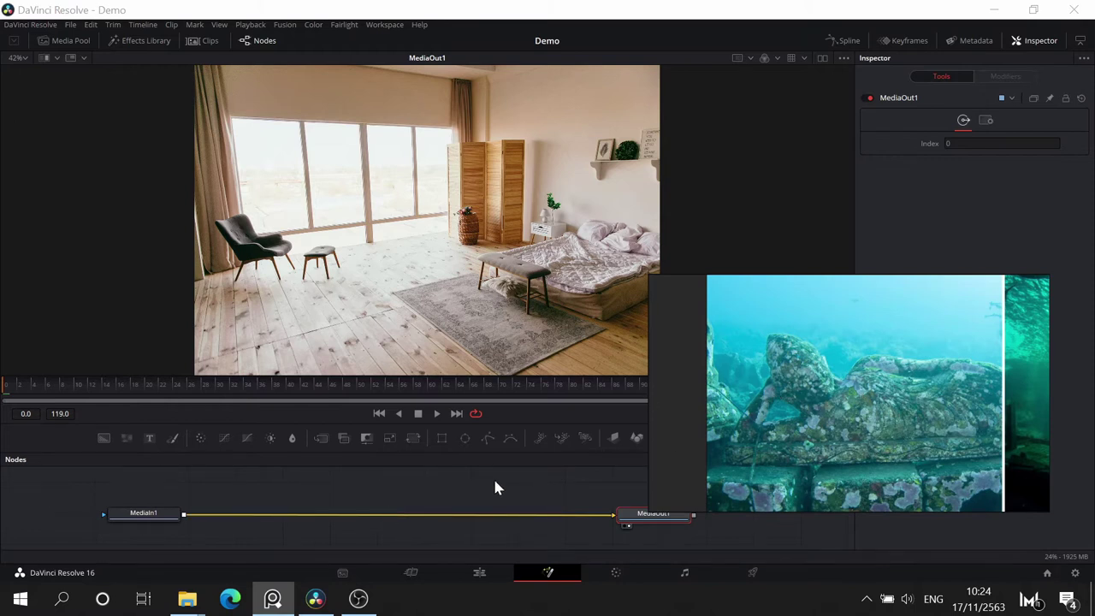
# - Enlarge the node graph area by reducing the viewer's height, and select the MediaIn1 node
pyautogui.click(560, 488)
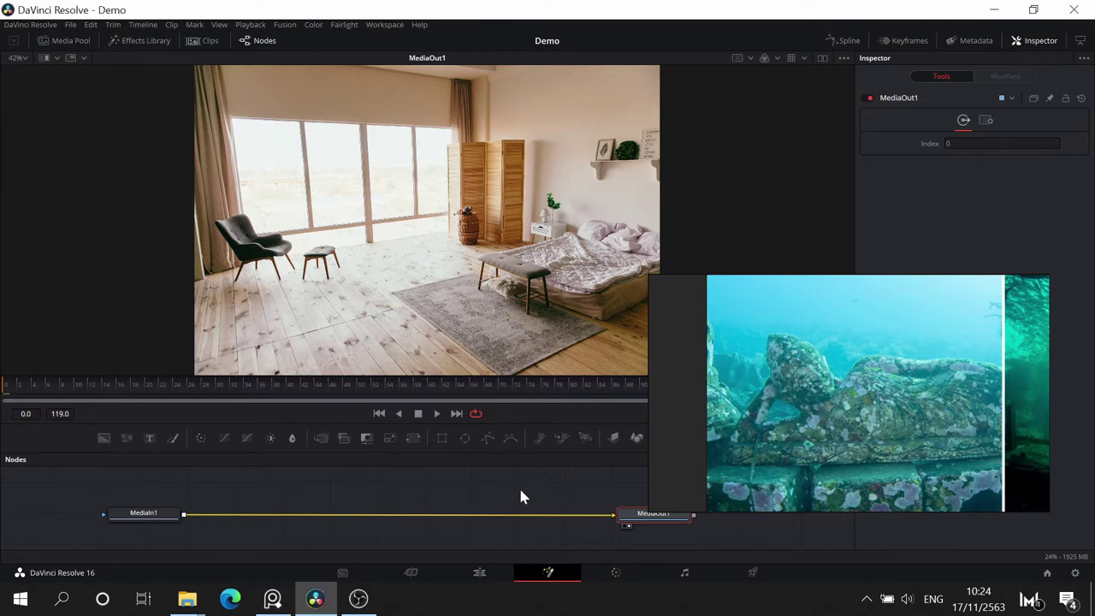
pyautogui.click(676, 373)
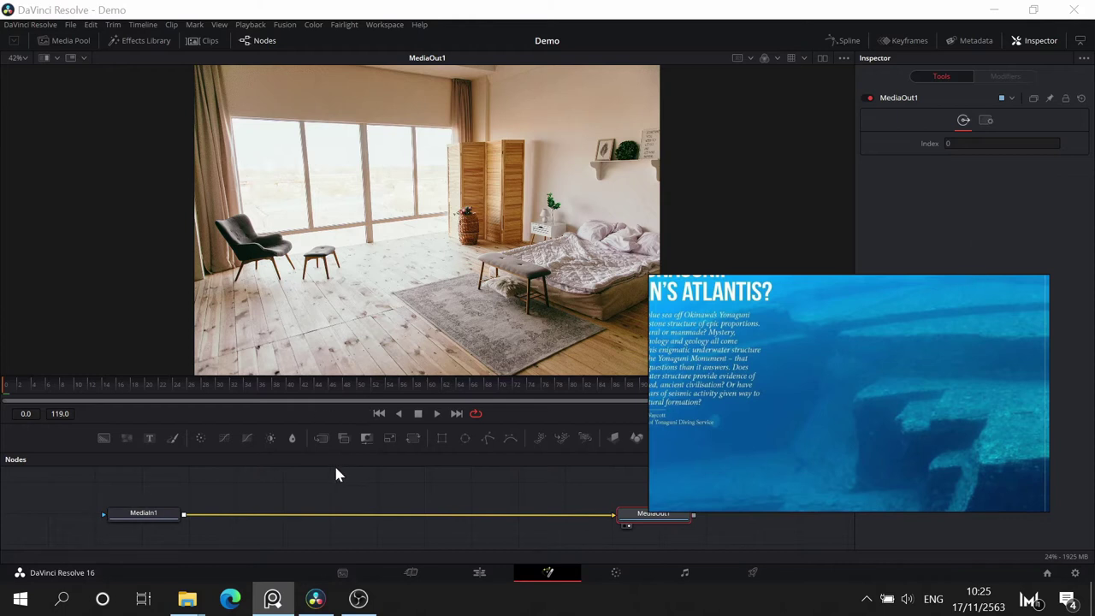
pyautogui.moveTo(348, 453); pyautogui.dragTo(361, 370)
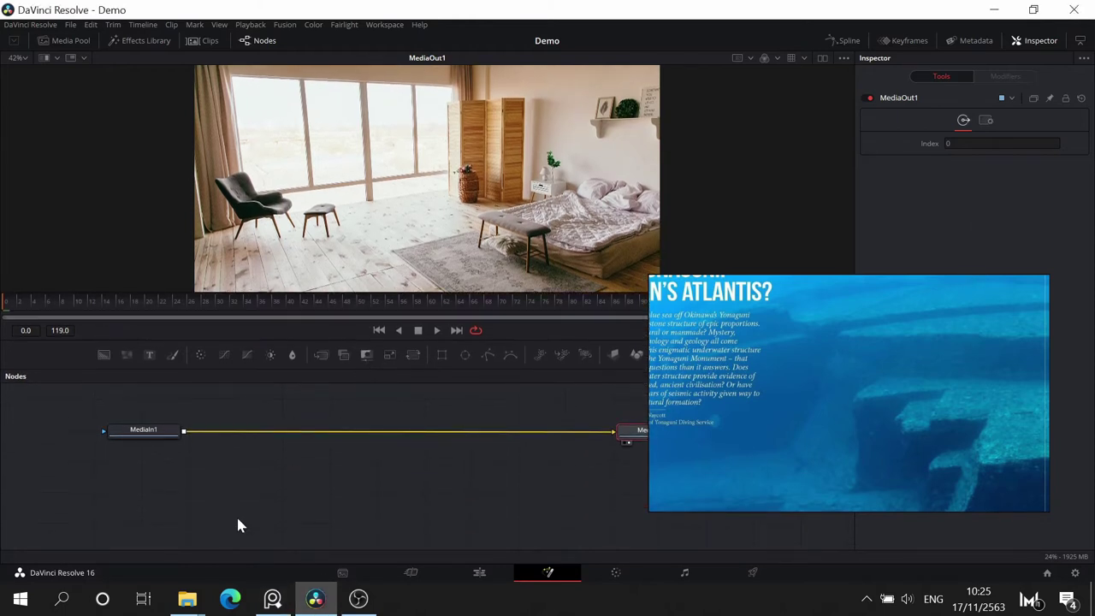
pyautogui.click(133, 460)
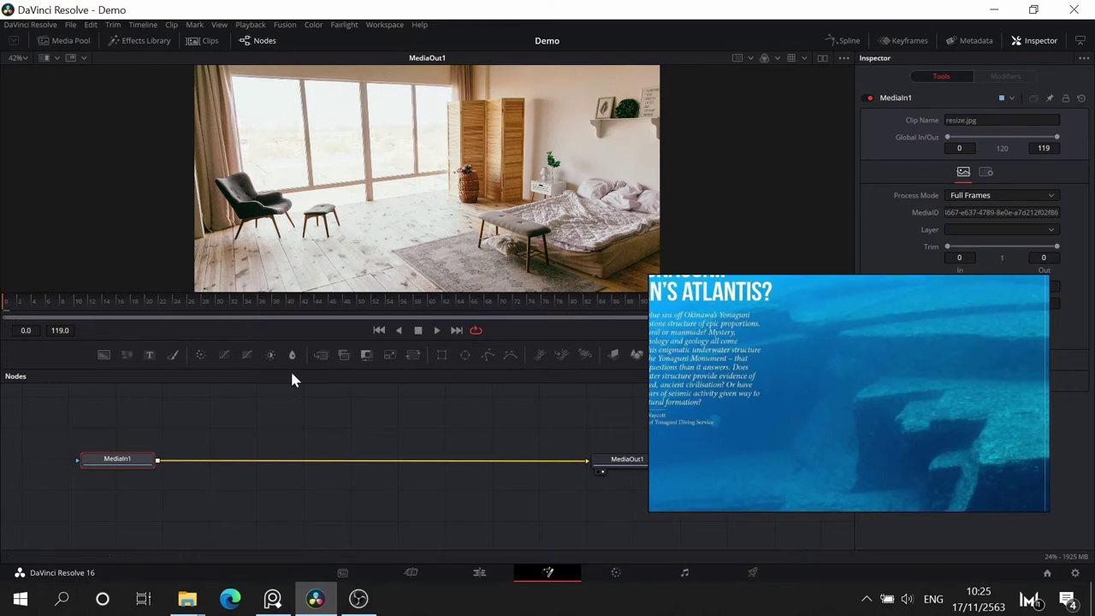
pyautogui.moveTo(195, 411); pyautogui.dragTo(197, 412)
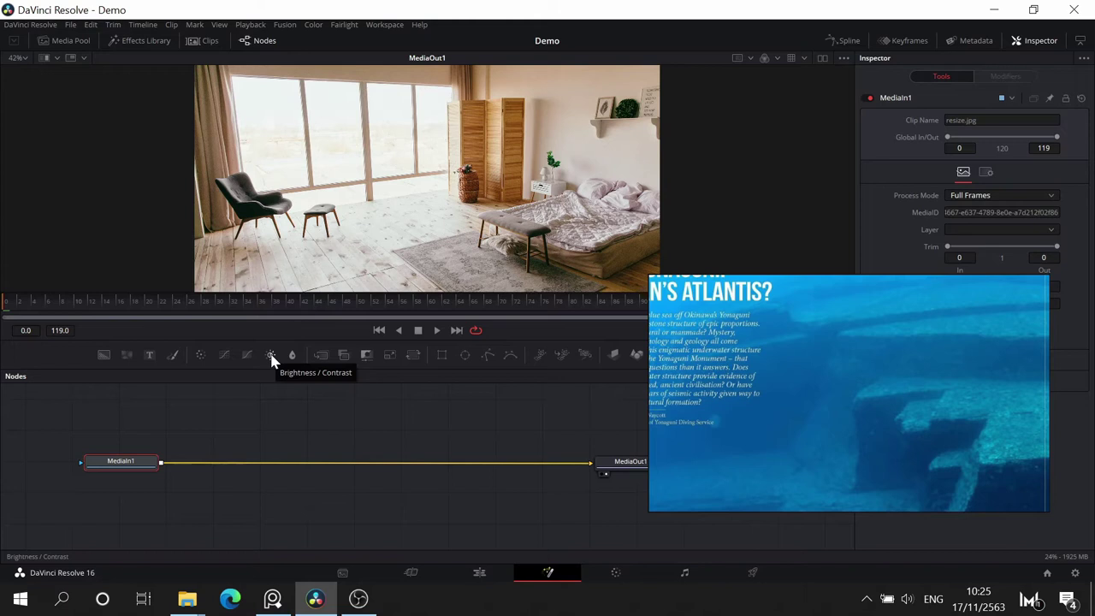
# - Move the floating underwater reference picture clear of the Inspector and node graph, and shrink it to fit beside the viewed room image
pyautogui.moveTo(860, 300); pyautogui.dragTo(213, 61)
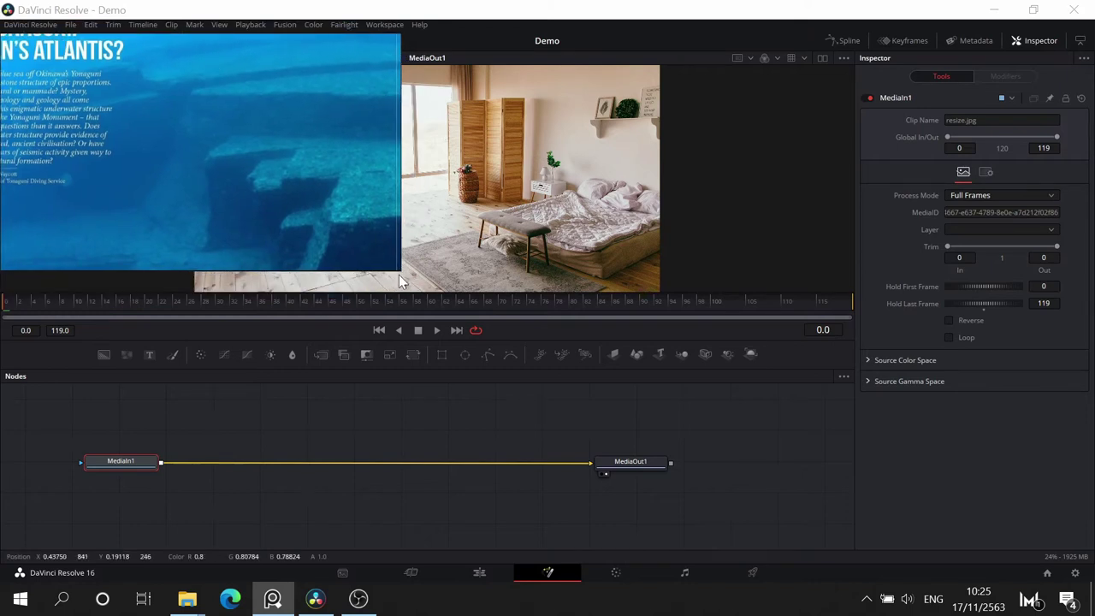
pyautogui.moveTo(401, 272); pyautogui.dragTo(218, 192)
pyautogui.scroll(-4, 135, 114)
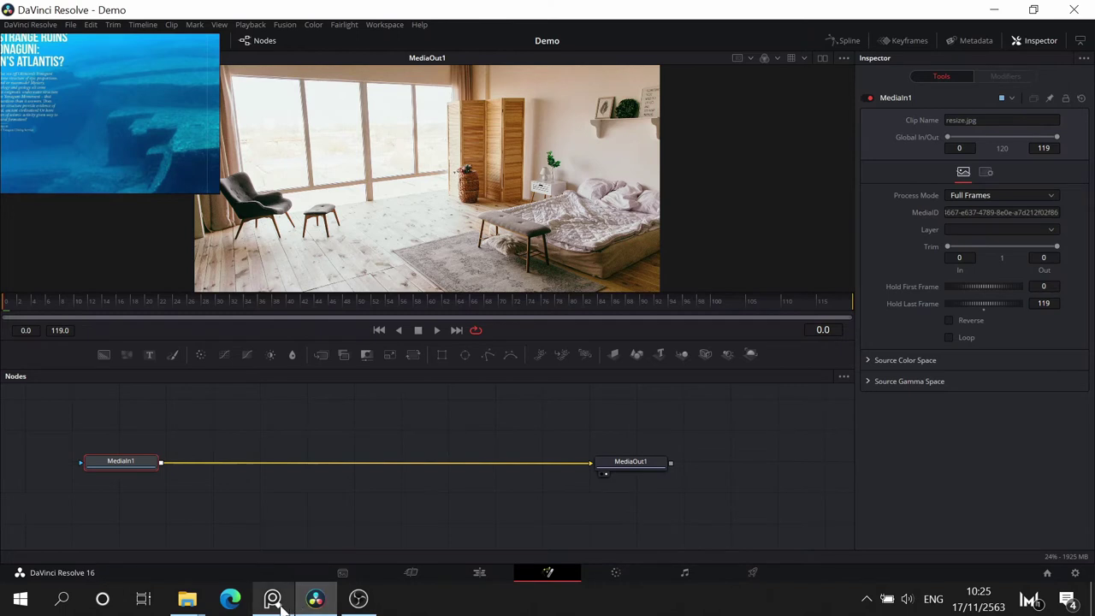
pyautogui.moveTo(273, 600)
pyautogui.moveTo(259, 513)
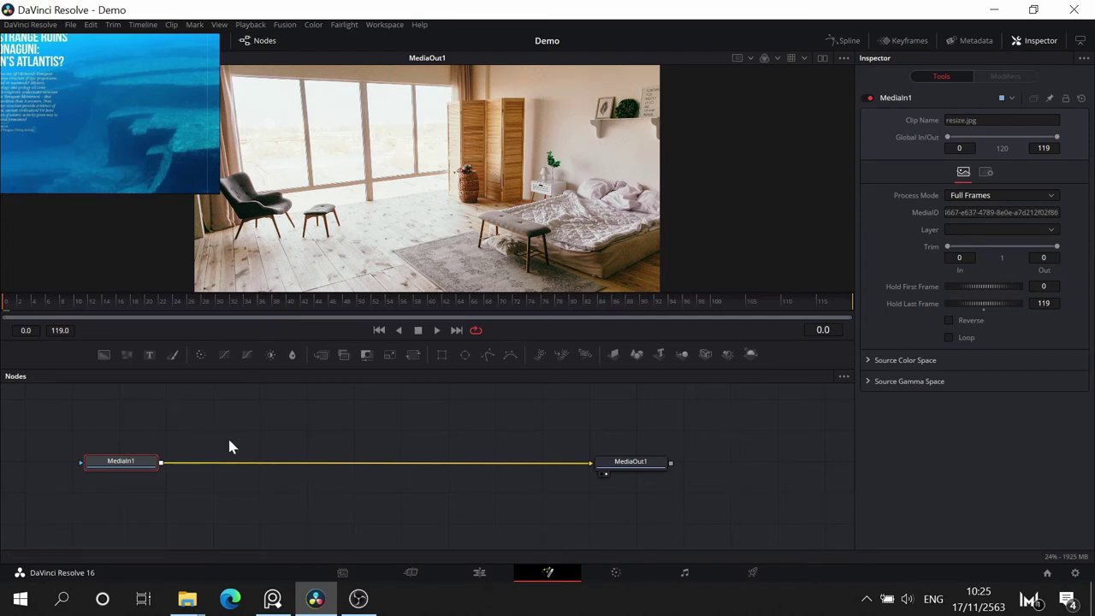
# - Insert a Brightness / Contrast node directly after MediaIn1 in the node graph
pyautogui.click(269, 357)
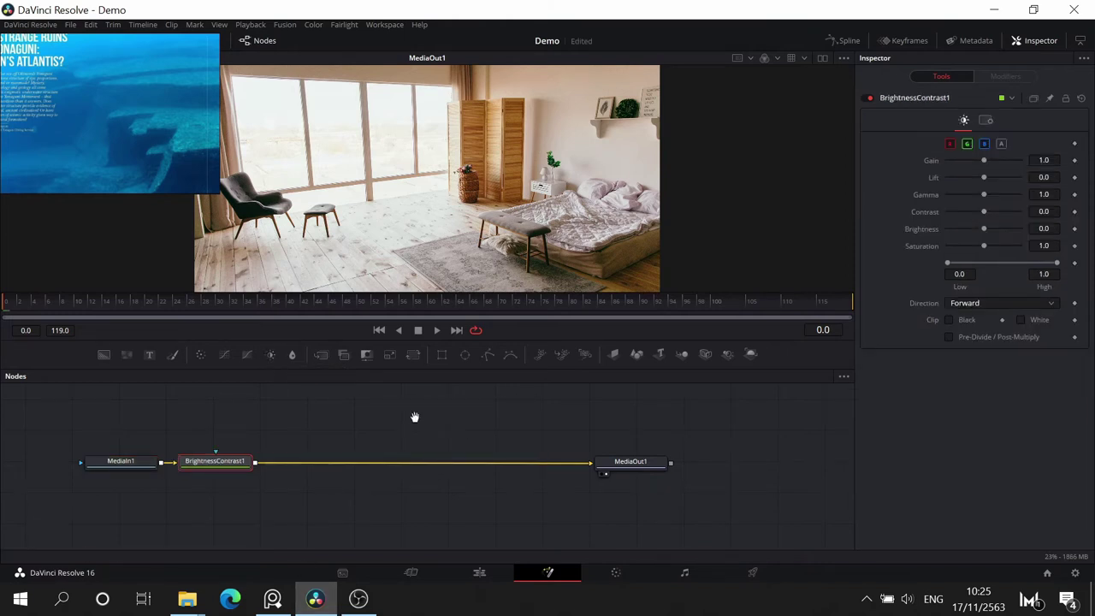
pyautogui.moveTo(417, 423); pyautogui.dragTo(498, 426)
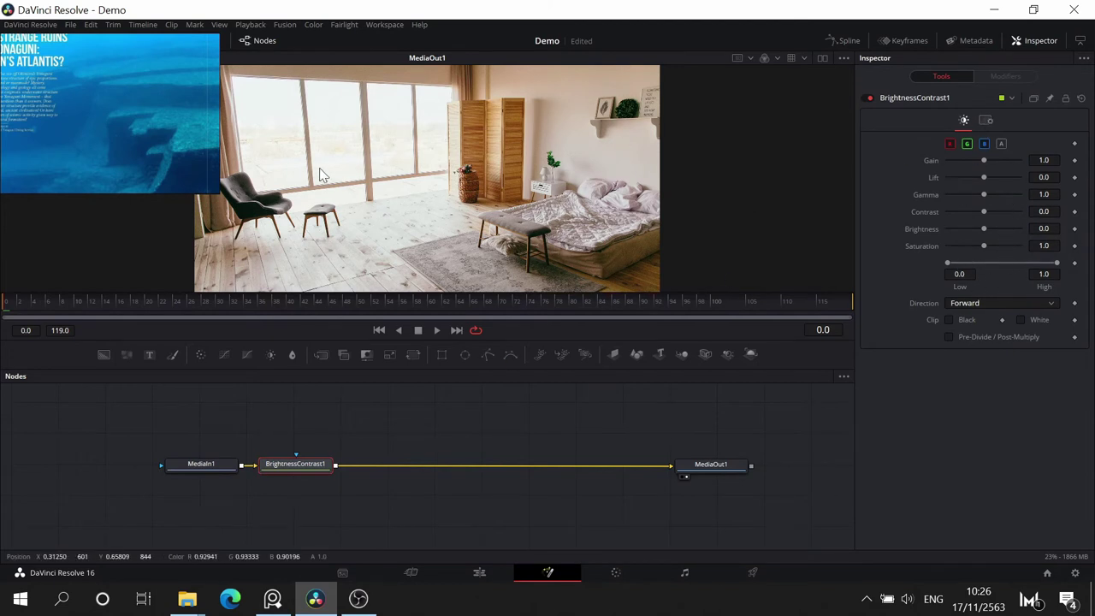
pyautogui.click(338, 200)
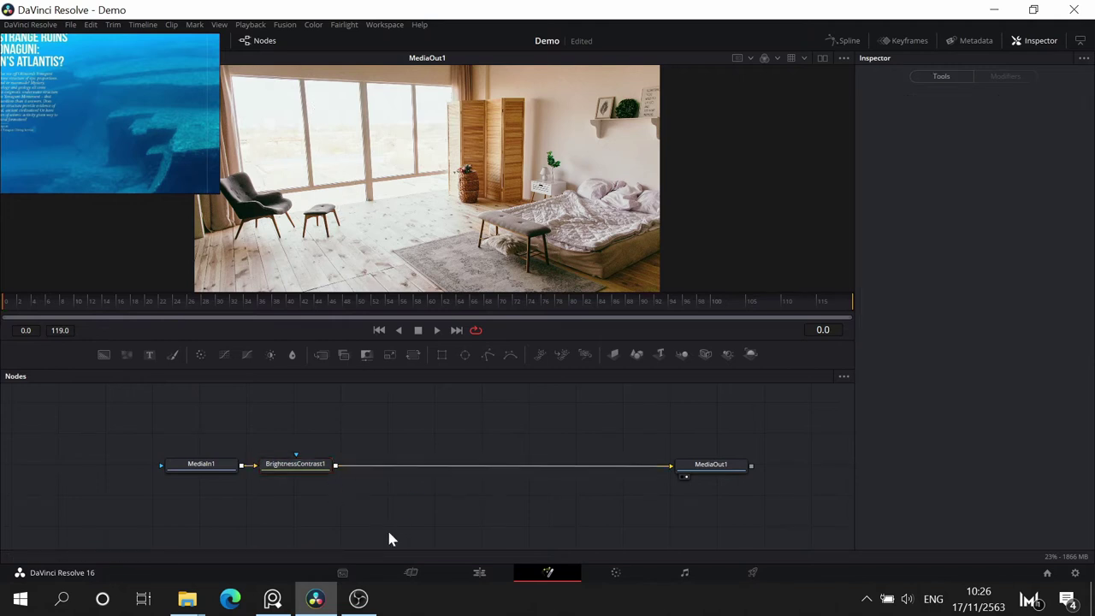
# - Capture the viewer's room image with the screenshot tool and outline the foreground bed area in red, marked with a 1
pyautogui.press('Print')
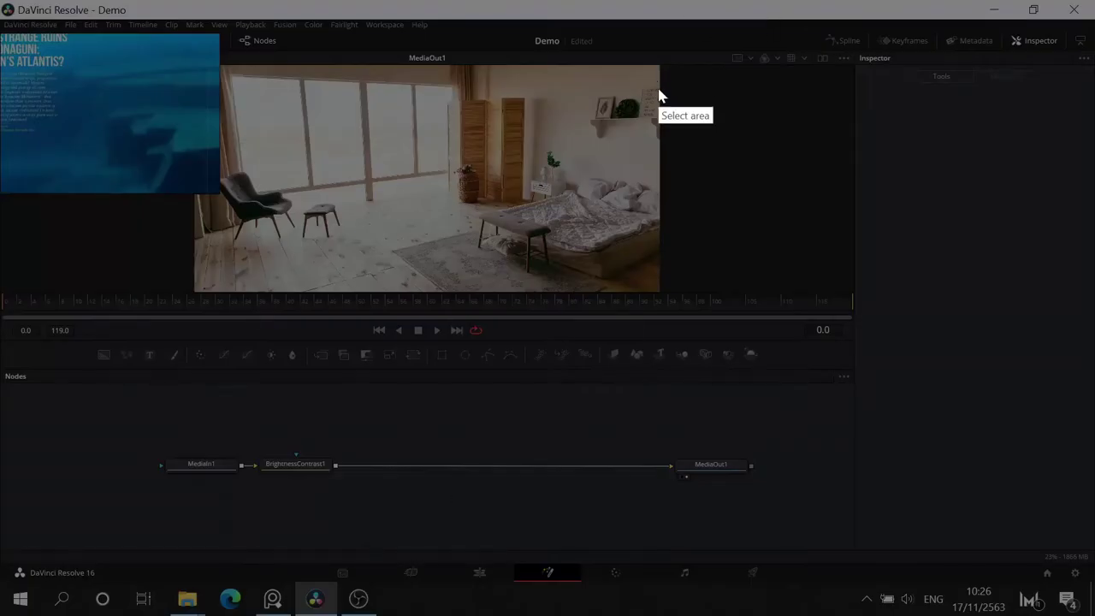
pyautogui.moveTo(659, 66); pyautogui.dragTo(194, 293)
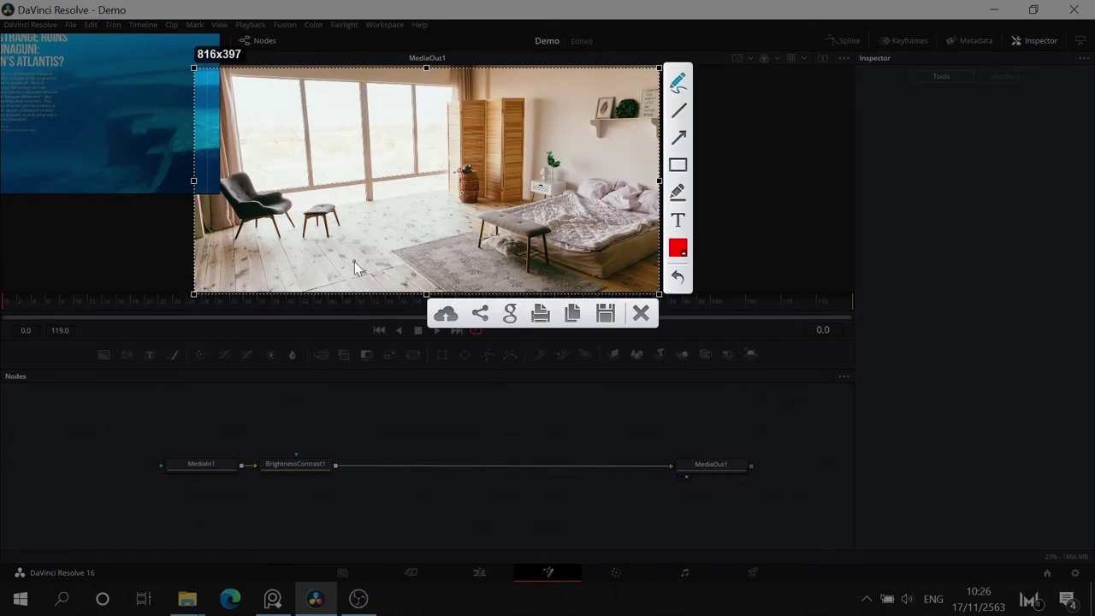
pyautogui.moveTo(646, 295)
pyautogui.mouseDown()
pyautogui.moveTo(434, 208)
pyautogui.moveTo(464, 195)
pyautogui.mouseUp()
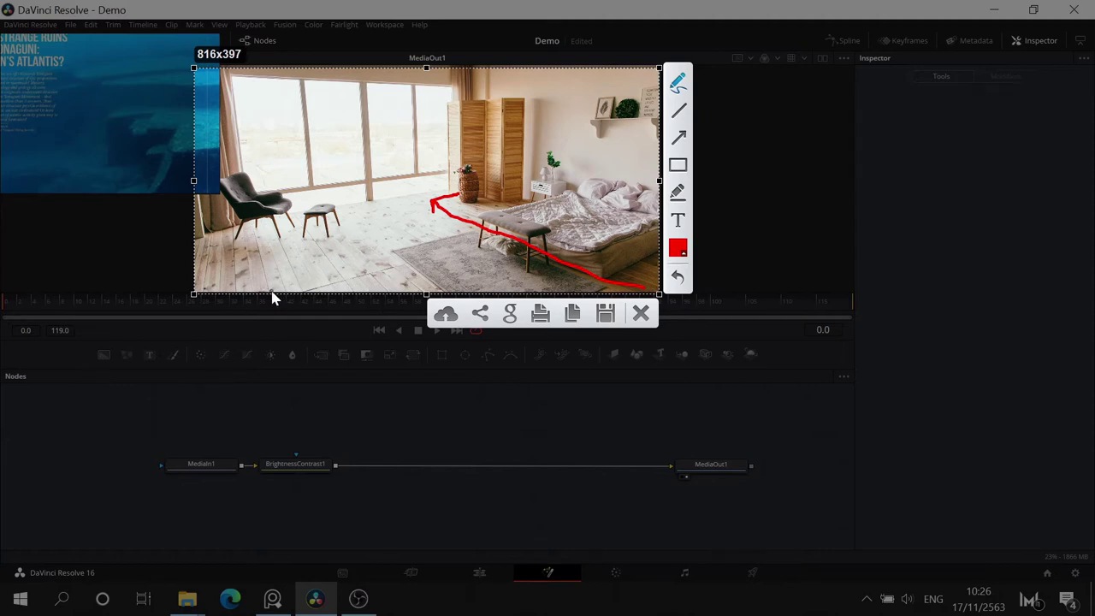
pyautogui.moveTo(287, 300)
pyautogui.mouseDown()
pyautogui.moveTo(465, 242)
pyautogui.moveTo(603, 178)
pyautogui.mouseUp()
pyautogui.moveTo(596, 229); pyautogui.dragTo(625, 287)
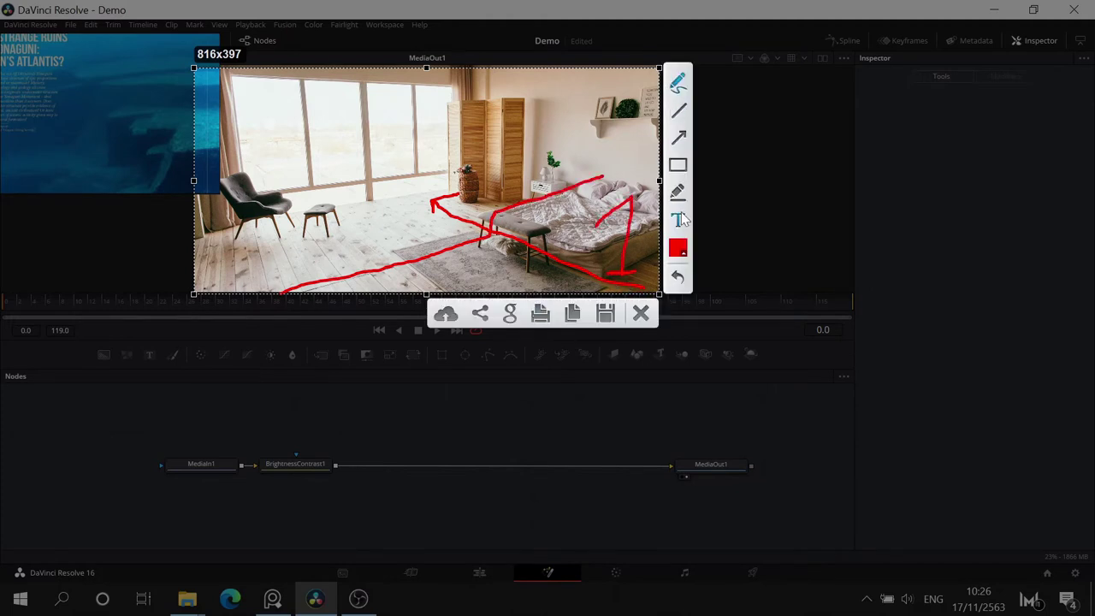
# - Switch the annotation colour to light green, outline the middle distance along the chair, windows and screen, and mark it with a 2
pyautogui.click(677, 249)
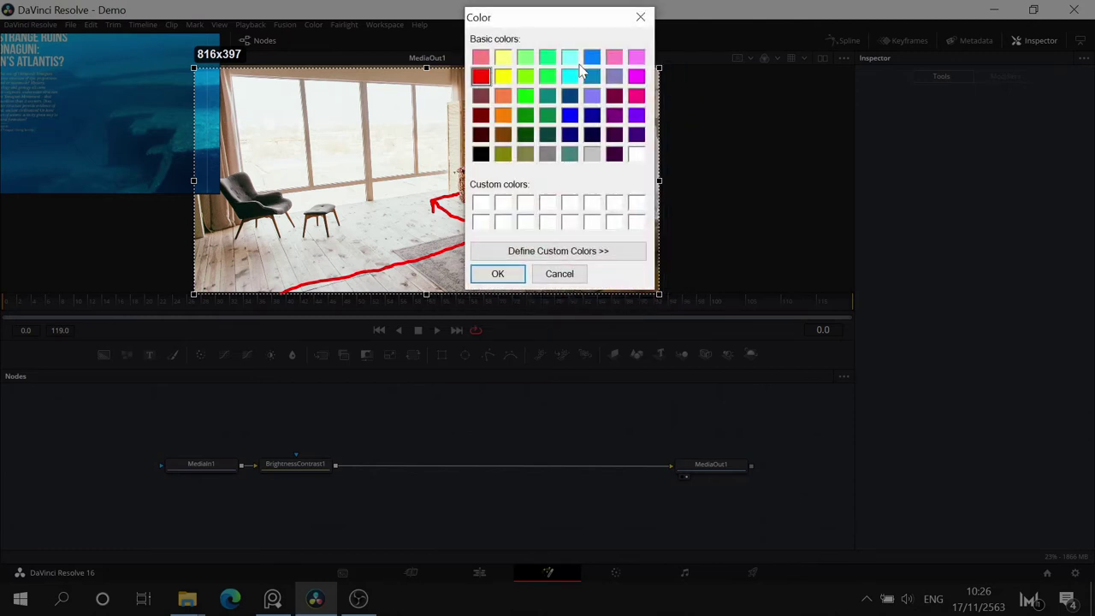
pyautogui.click(547, 56)
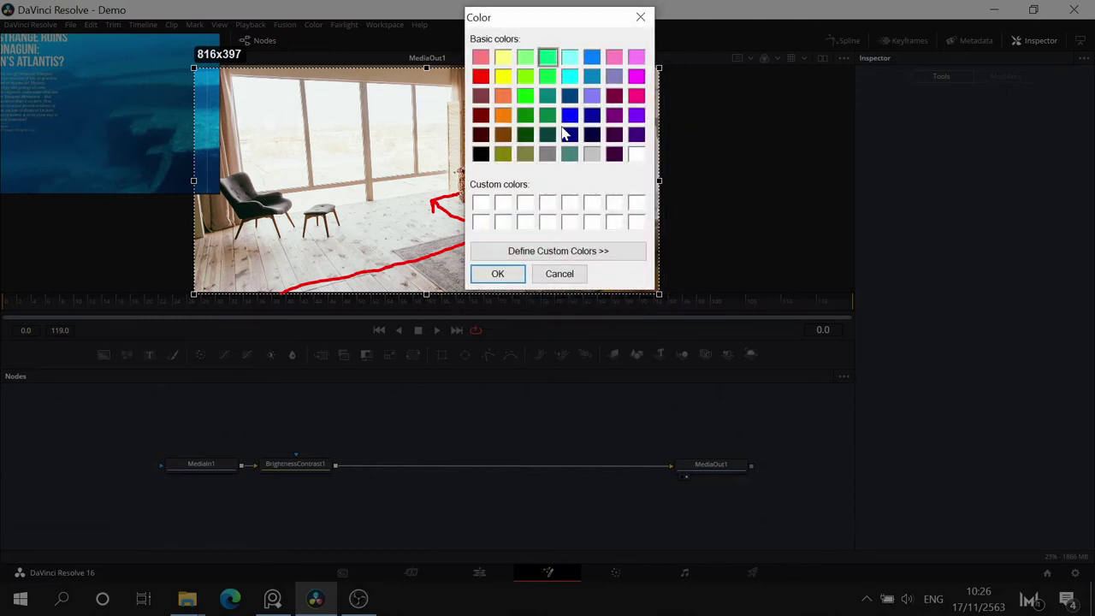
pyautogui.click(497, 273)
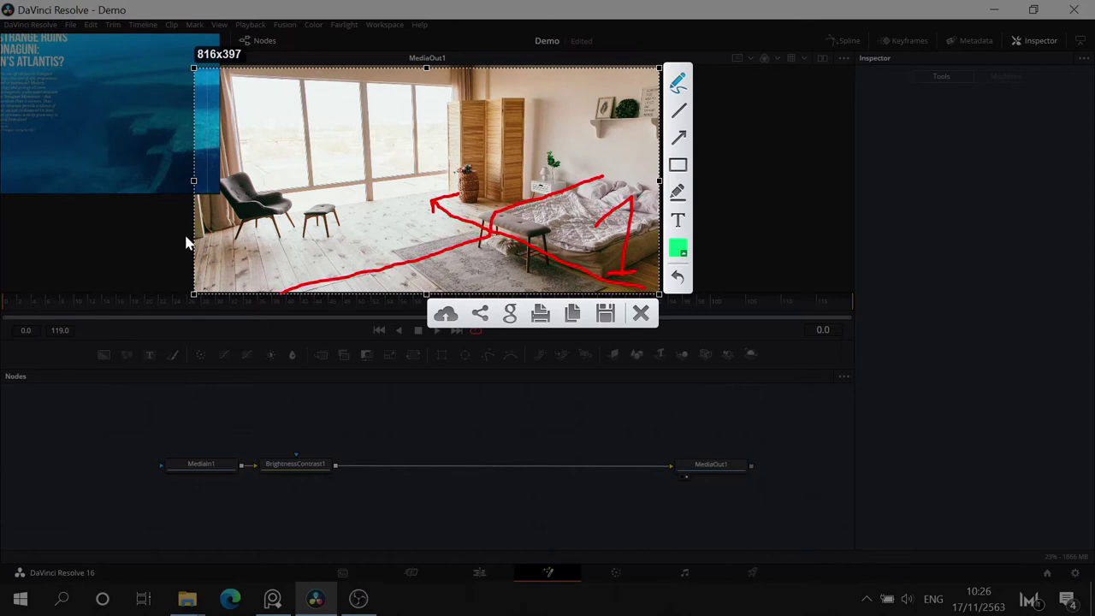
pyautogui.moveTo(196, 247)
pyautogui.mouseDown()
pyautogui.moveTo(250, 226)
pyautogui.moveTo(234, 174)
pyautogui.moveTo(318, 207)
pyautogui.moveTo(436, 190)
pyautogui.moveTo(460, 107)
pyautogui.moveTo(523, 103)
pyautogui.moveTo(539, 165)
pyautogui.moveTo(534, 91)
pyautogui.moveTo(517, 105)
pyautogui.moveTo(517, 78)
pyautogui.moveTo(589, 117)
pyautogui.mouseUp()
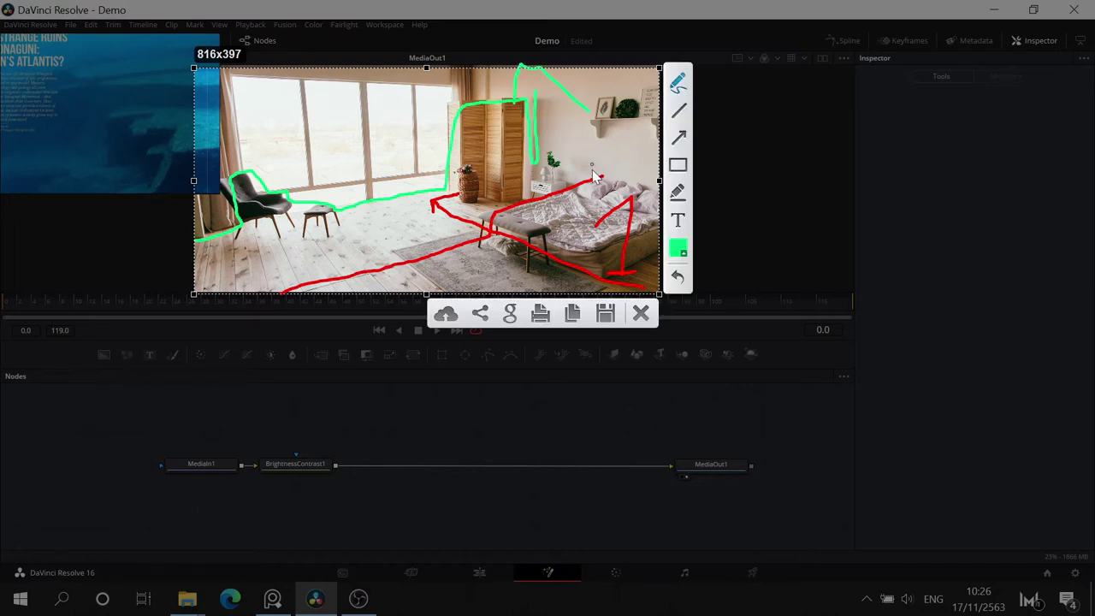
pyautogui.moveTo(593, 171); pyautogui.dragTo(588, 57)
pyautogui.moveTo(377, 233)
pyautogui.mouseDown()
pyautogui.moveTo(381, 248)
pyautogui.moveTo(412, 242)
pyautogui.mouseUp()
# - Switch the annotation colour to orange, mark the window background with a 3, and close the screenshot overlay
pyautogui.click(677, 248)
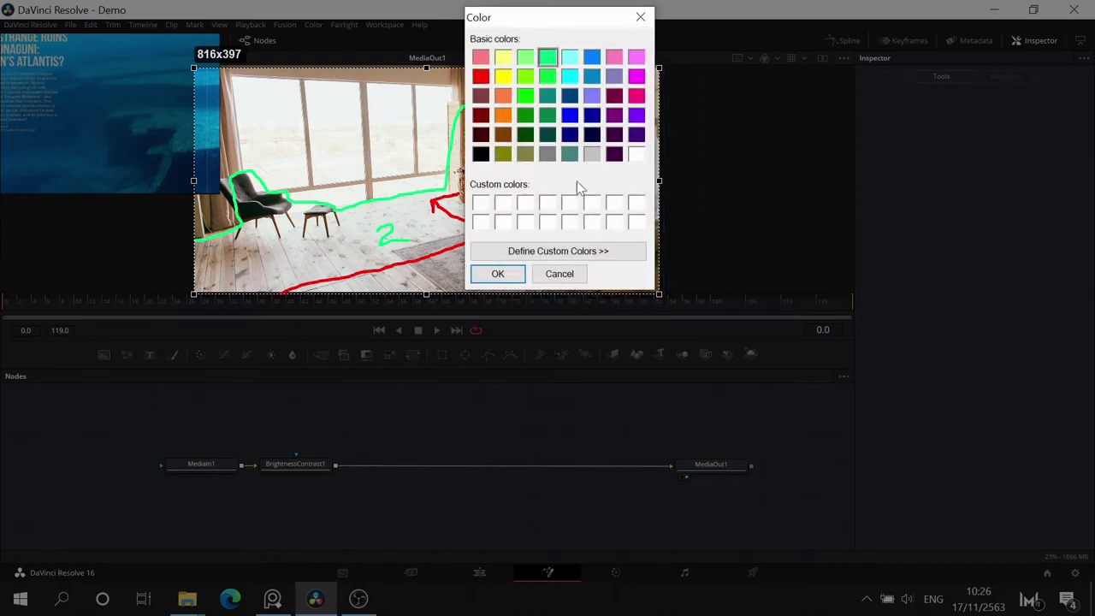
pyautogui.click(503, 96)
pyautogui.click(497, 273)
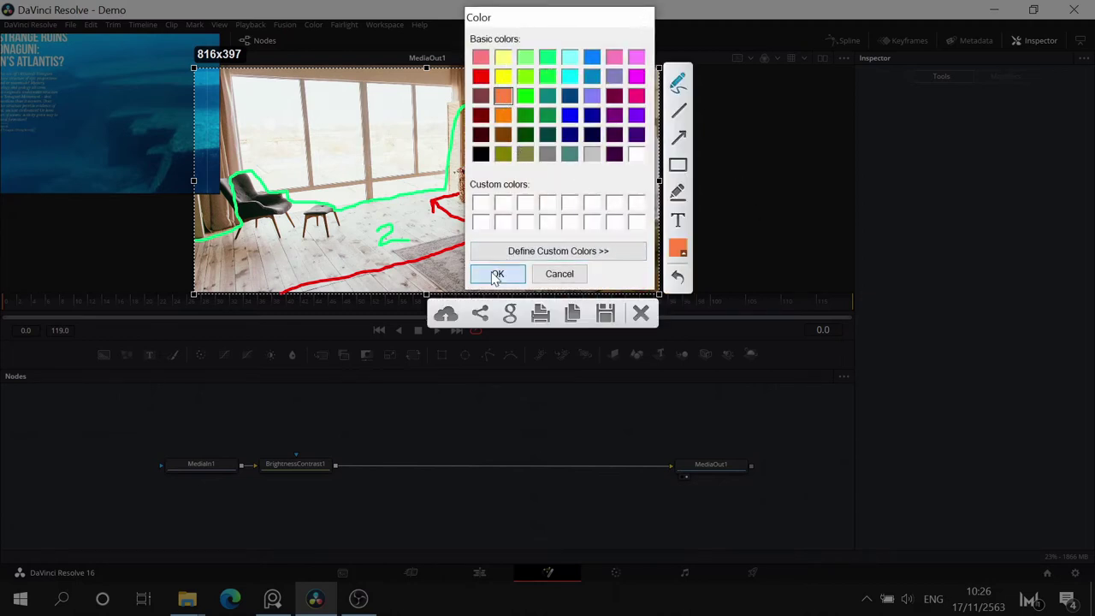
pyautogui.moveTo(335, 119); pyautogui.dragTo(327, 153)
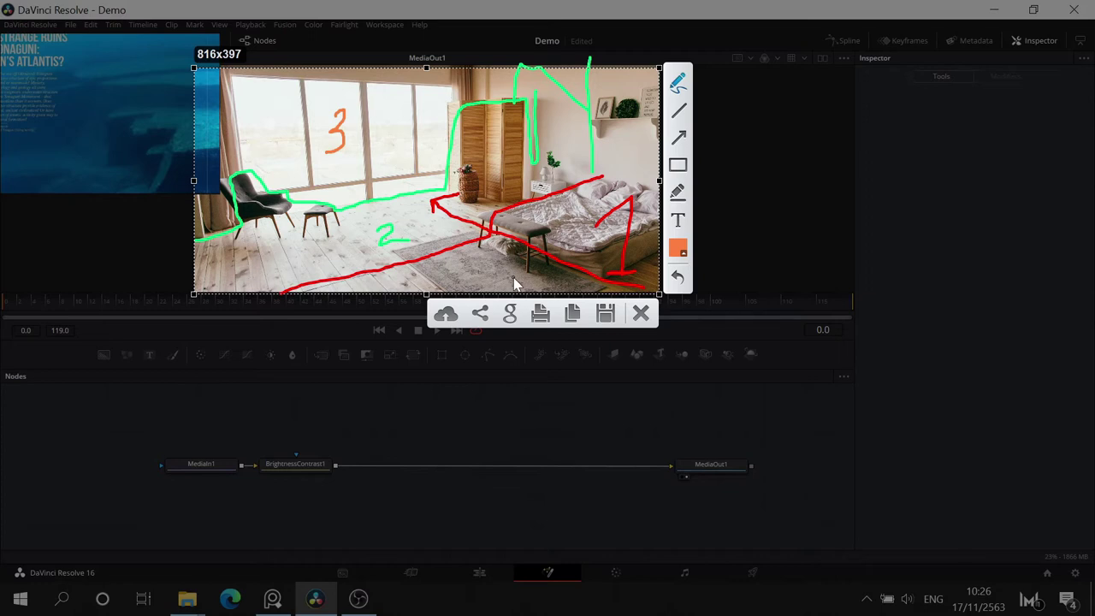
pyautogui.click(641, 314)
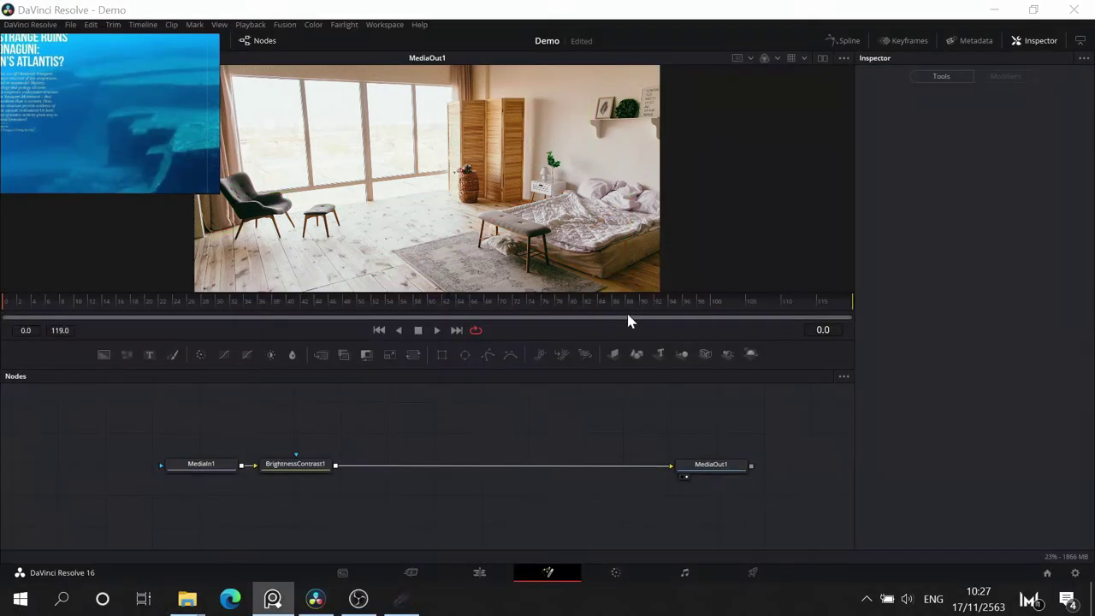
# - Set the Brightness / Contrast node's saturation to 0.0 and place the node just before MediaOut1
pyautogui.moveTo(299, 472); pyautogui.dragTo(331, 471)
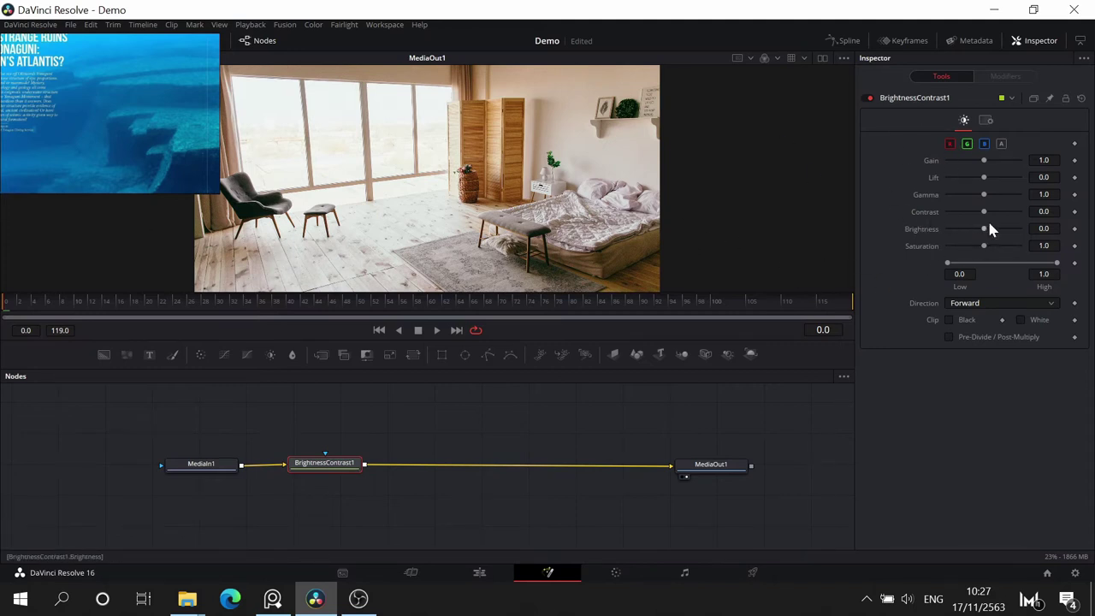
pyautogui.moveTo(984, 254); pyautogui.dragTo(947, 250)
pyautogui.moveTo(328, 475); pyautogui.dragTo(622, 471)
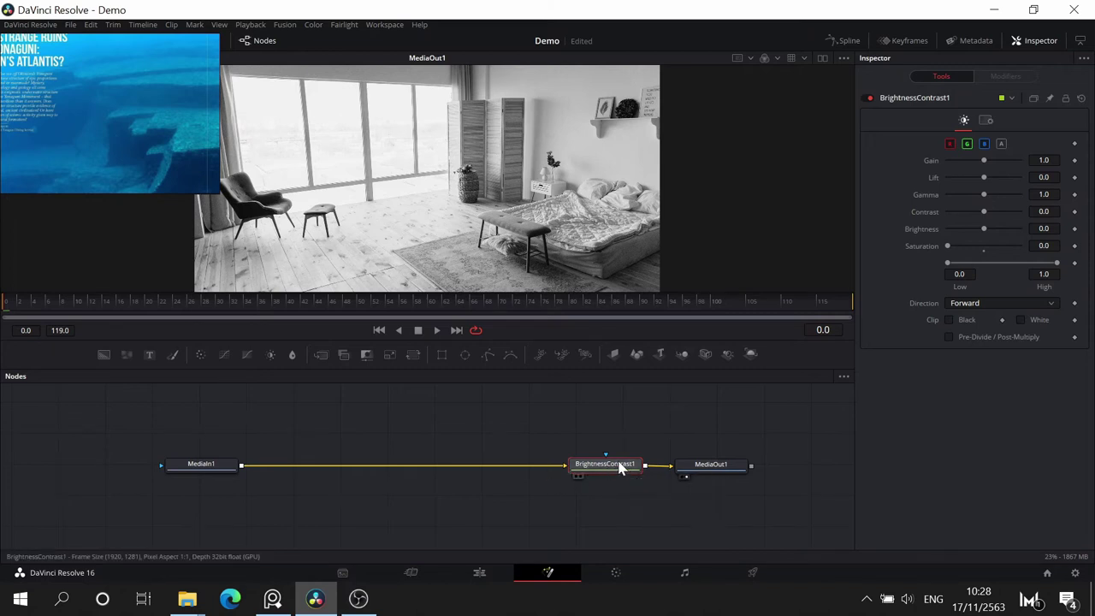
# - Rename the BrightnessContrast1 node as Sat0
pyautogui.press('XF86MonBrightnessUp')
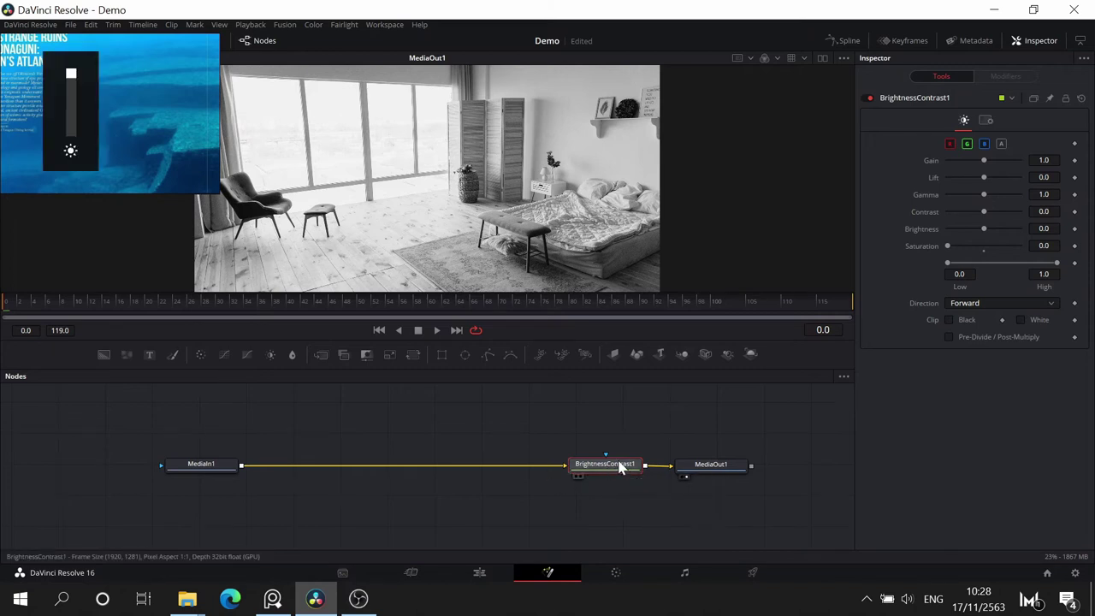
pyautogui.press('F2')
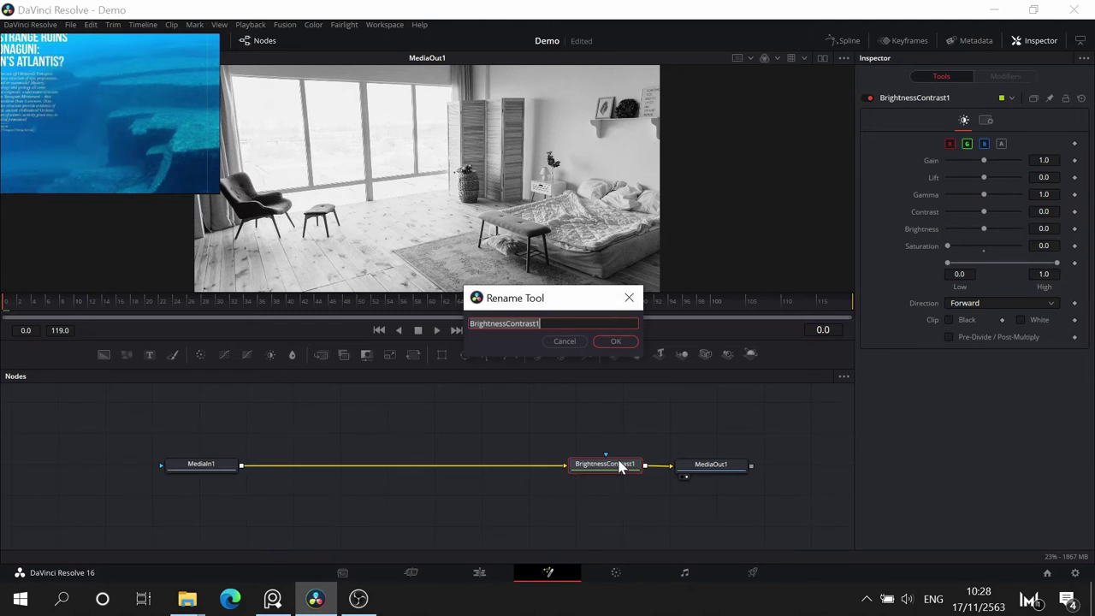
pyautogui.write('Sat')
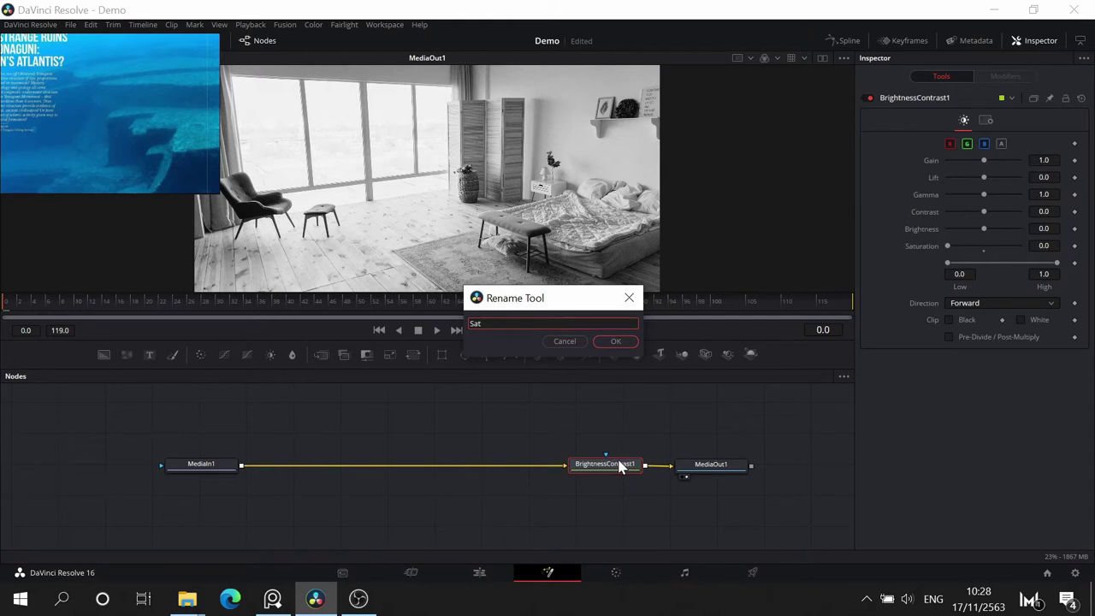
pyautogui.write('0')
pyautogui.press('Return')
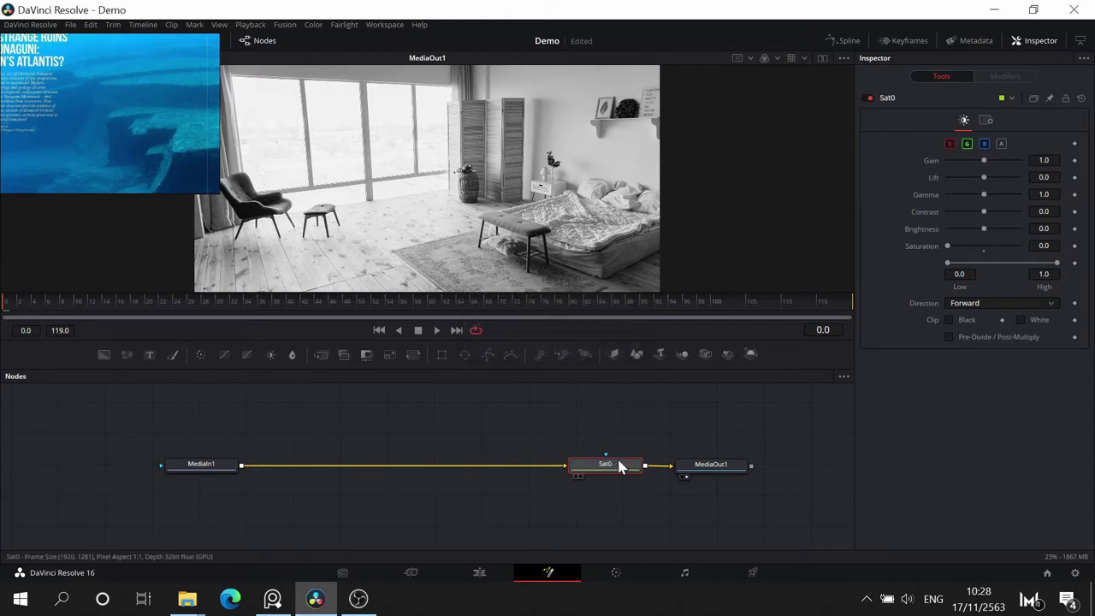
# - Move the MediaOut1 and Sat0 nodes farther away from MediaIn1 to free space between them
pyautogui.moveTo(718, 470); pyautogui.dragTo(801, 465)
pyautogui.moveTo(604, 464); pyautogui.dragTo(666, 462)
pyautogui.click(801, 466)
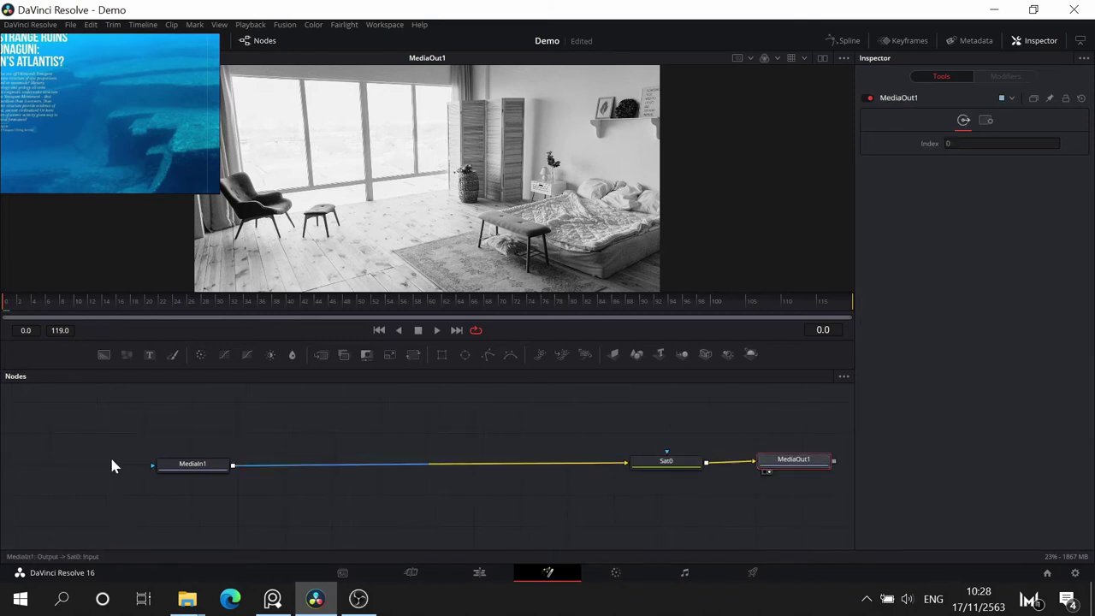
# - Add a Background node merged with MediaIn1 ahead of the Sat0 node
pyautogui.moveTo(309, 537); pyautogui.dragTo(262, 554)
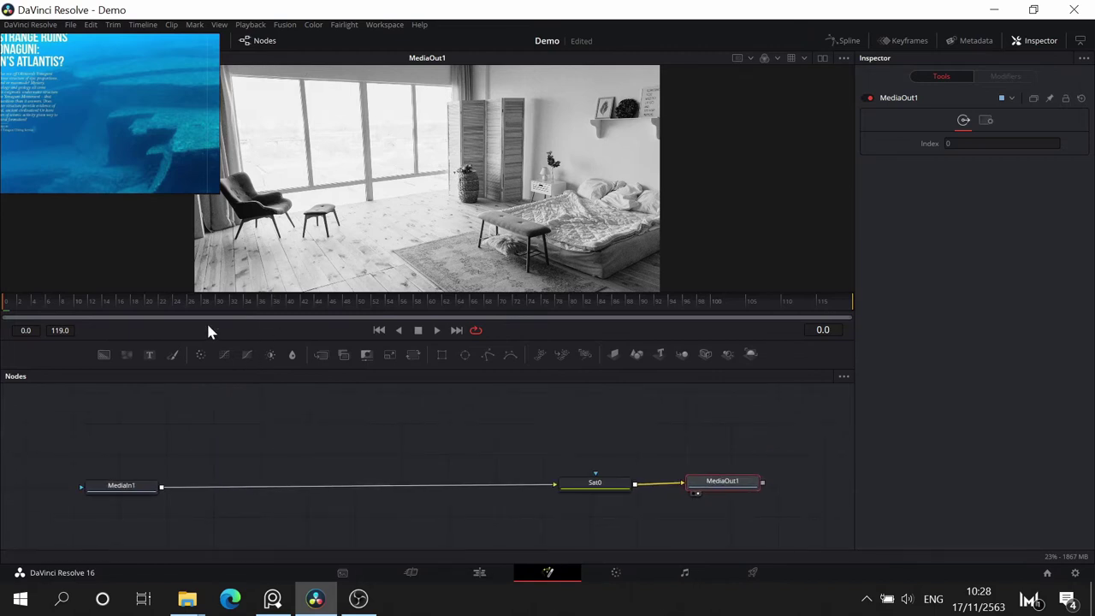
pyautogui.click(137, 484)
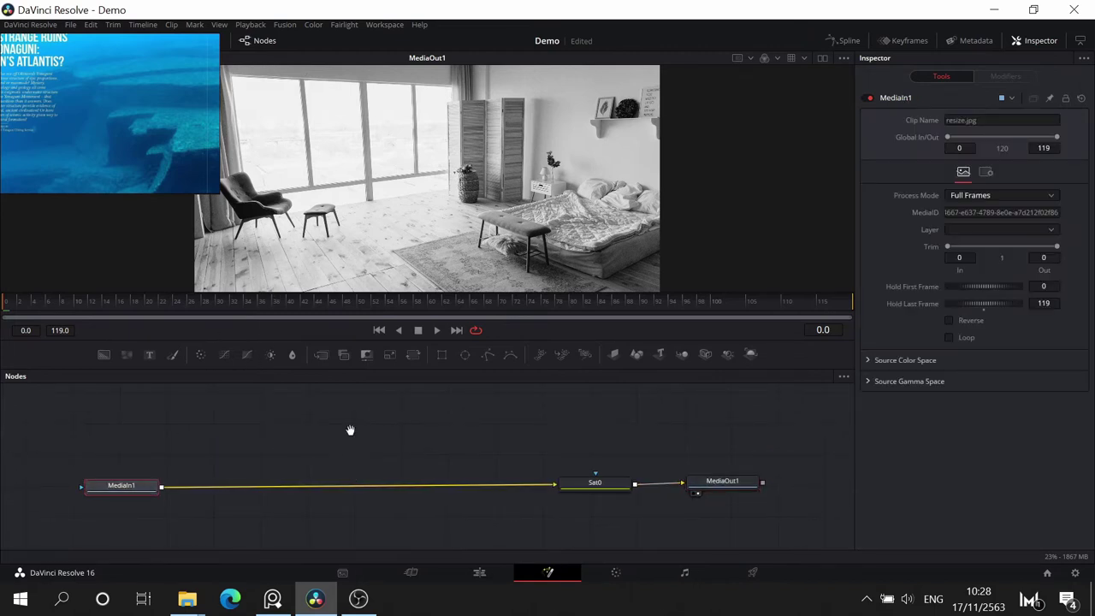
pyautogui.moveTo(350, 429); pyautogui.dragTo(398, 450)
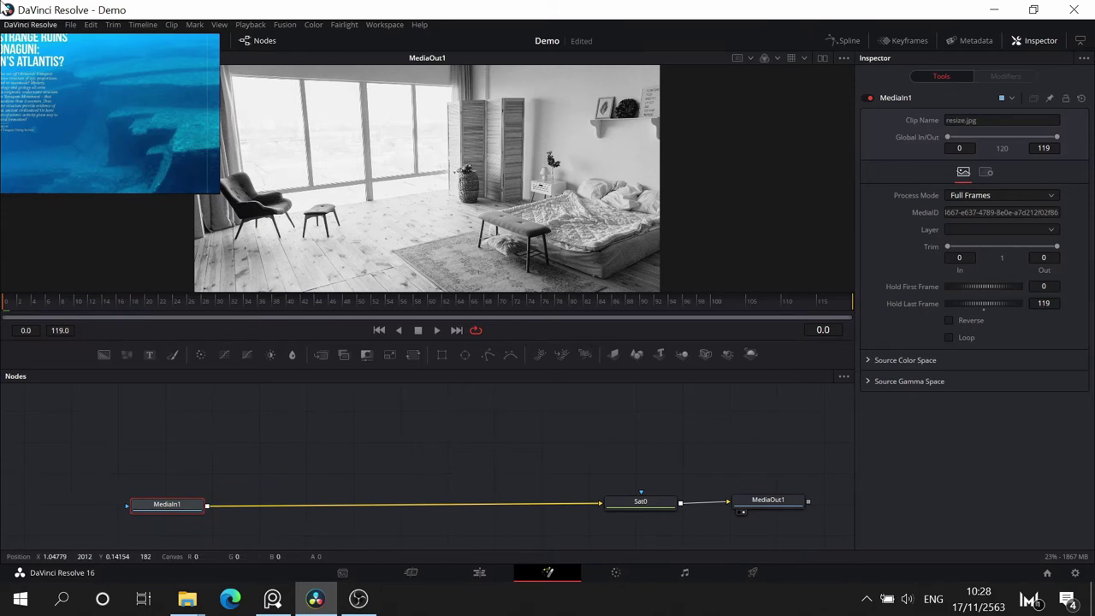
pyautogui.moveTo(276, 451)
pyautogui.mouseDown()
pyautogui.moveTo(300, 452)
pyautogui.moveTo(286, 450)
pyautogui.mouseUp()
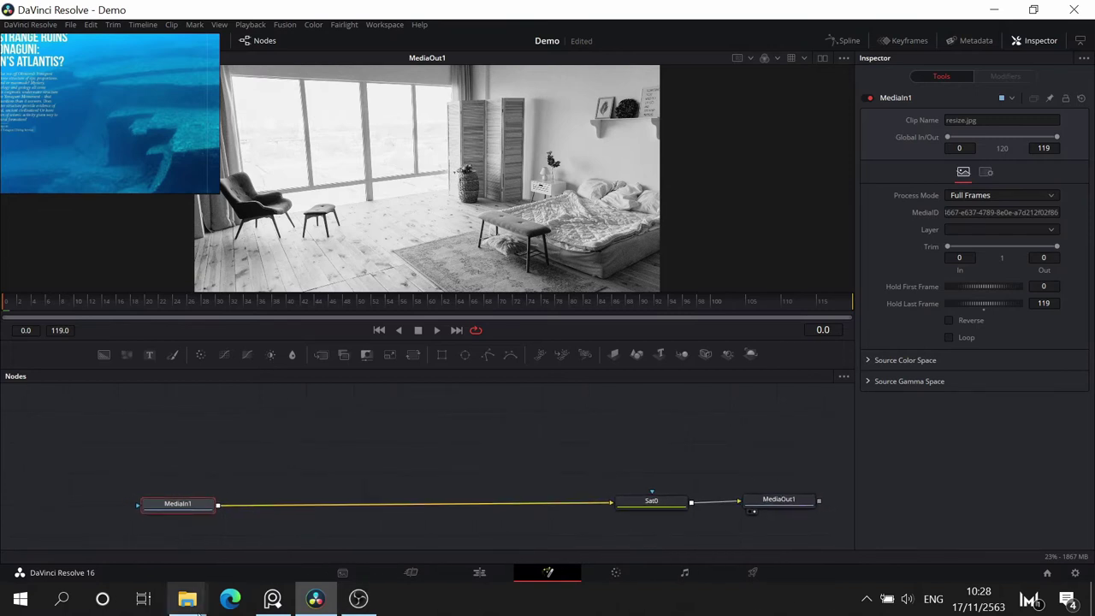
pyautogui.click(104, 355)
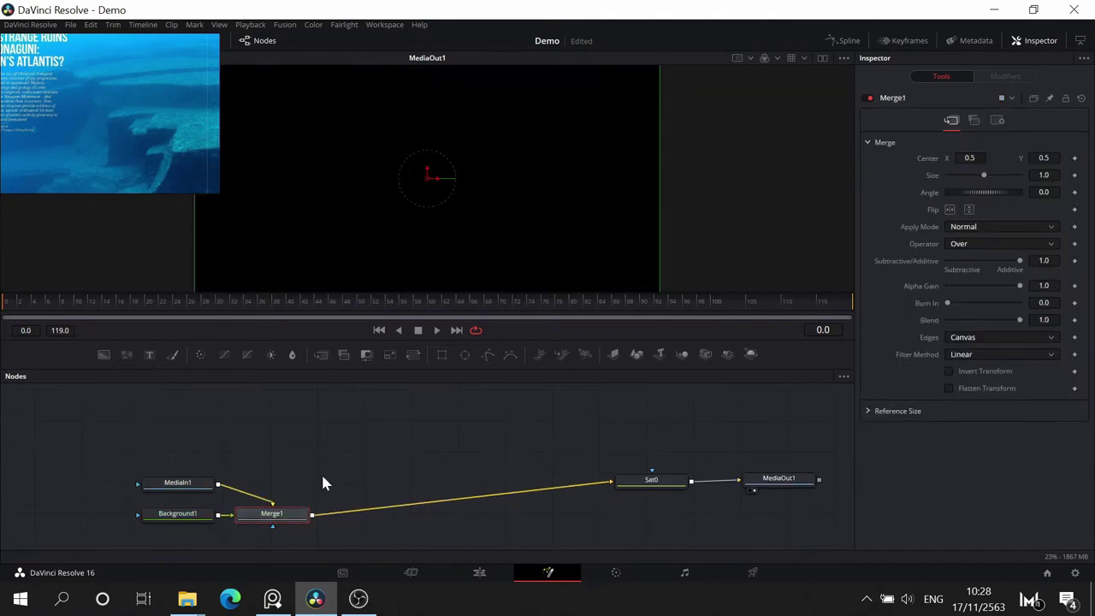
# - Rearrange the nodes so Background1 sits above Merge1 as its foreground input and MediaIn1 lines up with Merge1
pyautogui.moveTo(273, 515); pyautogui.dragTo(287, 492)
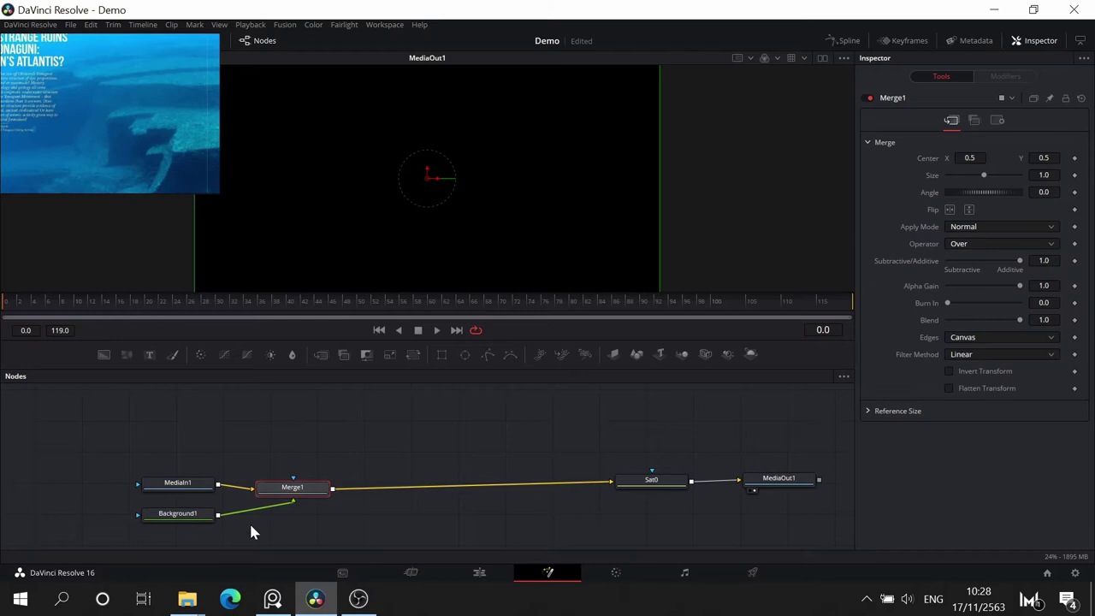
pyautogui.click(204, 485)
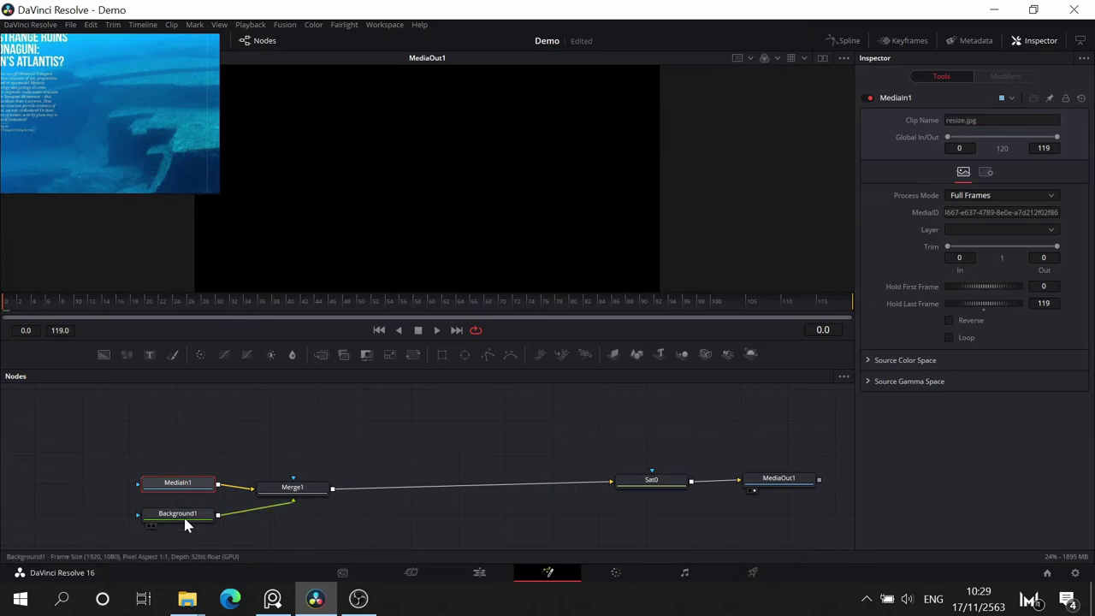
pyautogui.moveTo(187, 525); pyautogui.dragTo(302, 423)
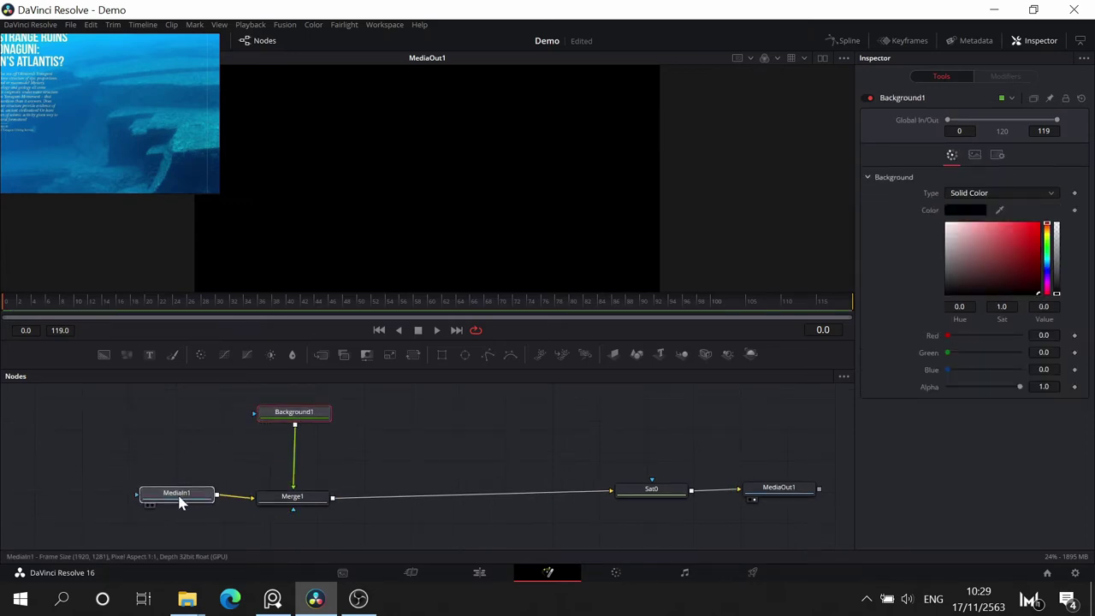
pyautogui.moveTo(180, 503); pyautogui.dragTo(175, 506)
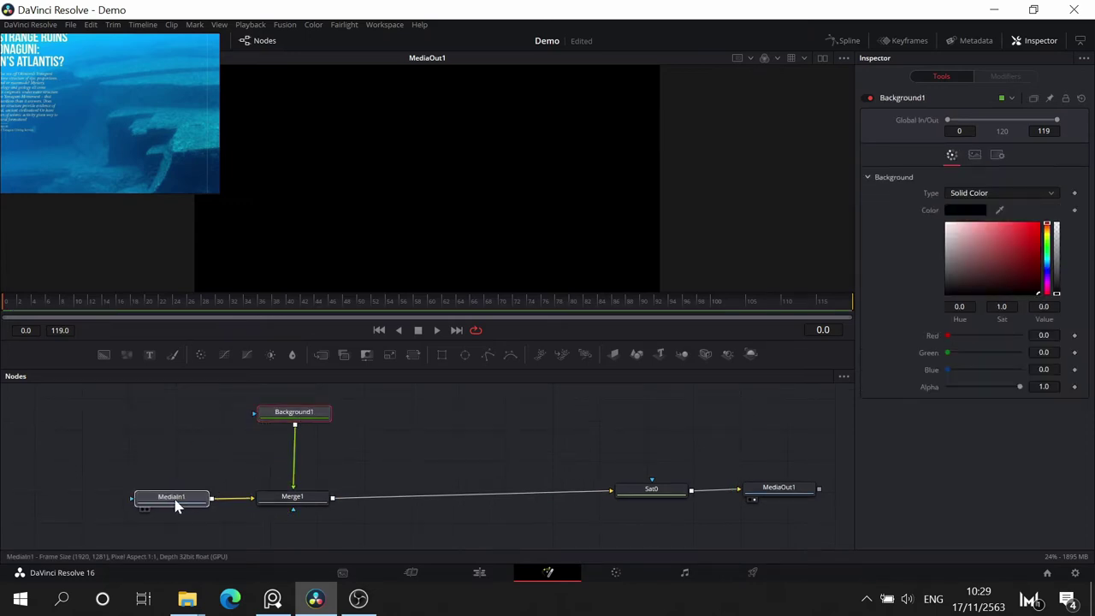
# - Set the Background1 node's color to a bright water blue with hue 0.568, saturation 0.867 and value 1.0
pyautogui.click(313, 416)
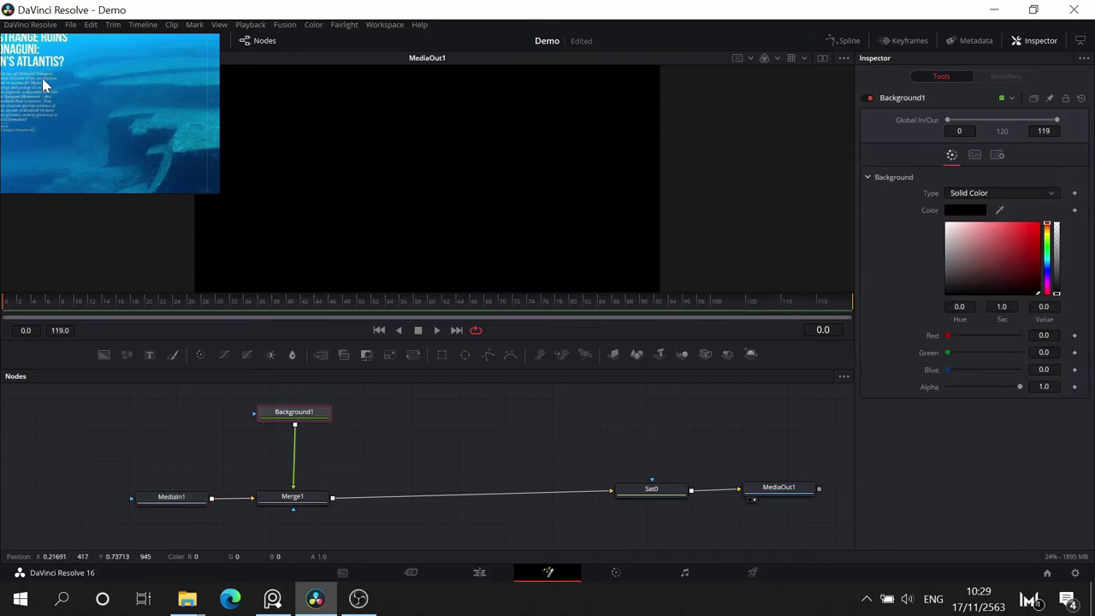
pyautogui.moveTo(1001, 214); pyautogui.dragTo(88, 32)
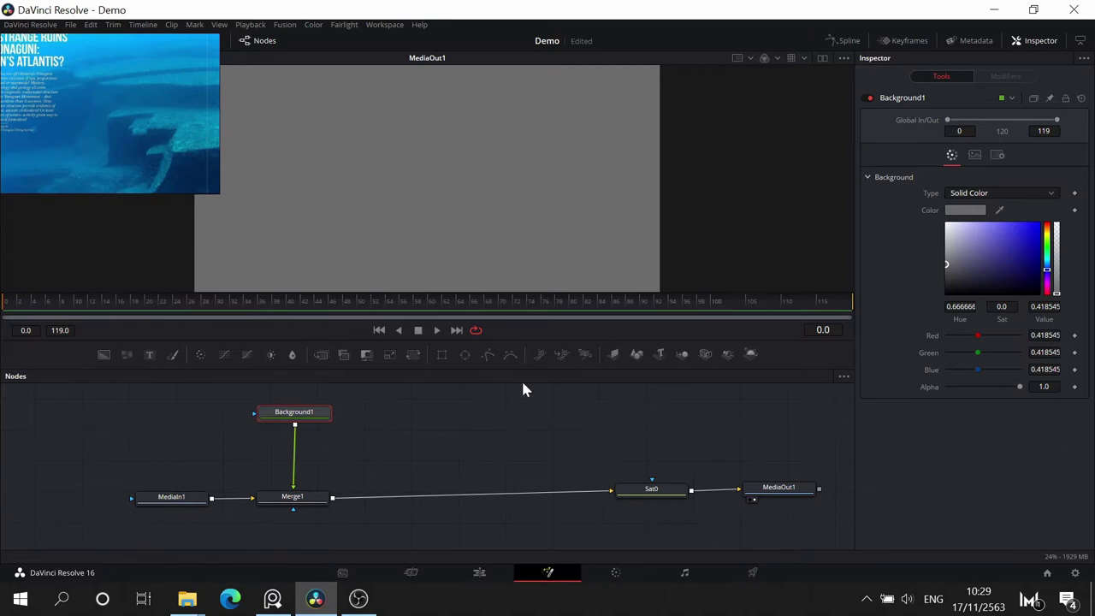
pyautogui.click(1012, 224)
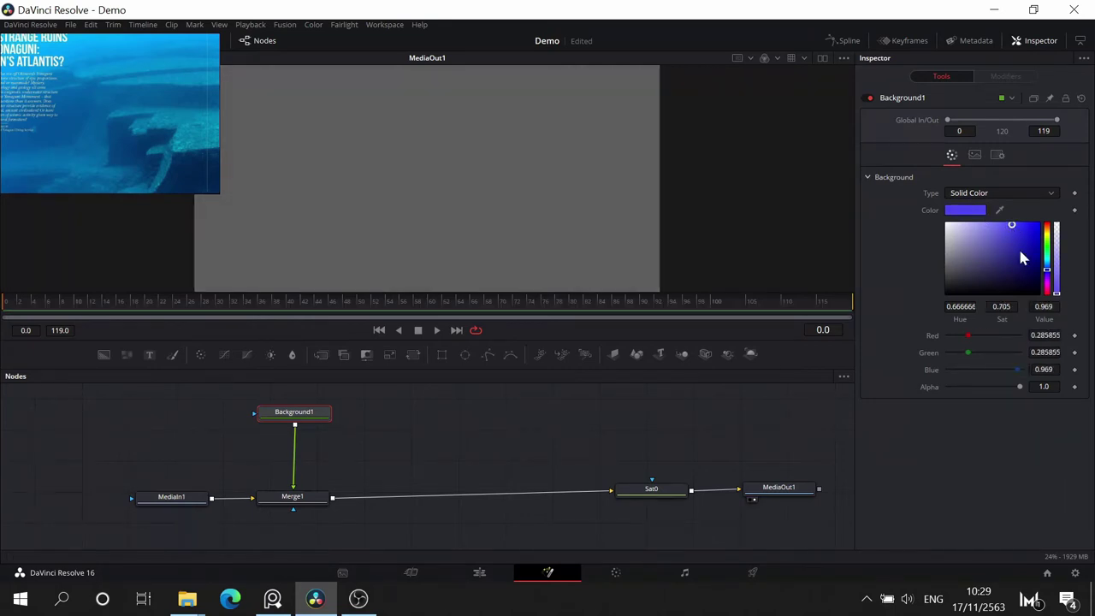
pyautogui.moveTo(1047, 267)
pyautogui.mouseDown()
pyautogui.moveTo(1049, 250)
pyautogui.moveTo(1050, 270)
pyautogui.mouseUp()
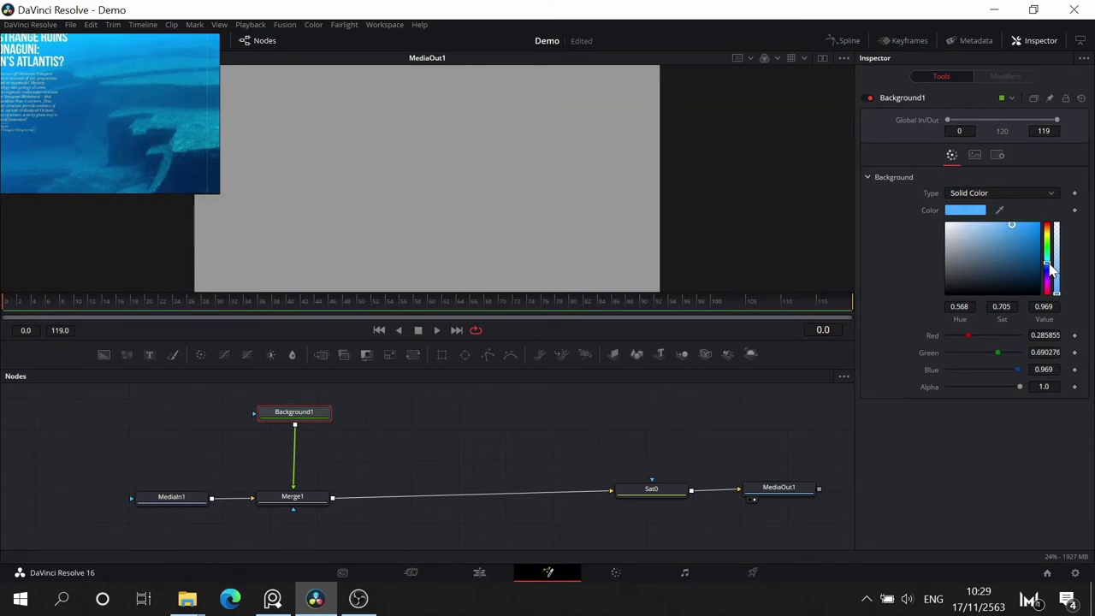
pyautogui.moveTo(1029, 235); pyautogui.dragTo(1027, 219)
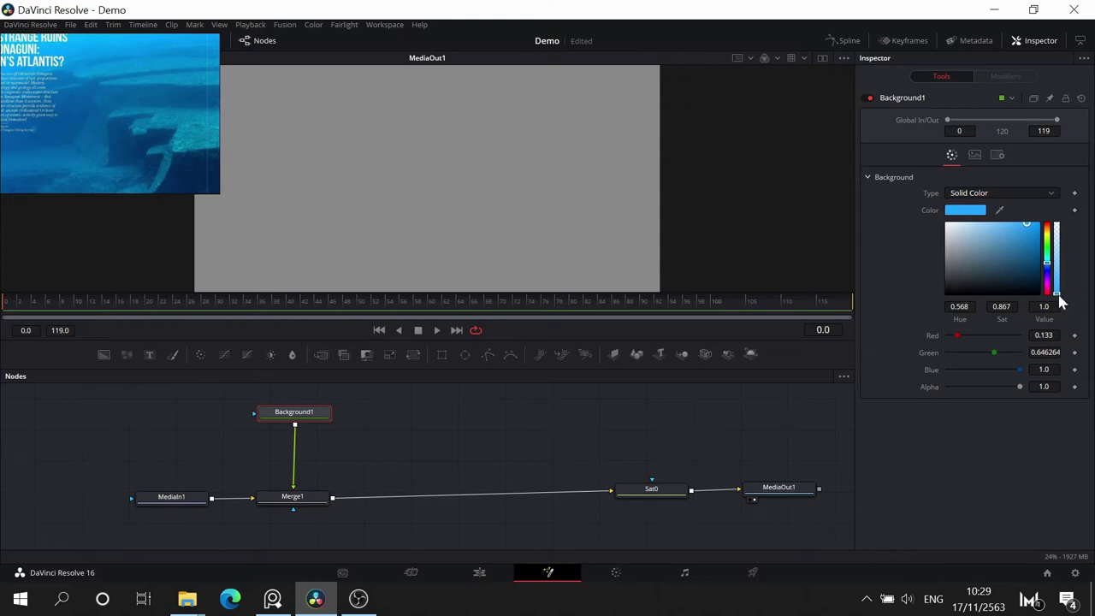
# - Align the Sat0 node with Merge1 and disable Sat0
pyautogui.click(315, 489)
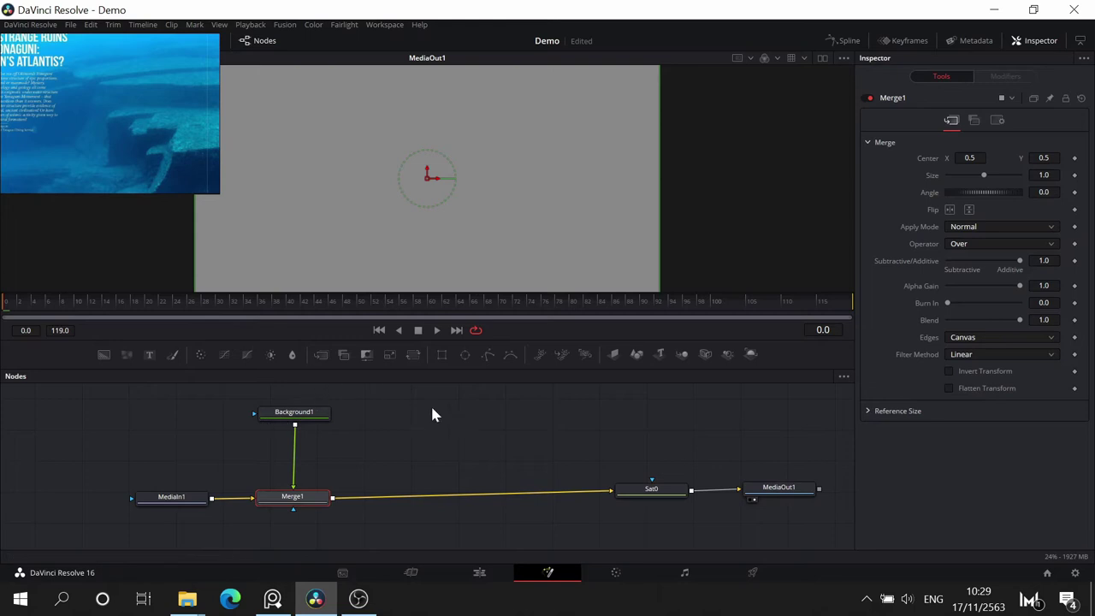
pyautogui.click(652, 500)
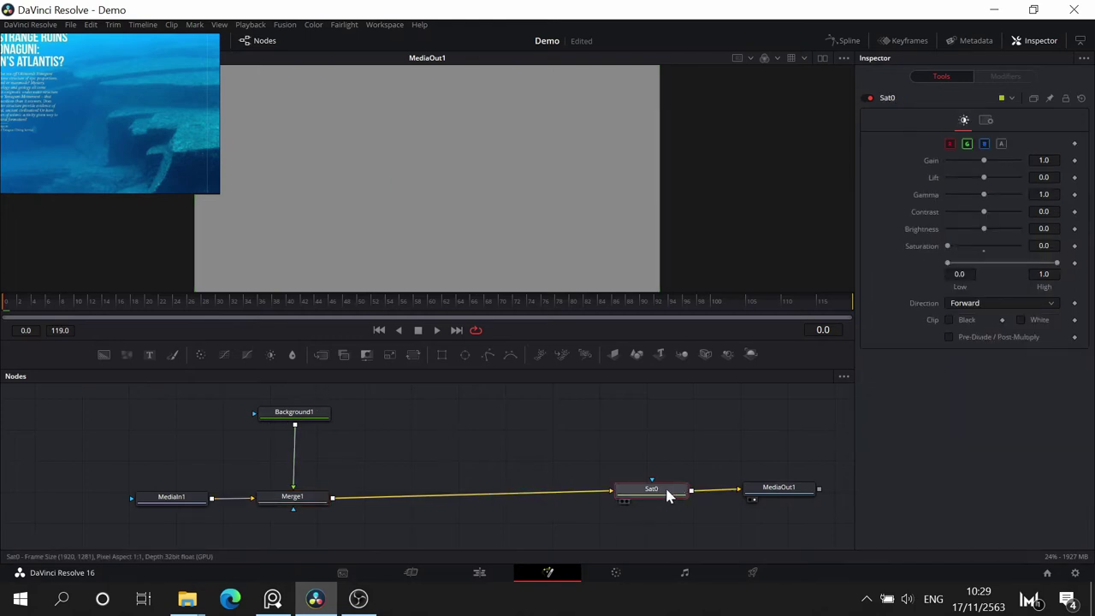
pyautogui.moveTo(667, 499); pyautogui.dragTo(665, 506)
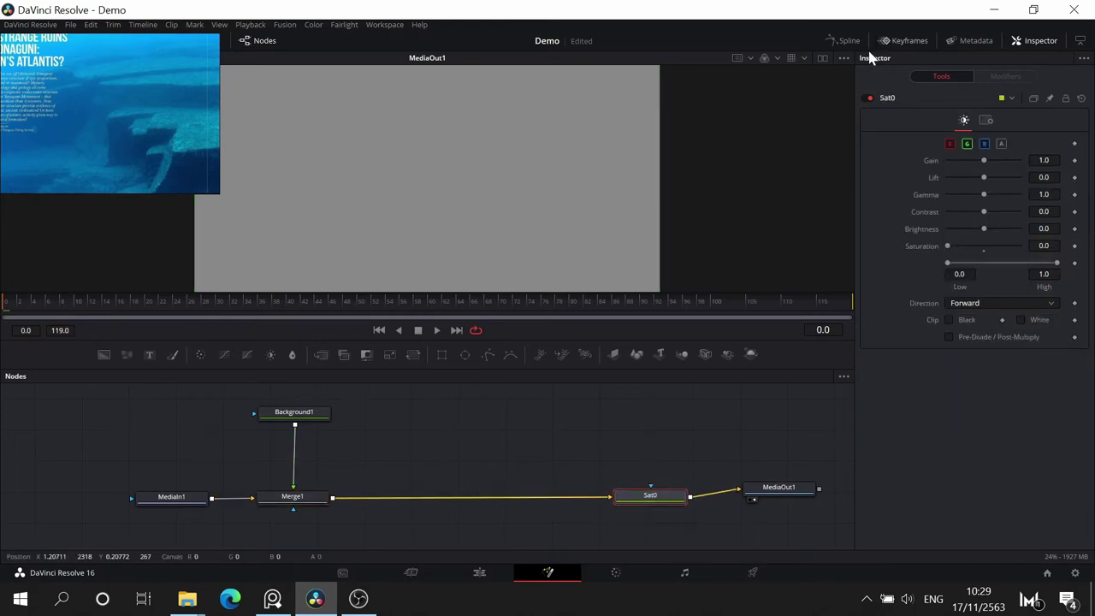
pyautogui.click(869, 97)
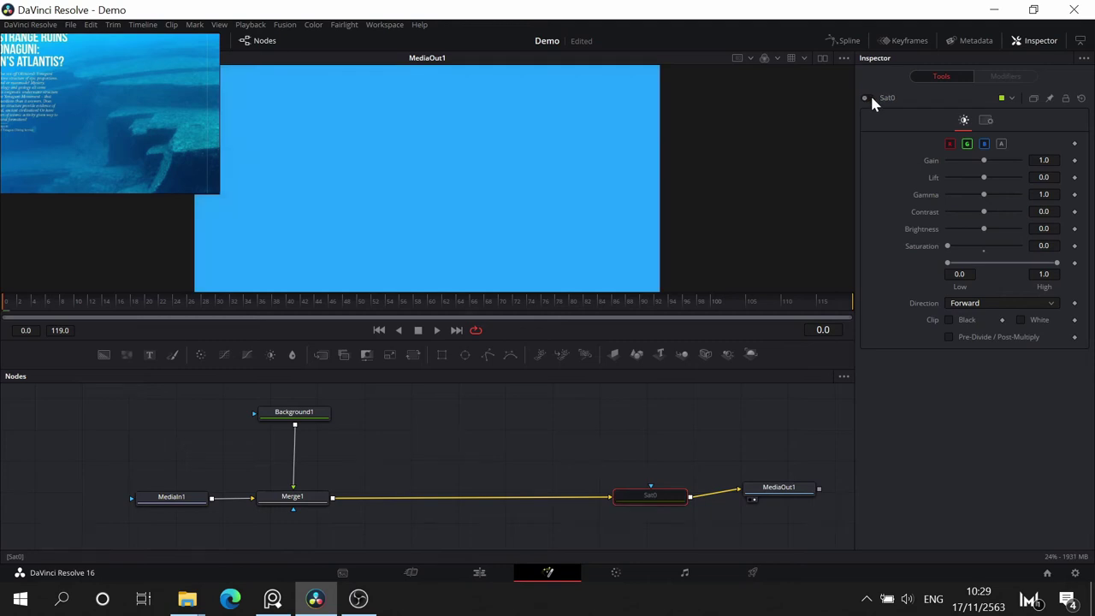
# - Refine the Background1 blue to saturation 0.765 and value 0.992
pyautogui.click(292, 414)
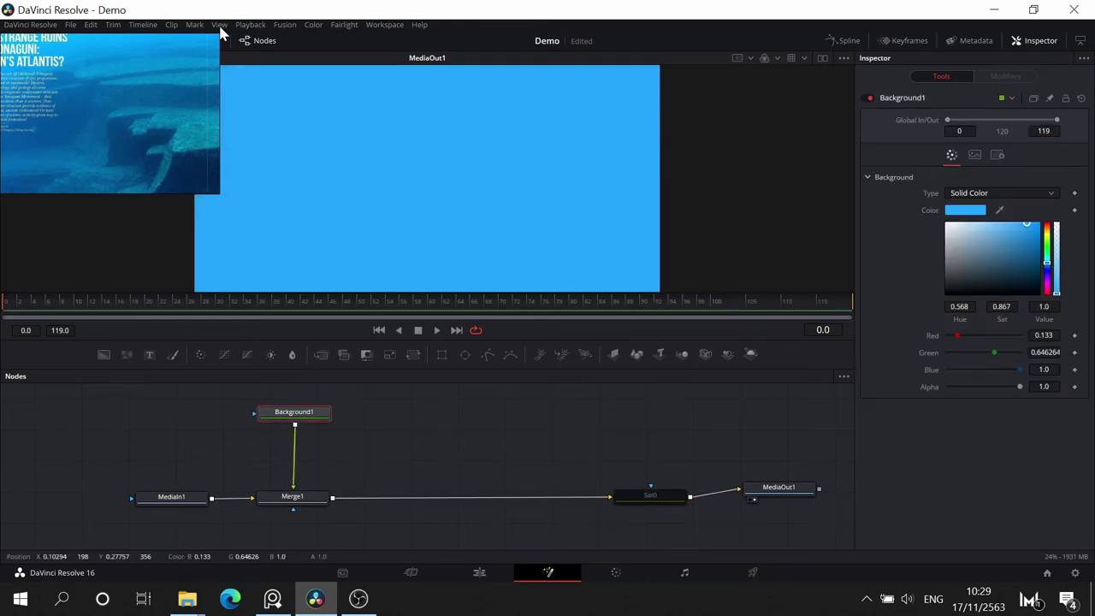
pyautogui.click(1002, 230)
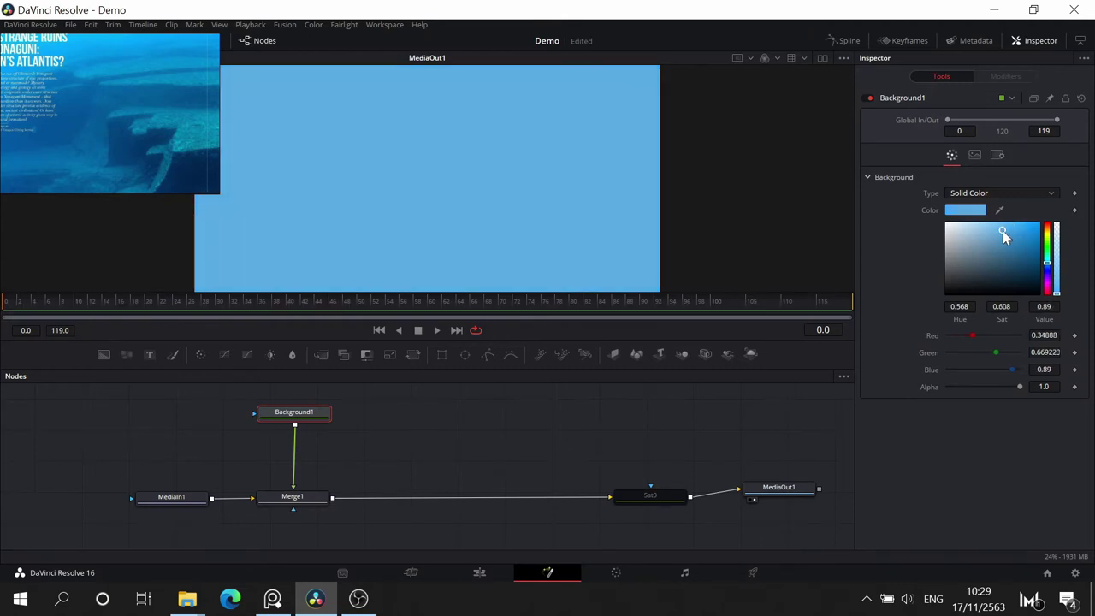
pyautogui.moveTo(1002, 230); pyautogui.dragTo(1019, 230)
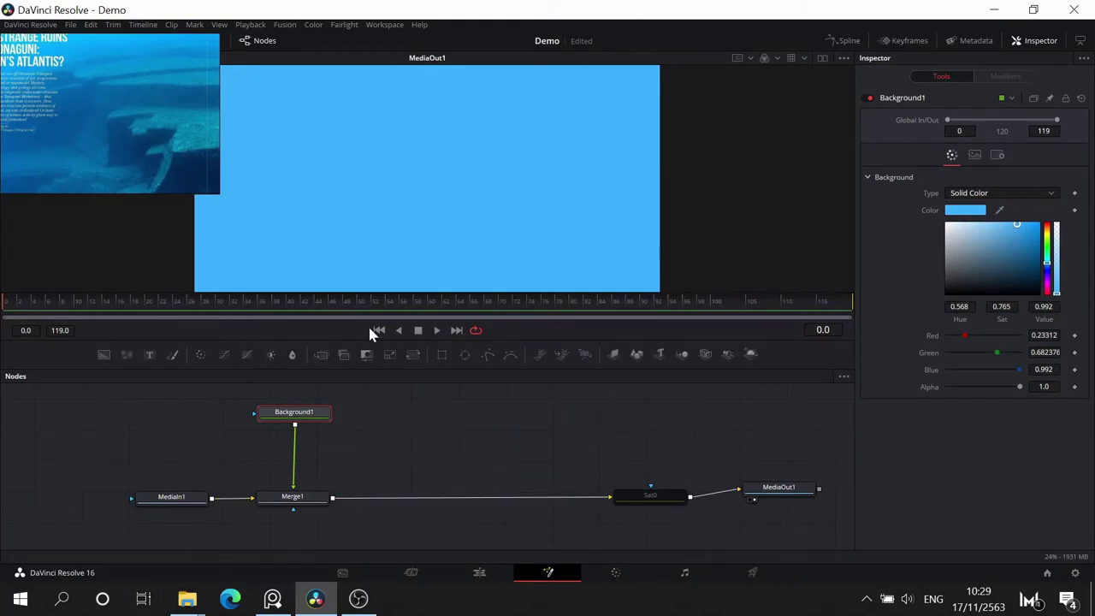
# - Show the MediaIn1 room photo in the viewer
pyautogui.click(187, 497)
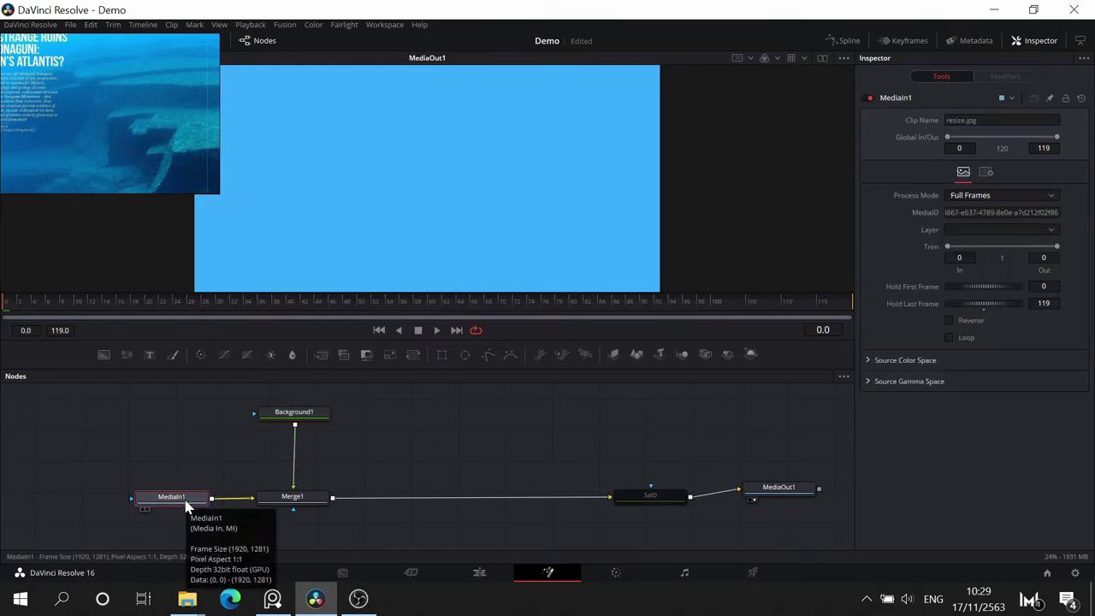
pyautogui.press('1')
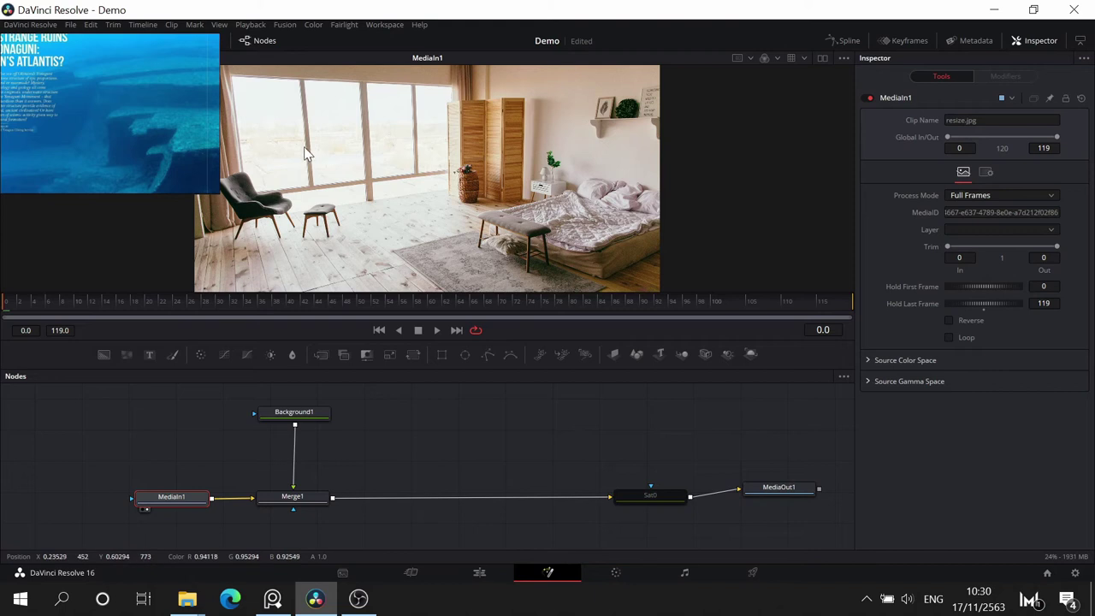
# - Add an unconnected Background node above MediaIn1 and set its type to Gradient
pyautogui.scroll(-2, 402, 477)
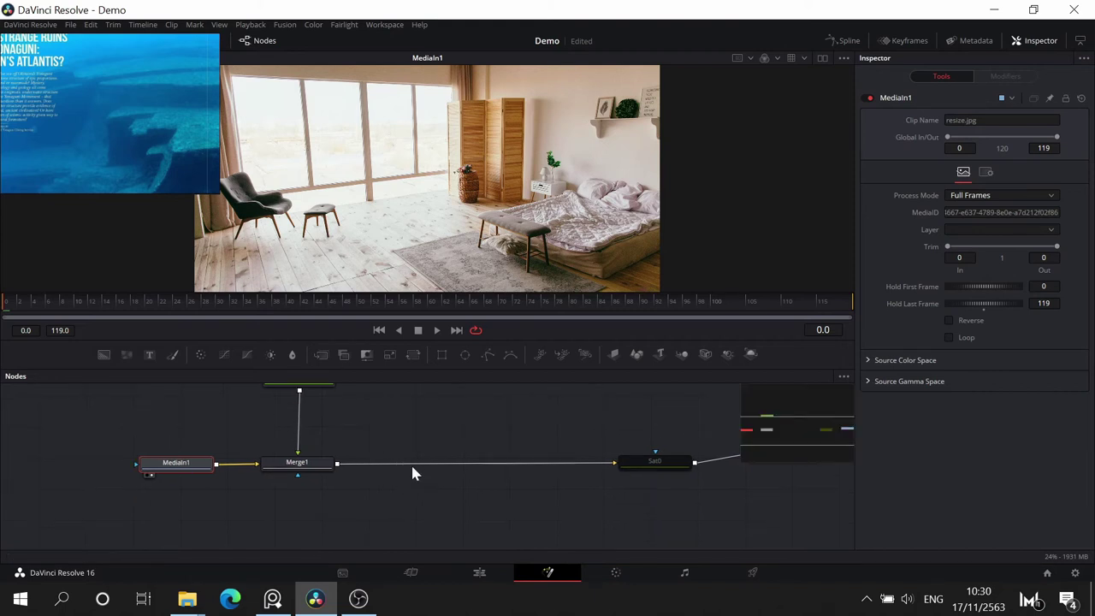
pyautogui.moveTo(442, 423); pyautogui.dragTo(621, 535)
pyautogui.moveTo(618, 473); pyautogui.dragTo(617, 420)
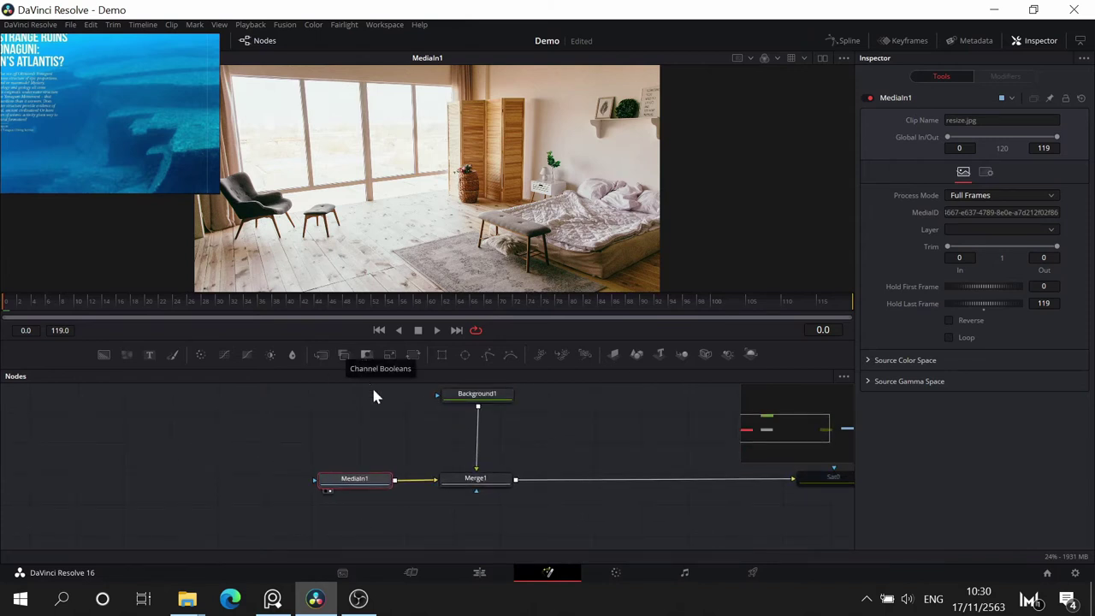
pyautogui.click(389, 438)
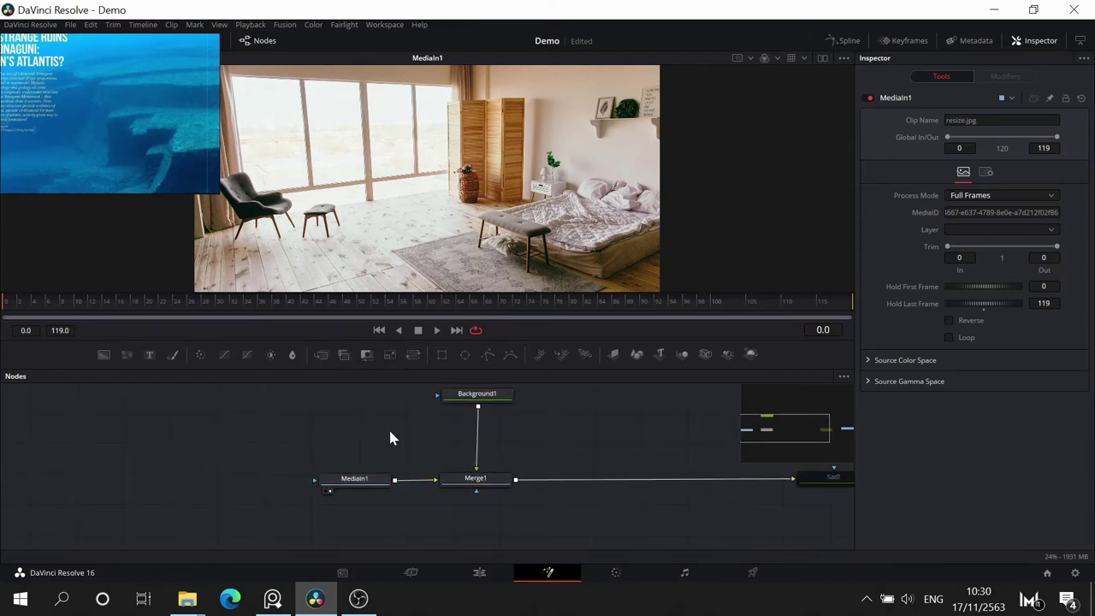
pyautogui.click(106, 355)
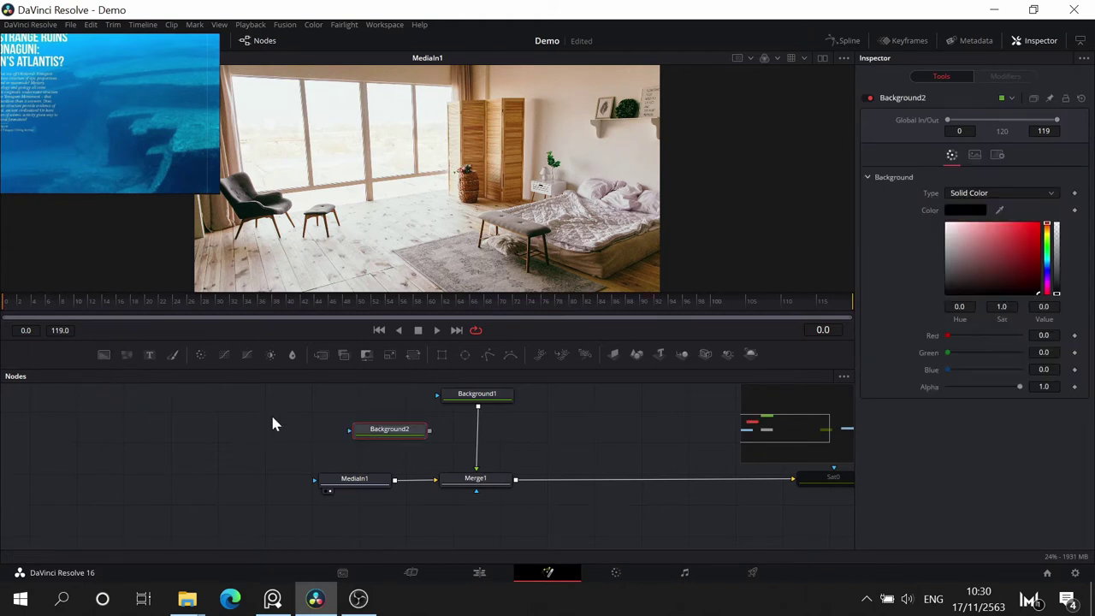
pyautogui.click(1006, 193)
pyautogui.click(979, 253)
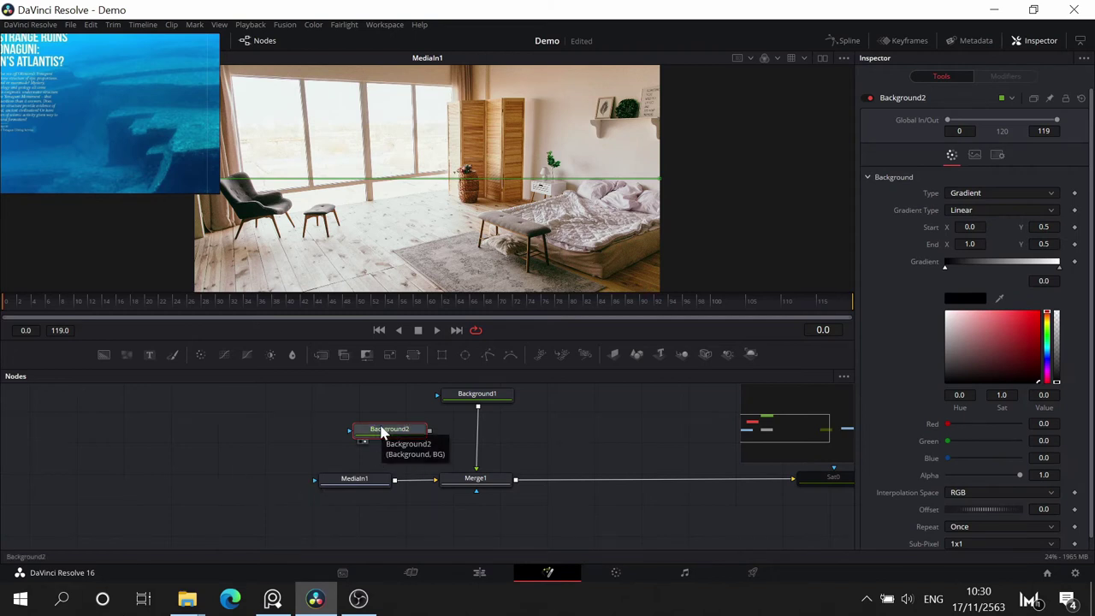
# - View Background2, move the reference picture aside, and run its gradient from about X 0.94, Y 0.14 to about X 0.10, Y 0.84
pyautogui.press('1')
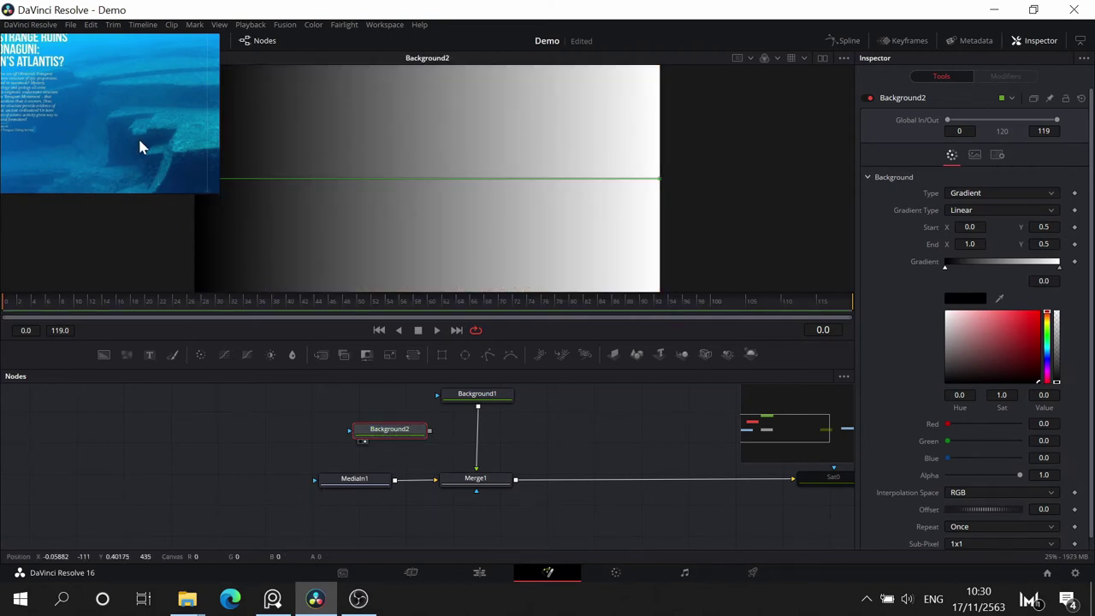
pyautogui.moveTo(110, 66); pyautogui.dragTo(353, 134)
pyautogui.moveTo(474, 129); pyautogui.dragTo(770, 91)
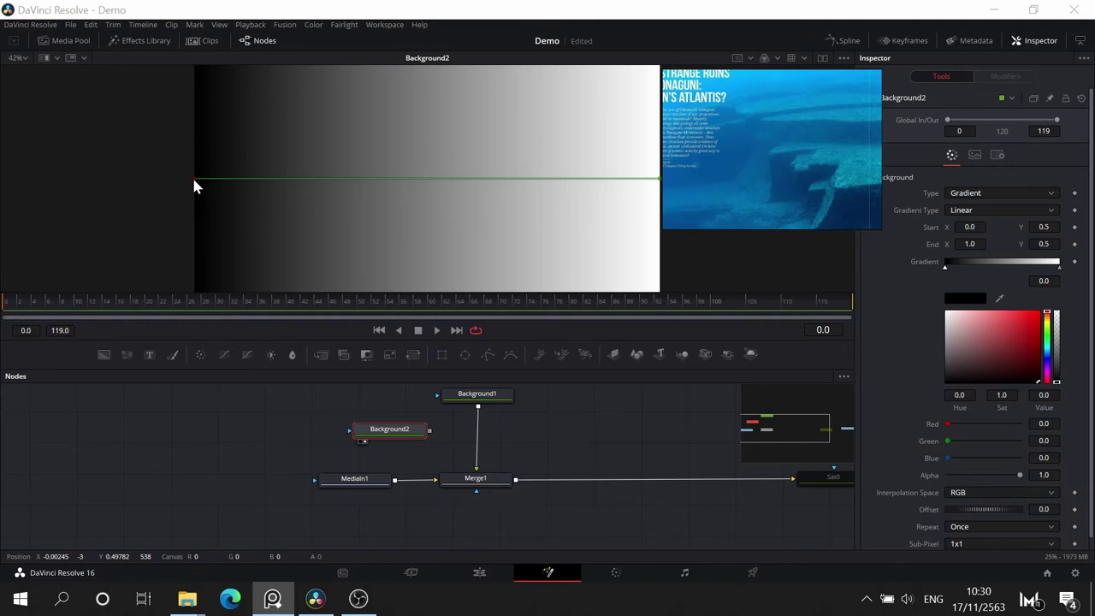
pyautogui.moveTo(194, 182); pyautogui.dragTo(631, 280)
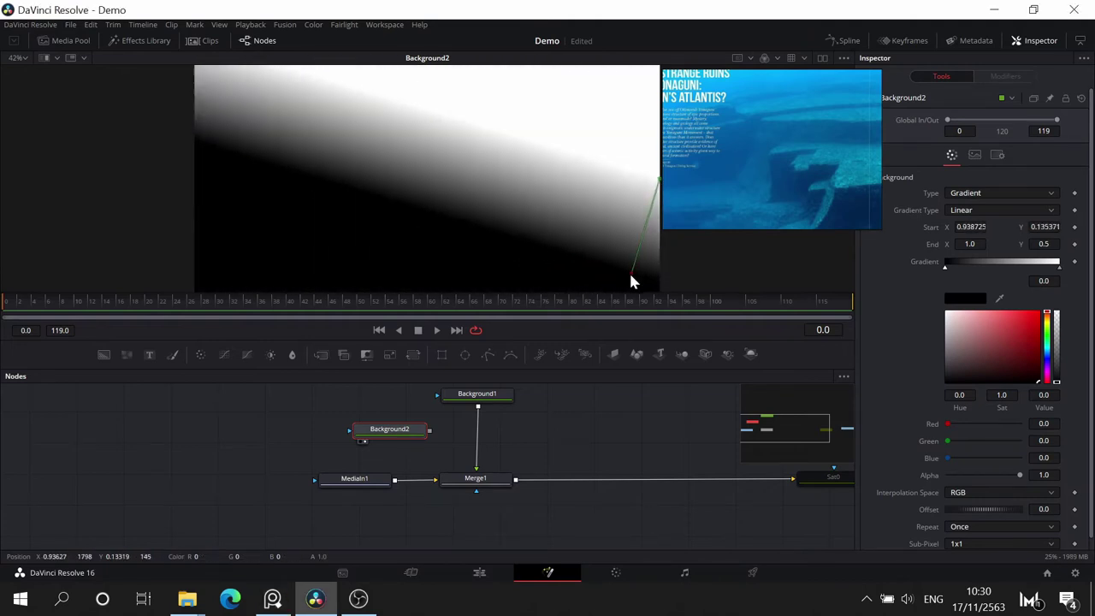
pyautogui.moveTo(660, 179); pyautogui.dragTo(243, 91)
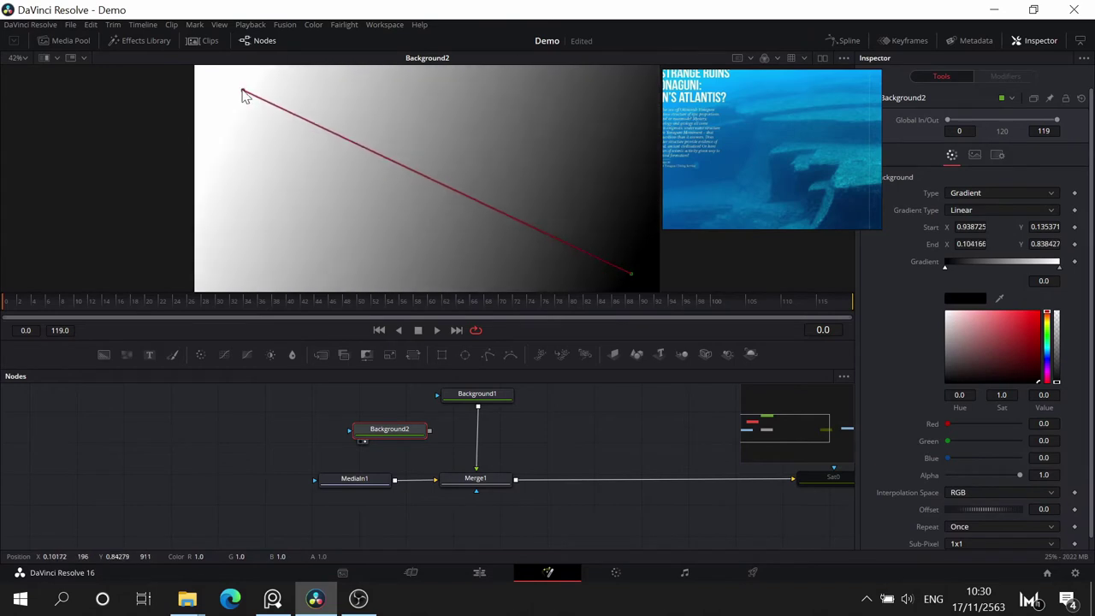
# - Switch to dual viewers and show the MediaIn1 photo beside the Background2 gradient
pyautogui.click(821, 58)
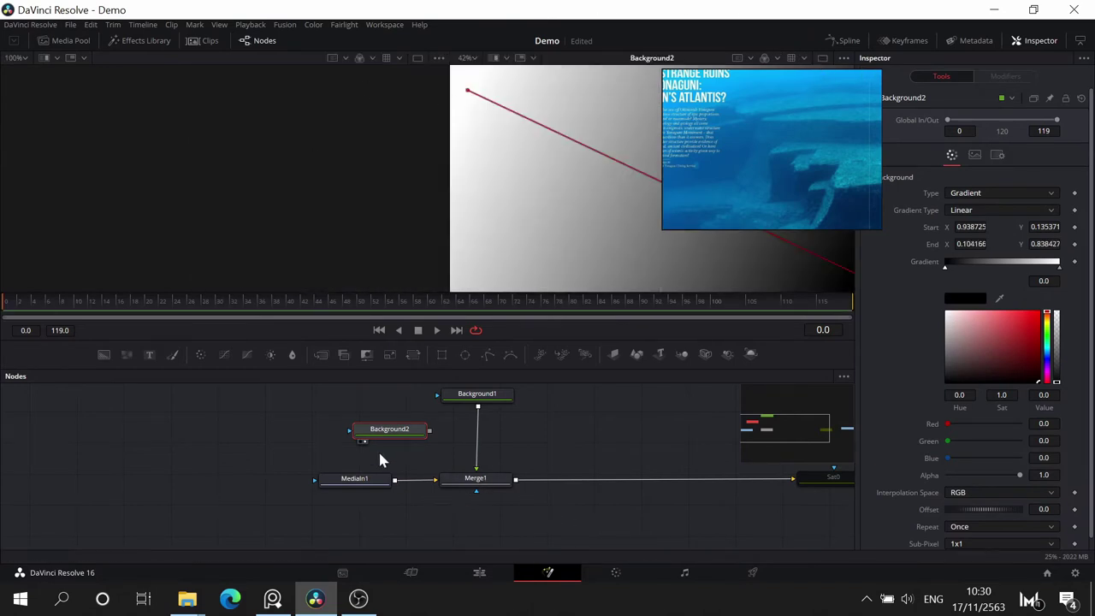
pyautogui.click(477, 478)
pyautogui.press('1')
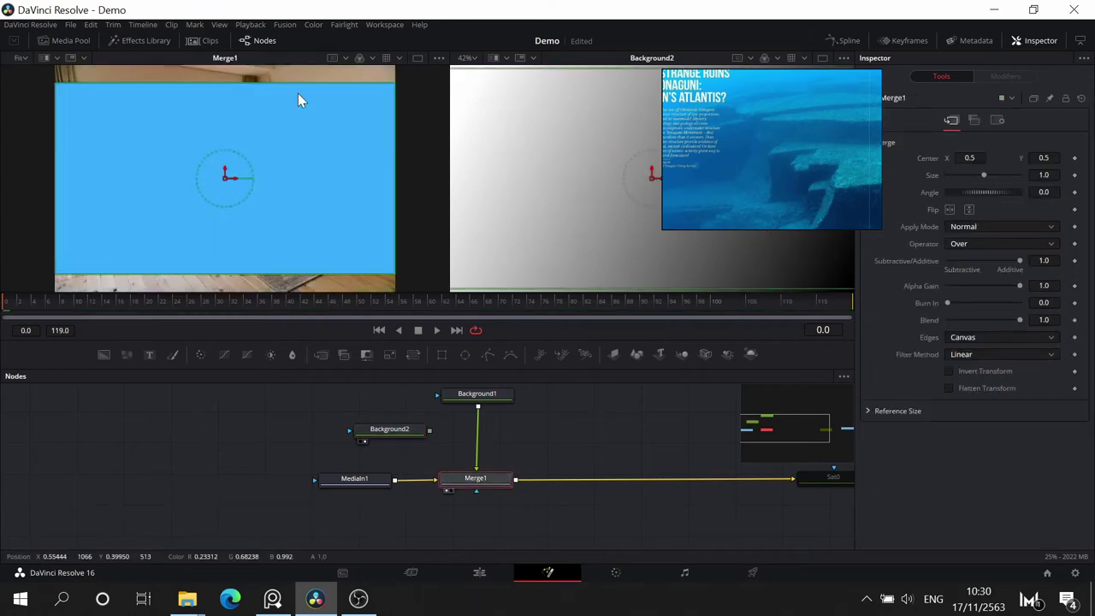
pyautogui.click(348, 481)
pyautogui.press('1')
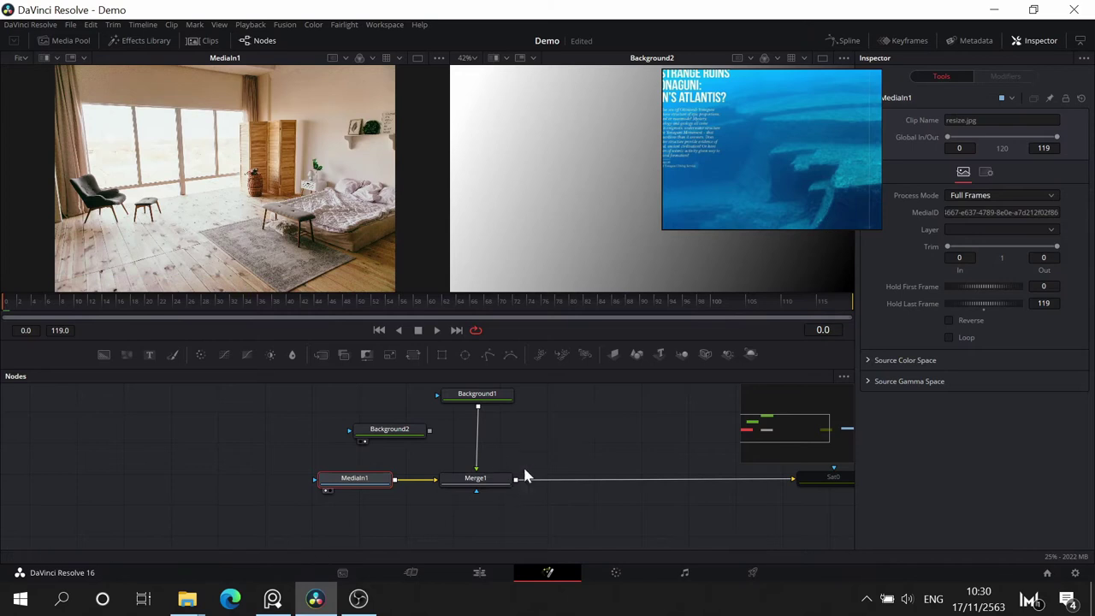
# - Move MediaIn1 farther away from Merge1 and insert a Background node merged with MediaIn1 between them
pyautogui.moveTo(565, 437); pyautogui.dragTo(529, 481)
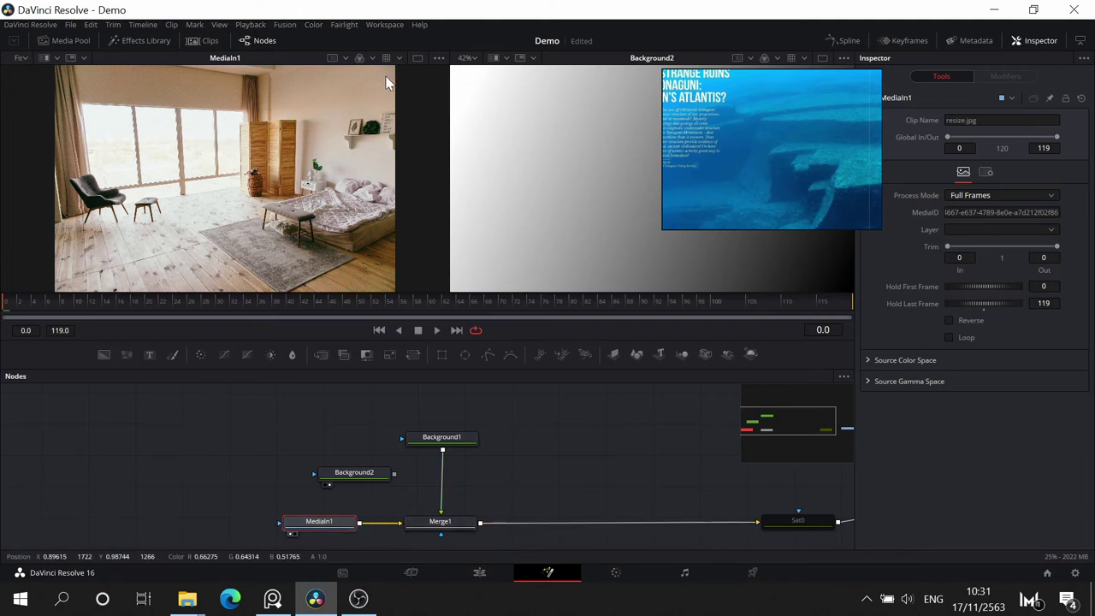
pyautogui.scroll(2, 399, 89)
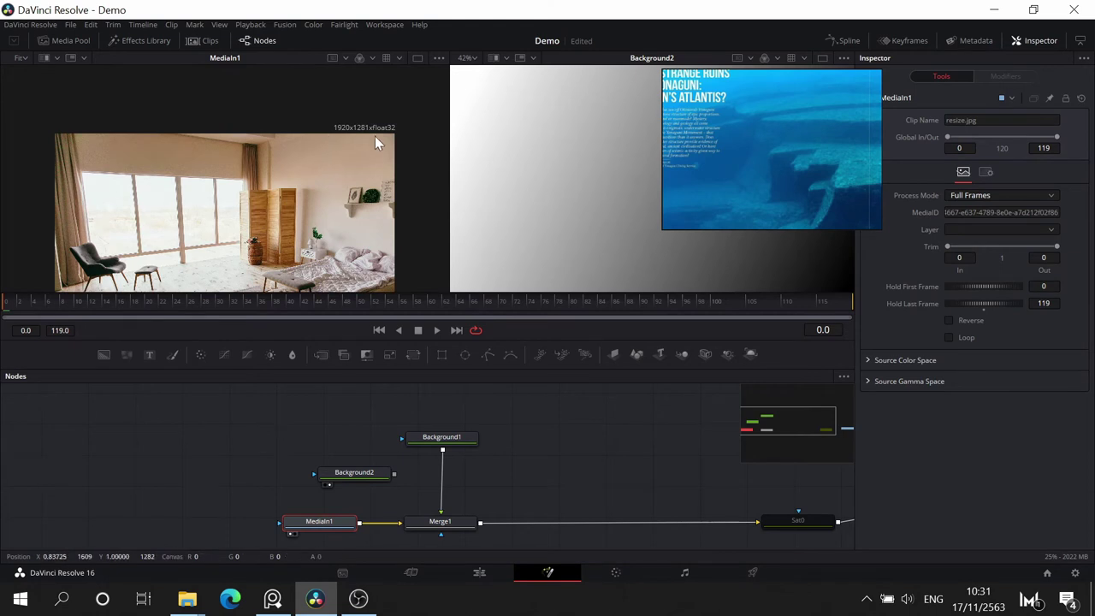
pyautogui.moveTo(273, 457); pyautogui.dragTo(311, 374)
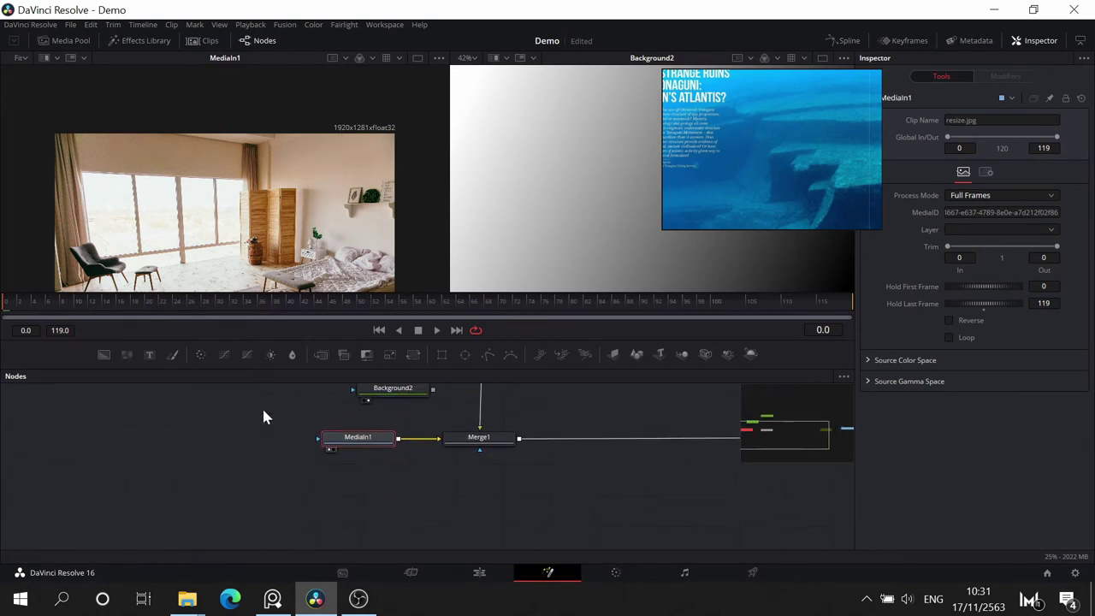
pyautogui.moveTo(364, 449); pyautogui.dragTo(166, 447)
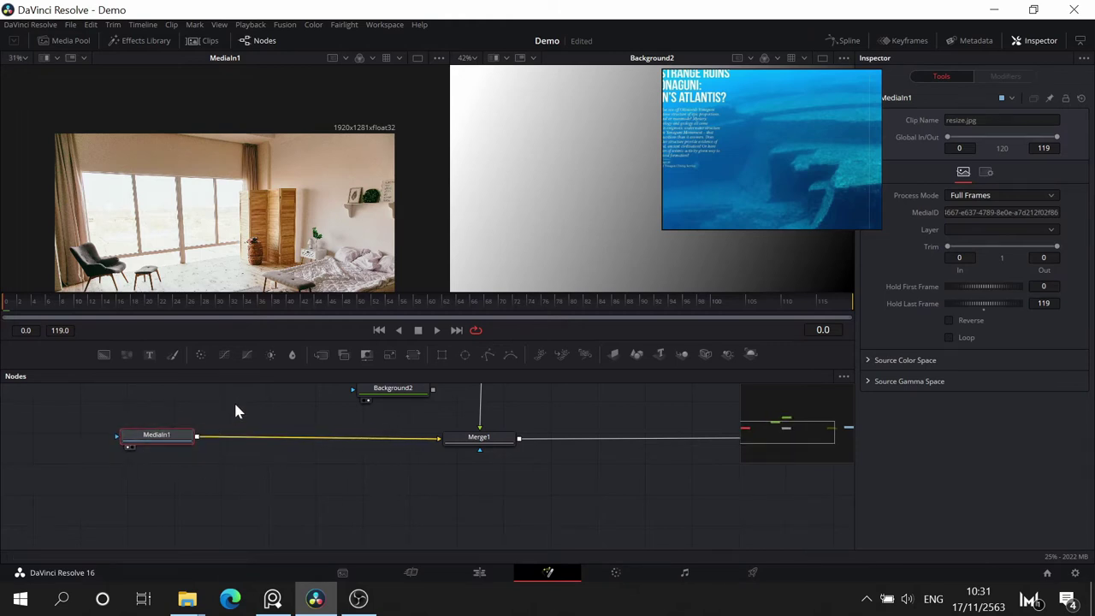
pyautogui.scroll(2, 192, 414)
pyautogui.click(116, 359)
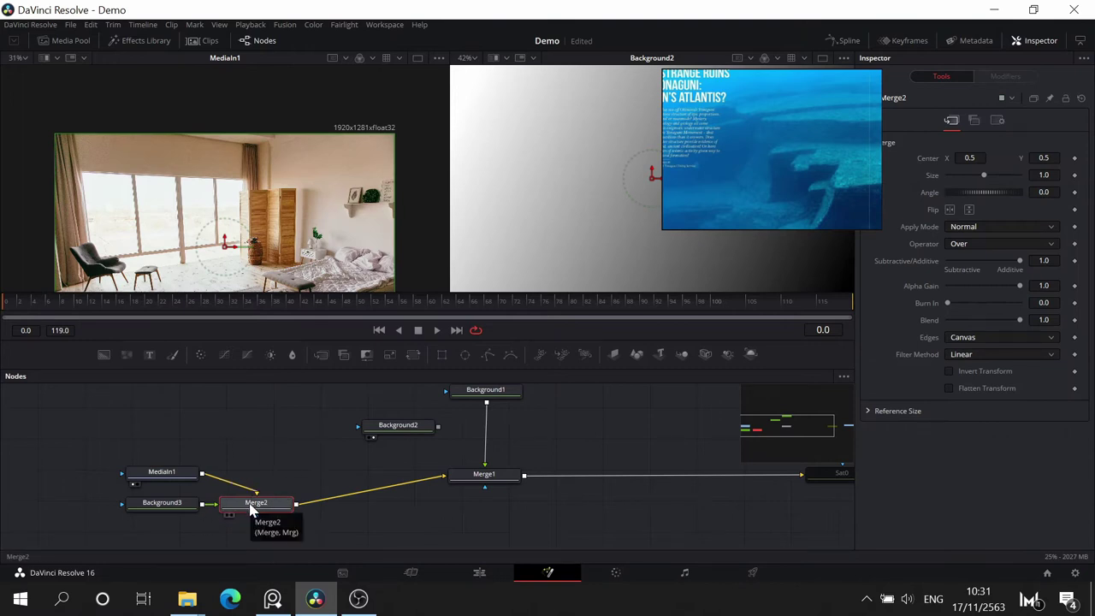
# - Undo the last background insertion, then add an unconnected Background node above MediaIn1 and an unconnected Merge node beside it
pyautogui.hotkey('ctrl', 'z')
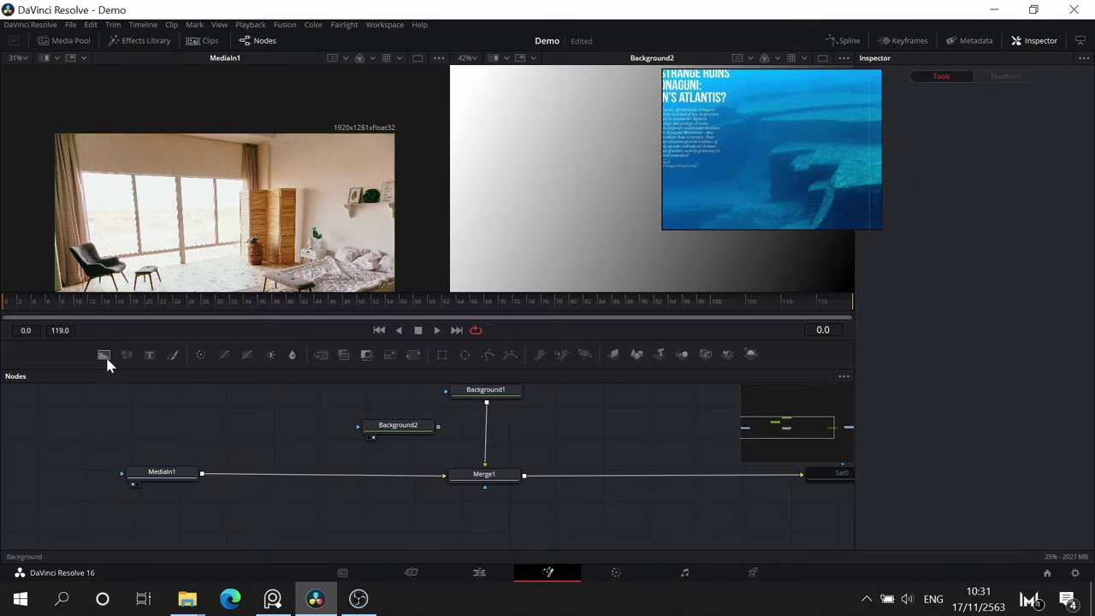
pyautogui.moveTo(106, 358); pyautogui.dragTo(165, 439)
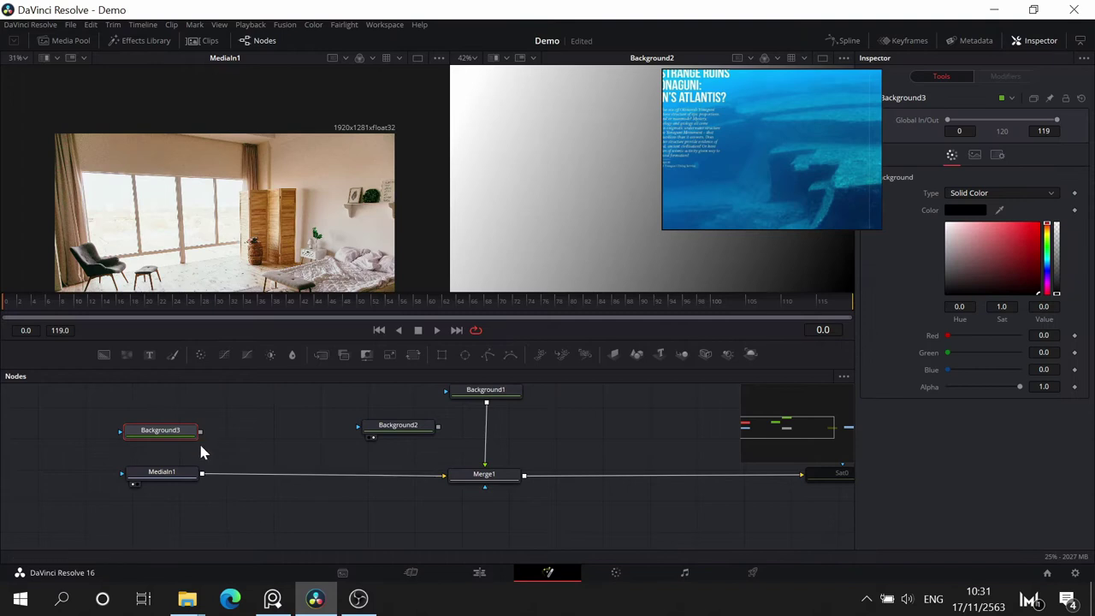
pyautogui.moveTo(309, 356); pyautogui.dragTo(287, 452)
# - Disconnect MediaIn1 from Merge1 and wire MediaIn1 as the background and Background3 as the foreground of Merge2
pyautogui.click(180, 471)
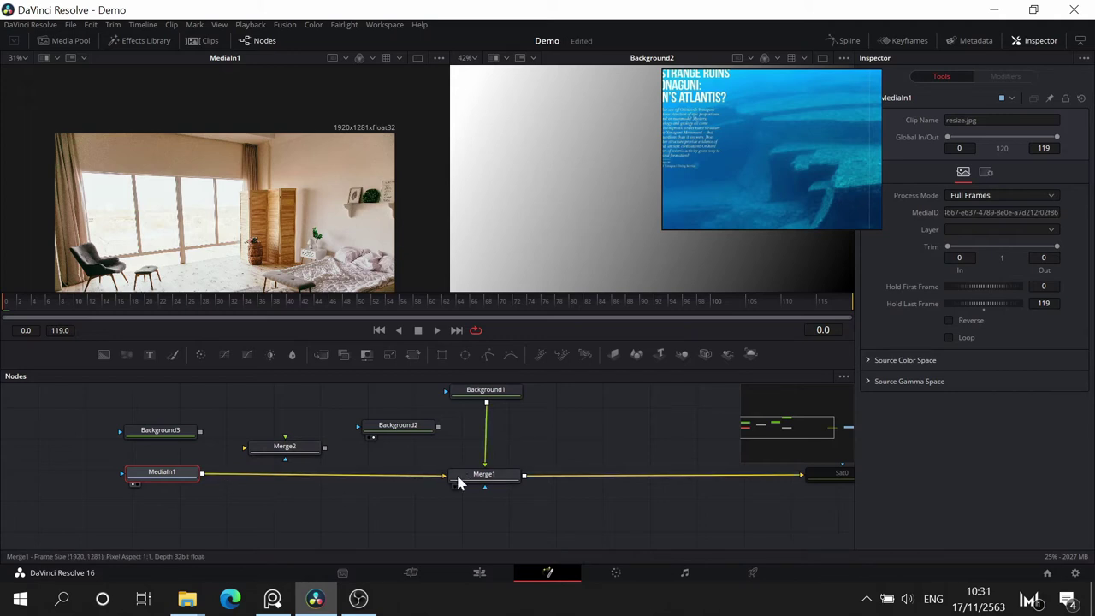
pyautogui.moveTo(437, 474); pyautogui.dragTo(207, 435)
pyautogui.moveTo(290, 471); pyautogui.dragTo(344, 473)
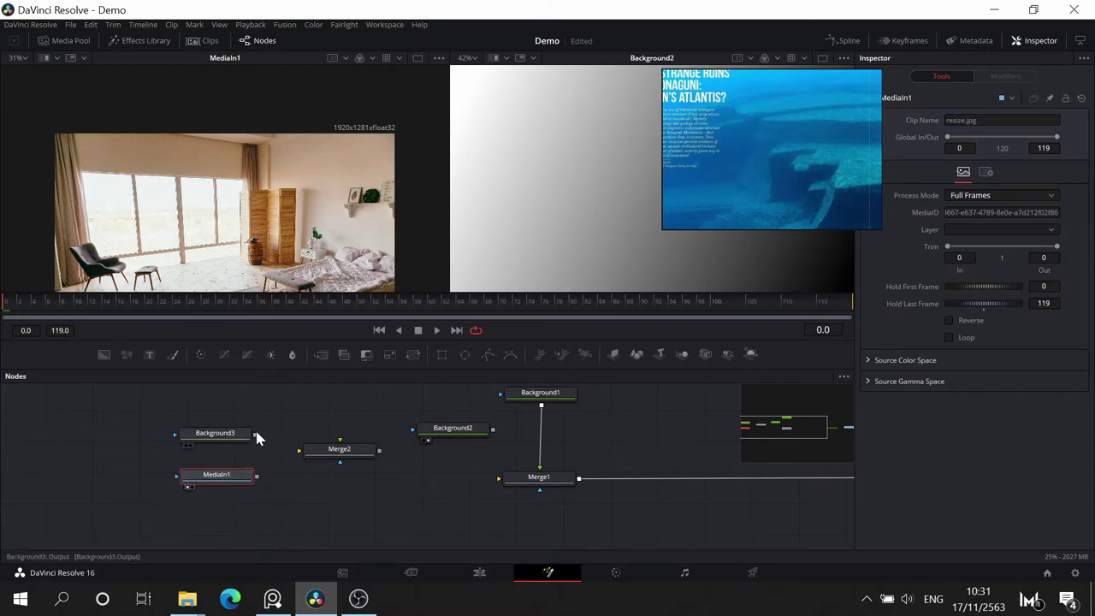
pyautogui.moveTo(257, 476); pyautogui.dragTo(334, 448)
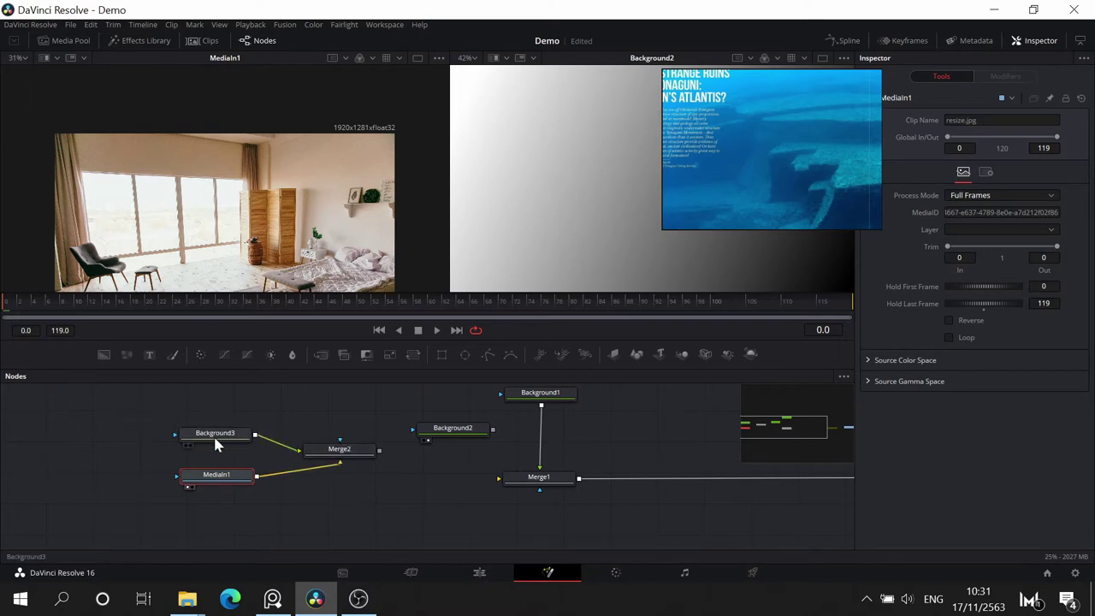
# - Check Background3's image size and view Merge2, then swap its inputs so Background3 is the background and MediaIn1 the foreground
pyautogui.click(221, 436)
pyautogui.moveTo(226, 441); pyautogui.dragTo(250, 150)
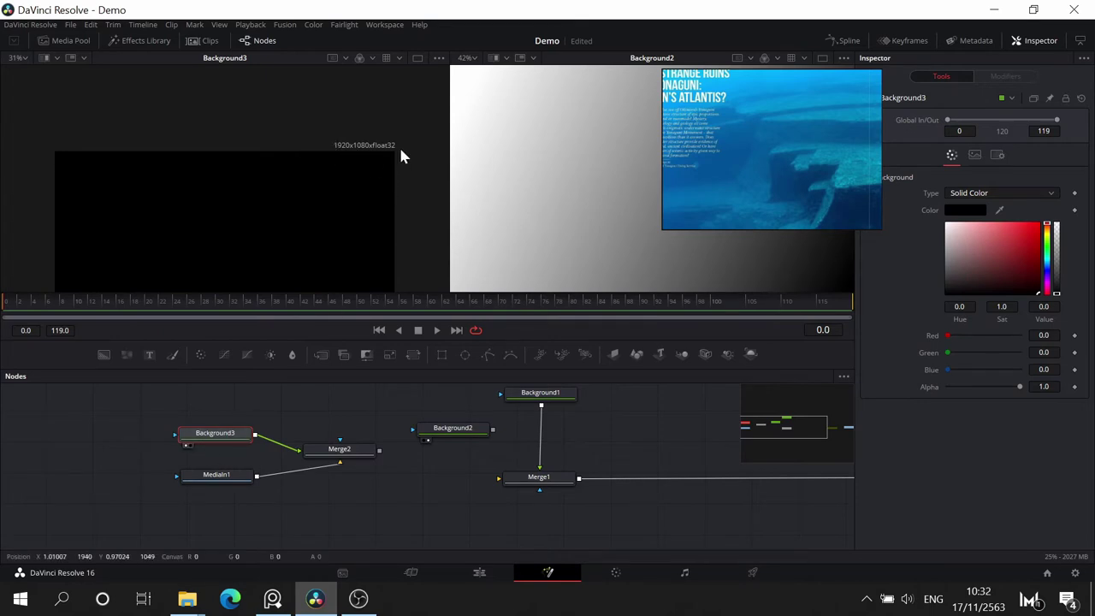
pyautogui.click(977, 157)
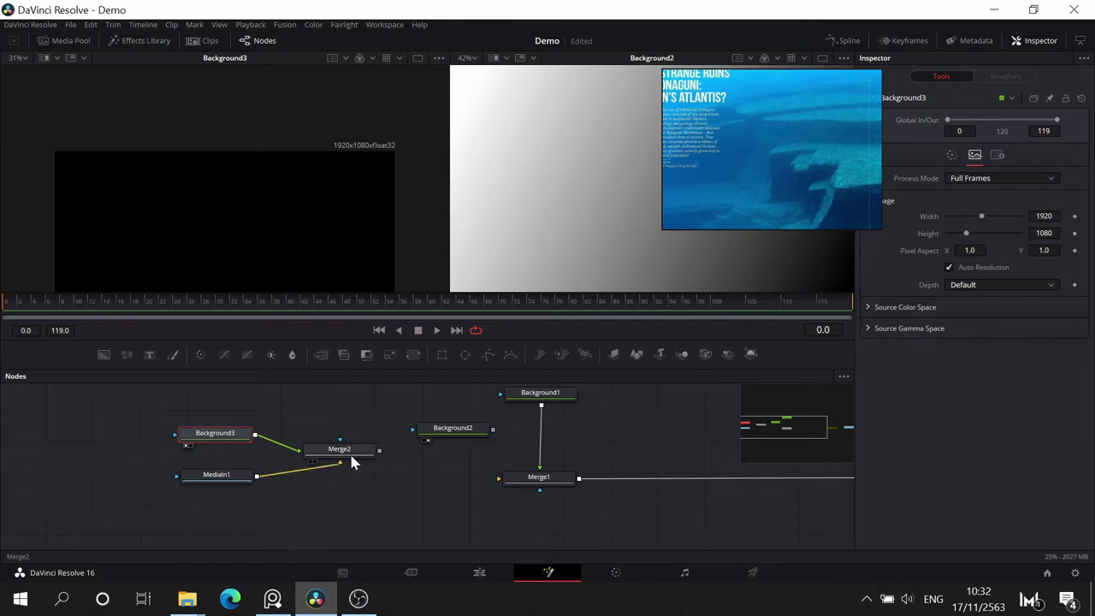
pyautogui.moveTo(351, 456); pyautogui.dragTo(305, 106)
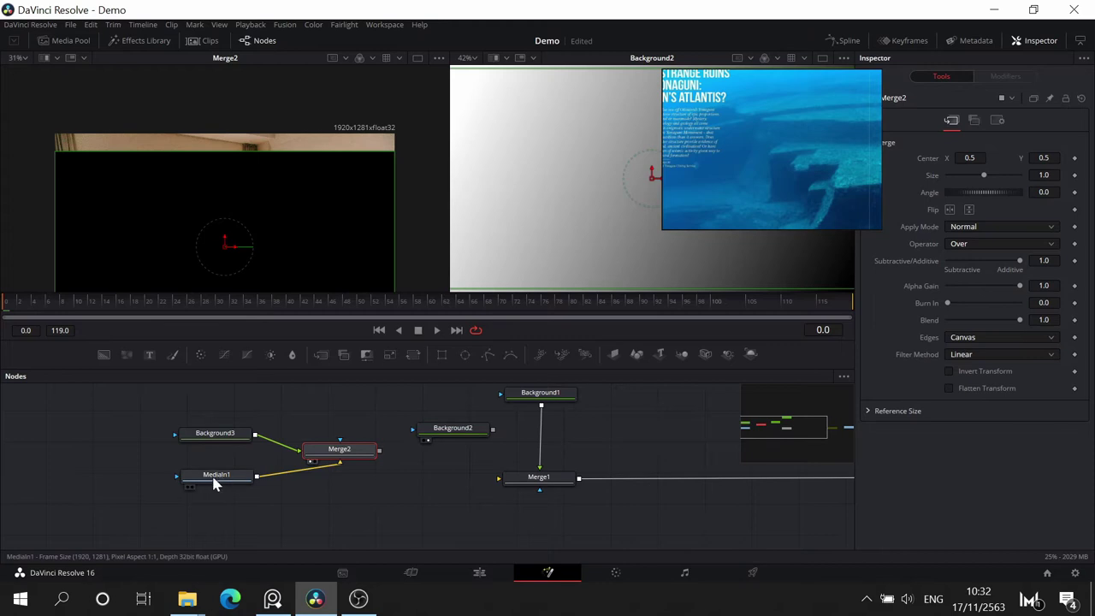
pyautogui.moveTo(293, 450); pyautogui.dragTo(340, 464)
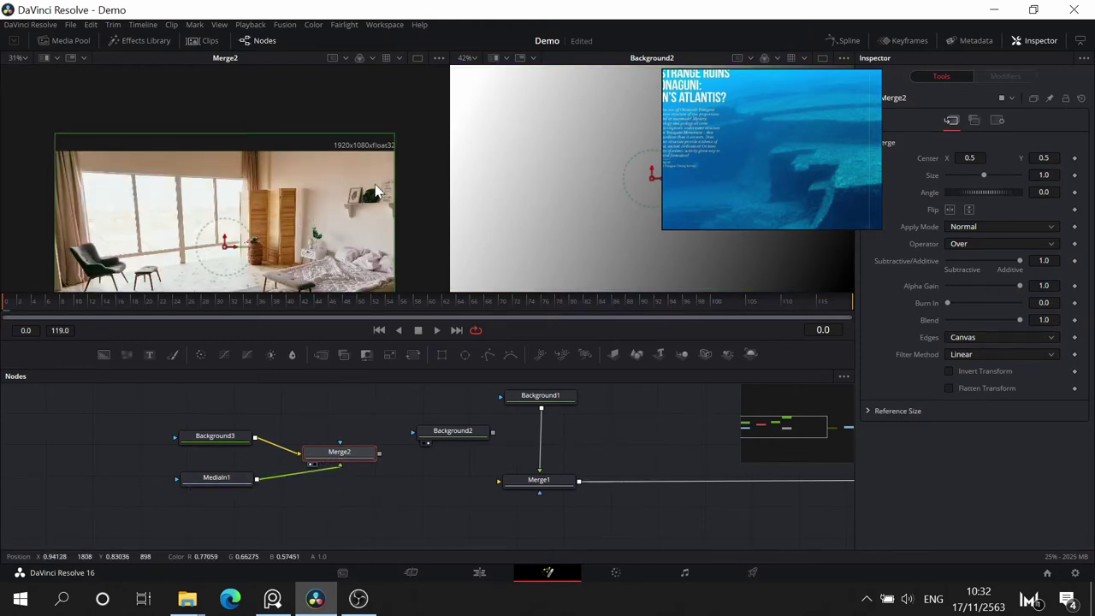
pyautogui.scroll(-3, 376, 189)
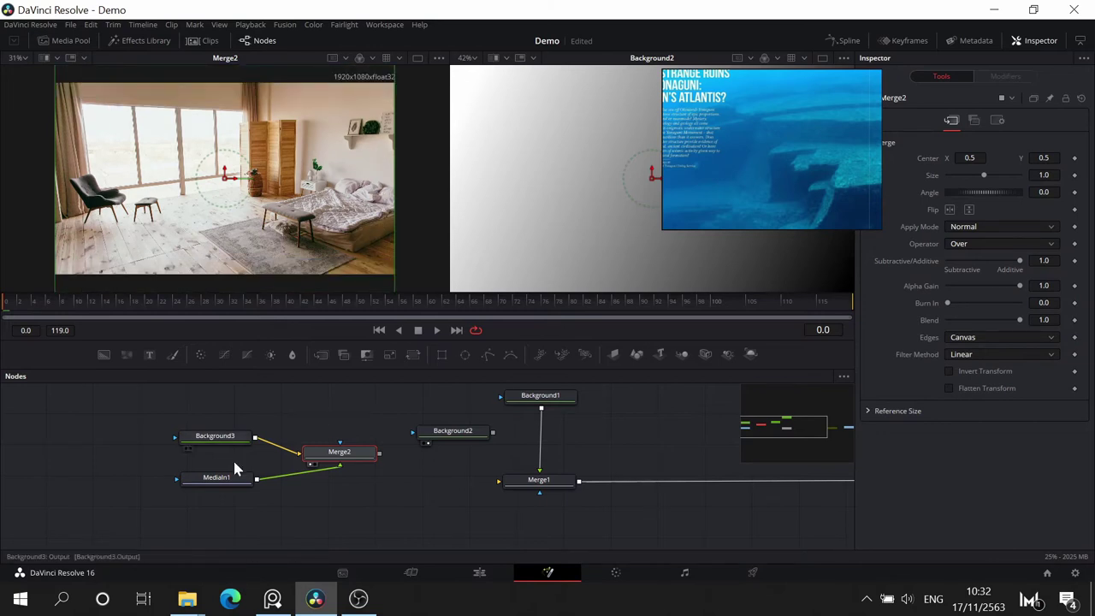
# - Insert a Transform node between MediaIn1 and Merge2 and shift the photo up to a Center Y of about 0.55
pyautogui.moveTo(228, 485); pyautogui.dragTo(120, 486)
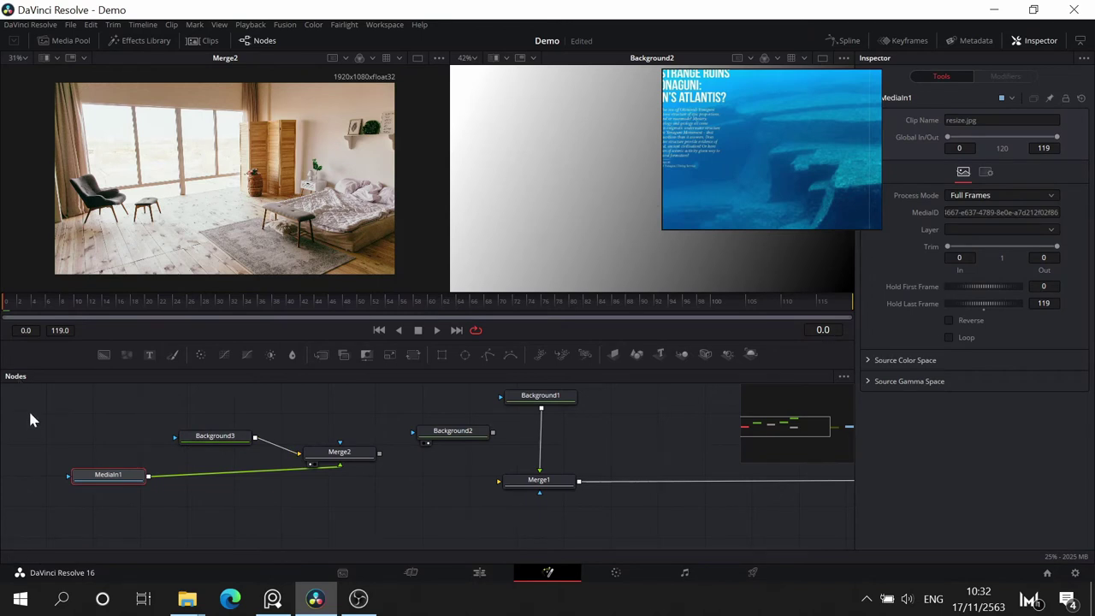
pyautogui.hotkey('shift', 'space')
pyautogui.write('tr')
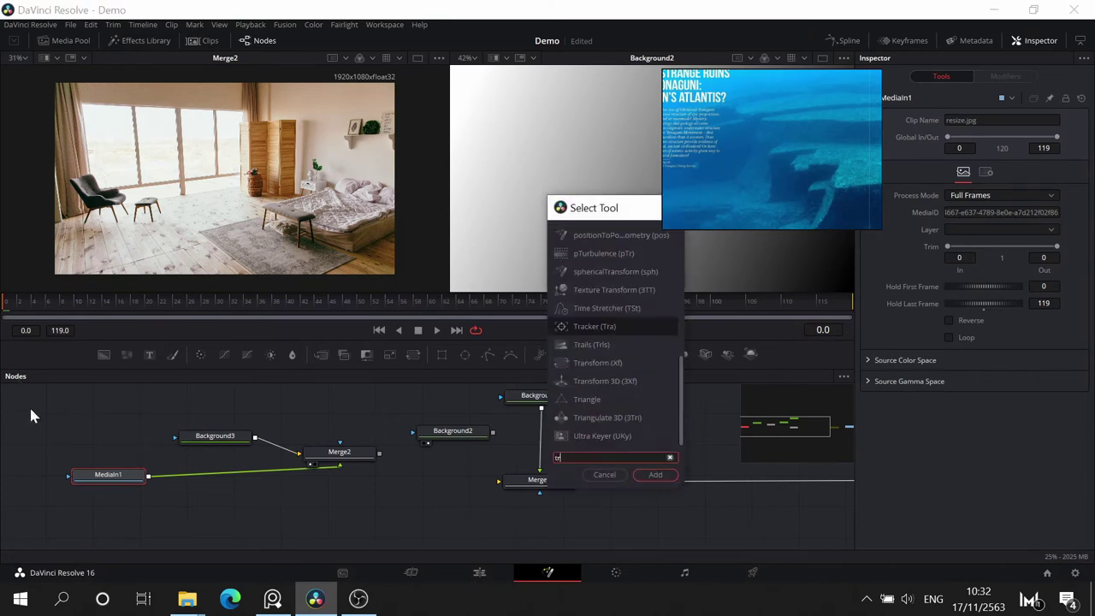
pyautogui.write('a')
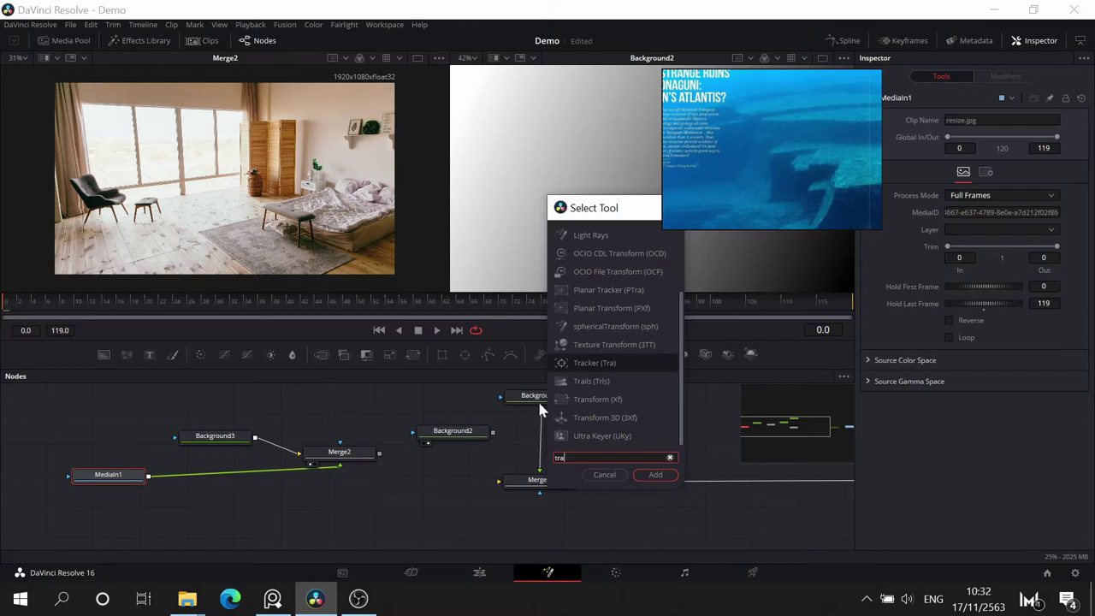
pyautogui.click(592, 401)
pyautogui.click(667, 474)
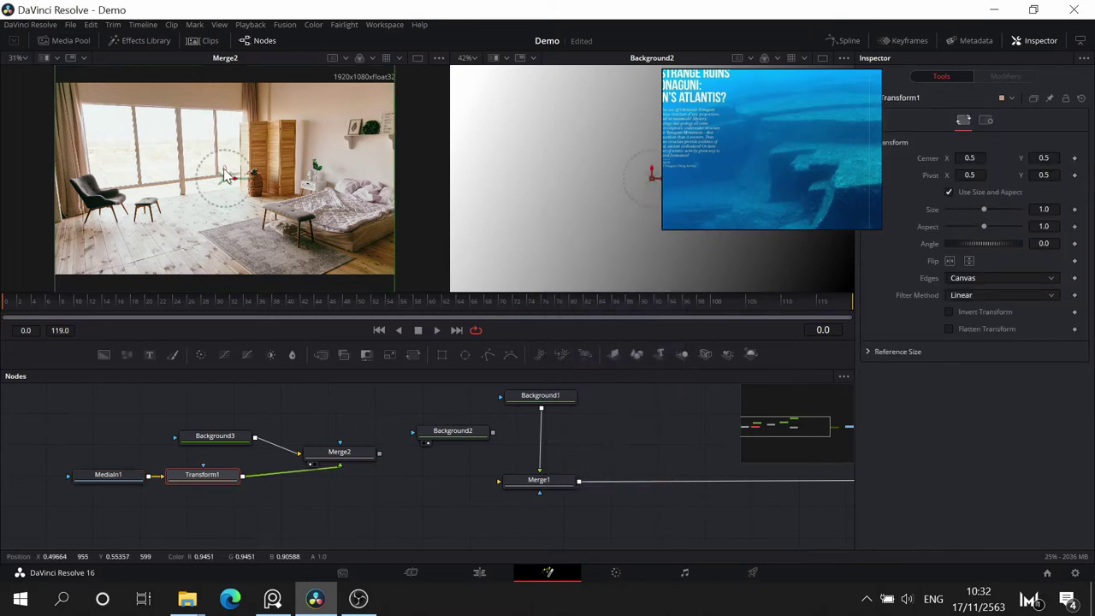
pyautogui.moveTo(225, 175); pyautogui.dragTo(225, 164)
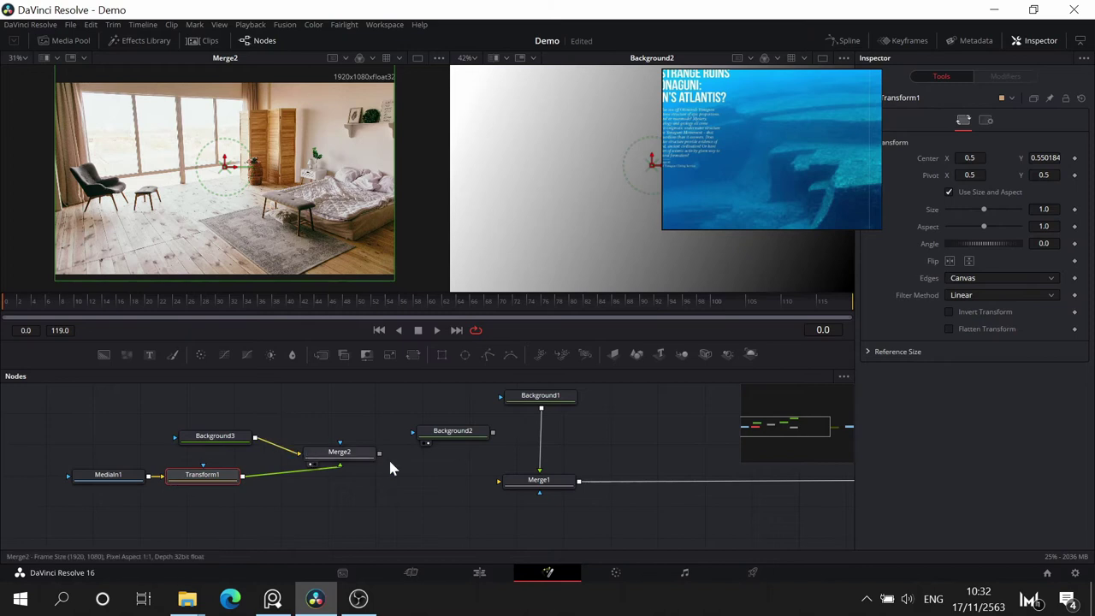
# - Move the Merge2 node group lower, connect Merge2 to Merge1's background input and view Merge1
pyautogui.moveTo(411, 488); pyautogui.dragTo(315, 540)
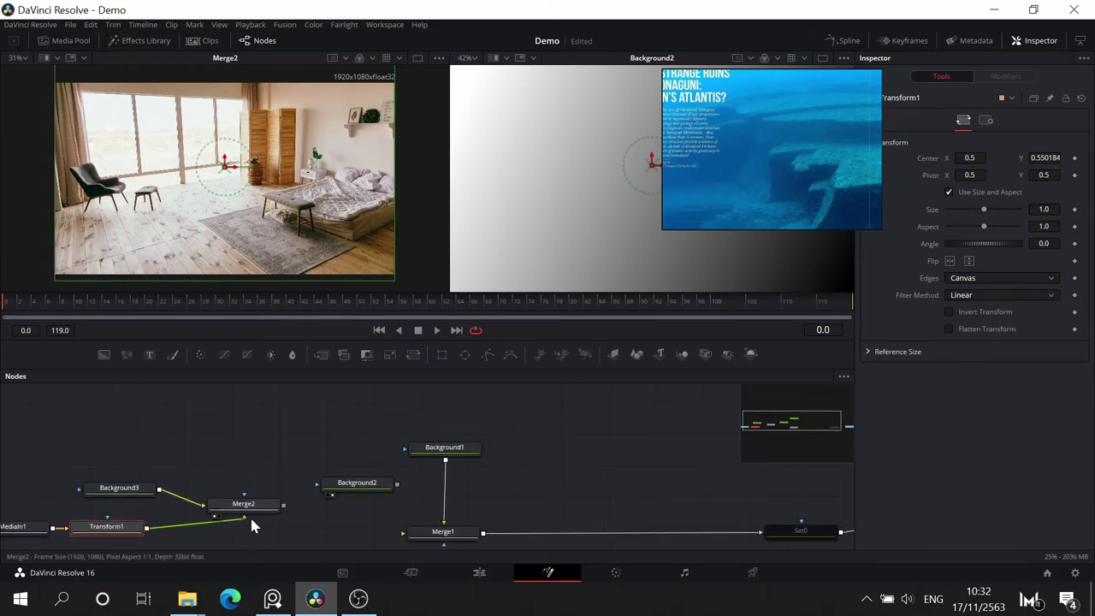
pyautogui.click(255, 502)
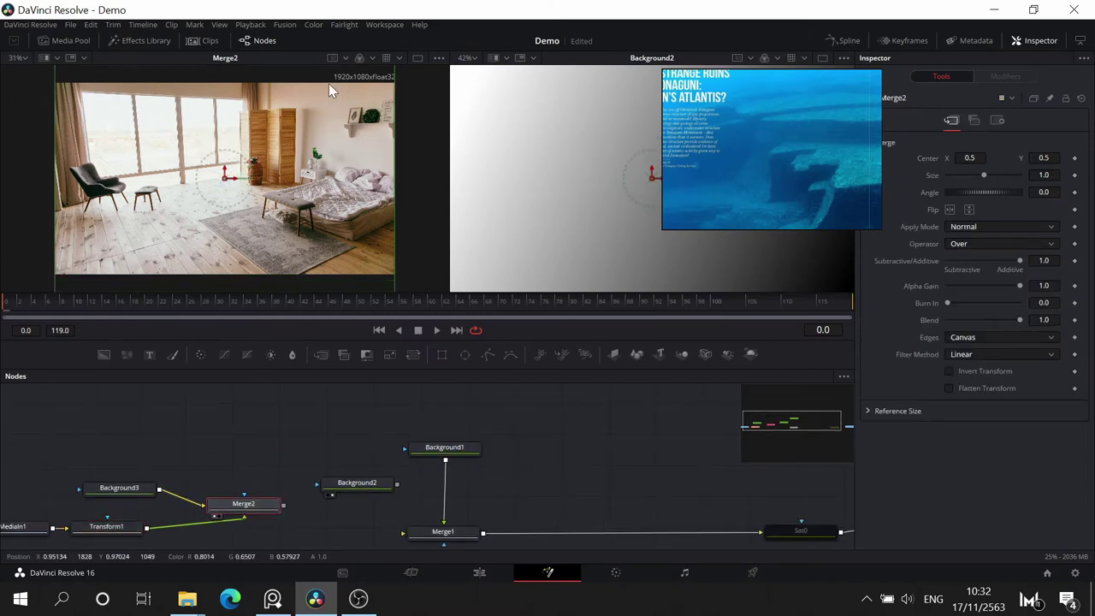
pyautogui.moveTo(262, 445); pyautogui.dragTo(300, 402)
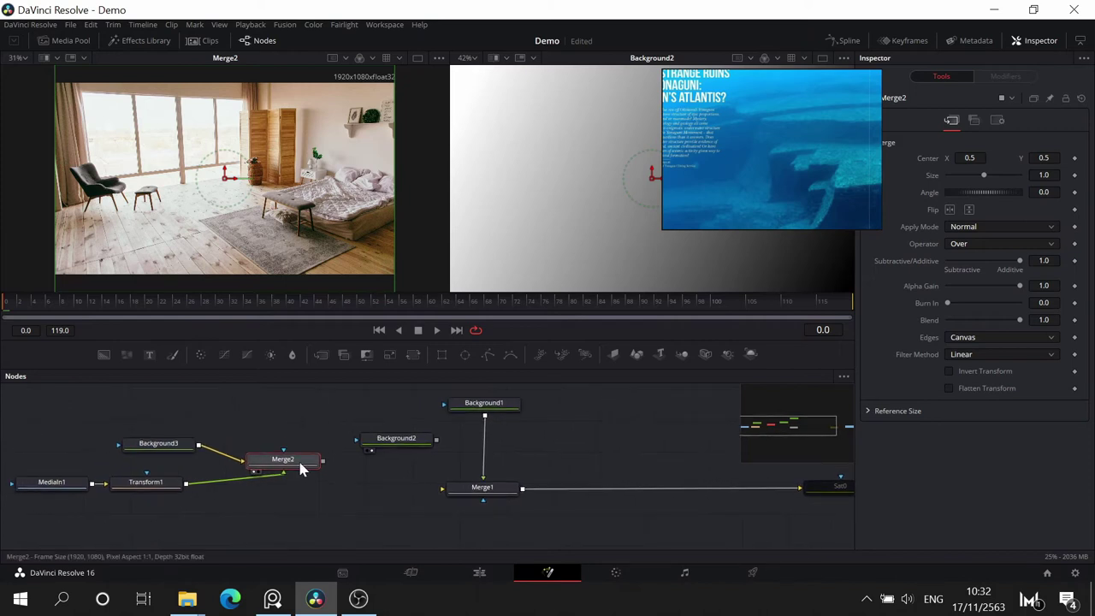
pyautogui.moveTo(300, 464)
pyautogui.mouseDown()
pyautogui.moveTo(296, 487)
pyautogui.moveTo(303, 461)
pyautogui.mouseUp()
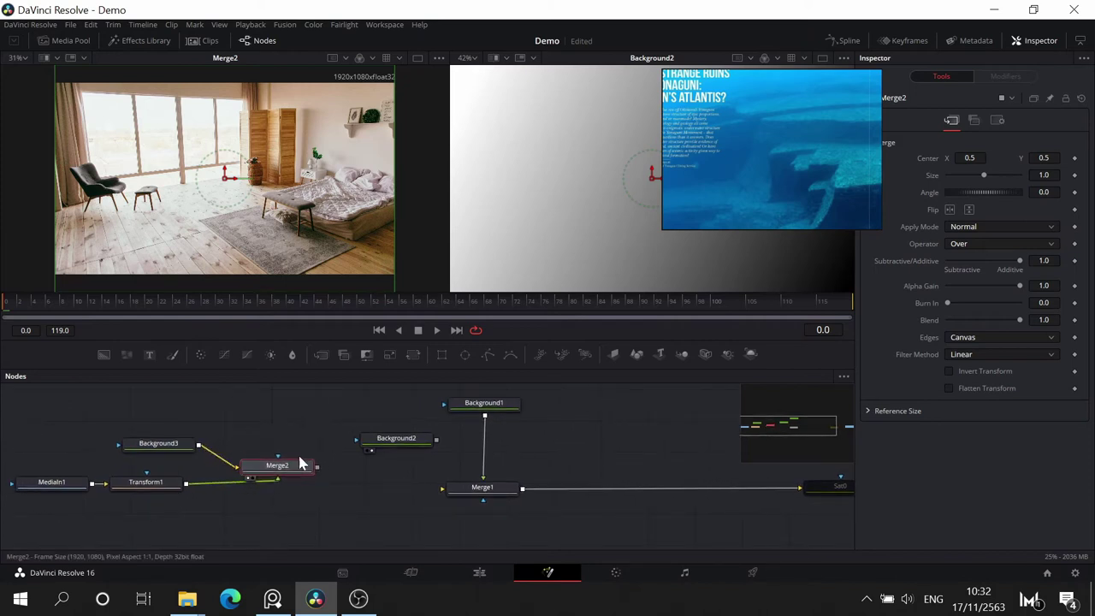
pyautogui.moveTo(349, 407); pyautogui.dragTo(58, 519)
pyautogui.moveTo(288, 454); pyautogui.dragTo(324, 212)
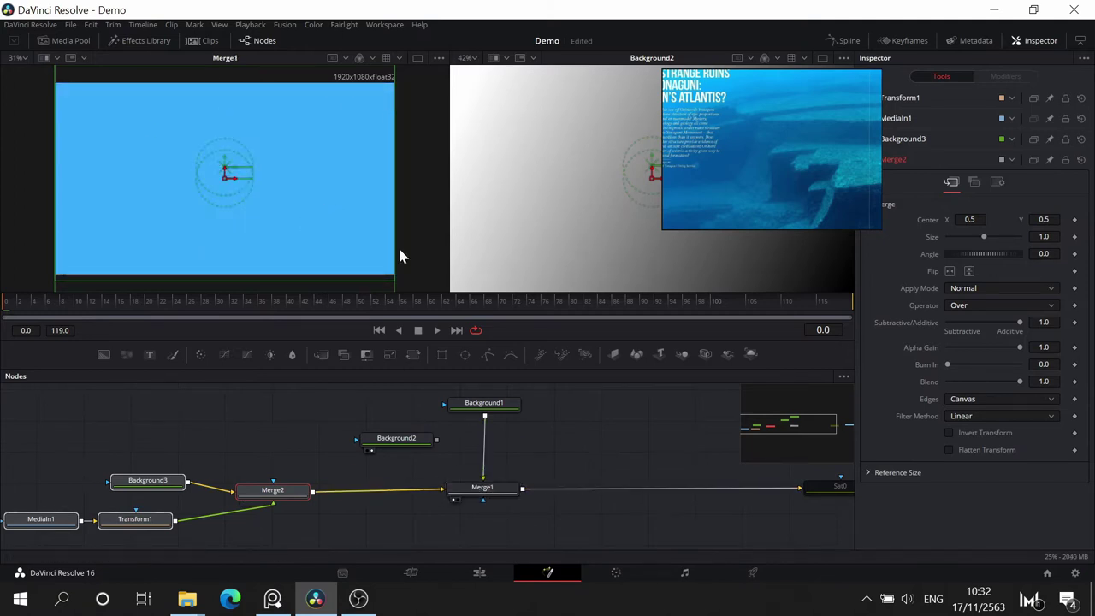
pyautogui.click(367, 511)
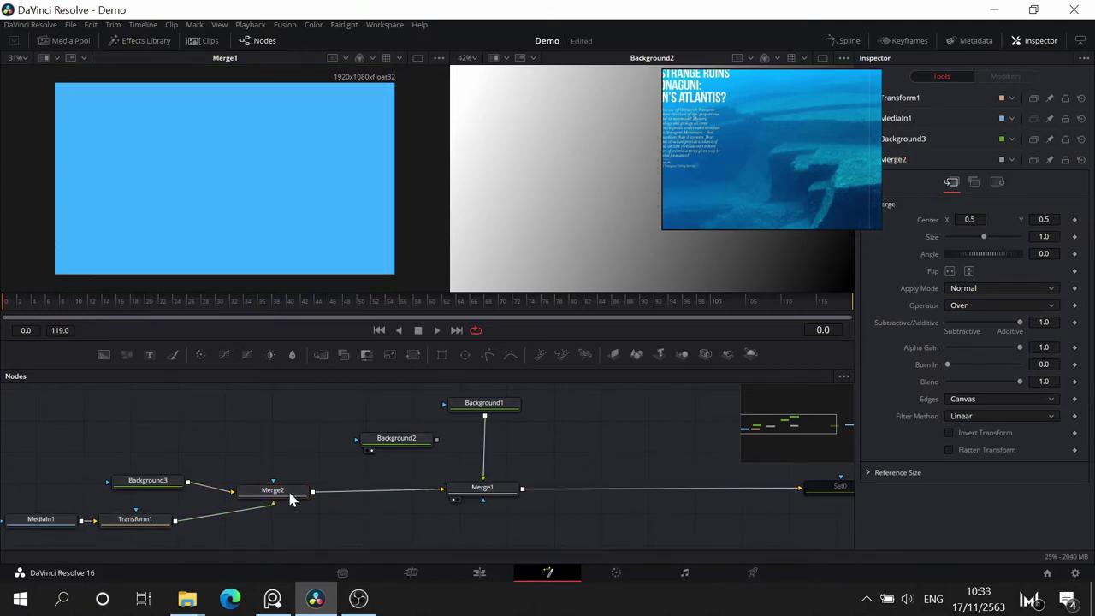
# - Inspect the settings of Merge1 and Background1, and show the Merge2 and Merge1 outputs side by side
pyautogui.moveTo(273, 436); pyautogui.dragTo(265, 407)
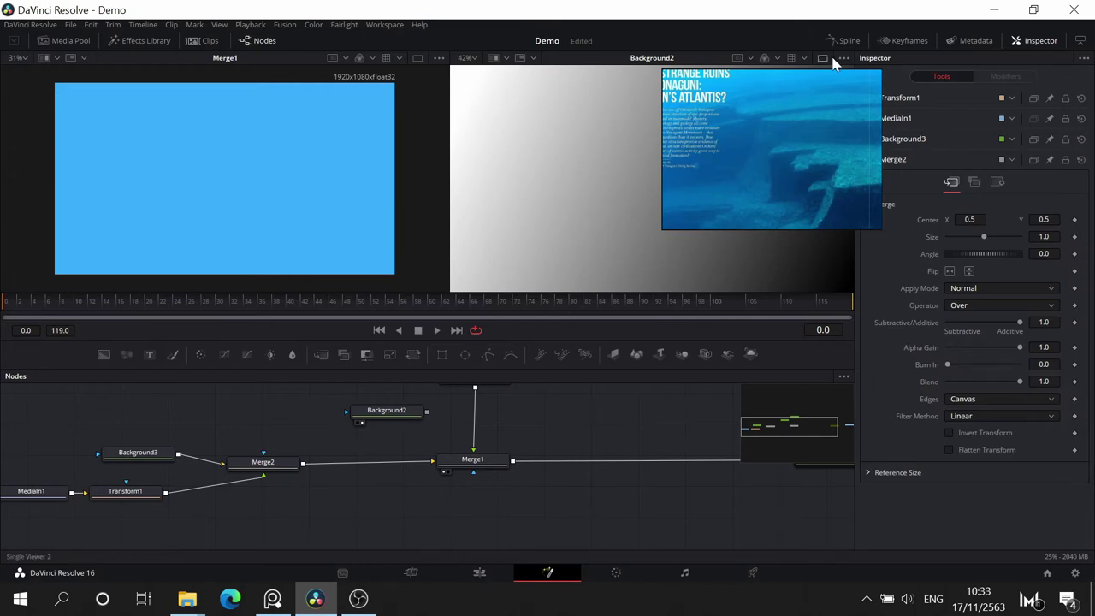
pyautogui.moveTo(571, 432); pyautogui.dragTo(616, 465)
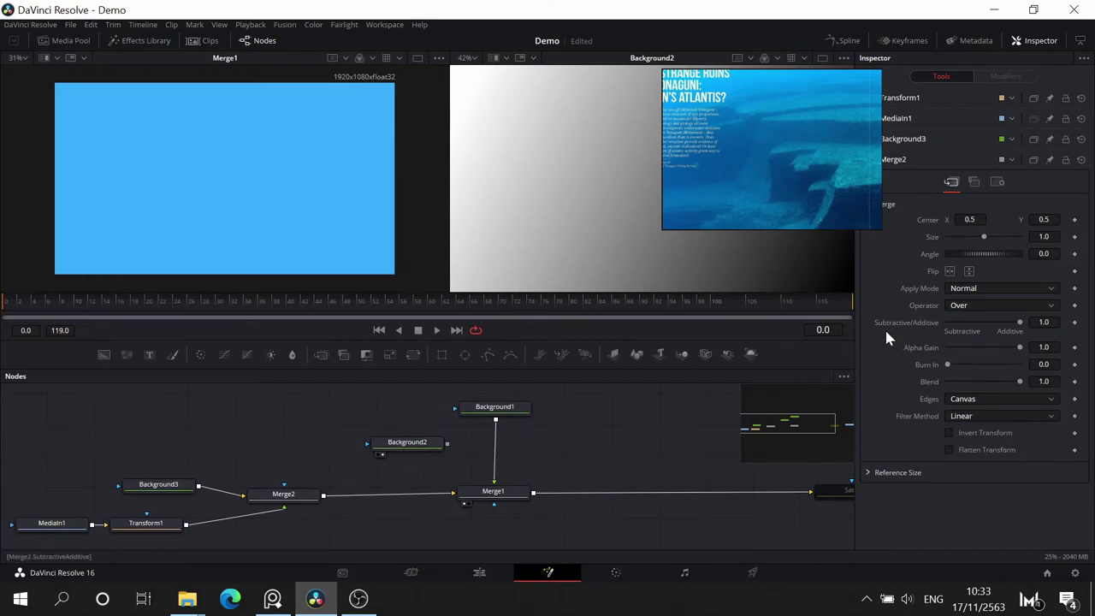
pyautogui.moveTo(571, 466); pyautogui.dragTo(574, 448)
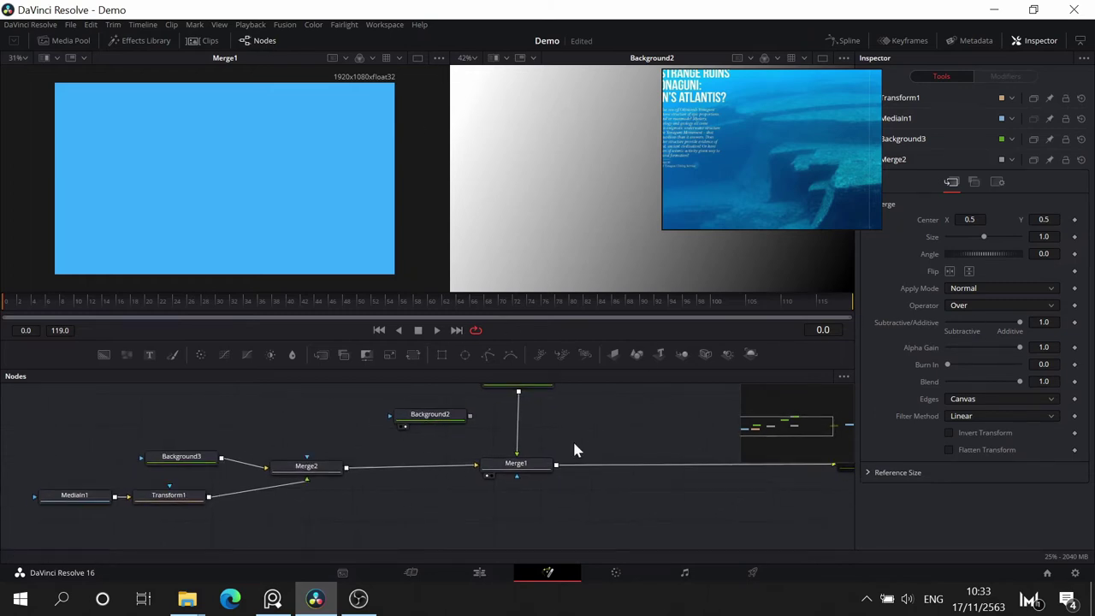
pyautogui.click(527, 476)
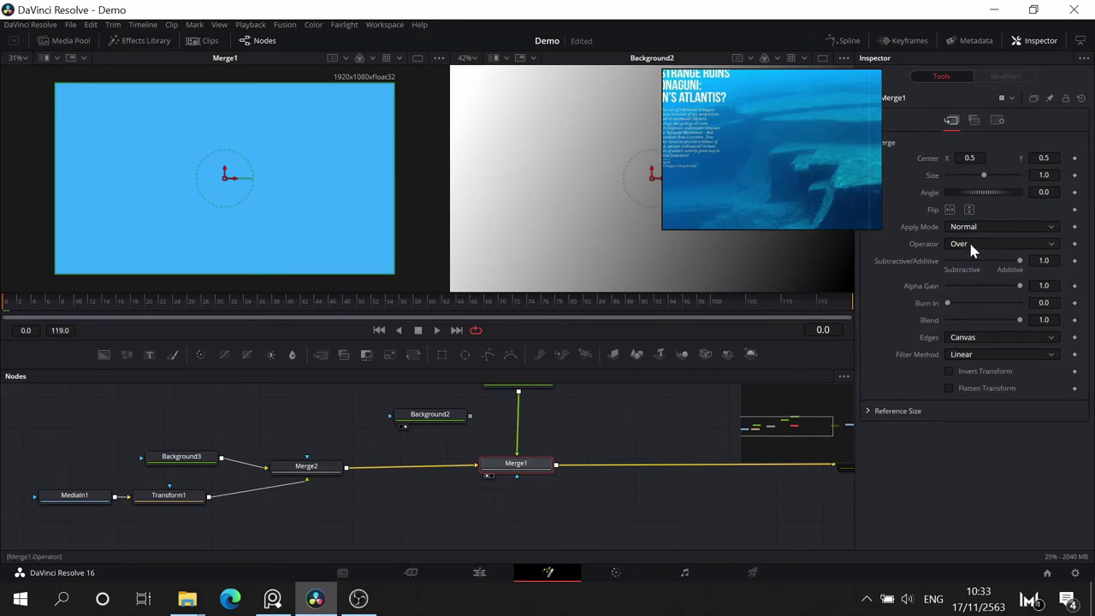
pyautogui.scroll(1, 591, 407)
pyautogui.click(519, 413)
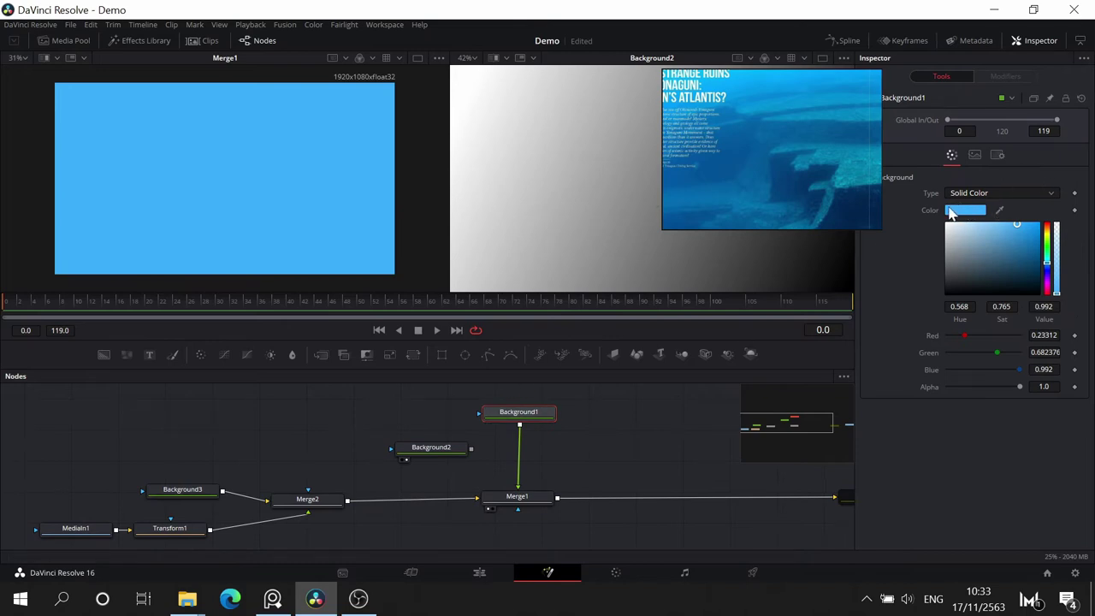
pyautogui.click(300, 500)
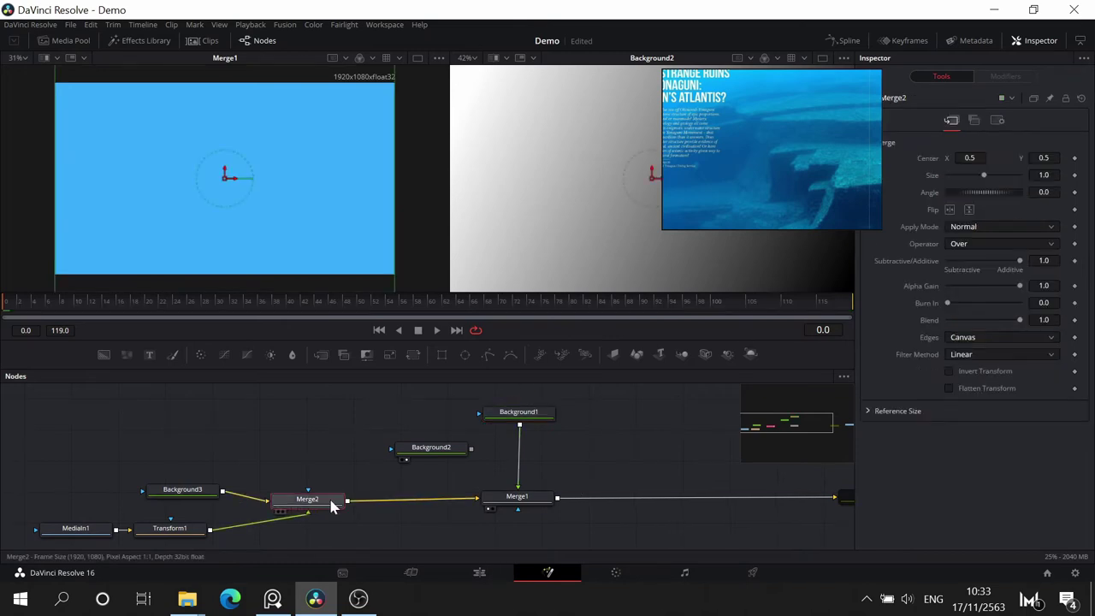
pyautogui.moveTo(287, 230); pyautogui.dragTo(286, 227)
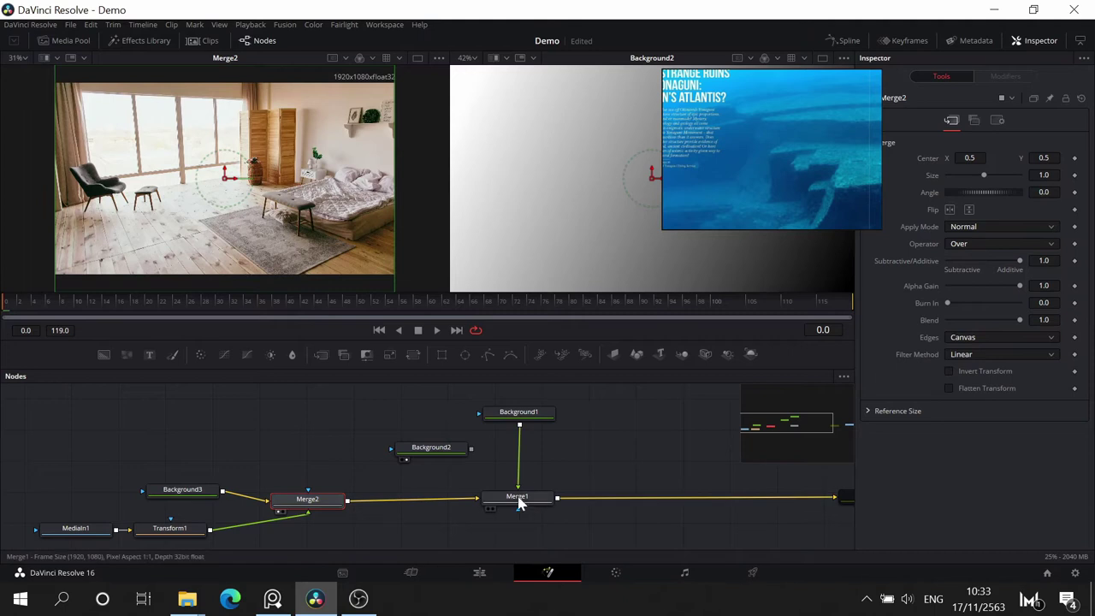
pyautogui.moveTo(518, 500); pyautogui.dragTo(529, 219)
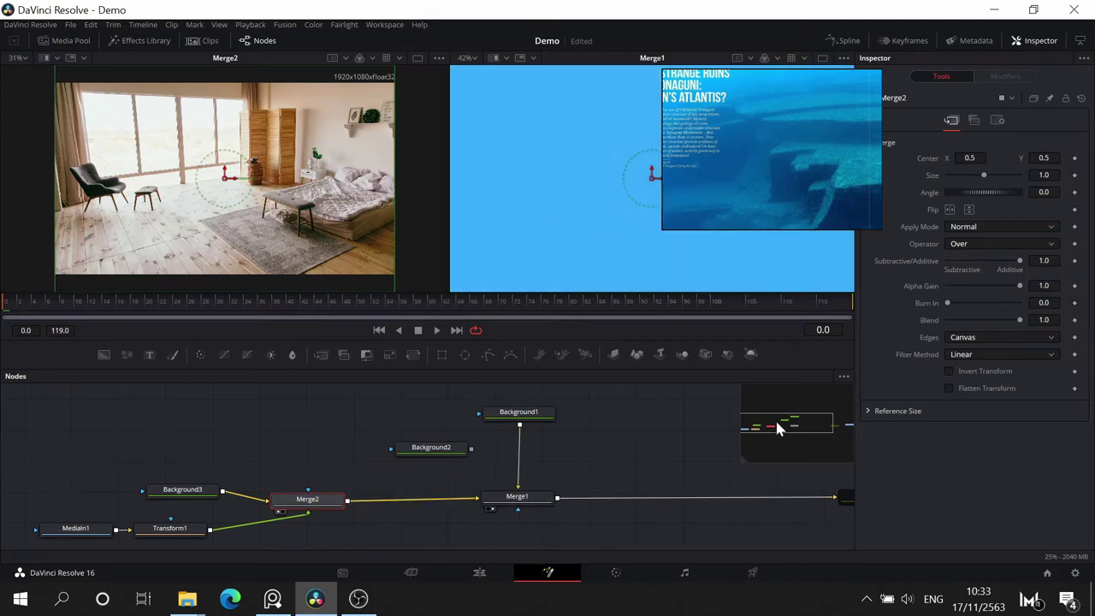
pyautogui.click(531, 500)
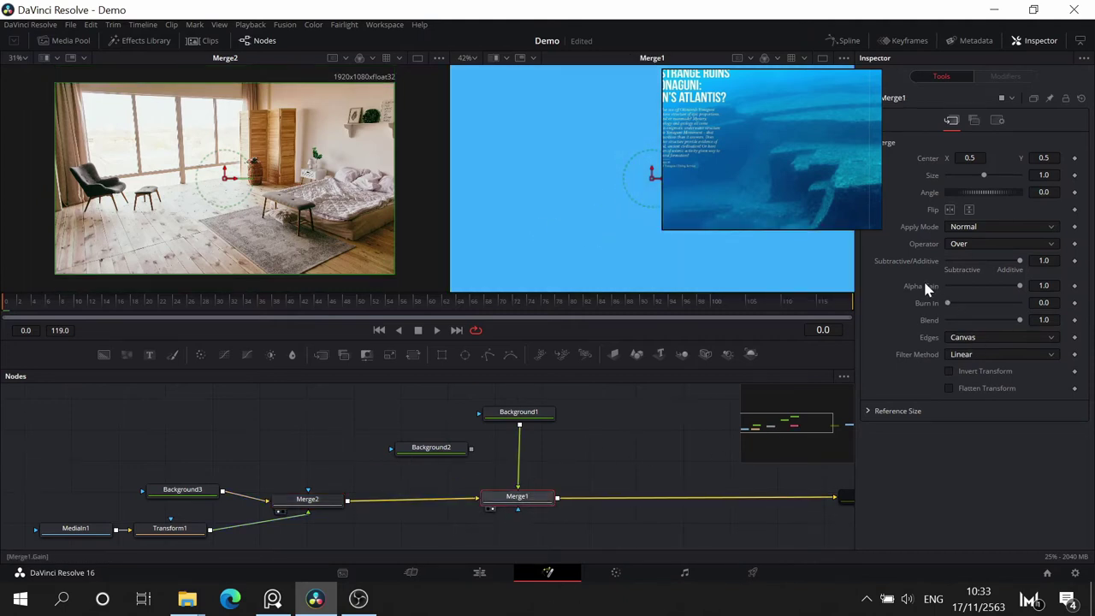
# - Move Background2 below Merge1 and connect it to Merge1 as its Effect Mask
pyautogui.moveTo(623, 446); pyautogui.dragTo(641, 433)
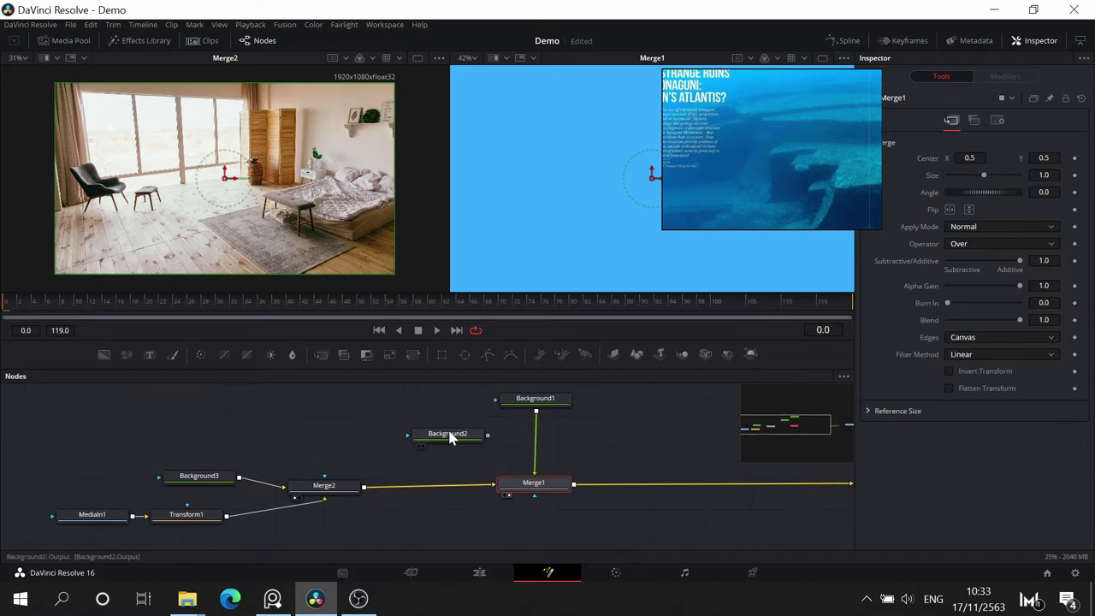
pyautogui.moveTo(452, 438); pyautogui.dragTo(445, 535)
pyautogui.moveTo(579, 513); pyautogui.dragTo(509, 502)
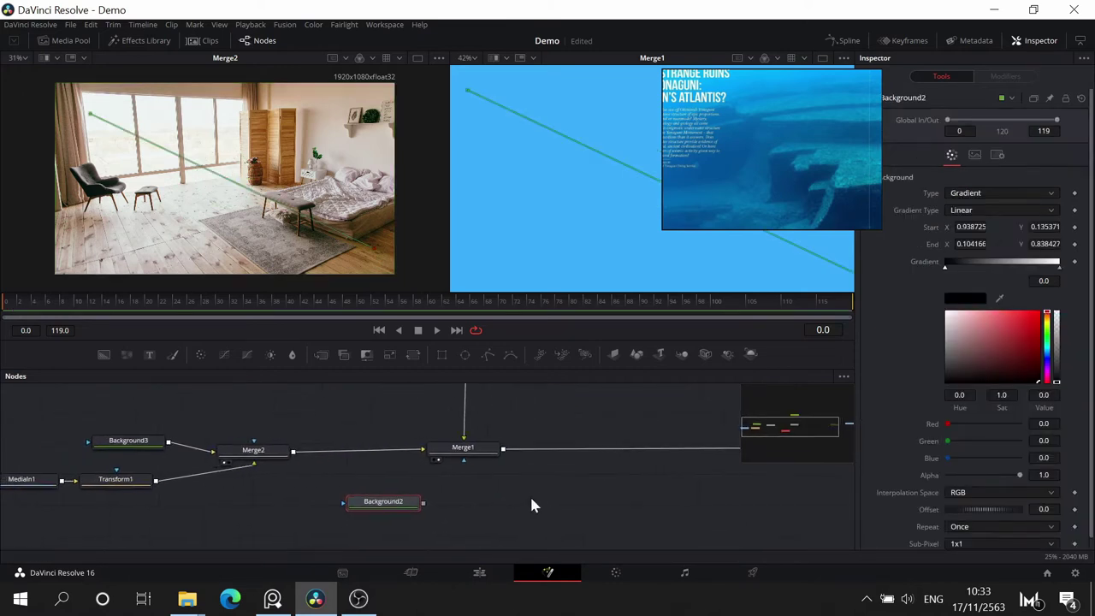
pyautogui.moveTo(410, 502); pyautogui.dragTo(483, 453)
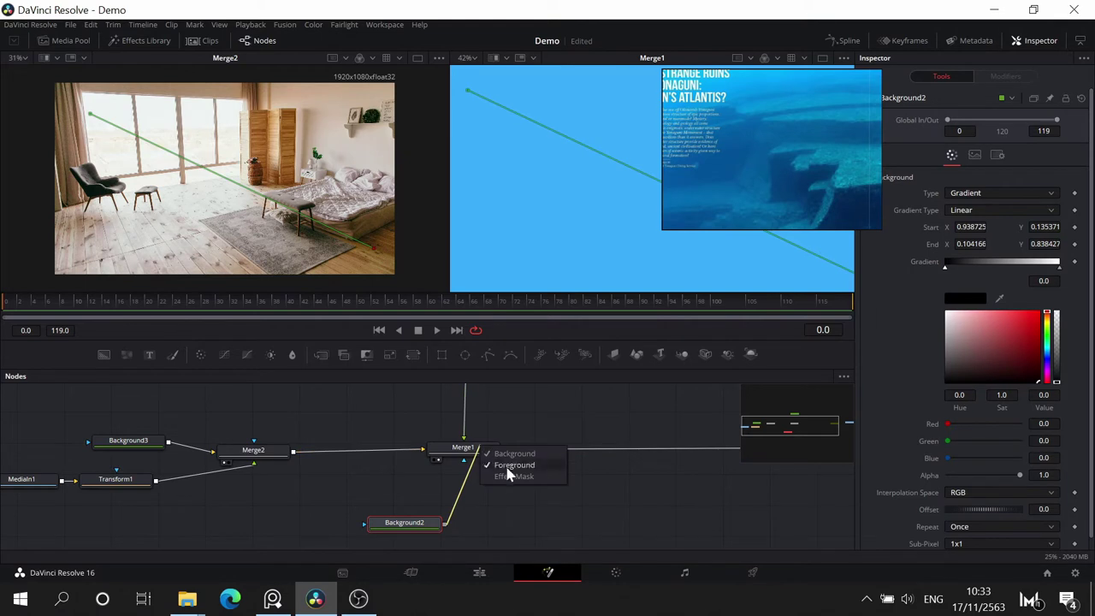
pyautogui.click(503, 472)
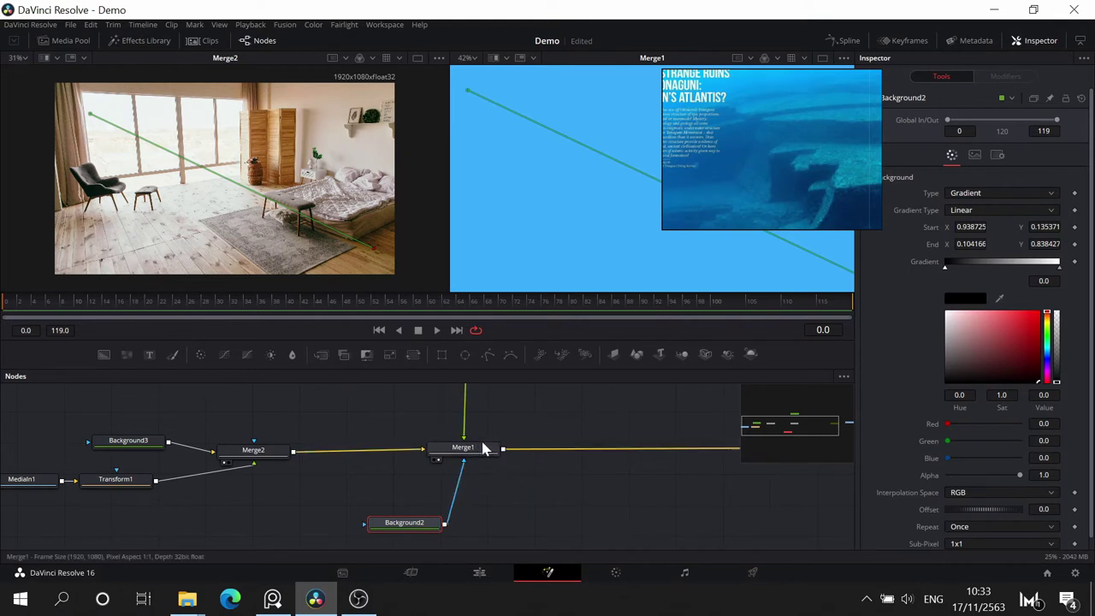
pyautogui.moveTo(407, 532); pyautogui.dragTo(377, 539)
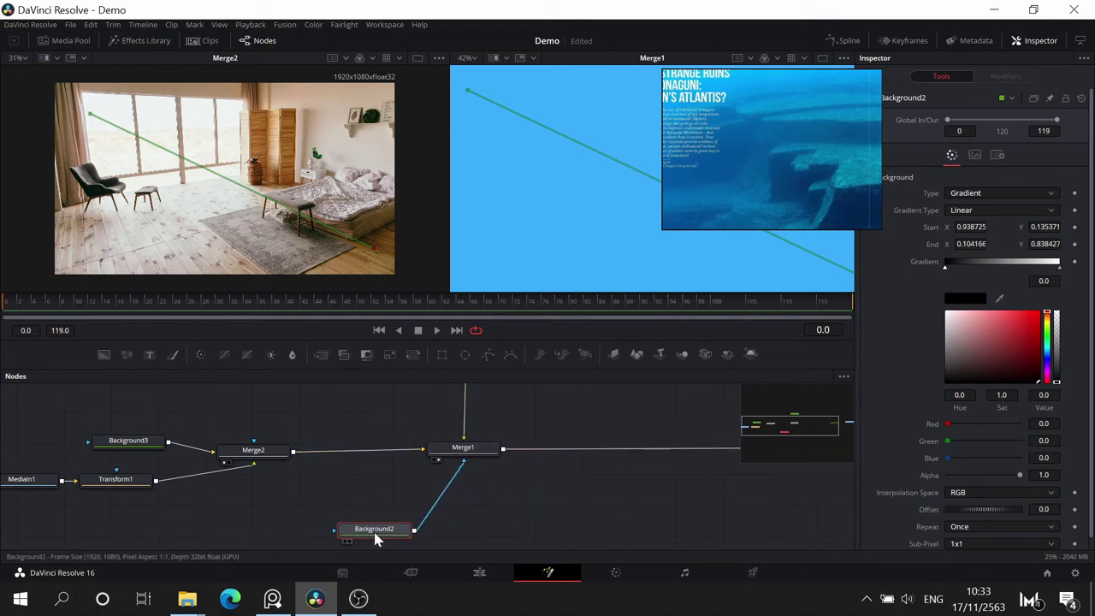
# - Show the Merge1 output and move the Background2 node farther left, below Merge2
pyautogui.click(477, 453)
pyautogui.moveTo(477, 453); pyautogui.dragTo(496, 244)
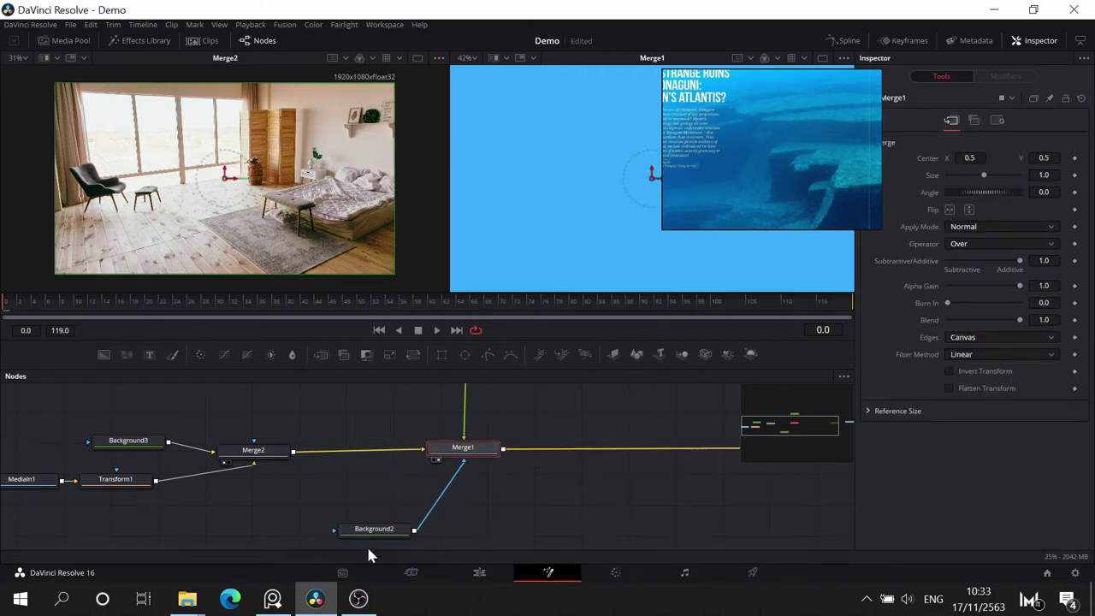
pyautogui.moveTo(385, 529); pyautogui.dragTo(261, 516)
pyautogui.click(261, 516)
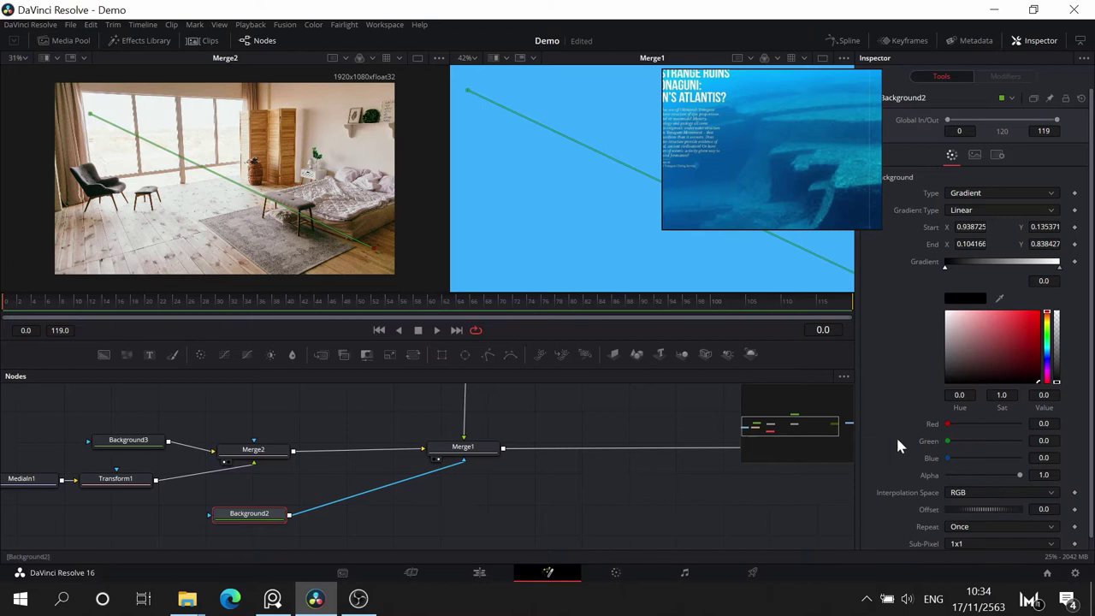
# - Set the effect mask channel in Merge1's settings to Red
pyautogui.click(481, 451)
pyautogui.click(996, 121)
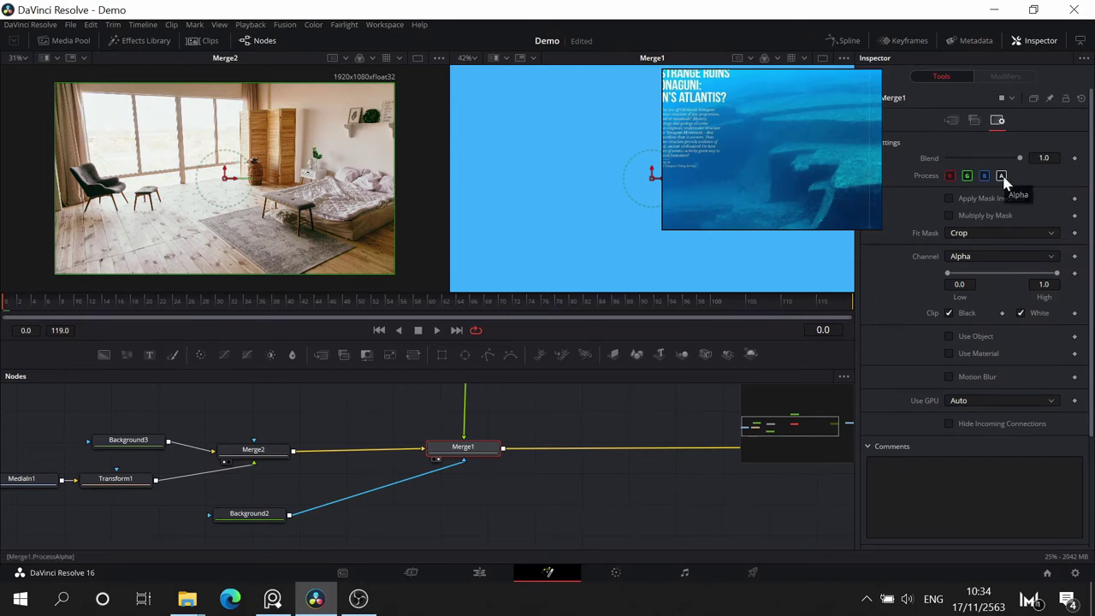
pyautogui.click(1006, 255)
pyautogui.click(998, 268)
# - View the Background2 gradient on its own, and return the second viewer to the Merge1 output
pyautogui.click(248, 515)
pyautogui.moveTo(259, 525); pyautogui.dragTo(633, 161)
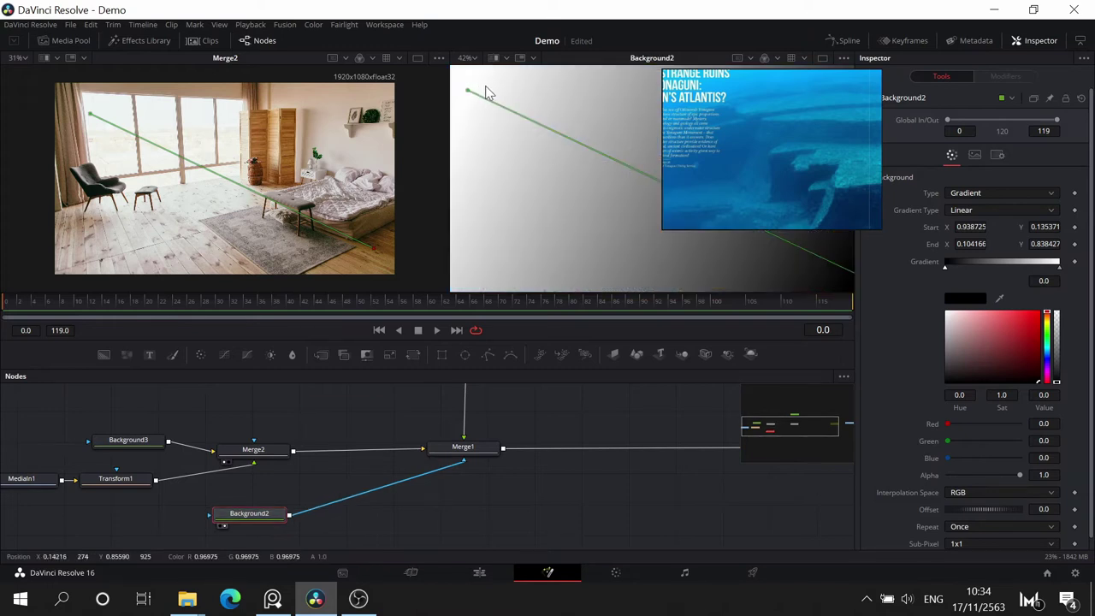
pyautogui.click(476, 454)
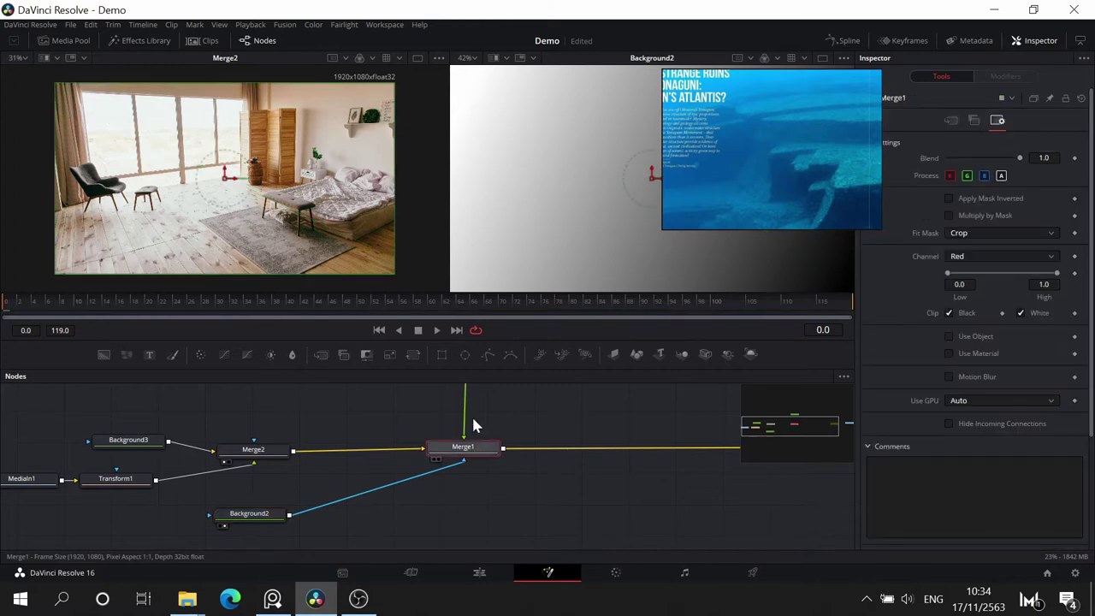
pyautogui.press('2')
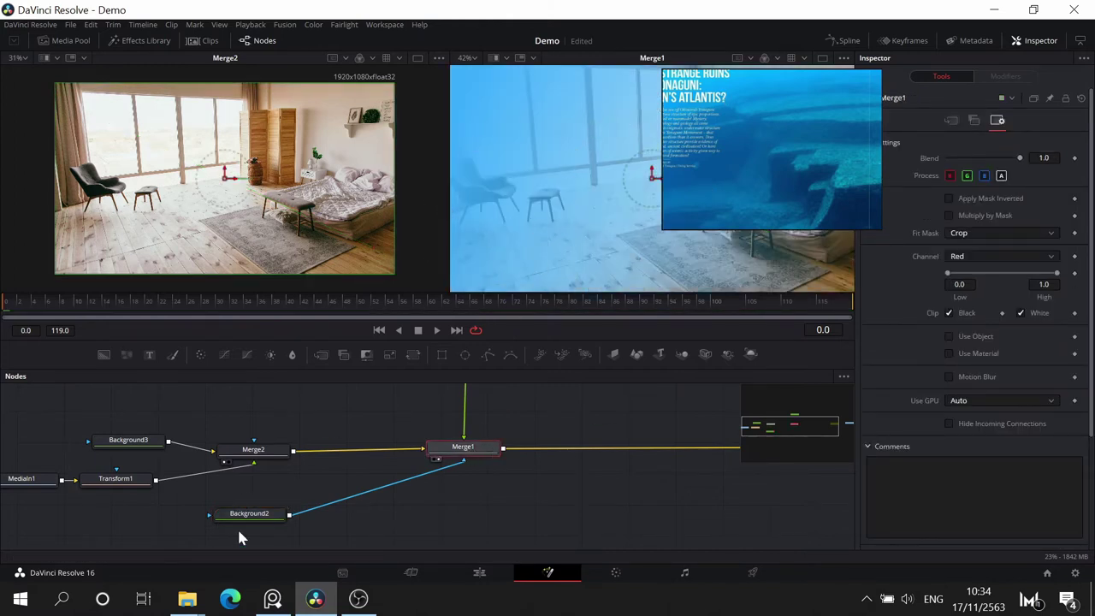
# - Move the floating underwater reference image over the node area and shift Background2's gradient end to about X 0.196, Y 0.790
pyautogui.click(256, 516)
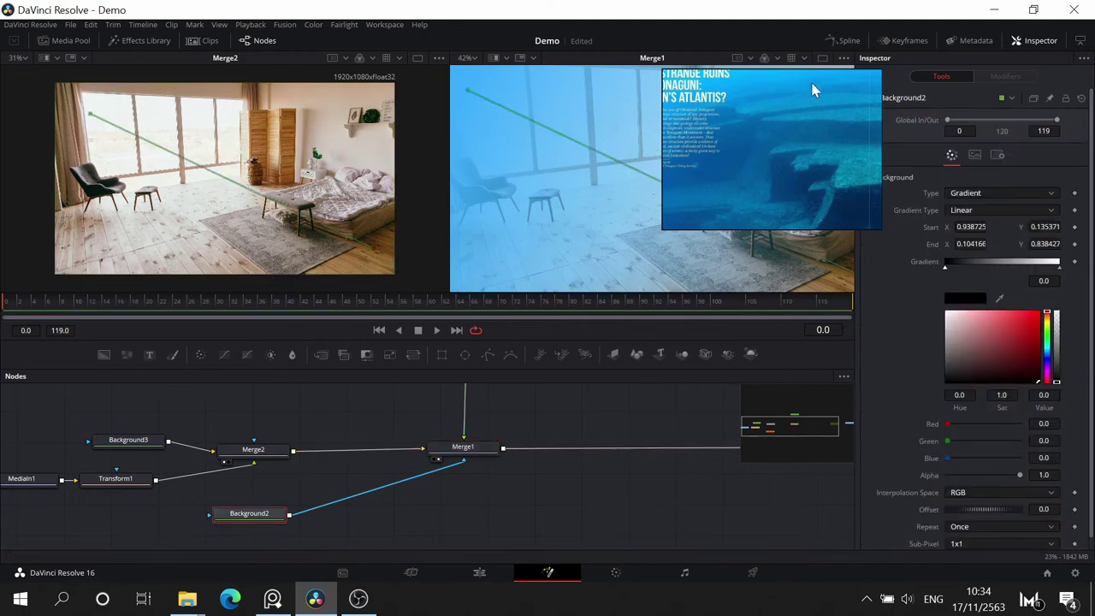
pyautogui.moveTo(812, 90); pyautogui.dragTo(786, 404)
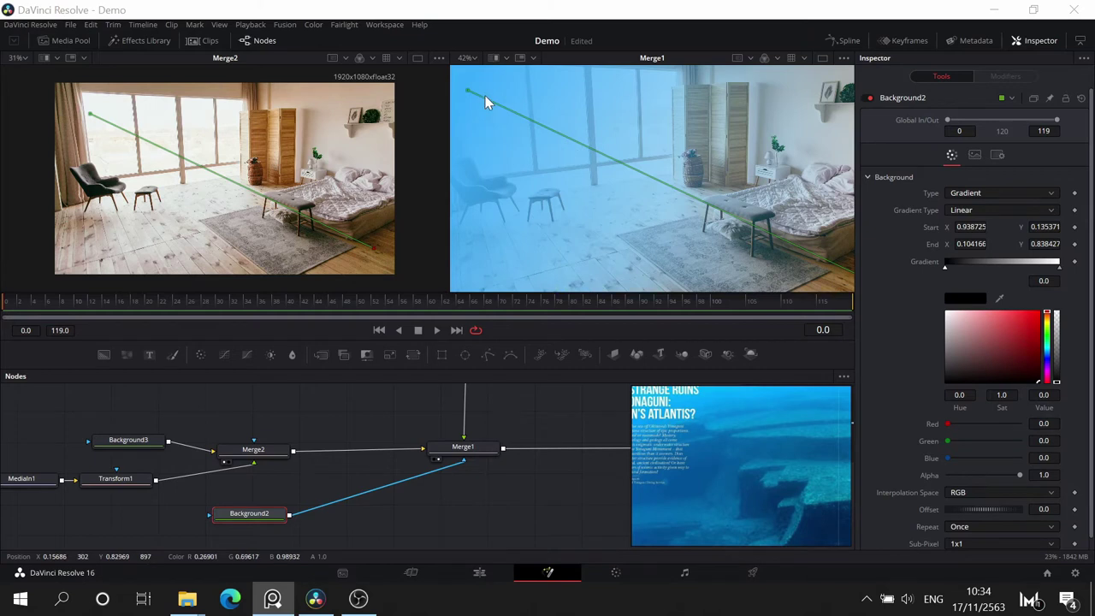
pyautogui.moveTo(469, 92); pyautogui.dragTo(511, 106)
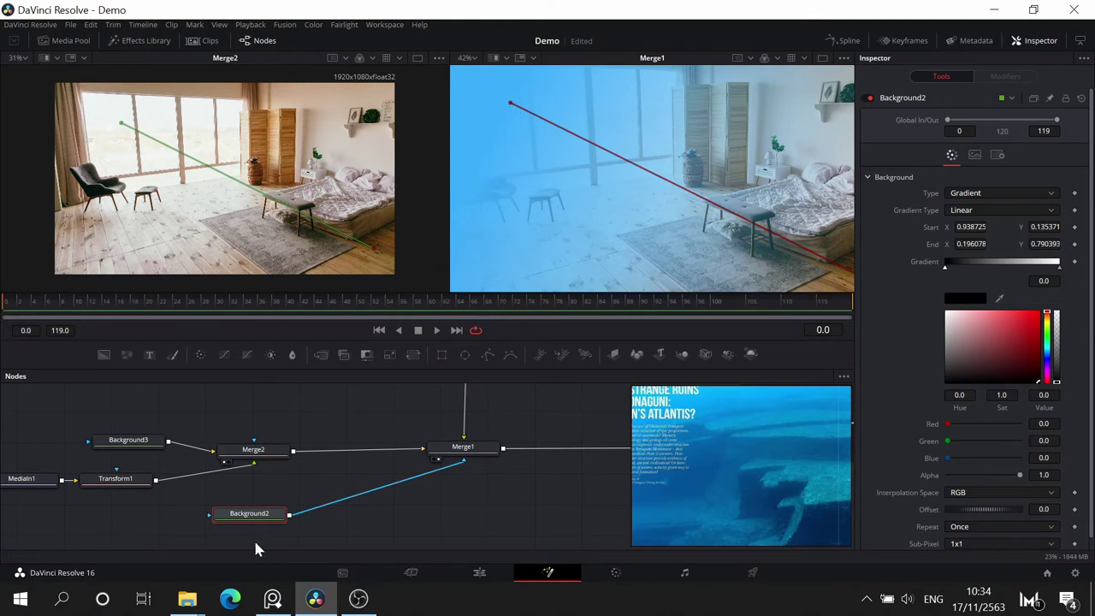
# - Change the Background1 node's type from Solid Color to Gradient
pyautogui.rightClick(369, 432)
pyautogui.click(268, 409)
pyautogui.moveTo(377, 429); pyautogui.dragTo(343, 530)
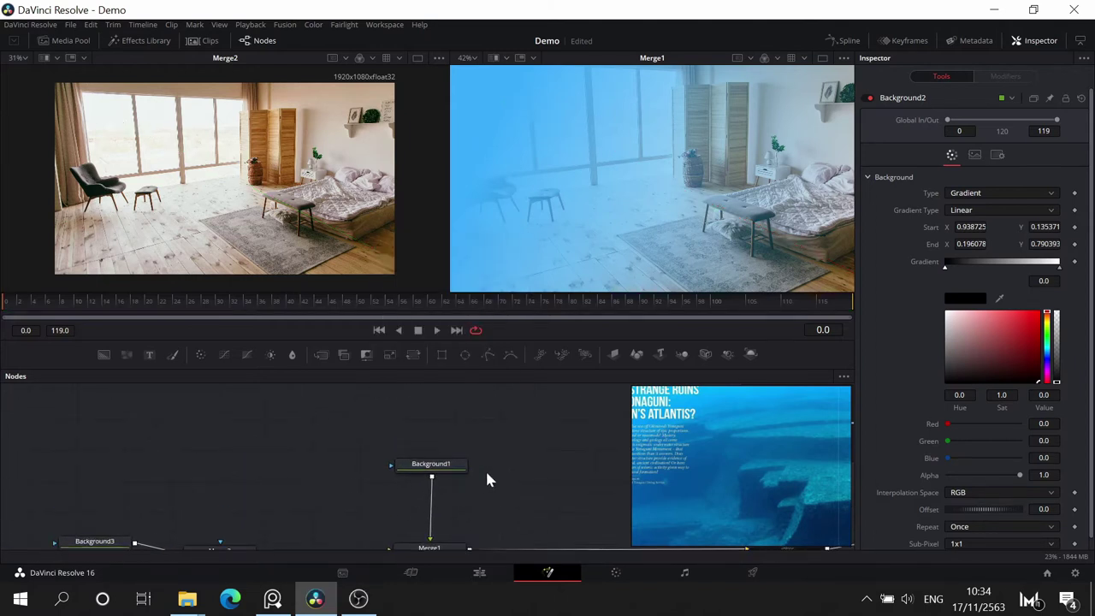
pyautogui.click(406, 465)
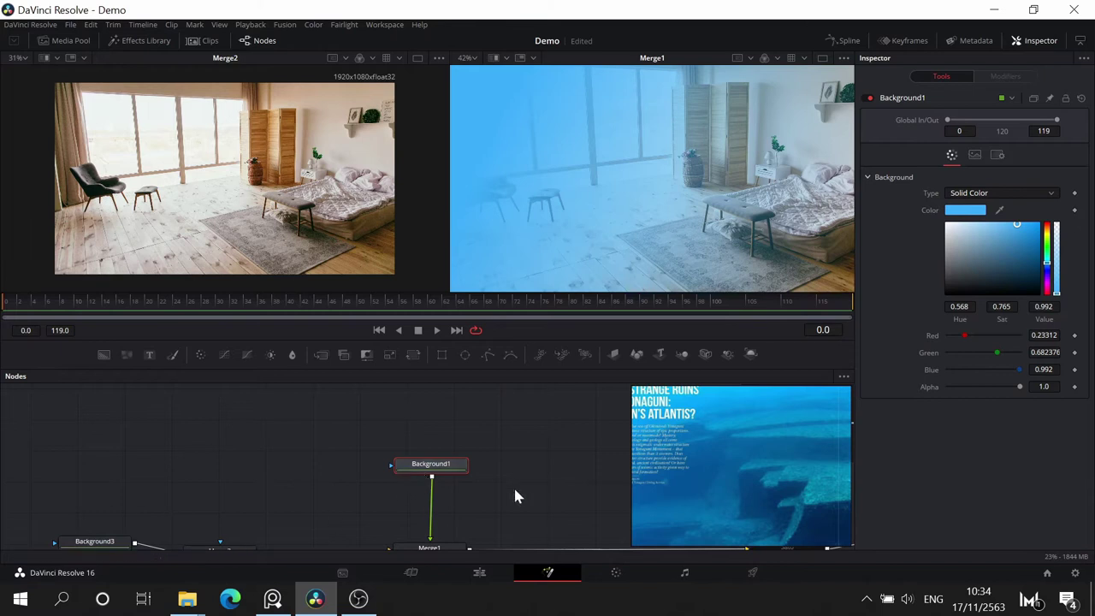
pyautogui.moveTo(515, 496); pyautogui.dragTo(546, 426)
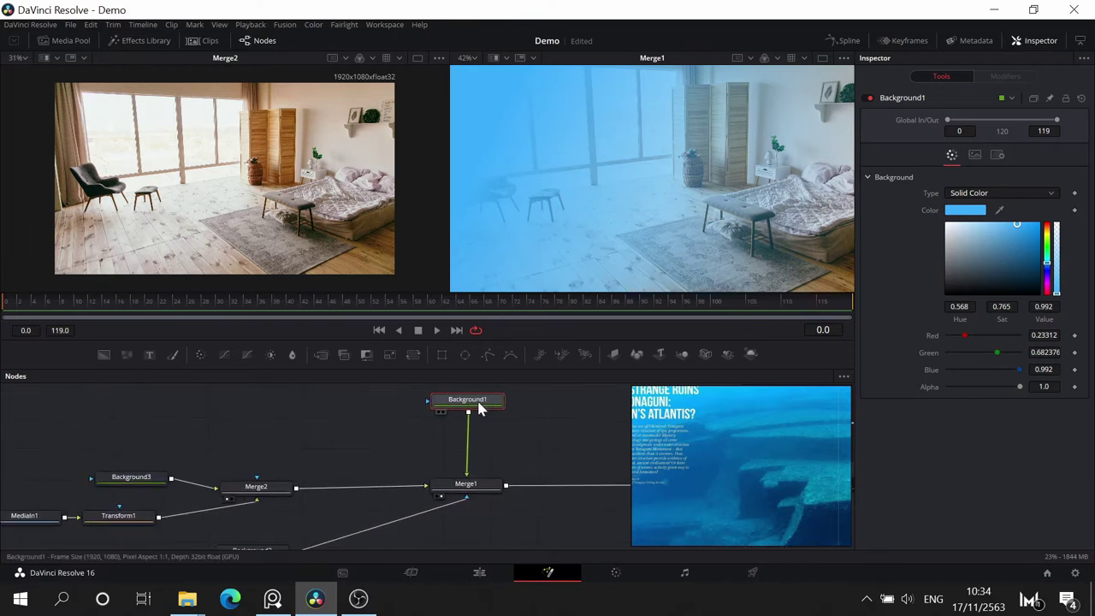
pyautogui.moveTo(479, 409); pyautogui.dragTo(474, 406)
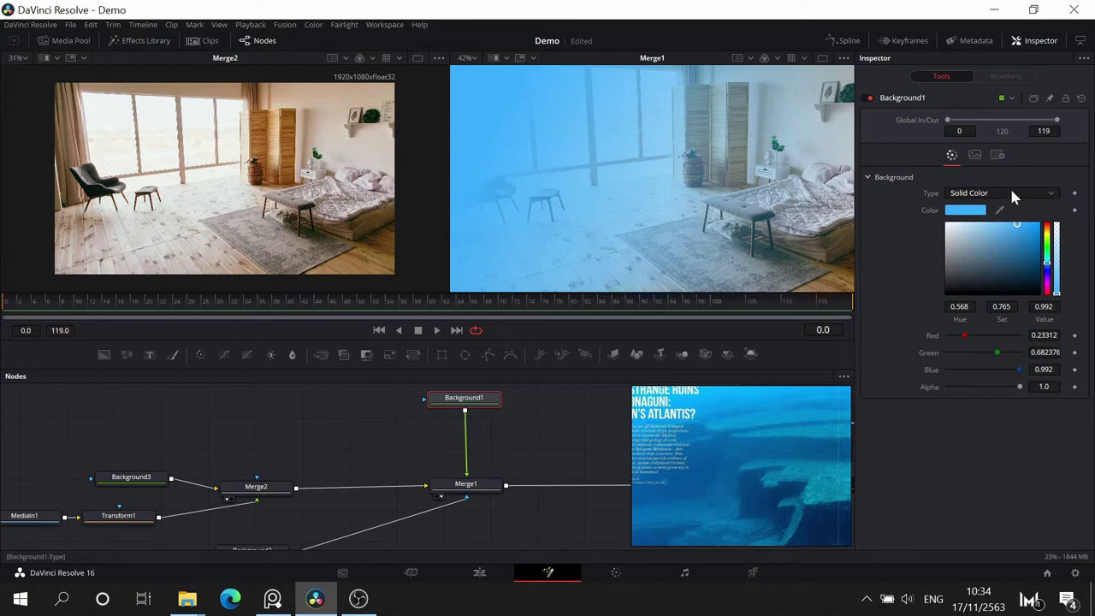
pyautogui.moveTo(540, 507); pyautogui.dragTo(518, 493)
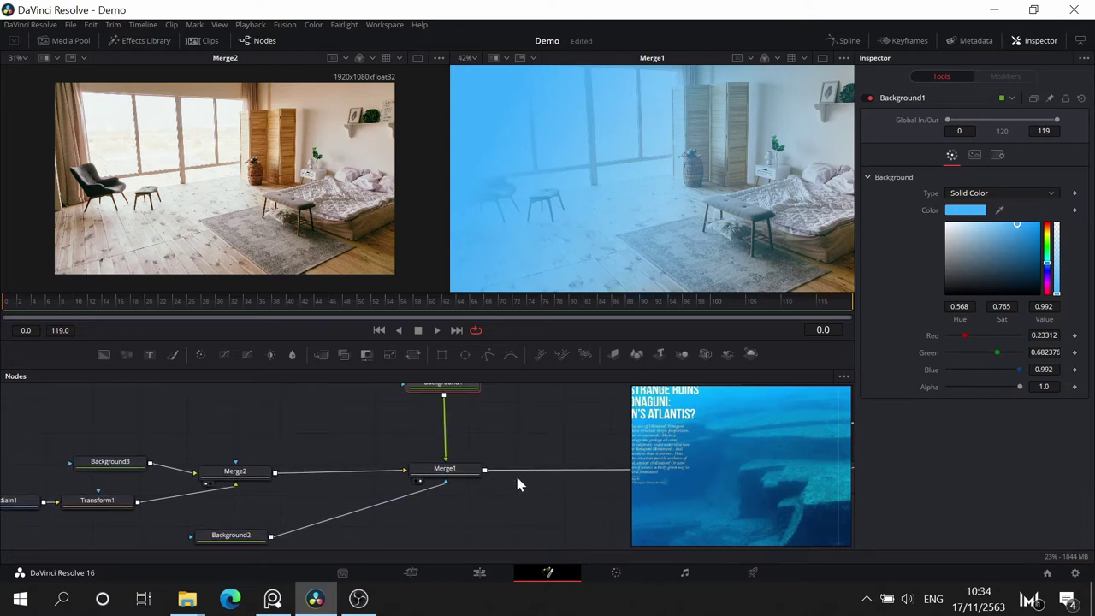
pyautogui.click(1002, 197)
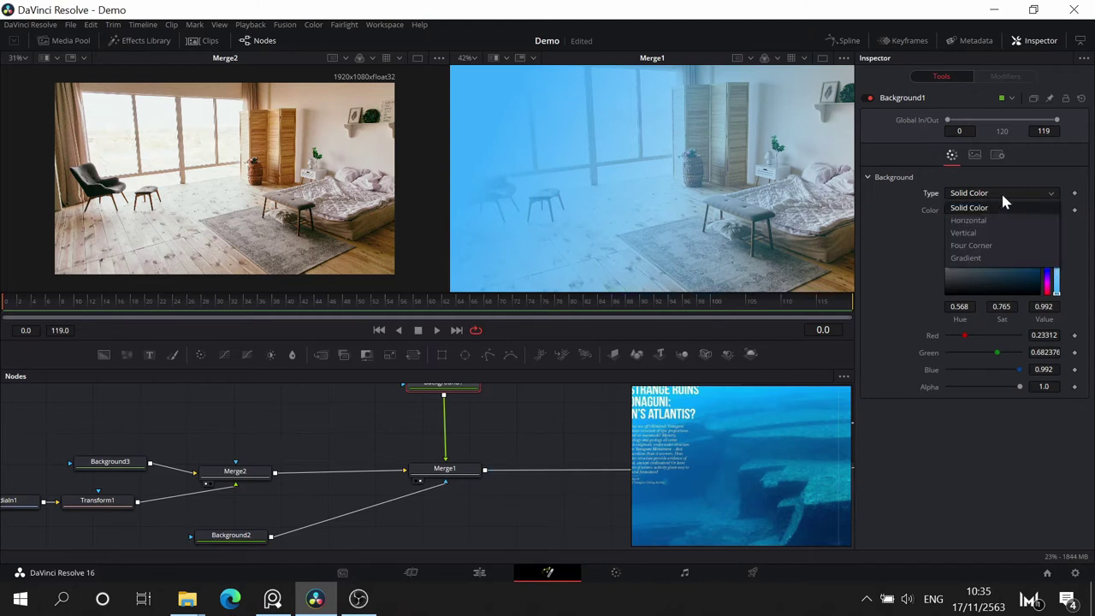
pyautogui.click(989, 258)
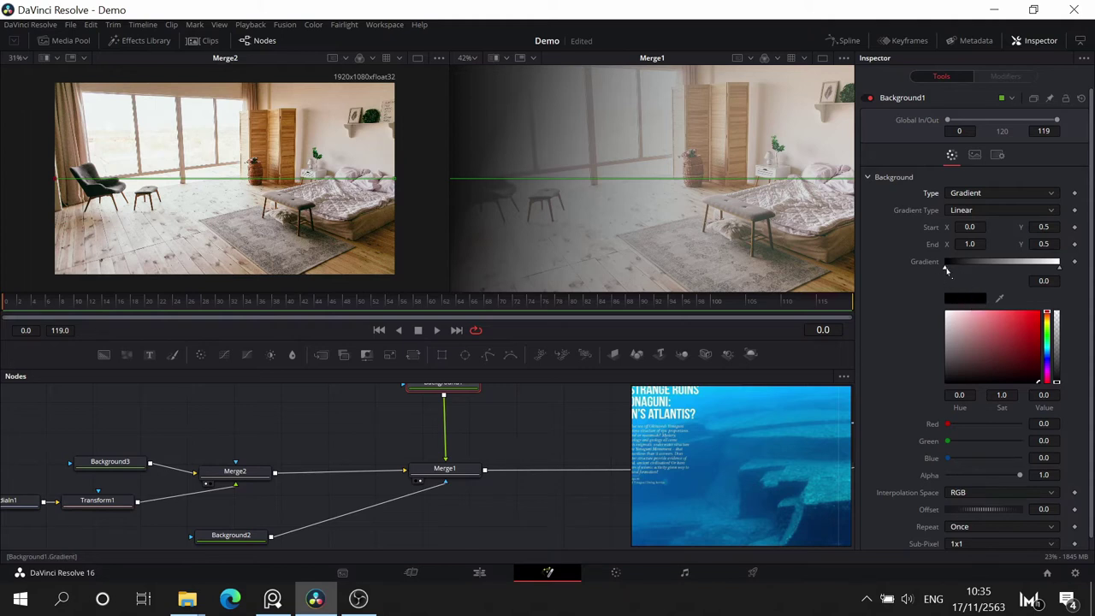
# - Set the first color stop of Background1's gradient to blue #00aaff
pyautogui.click(979, 302)
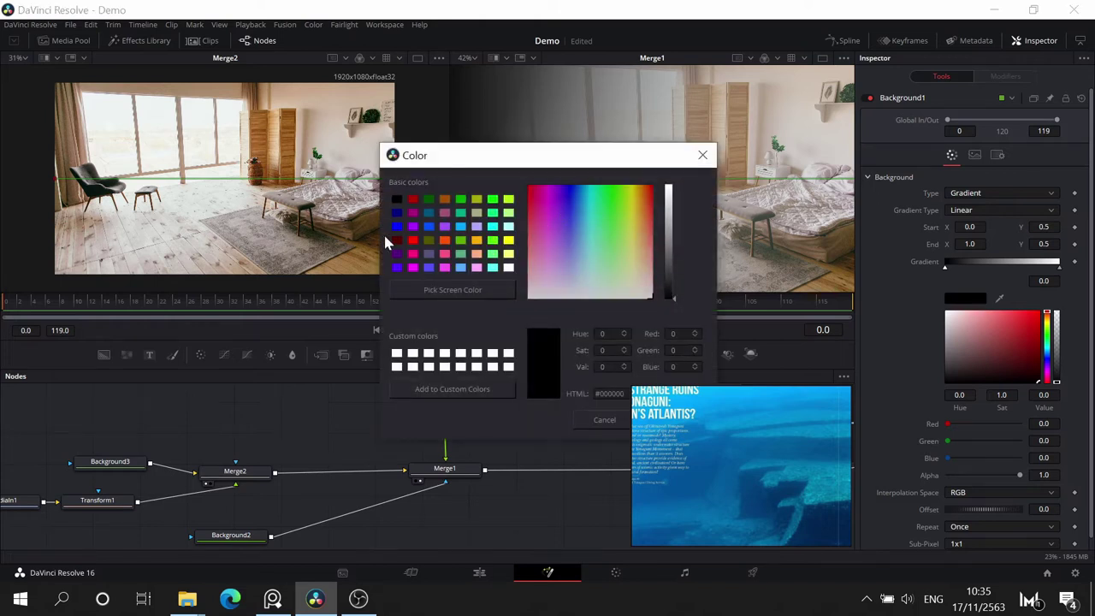
pyautogui.click(461, 228)
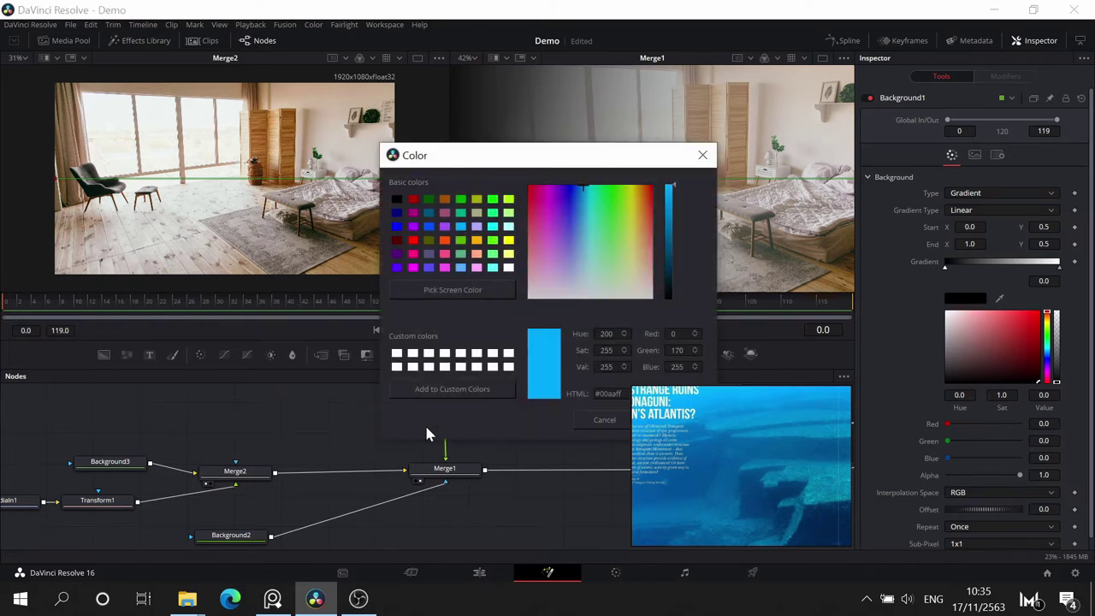
pyautogui.moveTo(633, 154); pyautogui.dragTo(489, 107)
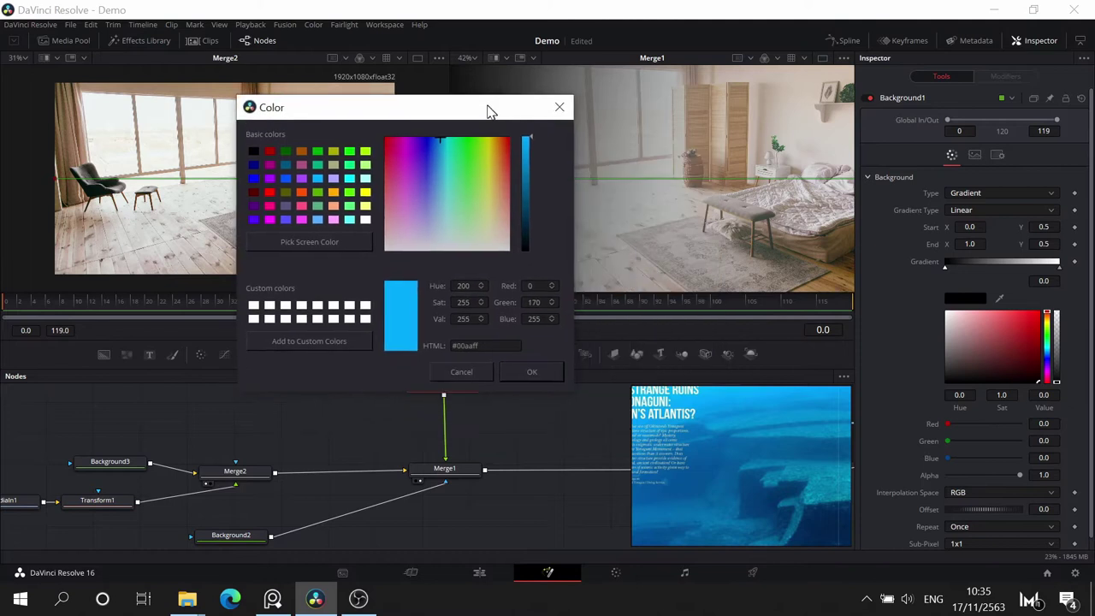
pyautogui.click(529, 370)
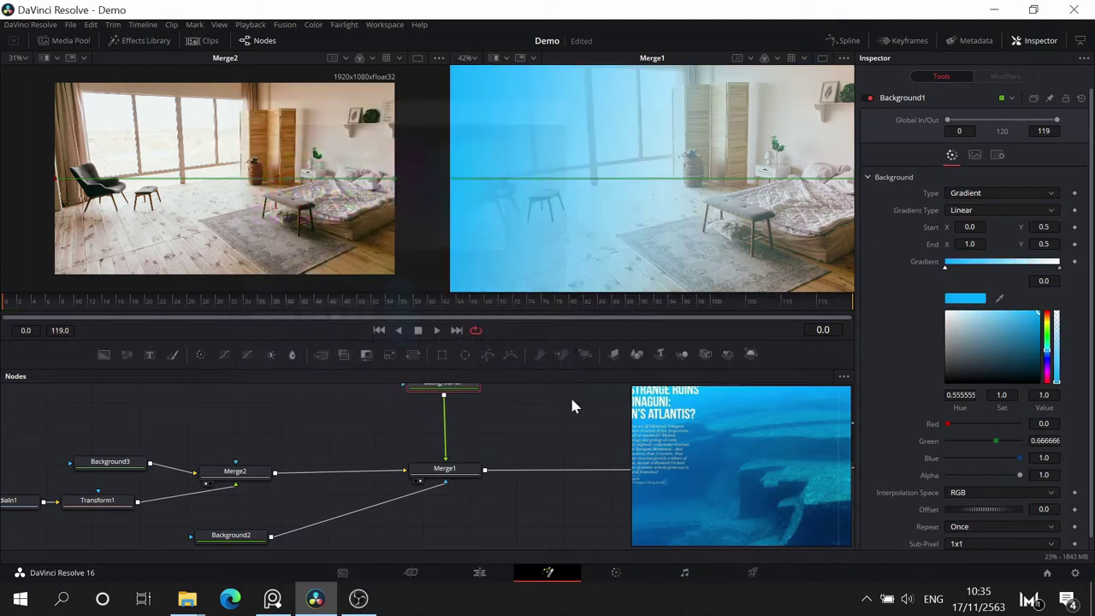
# - Set the last color stop of Background1's gradient to light blue #14c8ff
pyautogui.click(1059, 267)
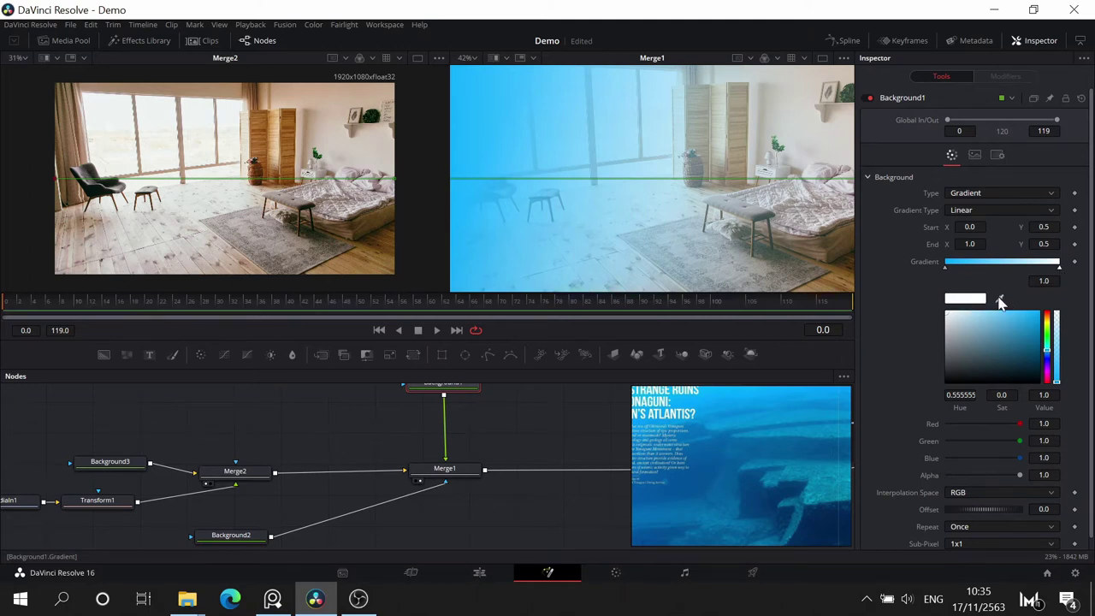
pyautogui.click(984, 299)
pyautogui.click(460, 227)
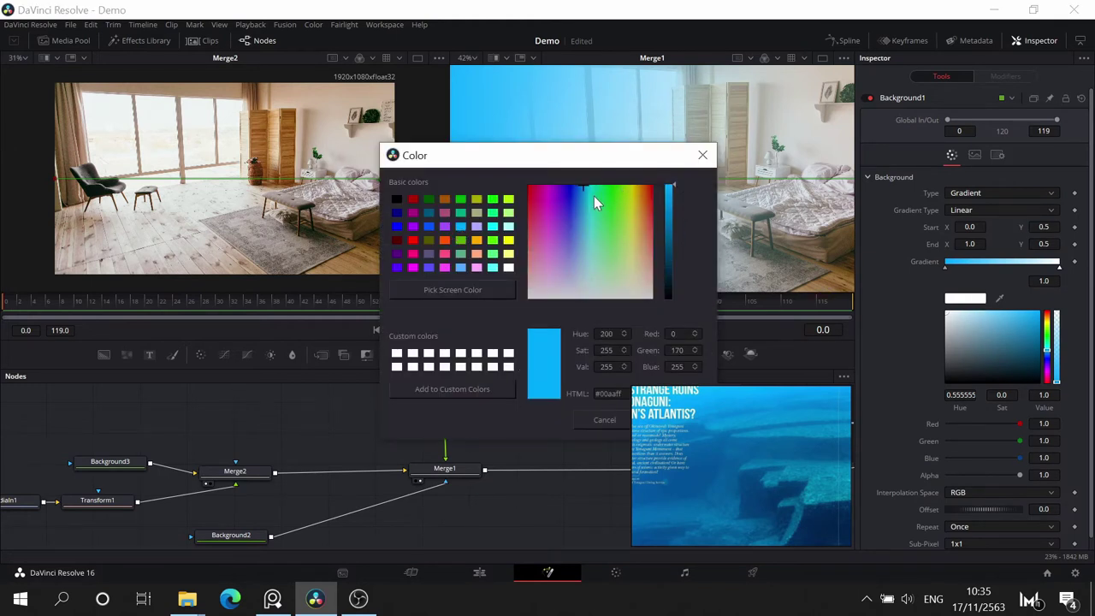
pyautogui.moveTo(594, 196)
pyautogui.mouseDown()
pyautogui.moveTo(589, 219)
pyautogui.moveTo(586, 197)
pyautogui.mouseUp()
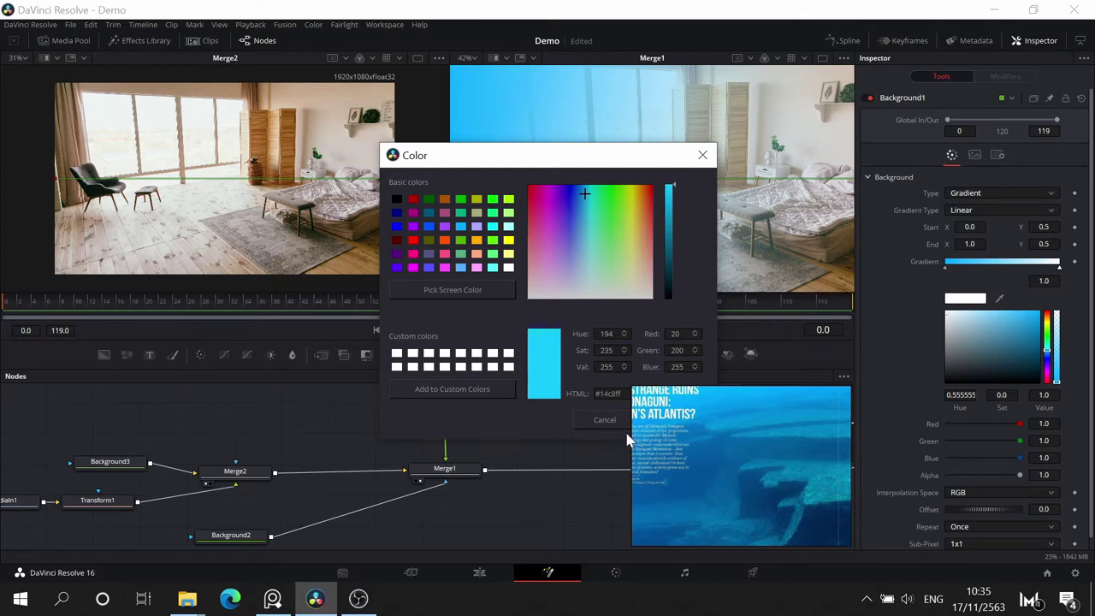
pyautogui.moveTo(612, 162); pyautogui.dragTo(346, 113)
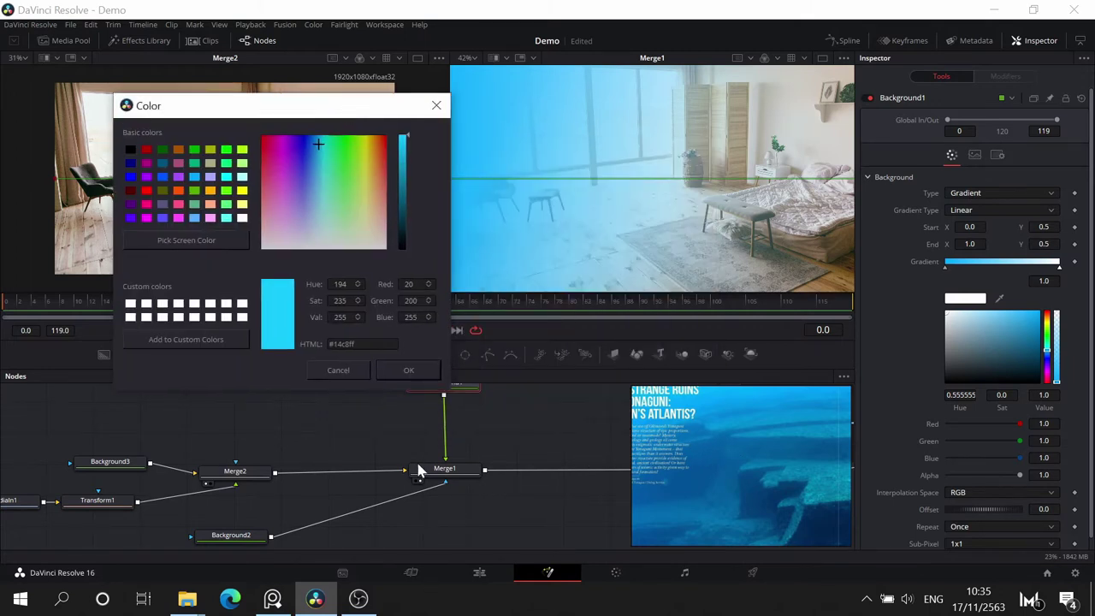
pyautogui.click(412, 373)
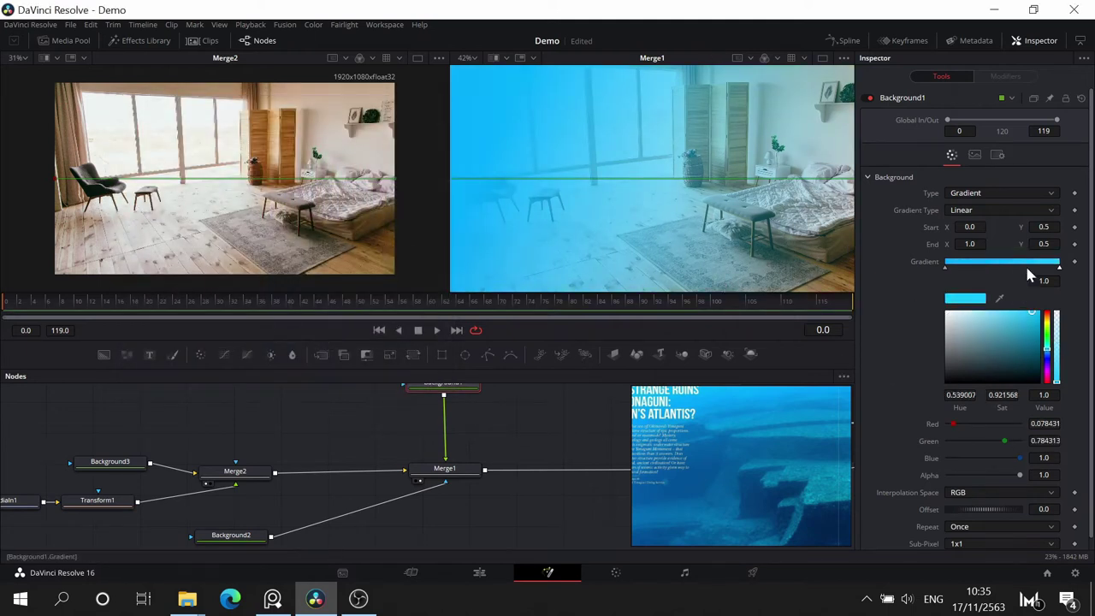
# - Move Background2's gradient end to about X 0.224, Y 0.740 and its start to about X 1.403, Y -0.504, outside the frame
pyautogui.click(238, 539)
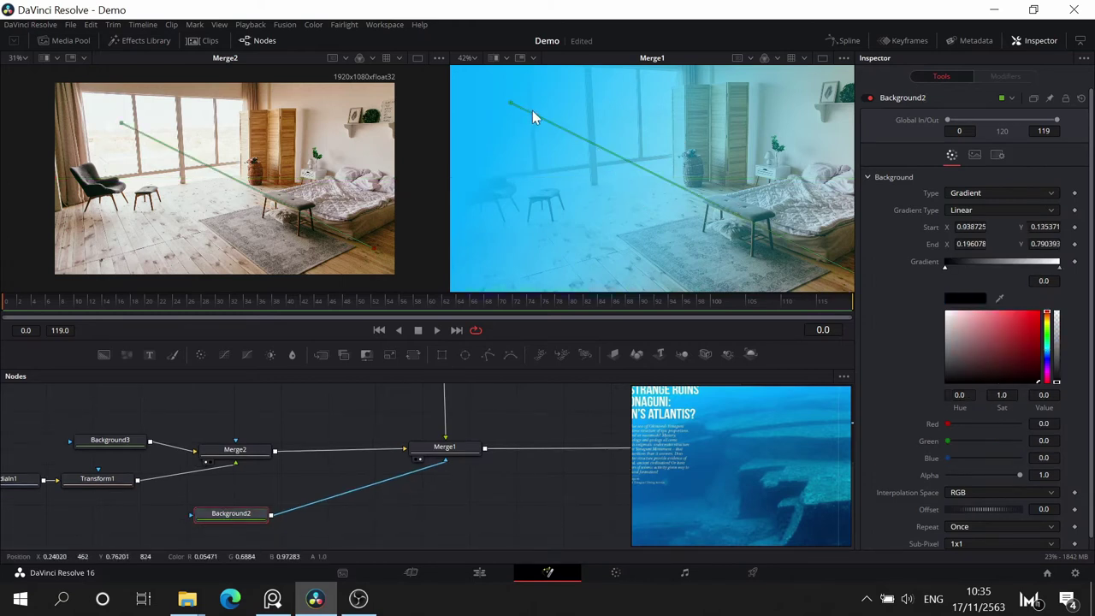
pyautogui.moveTo(512, 104)
pyautogui.mouseDown()
pyautogui.moveTo(579, 102)
pyautogui.moveTo(693, 190)
pyautogui.moveTo(446, 151)
pyautogui.moveTo(496, 139)
pyautogui.moveTo(559, 163)
pyautogui.moveTo(531, 157)
pyautogui.moveTo(672, 180)
pyautogui.moveTo(418, 133)
pyautogui.moveTo(632, 225)
pyautogui.moveTo(722, 236)
pyautogui.moveTo(747, 217)
pyautogui.moveTo(602, 189)
pyautogui.moveTo(530, 159)
pyautogui.moveTo(524, 116)
pyautogui.mouseUp()
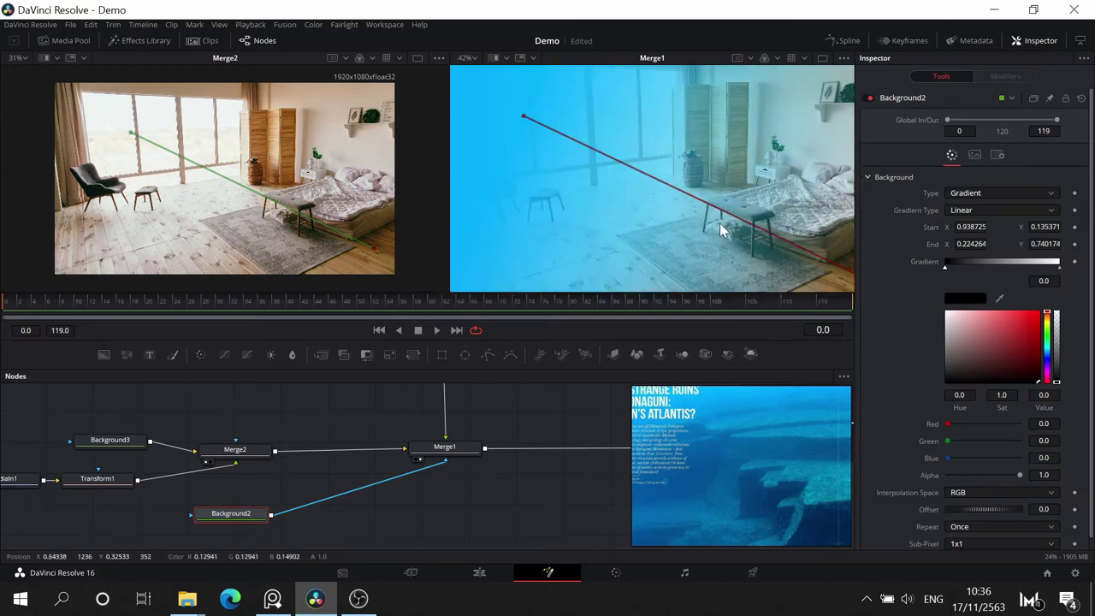
pyautogui.moveTo(721, 267); pyautogui.dragTo(694, 253)
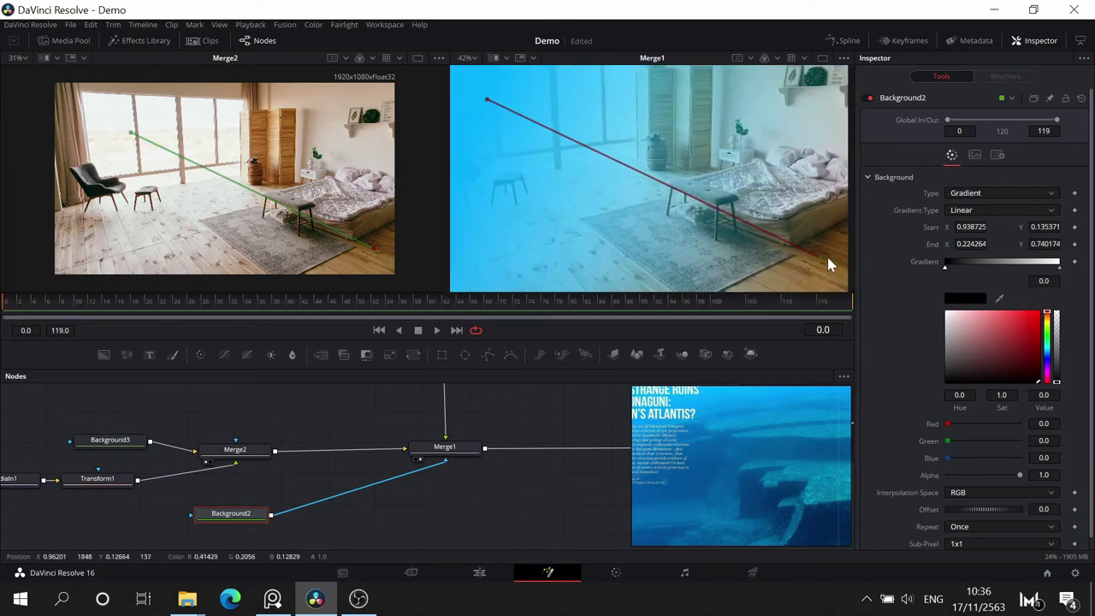
pyautogui.moveTo(823, 256); pyautogui.dragTo(1038, 423)
# - Try Background2's gradient end near X 0.474, Y 0.511, and settle it at about X 0.295, Y 0.718
pyautogui.moveTo(624, 164); pyautogui.dragTo(448, 128)
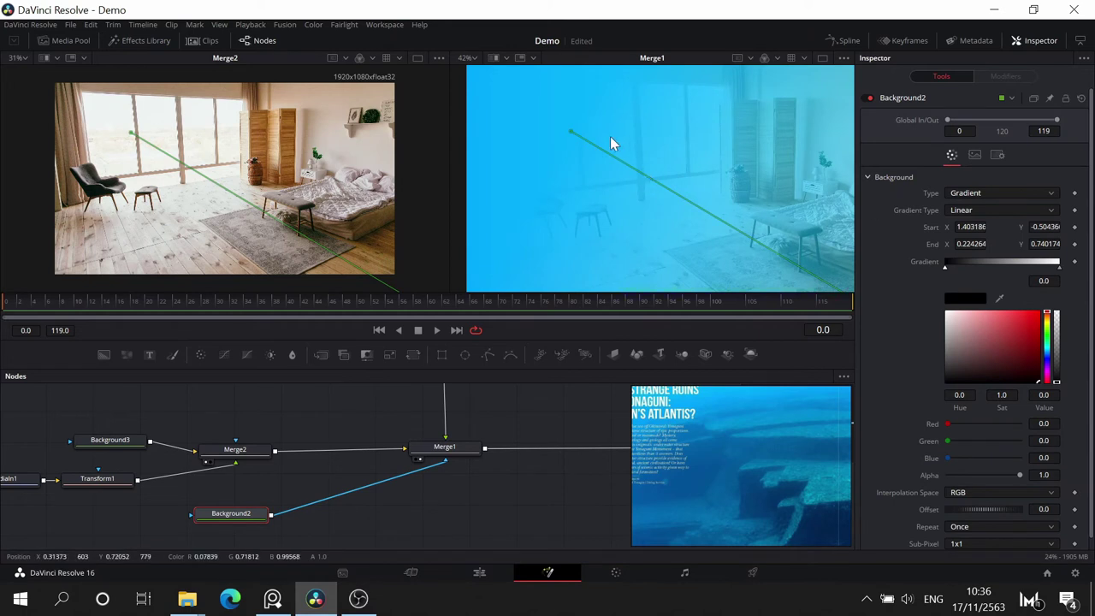
pyautogui.moveTo(570, 134); pyautogui.dragTo(687, 191)
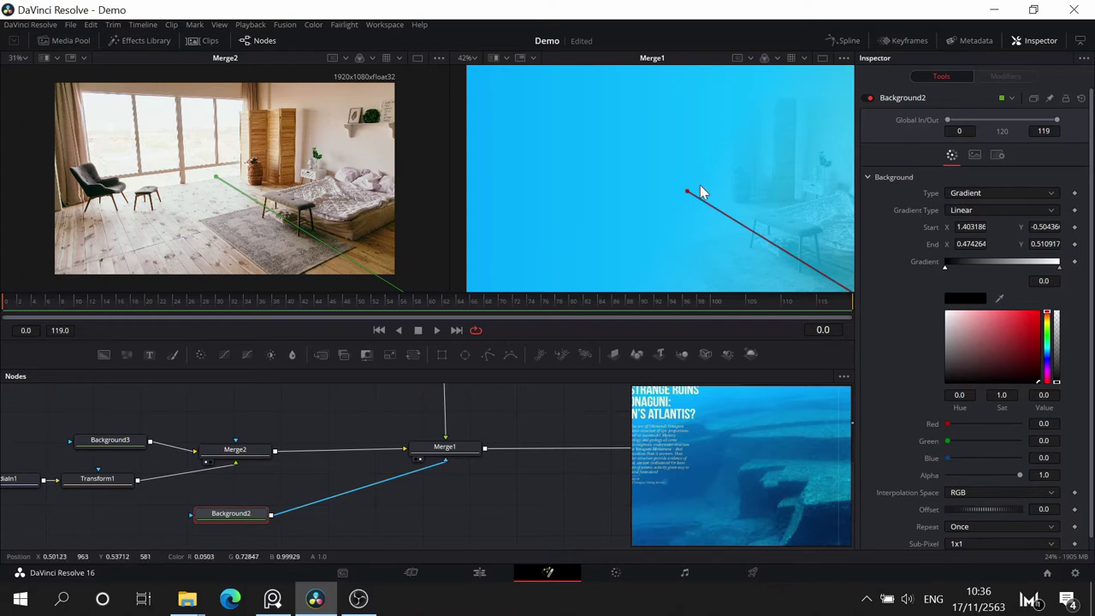
pyautogui.moveTo(686, 191); pyautogui.dragTo(603, 137)
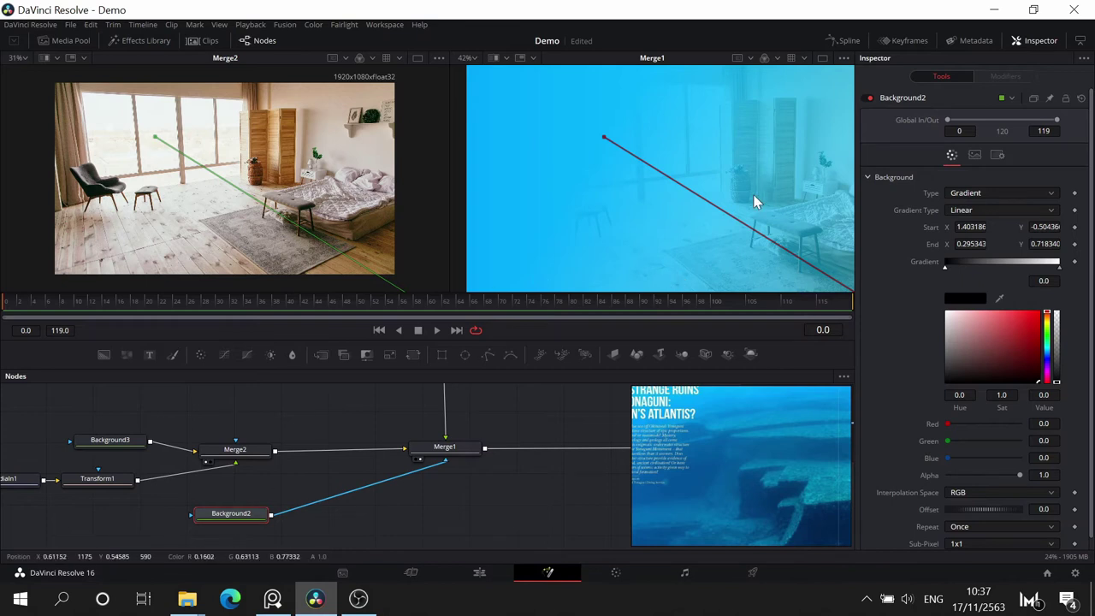
# - Compare the outputs of Background2, Merge1, MediaIn1 and Merge2 in the second viewer
pyautogui.moveTo(261, 510); pyautogui.dragTo(616, 165)
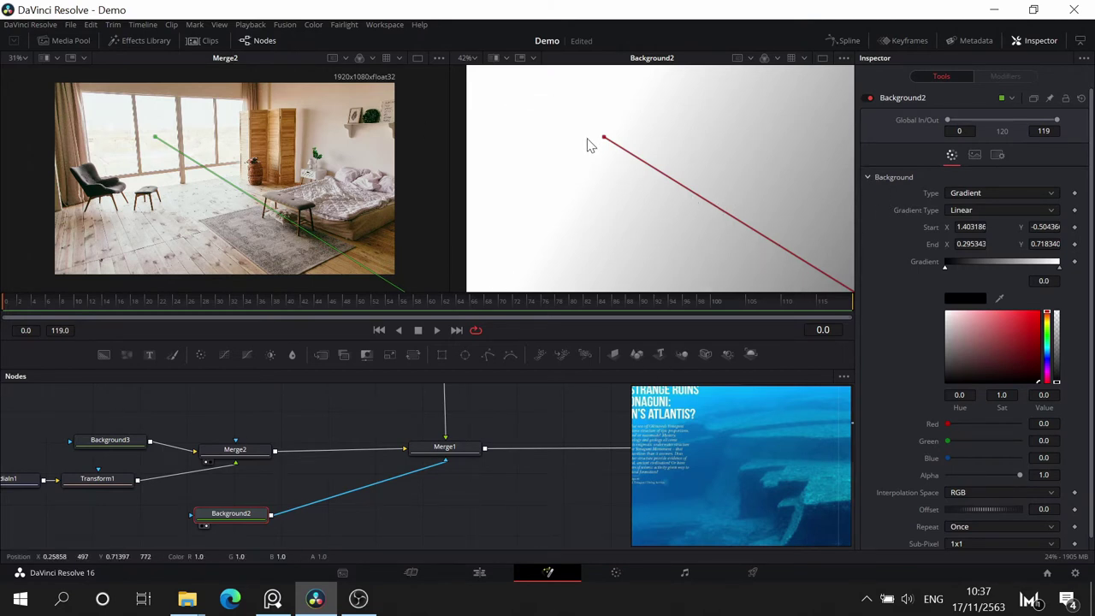
pyautogui.moveTo(455, 513); pyautogui.dragTo(560, 254)
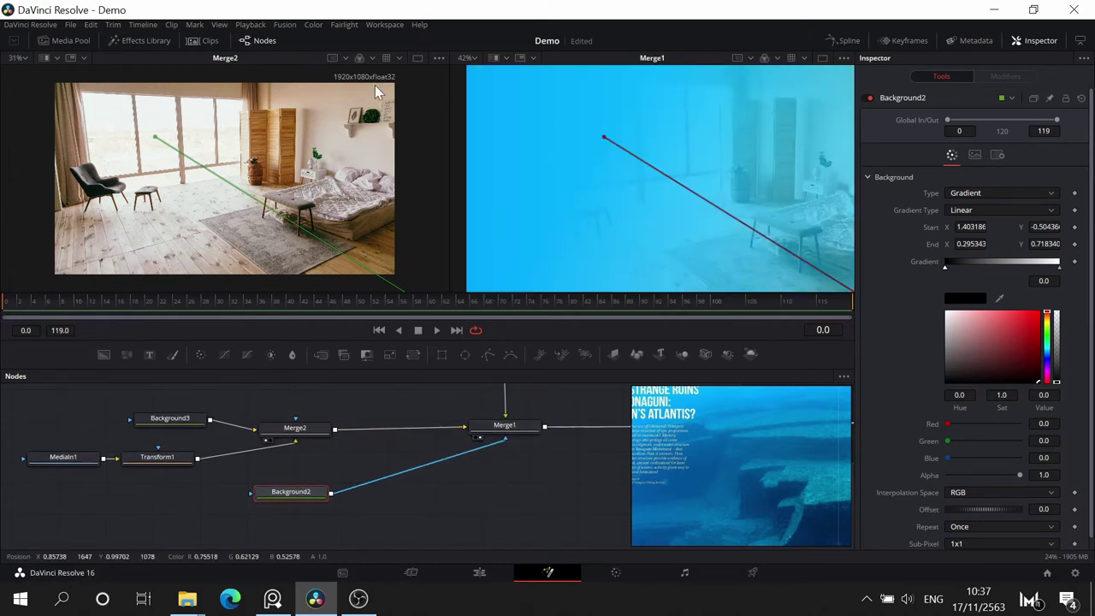
pyautogui.click(39, 468)
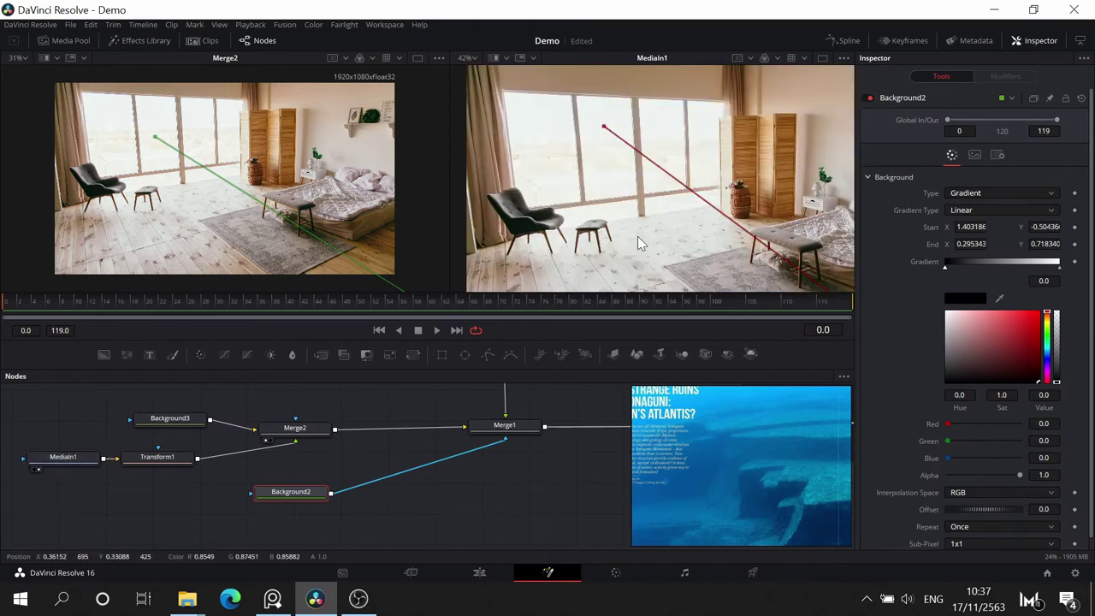
pyautogui.click(270, 440)
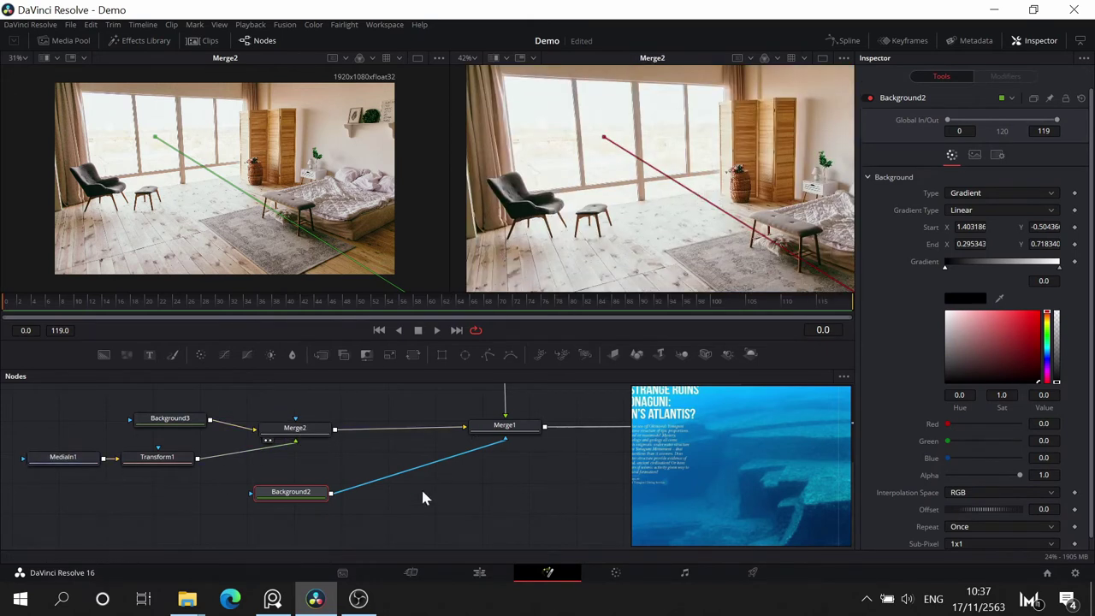
# - Add a Polygon mask node in the empty area below Background2 in the node graph
pyautogui.moveTo(500, 513); pyautogui.dragTo(500, 415)
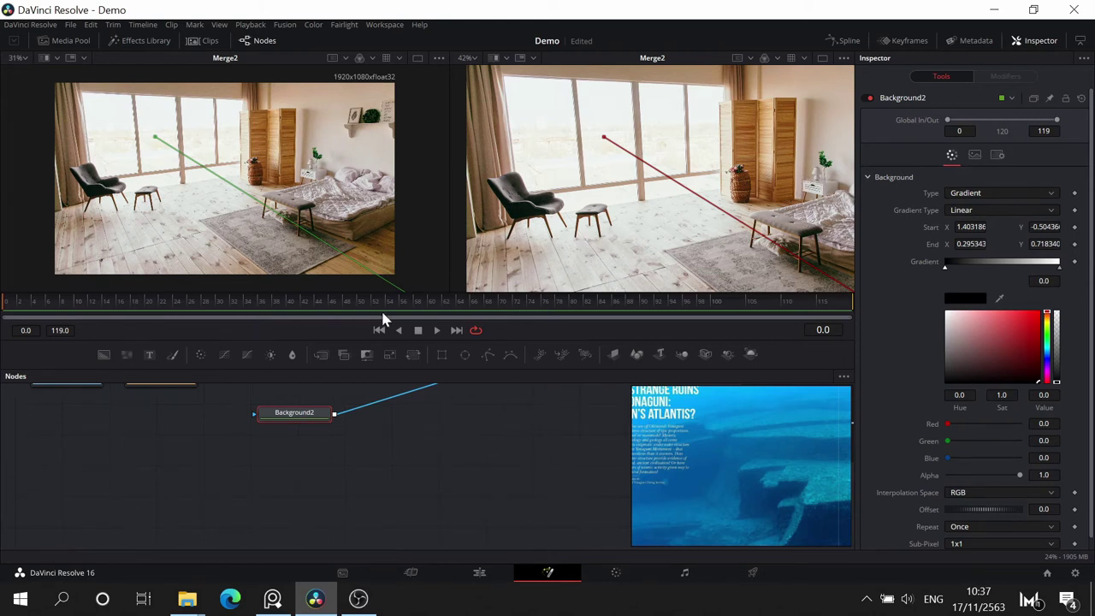
pyautogui.moveTo(352, 471); pyautogui.dragTo(349, 490)
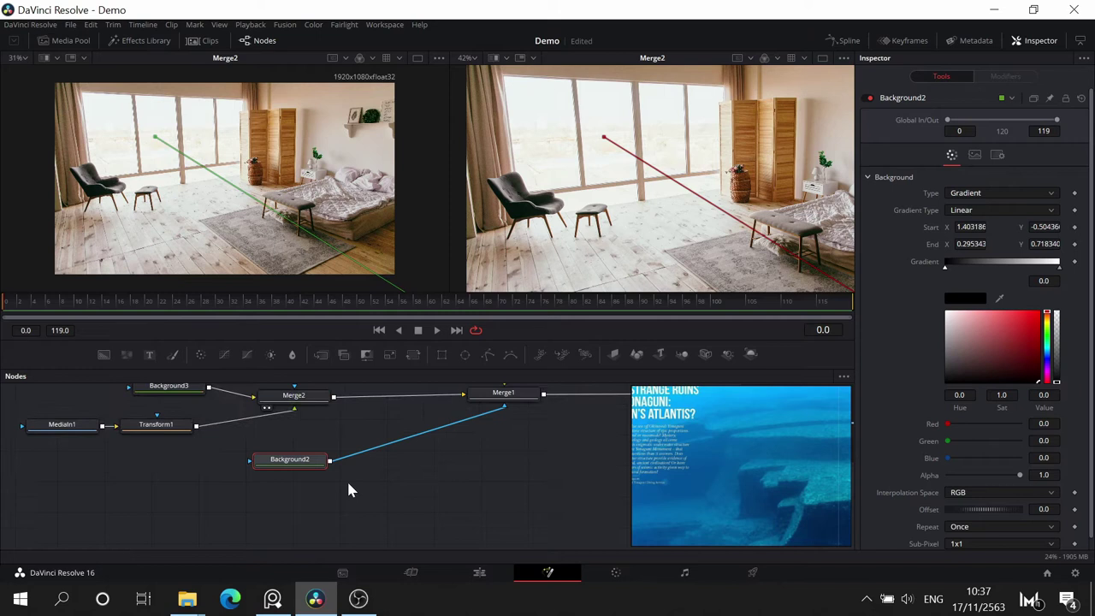
pyautogui.moveTo(450, 507); pyautogui.dragTo(472, 486)
pyautogui.click(446, 478)
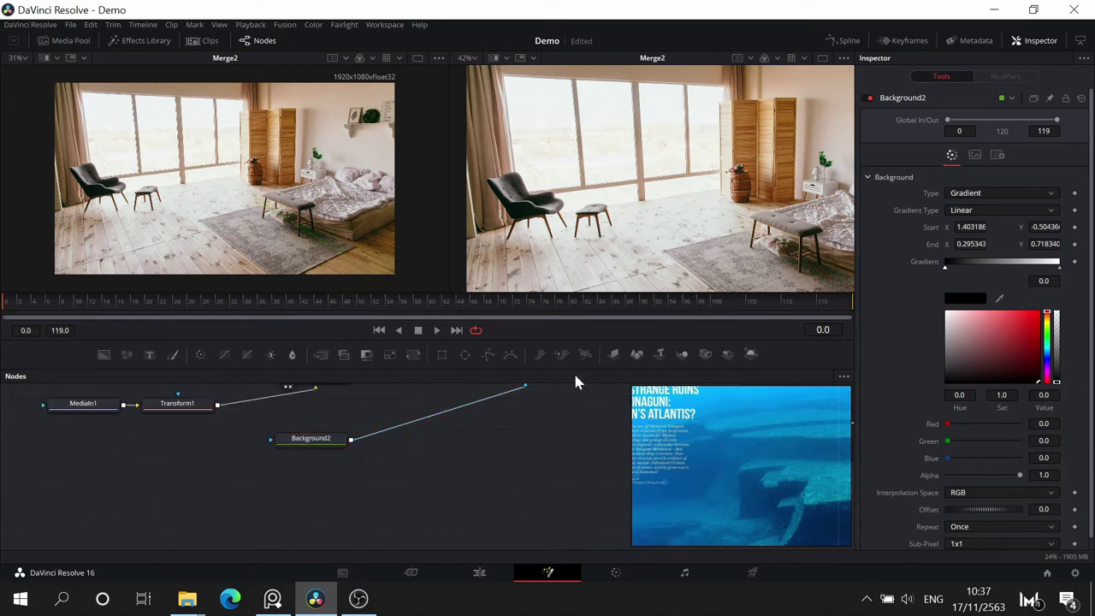
pyautogui.click(485, 362)
# - Start the Polygon1 outline just outside the photo's lower-left edge and run it across the floor to the rug beside the bench
pyautogui.moveTo(560, 254); pyautogui.dragTo(488, 254)
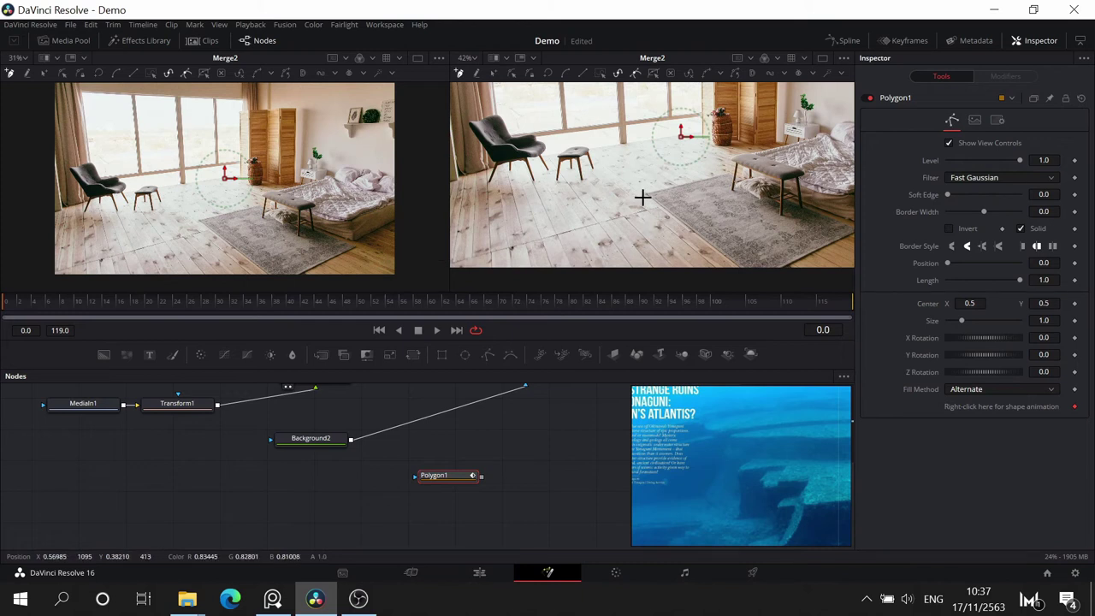
pyautogui.click(433, 254)
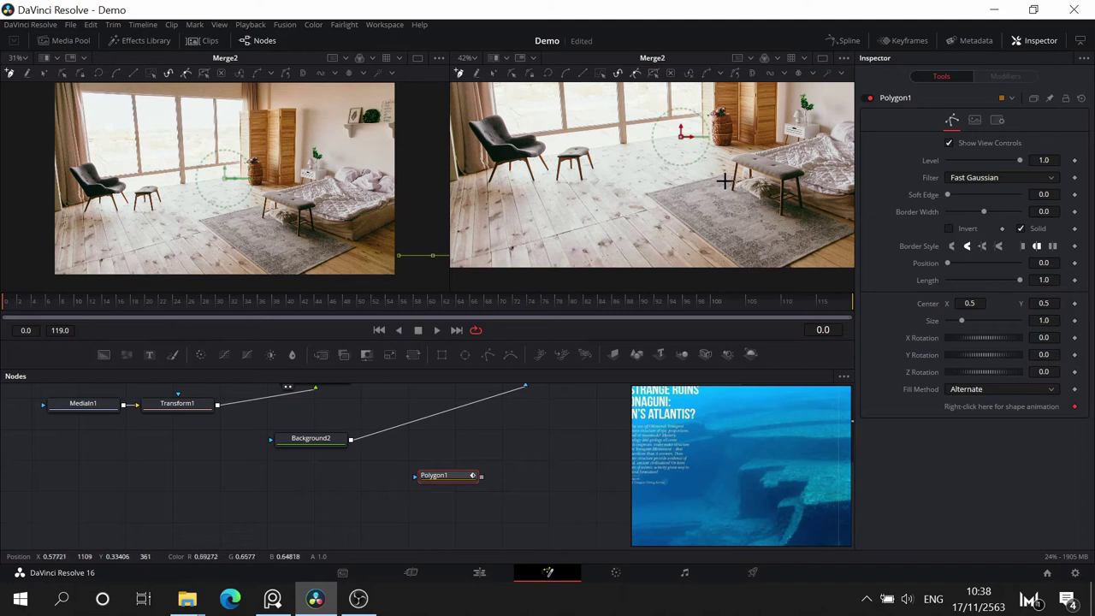
pyautogui.scroll(-2, 742, 213)
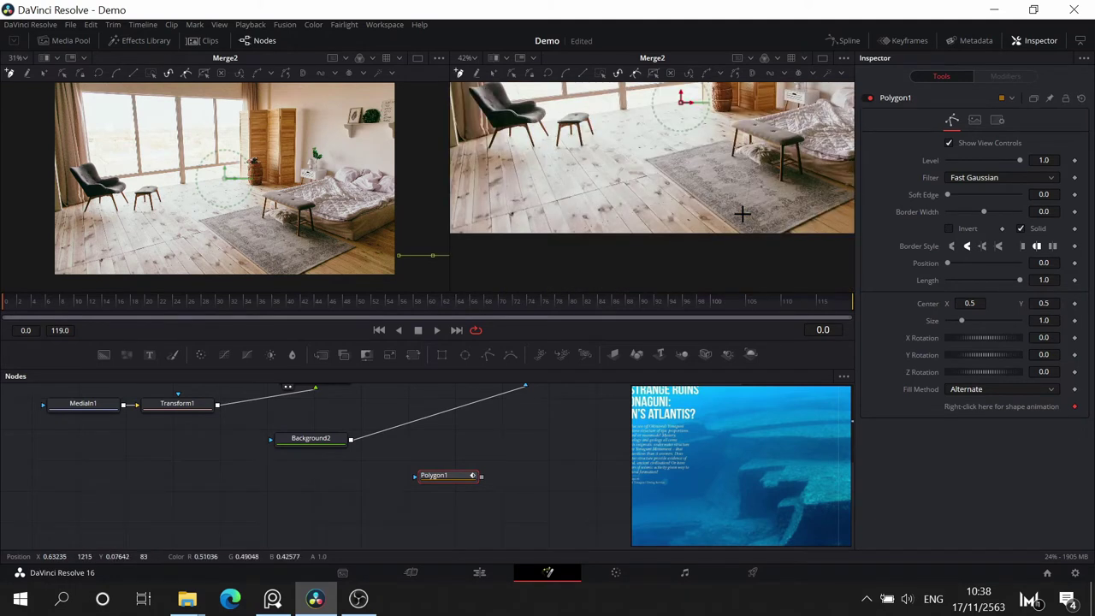
pyautogui.click(731, 148)
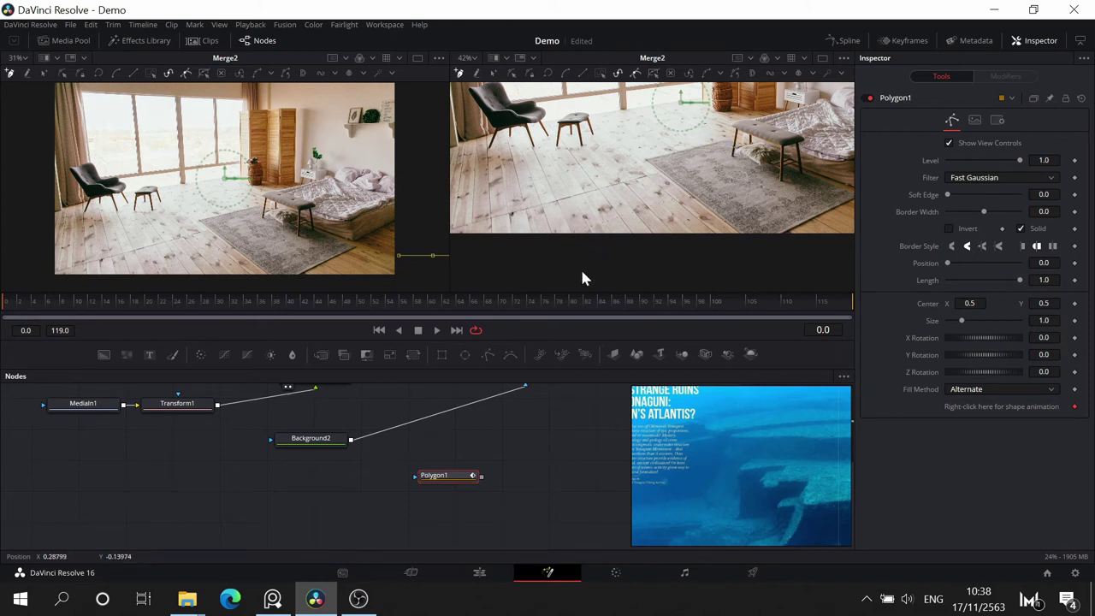
pyautogui.moveTo(486, 250); pyautogui.dragTo(527, 254)
pyautogui.click(477, 231)
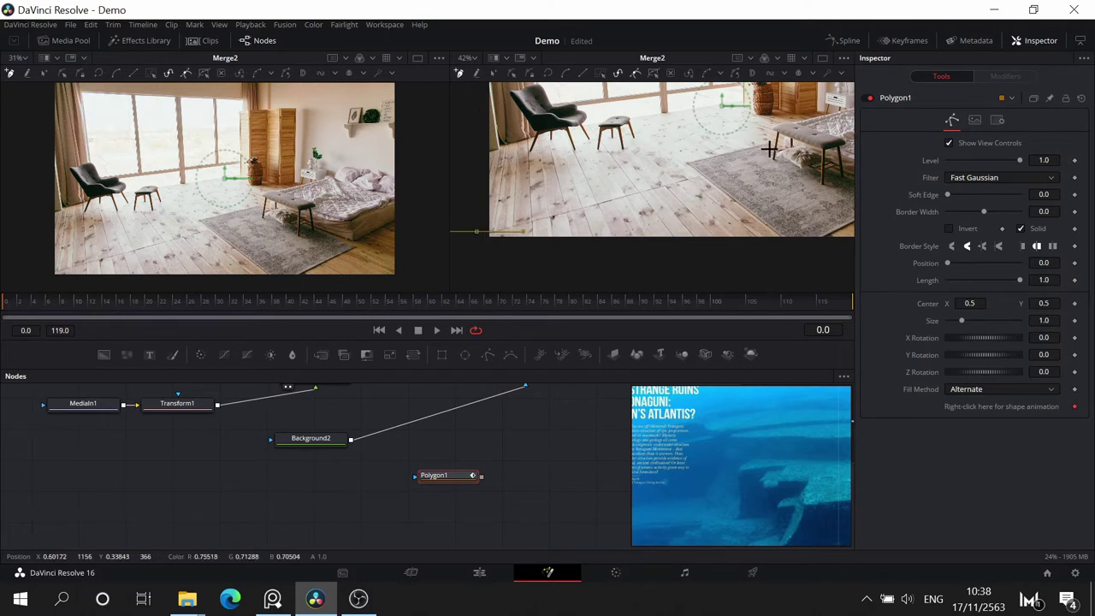
pyautogui.click(769, 150)
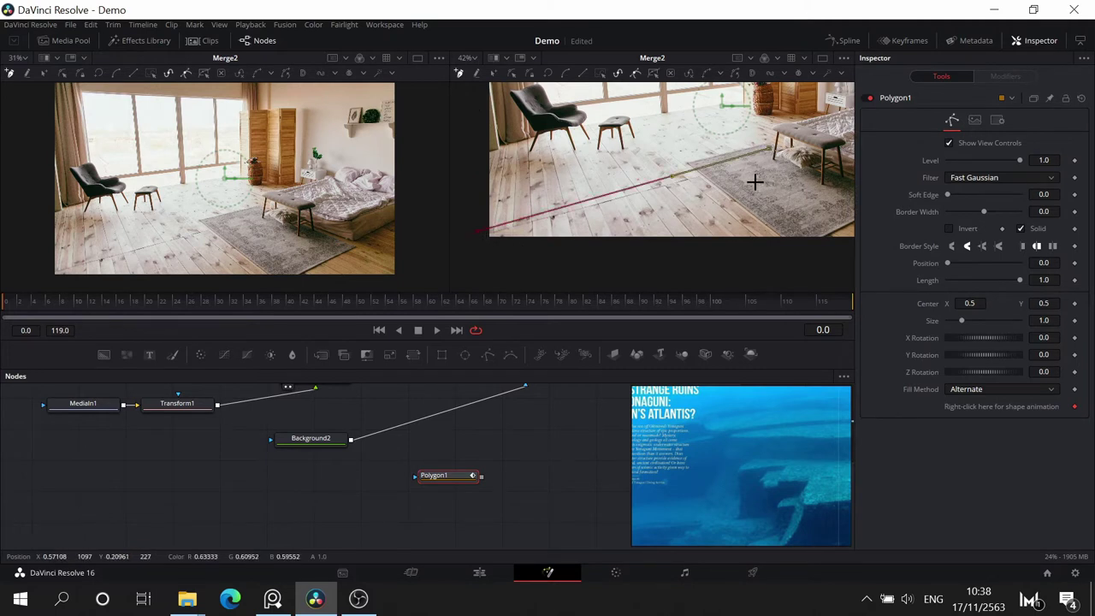
# - Continue the Polygon1 outline up the bench leg and around the rounded end of the seat, curving along its upper edge
pyautogui.scroll(5, 777, 169)
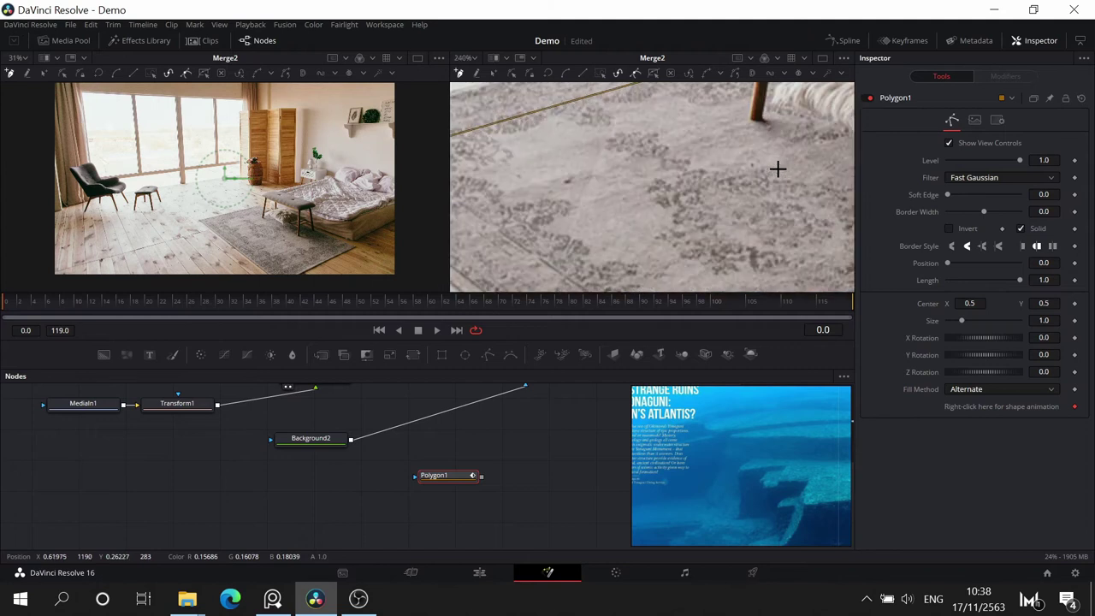
pyautogui.moveTo(774, 161); pyautogui.dragTo(674, 305)
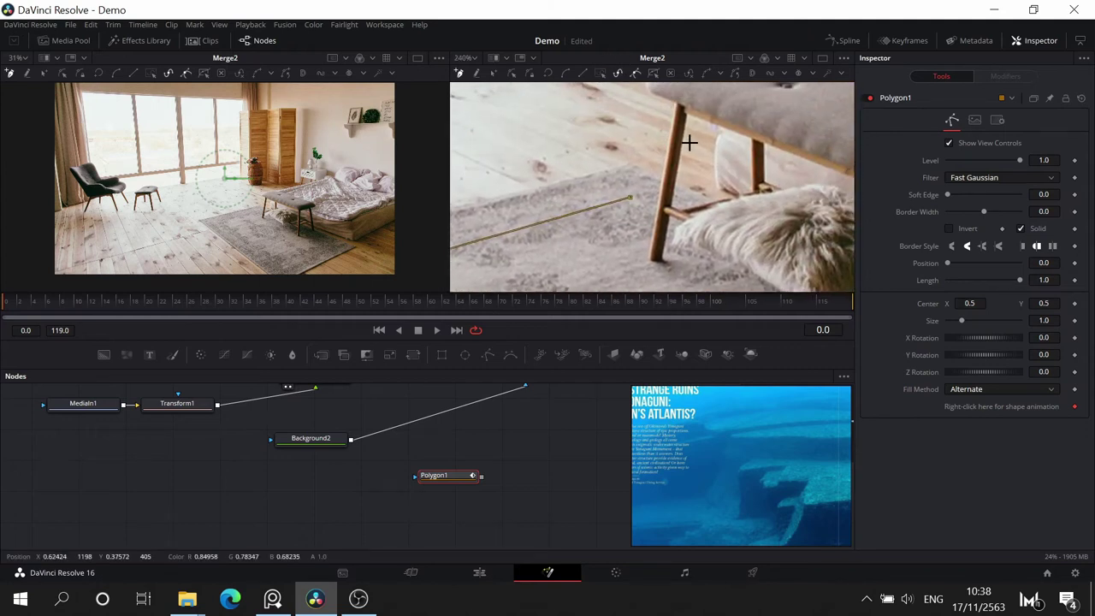
pyautogui.moveTo(691, 140); pyautogui.dragTo(633, 221)
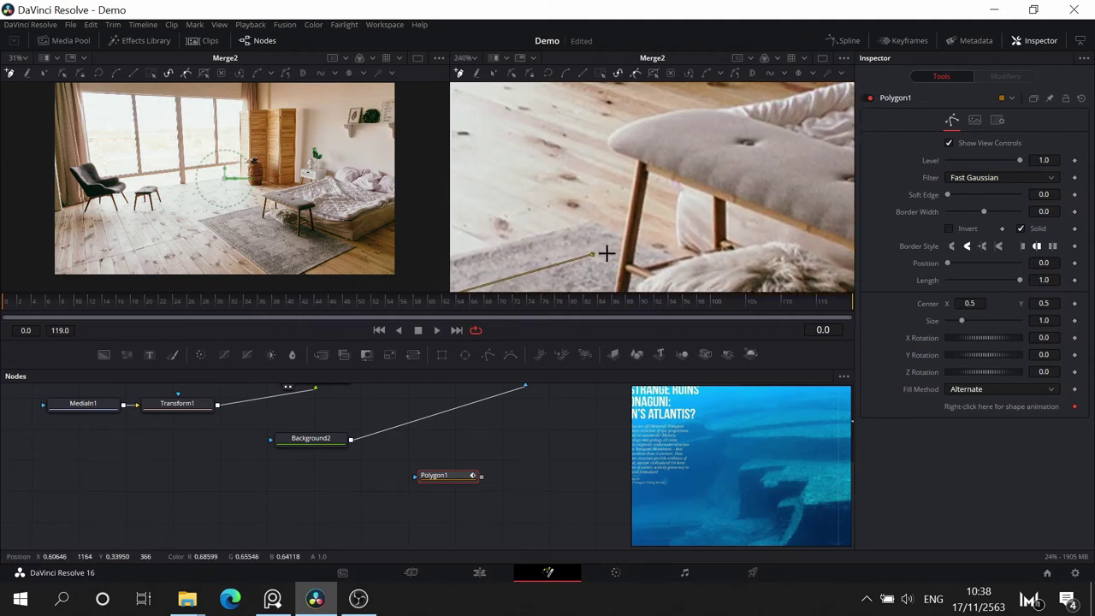
pyautogui.click(638, 158)
pyautogui.click(609, 150)
pyautogui.moveTo(634, 123); pyautogui.dragTo(626, 126)
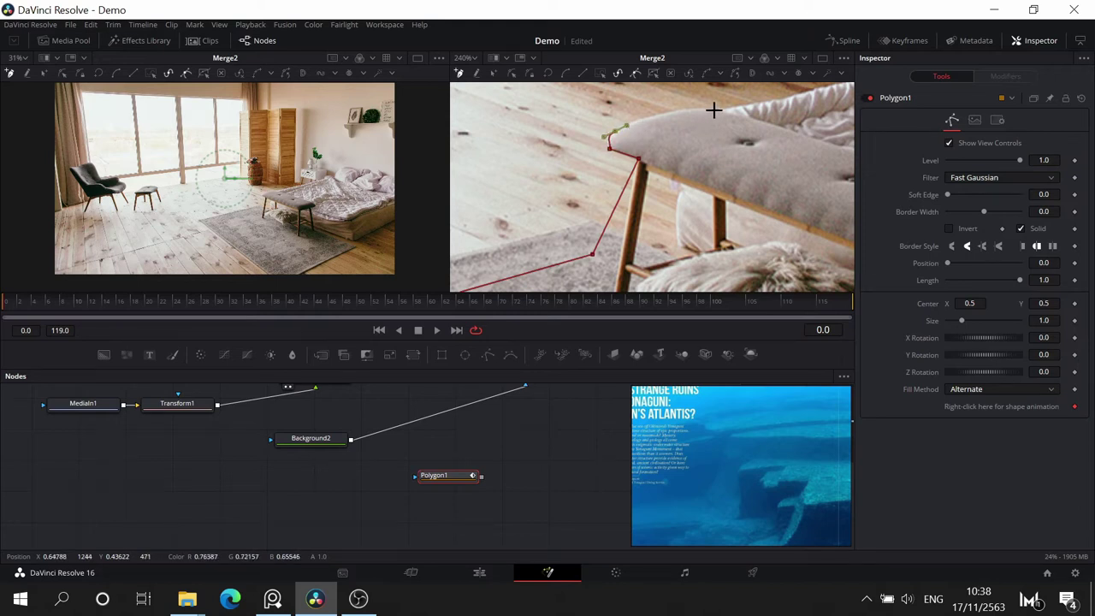
pyautogui.moveTo(713, 110); pyautogui.dragTo(755, 111)
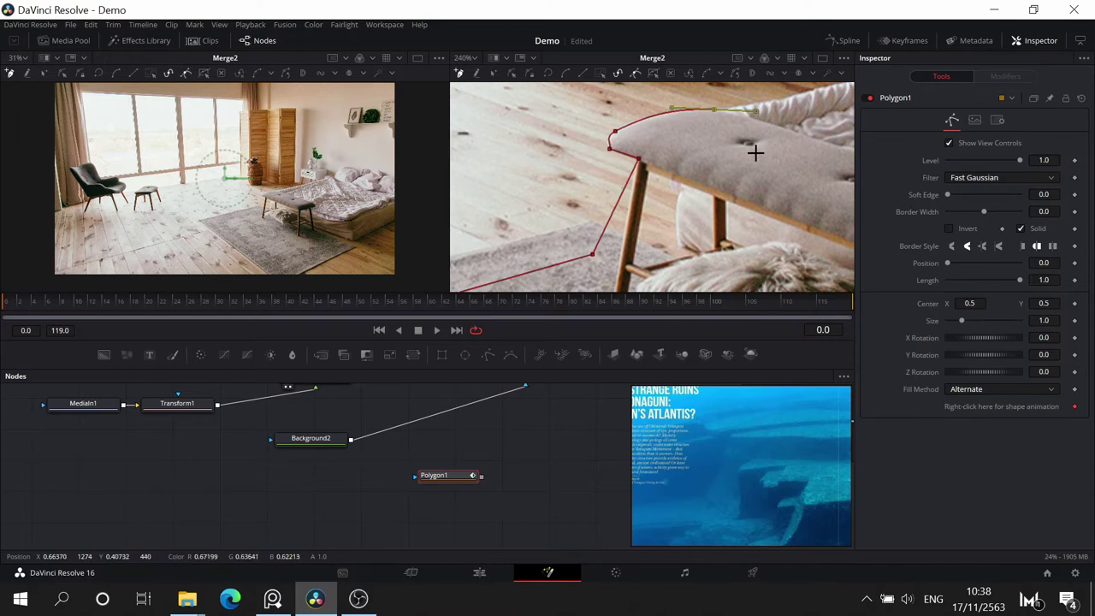
pyautogui.moveTo(703, 150); pyautogui.dragTo(586, 220)
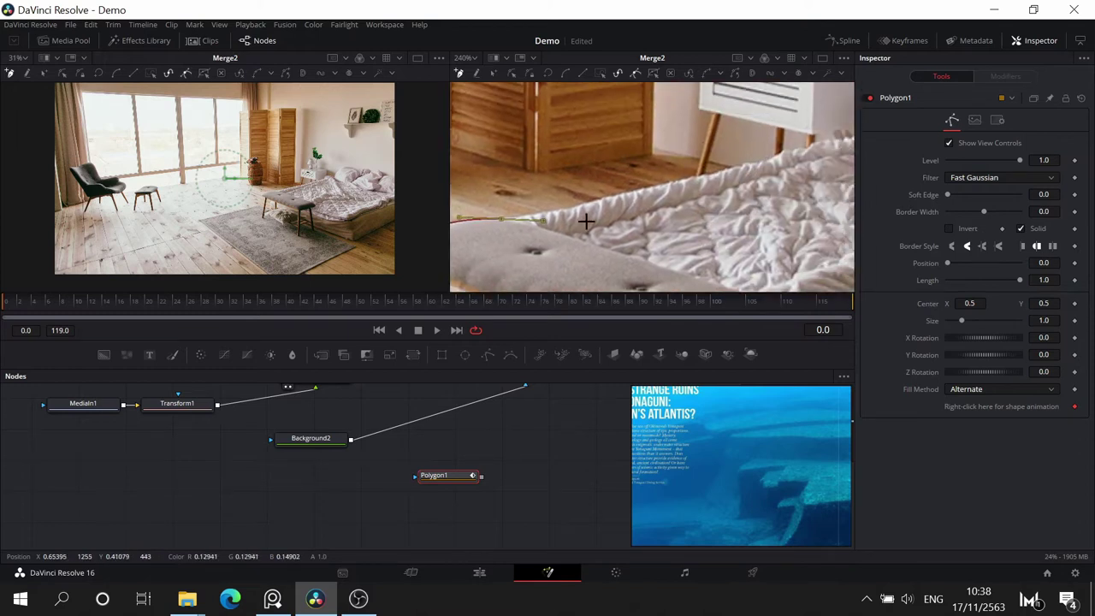
pyautogui.moveTo(725, 170); pyautogui.dragTo(564, 234)
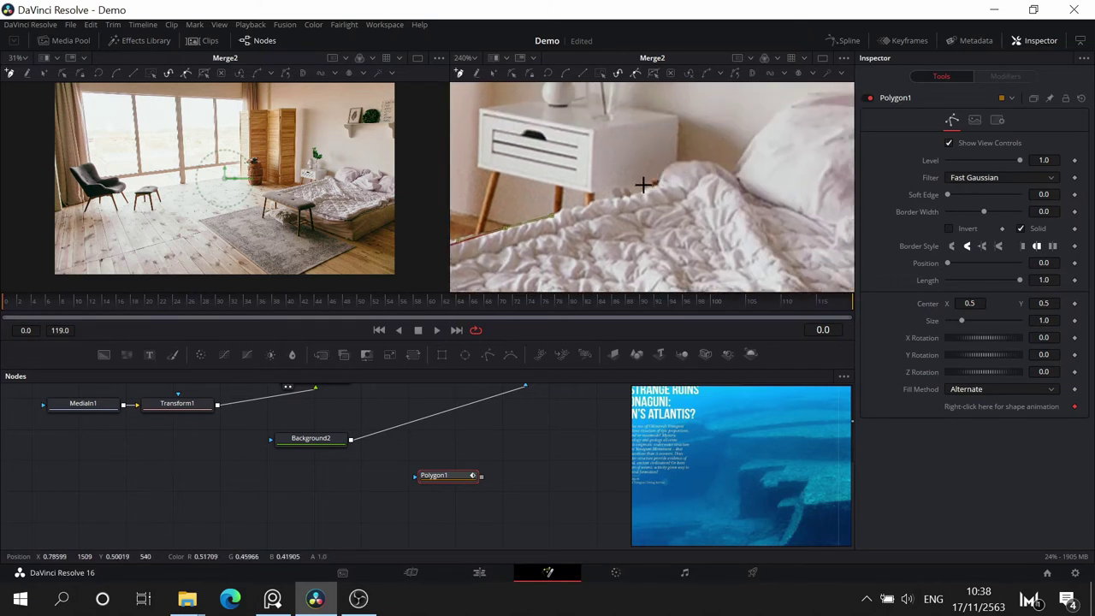
pyautogui.moveTo(564, 172); pyautogui.dragTo(626, 202)
pyautogui.moveTo(705, 182); pyautogui.dragTo(774, 176)
pyautogui.hotkey('ctrl', 'z')
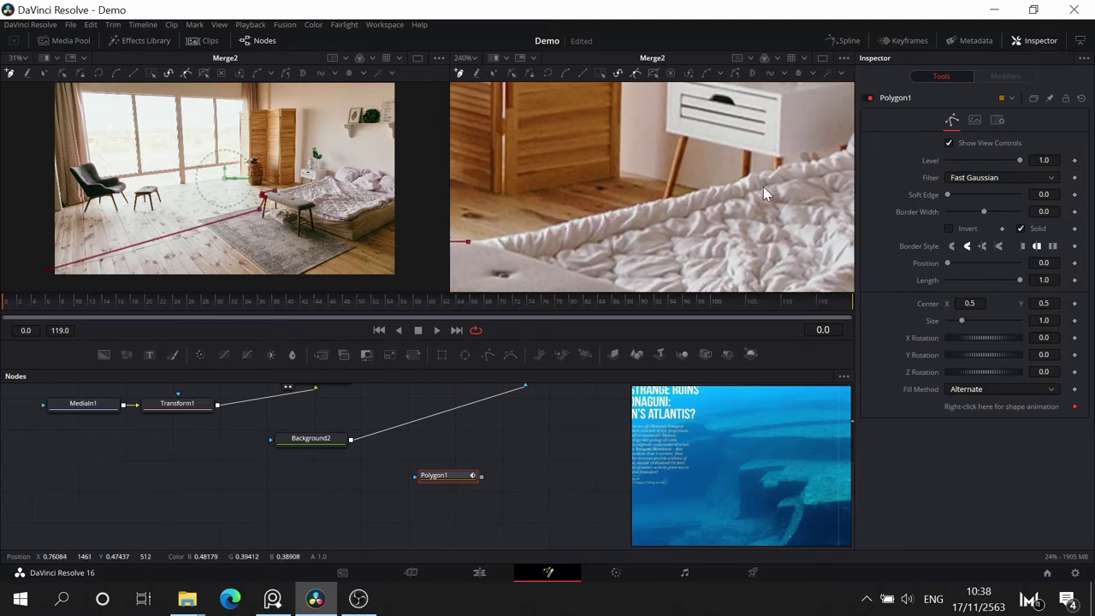
# - Extend the outline along the bed's edge to the nightstand leg, up the nightstand's side and around the table lamp
pyautogui.click(661, 200)
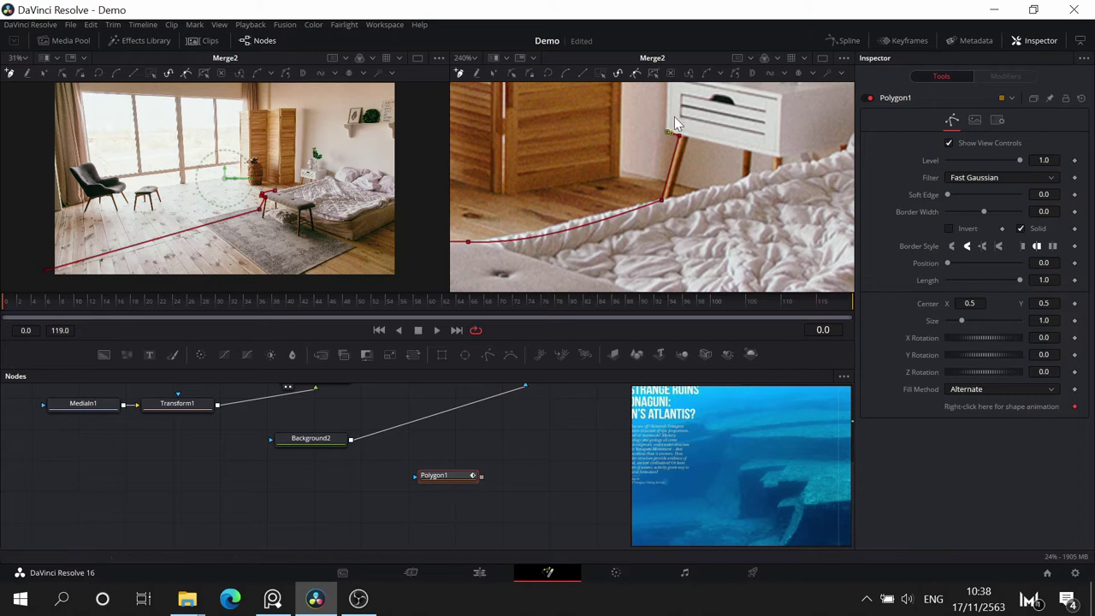
pyautogui.scroll(3, 671, 129)
pyautogui.click(657, 154)
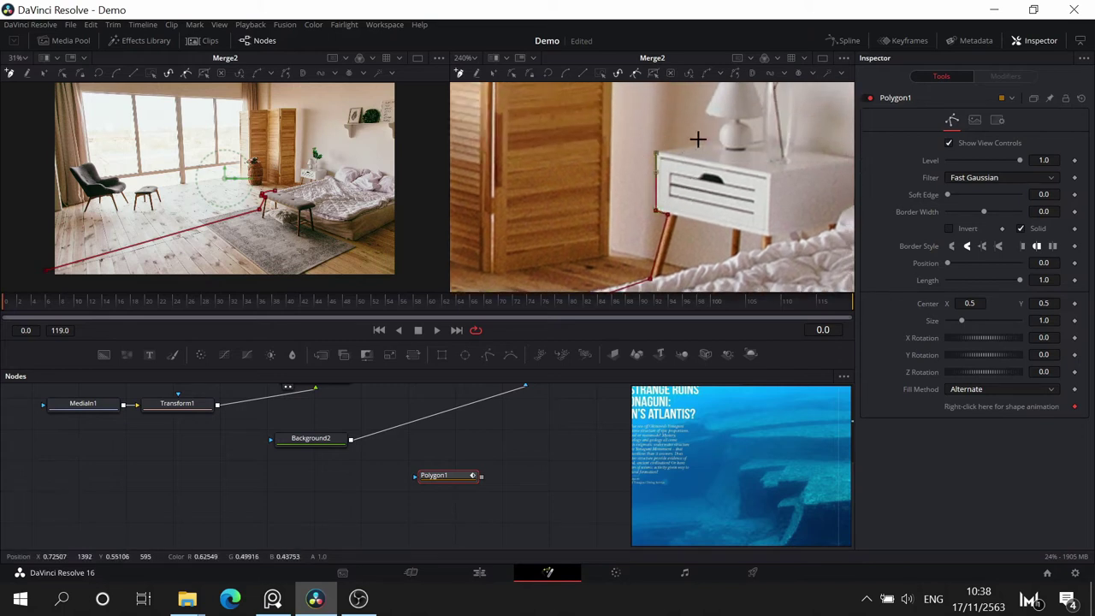
pyautogui.click(713, 140)
pyautogui.moveTo(735, 146); pyautogui.dragTo(632, 185)
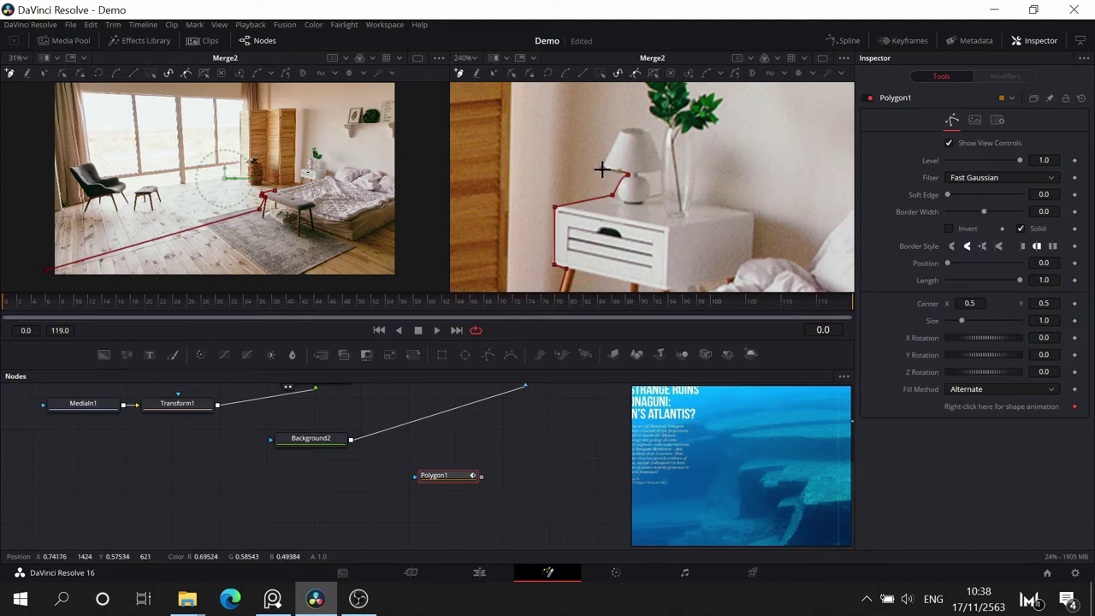
pyautogui.click(621, 130)
pyautogui.click(647, 135)
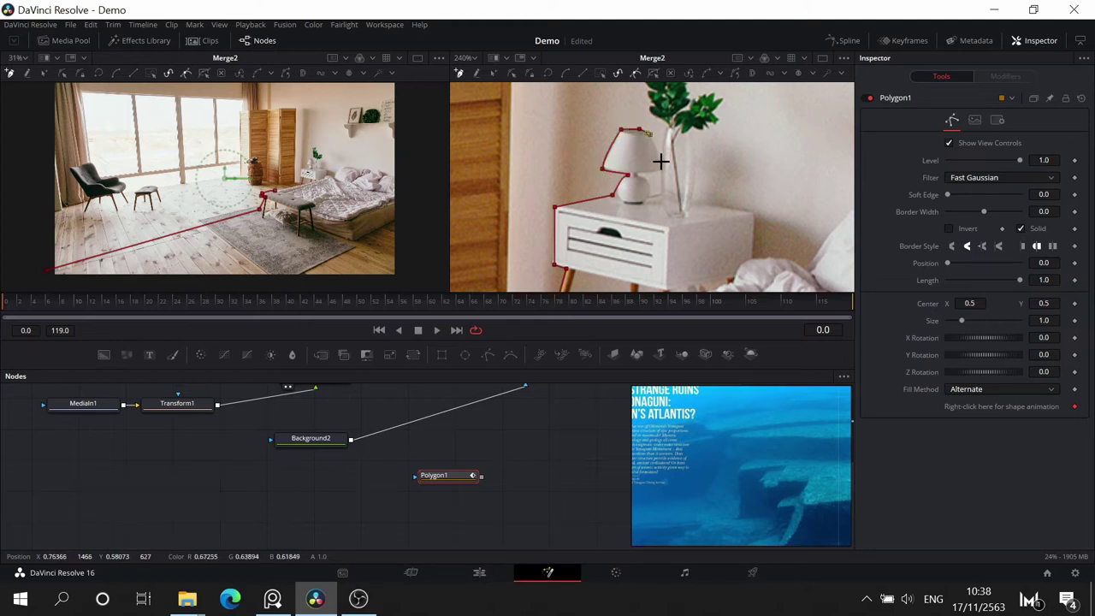
# - Trace the outline from the lamp up the left side of the plant's leaves to its topmost leaf
pyautogui.scroll(3, 664, 146)
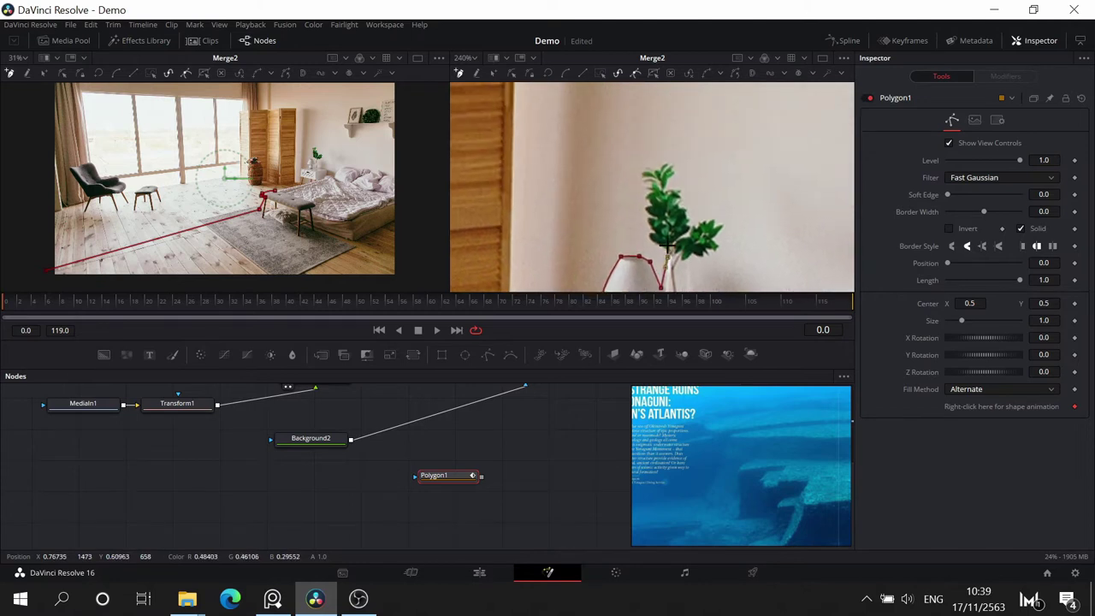
pyautogui.click(666, 245)
pyautogui.click(649, 233)
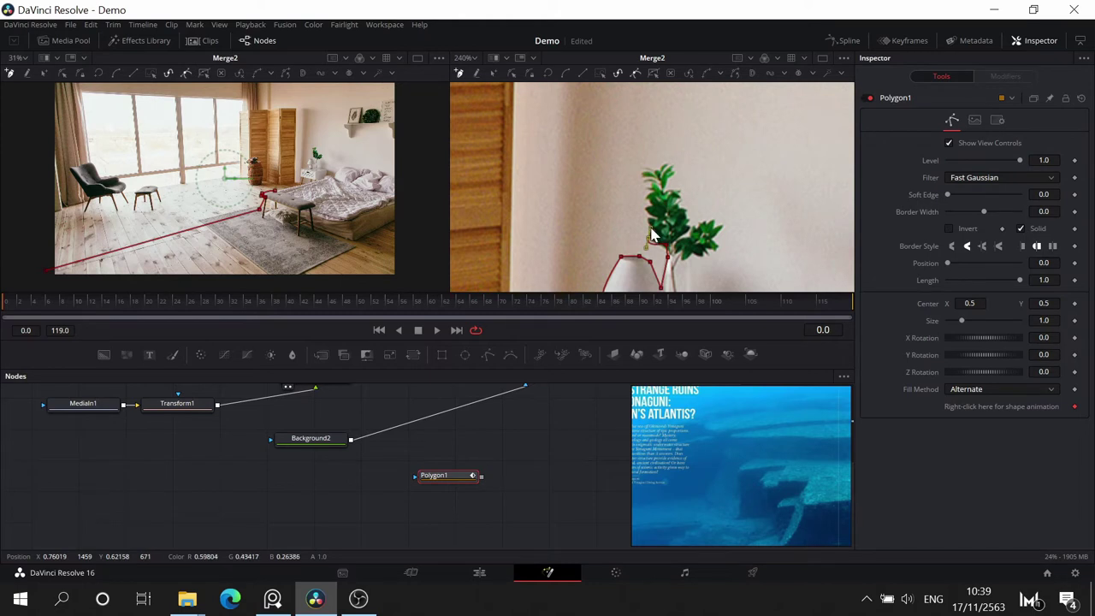
pyautogui.click(678, 179)
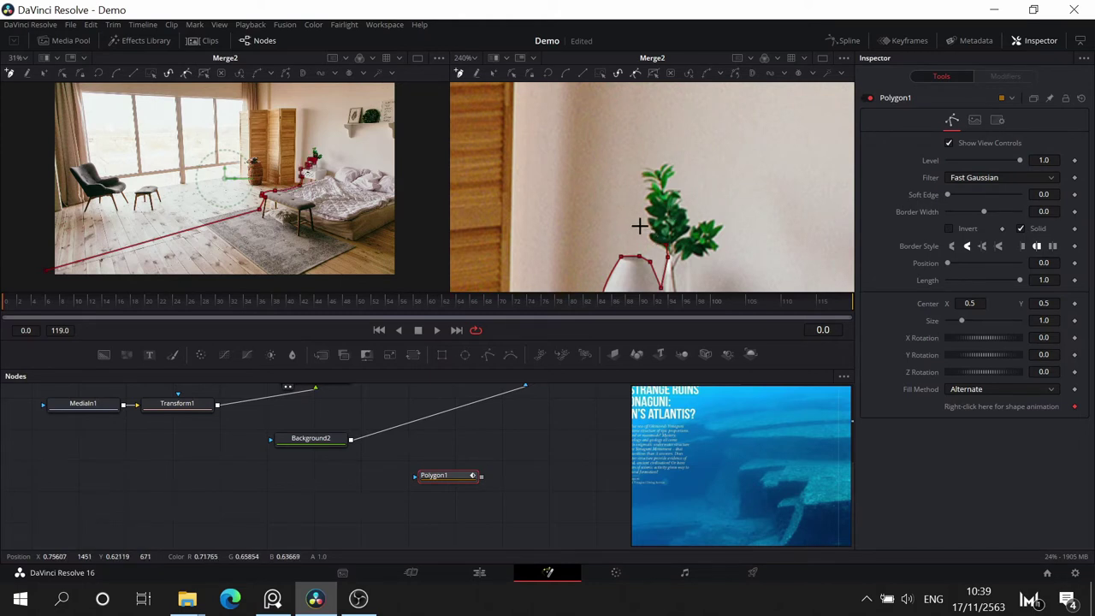
pyautogui.click(647, 182)
pyautogui.click(647, 171)
pyautogui.click(673, 163)
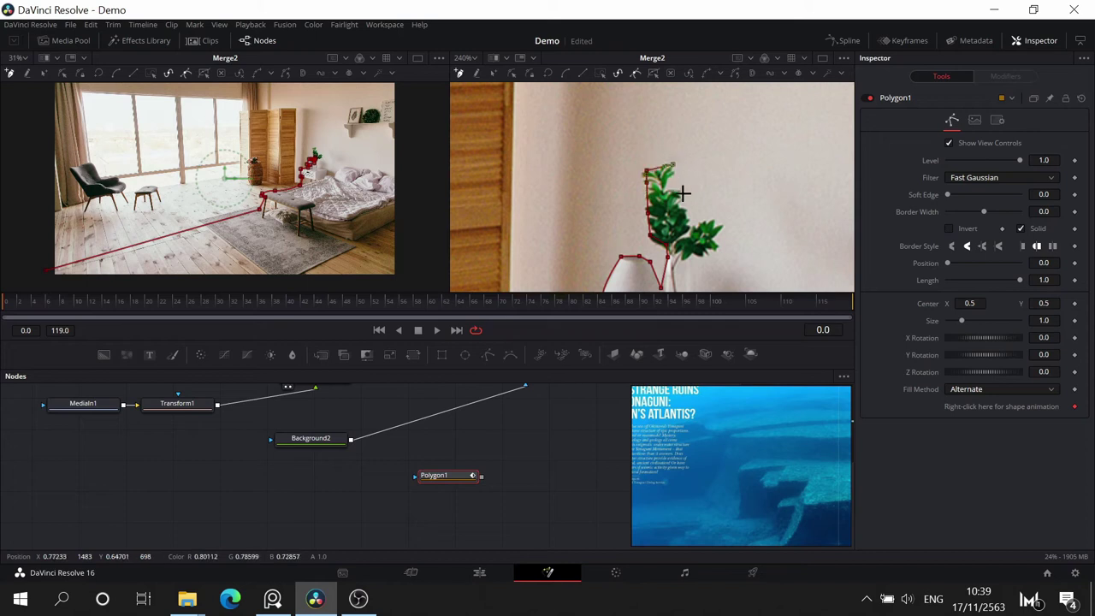
# - Trace the outline down the plant's right side, around the outer leaf cluster and back toward the stem
pyautogui.click(687, 220)
pyautogui.click(704, 220)
pyautogui.click(724, 226)
pyautogui.click(719, 238)
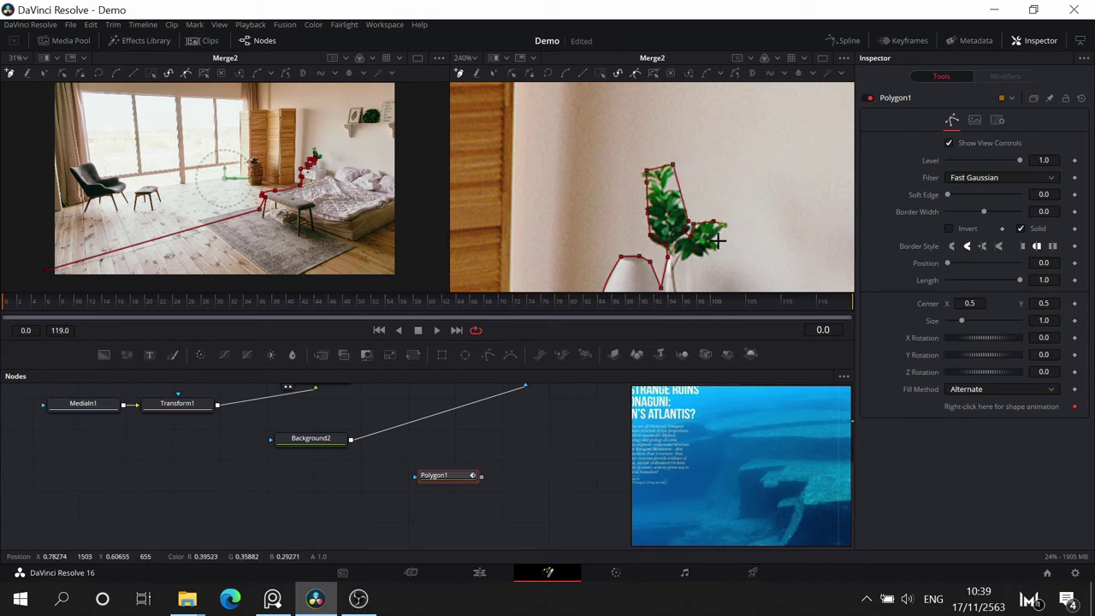
pyautogui.click(706, 254)
pyautogui.click(696, 258)
pyautogui.moveTo(722, 289); pyautogui.dragTo(611, 167)
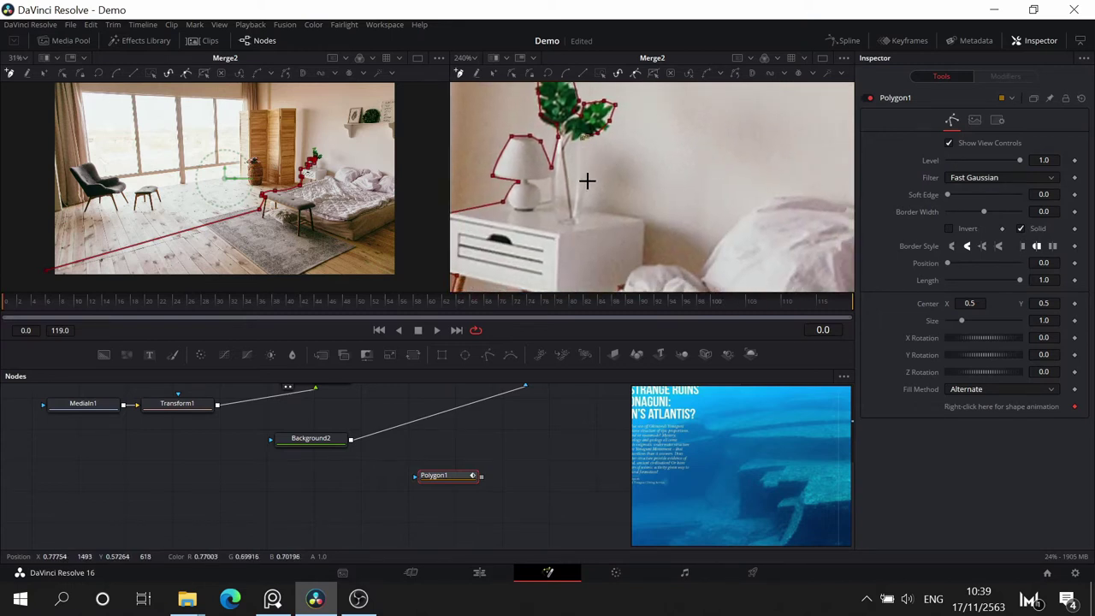
pyautogui.click(582, 207)
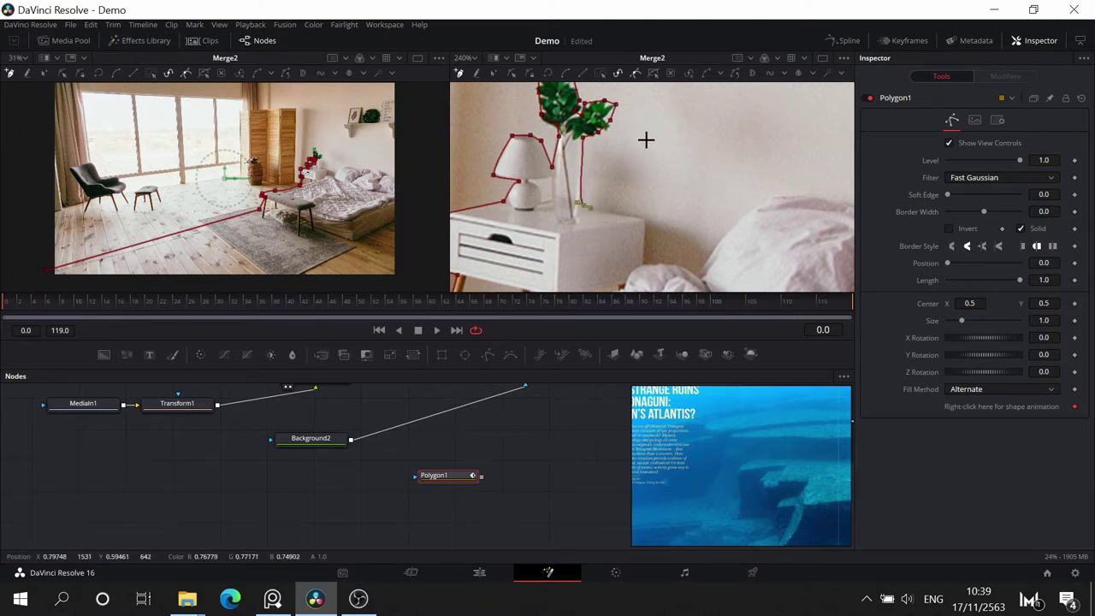
pyautogui.hotkey('ctrl', 'z')
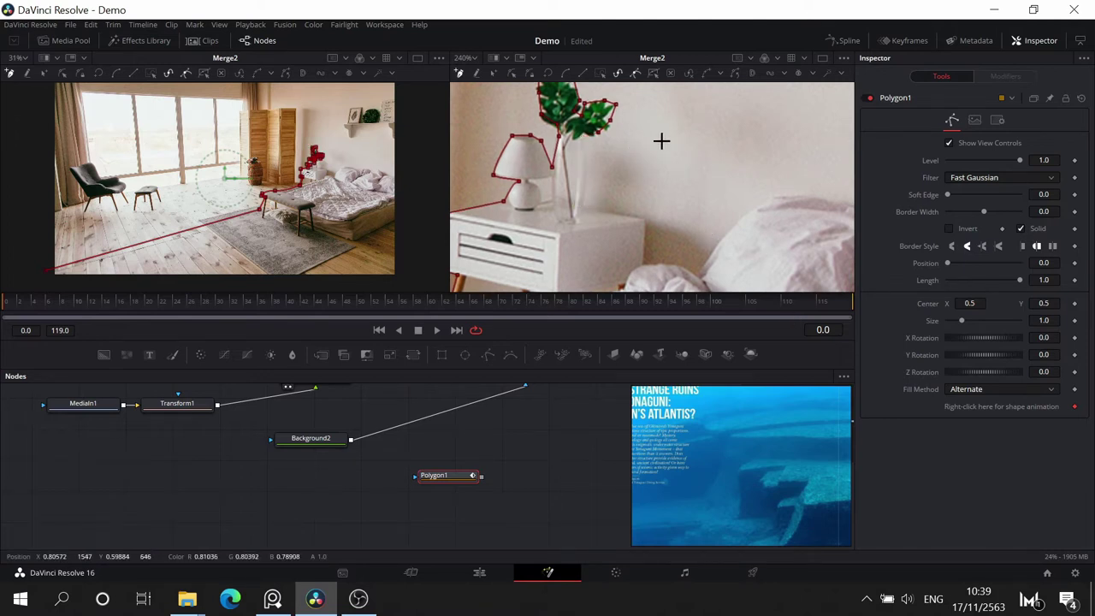
pyautogui.hotkey('ctrl', 'z')
pyautogui.hotkey('ctrl', 'z')
# - Examine the wall, shelf and bed around the open Polygon1 outline in the second viewer
pyautogui.moveTo(674, 132); pyautogui.dragTo(683, 160)
pyautogui.moveTo(632, 125); pyautogui.dragTo(685, 424)
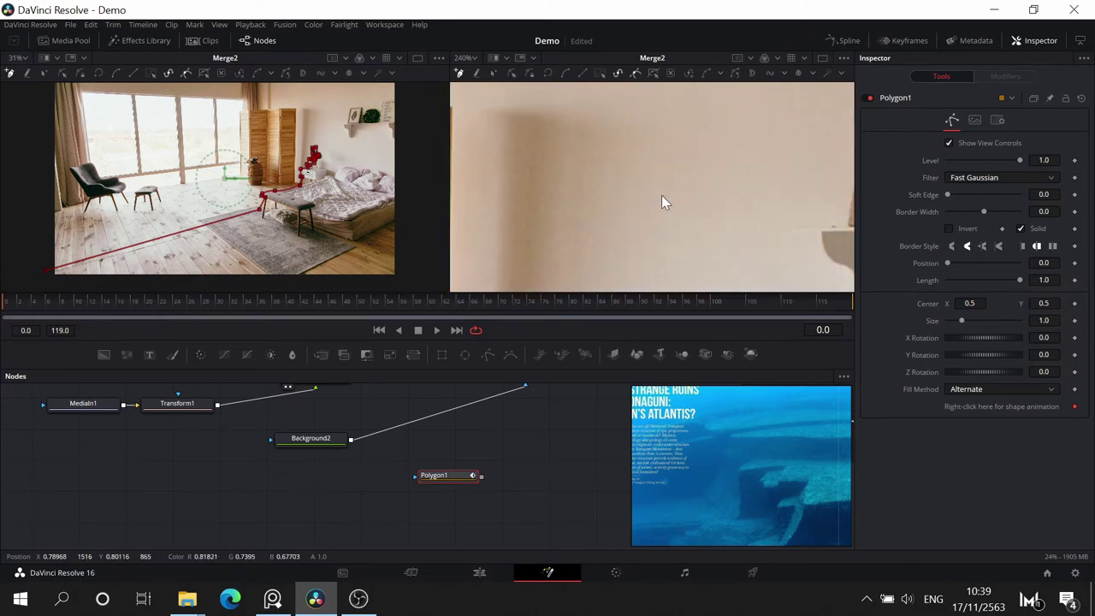
pyautogui.moveTo(661, 195); pyautogui.dragTo(640, 346)
pyautogui.scroll(-3, 643, 159)
pyautogui.scroll(6, 642, 159)
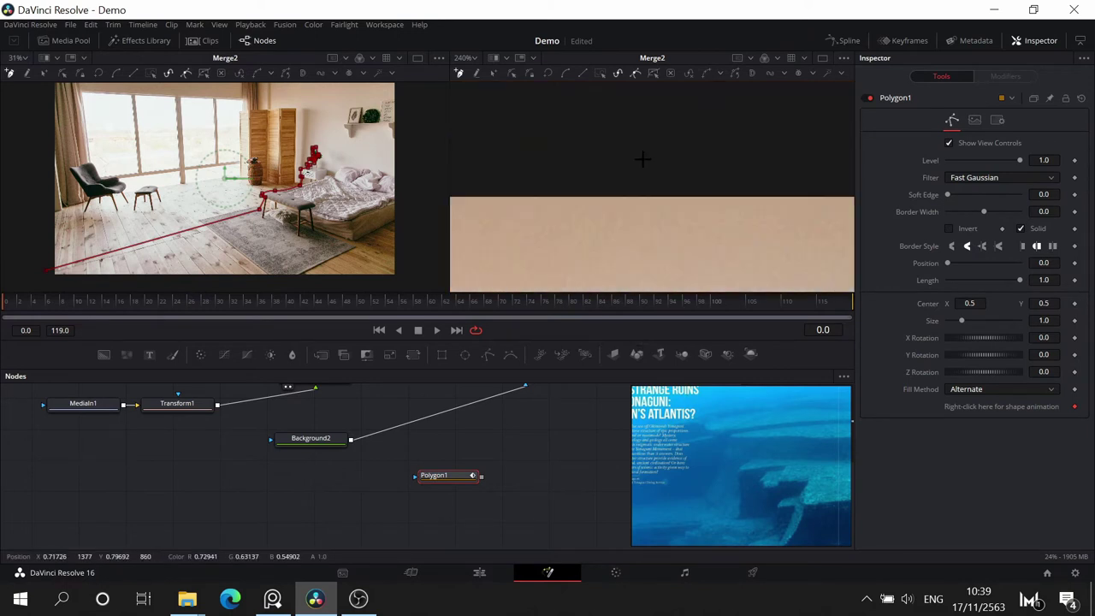
pyautogui.scroll(-6, 650, 174)
pyautogui.scroll(4, 658, 225)
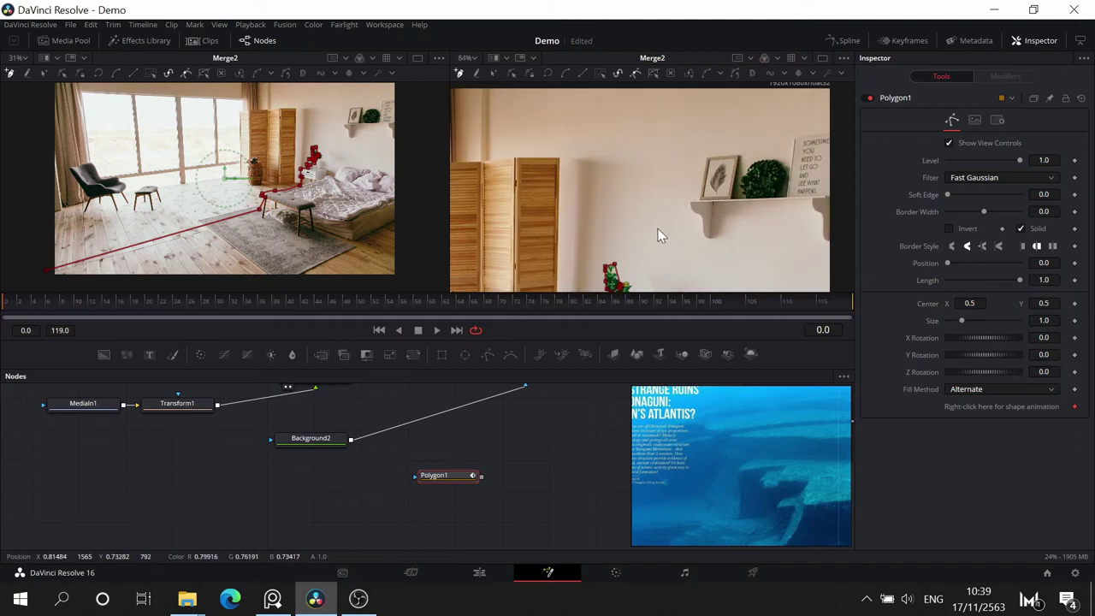
pyautogui.scroll(-3, 658, 228)
pyautogui.moveTo(658, 228)
pyautogui.mouseDown()
pyautogui.moveTo(652, 118)
pyautogui.moveTo(643, 217)
pyautogui.mouseUp()
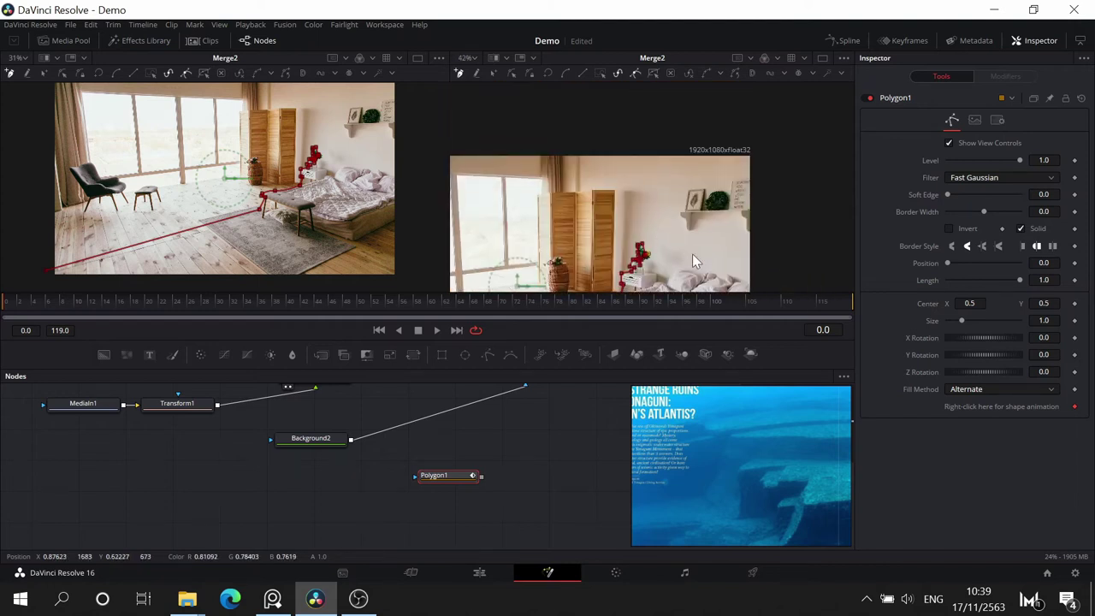
pyautogui.moveTo(692, 256); pyautogui.dragTo(684, 134)
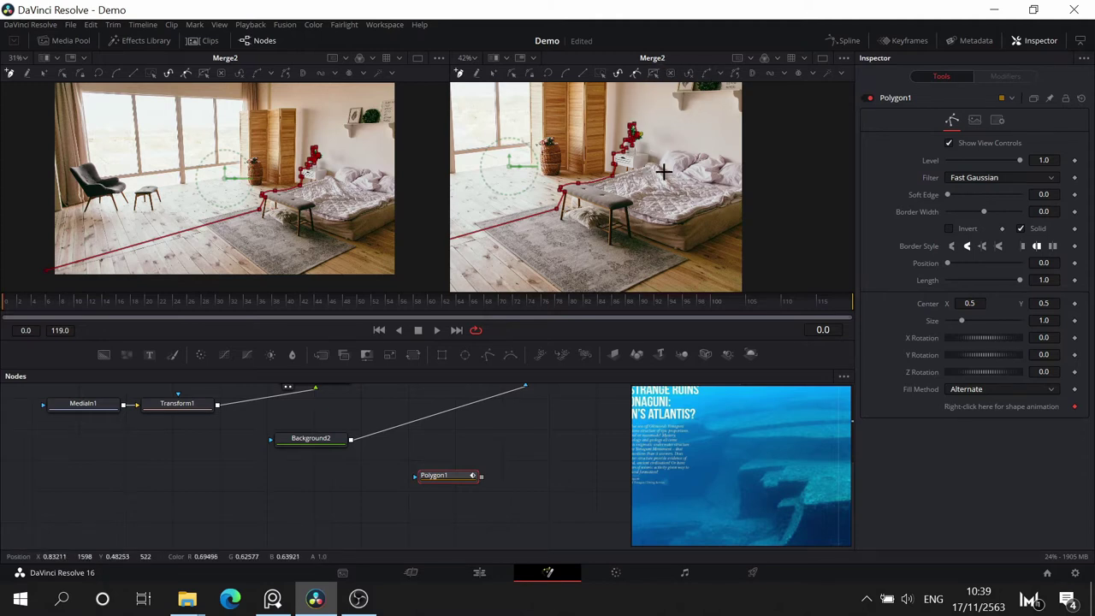
pyautogui.scroll(6, 651, 152)
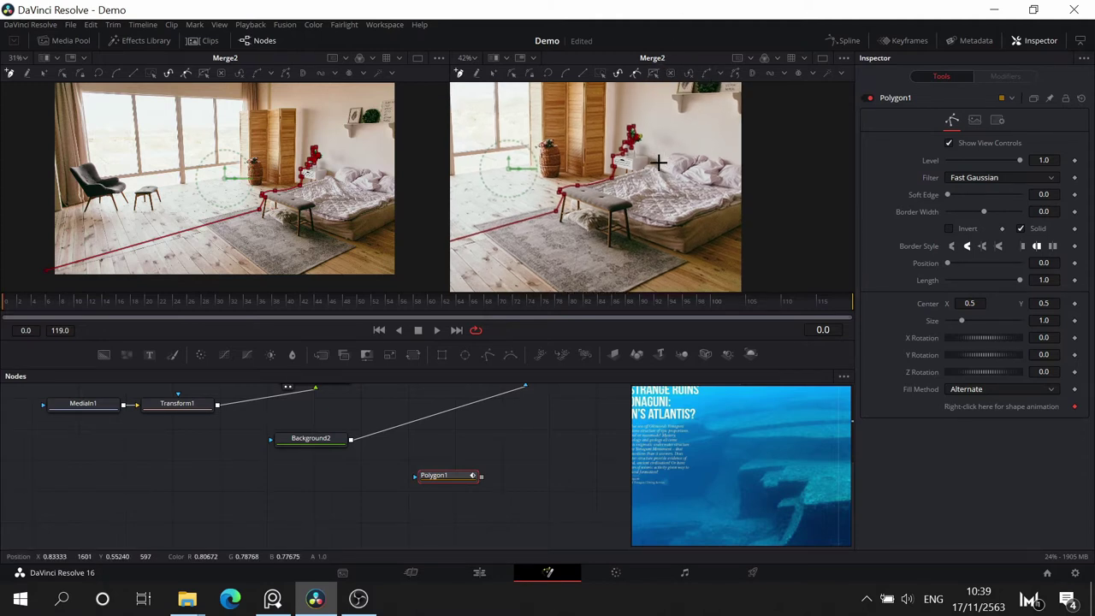
# - Extend the Polygon1 outline from the plant up across the wall to a point just above the photo's upper edge
pyautogui.moveTo(618, 206); pyautogui.dragTo(656, 222)
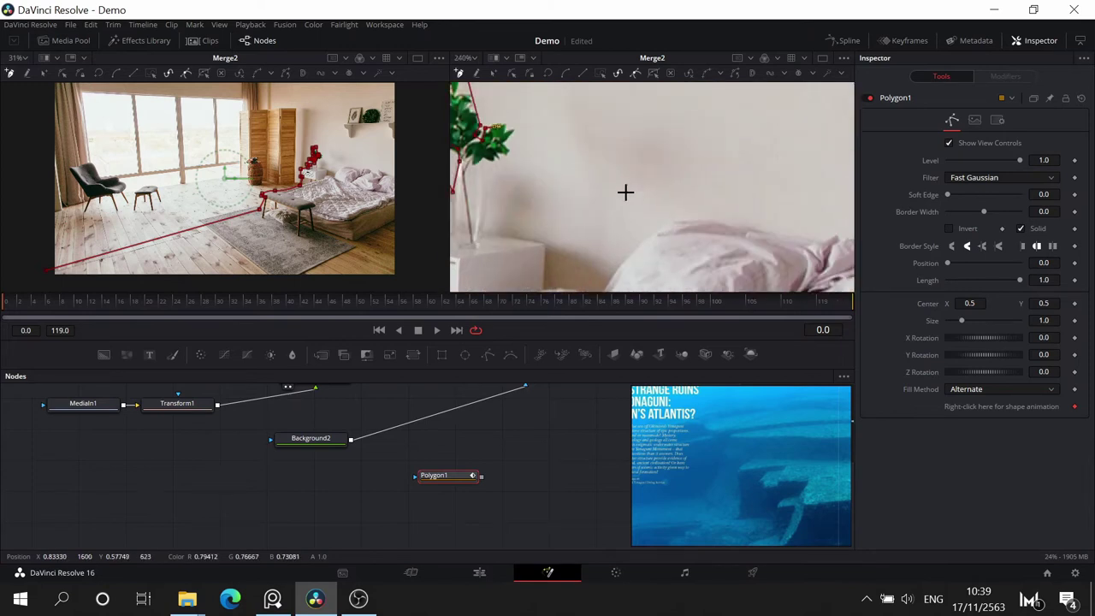
pyautogui.moveTo(588, 153); pyautogui.dragTo(621, 170)
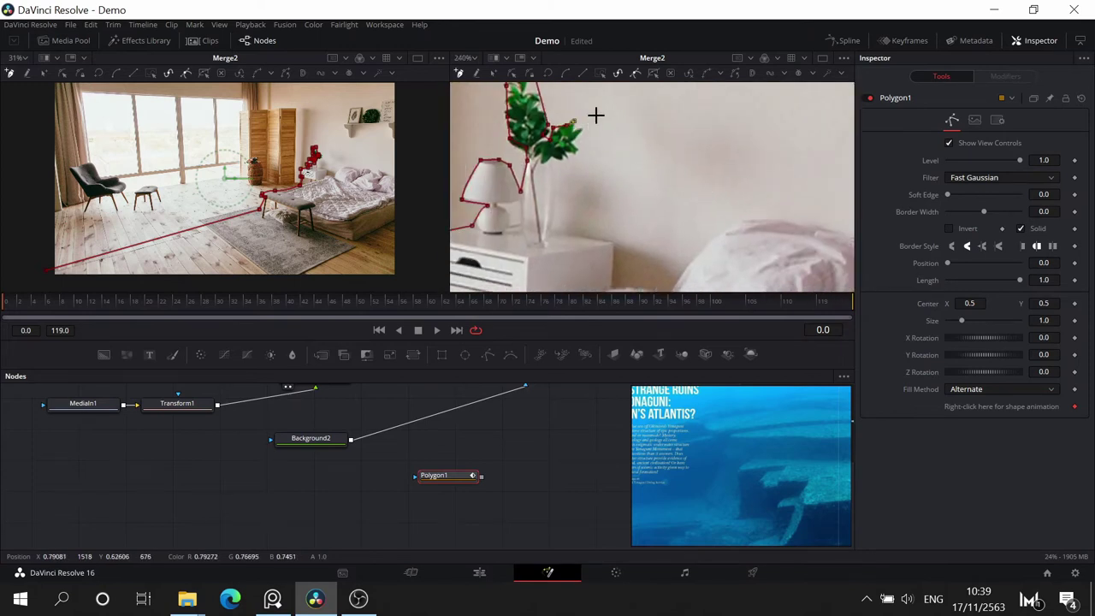
pyautogui.scroll(4, 650, 141)
pyautogui.moveTo(645, 108); pyautogui.dragTo(633, 251)
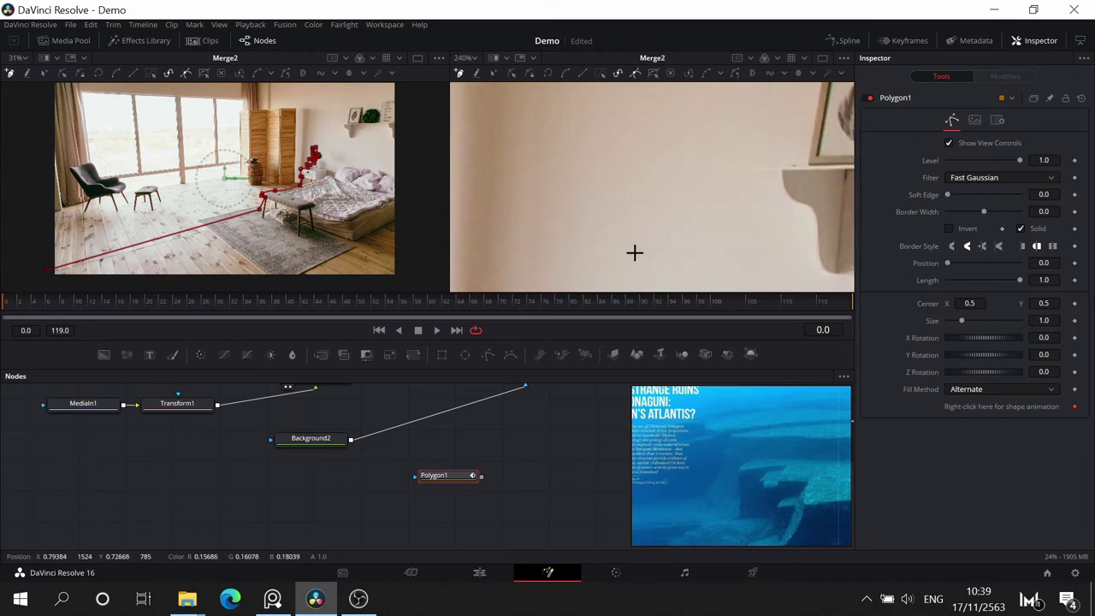
pyautogui.click(653, 139)
pyautogui.scroll(3, 675, 119)
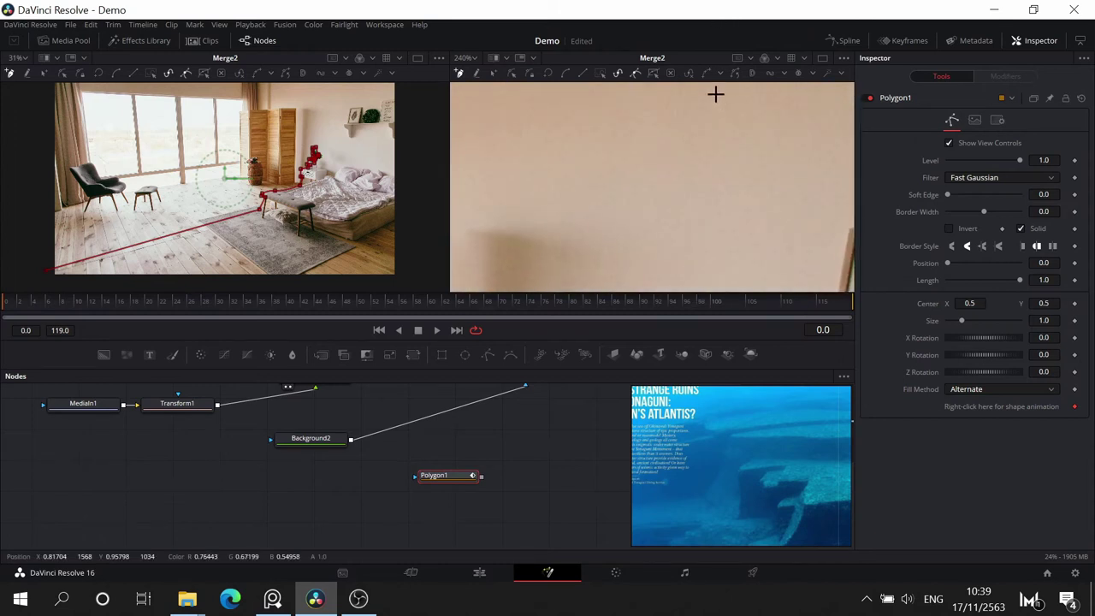
pyautogui.scroll(3, 685, 163)
pyautogui.click(675, 115)
pyautogui.scroll(-6, 677, 147)
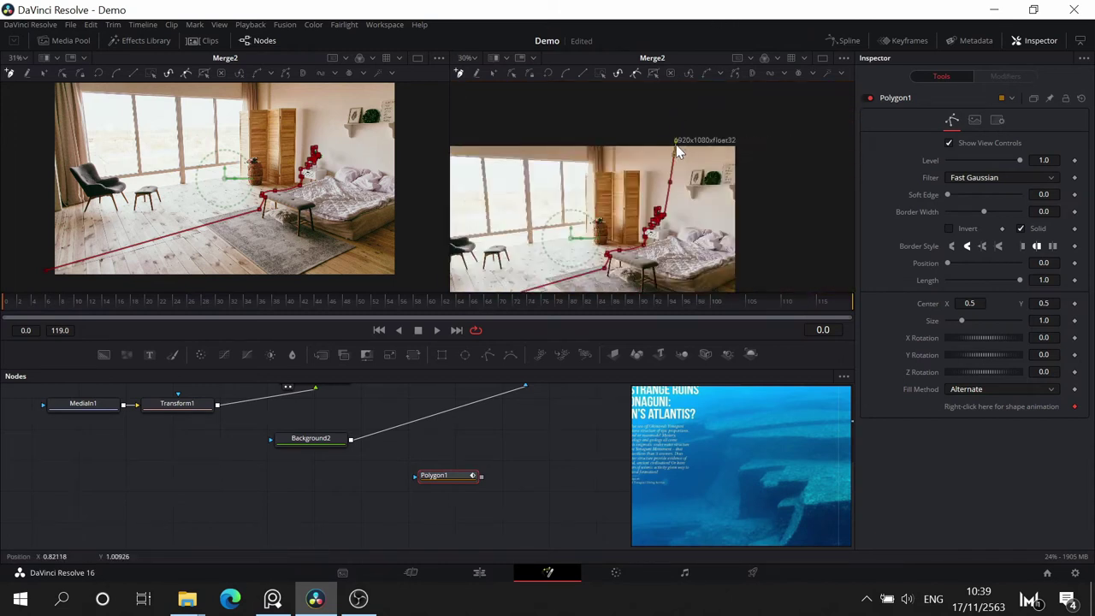
# - Run the outline outside the photo past its upper-right, lower-right and lower-left corners and close Polygon1 at its starting point
pyautogui.click(752, 138)
pyautogui.moveTo(753, 217); pyautogui.dragTo(751, 123)
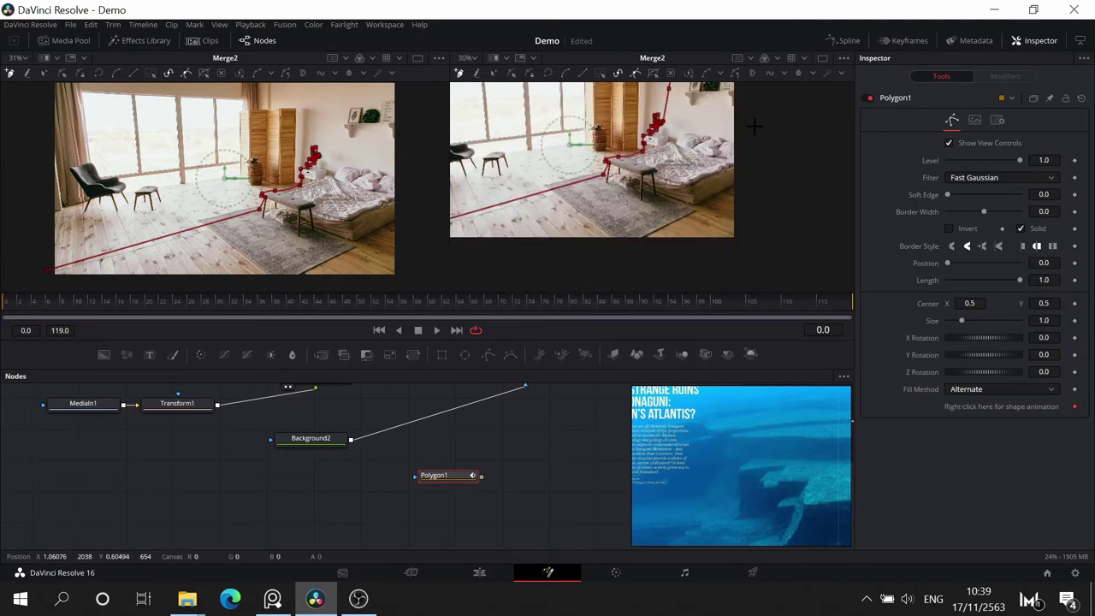
pyautogui.click(748, 252)
pyautogui.moveTo(523, 262); pyautogui.dragTo(670, 260)
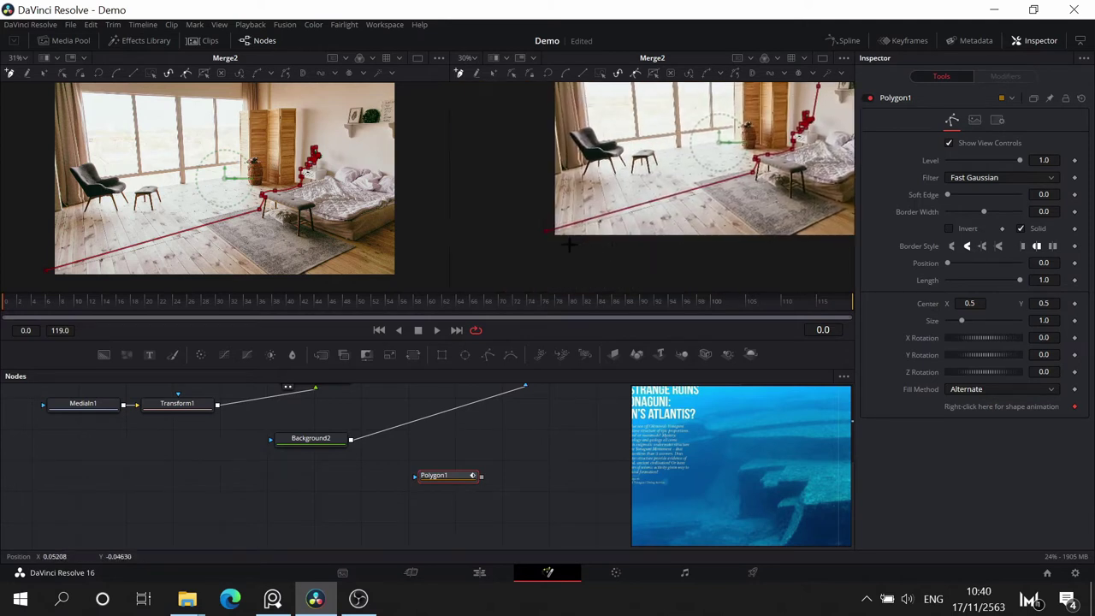
pyautogui.click(560, 249)
pyautogui.click(548, 233)
# - Deselect Polygon1 and add a separate, unconnected Polygon mask node for the area around the armchair
pyautogui.moveTo(641, 261); pyautogui.dragTo(438, 287)
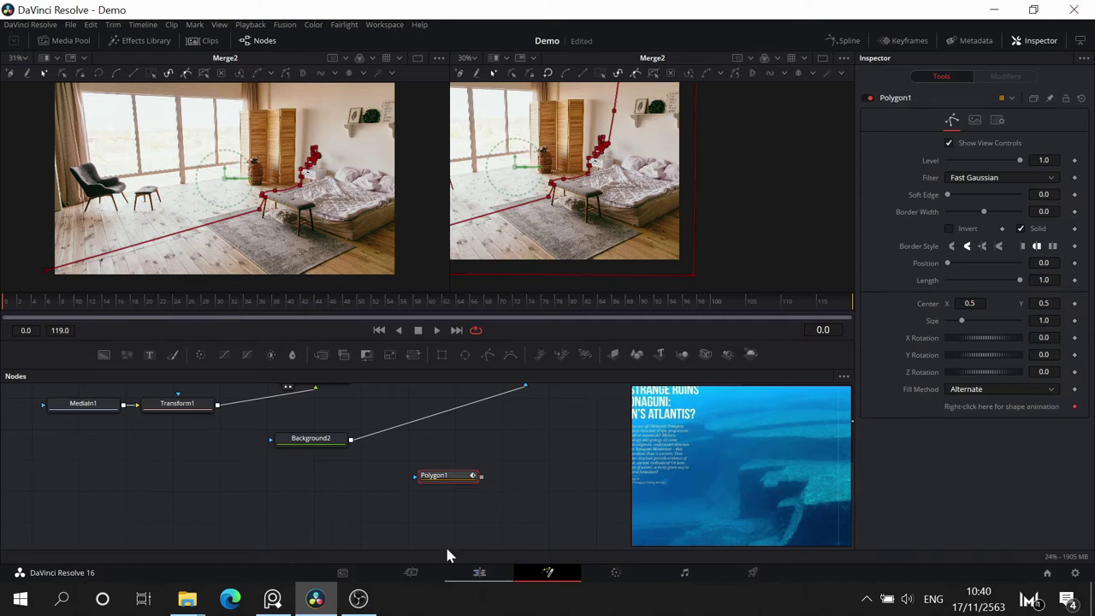
pyautogui.moveTo(708, 174); pyautogui.dragTo(839, 154)
pyautogui.scroll(2, 462, 260)
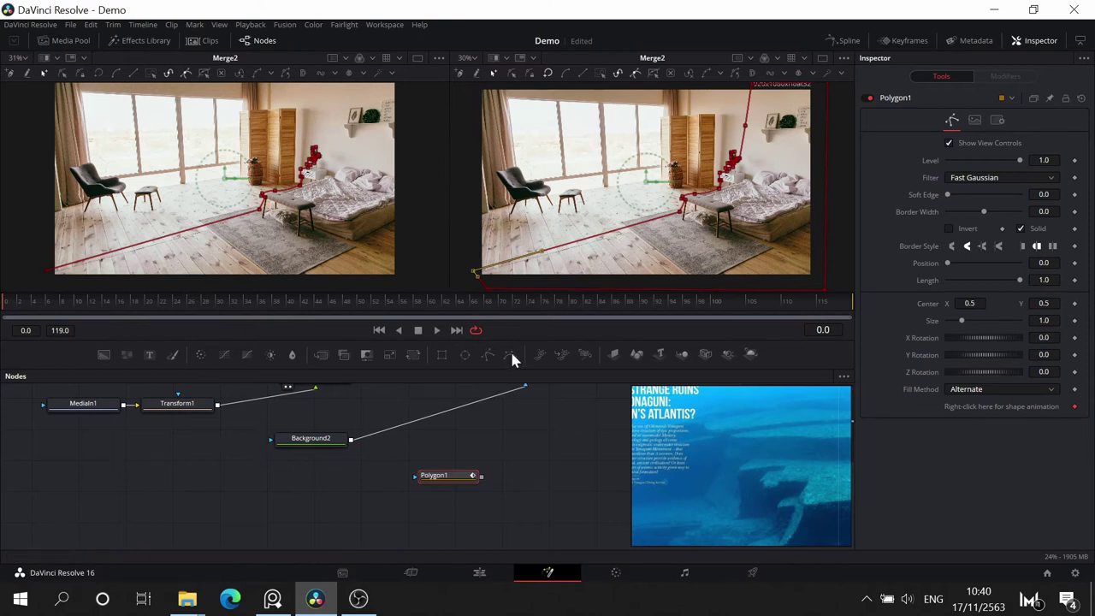
pyautogui.click(362, 481)
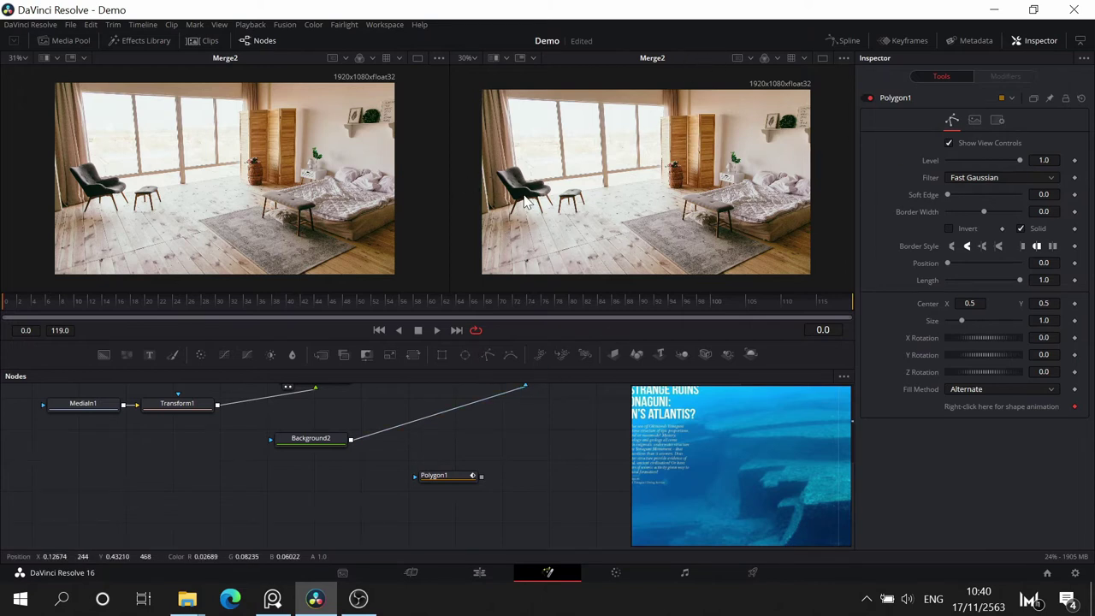
pyautogui.scroll(4, 527, 202)
pyautogui.moveTo(614, 211); pyautogui.dragTo(742, 201)
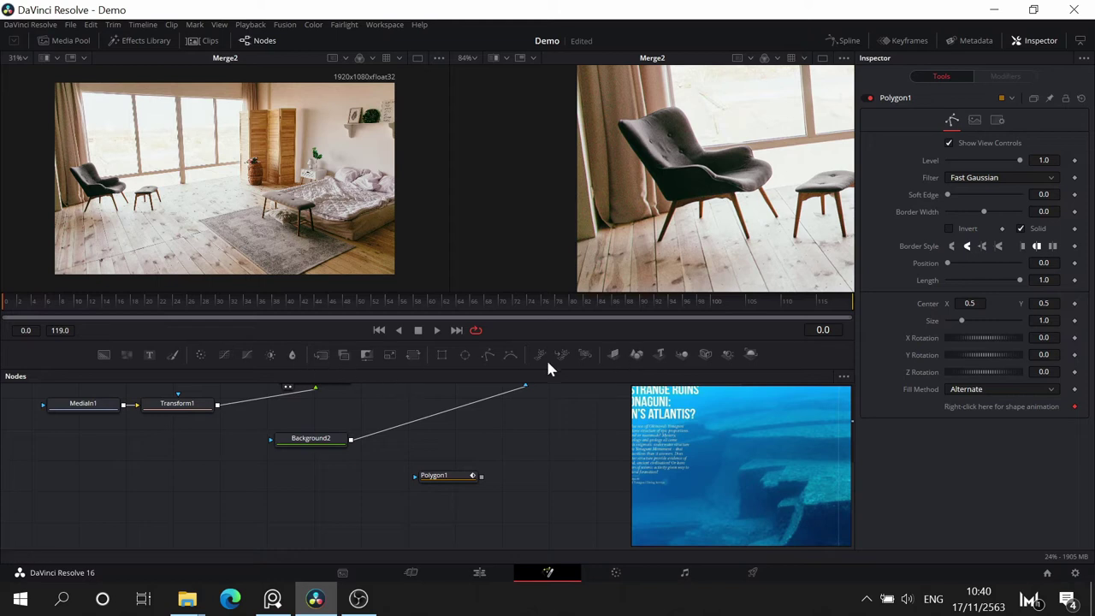
pyautogui.click(488, 355)
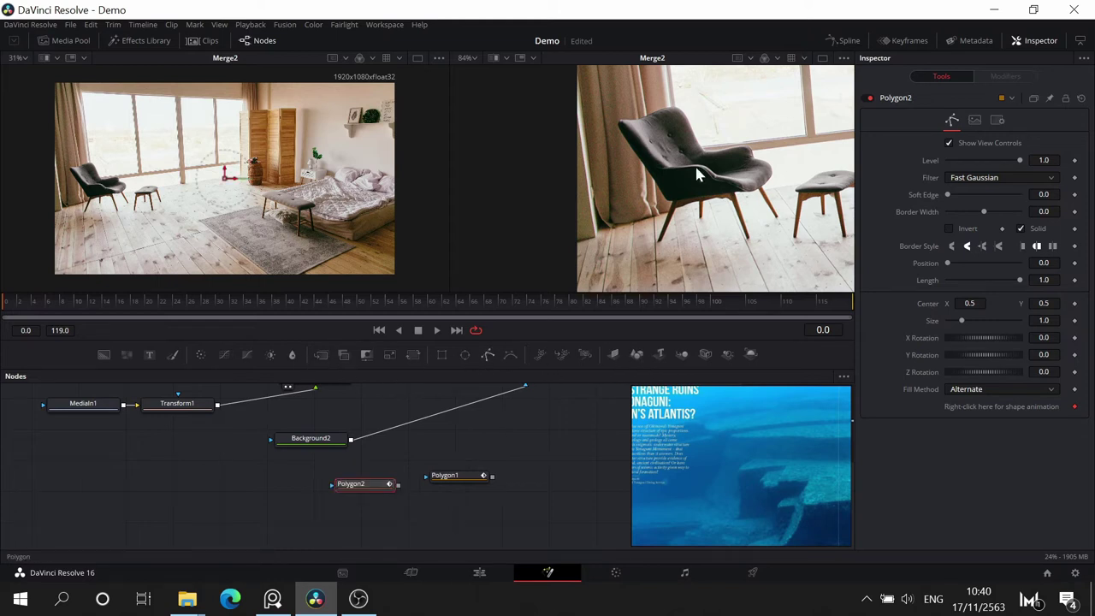
# - Trace the Polygon2 outline from beyond the photo's left edge along the curtain's base, around the armchair's back, armrest and seat front
pyautogui.click(670, 208)
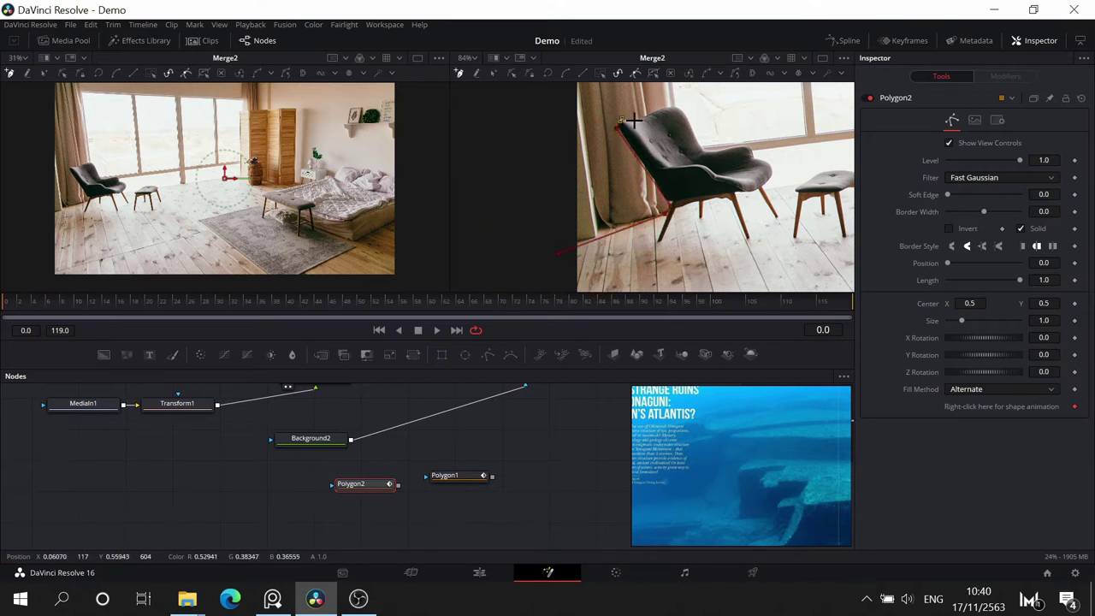
pyautogui.click(643, 117)
pyautogui.click(663, 107)
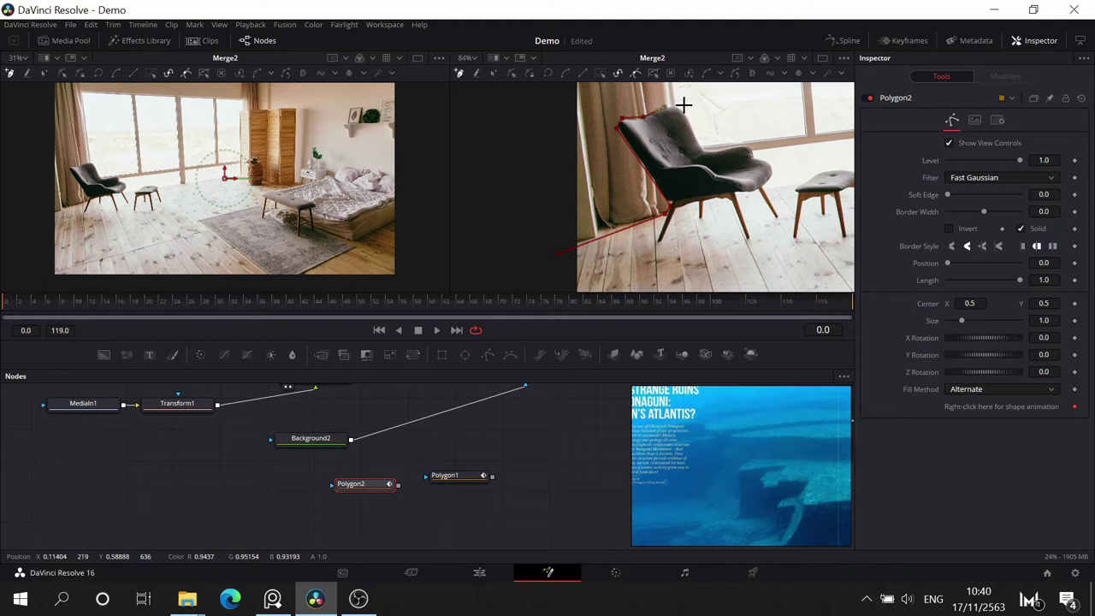
pyautogui.click(681, 109)
pyautogui.click(702, 152)
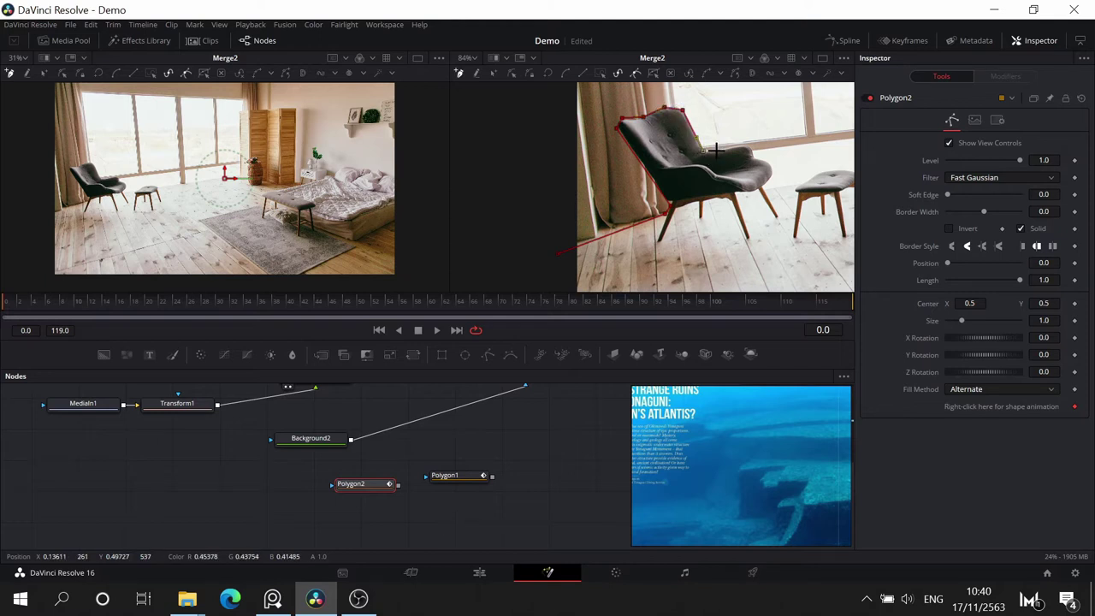
pyautogui.click(770, 168)
pyautogui.click(764, 185)
# - Continue the Polygon2 outline over the stool's seat and along the window's floor edge to the base of the folding screen
pyautogui.moveTo(765, 230); pyautogui.dragTo(489, 314)
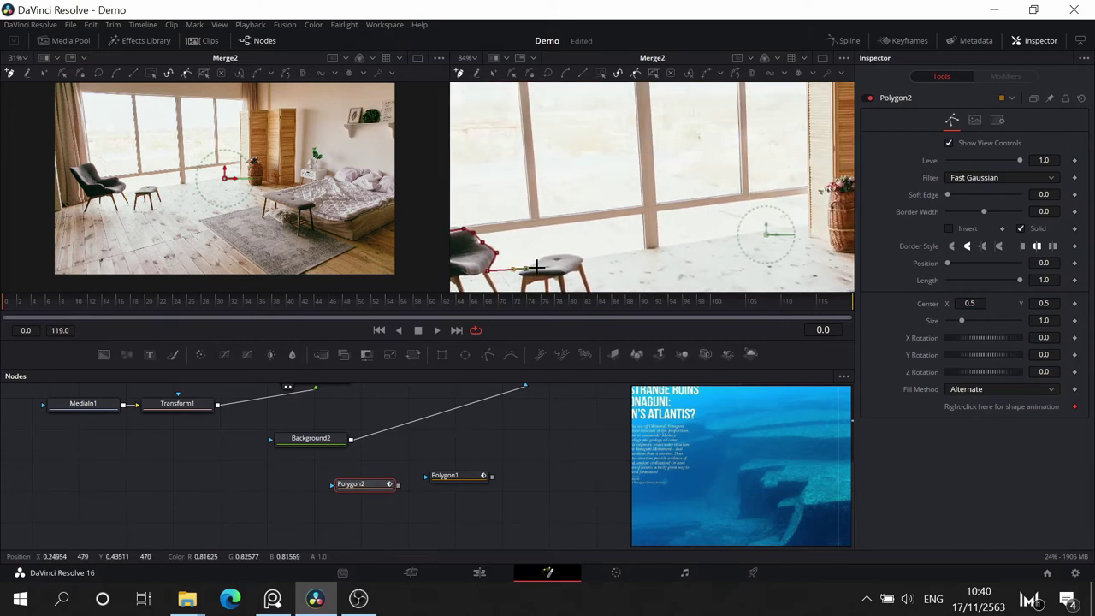
pyautogui.click(544, 257)
pyautogui.click(579, 254)
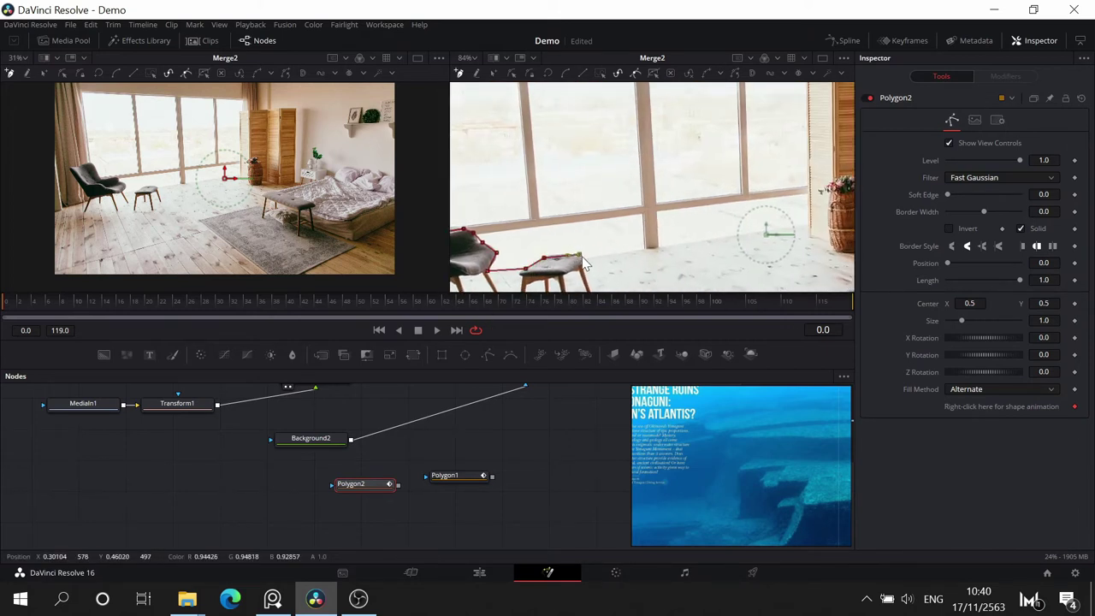
pyautogui.click(587, 259)
pyautogui.moveTo(710, 257); pyautogui.dragTo(615, 268)
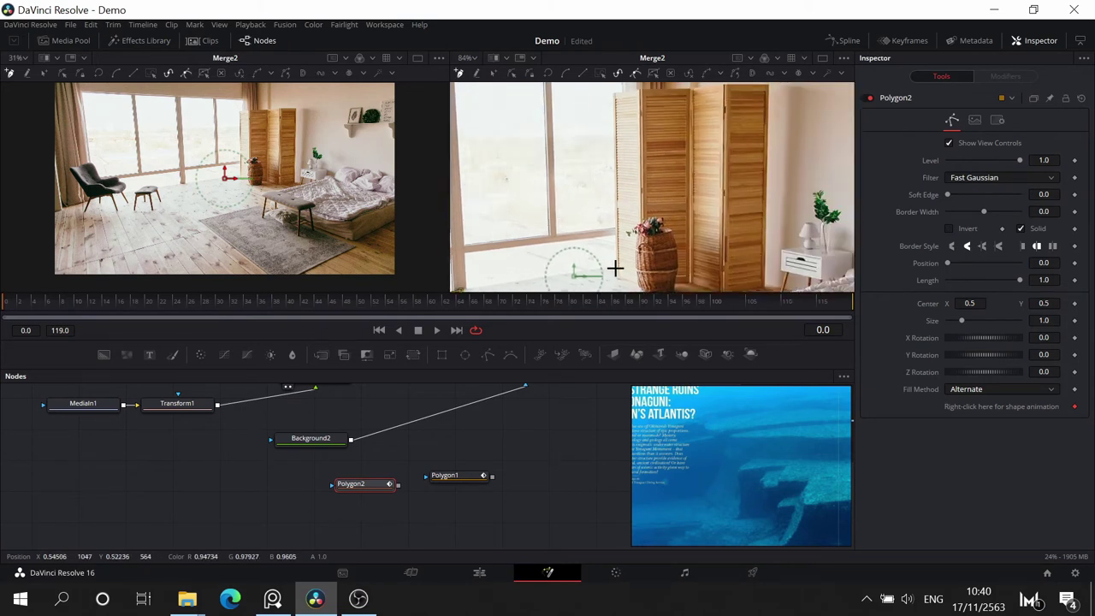
pyautogui.scroll(2, 617, 265)
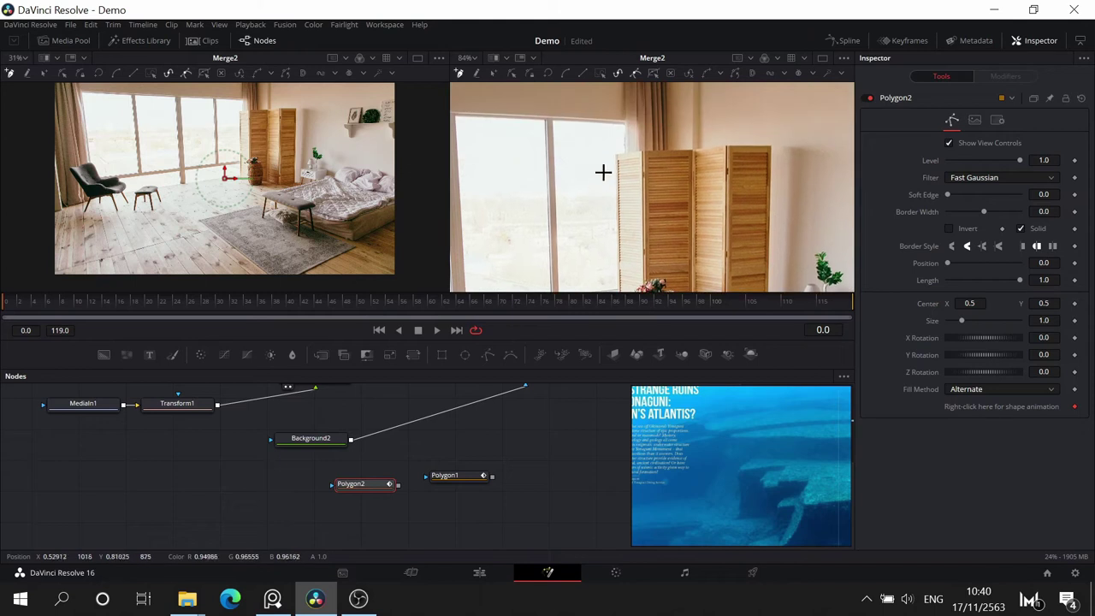
# - Trace up the folding screen's left side, across its panel tops and straight up to a point above the photo
pyautogui.click(615, 160)
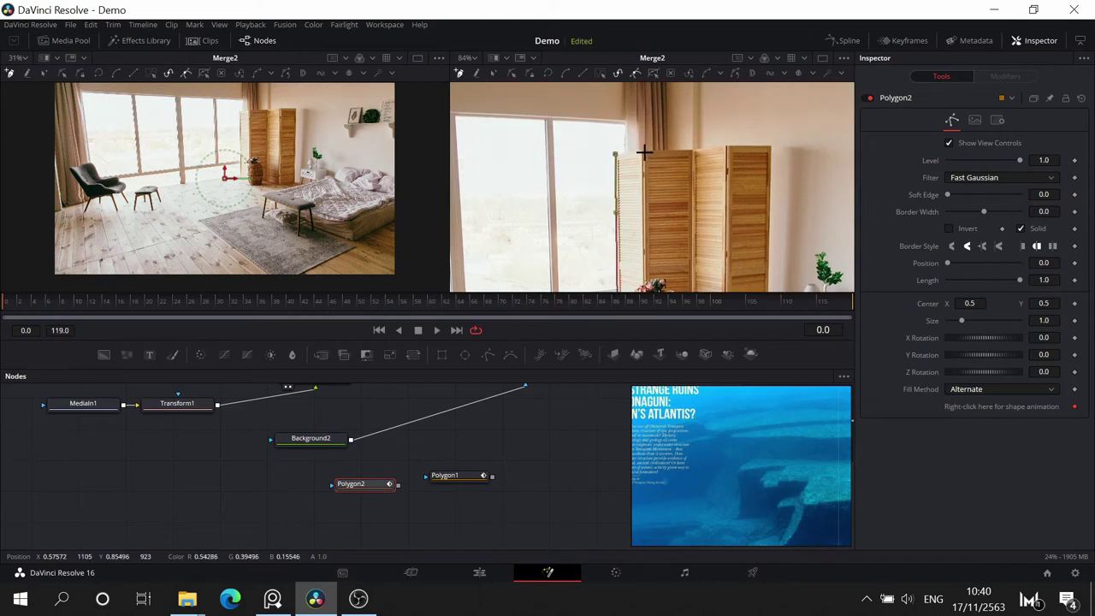
pyautogui.click(643, 152)
pyautogui.click(690, 150)
pyautogui.moveTo(714, 154); pyautogui.dragTo(651, 171)
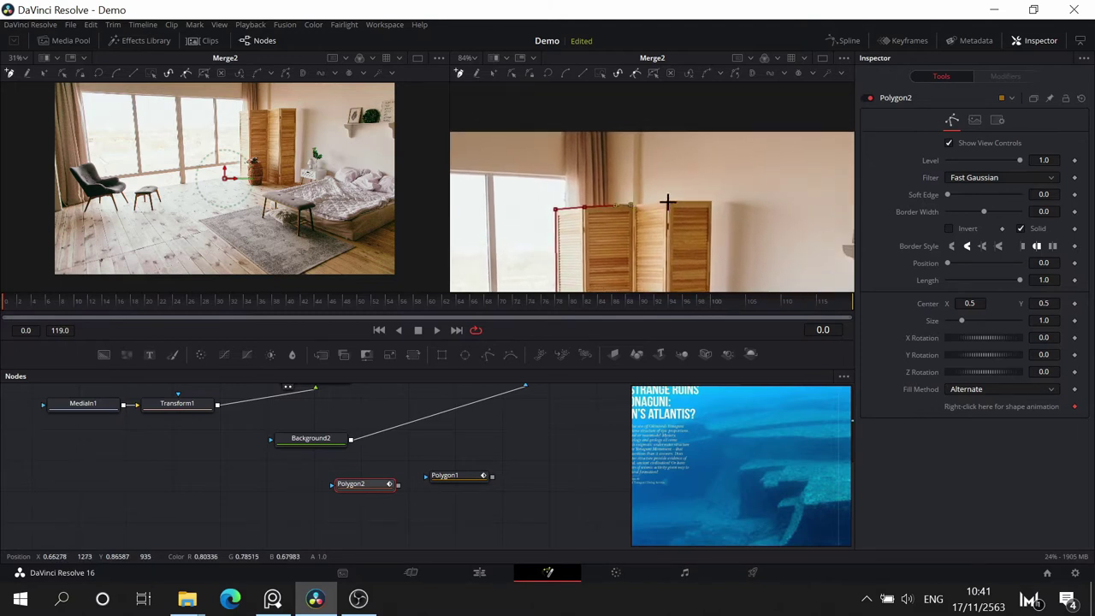
pyautogui.click(712, 200)
pyautogui.scroll(4, 705, 168)
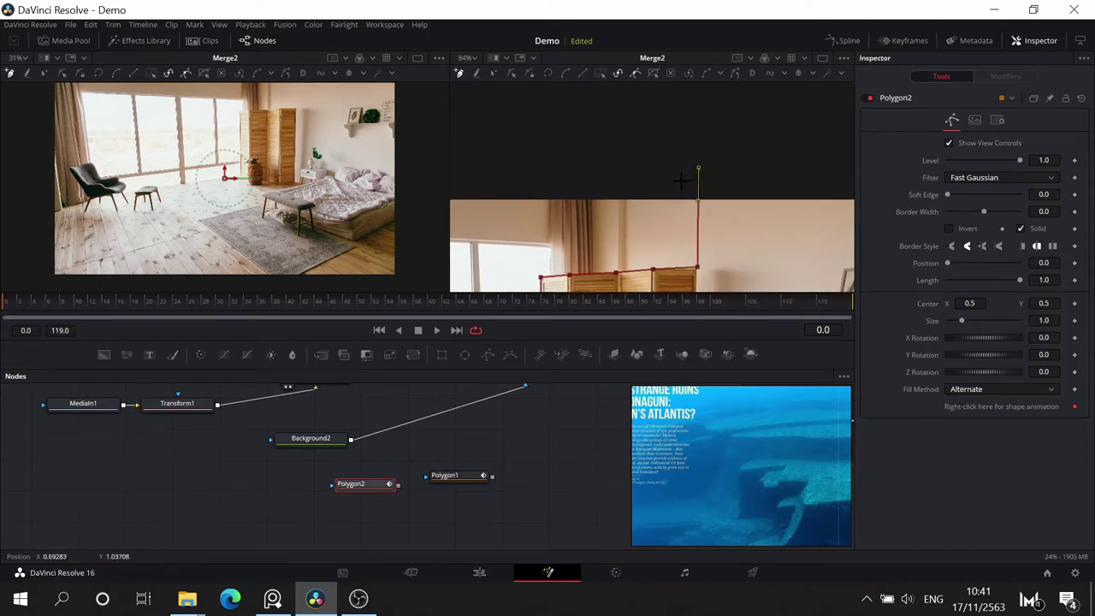
pyautogui.scroll(-3, 682, 180)
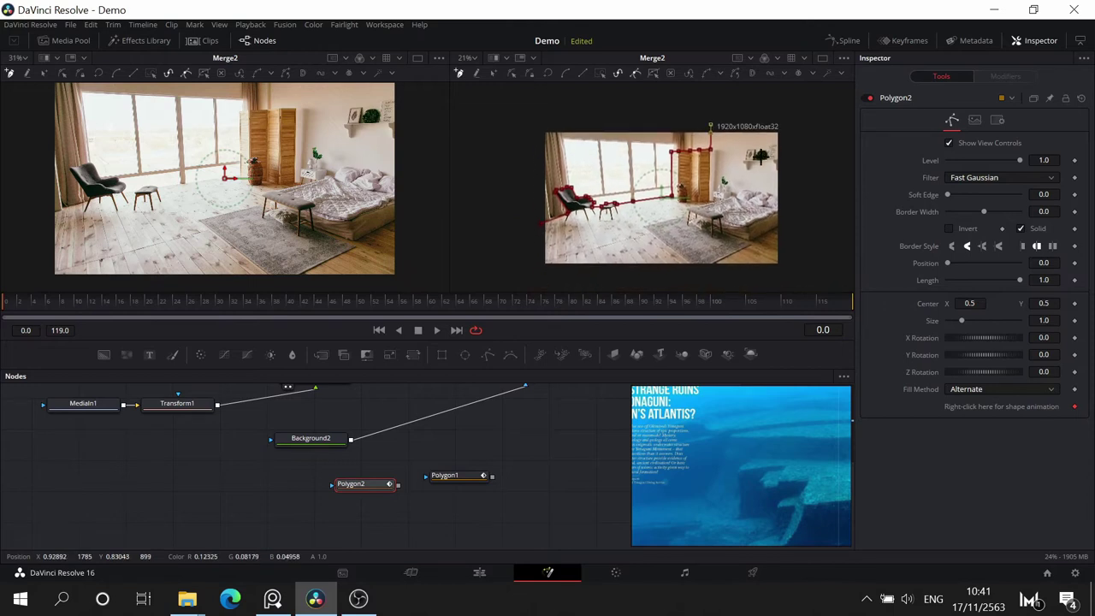
# - Carry the outline around the outside of the photo's right and lower edges and close Polygon2 at its starting point
pyautogui.click(798, 122)
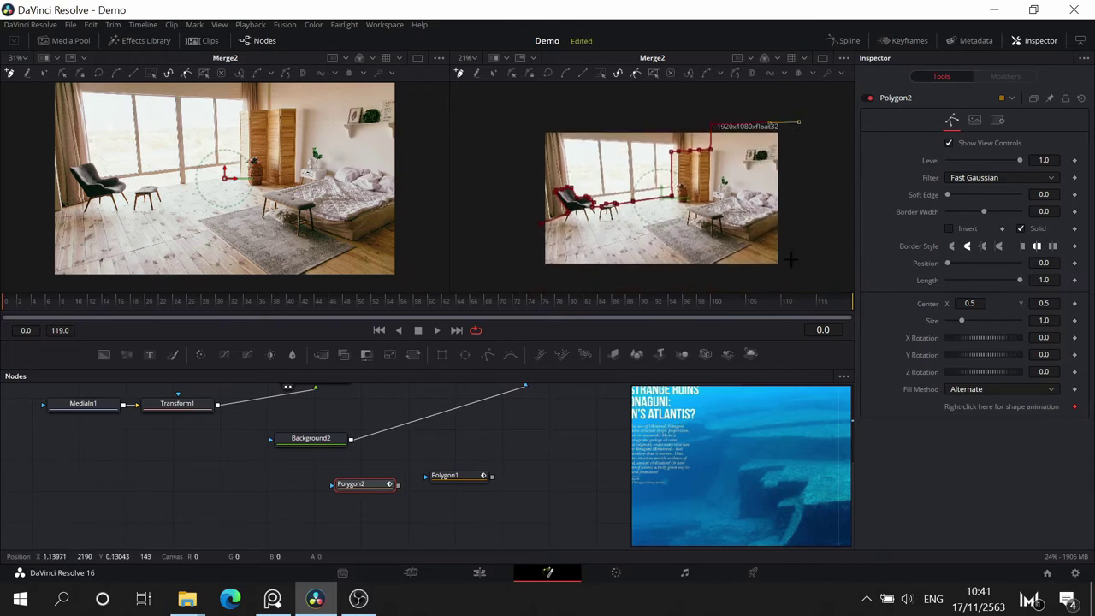
pyautogui.click(784, 276)
pyautogui.click(530, 281)
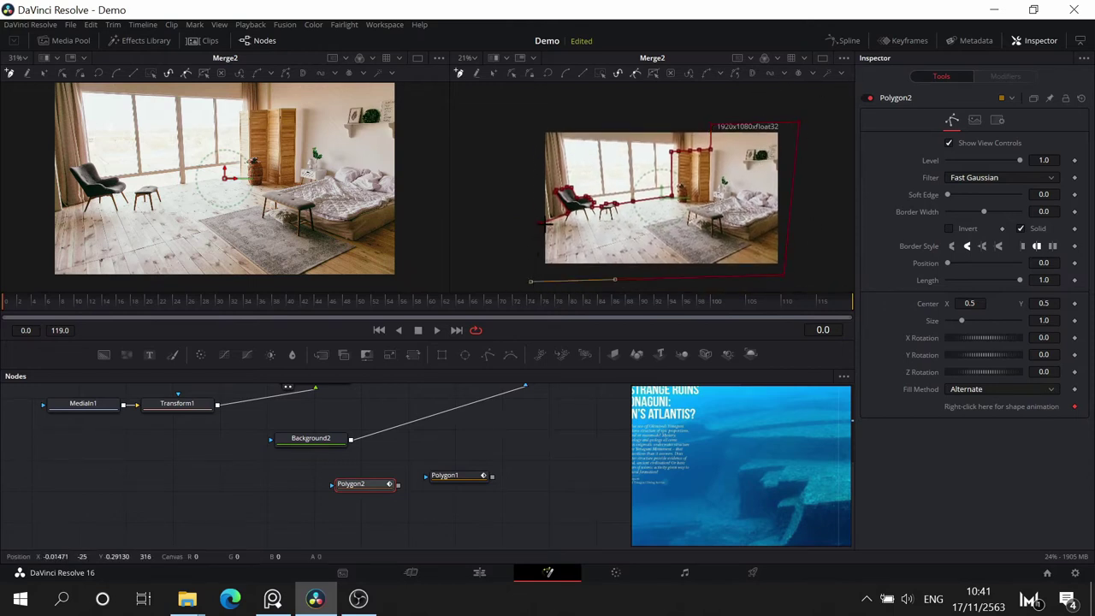
pyautogui.click(541, 224)
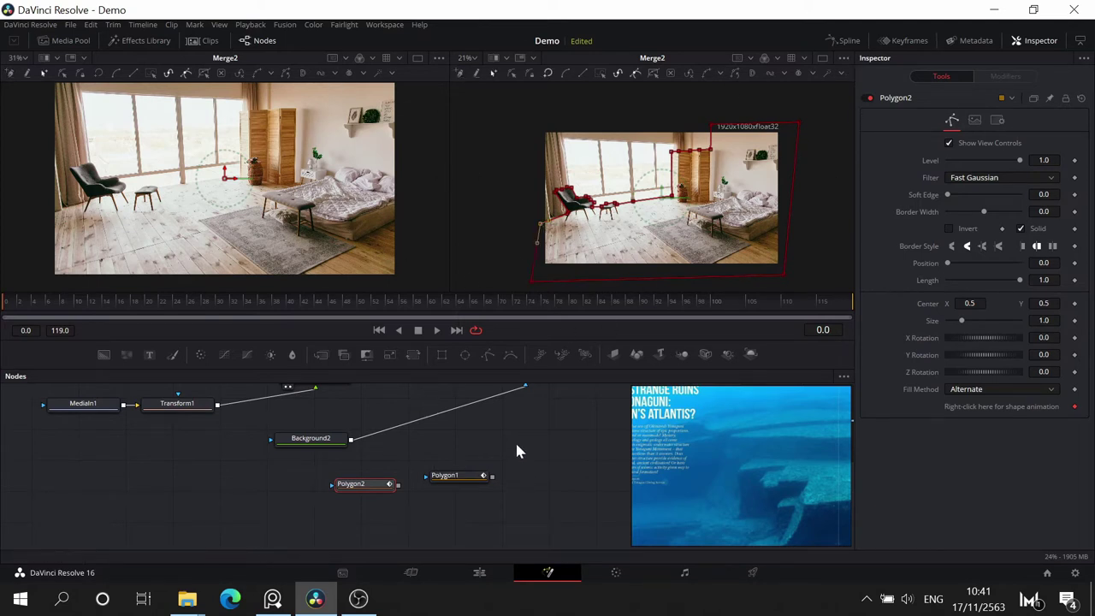
# - Compare the Polygon2 and Polygon1 masks in the second viewer, leaving Polygon1 displayed
pyautogui.moveTo(515, 449); pyautogui.dragTo(589, 419)
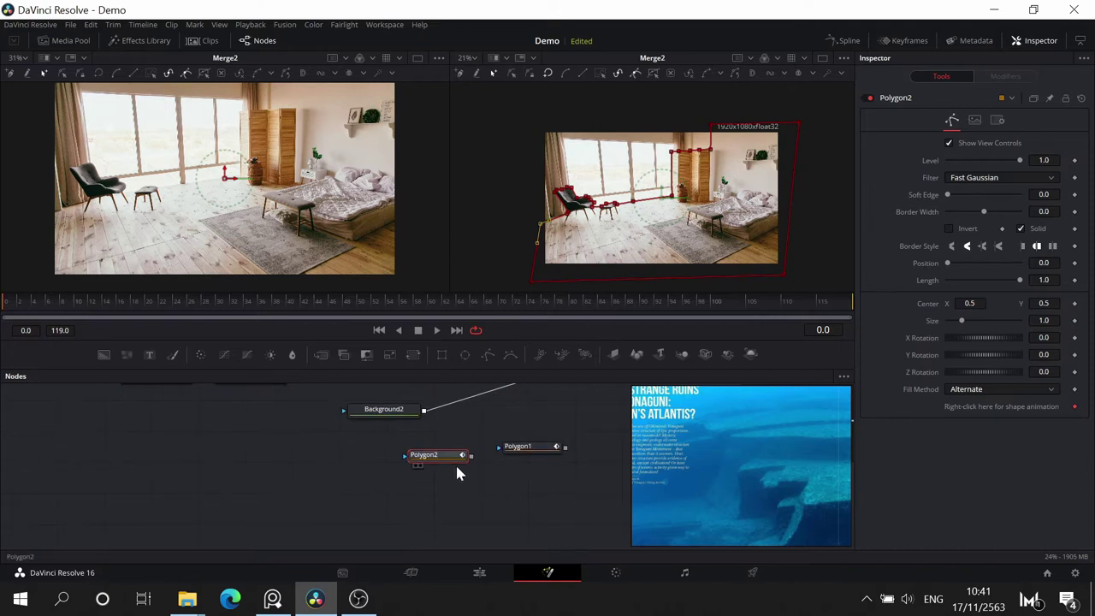
pyautogui.press('2')
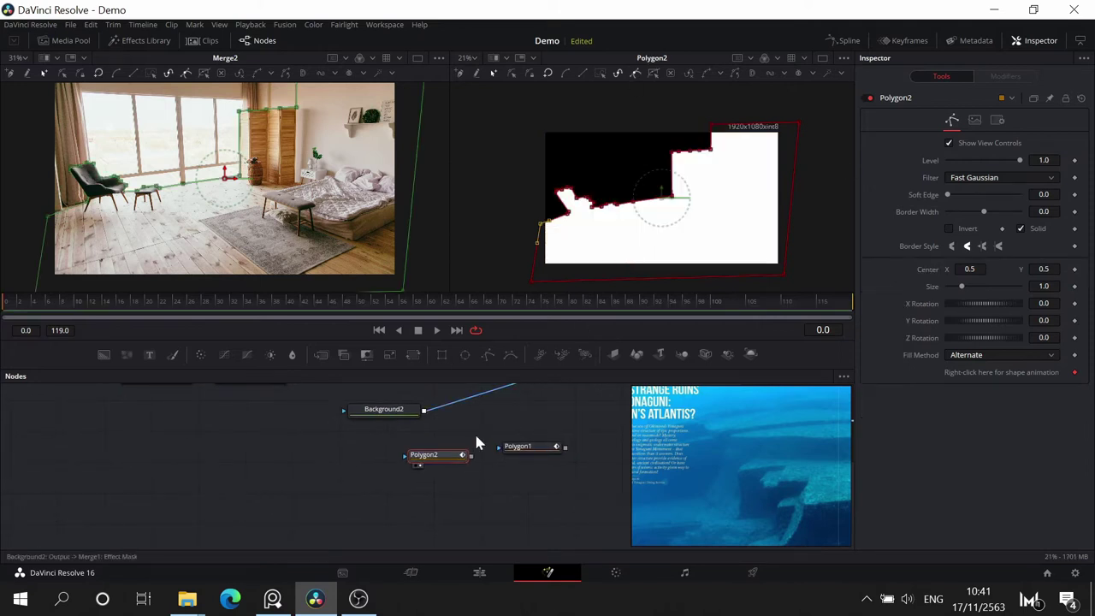
pyautogui.press('2')
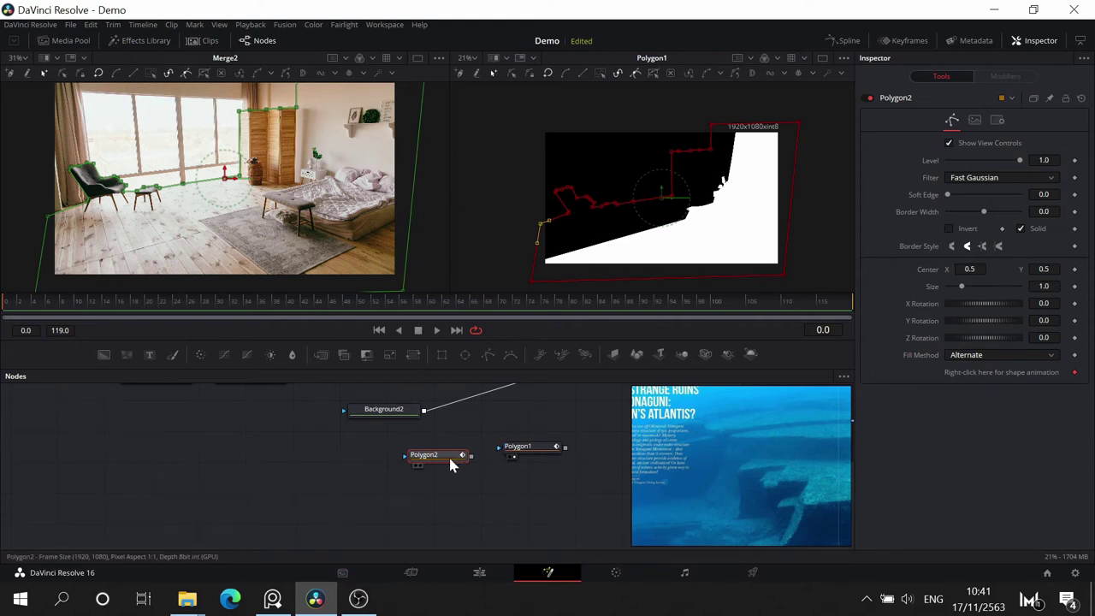
pyautogui.moveTo(443, 491); pyautogui.dragTo(358, 520)
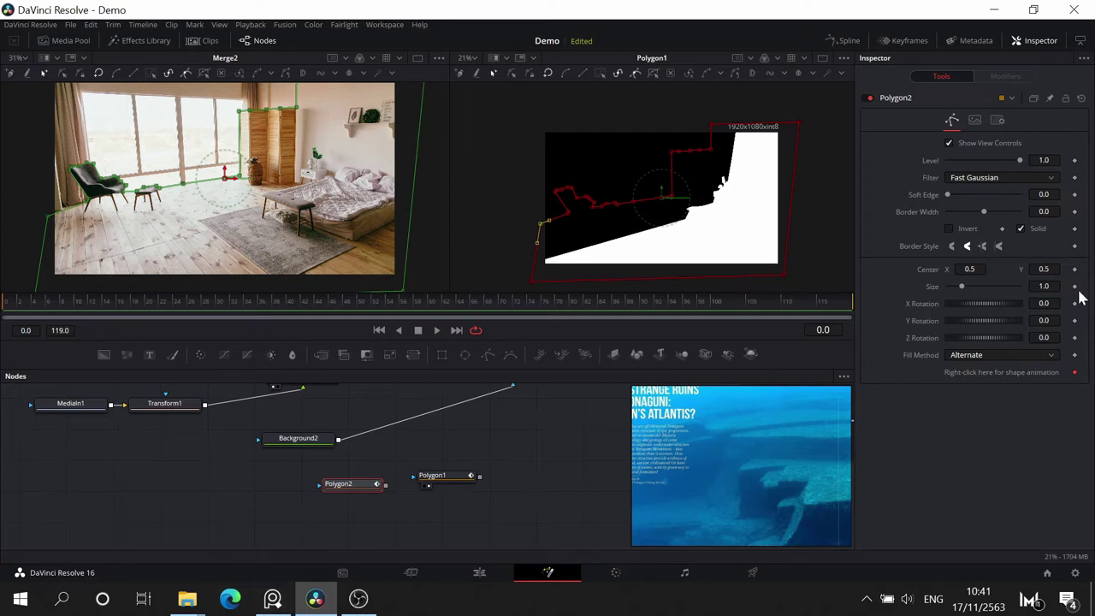
pyautogui.click(975, 121)
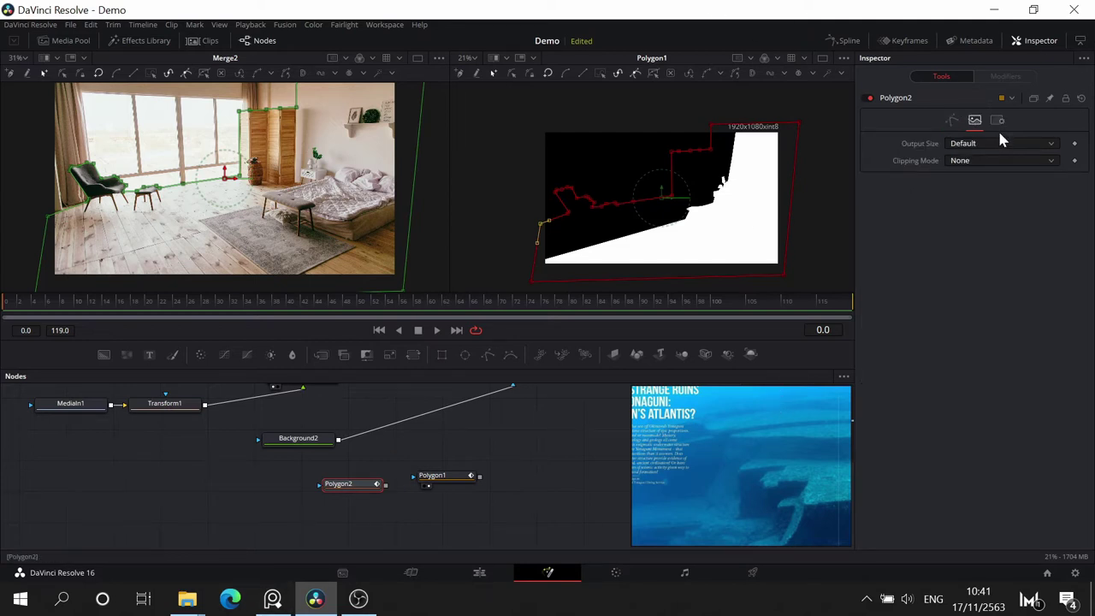
pyautogui.click(997, 120)
pyautogui.click(975, 121)
pyautogui.click(951, 121)
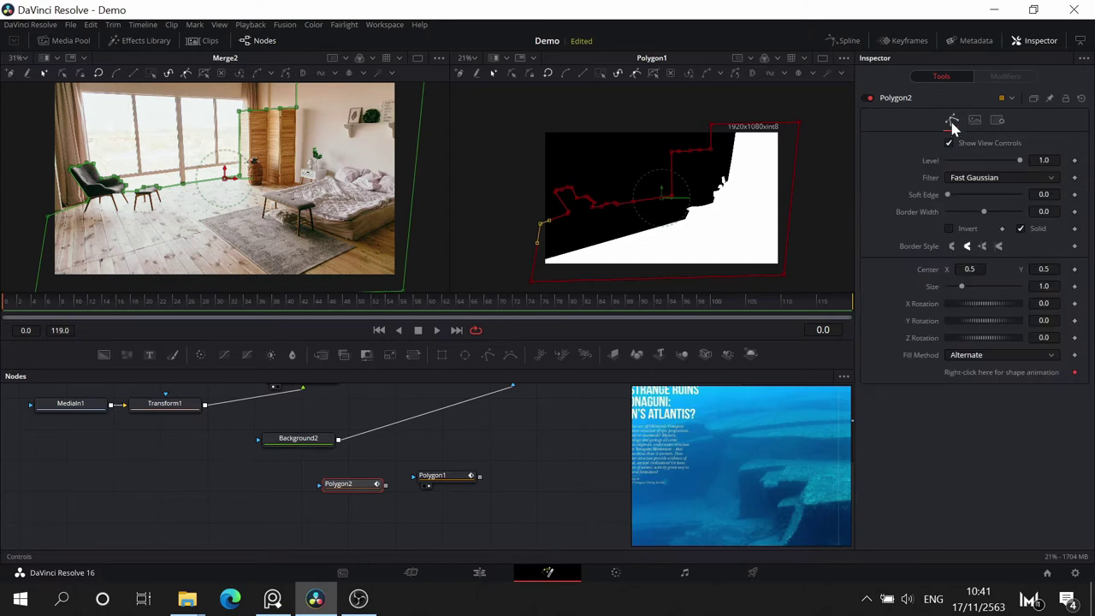
# - Move the Polygon1 node farther away from Polygon2 and try a slight Soft Edge adjustment on its mask
pyautogui.moveTo(396, 496); pyautogui.dragTo(310, 534)
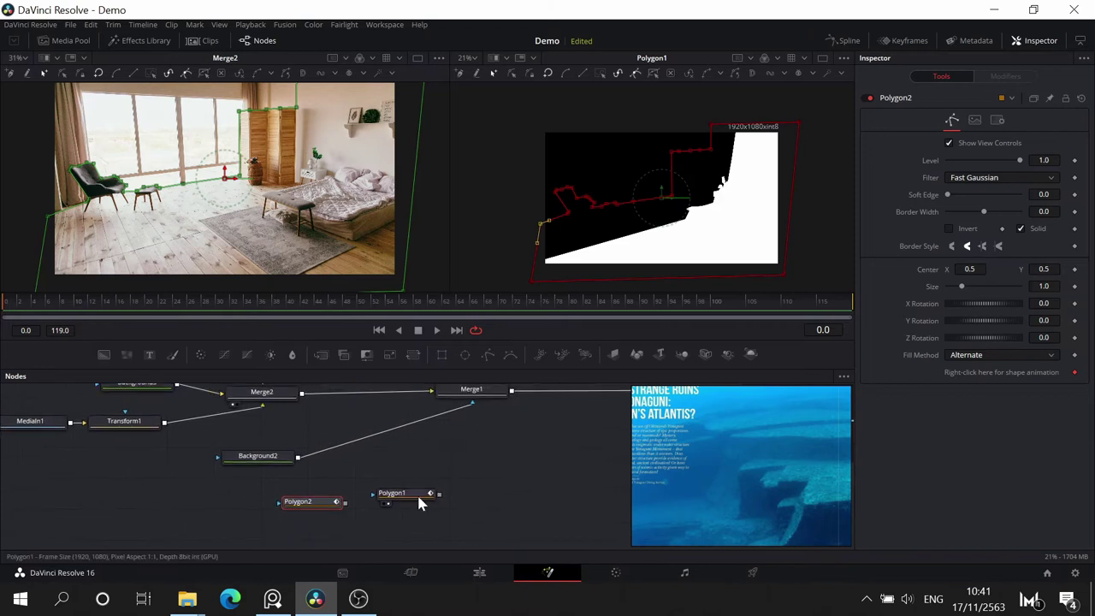
pyautogui.moveTo(417, 498); pyautogui.dragTo(454, 484)
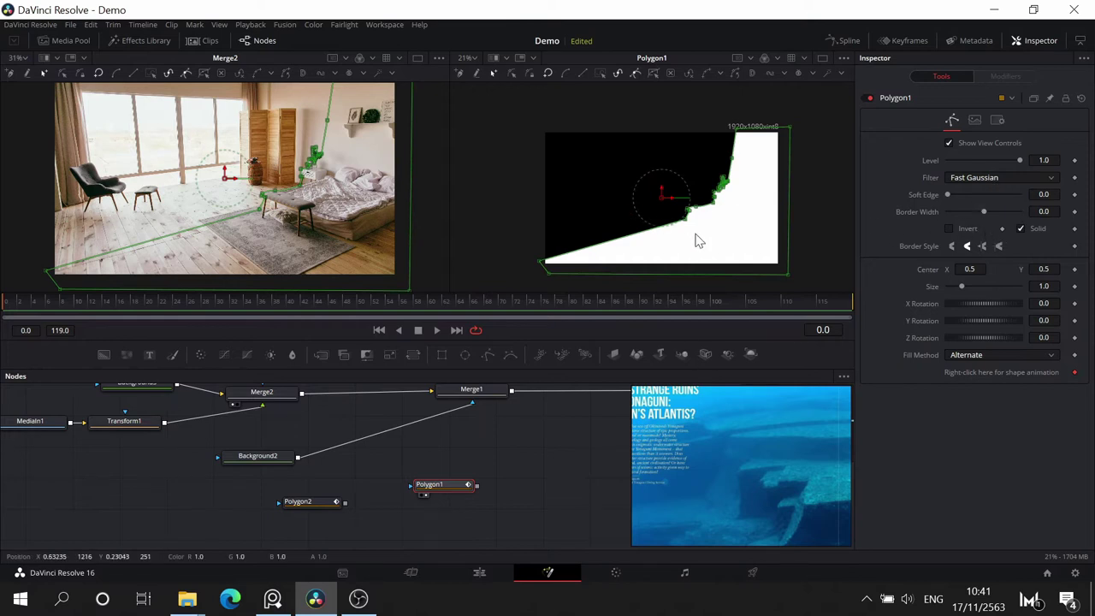
pyautogui.scroll(4, 744, 246)
pyautogui.moveTo(597, 201); pyautogui.dragTo(779, 223)
pyautogui.moveTo(946, 195)
pyautogui.mouseDown()
pyautogui.moveTo(954, 201)
pyautogui.moveTo(948, 194)
pyautogui.mouseUp()
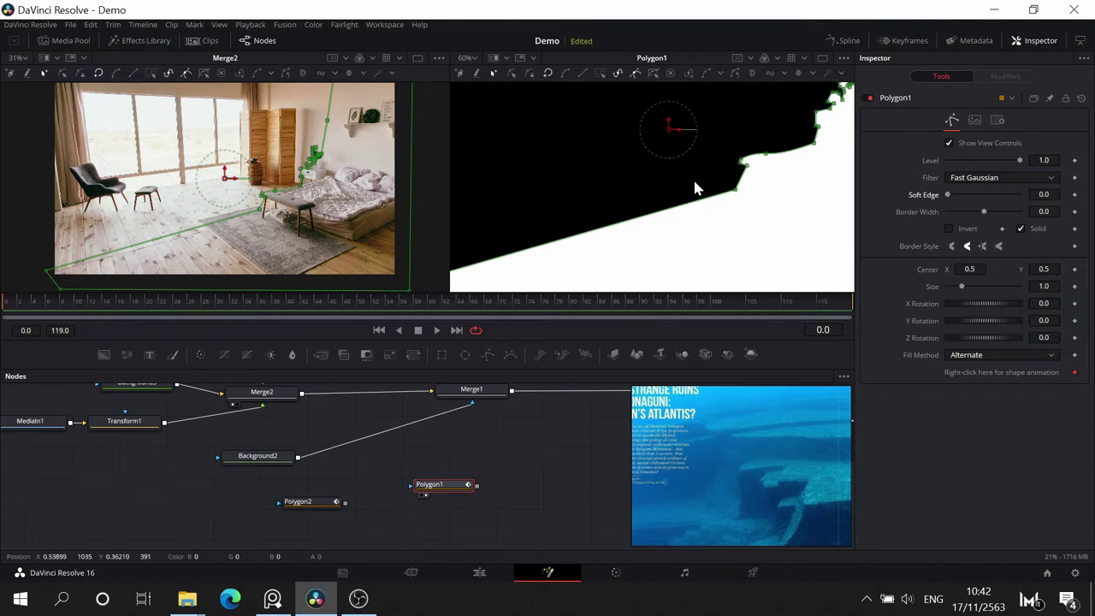
# - Try chaining a new polygon mask after Polygon1, drawing a closed four-point outline over its sloping floor edge
pyautogui.scroll(-2, 694, 188)
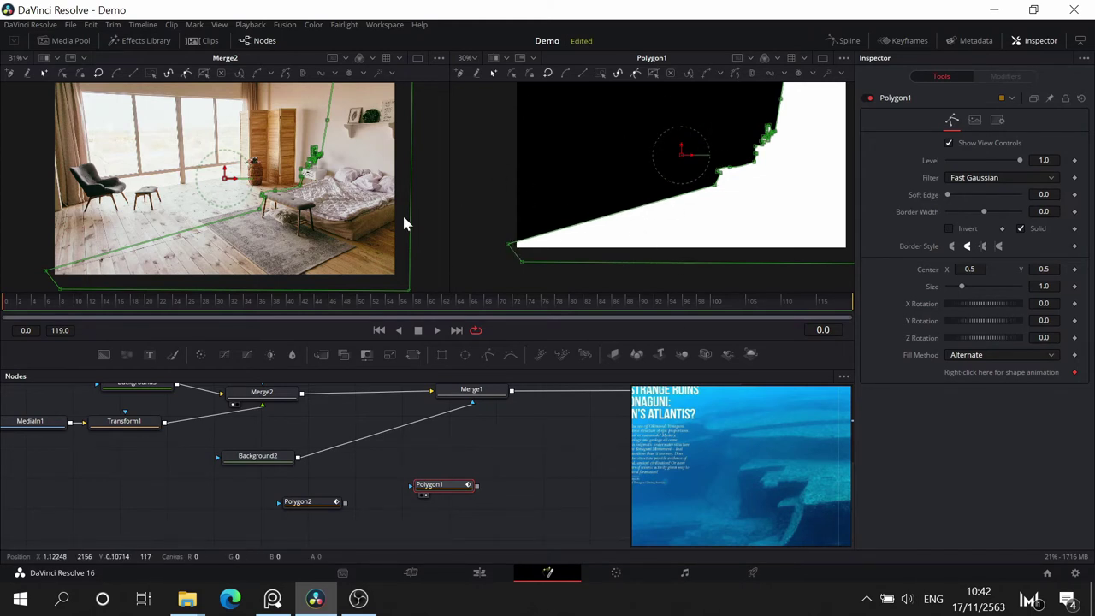
pyautogui.click(528, 450)
pyautogui.moveTo(527, 450); pyautogui.dragTo(569, 417)
pyautogui.moveTo(526, 454); pyautogui.dragTo(536, 454)
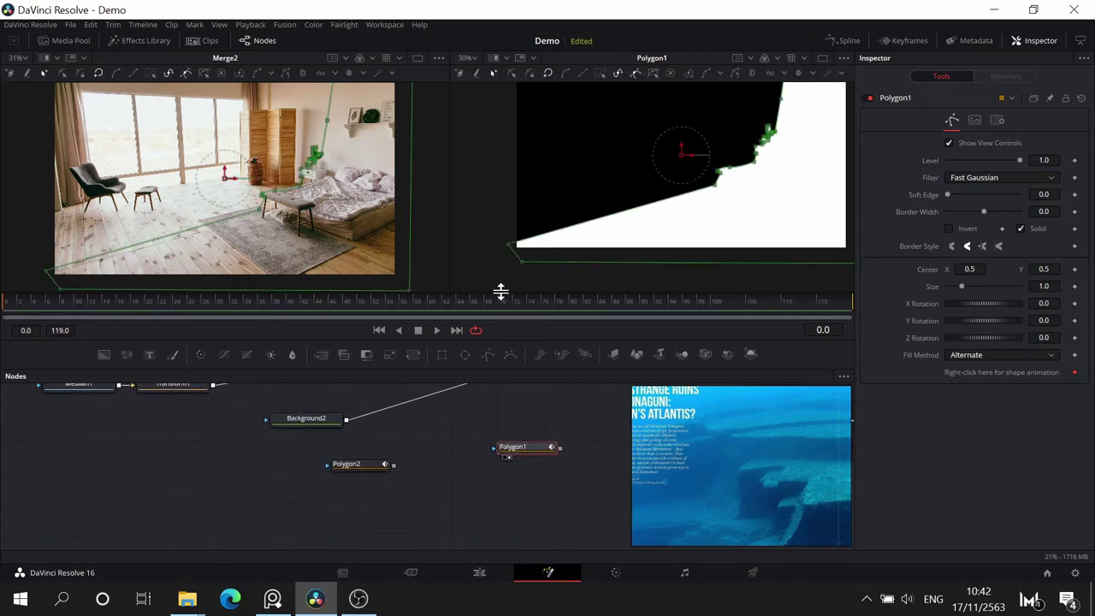
pyautogui.click(489, 354)
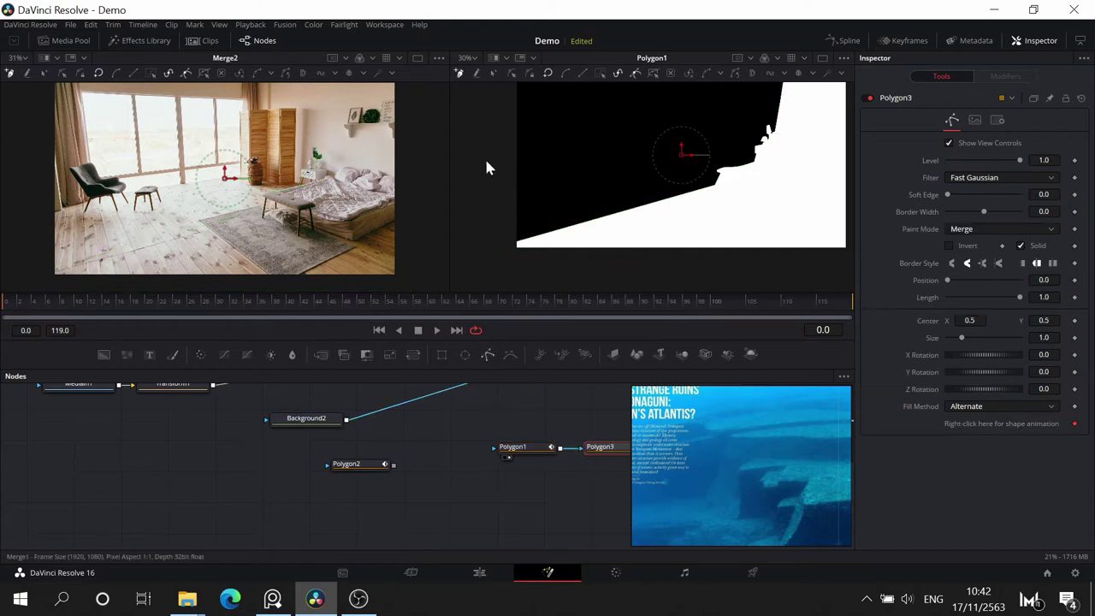
pyautogui.moveTo(481, 162); pyautogui.dragTo(517, 161)
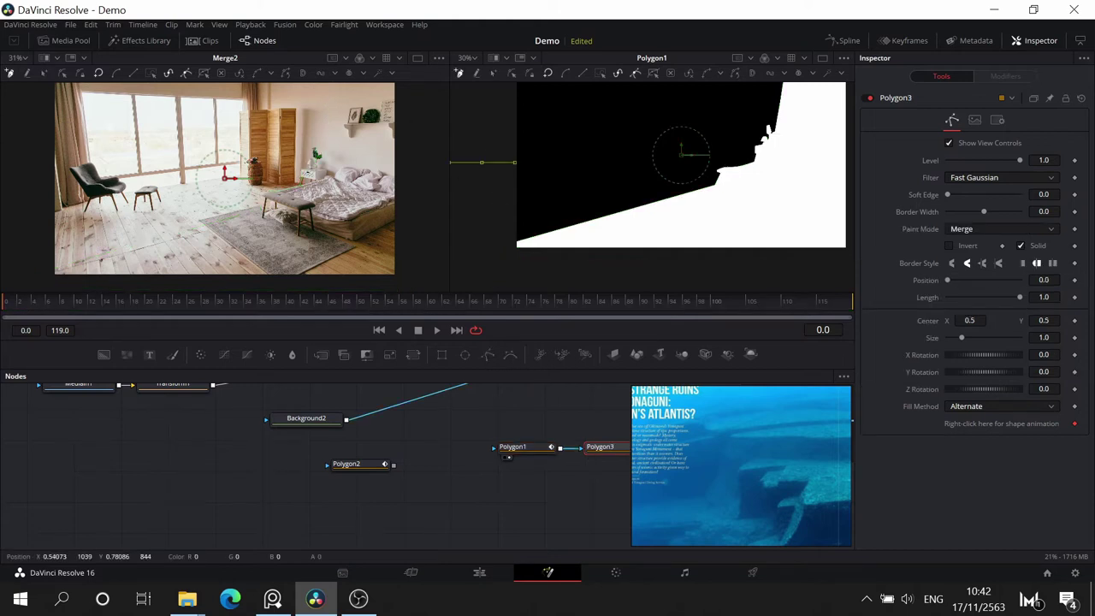
pyautogui.click(710, 183)
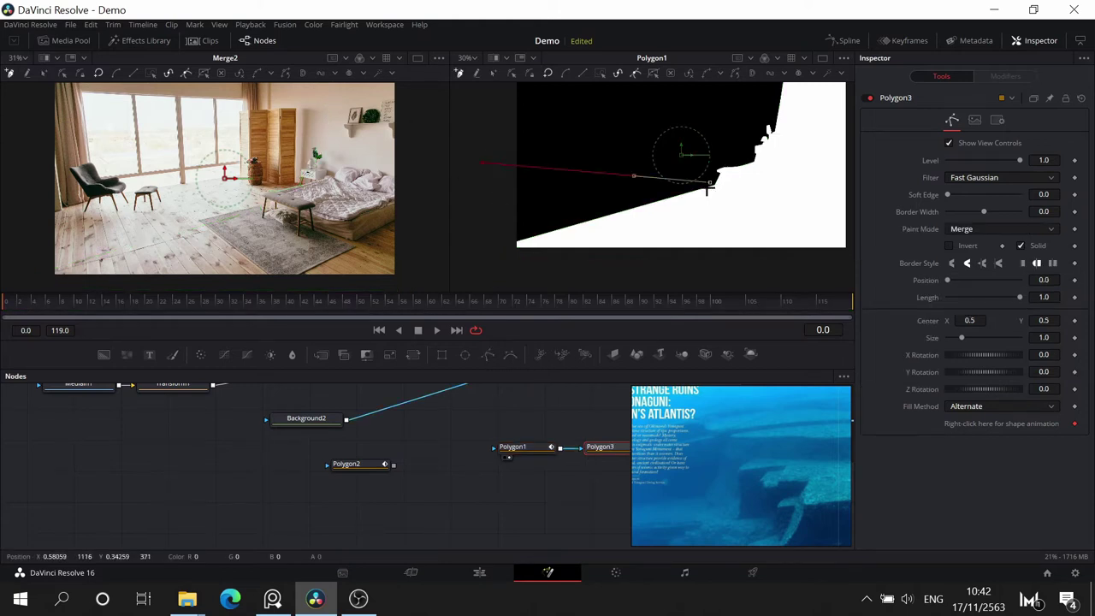
pyautogui.click(626, 224)
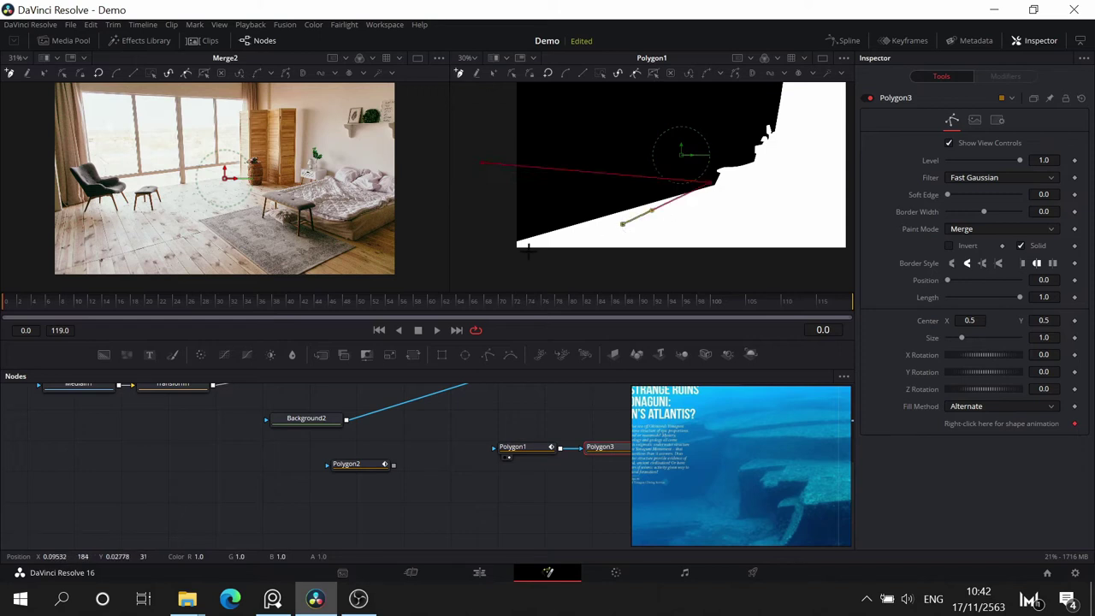
pyautogui.click(491, 258)
pyautogui.click(482, 162)
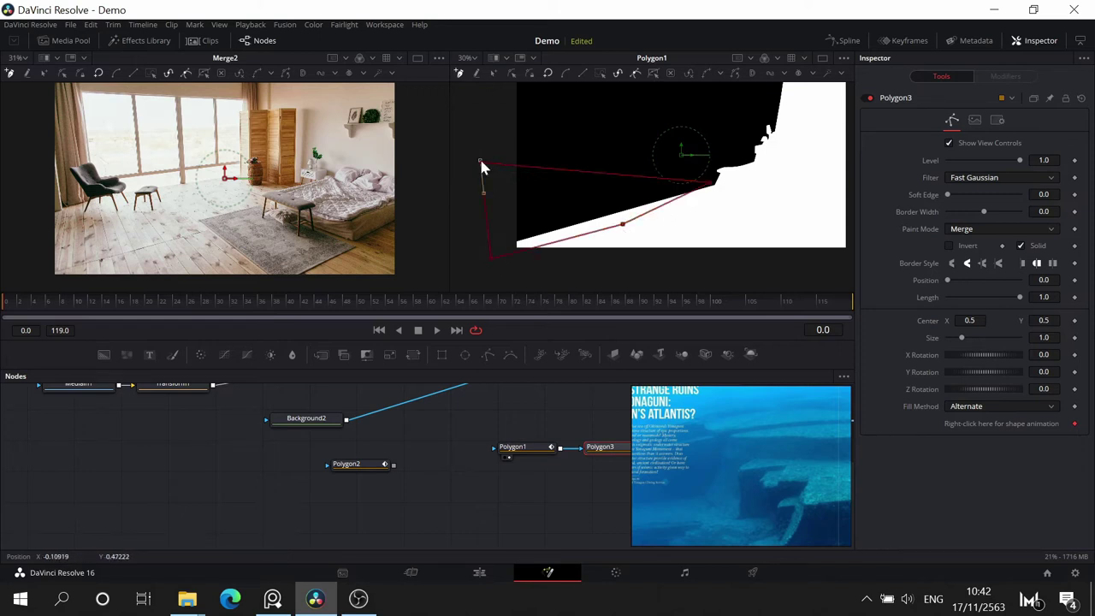
# - Place the Polygon3 node below Polygon1, show it in the second viewer, and break its connection from Polygon1
pyautogui.moveTo(607, 452); pyautogui.dragTo(521, 506)
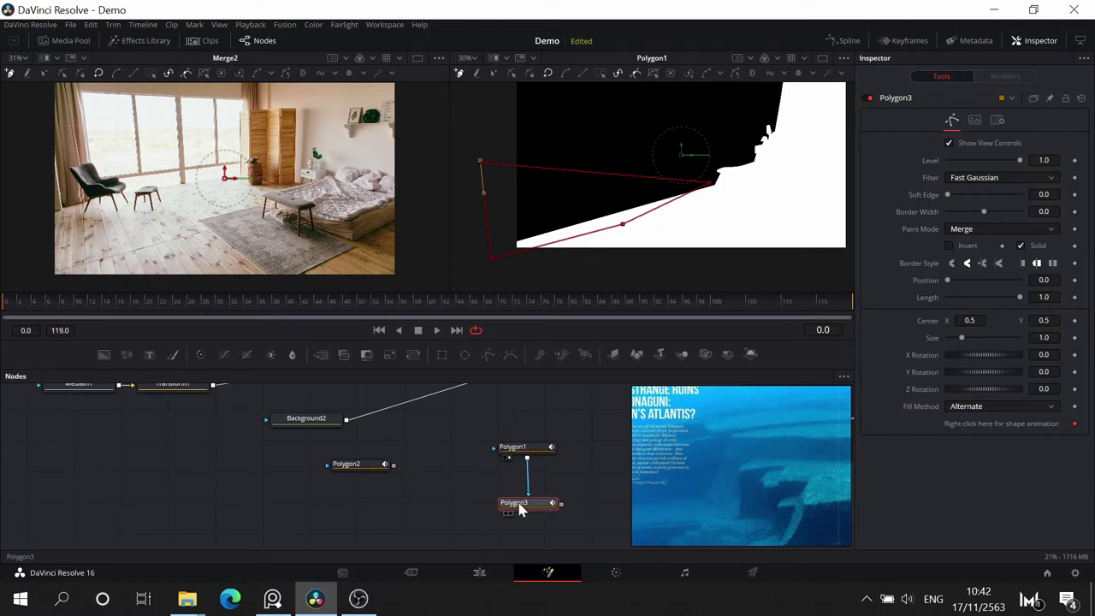
pyautogui.click(521, 502)
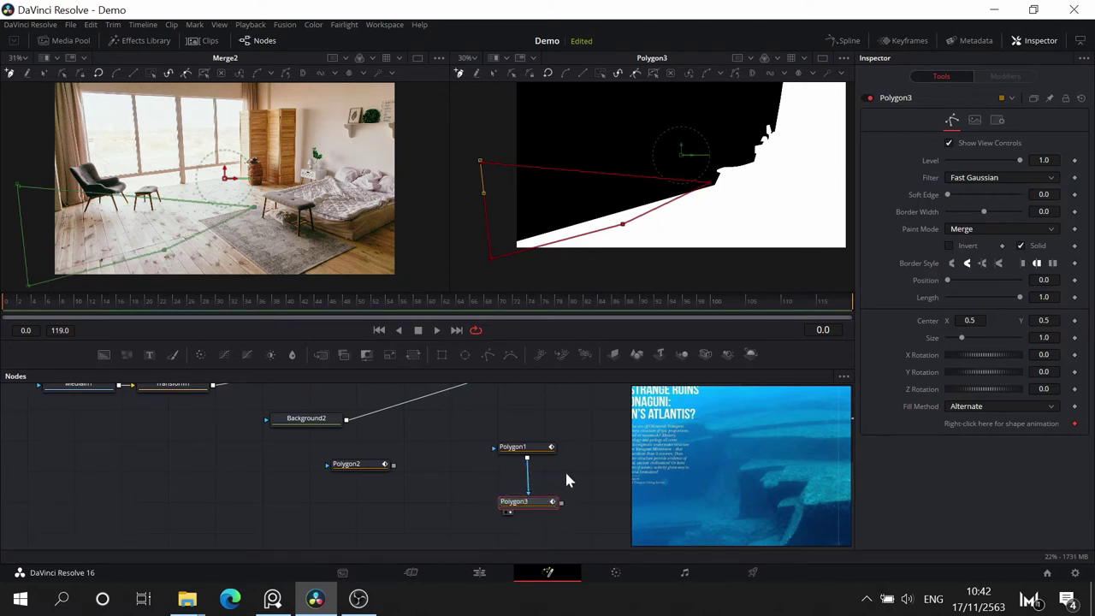
pyautogui.moveTo(566, 473); pyautogui.dragTo(495, 461)
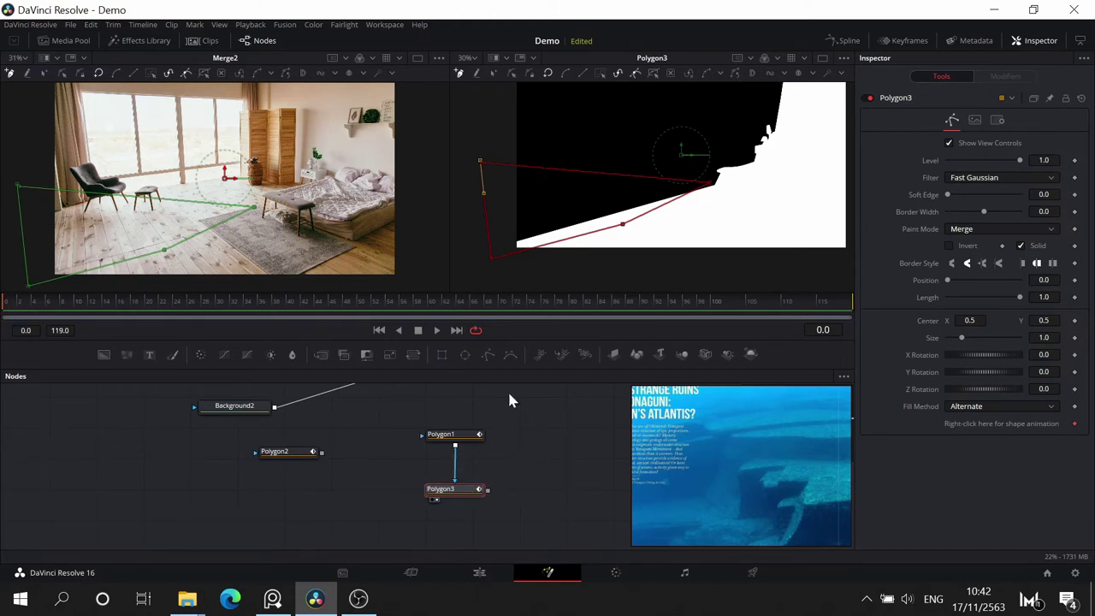
pyautogui.moveTo(455, 468); pyautogui.dragTo(479, 466)
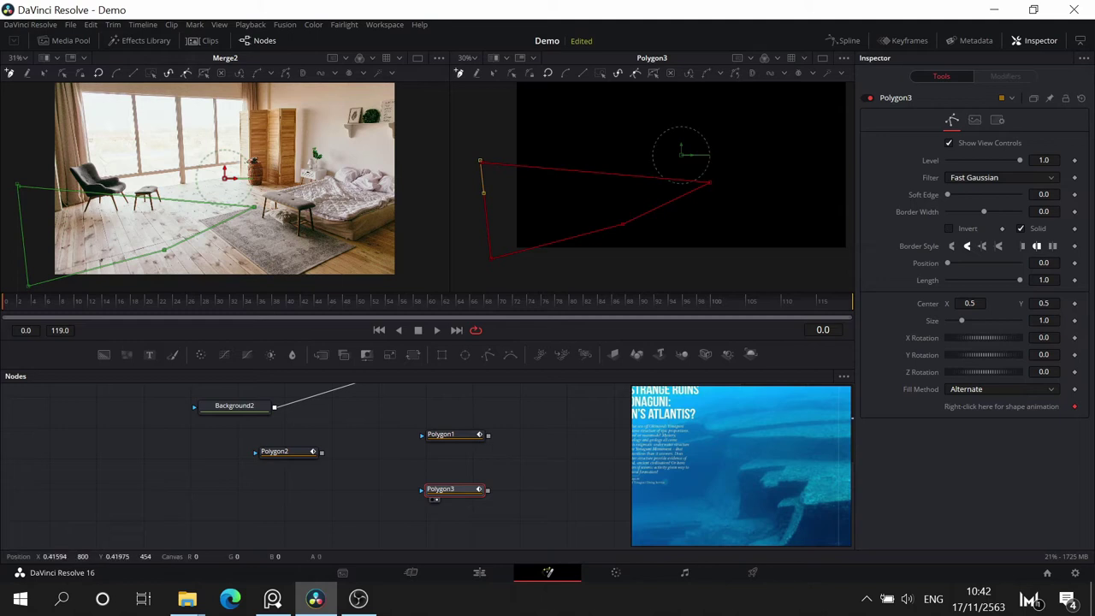
pyautogui.click(480, 455)
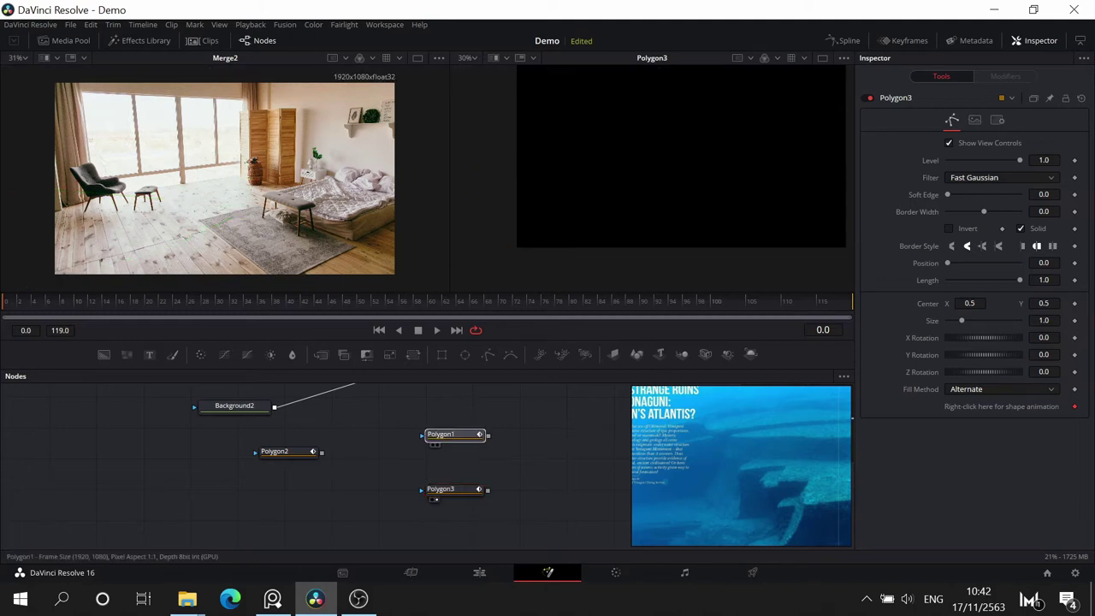
# - Compare the outlines of Polygon1 and Polygon3 by selecting each mask alternately
pyautogui.moveTo(453, 434); pyautogui.dragTo(624, 145)
pyautogui.moveTo(440, 490); pyautogui.dragTo(626, 118)
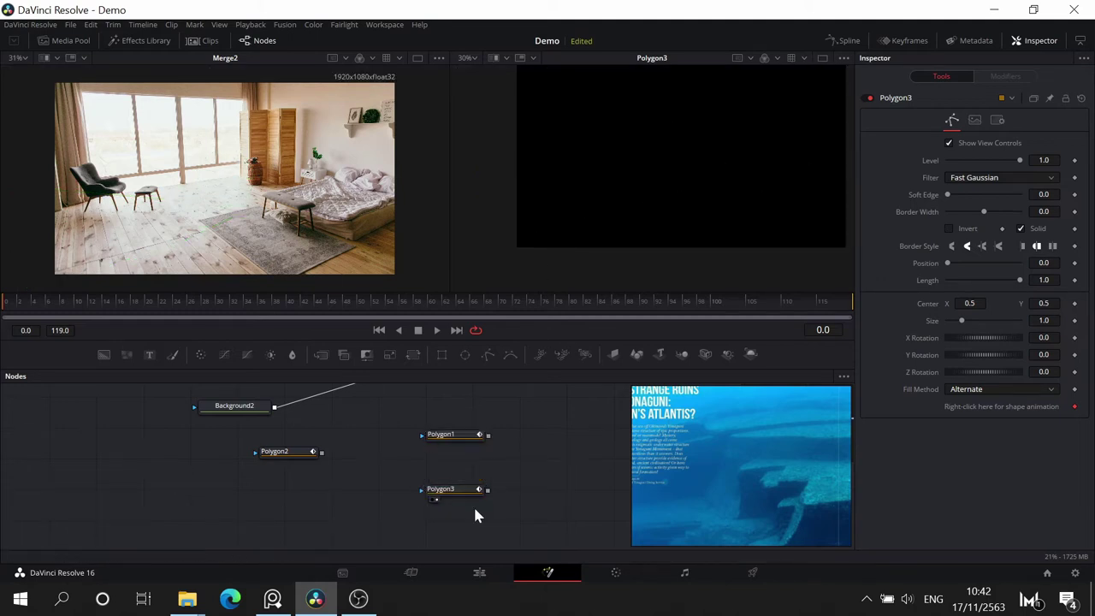
pyautogui.click(463, 492)
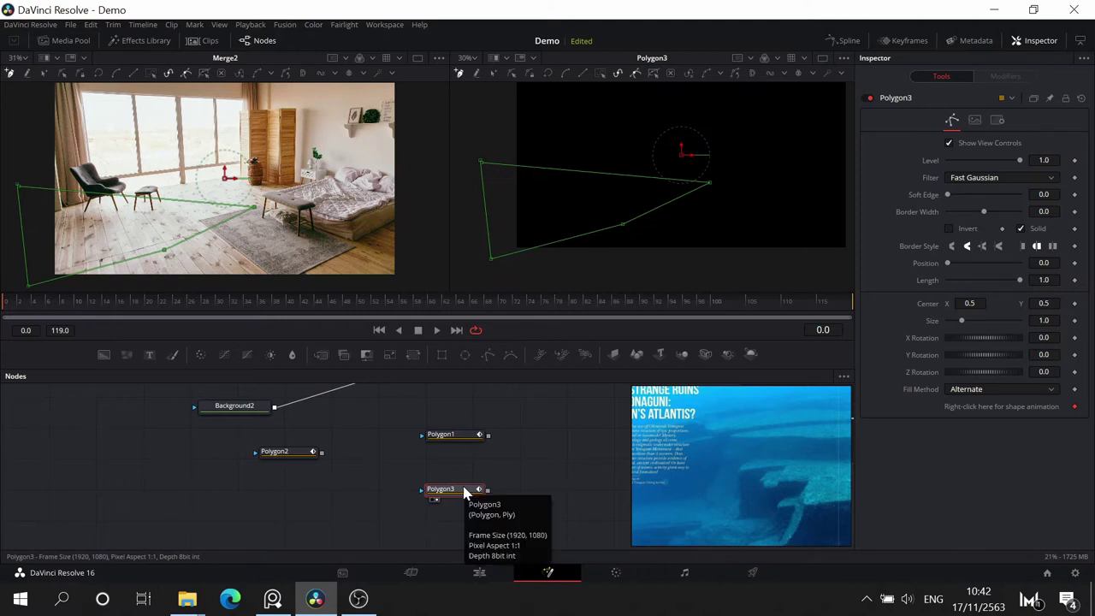
pyautogui.click(459, 438)
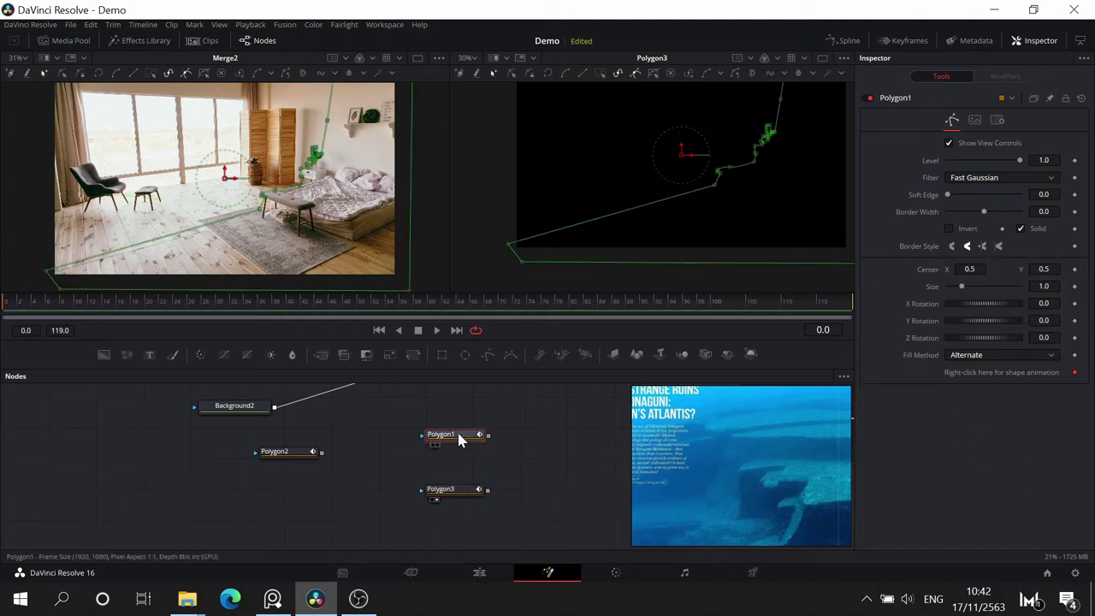
pyautogui.click(462, 490)
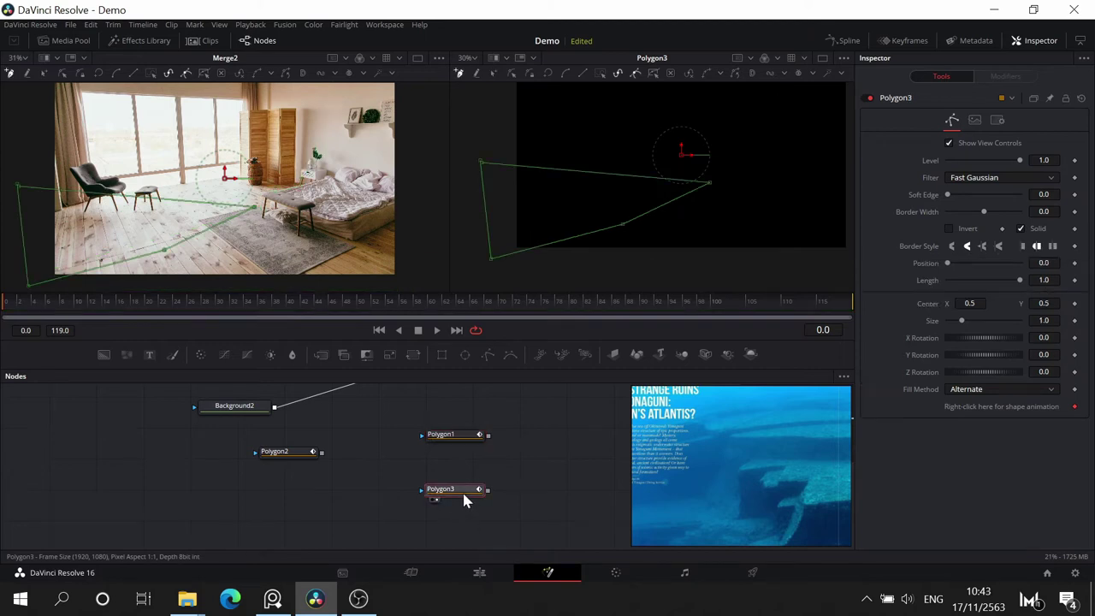
pyautogui.click(463, 438)
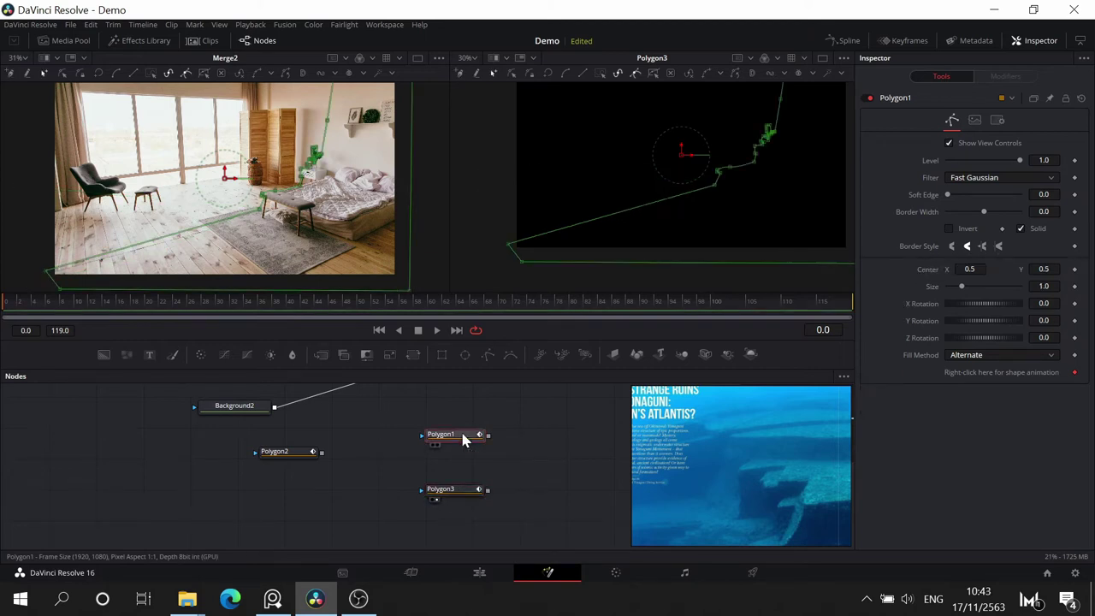
# - Delete the Polygon3 mask, keeping Polygon1 in the node graph
pyautogui.click(452, 494)
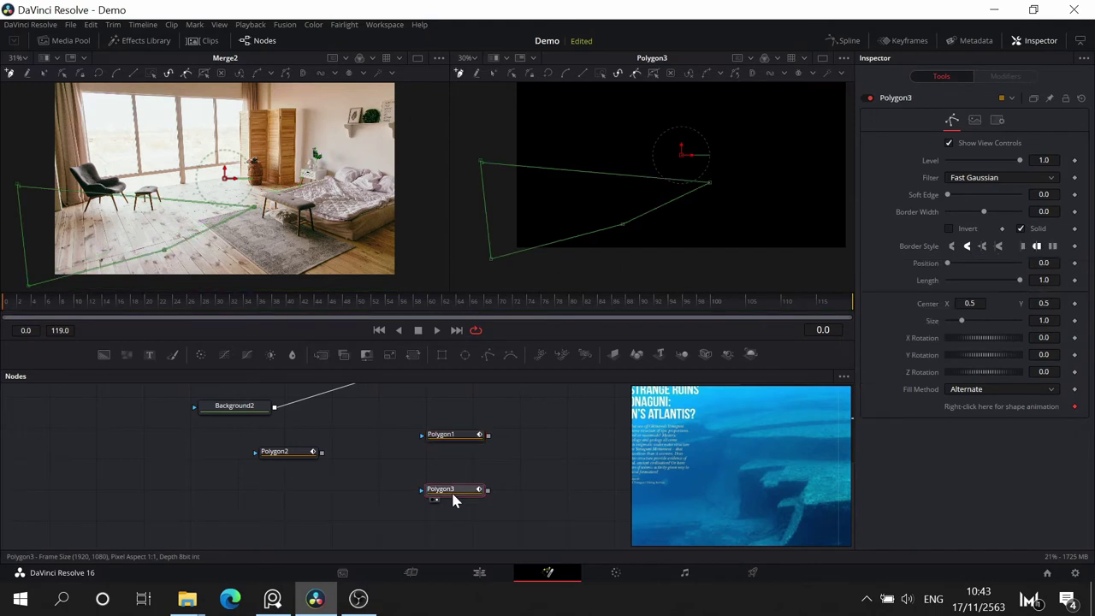
pyautogui.press('Delete')
pyautogui.click(453, 434)
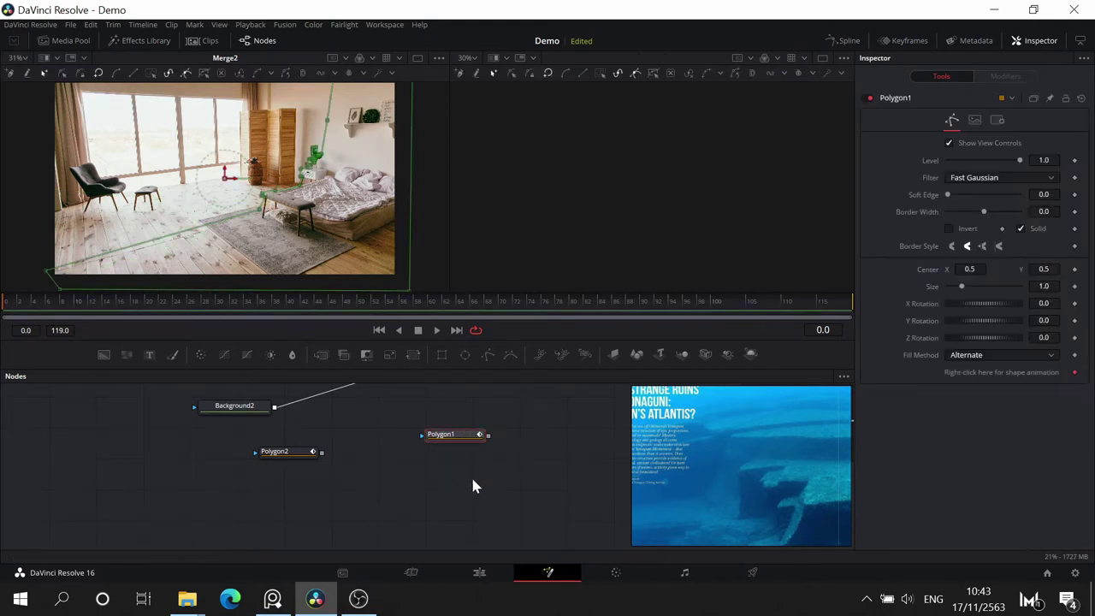
pyautogui.click(462, 506)
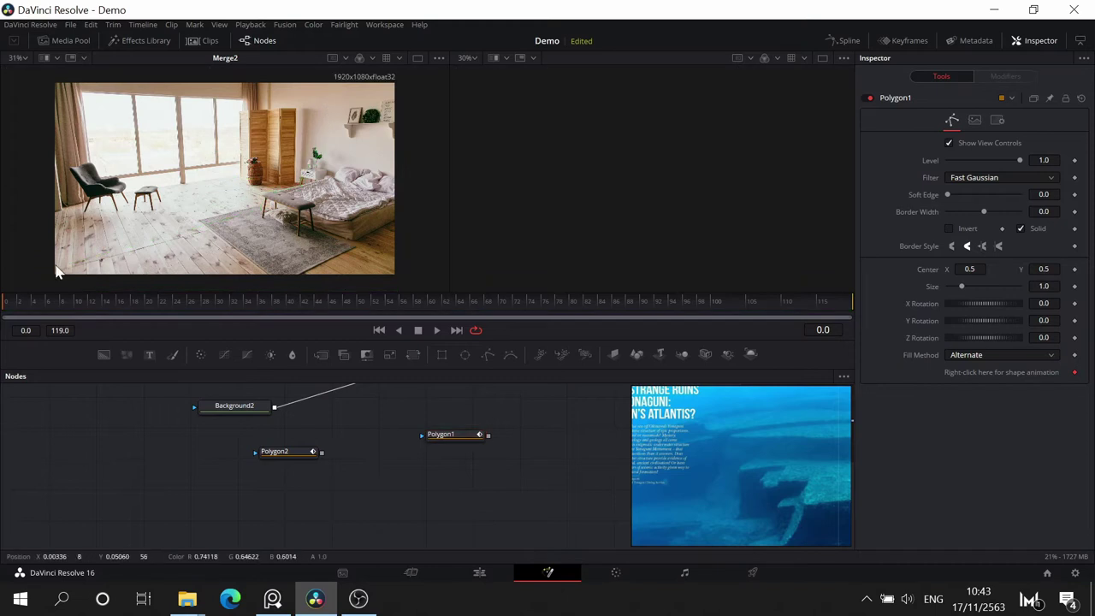
# - Check Merge2 in the second viewer and switch that viewer back to the Polygon1 mask
pyautogui.moveTo(416, 491); pyautogui.dragTo(500, 488)
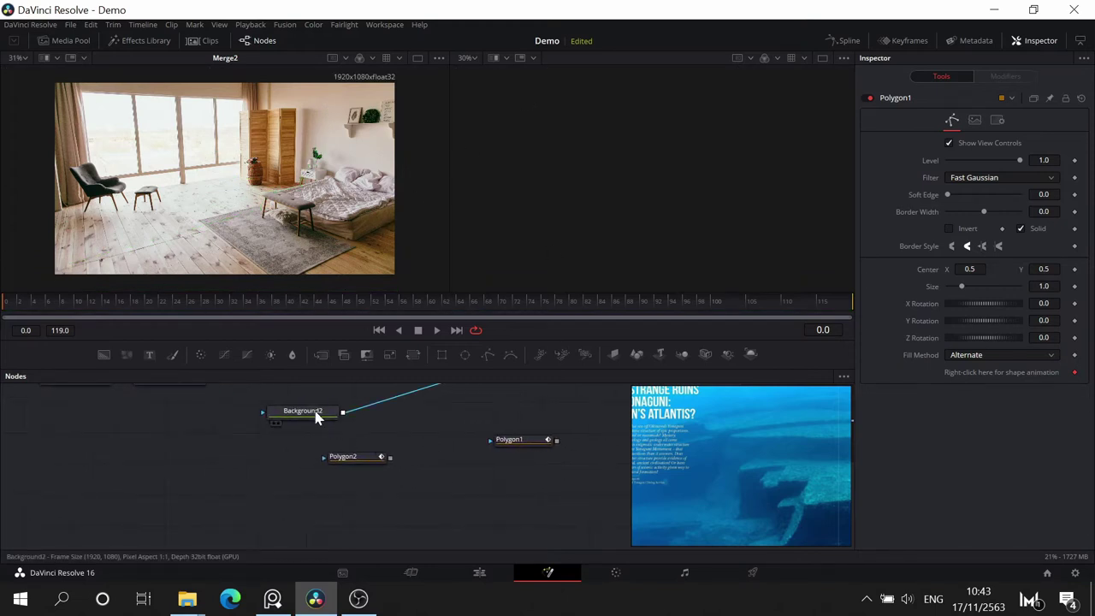
pyautogui.moveTo(479, 439); pyautogui.dragTo(398, 435)
pyautogui.press('2')
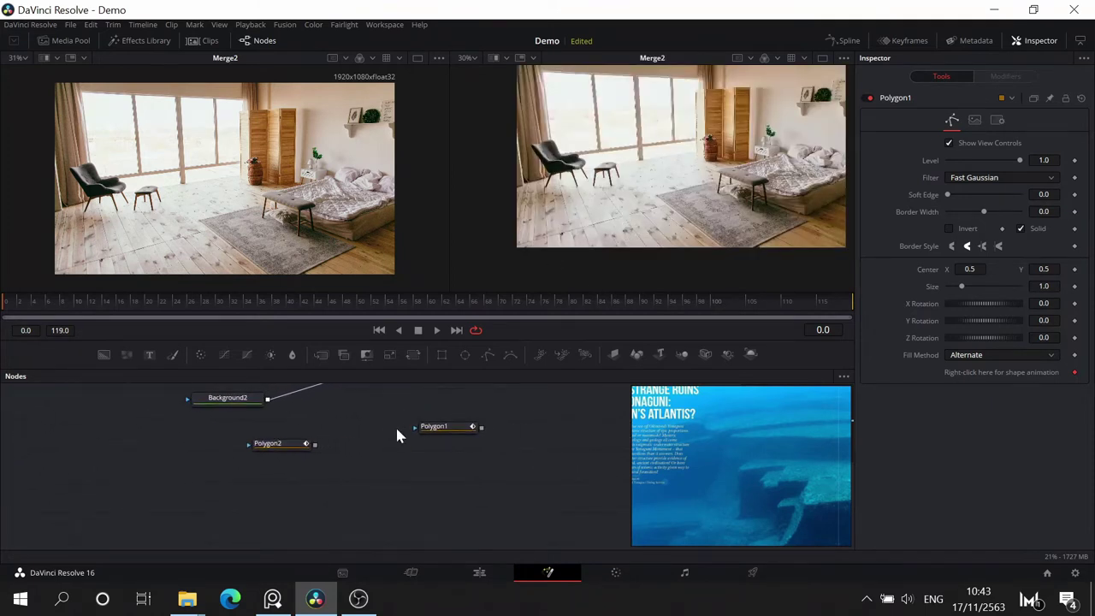
pyautogui.click(446, 427)
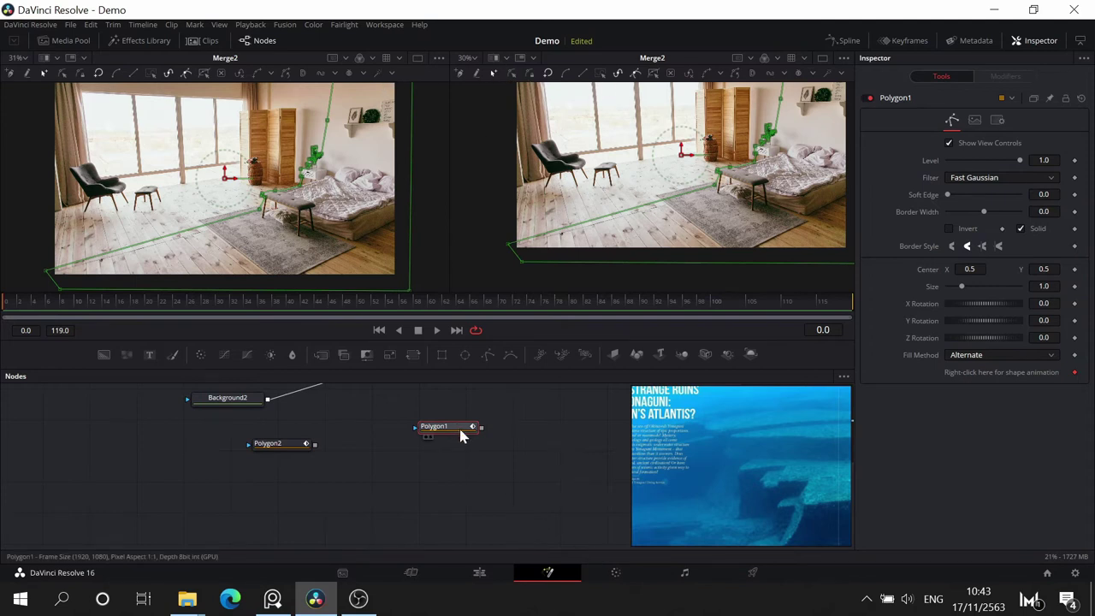
pyautogui.press('2')
# - Add a Bitmap mask connected after Polygon1 and reposition its node slightly lower in the graph
pyautogui.moveTo(459, 447); pyautogui.dragTo(381, 462)
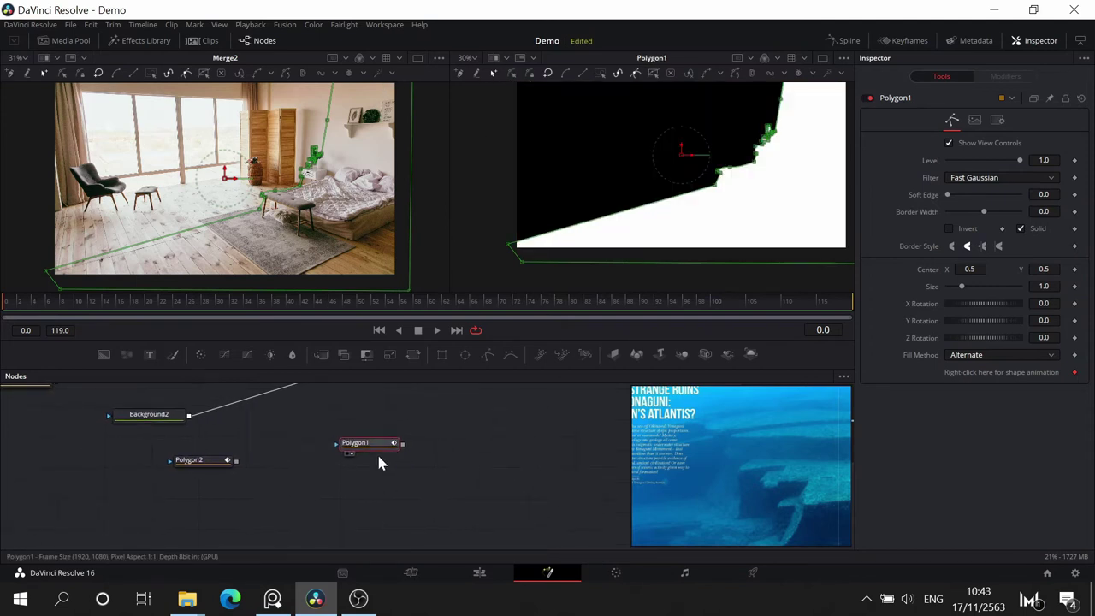
pyautogui.hotkey('shift', 'space')
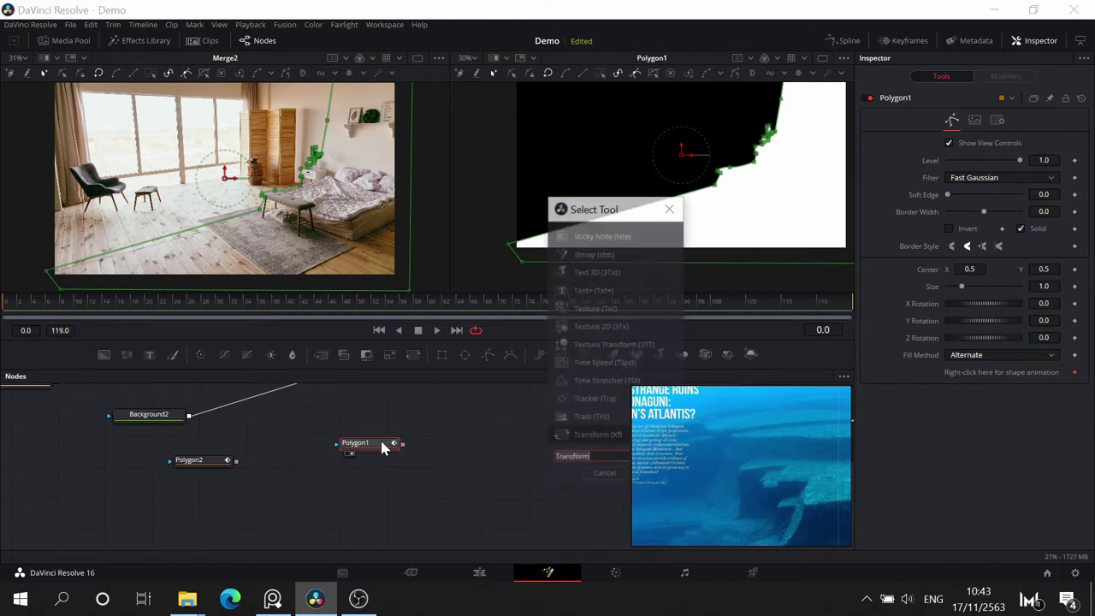
pyautogui.write('bitmap')
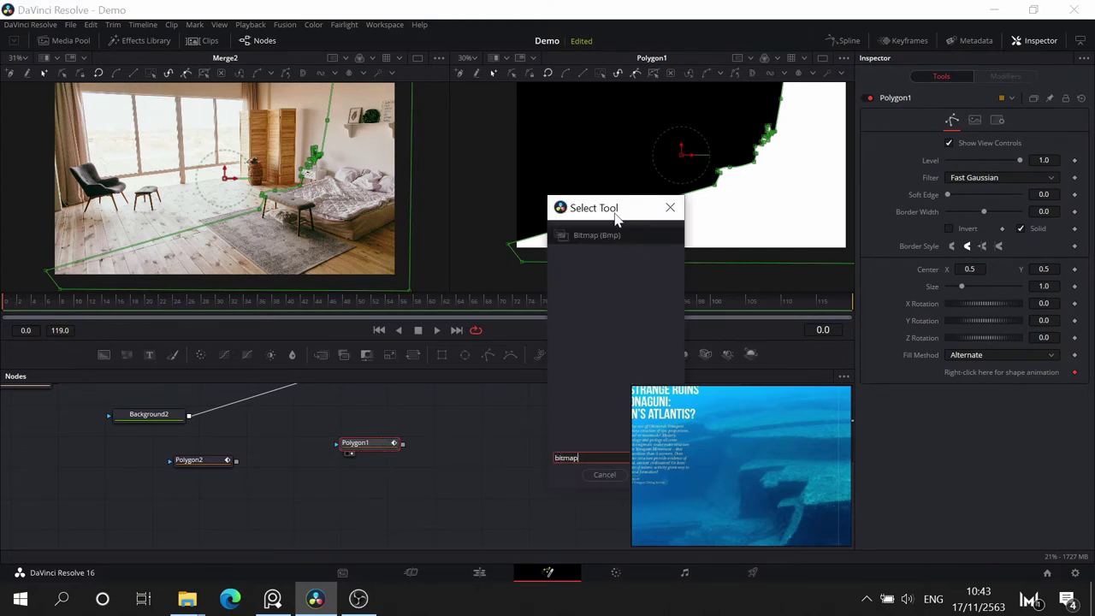
pyautogui.moveTo(615, 218); pyautogui.dragTo(387, 145)
pyautogui.click(436, 402)
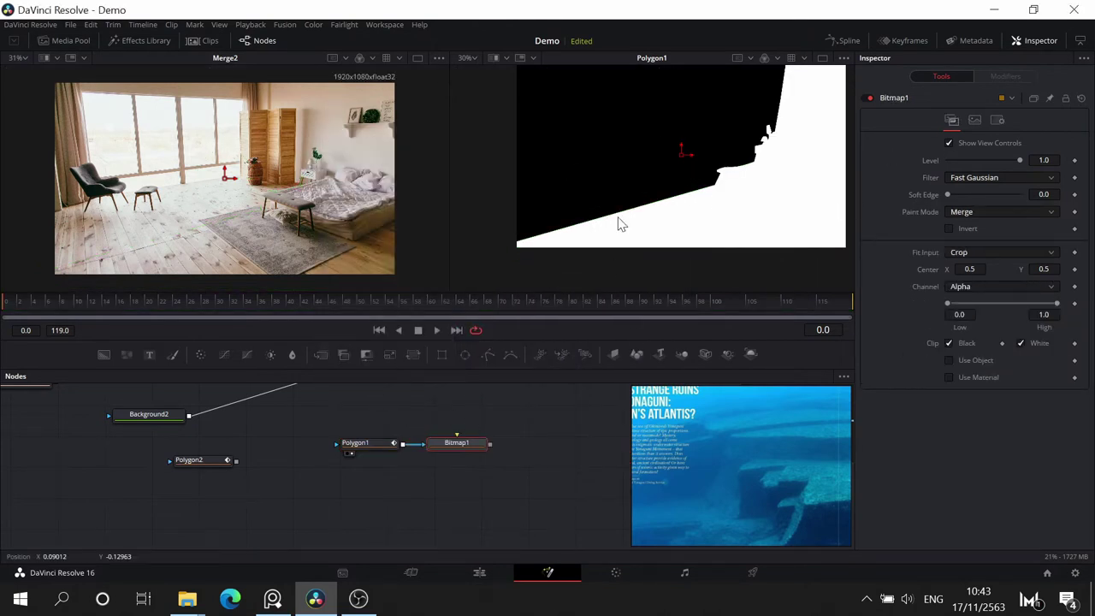
pyautogui.moveTo(496, 481); pyautogui.dragTo(465, 306)
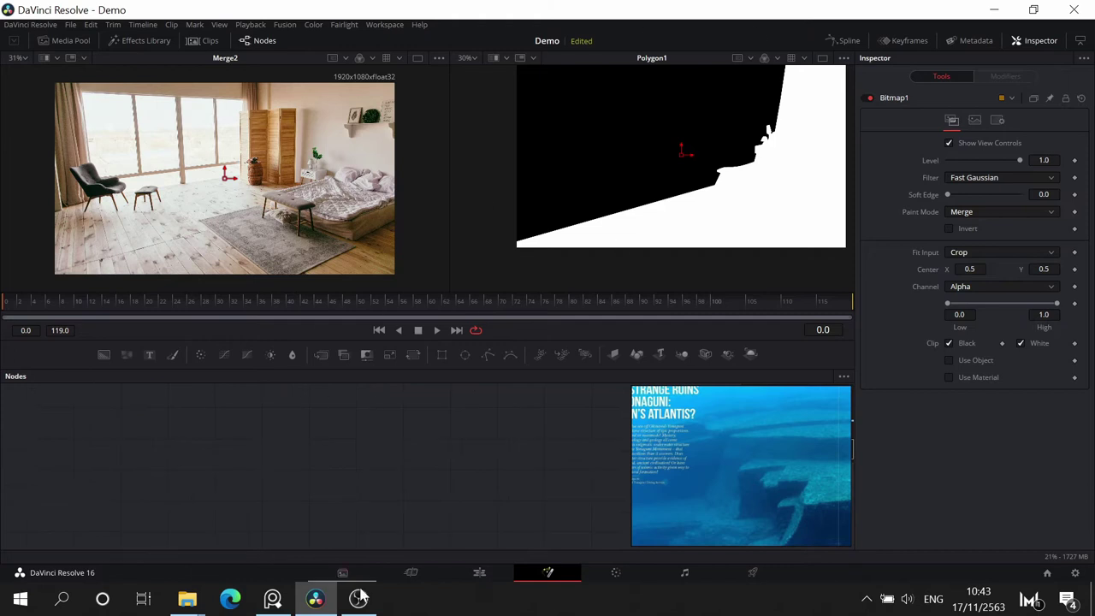
pyautogui.moveTo(420, 412); pyautogui.dragTo(415, 516)
pyautogui.scroll(3, 467, 471)
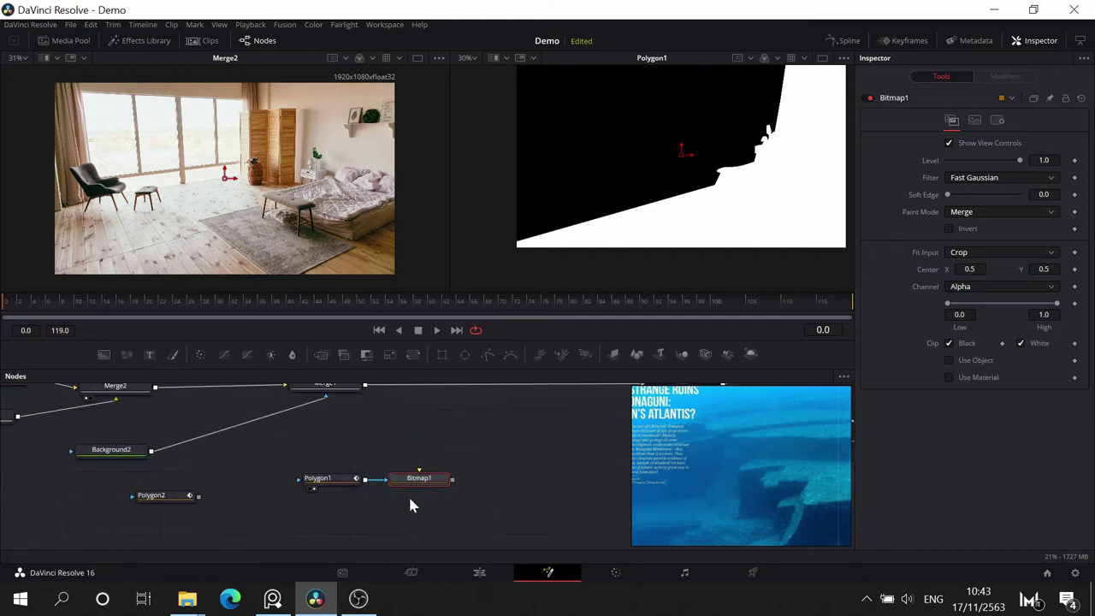
pyautogui.scroll(-2, 413, 506)
pyautogui.scroll(1, 437, 467)
pyautogui.moveTo(456, 419); pyautogui.dragTo(495, 439)
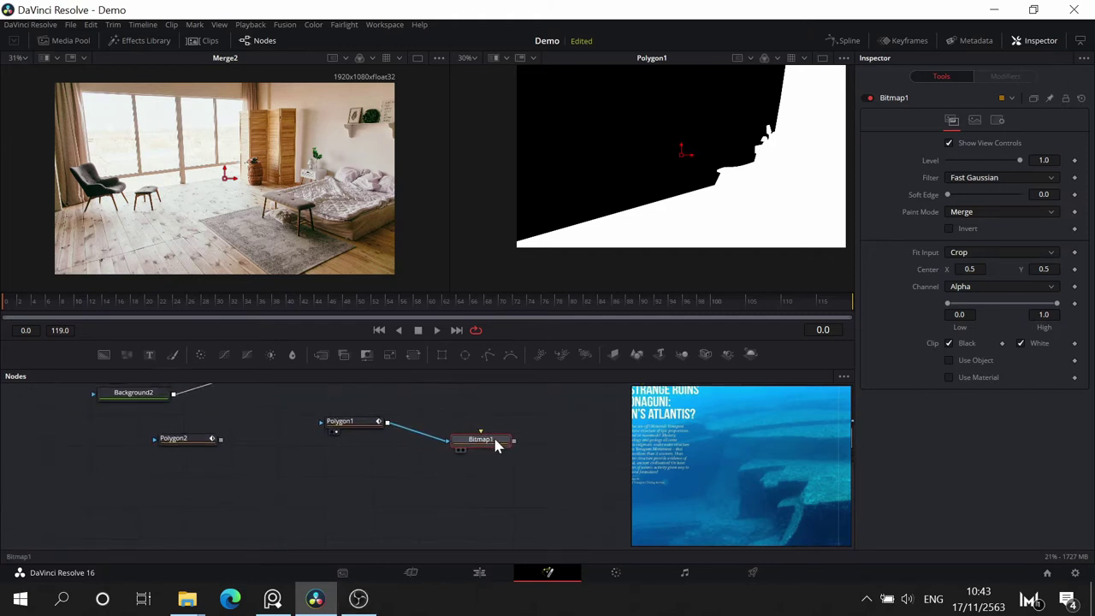
# - Add an unconnected polygon below Polygon1 and trace from outside the image's lower-left corner beneath the sloping floor edge to its upper end
pyautogui.click(333, 487)
pyautogui.click(489, 356)
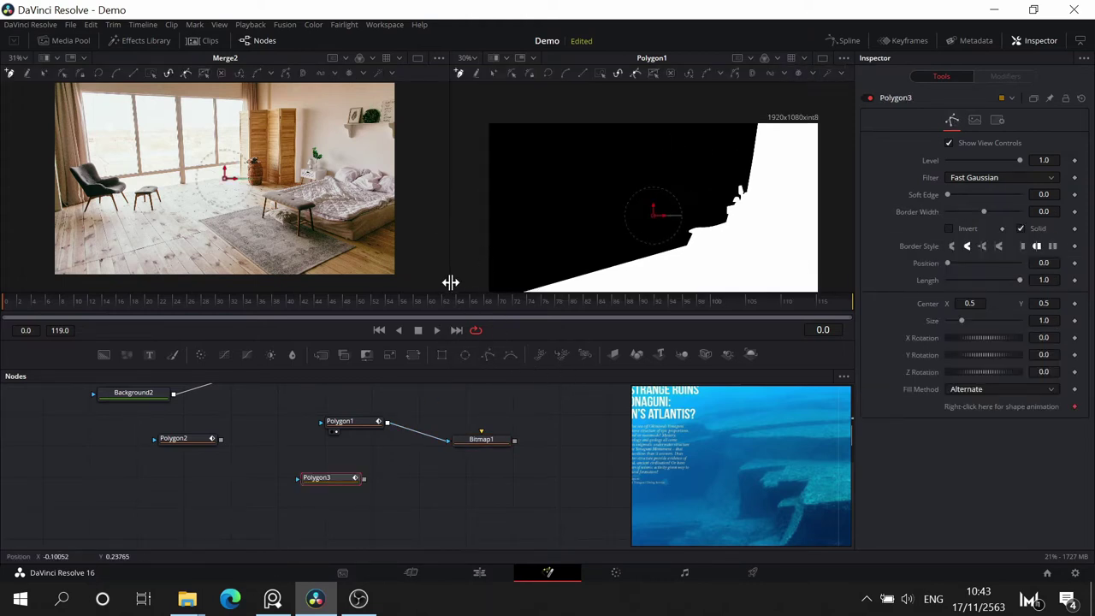
pyautogui.moveTo(454, 154); pyautogui.dragTo(429, 301)
pyautogui.moveTo(470, 234); pyautogui.dragTo(474, 150)
pyautogui.click(456, 224)
pyautogui.click(558, 217)
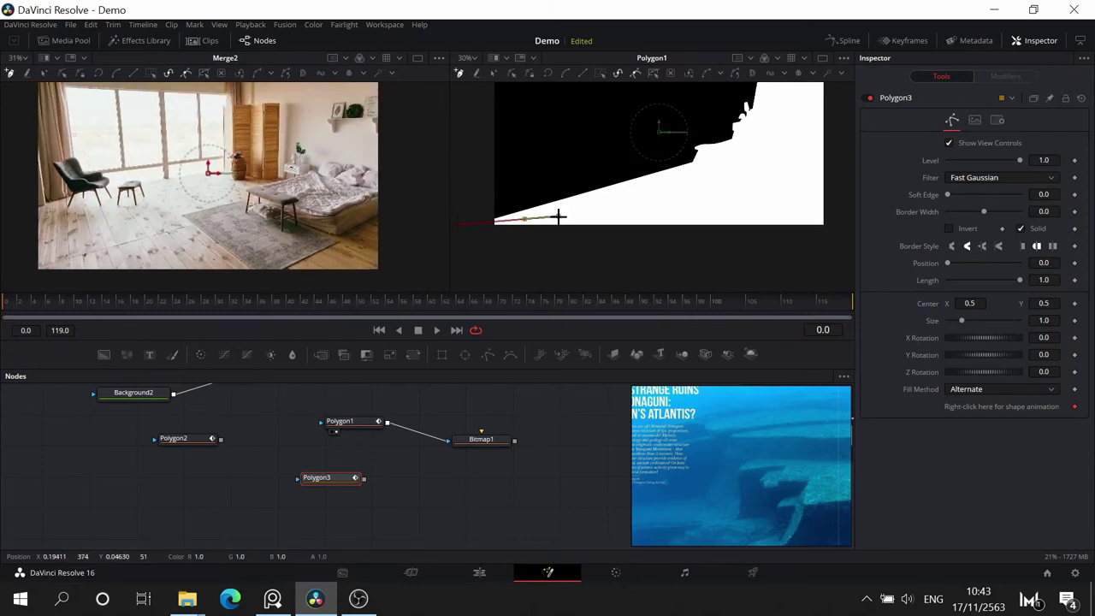
pyautogui.click(668, 187)
pyautogui.click(687, 163)
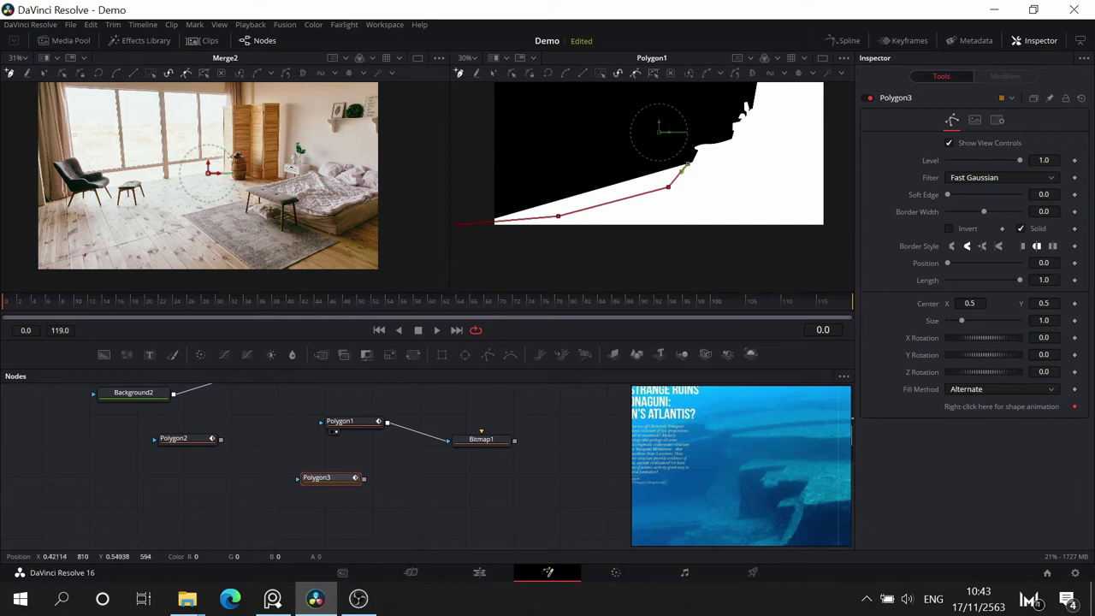
# - Carry the new polygon's outline back across the black area, past the image's left edge, and close it at the starting point
pyautogui.click(627, 111)
pyautogui.click(484, 120)
pyautogui.click(454, 203)
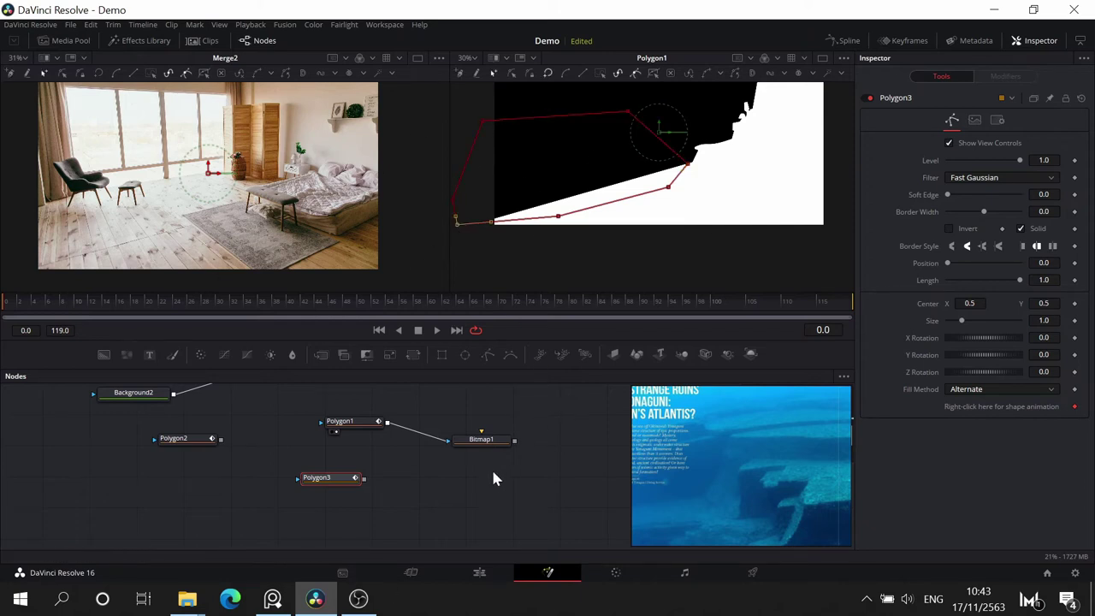
pyautogui.moveTo(493, 471); pyautogui.dragTo(507, 469)
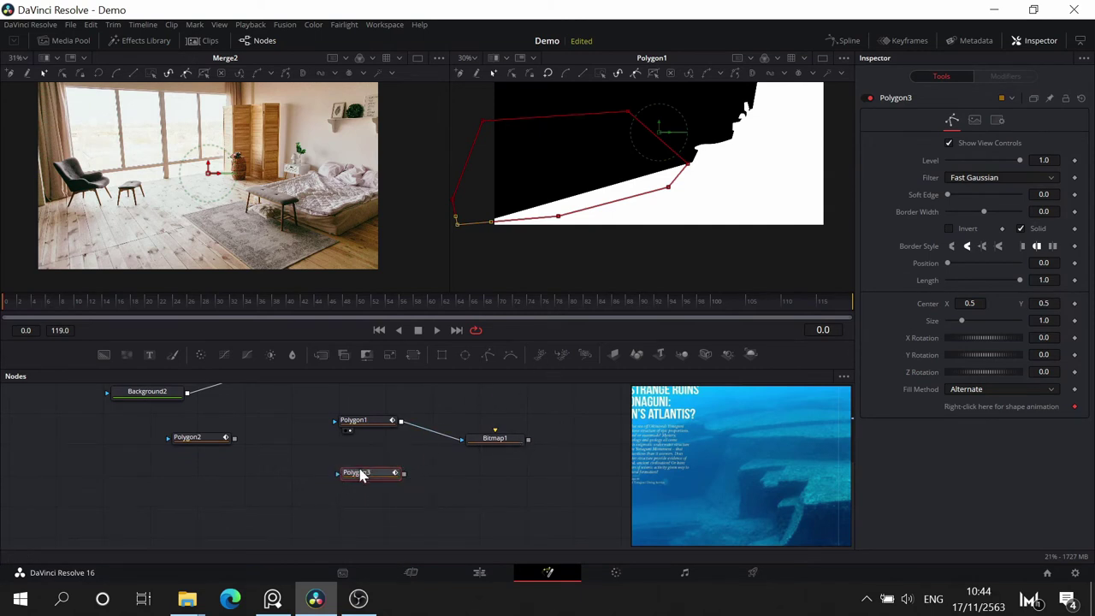
# - Show Polygon3 in the second viewer and move the Bitmap1 node farther along the graph to make room beside the polygons
pyautogui.press('2')
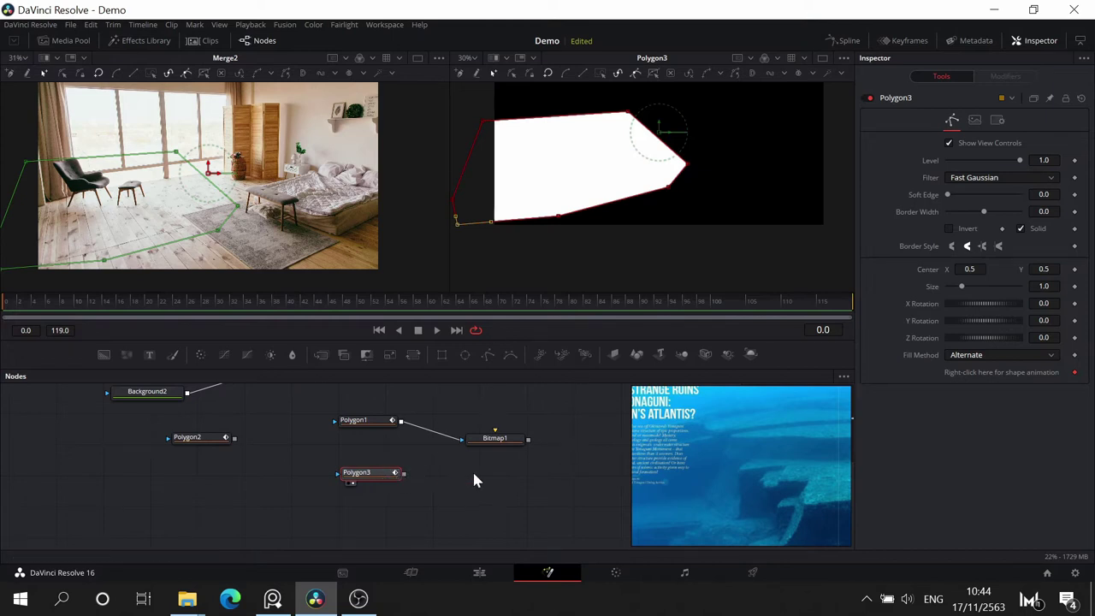
pyautogui.moveTo(504, 439); pyautogui.dragTo(569, 453)
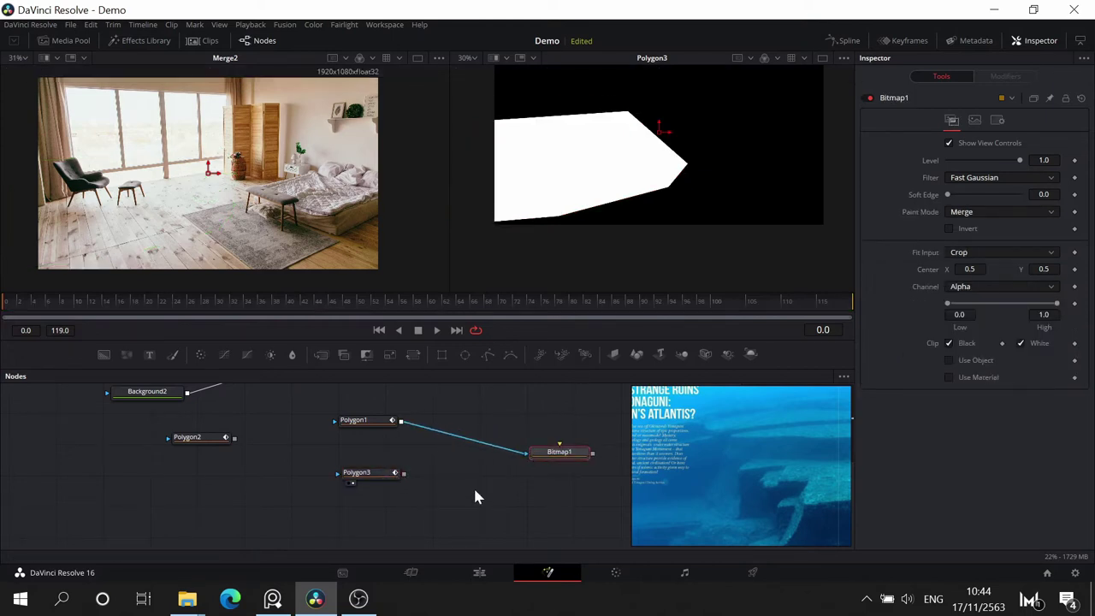
# - Try combining the masks in a Merge node with Polygon1 as background and Polygon3 as foreground, shown in the second viewer
pyautogui.hotkey('shift', 'space')
pyautogui.write('mer')
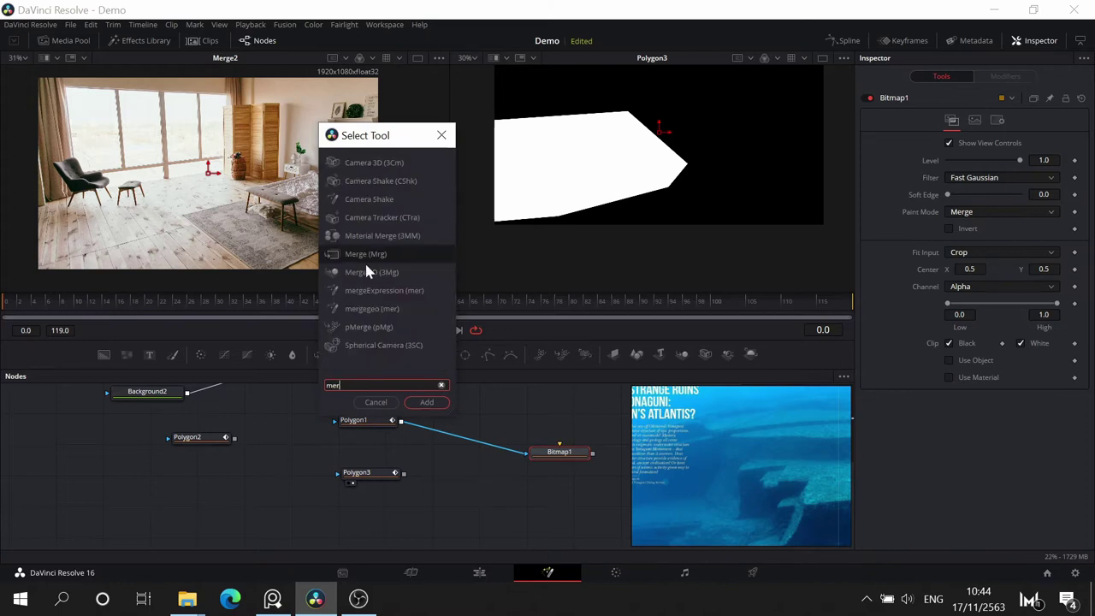
pyautogui.click(428, 401)
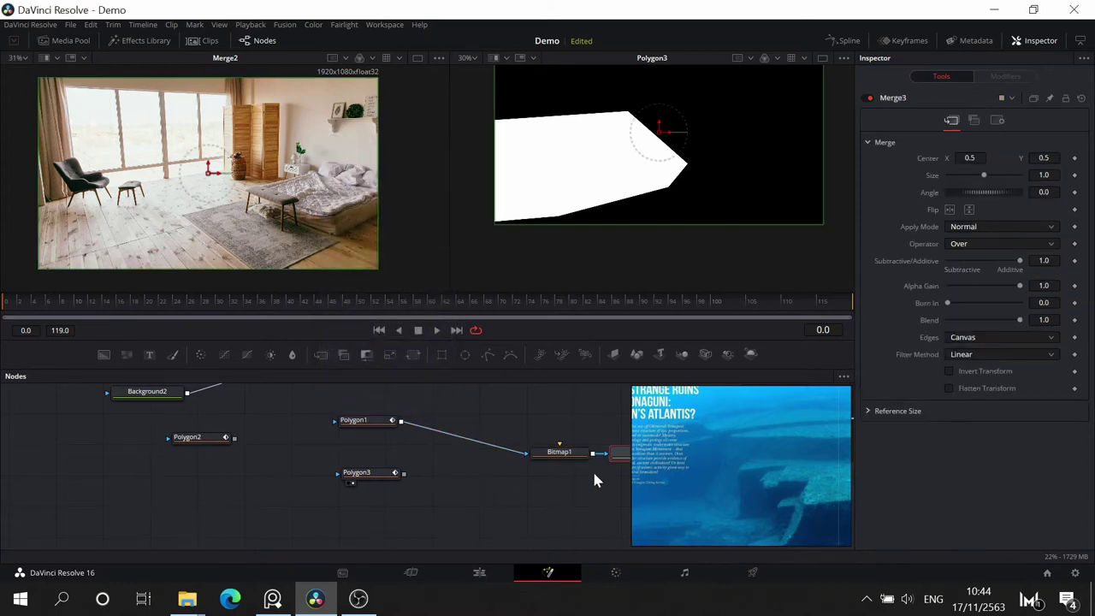
pyautogui.moveTo(620, 457); pyautogui.dragTo(480, 475)
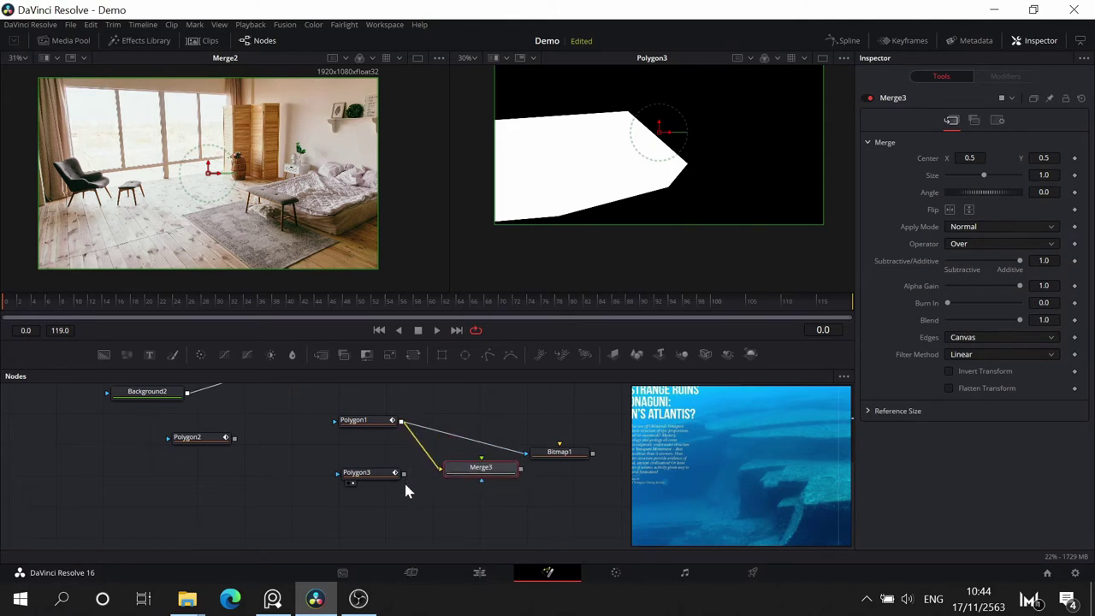
pyautogui.moveTo(404, 473); pyautogui.dragTo(494, 478)
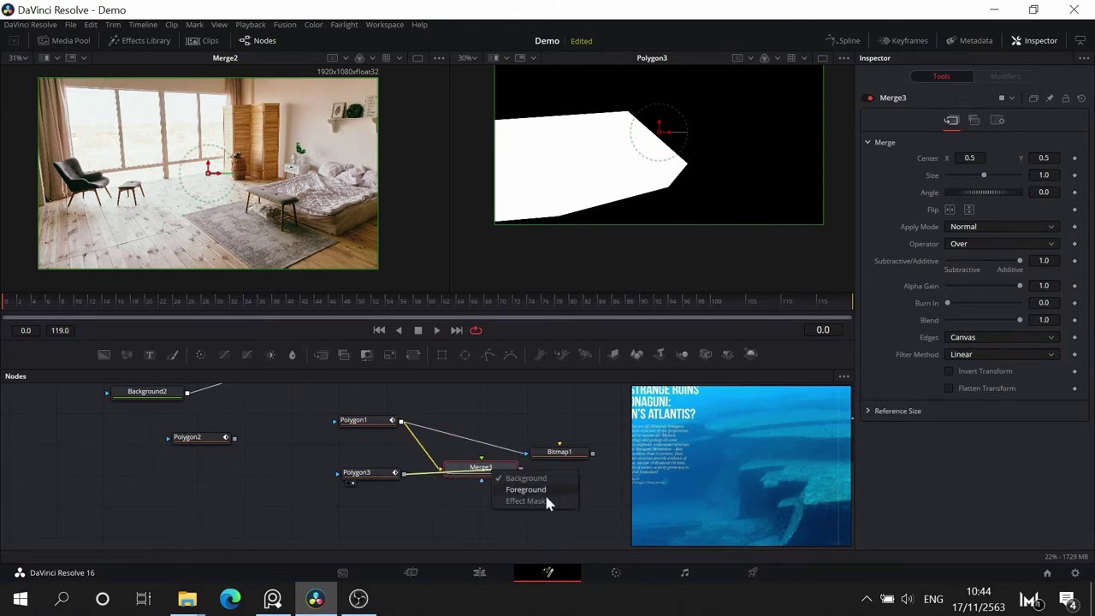
pyautogui.click(547, 487)
pyautogui.moveTo(492, 475); pyautogui.dragTo(600, 156)
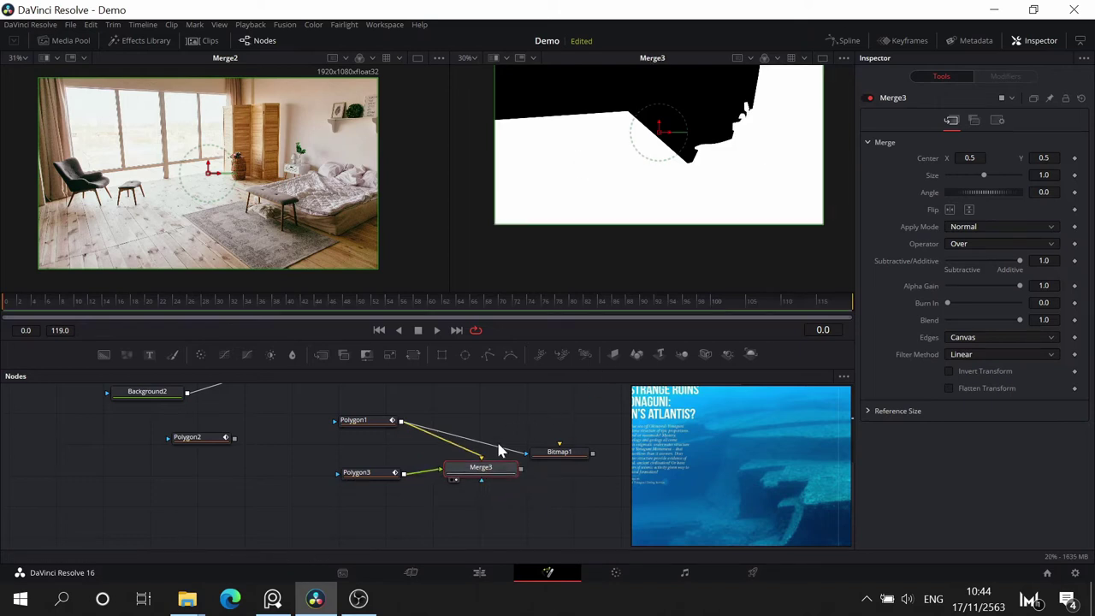
# - Examine Polygon3's settings and Merge3's Operator and Apply Mode options for a way to subtract one mask from the other
pyautogui.click(359, 473)
pyautogui.click(467, 477)
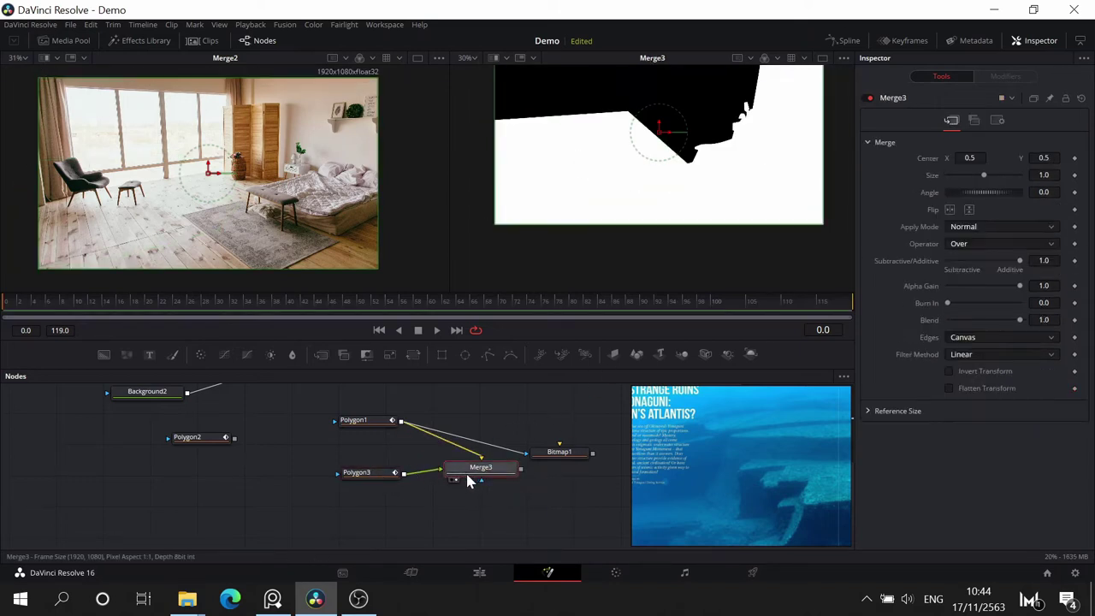
pyautogui.click(376, 475)
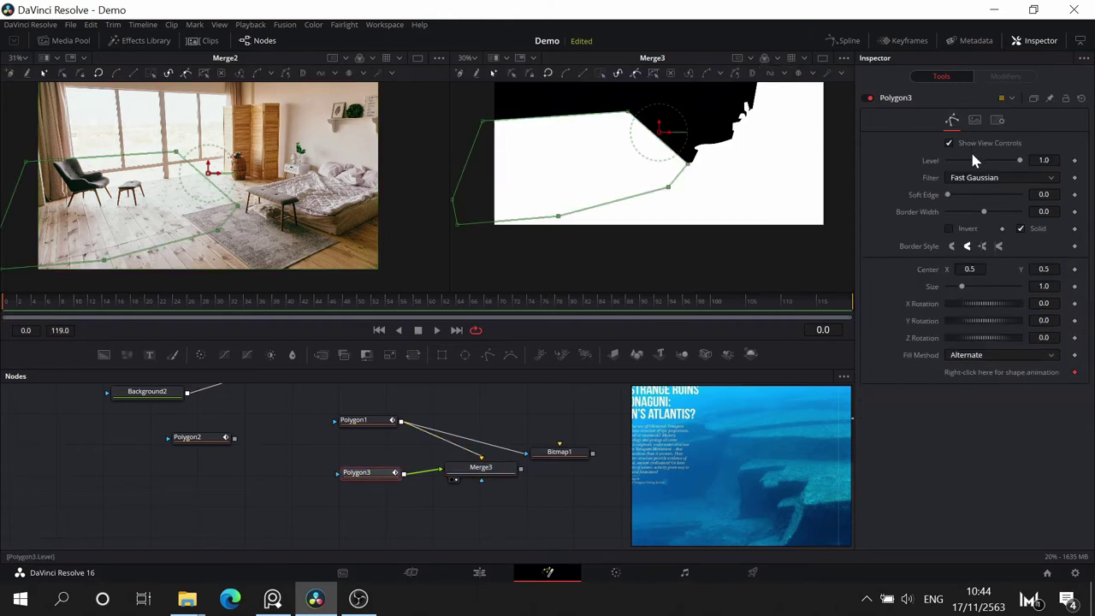
pyautogui.click(974, 120)
pyautogui.click(997, 121)
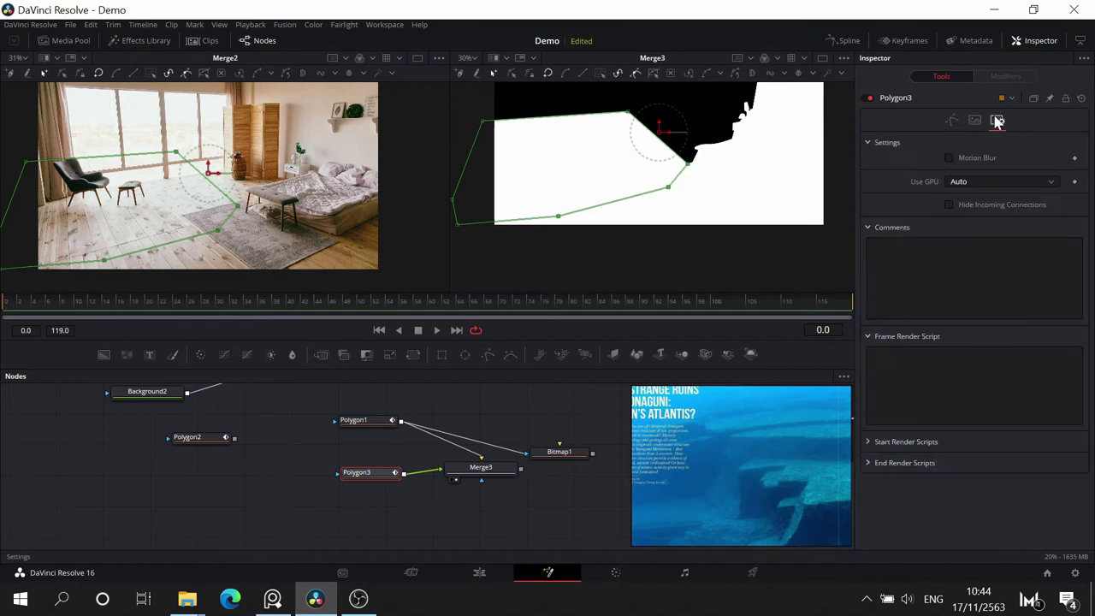
pyautogui.click(975, 120)
pyautogui.click(951, 120)
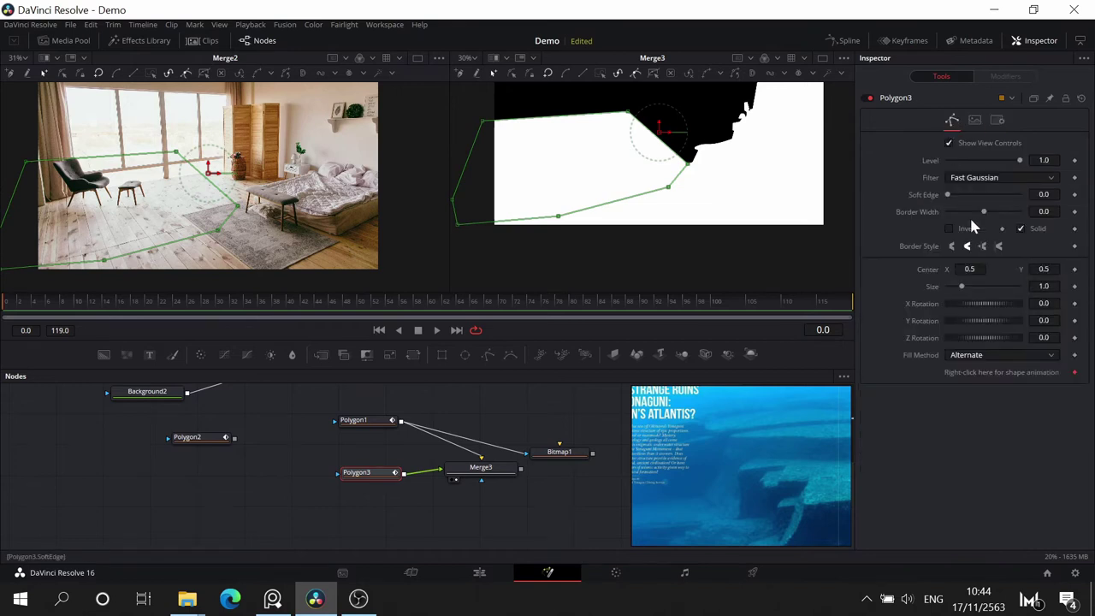
pyautogui.click(489, 467)
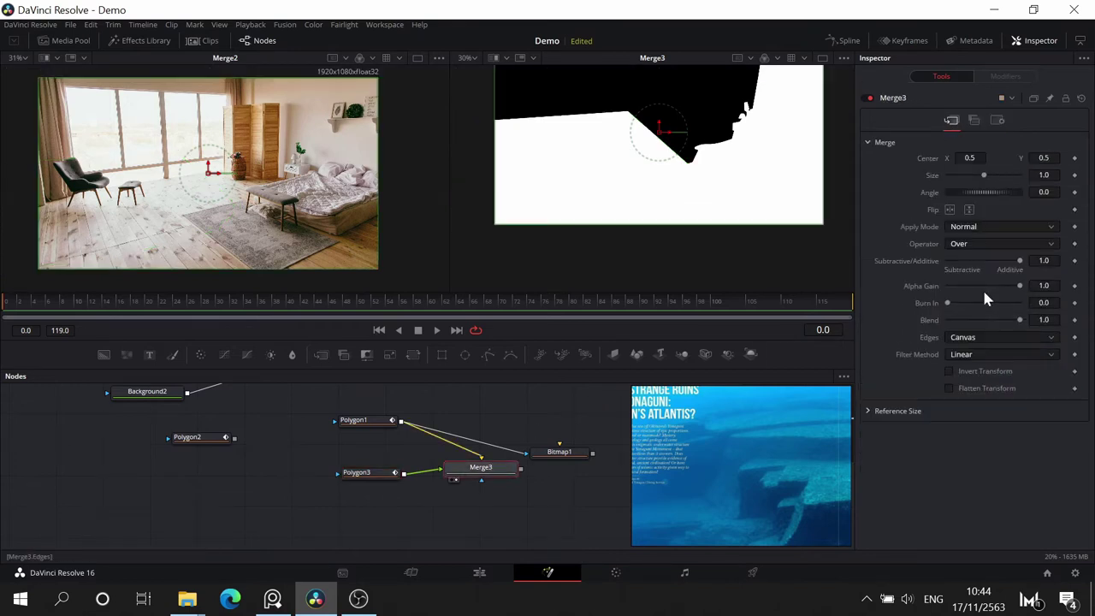
pyautogui.click(989, 244)
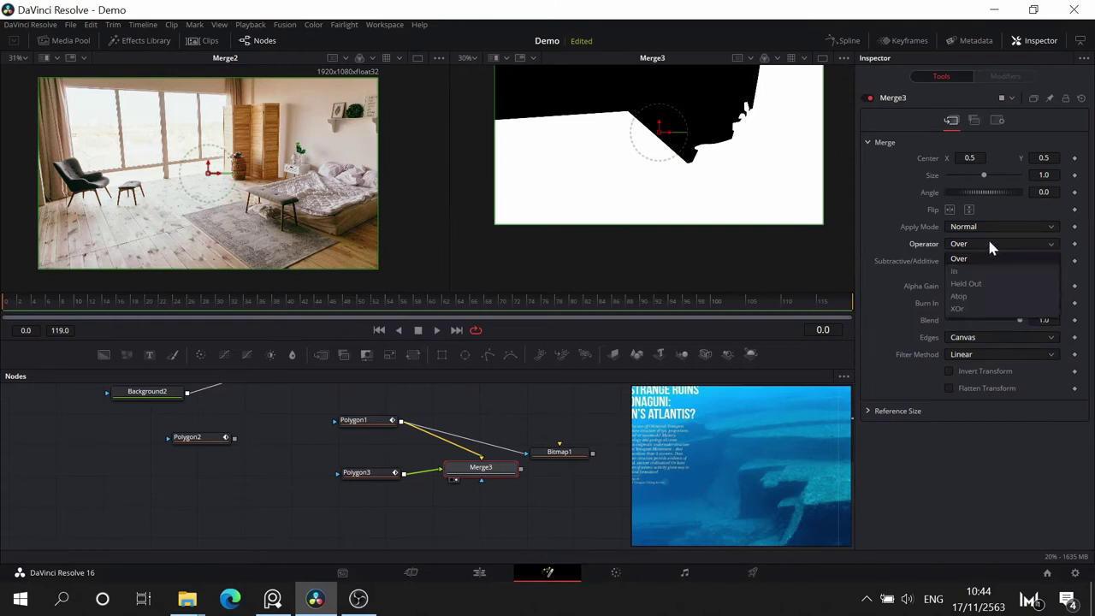
pyautogui.click(989, 244)
pyautogui.click(991, 226)
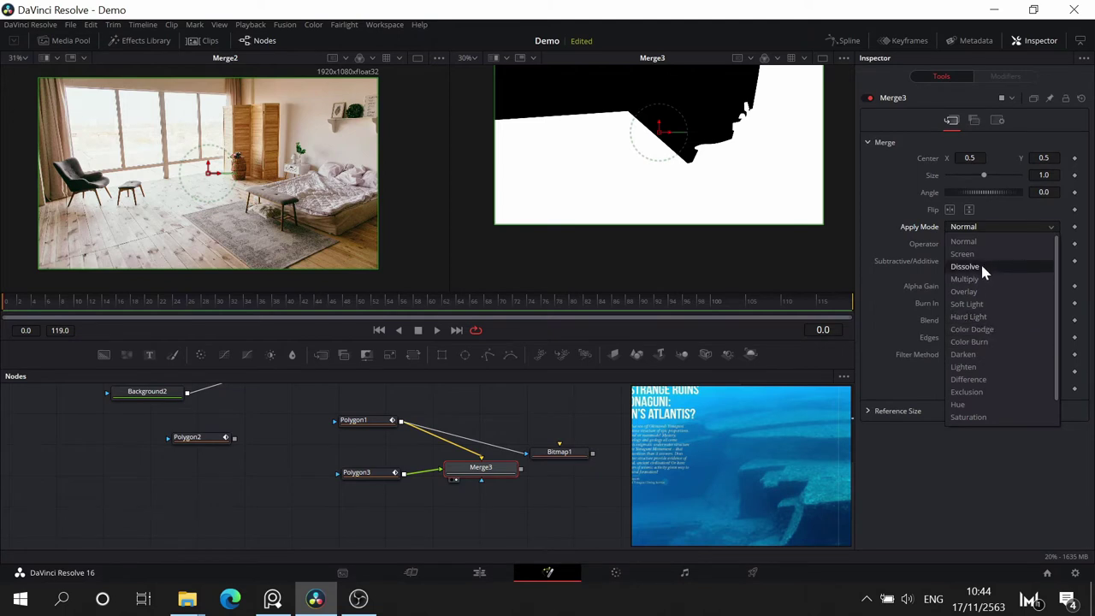
pyautogui.click(508, 467)
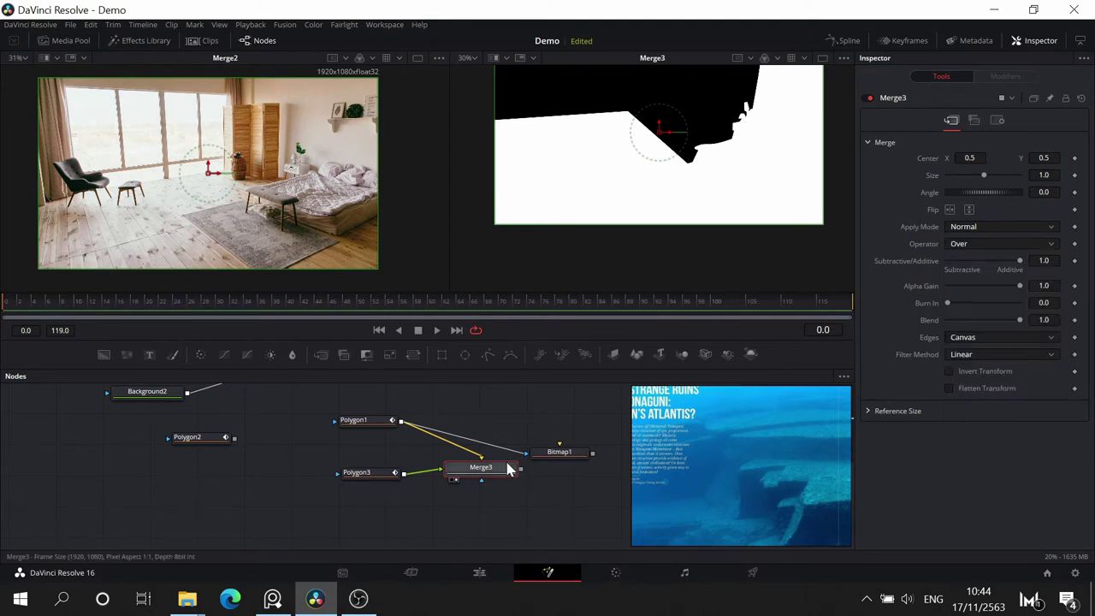
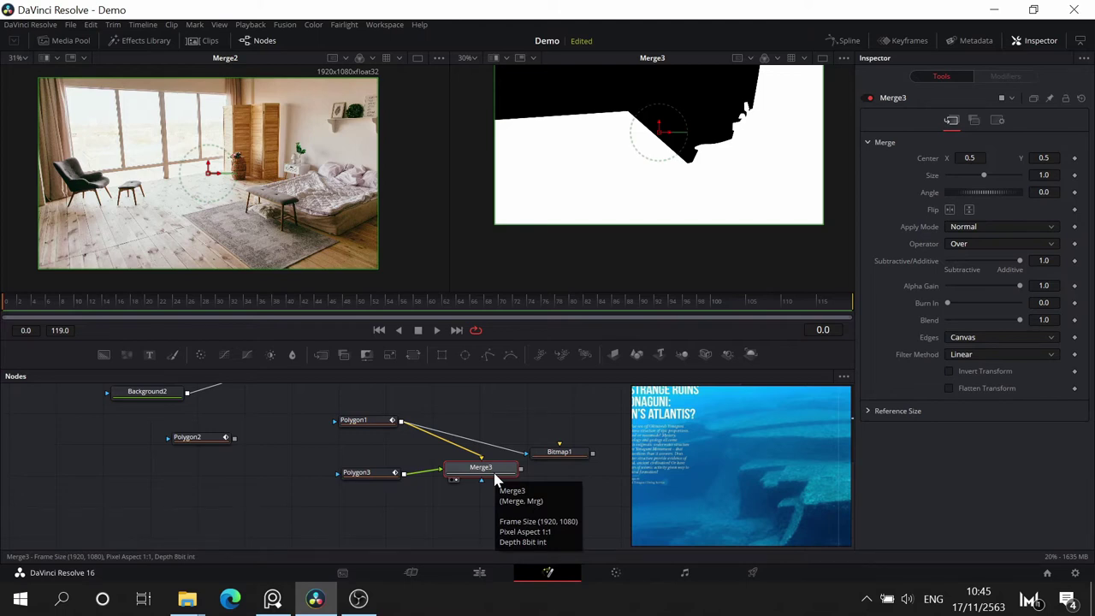
# - Replace Merge3 with a Channel Booleans node fed by Polygon1 as background and Polygon3 as foreground, and show it in the second viewer
pyautogui.press('Delete')
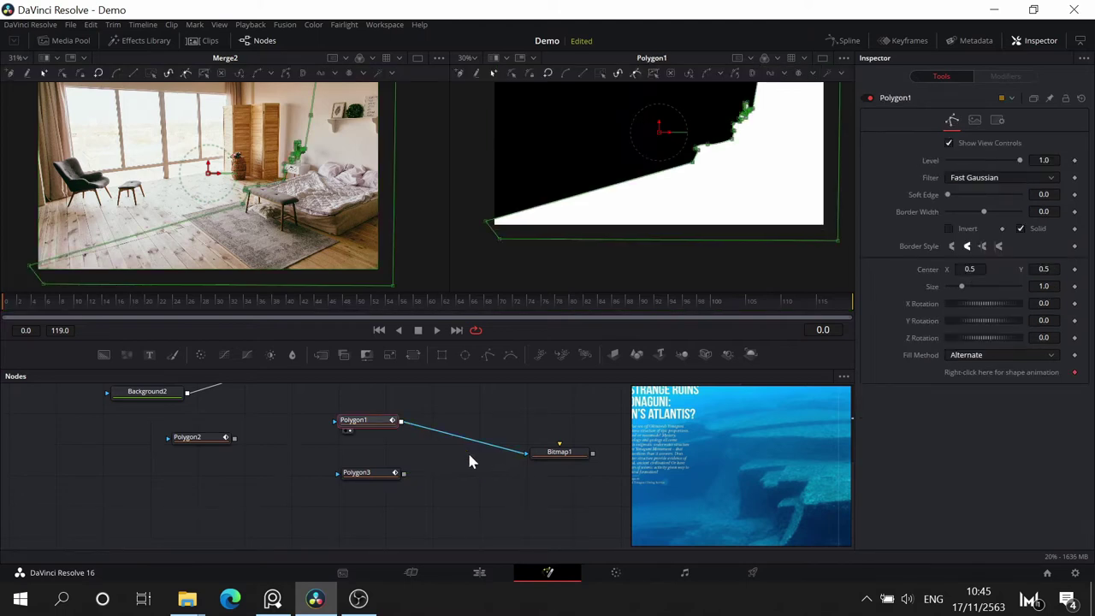
pyautogui.moveTo(335, 358); pyautogui.dragTo(470, 464)
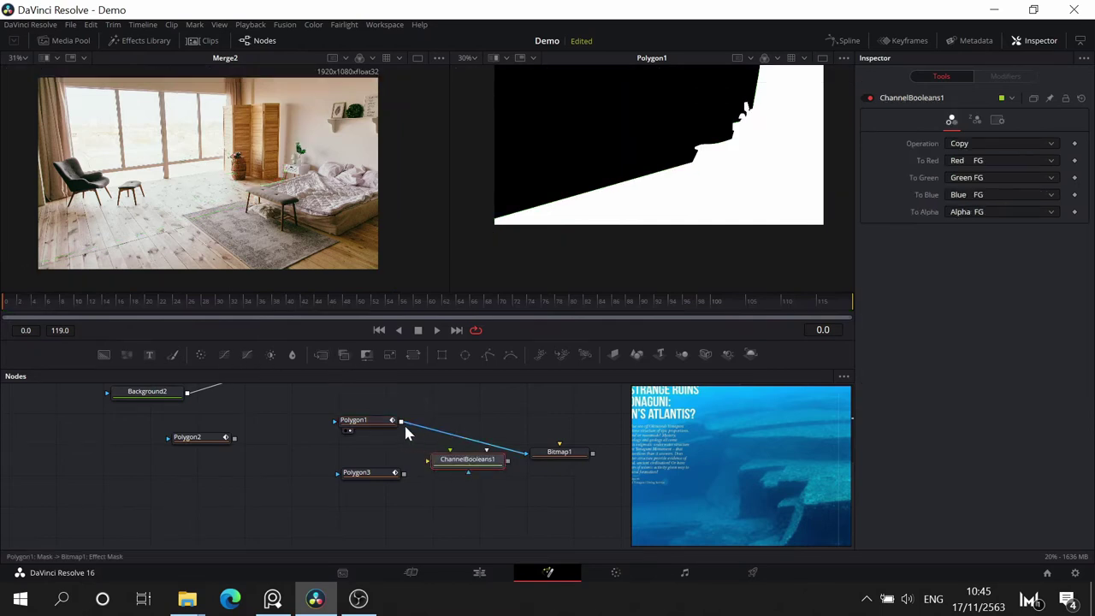
pyautogui.moveTo(401, 421); pyautogui.dragTo(582, 146)
pyautogui.click(494, 466)
pyautogui.click(491, 475)
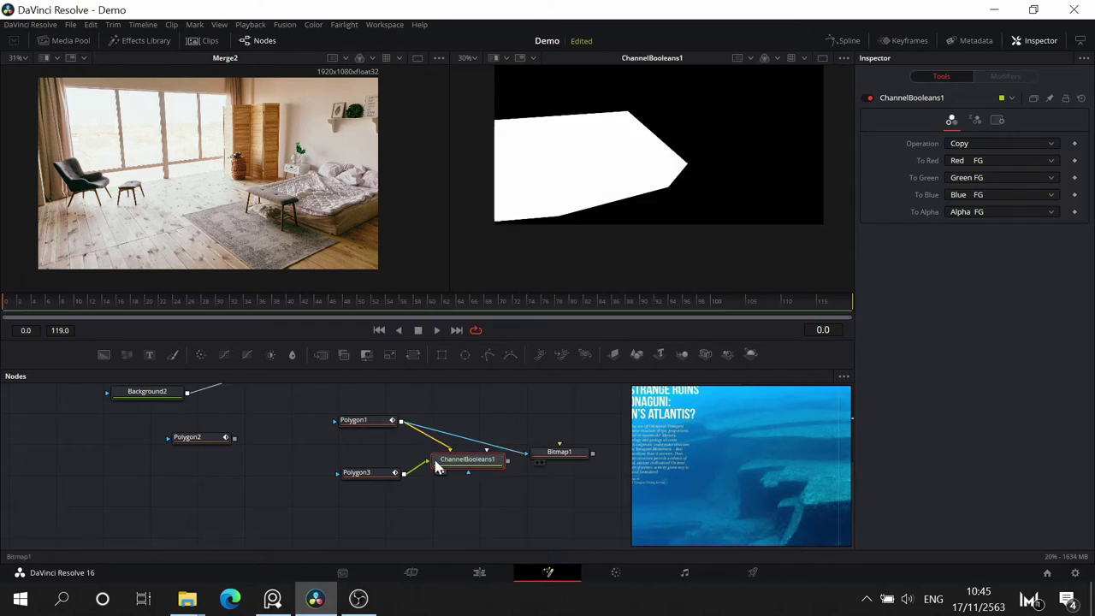
# - Set ChannelBooleans1's operation to Subtract and raise Polygon3's Soft Edge to about 0.118
pyautogui.click(970, 143)
pyautogui.click(972, 182)
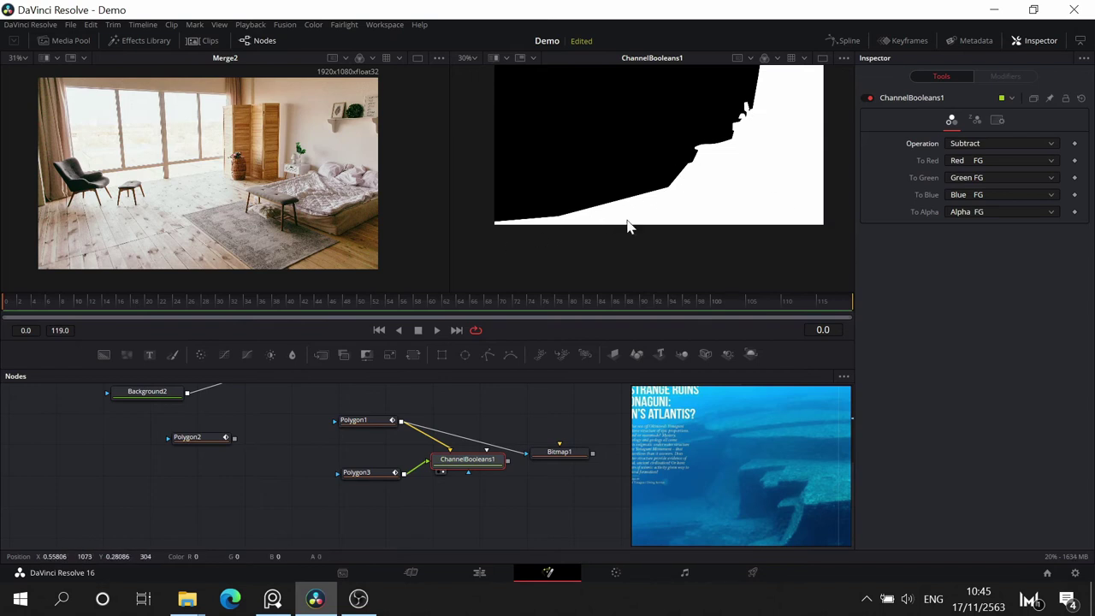
pyautogui.click(375, 474)
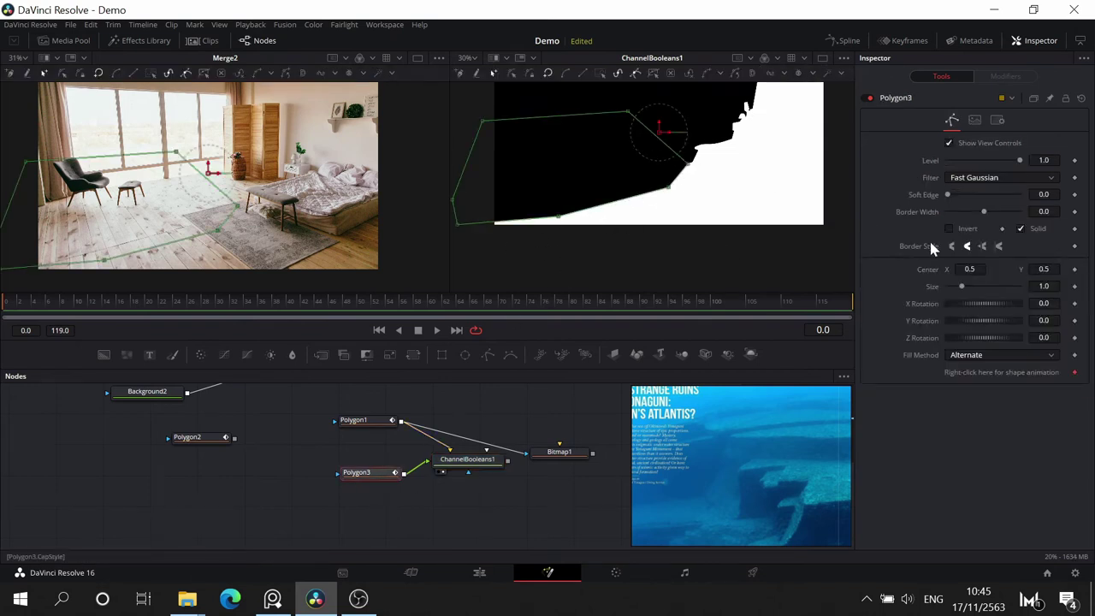
pyautogui.moveTo(948, 197); pyautogui.dragTo(989, 208)
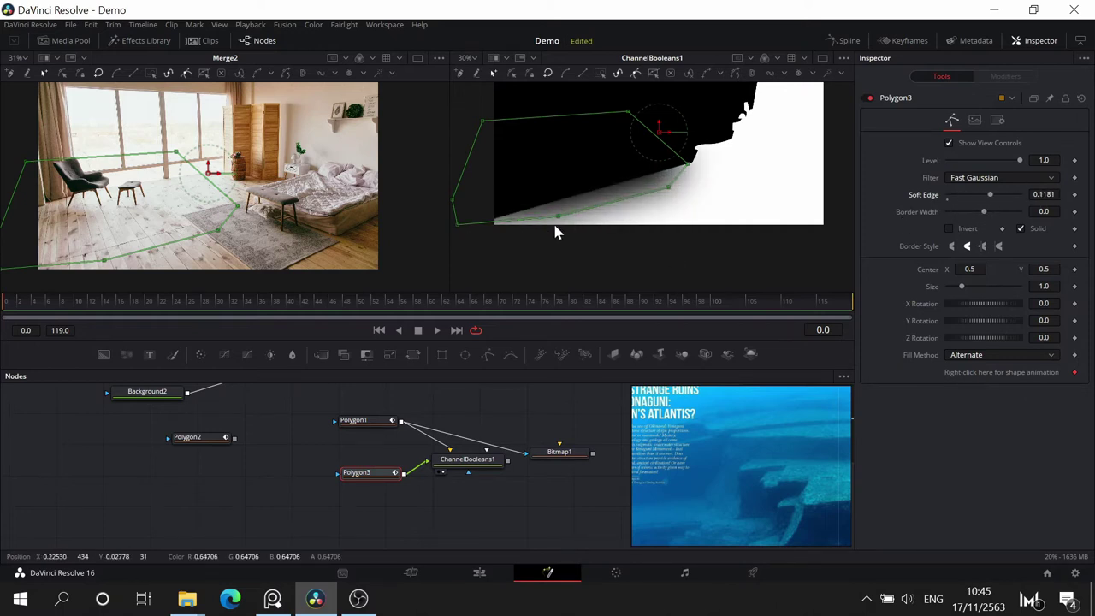
# - Reshape Polygon3 by pulling its lower points below the image edge and its right-end points farther into the white area
pyautogui.moveTo(559, 219); pyautogui.dragTo(576, 242)
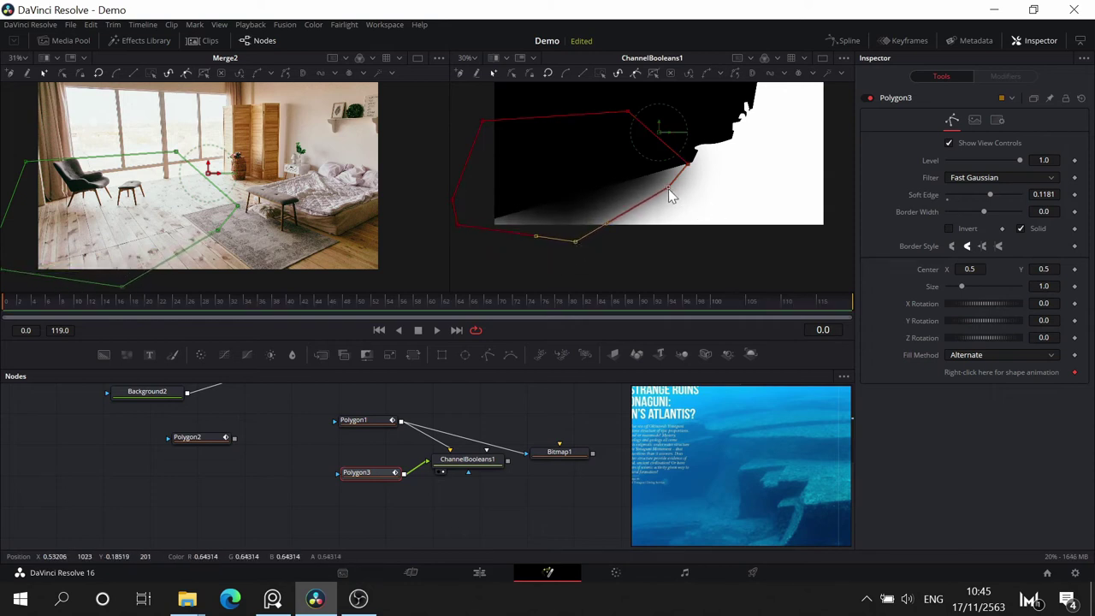
pyautogui.moveTo(668, 187); pyautogui.dragTo(750, 153)
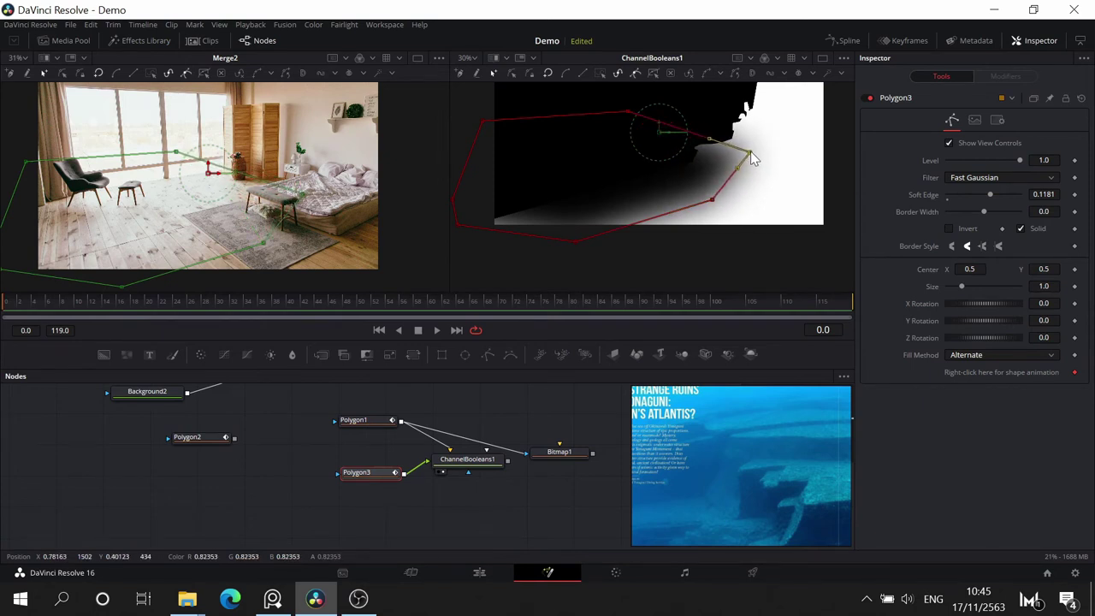
pyautogui.moveTo(458, 225); pyautogui.dragTo(437, 272)
pyautogui.moveTo(684, 260); pyautogui.dragTo(557, 334)
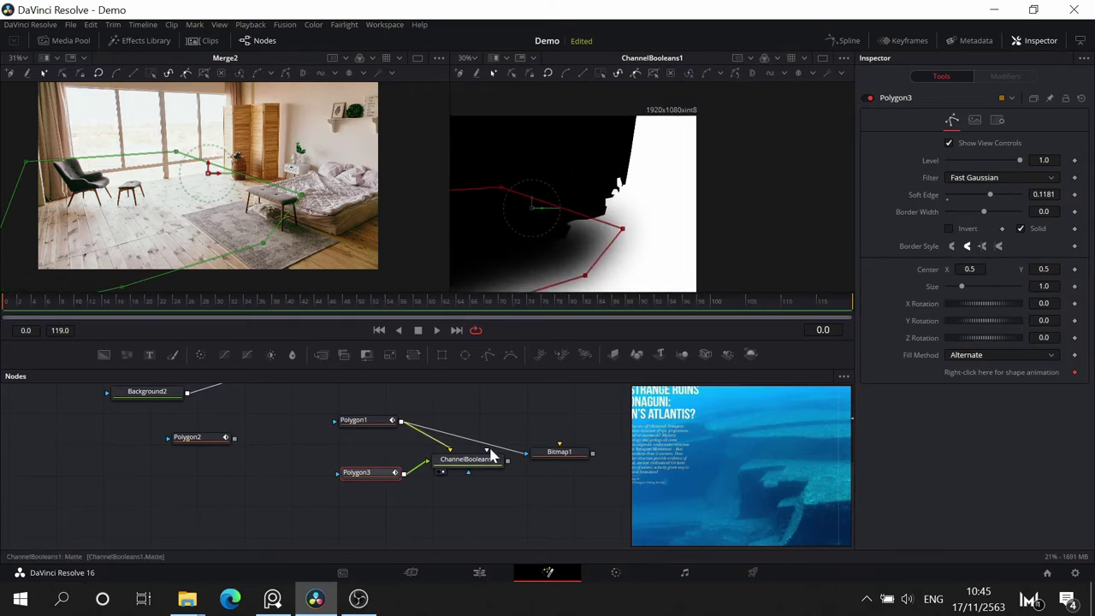
# - Move the Polygon3 node farther from ChannelBooleans1 and set its Soft Edge to about 0.139
pyautogui.moveTo(381, 476); pyautogui.dragTo(315, 471)
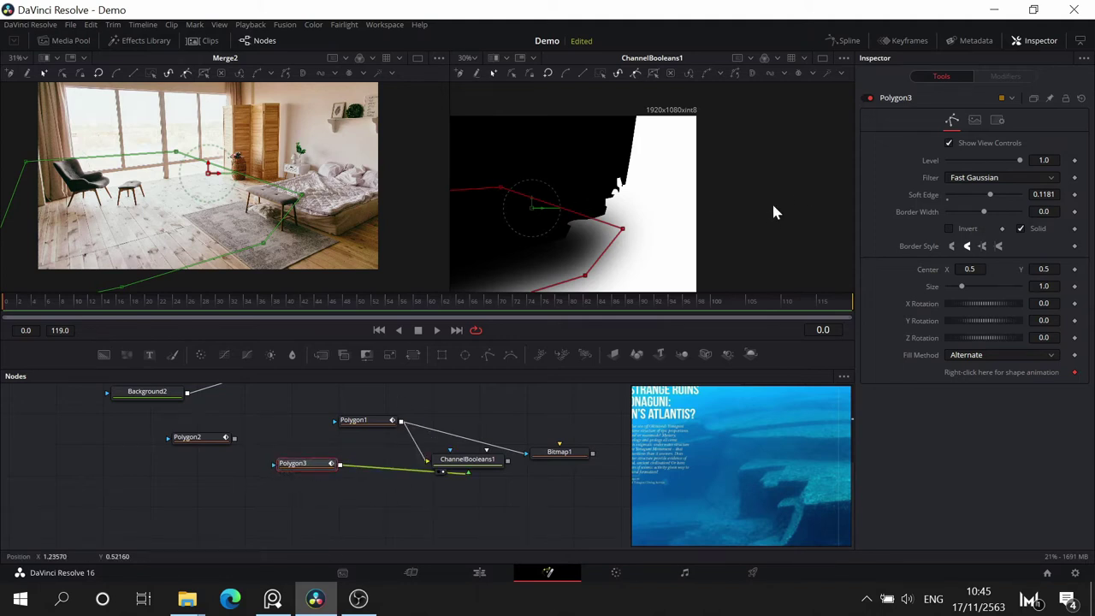
pyautogui.moveTo(773, 212); pyautogui.dragTo(812, 195)
pyautogui.click(304, 464)
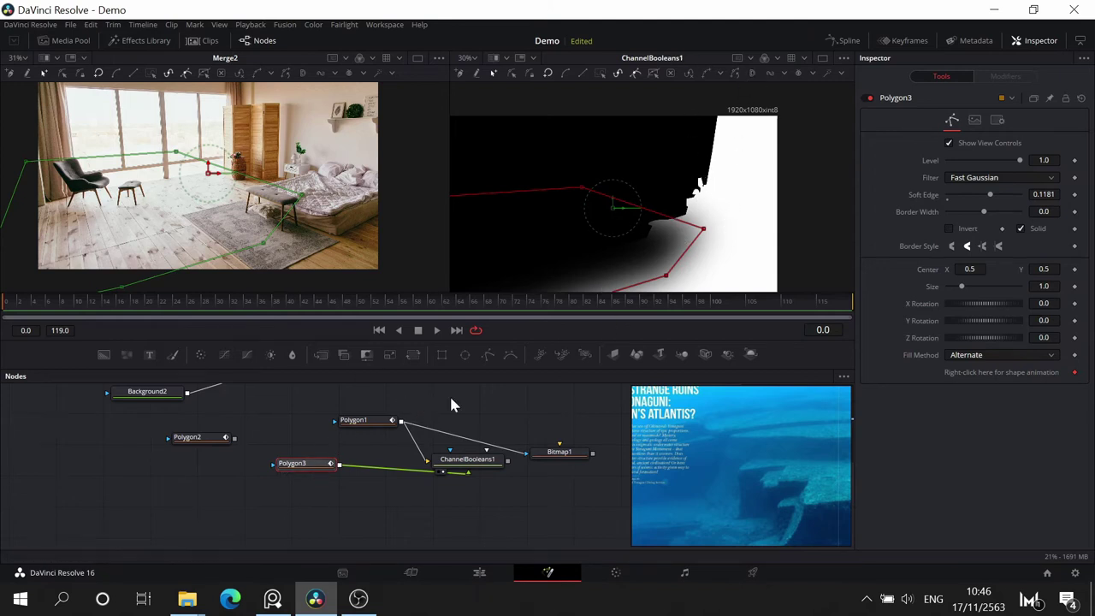
pyautogui.moveTo(633, 141); pyautogui.dragTo(665, 127)
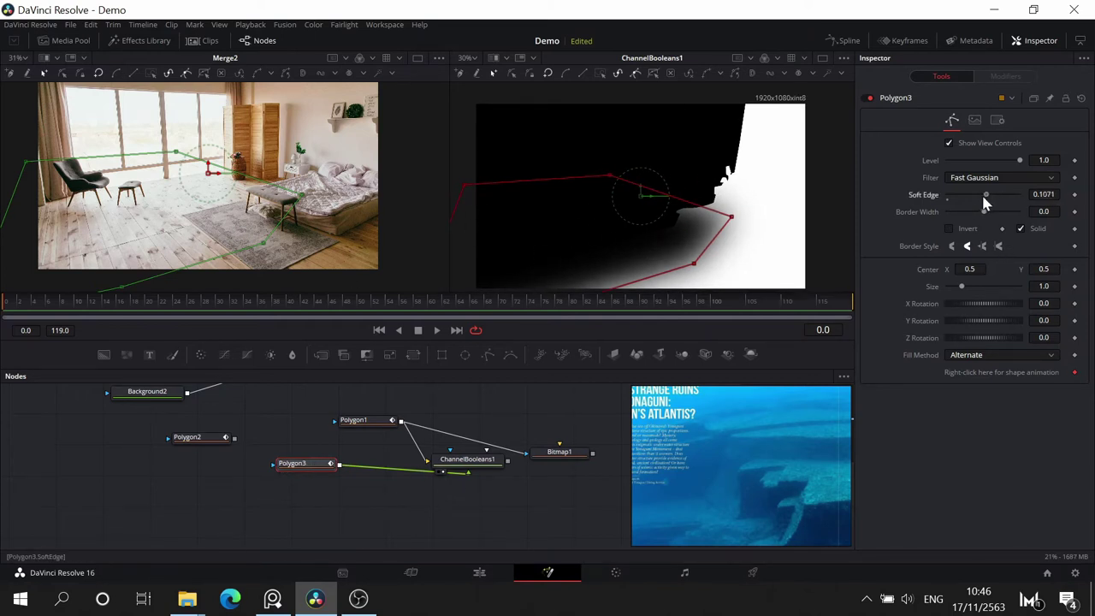
pyautogui.moveTo(984, 197); pyautogui.dragTo(997, 195)
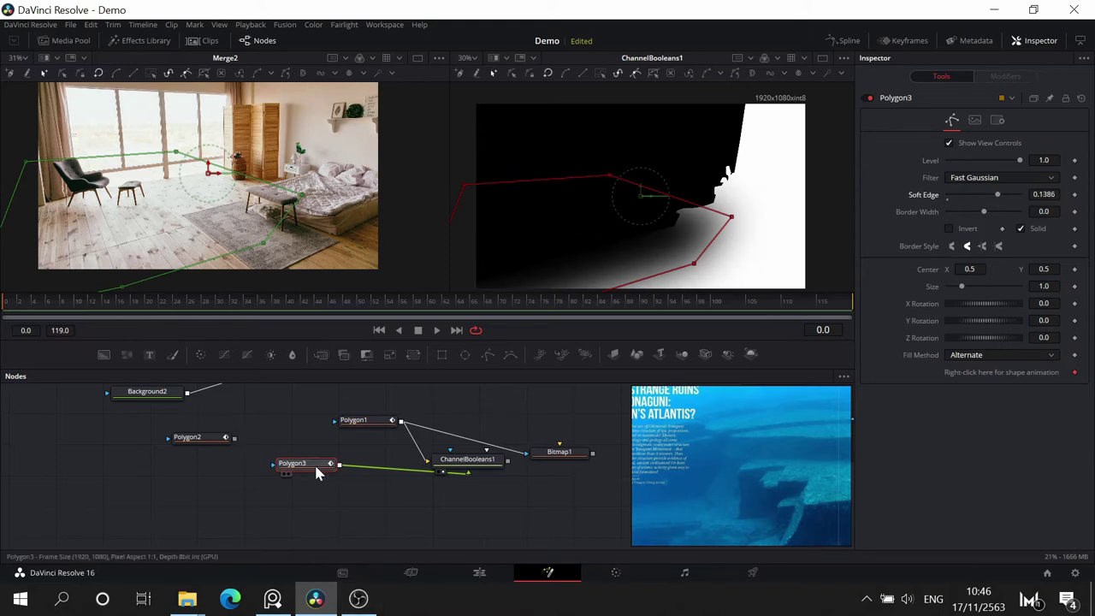
# - Pull Polygon3's two right-end points inward so its end forms a nearly vertical edge just beyond the black area's corner
pyautogui.click(704, 261)
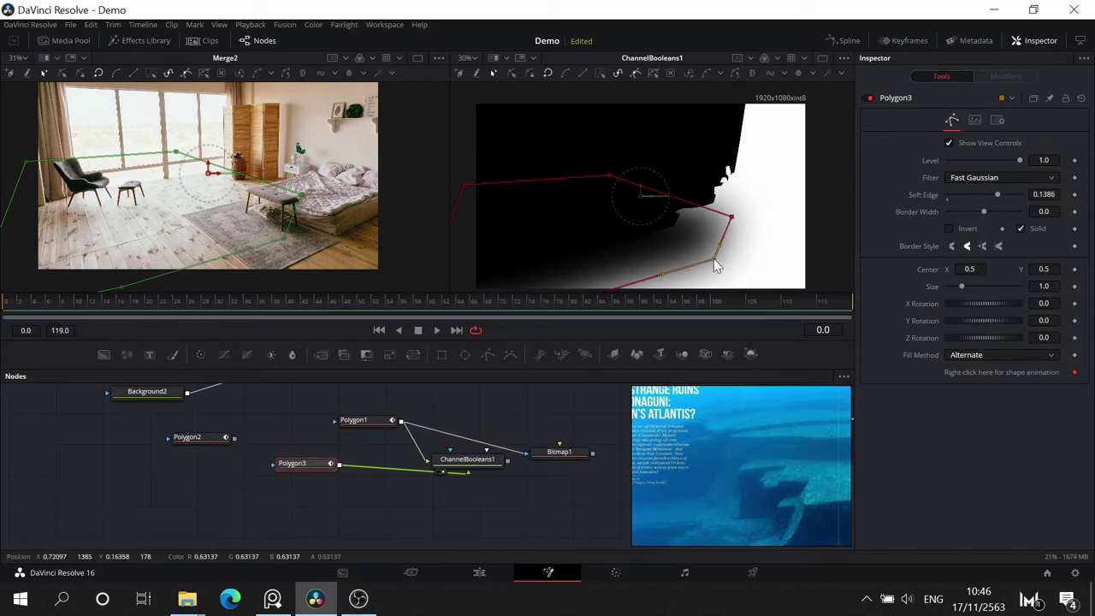
pyautogui.click(733, 216)
pyautogui.moveTo(746, 223); pyautogui.dragTo(706, 204)
pyautogui.moveTo(371, 518); pyautogui.dragTo(257, 558)
pyautogui.moveTo(456, 458); pyautogui.dragTo(542, 416)
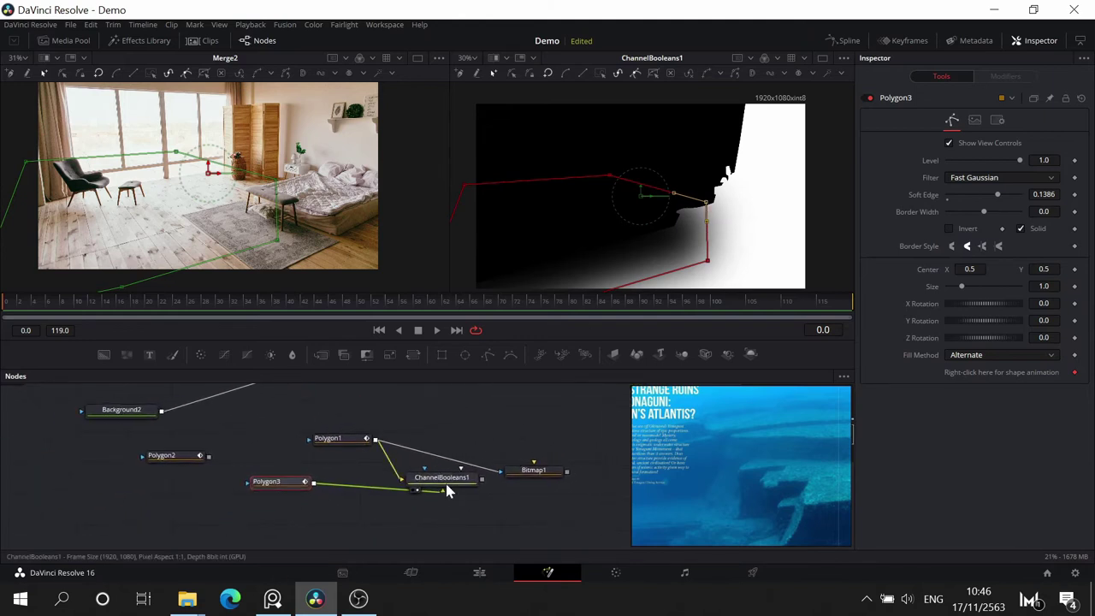
pyautogui.moveTo(824, 181); pyautogui.dragTo(816, 159)
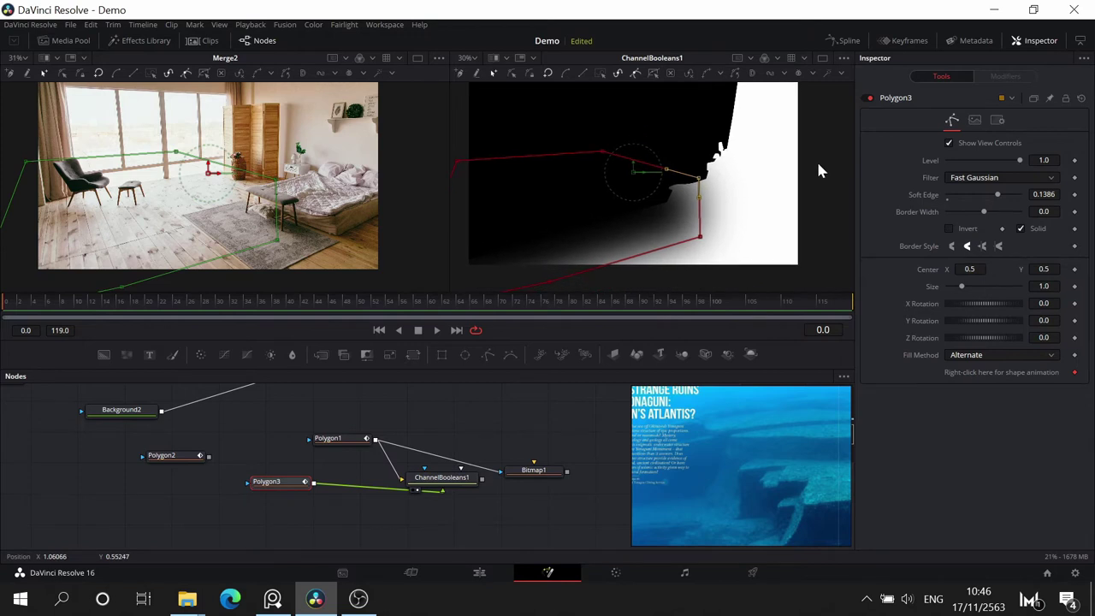
# - Shift the Polygon3 node slightly away from ChannelBooleans1 and add an unconnected Merge node below it
pyautogui.moveTo(517, 487); pyautogui.dragTo(556, 506)
pyautogui.moveTo(370, 526); pyautogui.dragTo(406, 470)
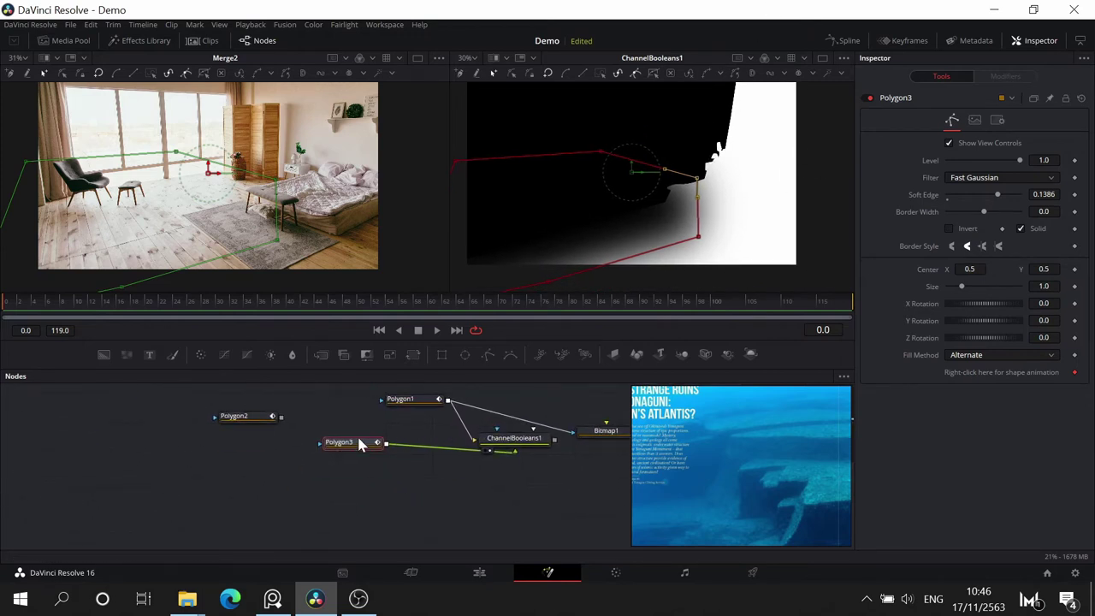
pyautogui.moveTo(359, 443)
pyautogui.mouseDown()
pyautogui.moveTo(337, 484)
pyautogui.moveTo(372, 458)
pyautogui.moveTo(428, 462)
pyautogui.moveTo(344, 450)
pyautogui.mouseUp()
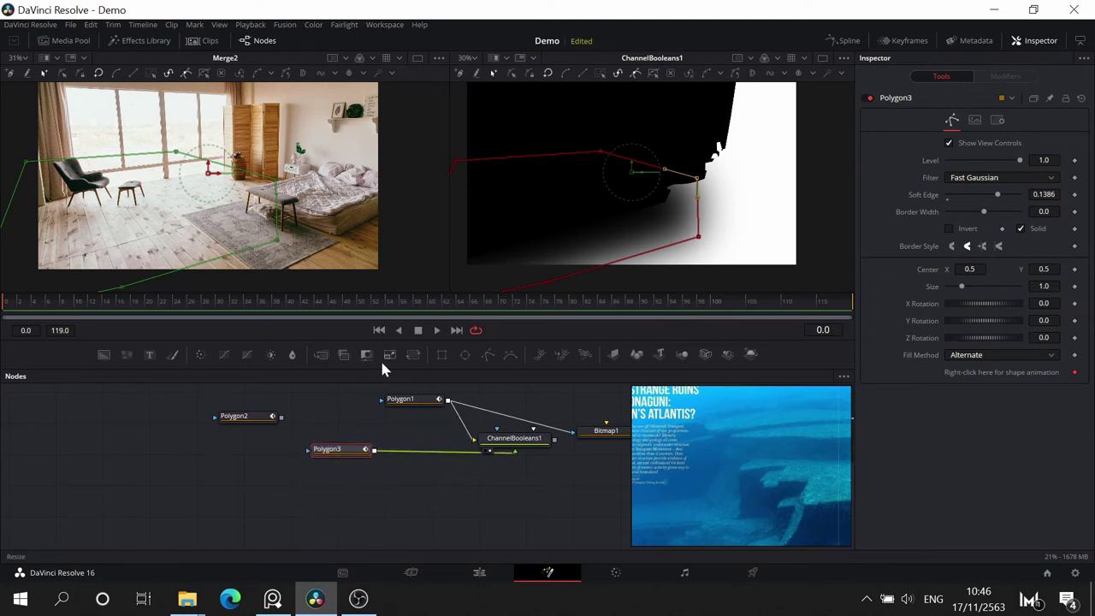
pyautogui.moveTo(323, 357); pyautogui.dragTo(248, 498)
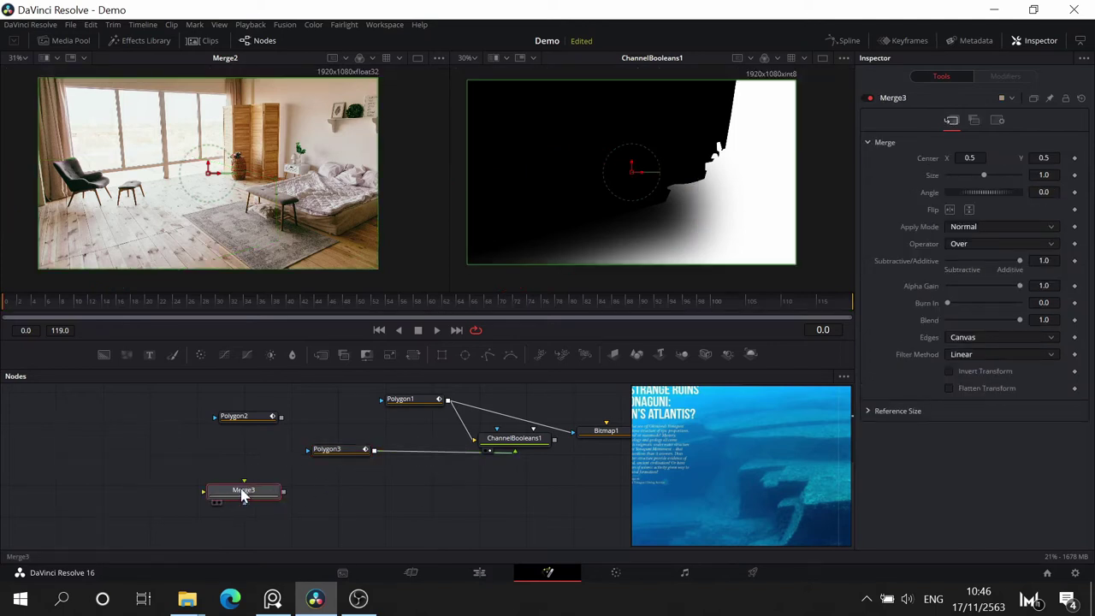
# - Delete the unconnected Merge node and shift the Polygon3 node farther from ChannelBooleans1
pyautogui.press('Delete')
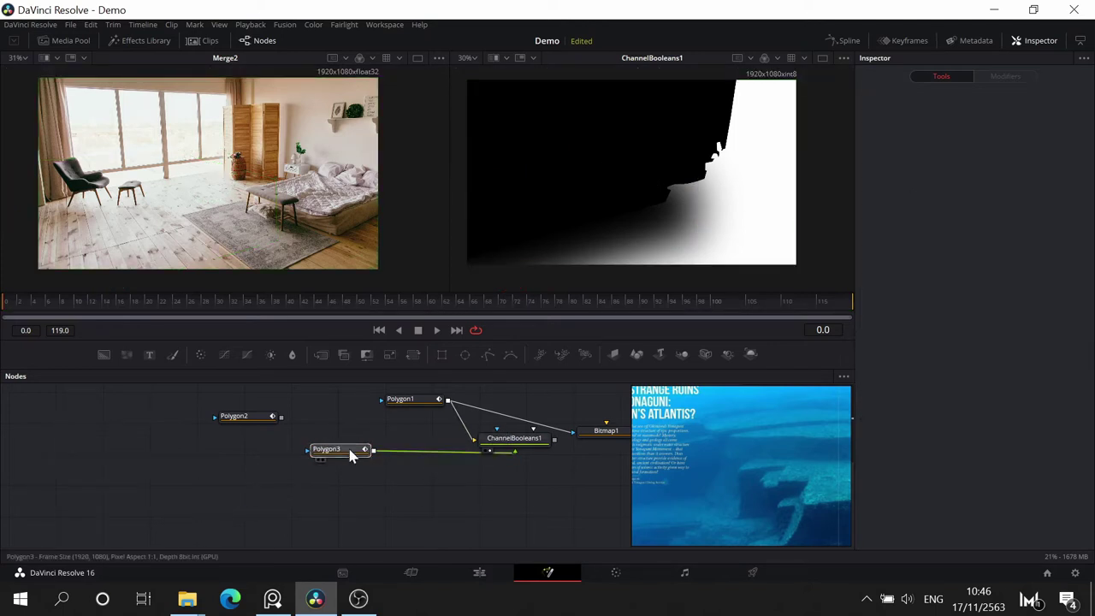
pyautogui.moveTo(351, 455)
pyautogui.mouseDown()
pyautogui.moveTo(310, 465)
pyautogui.moveTo(334, 455)
pyautogui.mouseUp()
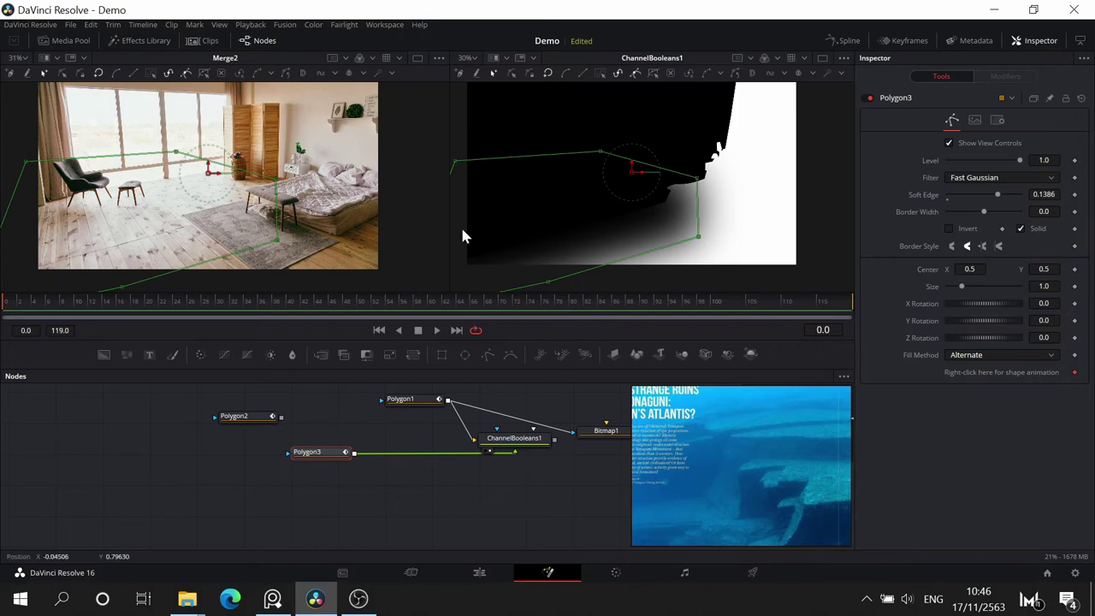
pyautogui.moveTo(480, 472); pyautogui.dragTo(375, 510)
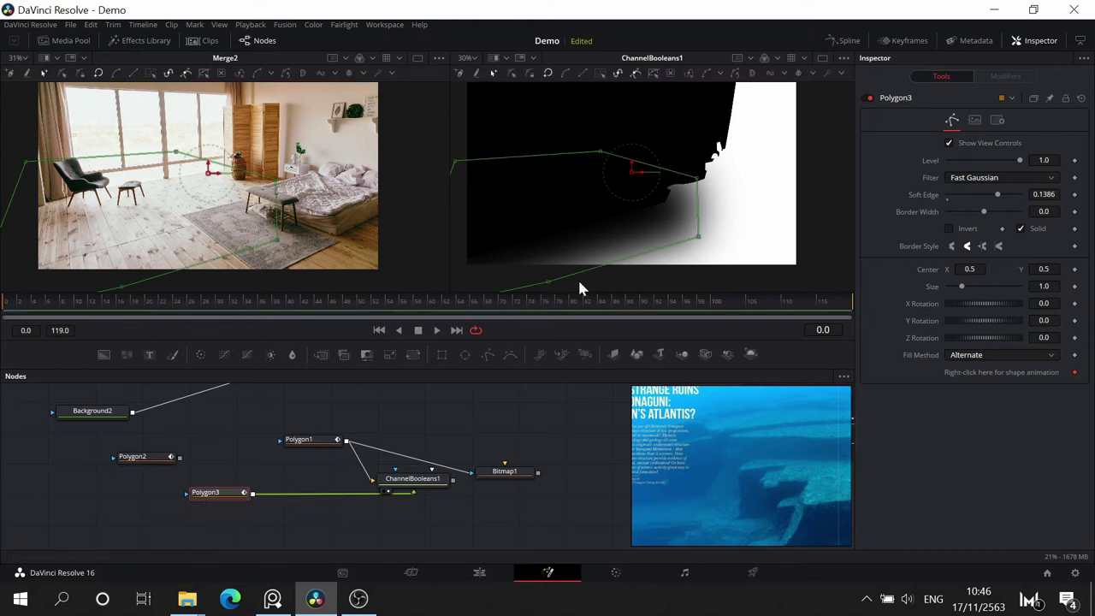
# - Try an Ellipse mask after Polygon3, moved over the black area's upper edge with Soft Edge 0.2, and delete it
pyautogui.click(465, 354)
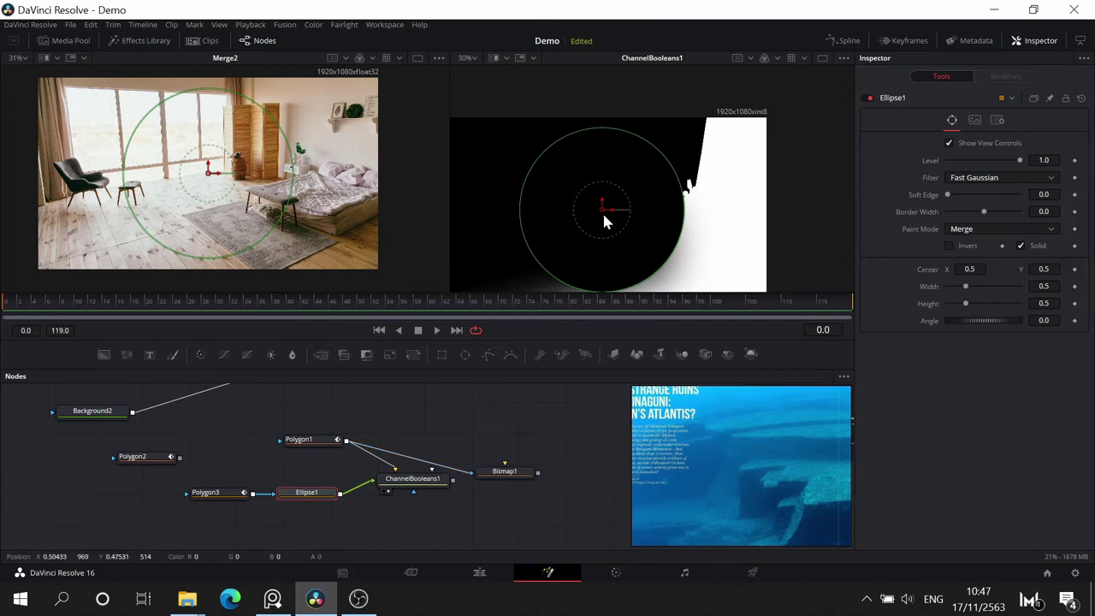
pyautogui.moveTo(599, 206); pyautogui.dragTo(631, 122)
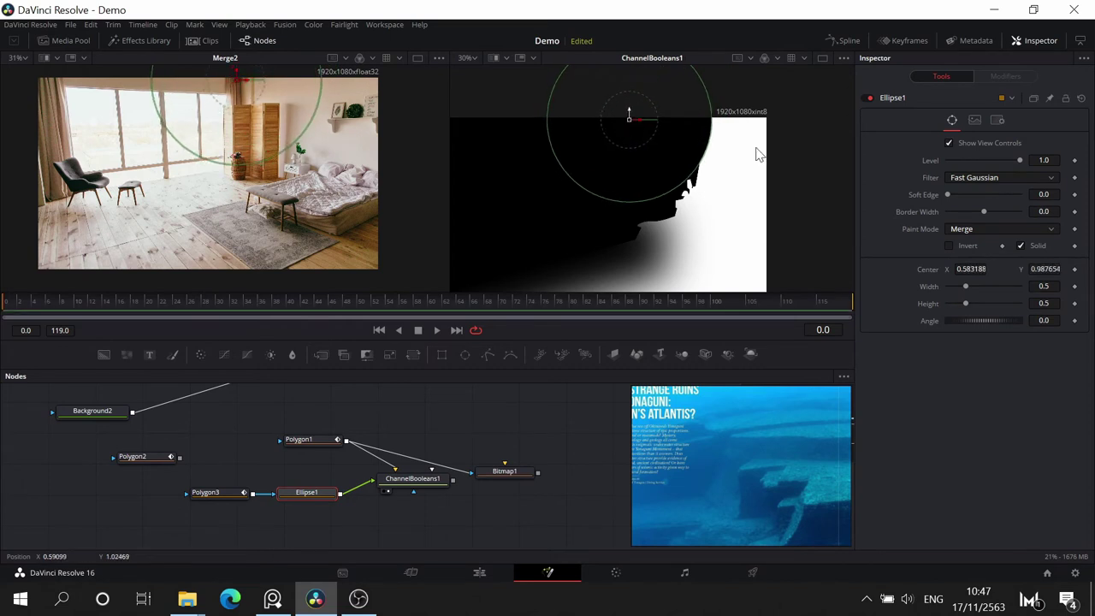
pyautogui.moveTo(949, 196); pyautogui.dragTo(1074, 190)
pyautogui.moveTo(629, 118); pyautogui.dragTo(650, 134)
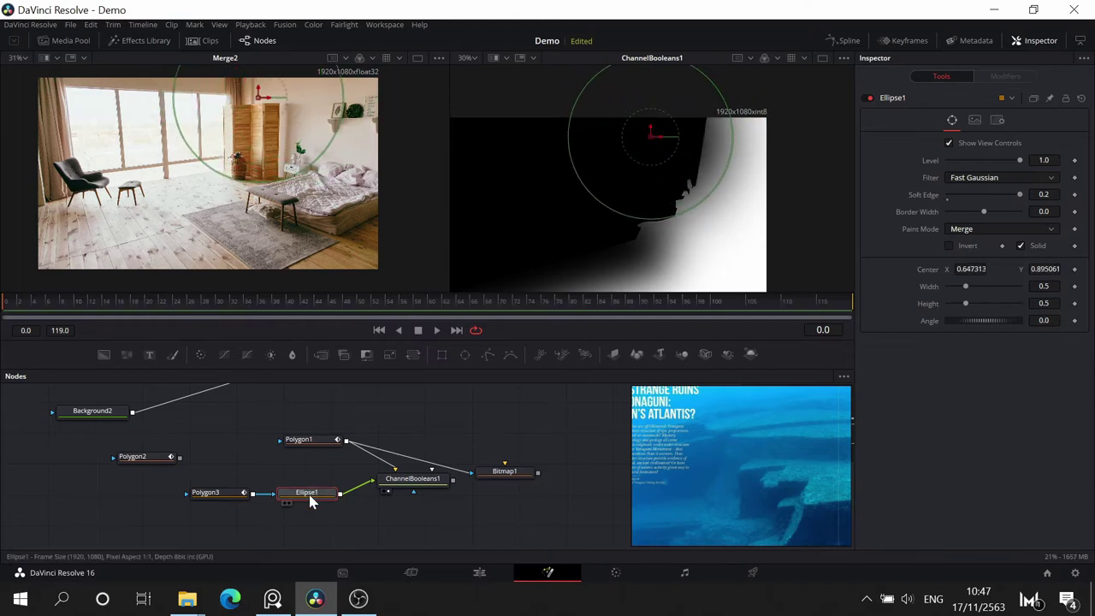
pyautogui.press('Delete')
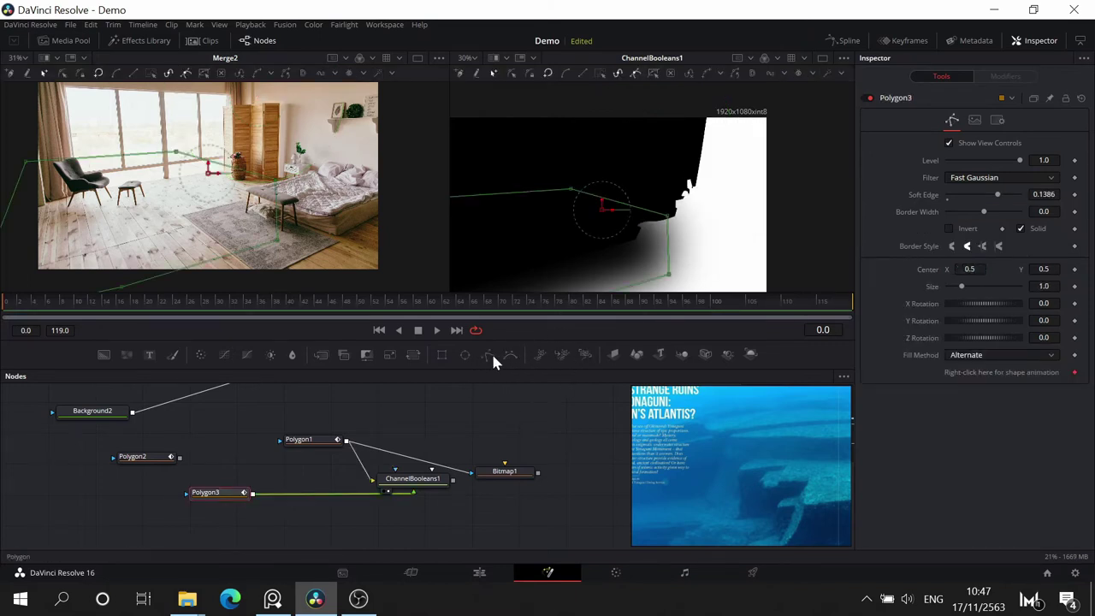
# - Insert a Polygon mask after Polygon3 and draw a closed six-point shape over the black area's upper boundary, reaching above the image
pyautogui.click(489, 353)
pyautogui.click(680, 160)
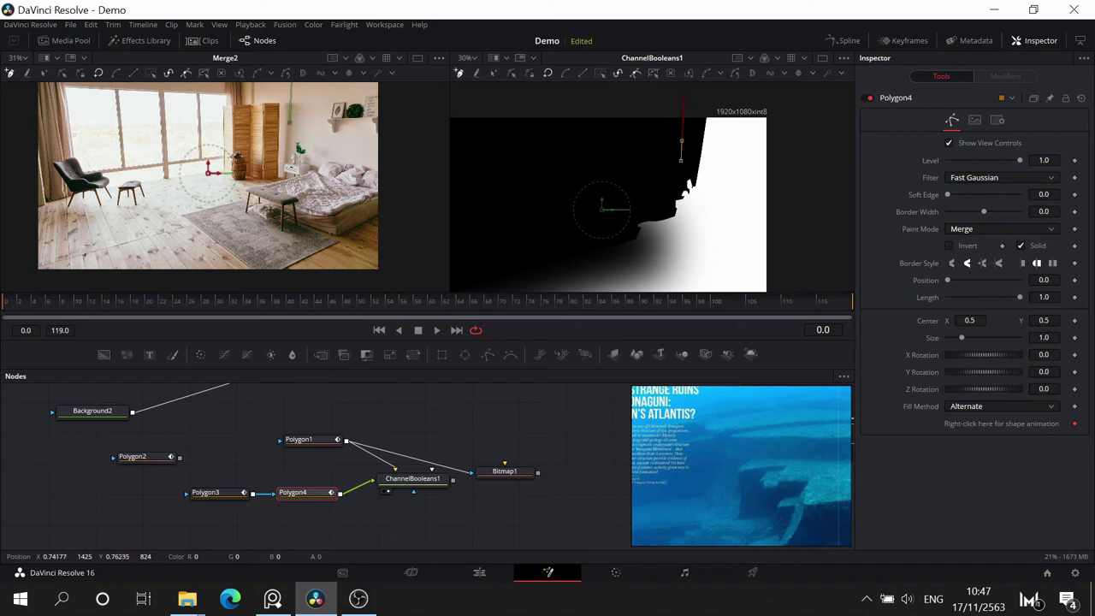
pyautogui.click(691, 174)
pyautogui.click(714, 178)
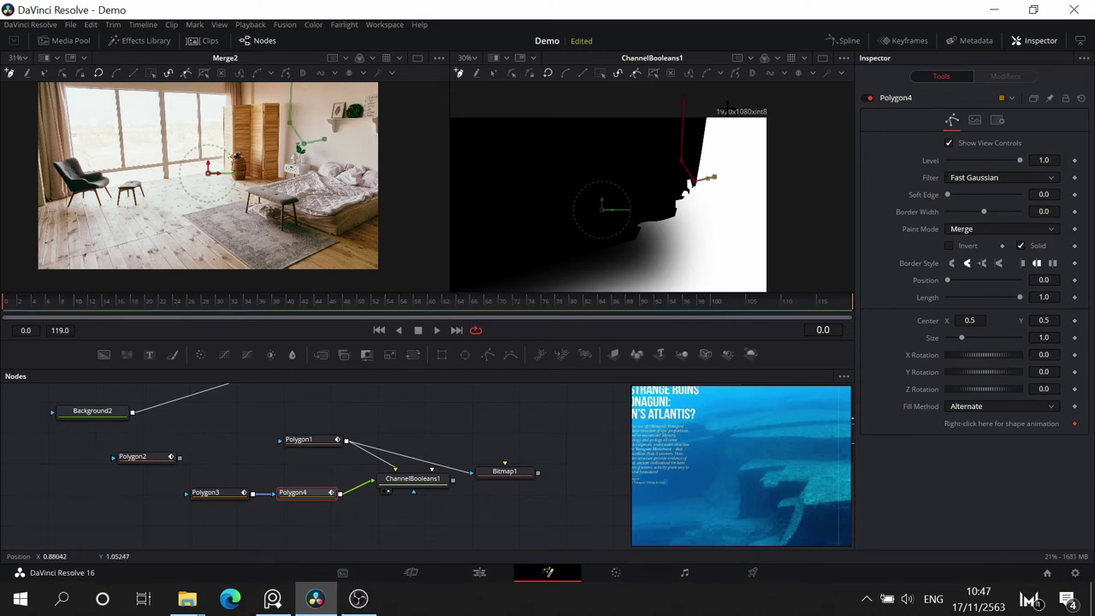
pyautogui.click(724, 125)
pyautogui.click(709, 93)
pyautogui.click(682, 99)
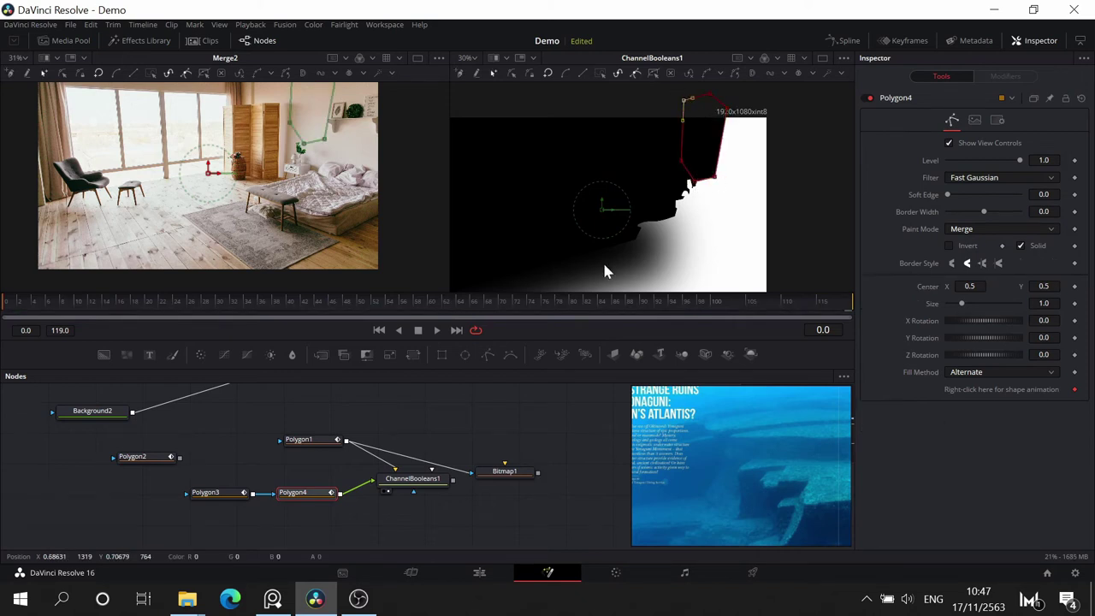
# - Set Polygon4's Soft Edge to about 0.087 and pull its lower and outer points outward around the black area's boundary
pyautogui.moveTo(949, 189); pyautogui.dragTo(980, 199)
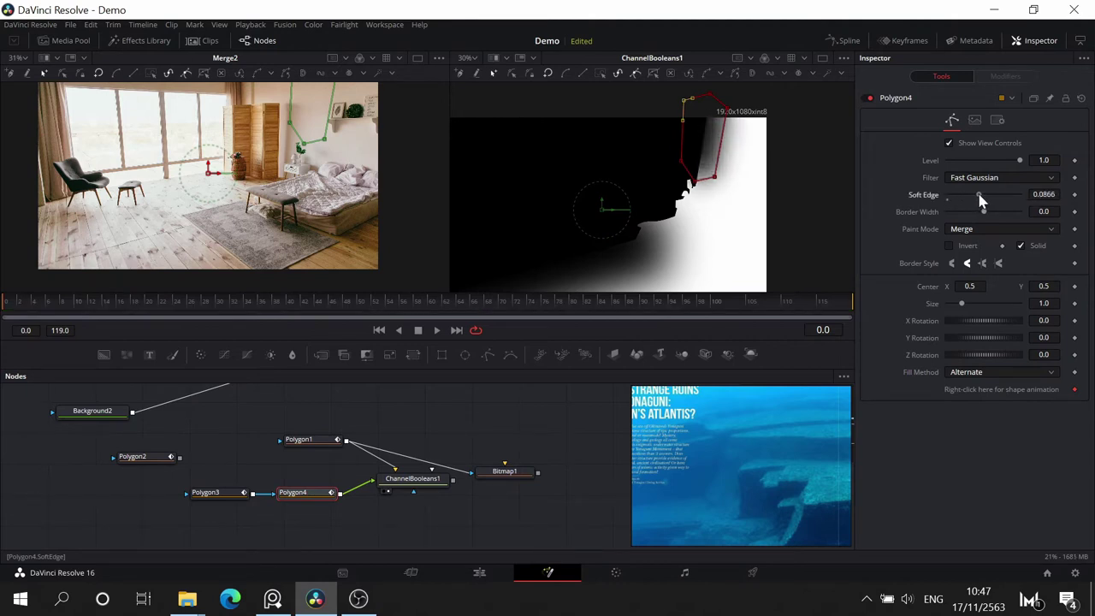
pyautogui.moveTo(681, 163); pyautogui.dragTo(653, 175)
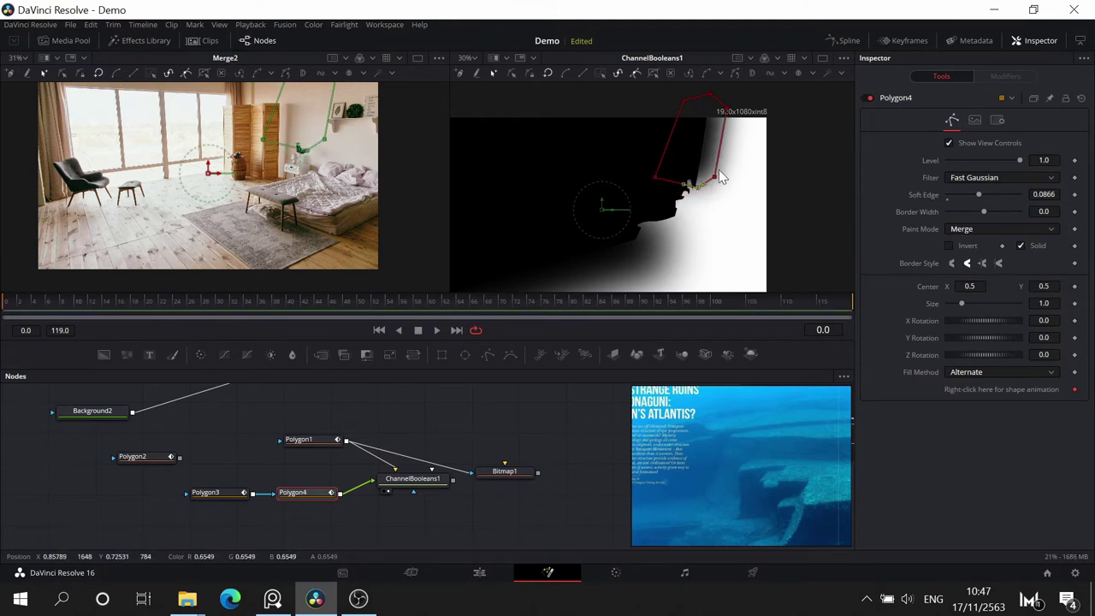
pyautogui.moveTo(717, 177)
pyautogui.mouseDown()
pyautogui.moveTo(716, 210)
pyautogui.moveTo(717, 187)
pyautogui.mouseUp()
pyautogui.moveTo(725, 121); pyautogui.dragTo(737, 99)
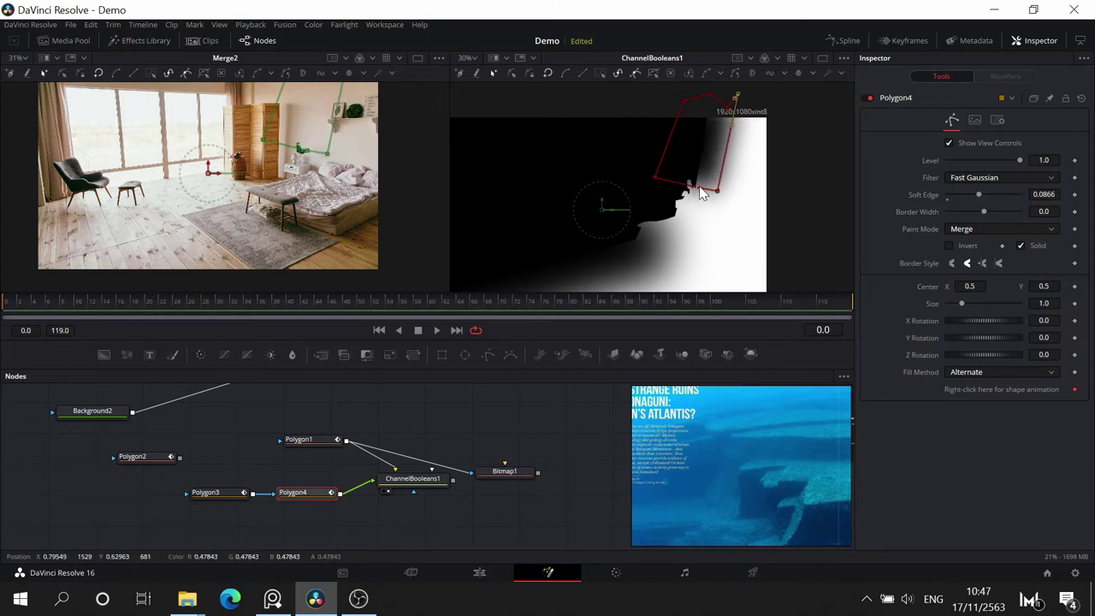
pyautogui.moveTo(699, 193); pyautogui.dragTo(687, 209)
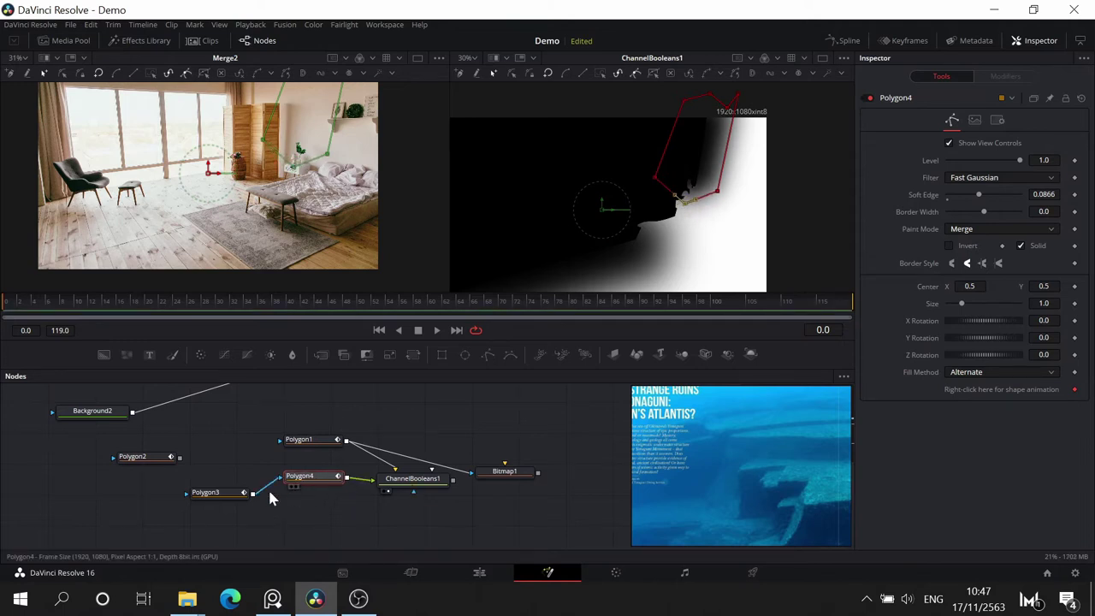
# - Stack the Polygon3 node below Polygon4, and disconnect Bitmap1 from Polygon1 while moving it clear of the other nodes
pyautogui.moveTo(224, 492); pyautogui.dragTo(318, 519)
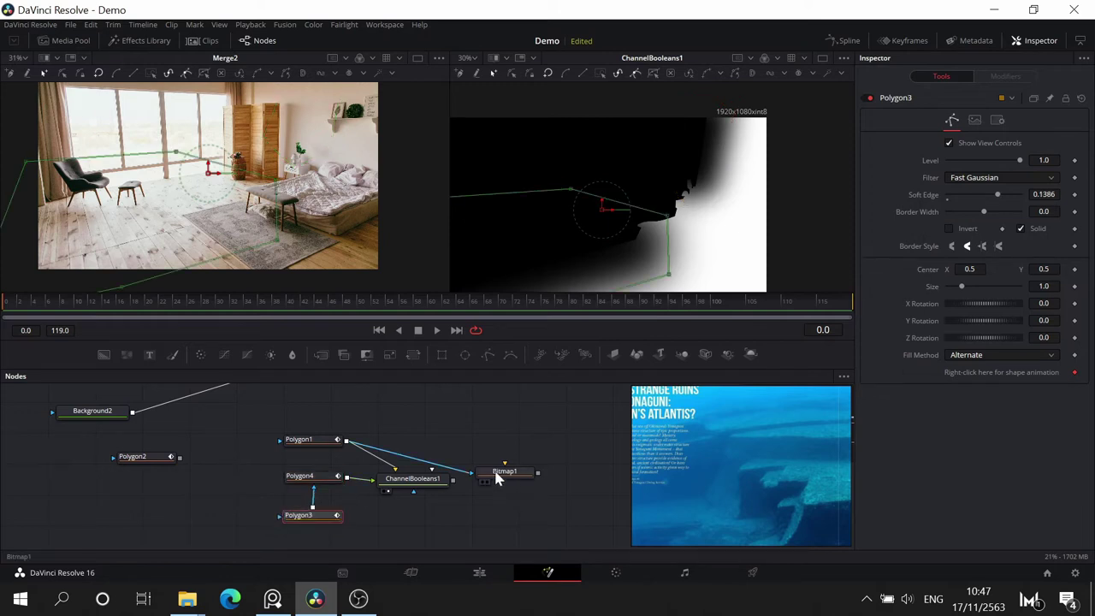
pyautogui.moveTo(499, 478); pyautogui.dragTo(562, 424)
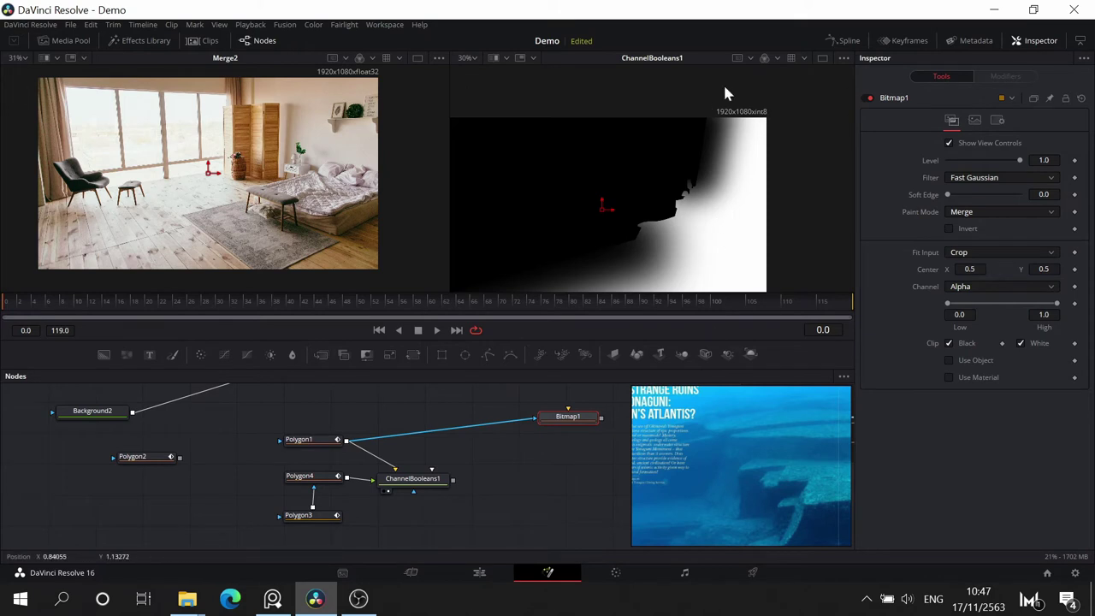
pyautogui.moveTo(502, 464); pyautogui.dragTo(546, 528)
pyautogui.moveTo(485, 427); pyautogui.dragTo(460, 410)
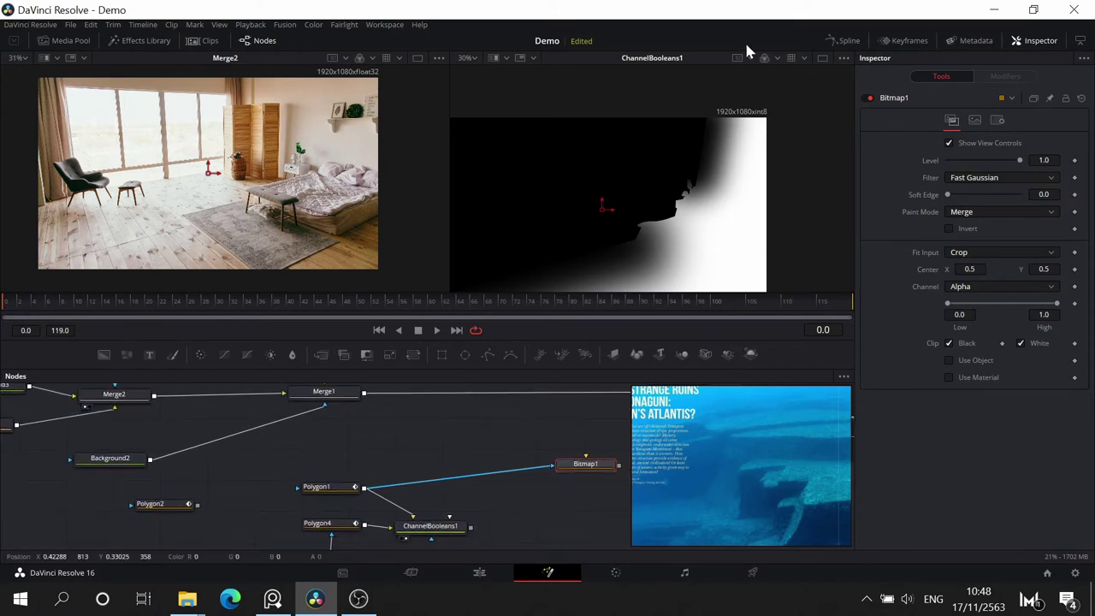
pyautogui.moveTo(487, 460); pyautogui.dragTo(462, 465)
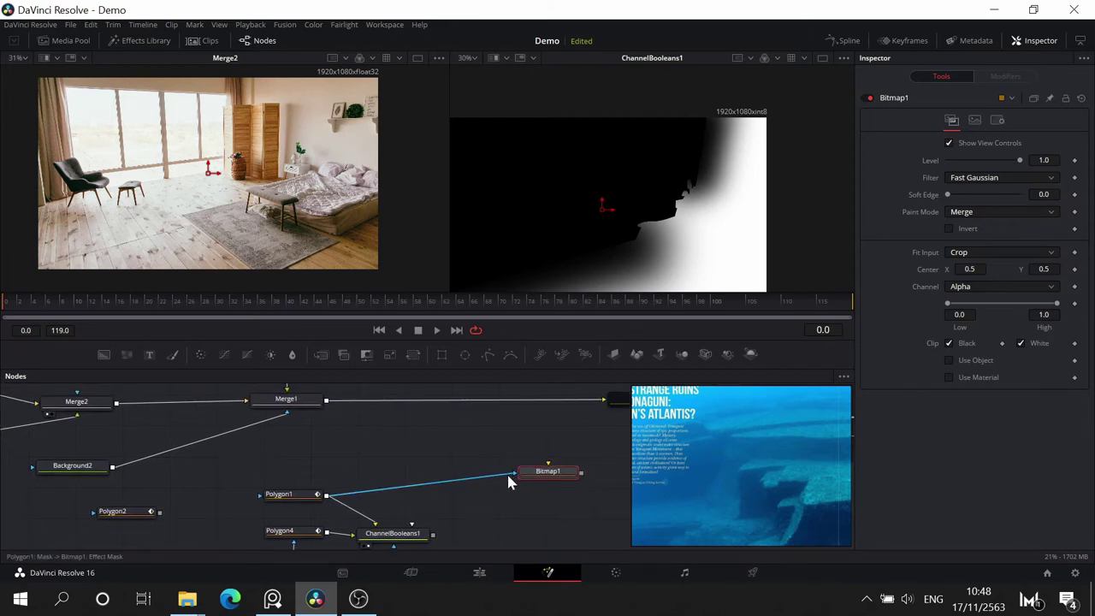
pyautogui.moveTo(506, 472); pyautogui.dragTo(462, 494)
pyautogui.moveTo(559, 470); pyautogui.dragTo(586, 461)
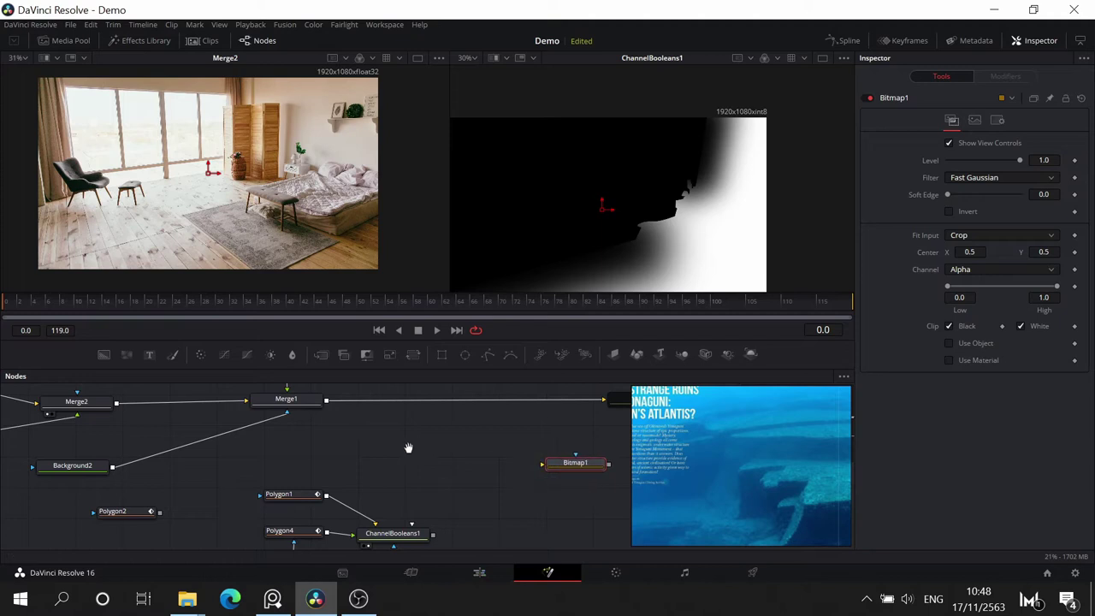
# - Show Merge1 in the second viewer and move ChannelBooleans1 with its three connected polygons closer to Background2
pyautogui.moveTo(408, 448)
pyautogui.mouseDown()
pyautogui.moveTo(515, 457)
pyautogui.moveTo(404, 434)
pyautogui.mouseUp()
pyautogui.moveTo(336, 426); pyautogui.dragTo(395, 462)
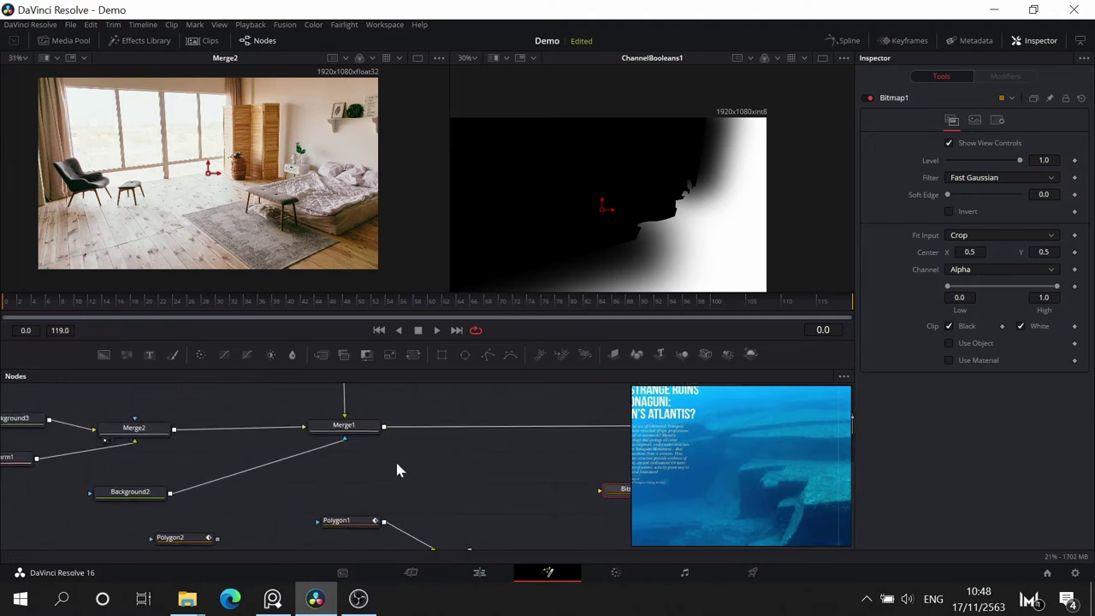
pyautogui.moveTo(373, 422); pyautogui.dragTo(537, 227)
pyautogui.moveTo(486, 474); pyautogui.dragTo(371, 536)
pyautogui.moveTo(519, 416); pyautogui.dragTo(557, 465)
pyautogui.moveTo(551, 515); pyautogui.dragTo(513, 496)
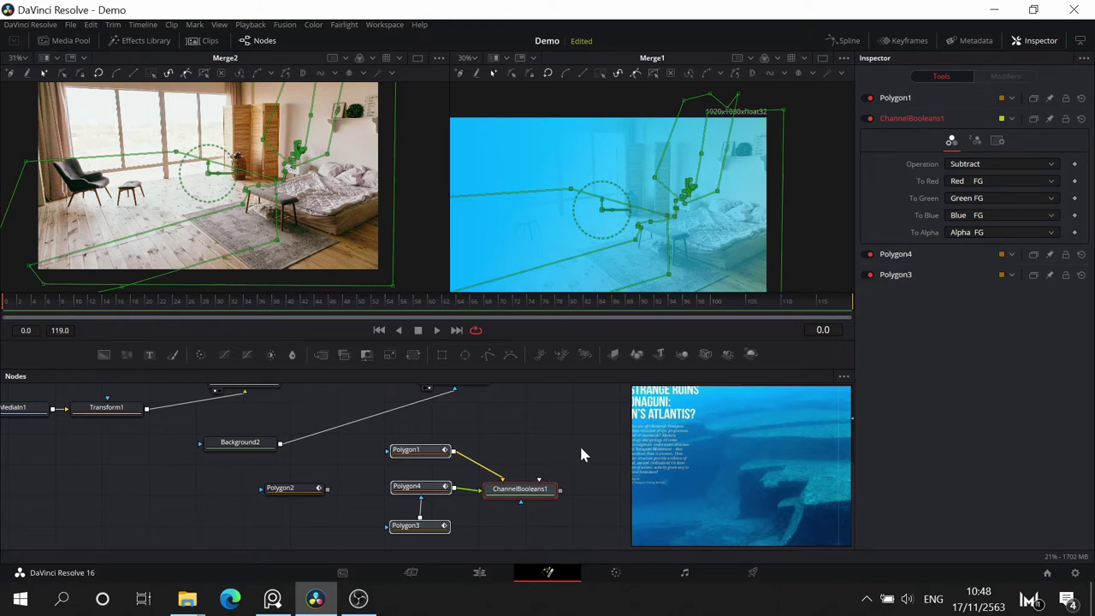
pyautogui.click(579, 447)
# - Connect ChannelBooleans1's output to Merge1's Effect Mask input in place of Background2, and inspect the blend around the bench
pyautogui.moveTo(574, 408); pyautogui.dragTo(586, 432)
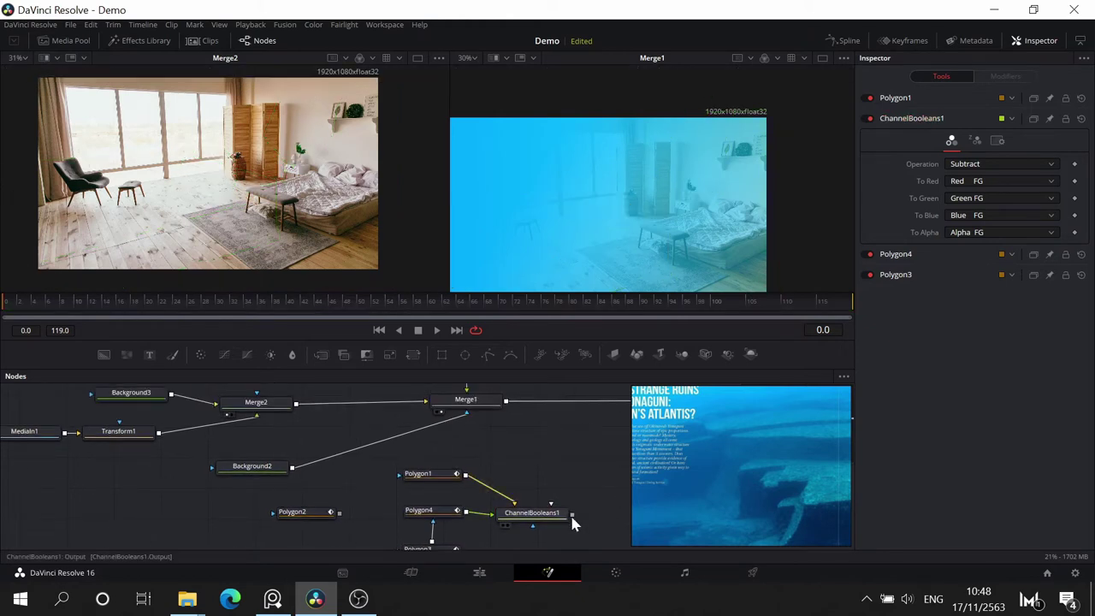
pyautogui.moveTo(572, 514); pyautogui.dragTo(487, 409)
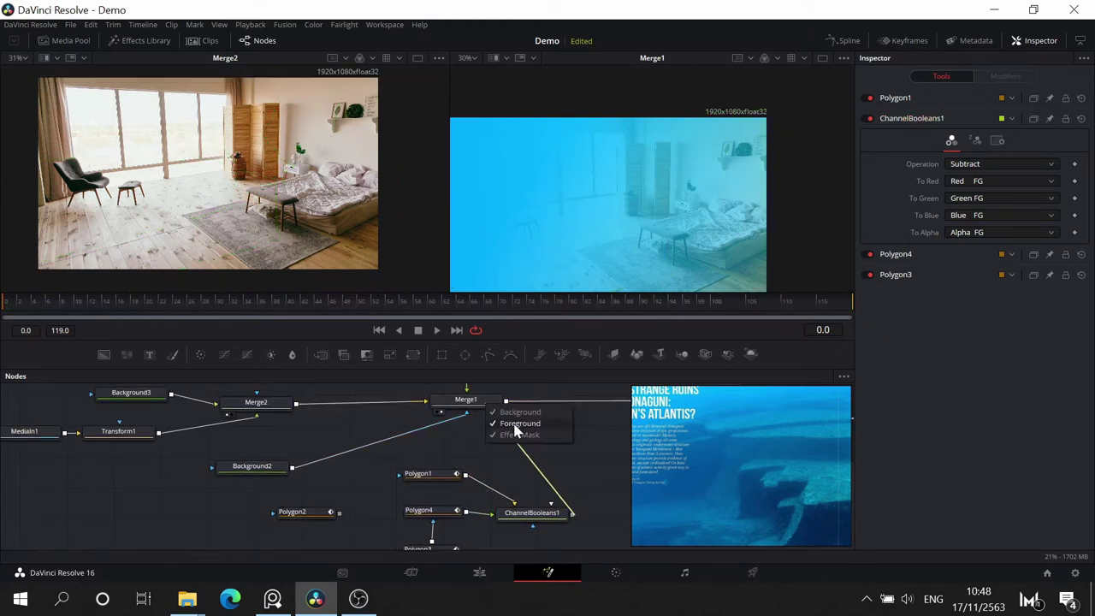
pyautogui.click(523, 436)
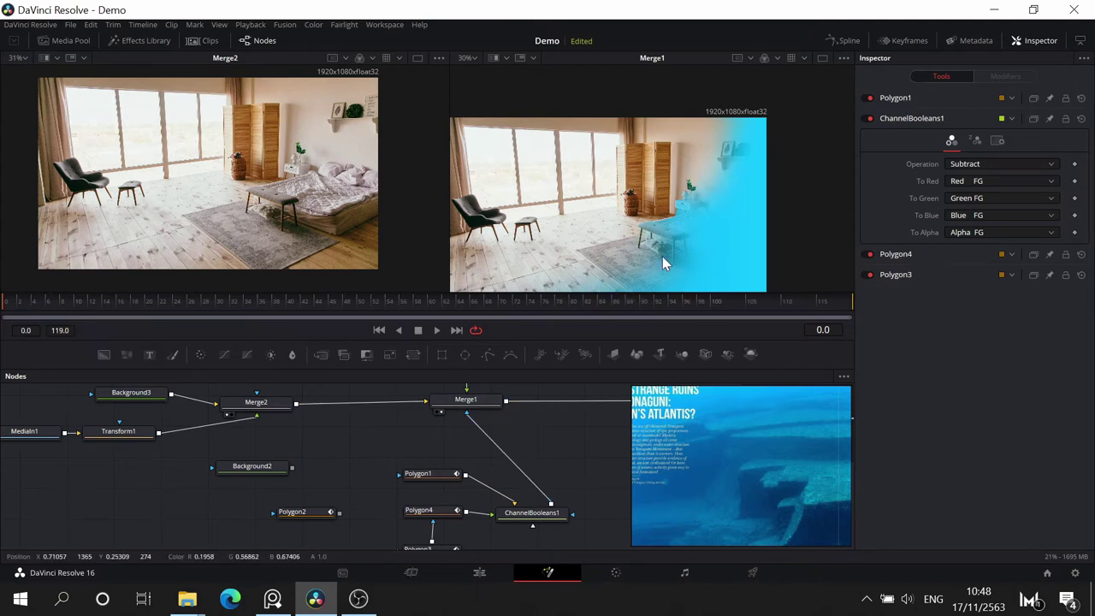
pyautogui.scroll(3, 672, 250)
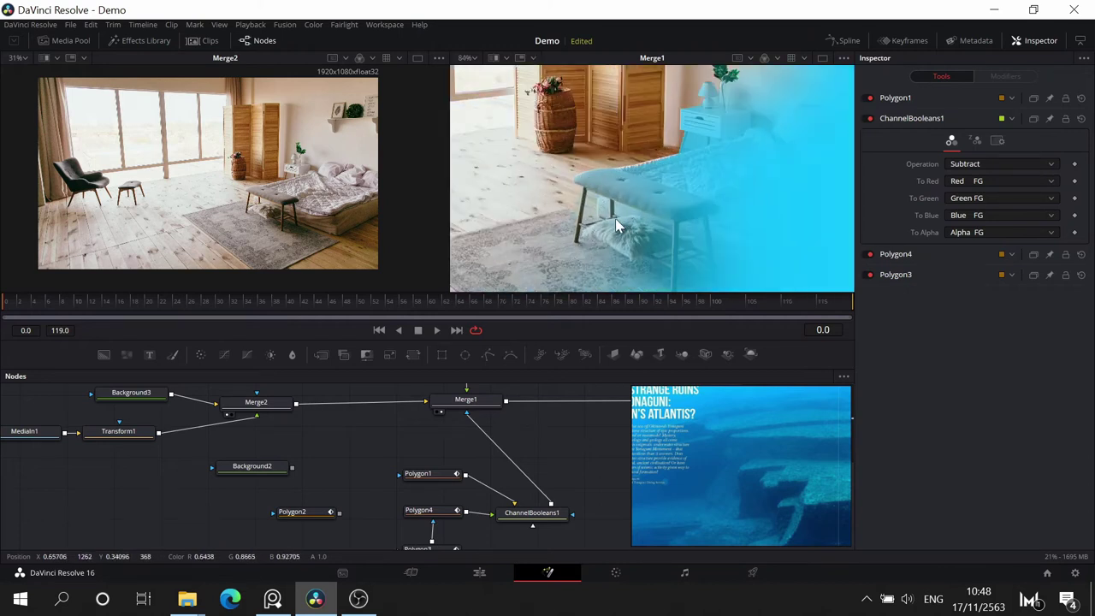
pyautogui.scroll(-3, 616, 220)
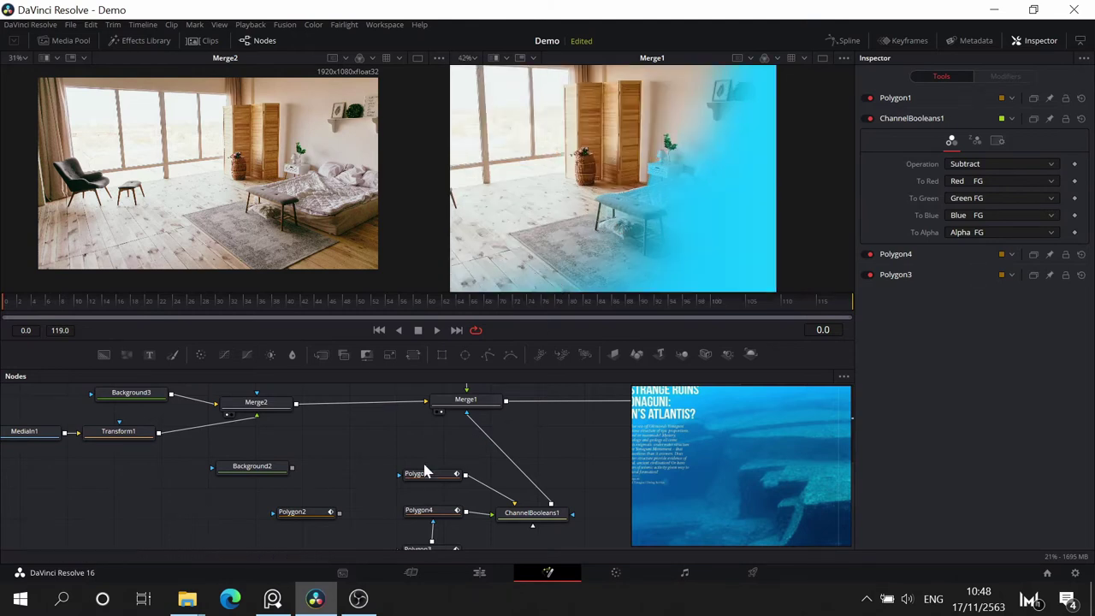
# - Pull Polygon4's lowest point down from the nightstand toward the bench
pyautogui.moveTo(428, 501); pyautogui.dragTo(490, 505)
pyautogui.click(494, 517)
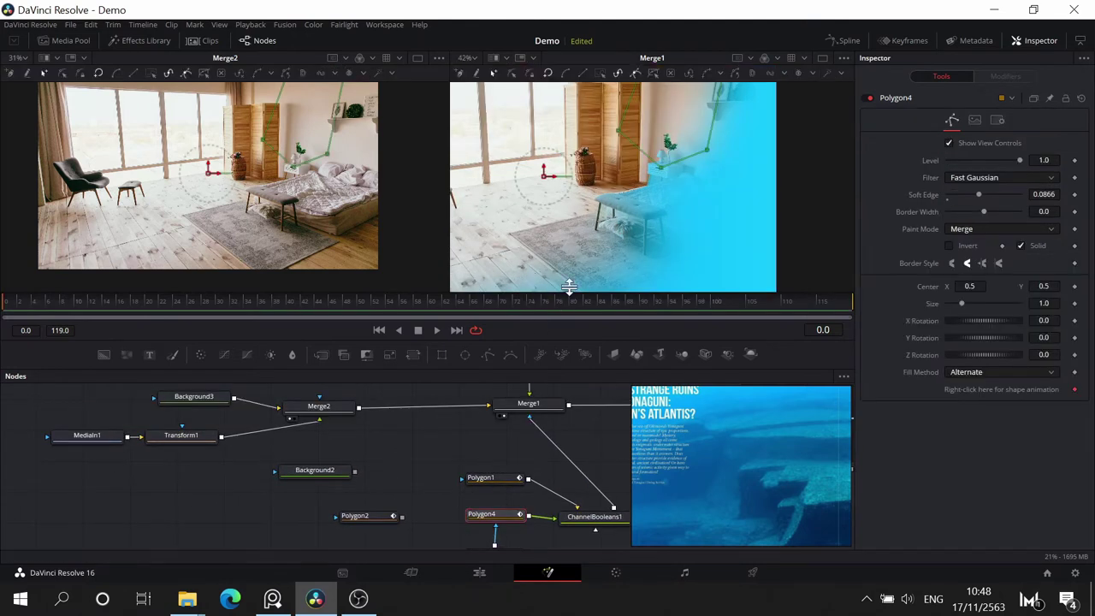
pyautogui.moveTo(431, 460); pyautogui.dragTo(389, 456)
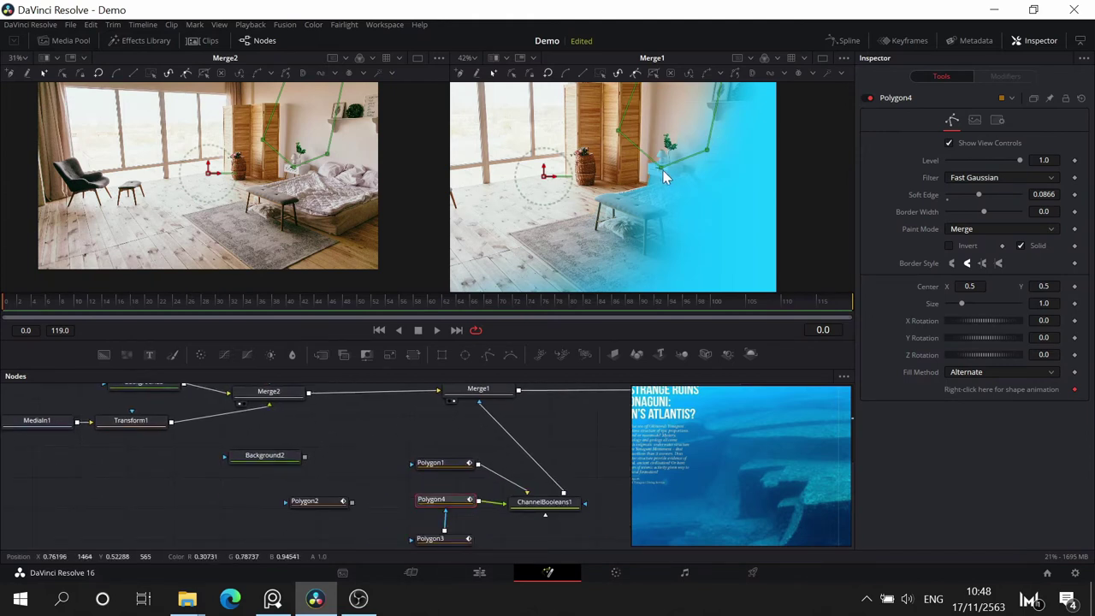
pyautogui.moveTo(660, 169); pyautogui.dragTo(660, 195)
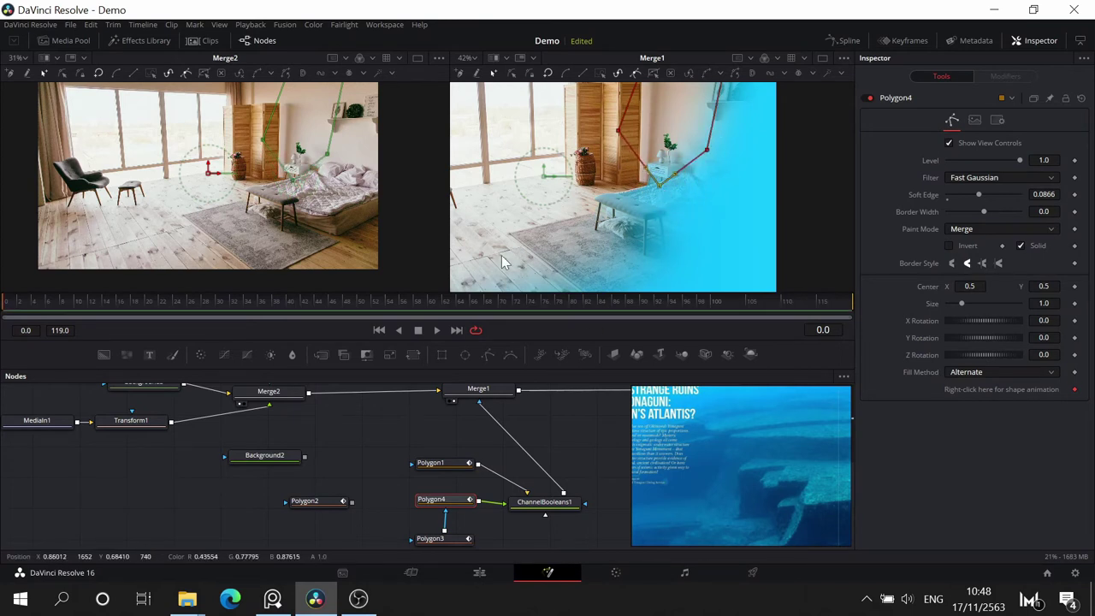
# - Reshape Polygon3 by moving its upper end point to the nightstand and its lower end point inward onto the rug by the bench
pyautogui.moveTo(360, 466); pyautogui.dragTo(384, 419)
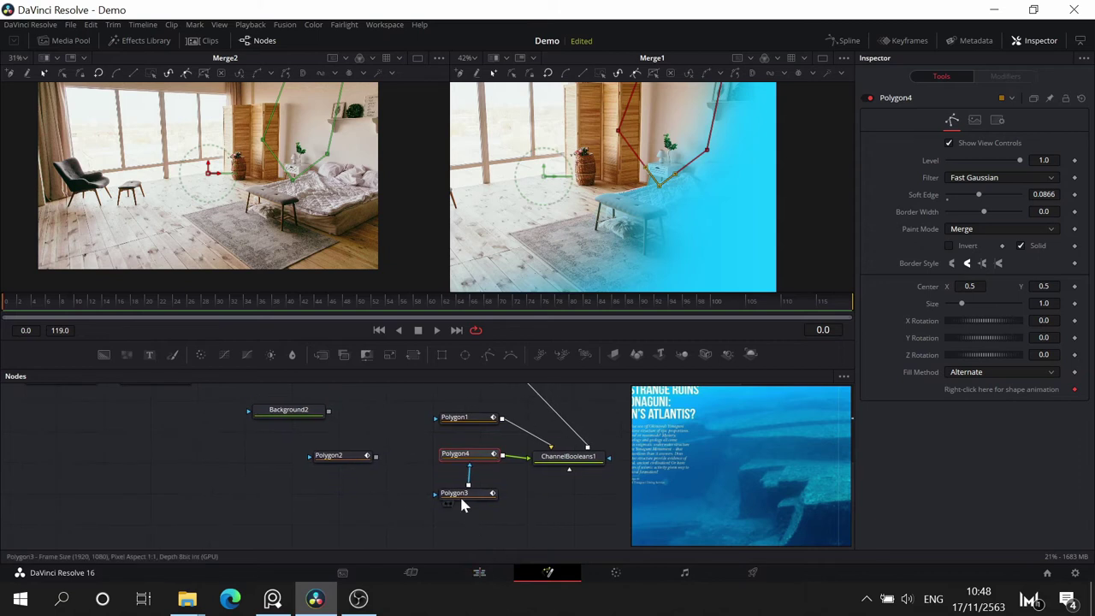
pyautogui.click(475, 494)
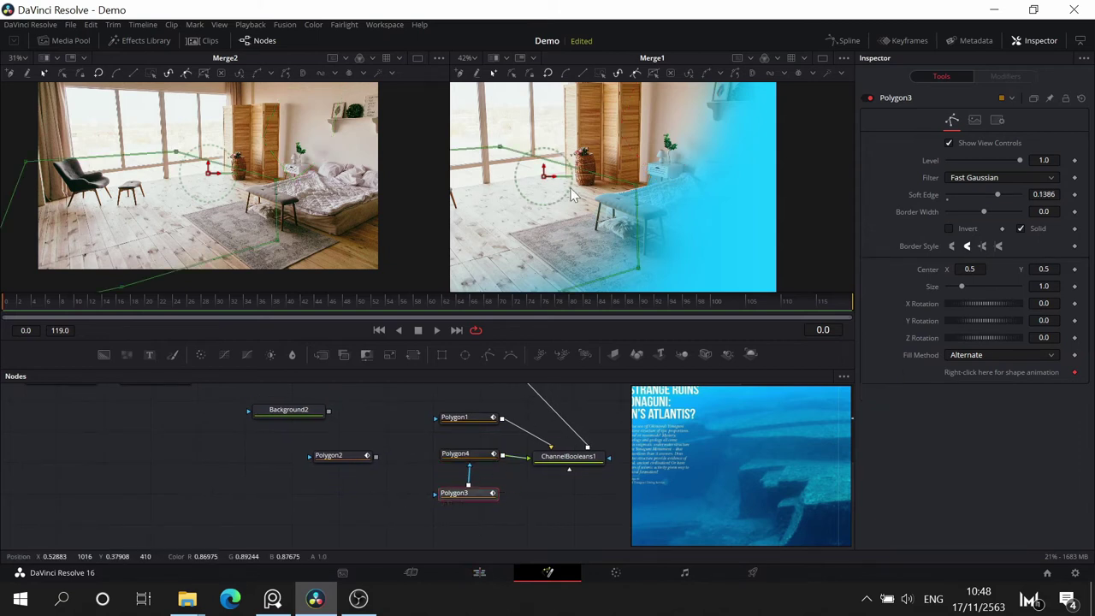
pyautogui.click(637, 193)
pyautogui.moveTo(612, 181)
pyautogui.mouseDown()
pyautogui.moveTo(556, 154)
pyautogui.moveTo(587, 148)
pyautogui.moveTo(614, 162)
pyautogui.mouseUp()
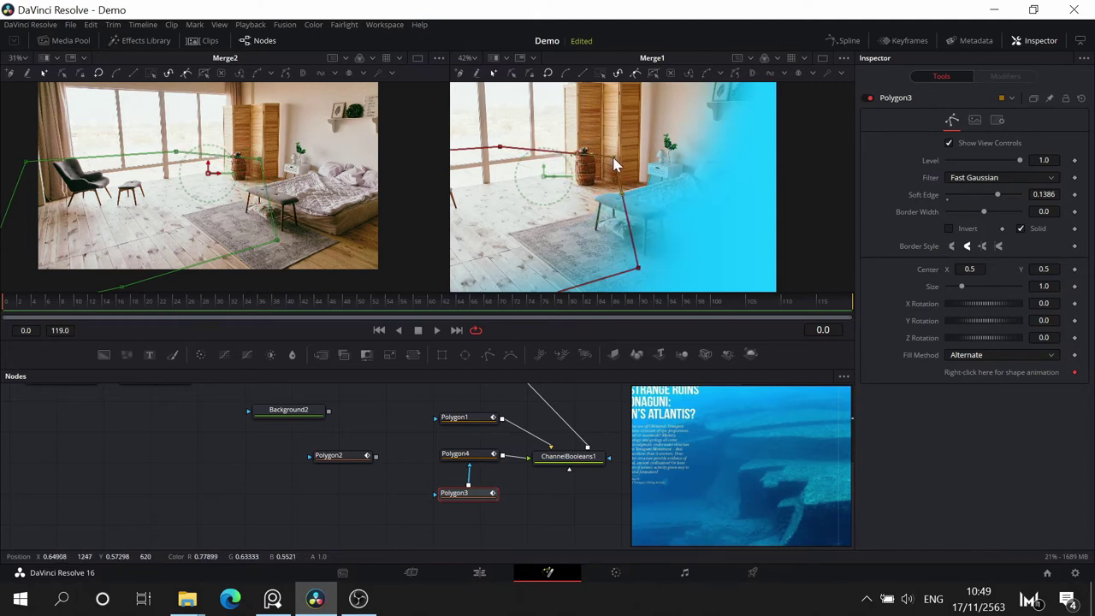
pyautogui.moveTo(640, 272); pyautogui.dragTo(618, 254)
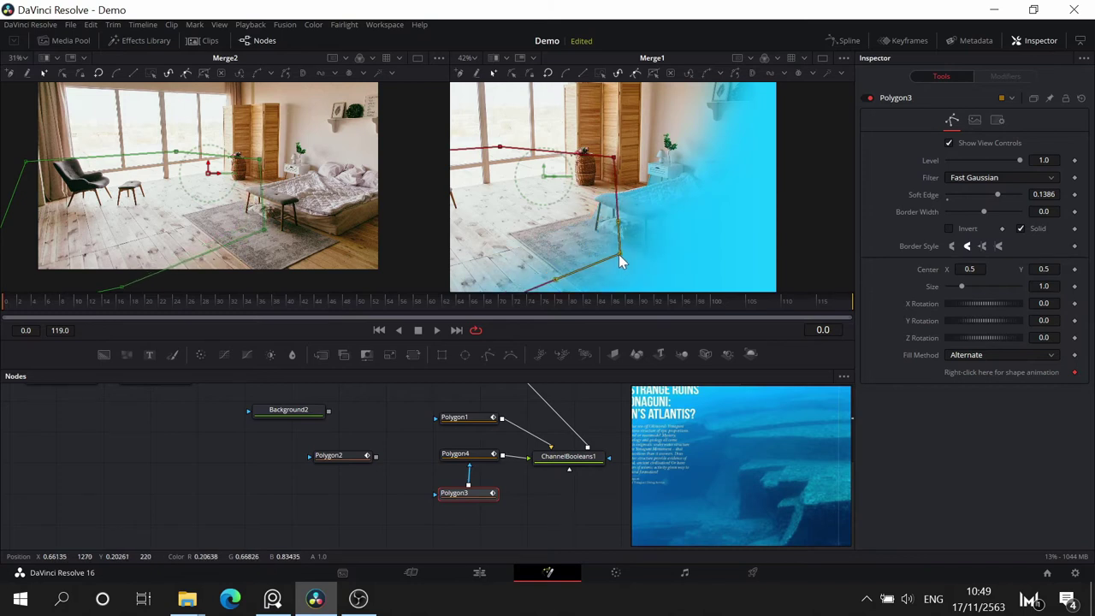
pyautogui.moveTo(613, 155); pyautogui.dragTo(652, 160)
pyautogui.moveTo(620, 256); pyautogui.dragTo(602, 242)
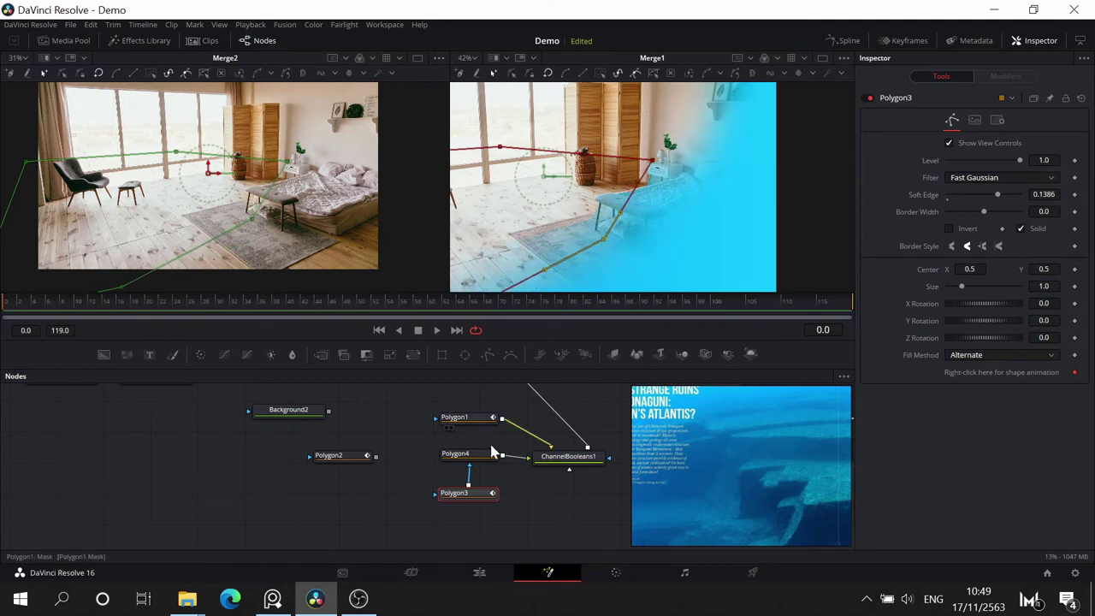
# - Select Polygon1 and move its point beside the bench up off the rug onto the wooden floor
pyautogui.moveTo(503, 390); pyautogui.dragTo(465, 488)
pyautogui.moveTo(551, 480); pyautogui.dragTo(550, 447)
pyautogui.click(439, 484)
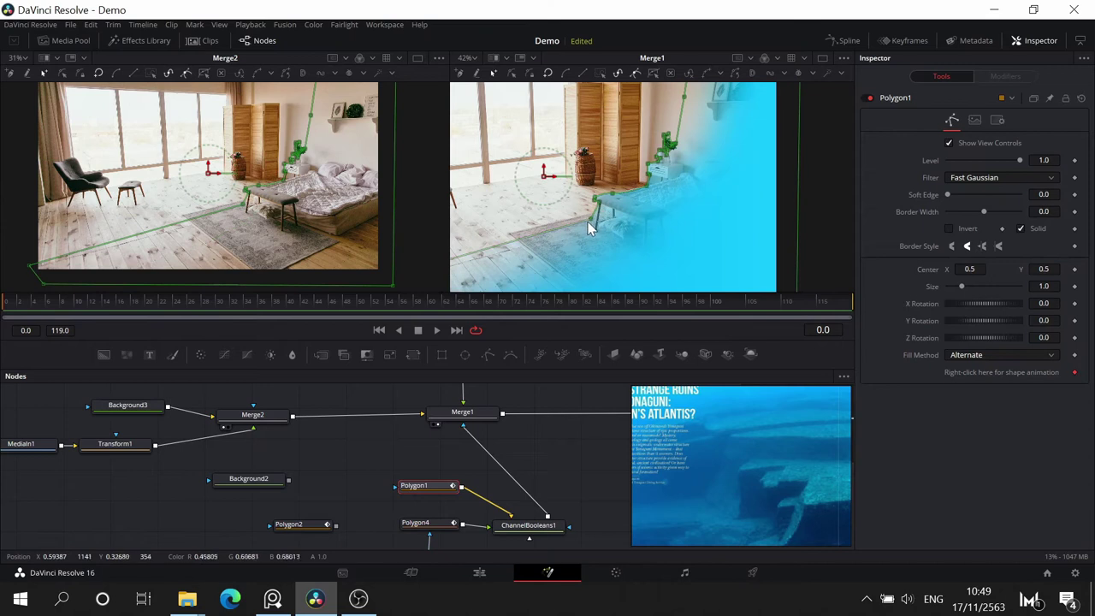
pyautogui.moveTo(588, 222); pyautogui.dragTo(576, 195)
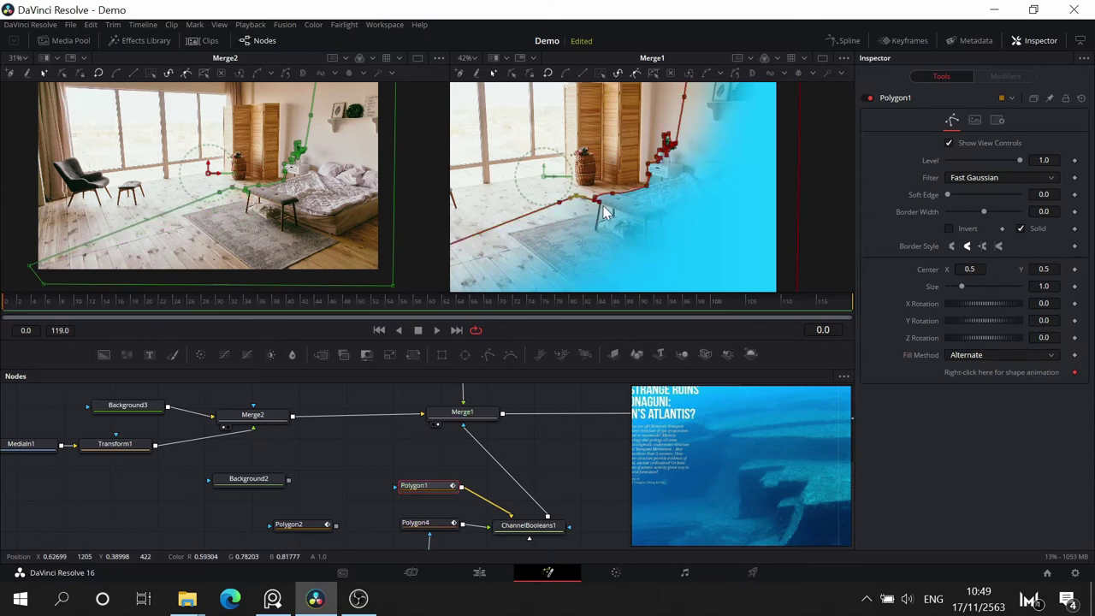
pyautogui.scroll(5, 619, 222)
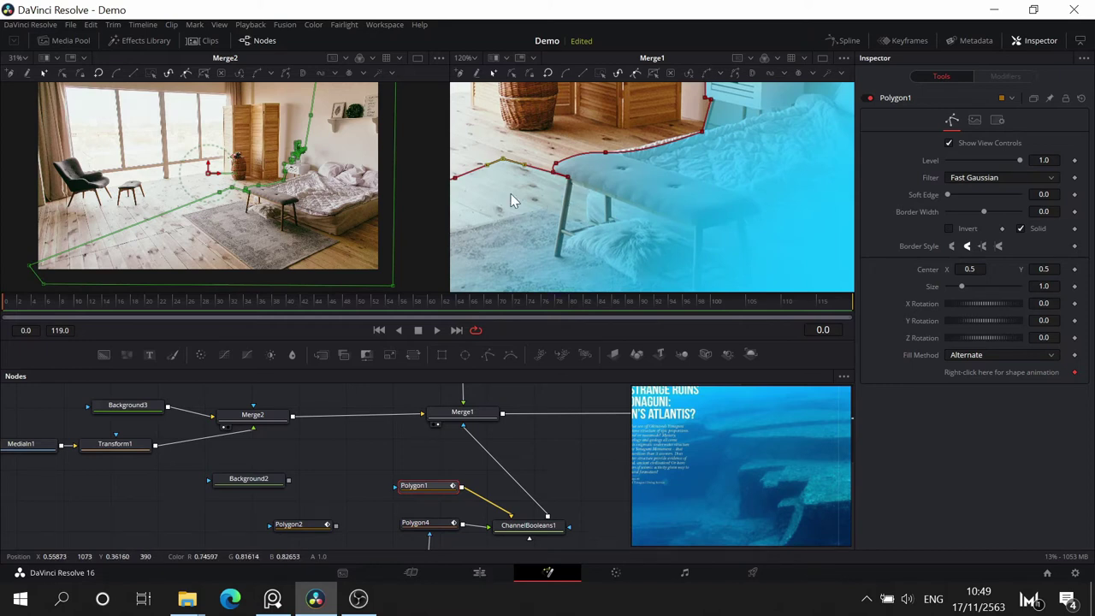
# - Reduce Polygon3's Soft Edge to 0.0945 and inspect the blue falloff around the bench in the Merge1 view
pyautogui.click(530, 534)
pyautogui.scroll(-1, 530, 534)
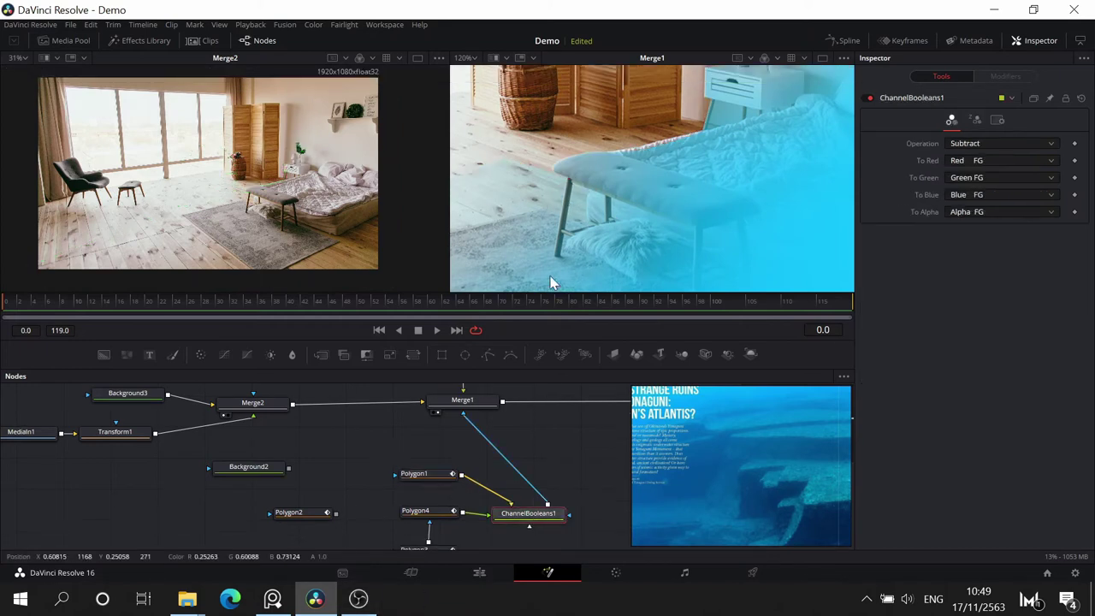
pyautogui.moveTo(567, 434); pyautogui.dragTo(582, 443)
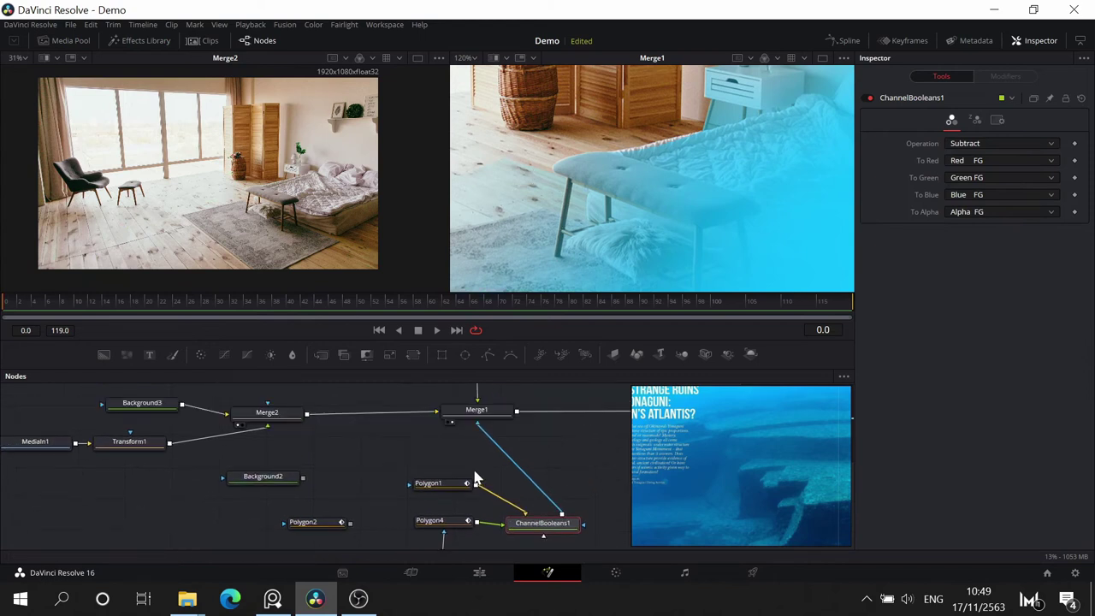
pyautogui.scroll(-3, 518, 503)
pyautogui.click(439, 516)
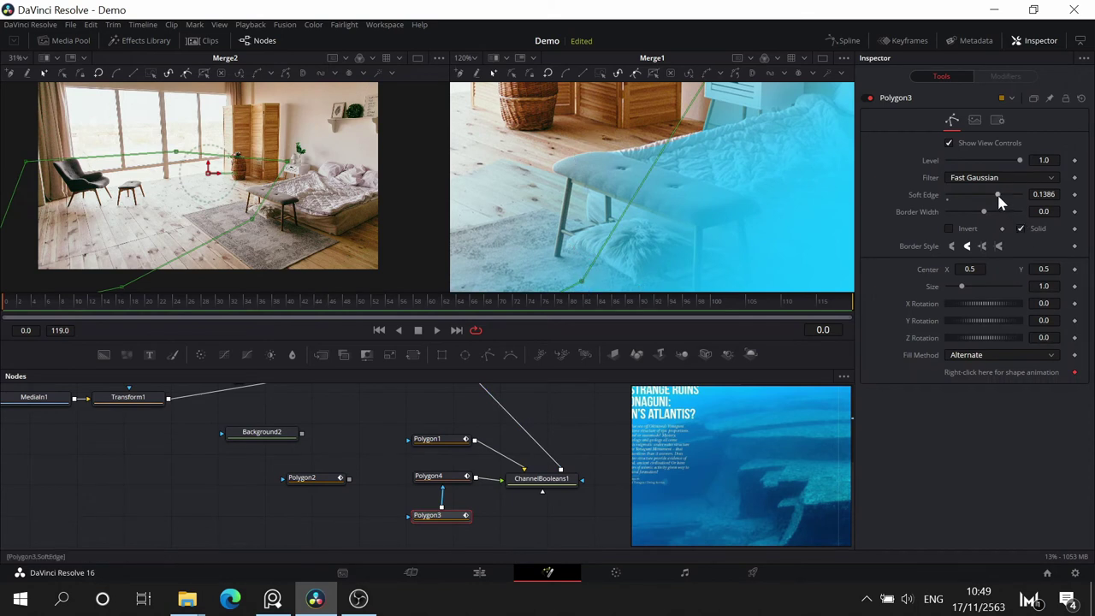
pyautogui.moveTo(998, 196); pyautogui.dragTo(980, 197)
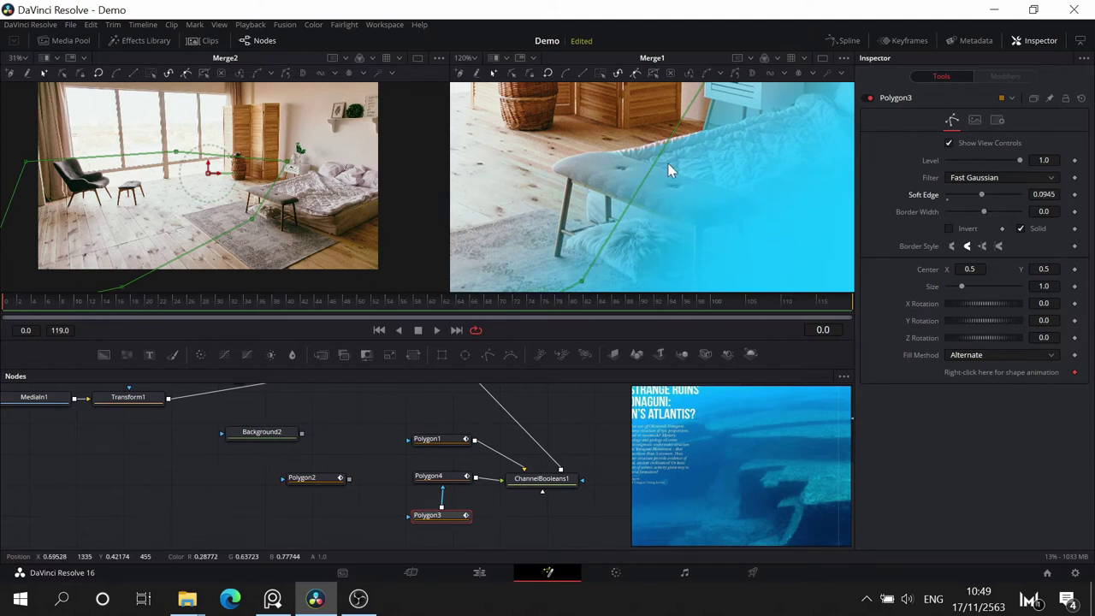
pyautogui.click(583, 439)
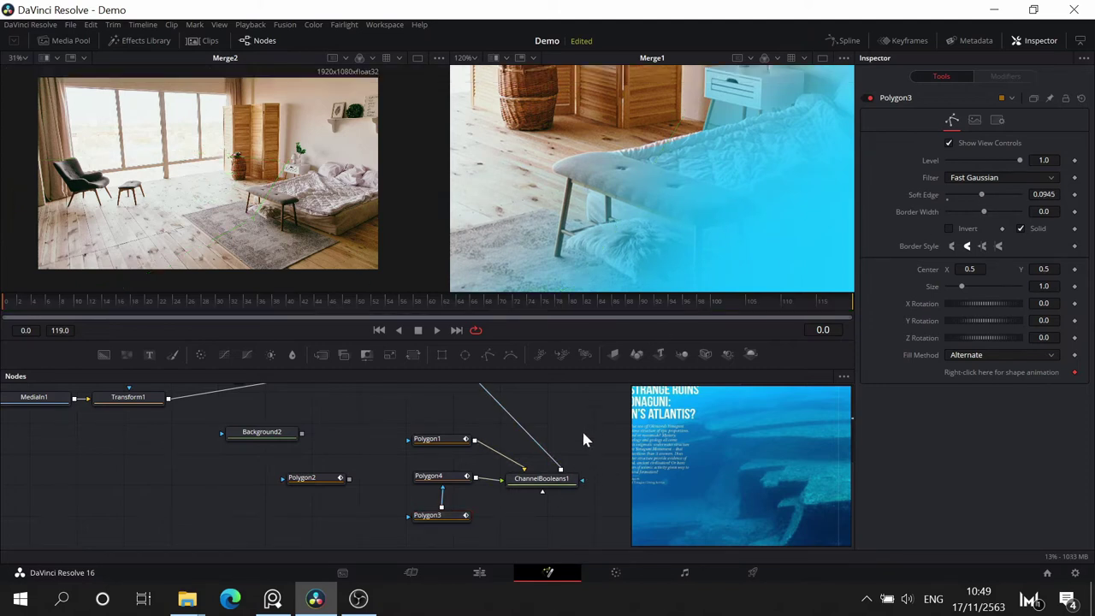
pyautogui.moveTo(586, 393); pyautogui.dragTo(578, 432)
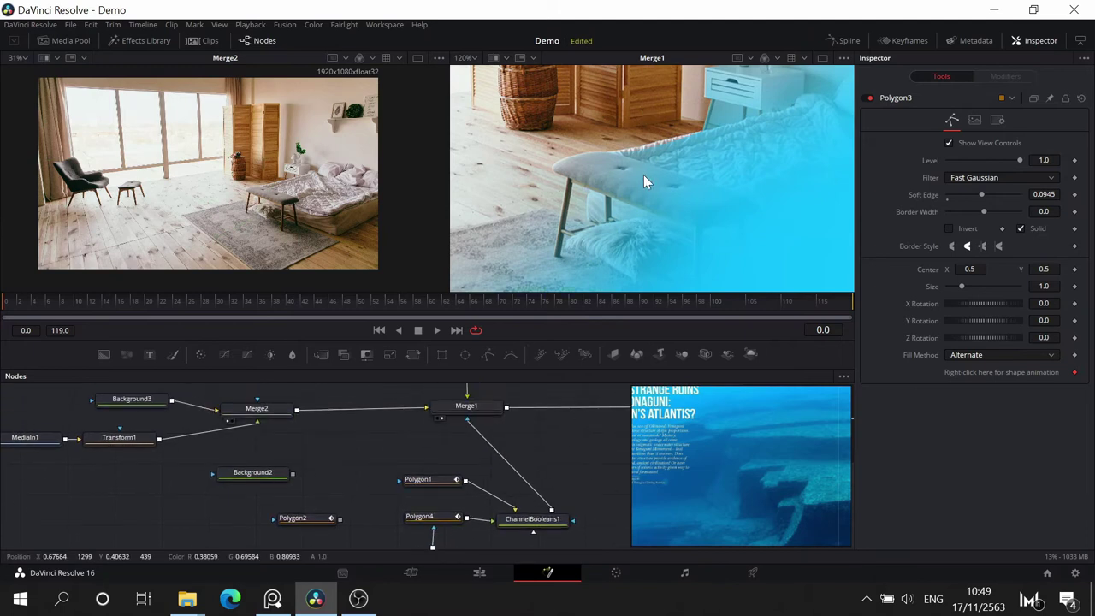
pyautogui.scroll(-4, 644, 176)
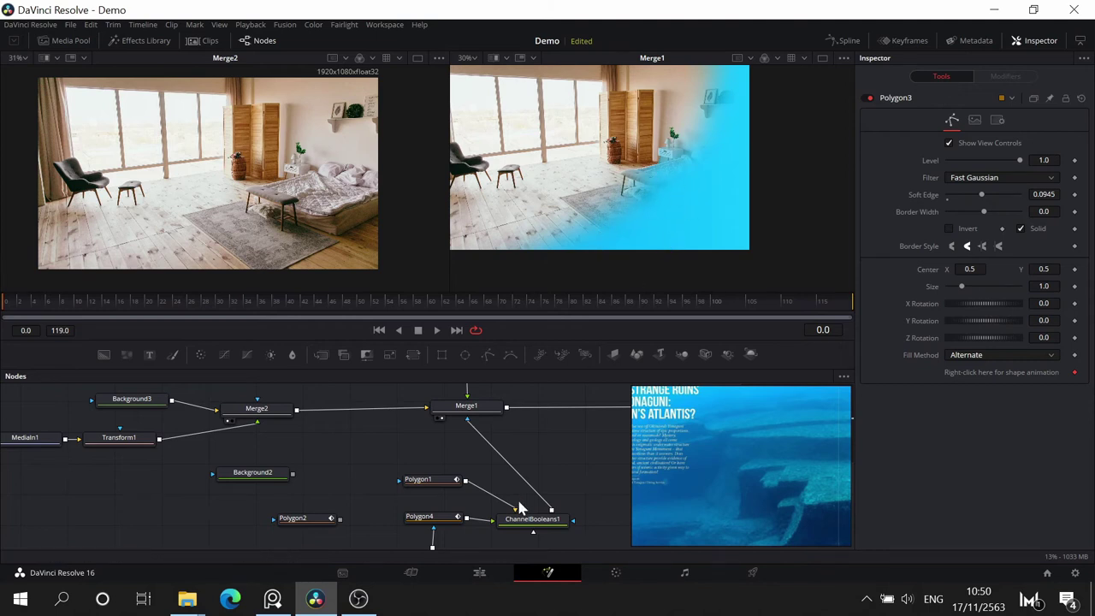
# - Tidy the node graph by placing Polygon2 directly below Background2 and ChannelBooleans1 level with Polygon1
pyautogui.click(466, 406)
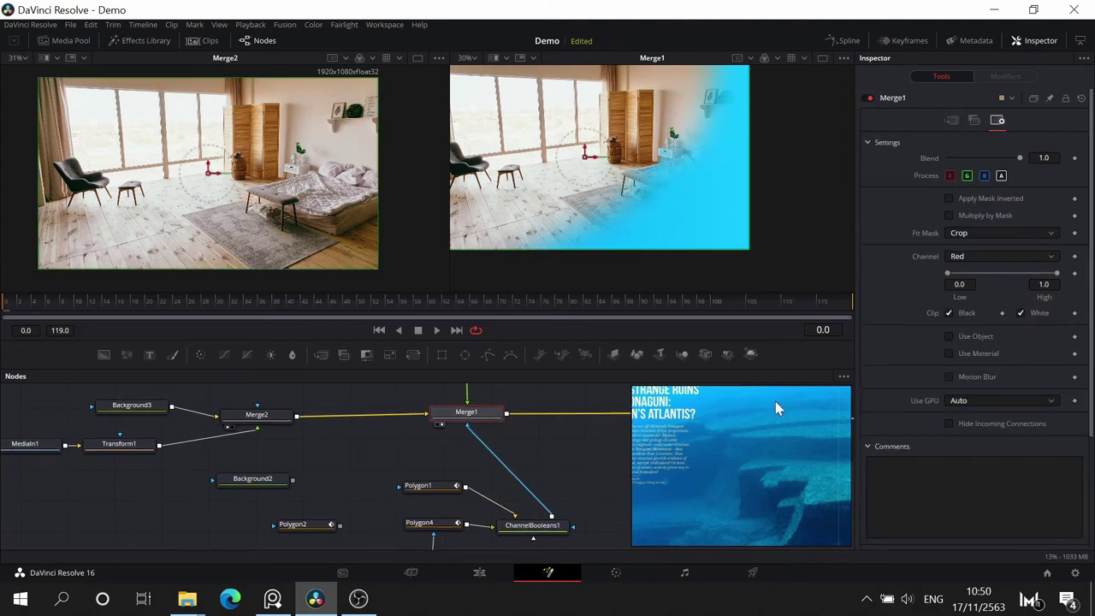
pyautogui.click(531, 524)
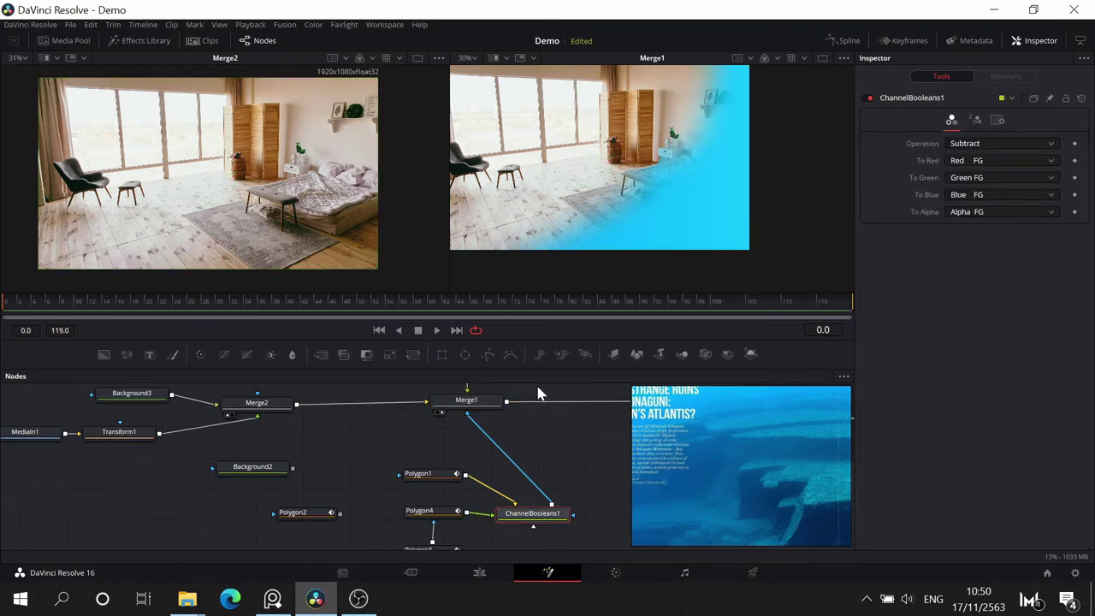
pyautogui.moveTo(537, 443); pyautogui.dragTo(551, 465)
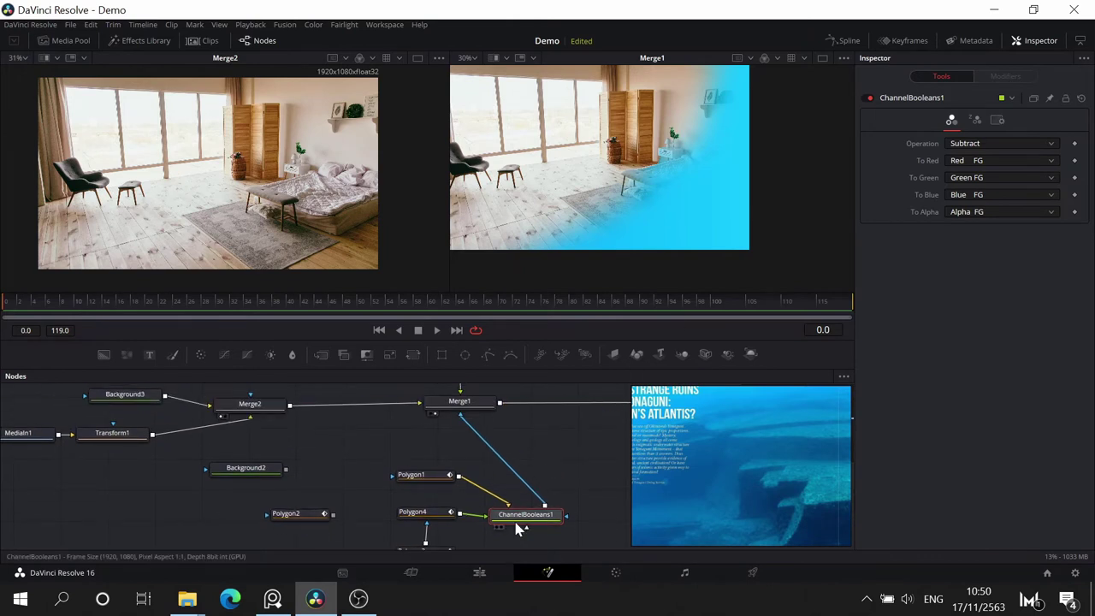
pyautogui.moveTo(308, 509); pyautogui.dragTo(246, 498)
pyautogui.moveTo(542, 452)
pyautogui.mouseDown()
pyautogui.moveTo(333, 391)
pyautogui.moveTo(520, 474)
pyautogui.moveTo(535, 440)
pyautogui.mouseUp()
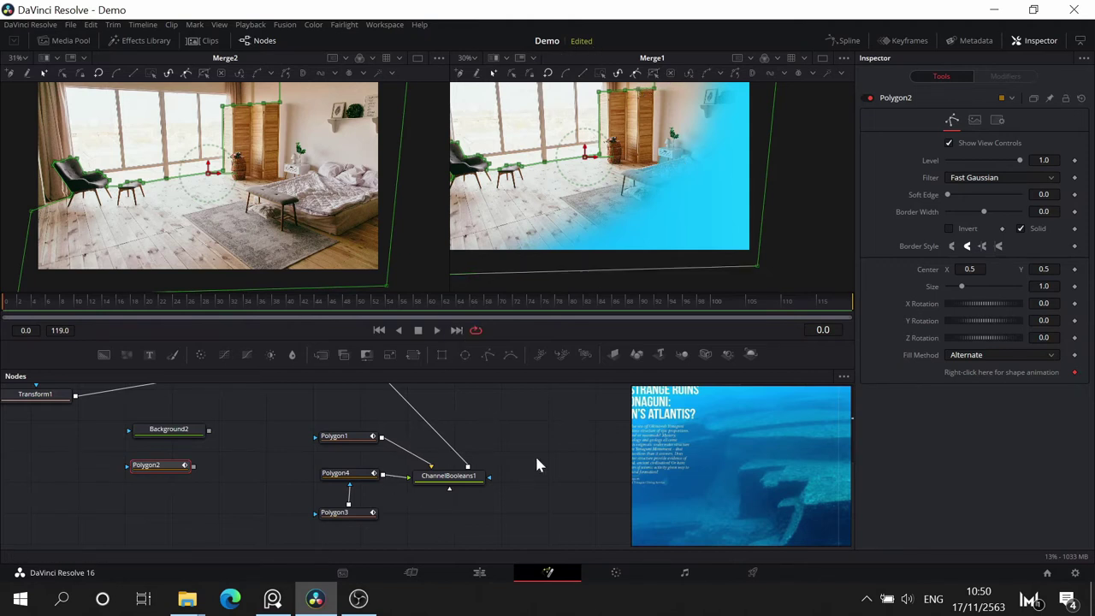
pyautogui.moveTo(467, 481); pyautogui.dragTo(469, 445)
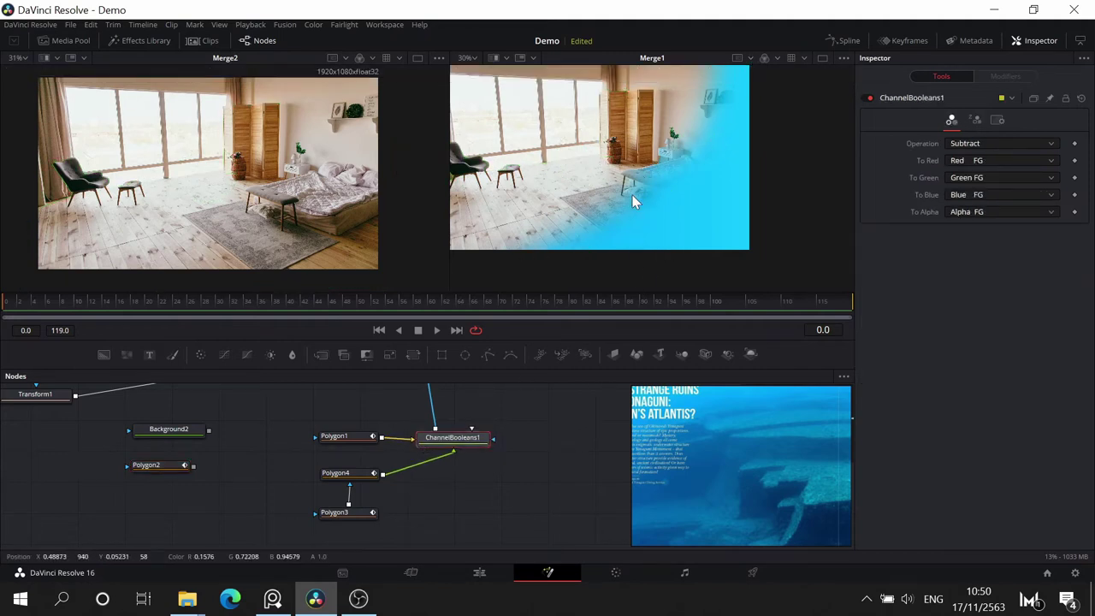
# - Refit Polygon1 to the rounded near end of the bench cushion by moving its point above the bench leg and adjusting the tip
pyautogui.scroll(5, 639, 197)
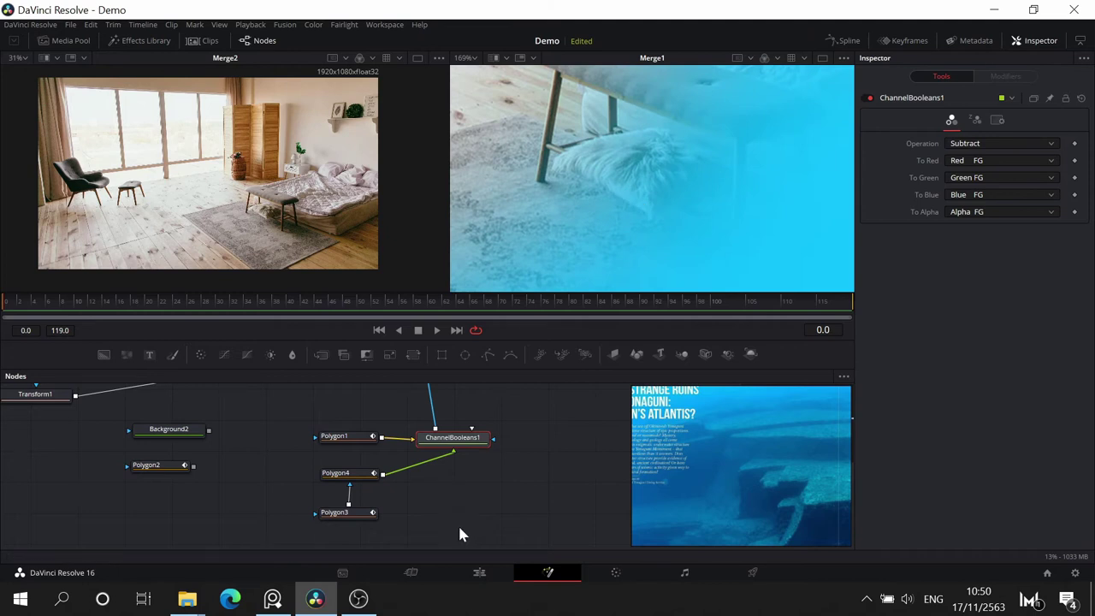
pyautogui.moveTo(537, 435)
pyautogui.mouseDown()
pyautogui.moveTo(561, 548)
pyautogui.moveTo(542, 351)
pyautogui.moveTo(542, 435)
pyautogui.mouseUp()
pyautogui.scroll(2, 541, 449)
pyautogui.click(362, 478)
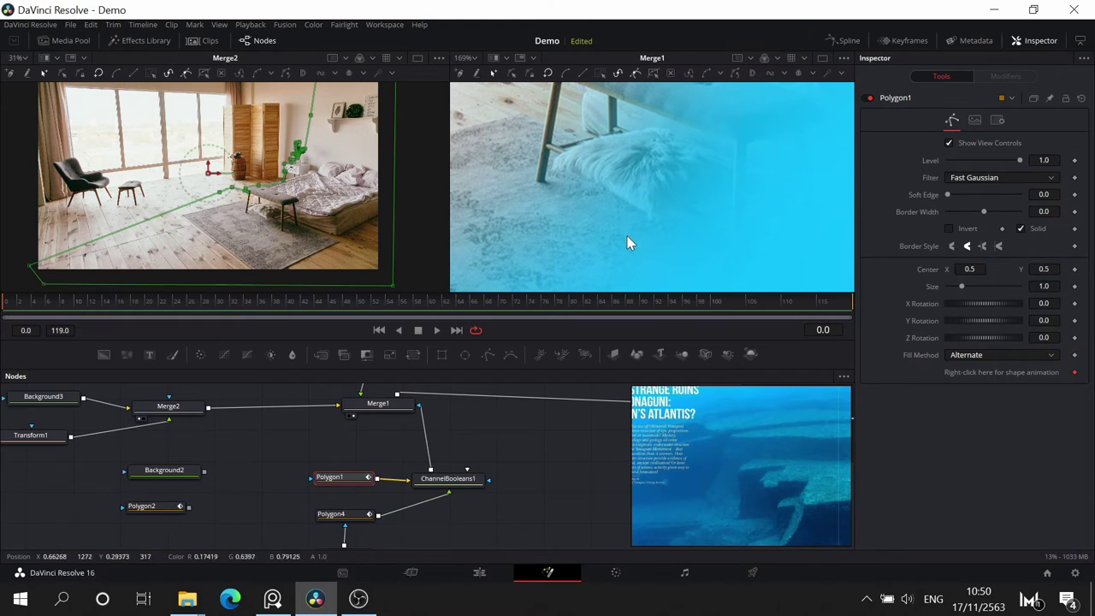
pyautogui.moveTo(489, 481); pyautogui.dragTo(476, 565)
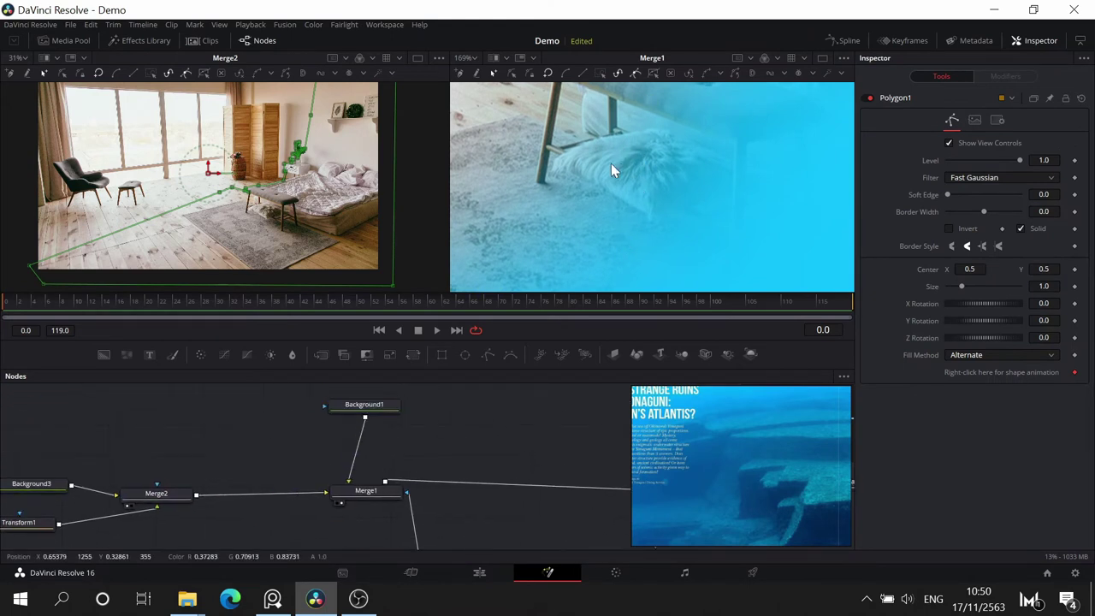
pyautogui.moveTo(611, 163)
pyautogui.mouseDown()
pyautogui.moveTo(560, 272)
pyautogui.moveTo(628, 249)
pyautogui.moveTo(628, 173)
pyautogui.mouseUp()
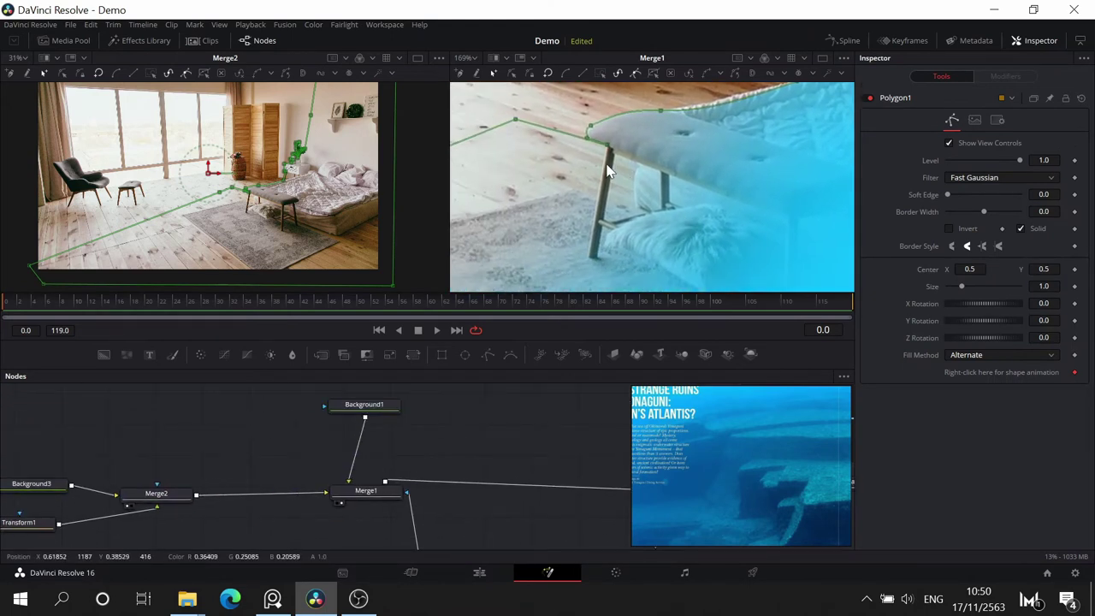
pyautogui.scroll(5, 622, 161)
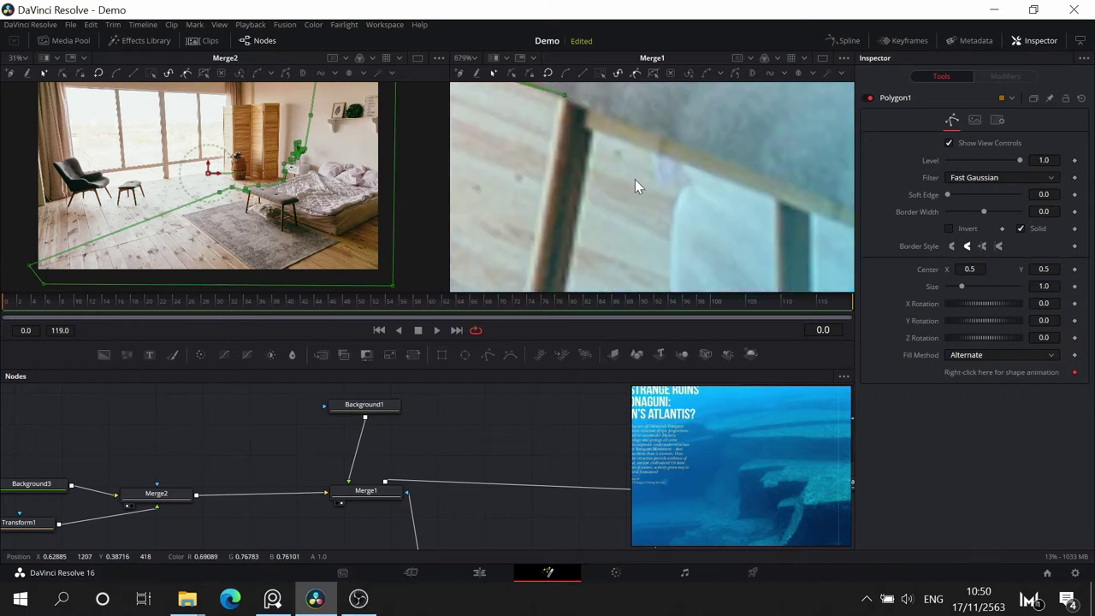
pyautogui.scroll(-2, 635, 183)
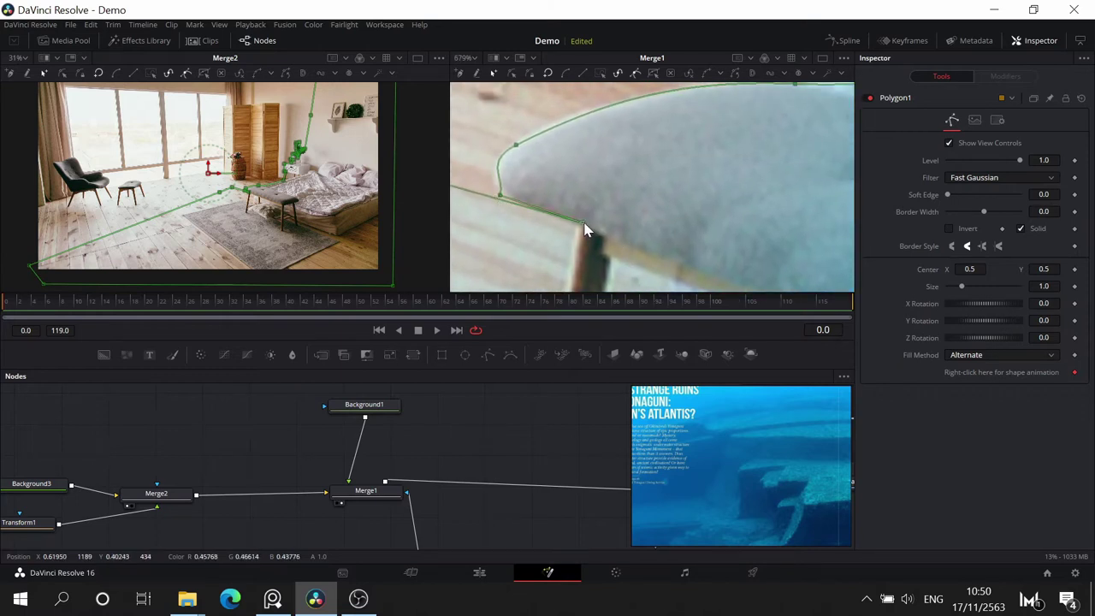
pyautogui.moveTo(584, 224); pyautogui.dragTo(498, 183)
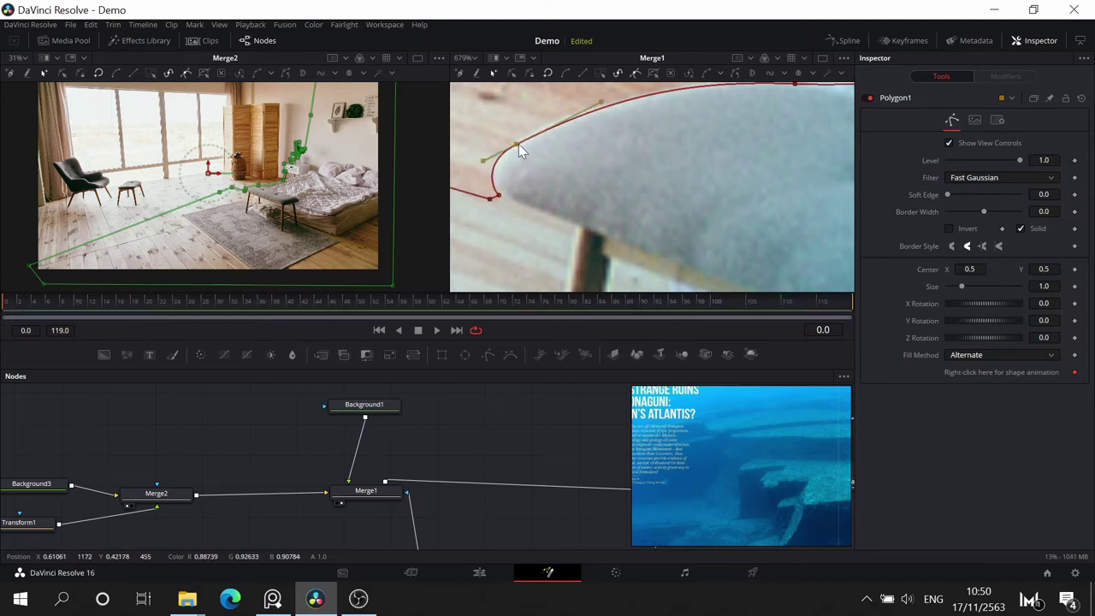
pyautogui.moveTo(518, 143); pyautogui.dragTo(520, 141)
# - Fit Polygon1's edge to the back of the bench and the bedspread by adjusting its points and curve handles
pyautogui.moveTo(647, 167); pyautogui.dragTo(449, 277)
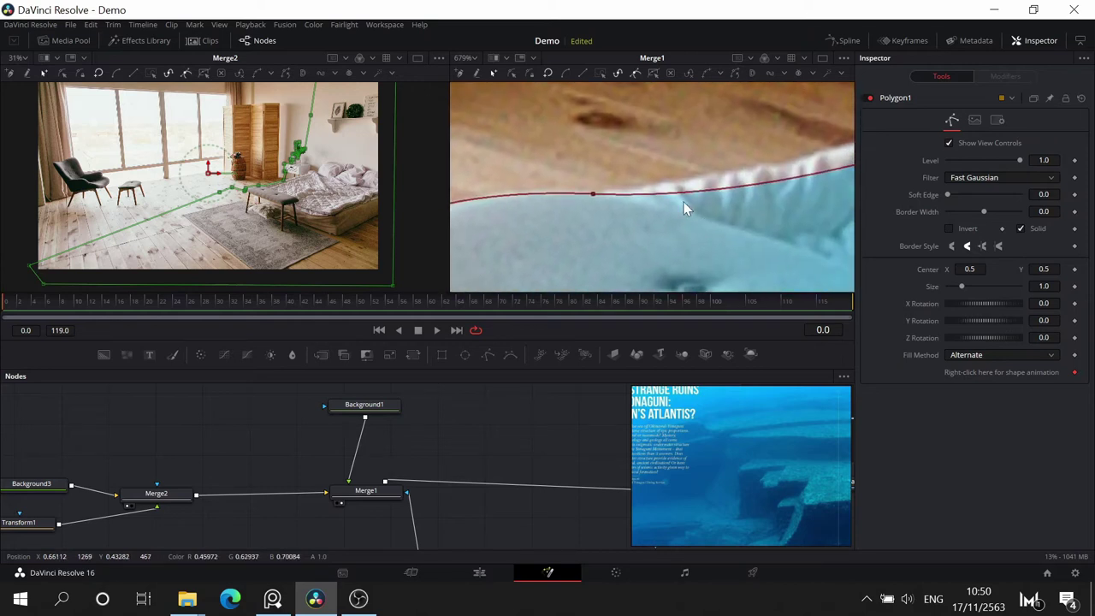
pyautogui.moveTo(592, 193); pyautogui.dragTo(738, 168)
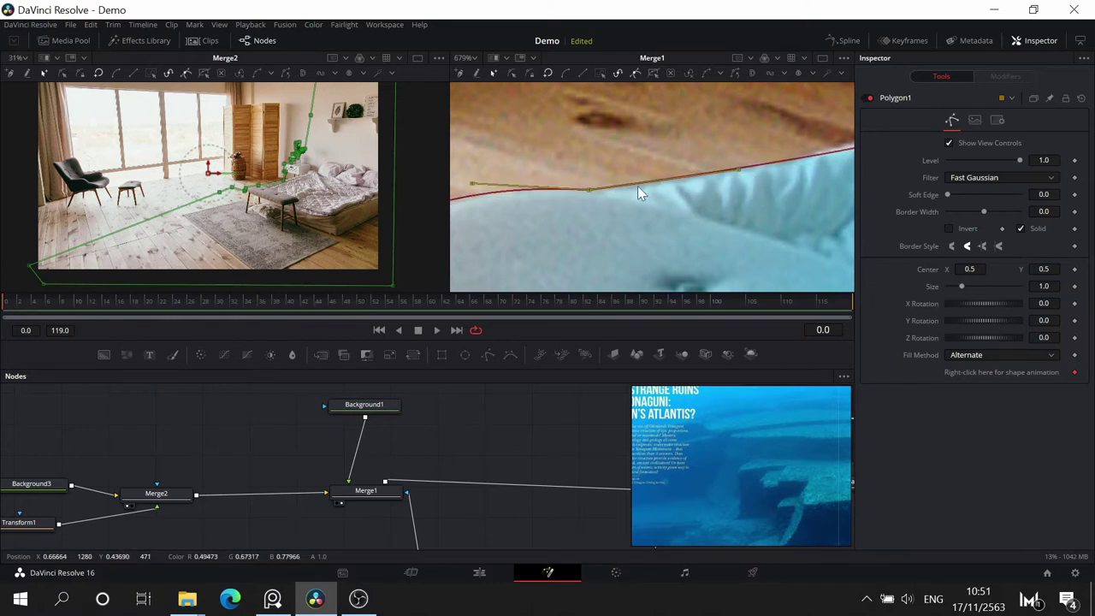
pyautogui.moveTo(644, 213); pyautogui.dragTo(664, 166)
pyautogui.moveTo(796, 172); pyautogui.dragTo(629, 121)
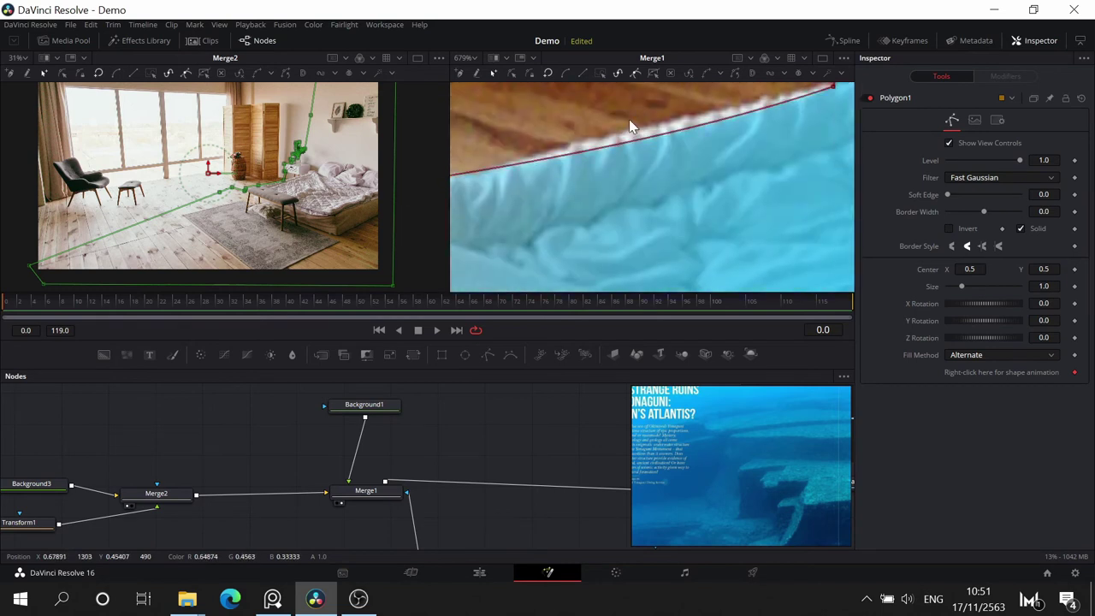
pyautogui.moveTo(718, 156); pyautogui.dragTo(738, 224)
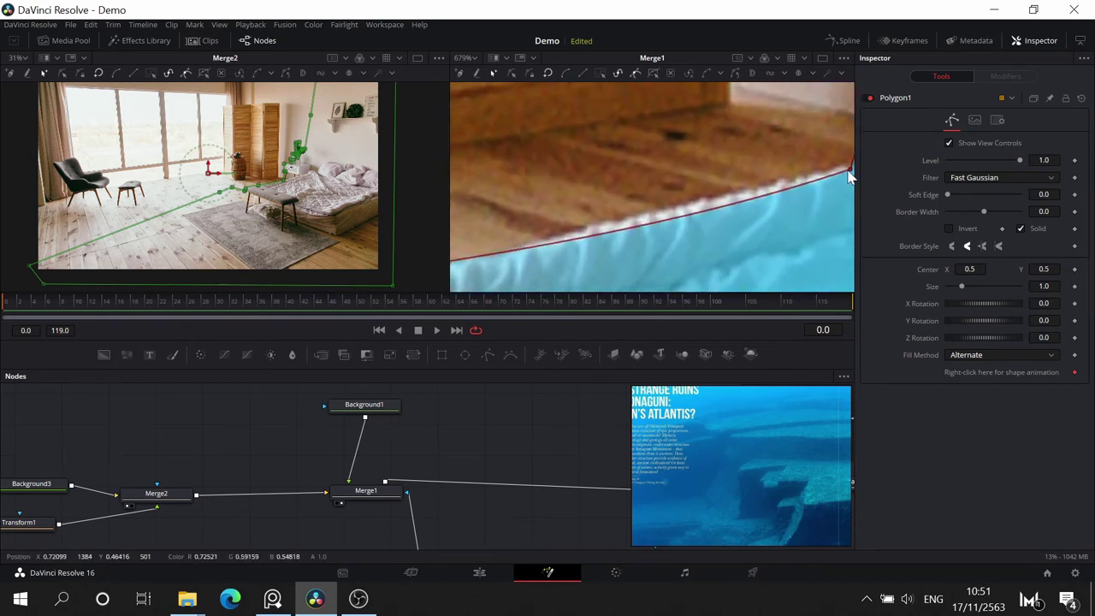
pyautogui.moveTo(848, 171); pyautogui.dragTo(850, 163)
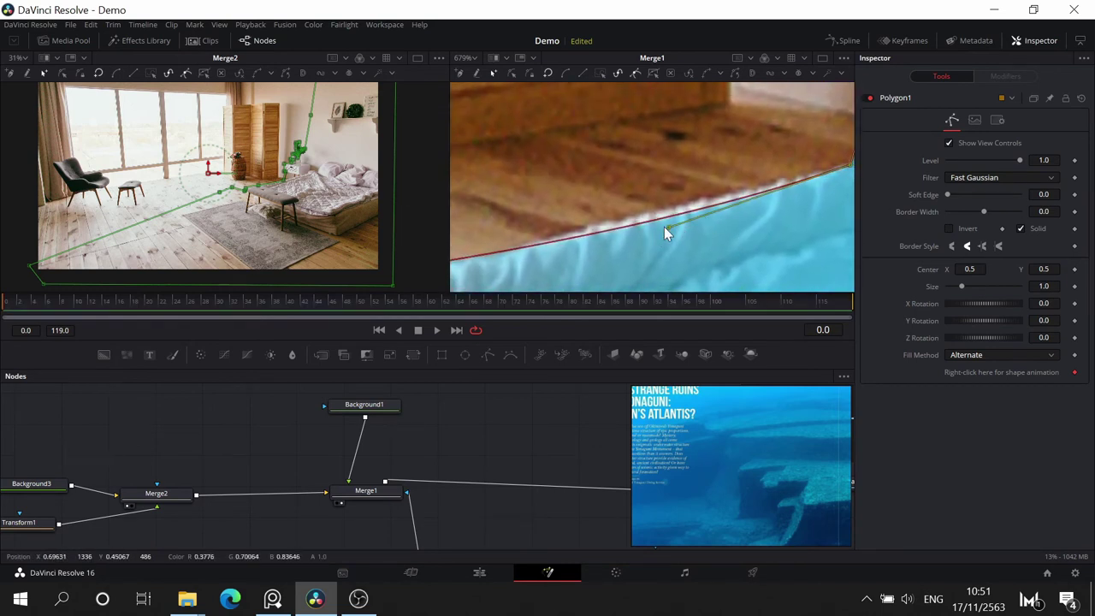
pyautogui.moveTo(667, 227); pyautogui.dragTo(669, 206)
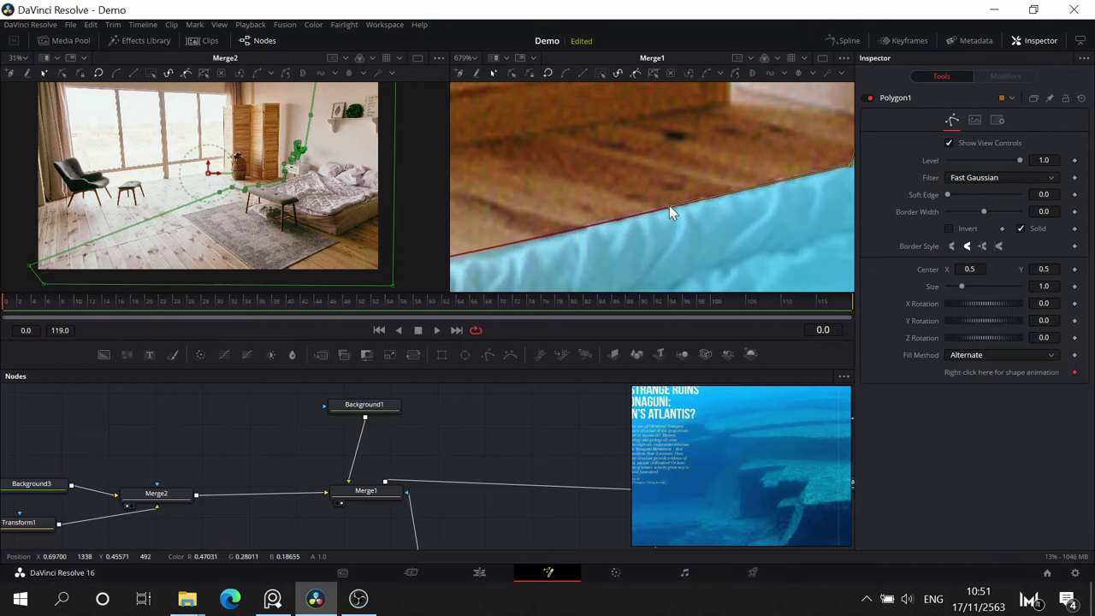
# - Align Polygon1's points with the side of the nightstand, from its leg up to the top corner
pyautogui.moveTo(828, 137); pyautogui.dragTo(481, 273)
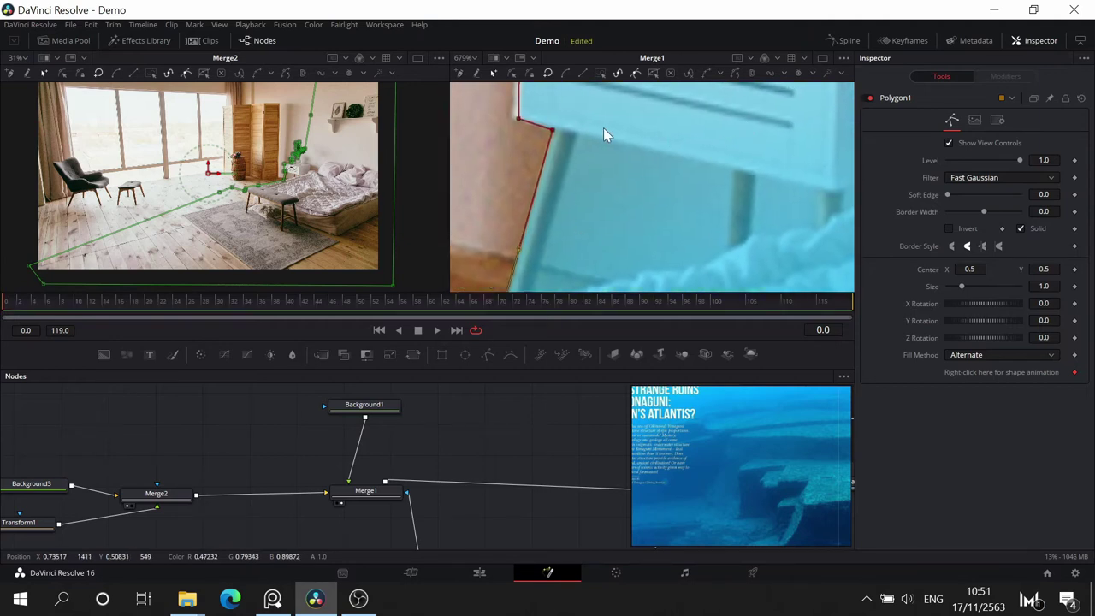
pyautogui.moveTo(604, 183); pyautogui.dragTo(692, 132)
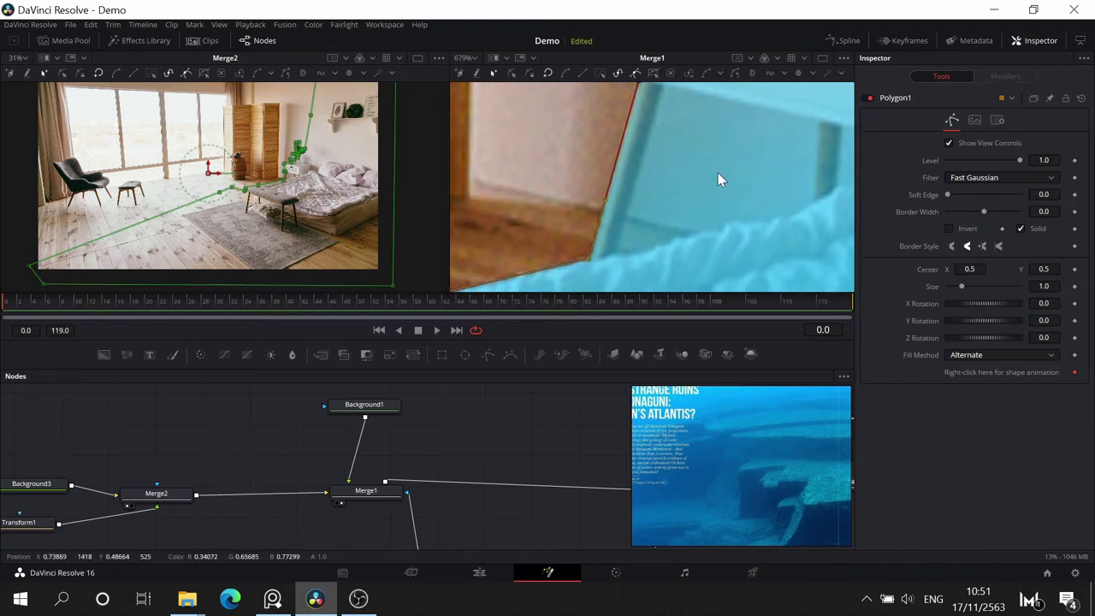
pyautogui.moveTo(717, 172); pyautogui.dragTo(628, 213)
pyautogui.moveTo(613, 147); pyautogui.dragTo(675, 164)
pyautogui.moveTo(592, 193); pyautogui.dragTo(584, 193)
pyautogui.moveTo(639, 121); pyautogui.dragTo(624, 245)
pyautogui.click(578, 156)
pyautogui.moveTo(577, 162); pyautogui.dragTo(572, 151)
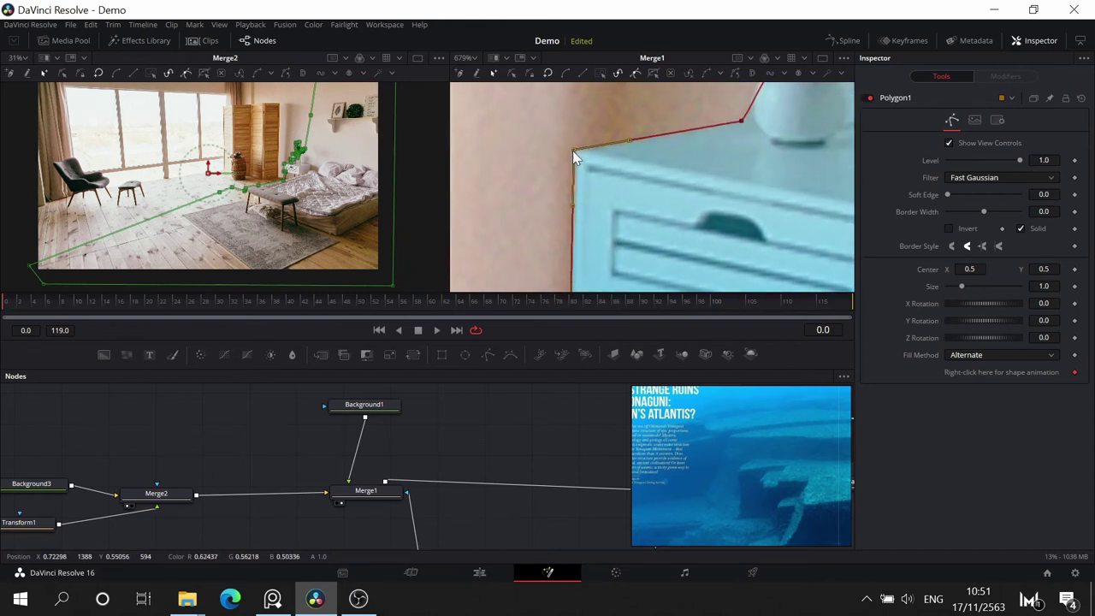
# - Curve Polygon1's edge around the rounded lamp base by adjusting the points and handles between the nightstand top and the lampshade
pyautogui.scroll(4, 551, 202)
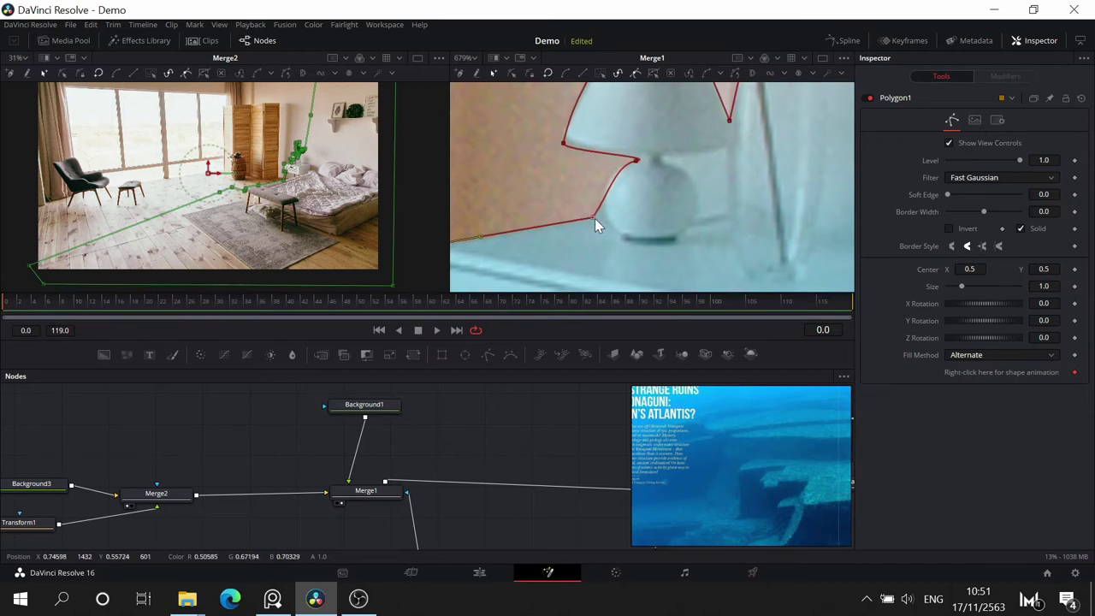
pyautogui.moveTo(594, 218); pyautogui.dragTo(595, 195)
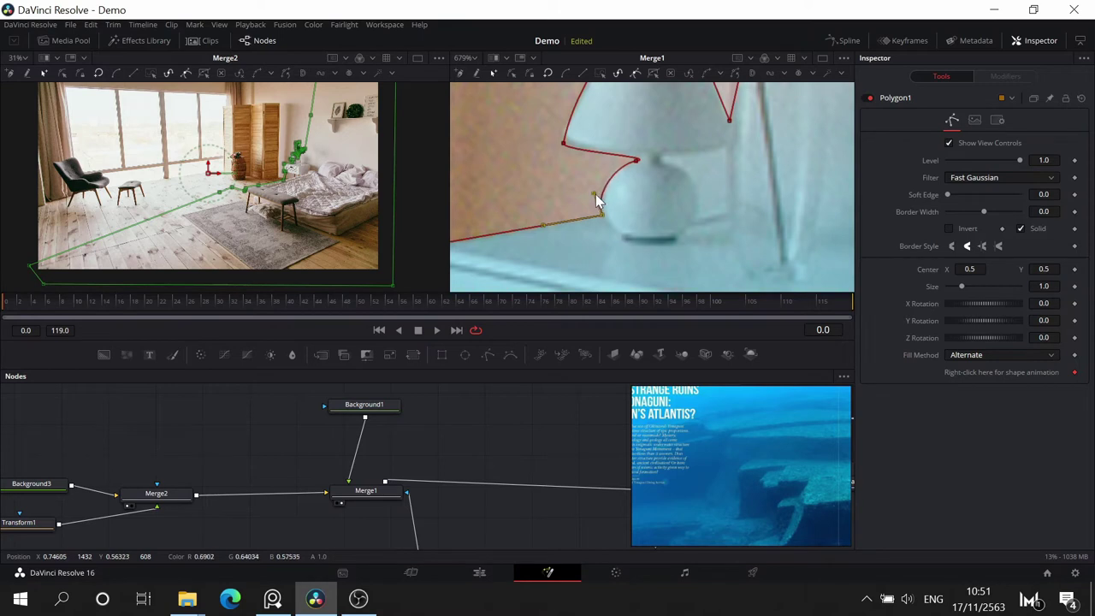
pyautogui.click(637, 160)
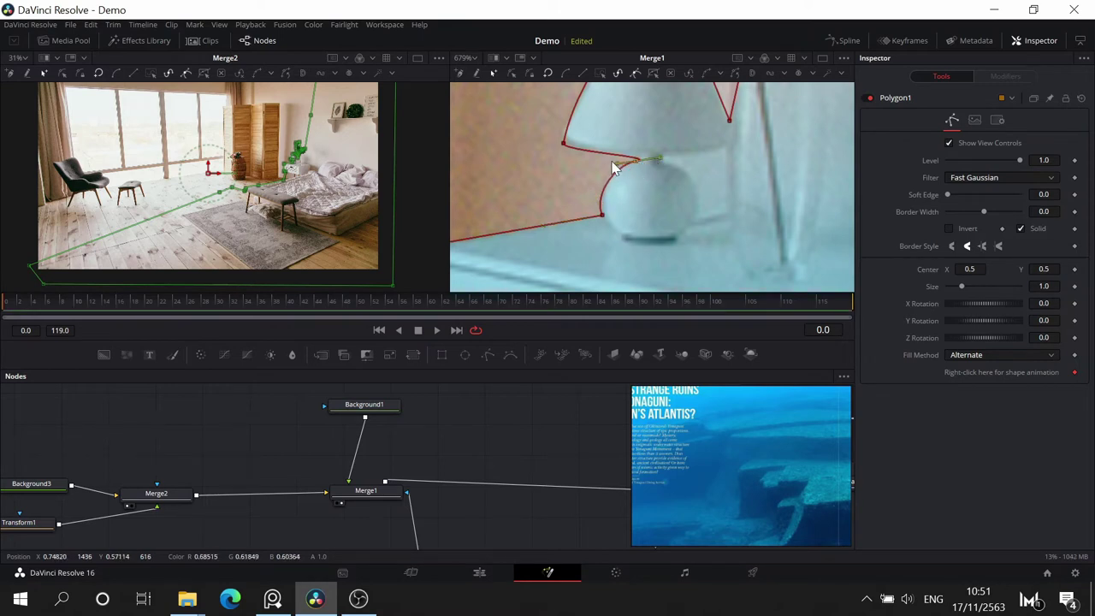
pyautogui.moveTo(620, 167); pyautogui.dragTo(640, 150)
# - Fit Polygon1 to the lampshade by curving its side and adjusting the points along its top rim
pyautogui.moveTo(564, 144); pyautogui.dragTo(583, 263)
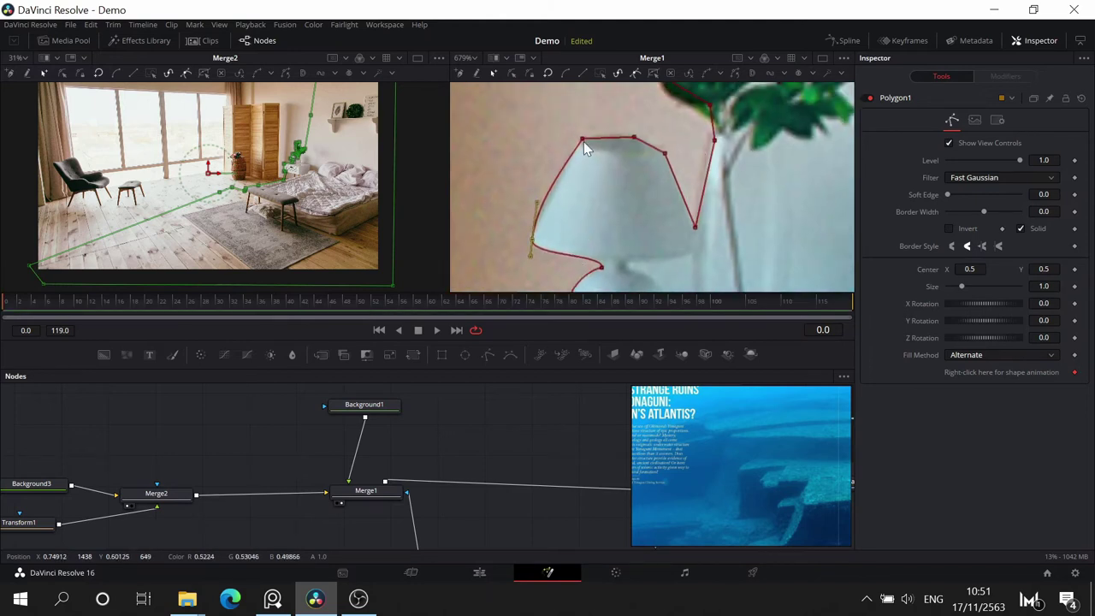
pyautogui.moveTo(581, 139)
pyautogui.mouseDown()
pyautogui.moveTo(569, 153)
pyautogui.moveTo(582, 137)
pyautogui.mouseUp()
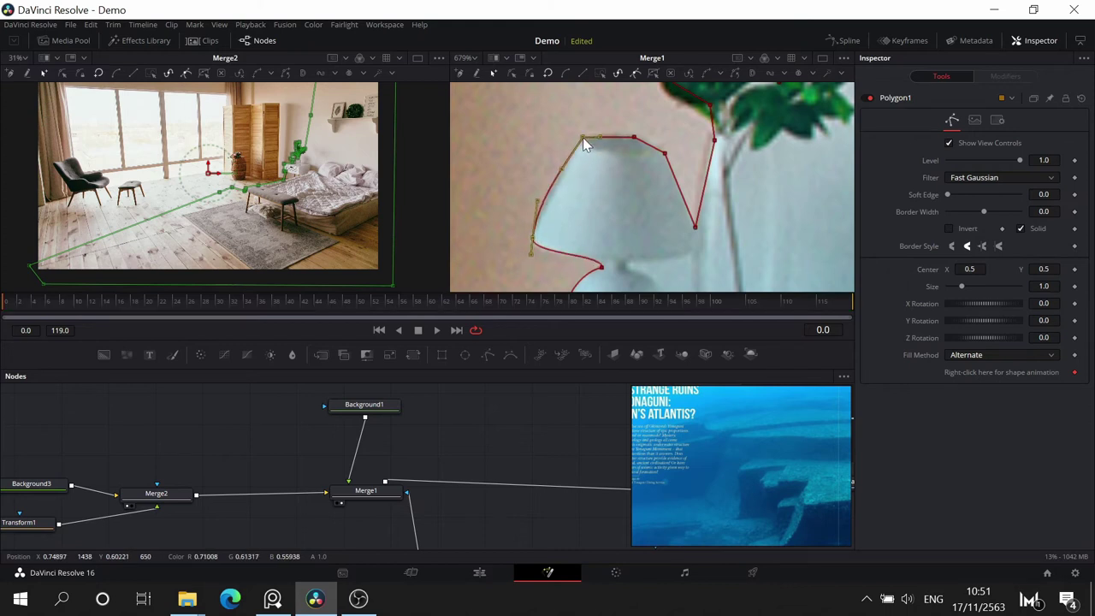
pyautogui.click(633, 138)
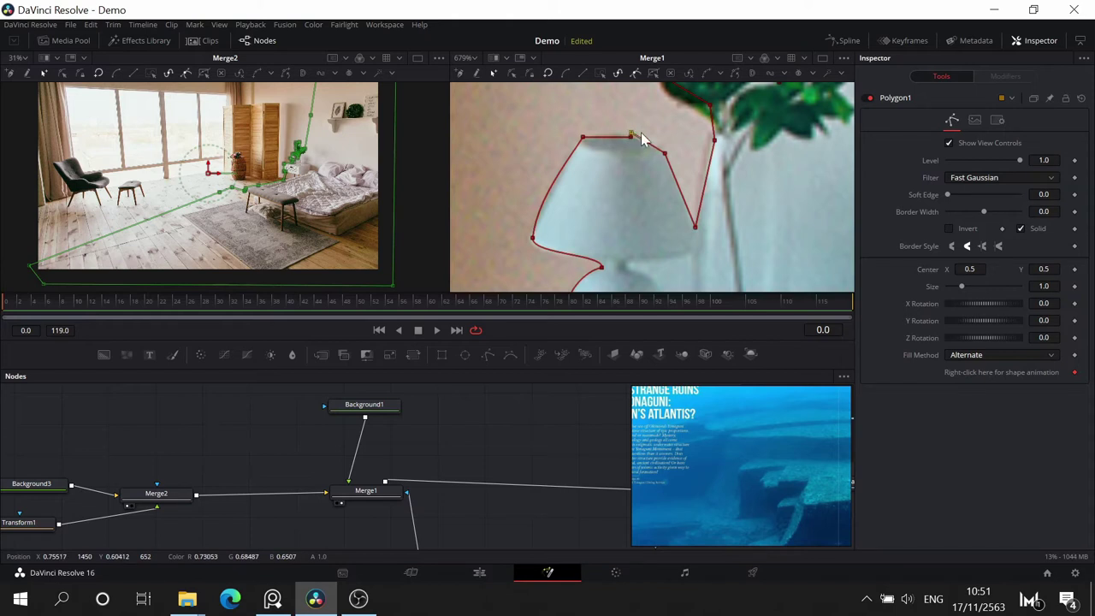
pyautogui.moveTo(632, 137); pyautogui.dragTo(664, 152)
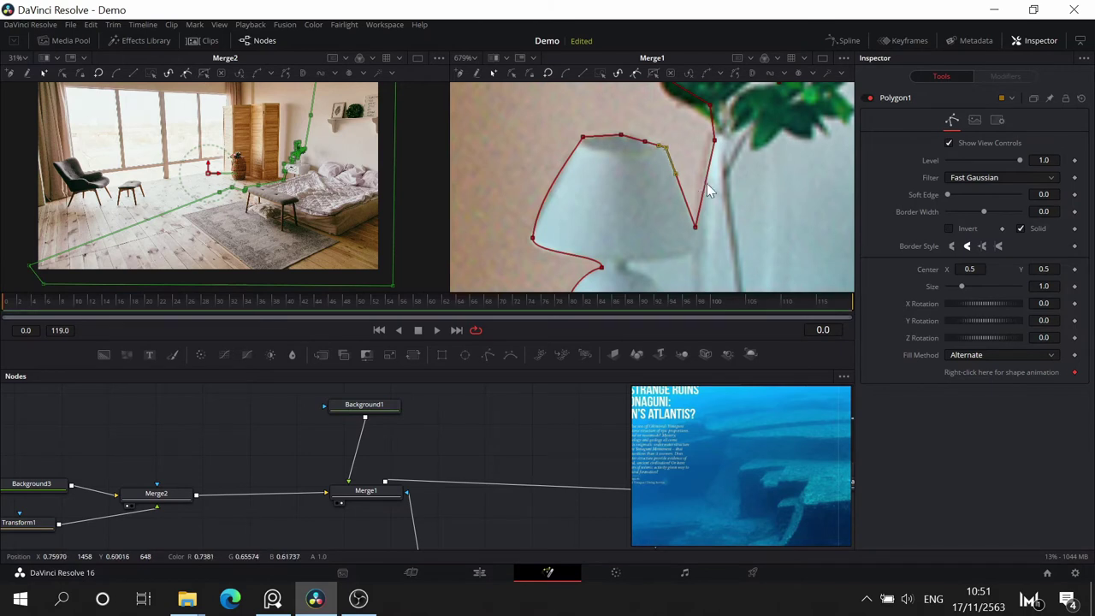
# - Refine Polygon1 at the mouth of the vase by adding a point and moving it to where the leaves meet the vase
pyautogui.moveTo(714, 141); pyautogui.dragTo(658, 211)
pyautogui.click(657, 198)
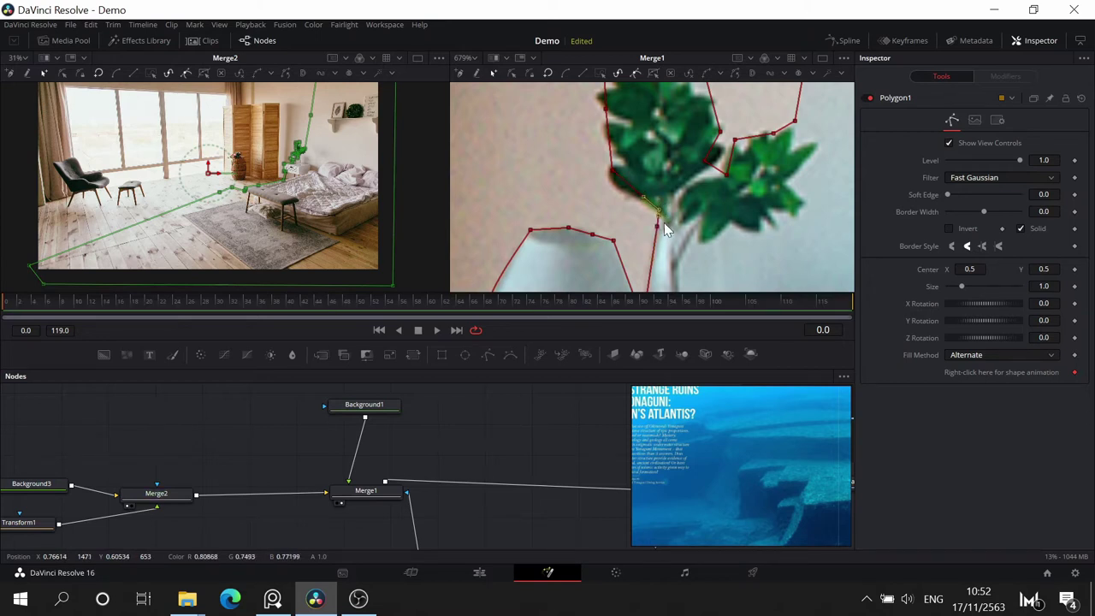
pyautogui.scroll(3, 646, 227)
pyautogui.scroll(-1, 698, 215)
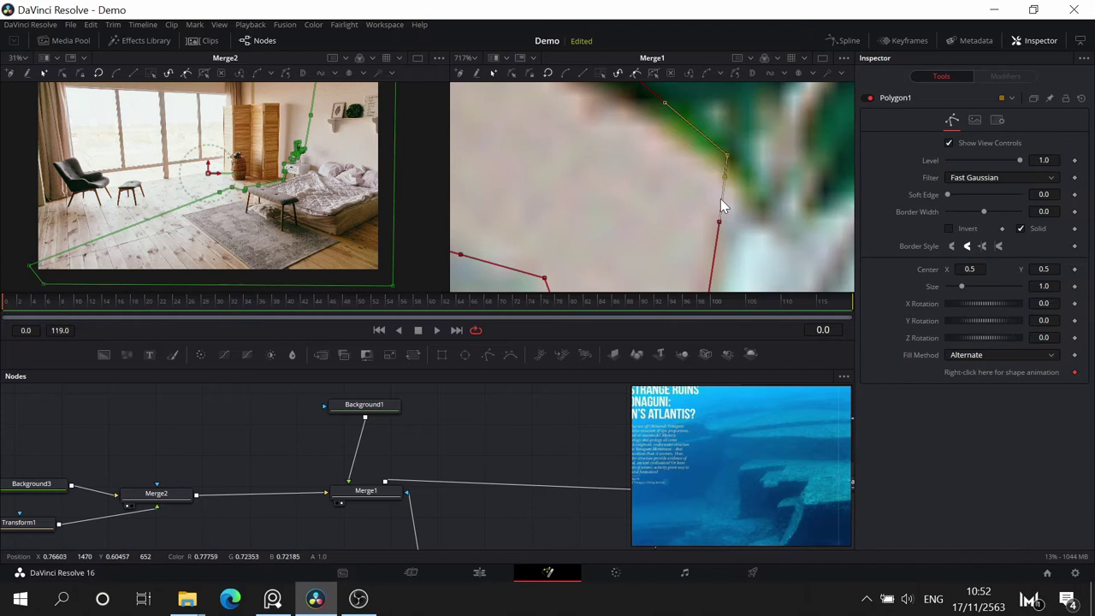
pyautogui.moveTo(720, 198); pyautogui.dragTo(762, 215)
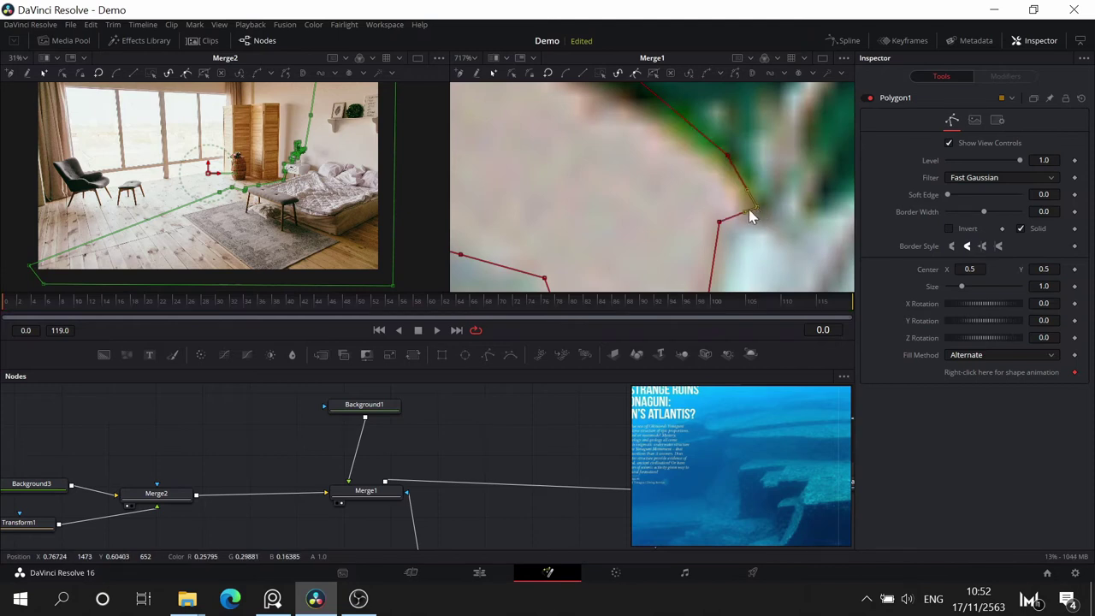
pyautogui.scroll(-2, 634, 180)
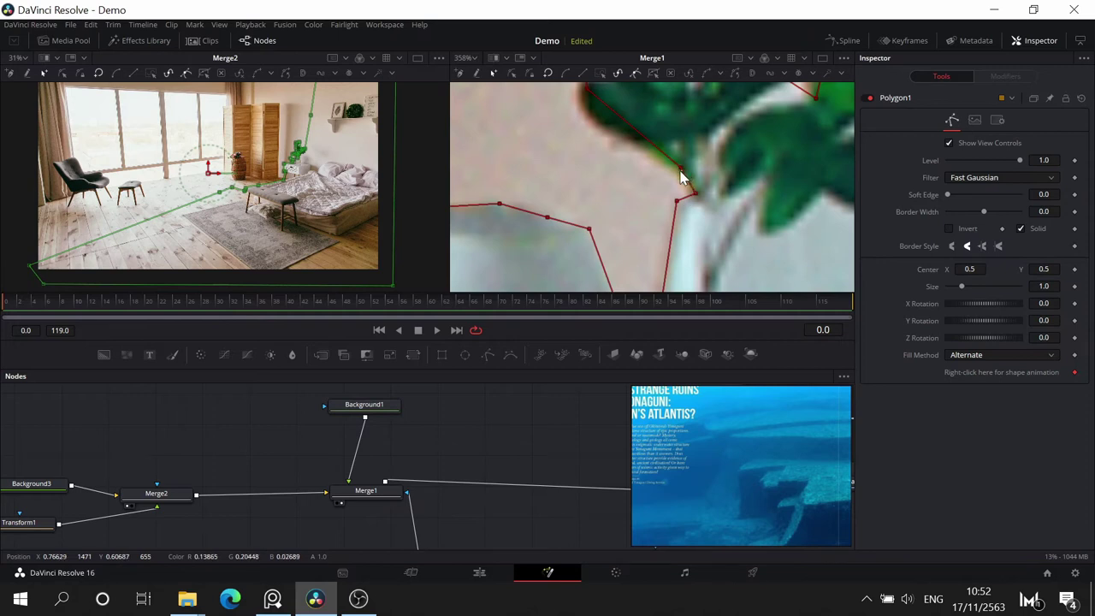
# - Fit Polygon1 around the tall plant sprig by moving its points to the outer leaf edges, from the stem up to the tip
pyautogui.moveTo(682, 169); pyautogui.dragTo(672, 165)
pyautogui.moveTo(587, 97); pyautogui.dragTo(627, 216)
pyautogui.moveTo(660, 171); pyautogui.dragTo(586, 221)
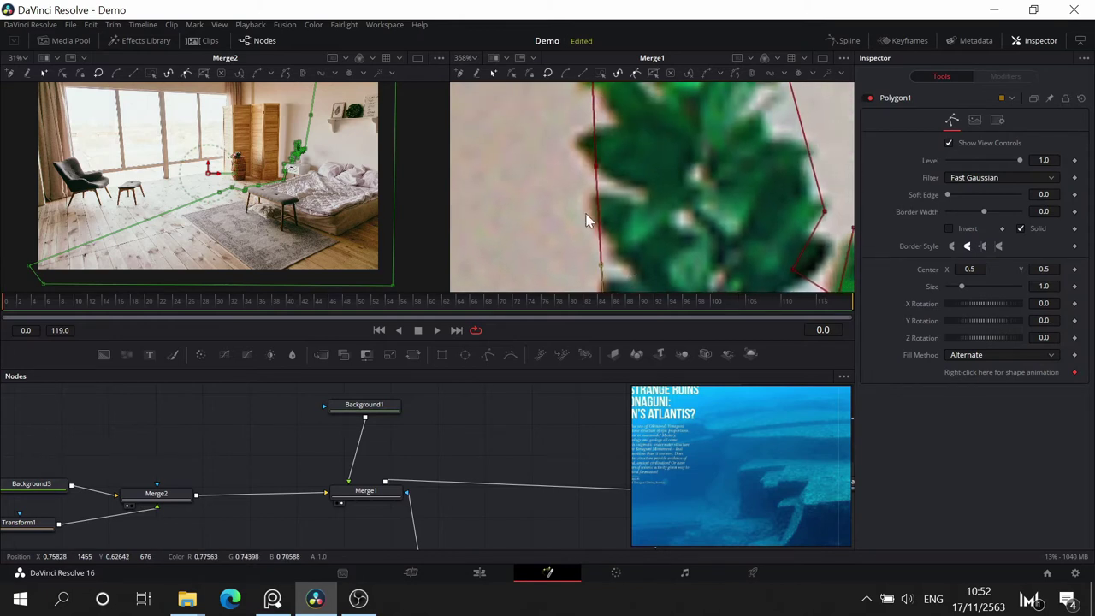
pyautogui.scroll(-5, 646, 209)
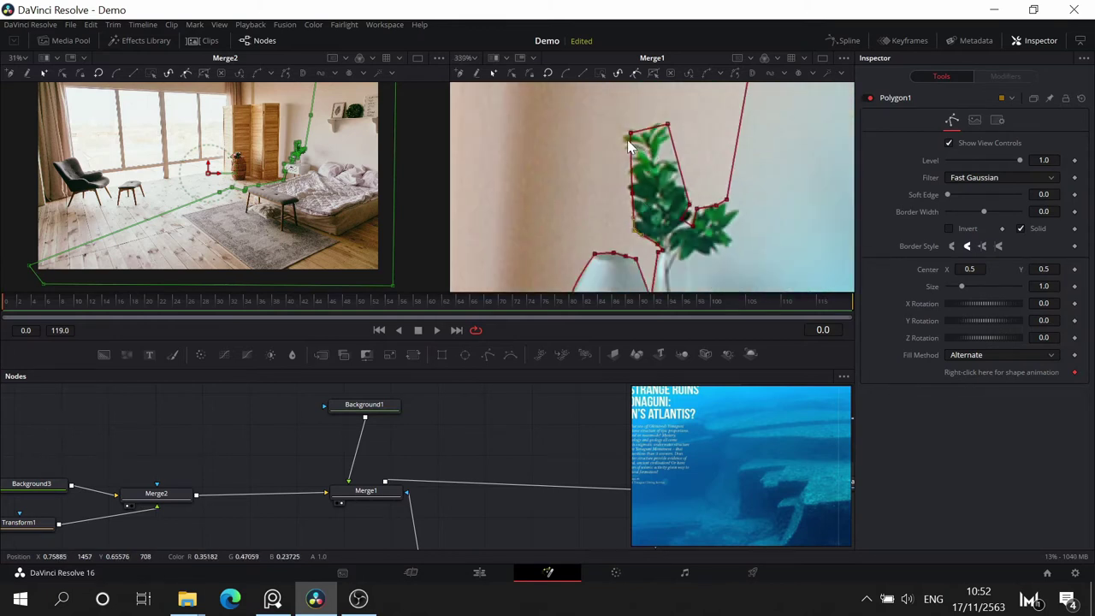
pyautogui.moveTo(630, 132); pyautogui.dragTo(623, 137)
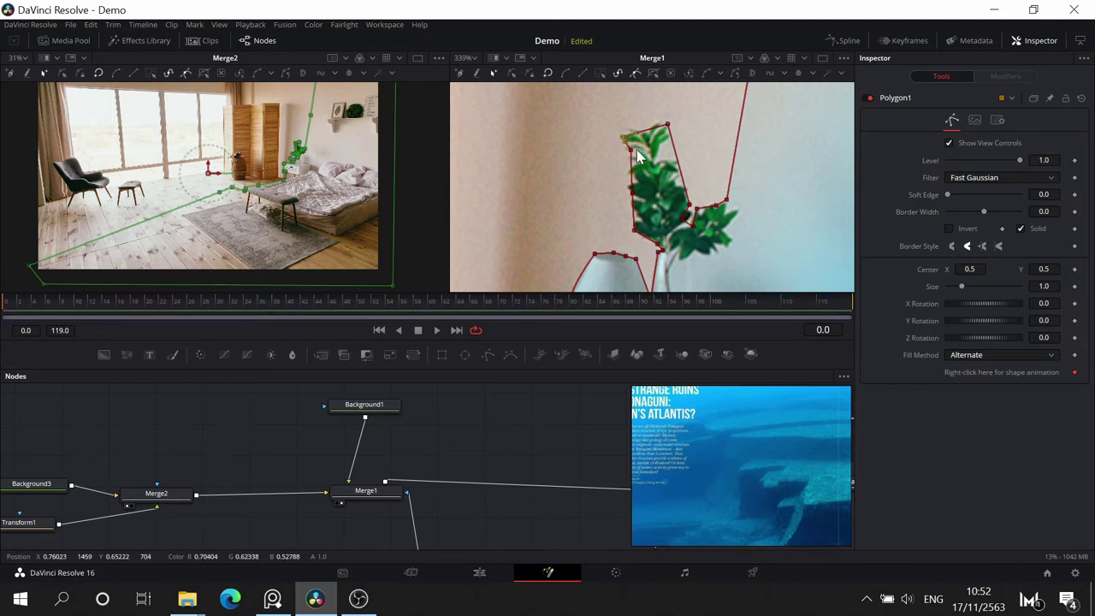
pyautogui.click(629, 152)
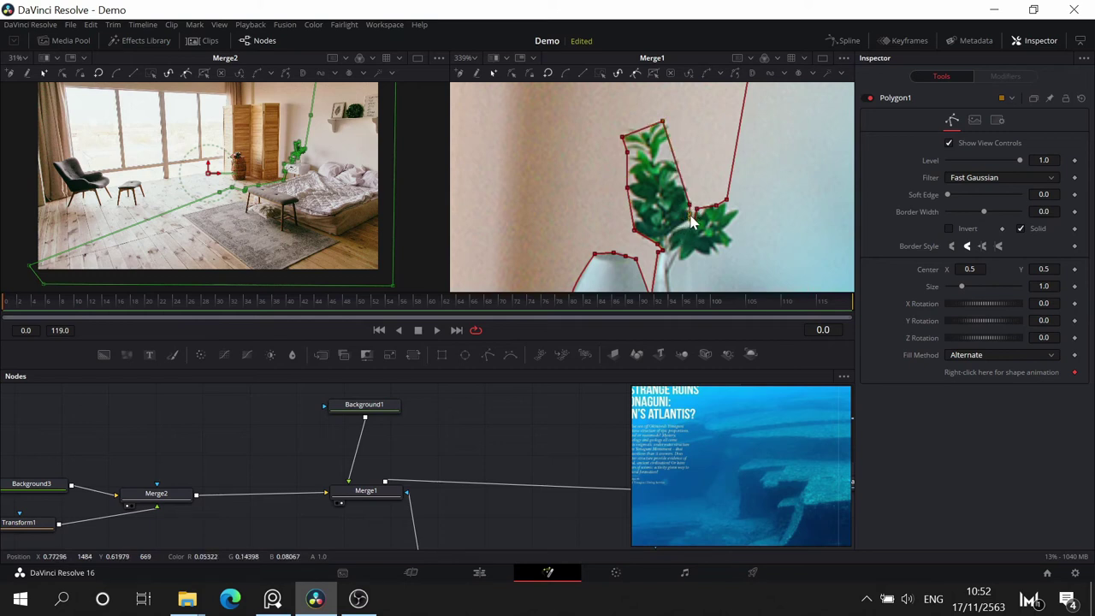
pyautogui.scroll(-5, 702, 174)
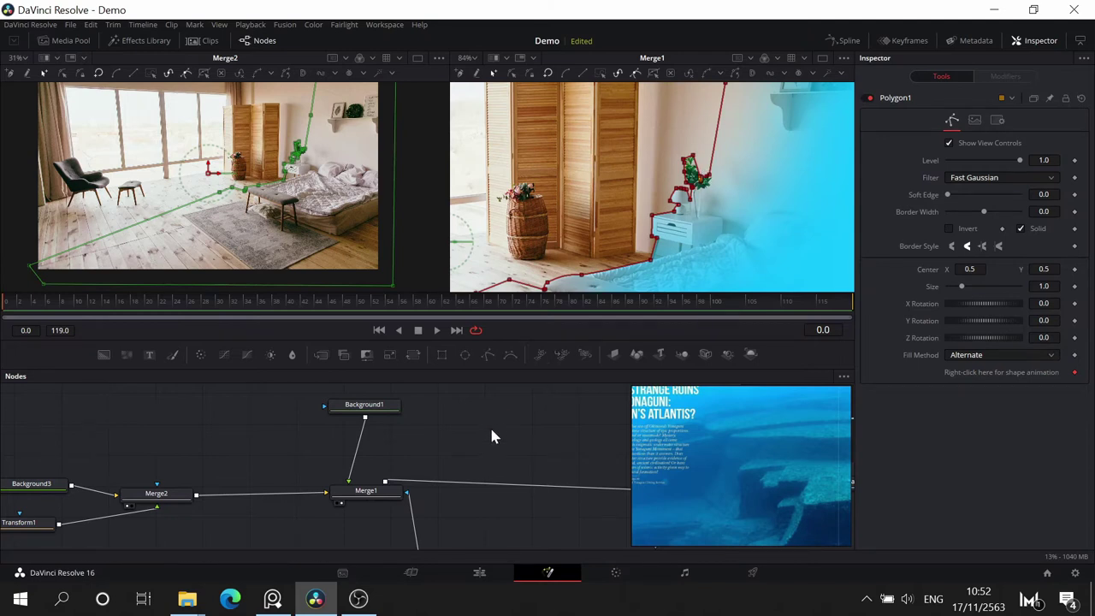
# - Group the Polygon1, Polygon3, Polygon4 and ChannelBooleans1 nodes, place the group below Merge1 and show it in the second viewer
pyautogui.moveTo(489, 427); pyautogui.dragTo(609, 362)
pyautogui.moveTo(490, 494); pyautogui.dragTo(420, 401)
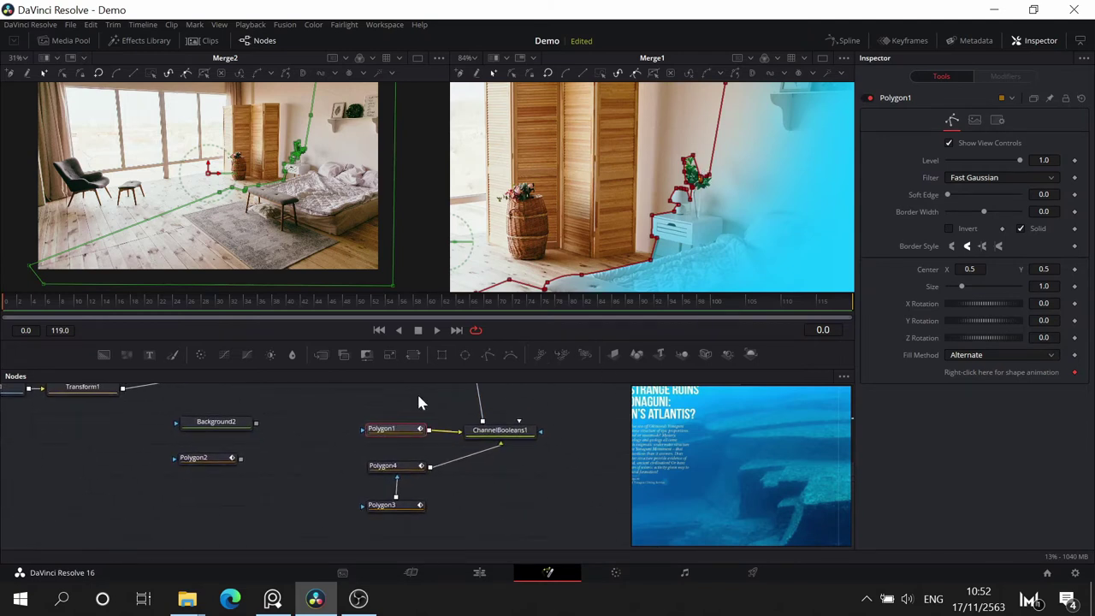
pyautogui.moveTo(596, 425); pyautogui.dragTo(631, 413)
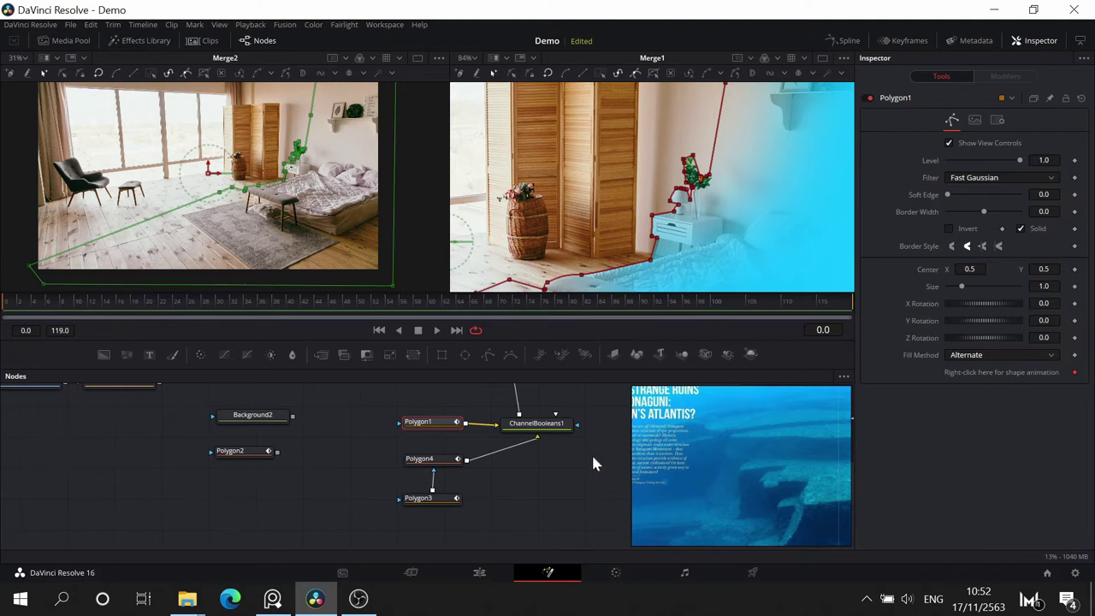
pyautogui.moveTo(596, 463); pyautogui.dragTo(391, 551)
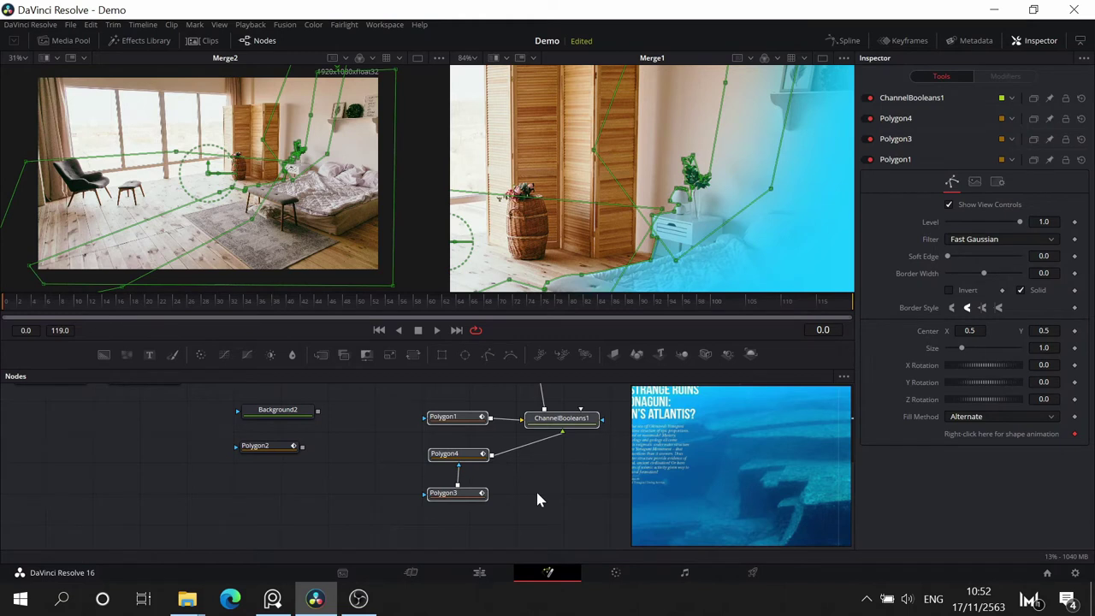
pyautogui.hotkey('ctrl', 'g')
pyautogui.moveTo(537, 485); pyautogui.dragTo(515, 509)
pyautogui.press('2')
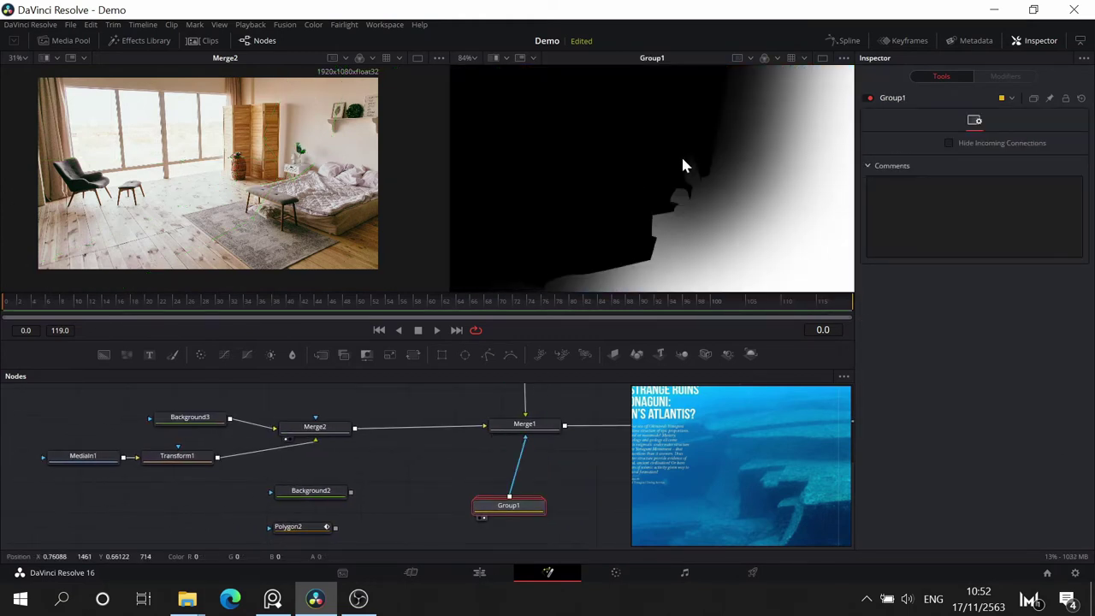
# - Expand Group1 and set the Soft Edge of its Polygon1 mask to 0.0016
pyautogui.doubleClick(516, 510)
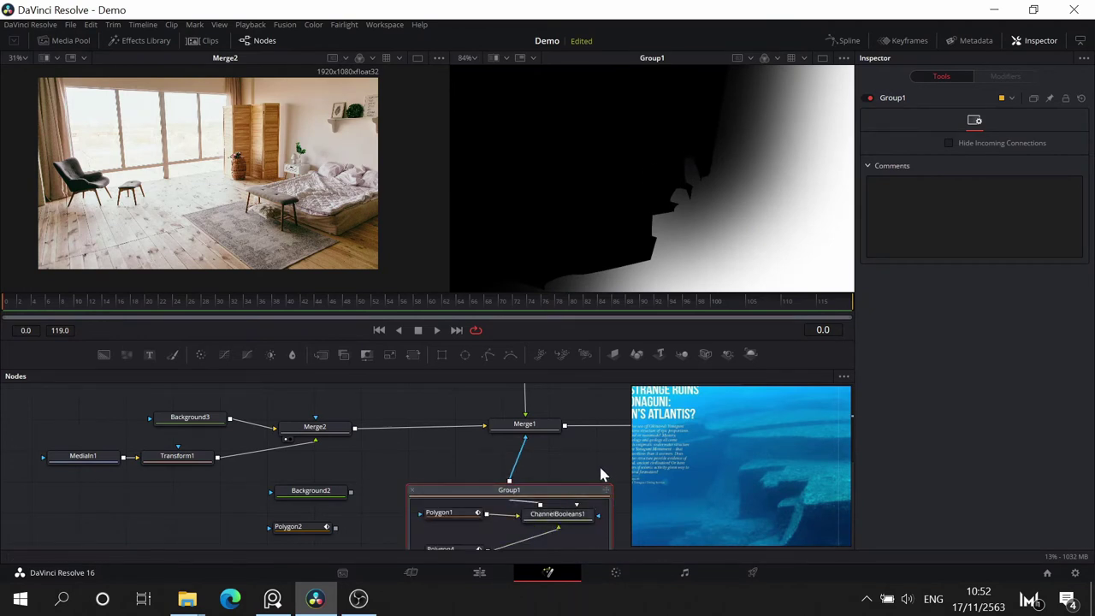
pyautogui.scroll(-2, 600, 475)
pyautogui.click(436, 444)
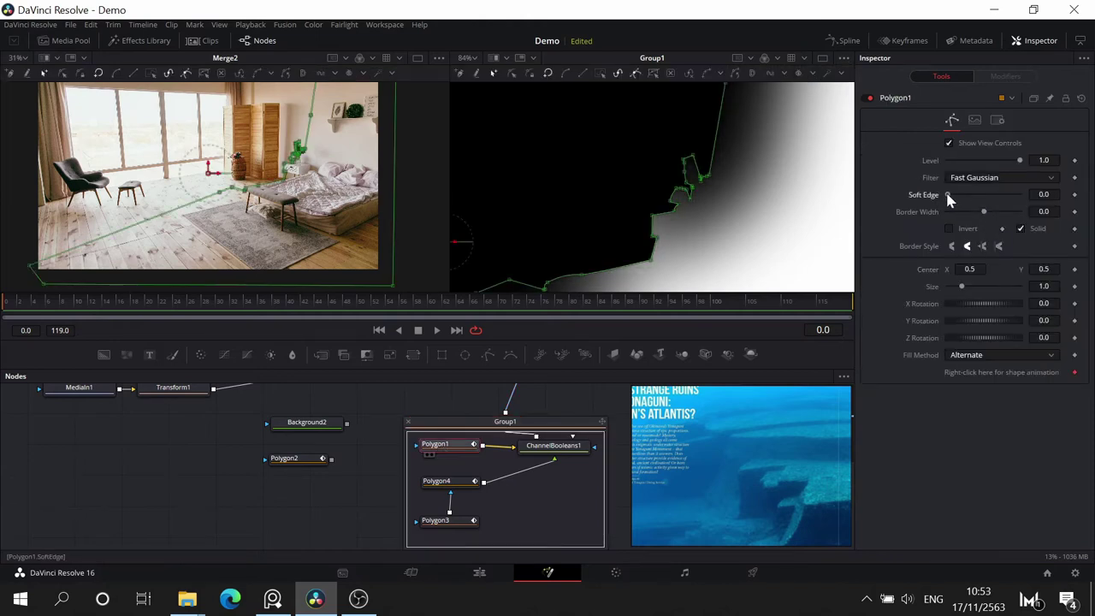
pyautogui.moveTo(947, 195); pyautogui.dragTo(948, 196)
pyautogui.scroll(5, 677, 219)
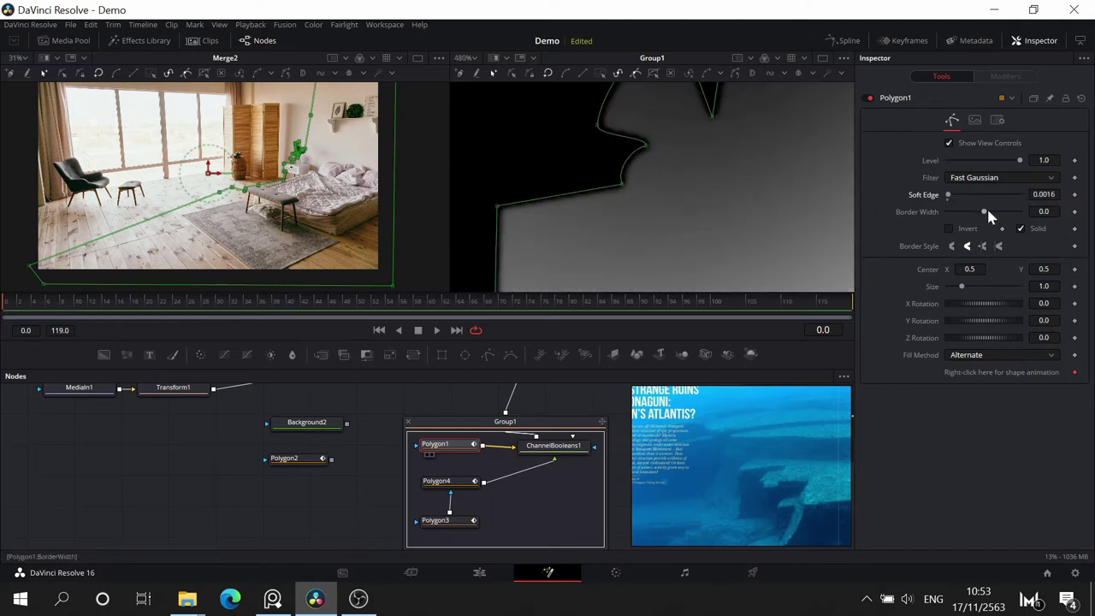
# - Set Polygon1's Border Width to 0.002 and its Soft Edge to 0.0022
pyautogui.moveTo(985, 211); pyautogui.dragTo(986, 211)
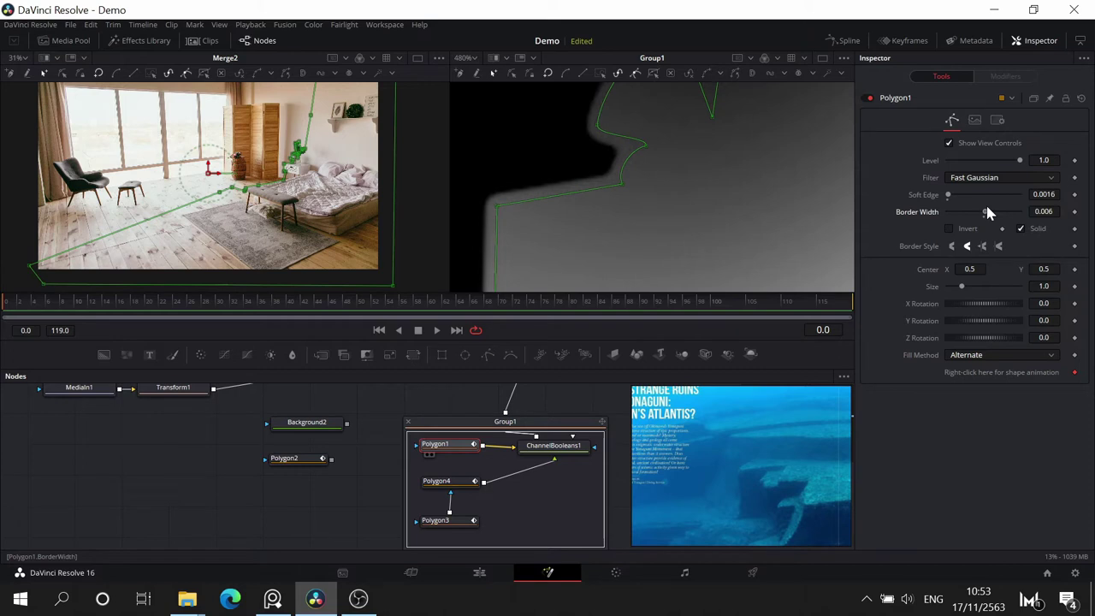
pyautogui.moveTo(985, 211); pyautogui.dragTo(983, 211)
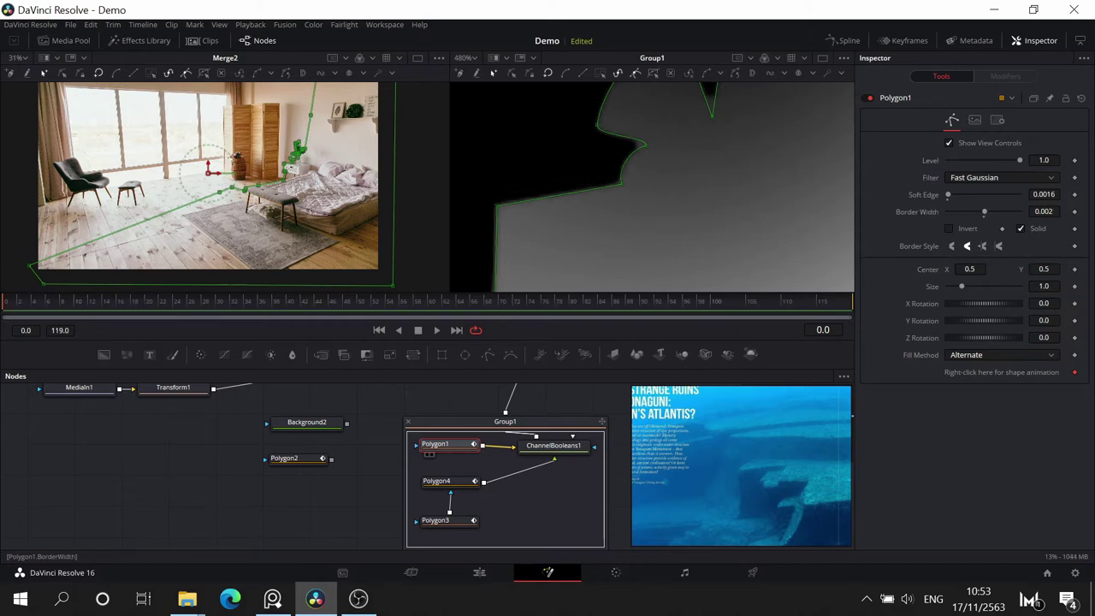
pyautogui.moveTo(952, 201); pyautogui.dragTo(952, 198)
pyautogui.doubleClick(950, 194)
pyautogui.moveTo(947, 194); pyautogui.dragTo(948, 194)
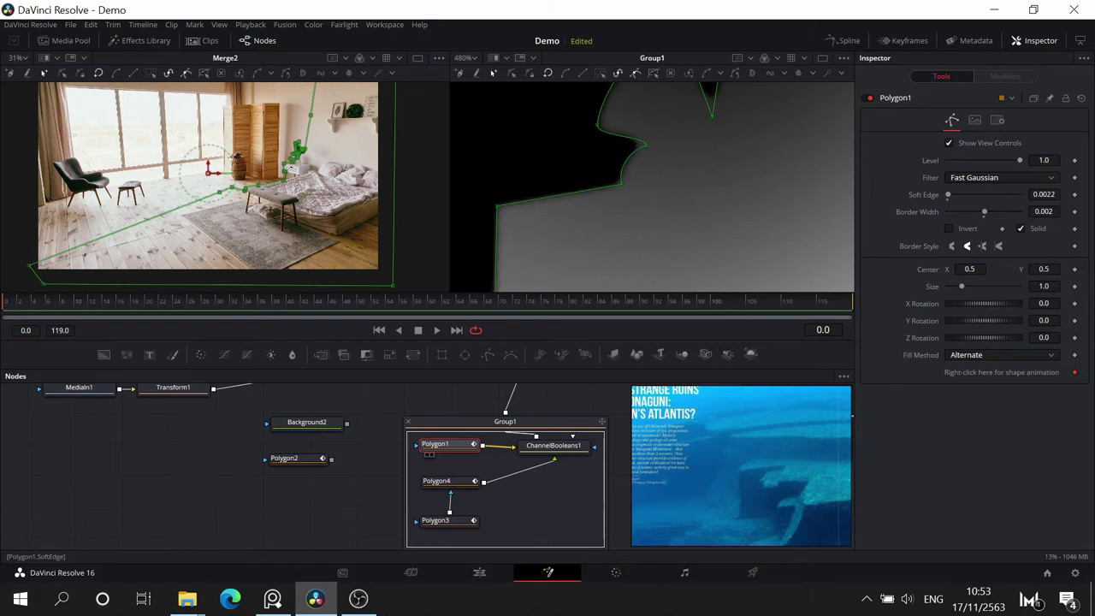
# - Collapse Group1 and display Merge2 in the second viewer
pyautogui.click(408, 422)
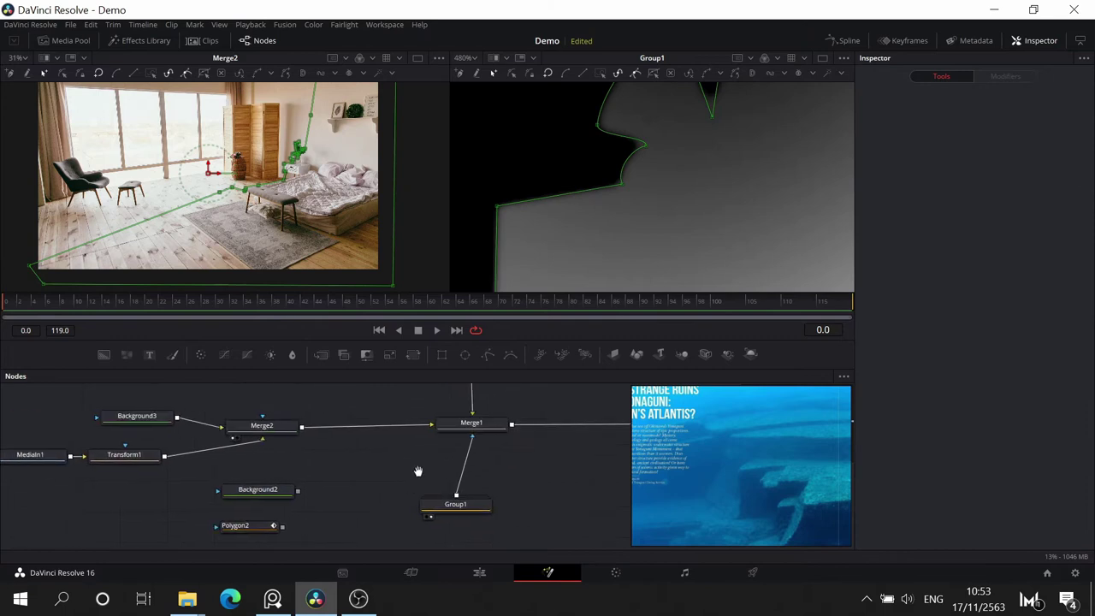
pyautogui.scroll(-6, 701, 208)
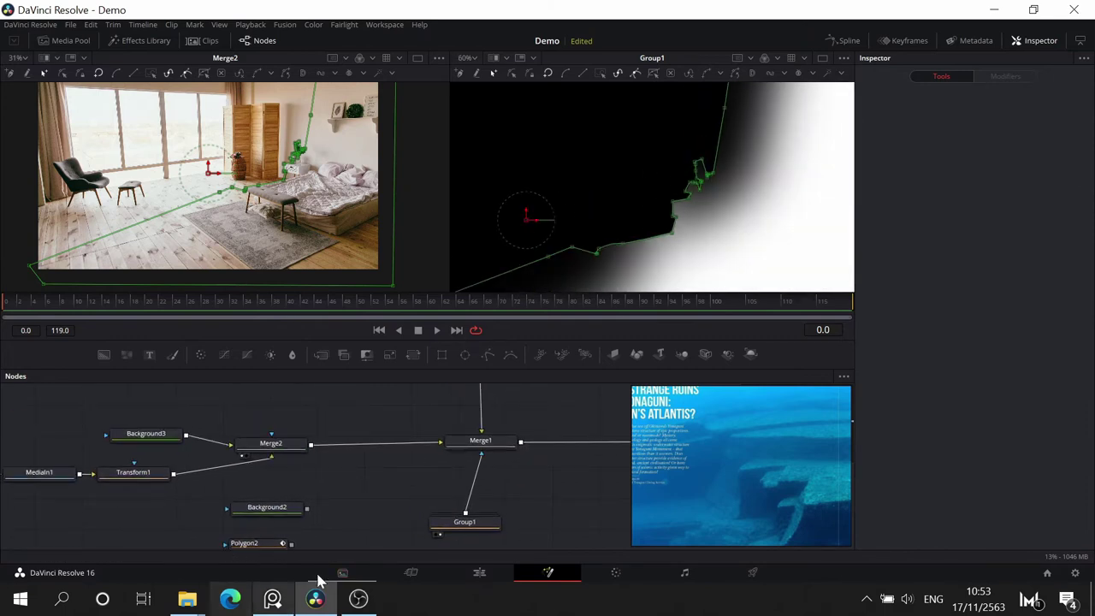
pyautogui.moveTo(379, 521); pyautogui.dragTo(444, 449)
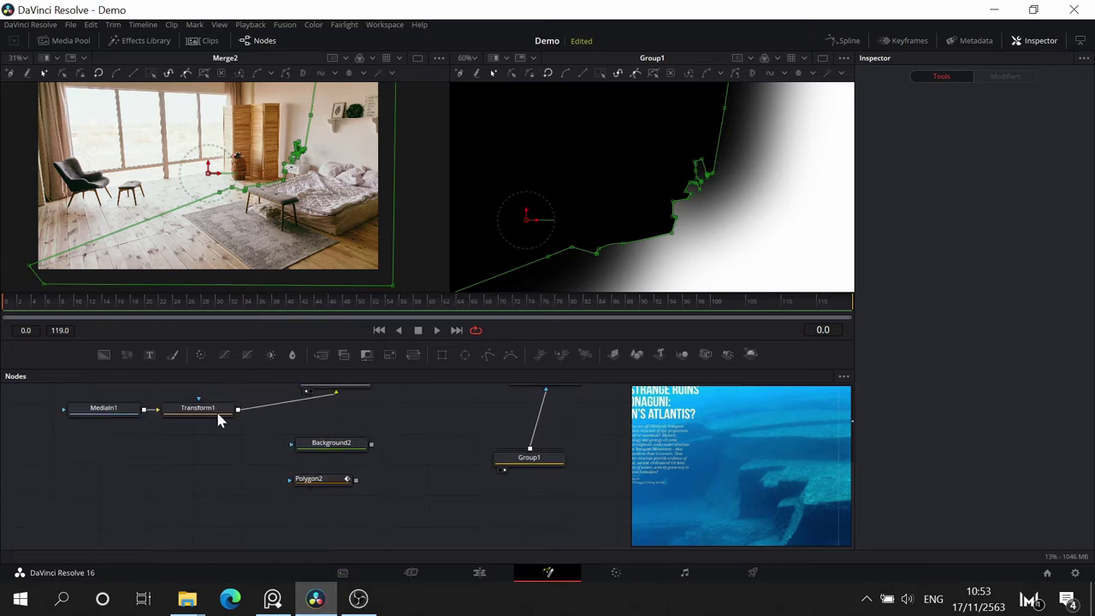
pyautogui.moveTo(164, 455); pyautogui.dragTo(127, 579)
pyautogui.moveTo(316, 503); pyautogui.dragTo(545, 249)
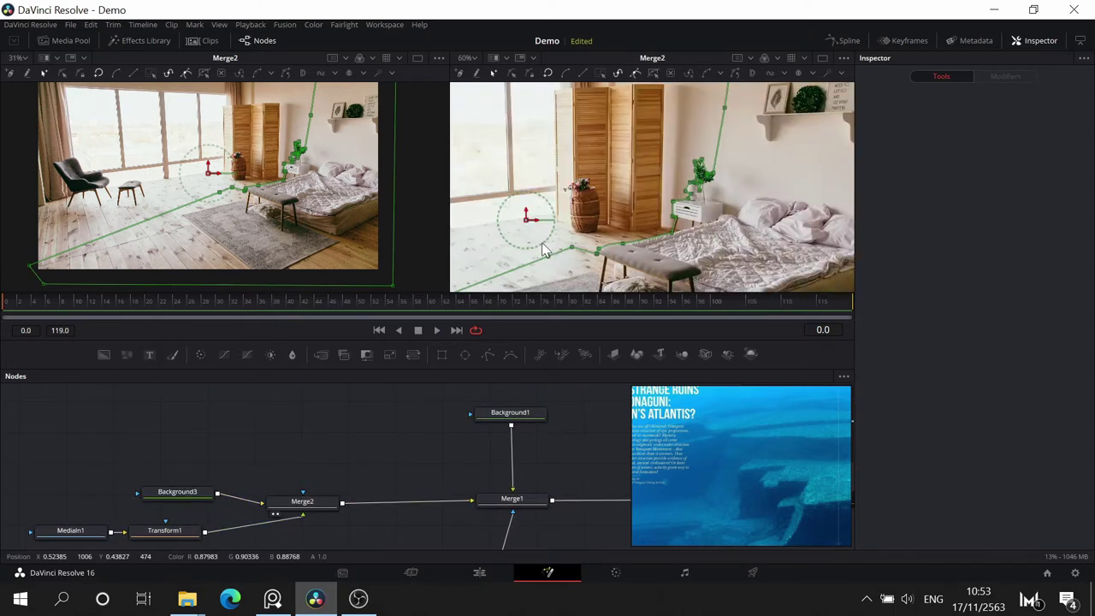
# - Rename the Group1 node as Zone1
pyautogui.moveTo(378, 534); pyautogui.dragTo(377, 554)
pyautogui.moveTo(389, 445); pyautogui.dragTo(360, 342)
pyautogui.click(476, 498)
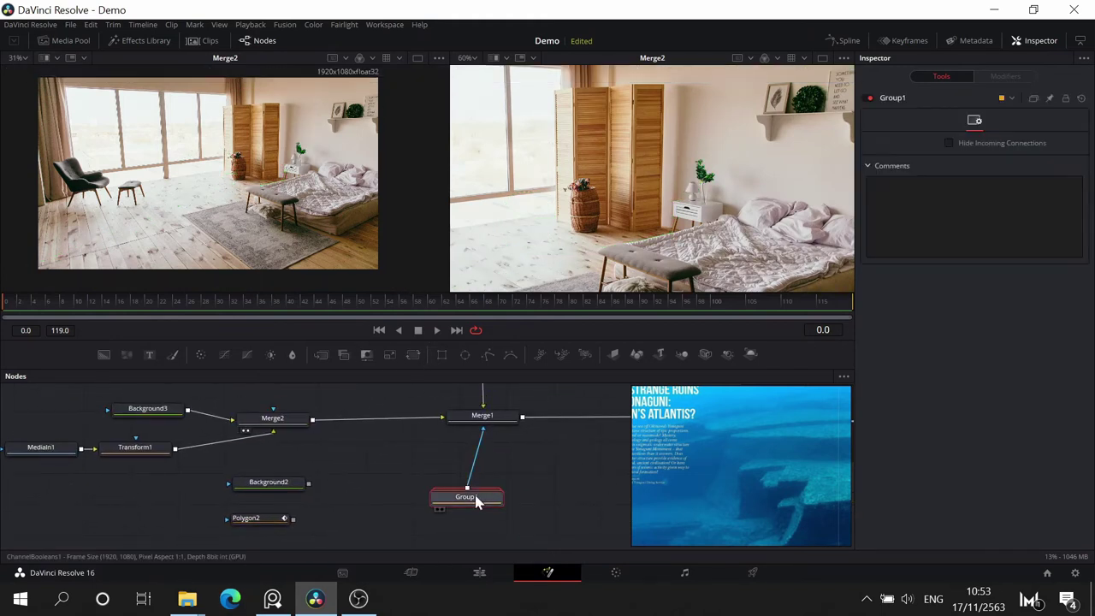
pyautogui.press('XF86MonBrightnessUp')
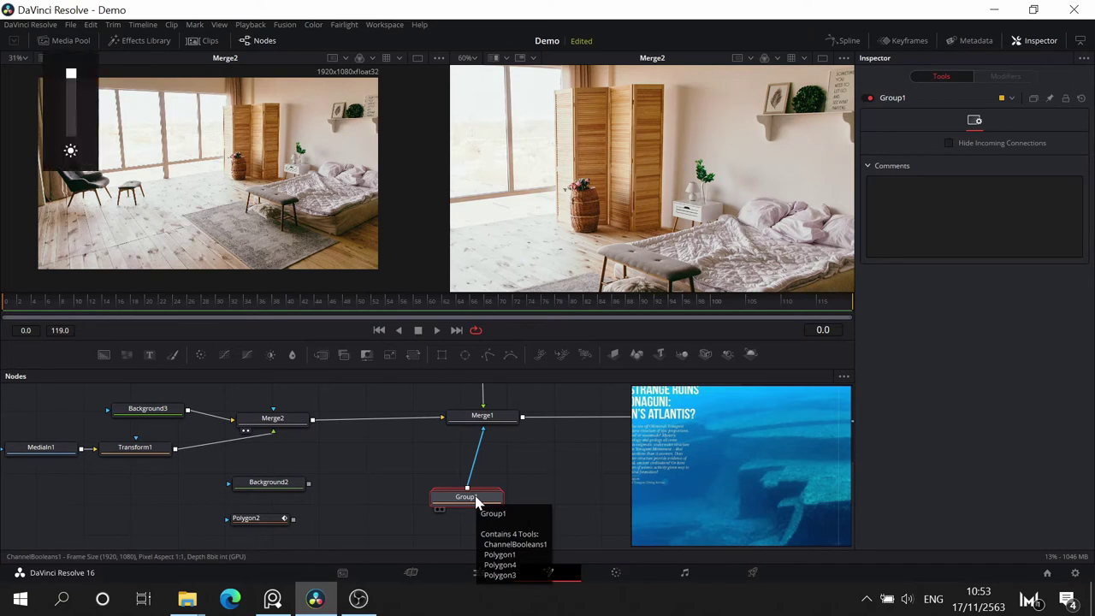
pyautogui.press('F2')
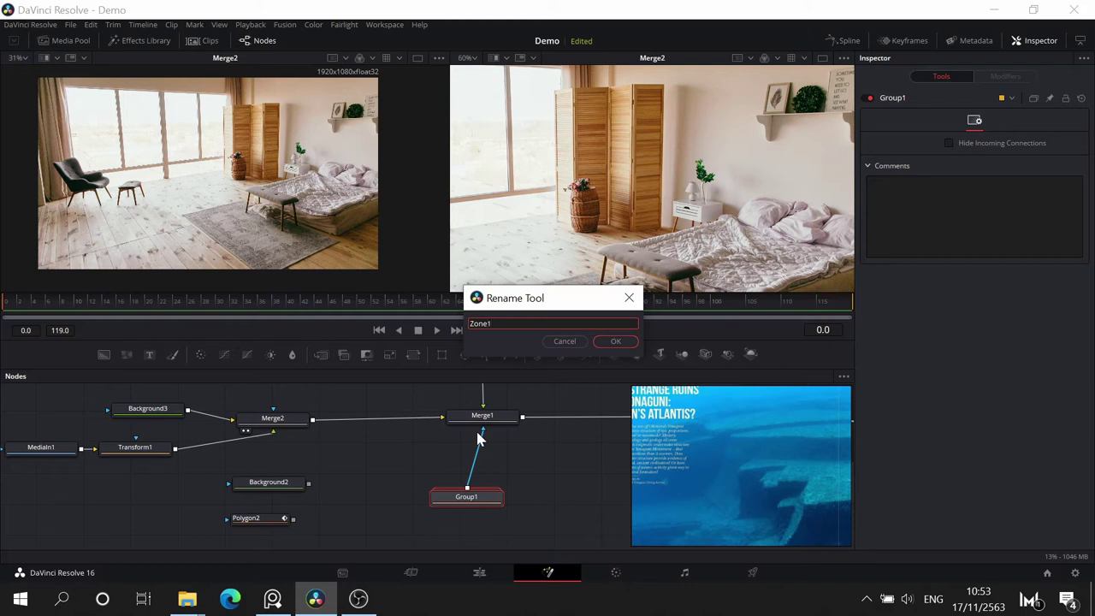
pyautogui.click(623, 341)
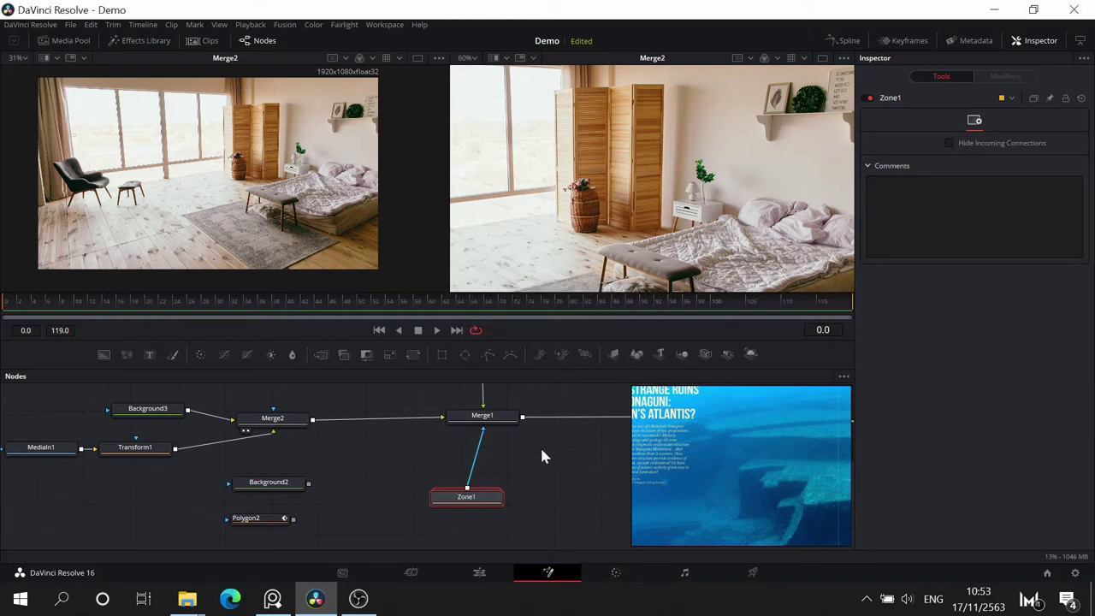
# - Reshape the Polygon2 mask beside the armchair's rear leg so its points follow the underside of the seat
pyautogui.moveTo(546, 468); pyautogui.dragTo(648, 411)
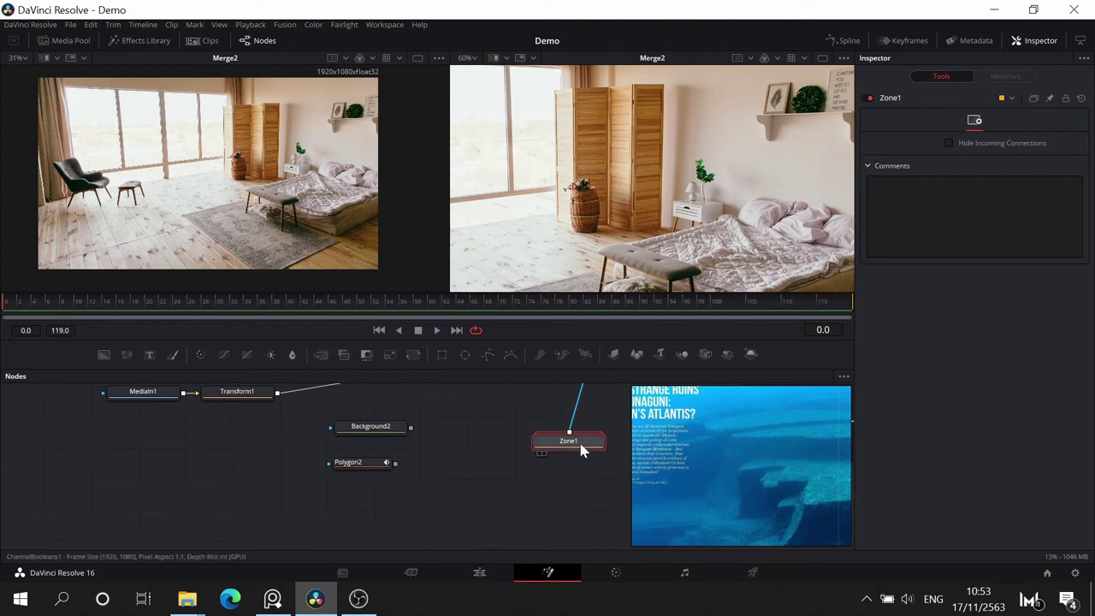
pyautogui.moveTo(447, 410); pyautogui.dragTo(438, 463)
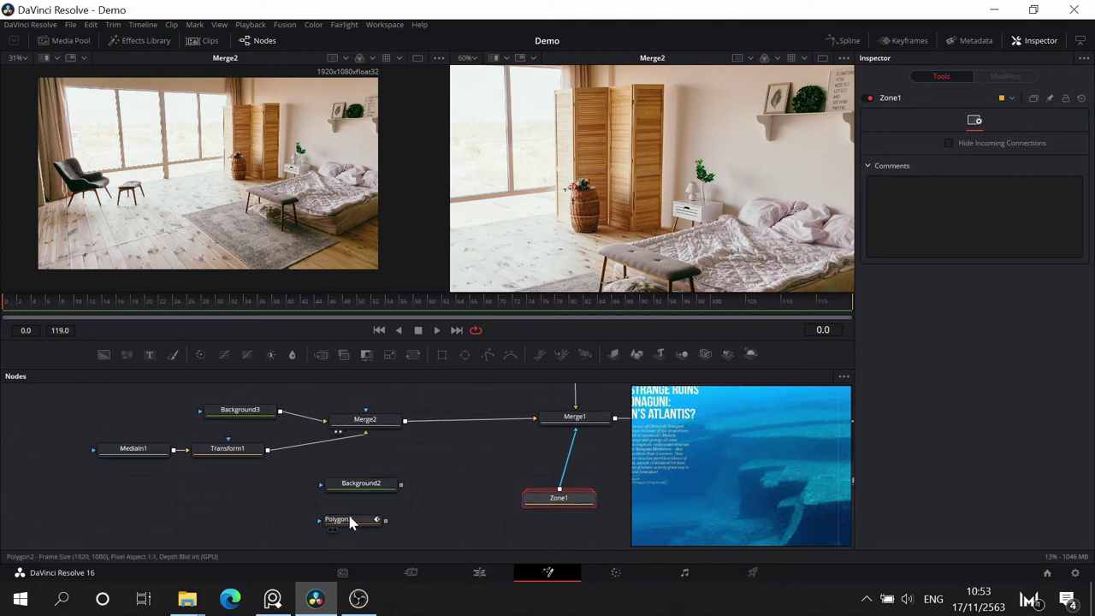
pyautogui.click(349, 517)
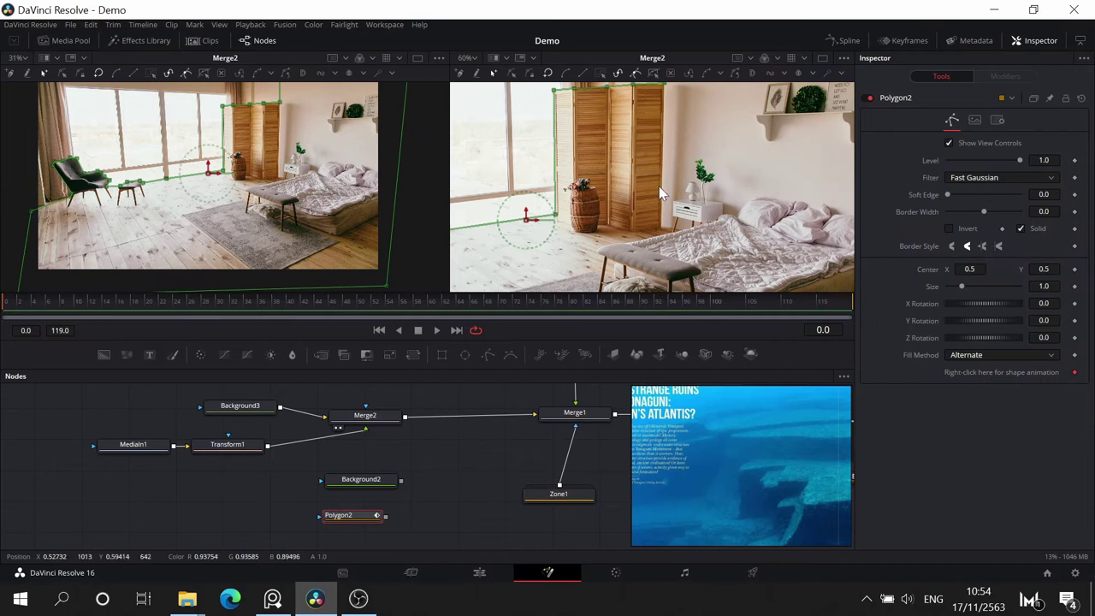
pyautogui.moveTo(649, 193); pyautogui.dragTo(666, 244)
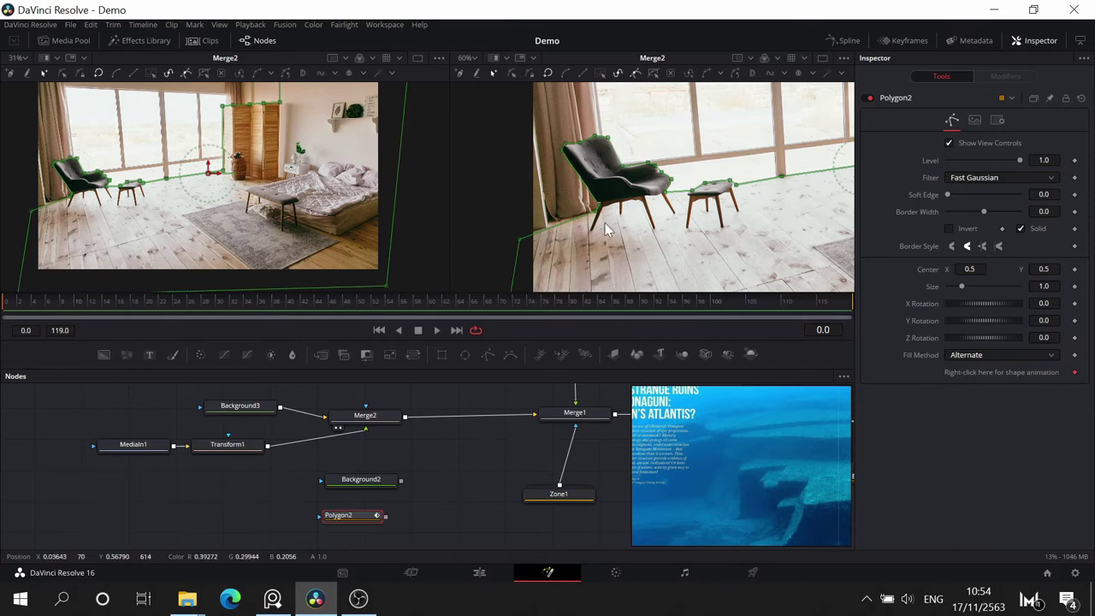
pyautogui.scroll(4, 586, 239)
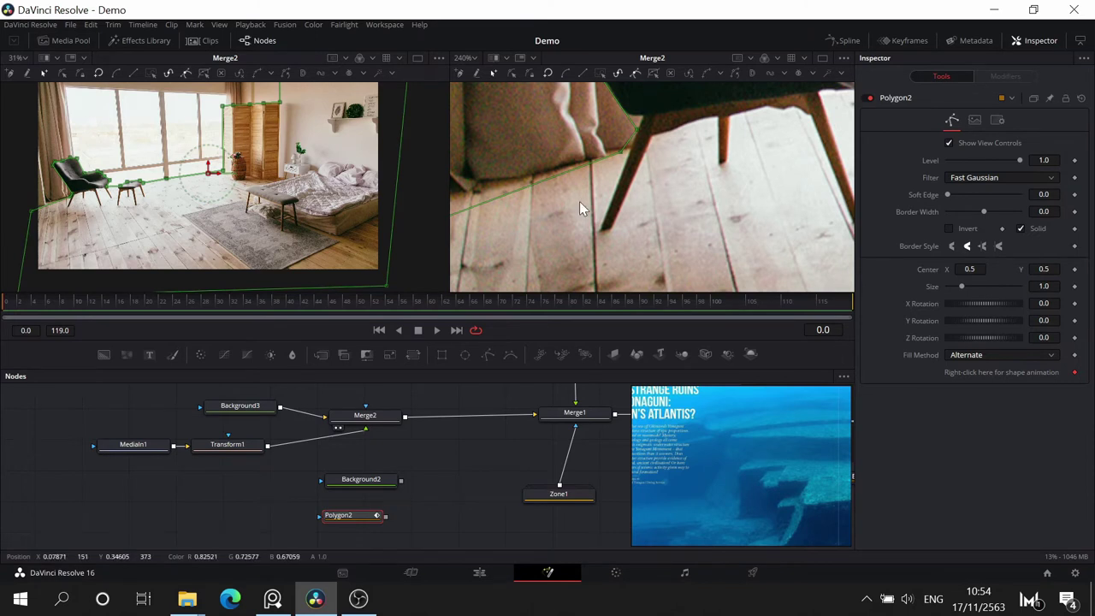
pyautogui.moveTo(596, 226); pyautogui.dragTo(596, 289)
pyautogui.moveTo(659, 183); pyautogui.dragTo(668, 246)
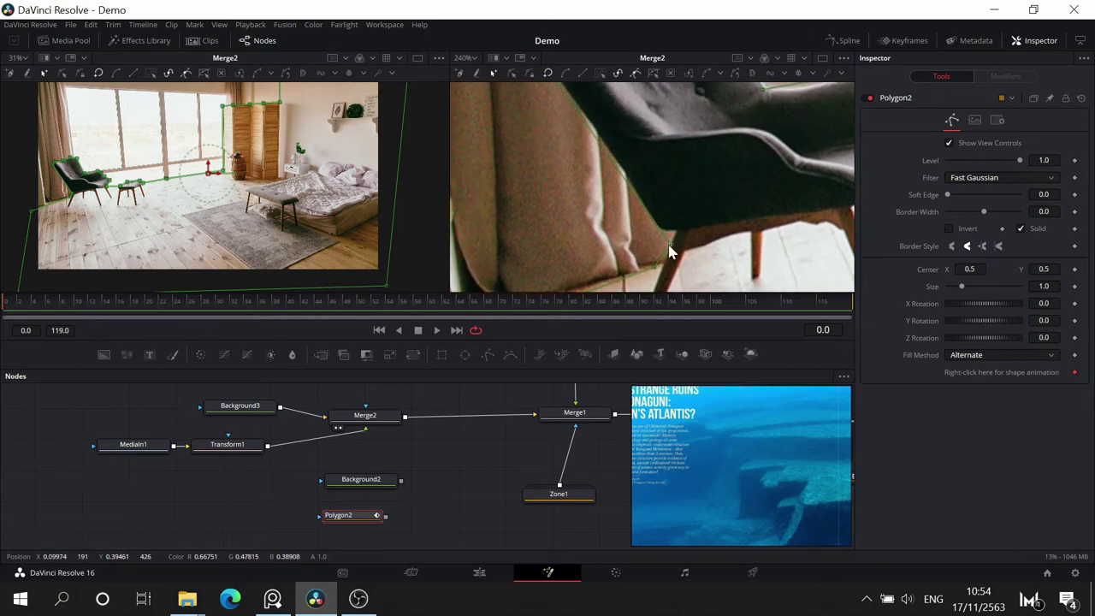
pyautogui.scroll(4, 663, 262)
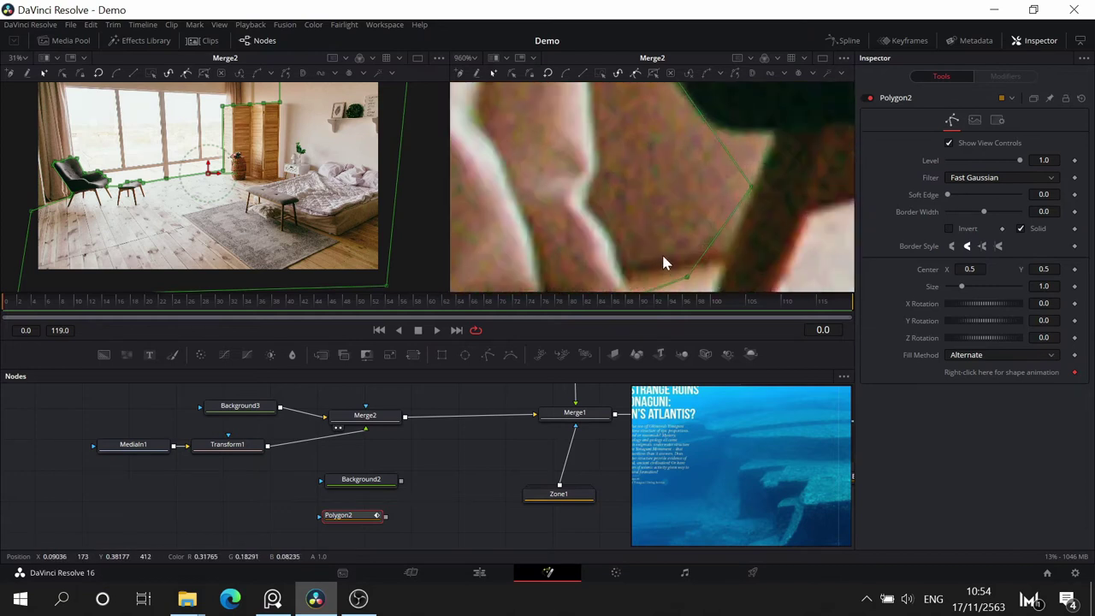
pyautogui.moveTo(789, 202); pyautogui.dragTo(671, 147)
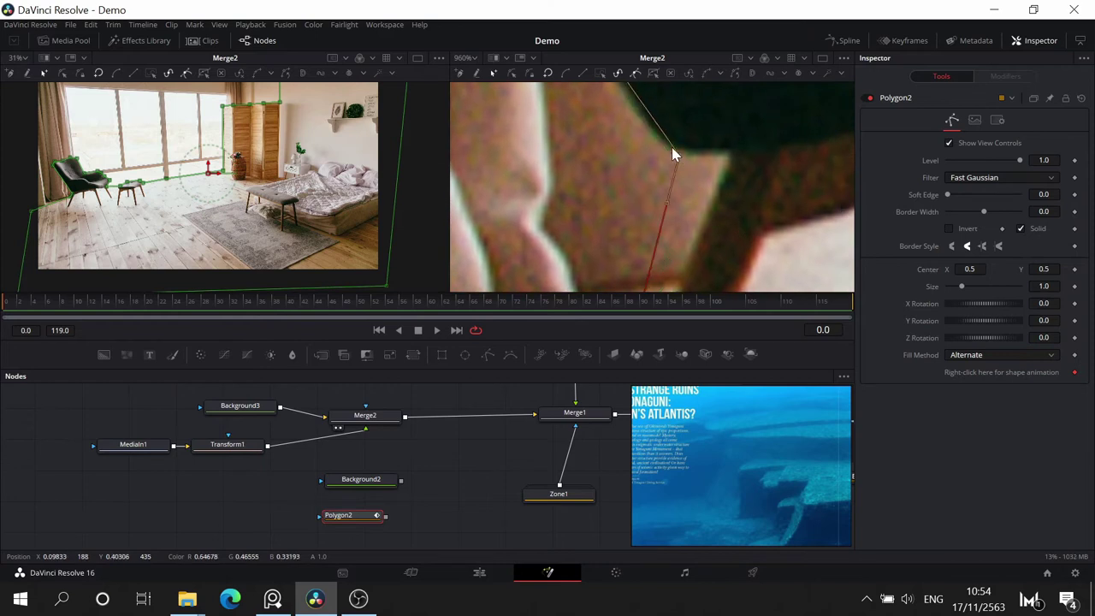
pyautogui.click(653, 213)
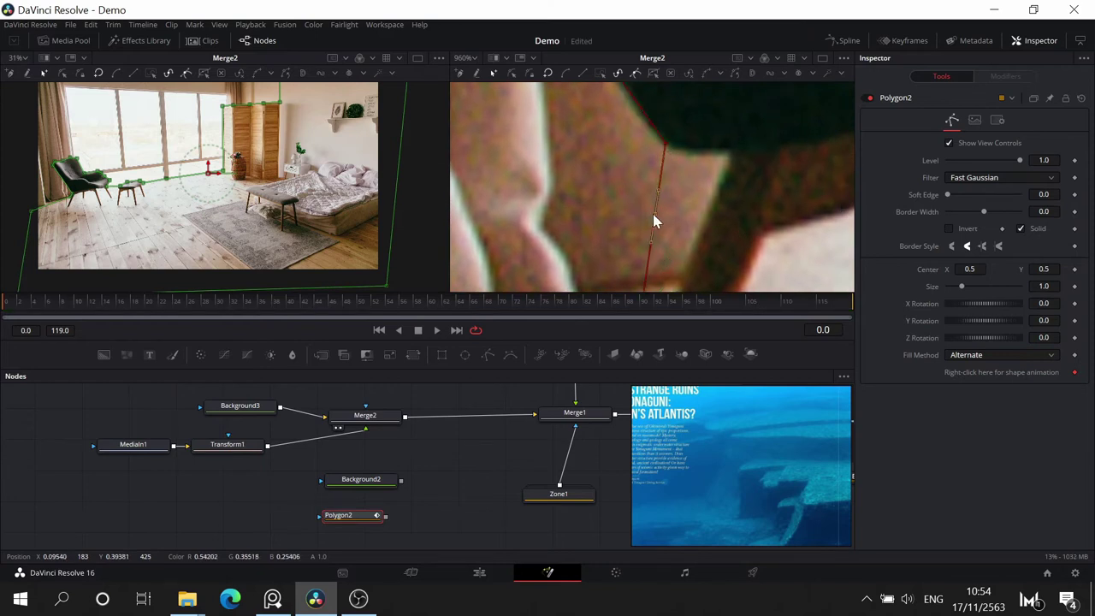
pyautogui.moveTo(651, 218); pyautogui.dragTo(732, 154)
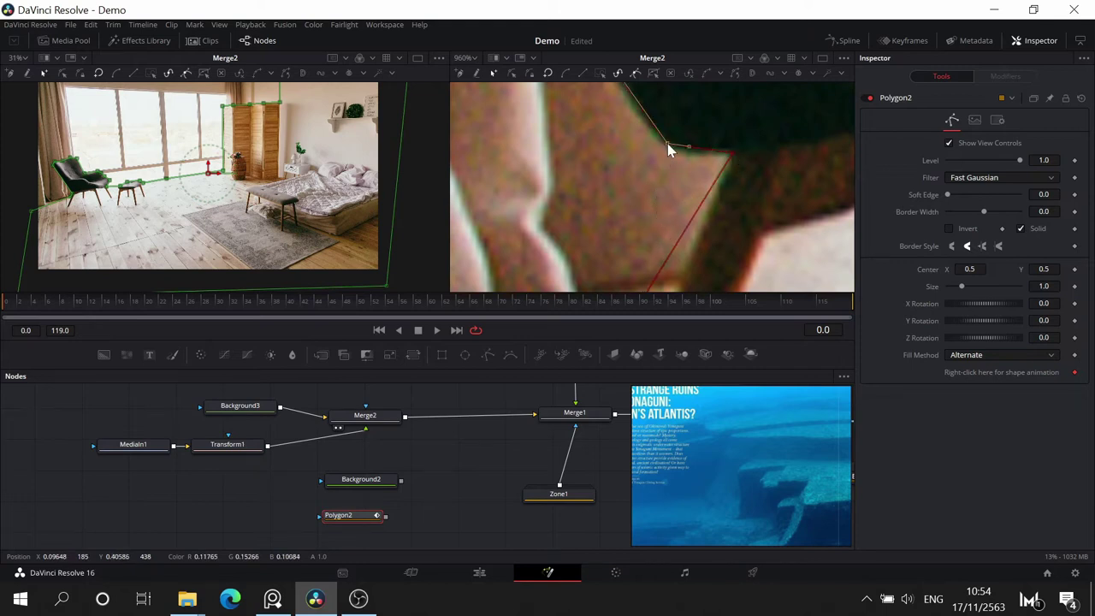
# - Fit the Polygon2 points tightly around the outer corner of the armchair's backrest next to the curtain
pyautogui.scroll(-5, 751, 209)
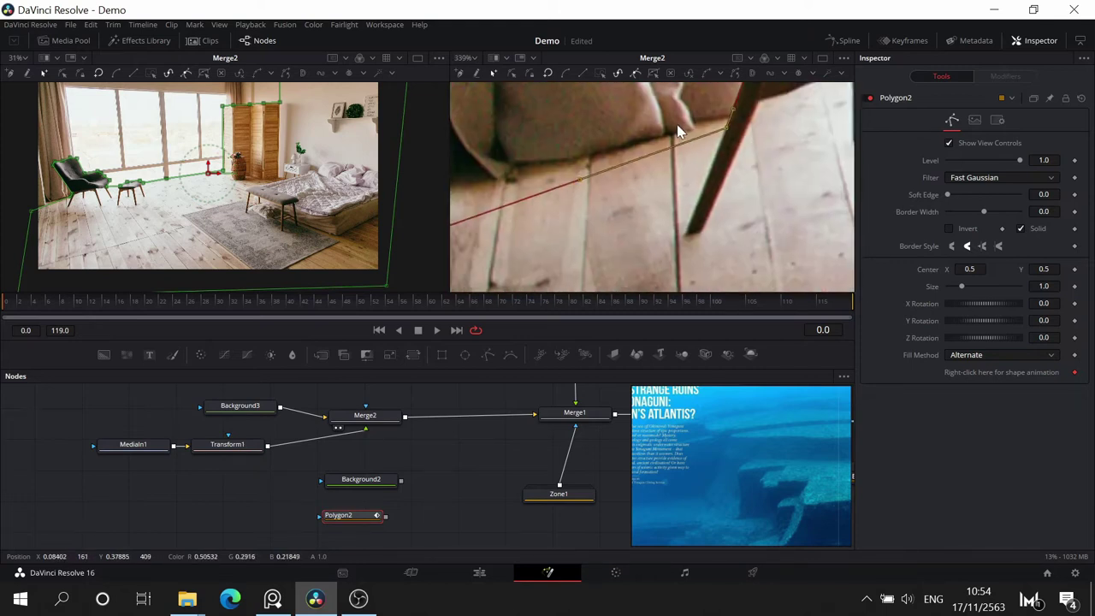
pyautogui.scroll(-3, 726, 220)
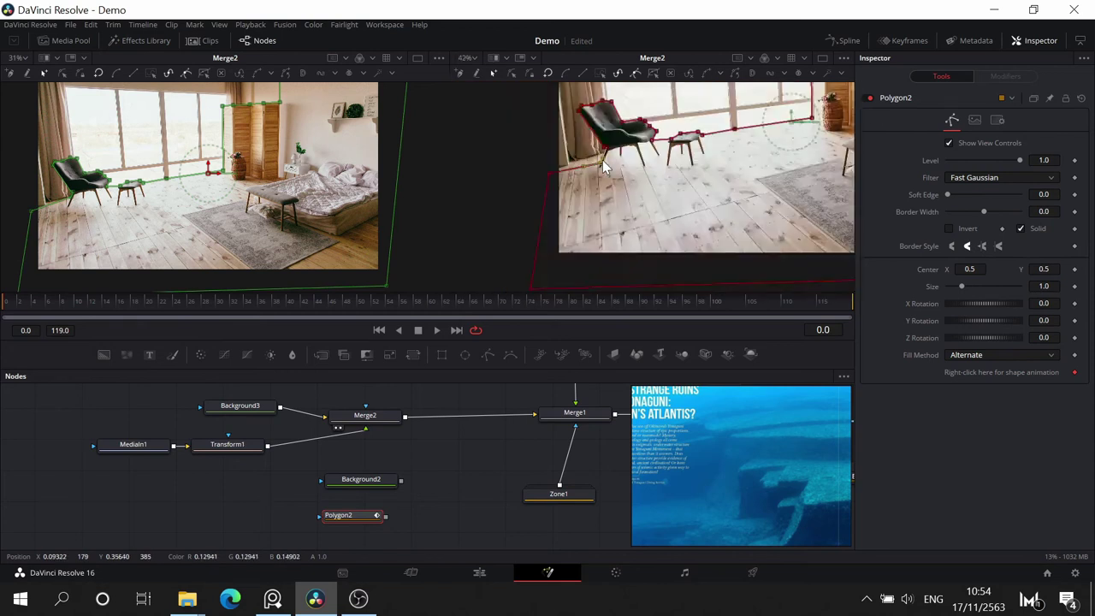
pyautogui.scroll(5, 778, 167)
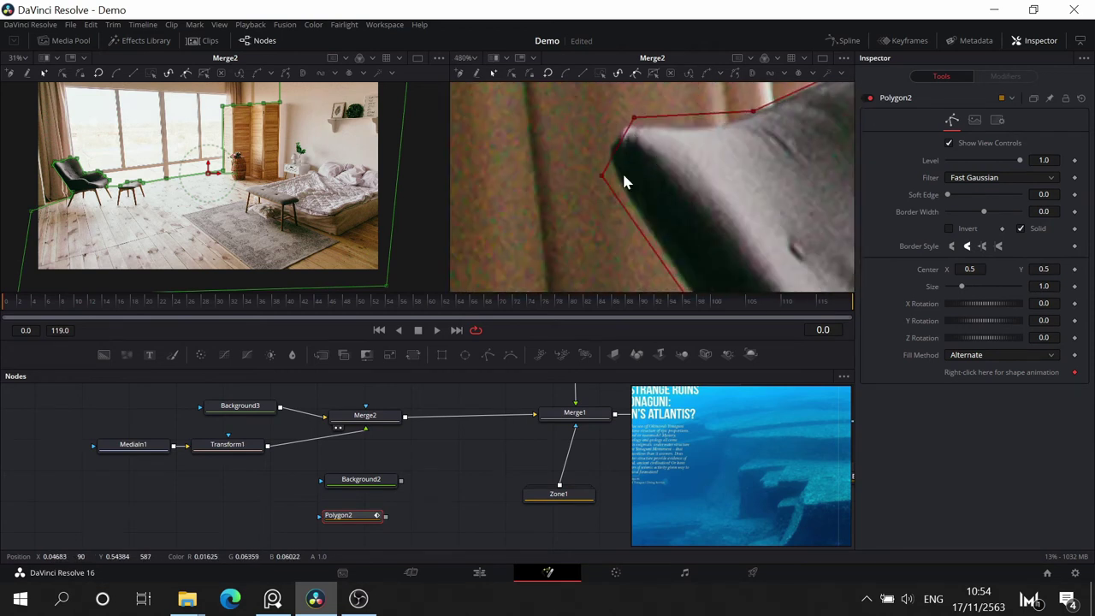
pyautogui.moveTo(692, 286); pyautogui.dragTo(647, 247)
pyautogui.click(579, 173)
pyautogui.click(630, 261)
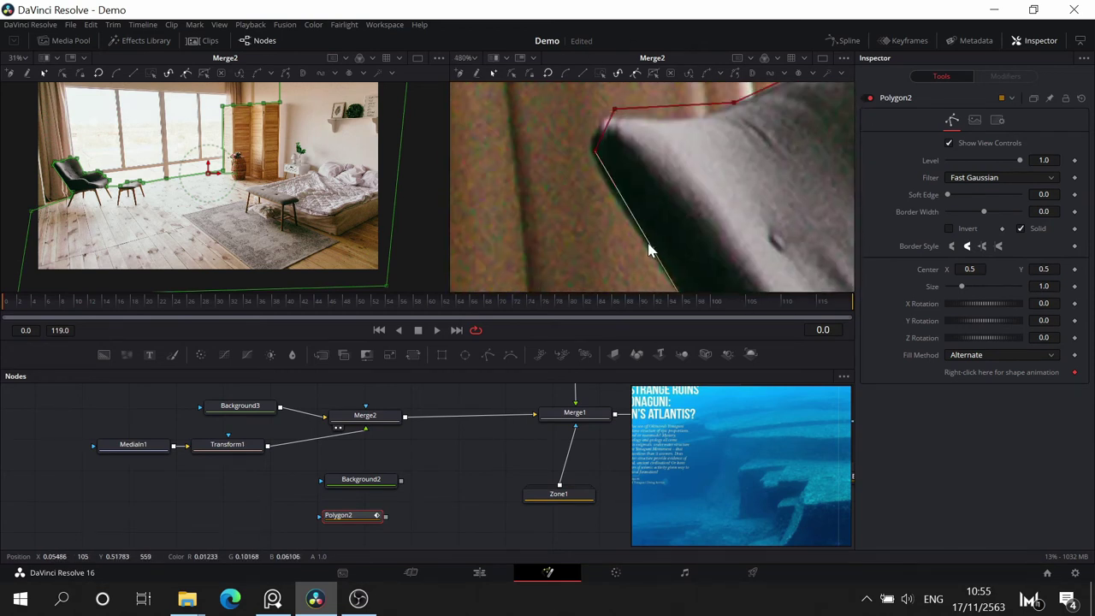
pyautogui.click(593, 150)
pyautogui.moveTo(594, 150); pyautogui.dragTo(588, 148)
pyautogui.moveTo(619, 198); pyautogui.dragTo(613, 205)
pyautogui.moveTo(614, 108); pyautogui.dragTo(605, 124)
# - Fit the Polygon2 outline to the top edge of the armchair's backrest and smooth its points around the rounded corner
pyautogui.moveTo(678, 112); pyautogui.dragTo(586, 183)
pyautogui.moveTo(704, 128); pyautogui.dragTo(751, 130)
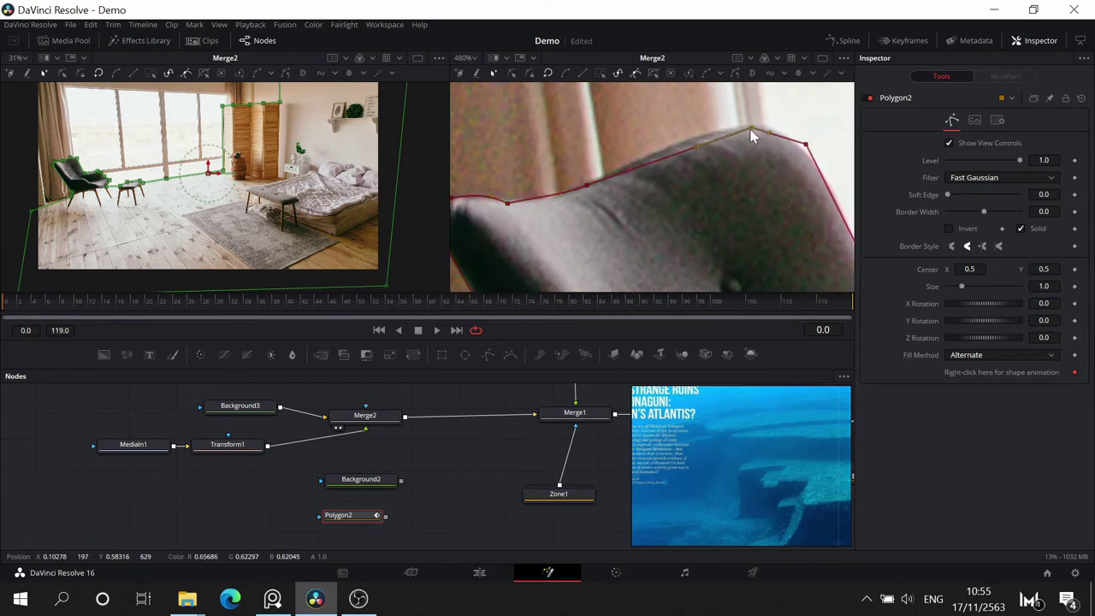
pyautogui.hotkey('shift', 's')
pyautogui.moveTo(759, 186); pyautogui.dragTo(598, 147)
pyautogui.moveTo(602, 101); pyautogui.dragTo(588, 89)
pyautogui.moveTo(572, 163); pyautogui.dragTo(703, 222)
pyautogui.moveTo(663, 158); pyautogui.dragTo(511, 103)
pyautogui.moveTo(627, 119); pyautogui.dragTo(644, 150)
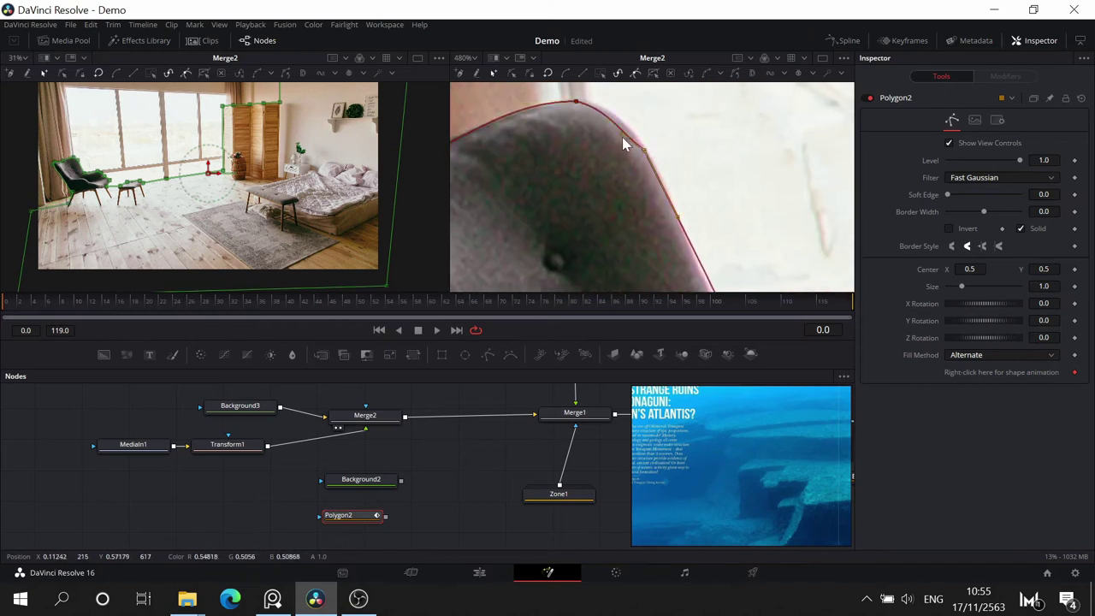
# - Adjust the Polygon2 points down the window side of the backrest and onto the armchair's armrest
pyautogui.moveTo(782, 248); pyautogui.dragTo(670, 38)
pyautogui.click(672, 221)
pyautogui.moveTo(640, 161); pyautogui.dragTo(630, 149)
pyautogui.moveTo(658, 90); pyautogui.dragTo(525, 137)
pyautogui.moveTo(561, 200); pyautogui.dragTo(599, 218)
pyautogui.moveTo(696, 178); pyautogui.dragTo(785, 183)
pyautogui.moveTo(719, 141); pyautogui.dragTo(533, 58)
pyautogui.moveTo(615, 174); pyautogui.dragTo(662, 192)
pyautogui.moveTo(638, 184); pyautogui.dragTo(614, 184)
pyautogui.click(589, 168)
# - Refine the Polygon2 outline around the front of the armrest down to the top of the armchair's front leg
pyautogui.moveTo(696, 232); pyautogui.dragTo(691, 265)
pyautogui.moveTo(682, 241); pyautogui.dragTo(671, 198)
pyautogui.click(663, 192)
pyautogui.scroll(-3, 670, 231)
pyautogui.click(659, 213)
pyautogui.moveTo(710, 162); pyautogui.dragTo(634, 98)
pyautogui.moveTo(605, 147); pyautogui.dragTo(586, 169)
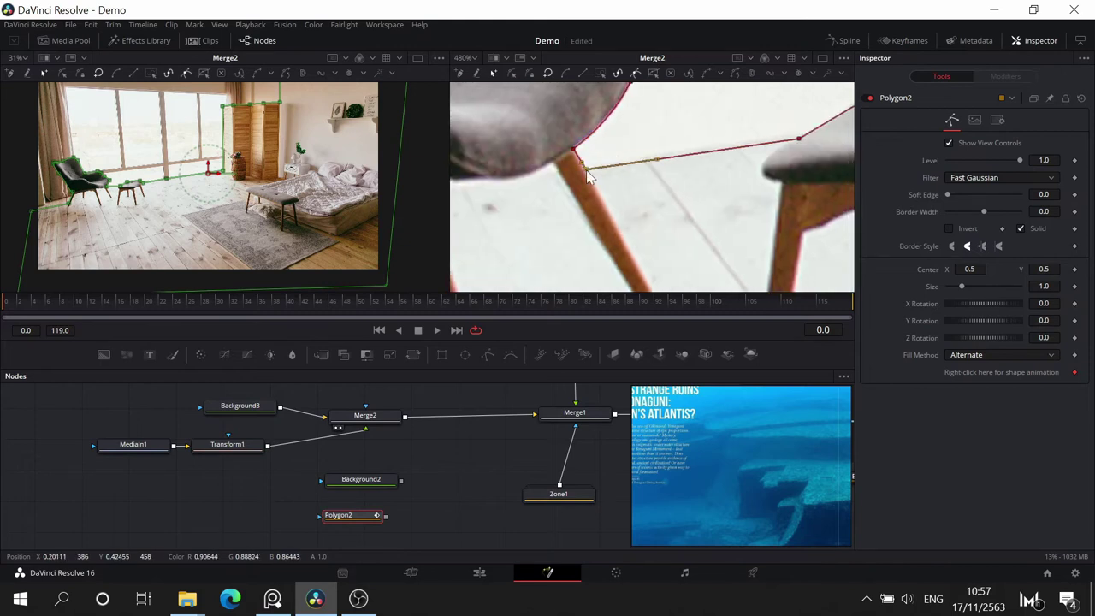
# - Fit the Polygon2 points along the near side and top edge of the footstool's seat
pyautogui.moveTo(797, 139); pyautogui.dragTo(605, 189)
pyautogui.moveTo(605, 189); pyautogui.dragTo(612, 183)
pyautogui.moveTo(800, 217); pyautogui.dragTo(699, 271)
pyautogui.moveTo(601, 183); pyautogui.dragTo(599, 178)
pyautogui.moveTo(666, 172); pyautogui.dragTo(670, 163)
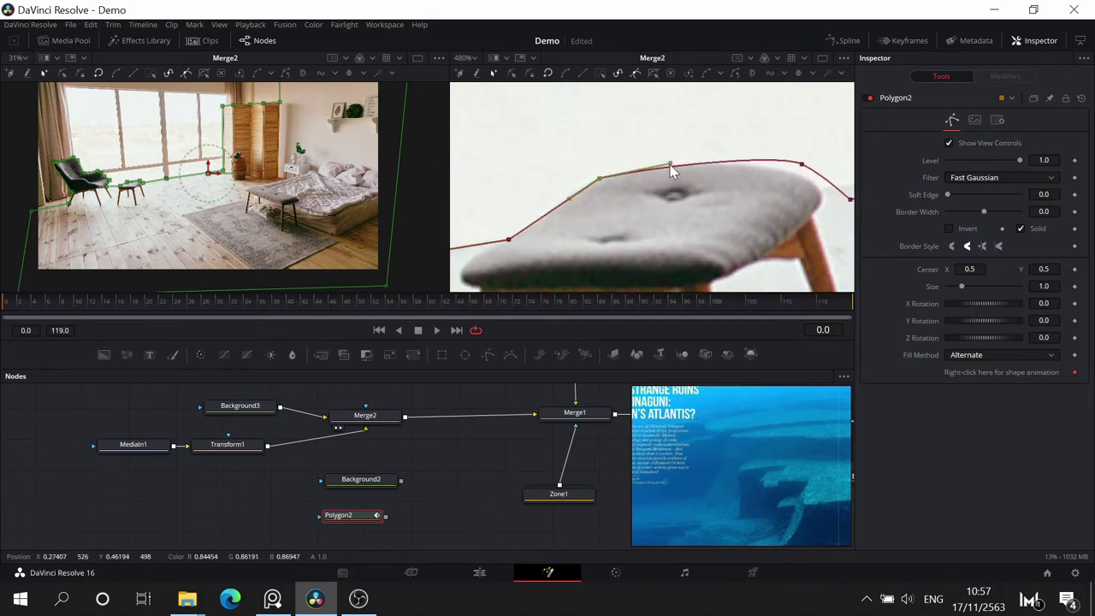
pyautogui.moveTo(801, 164); pyautogui.dragTo(585, 133)
pyautogui.moveTo(615, 168); pyautogui.dragTo(558, 144)
# - Adjust the Polygon2 points along the floor line beyond the footstool and up around the wooden folding screen
pyautogui.moveTo(842, 124); pyautogui.dragTo(469, 176)
pyautogui.moveTo(828, 175); pyautogui.dragTo(639, 255)
pyautogui.moveTo(738, 94); pyautogui.dragTo(732, 389)
pyautogui.moveTo(618, 175); pyautogui.dragTo(623, 172)
pyautogui.moveTo(786, 153); pyautogui.dragTo(646, 196)
pyautogui.moveTo(791, 92); pyautogui.dragTo(547, 126)
pyautogui.moveTo(707, 216); pyautogui.dragTo(713, 220)
pyautogui.moveTo(812, 219); pyautogui.dragTo(630, 183)
pyautogui.moveTo(774, 185); pyautogui.dragTo(778, 185)
pyautogui.moveTo(798, 245); pyautogui.dragTo(794, 143)
# - Pull the Polygon2 outline onto the curtain's foot at the photo's left edge and along its hem to the armchair's rear leg
pyautogui.scroll(-5, 716, 276)
pyautogui.moveTo(648, 186); pyautogui.dragTo(648, 78)
pyautogui.scroll(3, 528, 208)
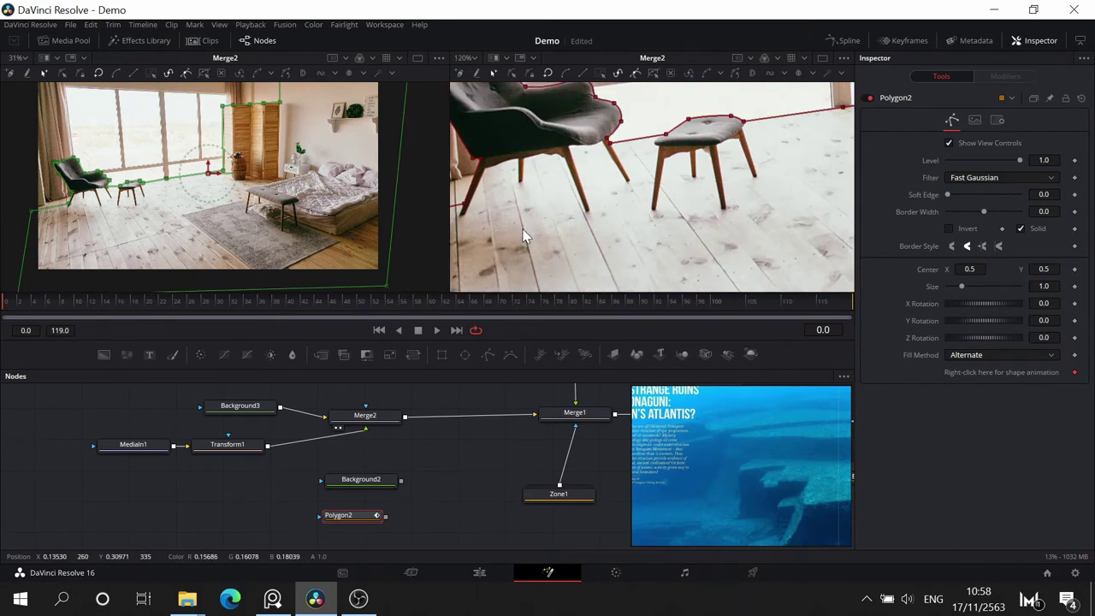
pyautogui.scroll(5, 744, 271)
pyautogui.hscroll(-3, 539, 268)
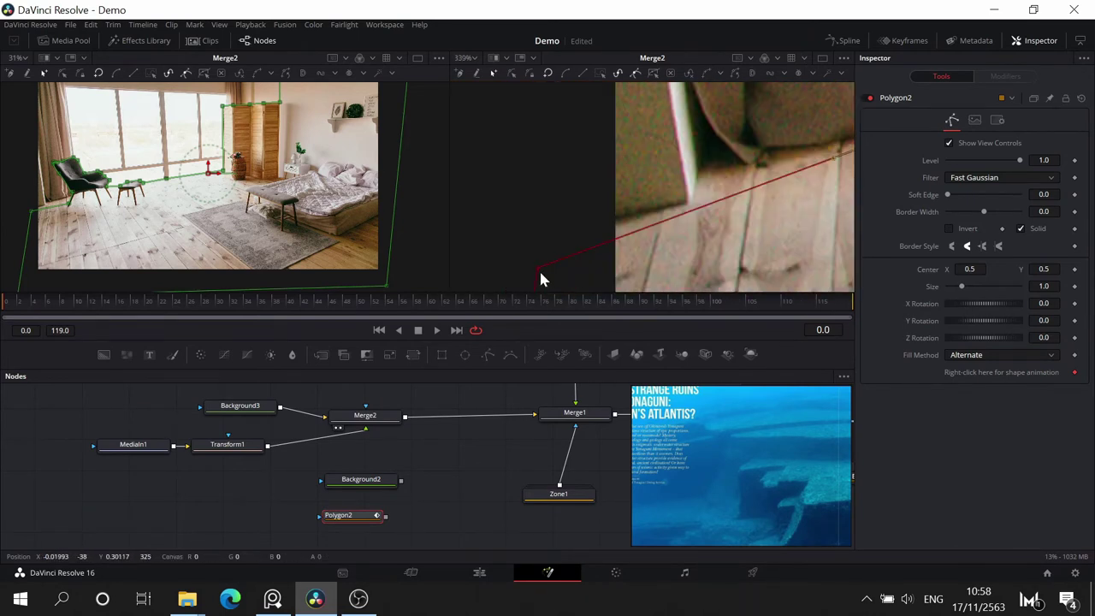
pyautogui.moveTo(503, 277); pyautogui.dragTo(691, 197)
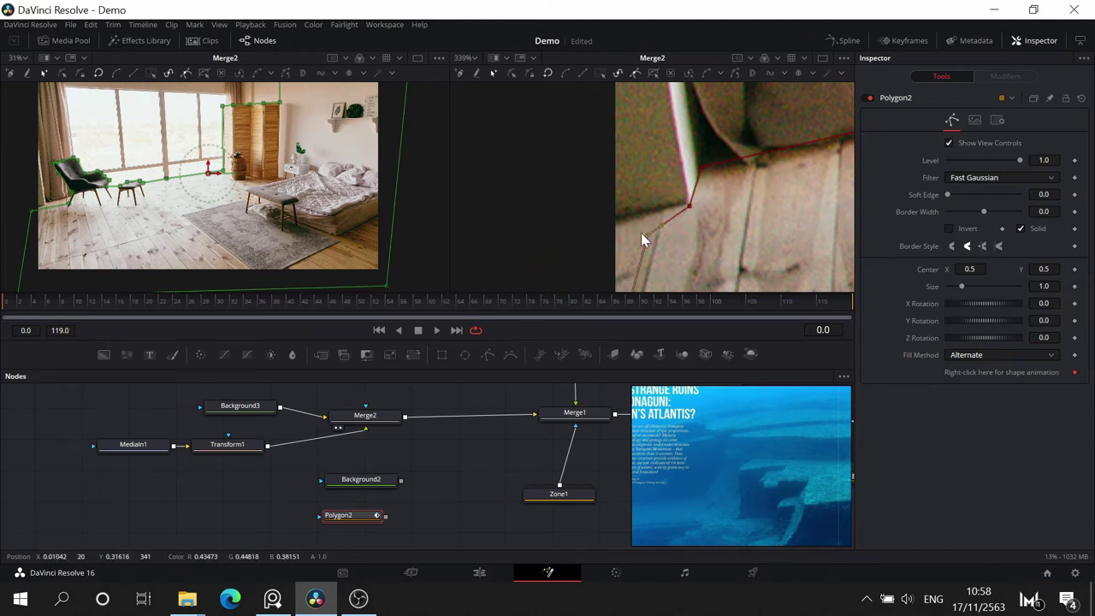
pyautogui.moveTo(641, 233); pyautogui.dragTo(603, 239)
pyautogui.moveTo(631, 231); pyautogui.dragTo(409, 291)
pyautogui.moveTo(740, 166); pyautogui.dragTo(713, 164)
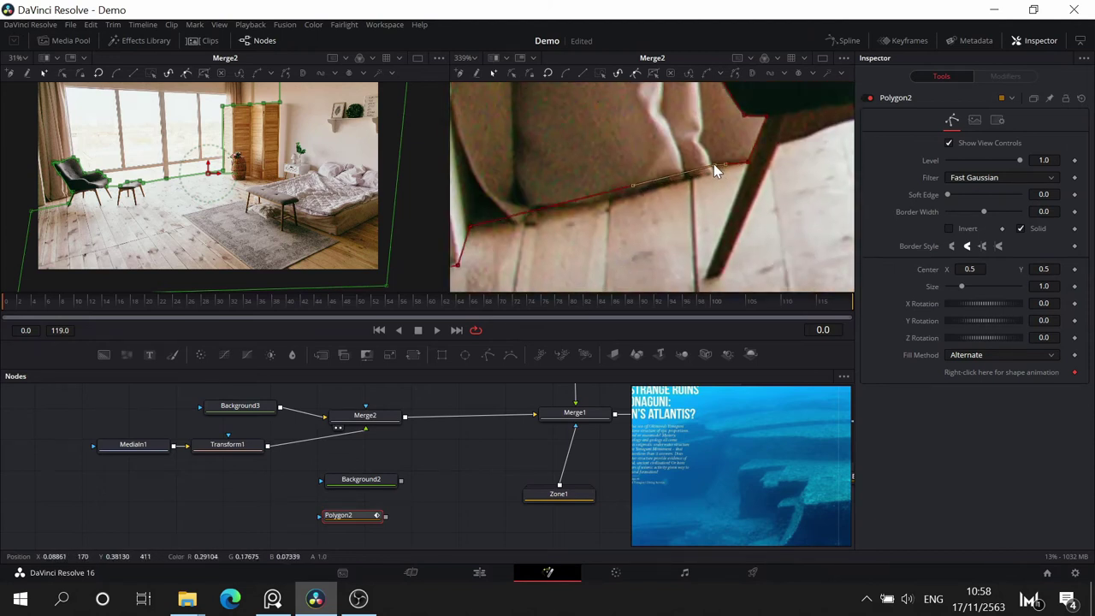
# - Refine Polygon2 along the curtain's hem, adding points around the fold and the dark gap beside it
pyautogui.scroll(2, 719, 171)
pyautogui.scroll(2, 766, 162)
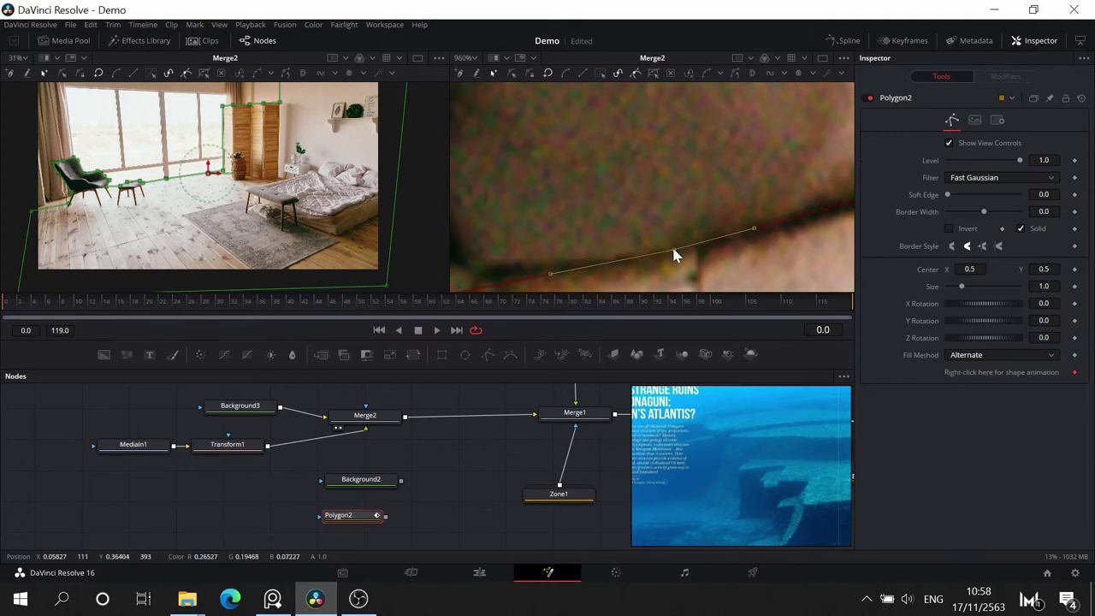
pyautogui.click(670, 199)
pyautogui.moveTo(496, 257); pyautogui.dragTo(686, 174)
pyautogui.click(705, 180)
pyautogui.moveTo(479, 221); pyautogui.dragTo(671, 204)
pyautogui.click(578, 210)
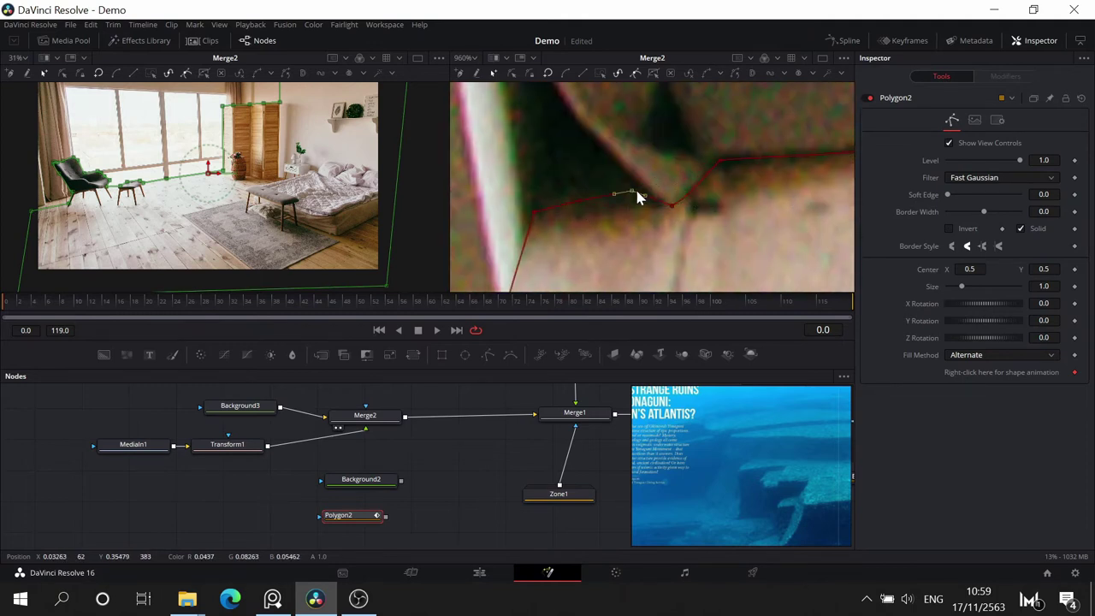
pyautogui.scroll(-6, 697, 221)
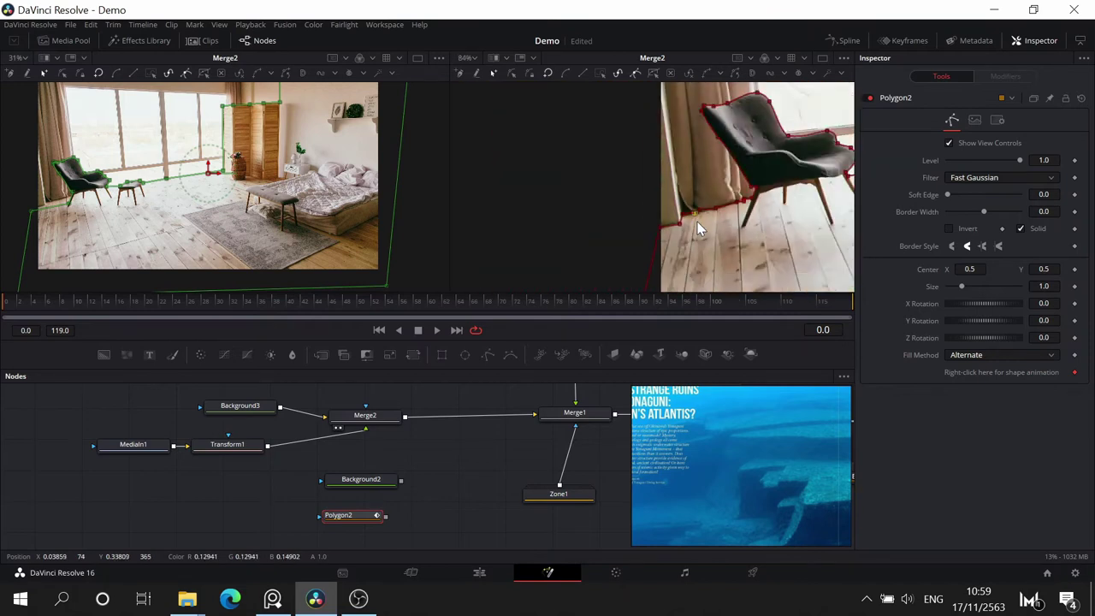
pyautogui.scroll(-1, 697, 222)
pyautogui.moveTo(785, 236); pyautogui.dragTo(565, 217)
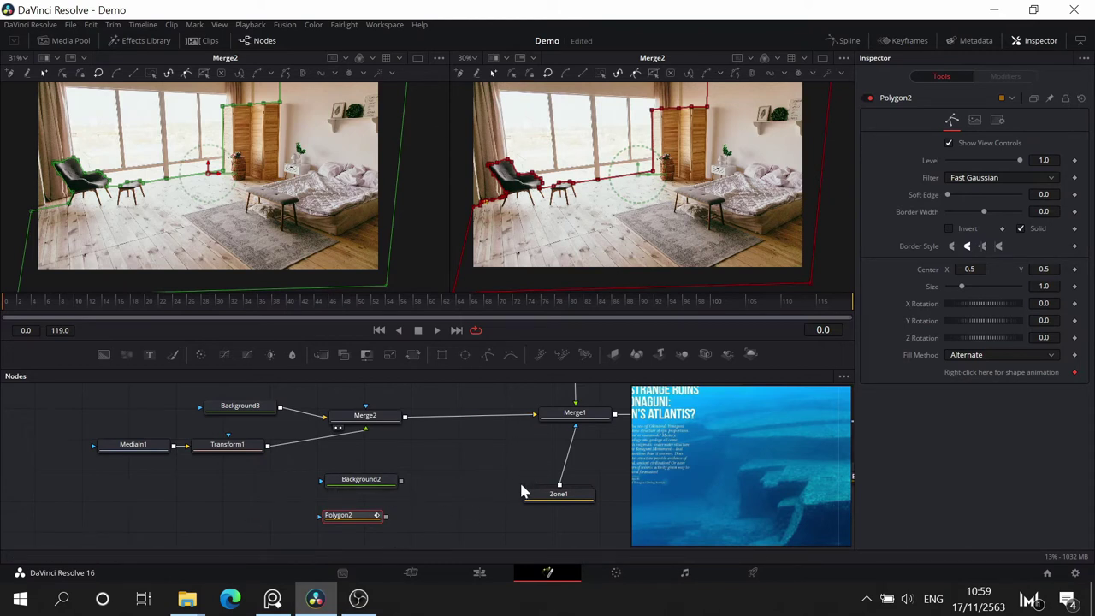
# - Display the Zone1 mask in the second viewer to examine its shape
pyautogui.moveTo(500, 466); pyautogui.dragTo(345, 471)
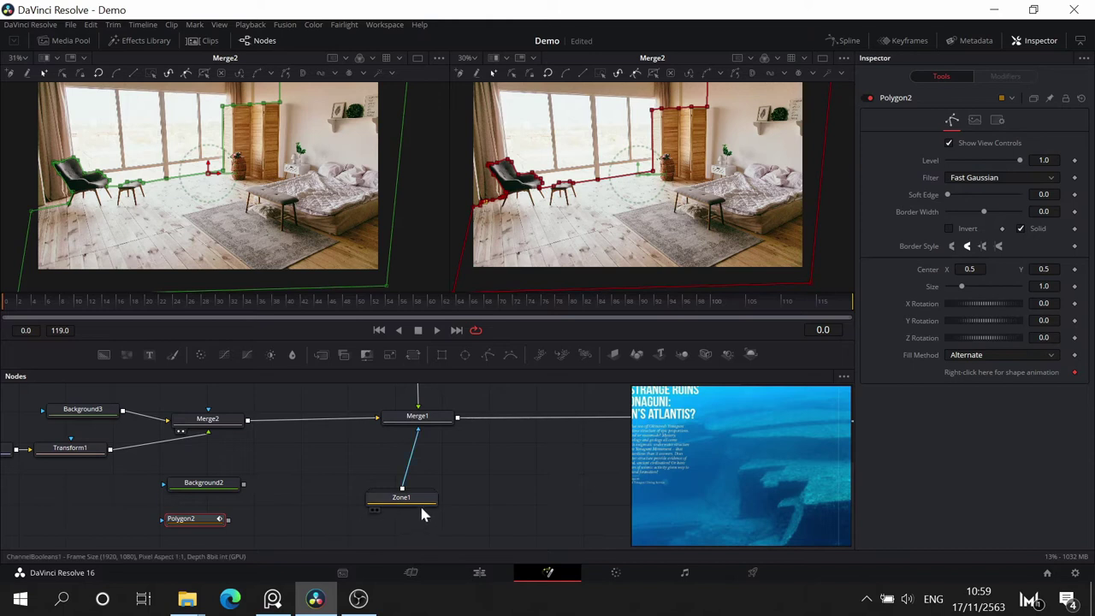
pyautogui.moveTo(424, 503); pyautogui.dragTo(566, 277)
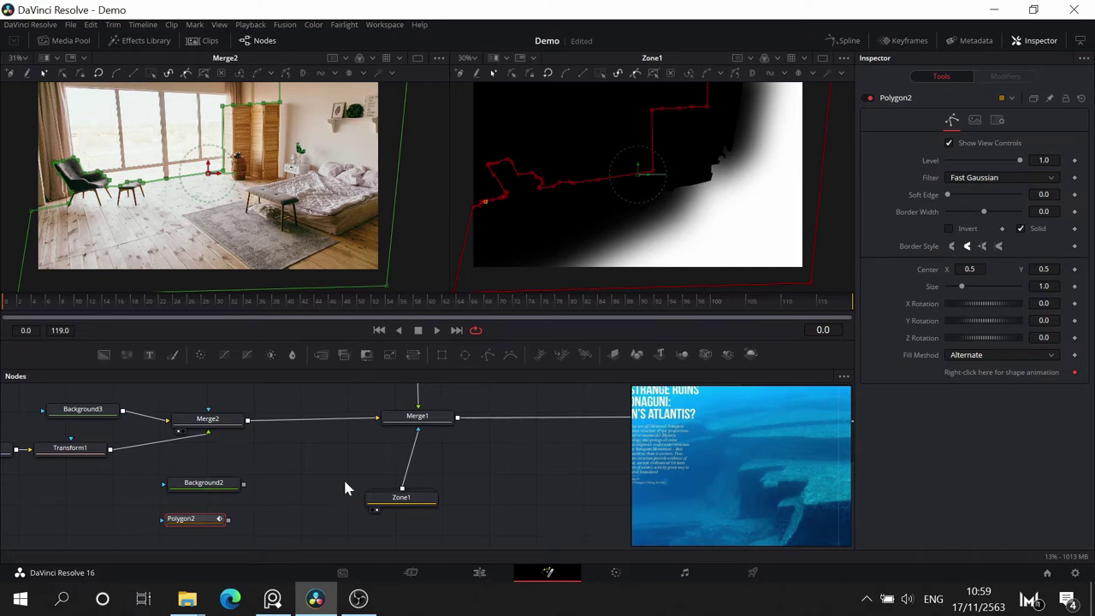
pyautogui.moveTo(349, 484); pyautogui.dragTo(378, 403)
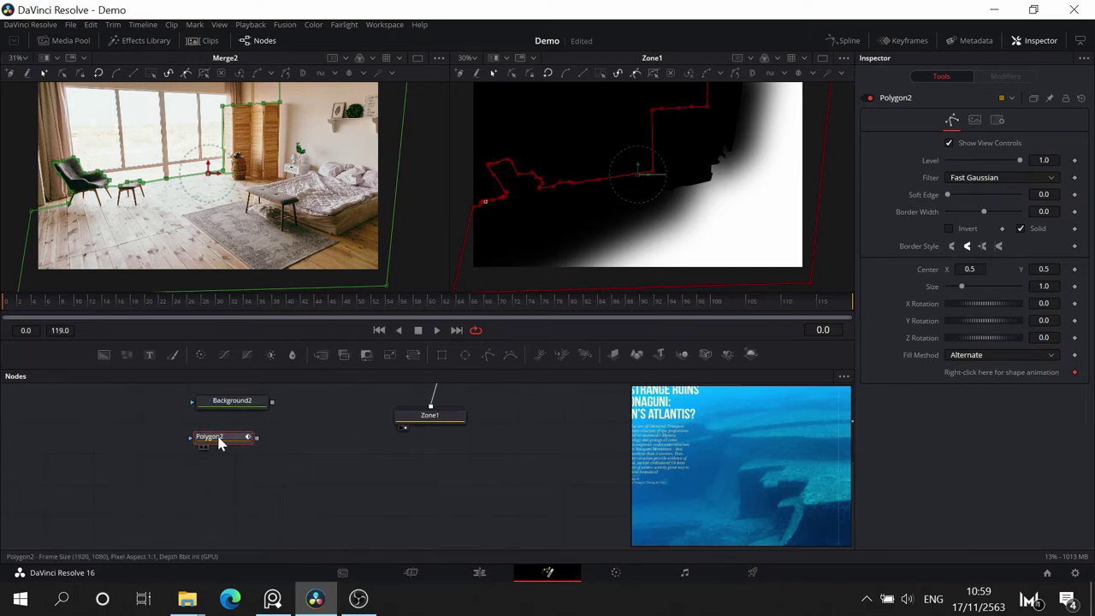
# - Add a Bitmap node after Polygon2, feed the polygon into its image input, and show the Bitmap in the second viewer
pyautogui.hotkey('shift', 'space')
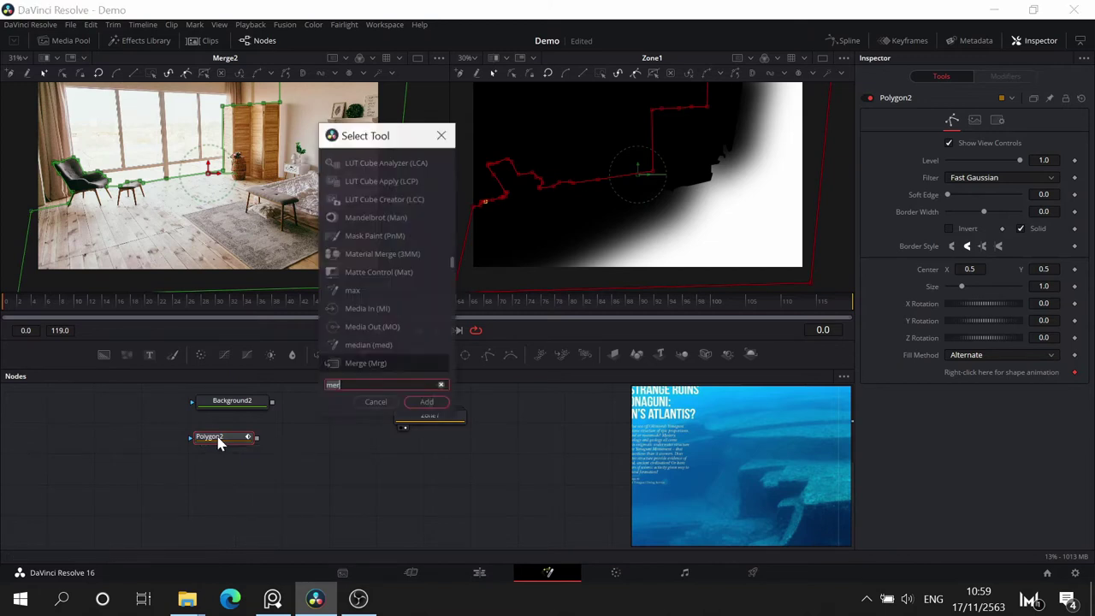
pyautogui.write('bit')
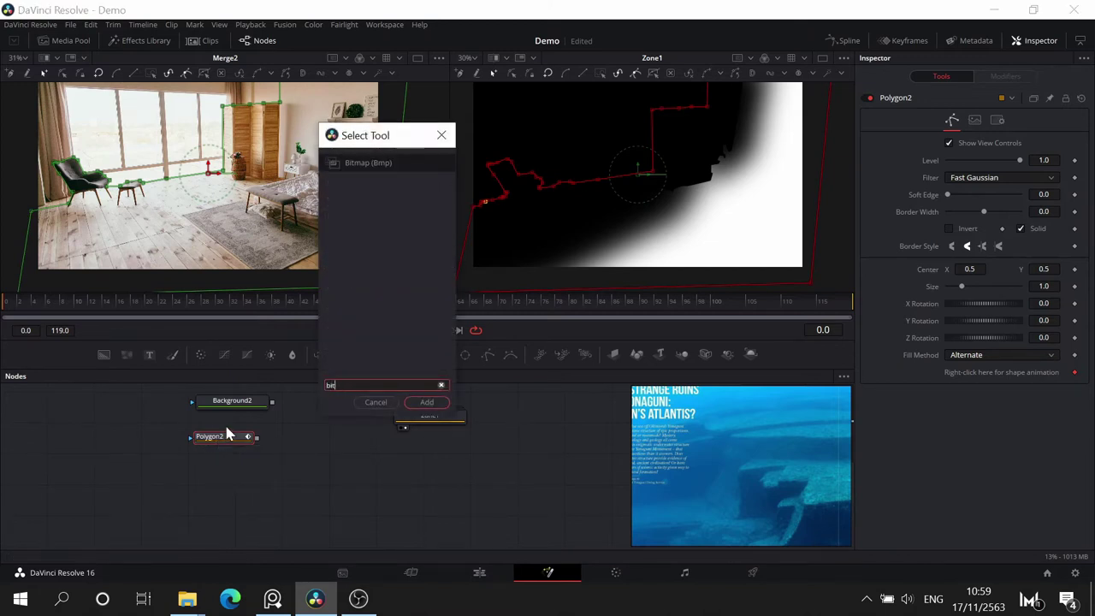
pyautogui.click(427, 407)
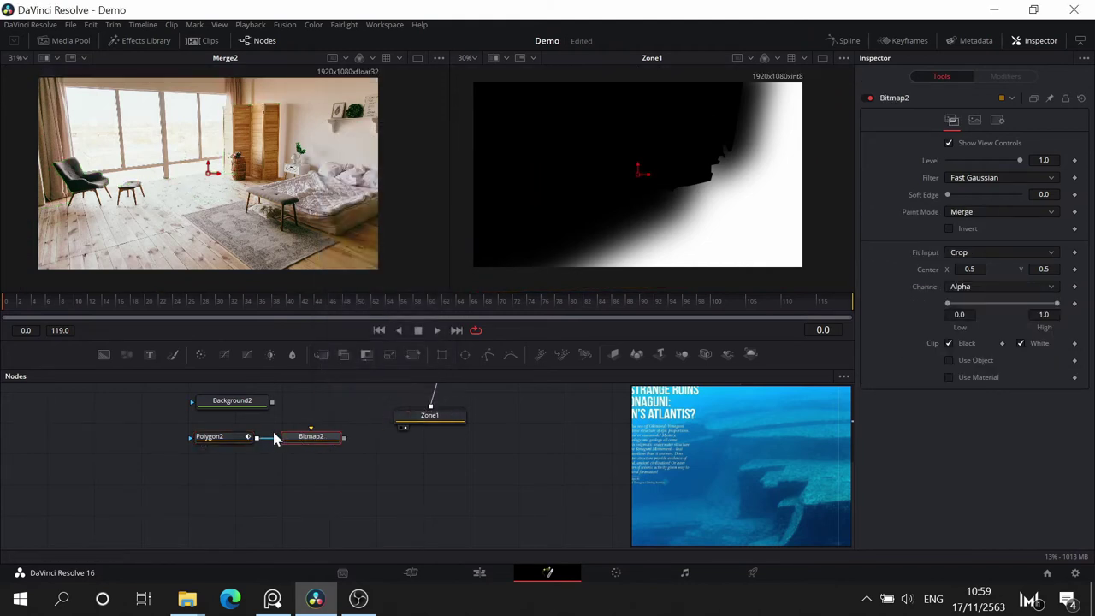
pyautogui.moveTo(213, 437); pyautogui.dragTo(164, 439)
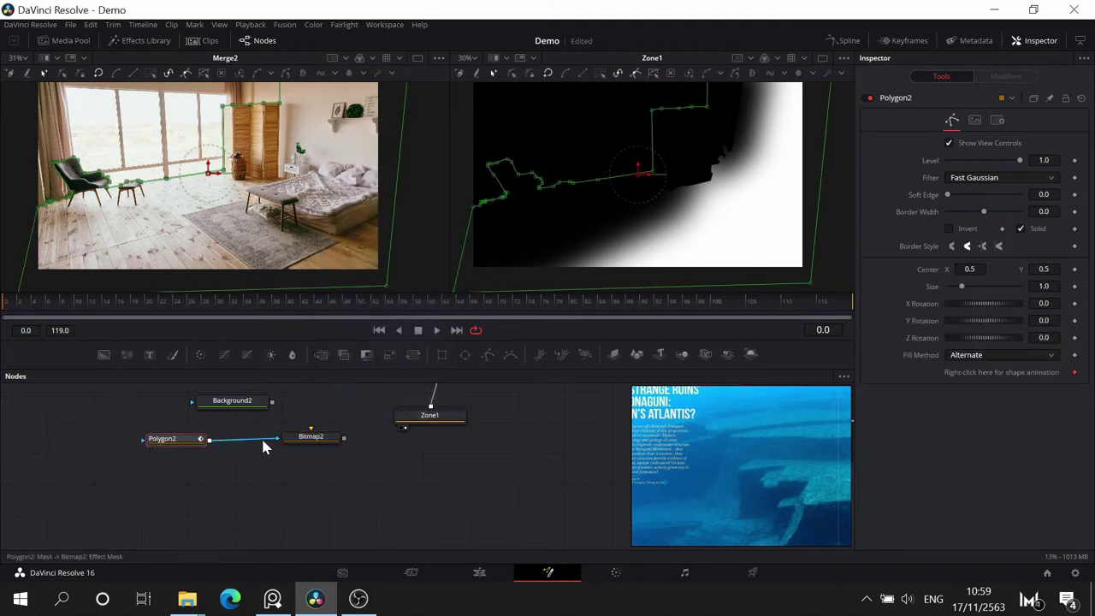
pyautogui.moveTo(262, 438); pyautogui.dragTo(602, 175)
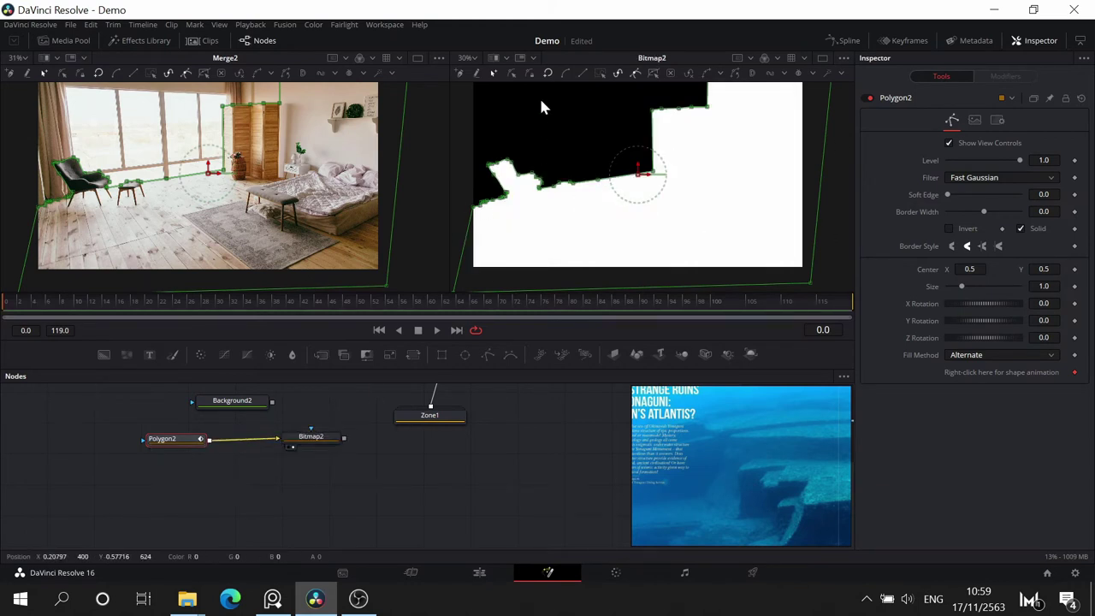
# - Inspect the Bitmap2 mask and move Bitmap2 farther from Polygon2 to make room in the node graph
pyautogui.moveTo(402, 461); pyautogui.dragTo(405, 556)
pyautogui.moveTo(366, 444); pyautogui.dragTo(413, 409)
pyautogui.moveTo(372, 498); pyautogui.dragTo(348, 501)
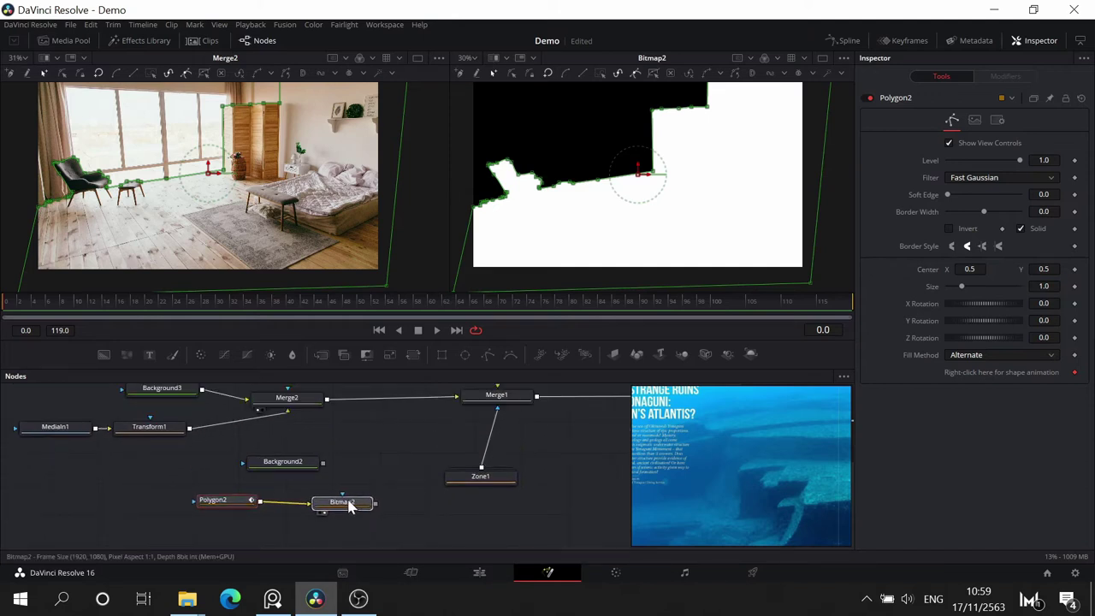
pyautogui.click(348, 507)
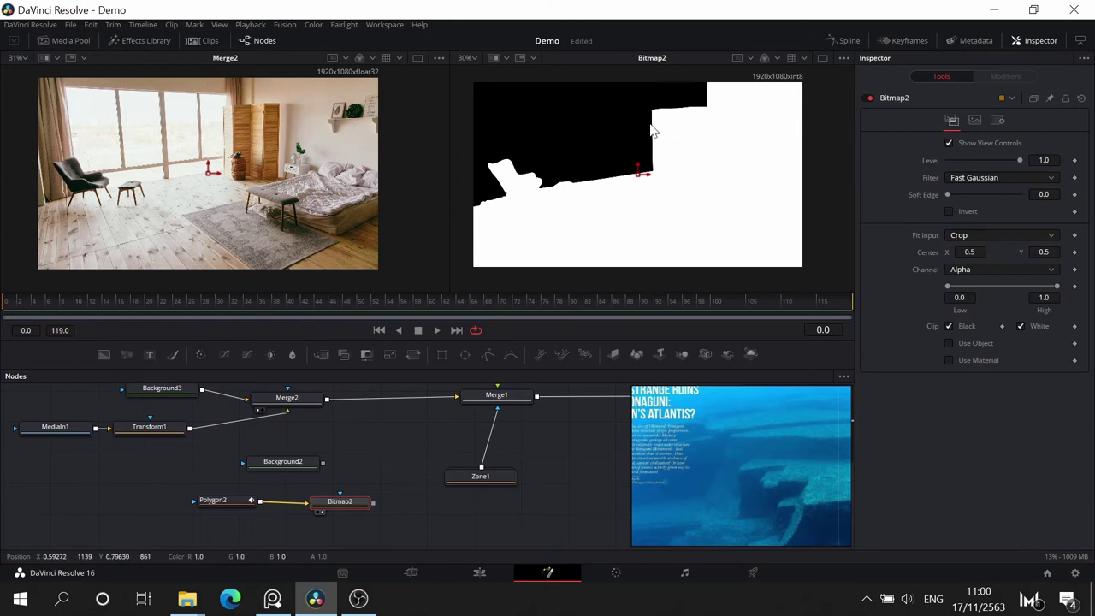
pyautogui.moveTo(561, 123); pyautogui.dragTo(539, 170)
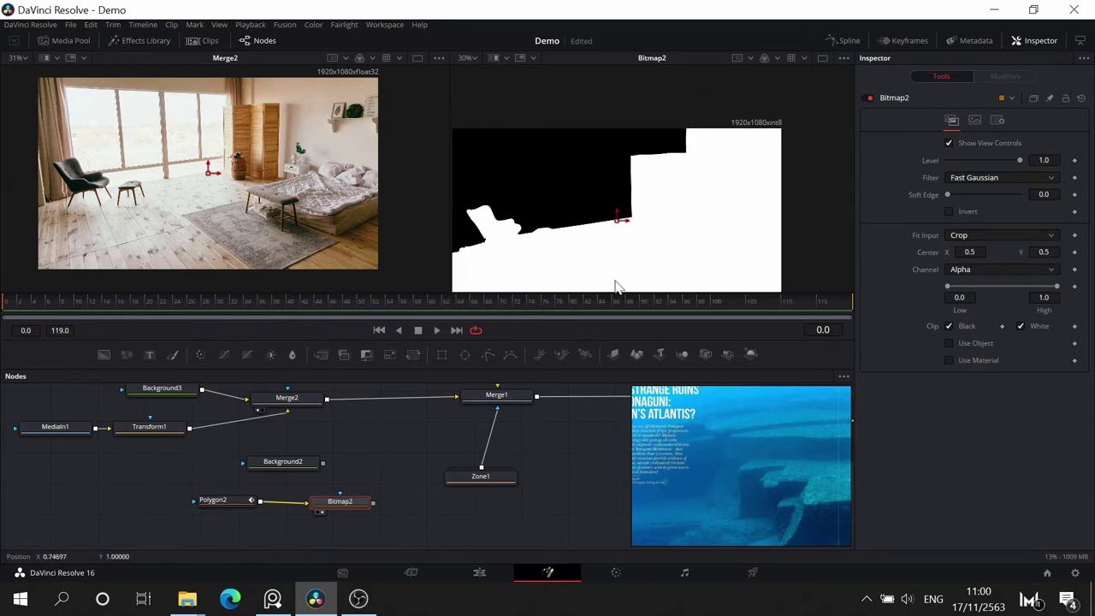
pyautogui.moveTo(402, 454); pyautogui.dragTo(576, 374)
pyautogui.click(421, 489)
pyautogui.moveTo(473, 491); pyautogui.dragTo(423, 476)
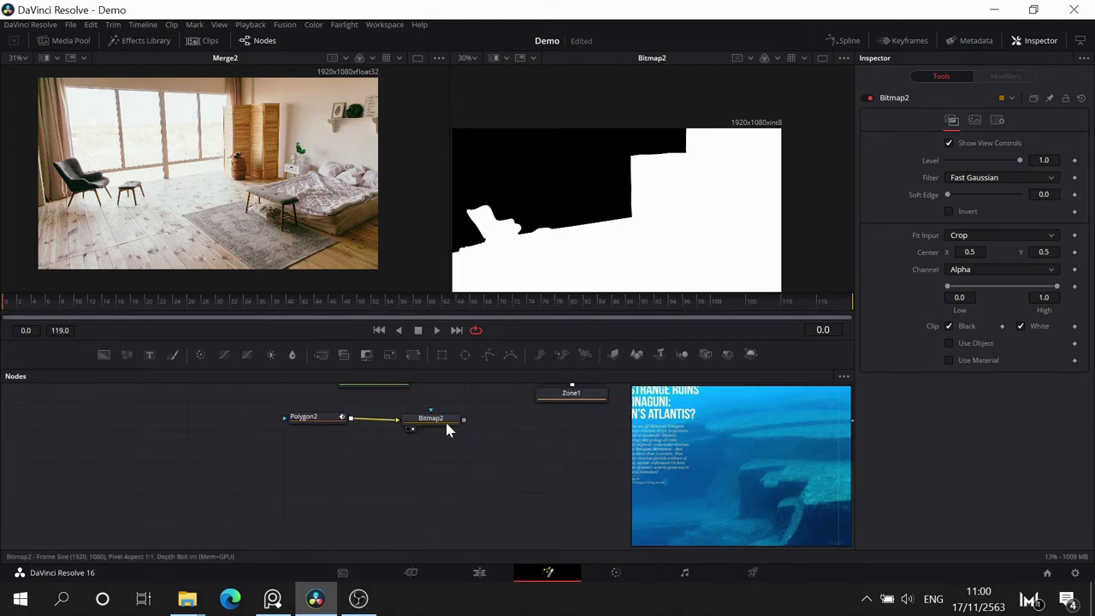
pyautogui.moveTo(445, 419); pyautogui.dragTo(518, 431)
# - Add a separate, unconnected Polygon node below Polygon2 and switch to a single viewer showing Bitmap2
pyautogui.moveTo(347, 443); pyautogui.dragTo(324, 459)
pyautogui.click(323, 459)
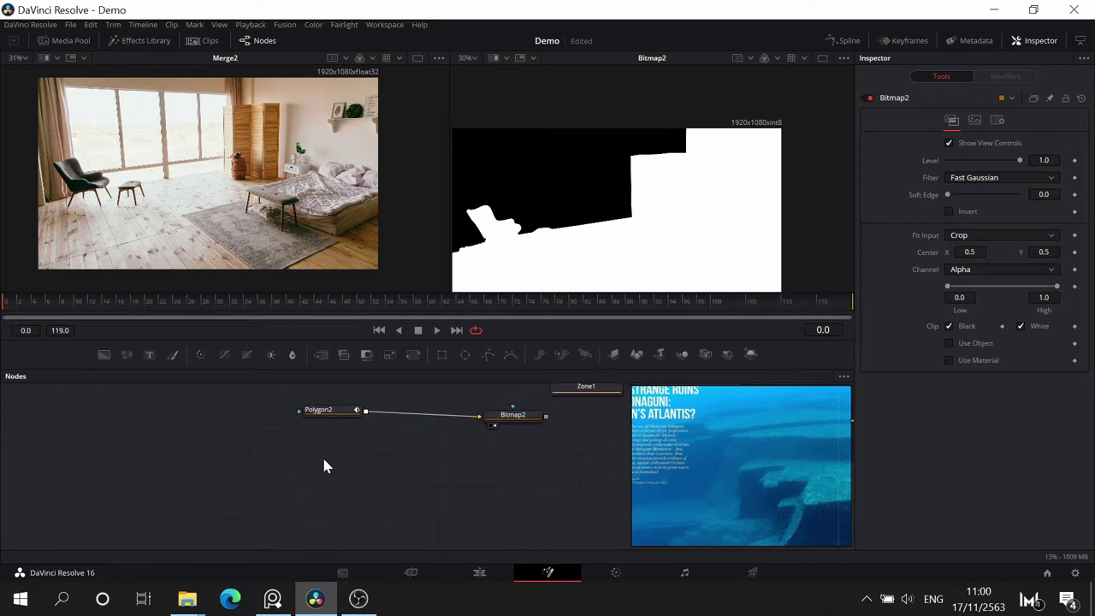
pyautogui.click(489, 354)
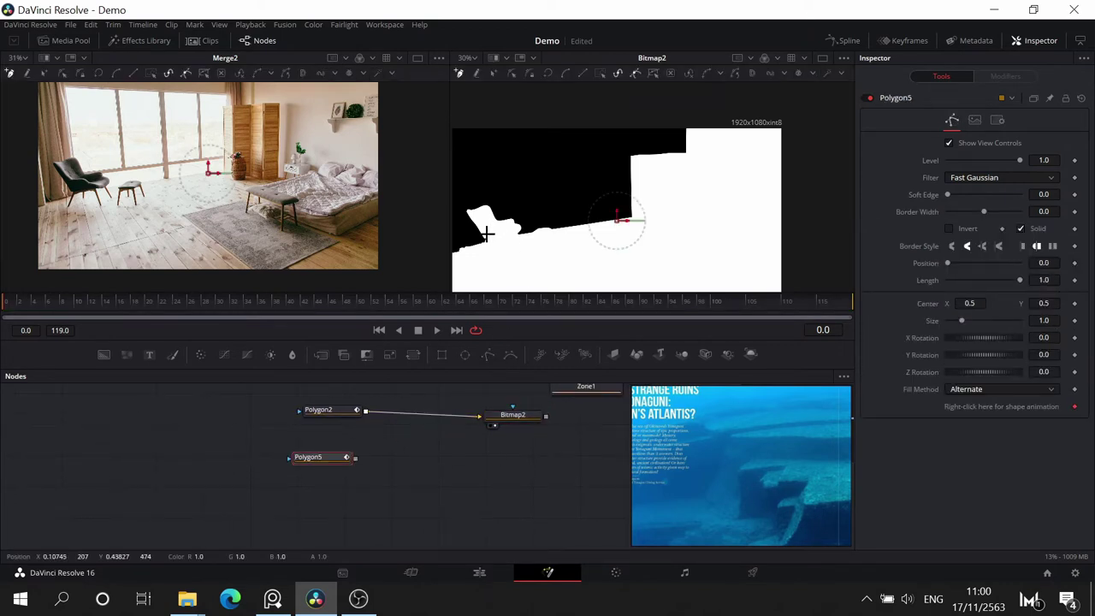
pyautogui.scroll(4, 444, 263)
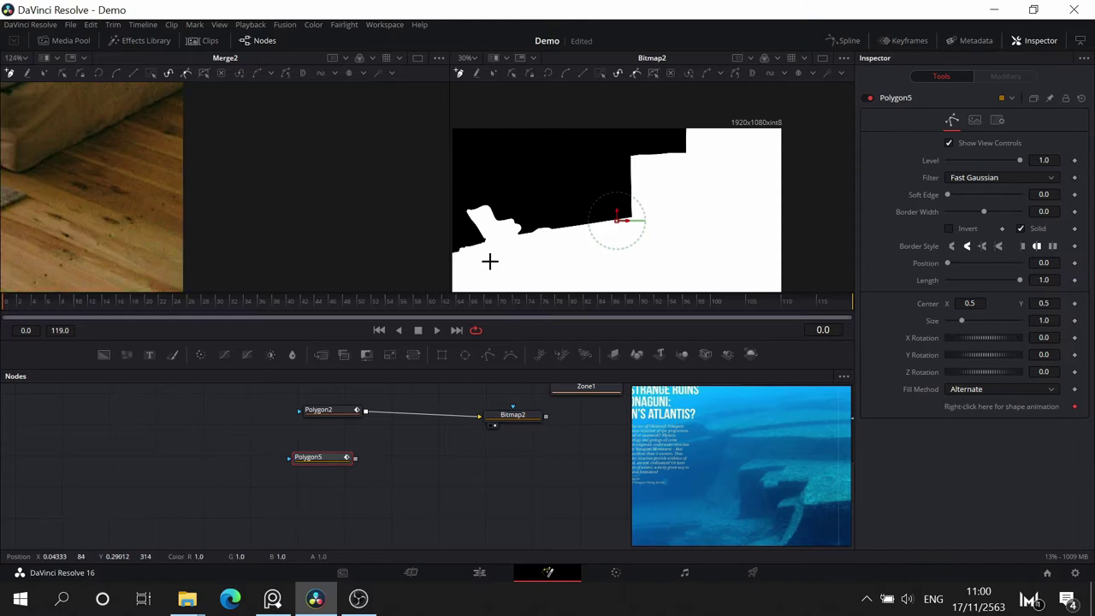
pyautogui.scroll(-3, 370, 254)
pyautogui.scroll(-2, 368, 249)
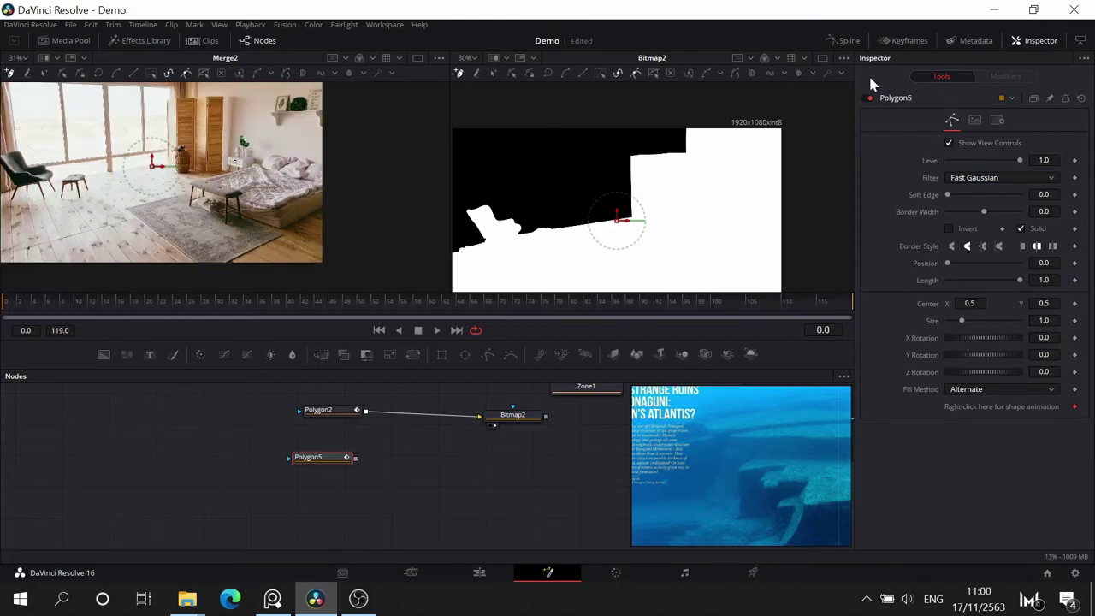
pyautogui.click(822, 58)
pyautogui.scroll(4, 317, 256)
pyautogui.scroll(-3, 321, 256)
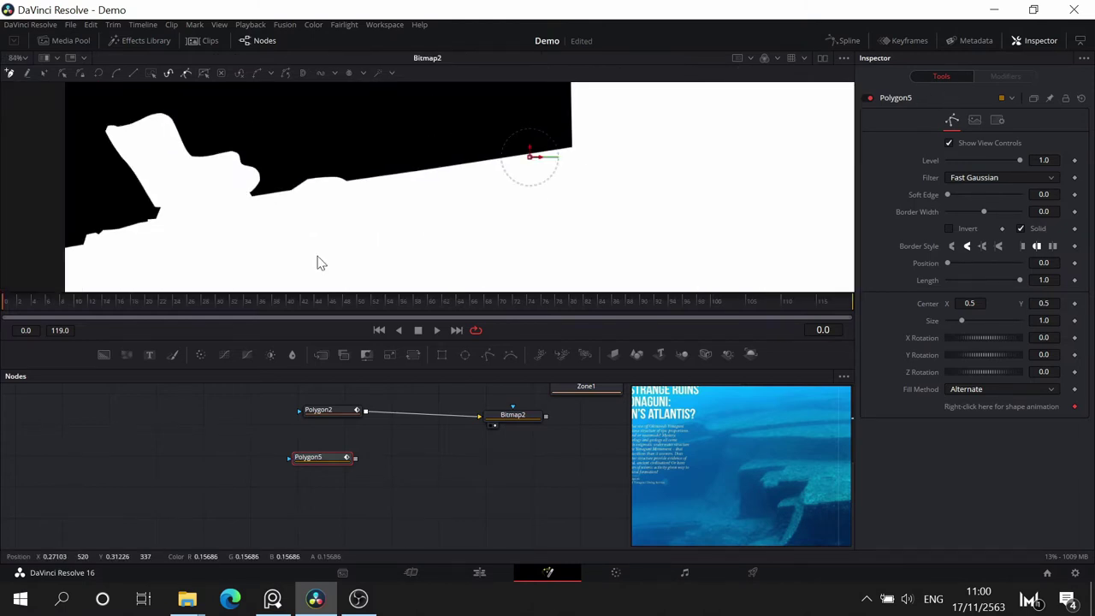
# - Draw a closed Polygon5 mask around the black area between the photo's left edge and the armchair's backrest, down to the curtain's foot
pyautogui.moveTo(326, 246); pyautogui.dragTo(486, 213)
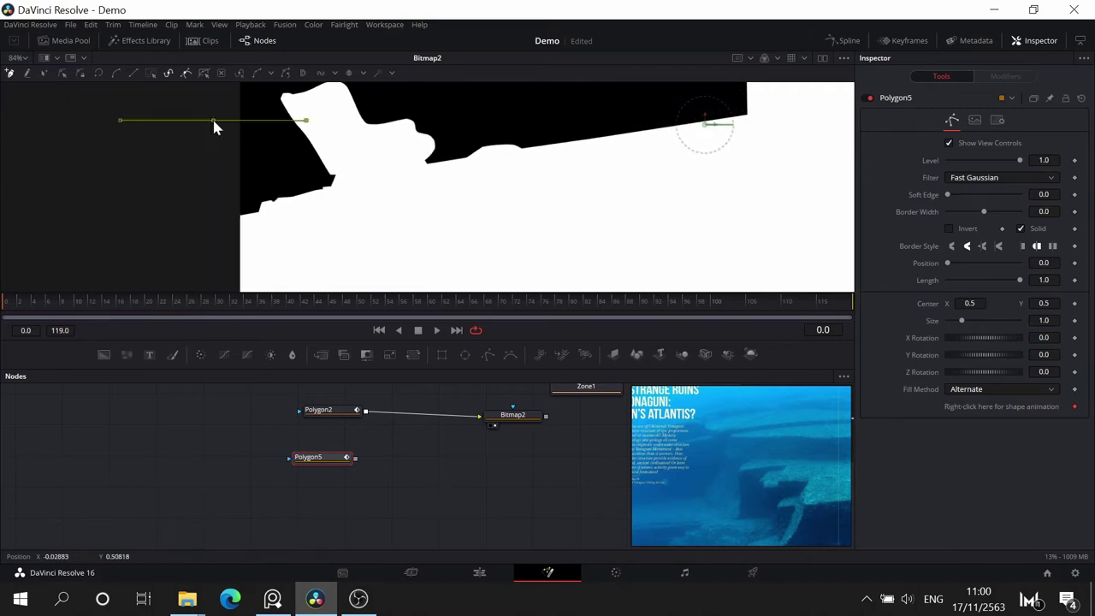
pyautogui.moveTo(270, 135); pyautogui.dragTo(299, 141)
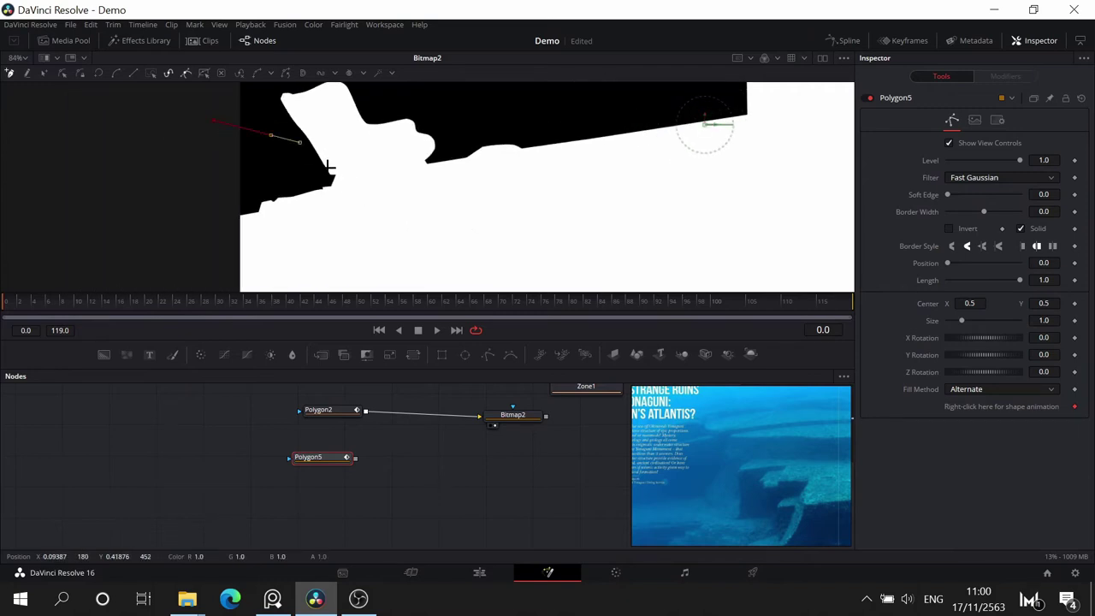
pyautogui.moveTo(262, 225); pyautogui.dragTo(232, 239)
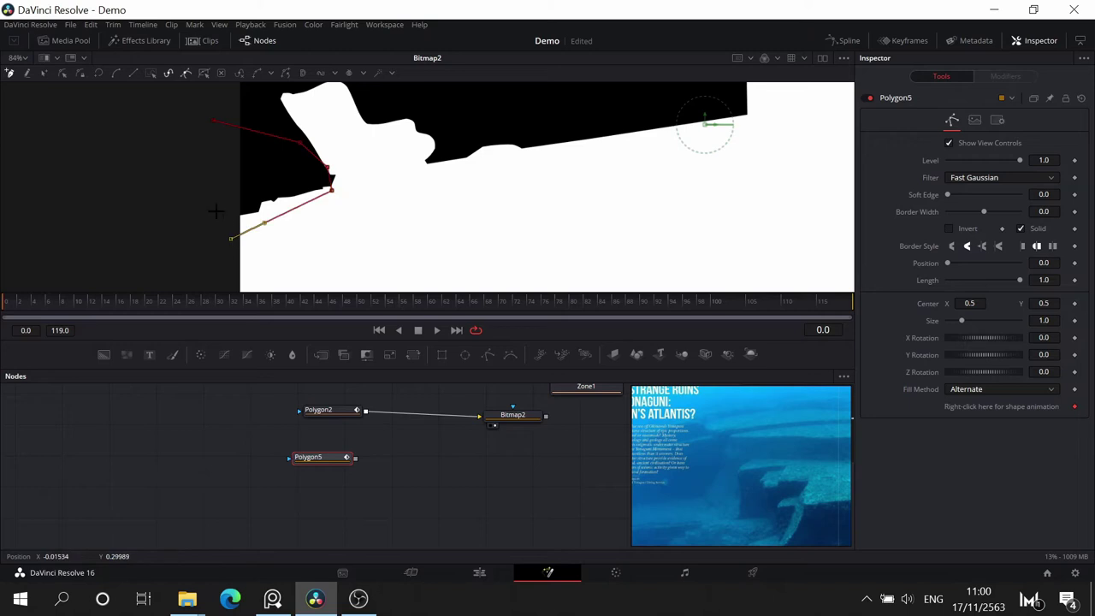
pyautogui.click(213, 121)
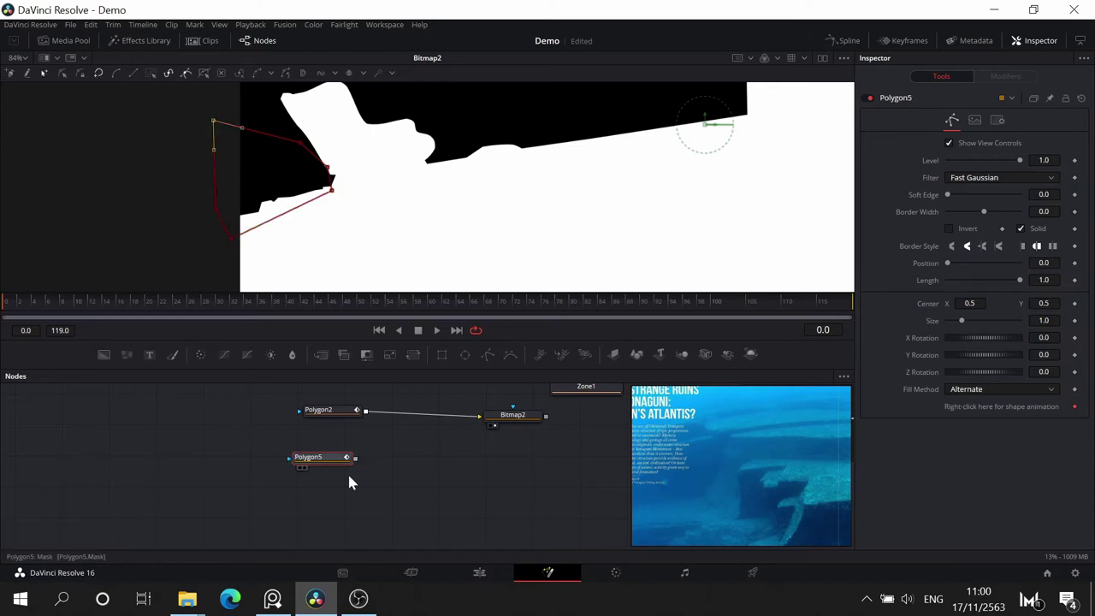
# - Add a Polygon after Polygon5 and draw a closed mask around the black area's lower edge, from beyond the armchair to its lower corner
pyautogui.moveTo(402, 458); pyautogui.dragTo(387, 467)
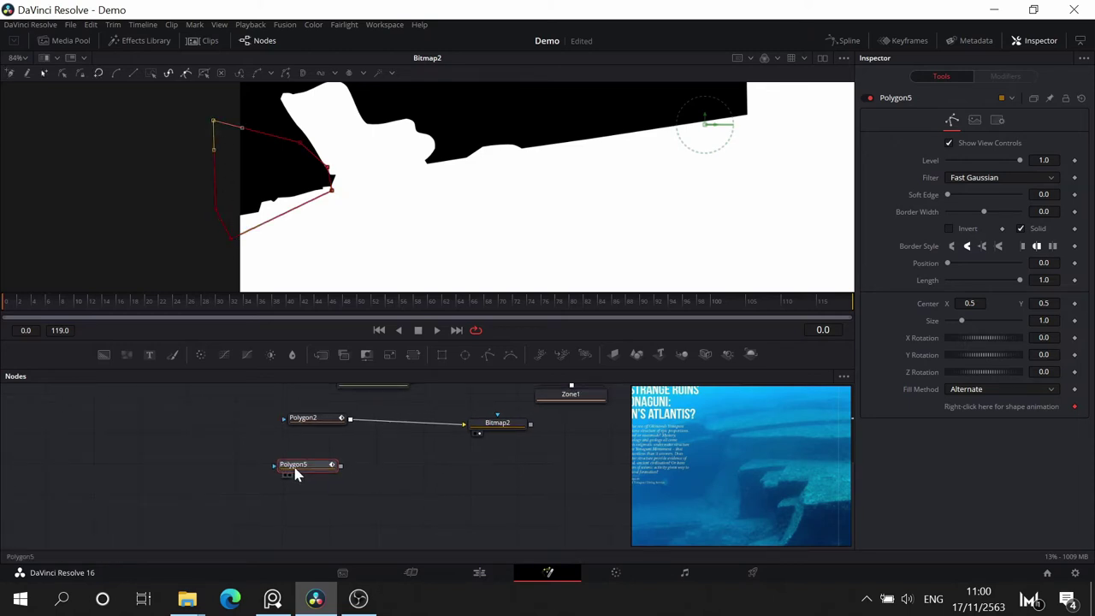
pyautogui.moveTo(605, 111); pyautogui.dragTo(499, 189)
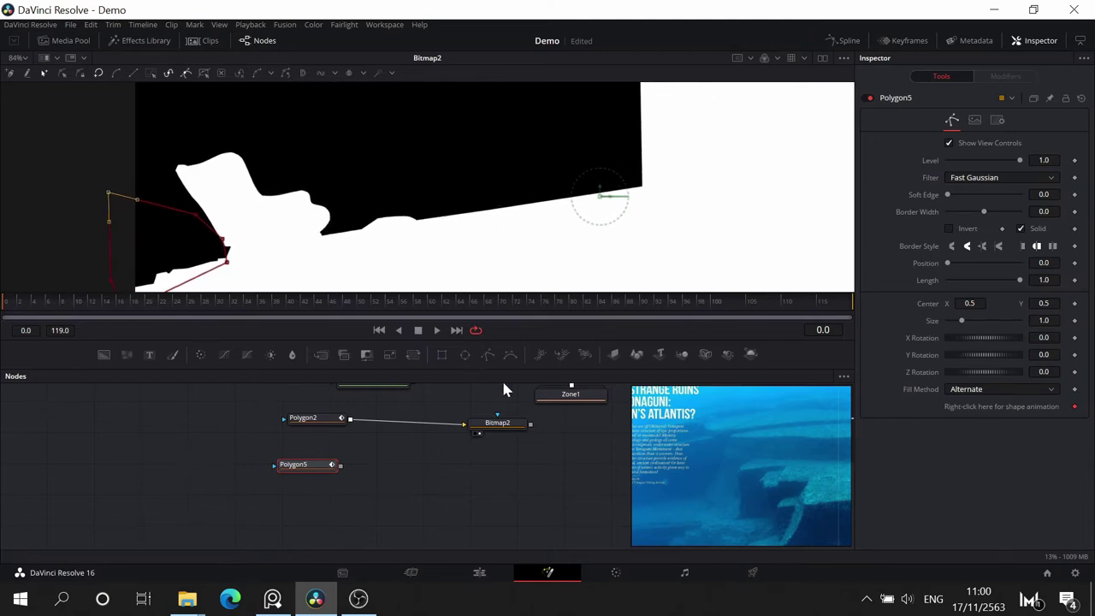
pyautogui.click(488, 354)
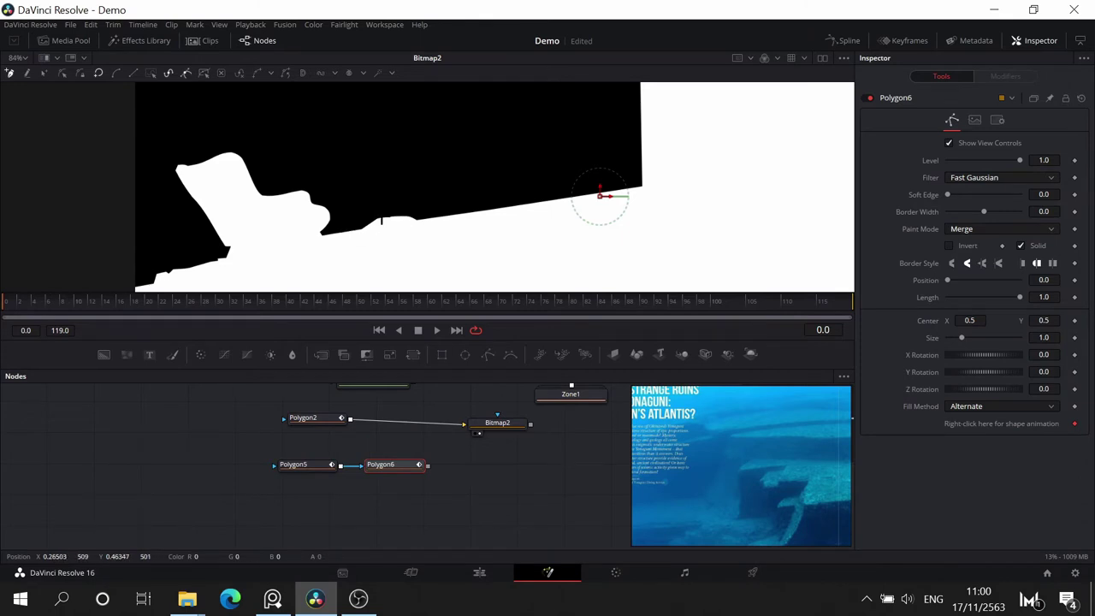
pyautogui.click(381, 217)
pyautogui.click(433, 225)
pyautogui.click(555, 224)
pyautogui.click(616, 224)
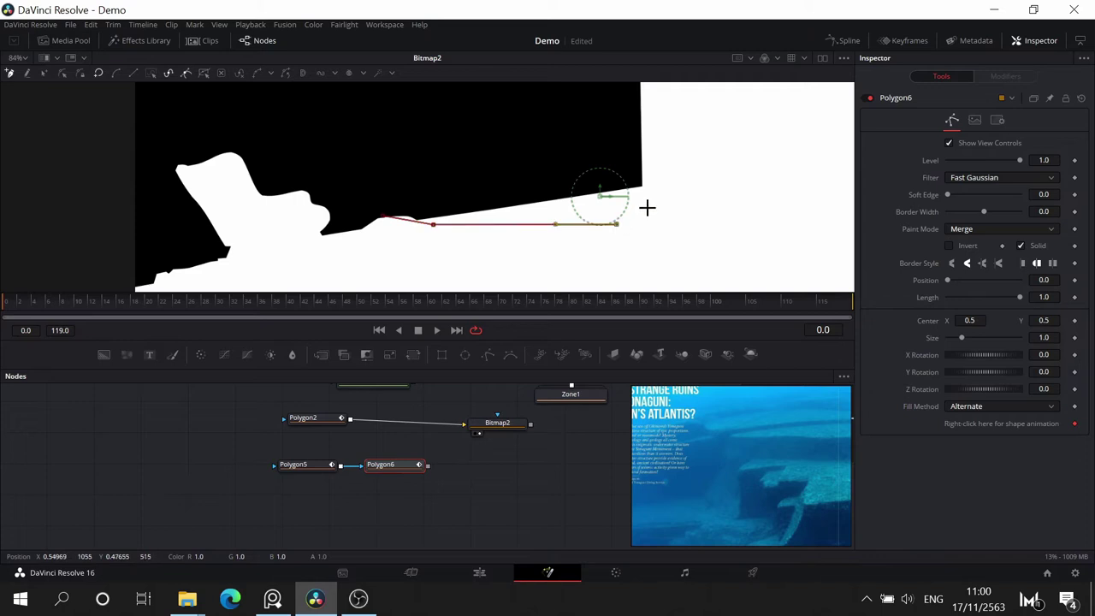
pyautogui.click(498, 131)
pyautogui.click(412, 158)
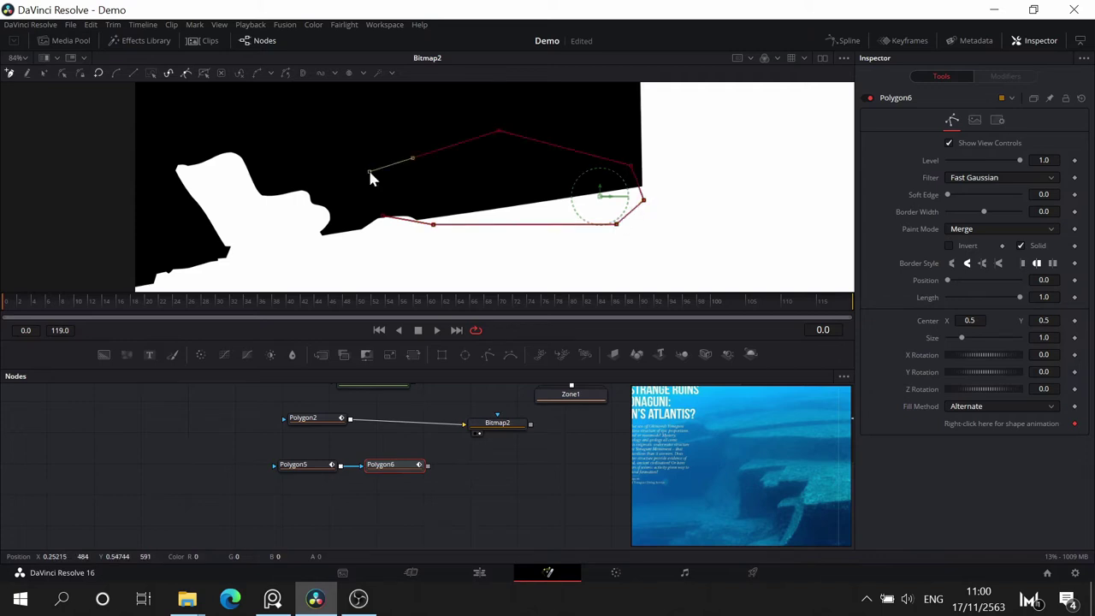
pyautogui.click(381, 218)
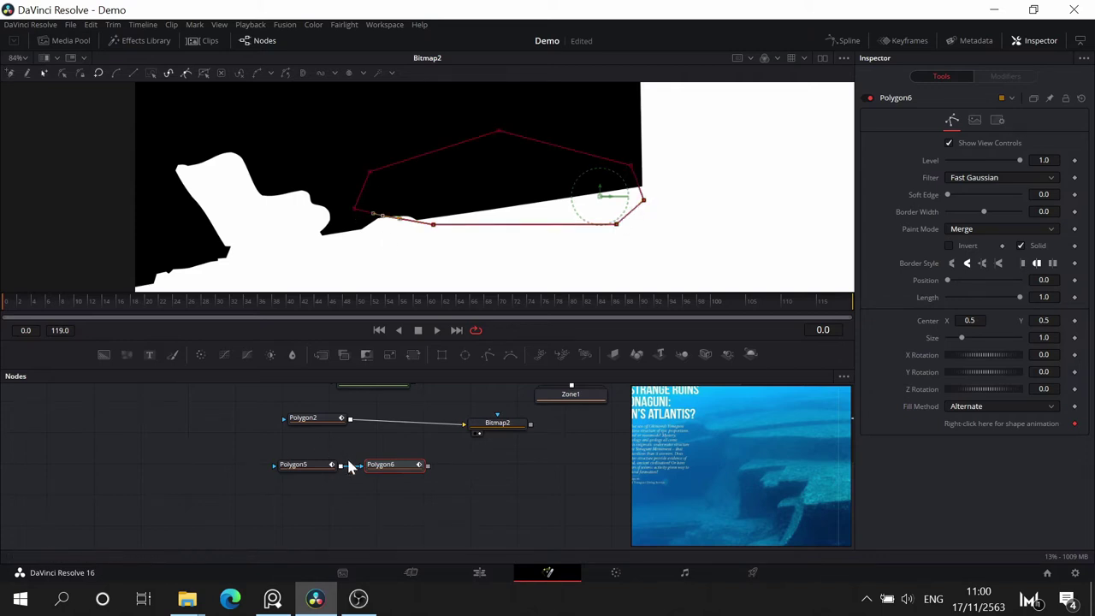
# - Place the Polygon6 node directly below Polygon5 in the node graph
pyautogui.moveTo(387, 468); pyautogui.dragTo(308, 506)
pyautogui.moveTo(393, 493); pyautogui.dragTo(362, 465)
pyautogui.moveTo(238, 502); pyautogui.dragTo(237, 501)
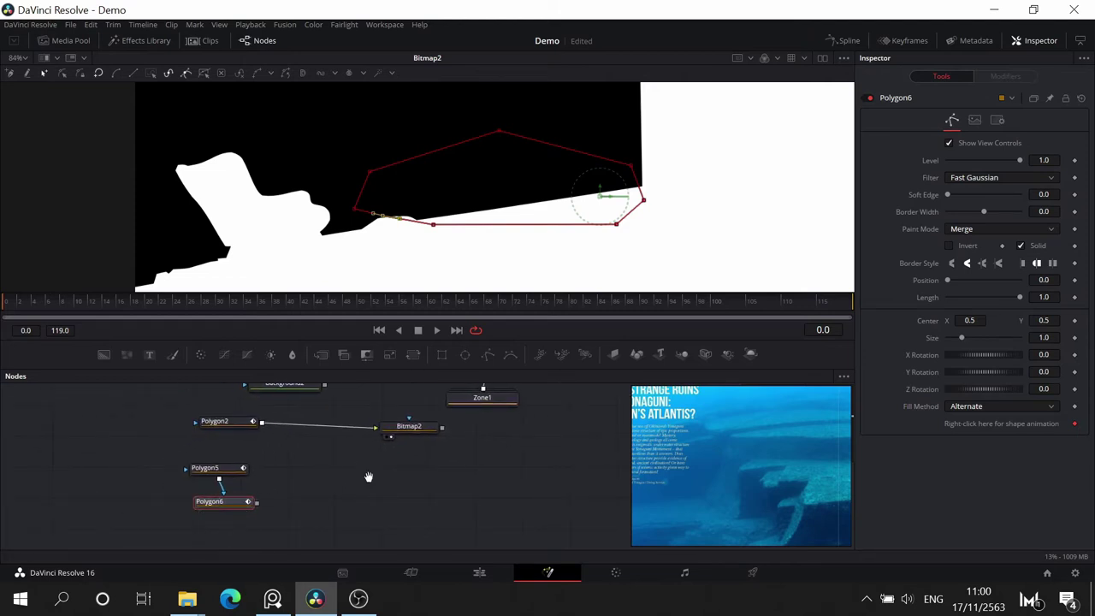
# - Add a Polygon after Polygon6 and draw a small closed mask around the black area's upper corner, extending above the image edge
pyautogui.moveTo(369, 476); pyautogui.dragTo(287, 535)
pyautogui.scroll(-3, 697, 123)
pyautogui.scroll(6, 697, 123)
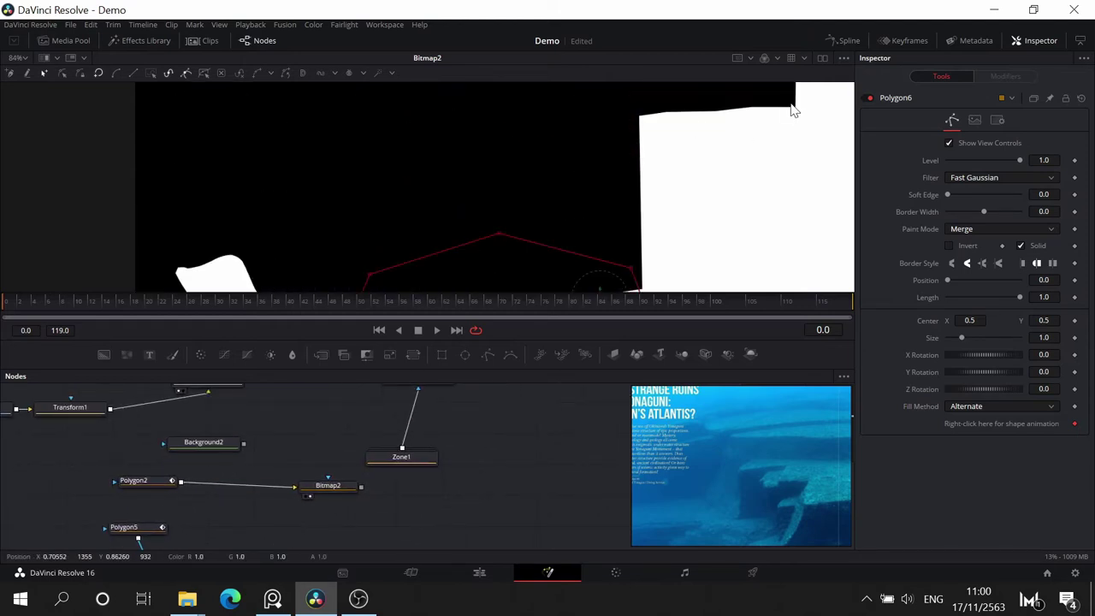
pyautogui.scroll(3, 779, 120)
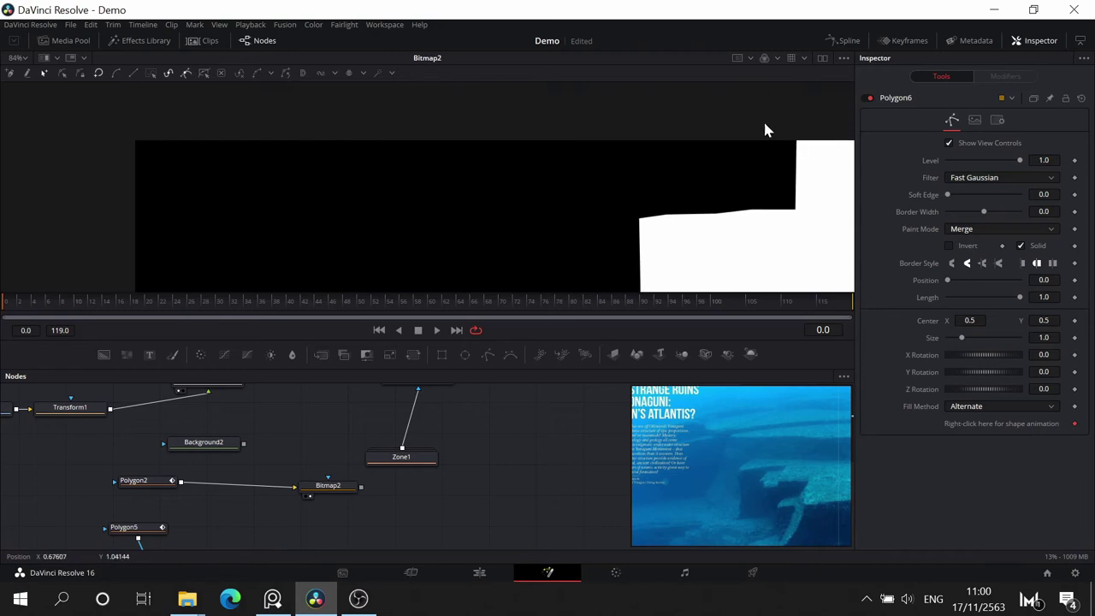
pyautogui.click(485, 354)
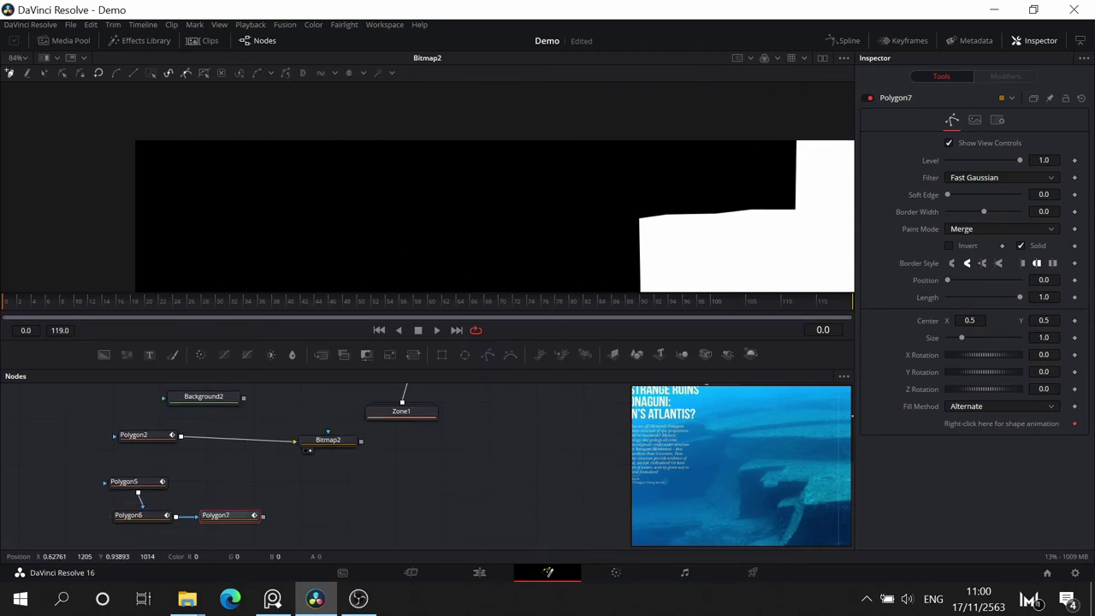
pyautogui.click(734, 133)
pyautogui.click(749, 173)
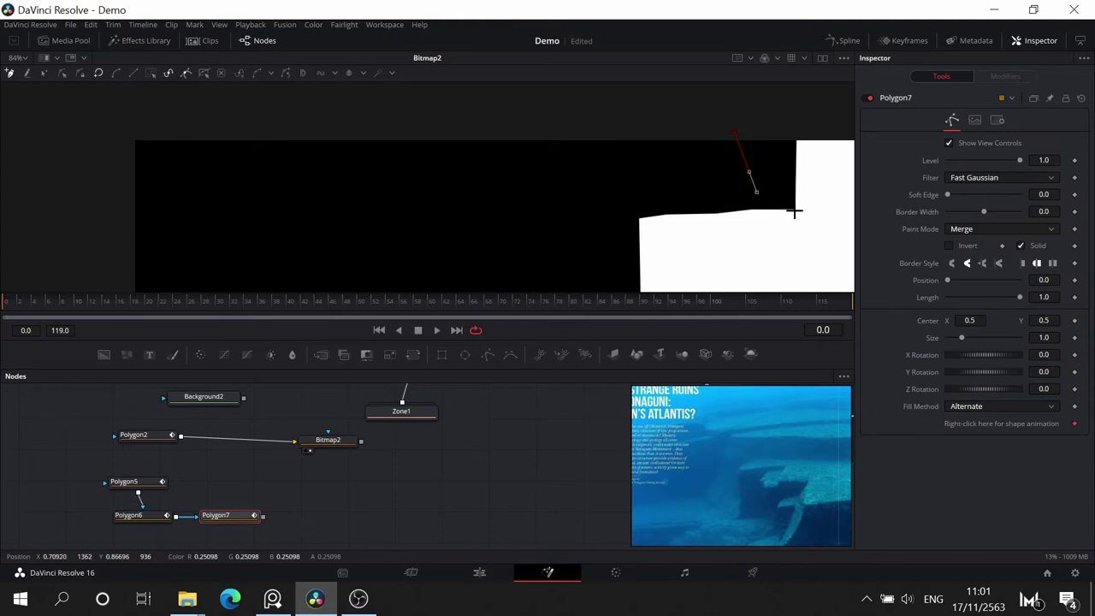
pyautogui.click(827, 187)
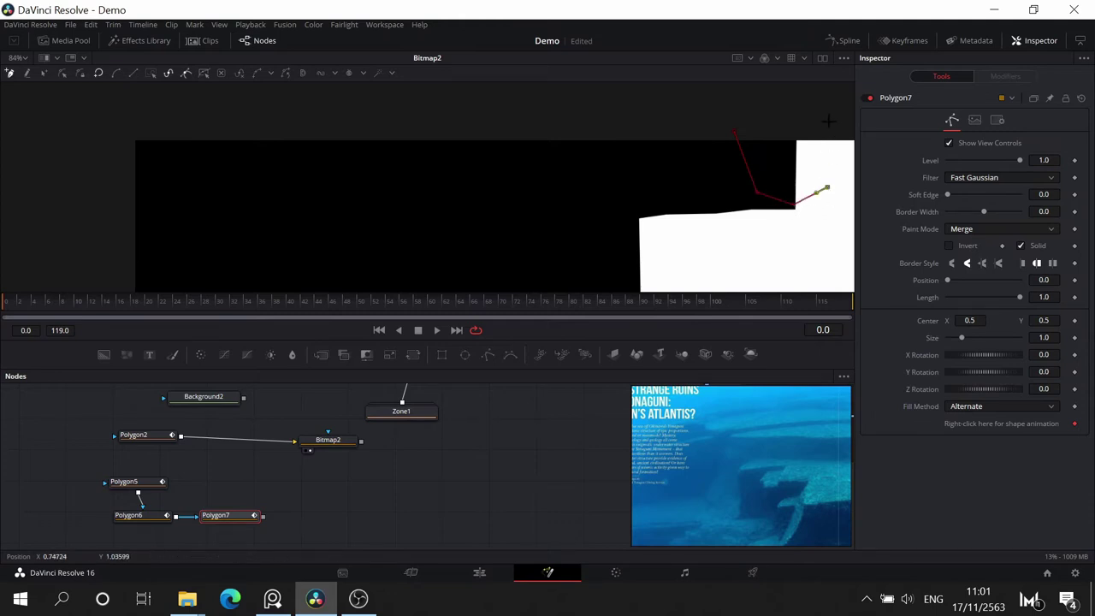
pyautogui.click(828, 143)
pyautogui.click(828, 121)
pyautogui.click(734, 132)
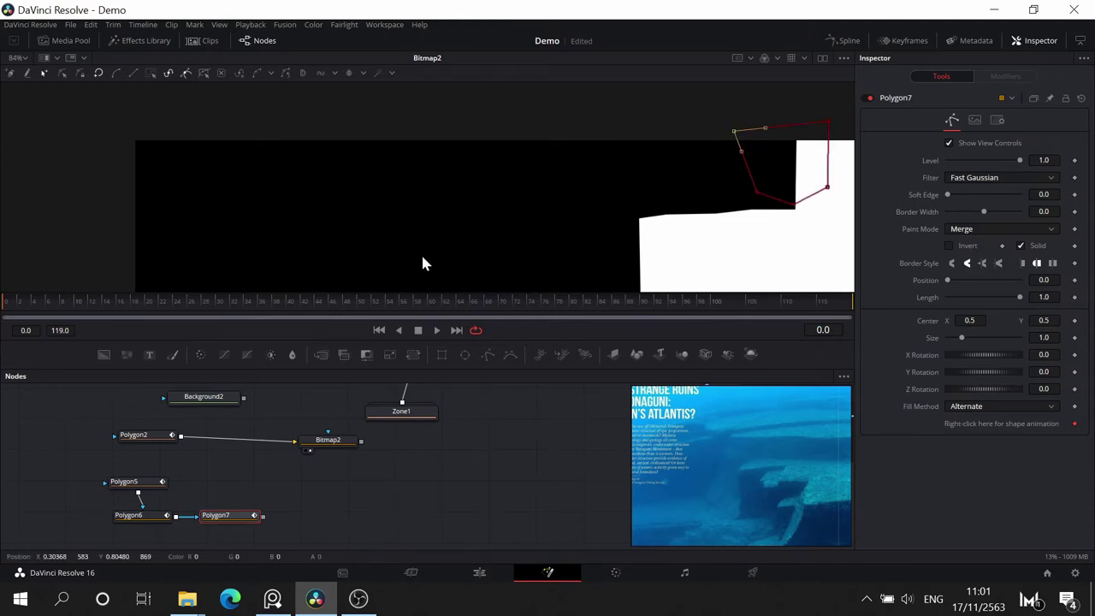
# - Align Polygon7 below Polygon6, select the three edge polygons, and set Polygon7's soft edge to 0.0614
pyautogui.moveTo(330, 502); pyautogui.dragTo(514, 465)
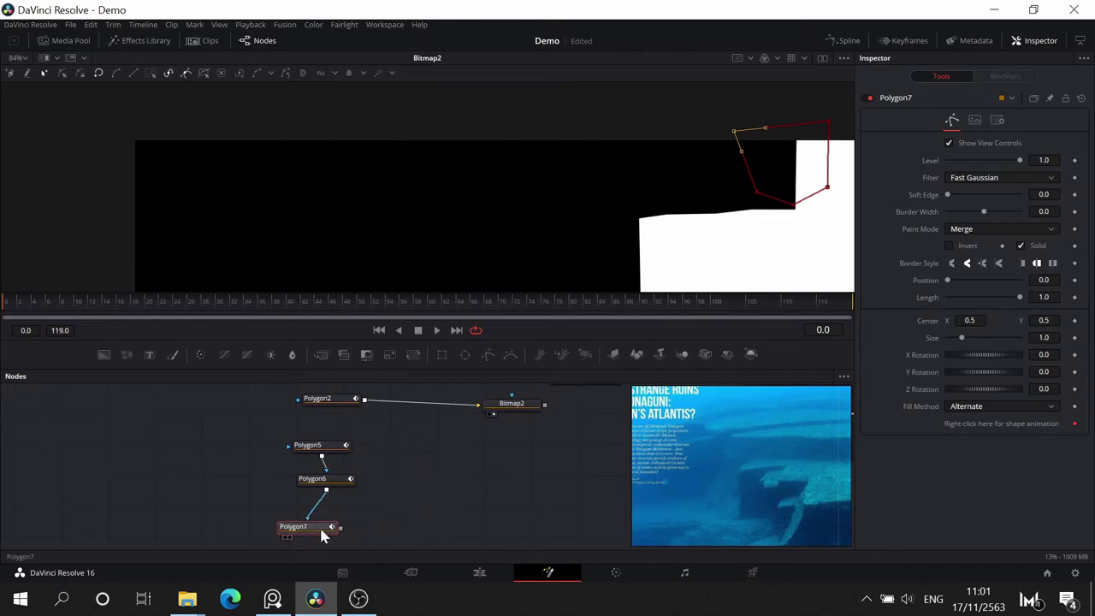
pyautogui.moveTo(381, 432); pyautogui.dragTo(252, 539)
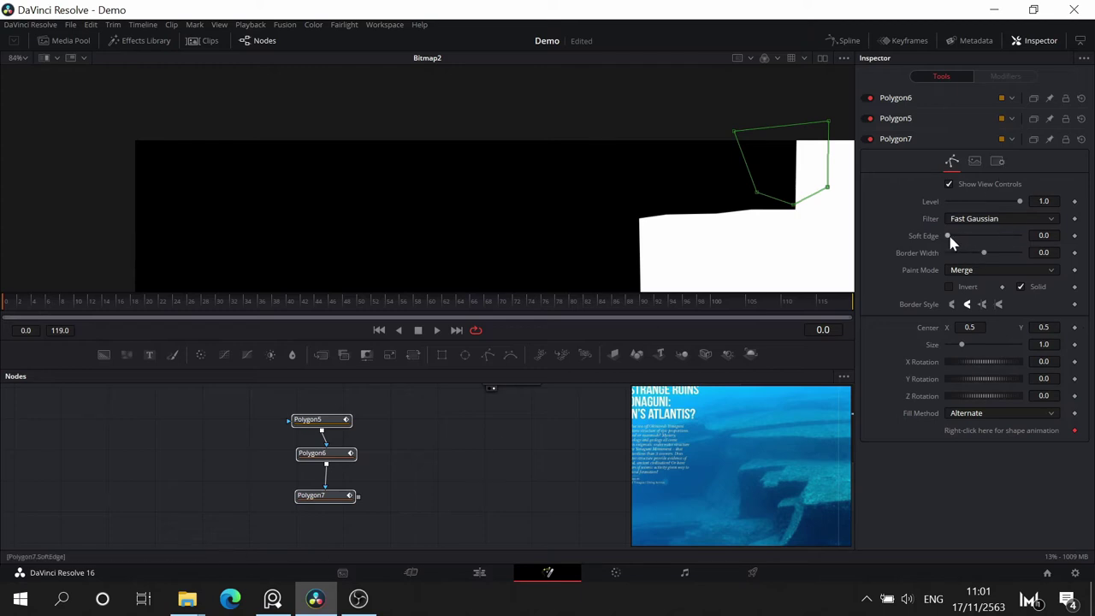
pyautogui.moveTo(955, 236); pyautogui.dragTo(969, 236)
# - Move the three edge polygon nodes away from Polygon2 and fit the whole mask in the viewer
pyautogui.scroll(-2, 385, 445)
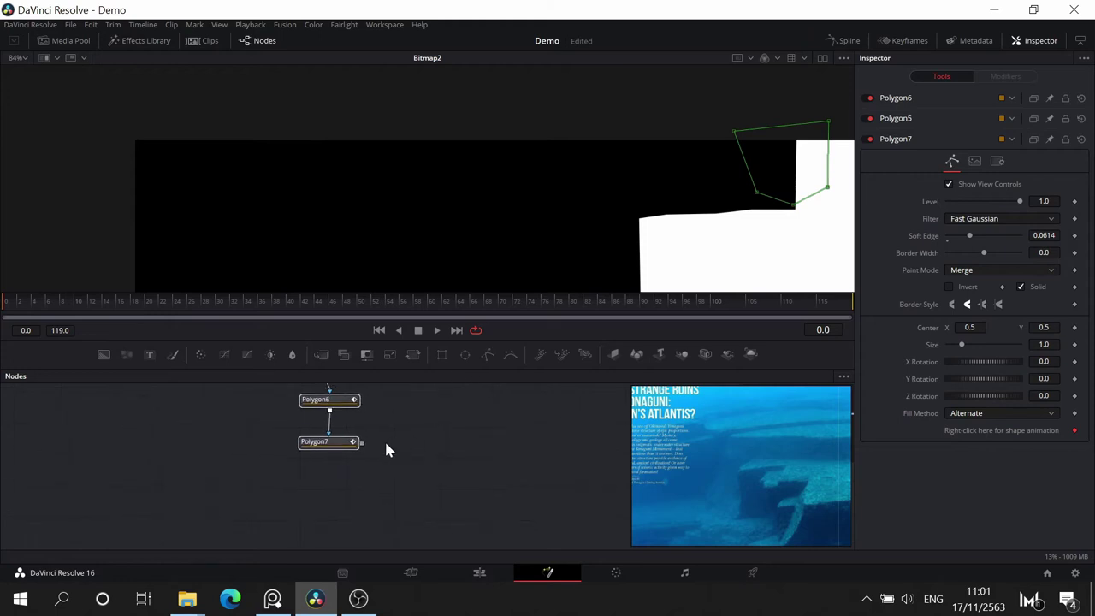
pyautogui.moveTo(493, 420); pyautogui.dragTo(398, 501)
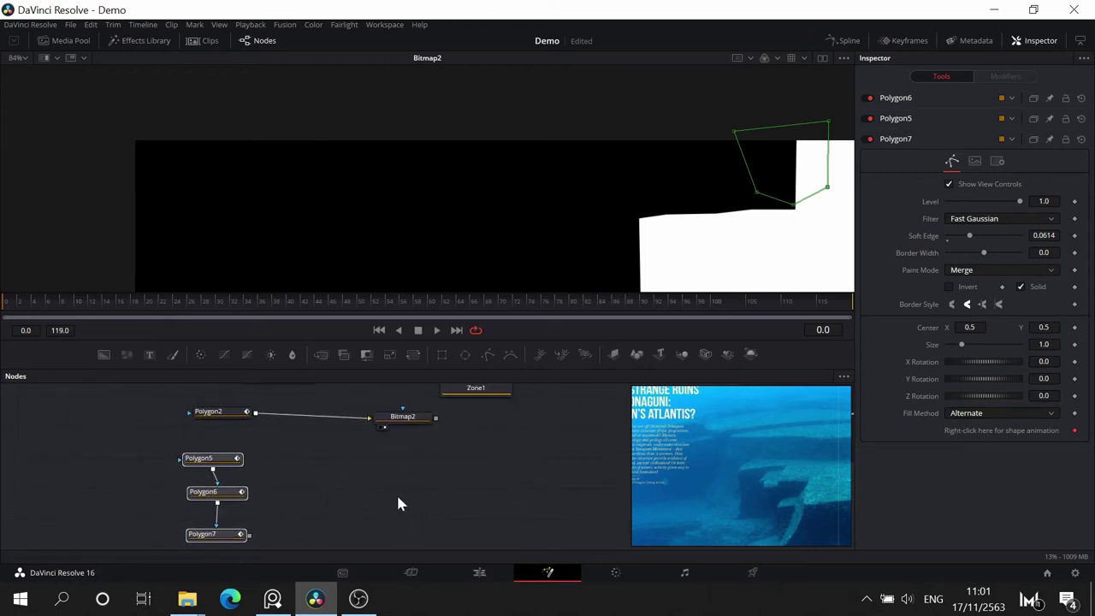
pyautogui.moveTo(303, 501); pyautogui.dragTo(317, 402)
pyautogui.moveTo(474, 452); pyautogui.dragTo(460, 526)
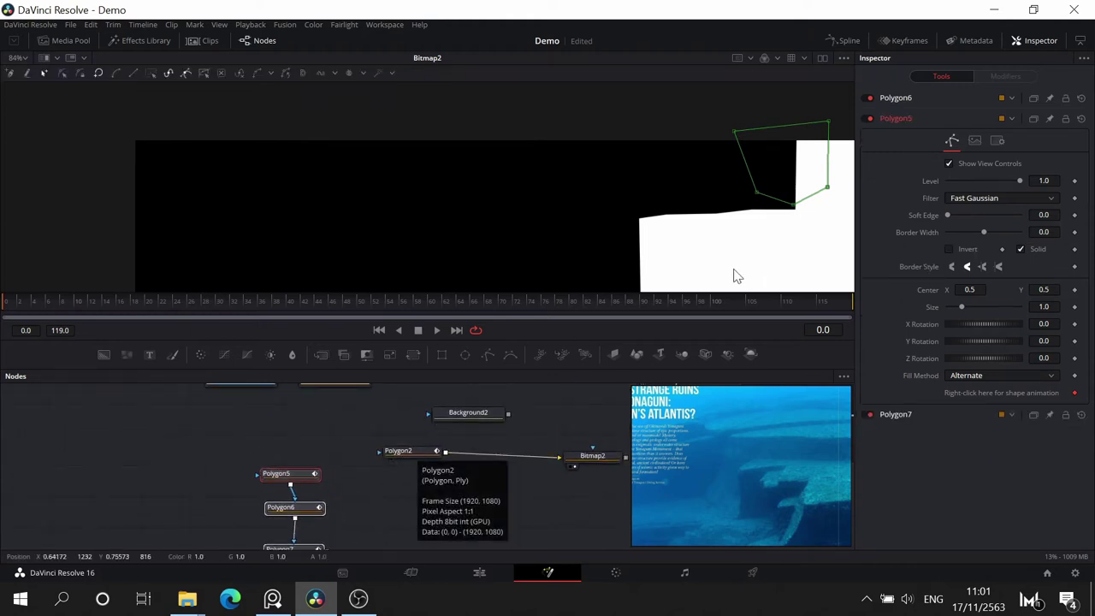
pyautogui.scroll(-2, 684, 203)
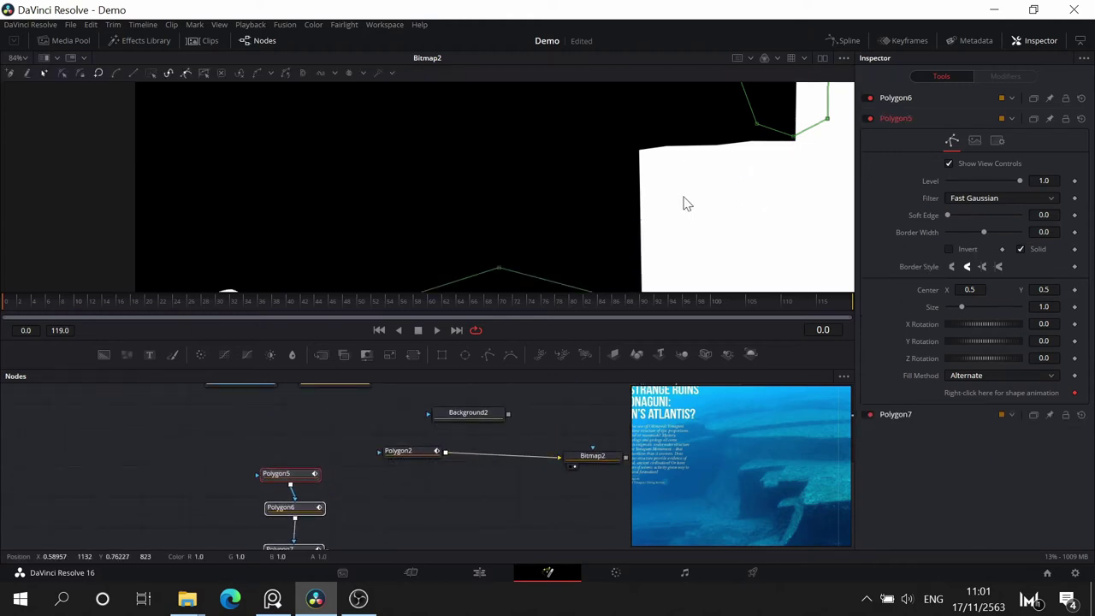
pyautogui.click(19, 58)
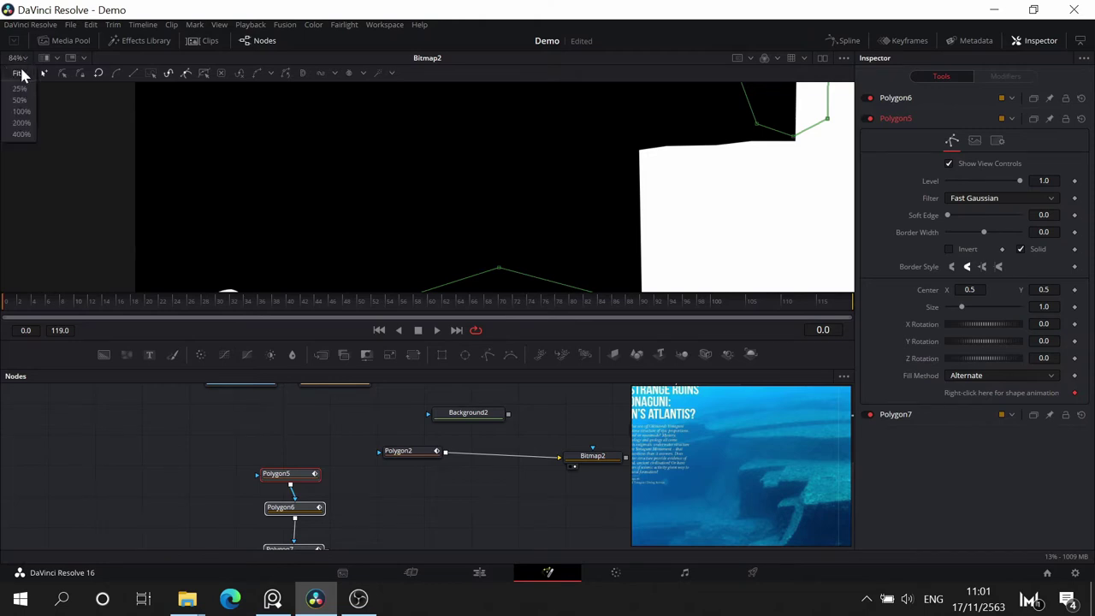
pyautogui.click(20, 74)
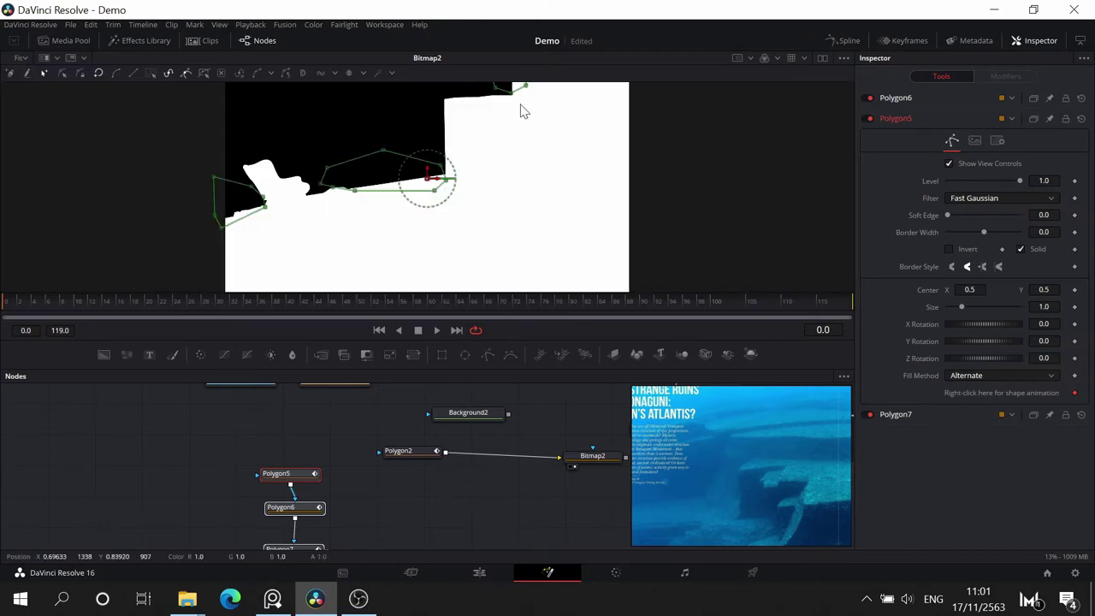
pyautogui.scroll(-1, 403, 482)
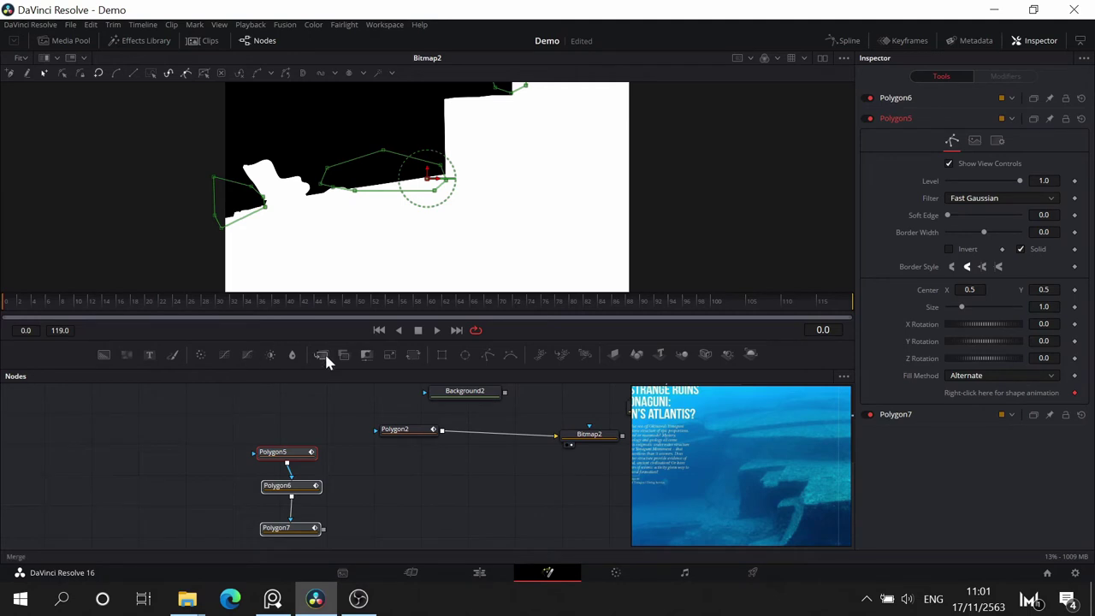
# - Add an unconnected Channel Booleans node, feeding Polygon2 into its background input and Polygon7 into its foreground input
pyautogui.moveTo(343, 353); pyautogui.dragTo(445, 489)
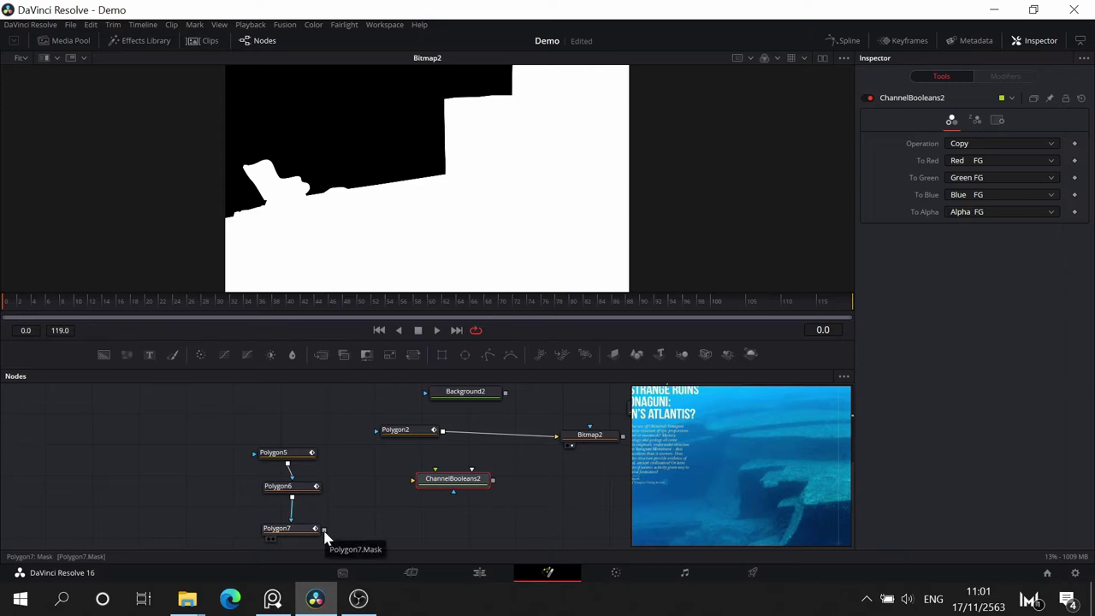
pyautogui.moveTo(442, 430); pyautogui.dragTo(416, 481)
pyautogui.moveTo(325, 529); pyautogui.dragTo(476, 497)
pyautogui.click(414, 487)
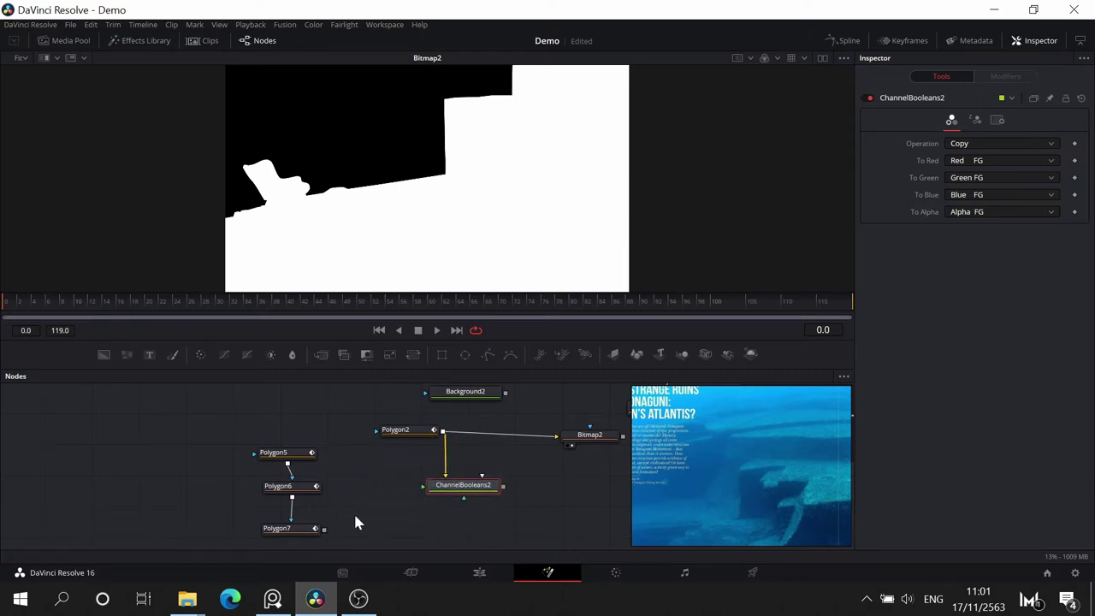
pyautogui.moveTo(323, 529); pyautogui.dragTo(532, 124)
# - Show the ChannelBooleans2 node in the viewer and set its operation to Subtract
pyautogui.click(498, 506)
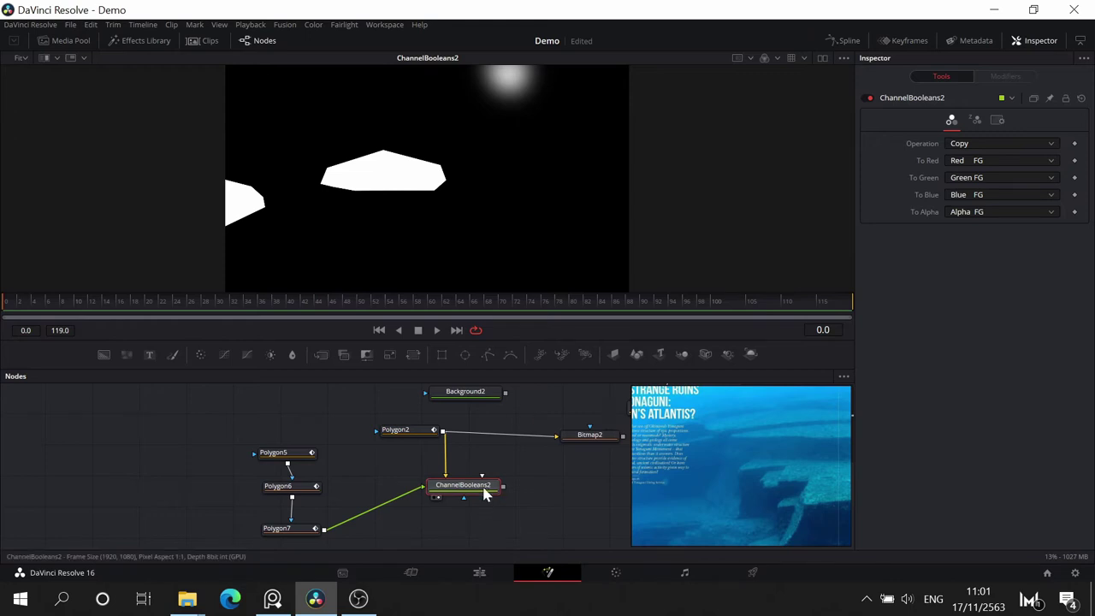
pyautogui.click(993, 144)
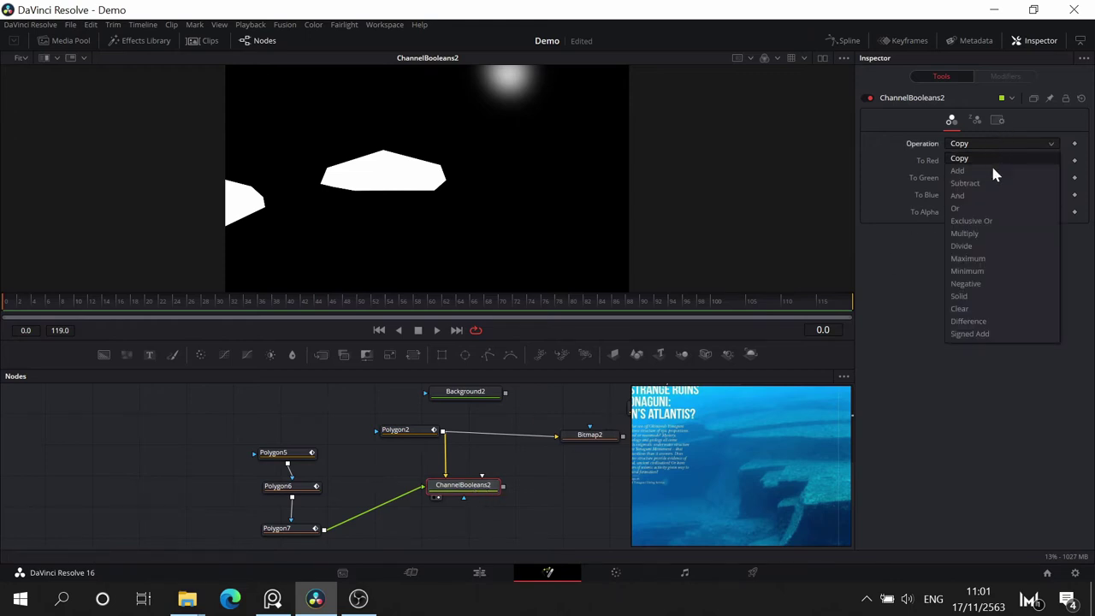
pyautogui.click(985, 182)
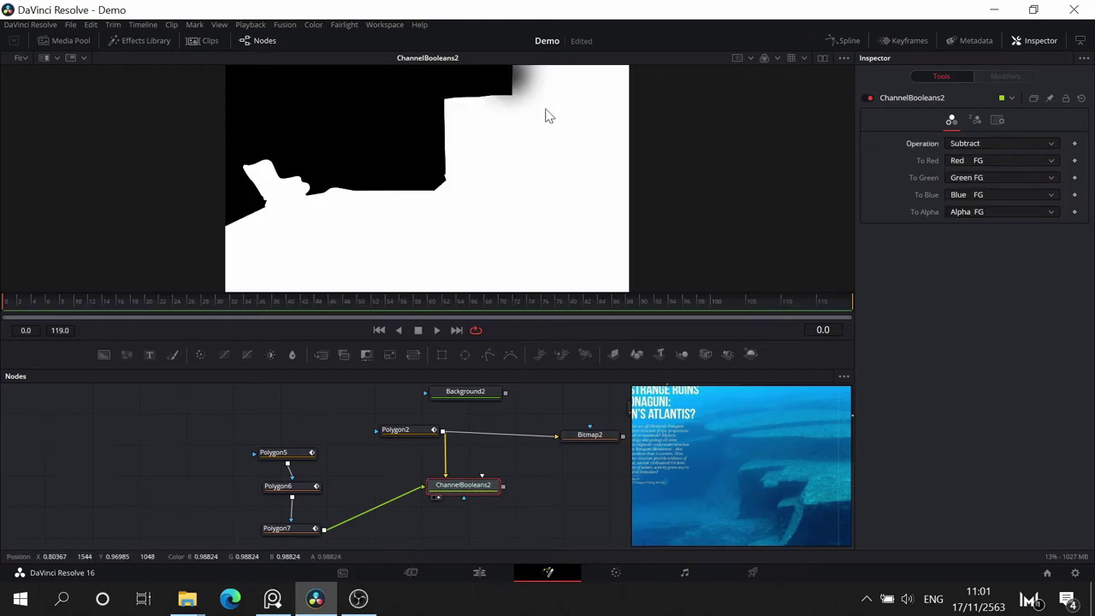
# - Set the soft edge of Polygon5 to 0.0551 and that of Polygon6 to 0.0787
pyautogui.moveTo(396, 460); pyautogui.dragTo(454, 438)
pyautogui.click(358, 437)
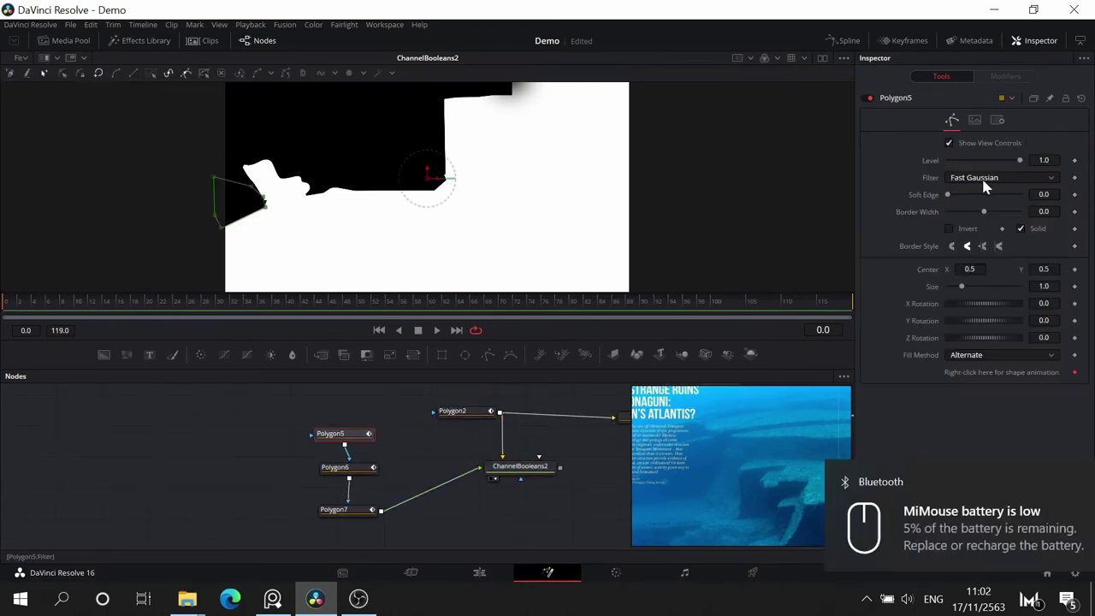
pyautogui.click(1057, 481)
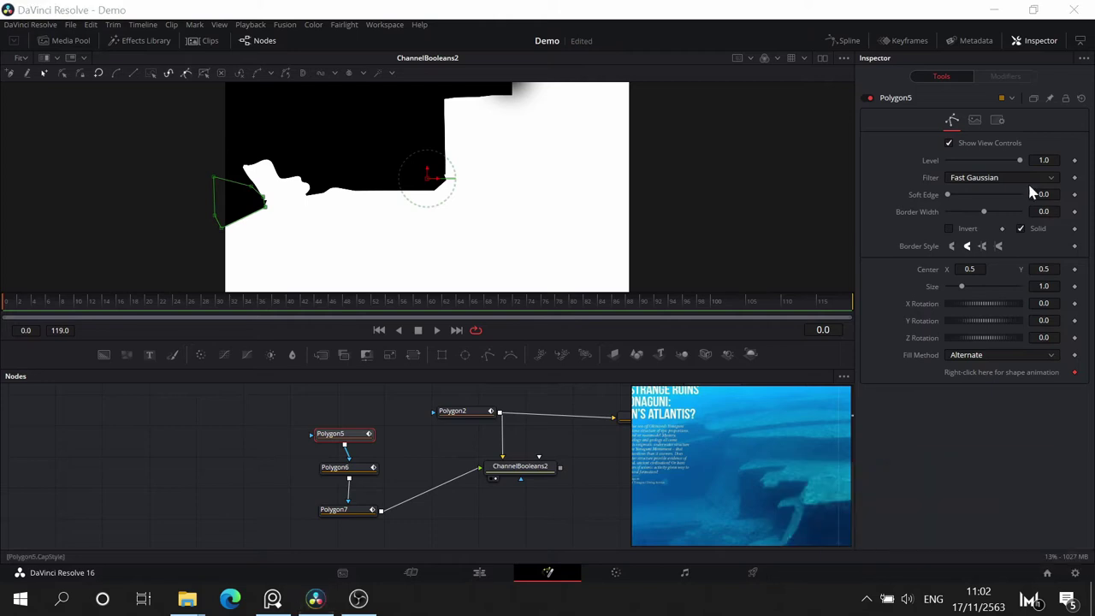
pyautogui.moveTo(952, 193); pyautogui.dragTo(968, 193)
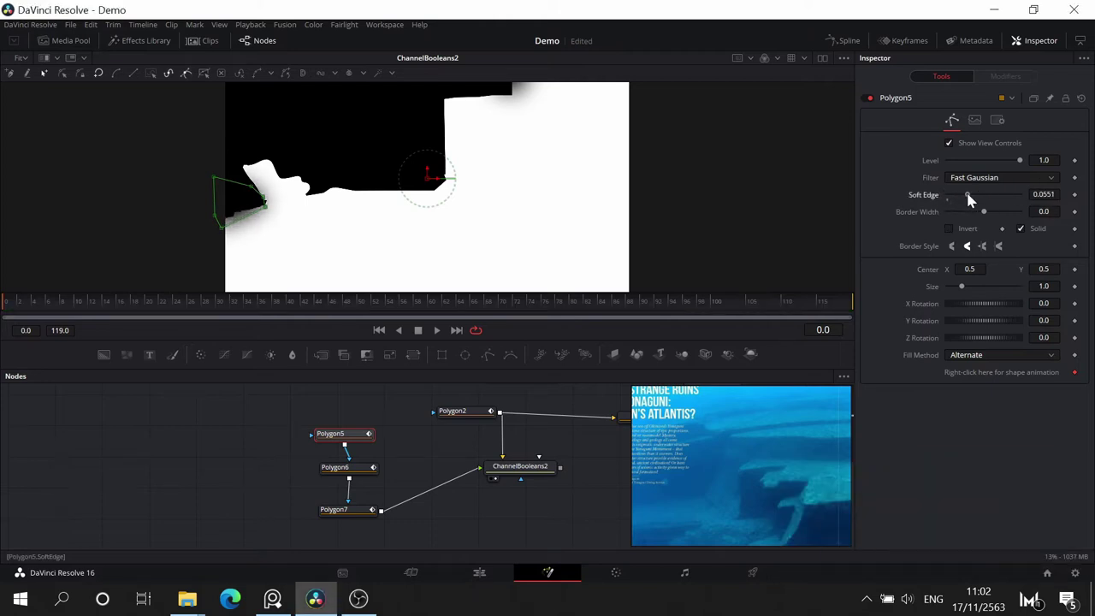
pyautogui.click(350, 468)
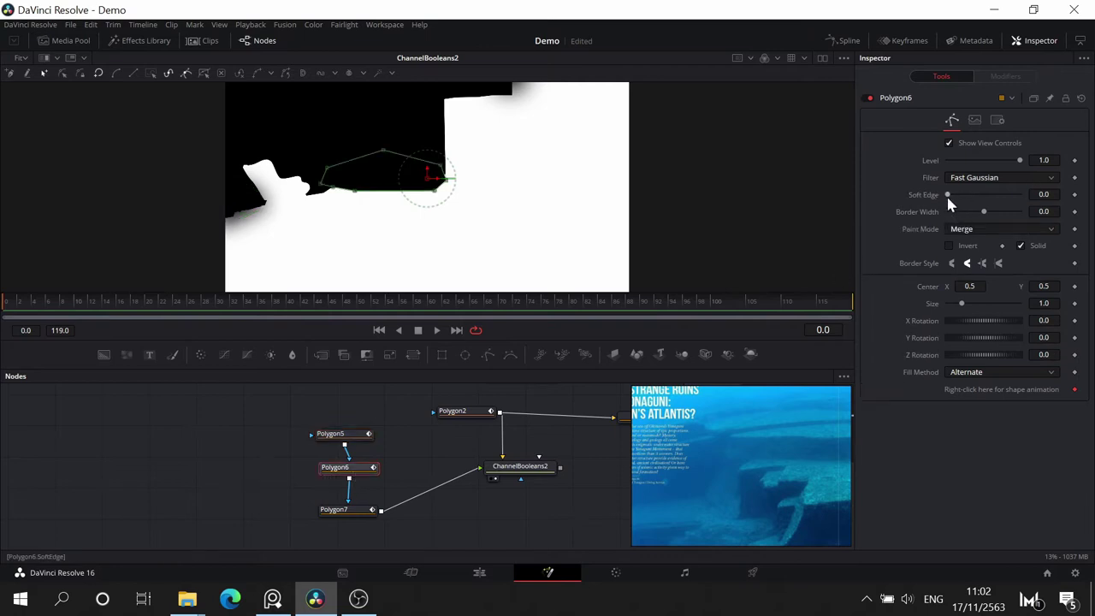
pyautogui.moveTo(952, 195); pyautogui.dragTo(975, 195)
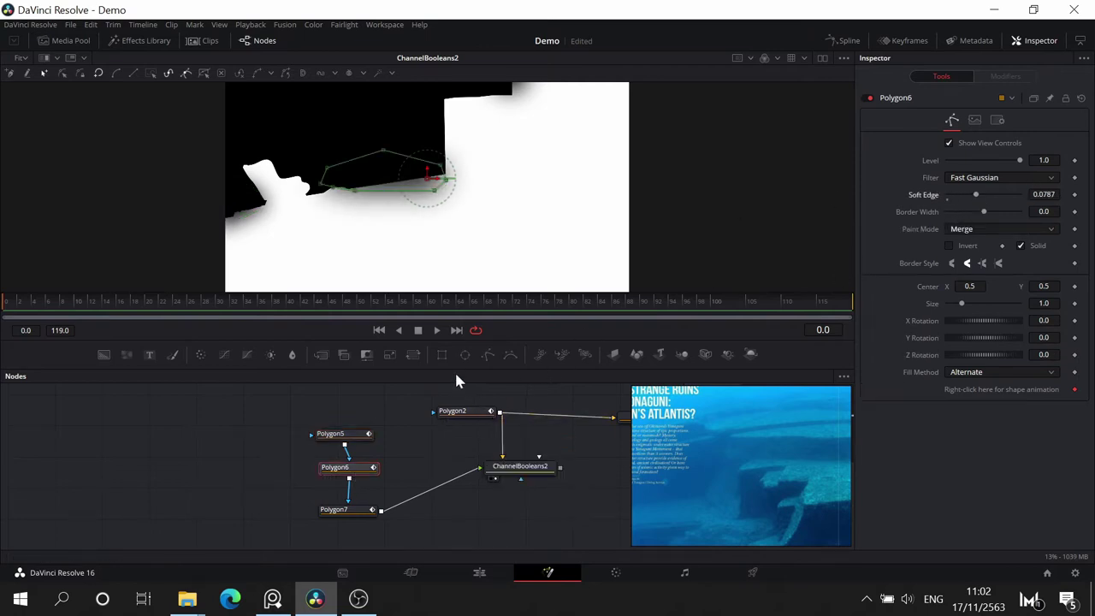
# - Move Polygon5's lower corner points outward so its soft edge covers more of the area below the black mask
pyautogui.scroll(2, 387, 249)
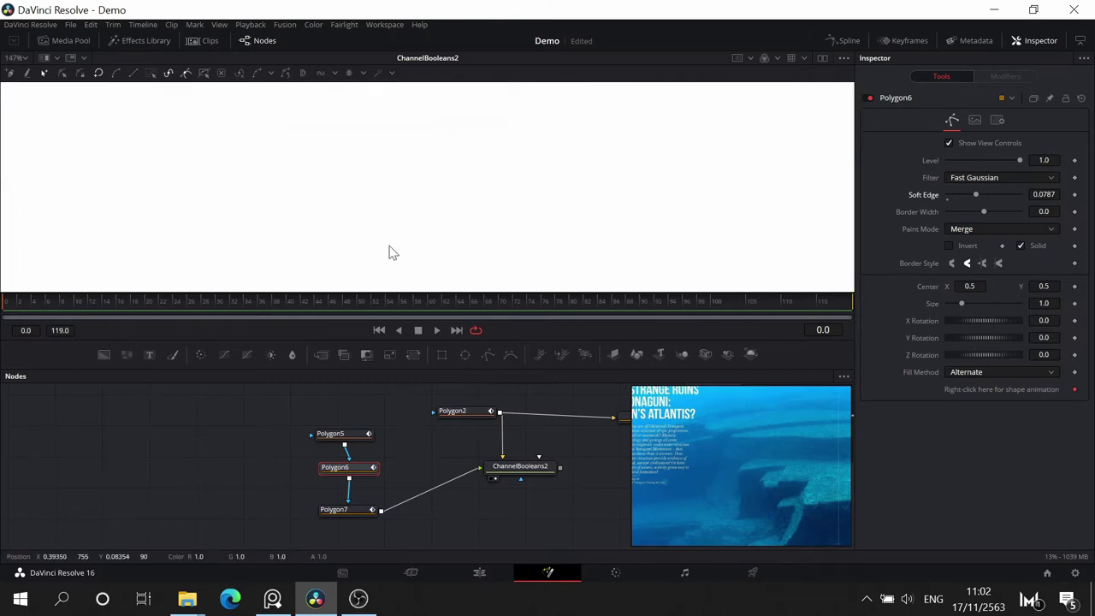
pyautogui.scroll(3, 320, 213)
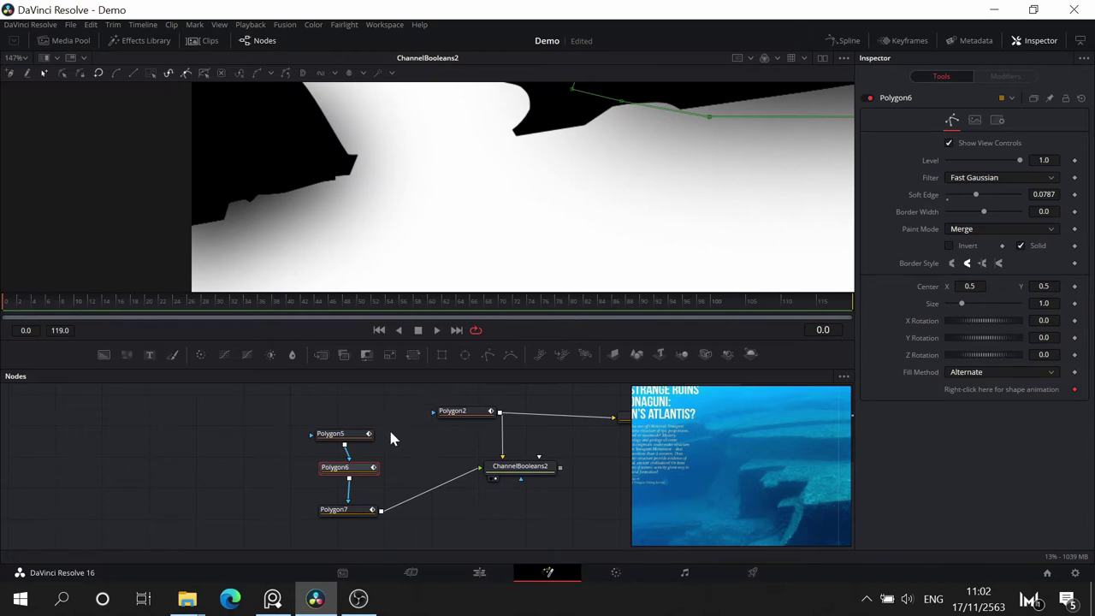
pyautogui.click(346, 438)
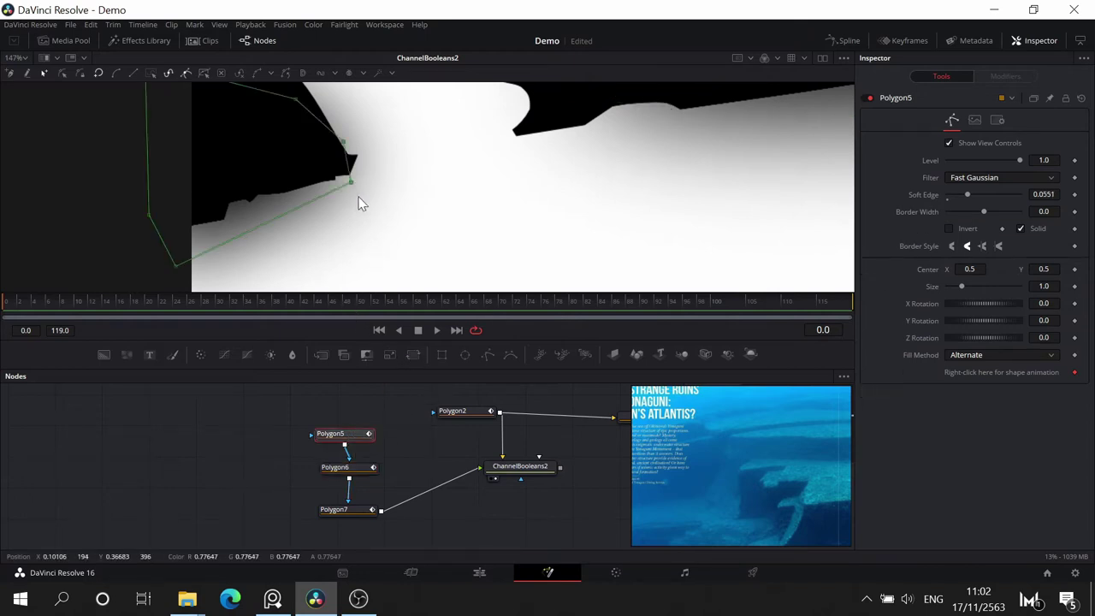
pyautogui.moveTo(349, 182); pyautogui.dragTo(389, 213)
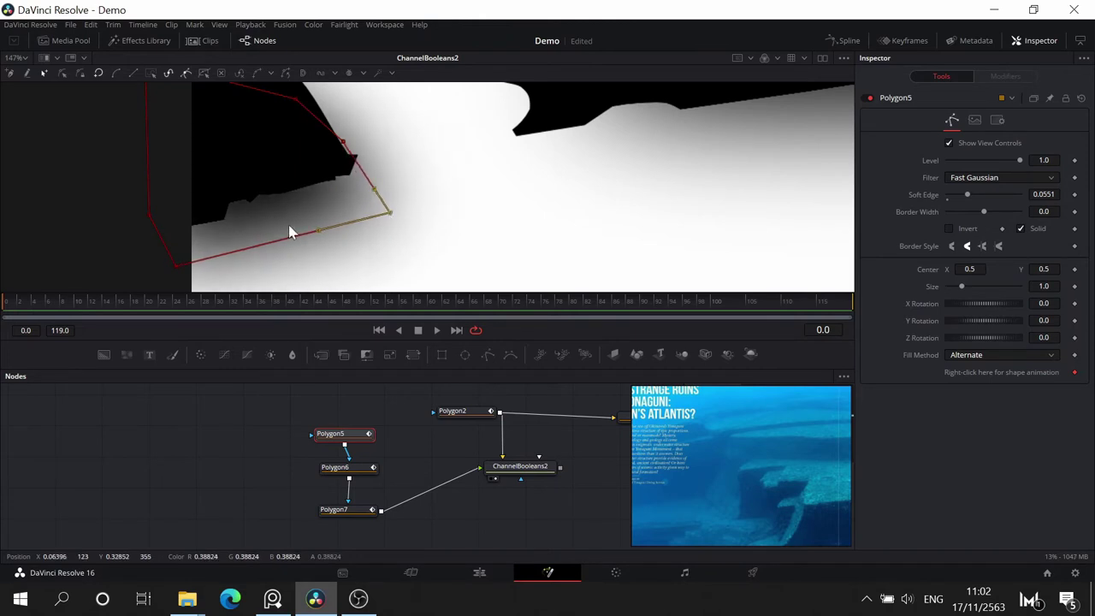
pyautogui.moveTo(175, 262); pyautogui.dragTo(147, 288)
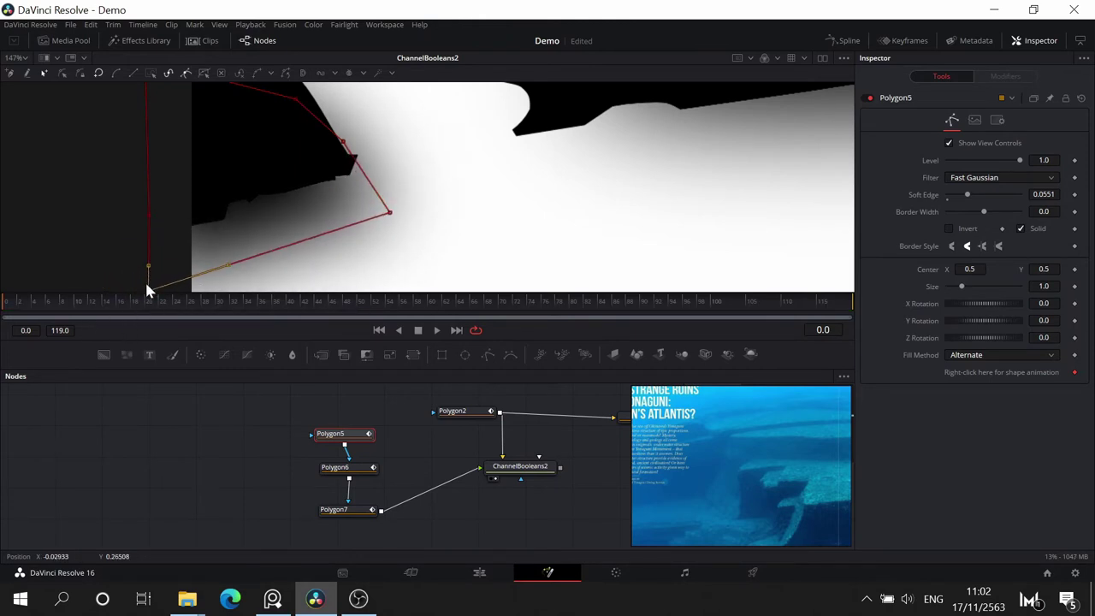
# - Set Polygon5's soft edge to 0.0441 and border width to 0.013, and check its feathered edge
pyautogui.moveTo(970, 195)
pyautogui.mouseDown()
pyautogui.moveTo(959, 195)
pyautogui.moveTo(986, 210)
pyautogui.mouseUp()
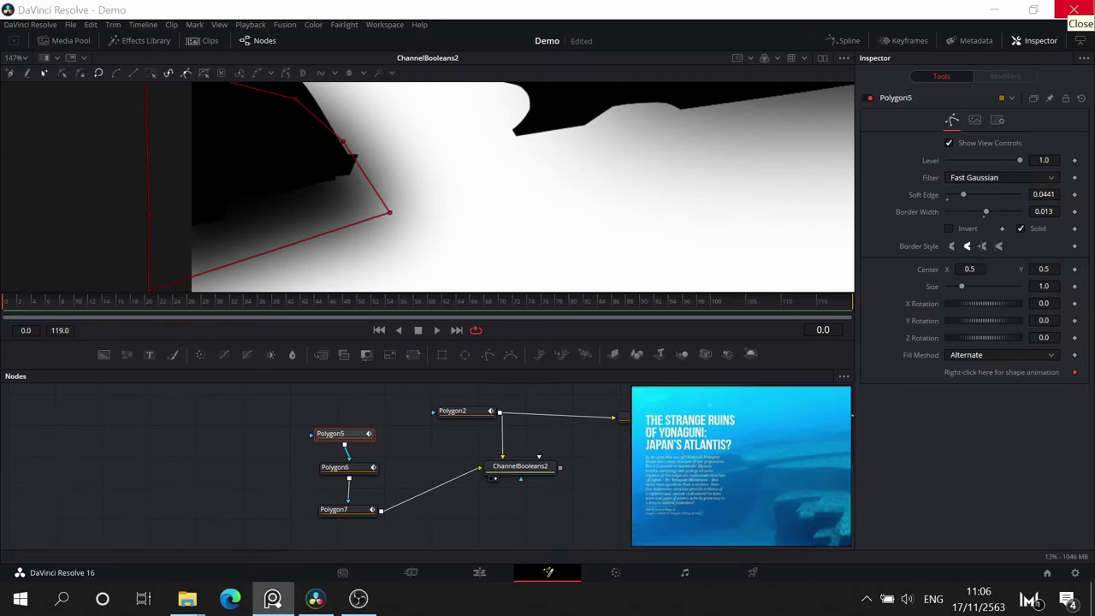
pyautogui.moveTo(394, 137); pyautogui.dragTo(412, 195)
pyautogui.moveTo(166, 239); pyautogui.dragTo(171, 162)
pyautogui.moveTo(188, 167); pyautogui.dragTo(141, 175)
pyautogui.moveTo(761, 84); pyautogui.dragTo(367, 269)
# - Set Polygon6's border width to 0.048 and reshape its lower-left points to extend the feather below the black edge
pyautogui.click(347, 467)
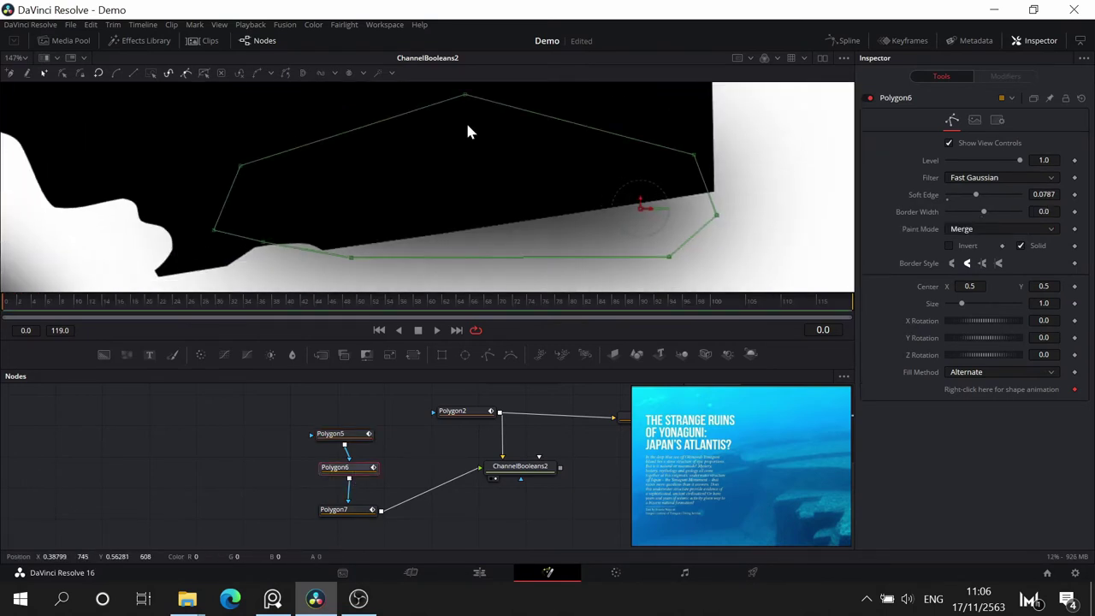
pyautogui.moveTo(465, 122); pyautogui.dragTo(478, 77)
pyautogui.moveTo(986, 211); pyautogui.dragTo(995, 213)
pyautogui.moveTo(362, 212); pyautogui.dragTo(317, 264)
pyautogui.moveTo(274, 196); pyautogui.dragTo(347, 185)
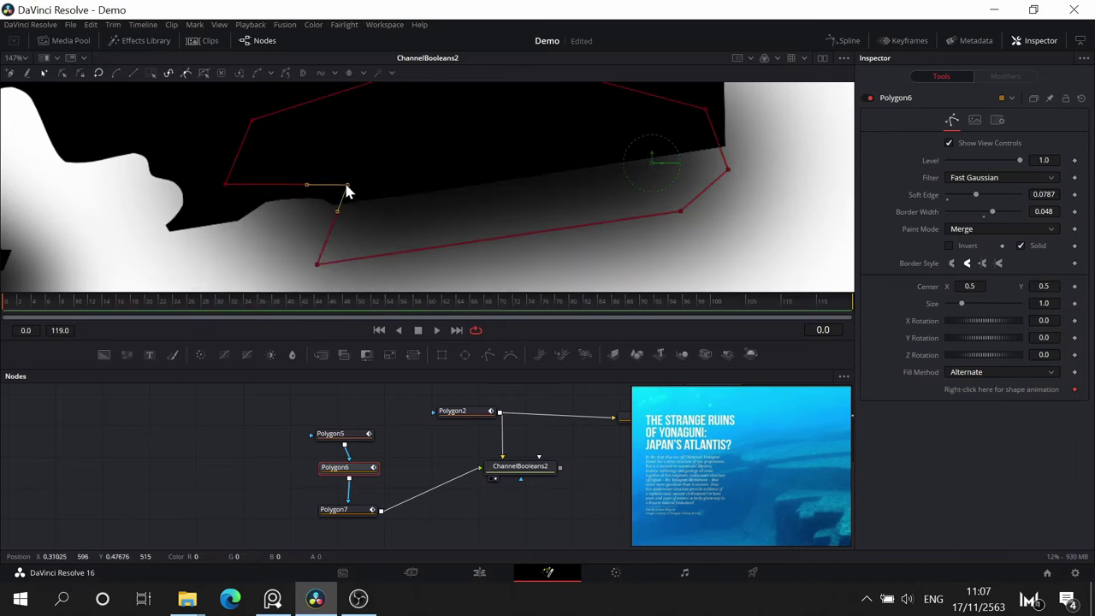
# - Reposition Polygon6's right-side and lower points outward so the feather wraps around the black mask's lower-right corner
pyautogui.moveTo(728, 169); pyautogui.dragTo(795, 168)
pyautogui.moveTo(741, 199); pyautogui.dragTo(598, 215)
pyautogui.moveTo(652, 182); pyautogui.dragTo(614, 219)
pyautogui.moveTo(538, 225); pyautogui.dragTo(534, 254)
pyautogui.moveTo(562, 123); pyautogui.dragTo(619, 100)
pyautogui.moveTo(834, 93); pyautogui.dragTo(810, 84)
pyautogui.moveTo(181, 187); pyautogui.dragTo(166, 208)
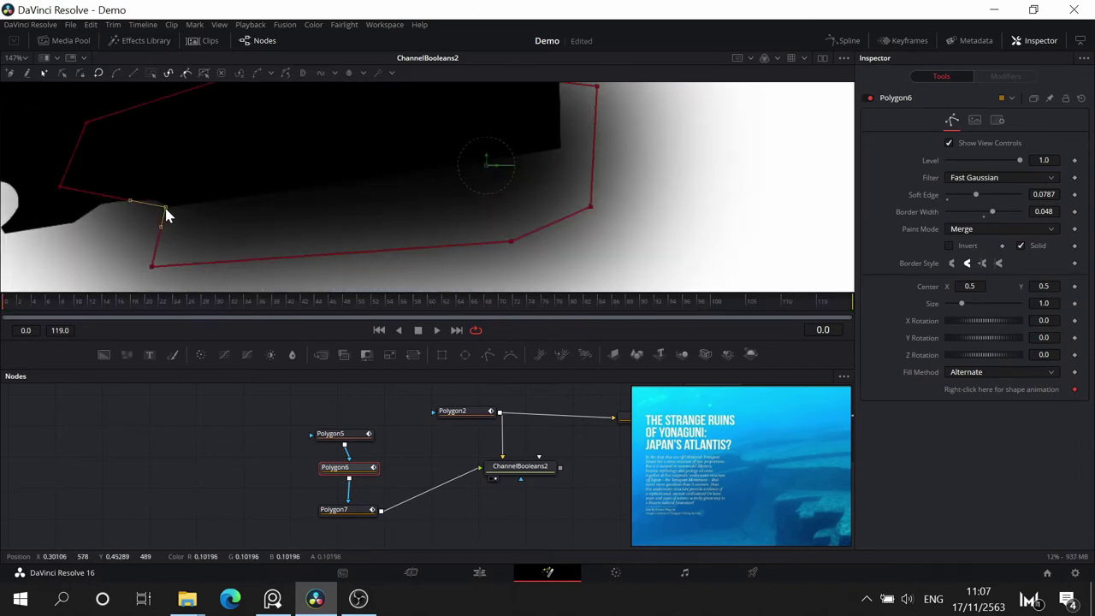
pyautogui.moveTo(667, 89); pyautogui.dragTo(445, 342)
pyautogui.moveTo(662, 86); pyautogui.dragTo(511, 121)
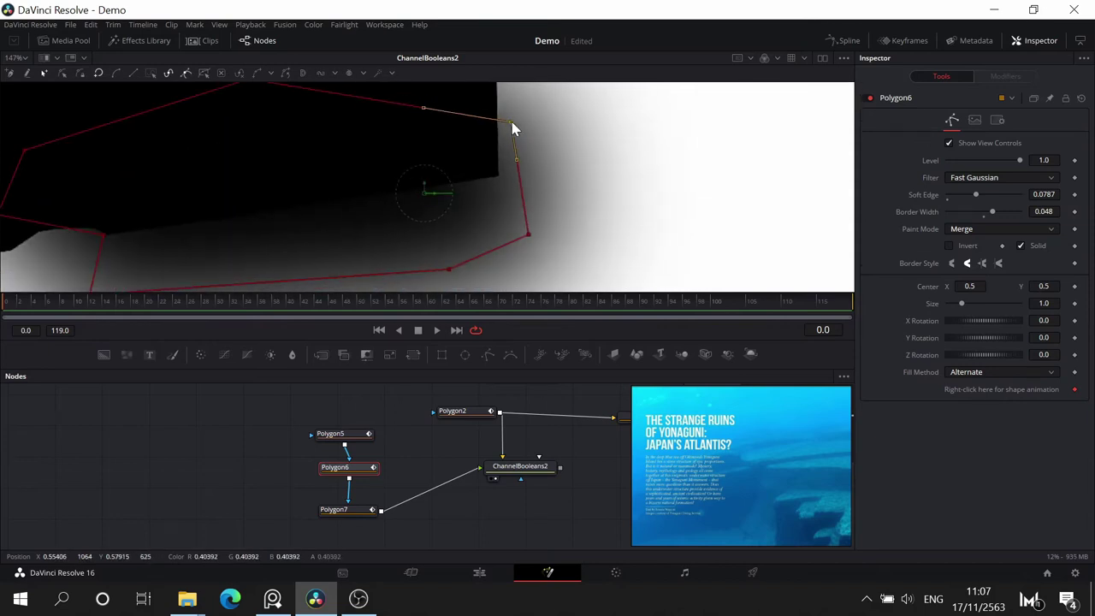
# - Set Polygon7's border width to 0.079 and move its lower points to follow the mask corner
pyautogui.moveTo(717, 86); pyautogui.dragTo(374, 553)
pyautogui.click(345, 509)
pyautogui.moveTo(985, 211); pyautogui.dragTo(996, 211)
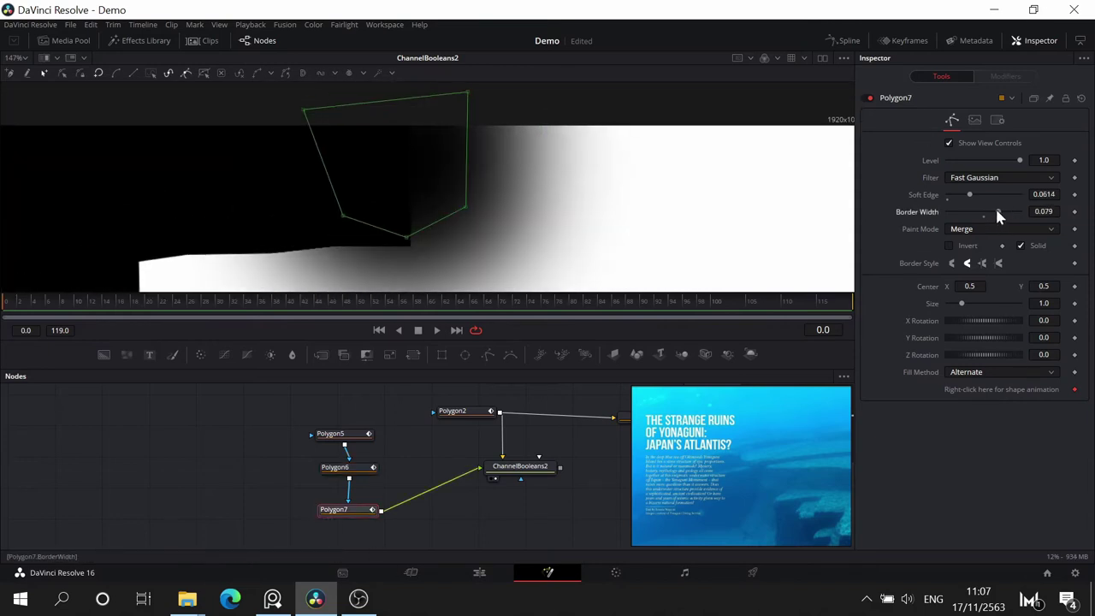
pyautogui.moveTo(404, 239); pyautogui.dragTo(421, 249)
pyautogui.moveTo(407, 238); pyautogui.dragTo(461, 246)
pyautogui.moveTo(343, 216)
pyautogui.mouseDown()
pyautogui.moveTo(337, 232)
pyautogui.moveTo(351, 212)
pyautogui.mouseUp()
pyautogui.moveTo(367, 276); pyautogui.dragTo(449, 185)
# - Set Polygon5's soft edge to 0.074 and its border width to 0.051
pyautogui.scroll(-5, 450, 184)
pyautogui.moveTo(352, 88); pyautogui.dragTo(349, 125)
pyautogui.moveTo(503, 511); pyautogui.dragTo(397, 526)
pyautogui.click(261, 450)
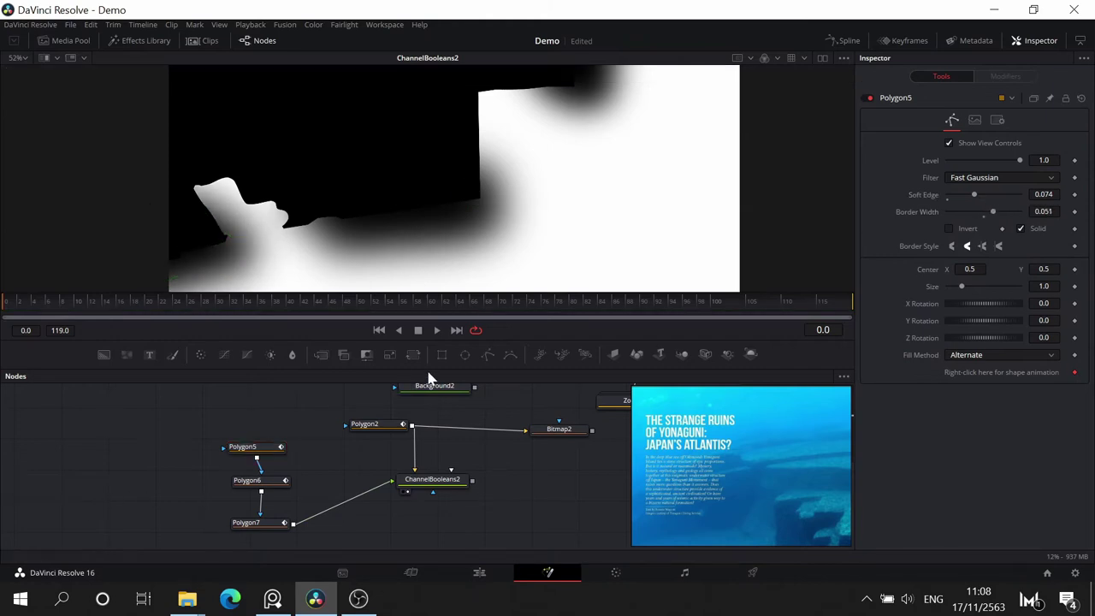
# - Set Polygon6's soft edge to 0.0961 and border width to 0.079, and Polygon7's soft edge to 0.0772
pyautogui.click(247, 482)
pyautogui.moveTo(992, 211)
pyautogui.mouseDown()
pyautogui.moveTo(1001, 208)
pyautogui.moveTo(985, 194)
pyautogui.mouseUp()
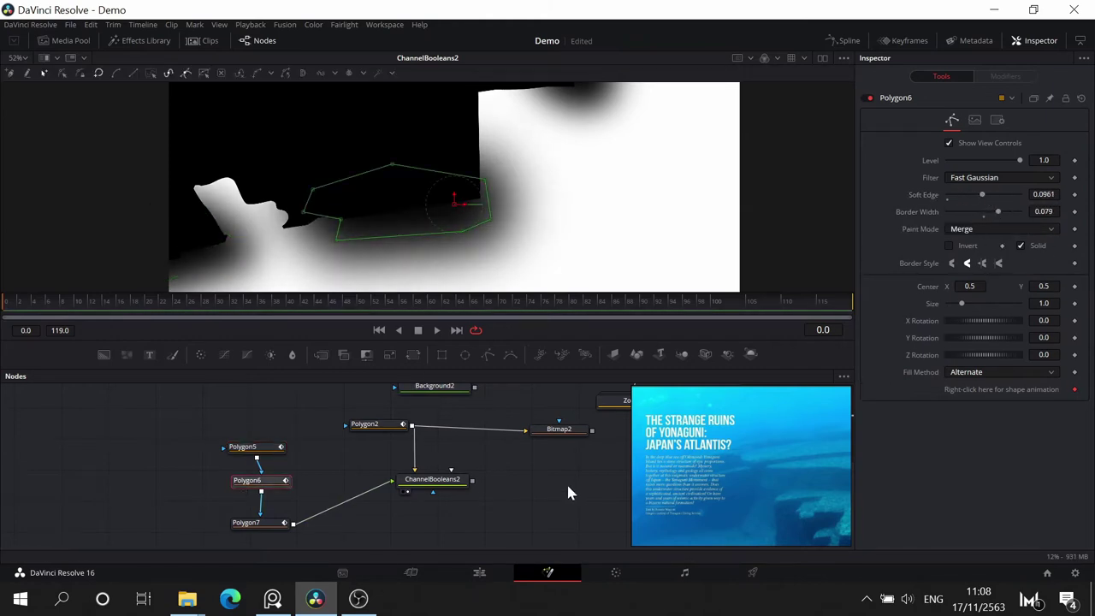
pyautogui.click(567, 483)
pyautogui.moveTo(761, 161); pyautogui.dragTo(801, 135)
pyautogui.click(252, 521)
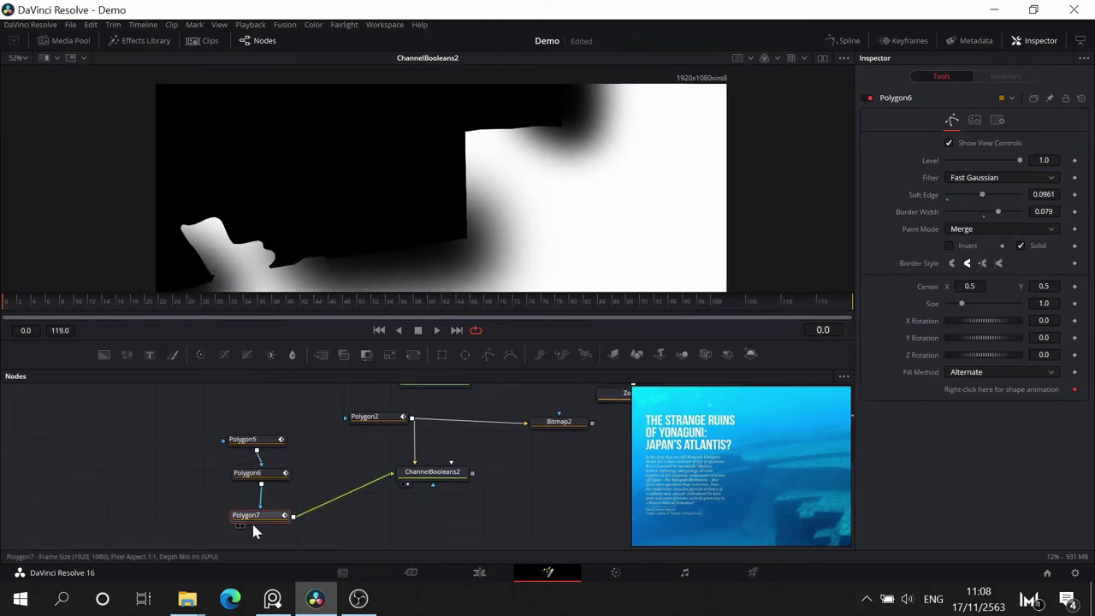
# - Arrange the nodes so ChannelBooleans2 sits beside Polygon7 with Polygon2 just above it
pyautogui.click(501, 448)
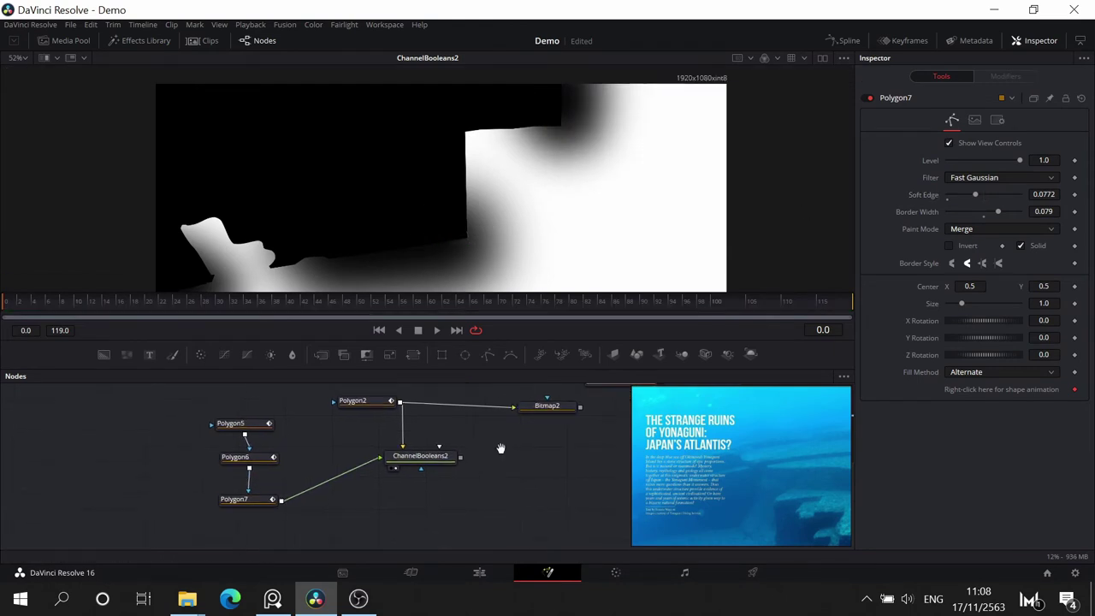
pyautogui.scroll(3, 506, 472)
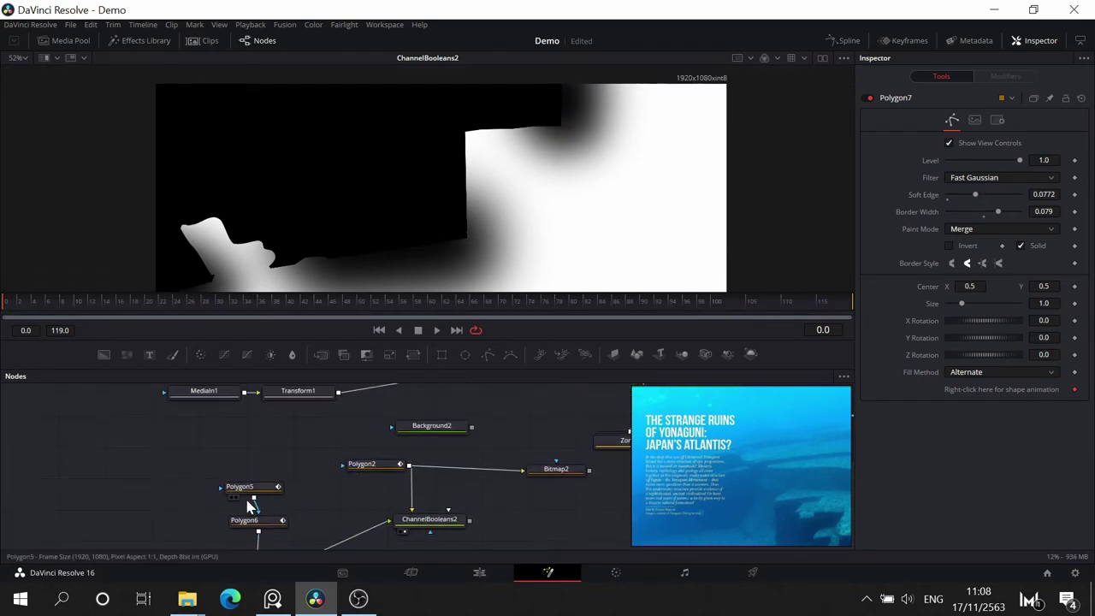
pyautogui.moveTo(253, 489); pyautogui.dragTo(260, 489)
pyautogui.moveTo(555, 500); pyautogui.dragTo(592, 452)
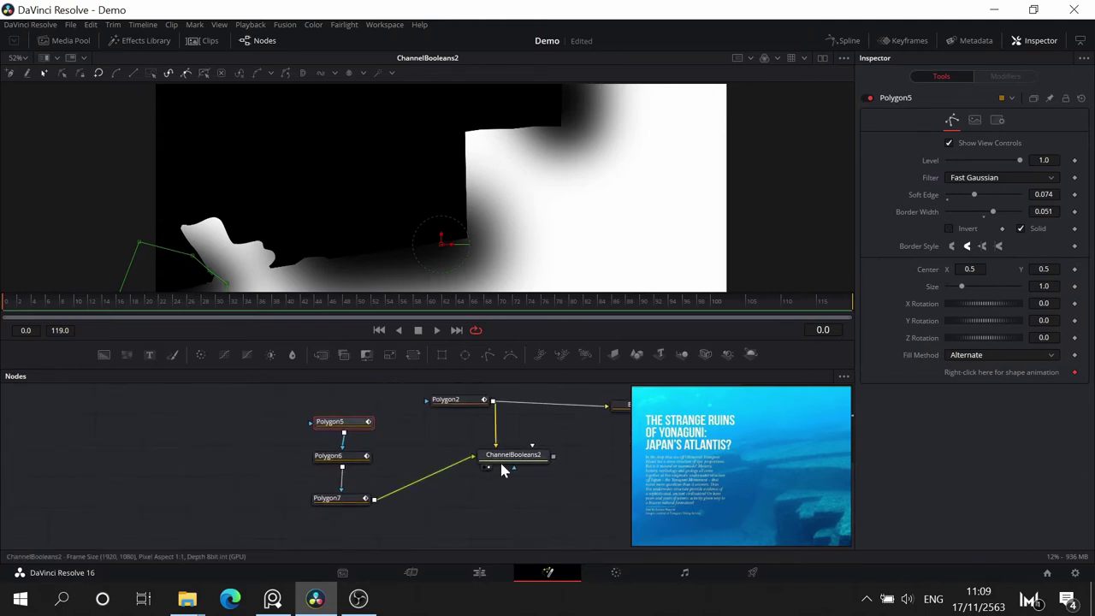
pyautogui.moveTo(513, 462); pyautogui.dragTo(468, 505)
pyautogui.moveTo(454, 400); pyautogui.dragTo(456, 458)
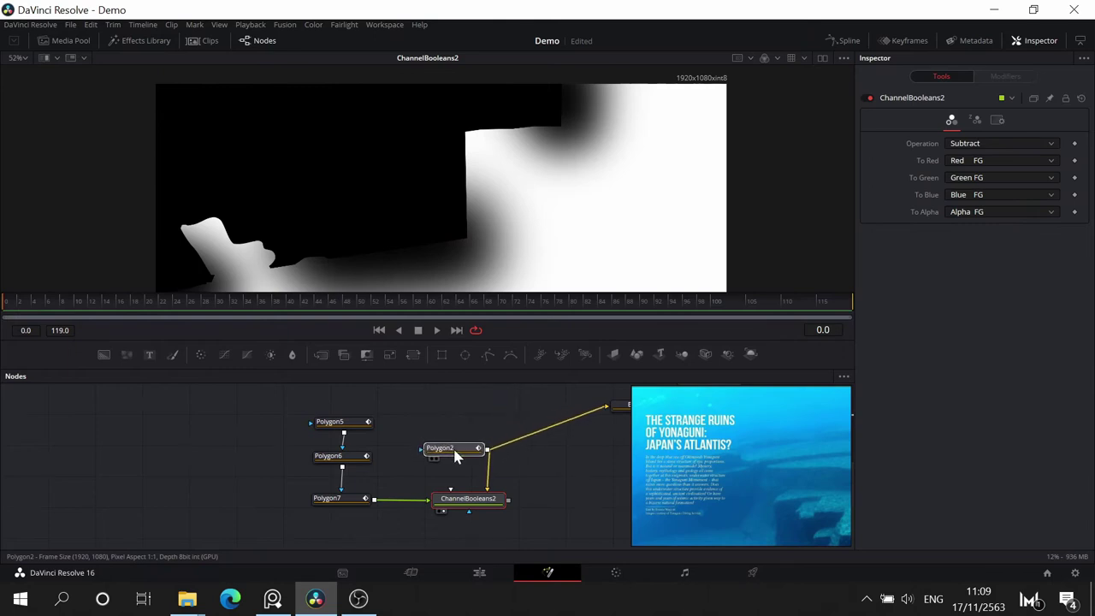
# - Replace Polygon2 with ChannelBooleans2 as Bitmap2's input, place Bitmap2 beside it, and show Bitmap2 in the viewer
pyautogui.click(481, 453)
pyautogui.moveTo(605, 459); pyautogui.dragTo(465, 472)
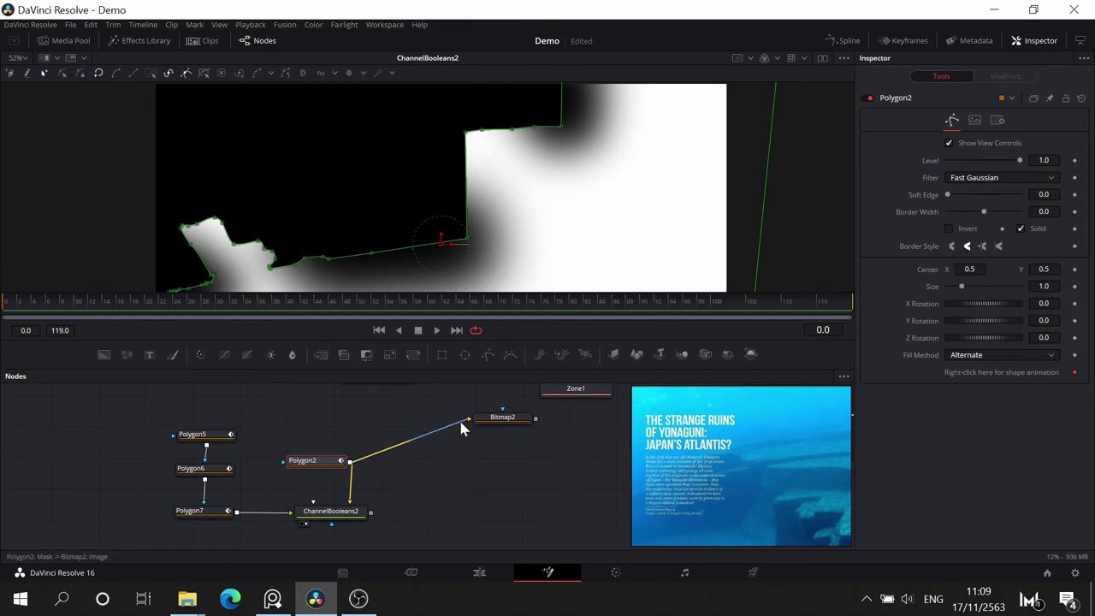
pyautogui.moveTo(462, 428); pyautogui.dragTo(502, 537)
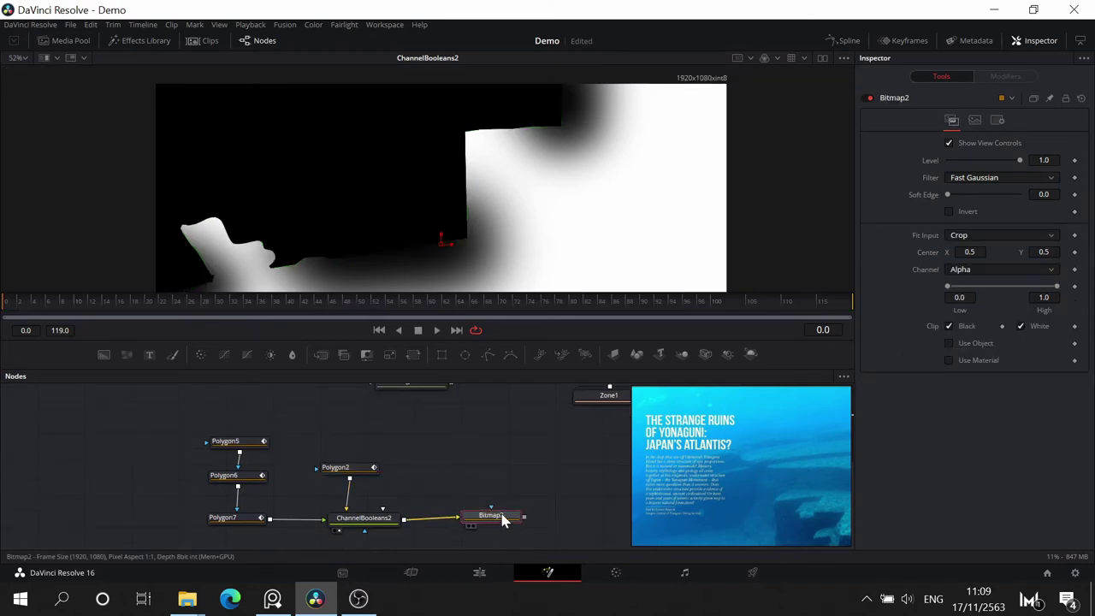
pyautogui.press('1')
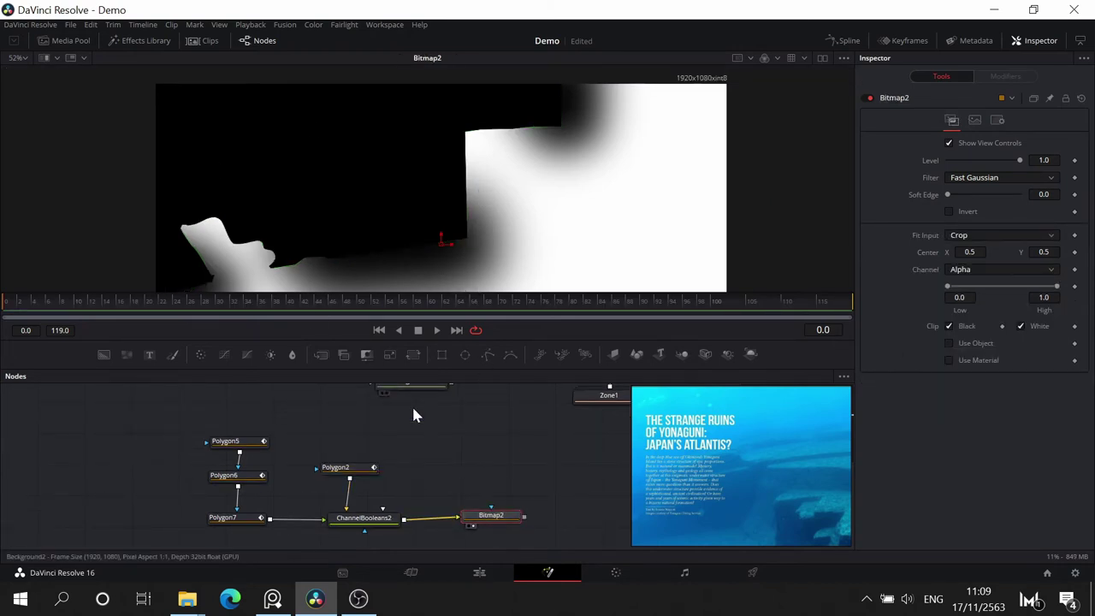
pyautogui.moveTo(465, 453); pyautogui.dragTo(347, 423)
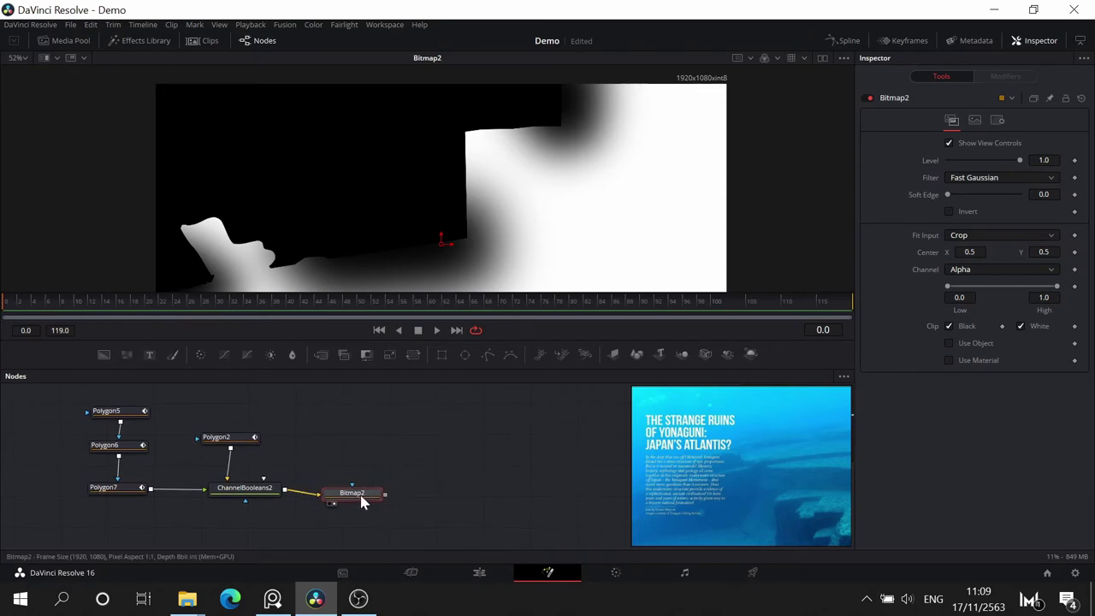
pyautogui.moveTo(423, 481); pyautogui.dragTo(424, 517)
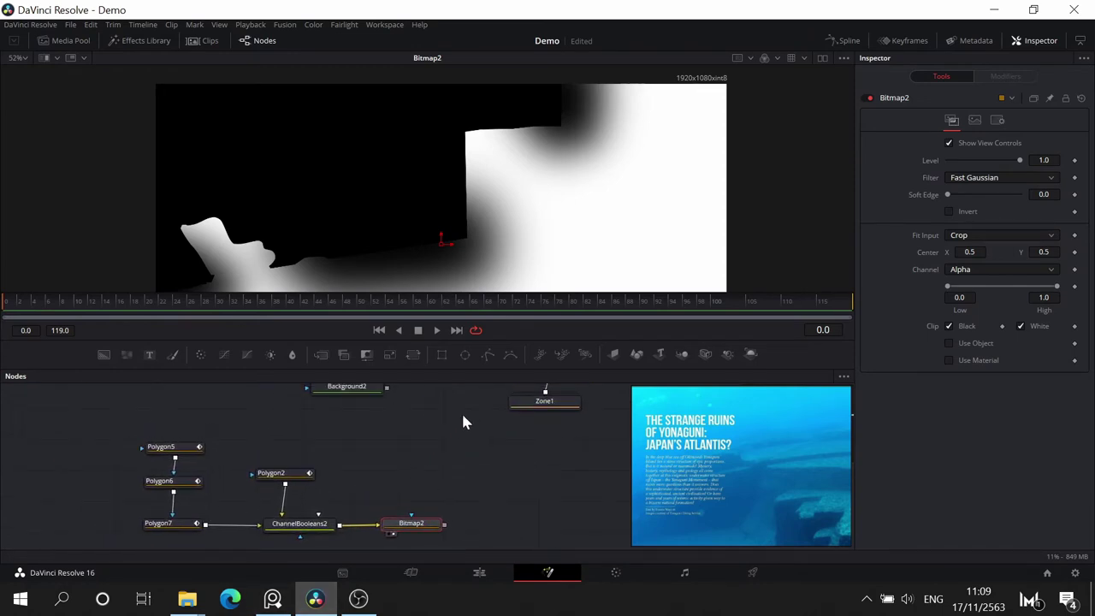
# - Group the four polygon nodes, ChannelBooleans2 and Bitmap2, and rename the group Zone2
pyautogui.moveTo(431, 460); pyautogui.dragTo(94, 509)
pyautogui.moveTo(491, 470); pyautogui.dragTo(503, 510)
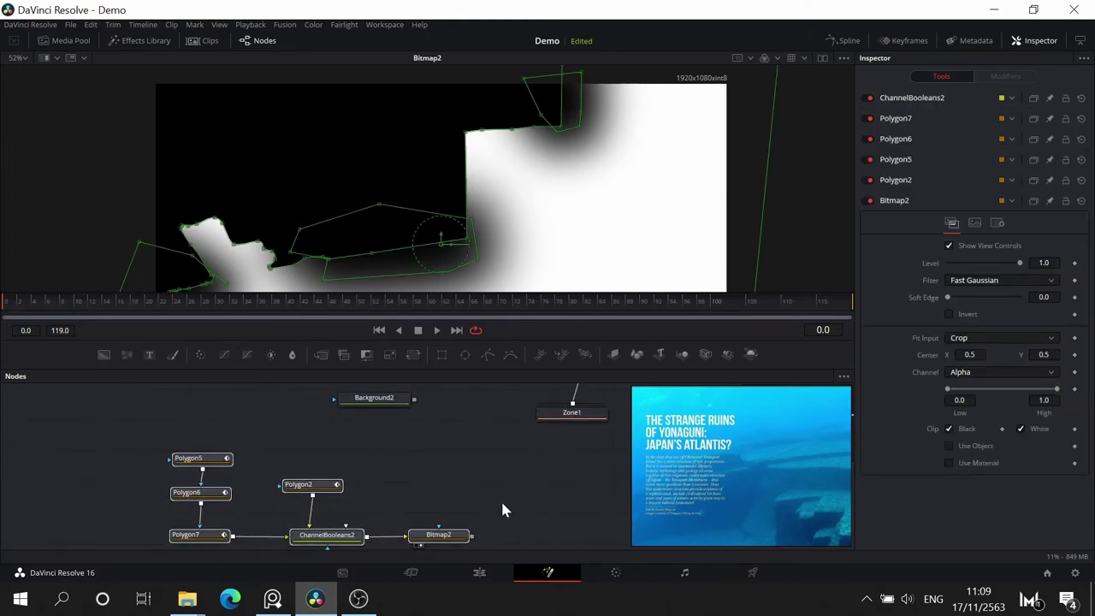
pyautogui.hotkey('ctrl', 'g')
pyautogui.moveTo(317, 455); pyautogui.dragTo(390, 468)
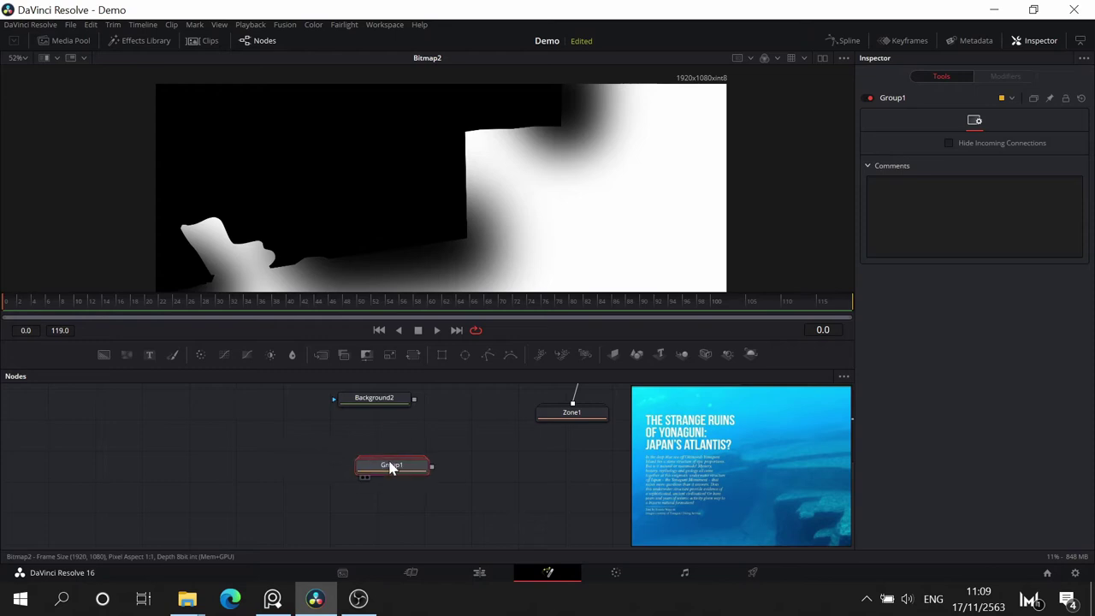
pyautogui.press('F2')
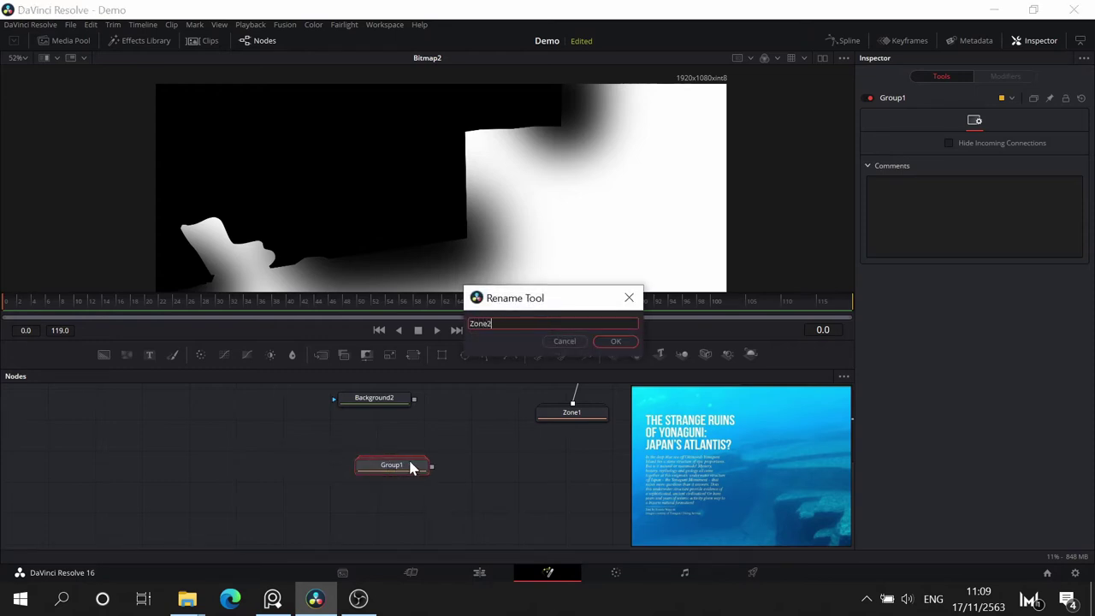
pyautogui.write('Zone2')
pyautogui.click(631, 341)
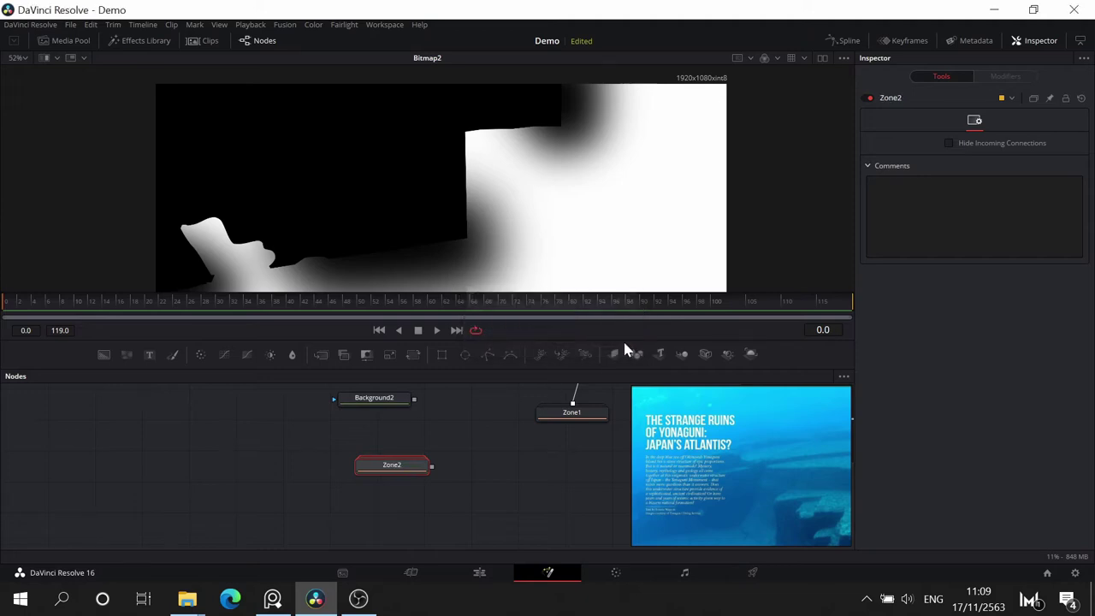
# - Move the Zone2 group directly below Zone1 in the node graph
pyautogui.moveTo(521, 436); pyautogui.dragTo(394, 501)
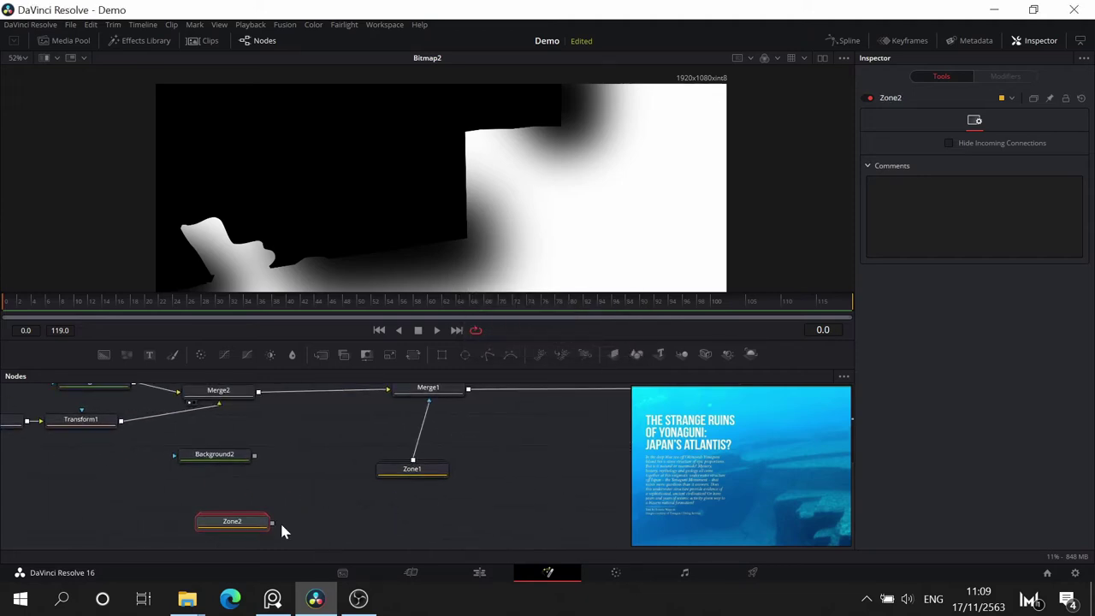
pyautogui.moveTo(248, 524); pyautogui.dragTo(418, 519)
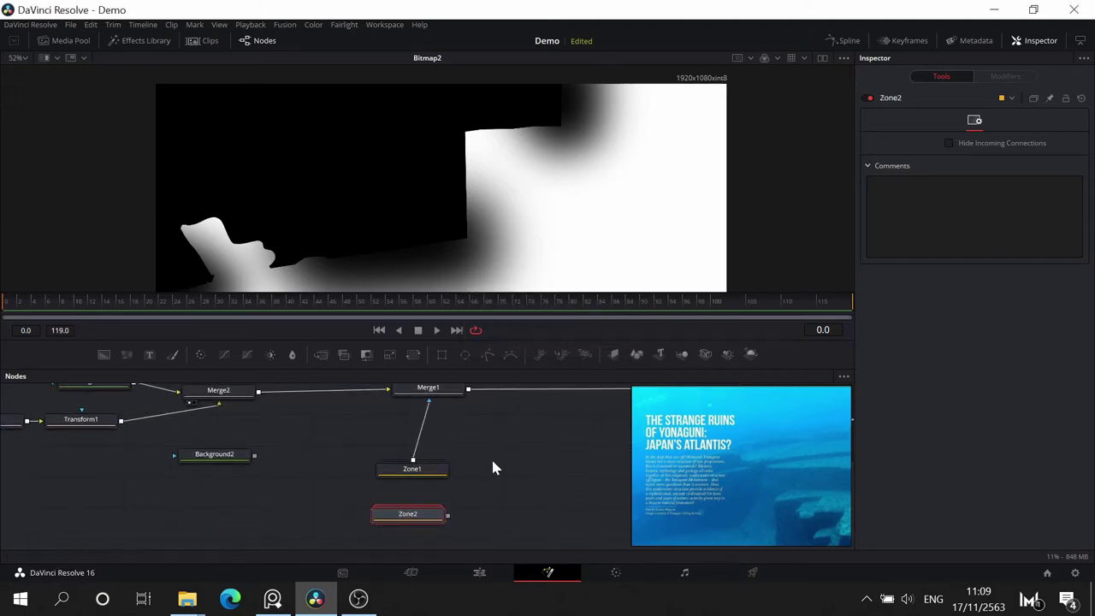
pyautogui.moveTo(488, 482); pyautogui.dragTo(432, 469)
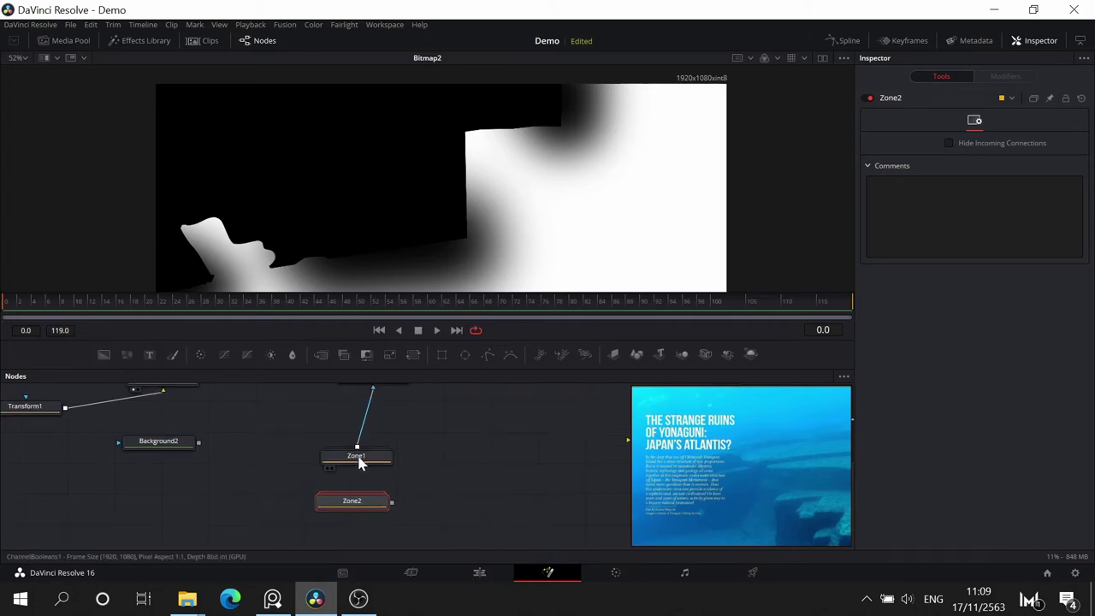
# - Add a Merge node with Zone2 as background and Zone1 as foreground, and show it in the viewer
pyautogui.click(460, 450)
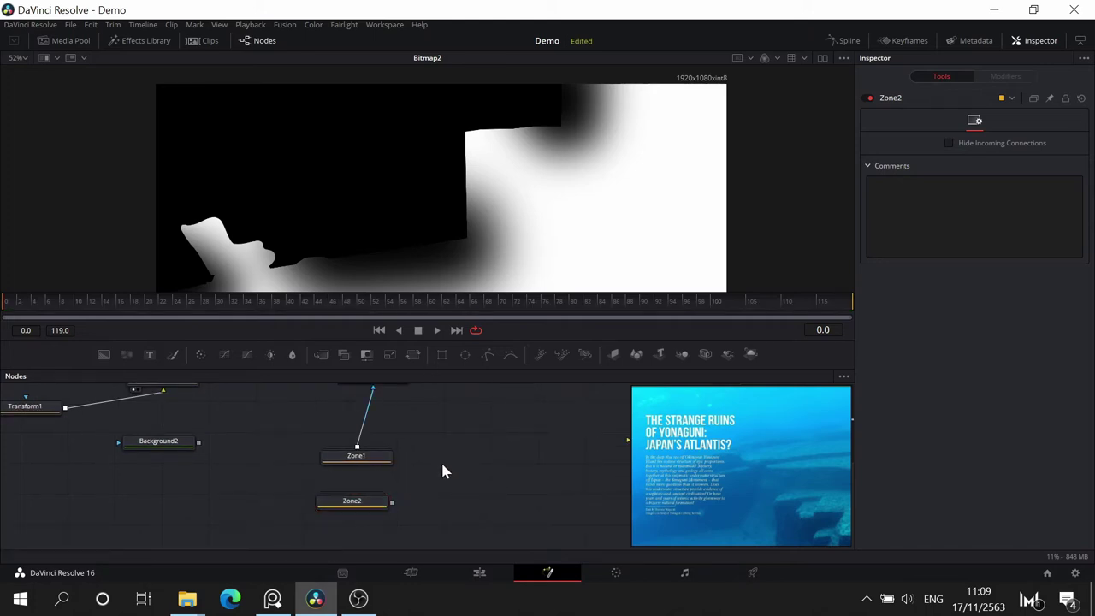
pyautogui.moveTo(315, 355); pyautogui.dragTo(481, 473)
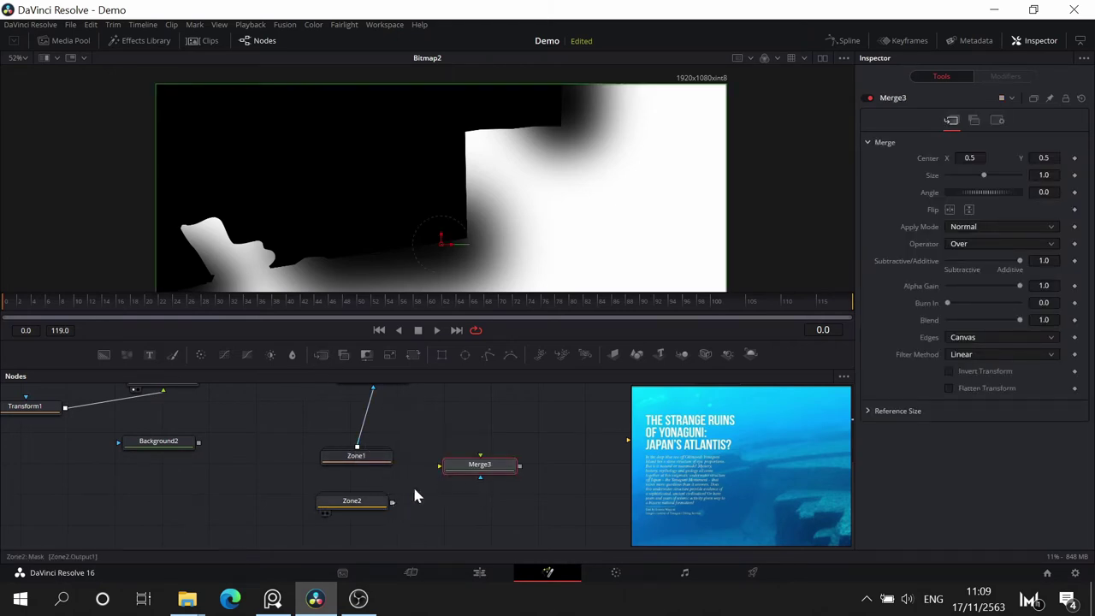
pyautogui.moveTo(391, 502); pyautogui.dragTo(438, 466)
pyautogui.moveTo(357, 452); pyautogui.dragTo(484, 459)
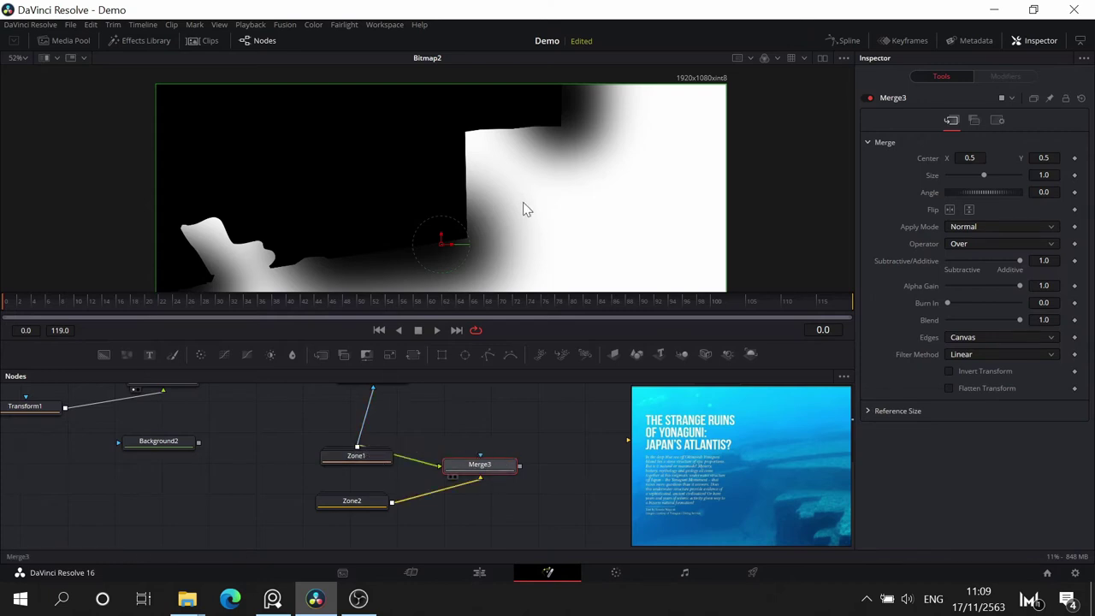
pyautogui.press('1')
# - View the Zone1 and Zone2 masks separately to compare them
pyautogui.moveTo(610, 237); pyautogui.dragTo(573, 96)
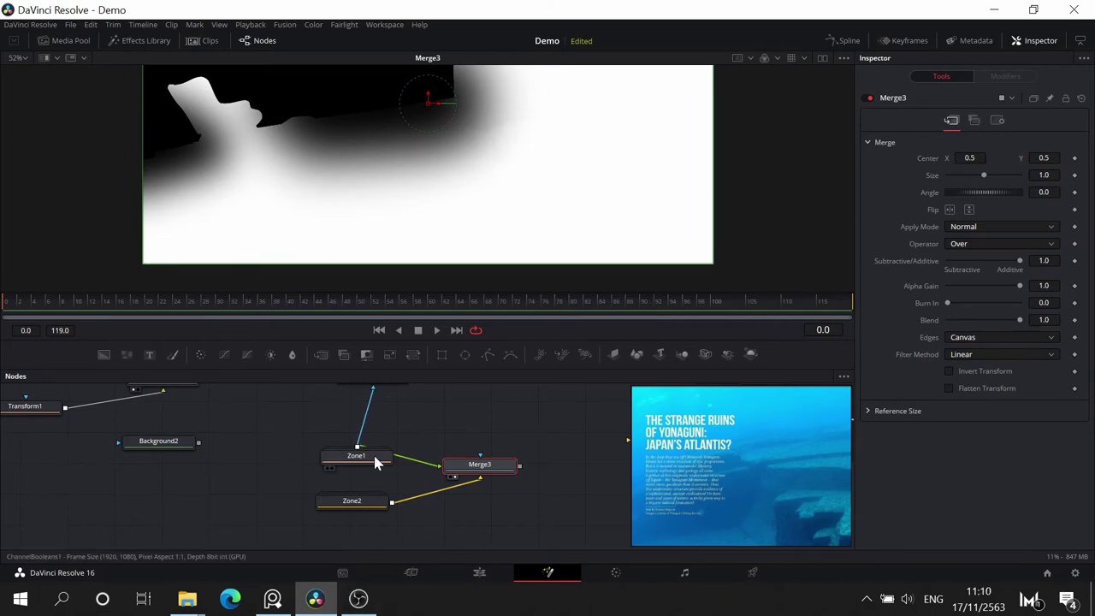
pyautogui.moveTo(375, 457); pyautogui.dragTo(464, 264)
pyautogui.moveTo(353, 501); pyautogui.dragTo(523, 112)
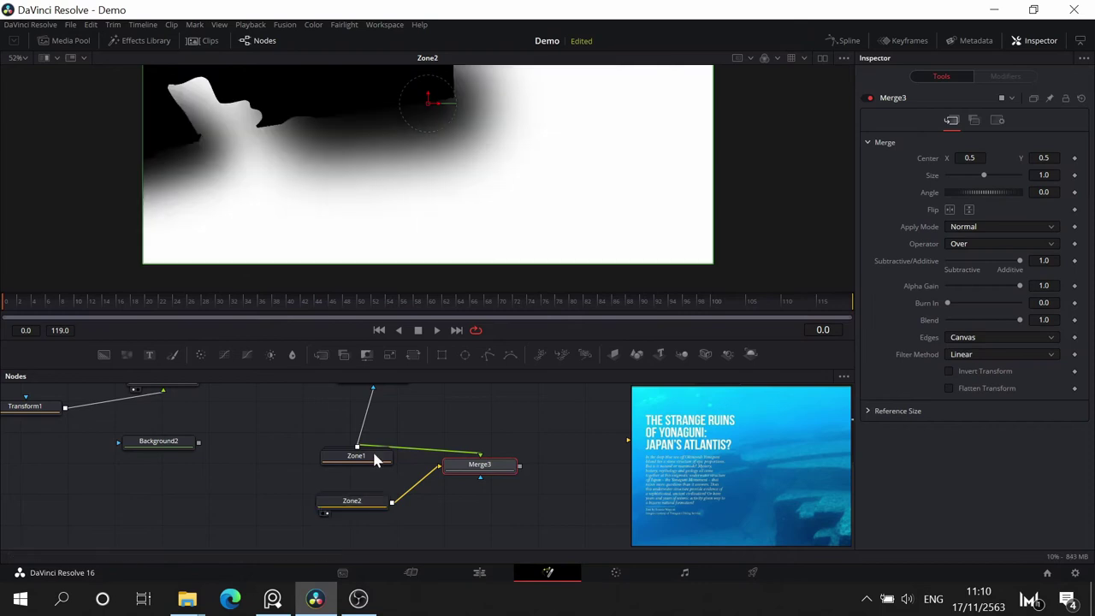
# - Arrange the node graph with Zone1 directly above Merge3 and Zone2 in line to the left of Merge3
pyautogui.moveTo(352, 500)
pyautogui.mouseDown()
pyautogui.moveTo(288, 506)
pyautogui.moveTo(363, 518)
pyautogui.moveTo(351, 516)
pyautogui.mouseUp()
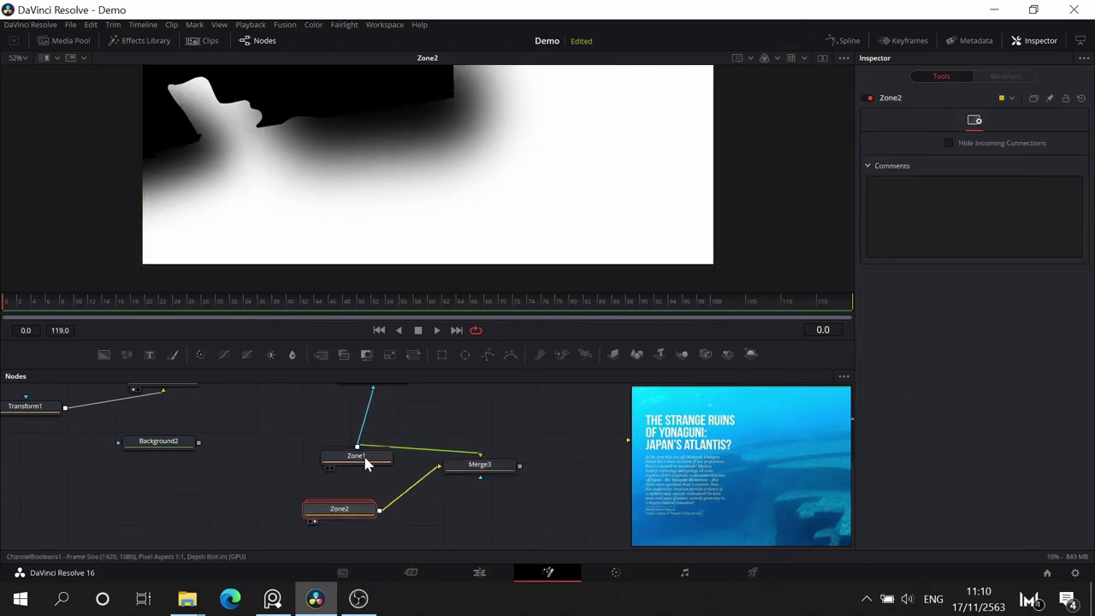
pyautogui.moveTo(367, 460); pyautogui.dragTo(484, 422)
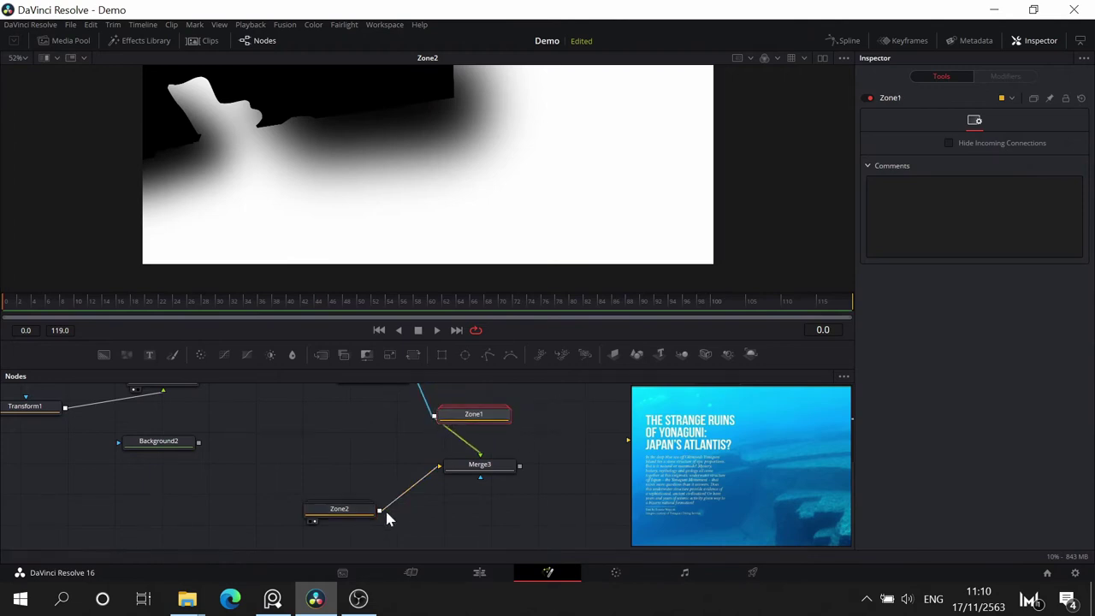
pyautogui.moveTo(352, 510); pyautogui.dragTo(296, 476)
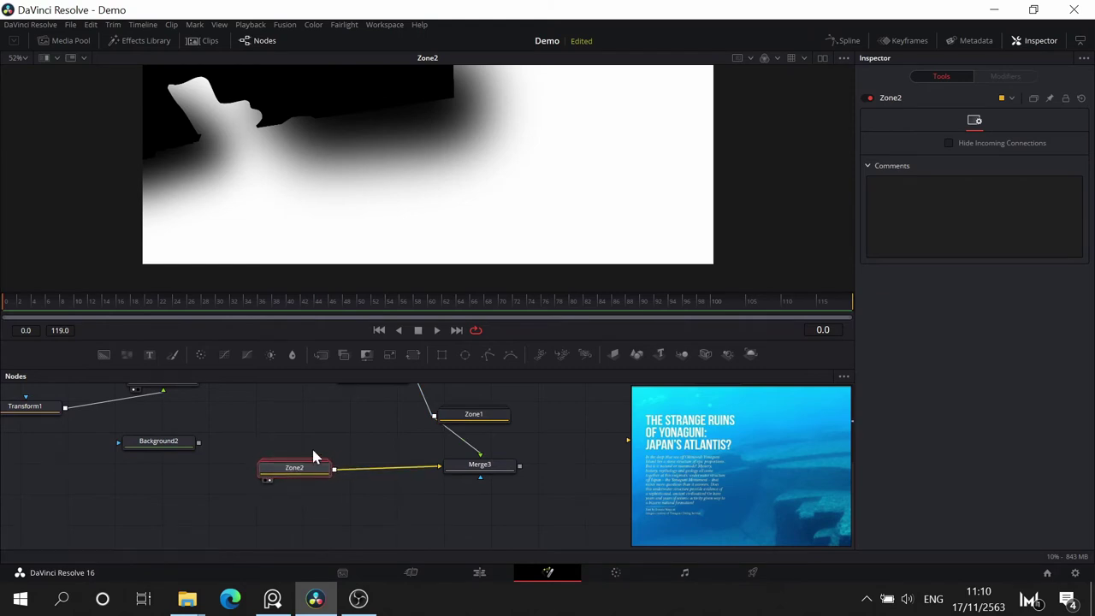
# - Insert a Brightness/Contrast node between Zone2 and Merge3 and set its gain to 0.83
pyautogui.click(271, 354)
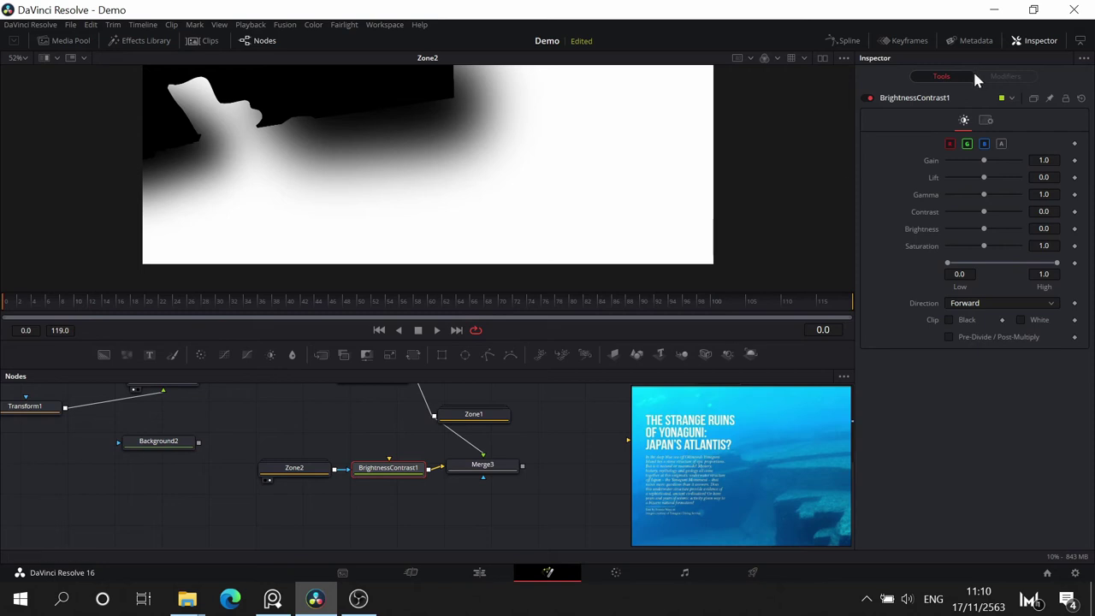
pyautogui.moveTo(982, 163); pyautogui.dragTo(971, 163)
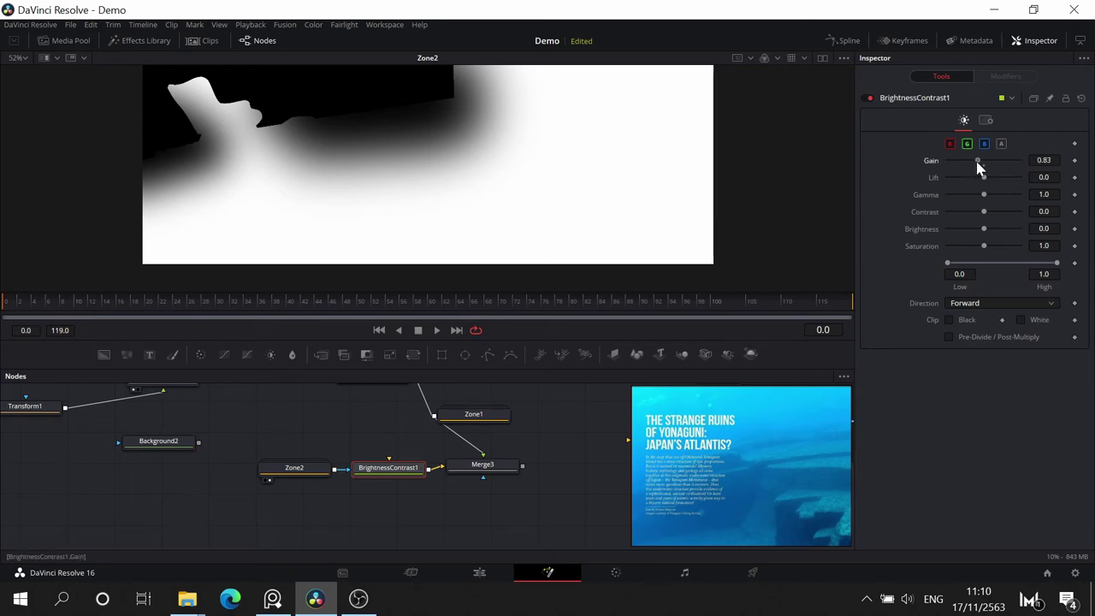
# - Show BrightnessContrast1 in a second viewer beside Merge2 and deselect its red, green and blue channels
pyautogui.click(459, 476)
pyautogui.moveTo(575, 455); pyautogui.dragTo(606, 439)
pyautogui.moveTo(517, 456)
pyautogui.mouseDown()
pyautogui.moveTo(523, 467)
pyautogui.moveTo(537, 457)
pyautogui.mouseUp()
pyautogui.click(394, 463)
pyautogui.click(822, 57)
pyautogui.click(299, 464)
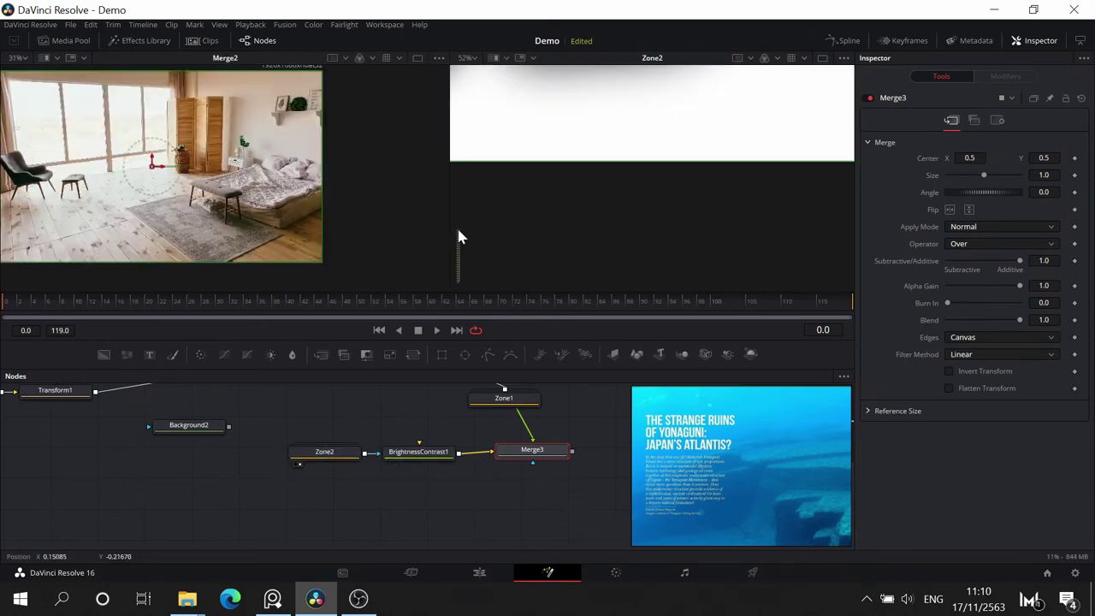
pyautogui.scroll(-4, 532, 215)
pyautogui.scroll(1, 532, 215)
pyautogui.click(435, 454)
pyautogui.moveTo(436, 460); pyautogui.dragTo(572, 218)
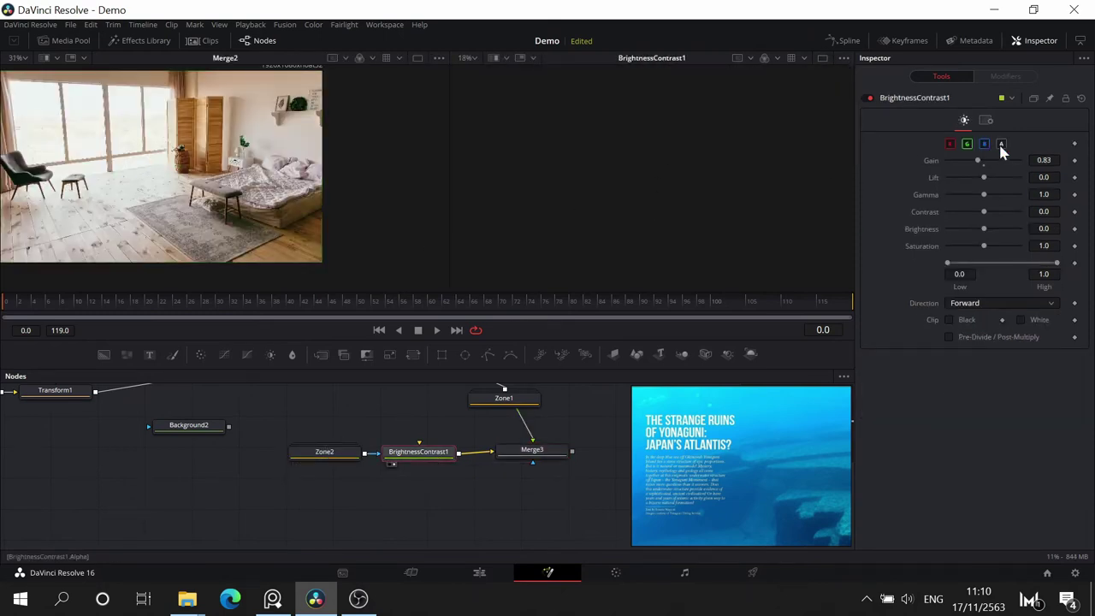
pyautogui.click(967, 144)
# - Expand the Zone2 group, detach its output from BrightnessContrast1's effect mask and reconnect it to the node's main input
pyautogui.doubleClick(325, 452)
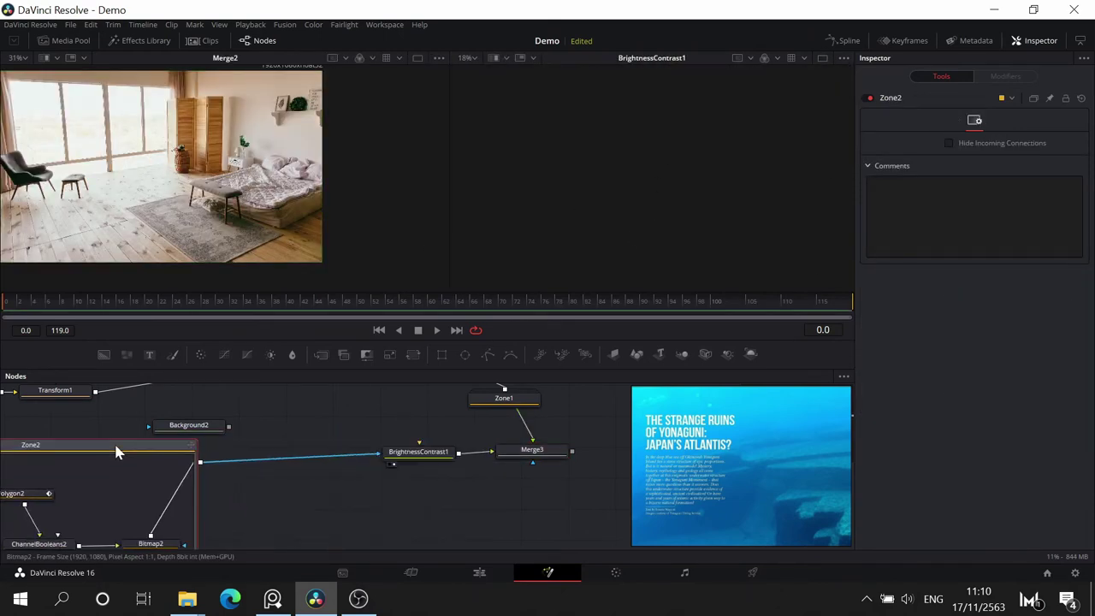
pyautogui.moveTo(366, 456); pyautogui.dragTo(347, 518)
pyautogui.moveTo(365, 416); pyautogui.dragTo(301, 497)
pyautogui.moveTo(224, 451); pyautogui.dragTo(441, 450)
pyautogui.press('super')
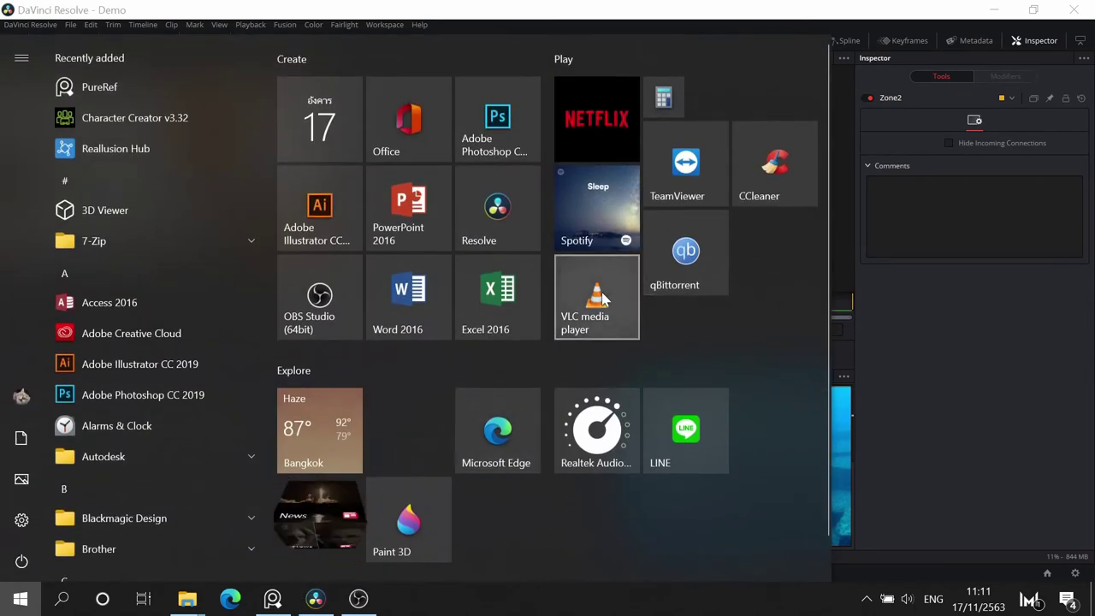
pyautogui.press('super')
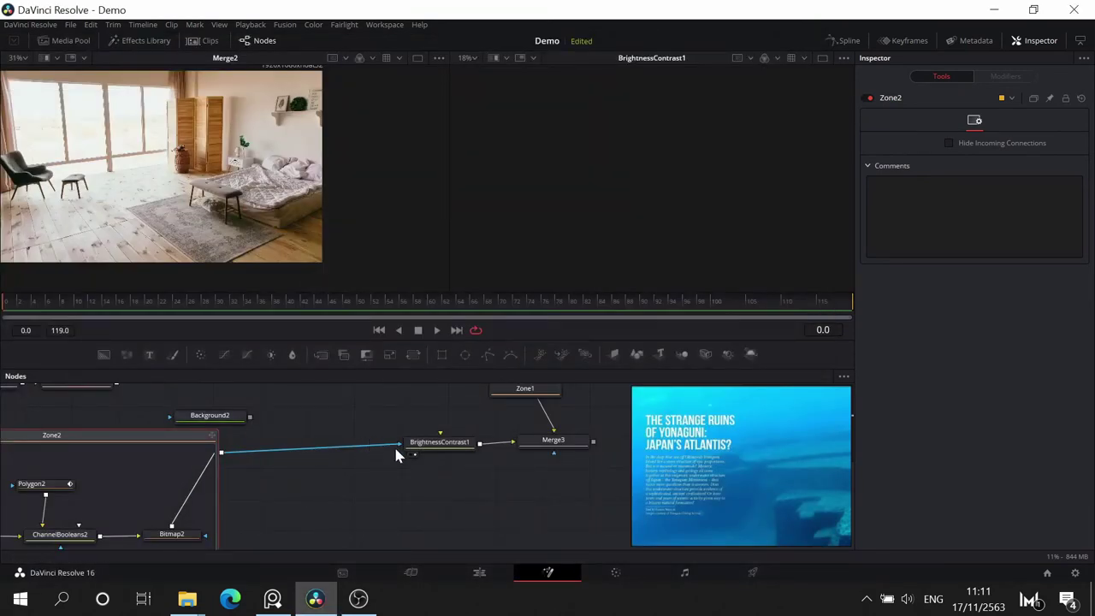
pyautogui.moveTo(393, 444); pyautogui.dragTo(311, 469)
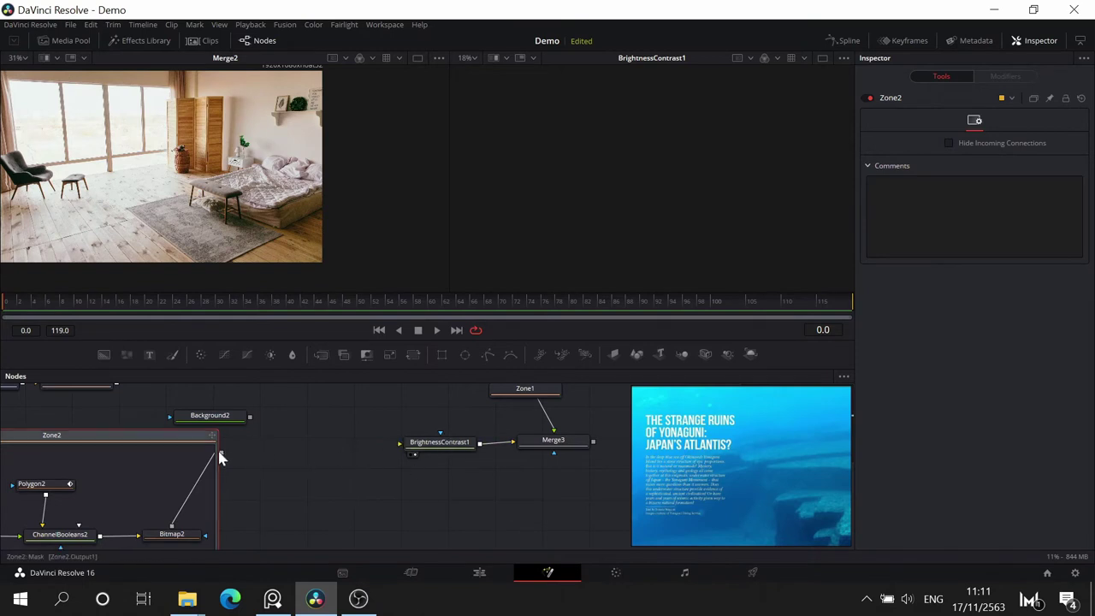
pyautogui.moveTo(221, 452); pyautogui.dragTo(435, 453)
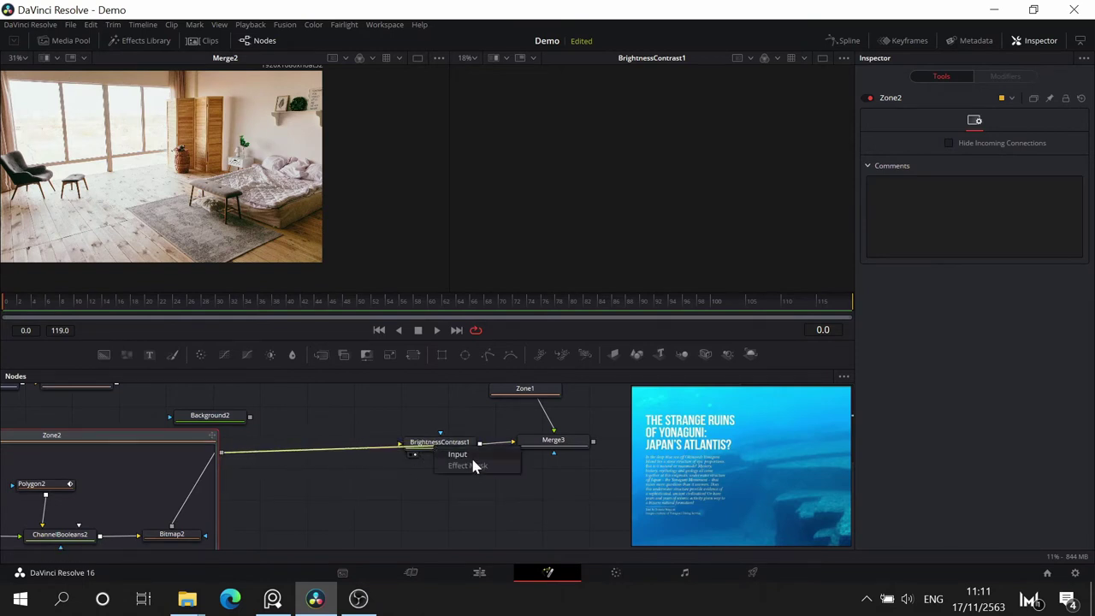
pyautogui.click(462, 455)
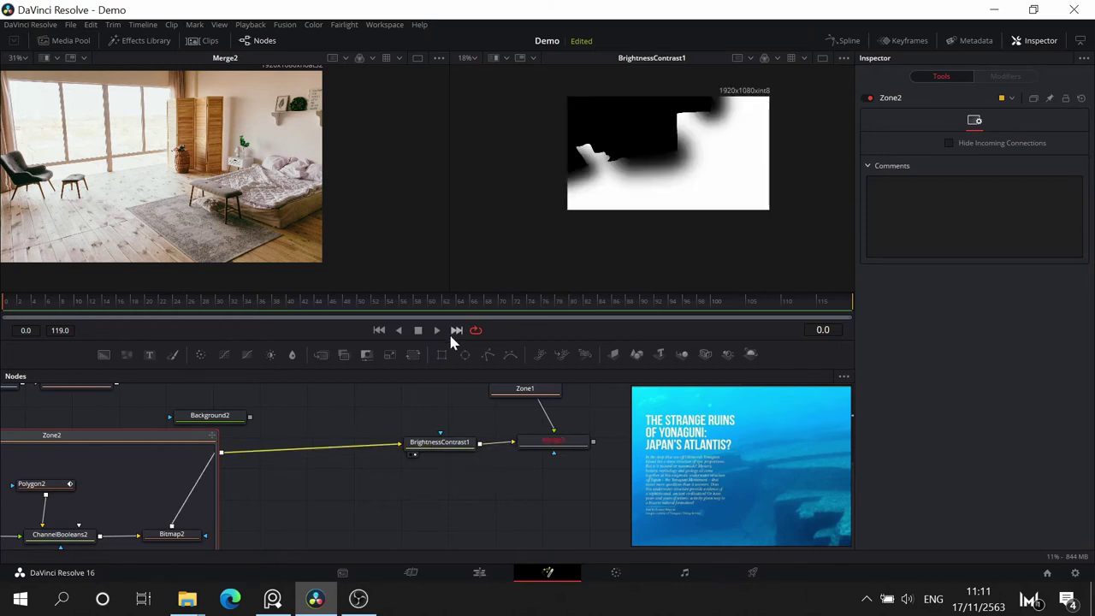
# - Move the expanded Zone2 group closer to BrightnessContrast1 and collapse it
pyautogui.moveTo(130, 437); pyautogui.dragTo(323, 446)
pyautogui.click(12, 437)
pyautogui.scroll(1, 351, 451)
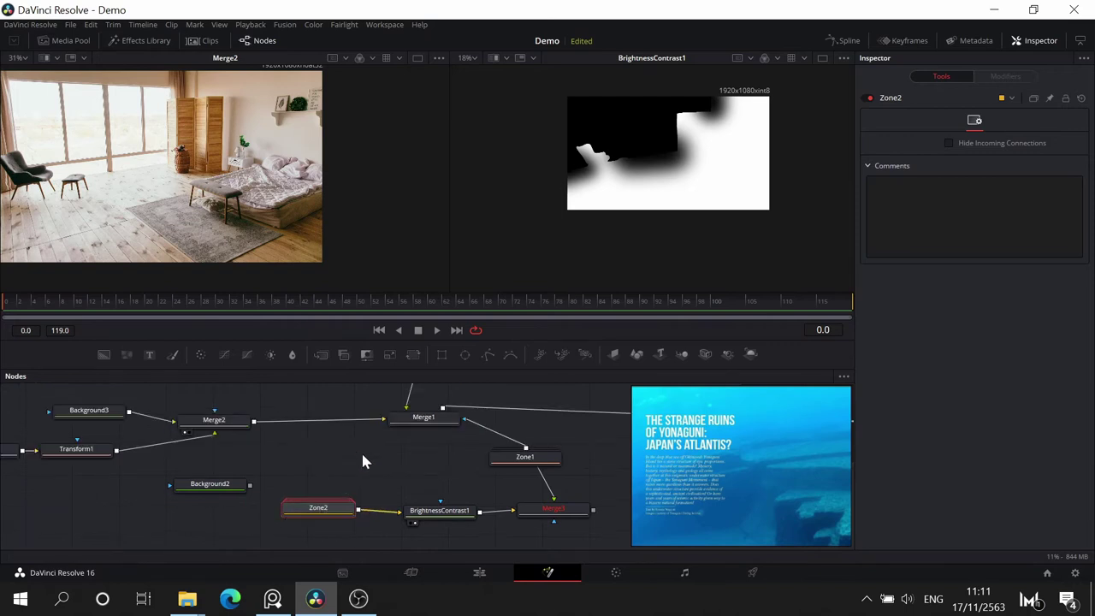
pyautogui.scroll(-1, 363, 451)
pyautogui.scroll(1, 400, 451)
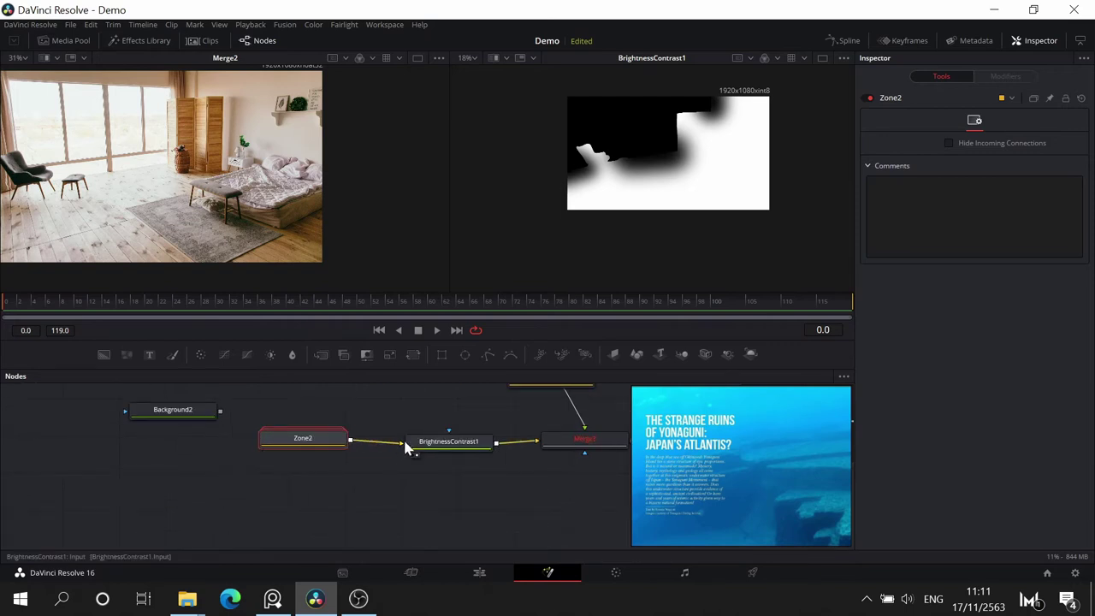
pyautogui.scroll(1, 417, 432)
# - Apply BrightnessContrast1 to the alpha channel only and set its gain to 0.92
pyautogui.click(464, 481)
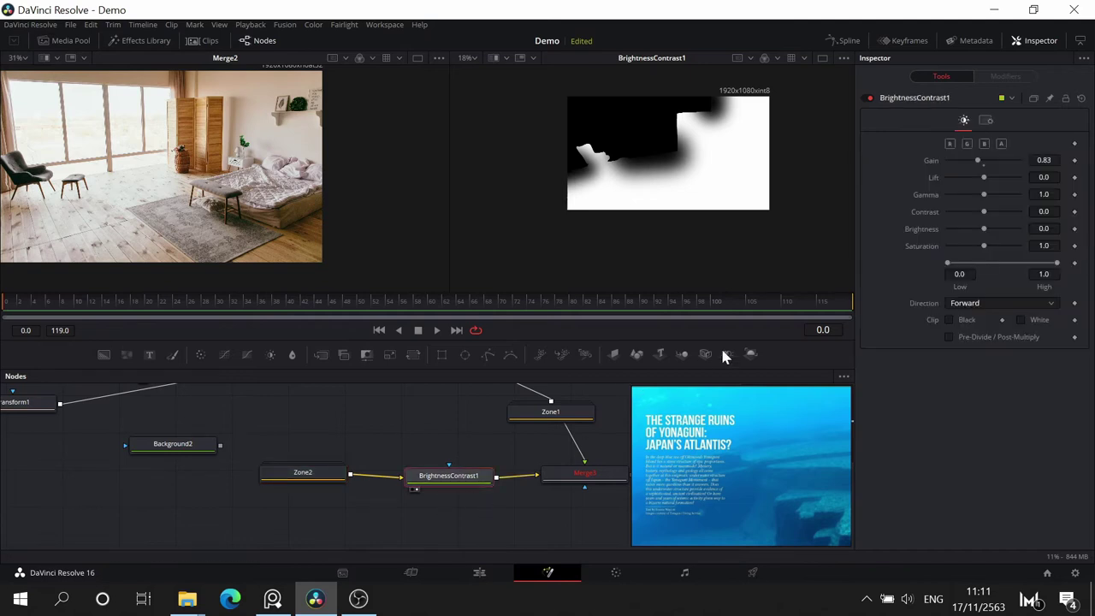
pyautogui.moveTo(979, 161); pyautogui.dragTo(964, 162)
pyautogui.click(1000, 142)
pyautogui.moveTo(979, 162)
pyautogui.mouseDown()
pyautogui.moveTo(958, 166)
pyautogui.moveTo(983, 162)
pyautogui.mouseUp()
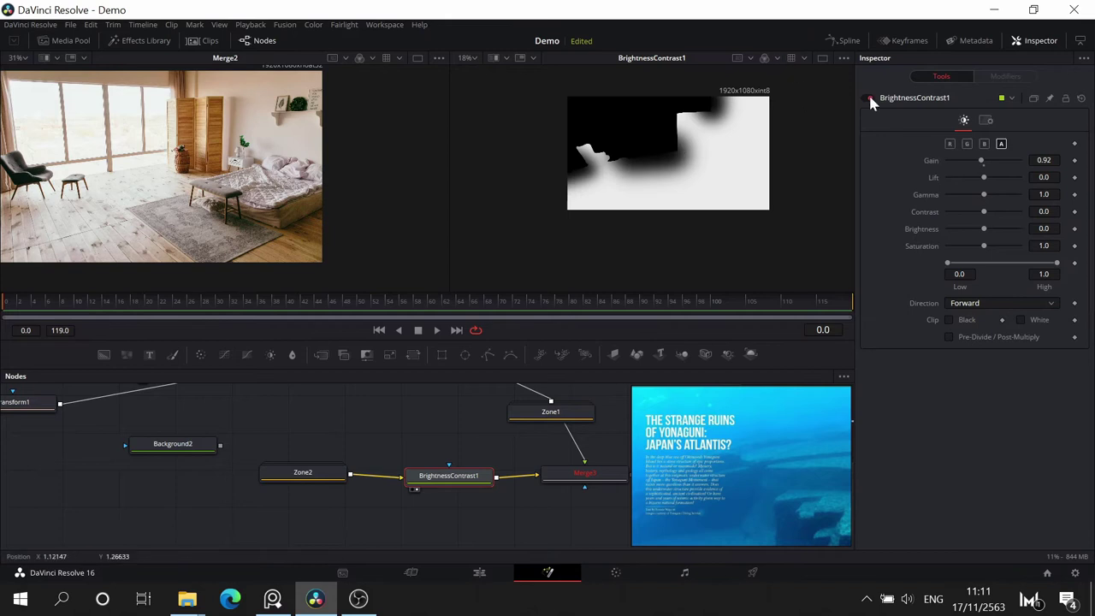
# - Try BrightnessContrast1 on the red channel instead of alpha with a gain of 0.97, then deselect red
pyautogui.click(1001, 142)
pyautogui.click(949, 143)
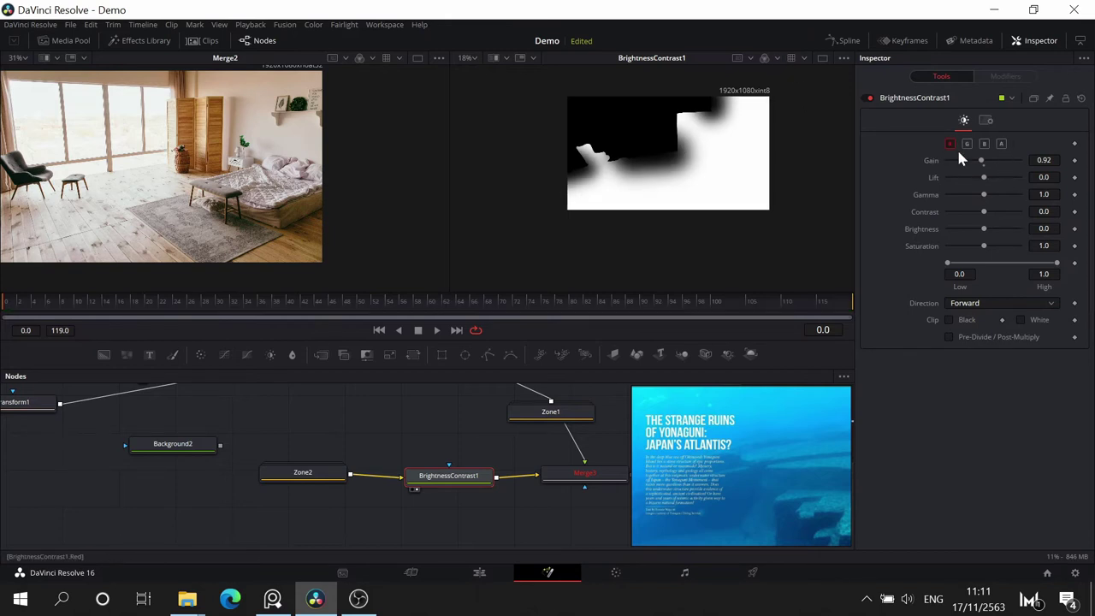
pyautogui.moveTo(981, 161)
pyautogui.mouseDown()
pyautogui.moveTo(965, 160)
pyautogui.moveTo(983, 161)
pyautogui.mouseUp()
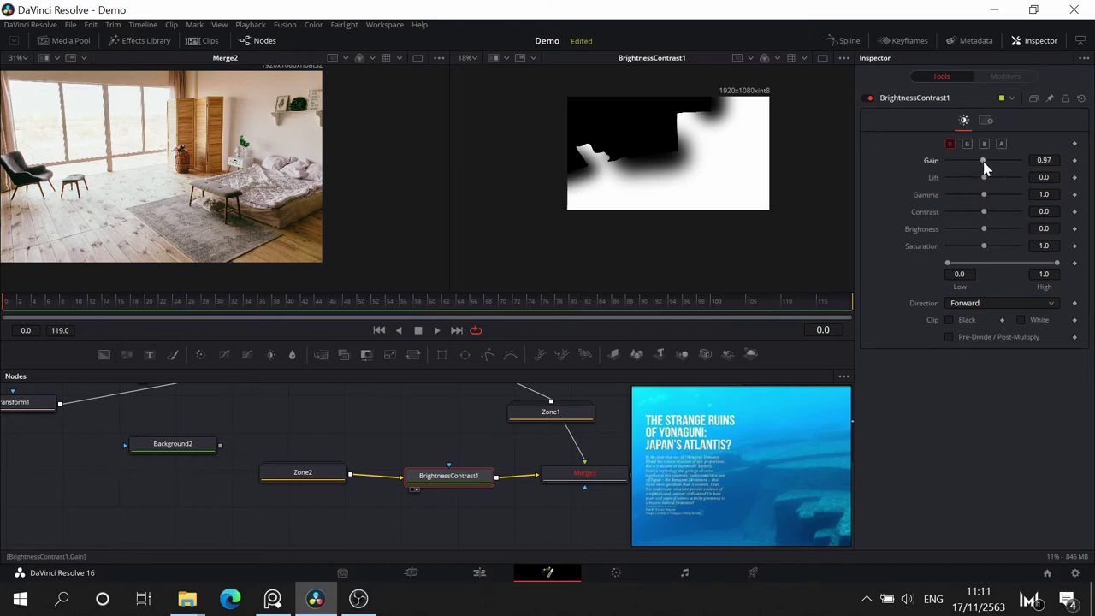
pyautogui.click(950, 142)
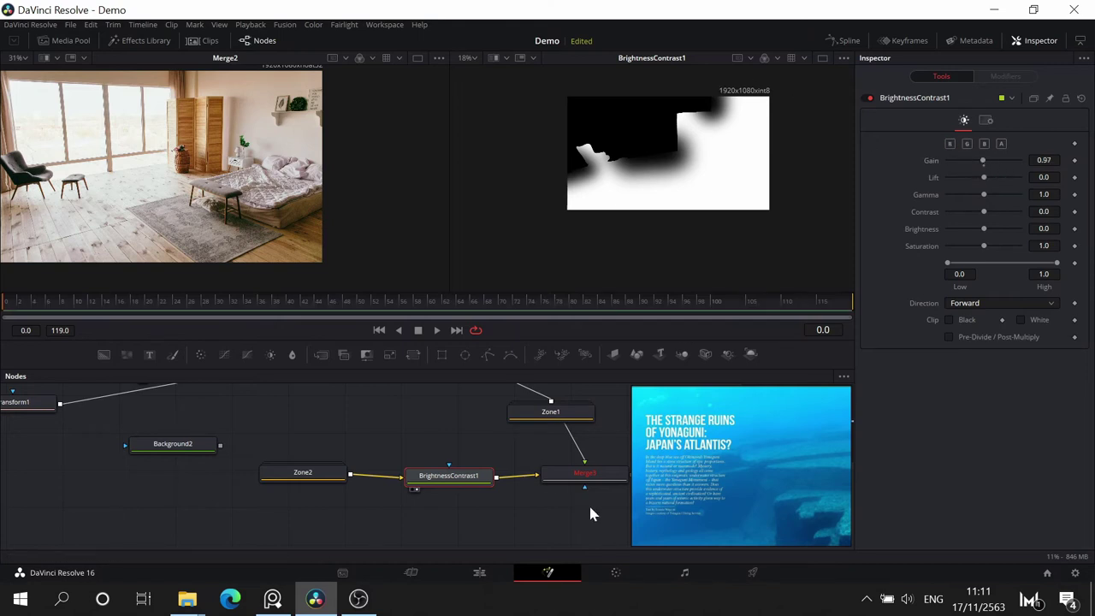
# - Enable only the alpha channel on BrightnessContrast1 and set its gain to 0.2
pyautogui.click(1001, 143)
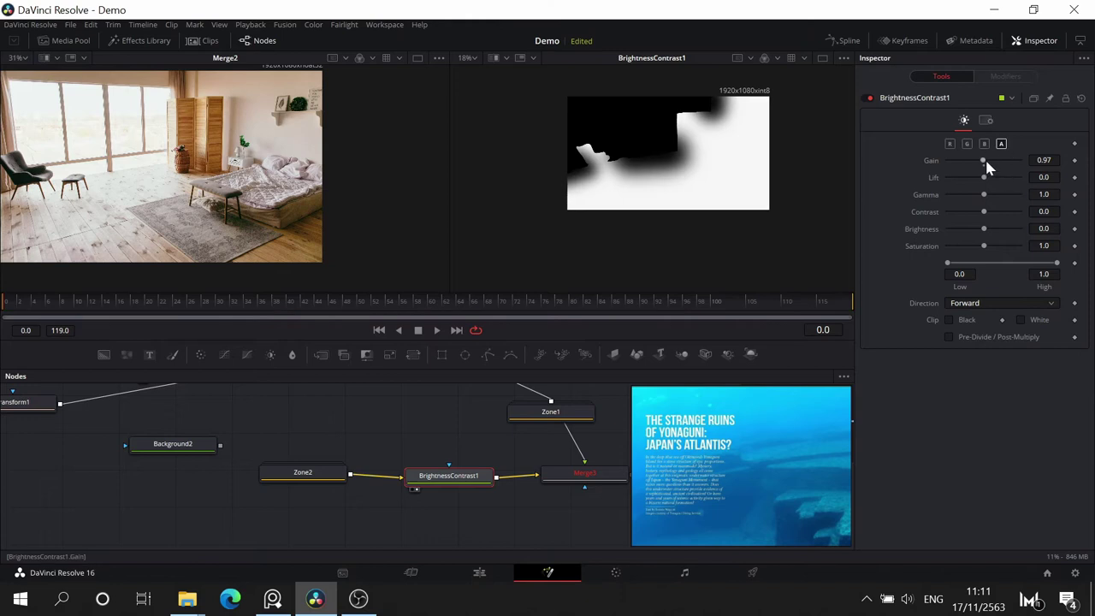
pyautogui.moveTo(983, 161); pyautogui.dragTo(956, 168)
# - Show Merge3 in the second viewer and examine the grey levels of the combined zone masks up close
pyautogui.moveTo(593, 446); pyautogui.dragTo(485, 458)
pyautogui.click(487, 489)
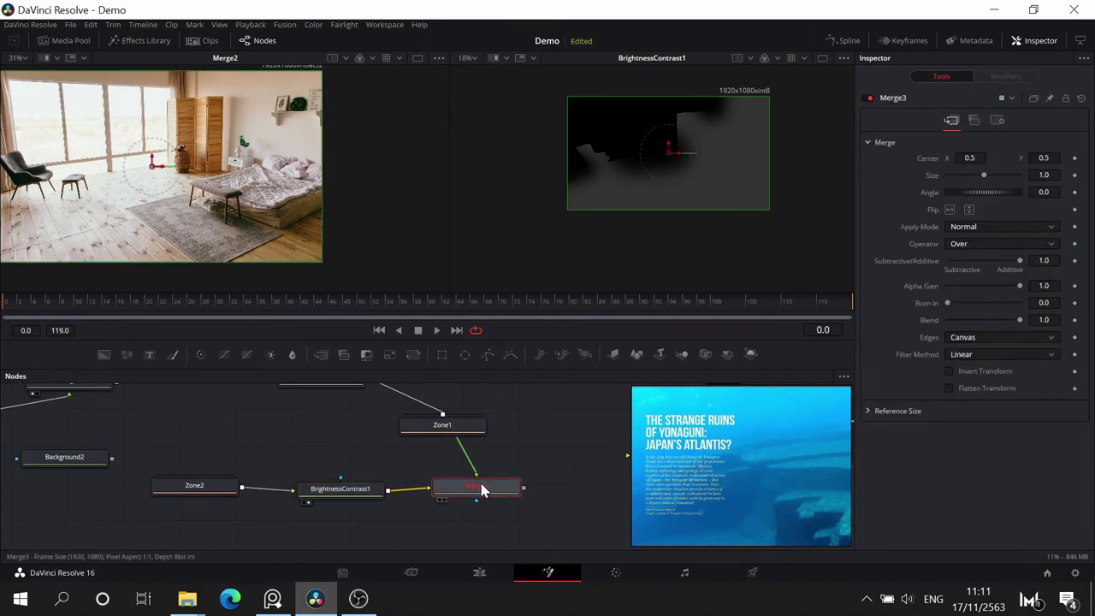
pyautogui.press('2')
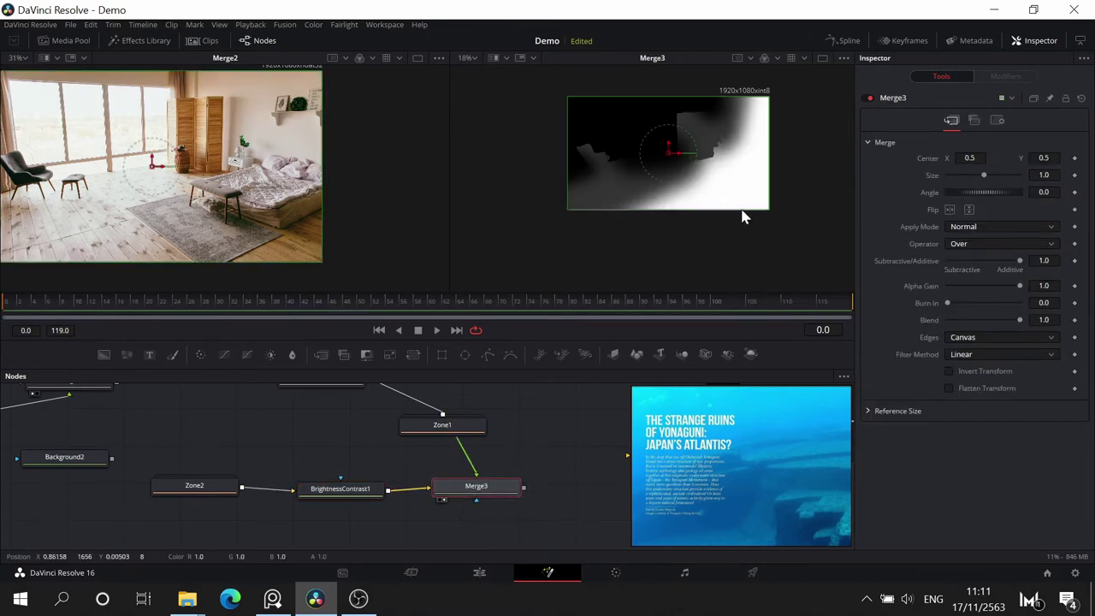
pyautogui.scroll(3, 743, 215)
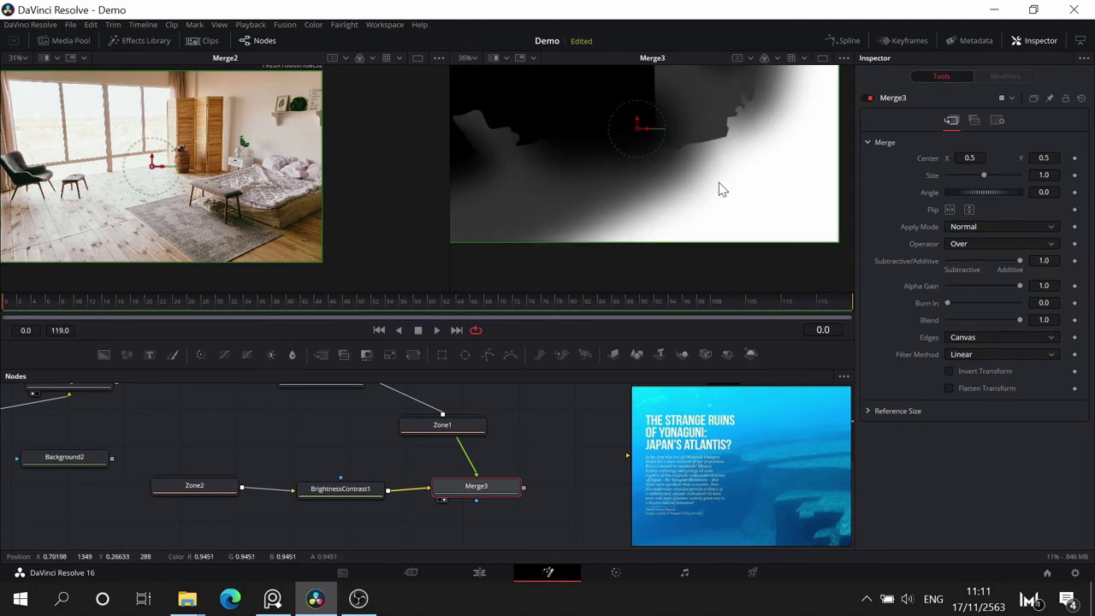
pyautogui.moveTo(716, 186); pyautogui.dragTo(691, 220)
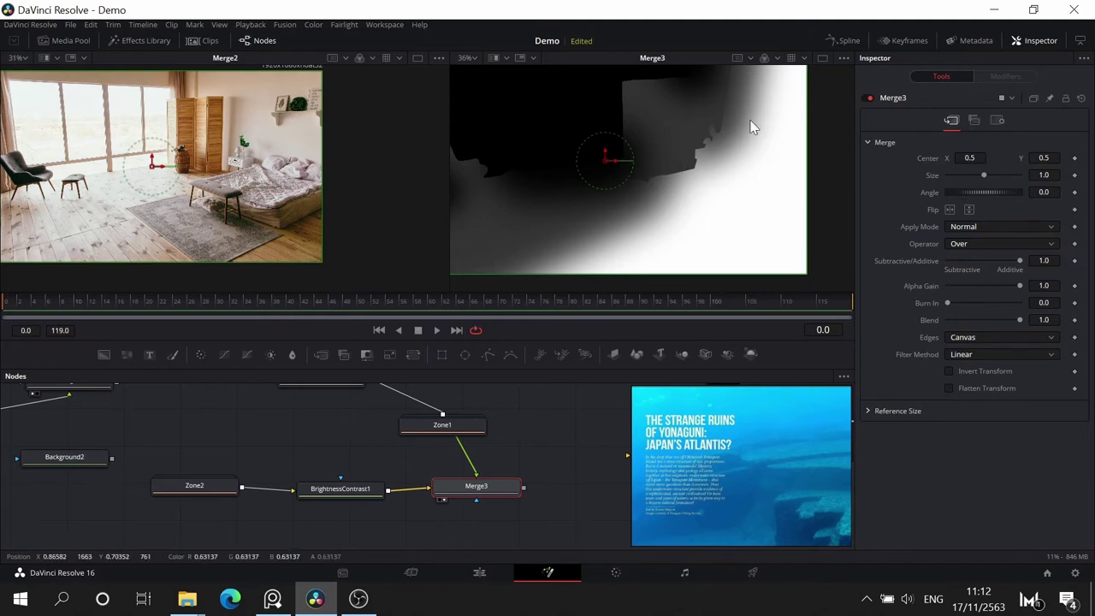
pyautogui.moveTo(721, 183); pyautogui.dragTo(727, 219)
pyautogui.moveTo(581, 265); pyautogui.dragTo(647, 247)
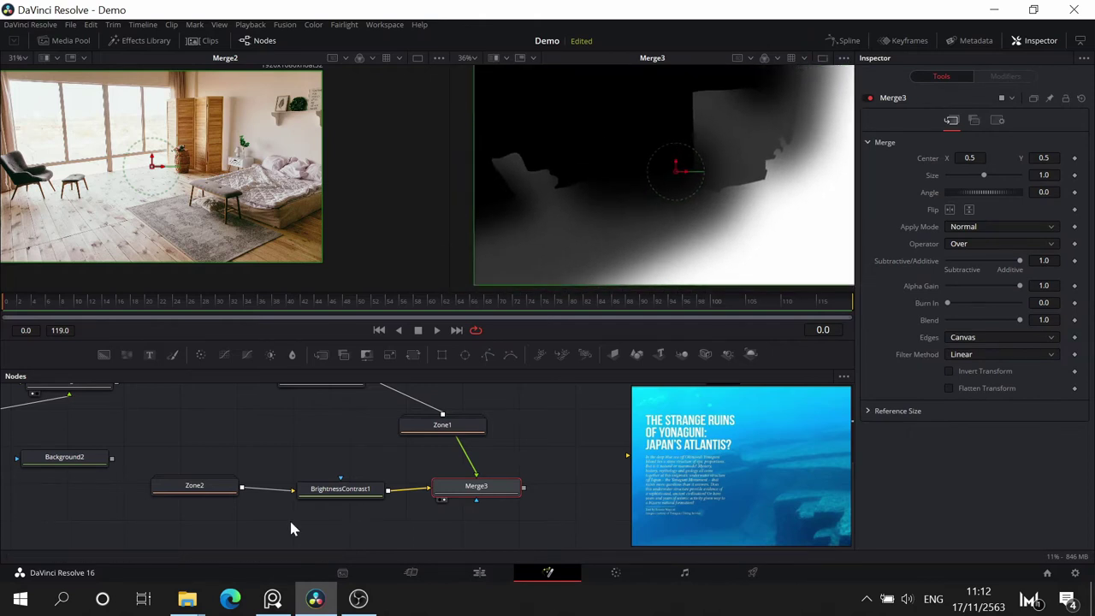
# - Rearrange the nodes so Zone2 sits above BrightnessContrast1 and Zone1 above Merge3, with BrightnessContrast1 and Merge3 side by side
pyautogui.moveTo(334, 496); pyautogui.dragTo(190, 543)
pyautogui.scroll(-1, 397, 480)
pyautogui.moveTo(466, 467); pyautogui.dragTo(333, 517)
pyautogui.moveTo(453, 399); pyautogui.dragTo(351, 451)
pyautogui.moveTo(437, 439); pyautogui.dragTo(516, 457)
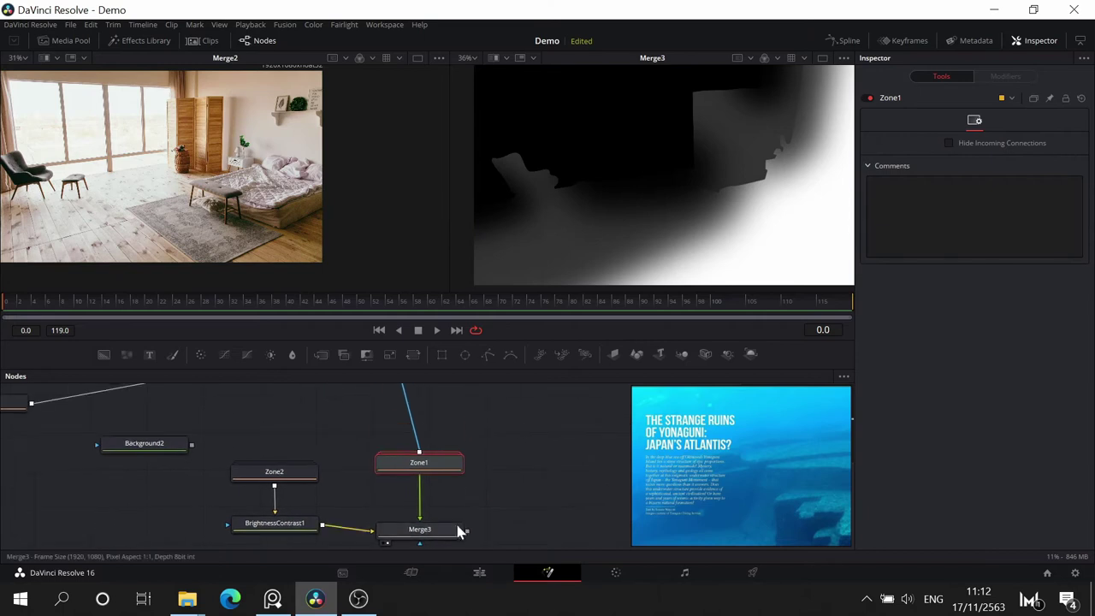
pyautogui.moveTo(445, 531); pyautogui.dragTo(445, 525)
pyautogui.click(444, 527)
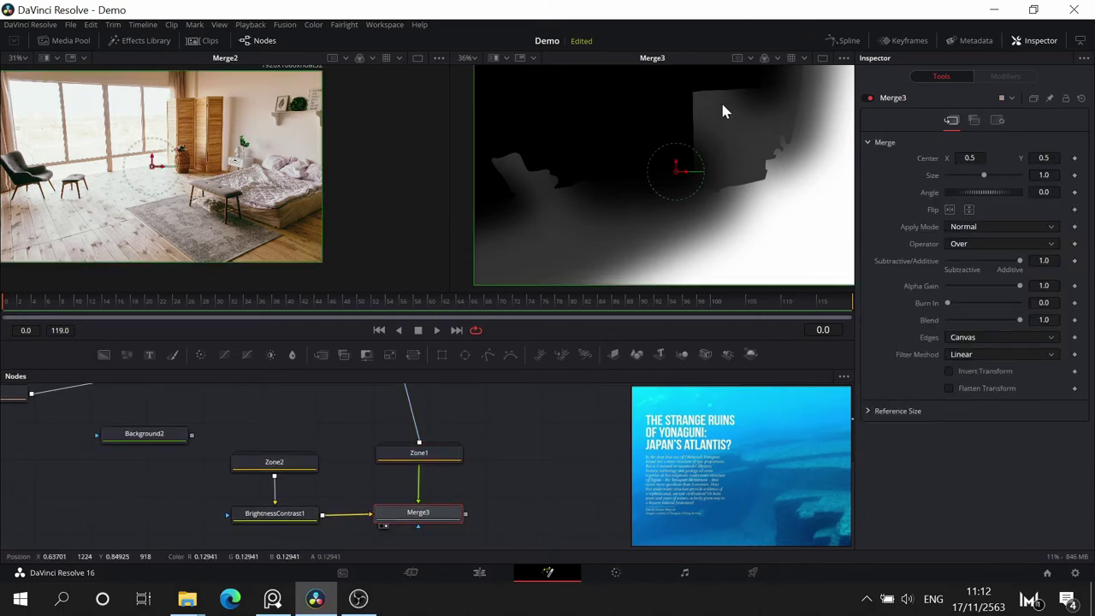
# - Raise the alpha gain of BrightnessContrast1 to 0.28 to brighten the Zone2 area in the combined mask
pyautogui.middleClick(587, 445)
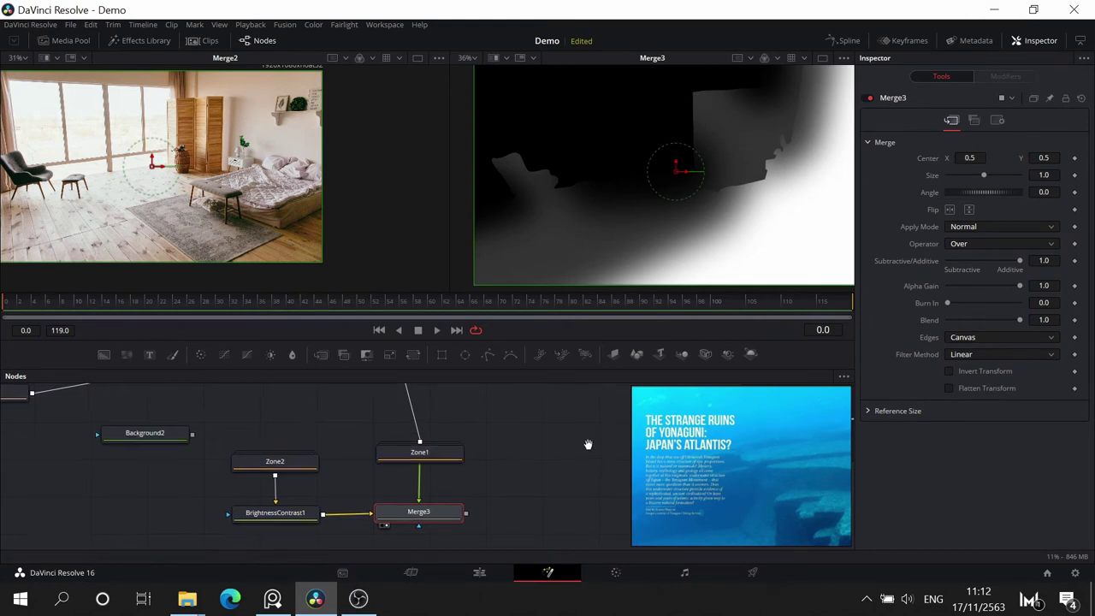
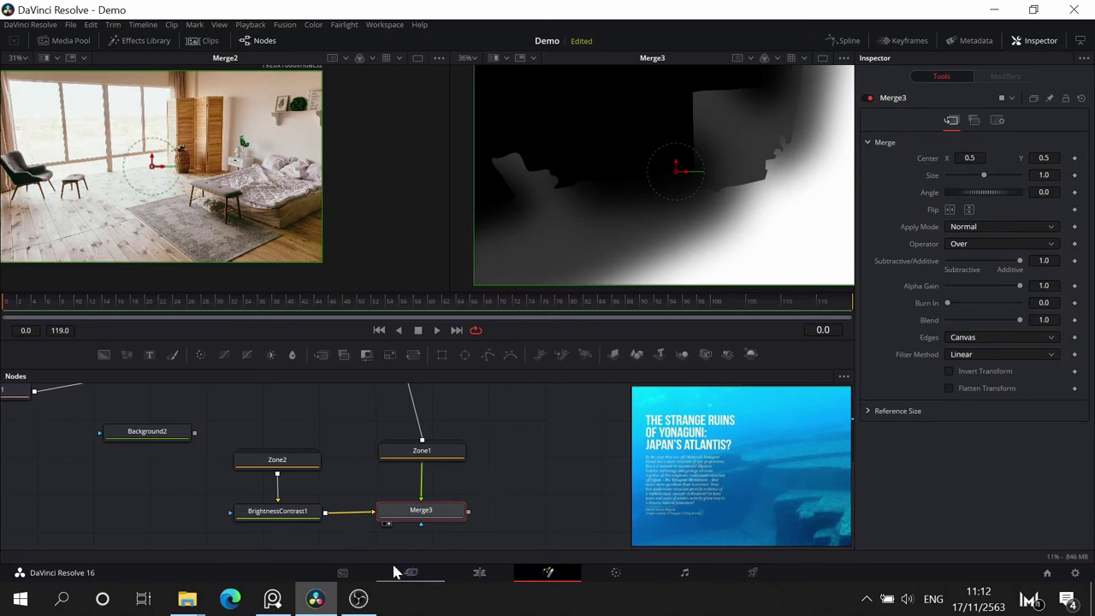
pyautogui.moveTo(733, 233); pyautogui.dragTo(702, 223)
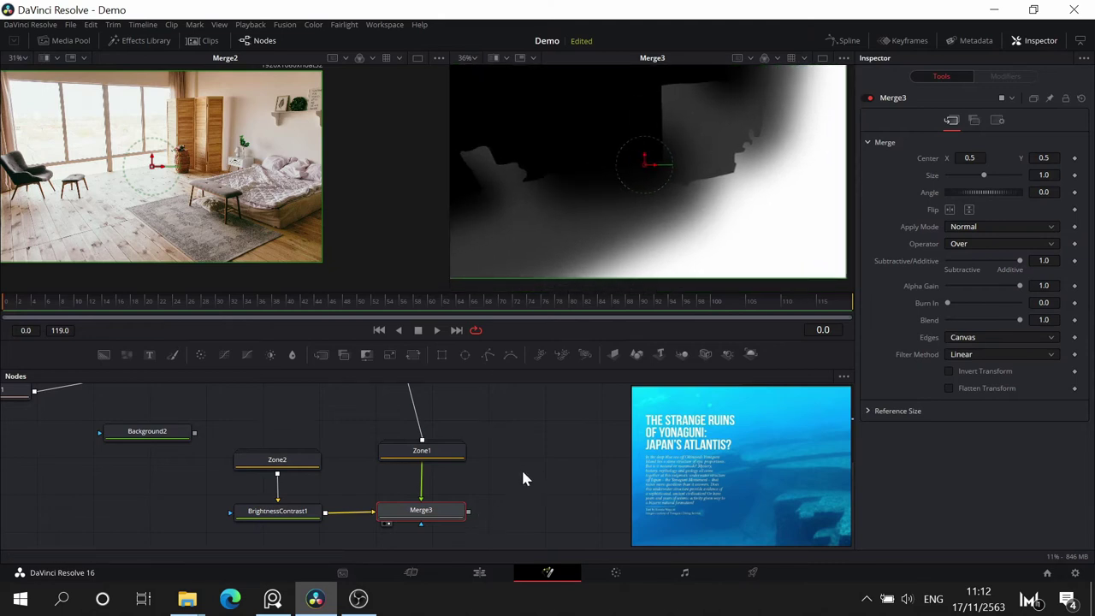
pyautogui.moveTo(521, 467); pyautogui.dragTo(537, 464)
pyautogui.click(293, 508)
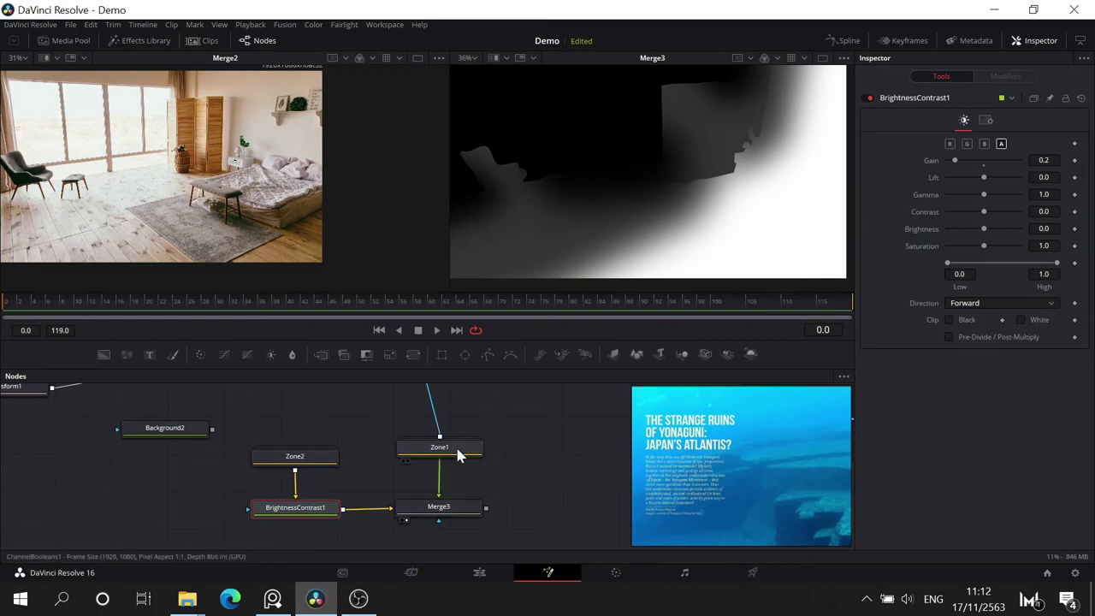
pyautogui.moveTo(540, 446); pyautogui.dragTo(578, 434)
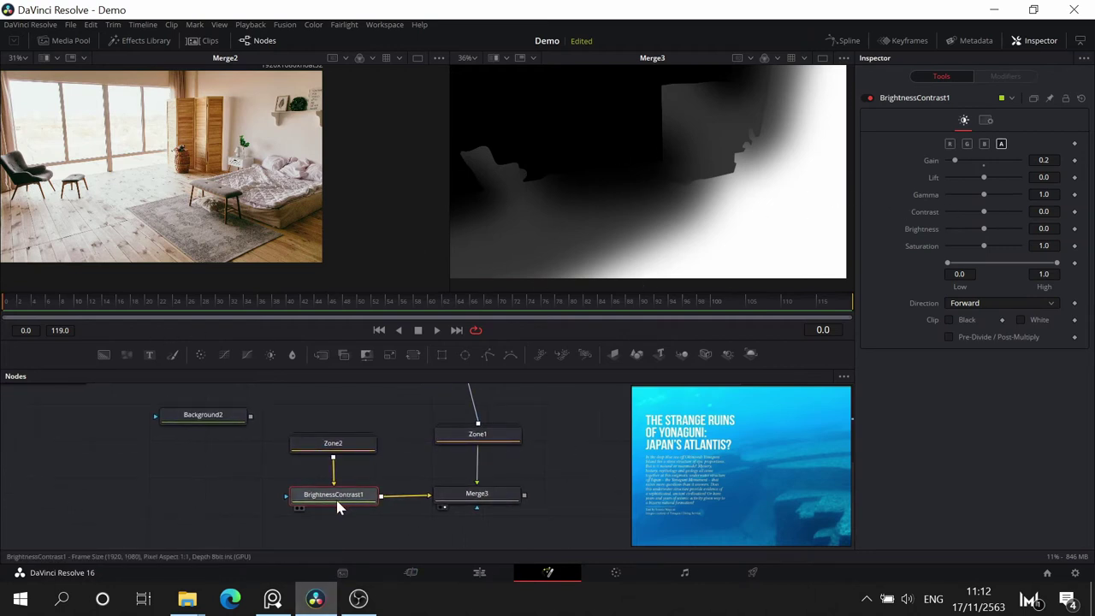
pyautogui.moveTo(954, 160)
pyautogui.mouseDown()
pyautogui.moveTo(967, 163)
pyautogui.moveTo(958, 160)
pyautogui.mouseUp()
pyautogui.moveTo(957, 158); pyautogui.dragTo(959, 158)
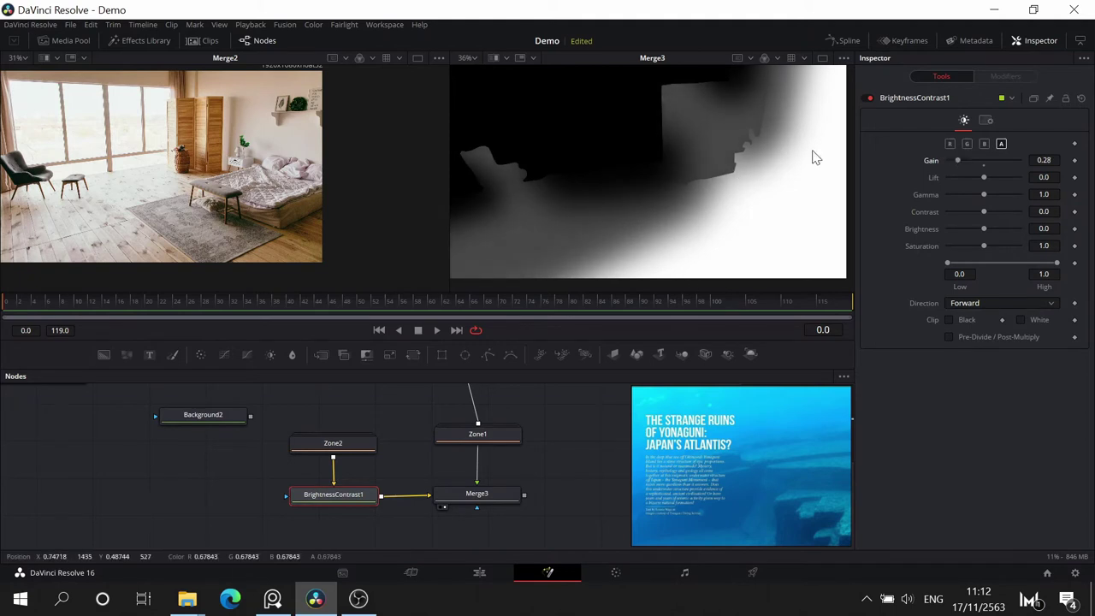
pyautogui.moveTo(412, 417); pyautogui.dragTo(427, 422)
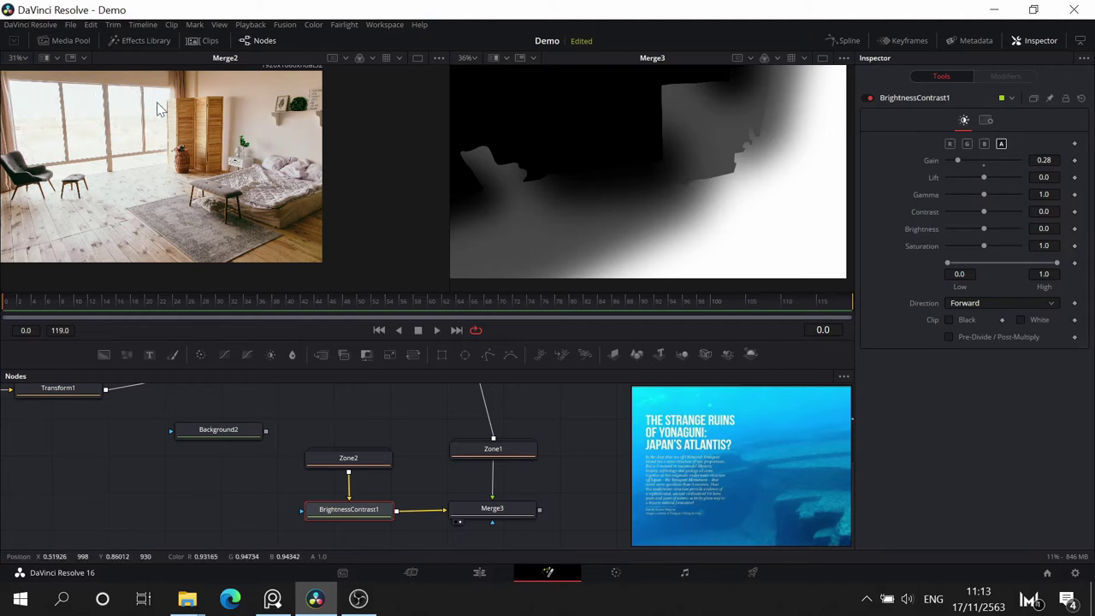
# - Show Merge2 in the second viewer to examine the bedroom photo, and select its node
pyautogui.moveTo(373, 424); pyautogui.dragTo(504, 460)
pyautogui.moveTo(400, 406); pyautogui.dragTo(545, 172)
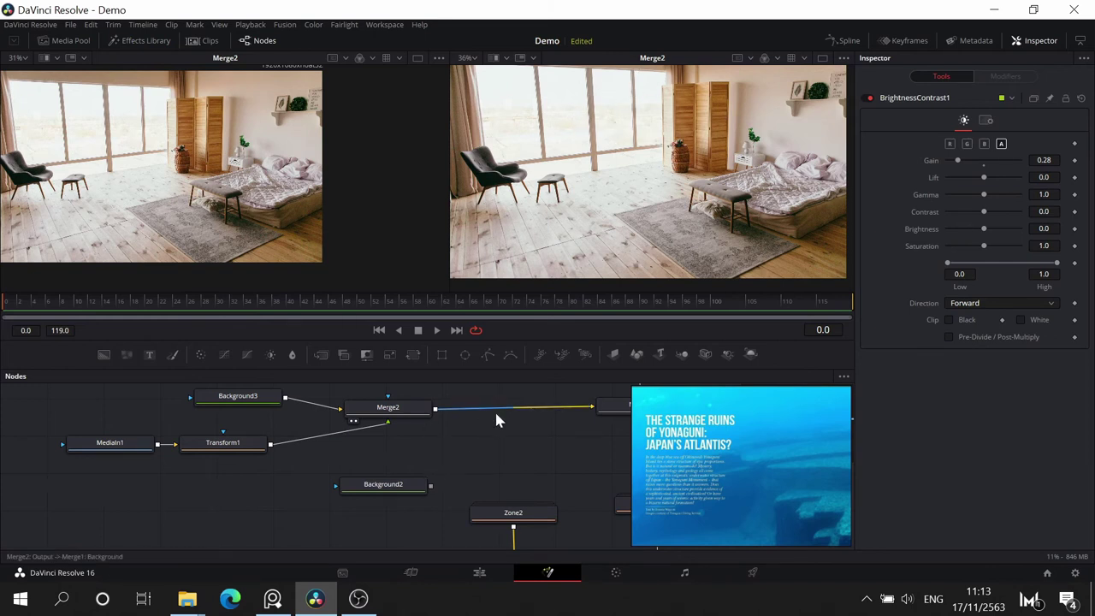
pyautogui.moveTo(483, 441); pyautogui.dragTo(372, 400)
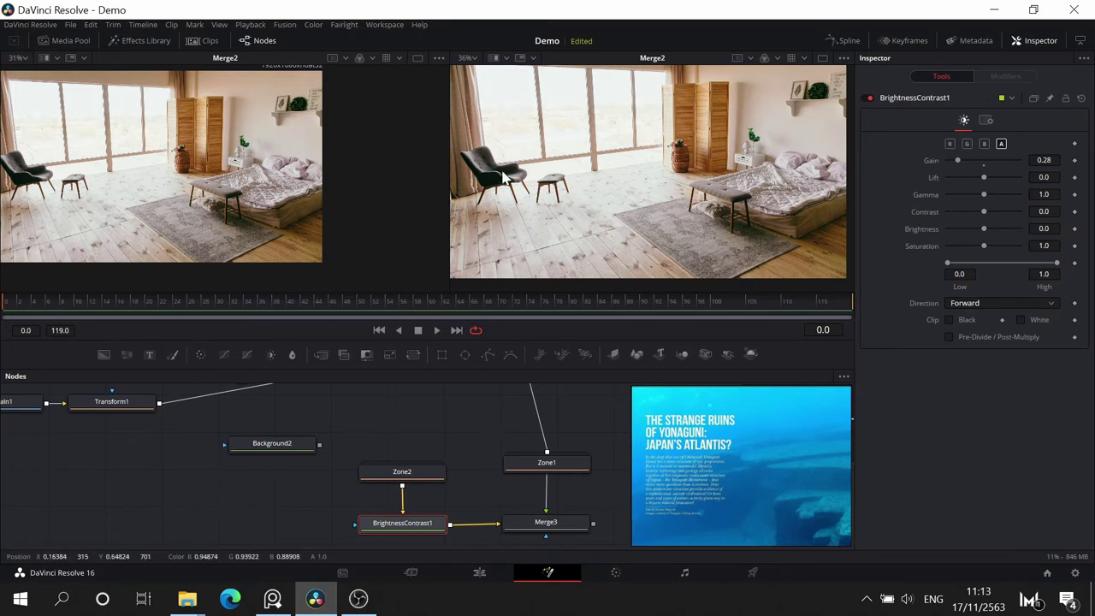
pyautogui.moveTo(419, 420); pyautogui.dragTo(479, 466)
pyautogui.click(350, 414)
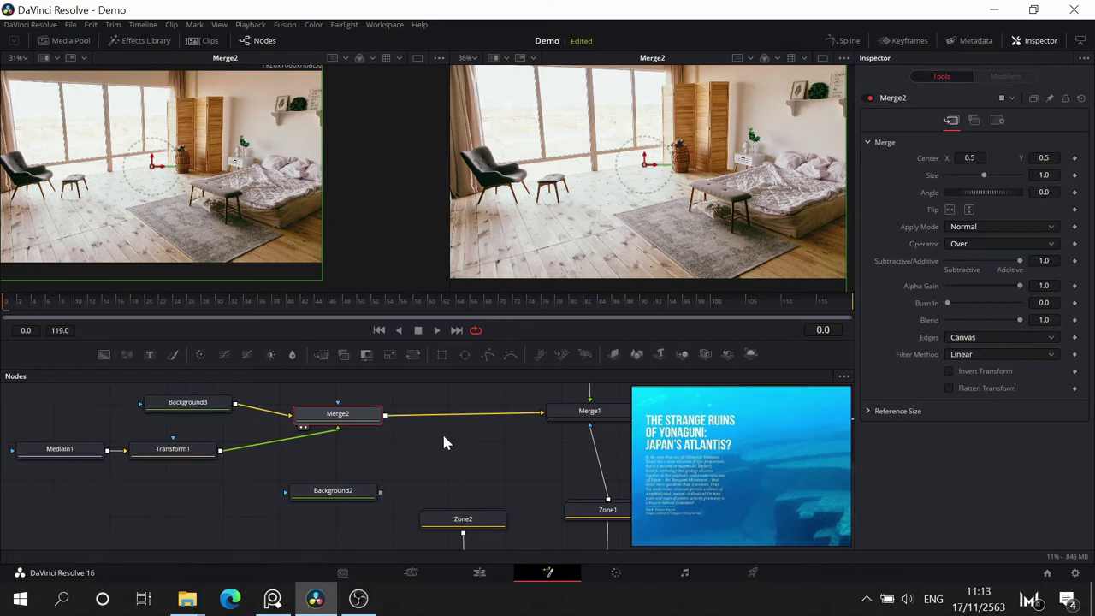
# - Add a Luma Keyer, connect Merge2's output to its main Input, and show its alpha channel in the second viewer
pyautogui.click(422, 485)
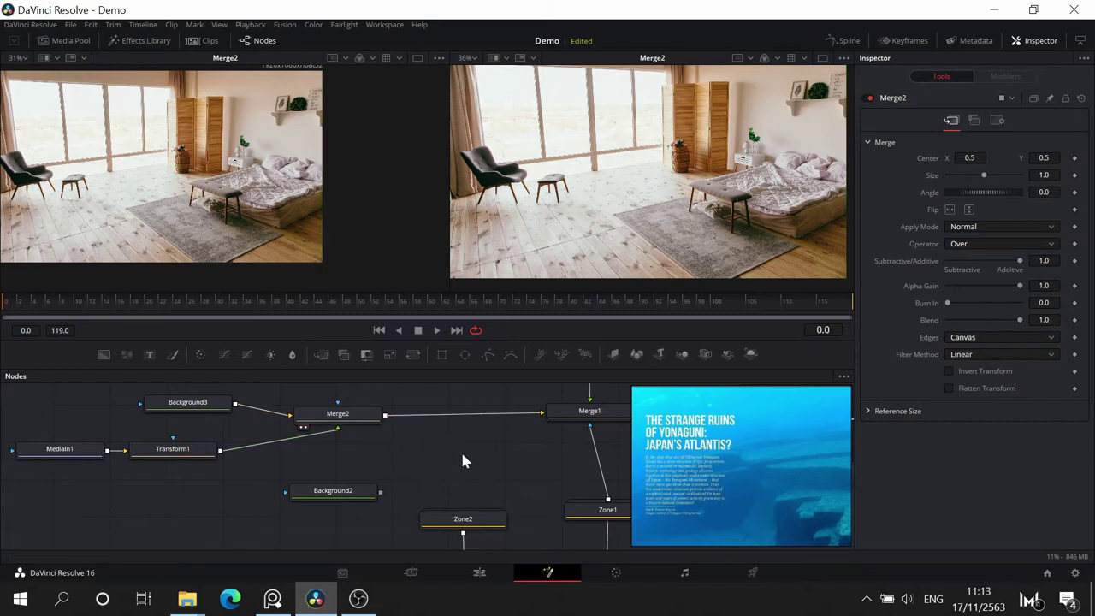
pyautogui.hotkey('shift', 'space')
pyautogui.write('luma')
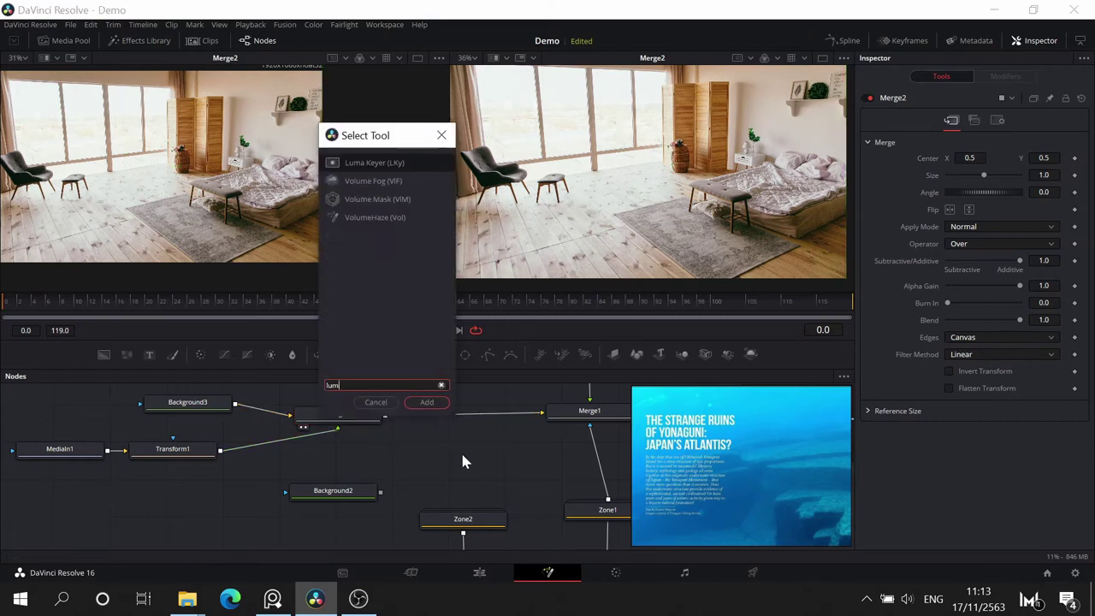
pyautogui.click(427, 402)
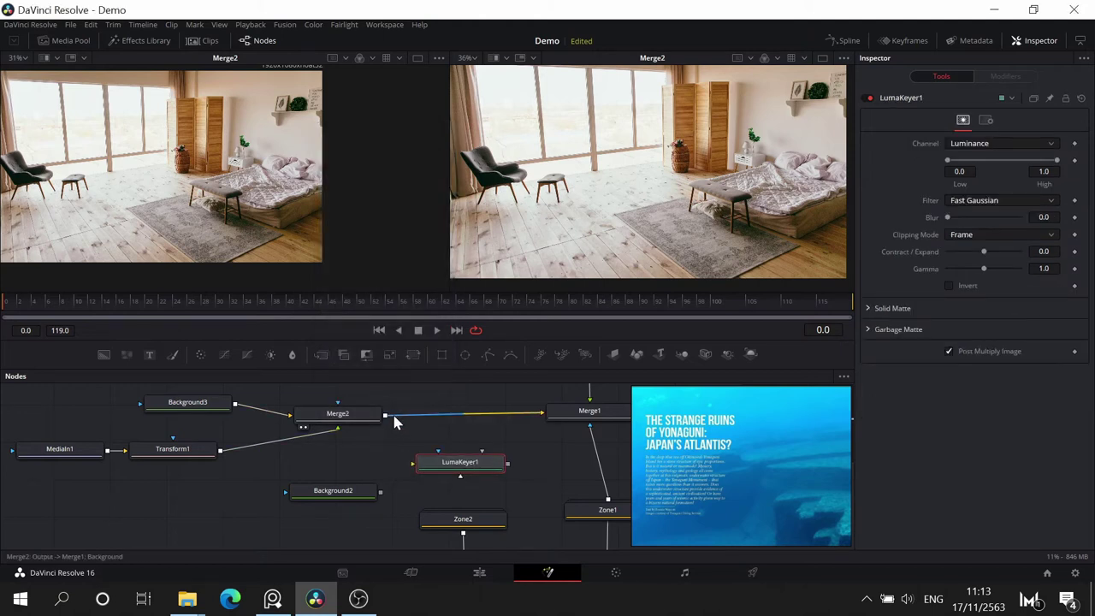
pyautogui.moveTo(385, 416); pyautogui.dragTo(432, 473)
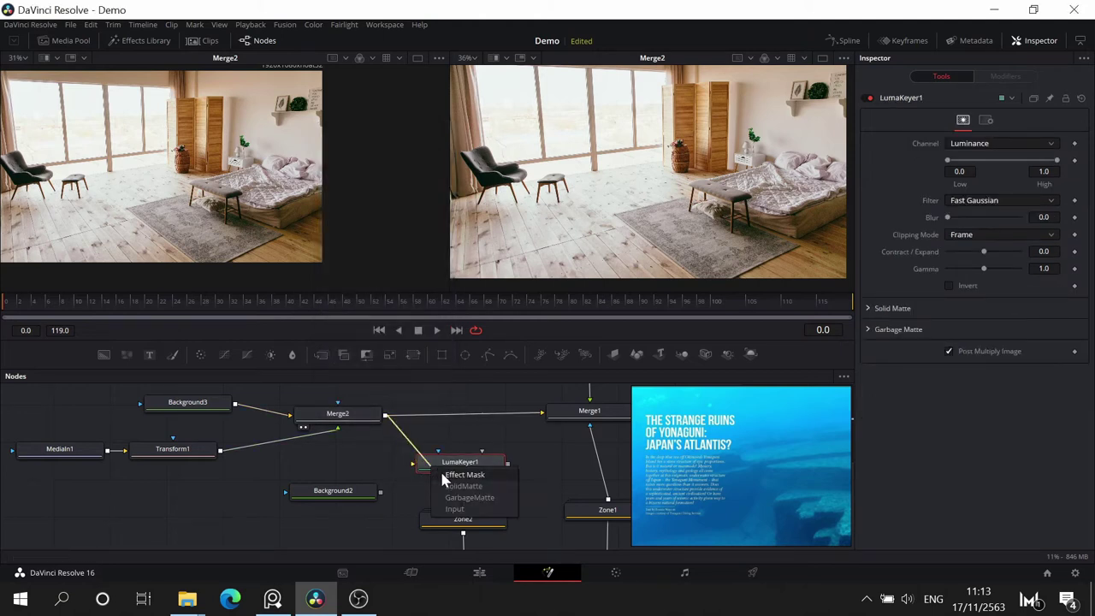
pyautogui.click(469, 510)
pyautogui.moveTo(482, 469); pyautogui.dragTo(581, 196)
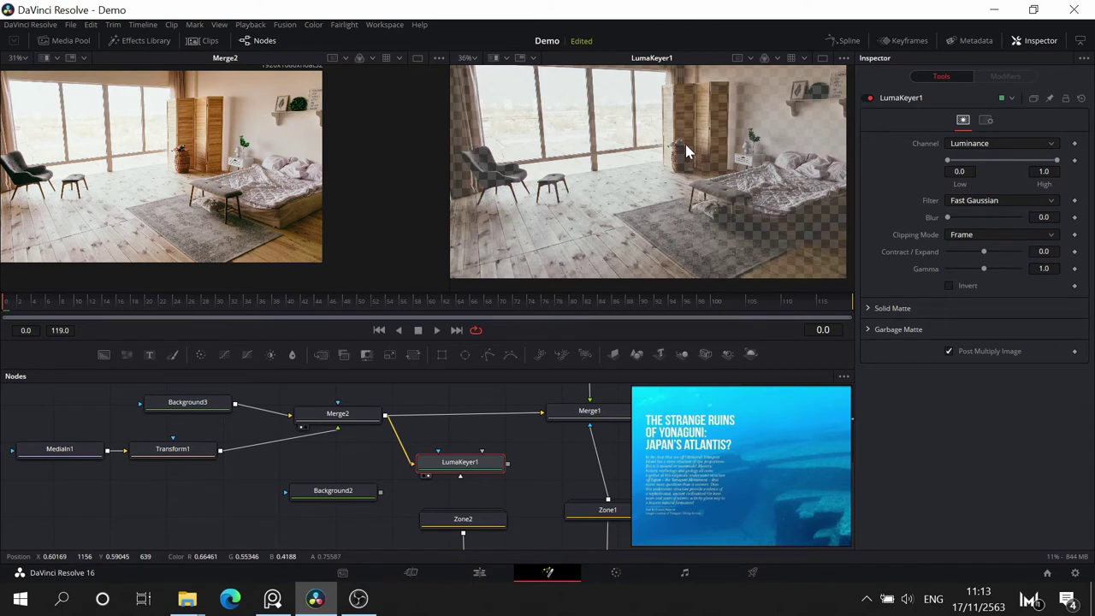
pyautogui.press('a')
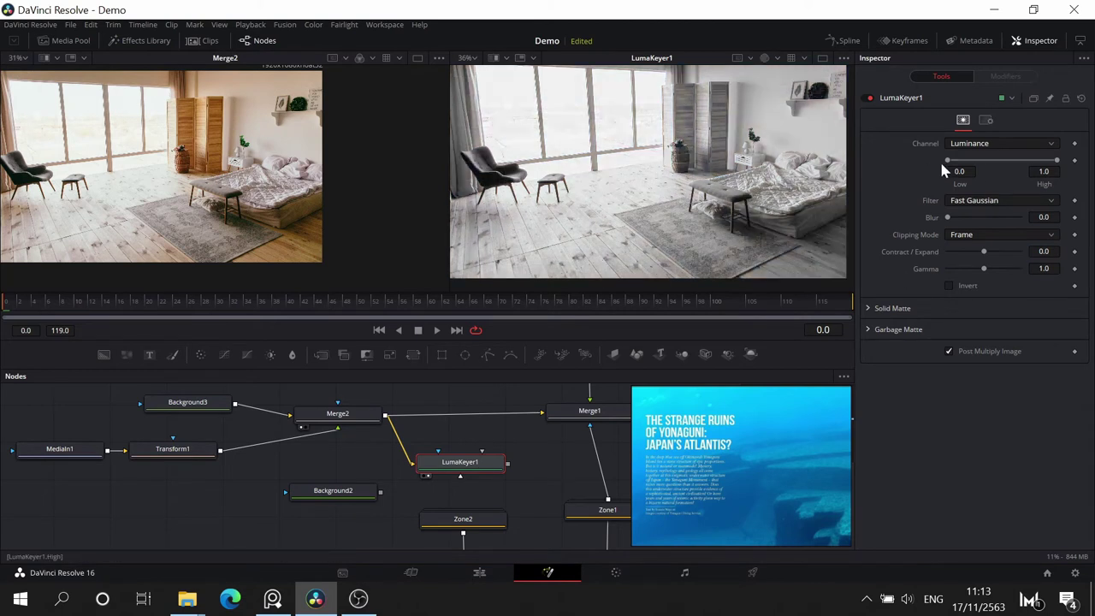
# - Limit LumaKeyer1's luminance range to 0.928 low and 1.0 high, with Contract/Expand at 0.29 and Gamma at 3.0
pyautogui.moveTo(949, 163); pyautogui.dragTo(909, 175)
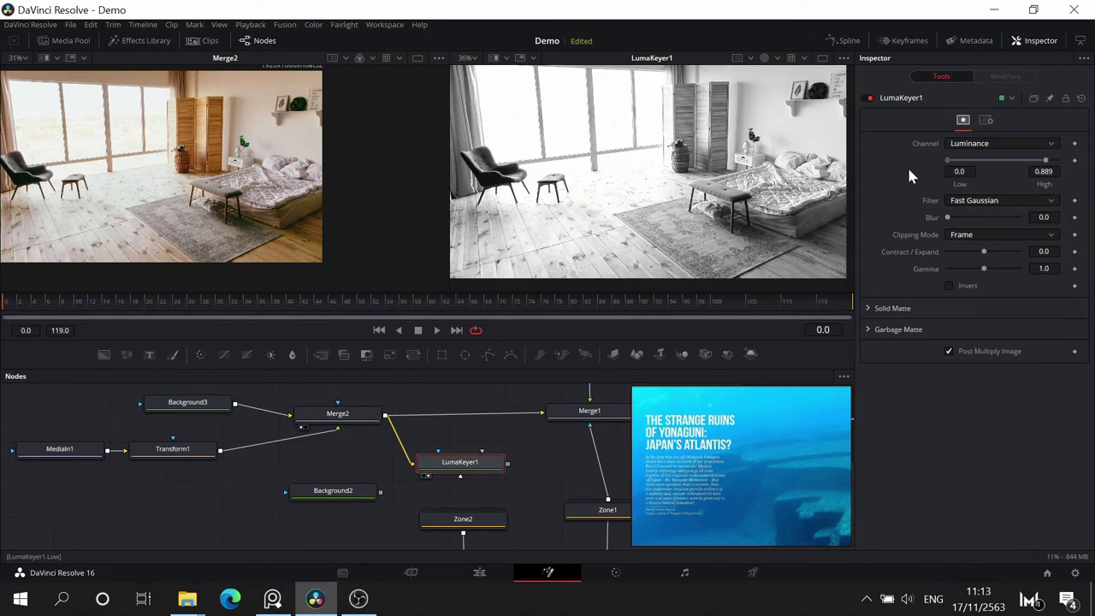
pyautogui.moveTo(1046, 161); pyautogui.dragTo(1085, 165)
pyautogui.moveTo(947, 161); pyautogui.dragTo(1051, 164)
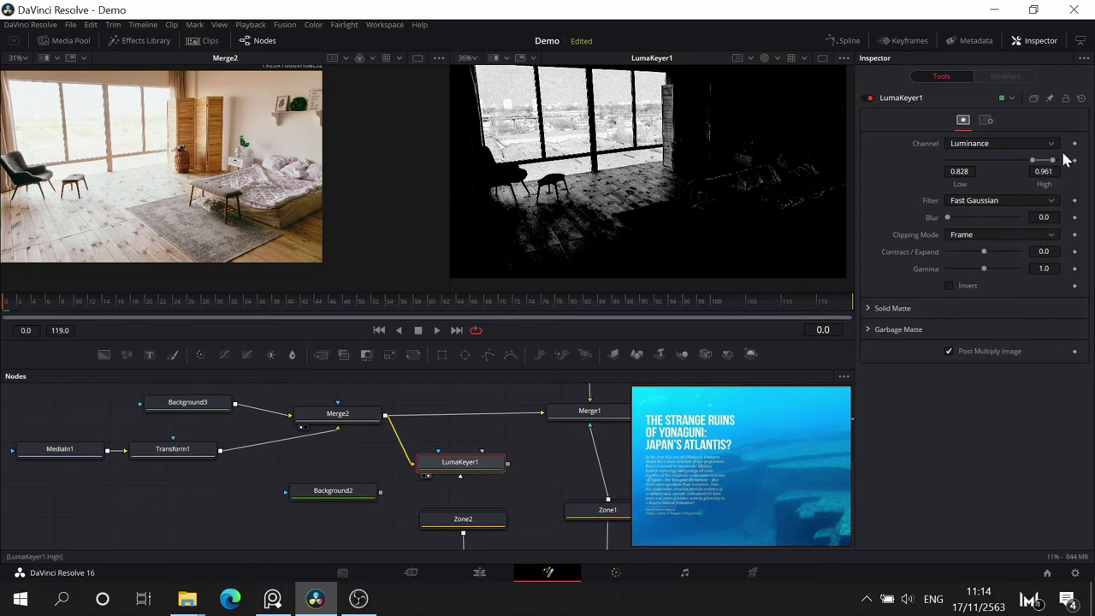
pyautogui.moveTo(1055, 161); pyautogui.dragTo(1041, 165)
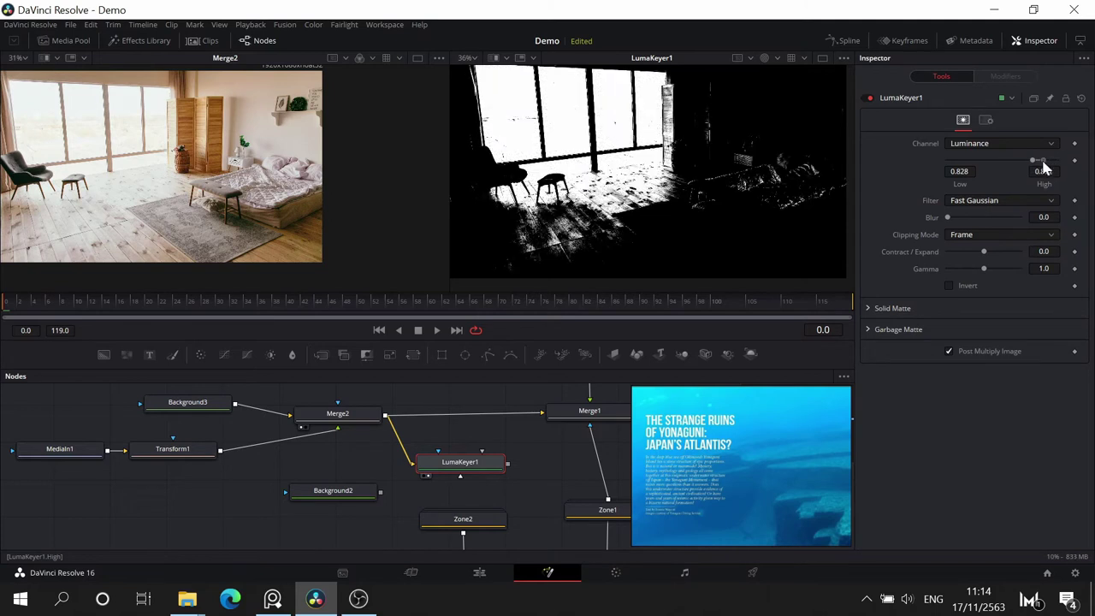
pyautogui.moveTo(1033, 161)
pyautogui.mouseDown()
pyautogui.moveTo(1060, 160)
pyautogui.moveTo(1042, 167)
pyautogui.mouseUp()
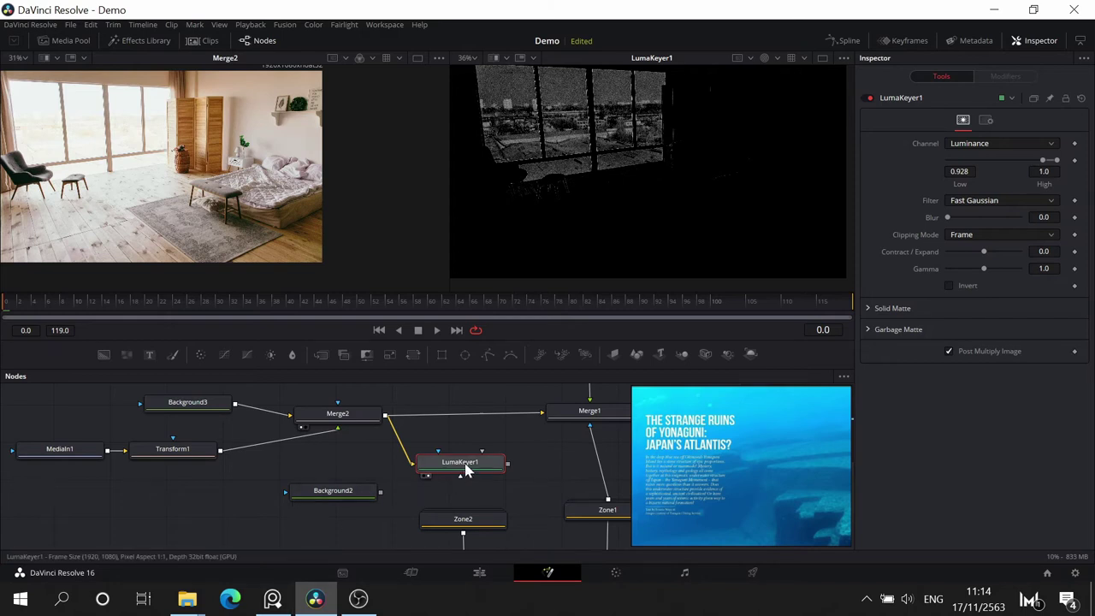
pyautogui.moveTo(466, 470); pyautogui.dragTo(462, 466)
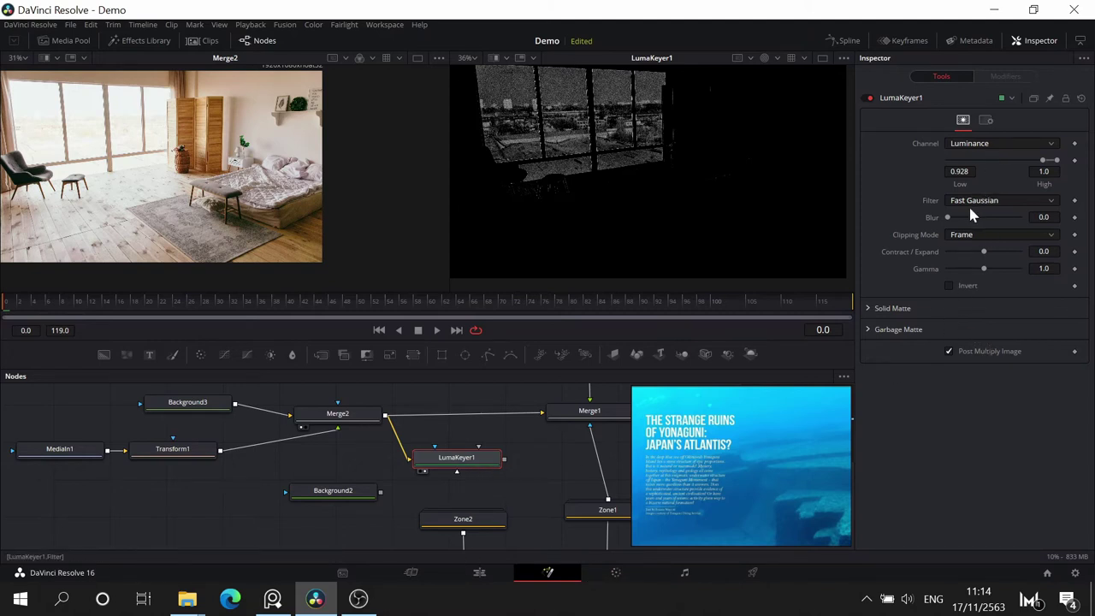
pyautogui.moveTo(984, 253); pyautogui.dragTo(1018, 269)
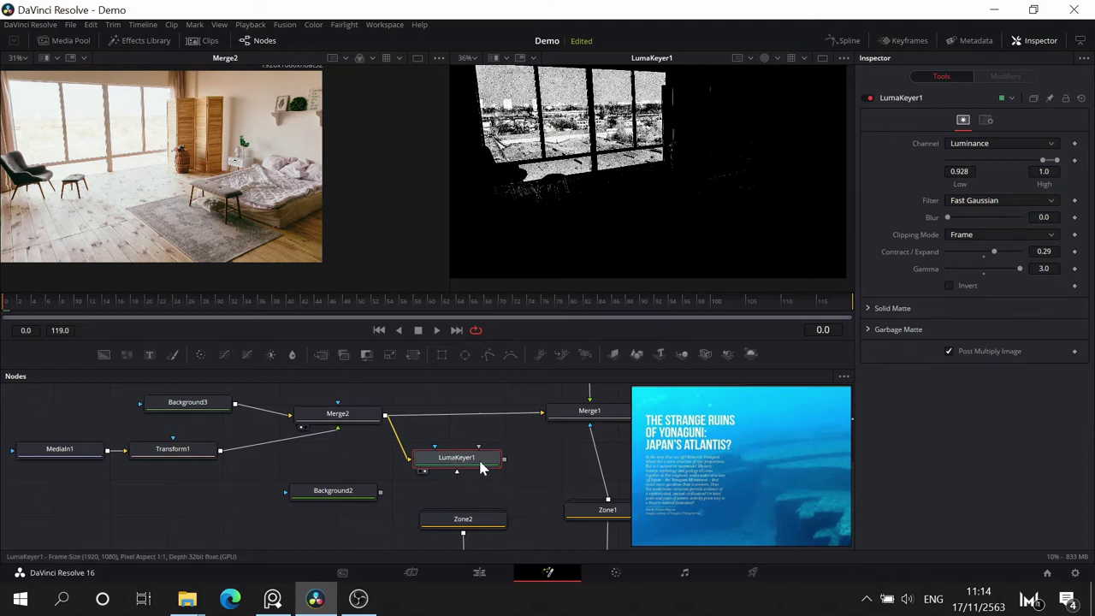
# - Move Background2 aside and place LumaKeyer1 in the free space between Background2 and Zone2
pyautogui.scroll(-1, 410, 479)
pyautogui.moveTo(342, 476); pyautogui.dragTo(139, 513)
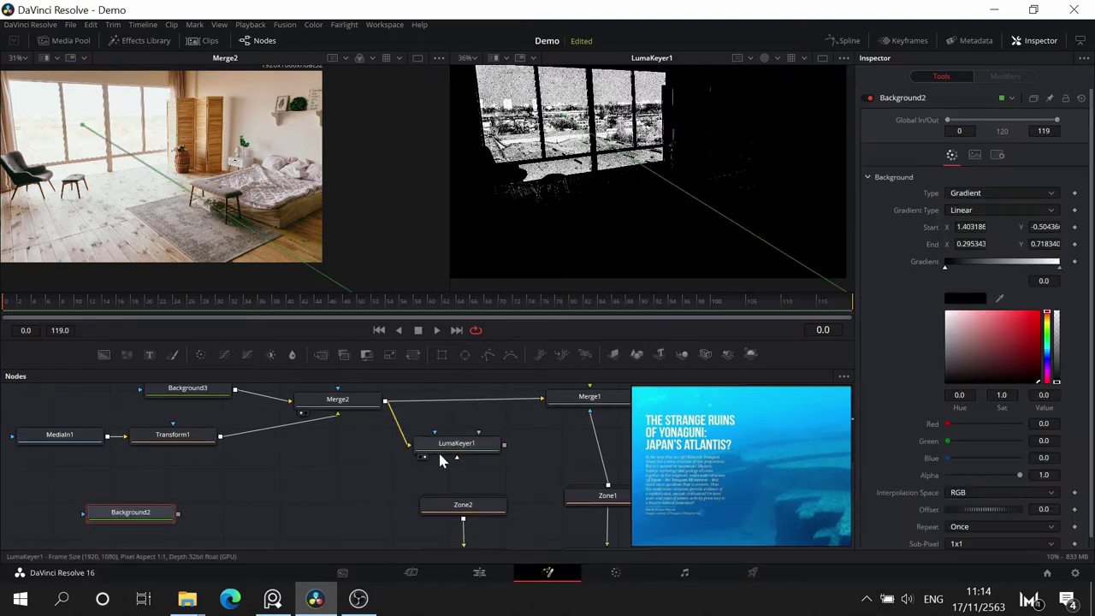
pyautogui.moveTo(459, 451); pyautogui.dragTo(303, 507)
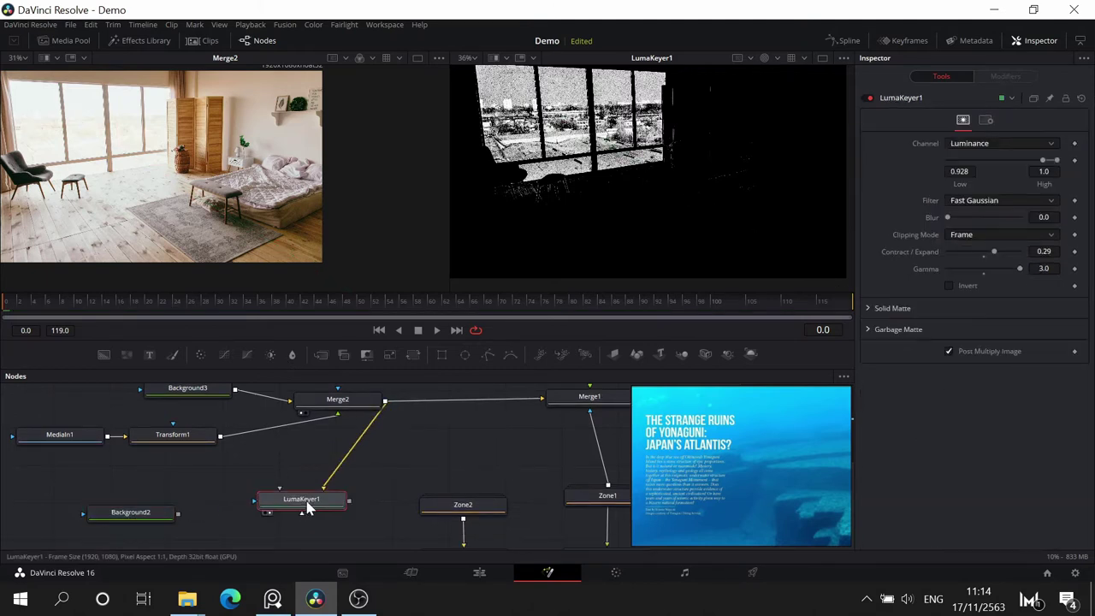
# - Add a Bitmap mask, detach it from LumaKeyer1's effect mask, feed LumaKeyer1's output into it, and show it in the second viewer
pyautogui.hotkey('shift', 'space')
pyautogui.write('bit')
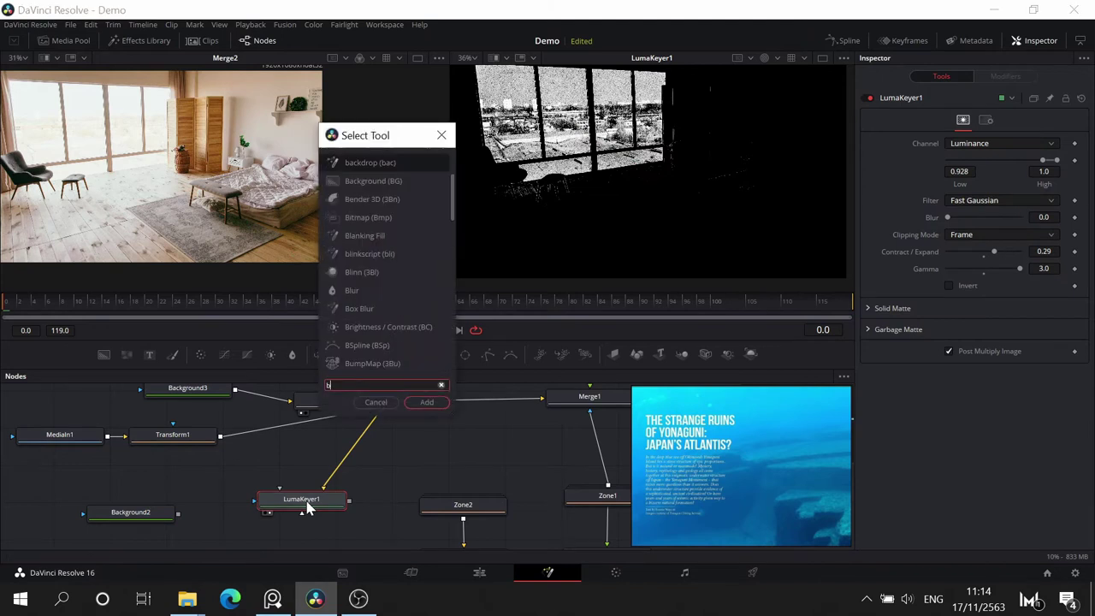
pyautogui.click(429, 402)
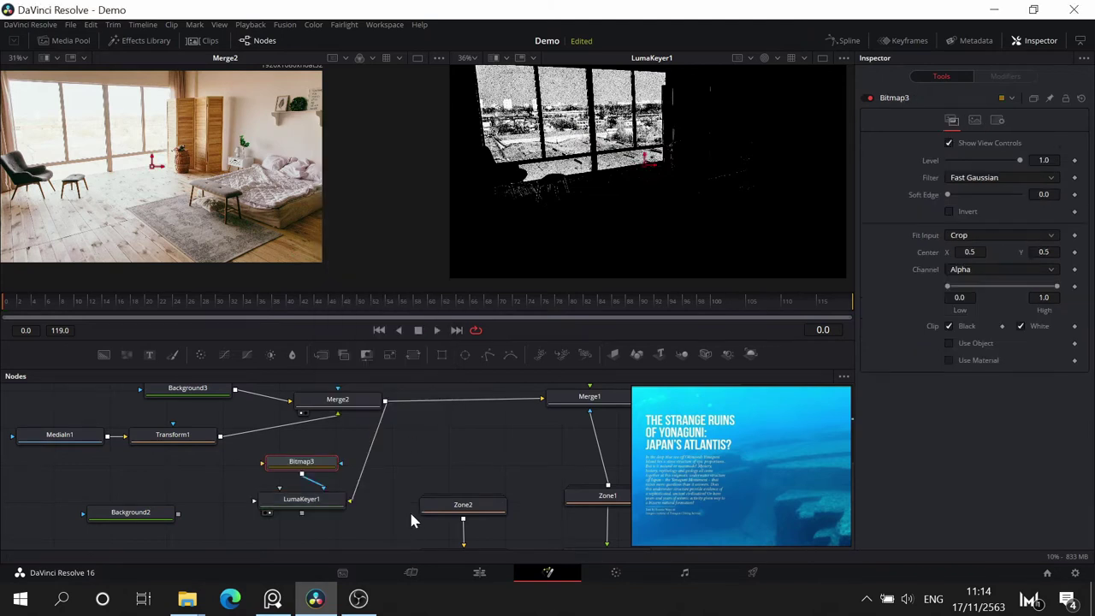
pyautogui.scroll(-4, 409, 508)
pyautogui.moveTo(369, 417); pyautogui.dragTo(419, 501)
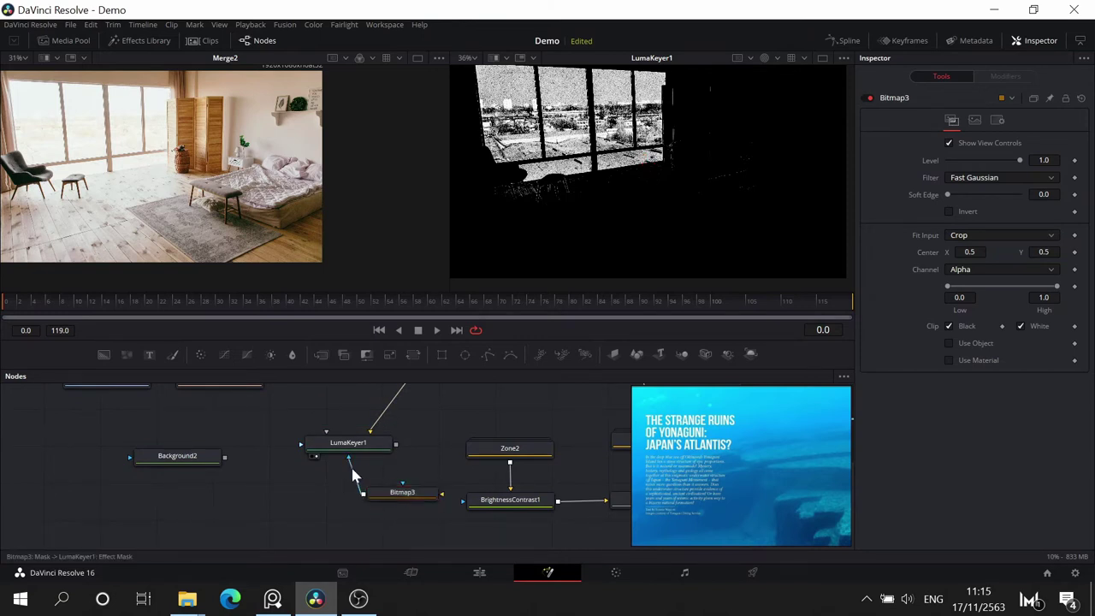
pyautogui.click(351, 468)
pyautogui.moveTo(396, 444); pyautogui.dragTo(402, 487)
pyautogui.moveTo(411, 494); pyautogui.dragTo(554, 139)
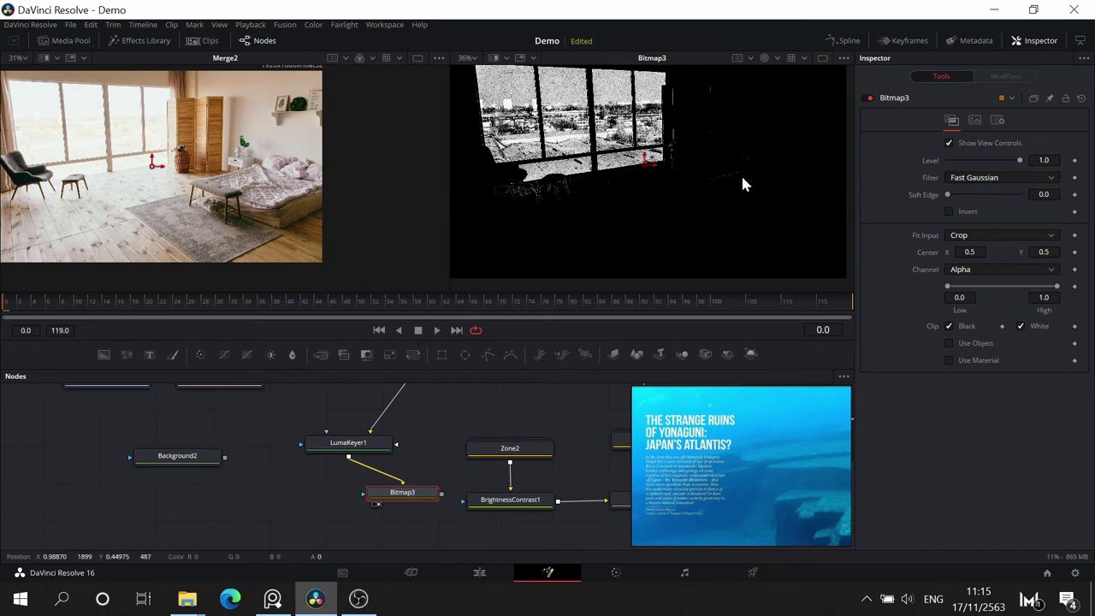
# - Lower Bitmap3's High level to 0.494 with Low at 0.0, and place the node directly below LumaKeyer1
pyautogui.moveTo(947, 291)
pyautogui.mouseDown()
pyautogui.moveTo(1020, 277)
pyautogui.moveTo(932, 299)
pyautogui.mouseUp()
pyautogui.moveTo(1057, 286); pyautogui.dragTo(1004, 282)
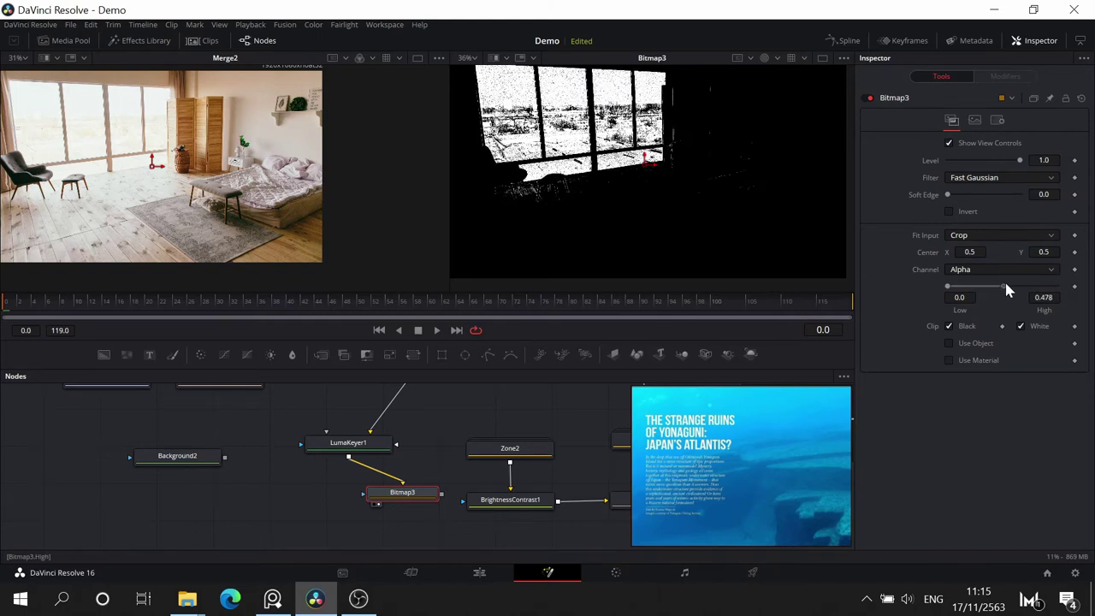
pyautogui.moveTo(400, 496); pyautogui.dragTo(346, 500)
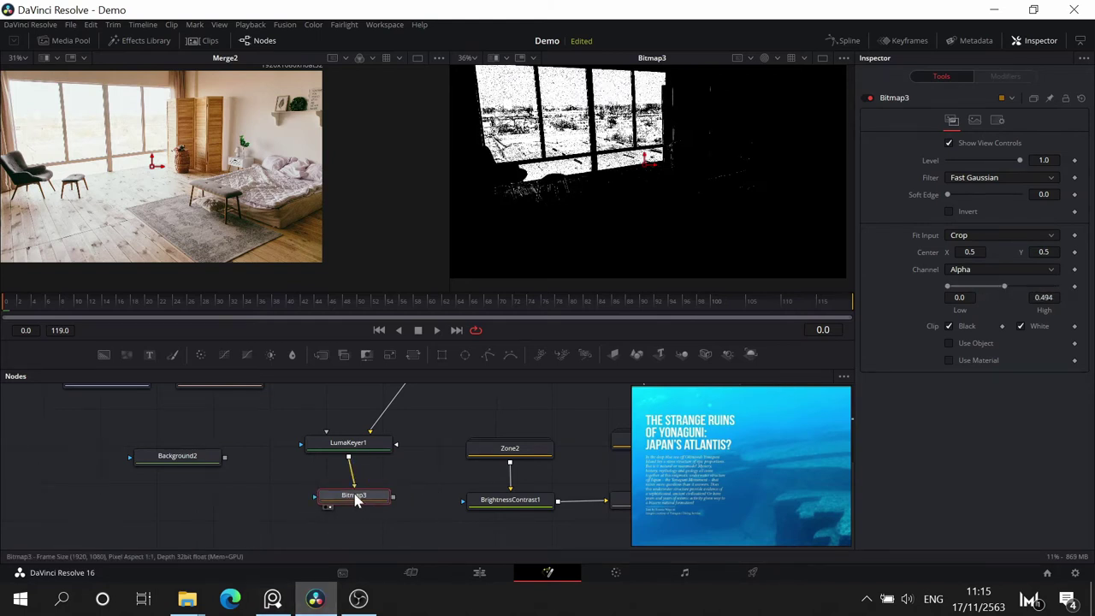
pyautogui.click(270, 355)
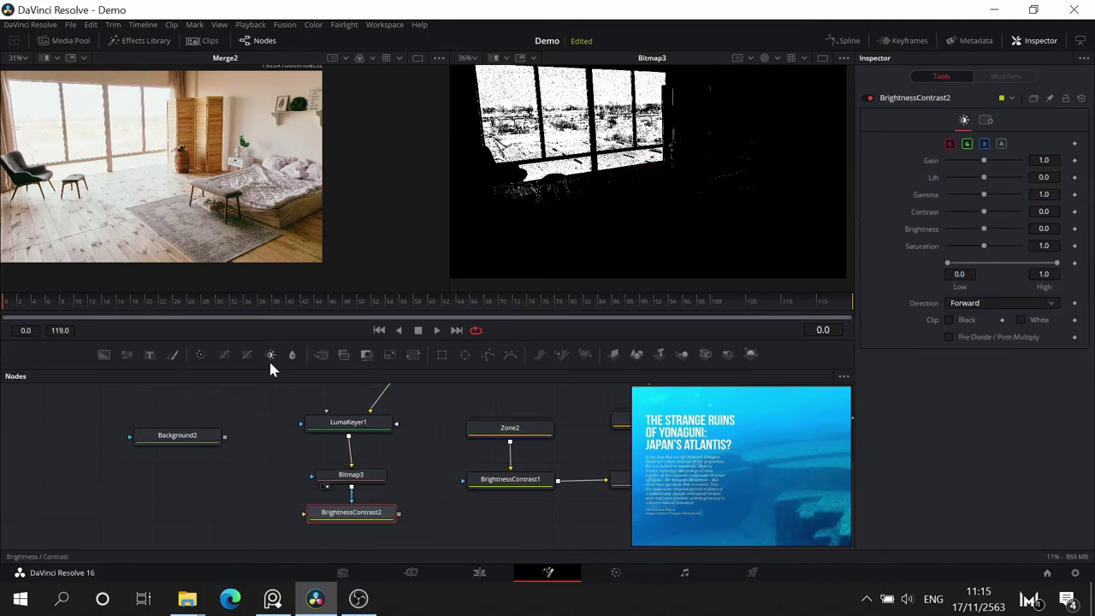
pyautogui.moveTo(424, 447); pyautogui.dragTo(437, 385)
pyautogui.press('Delete')
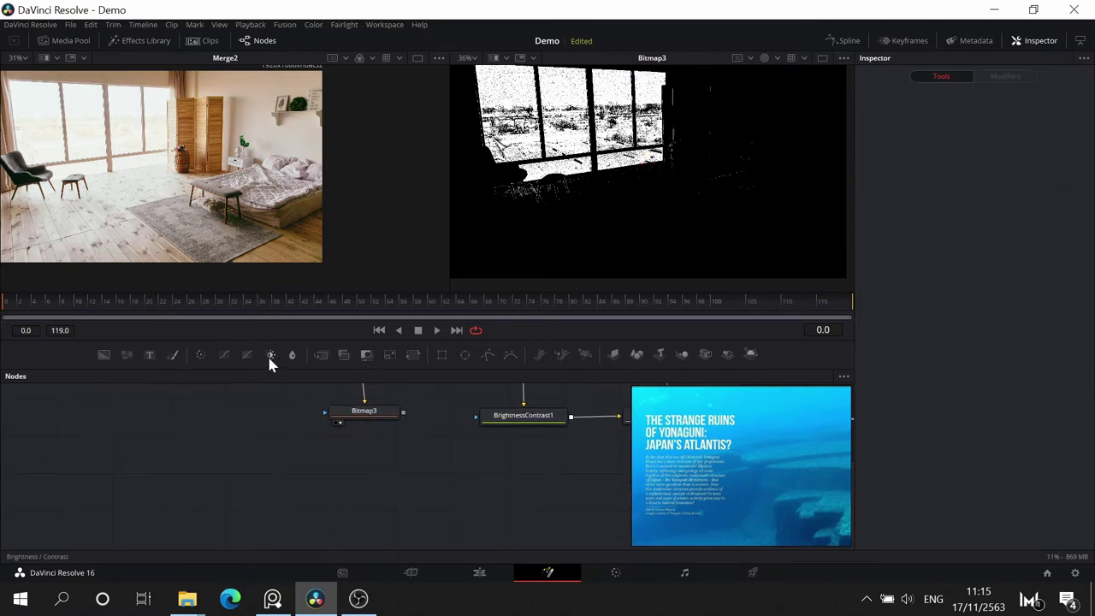
# - Add a Brightness/Contrast node below Bitmap3, connect Bitmap3's output to its input, and show it in the second viewer
pyautogui.moveTo(270, 355); pyautogui.dragTo(362, 486)
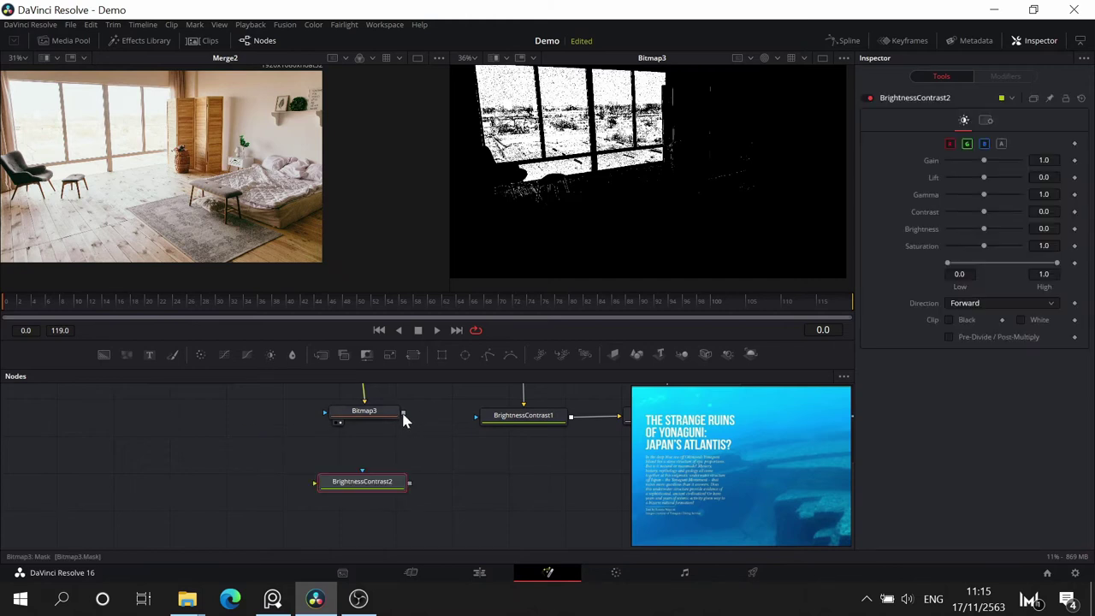
pyautogui.moveTo(403, 412); pyautogui.dragTo(381, 486)
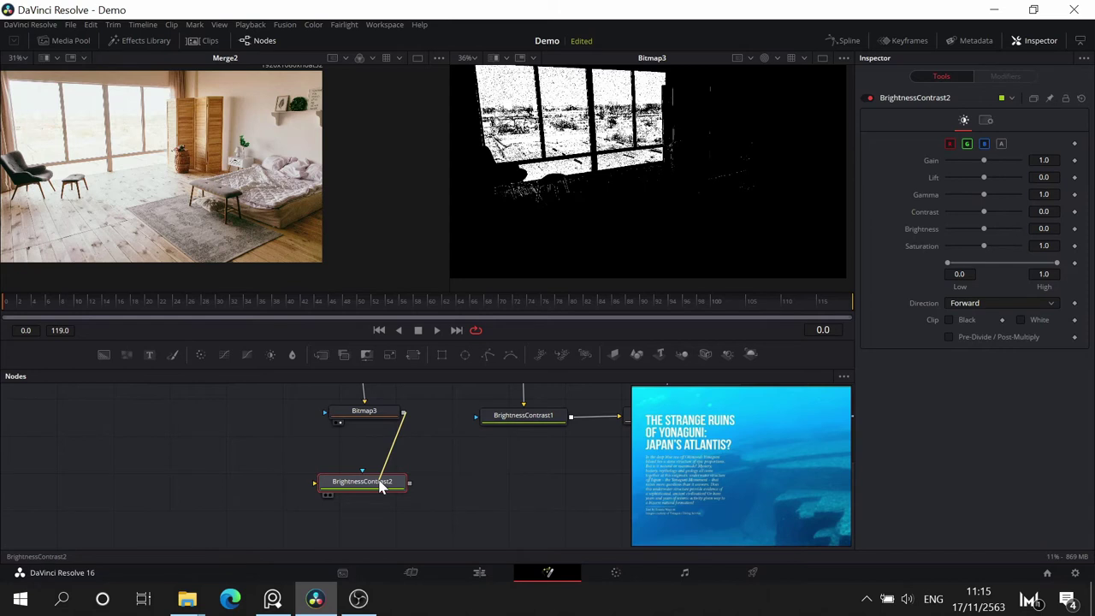
pyautogui.moveTo(382, 486); pyautogui.dragTo(381, 482)
pyautogui.click(416, 484)
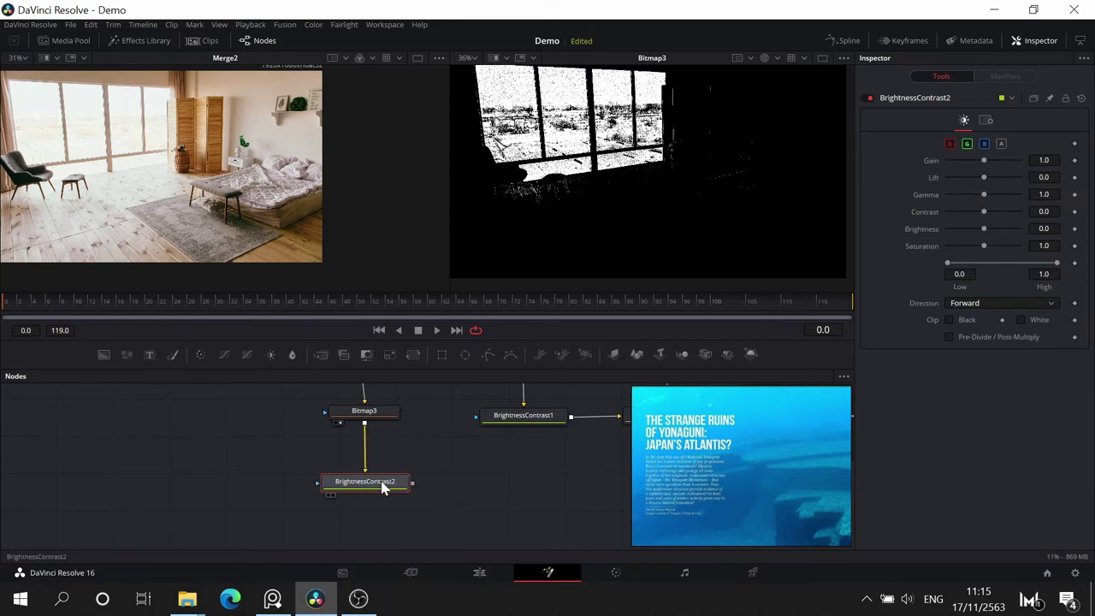
pyautogui.press('2')
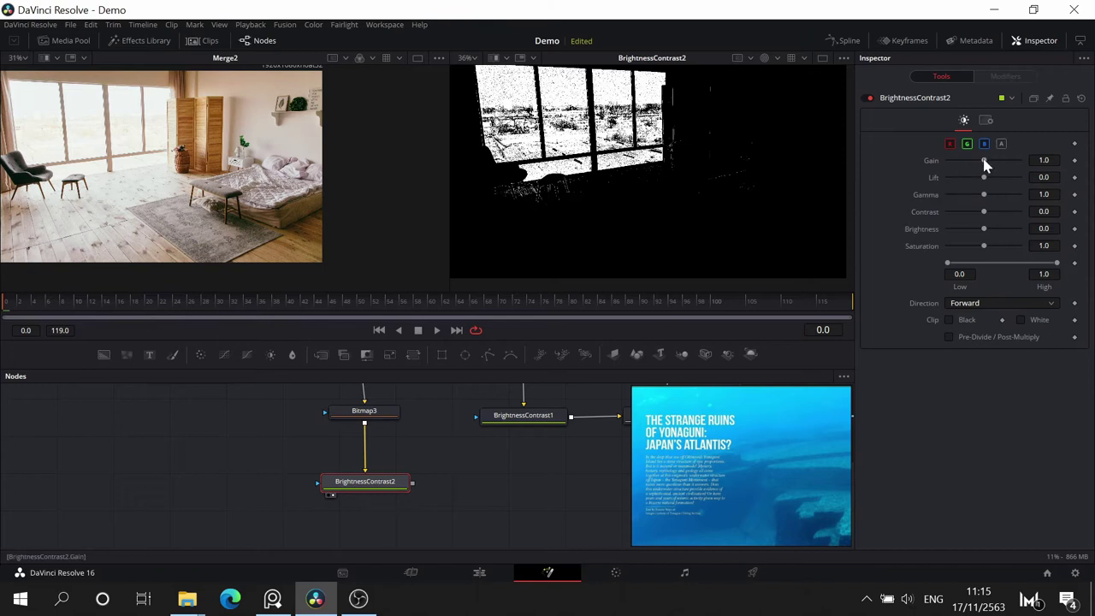
# - Set BrightnessContrast2's gain to 2.97 and enable only its alpha channel
pyautogui.moveTo(984, 161); pyautogui.dragTo(1001, 161)
pyautogui.click(951, 144)
pyautogui.click(967, 144)
pyautogui.click(984, 144)
pyautogui.click(1002, 144)
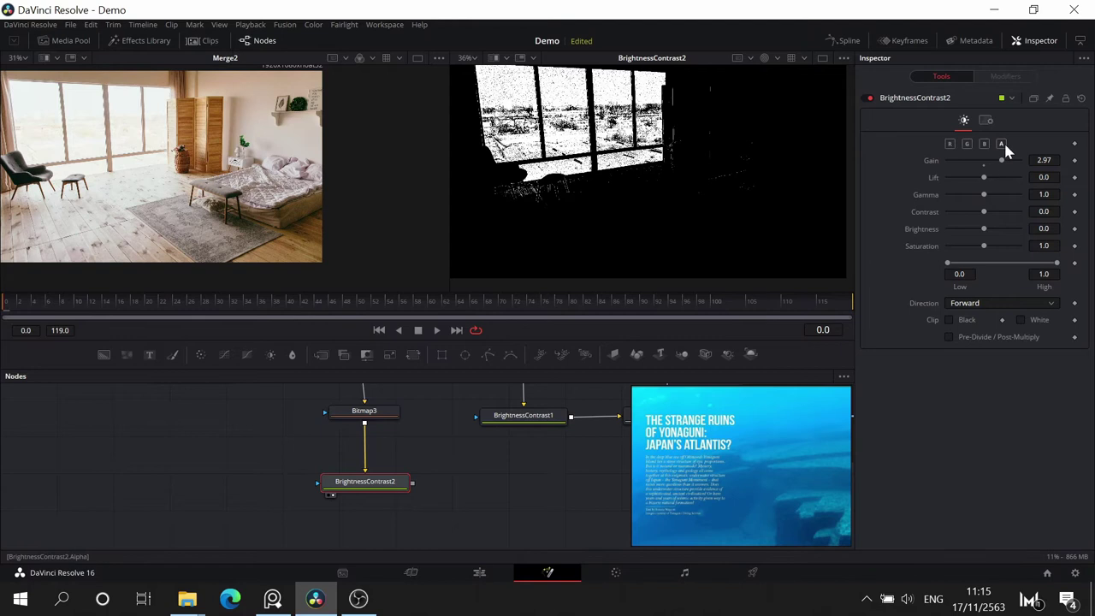
# - Set the source channel of the Bitmap3 mask to Red
pyautogui.click(397, 411)
pyautogui.click(984, 265)
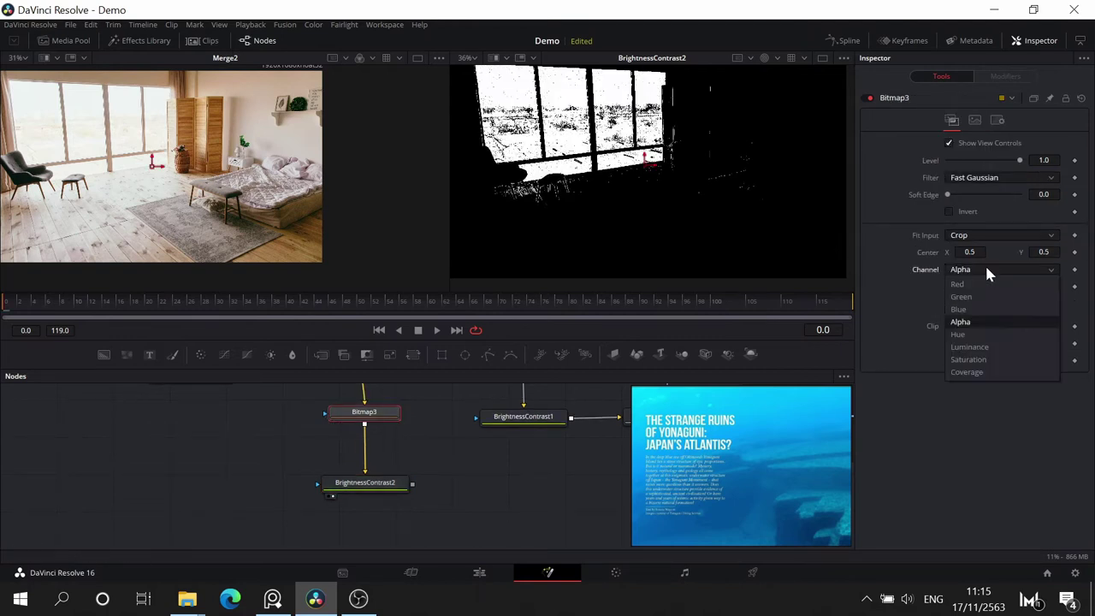
pyautogui.click(982, 284)
# - With only alpha enabled on BrightnessContrast2, set gain 5.0, lift -0.3, gamma 0.3, contrast 0.4 and brightness -0.03
pyautogui.click(379, 479)
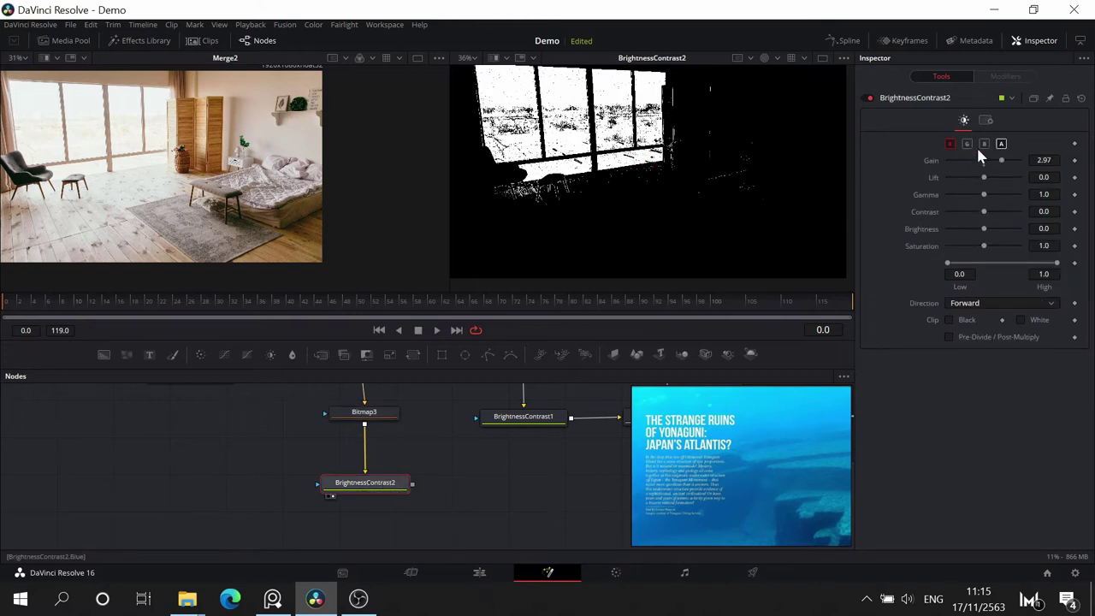
pyautogui.moveTo(1001, 160); pyautogui.dragTo(998, 160)
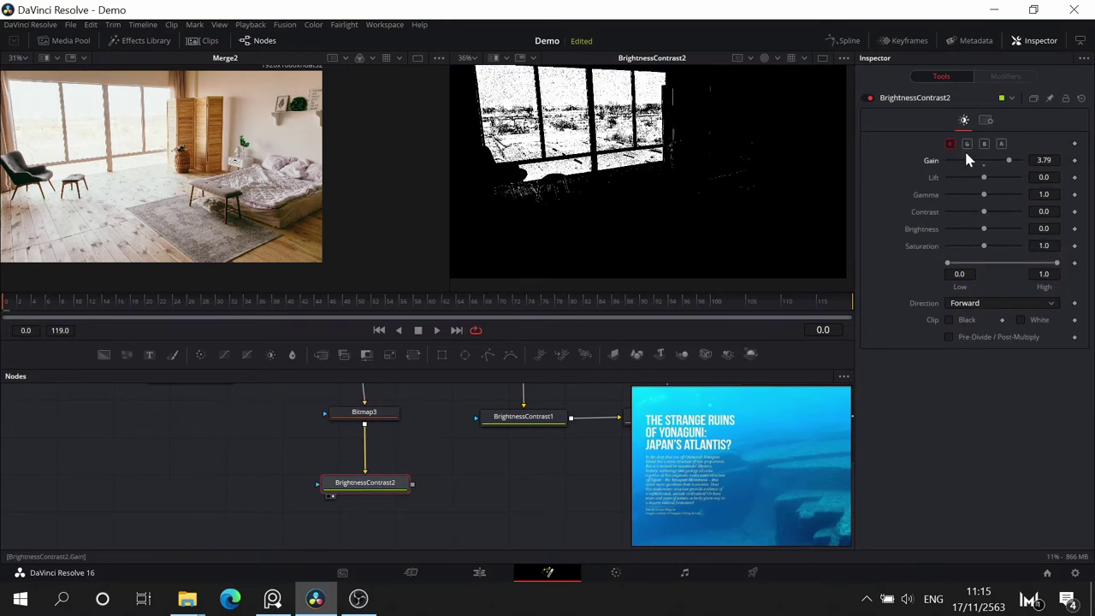
pyautogui.click(1002, 144)
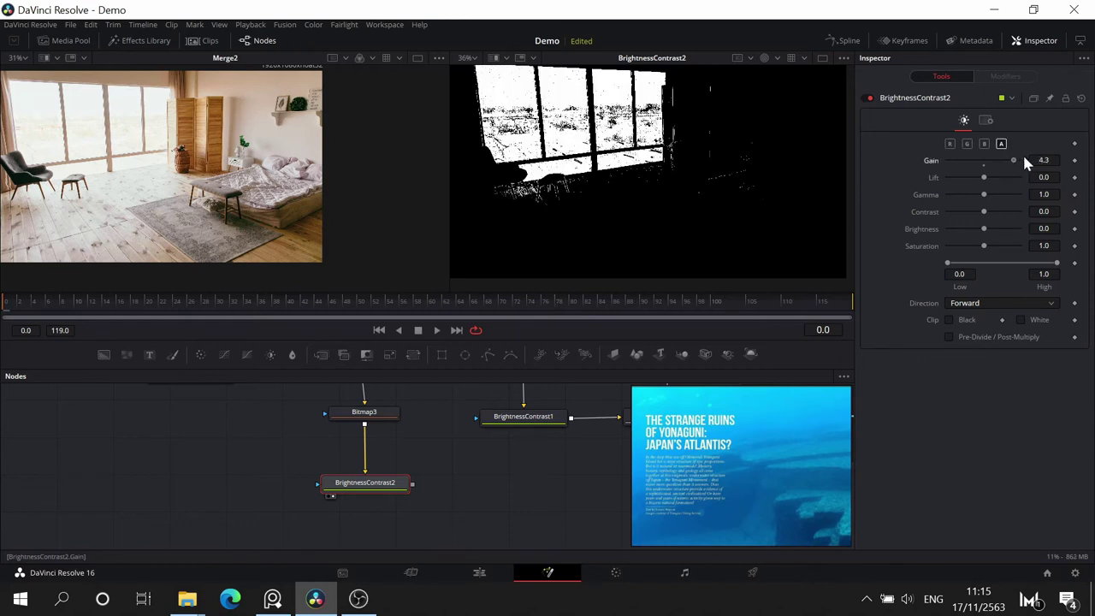
pyautogui.moveTo(1014, 160); pyautogui.dragTo(997, 213)
pyautogui.moveTo(984, 230); pyautogui.dragTo(956, 231)
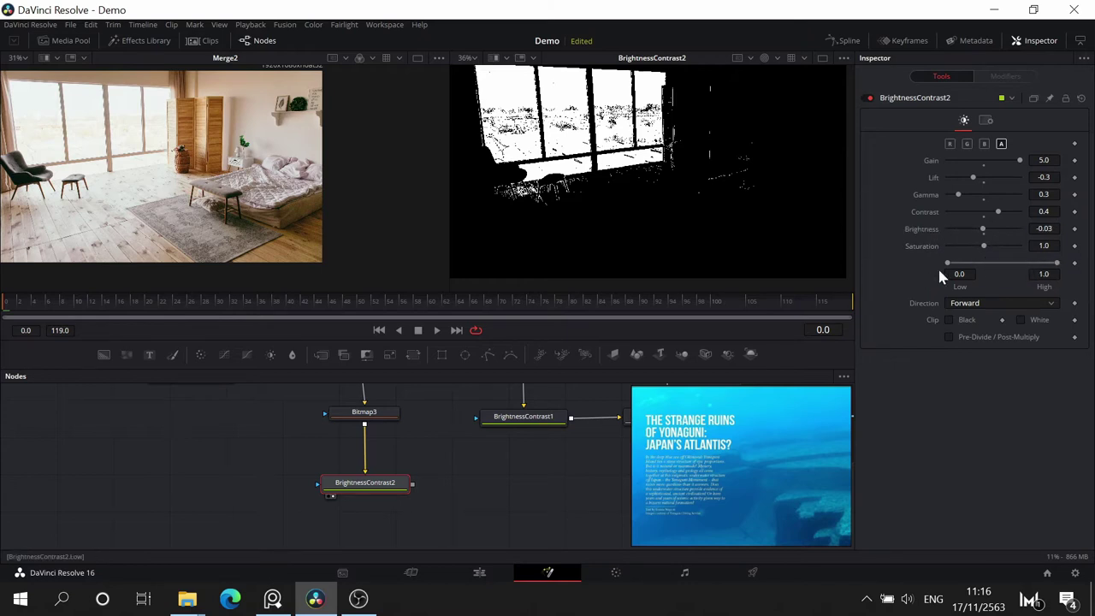
# - Set BrightnessContrast2's low range to 0.117, contrast to 0.94 and gain to 4.05
pyautogui.moveTo(948, 267); pyautogui.dragTo(960, 273)
pyautogui.moveTo(1018, 211)
pyautogui.mouseDown()
pyautogui.moveTo(995, 214)
pyautogui.moveTo(1017, 208)
pyautogui.mouseUp()
pyautogui.moveTo(1018, 161)
pyautogui.mouseDown()
pyautogui.moveTo(998, 162)
pyautogui.moveTo(1011, 161)
pyautogui.mouseUp()
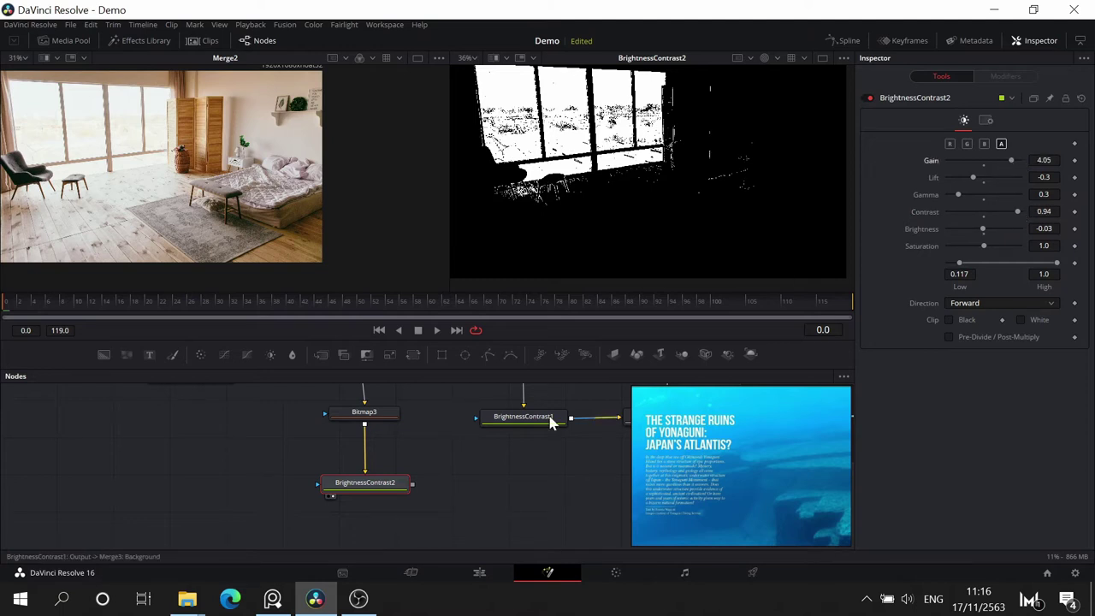
# - Fine-tune LumaKeyer1's luminance key by setting its low threshold to 0.928
pyautogui.scroll(5, 435, 410)
pyautogui.click(344, 516)
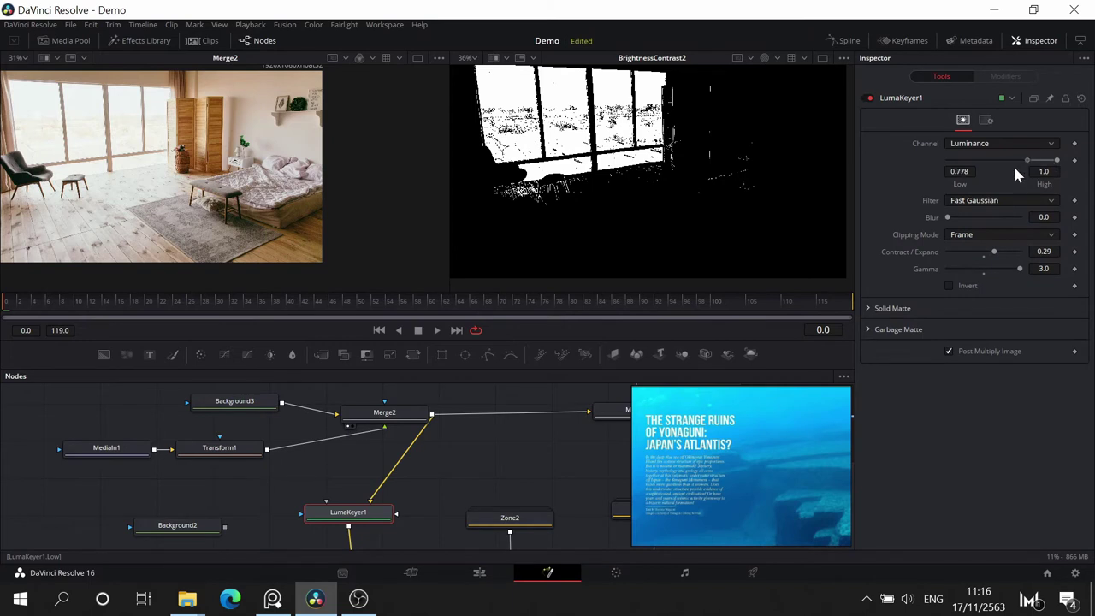
pyautogui.moveTo(1015, 169); pyautogui.dragTo(1042, 171)
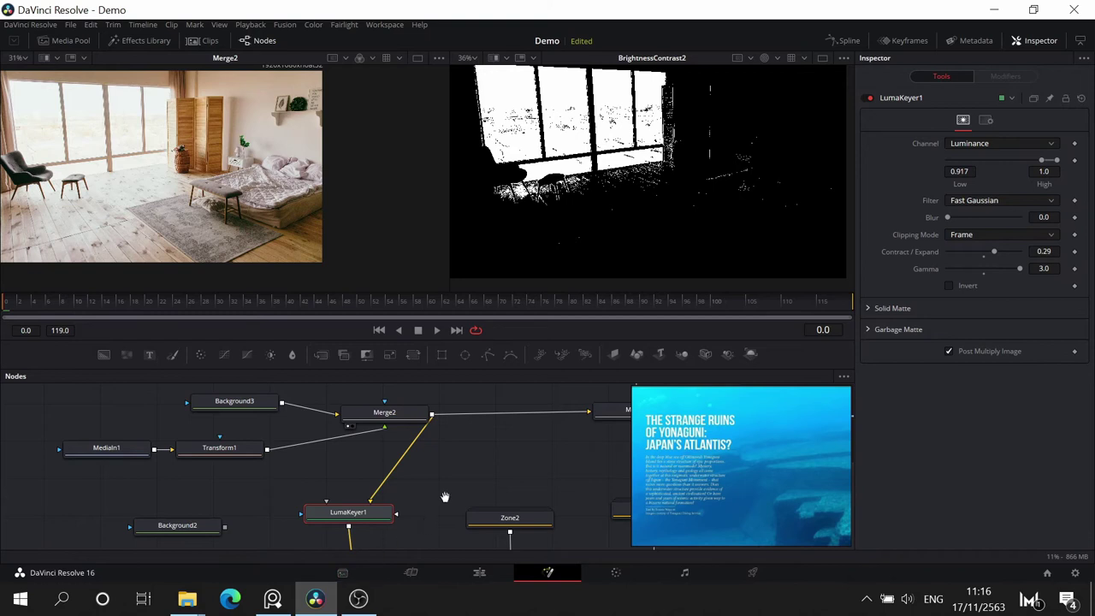
pyautogui.moveTo(445, 496); pyautogui.dragTo(458, 389)
pyautogui.scroll(1, 444, 398)
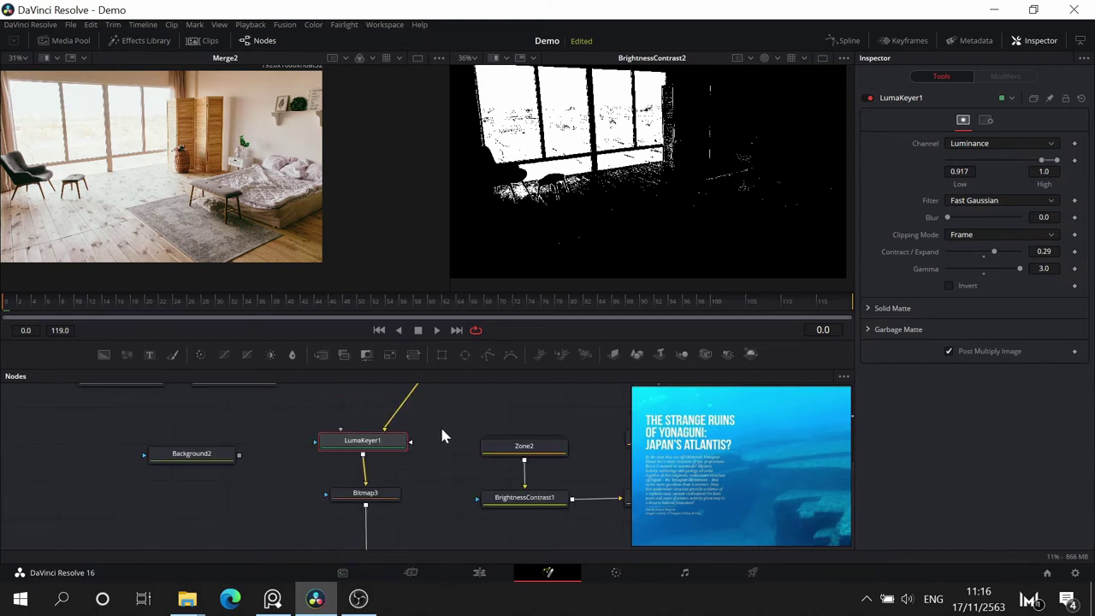
pyautogui.moveTo(447, 486); pyautogui.dragTo(467, 442)
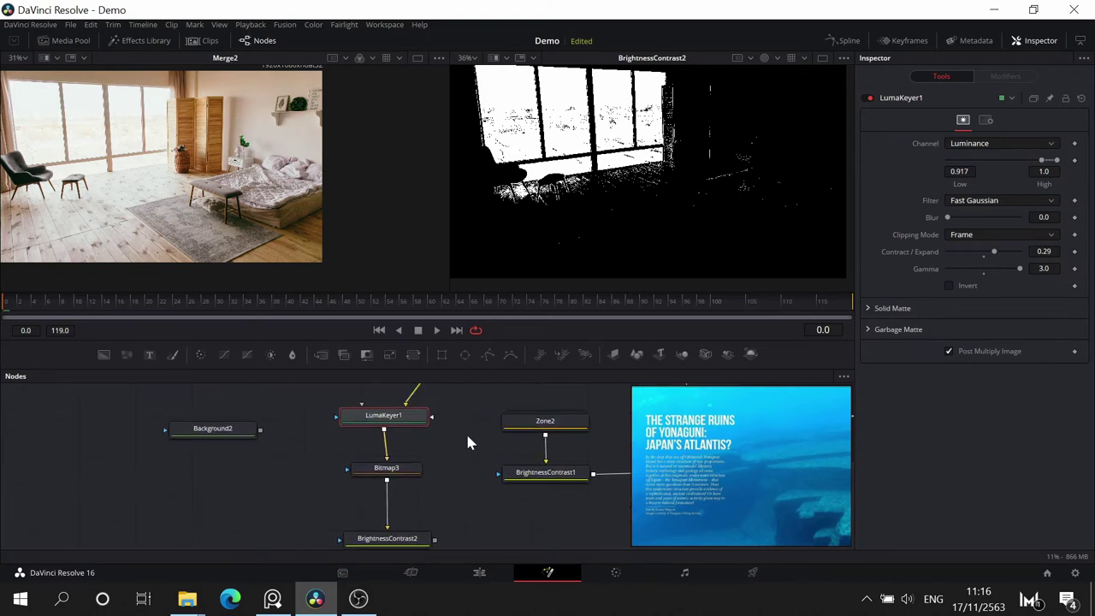
pyautogui.moveTo(471, 397); pyautogui.dragTo(443, 426)
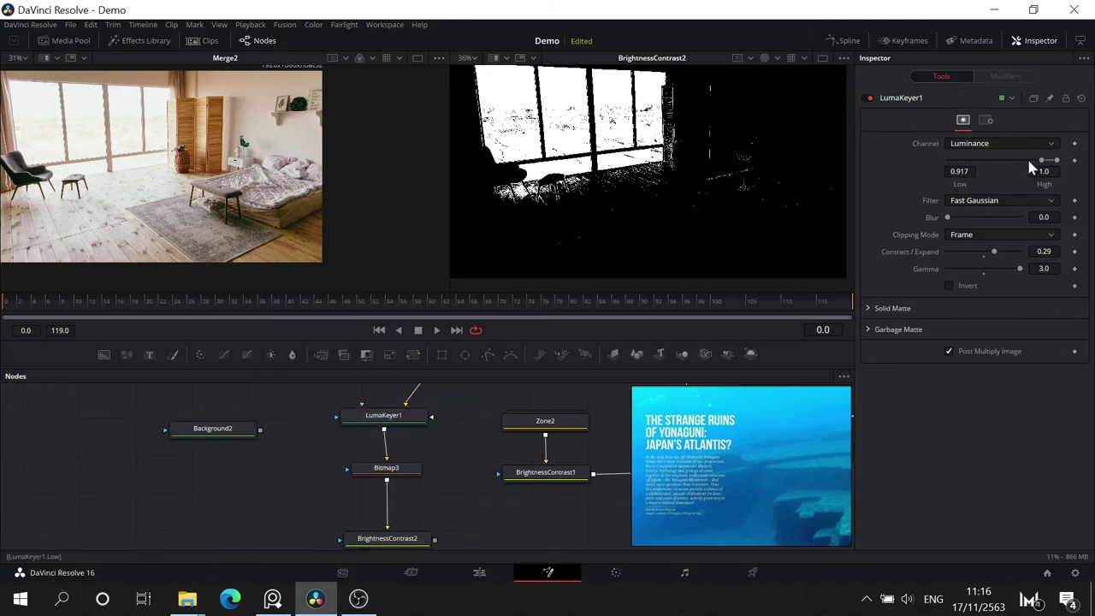
pyautogui.moveTo(1042, 164)
pyautogui.mouseDown()
pyautogui.moveTo(1053, 164)
pyautogui.moveTo(1042, 169)
pyautogui.mouseUp()
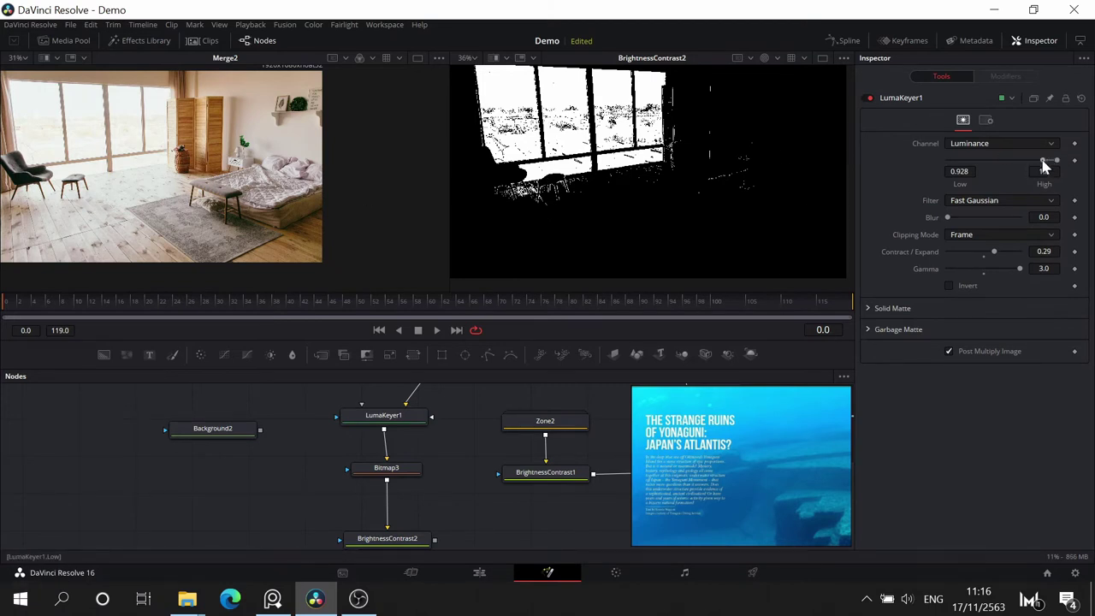
pyautogui.moveTo(1044, 165); pyautogui.dragTo(1047, 167)
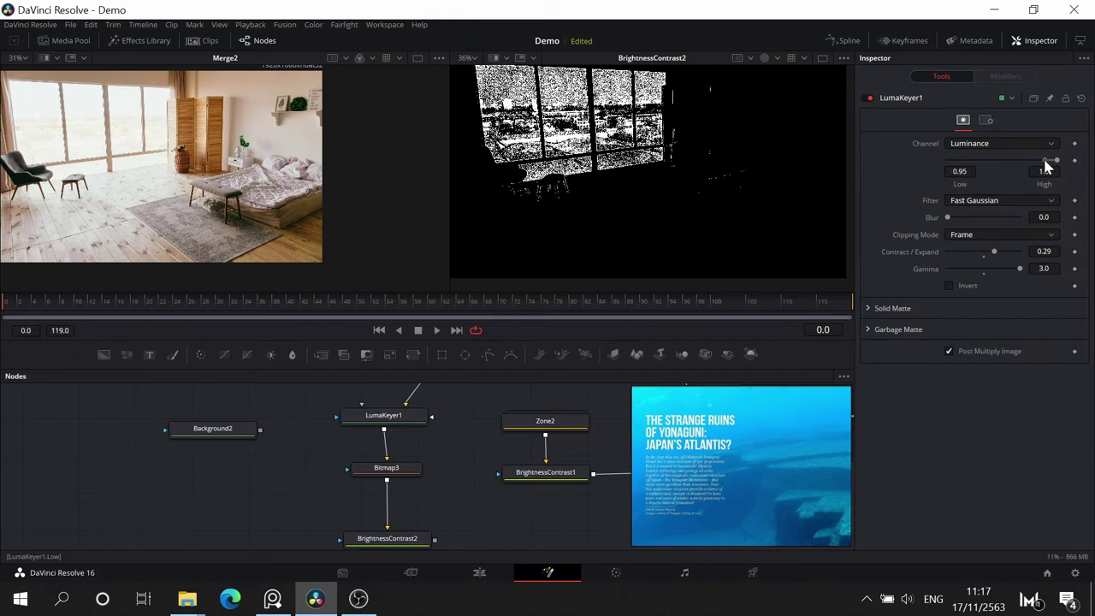
pyautogui.moveTo(1045, 167); pyautogui.dragTo(1044, 167)
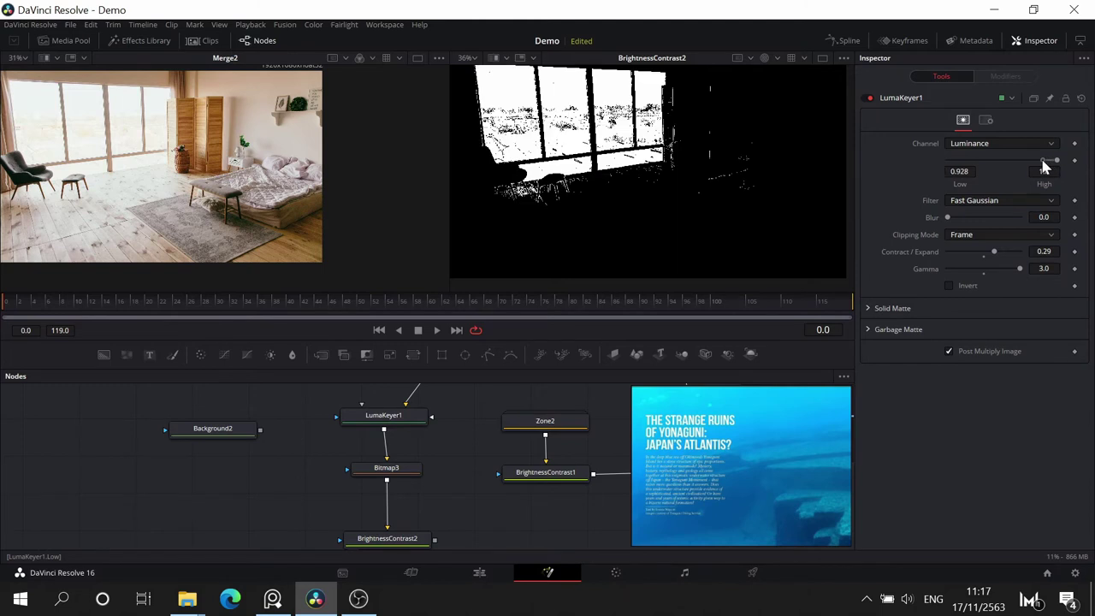
# - Add a Polygon mask node near BrightnessContrast2 and begin its outline along the window's lower edge, ending at the lower-right window corner
pyautogui.moveTo(464, 488)
pyautogui.mouseDown()
pyautogui.moveTo(479, 461)
pyautogui.moveTo(432, 501)
pyautogui.moveTo(484, 367)
pyautogui.moveTo(484, 483)
pyautogui.mouseUp()
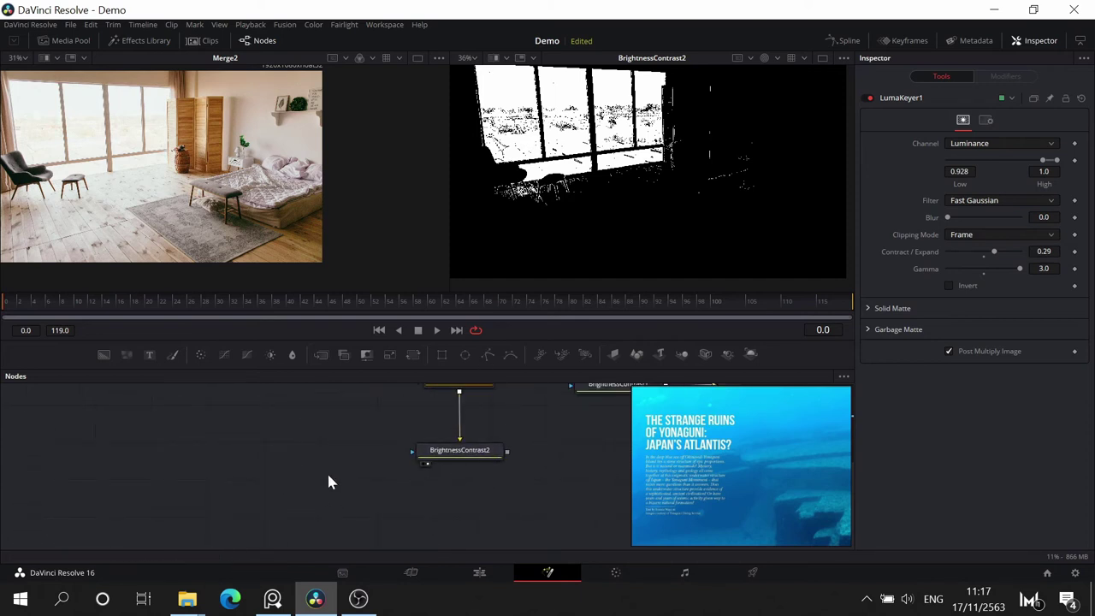
pyautogui.click(486, 354)
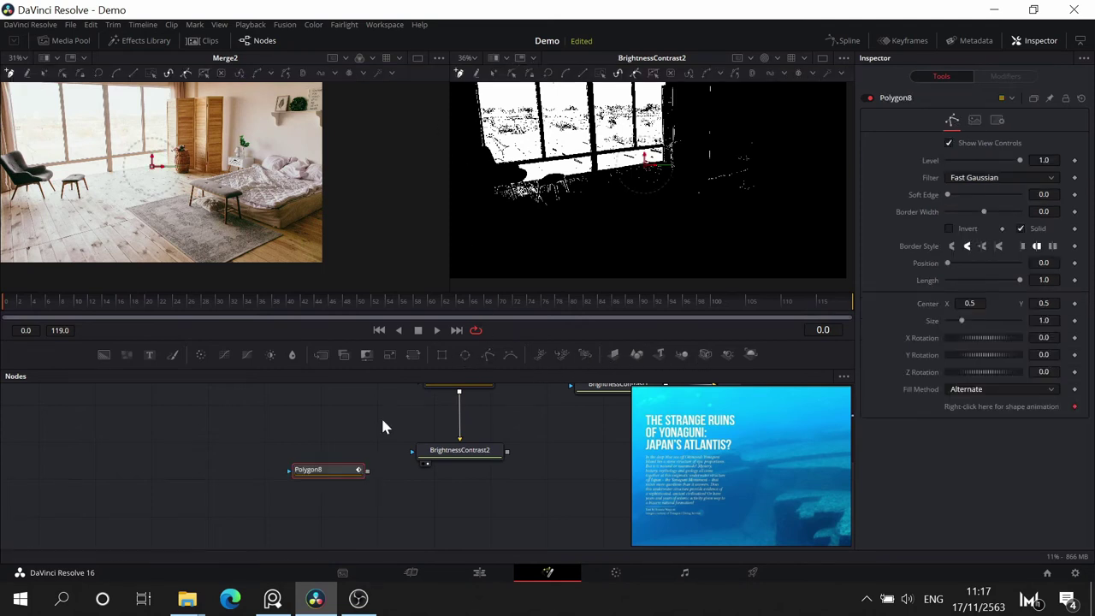
pyautogui.moveTo(381, 416); pyautogui.dragTo(422, 433)
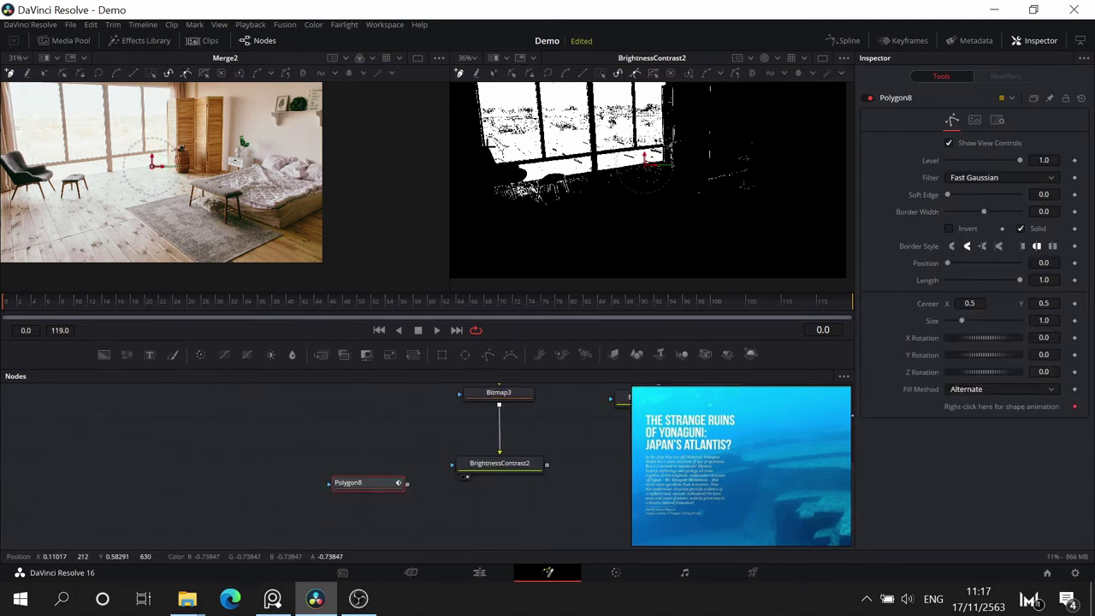
pyautogui.scroll(5, 487, 146)
pyautogui.scroll(-4, 513, 137)
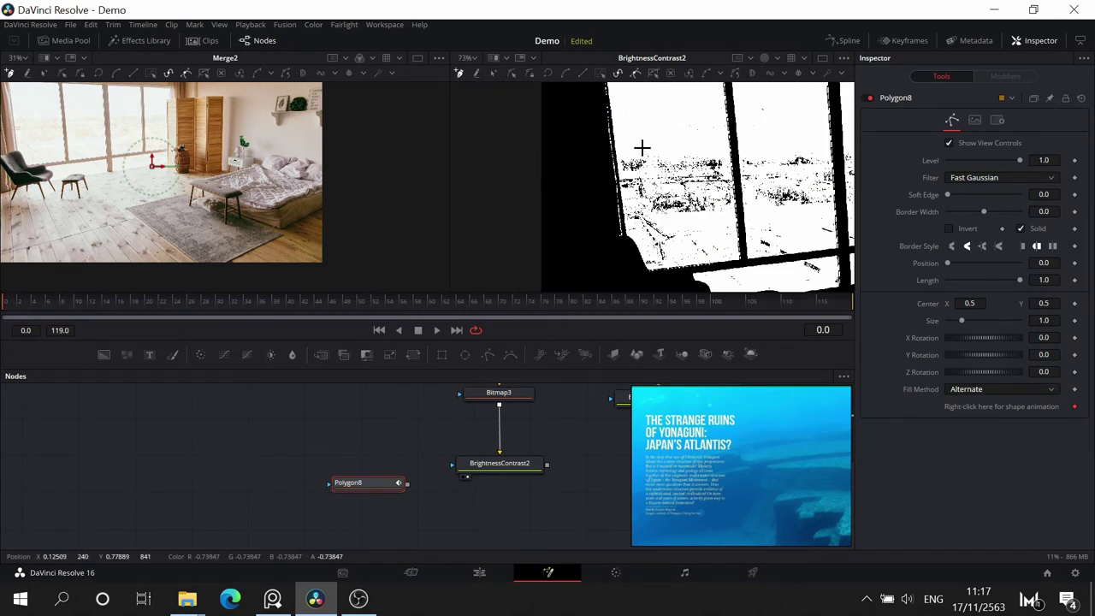
pyautogui.moveTo(641, 165); pyautogui.dragTo(640, 206)
pyautogui.moveTo(732, 286); pyautogui.dragTo(614, 111)
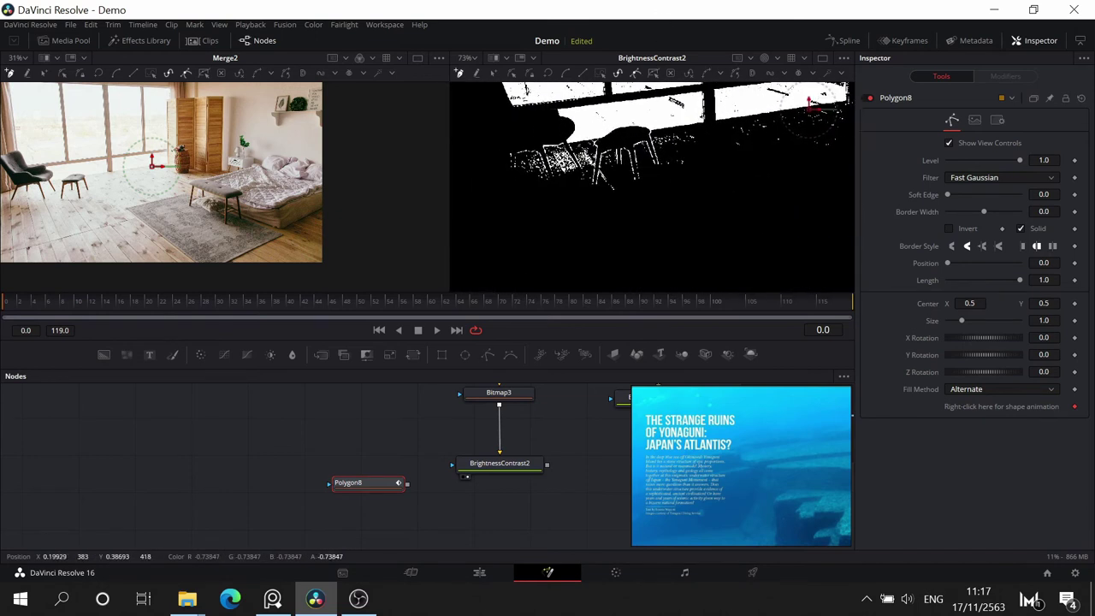
pyautogui.click(494, 161)
pyautogui.moveTo(731, 140); pyautogui.dragTo(485, 245)
pyautogui.click(612, 207)
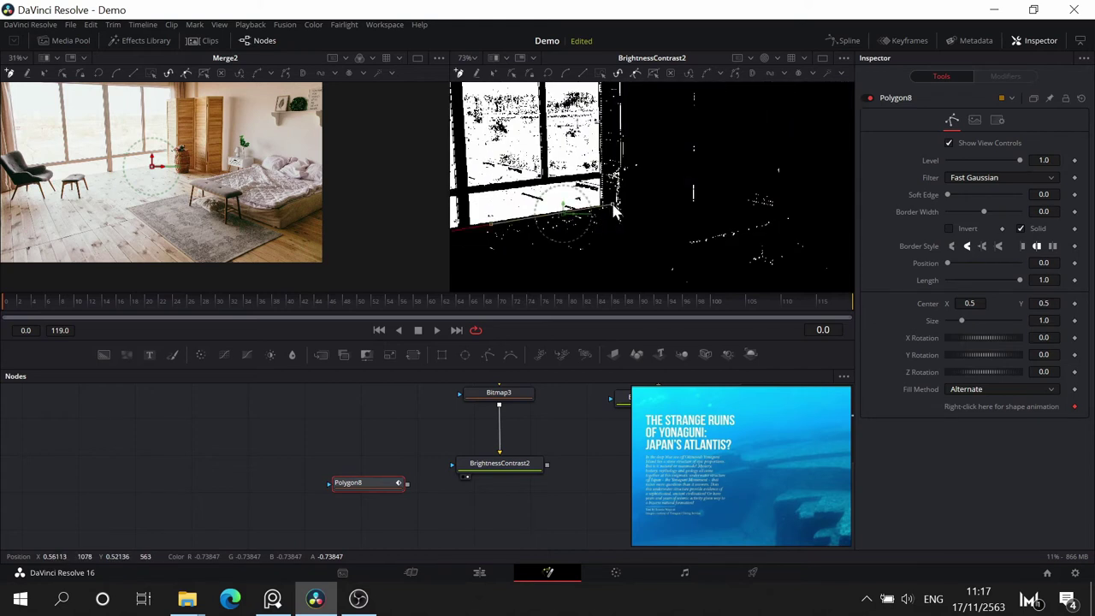
pyautogui.moveTo(585, 227); pyautogui.dragTo(643, 259)
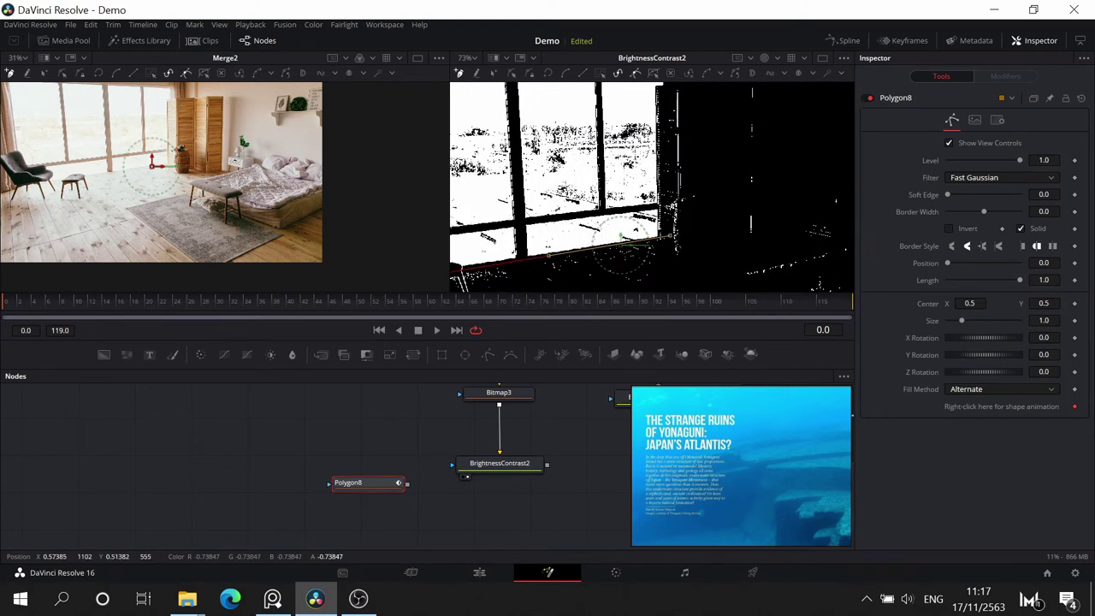
# - Continue the polygon outline up the window's right edge, around the step at the upper corner, and to the top of the frame
pyautogui.moveTo(691, 133); pyautogui.dragTo(738, 156)
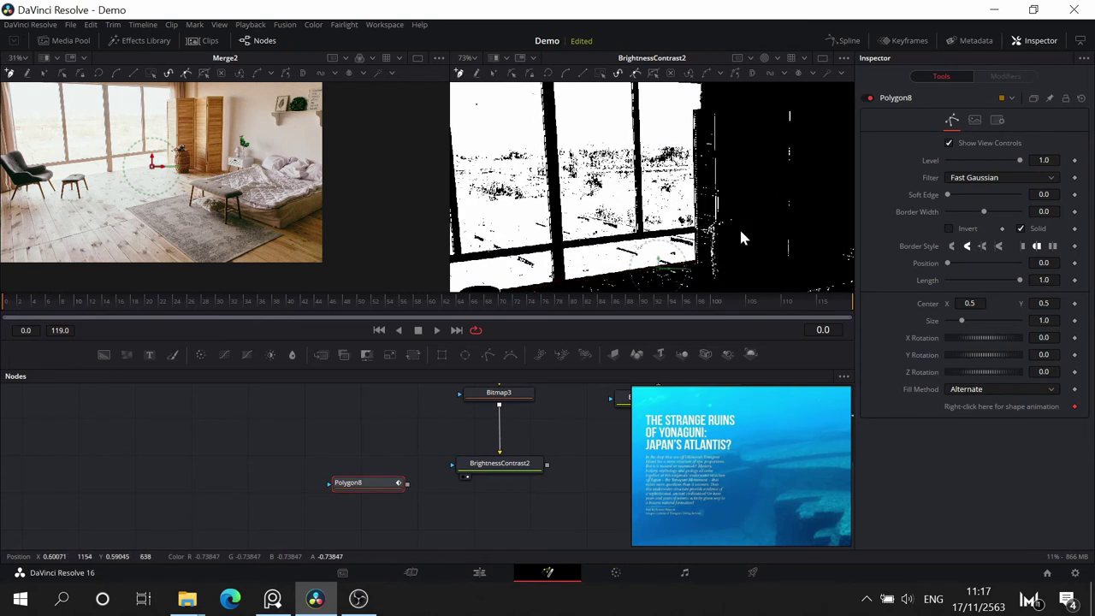
pyautogui.scroll(5, 717, 269)
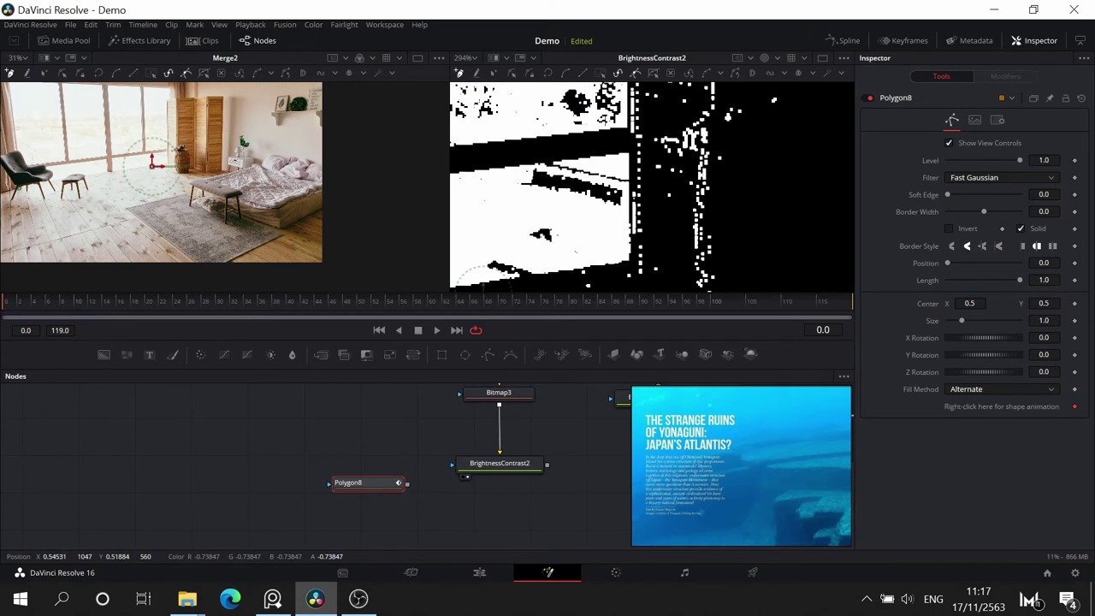
pyautogui.moveTo(691, 137); pyautogui.dragTo(709, 402)
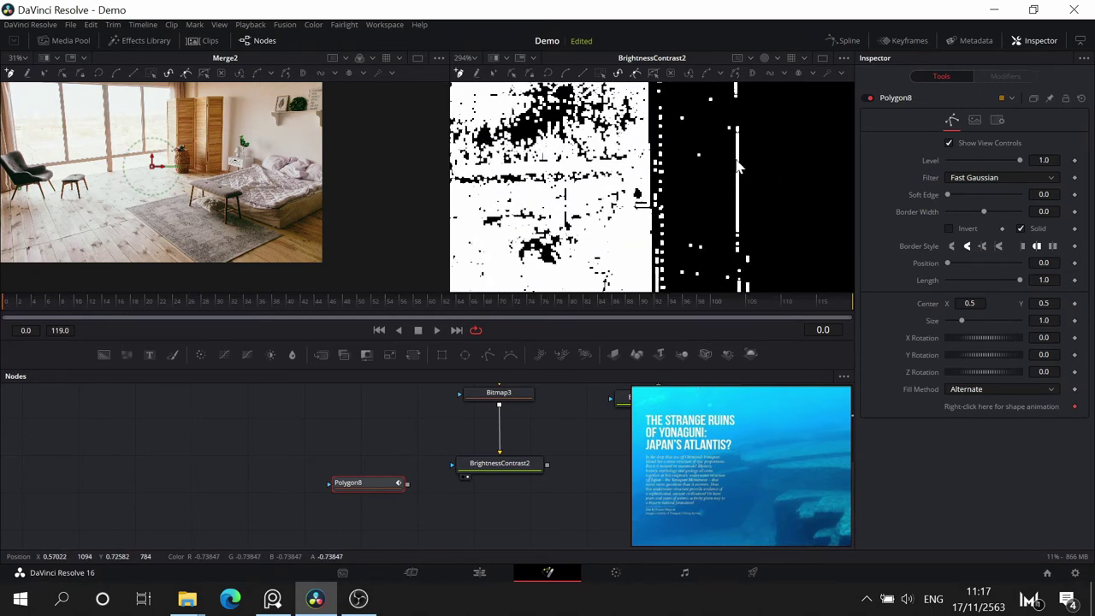
pyautogui.moveTo(738, 166); pyautogui.dragTo(729, 329)
pyautogui.click(641, 94)
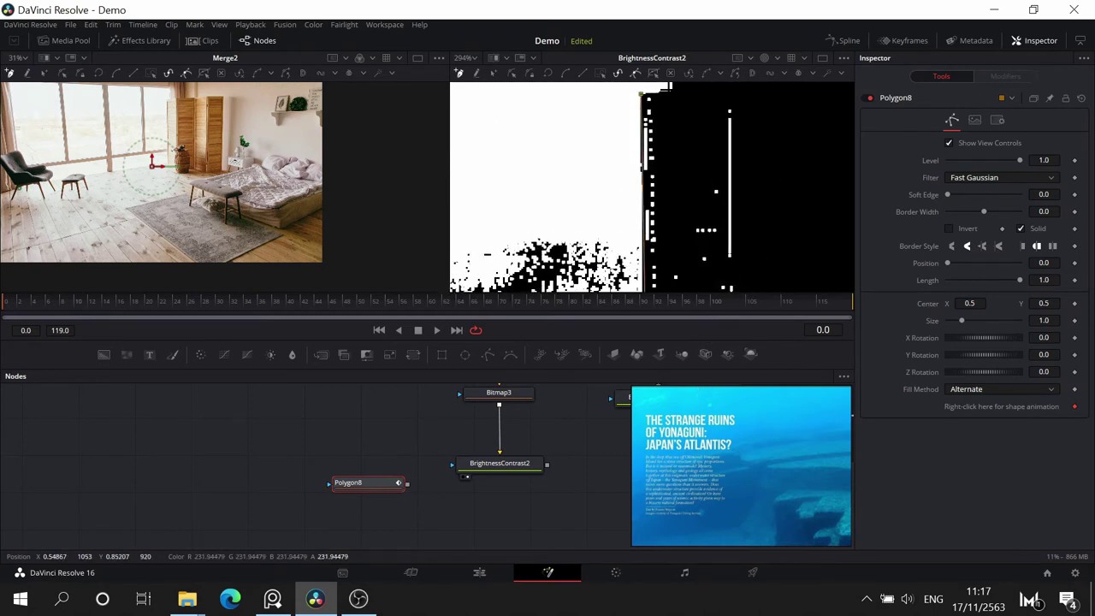
pyautogui.click(676, 90)
pyautogui.moveTo(741, 119); pyautogui.dragTo(718, 219)
pyautogui.moveTo(716, 135); pyautogui.dragTo(697, 214)
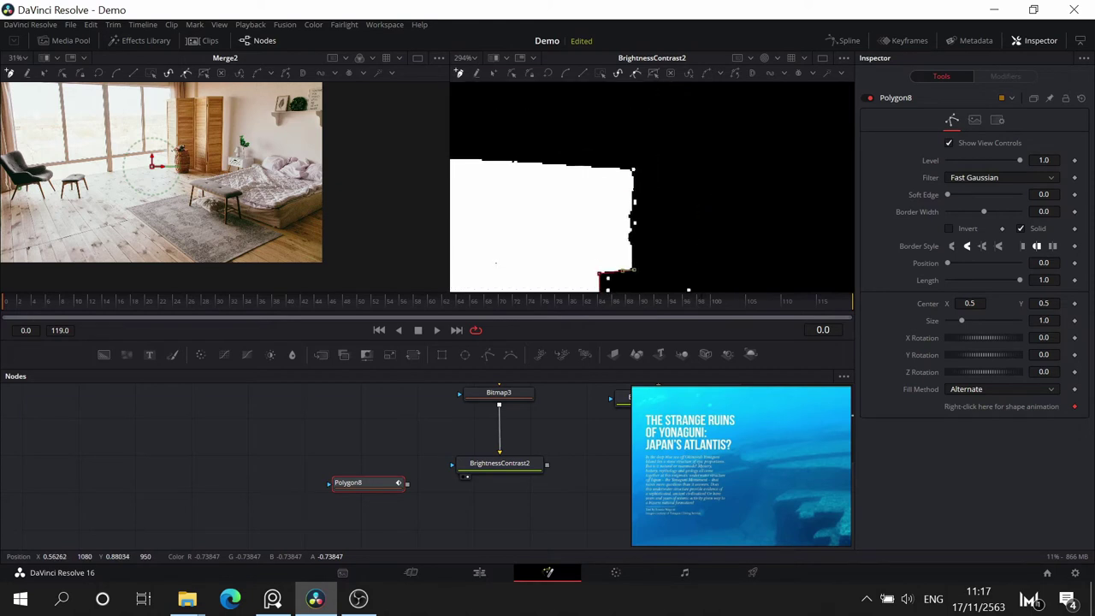
pyautogui.click(634, 152)
pyautogui.moveTo(687, 144); pyautogui.dragTo(683, 275)
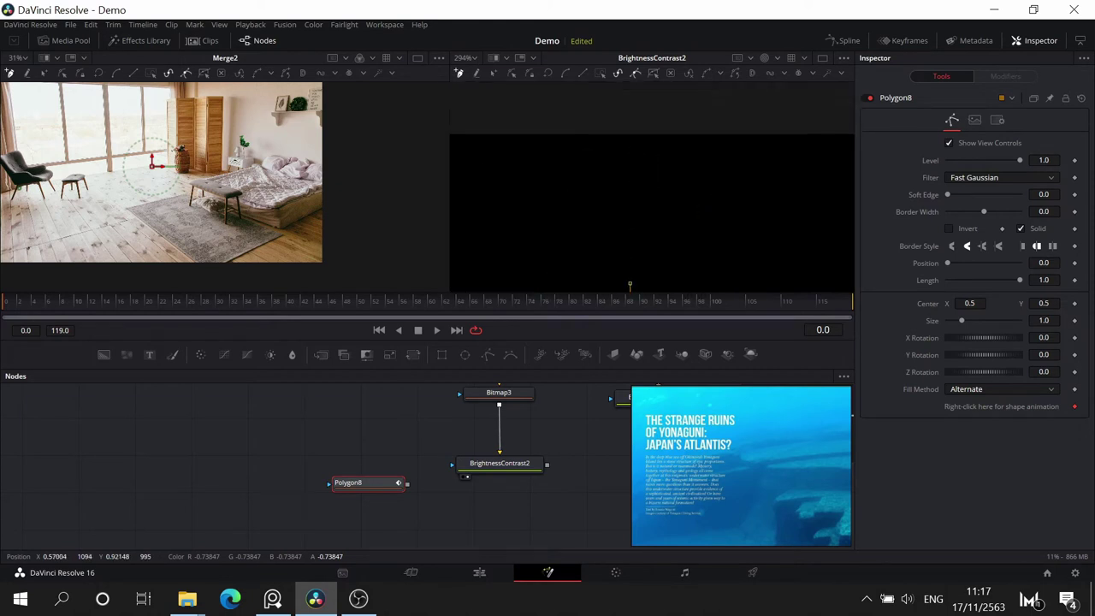
# - Complete the polygon outside the frame's right and bottom sides and close it at its starting point, enclosing the room outside the window
pyautogui.scroll(-10, 692, 141)
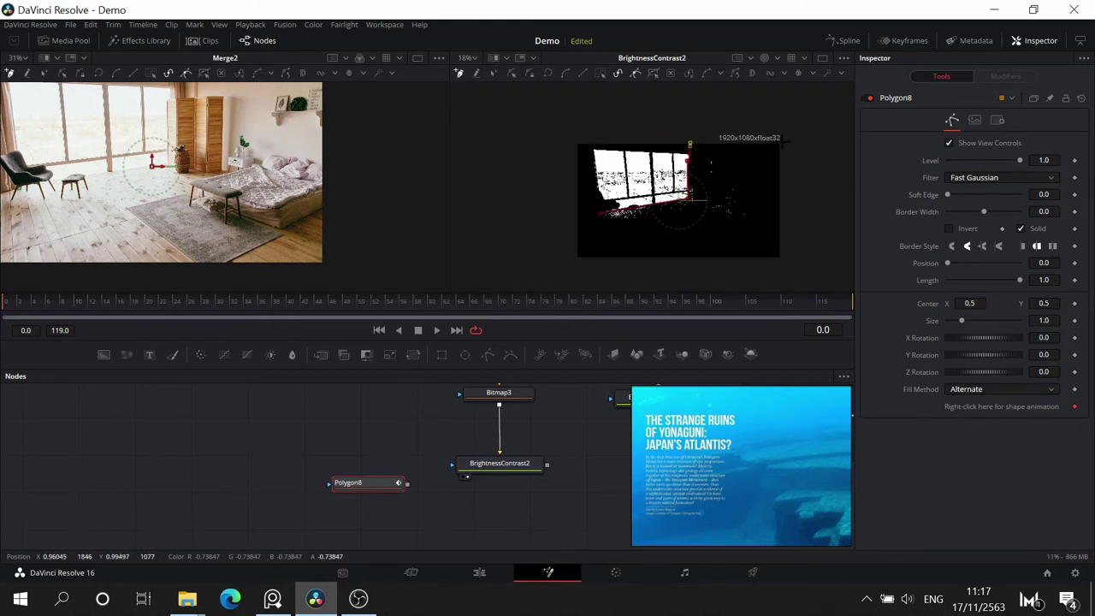
pyautogui.click(791, 133)
pyautogui.click(793, 270)
pyautogui.click(564, 269)
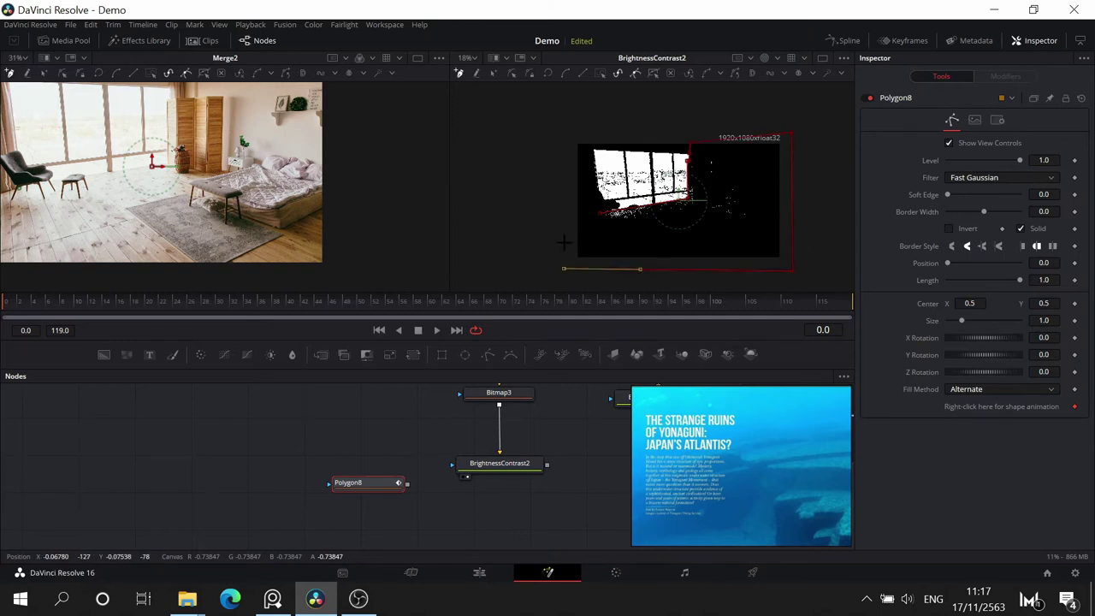
pyautogui.scroll(10, 566, 219)
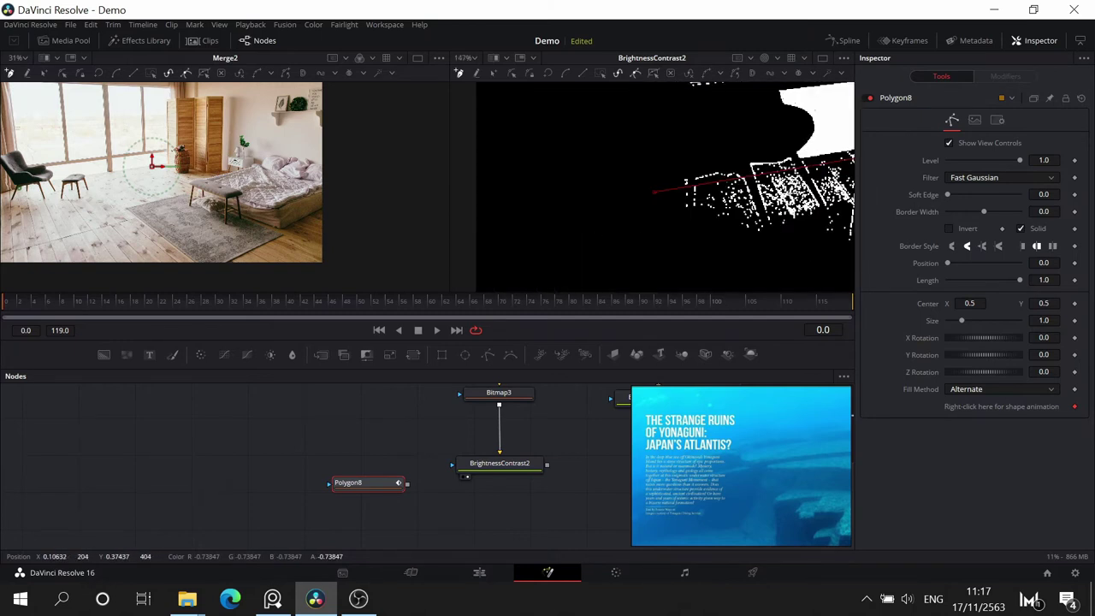
pyautogui.click(655, 195)
# - Adjust the polygon's starting point beside the chair and check the outline along the window's lower and right edges
pyautogui.moveTo(725, 237); pyautogui.dragTo(603, 274)
pyautogui.moveTo(531, 233); pyautogui.dragTo(537, 228)
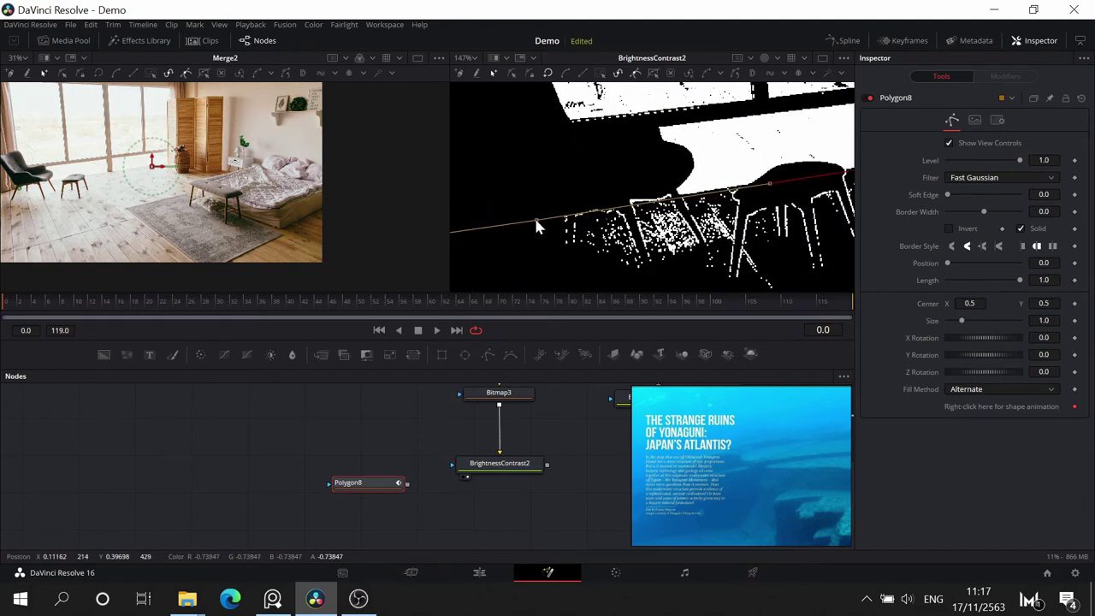
pyautogui.moveTo(804, 206); pyautogui.dragTo(428, 255)
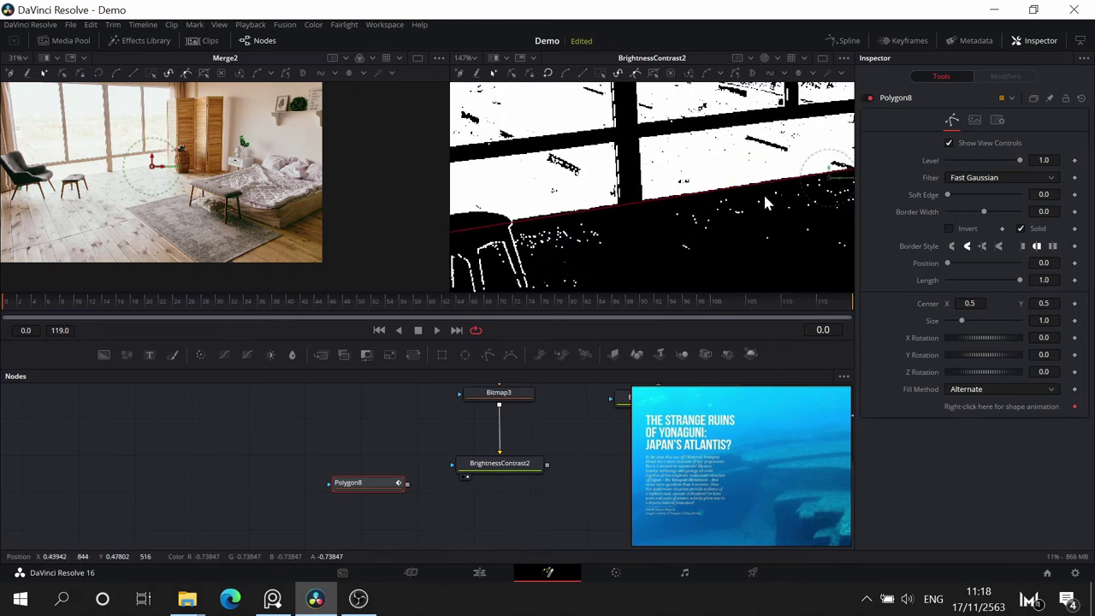
pyautogui.moveTo(763, 192); pyautogui.dragTo(595, 233)
pyautogui.moveTo(691, 248); pyautogui.dragTo(679, 362)
pyautogui.moveTo(716, 114); pyautogui.dragTo(774, 118)
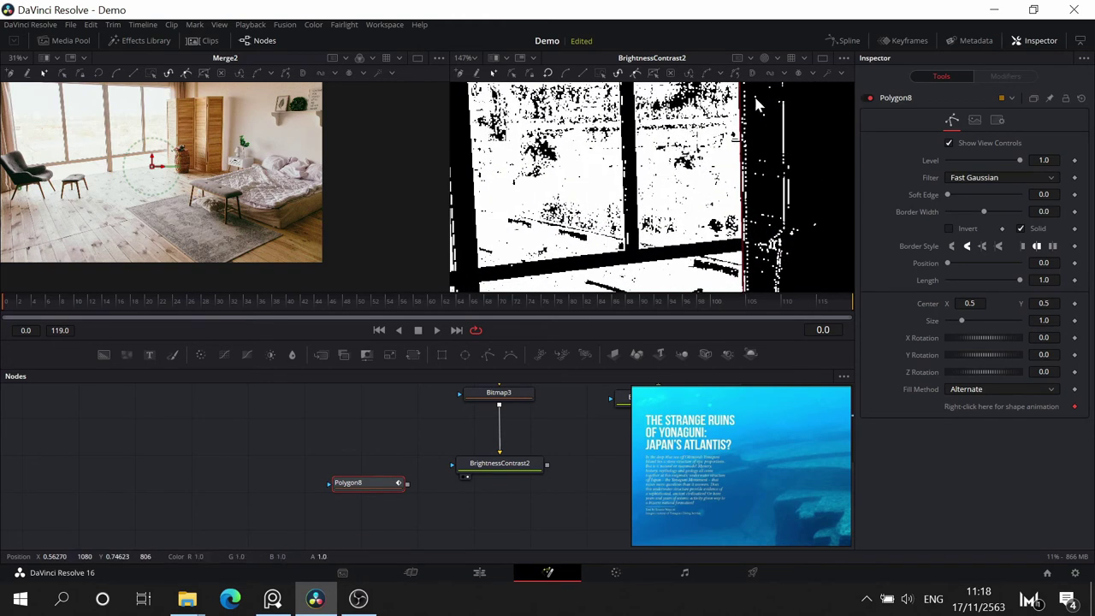
# - Add a Channel Booleans node below BrightnessContrast2, connect BrightnessContrast2 as background and Polygon8 as foreground, and show it in the second viewer
pyautogui.moveTo(373, 481); pyautogui.dragTo(405, 521)
pyautogui.moveTo(530, 499); pyautogui.dragTo(567, 465)
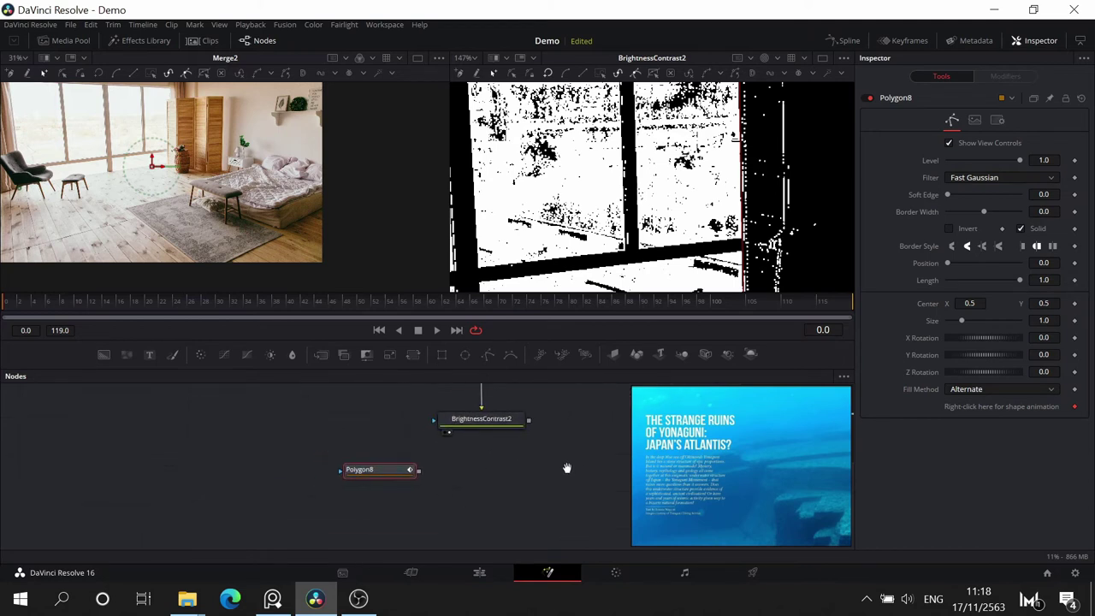
pyautogui.moveTo(388, 471); pyautogui.dragTo(369, 456)
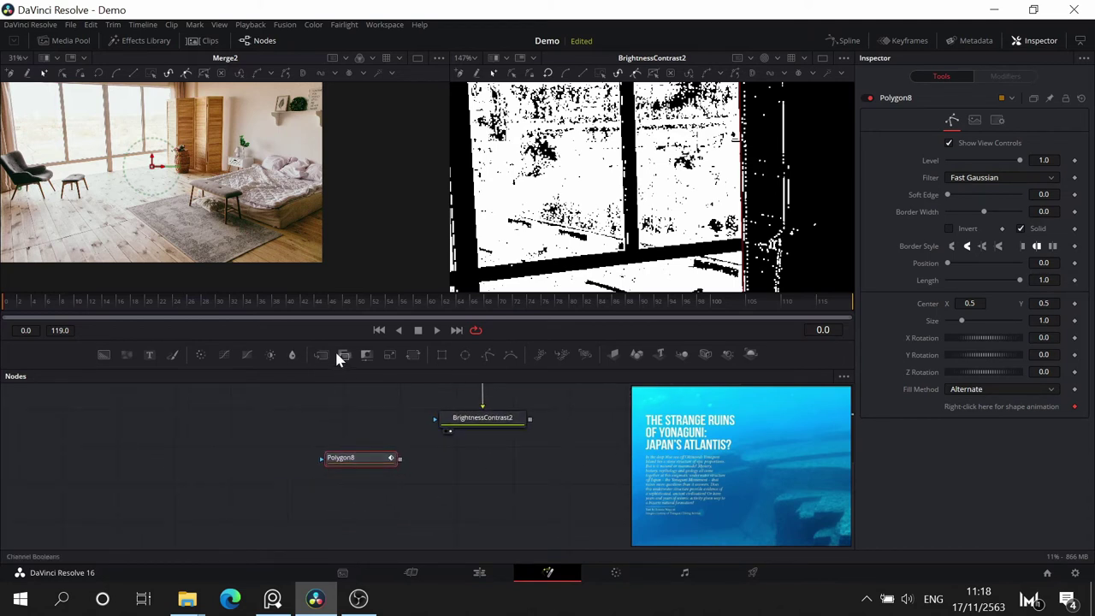
pyautogui.moveTo(342, 357); pyautogui.dragTo(504, 479)
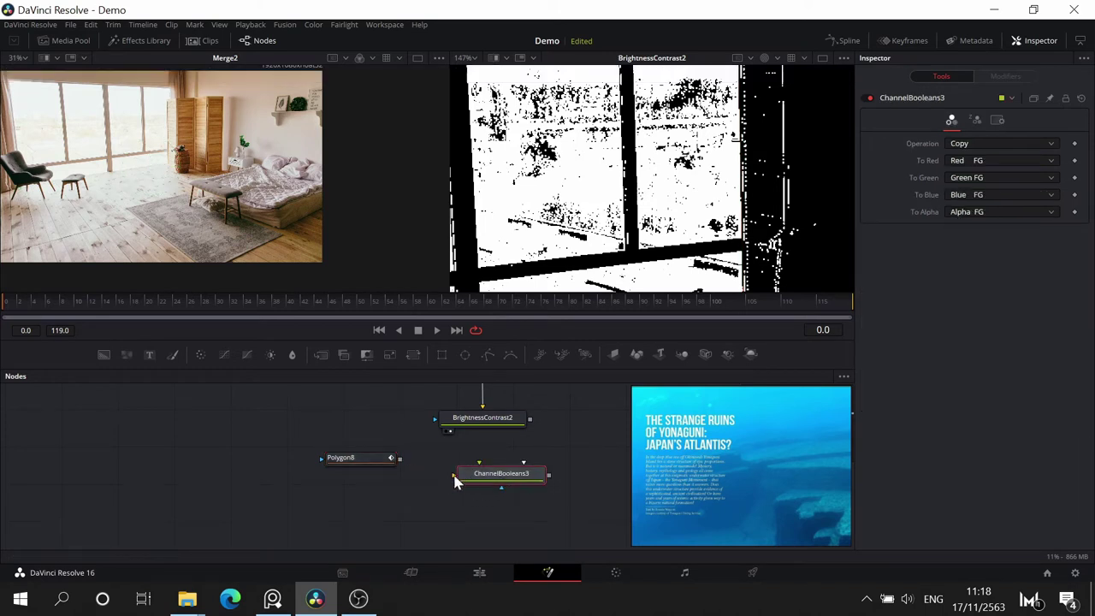
pyautogui.moveTo(529, 419); pyautogui.dragTo(464, 474)
pyautogui.moveTo(399, 459); pyautogui.dragTo(579, 218)
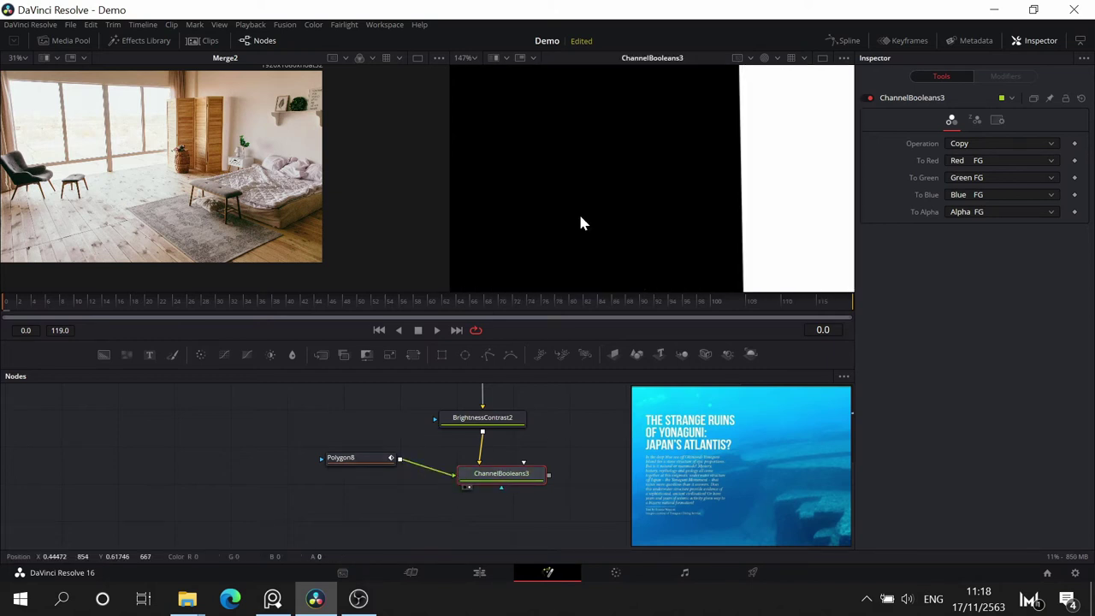
# - Fit the whole polygon mask in the second viewer, line up Polygon8 with ChannelBooleans3, and select ChannelBooleans3
pyautogui.scroll(-8, 641, 205)
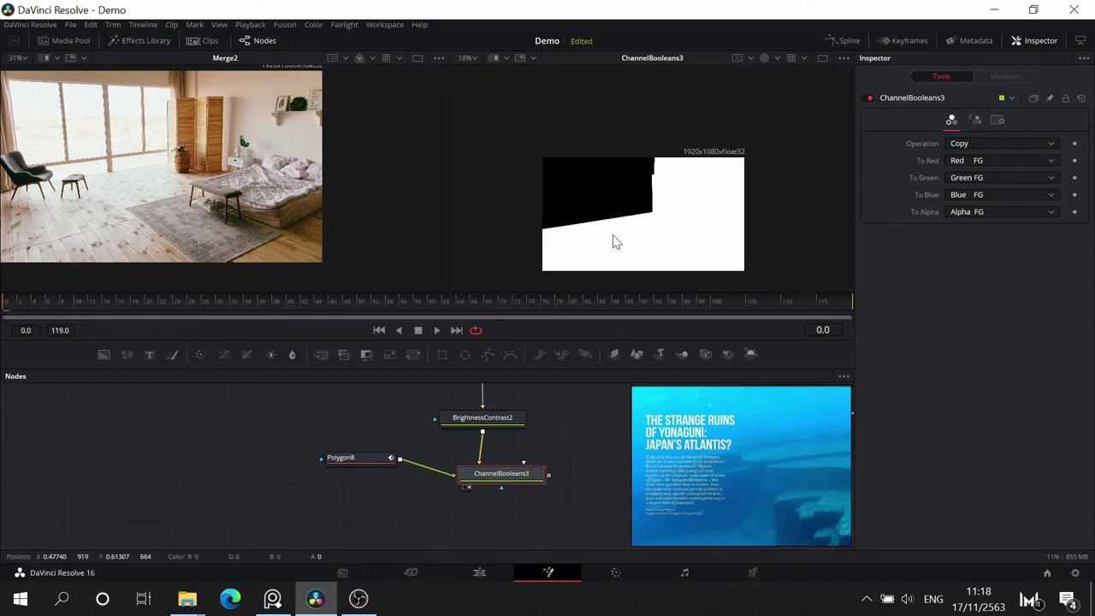
pyautogui.moveTo(371, 459); pyautogui.dragTo(362, 472)
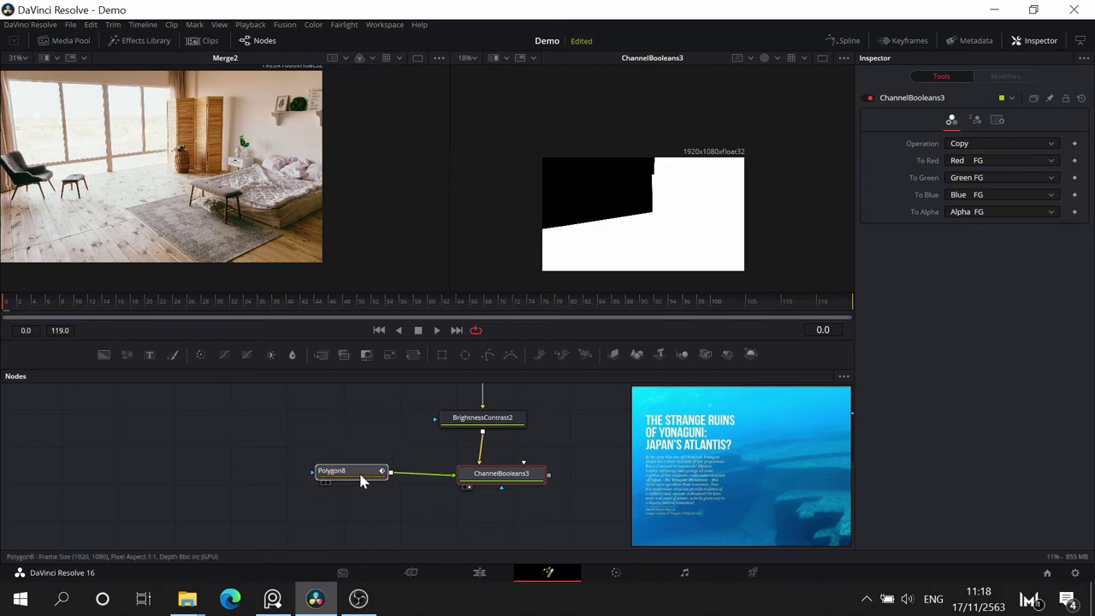
pyautogui.click(503, 474)
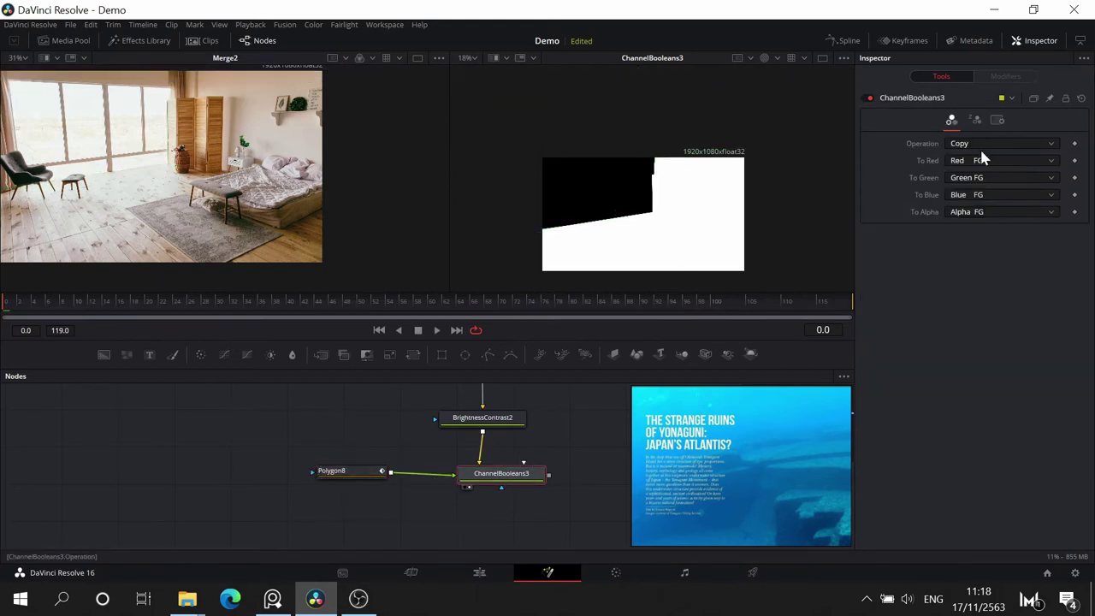
# - Set the ChannelBooleans3 operation to Subtract and check the combined matte in the second viewer
pyautogui.click(360, 481)
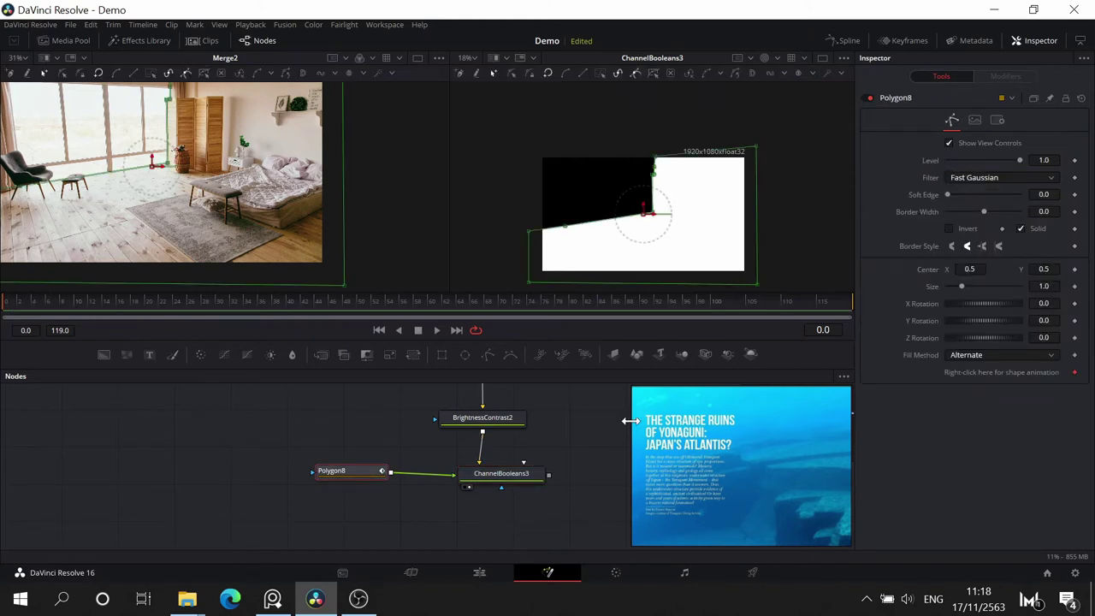
pyautogui.click(509, 477)
pyautogui.click(975, 144)
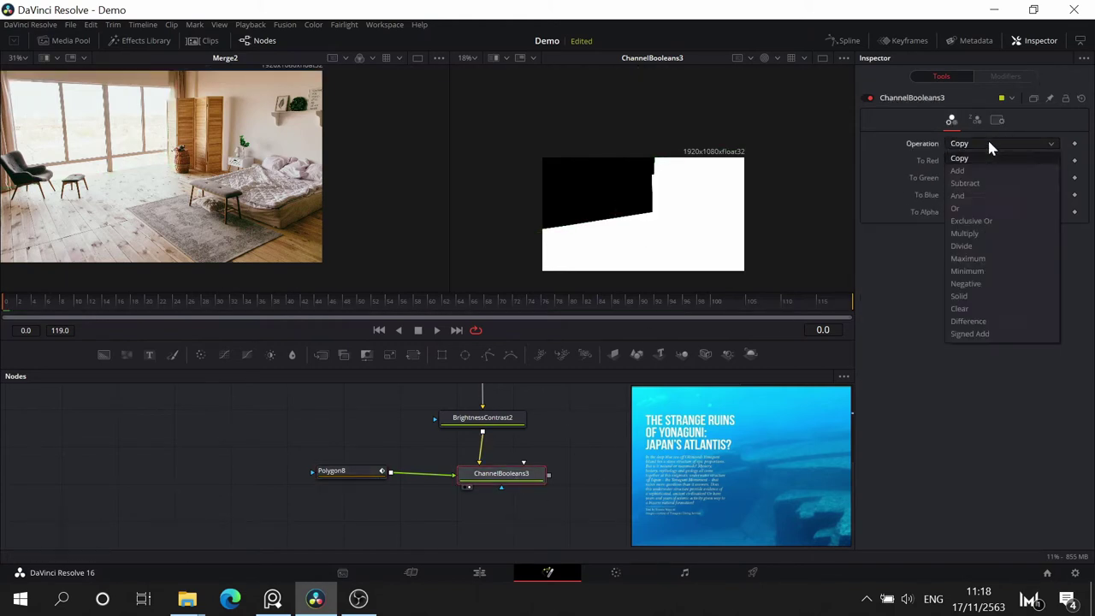
pyautogui.click(987, 184)
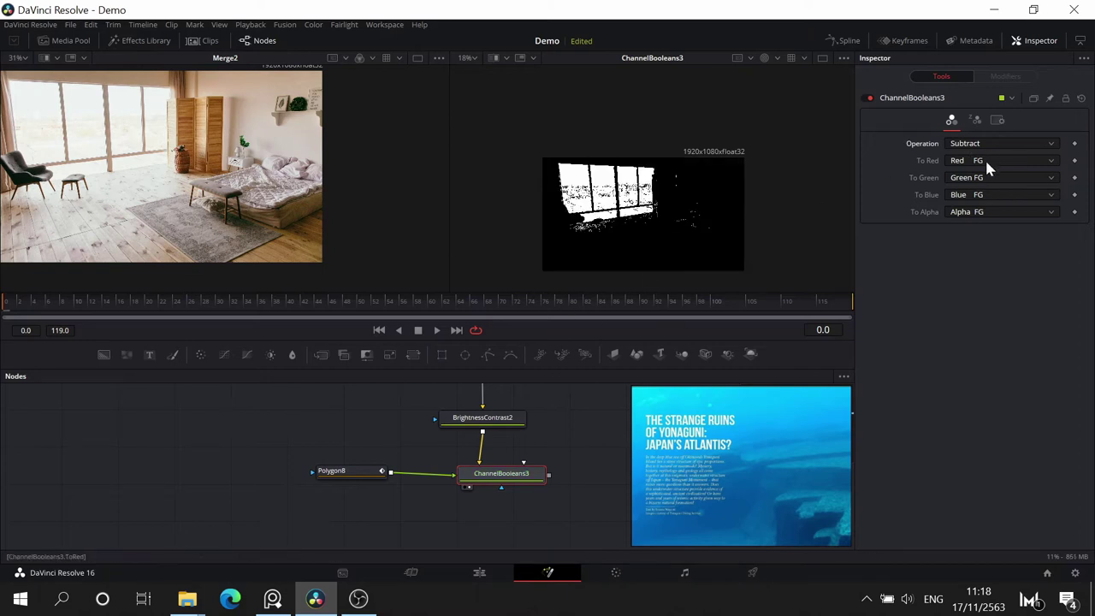
pyautogui.scroll(3, 680, 215)
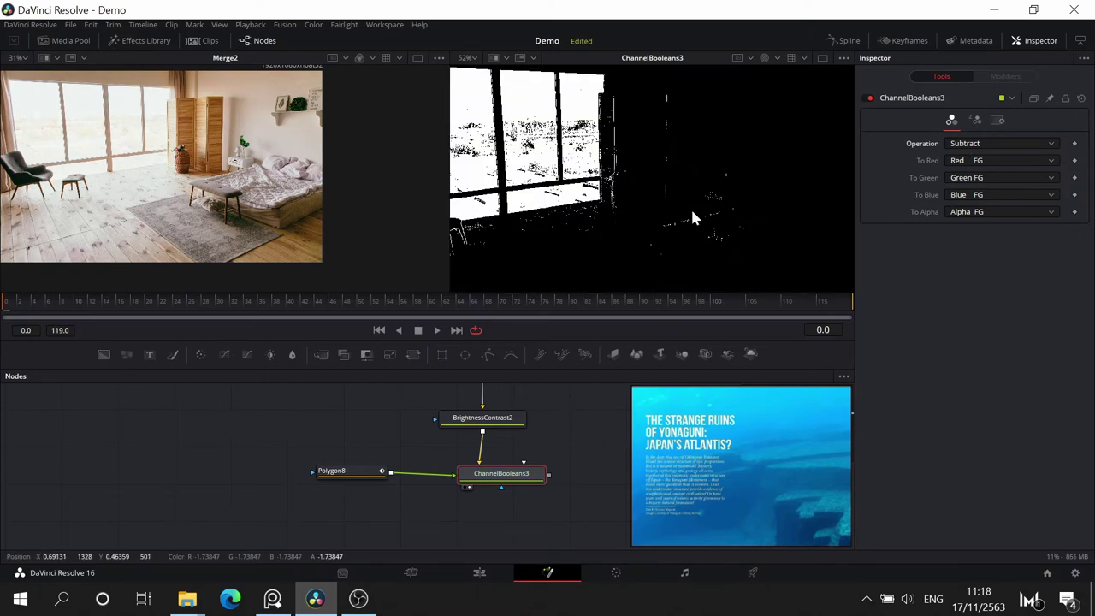
# - Compare the And and Subtract operations on ChannelBooleans3 and return it to Subtract
pyautogui.press('Down')
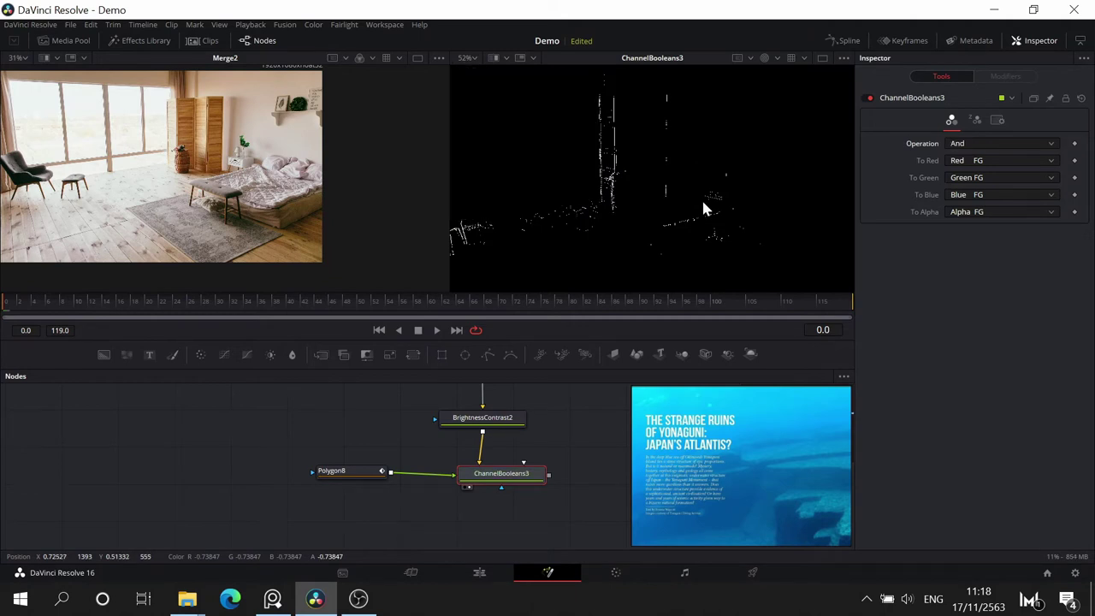
pyautogui.press('Up')
pyautogui.press('Up')
pyautogui.press('Down')
pyautogui.press('Down')
pyautogui.click(963, 146)
pyautogui.click(968, 180)
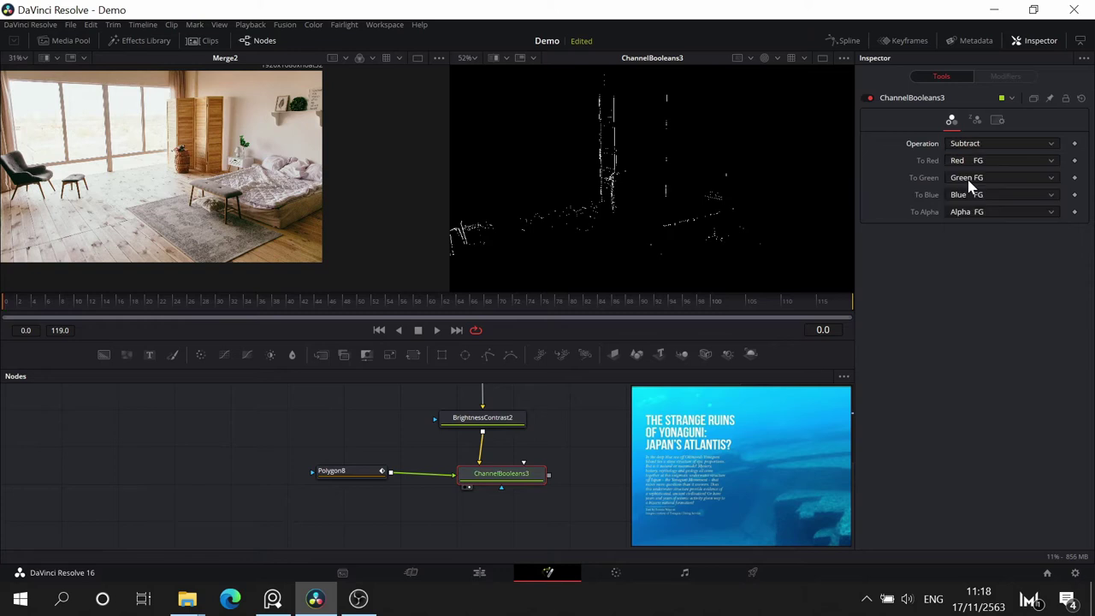
pyautogui.scroll(-2, 385, 513)
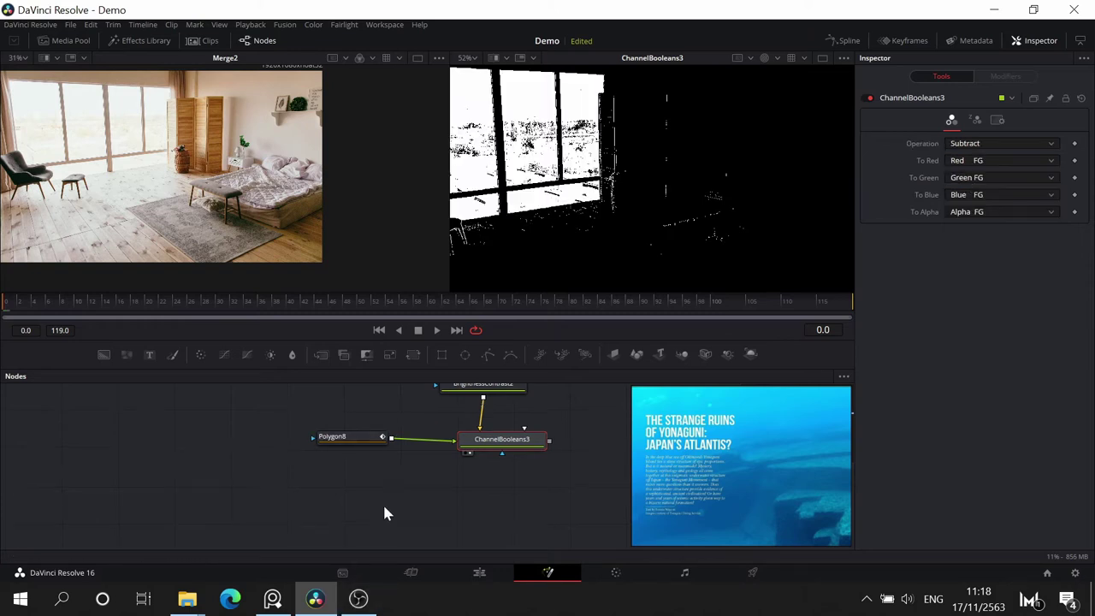
pyautogui.moveTo(405, 495); pyautogui.dragTo(444, 521)
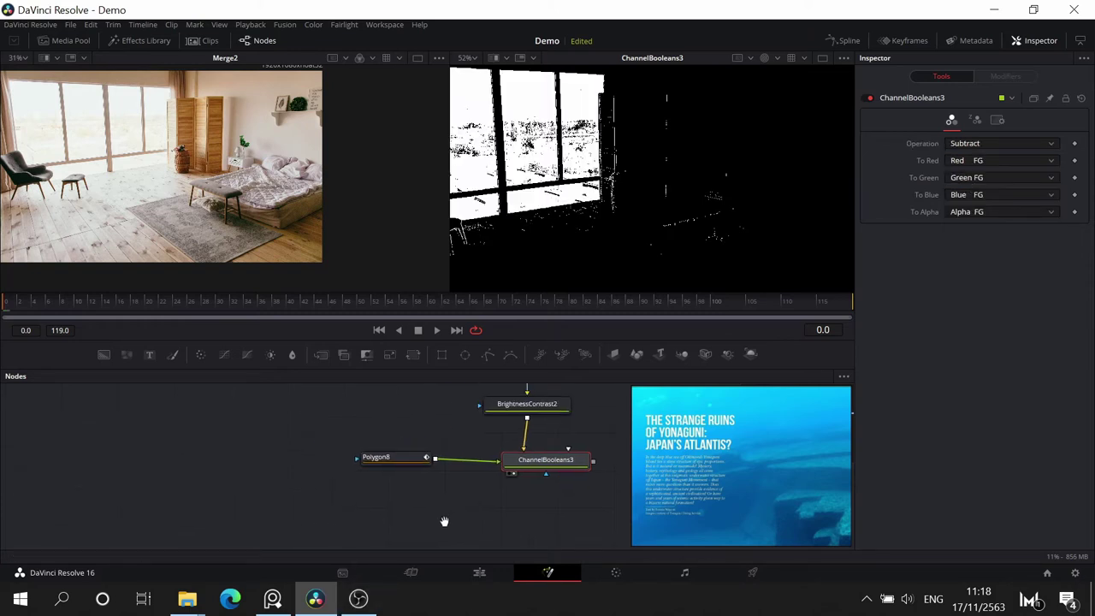
# - Try the Add operation on ChannelBooleans3, and set it to Multiply instead
pyautogui.click(954, 145)
pyautogui.click(964, 170)
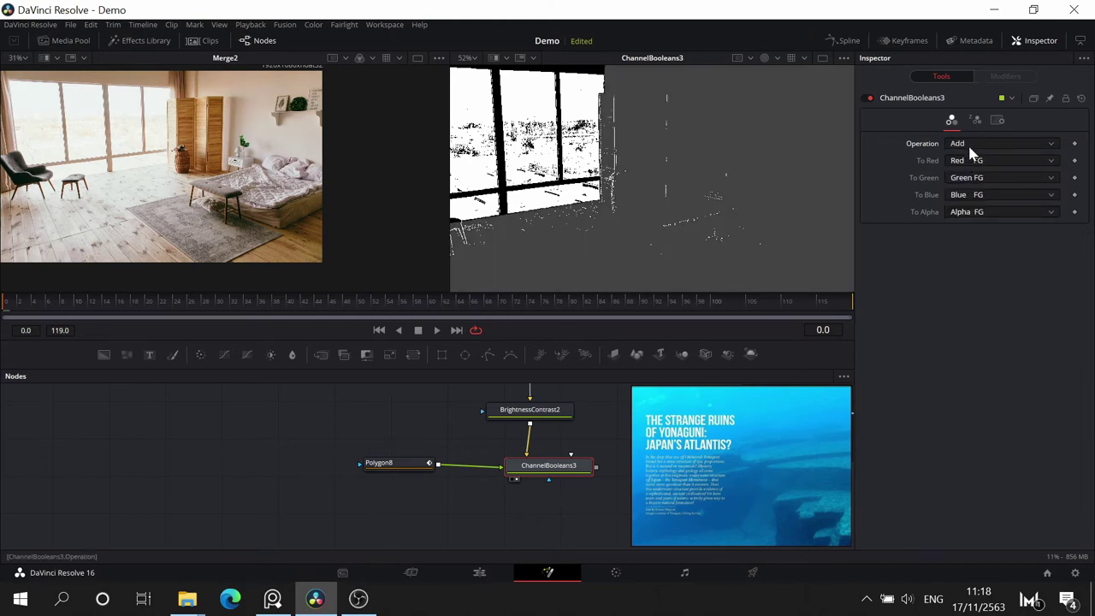
pyautogui.click(970, 143)
pyautogui.click(967, 234)
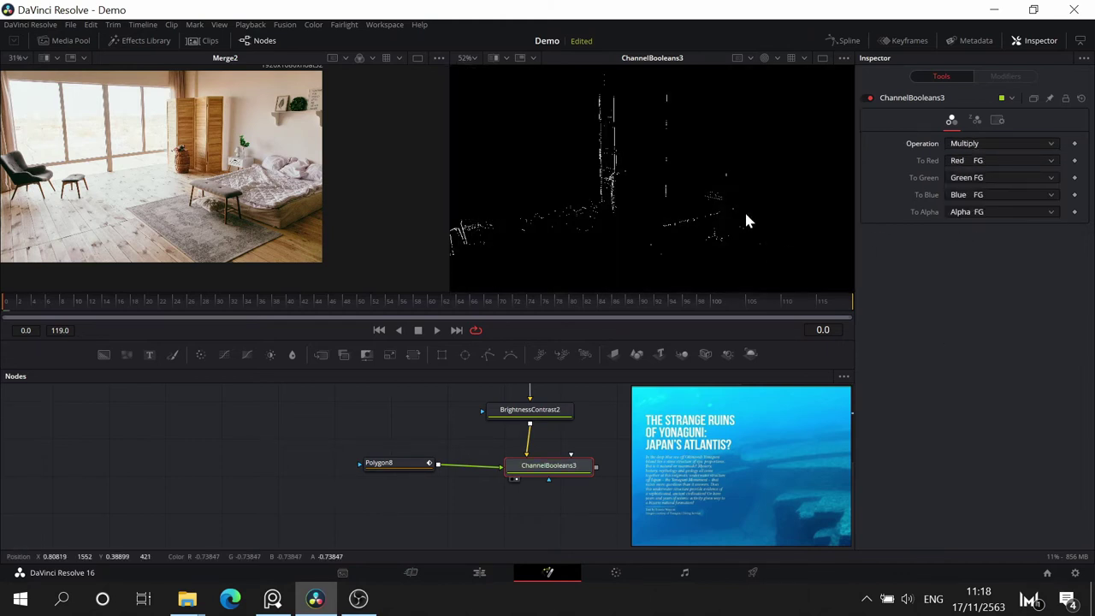
# - Show Polygon8 in the second viewer and look through the ChannelBooleans3 auxiliary channels, common settings and operation options
pyautogui.click(402, 462)
pyautogui.press('2')
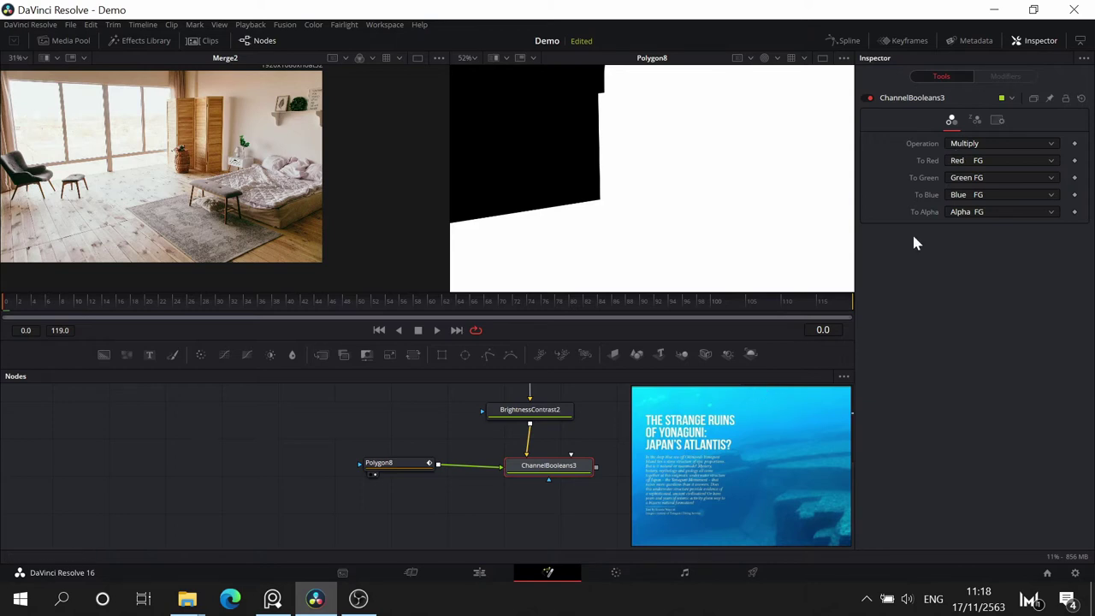
pyautogui.click(976, 121)
pyautogui.click(996, 120)
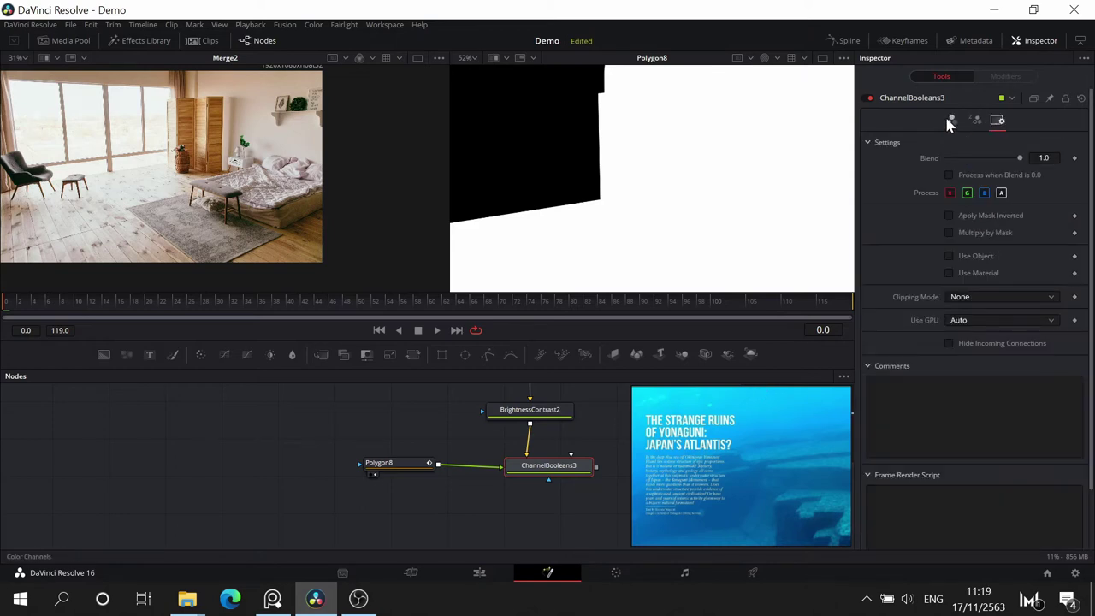
pyautogui.click(951, 121)
pyautogui.click(976, 121)
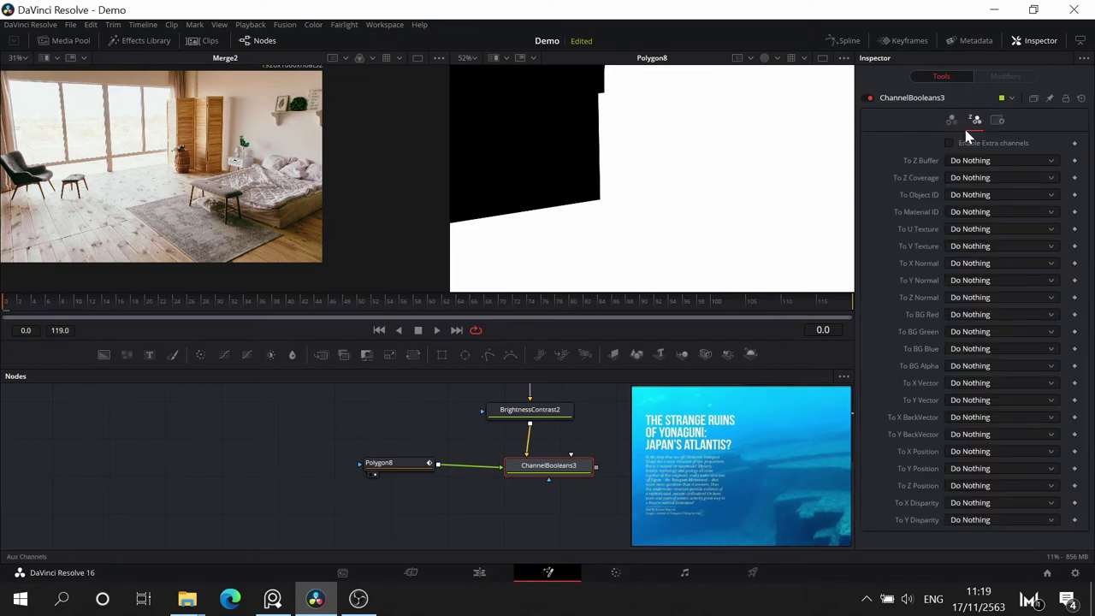
pyautogui.click(950, 121)
pyautogui.click(992, 143)
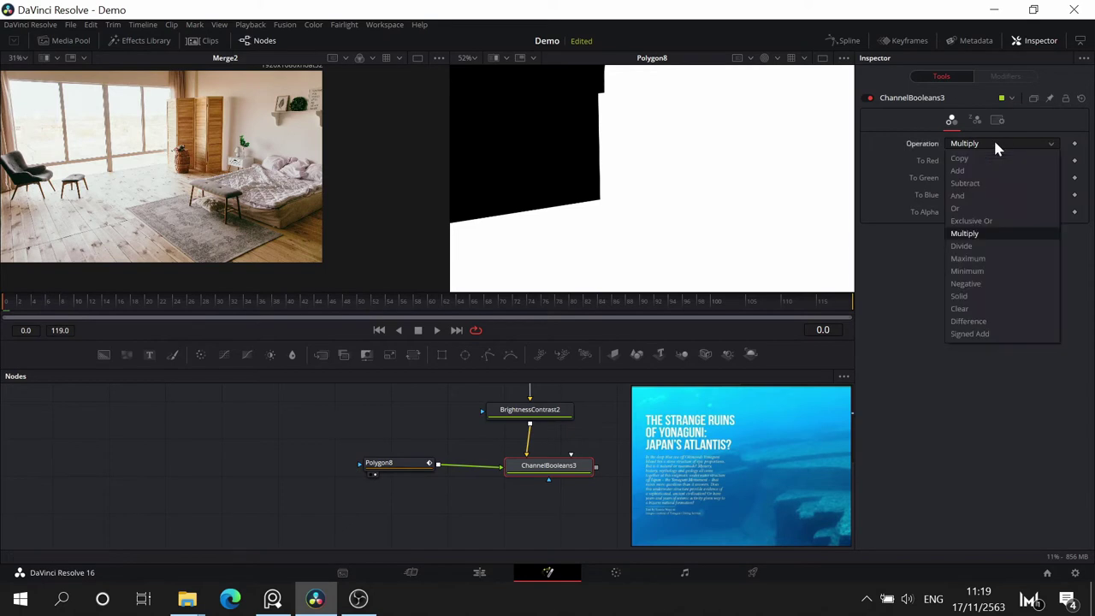
# - View BrightnessContrast2 and Polygon8 one after the other in the second viewer to compare their mattes
pyautogui.click(516, 484)
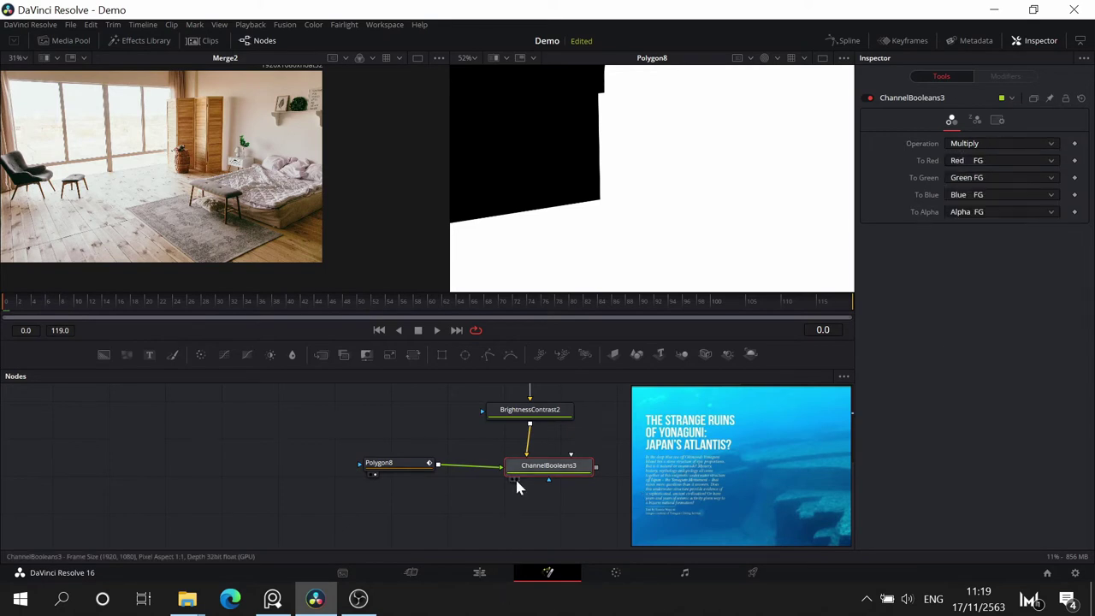
pyautogui.moveTo(526, 424); pyautogui.dragTo(600, 229)
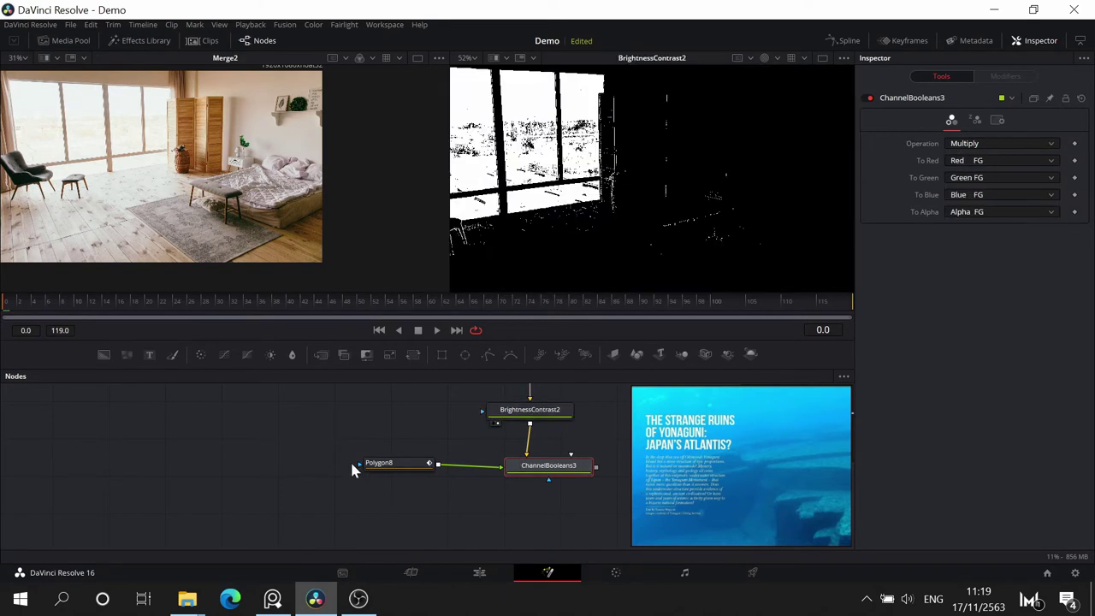
pyautogui.moveTo(397, 462); pyautogui.dragTo(564, 162)
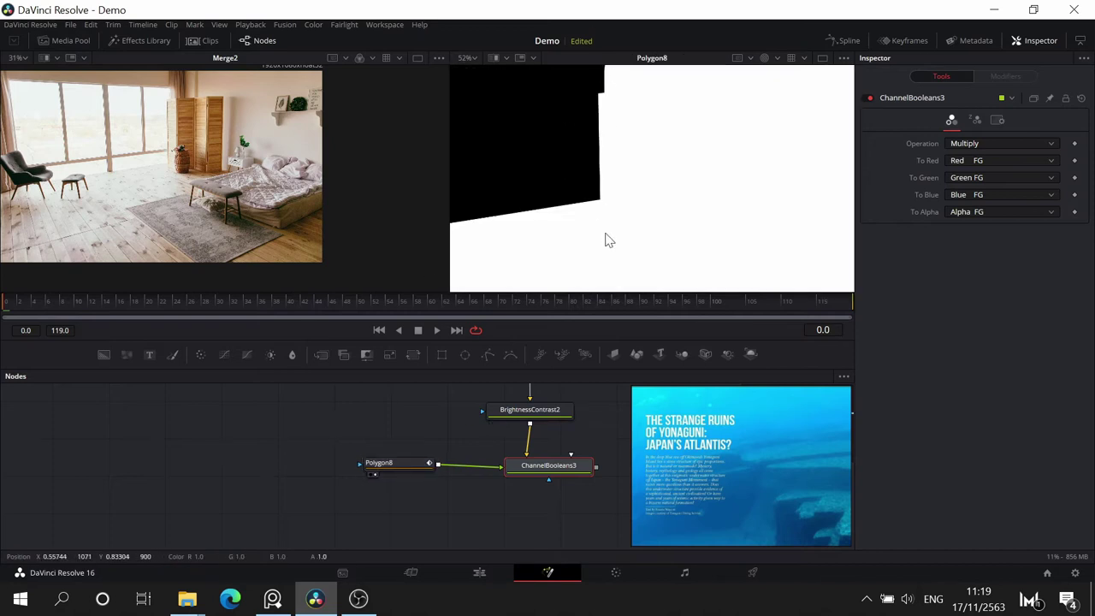
# - Add a Bitmap node between Polygon8 and ChannelBooleans3, connect Polygon8 to its input, and show it in the second viewer
pyautogui.moveTo(395, 465); pyautogui.dragTo(307, 472)
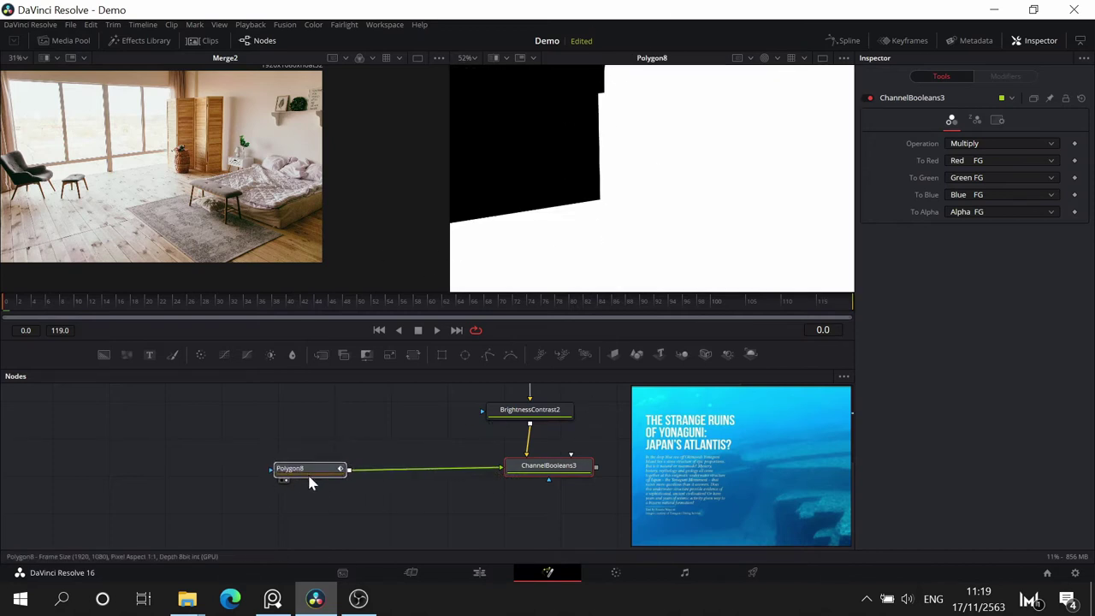
pyautogui.hotkey('shift', 'space')
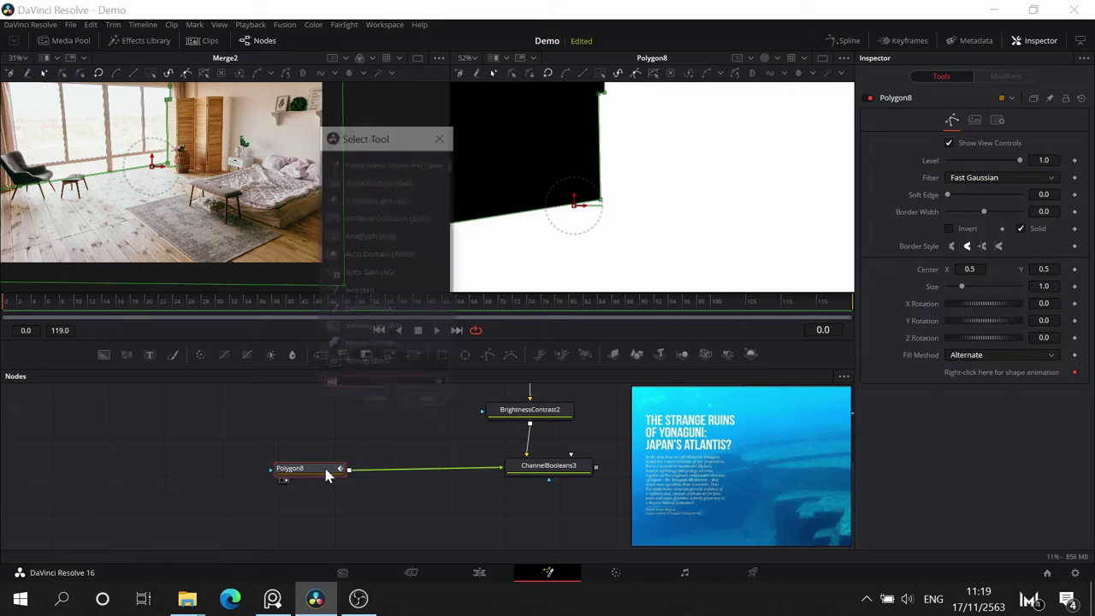
pyautogui.write('bit')
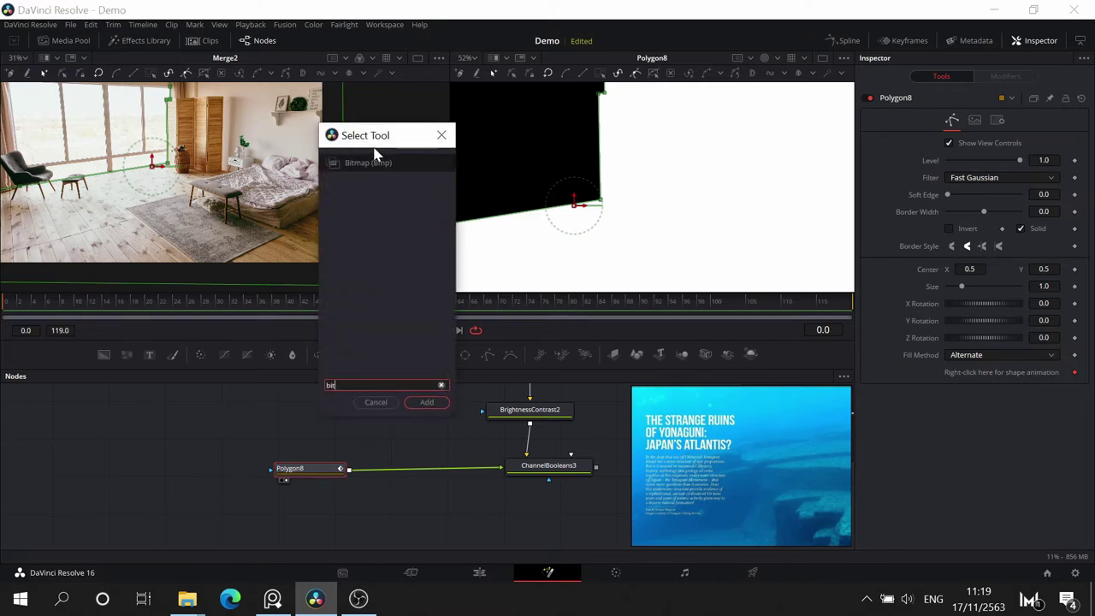
pyautogui.click(431, 402)
pyautogui.moveTo(366, 467); pyautogui.dragTo(353, 504)
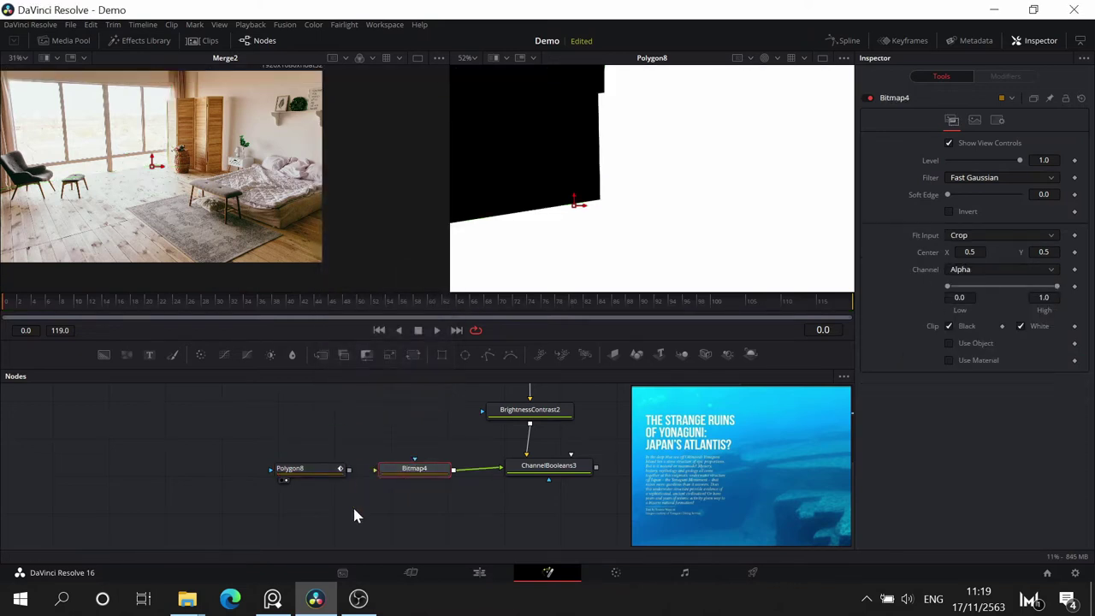
pyautogui.moveTo(351, 466); pyautogui.dragTo(420, 468)
pyautogui.moveTo(482, 486); pyautogui.dragTo(468, 473)
pyautogui.moveTo(496, 207); pyautogui.dragTo(501, 201)
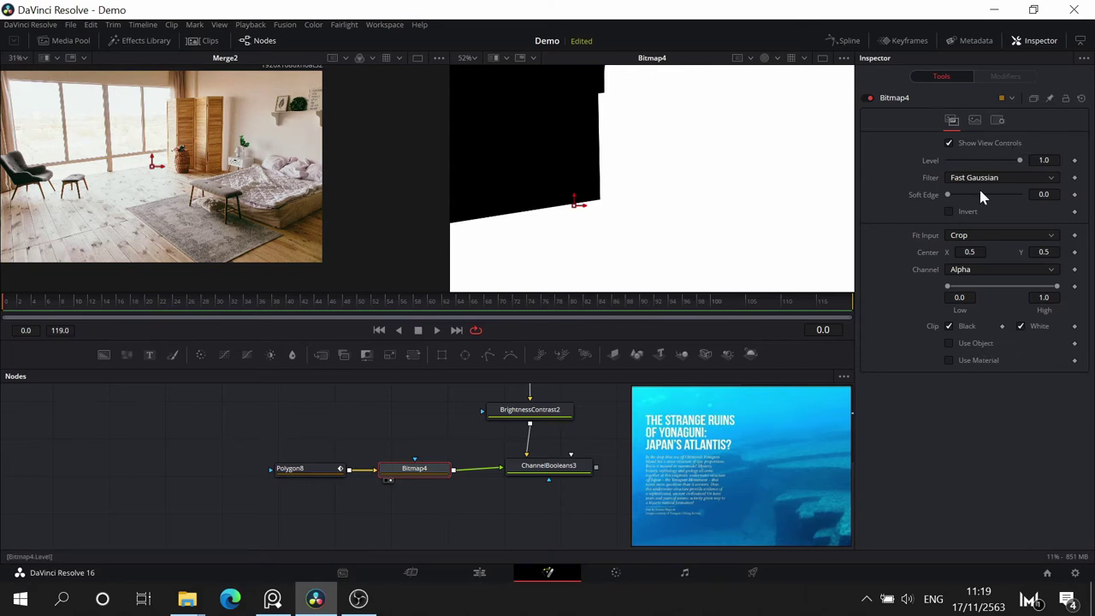
# - Invert the Bitmap4 mask and show the ChannelBooleans3 result in the second viewer
pyautogui.click(948, 212)
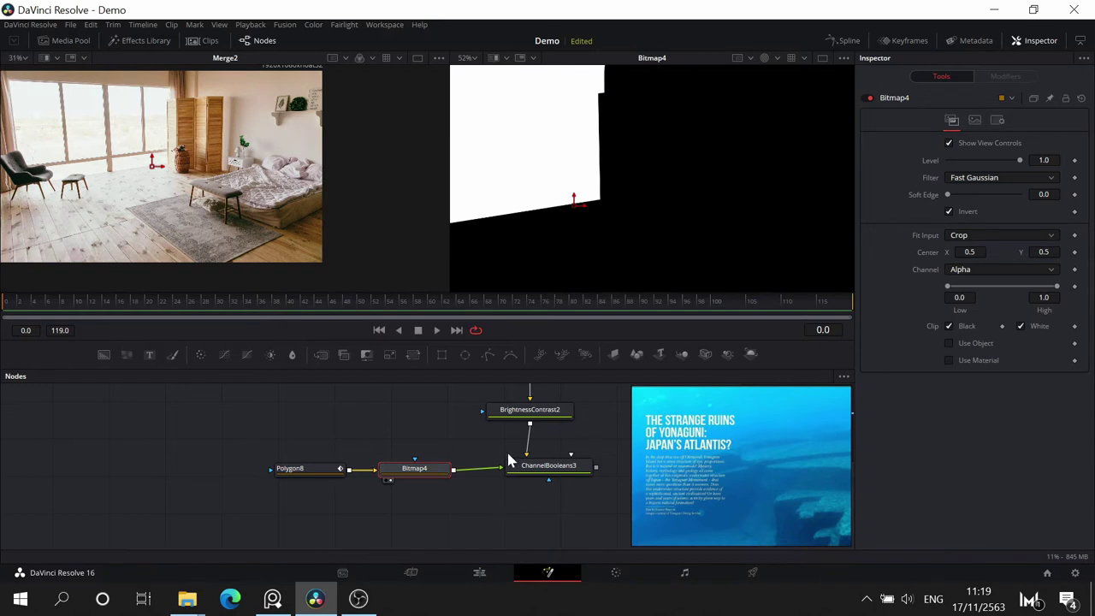
pyautogui.moveTo(546, 219); pyautogui.dragTo(643, 218)
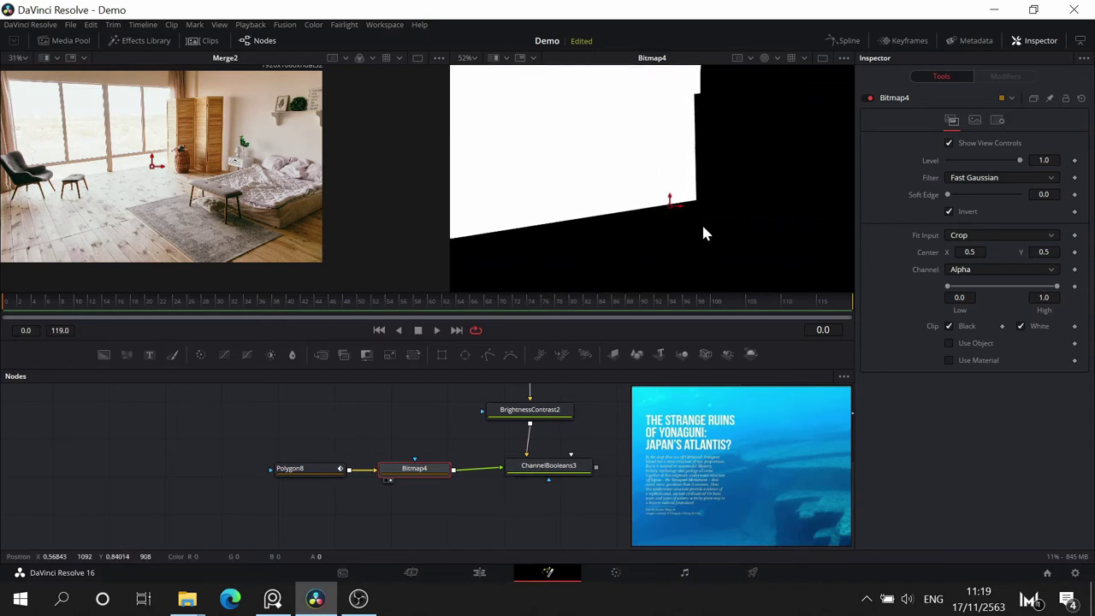
pyautogui.moveTo(551, 468); pyautogui.dragTo(590, 155)
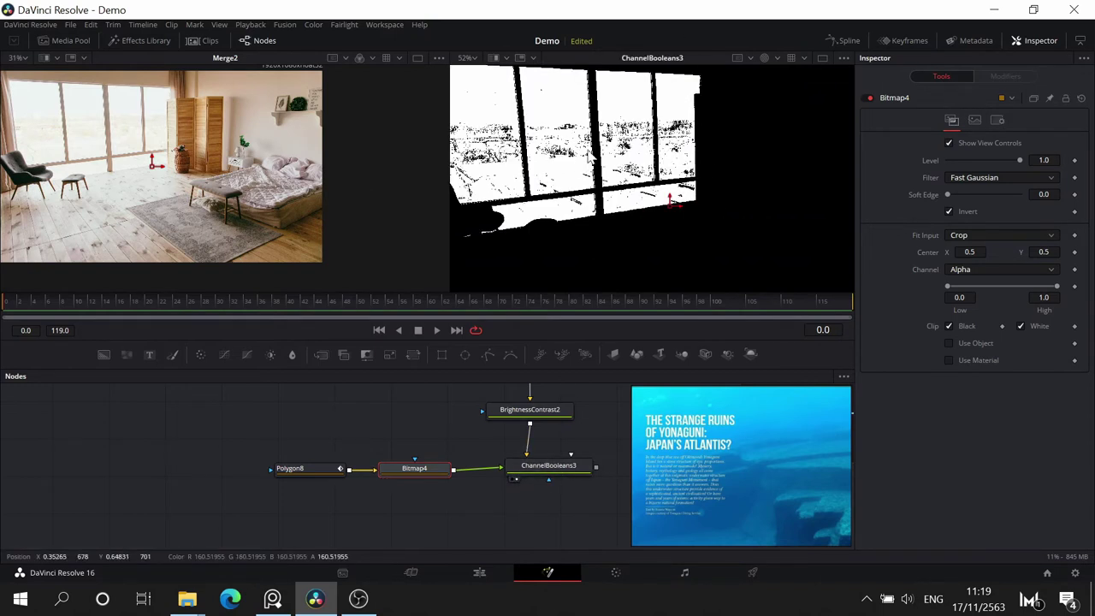
# - Examine the multiplied window matte around the frame bars and inside the panes
pyautogui.scroll(-2, 675, 181)
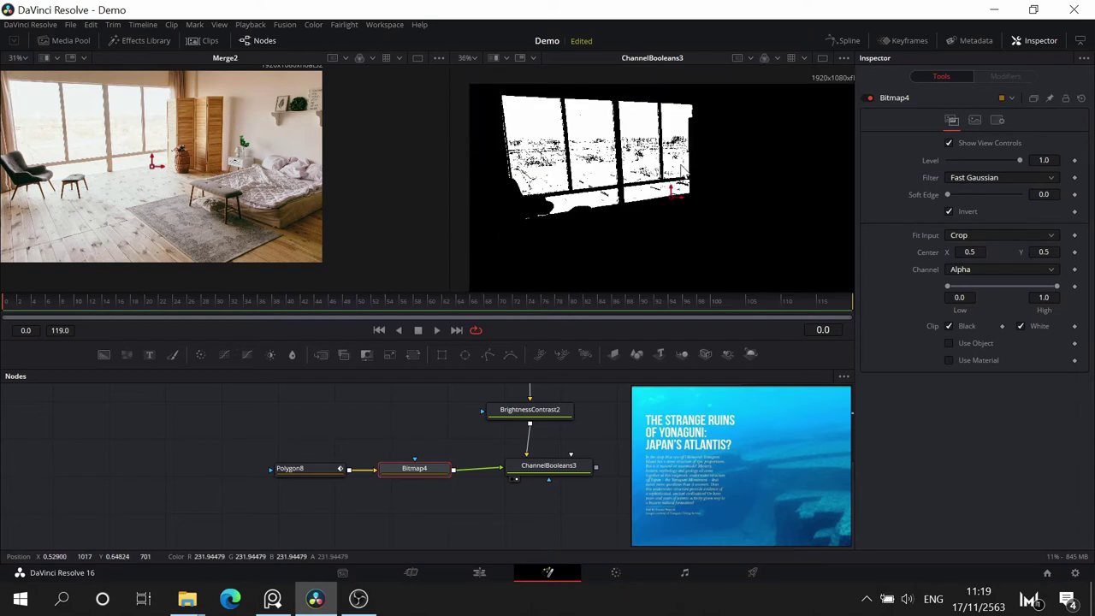
pyautogui.scroll(6, 673, 171)
pyautogui.moveTo(651, 184); pyautogui.dragTo(795, 137)
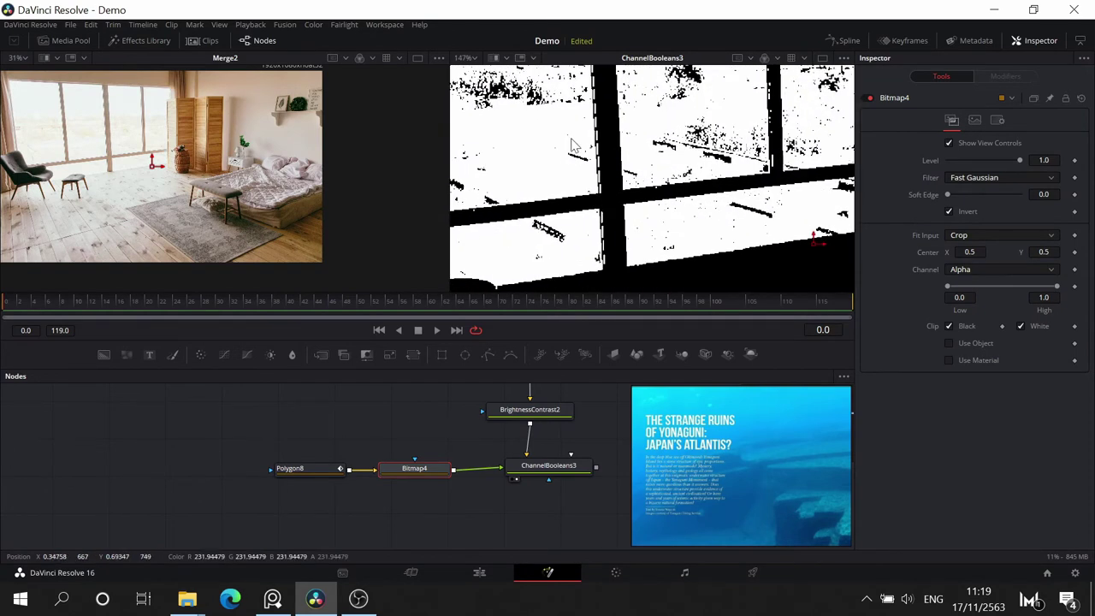
pyautogui.moveTo(611, 120); pyautogui.dragTo(740, 161)
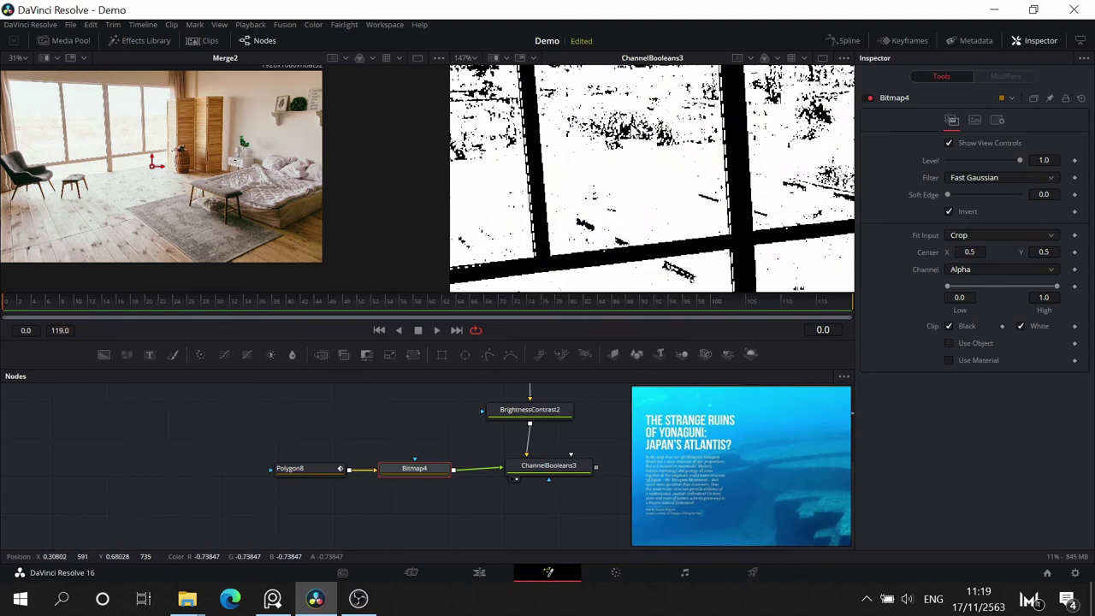
pyautogui.scroll(-6, 619, 133)
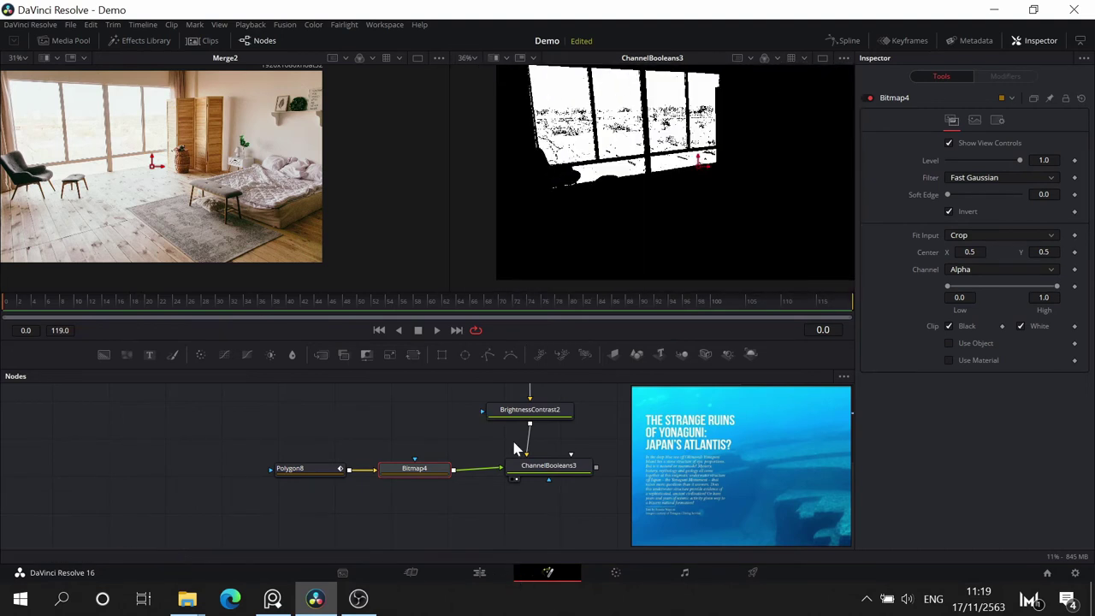
# - Line up ChannelBooleans3 with Bitmap4 and examine its matte along the window's left panes and edge
pyautogui.moveTo(547, 471); pyautogui.dragTo(541, 475)
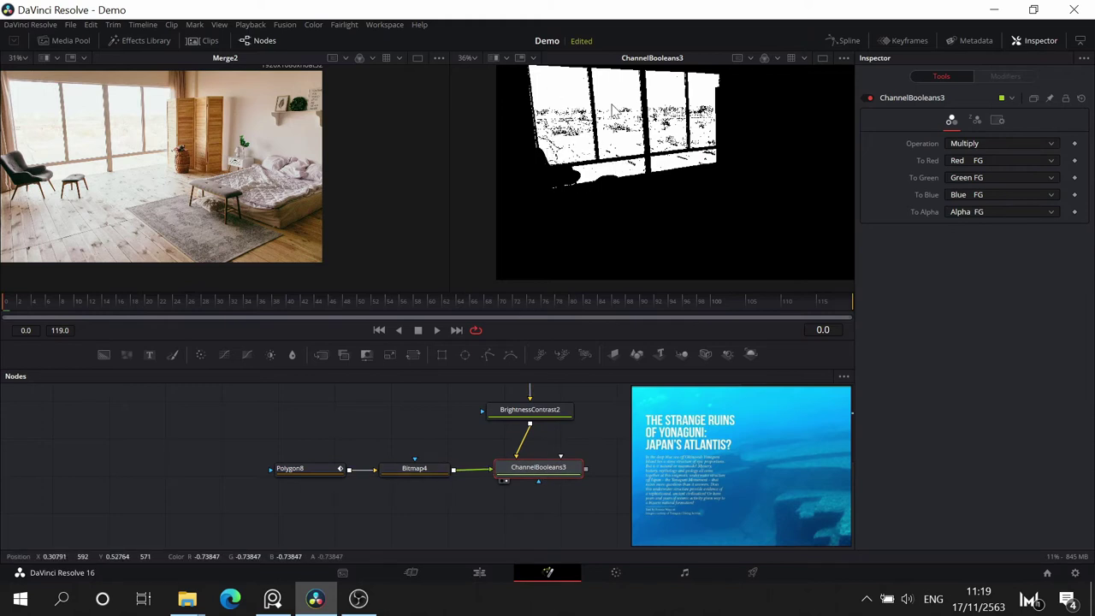
pyautogui.scroll(5, 625, 165)
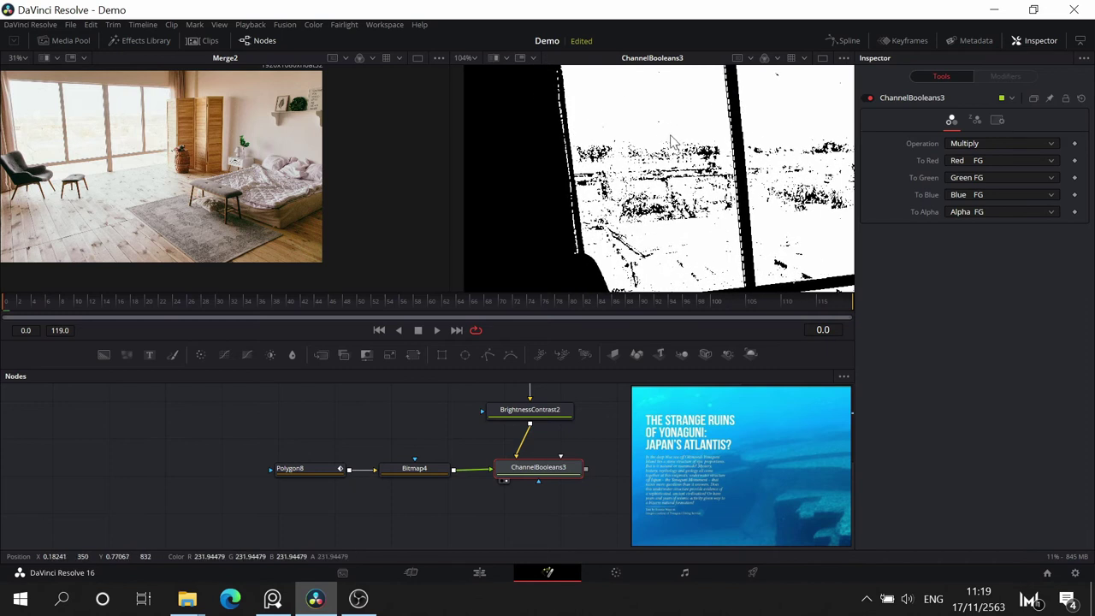
pyautogui.moveTo(692, 108); pyautogui.dragTo(662, 115)
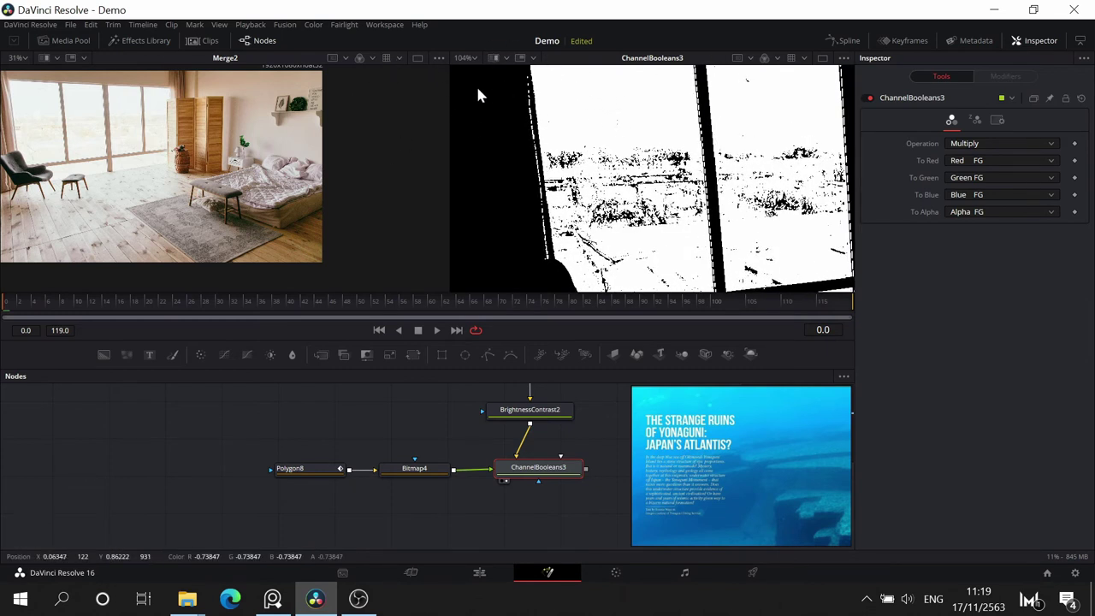
pyautogui.moveTo(428, 422); pyautogui.dragTo(333, 432)
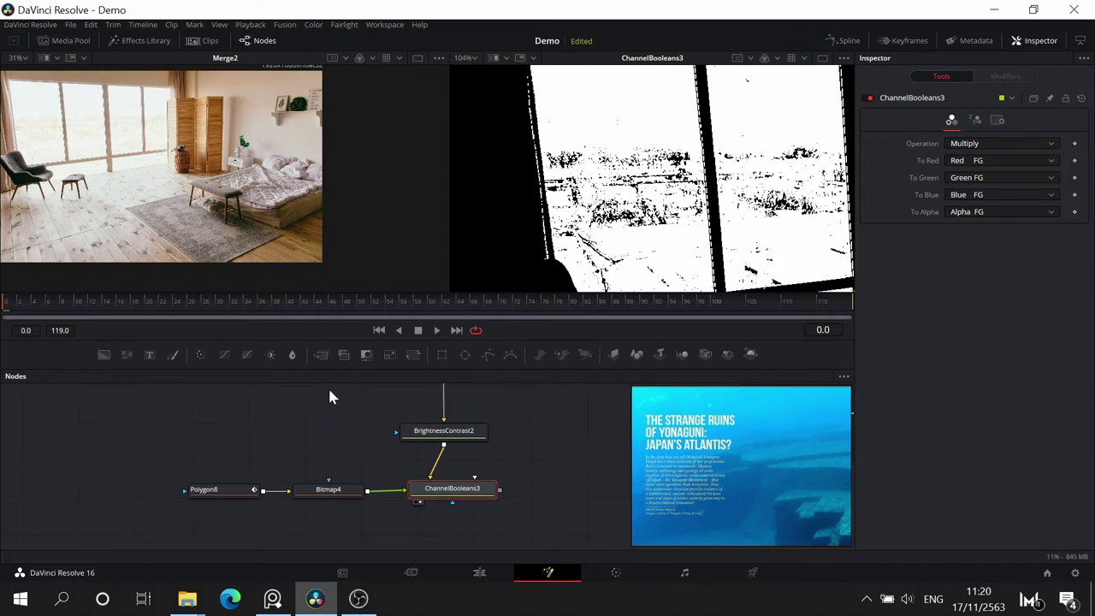
pyautogui.moveTo(621, 125); pyautogui.dragTo(553, 92)
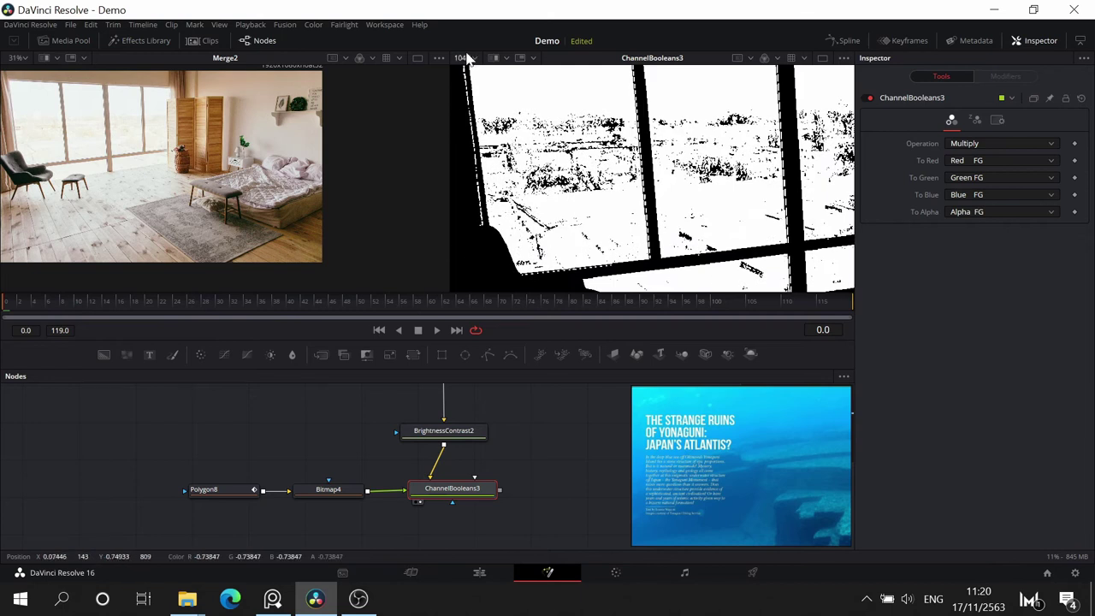
pyautogui.moveTo(489, 110); pyautogui.dragTo(458, 130)
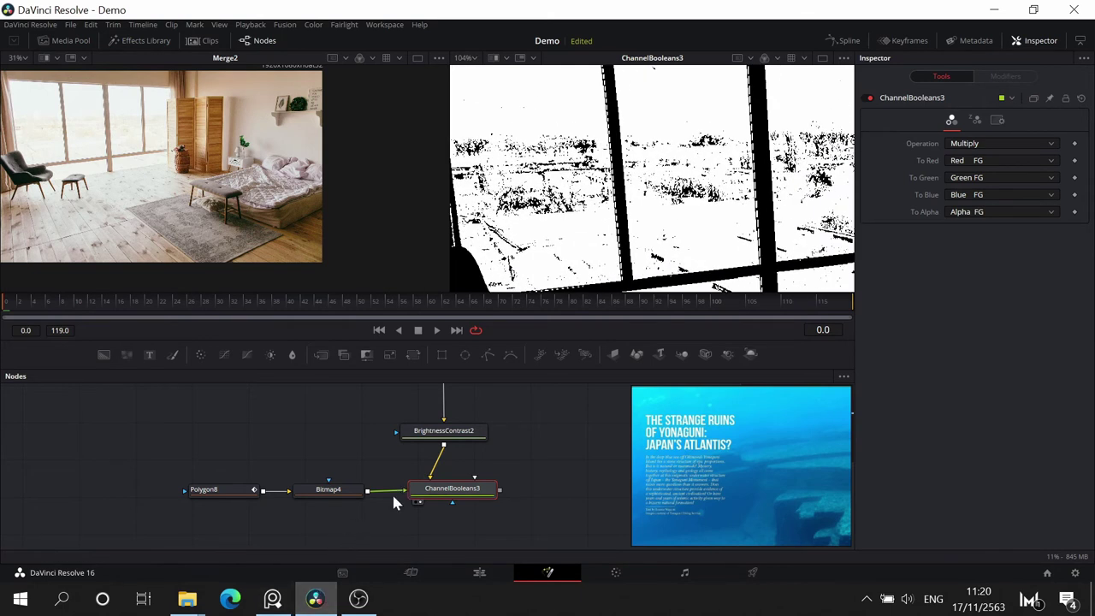
# - Try a matte blur of 0.16 on LumaKeyer1 and examine its effect on the window panes and frame edges
pyautogui.click(366, 523)
pyautogui.moveTo(561, 481); pyautogui.dragTo(564, 424)
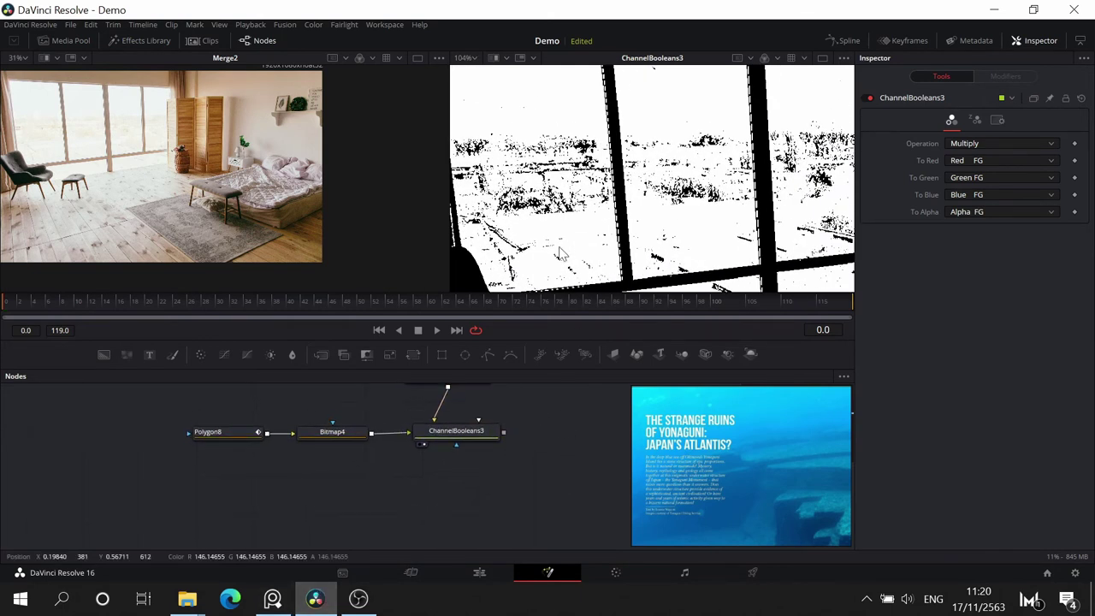
pyautogui.moveTo(596, 152); pyautogui.dragTo(667, 200)
pyautogui.scroll(-4, 688, 167)
pyautogui.moveTo(342, 401); pyautogui.dragTo(321, 532)
pyautogui.scroll(2, 389, 427)
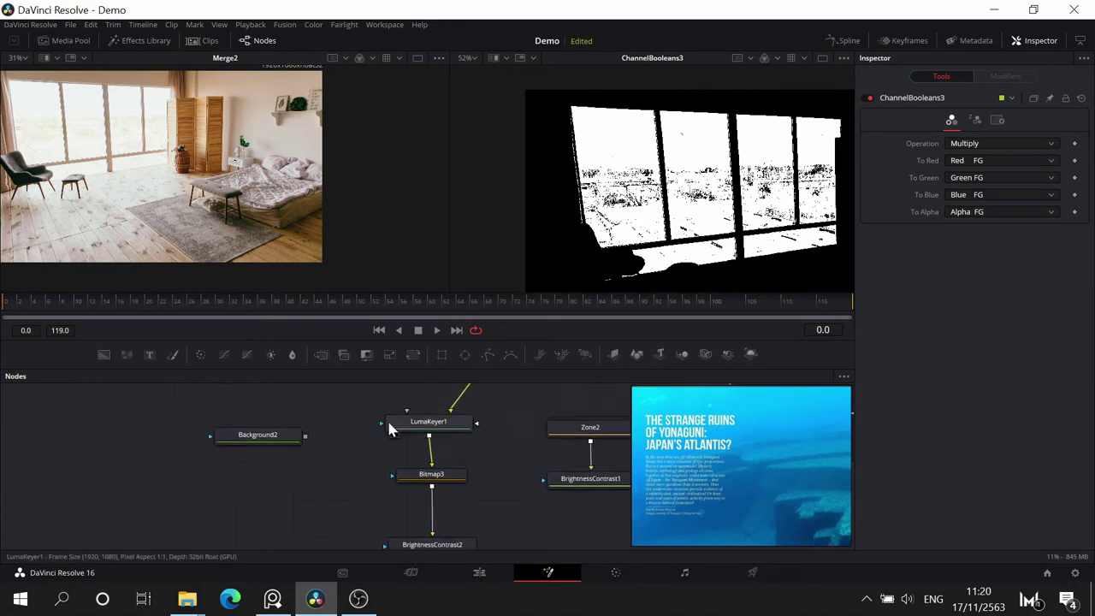
pyautogui.click(417, 428)
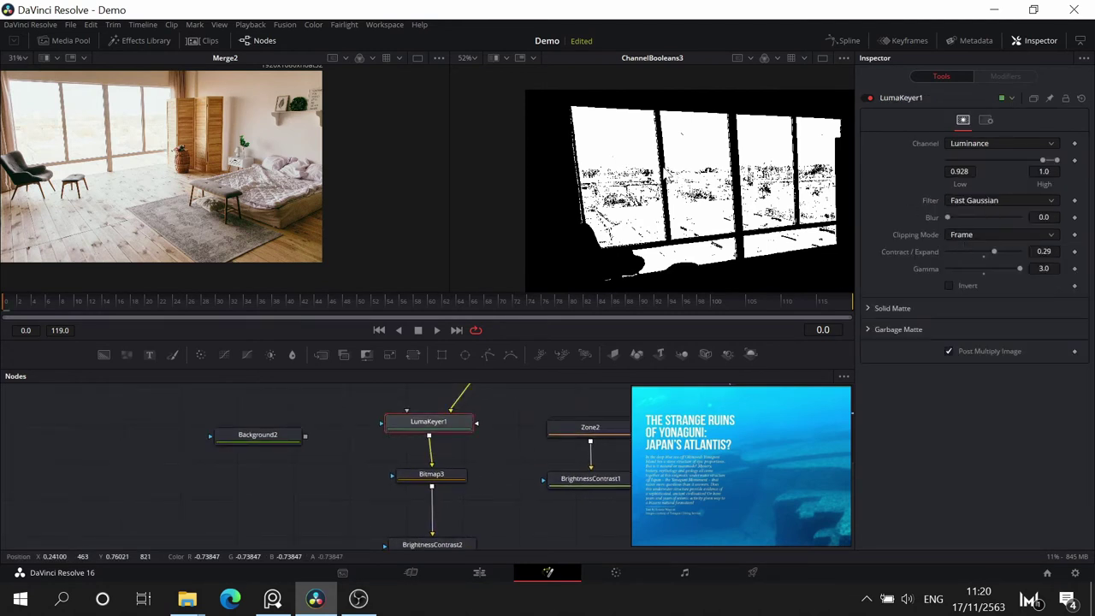
pyautogui.scroll(3, 663, 174)
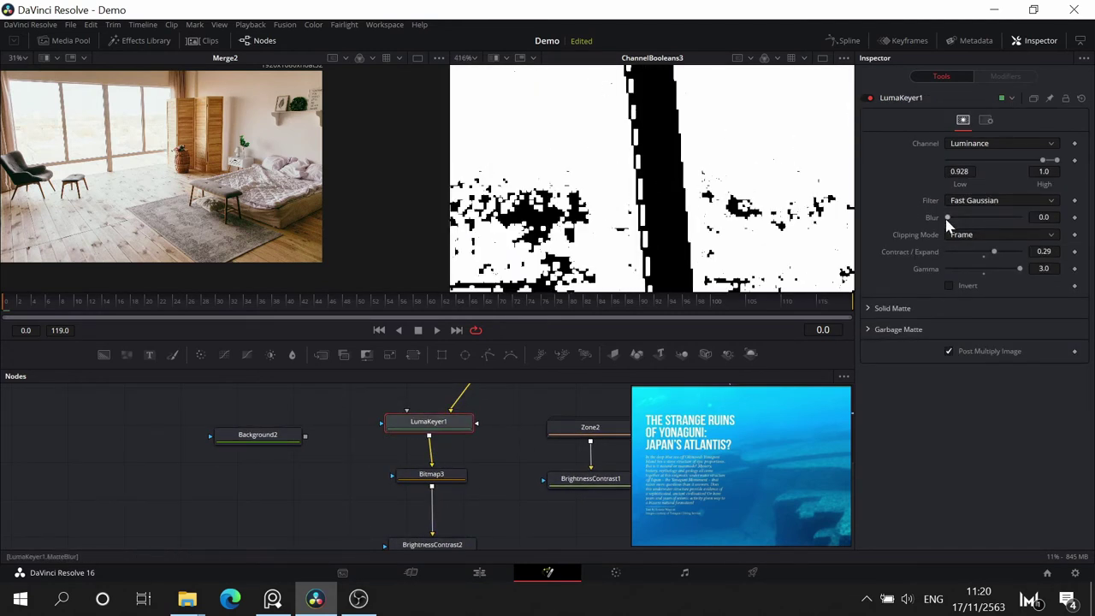
pyautogui.moveTo(946, 220); pyautogui.dragTo(948, 221)
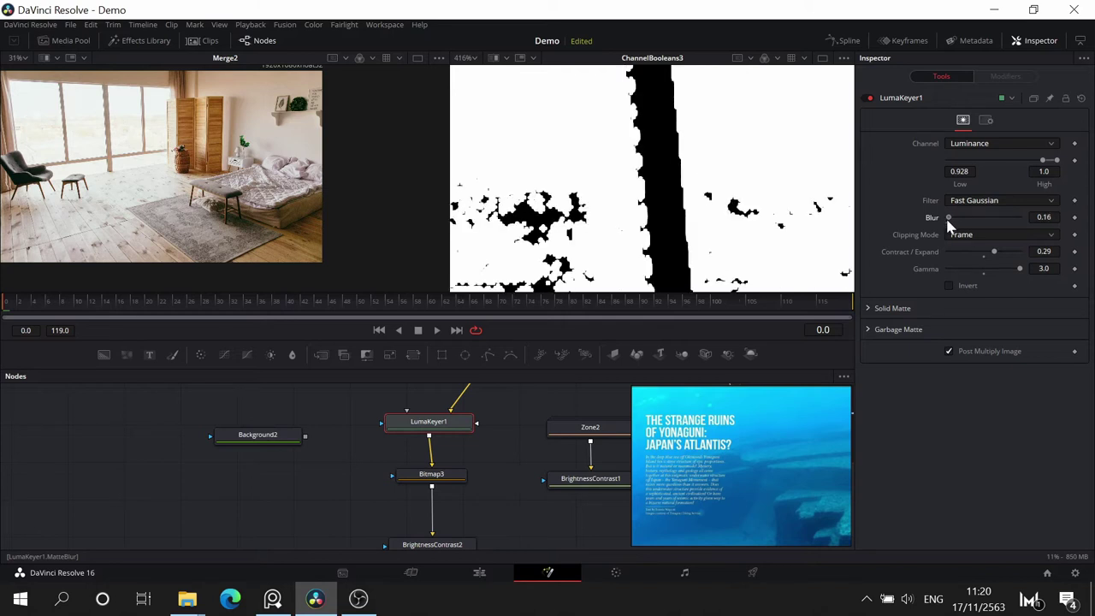
pyautogui.scroll(-3, 671, 205)
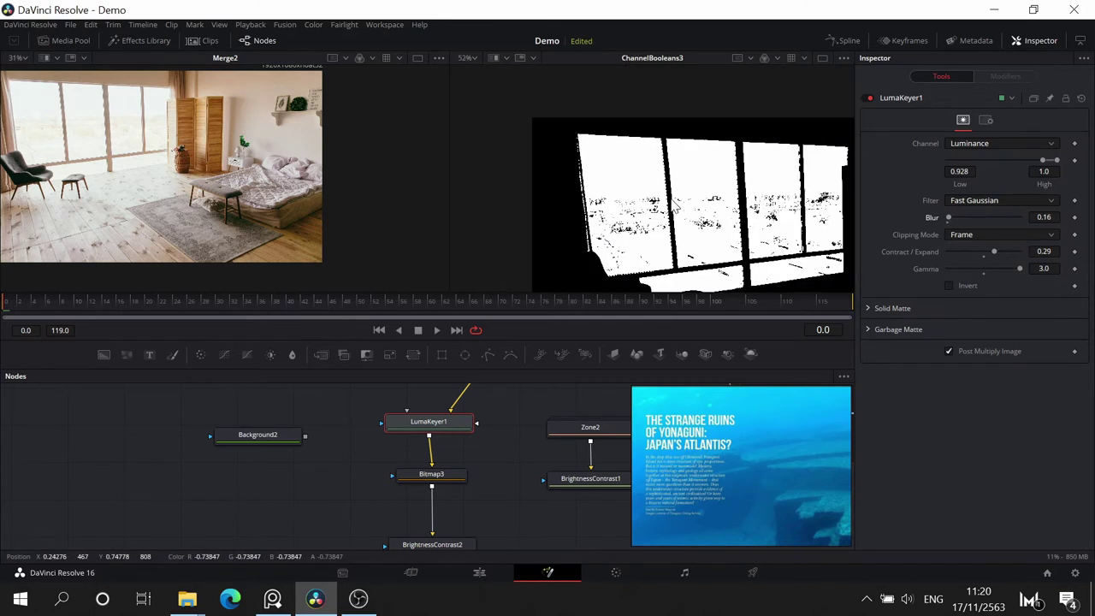
pyautogui.scroll(1, 671, 205)
pyautogui.moveTo(671, 205); pyautogui.dragTo(731, 179)
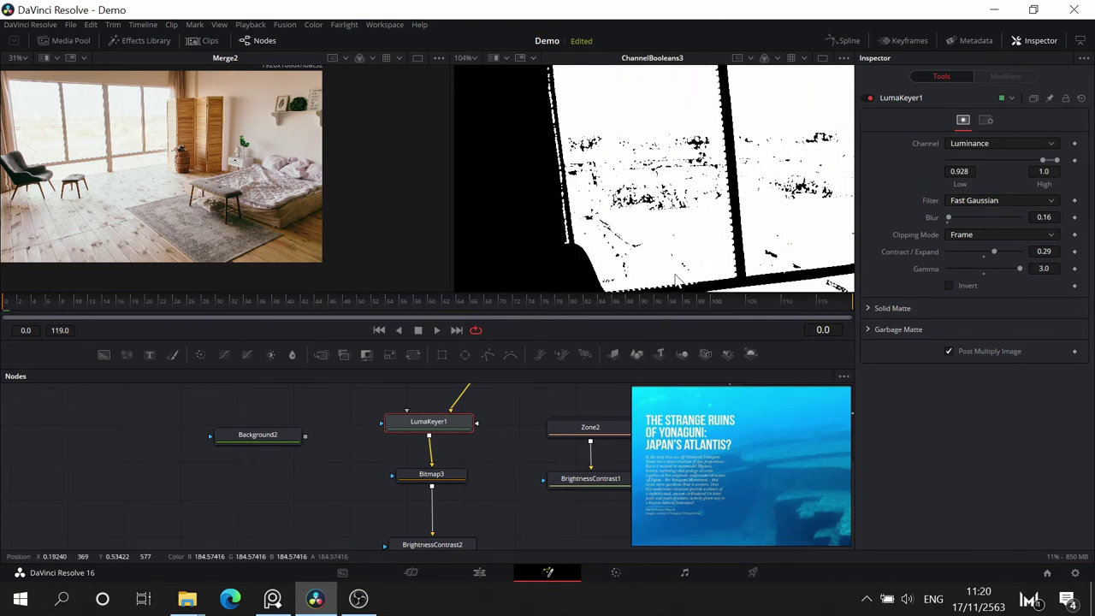
pyautogui.moveTo(947, 219); pyautogui.dragTo(939, 221)
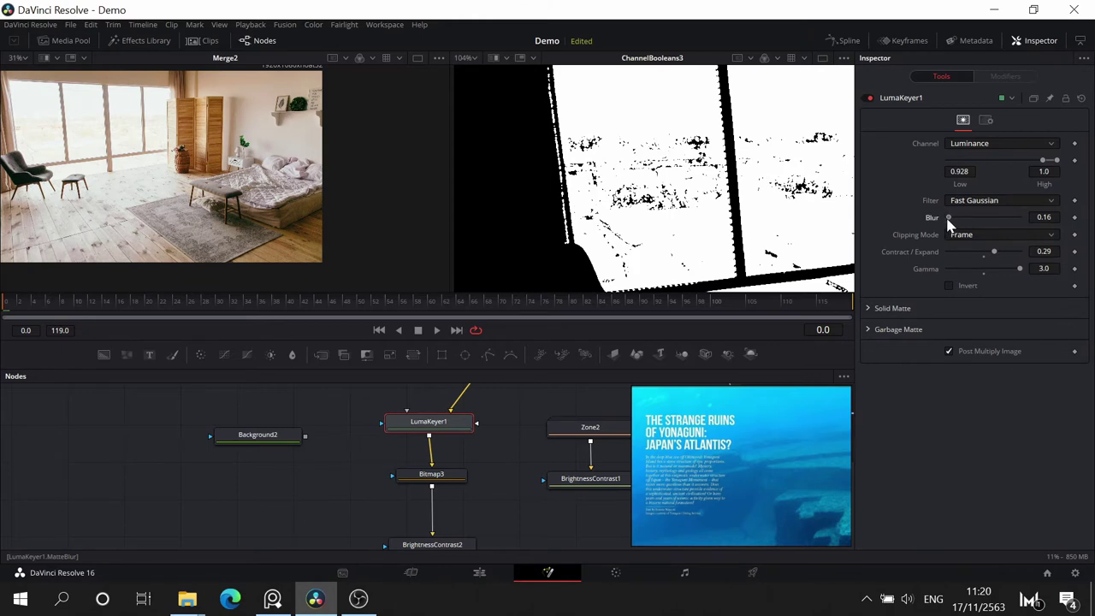
pyautogui.moveTo(508, 489)
pyautogui.mouseDown()
pyautogui.moveTo(505, 382)
pyautogui.moveTo(502, 472)
pyautogui.mouseUp()
pyautogui.click(462, 429)
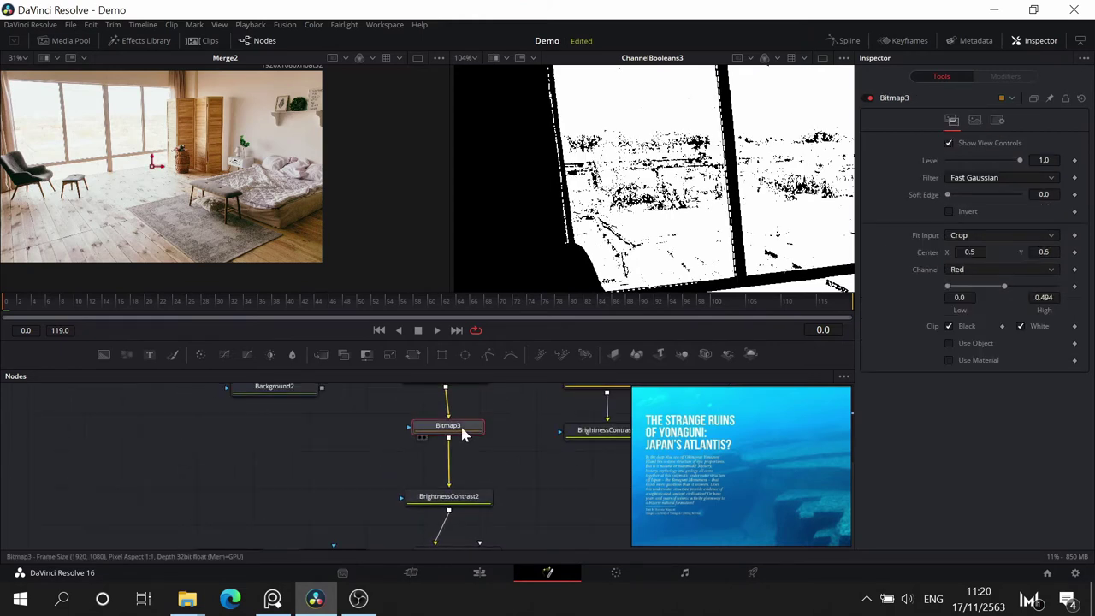
pyautogui.click(292, 354)
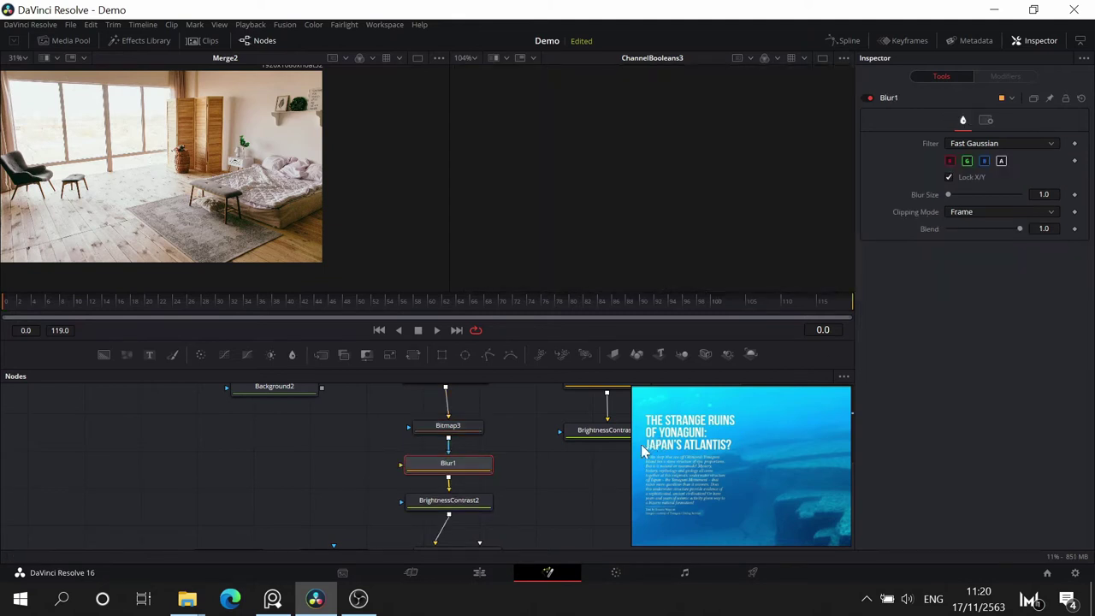
pyautogui.press('Delete')
# - Insert a Blur node between Bitmap3 and BrightnessContrast2, feeding the bitmap mask into its main input
pyautogui.moveTo(291, 358); pyautogui.dragTo(344, 466)
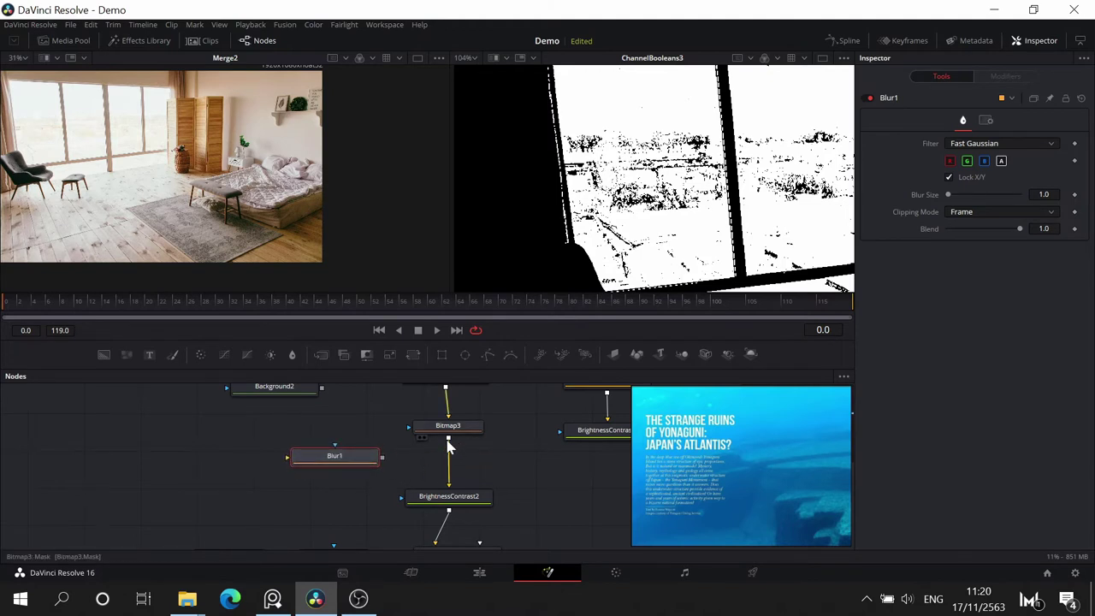
pyautogui.moveTo(447, 442); pyautogui.dragTo(318, 467)
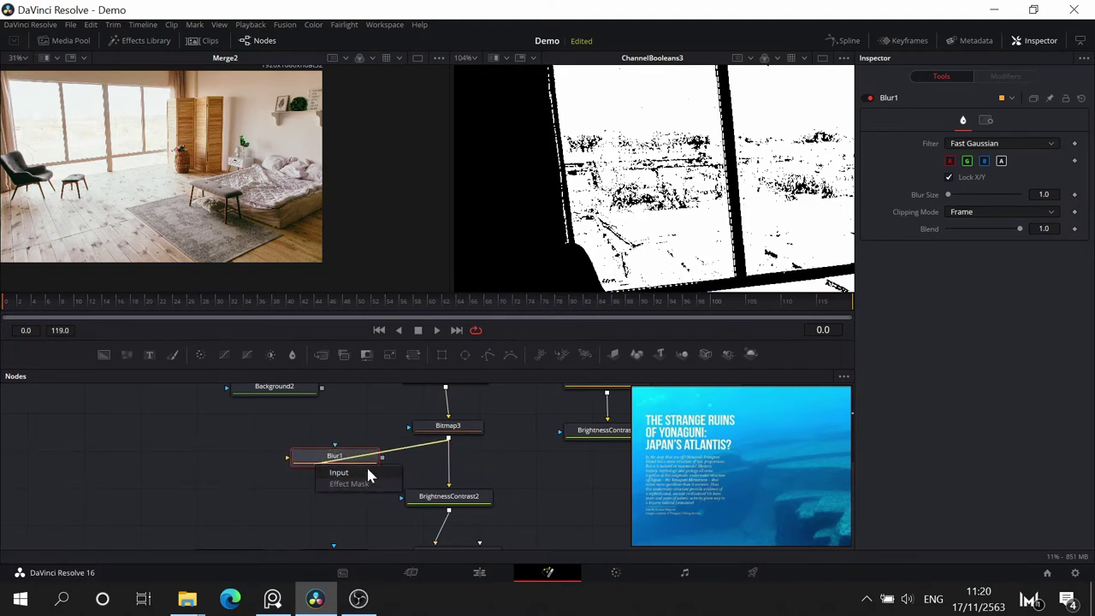
pyautogui.click(368, 475)
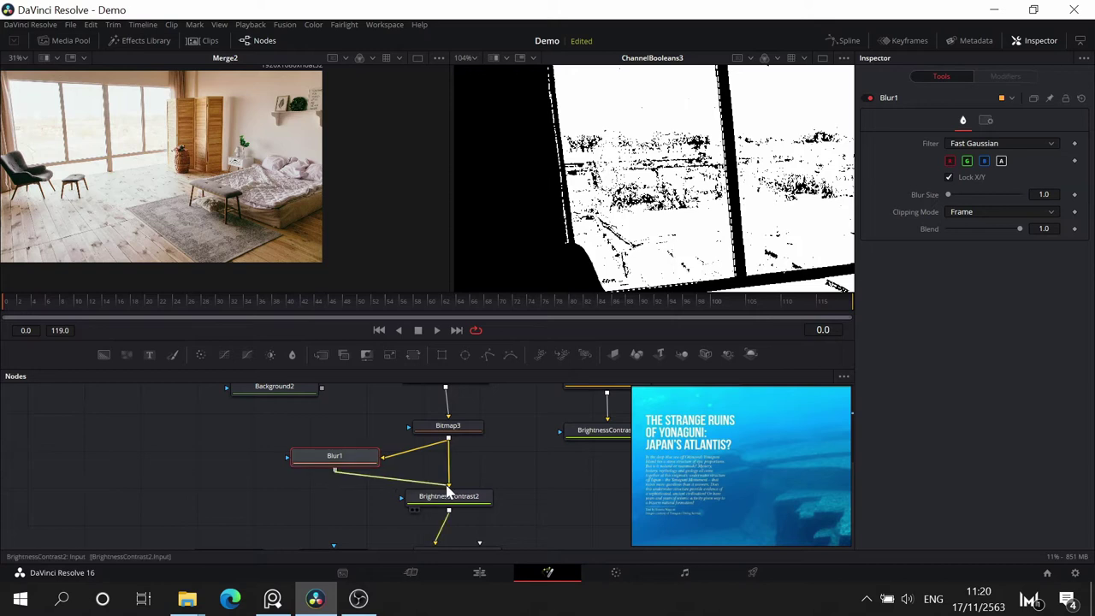
pyautogui.moveTo(346, 469); pyautogui.dragTo(463, 474)
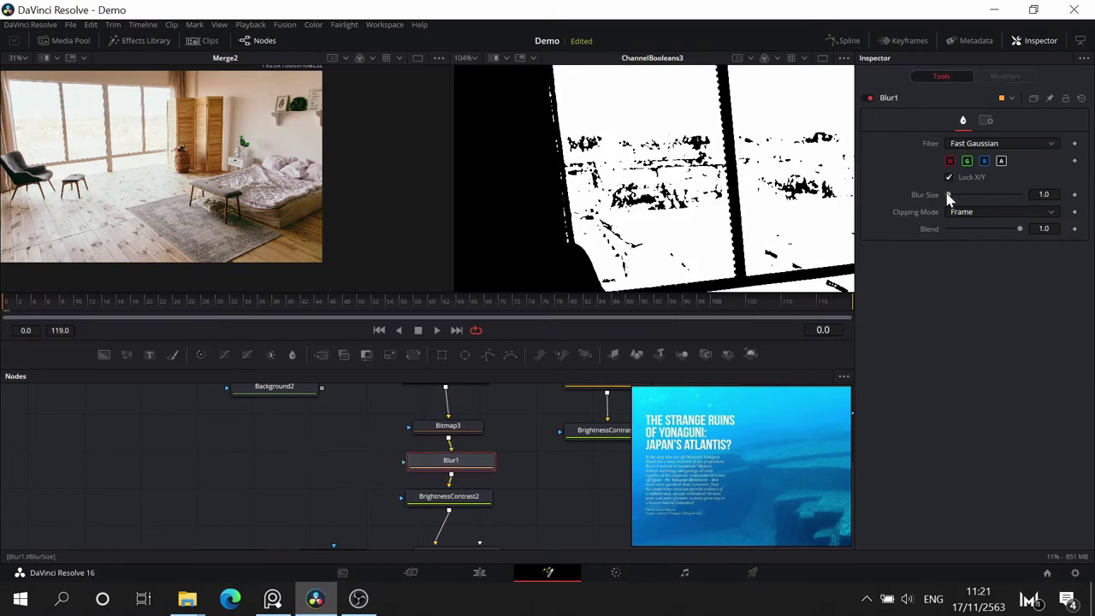
# - Try a blur size of 1.6 on Blur1 and examine the matte around the window's left pane
pyautogui.moveTo(947, 196); pyautogui.dragTo(948, 197)
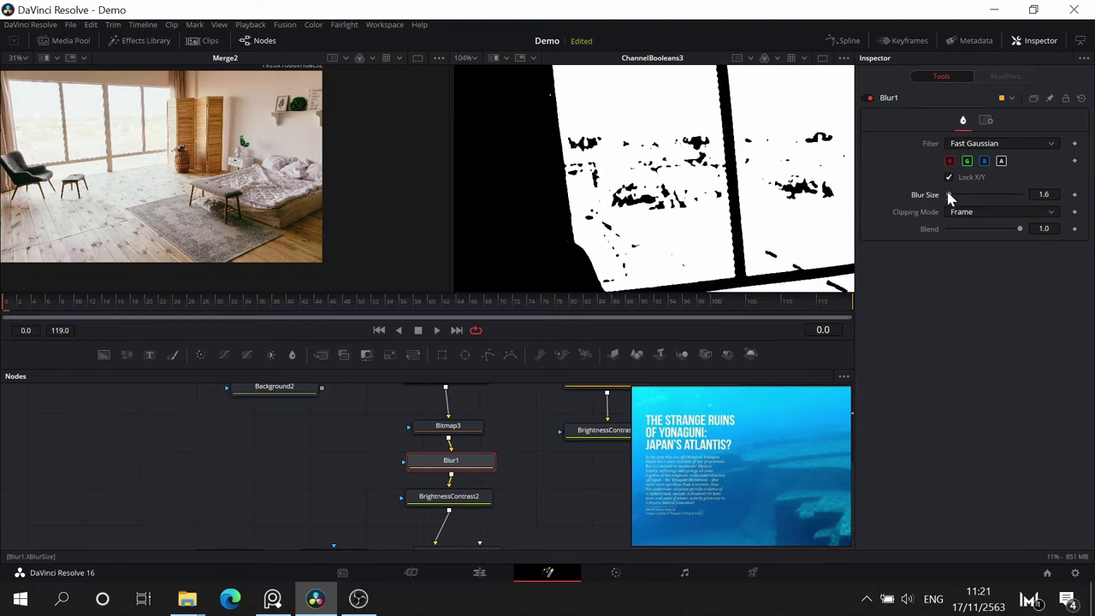
pyautogui.scroll(-3, 661, 182)
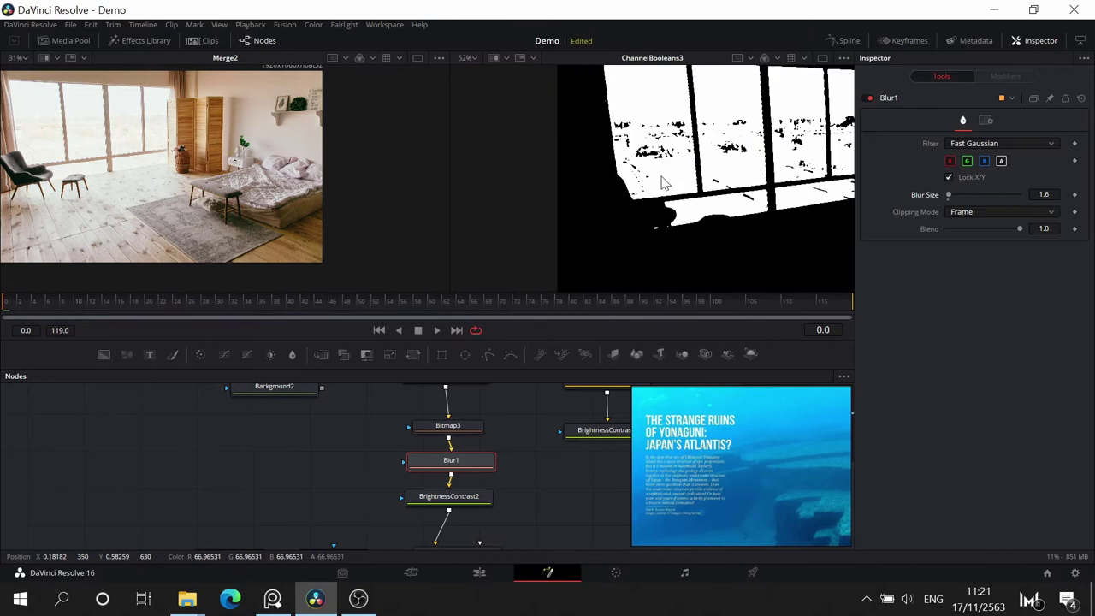
pyautogui.scroll(-1, 661, 182)
pyautogui.scroll(5, 536, 112)
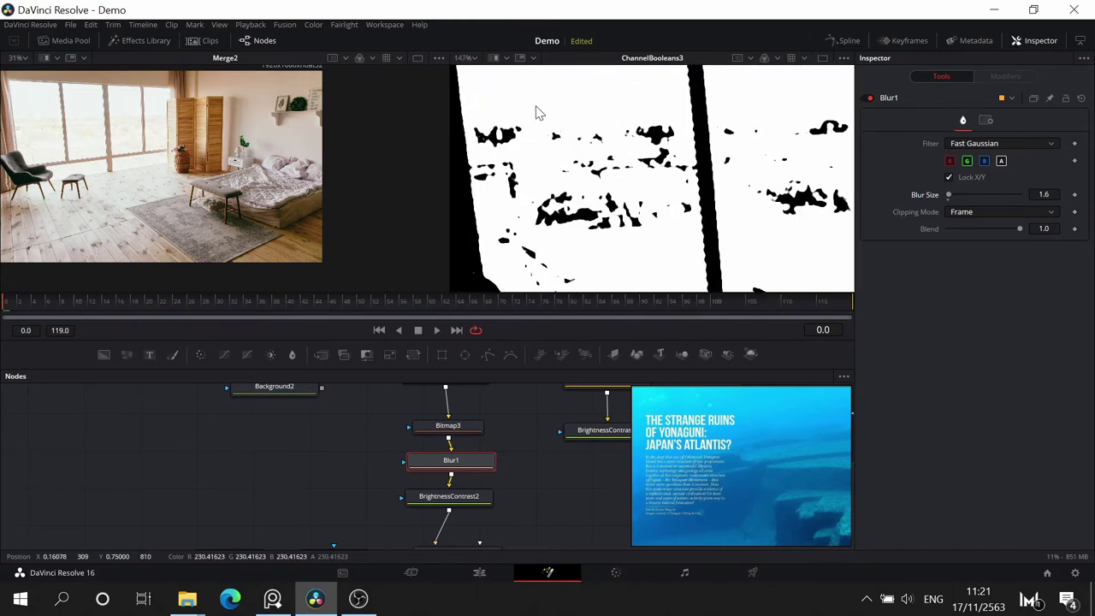
pyautogui.moveTo(516, 186); pyautogui.dragTo(618, 186)
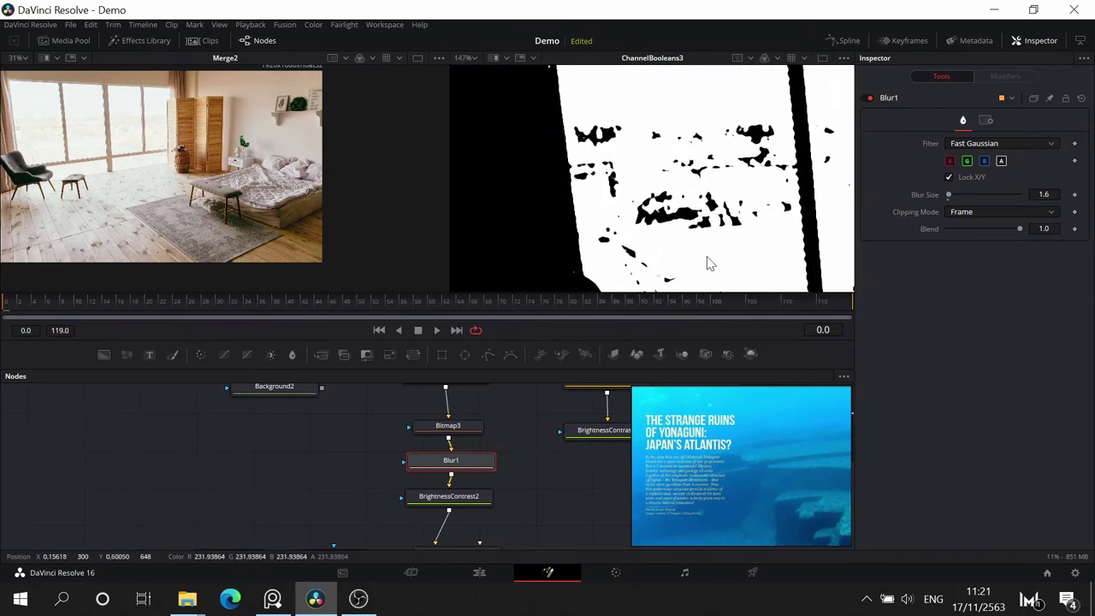
# - Try a blur size of 0.7 on Blur1 and compare the window matte with the node disabled and enabled
pyautogui.moveTo(949, 195); pyautogui.dragTo(948, 194)
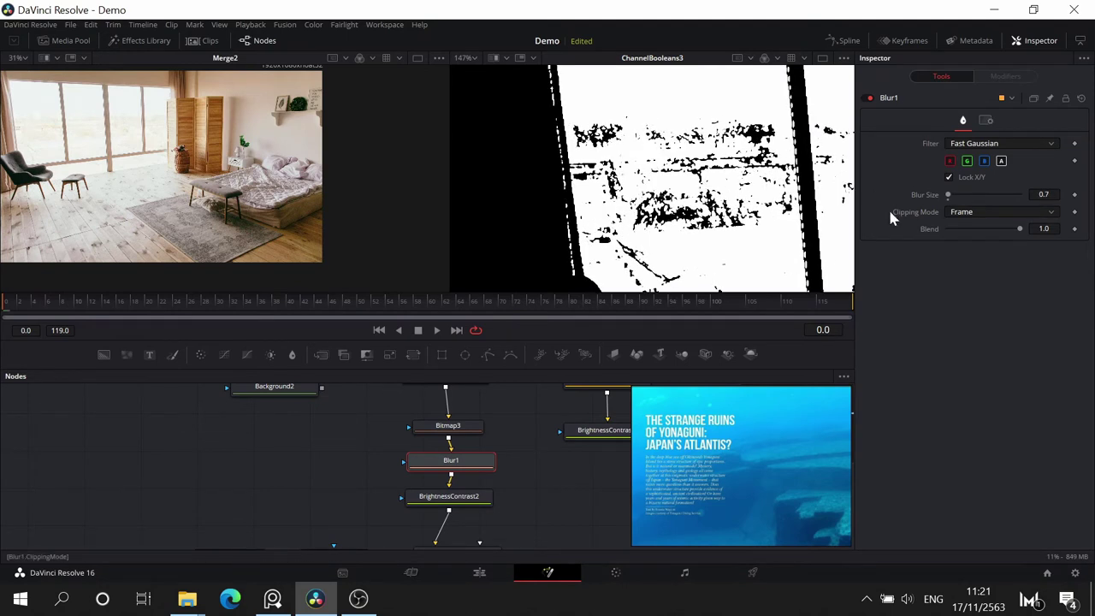
pyautogui.click(869, 97)
pyautogui.click(870, 97)
pyautogui.scroll(-3, 629, 231)
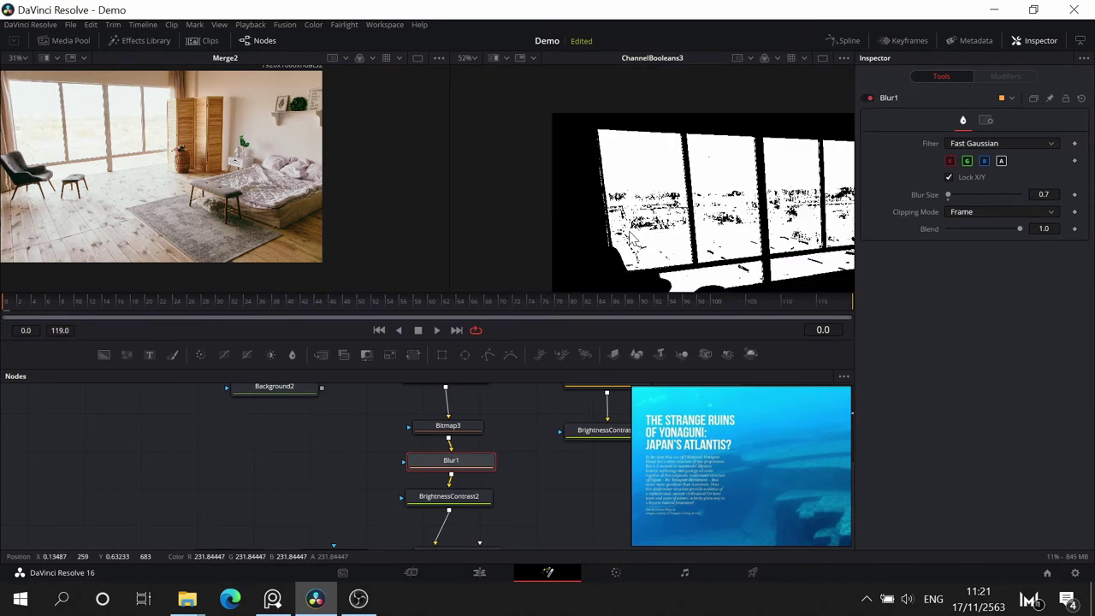
pyautogui.scroll(3, 630, 232)
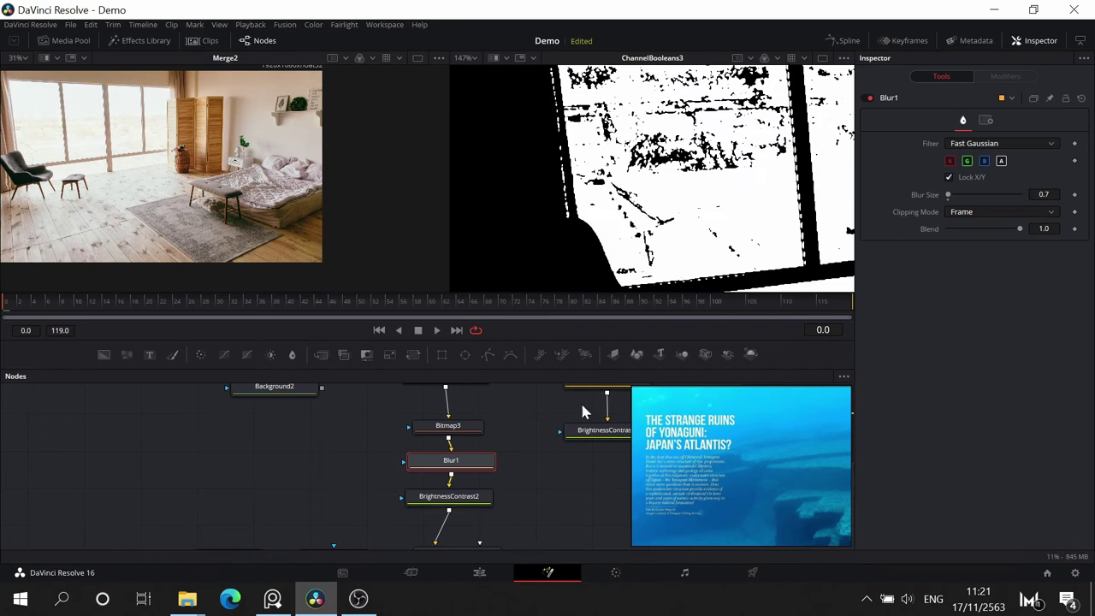
pyautogui.click(1004, 214)
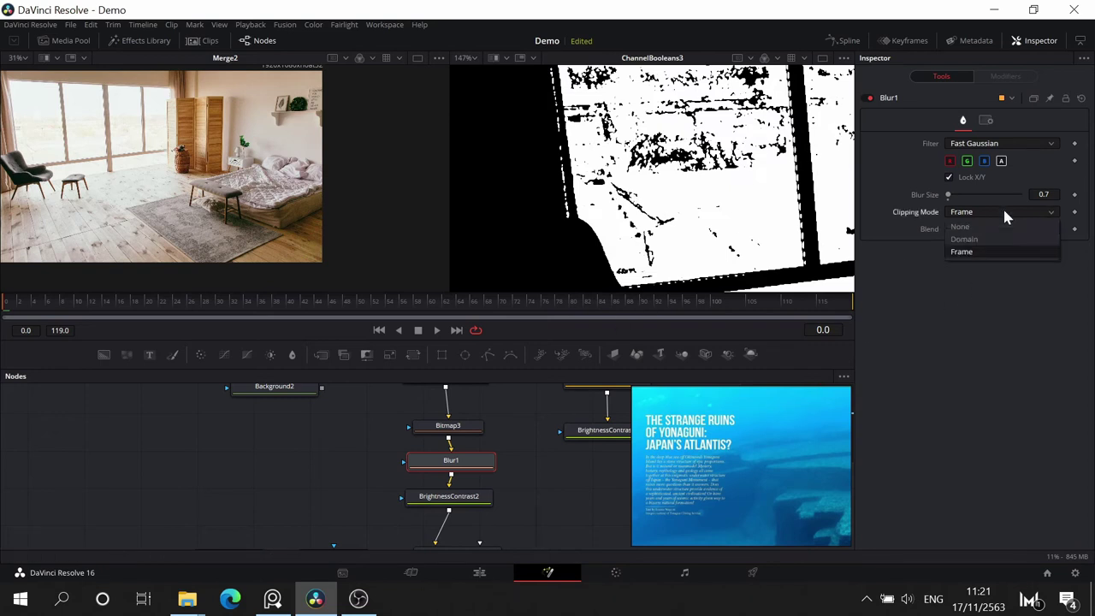
pyautogui.click(1005, 227)
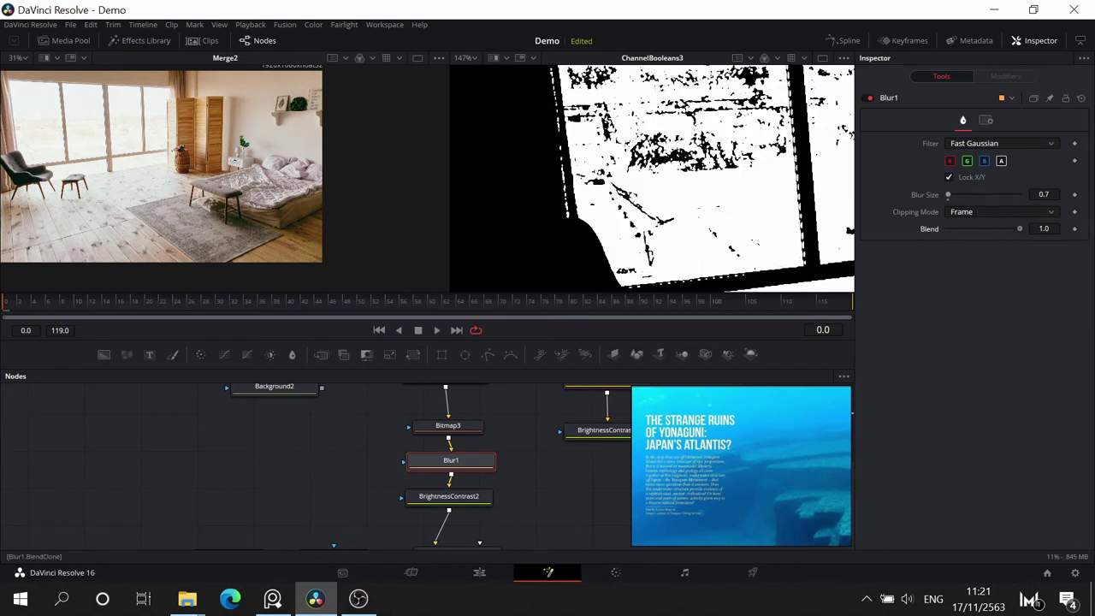
# - Detach Blur1 from above BrightnessContrast2 and reinsert it between BrightnessContrast2 and ChannelBooleans3
pyautogui.scroll(-5, 524, 505)
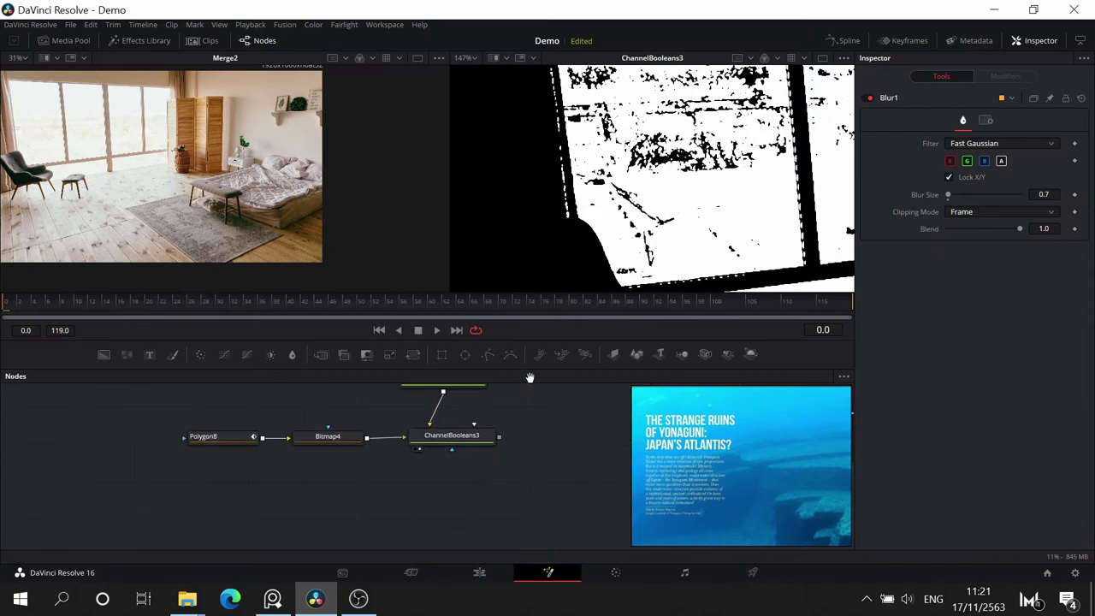
pyautogui.scroll(4, 509, 442)
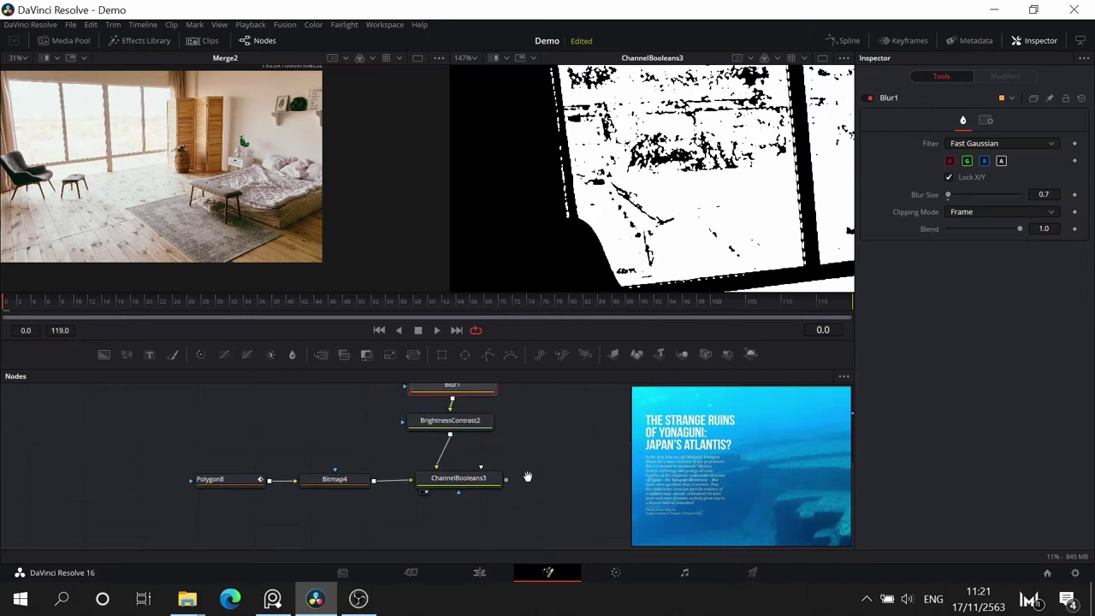
pyautogui.moveTo(477, 451); pyautogui.dragTo(567, 507)
pyautogui.moveTo(463, 476); pyautogui.dragTo(462, 438)
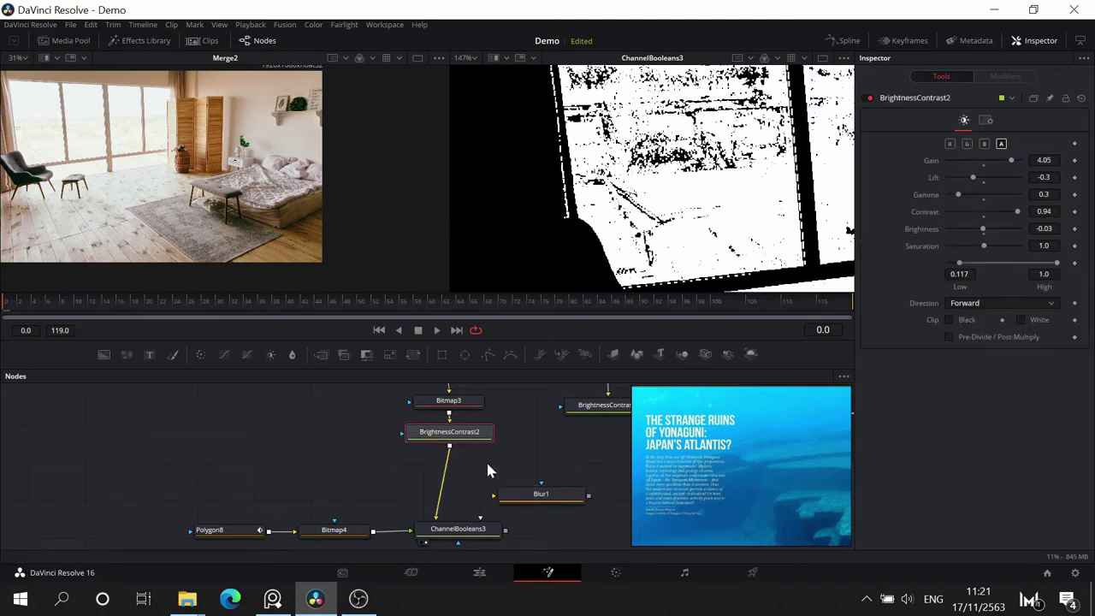
pyautogui.moveTo(558, 497); pyautogui.dragTo(454, 486)
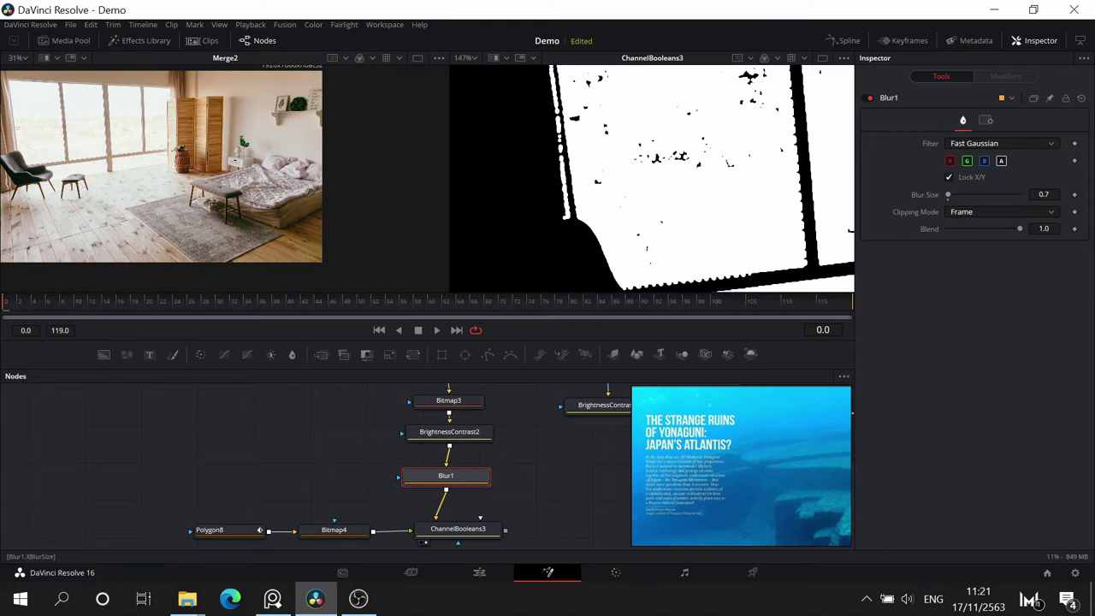
# - Set Blur1's blur size to 0.3 and examine the whole window matte
pyautogui.moveTo(1043, 194); pyautogui.dragTo(1039, 194)
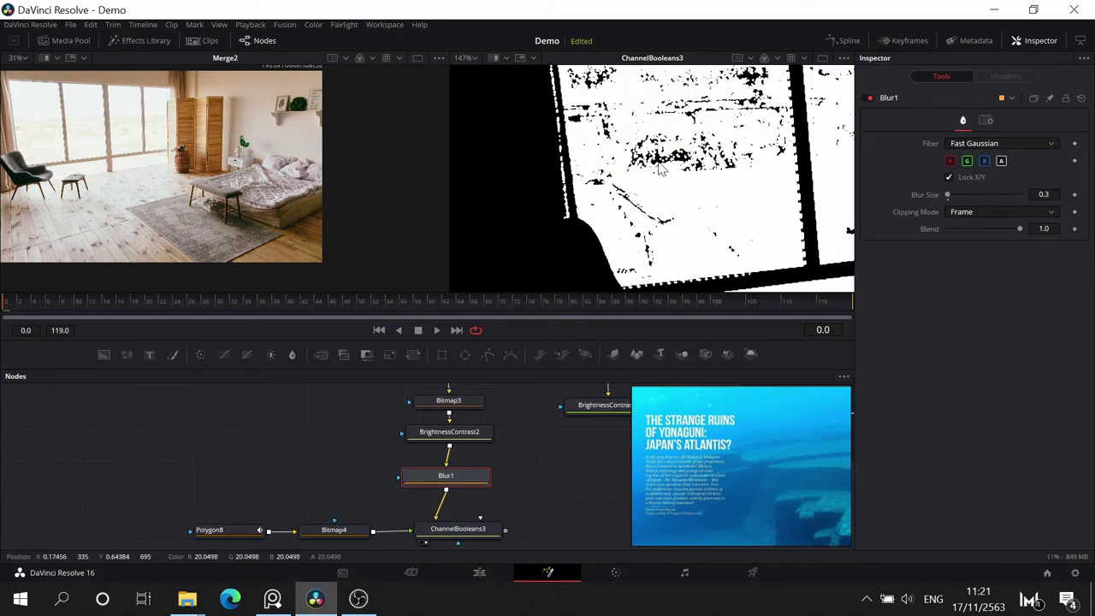
pyautogui.scroll(-7, 657, 161)
pyautogui.scroll(4, 657, 161)
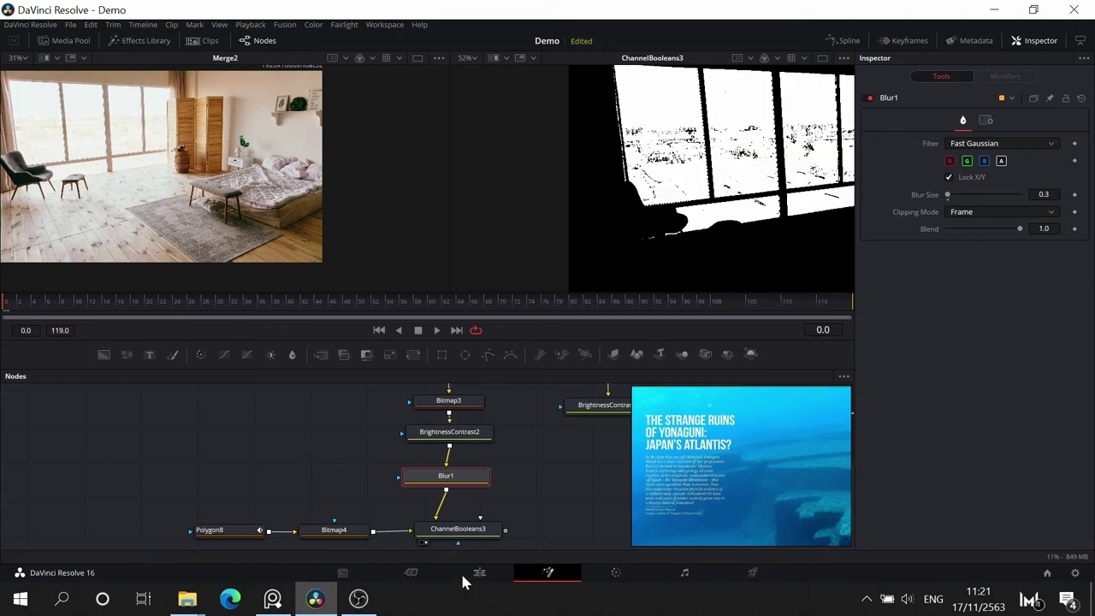
pyautogui.scroll(-3, 568, 405)
pyautogui.scroll(1, 564, 399)
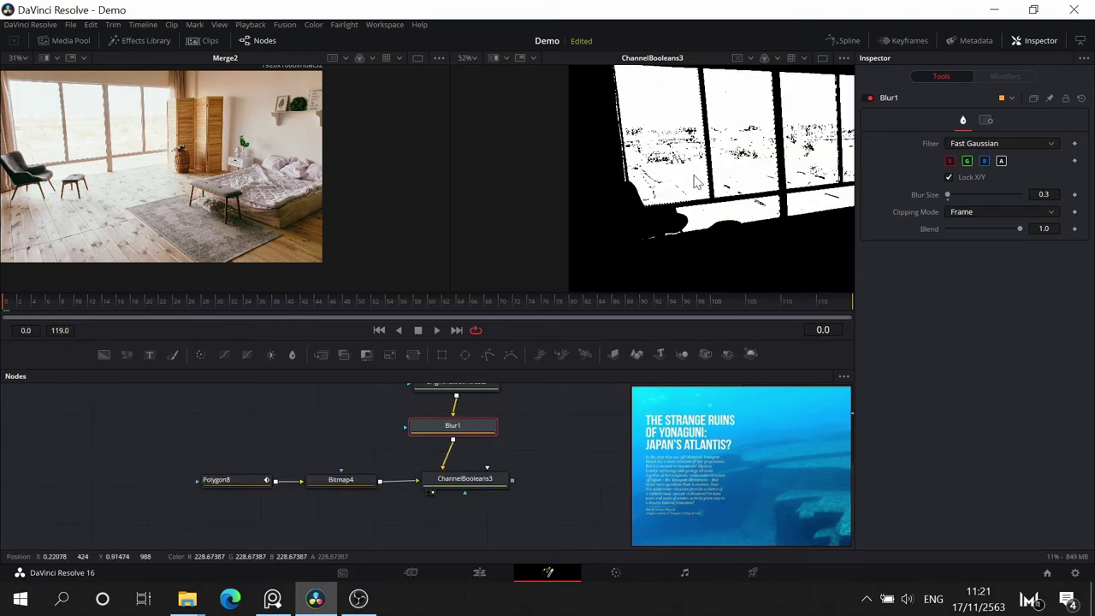
# - Try a separate Rectangle mask enlarged to about 0.84 wide and 0.90 high over the photo
pyautogui.moveTo(446, 518); pyautogui.dragTo(433, 479)
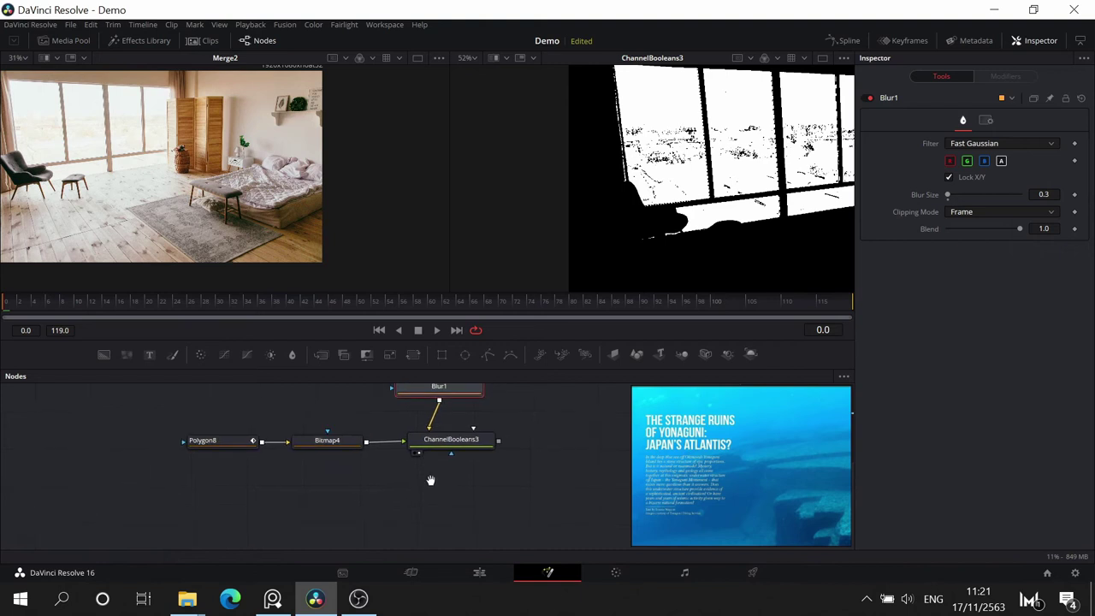
pyautogui.click(420, 408)
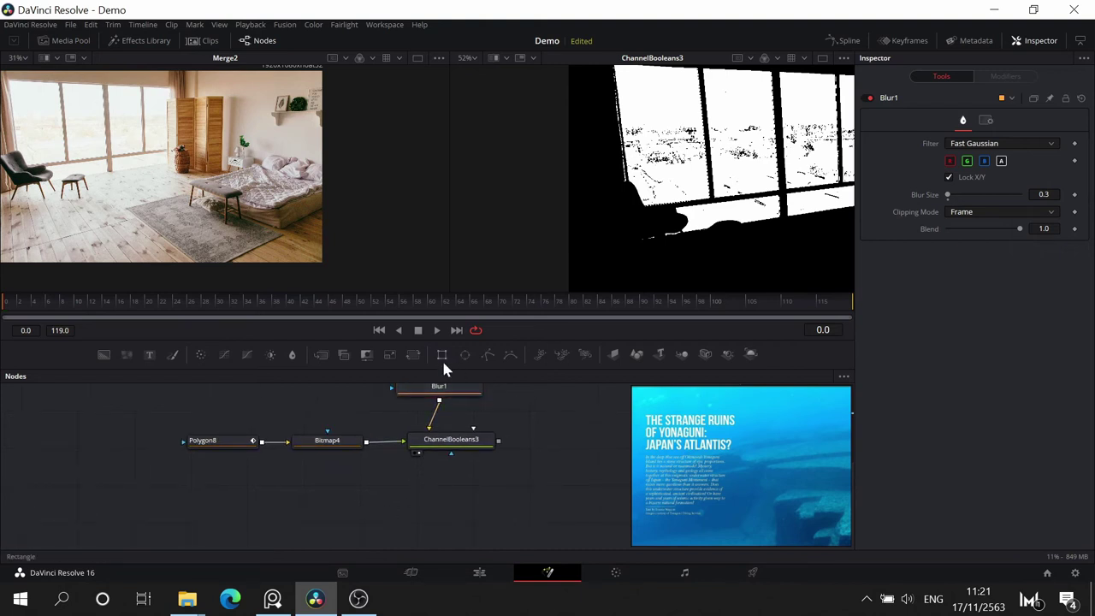
pyautogui.click(441, 354)
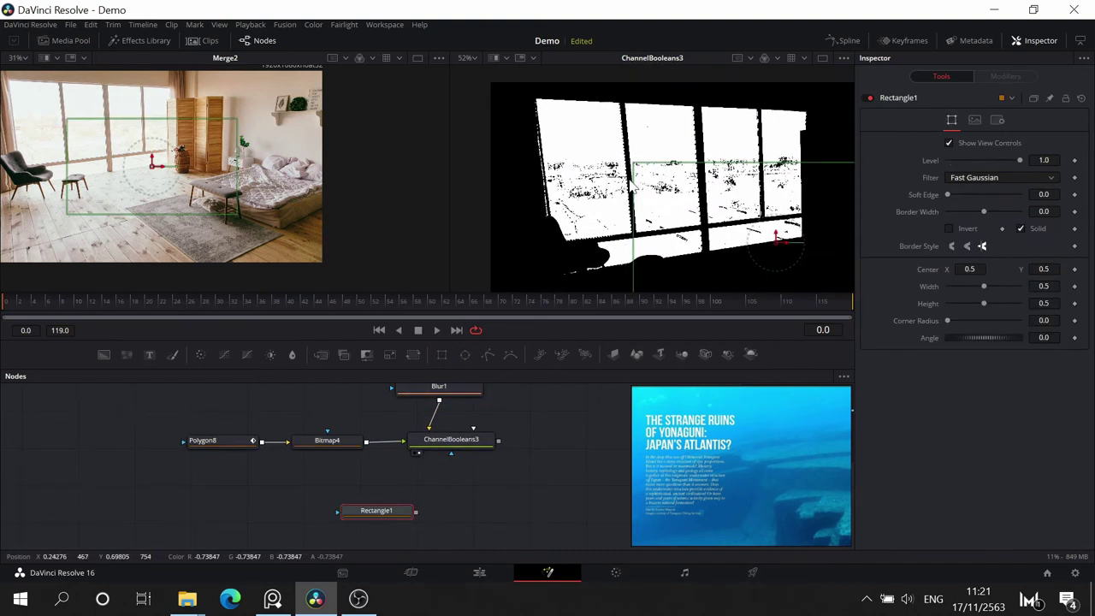
pyautogui.moveTo(633, 162); pyautogui.dragTo(513, 110)
pyautogui.scroll(-2, 762, 214)
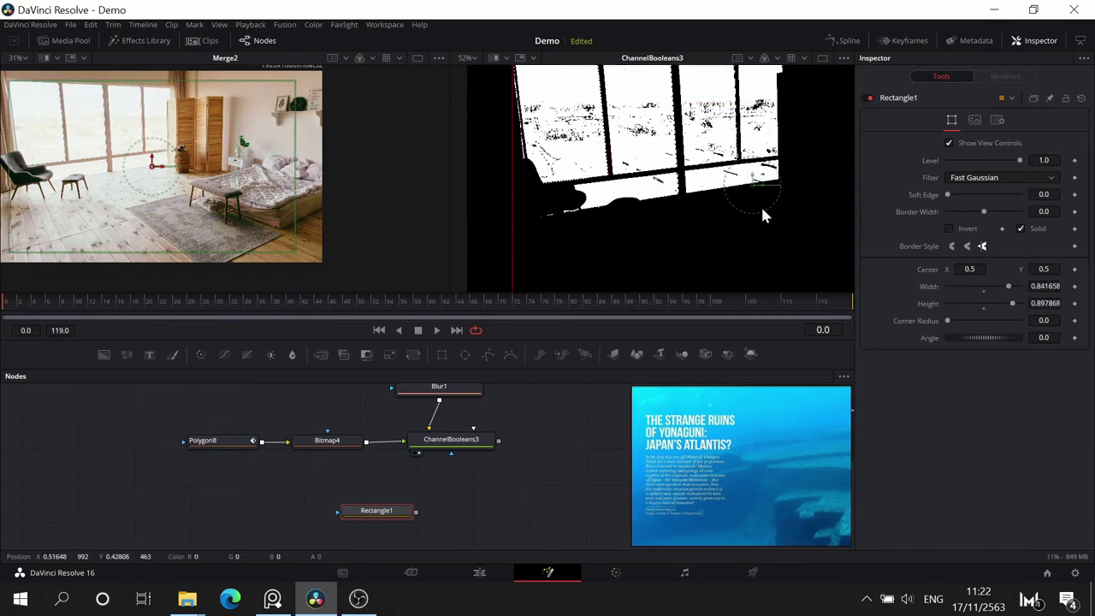
pyautogui.press('Delete')
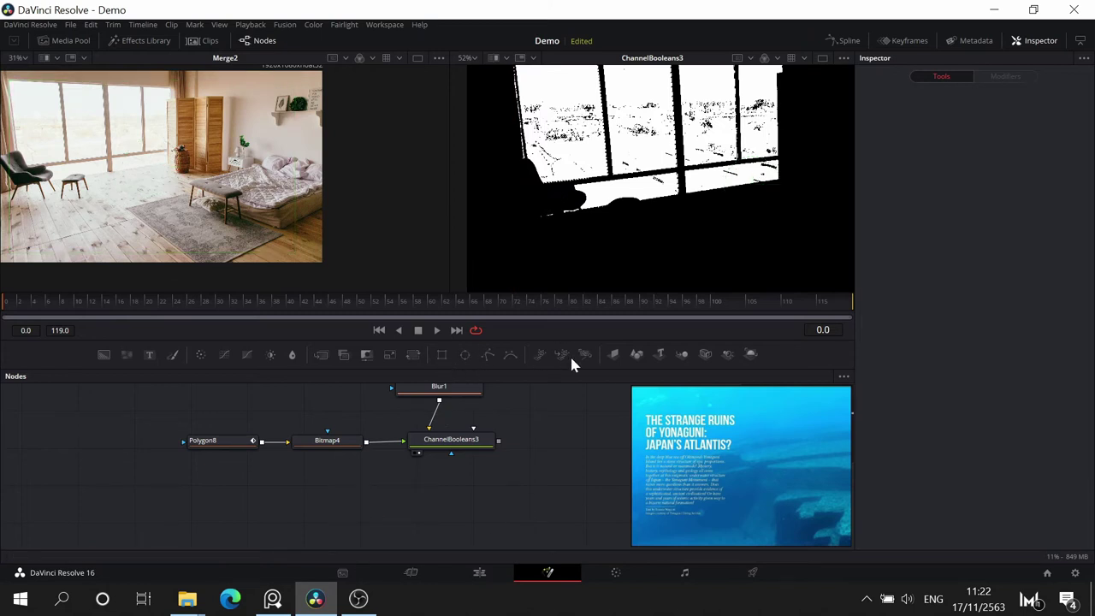
# - Add a Polygon mask and trace the window's leftmost tall pane as a closed shape on the matte
pyautogui.click(487, 356)
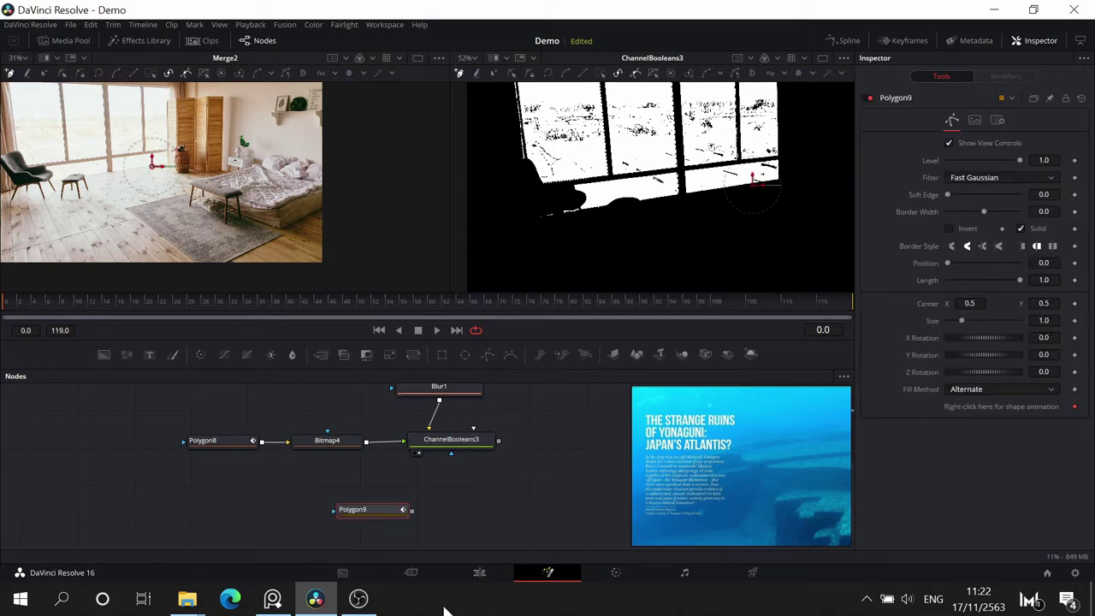
pyautogui.scroll(9, 789, 180)
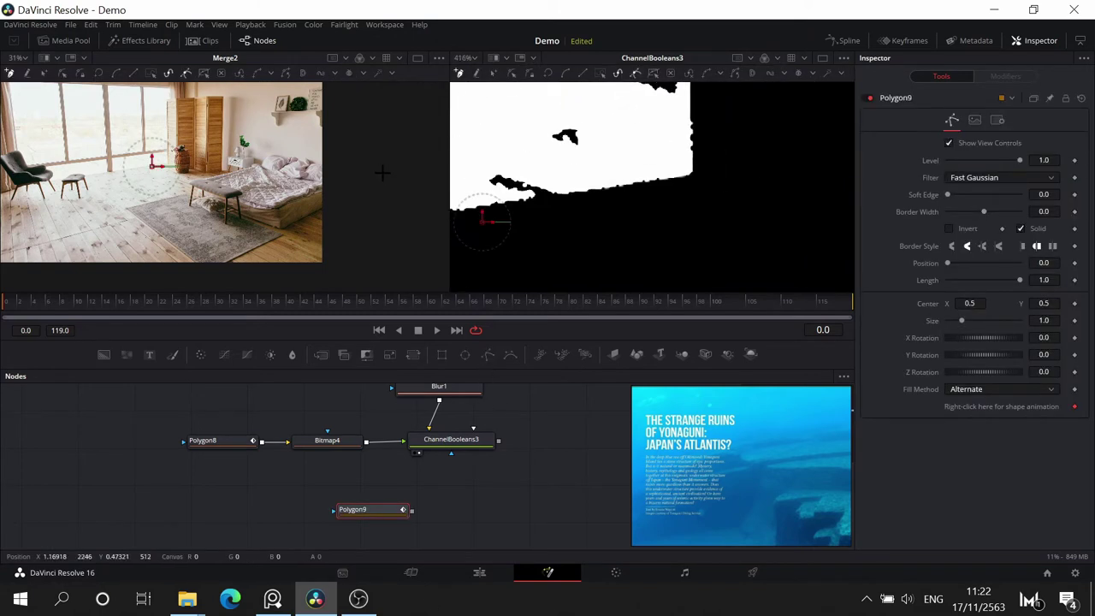
pyautogui.scroll(-6, 580, 147)
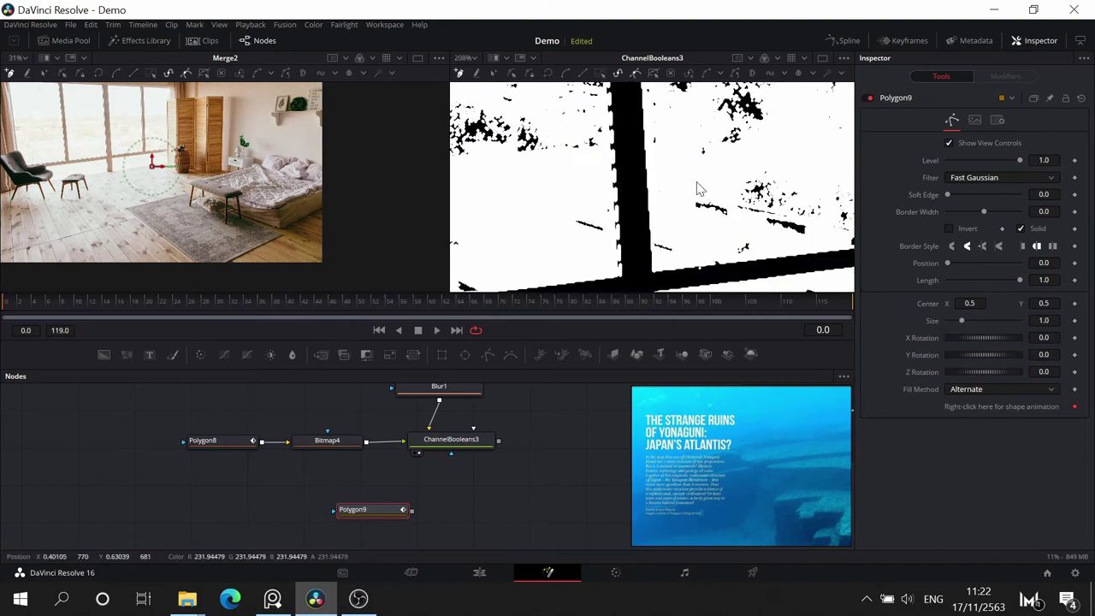
pyautogui.moveTo(530, 99); pyautogui.dragTo(628, 142)
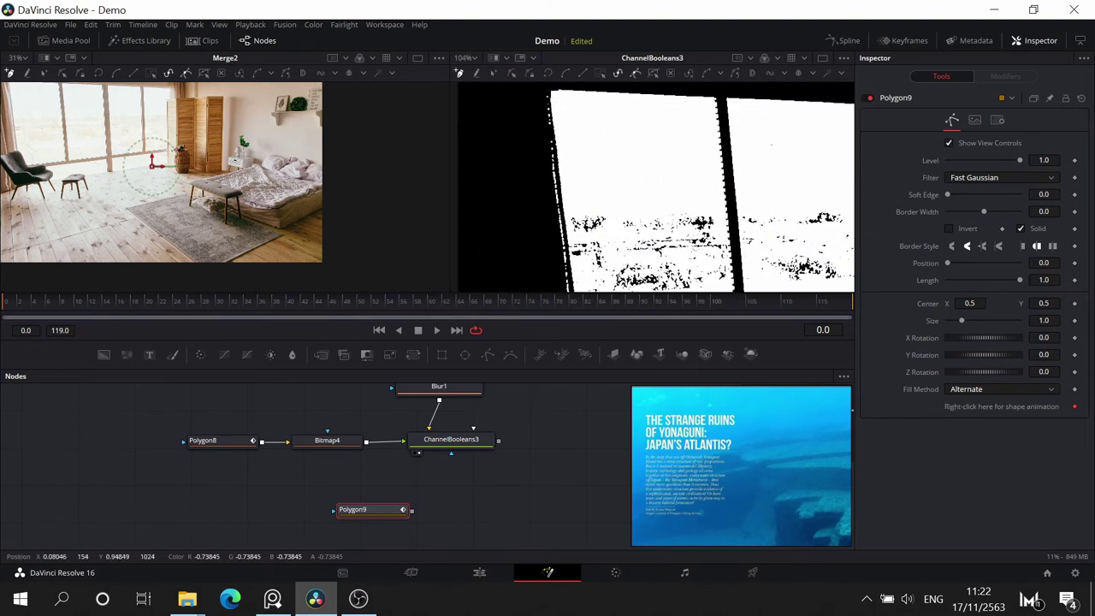
pyautogui.click(550, 89)
pyautogui.scroll(-3, 711, 165)
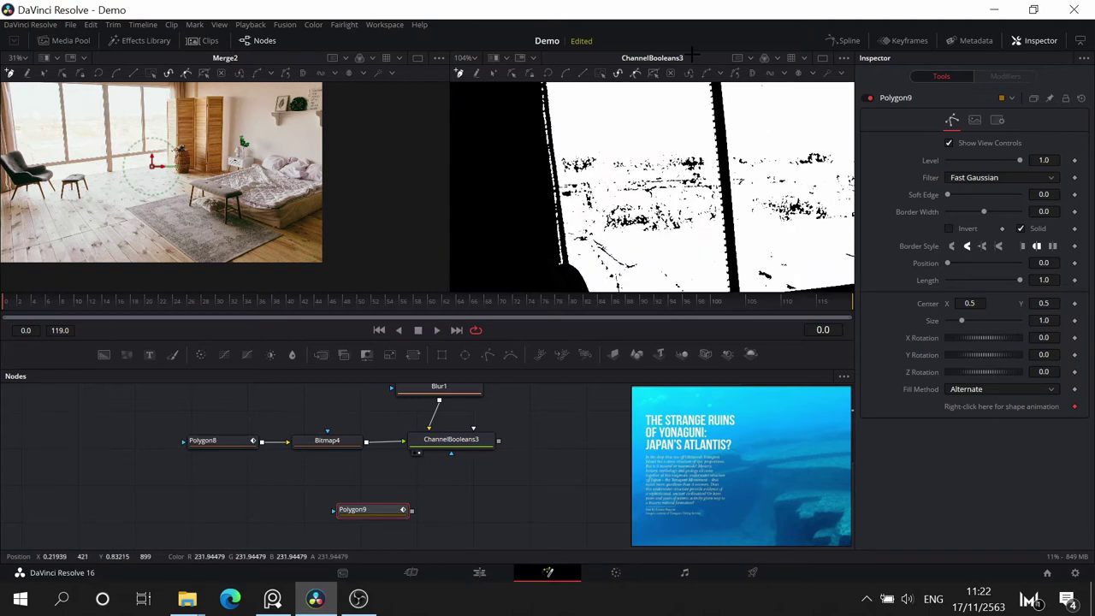
pyautogui.click(594, 244)
pyautogui.moveTo(601, 128); pyautogui.dragTo(700, 265)
pyautogui.click(655, 262)
pyautogui.scroll(3, 684, 273)
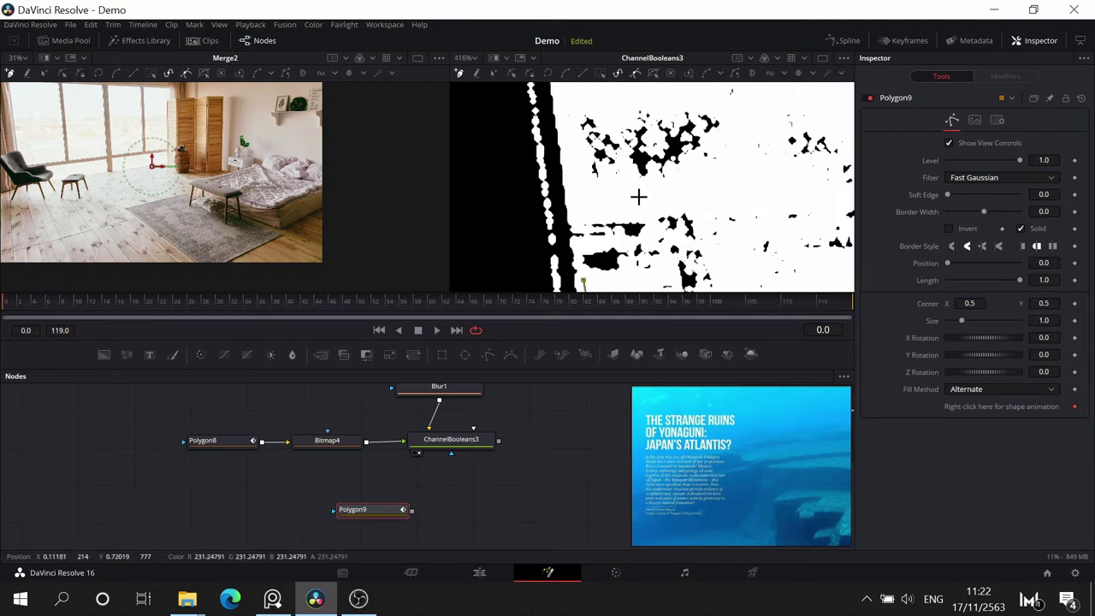
pyautogui.moveTo(638, 196); pyautogui.dragTo(769, 276)
pyautogui.click(717, 205)
pyautogui.click(733, 137)
pyautogui.scroll(-4, 770, 201)
pyautogui.scroll(4, 773, 231)
pyautogui.scroll(-3, 684, 222)
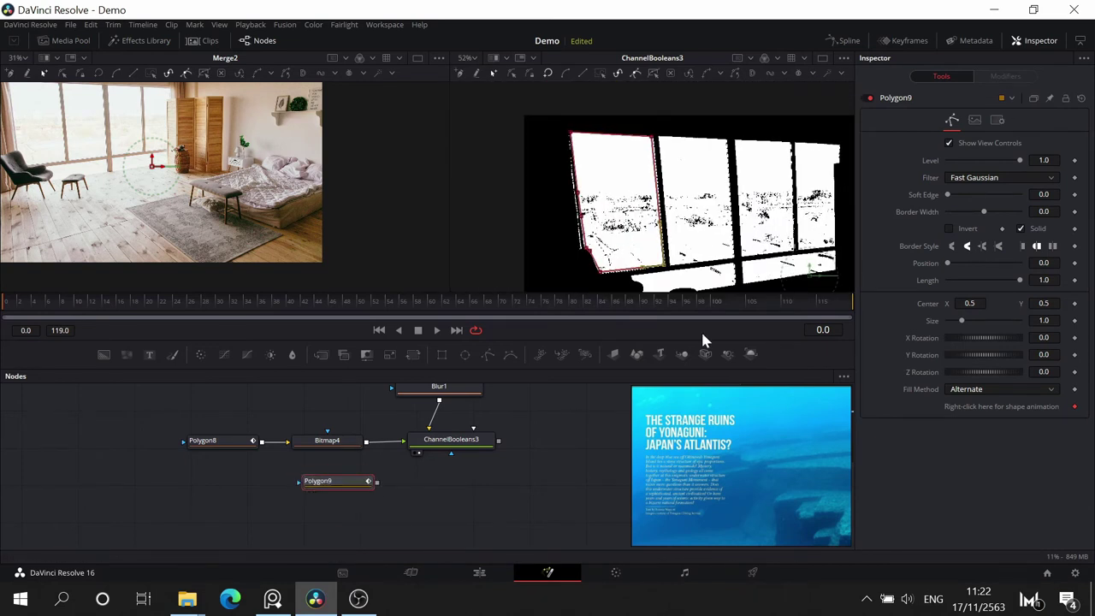
# - Chain a second Polygon after Polygon9 and outline the second tall window pane
pyautogui.click(488, 354)
pyautogui.click(599, 104)
pyautogui.click(724, 110)
pyautogui.click(596, 124)
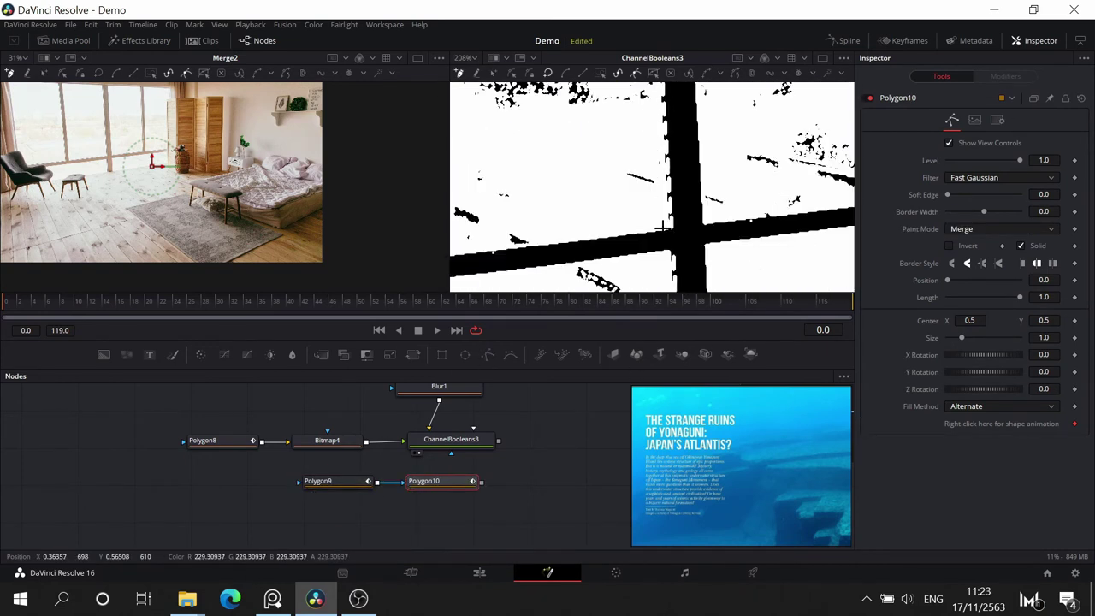
pyautogui.click(663, 226)
pyautogui.scroll(-1, 650, 189)
pyautogui.click(645, 164)
# - Chain another Polygon after Polygon10 and trace the third tall window pane closed
pyautogui.click(488, 355)
pyautogui.moveTo(795, 196); pyautogui.dragTo(659, 164)
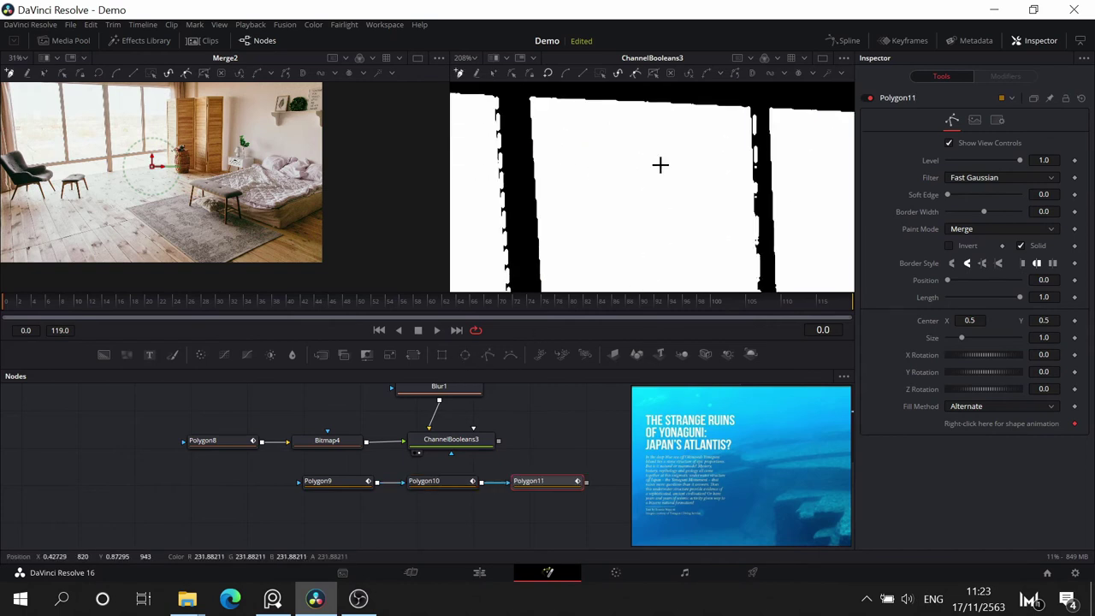
pyautogui.click(532, 104)
pyautogui.click(749, 112)
pyautogui.moveTo(751, 257); pyautogui.dragTo(700, 103)
pyautogui.click(700, 177)
pyautogui.click(499, 202)
pyautogui.moveTo(663, 251); pyautogui.dragTo(703, 176)
pyautogui.hotkey('shift', 'o')
pyautogui.scroll(2, 704, 262)
pyautogui.moveTo(479, 197); pyautogui.dragTo(899, 157)
pyautogui.scroll(-8, 672, 120)
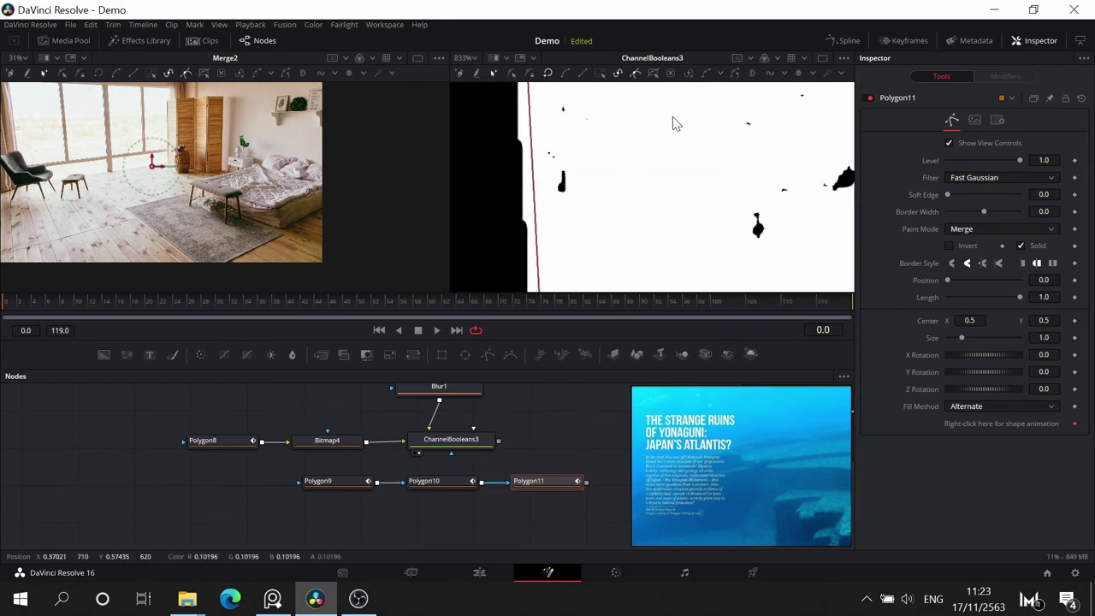
# - Chain another Polygon after Polygon11 and outline the rightmost tall window pane
pyautogui.click(488, 353)
pyautogui.scroll(4, 579, 164)
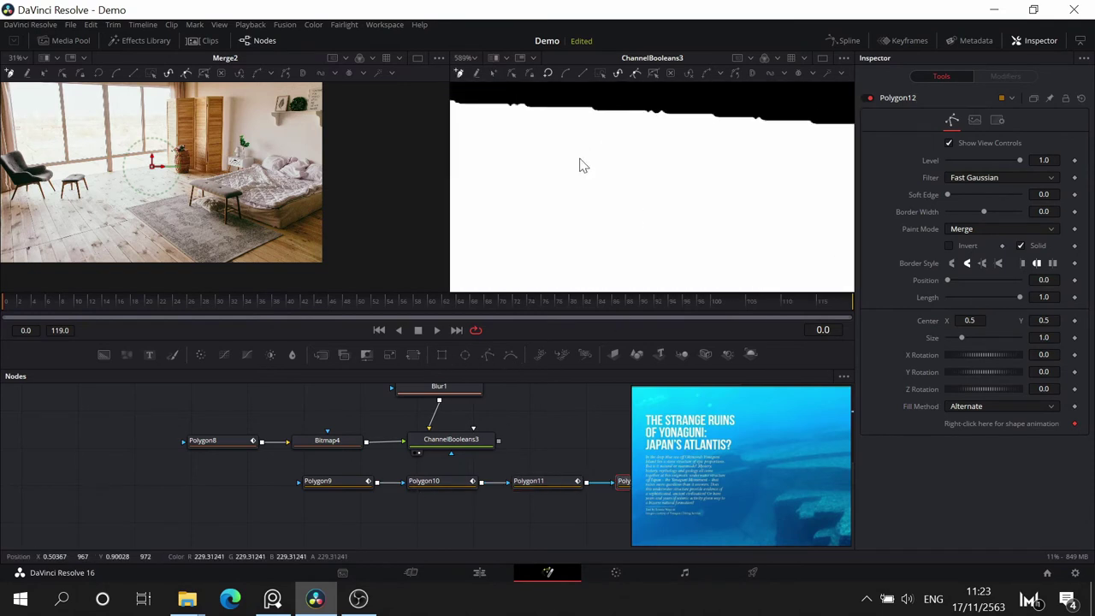
pyautogui.moveTo(708, 264); pyautogui.dragTo(722, 103)
pyautogui.click(724, 258)
pyautogui.click(530, 276)
pyautogui.moveTo(530, 276); pyautogui.dragTo(674, 183)
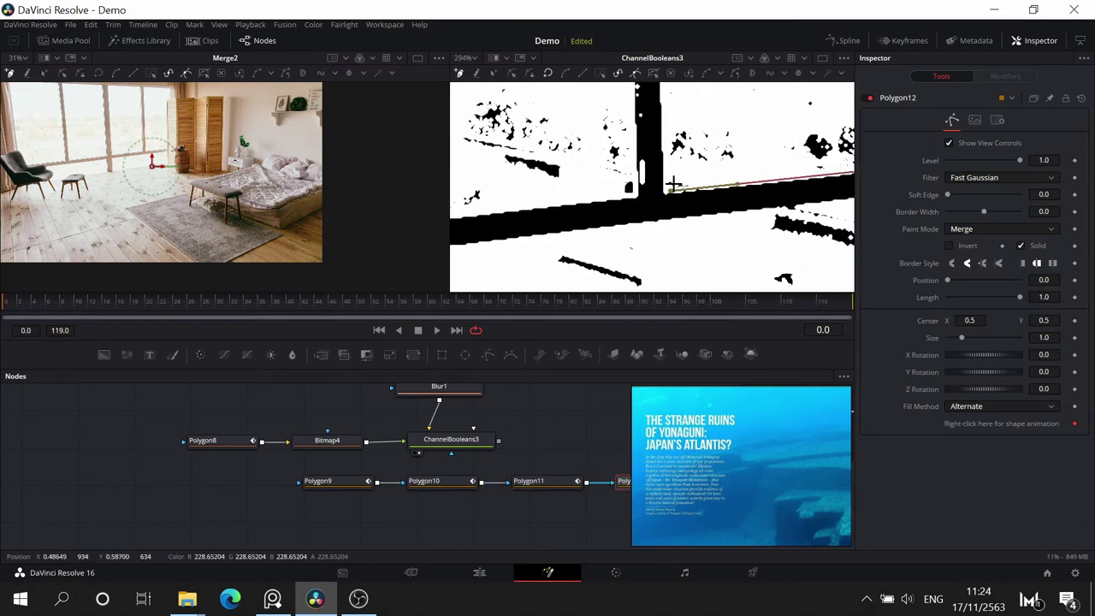
pyautogui.scroll(4, 672, 190)
pyautogui.click(654, 92)
pyautogui.scroll(-6, 674, 95)
pyautogui.moveTo(674, 95); pyautogui.dragTo(692, 219)
pyautogui.click(692, 161)
pyautogui.moveTo(560, 288); pyautogui.dragTo(531, 85)
# - Chain another Polygon after Polygon12 and outline the lower right window pane below the crossbar
pyautogui.click(501, 353)
pyautogui.scroll(4, 597, 215)
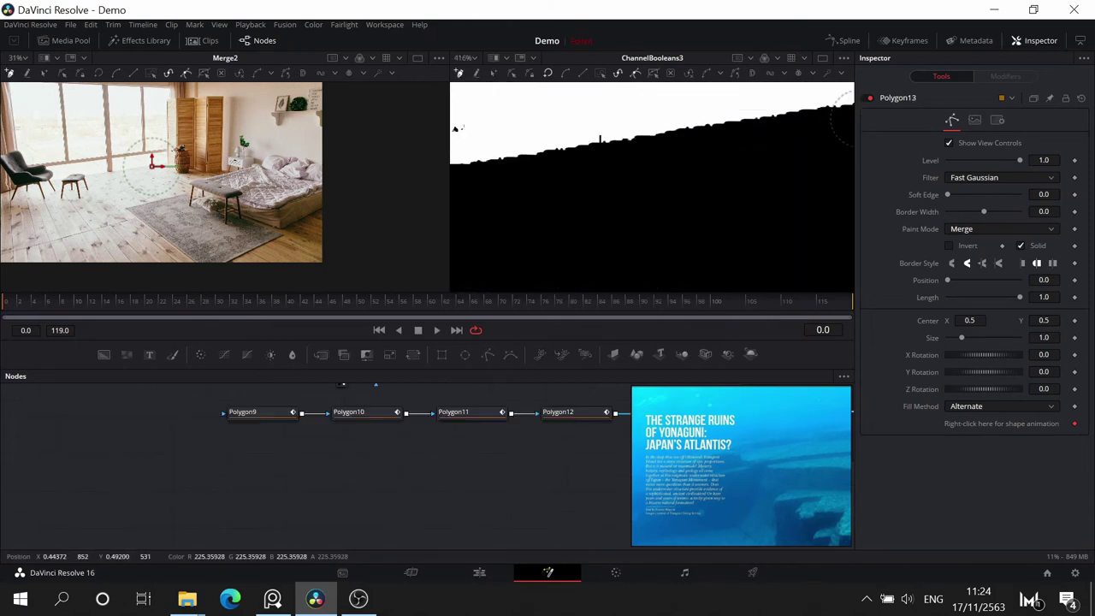
pyautogui.moveTo(769, 171); pyautogui.dragTo(471, 213)
pyautogui.click(772, 156)
pyautogui.moveTo(621, 220); pyautogui.dragTo(632, 167)
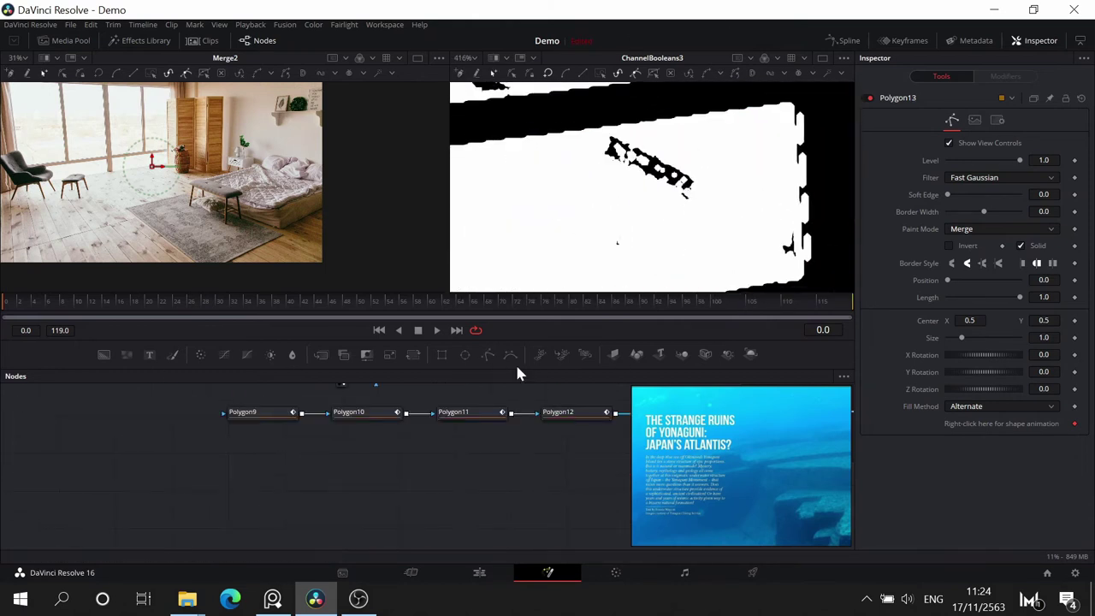
# - Chain another Polygon after Polygon13 and trace the lower left window pane, following the curved edge of the furniture beneath
pyautogui.click(488, 354)
pyautogui.moveTo(599, 273); pyautogui.dragTo(650, 103)
pyautogui.click(781, 126)
pyautogui.click(684, 142)
pyautogui.click(558, 121)
pyautogui.moveTo(558, 121); pyautogui.dragTo(847, 152)
pyautogui.click(752, 175)
pyautogui.click(680, 210)
pyautogui.click(526, 235)
pyautogui.click(558, 147)
pyautogui.moveTo(558, 147); pyautogui.dragTo(732, 273)
pyautogui.click(766, 217)
pyautogui.moveTo(803, 213); pyautogui.dragTo(482, 256)
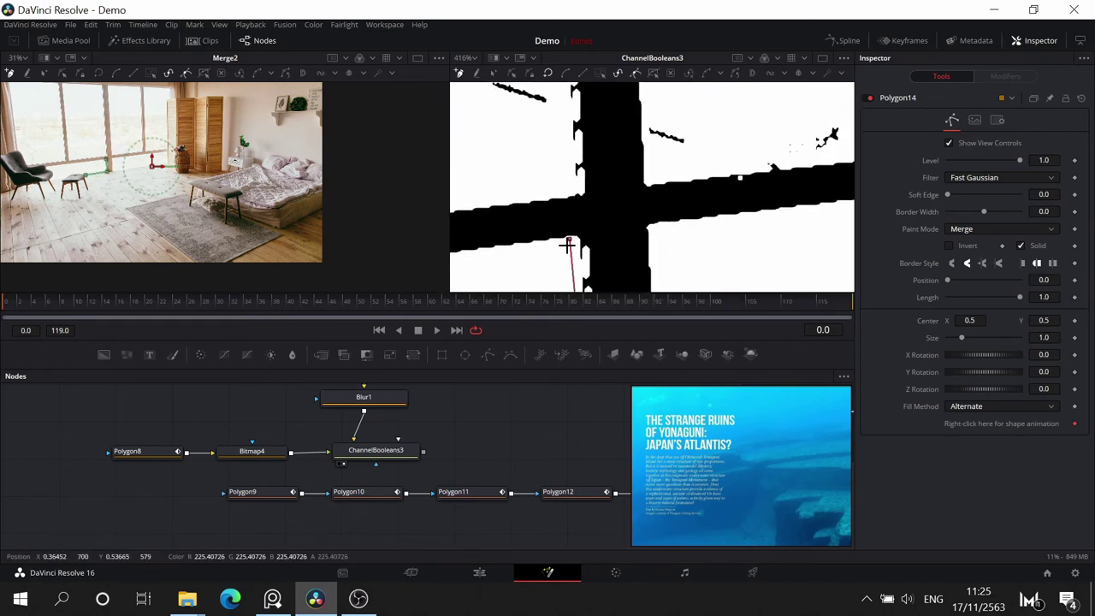
pyautogui.click(567, 245)
pyautogui.moveTo(567, 245); pyautogui.dragTo(656, 115)
# - Stack the chained Polygon nodes in a vertical column and display Polygon14's combined pane mask
pyautogui.moveTo(359, 494); pyautogui.dragTo(252, 534)
pyautogui.moveTo(458, 504); pyautogui.dragTo(146, 508)
pyautogui.moveTo(449, 425); pyautogui.dragTo(129, 546)
pyautogui.moveTo(403, 494); pyautogui.dragTo(385, 457)
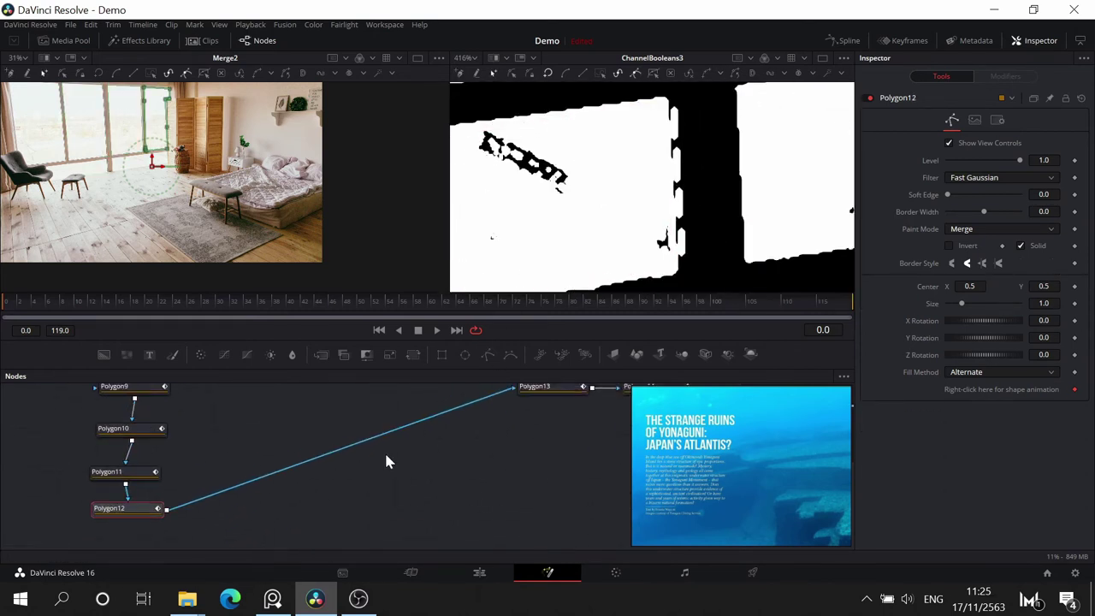
pyautogui.scroll(-3, 398, 461)
pyautogui.moveTo(462, 442); pyautogui.dragTo(313, 501)
pyautogui.moveTo(499, 441); pyautogui.dragTo(311, 522)
pyautogui.scroll(3, 342, 523)
pyautogui.moveTo(516, 255); pyautogui.dragTo(518, 250)
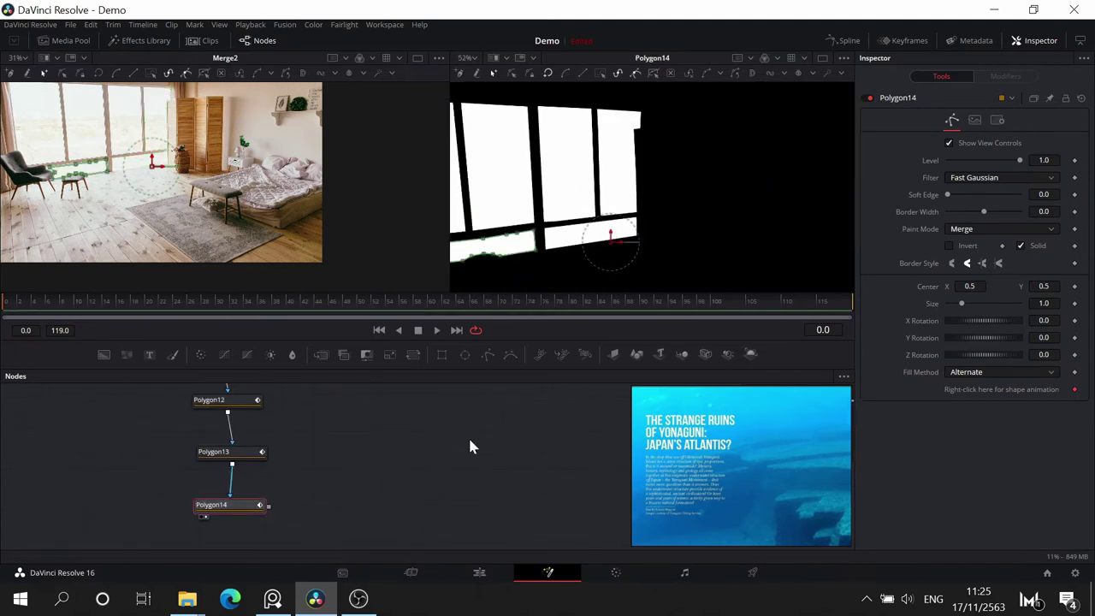
# - Move the whole column of Polygon9 to Polygon14 nodes beside the luma key branch
pyautogui.scroll(-3, 468, 435)
pyautogui.moveTo(395, 393); pyautogui.dragTo(440, 452)
pyautogui.moveTo(440, 539); pyautogui.dragTo(355, 410)
pyautogui.moveTo(471, 455); pyautogui.dragTo(498, 547)
pyautogui.moveTo(297, 386); pyautogui.dragTo(293, 416)
pyautogui.moveTo(542, 477); pyautogui.dragTo(503, 501)
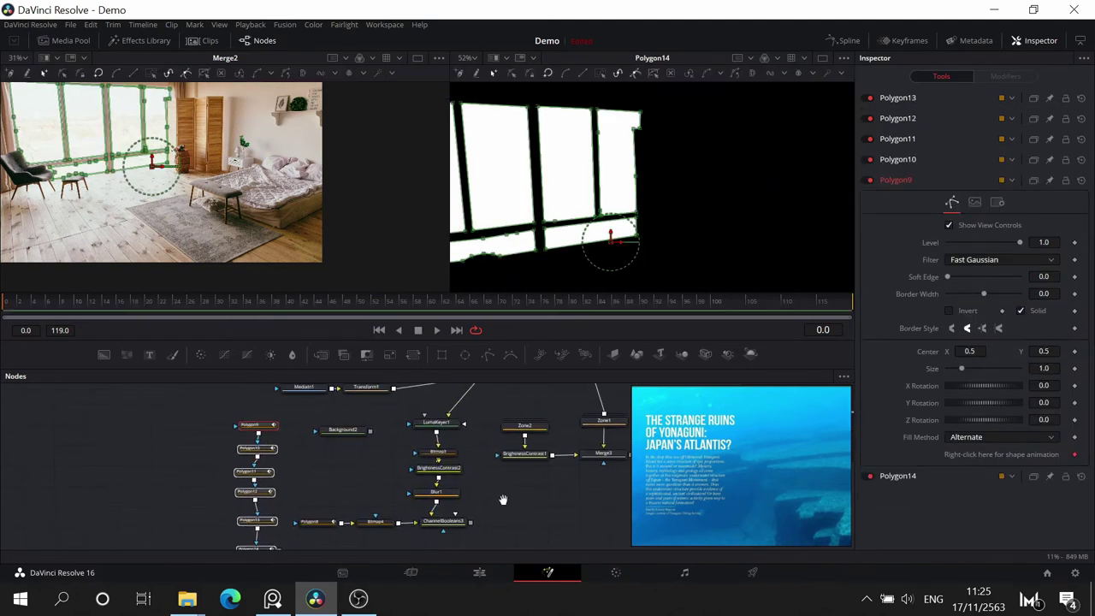
# - Tighten the vertical spacing between the Polygon nodes in the column down to Polygon14
pyautogui.moveTo(342, 433); pyautogui.dragTo(115, 408)
pyautogui.scroll(3, 287, 462)
pyautogui.moveTo(193, 422); pyautogui.dragTo(197, 415)
pyautogui.moveTo(190, 466); pyautogui.dragTo(202, 445)
pyautogui.moveTo(193, 505); pyautogui.dragTo(233, 399)
pyautogui.moveTo(231, 467); pyautogui.dragTo(237, 423)
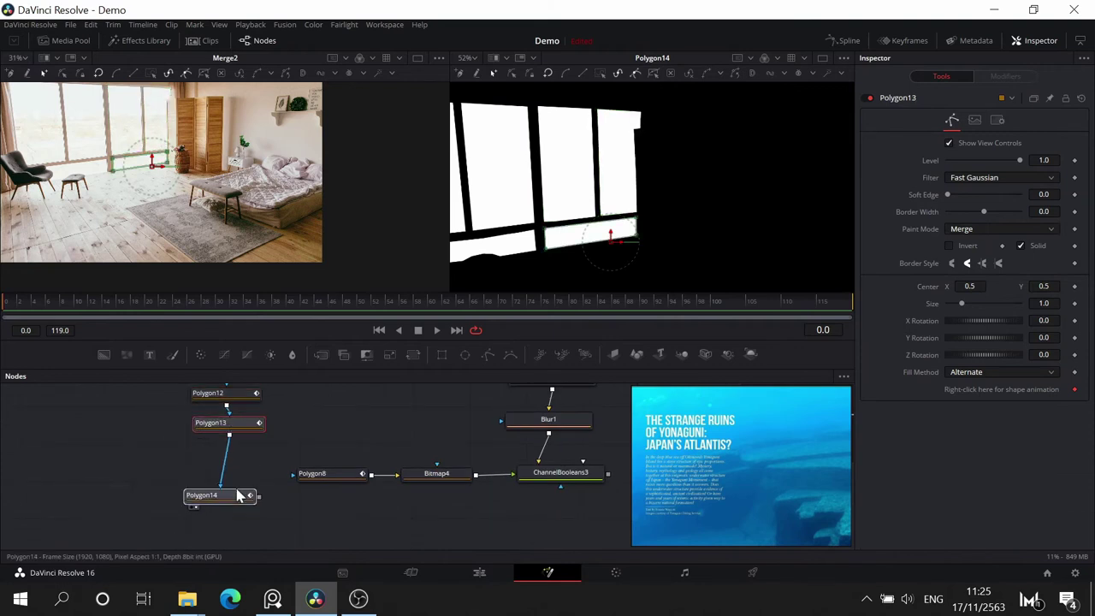
pyautogui.moveTo(237, 493); pyautogui.dragTo(243, 453)
pyautogui.scroll(-3, 282, 501)
pyautogui.moveTo(288, 420); pyautogui.dragTo(262, 499)
pyautogui.scroll(3, 334, 511)
pyautogui.click(201, 498)
# - Add a Channel Booleans node below ChannelBooleans3 and feed it from ChannelBooleans3 and Polygon14
pyautogui.moveTo(343, 354); pyautogui.dragTo(448, 500)
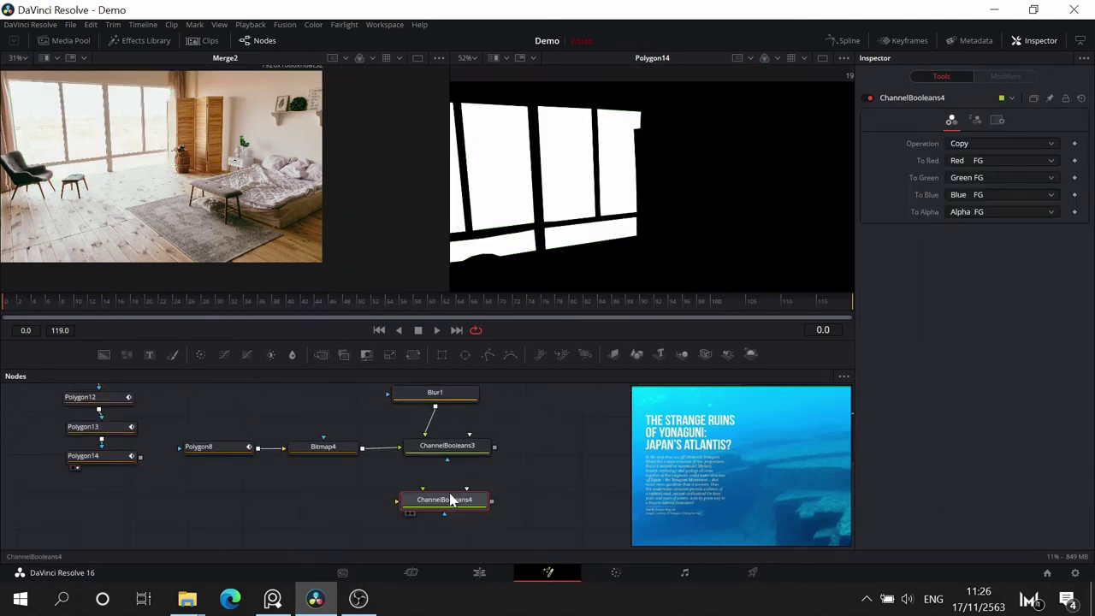
pyautogui.moveTo(495, 447); pyautogui.dragTo(414, 507)
pyautogui.click(438, 525)
pyautogui.moveTo(141, 458); pyautogui.dragTo(567, 235)
pyautogui.click(455, 527)
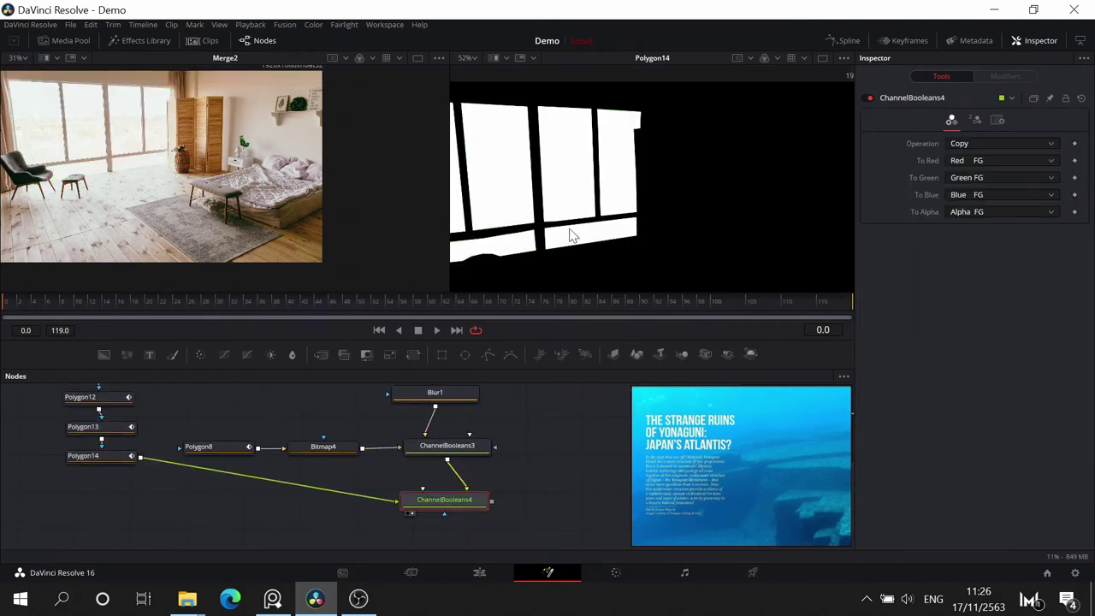
# - Display Polygon14 and ChannelBooleans3 in separate viewers, and set ChannelBooleans4's operation to Multiply
pyautogui.scroll(-1, 992, 139)
pyautogui.moveTo(526, 479); pyautogui.dragTo(624, 431)
pyautogui.moveTo(195, 409); pyautogui.dragTo(349, 227)
pyautogui.moveTo(349, 228); pyautogui.dragTo(508, 214)
pyautogui.moveTo(544, 398); pyautogui.dragTo(581, 231)
pyautogui.click(992, 144)
pyautogui.click(983, 231)
# - Insert a Bitmap mask node after Polygon14 and place it beneath the polygon column
pyautogui.click(196, 413)
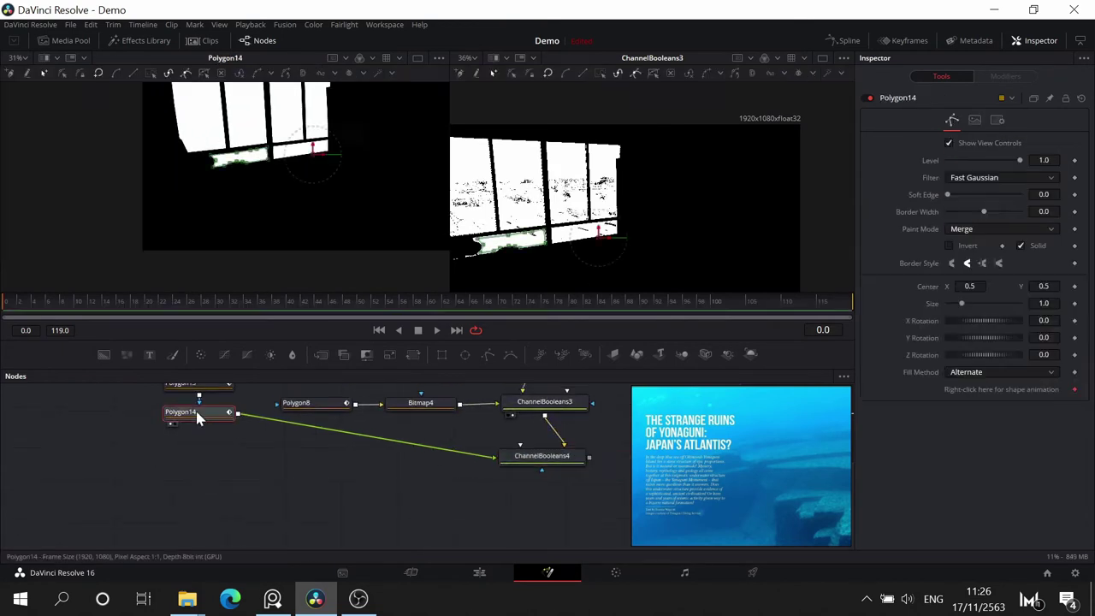
pyautogui.hotkey('shift', 'space')
pyautogui.write('bitm')
pyautogui.click(423, 402)
pyautogui.moveTo(260, 479); pyautogui.dragTo(309, 484)
pyautogui.moveTo(310, 484); pyautogui.dragTo(581, 222)
# - Try the Add operation on ChannelBooleans4 with Bitmap5 and ChannelBooleans3 as inputs, and delete the node
pyautogui.moveTo(547, 455); pyautogui.dragTo(582, 231)
pyautogui.moveTo(588, 464); pyautogui.dragTo(412, 505)
pyautogui.moveTo(379, 497); pyautogui.dragTo(472, 496)
pyautogui.click(1000, 144)
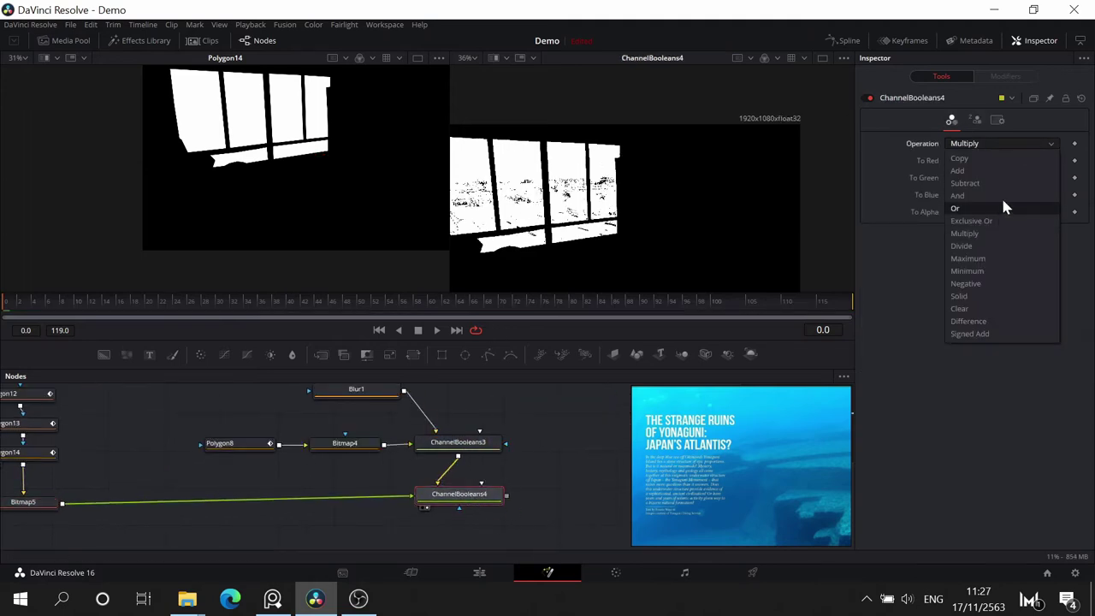
pyautogui.click(992, 171)
pyautogui.moveTo(366, 509); pyautogui.dragTo(411, 500)
pyautogui.press('Delete')
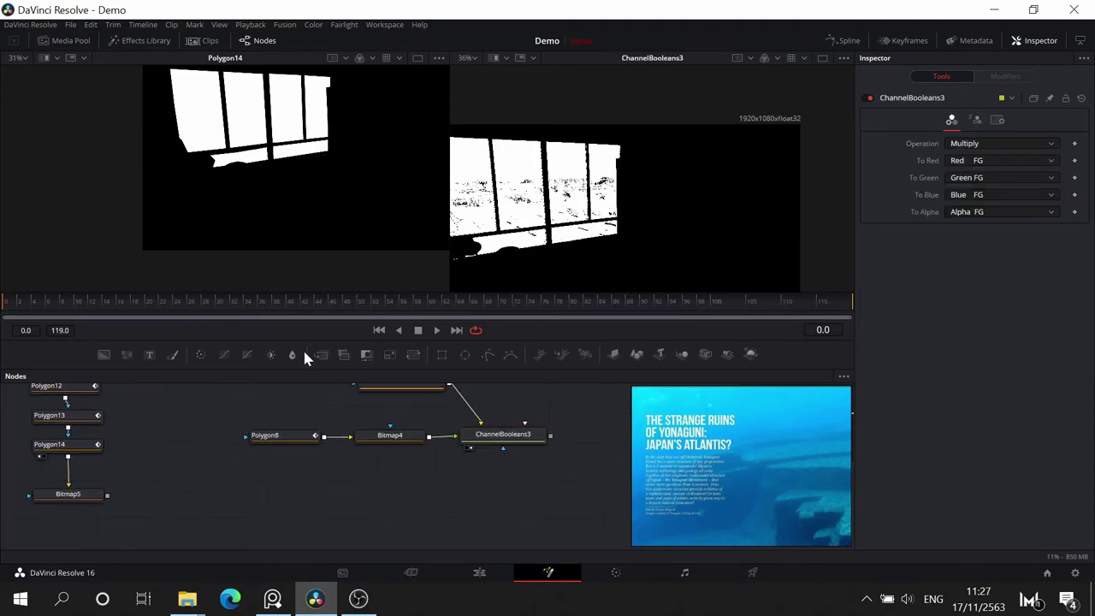
# - Add a Merge node with ChannelBooleans3 as background and Bitmap5 as foreground, and display the combined window matte
pyautogui.click(321, 354)
pyautogui.moveTo(549, 434); pyautogui.dragTo(471, 501)
pyautogui.moveTo(108, 495); pyautogui.dragTo(505, 499)
pyautogui.click(539, 516)
pyautogui.press('2')
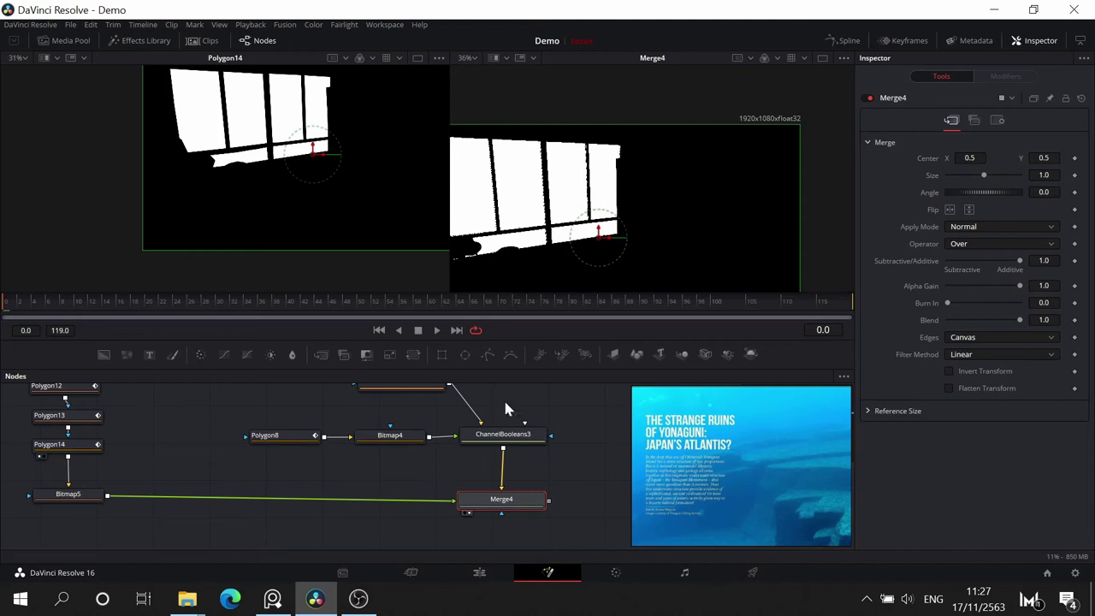
pyautogui.moveTo(584, 385); pyautogui.dragTo(652, 351)
pyautogui.moveTo(607, 253); pyautogui.dragTo(718, 211)
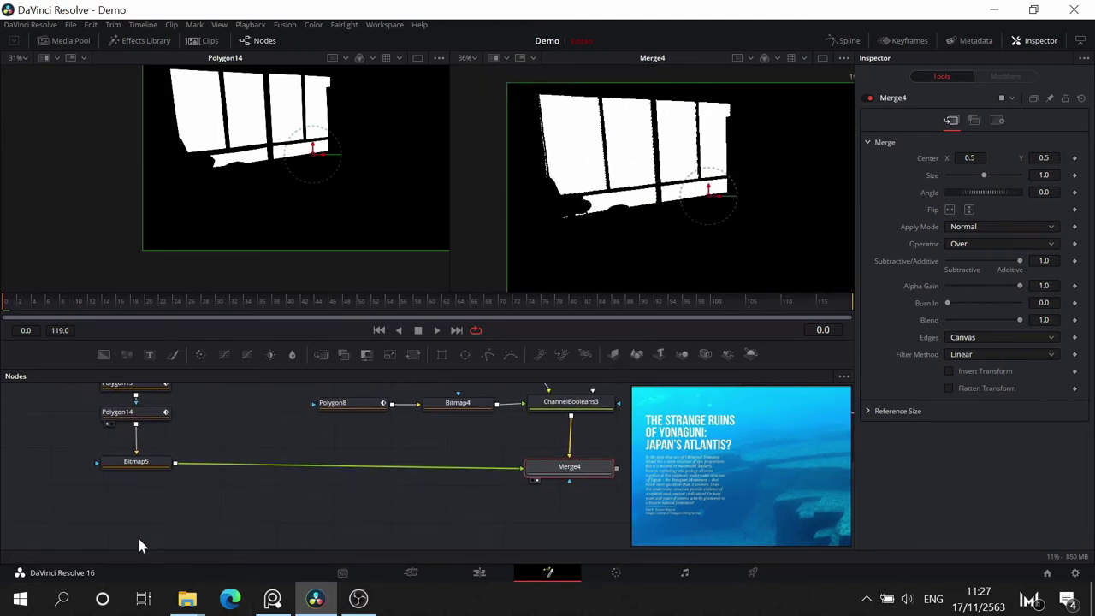
pyautogui.moveTo(140, 463); pyautogui.dragTo(142, 477)
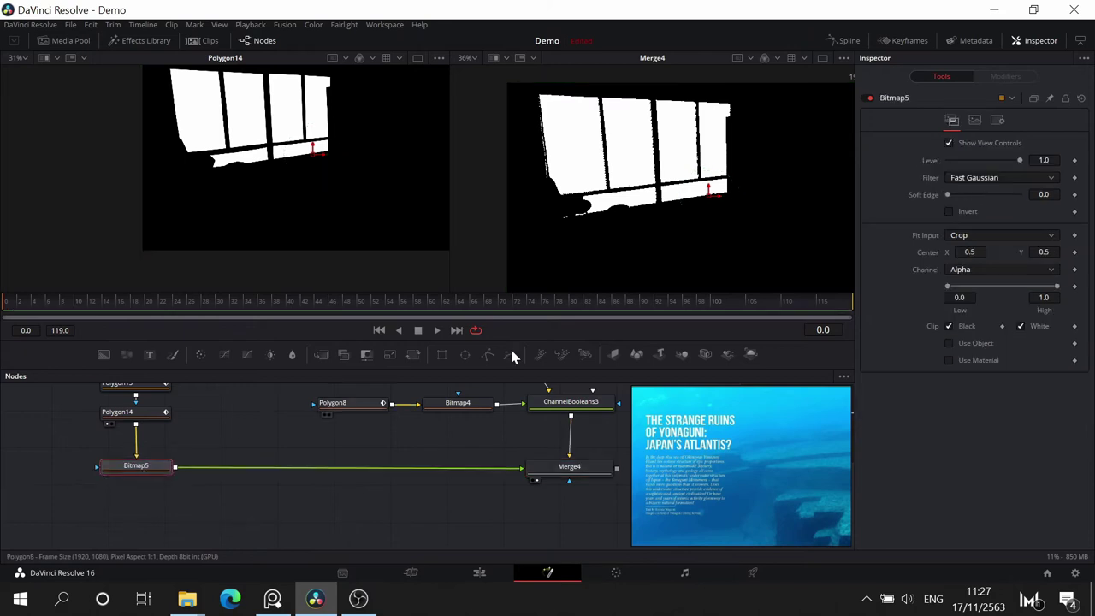
pyautogui.moveTo(490, 501); pyautogui.dragTo(420, 505)
# - Add a Bitmap mask node at Merge4 and enable its Invert option
pyautogui.click(525, 477)
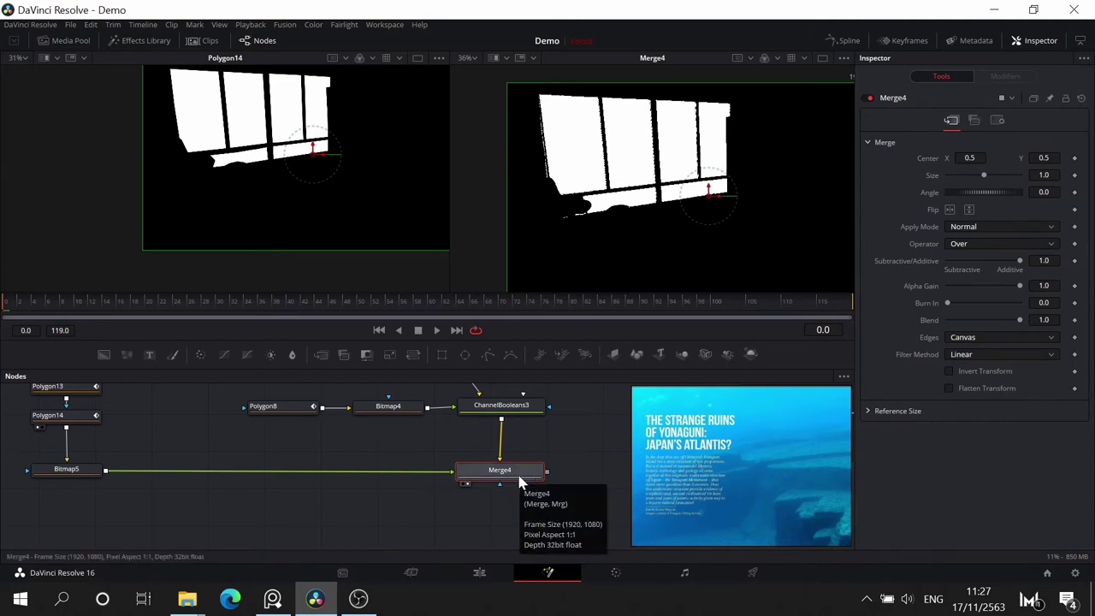
pyautogui.hotkey('shift', 'space')
pyautogui.write('bi')
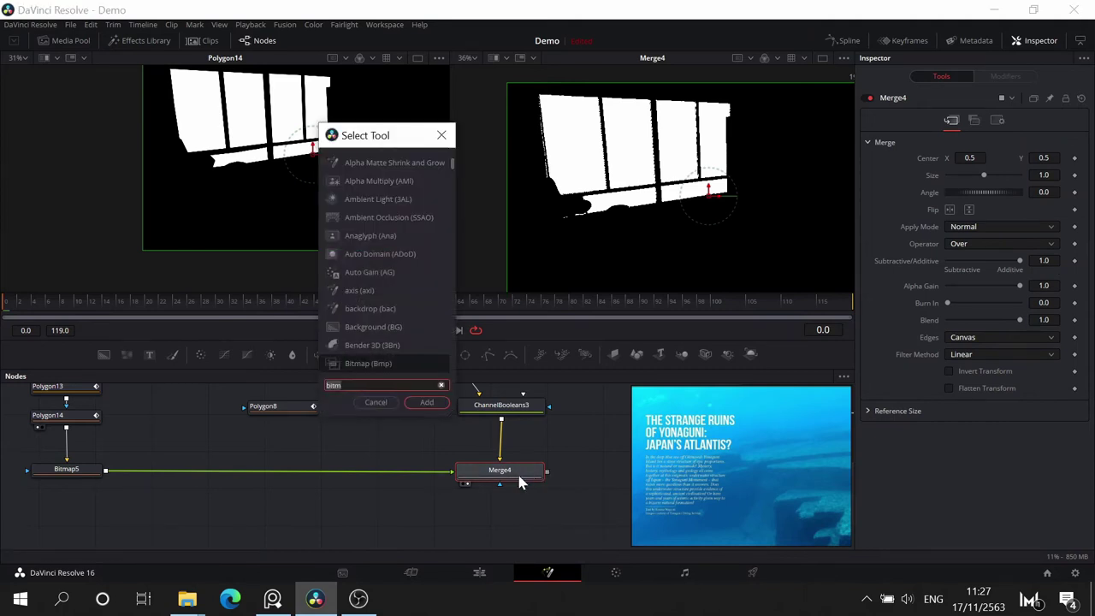
pyautogui.click(432, 217)
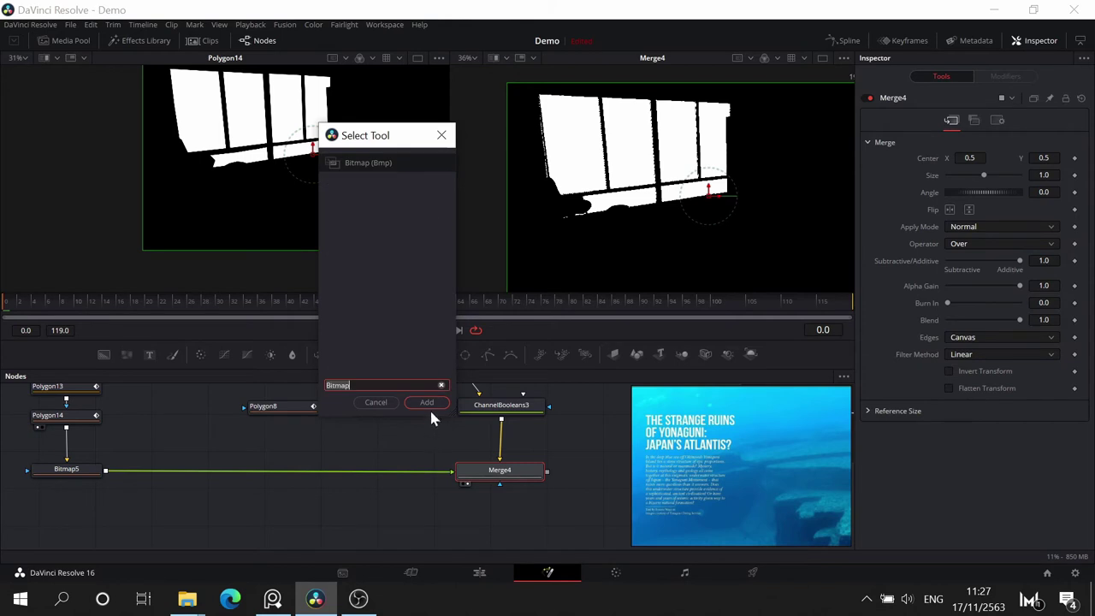
pyautogui.click(433, 404)
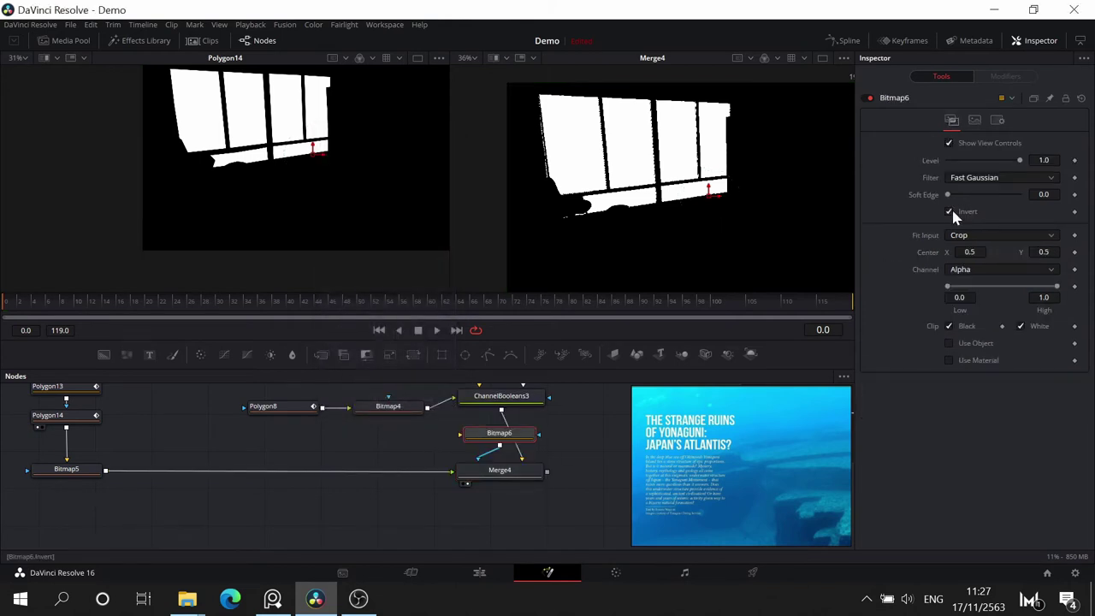
# - Move Bitmap6 below Merge4, rewire it to take Merge4's output as its input, and display the inverted matte
pyautogui.click(528, 469)
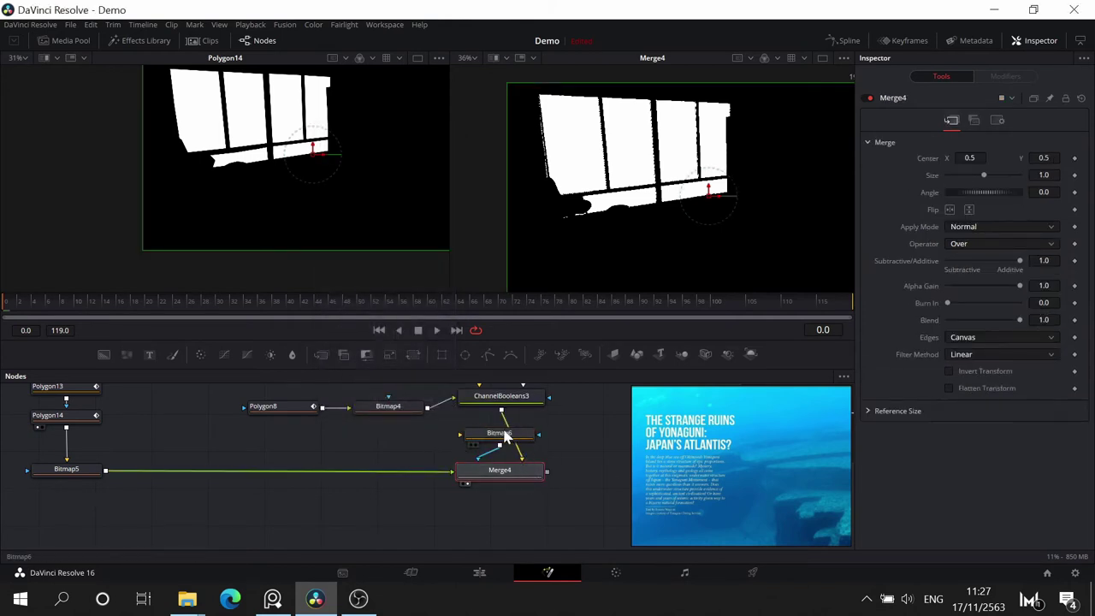
pyautogui.moveTo(504, 436); pyautogui.dragTo(502, 531)
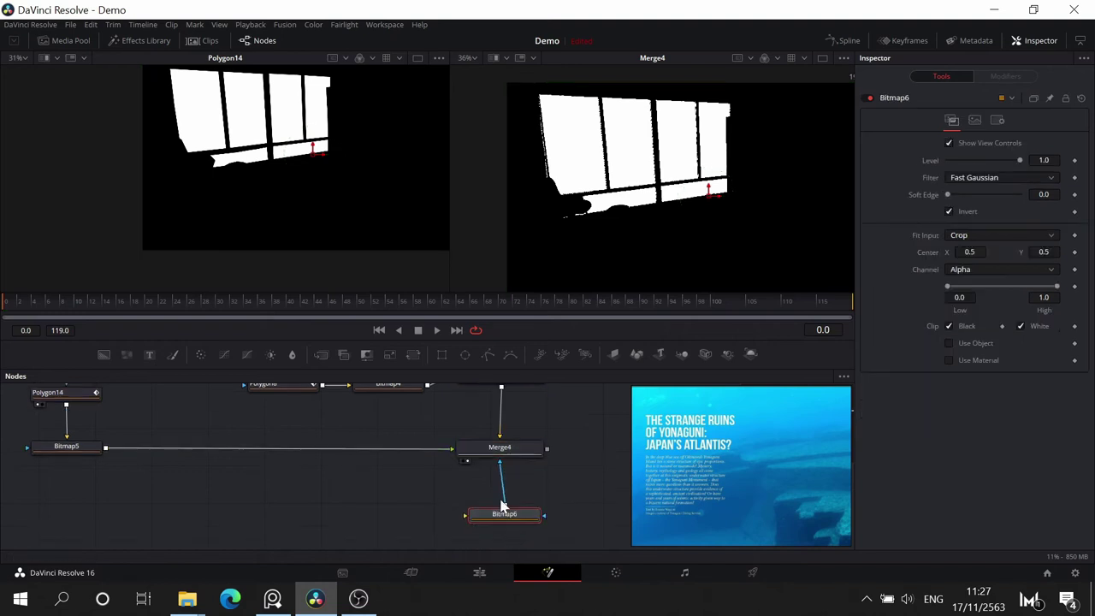
pyautogui.moveTo(500, 475); pyautogui.dragTo(541, 519)
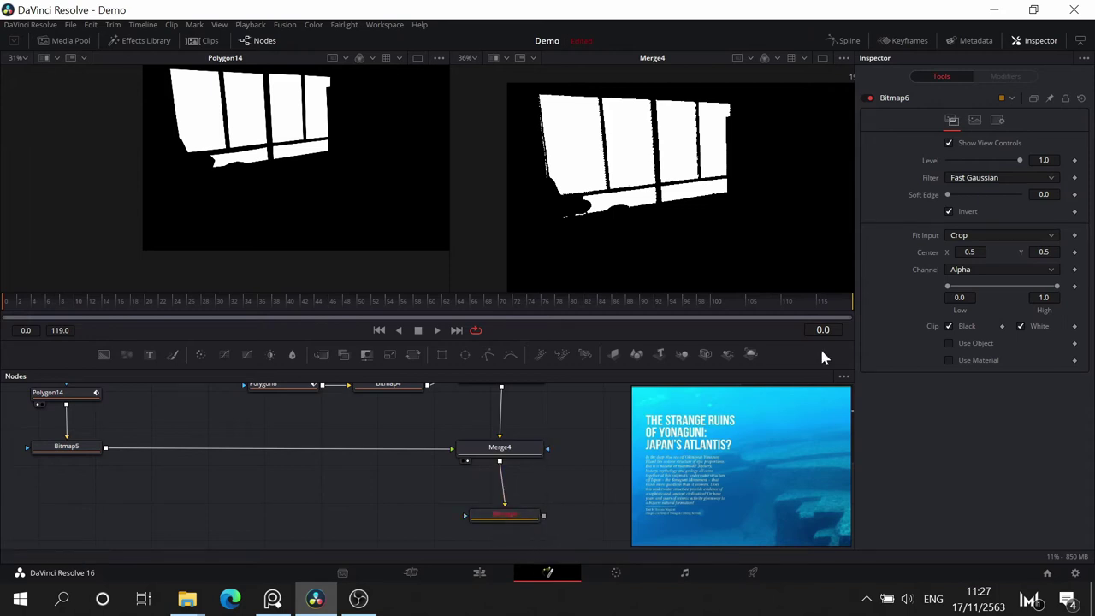
pyautogui.press('2')
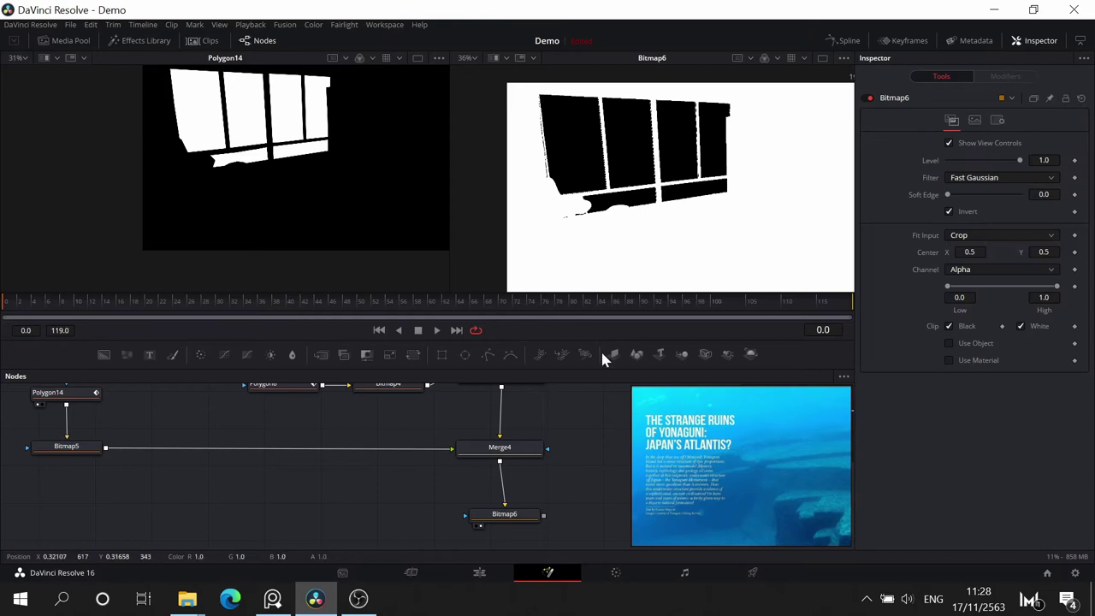
# - Align Bitmap6 beneath Merge4, then add a Wireless Link node near LumaKeyer1 with Merge2 as its input
pyautogui.moveTo(526, 523); pyautogui.dragTo(519, 508)
pyautogui.scroll(-3, 518, 450)
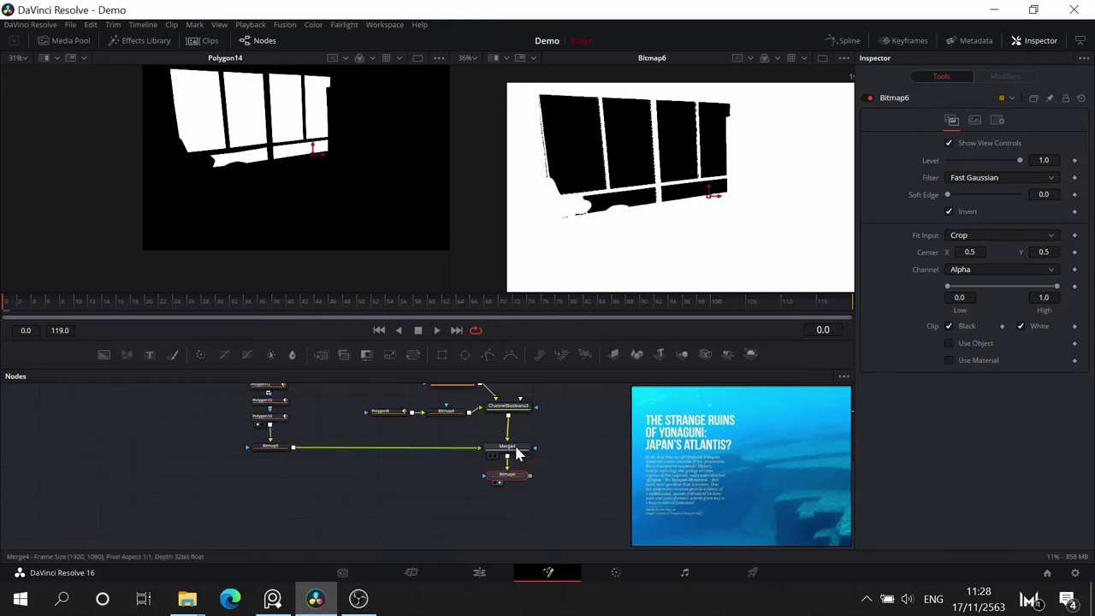
pyautogui.moveTo(542, 417); pyautogui.dragTo(482, 485)
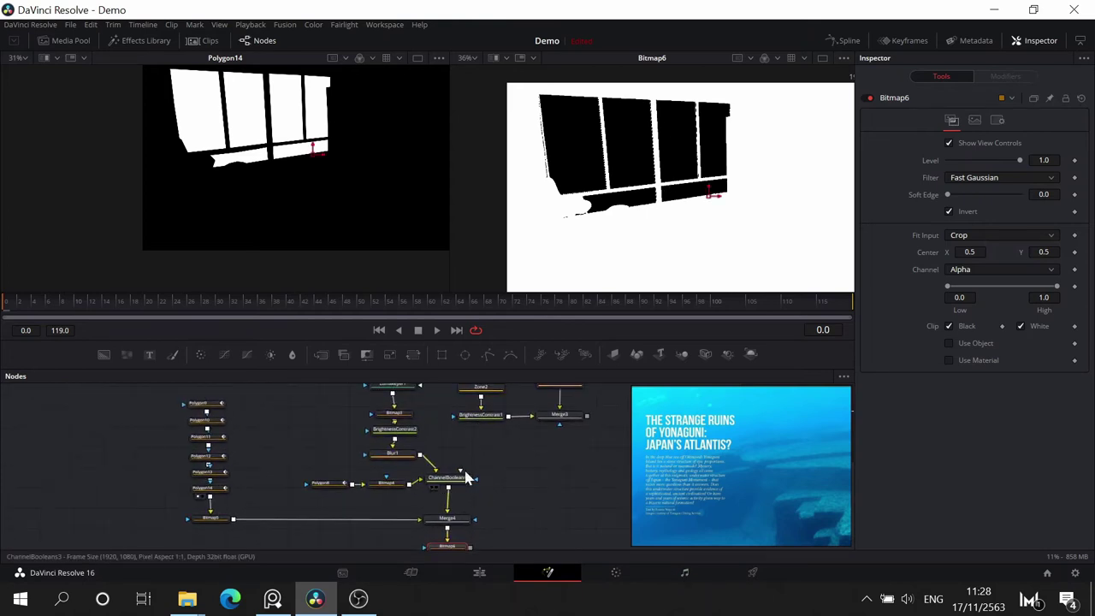
pyautogui.moveTo(517, 462); pyautogui.dragTo(574, 549)
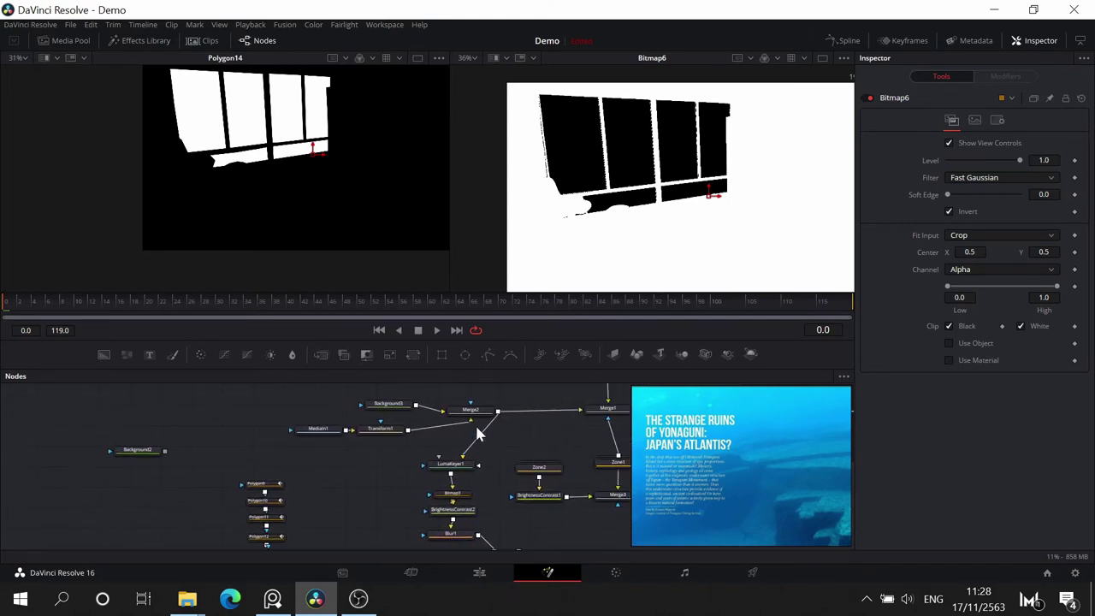
pyautogui.scroll(4, 477, 433)
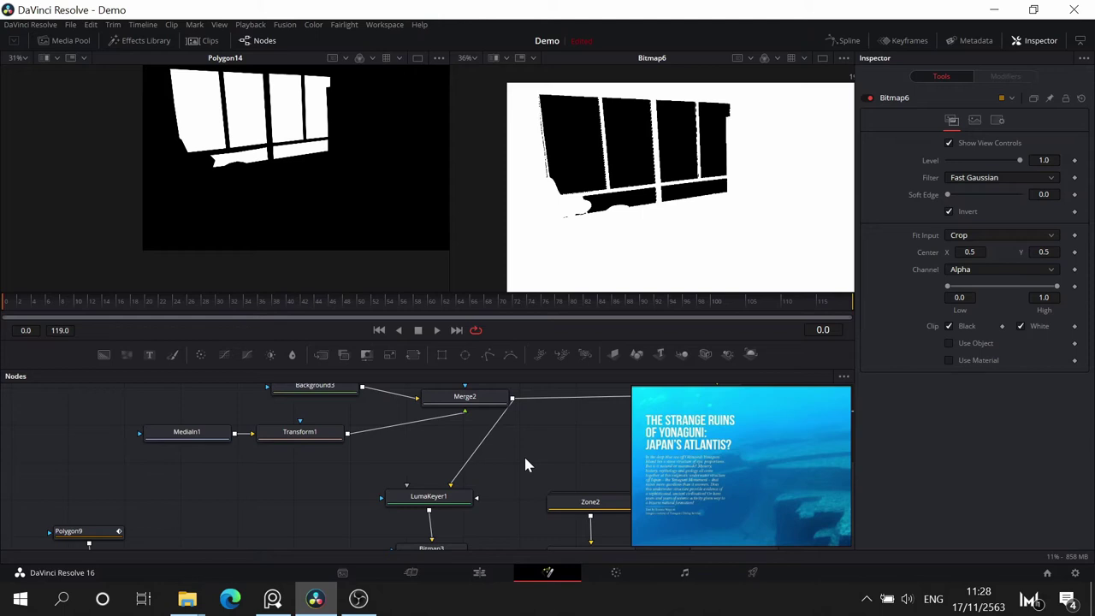
pyautogui.hotkey('shift', 'space')
pyautogui.write('wire')
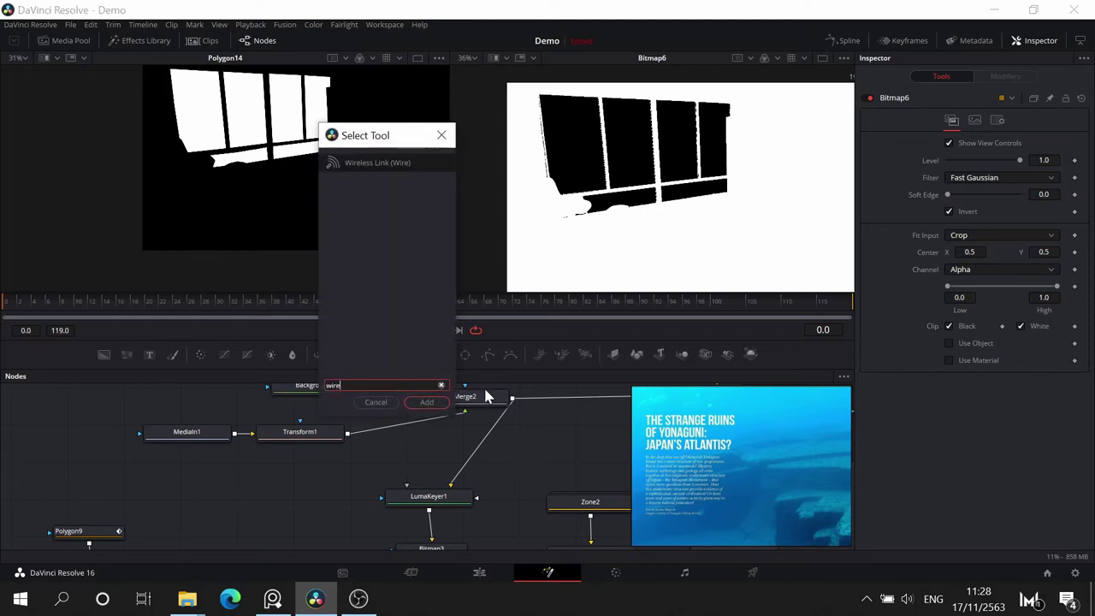
pyautogui.click(428, 402)
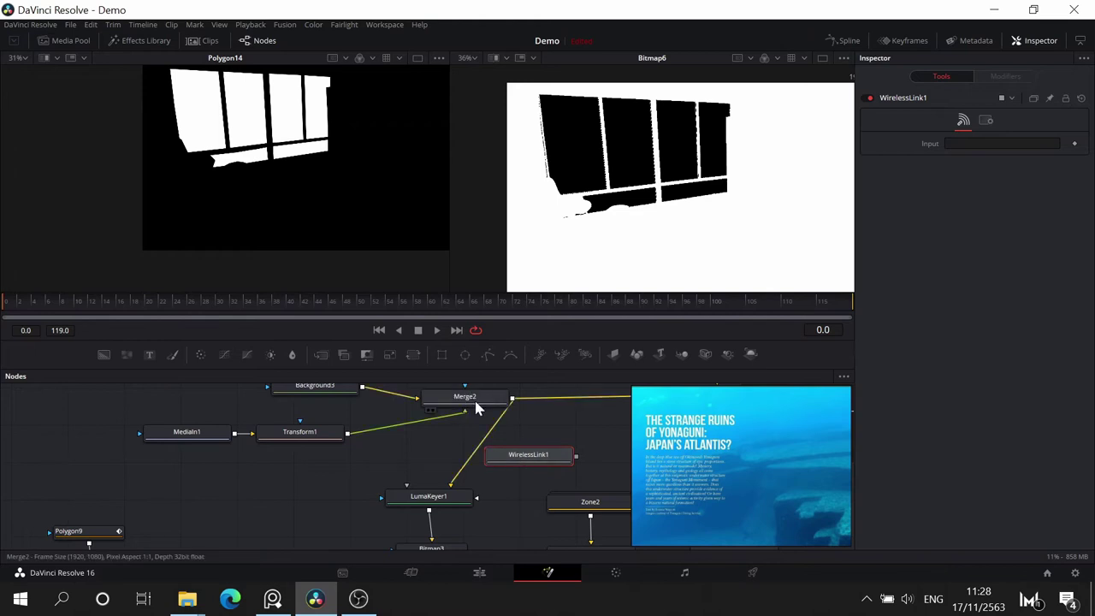
pyautogui.moveTo(479, 402); pyautogui.dragTo(983, 143)
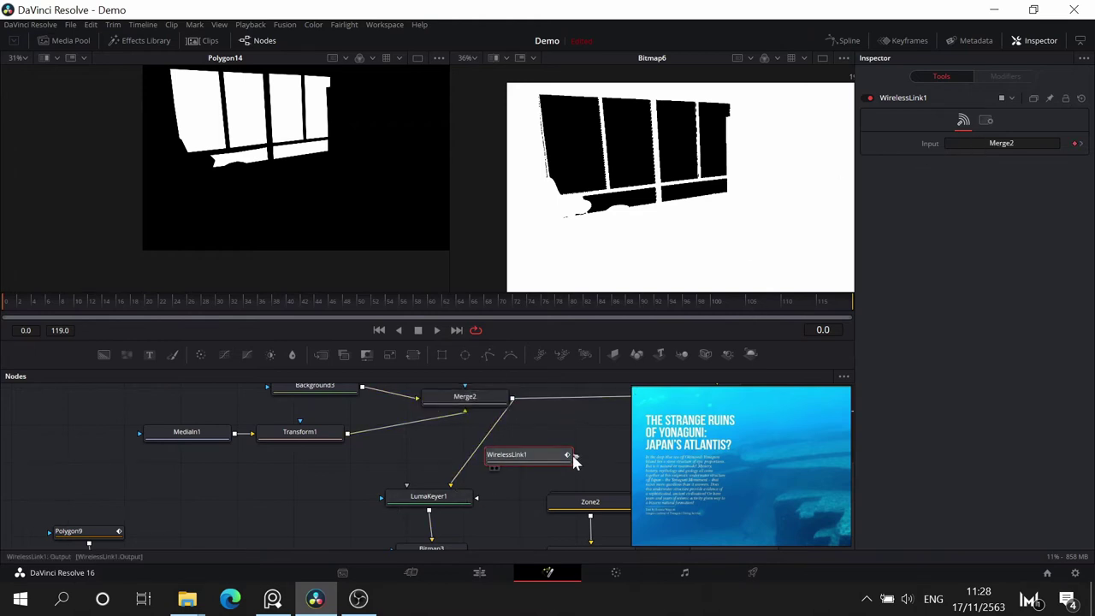
# - Feed LumaKeyer1 from WirelessLink1 instead of Merge2, and place the link node directly above LumaKeyer1
pyautogui.moveTo(572, 462); pyautogui.dragTo(453, 489)
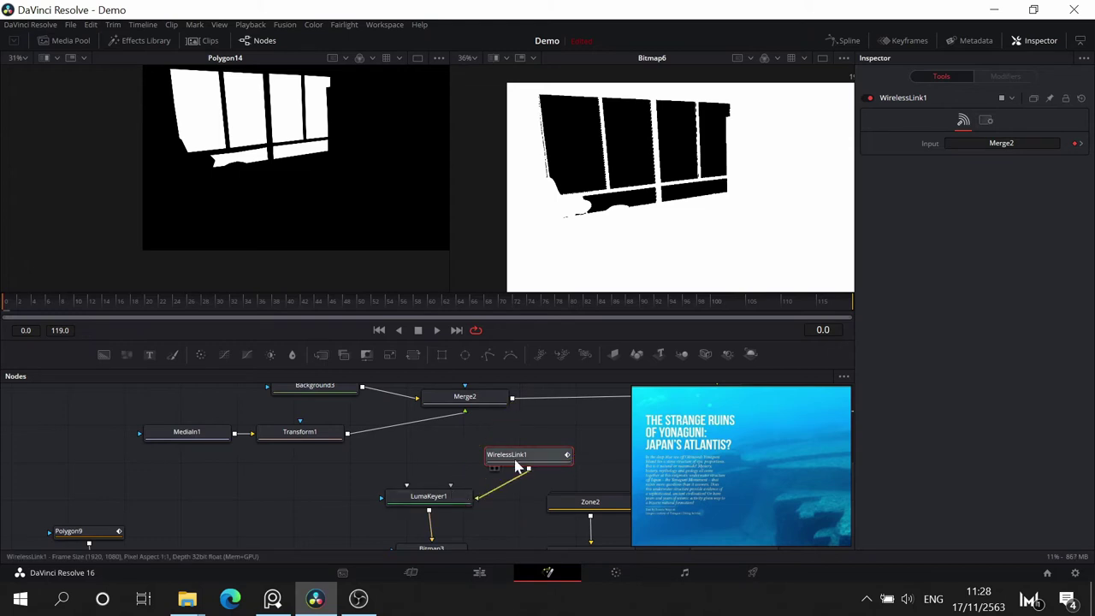
pyautogui.moveTo(516, 466); pyautogui.dragTo(411, 465)
pyautogui.scroll(-2, 511, 420)
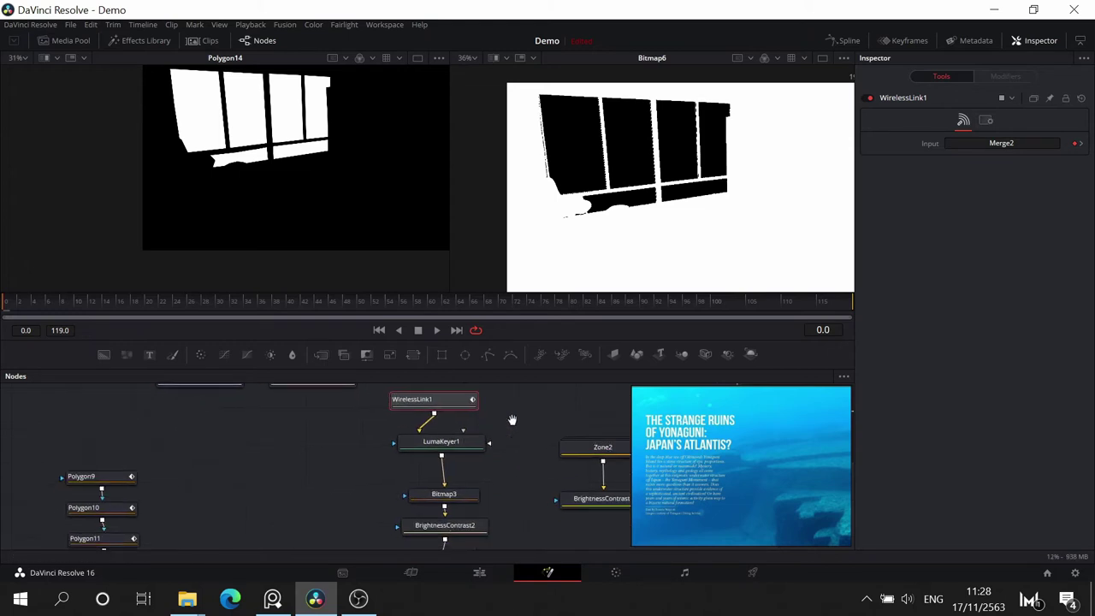
# - Enlarge the node editor, select only the window matte nodes from WirelessLink1 through Bitmap6, and move the branch clear of the main composite
pyautogui.scroll(-3, 511, 420)
pyautogui.scroll(2, 519, 445)
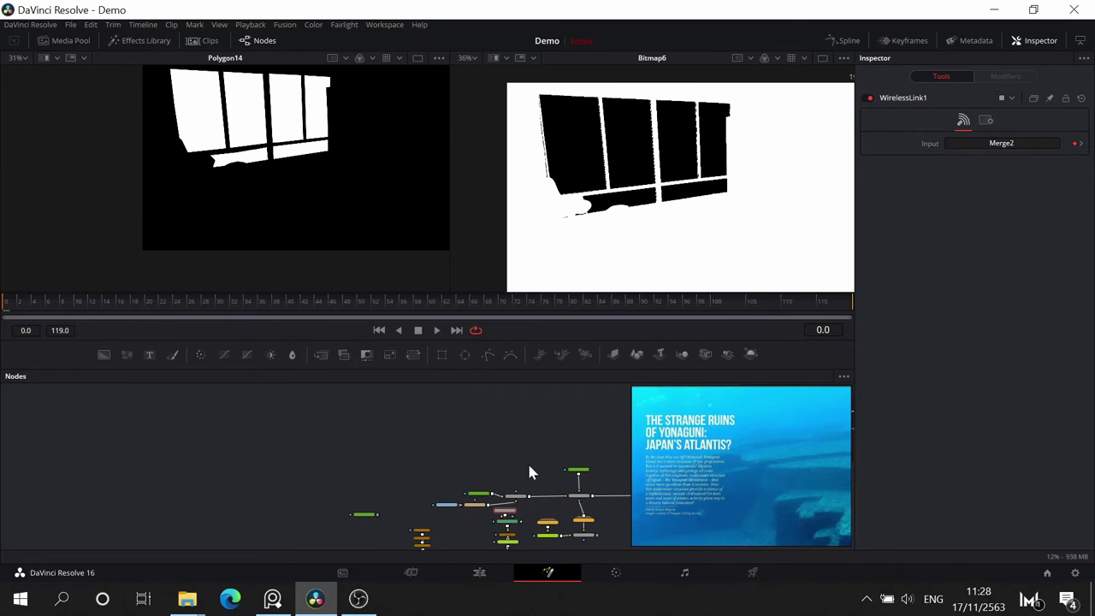
pyautogui.scroll(3, 529, 472)
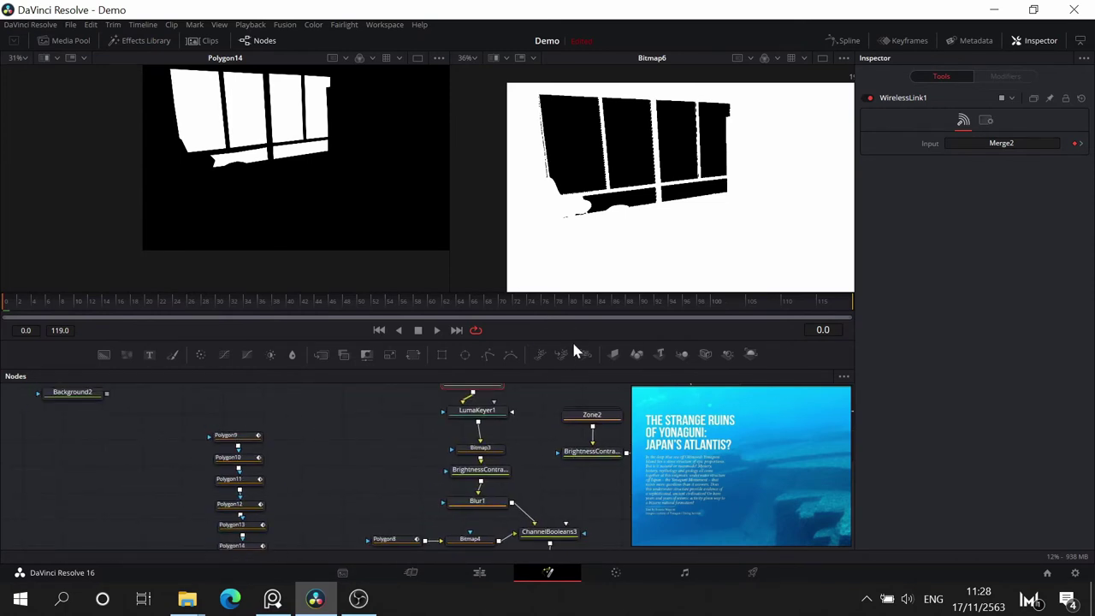
pyautogui.moveTo(573, 342); pyautogui.dragTo(581, 181)
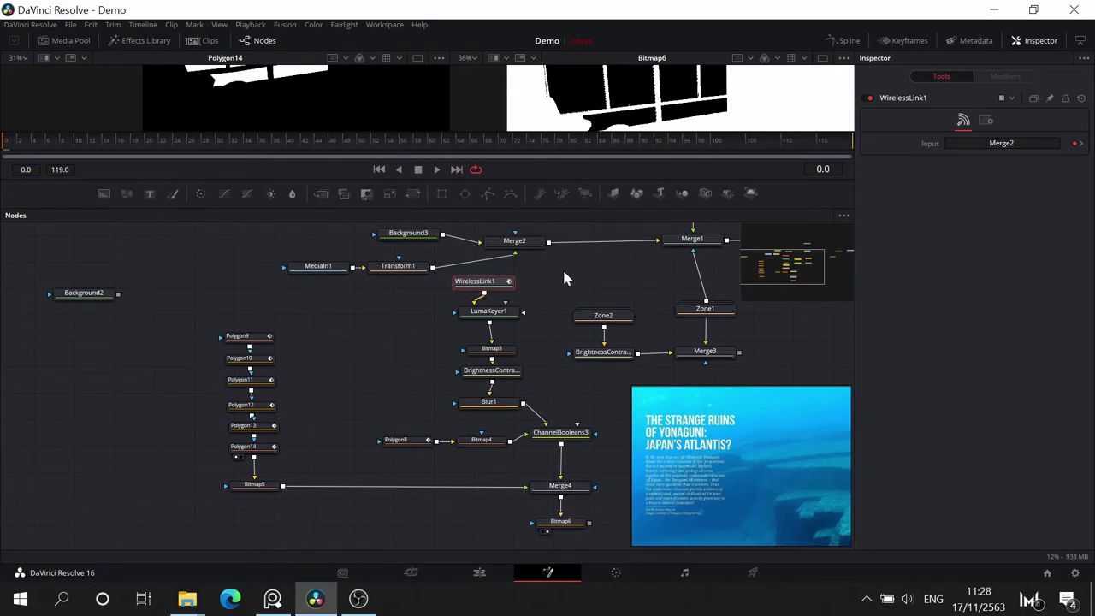
pyautogui.moveTo(563, 272); pyautogui.dragTo(228, 513)
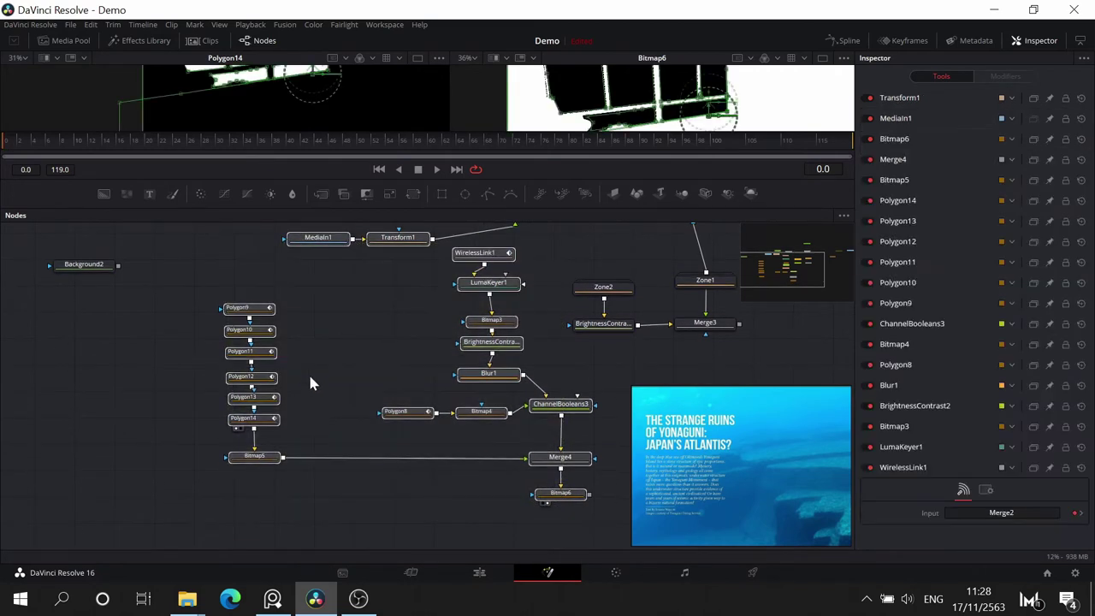
pyautogui.moveTo(351, 343); pyautogui.dragTo(344, 435)
pyautogui.moveTo(272, 292); pyautogui.dragTo(390, 347)
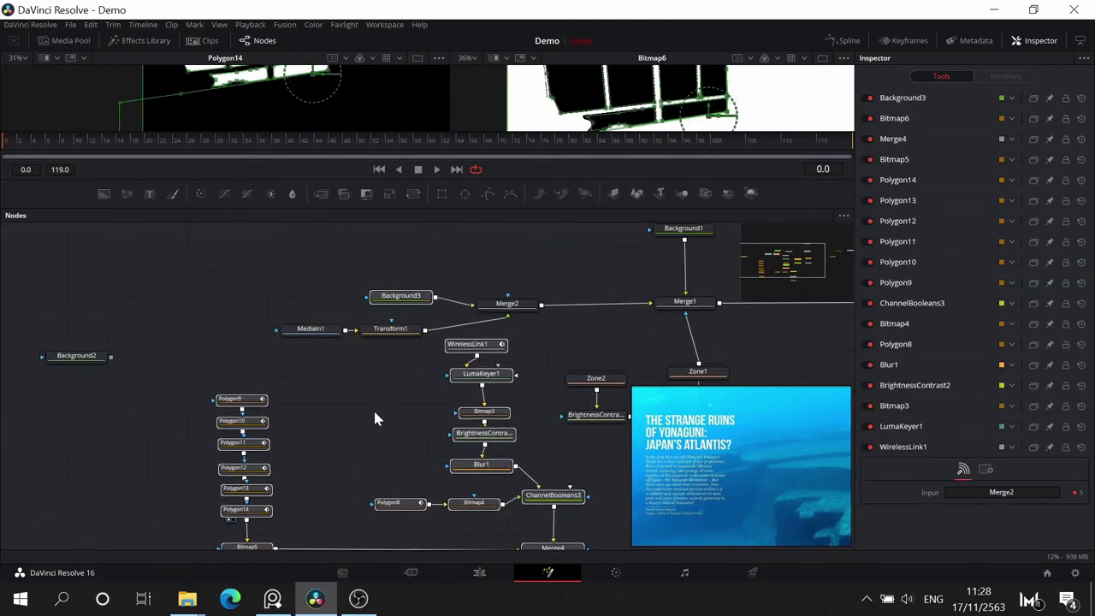
pyautogui.moveTo(338, 237); pyautogui.dragTo(289, 405)
pyautogui.moveTo(403, 445); pyautogui.dragTo(486, 331)
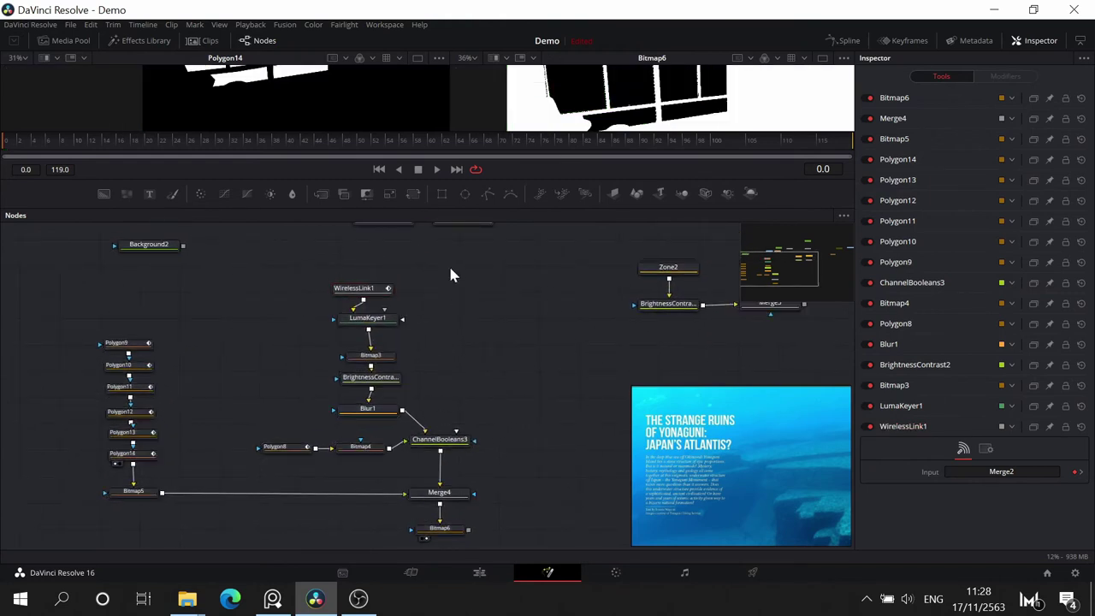
# - Align the WirelessLink1-to-Blur1 column above ChannelBooleans3, and line up Polygon8 and Bitmap4 level with ChannelBooleans3
pyautogui.moveTo(451, 274); pyautogui.dragTo(443, 405)
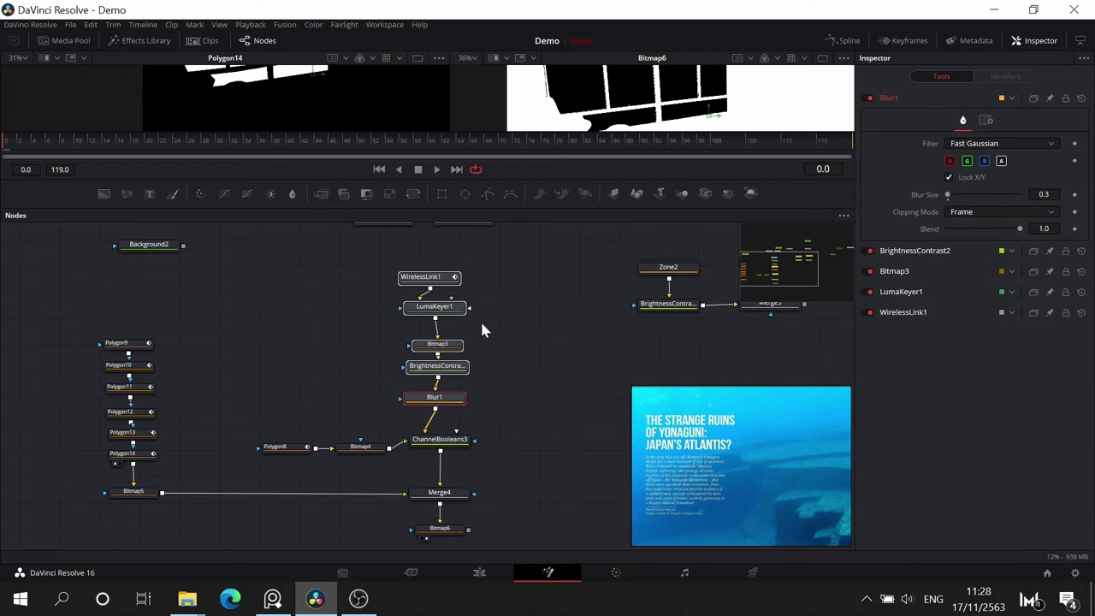
pyautogui.moveTo(364, 451); pyautogui.dragTo(368, 445)
pyautogui.click(368, 447)
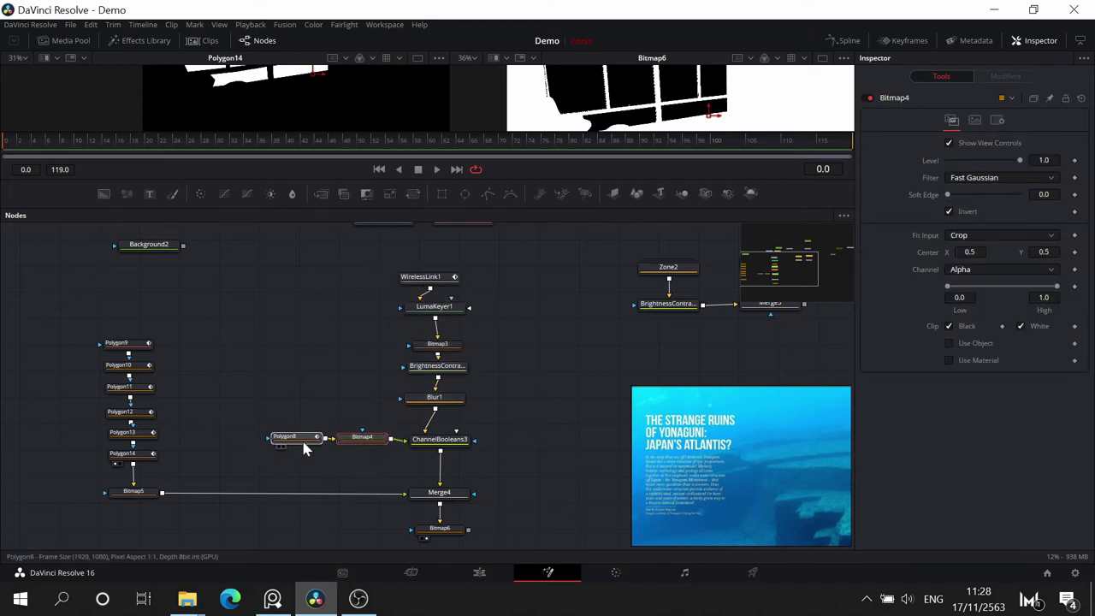
pyautogui.click(303, 442)
# - Move the Polygon9 to Polygon14 stack together with Bitmap5 closer to Merge4
pyautogui.scroll(-1, 196, 313)
pyautogui.moveTo(200, 280); pyautogui.dragTo(34, 486)
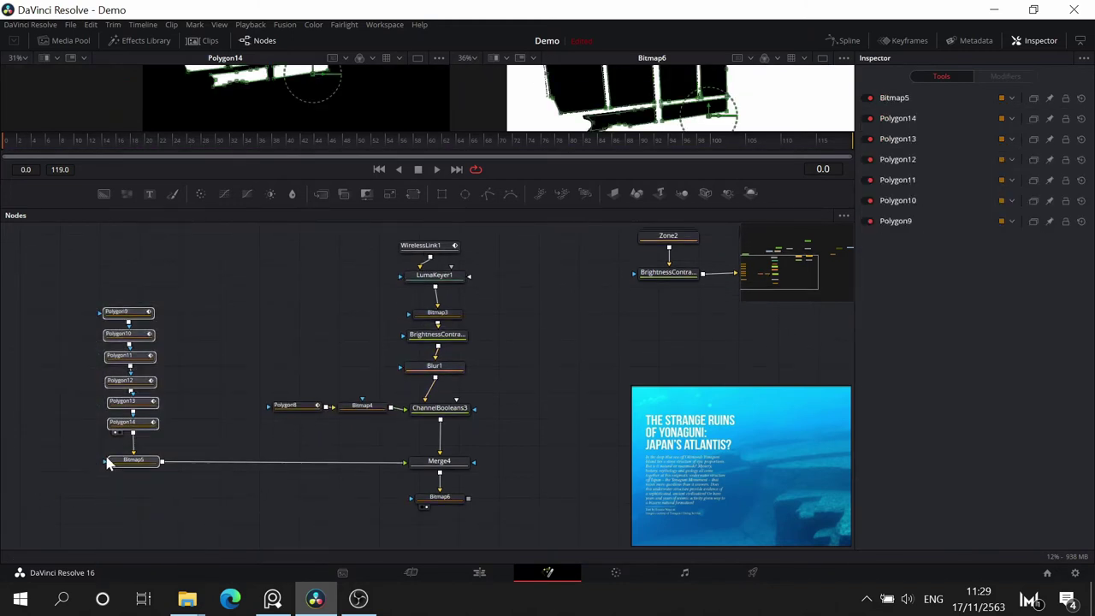
pyautogui.moveTo(133, 462); pyautogui.dragTo(230, 464)
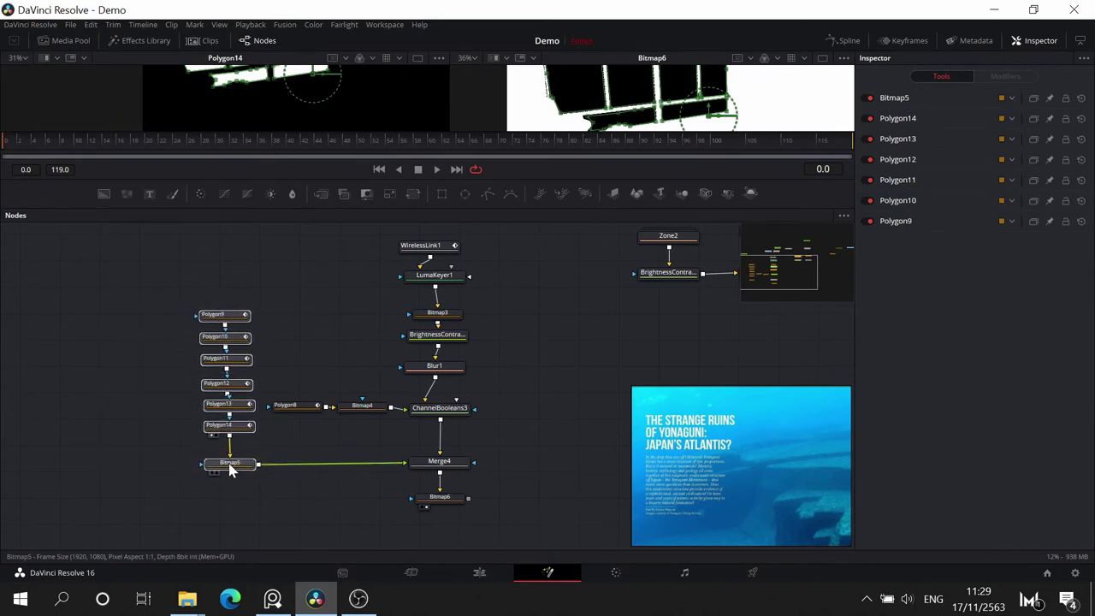
# - Enlarge the viewer area above the node graph and load the Merge2 node into the first viewer
pyautogui.click(441, 497)
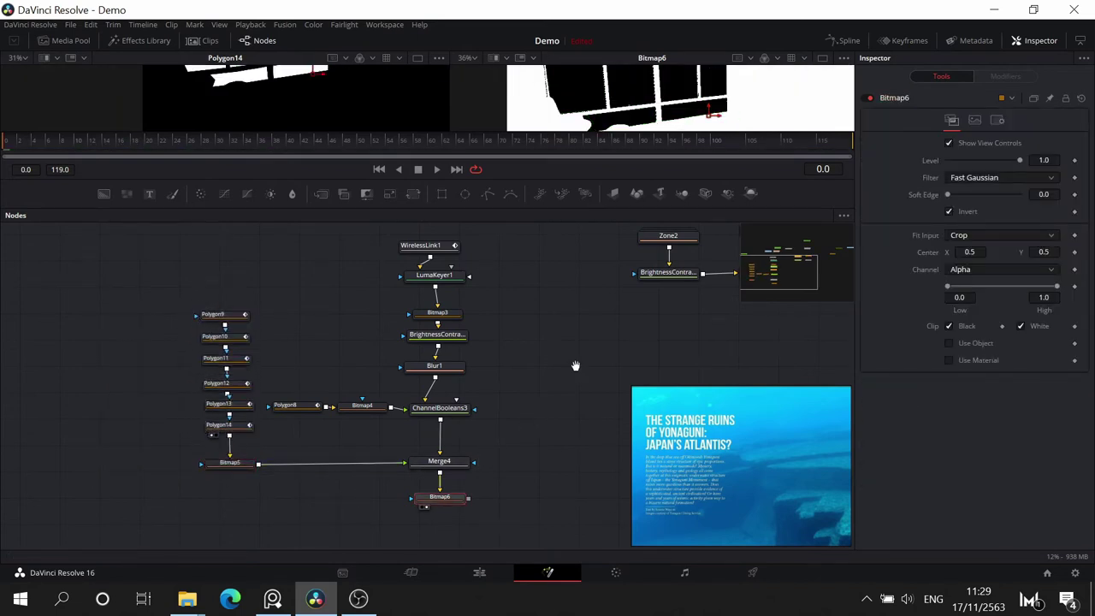
pyautogui.moveTo(574, 365); pyautogui.dragTo(543, 393)
pyautogui.scroll(2, 530, 227)
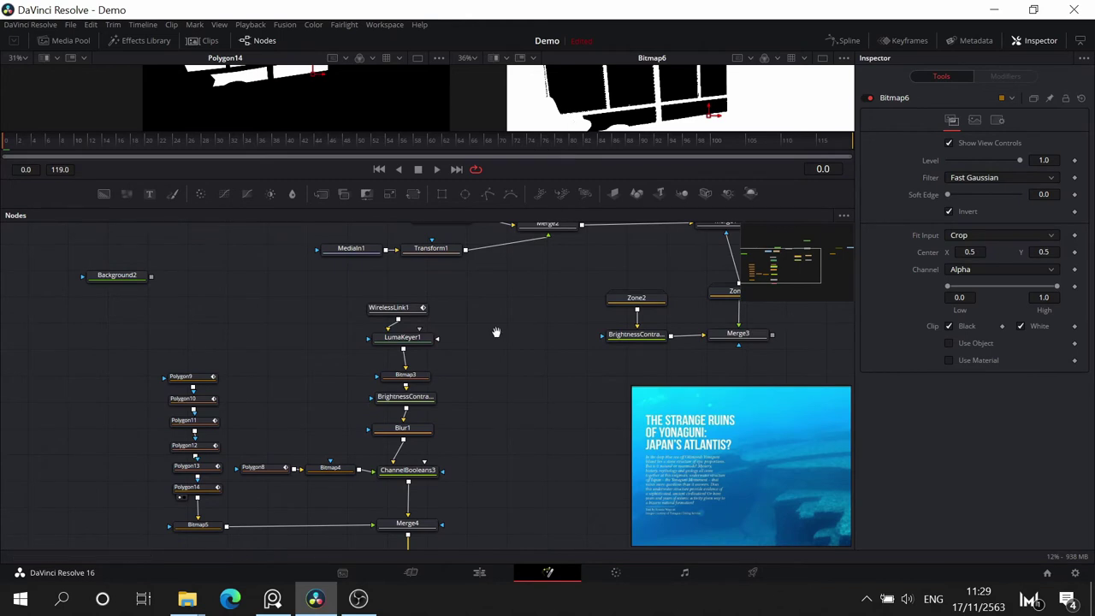
pyautogui.moveTo(496, 331); pyautogui.dragTo(468, 464)
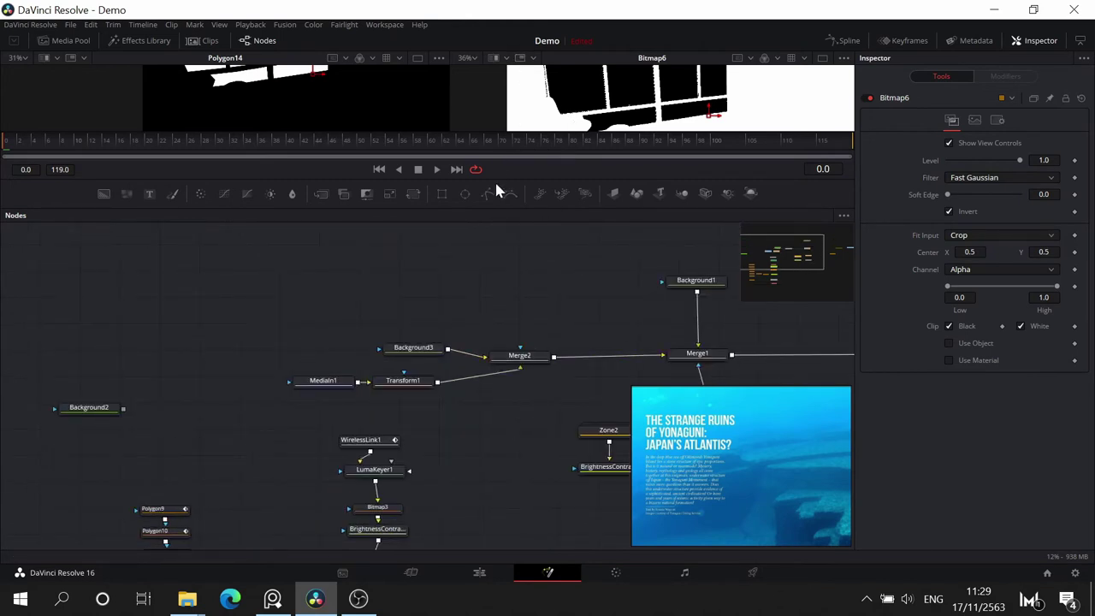
pyautogui.moveTo(501, 177); pyautogui.dragTo(480, 319)
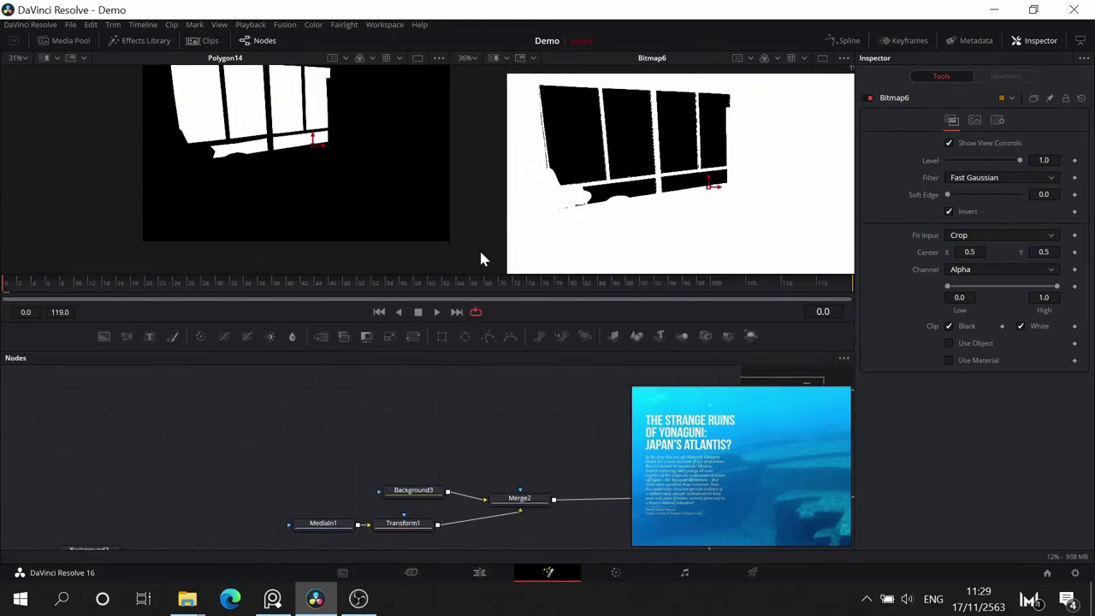
pyautogui.moveTo(512, 508); pyautogui.dragTo(273, 130)
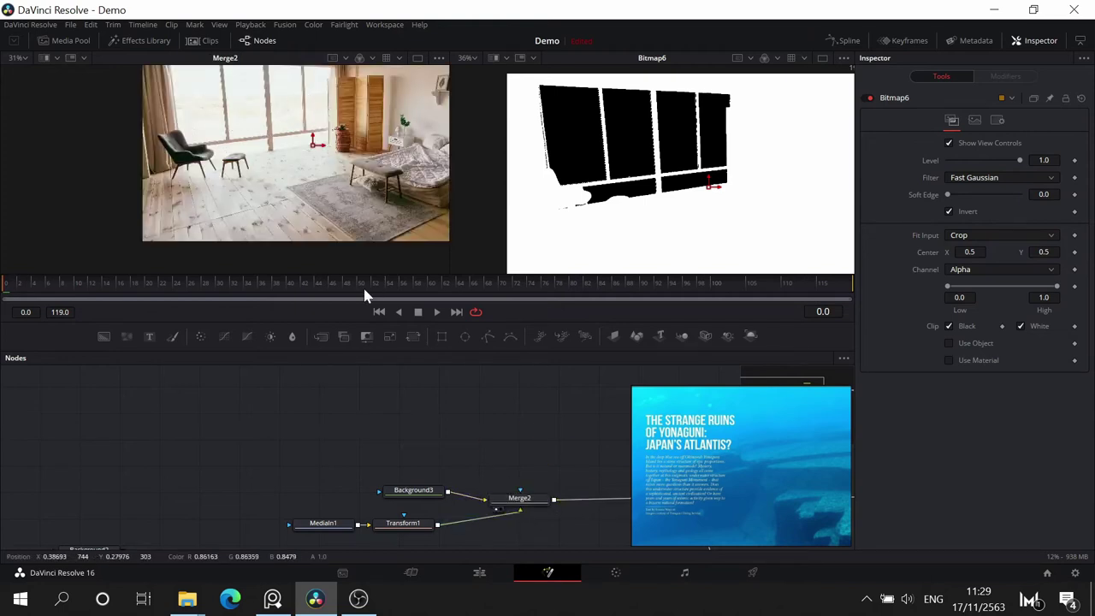
# - Group all nodes of the window mask, from WirelessLink1 and the polygons to Bitmap6, and place the group below BrightnessContrast1
pyautogui.moveTo(447, 479); pyautogui.dragTo(292, 253)
pyautogui.moveTo(359, 493); pyautogui.dragTo(432, 354)
pyautogui.moveTo(449, 494); pyautogui.dragTo(447, 416)
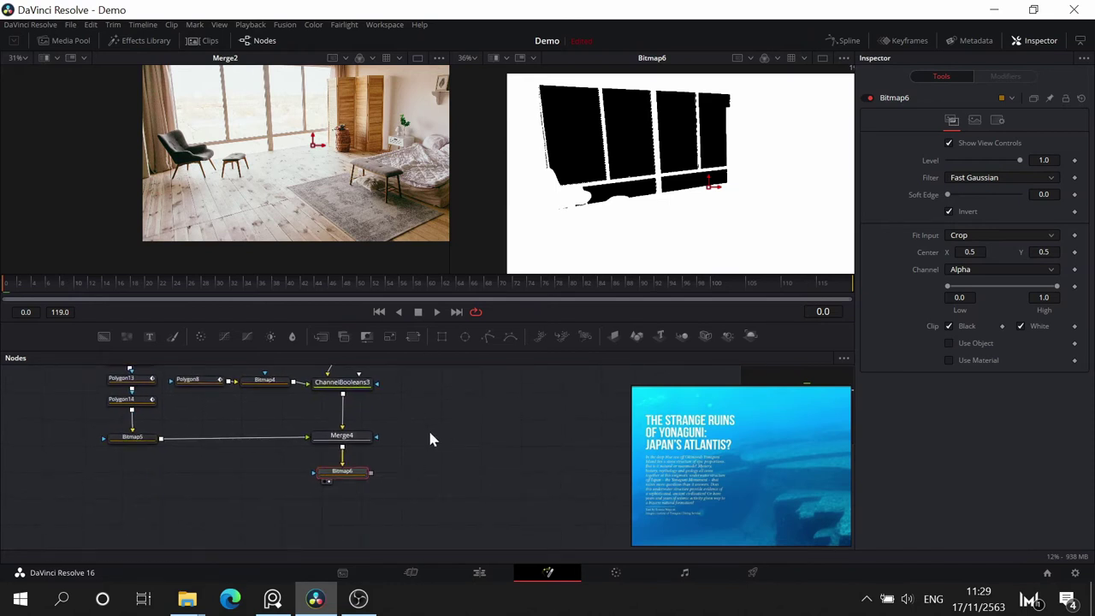
pyautogui.moveTo(431, 457); pyautogui.dragTo(501, 517)
pyautogui.scroll(-3, 500, 399)
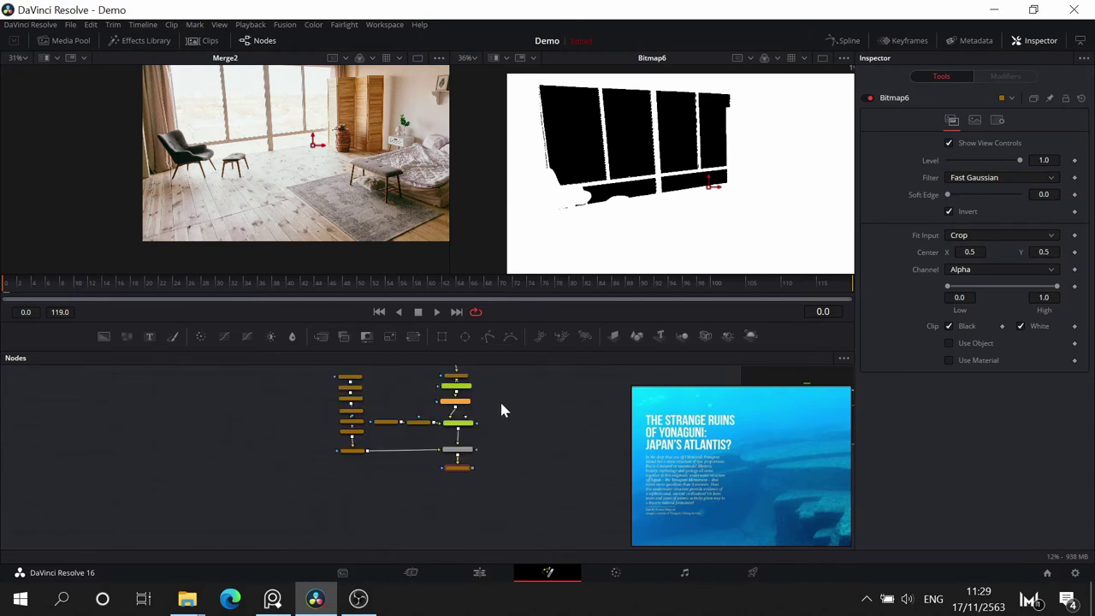
pyautogui.moveTo(502, 403); pyautogui.dragTo(477, 460)
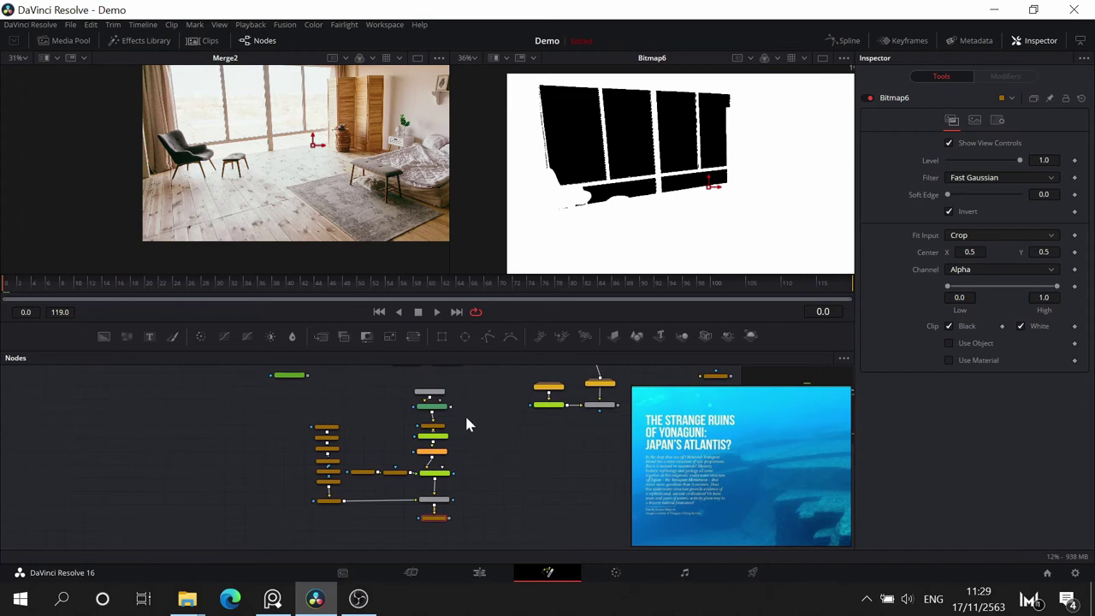
pyautogui.moveTo(482, 392); pyautogui.dragTo(316, 544)
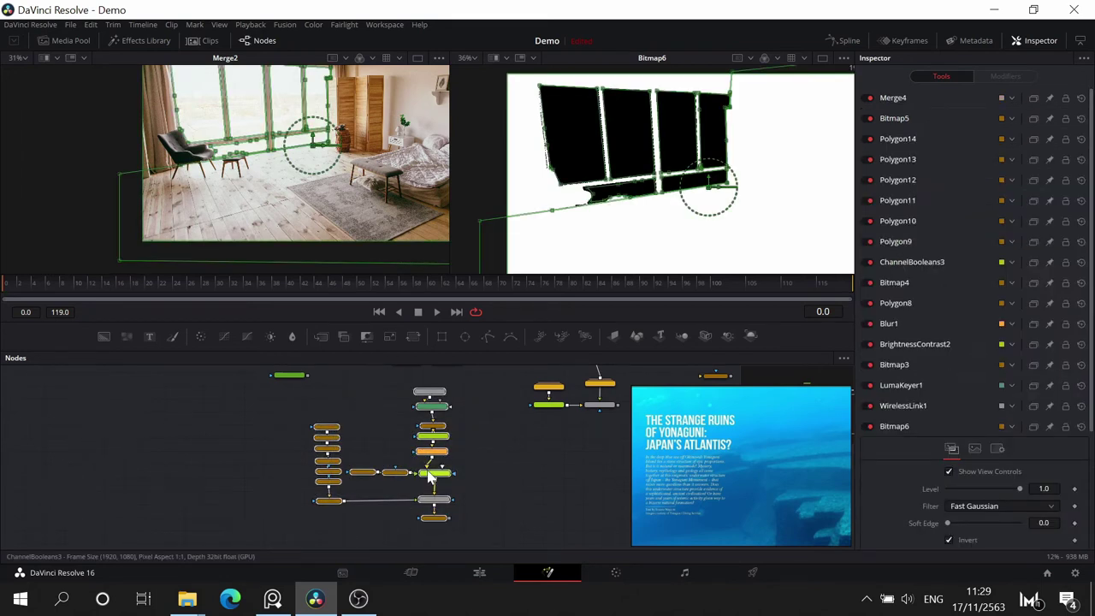
pyautogui.hotkey('ctrl', 'g')
pyautogui.moveTo(458, 424); pyautogui.dragTo(499, 513)
pyautogui.scroll(5, 505, 465)
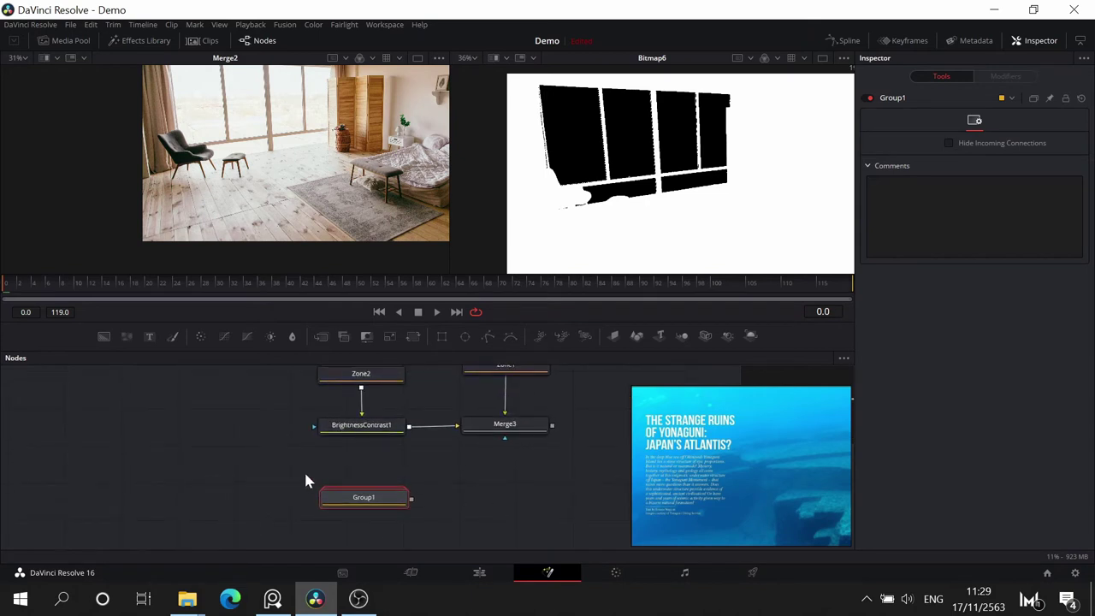
# - Rename the new group to Zone3
pyautogui.rightClick(373, 501)
pyautogui.press('F2')
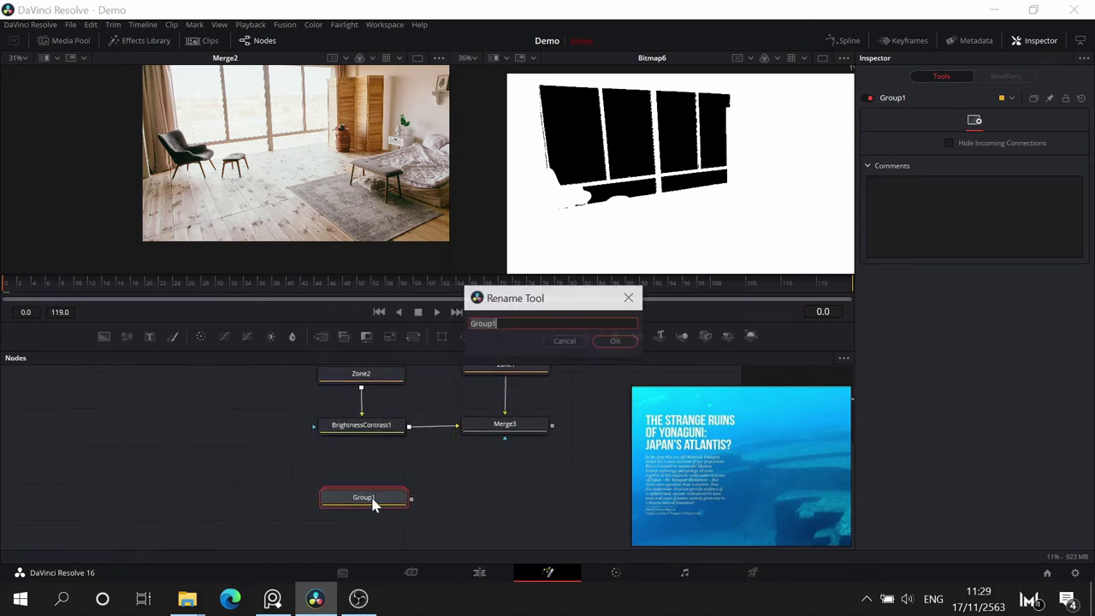
pyautogui.write('Zone3')
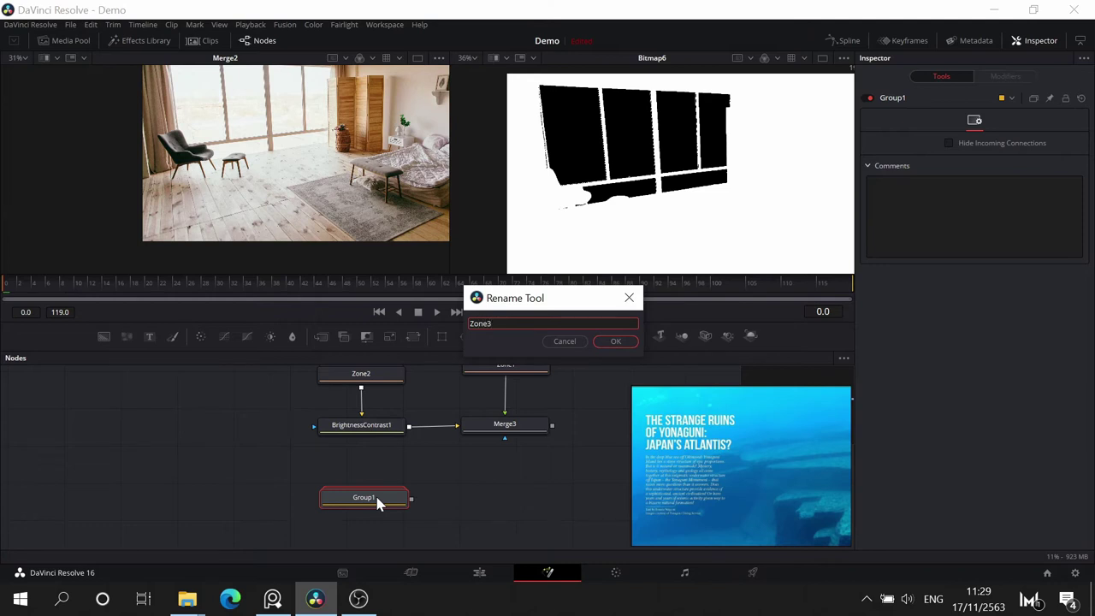
pyautogui.press('Return')
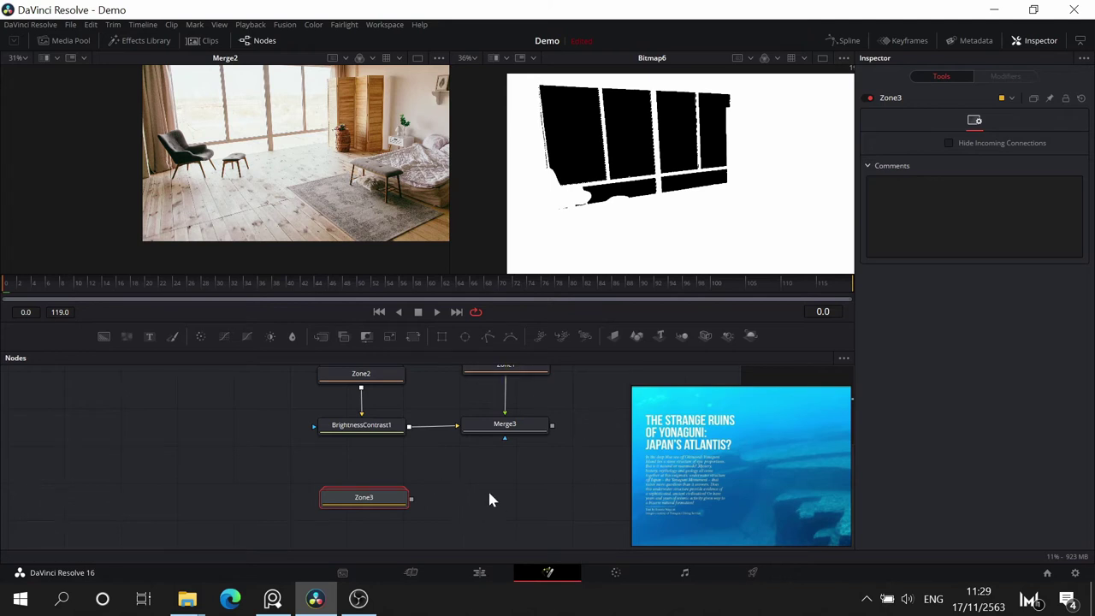
# - Compare the Merge3 and Zone1 mattes in the second viewer, ending with Merge3 displayed
pyautogui.click(519, 430)
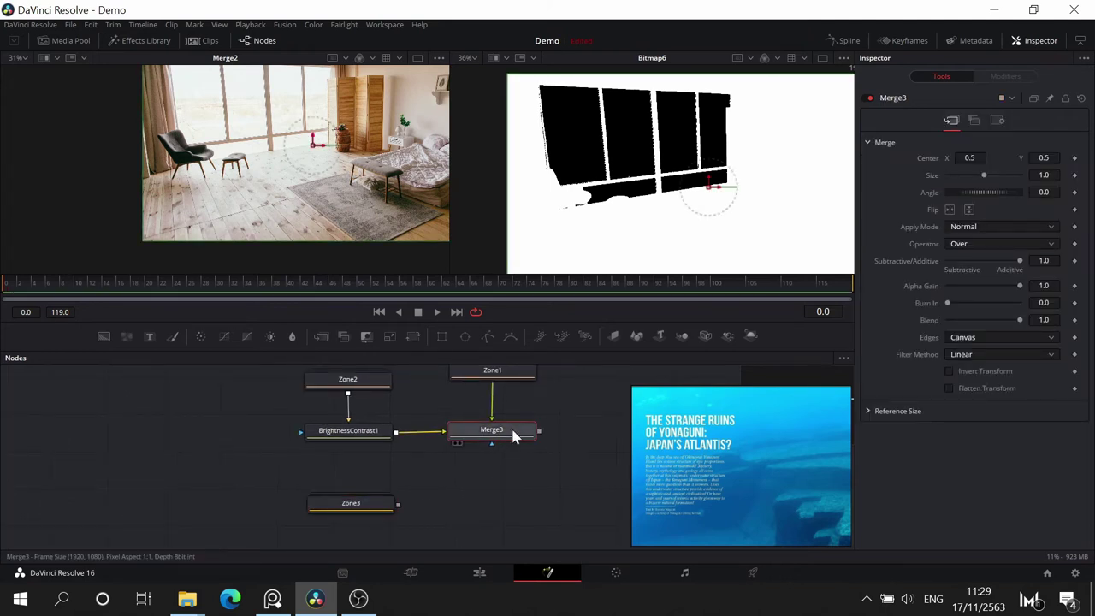
pyautogui.moveTo(513, 436); pyautogui.dragTo(581, 198)
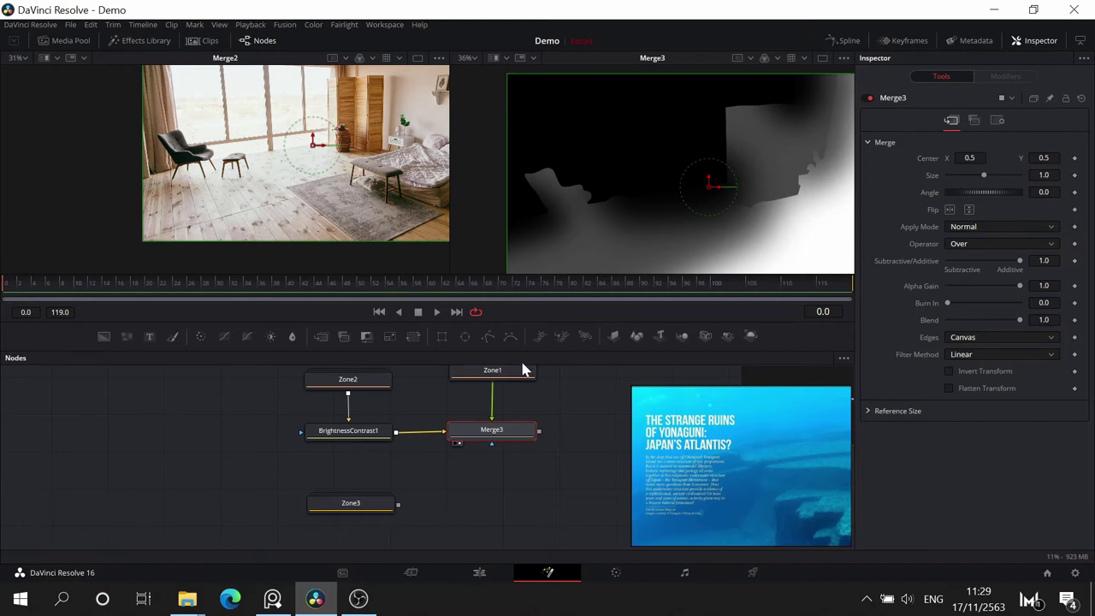
pyautogui.moveTo(413, 373); pyautogui.dragTo(393, 421)
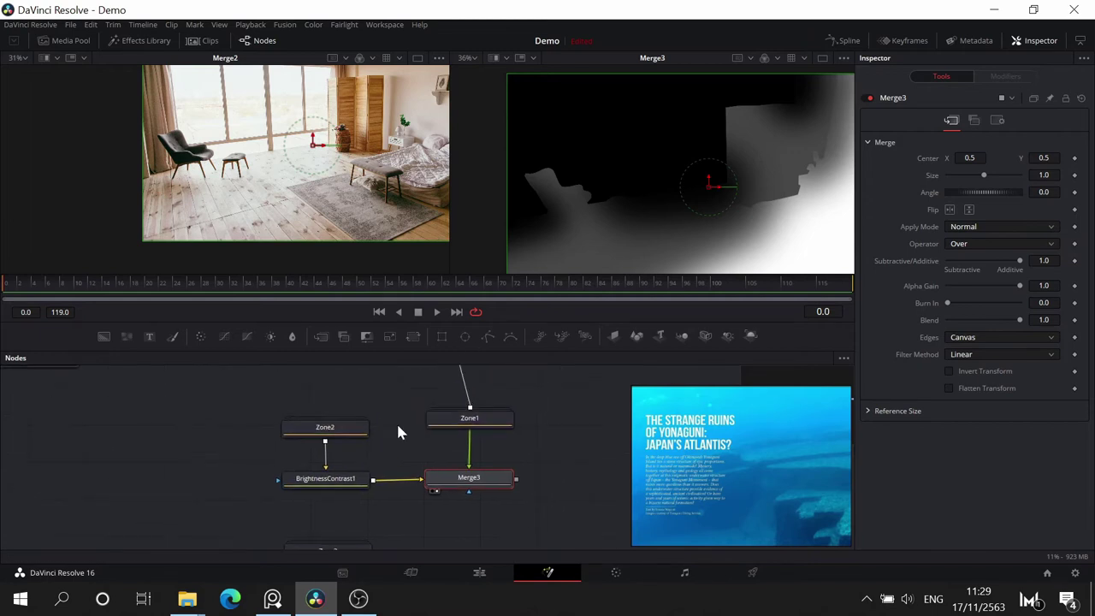
pyautogui.moveTo(500, 427); pyautogui.dragTo(578, 227)
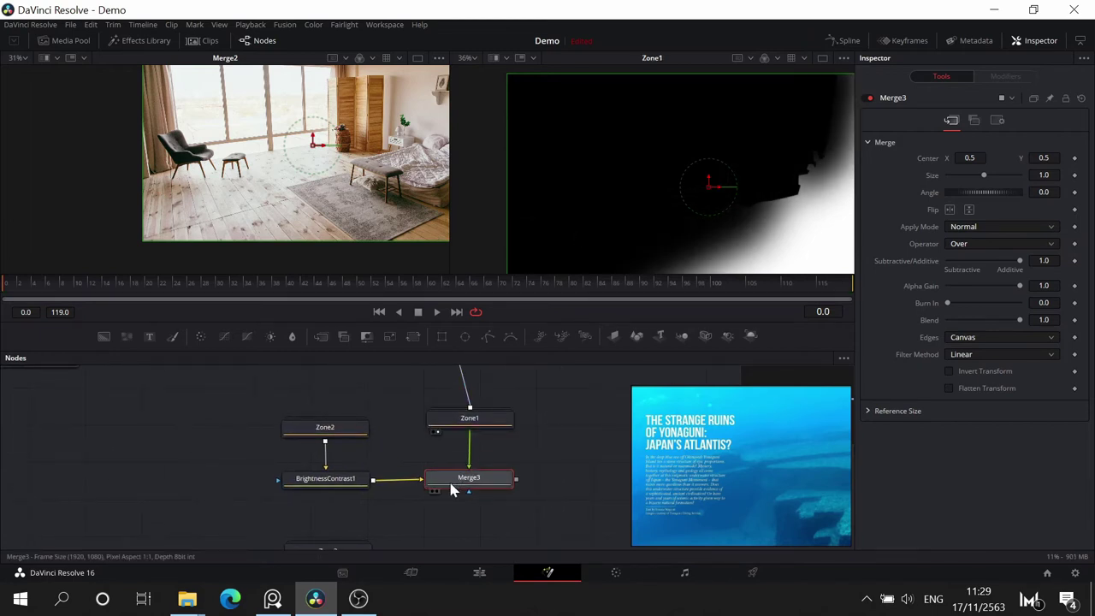
pyautogui.press('2')
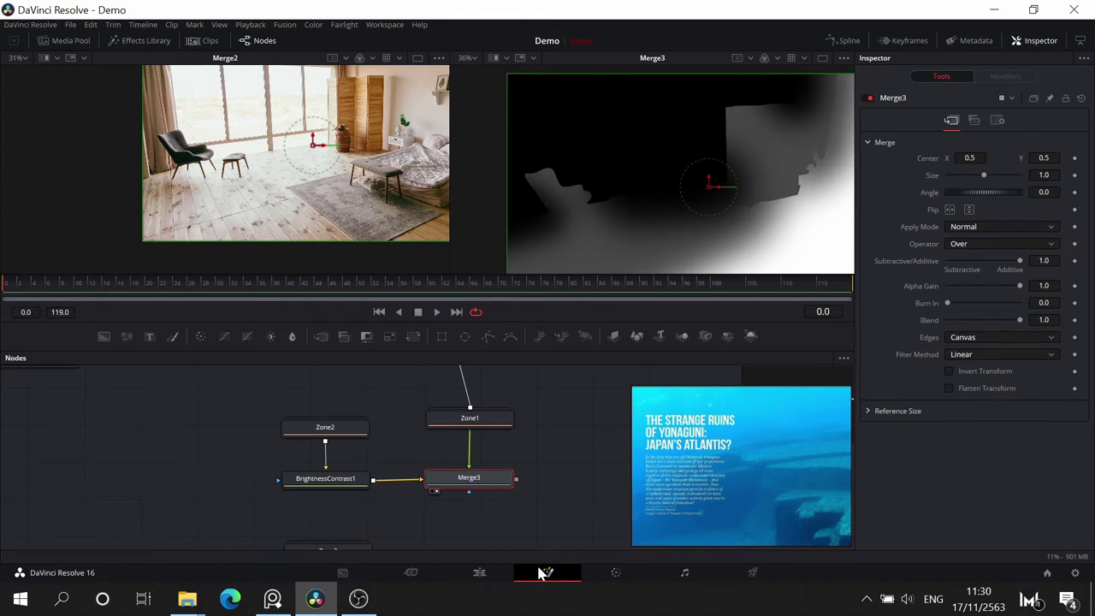
# - Rename the Zone3 group to Zone4 and reposition it below BrightnessContrast1, leaving room for another row of nodes
pyautogui.moveTo(500, 536); pyautogui.dragTo(556, 433)
pyautogui.moveTo(407, 459); pyautogui.dragTo(238, 488)
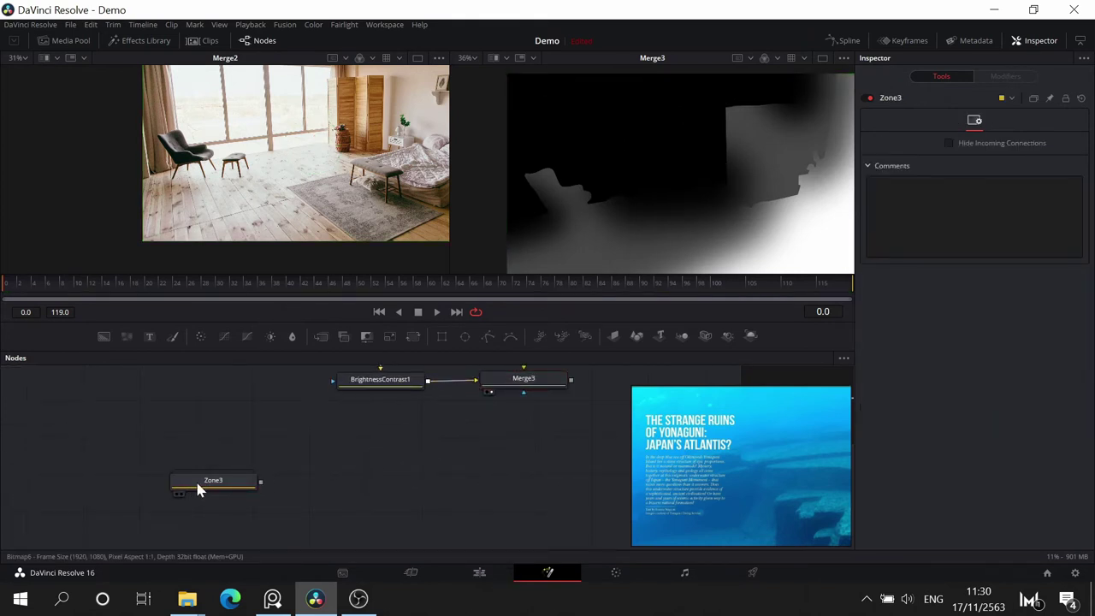
pyautogui.click(198, 489)
pyautogui.press('F2')
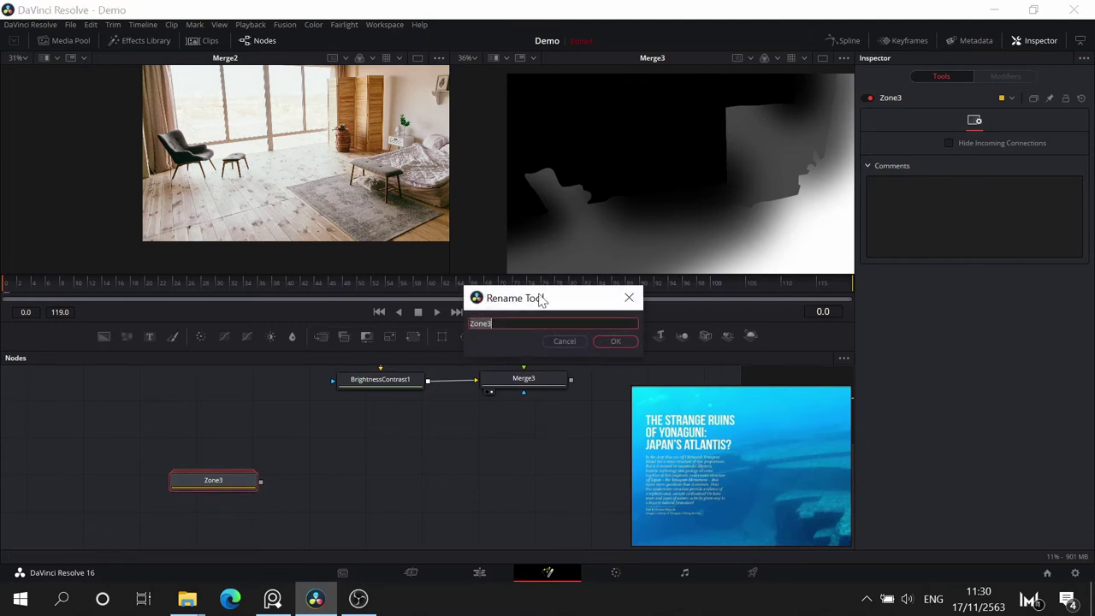
pyautogui.write('4')
pyautogui.click(609, 341)
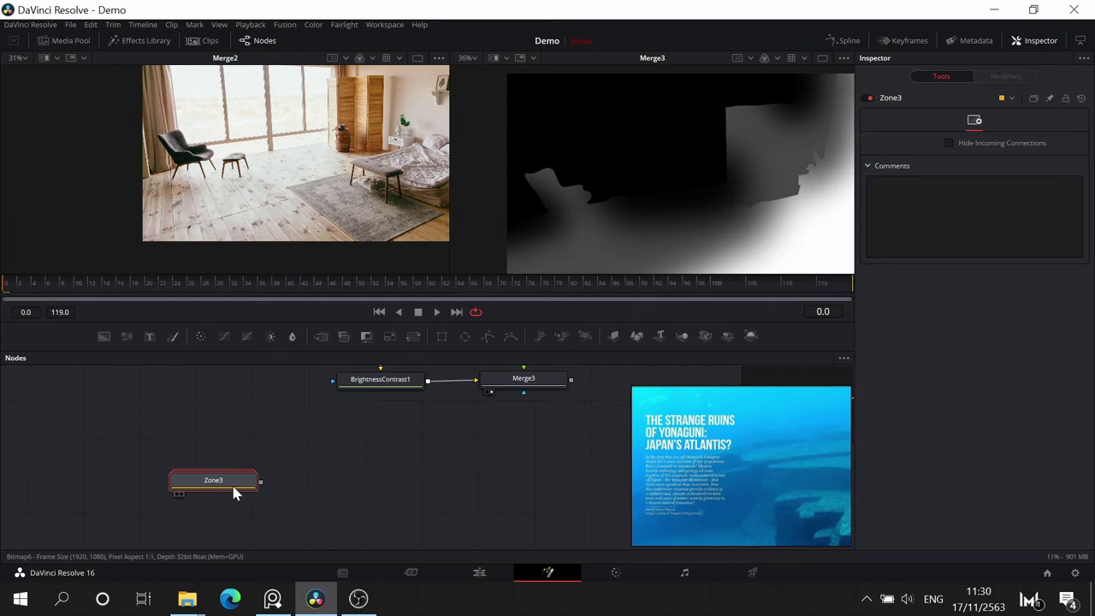
pyautogui.press('F2')
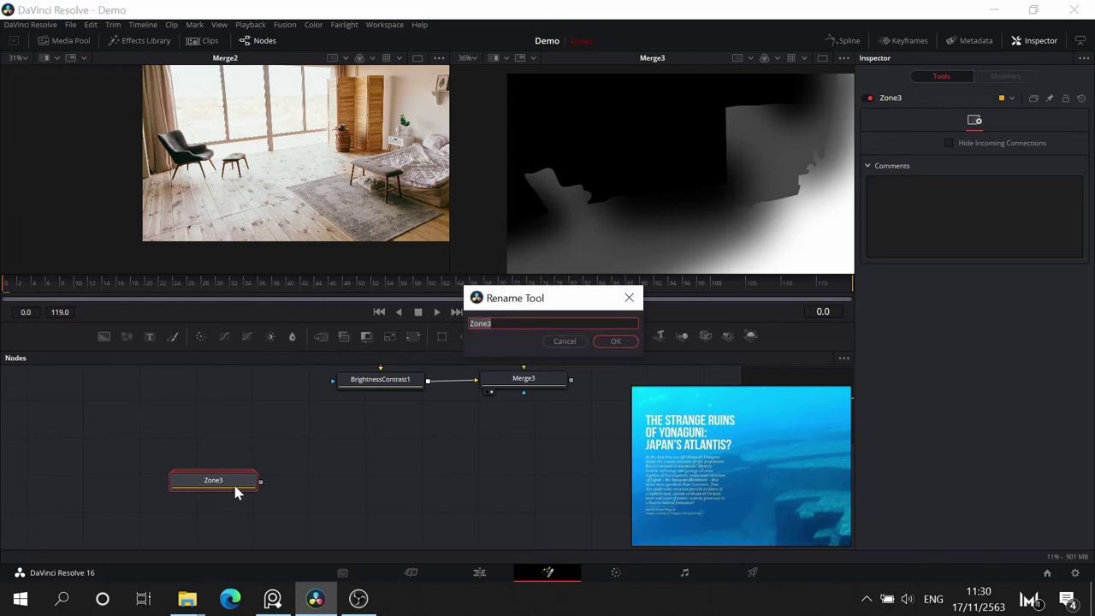
pyautogui.press('Right')
pyautogui.write('4')
pyautogui.press('Return')
pyautogui.moveTo(237, 493); pyautogui.dragTo(394, 508)
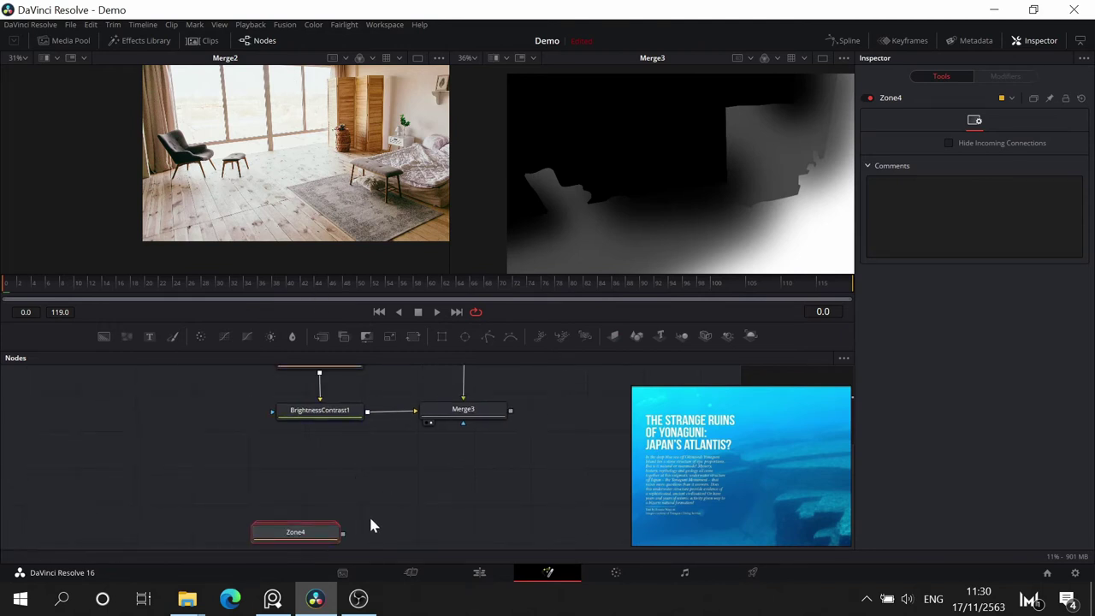
pyautogui.moveTo(408, 456); pyautogui.dragTo(396, 459)
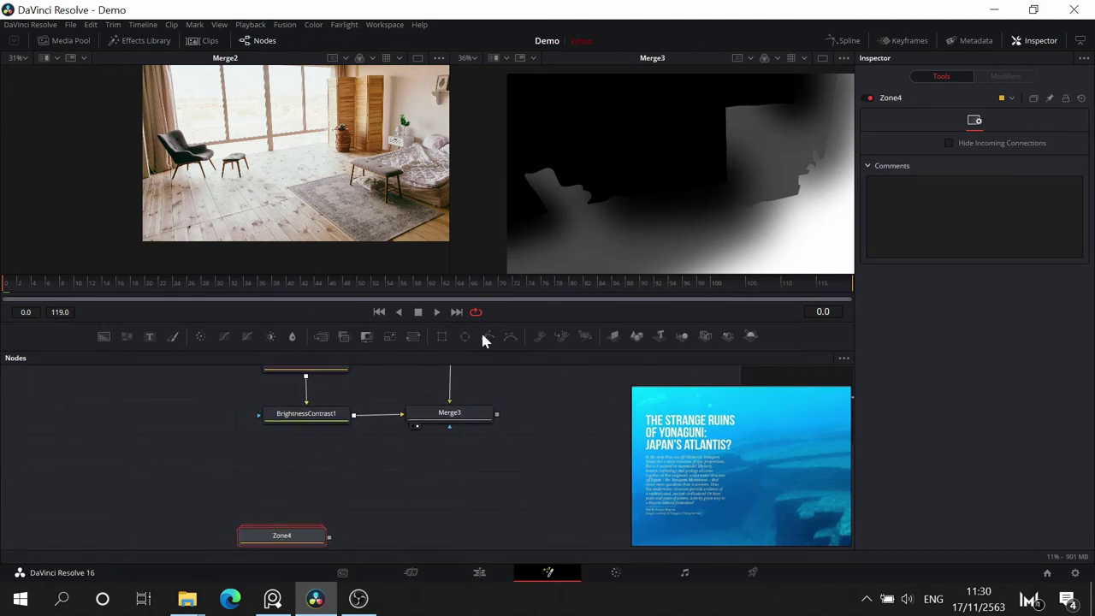
# - Add an unconnected Background node below BrightnessContrast1 and a new Merge node below Merge3
pyautogui.click(456, 416)
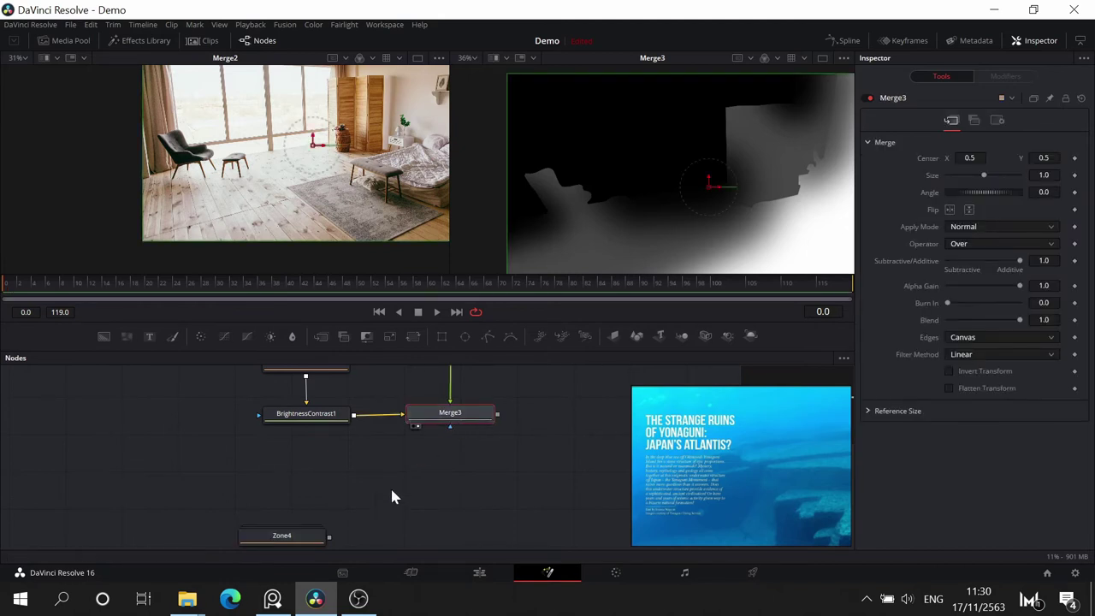
pyautogui.click(310, 507)
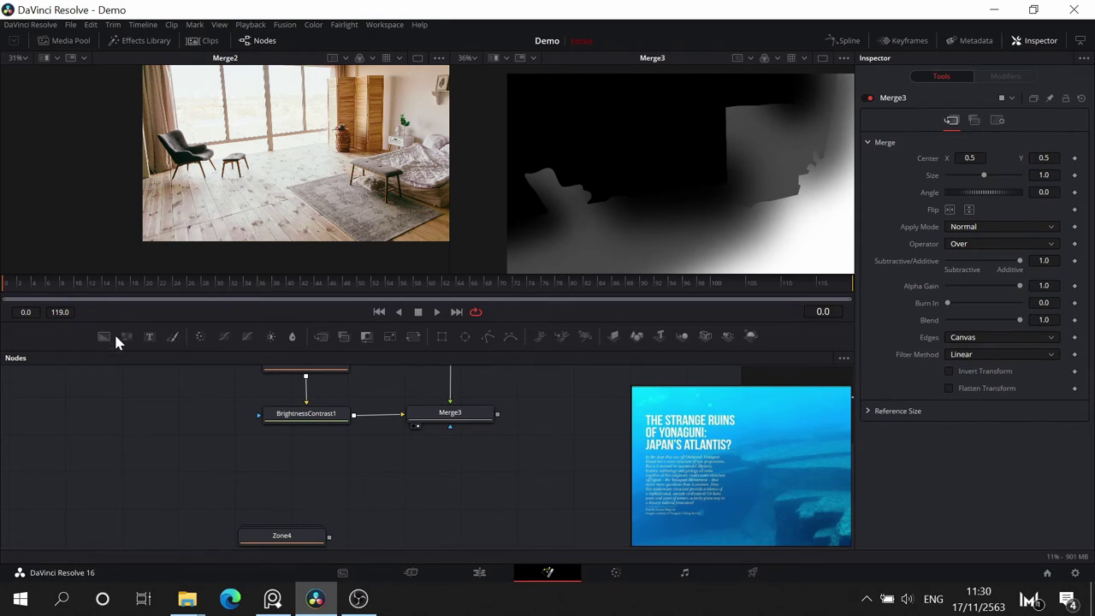
pyautogui.moveTo(108, 331); pyautogui.dragTo(308, 462)
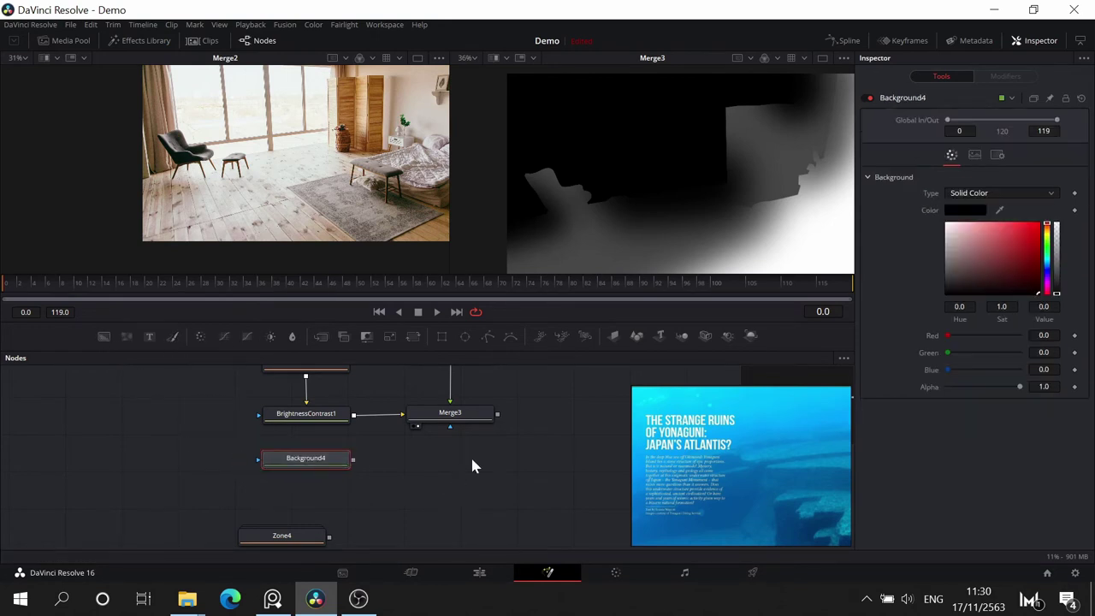
pyautogui.moveTo(320, 336); pyautogui.dragTo(464, 470)
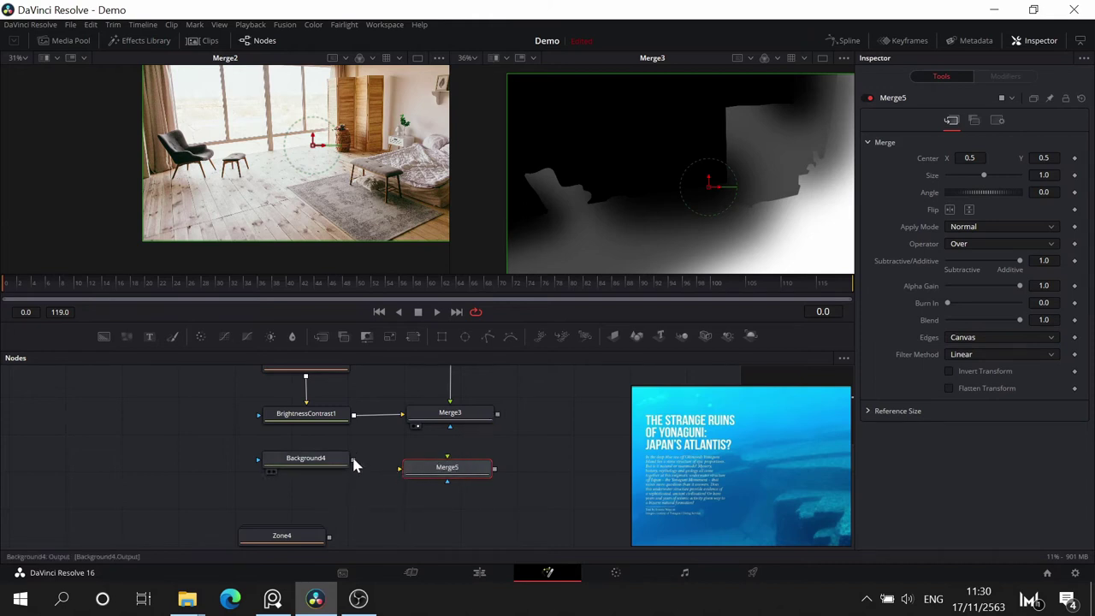
# - Connect Background4 as the background and Merge3 as the foreground of Merge5, and show Merge5 in the second viewer
pyautogui.moveTo(355, 461); pyautogui.dragTo(423, 469)
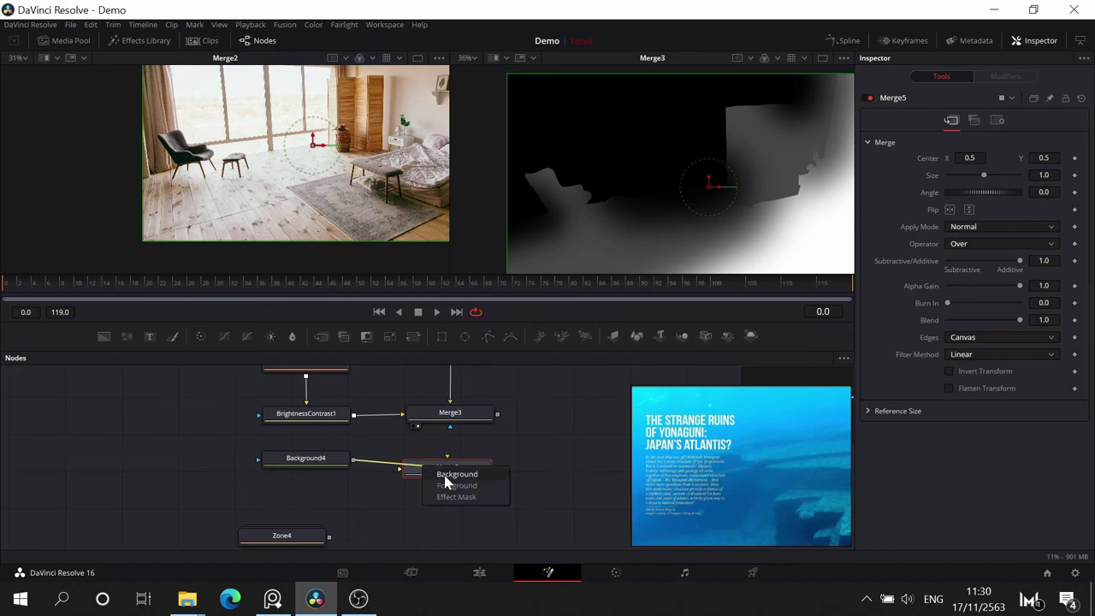
pyautogui.click(464, 479)
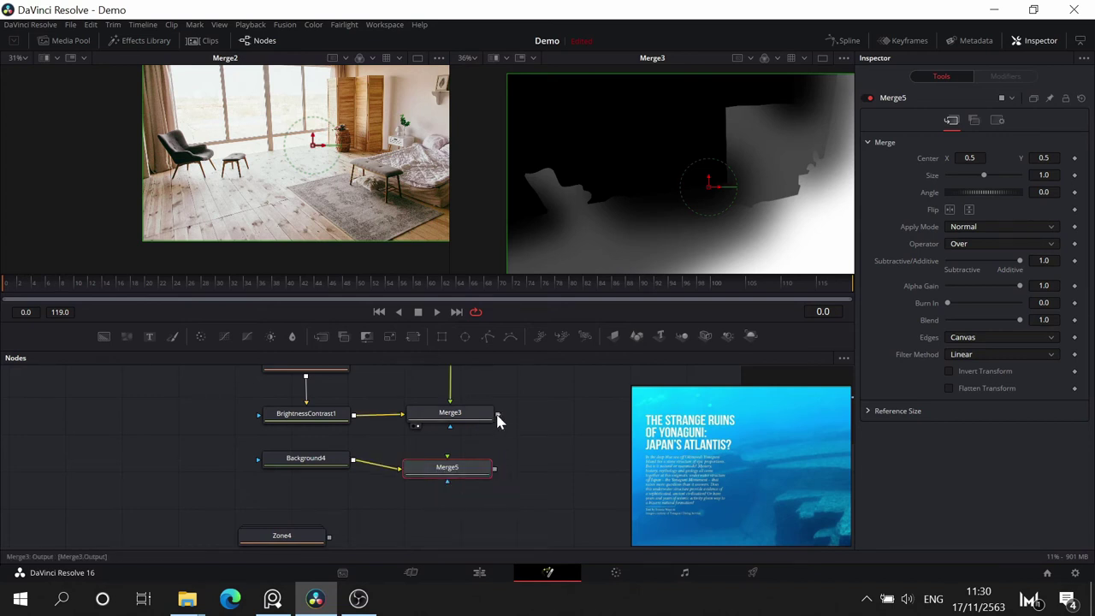
pyautogui.moveTo(497, 415); pyautogui.dragTo(470, 467)
pyautogui.click(459, 476)
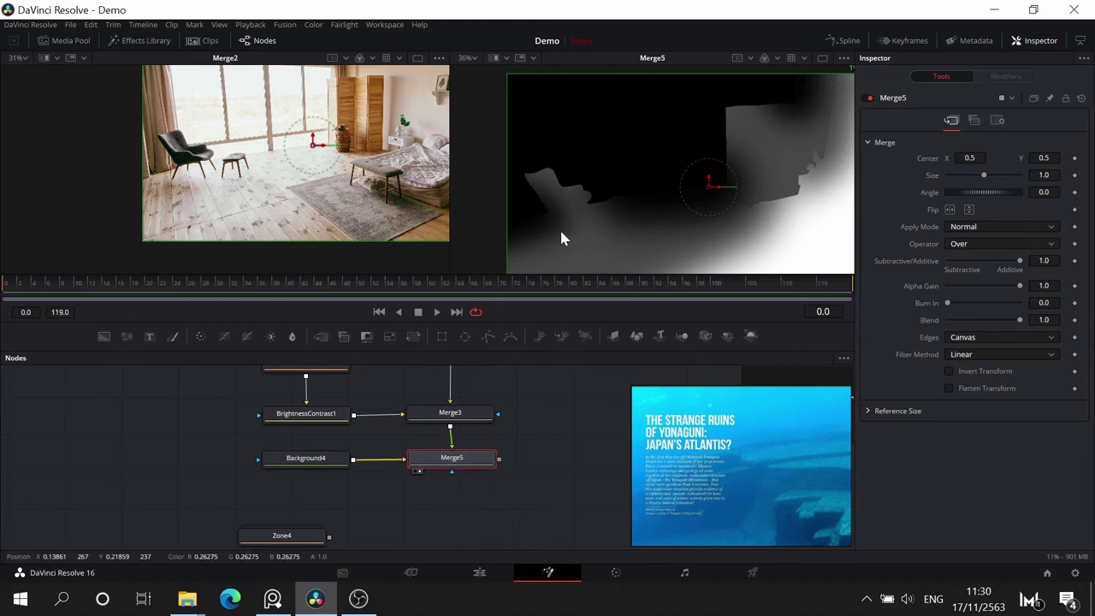
# - Set Background4's solid color to a dark neutral grey with saturation 0.0 and value 0.228
pyautogui.click(306, 458)
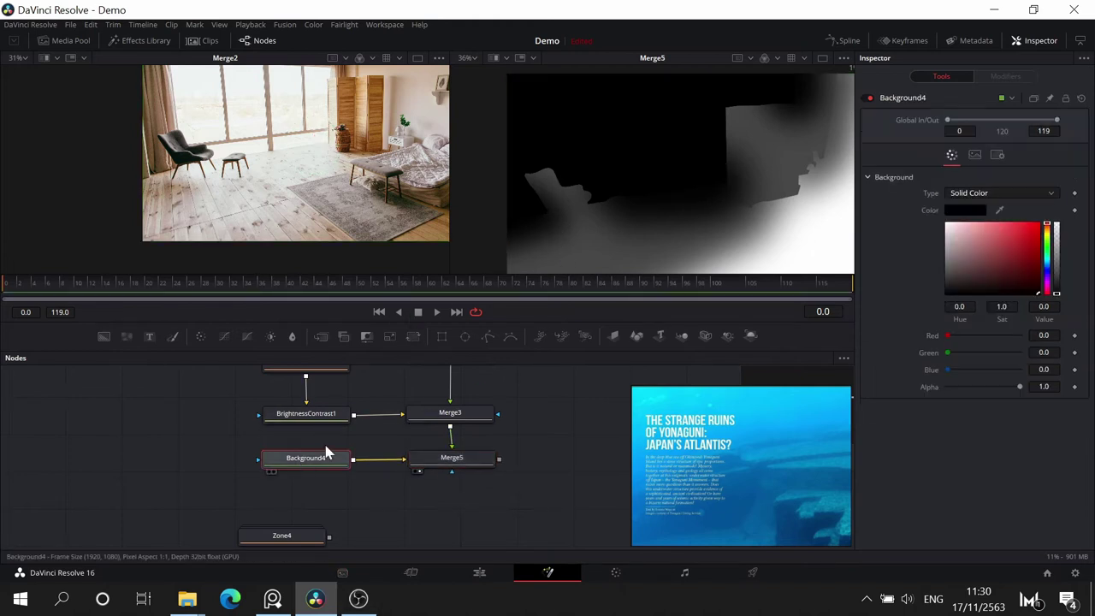
pyautogui.click(974, 251)
pyautogui.moveTo(975, 250)
pyautogui.mouseDown()
pyautogui.moveTo(933, 264)
pyautogui.moveTo(930, 283)
pyautogui.moveTo(925, 261)
pyautogui.moveTo(911, 266)
pyautogui.moveTo(896, 305)
pyautogui.moveTo(882, 258)
pyautogui.moveTo(881, 285)
pyautogui.mouseUp()
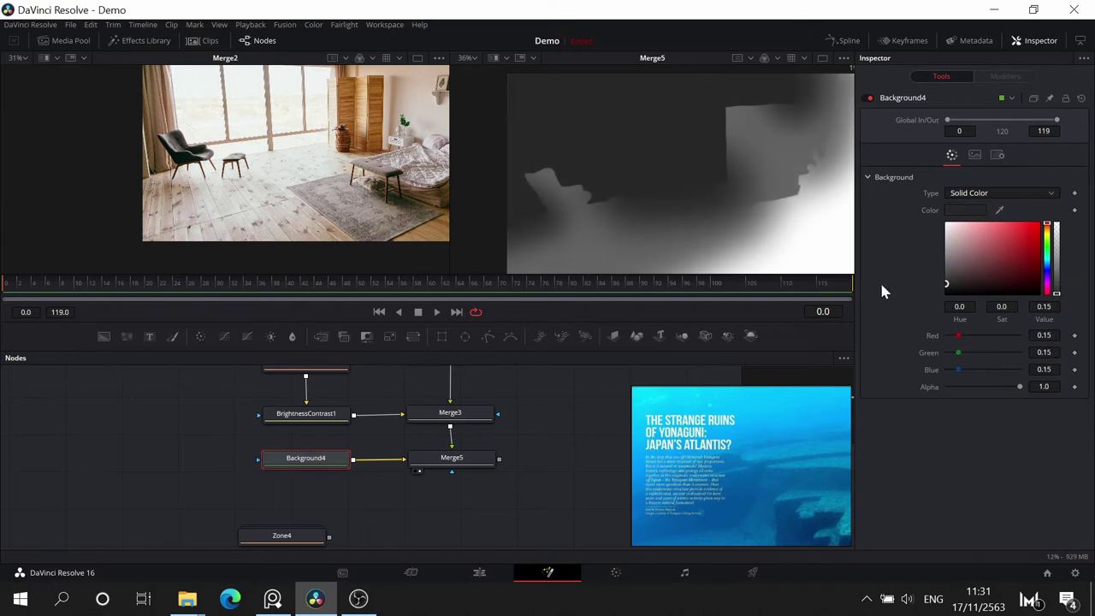
pyautogui.moveTo(880, 286); pyautogui.dragTo(868, 279)
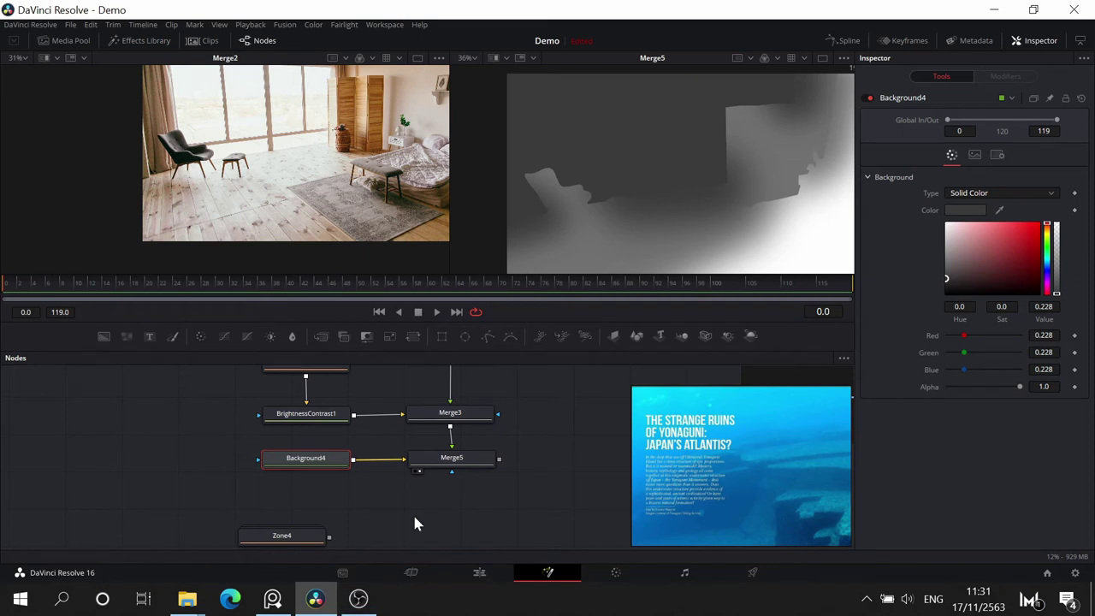
# - Move the Zone4 group directly beneath Background4 and show its matte in the second viewer
pyautogui.moveTo(312, 535); pyautogui.dragTo(335, 512)
pyautogui.press('2')
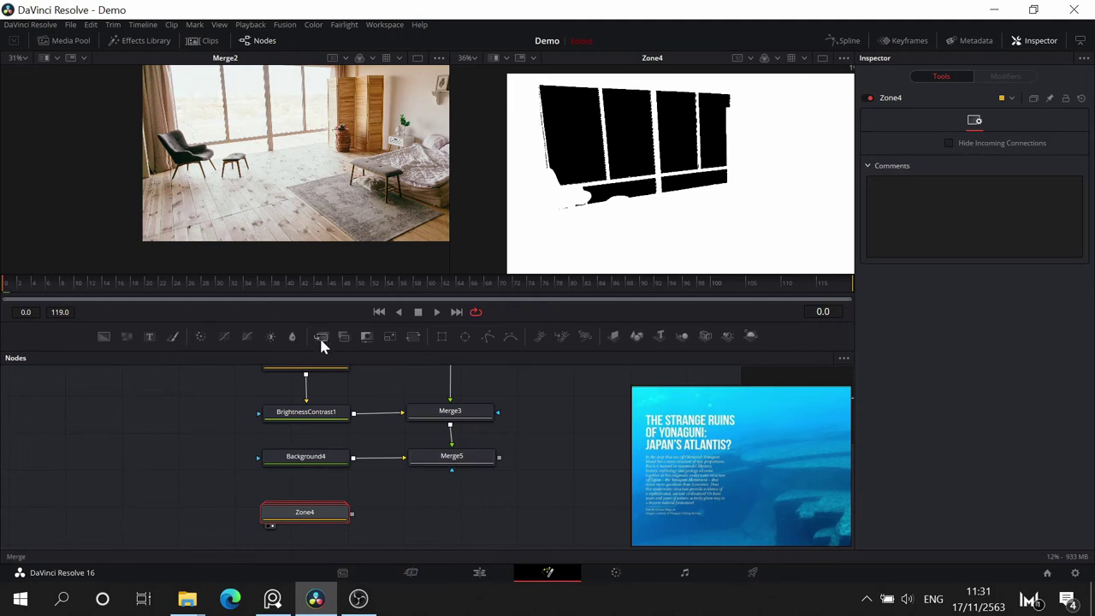
# - Add a Merge node below Merge5, connect Merge5's output to it, and show Merge5 in the second viewer
pyautogui.moveTo(324, 337); pyautogui.dragTo(455, 507)
pyautogui.moveTo(500, 458); pyautogui.dragTo(498, 534)
pyautogui.moveTo(476, 457); pyautogui.dragTo(630, 244)
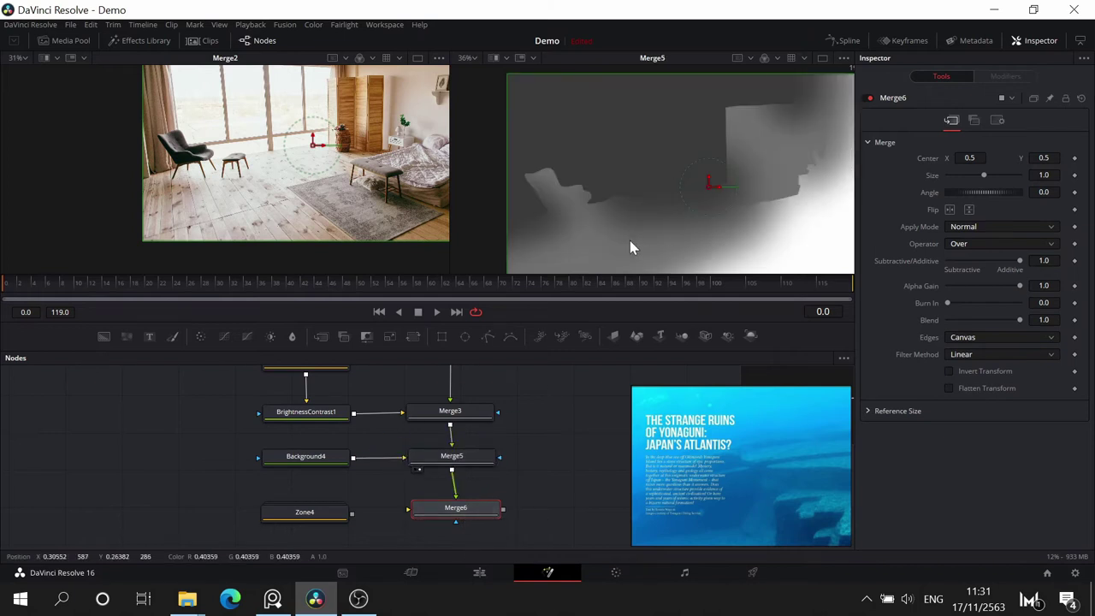
# - Rewire Merge6 with Merge5 as its background and Zone4 as its foreground, and show Merge6 in the second viewer
pyautogui.rightClick(347, 517)
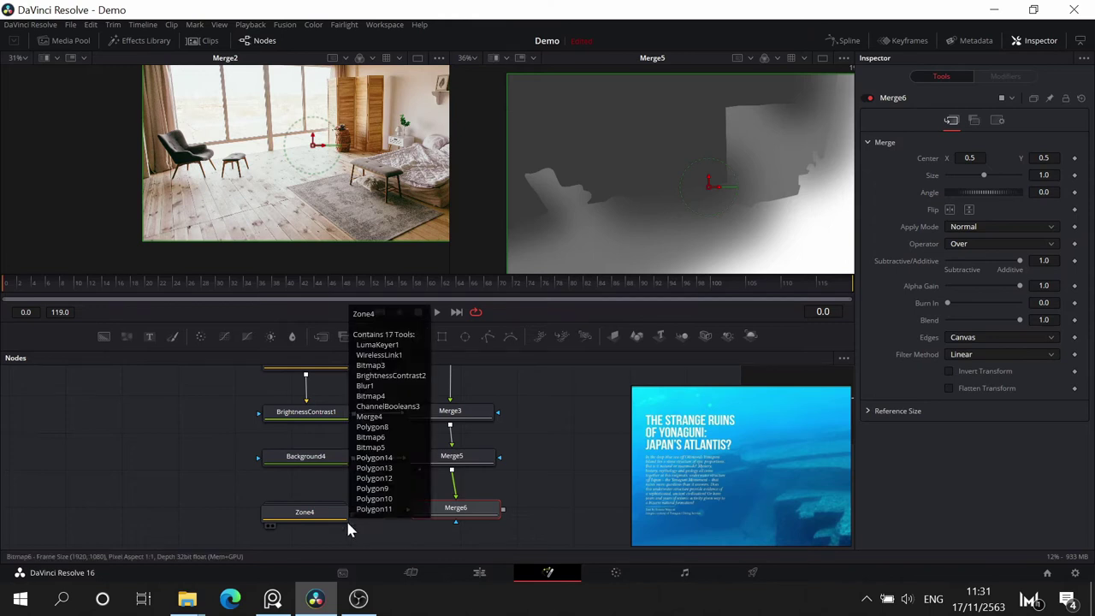
pyautogui.press('Escape')
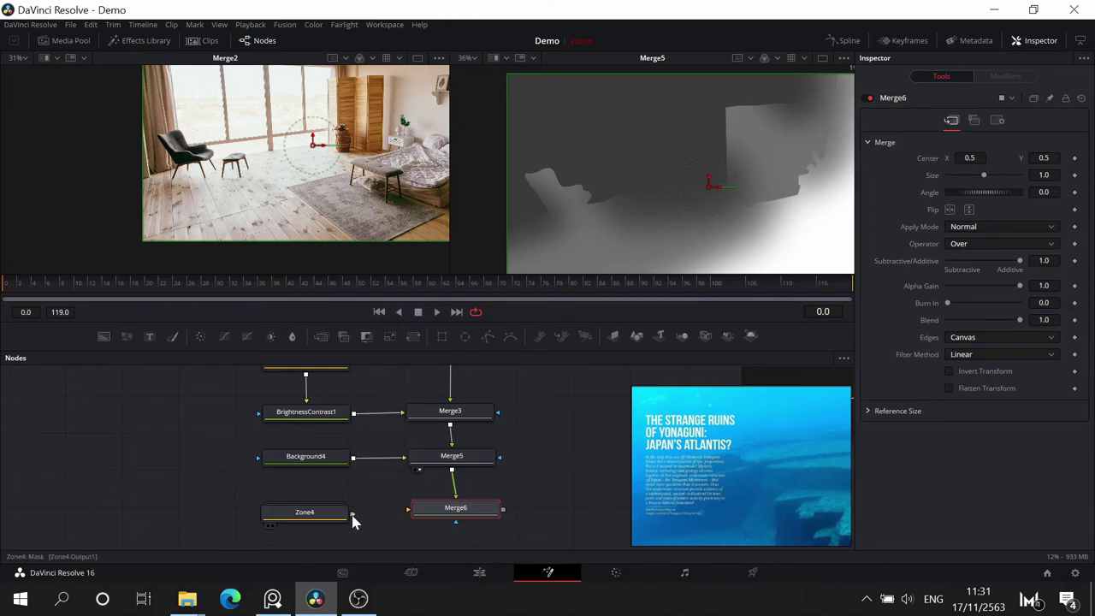
pyautogui.moveTo(351, 514); pyautogui.dragTo(470, 499)
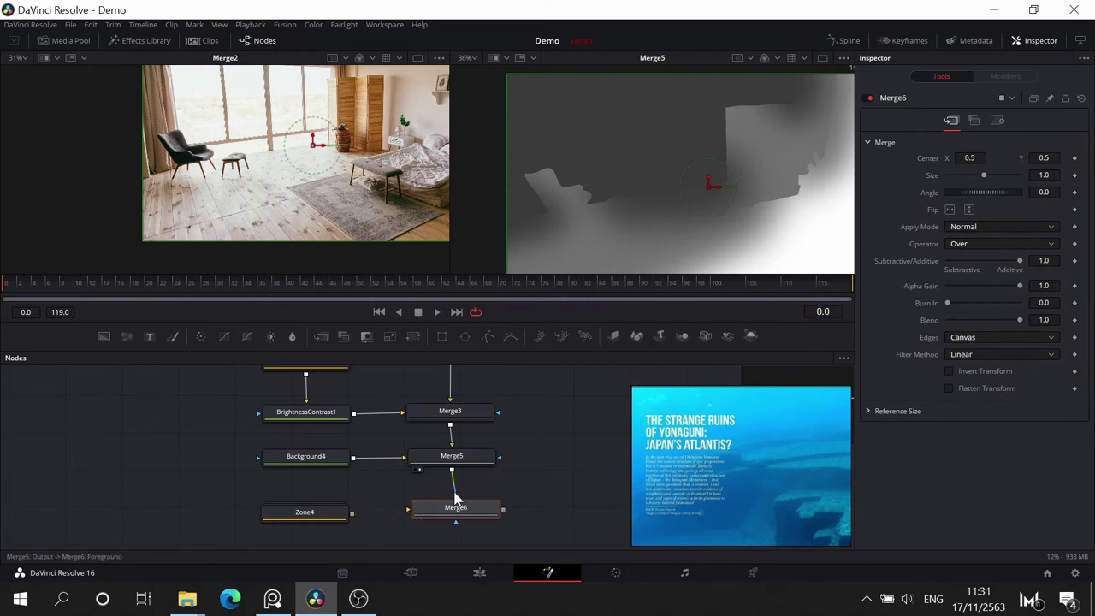
pyautogui.click(455, 489)
pyautogui.click(647, 284)
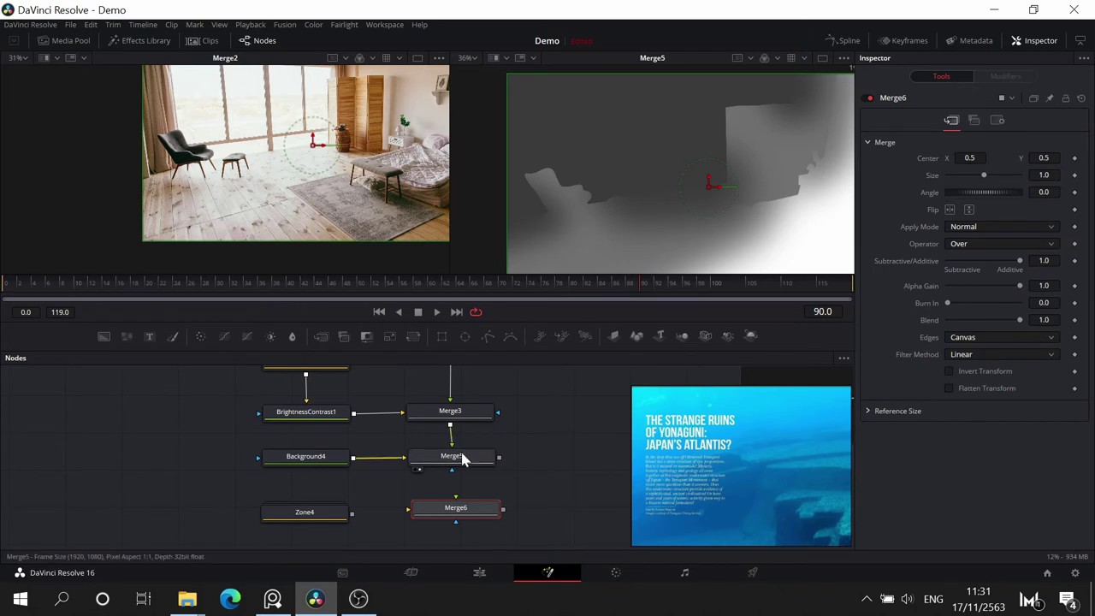
pyautogui.moveTo(499, 459); pyautogui.dragTo(491, 517)
pyautogui.click(492, 518)
pyautogui.moveTo(351, 513); pyautogui.dragTo(483, 515)
pyautogui.click(495, 525)
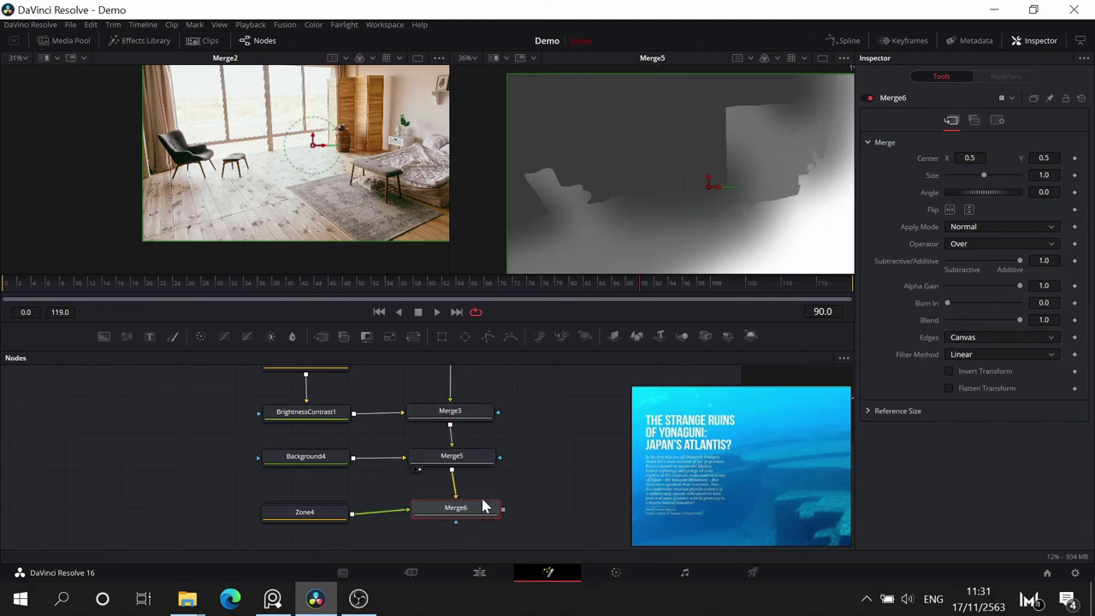
pyautogui.moveTo(483, 506); pyautogui.dragTo(662, 114)
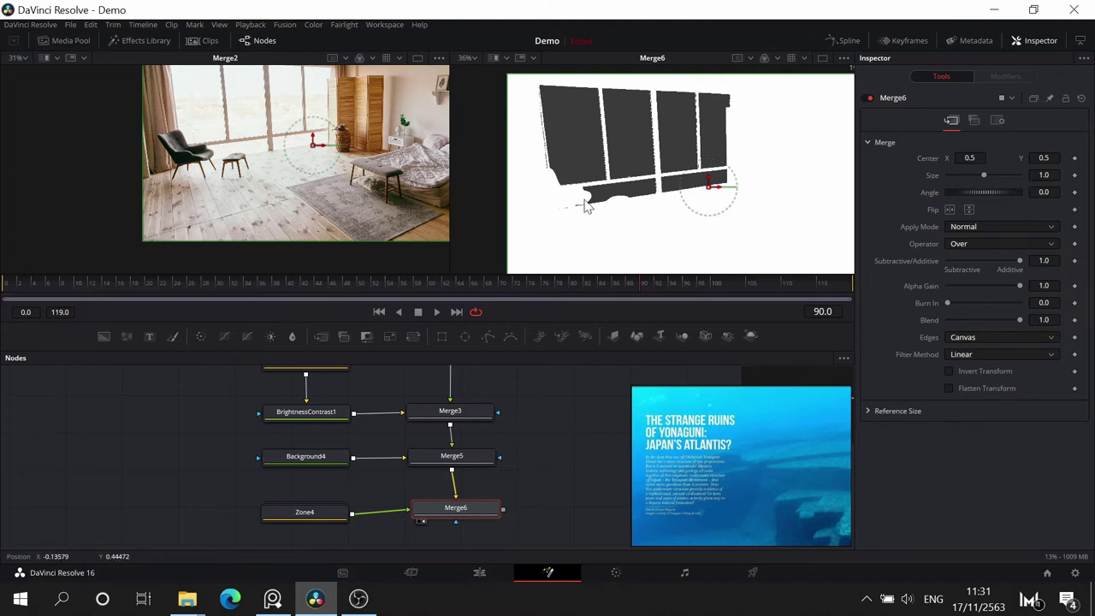
# - Move Zone4 away from the merge chain, disconnect it from Merge6, and expand the group
pyautogui.moveTo(552, 400); pyautogui.dragTo(567, 379)
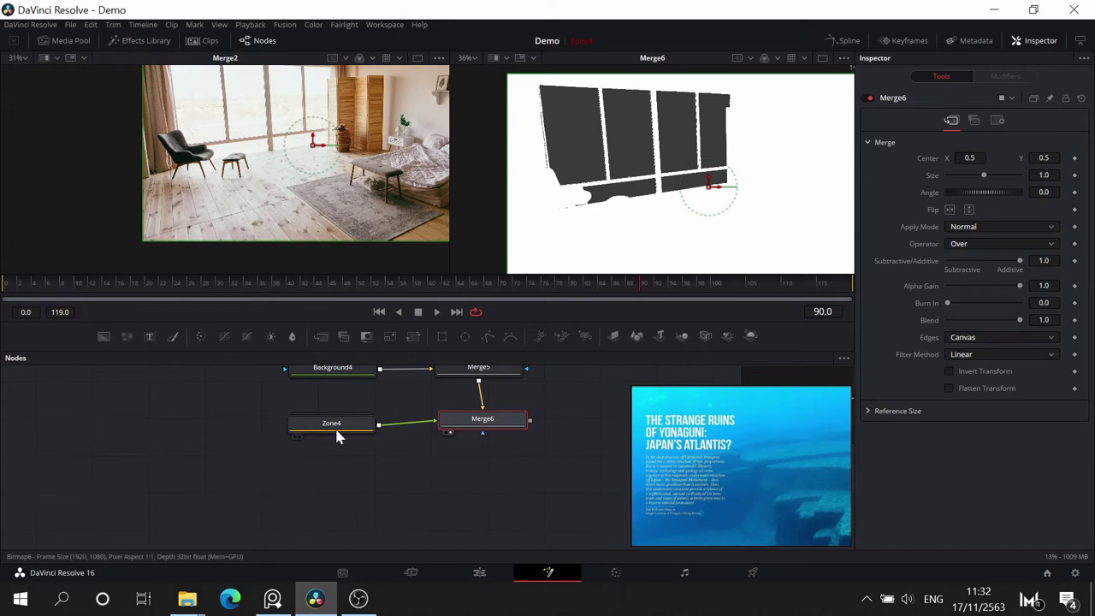
pyautogui.moveTo(336, 435); pyautogui.dragTo(246, 514)
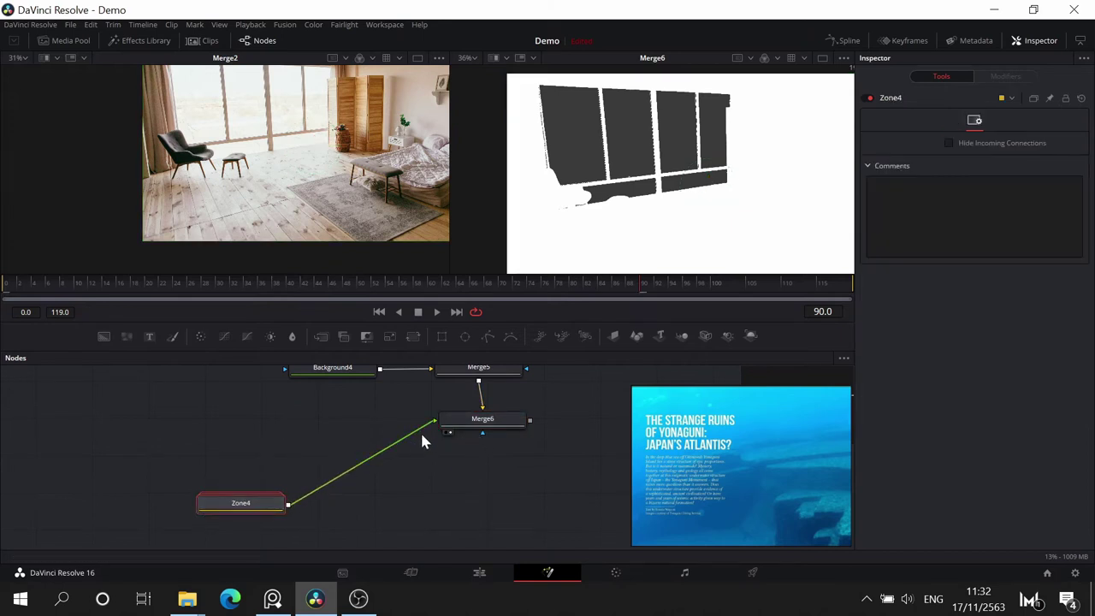
pyautogui.moveTo(419, 426); pyautogui.dragTo(420, 513)
pyautogui.click(253, 499)
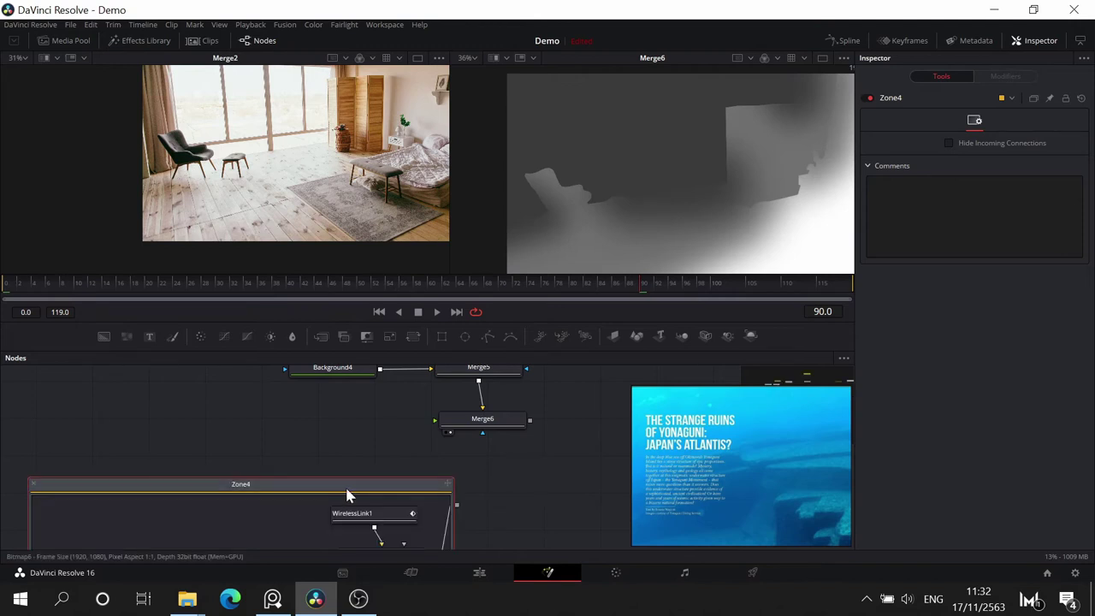
# - Turn off Invert on Bitmap6 inside Zone4 and show Bitmap6 in the second viewer
pyautogui.moveTo(312, 399); pyautogui.dragTo(158, 230)
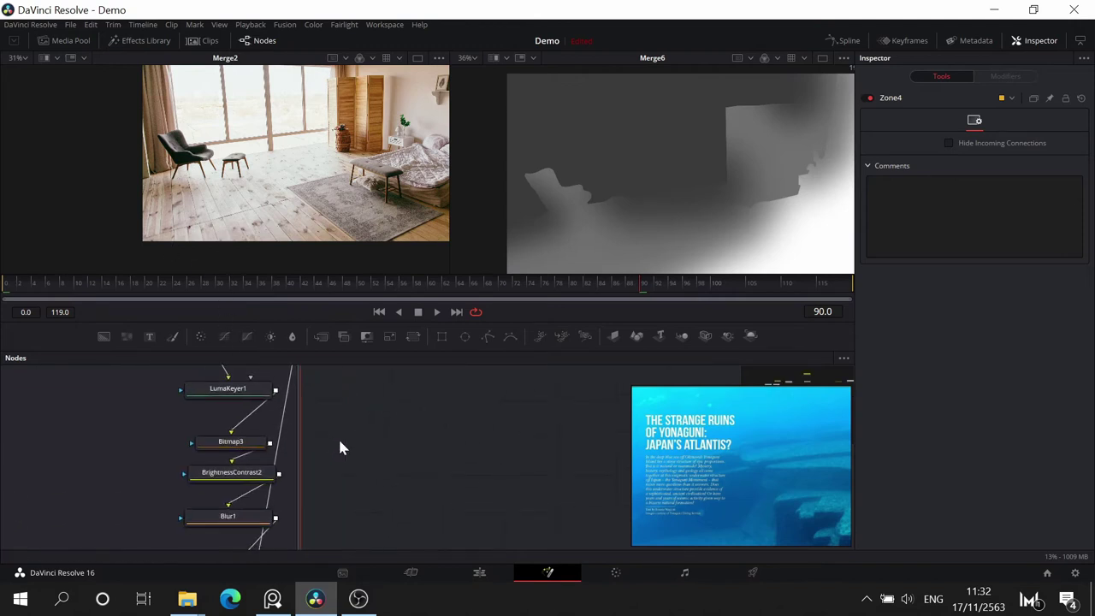
pyautogui.scroll(-8, 339, 447)
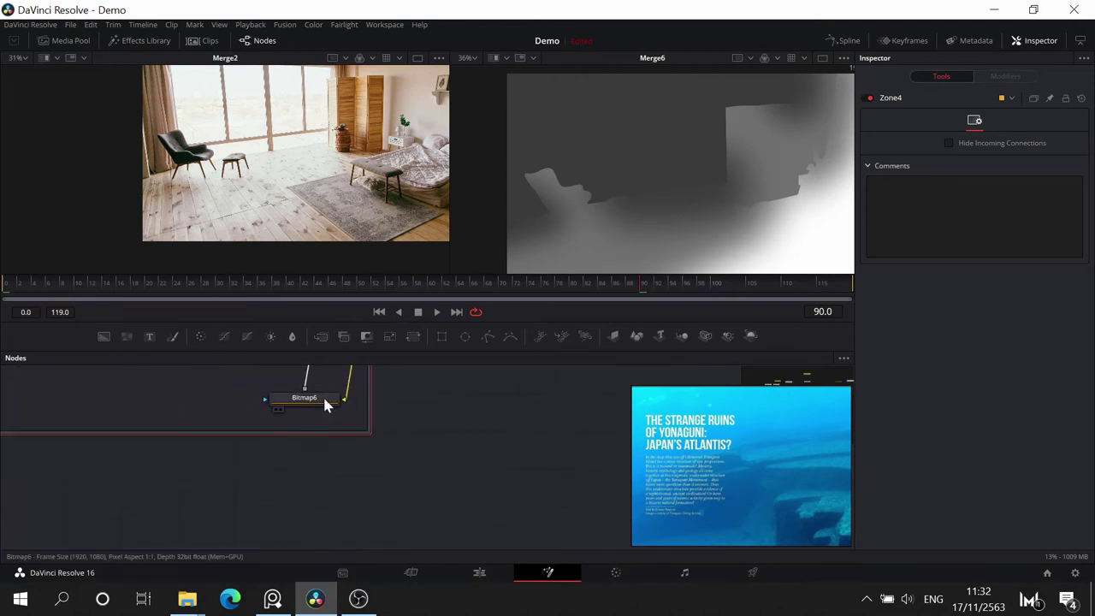
pyautogui.click(324, 399)
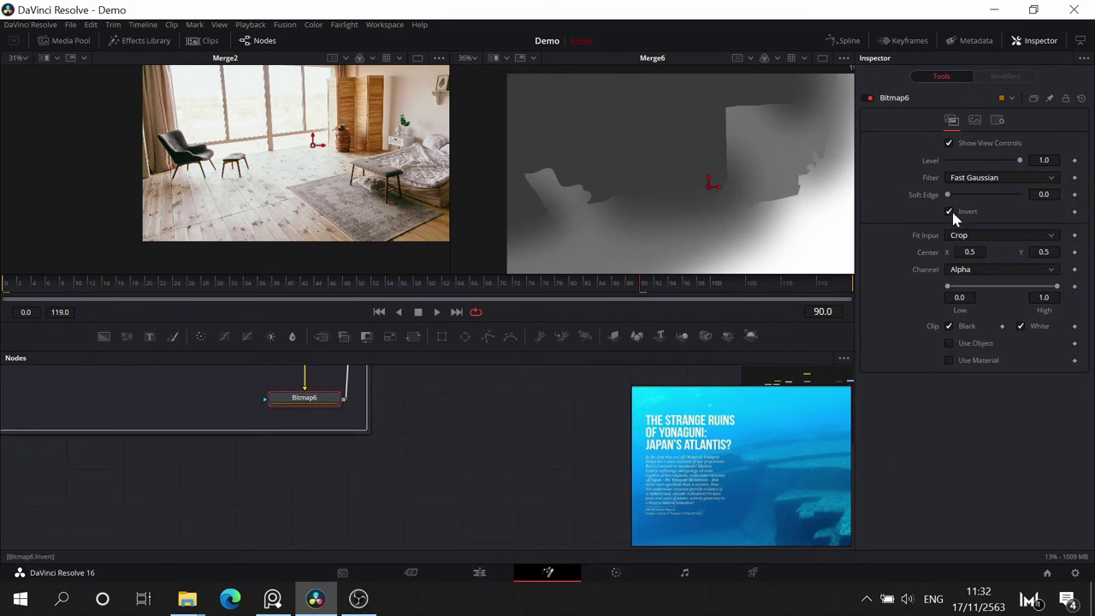
pyautogui.moveTo(328, 398); pyautogui.dragTo(529, 224)
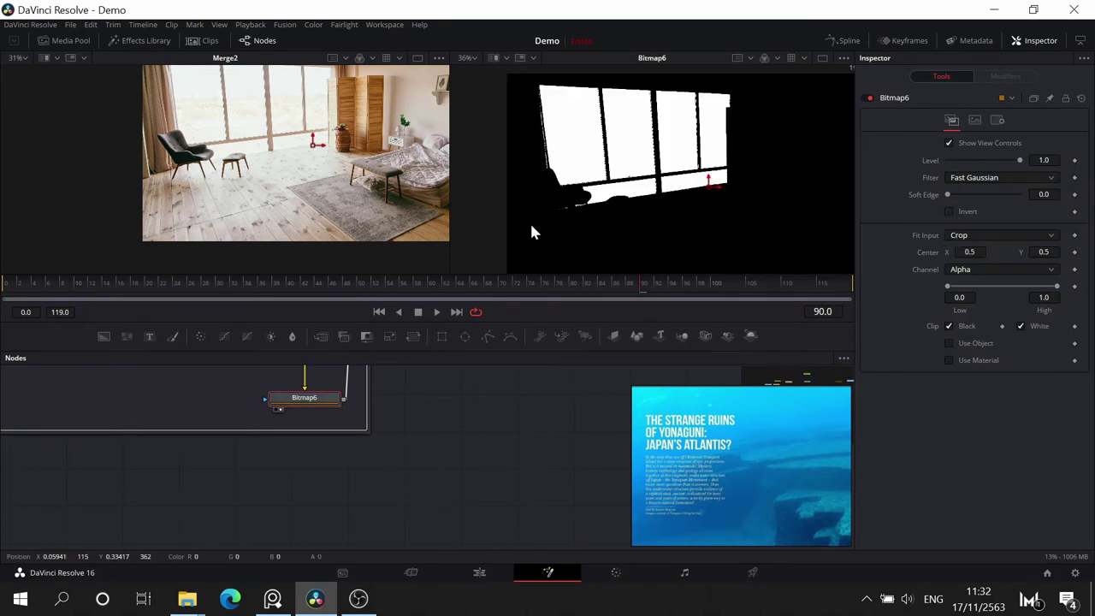
# - Collapse the Zone4 group back into a single node
pyautogui.moveTo(442, 439); pyautogui.dragTo(441, 442)
pyautogui.scroll(8, 442, 441)
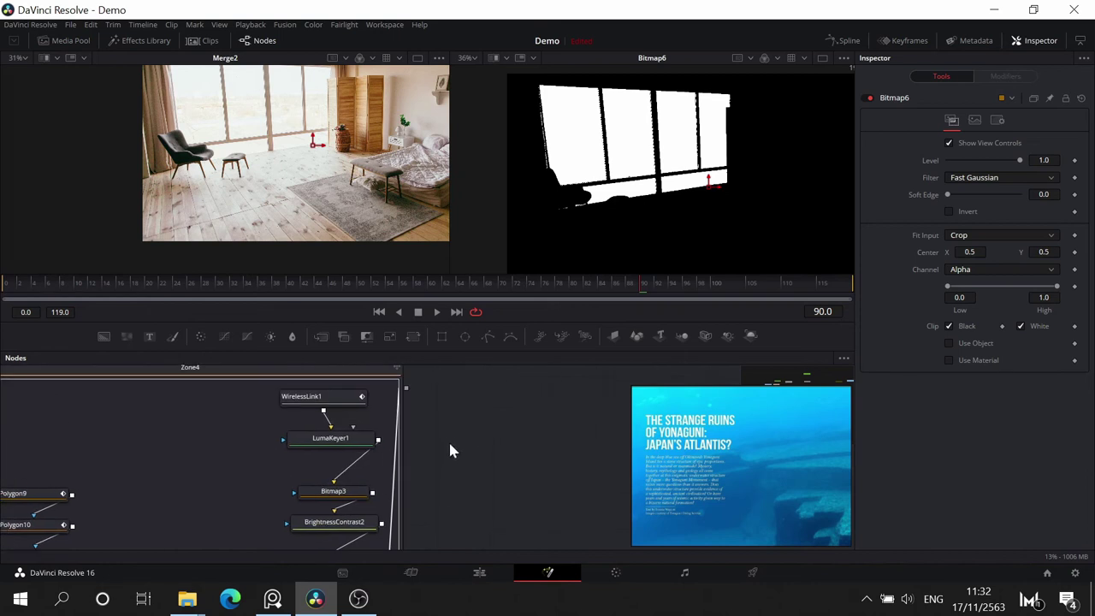
pyautogui.moveTo(360, 409); pyautogui.dragTo(671, 380)
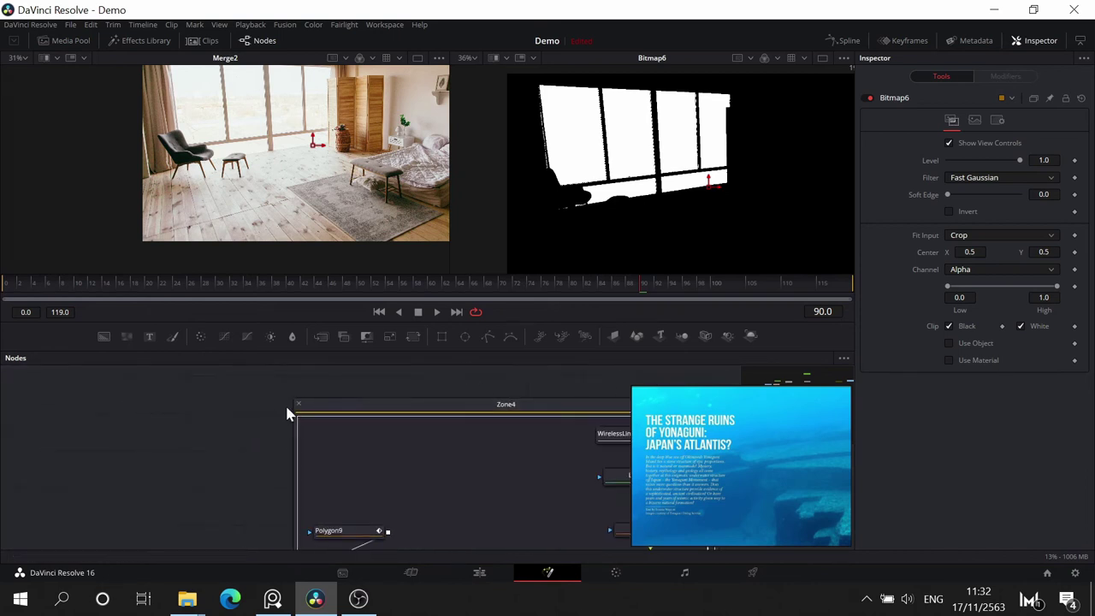
pyautogui.click(298, 404)
pyautogui.moveTo(540, 418); pyautogui.dragTo(335, 535)
# - Add a Background node as Merge6's foreground, connect Zone4 as Merge6's effect mask, and show Merge6 in the second viewer
pyautogui.scroll(1, 357, 521)
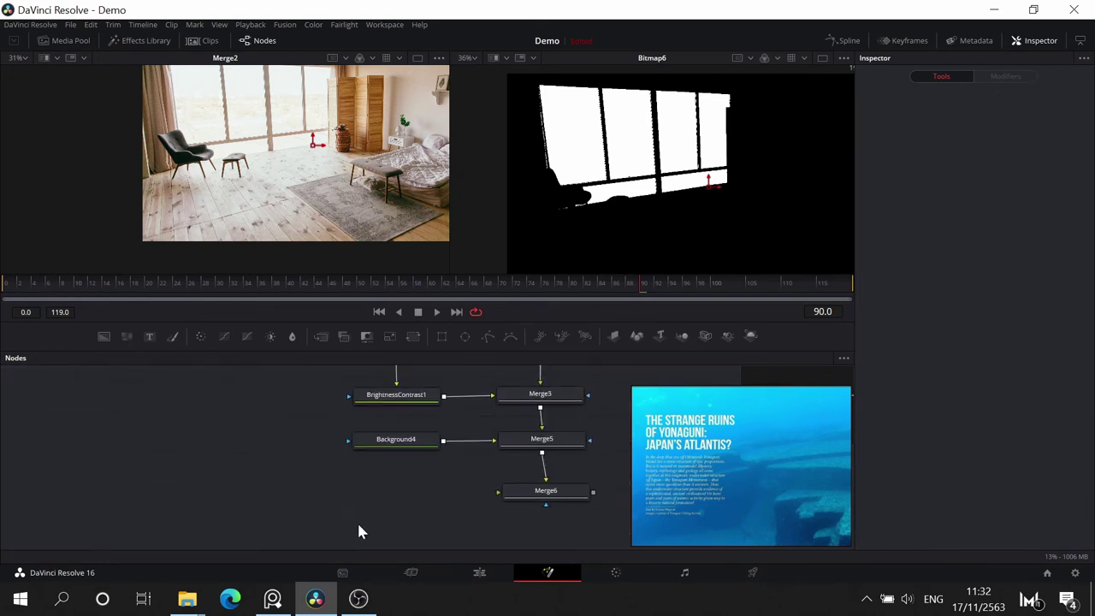
pyautogui.scroll(-1, 420, 517)
pyautogui.hscroll(2, 334, 451)
pyautogui.scroll(-1, 409, 417)
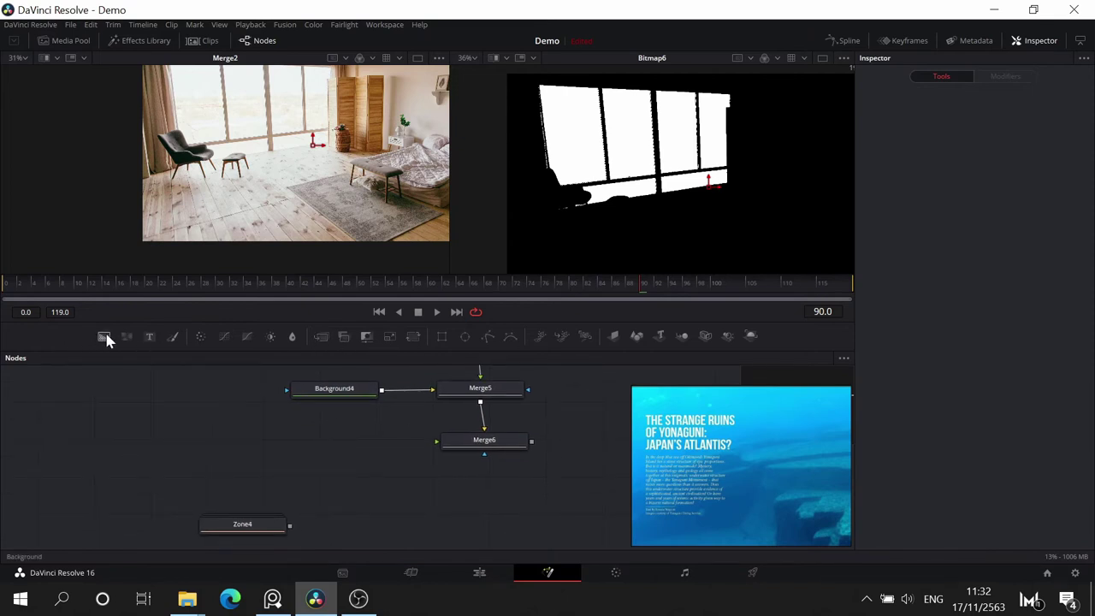
pyautogui.moveTo(106, 338); pyautogui.dragTo(596, 184)
pyautogui.moveTo(284, 526); pyautogui.dragTo(496, 444)
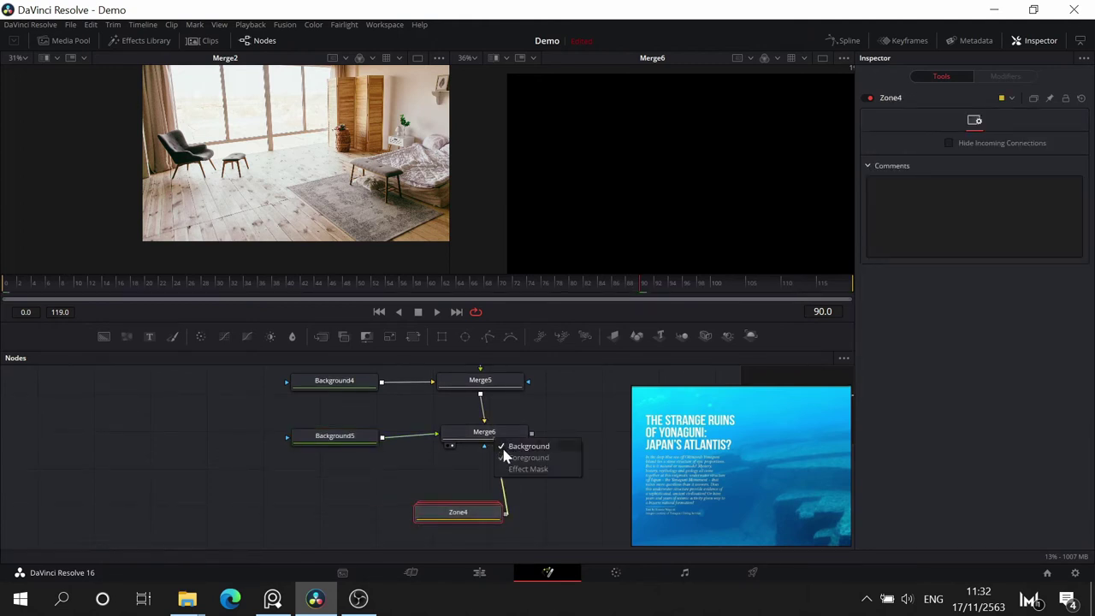
pyautogui.click(512, 463)
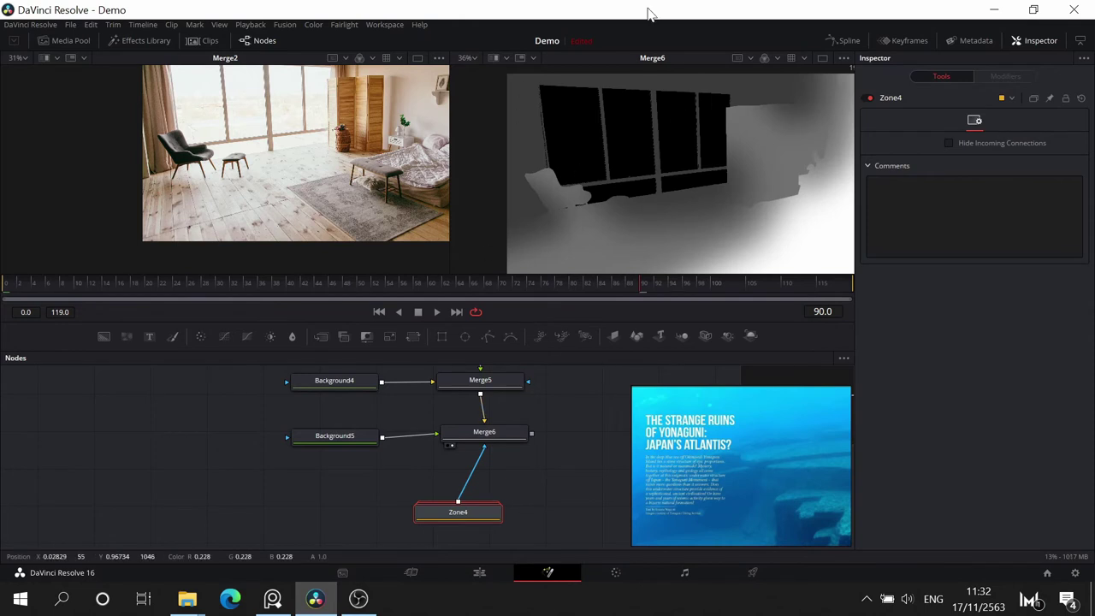
pyautogui.moveTo(476, 522); pyautogui.dragTo(507, 511)
# - Fit the whole Merge6 matte in its viewer, then expand the Zone2 group and place it left of BrightnessContrast1
pyautogui.scroll(3, 544, 479)
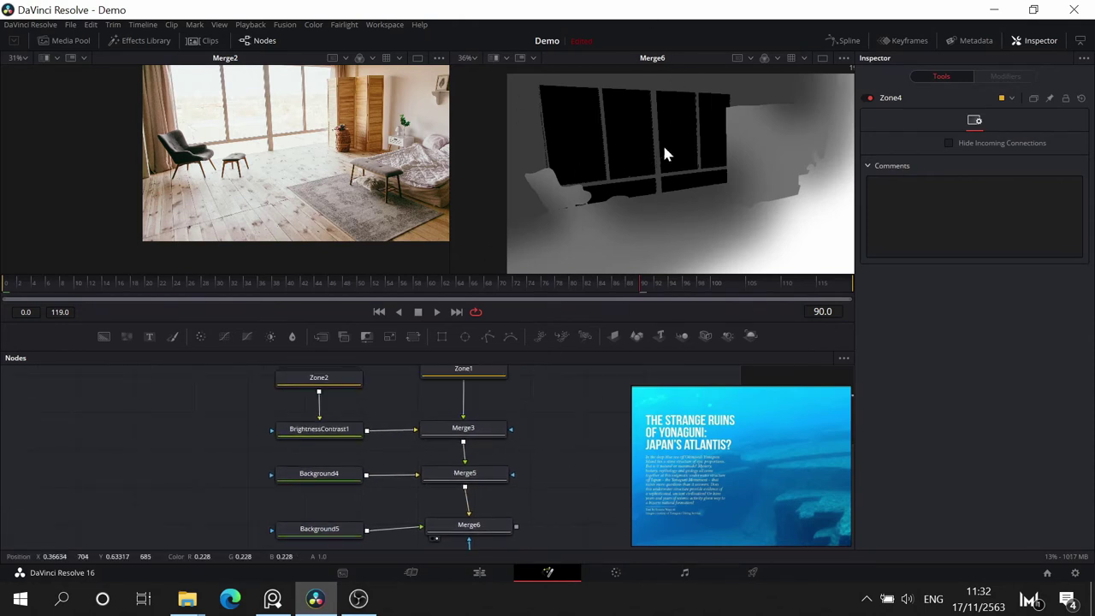
pyautogui.scroll(-3, 668, 145)
pyautogui.scroll(2, 668, 145)
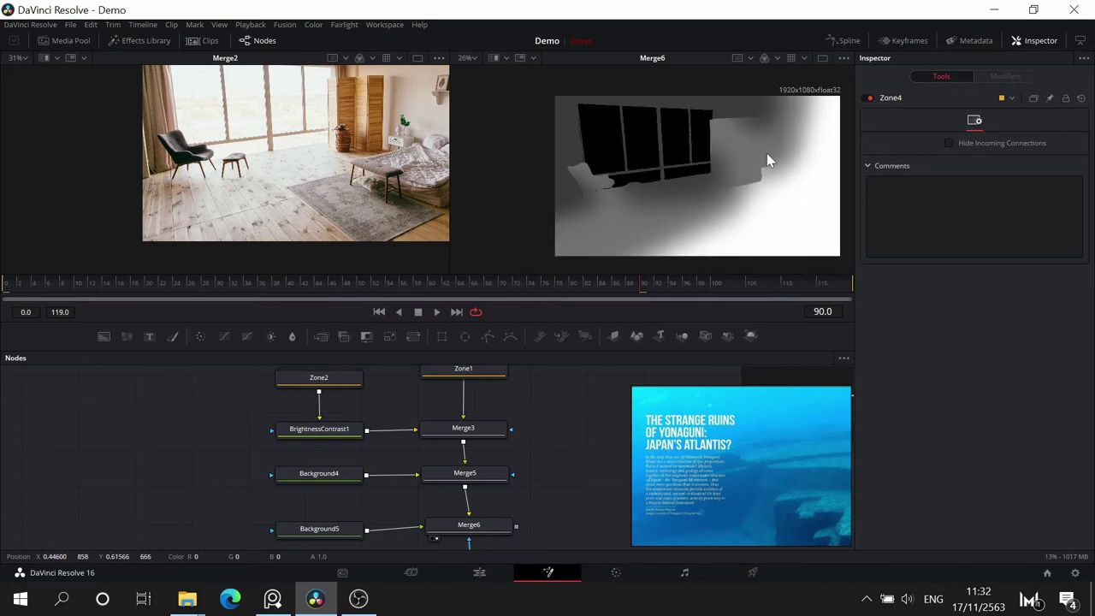
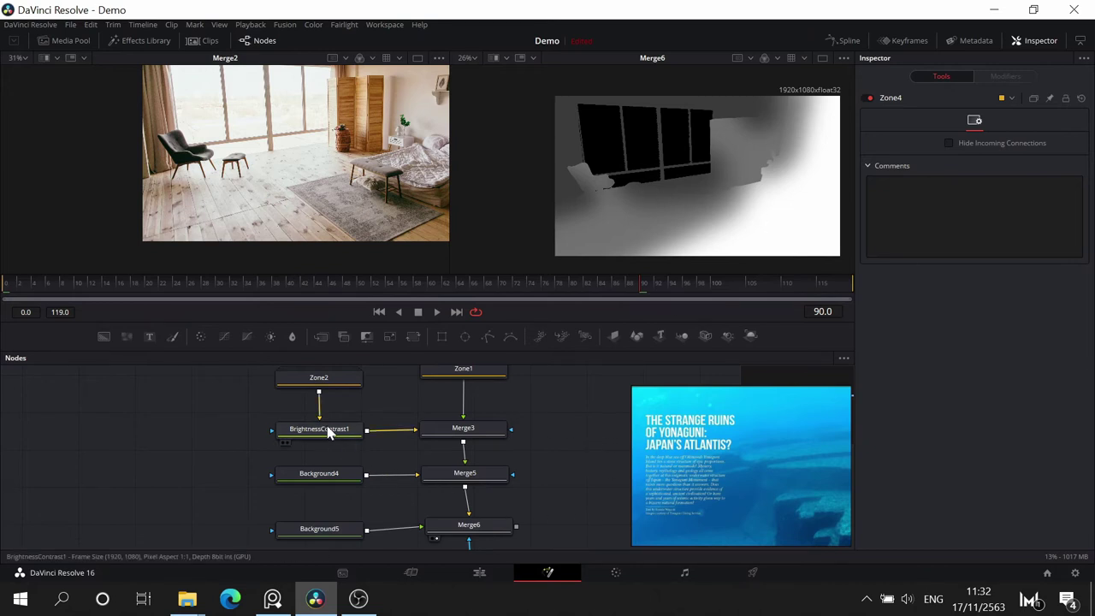
pyautogui.moveTo(532, 410); pyautogui.dragTo(319, 460)
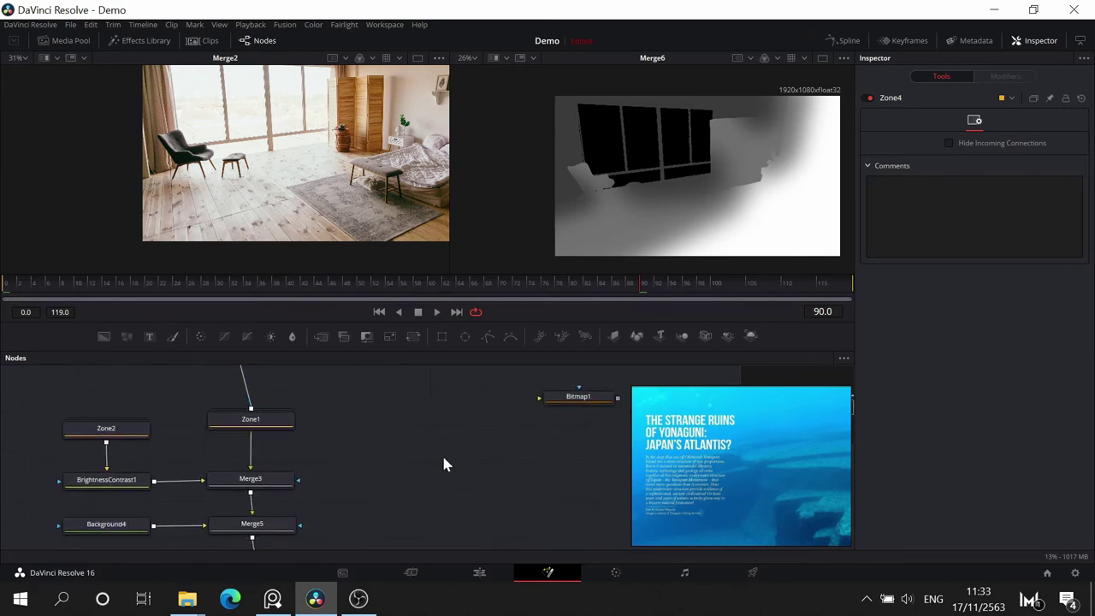
pyautogui.moveTo(443, 464); pyautogui.dragTo(514, 477)
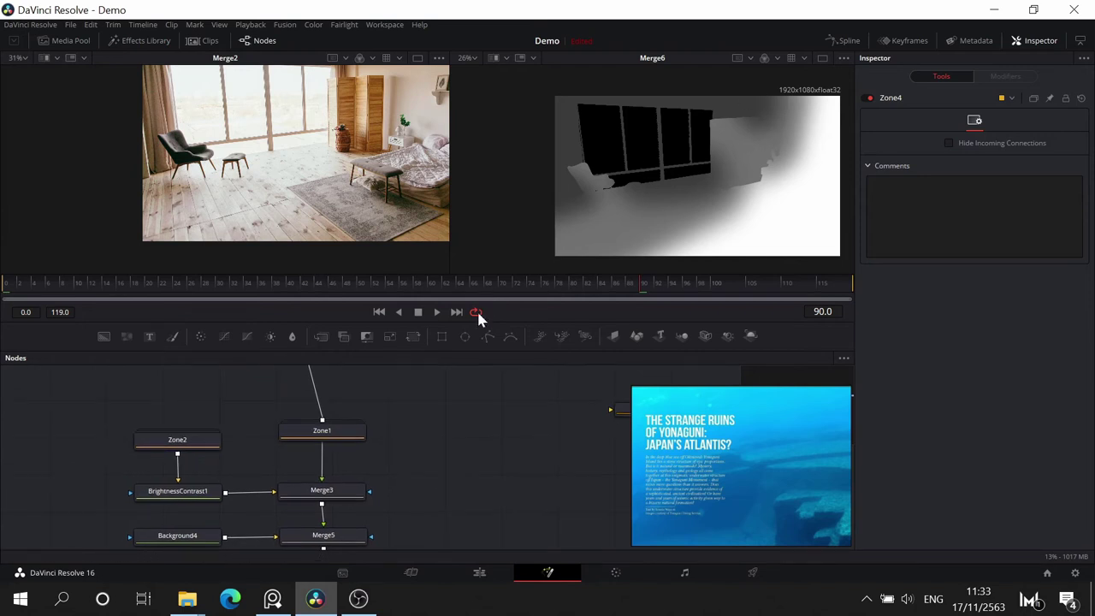
pyautogui.moveTo(500, 429); pyautogui.dragTo(603, 410)
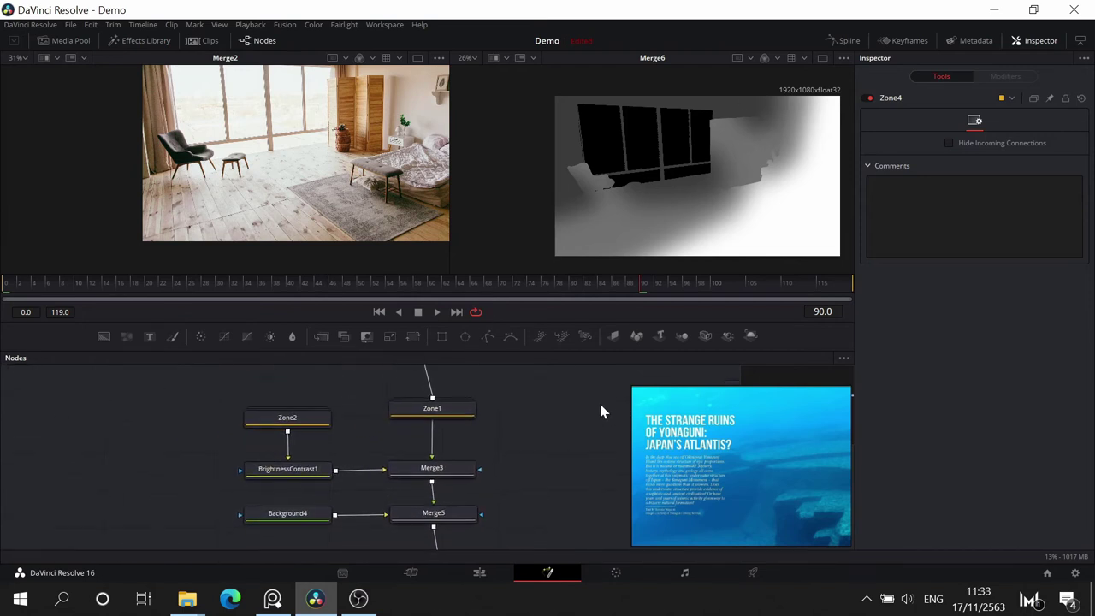
pyautogui.click(299, 422)
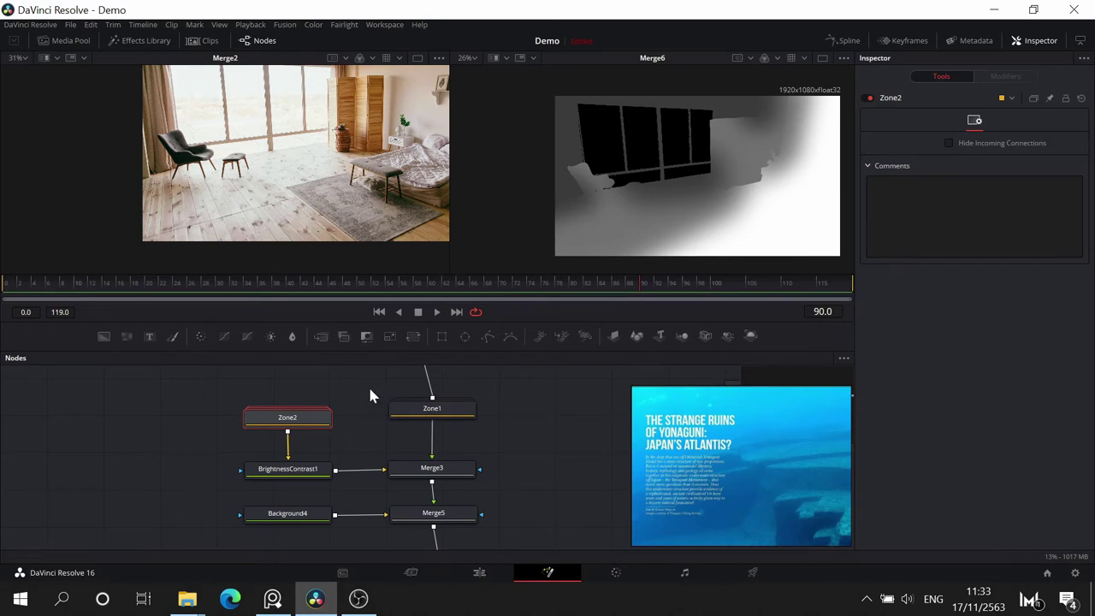
pyautogui.doubleClick(291, 417)
pyautogui.moveTo(349, 411); pyautogui.dragTo(54, 439)
pyautogui.moveTo(274, 416); pyautogui.dragTo(521, 357)
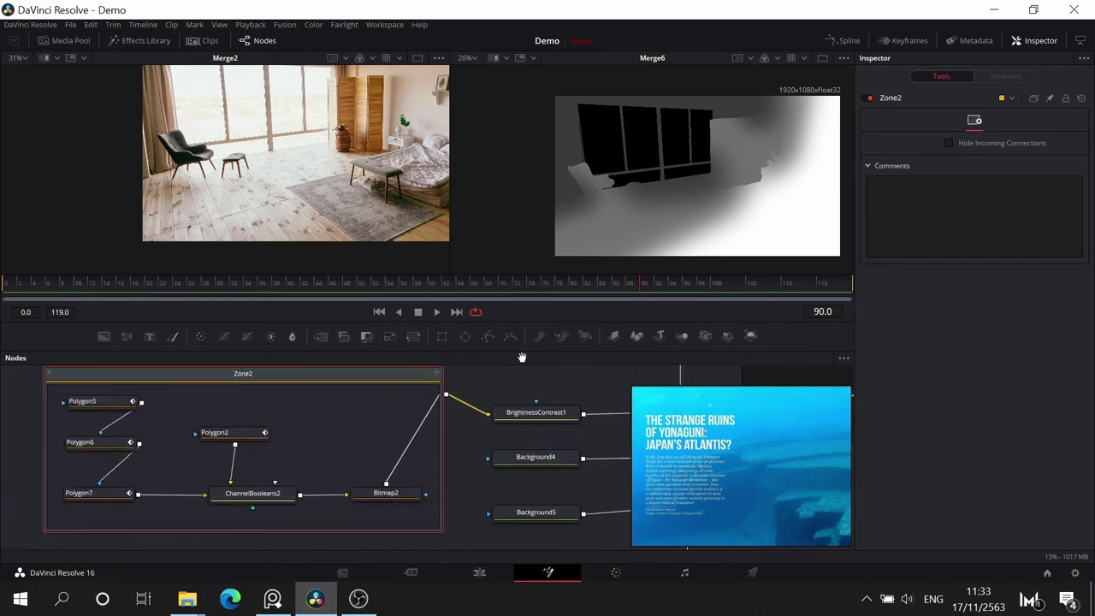
# - Set Polygon5 in Zone2 to a soft edge of 0.0724 and a border width of about 0.029
pyautogui.click(242, 430)
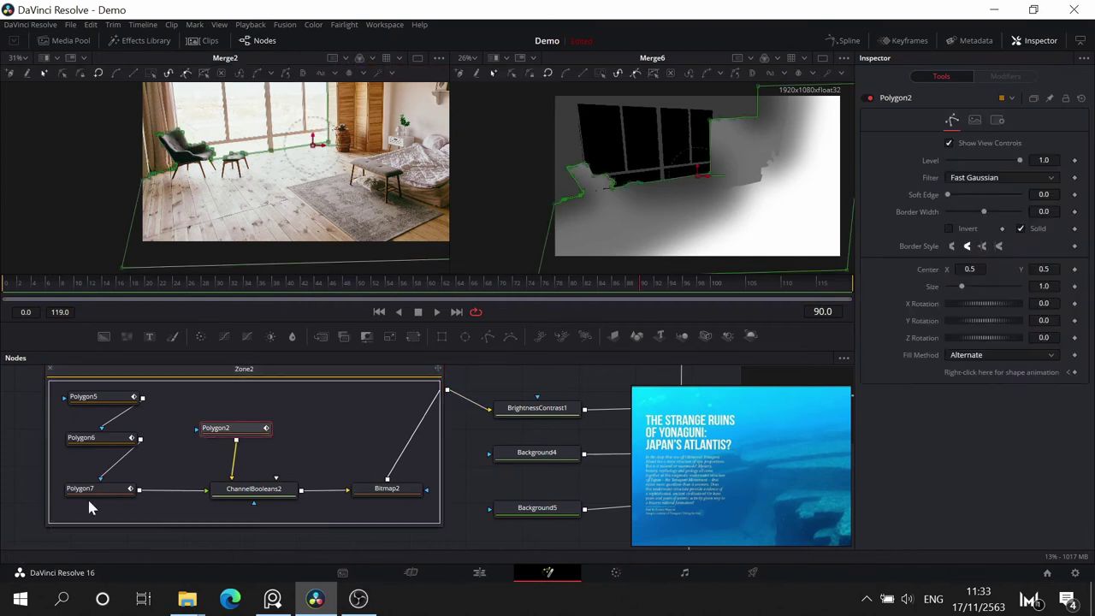
pyautogui.click(106, 399)
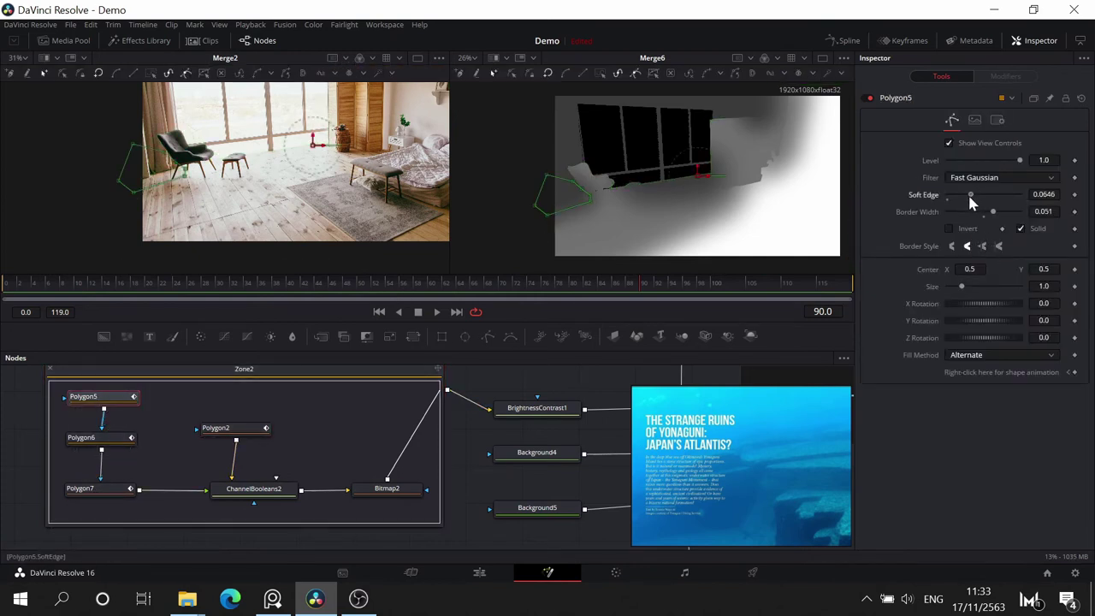
pyautogui.moveTo(963, 195); pyautogui.dragTo(992, 214)
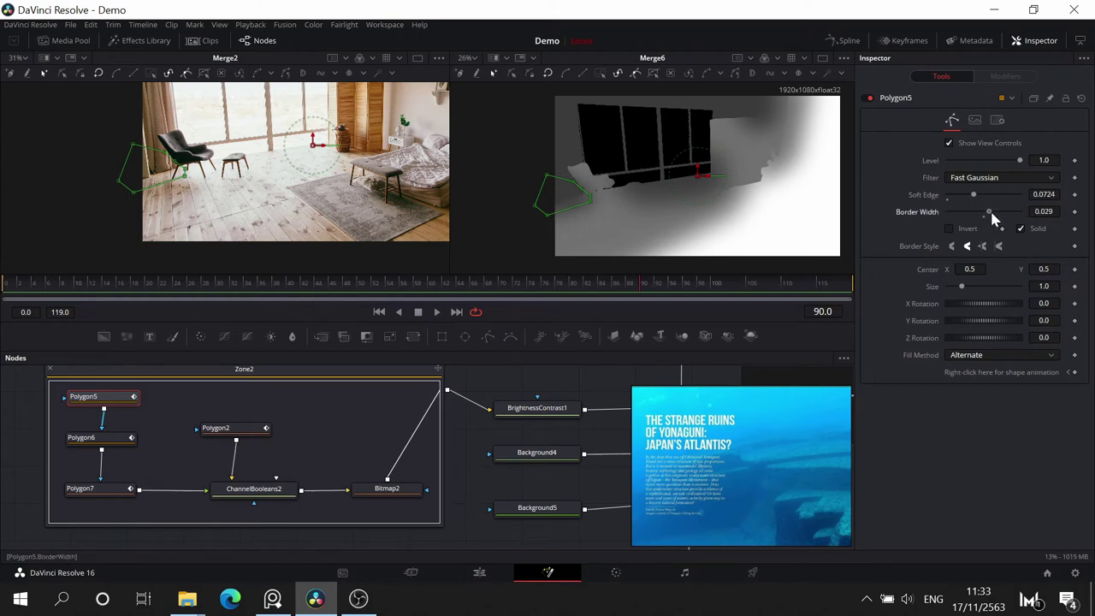
# - Set Polygon6 in Zone2 to a soft edge of 0.0551 and a border width of -0.019
pyautogui.click(78, 437)
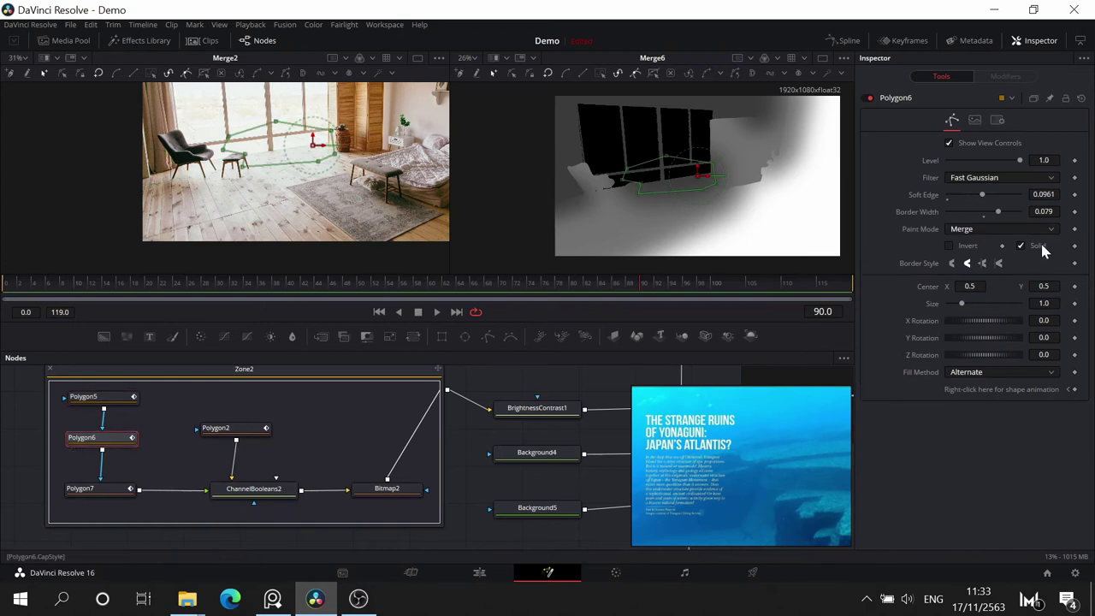
pyautogui.moveTo(997, 215); pyautogui.dragTo(986, 214)
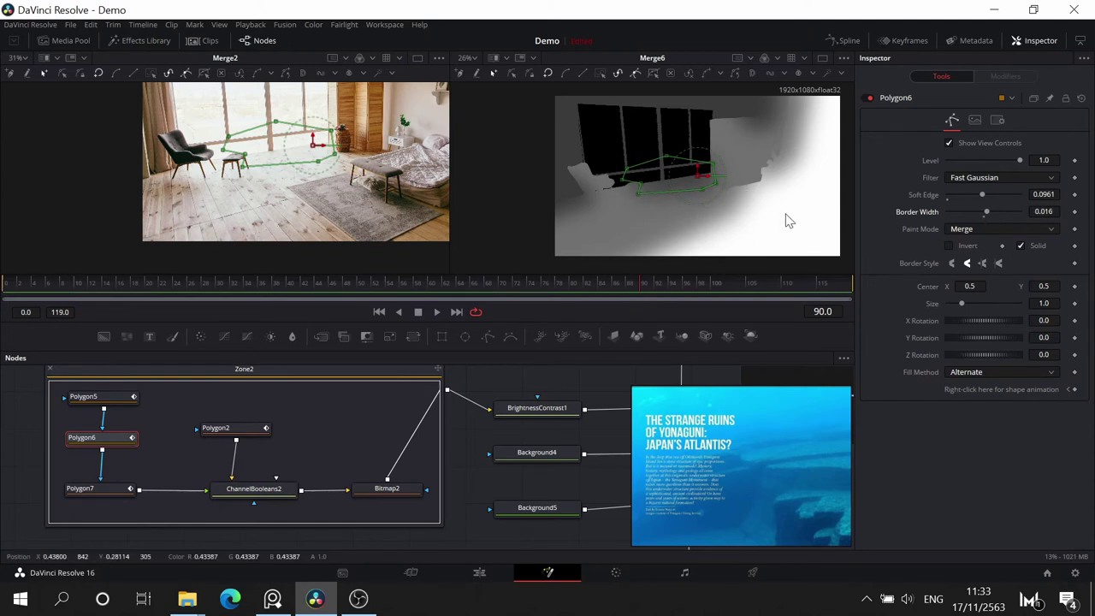
pyautogui.moveTo(981, 197)
pyautogui.mouseDown()
pyautogui.moveTo(967, 205)
pyautogui.moveTo(984, 212)
pyautogui.moveTo(975, 212)
pyautogui.mouseUp()
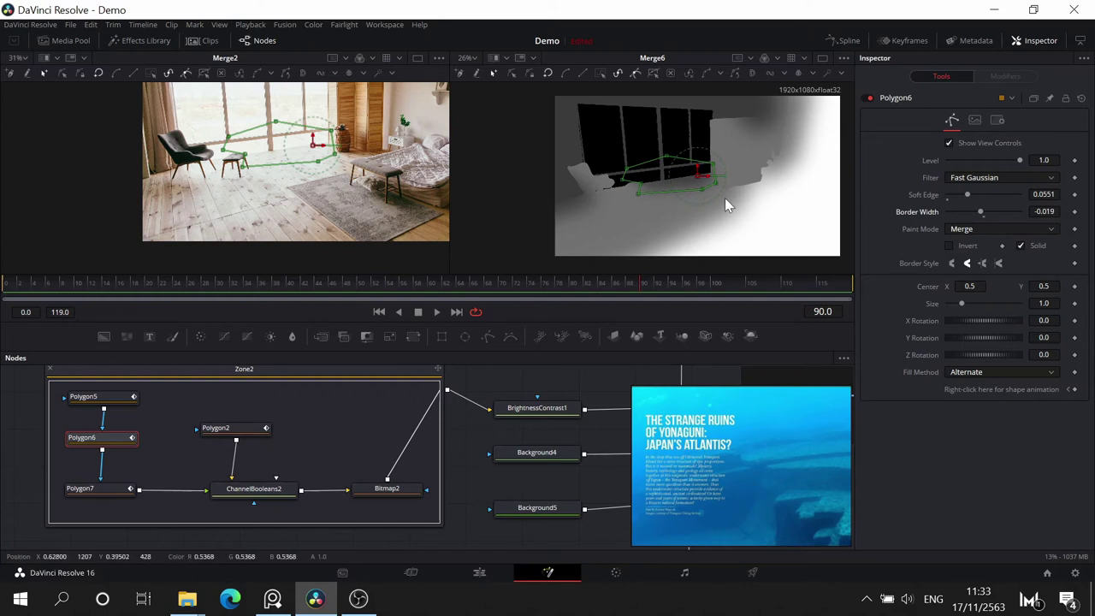
# - Set Polygon7 in Zone2 to a soft edge of 0.0409 and a border width of 0.016
pyautogui.click(91, 489)
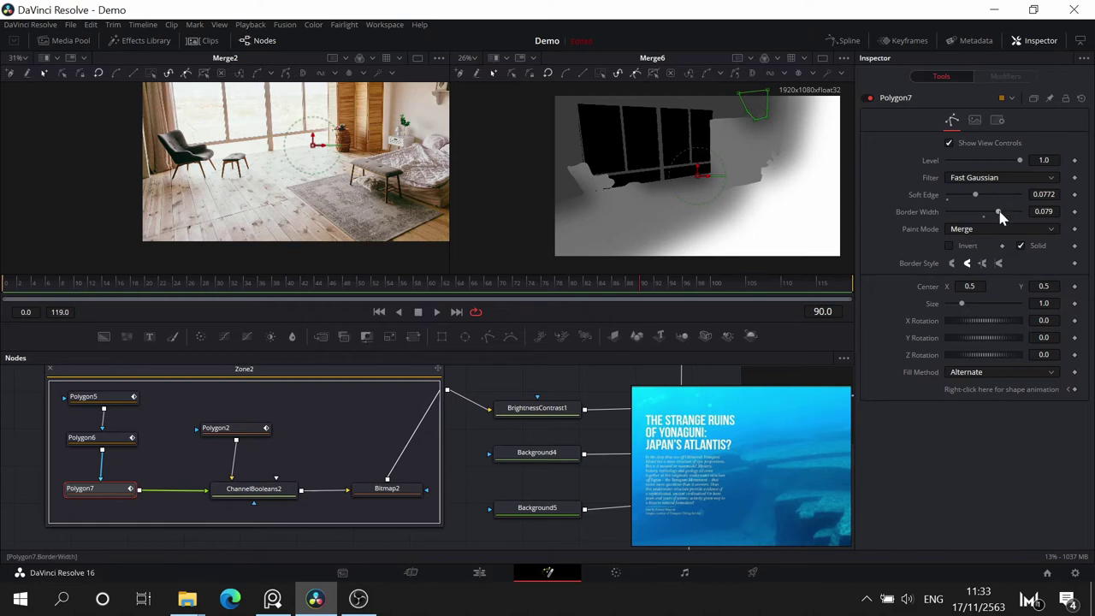
pyautogui.moveTo(995, 214); pyautogui.dragTo(993, 214)
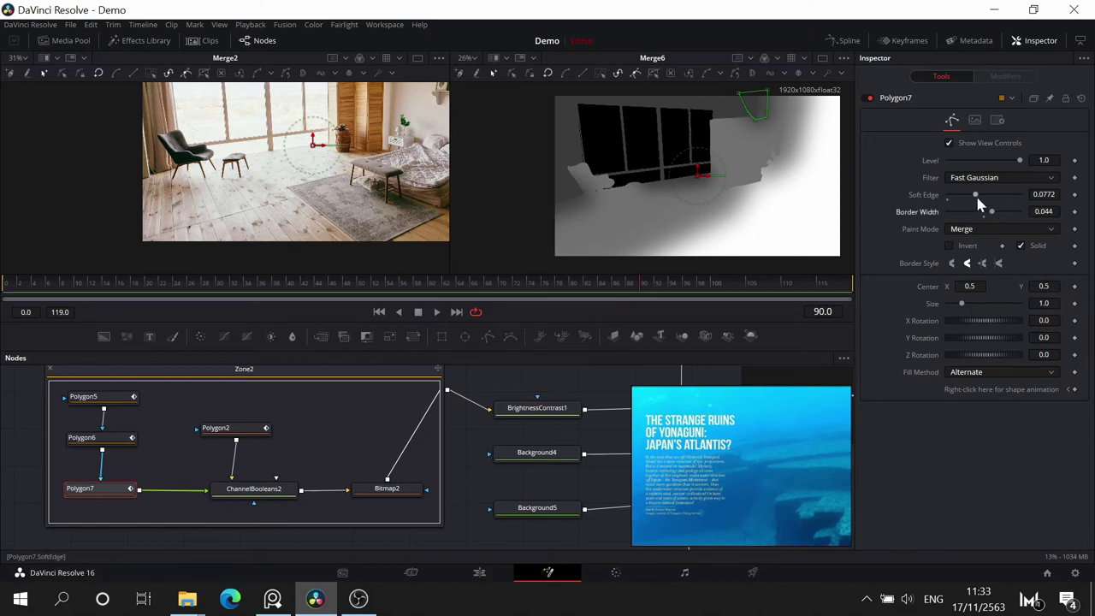
pyautogui.moveTo(975, 195)
pyautogui.mouseDown()
pyautogui.moveTo(964, 191)
pyautogui.moveTo(986, 212)
pyautogui.mouseUp()
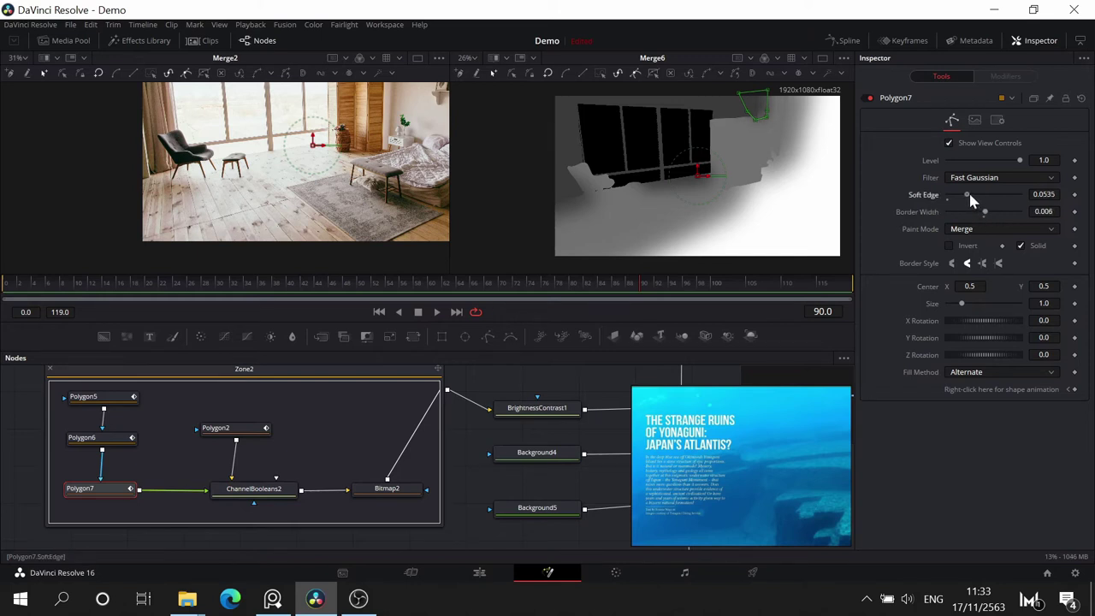
pyautogui.moveTo(965, 194)
pyautogui.mouseDown()
pyautogui.moveTo(988, 213)
pyautogui.moveTo(967, 194)
pyautogui.mouseUp()
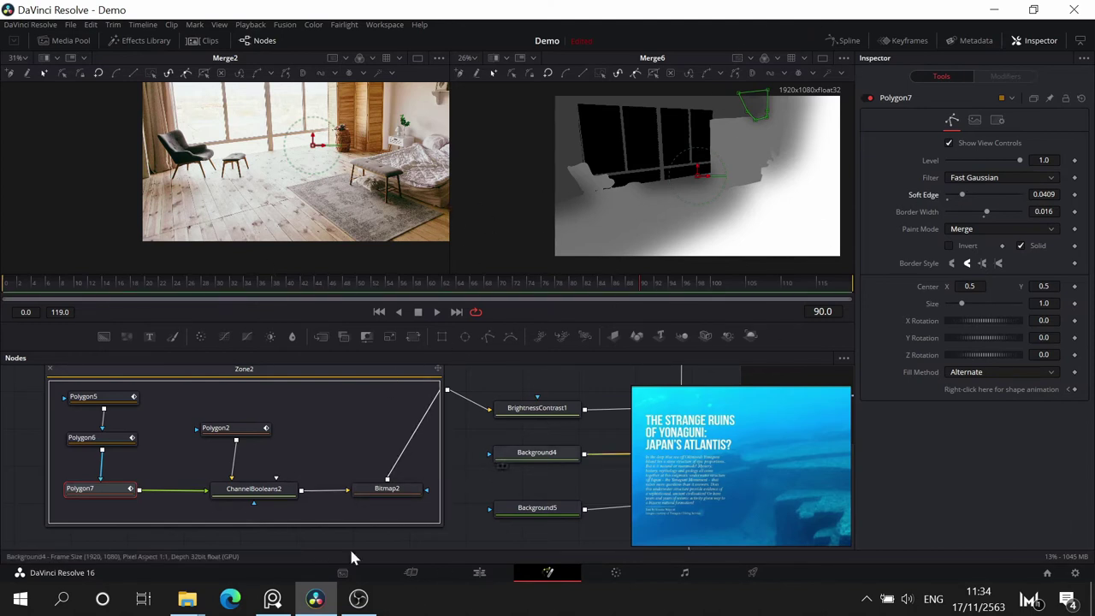
# - Collapse the Zone2 group and place it directly above BrightnessContrast1
pyautogui.moveTo(467, 474); pyautogui.dragTo(467, 520)
pyautogui.click(49, 414)
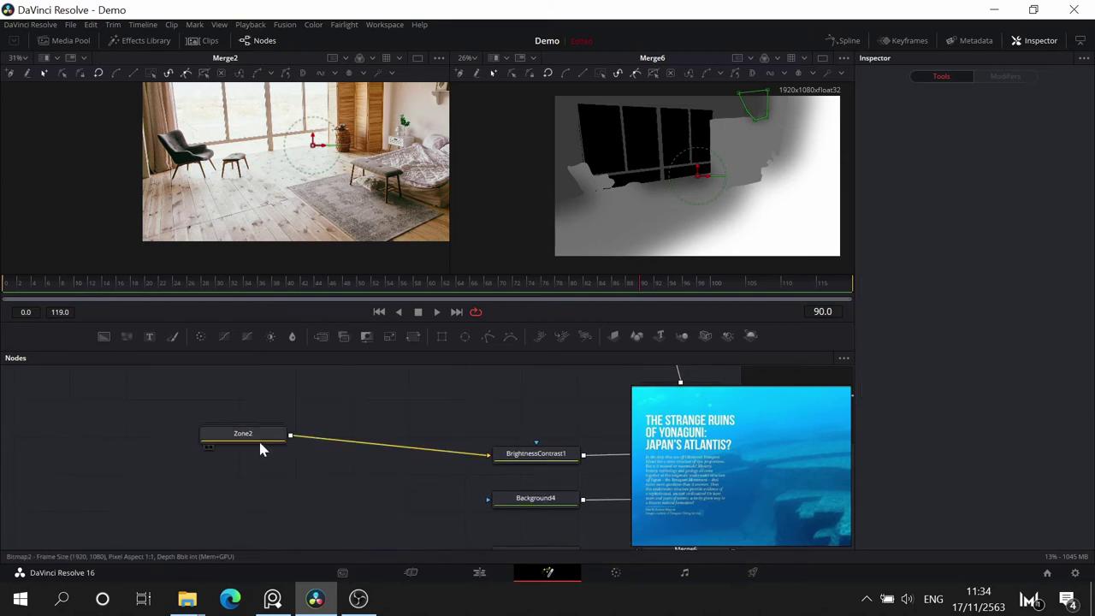
pyautogui.moveTo(261, 441); pyautogui.dragTo(555, 401)
pyautogui.click(536, 399)
pyautogui.moveTo(437, 410); pyautogui.dragTo(138, 421)
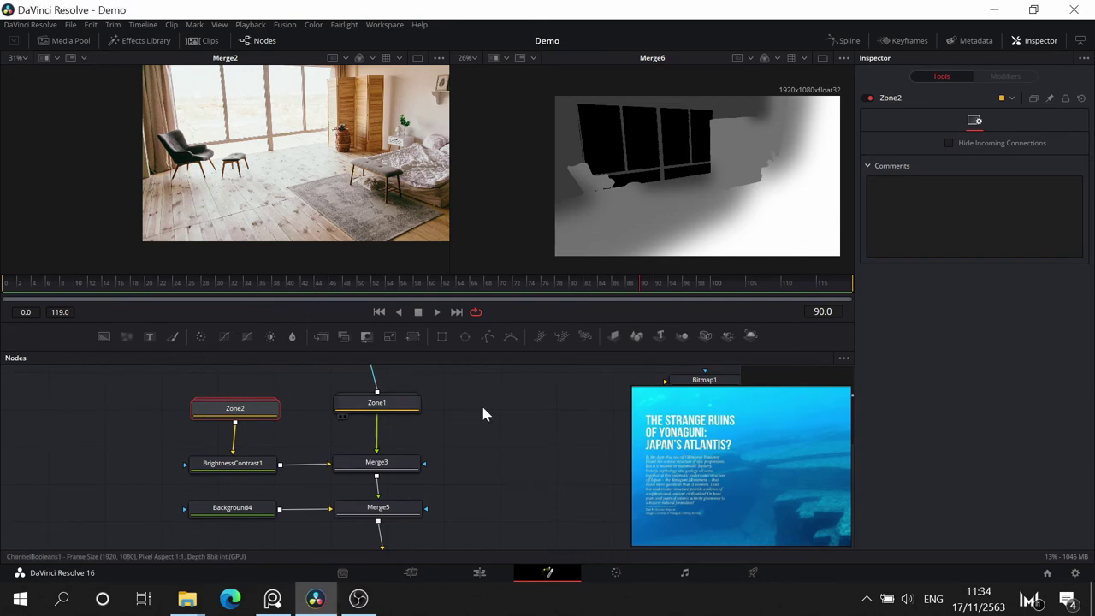
pyautogui.scroll(-3, 503, 432)
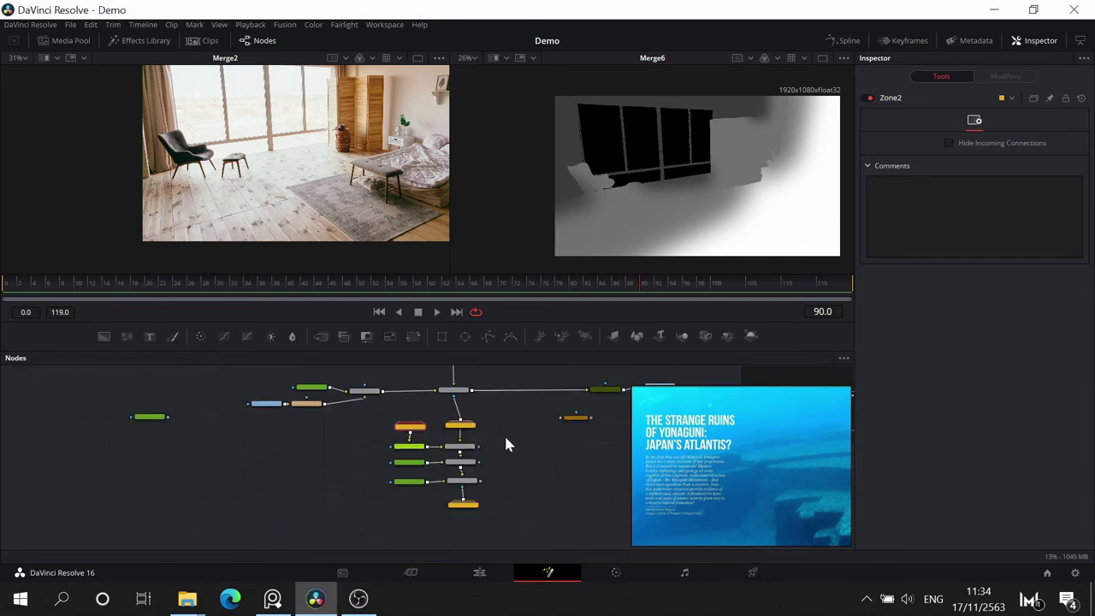
pyautogui.scroll(2, 504, 433)
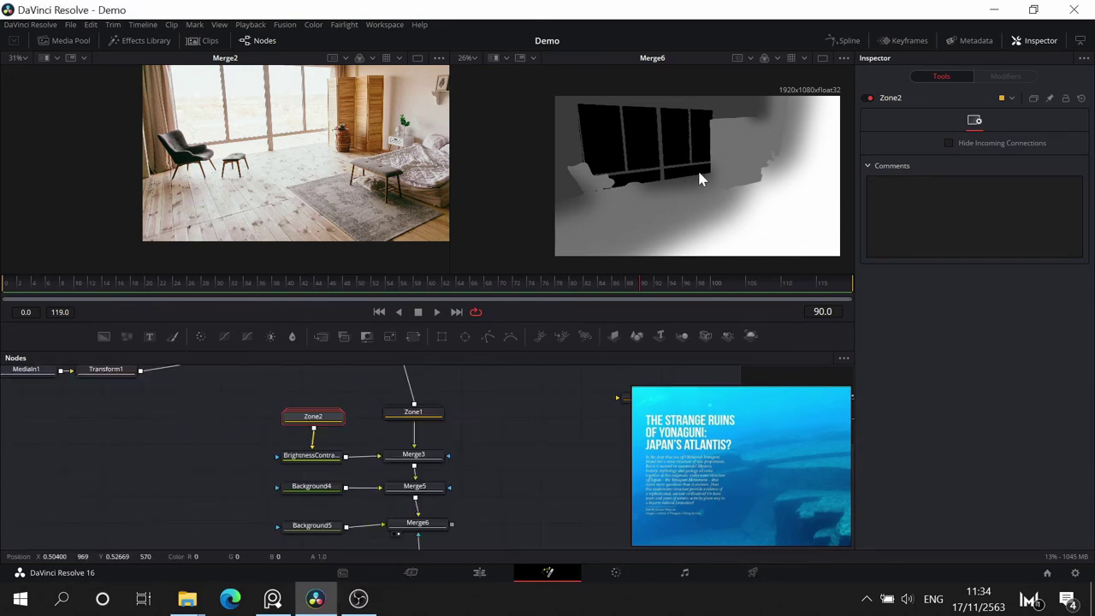
# - Add an unconnected null pipe router beside Merge6 in the node graph
pyautogui.moveTo(467, 444); pyautogui.dragTo(463, 510)
pyautogui.moveTo(491, 470); pyautogui.dragTo(539, 368)
pyautogui.click(432, 440)
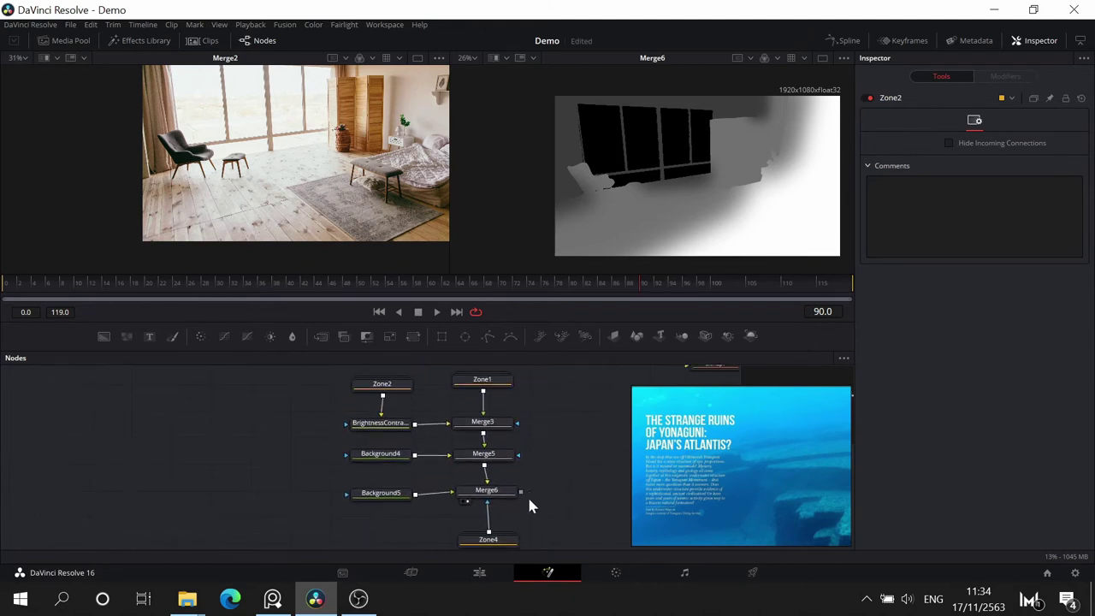
pyautogui.moveTo(521, 496); pyautogui.dragTo(604, 494)
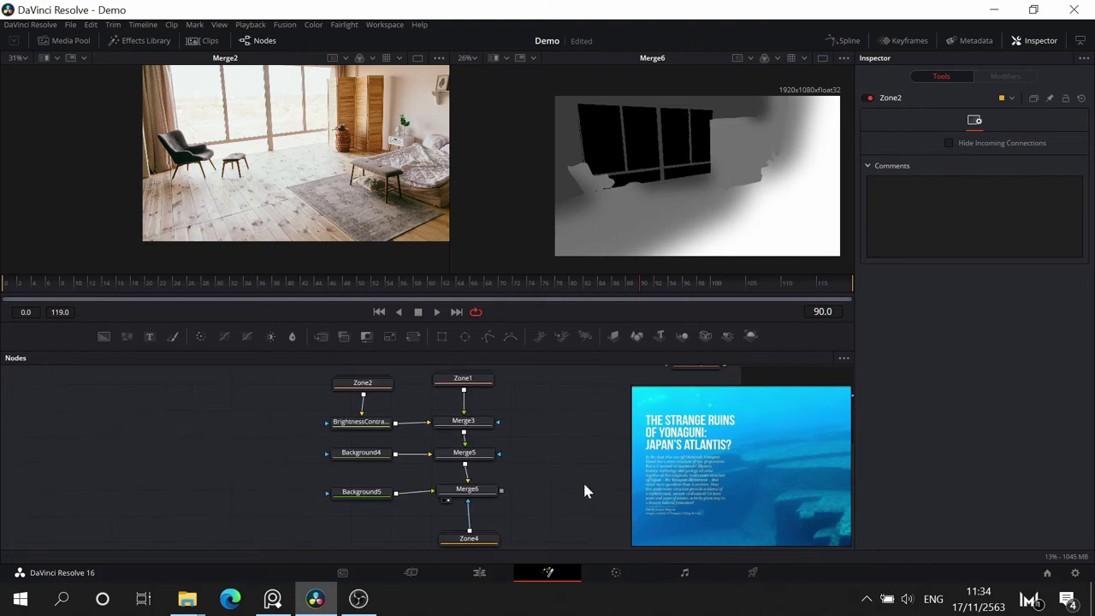
pyautogui.hotkey('shift', 'space')
pyautogui.write('nu')
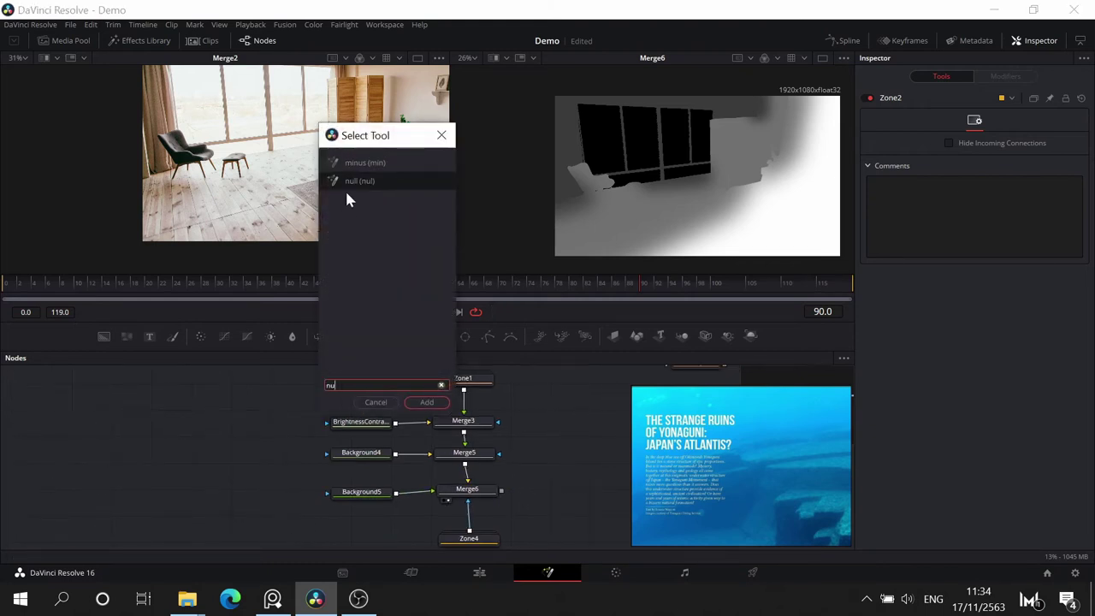
pyautogui.write('ll')
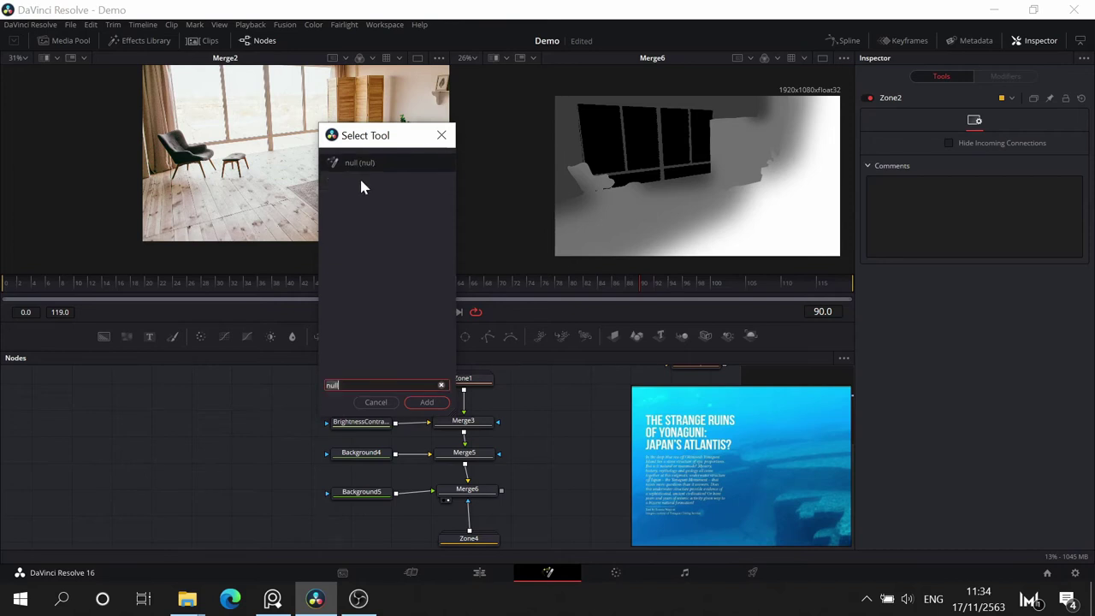
pyautogui.click(427, 401)
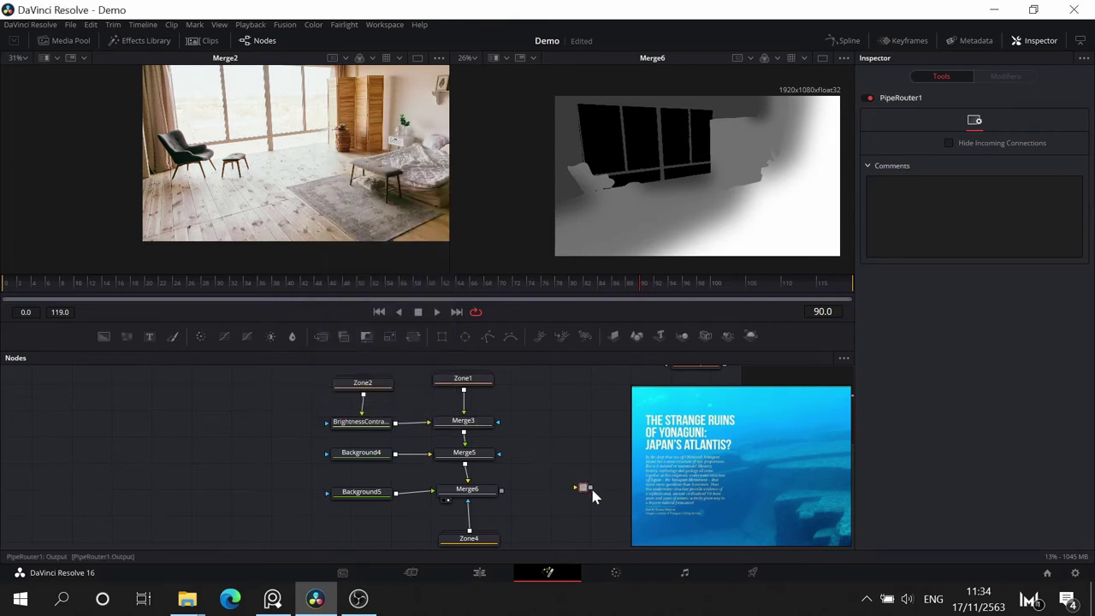
# - Rename the pipe router Depthmask and connect Merge6's output to it
pyautogui.scroll(2, 594, 496)
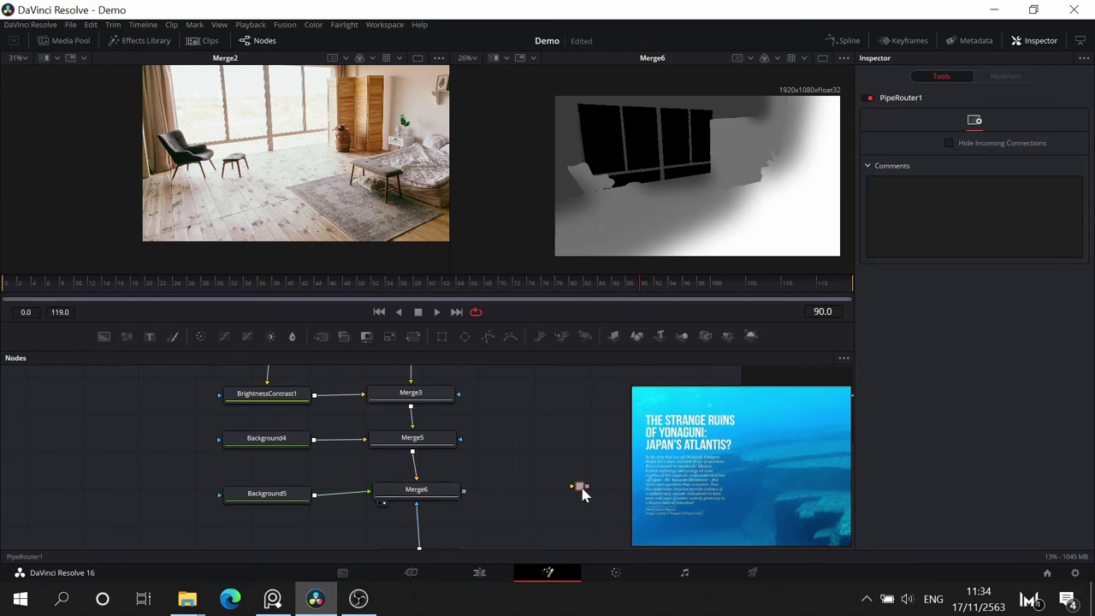
pyautogui.press('F2')
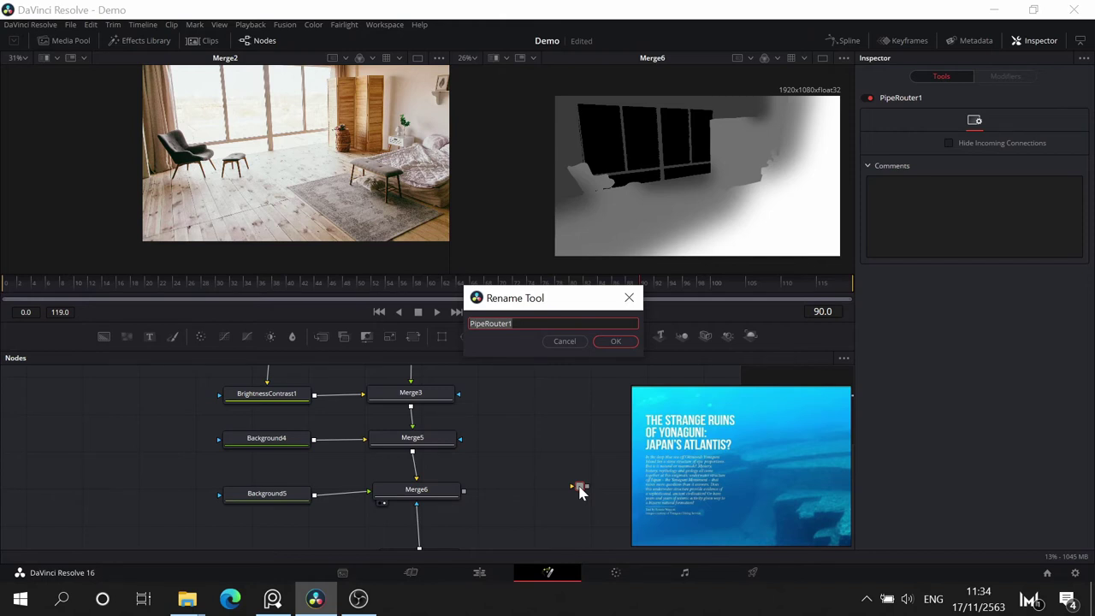
pyautogui.write('Depthmask')
pyautogui.press('Return')
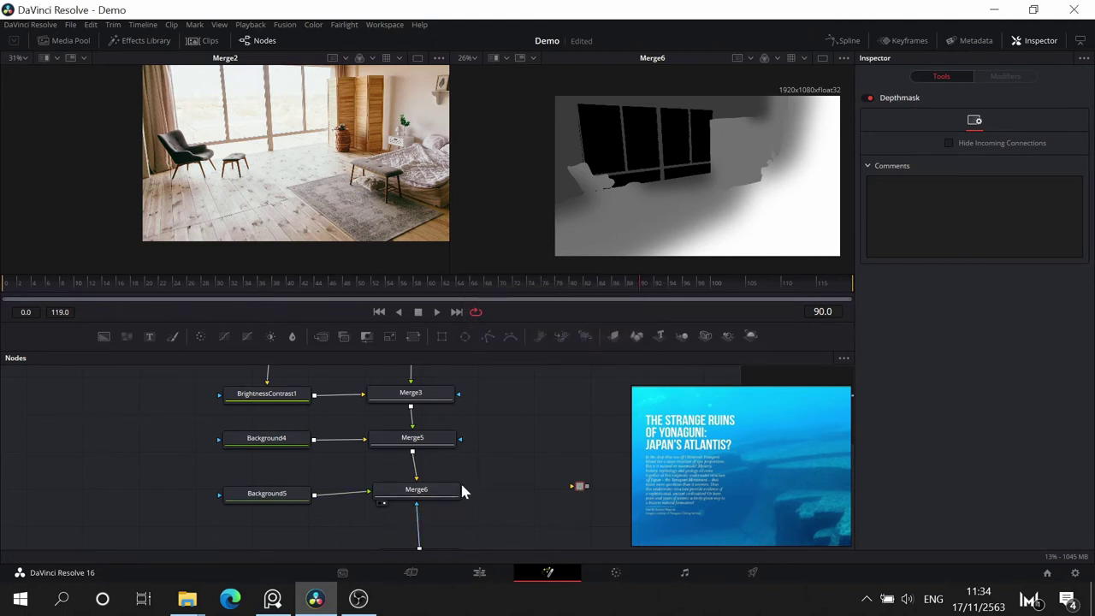
pyautogui.moveTo(465, 492); pyautogui.dragTo(572, 499)
pyautogui.scroll(-2, 510, 406)
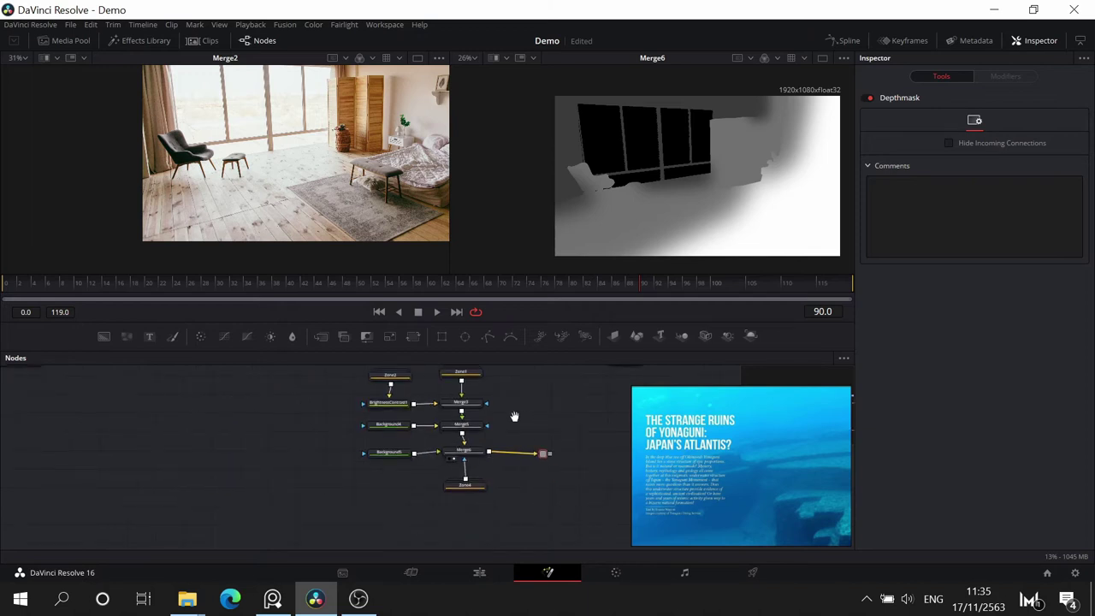
# - Move all the depth matte nodes beneath Merge2 and connect Depthmask as the effect mask of Merge1, viewing Merge1 in the second viewer
pyautogui.scroll(-2, 517, 417)
pyautogui.moveTo(585, 390)
pyautogui.mouseDown()
pyautogui.moveTo(385, 538)
pyautogui.moveTo(351, 551)
pyautogui.mouseUp()
pyautogui.moveTo(543, 411); pyautogui.dragTo(295, 462)
pyautogui.click(438, 485)
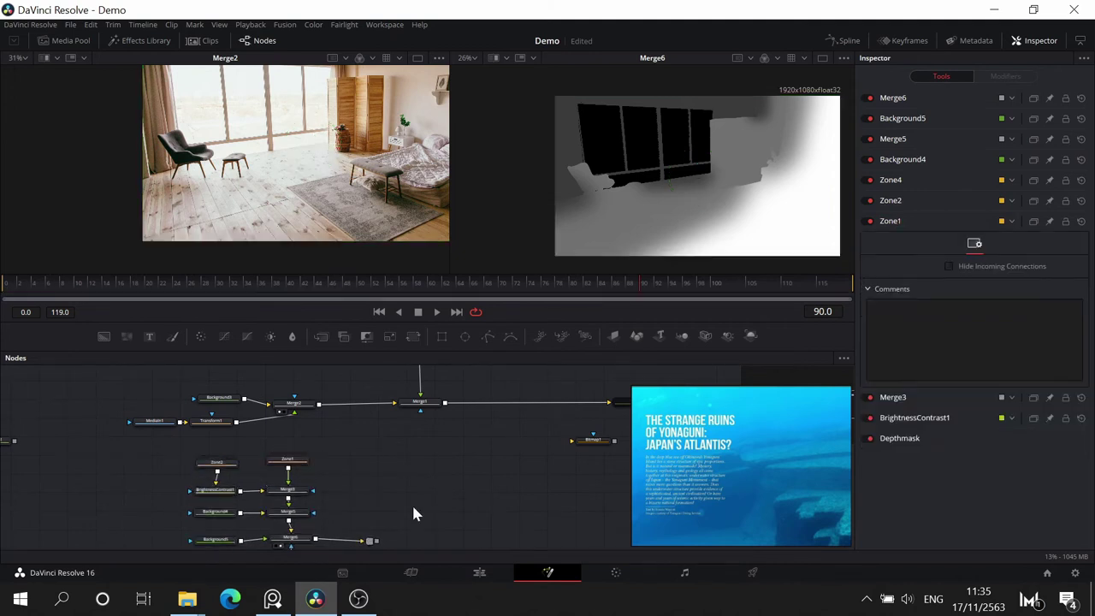
pyautogui.moveTo(376, 544); pyautogui.dragTo(621, 249)
pyautogui.click(471, 437)
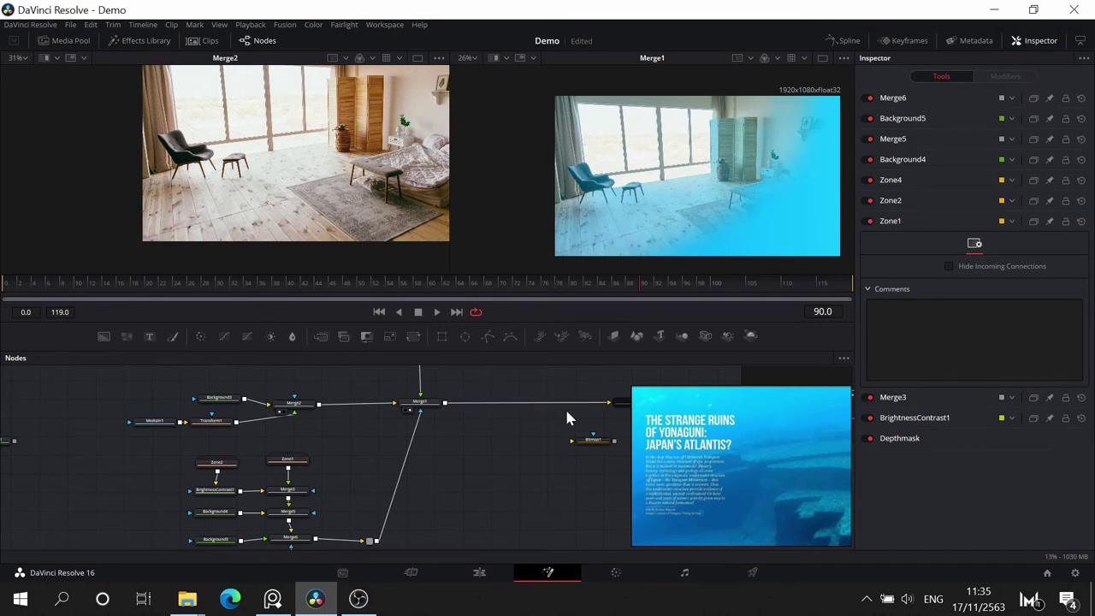
# - Set the mask channel of Merge1 to Luminance
pyautogui.click(434, 407)
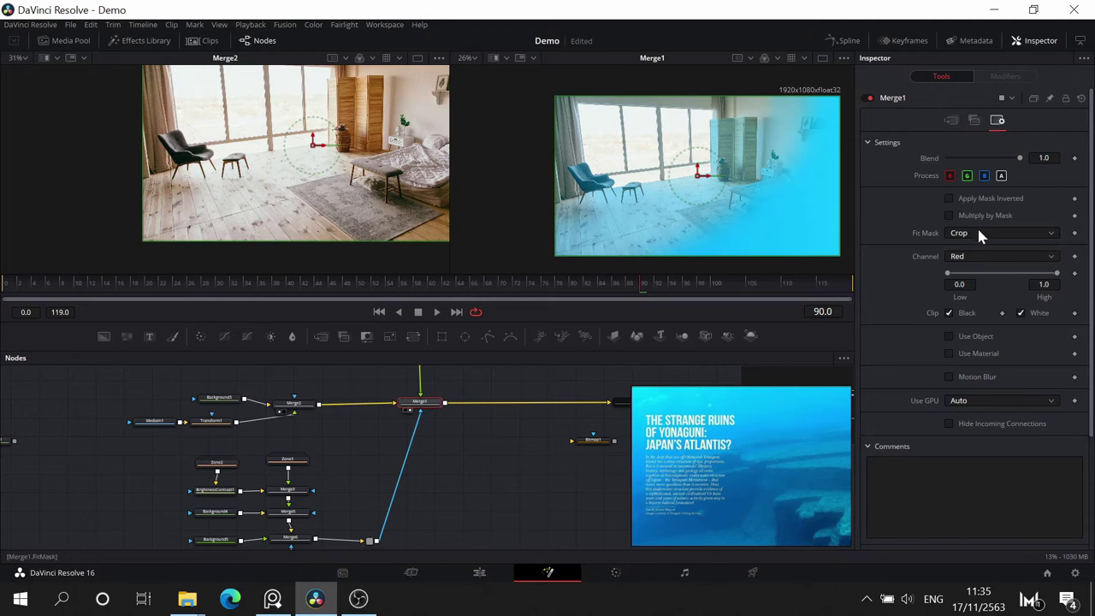
pyautogui.click(973, 121)
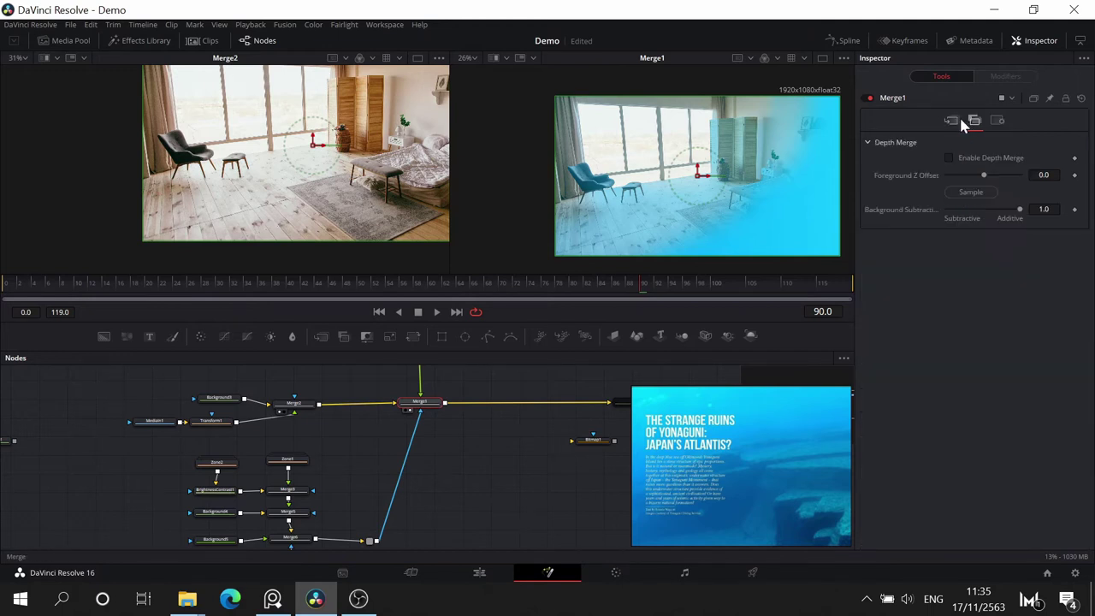
pyautogui.click(952, 121)
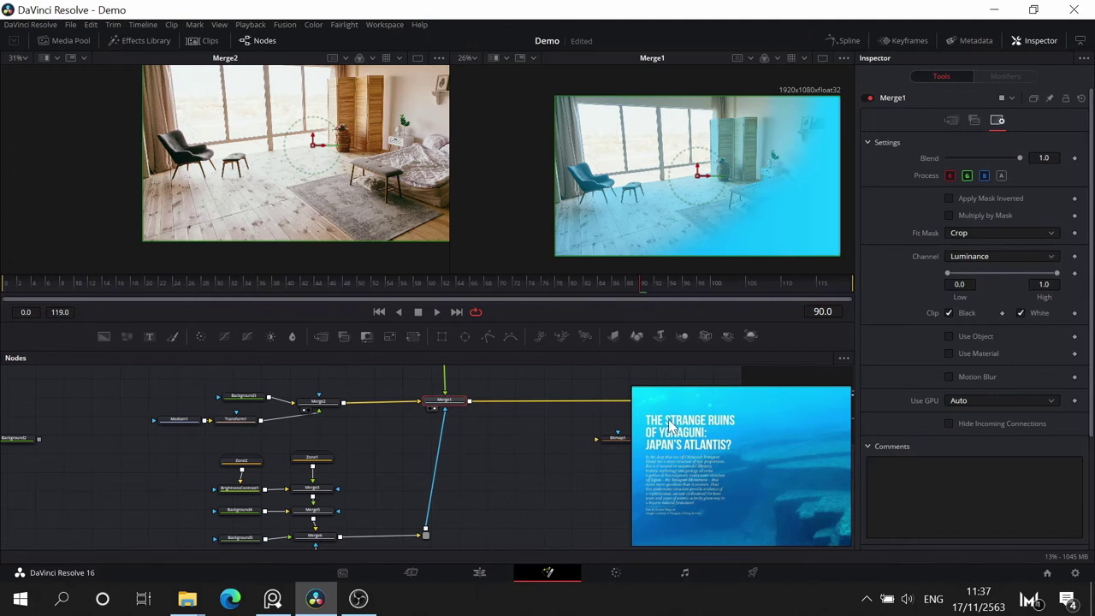
pyautogui.moveTo(506, 457); pyautogui.dragTo(522, 433)
pyautogui.hotkey('shift', 'space')
pyautogui.write('Bitmap')
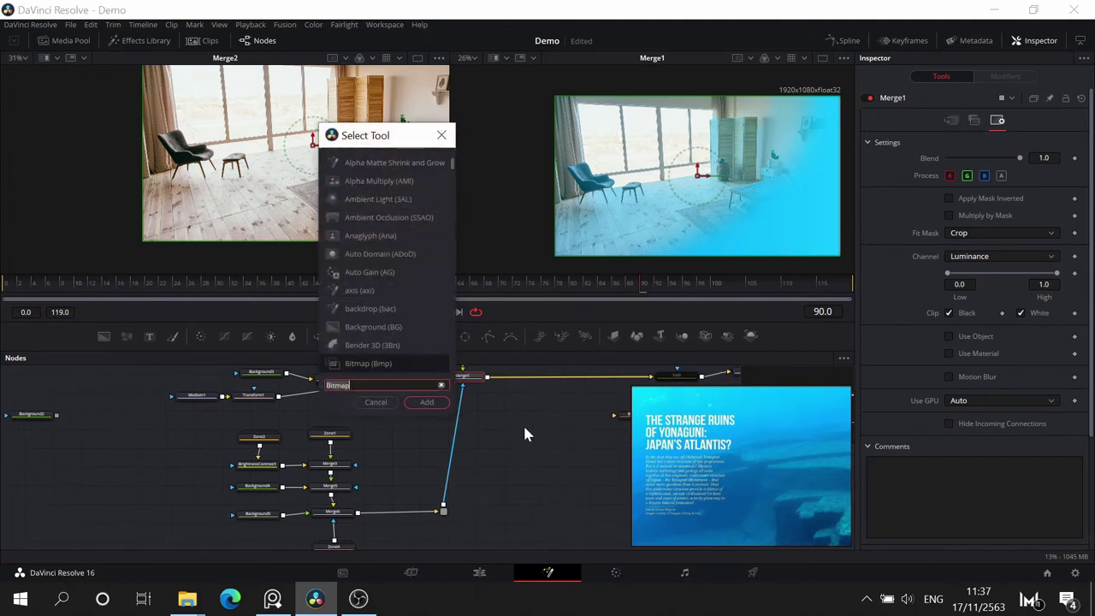
pyautogui.press('BackSpace')
pyautogui.press('BackSpace')
pyautogui.press('BackSpace')
pyautogui.press('BackSpace')
pyautogui.press('BackSpace')
pyautogui.press('BackSpace')
pyautogui.write('in')
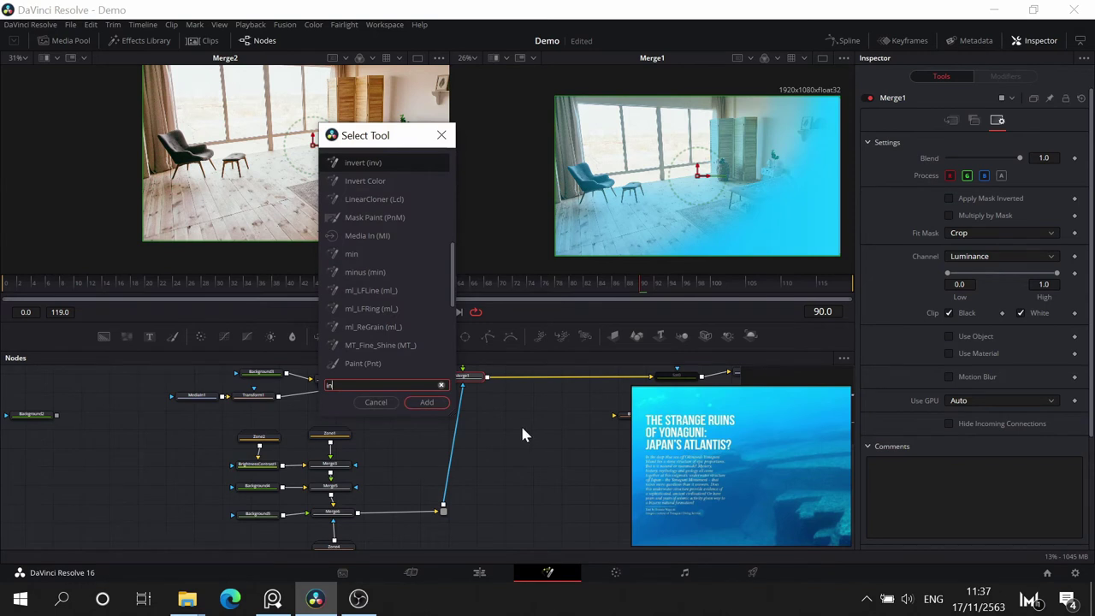
pyautogui.click(377, 162)
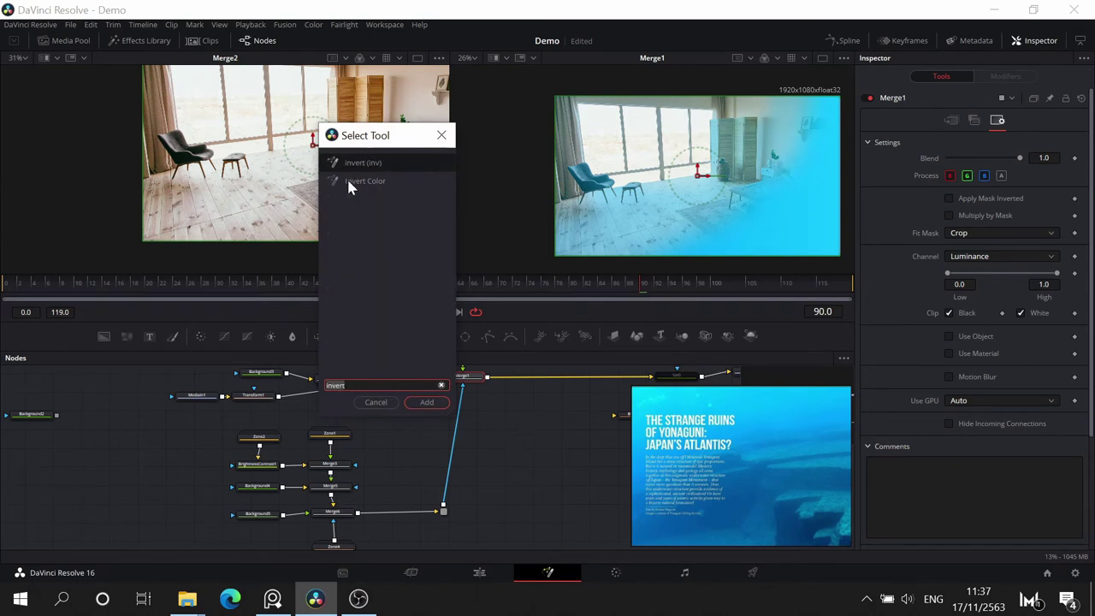
pyautogui.click(349, 180)
pyautogui.click(427, 400)
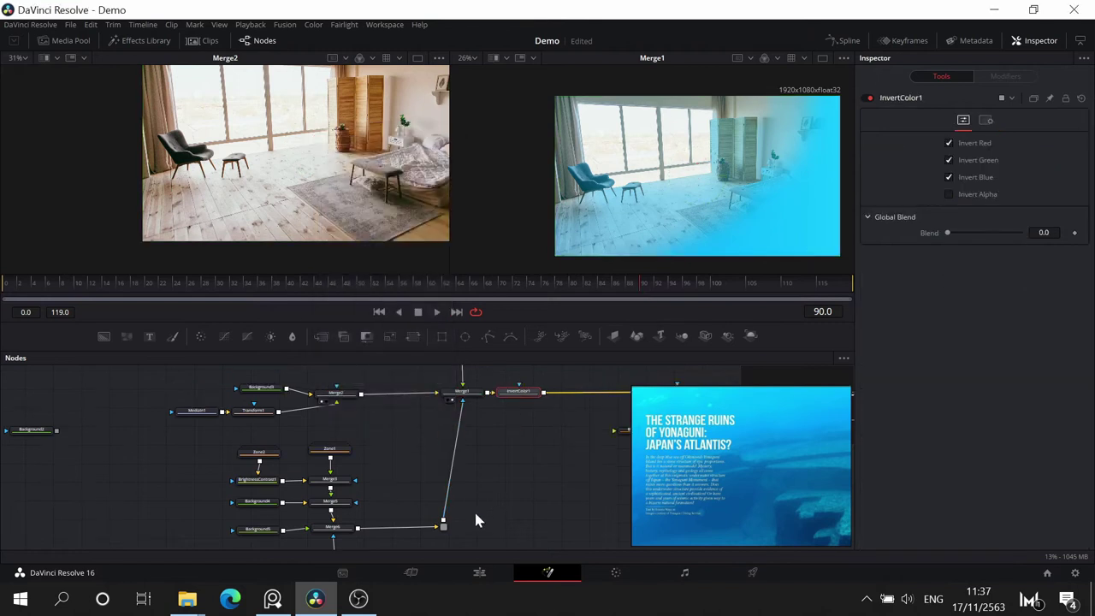
pyautogui.press('Delete')
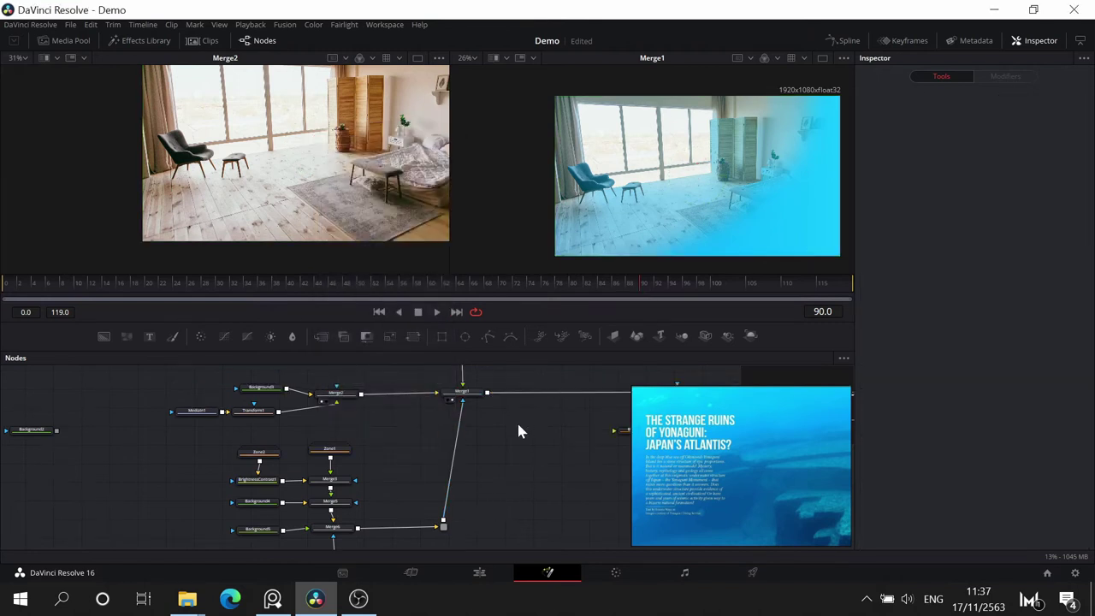
# - Add a separate Invert Color node, feed Depthmask into it, and connect its output as Merge1's effect mask
pyautogui.hotkey('shift', 'space')
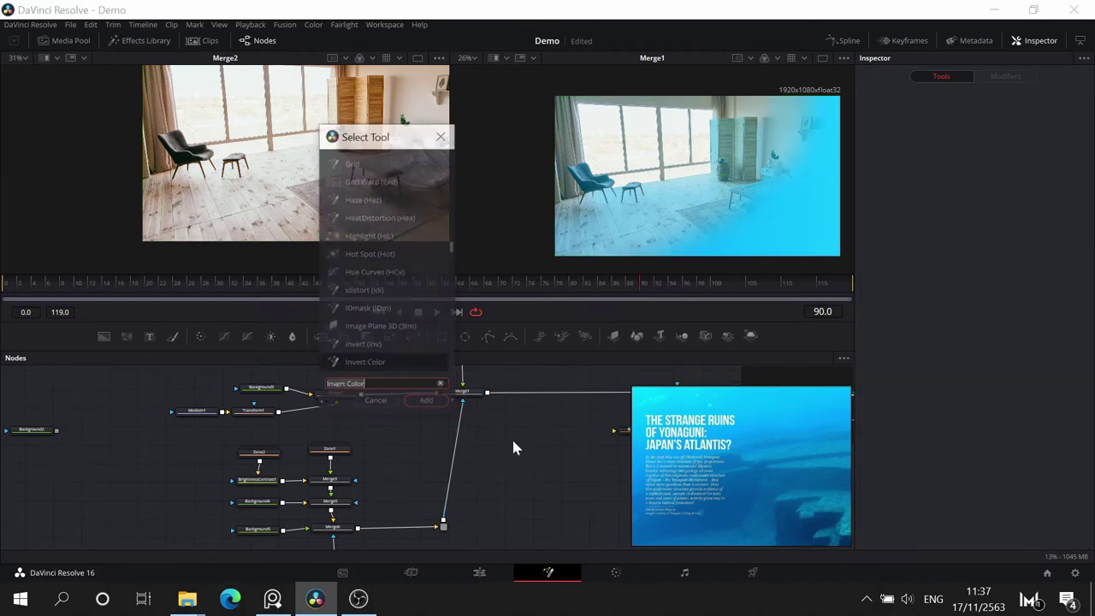
pyautogui.press('Return')
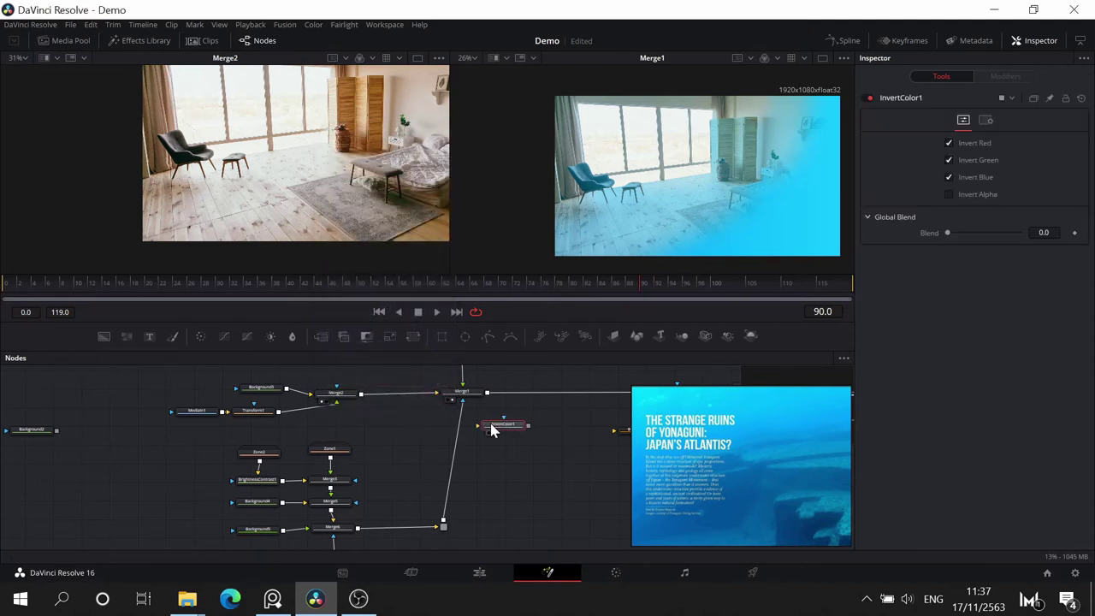
pyautogui.moveTo(491, 431); pyautogui.dragTo(497, 471)
pyautogui.moveTo(443, 523); pyautogui.dragTo(489, 415)
pyautogui.click(537, 479)
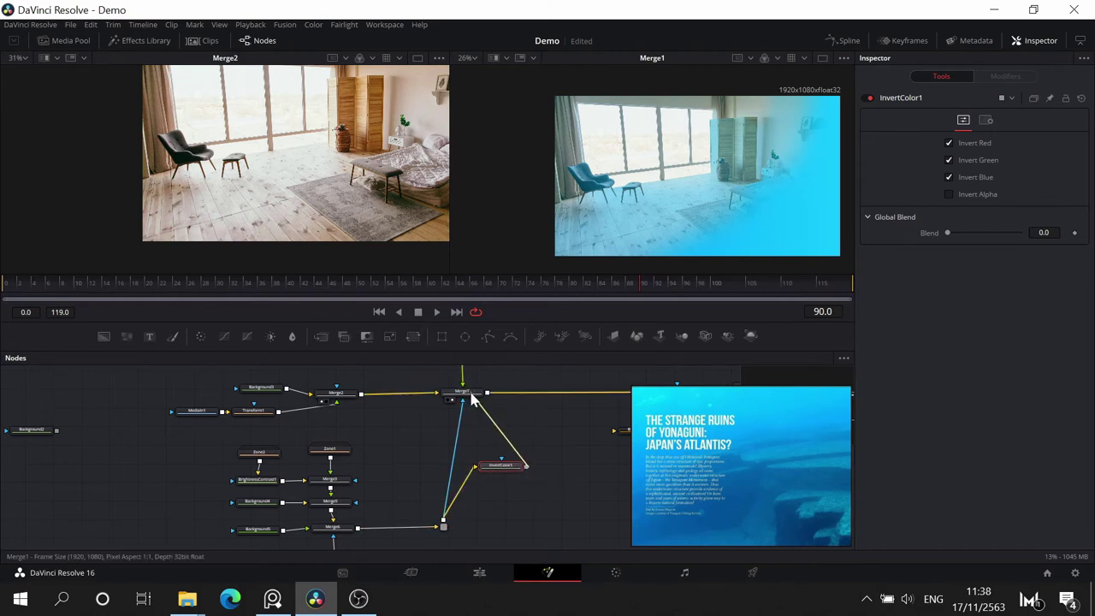
pyautogui.click(516, 428)
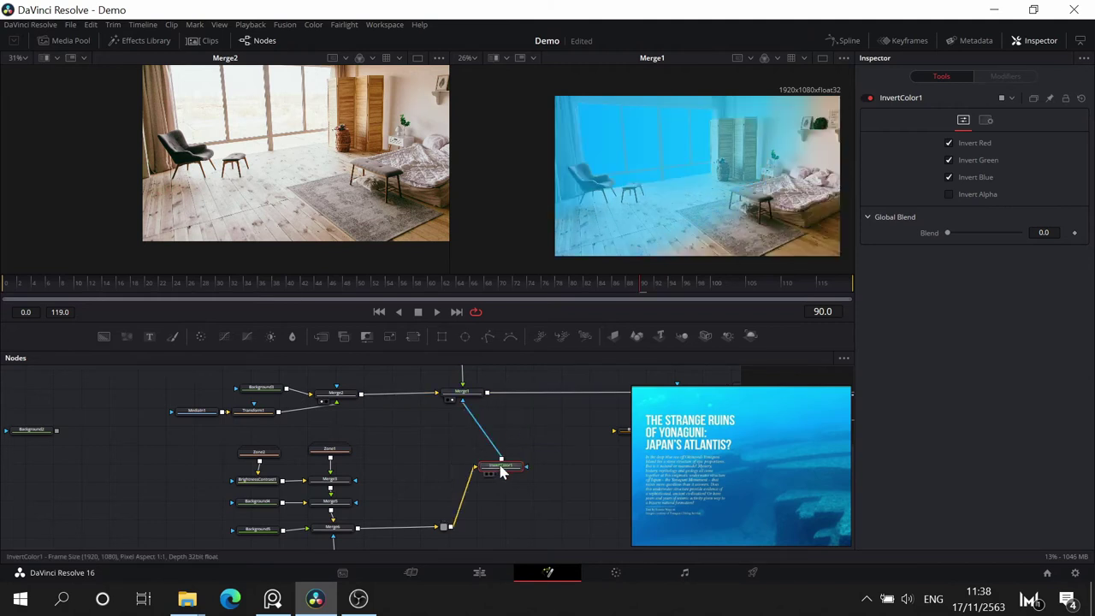
# - Place the Invert Color node directly below Merge1 and check it and Merge1 in the second viewer
pyautogui.moveTo(501, 464); pyautogui.dragTo(457, 452)
pyautogui.scroll(2, 466, 459)
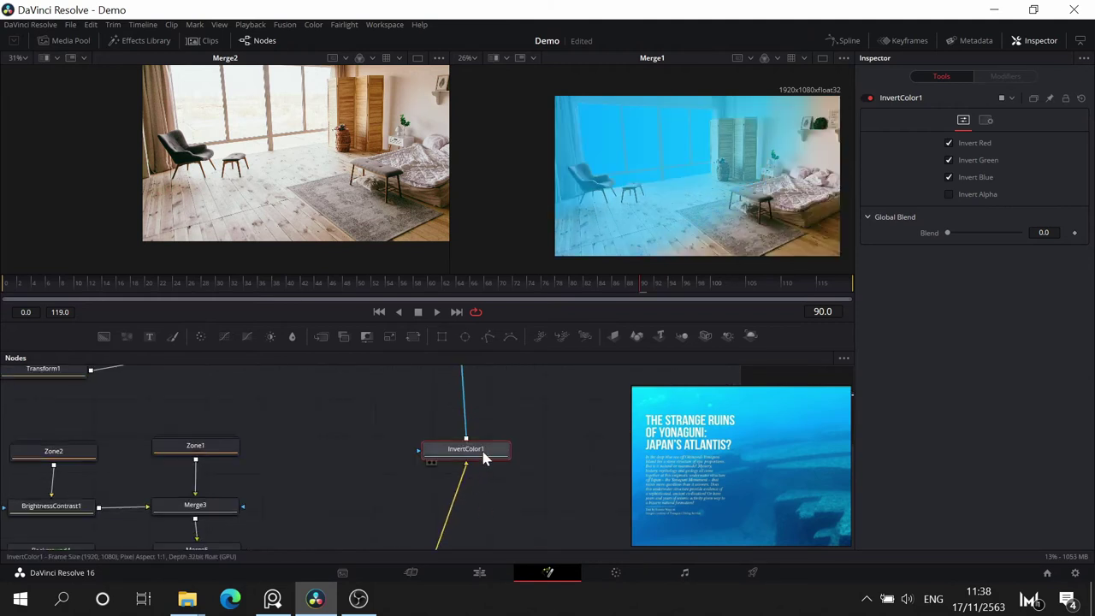
pyautogui.moveTo(614, 207); pyautogui.dragTo(609, 220)
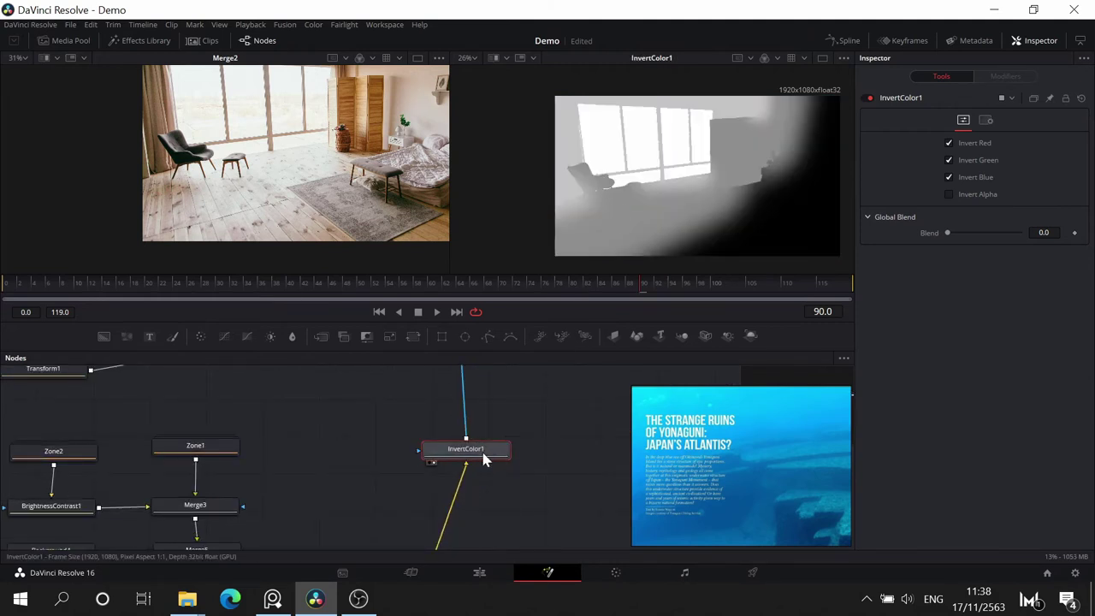
pyautogui.moveTo(526, 427); pyautogui.dragTo(479, 488)
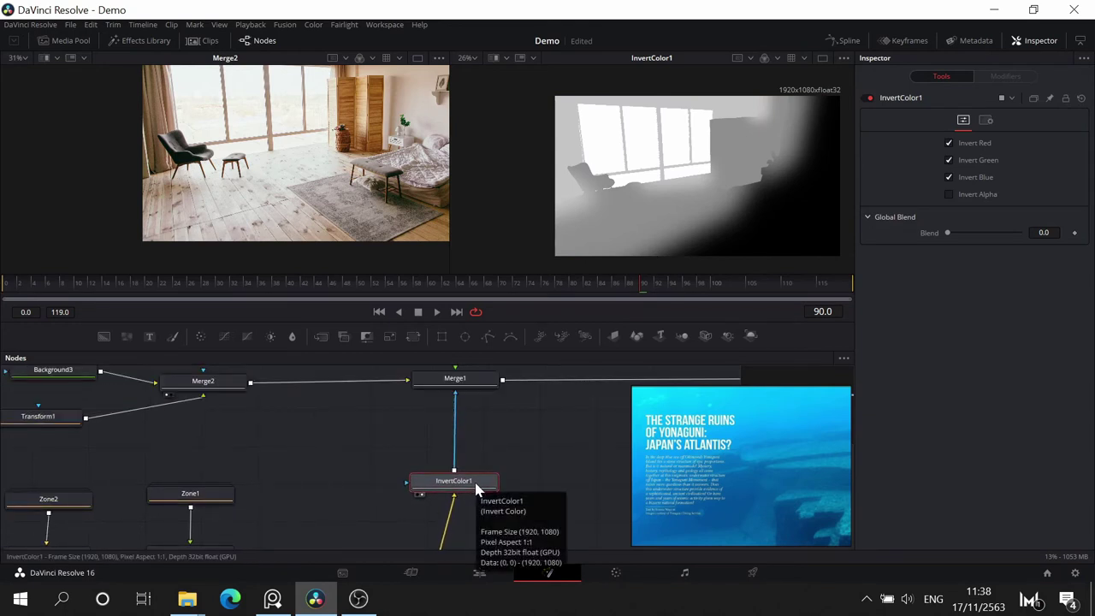
pyautogui.moveTo(458, 379); pyautogui.dragTo(637, 220)
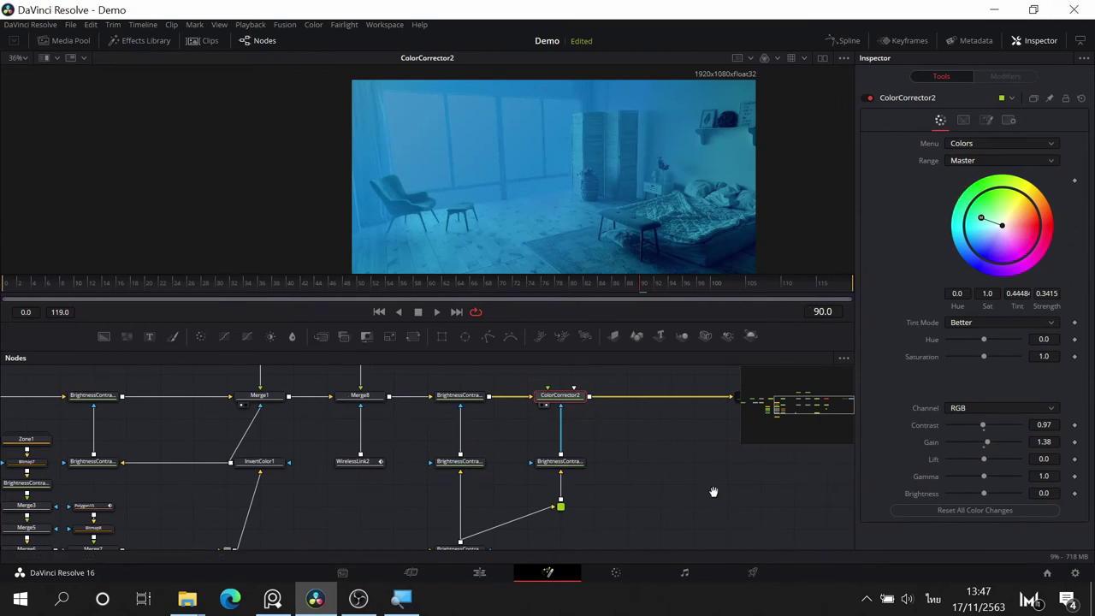
# - Bring up the underwater diver reference image beside the node graph and show the depth matte nodes
pyautogui.moveTo(713, 492); pyautogui.dragTo(768, 454)
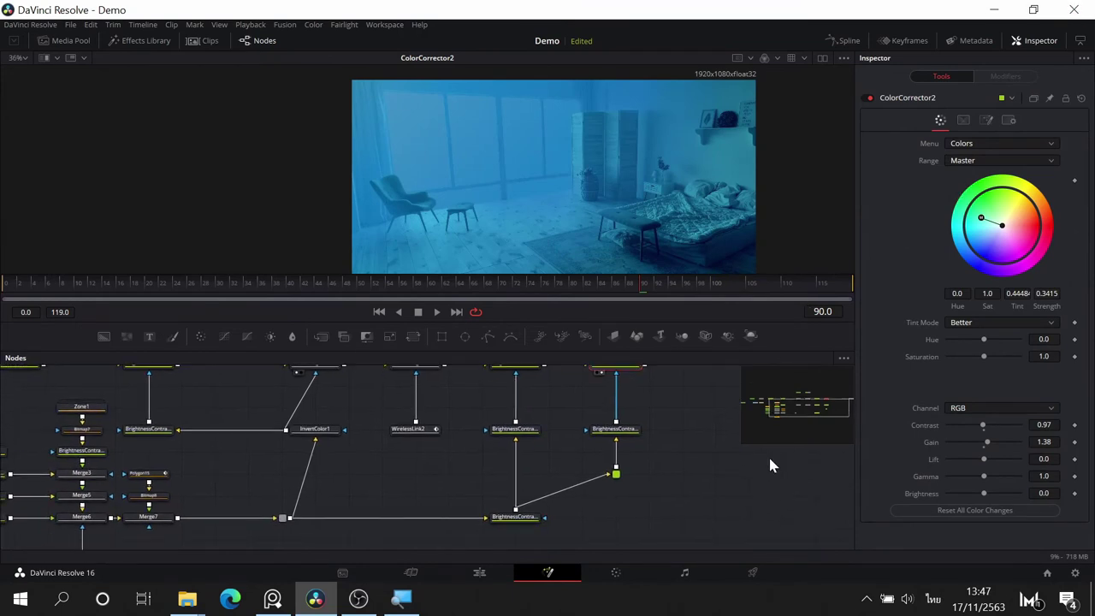
pyautogui.click(289, 601)
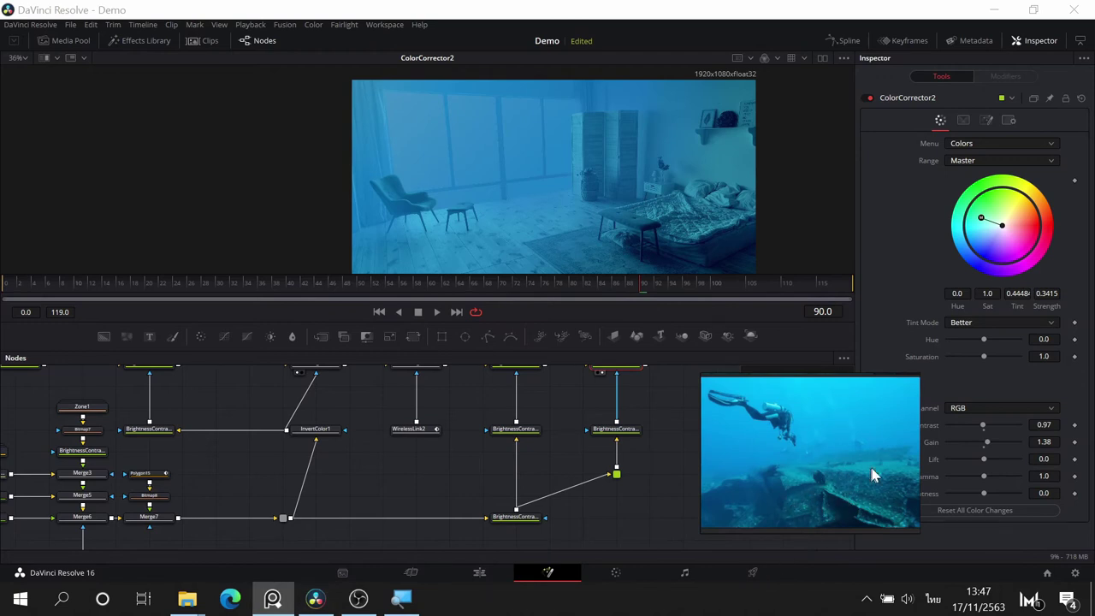
pyautogui.moveTo(333, 463); pyautogui.dragTo(564, 441)
pyautogui.moveTo(408, 419); pyautogui.dragTo(366, 428)
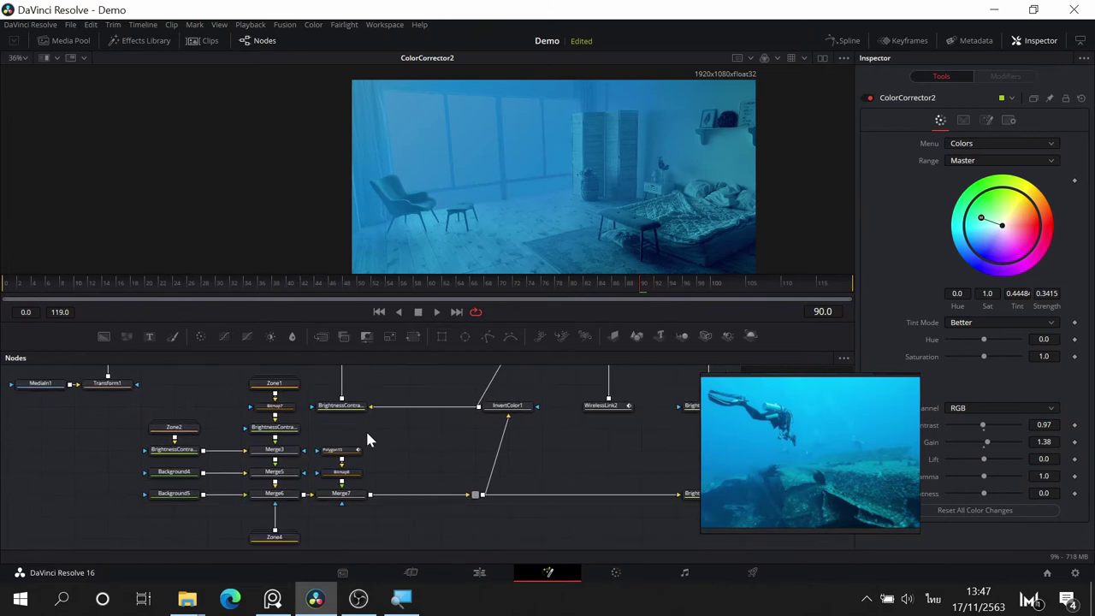
# - Select Merge7 and view the combined greyscale depth matte in the viewer
pyautogui.click(358, 492)
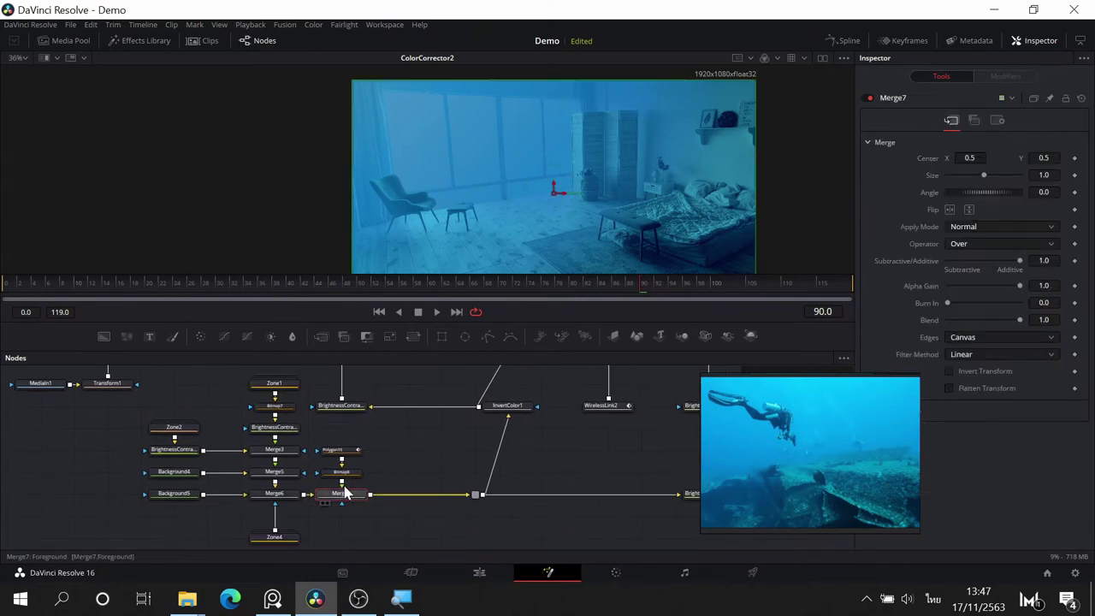
pyautogui.moveTo(349, 495); pyautogui.dragTo(454, 178)
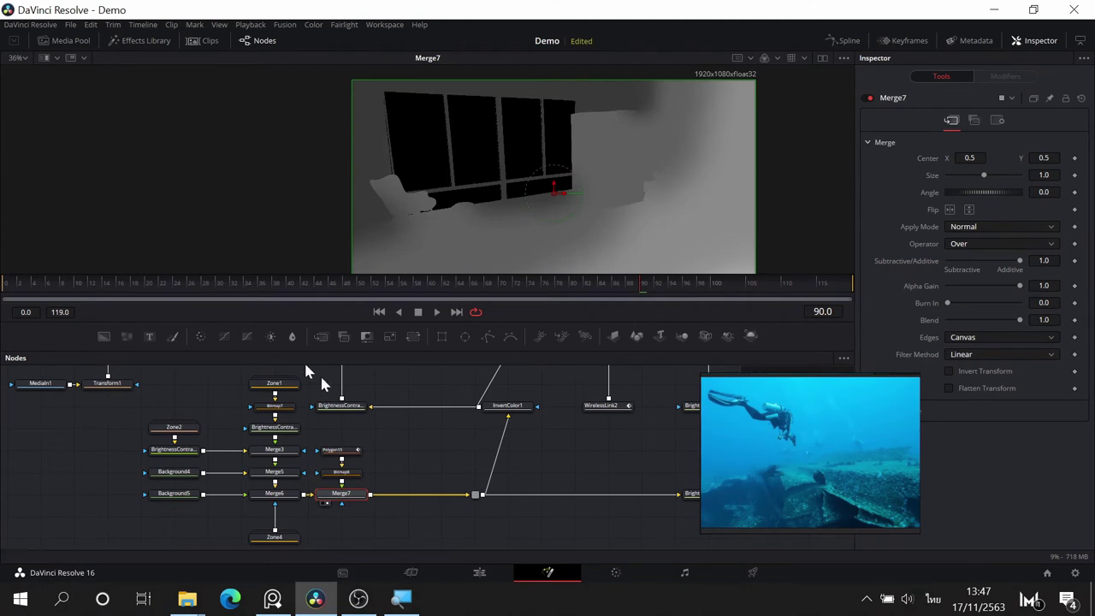
pyautogui.scroll(1, 340, 411)
pyautogui.scroll(-1, 304, 457)
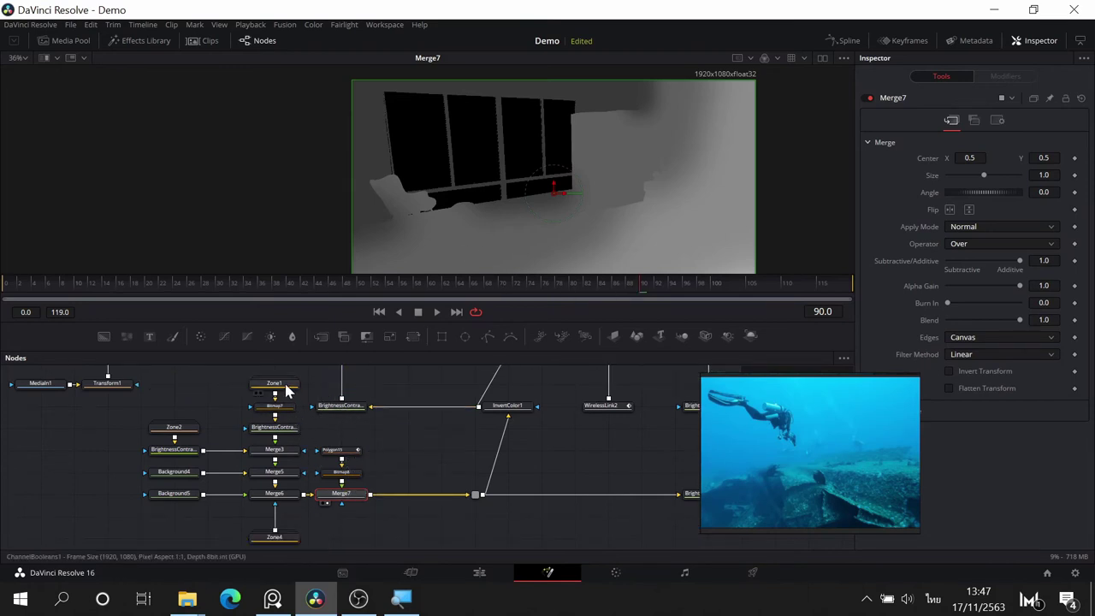
# - View the Zone1 mask and its darkened version from BrightnessContrast4 in the viewer
pyautogui.moveTo(287, 385); pyautogui.dragTo(409, 253)
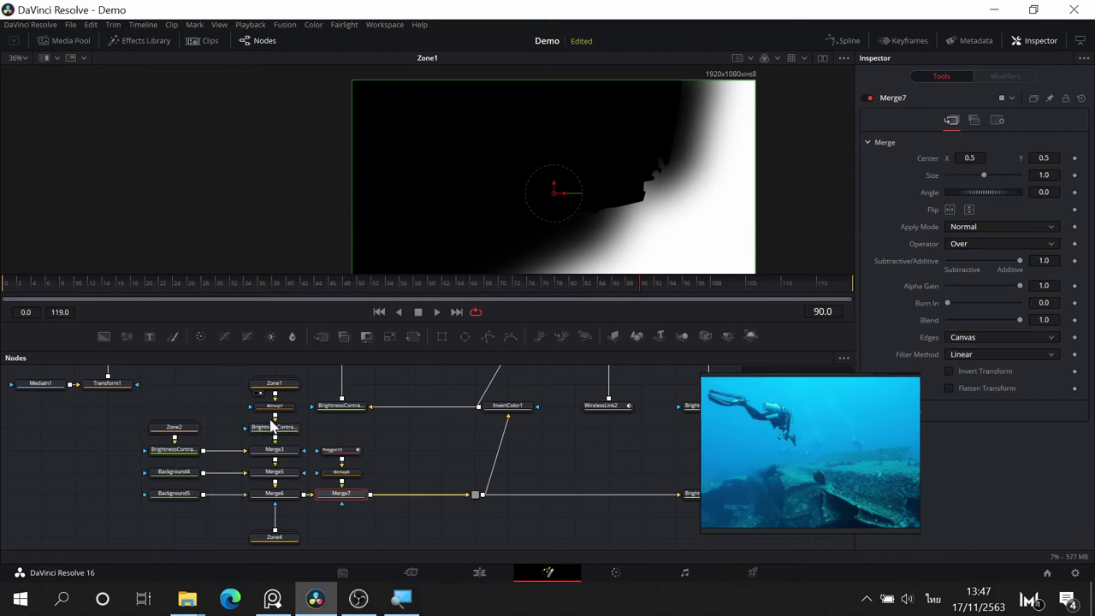
pyautogui.scroll(2, 306, 434)
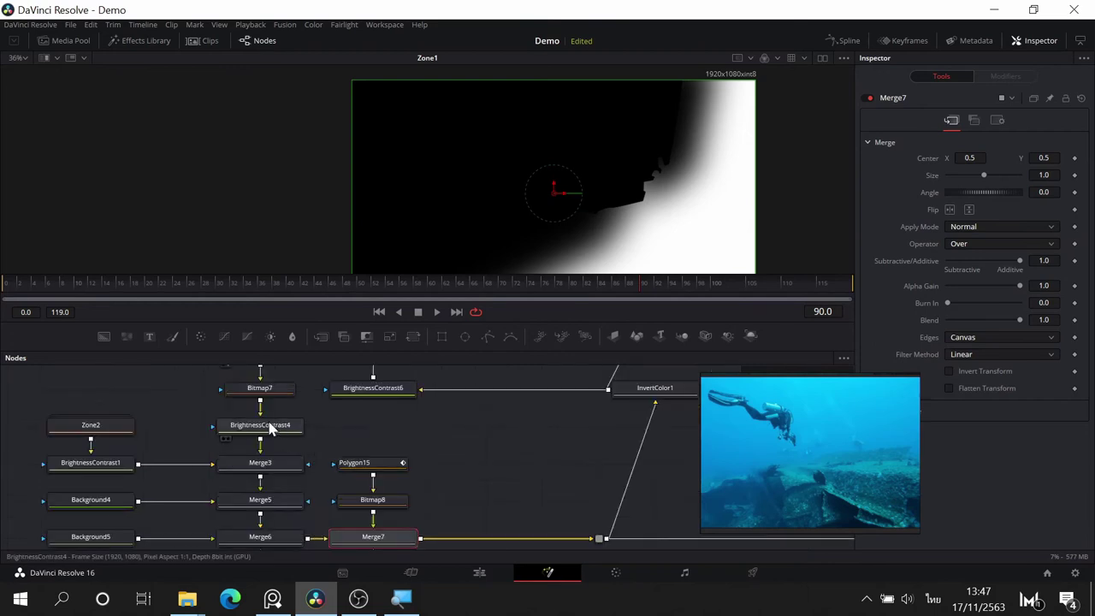
pyautogui.click(295, 426)
pyautogui.press('1')
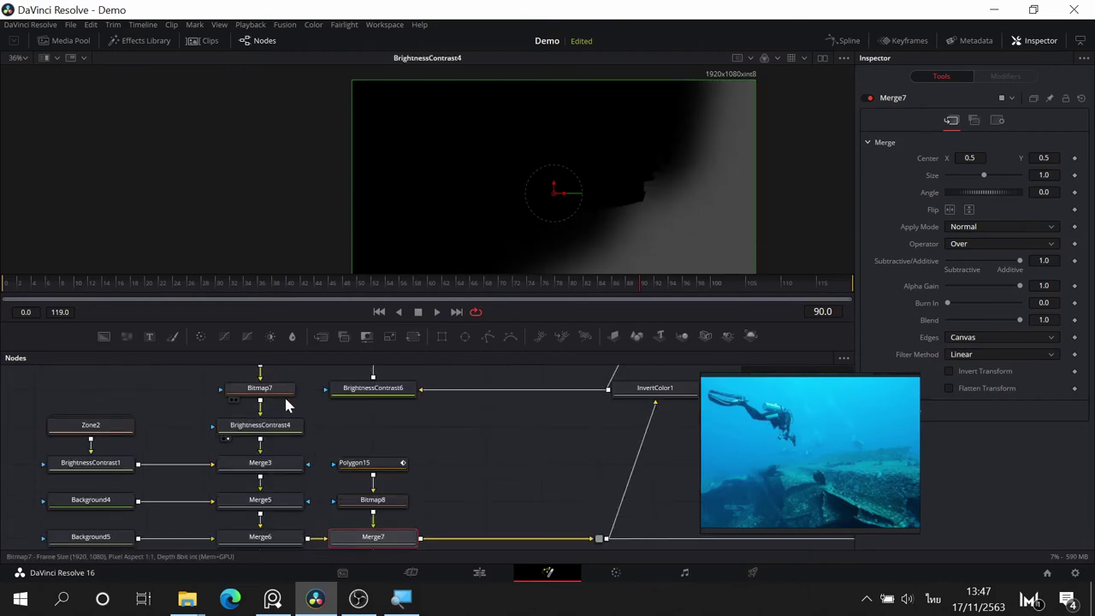
# - View Merge3, Merge5 and Merge6 one after another to compare how each merge builds up the depth matte
pyautogui.moveTo(288, 403); pyautogui.dragTo(369, 430)
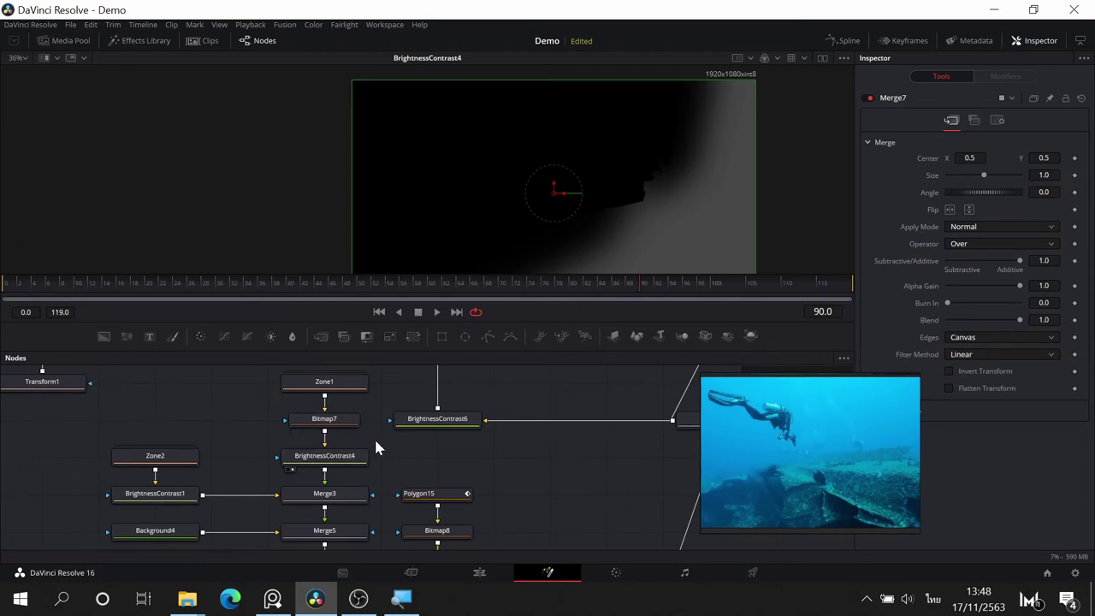
pyautogui.scroll(2, 402, 441)
pyautogui.scroll(-4, 413, 479)
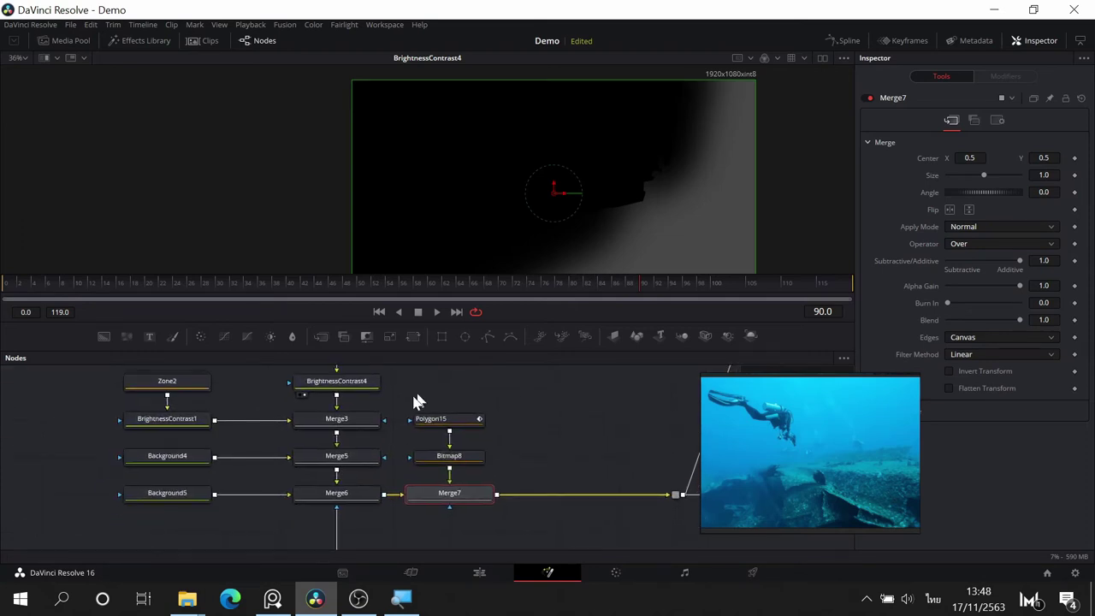
pyautogui.moveTo(492, 268); pyautogui.dragTo(496, 261)
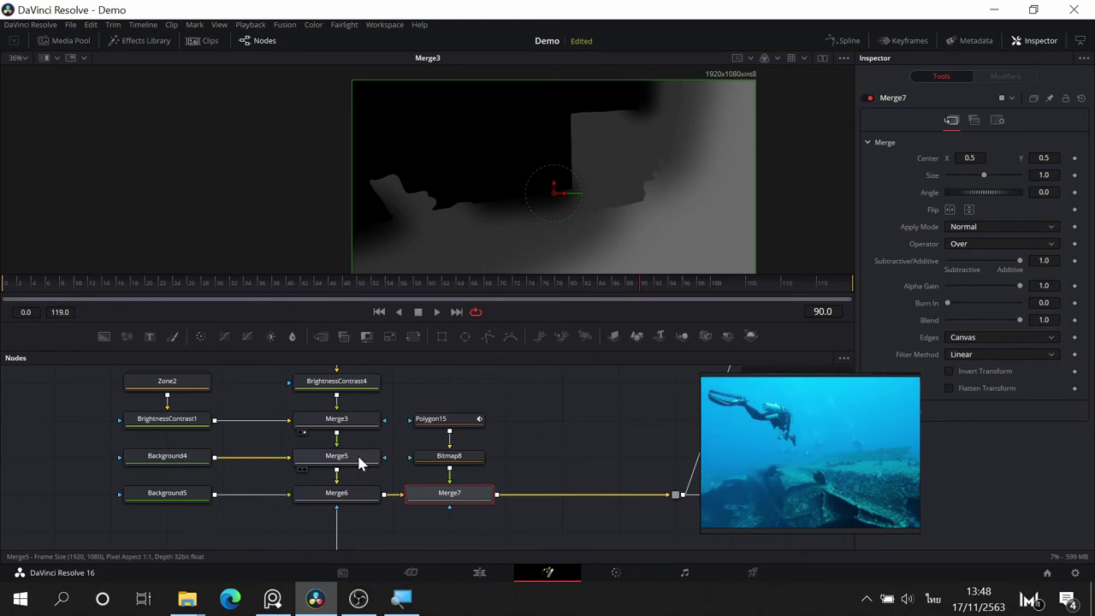
pyautogui.moveTo(359, 463); pyautogui.dragTo(471, 259)
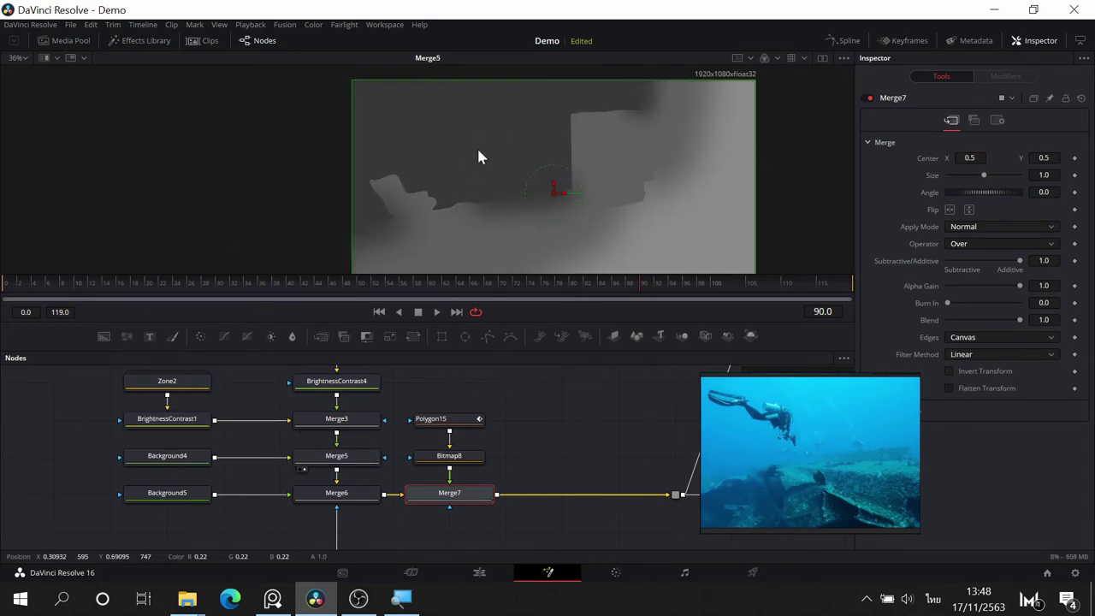
pyautogui.moveTo(348, 418); pyautogui.dragTo(515, 128)
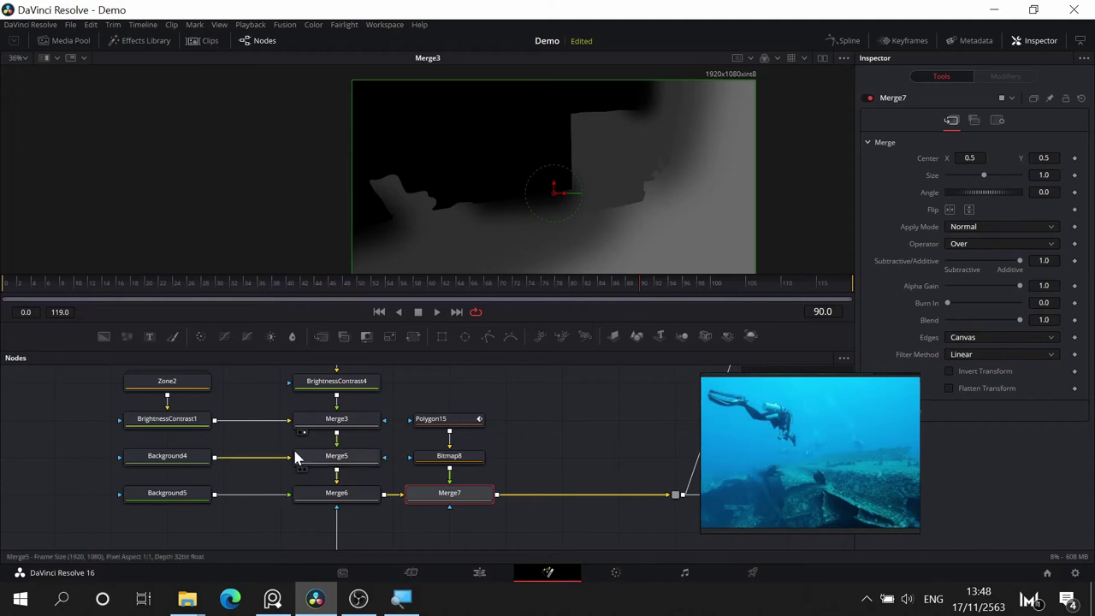
pyautogui.moveTo(339, 460)
pyautogui.mouseDown()
pyautogui.moveTo(340, 384)
pyautogui.moveTo(340, 459)
pyautogui.mouseUp()
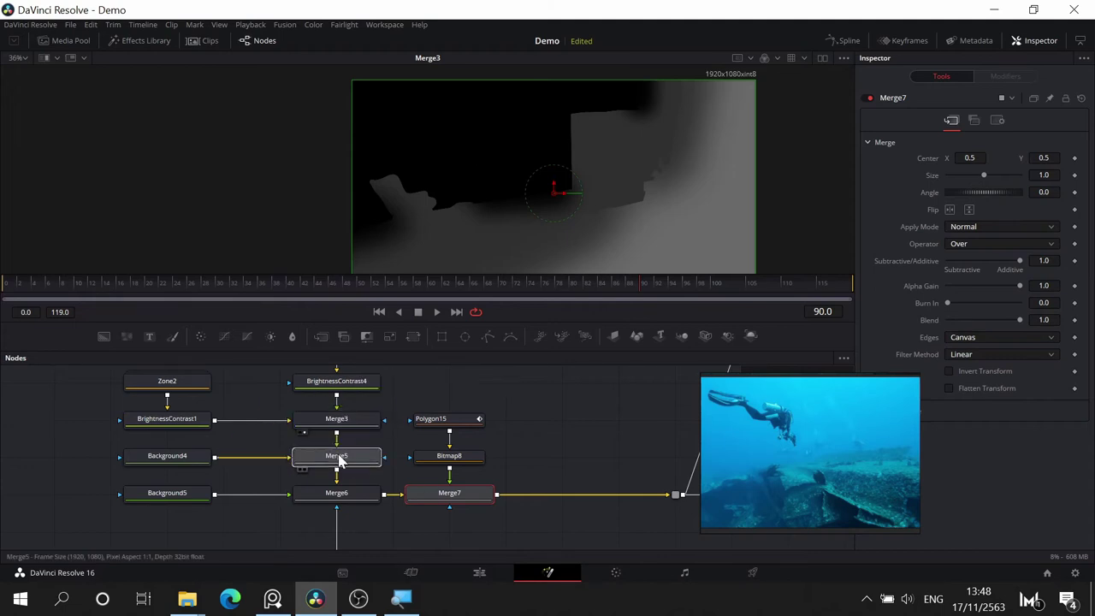
pyautogui.press('1')
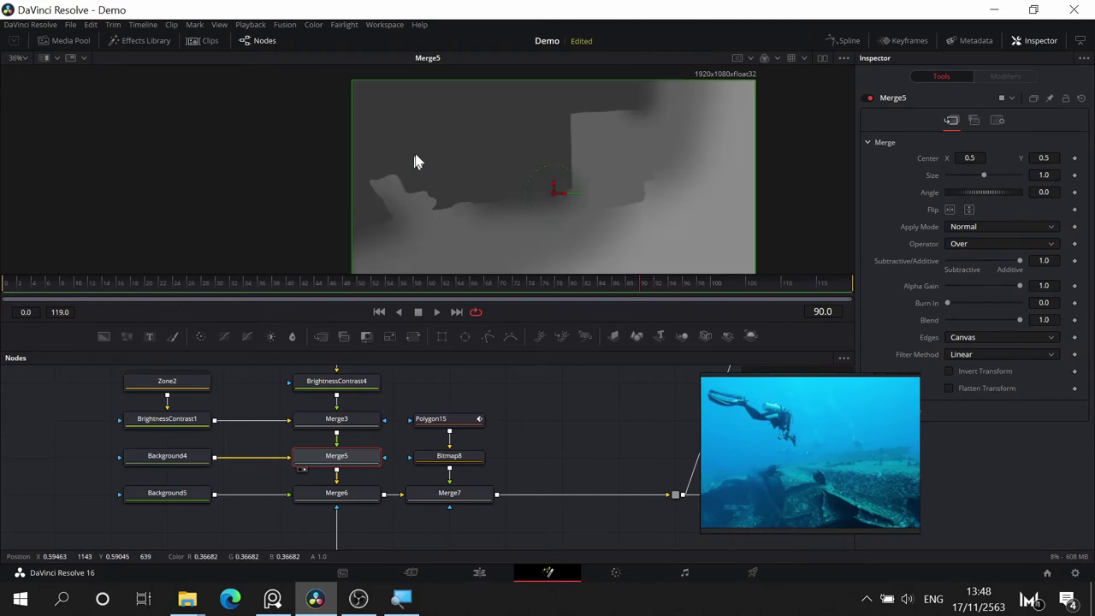
pyautogui.click(323, 501)
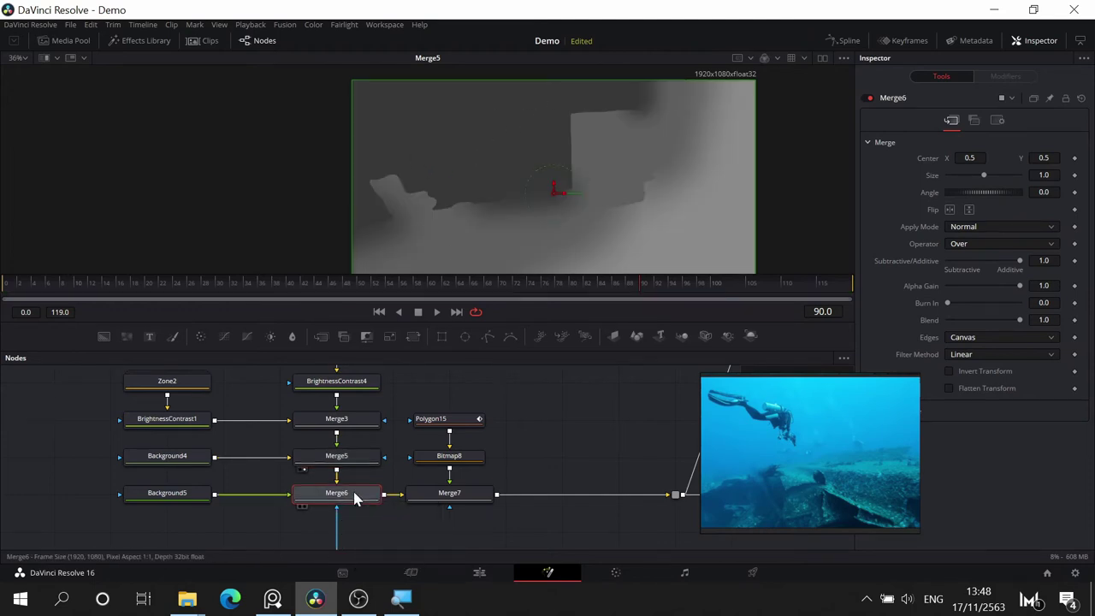
pyautogui.press('1')
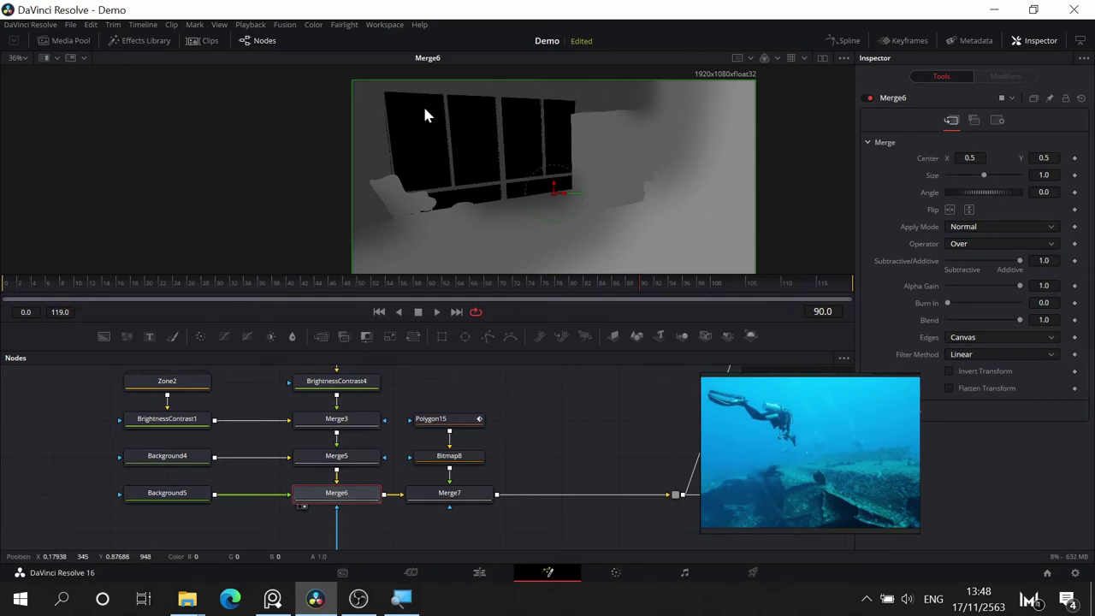
# - Expand the Zone4 group below Merge6 to examine the nodes inside it
pyautogui.moveTo(215, 525); pyautogui.dragTo(262, 408)
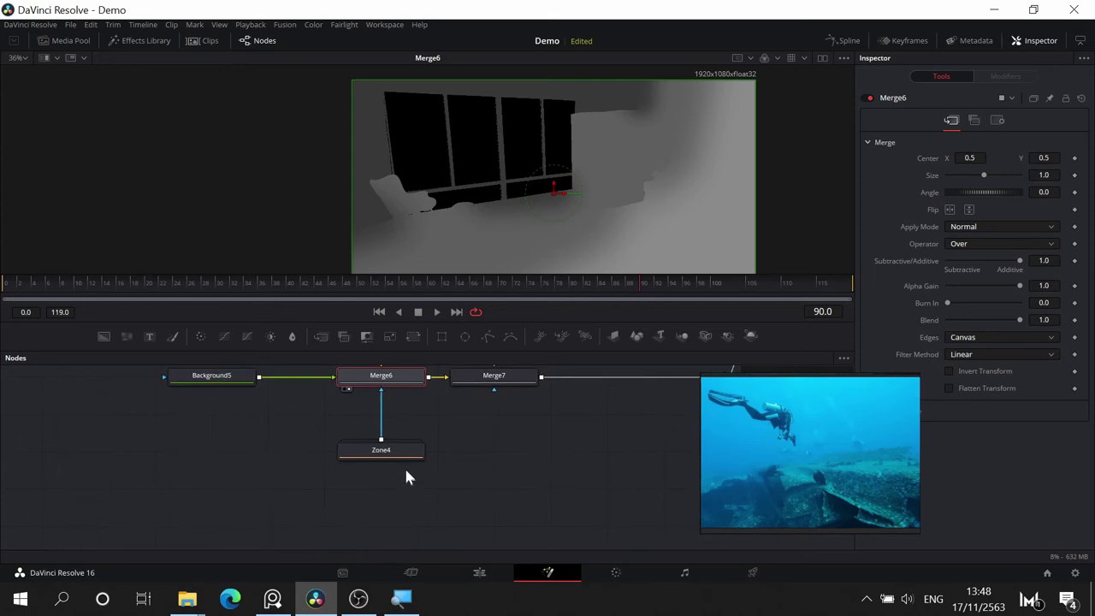
pyautogui.moveTo(430, 444); pyautogui.dragTo(629, 573)
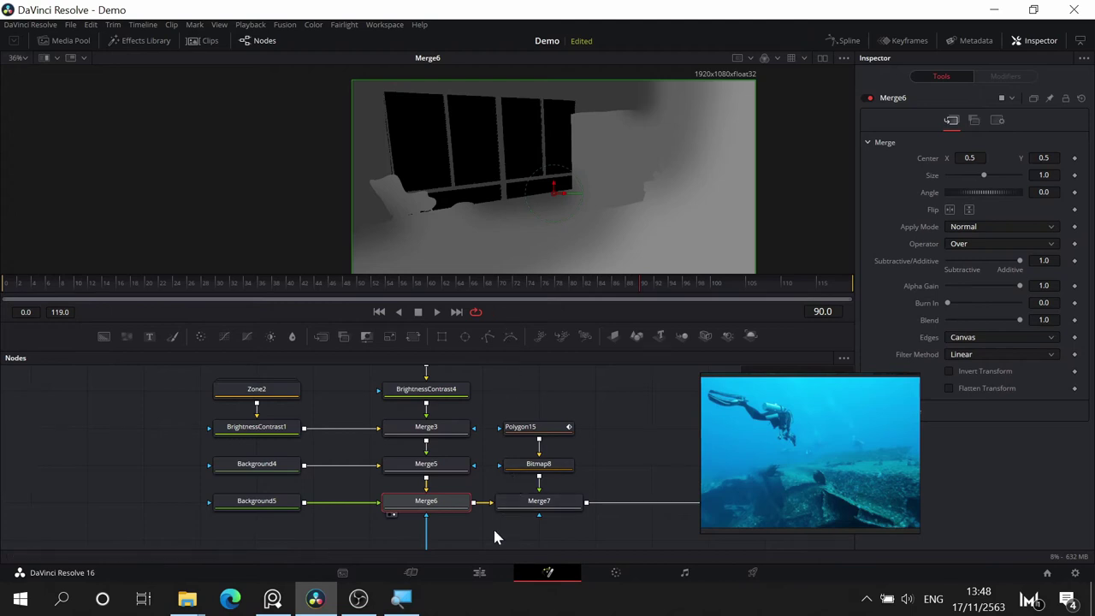
pyautogui.moveTo(496, 533); pyautogui.dragTo(501, 379)
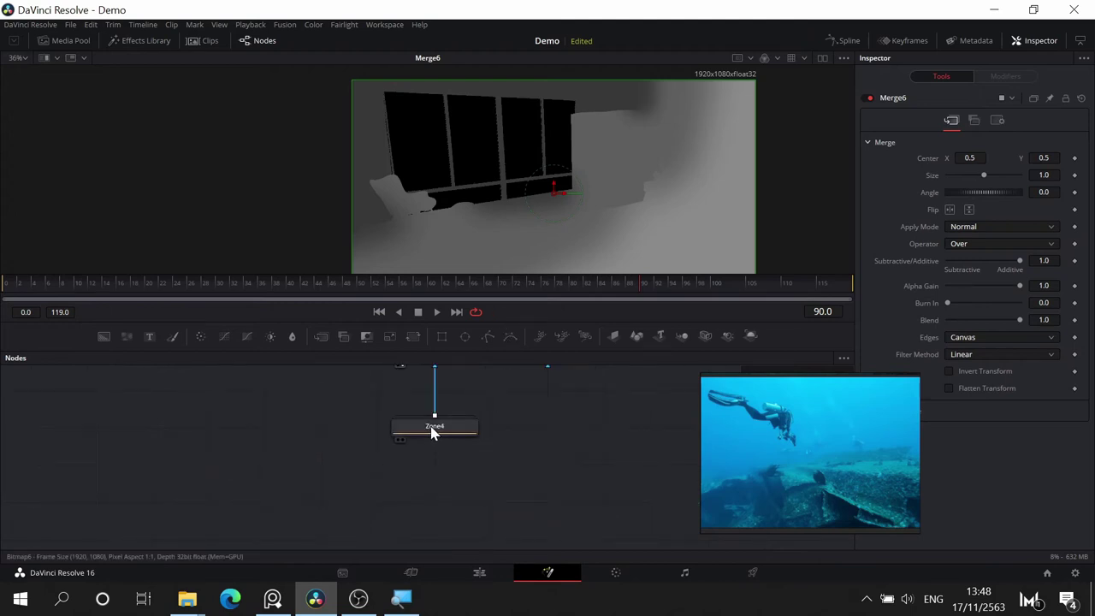
pyautogui.moveTo(431, 433)
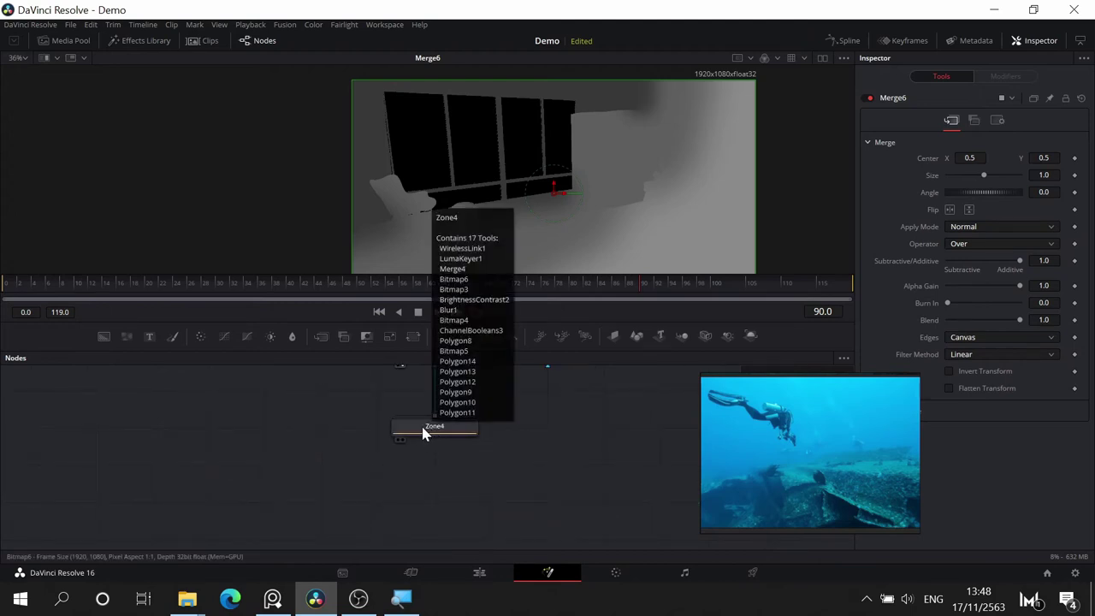
pyautogui.doubleClick(425, 432)
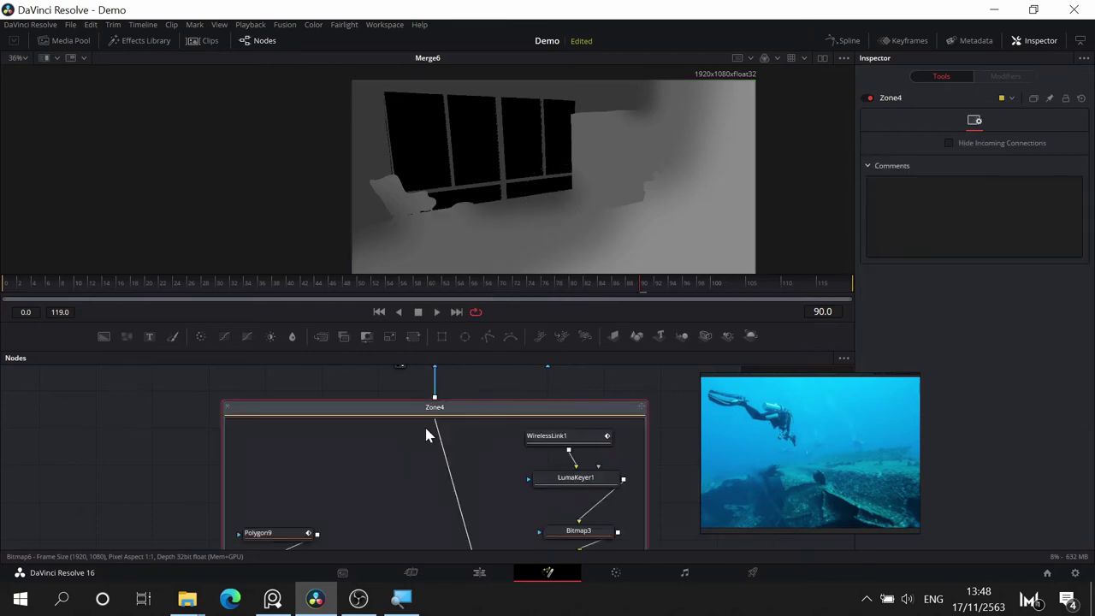
pyautogui.moveTo(451, 464); pyautogui.dragTo(402, 321)
pyautogui.moveTo(367, 391); pyautogui.dragTo(420, 297)
pyautogui.moveTo(433, 439); pyautogui.dragTo(321, 545)
pyautogui.moveTo(406, 417); pyautogui.dragTo(357, 533)
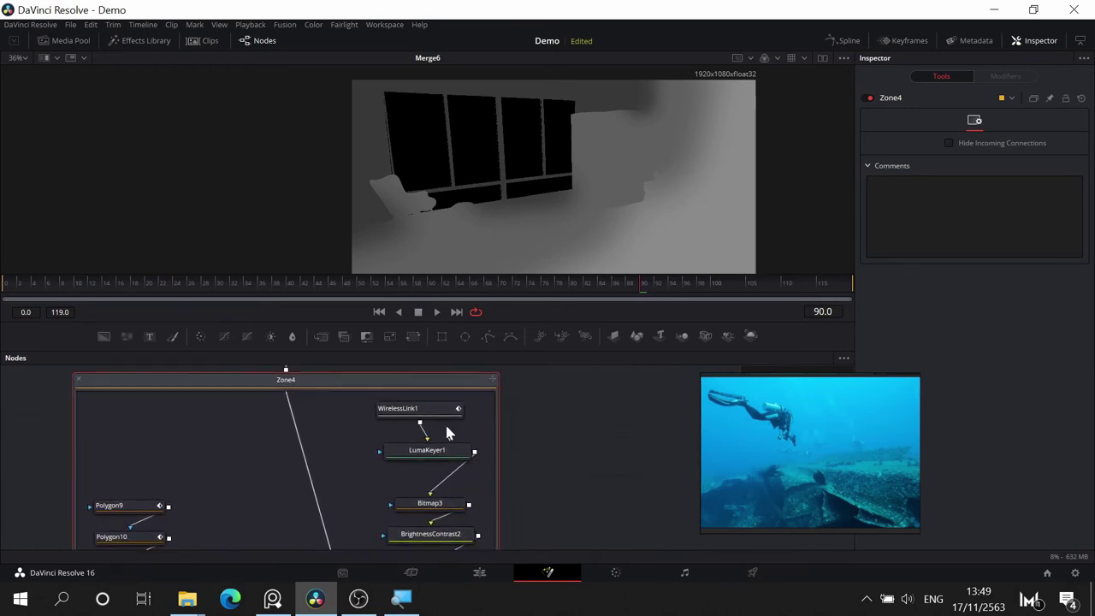
# - View WirelessLink1 and LumaKeyer1 inside the Zone4 group to examine the window key and its source
pyautogui.click(399, 410)
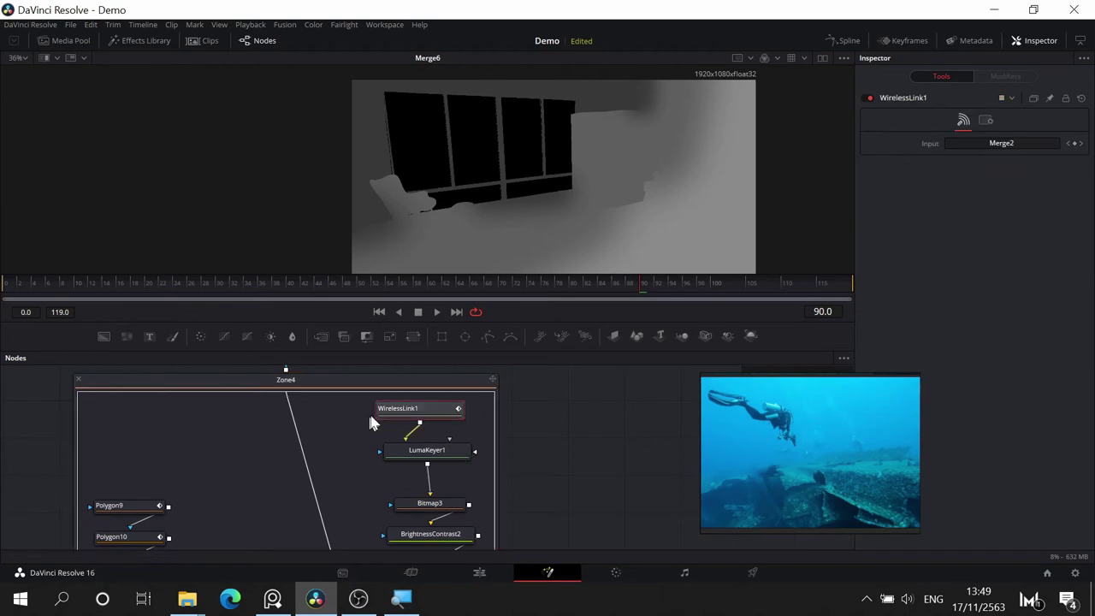
pyautogui.moveTo(557, 412); pyautogui.dragTo(448, 415)
pyautogui.press('1')
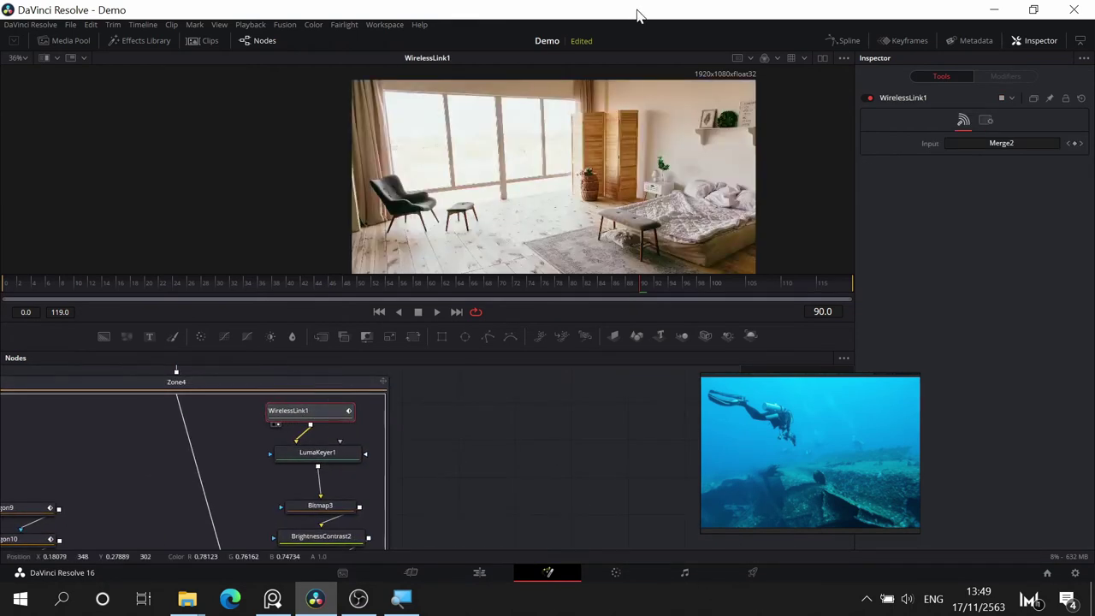
pyautogui.click(341, 445)
pyautogui.press('1')
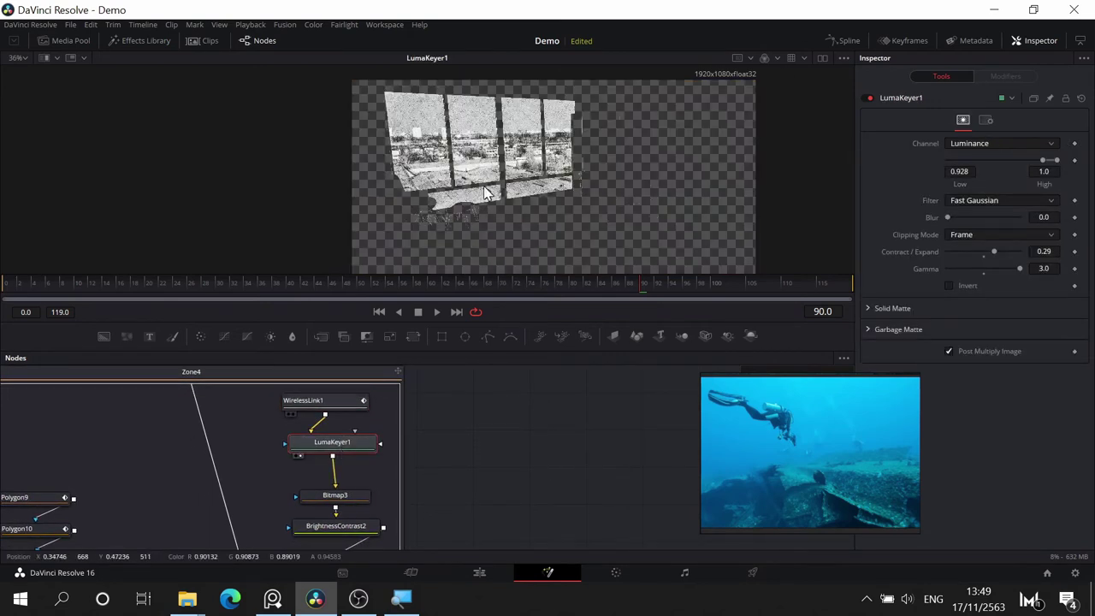
# - View Bitmap3, BrightnessContrast2 and Blur1 in turn to examine how the keyed window matte is refined
pyautogui.click(354, 500)
pyautogui.moveTo(492, 519); pyautogui.dragTo(560, 460)
pyautogui.press('2')
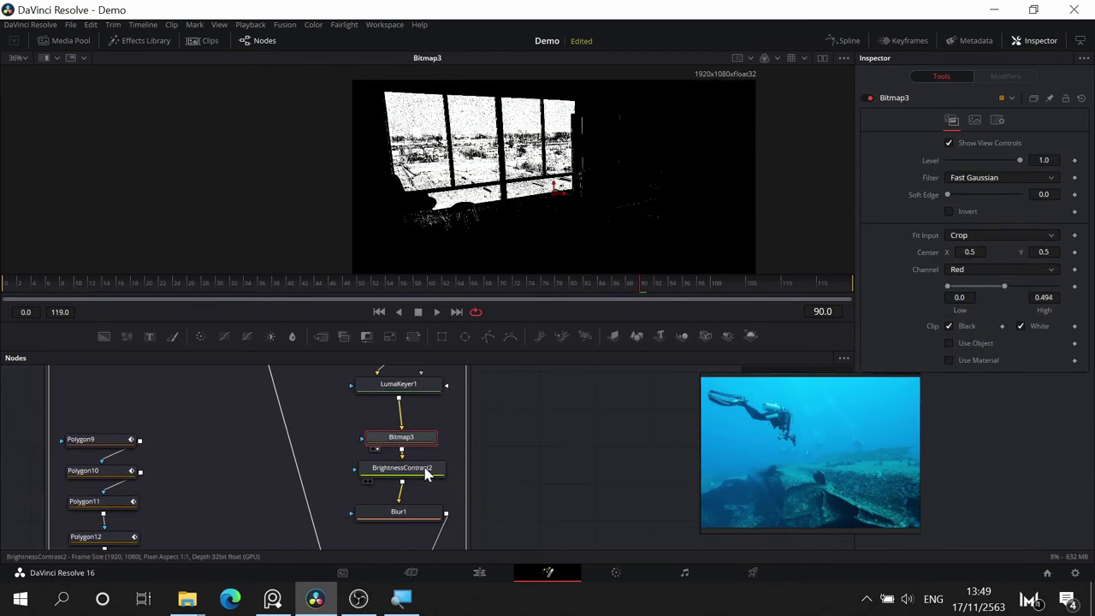
pyautogui.click(432, 471)
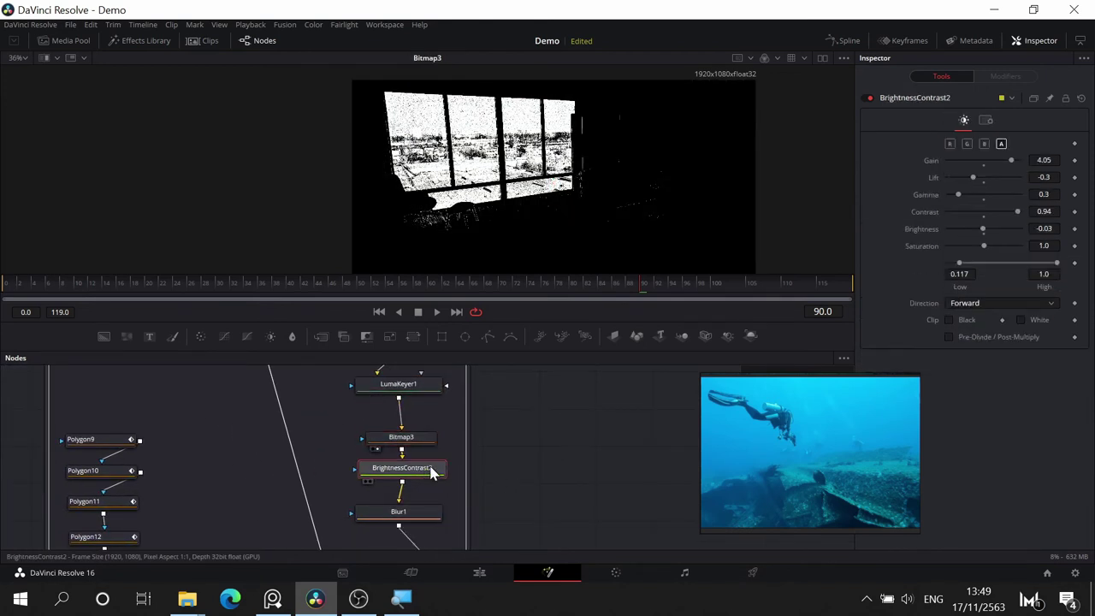
pyautogui.press('1')
pyautogui.scroll(-2, 483, 451)
pyautogui.hscroll(-2, 483, 451)
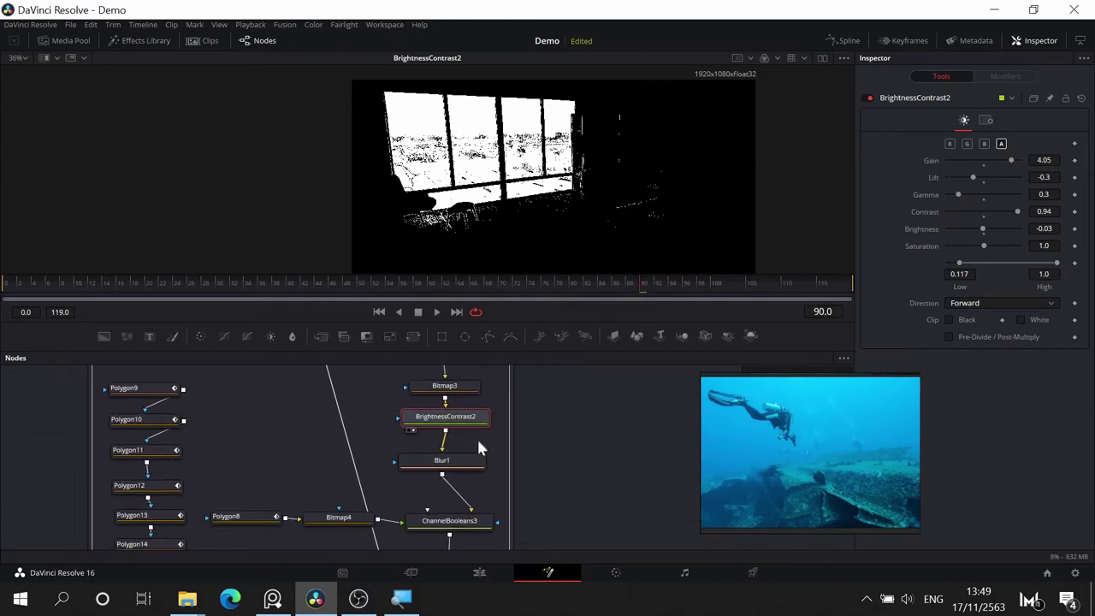
pyautogui.click(465, 470)
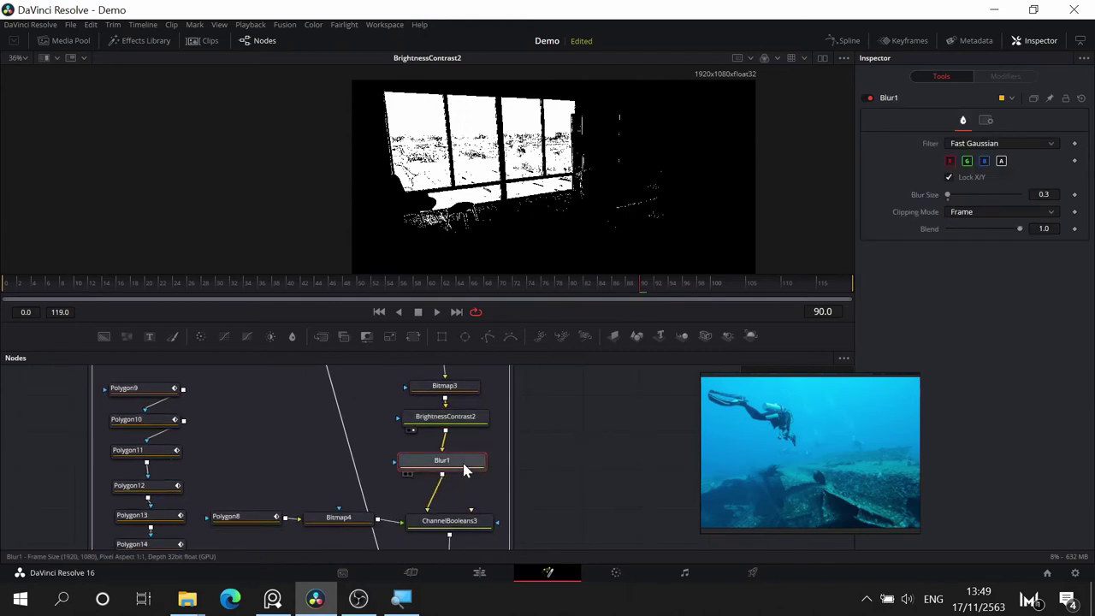
pyautogui.press('1')
pyautogui.moveTo(562, 511); pyautogui.dragTo(601, 467)
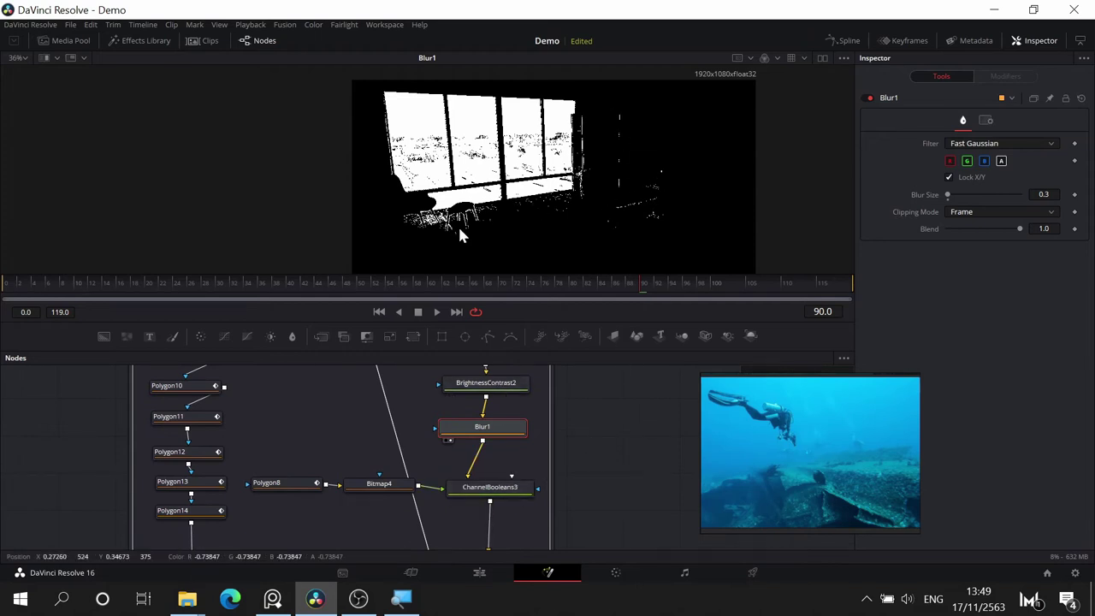
# - View Polygon9 through Polygon14 and Bitmap5 in turn to examine how the window panes are masked by hand
pyautogui.moveTo(278, 431); pyautogui.dragTo(403, 488)
pyautogui.click(314, 417)
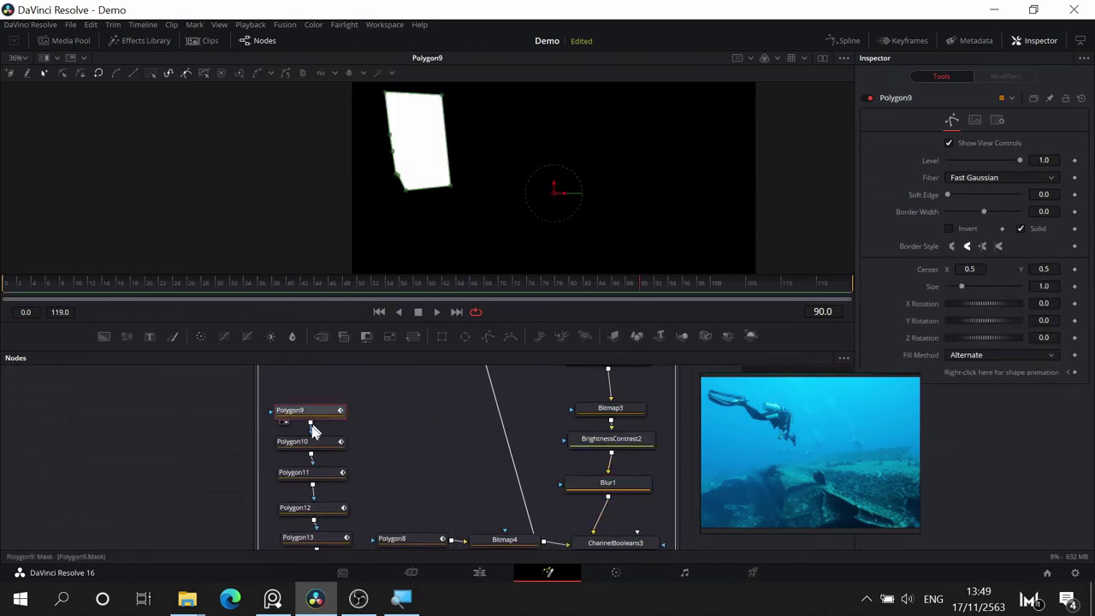
pyautogui.click(313, 444)
pyautogui.click(326, 475)
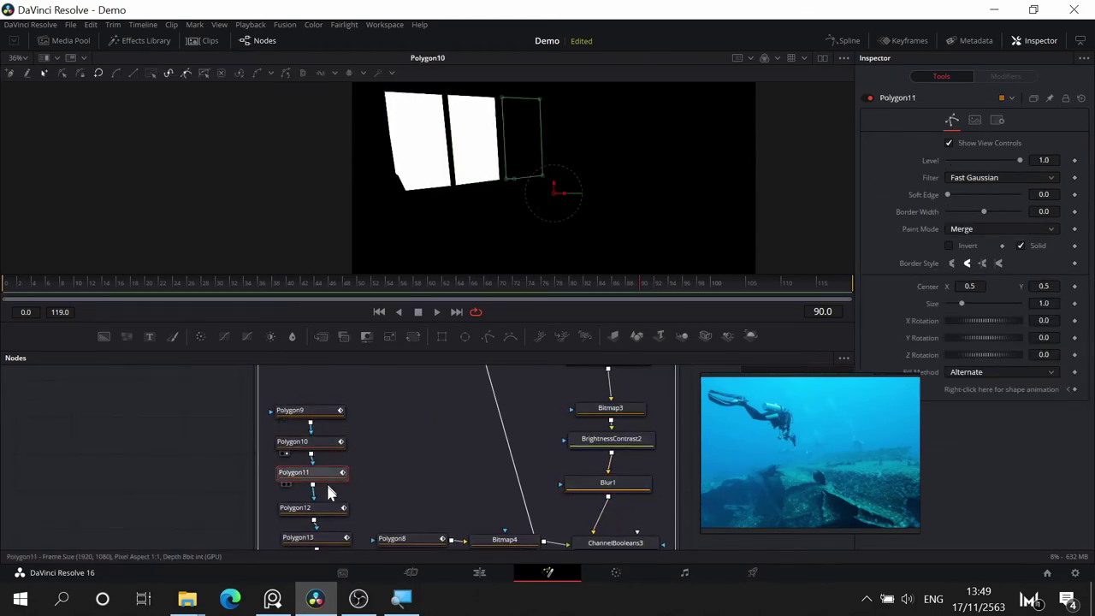
pyautogui.click(326, 511)
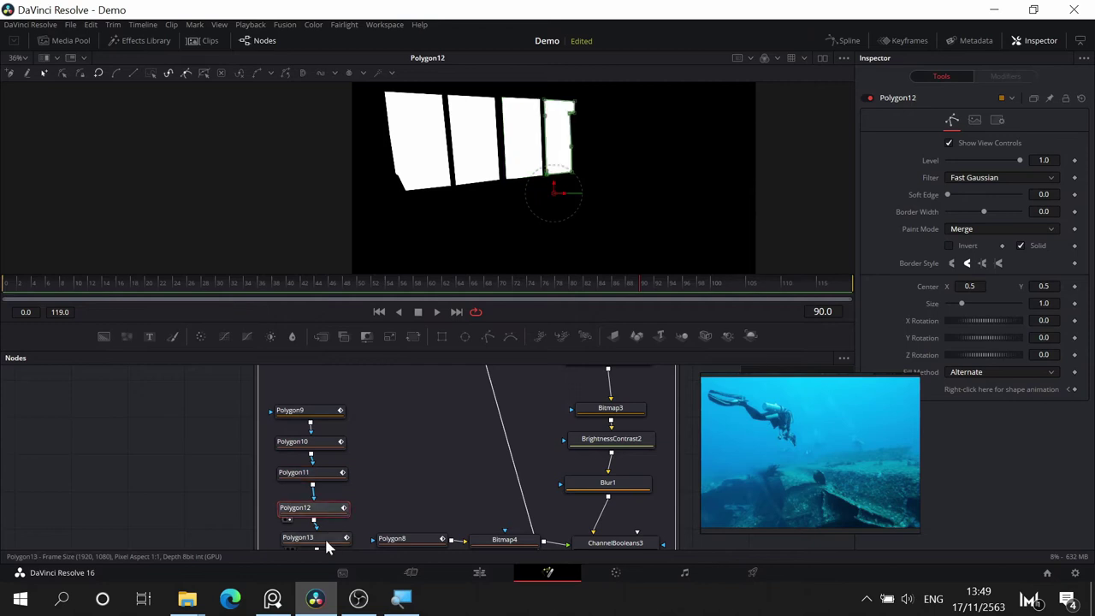
pyautogui.click(324, 537)
pyautogui.moveTo(435, 455); pyautogui.dragTo(462, 358)
pyautogui.click(366, 454)
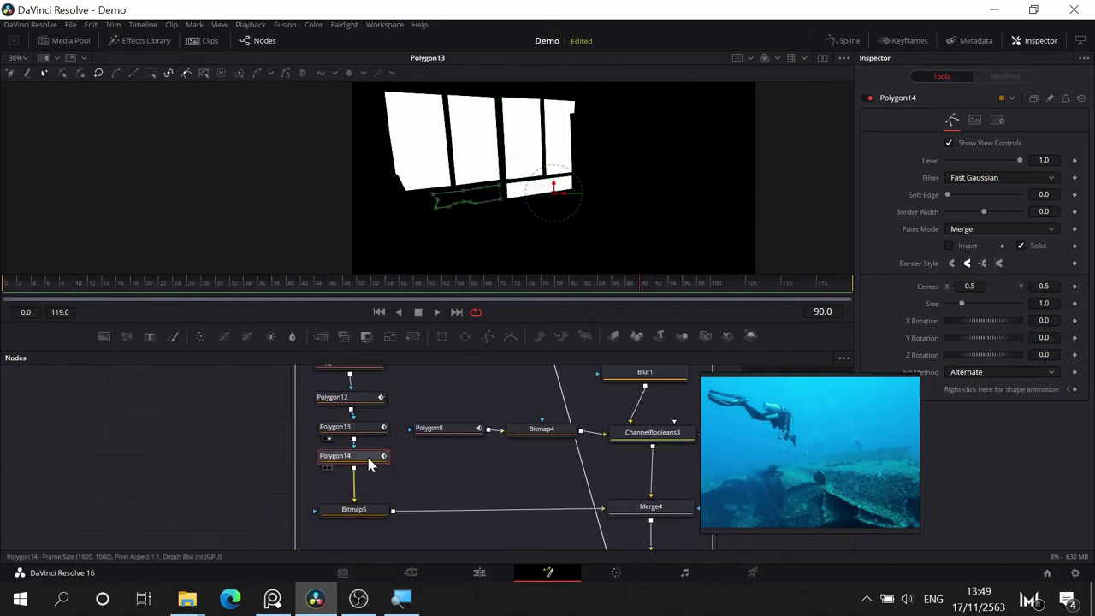
pyautogui.click(367, 511)
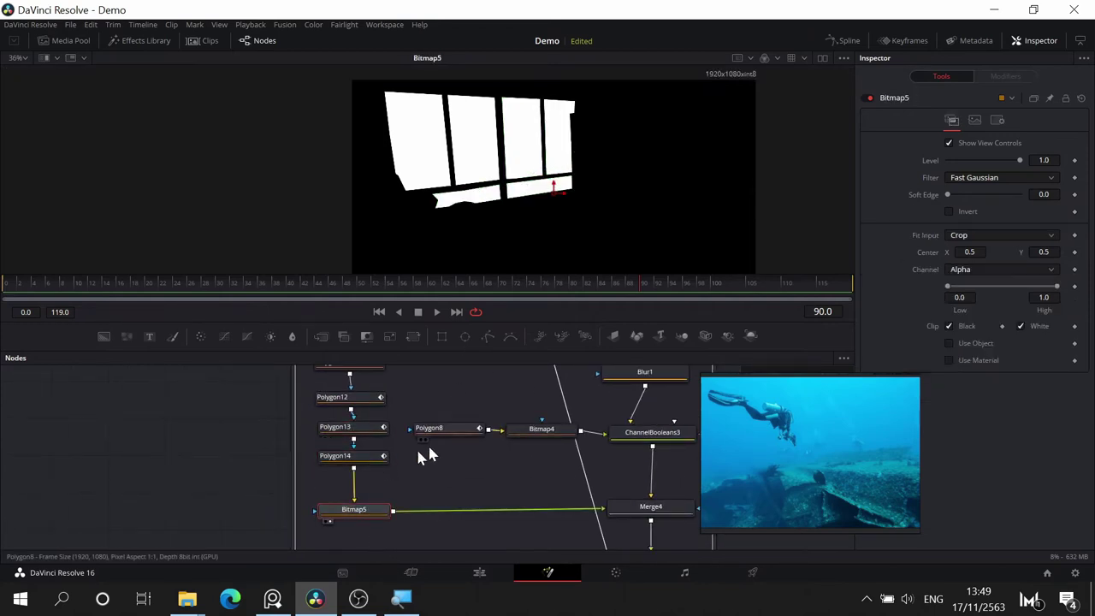
# - View Polygon8 and Bitmap4 to examine the garbage matte around the window area and its inversion
pyautogui.moveTo(431, 430); pyautogui.dragTo(365, 435)
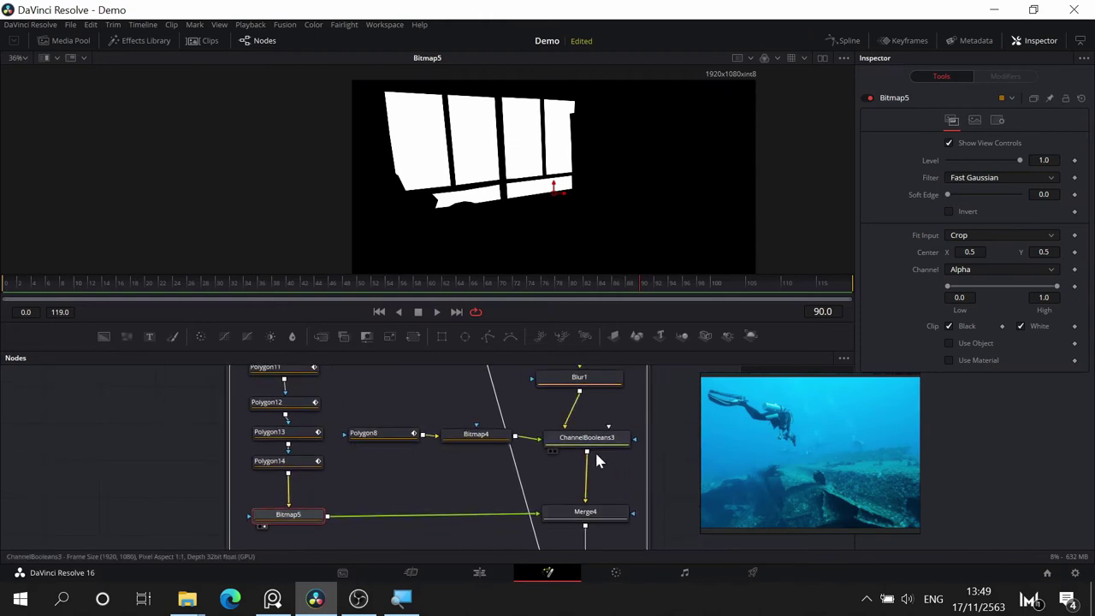
pyautogui.click(363, 437)
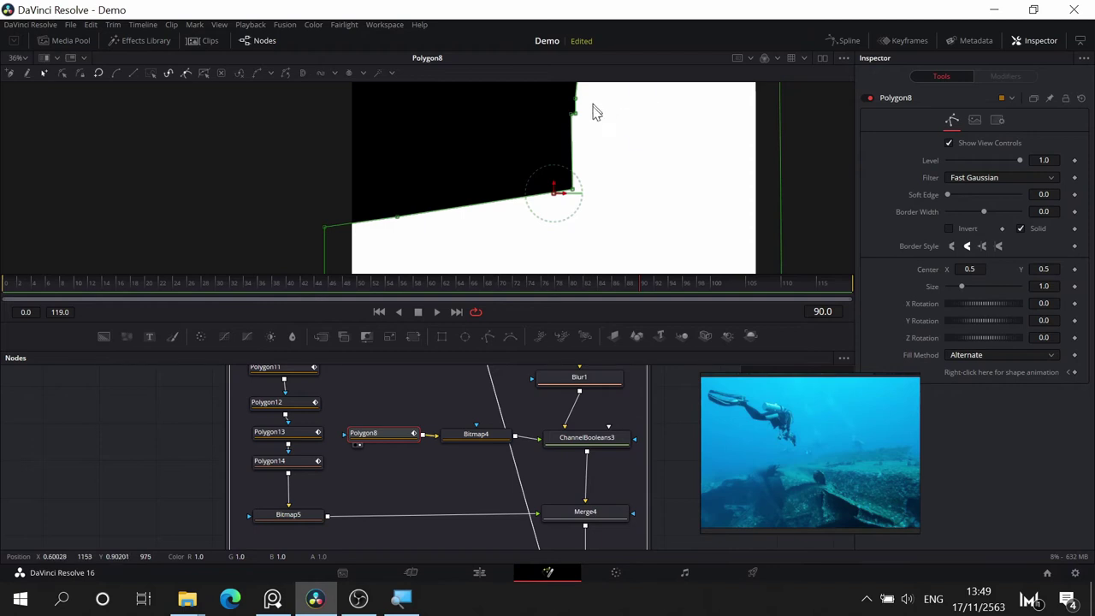
pyautogui.click(486, 444)
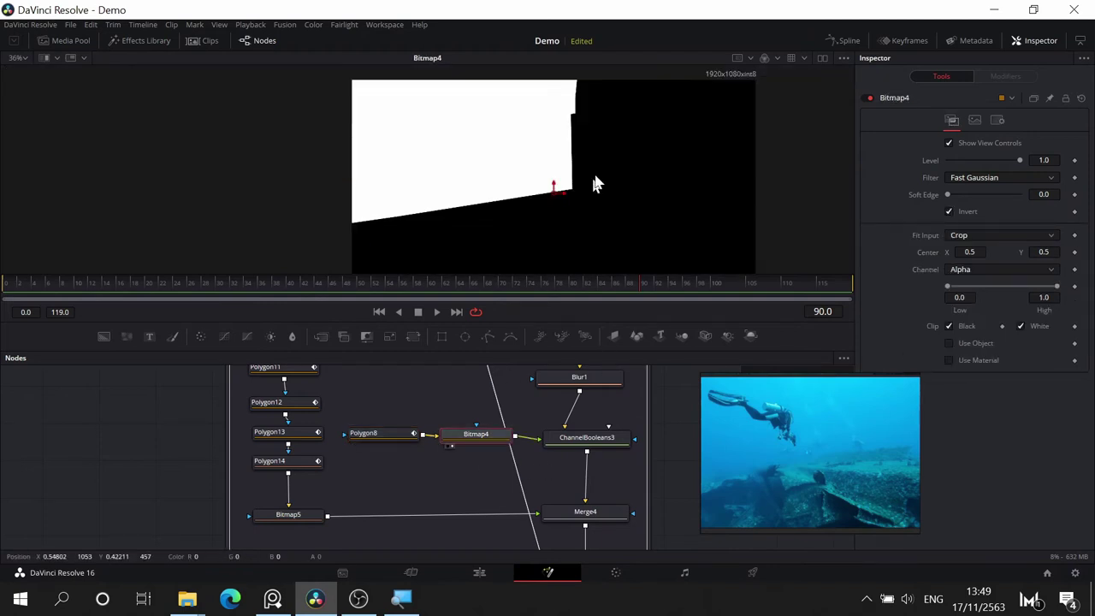
pyautogui.press('1')
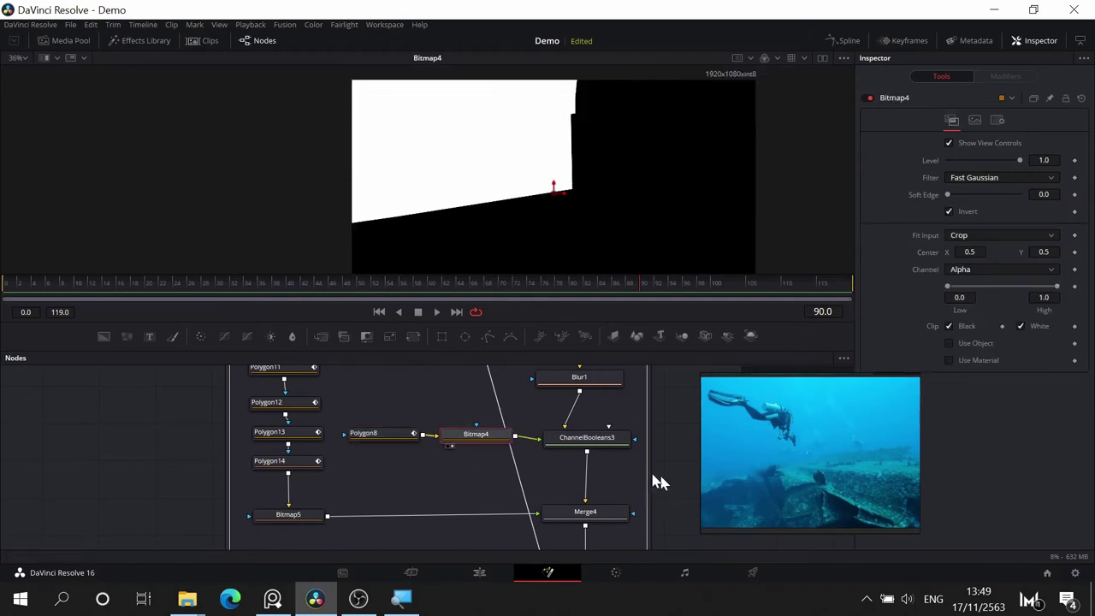
# - View ChannelBooleans3 and its Bitmap4 input, and inspect the settings of the Multiply operation
pyautogui.moveTo(626, 411); pyautogui.dragTo(590, 449)
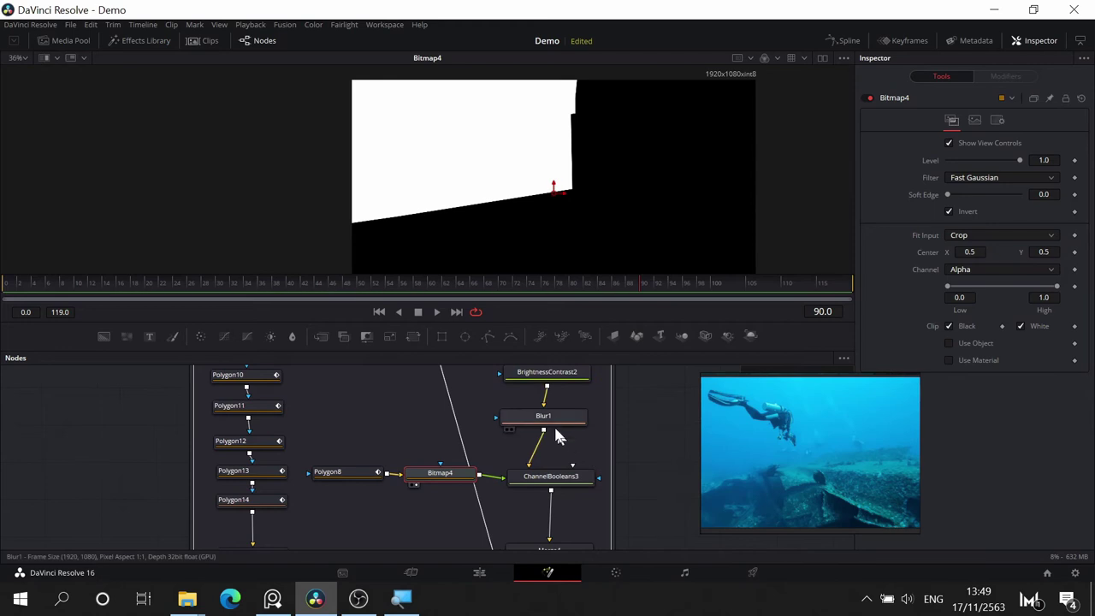
pyautogui.click(549, 486)
pyautogui.press('1')
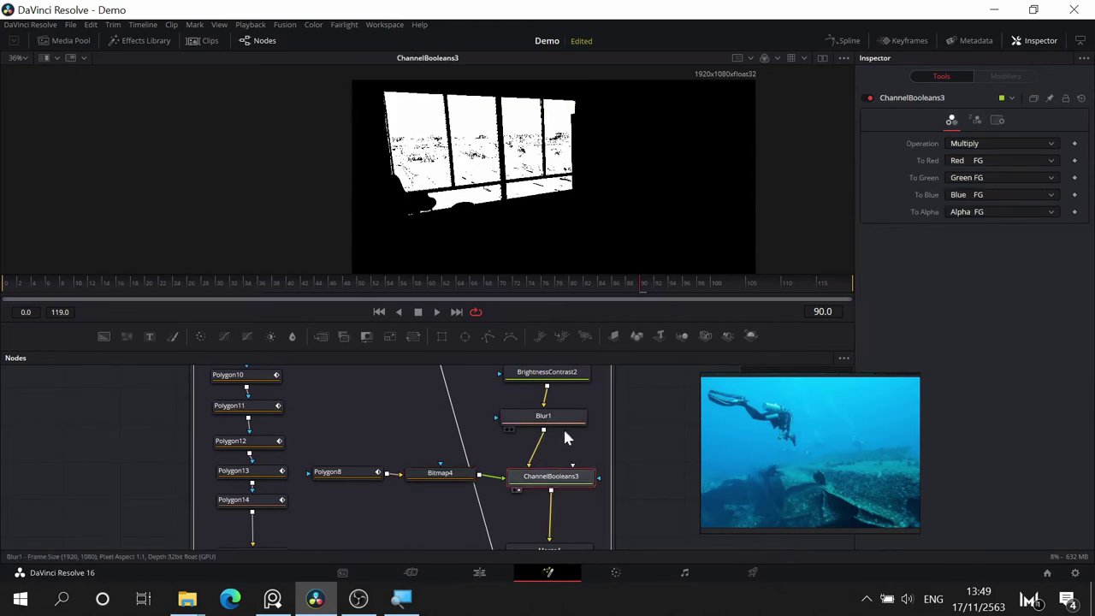
pyautogui.click(448, 481)
pyautogui.press('1')
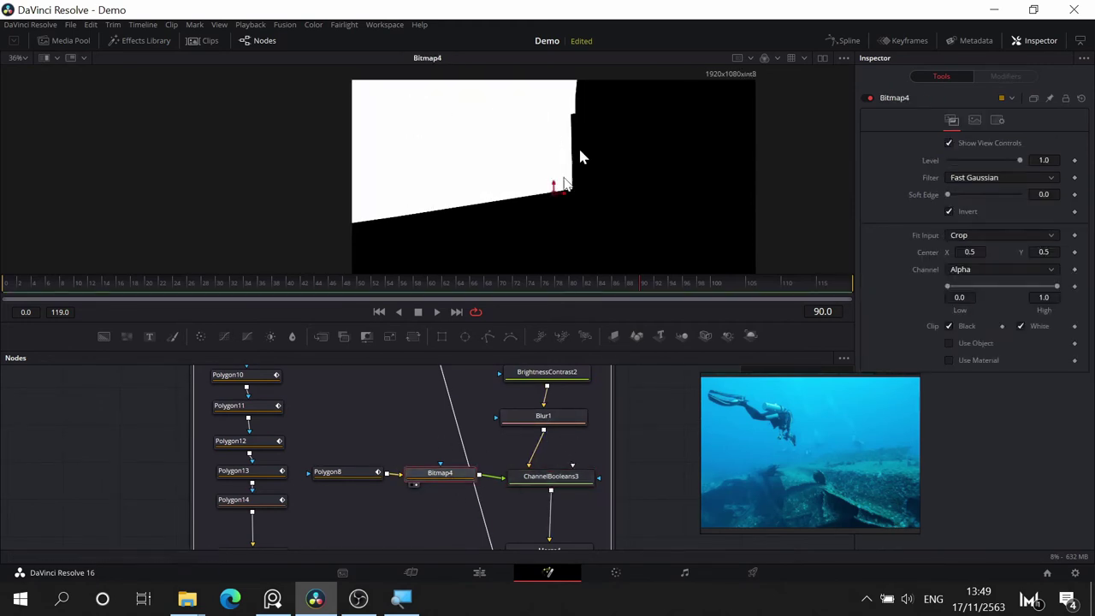
pyautogui.click(568, 481)
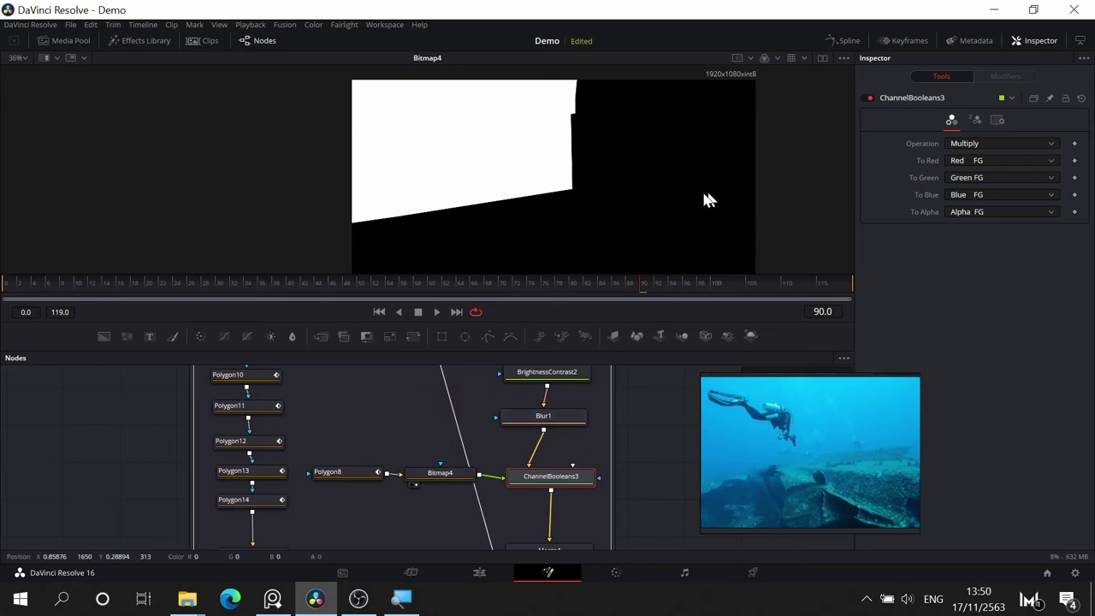
# - Inspect Blur1 and view ChannelBooleans3 to examine the keyed matte multiplied by the garbage matte
pyautogui.click(556, 420)
pyautogui.press('1')
pyautogui.press('1')
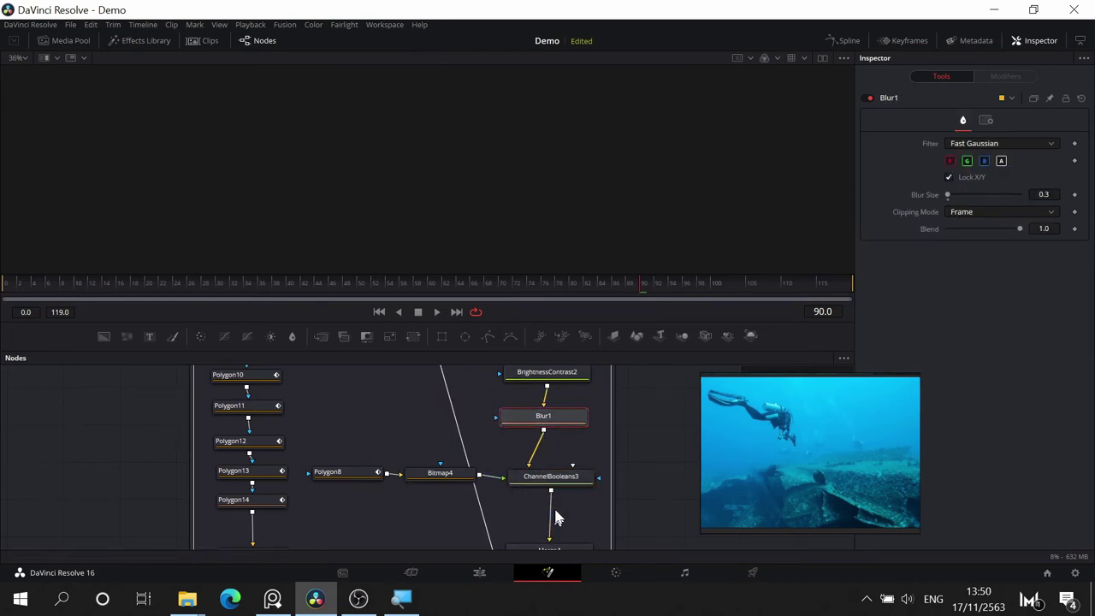
pyautogui.click(557, 480)
pyautogui.press('1')
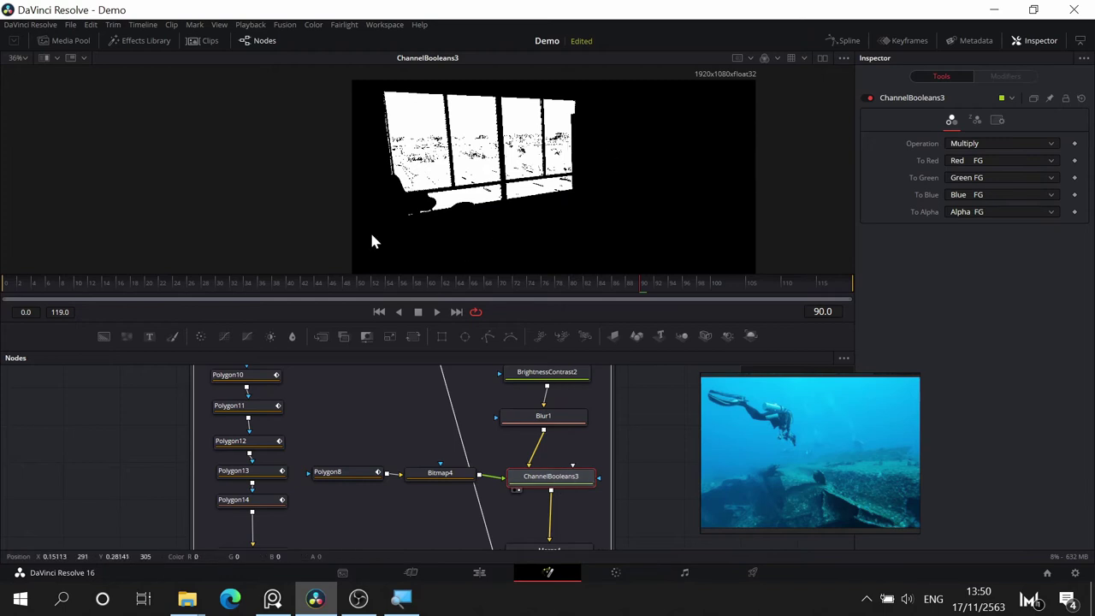
# - Compare Blur1, Bitmap4 and ChannelBooleans3 one after another to check which stray key areas are removed
pyautogui.click(578, 420)
pyautogui.press('1')
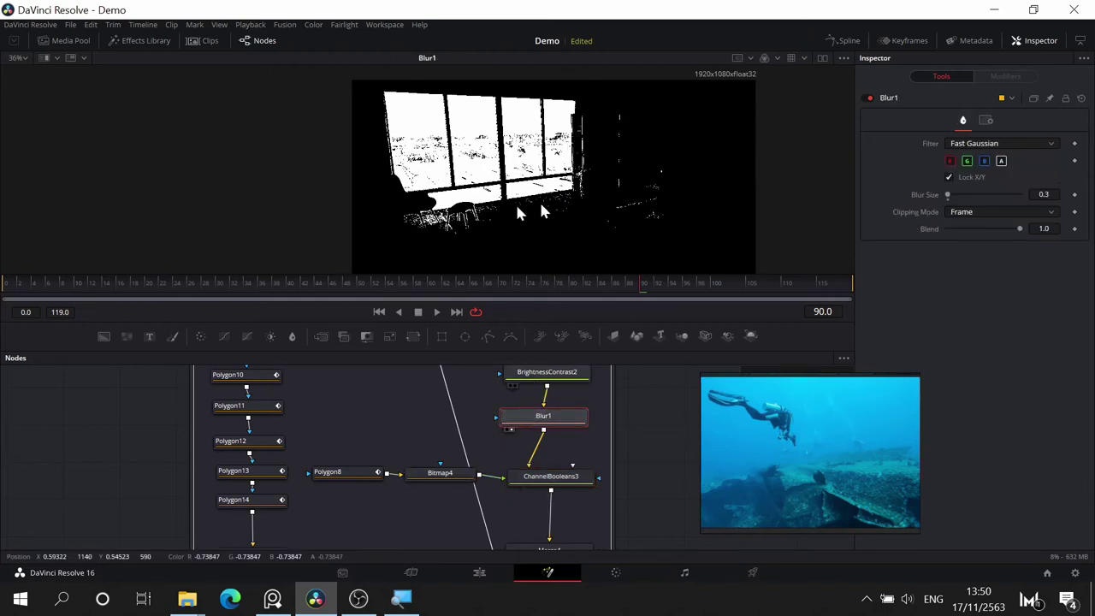
pyautogui.click(456, 476)
pyautogui.press('1')
pyautogui.click(544, 482)
pyautogui.press('1')
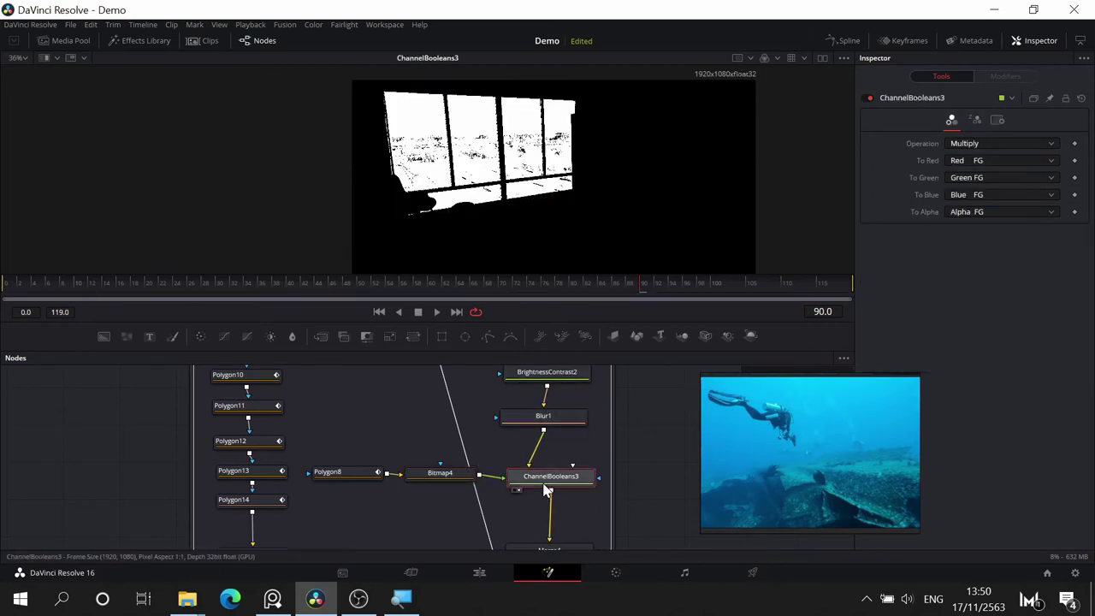
# - View Bitmap5, Merge4 and Bitmap6 in turn to examine how the pane shapes fill the keyed window matte
pyautogui.moveTo(655, 519); pyautogui.dragTo(669, 400)
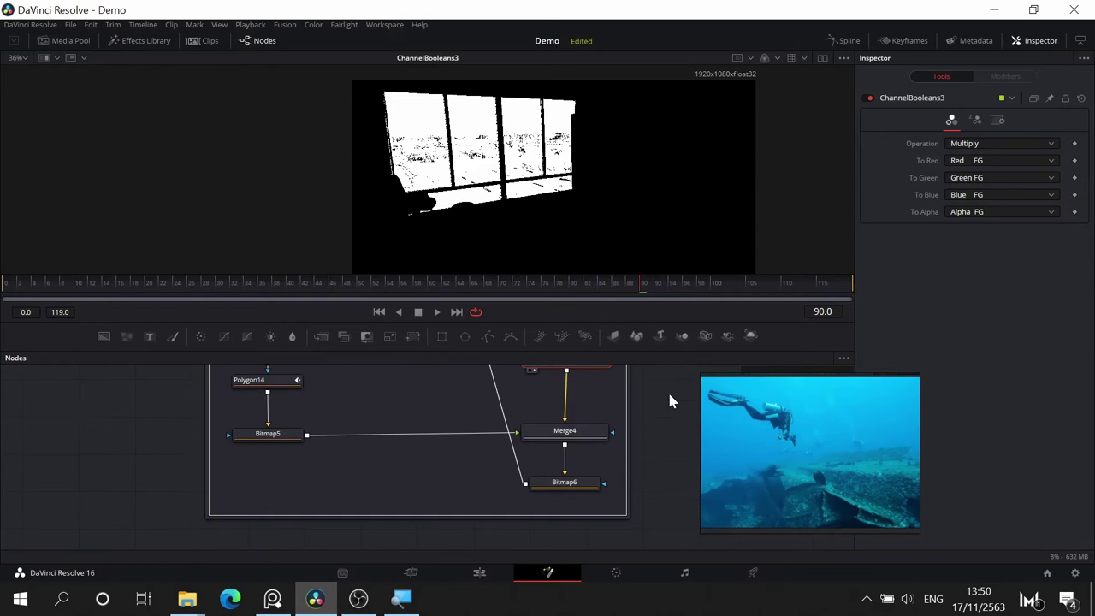
pyautogui.click(563, 434)
pyautogui.click(267, 436)
pyautogui.press('1')
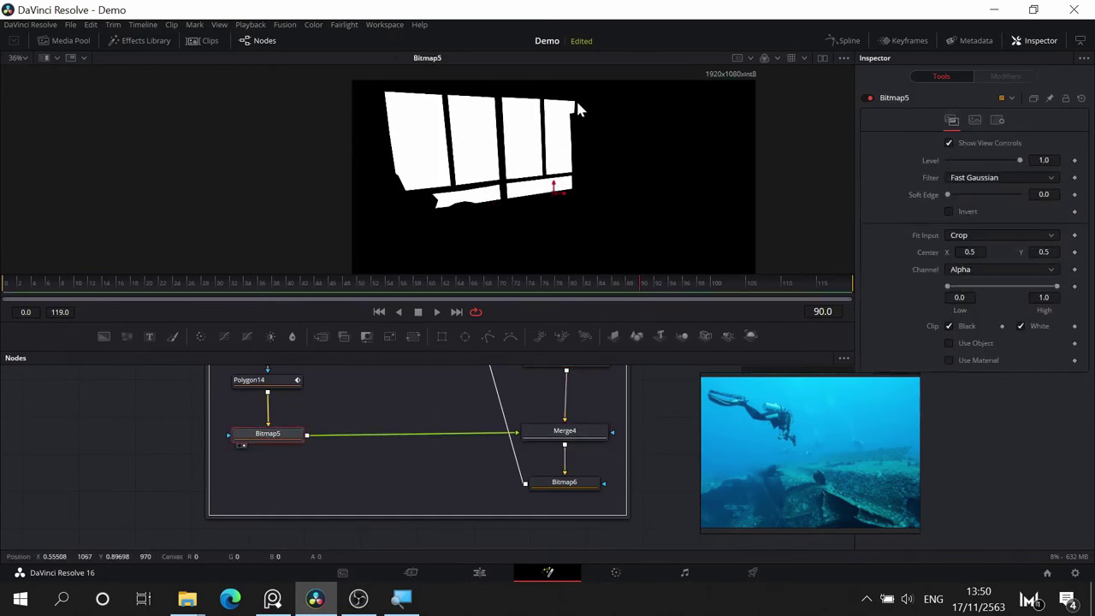
pyautogui.click(576, 430)
pyautogui.press('1')
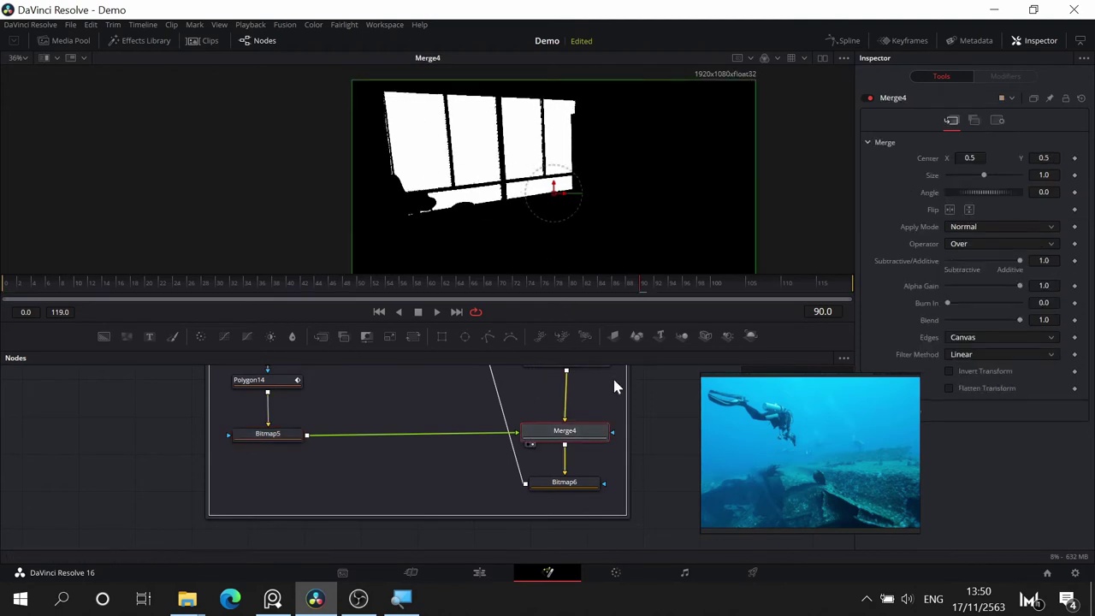
pyautogui.click(552, 490)
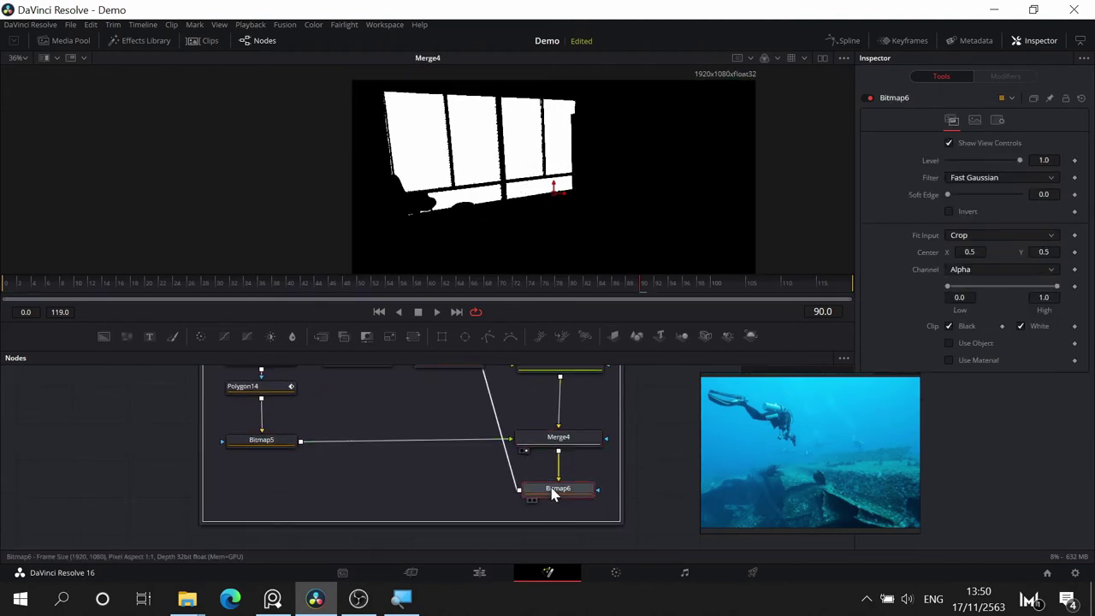
pyautogui.press('1')
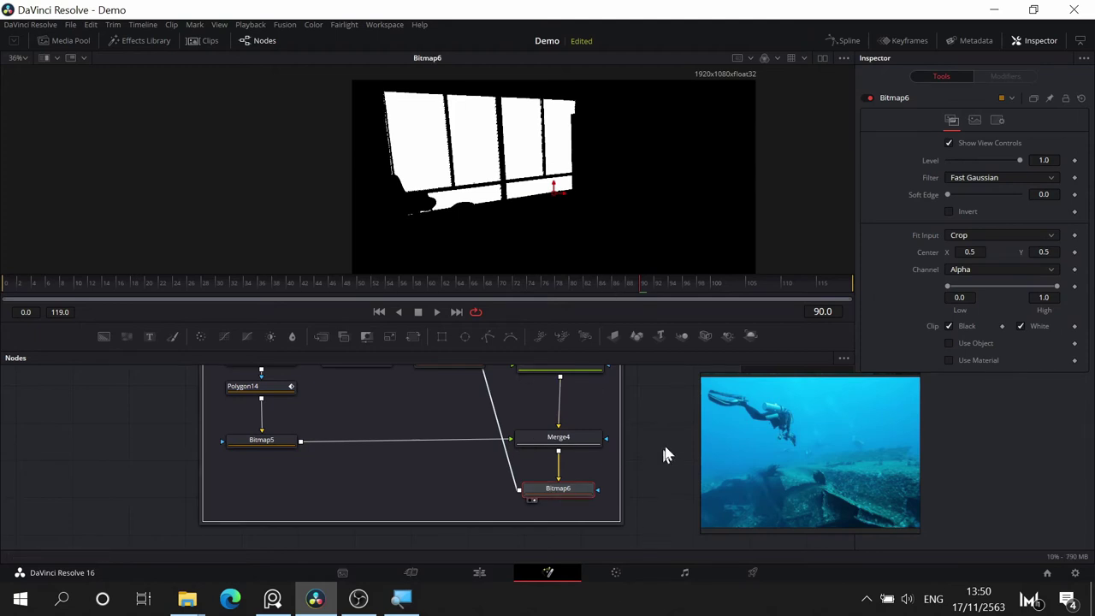
# - Collapse the Zone4 group back into a single node below Merge6
pyautogui.scroll(10, 650, 462)
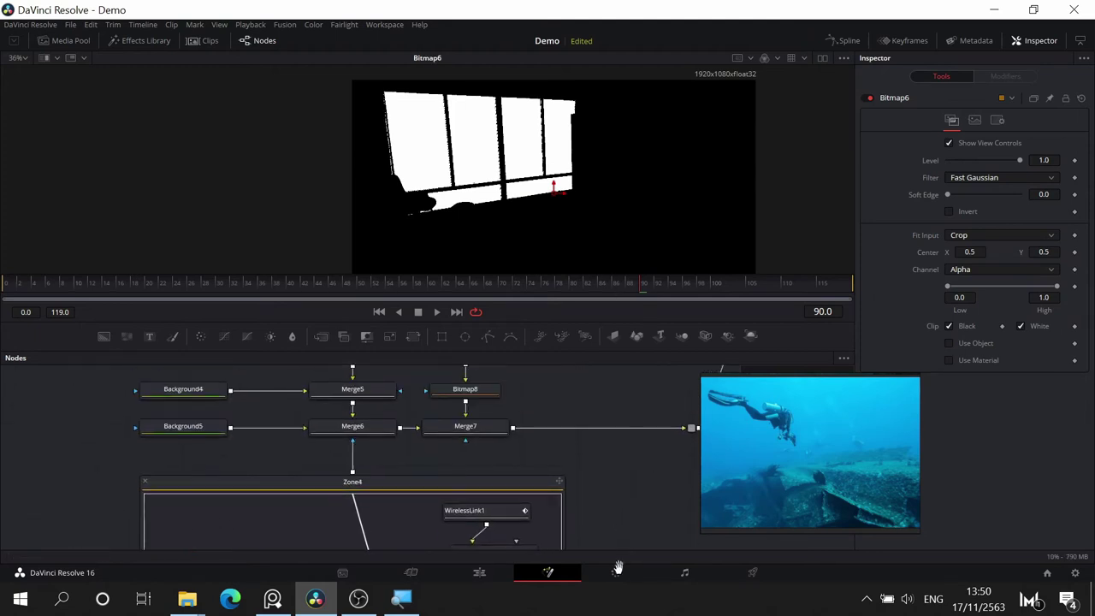
pyautogui.scroll(-4, 622, 460)
pyautogui.click(147, 414)
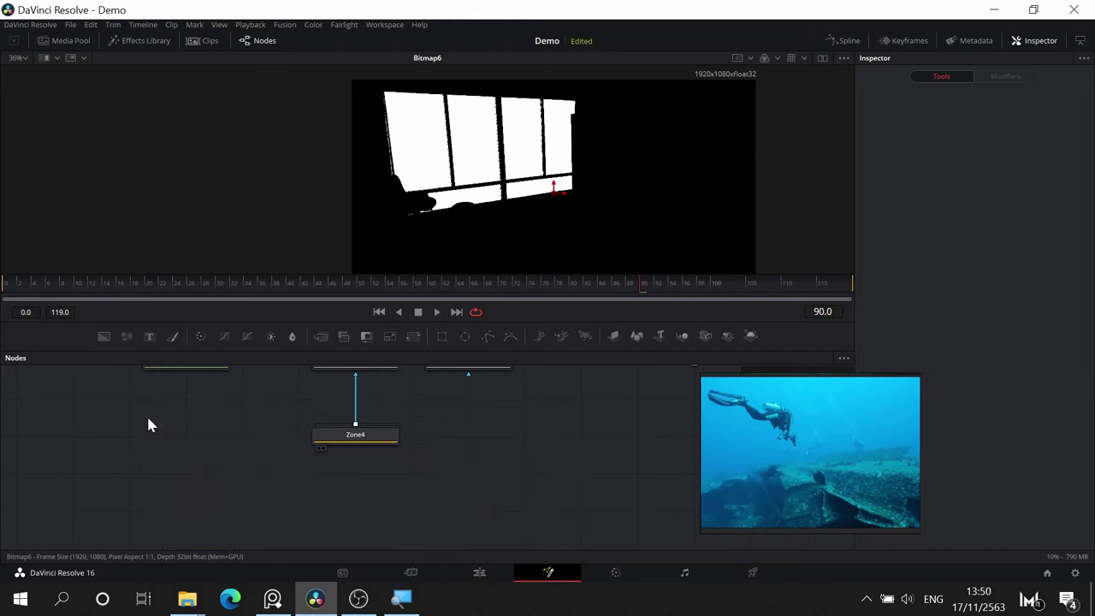
pyautogui.scroll(5, 333, 438)
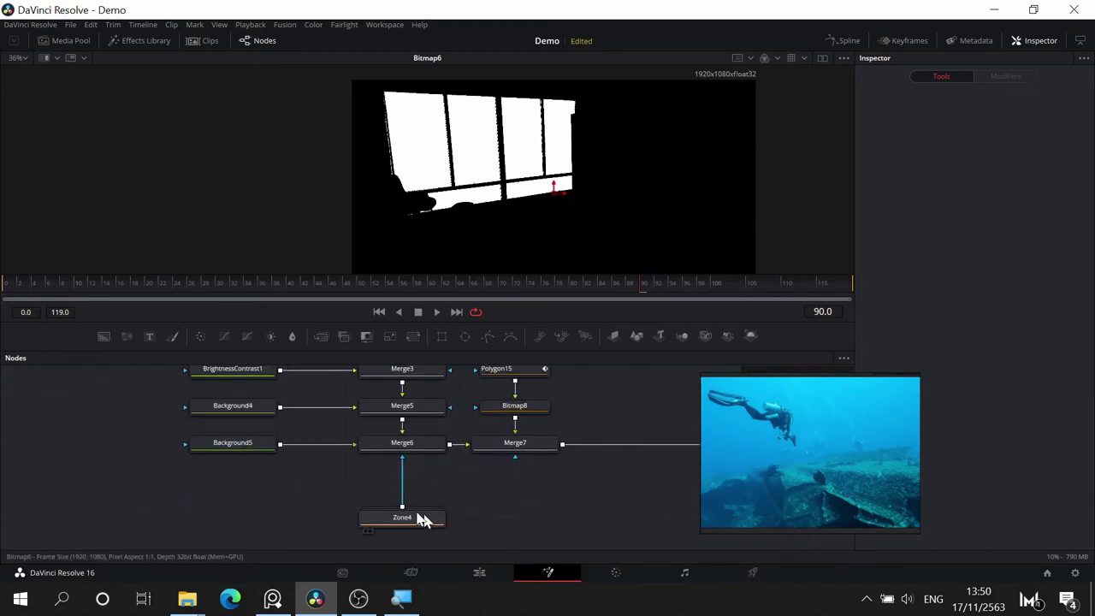
# - View Merge6, its Background5 foreground and the Zone4 mask to examine what feeds the merge
pyautogui.click(408, 443)
pyautogui.press('2')
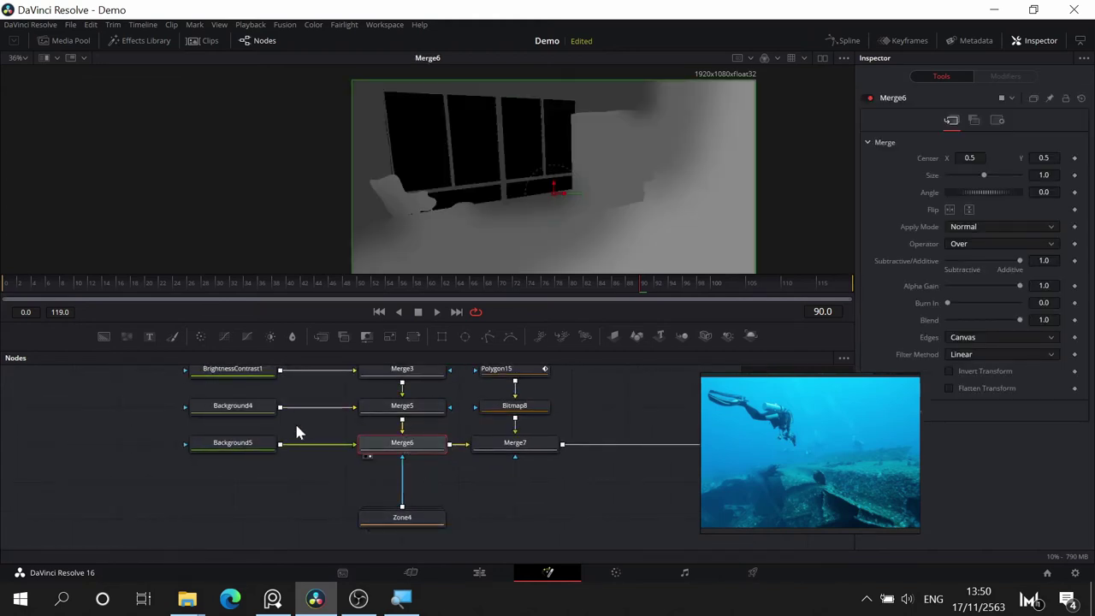
pyautogui.click(239, 445)
pyautogui.press('2')
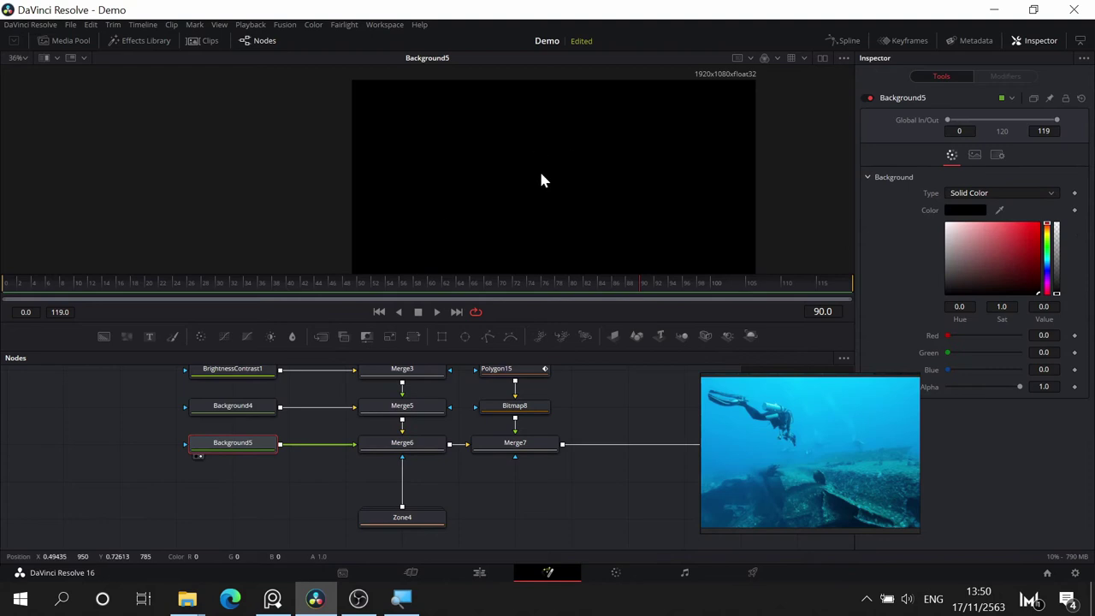
pyautogui.click(416, 518)
pyautogui.press('1')
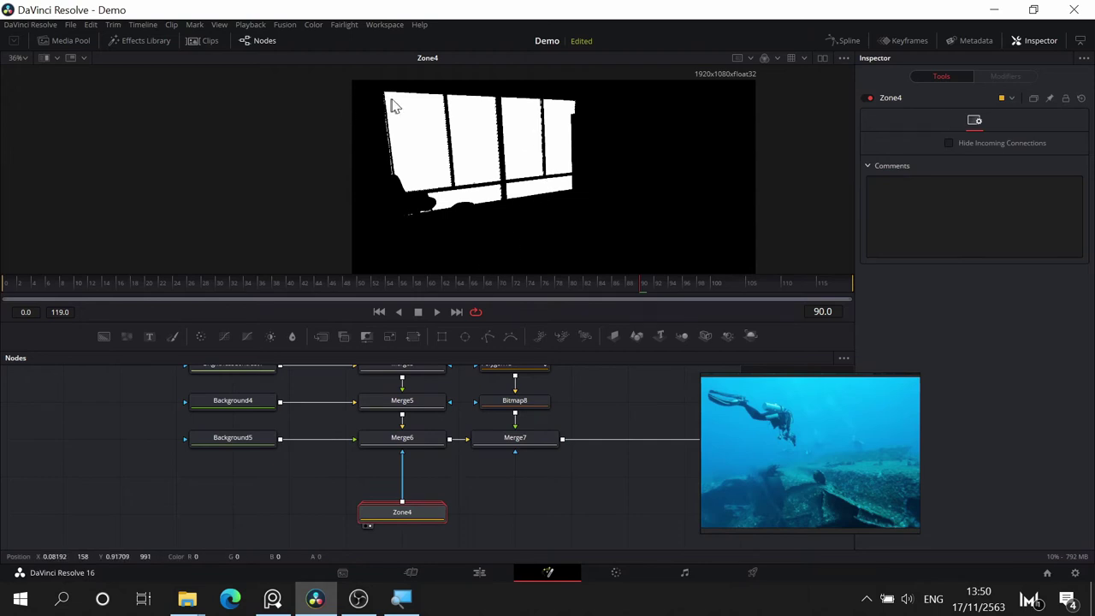
# - Inspect Merge6 and view Background5 followed by Merge6 to examine the solid colour applied through the Zone4 mask
pyautogui.click(403, 443)
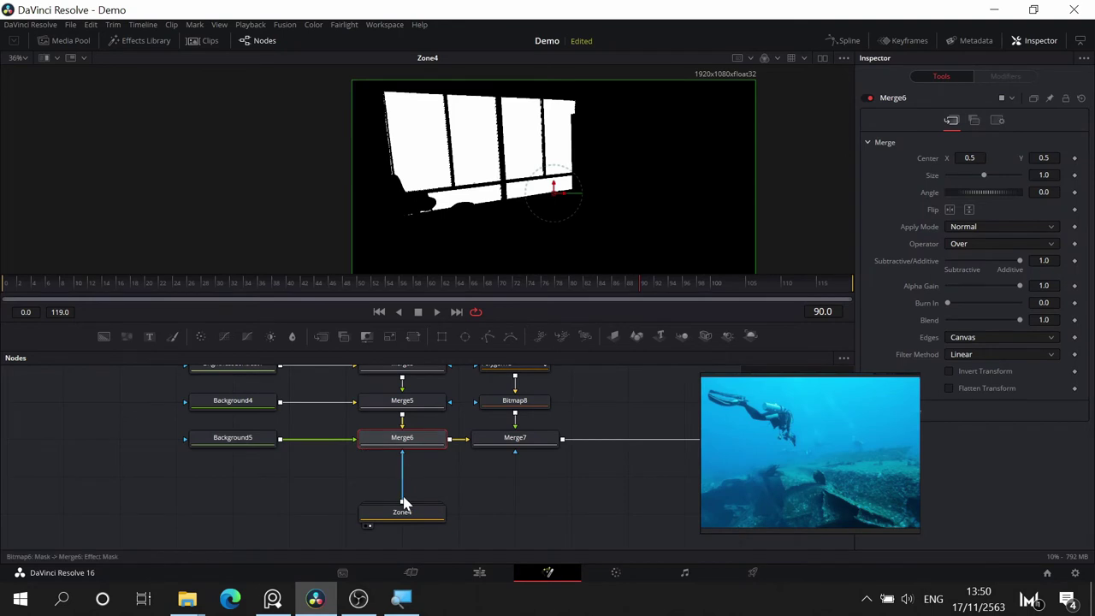
pyautogui.click(243, 448)
pyautogui.press('1')
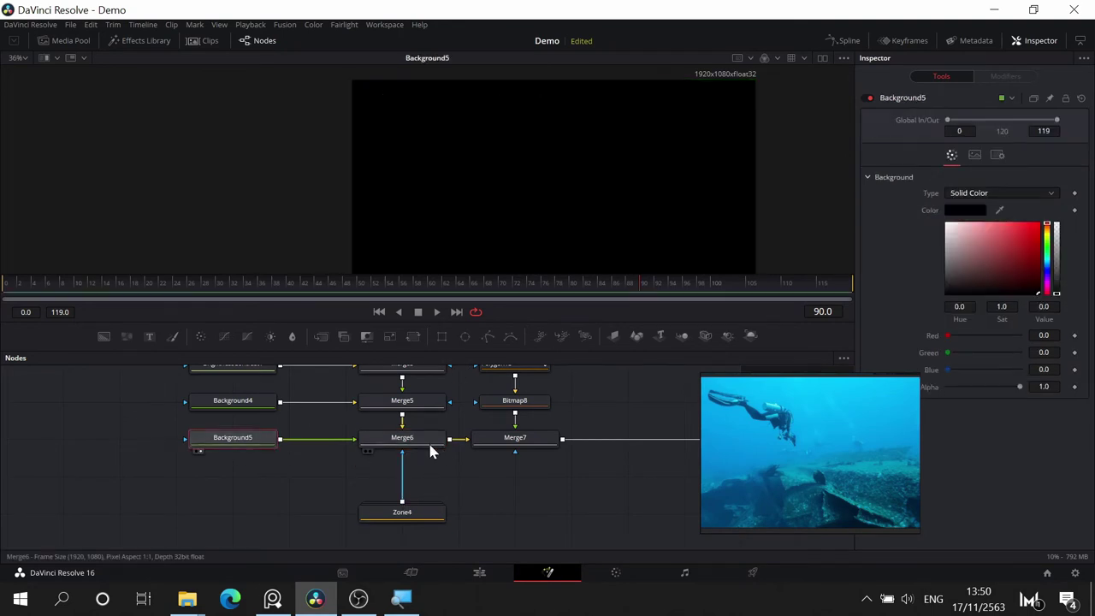
pyautogui.click(427, 440)
pyautogui.press('1')
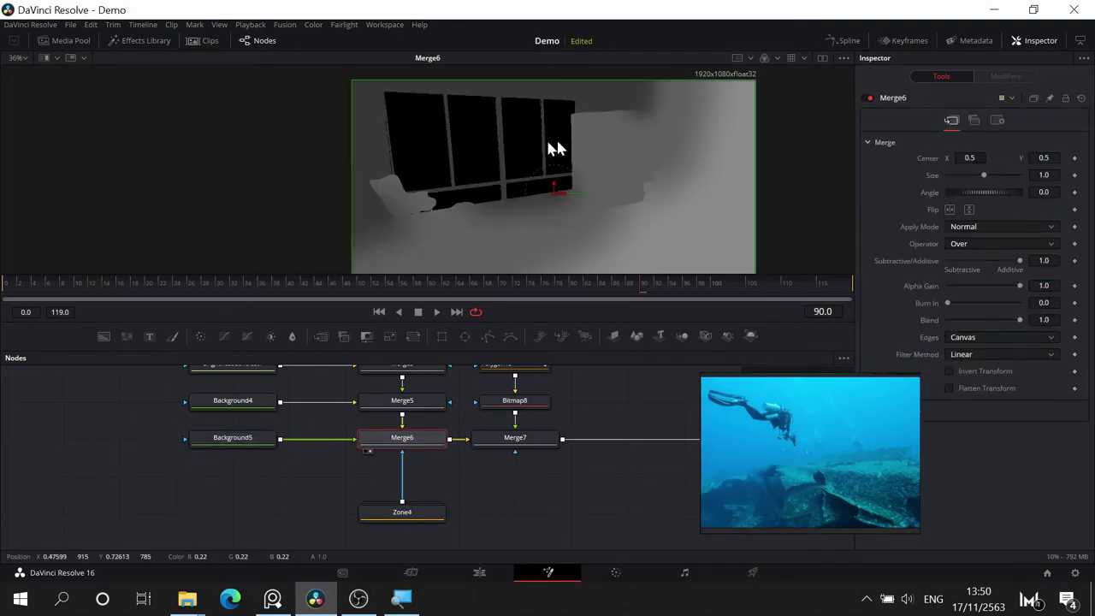
# - View Merge5 and return to Merge6 to compare the depth matte before and after the window zone is added
pyautogui.click(420, 402)
pyautogui.press('1')
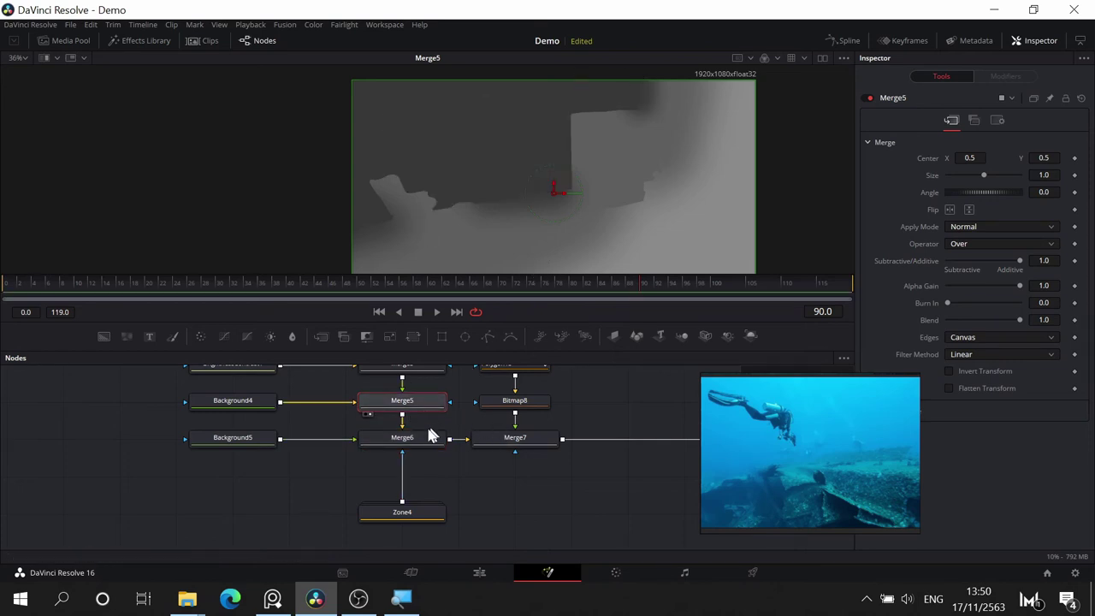
pyautogui.moveTo(510, 261); pyautogui.dragTo(489, 211)
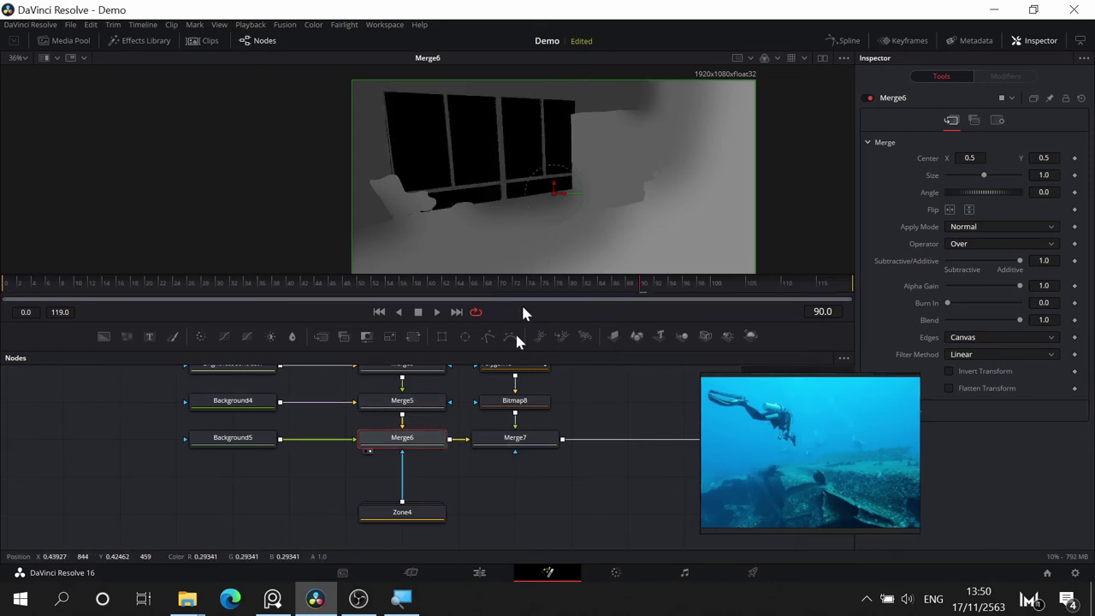
# - View Polygon15 and bring its outline into frame to examine the soft mask feeding Bitmap8
pyautogui.moveTo(519, 490); pyautogui.dragTo(418, 550)
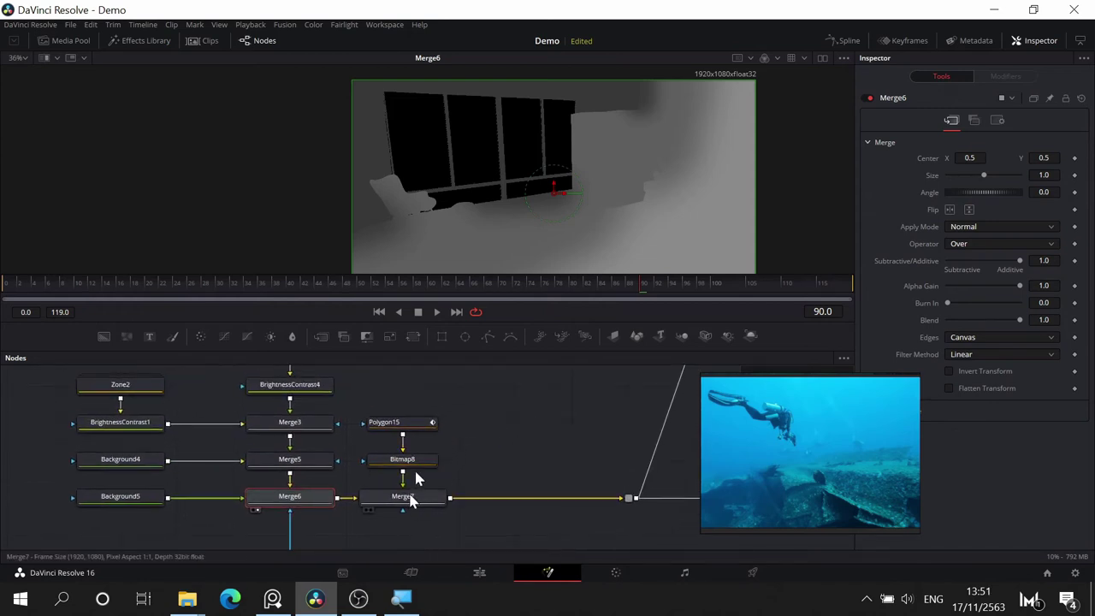
pyautogui.click(418, 428)
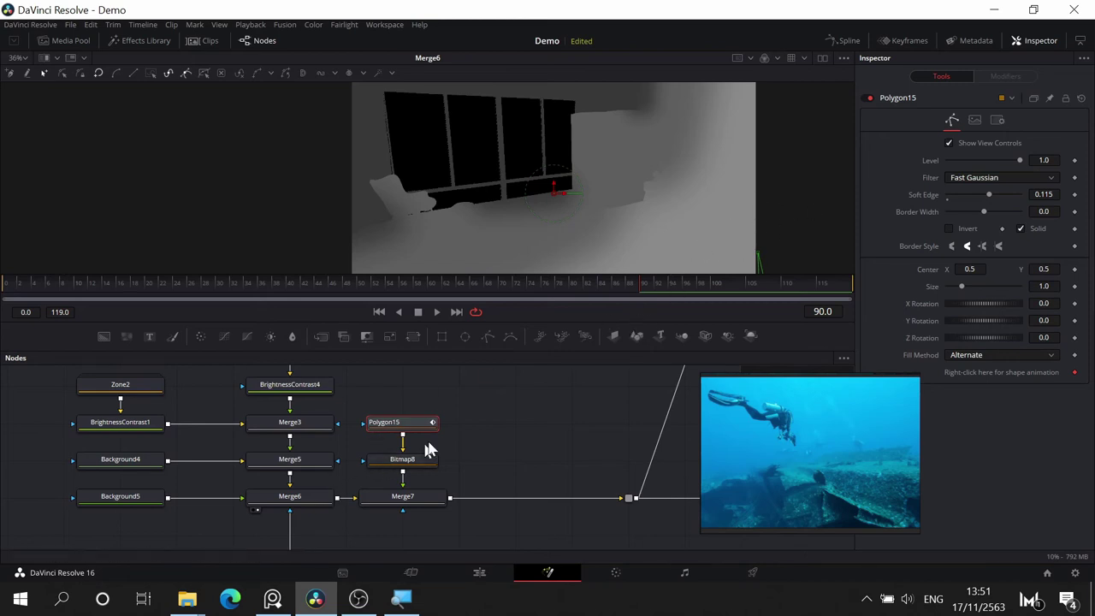
pyautogui.press('1')
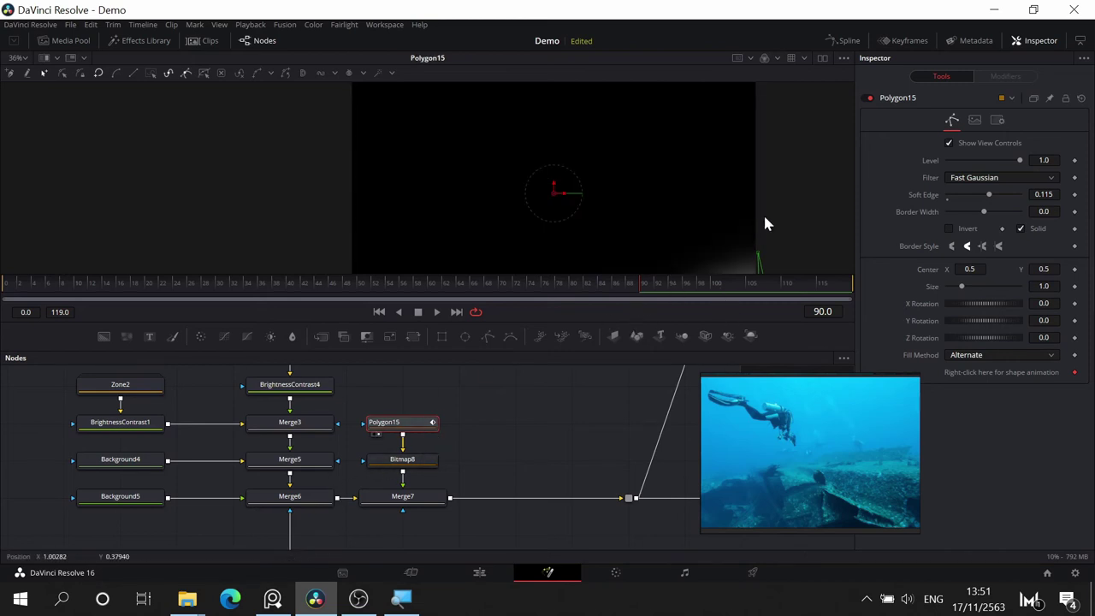
pyautogui.moveTo(764, 217); pyautogui.dragTo(755, 128)
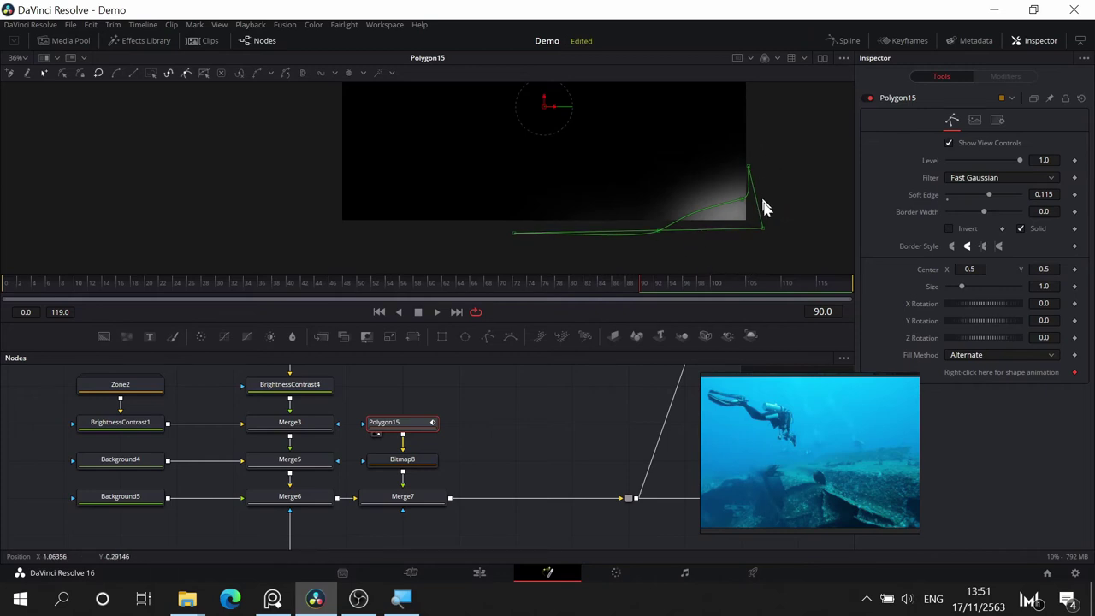
# - View Bitmap8 followed by Merge7 to examine how the soft corner mask affects the nearest floor area of the depth matte
pyautogui.click(410, 459)
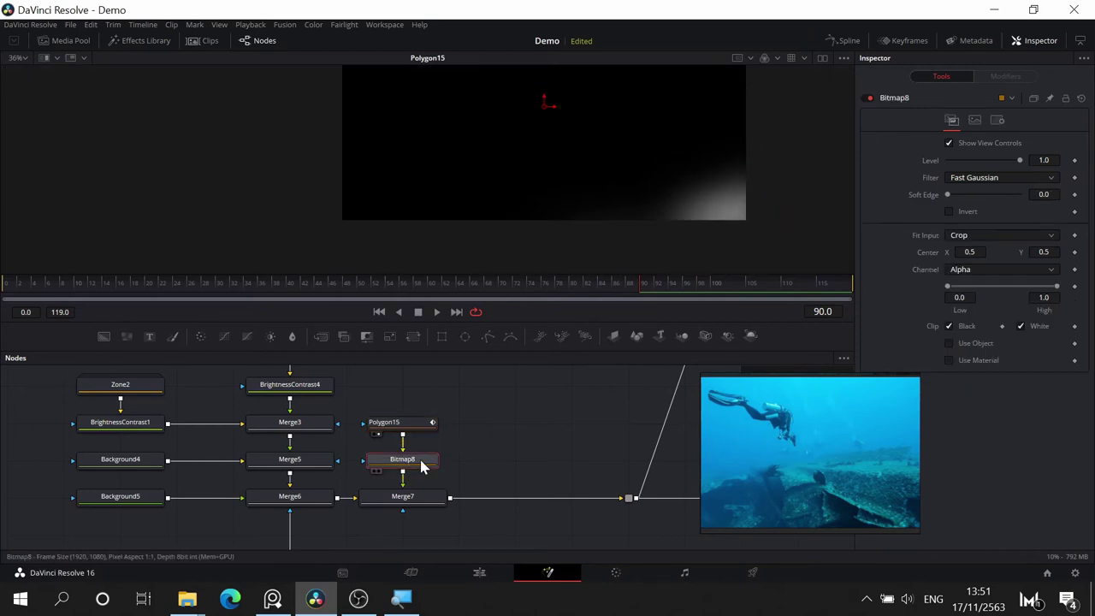
pyautogui.click(402, 496)
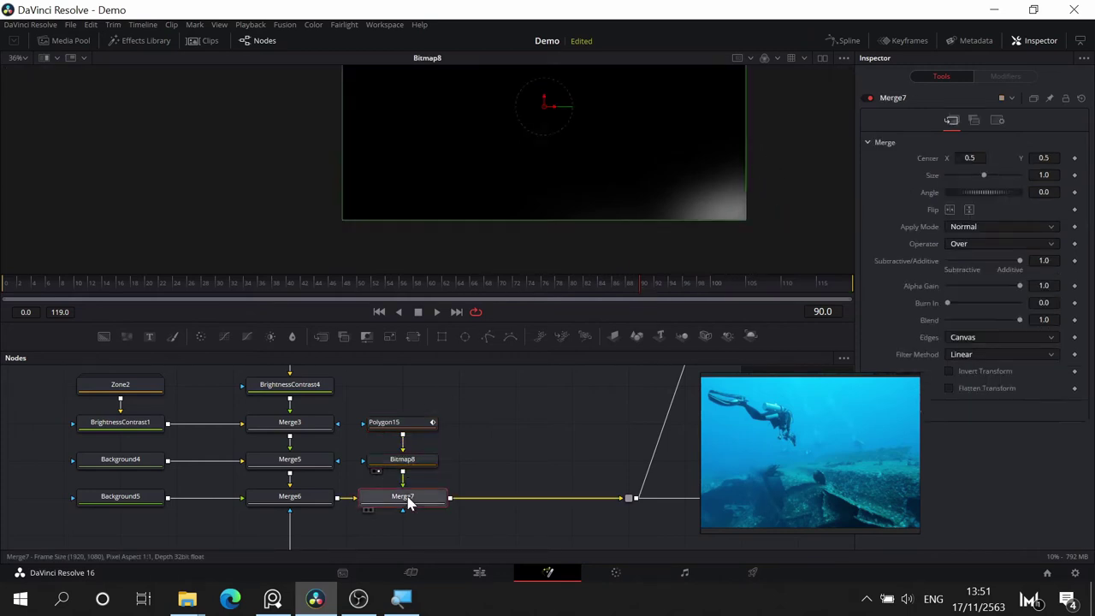
pyautogui.press('1')
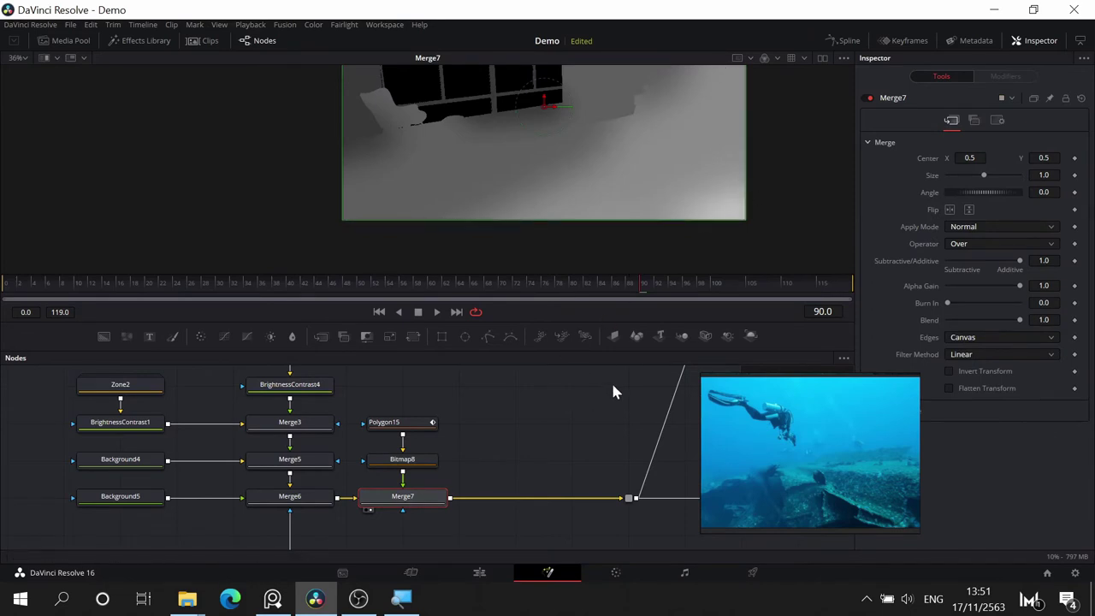
pyautogui.moveTo(611, 385); pyautogui.dragTo(443, 412)
pyautogui.moveTo(708, 173); pyautogui.dragTo(727, 220)
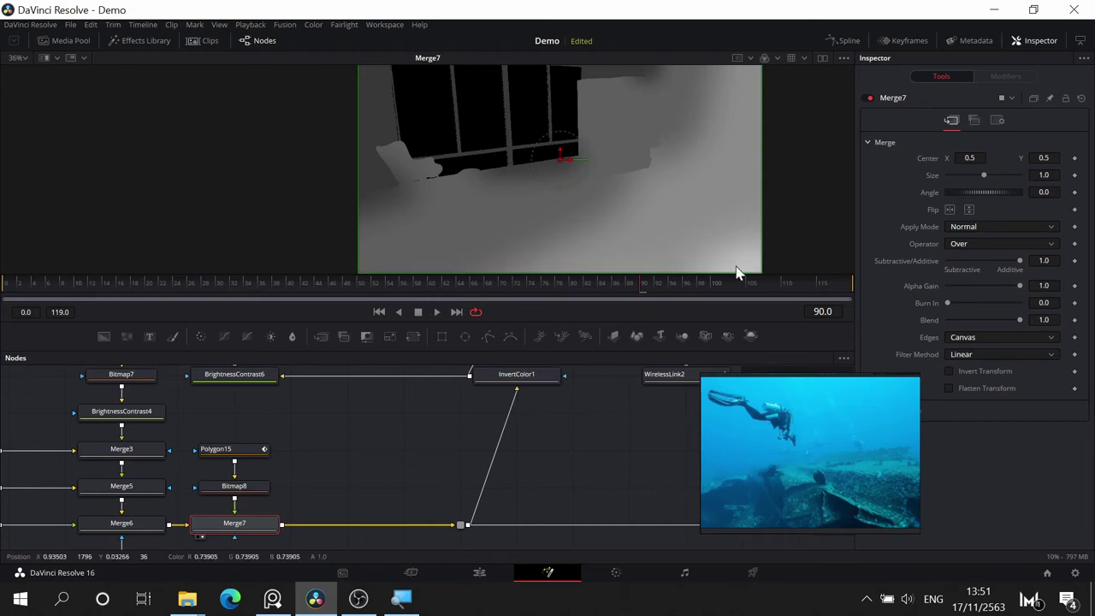
pyautogui.moveTo(733, 270); pyautogui.dragTo(753, 214)
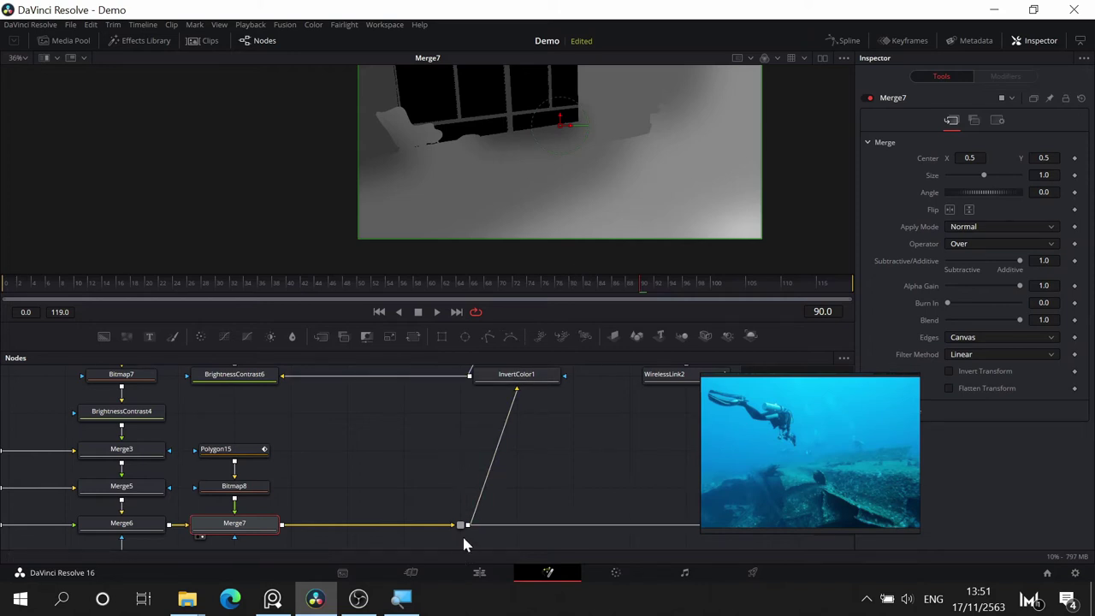
# - Move the Depthmask router along Merge7's output so it sits directly below InvertColor1
pyautogui.moveTo(497, 531); pyautogui.dragTo(501, 525)
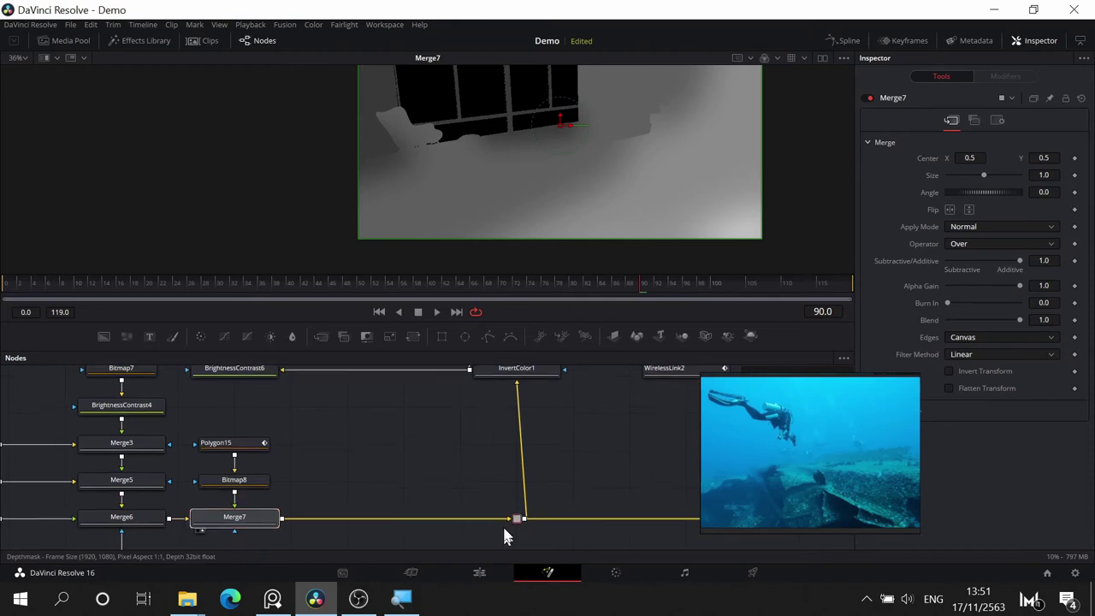
pyautogui.moveTo(410, 486); pyautogui.dragTo(398, 524)
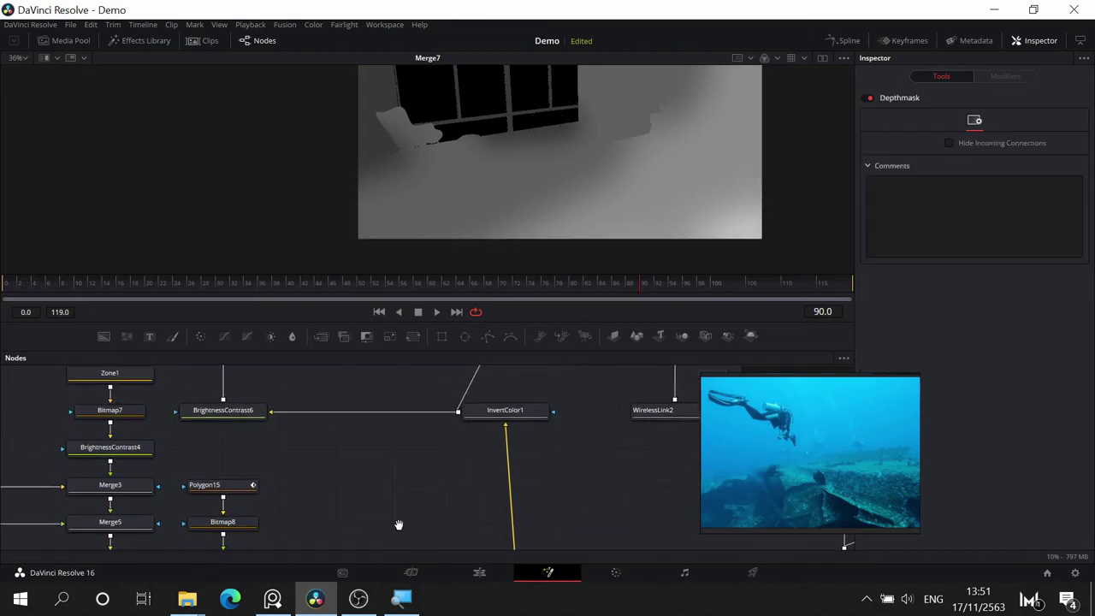
# - Examine the complete Merge7 depth matte from the windows down to the nearest corner of the floor
pyautogui.moveTo(313, 66); pyautogui.dragTo(279, 110)
pyautogui.scroll(1, 279, 110)
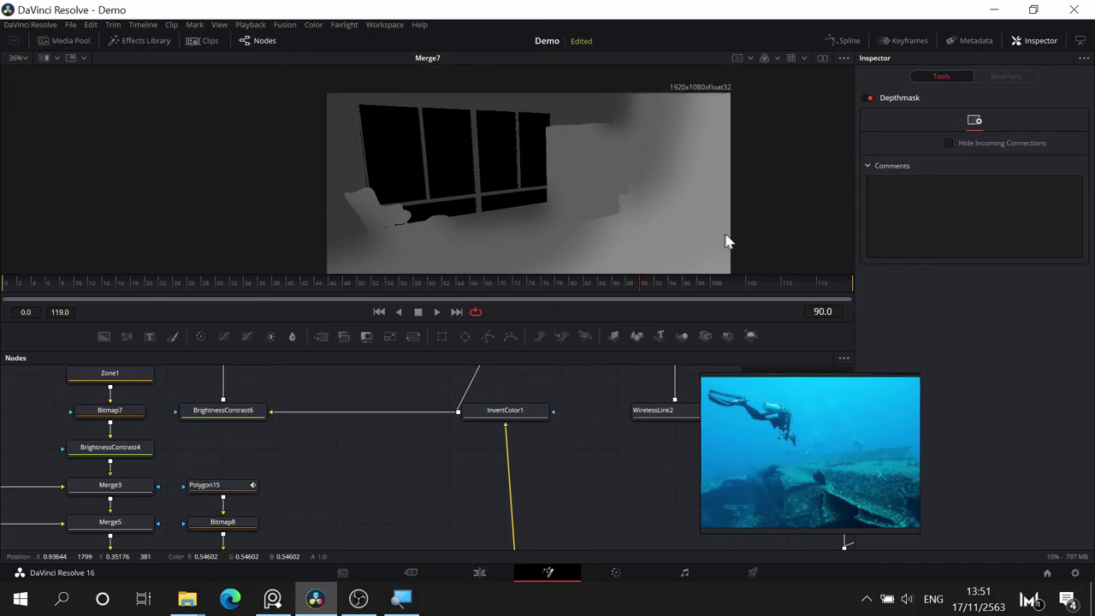
pyautogui.scroll(-1, 759, 176)
pyautogui.scroll(1, 760, 166)
pyautogui.scroll(-1, 757, 166)
pyautogui.scroll(1, 756, 168)
pyautogui.scroll(-2, 748, 171)
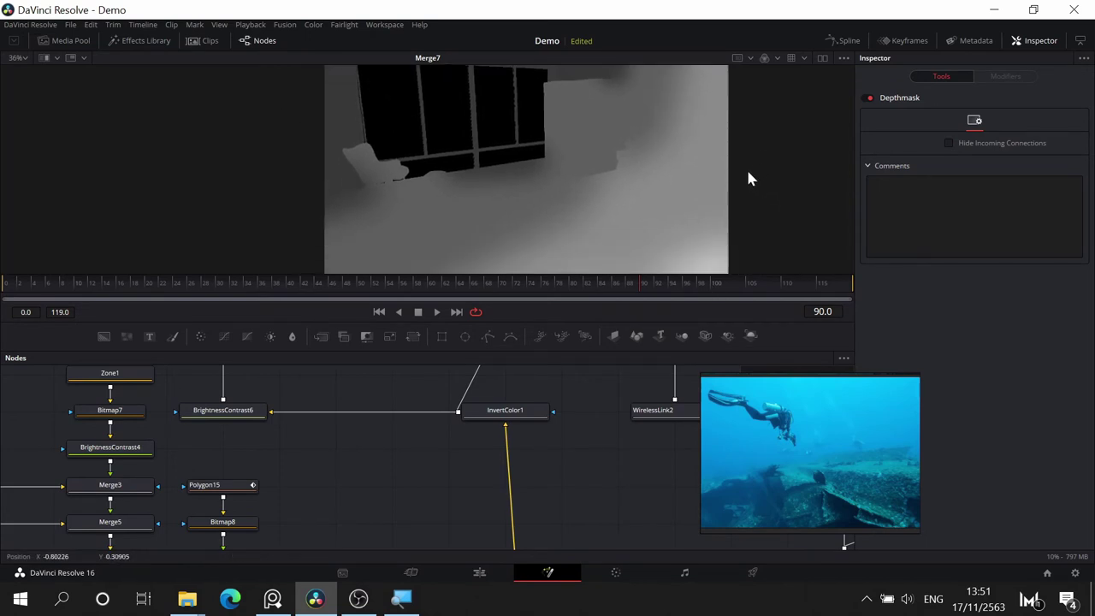
pyautogui.scroll(2, 749, 179)
# - View the Zone1 group above Bitmap7 to examine its foreground mask
pyautogui.moveTo(348, 493); pyautogui.dragTo(332, 456)
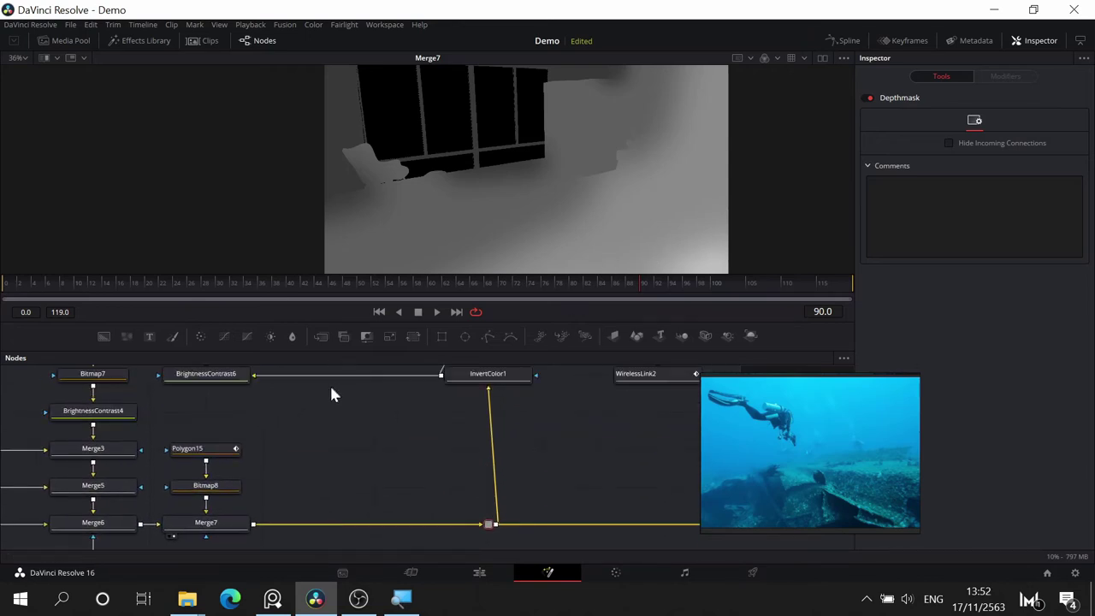
pyautogui.moveTo(238, 449); pyautogui.dragTo(420, 505)
pyautogui.click(273, 400)
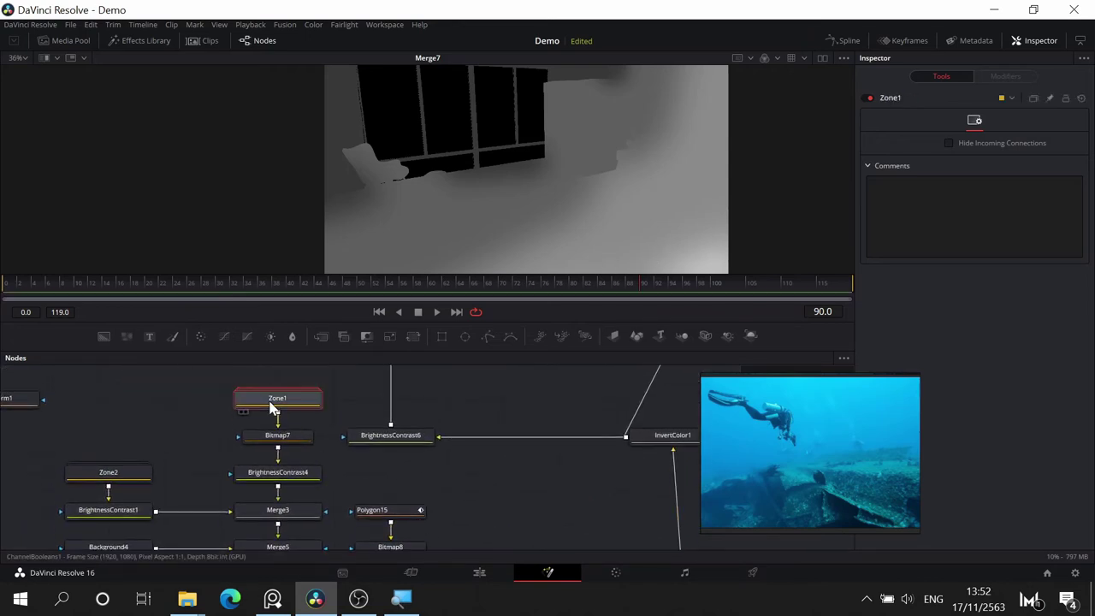
pyautogui.moveTo(437, 430); pyautogui.dragTo(473, 384)
pyautogui.moveTo(356, 382); pyautogui.dragTo(363, 452)
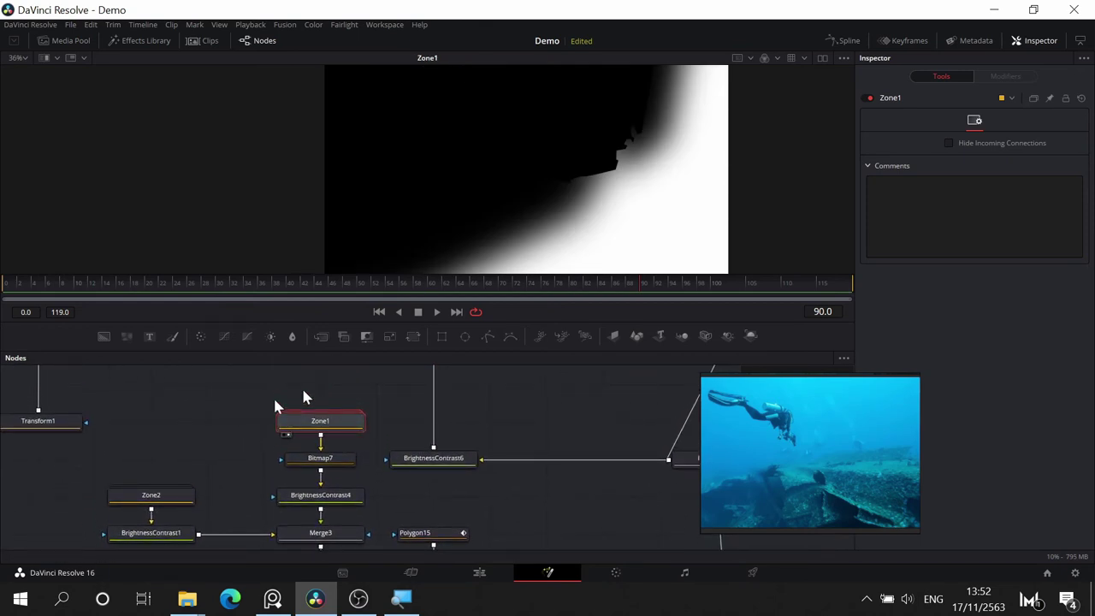
# - Expand the Zone1 group to examine its polygons and ChannelBooleans1, and collapse it back into a single node
pyautogui.doubleClick(334, 423)
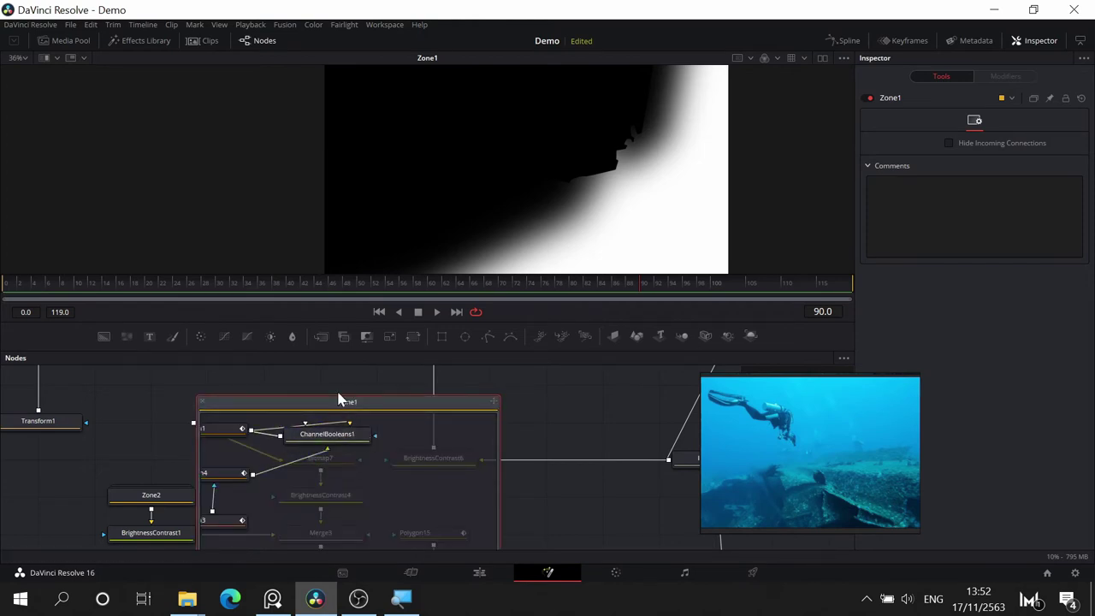
pyautogui.moveTo(365, 458); pyautogui.dragTo(484, 452)
pyautogui.scroll(1, 485, 431)
pyautogui.scroll(-1, 486, 431)
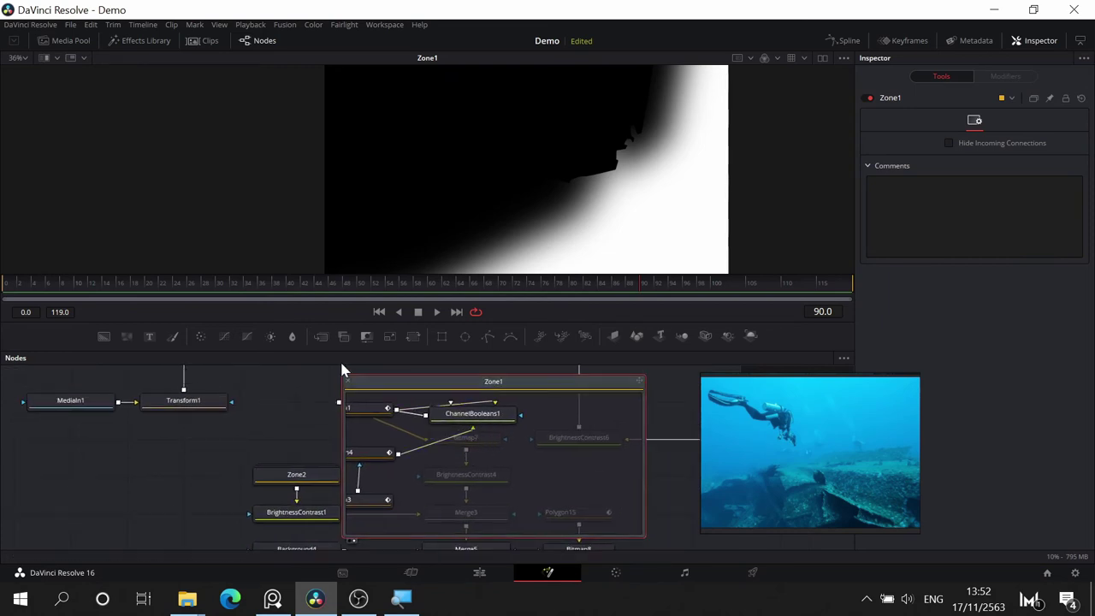
pyautogui.click(347, 383)
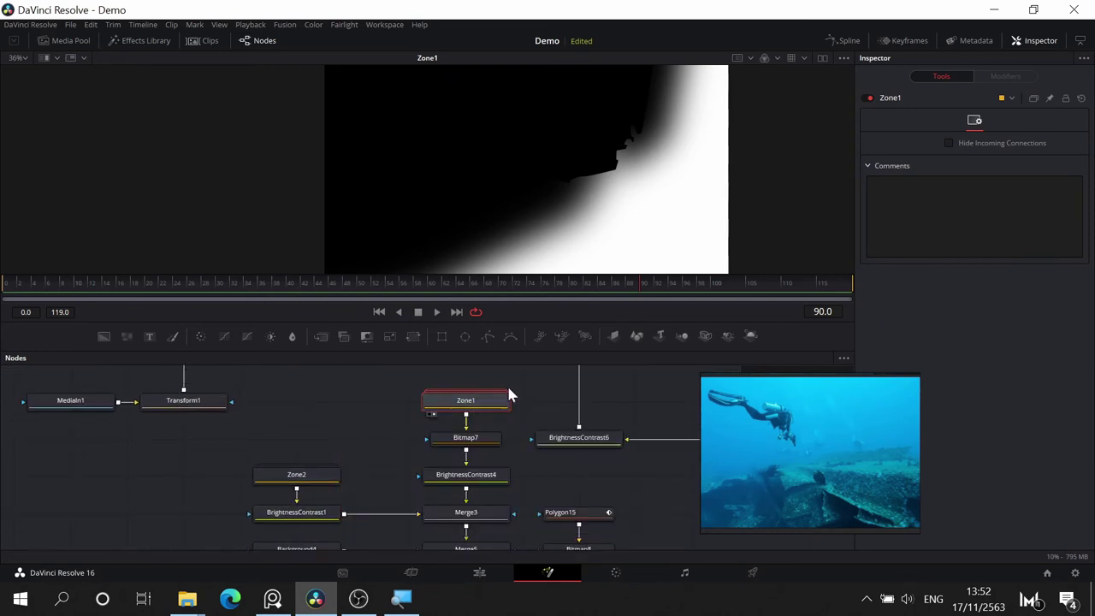
# - View the Zone2 mask and the Depthmask router to compare a single zone with the combined depth matte
pyautogui.click(298, 484)
pyautogui.press('1')
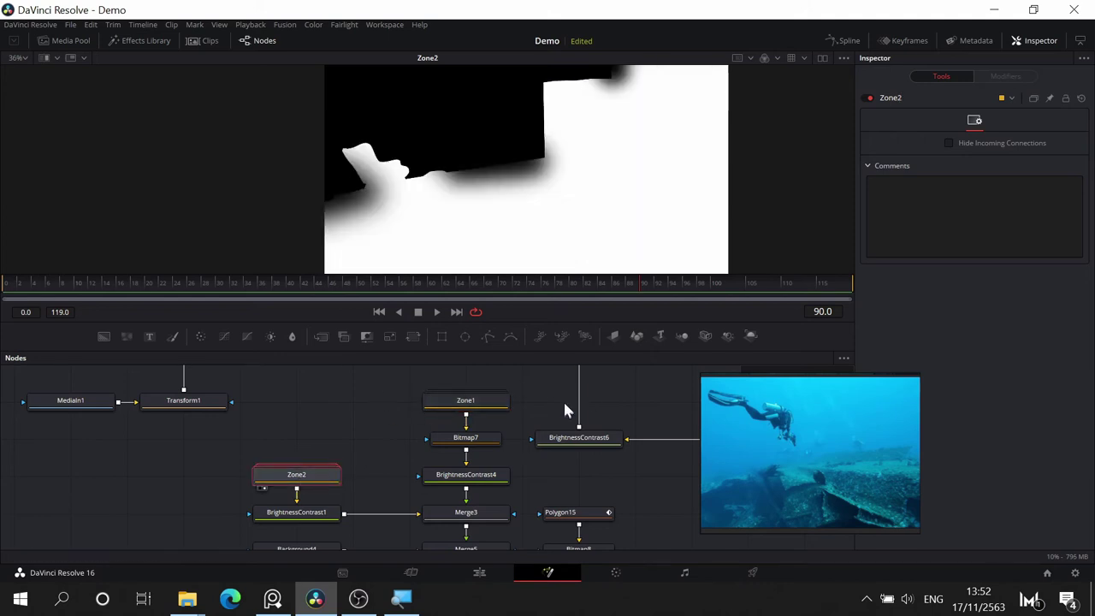
pyautogui.moveTo(627, 402); pyautogui.dragTo(279, 379)
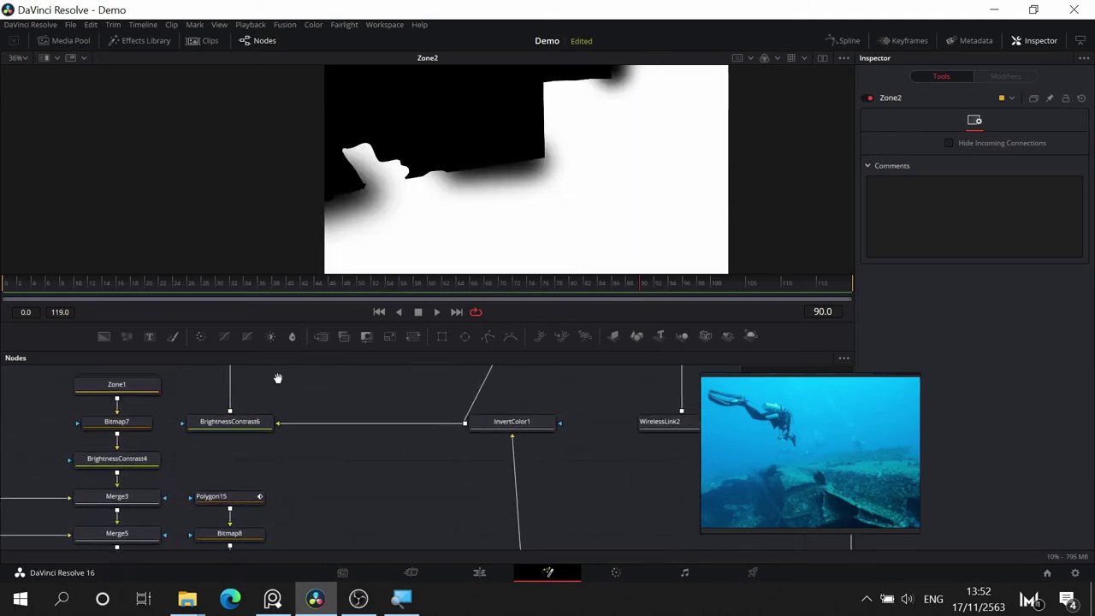
pyautogui.moveTo(453, 470); pyautogui.dragTo(392, 348)
pyautogui.click(436, 407)
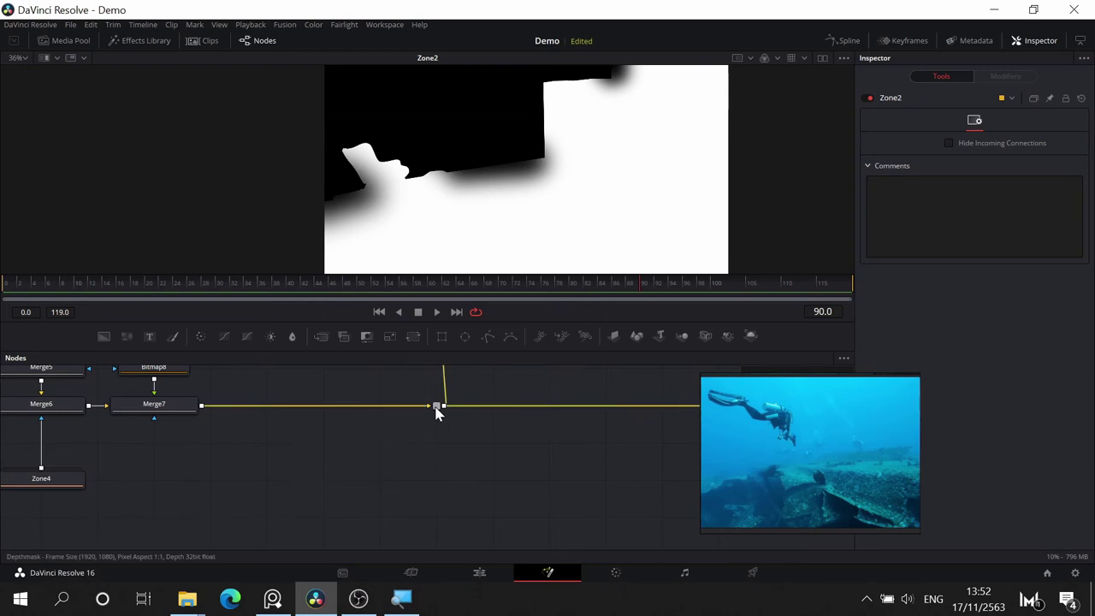
pyautogui.press('1')
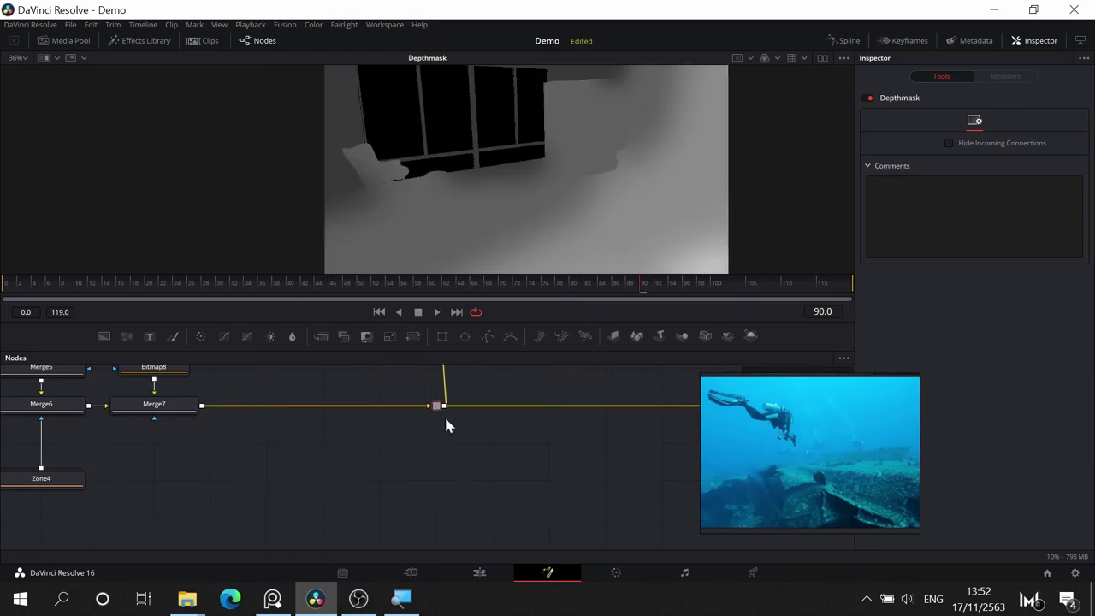
# - View Merge2 to see the original room image, and inspect the settings of BrightnessContrast3
pyautogui.moveTo(445, 418); pyautogui.dragTo(499, 505)
pyautogui.moveTo(390, 387); pyautogui.dragTo(395, 537)
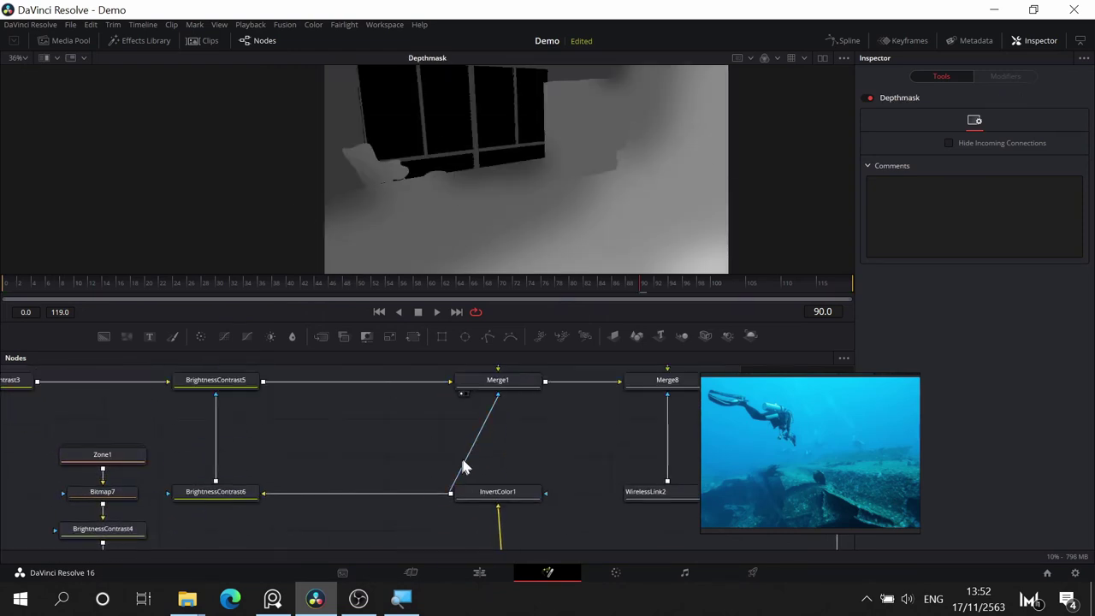
pyautogui.moveTo(377, 434); pyautogui.dragTo(395, 410)
pyautogui.moveTo(96, 386); pyautogui.dragTo(260, 381)
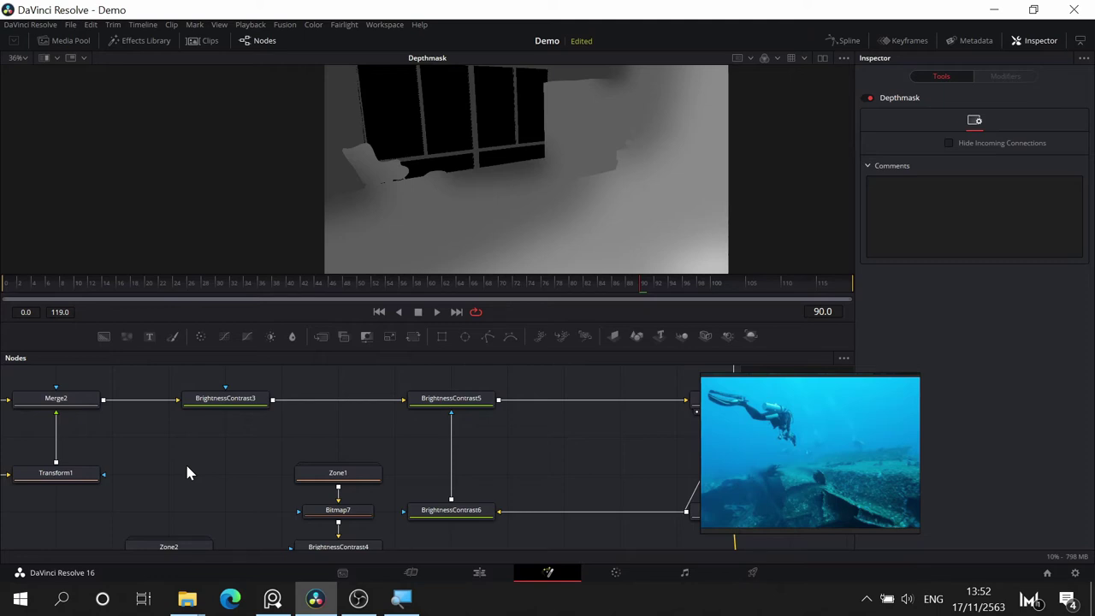
pyautogui.click(56, 408)
pyautogui.press('1')
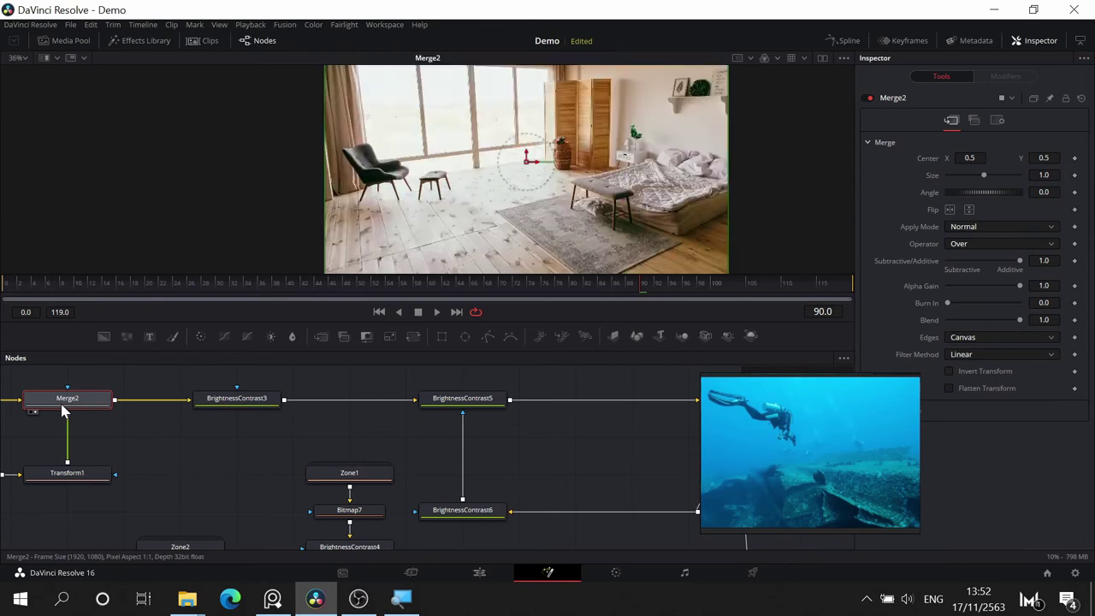
pyautogui.click(233, 402)
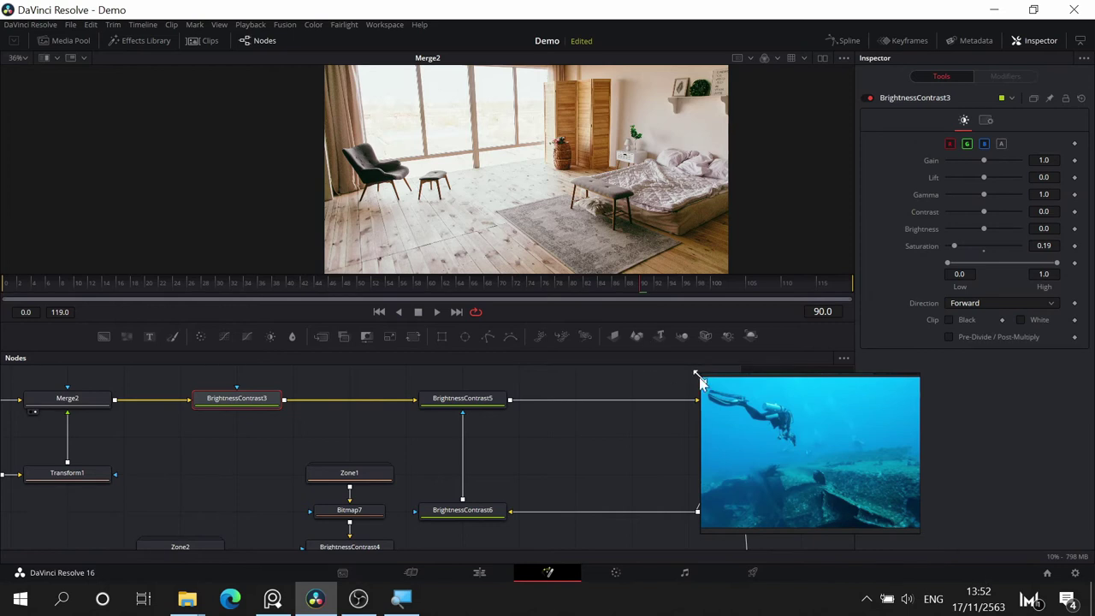
# - Enlarge the underwater reference photo to study its colours, shrink its window back and reposition the picture to show the diver
pyautogui.moveTo(698, 376); pyautogui.dragTo(364, 175)
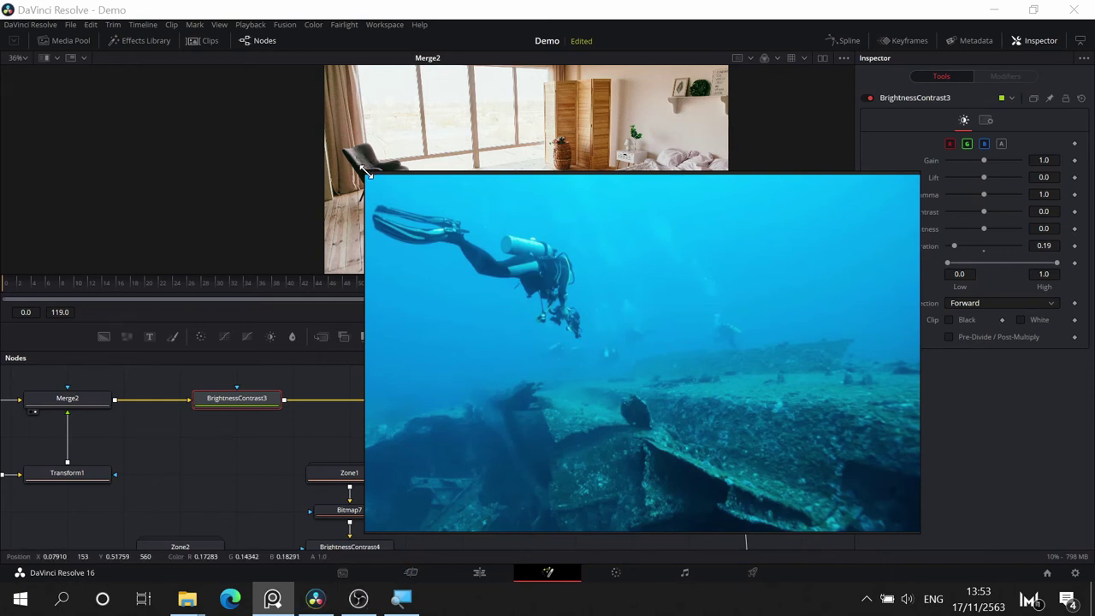
pyautogui.moveTo(366, 173); pyautogui.dragTo(700, 364)
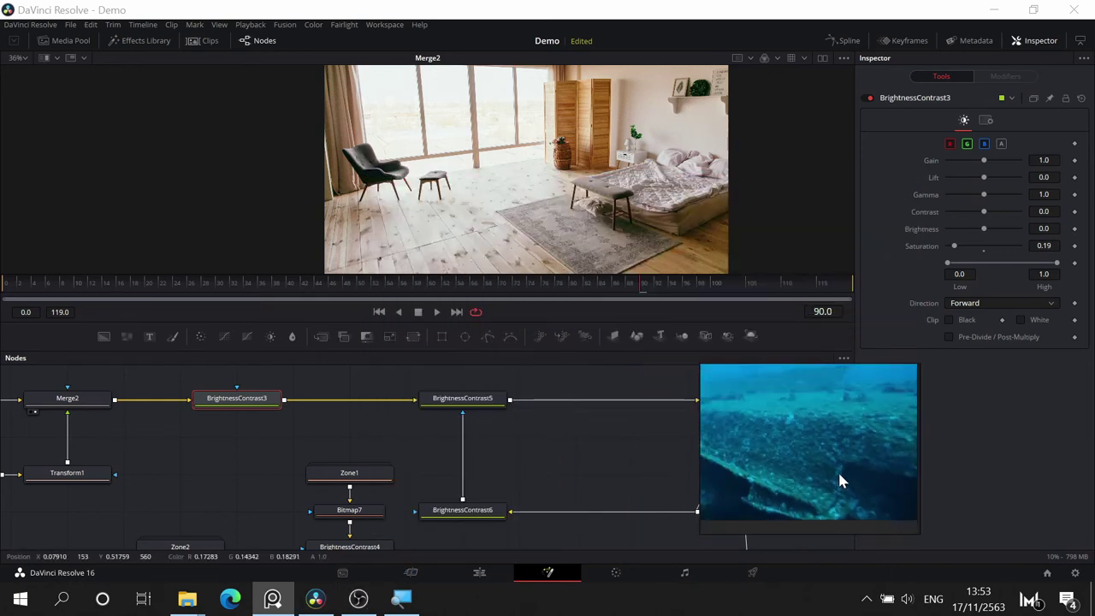
pyautogui.moveTo(844, 475); pyautogui.dragTo(896, 484)
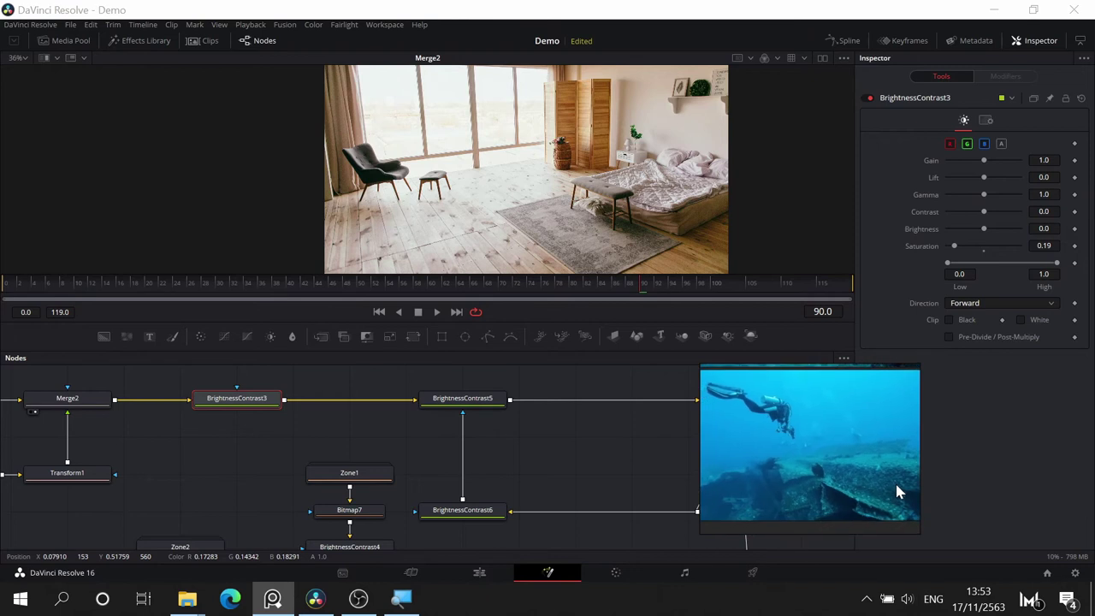
# - View BrightnessContrast3 and BrightnessContrast5 to examine the room's desaturation and depth-masked gamma change
pyautogui.click(238, 398)
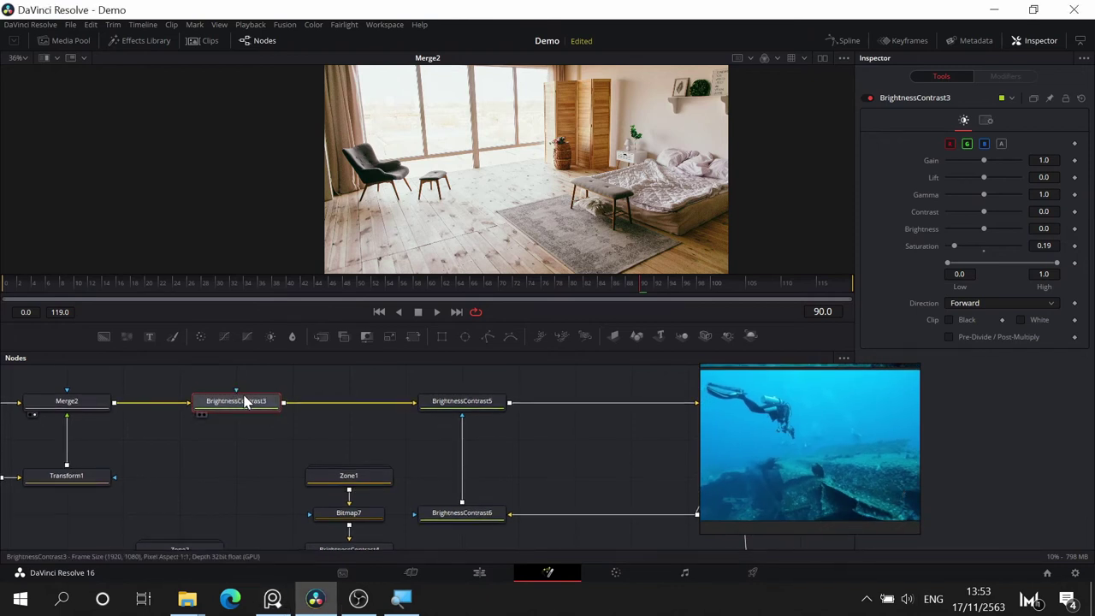
pyautogui.press('1')
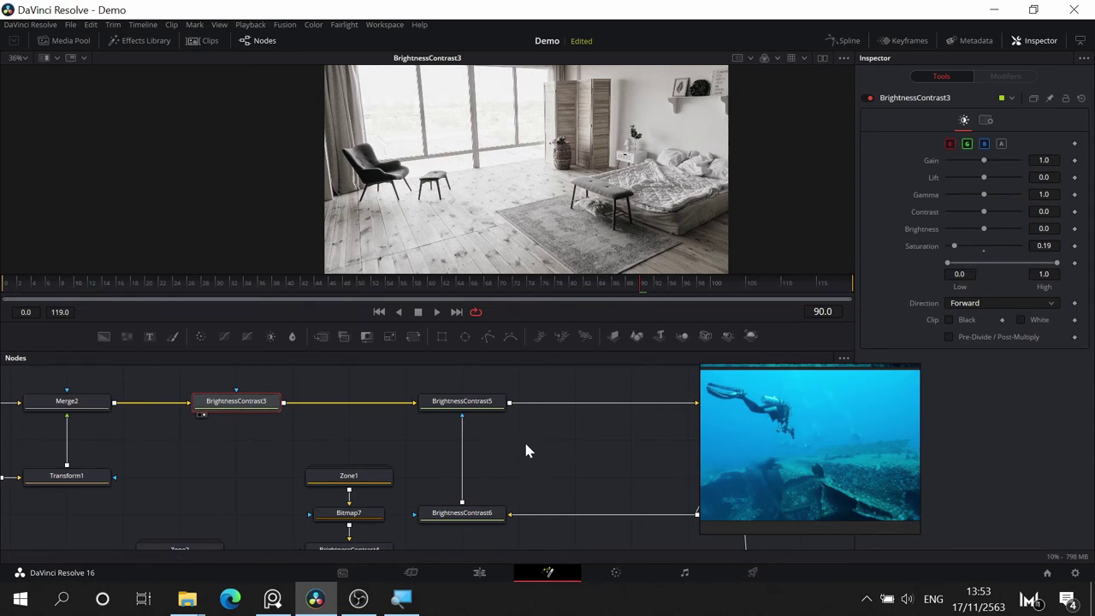
pyautogui.scroll(2, 463, 445)
pyautogui.click(468, 436)
pyautogui.press('1')
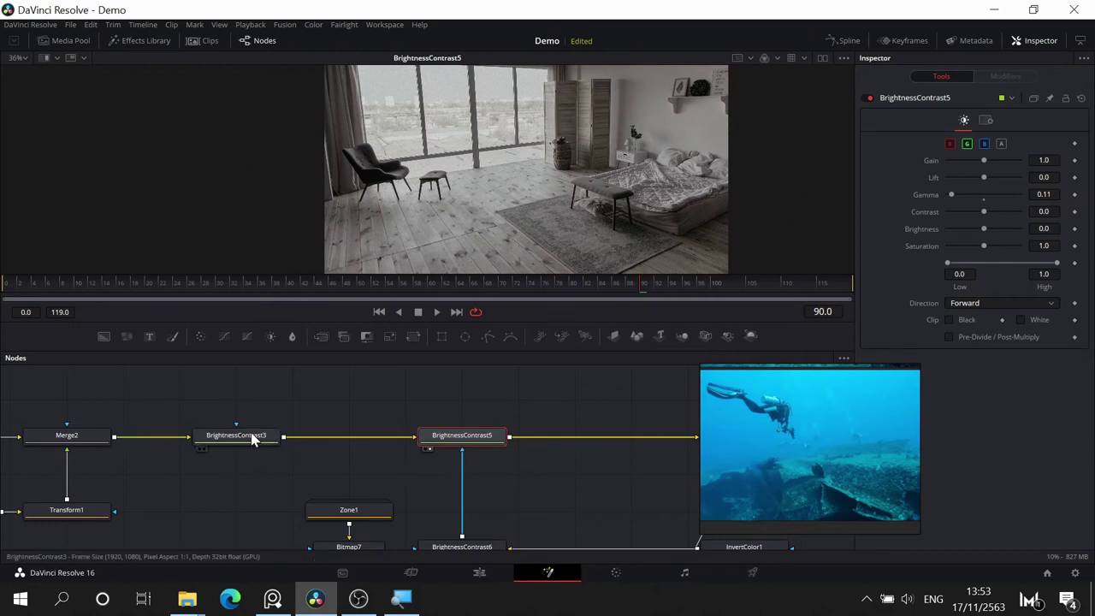
# - Switch the viewer back to BrightnessContrast3 and again to BrightnessContrast5 to compare the room before and after darkening
pyautogui.moveTo(254, 435); pyautogui.dragTo(496, 104)
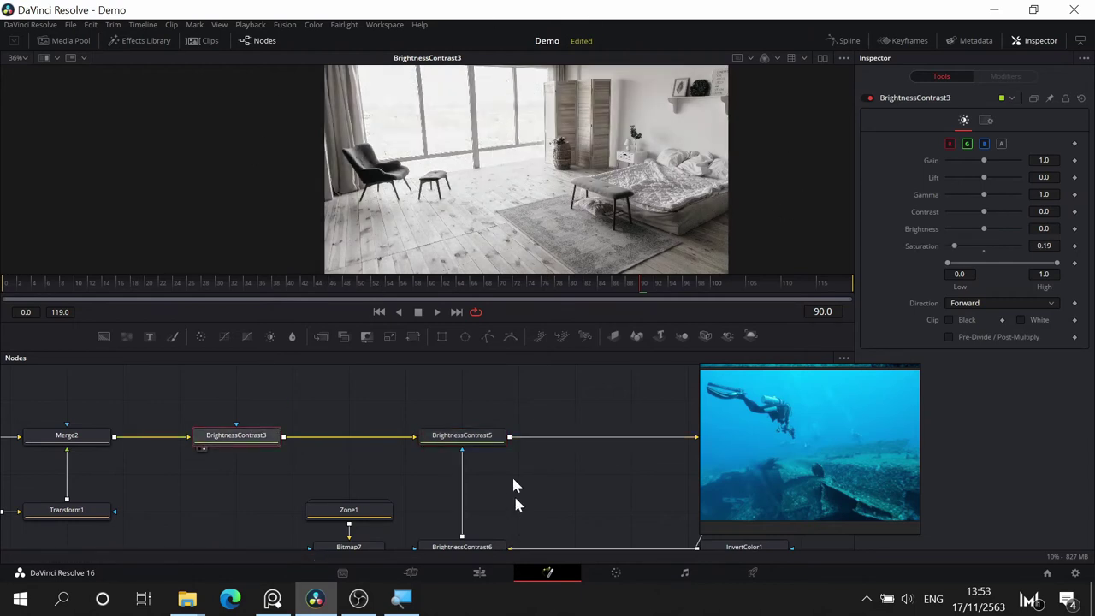
pyautogui.click(472, 436)
pyautogui.press('1')
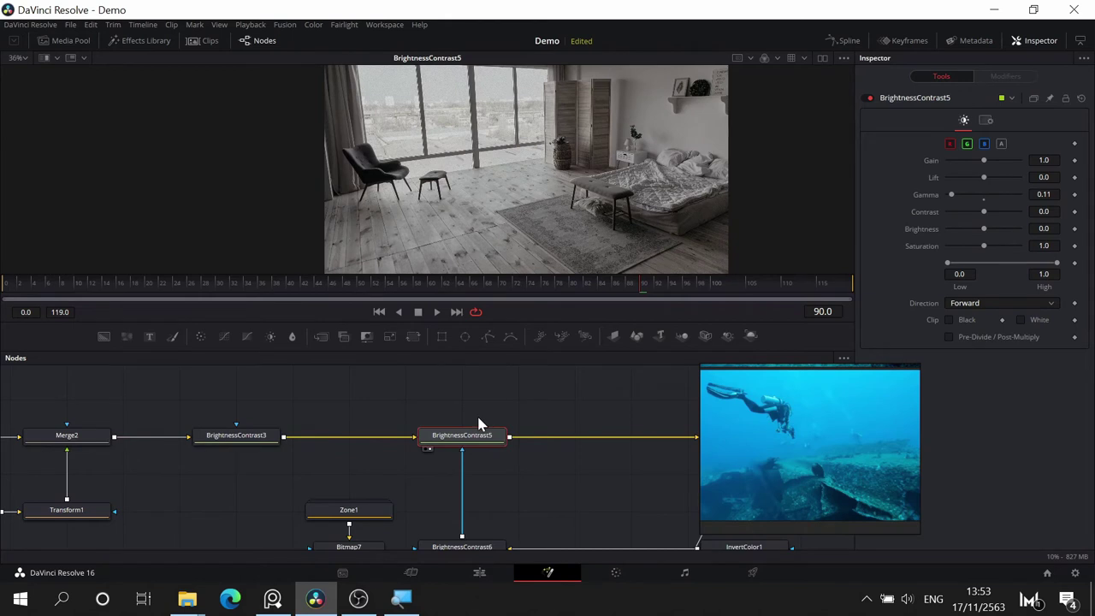
# - Inspect the settings of BrightnessContrast6, the mask adjustment for BrightnessContrast5, and trace its source back to the Depthmask node
pyautogui.moveTo(533, 506); pyautogui.dragTo(492, 461)
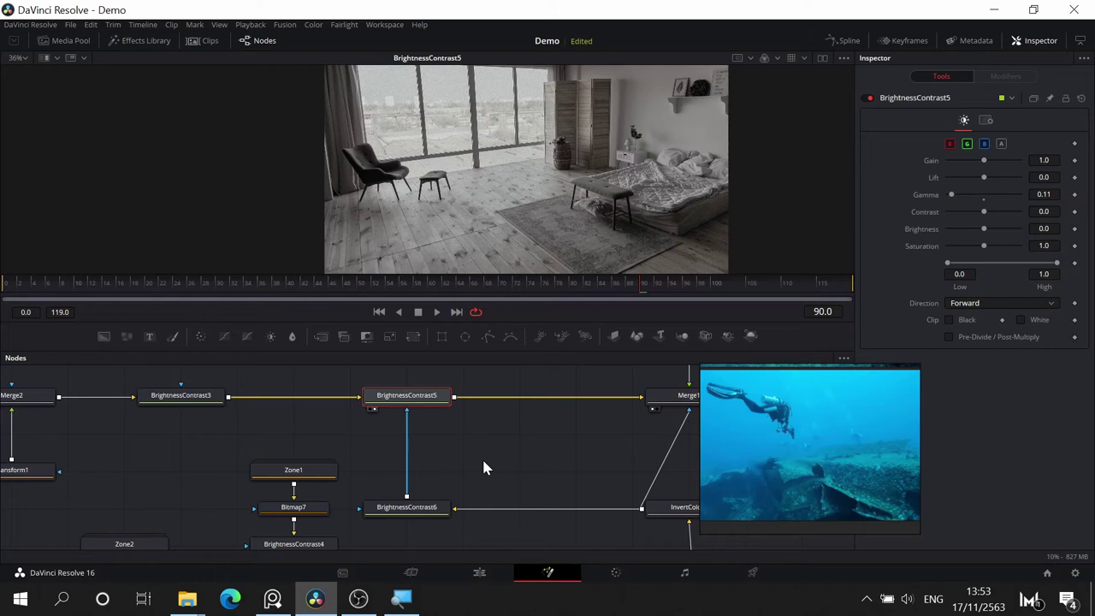
pyautogui.moveTo(483, 460); pyautogui.dragTo(479, 471)
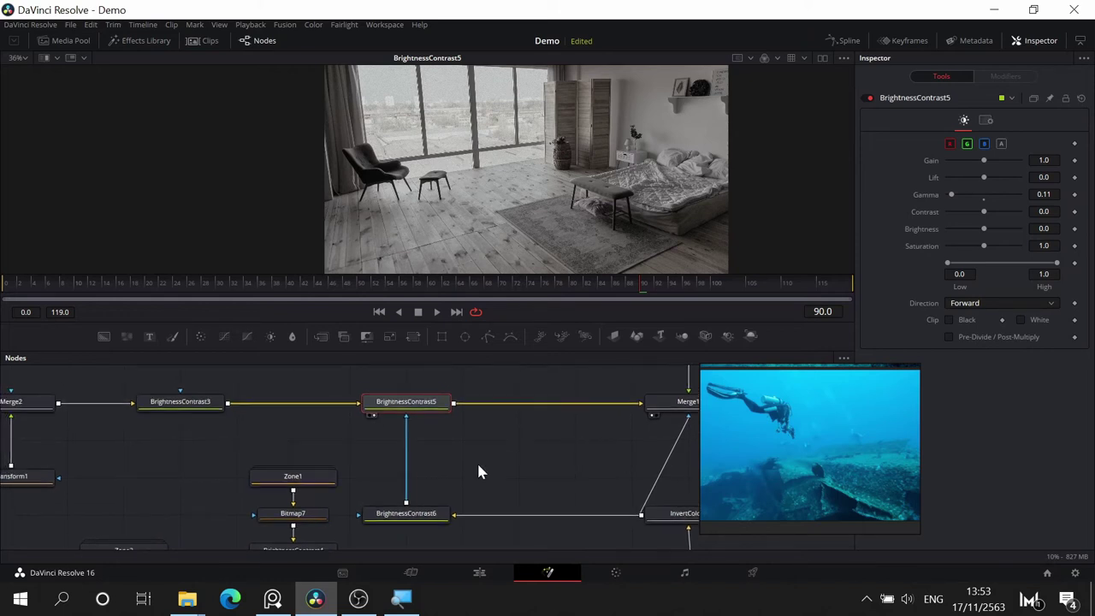
pyautogui.scroll(1, 466, 461)
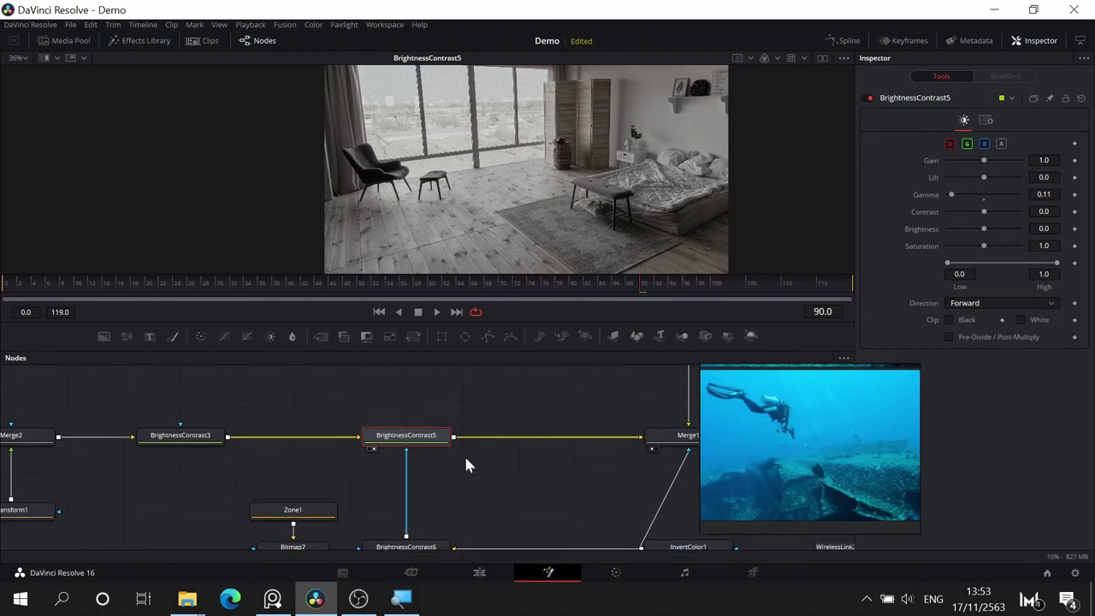
pyautogui.moveTo(460, 474); pyautogui.dragTo(492, 368)
pyautogui.click(436, 430)
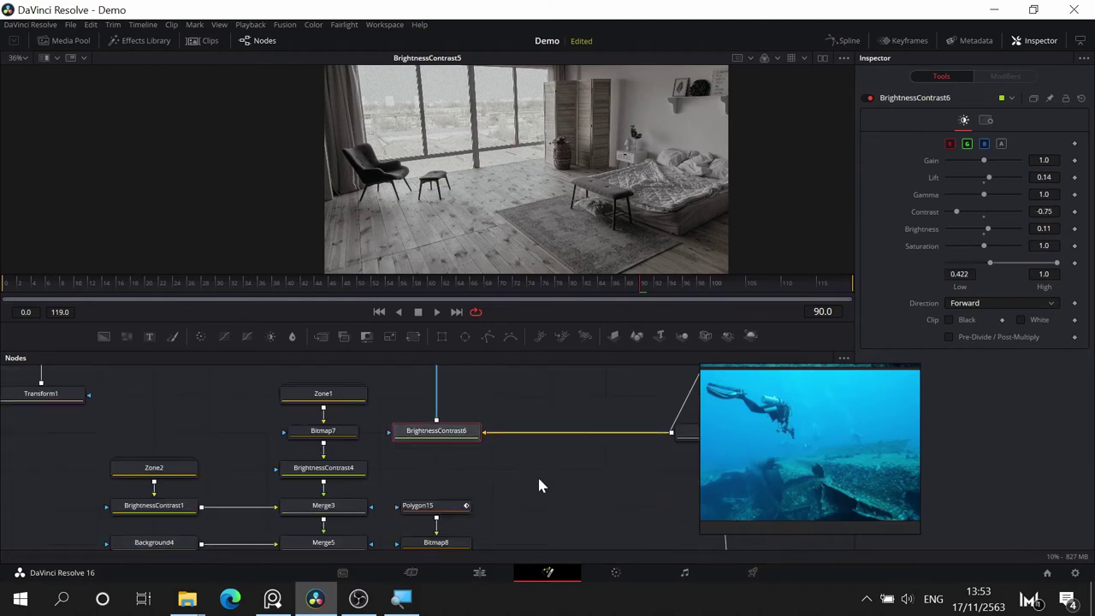
pyautogui.moveTo(540, 481); pyautogui.dragTo(489, 489)
pyautogui.click(504, 517)
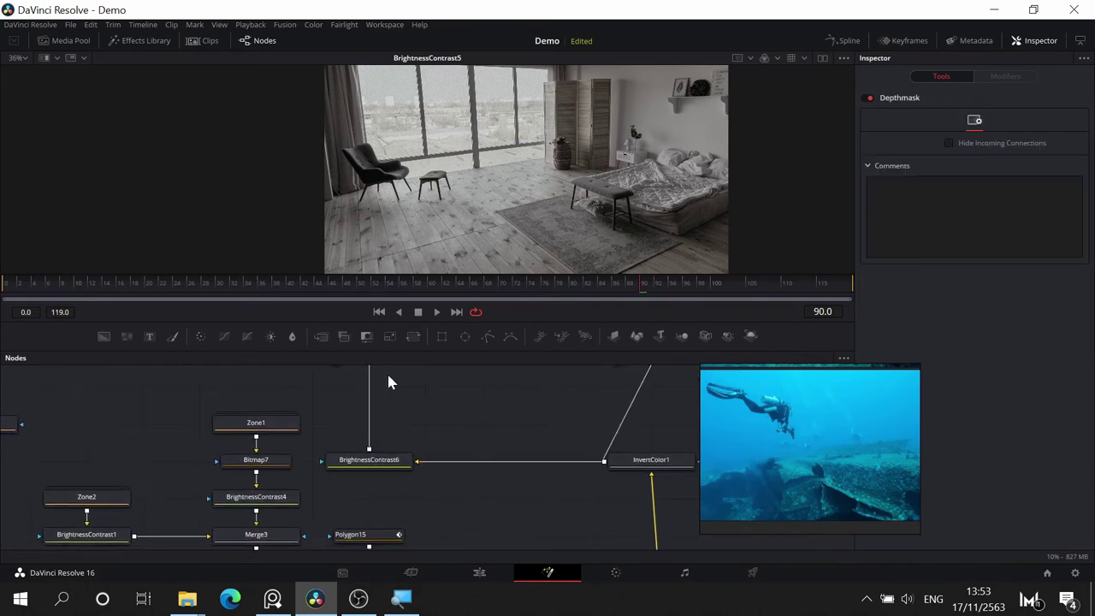
# - Return to BrightnessContrast5 and examine the darkened room image, including the window area
pyautogui.moveTo(387, 371); pyautogui.dragTo(404, 433)
pyautogui.click(401, 417)
pyautogui.press('2')
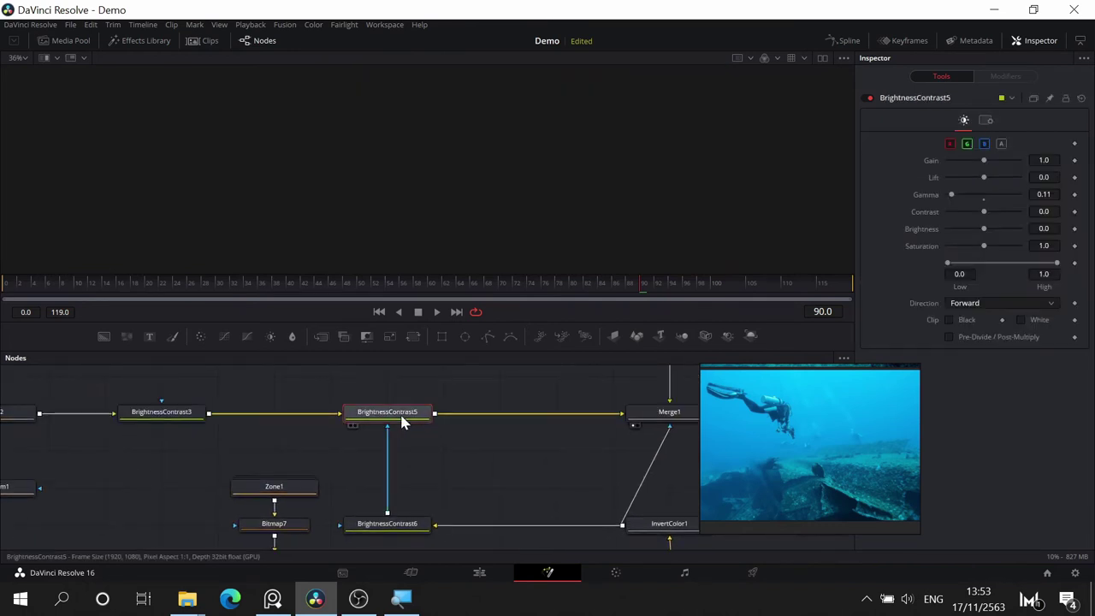
pyautogui.press('2')
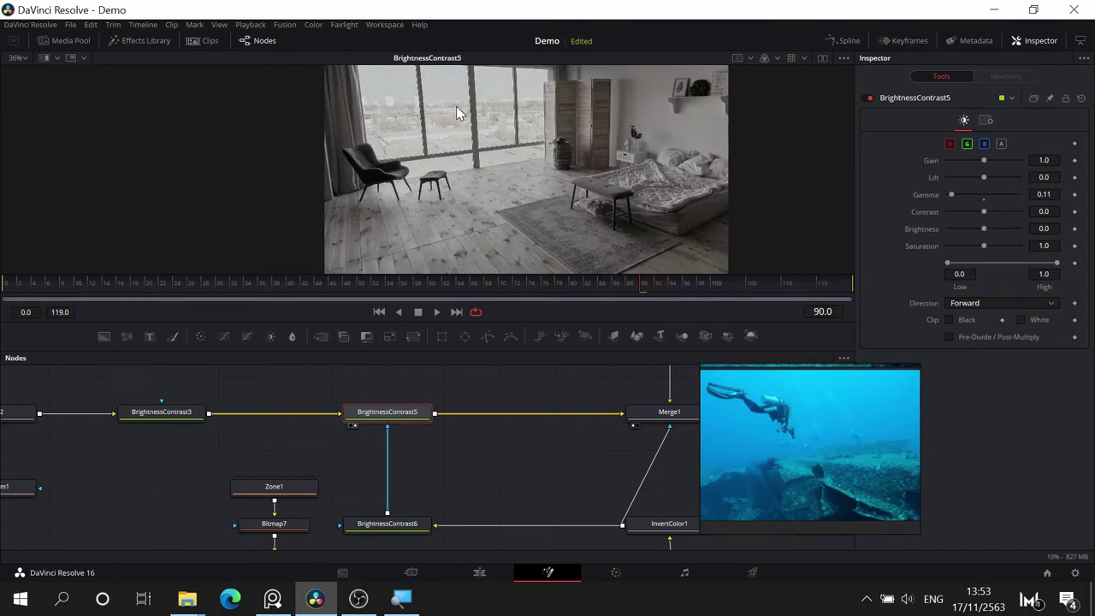
pyautogui.moveTo(435, 461)
pyautogui.mouseDown()
pyautogui.moveTo(425, 425)
pyautogui.moveTo(426, 441)
pyautogui.mouseUp()
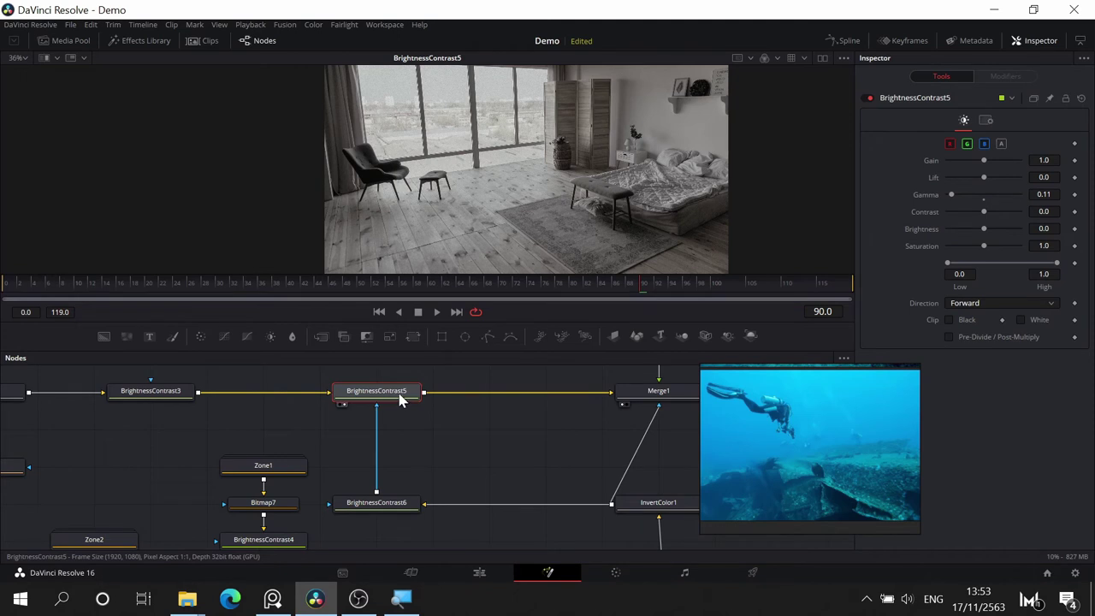
# - View Depthmask and InvertColor1 to compare the original depth matte with its inverted version
pyautogui.moveTo(529, 458); pyautogui.dragTo(457, 380)
pyautogui.click(565, 539)
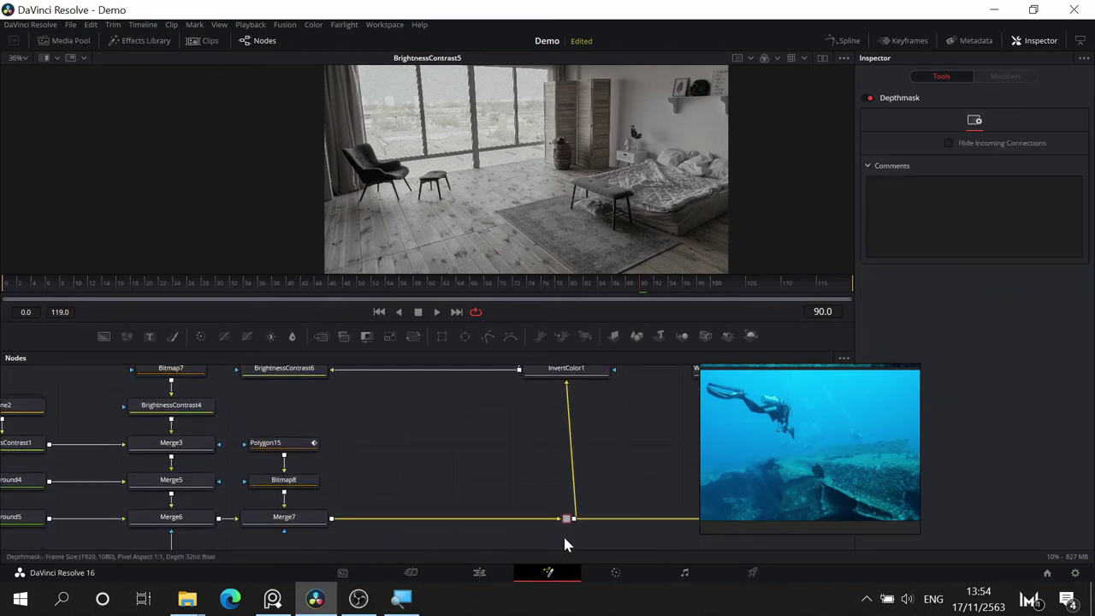
pyautogui.press('1')
pyautogui.moveTo(605, 431); pyautogui.dragTo(603, 496)
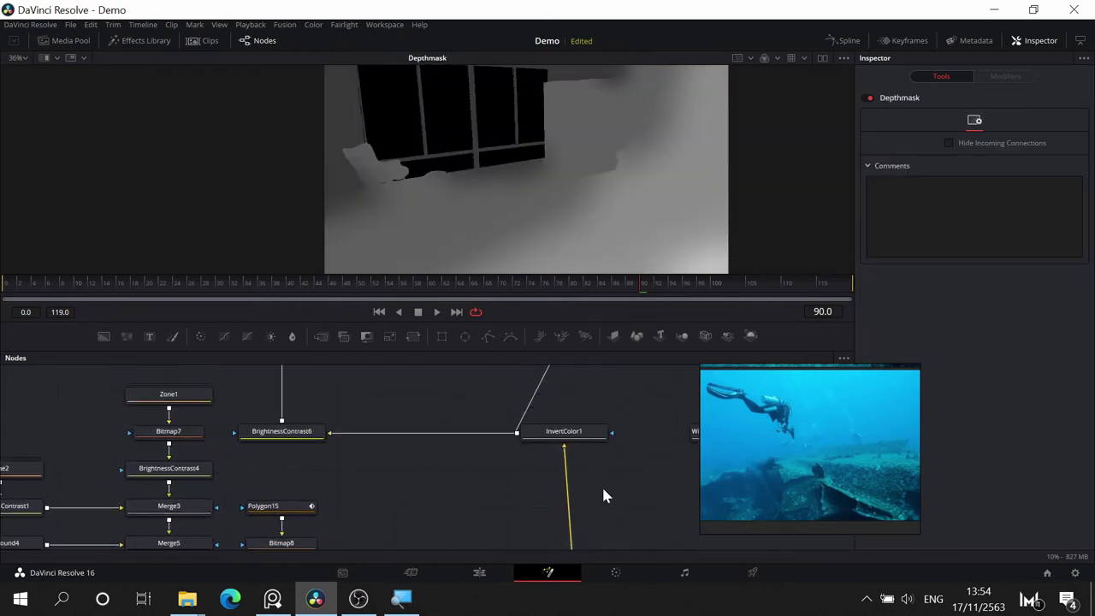
pyautogui.click(596, 437)
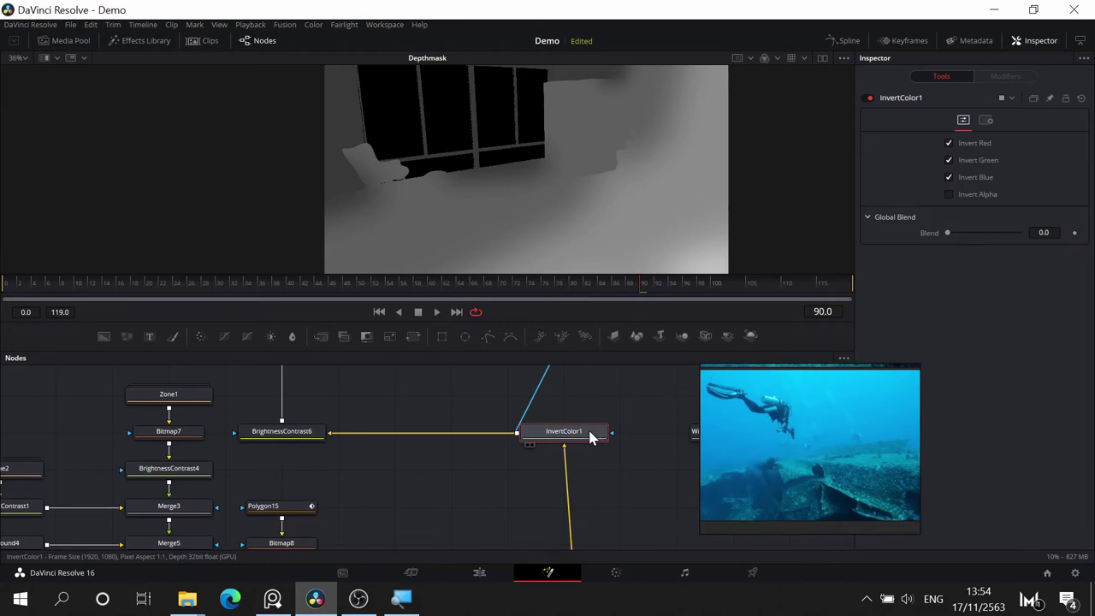
pyautogui.press('1')
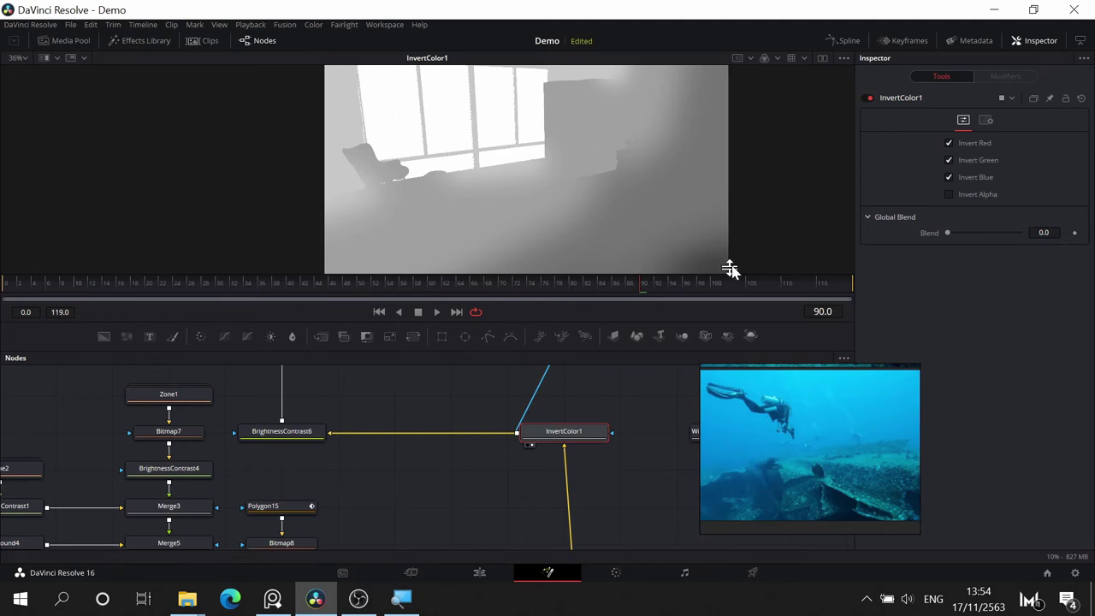
# - View BrightnessContrast6 to examine the low-contrast mask, and BrightnessContrast5 to see the gamma change it controls
pyautogui.hscroll(-3, 485, 499)
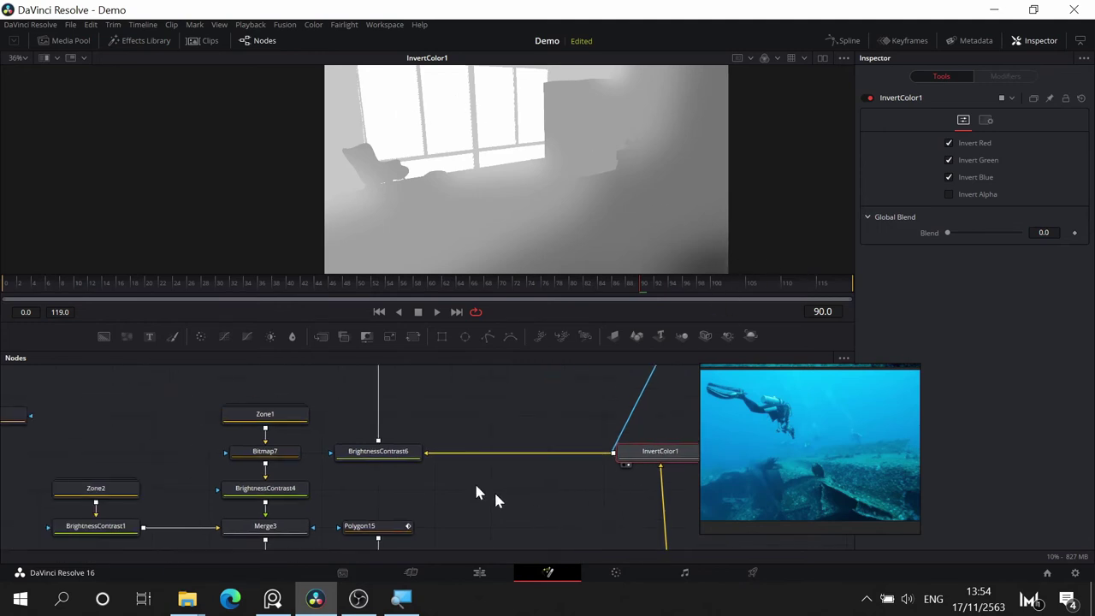
pyautogui.click(395, 454)
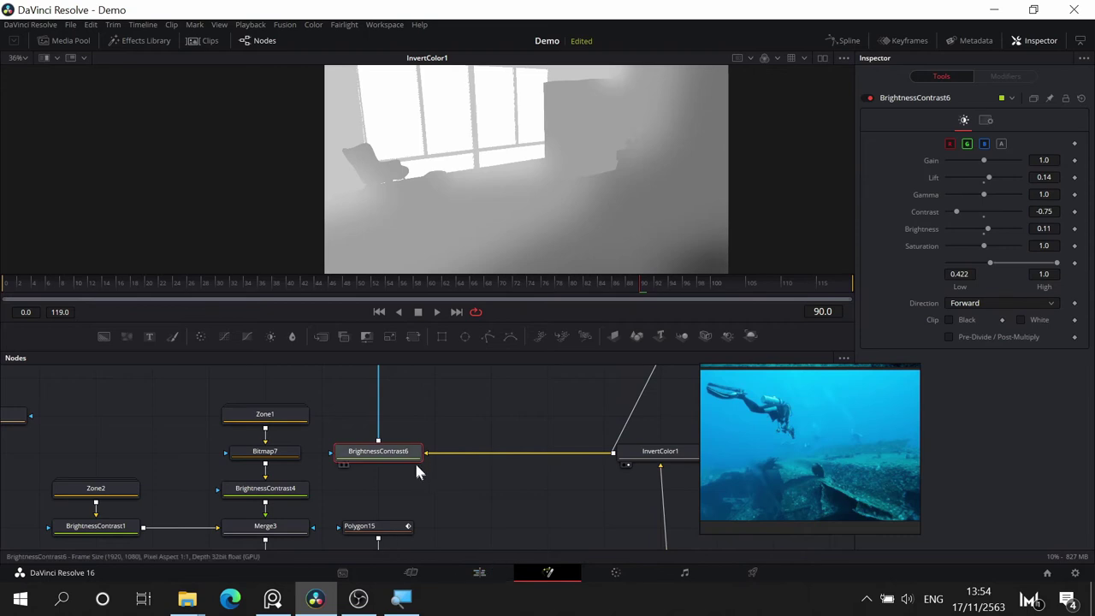
pyautogui.scroll(1, 399, 475)
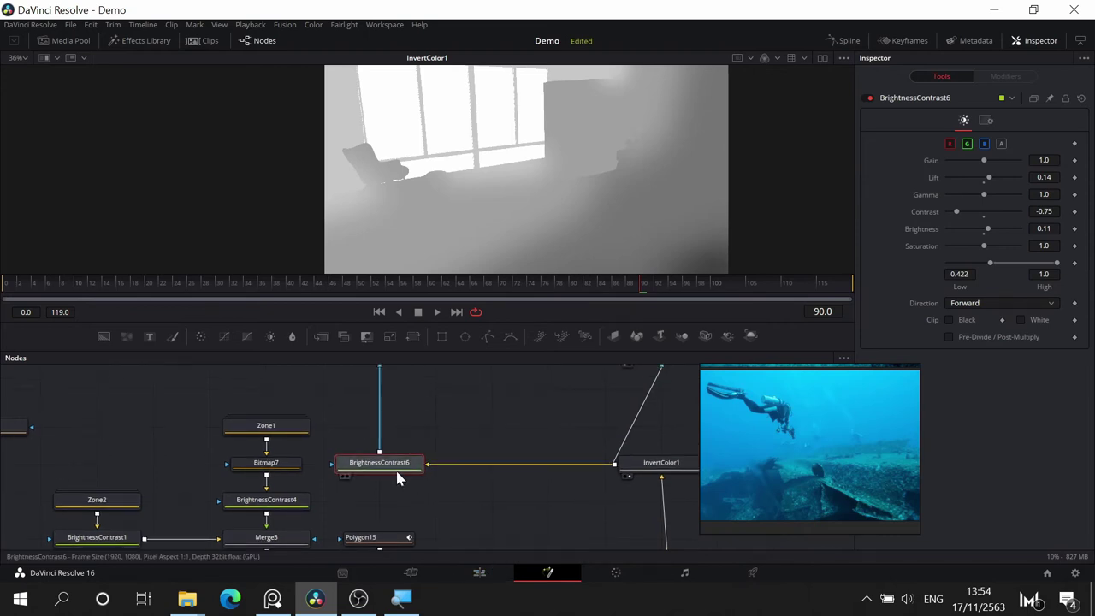
pyautogui.press('1')
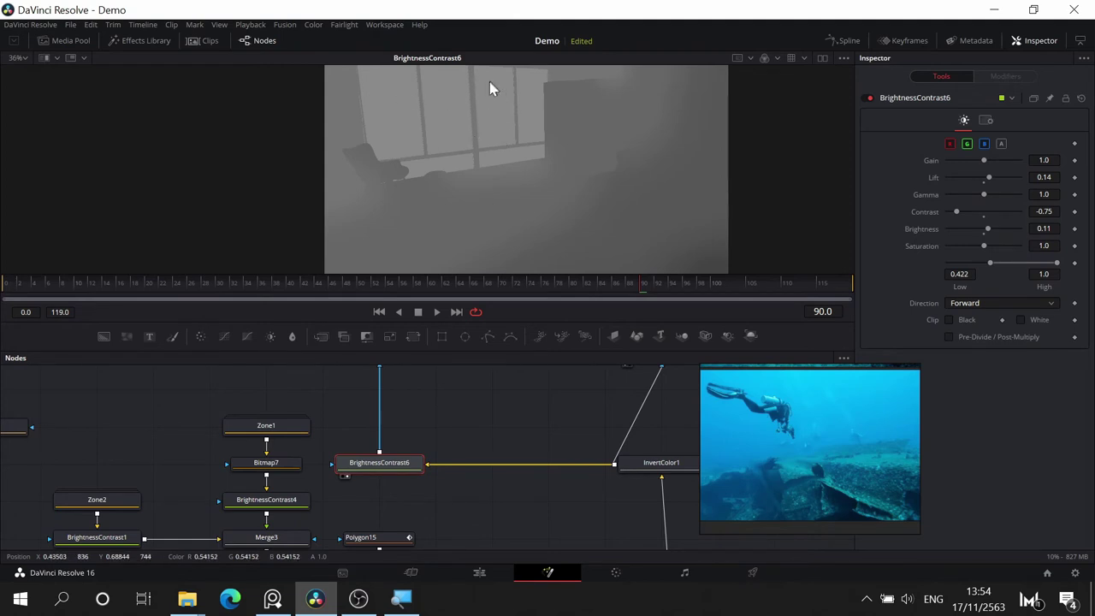
pyautogui.moveTo(498, 391); pyautogui.dragTo(544, 471)
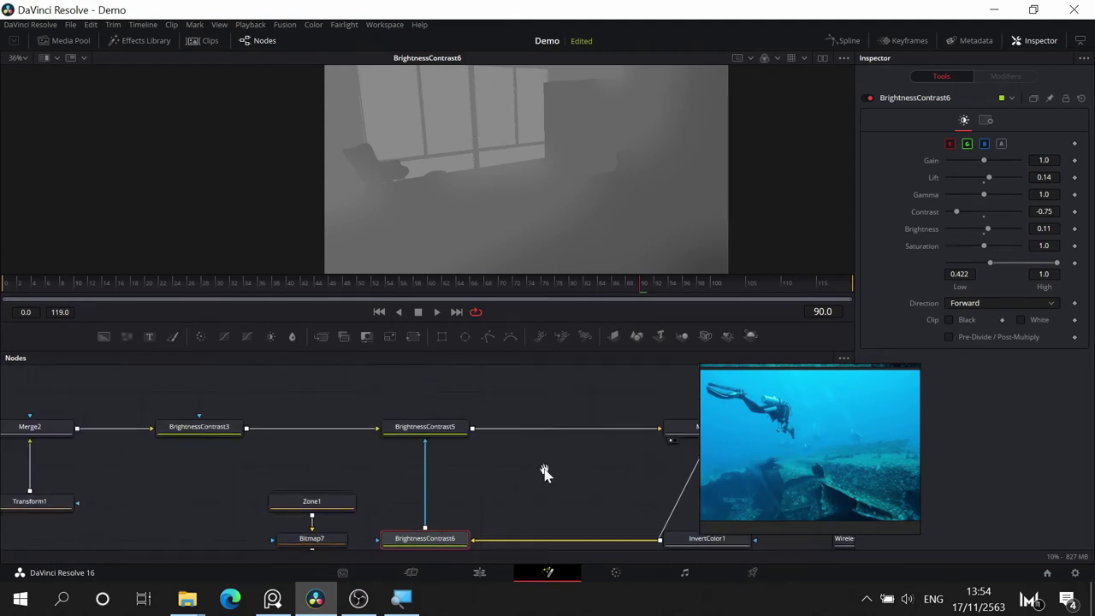
pyautogui.click(420, 429)
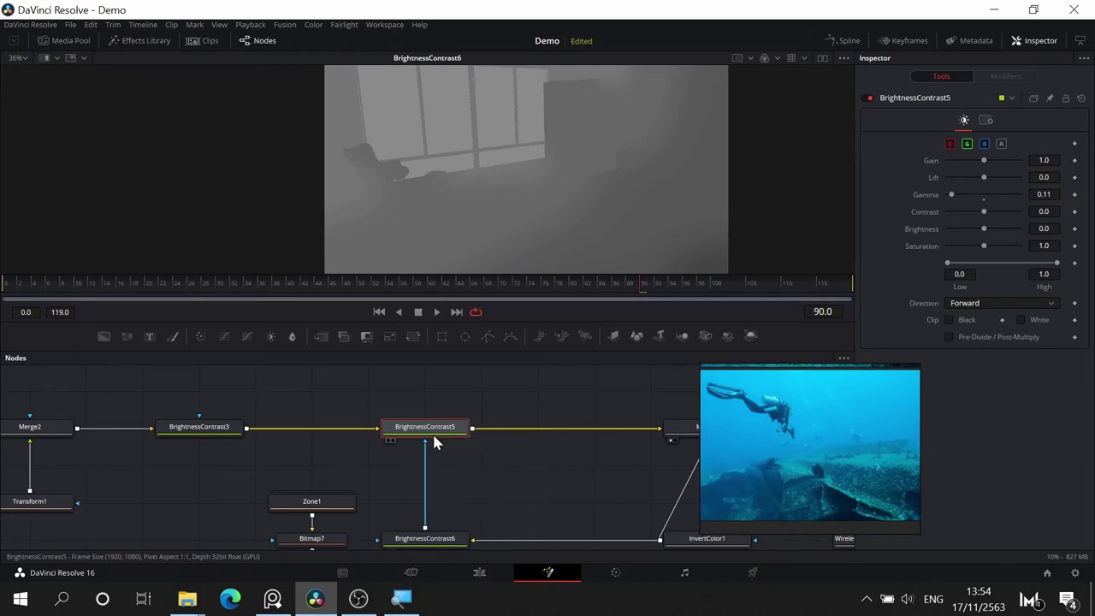
pyautogui.press('1')
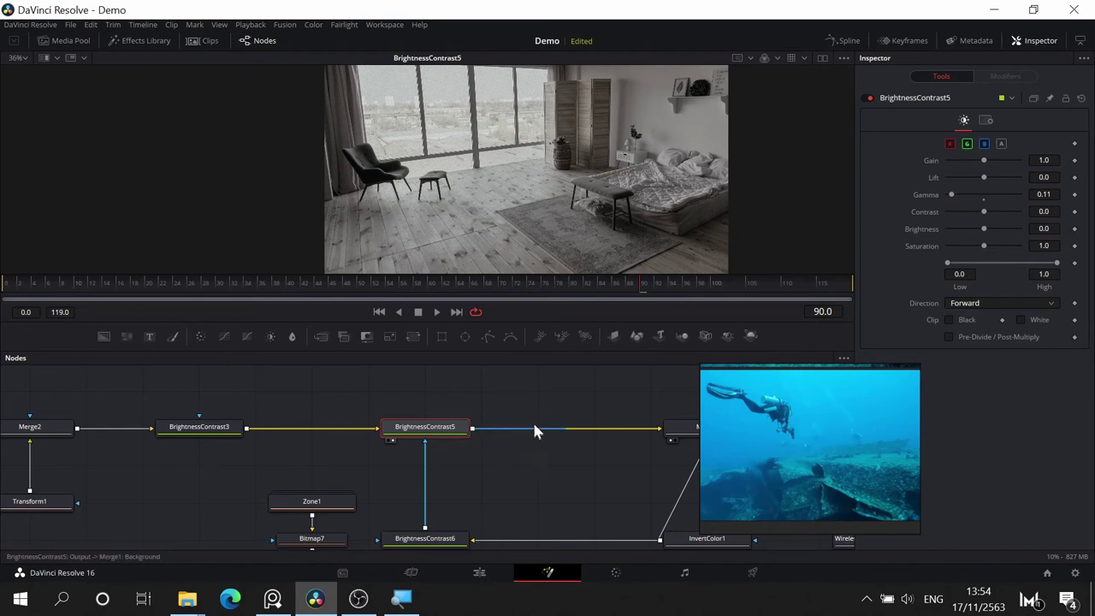
# - Switch the viewer to BrightnessContrast6 and back to BrightnessContrast5 to compare the mask with the corrected room
pyautogui.click(425, 538)
pyautogui.scroll(-1, 425, 544)
pyautogui.press('1')
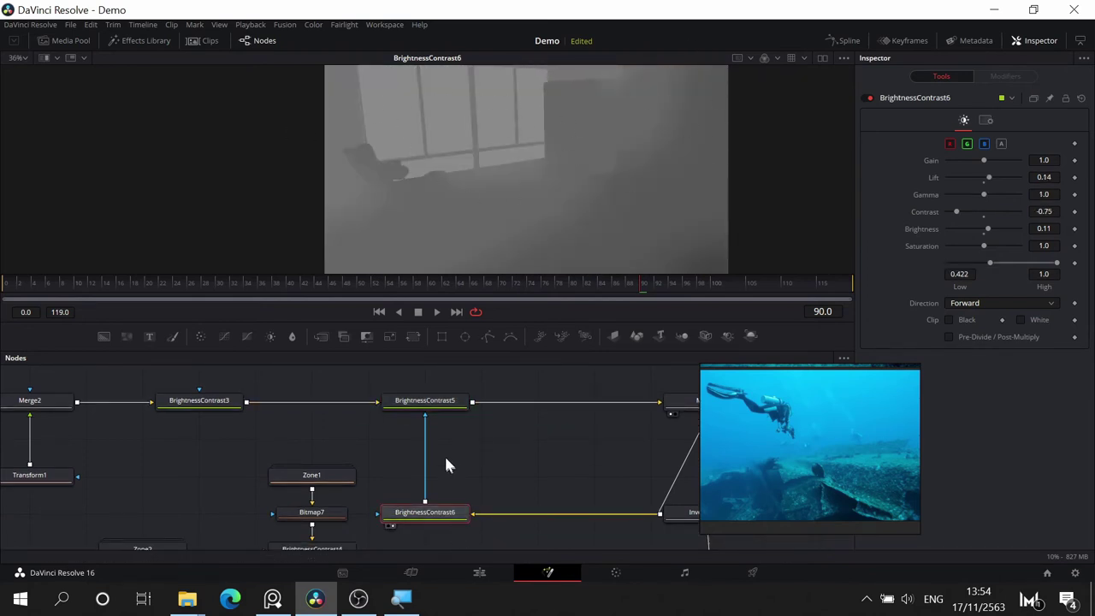
pyautogui.click(452, 401)
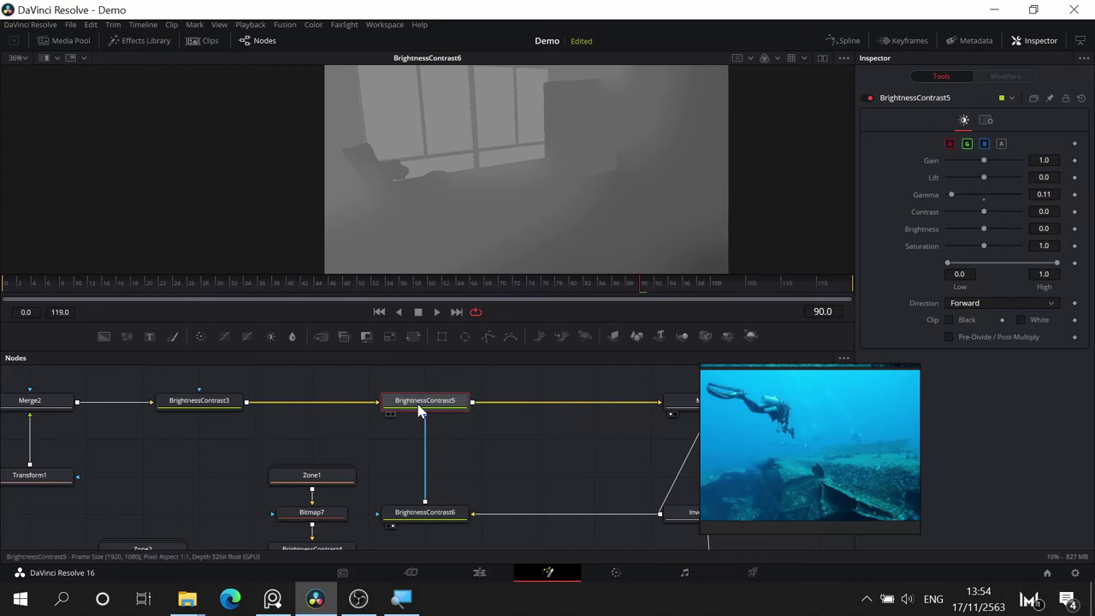
pyautogui.press('1')
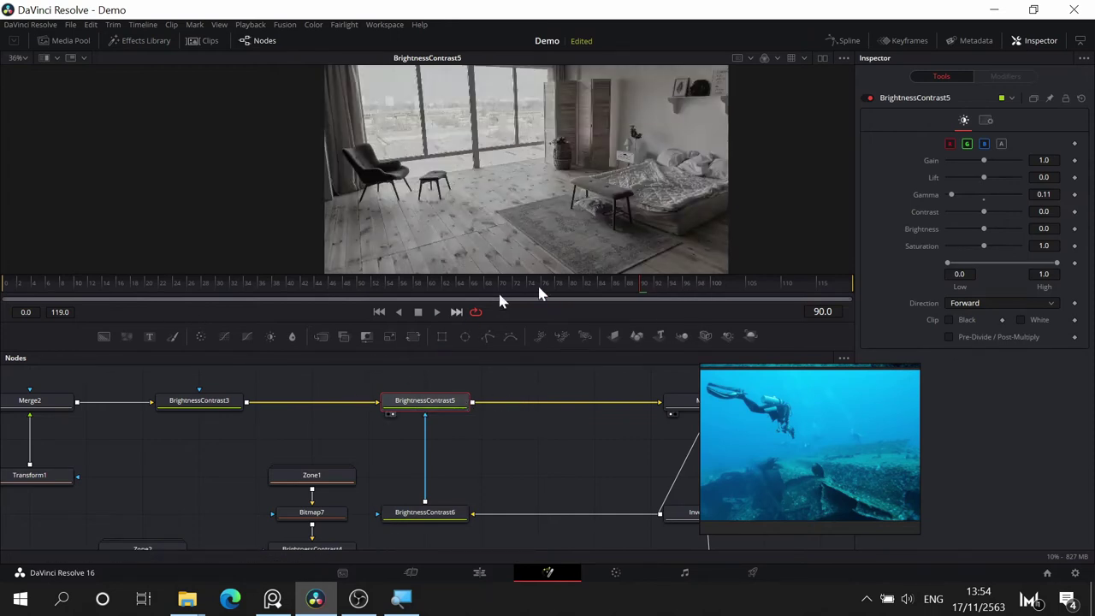
# - Show the InvertColor1 matte that feeds Merge1's mask input
pyautogui.moveTo(567, 447); pyautogui.dragTo(250, 437)
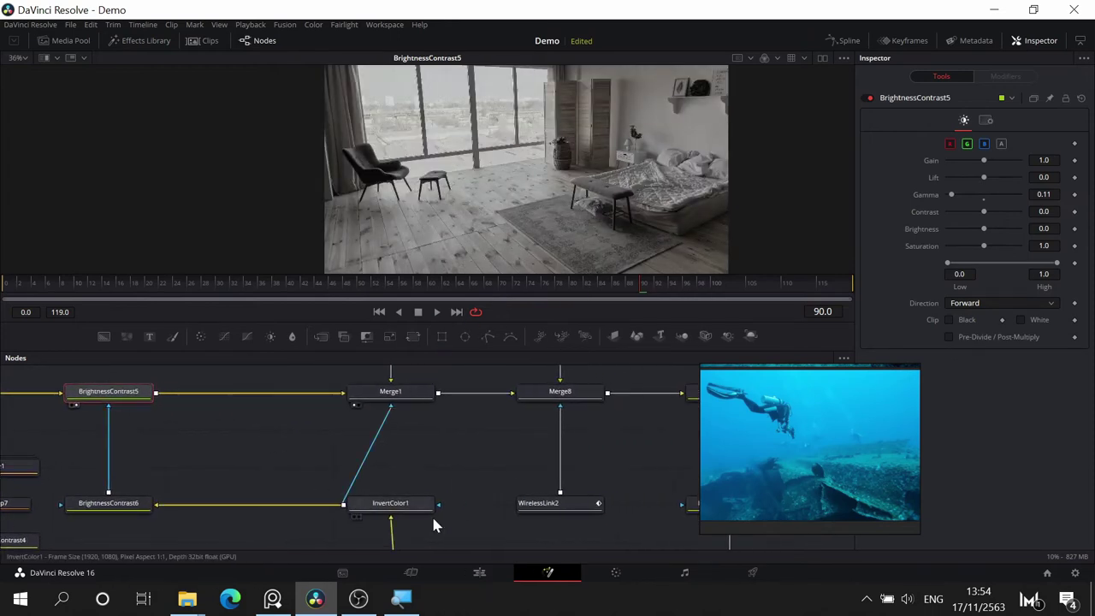
pyautogui.moveTo(422, 457); pyautogui.dragTo(418, 516)
pyautogui.click(359, 531)
pyautogui.press('2')
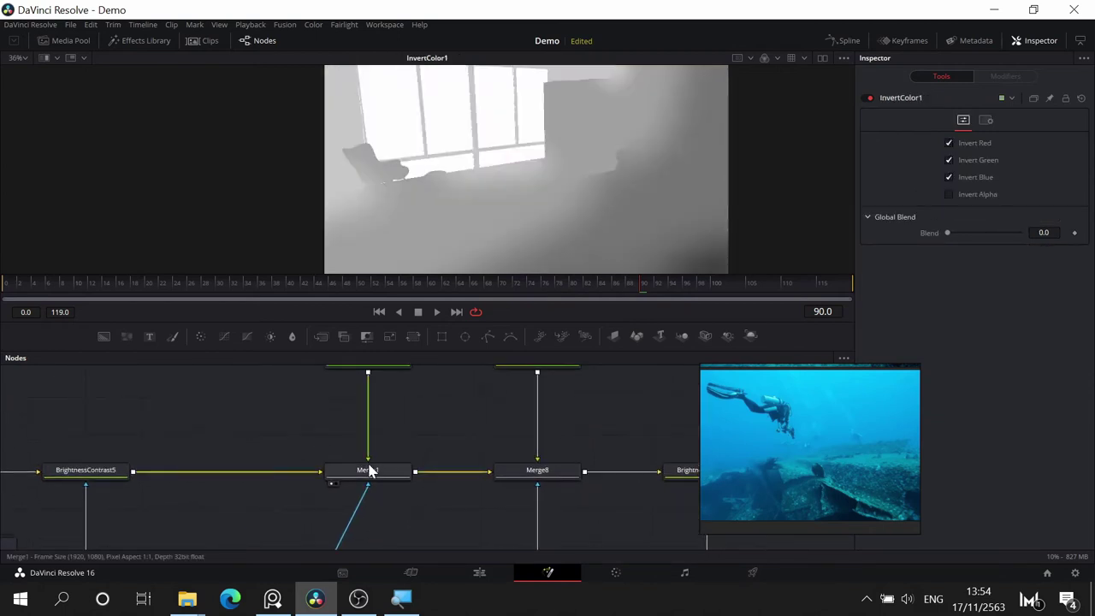
# - Inspect Merge1's settings and view its foreground input, Background1, to examine the blue linear gradient
pyautogui.click(370, 469)
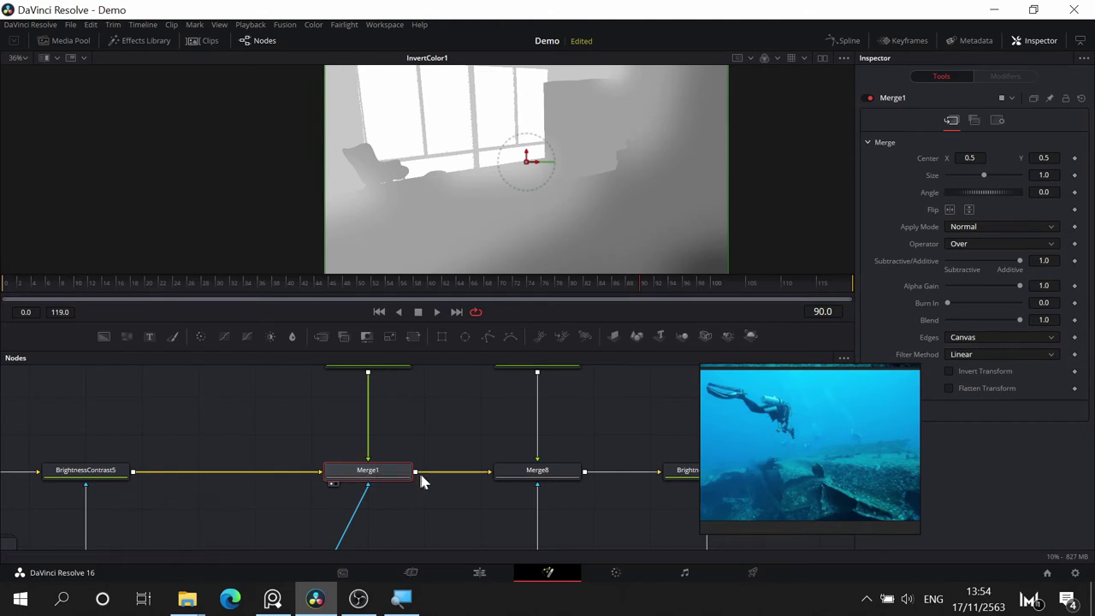
pyautogui.scroll(2, 420, 470)
pyautogui.click(392, 406)
pyautogui.moveTo(393, 406); pyautogui.dragTo(525, 97)
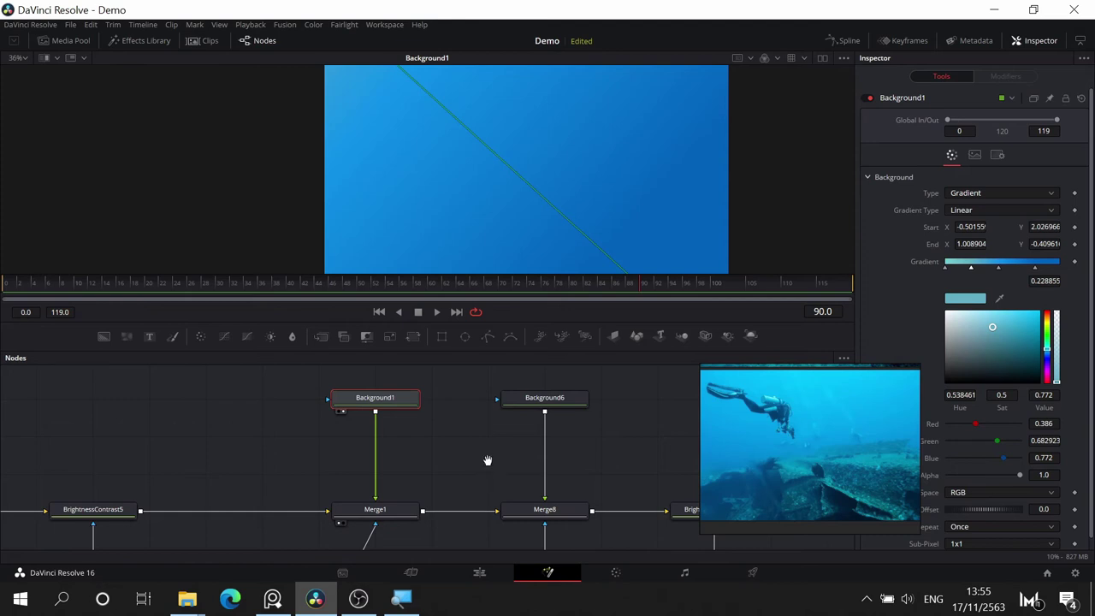
# - View InvertColor1 as Merge1's mask, and Merge1 to examine how the blue gradient covers the room by depth
pyautogui.scroll(-2, 411, 475)
pyautogui.moveTo(391, 520); pyautogui.dragTo(422, 437)
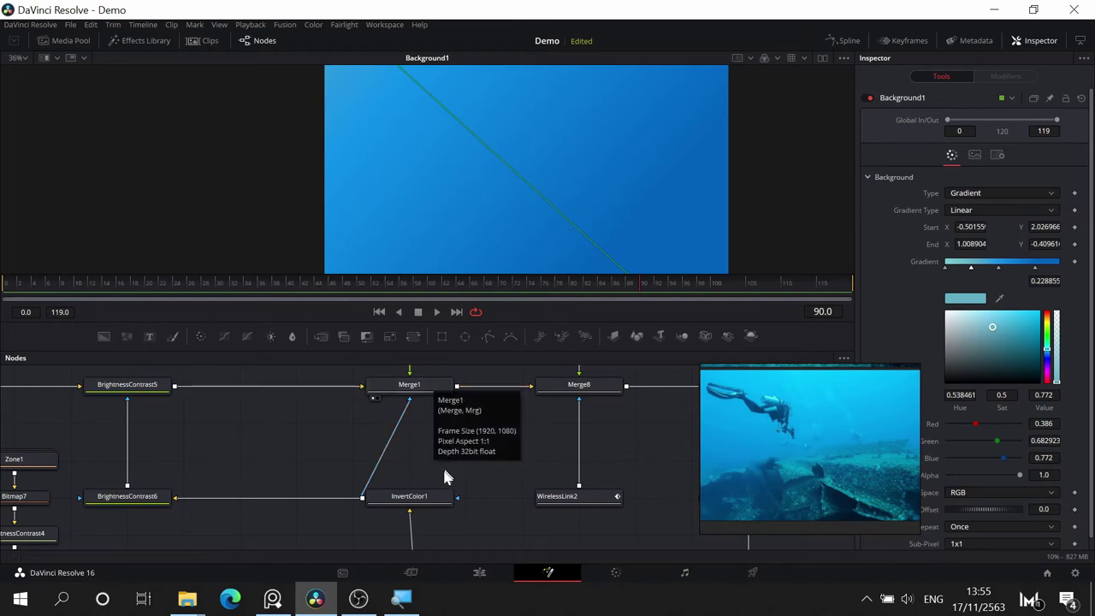
pyautogui.click(430, 501)
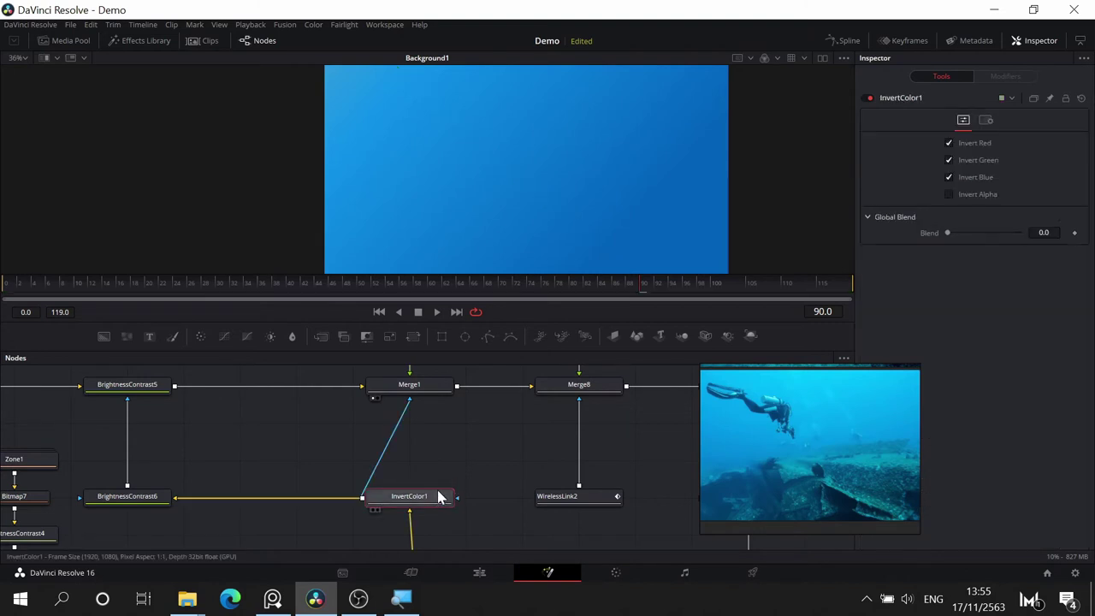
pyautogui.press('1')
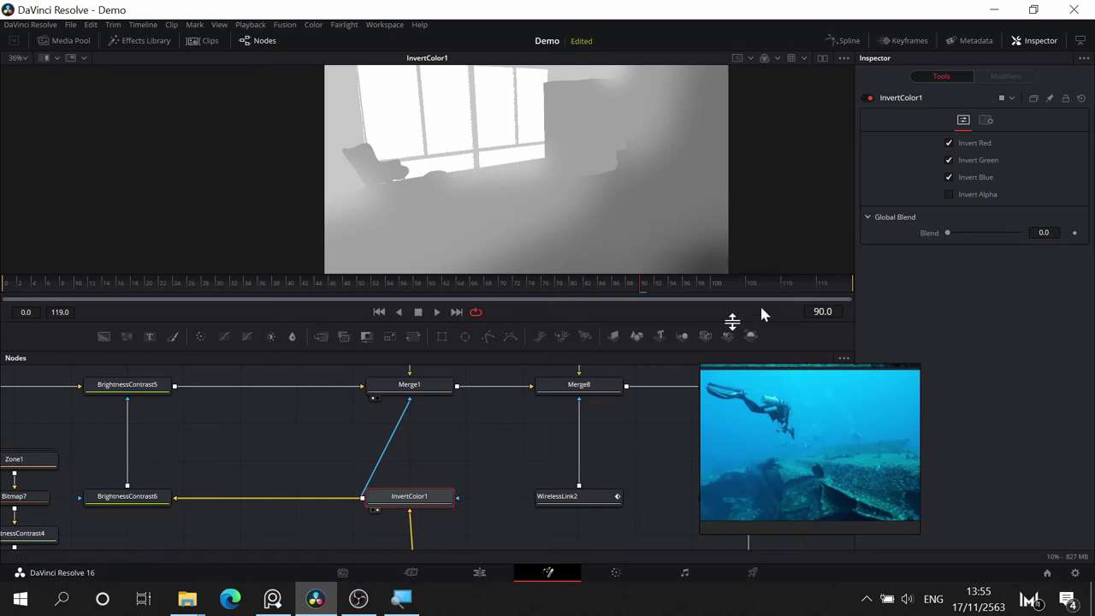
pyautogui.moveTo(399, 442)
pyautogui.mouseDown()
pyautogui.moveTo(405, 423)
pyautogui.moveTo(556, 310)
pyautogui.moveTo(419, 314)
pyautogui.moveTo(394, 381)
pyautogui.moveTo(394, 448)
pyautogui.mouseUp()
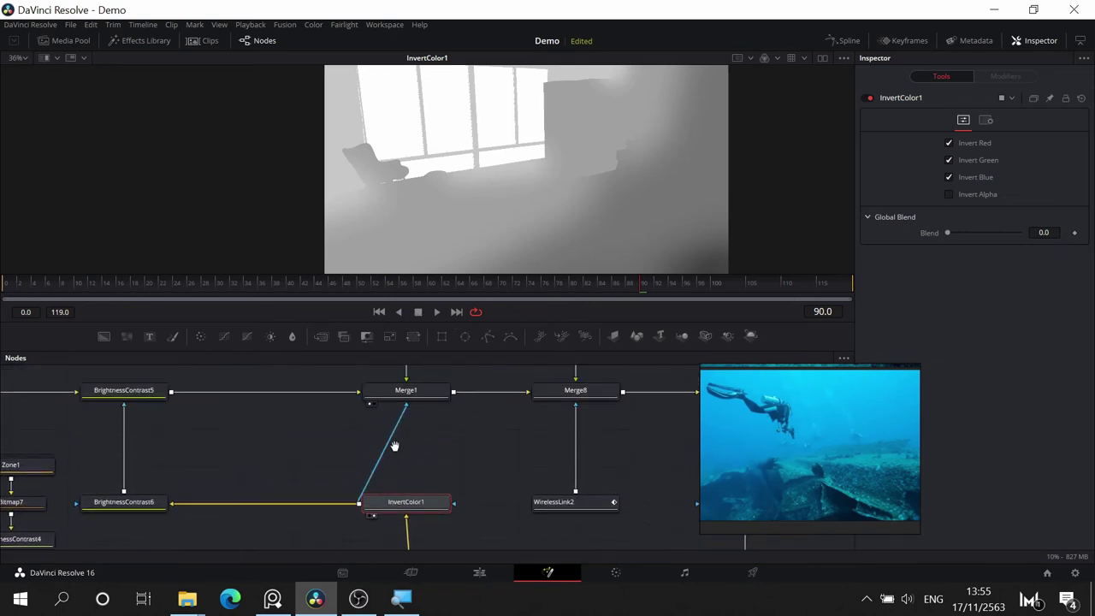
pyautogui.click(400, 398)
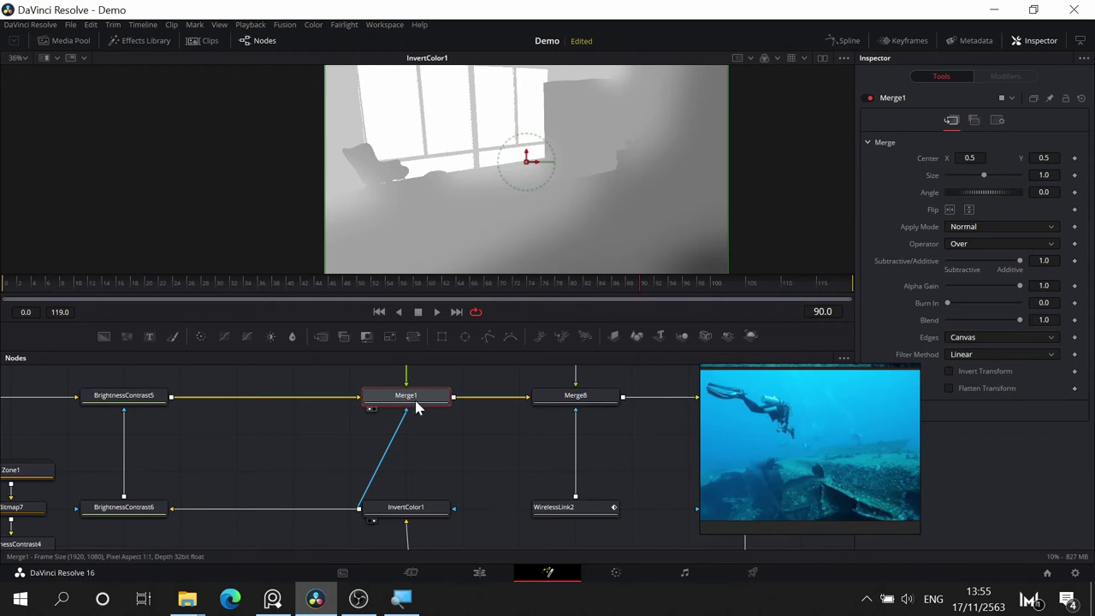
pyautogui.press('1')
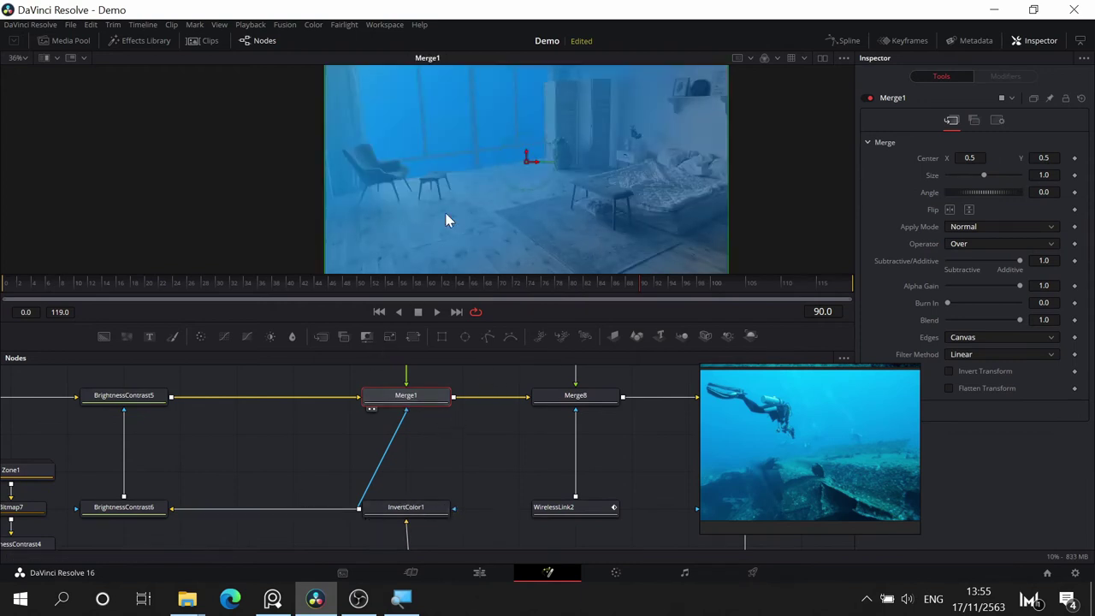
# - View BrightnessContrast5 and Merge1 in turn to compare the room before and after the blue gradient
pyautogui.moveTo(428, 423); pyautogui.dragTo(441, 444)
pyautogui.click(158, 425)
pyautogui.press('1')
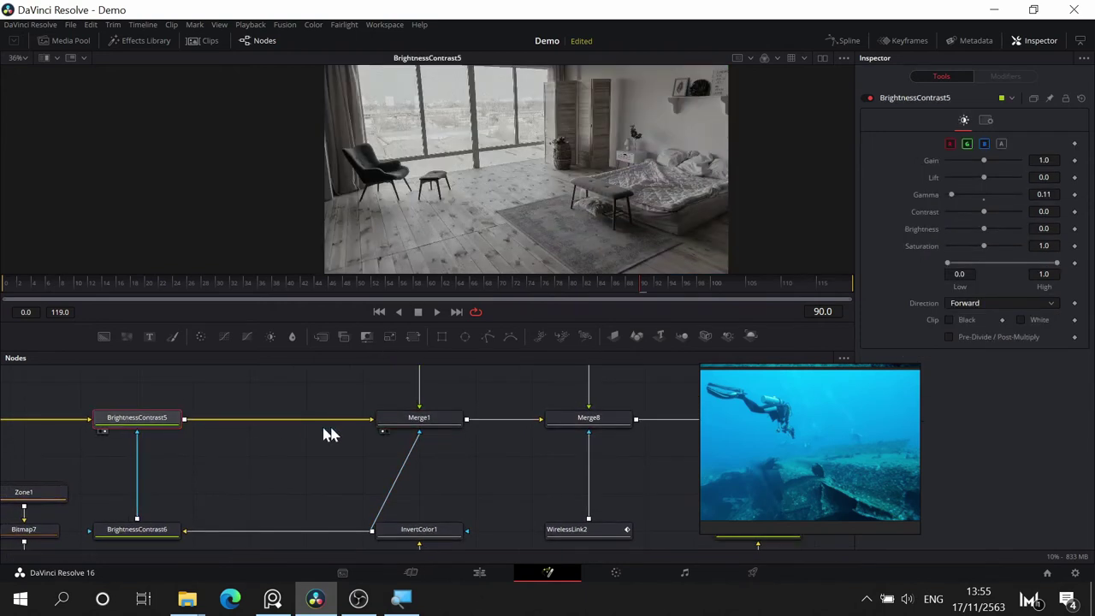
pyautogui.click(415, 420)
pyautogui.press('1')
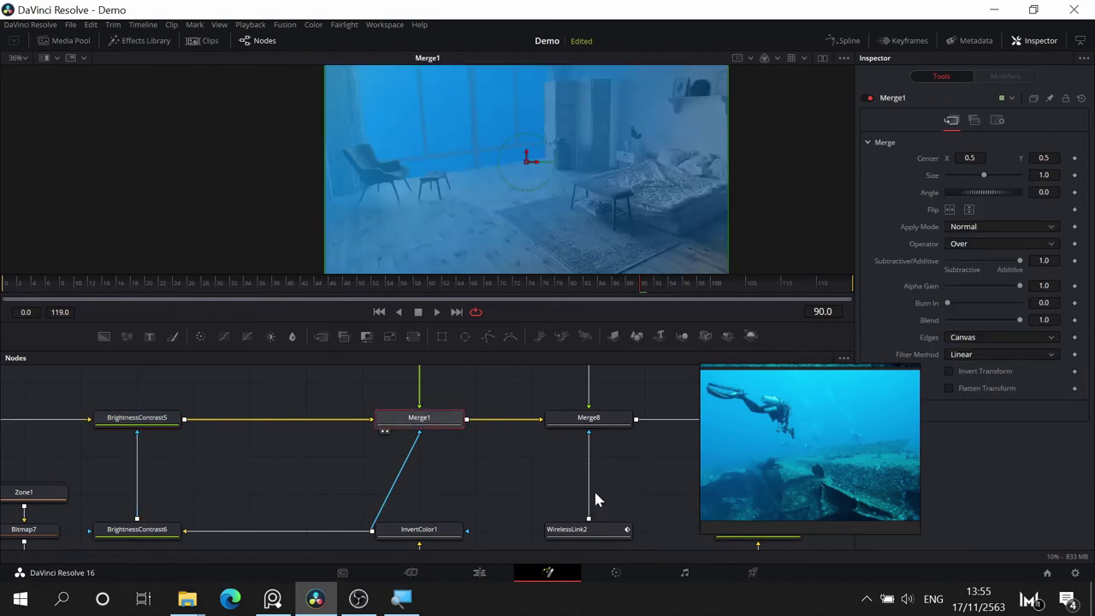
# - View Background6 and Background1 in turn to compare their blue gradients, and return the view to Merge1
pyautogui.moveTo(396, 414); pyautogui.dragTo(396, 379)
pyautogui.moveTo(475, 458); pyautogui.dragTo(267, 448)
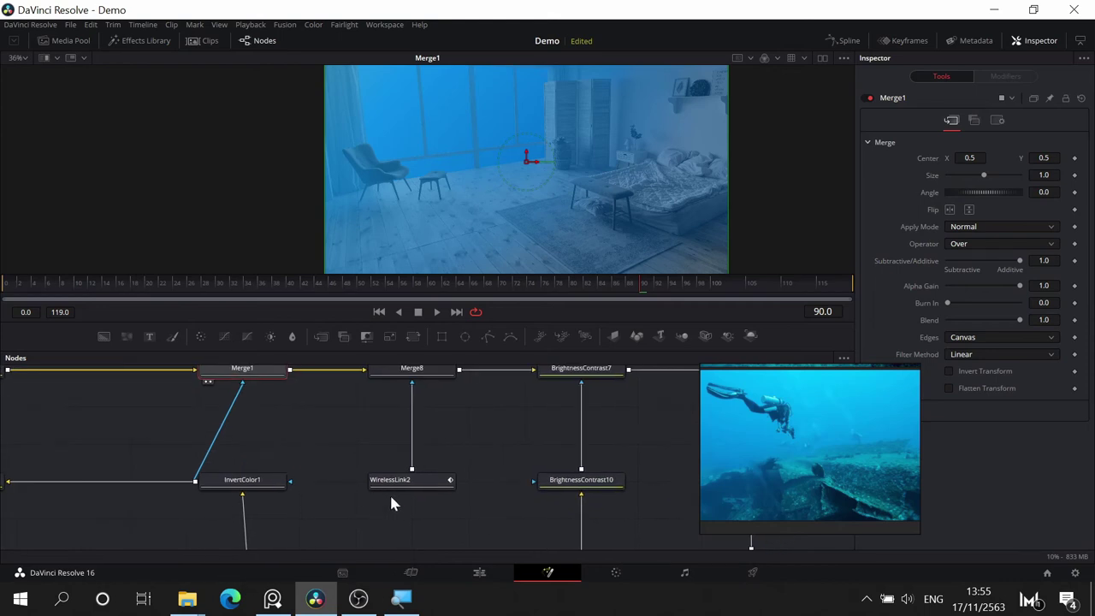
pyautogui.moveTo(439, 405); pyautogui.dragTo(420, 545)
pyautogui.click(379, 393)
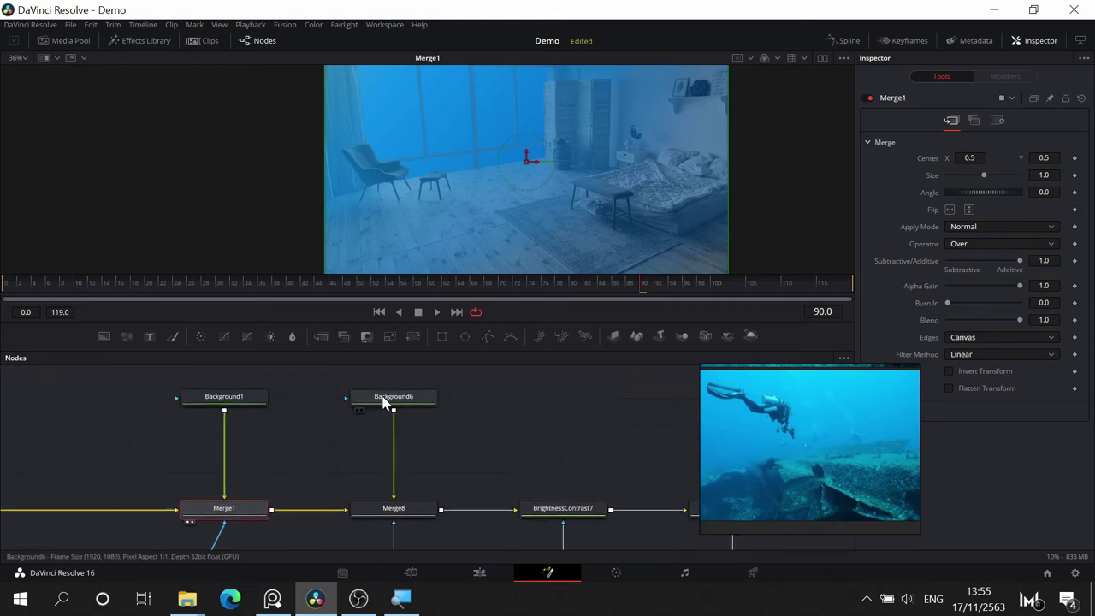
pyautogui.press('1')
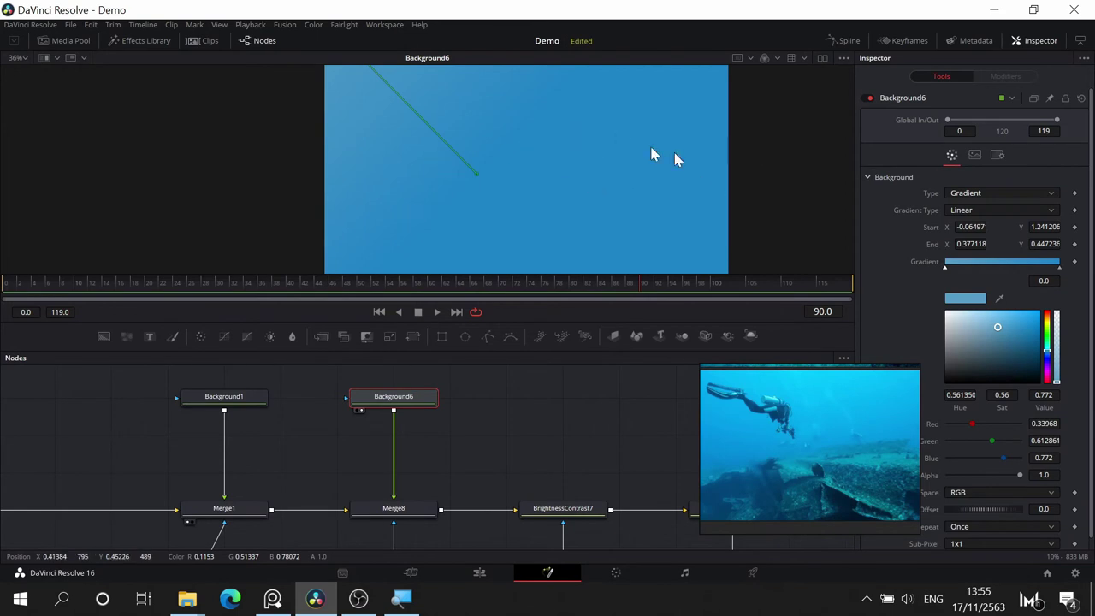
pyautogui.click(229, 396)
pyautogui.press('1')
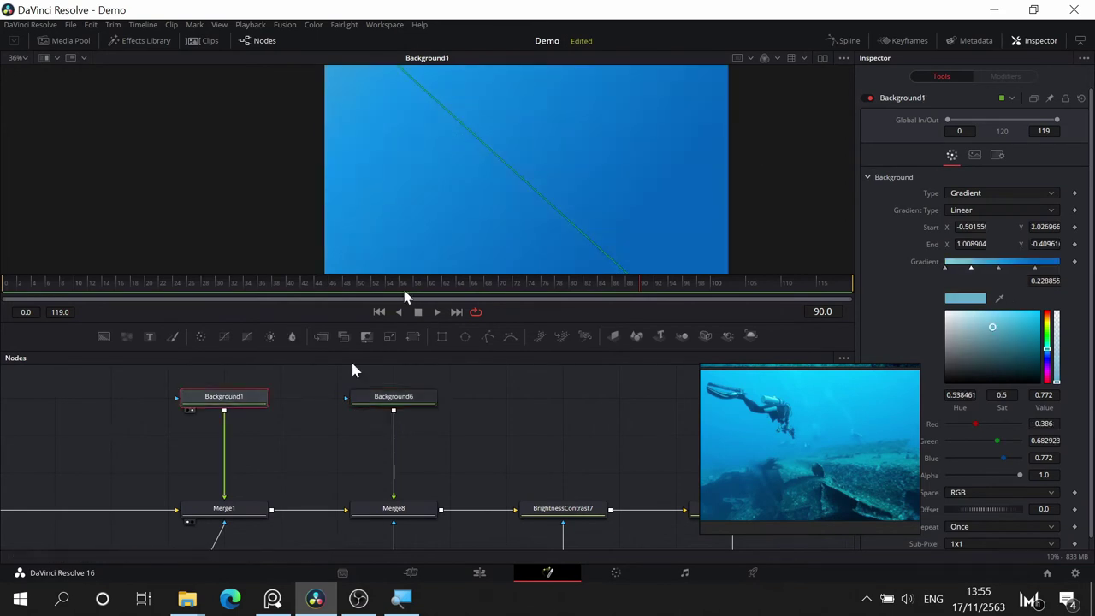
pyautogui.click(224, 508)
pyautogui.press('1')
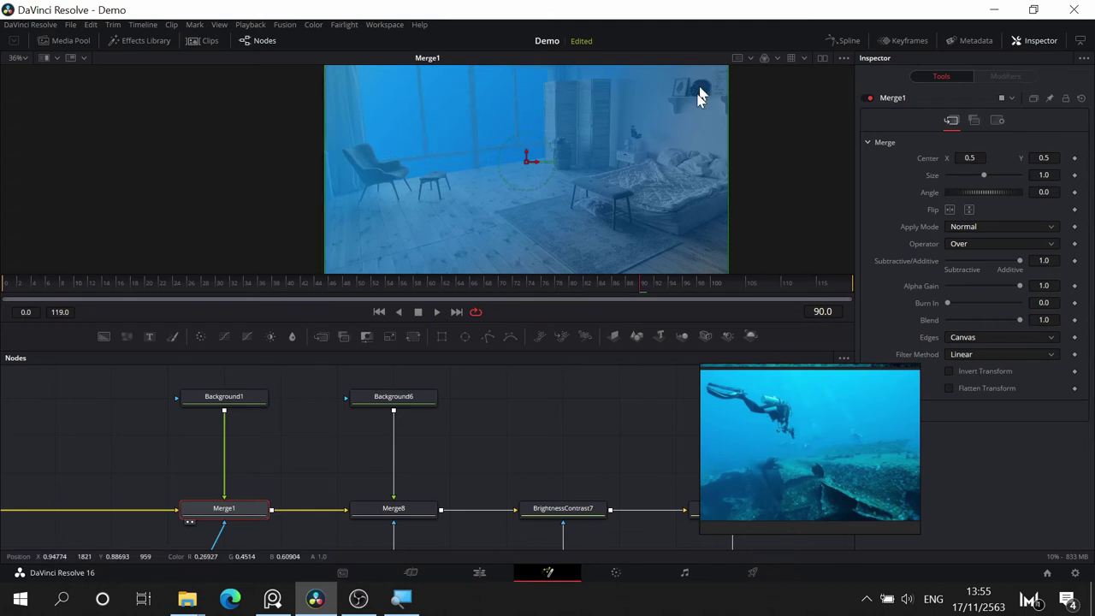
# - View the Zone4 node below Merge6 to examine its matte of the window area
pyautogui.moveTo(491, 469); pyautogui.dragTo(649, 282)
pyautogui.moveTo(439, 470); pyautogui.dragTo(539, 285)
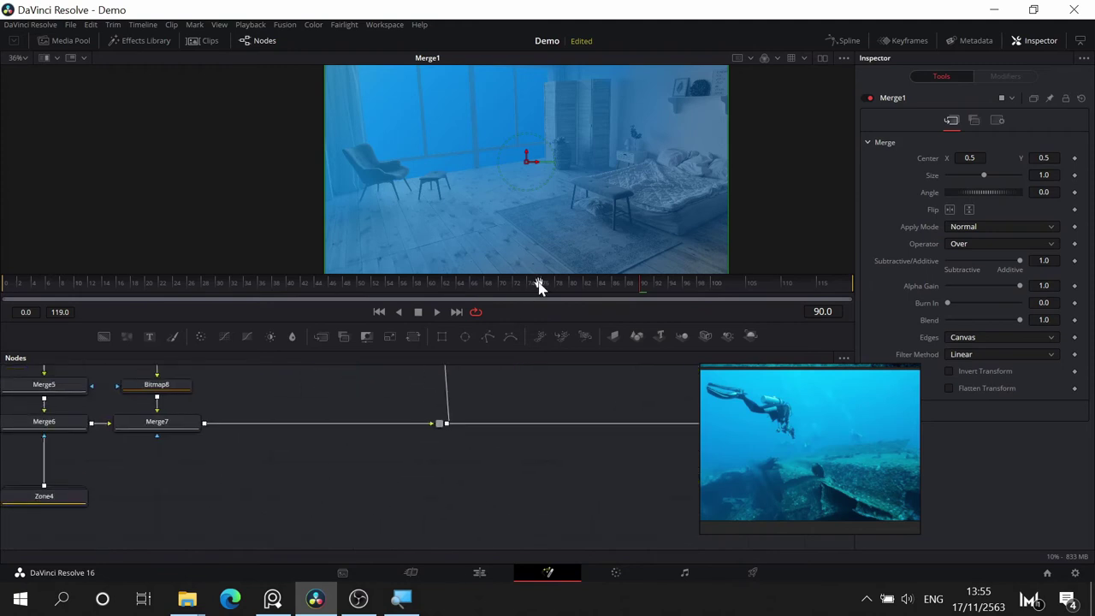
pyautogui.hscroll(-5, 371, 496)
pyautogui.click(309, 503)
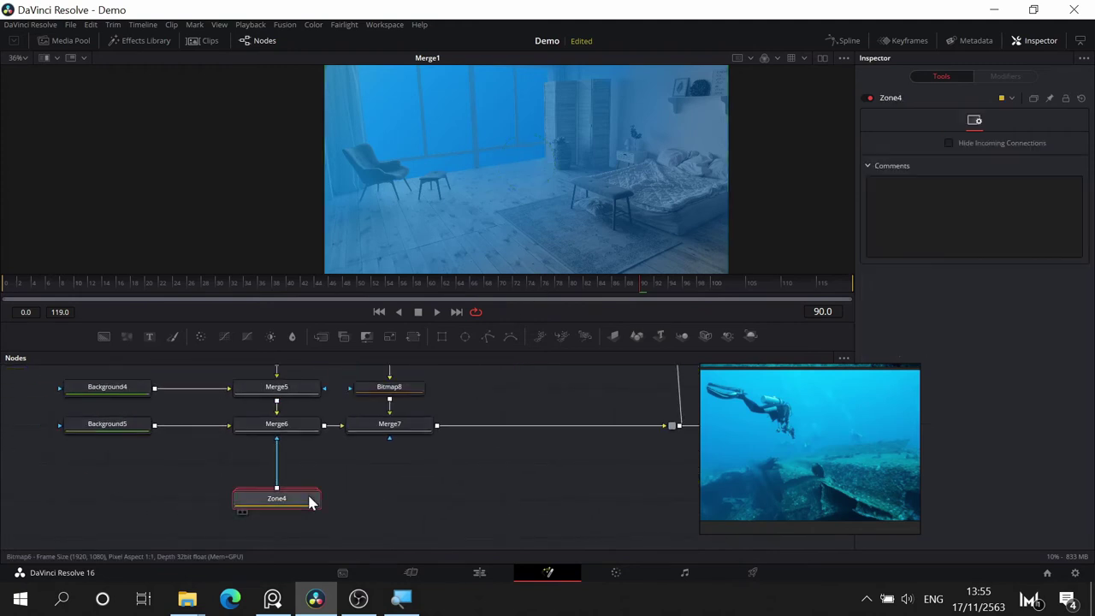
pyautogui.moveTo(310, 502); pyautogui.dragTo(565, 89)
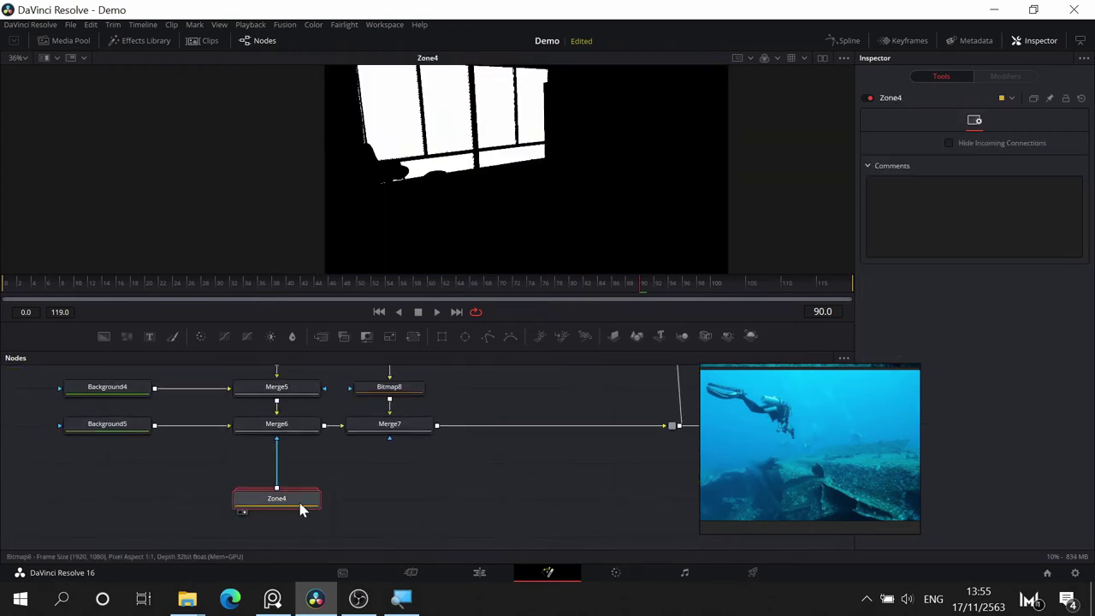
# - View WirelessLink2, the mask source of Merge8, and inspect which node its Input is linked to
pyautogui.moveTo(480, 494); pyautogui.dragTo(232, 524)
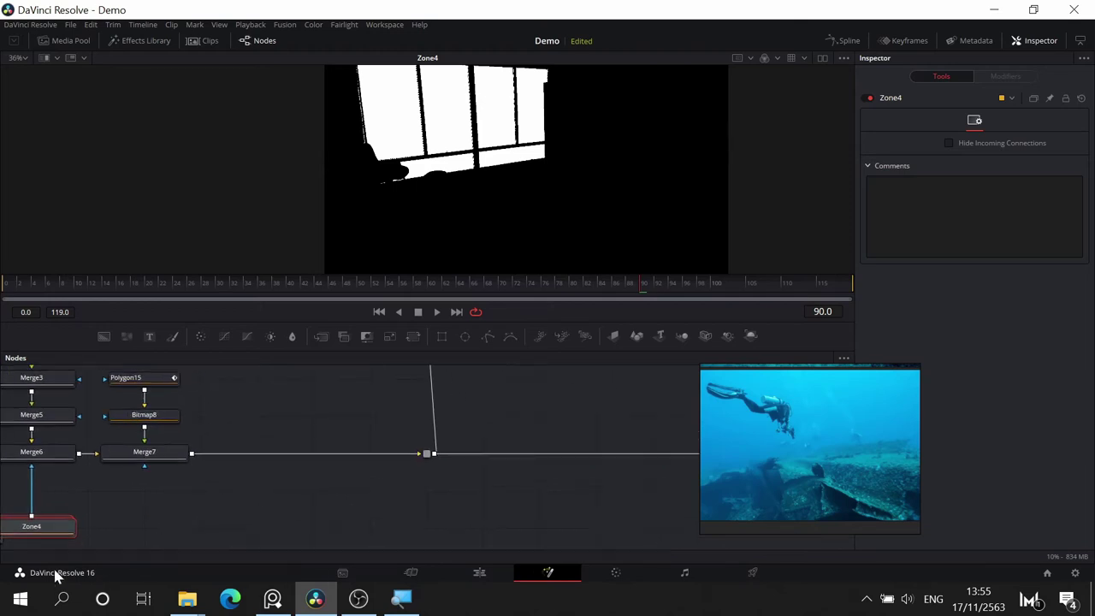
pyautogui.scroll(5, 502, 457)
pyautogui.hscroll(4, 447, 539)
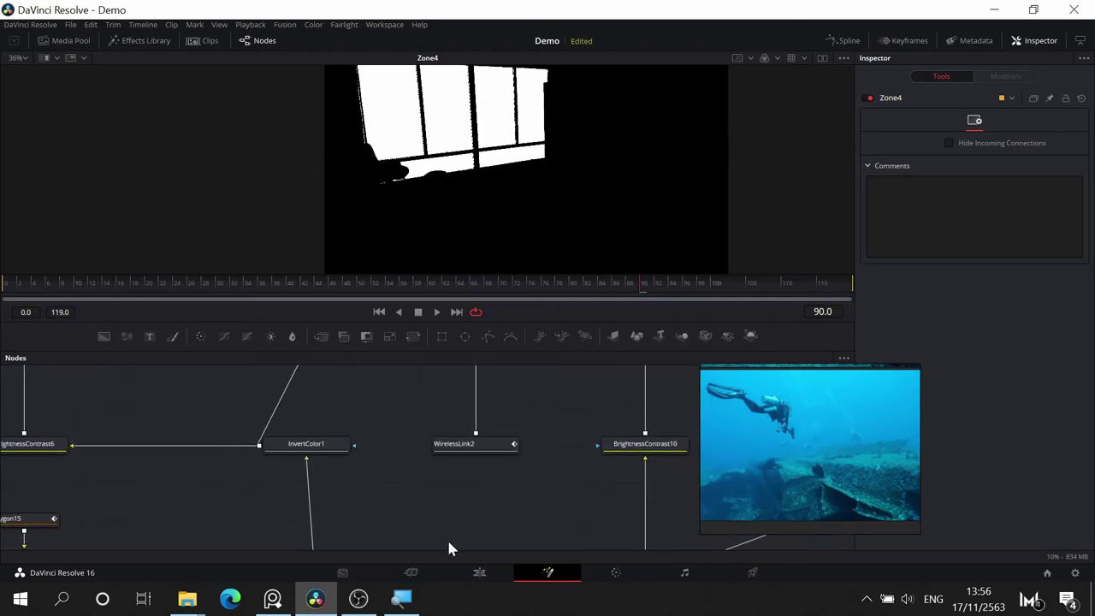
pyautogui.click(485, 449)
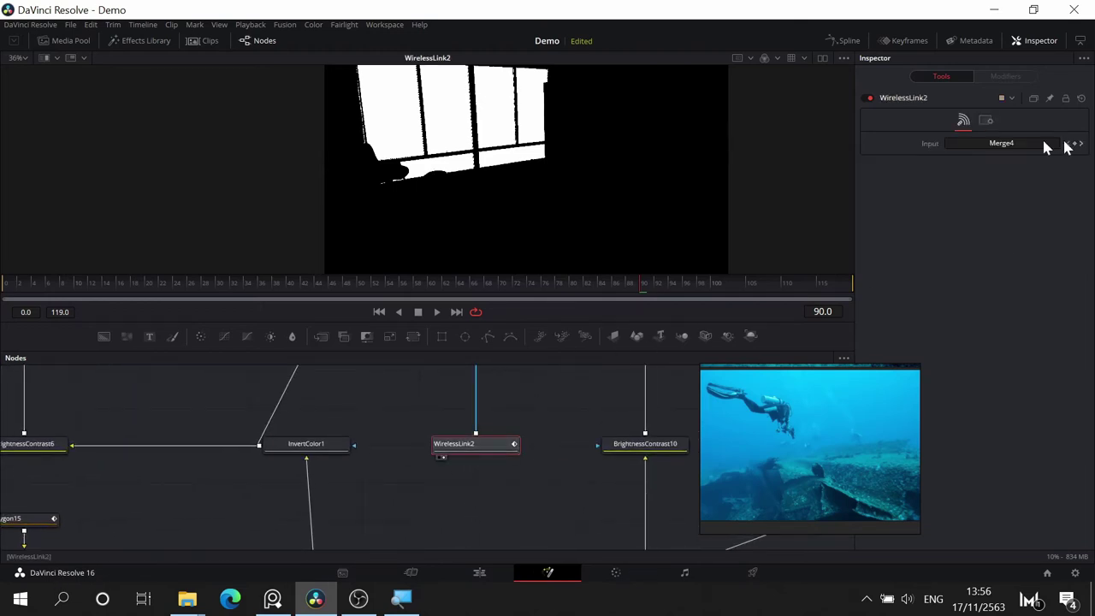
# - Trace the node graph between Zone4 and WirelessLink2 to examine how the window matte reaches Merge8's mask input
pyautogui.moveTo(168, 521); pyautogui.dragTo(487, 313)
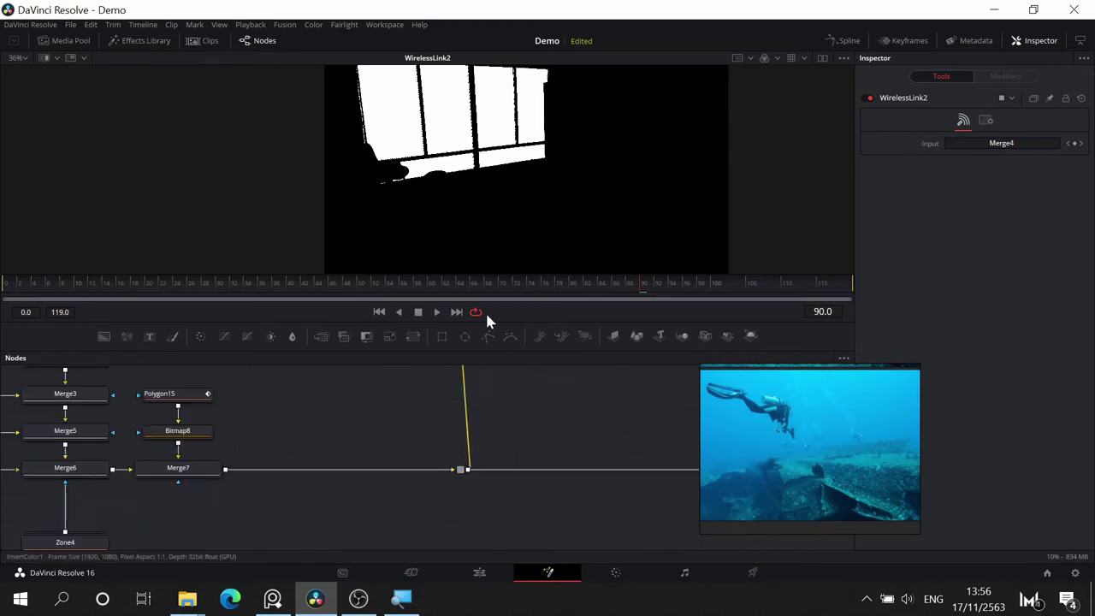
pyautogui.moveTo(369, 403); pyautogui.dragTo(563, 319)
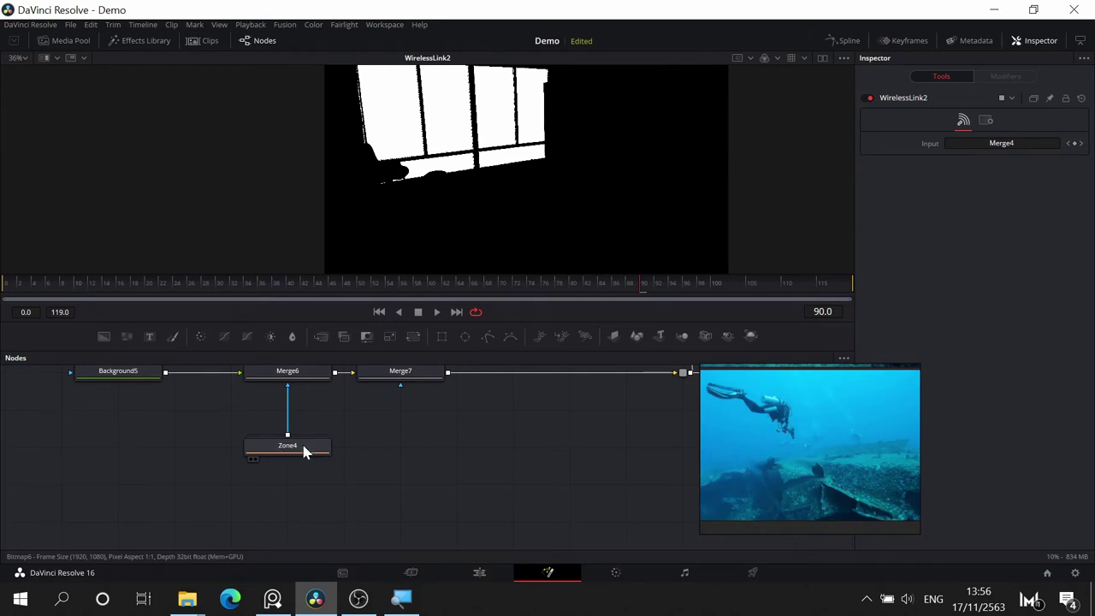
pyautogui.moveTo(559, 416); pyautogui.dragTo(442, 471)
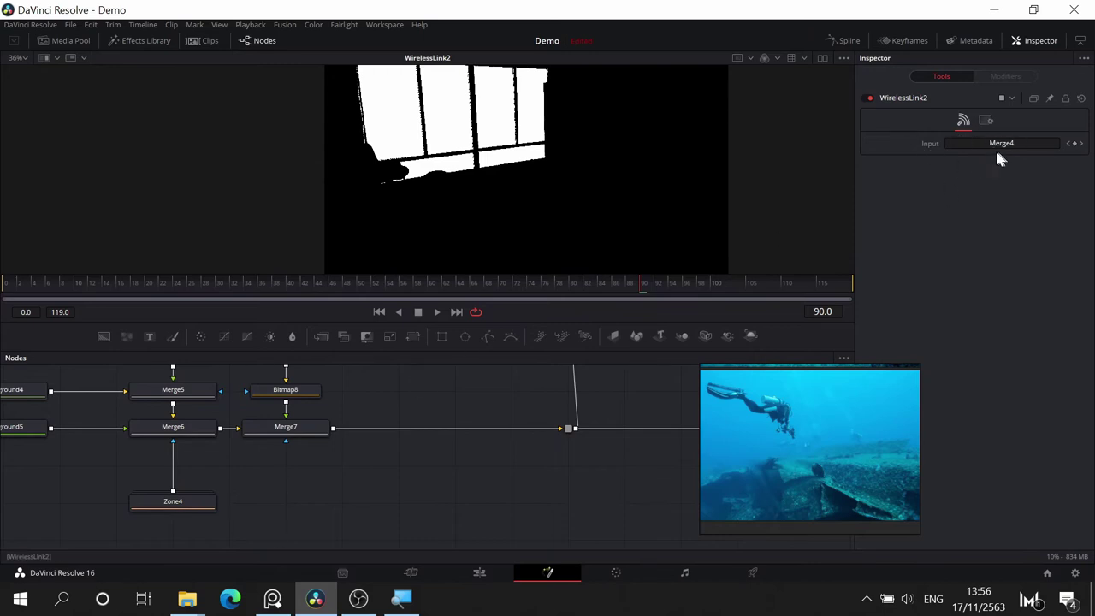
pyautogui.moveTo(674, 384); pyautogui.dragTo(321, 568)
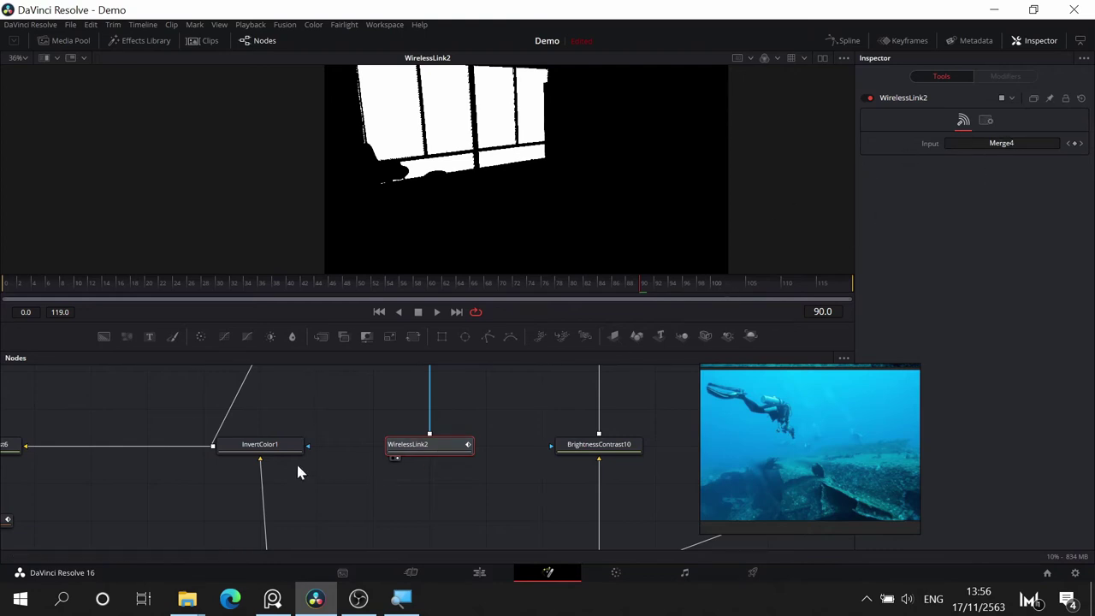
pyautogui.moveTo(297, 463); pyautogui.dragTo(352, 461)
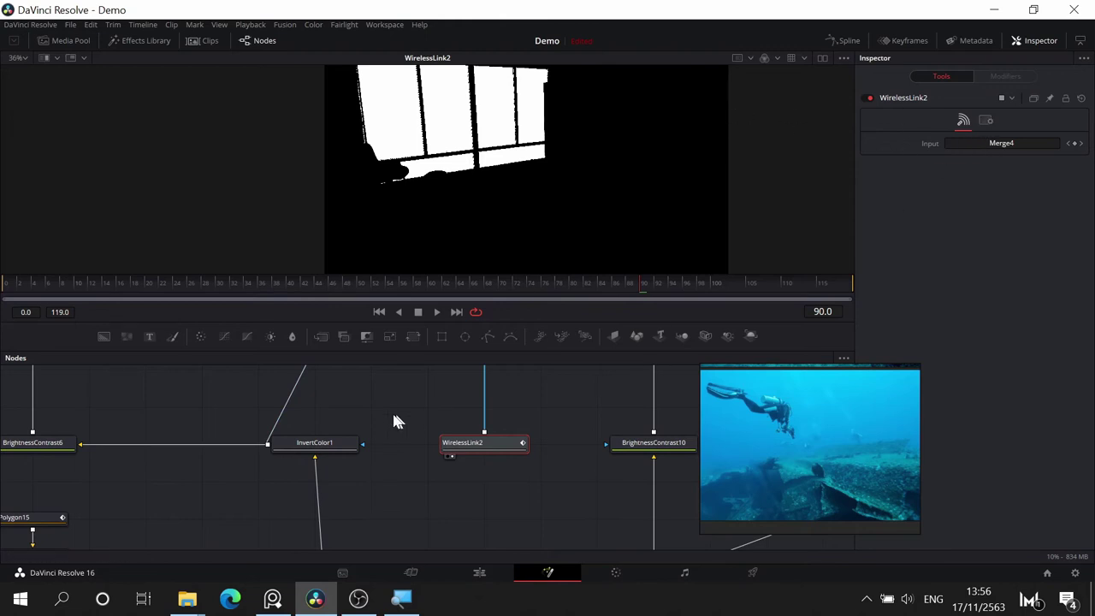
pyautogui.moveTo(471, 430); pyautogui.dragTo(425, 484)
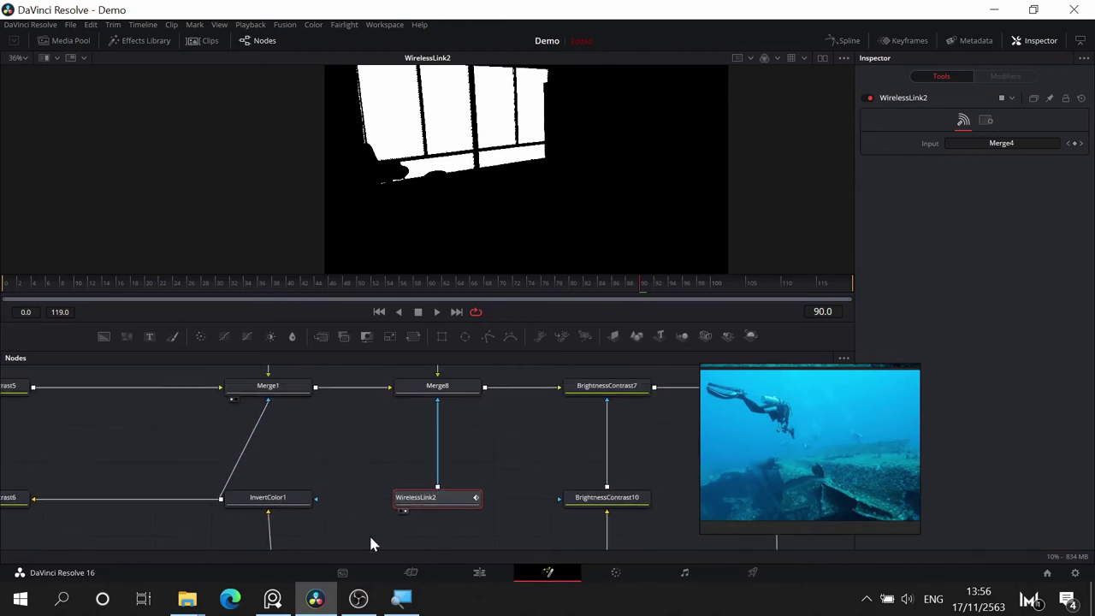
pyautogui.moveTo(370, 537); pyautogui.dragTo(597, 326)
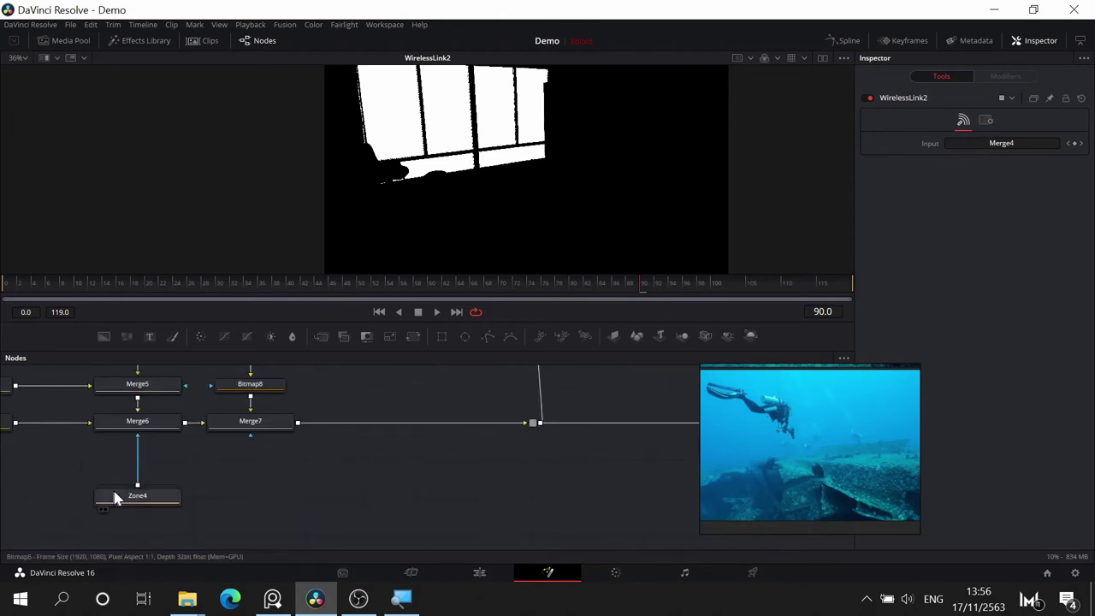
pyautogui.click(168, 497)
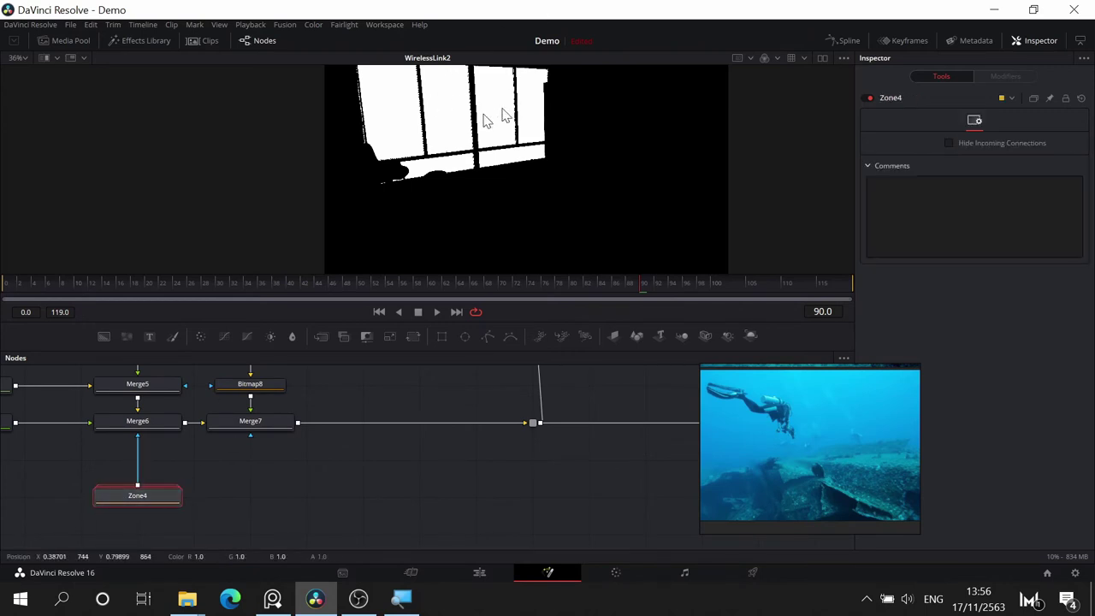
pyautogui.moveTo(586, 452); pyautogui.dragTo(310, 599)
pyautogui.click(399, 448)
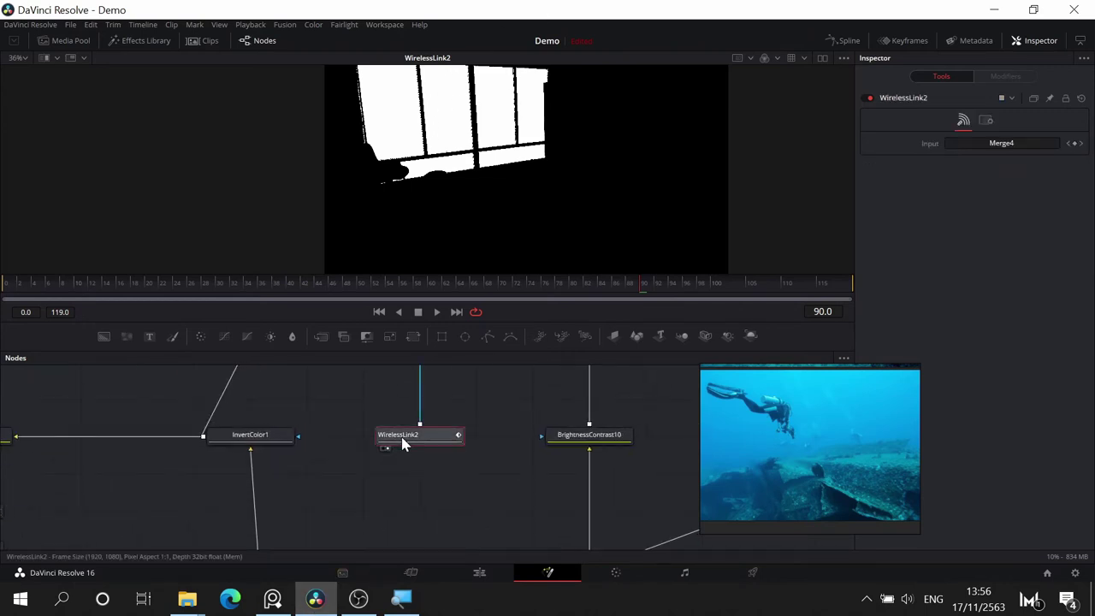
# - View Merge8 to examine the Background6 gradient applied over the masked windows
pyautogui.scroll(-5, 454, 403)
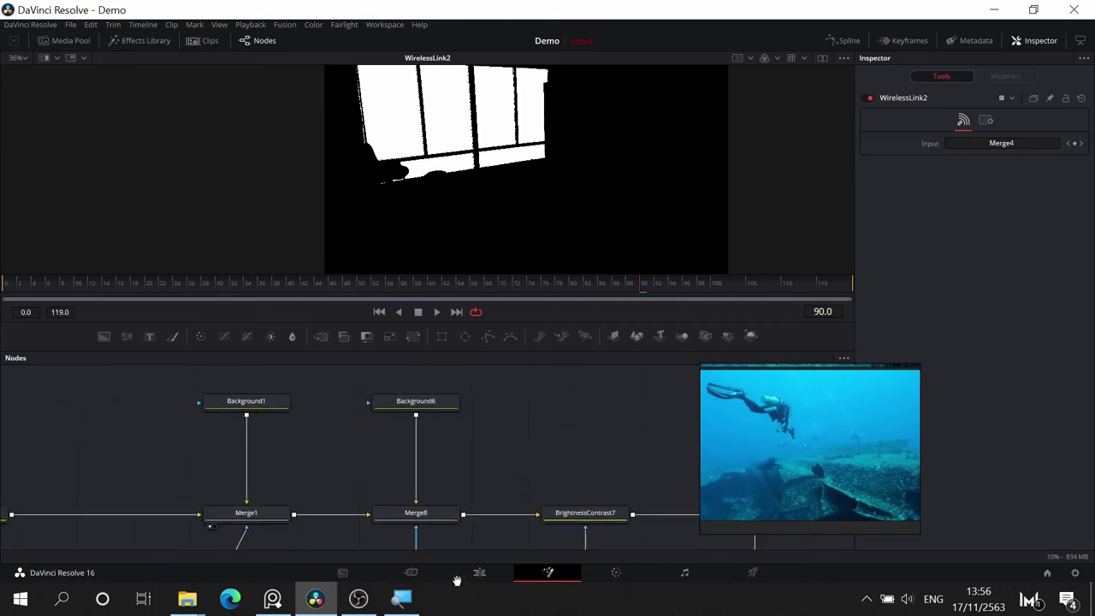
pyautogui.click(434, 463)
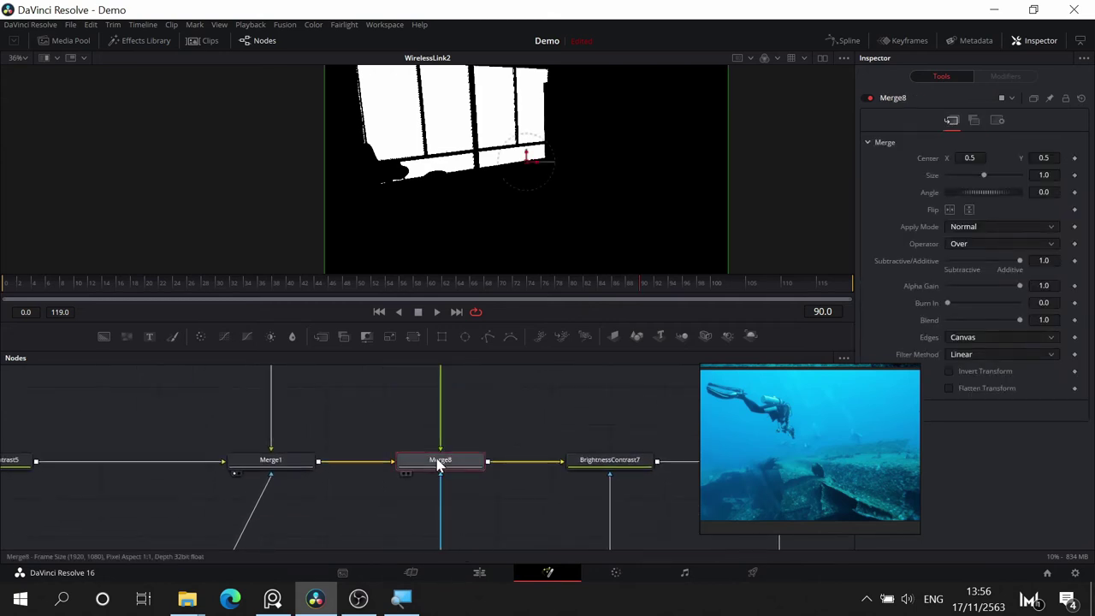
pyautogui.press('1')
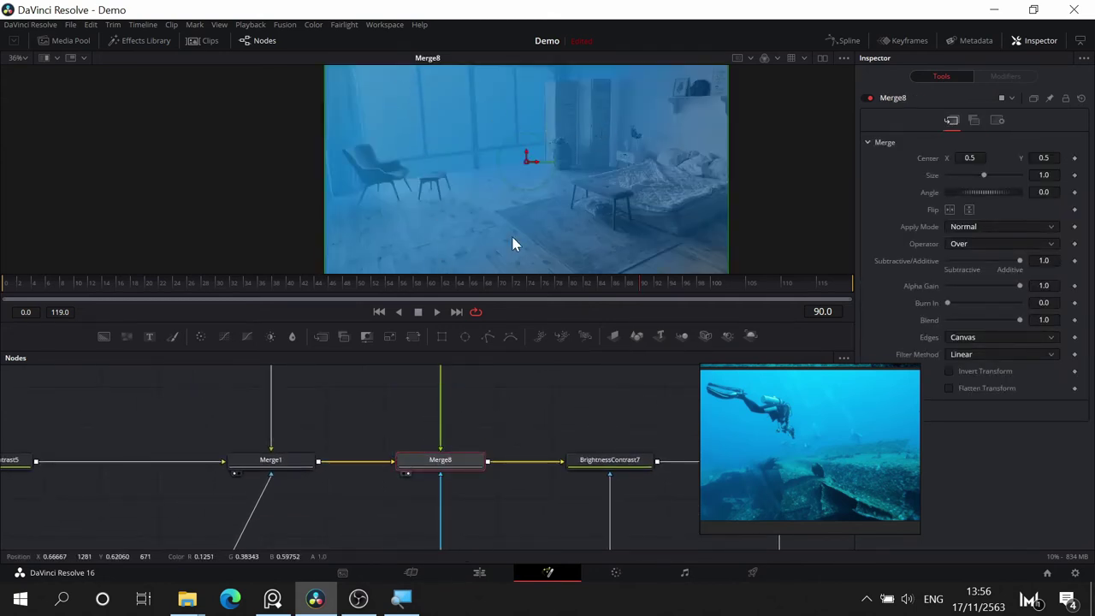
# - View Merge1 and Merge8 in turn to compare the windows before and after the second blue gradient
pyautogui.scroll(3, 488, 462)
pyautogui.click(284, 430)
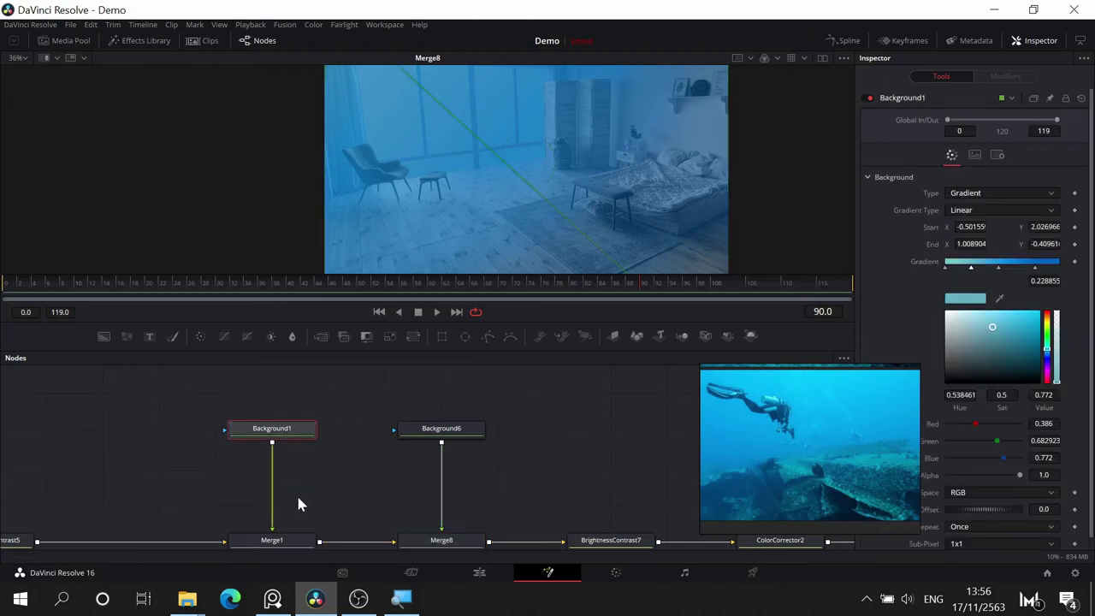
pyautogui.click(275, 540)
pyautogui.scroll(-1, 308, 537)
pyautogui.press('1')
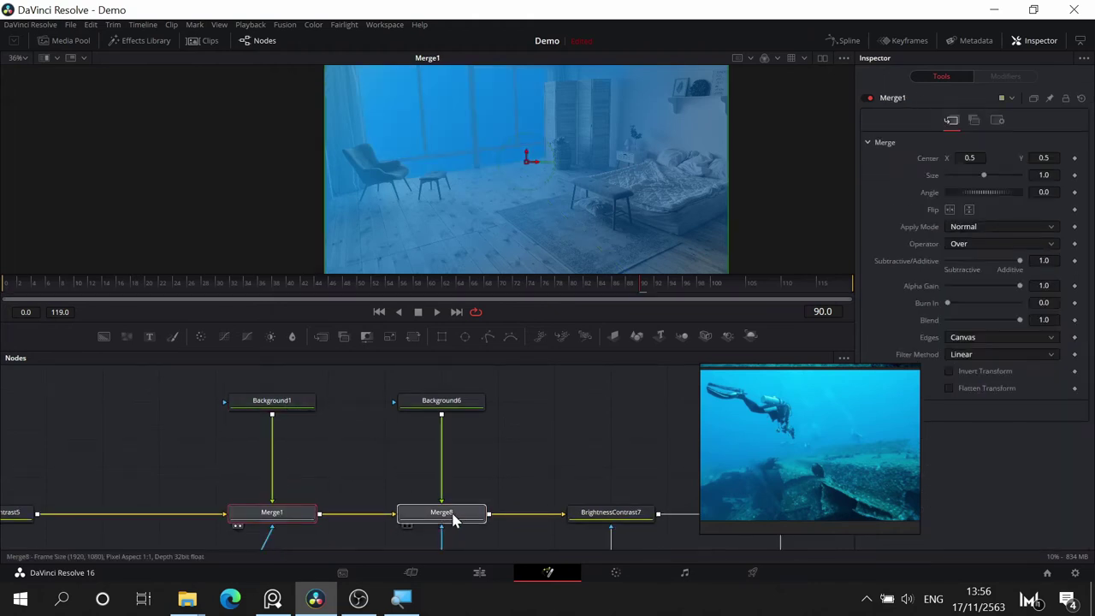
pyautogui.click(453, 513)
pyautogui.press('1')
pyautogui.click(266, 518)
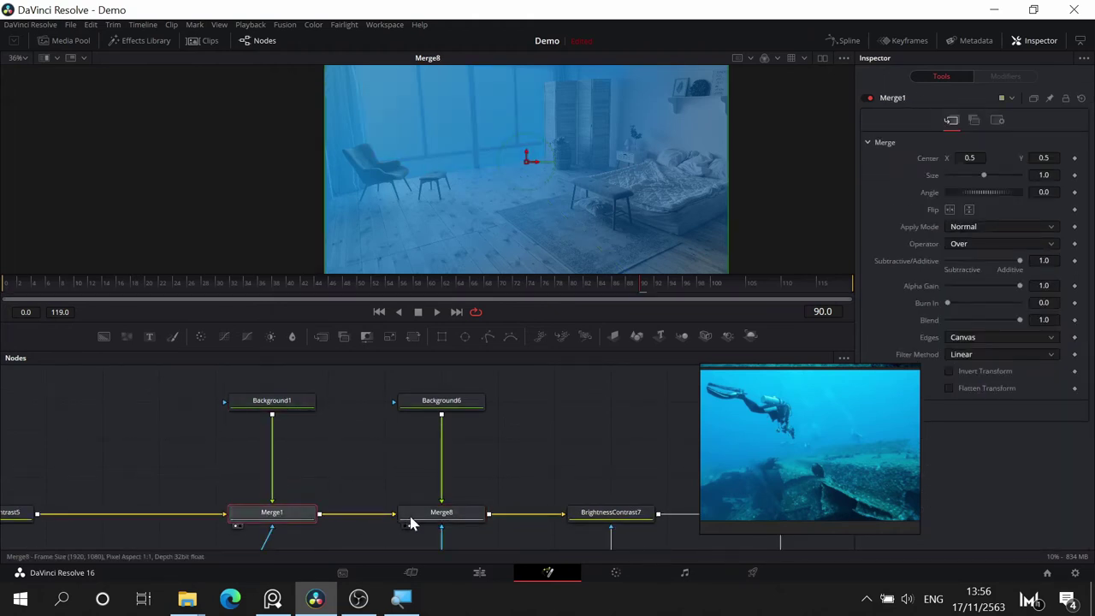
pyautogui.click(423, 520)
pyautogui.press('2')
pyautogui.press('2')
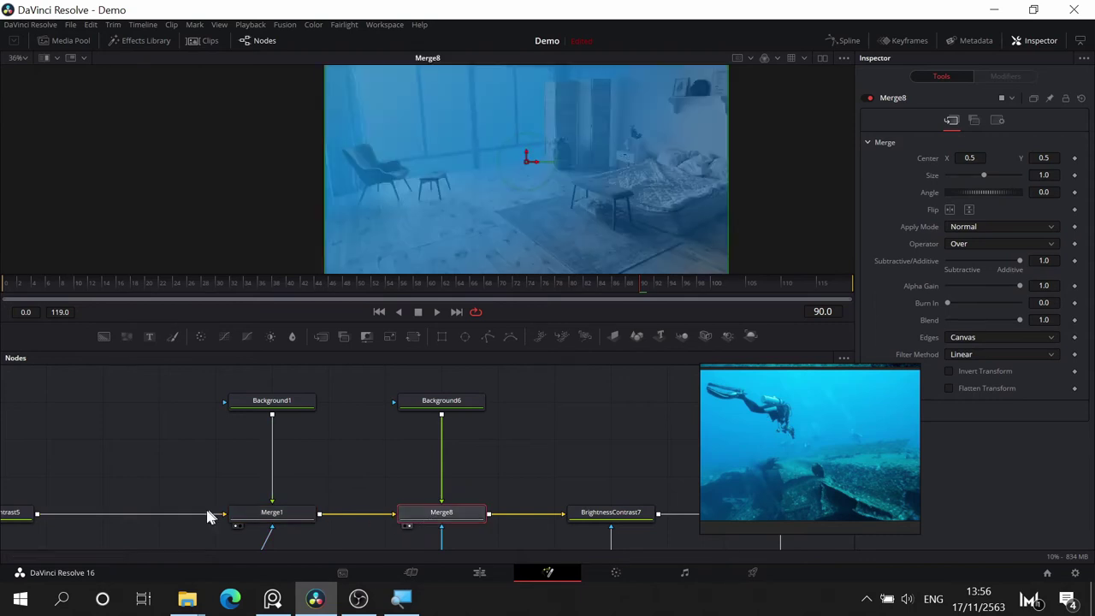
pyautogui.click(272, 513)
pyautogui.press('1')
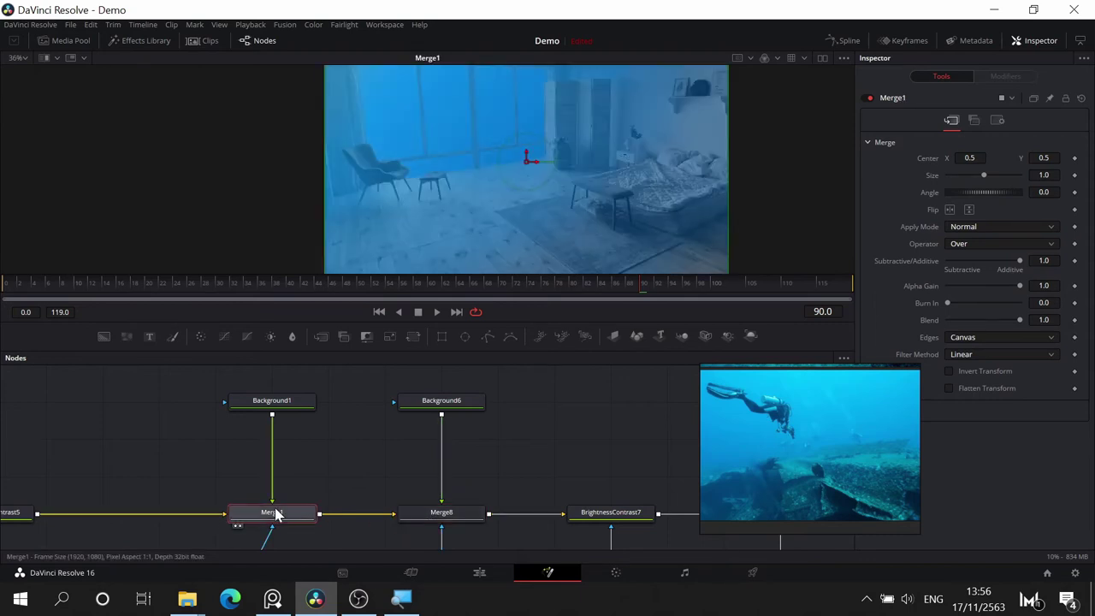
pyautogui.click(440, 511)
pyautogui.press('1')
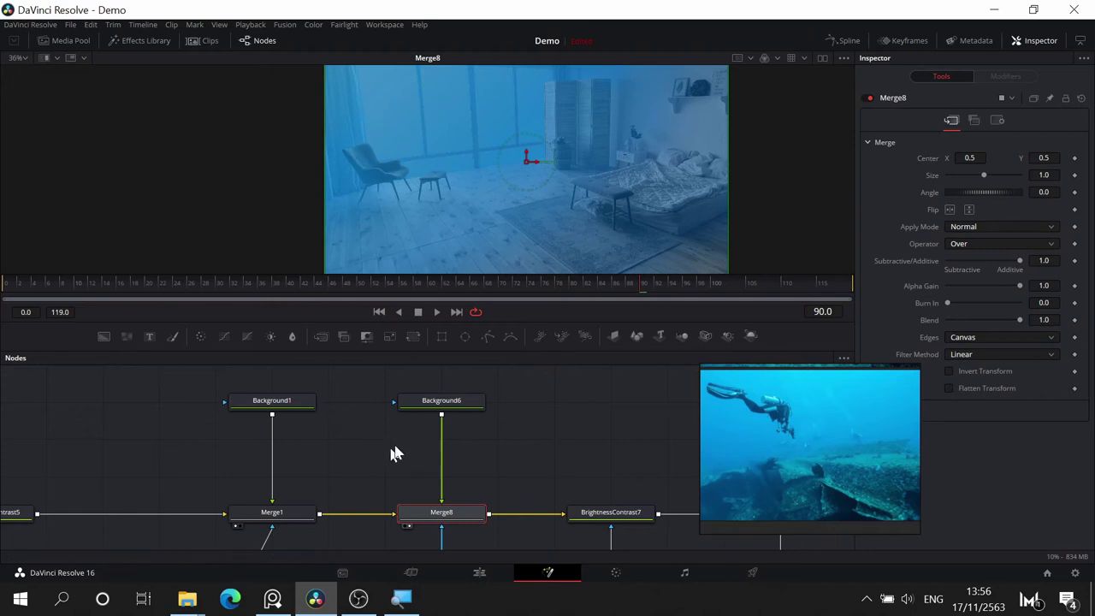
# - Inspect Background6's linear gradient settings and examine its start and end points over the Merge8 image
pyautogui.click(450, 402)
pyautogui.moveTo(555, 130); pyautogui.dragTo(631, 260)
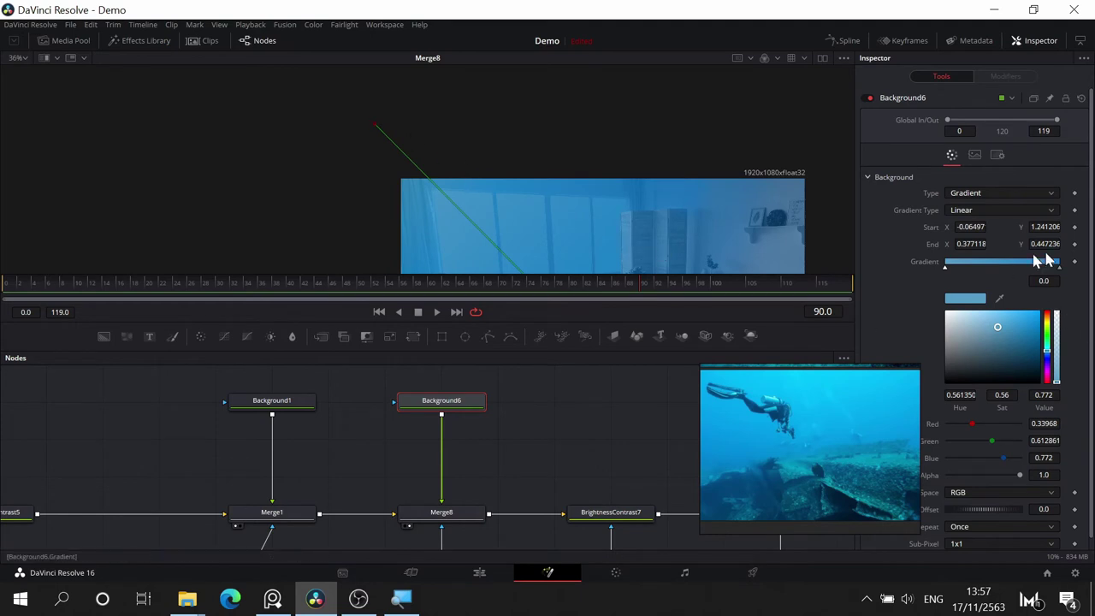
pyautogui.moveTo(545, 461); pyautogui.dragTo(359, 350)
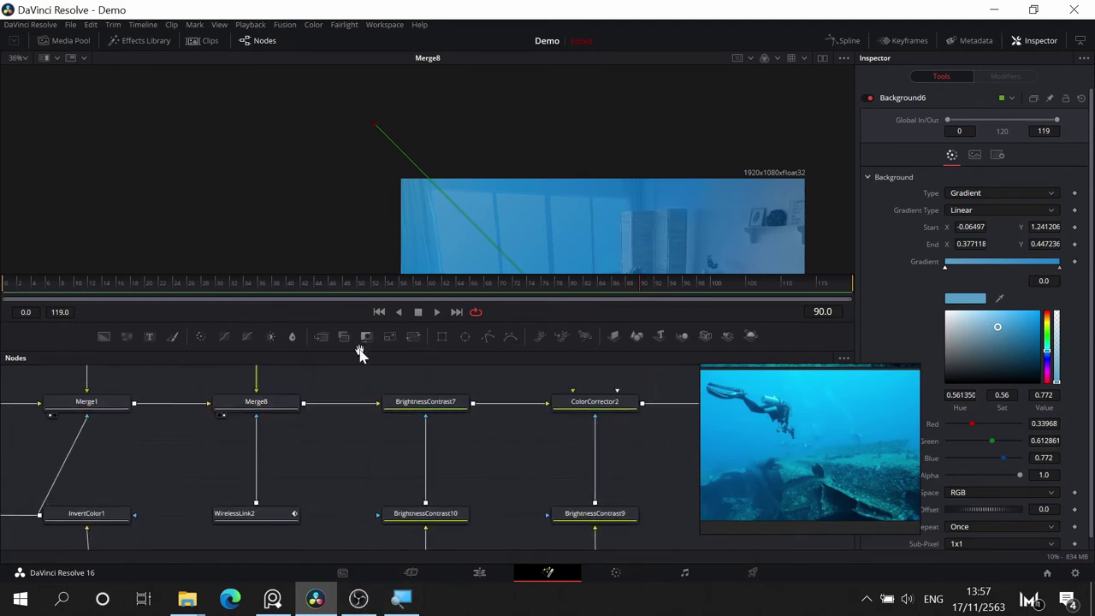
pyautogui.moveTo(433, 238); pyautogui.dragTo(491, 108)
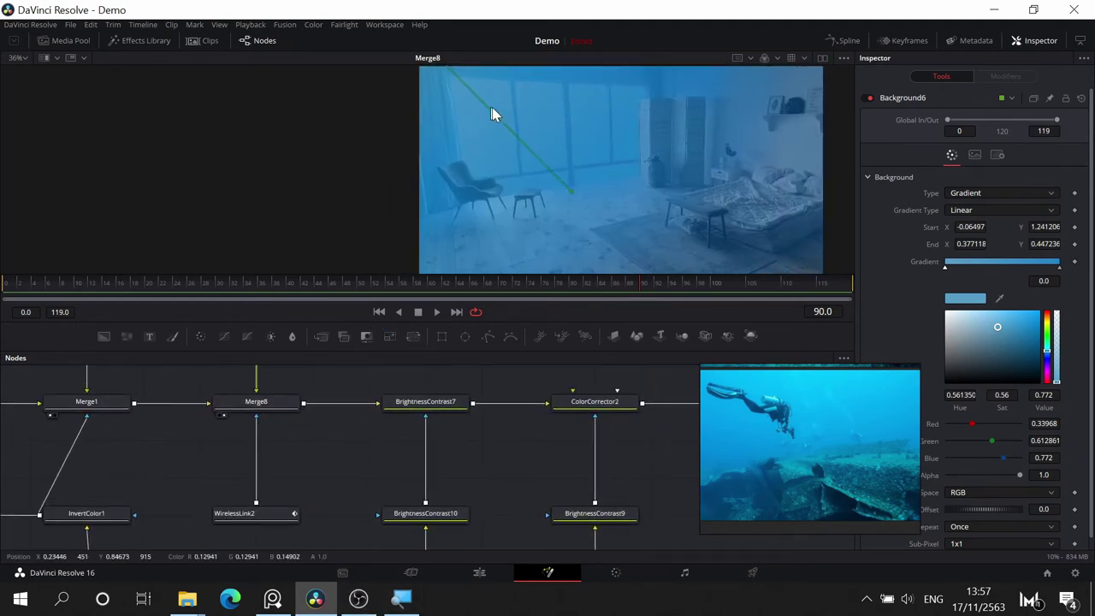
# - View BrightnessContrast7 to examine the masked correction that follows Merge8
pyautogui.moveTo(331, 453); pyautogui.dragTo(268, 426)
pyautogui.click(344, 373)
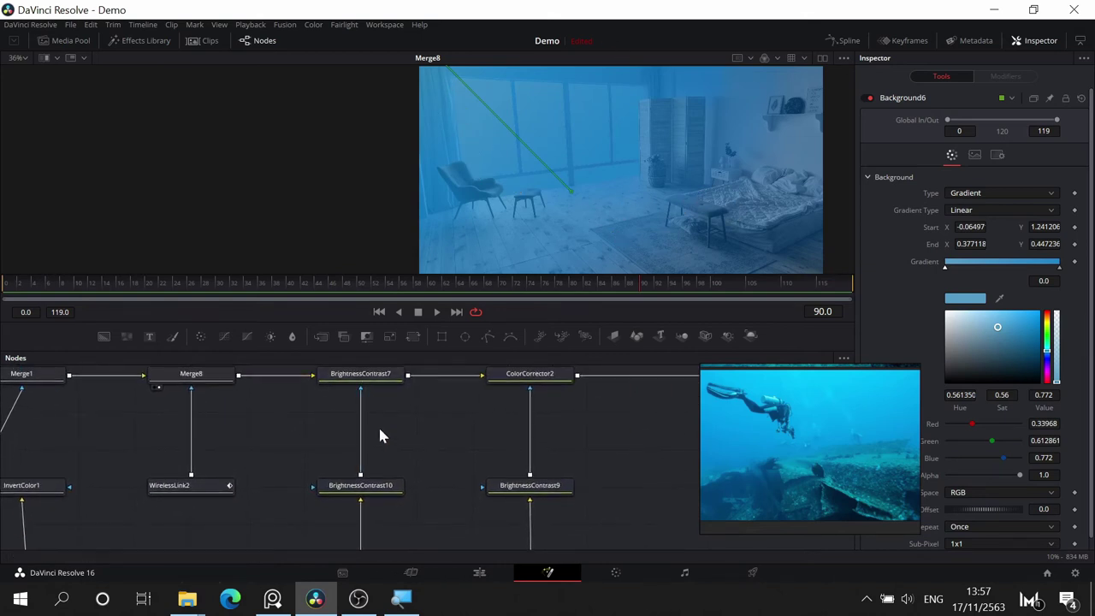
pyautogui.moveTo(379, 435); pyautogui.dragTo(449, 470)
pyautogui.click(442, 420)
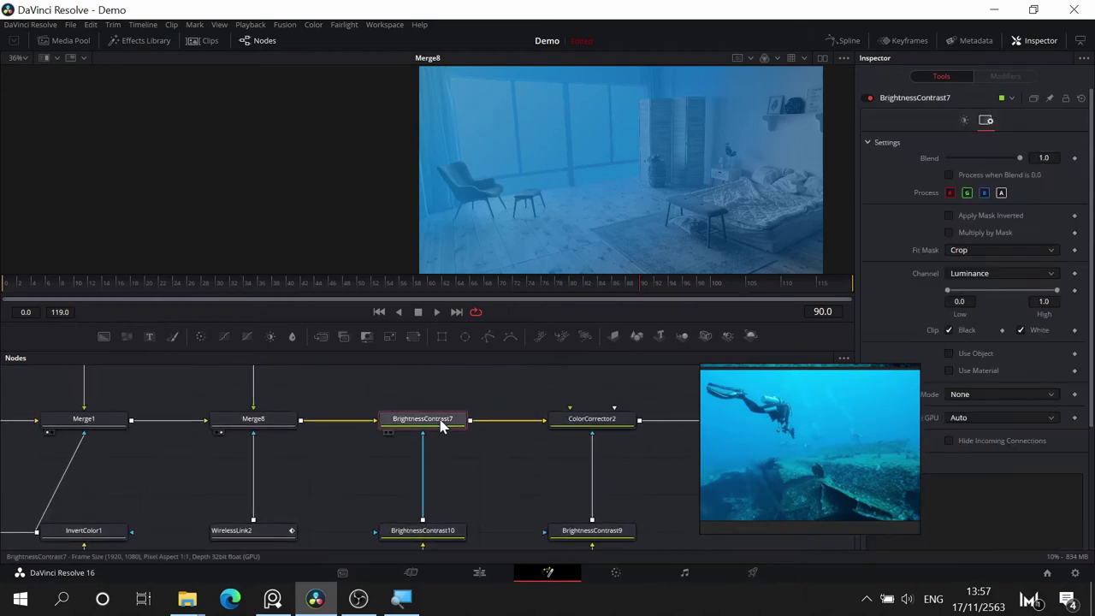
pyautogui.press('1')
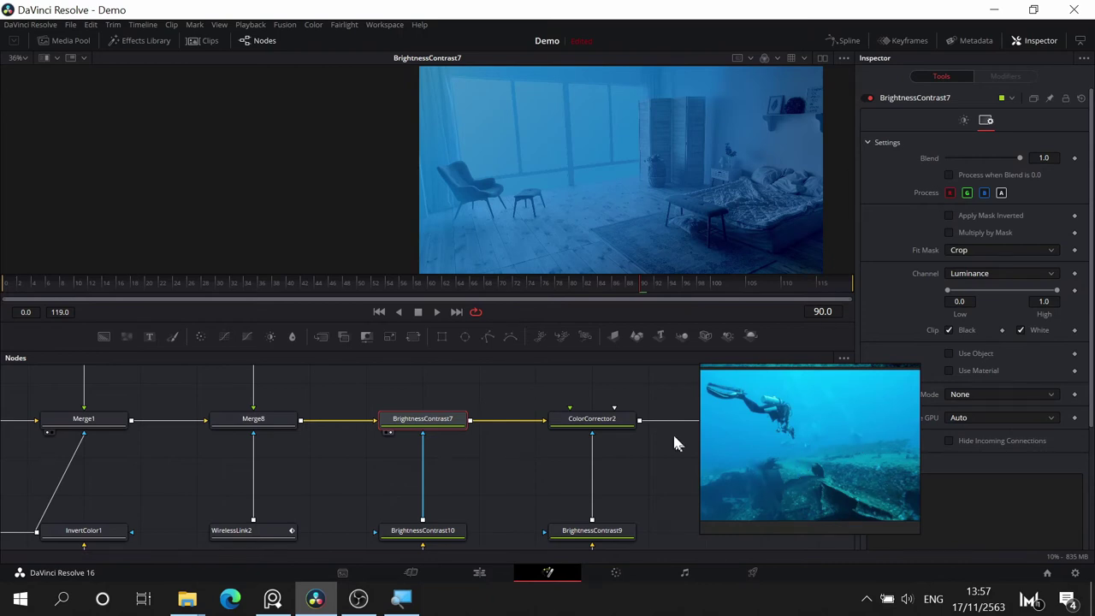
# - View Merge8, and inspect the gamma and other correction settings of BrightnessContrast5 earlier in the chain
pyautogui.click(252, 419)
pyautogui.press('1')
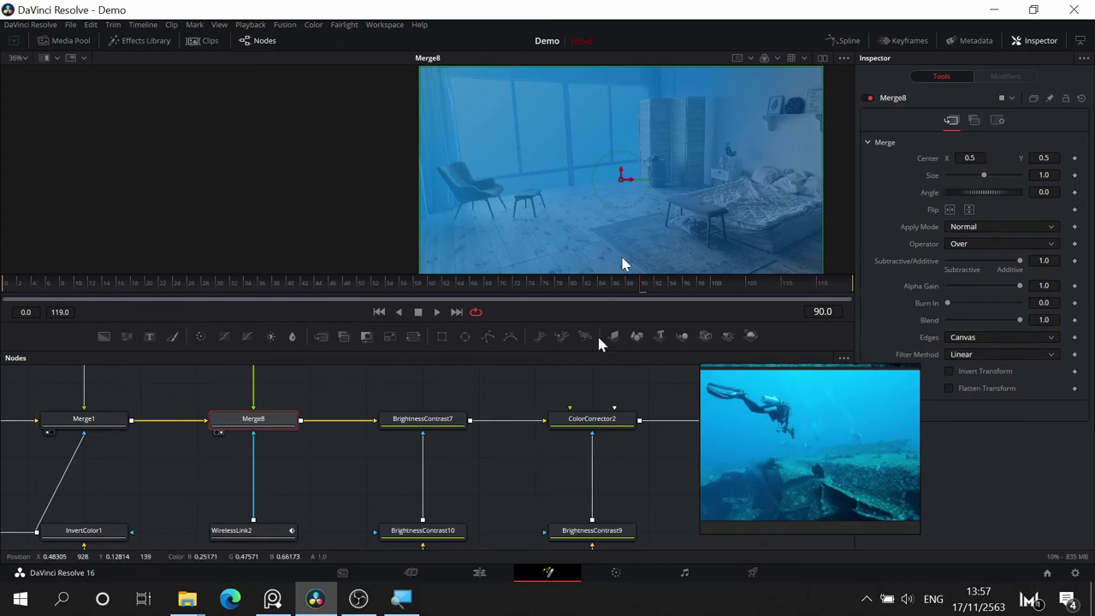
pyautogui.moveTo(184, 465); pyautogui.dragTo(562, 447)
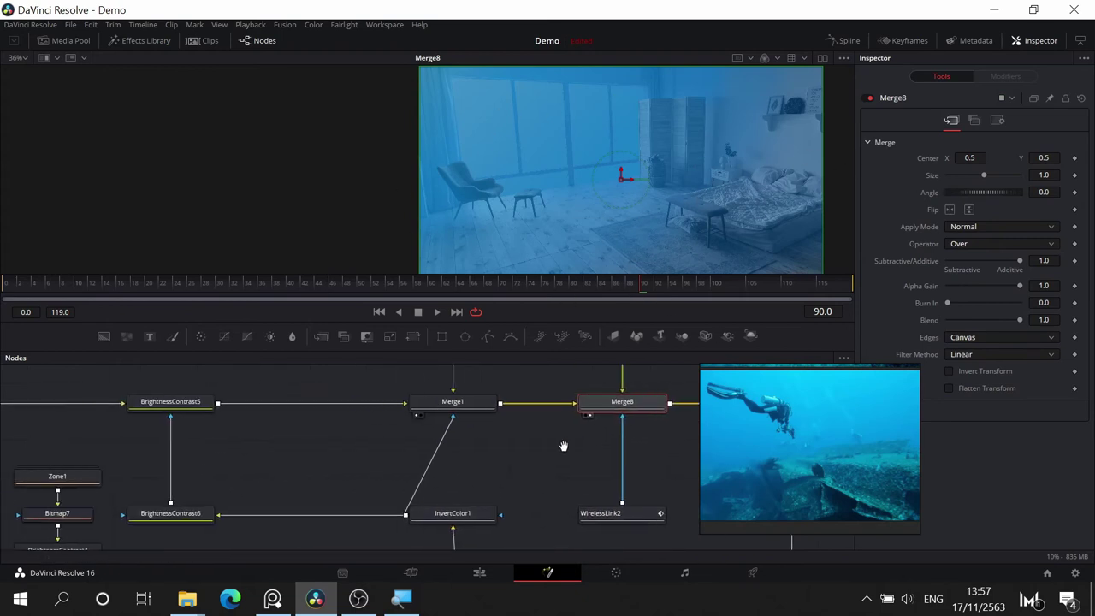
pyautogui.click(157, 407)
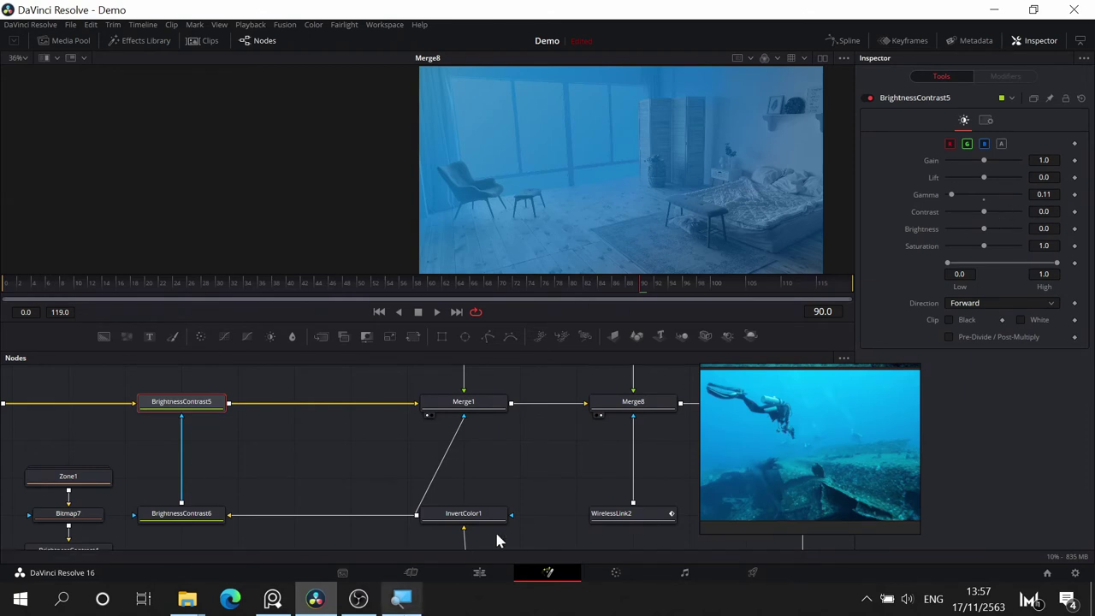
pyautogui.moveTo(492, 484); pyautogui.dragTo(189, 479)
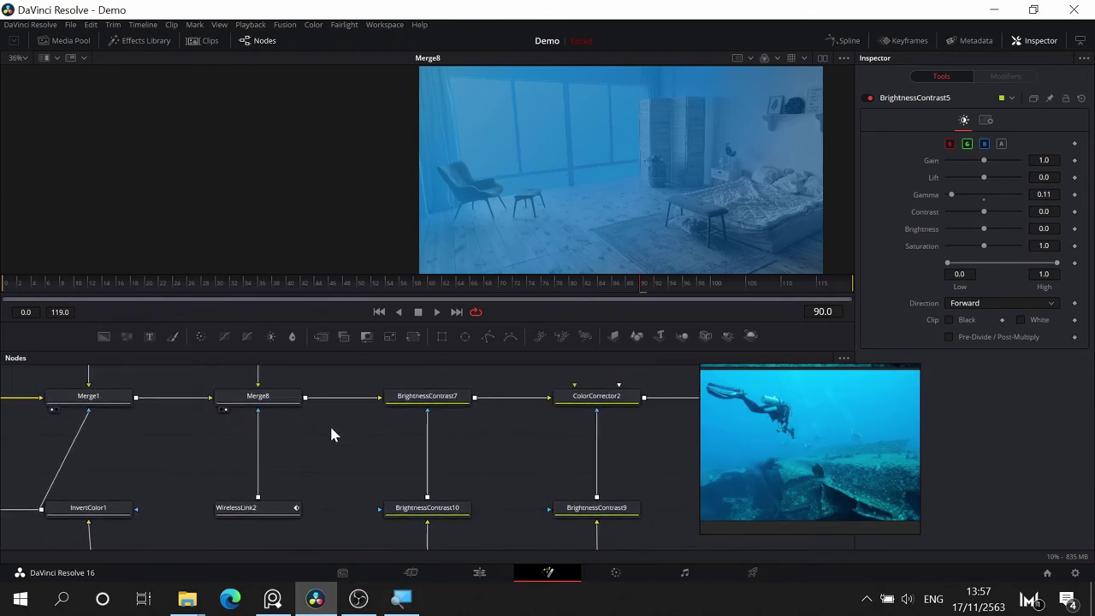
# - Inspect BrightnessContrast7's correction settings, switch the node off and on again, and view its output
pyautogui.click(441, 400)
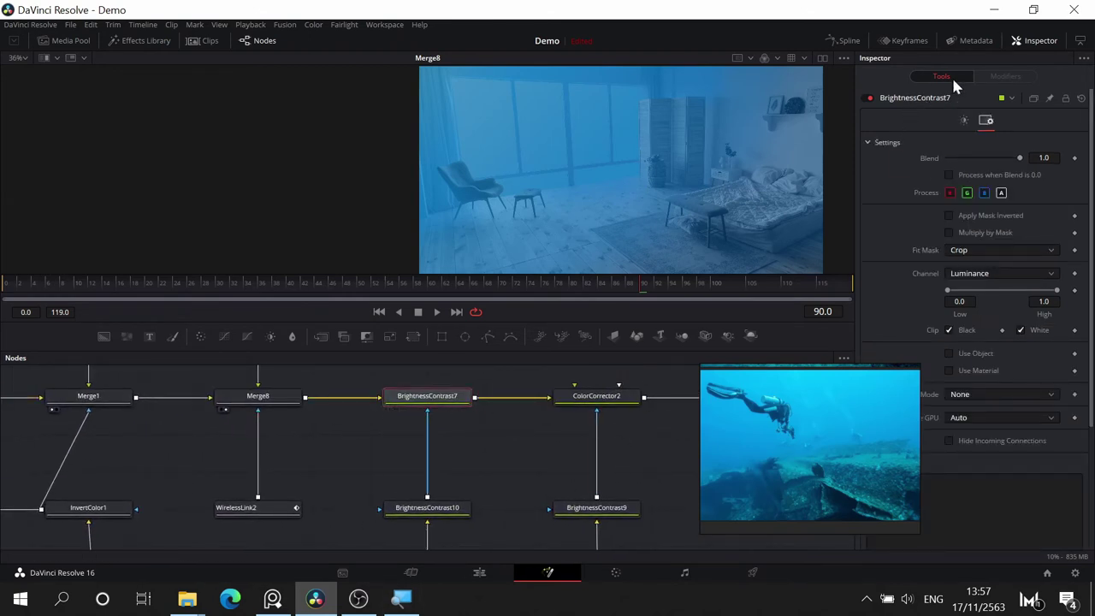
pyautogui.click(963, 120)
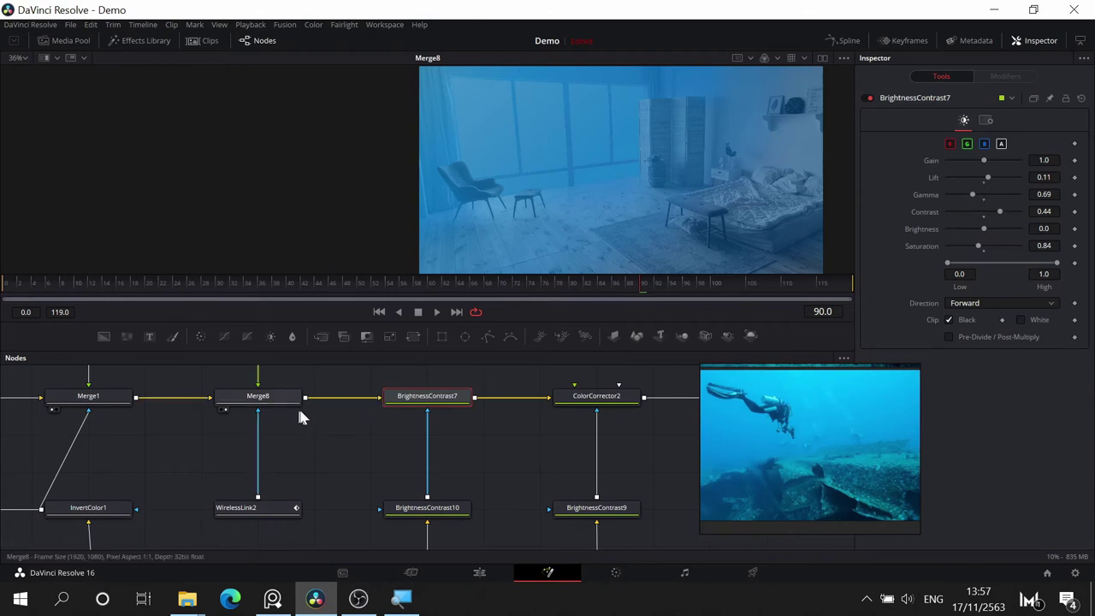
pyautogui.click(869, 97)
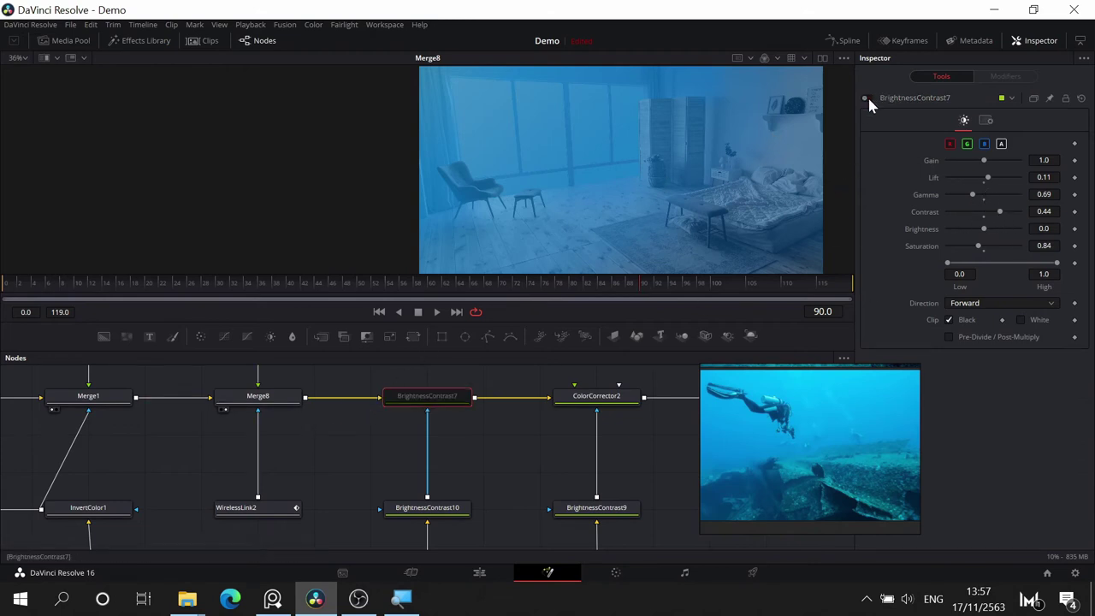
pyautogui.click(869, 97)
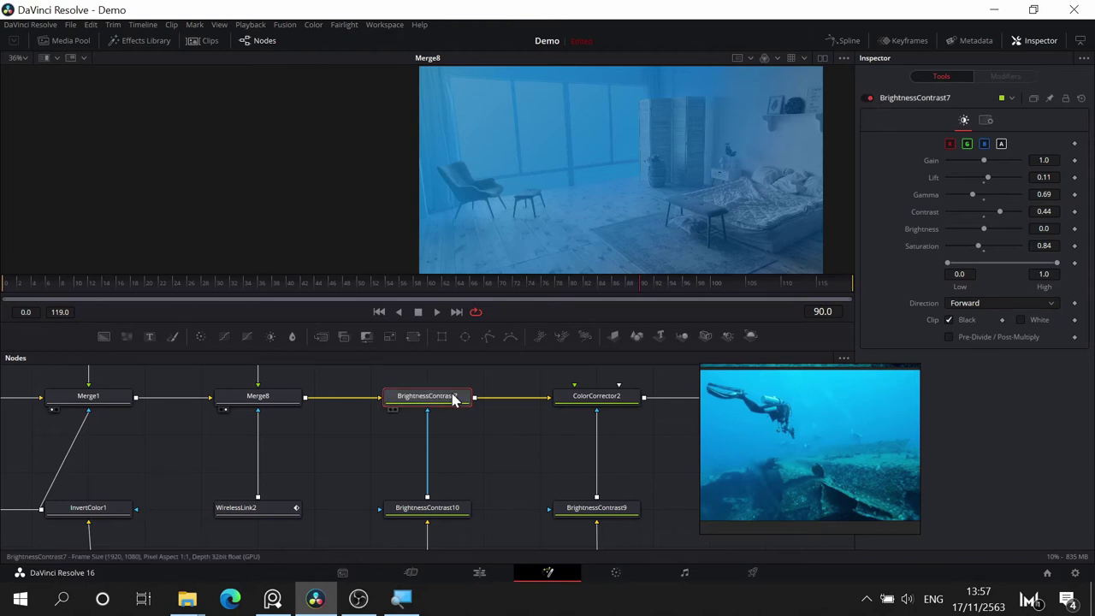
pyautogui.press('2')
pyautogui.moveTo(349, 429)
pyautogui.mouseDown()
pyautogui.moveTo(366, 427)
pyautogui.moveTo(330, 428)
pyautogui.mouseUp()
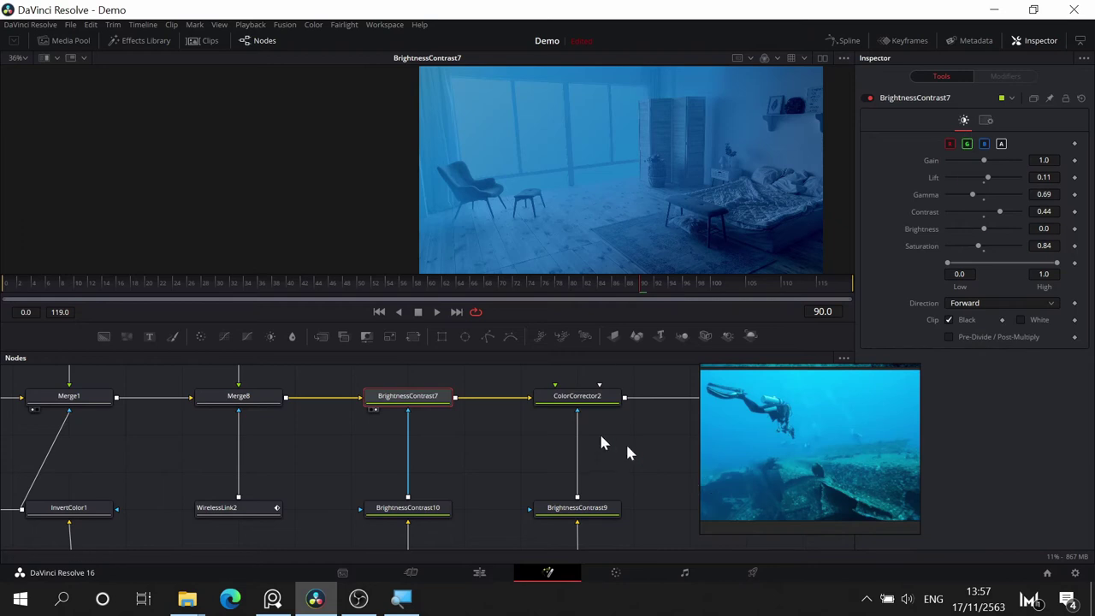
# - Trace BrightnessContrast7's mask back through BrightnessContrast8 and view the Depthmask matte that feeds it
pyautogui.moveTo(469, 462); pyautogui.dragTo(582, 342)
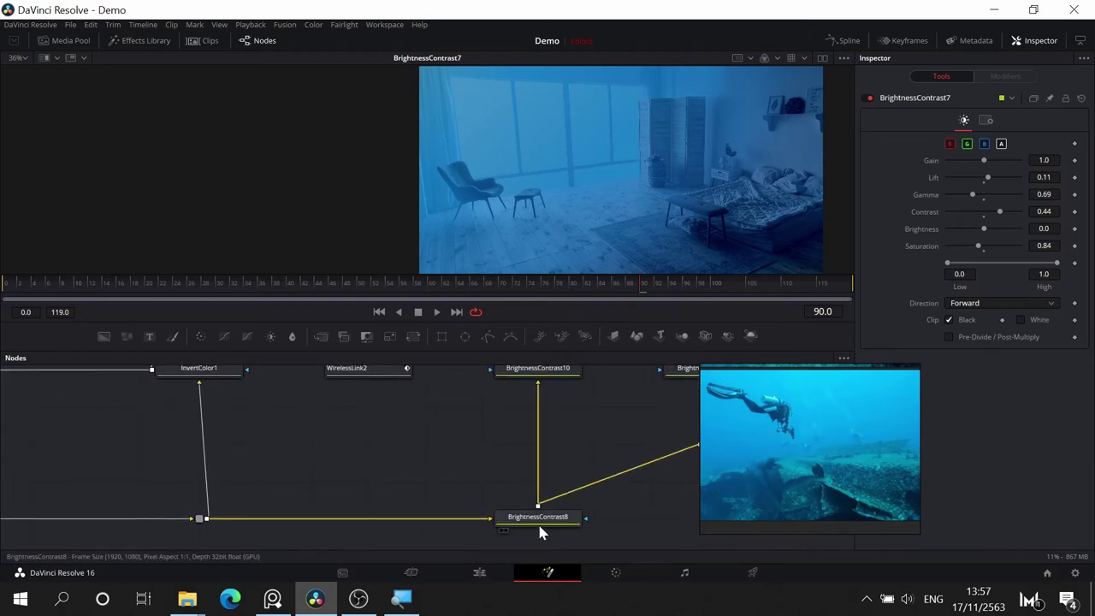
pyautogui.click(523, 517)
pyautogui.hscroll(-7, 571, 444)
pyautogui.scroll(-2, 571, 445)
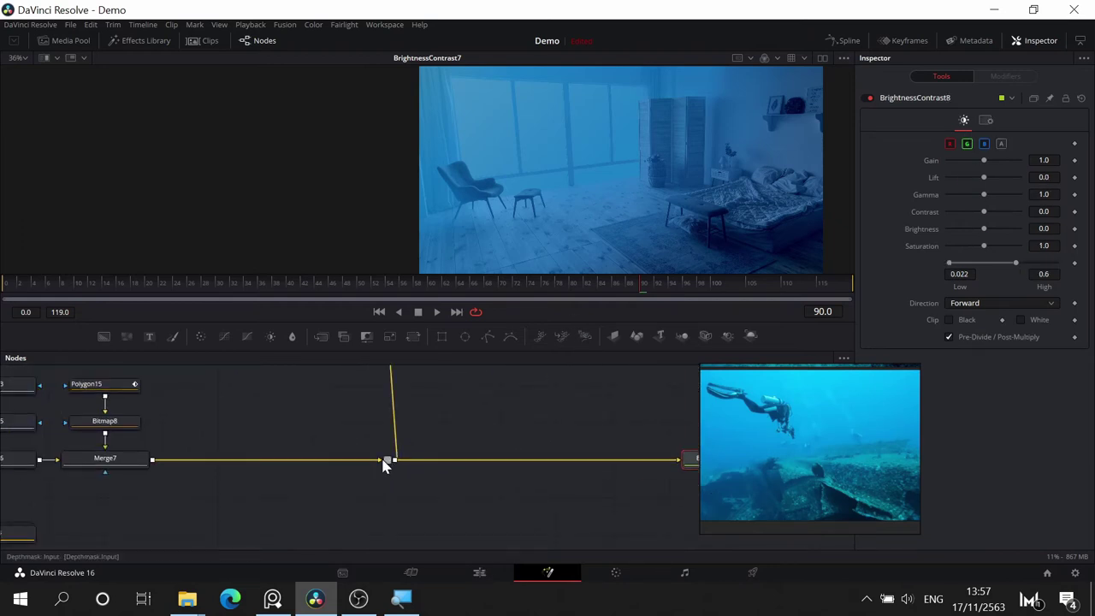
pyautogui.moveTo(387, 460); pyautogui.dragTo(724, 90)
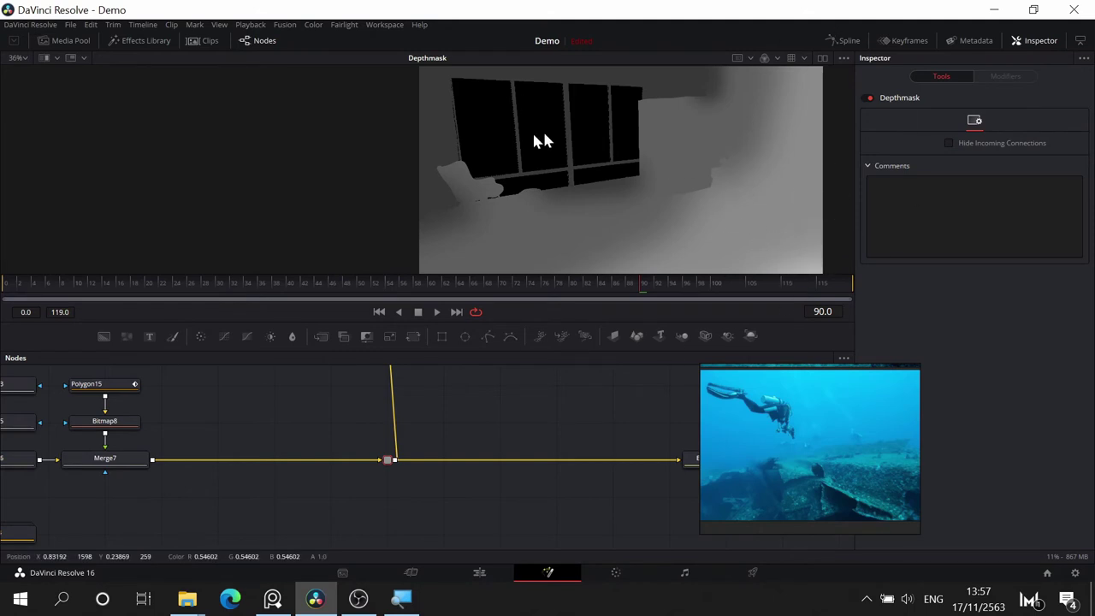
# - View BrightnessContrast8 and Depthmask in turn to compare the depth matte before and after the low and high range adjustment
pyautogui.moveTo(572, 393); pyautogui.dragTo(400, 447)
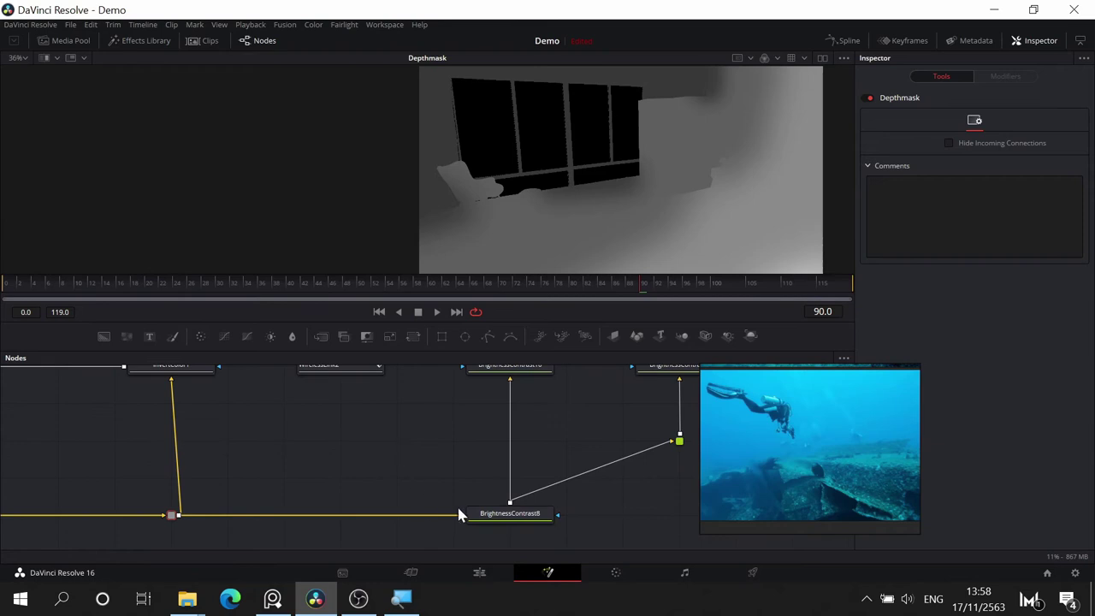
pyautogui.click(516, 514)
pyautogui.press('1')
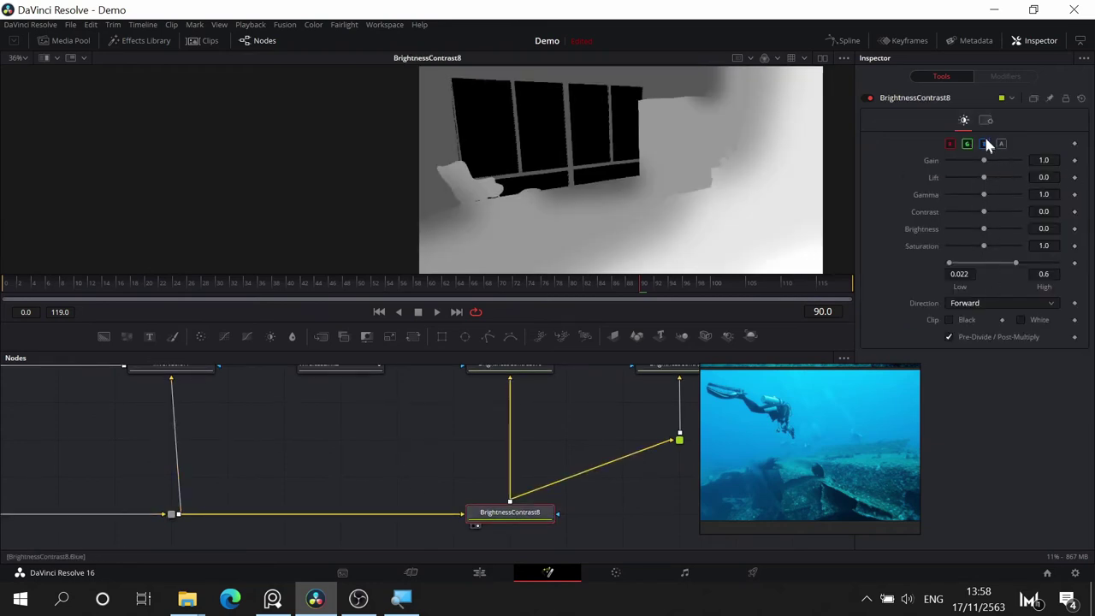
pyautogui.moveTo(290, 477); pyautogui.dragTo(330, 469)
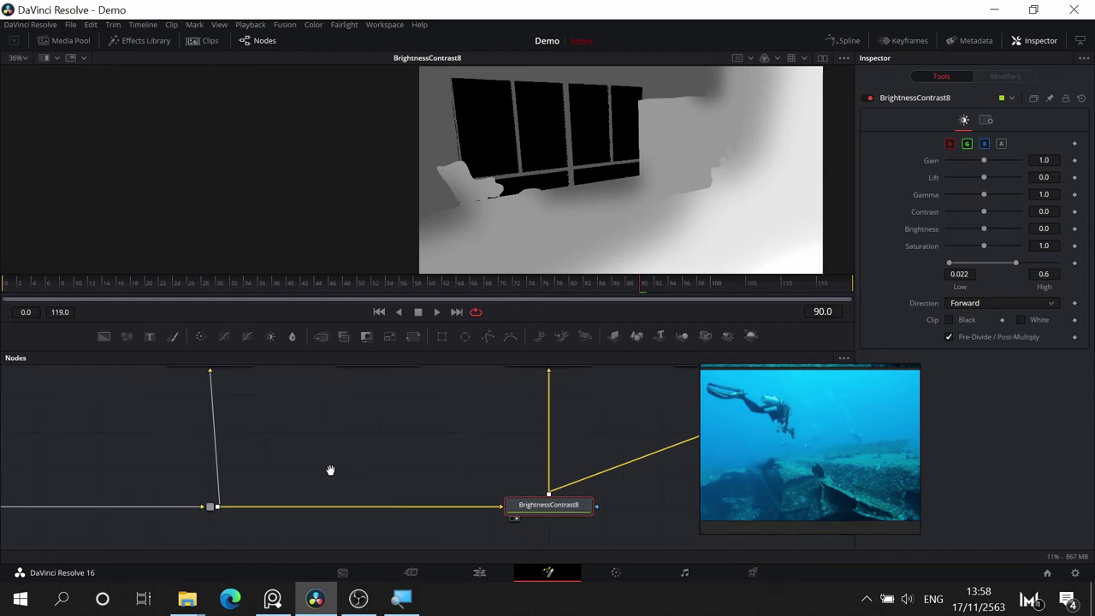
pyautogui.click(213, 507)
pyautogui.press('1')
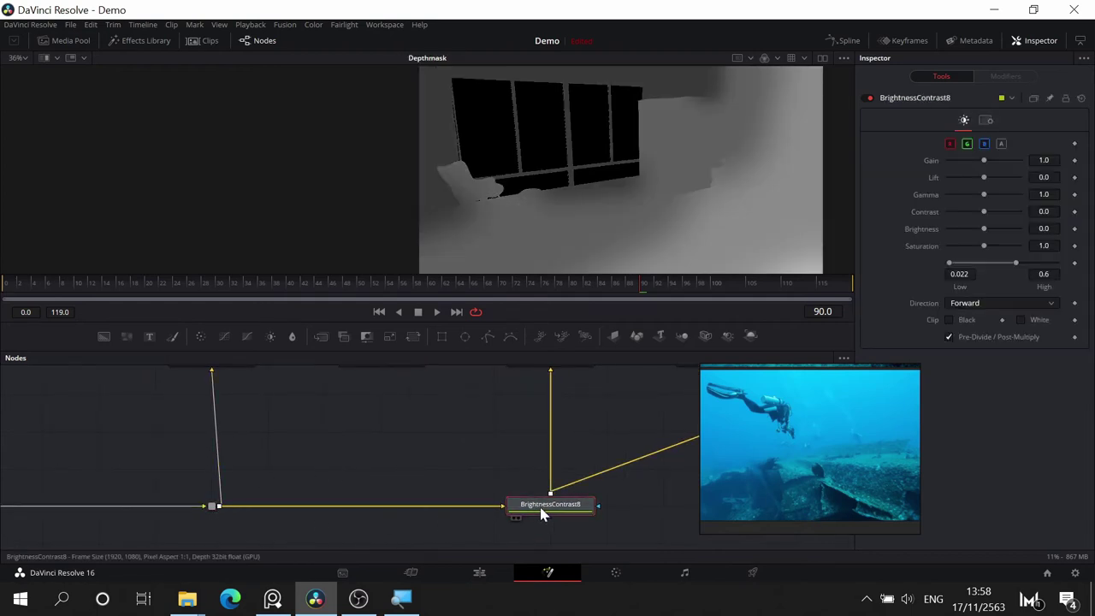
pyautogui.press('1')
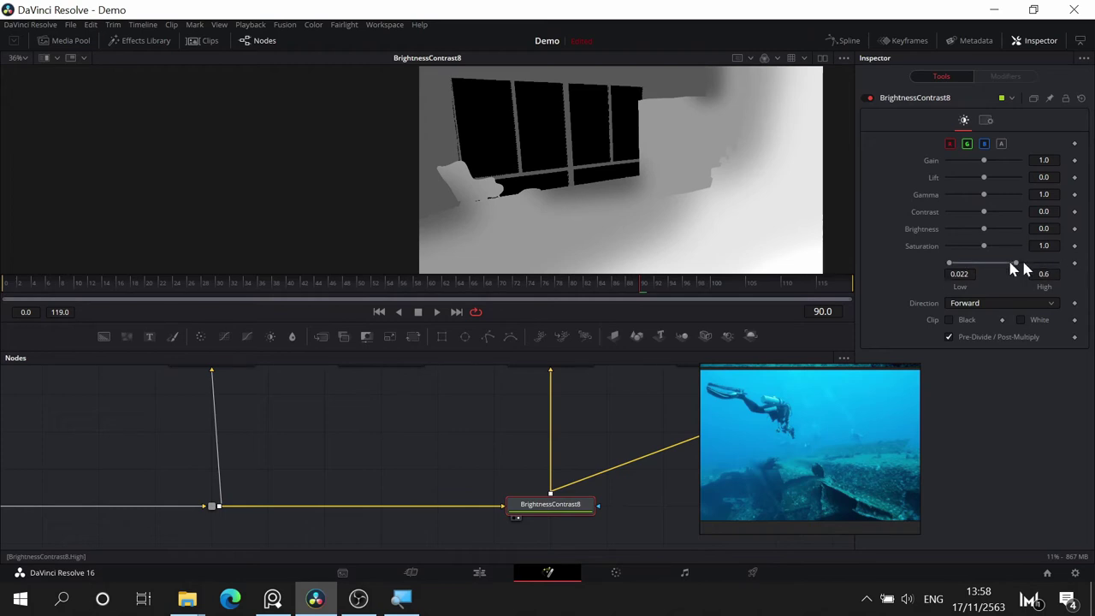
# - View BrightnessContrast10 to examine the refined matte that masks BrightnessContrast7 and its settings
pyautogui.moveTo(567, 449); pyautogui.dragTo(662, 419)
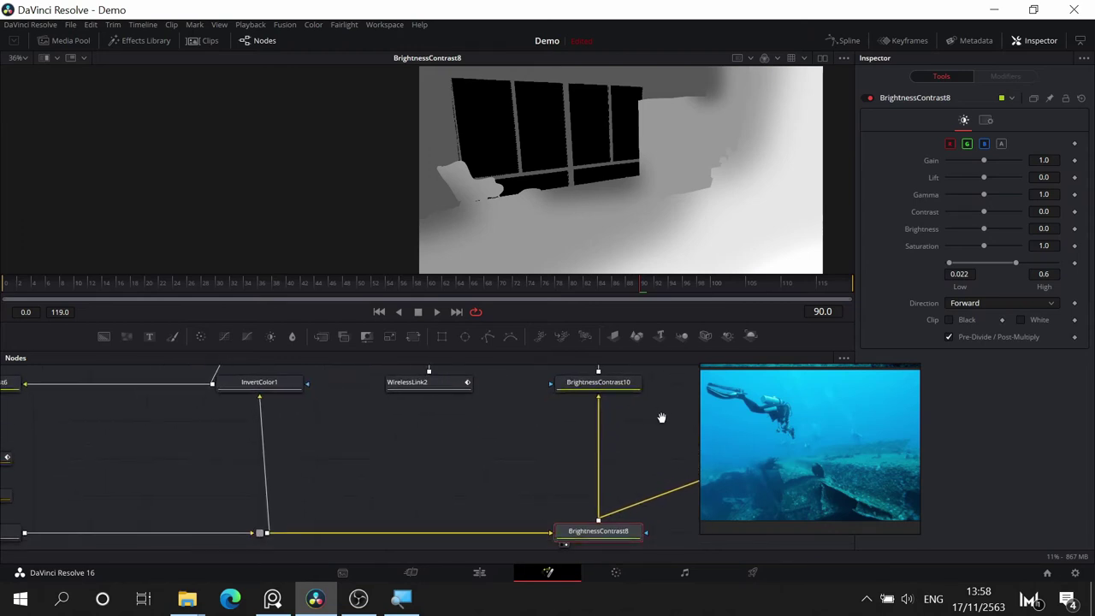
pyautogui.click(609, 384)
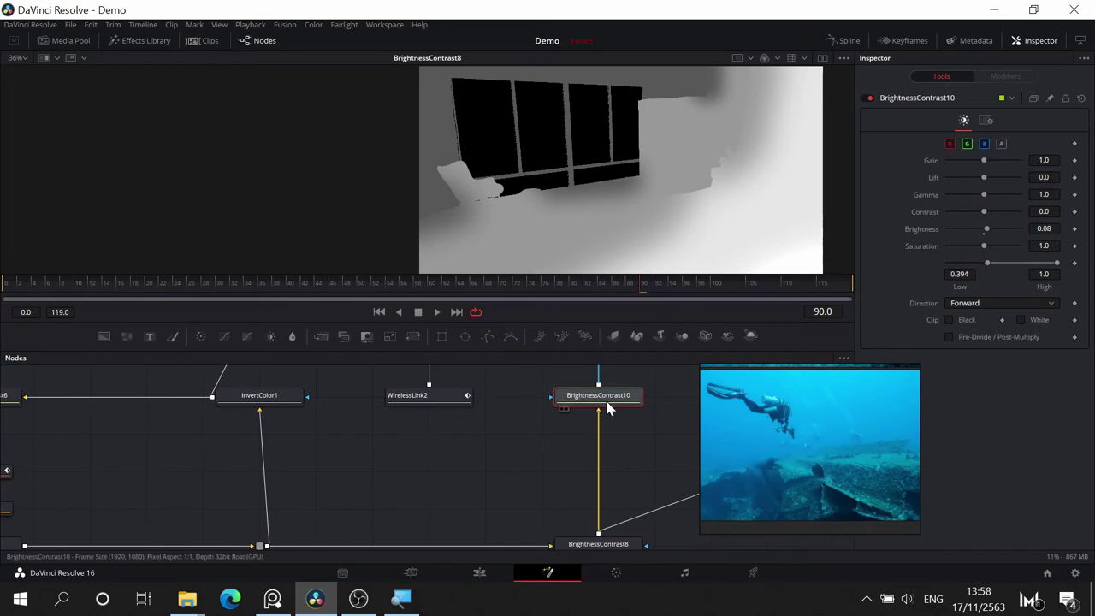
pyautogui.press('1')
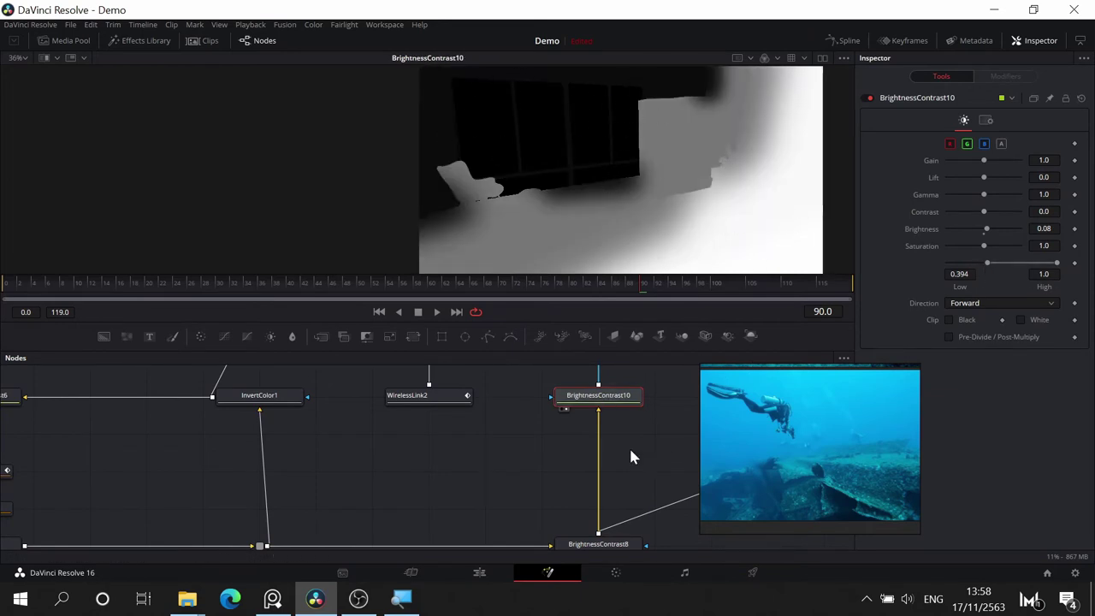
# - View BrightnessContrast7 and Merge8 in turn to compare the room with and without the masked brightness correction
pyautogui.moveTo(489, 467); pyautogui.dragTo(462, 569)
pyautogui.click(596, 402)
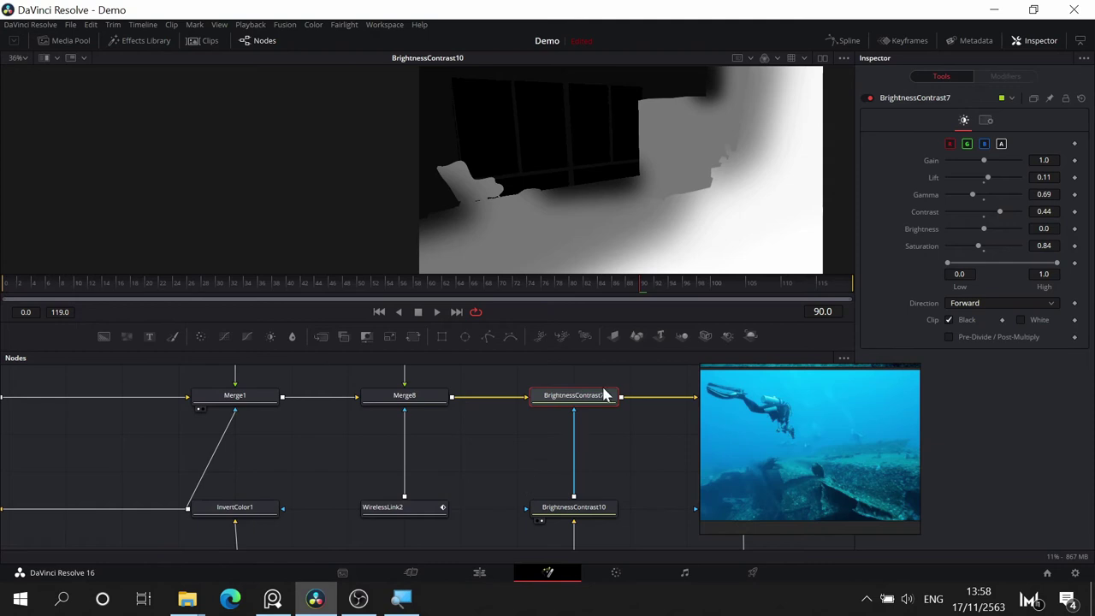
pyautogui.press('1')
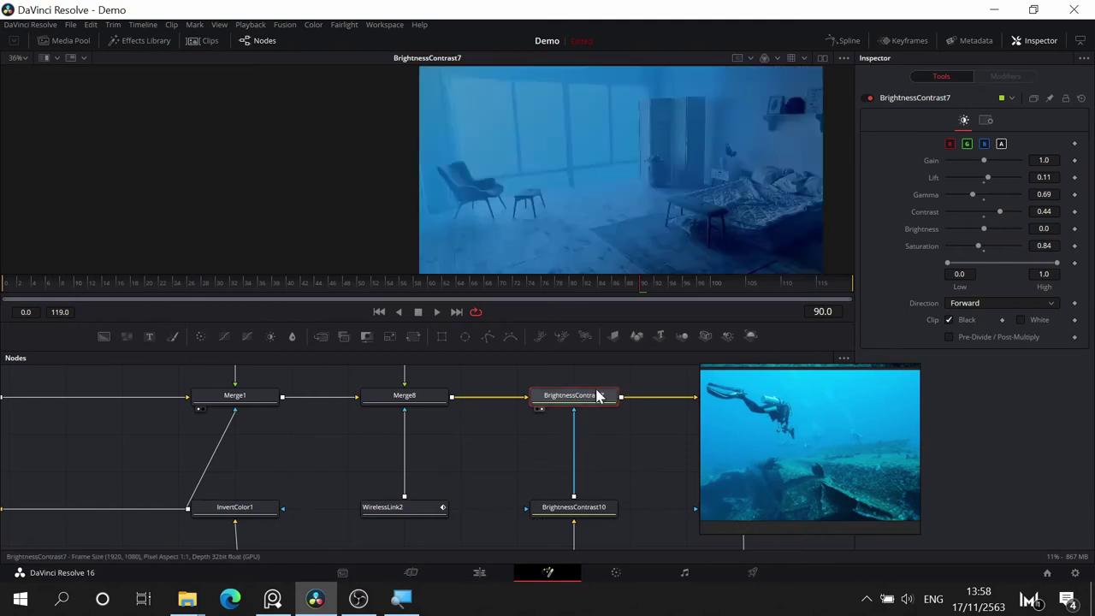
pyautogui.click(417, 398)
pyautogui.press('1')
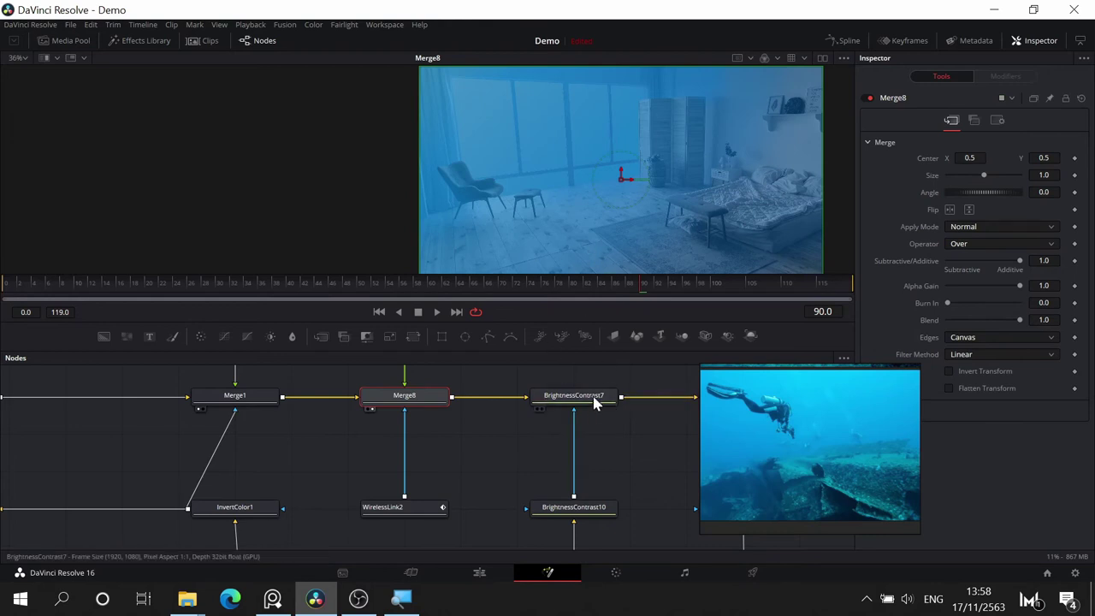
pyautogui.click(594, 402)
pyautogui.press('1')
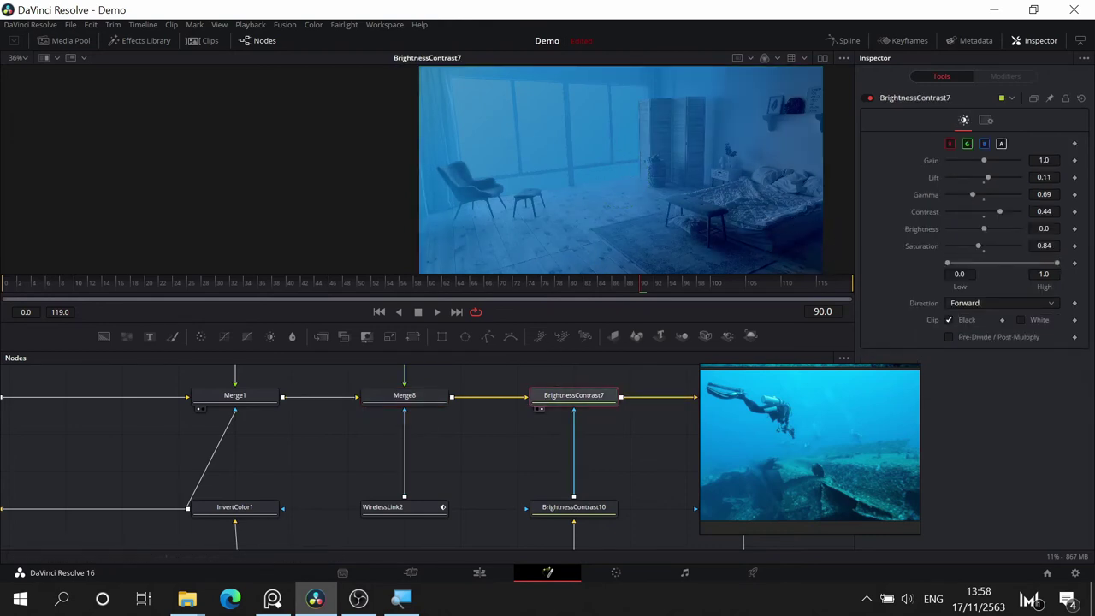
# - View ColorCorrector2 and examine its master tint, contrast and gain settings
pyautogui.moveTo(466, 465); pyautogui.dragTo(335, 492)
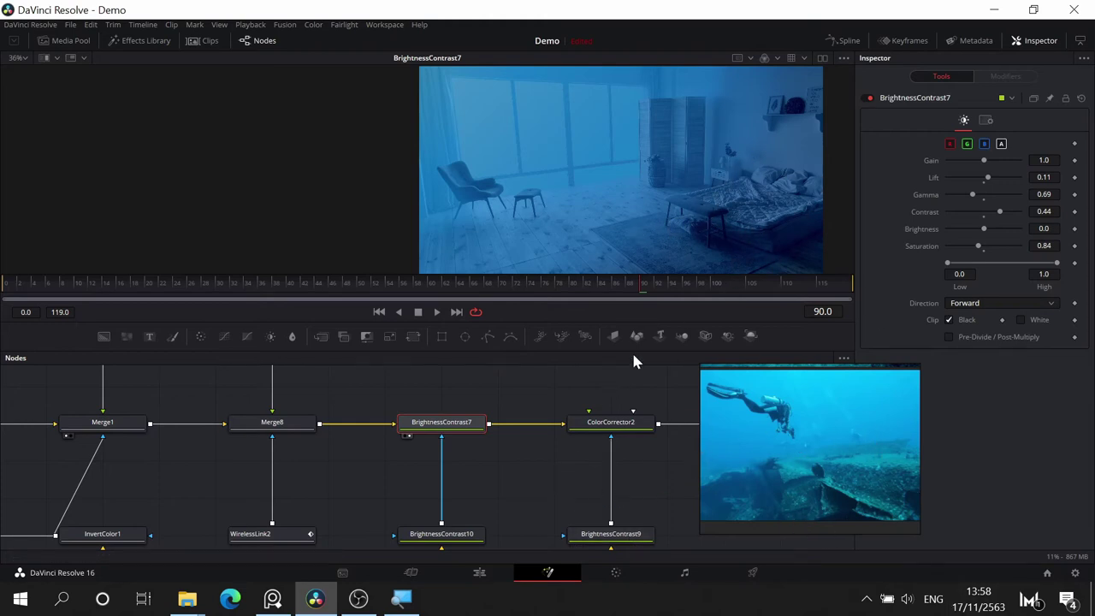
pyautogui.moveTo(560, 511); pyautogui.dragTo(351, 501)
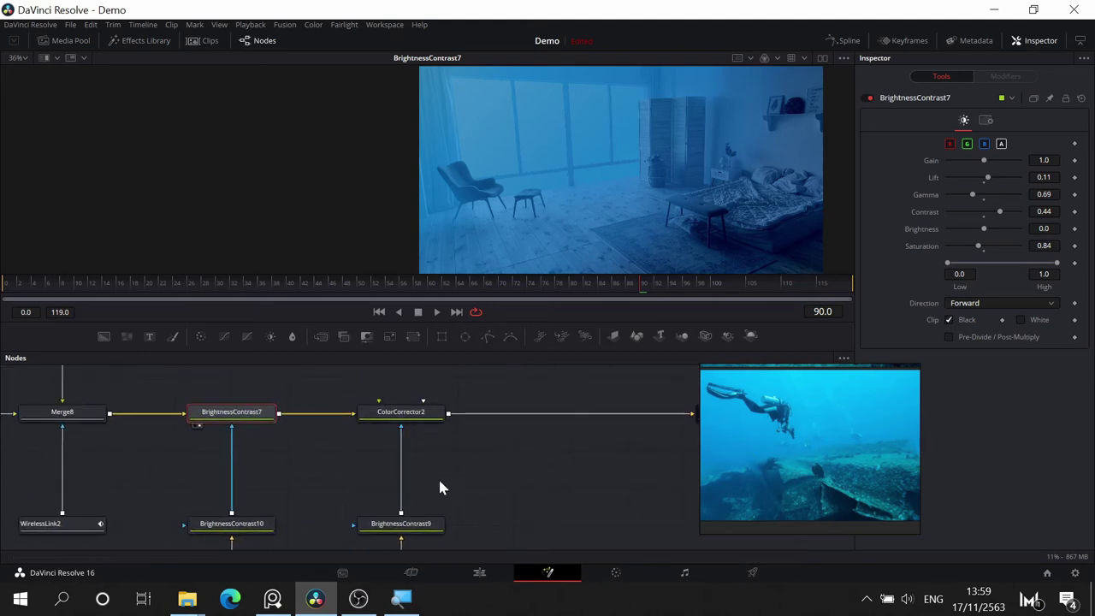
pyautogui.moveTo(466, 483); pyautogui.dragTo(520, 511)
pyautogui.click(484, 452)
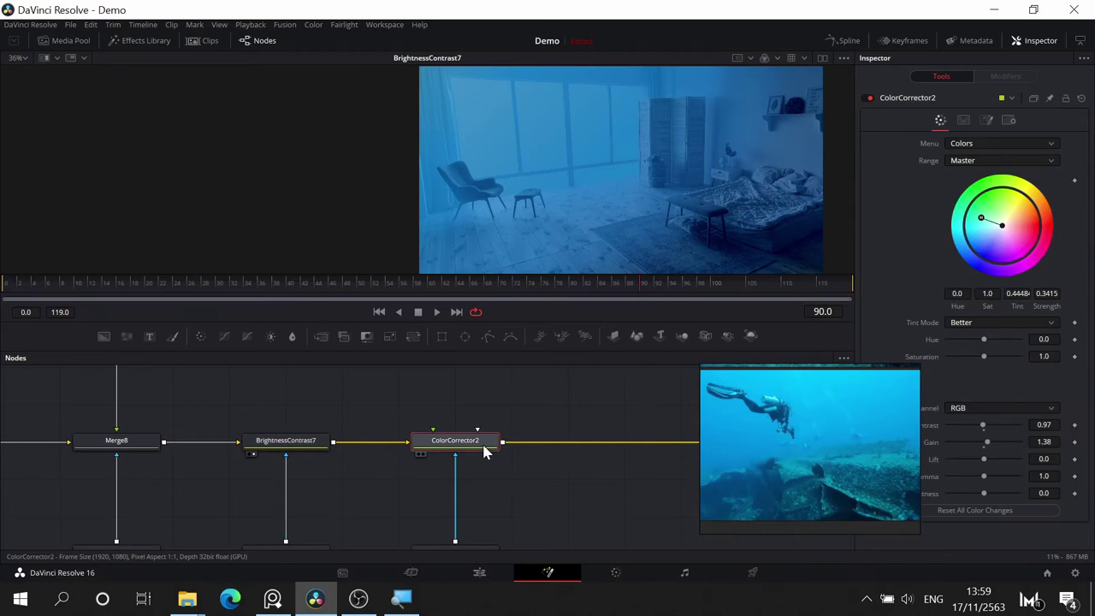
pyautogui.press('1')
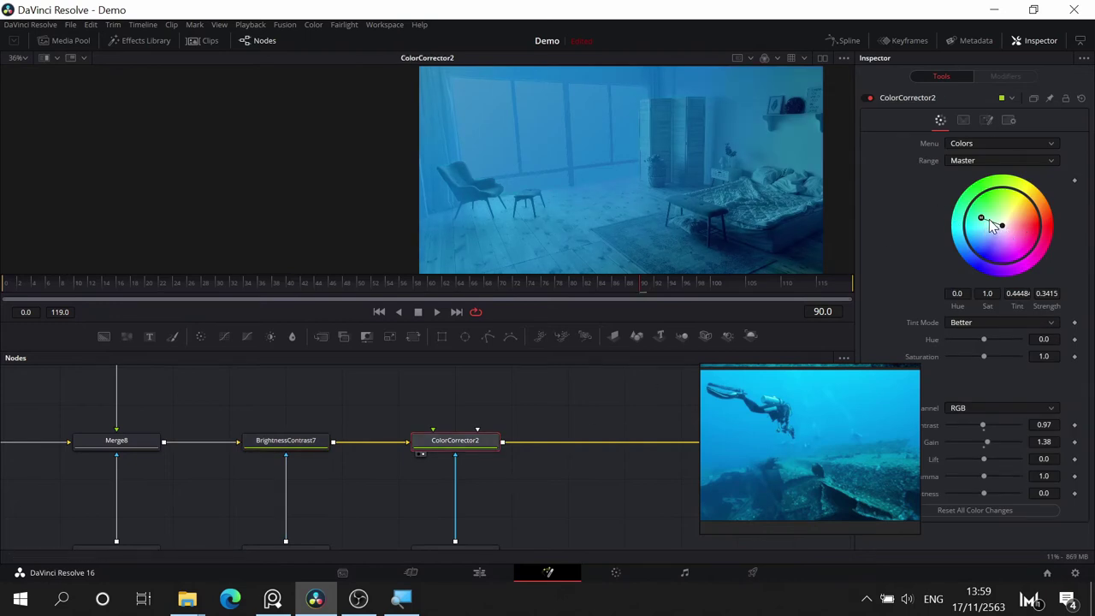
# - View PipeRouter1 and BrightnessContrast9 to examine how the depth matte is refined into ColorCorrector2's mask
pyautogui.moveTo(481, 486); pyautogui.dragTo(552, 295)
pyautogui.click(529, 436)
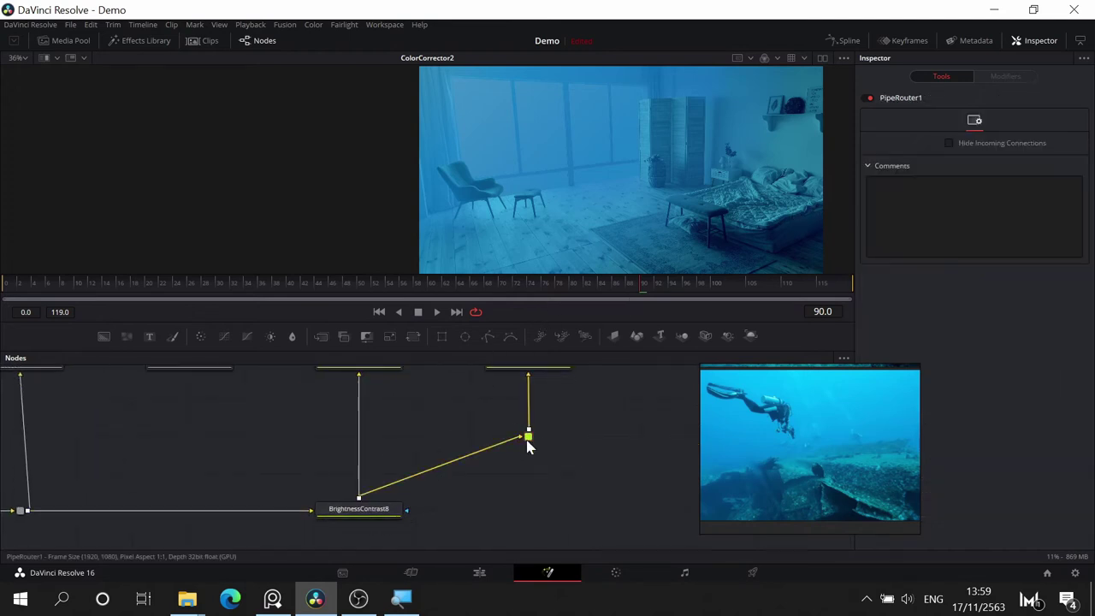
pyautogui.press('1')
pyautogui.moveTo(608, 409); pyautogui.dragTo(598, 468)
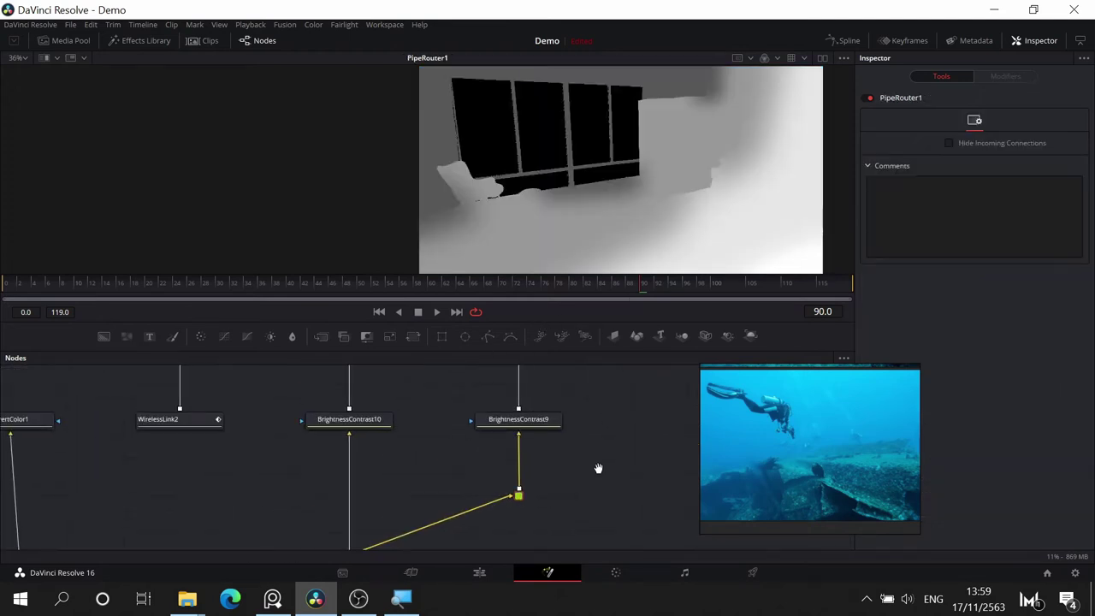
pyautogui.click(546, 426)
pyautogui.press('1')
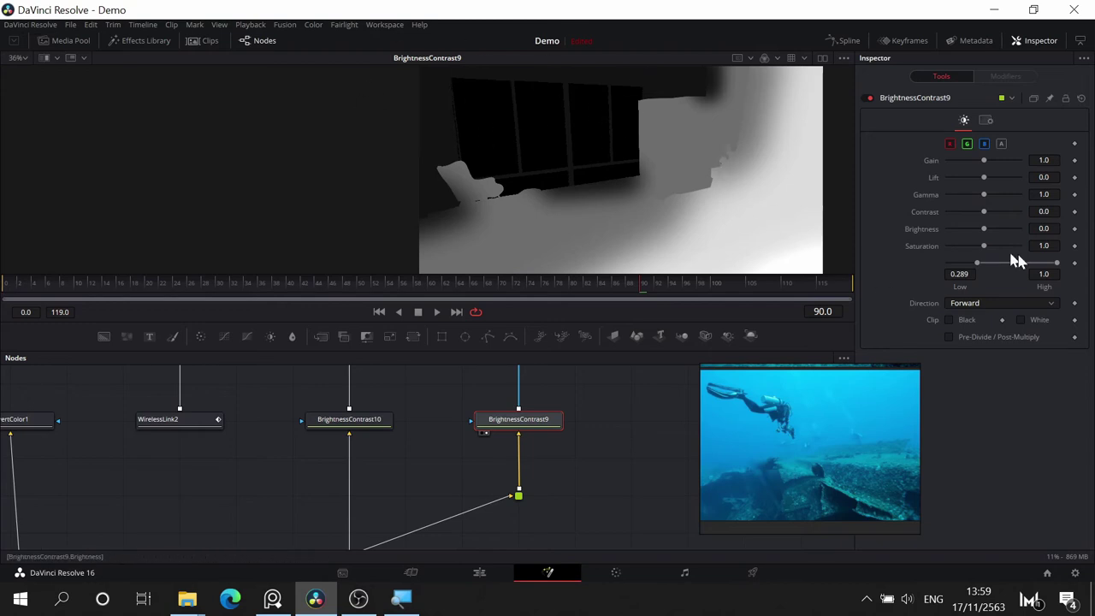
pyautogui.moveTo(630, 405); pyautogui.dragTo(644, 426)
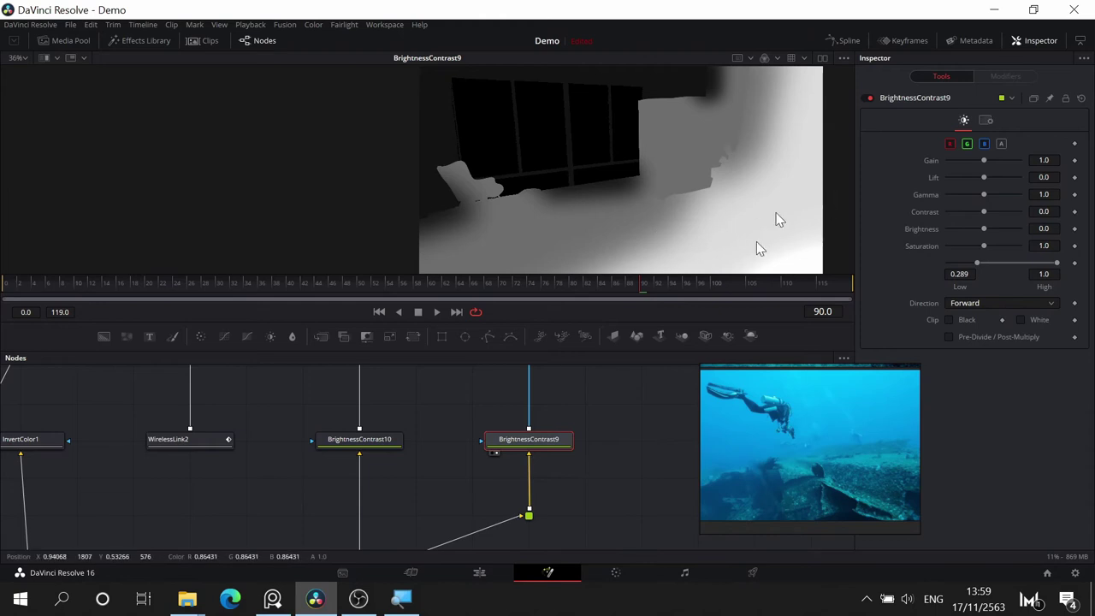
# - View ColorCorrector2 again to examine its masked tint over the room, and follow its output along the node chain
pyautogui.scroll(3, 628, 465)
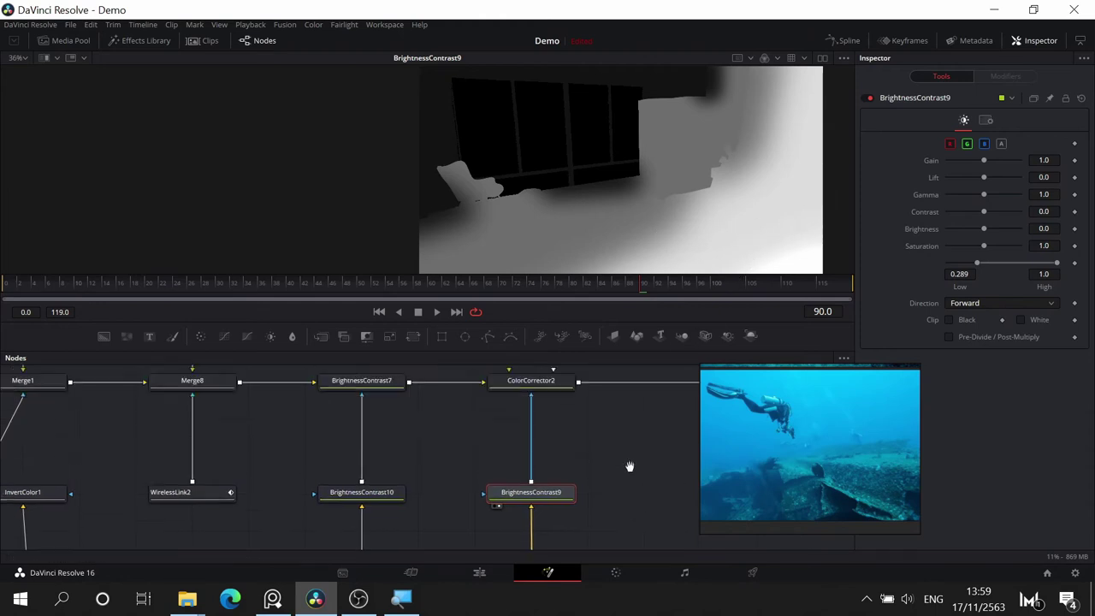
pyautogui.click(524, 422)
pyautogui.press('1')
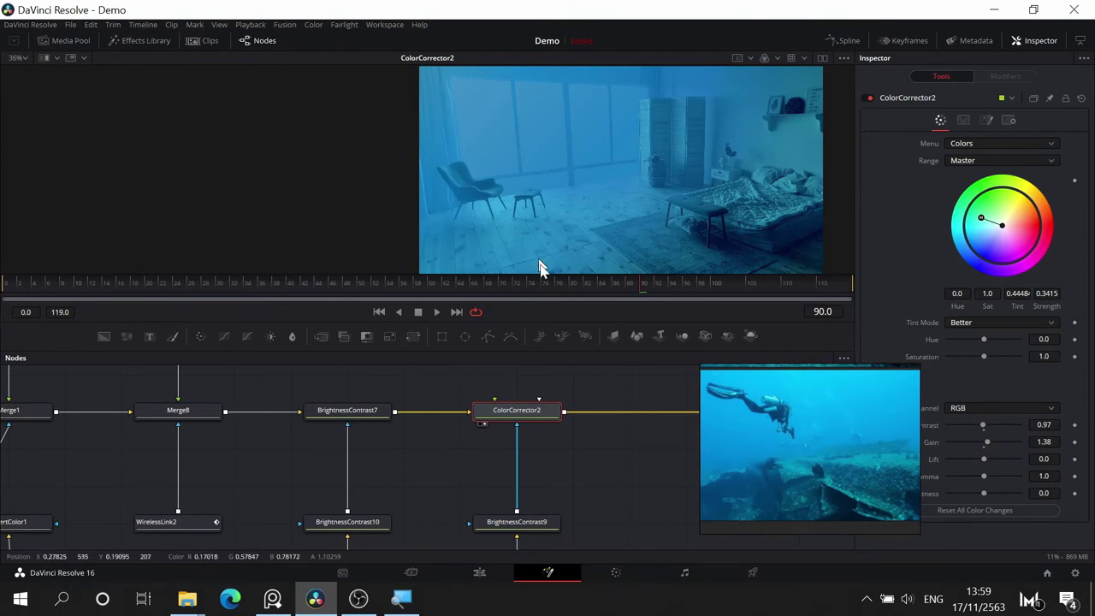
pyautogui.moveTo(610, 456); pyautogui.dragTo(493, 441)
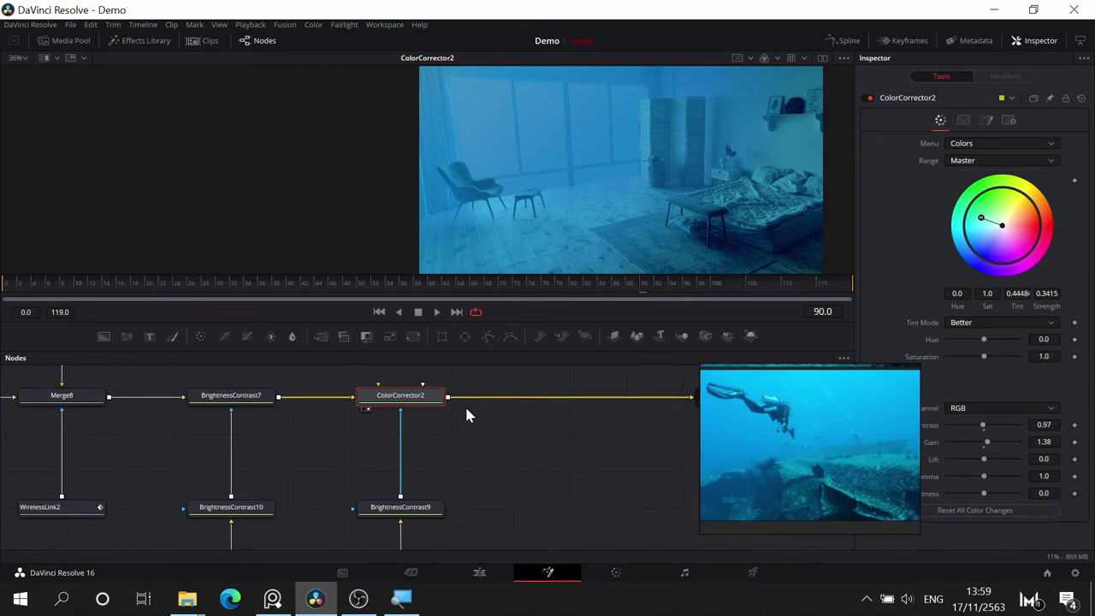
# - Examine Background6's linear blue gradient settings and follow the node chain from ColorCorrector2 to Sat0 and MediaOut1
pyautogui.moveTo(467, 439); pyautogui.dragTo(718, 525)
pyautogui.moveTo(454, 418); pyautogui.dragTo(511, 444)
pyautogui.click(355, 402)
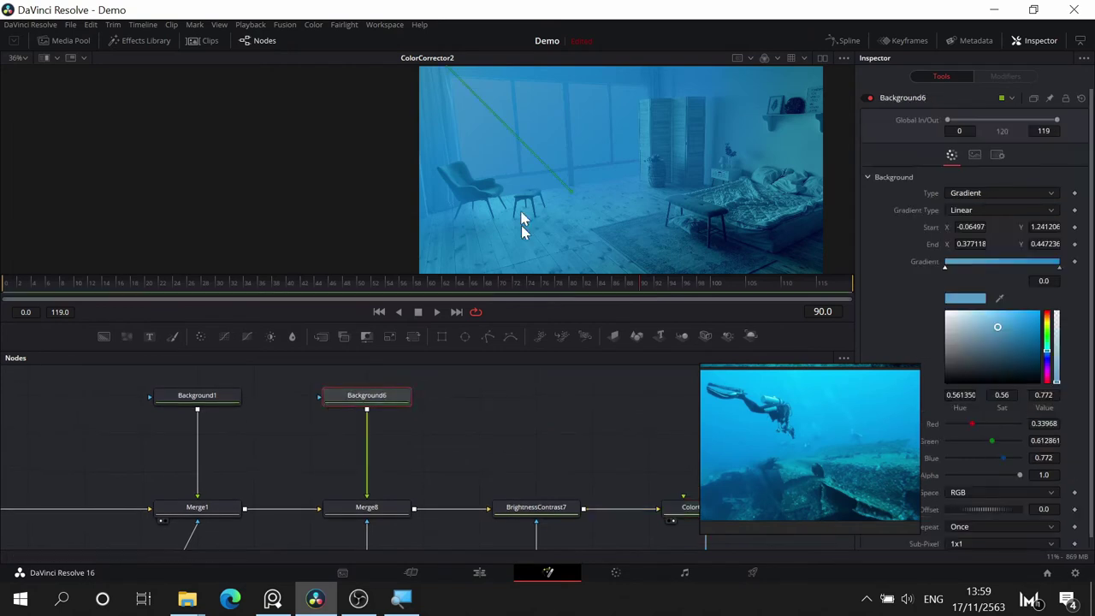
pyautogui.moveTo(335, 159); pyautogui.dragTo(269, 127)
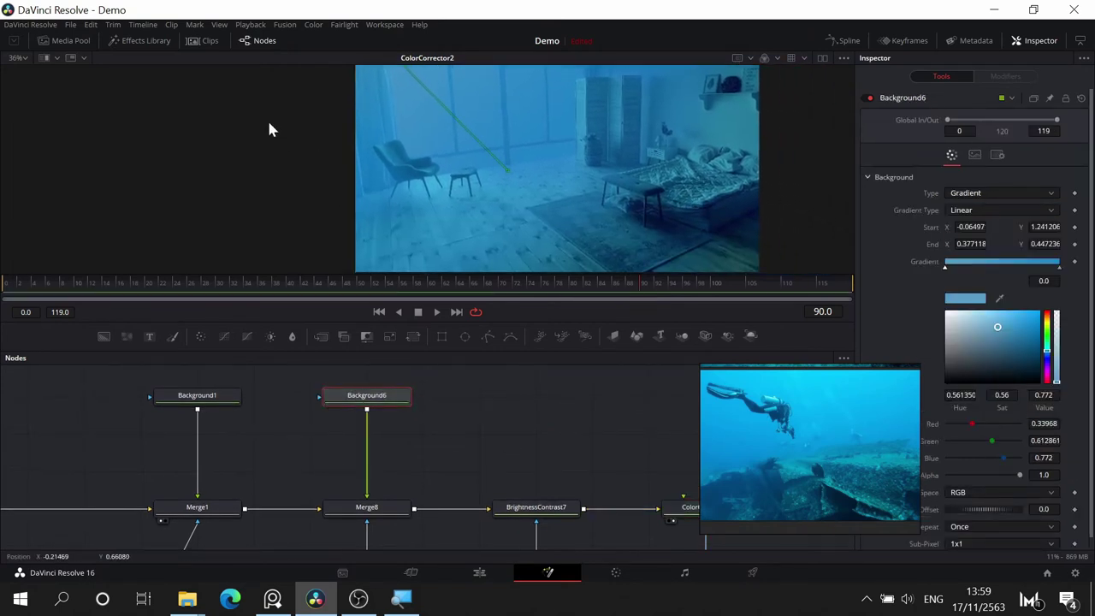
pyautogui.moveTo(594, 408); pyautogui.dragTo(506, 354)
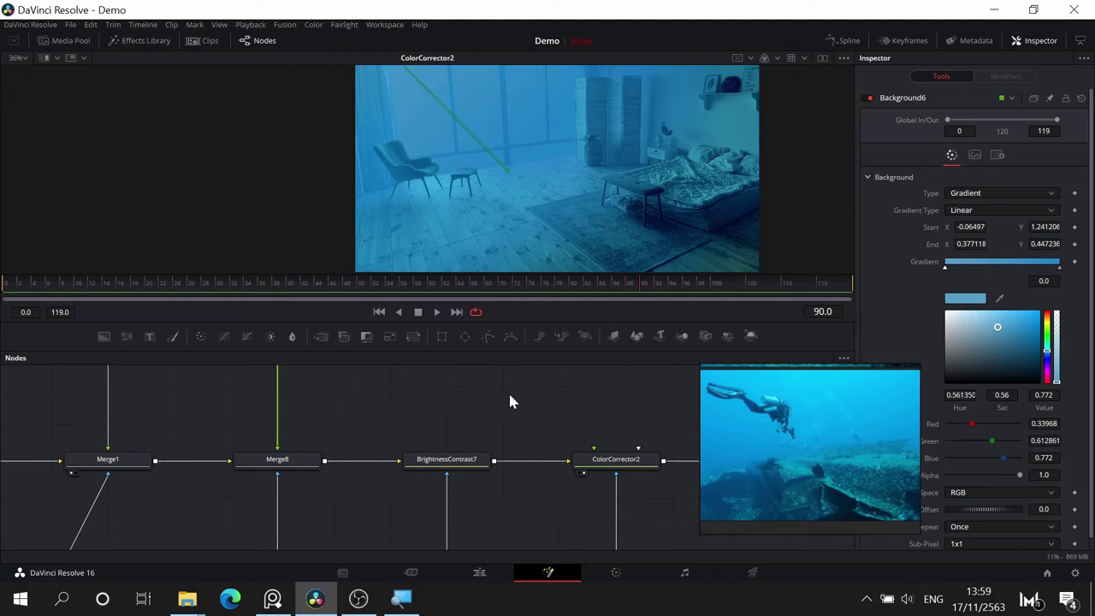
pyautogui.moveTo(433, 405); pyautogui.dragTo(39, 389)
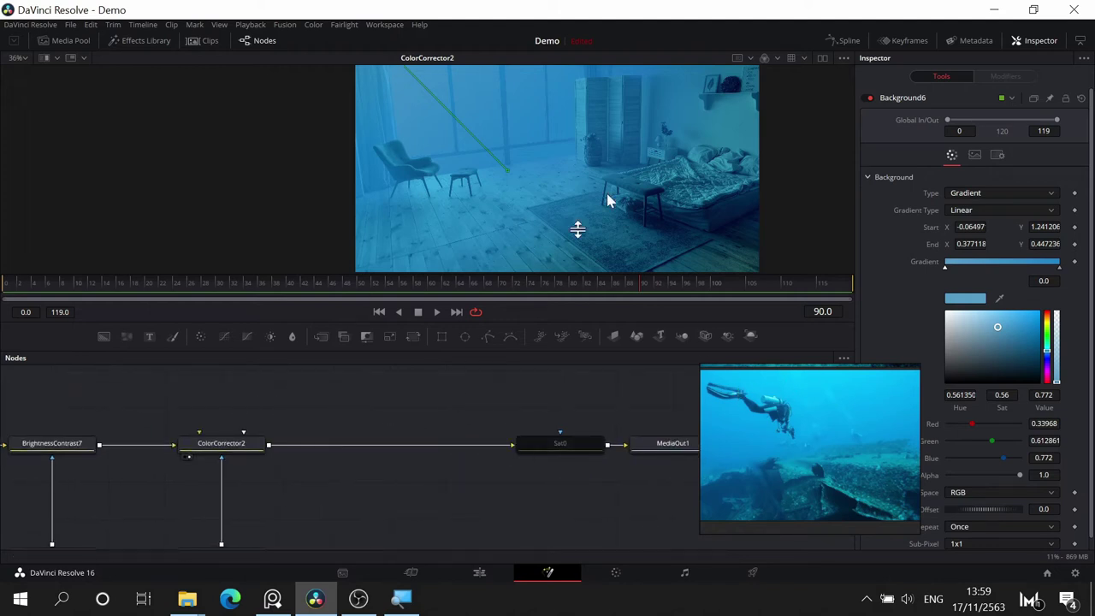
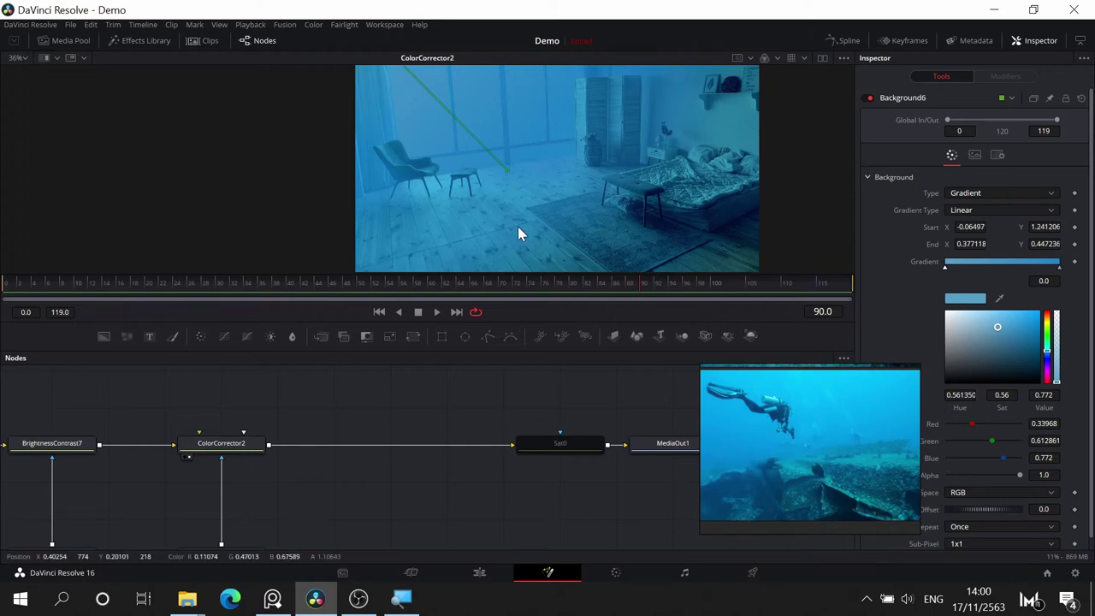
# - Move Sat0 and MediaOut1 farther along the chain to make room after ColorCorrector2
pyautogui.moveTo(579, 431); pyautogui.dragTo(442, 360)
pyautogui.moveTo(650, 394); pyautogui.dragTo(621, 414)
pyautogui.click(617, 414)
pyautogui.moveTo(232, 457); pyautogui.dragTo(393, 485)
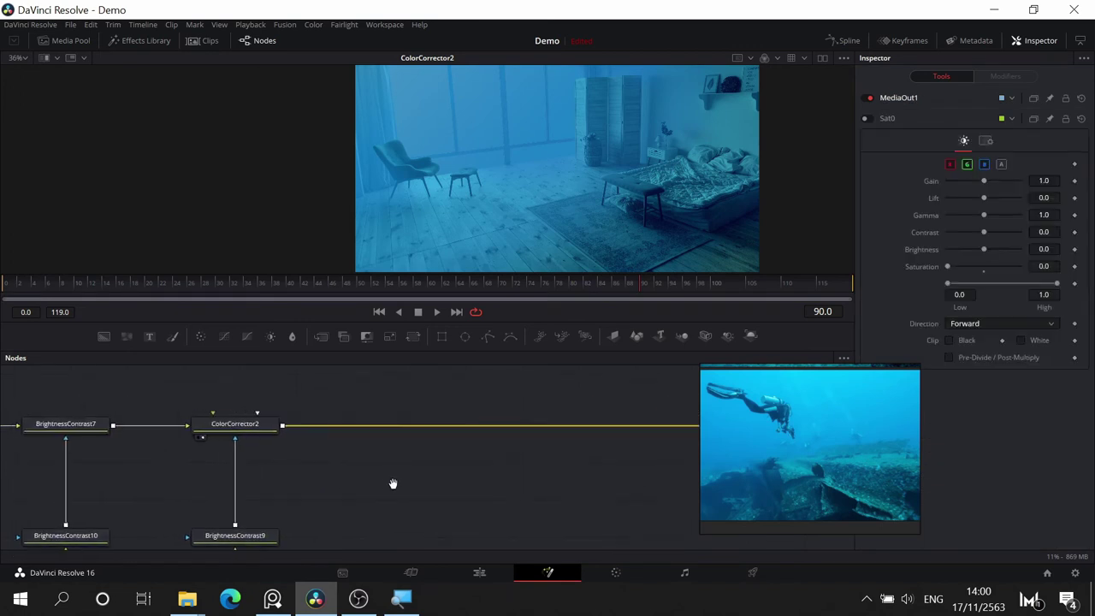
# - Enlarge the reference image window to examine the underwater ruins, and shrink it back to a small overlay
pyautogui.moveTo(693, 376); pyautogui.dragTo(325, 164)
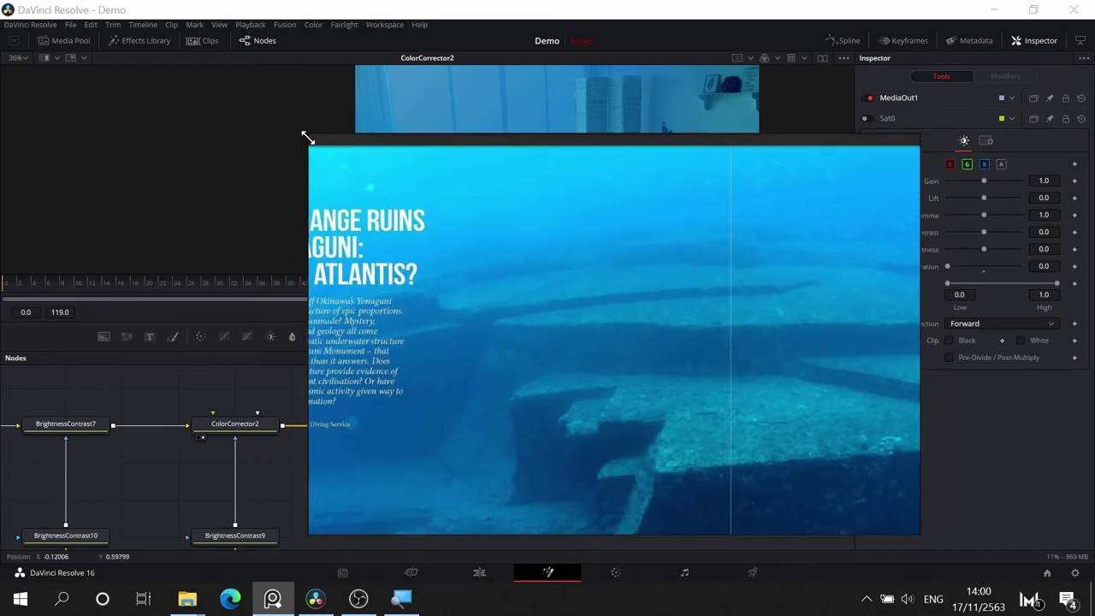
pyautogui.moveTo(308, 138); pyautogui.dragTo(729, 379)
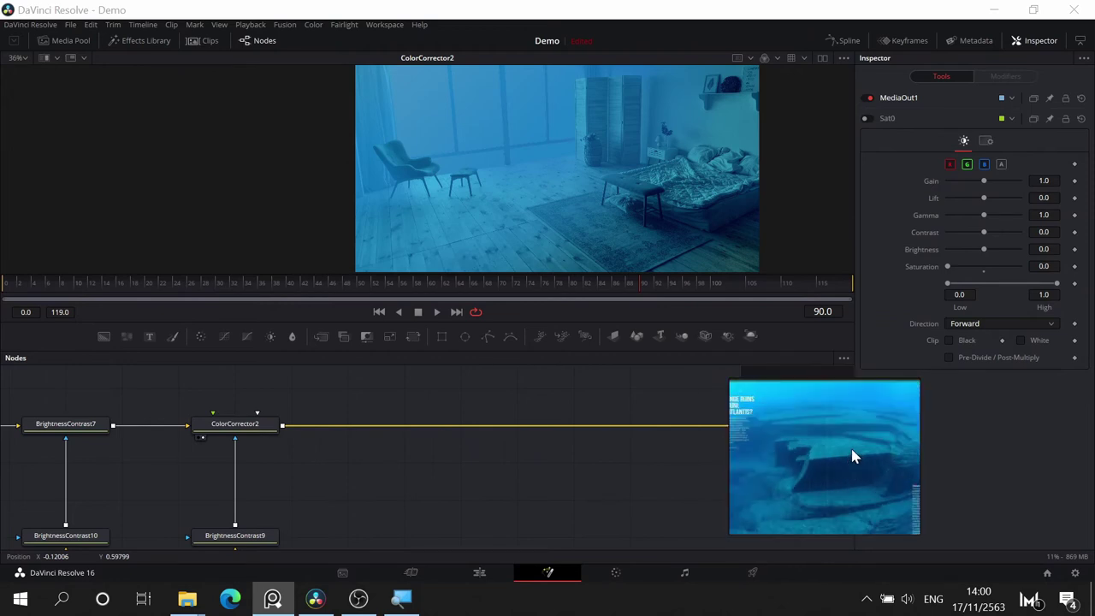
# - Search the tool list for "DEFO" to look at the available defocus tools, without adding one
pyautogui.moveTo(550, 476); pyautogui.dragTo(476, 474)
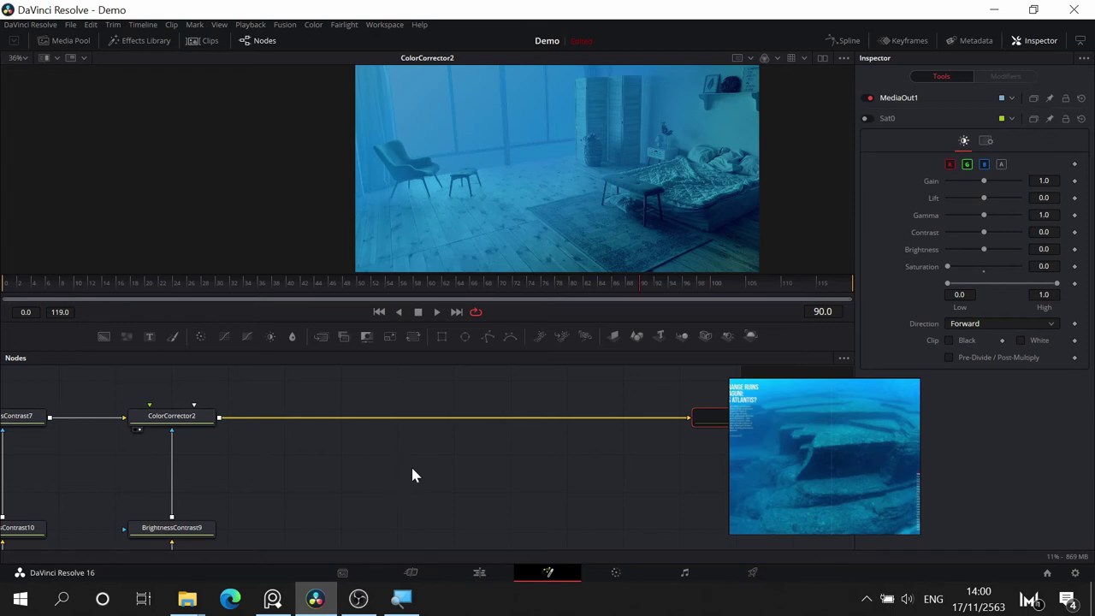
pyautogui.hotkey('shift', 'space')
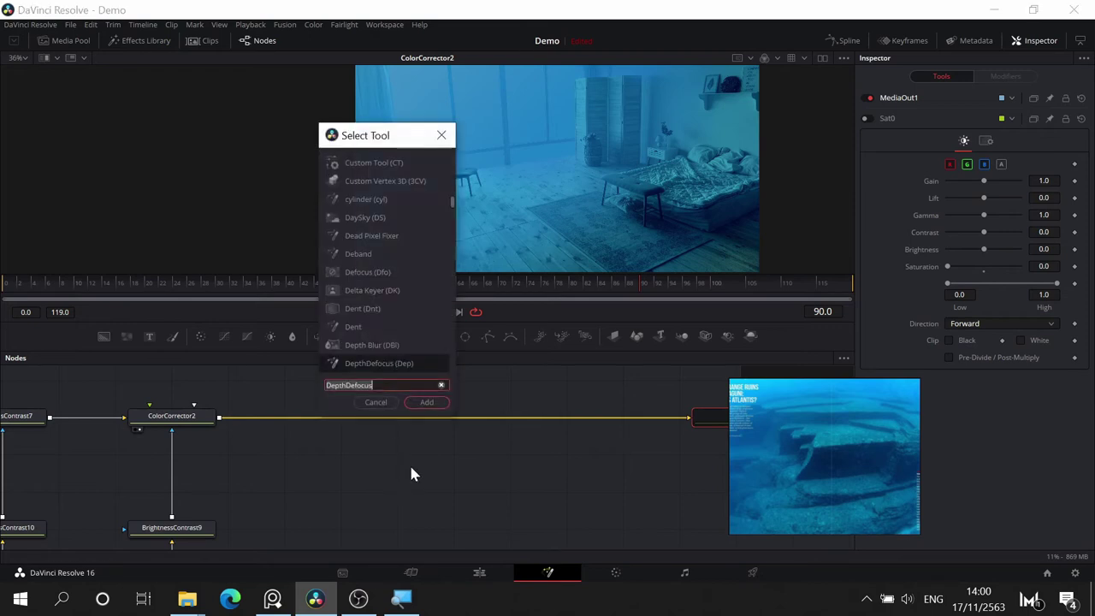
pyautogui.write('DEFO')
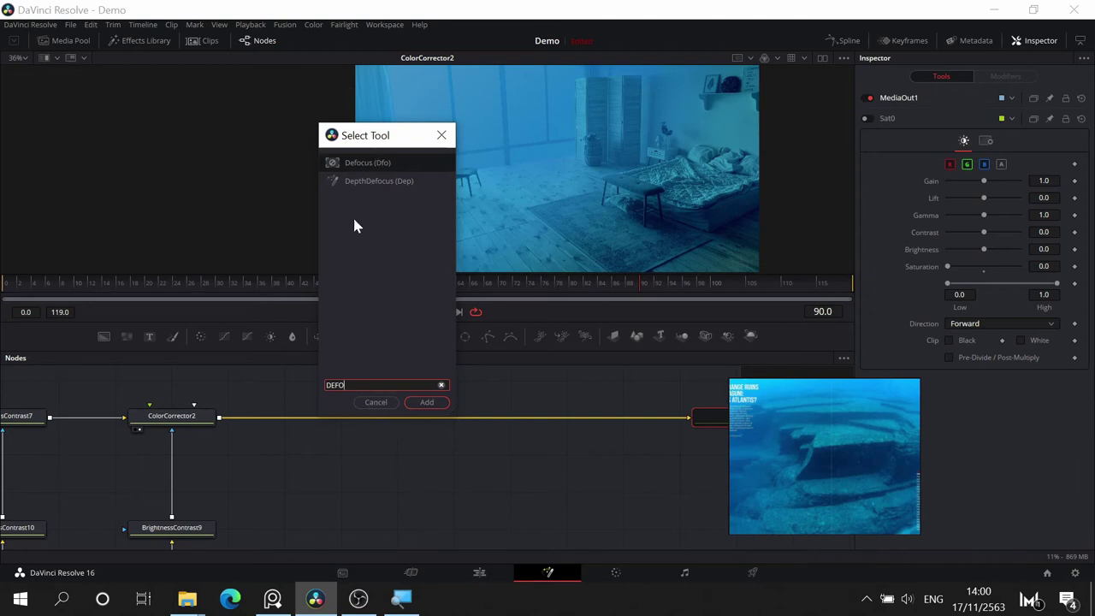
pyautogui.click(376, 403)
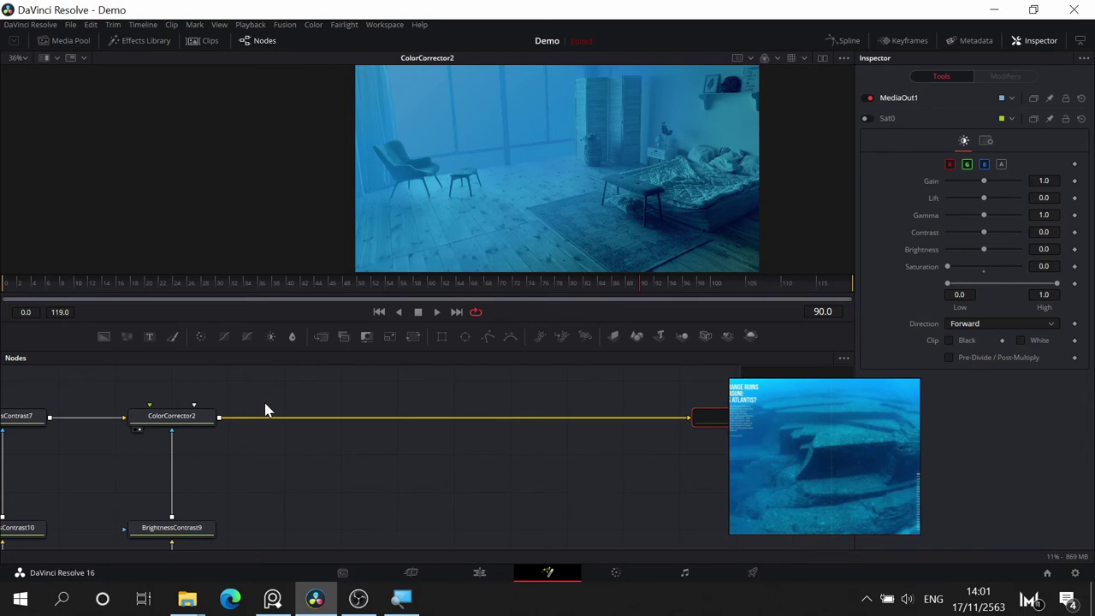
# - Open the Fusion Reactor package manager, look through its packages, including Depth Defocus, and close it
pyautogui.click(382, 24)
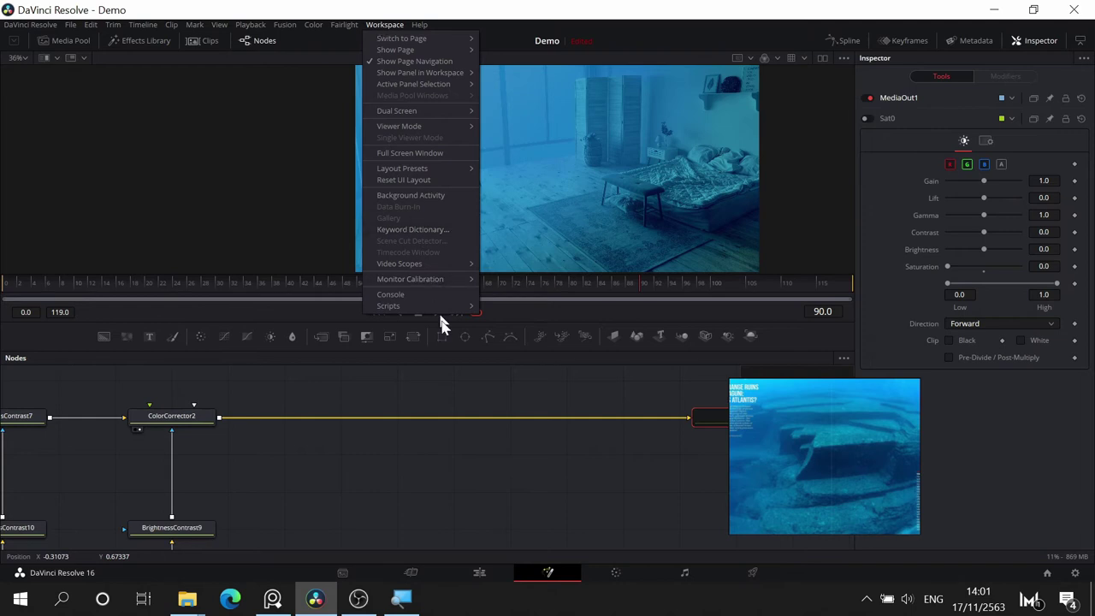
pyautogui.moveTo(453, 310)
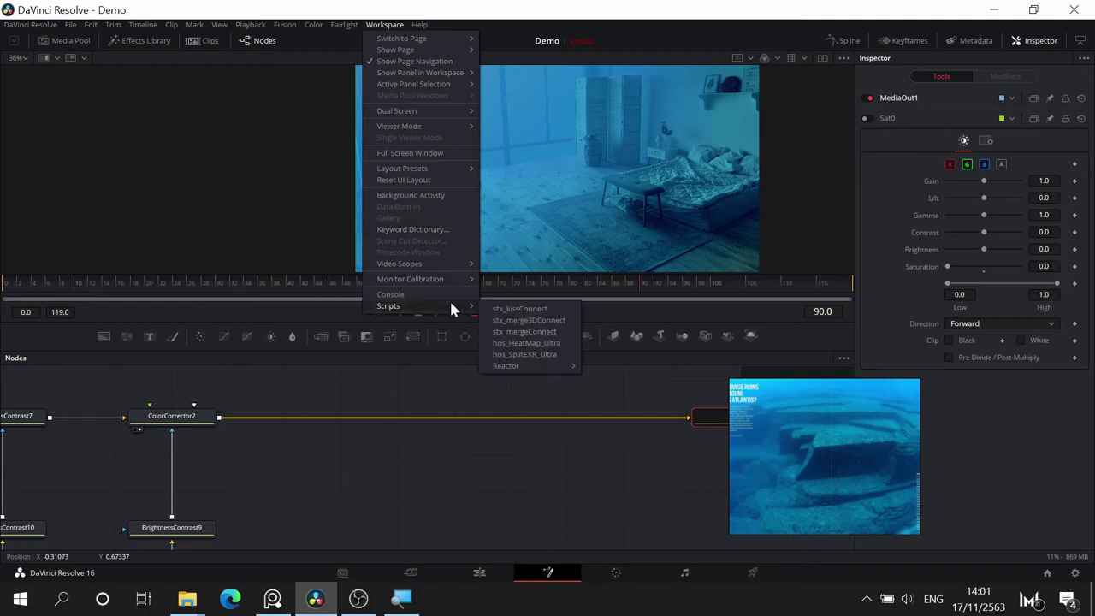
pyautogui.moveTo(506, 365)
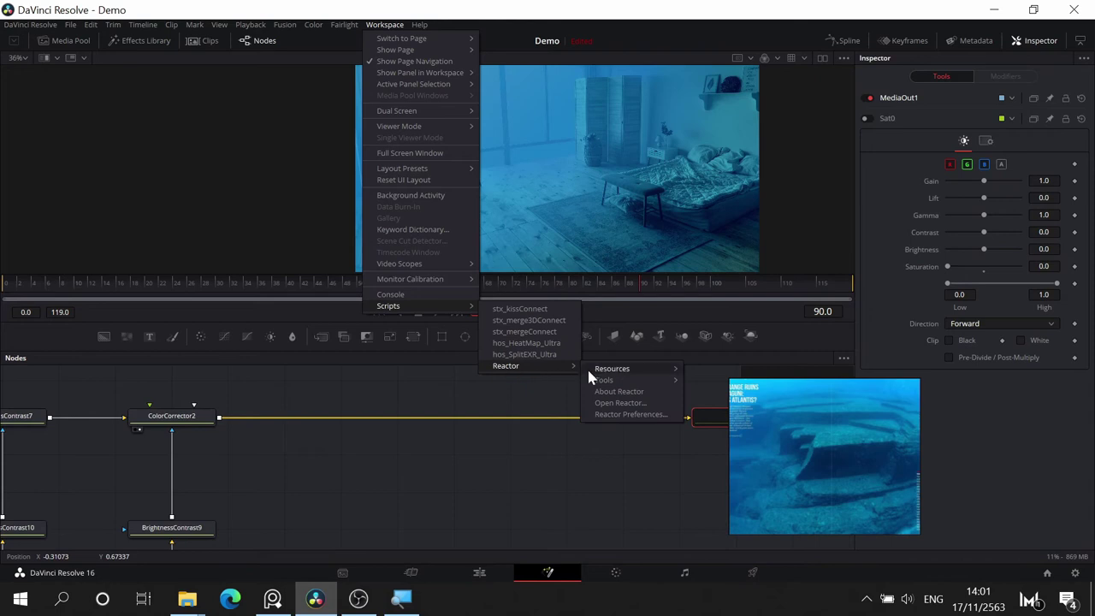
pyautogui.moveTo(598, 372)
pyautogui.click(622, 405)
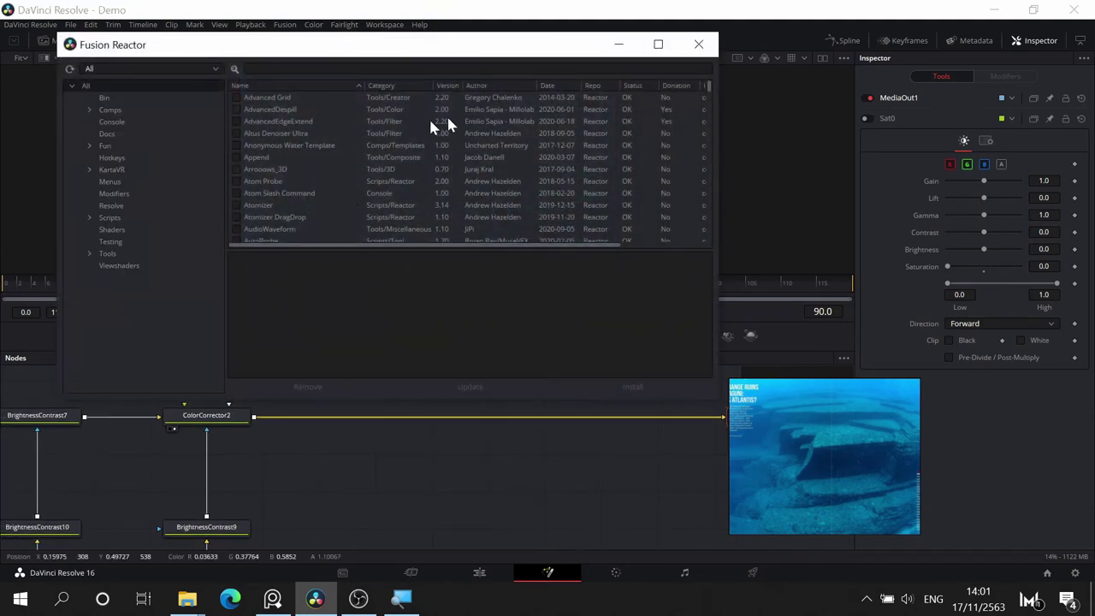
pyautogui.moveTo(708, 87); pyautogui.dragTo(707, 124)
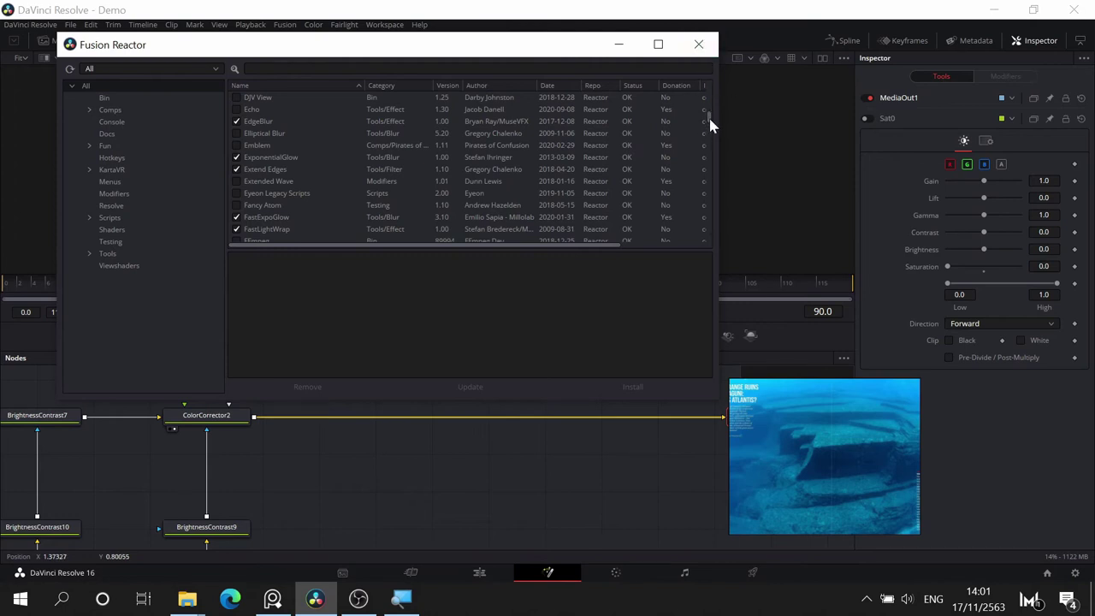
pyautogui.scroll(-4, 343, 176)
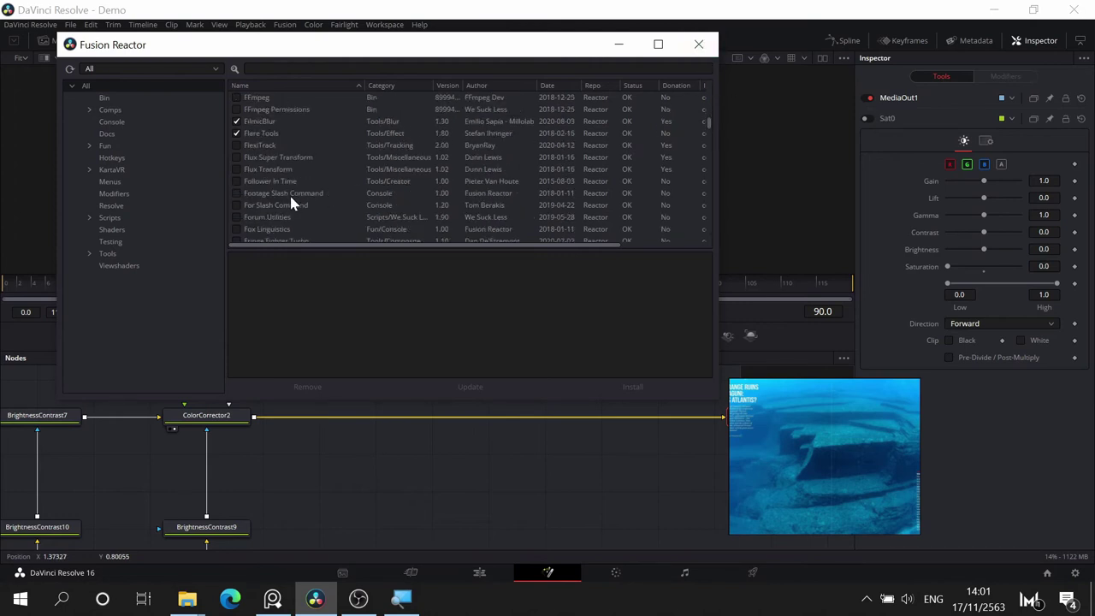
pyautogui.scroll(-7, 289, 193)
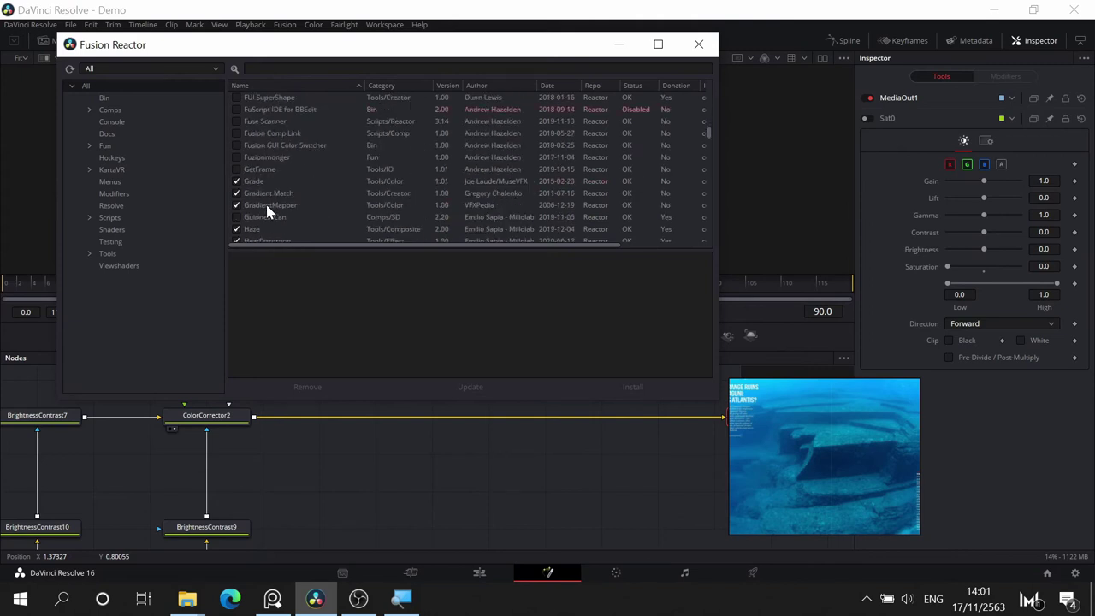
pyautogui.scroll(12, 266, 211)
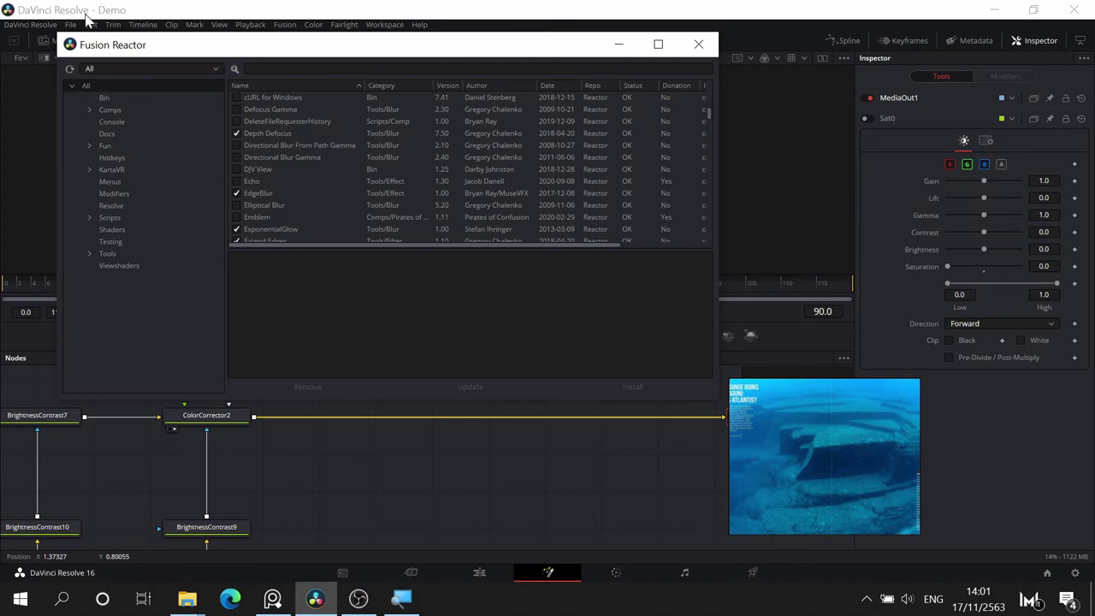
pyautogui.click(699, 47)
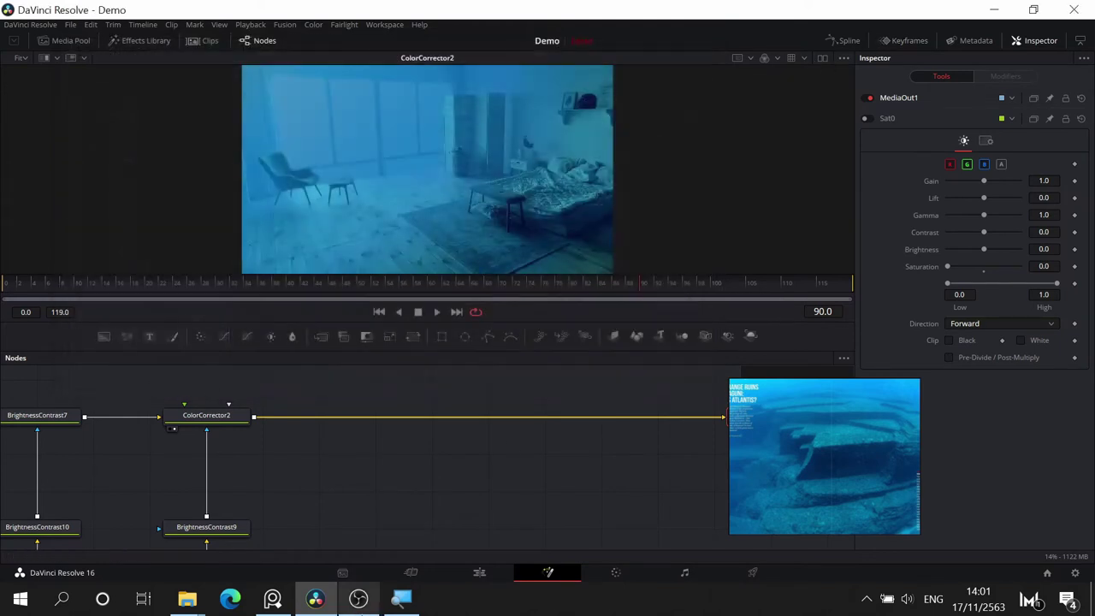
pyautogui.moveTo(401, 474); pyautogui.dragTo(439, 456)
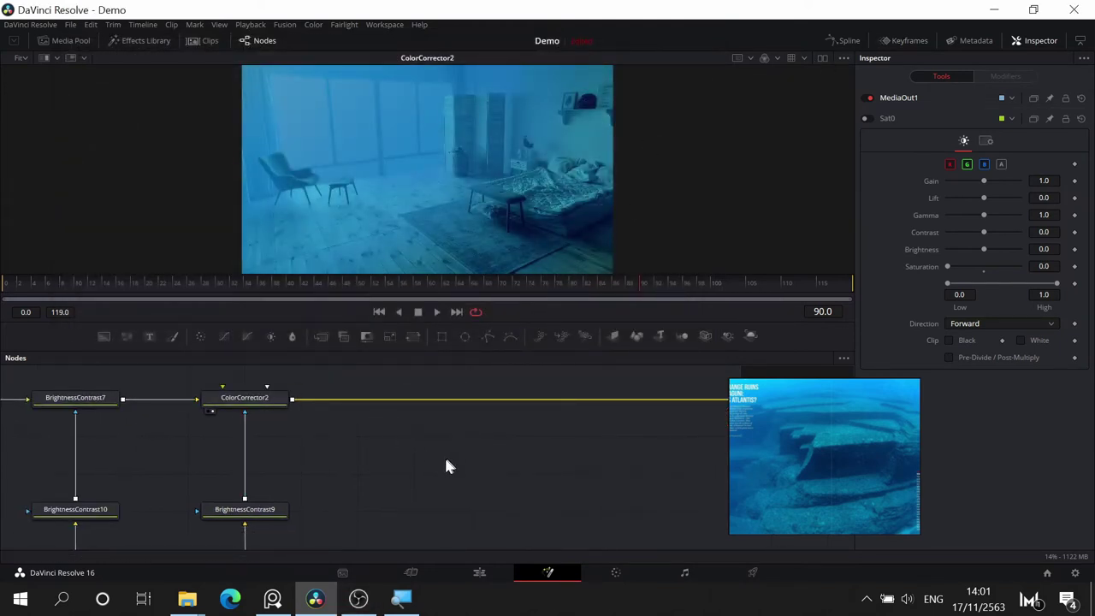
# - Switch to the Edge browser and look up "REACTOR" to examine the Reactor 3 Release Announcement page on We Suck Less
pyautogui.click(228, 602)
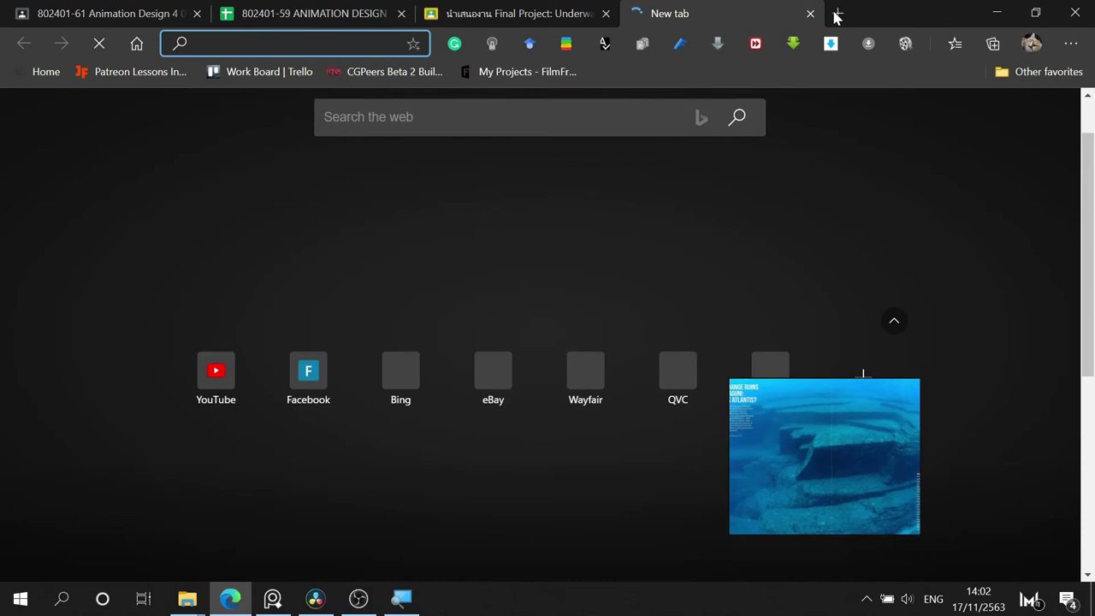
pyautogui.click(836, 13)
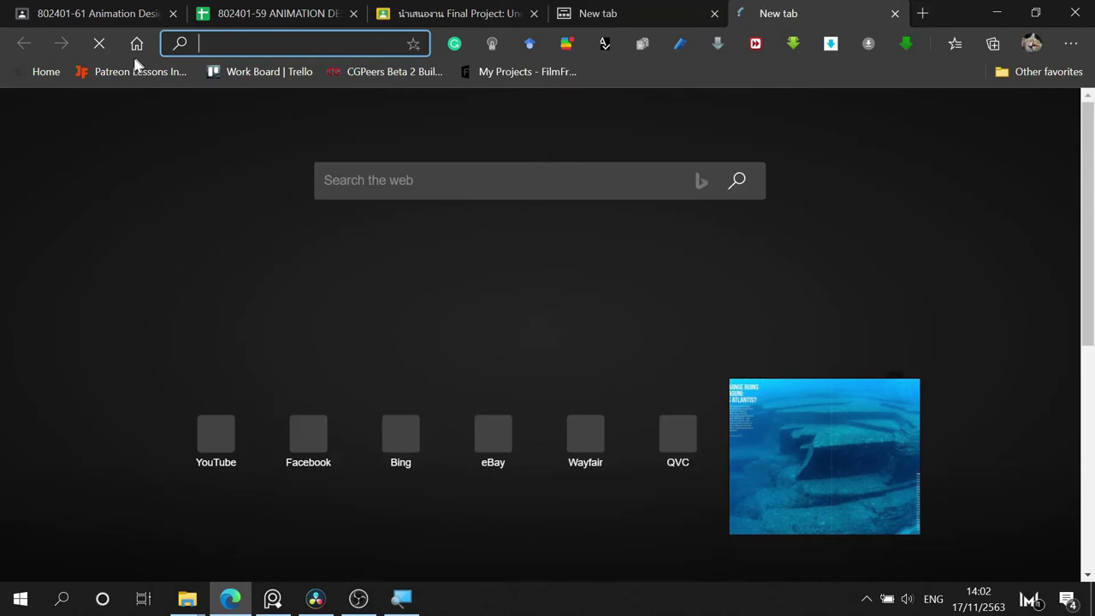
pyautogui.write('REACTOR')
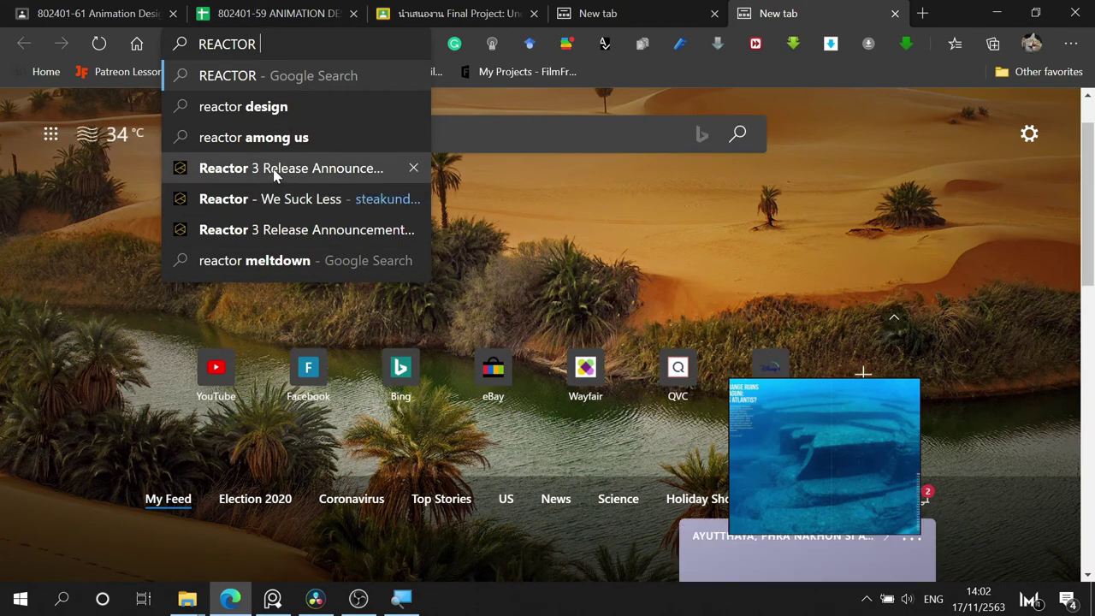
pyautogui.click(275, 171)
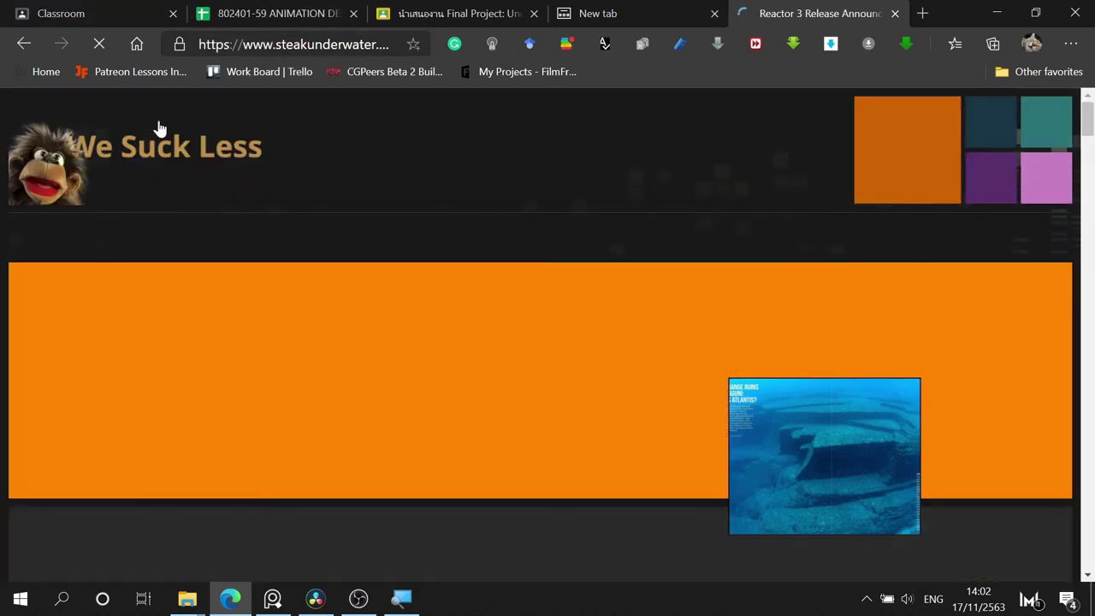
pyautogui.scroll(-7, 247, 222)
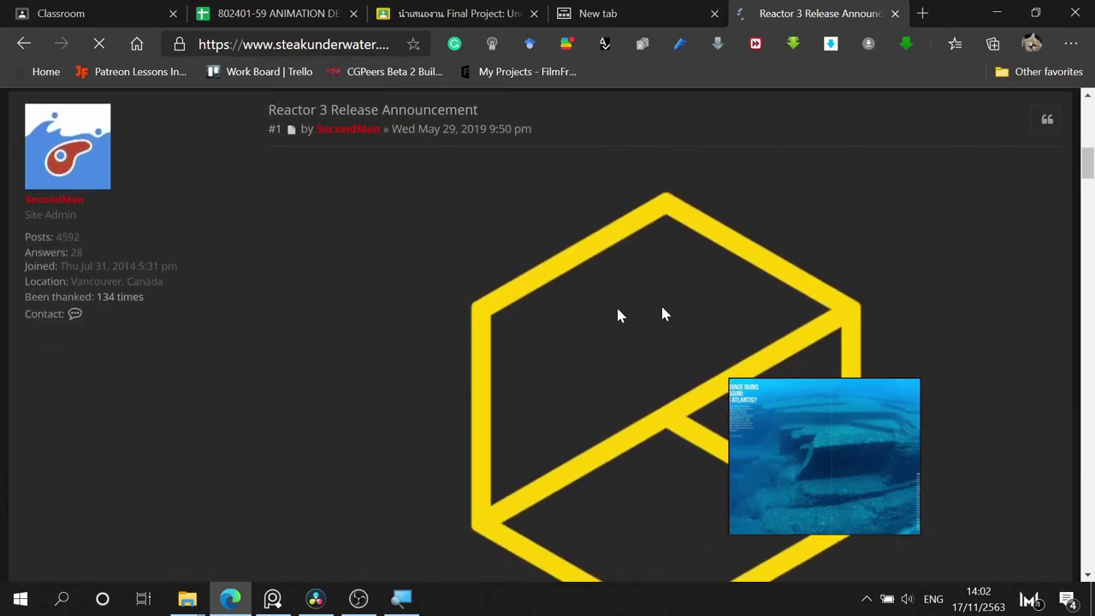
pyautogui.scroll(-5, 619, 315)
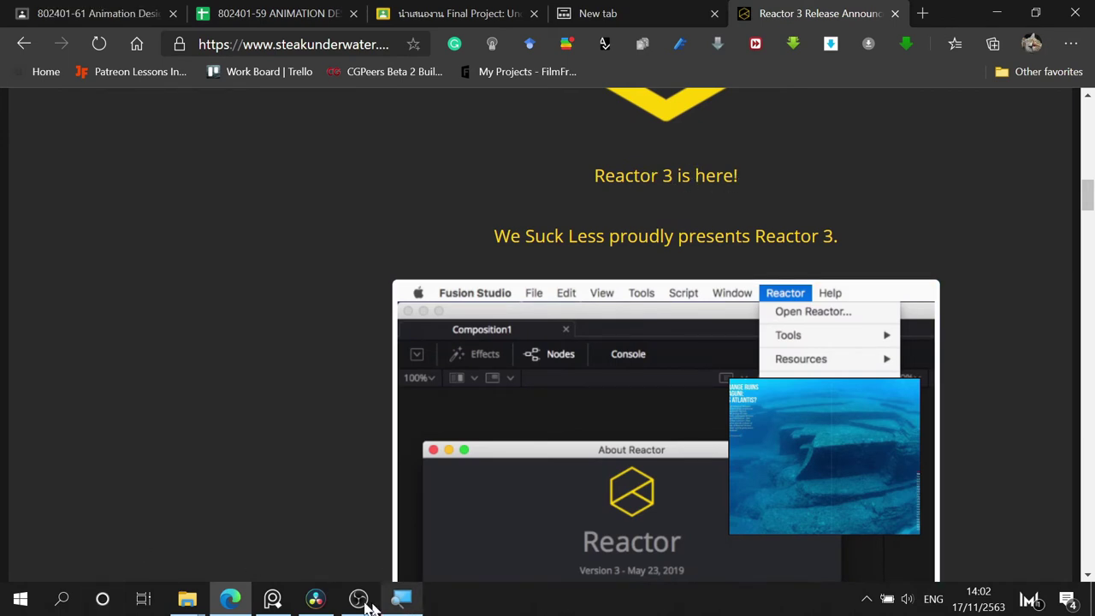
# - Return to DaVinci Resolve and reopen the Fusion Reactor package manager to show where it is found, and close it again
pyautogui.moveTo(313, 604)
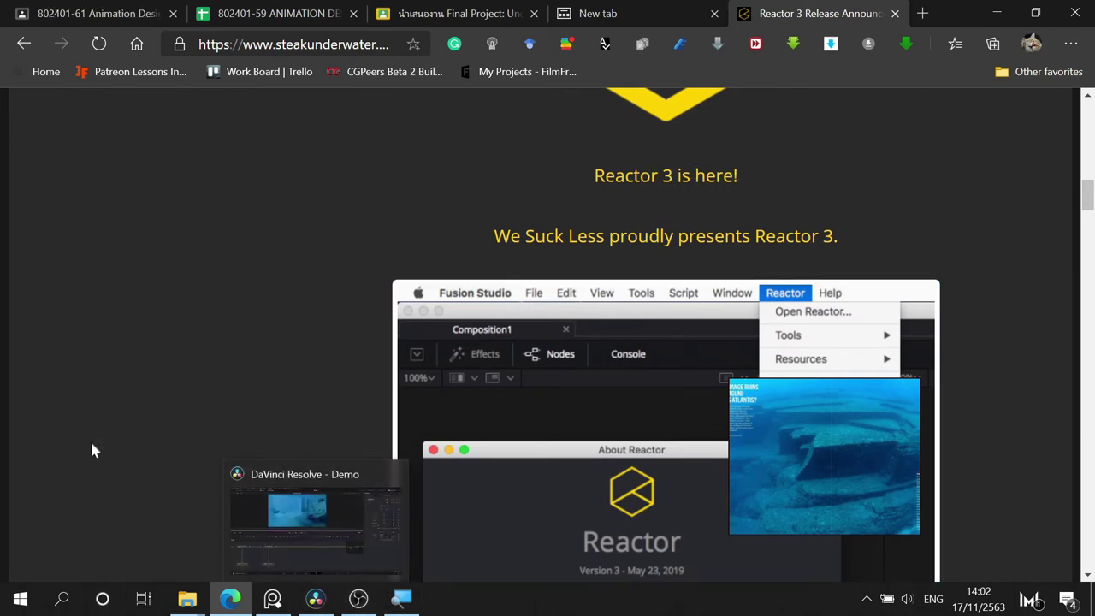
pyautogui.click(313, 604)
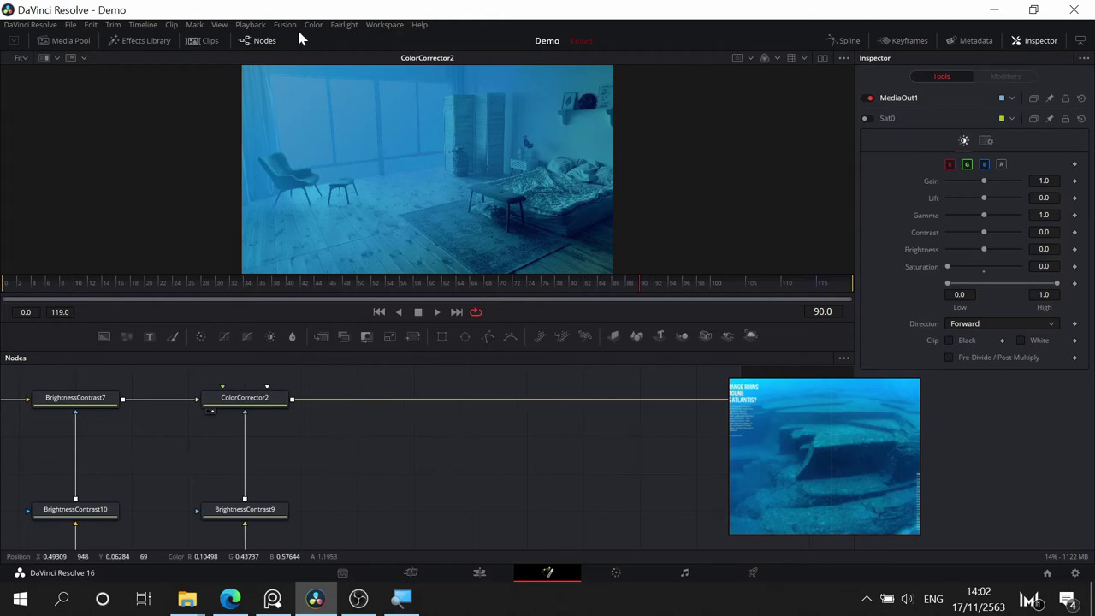
pyautogui.click(377, 26)
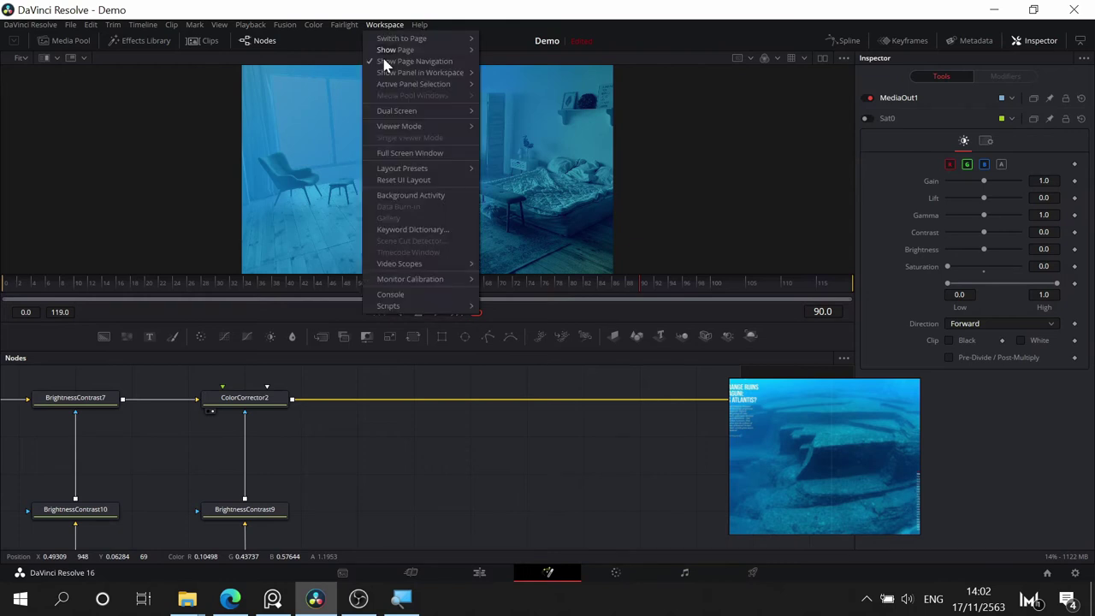
pyautogui.moveTo(470, 306)
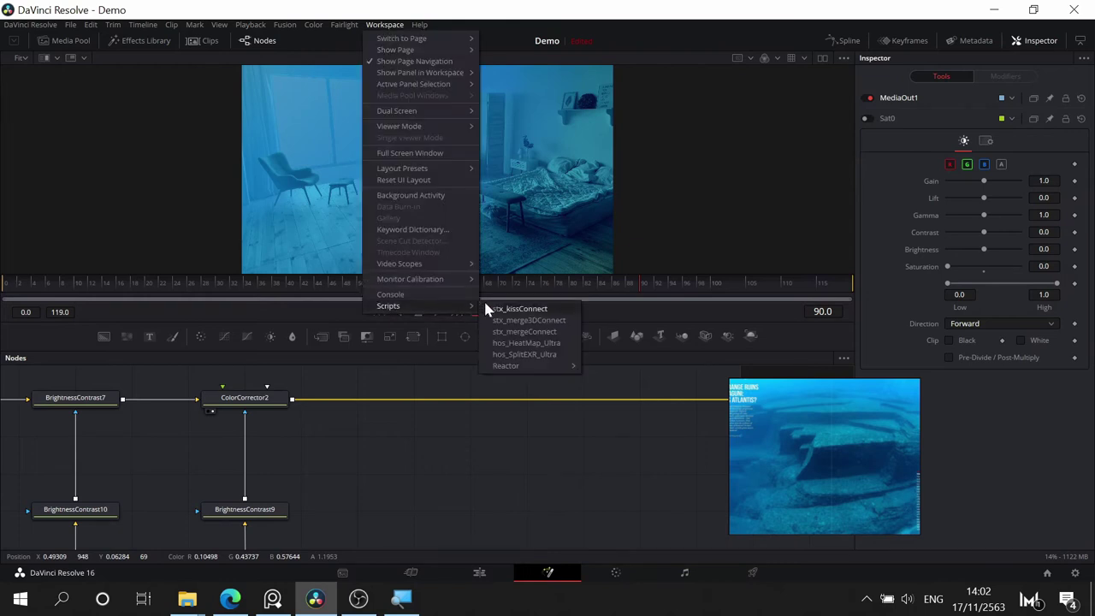
pyautogui.moveTo(523, 366)
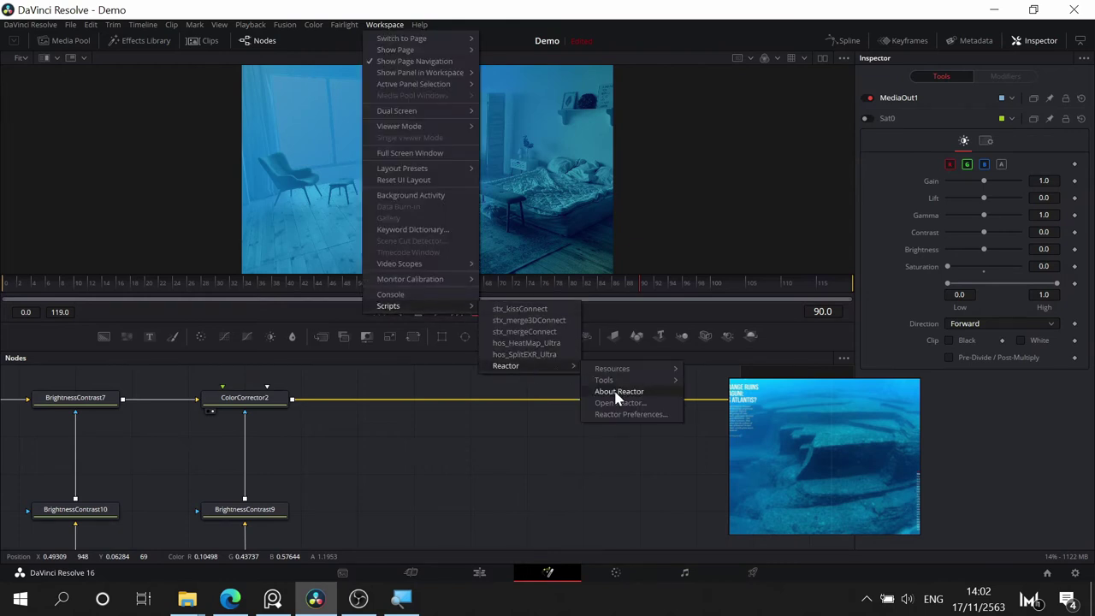
pyautogui.click(620, 402)
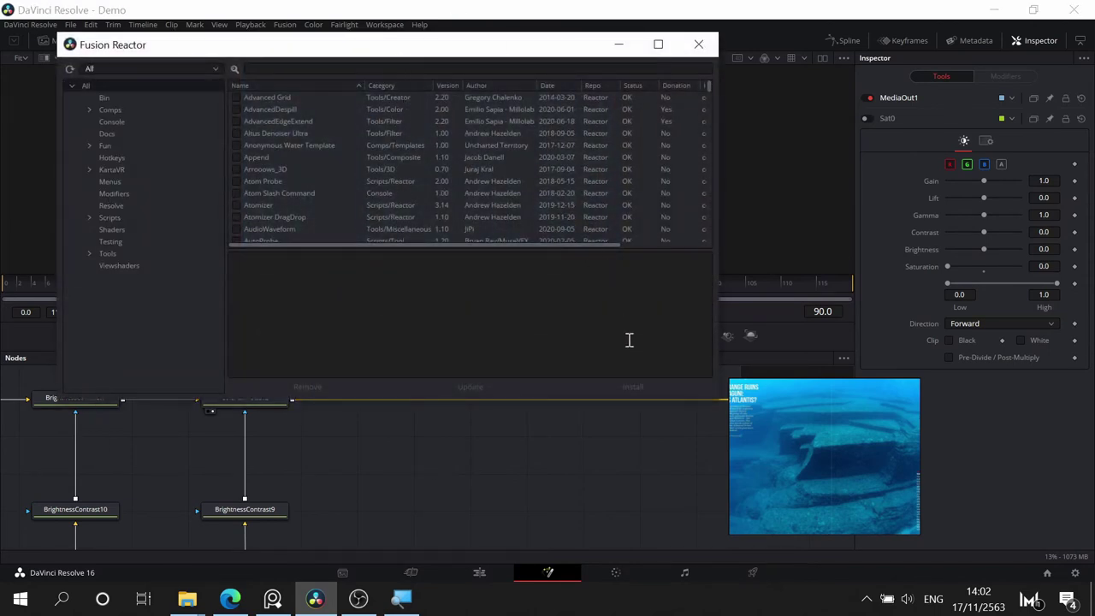
pyautogui.click(699, 46)
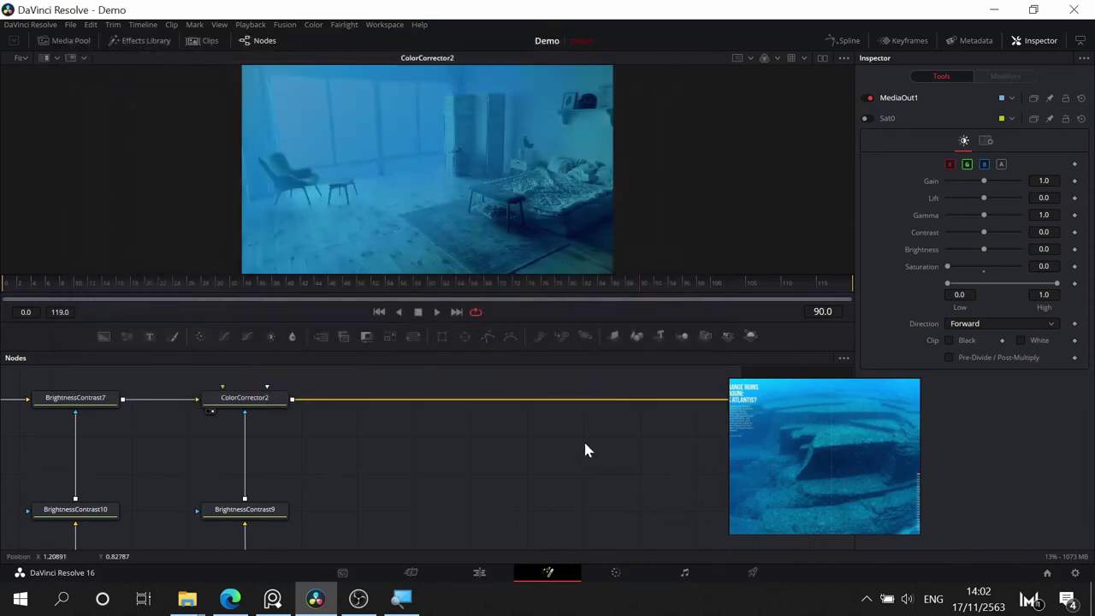
# - Add a DepthDefocus tool and place its node below the connection that leaves ColorCorrector2
pyautogui.hotkey('shift', 'space')
pyautogui.write('DepthDefocus')
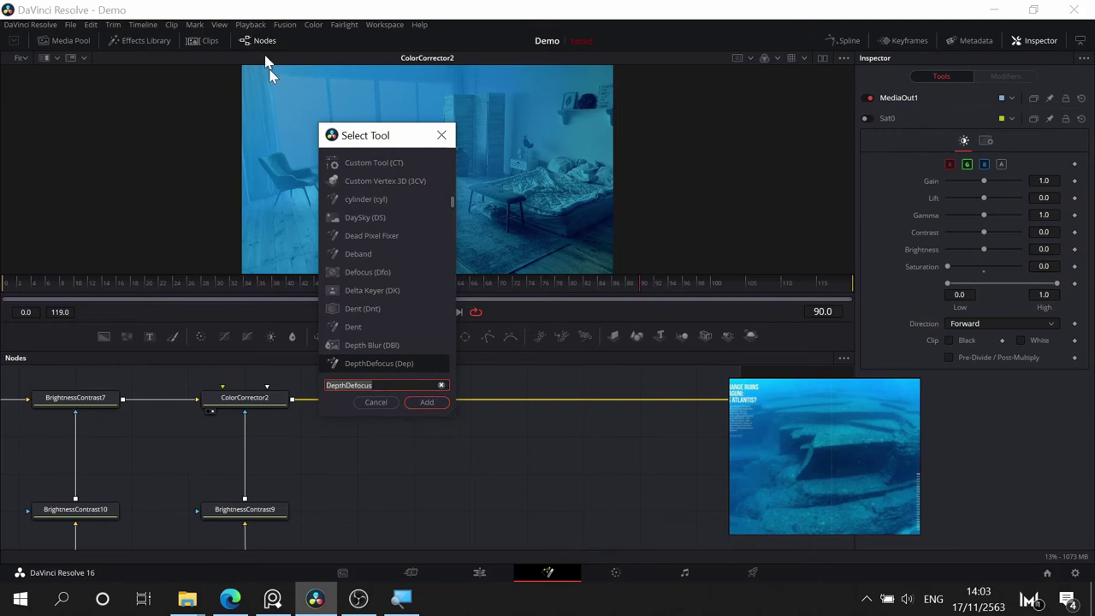
pyautogui.click(428, 402)
pyautogui.moveTo(384, 467); pyautogui.dragTo(91, 470)
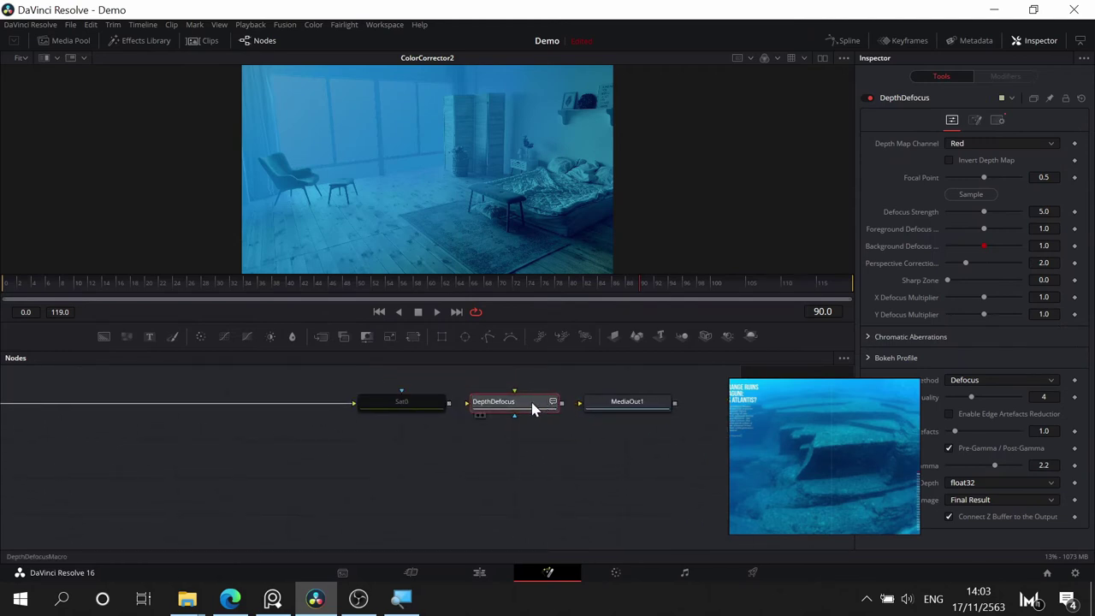
pyautogui.moveTo(532, 410); pyautogui.dragTo(119, 433)
pyautogui.moveTo(249, 459); pyautogui.dragTo(601, 518)
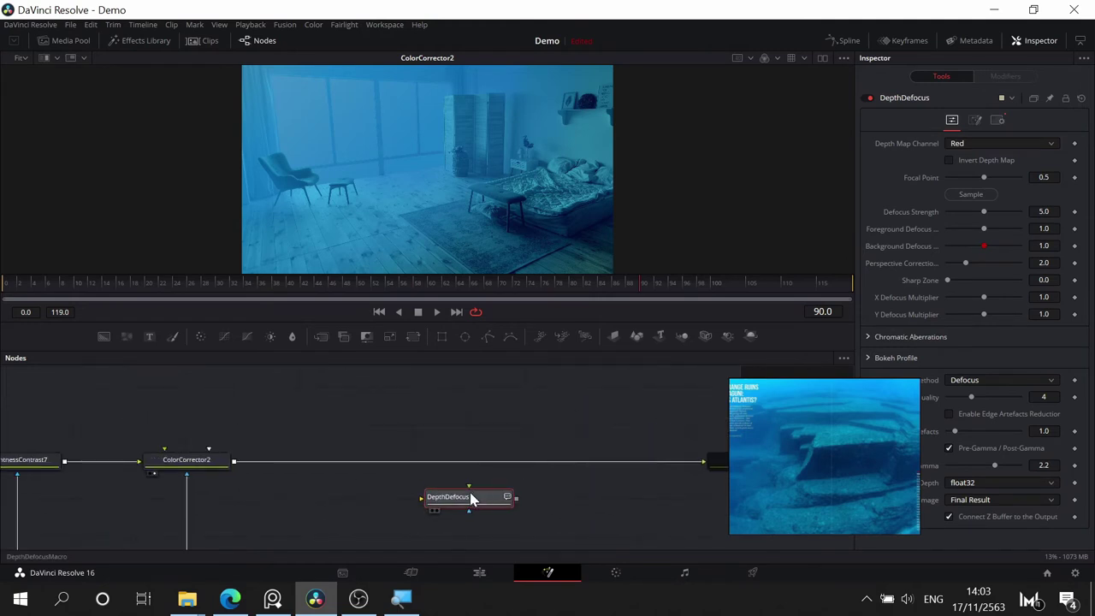
pyautogui.moveTo(456, 497); pyautogui.dragTo(402, 494)
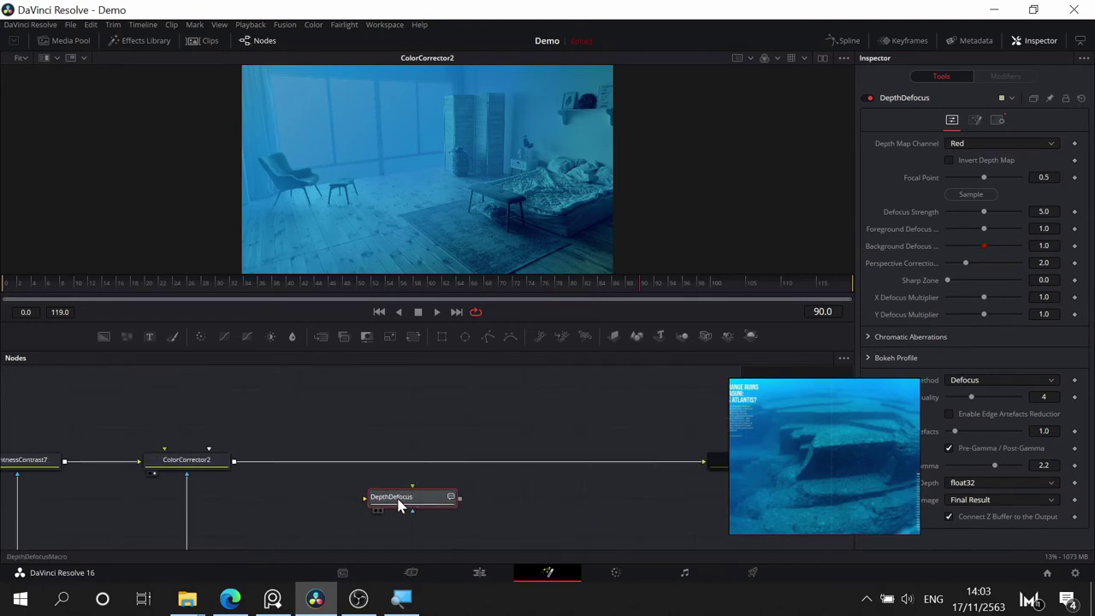
# - Insert the DepthDefocus node into the connection between ColorCorrector2 and Sat0 and show its output in a slightly enlarged viewer
pyautogui.scroll(-2, 390, 506)
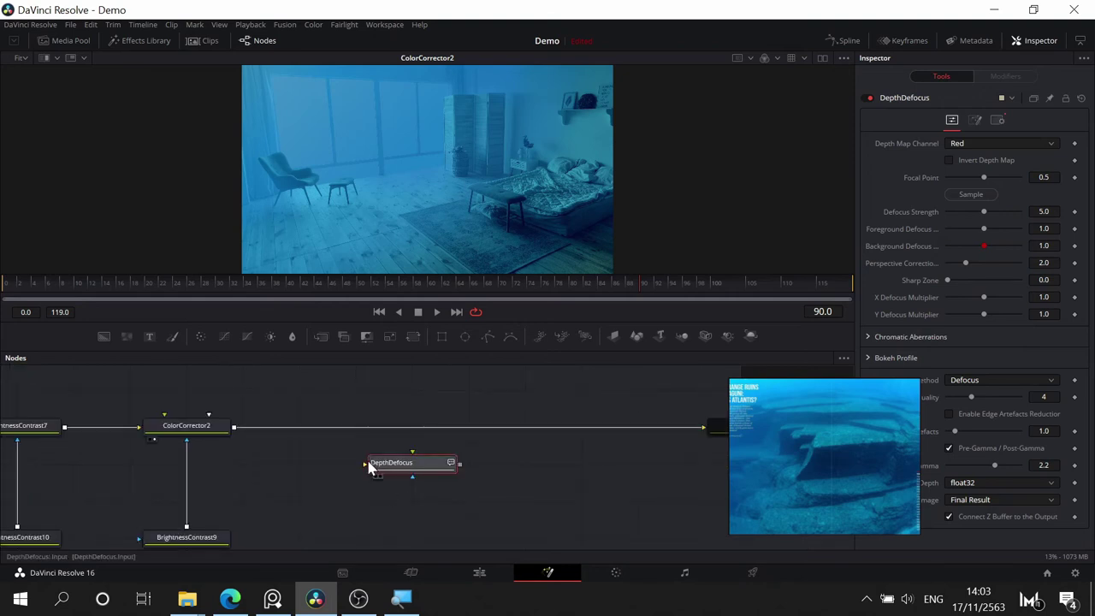
pyautogui.moveTo(365, 468); pyautogui.dragTo(291, 449)
pyautogui.moveTo(414, 443); pyautogui.dragTo(433, 381)
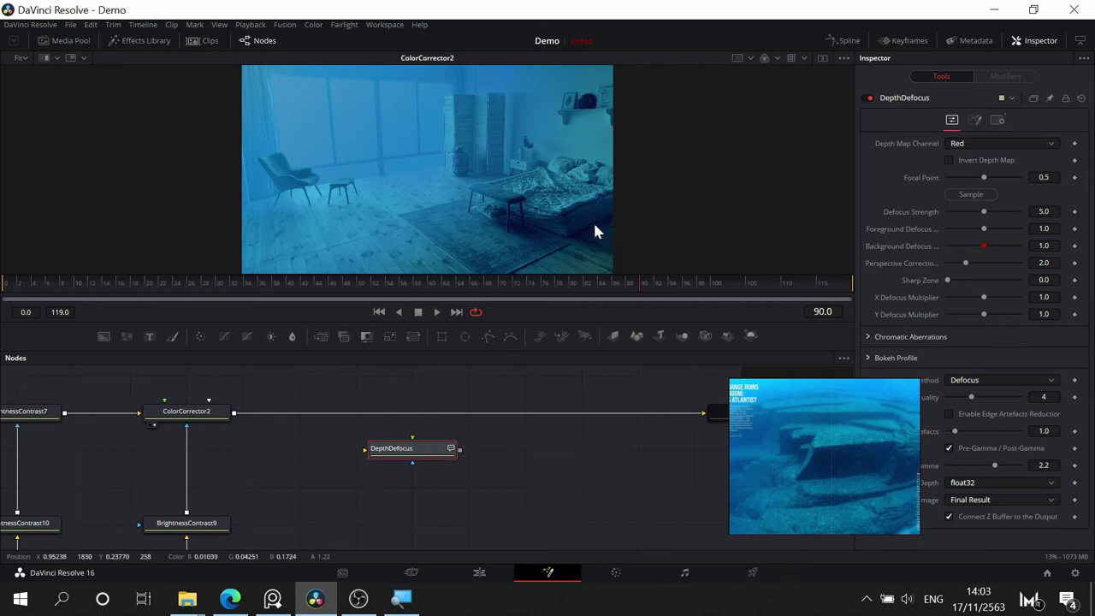
pyautogui.moveTo(512, 320); pyautogui.dragTo(508, 341)
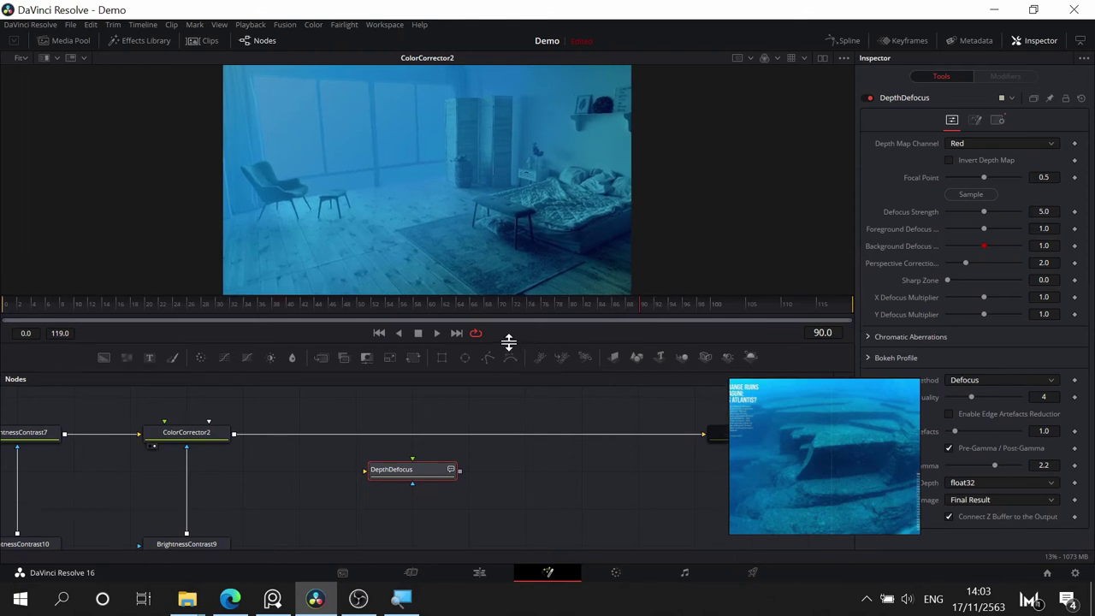
pyautogui.moveTo(503, 500); pyautogui.dragTo(551, 469)
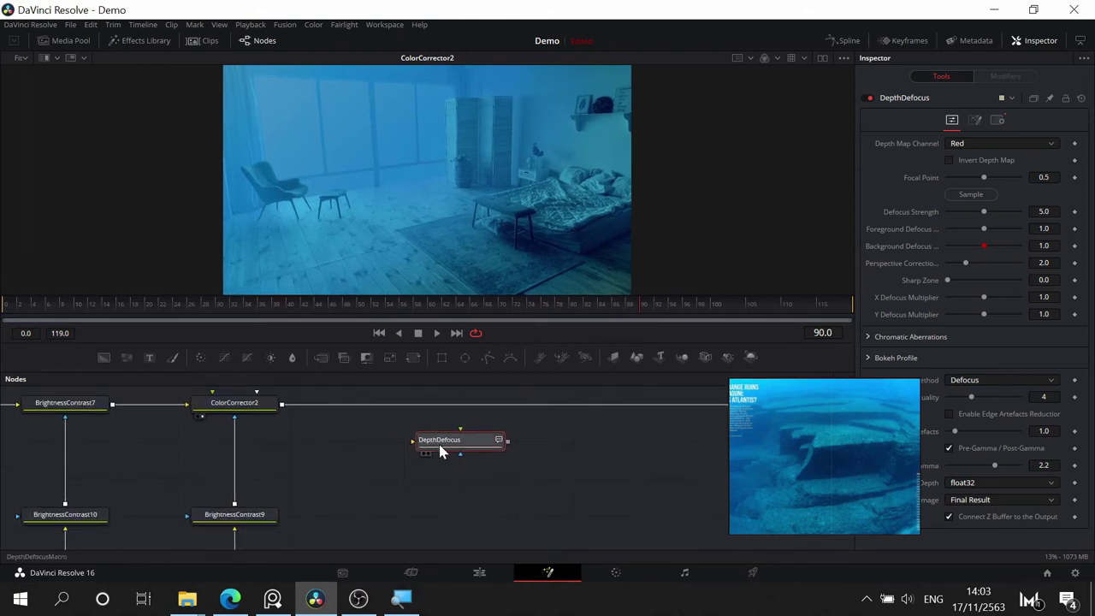
pyautogui.moveTo(439, 451); pyautogui.dragTo(511, 408)
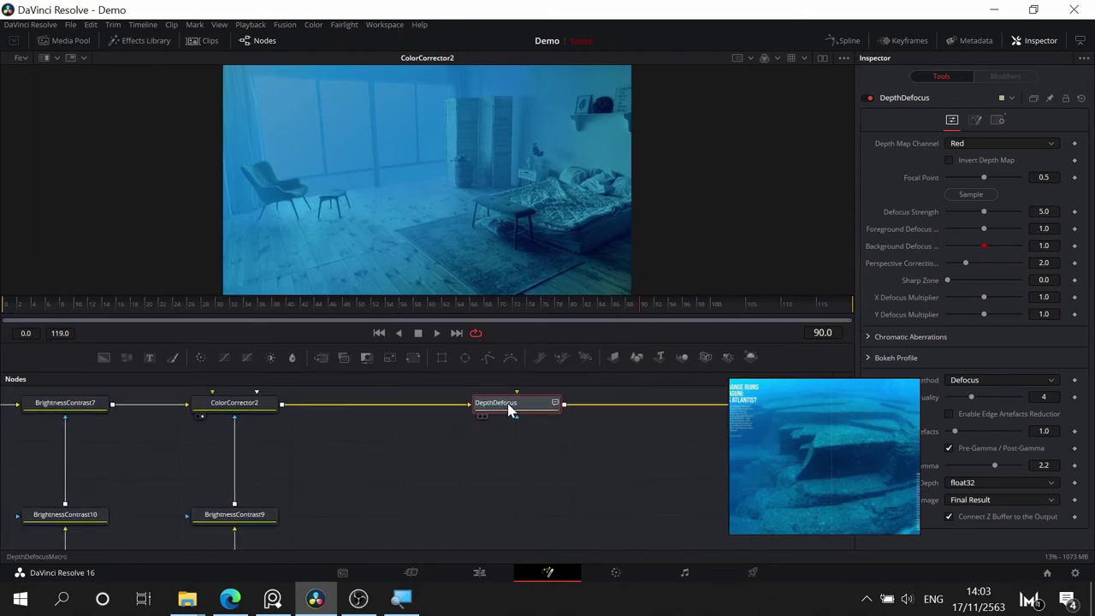
pyautogui.moveTo(625, 464); pyautogui.dragTo(508, 516)
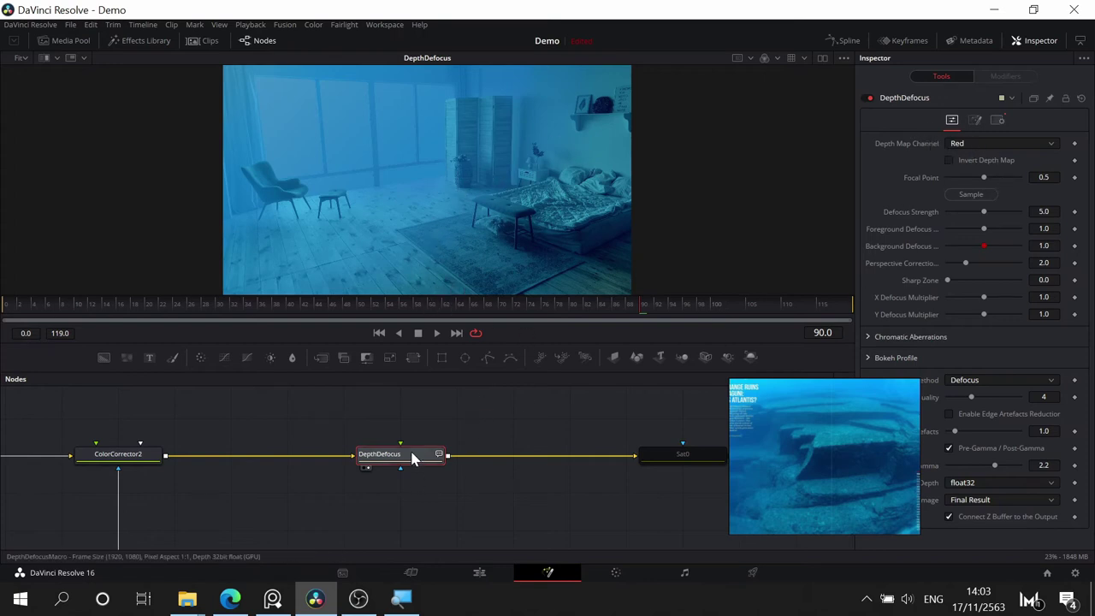
# - Find the Depthmask node after Merge7 and show it in the viewer to examine the depth map
pyautogui.moveTo(402, 441)
pyautogui.mouseDown()
pyautogui.moveTo(465, 404)
pyautogui.moveTo(404, 445)
pyautogui.mouseUp()
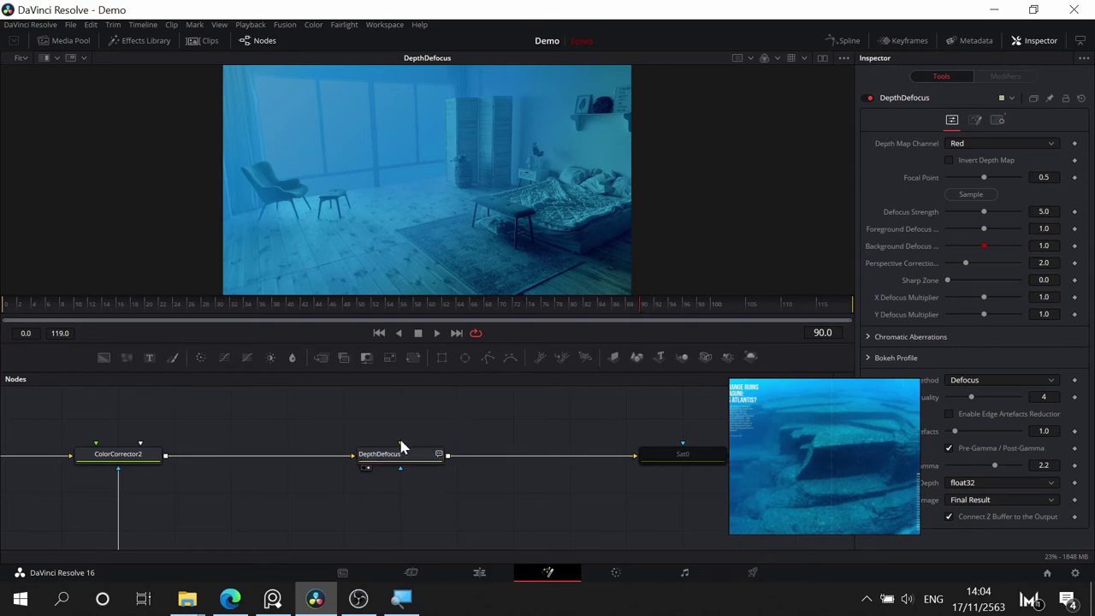
pyautogui.moveTo(400, 445)
pyautogui.mouseDown()
pyautogui.moveTo(227, 384)
pyautogui.moveTo(361, 419)
pyautogui.moveTo(435, 418)
pyautogui.moveTo(400, 462)
pyautogui.mouseUp()
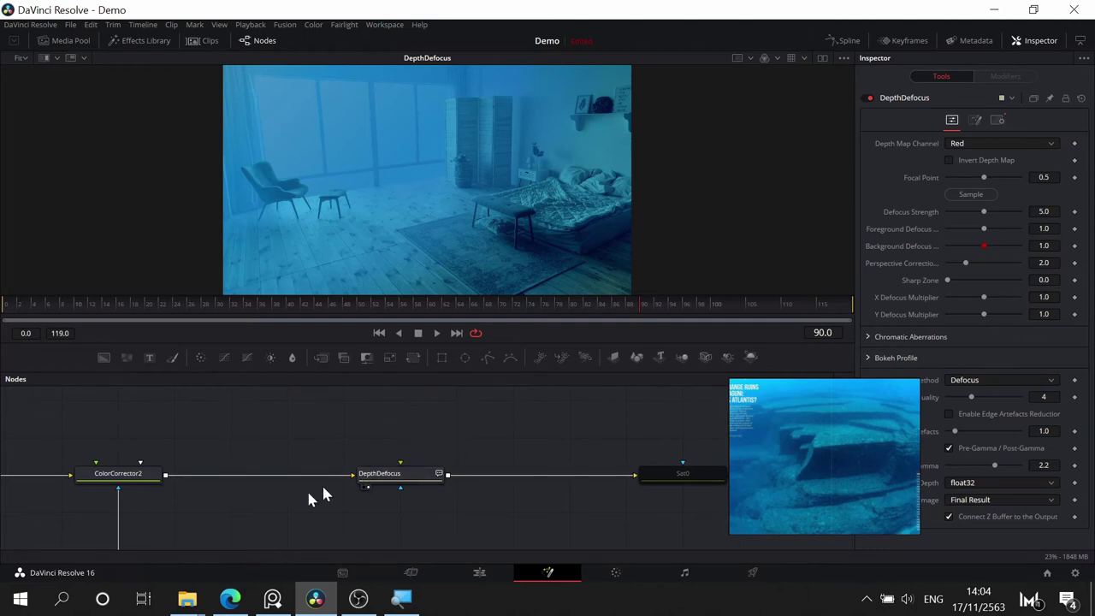
pyautogui.moveTo(310, 493); pyautogui.dragTo(616, 411)
pyautogui.moveTo(608, 499); pyautogui.dragTo(472, 432)
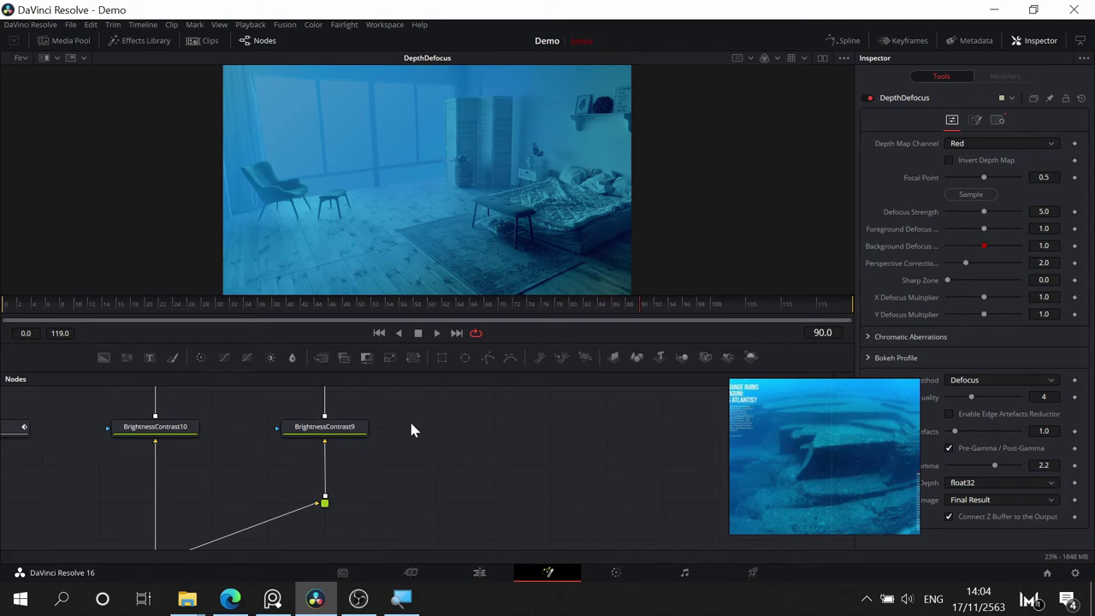
pyautogui.moveTo(411, 424); pyautogui.dragTo(688, 357)
pyautogui.moveTo(93, 501); pyautogui.dragTo(354, 501)
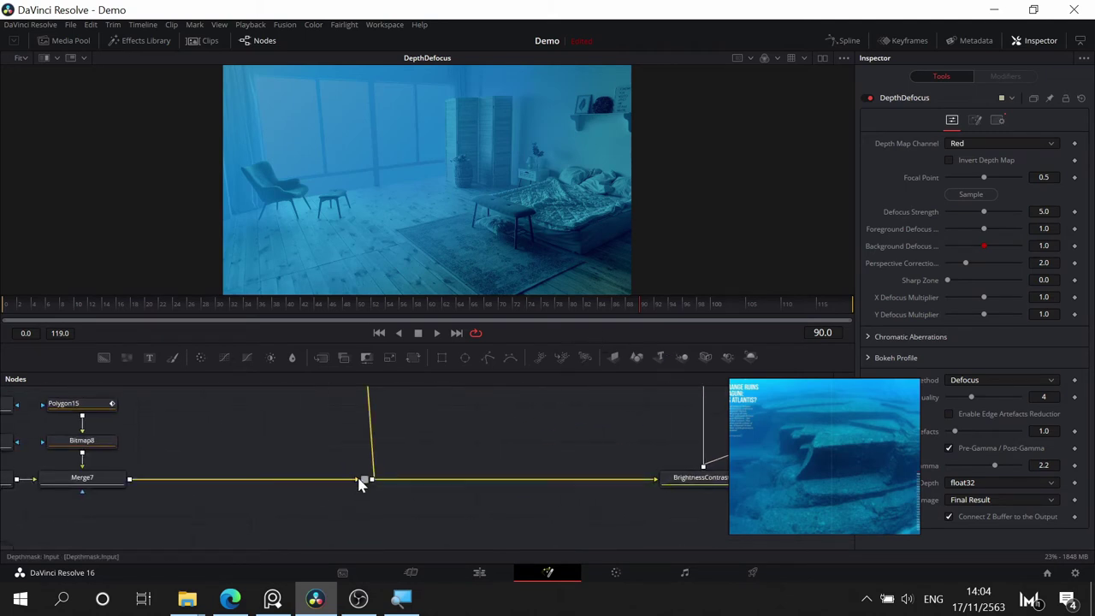
pyautogui.click(366, 480)
pyautogui.press('1')
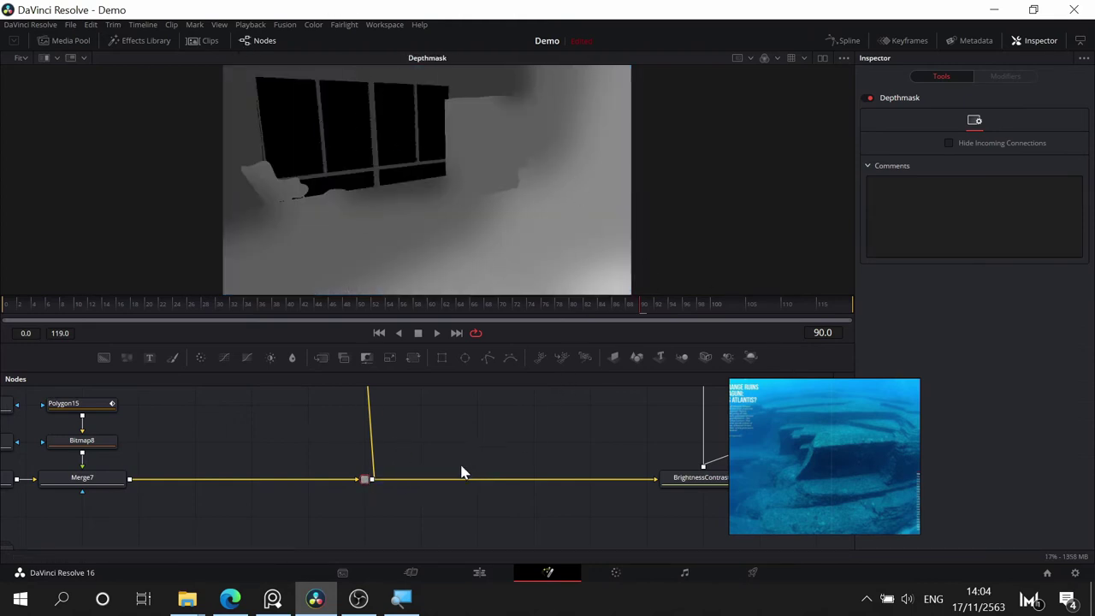
# - Trace the Depthmask branch through the node graph to the output of BrightnessContrast8
pyautogui.moveTo(485, 444); pyautogui.dragTo(319, 445)
pyautogui.moveTo(363, 411); pyautogui.dragTo(196, 504)
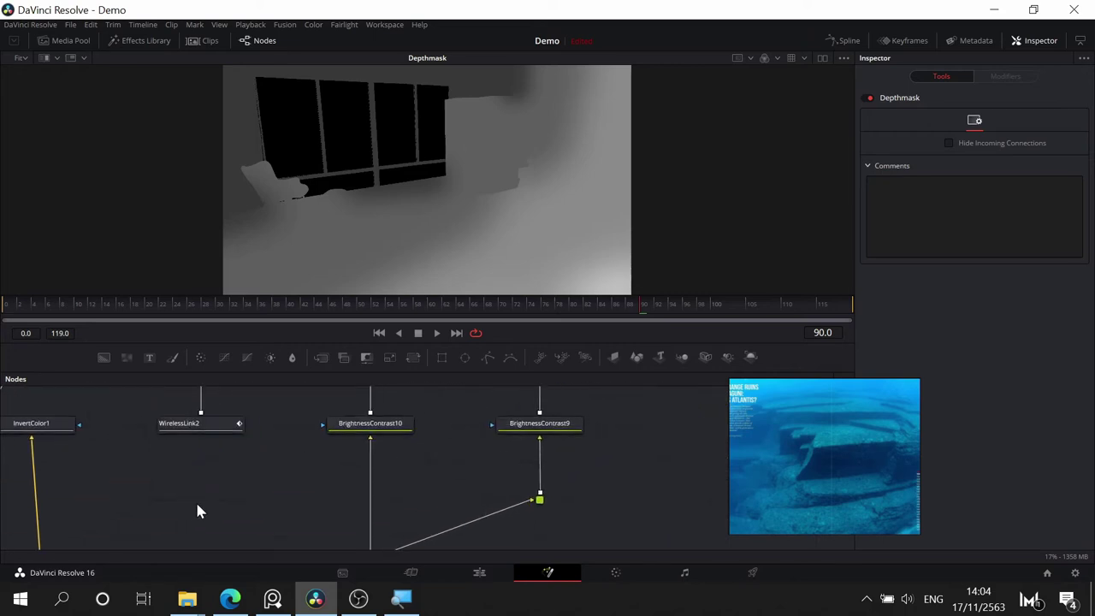
pyautogui.moveTo(341, 454); pyautogui.dragTo(256, 365)
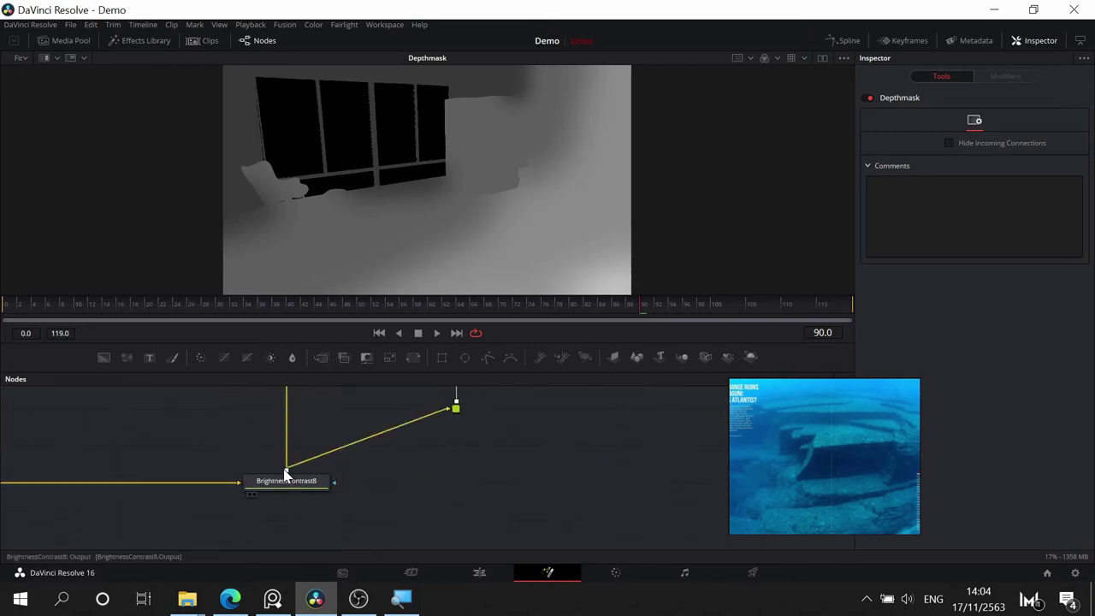
pyautogui.moveTo(228, 447); pyautogui.dragTo(375, 454)
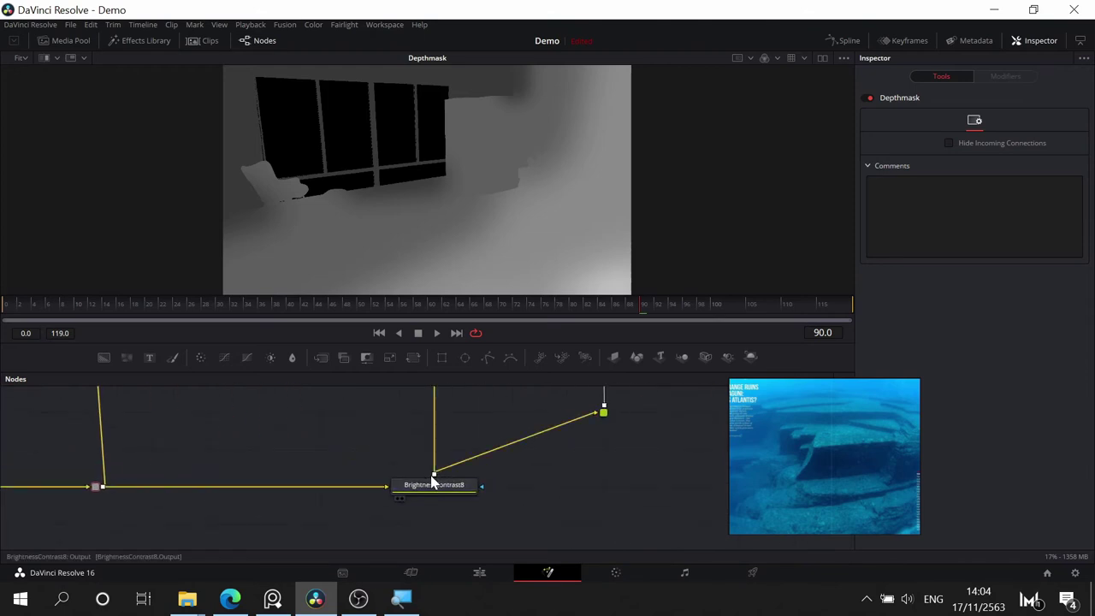
# - View the output of BrightnessContrast8 and of Merge7 in turn to compare the two depth masks
pyautogui.click(434, 484)
pyautogui.press('1')
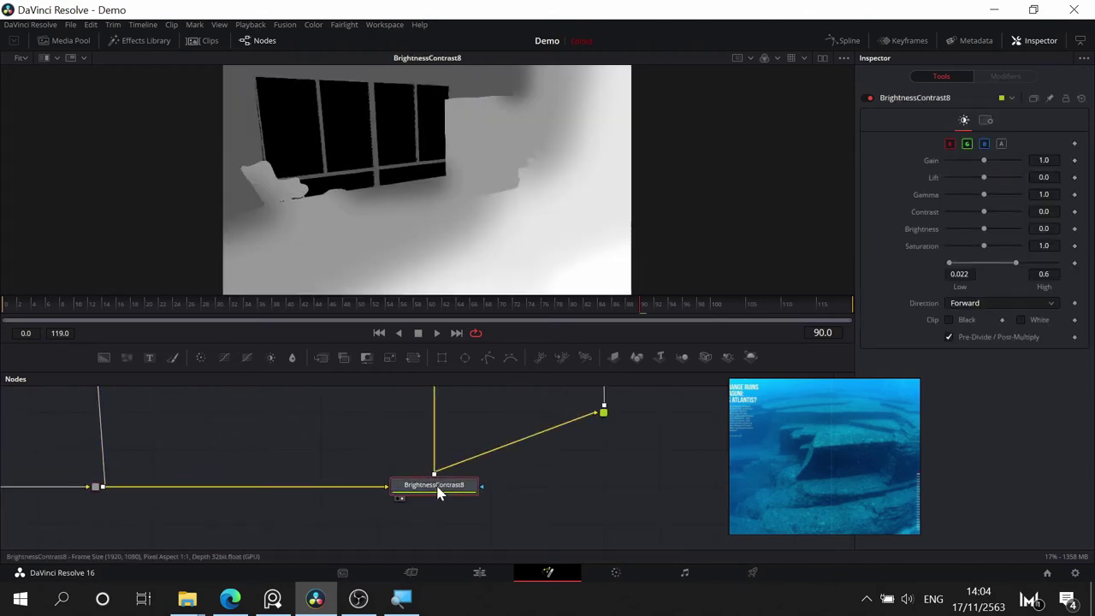
pyautogui.moveTo(279, 445); pyautogui.dragTo(237, 445)
pyautogui.moveTo(390, 439); pyautogui.dragTo(45, 452)
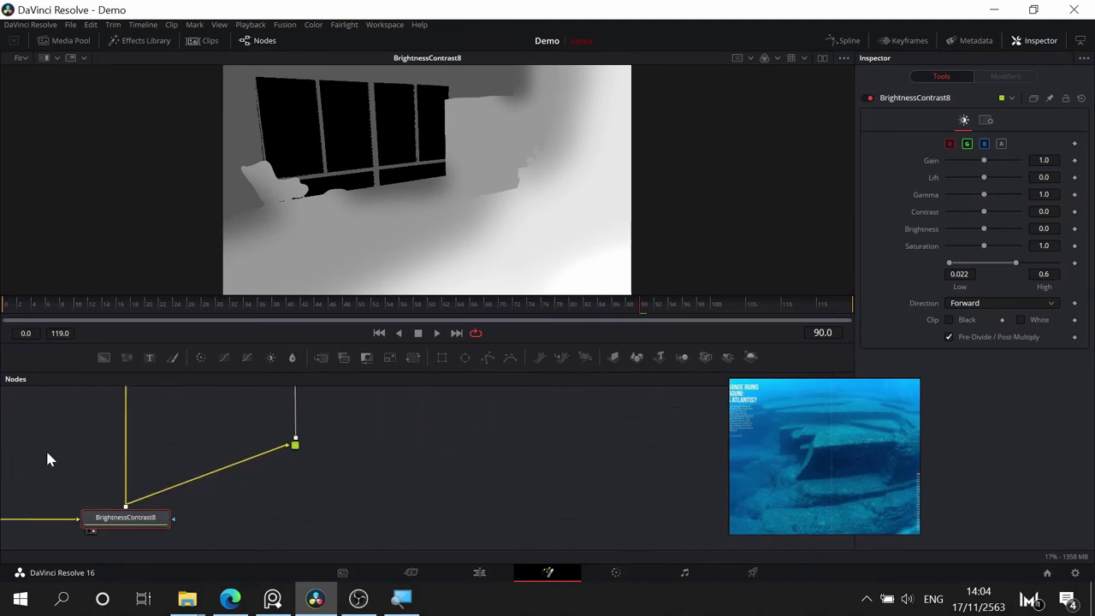
pyautogui.moveTo(277, 434); pyautogui.dragTo(595, 371)
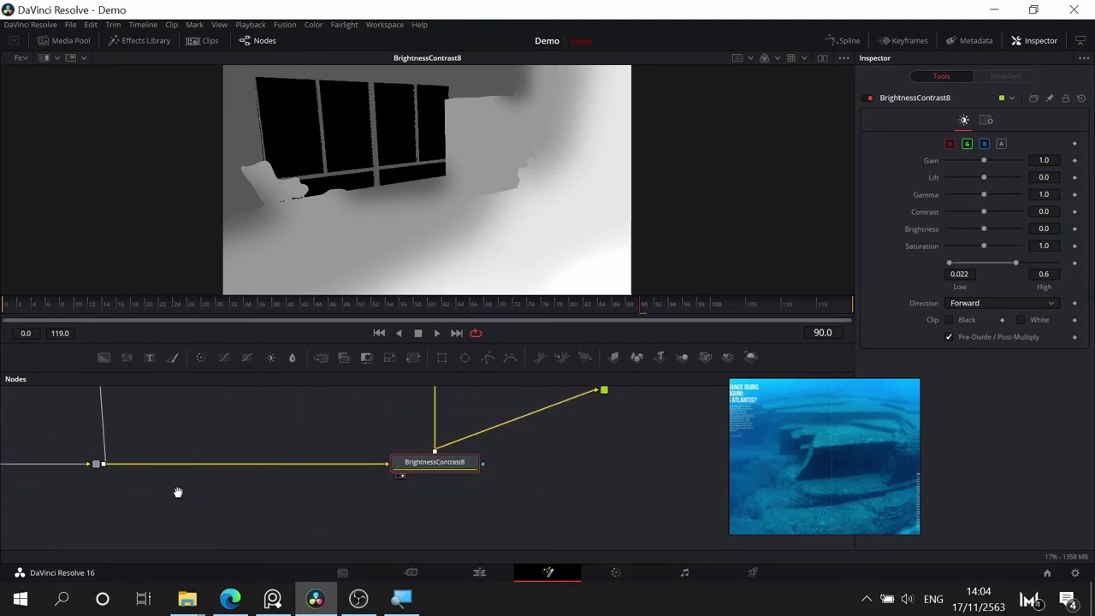
pyautogui.moveTo(178, 492); pyautogui.dragTo(544, 482)
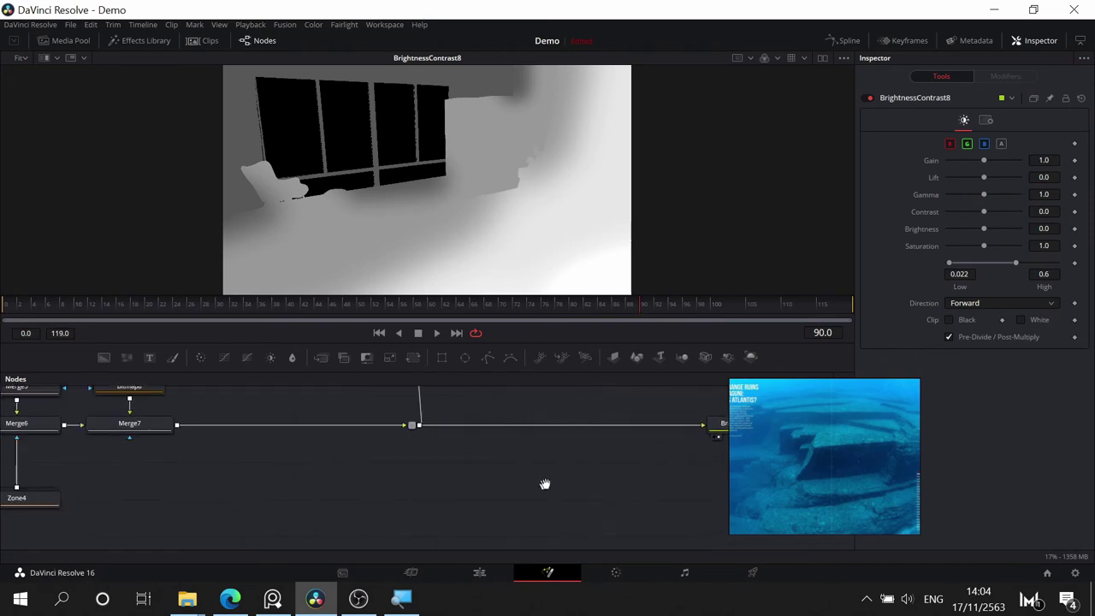
pyautogui.click(196, 425)
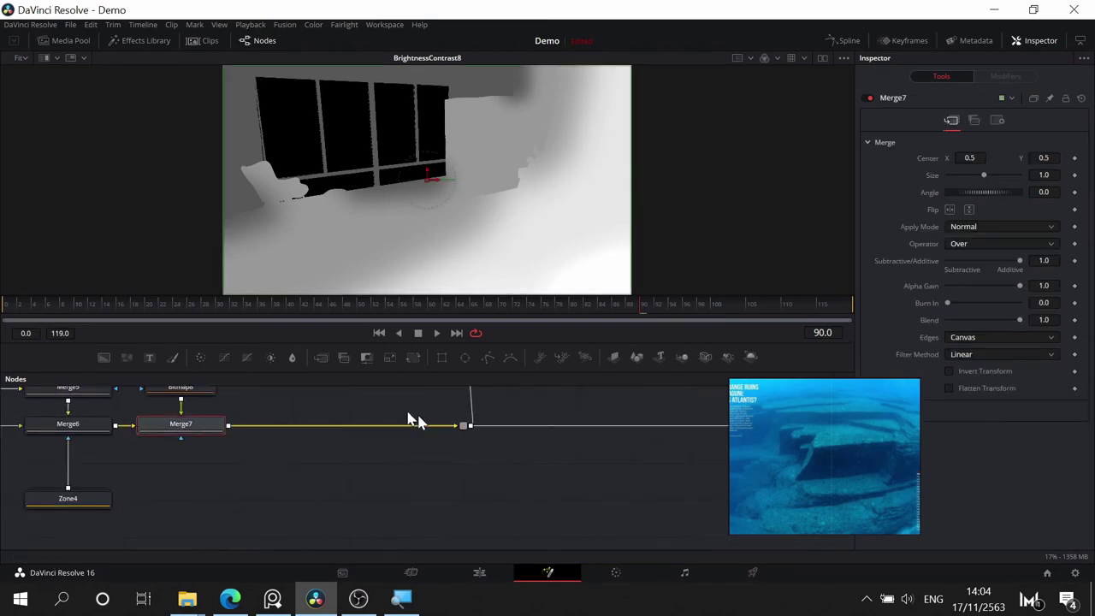
pyautogui.click(147, 435)
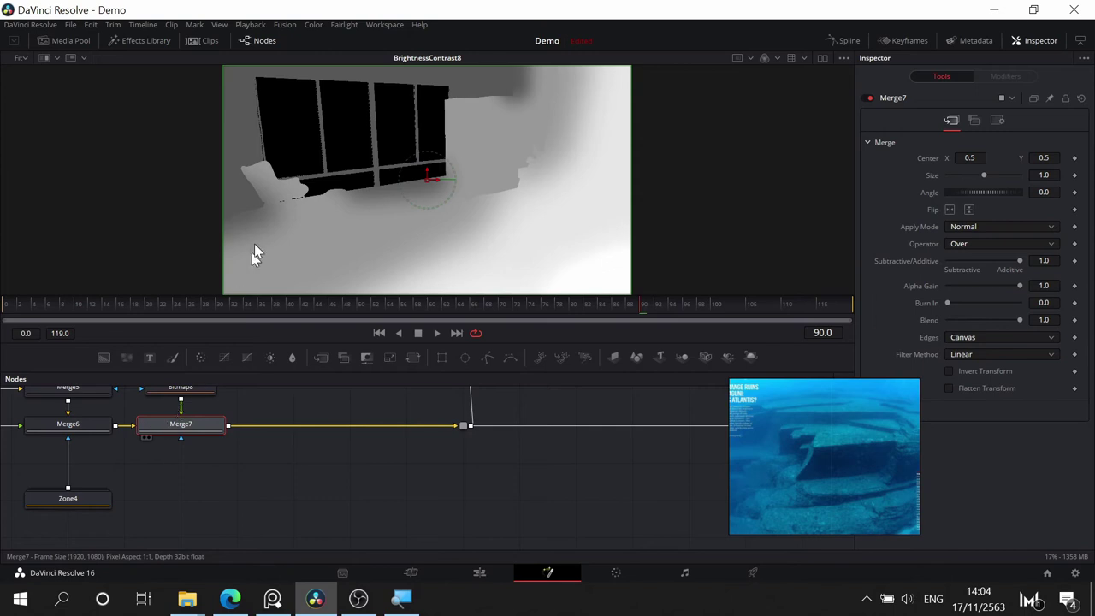
pyautogui.click(439, 481)
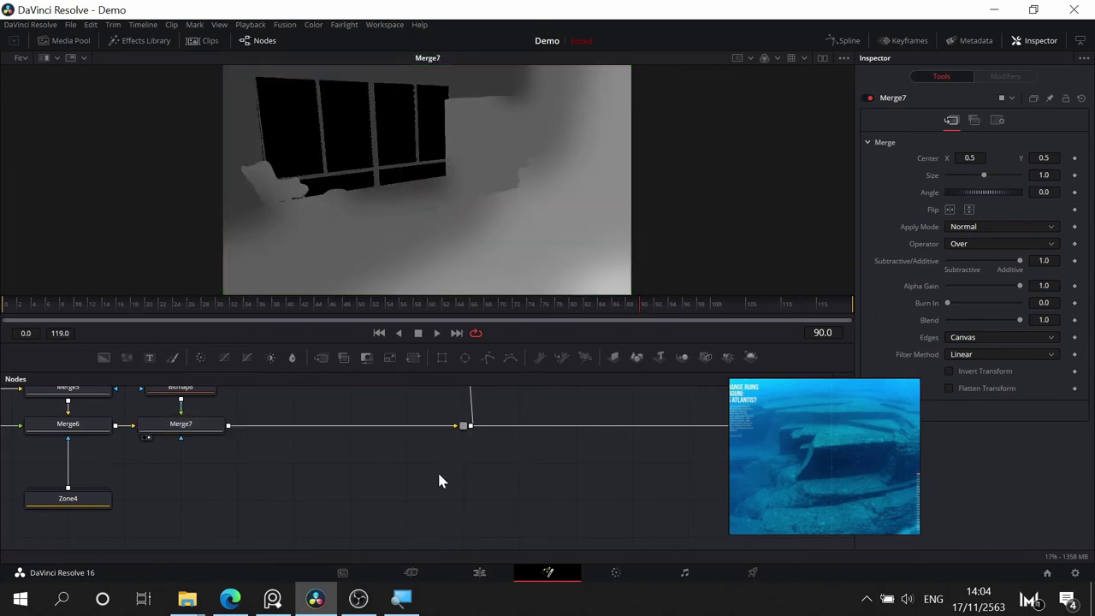
# - Add an unconnected Wireless Link node to the node graph near Merge7
pyautogui.hotkey('shift', 'space')
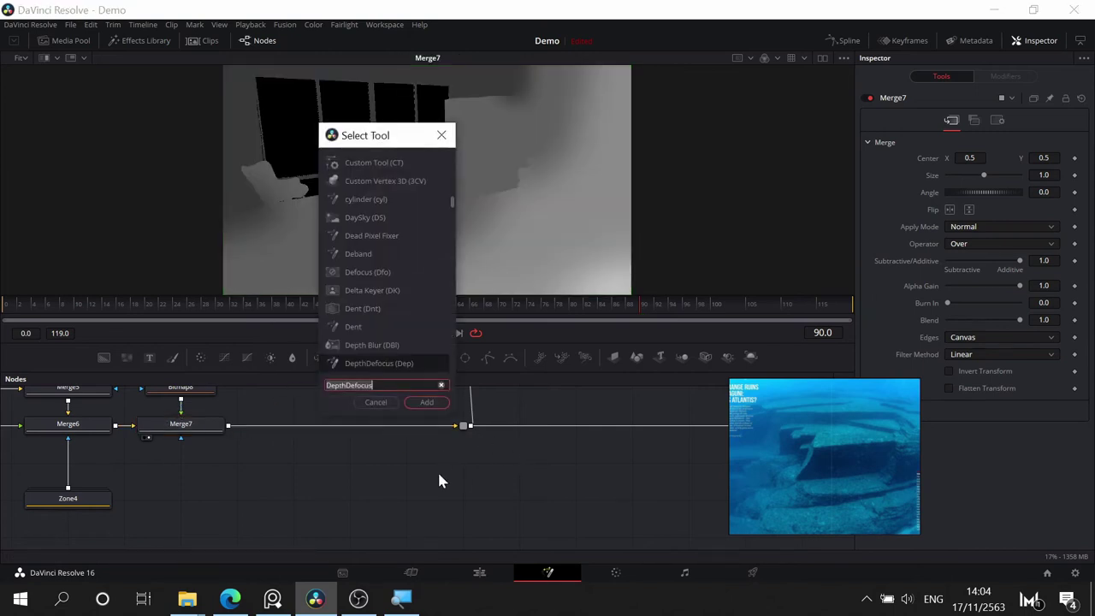
pyautogui.write('WIRE')
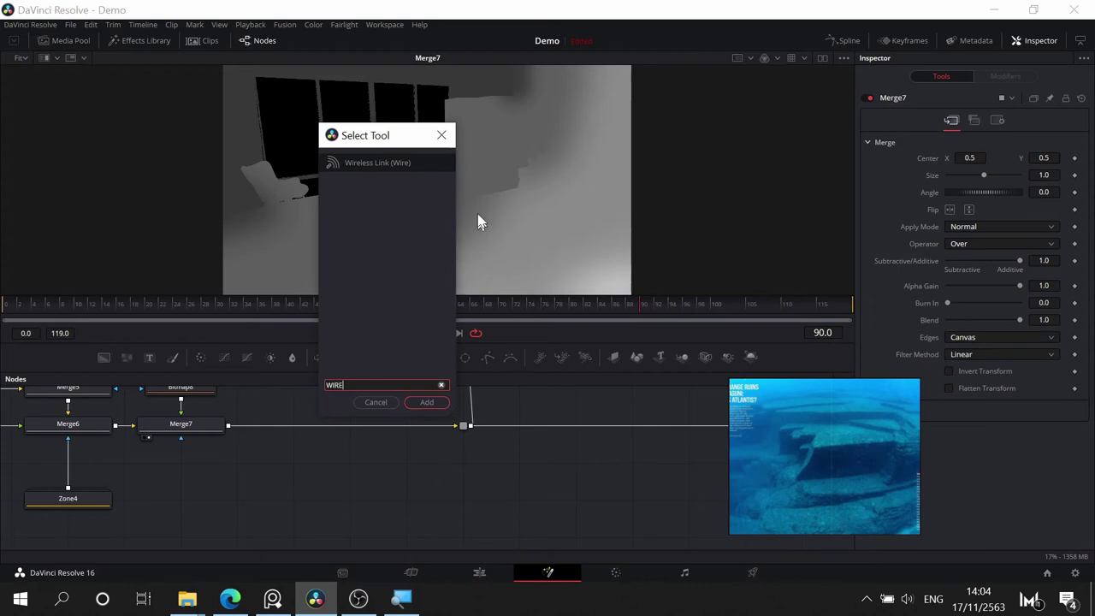
pyautogui.click(355, 163)
pyautogui.click(432, 410)
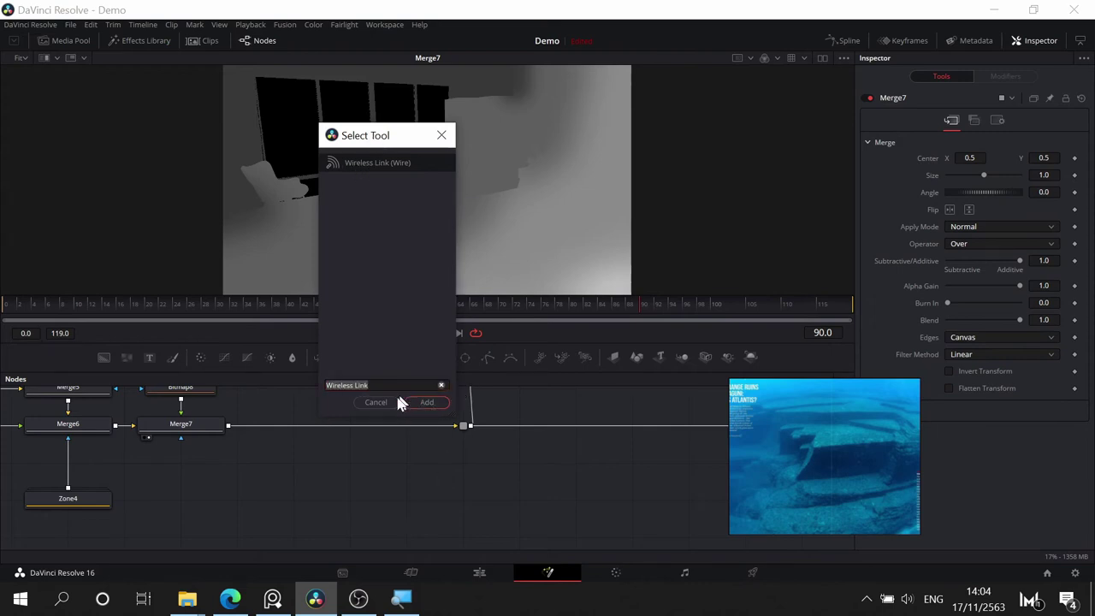
pyautogui.moveTo(443, 474); pyautogui.dragTo(312, 482)
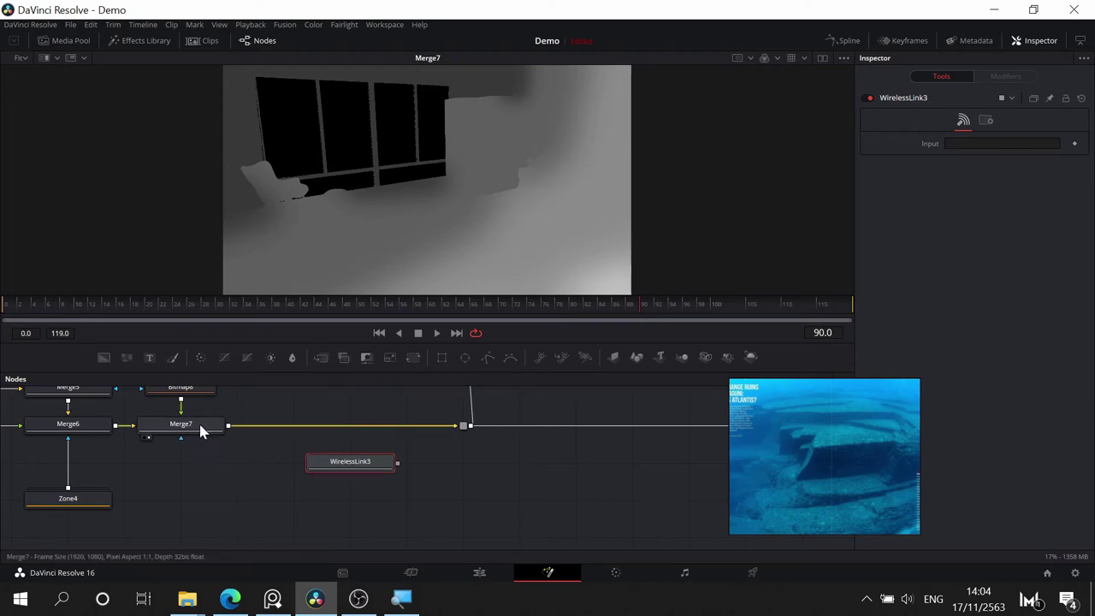
# - Set Merge7 as the input of the new Wireless Link node and show the link in the viewer
pyautogui.moveTo(198, 433)
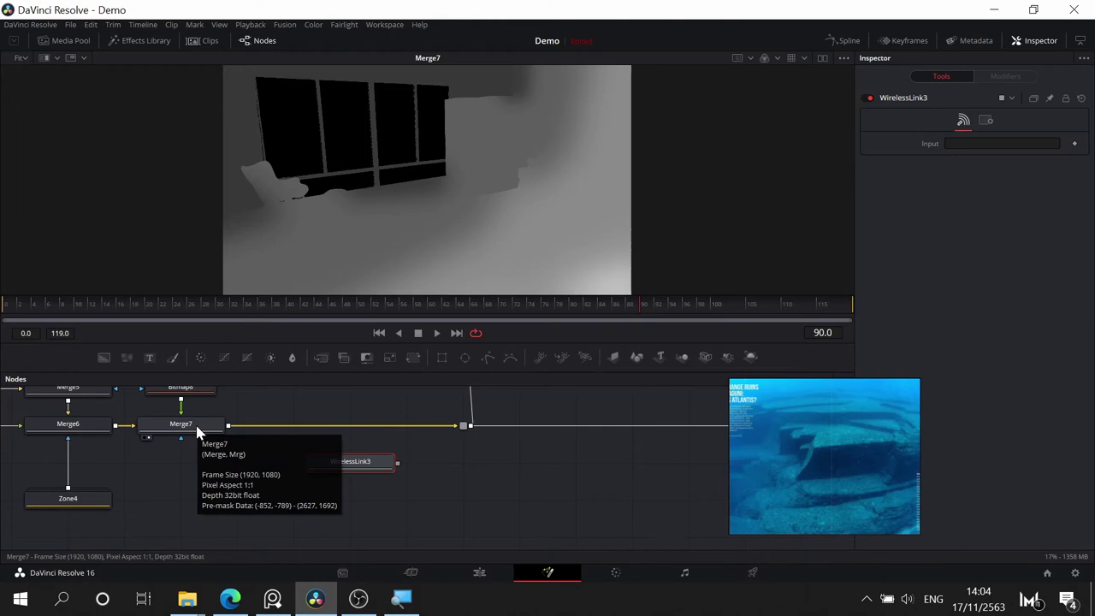
pyautogui.moveTo(197, 426); pyautogui.dragTo(985, 140)
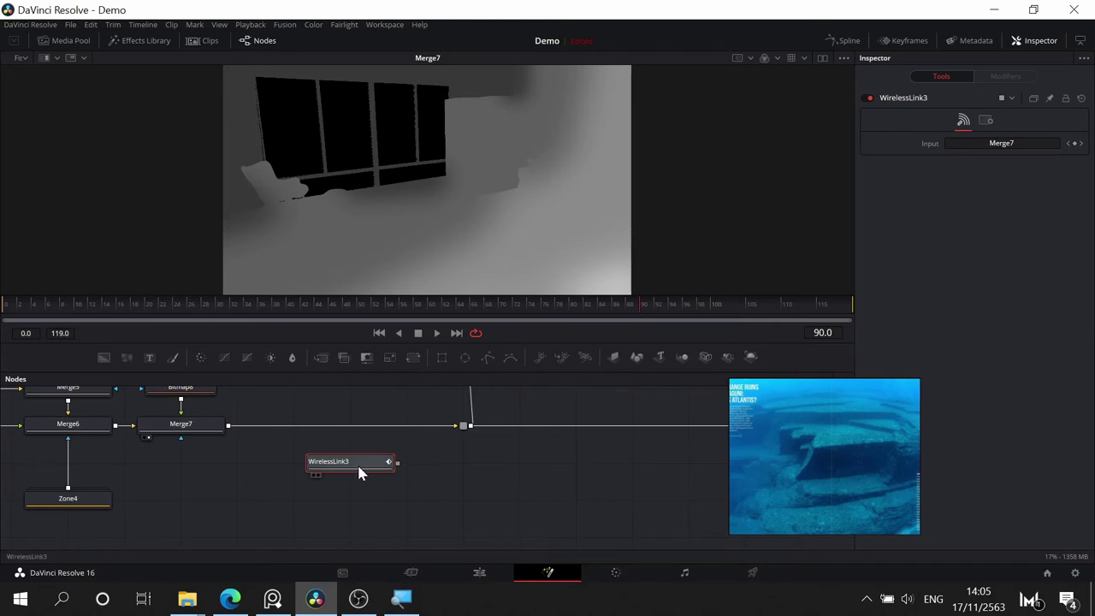
pyautogui.press('1')
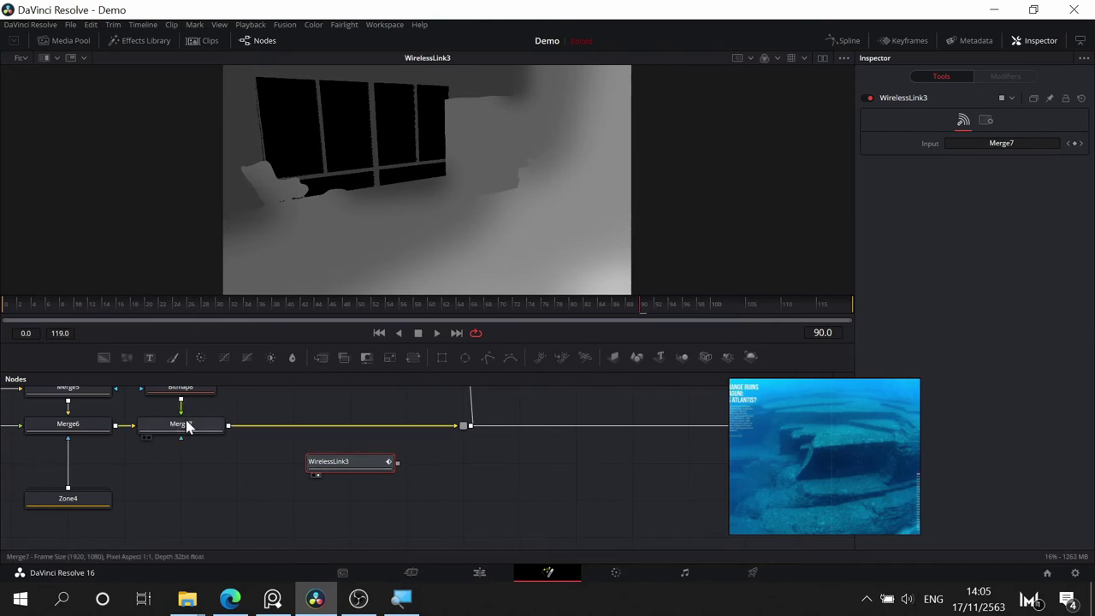
# - Move the new Wireless Link node across the graph and place it directly above DepthDefocus
pyautogui.moveTo(371, 475); pyautogui.dragTo(661, 419)
pyautogui.scroll(-1, 137, 525)
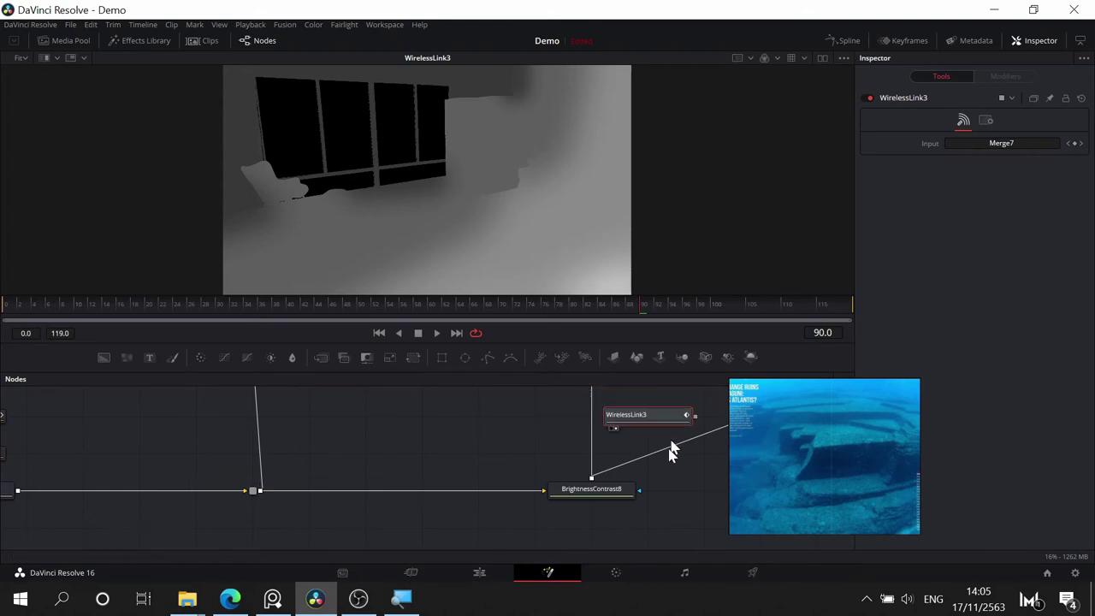
pyautogui.moveTo(625, 475); pyautogui.dragTo(316, 567)
pyautogui.moveTo(304, 506); pyautogui.dragTo(525, 536)
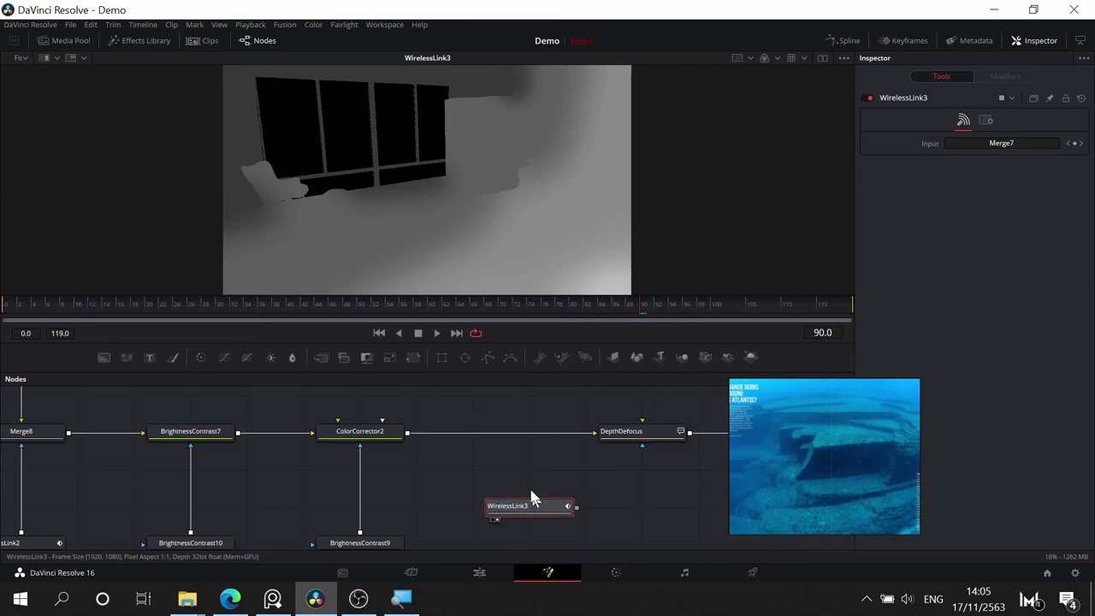
pyautogui.moveTo(532, 497); pyautogui.dragTo(595, 391)
pyautogui.moveTo(525, 491); pyautogui.dragTo(451, 532)
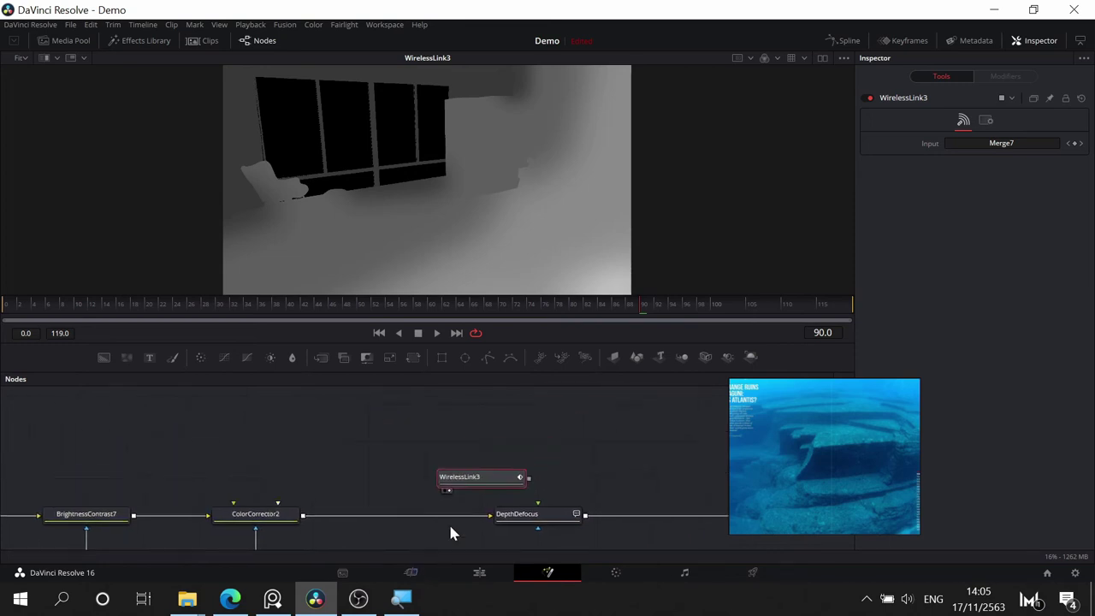
pyautogui.moveTo(469, 485); pyautogui.dragTo(522, 449)
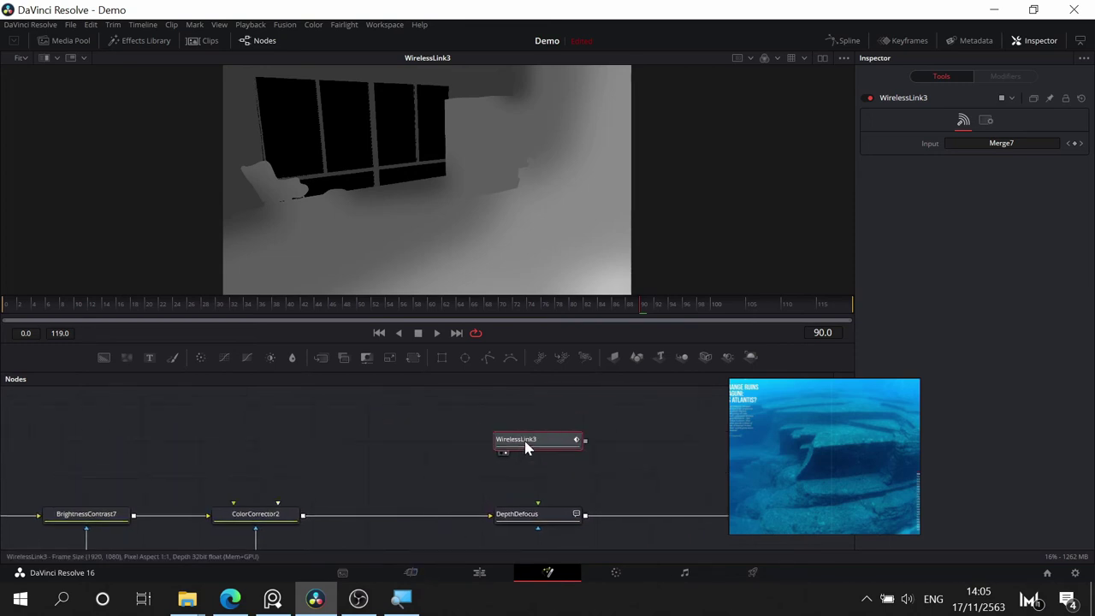
# - Rename the Wireless Link node above DepthDefocus as DEPTHMAP
pyautogui.press('XF86MonBrightnessUp')
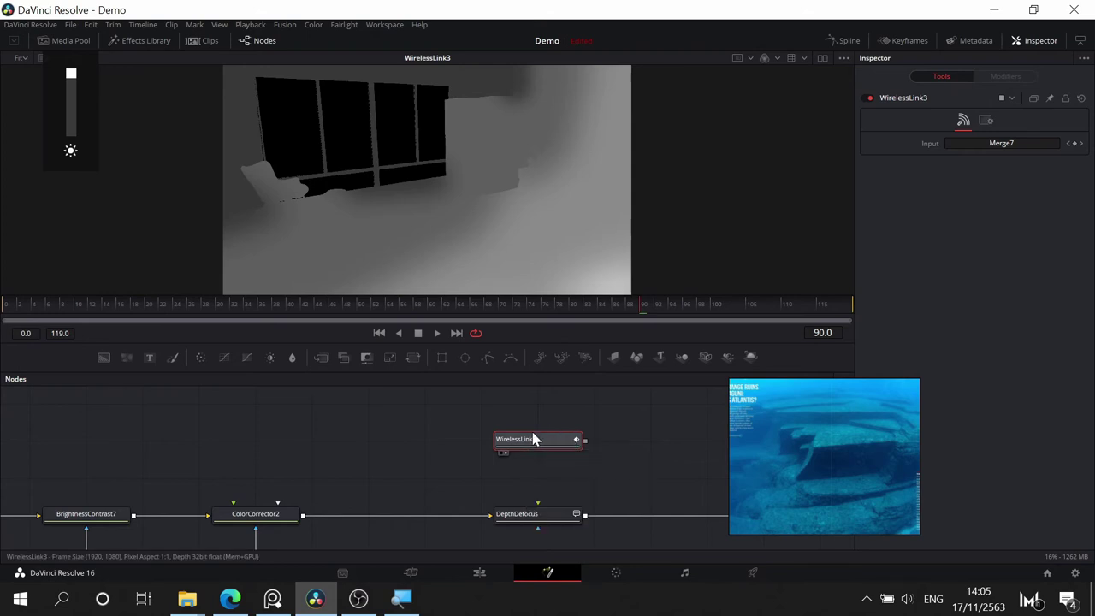
pyautogui.press('F2')
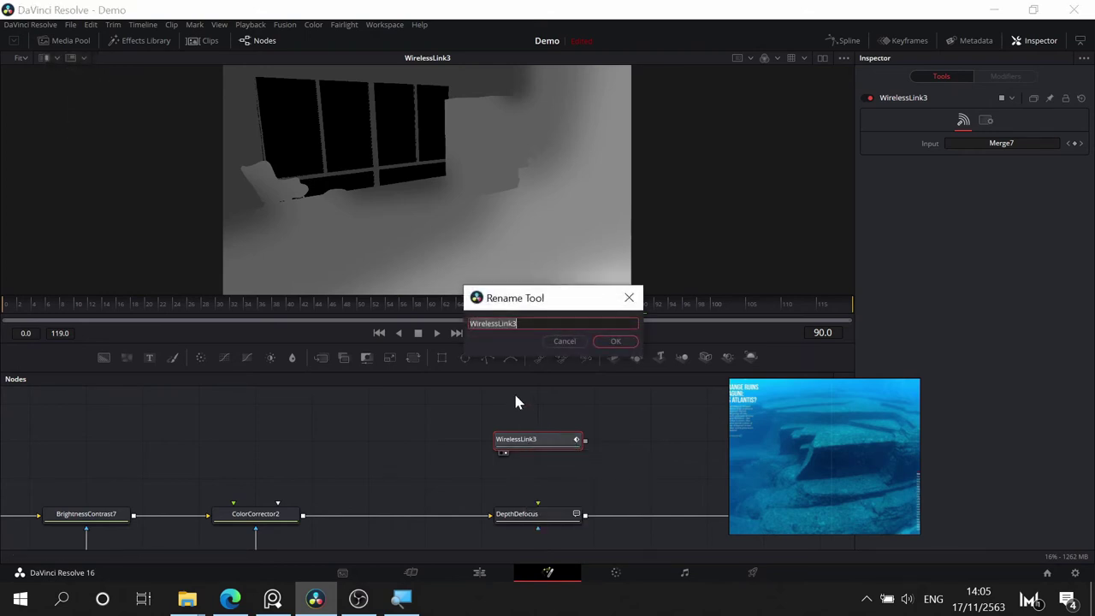
pyautogui.write('dEPTHMAP')
pyautogui.press('Left')
pyautogui.press('Left')
pyautogui.press('Left')
pyautogui.press('Left')
pyautogui.press('Left')
pyautogui.press('Left')
pyautogui.press('BackSpace')
pyautogui.write('D')
pyautogui.click(619, 339)
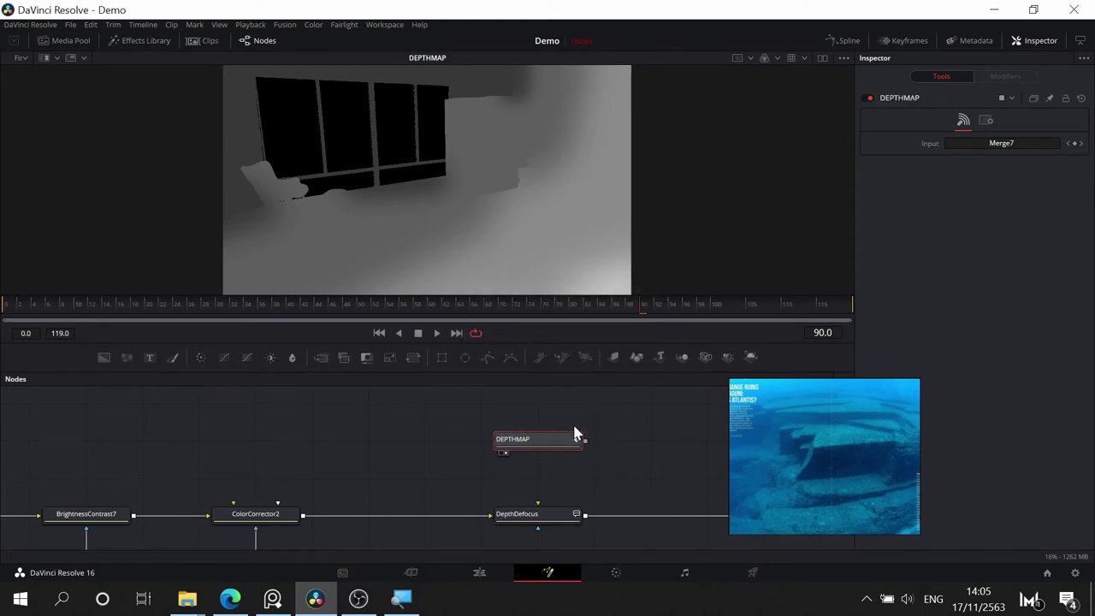
# - Connect the DEPTHMAP node's output to the depth map input of DepthDefocus
pyautogui.moveTo(572, 421)
pyautogui.mouseDown()
pyautogui.moveTo(610, 355)
pyautogui.moveTo(579, 412)
pyautogui.mouseUp()
pyautogui.scroll(1, 576, 441)
pyautogui.scroll(-1, 575, 445)
pyautogui.scroll(1, 577, 426)
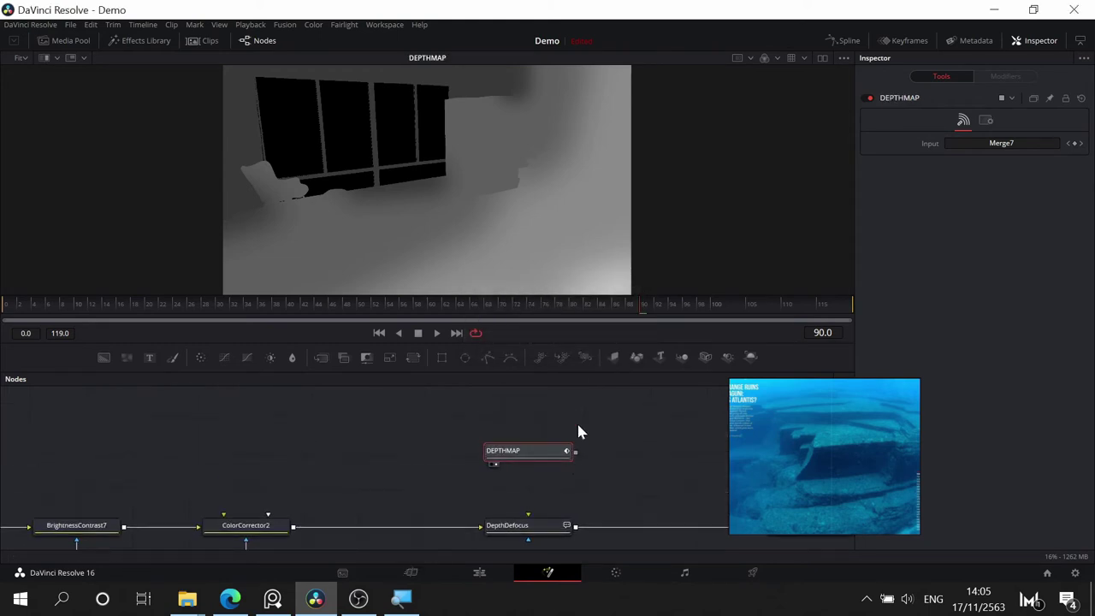
pyautogui.scroll(-1, 579, 420)
pyautogui.scroll(2, 577, 428)
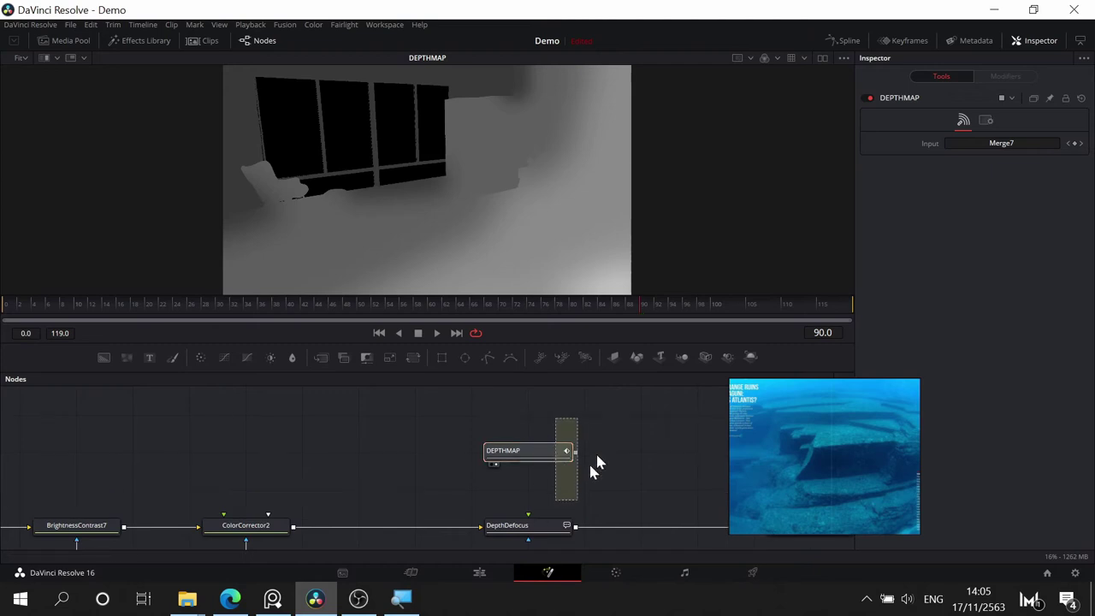
pyautogui.moveTo(574, 451); pyautogui.dragTo(529, 535)
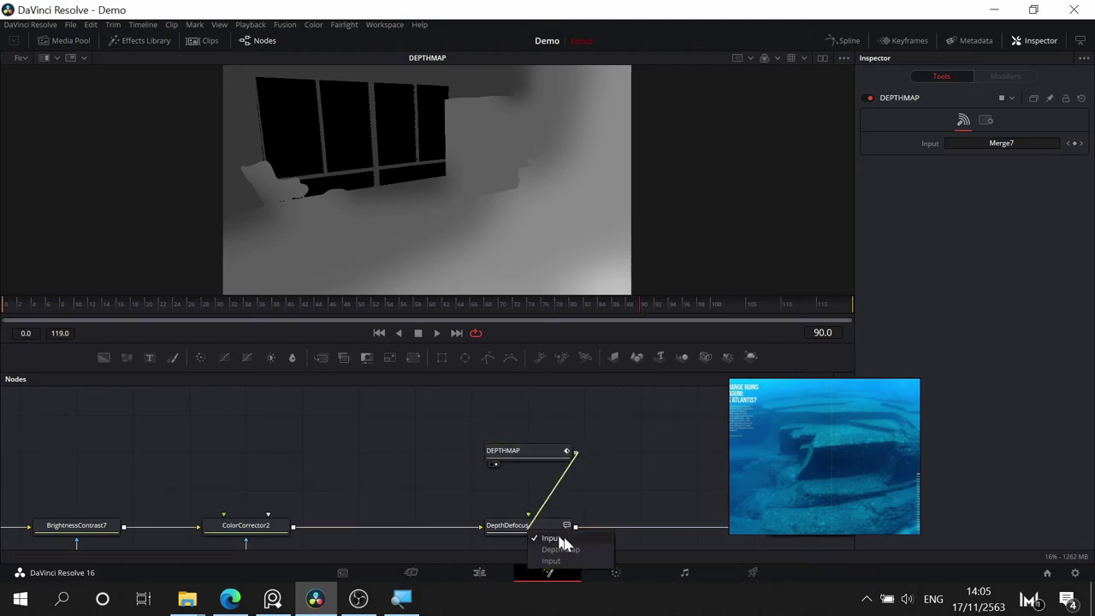
pyautogui.click(561, 549)
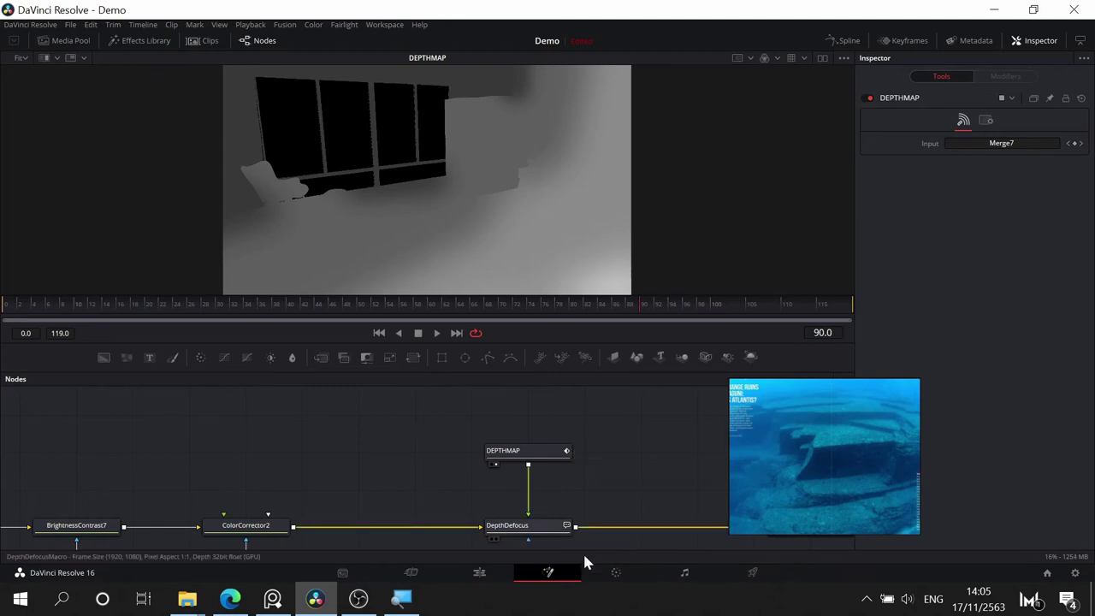
# - View DepthDefocus up close and compare the curtain and armchair with the node disabled and re-enabled
pyautogui.click(543, 527)
pyautogui.scroll(-1, 535, 517)
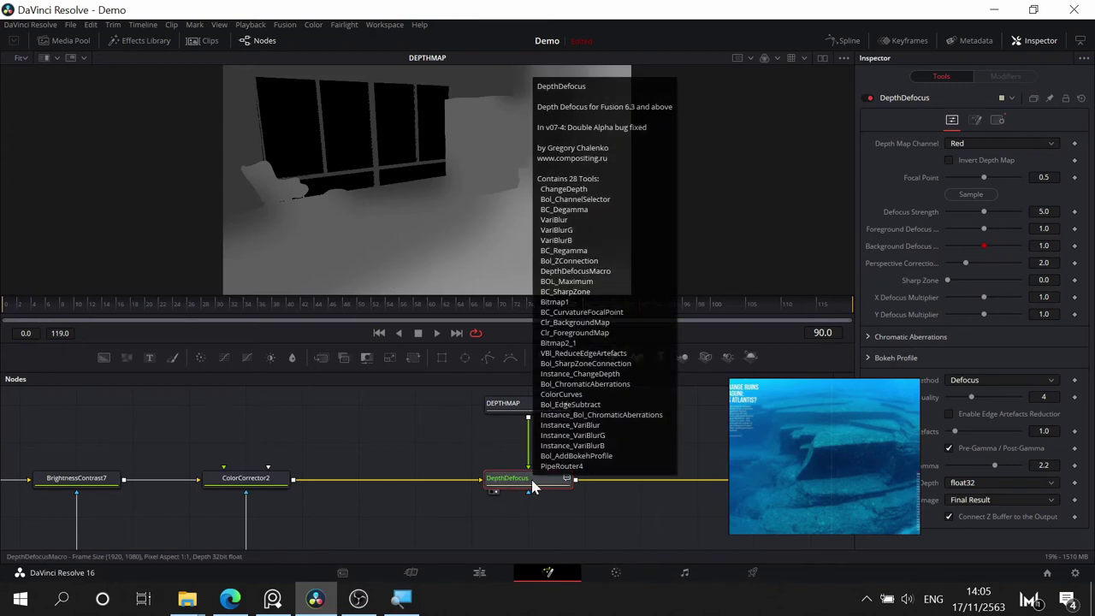
pyautogui.moveTo(523, 486)
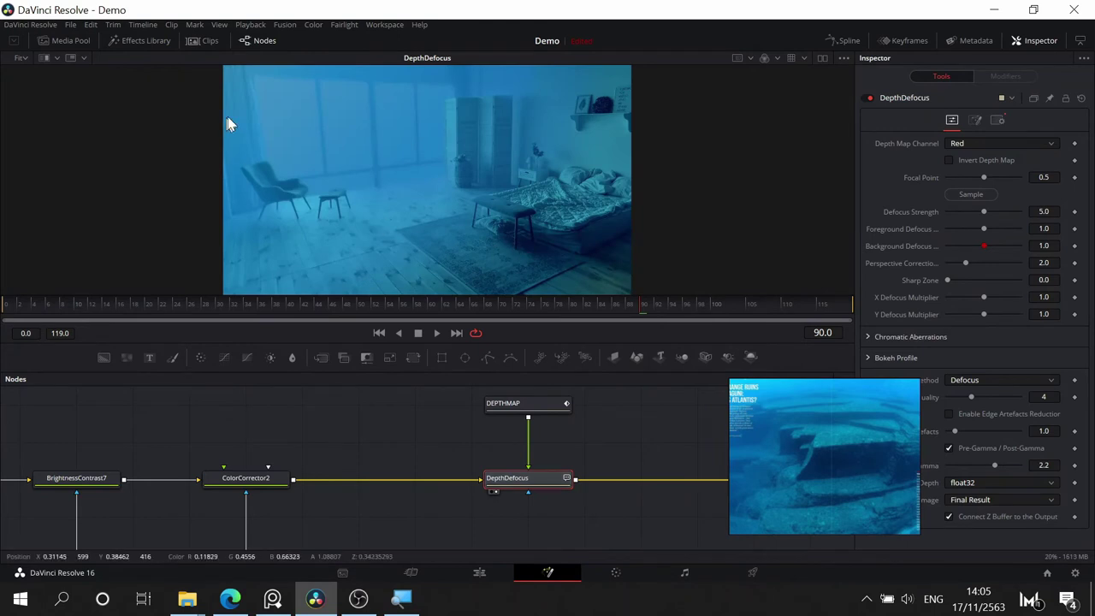
pyautogui.scroll(5, 346, 108)
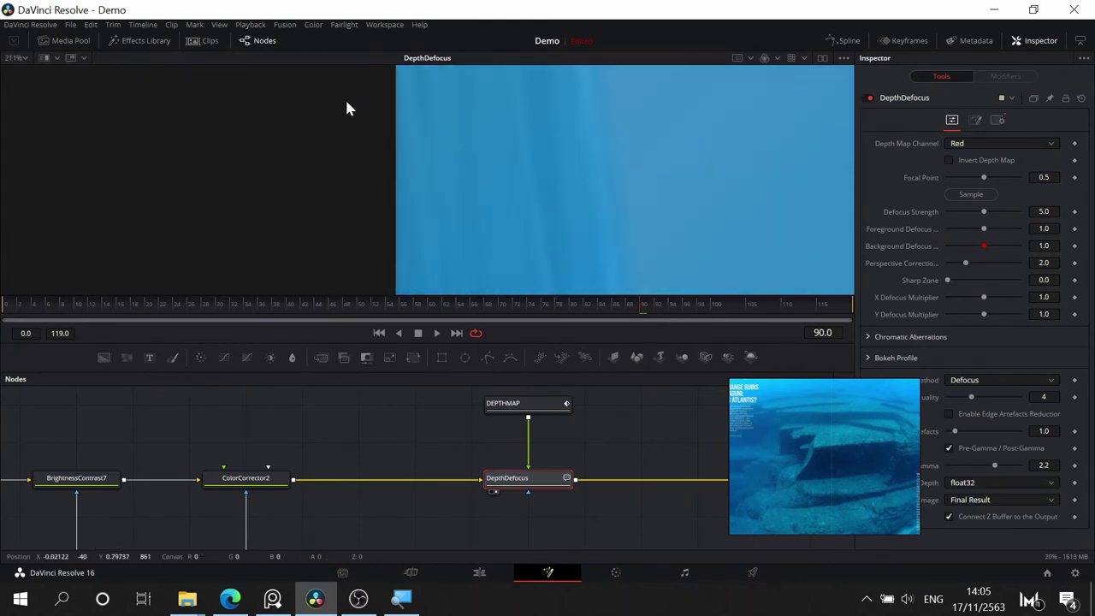
pyautogui.scroll(-1, 571, 168)
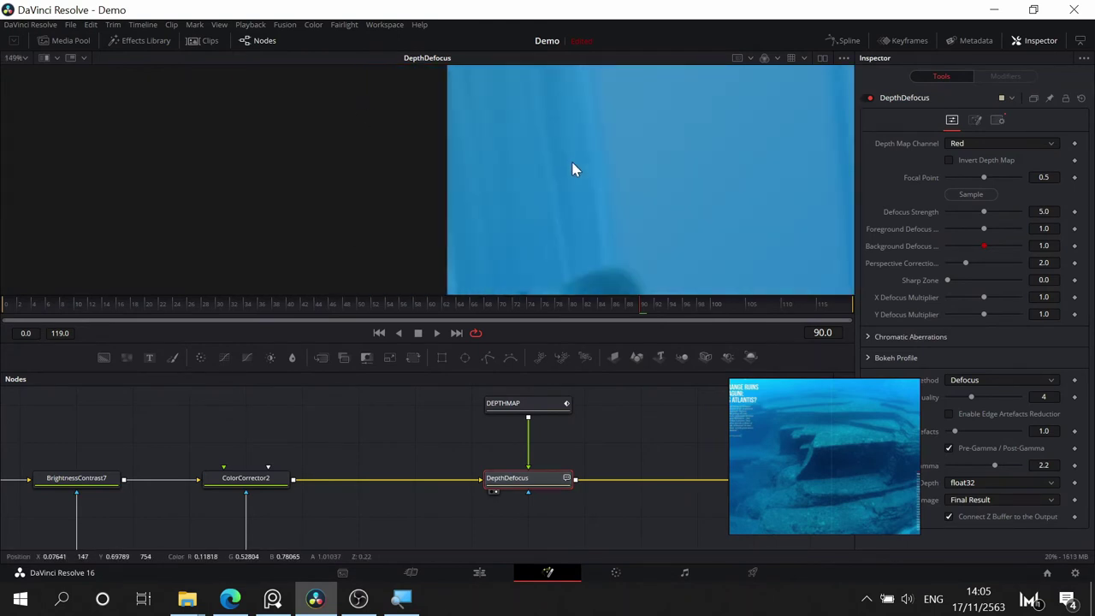
pyautogui.click(869, 97)
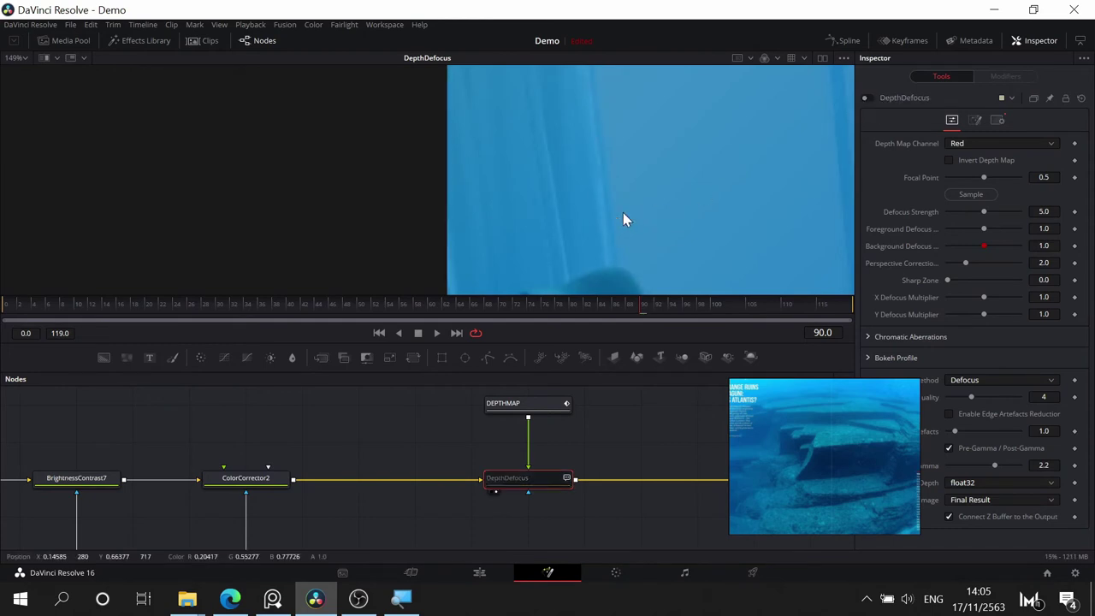
pyautogui.moveTo(622, 212); pyautogui.dragTo(561, 90)
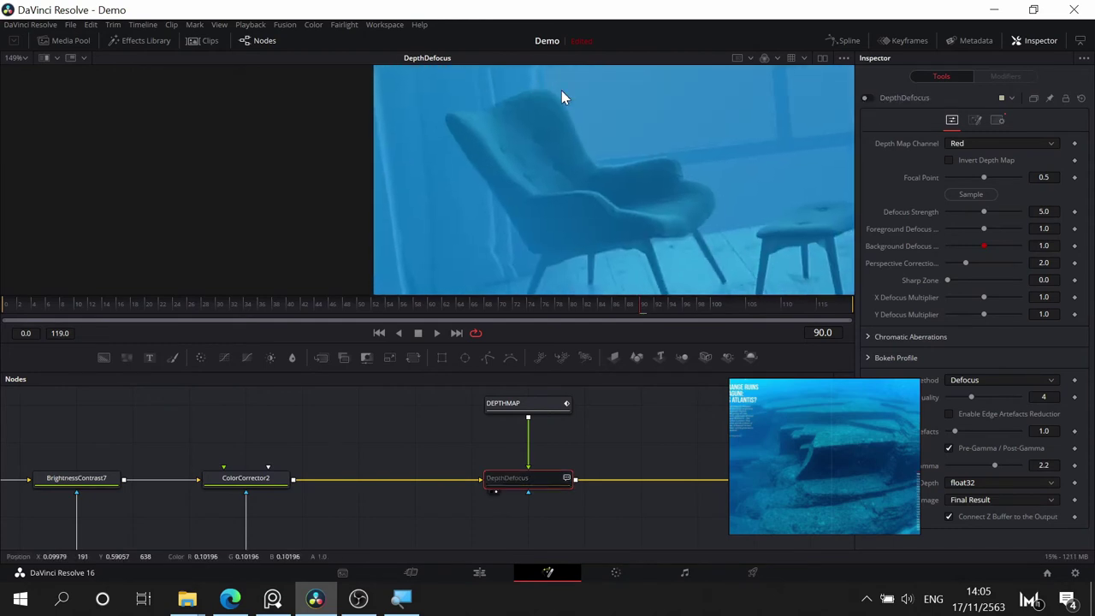
pyautogui.click(866, 98)
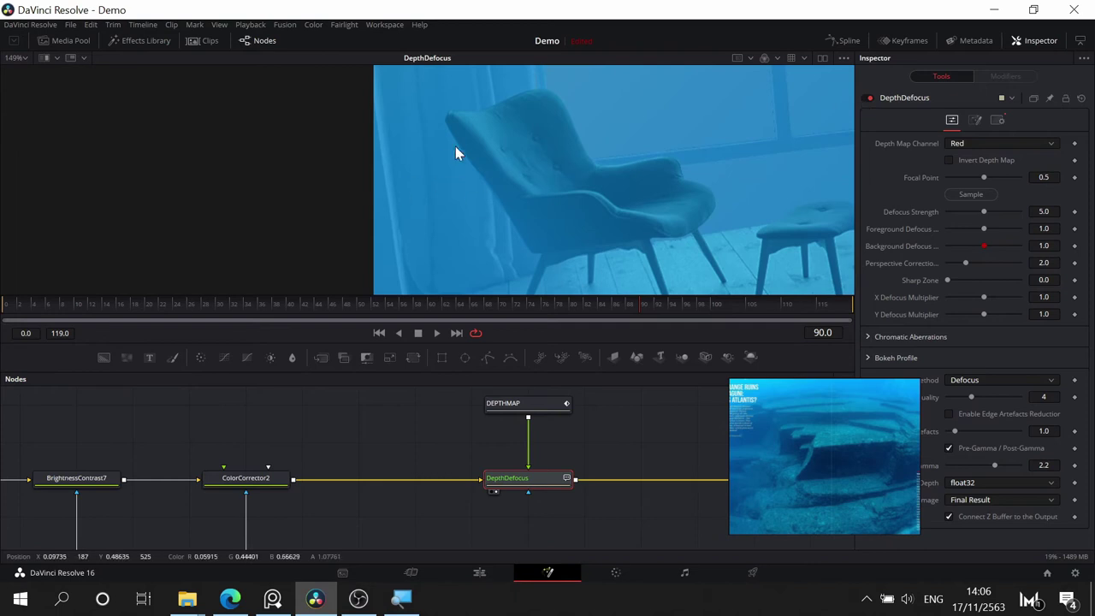
# - Inspect the defocus blur on the armchair, curtain and window frames, then check the armchair at the first frame
pyautogui.moveTo(631, 145); pyautogui.dragTo(602, 235)
pyautogui.moveTo(512, 100); pyautogui.dragTo(557, 103)
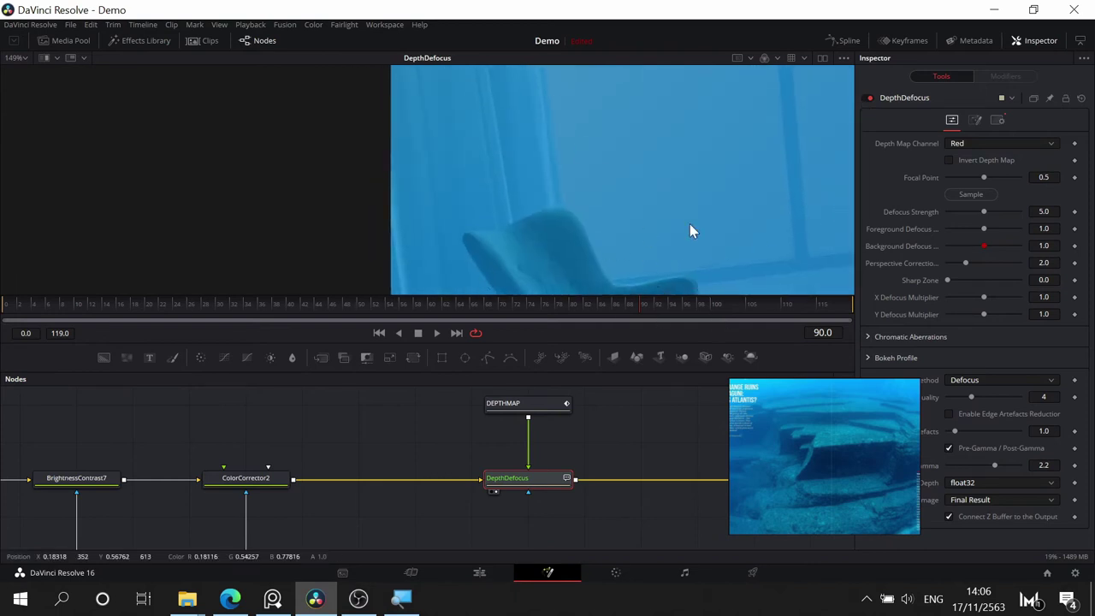
pyautogui.moveTo(657, 221); pyautogui.dragTo(26, 317)
pyautogui.moveTo(325, 192); pyautogui.dragTo(325, 316)
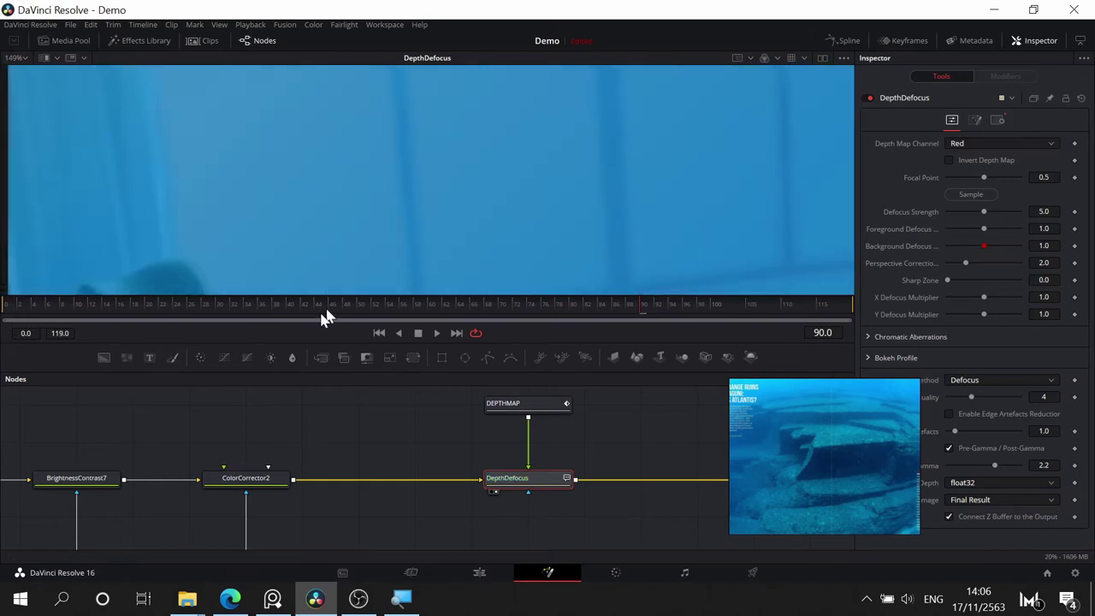
pyautogui.click(376, 333)
pyautogui.moveTo(301, 192); pyautogui.dragTo(550, 55)
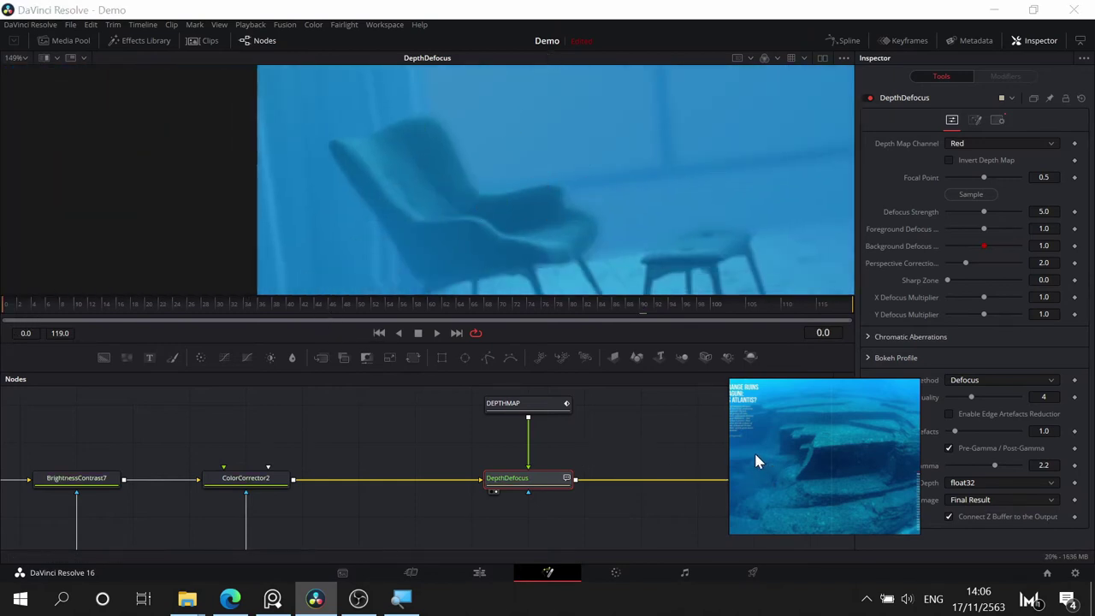
# - Compare the defocus on the armchair, windows, barrel, bench and bed, both up close and across the whole room
pyautogui.moveTo(755, 454); pyautogui.dragTo(739, 449)
pyautogui.moveTo(678, 408); pyautogui.dragTo(589, 223)
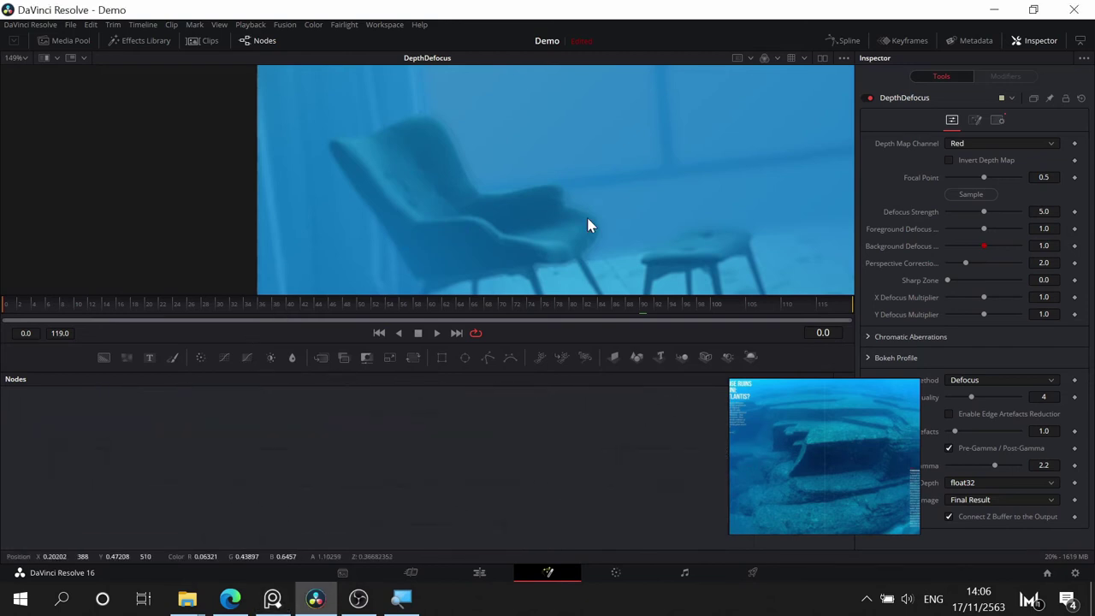
pyautogui.scroll(-2, 586, 223)
pyautogui.scroll(-2, 607, 186)
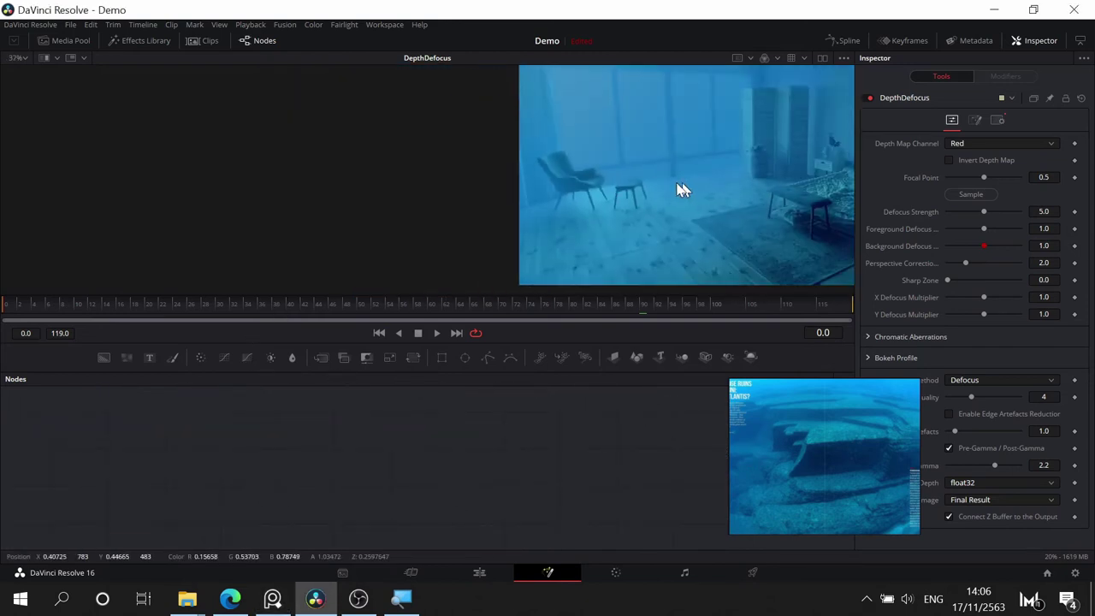
pyautogui.moveTo(679, 188); pyautogui.dragTo(533, 204)
pyautogui.scroll(6, 618, 218)
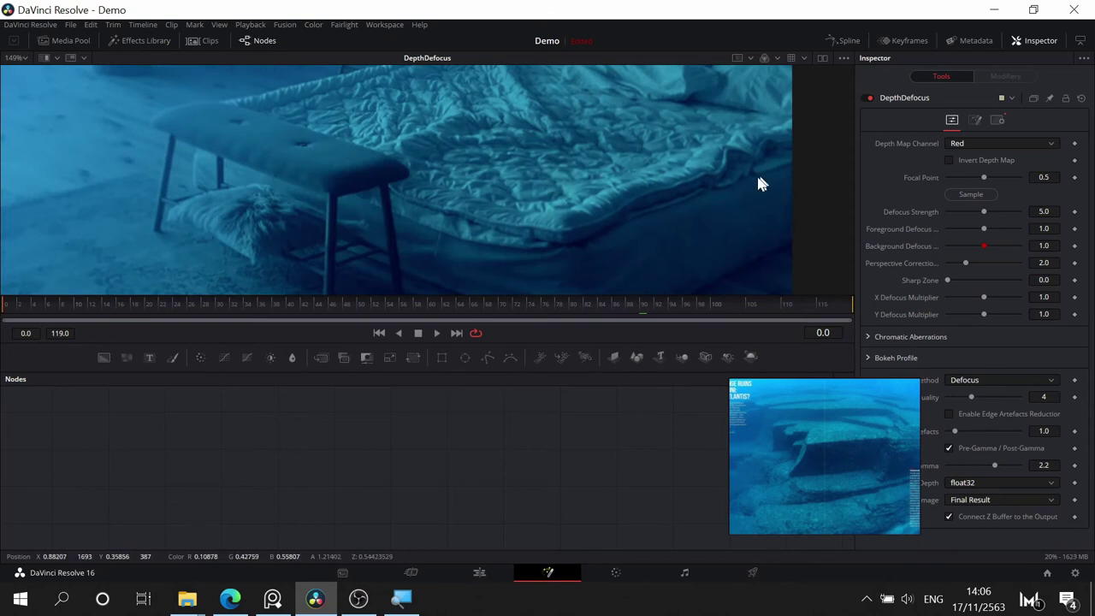
pyautogui.moveTo(603, 208); pyautogui.dragTo(752, 255)
pyautogui.moveTo(412, 177); pyautogui.dragTo(467, 198)
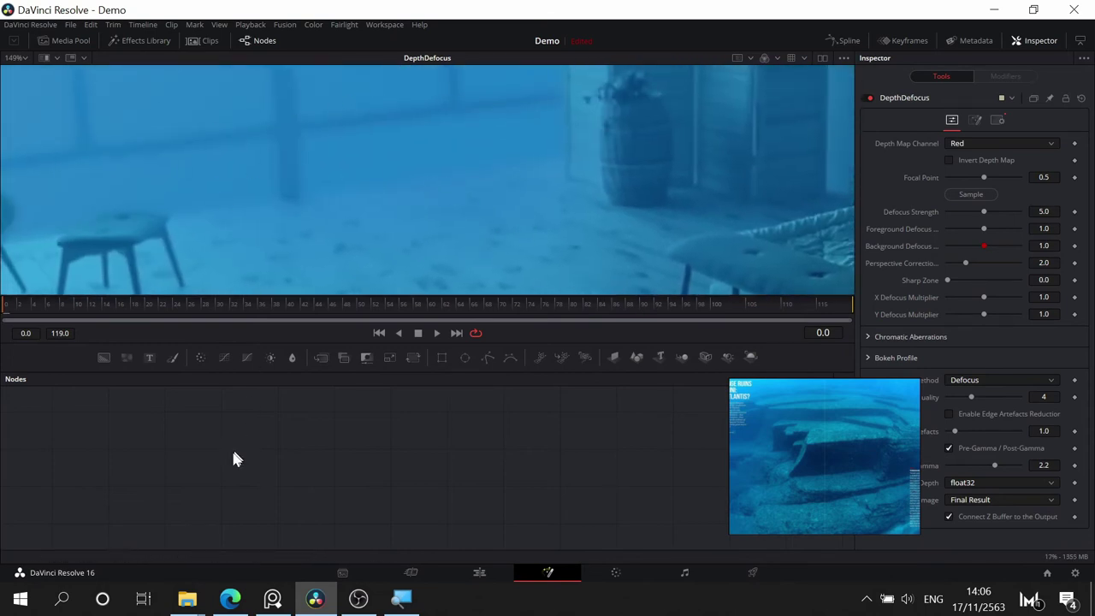
pyautogui.moveTo(234, 457); pyautogui.dragTo(518, 593)
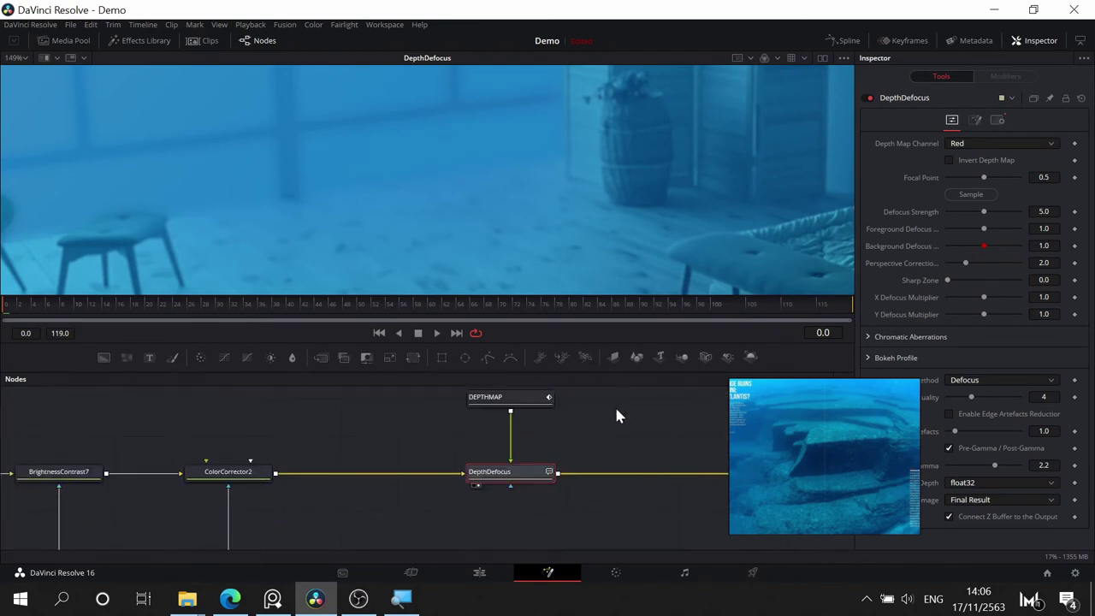
pyautogui.moveTo(613, 434); pyautogui.dragTo(619, 473)
pyautogui.scroll(-4, 478, 161)
pyautogui.scroll(2, 476, 155)
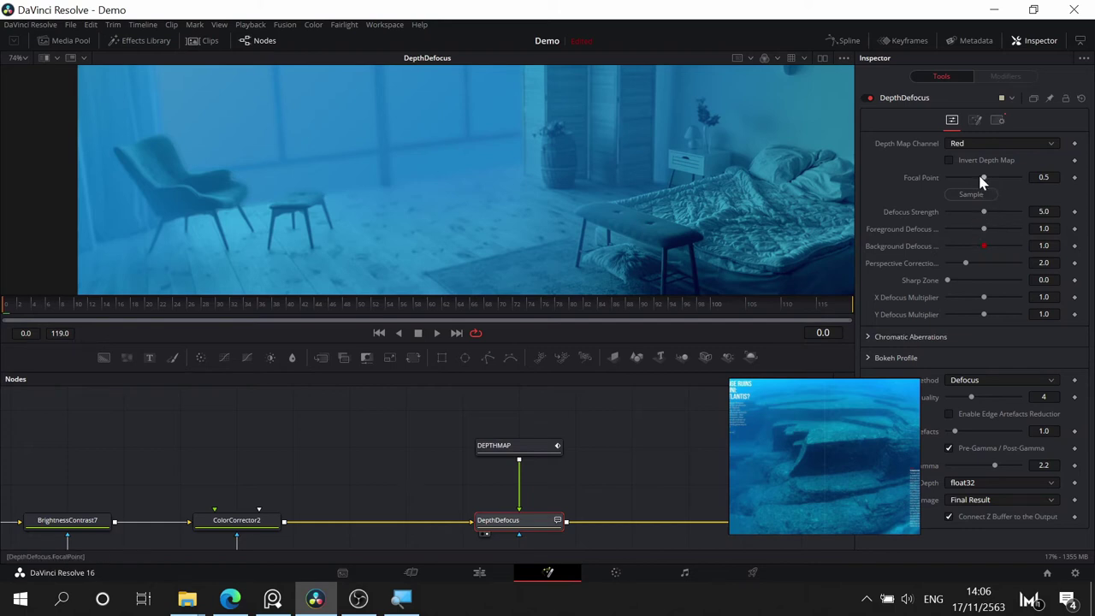
pyautogui.moveTo(750, 242); pyautogui.dragTo(540, 223)
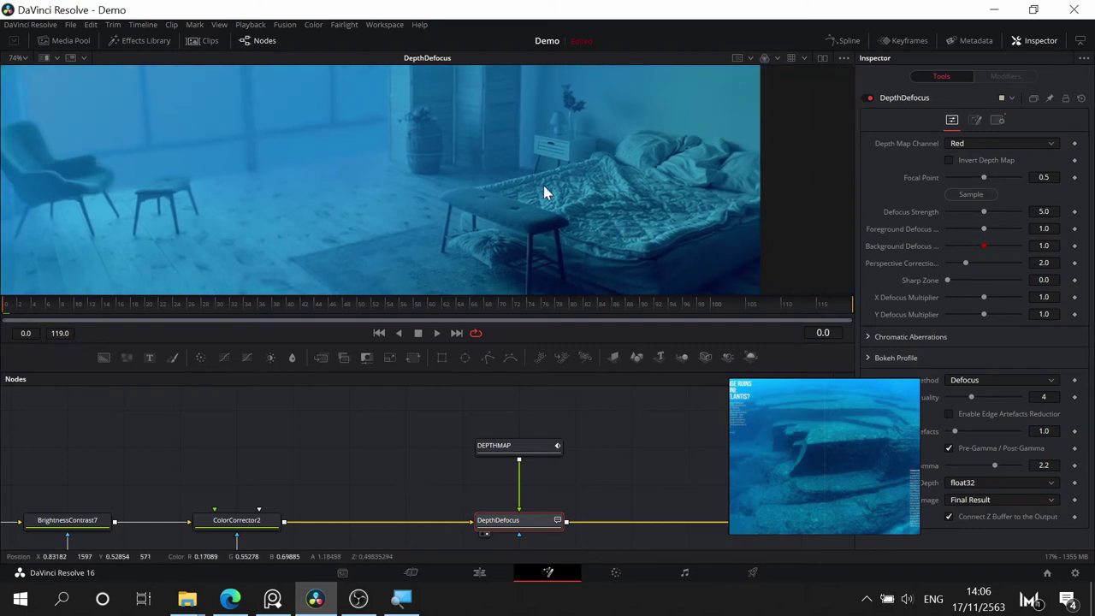
pyautogui.moveTo(450, 211); pyautogui.dragTo(591, 226)
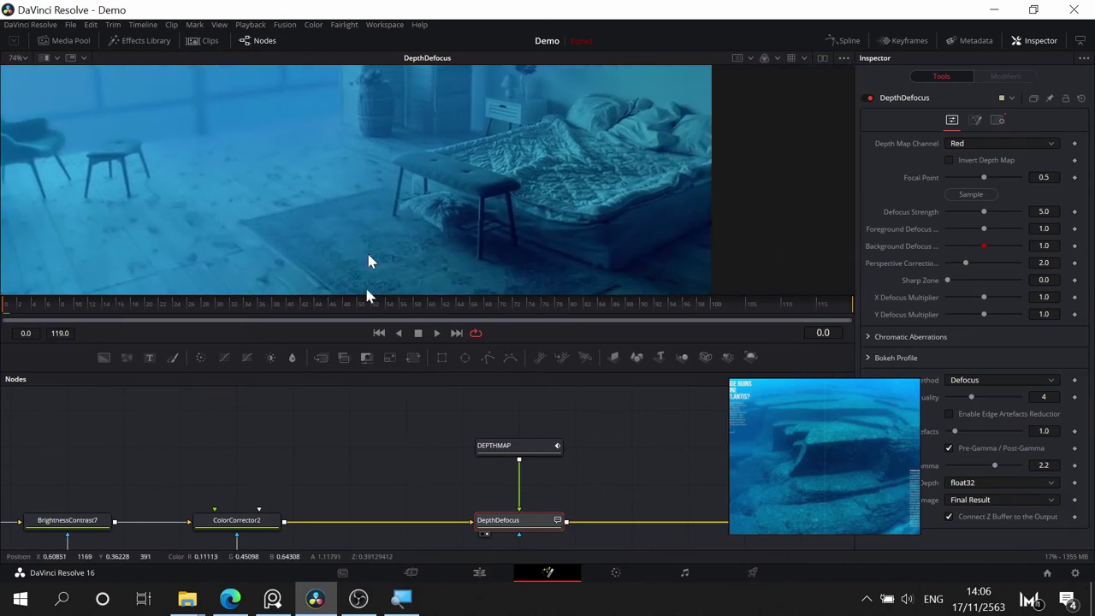
# - View the DEPTHMAP node's output to check the depth tones, and return the viewer to DepthDefocus
pyautogui.click(513, 451)
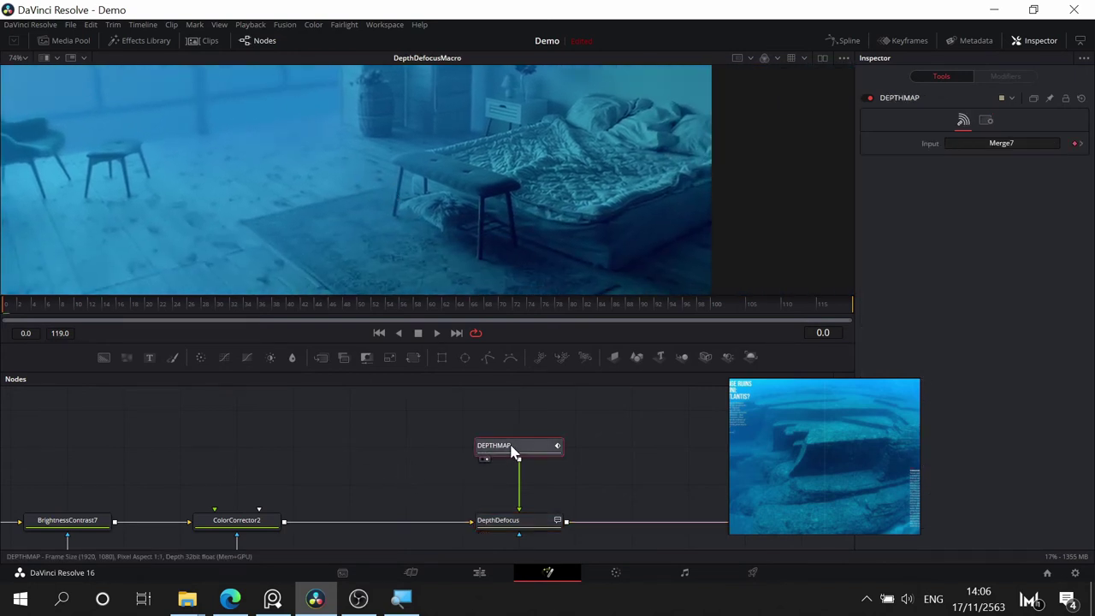
pyautogui.moveTo(510, 450); pyautogui.dragTo(466, 178)
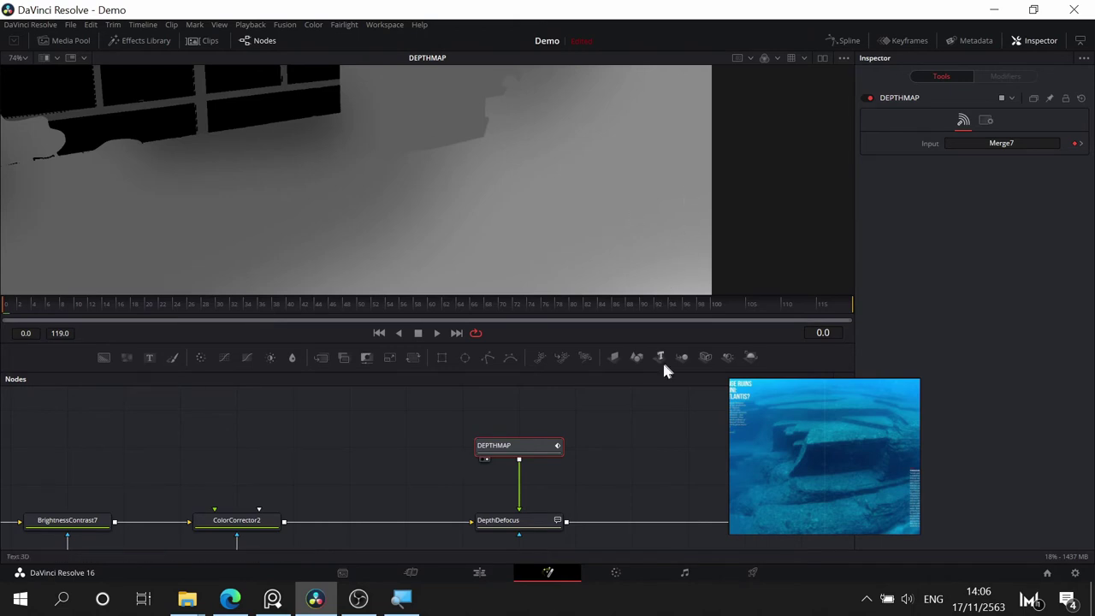
pyautogui.click(540, 524)
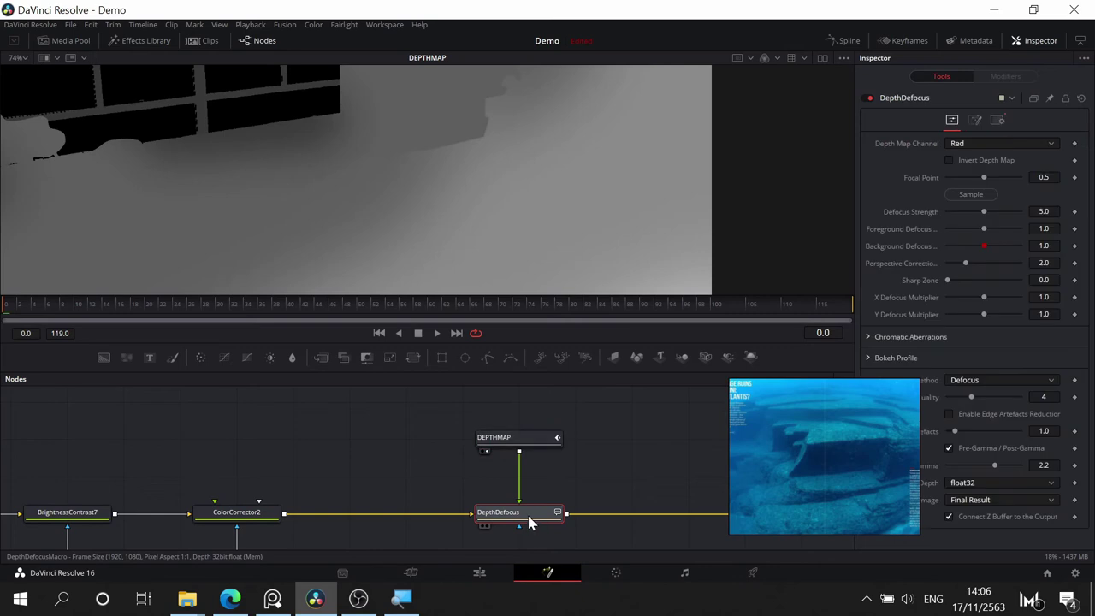
pyautogui.press('1')
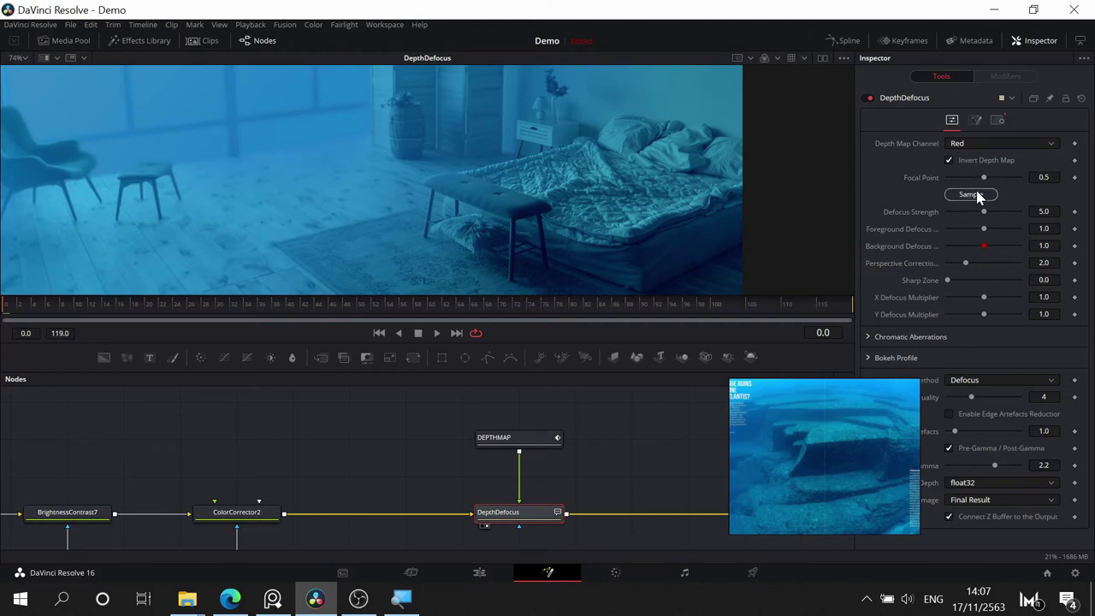
# - Try DepthDefocus with Invert Depth Map off and sample its focal point at about 0.196, checking the blur around the bed
pyautogui.click(948, 159)
pyautogui.moveTo(957, 200); pyautogui.dragTo(763, 210)
pyautogui.moveTo(587, 220); pyautogui.dragTo(623, 232)
pyautogui.moveTo(558, 480); pyautogui.dragTo(574, 474)
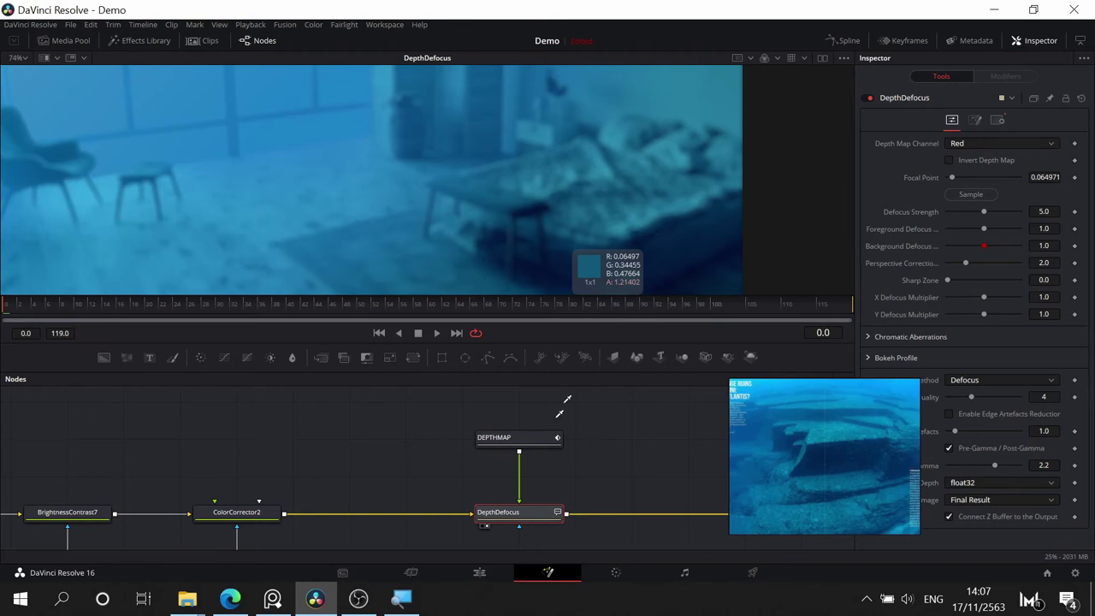
pyautogui.moveTo(505, 482); pyautogui.dragTo(503, 479)
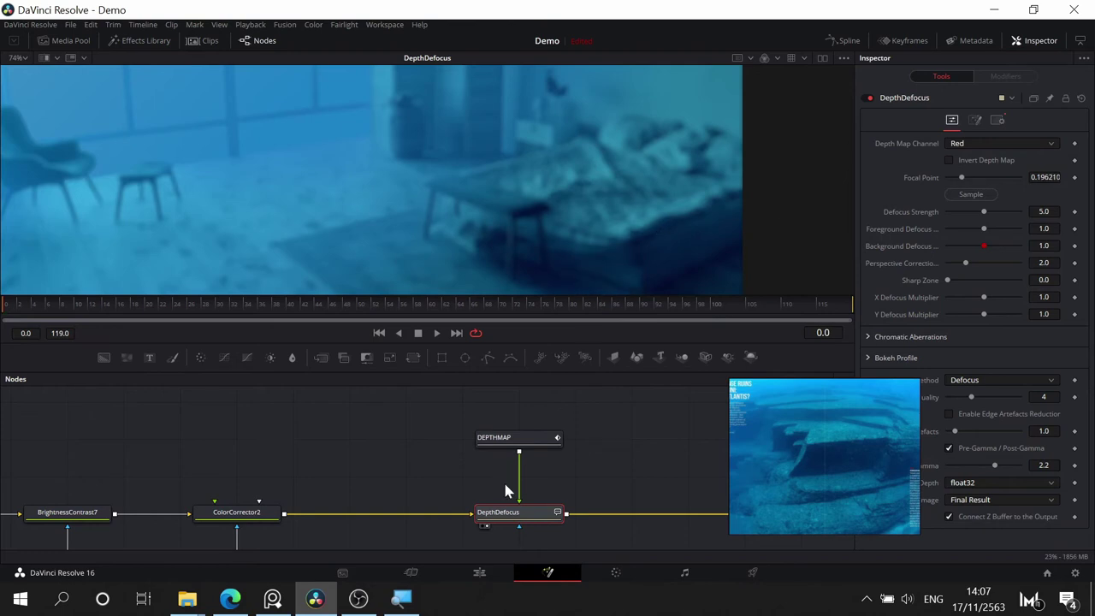
pyautogui.moveTo(571, 192); pyautogui.dragTo(644, 203)
pyautogui.moveTo(705, 223); pyautogui.dragTo(548, 168)
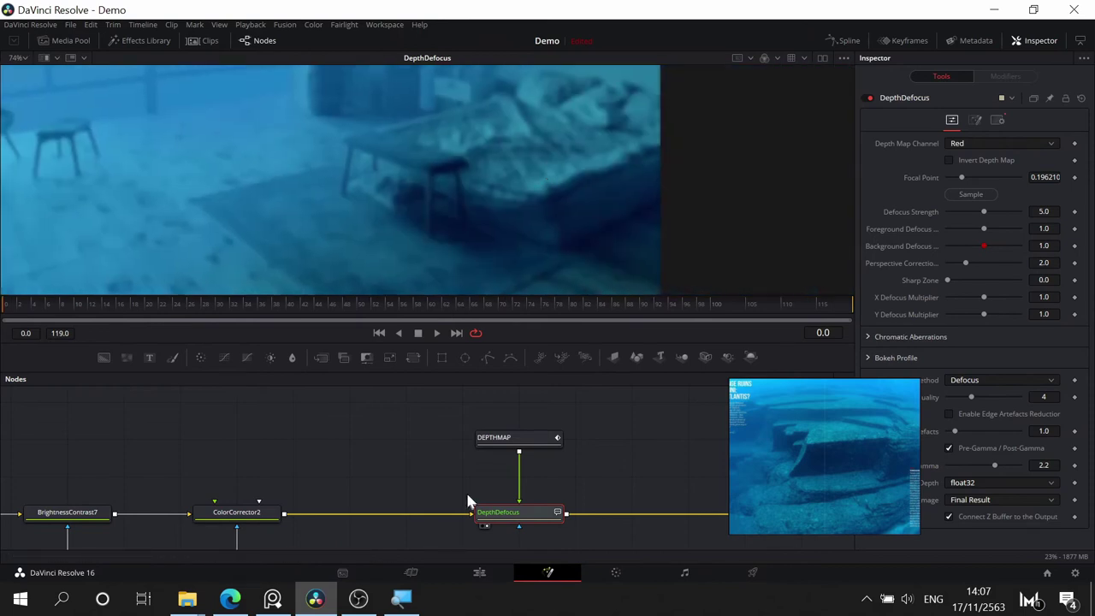
# - View the DEPTHMAP node's output and examine the grey tones from the windows to the near corner of the room
pyautogui.click(512, 441)
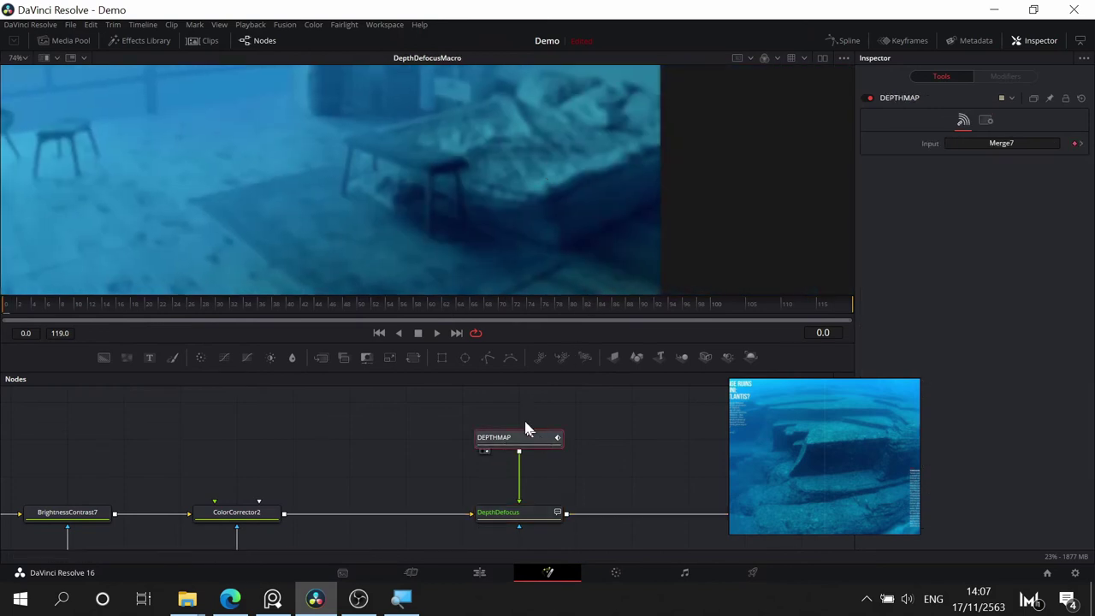
pyautogui.press('1')
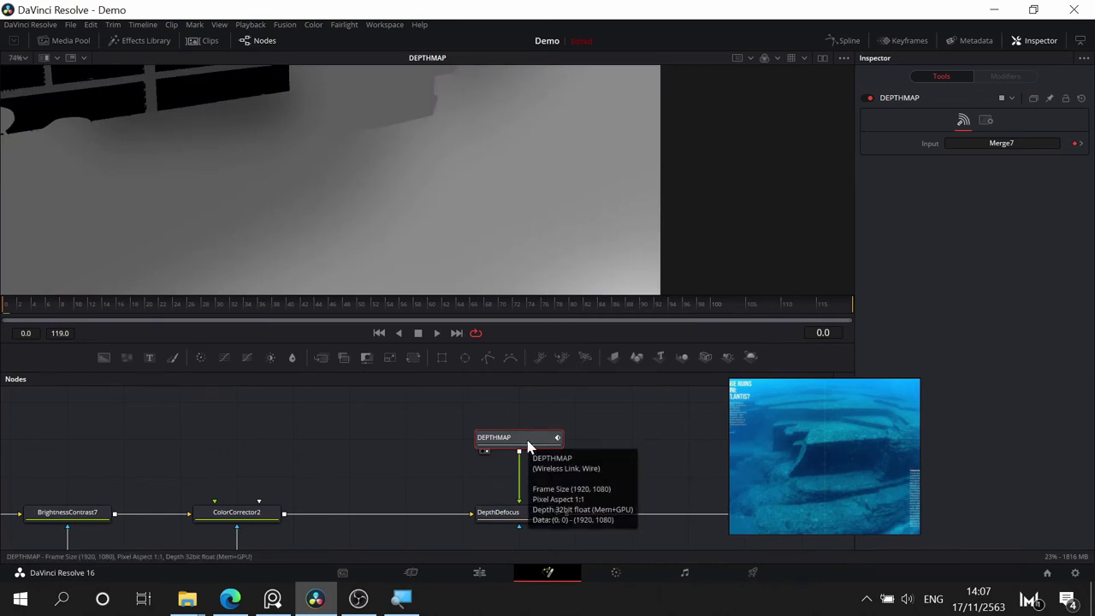
pyautogui.moveTo(634, 429); pyautogui.dragTo(613, 475)
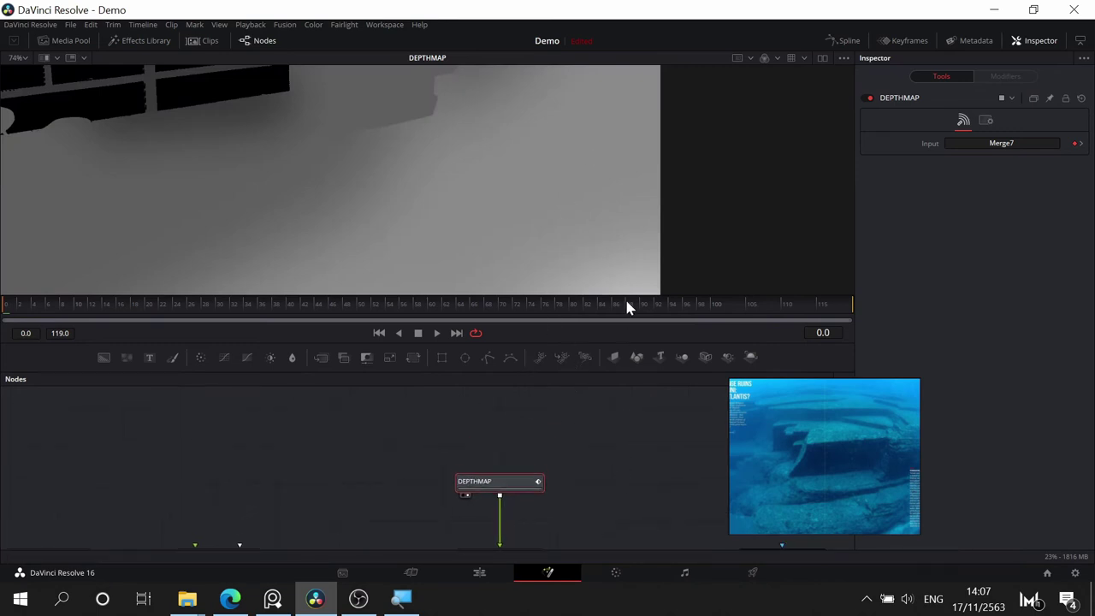
pyautogui.scroll(-2, 593, 201)
pyautogui.scroll(1, 585, 237)
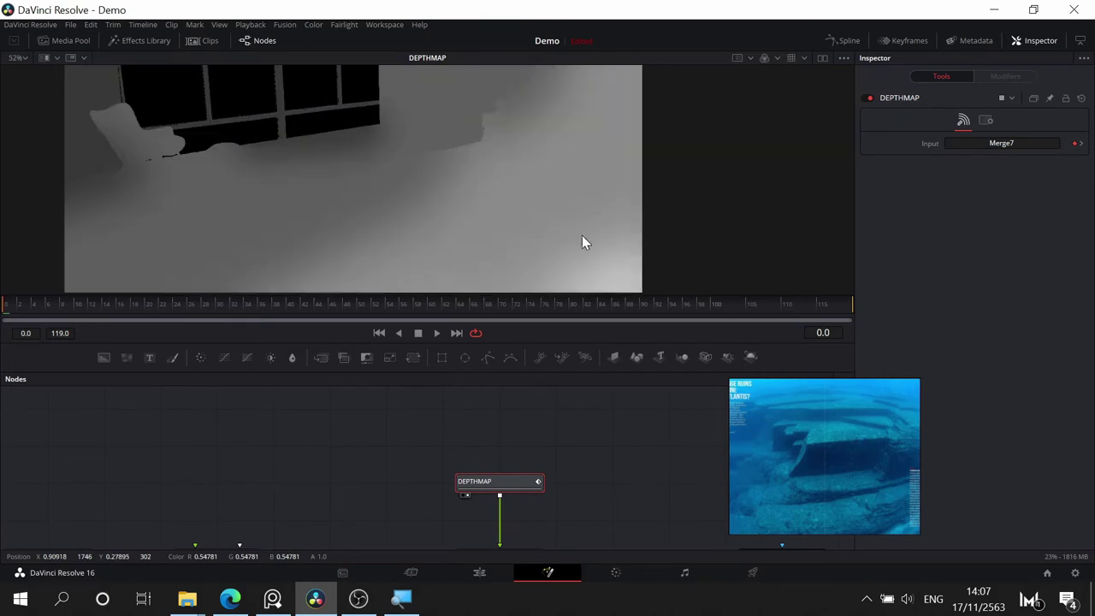
# - Move the DEPTHMAP node farther above DepthDefocus and show the DepthDefocus result in the viewer
pyautogui.moveTo(500, 483); pyautogui.dragTo(496, 439)
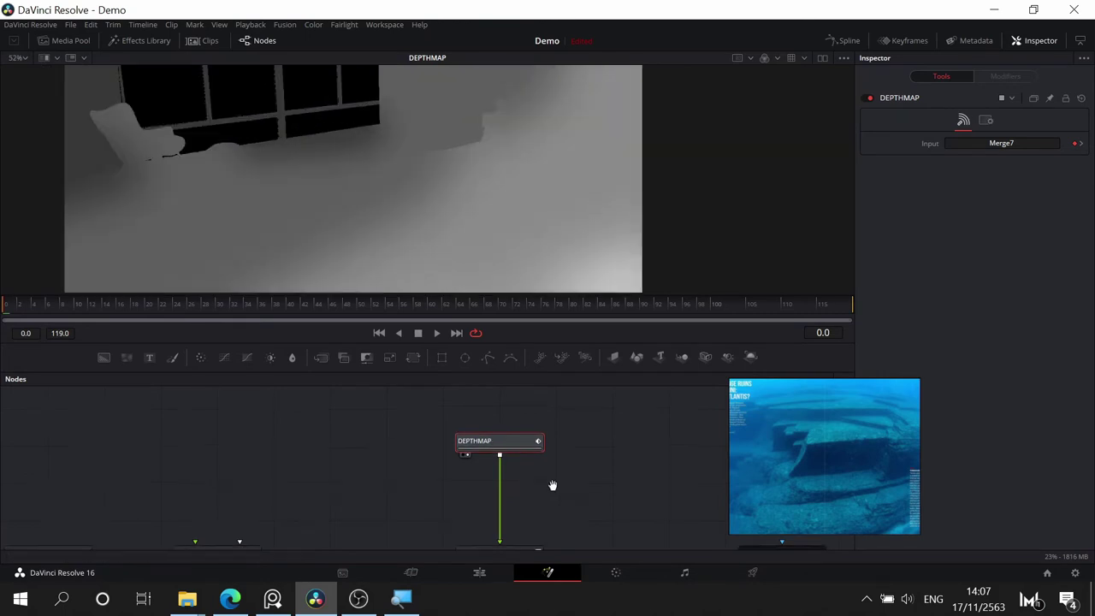
pyautogui.scroll(-2, 553, 484)
pyautogui.click(513, 487)
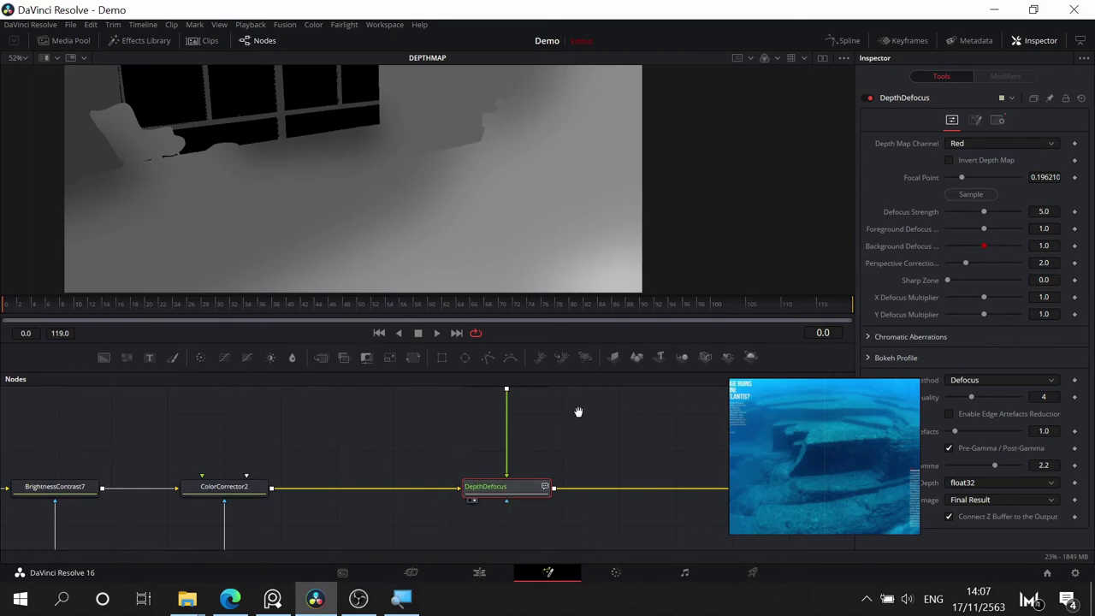
pyautogui.moveTo(578, 412); pyautogui.dragTo(575, 434)
pyautogui.press('1')
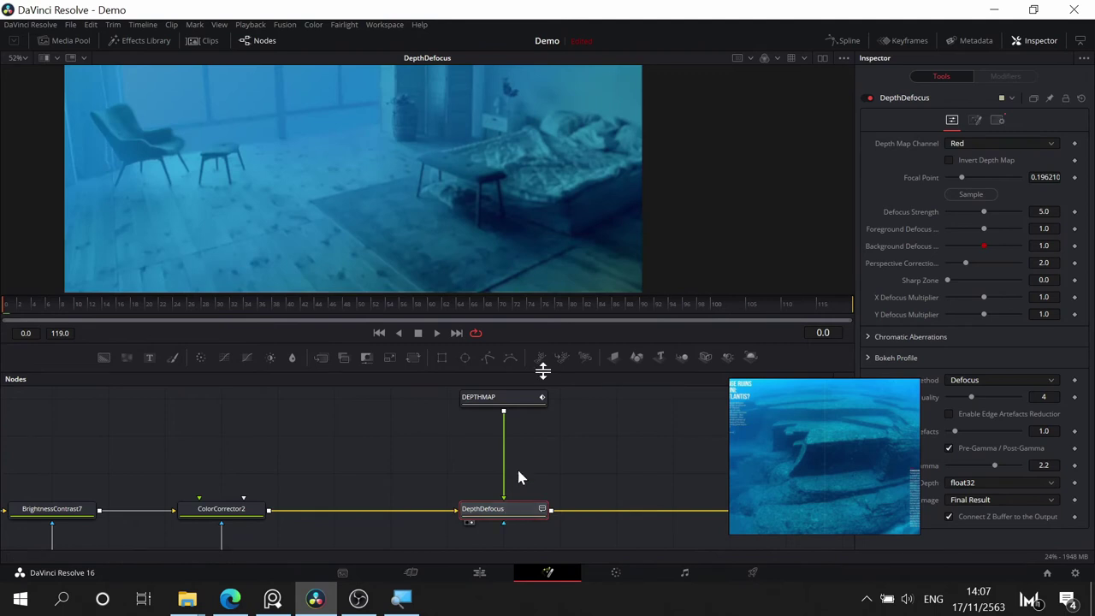
# - Compare the blur with and without depth map inversion, leave Invert Depth Map on, and set the focal point to 0.11
pyautogui.click(947, 161)
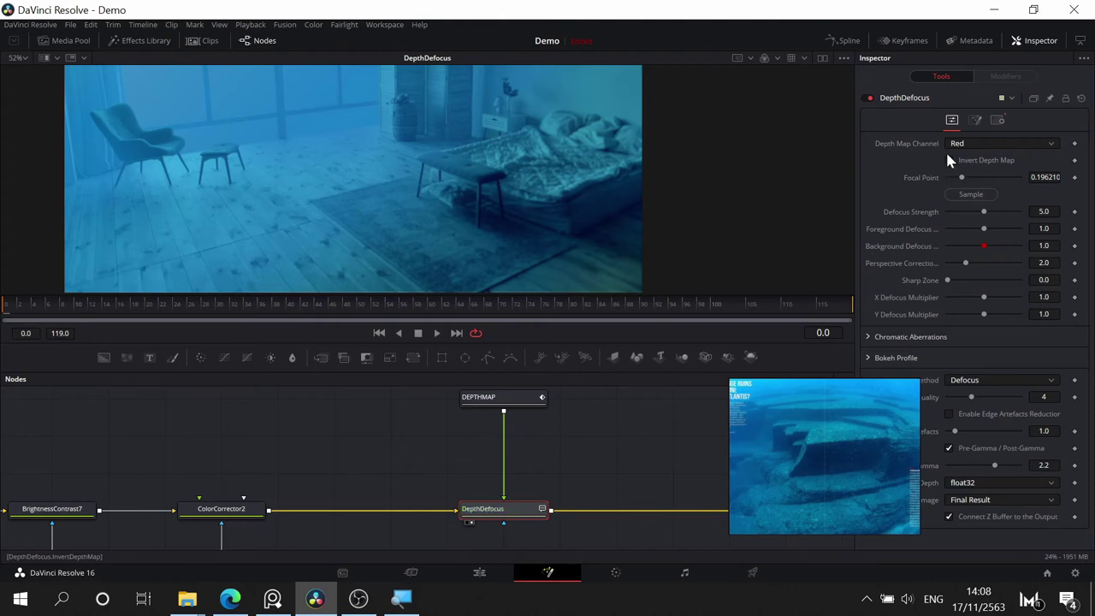
pyautogui.moveTo(472, 198); pyautogui.dragTo(501, 203)
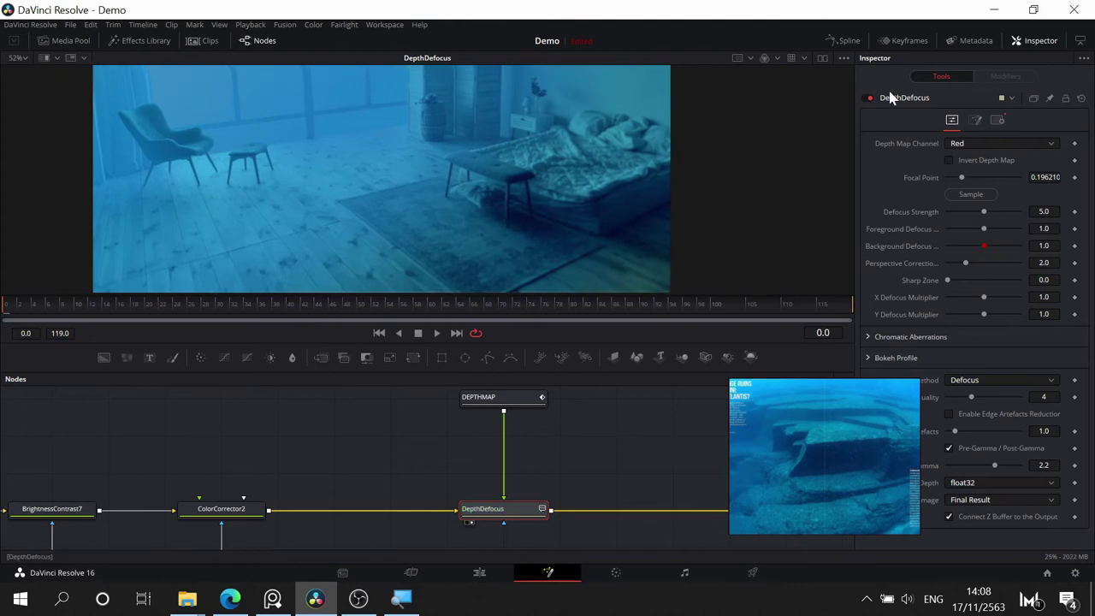
pyautogui.click(948, 160)
pyautogui.moveTo(963, 182)
pyautogui.mouseDown()
pyautogui.moveTo(987, 179)
pyautogui.moveTo(948, 177)
pyautogui.mouseUp()
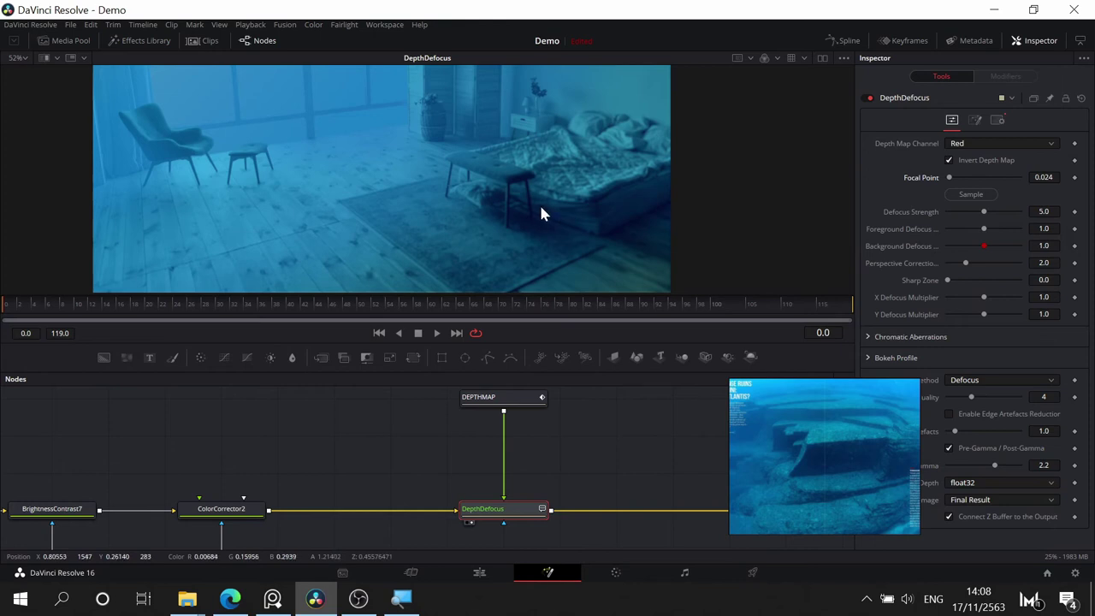
pyautogui.moveTo(440, 180); pyautogui.dragTo(464, 234)
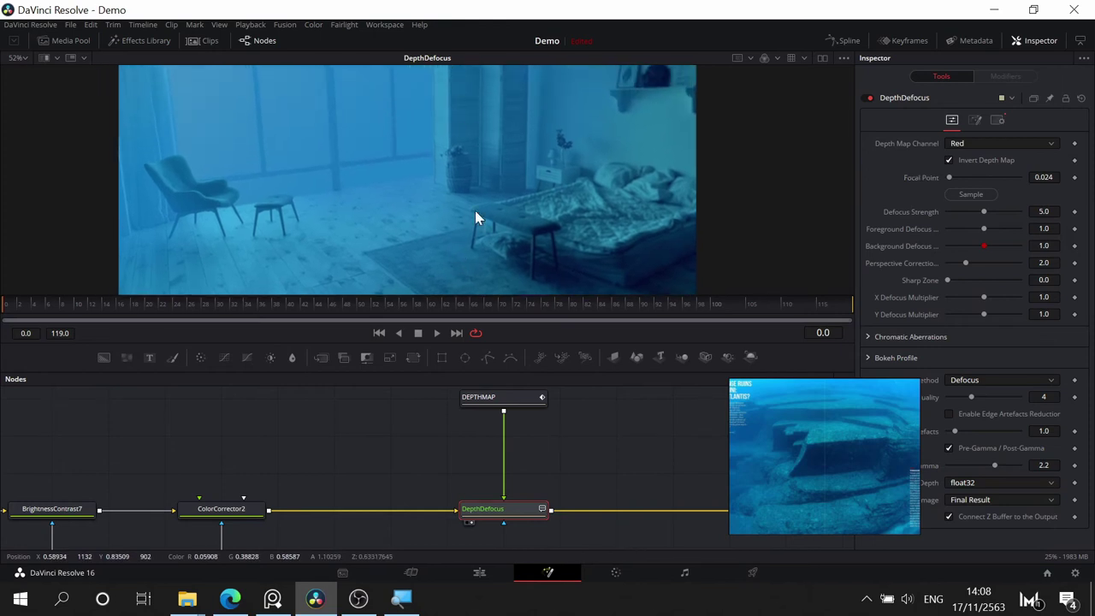
pyautogui.moveTo(471, 154); pyautogui.dragTo(470, 124)
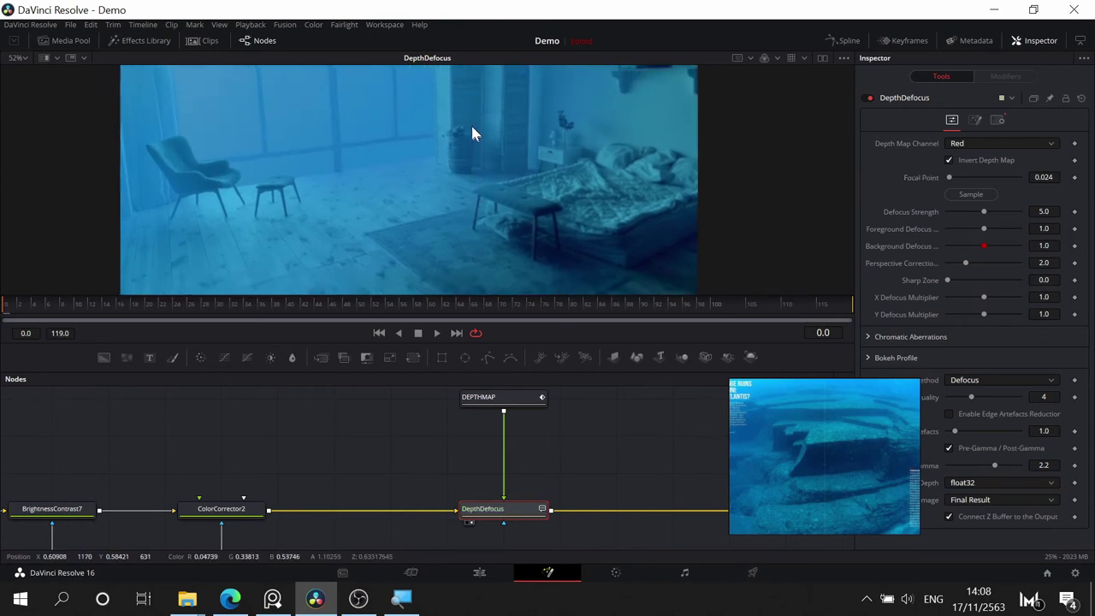
pyautogui.moveTo(948, 178); pyautogui.dragTo(951, 179)
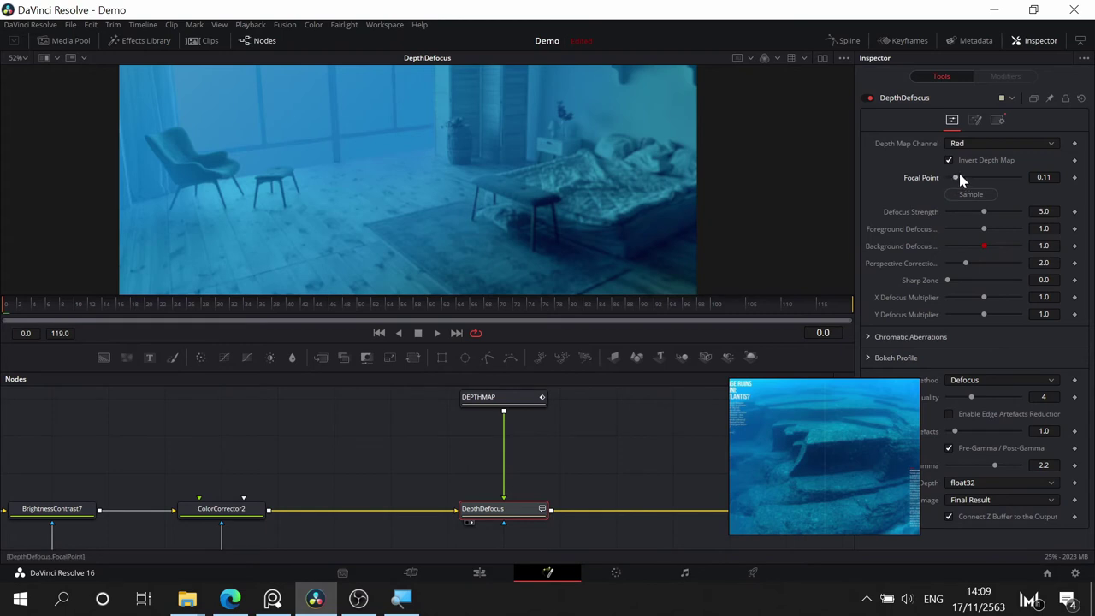
# - View the DEPTHMAP node and insert a Brightness Contrast node between it and DepthDefocus
pyautogui.scroll(1, 539, 446)
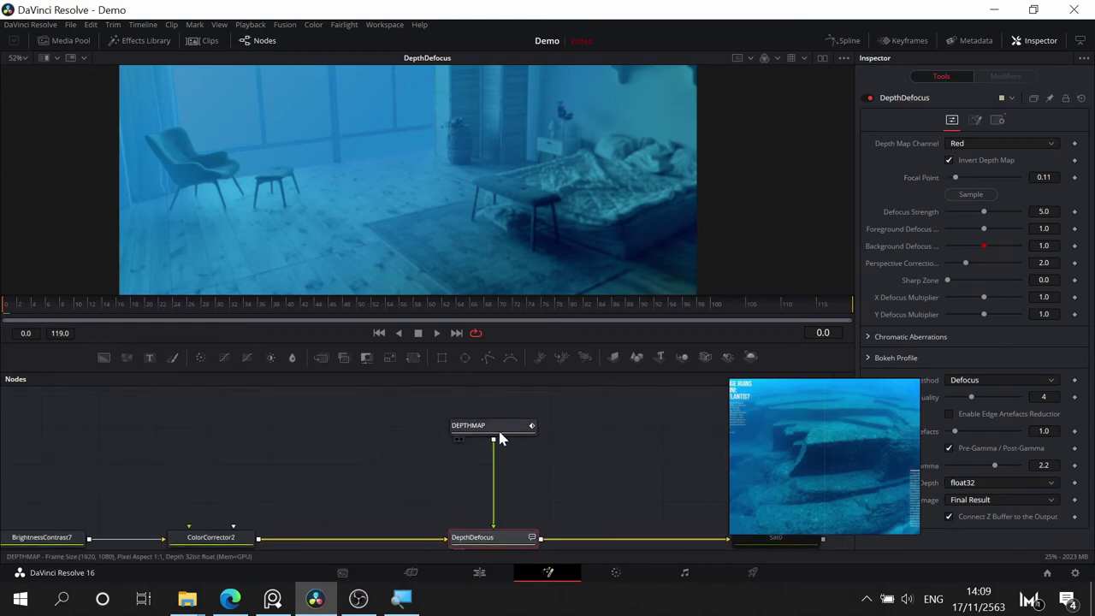
pyautogui.click(498, 428)
pyautogui.press('1')
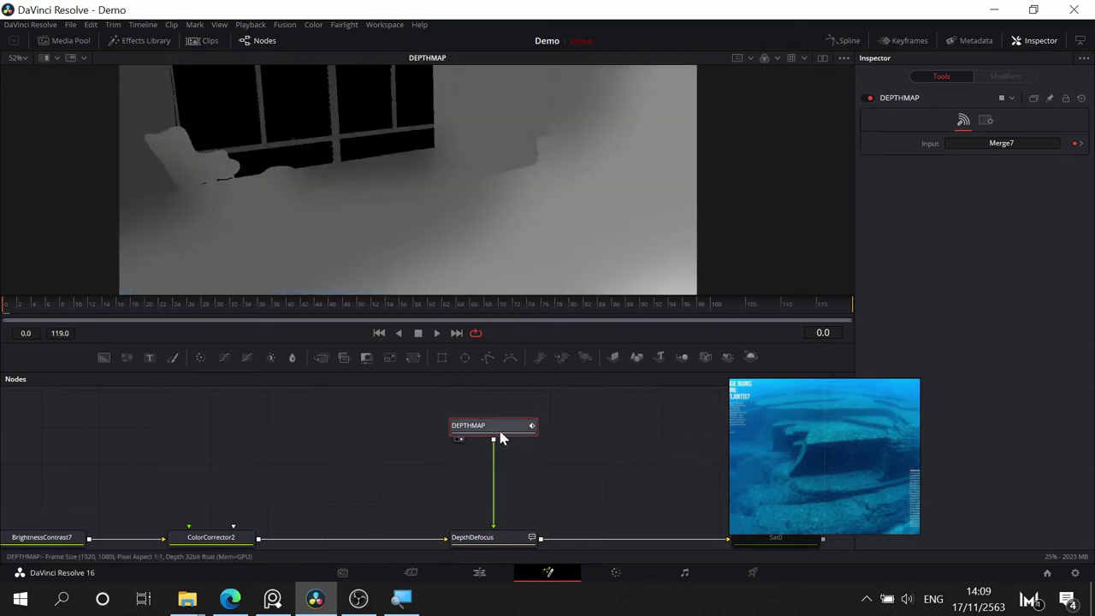
pyautogui.click(272, 355)
pyautogui.moveTo(405, 432); pyautogui.dragTo(510, 479)
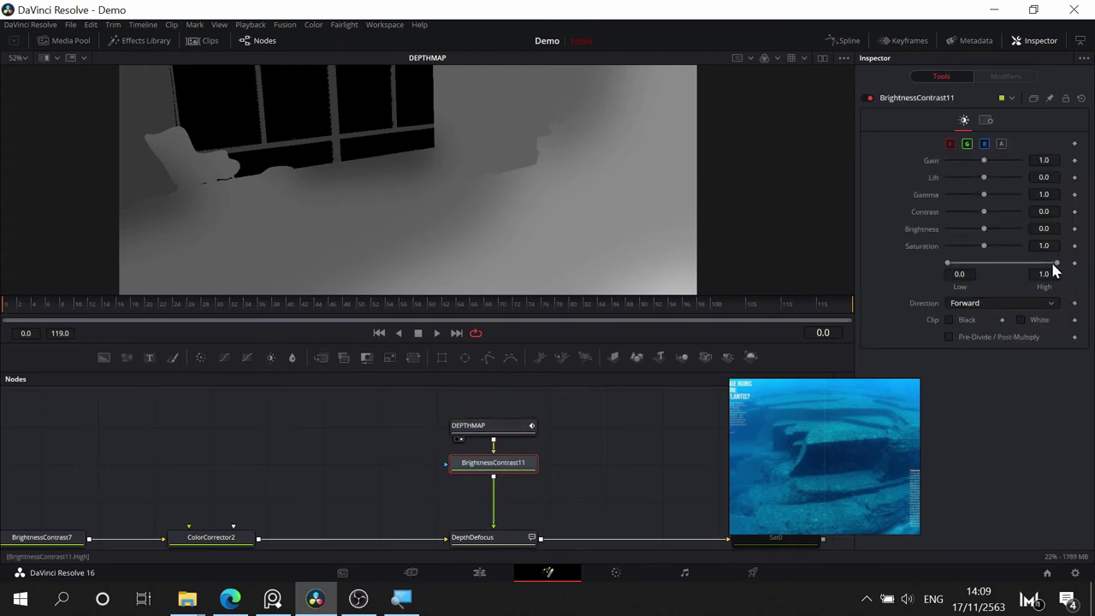
# - Set the new Brightness Contrast node's High value to 0.844 and view the adjusted depth map
pyautogui.moveTo(1055, 264); pyautogui.dragTo(1039, 264)
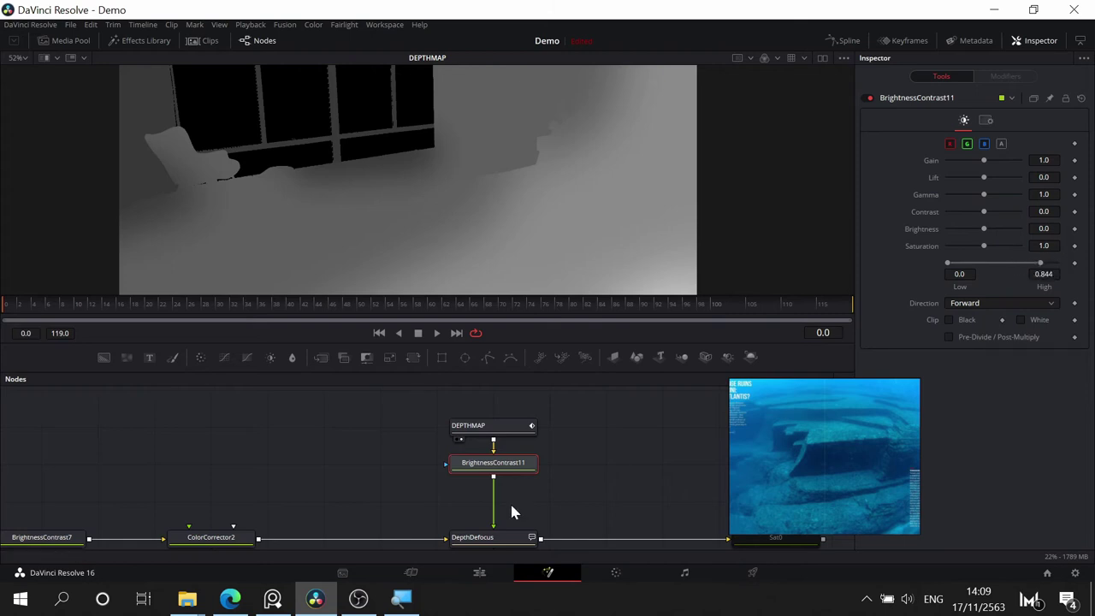
pyautogui.click(462, 474)
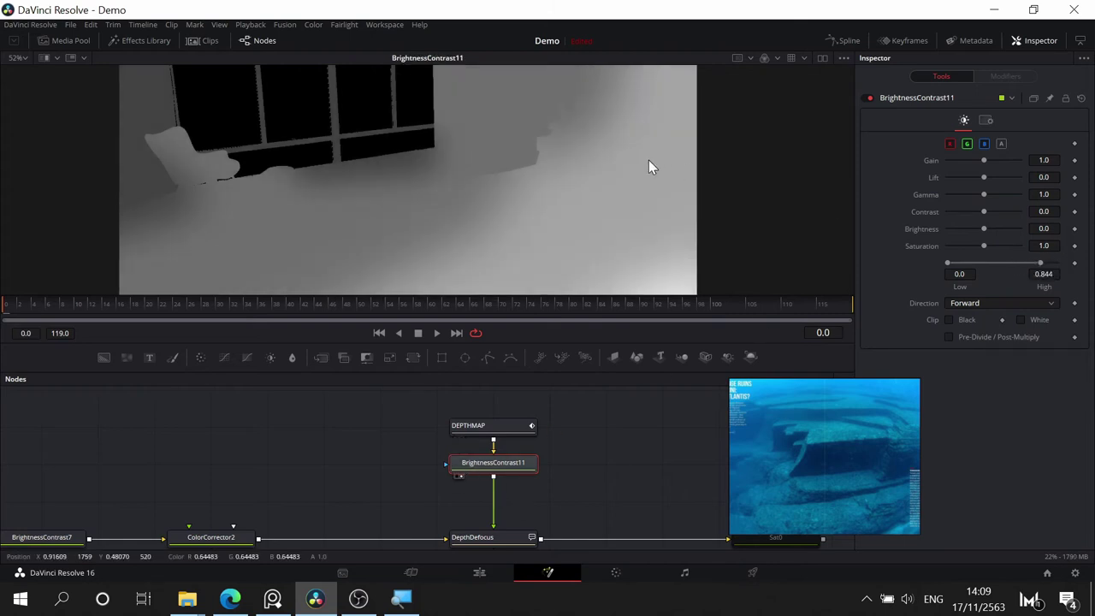
pyautogui.scroll(-3, 648, 167)
pyautogui.scroll(2, 648, 167)
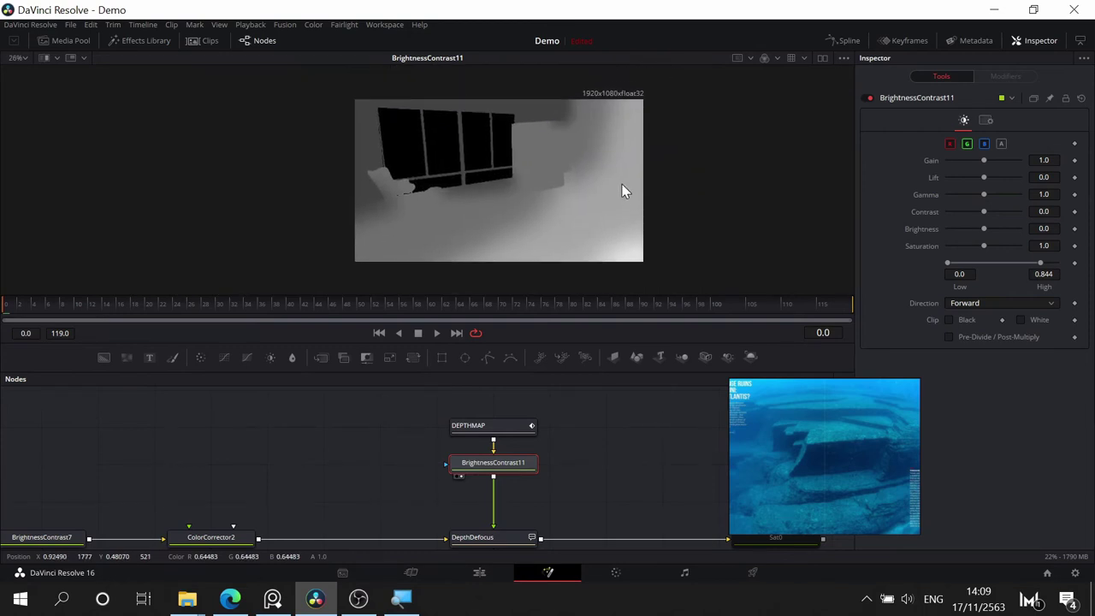
pyautogui.scroll(2, 622, 190)
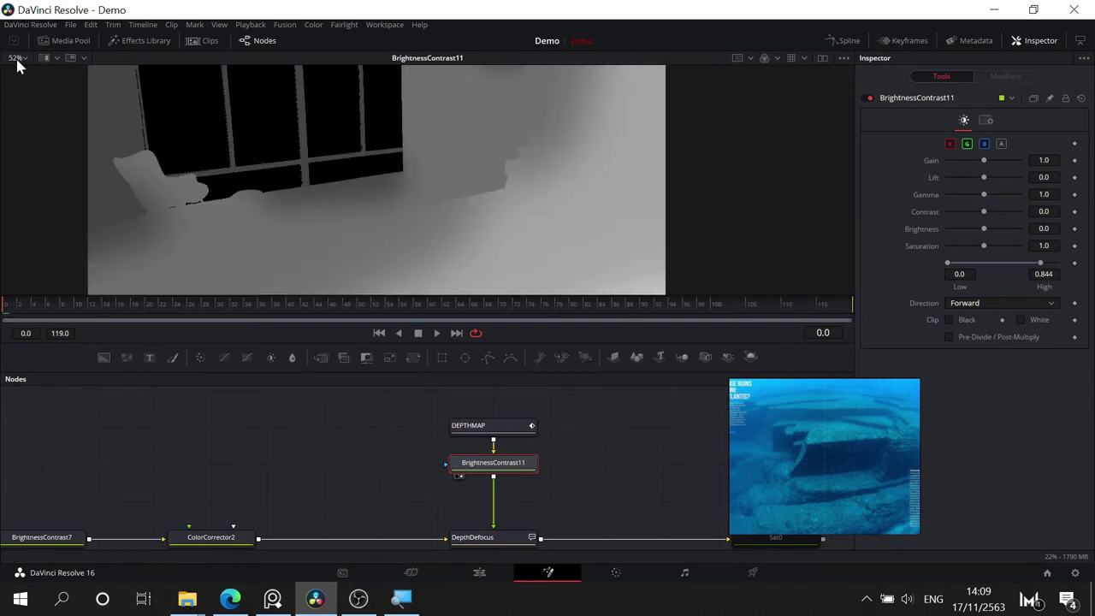
# - Fit the depth map in the viewer and set its Brightness Contrast to High 0.633, Low 0.15 and Gamma 0.98
pyautogui.click(19, 59)
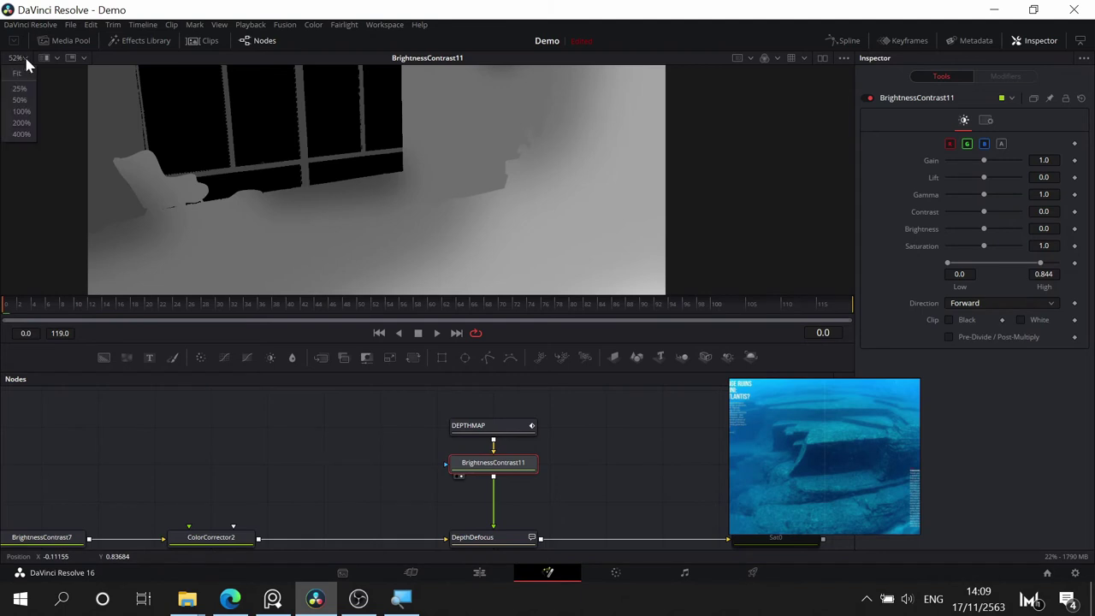
pyautogui.click(17, 72)
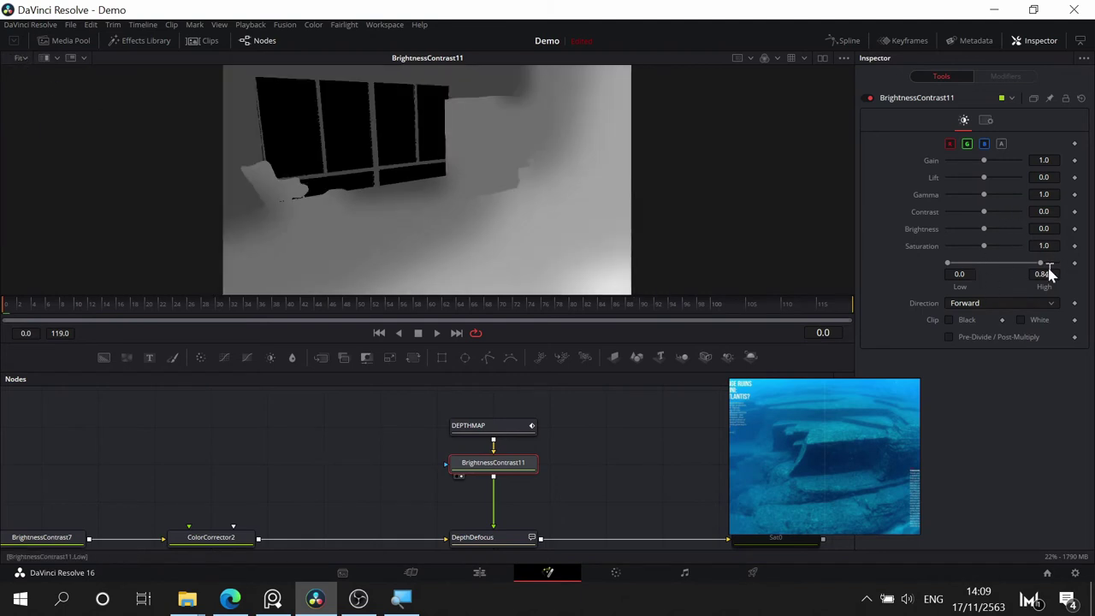
pyautogui.moveTo(1039, 267); pyautogui.dragTo(1018, 266)
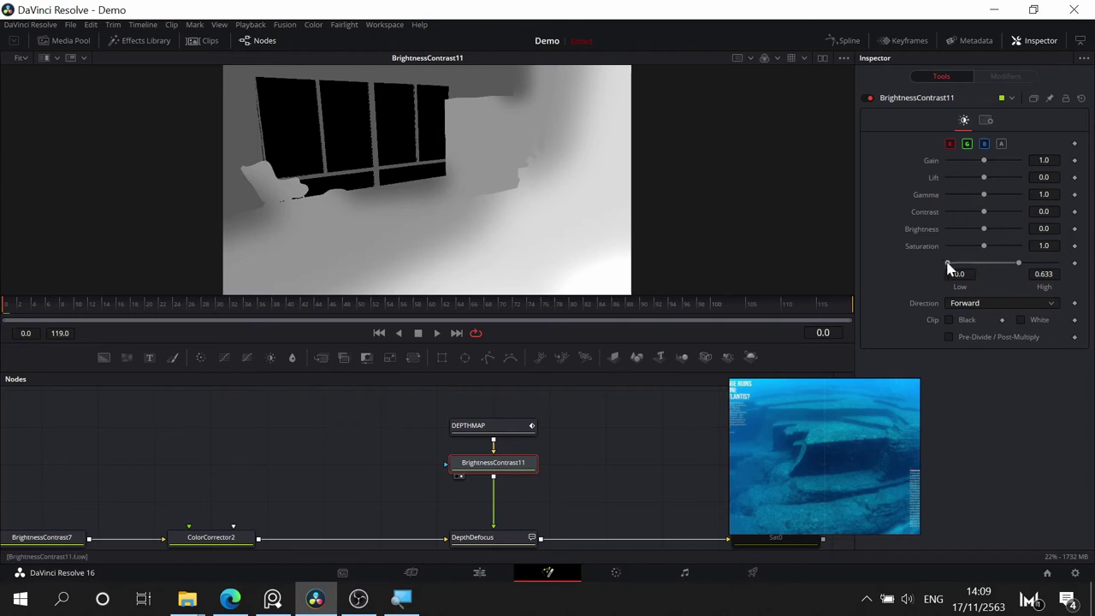
pyautogui.moveTo(948, 264)
pyautogui.mouseDown()
pyautogui.moveTo(978, 261)
pyautogui.moveTo(963, 268)
pyautogui.mouseUp()
pyautogui.moveTo(987, 200)
pyautogui.mouseDown()
pyautogui.moveTo(974, 201)
pyautogui.moveTo(983, 199)
pyautogui.mouseUp()
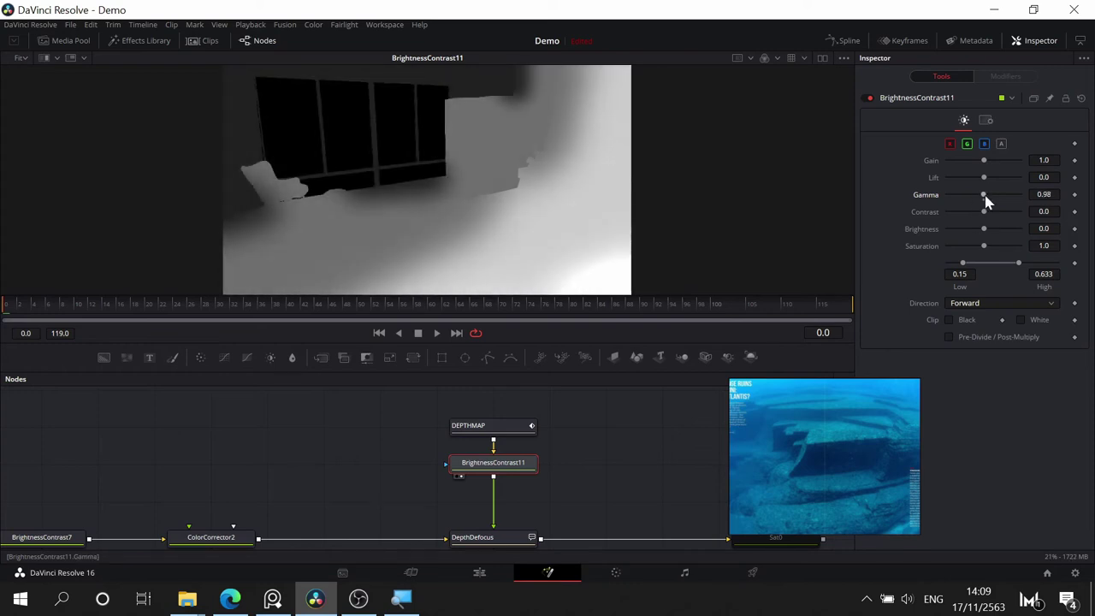
# - Show the DepthDefocus result in the viewer and turn off Invert Depth Map
pyautogui.moveTo(554, 476); pyautogui.dragTo(566, 451)
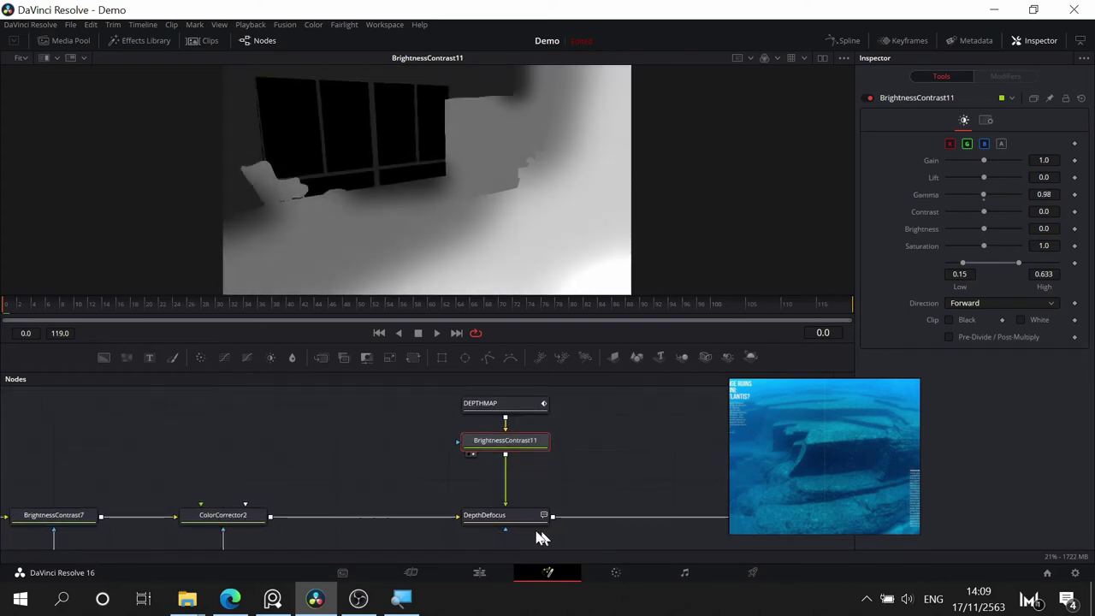
pyautogui.click(512, 522)
pyautogui.click(513, 523)
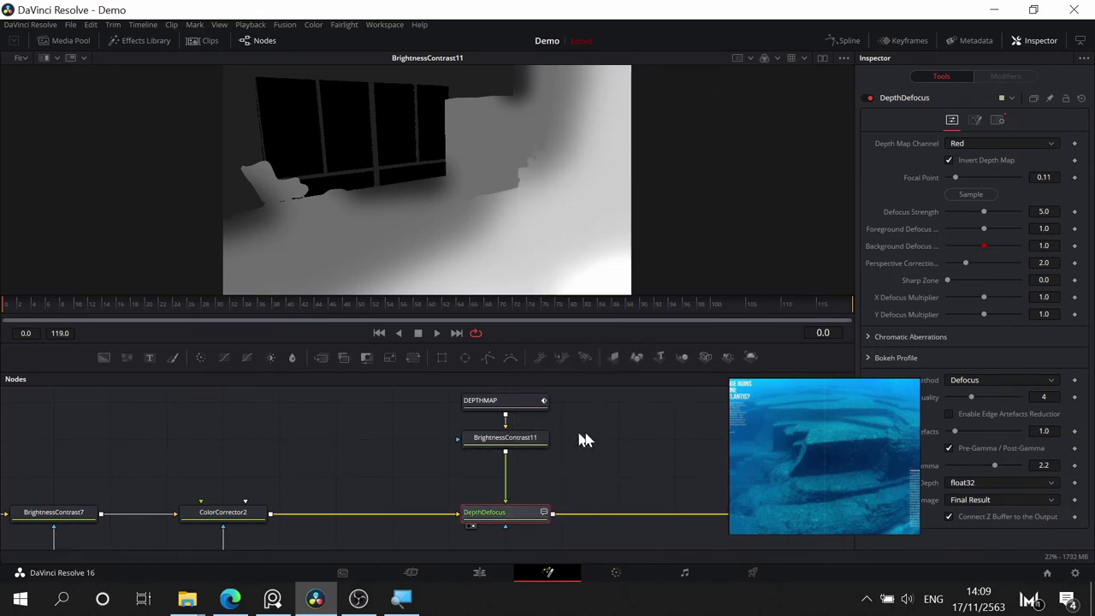
pyautogui.press('1')
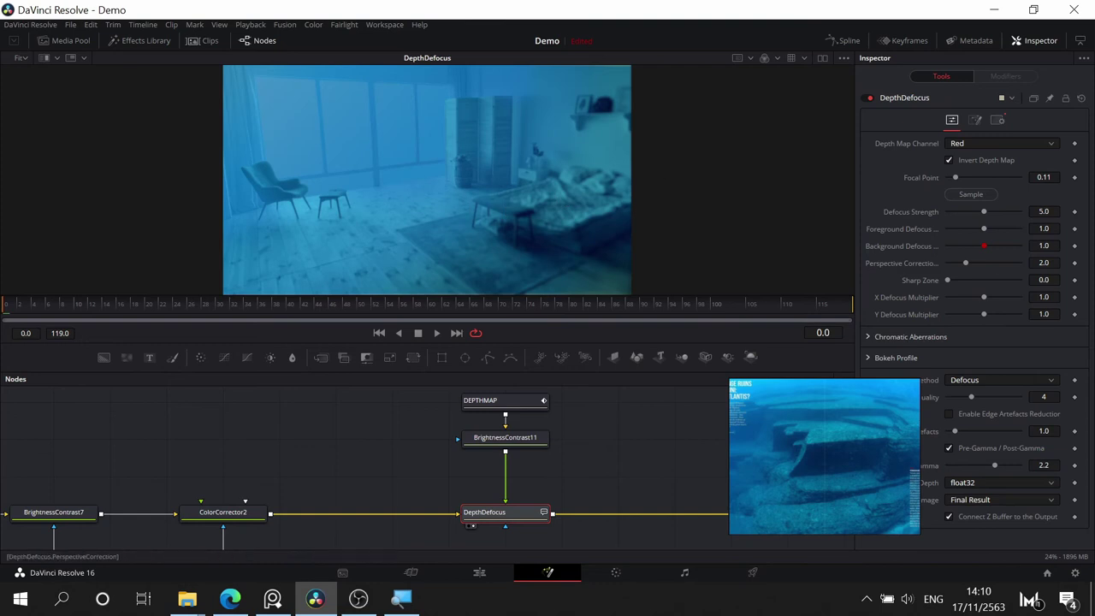
pyautogui.click(949, 161)
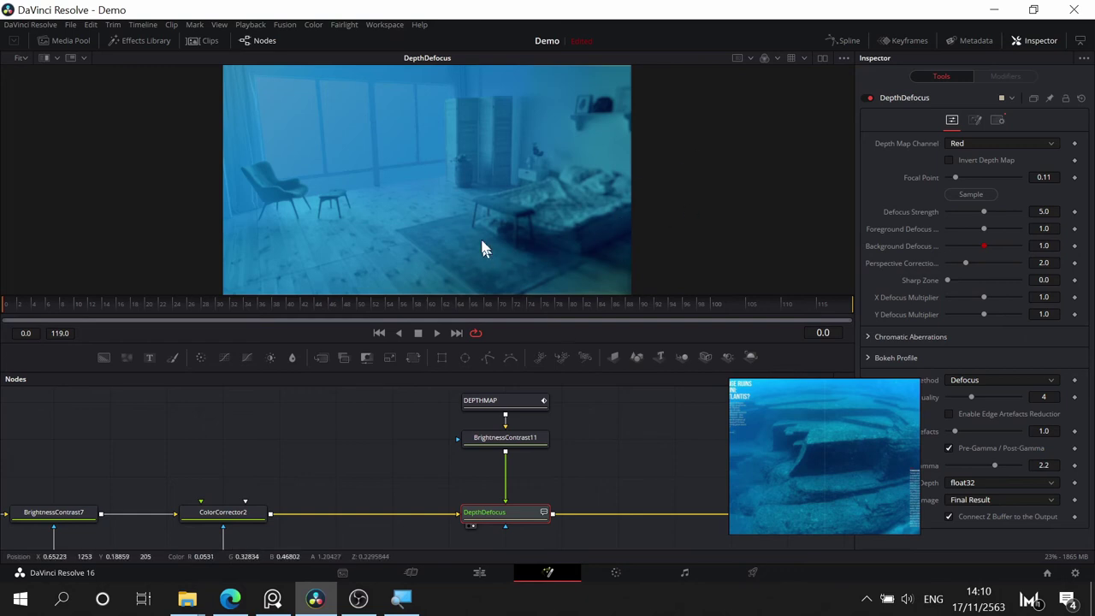
# - Try different DepthDefocus focal points by sampling the bed in the image and setting values of 0.299 and 0.465
pyautogui.moveTo(708, 220)
pyautogui.mouseDown()
pyautogui.moveTo(736, 205)
pyautogui.moveTo(718, 208)
pyautogui.mouseUp()
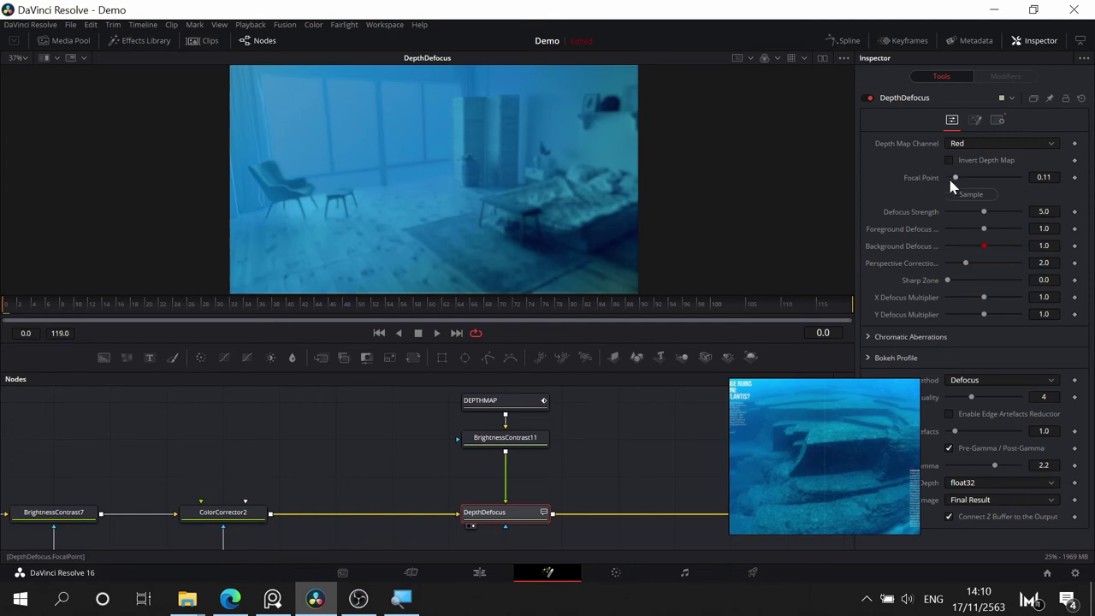
pyautogui.moveTo(951, 178); pyautogui.dragTo(656, 225)
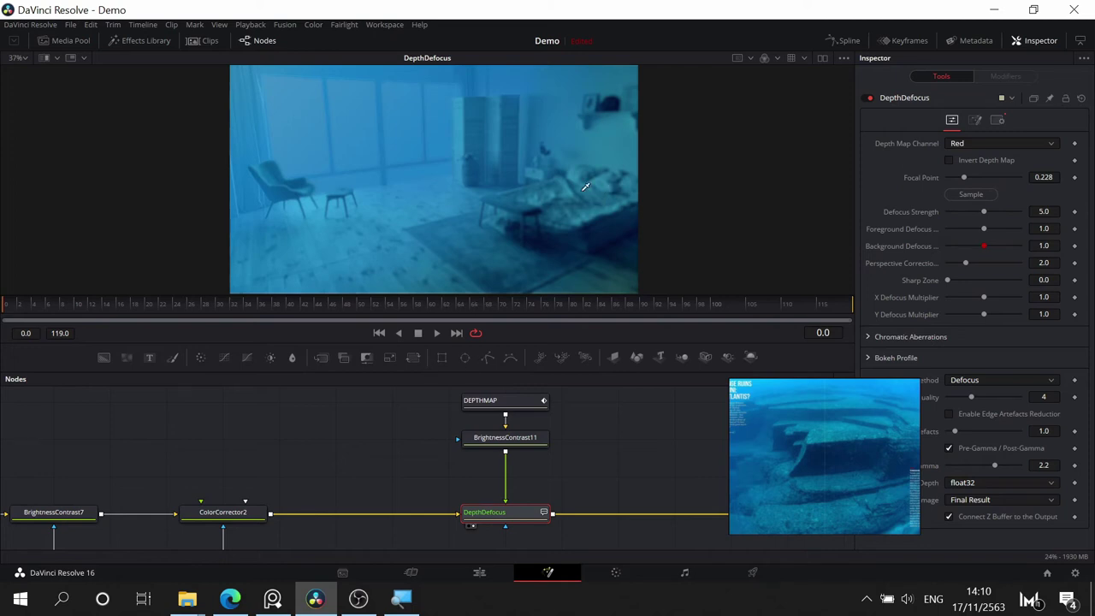
pyautogui.moveTo(585, 187); pyautogui.dragTo(581, 199)
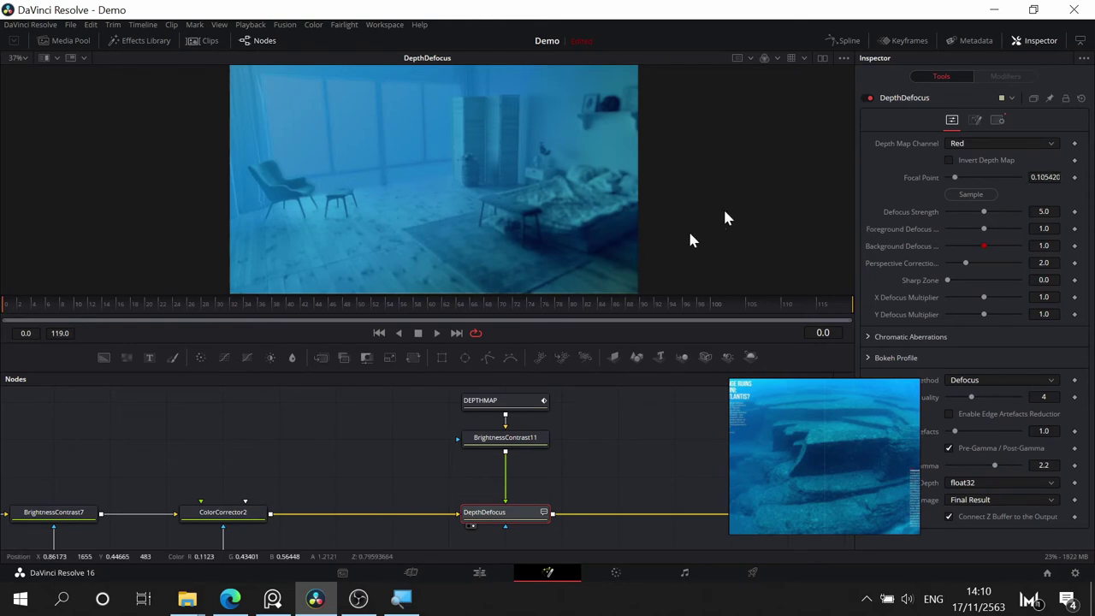
pyautogui.moveTo(961, 175); pyautogui.dragTo(968, 179)
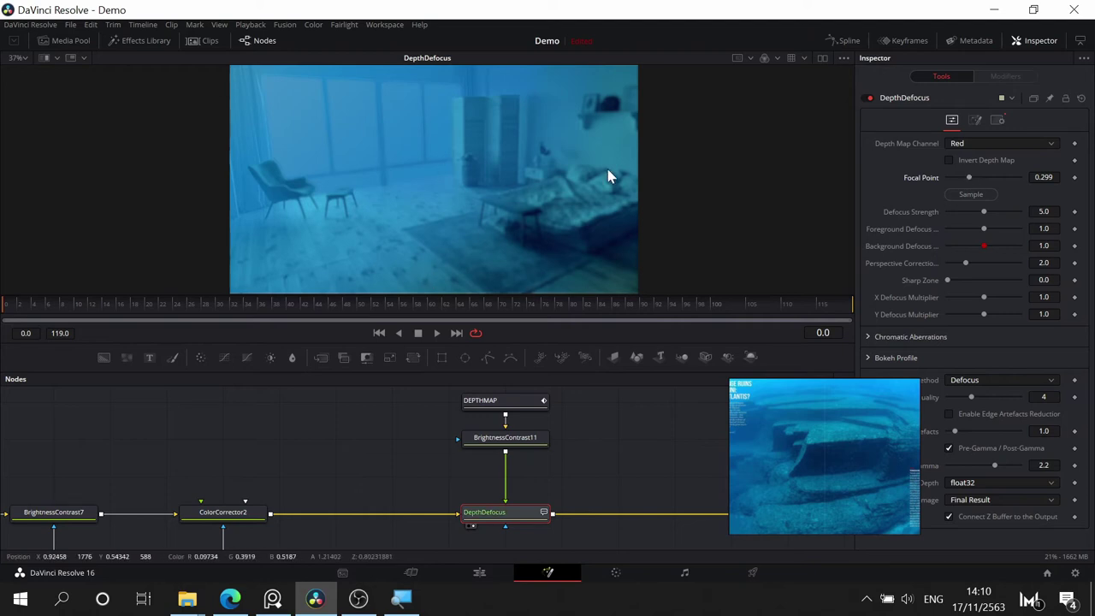
pyautogui.moveTo(602, 440); pyautogui.dragTo(473, 437)
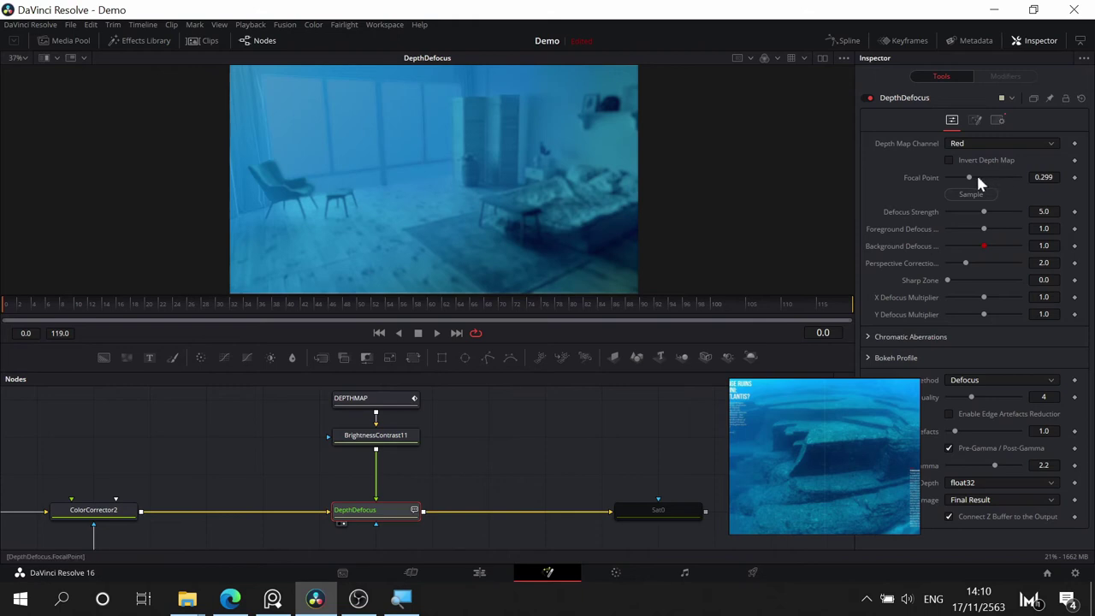
pyautogui.moveTo(970, 178); pyautogui.dragTo(980, 178)
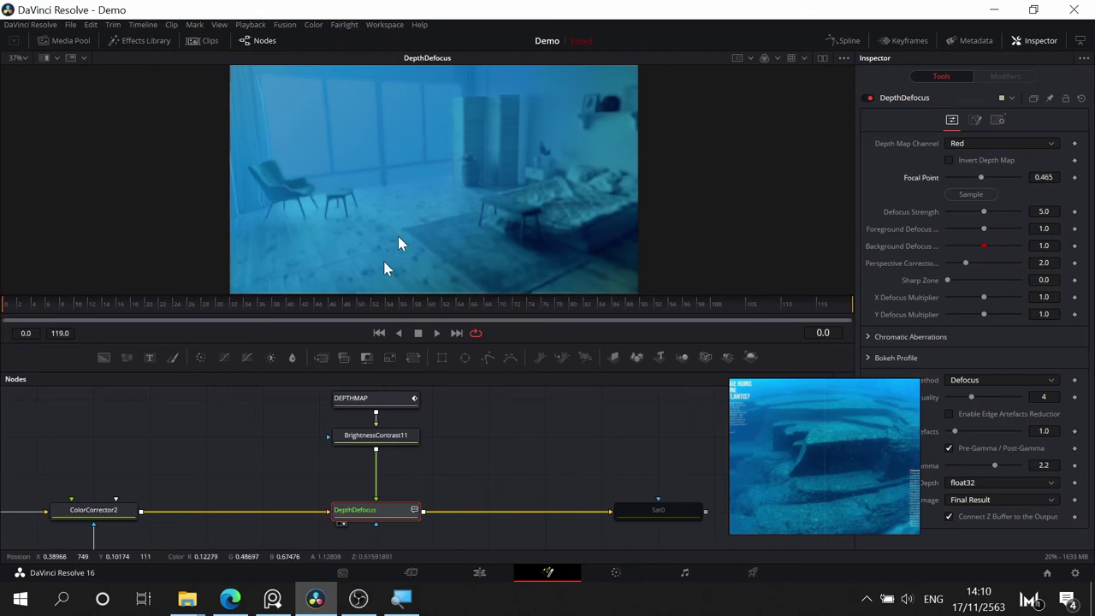
pyautogui.click(975, 121)
pyautogui.click(952, 120)
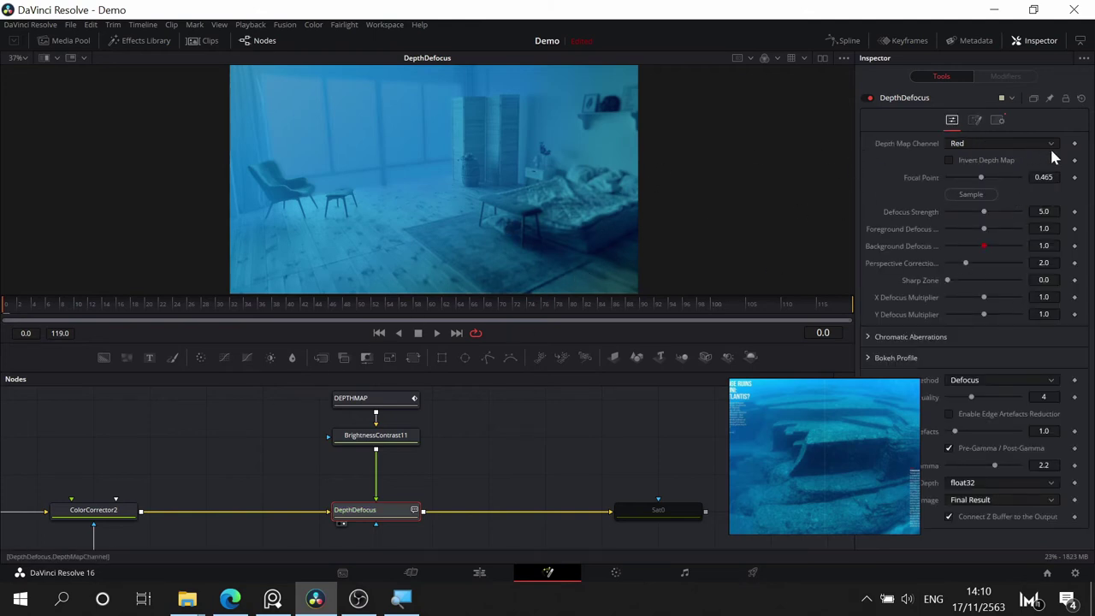
pyautogui.click(997, 120)
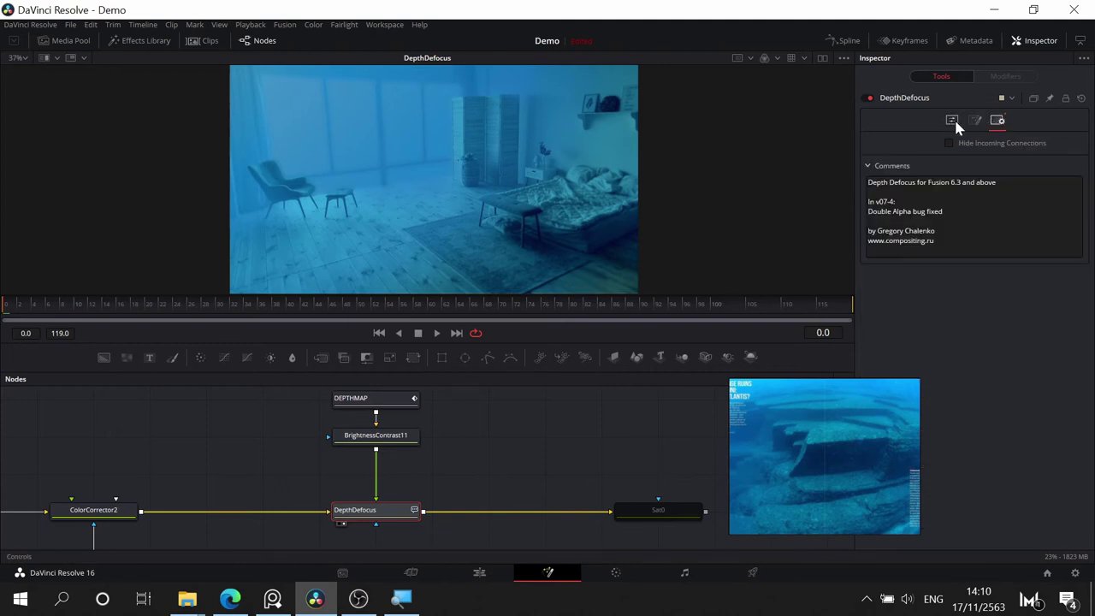
pyautogui.click(952, 120)
# - Move the floating reference picture clear of the DepthDefocus settings and set the focal point to 0.622
pyautogui.click(838, 385)
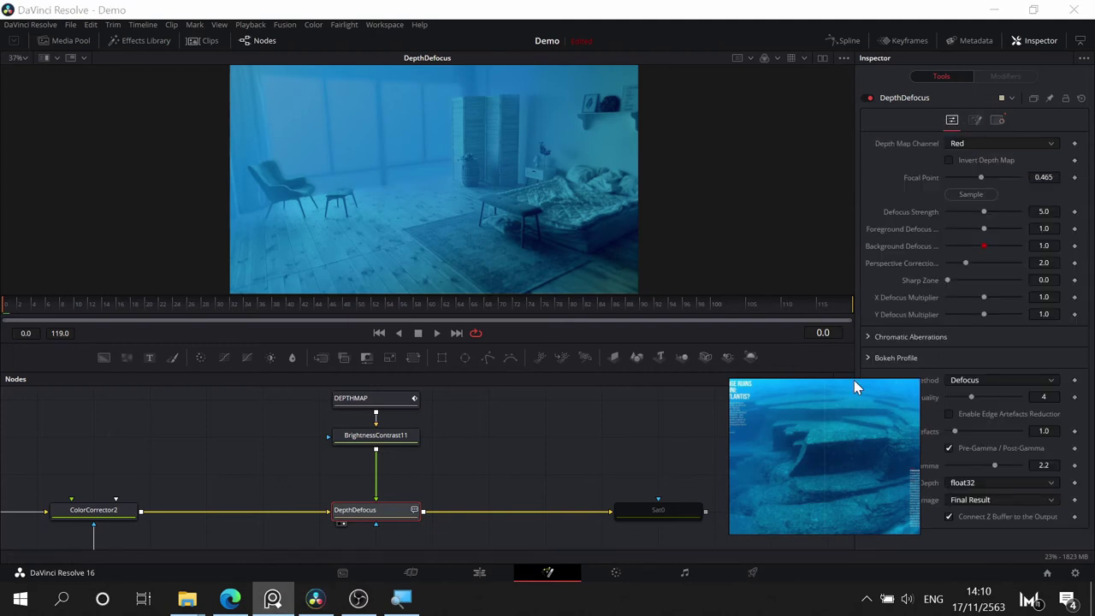
pyautogui.rightClick(853, 380)
pyautogui.click(846, 385)
pyautogui.moveTo(860, 390); pyautogui.dragTo(779, 392)
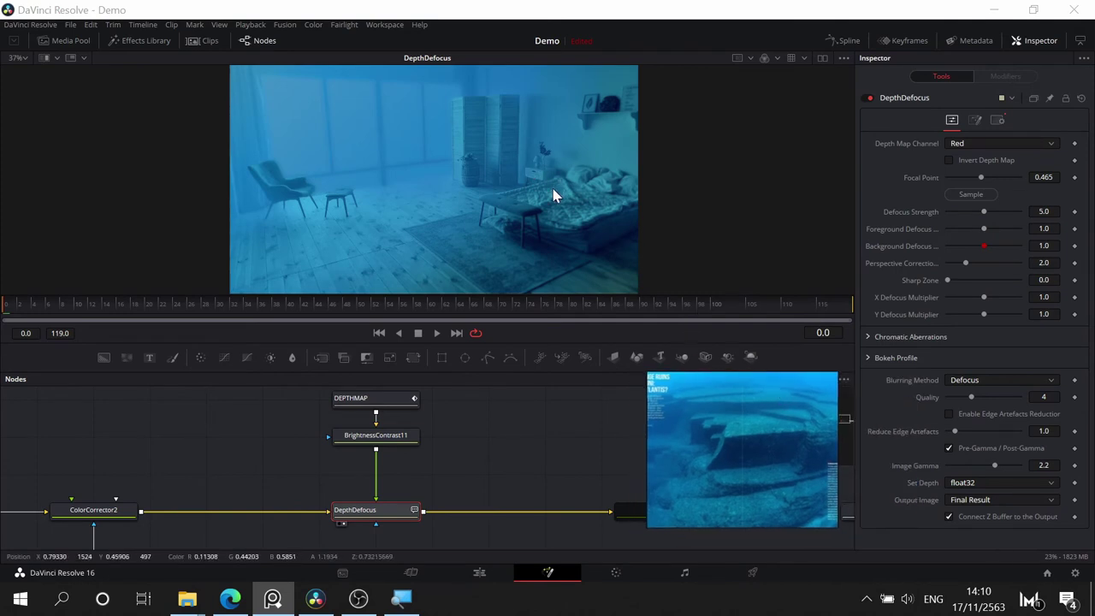
pyautogui.moveTo(980, 179); pyautogui.dragTo(987, 180)
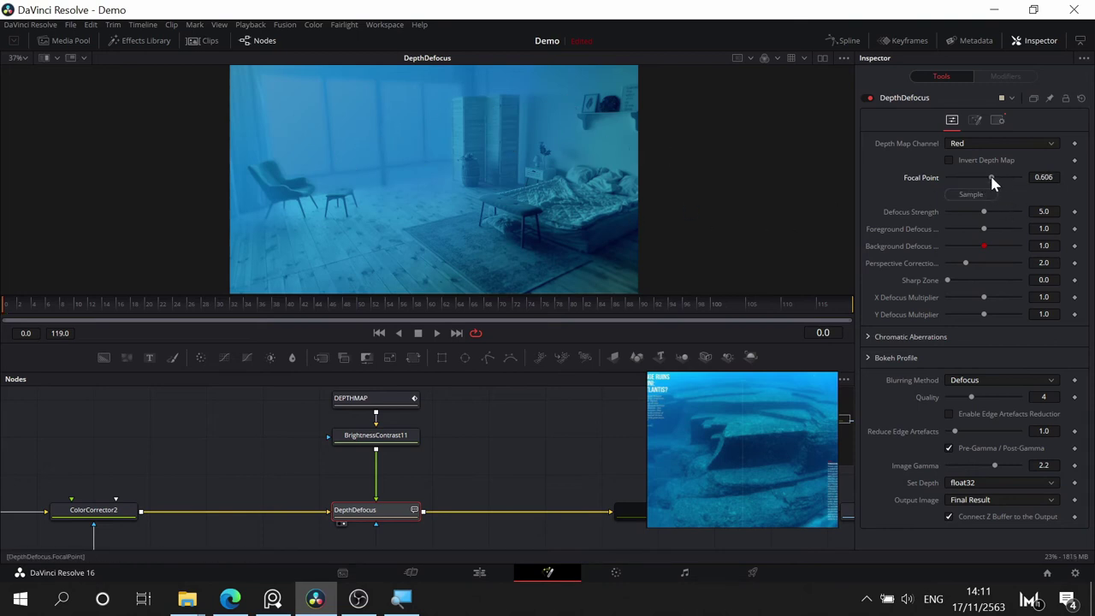
pyautogui.moveTo(990, 179); pyautogui.dragTo(993, 178)
# - Set the depth map Brightness Contrast's Low value to 0.183 and enable clipping for both black and white
pyautogui.click(394, 439)
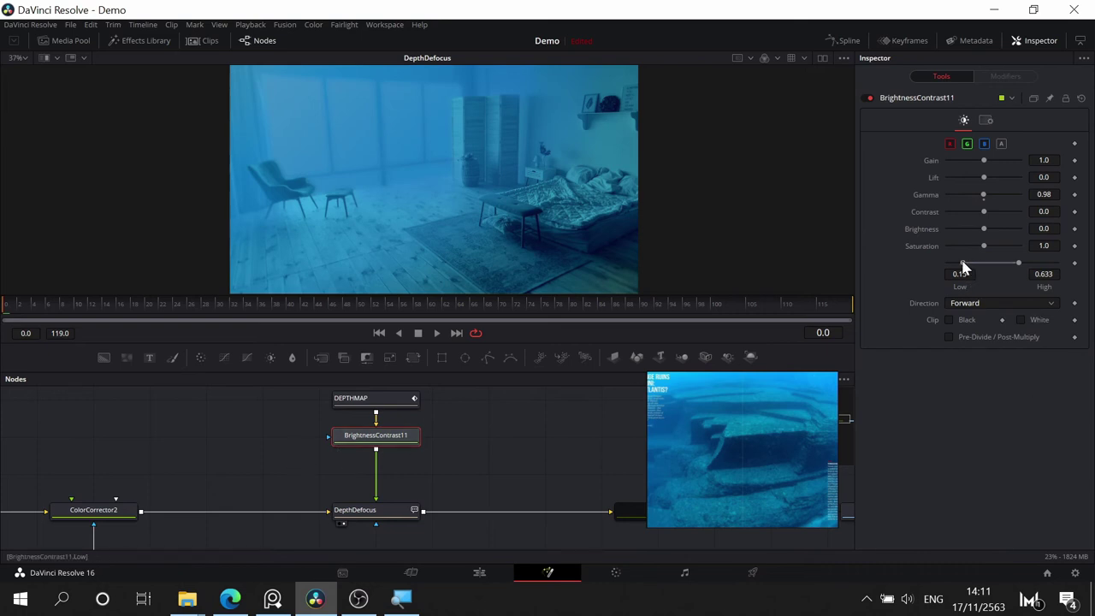
pyautogui.moveTo(963, 267); pyautogui.dragTo(970, 265)
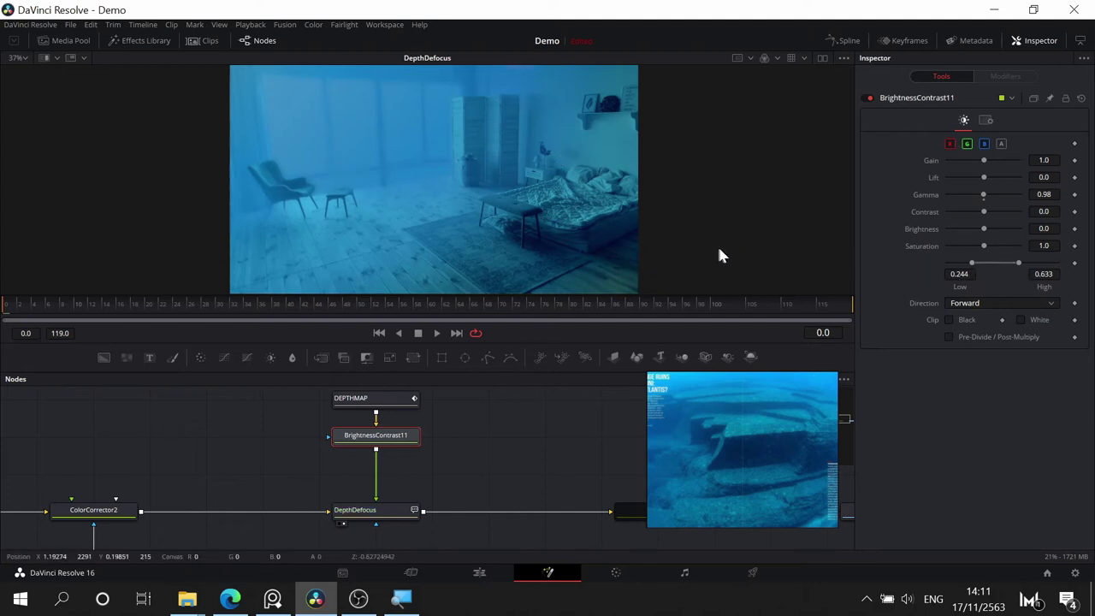
pyautogui.moveTo(720, 248)
pyautogui.mouseDown()
pyautogui.moveTo(739, 246)
pyautogui.moveTo(731, 250)
pyautogui.mouseUp()
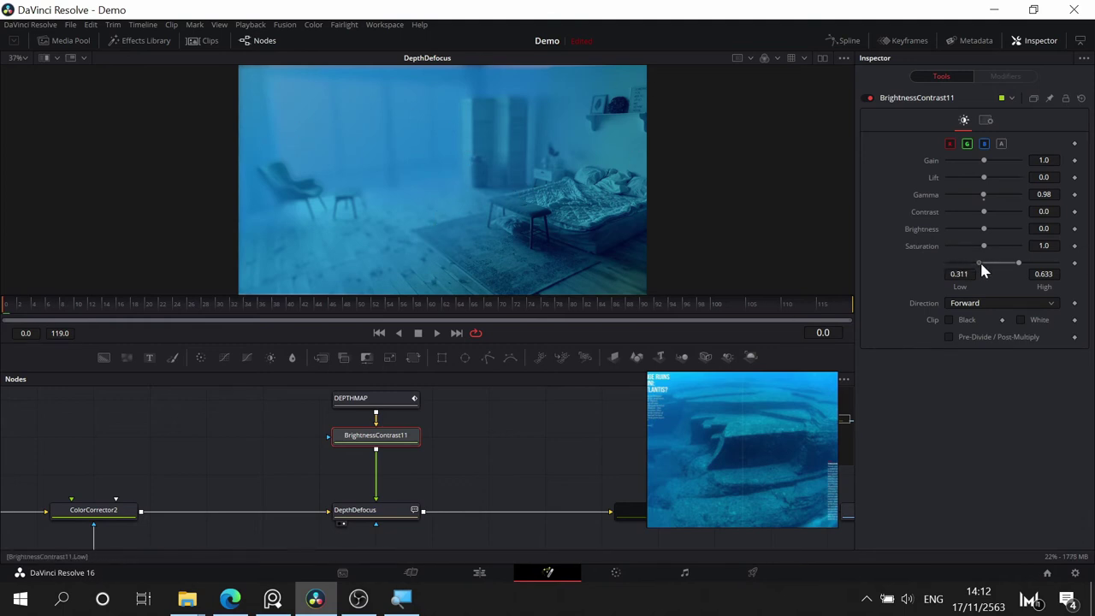
pyautogui.moveTo(973, 264); pyautogui.dragTo(971, 264)
pyautogui.moveTo(970, 260); pyautogui.dragTo(965, 262)
pyautogui.moveTo(469, 469); pyautogui.dragTo(562, 453)
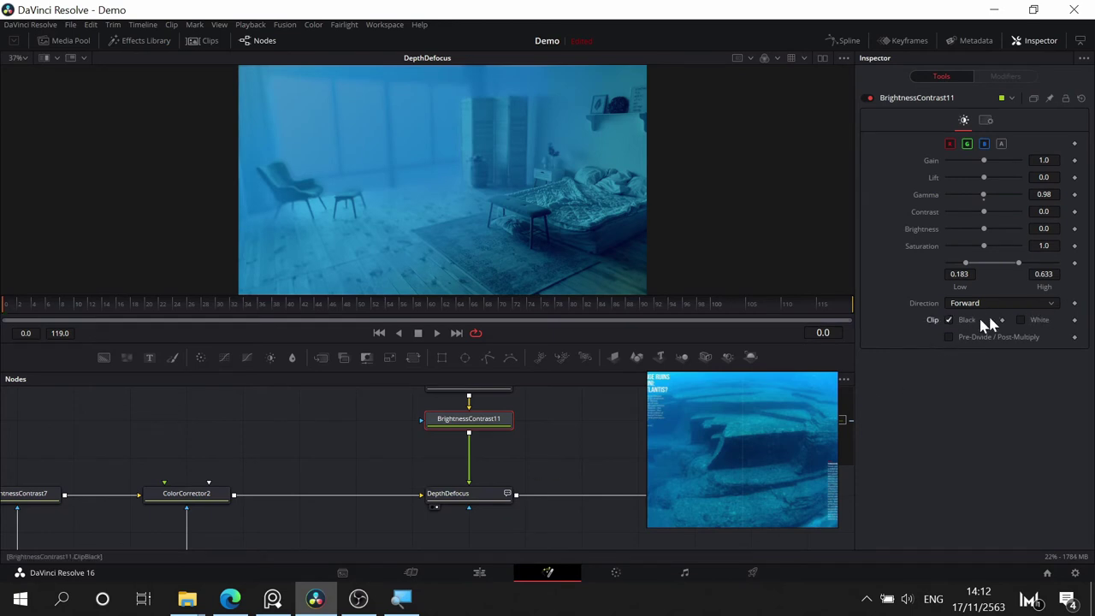
pyautogui.click(1019, 319)
# - Try a foreground defocus multiplier of 0.45 and a background defocus multiplier of 4.05 on DepthDefocus
pyautogui.click(493, 494)
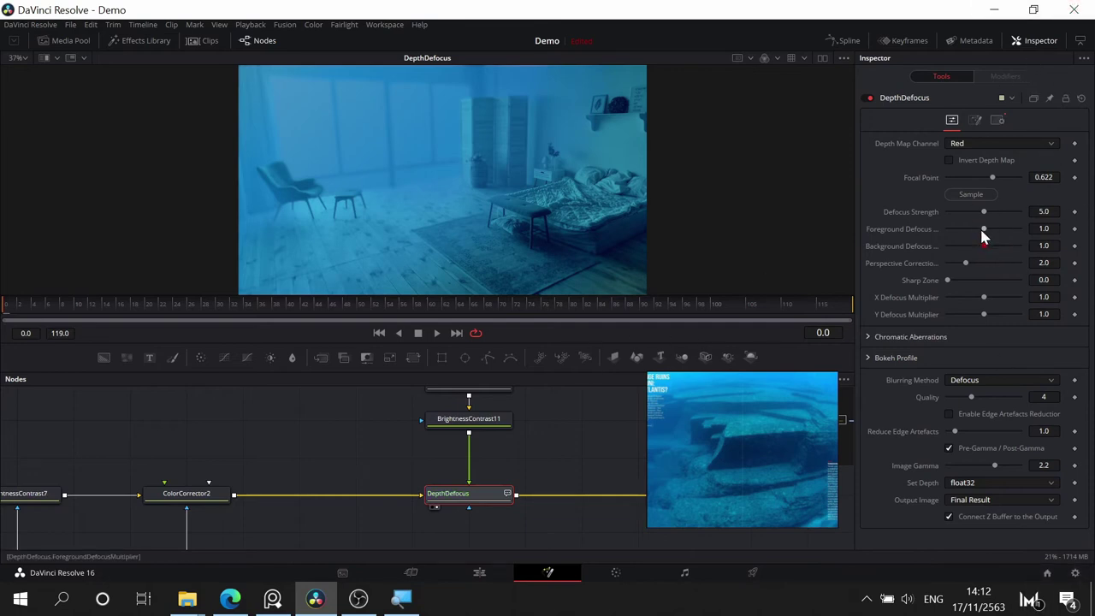
pyautogui.moveTo(978, 231); pyautogui.dragTo(965, 231)
pyautogui.moveTo(986, 246); pyautogui.dragTo(994, 247)
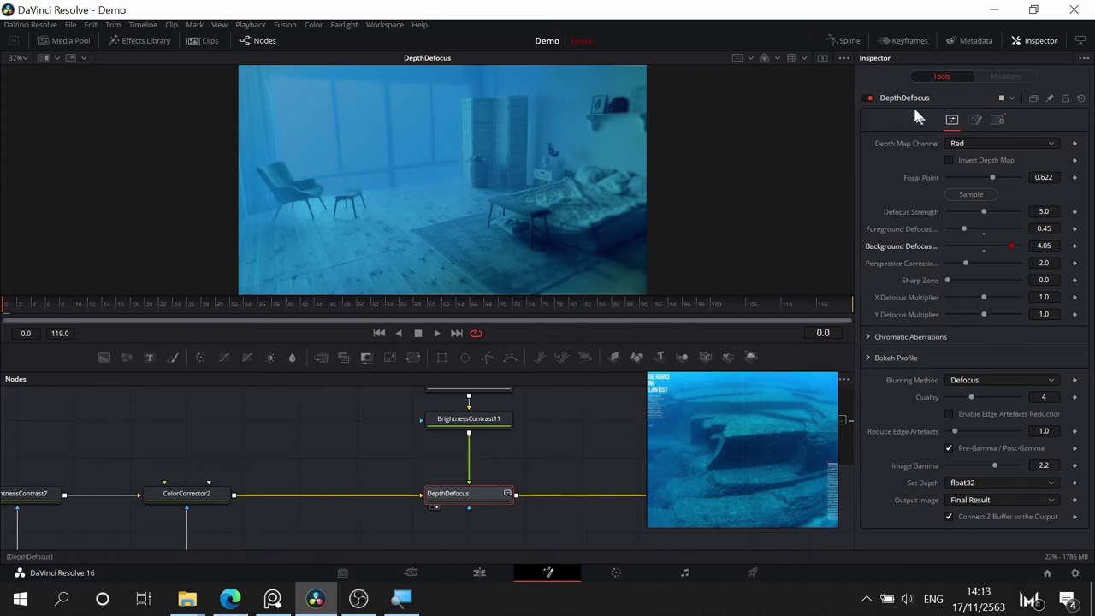
# - Compare the image with DepthDefocus off and on, and examine the blur around the window, chair and bed
pyautogui.click(867, 98)
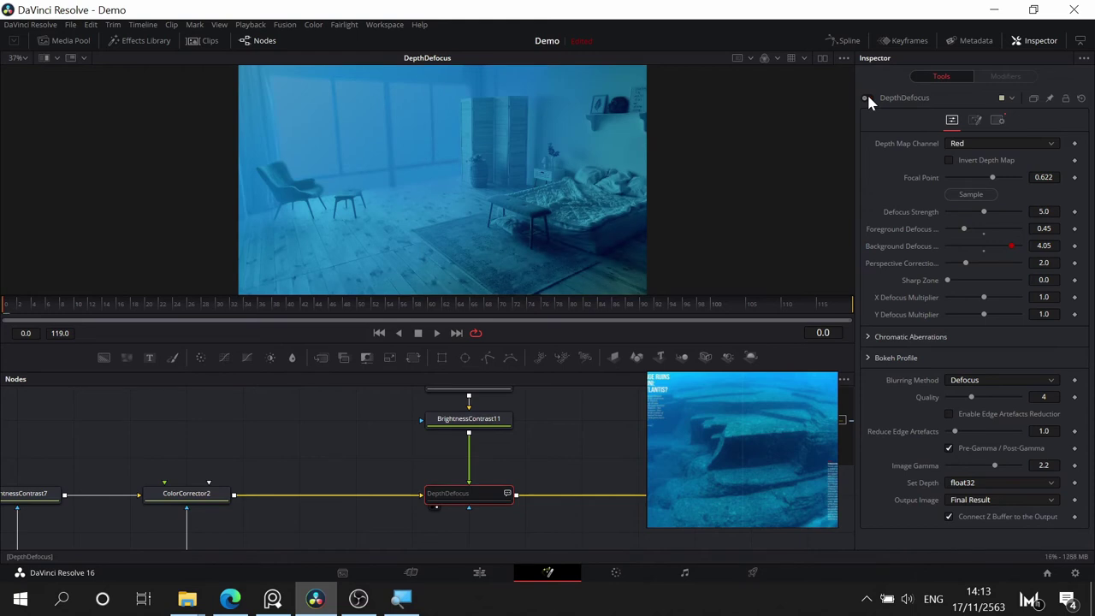
pyautogui.click(867, 98)
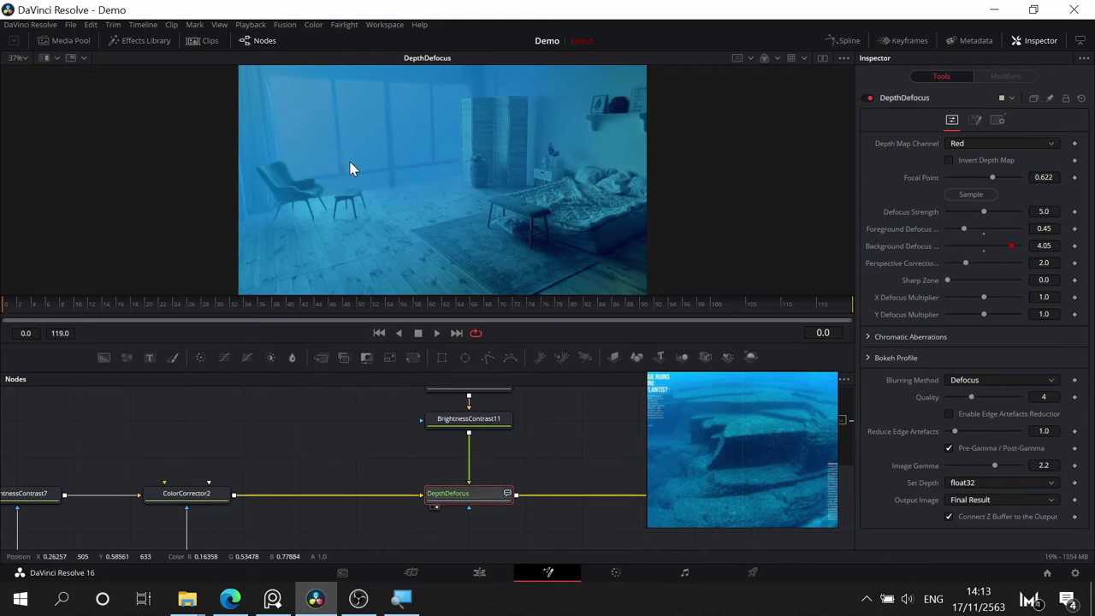
pyautogui.scroll(4, 352, 156)
pyautogui.scroll(-2, 380, 155)
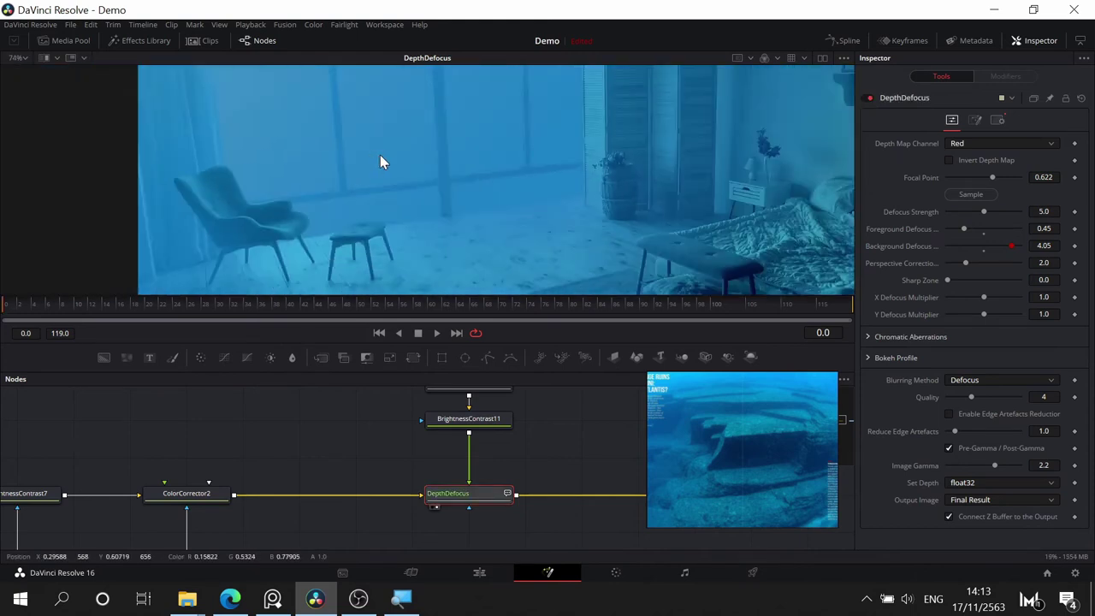
pyautogui.moveTo(529, 179); pyautogui.dragTo(546, 180)
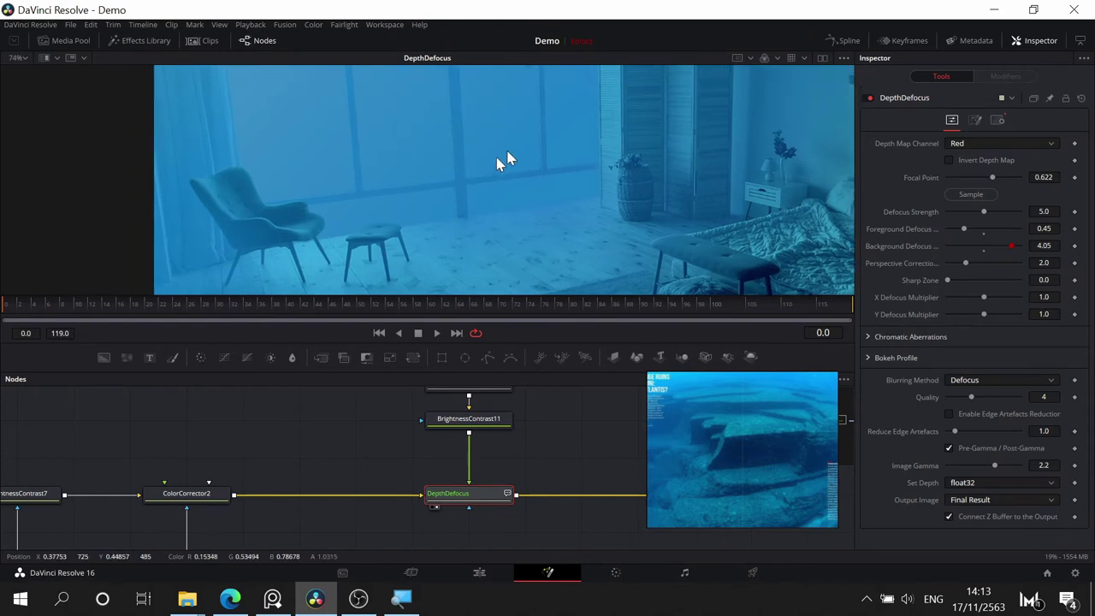
pyautogui.hscroll(5, 402, 166)
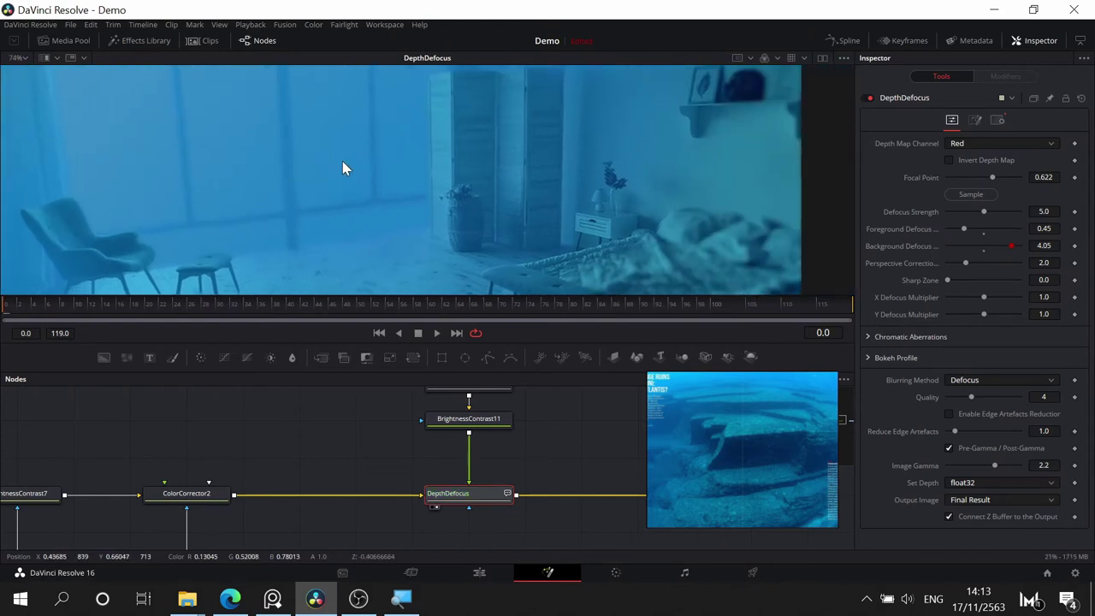
pyautogui.hscroll(2, 338, 167)
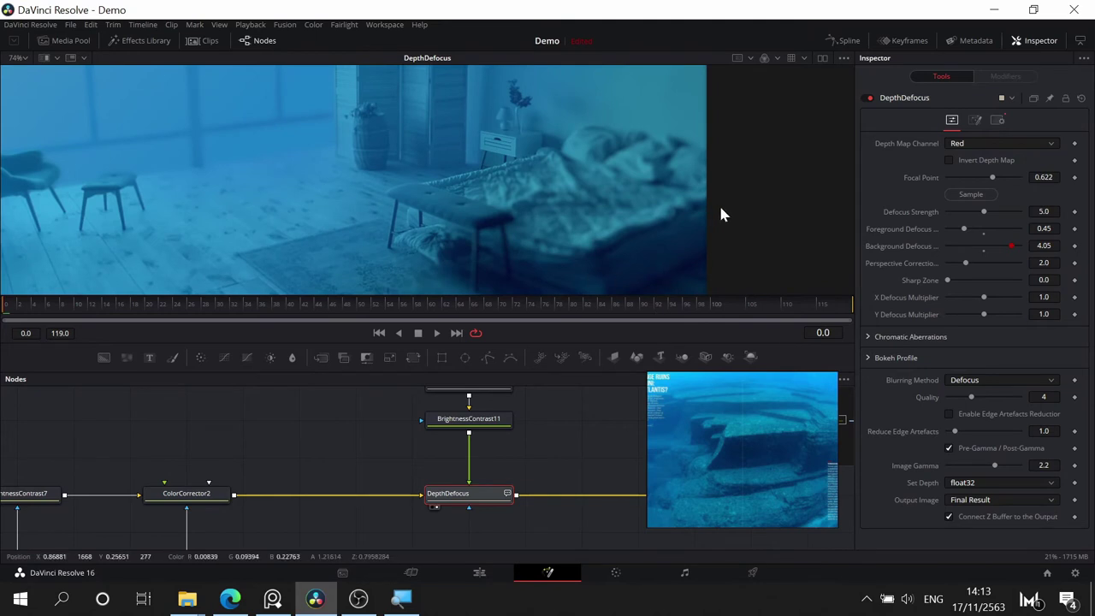
# - Set the DepthDefocus foreground multiplier to 3.29 and the background multiplier to 0.5, and check the blur across the room
pyautogui.click(1009, 228)
pyautogui.moveTo(968, 230)
pyautogui.mouseDown()
pyautogui.moveTo(1004, 227)
pyautogui.moveTo(967, 247)
pyautogui.mouseUp()
pyautogui.click(967, 247)
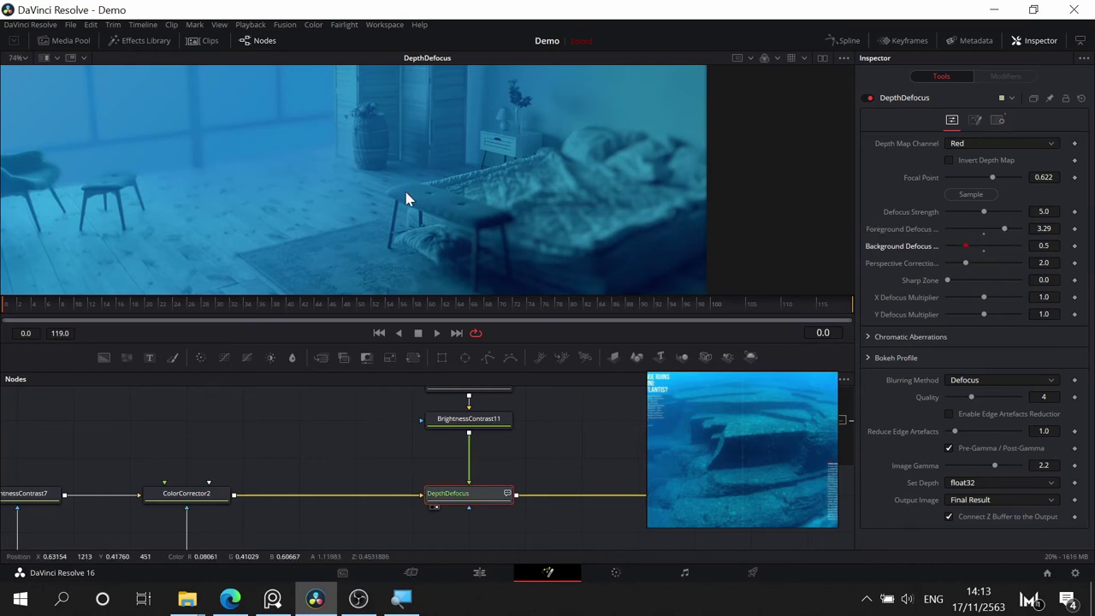
pyautogui.moveTo(467, 181); pyautogui.dragTo(596, 183)
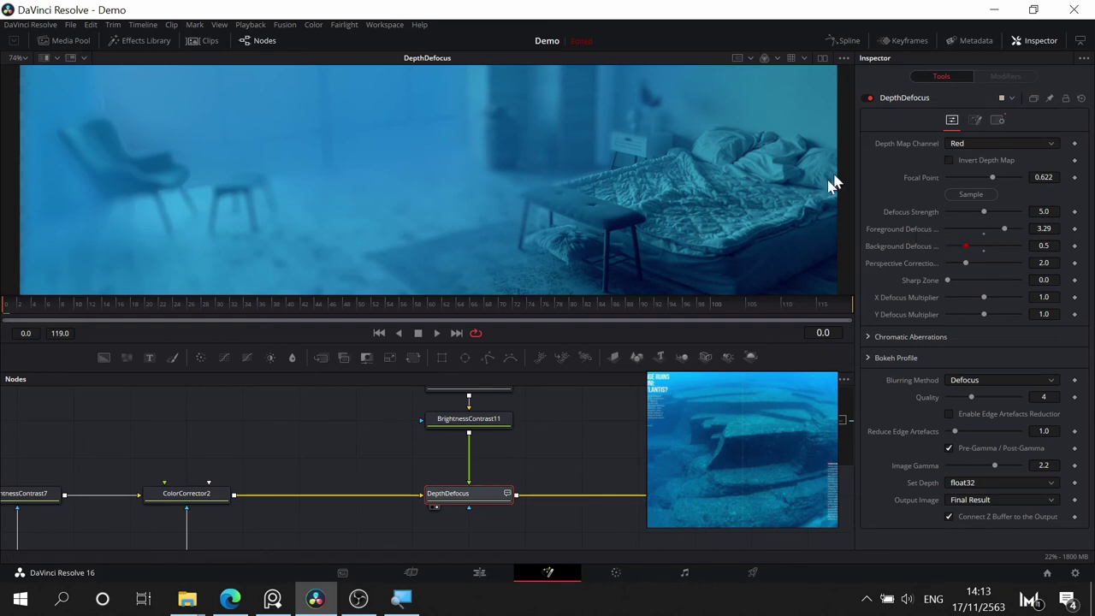
pyautogui.scroll(-2, 584, 201)
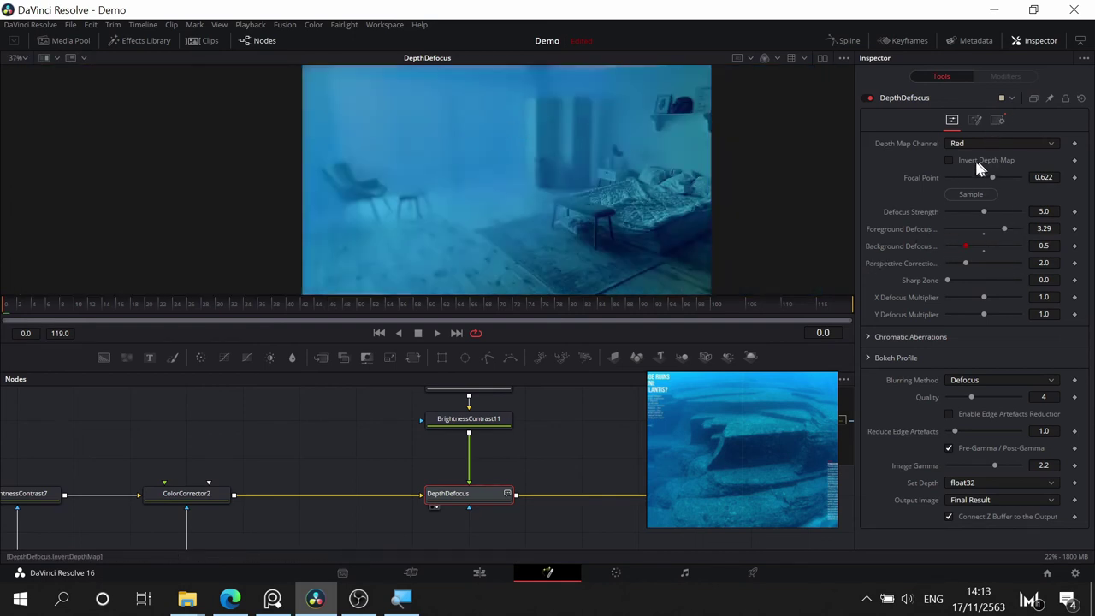
pyautogui.scroll(-2, 515, 213)
pyautogui.scroll(4, 515, 213)
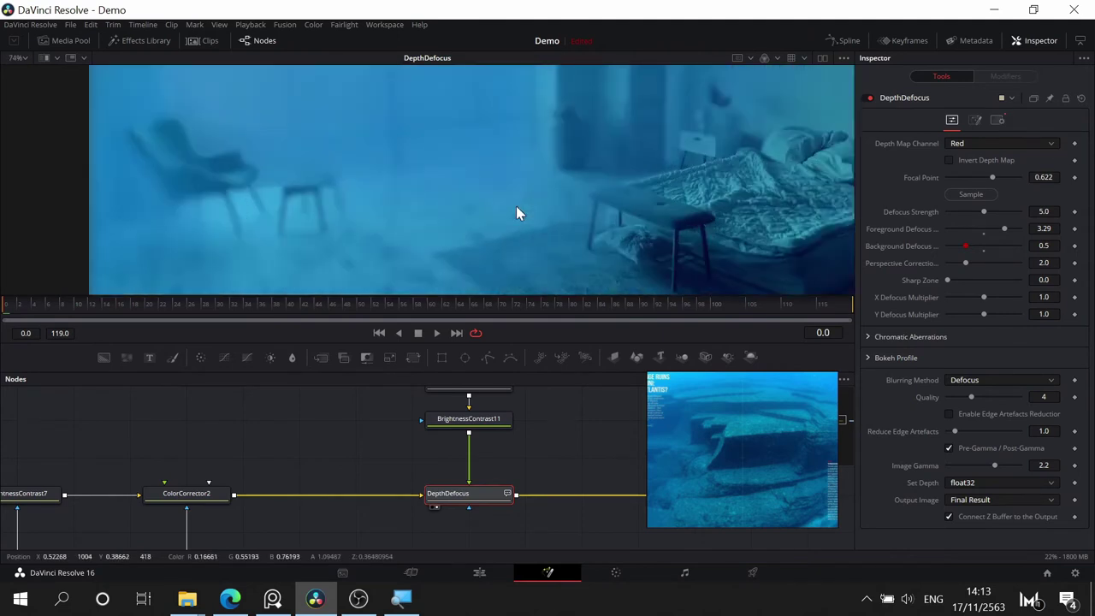
# - Set DepthDefocus's background defocus multiplier to 0.77
pyautogui.scroll(-2, 515, 213)
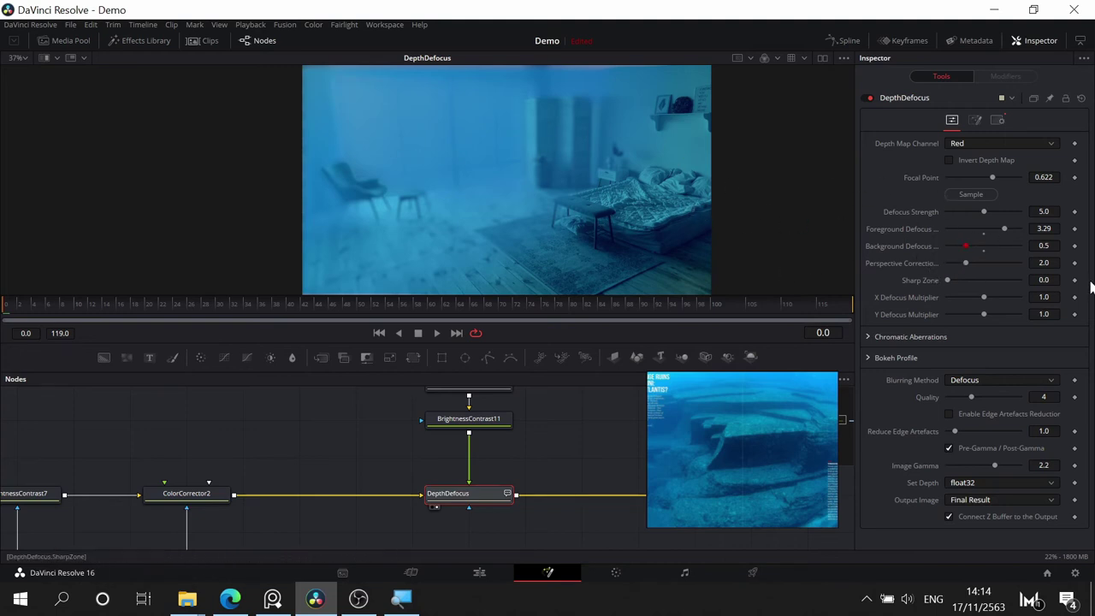
pyautogui.moveTo(968, 249); pyautogui.dragTo(978, 251)
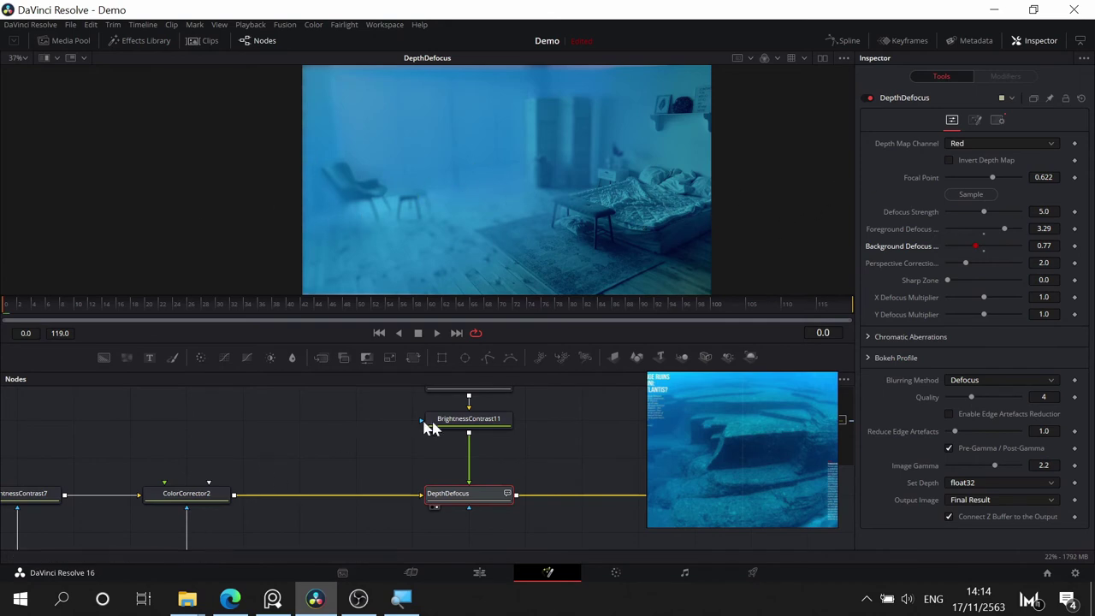
# - Add a Defocus node and insert it between ColorCorrector2 and DepthDefocus
pyautogui.moveTo(565, 437); pyautogui.dragTo(568, 474)
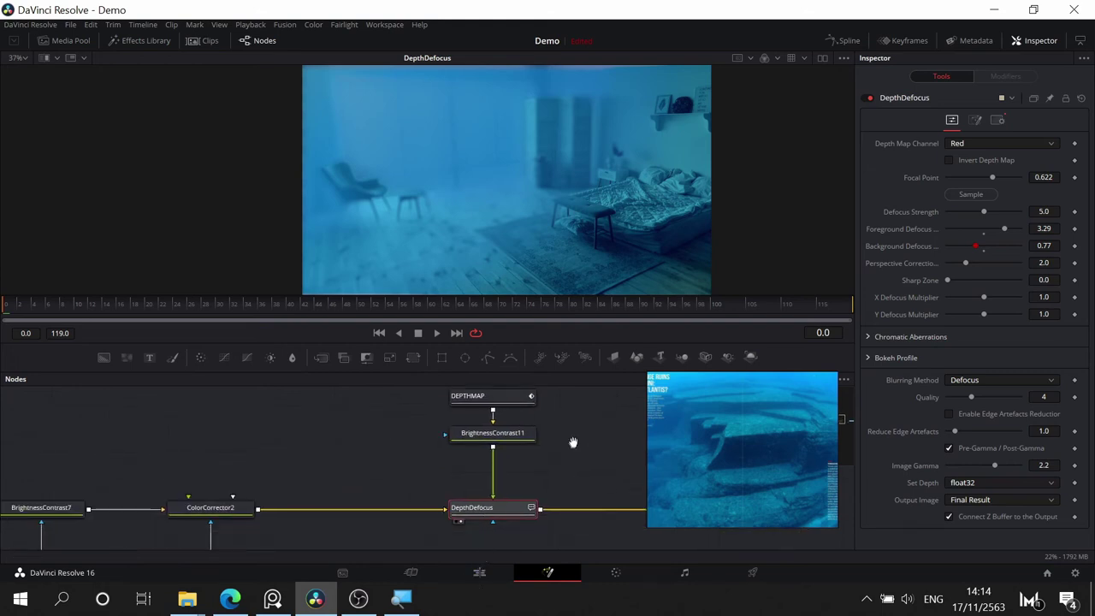
pyautogui.hotkey('shift', 'space')
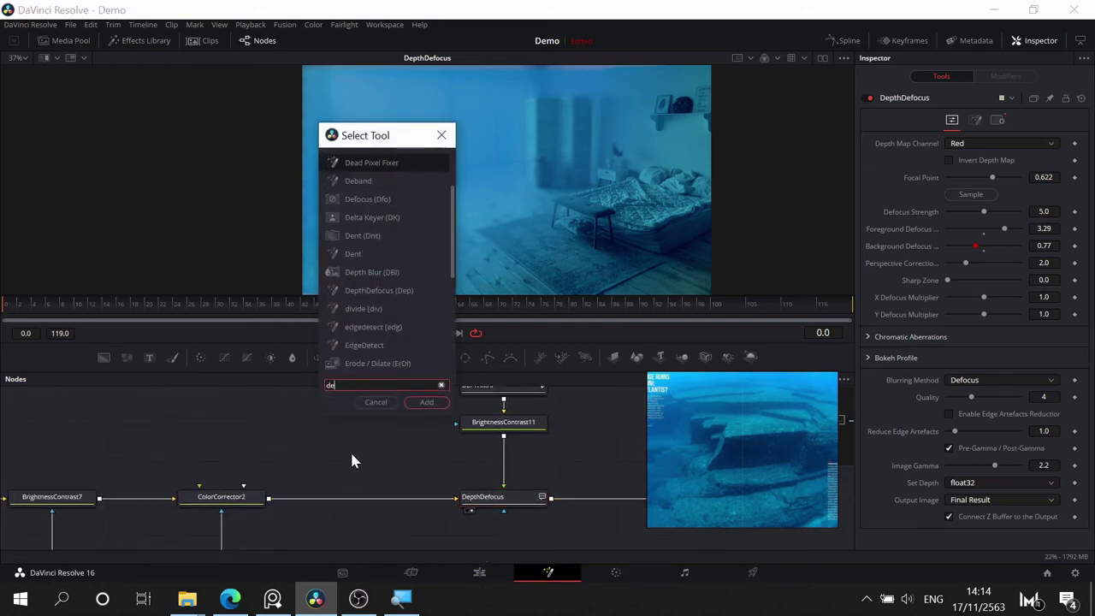
pyautogui.write('defocus')
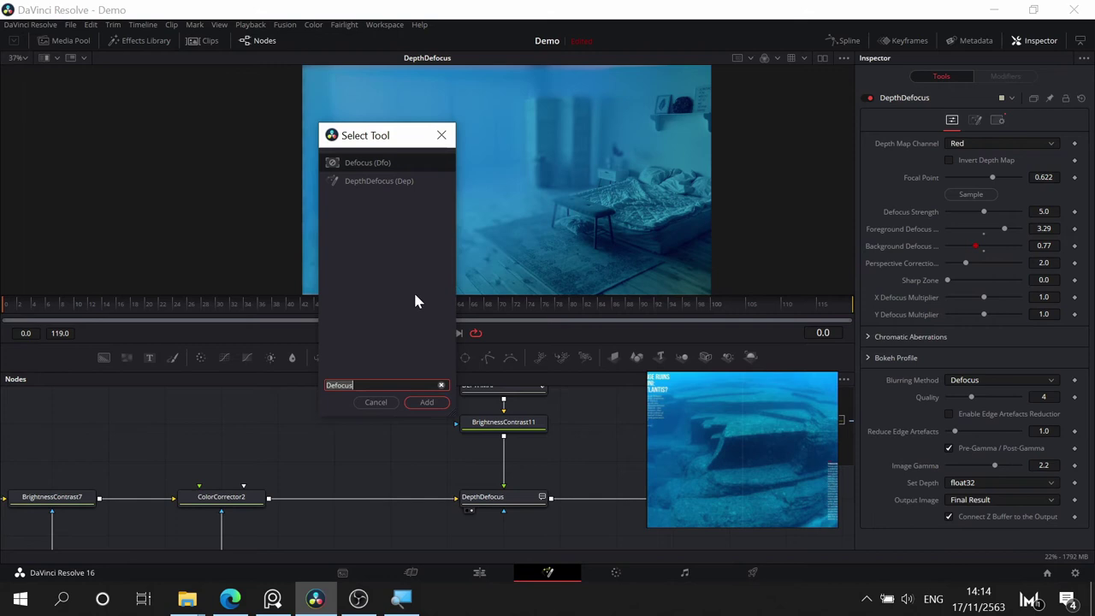
pyautogui.click(427, 402)
pyautogui.moveTo(354, 464); pyautogui.dragTo(382, 472)
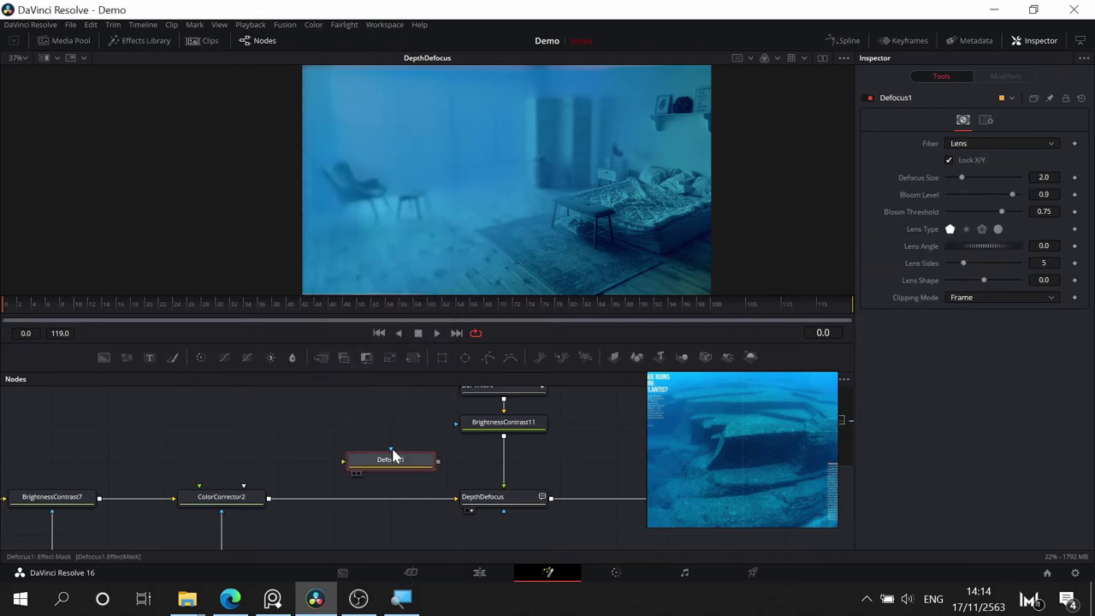
pyautogui.moveTo(403, 459); pyautogui.dragTo(396, 499)
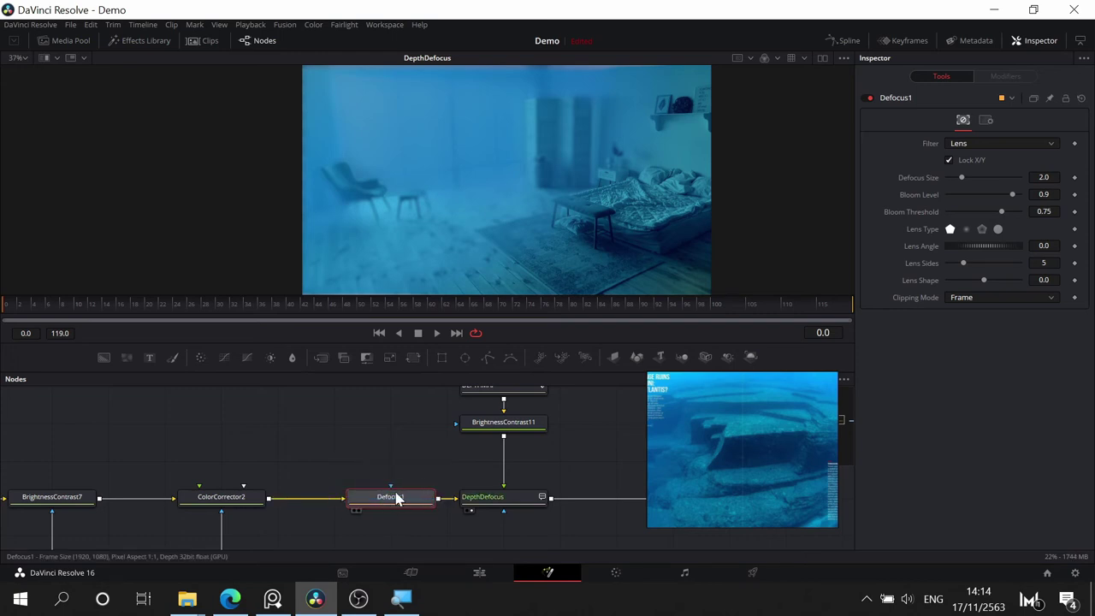
# - View Defocus1, set its Defocus Size to 7.32, and connect BrightnessContrast11's output to its effect mask
pyautogui.press('1')
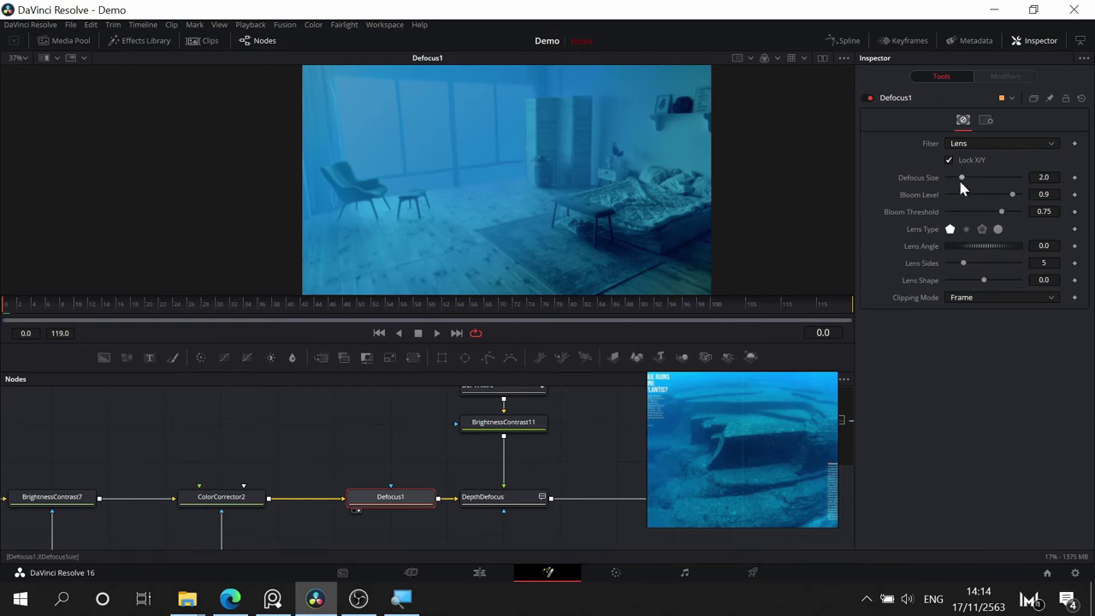
pyautogui.moveTo(962, 182); pyautogui.dragTo(974, 179)
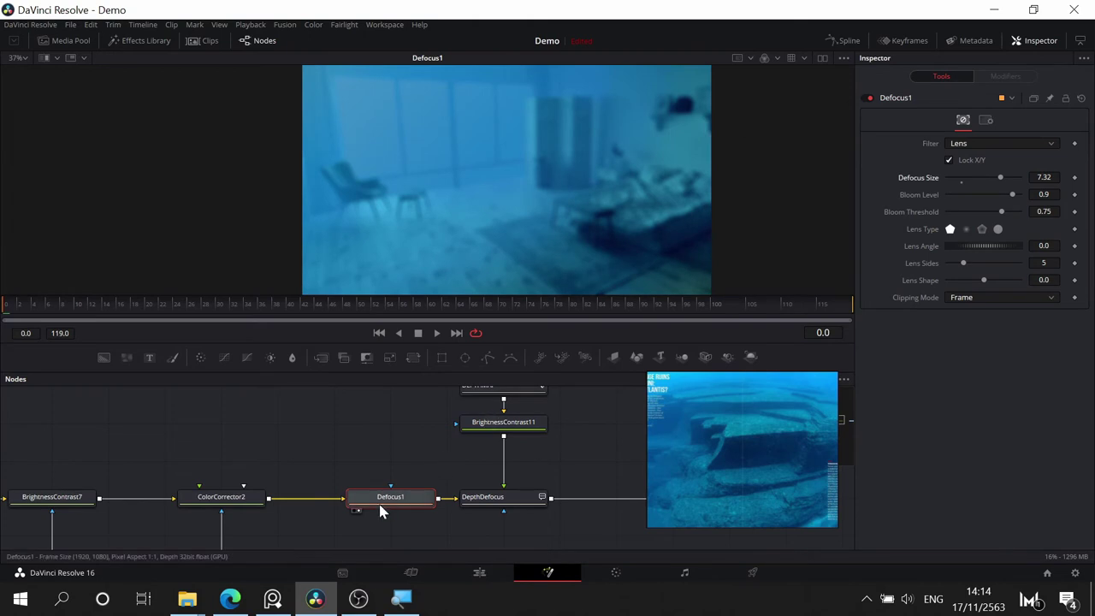
pyautogui.moveTo(504, 438)
pyautogui.mouseDown()
pyautogui.moveTo(385, 488)
pyautogui.moveTo(412, 510)
pyautogui.mouseUp()
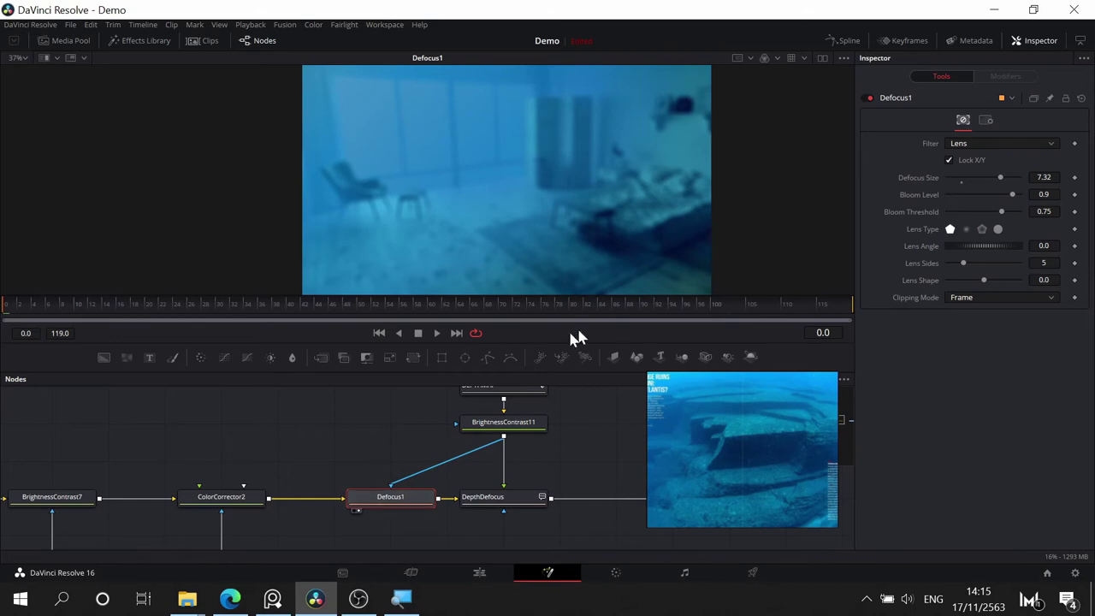
# - Compare the contrast-adjusted depth map from BrightnessContrast11 with the Defocus1 result, and examine both nodes' settings
pyautogui.click(497, 426)
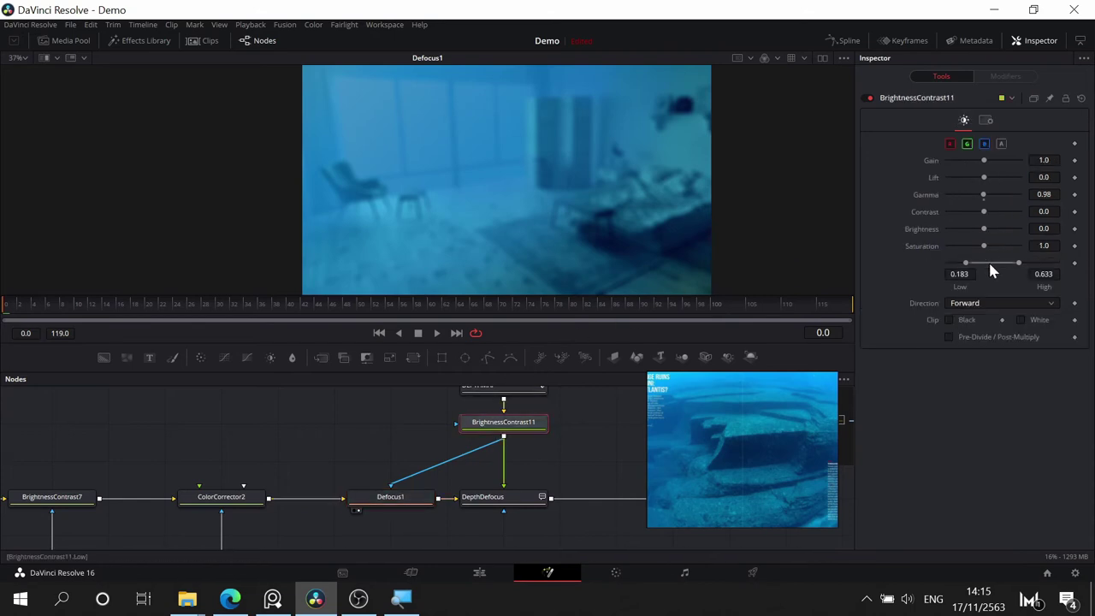
pyautogui.moveTo(508, 427); pyautogui.dragTo(548, 212)
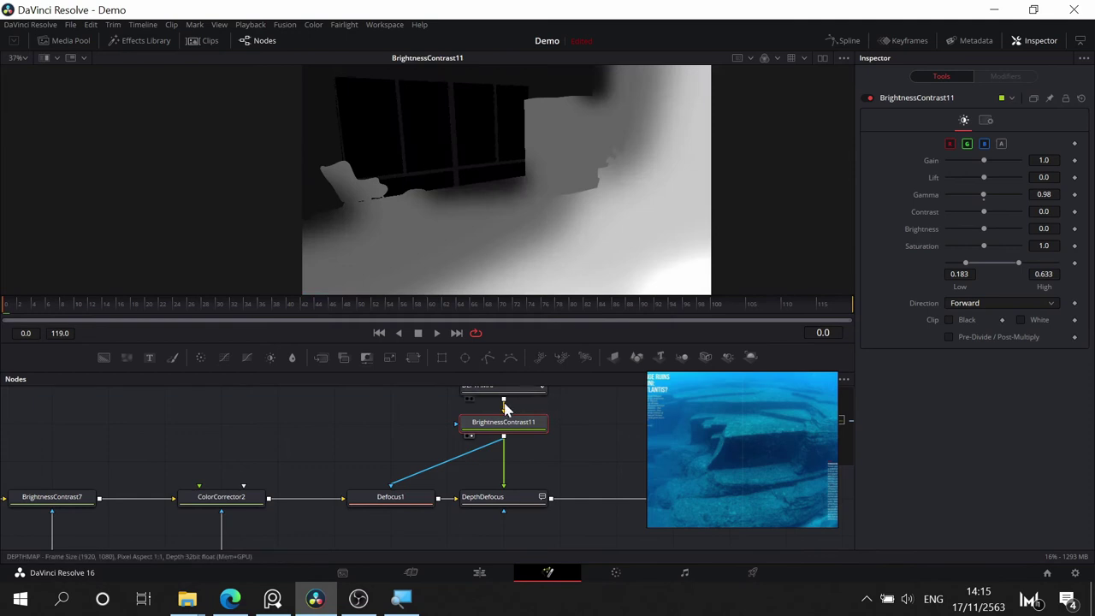
pyautogui.moveTo(411, 490); pyautogui.dragTo(494, 130)
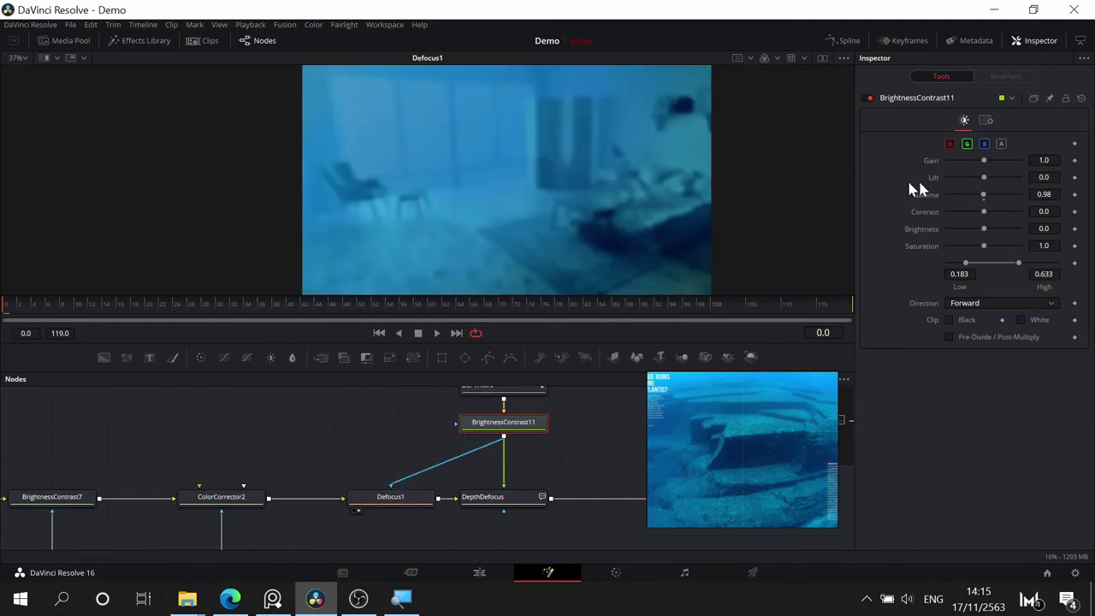
pyautogui.click(392, 501)
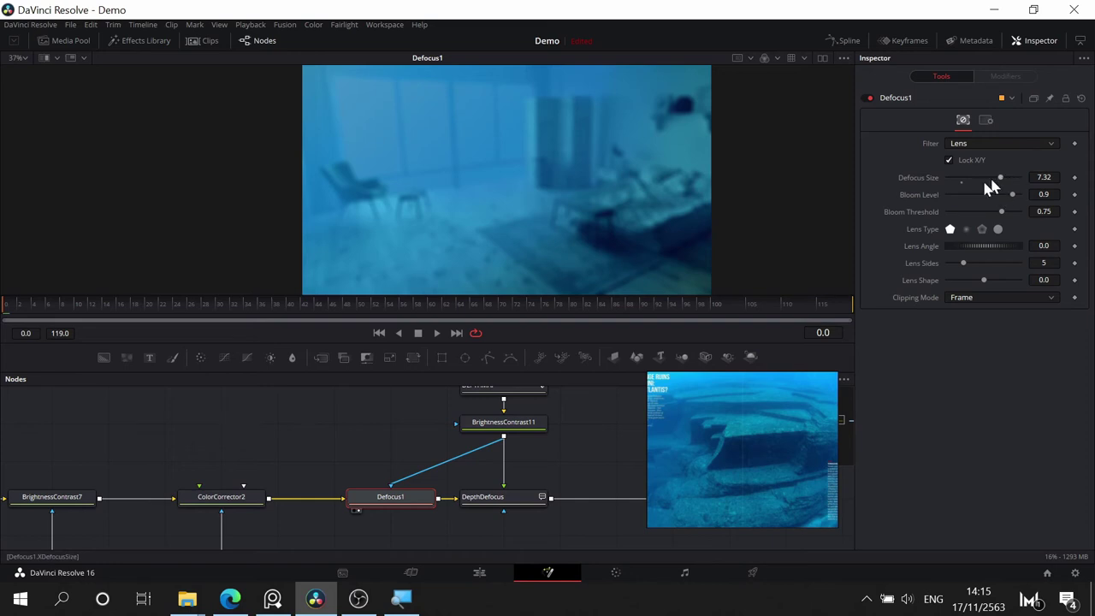
pyautogui.click(520, 424)
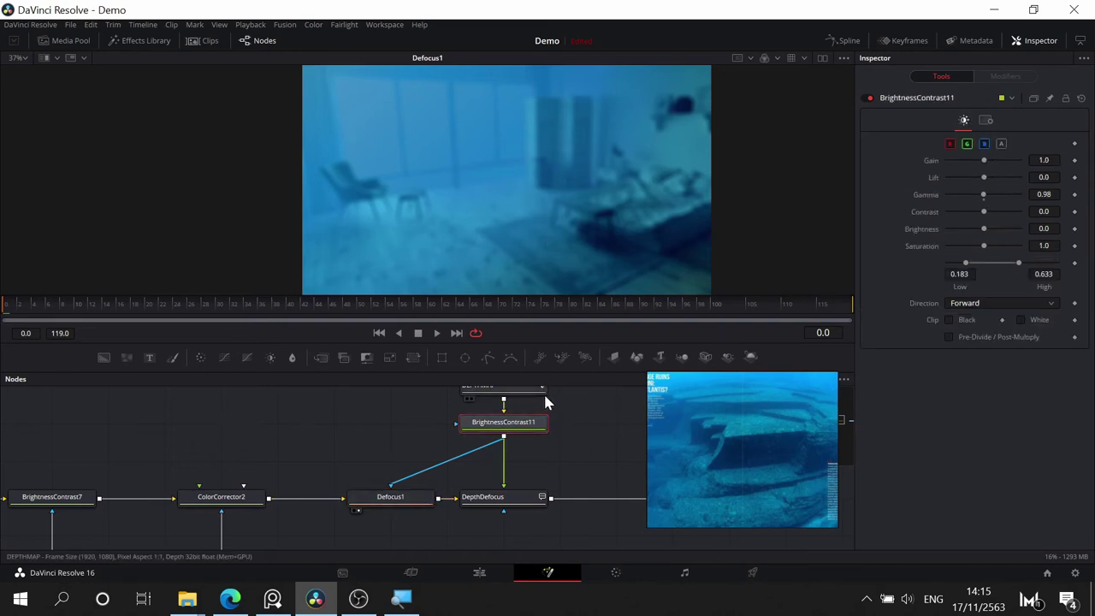
pyautogui.moveTo(464, 430); pyautogui.dragTo(525, 225)
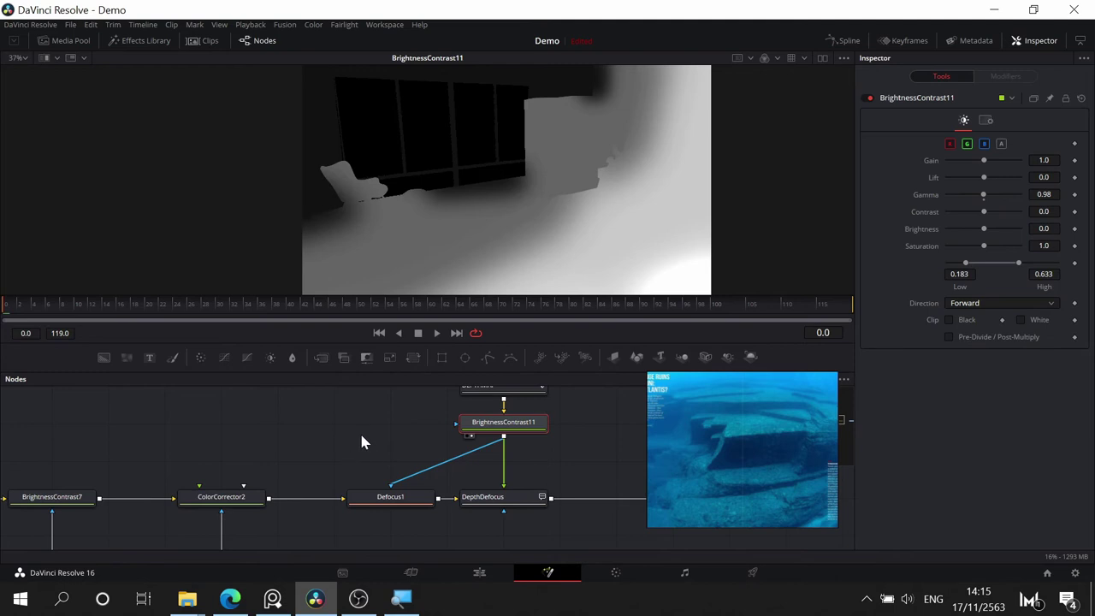
# - Add a Bitmap node, place it apart on the far side of BrightnessContrast11, and view its output
pyautogui.hotkey('shift', 'space')
pyautogui.write('Defocus')
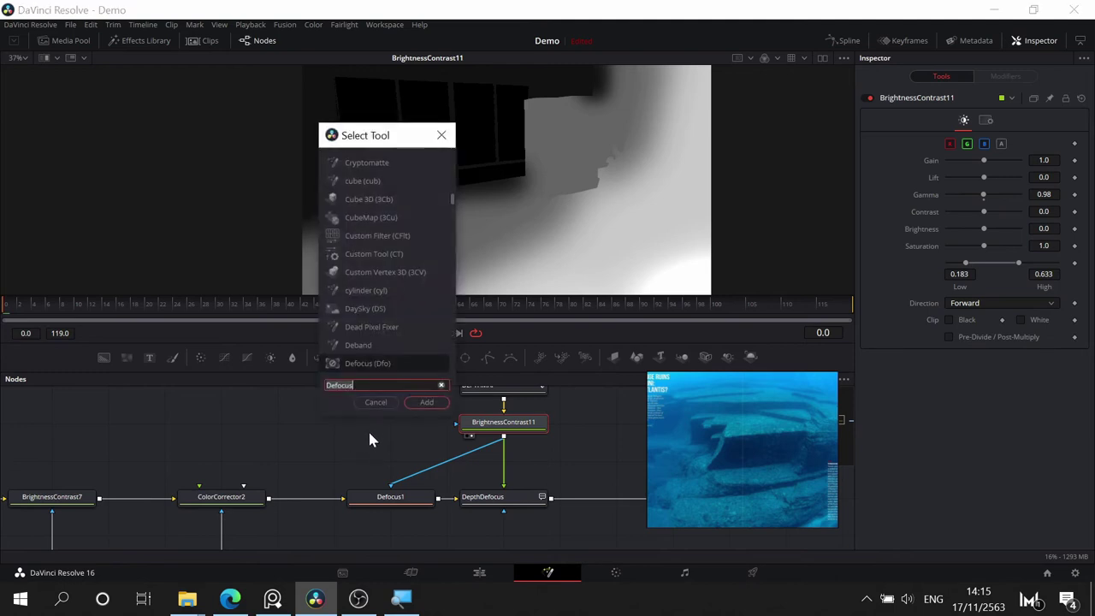
pyautogui.write('bit')
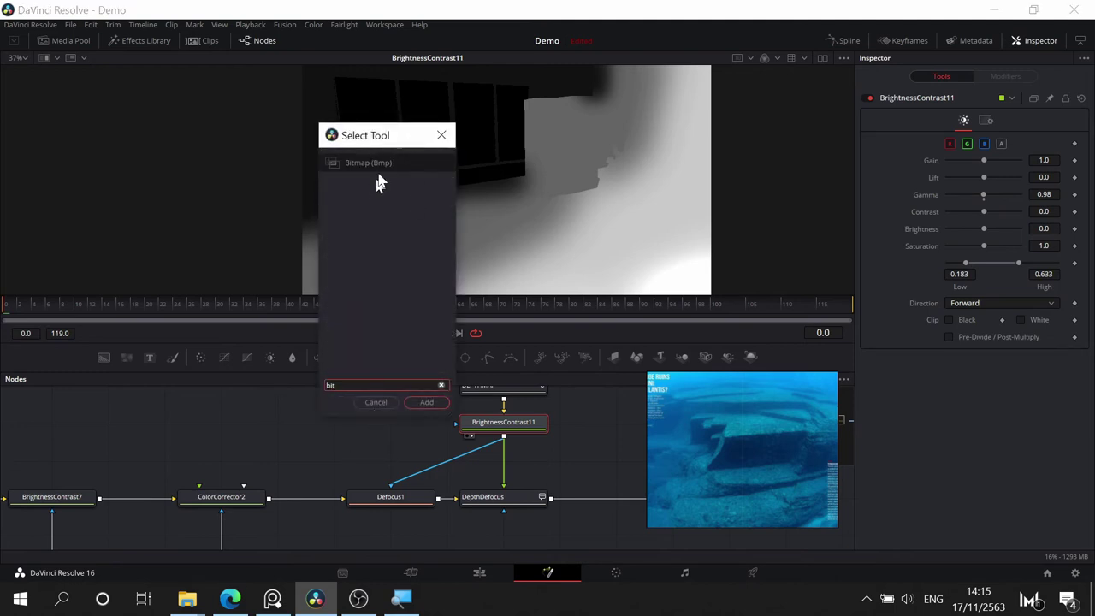
pyautogui.click(425, 401)
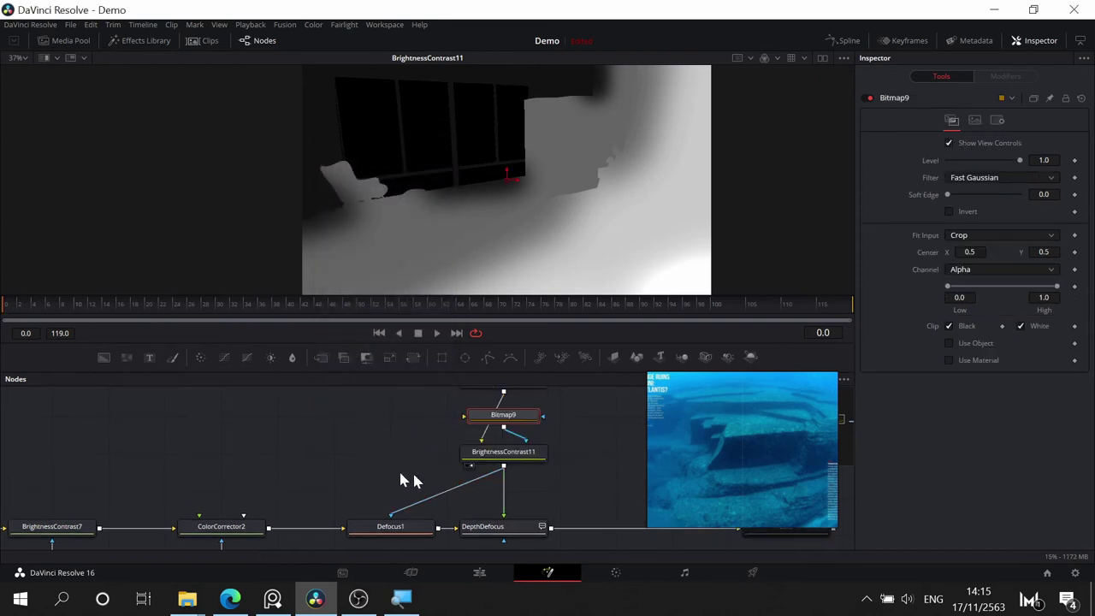
pyautogui.moveTo(506, 425); pyautogui.dragTo(504, 452)
pyautogui.moveTo(307, 460); pyautogui.dragTo(442, 256)
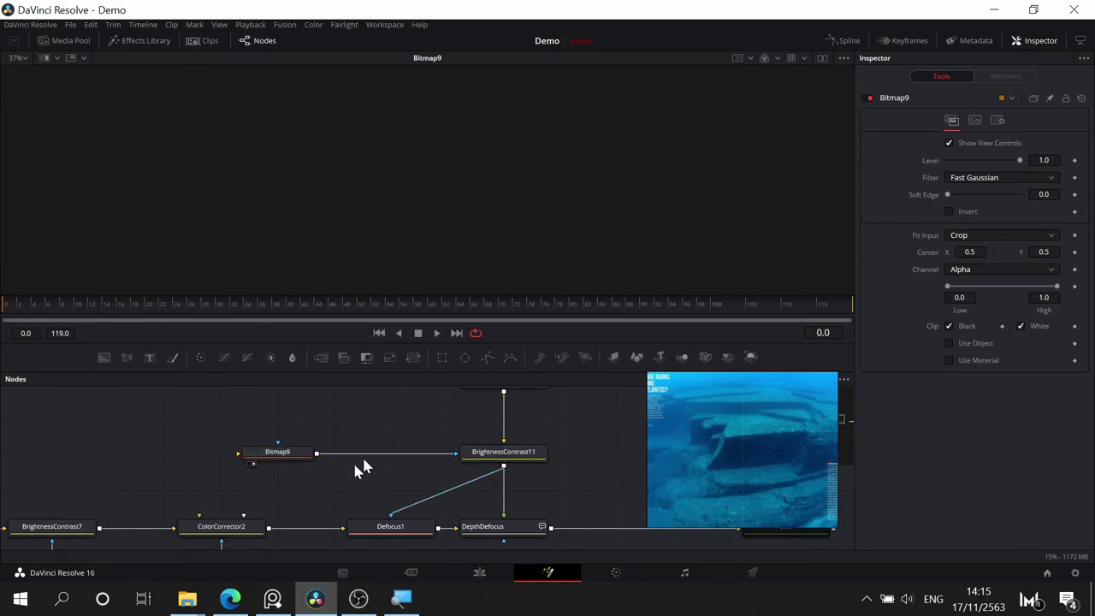
# - Try feeding the Bitmap node into BrightnessContrast11's main input, and undo the connection
pyautogui.moveTo(459, 459); pyautogui.dragTo(536, 462)
pyautogui.rightClick(537, 464)
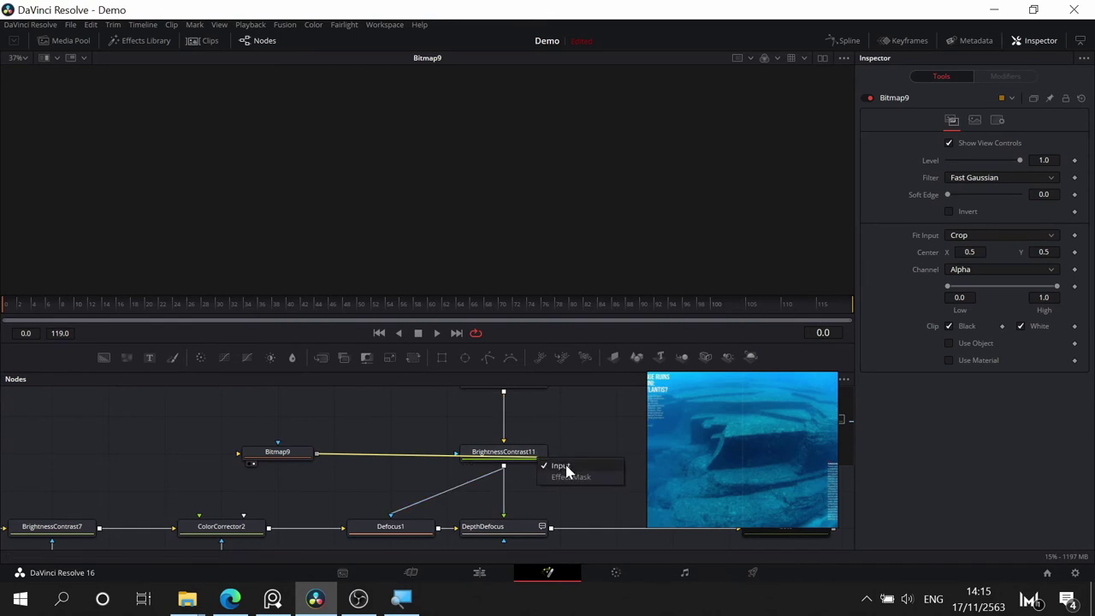
pyautogui.click(560, 466)
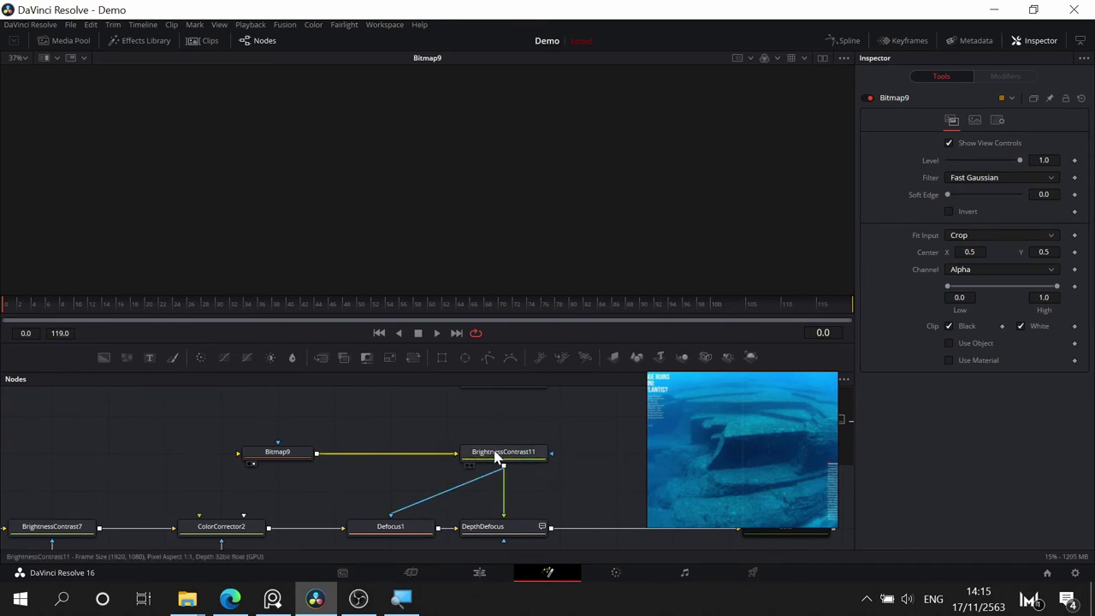
pyautogui.hotkey('ctrl', 'z')
# - Connect BrightnessContrast11's output to the Bitmap node, set the Bitmap channel to Luminance, and place it just above DepthDefocus
pyautogui.moveTo(298, 464); pyautogui.dragTo(637, 502)
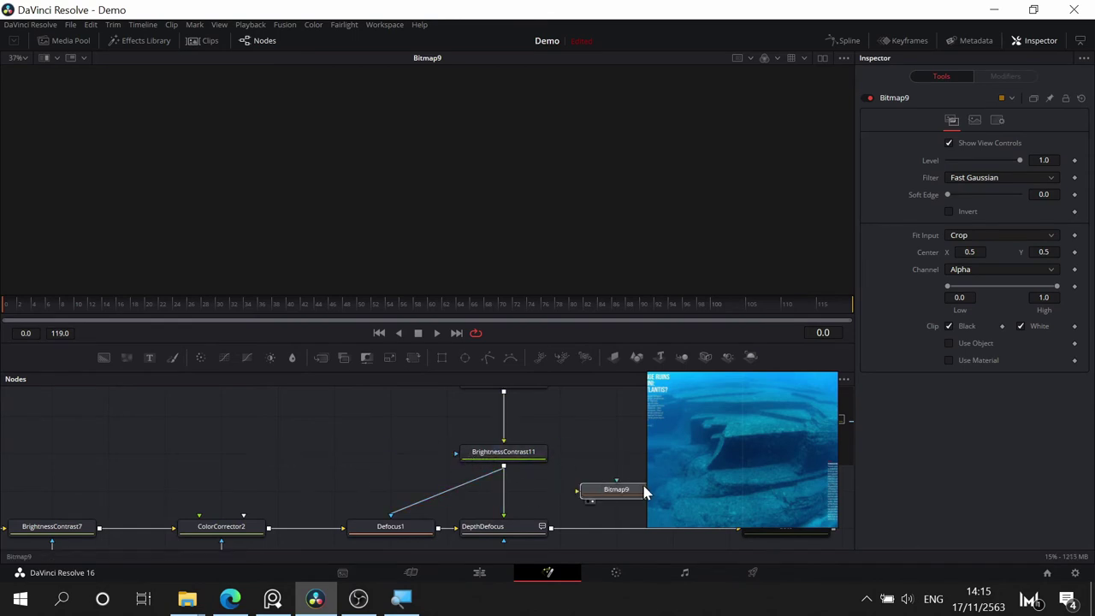
pyautogui.moveTo(511, 467); pyautogui.dragTo(622, 496)
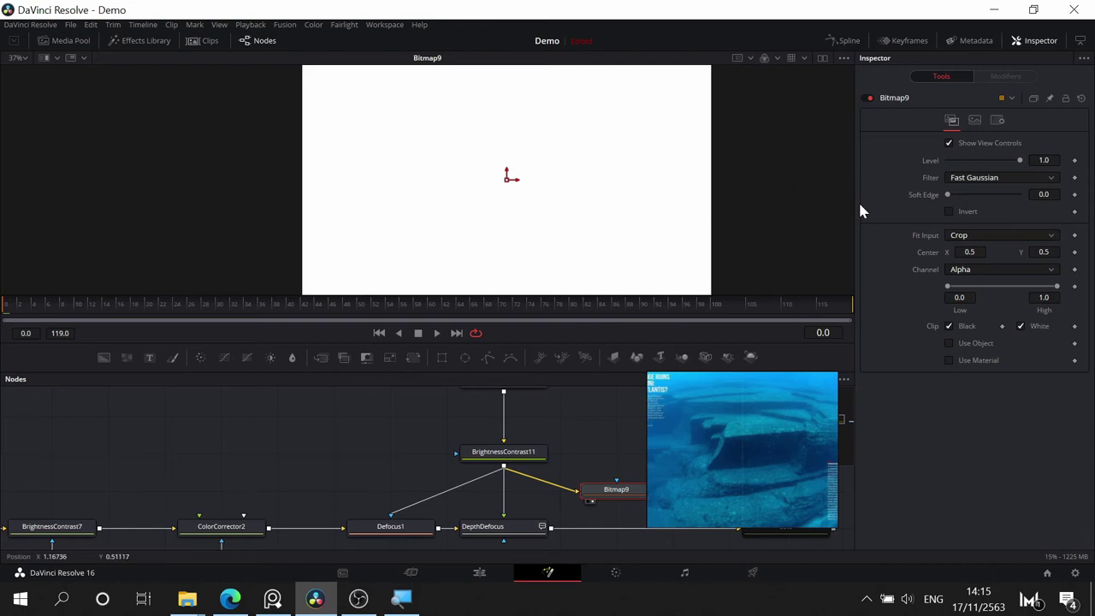
pyautogui.click(986, 268)
pyautogui.click(980, 331)
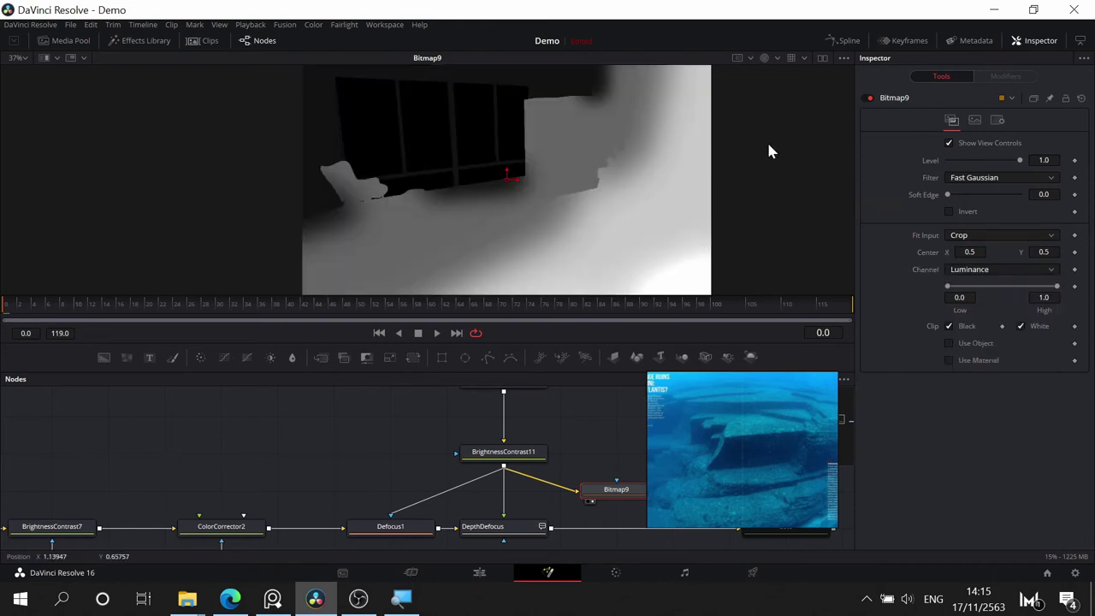
pyautogui.moveTo(634, 491); pyautogui.dragTo(573, 483)
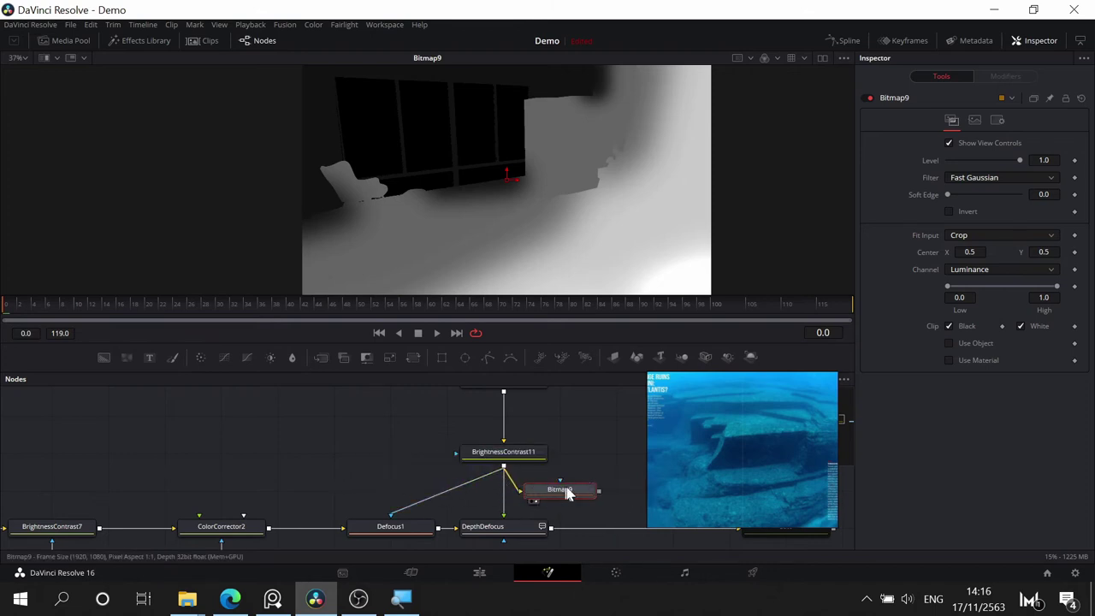
# - Set Defocus1's effect mask channel to Red and view the masked blur
pyautogui.scroll(-1, 394, 536)
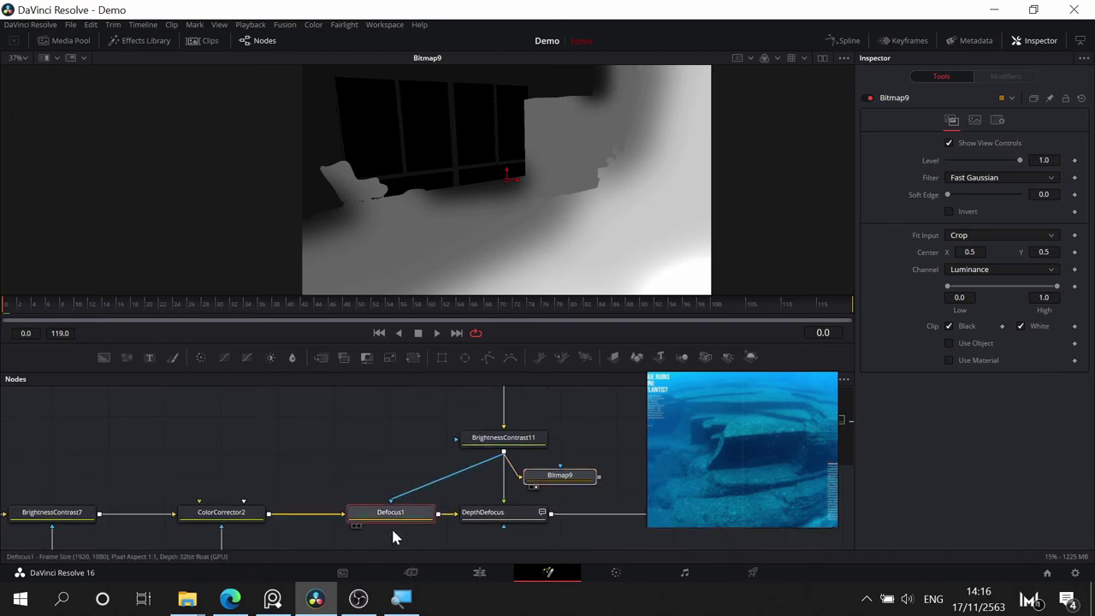
pyautogui.click(392, 523)
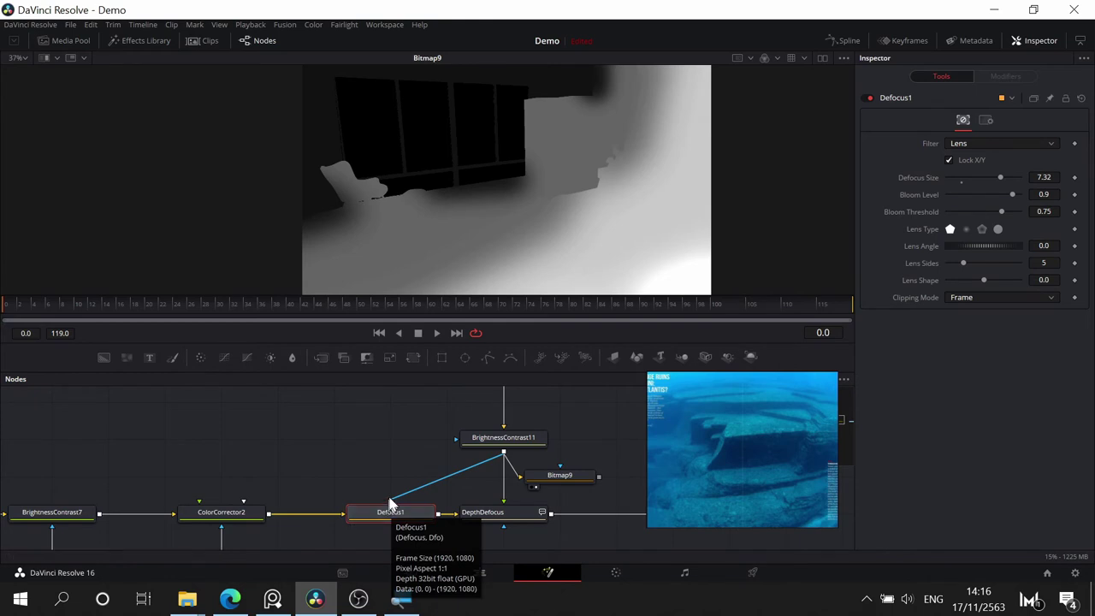
pyautogui.click(985, 121)
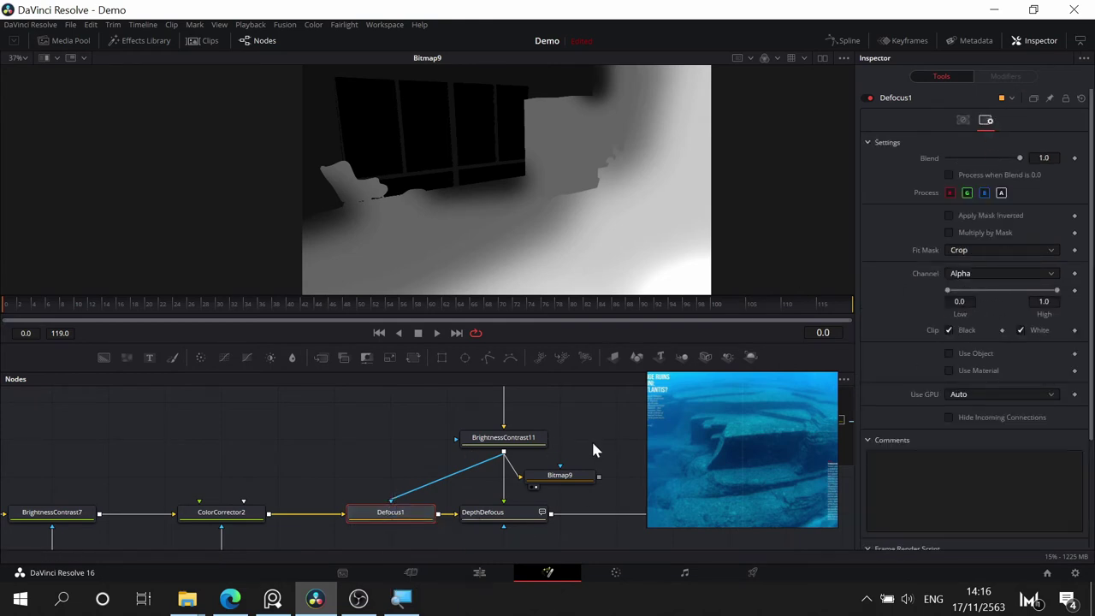
pyautogui.moveTo(379, 517); pyautogui.dragTo(445, 220)
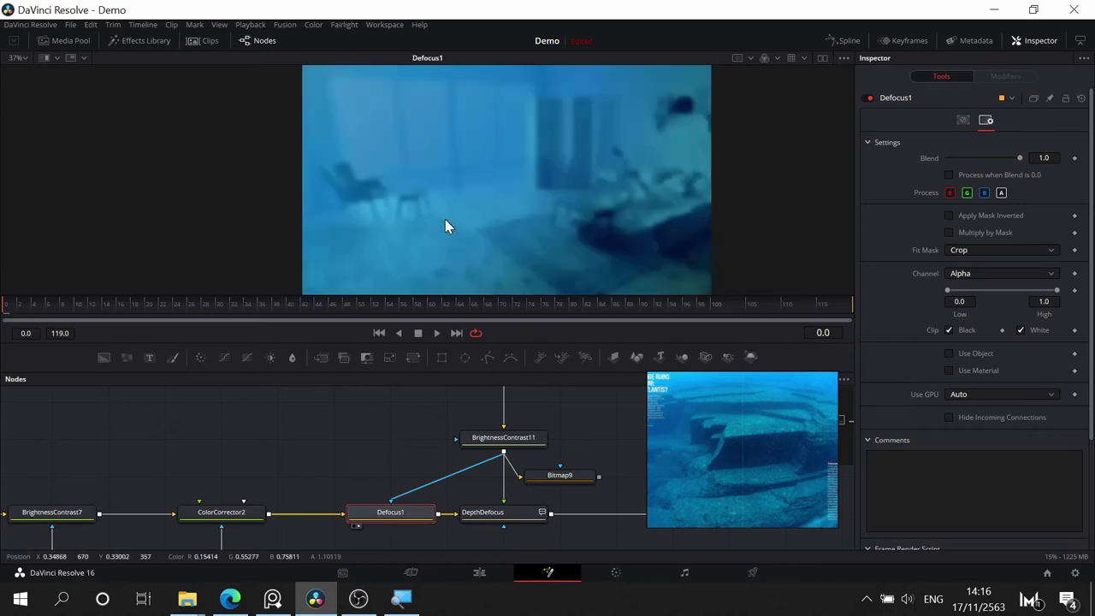
pyautogui.click(981, 278)
pyautogui.click(977, 285)
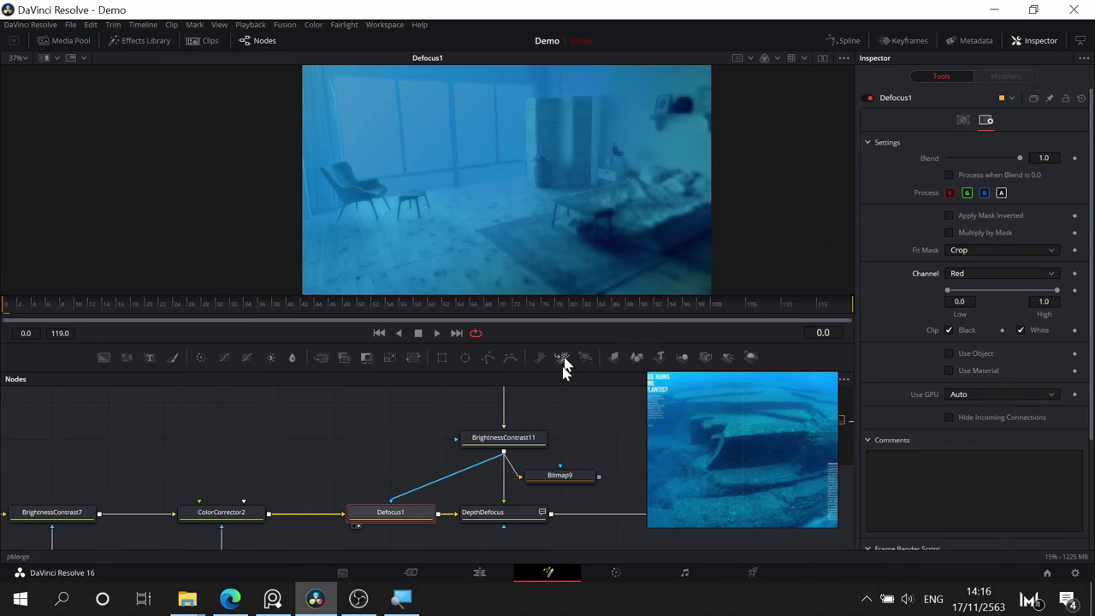
# - Move BrightnessContrast11 up towards DEPTHMAP and set its Low value to 0.367 and High value to 1.0
pyautogui.moveTo(510, 442); pyautogui.dragTo(509, 416)
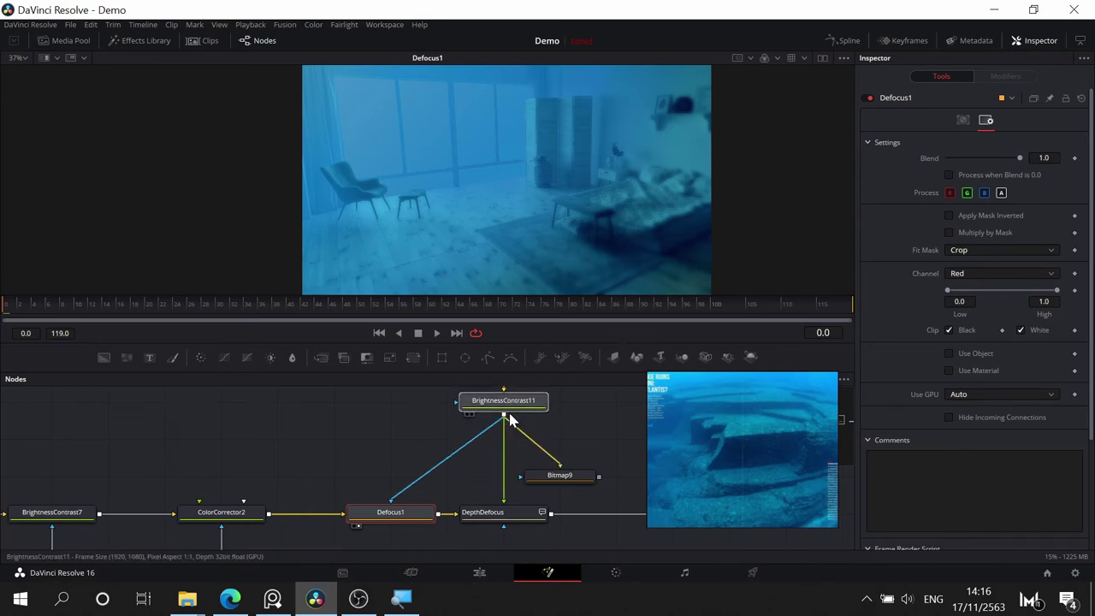
pyautogui.click(510, 409)
pyautogui.moveTo(607, 421); pyautogui.dragTo(628, 450)
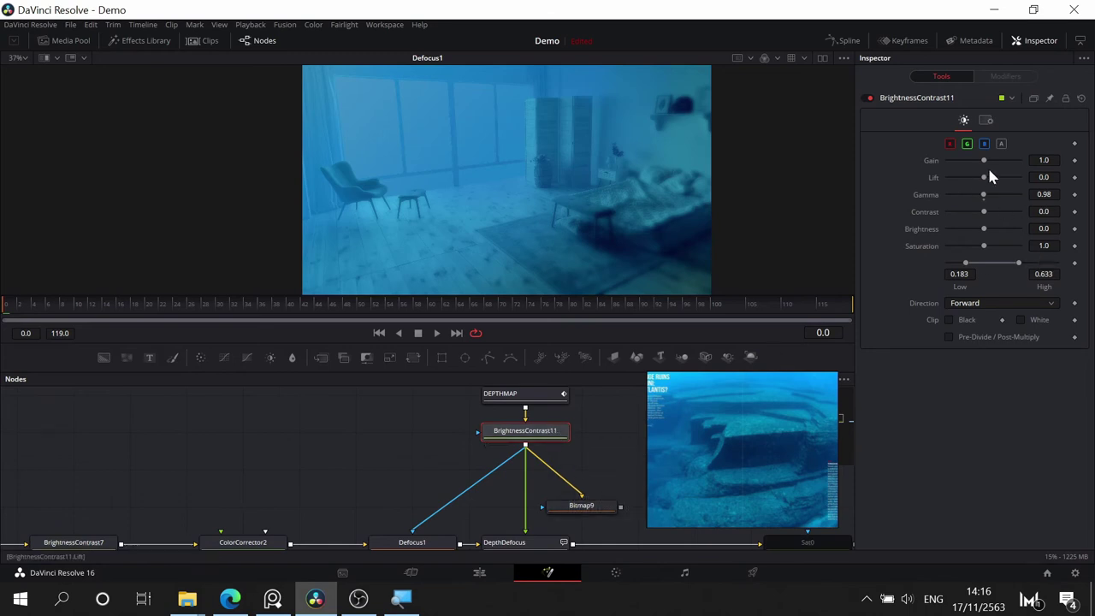
pyautogui.moveTo(966, 263); pyautogui.dragTo(1063, 274)
pyautogui.moveTo(969, 267); pyautogui.dragTo(948, 269)
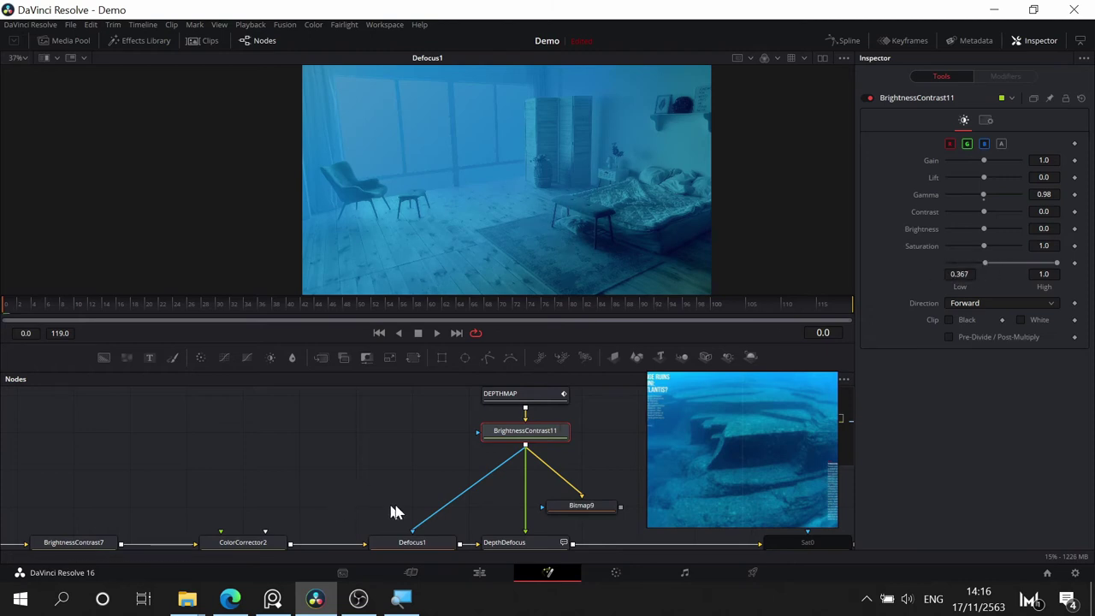
pyautogui.moveTo(396, 511); pyautogui.dragTo(394, 410)
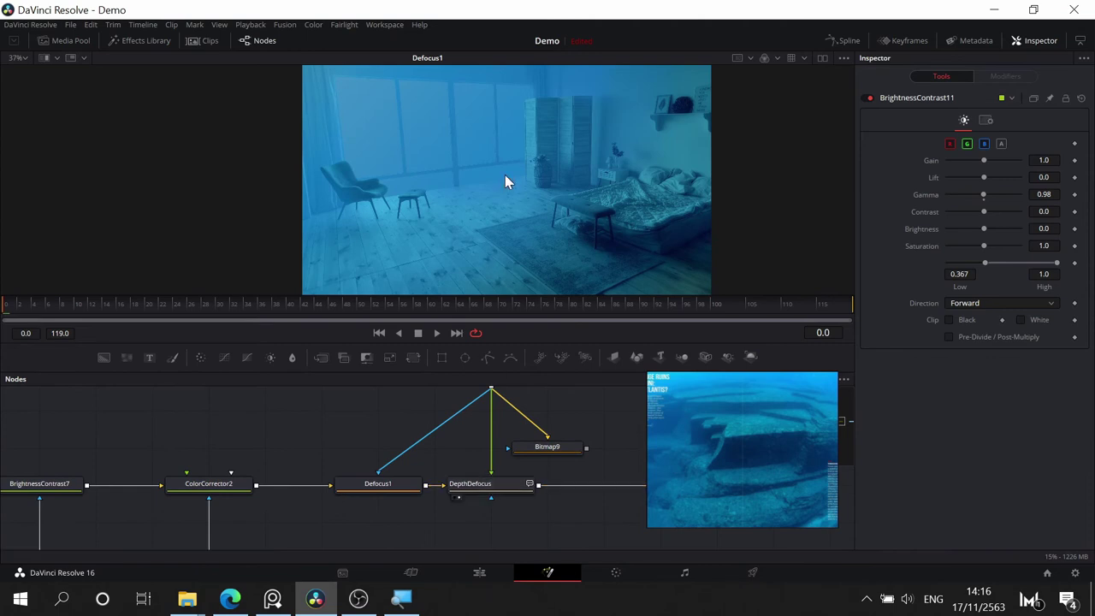
# - Show DepthDefocus in the viewer and delete the Defocus1 node feeding it
pyautogui.click(488, 485)
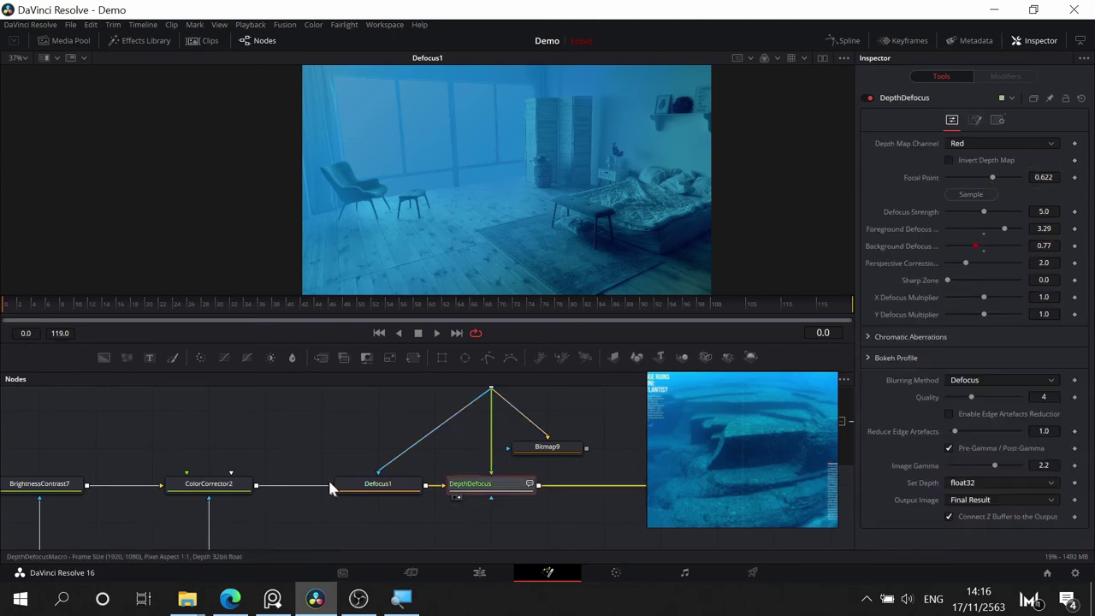
pyautogui.click(404, 487)
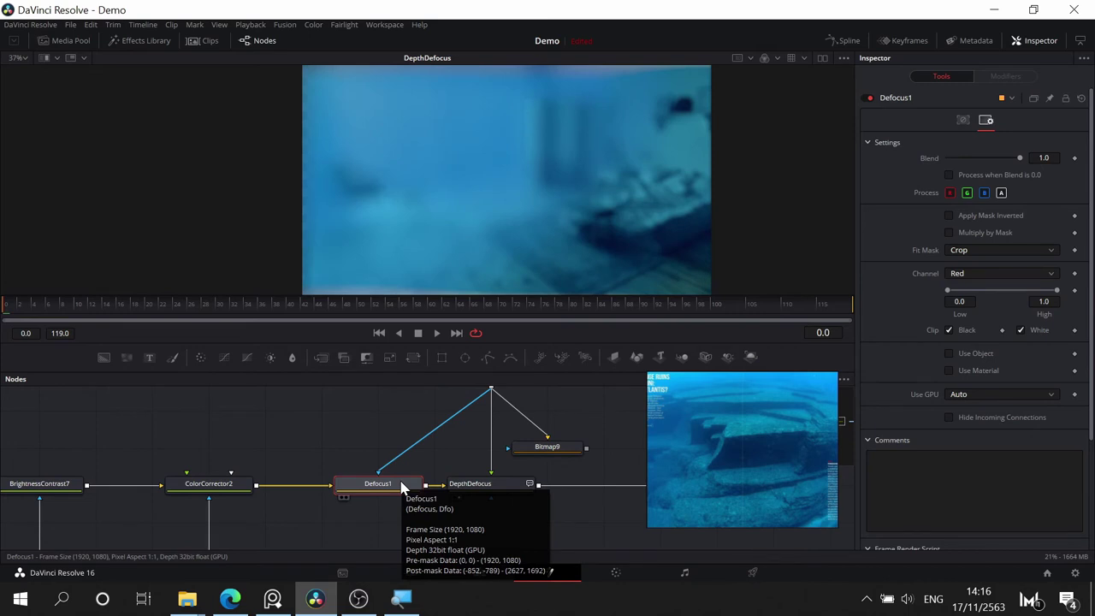
pyautogui.press('Delete')
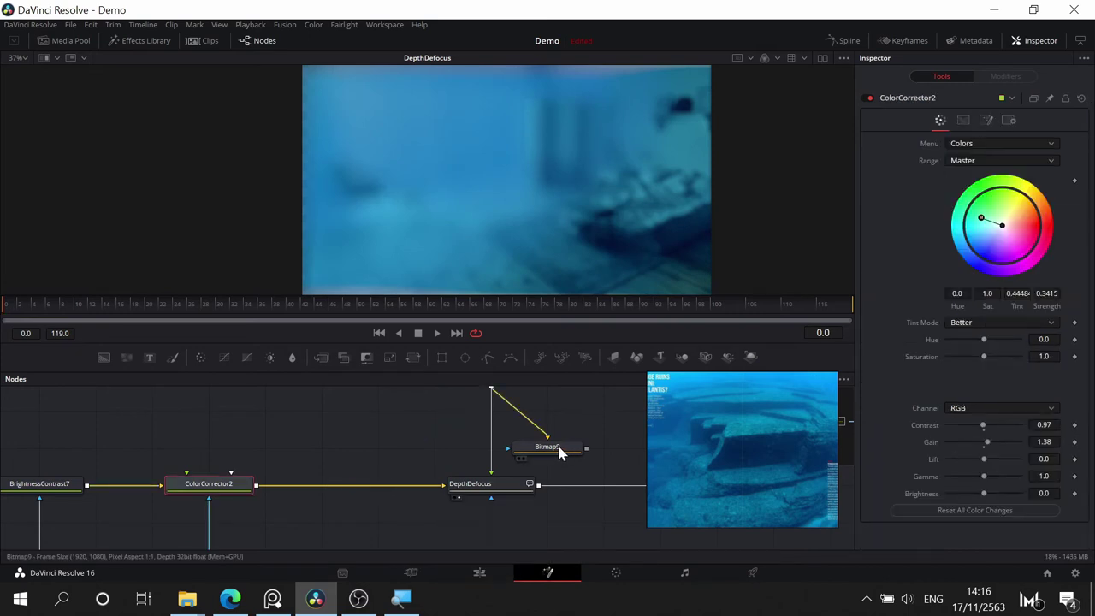
pyautogui.click(488, 484)
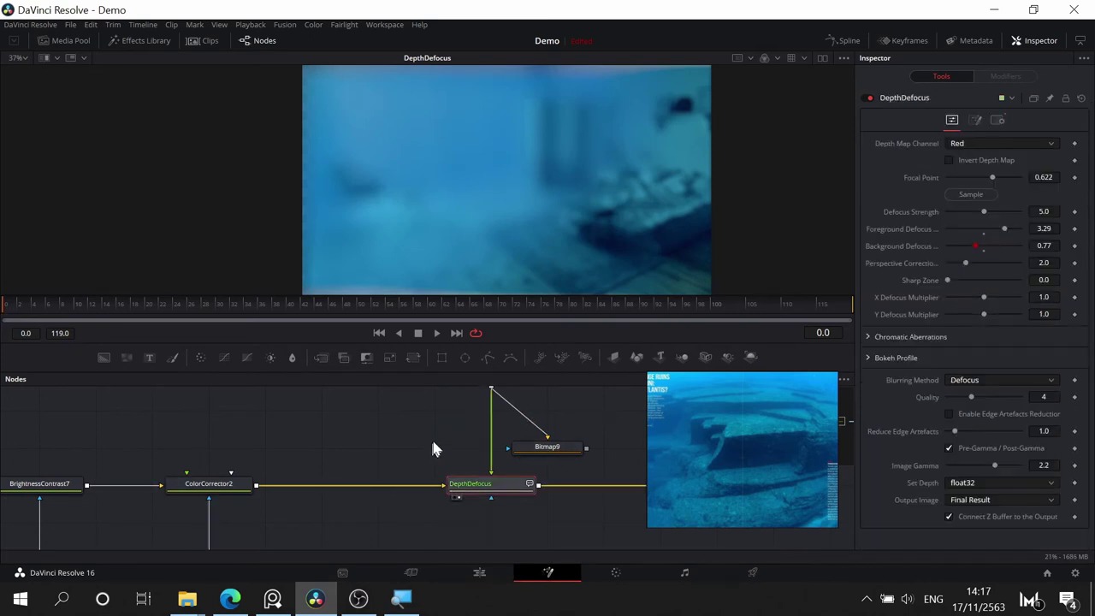
# - Set BrightnessContrast11's Low value to 0.061 and High value to 0.683 to retune the depth map
pyautogui.moveTo(430, 436); pyautogui.dragTo(364, 432)
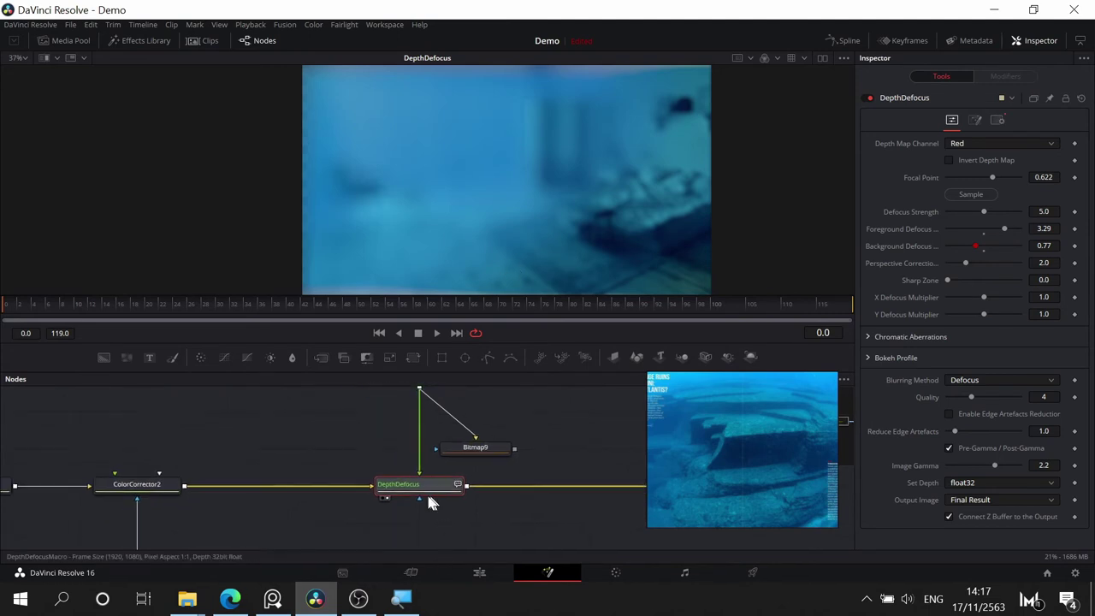
pyautogui.moveTo(518, 419); pyautogui.dragTo(527, 451)
pyautogui.click(413, 405)
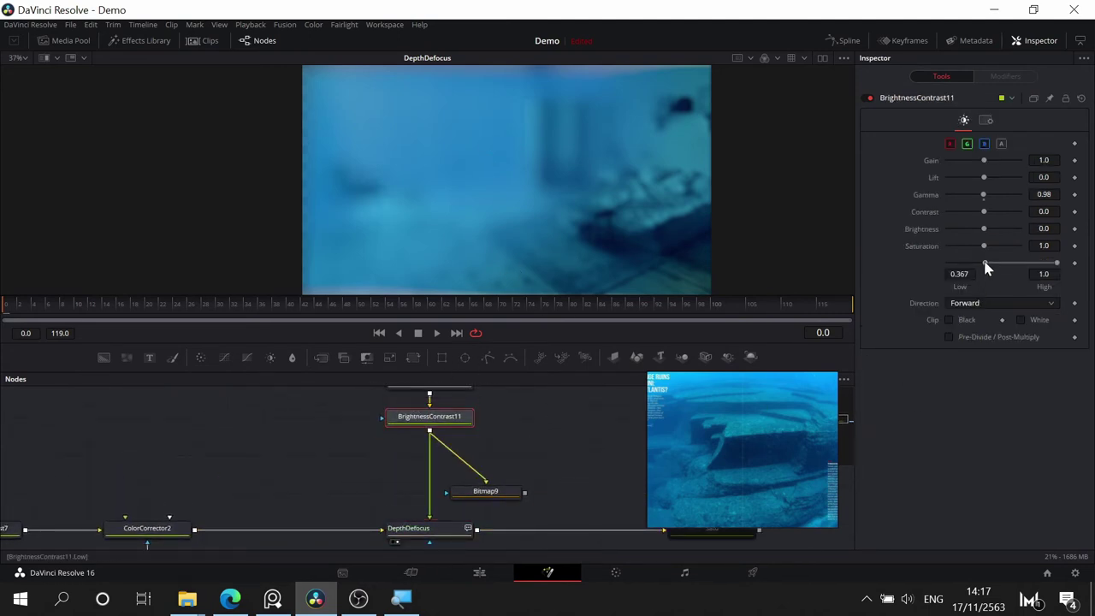
pyautogui.moveTo(1053, 264); pyautogui.dragTo(1033, 266)
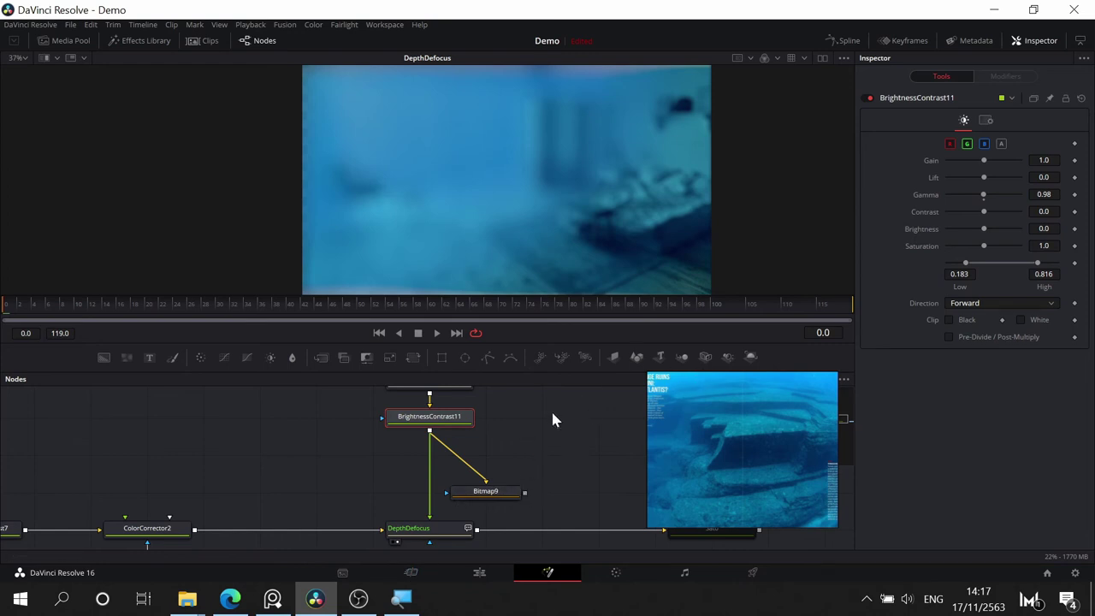
pyautogui.moveTo(551, 441); pyautogui.dragTo(573, 428)
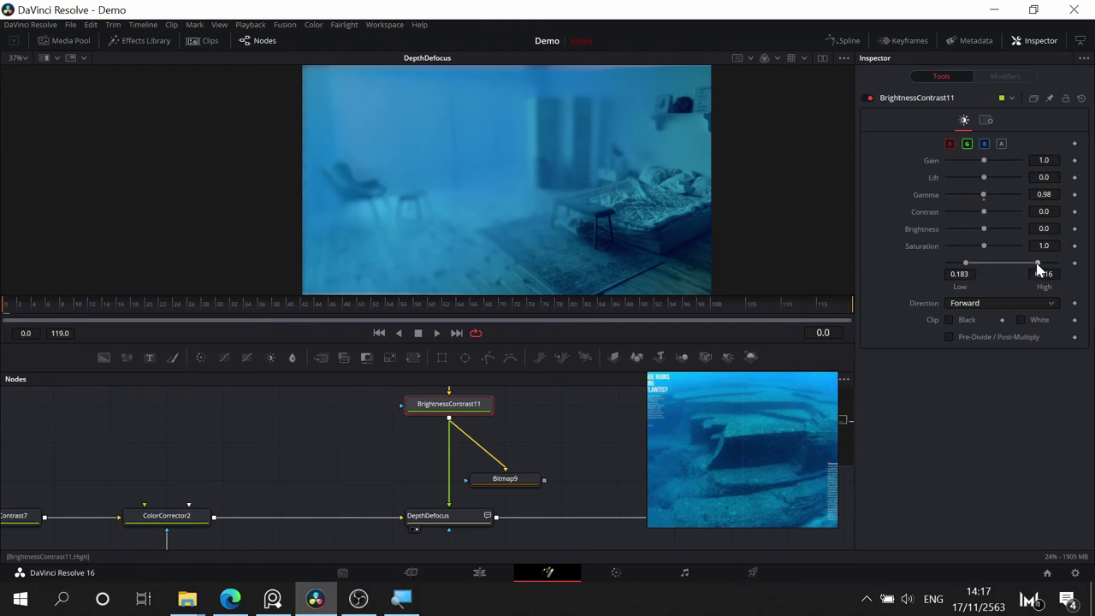
pyautogui.moveTo(1035, 264); pyautogui.dragTo(1024, 266)
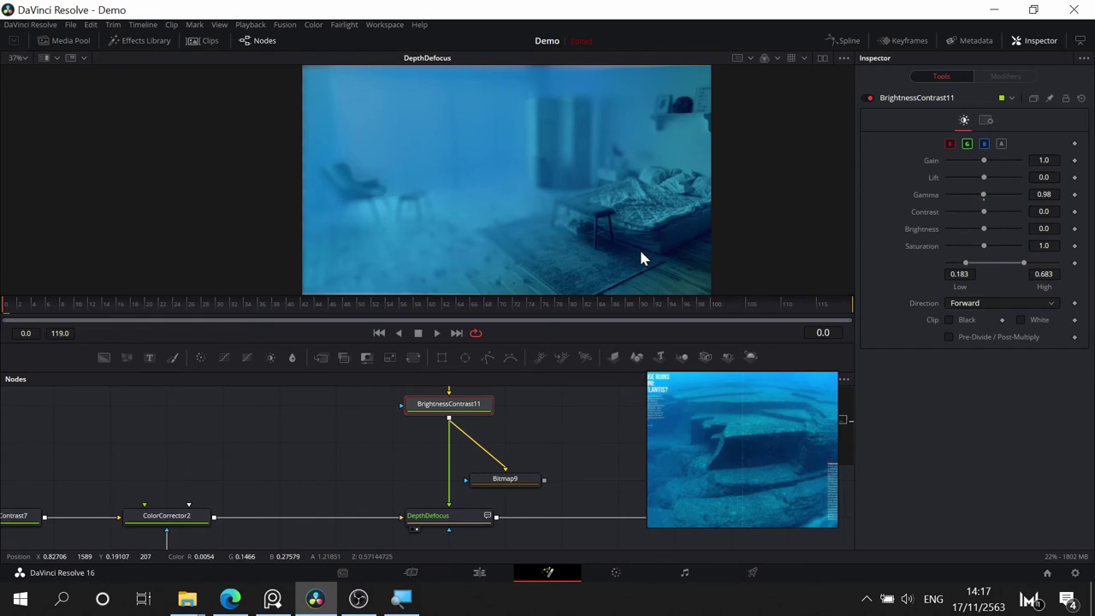
pyautogui.scroll(2, 641, 259)
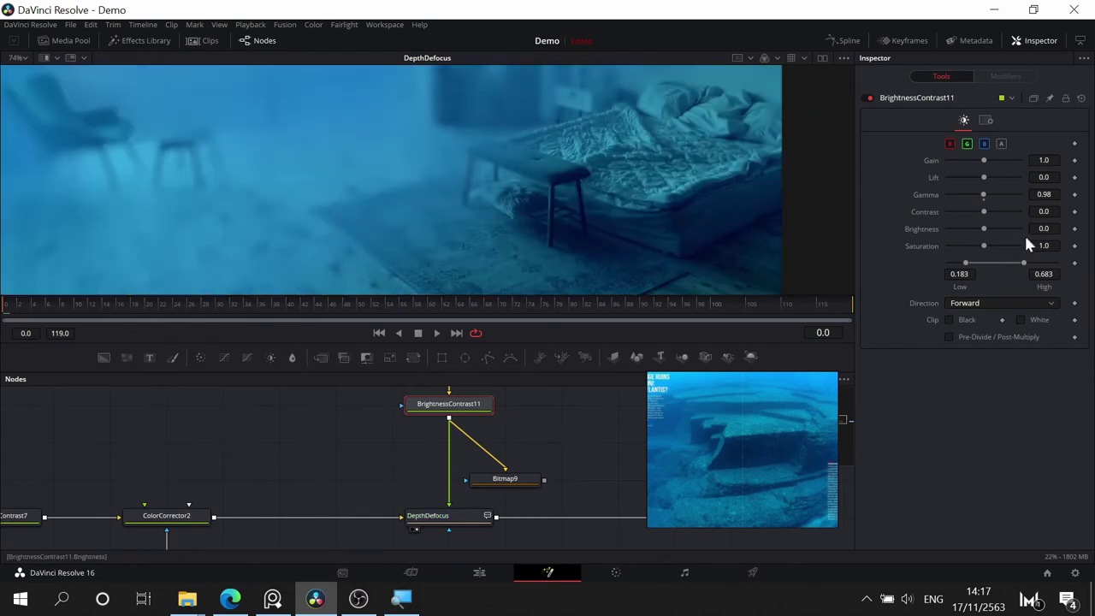
pyautogui.scroll(-2, 564, 187)
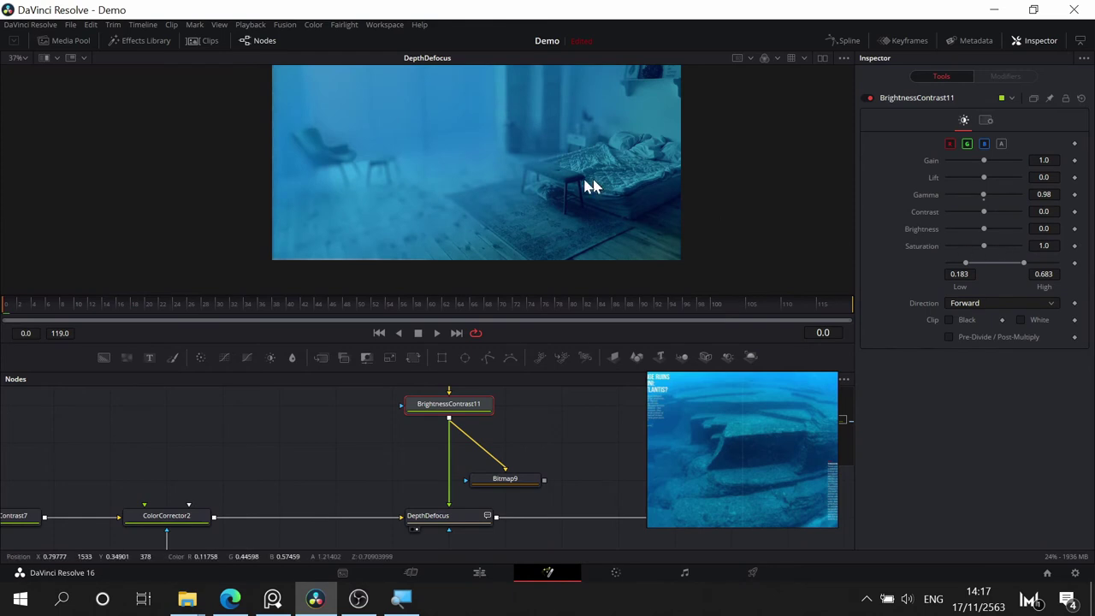
pyautogui.moveTo(501, 188); pyautogui.dragTo(553, 203)
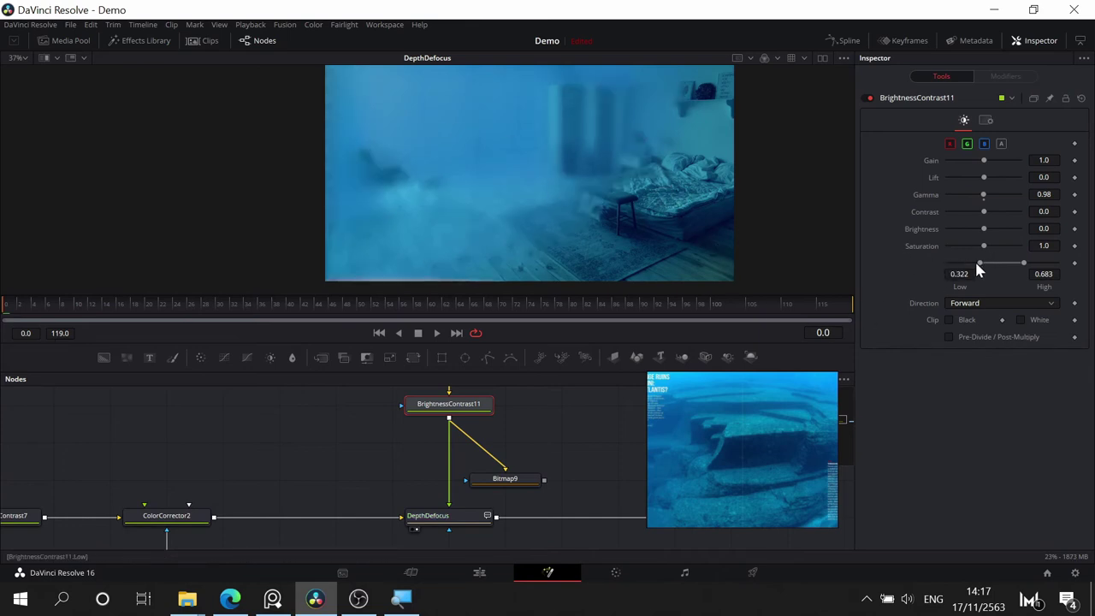
pyautogui.moveTo(976, 264); pyautogui.dragTo(952, 264)
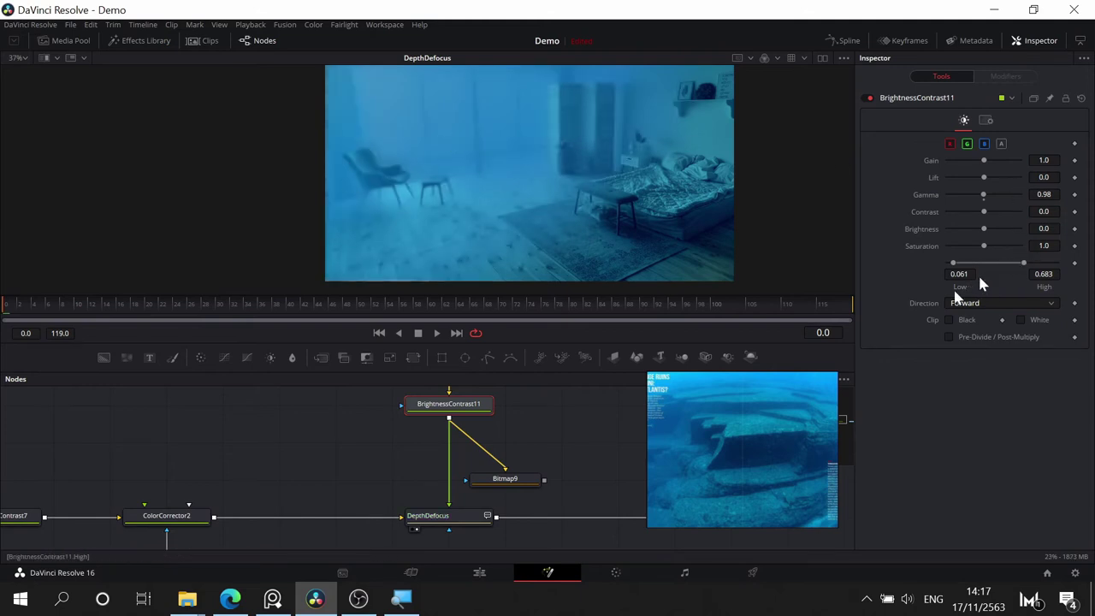
# - On DepthDefocus, set the foreground defocus multiplier to 0.7 and the background to 2.33, and enable Invert Depth Map
pyautogui.click(440, 515)
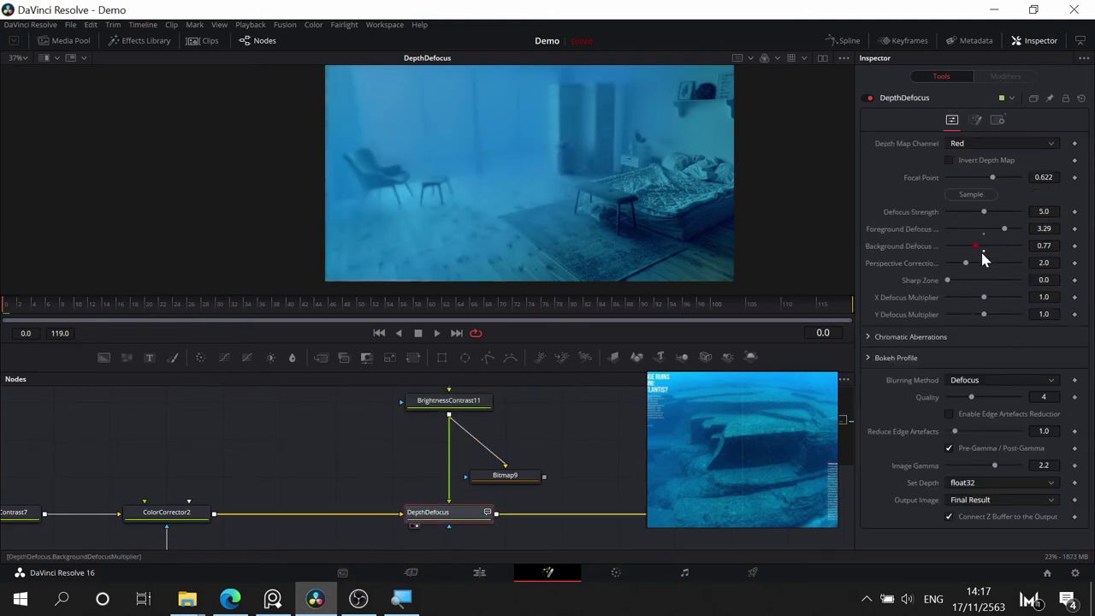
pyautogui.moveTo(976, 246); pyautogui.dragTo(979, 248)
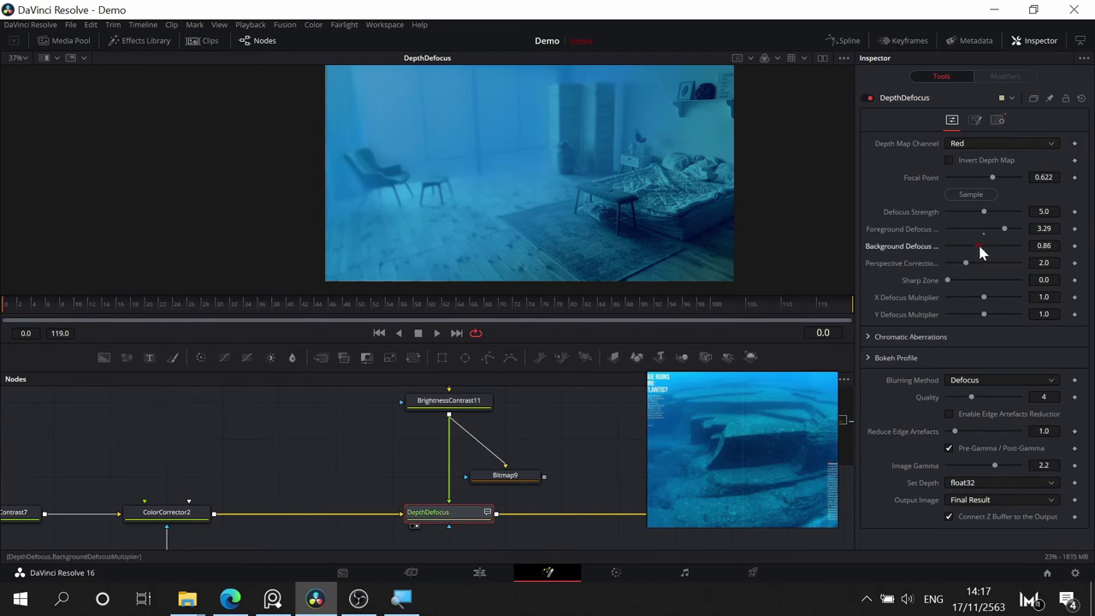
pyautogui.moveTo(983, 244); pyautogui.dragTo(983, 245)
pyautogui.moveTo(982, 250); pyautogui.dragTo(975, 250)
pyautogui.moveTo(965, 247); pyautogui.dragTo(997, 246)
pyautogui.click(976, 161)
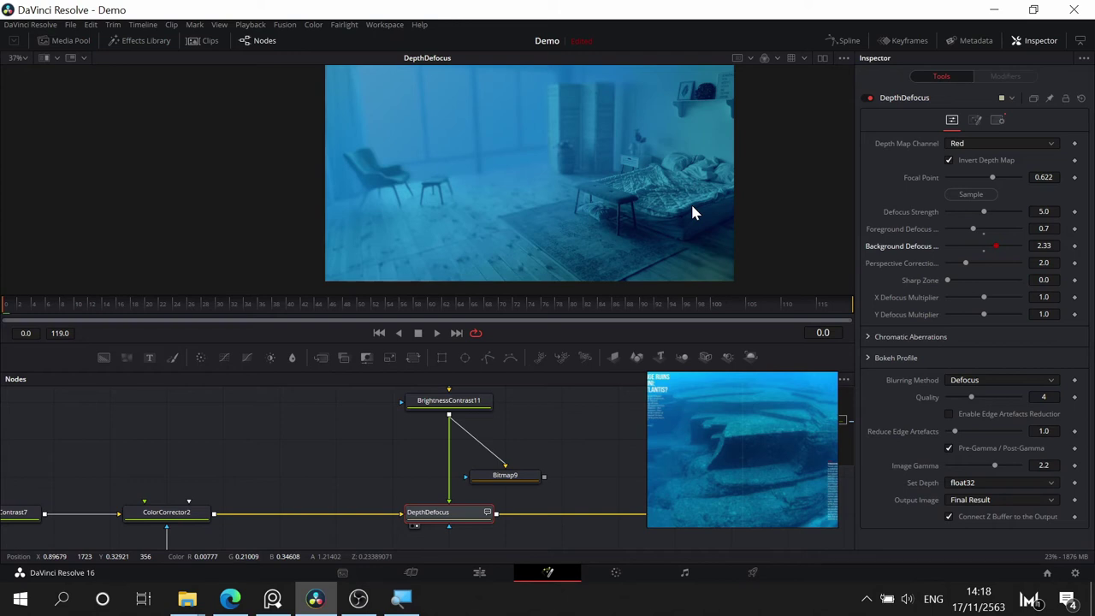
# - Check the blur around the bench and bed, and set DepthDefocus's foreground defocus multiplier to 0.22
pyautogui.click(513, 475)
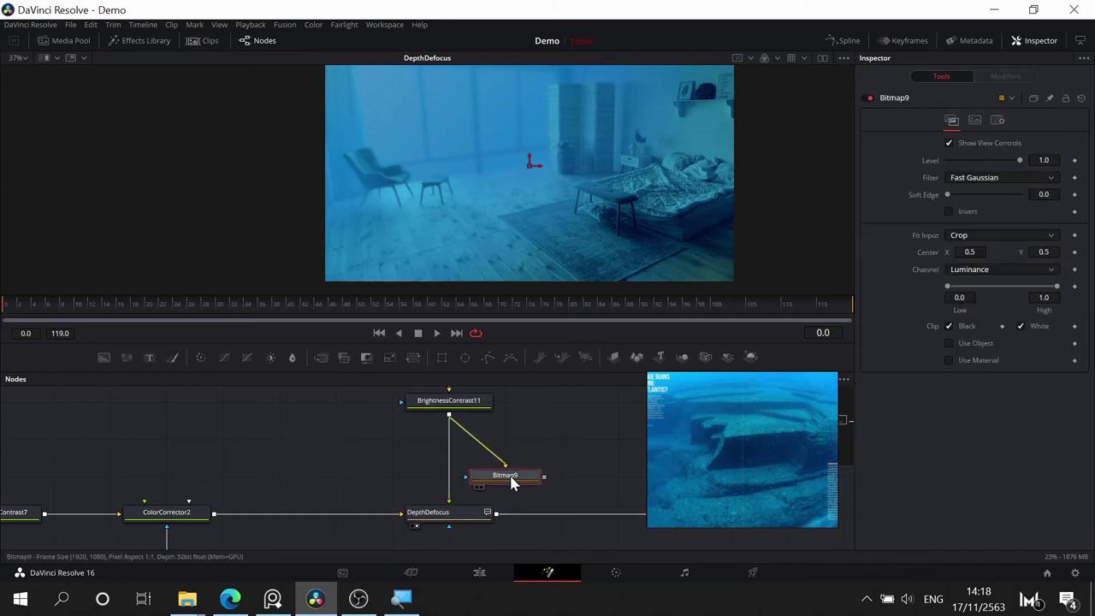
pyautogui.scroll(3, 646, 222)
pyautogui.scroll(-3, 645, 221)
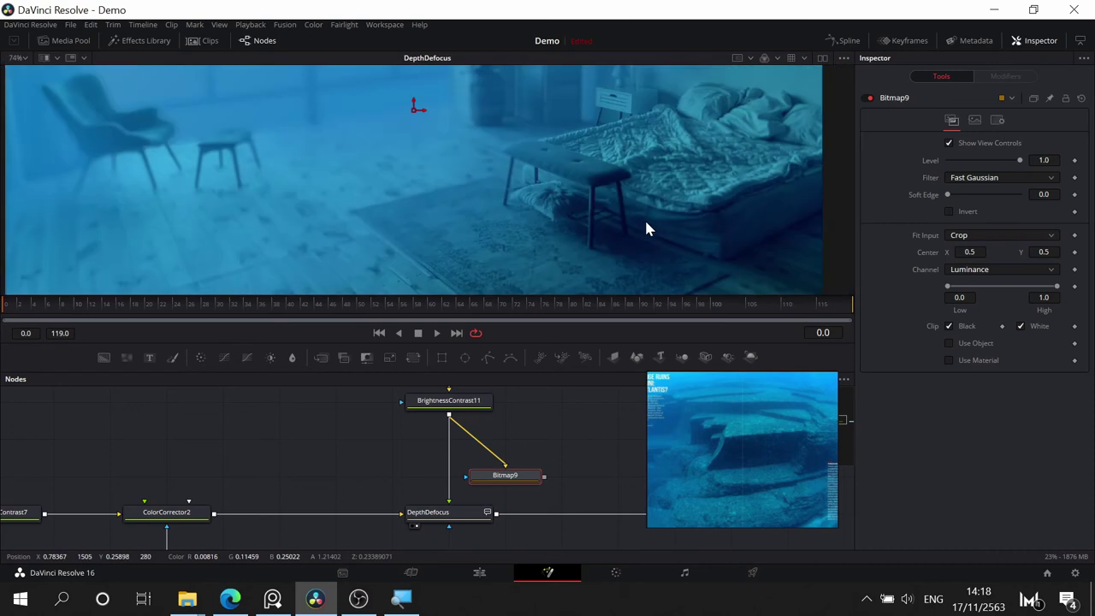
pyautogui.scroll(3, 645, 221)
pyautogui.moveTo(691, 186); pyautogui.dragTo(567, 221)
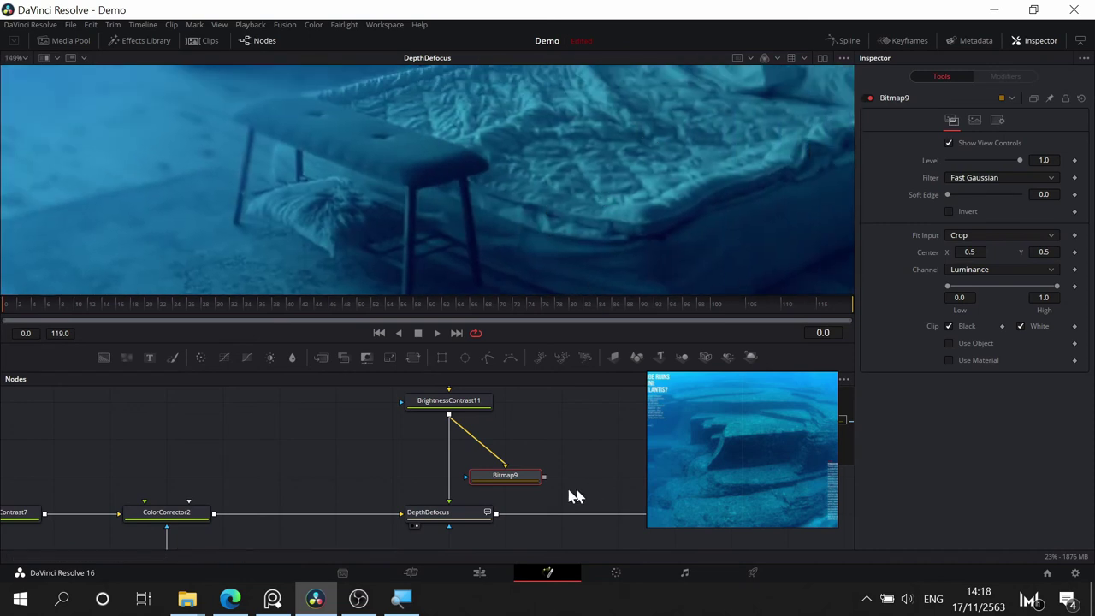
pyautogui.click(436, 513)
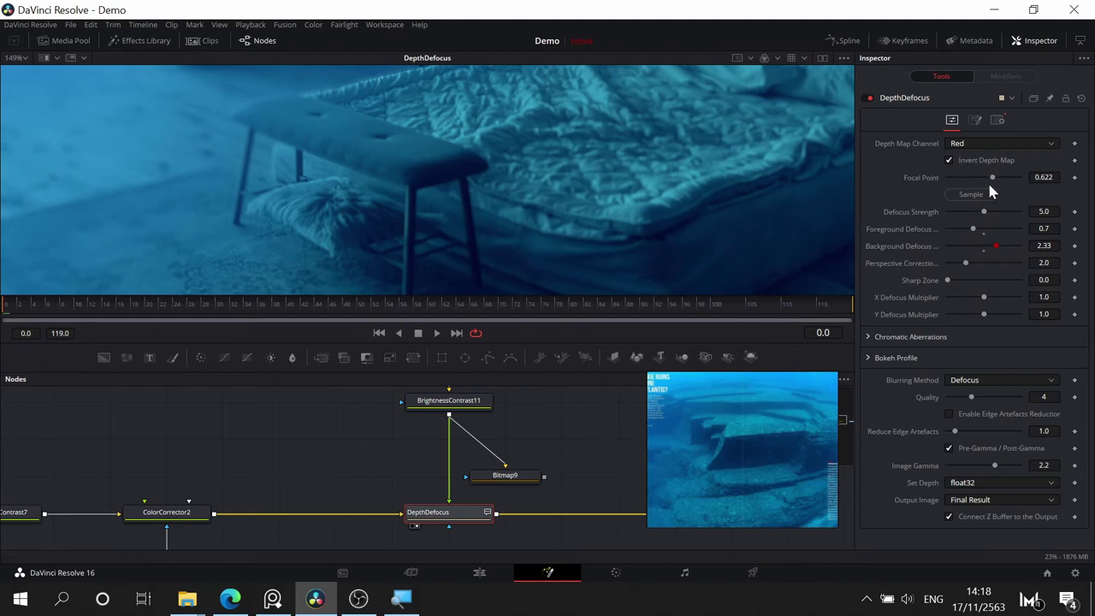
pyautogui.moveTo(973, 229); pyautogui.dragTo(956, 232)
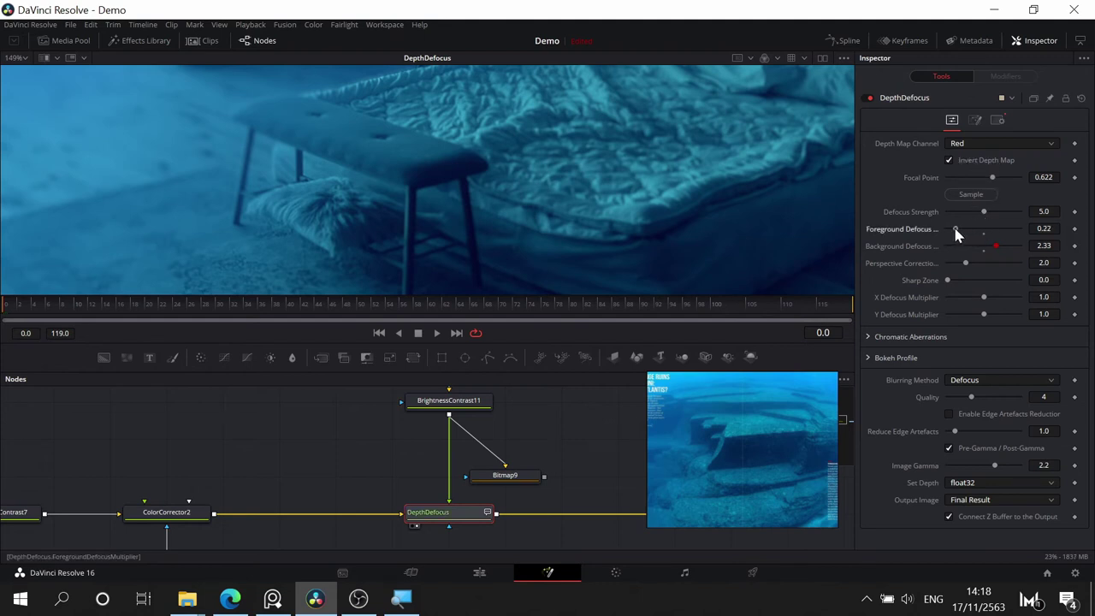
# - Examine the blur on the bed, bench, rug and foreground floor up close and in the full frame
pyautogui.moveTo(692, 210); pyautogui.dragTo(492, 188)
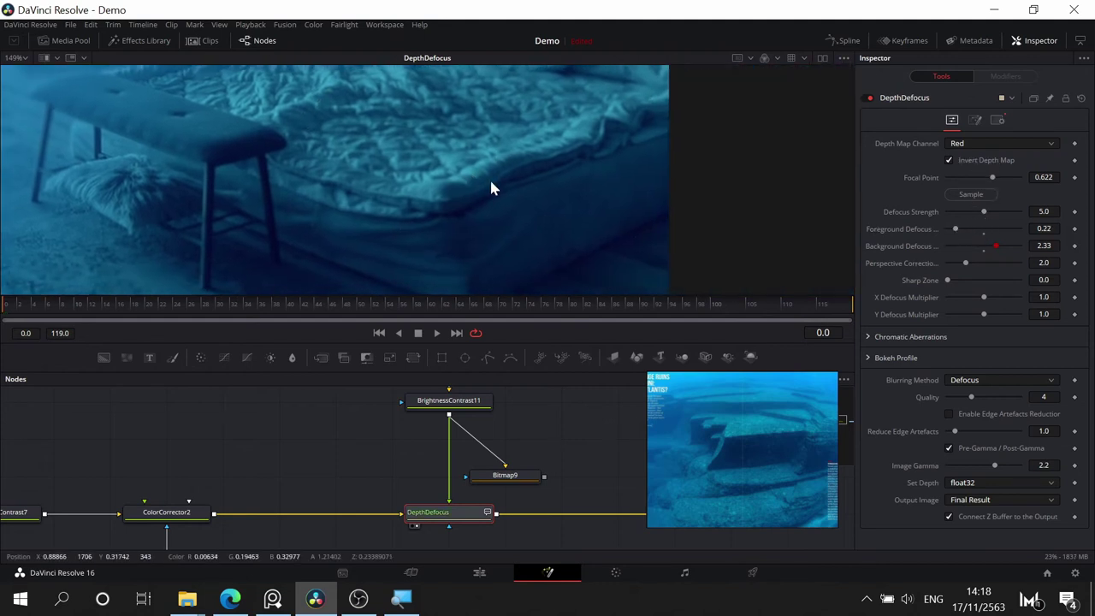
pyautogui.moveTo(443, 226); pyautogui.dragTo(533, 205)
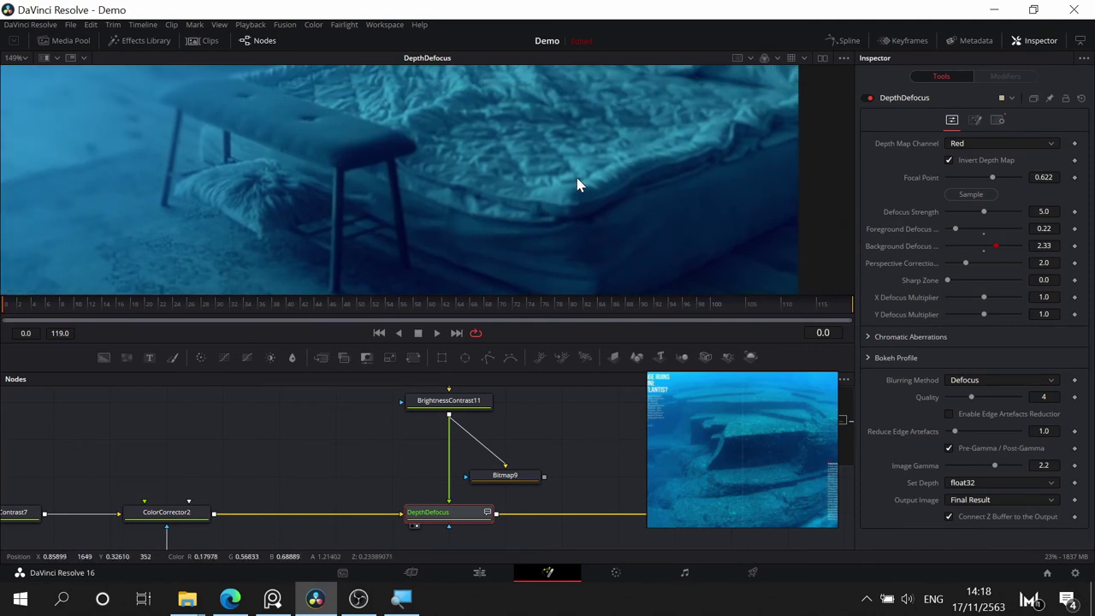
pyautogui.scroll(-1, 593, 178)
pyautogui.scroll(2, 593, 178)
pyautogui.scroll(-1, 548, 181)
pyautogui.scroll(-2, 540, 177)
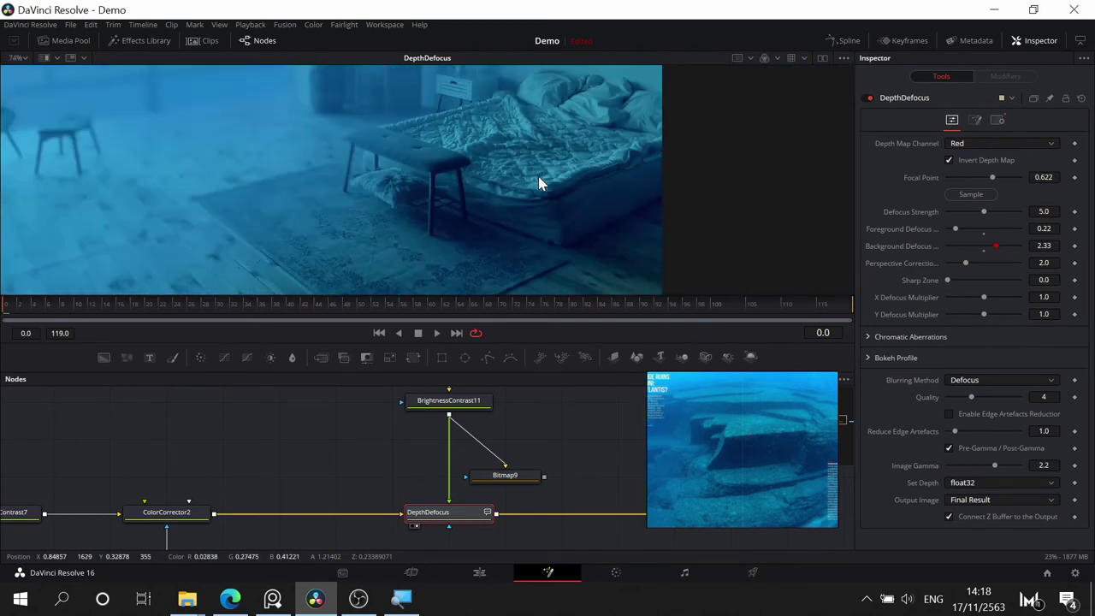
pyautogui.scroll(2, 566, 133)
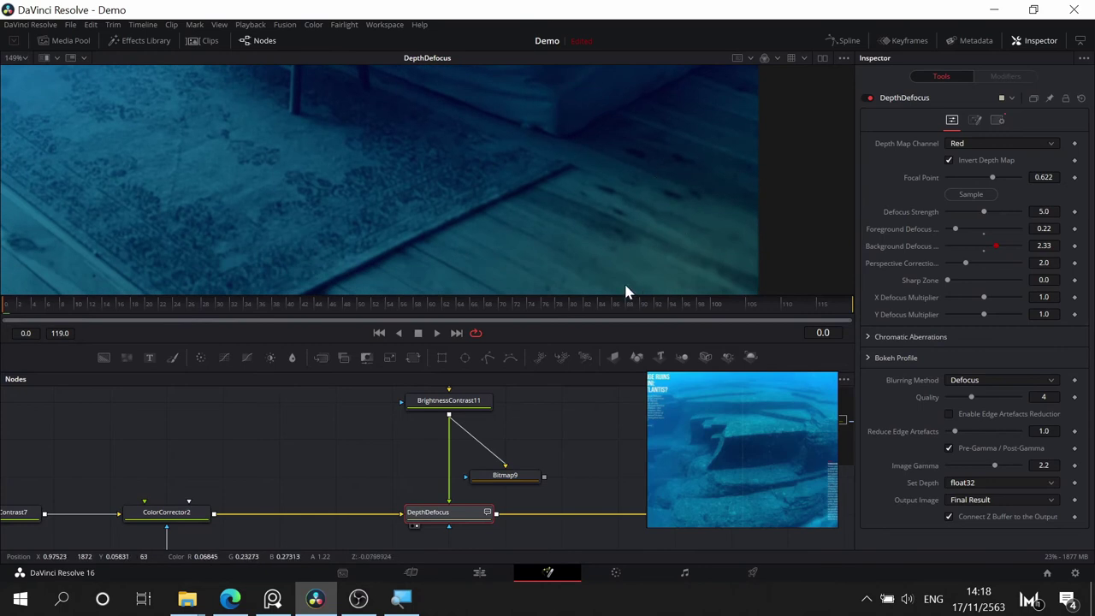
pyautogui.moveTo(626, 288); pyautogui.dragTo(704, 211)
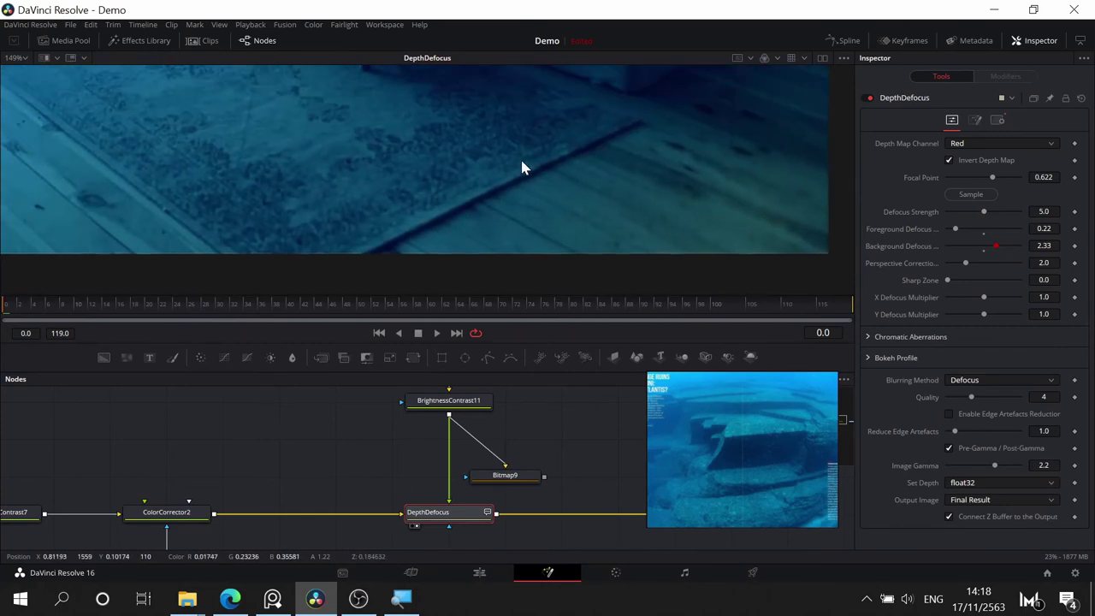
pyautogui.scroll(-4, 522, 167)
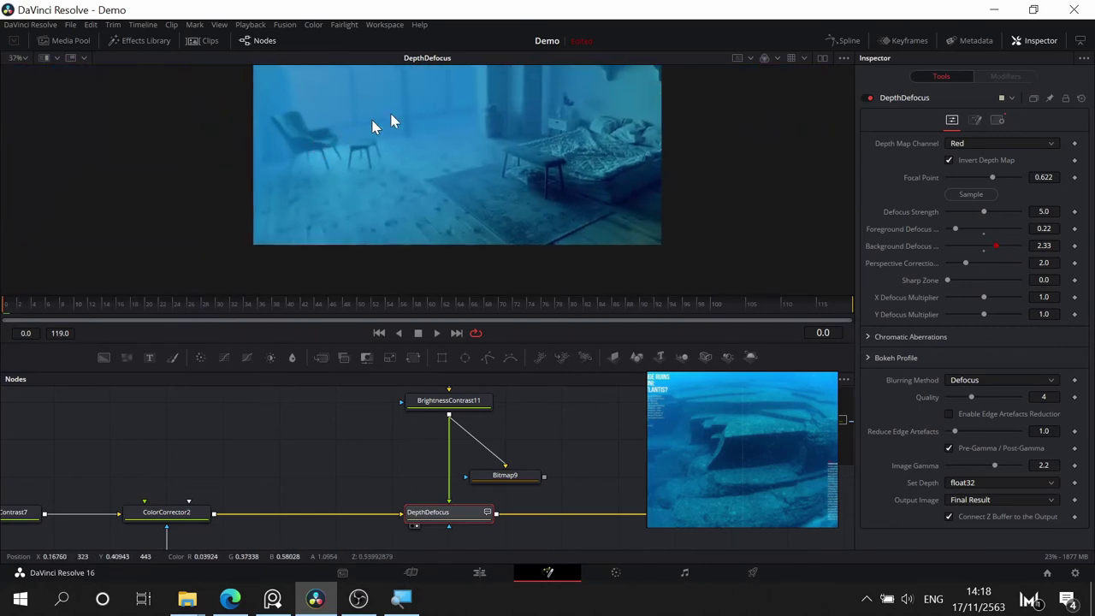
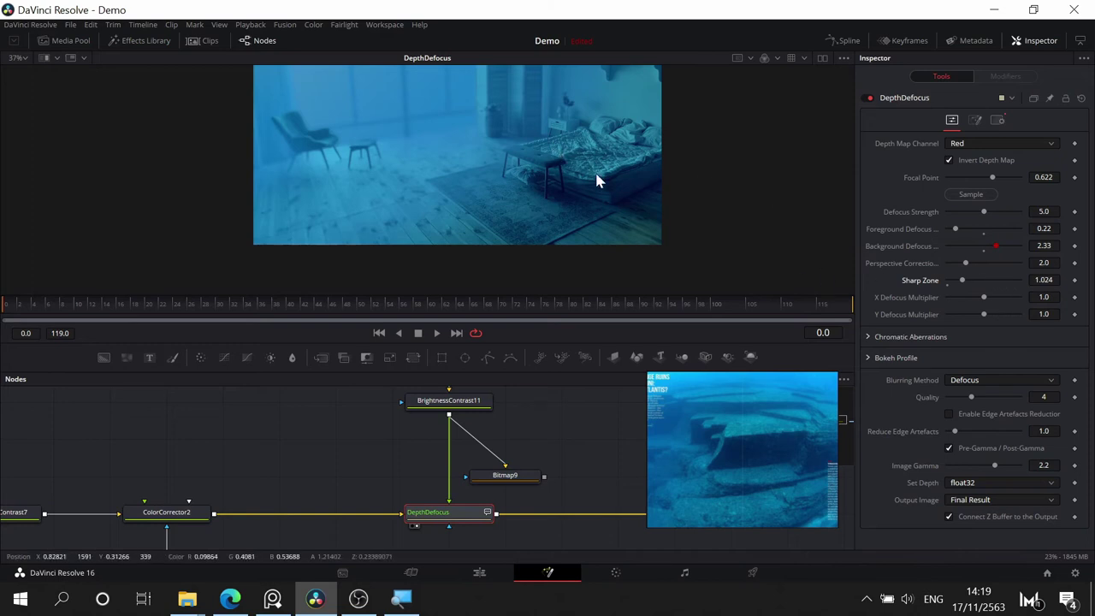
# - Examine the bed's sharpness, and compare the room with DepthDefocus disabled and re-enabled
pyautogui.scroll(3, 598, 179)
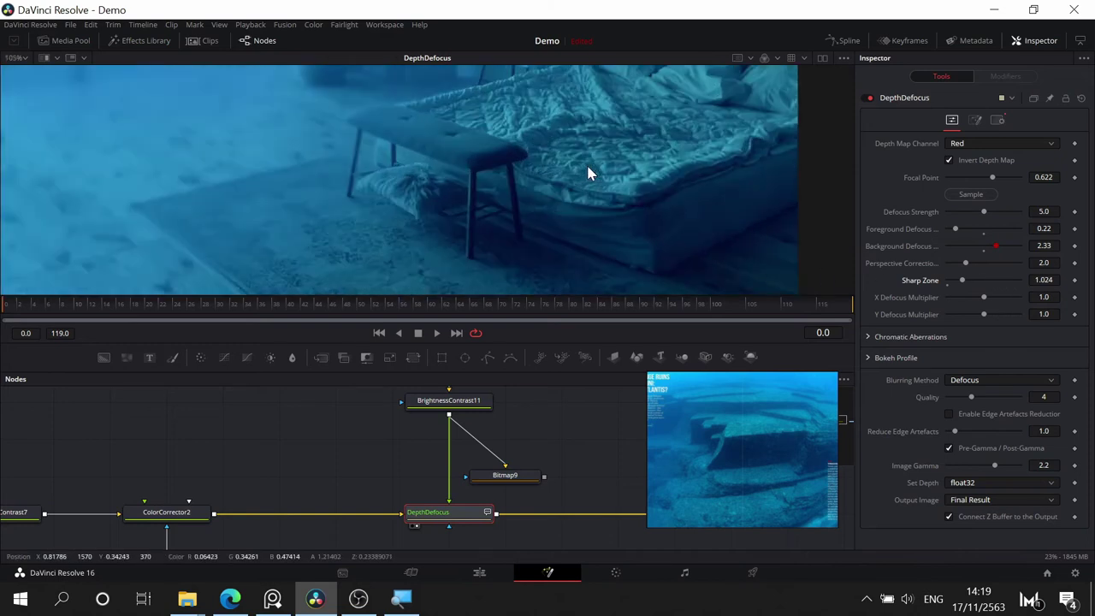
pyautogui.scroll(-2, 587, 171)
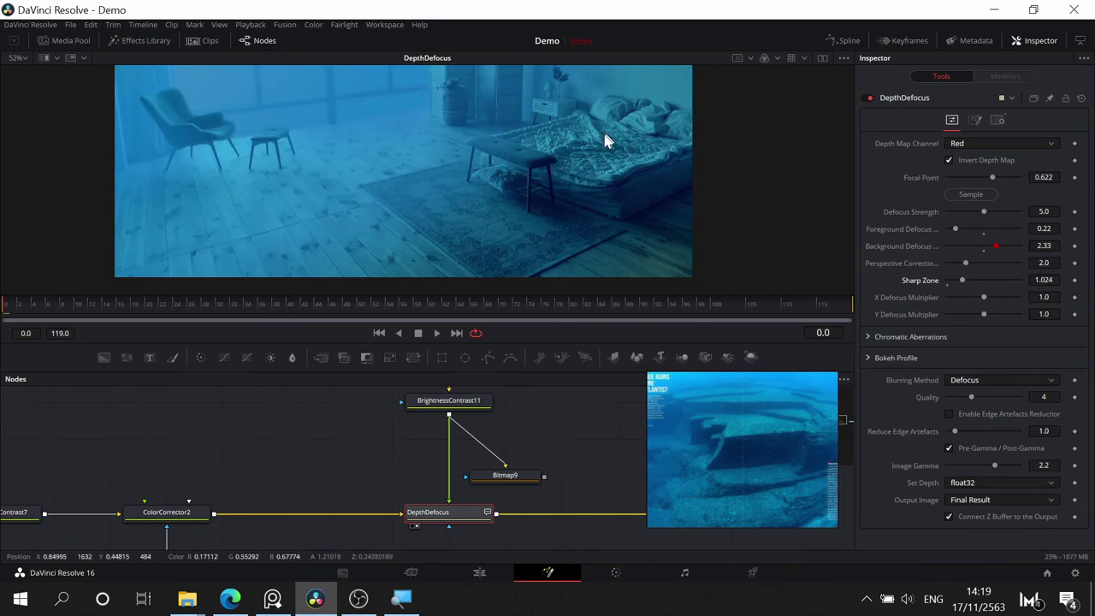
pyautogui.moveTo(435, 142); pyautogui.dragTo(511, 215)
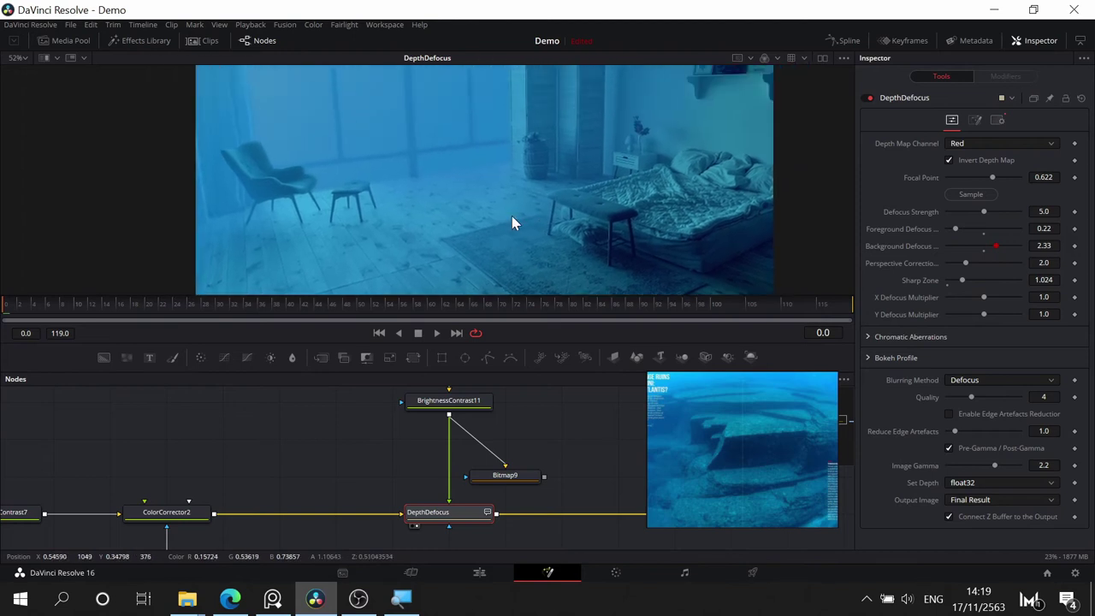
pyautogui.click(869, 98)
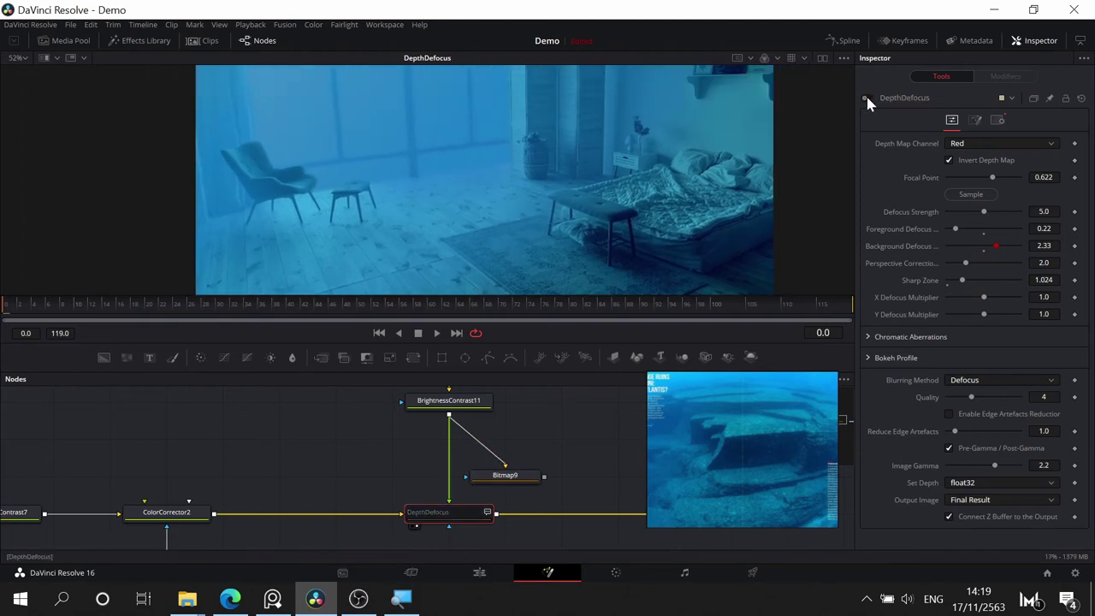
pyautogui.click(868, 98)
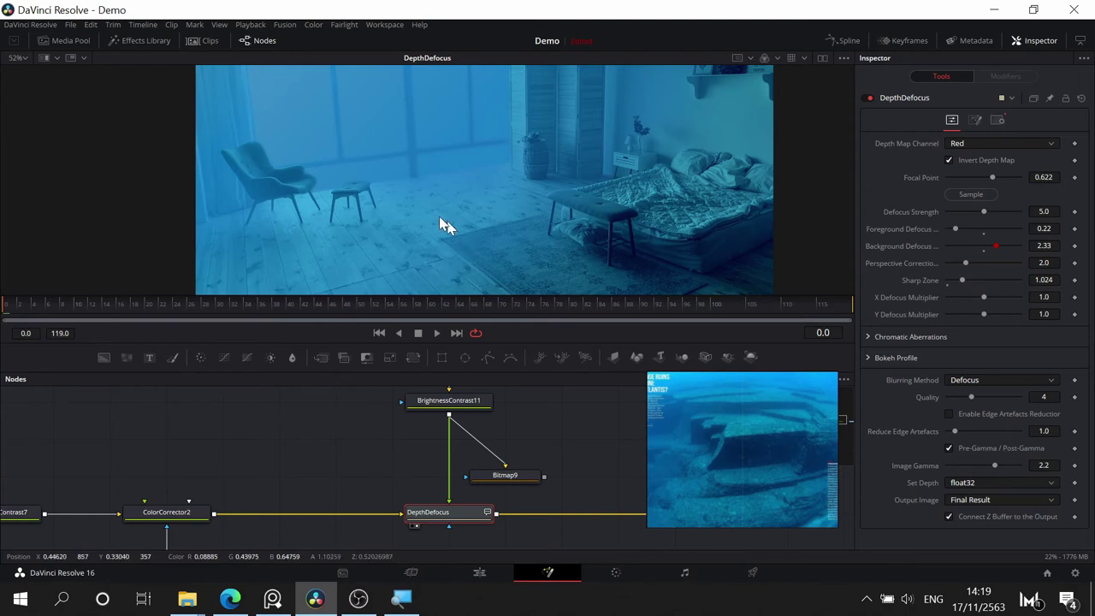
pyautogui.scroll(-3, 437, 195)
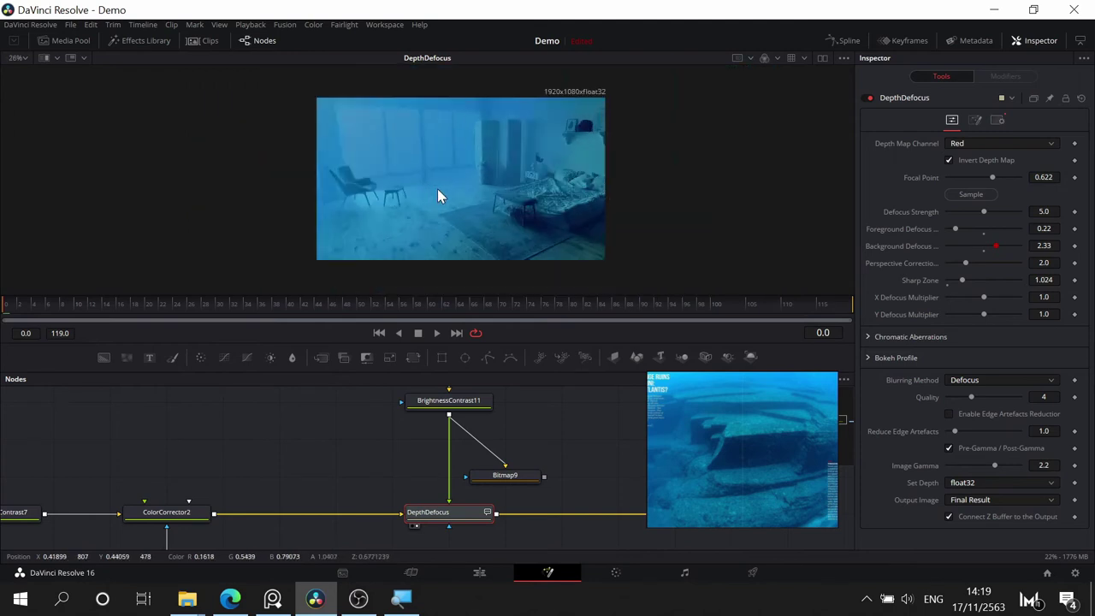
pyautogui.scroll(1, 437, 195)
pyautogui.moveTo(390, 468); pyautogui.dragTo(365, 451)
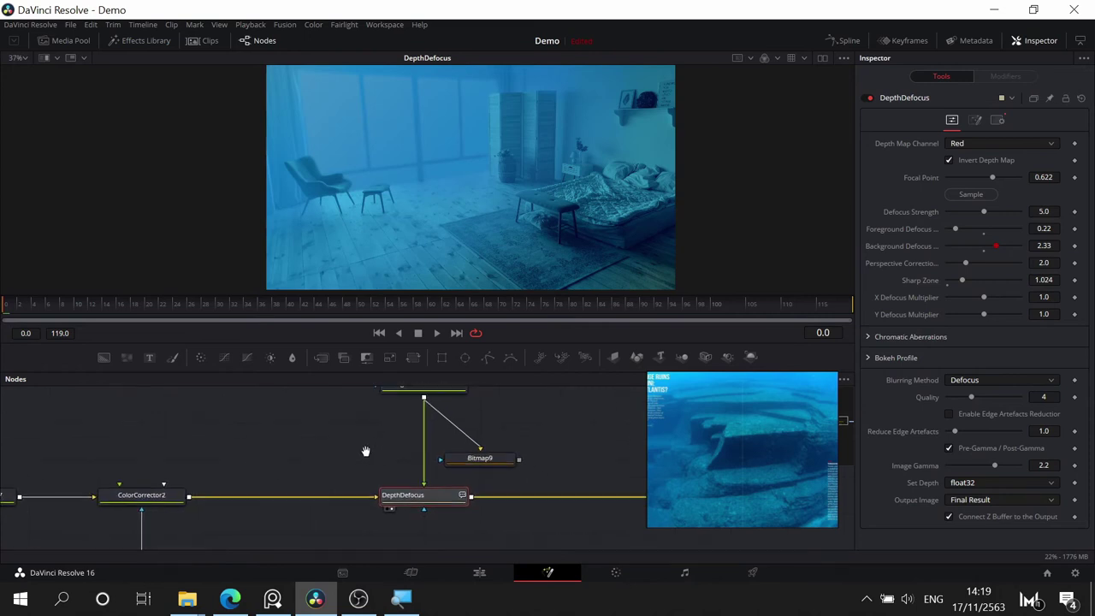
# - Delete the Bitmap9 mask node branching off BrightnessContrast11
pyautogui.moveTo(541, 419); pyautogui.dragTo(579, 429)
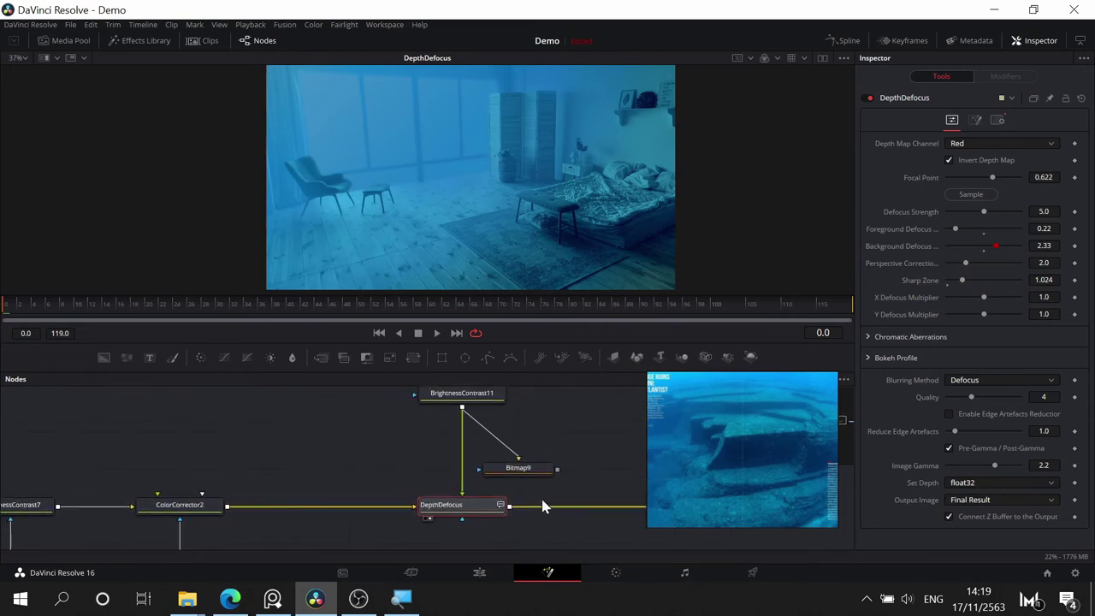
pyautogui.moveTo(524, 471); pyautogui.dragTo(521, 435)
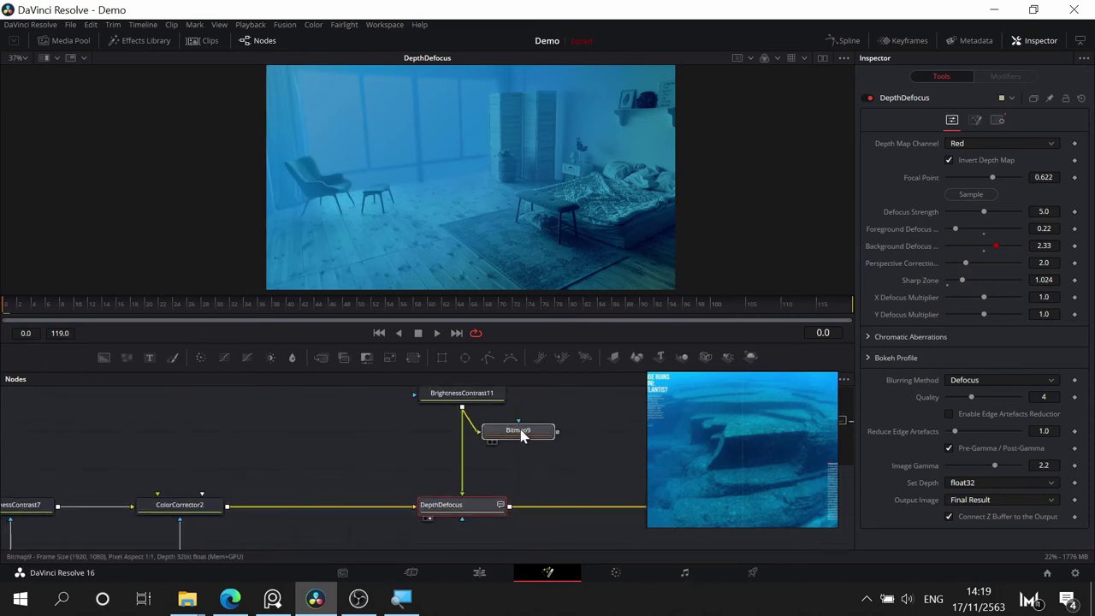
pyautogui.click(519, 431)
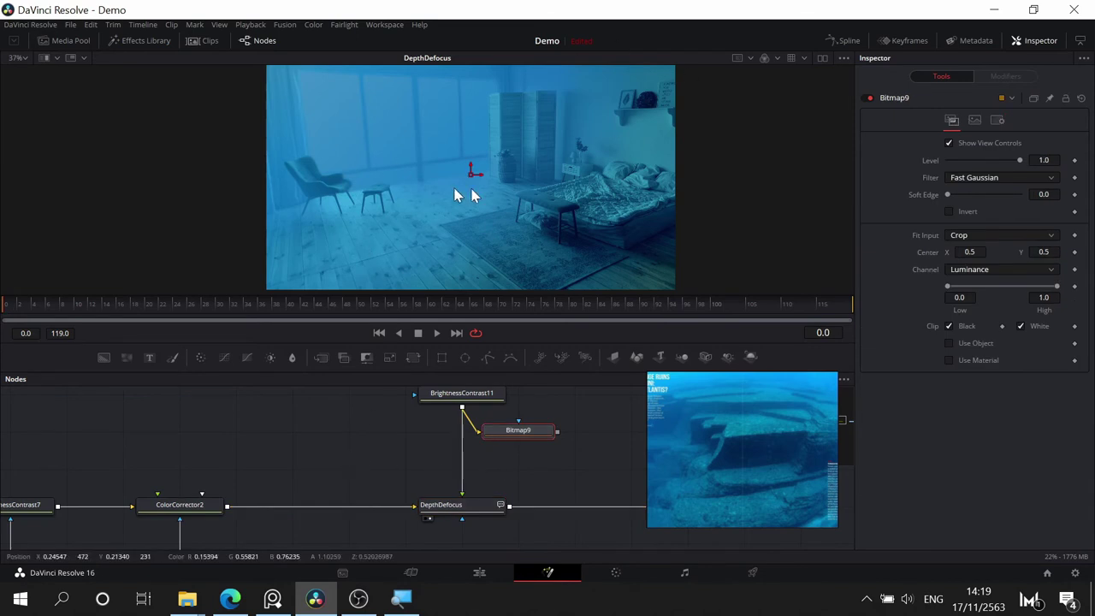
pyautogui.moveTo(513, 488); pyautogui.dragTo(317, 537)
pyautogui.press('Delete')
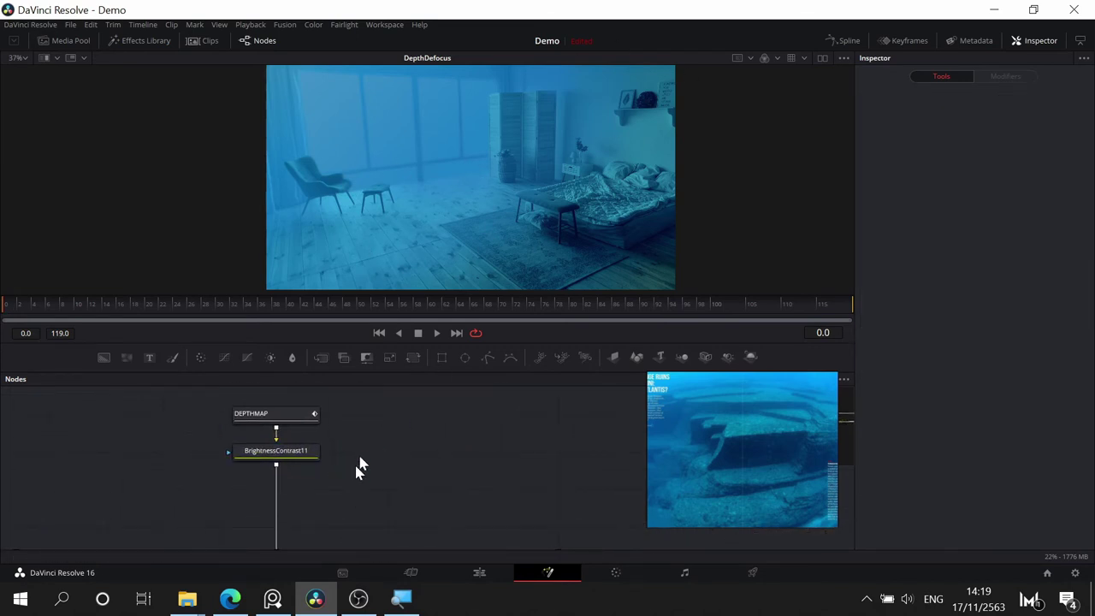
# - Move the DEPTHMAP, BrightnessContrast11 and DepthDefocus nodes together farther away from ColorCorrector2
pyautogui.moveTo(411, 462); pyautogui.dragTo(460, 452)
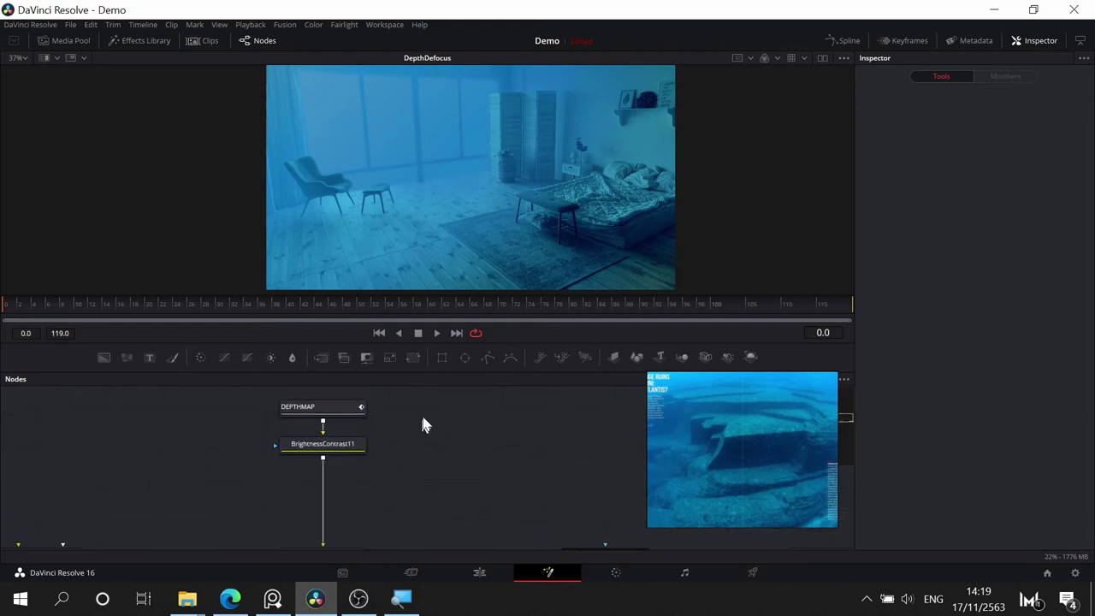
pyautogui.moveTo(421, 397); pyautogui.dragTo(274, 434)
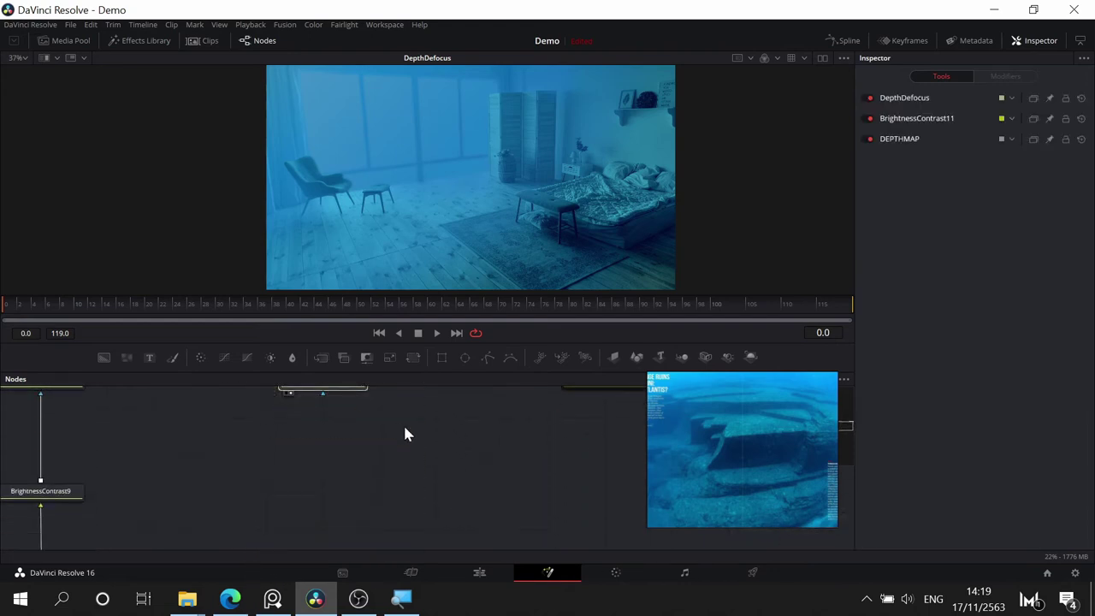
pyautogui.moveTo(462, 451); pyautogui.dragTo(349, 542)
pyautogui.moveTo(206, 475); pyautogui.dragTo(349, 457)
# - Move the disabled Sat0 node off the main line and connect DepthDefocus directly to MediaOut1
pyautogui.moveTo(578, 455); pyautogui.dragTo(468, 448)
pyautogui.moveTo(340, 468); pyautogui.dragTo(379, 398)
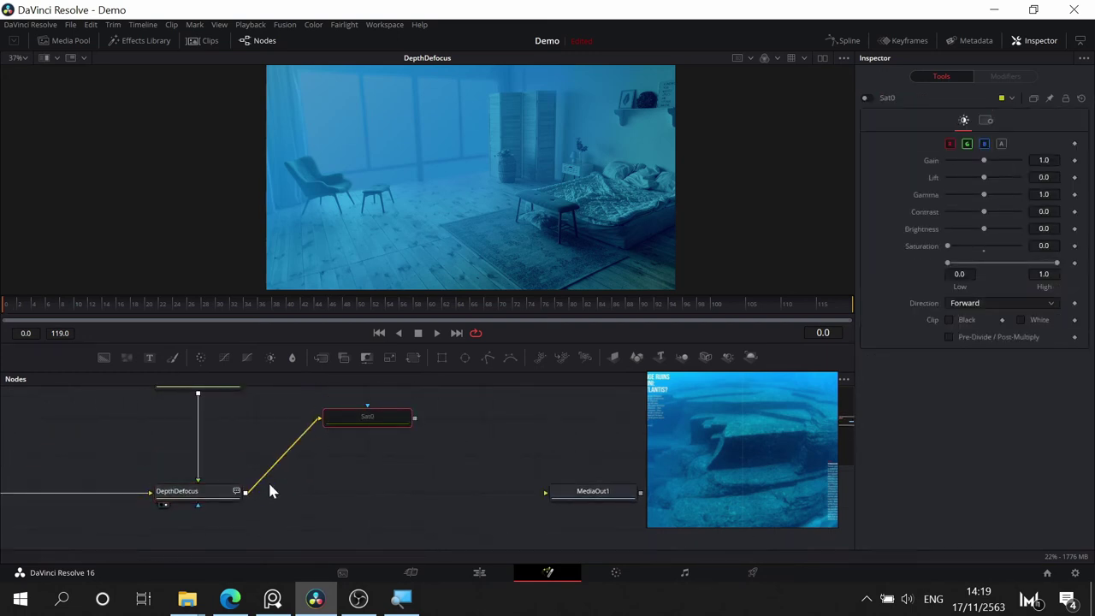
pyautogui.moveTo(245, 496); pyautogui.dragTo(545, 493)
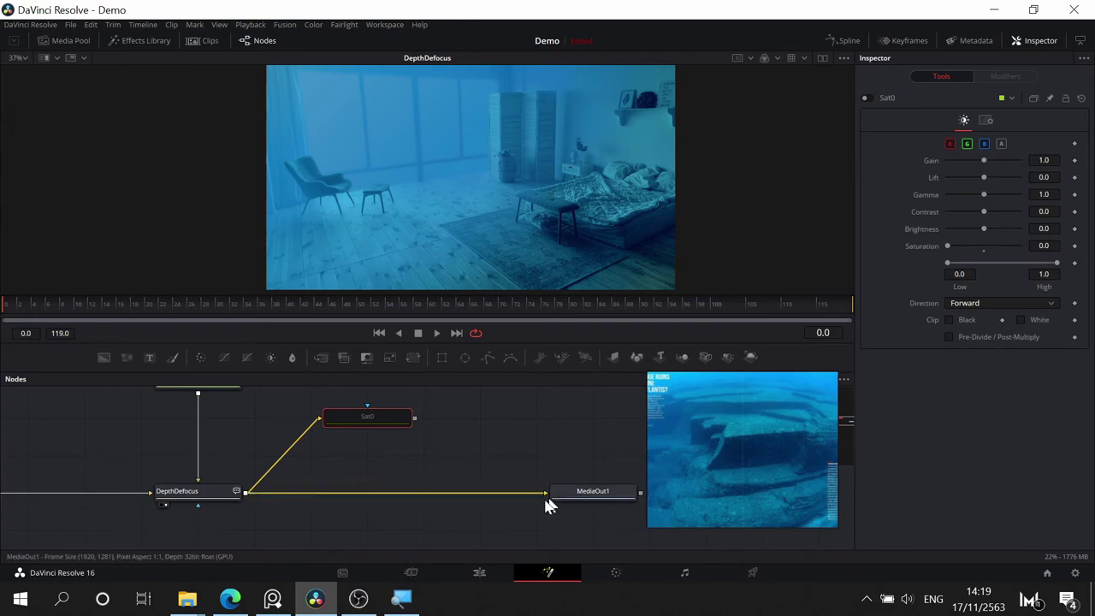
# - Go back through the node tree to the Zone4 mask under Merge6 and display it in the viewer
pyautogui.hscroll(-8, 267, 513)
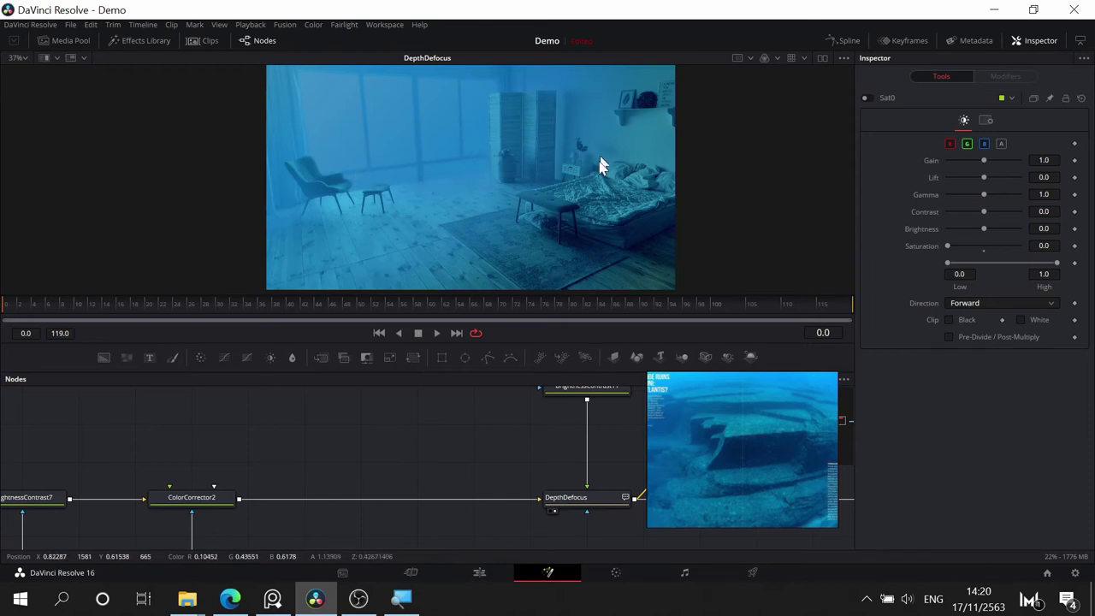
pyautogui.moveTo(351, 488); pyautogui.dragTo(630, 337)
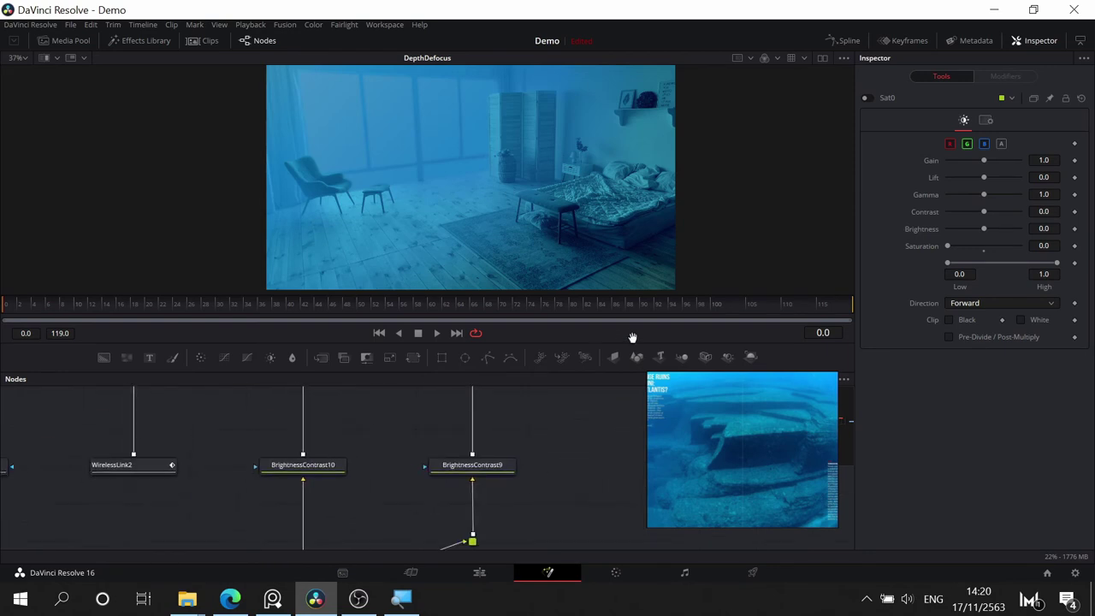
pyautogui.moveTo(582, 420); pyautogui.dragTo(667, 292)
pyautogui.moveTo(237, 520); pyautogui.dragTo(639, 466)
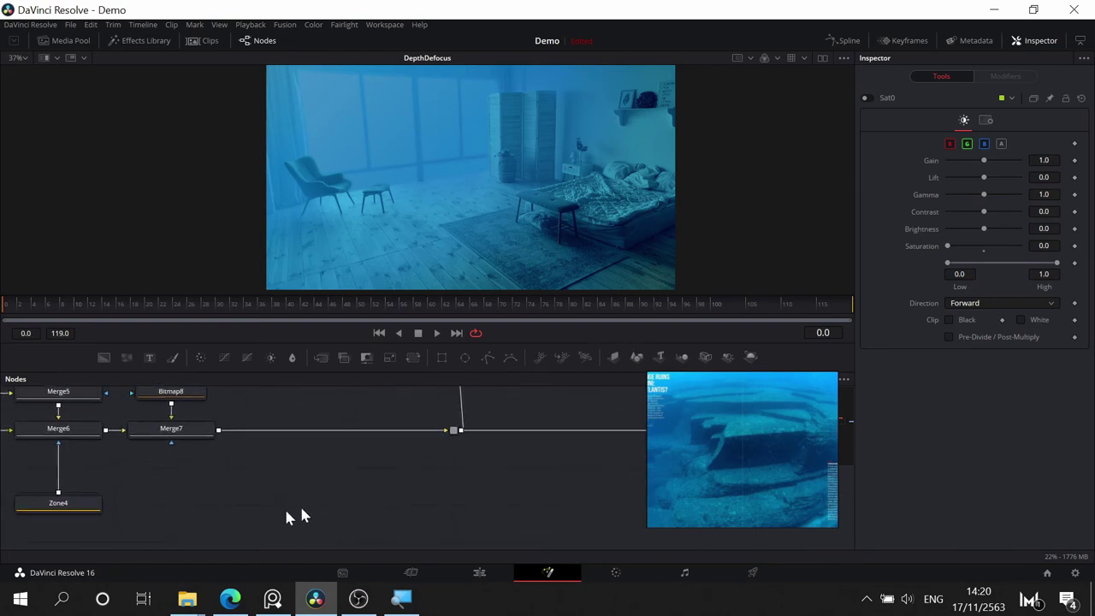
pyautogui.scroll(1, 286, 508)
pyautogui.moveTo(196, 496); pyautogui.dragTo(400, 485)
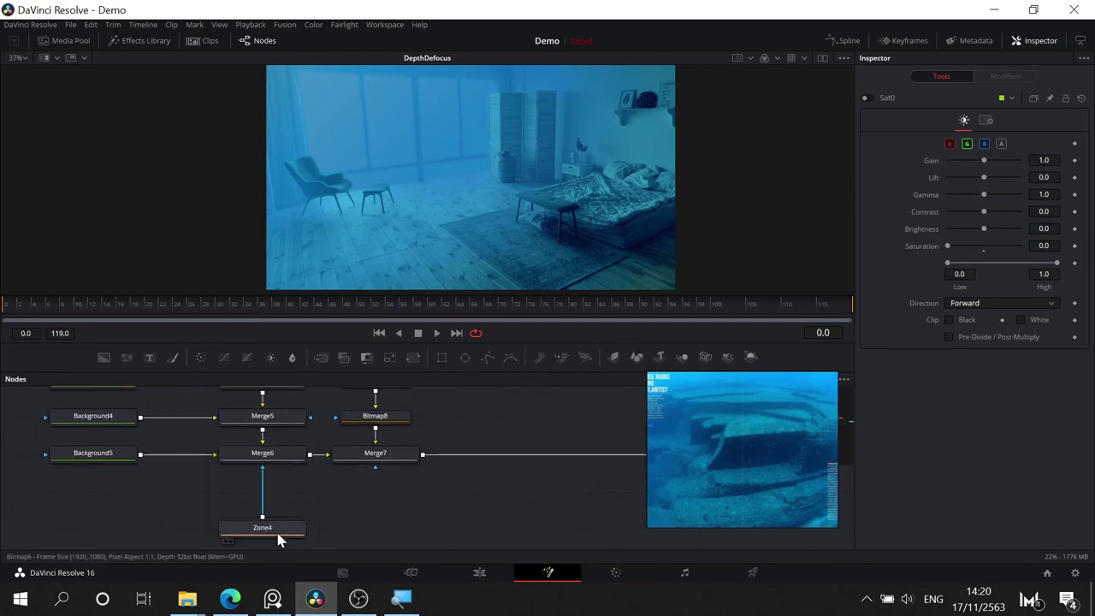
pyautogui.moveTo(281, 532); pyautogui.dragTo(423, 251)
# - Display the WirelessLink2 node under Merge8 in the viewer and check its input source
pyautogui.moveTo(464, 484); pyautogui.dragTo(187, 597)
pyautogui.moveTo(223, 534); pyautogui.dragTo(106, 426)
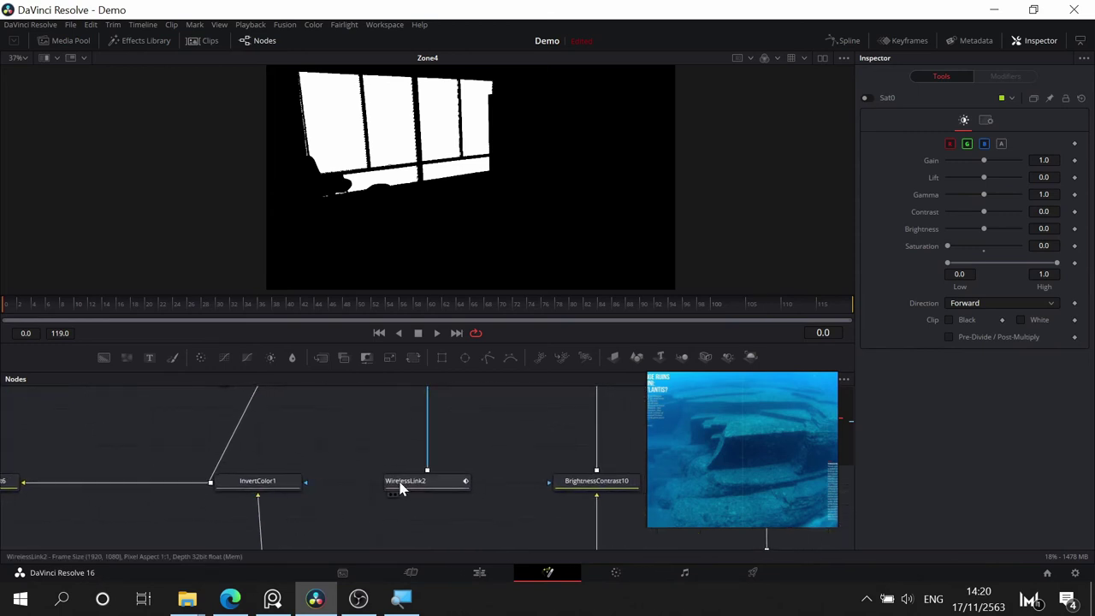
pyautogui.moveTo(425, 484); pyautogui.dragTo(441, 223)
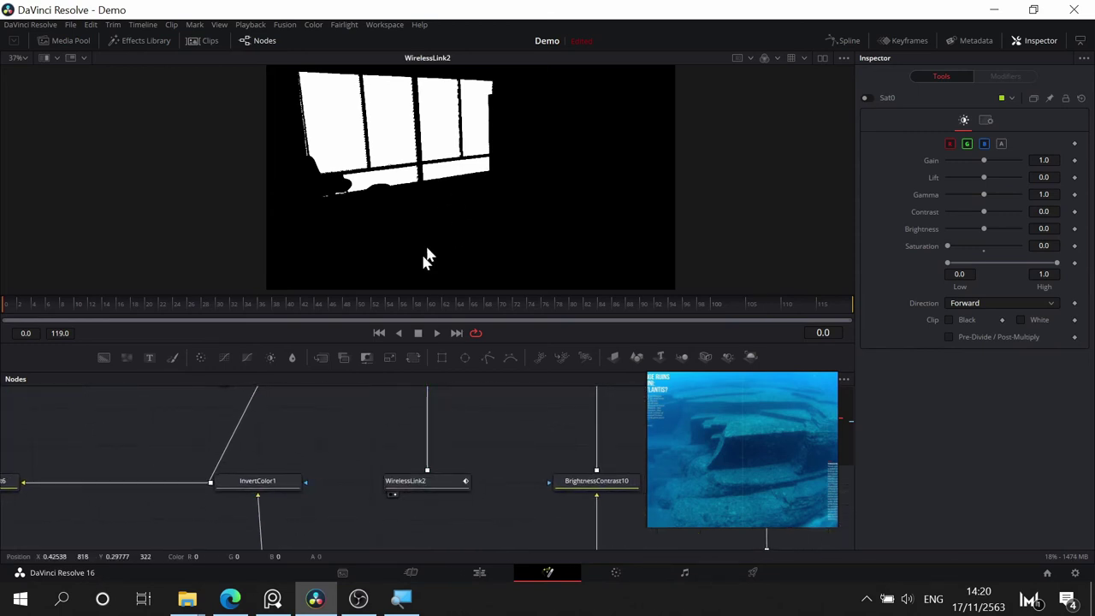
pyautogui.click(433, 484)
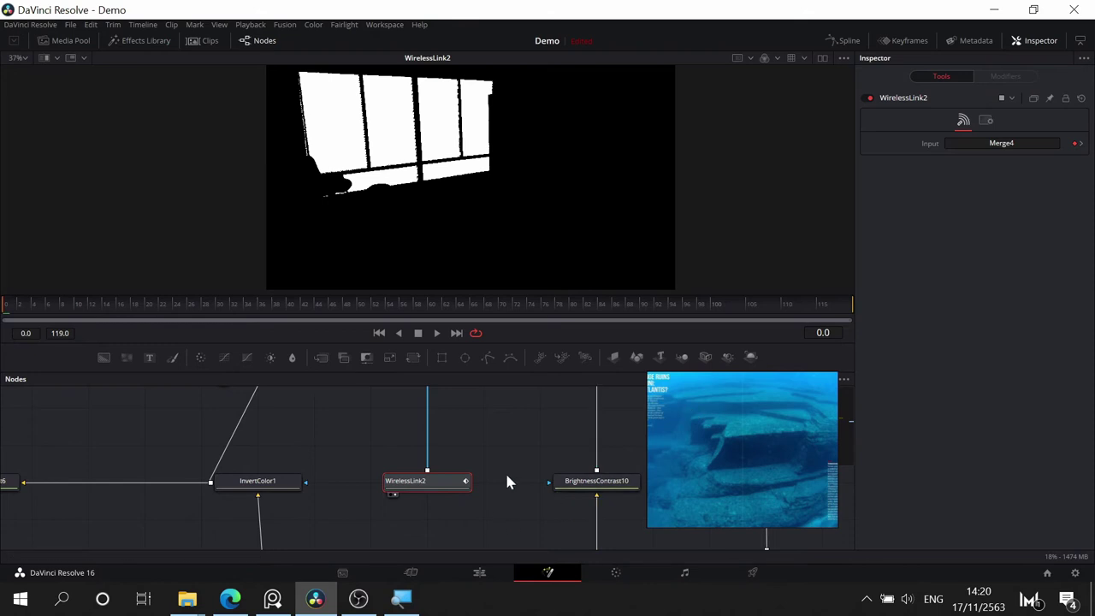
pyautogui.click(433, 469)
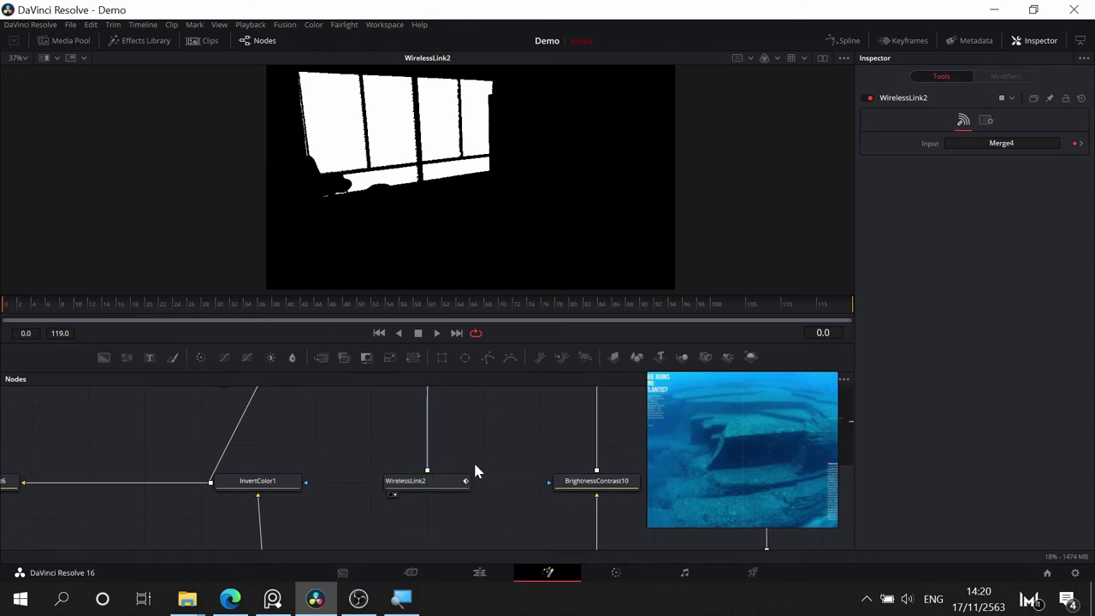
pyautogui.moveTo(514, 434); pyautogui.dragTo(84, 513)
pyautogui.moveTo(433, 492); pyautogui.dragTo(399, 519)
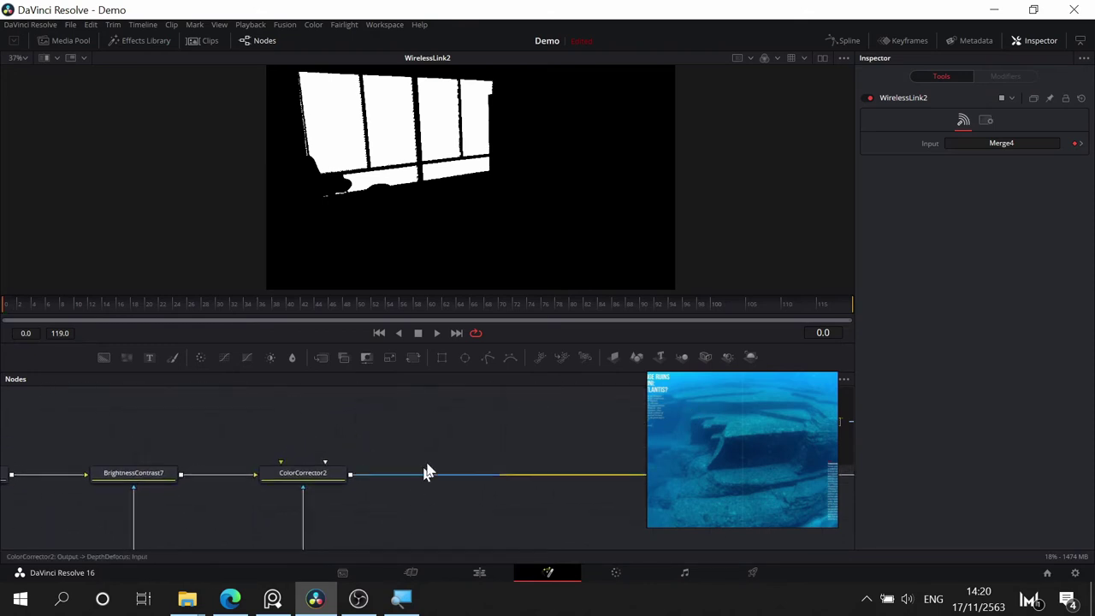
pyautogui.hotkey('ctrl', 'v')
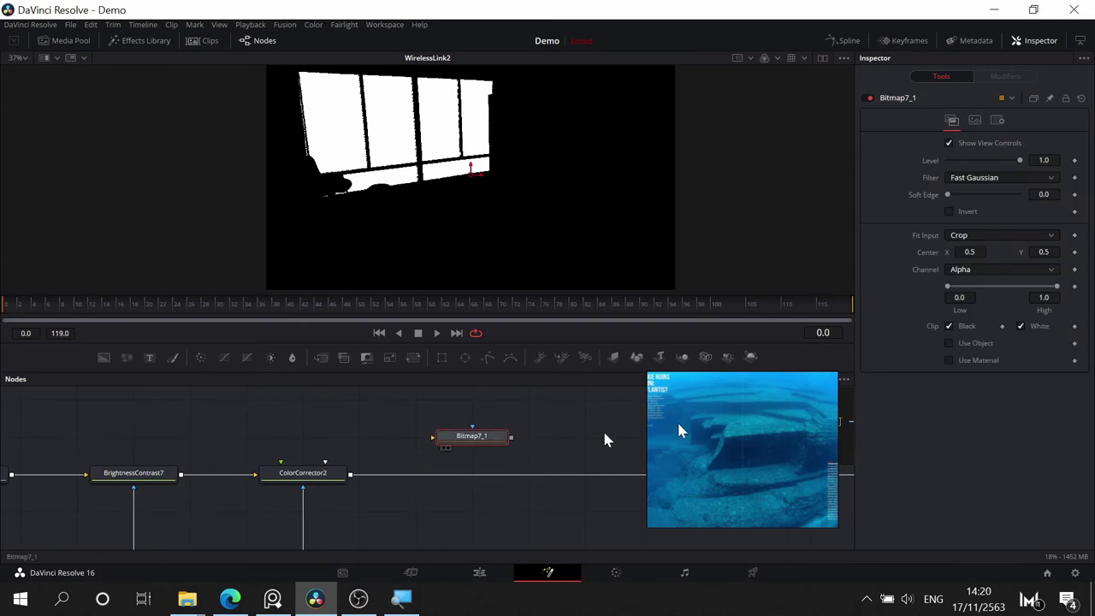
pyautogui.click(755, 451)
pyautogui.scroll(-5, 754, 451)
pyautogui.moveTo(754, 451); pyautogui.dragTo(715, 377)
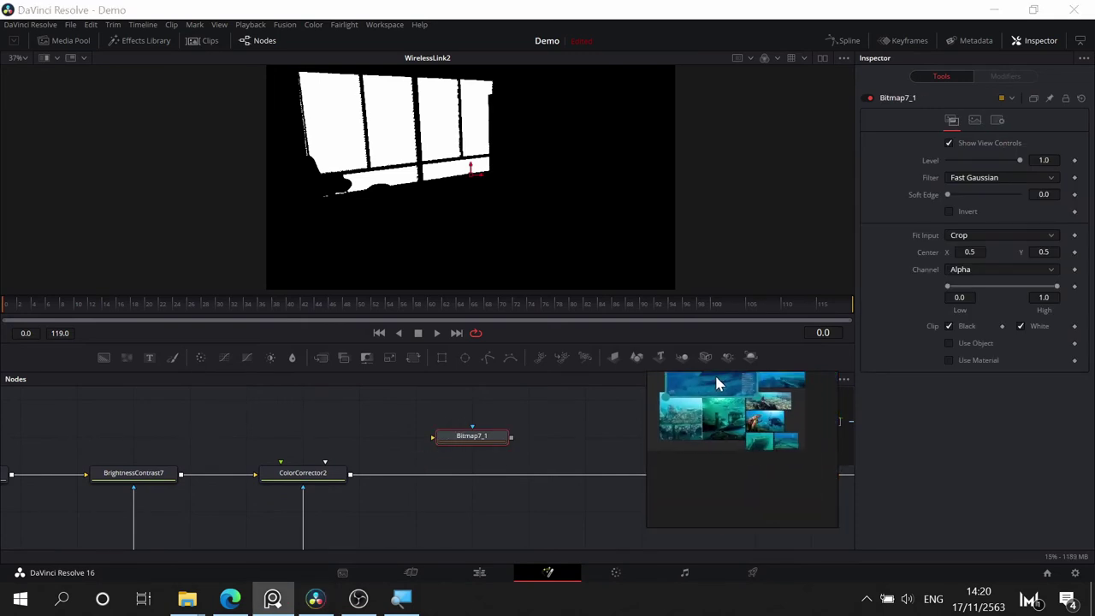
pyautogui.scroll(2, 742, 406)
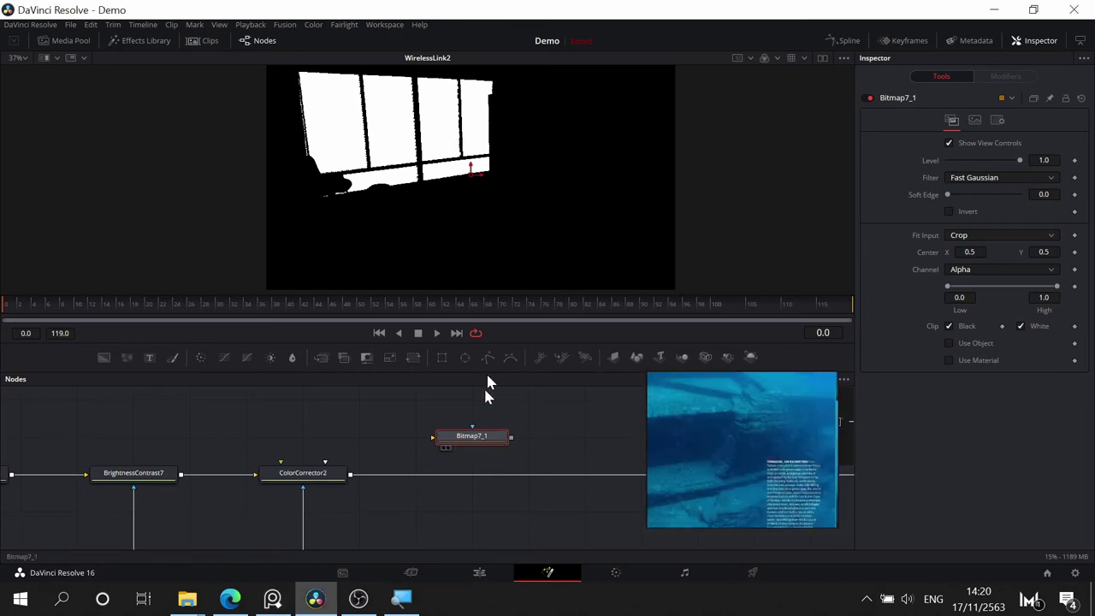
pyautogui.press('1')
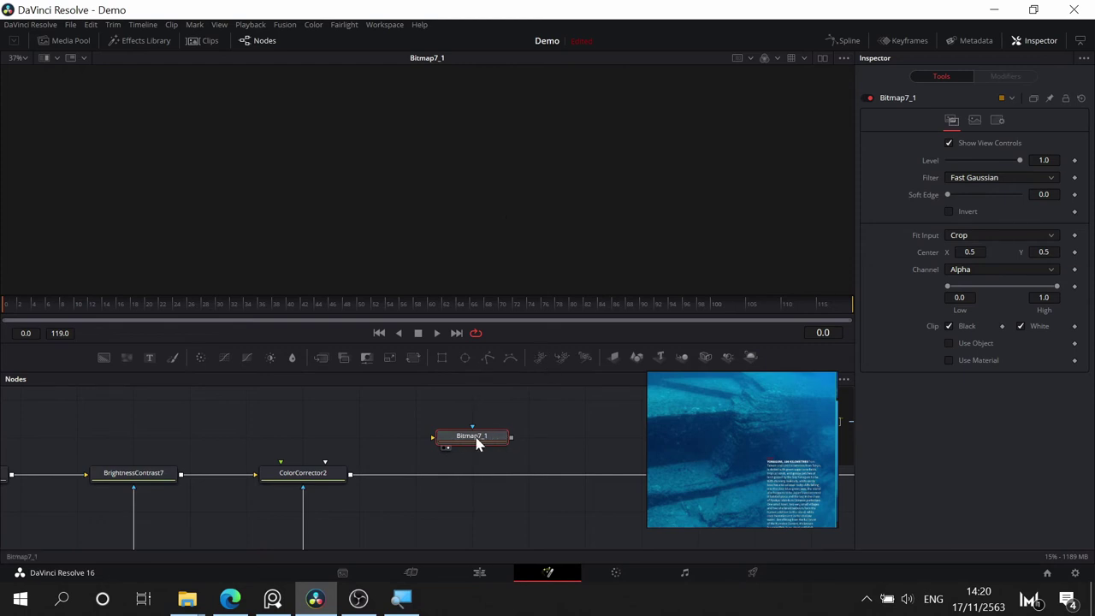
pyautogui.moveTo(357, 441); pyautogui.dragTo(70, 464)
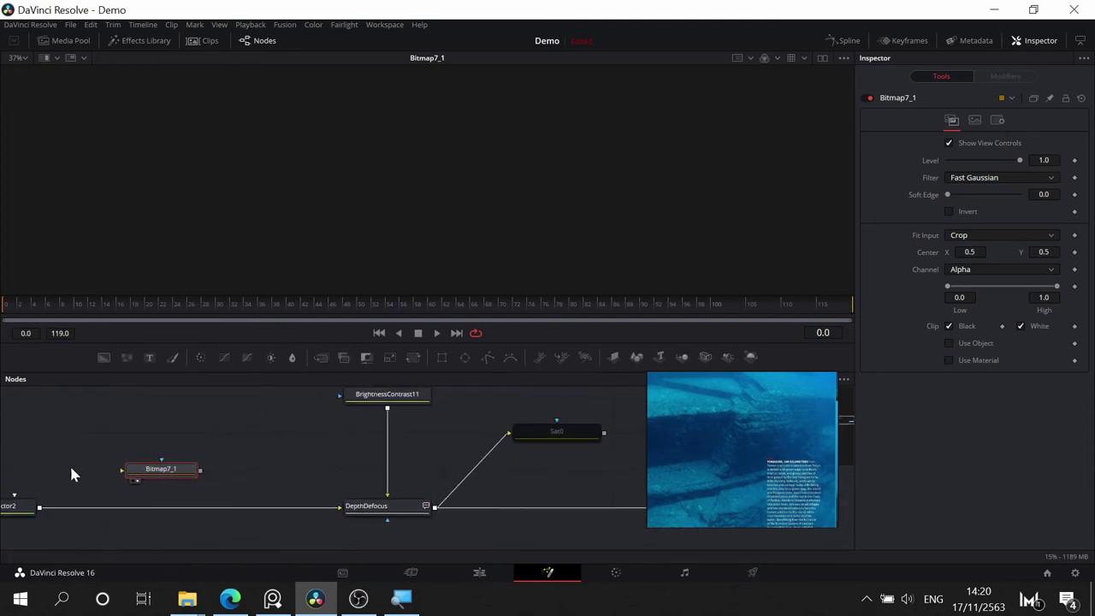
pyautogui.press('Delete')
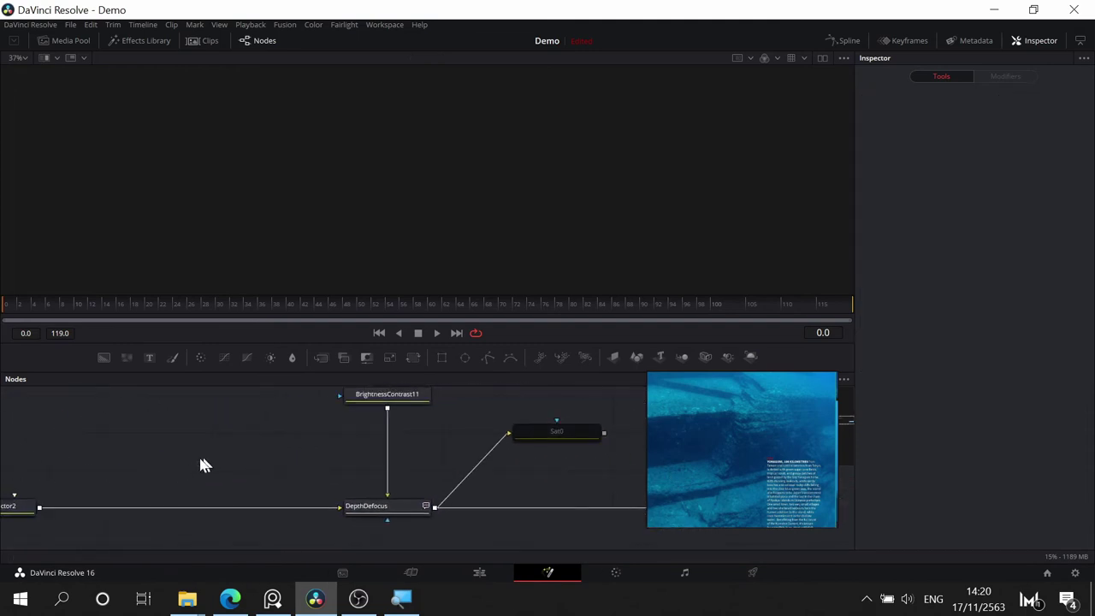
# - Paste a copy of the WirelessLink2 node near ColorCorrector2 and display the copy in the viewer
pyautogui.moveTo(202, 465); pyautogui.dragTo(401, 396)
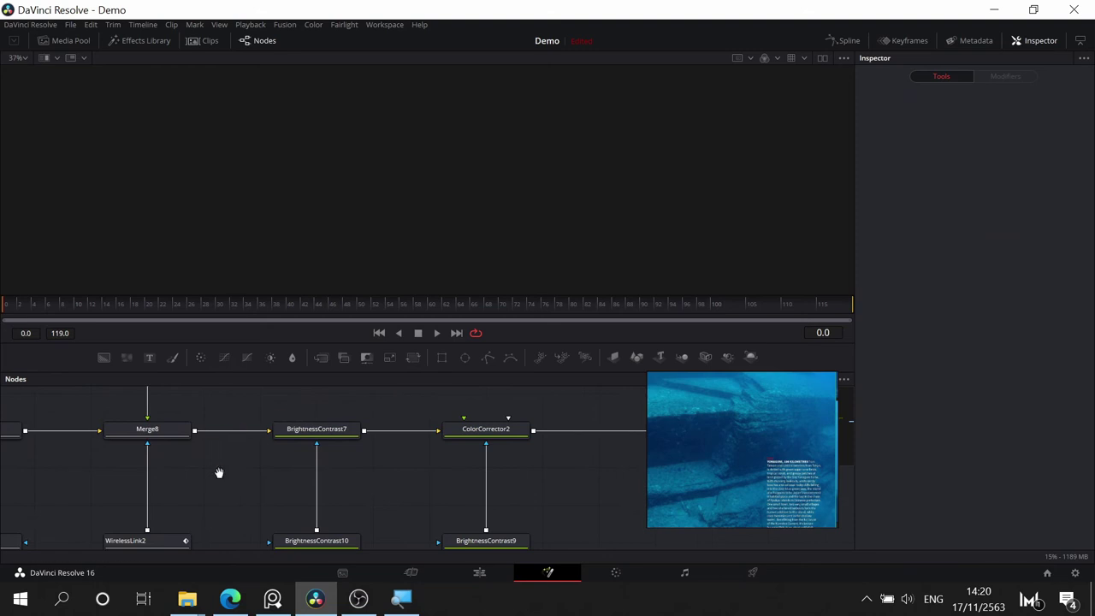
pyautogui.moveTo(218, 473); pyautogui.dragTo(452, 427)
pyautogui.click(397, 506)
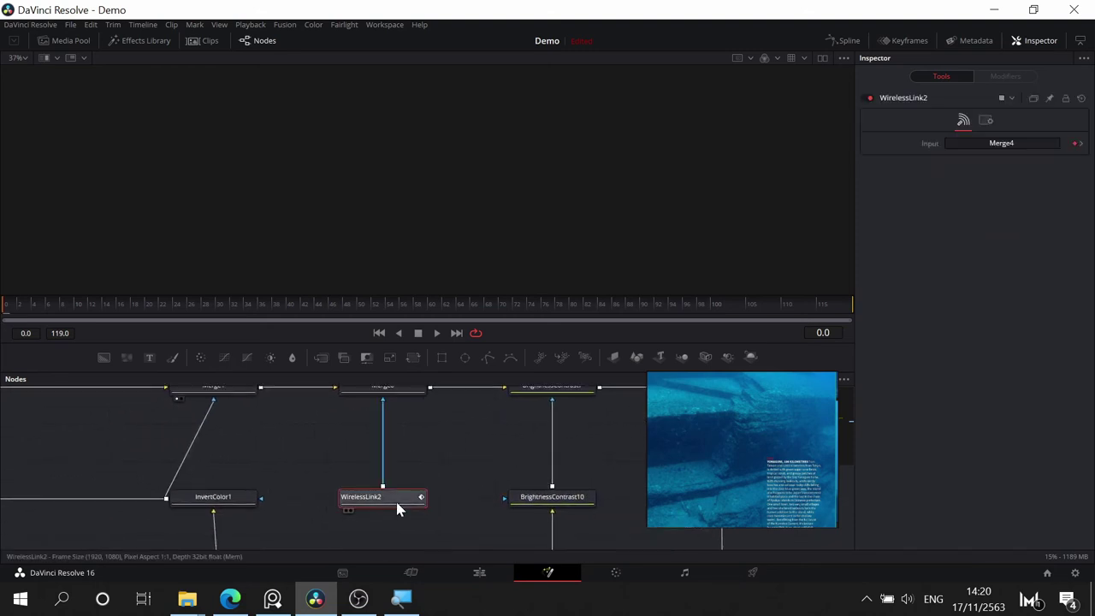
pyautogui.hotkey('ctrl', 'c')
pyautogui.click(481, 443)
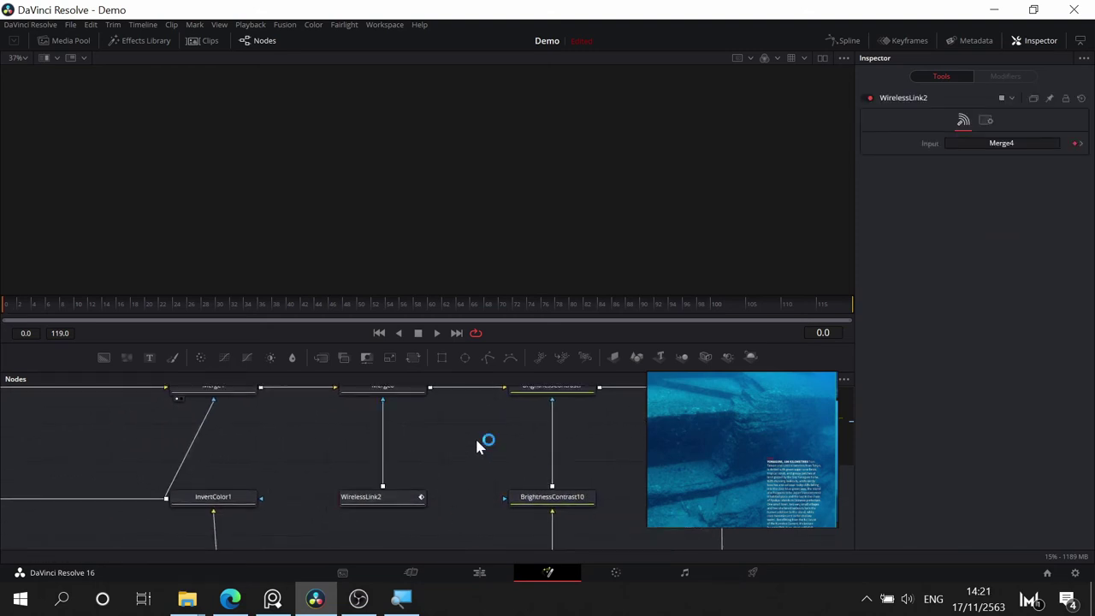
pyautogui.hotkey('ctrl', 'v')
pyautogui.moveTo(502, 462); pyautogui.dragTo(550, 423)
pyautogui.press('1')
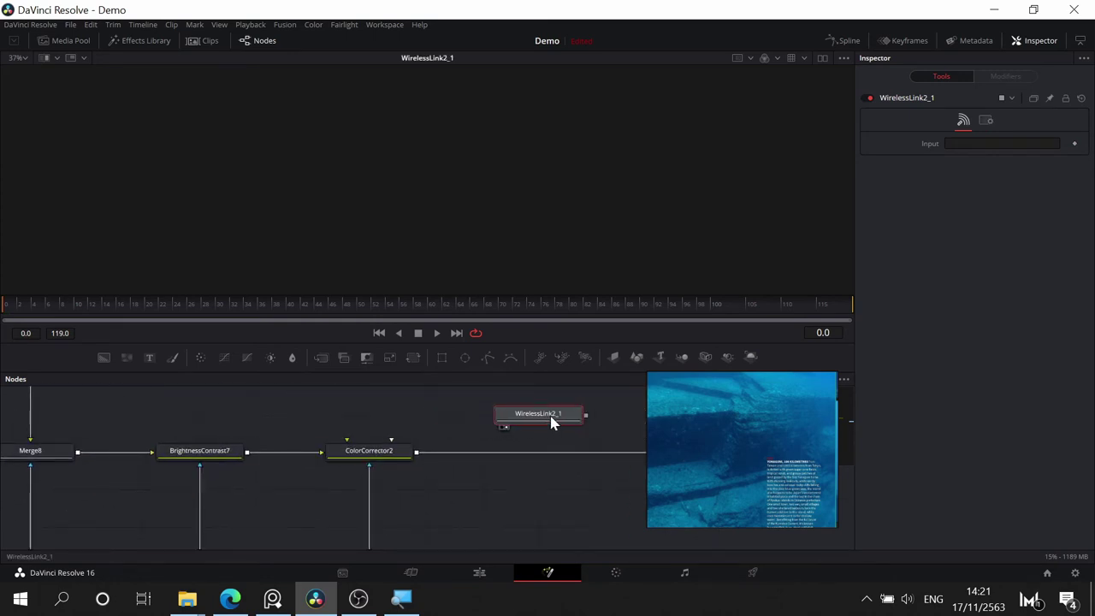
# - Fit the view, switch to dual viewers with ColorCorrector2 displayed in one, and delete the pasted WirelessLink2_1 node
pyautogui.click(26, 57)
pyautogui.click(20, 73)
pyautogui.click(822, 59)
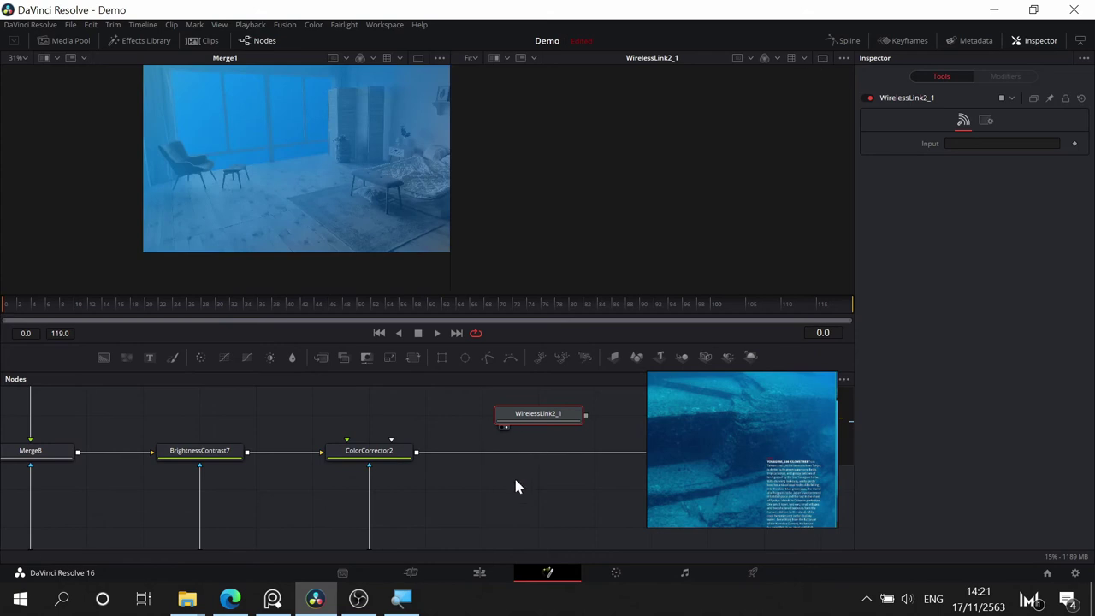
pyautogui.moveTo(540, 413); pyautogui.dragTo(387, 221)
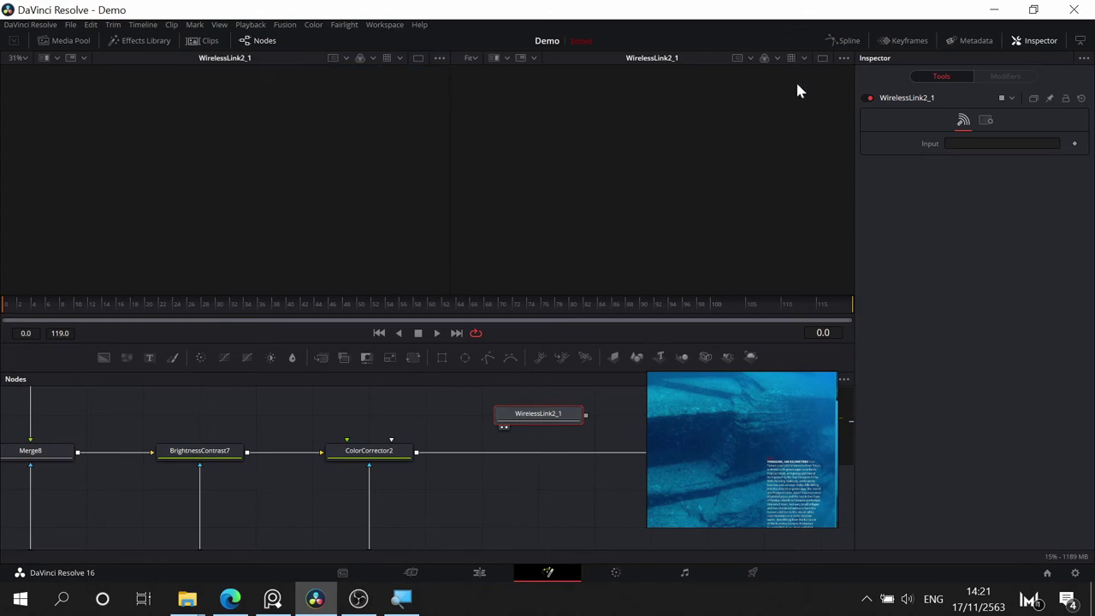
pyautogui.moveTo(365, 444); pyautogui.dragTo(590, 214)
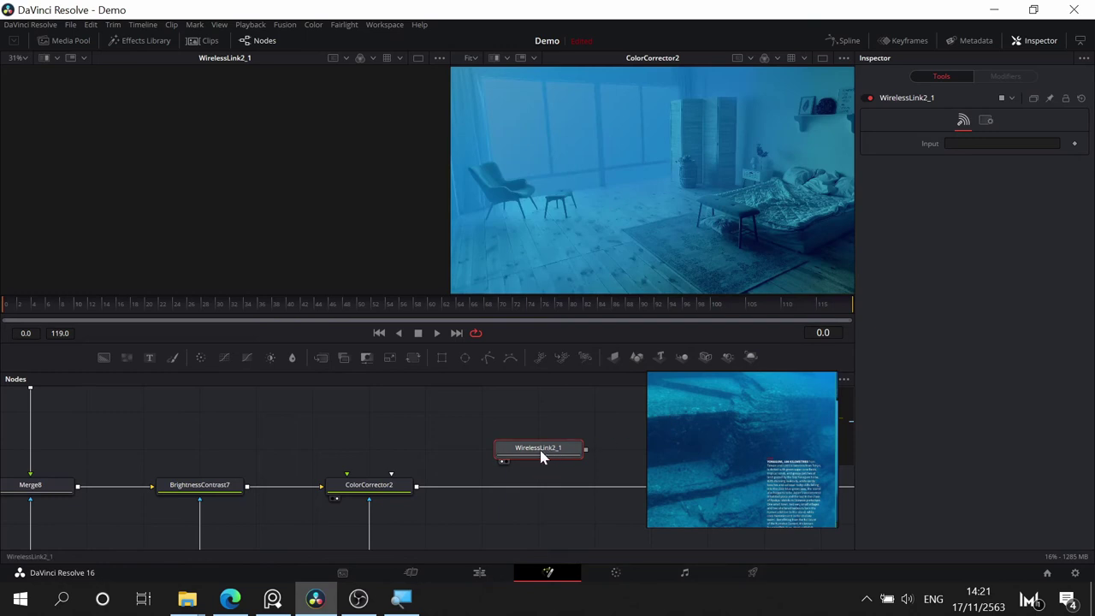
pyautogui.scroll(-1, 536, 453)
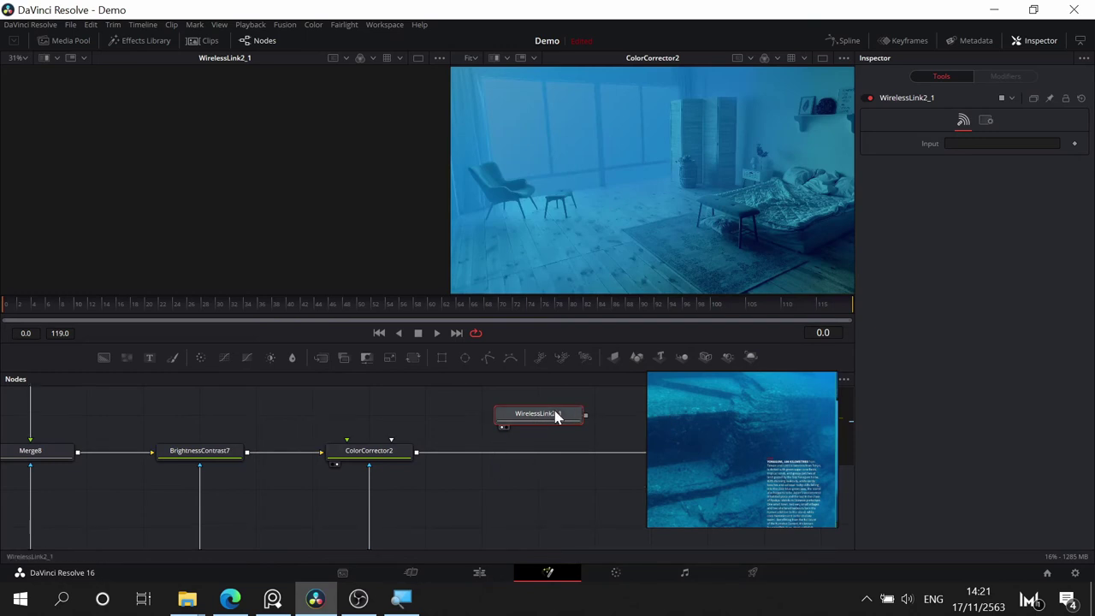
pyautogui.press('Delete')
# - Add a Wireless Link node beside the Zone4 mask, below Merge7
pyautogui.scroll(-3, 484, 471)
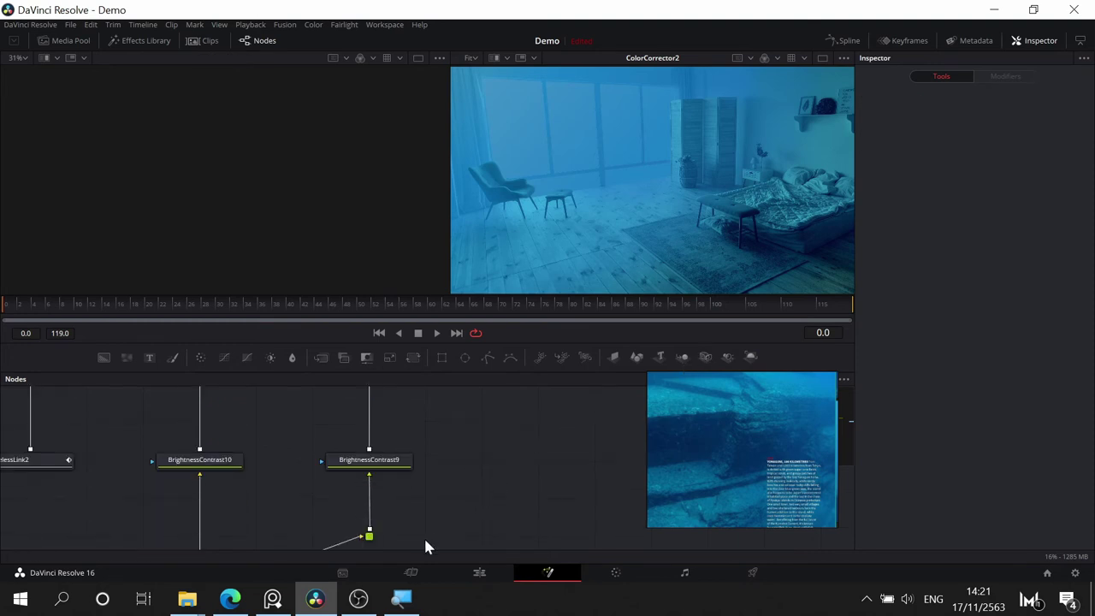
pyautogui.moveTo(484, 536); pyautogui.dragTo(816, 353)
pyautogui.moveTo(214, 528); pyautogui.dragTo(688, 510)
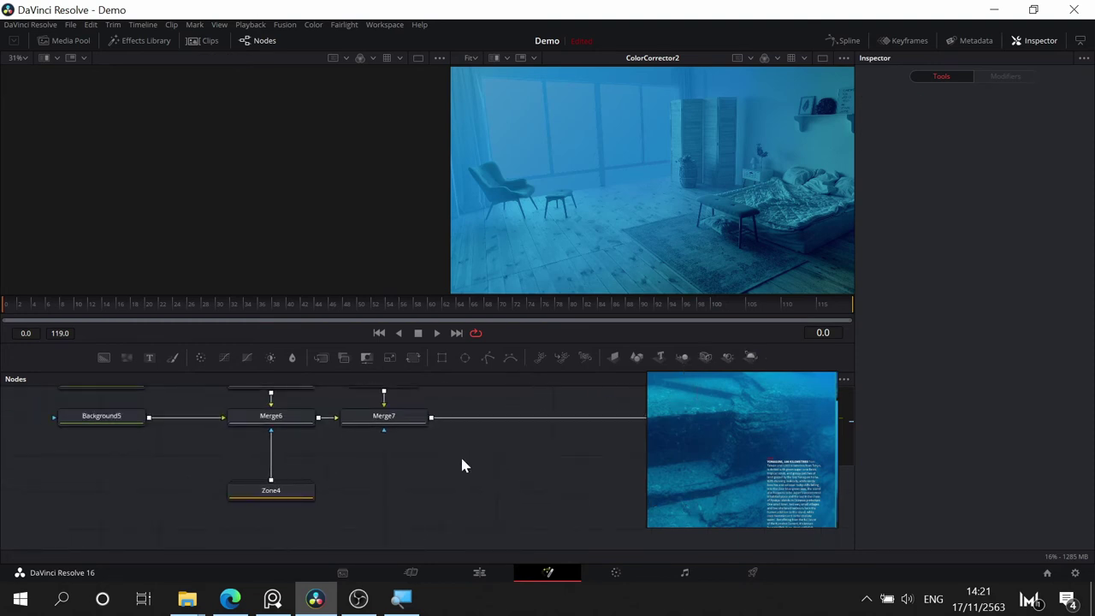
pyautogui.press('BackSpace')
pyautogui.press('BackSpace')
pyautogui.press('BackSpace')
pyautogui.press('BackSpace')
pyautogui.press('BackSpace')
pyautogui.press('BackSpace')
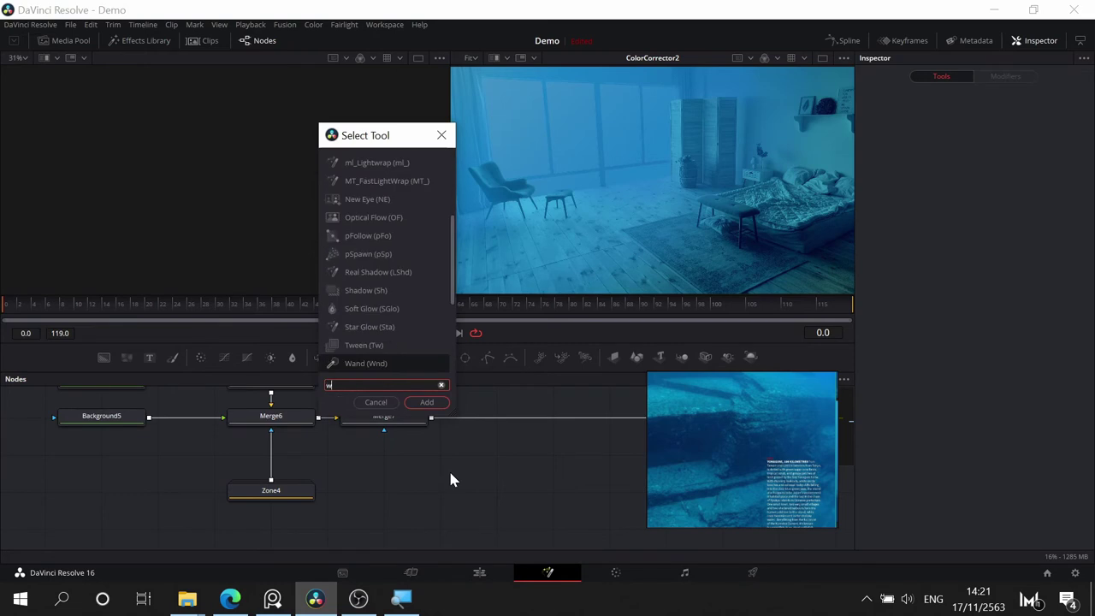
pyautogui.write('wire')
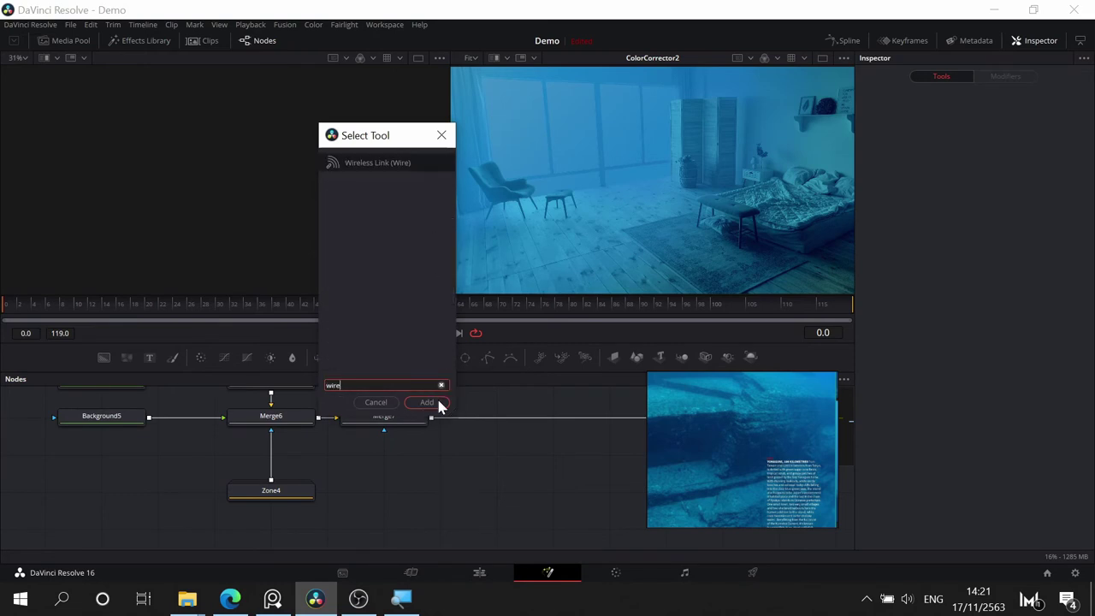
pyautogui.click(437, 407)
pyautogui.moveTo(460, 470); pyautogui.dragTo(459, 508)
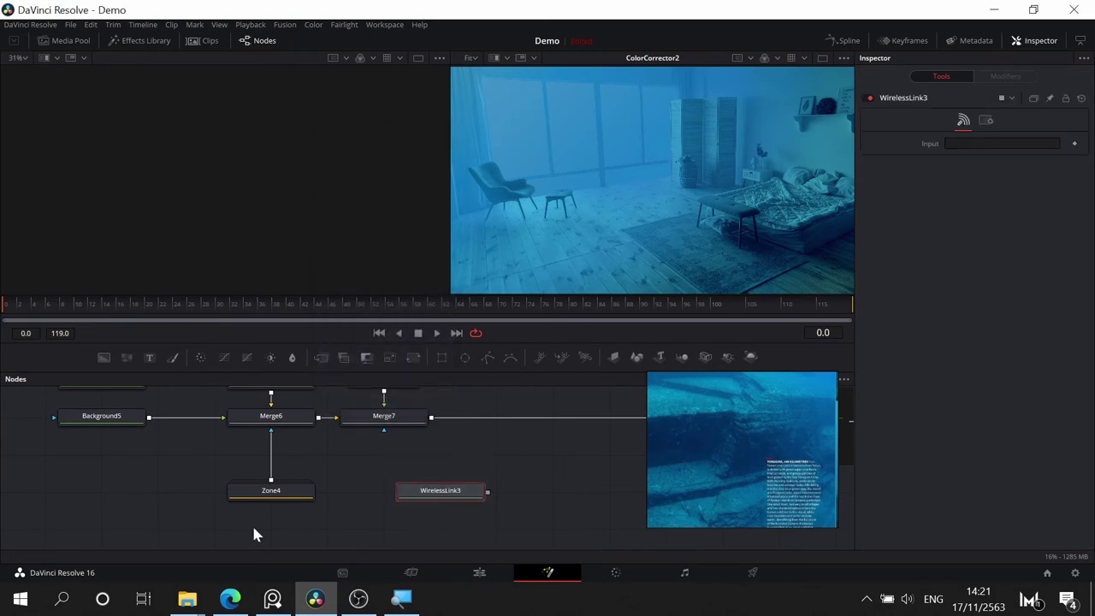
# - Expand the Zone4 group and move it away from the WirelessLink3 node
pyautogui.scroll(-1, 330, 537)
pyautogui.moveTo(335, 537); pyautogui.dragTo(548, 480)
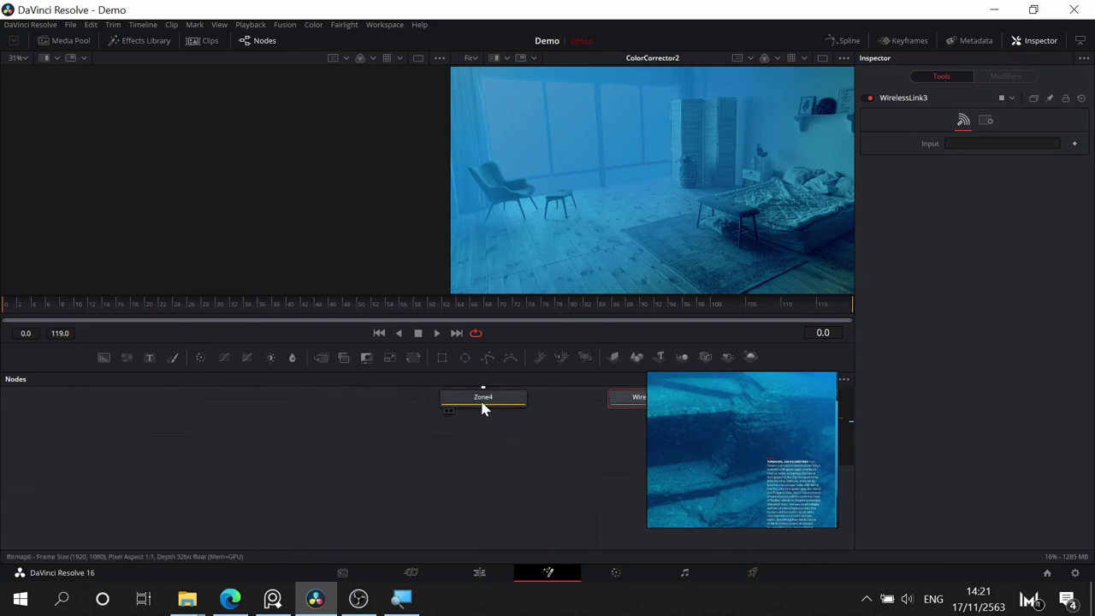
pyautogui.click(481, 402)
pyautogui.hotkey('ctrl', 'e')
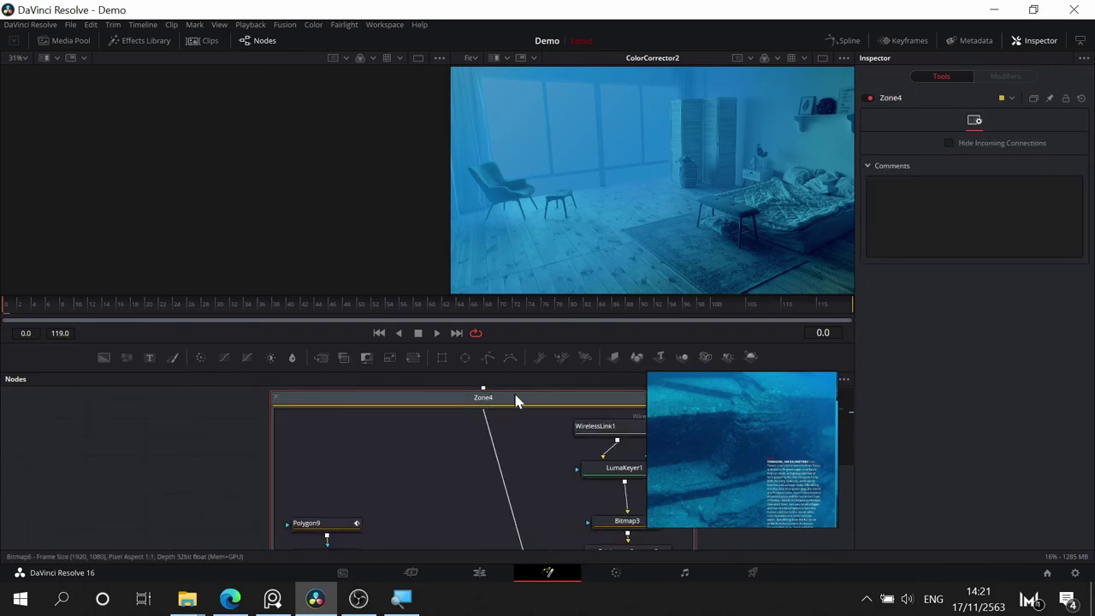
pyautogui.moveTo(516, 401); pyautogui.dragTo(245, 430)
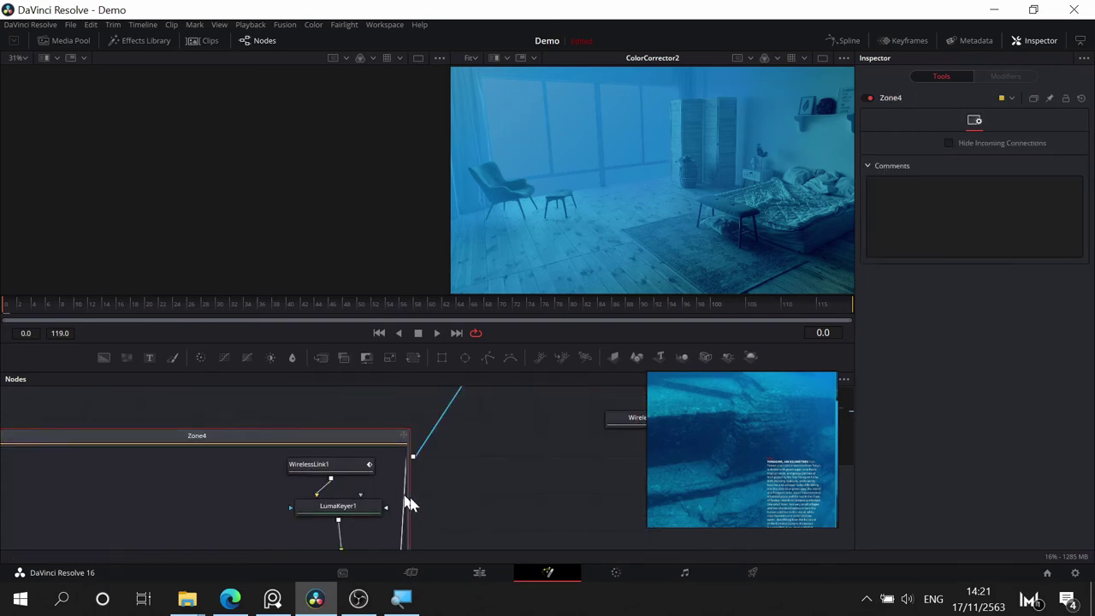
pyautogui.scroll(2, 432, 502)
pyautogui.scroll(-7, 539, 510)
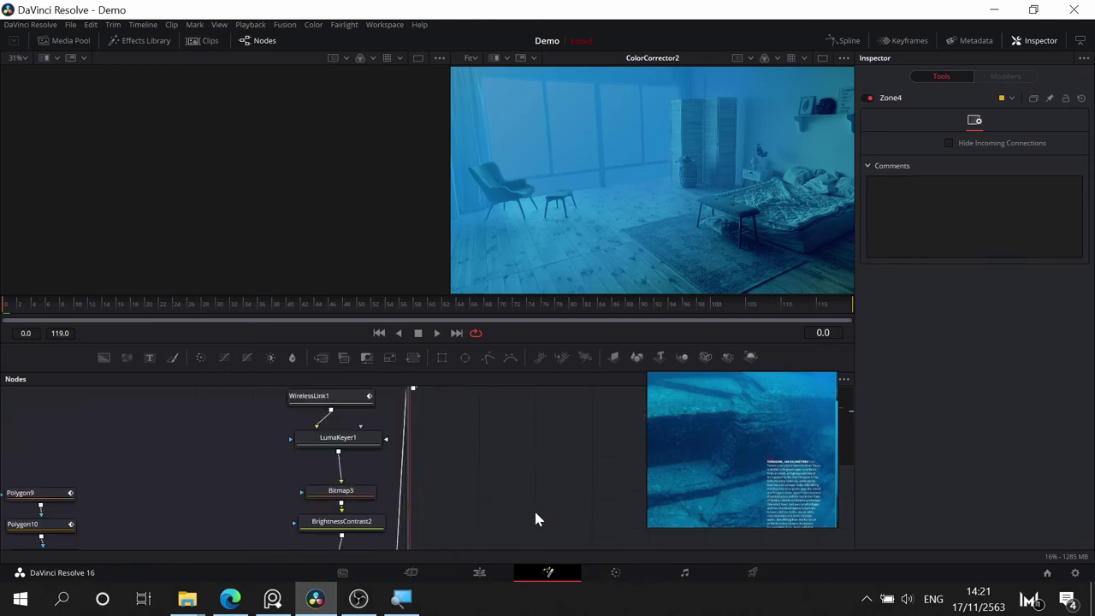
pyautogui.scroll(8, 534, 508)
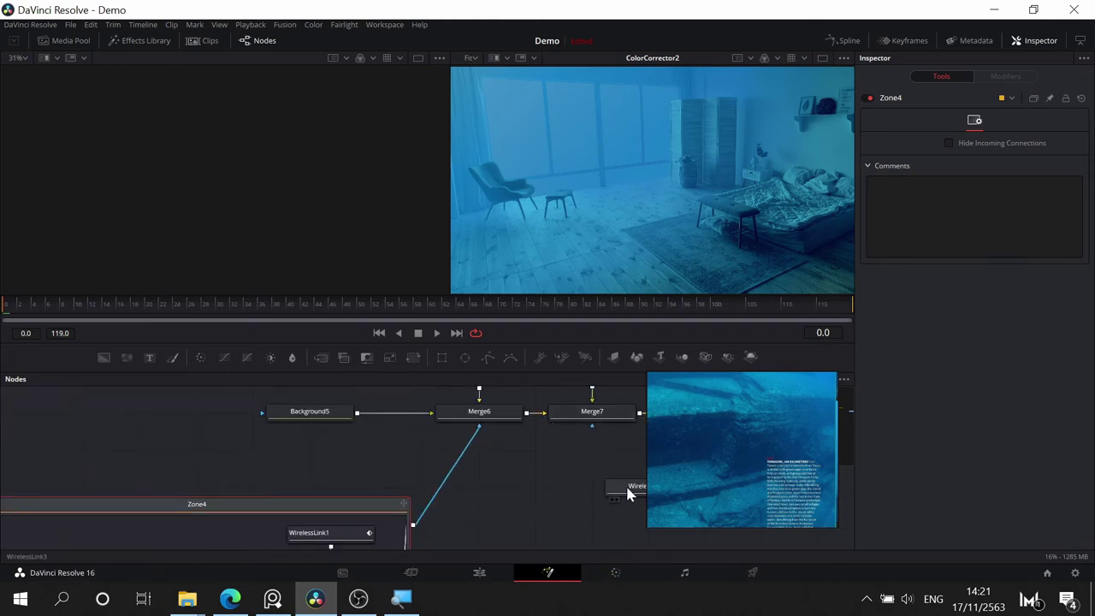
# - Move WirelessLink3 beside the lower end of the Zone4 group and set its input to the group's Merge4 node
pyautogui.moveTo(626, 493); pyautogui.dragTo(574, 376)
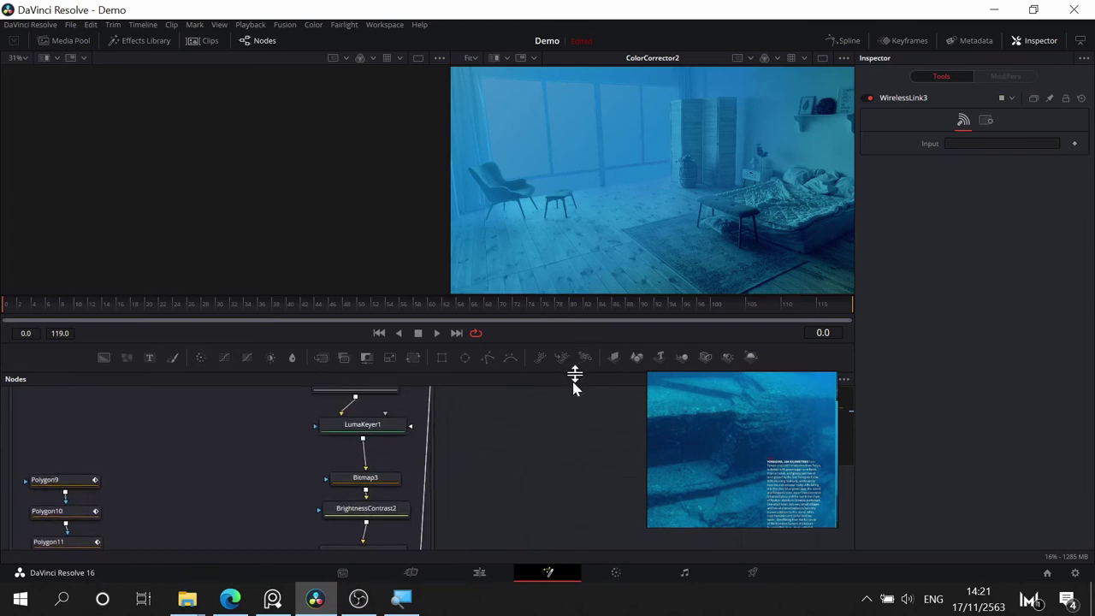
pyautogui.scroll(3, 564, 436)
pyautogui.moveTo(539, 436); pyautogui.dragTo(484, 536)
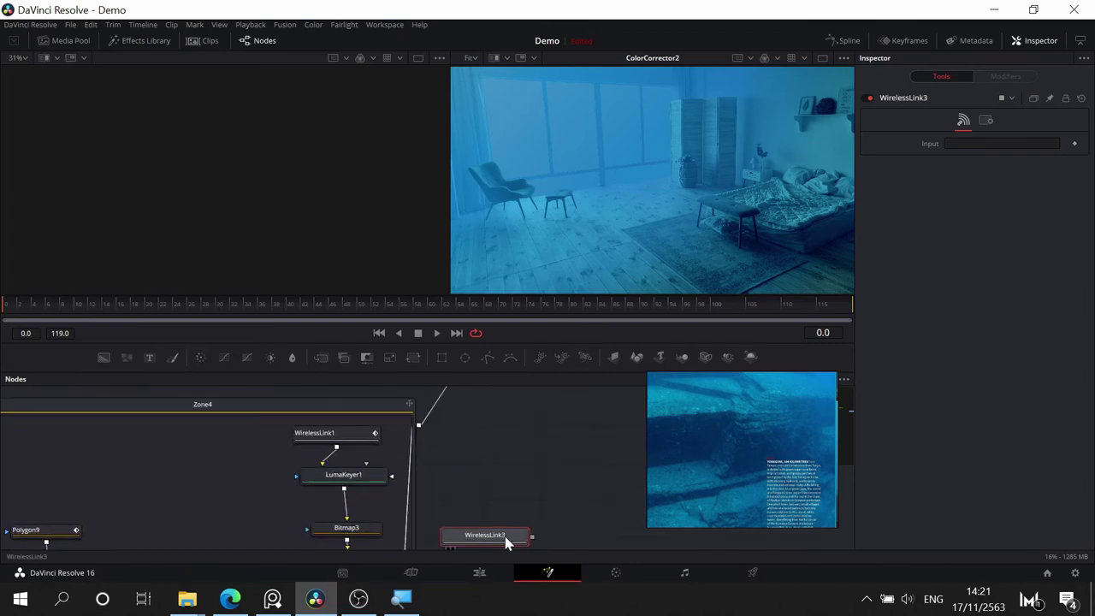
pyautogui.scroll(-6, 521, 445)
pyautogui.scroll(2, 528, 416)
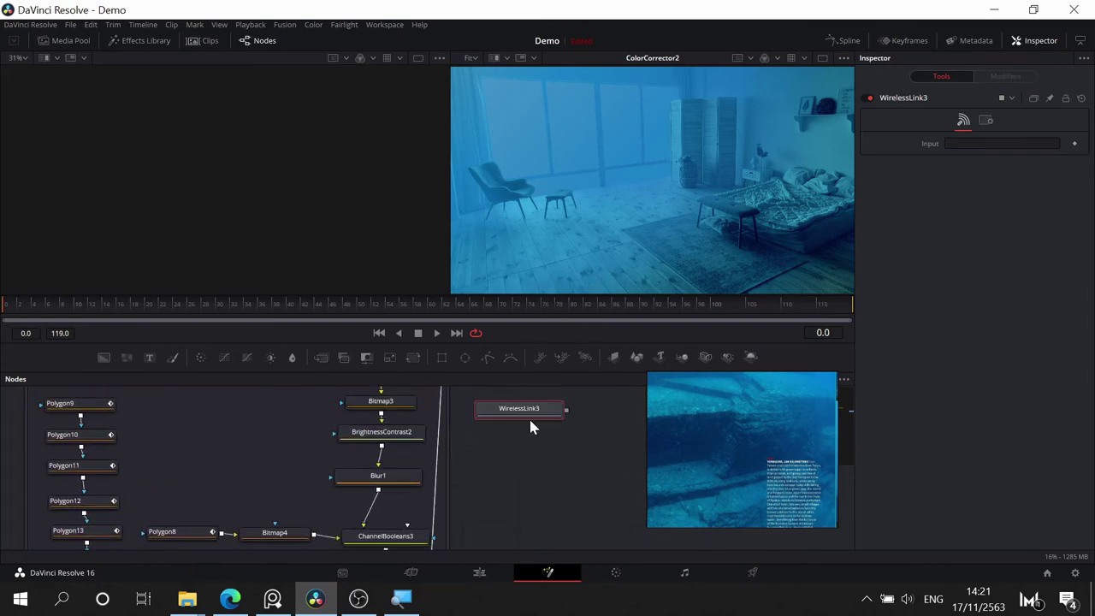
pyautogui.scroll(-3, 530, 423)
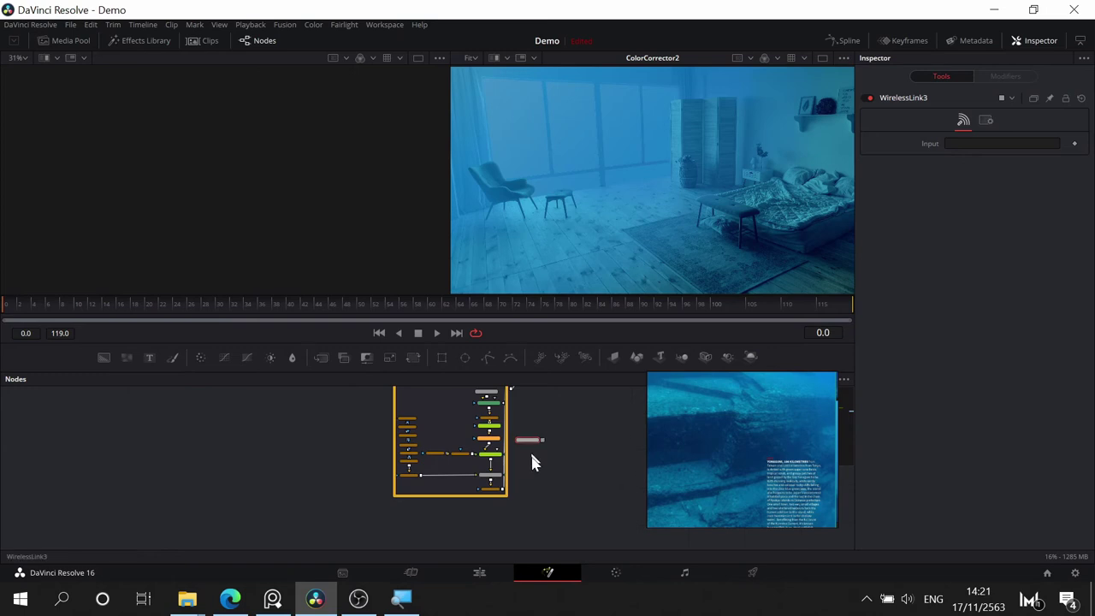
pyautogui.scroll(4, 520, 496)
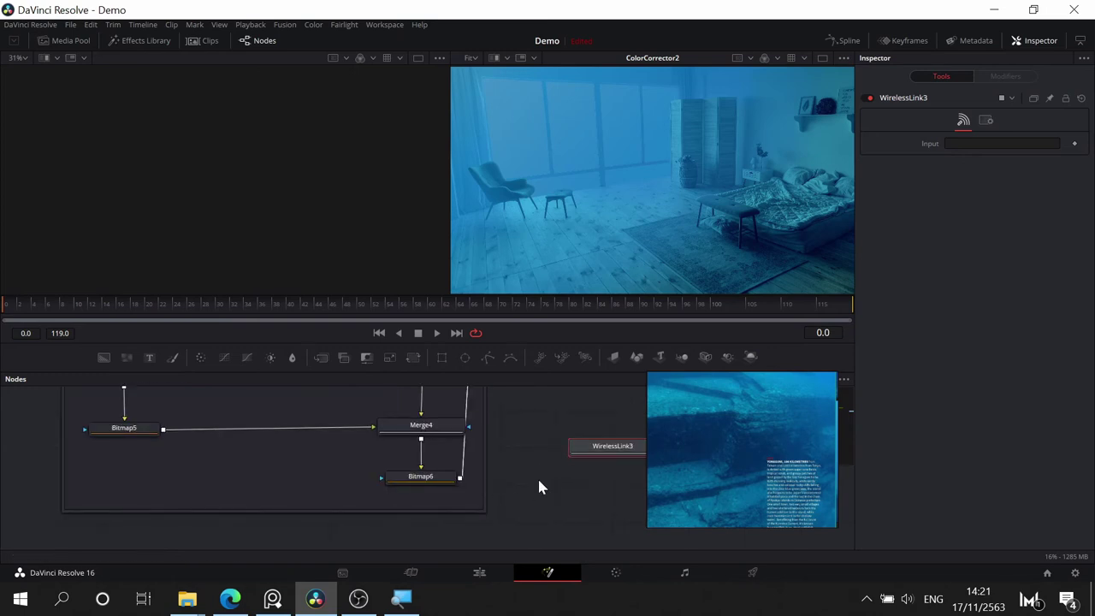
pyautogui.moveTo(574, 491); pyautogui.dragTo(403, 505)
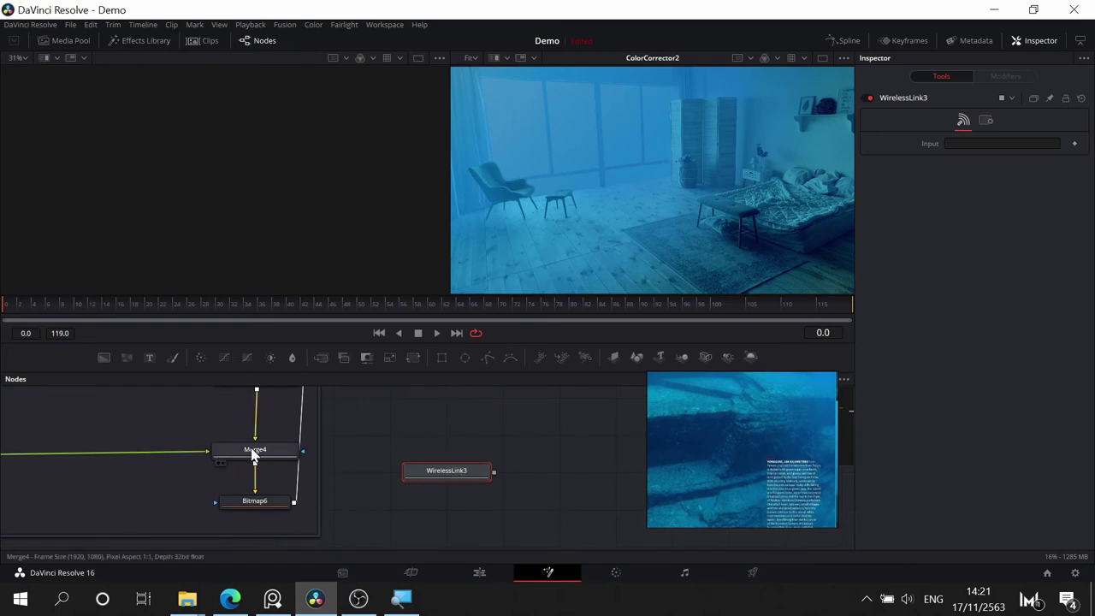
pyautogui.moveTo(252, 456); pyautogui.dragTo(959, 147)
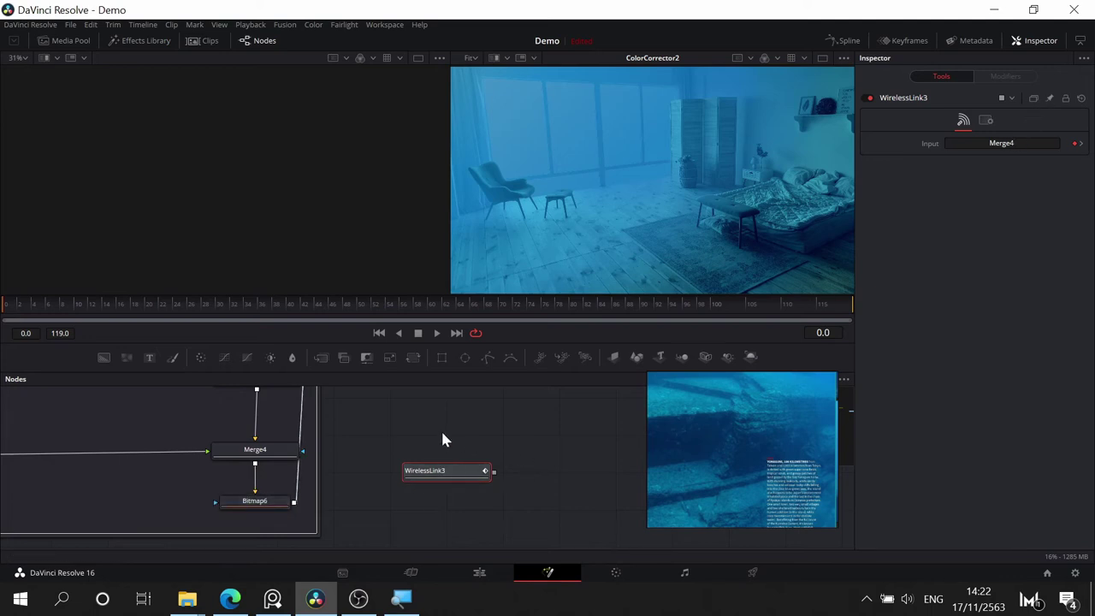
# - Collapse the expanded Zone4 group
pyautogui.scroll(-3, 398, 410)
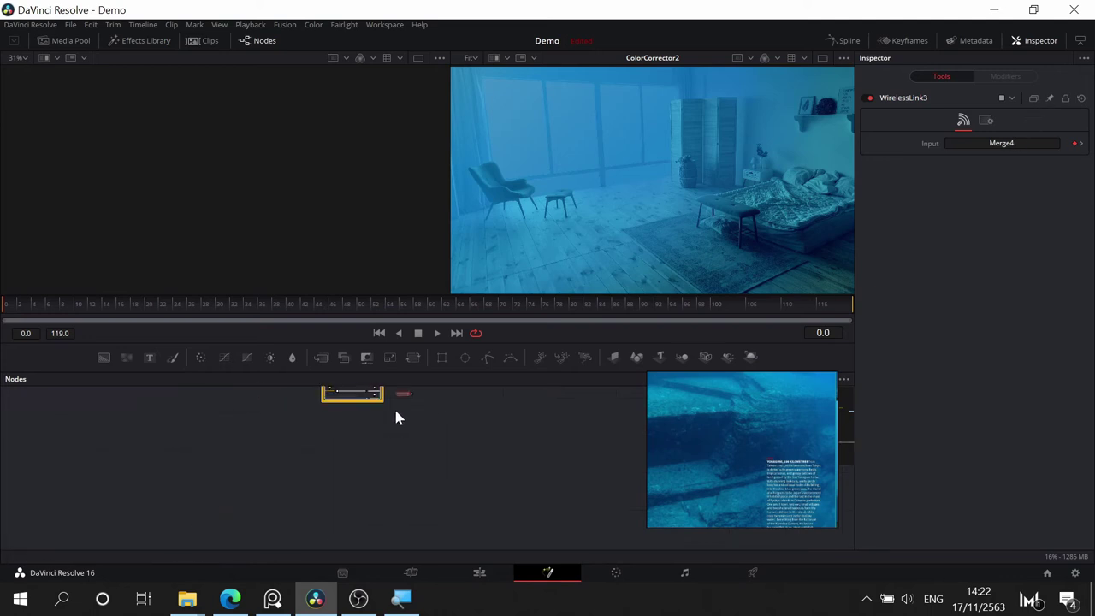
pyautogui.moveTo(397, 411); pyautogui.dragTo(417, 516)
pyautogui.scroll(5, 403, 479)
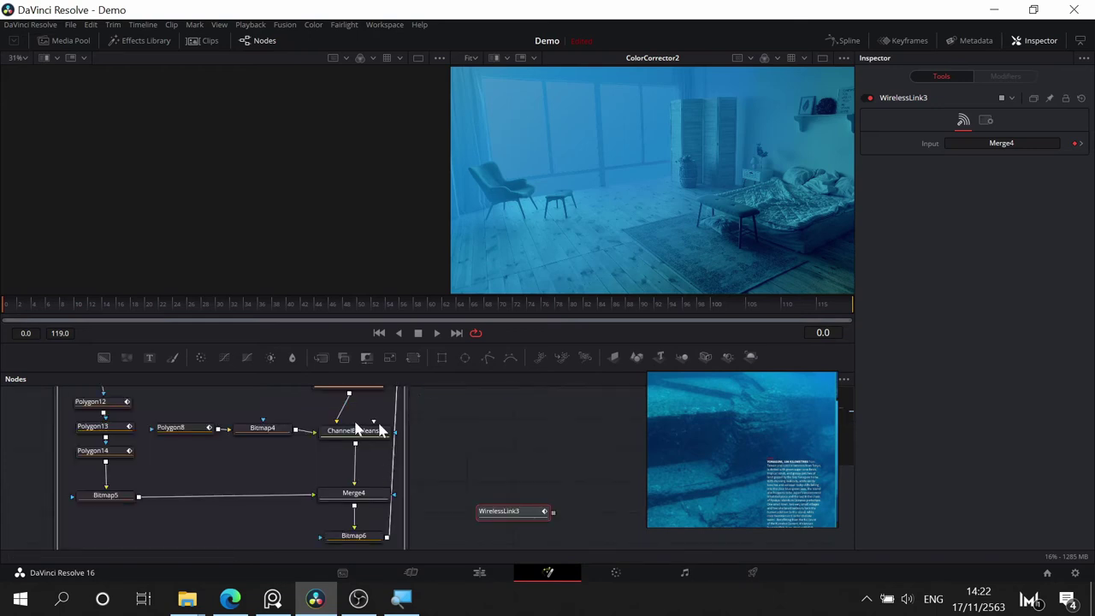
pyautogui.scroll(-3, 465, 426)
pyautogui.moveTo(464, 426); pyautogui.dragTo(490, 503)
pyautogui.scroll(5, 305, 418)
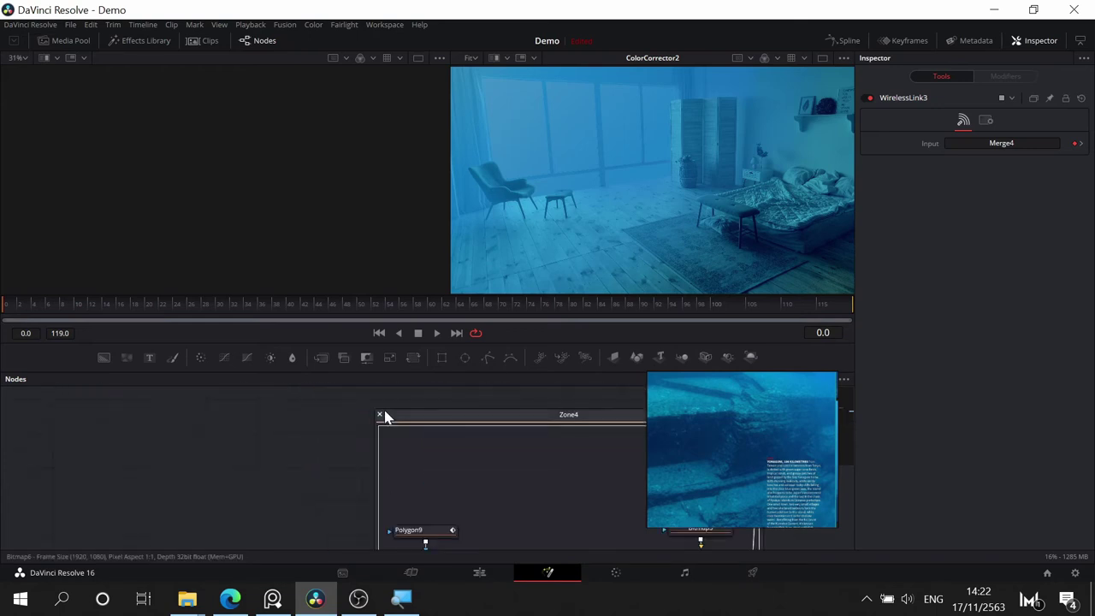
pyautogui.click(380, 415)
# - Bring WirelessLink3 up beneath the line after Merge7 and display it in a single viewer
pyautogui.moveTo(462, 462); pyautogui.dragTo(8, 445)
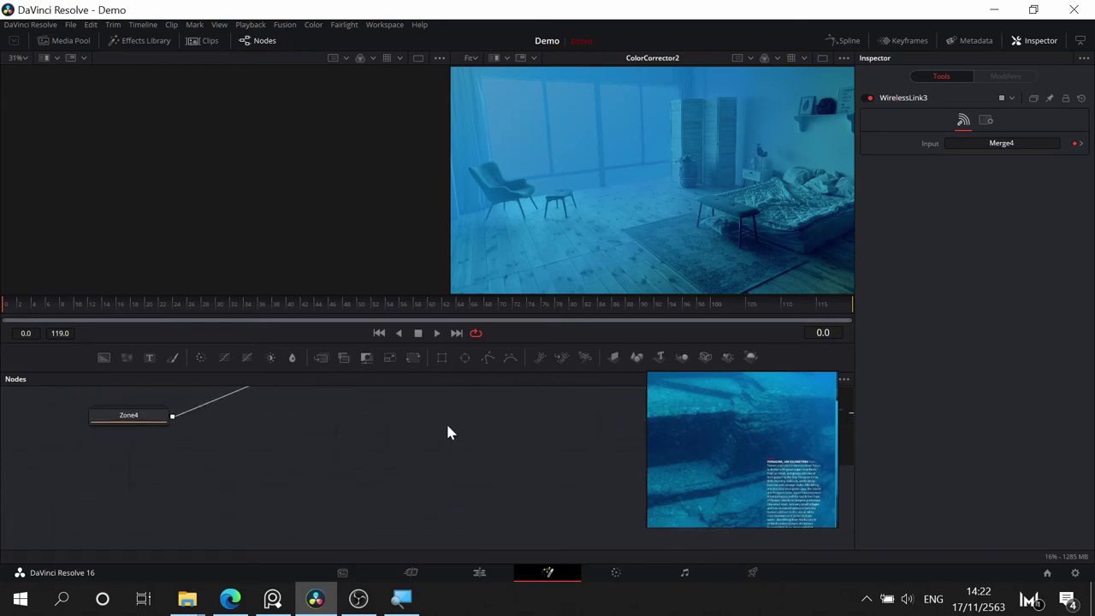
pyautogui.moveTo(436, 428); pyautogui.dragTo(233, 572)
pyautogui.moveTo(436, 513); pyautogui.dragTo(553, 369)
pyautogui.scroll(-5, 410, 436)
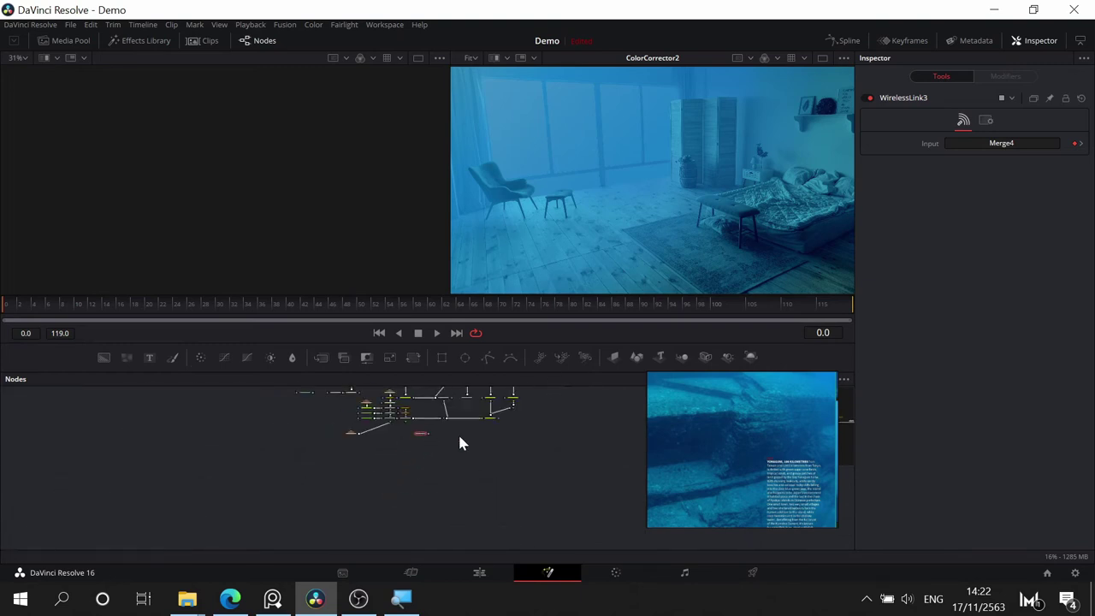
pyautogui.scroll(5, 459, 436)
pyautogui.moveTo(354, 418); pyautogui.dragTo(447, 515)
pyautogui.moveTo(283, 513); pyautogui.dragTo(338, 474)
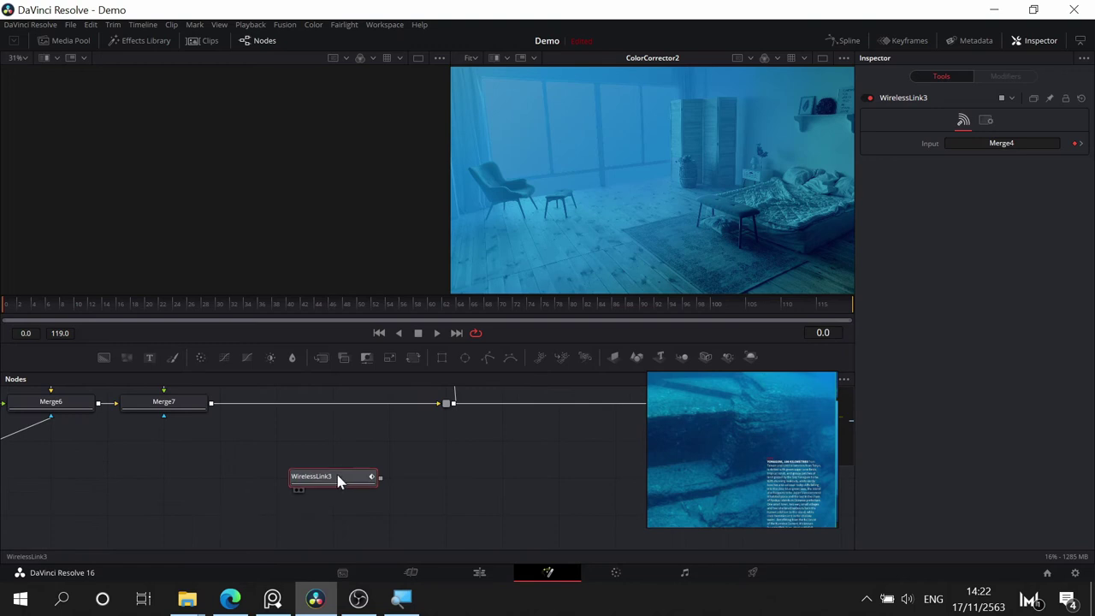
pyautogui.press('2')
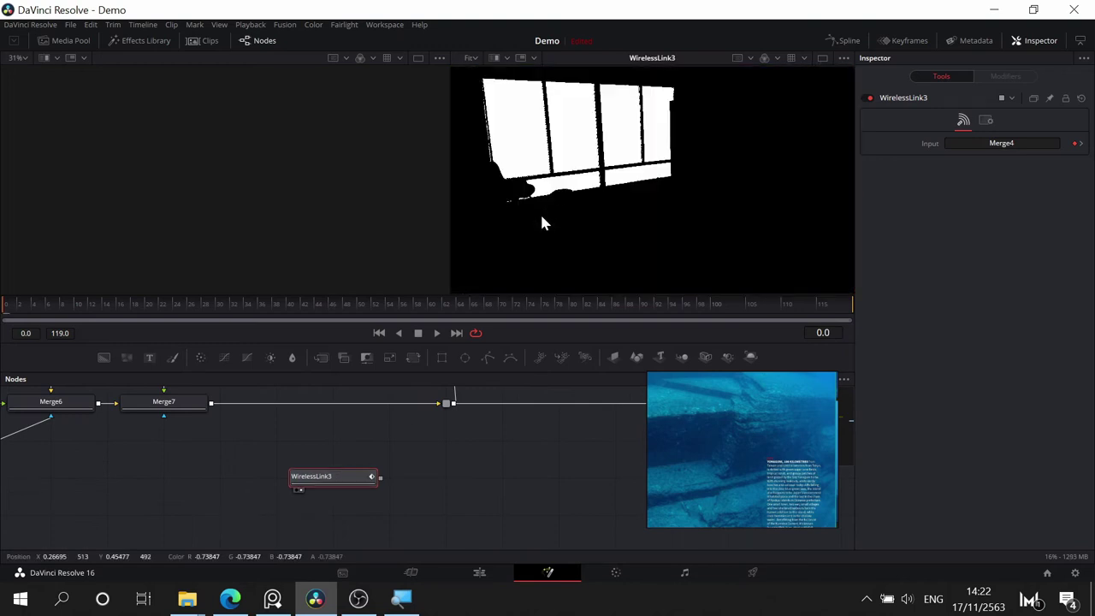
pyautogui.click(822, 57)
# - Move WirelessLink3 above the connection between ColorCorrector2 and the depth defocus node
pyautogui.moveTo(421, 469); pyautogui.dragTo(319, 539)
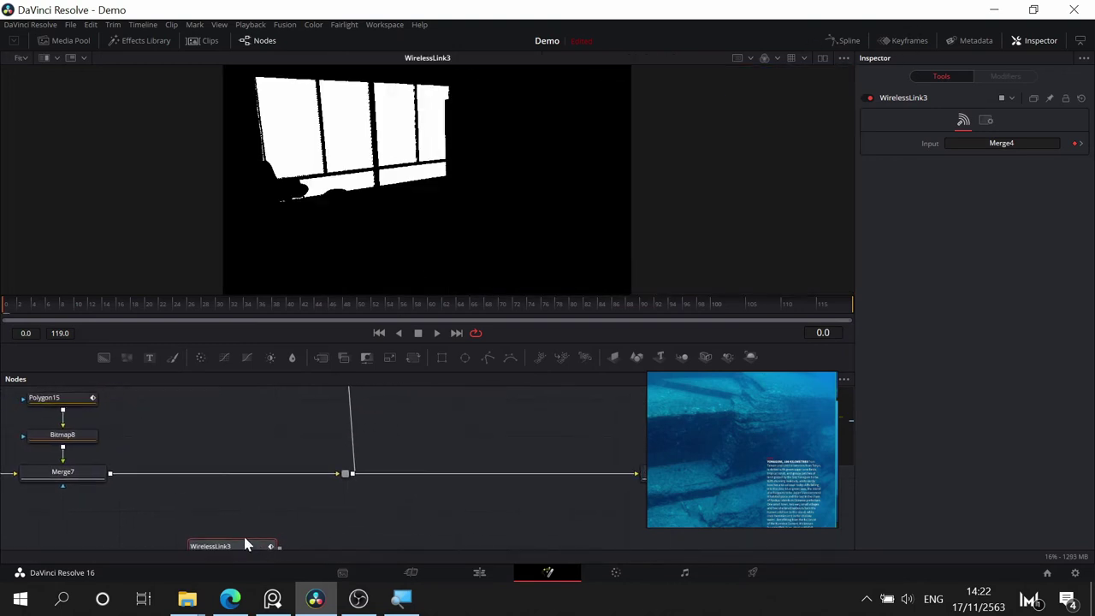
pyautogui.moveTo(244, 543); pyautogui.dragTo(499, 414)
pyautogui.moveTo(585, 409); pyautogui.dragTo(485, 417)
pyautogui.scroll(-4, 449, 457)
pyautogui.scroll(5, 486, 417)
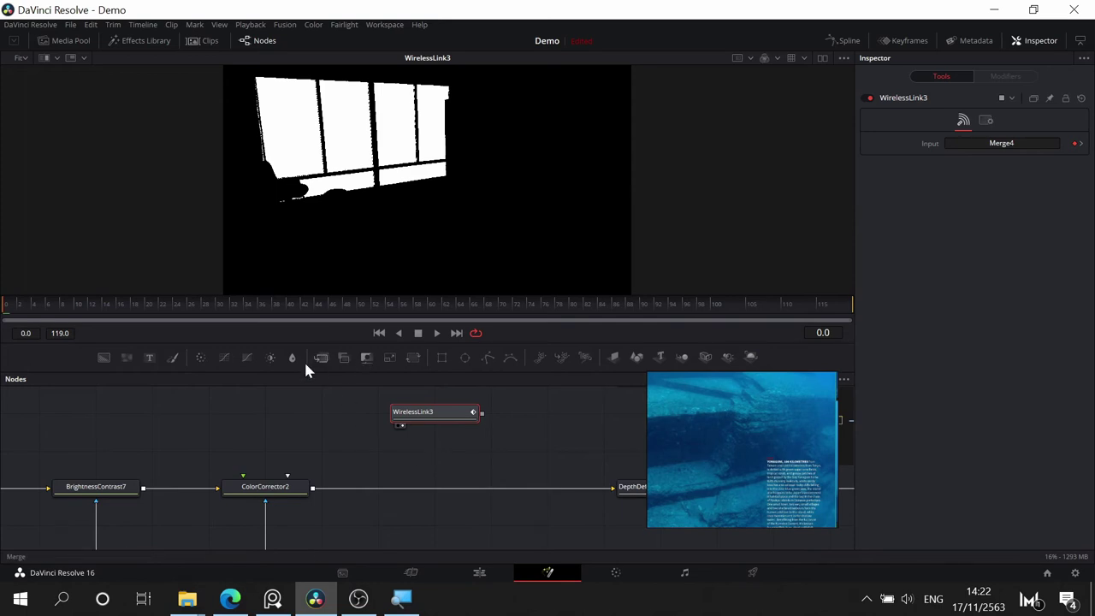
# - Insert a Merge node after ColorCorrector2, connect WirelessLink3 as its foreground and display the merge in the viewer
pyautogui.moveTo(324, 359); pyautogui.dragTo(432, 489)
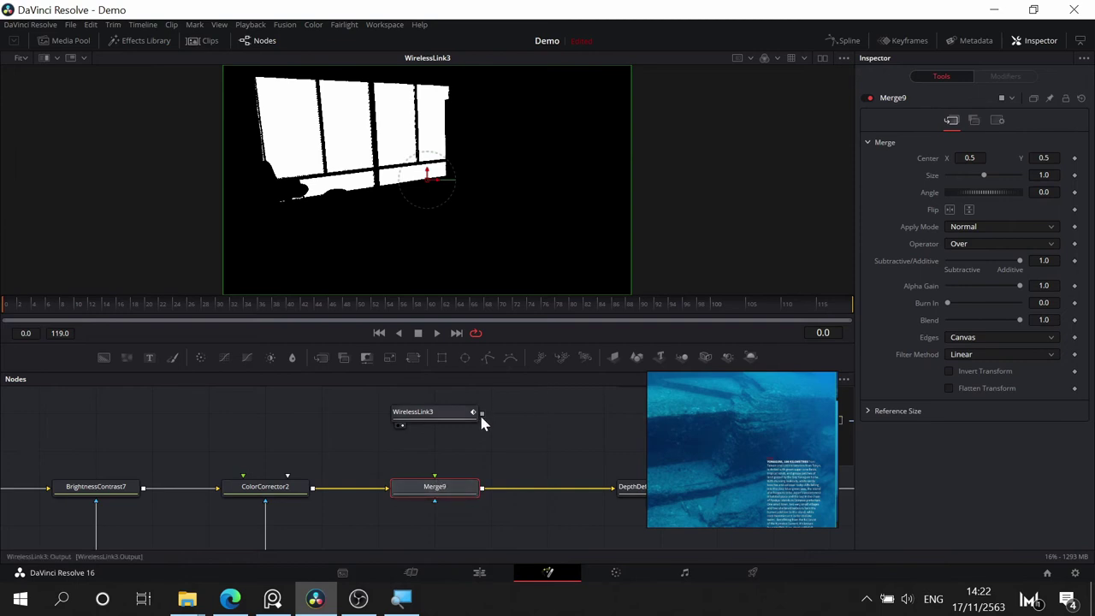
pyautogui.moveTo(481, 417); pyautogui.dragTo(438, 489)
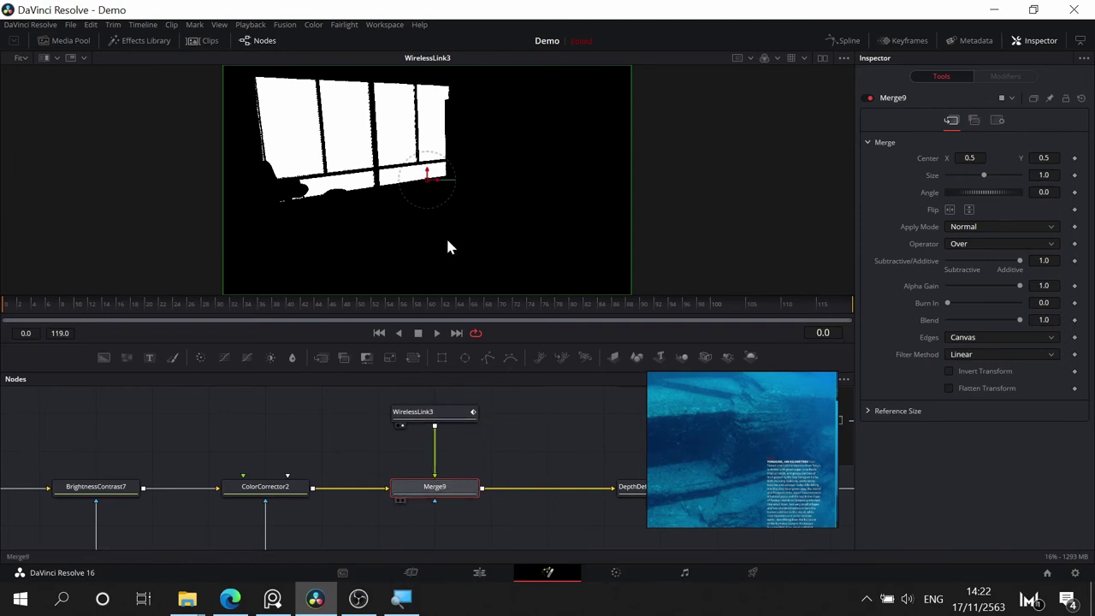
pyautogui.press('1')
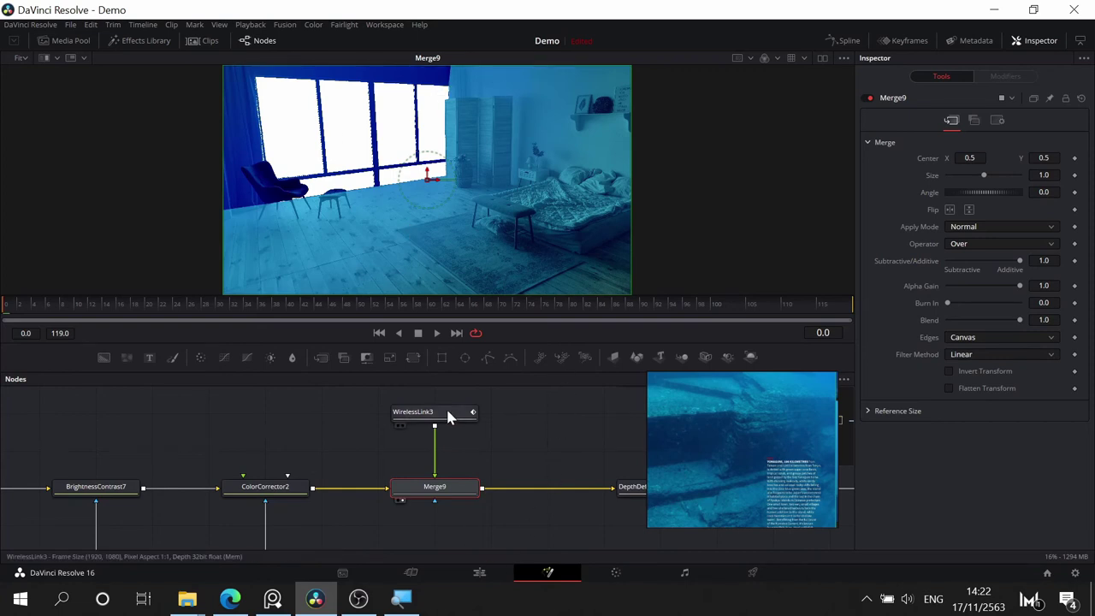
# - Compare the ColorCorrector2 and Merge9 outputs in the viewer
pyautogui.moveTo(293, 488); pyautogui.dragTo(344, 322)
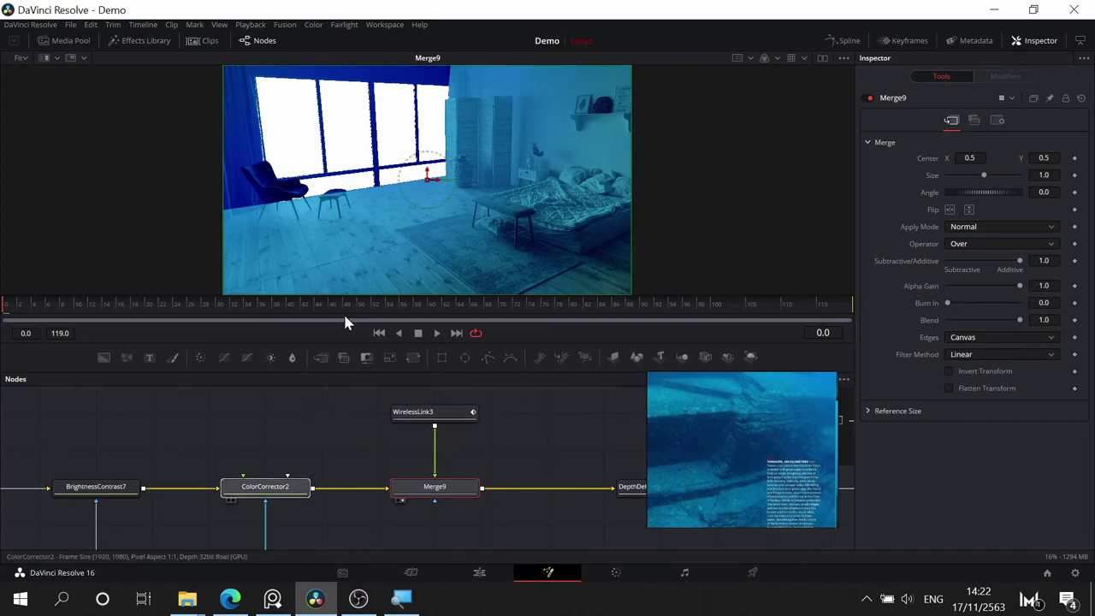
pyautogui.moveTo(255, 498); pyautogui.dragTo(255, 423)
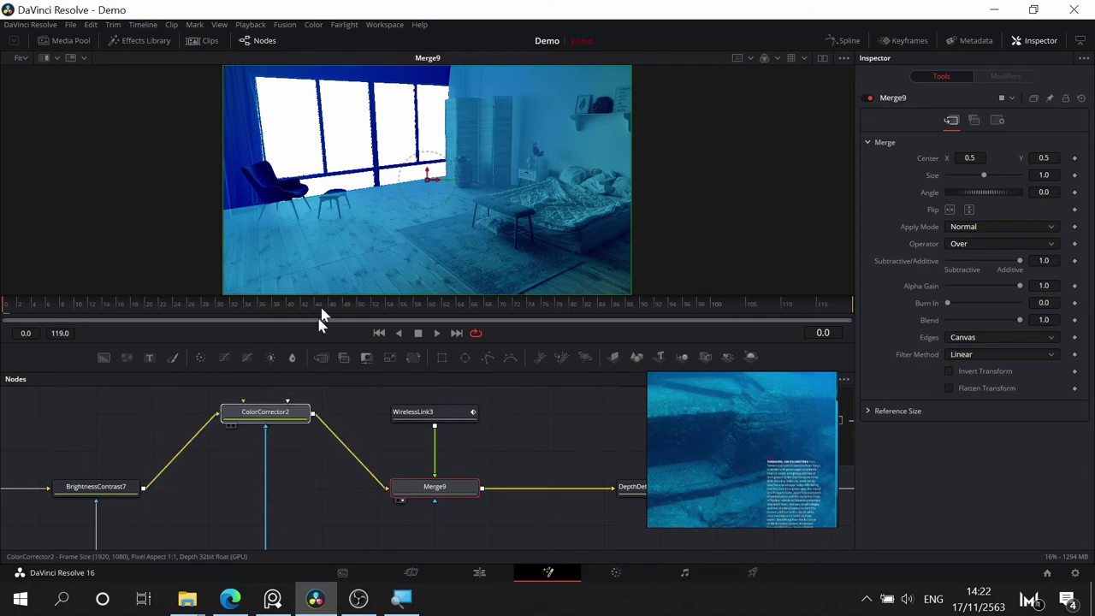
pyautogui.moveTo(321, 309); pyautogui.dragTo(348, 199)
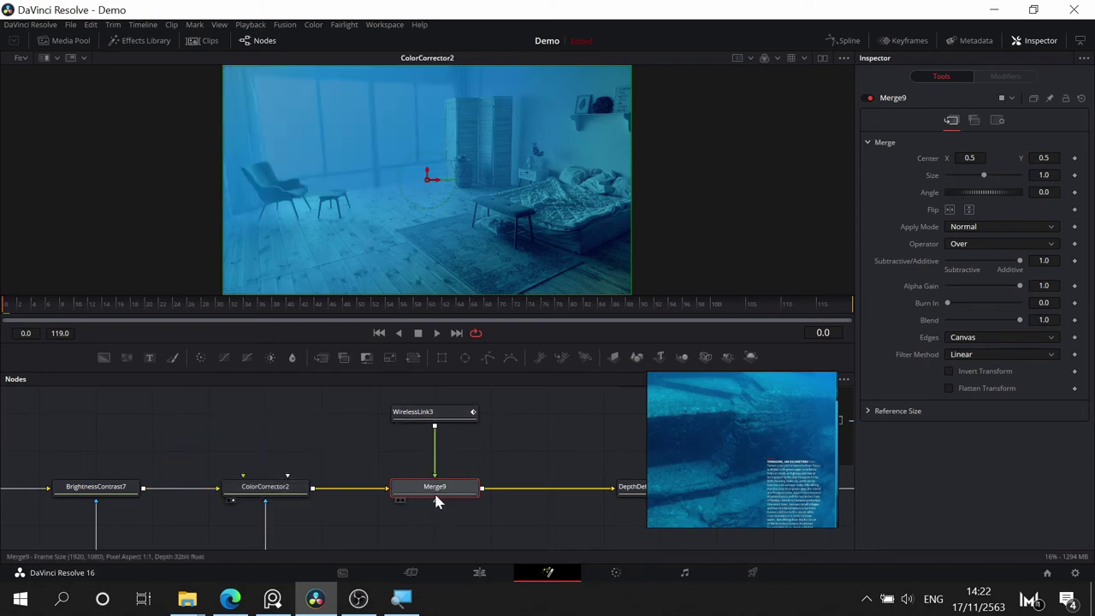
pyautogui.moveTo(440, 127); pyautogui.dragTo(439, 128)
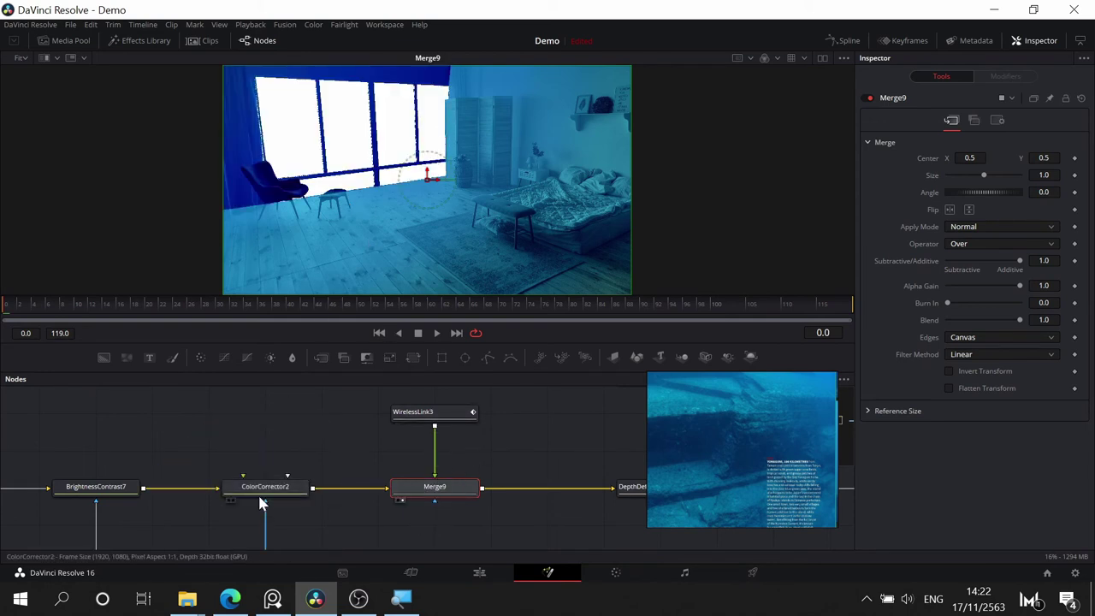
pyautogui.moveTo(259, 497); pyautogui.dragTo(379, 21)
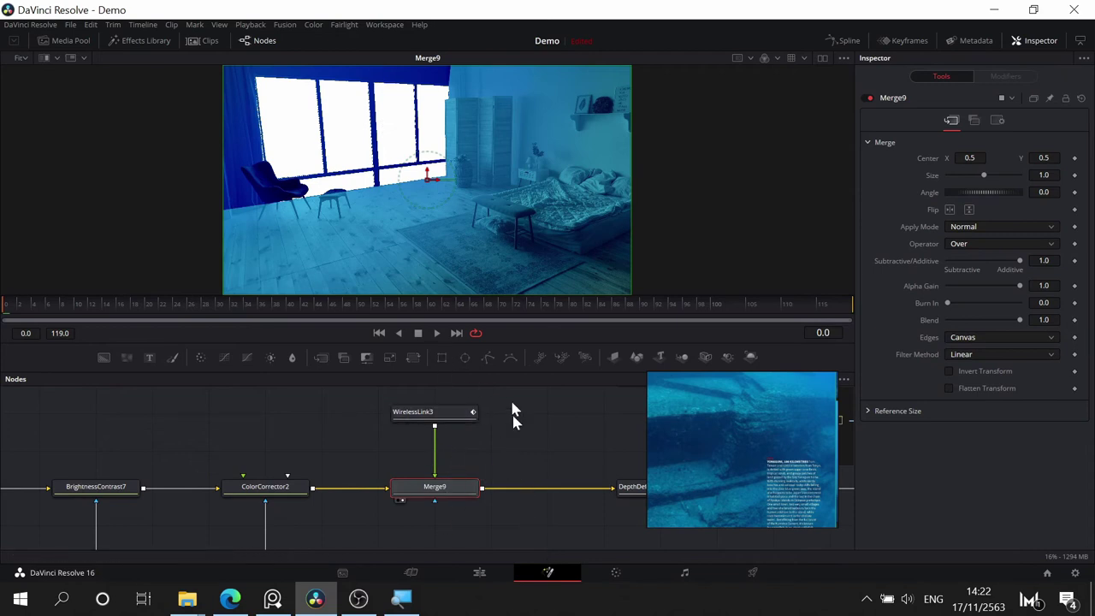
# - Insert a Bitmap node between WirelessLink3 and Merge9
pyautogui.moveTo(484, 419); pyautogui.dragTo(426, 410)
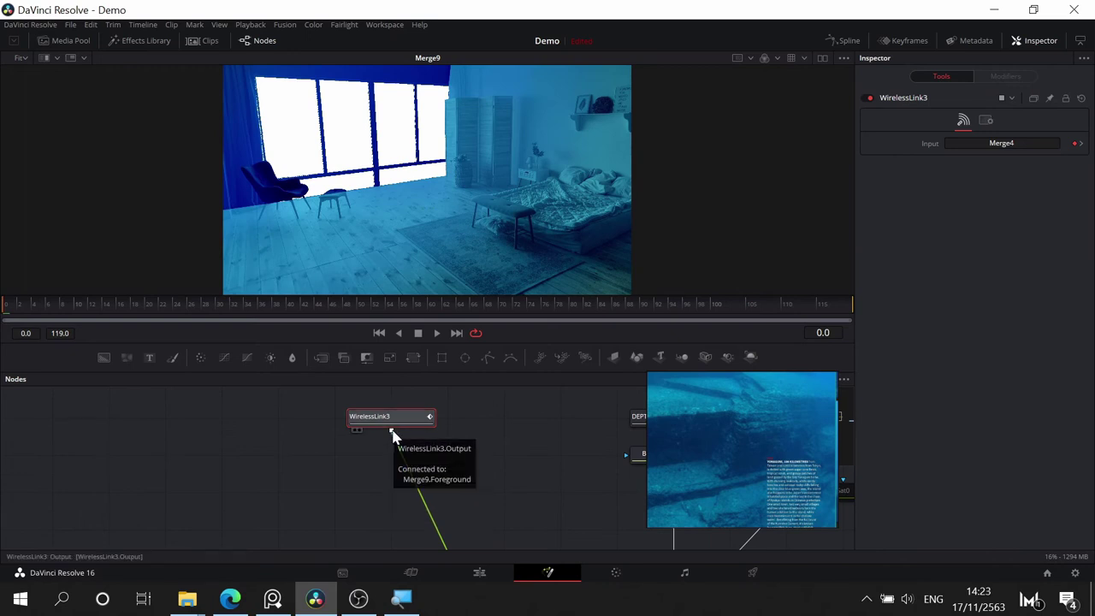
pyautogui.hotkey('shift', 'space')
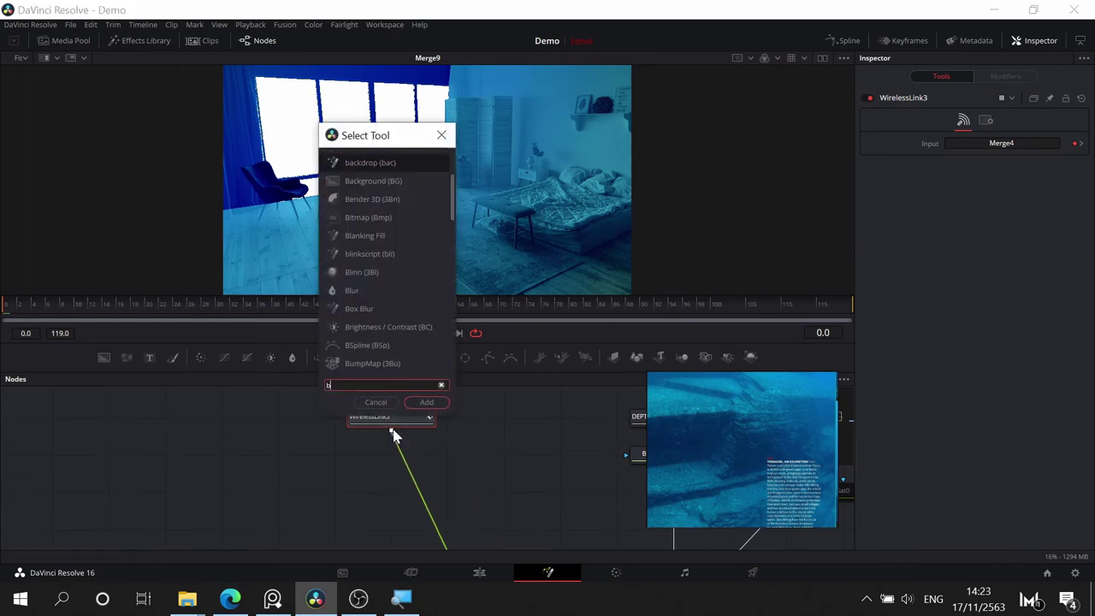
pyautogui.write('bit')
pyautogui.click(431, 406)
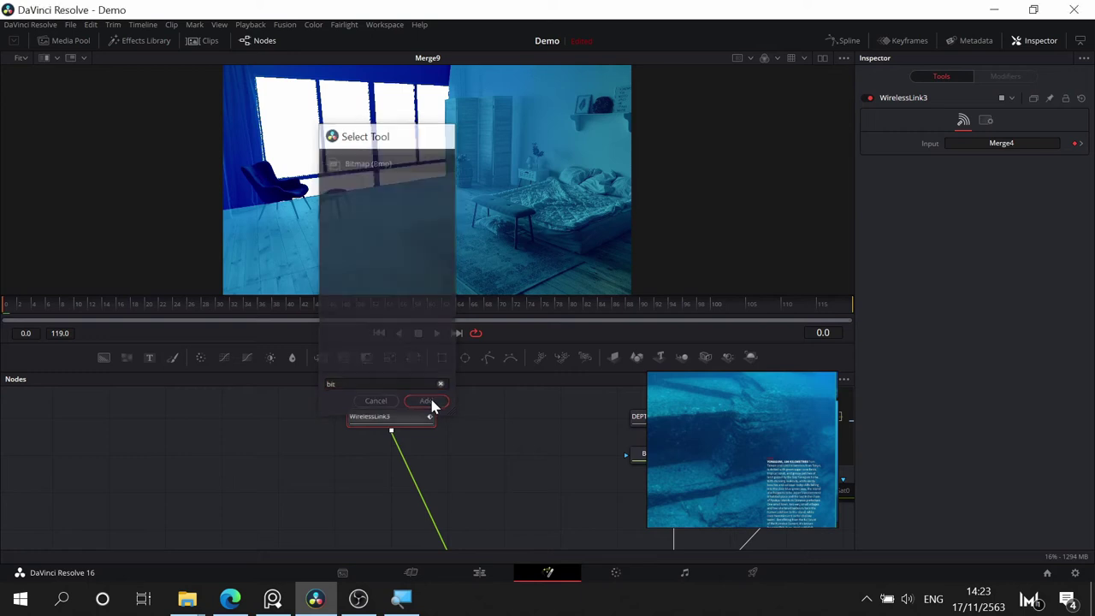
pyautogui.moveTo(499, 436); pyautogui.dragTo(486, 519)
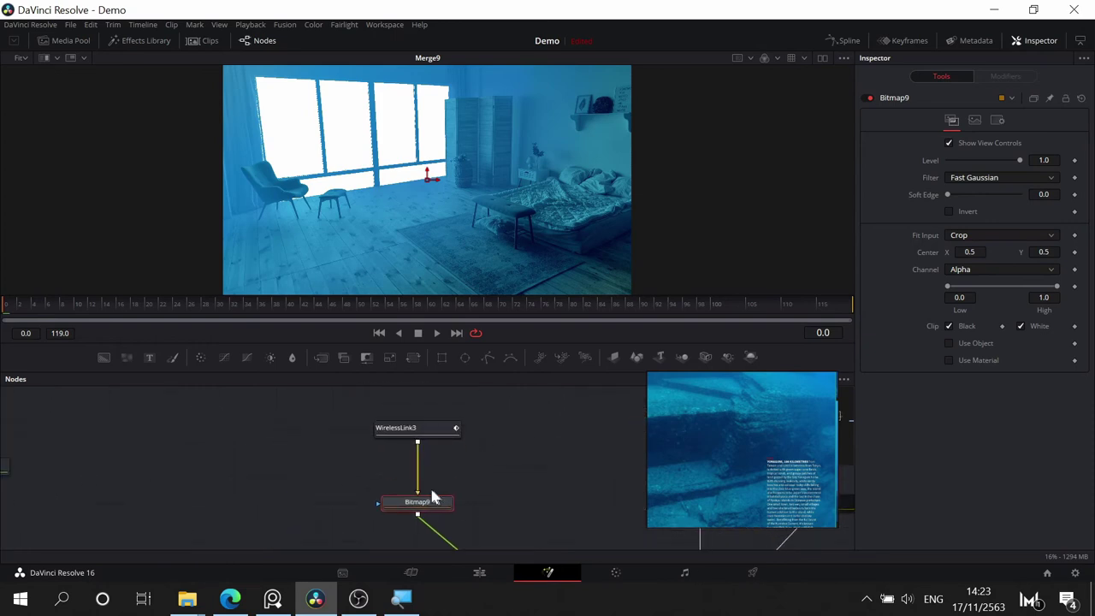
# - Move WirelessLink3 and Bitmap9 together so they line up vertically above Merge9
pyautogui.moveTo(514, 412); pyautogui.dragTo(342, 513)
pyautogui.moveTo(434, 506); pyautogui.dragTo(490, 505)
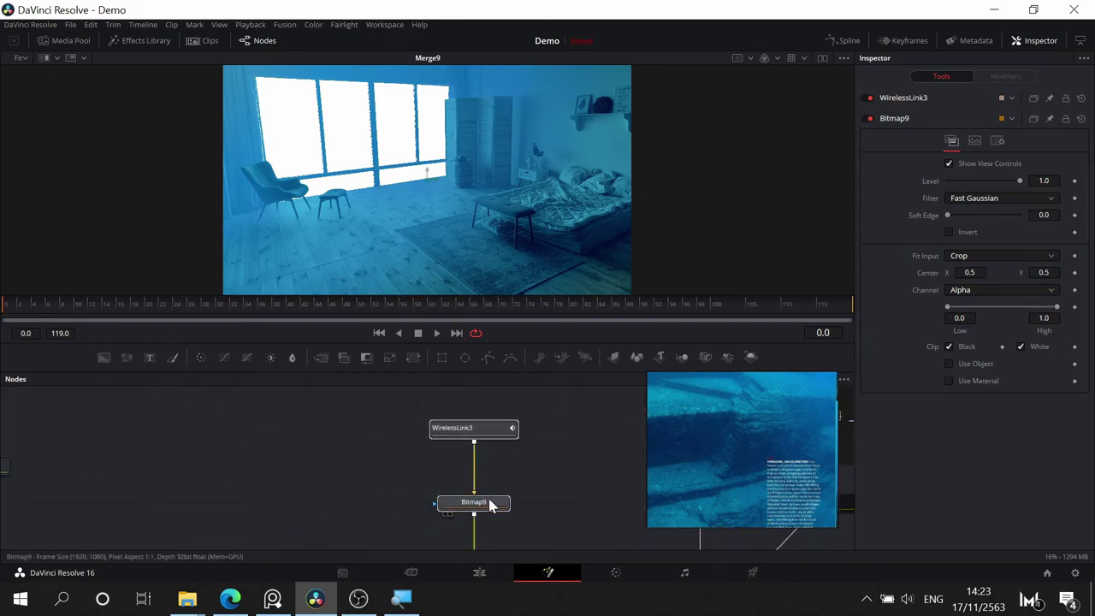
pyautogui.click(490, 506)
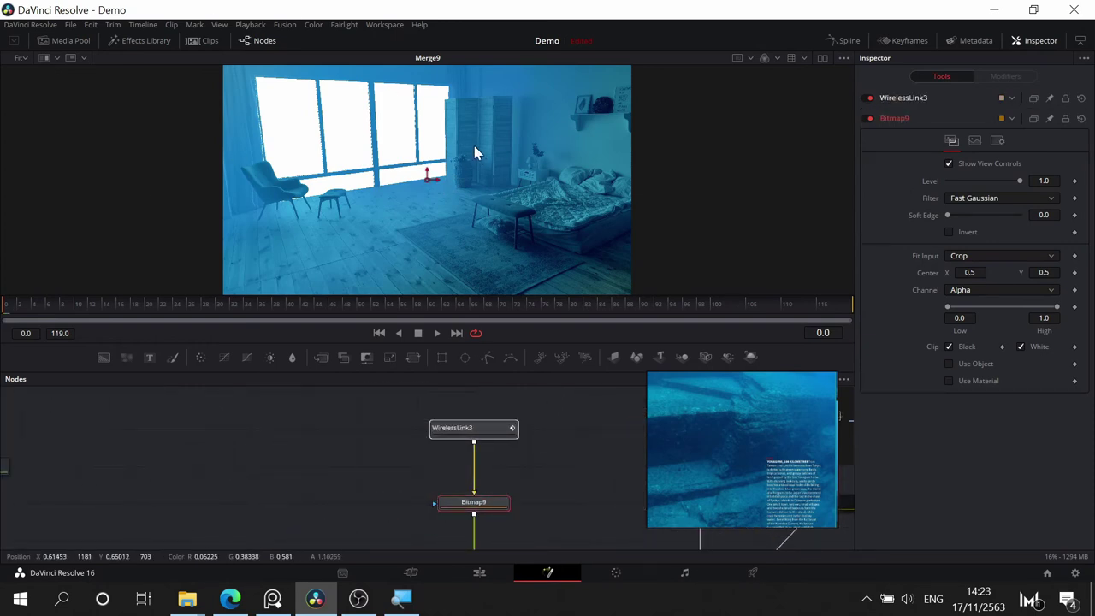
pyautogui.moveTo(562, 456); pyautogui.dragTo(577, 356)
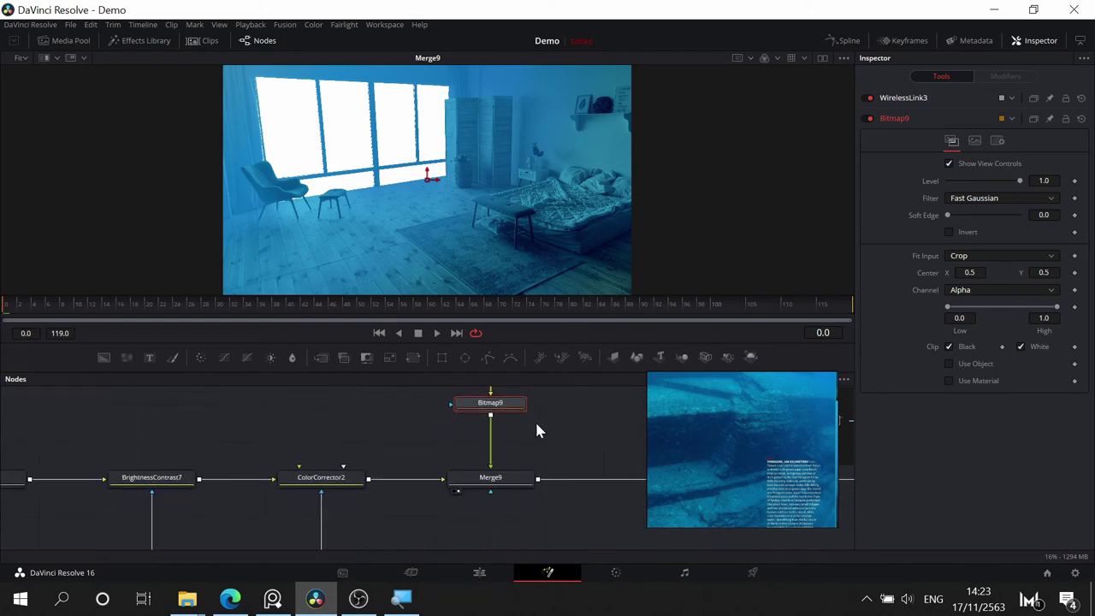
pyautogui.moveTo(499, 432); pyautogui.dragTo(530, 437)
# - Try varying the Blend of Merge9 to preview the window mask over the room
pyautogui.click(517, 500)
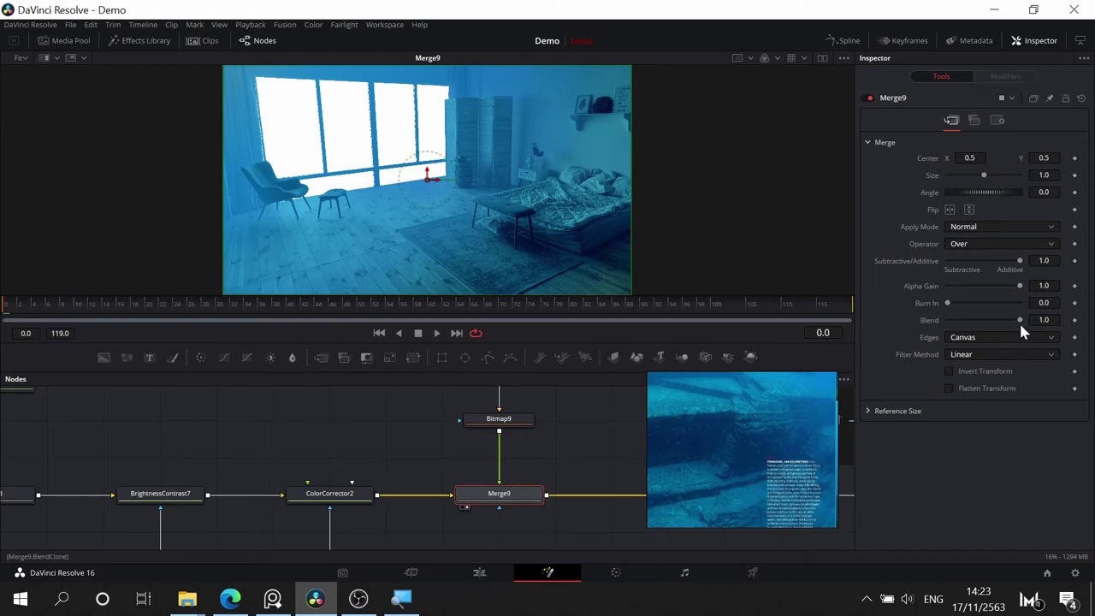
pyautogui.moveTo(1020, 323); pyautogui.dragTo(1094, 325)
pyautogui.moveTo(579, 418); pyautogui.dragTo(550, 460)
pyautogui.moveTo(340, 454); pyautogui.dragTo(605, 456)
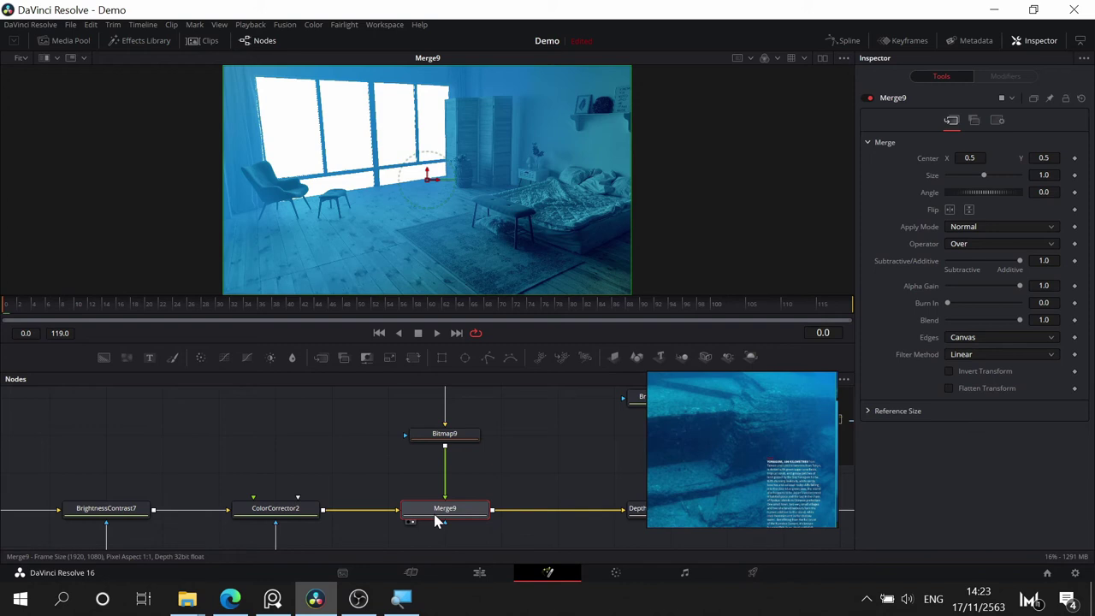
# - Delete the Merge9 node with Bitmap9 displayed in the viewer in its place, and save the project
pyautogui.press('Delete')
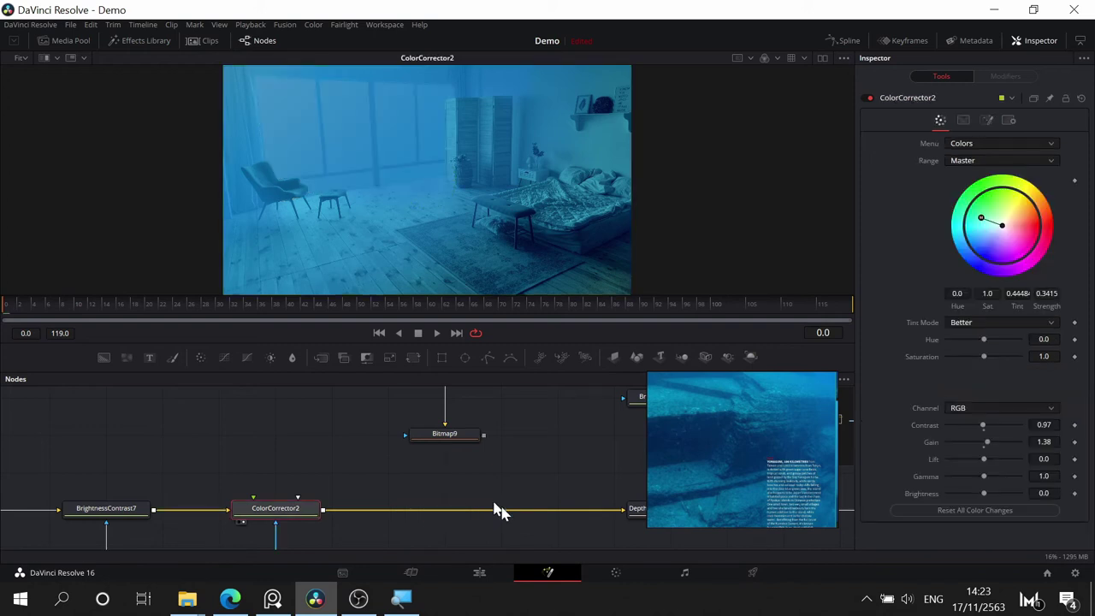
pyautogui.scroll(2, 565, 437)
pyautogui.moveTo(475, 197); pyautogui.dragTo(475, 198)
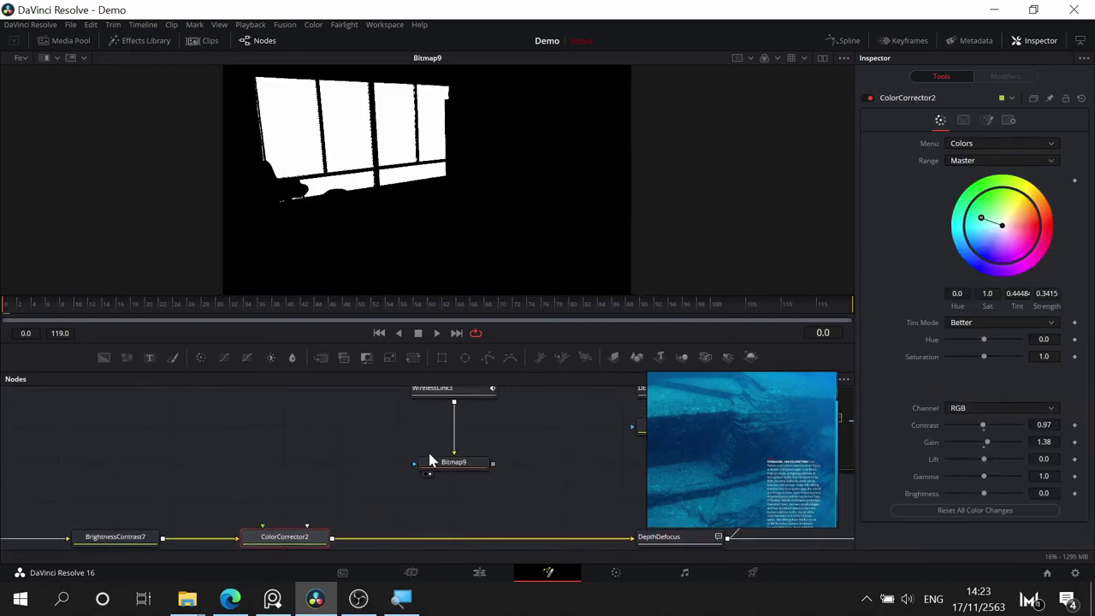
pyautogui.moveTo(519, 516); pyautogui.dragTo(502, 489)
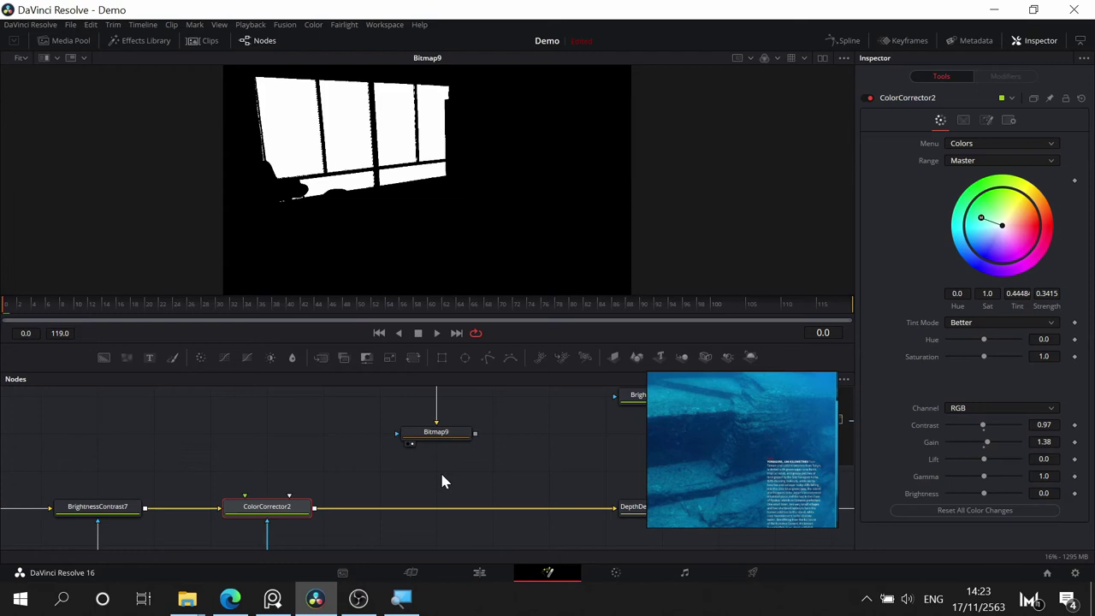
pyautogui.hotkey('ctrl', 's')
pyautogui.hotkey('shift', 'space')
pyautogui.write('ray')
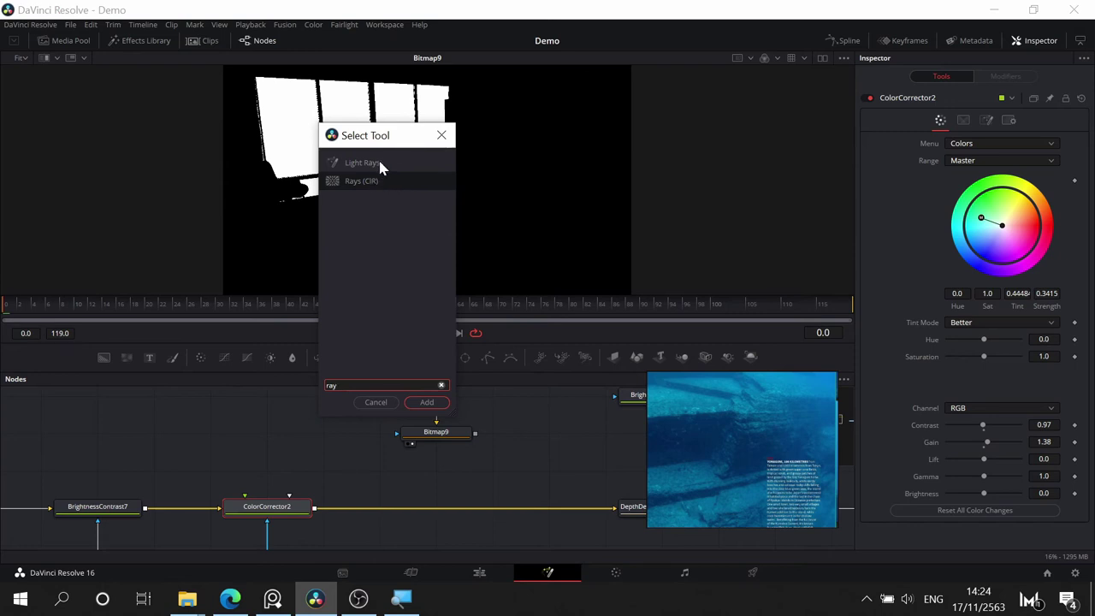
pyautogui.press('BackSpace')
pyautogui.press('BackSpace')
pyautogui.press('BackSpace')
pyautogui.write('Rays')
pyautogui.click(360, 163)
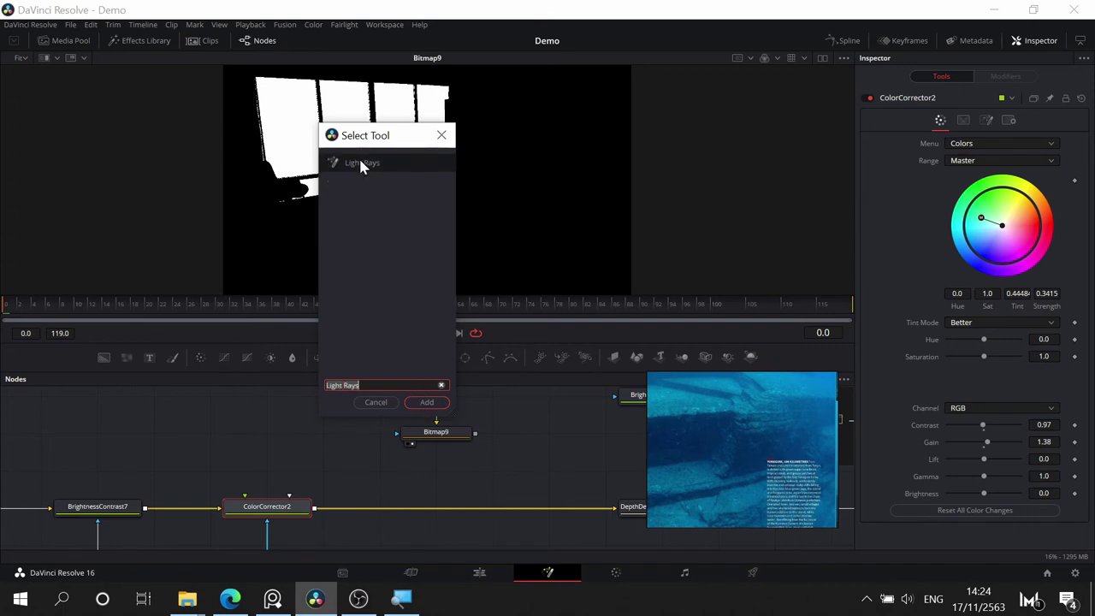
pyautogui.click(436, 402)
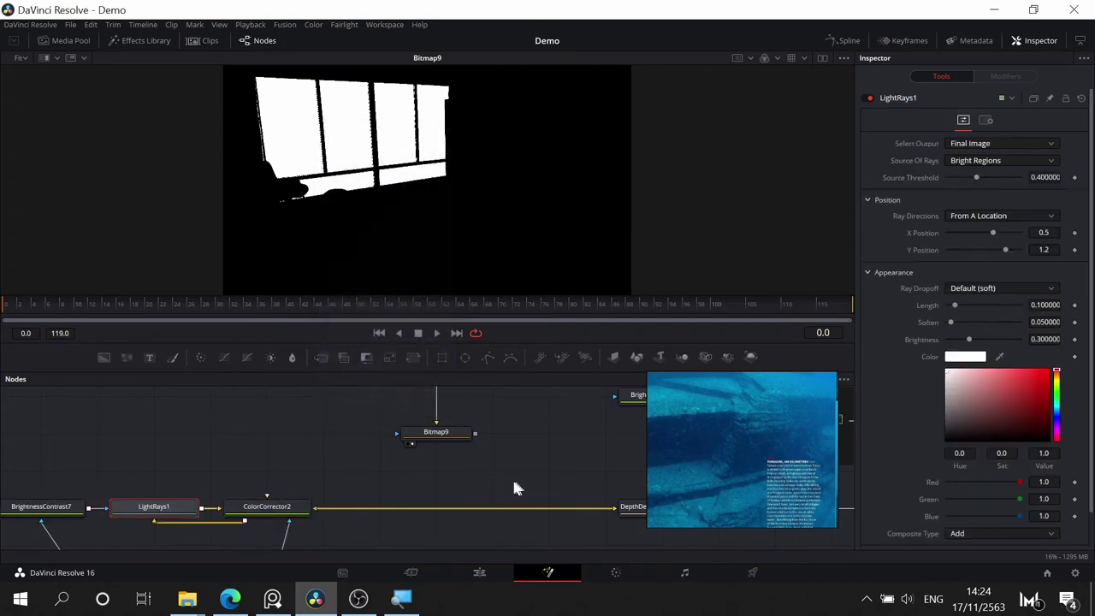
pyautogui.hotkey('ctrl', 'z')
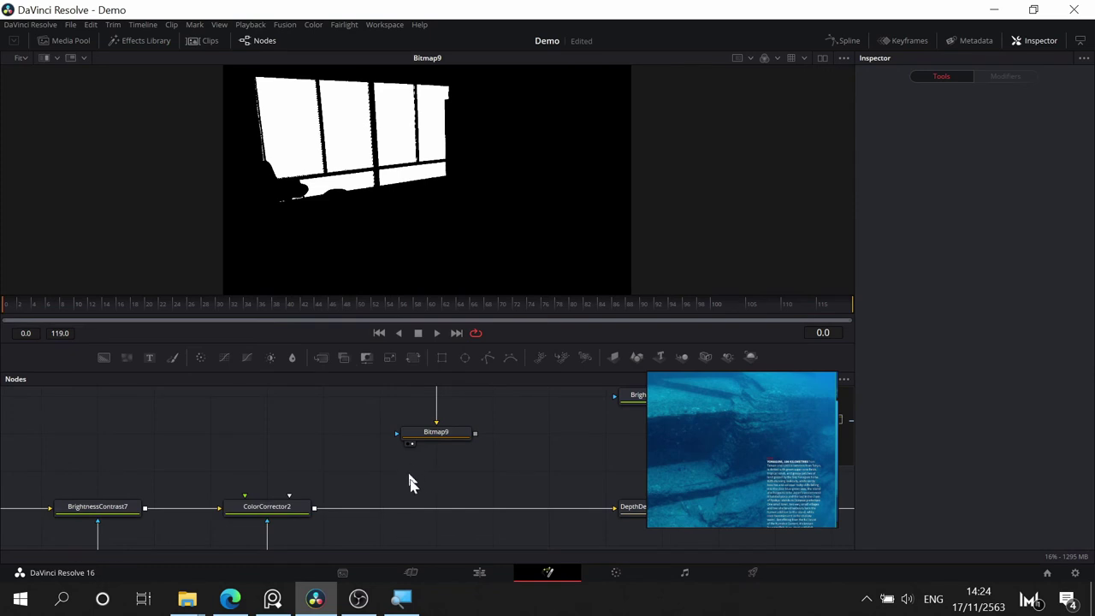
# - Insert a Light Rays node between ColorCorrector2 and DepthDefocus, with Bitmap9 as its effect mask, and display it in the viewer
pyautogui.hotkey('shift', 'space')
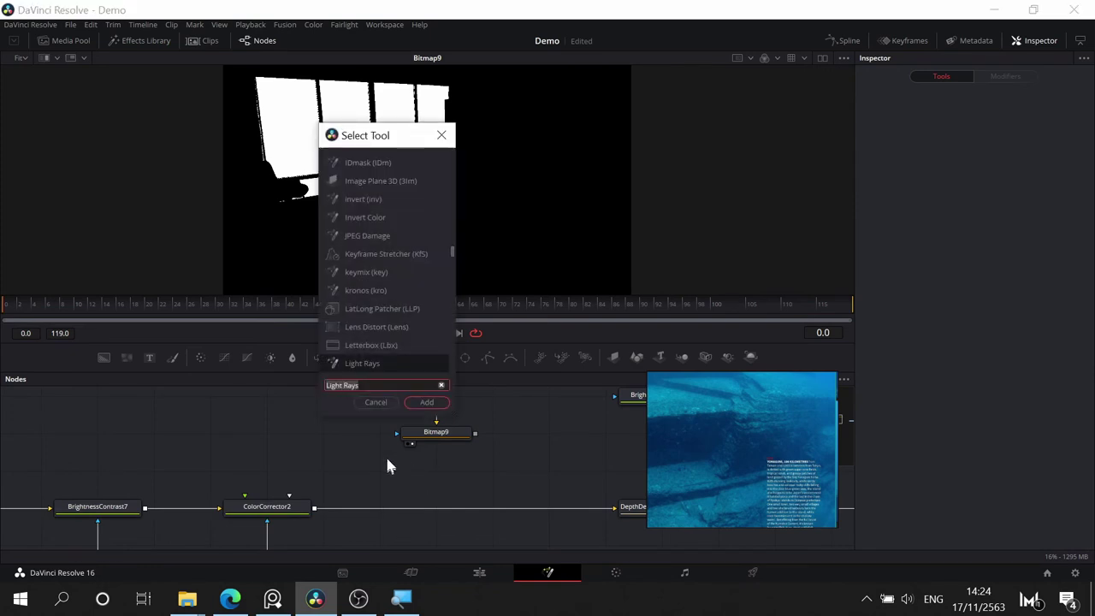
pyautogui.click(430, 407)
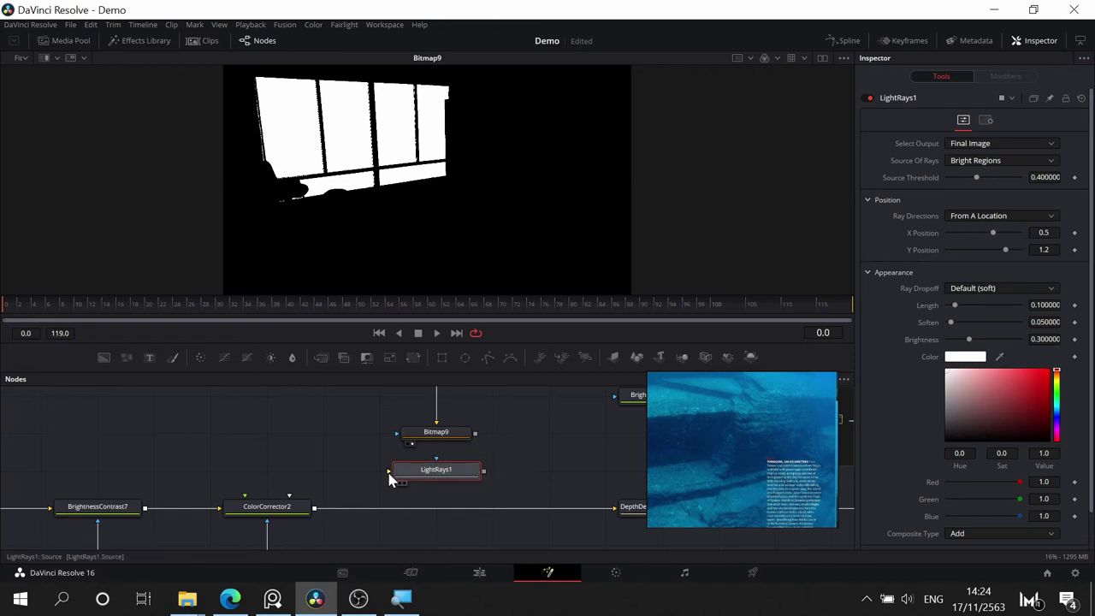
pyautogui.moveTo(443, 479); pyautogui.dragTo(468, 224)
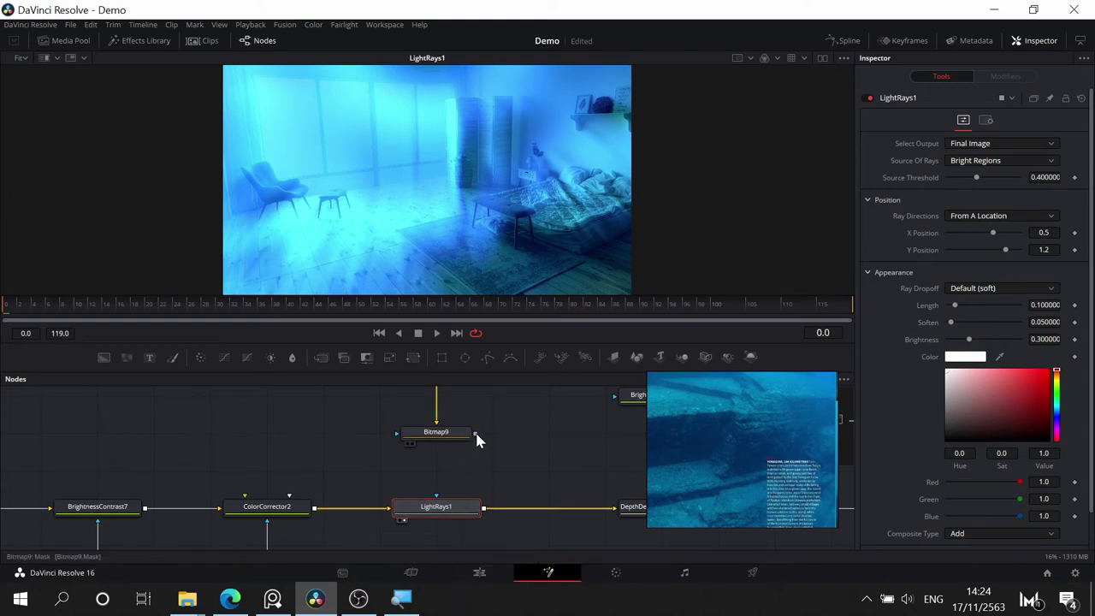
pyautogui.moveTo(476, 439); pyautogui.dragTo(451, 510)
pyautogui.click(483, 525)
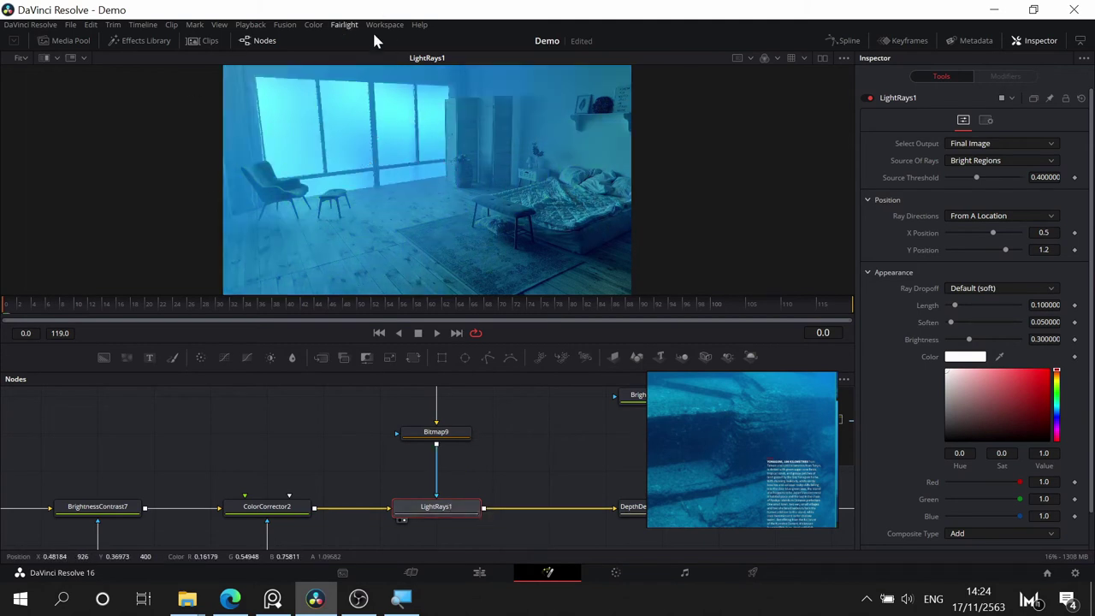
# - Move the Light Rays source above the window, to about X 0.27 and Y 1.04
pyautogui.moveTo(486, 158); pyautogui.dragTo(609, 209)
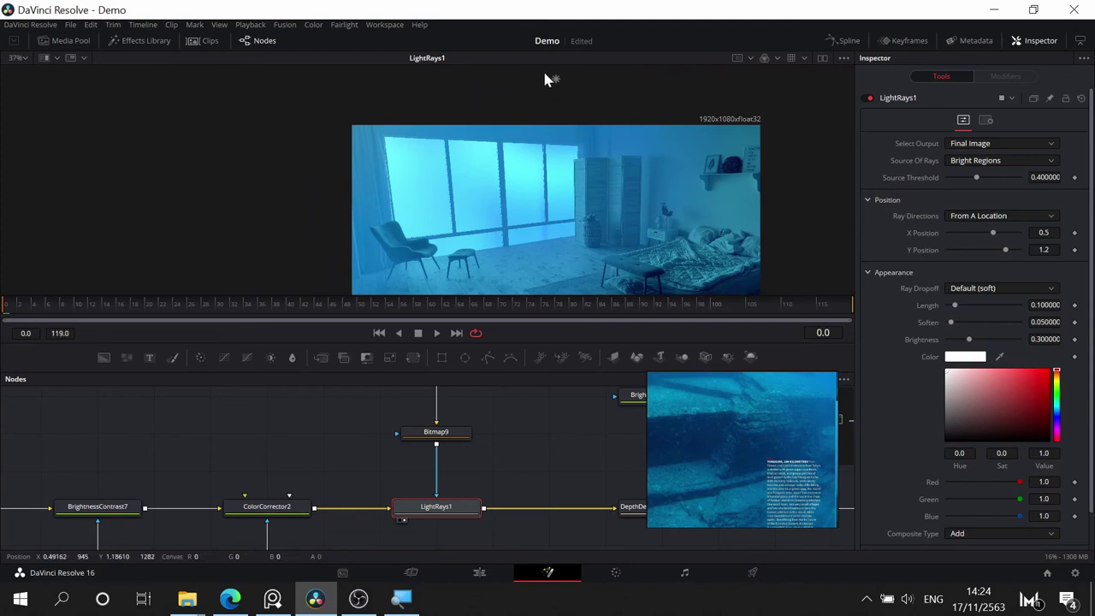
pyautogui.moveTo(558, 84); pyautogui.dragTo(461, 119)
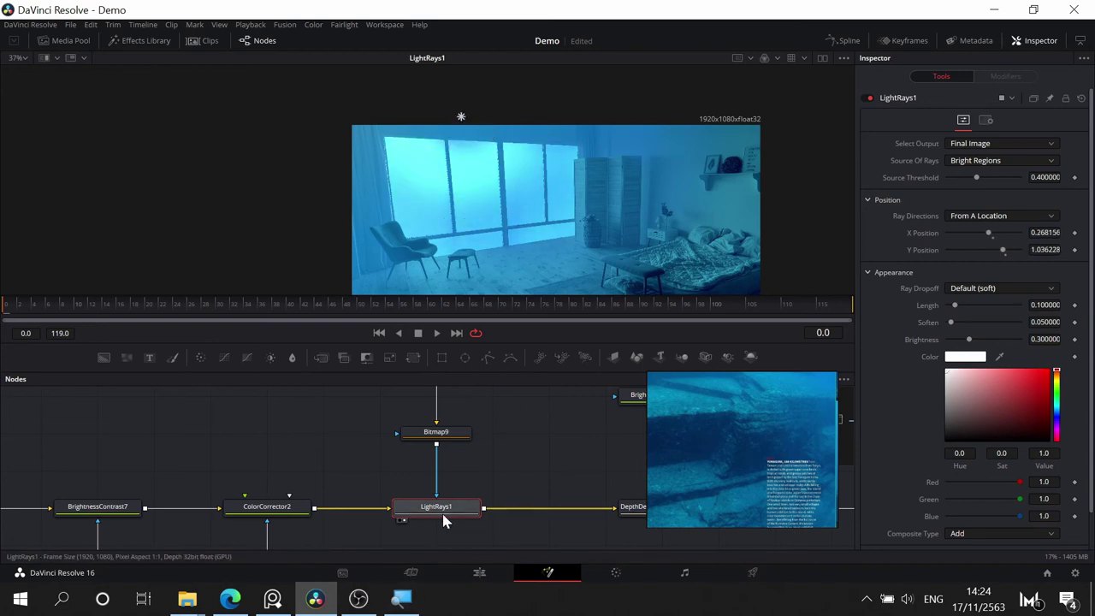
# - Replace LightRays1 with a Rays node between ColorCorrector2 and DepthDefocus
pyautogui.press('Delete')
pyautogui.hotkey('shift', 'space')
pyautogui.write('ra')
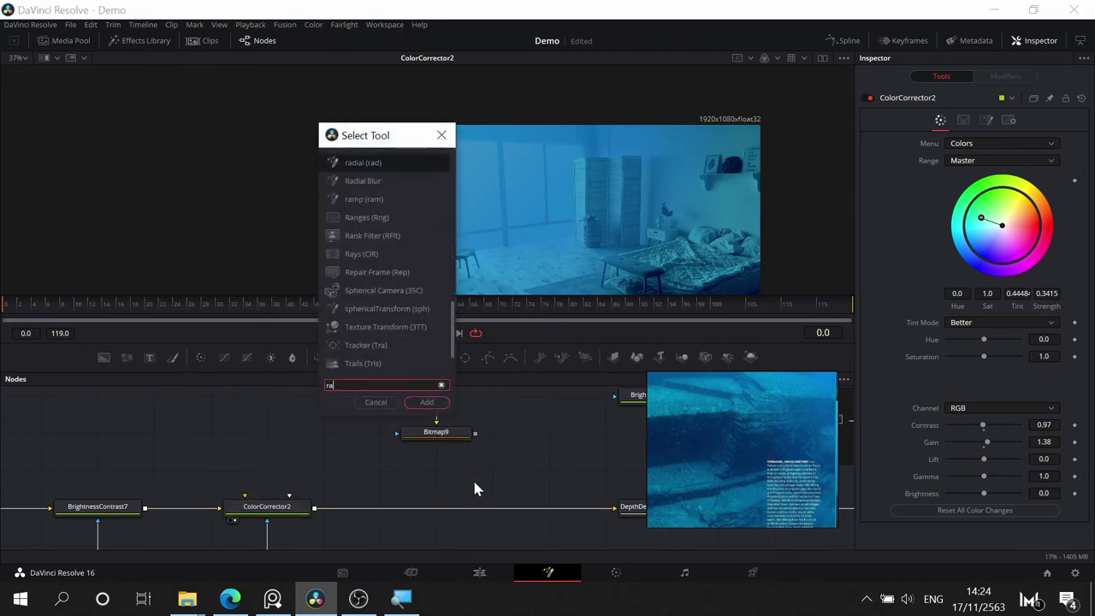
pyautogui.write('ys')
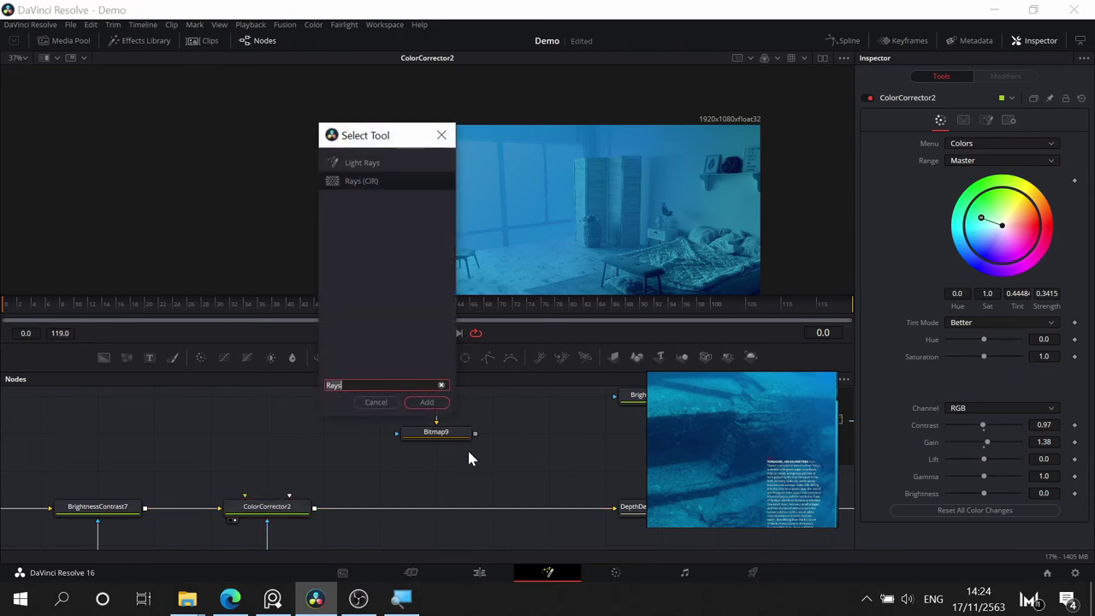
pyautogui.click(425, 402)
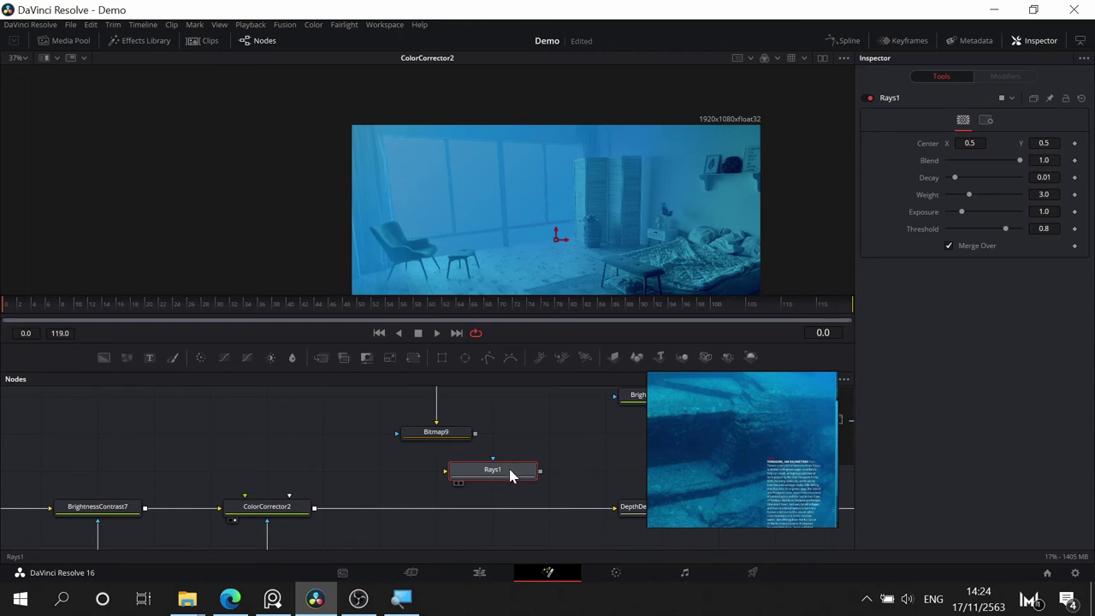
pyautogui.moveTo(509, 477); pyautogui.dragTo(476, 504)
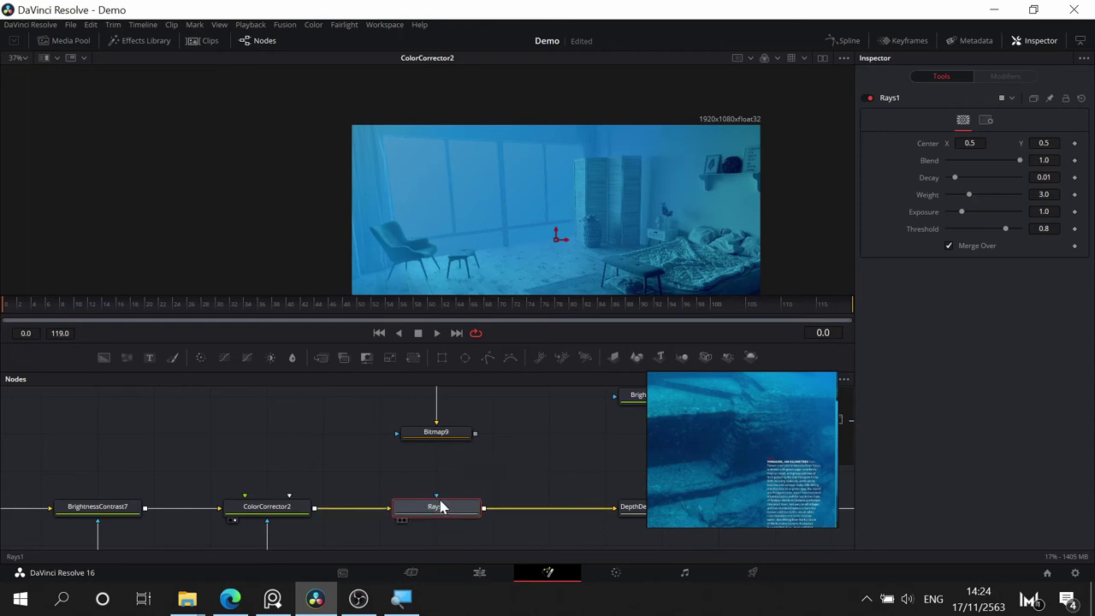
# - Connect Bitmap9 to Rays1 as its effect mask and display Rays1 in the viewer
pyautogui.moveTo(476, 432); pyautogui.dragTo(441, 514)
pyautogui.click(471, 527)
pyautogui.press('1')
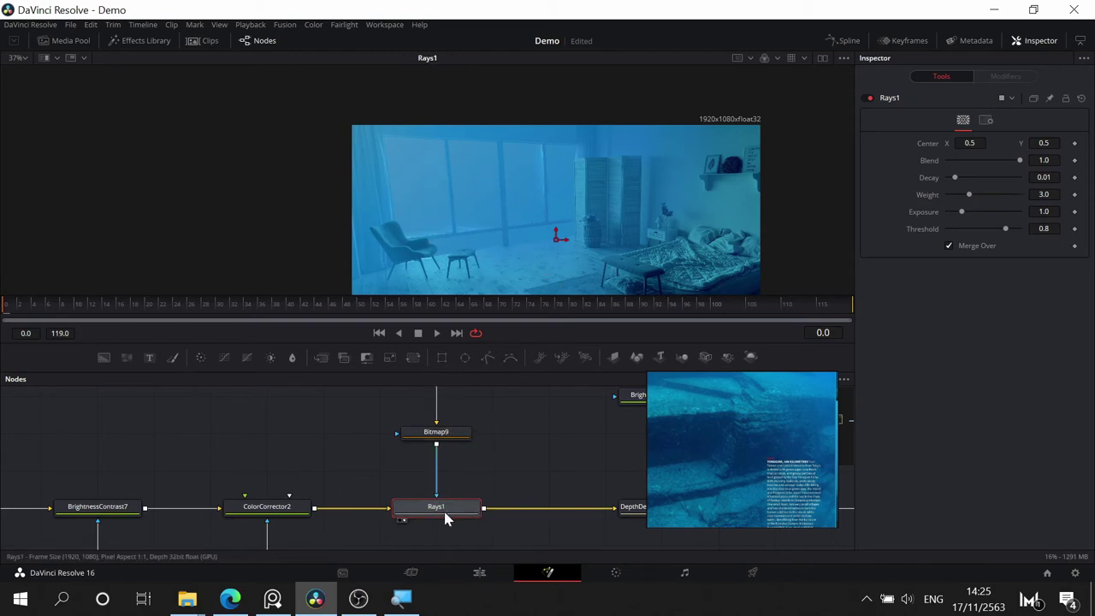
# - Move the Rays1 center above the window's outer edge, to about X 0.08 and Y 1.13
pyautogui.moveTo(557, 232); pyautogui.dragTo(454, 84)
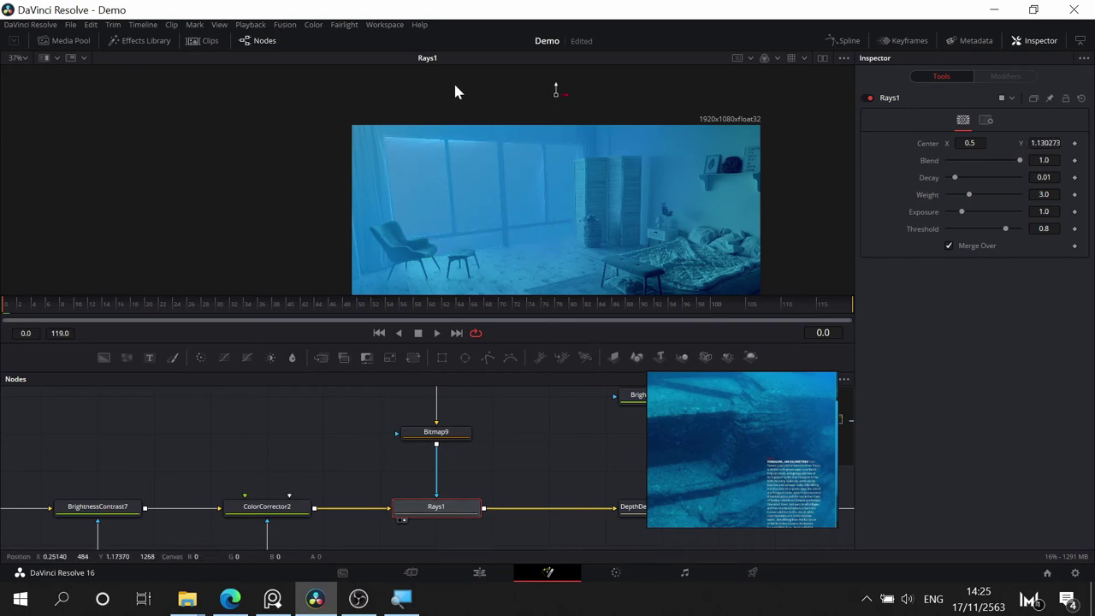
pyautogui.moveTo(567, 99); pyautogui.dragTo(397, 105)
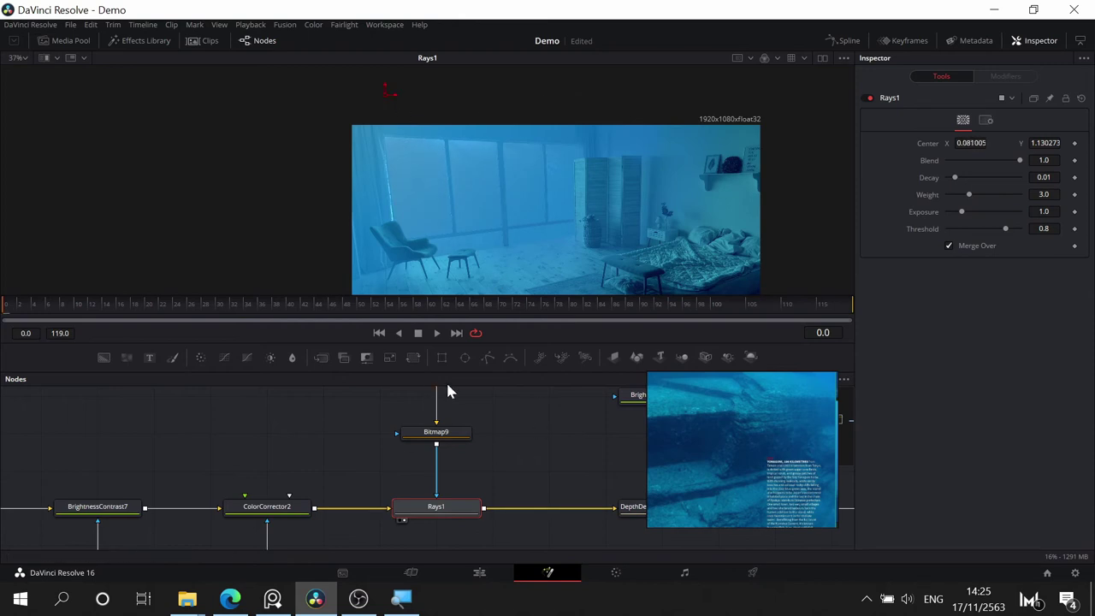
pyautogui.moveTo(502, 387); pyautogui.dragTo(571, 402)
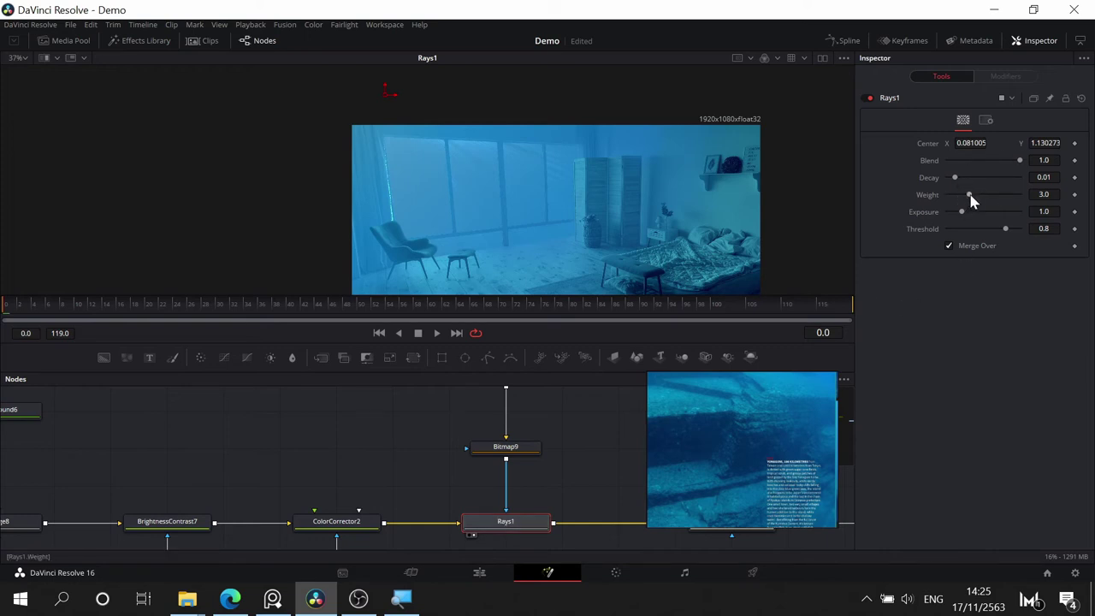
# - Set the Rays1 Weight to 10.0 and its Decay to 0.011, keeping Blend and Exposure at 1.0
pyautogui.moveTo(972, 200); pyautogui.dragTo(1069, 194)
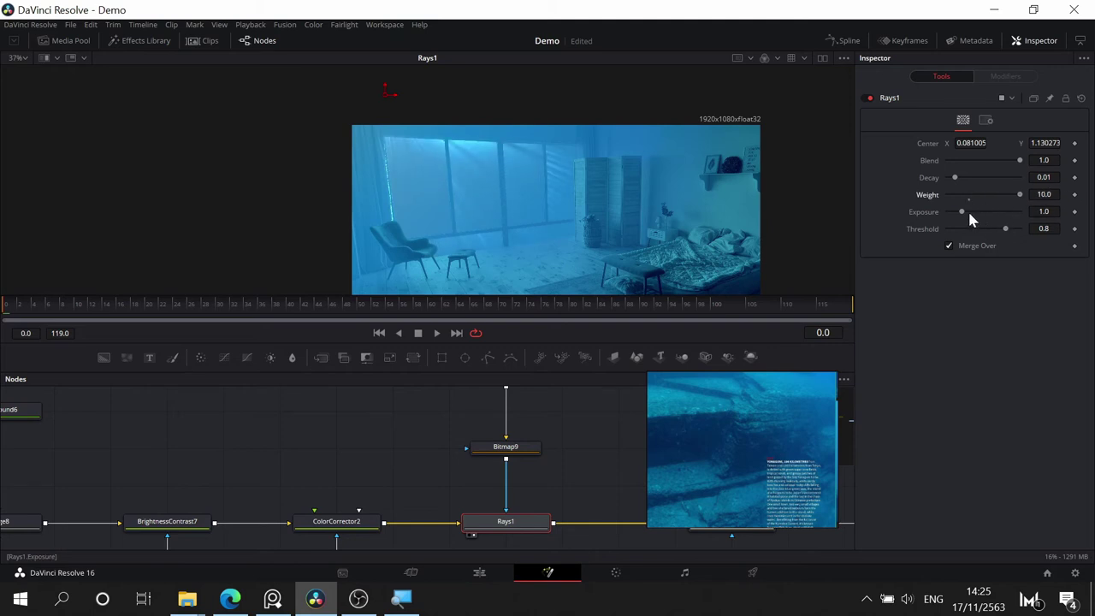
pyautogui.moveTo(969, 214)
pyautogui.mouseDown()
pyautogui.moveTo(1026, 208)
pyautogui.moveTo(953, 224)
pyautogui.moveTo(972, 214)
pyautogui.moveTo(957, 226)
pyautogui.moveTo(961, 212)
pyautogui.mouseUp()
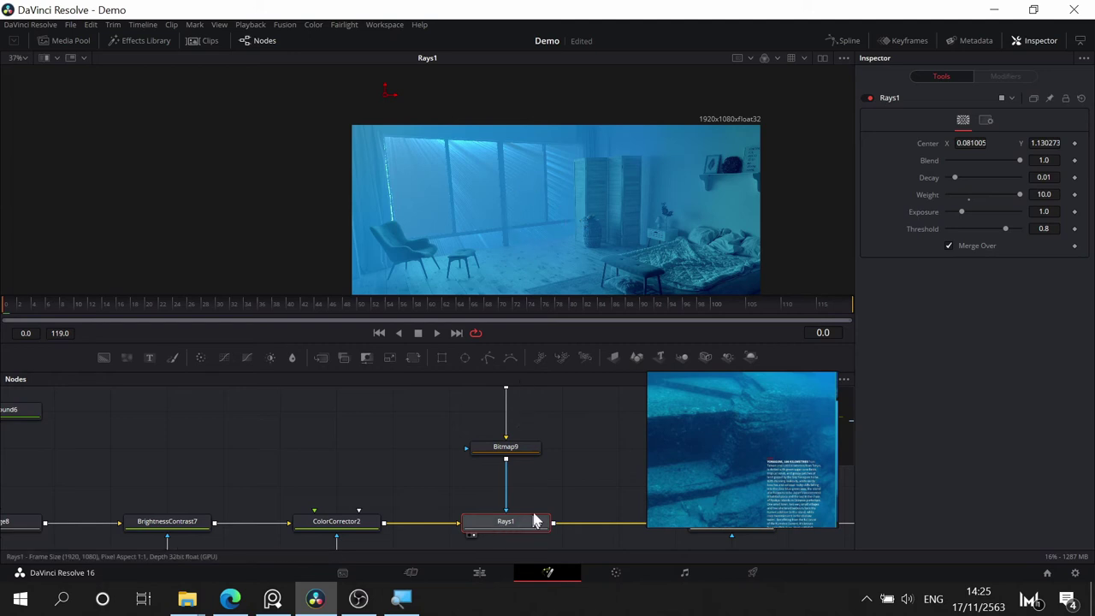
pyautogui.moveTo(580, 453); pyautogui.dragTo(464, 401)
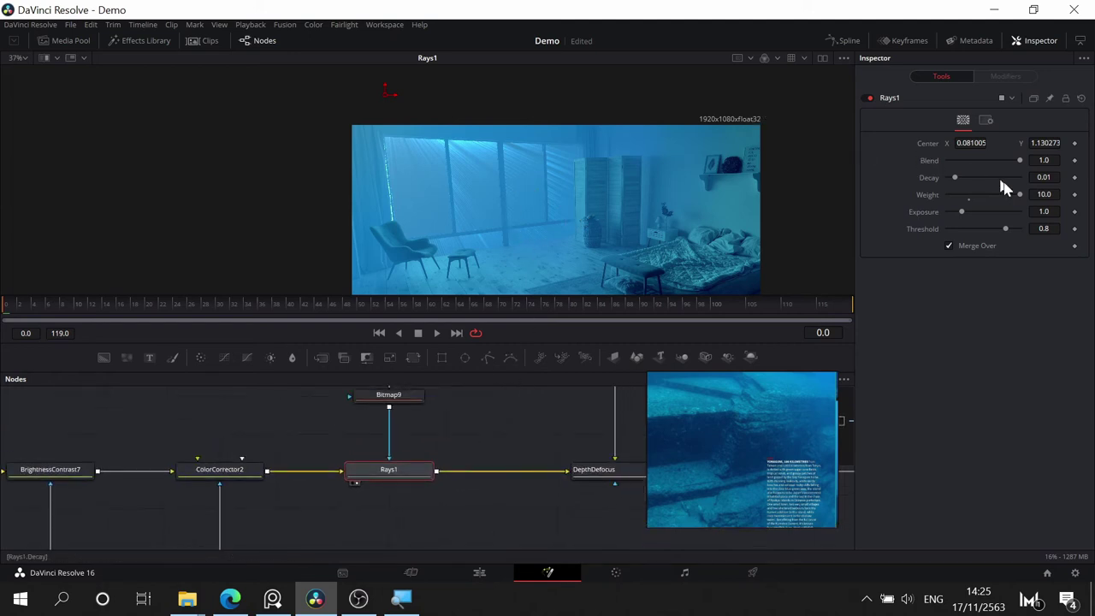
pyautogui.moveTo(1013, 196); pyautogui.dragTo(1046, 196)
pyautogui.moveTo(489, 428); pyautogui.dragTo(635, 434)
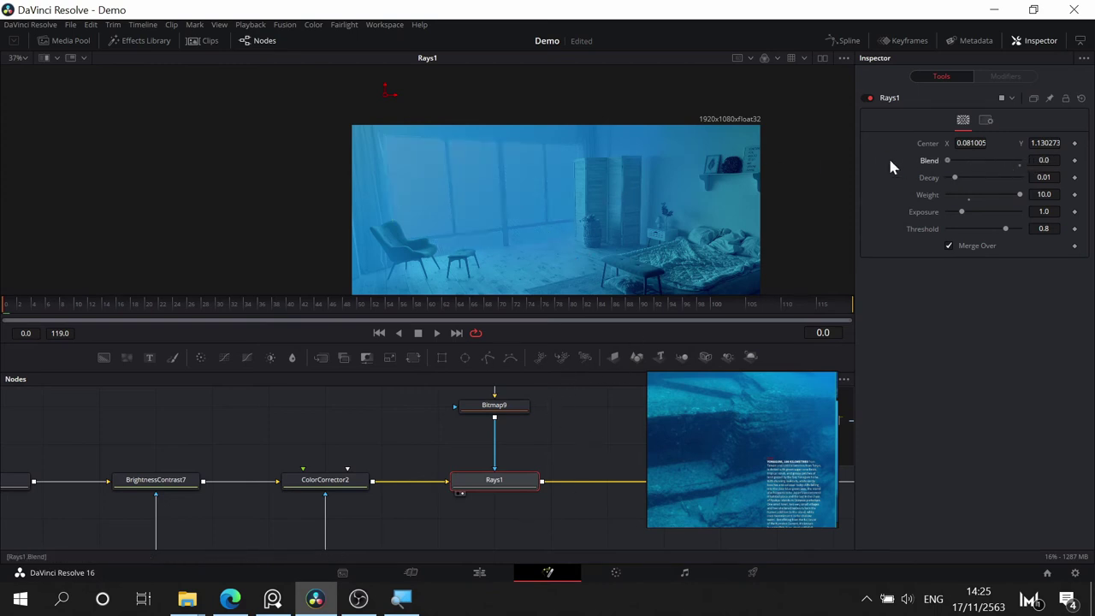
pyautogui.moveTo(949, 178)
pyautogui.mouseDown()
pyautogui.moveTo(999, 176)
pyautogui.moveTo(912, 178)
pyautogui.moveTo(954, 169)
pyautogui.mouseUp()
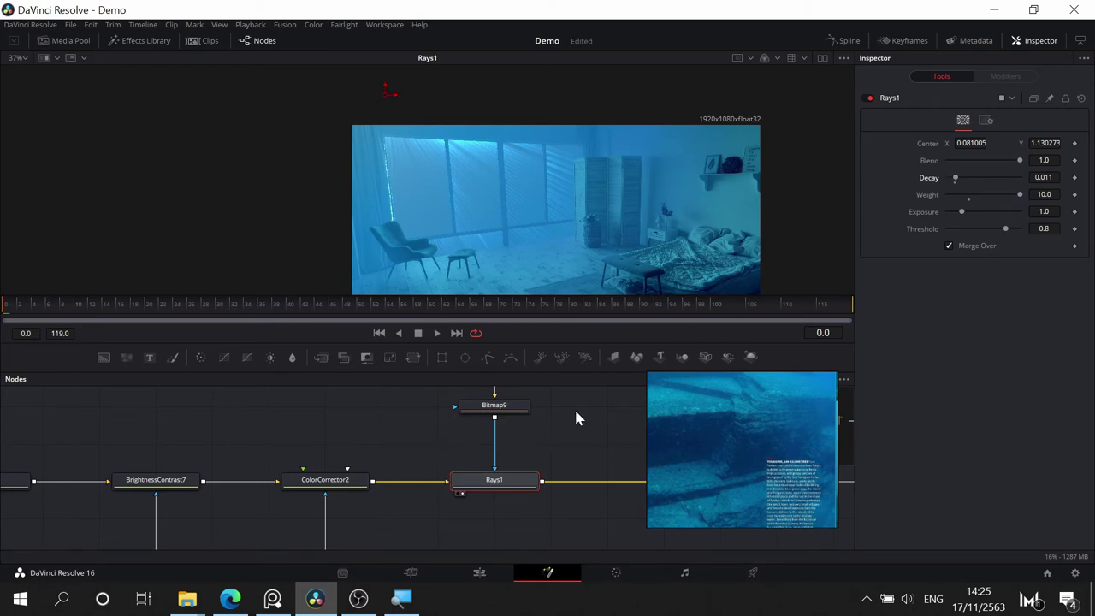
# - Compare the Bitmap9 mask with Rays1 in the viewer and set the Rays1 Decay to about 0.0031
pyautogui.moveTo(574, 411); pyautogui.dragTo(532, 428)
pyautogui.press('1')
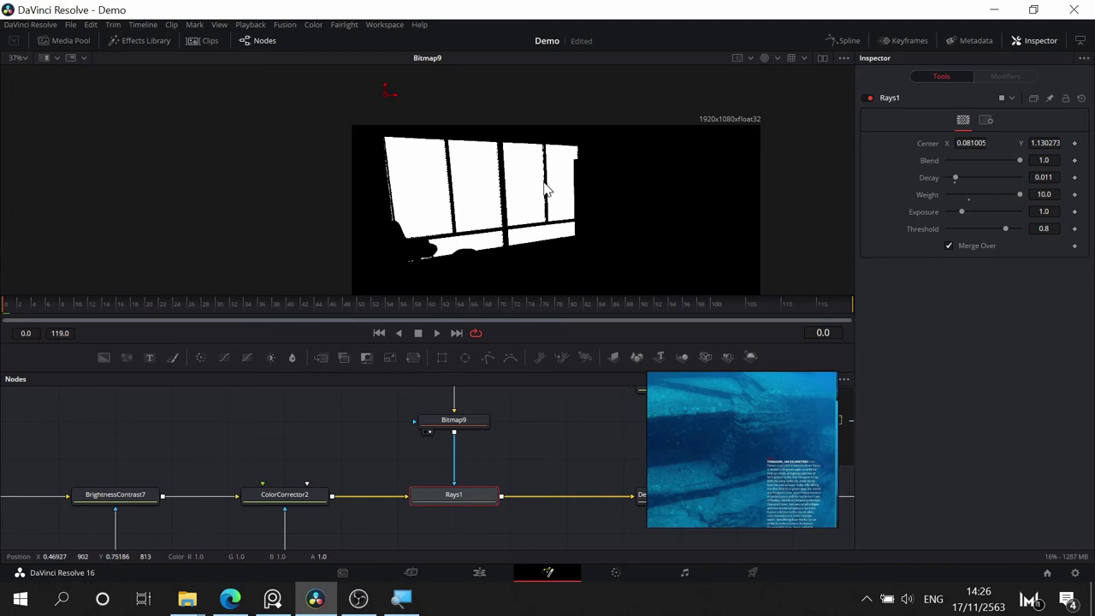
pyautogui.press('1')
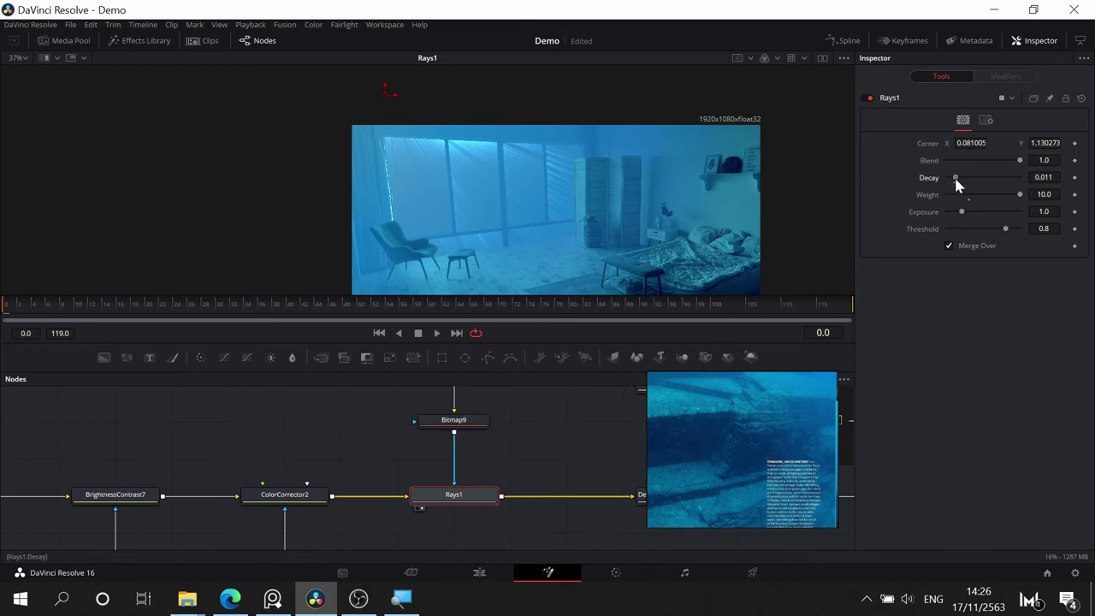
pyautogui.moveTo(957, 184)
pyautogui.mouseDown()
pyautogui.moveTo(981, 171)
pyautogui.moveTo(936, 188)
pyautogui.moveTo(972, 180)
pyautogui.moveTo(956, 195)
pyautogui.moveTo(983, 178)
pyautogui.moveTo(946, 186)
pyautogui.mouseUp()
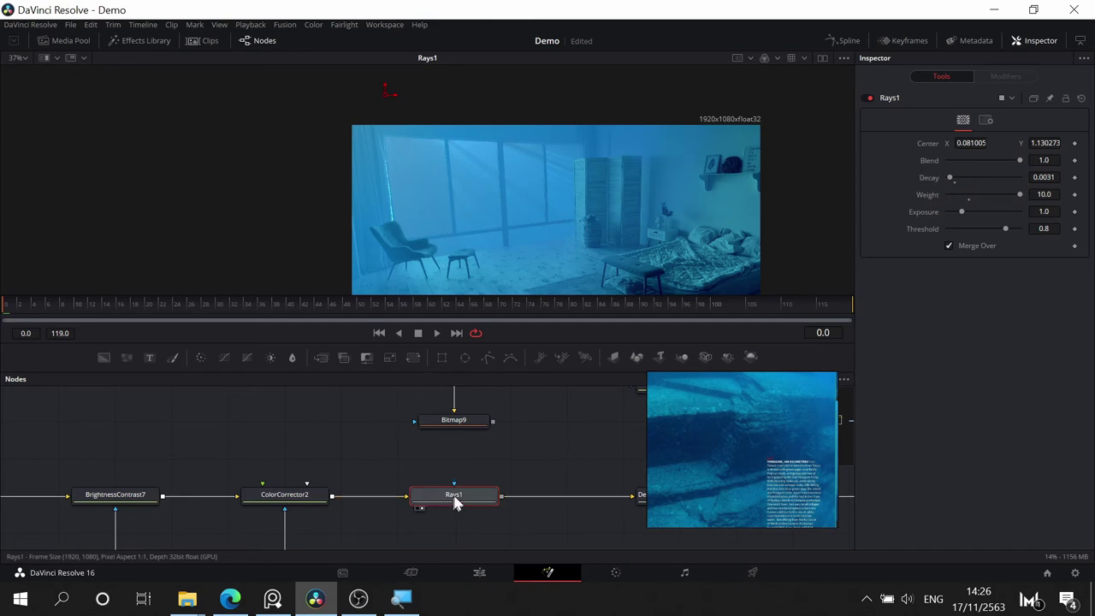
# - Turn off Merge Over on Rays1 while it sits between ColorCorrector2 and DepthDefocus with Bitmap9 as its effect mask
pyautogui.moveTo(455, 503); pyautogui.dragTo(558, 461)
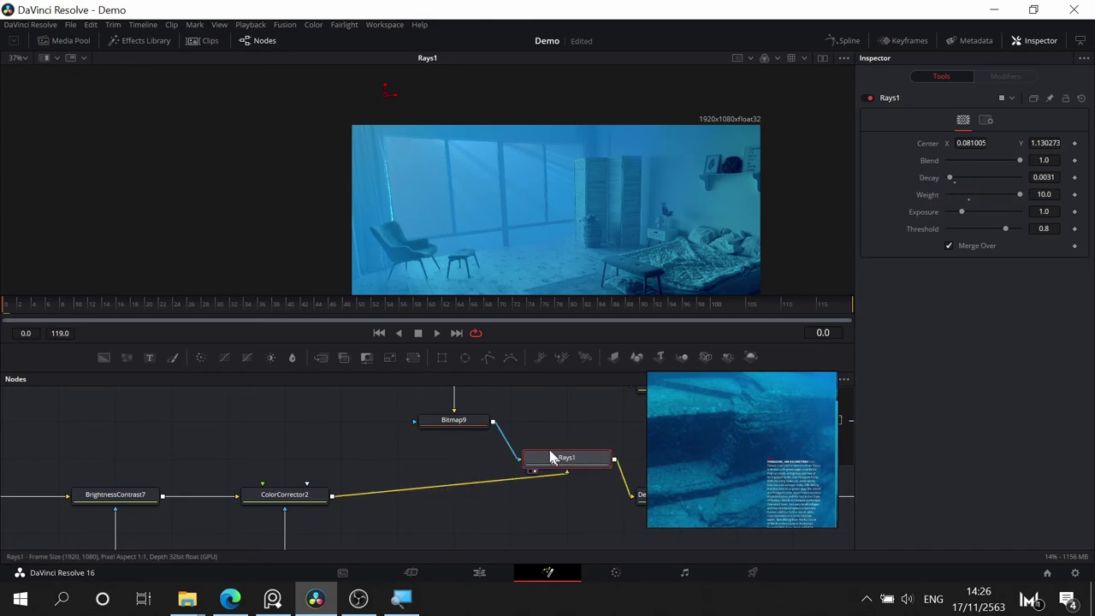
pyautogui.click(518, 489)
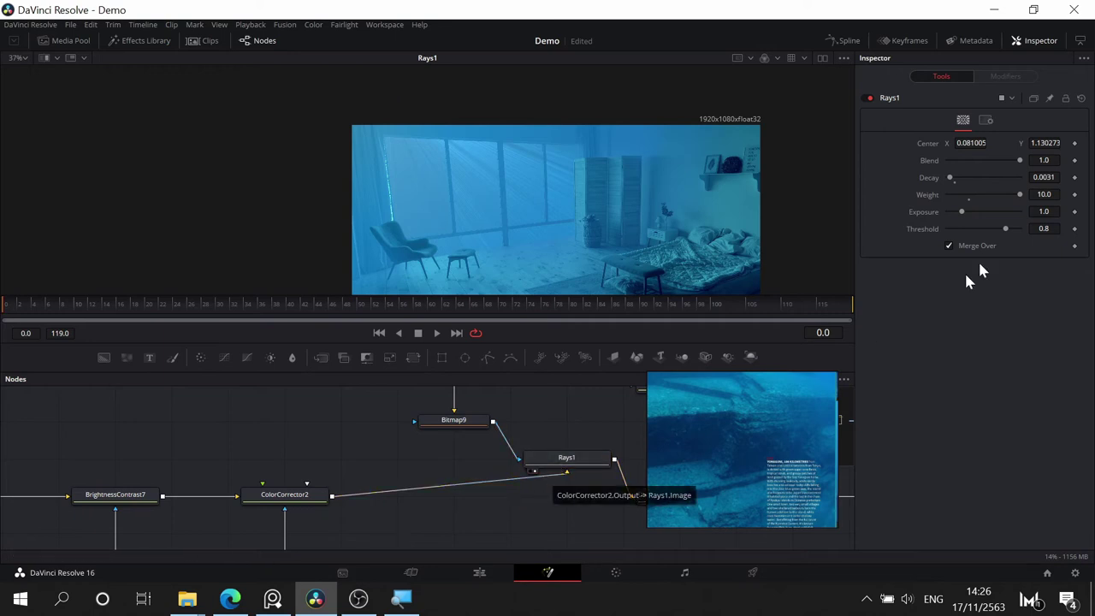
pyautogui.click(949, 247)
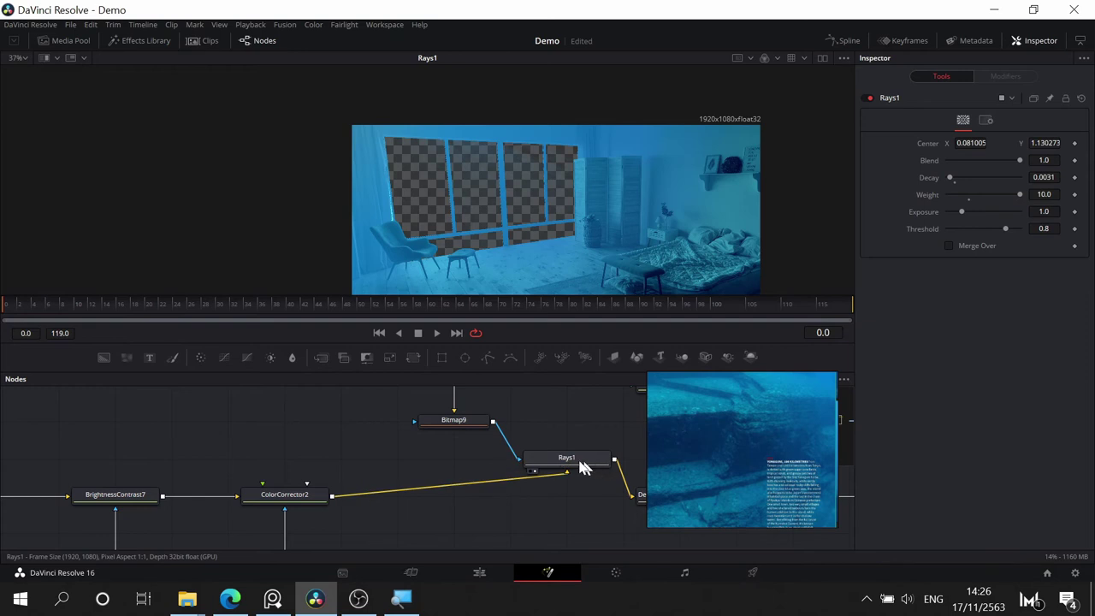
pyautogui.moveTo(582, 469); pyautogui.dragTo(460, 501)
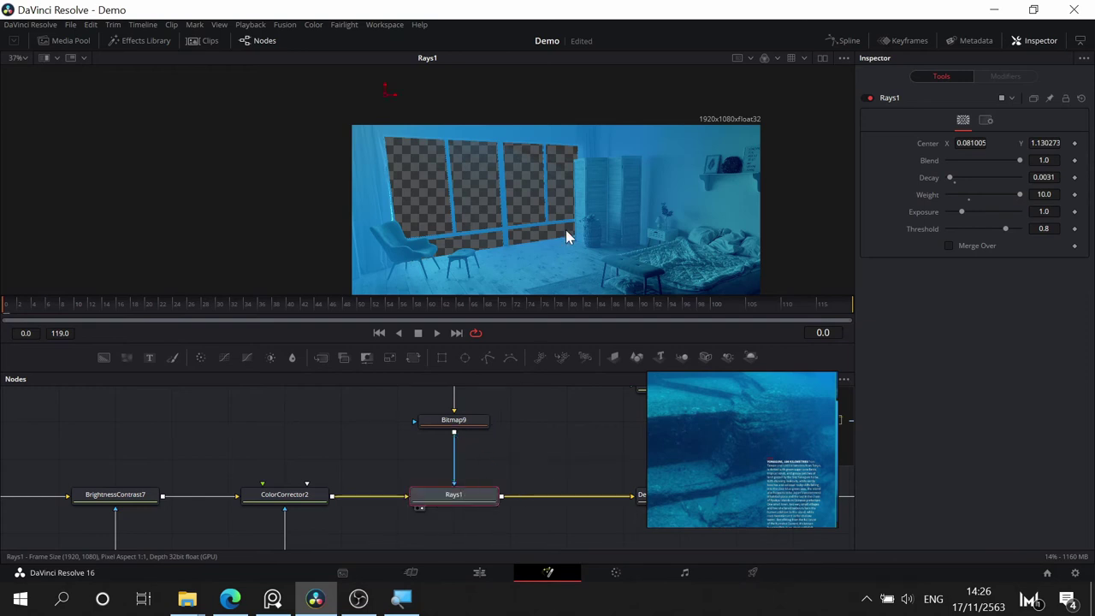
pyautogui.moveTo(571, 242); pyautogui.dragTo(632, 154)
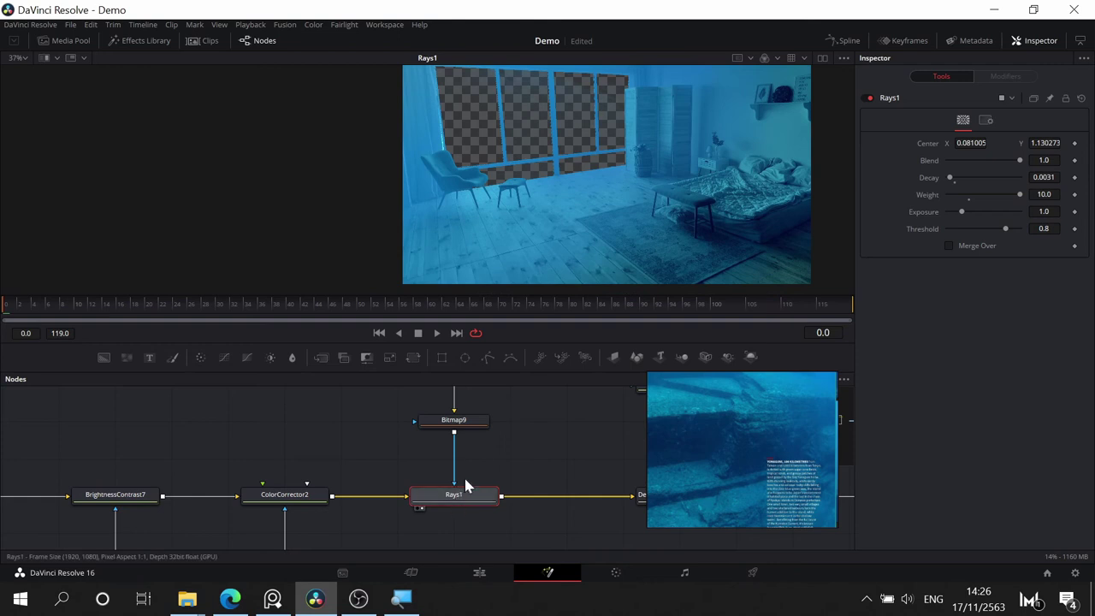
pyautogui.click(530, 447)
pyautogui.click(489, 426)
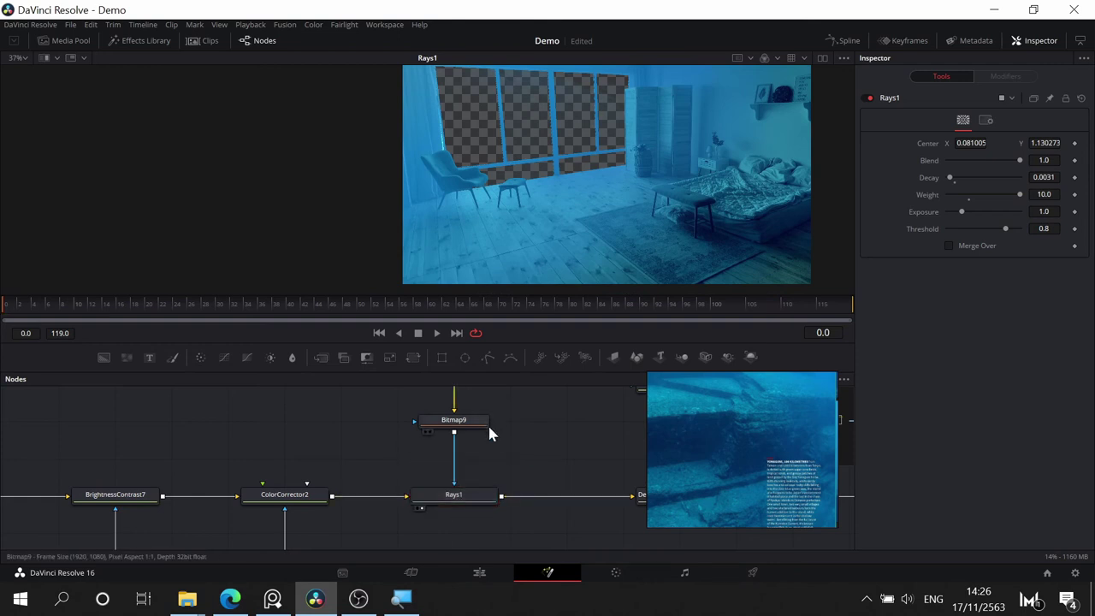
# - Take Rays1 out of the main chain, feed Bitmap9 into its image input, and place it directly below Bitmap9
pyautogui.moveTo(496, 493); pyautogui.dragTo(565, 428)
pyautogui.hotkey('ctrl', 'z')
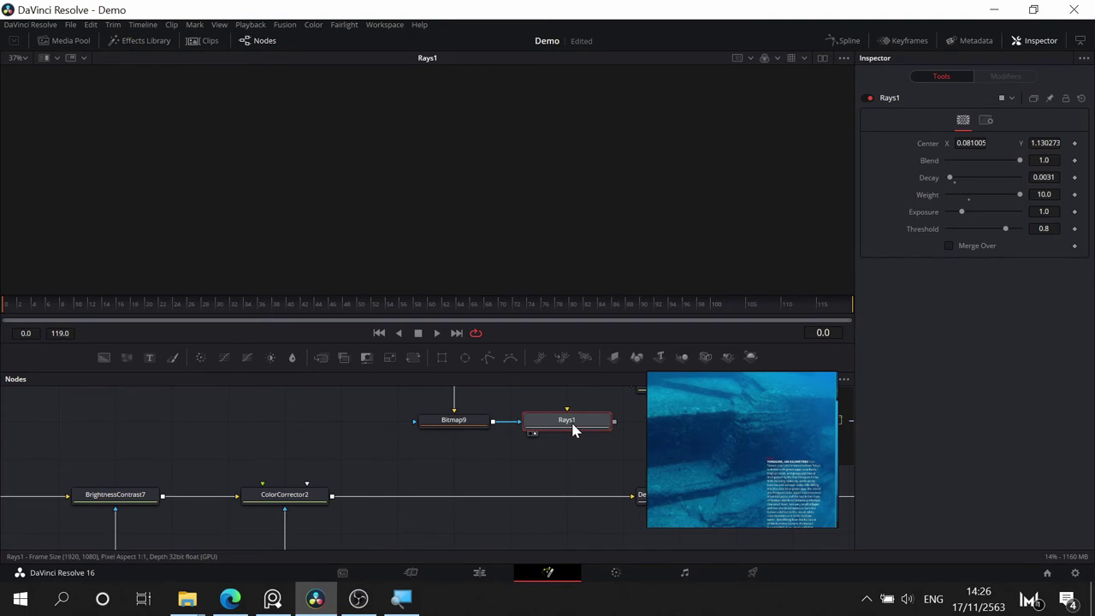
pyautogui.moveTo(547, 422); pyautogui.dragTo(515, 435)
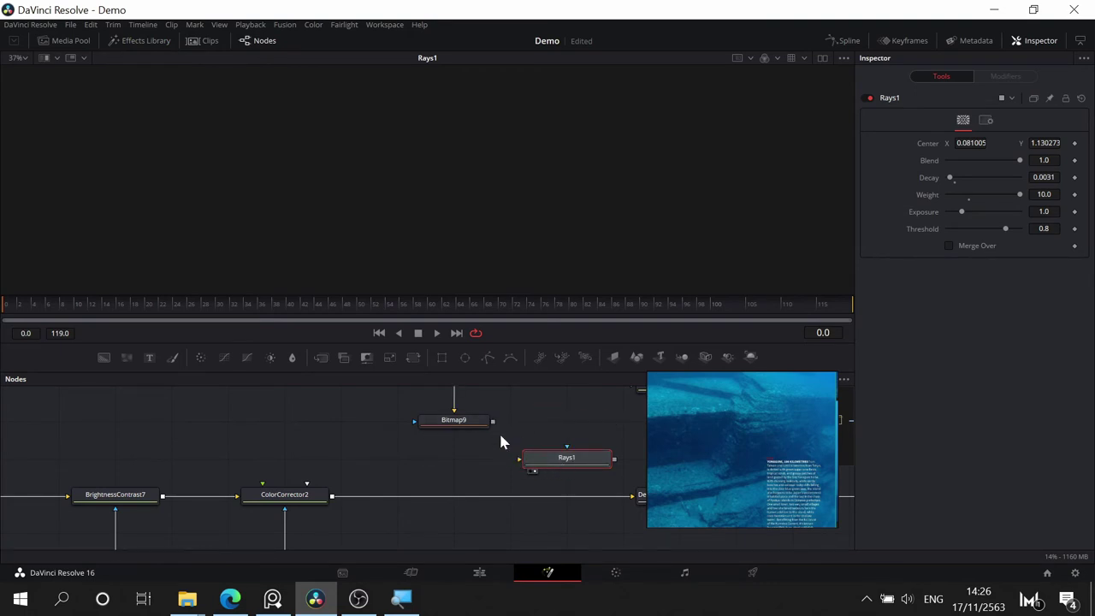
pyautogui.moveTo(497, 423); pyautogui.dragTo(590, 469)
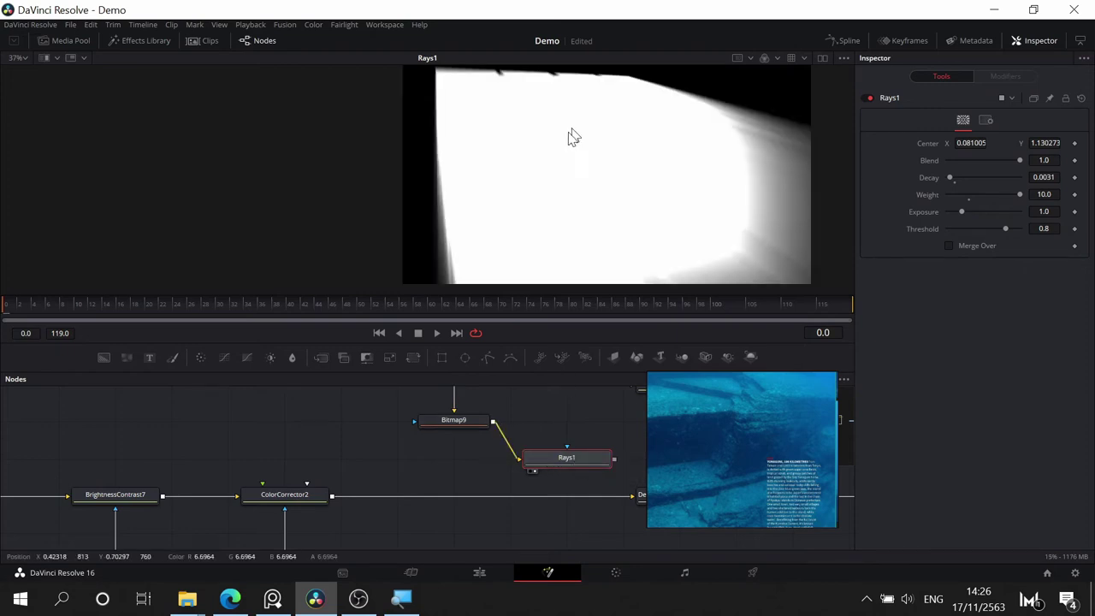
pyautogui.moveTo(461, 442); pyautogui.dragTo(402, 481)
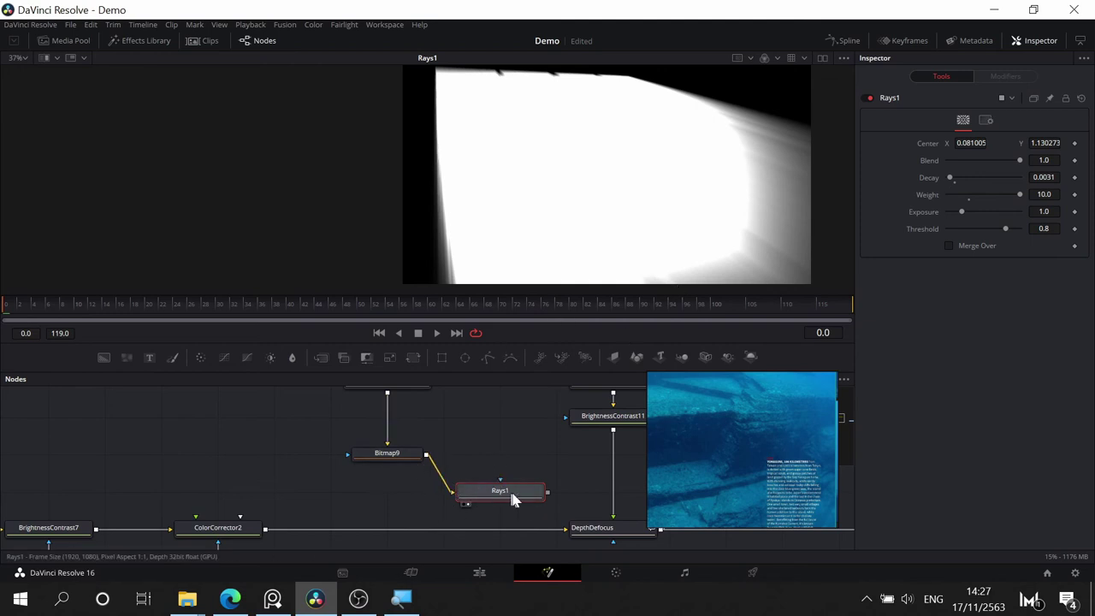
pyautogui.moveTo(511, 499); pyautogui.dragTo(540, 433)
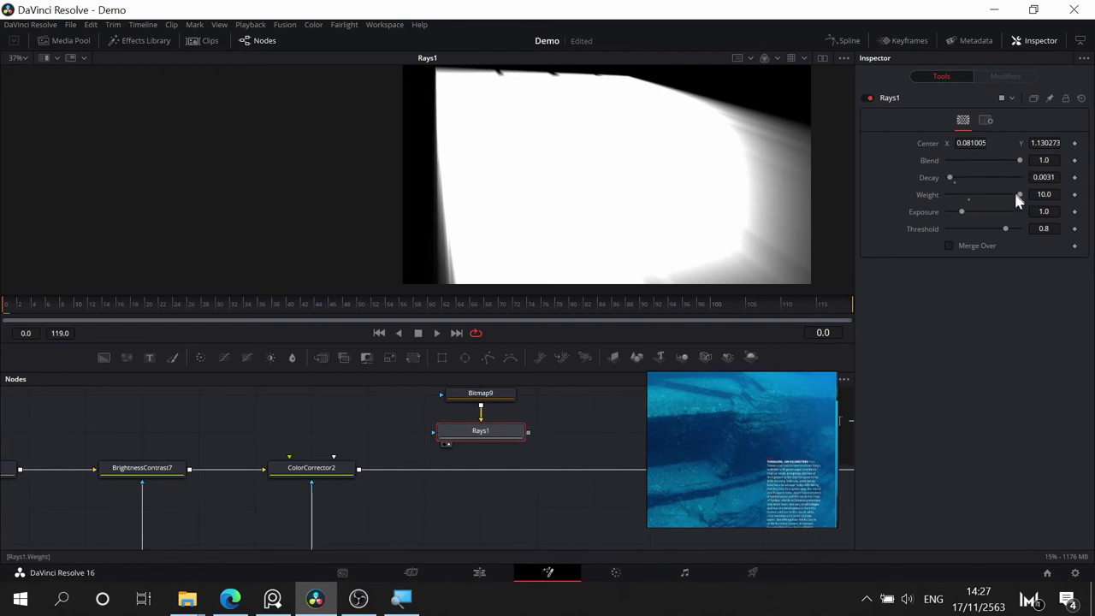
# - Set the Rays1 Weight to 1.81, Exposure to 1.22 and Threshold to 0.654, with Merge Over enabled
pyautogui.moveTo(1017, 195); pyautogui.dragTo(993, 231)
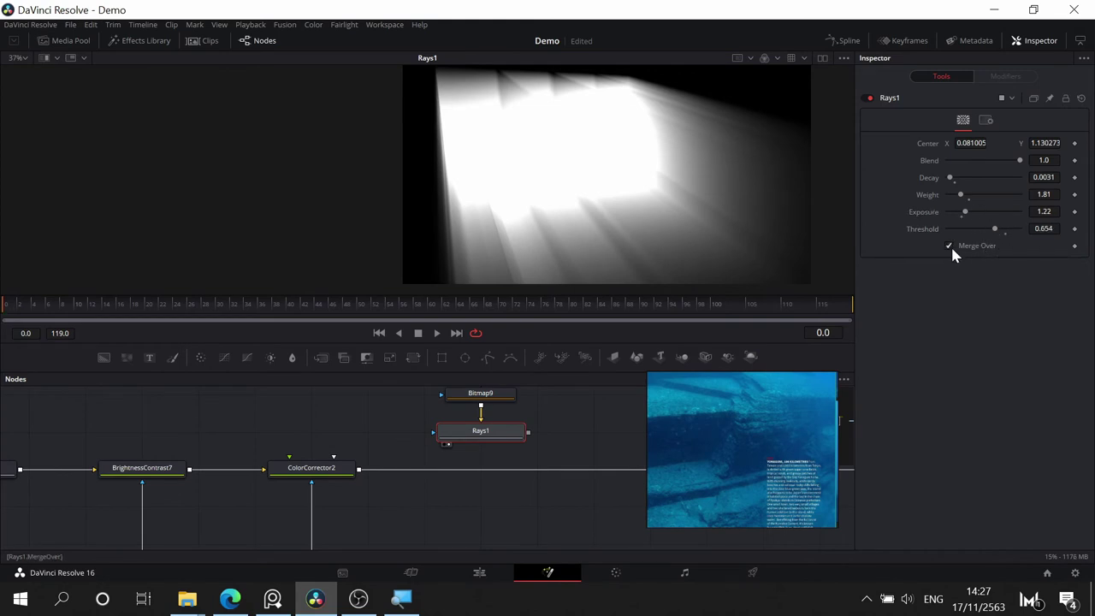
pyautogui.click(947, 245)
pyautogui.click(948, 246)
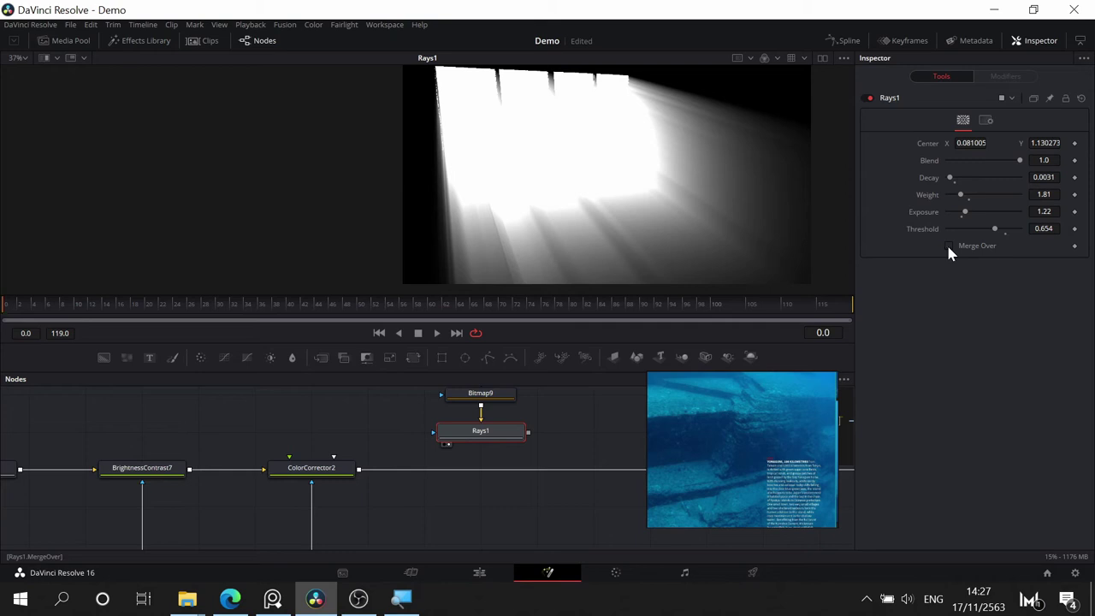
pyautogui.click(948, 246)
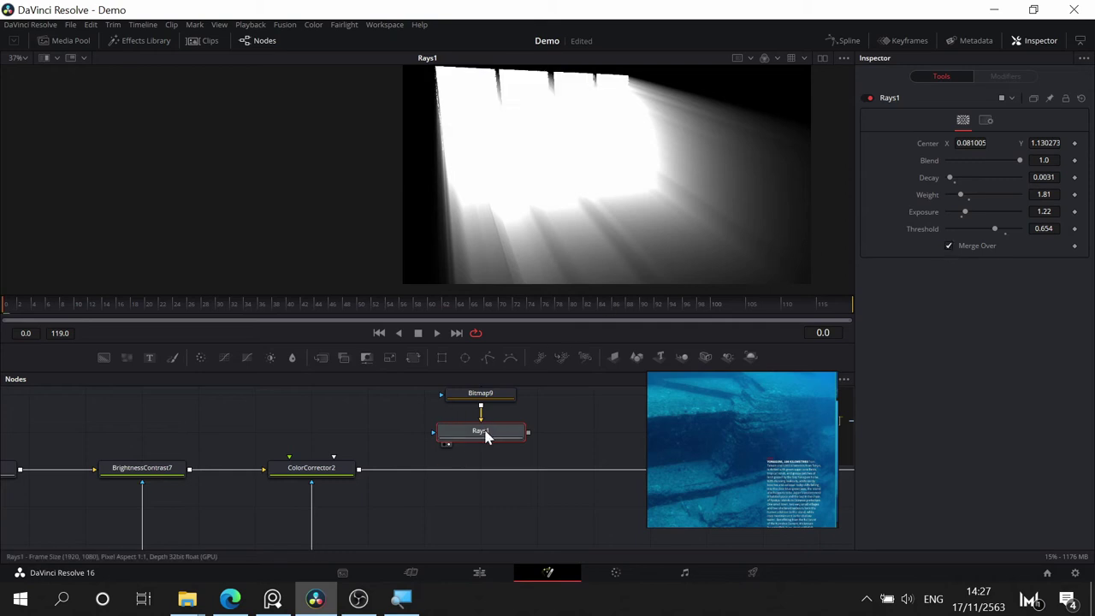
# - Lower the Rays1 center to about Y 1.108 and compare the WirelessLink3 mask with the rays in the viewer
pyautogui.scroll(3, 568, 224)
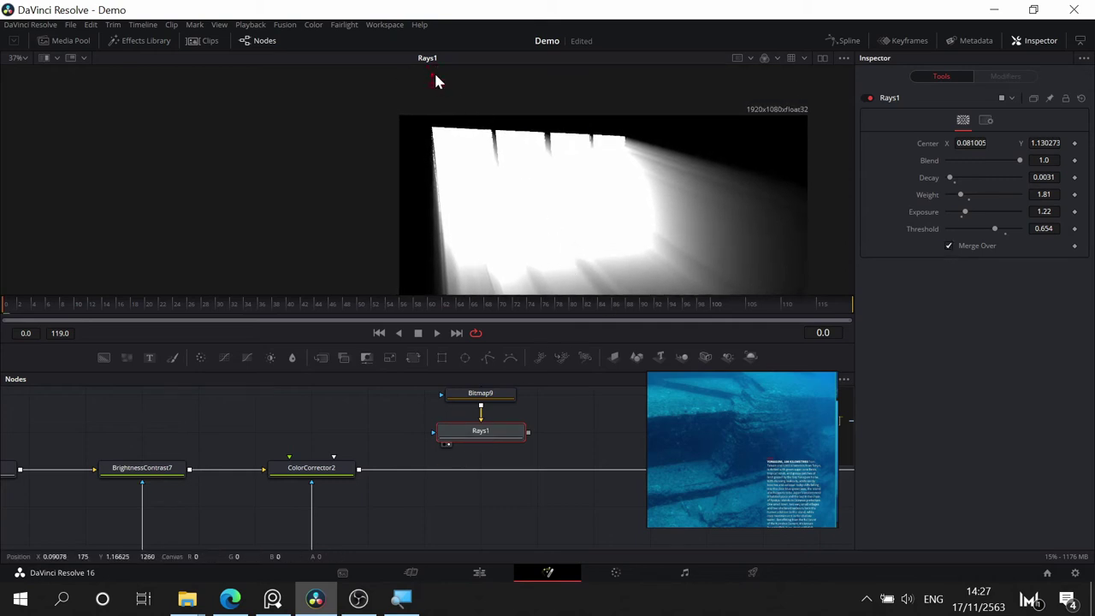
pyautogui.moveTo(431, 80); pyautogui.dragTo(515, 75)
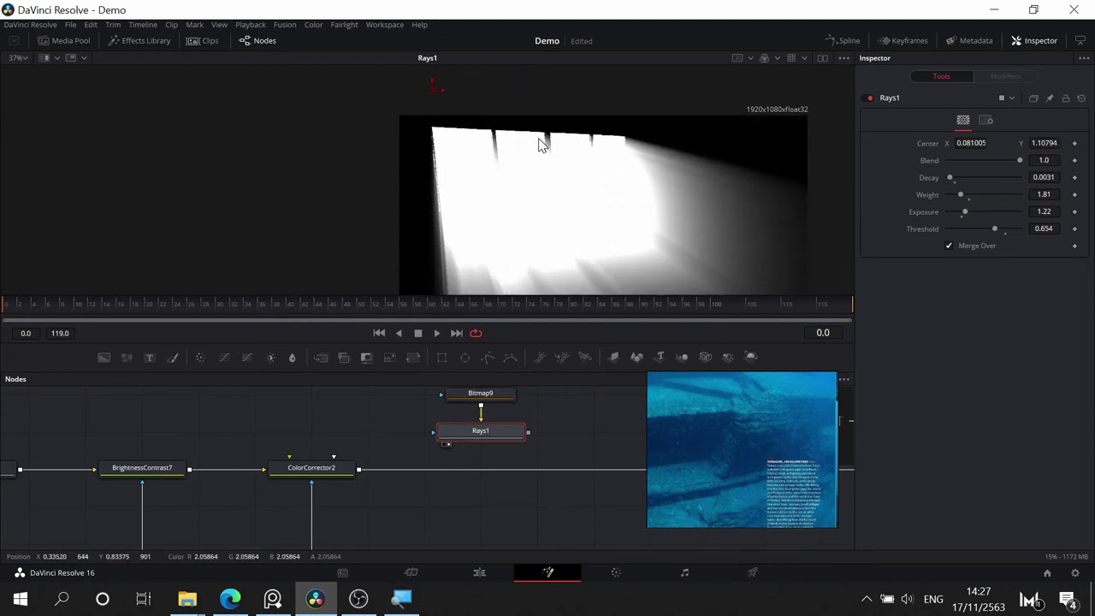
pyautogui.scroll(-1, 538, 144)
pyautogui.moveTo(553, 442); pyautogui.dragTo(467, 442)
pyautogui.scroll(1, 452, 448)
pyautogui.press('1')
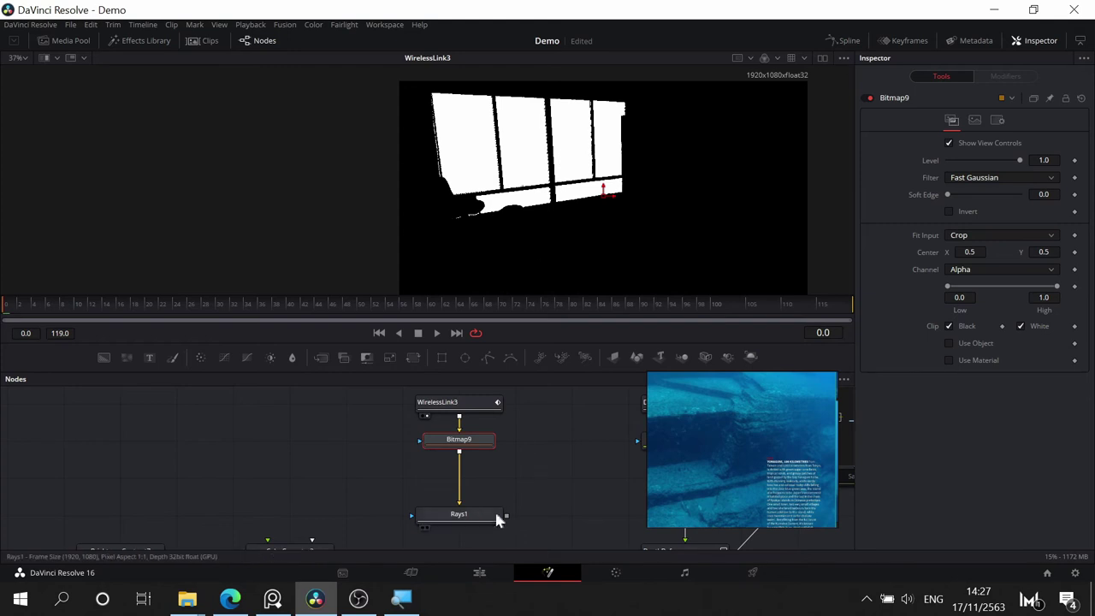
pyautogui.moveTo(498, 519); pyautogui.dragTo(568, 201)
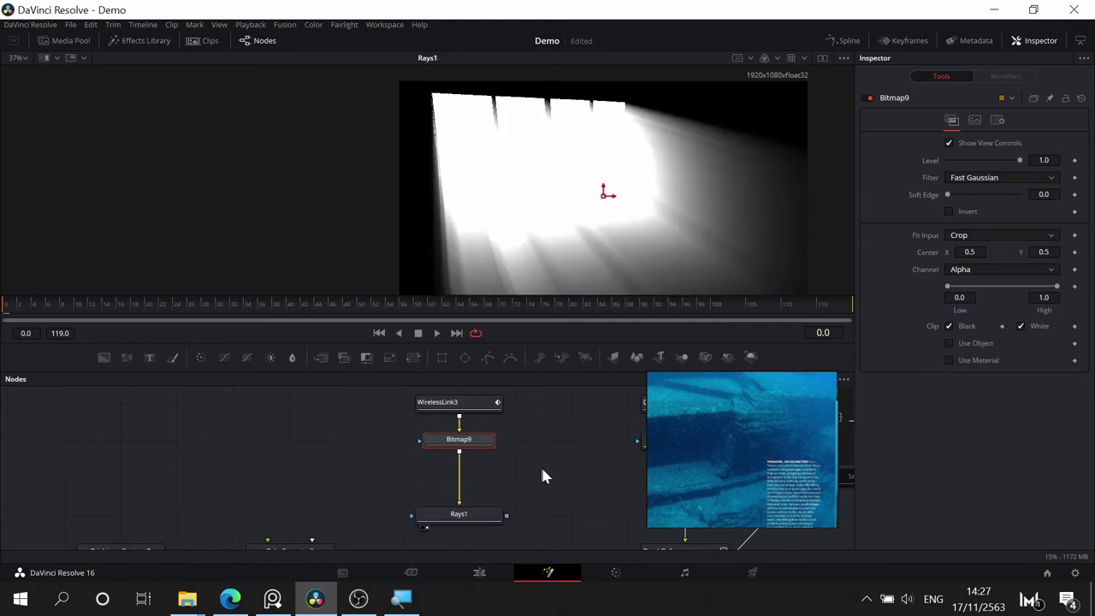
# - Insert a Merge node between ColorCorrector2 and DepthDefocus, connect Rays1 as its foreground, and display the merge in the viewer
pyautogui.moveTo(542, 476); pyautogui.dragTo(488, 419)
pyautogui.moveTo(406, 467); pyautogui.dragTo(405, 430)
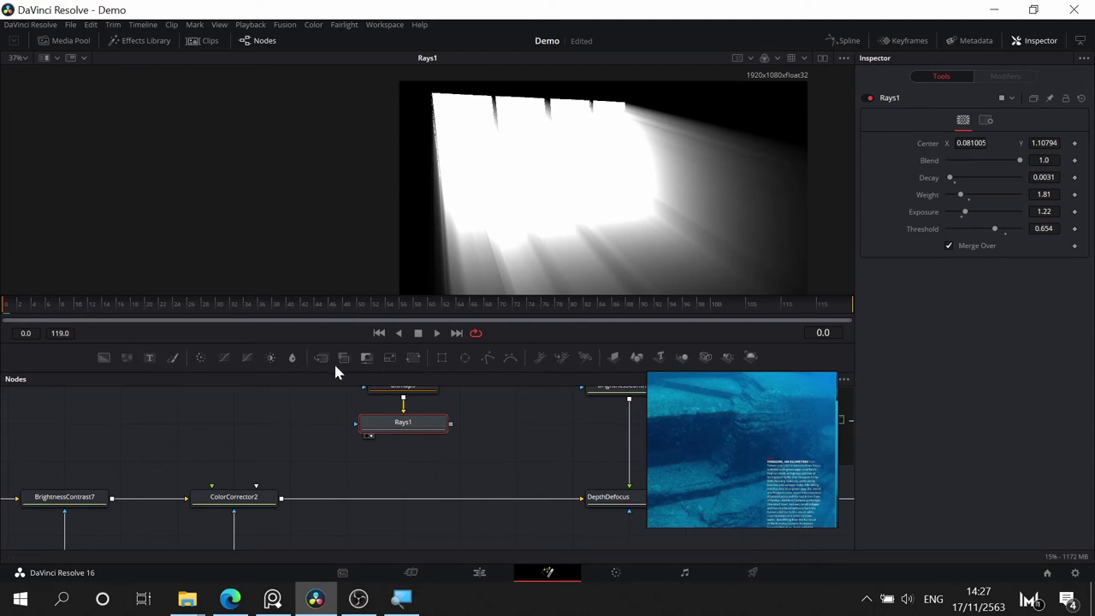
pyautogui.moveTo(324, 360); pyautogui.dragTo(447, 523)
pyautogui.moveTo(450, 423); pyautogui.dragTo(559, 173)
pyautogui.click(442, 525)
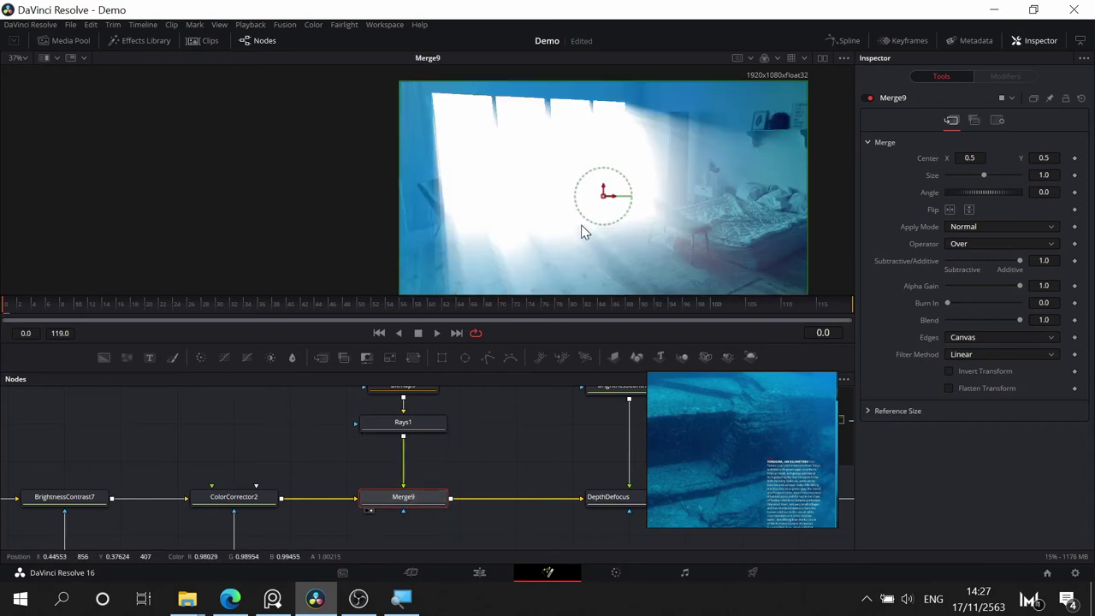
# - Move the Rays1 center well above and outside the image, to about X -0.095 and Y 1.588
pyautogui.click(398, 430)
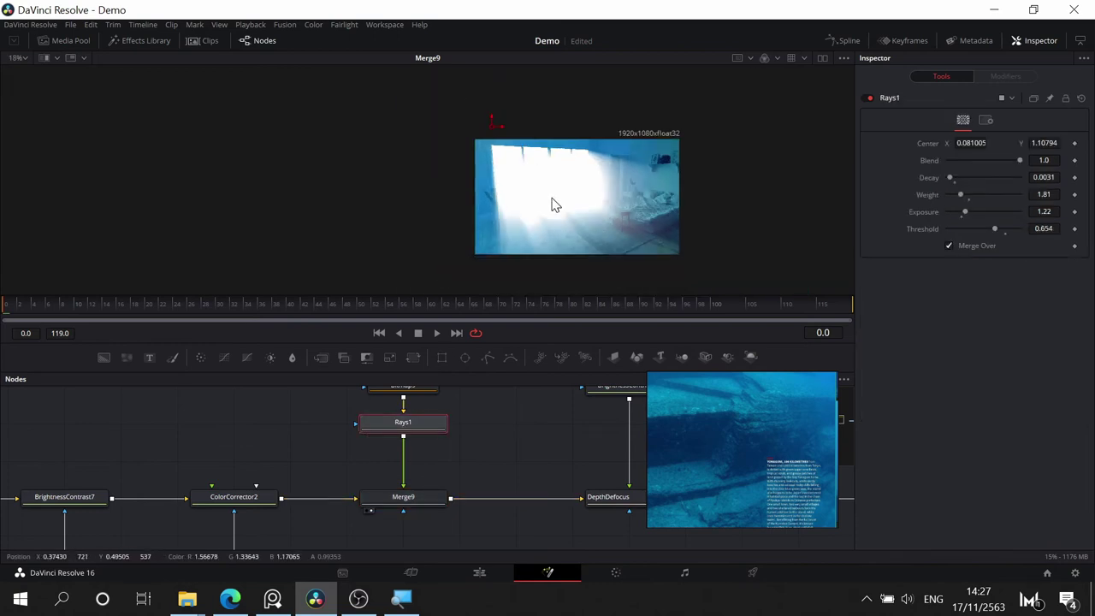
pyautogui.moveTo(327, 159); pyautogui.dragTo(217, 154)
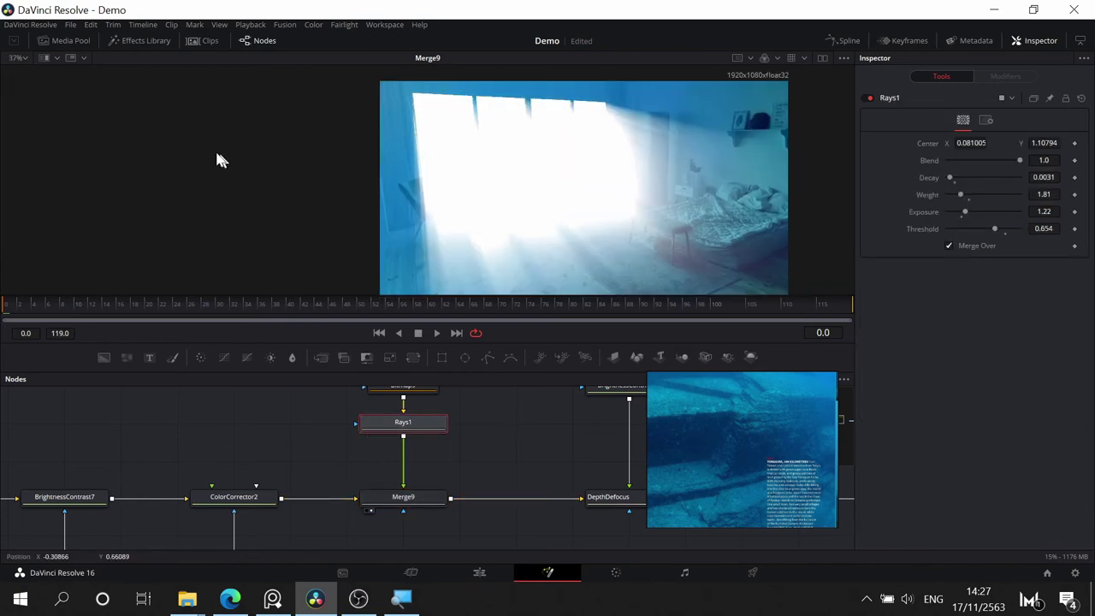
pyautogui.moveTo(462, 163); pyautogui.dragTo(414, 221)
pyautogui.scroll(-2, 415, 213)
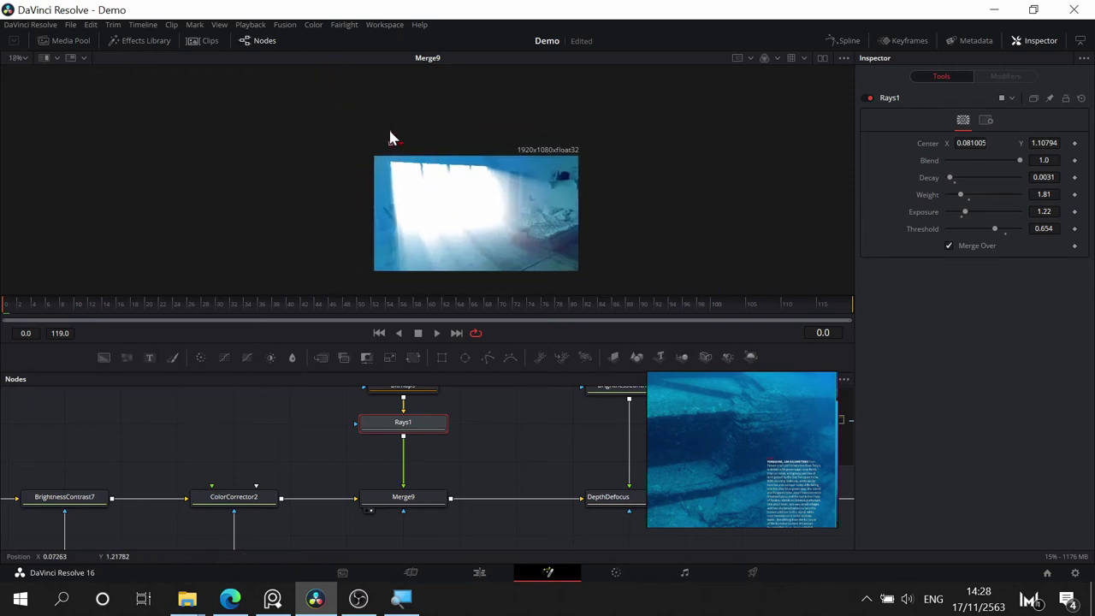
pyautogui.moveTo(388, 132); pyautogui.dragTo(370, 78)
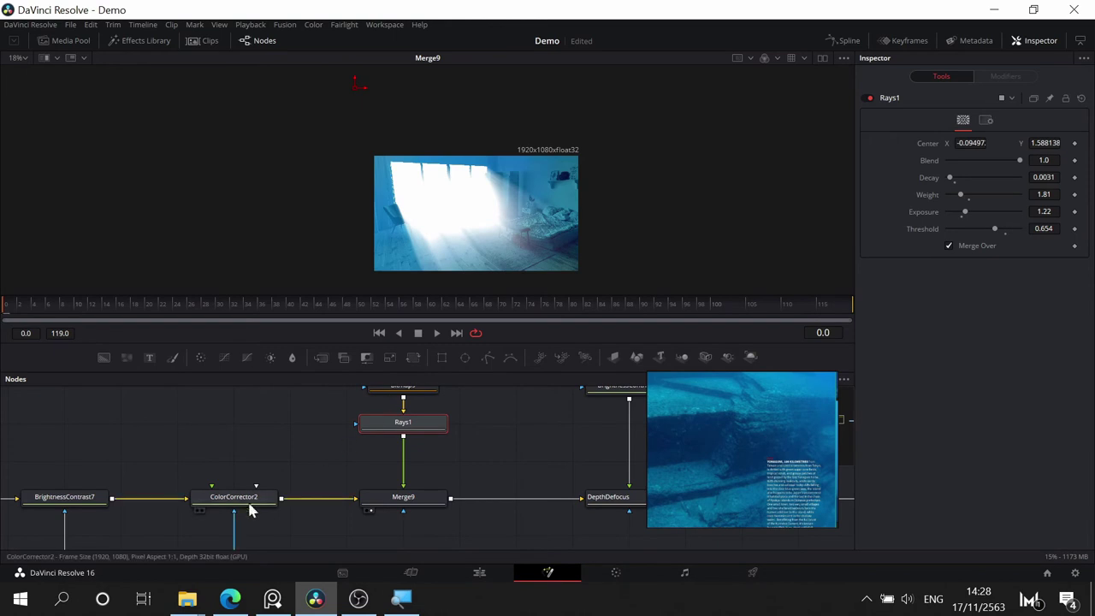
# - Compare the ColorCorrector2 output with the Rays1 output in the viewer, examining the window area
pyautogui.moveTo(233, 497); pyautogui.dragTo(453, 252)
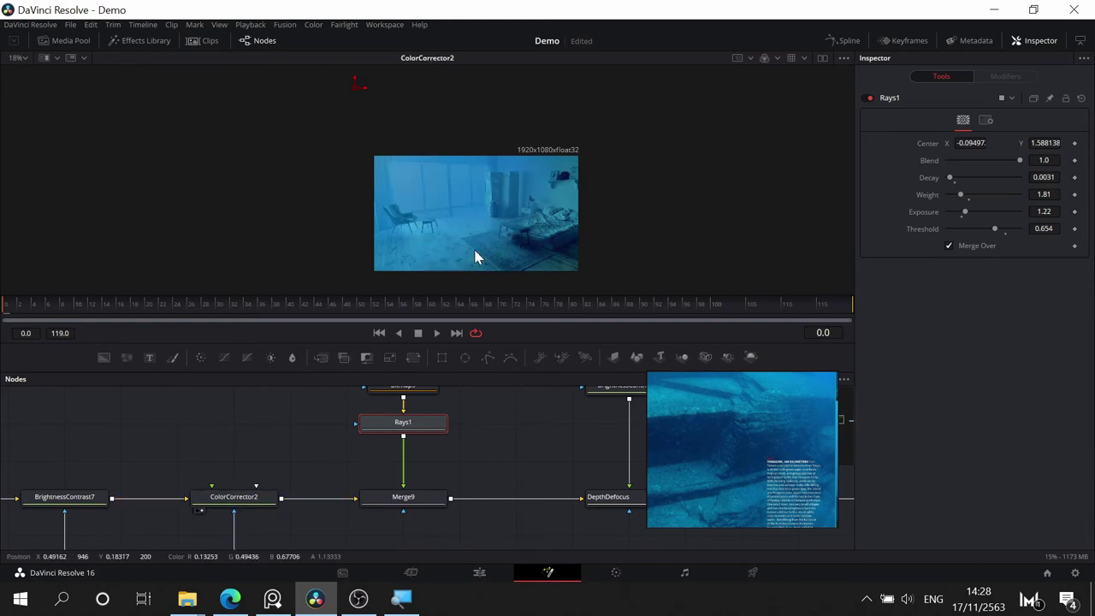
pyautogui.scroll(5, 476, 256)
pyautogui.scroll(-2, 476, 257)
pyautogui.moveTo(486, 244); pyautogui.dragTo(488, 317)
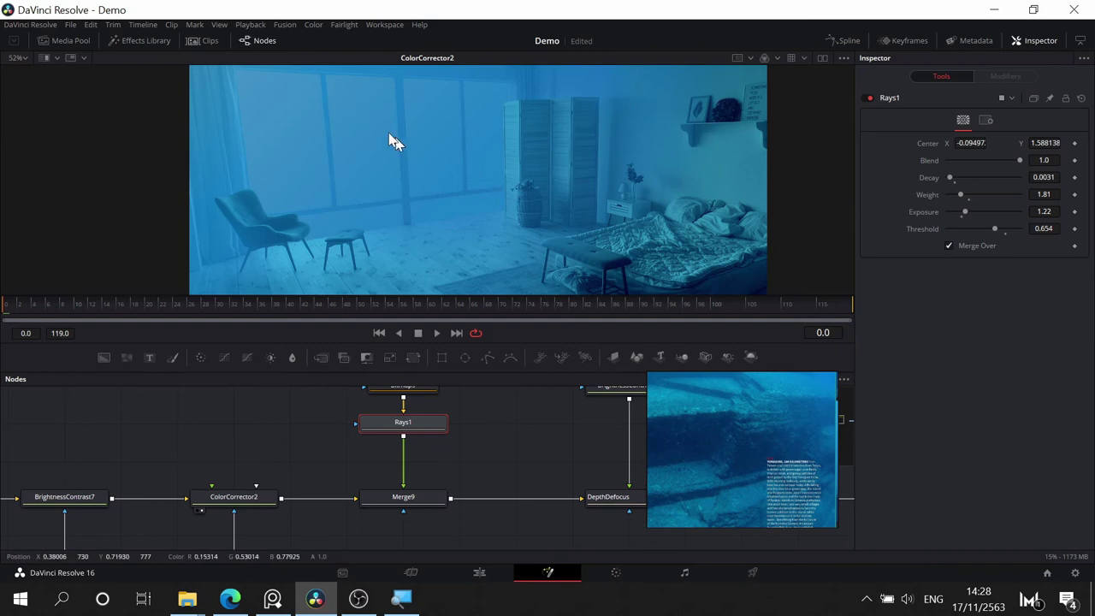
pyautogui.scroll(1, 402, 479)
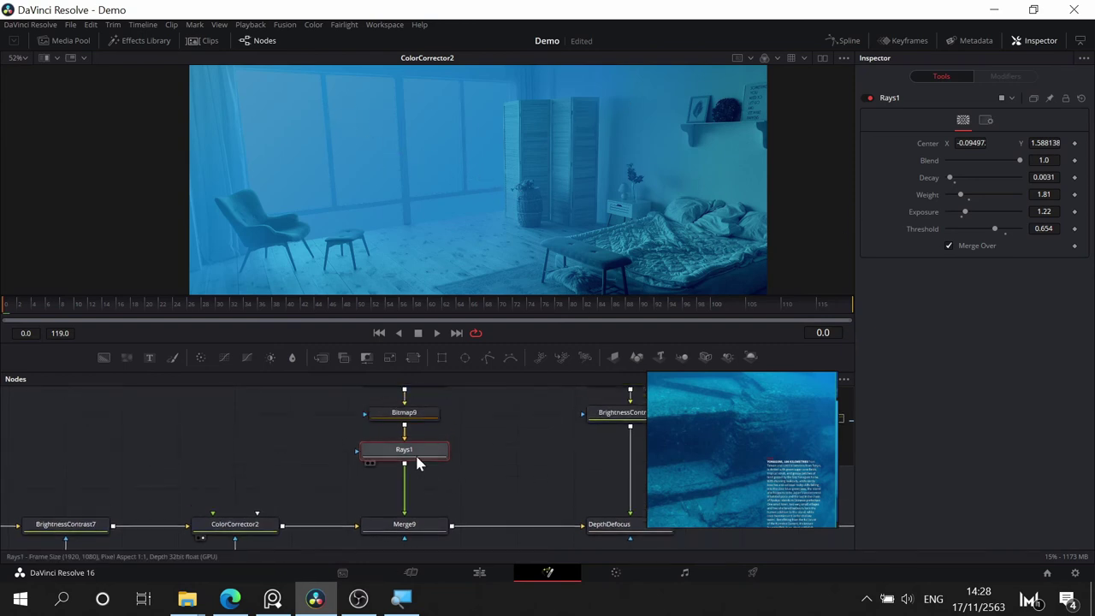
pyautogui.moveTo(415, 451); pyautogui.dragTo(460, 201)
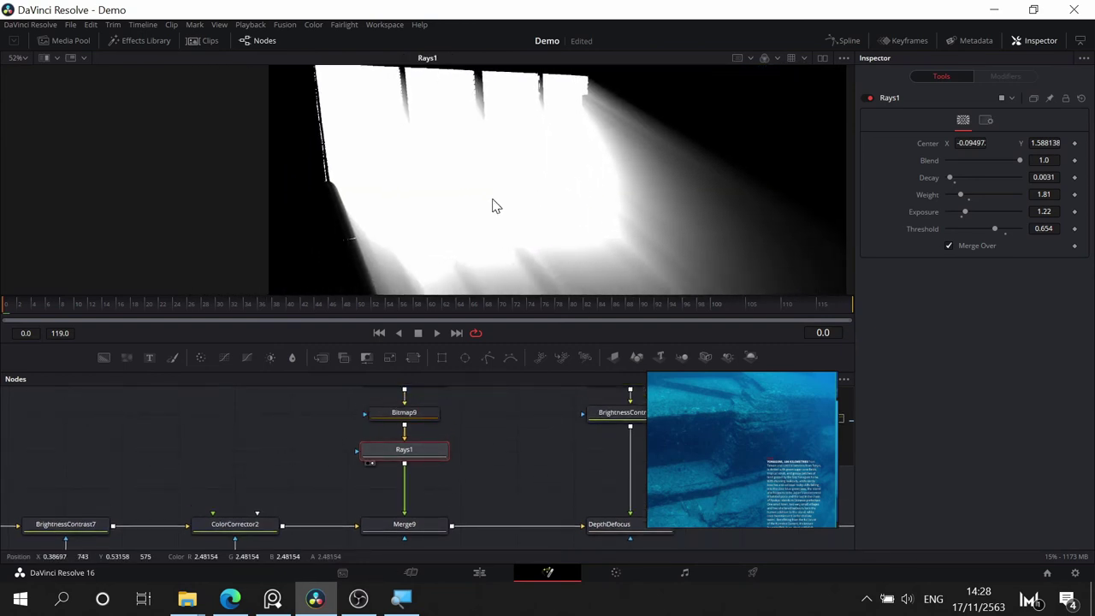
pyautogui.scroll(-3, 493, 205)
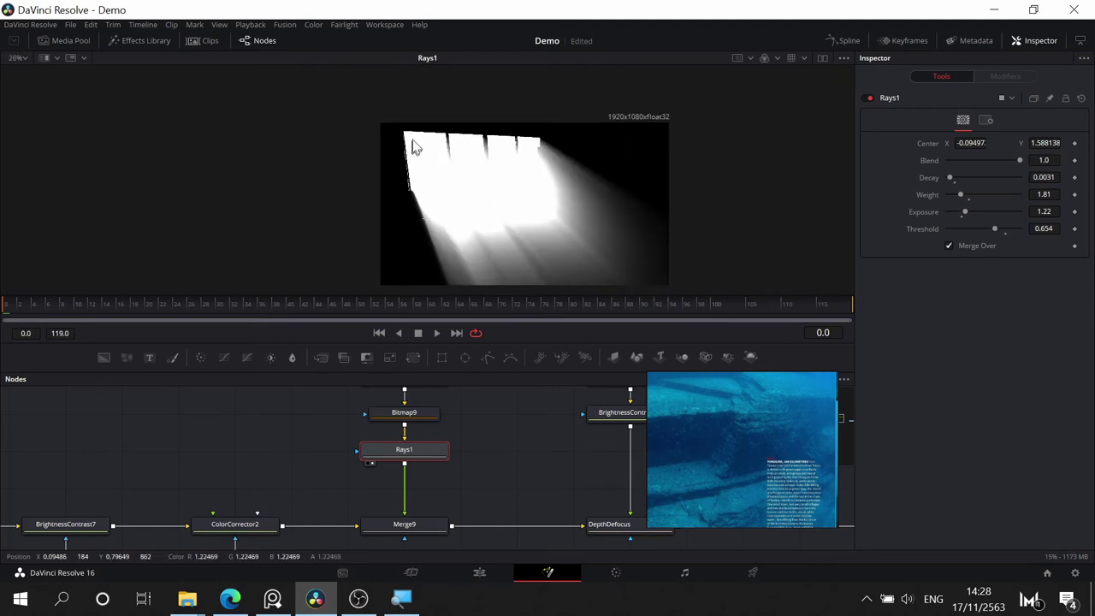
# - Move the Rays1 center near the image's upper-left corner, to about X 0.006 and Y 0.939
pyautogui.moveTo(410, 142); pyautogui.dragTo(408, 192)
pyautogui.moveTo(342, 78); pyautogui.dragTo(383, 182)
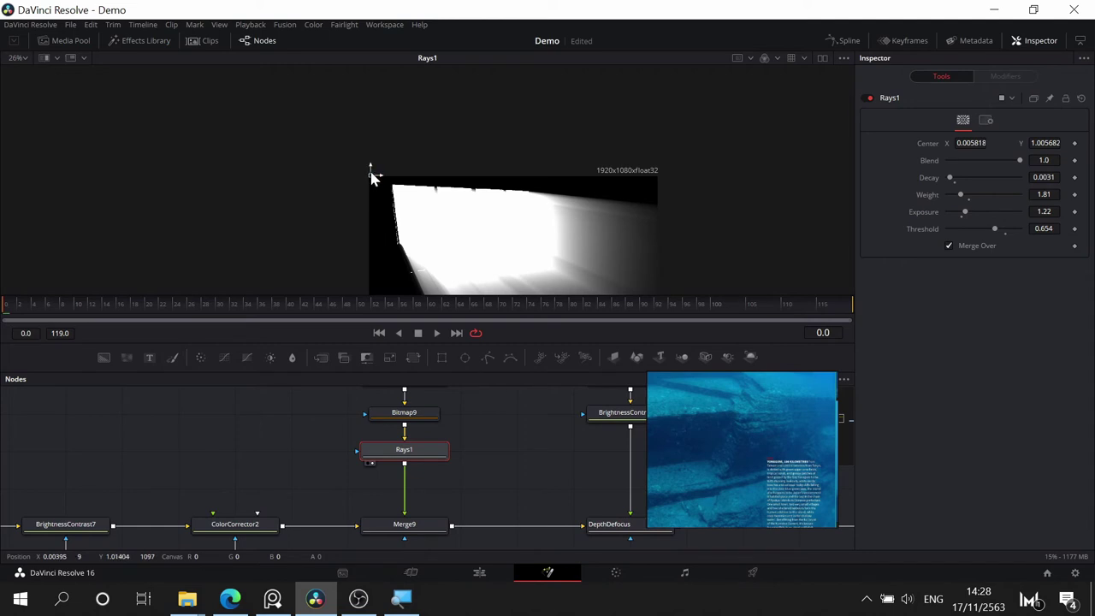
pyautogui.moveTo(373, 170); pyautogui.dragTo(374, 181)
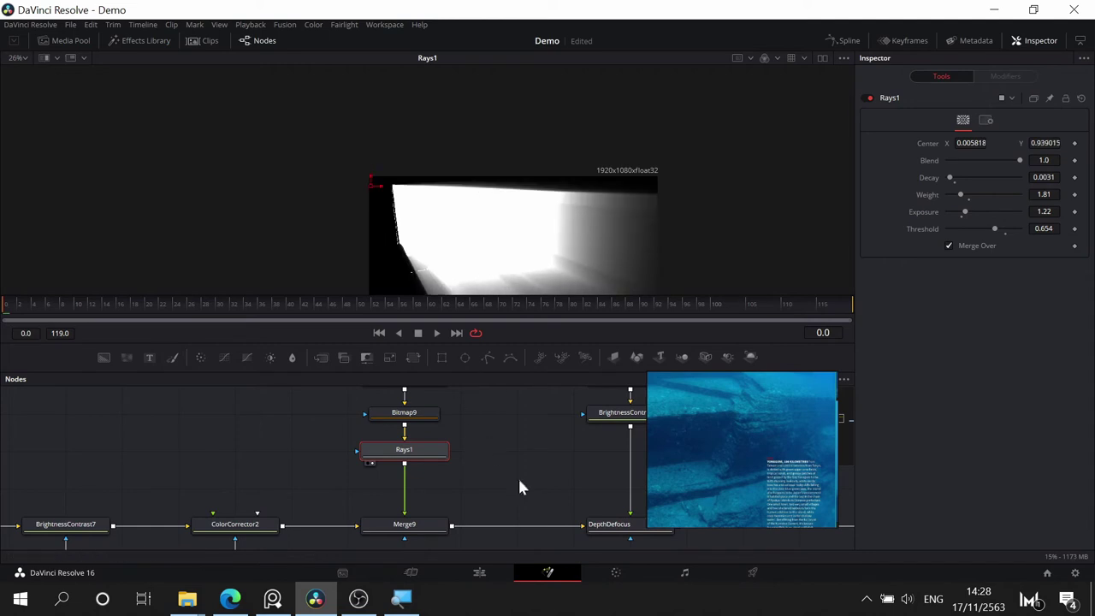
pyautogui.moveTo(518, 486); pyautogui.dragTo(391, 440)
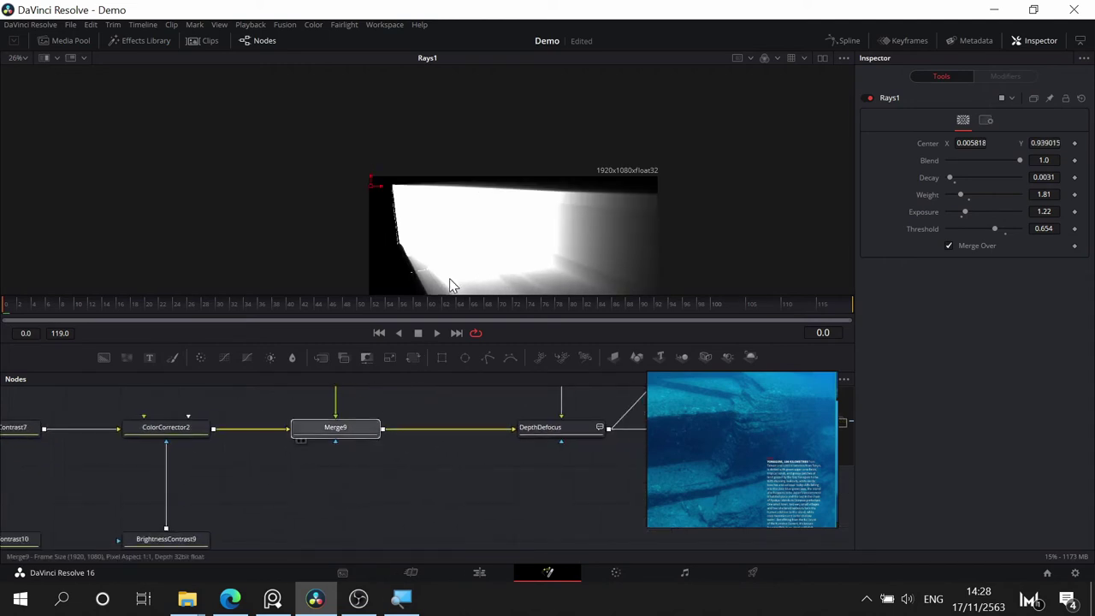
# - Display Merge9 in the viewer, set its Apply Mode to Screen and reduce its Blend to about 0.299
pyautogui.press('1')
pyautogui.moveTo(394, 466); pyautogui.dragTo(475, 426)
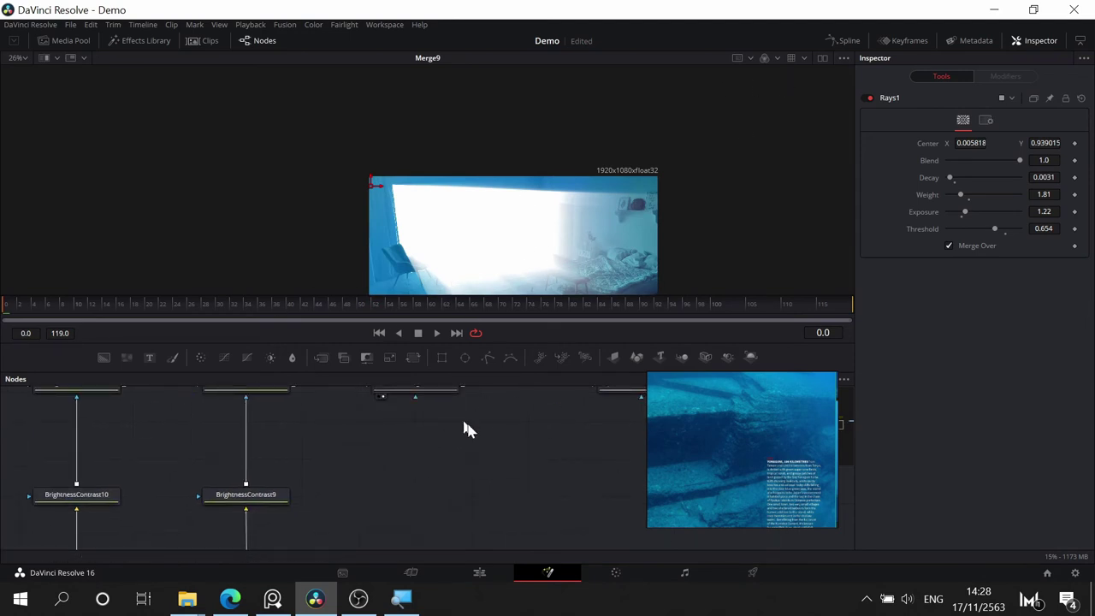
pyautogui.moveTo(505, 454); pyautogui.dragTo(520, 522)
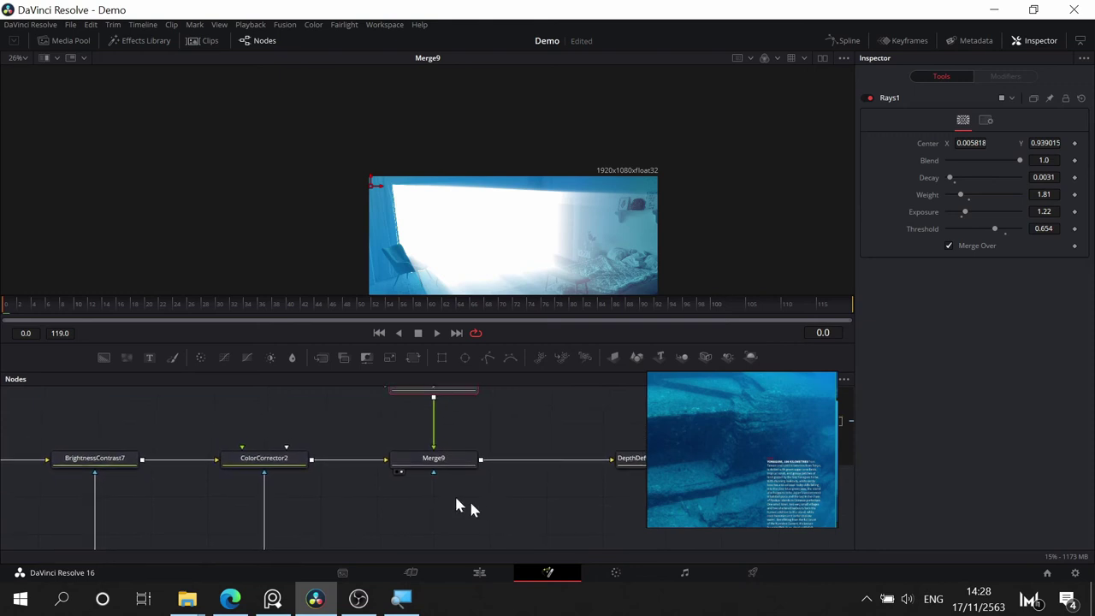
pyautogui.moveTo(434, 473); pyautogui.dragTo(460, 416)
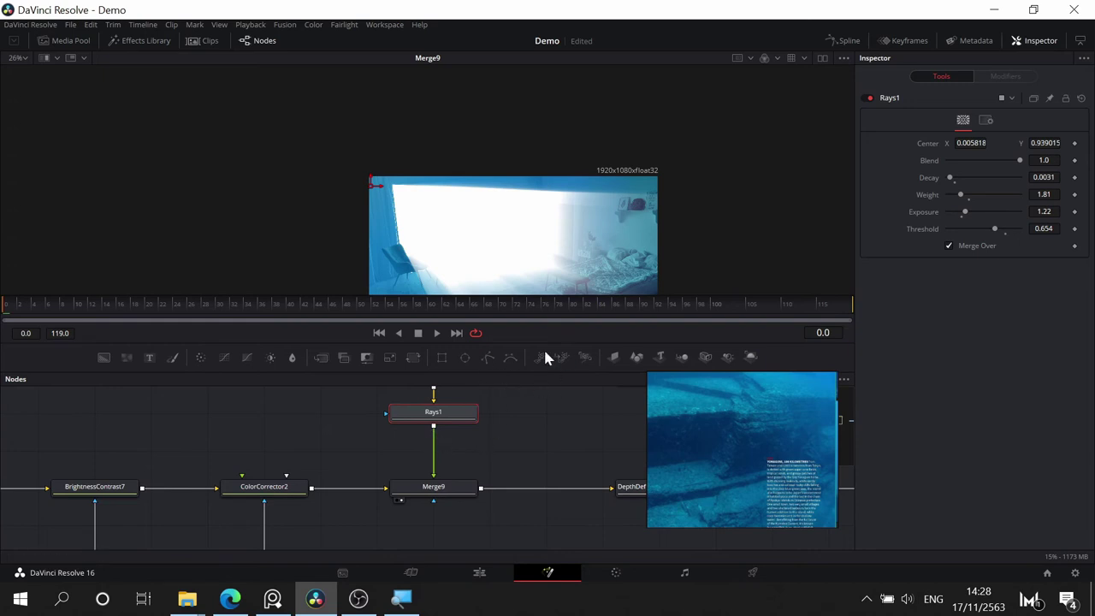
pyautogui.click(436, 492)
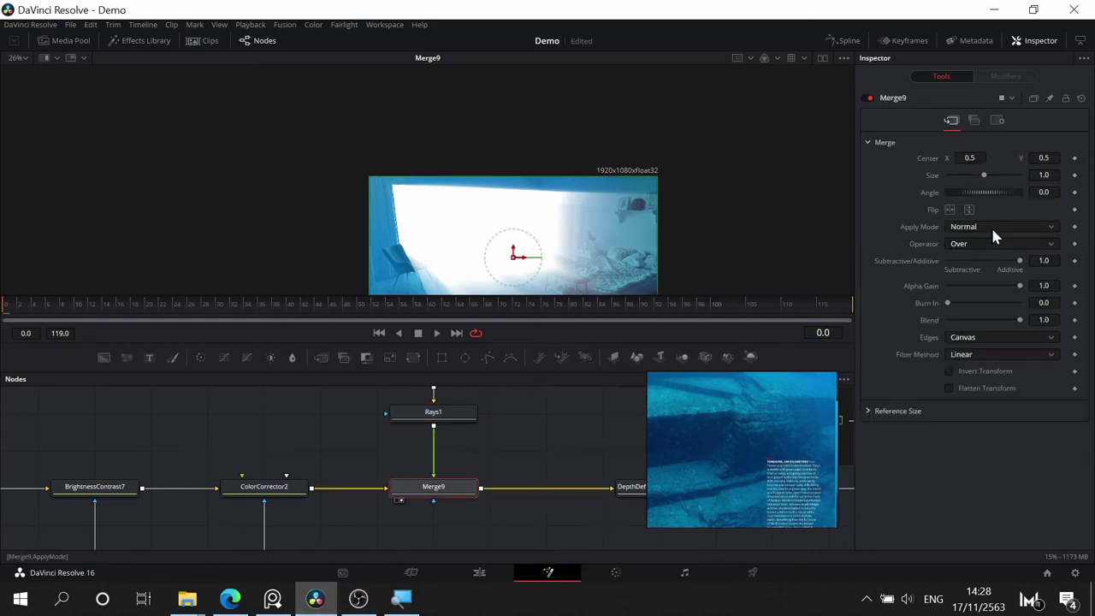
pyautogui.click(992, 226)
pyautogui.click(973, 254)
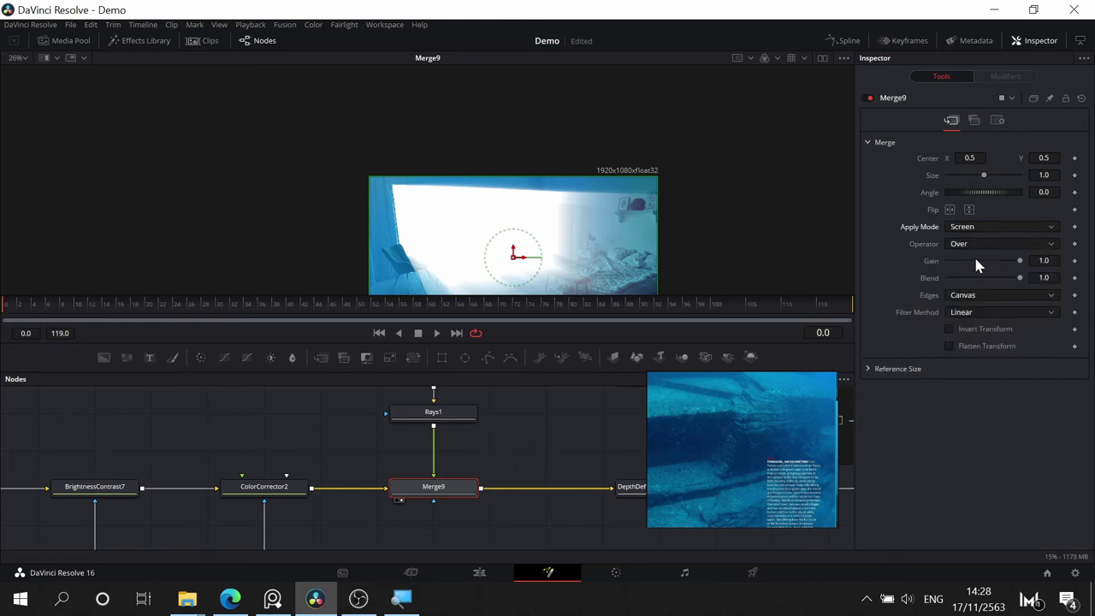
pyautogui.moveTo(1019, 282); pyautogui.dragTo(969, 280)
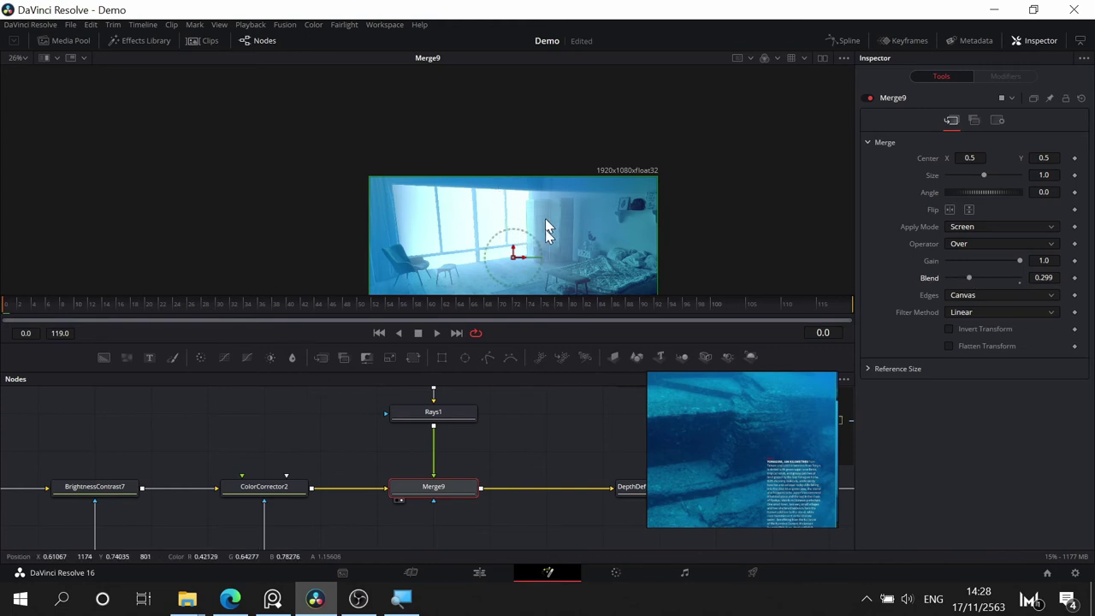
# - Move the Rays1 center onto the upper window area, about X 0.201 and Y 0.820, and compare the result with Merge Over off and on
pyautogui.scroll(2, 559, 250)
pyautogui.scroll(-1, 557, 245)
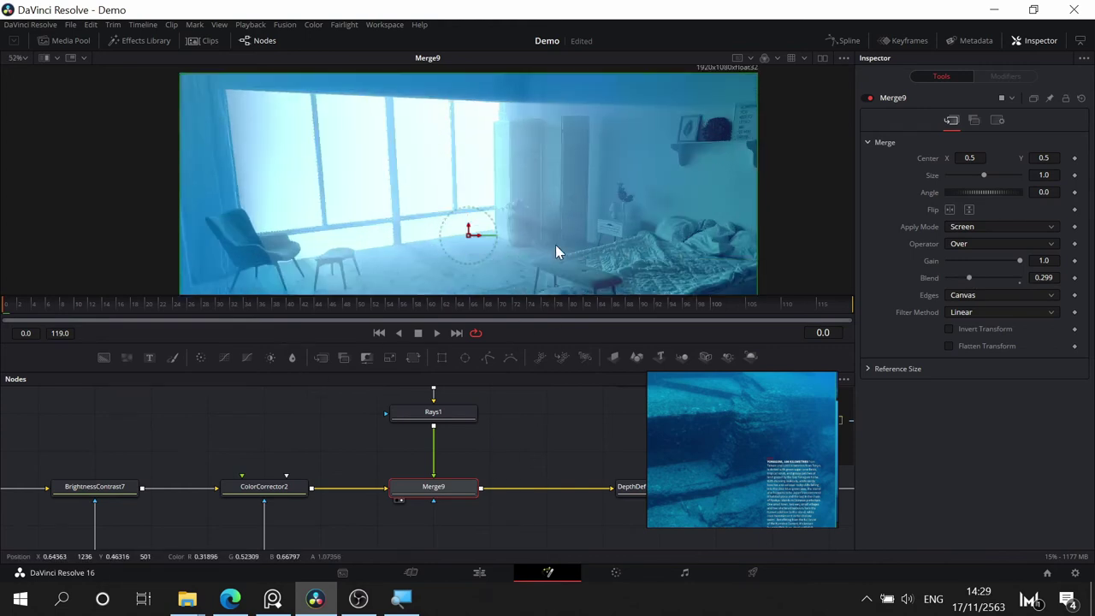
pyautogui.moveTo(555, 245); pyautogui.dragTo(624, 210)
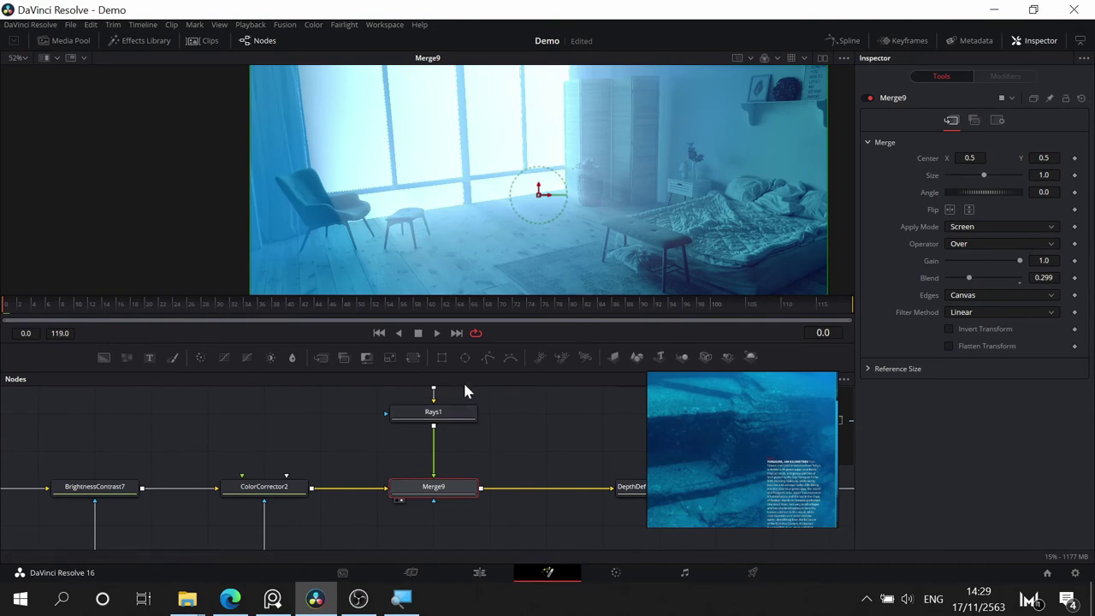
pyautogui.moveTo(534, 421); pyautogui.dragTo(523, 470)
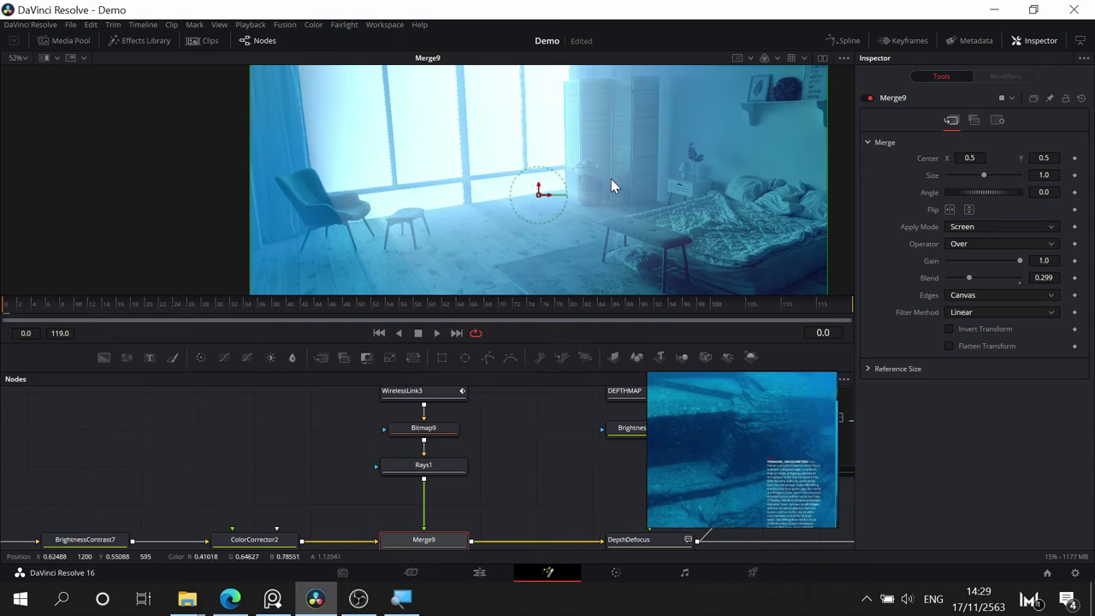
pyautogui.scroll(-2, 611, 179)
pyautogui.click(423, 465)
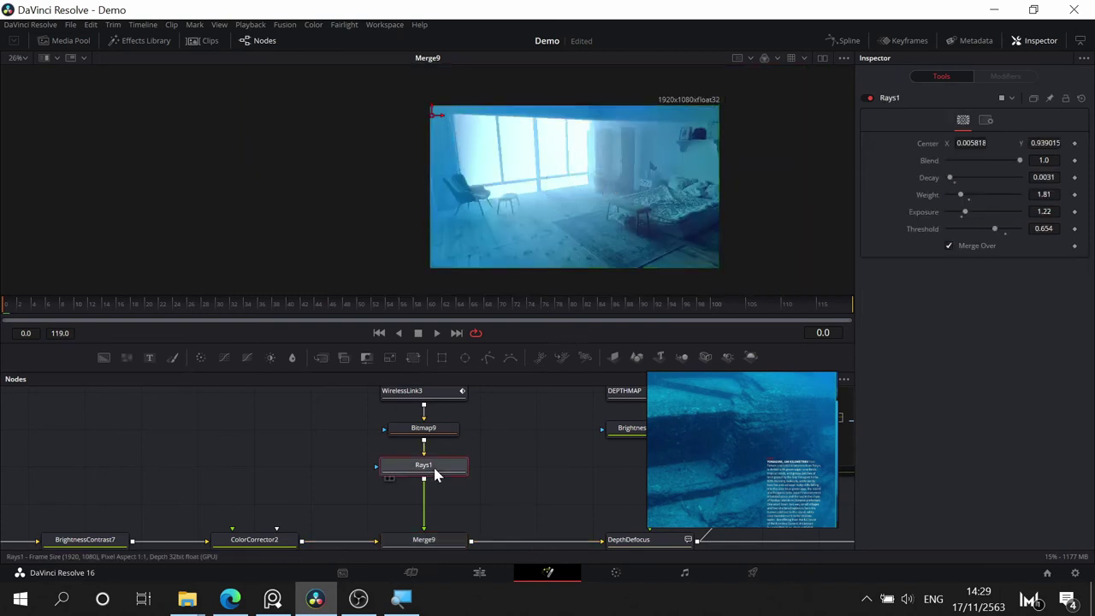
pyautogui.moveTo(431, 106); pyautogui.dragTo(499, 137)
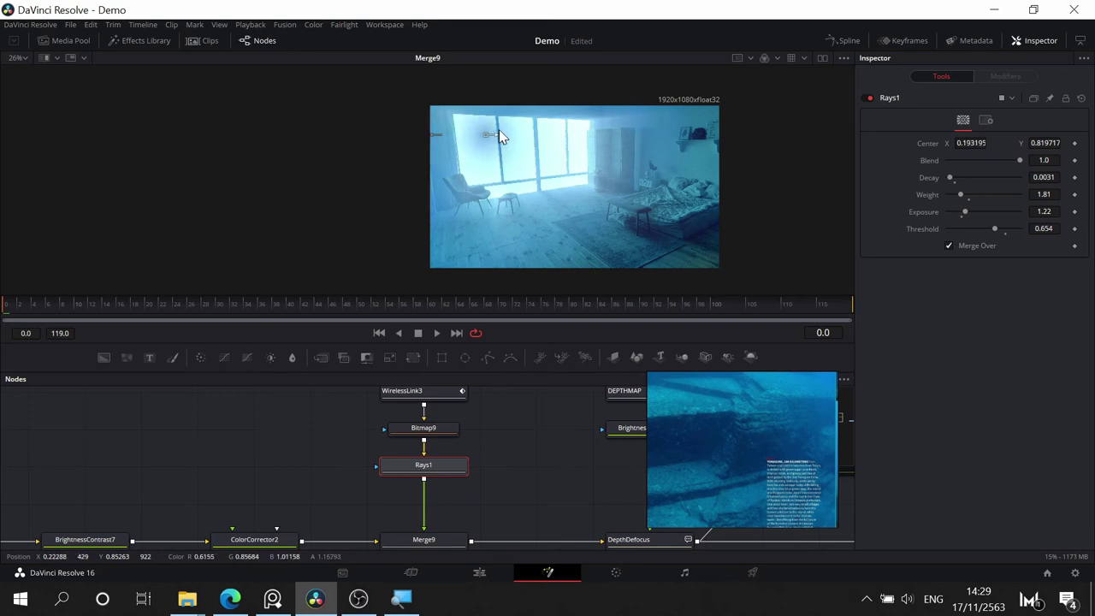
pyautogui.click(950, 245)
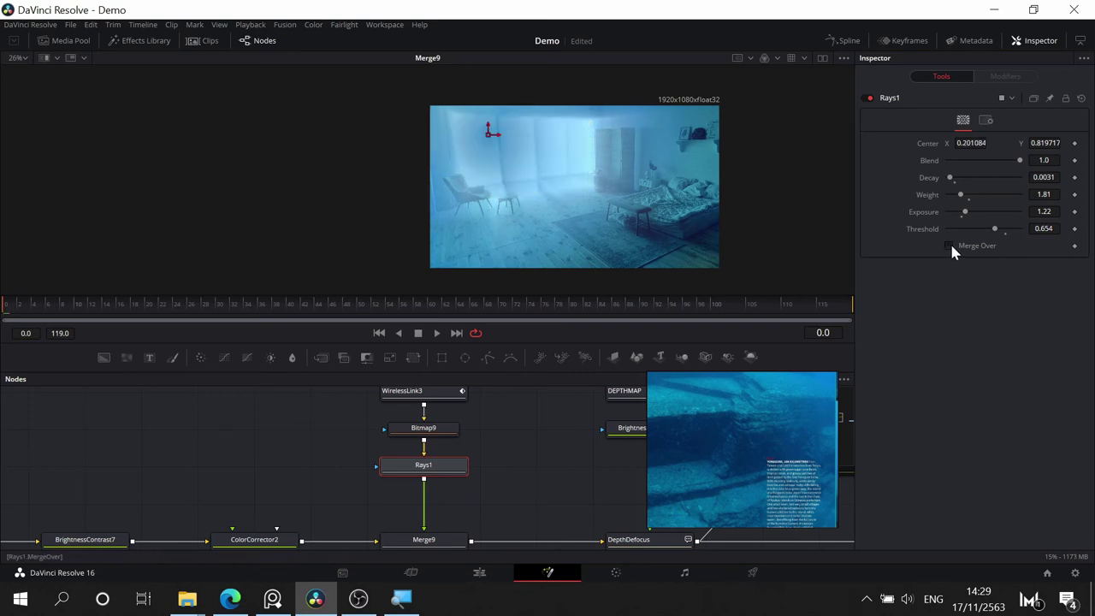
pyautogui.click(949, 246)
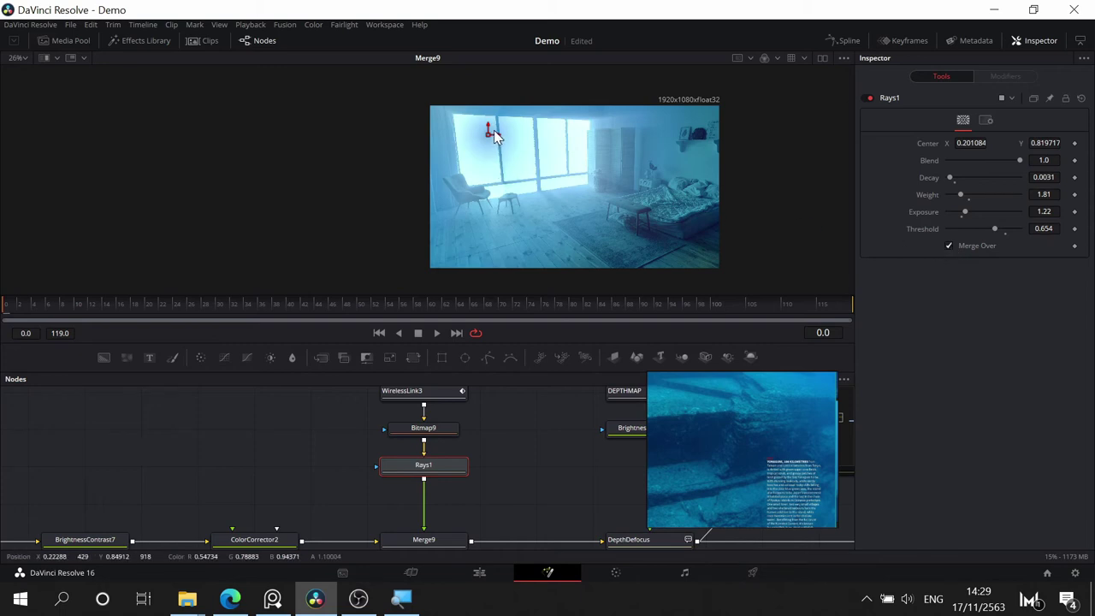
# - Raise the Rays1 center to just above the image's upper edge, at about Y 1.009
pyautogui.moveTo(488, 125); pyautogui.dragTo(497, 106)
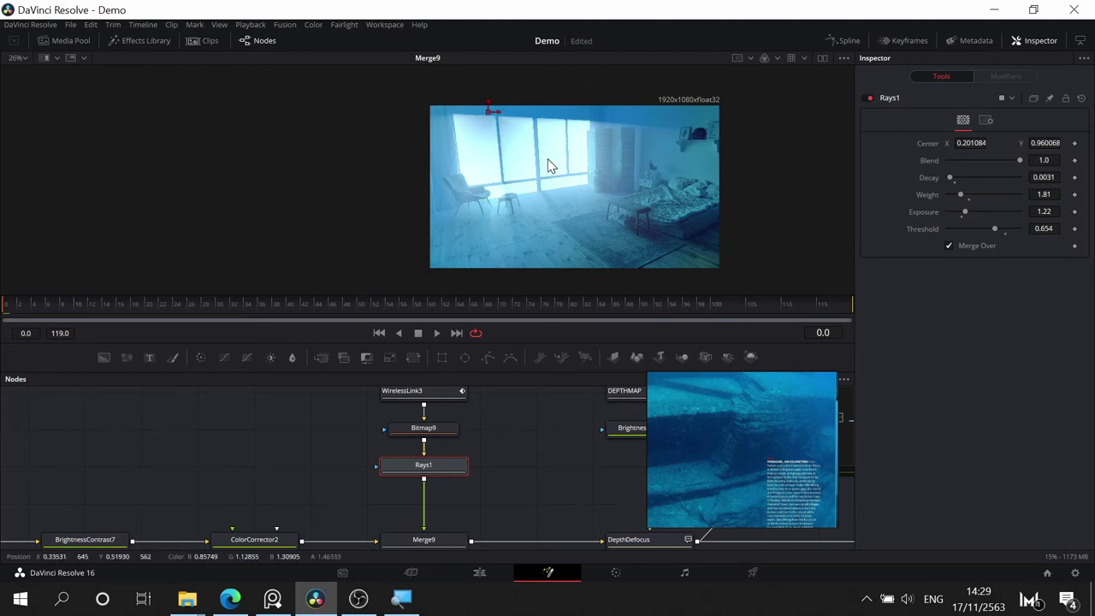
pyautogui.moveTo(558, 163); pyautogui.dragTo(572, 179)
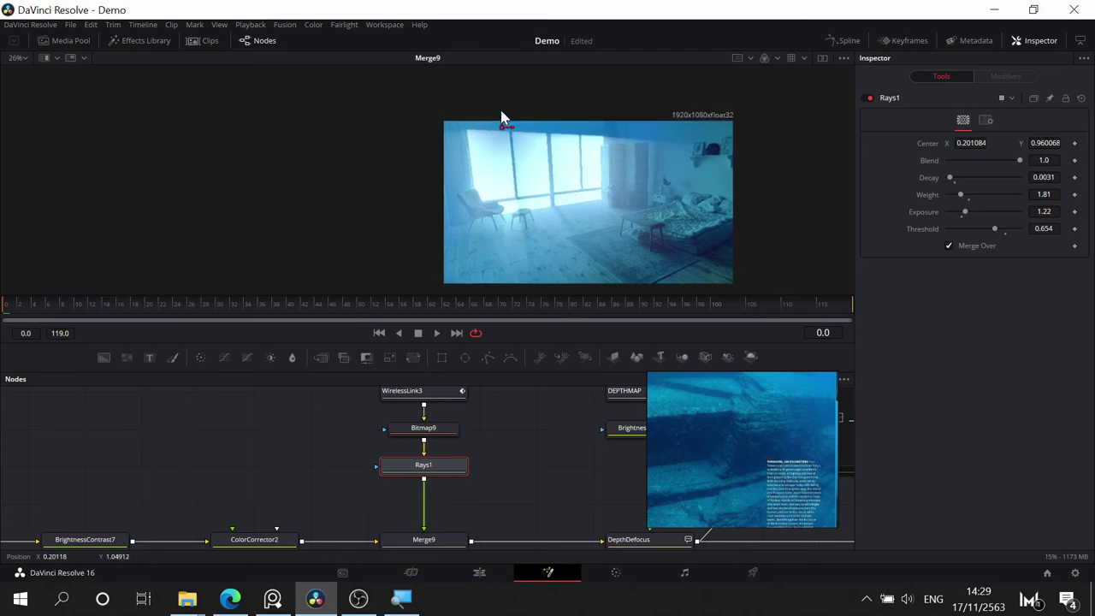
pyautogui.moveTo(503, 122)
pyautogui.mouseDown()
pyautogui.moveTo(503, 103)
pyautogui.moveTo(504, 112)
pyautogui.mouseUp()
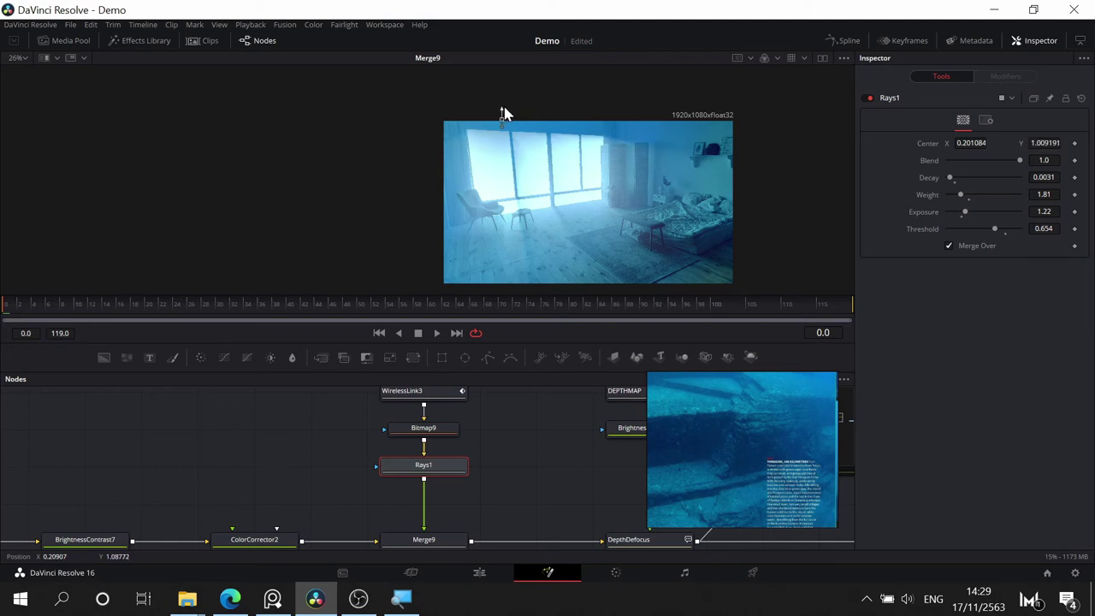
# - Increase the Rays1 Decay to about 0.0157, checking the glow around the chair and window
pyautogui.click(953, 183)
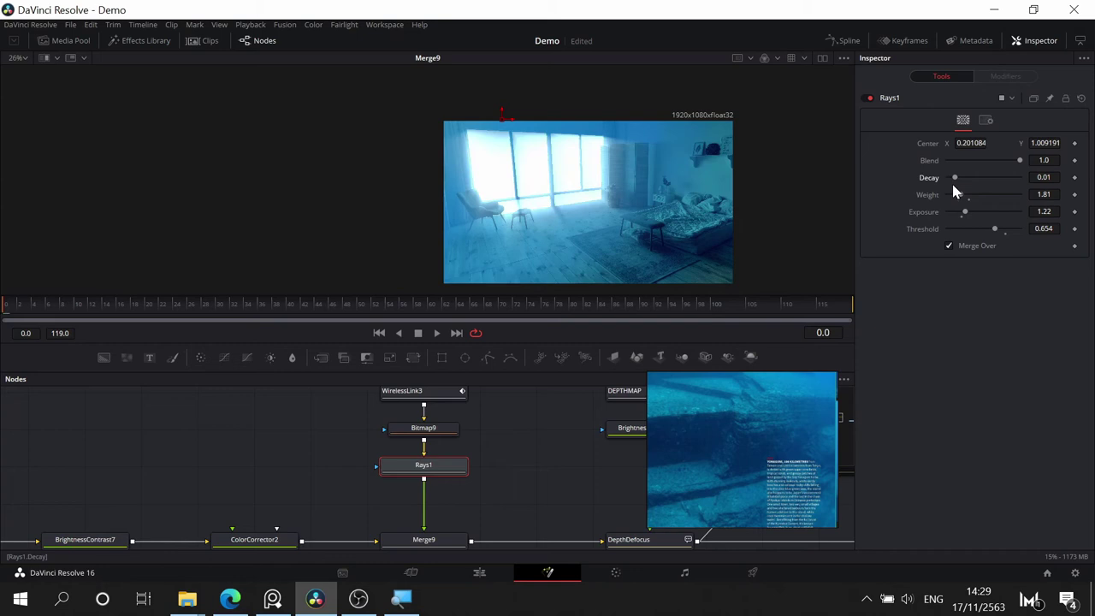
pyautogui.moveTo(952, 185); pyautogui.dragTo(959, 180)
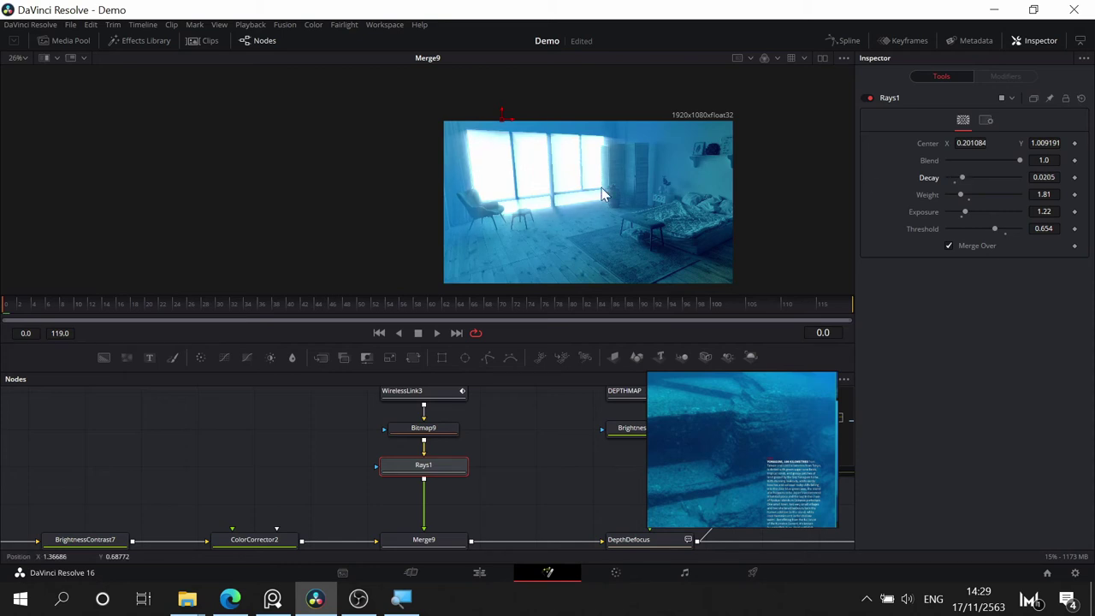
pyautogui.scroll(5, 505, 206)
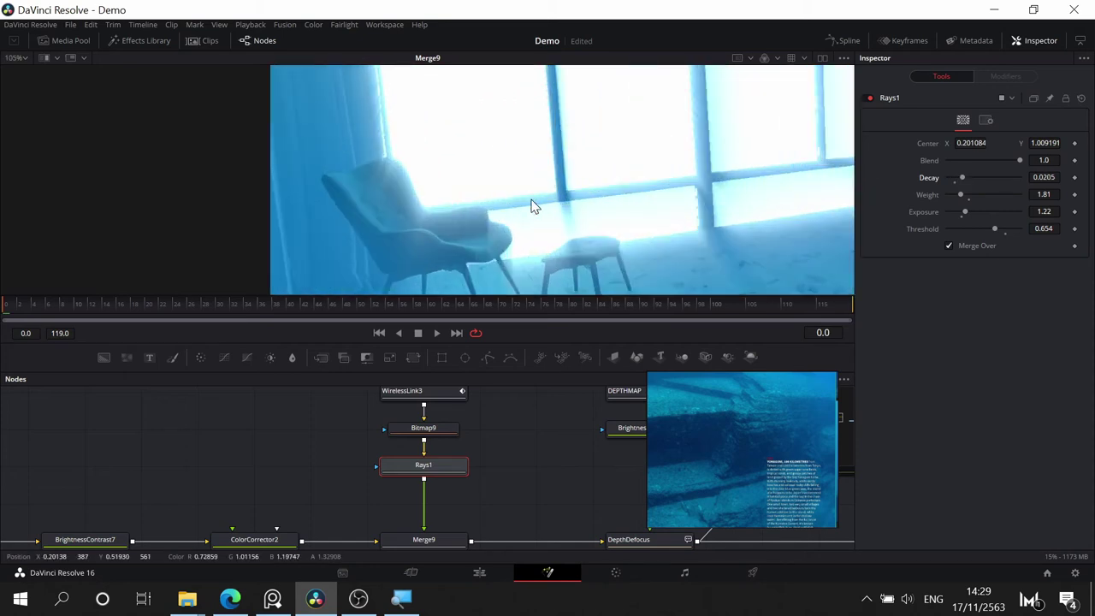
pyautogui.scroll(-3, 530, 205)
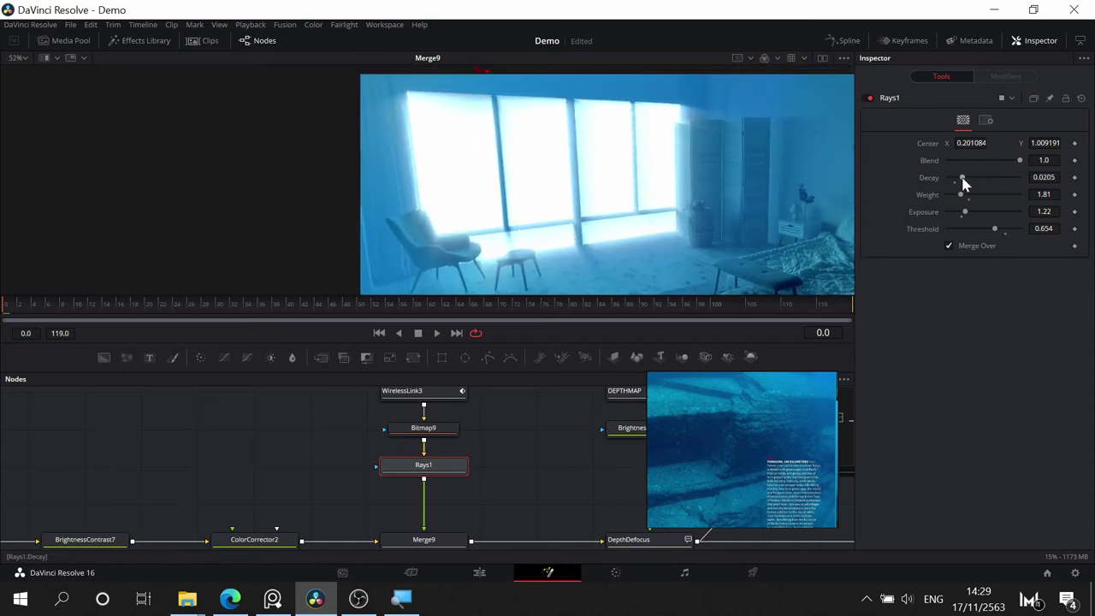
pyautogui.moveTo(966, 178); pyautogui.dragTo(960, 179)
# - Lower the Rays1 center to about Y 0.965, just inside the image, and set Exposure to about 1.26
pyautogui.moveTo(539, 132); pyautogui.dragTo(594, 196)
pyautogui.moveTo(534, 131)
pyautogui.mouseDown()
pyautogui.moveTo(529, 116)
pyautogui.moveTo(536, 141)
pyautogui.mouseUp()
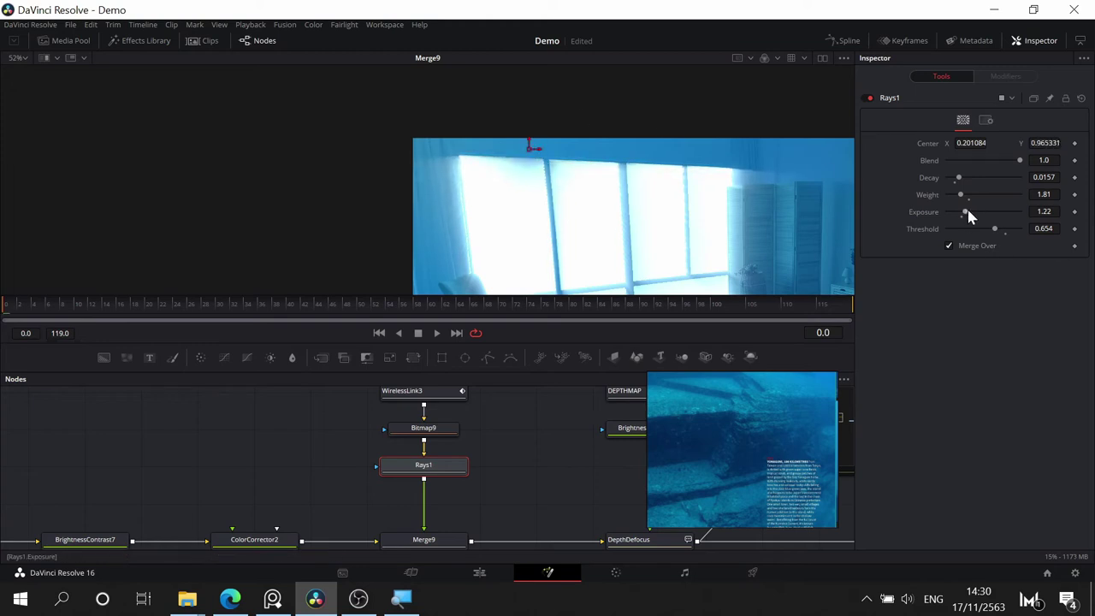
pyautogui.moveTo(967, 211); pyautogui.dragTo(964, 215)
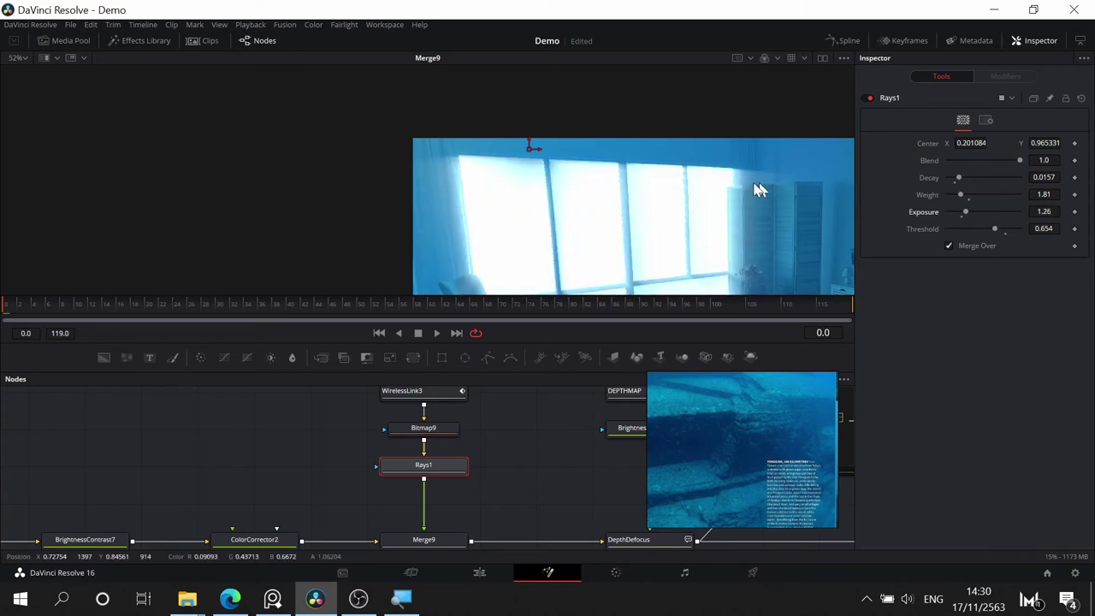
# - Reduce the Rays1 Weight to about 0.94
pyautogui.moveTo(625, 129); pyautogui.dragTo(984, 196)
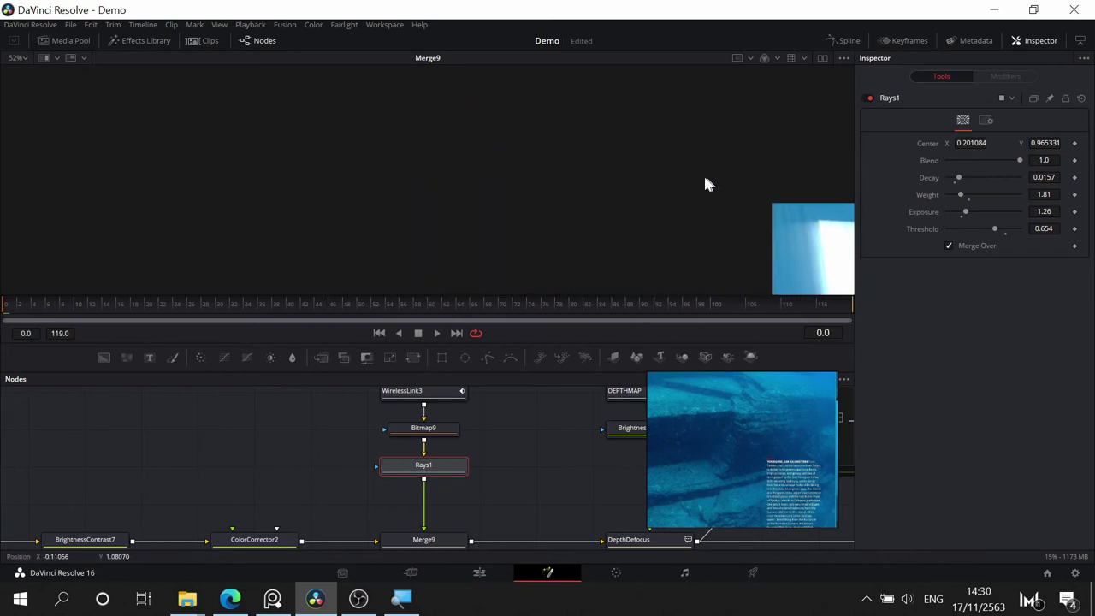
pyautogui.moveTo(703, 183); pyautogui.dragTo(354, 91)
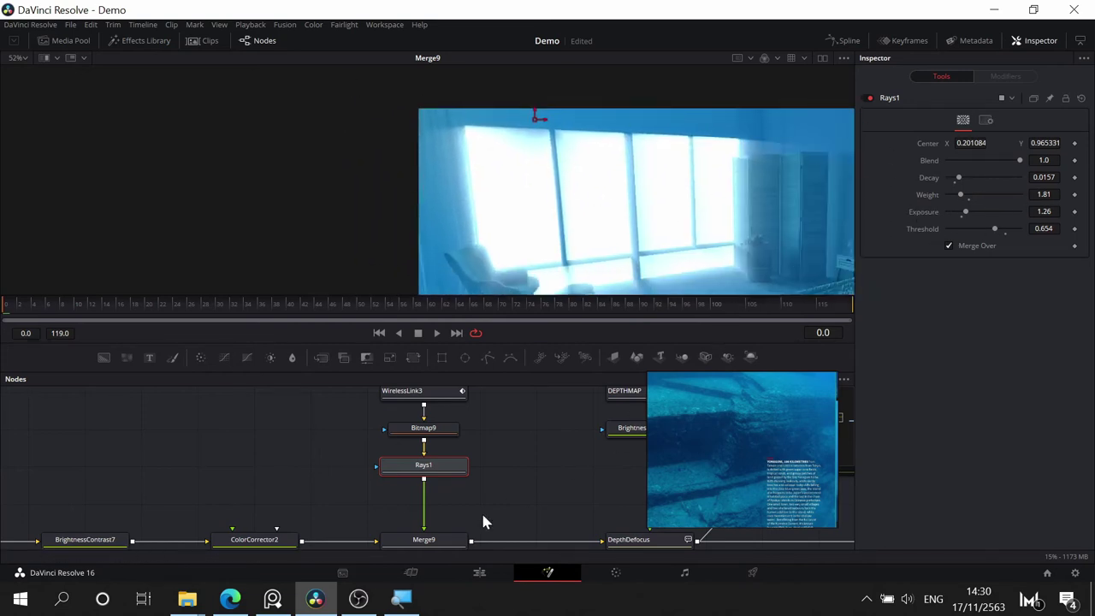
pyautogui.moveTo(522, 509); pyautogui.dragTo(492, 478)
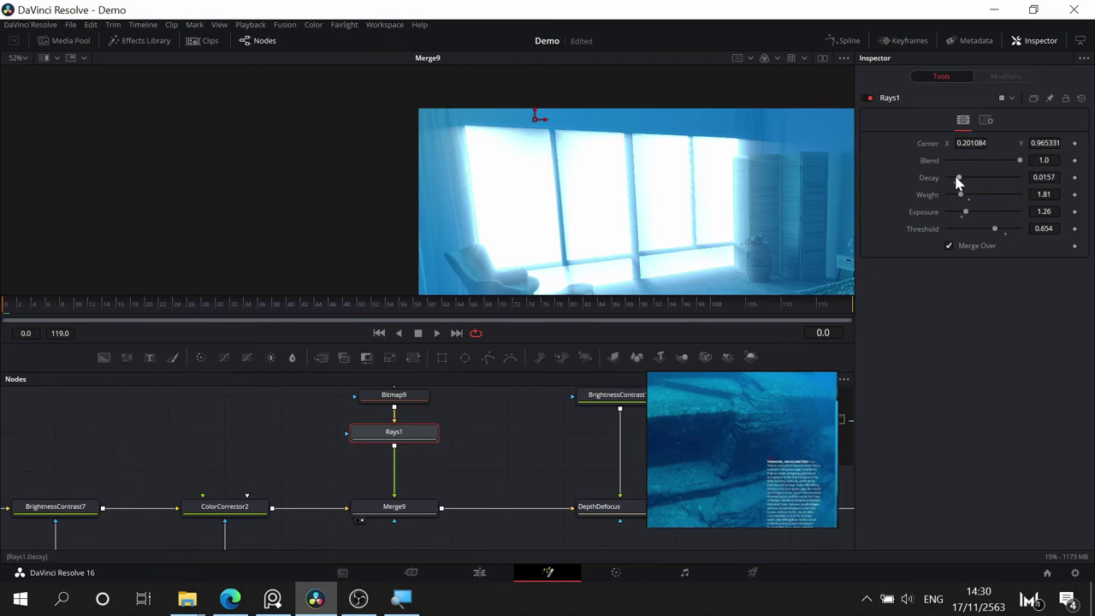
pyautogui.moveTo(959, 196); pyautogui.dragTo(953, 200)
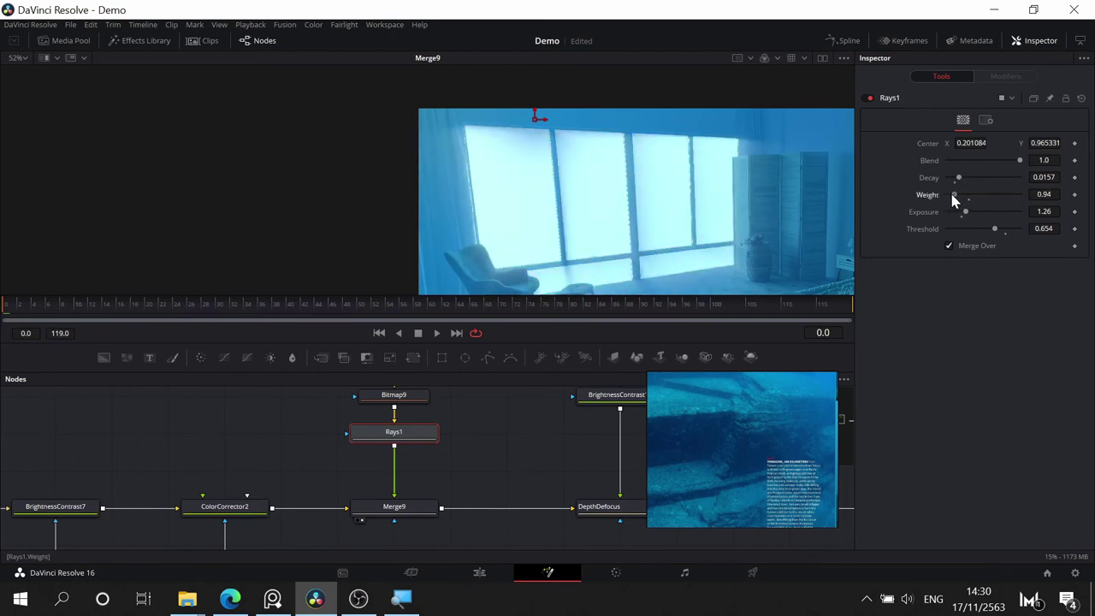
# - Raise the Blend of Merge9 to about 0.567 and check the room below the window
pyautogui.scroll(-2, 552, 211)
pyautogui.moveTo(488, 478); pyautogui.dragTo(494, 457)
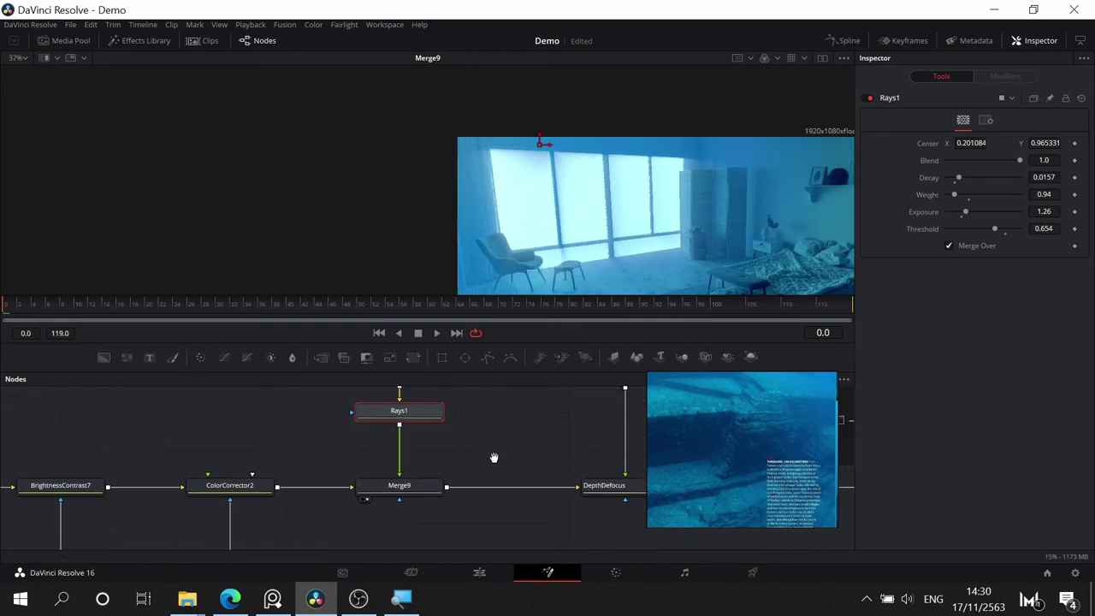
pyautogui.click(424, 486)
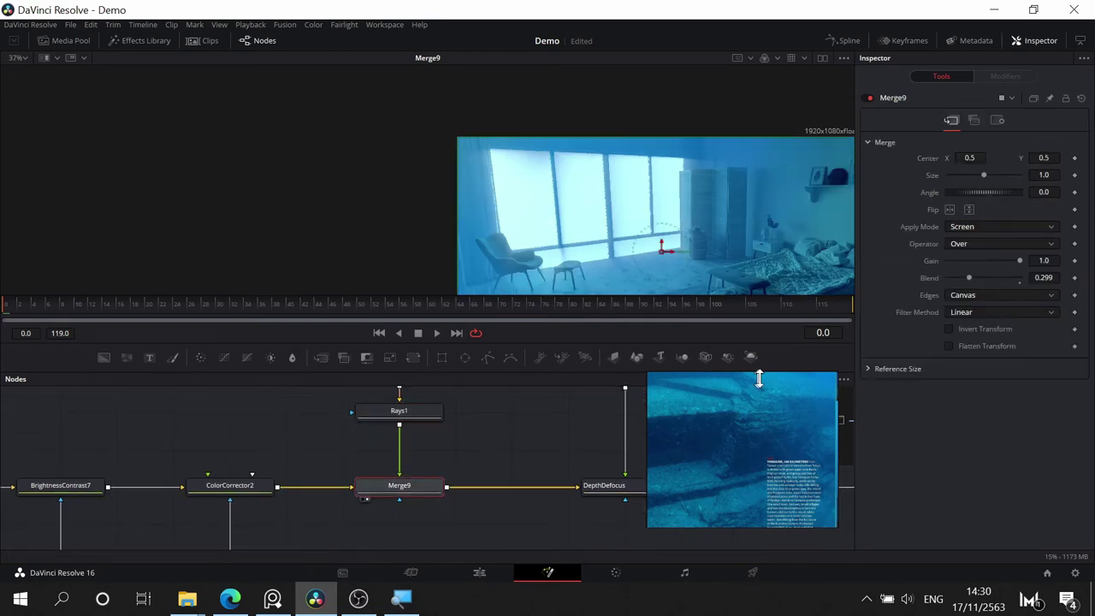
pyautogui.moveTo(973, 282)
pyautogui.mouseDown()
pyautogui.moveTo(1046, 272)
pyautogui.moveTo(955, 283)
pyautogui.moveTo(988, 277)
pyautogui.mouseUp()
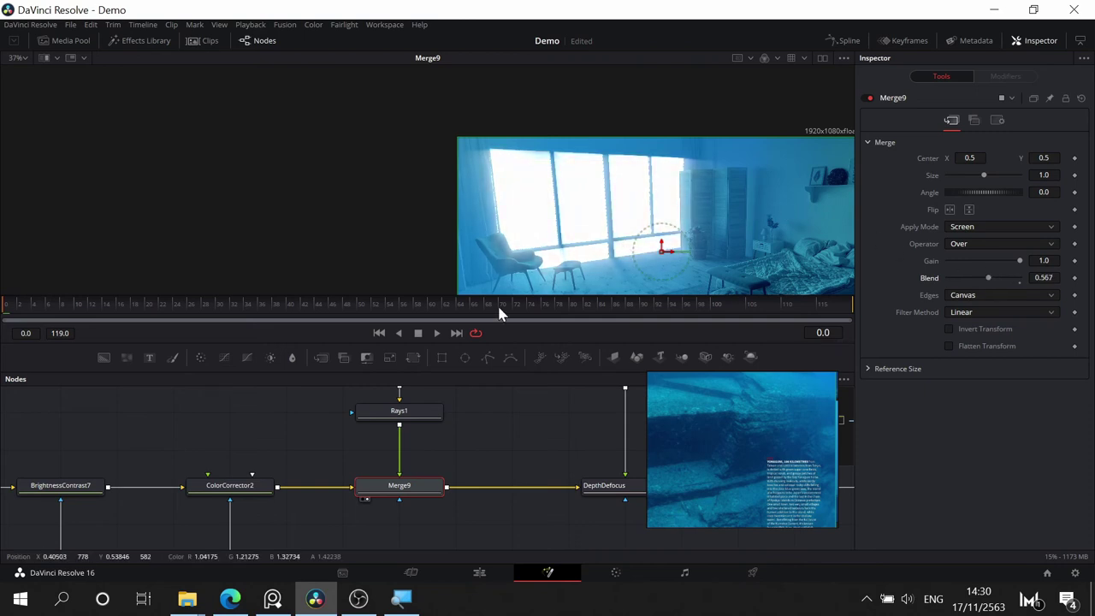
pyautogui.scroll(-2, 655, 227)
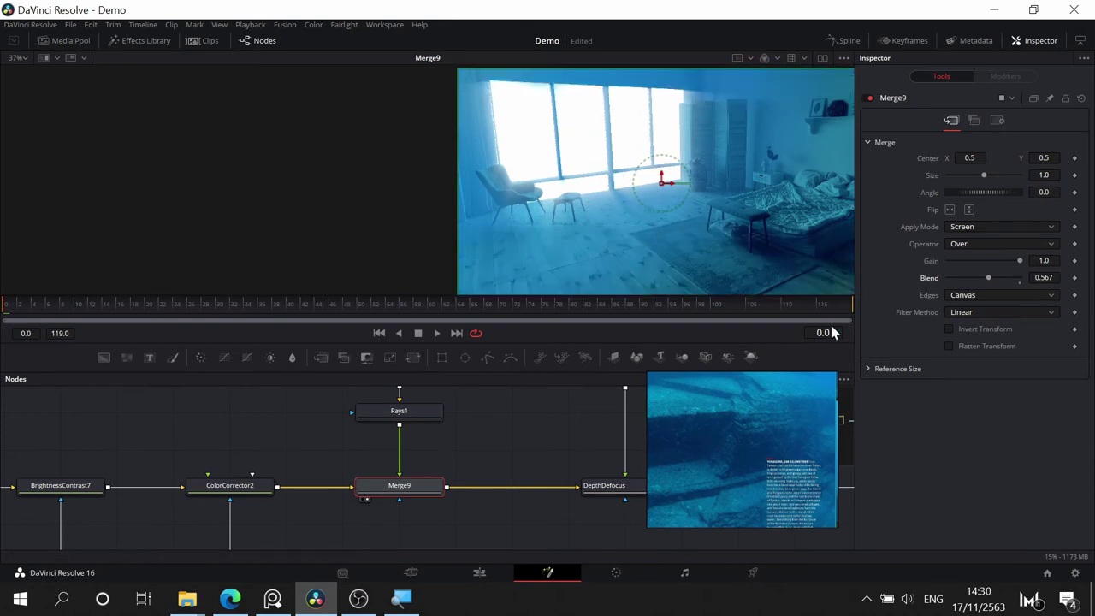
# - Compare the window with Rays1's Merge Over repeatedly switched off and on, leaving it enabled
pyautogui.click(406, 414)
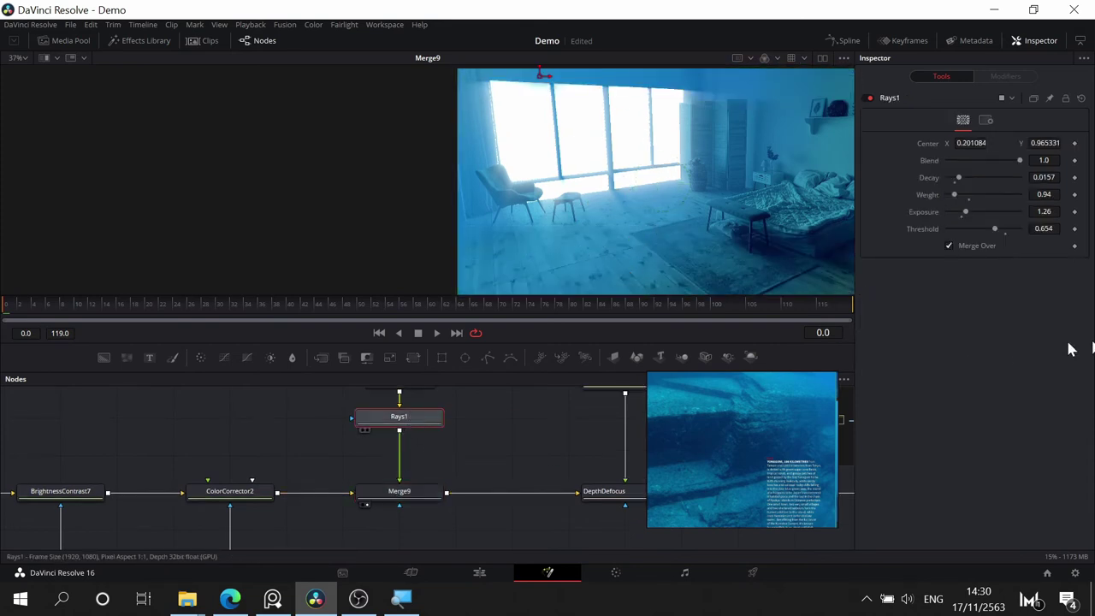
pyautogui.click(948, 246)
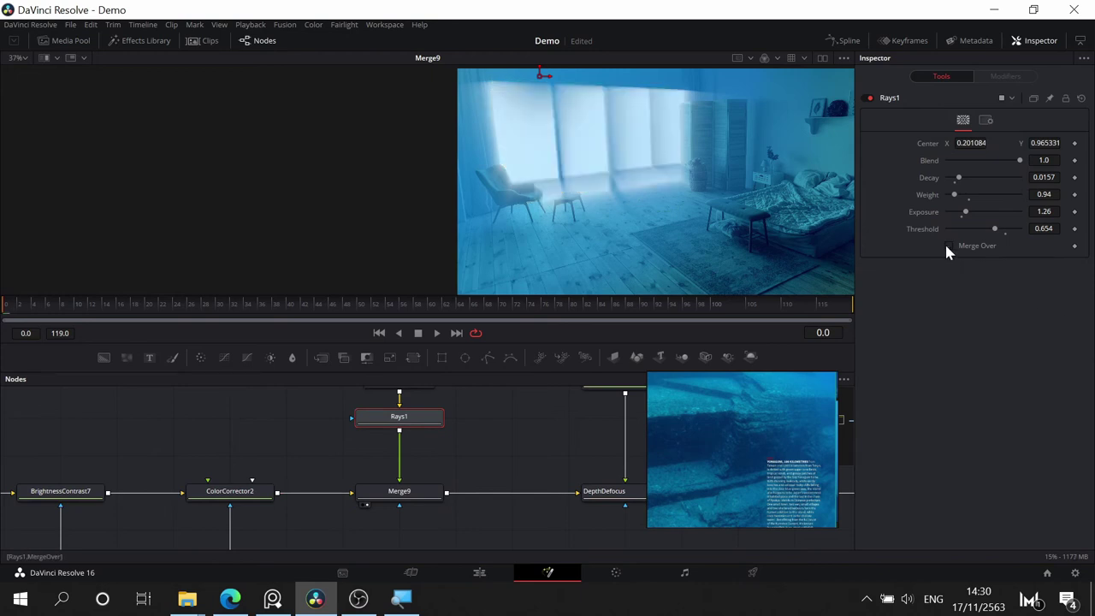
pyautogui.click(949, 248)
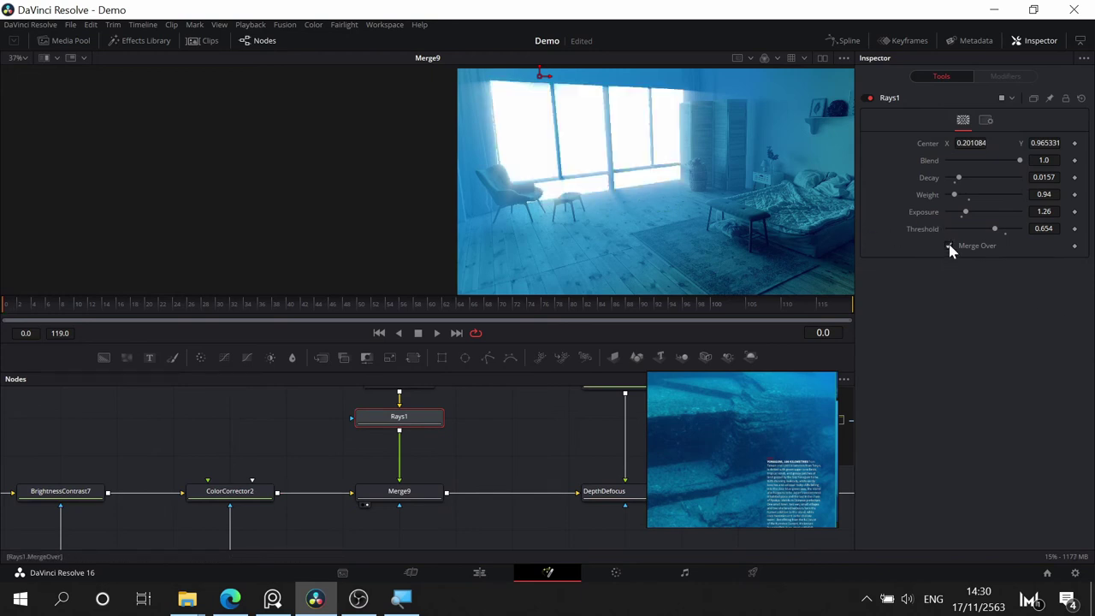
pyautogui.click(948, 244)
pyautogui.click(949, 246)
pyautogui.click(949, 246)
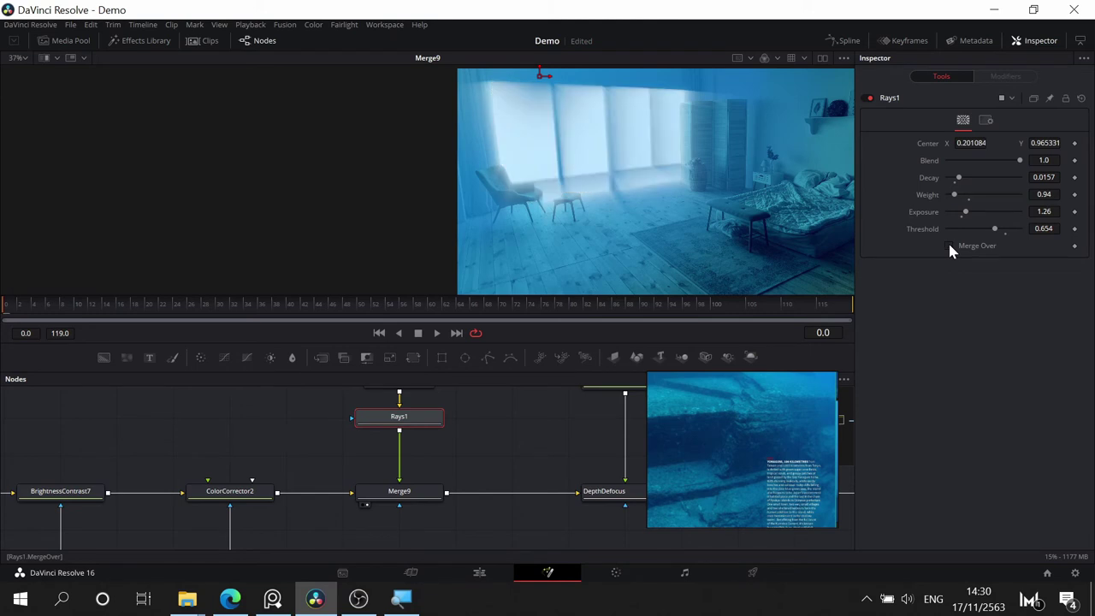
pyautogui.click(948, 246)
pyautogui.click(949, 245)
pyautogui.click(948, 245)
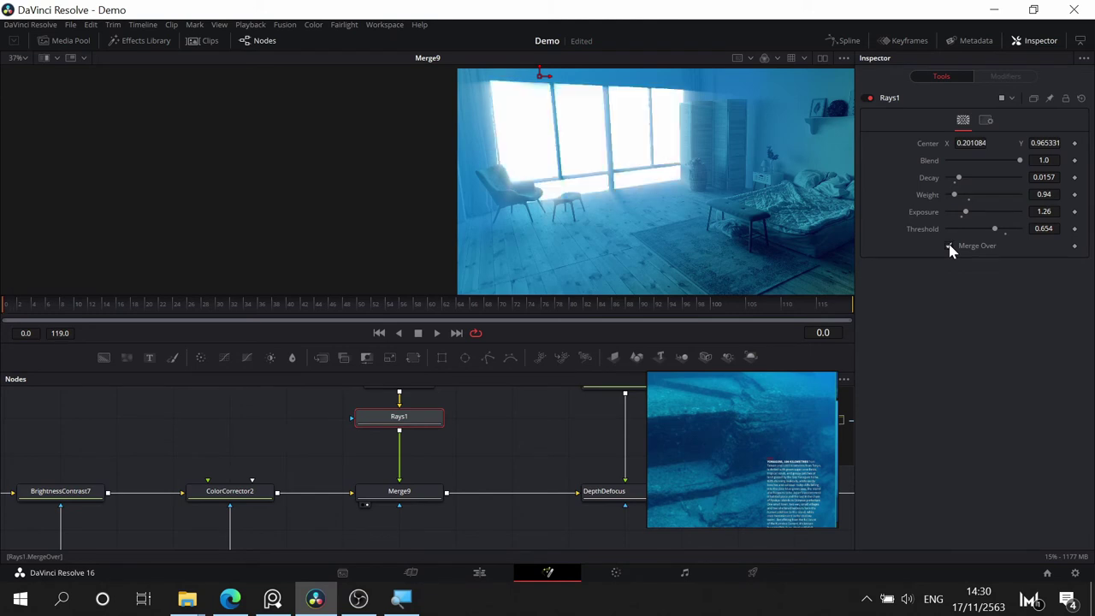
# - Lower the Blend of Merge9 to about 0.118 while checking the window area and the whole room
pyautogui.click(400, 494)
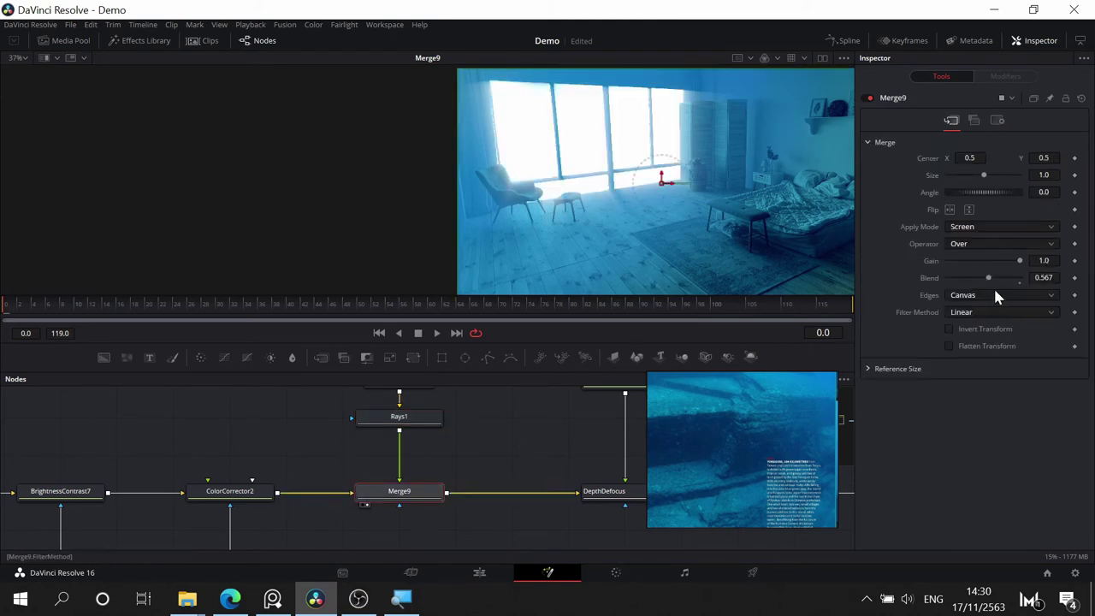
pyautogui.moveTo(988, 282); pyautogui.dragTo(941, 289)
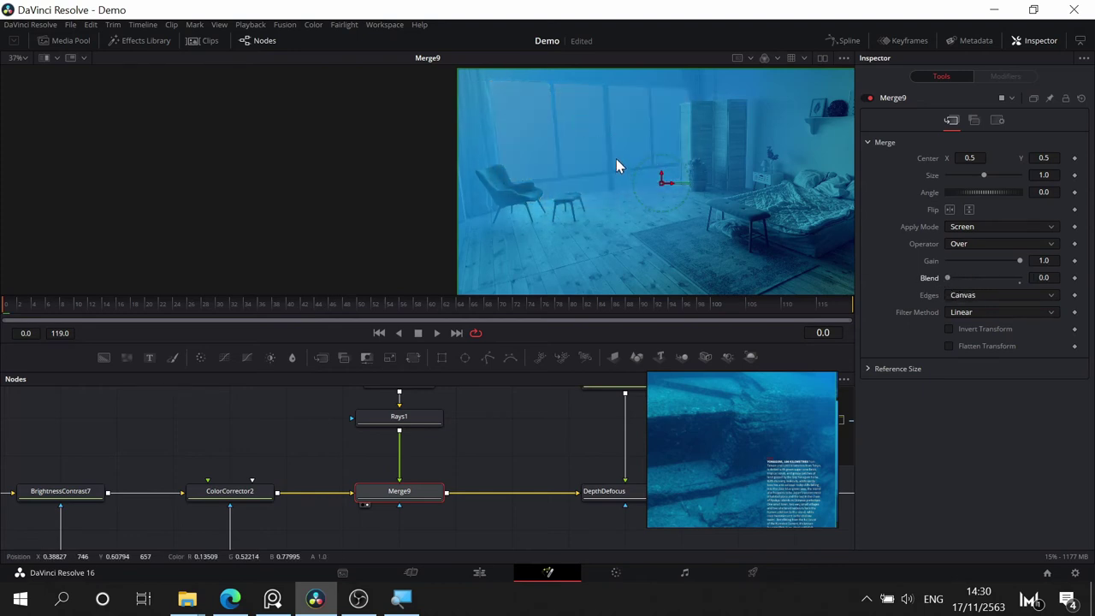
pyautogui.scroll(2, 616, 158)
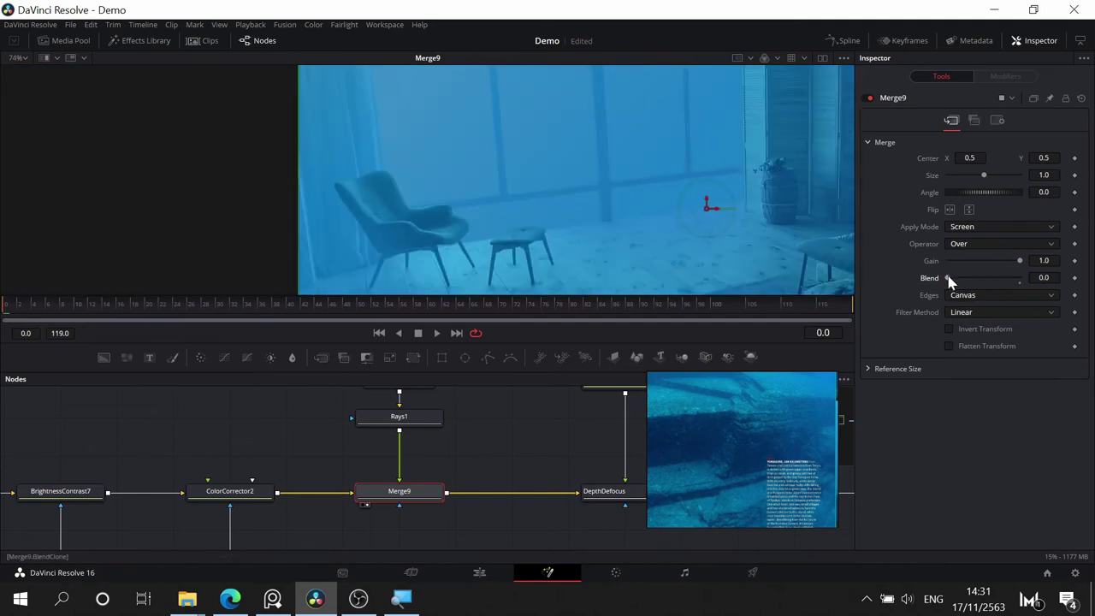
pyautogui.moveTo(950, 282); pyautogui.dragTo(960, 276)
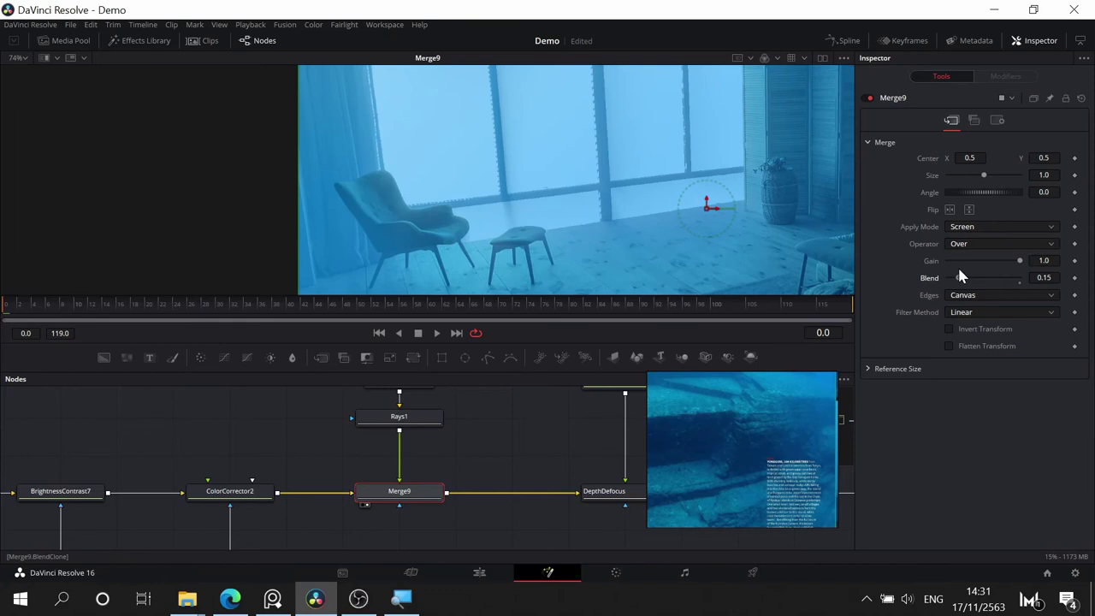
pyautogui.hotkey('ctrl', 'z')
pyautogui.moveTo(609, 174); pyautogui.dragTo(577, 283)
pyautogui.scroll(-4, 656, 186)
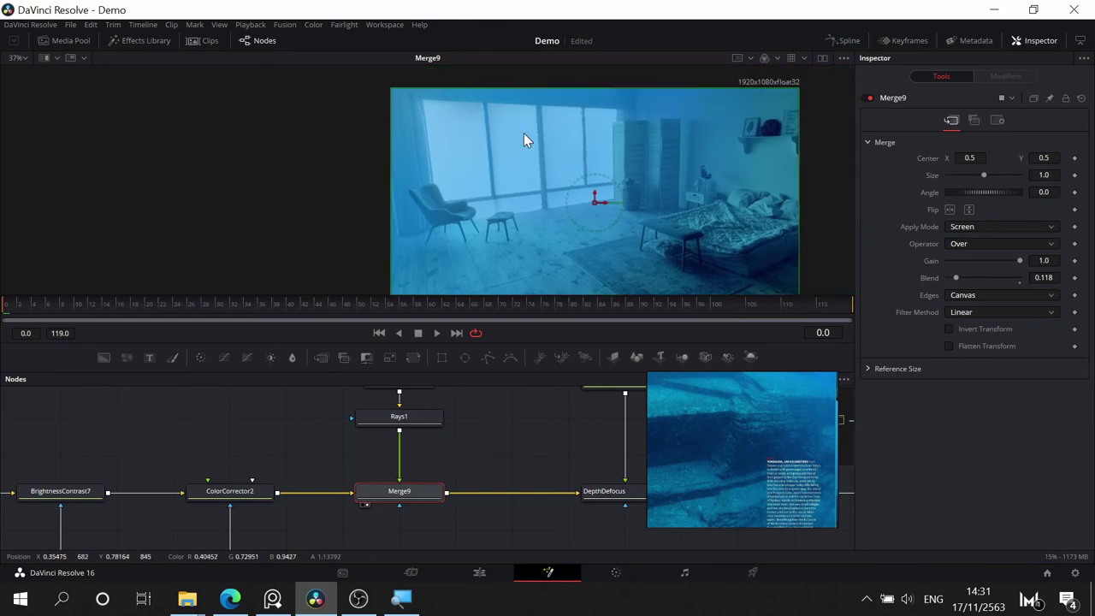
# - Compare the room with Merge9 switched off and on, and reduce its Blend to about 0.087
pyautogui.click(868, 98)
pyautogui.click(865, 97)
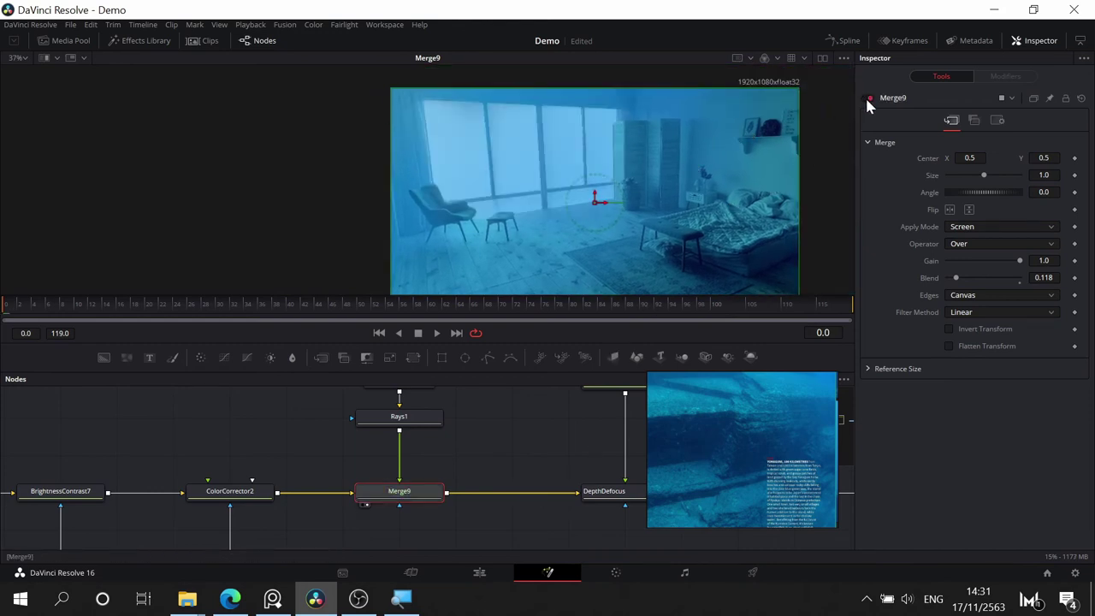
pyautogui.click(865, 98)
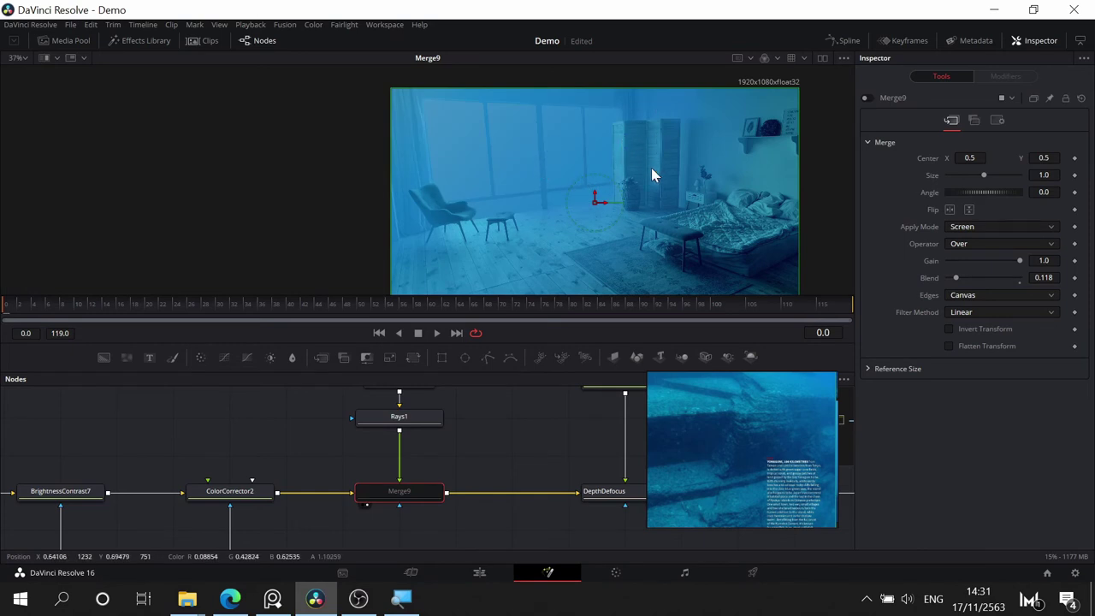
pyautogui.click(866, 97)
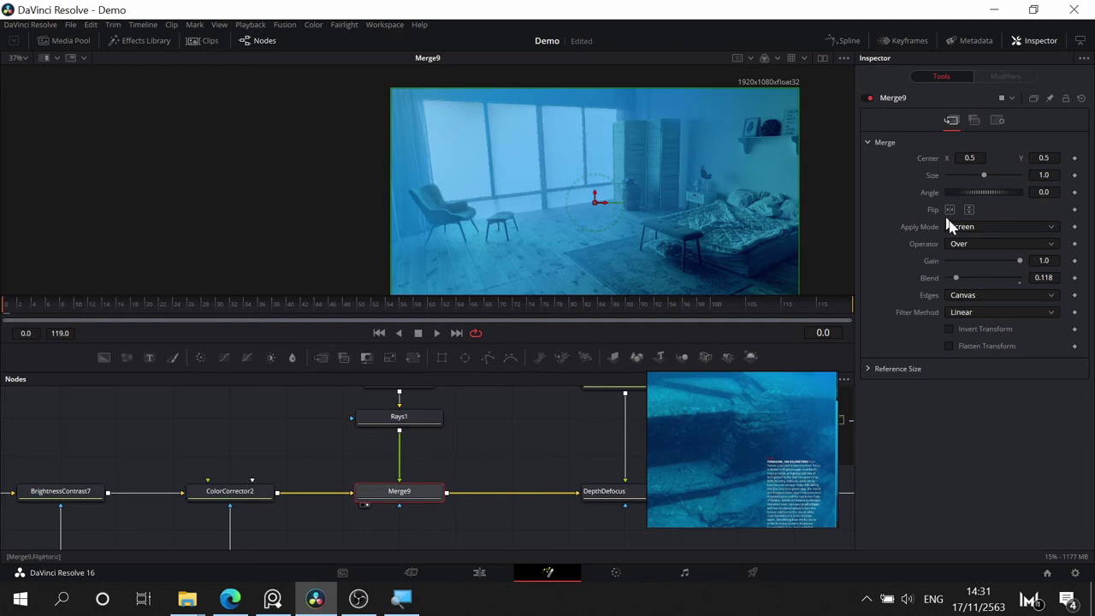
pyautogui.moveTo(958, 282); pyautogui.dragTo(958, 284)
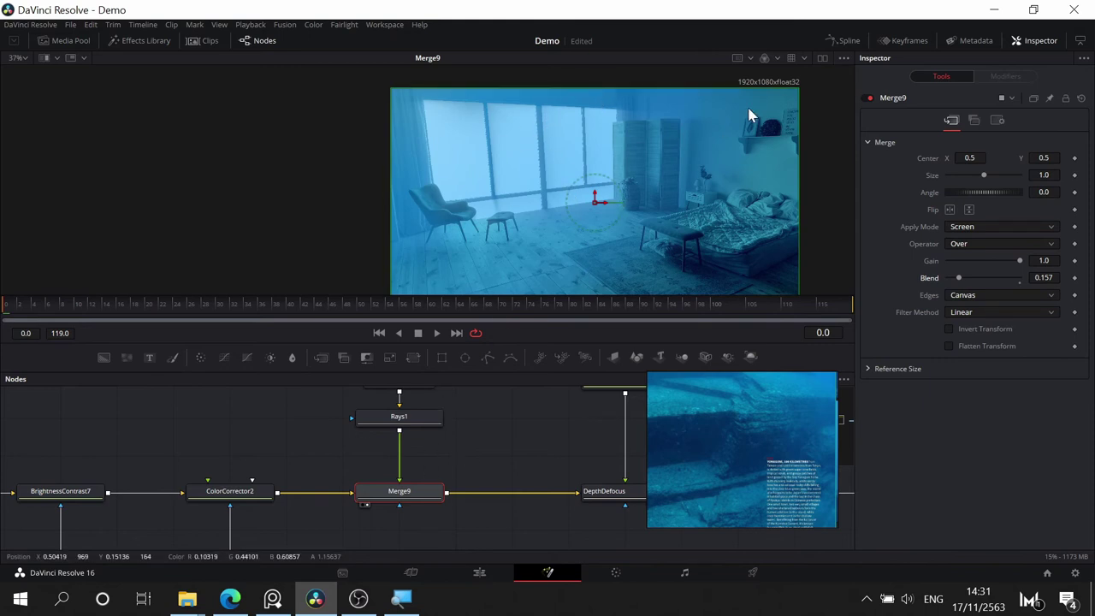
pyautogui.moveTo(958, 282); pyautogui.dragTo(954, 282)
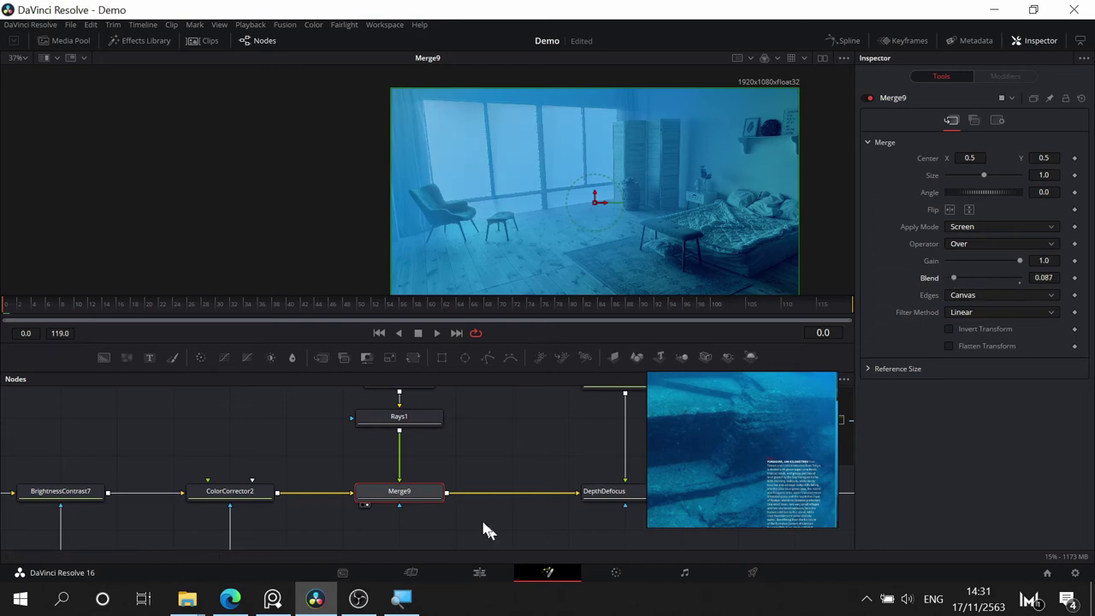
# - Look up ExponentialGlow by searching the available tools for "ex", and close the list without adding a node
pyautogui.moveTo(511, 416); pyautogui.dragTo(514, 438)
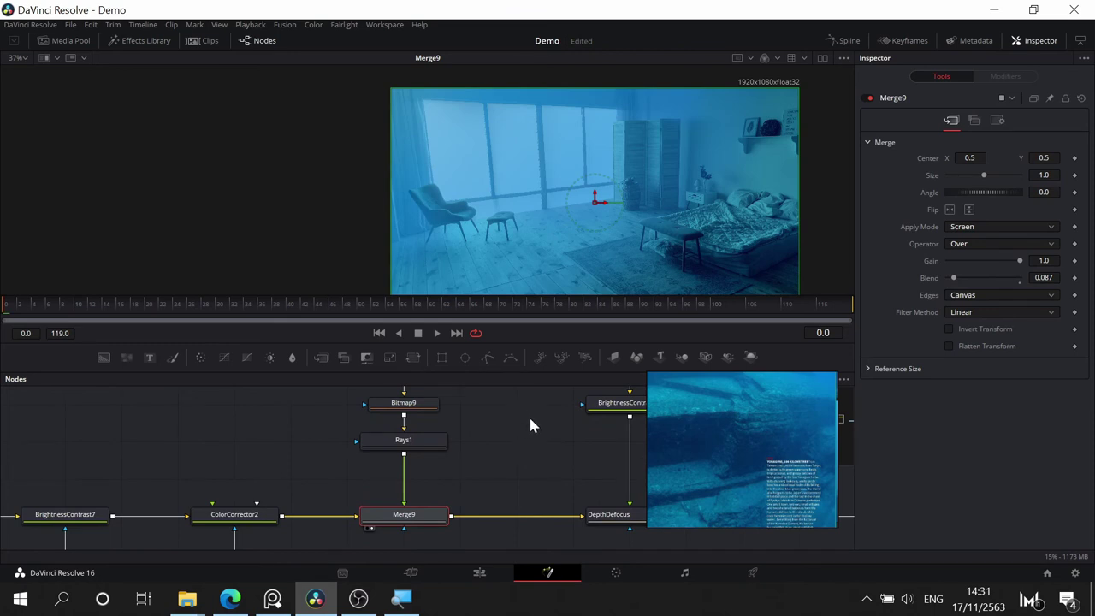
pyautogui.moveTo(530, 426); pyautogui.dragTo(485, 432)
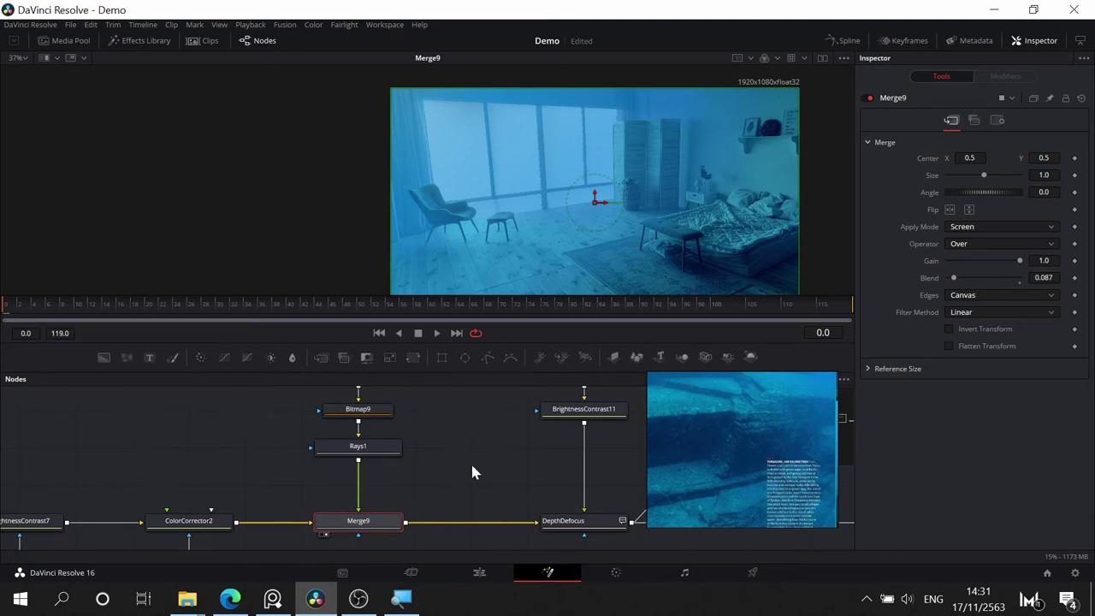
pyautogui.moveTo(471, 471); pyautogui.dragTo(466, 479)
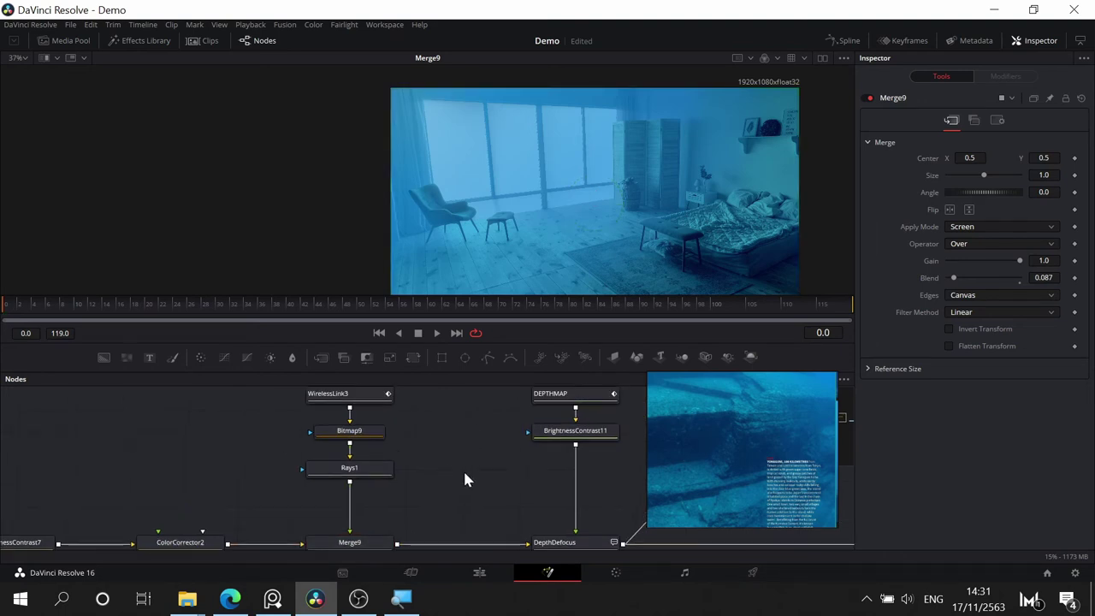
pyautogui.hotkey('shift', 'space')
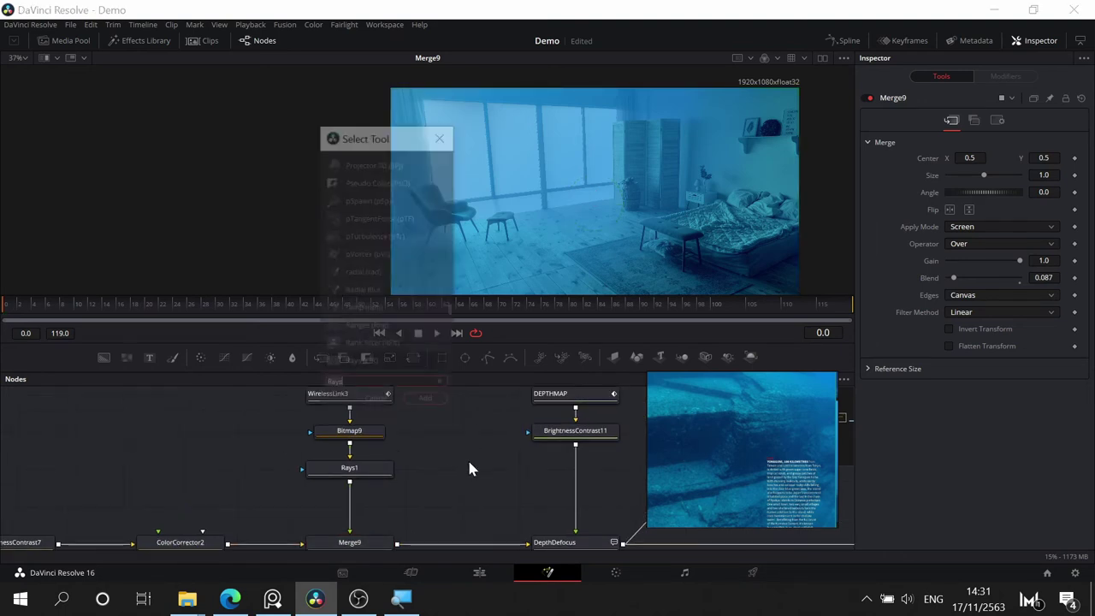
pyautogui.write('ex')
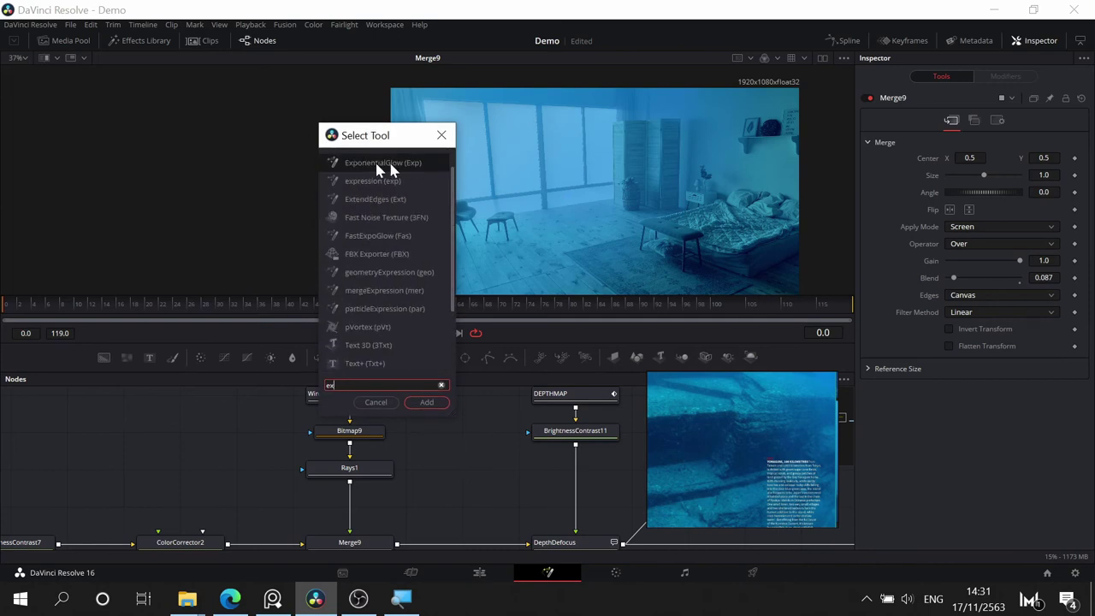
pyautogui.click(440, 136)
# - Bring up the installed scripts to locate Reactor
pyautogui.click(374, 26)
pyautogui.moveTo(436, 308)
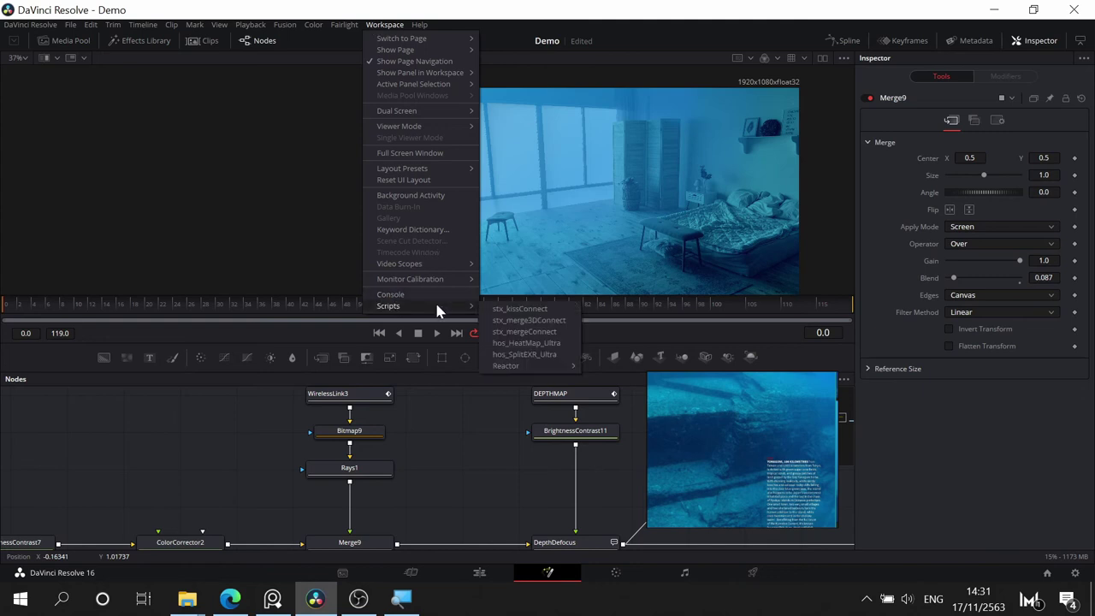
# - Open the Fusion Reactor package manager, look through the package list down to ExponentialGlow, and close it
pyautogui.moveTo(513, 365)
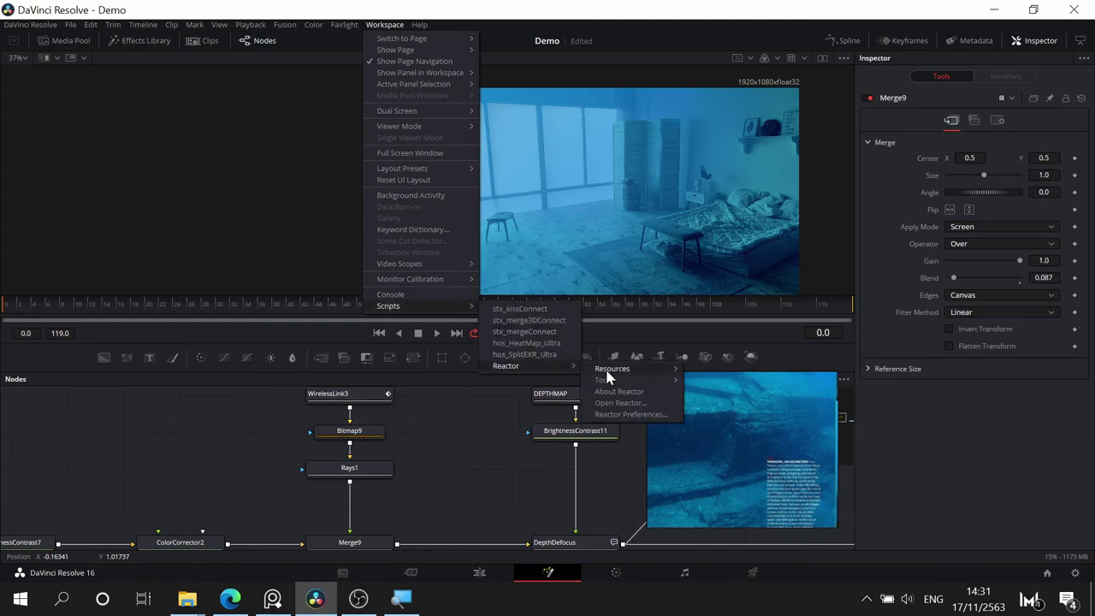
pyautogui.click(619, 403)
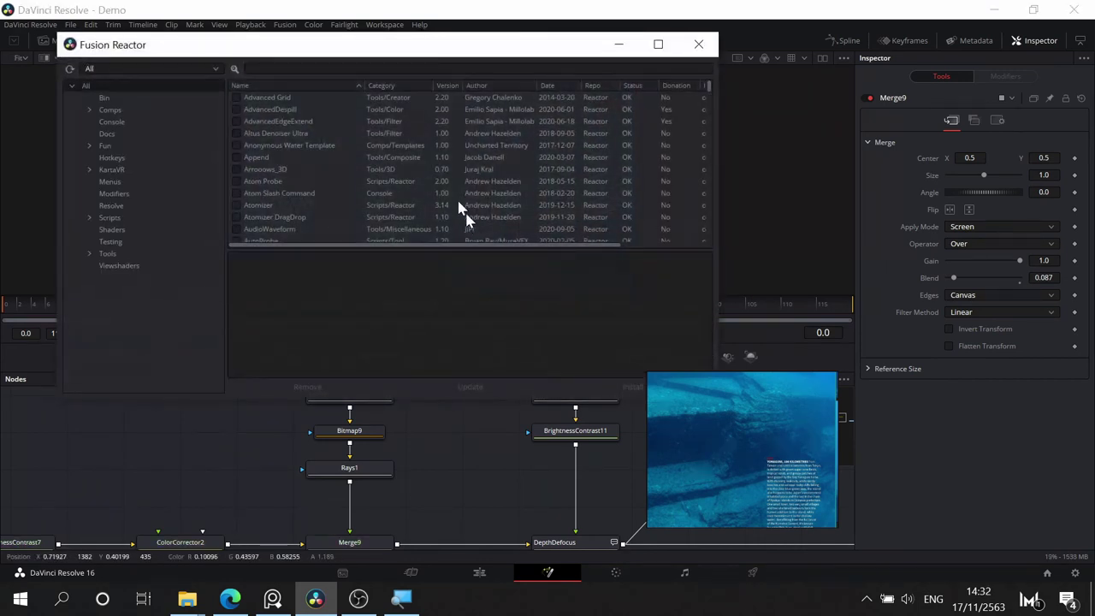
pyautogui.scroll(-10, 379, 142)
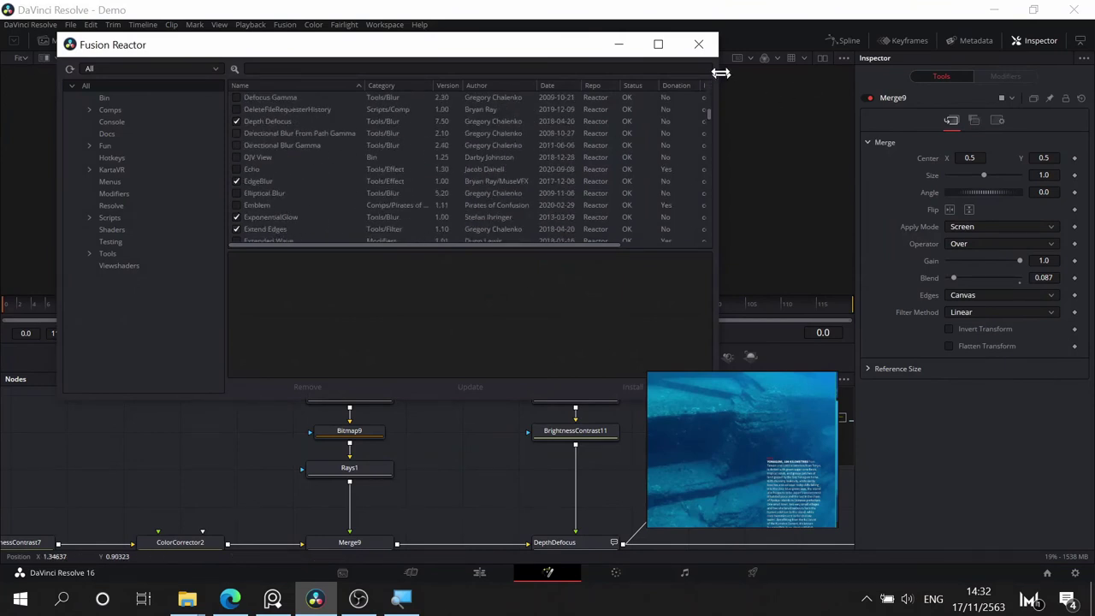
pyautogui.click(698, 43)
# - Add an ExponentialGlow node and insert it between Merge9 and DepthDefocus
pyautogui.moveTo(424, 479); pyautogui.dragTo(435, 436)
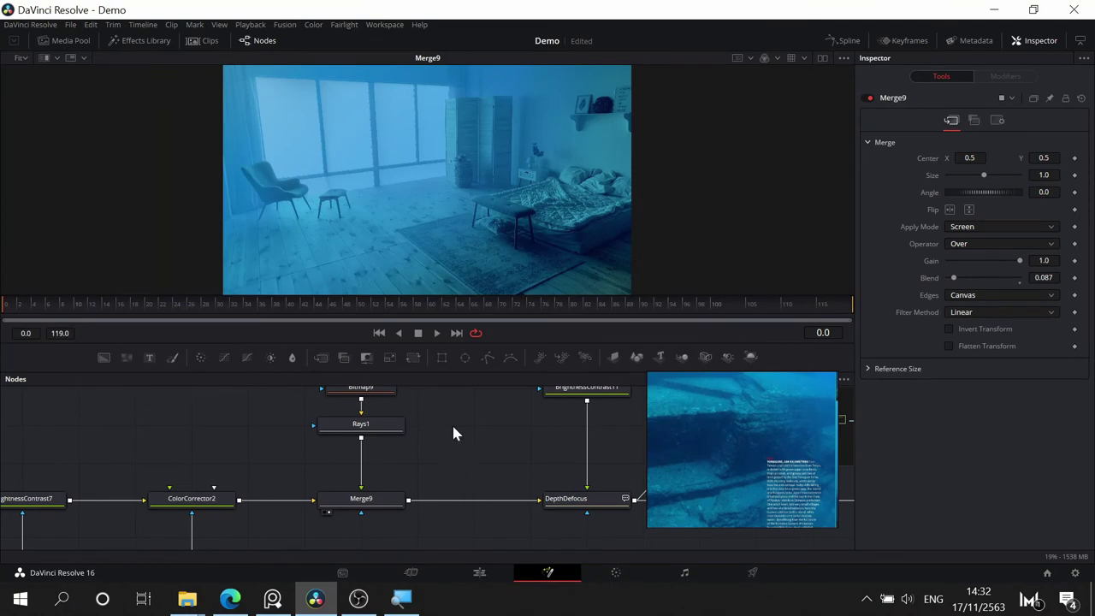
pyautogui.hotkey('shift', 'space')
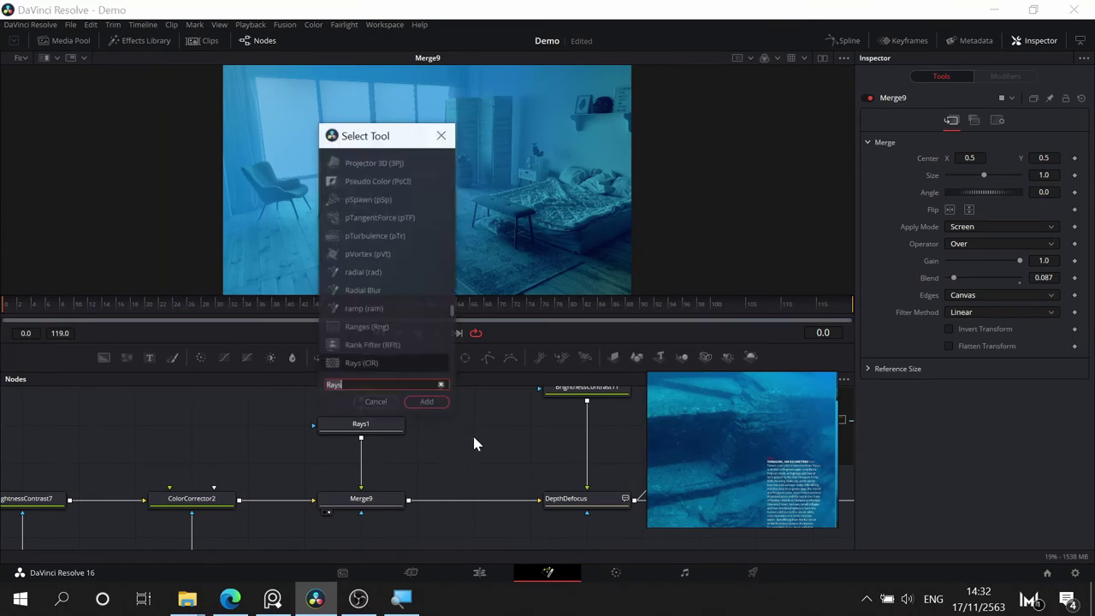
pyautogui.write('expo')
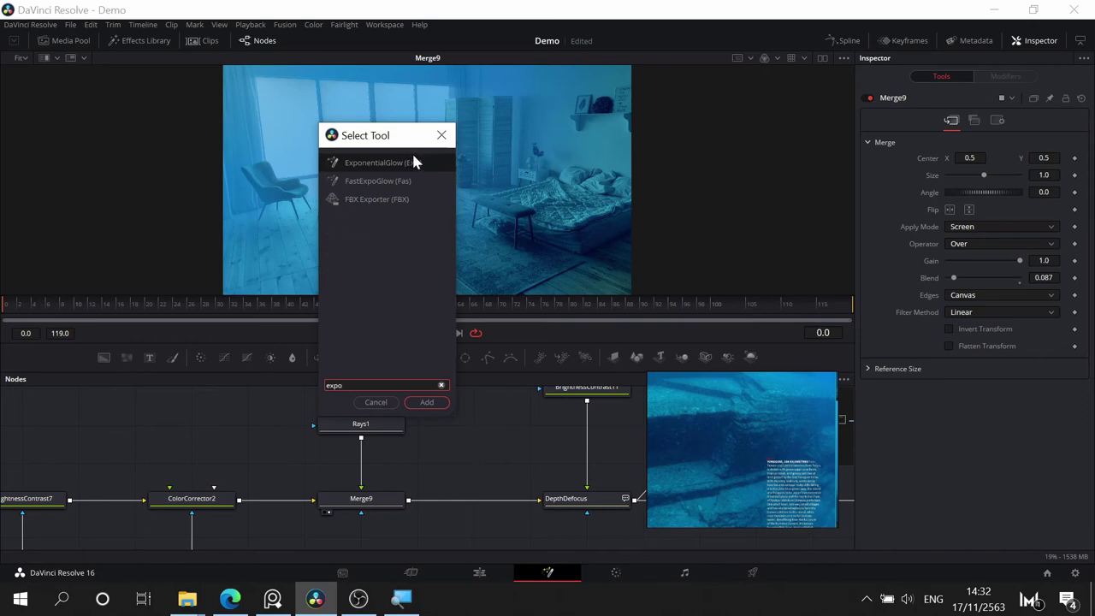
pyautogui.click(434, 405)
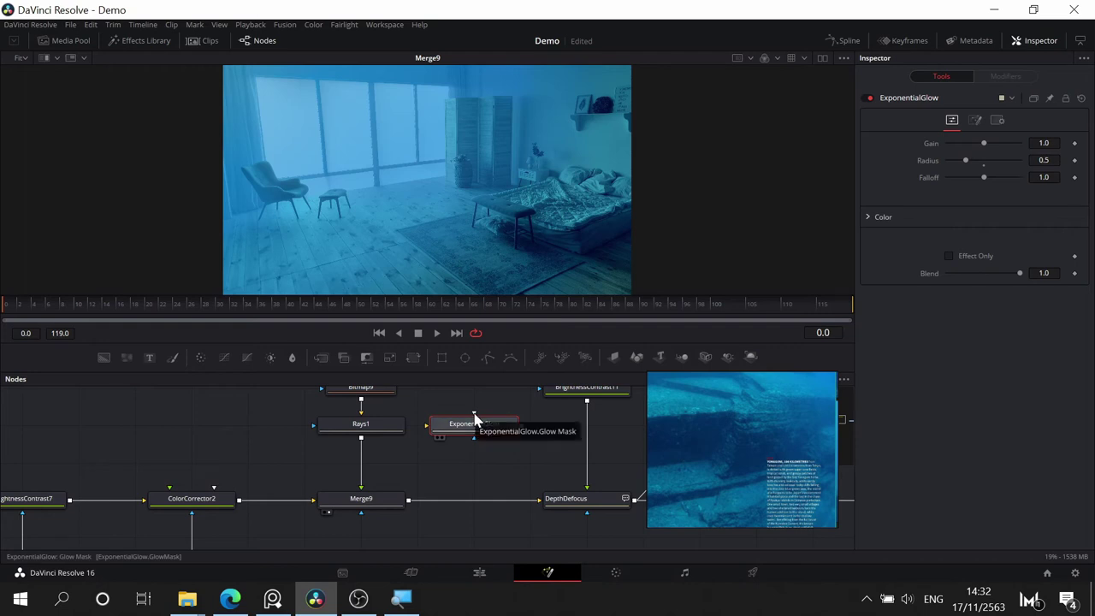
pyautogui.rightClick(473, 418)
pyautogui.press('Escape')
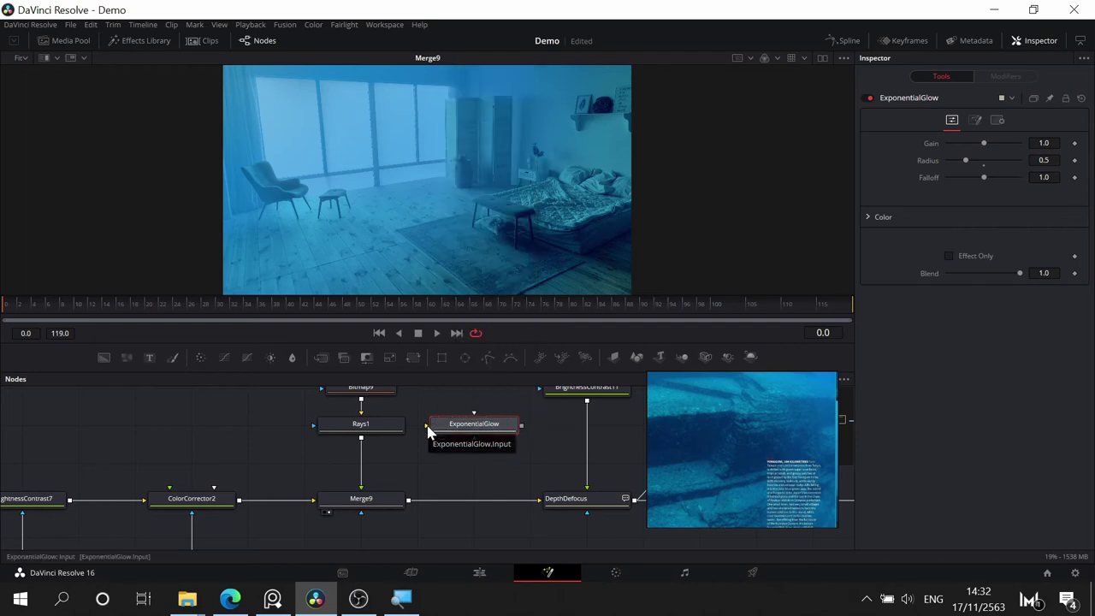
pyautogui.moveTo(481, 432); pyautogui.dragTo(489, 504)
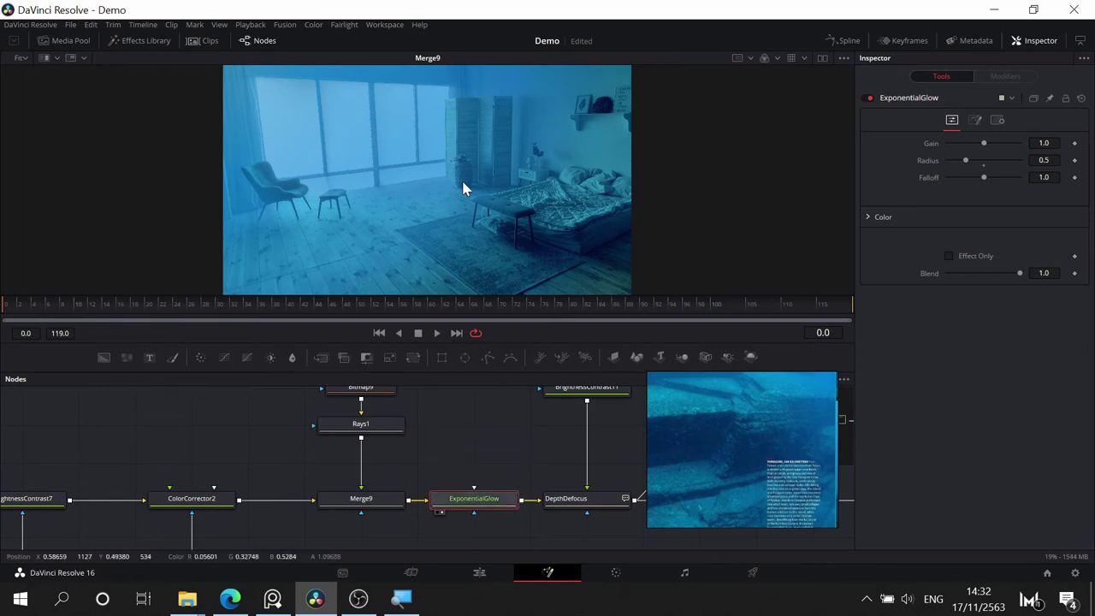
# - Show the ExponentialGlow output in the viewer and compare the image with Merge9 disabled and re-enabled
pyautogui.scroll(2, 463, 185)
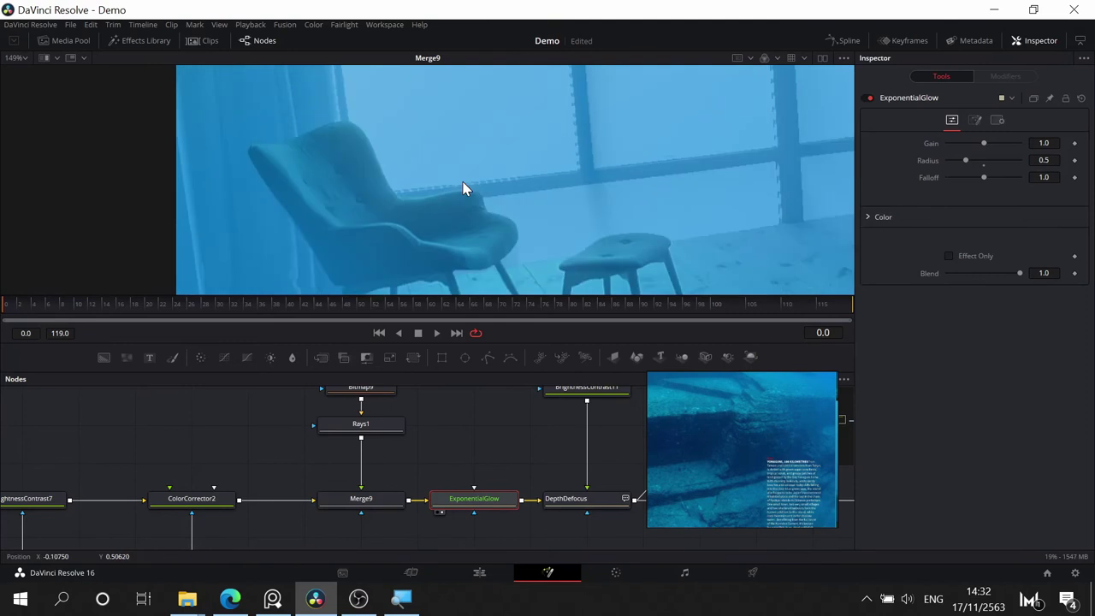
pyautogui.click(376, 500)
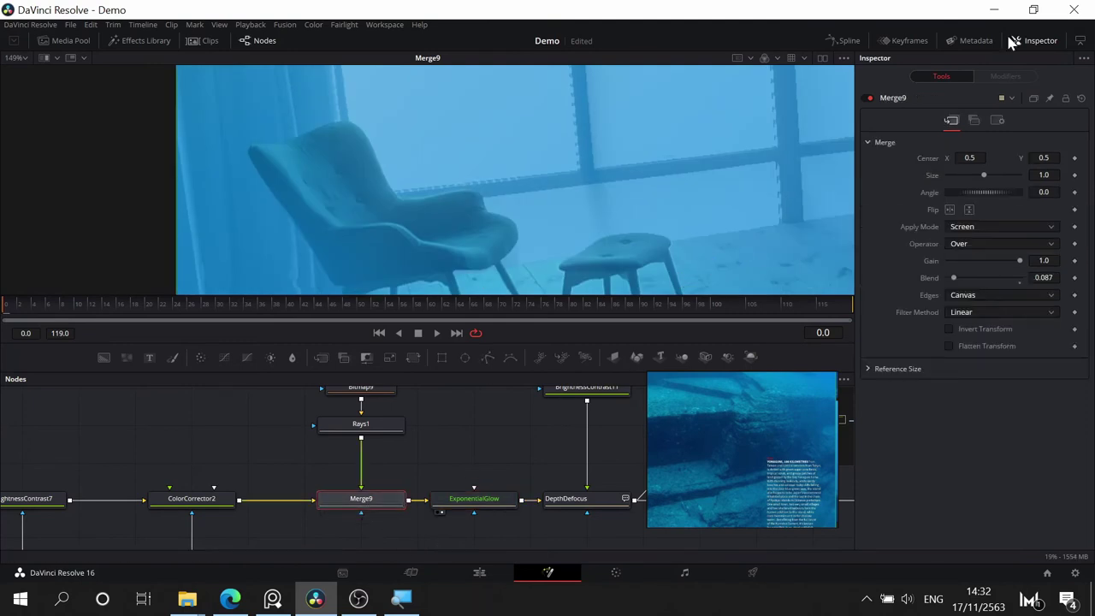
pyautogui.click(870, 97)
pyautogui.scroll(-2, 606, 162)
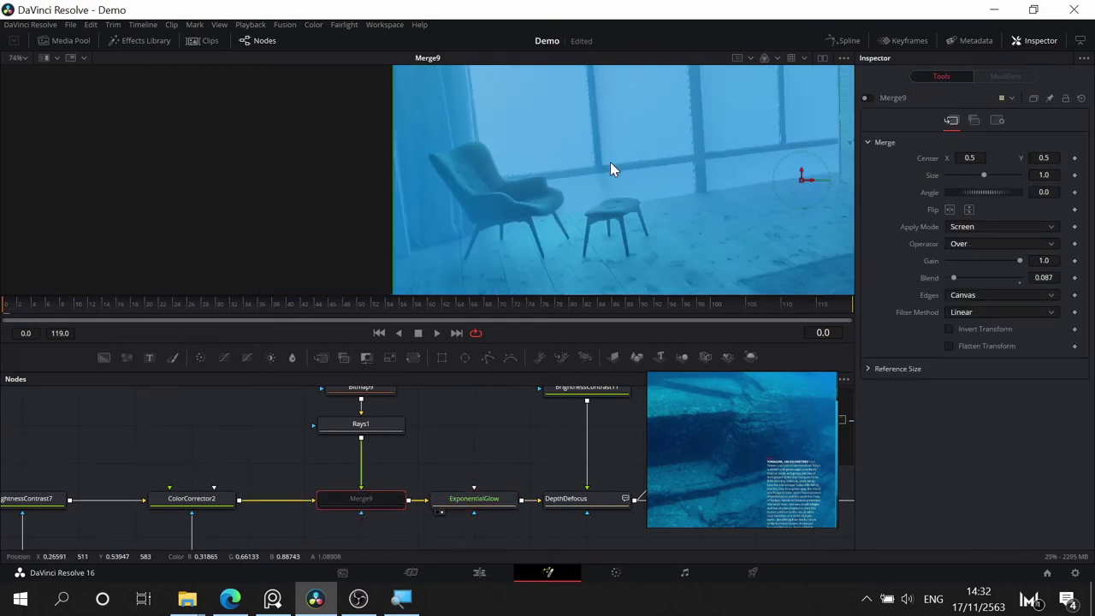
pyautogui.moveTo(642, 163); pyautogui.dragTo(432, 208)
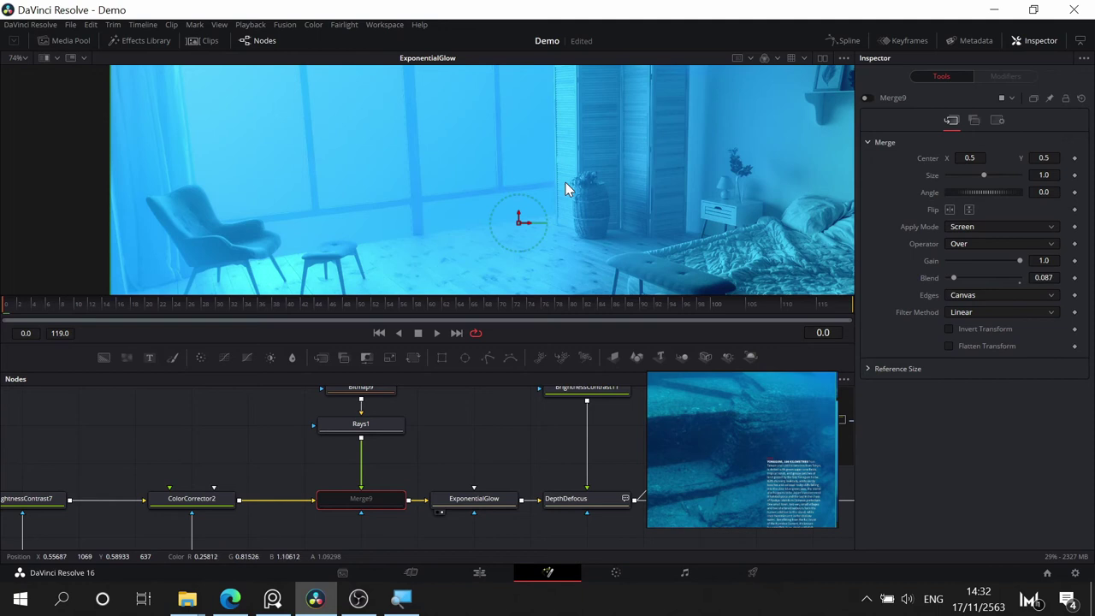
pyautogui.scroll(-2, 565, 182)
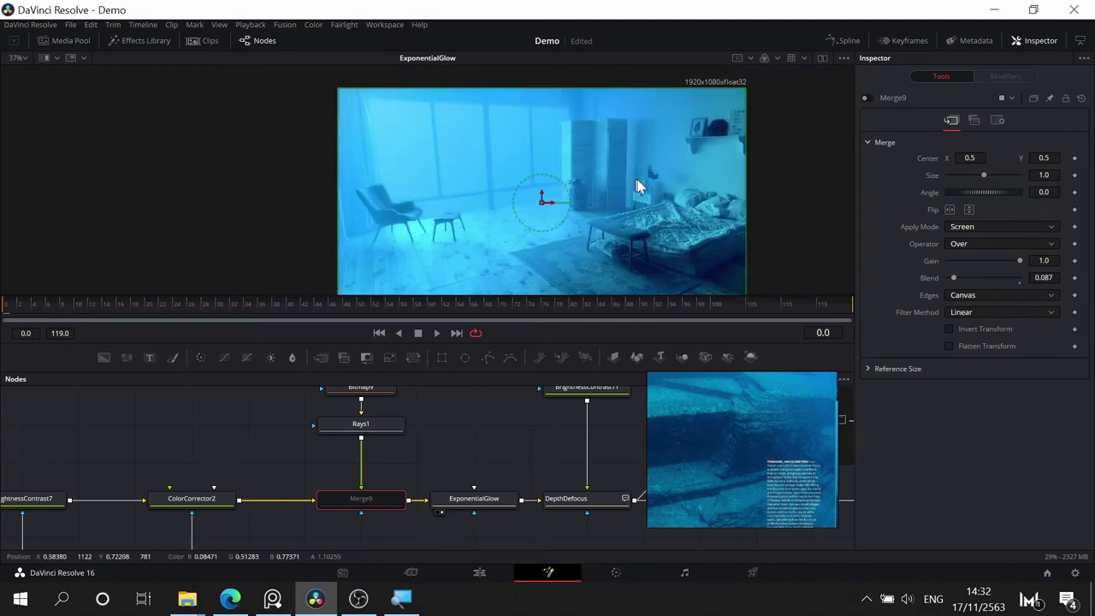
pyautogui.click(488, 502)
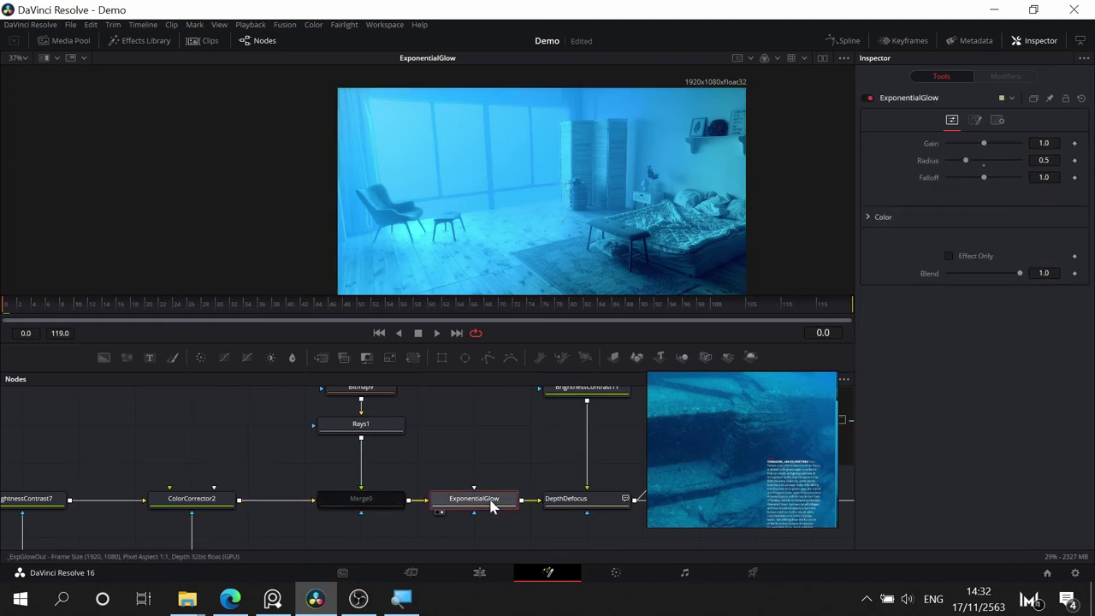
pyautogui.click(344, 500)
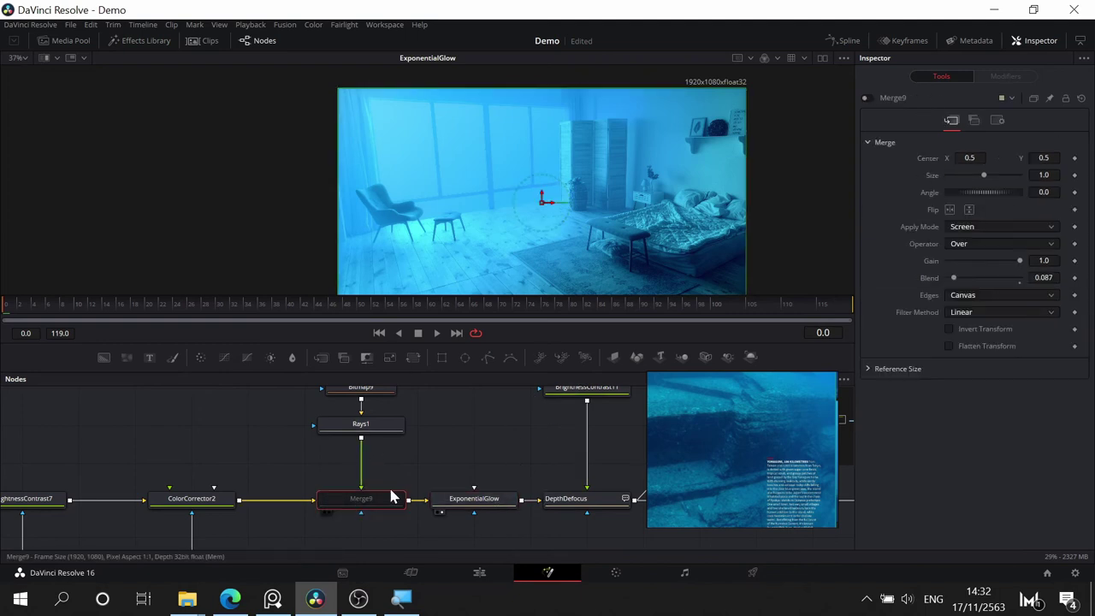
pyautogui.click(865, 97)
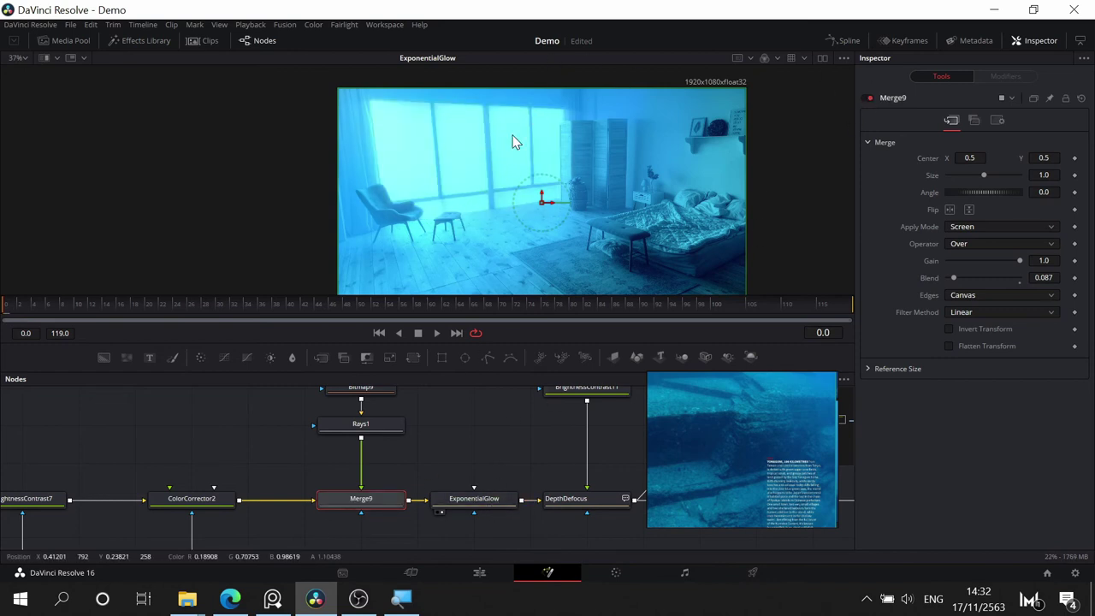
# - Lower the ExponentialGlow blend to 0.291 and compare the image with the glow off and on
pyautogui.click(475, 503)
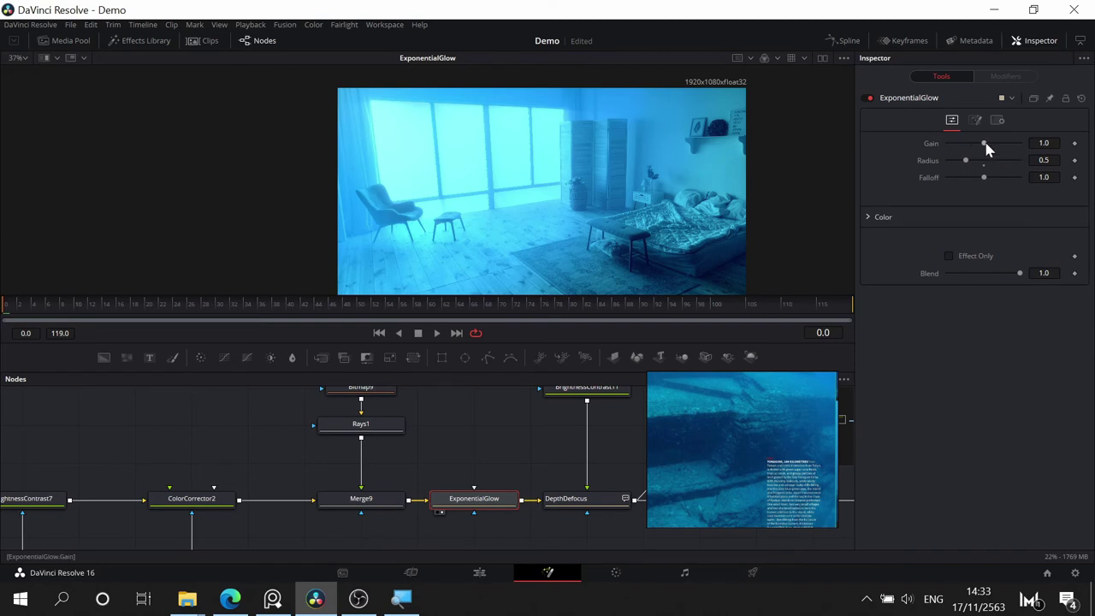
pyautogui.moveTo(1021, 271); pyautogui.dragTo(994, 285)
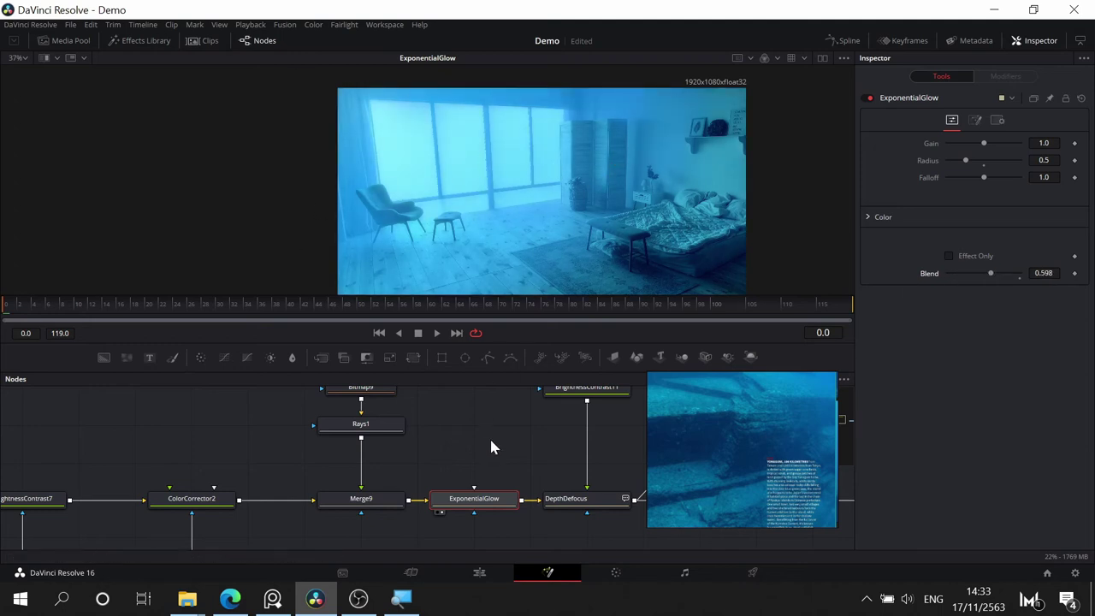
pyautogui.moveTo(547, 409)
pyautogui.mouseDown()
pyautogui.moveTo(417, 443)
pyautogui.moveTo(539, 411)
pyautogui.mouseUp()
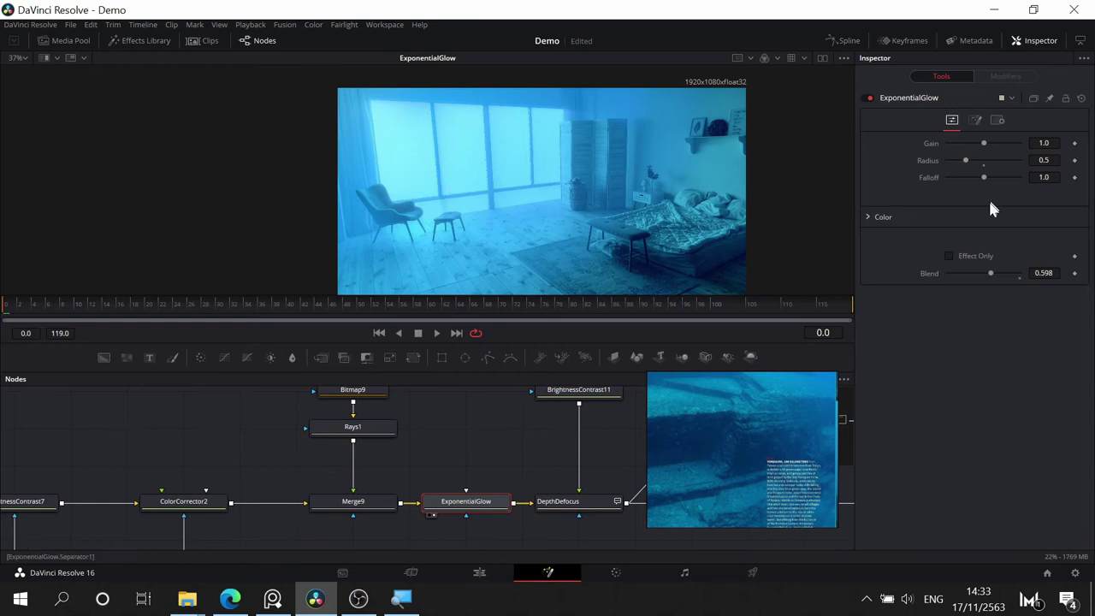
pyautogui.moveTo(990, 272)
pyautogui.mouseDown()
pyautogui.moveTo(952, 277)
pyautogui.moveTo(970, 278)
pyautogui.mouseUp()
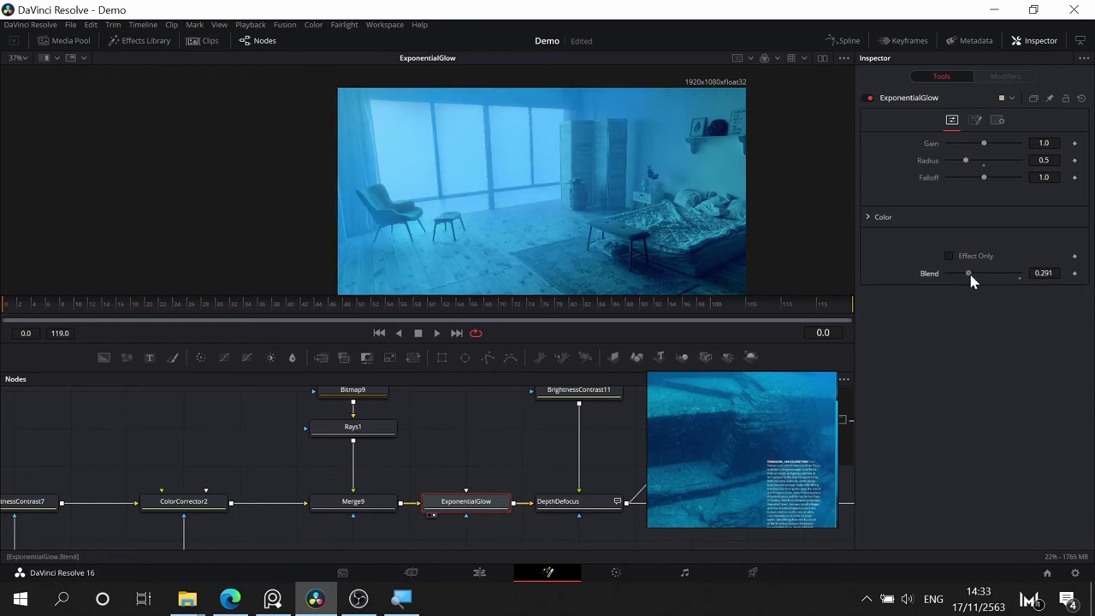
pyautogui.click(870, 98)
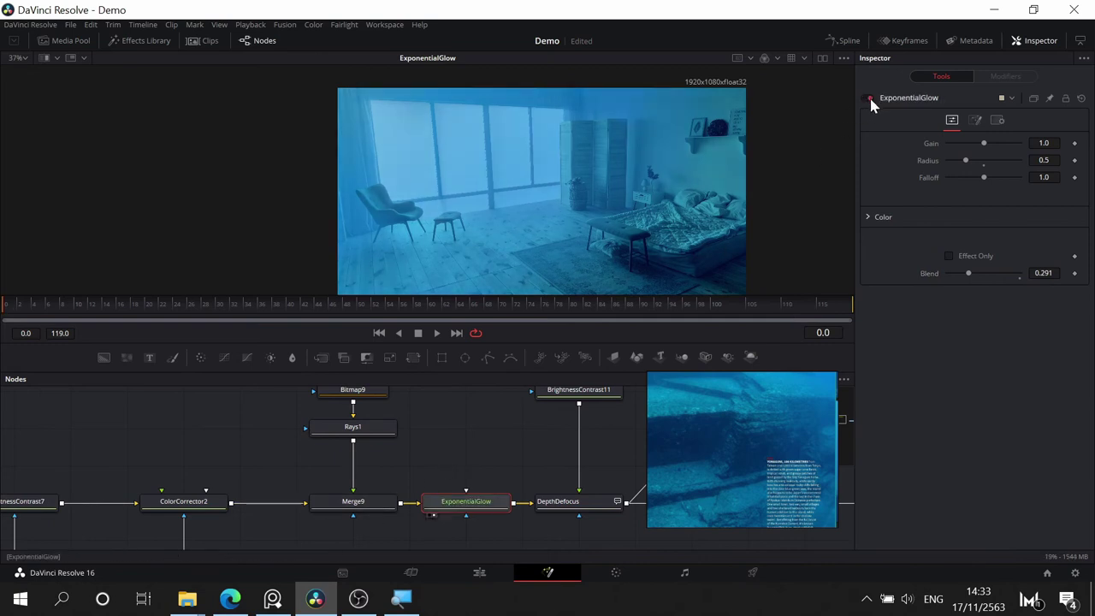
pyautogui.click(870, 97)
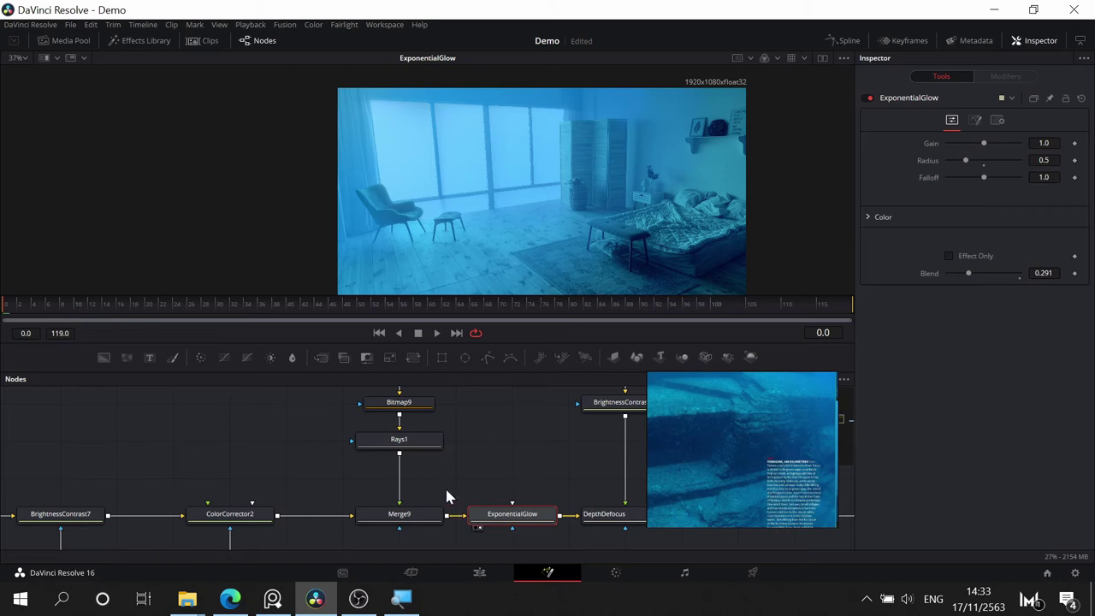
# - Show the DepthDefocus output in the viewer and examine the blur around the chair and windows against the ExponentialGlow image
pyautogui.moveTo(497, 465); pyautogui.dragTo(270, 458)
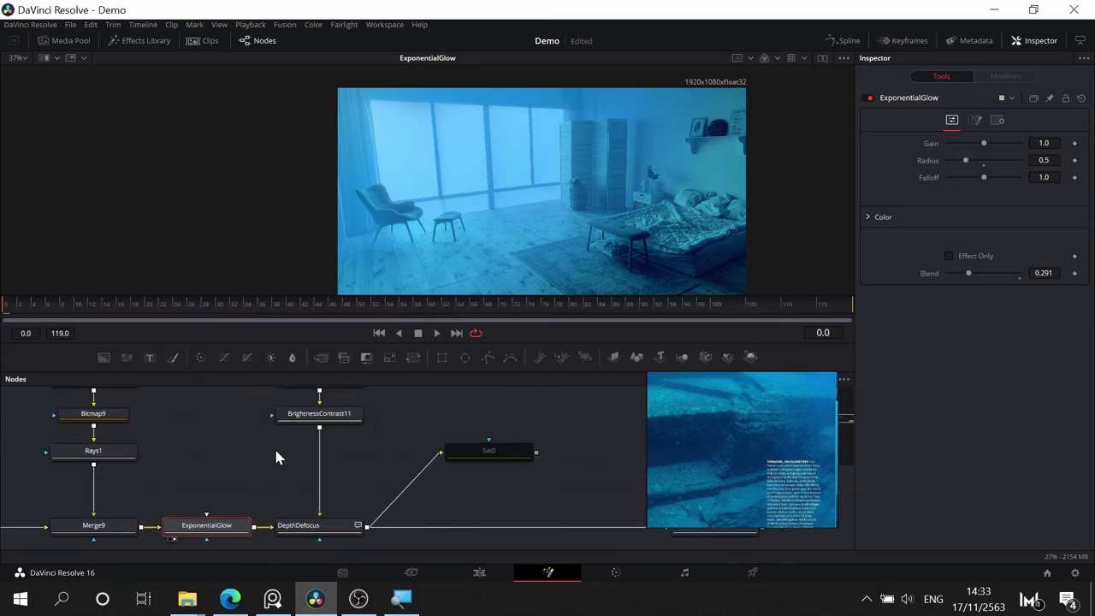
pyautogui.click(326, 523)
pyautogui.scroll(-1, 330, 526)
pyautogui.click(326, 524)
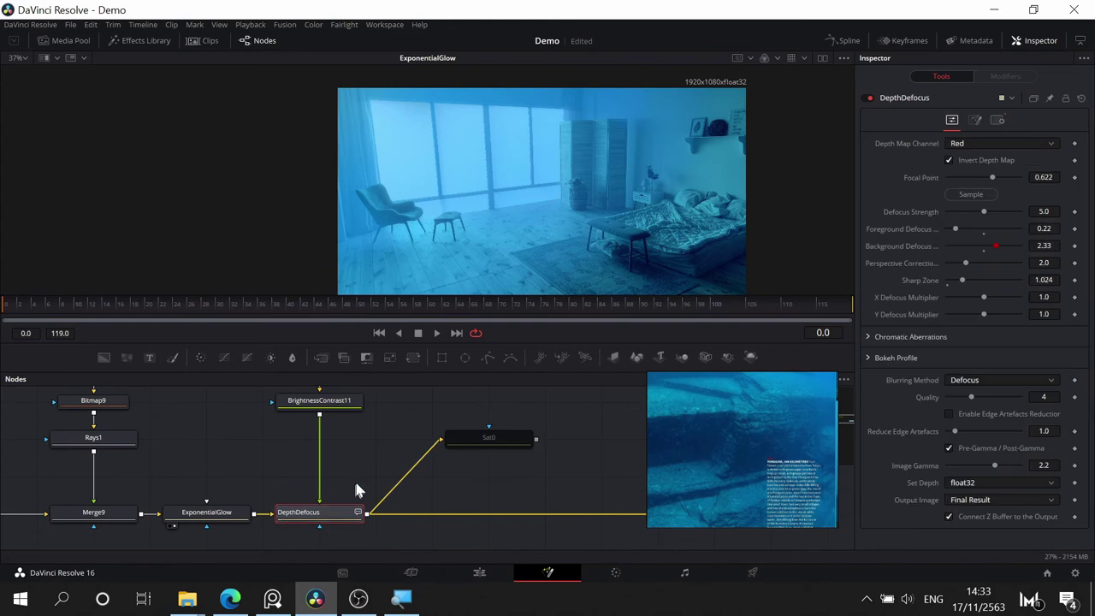
pyautogui.press('1')
pyautogui.moveTo(210, 446); pyautogui.dragTo(285, 436)
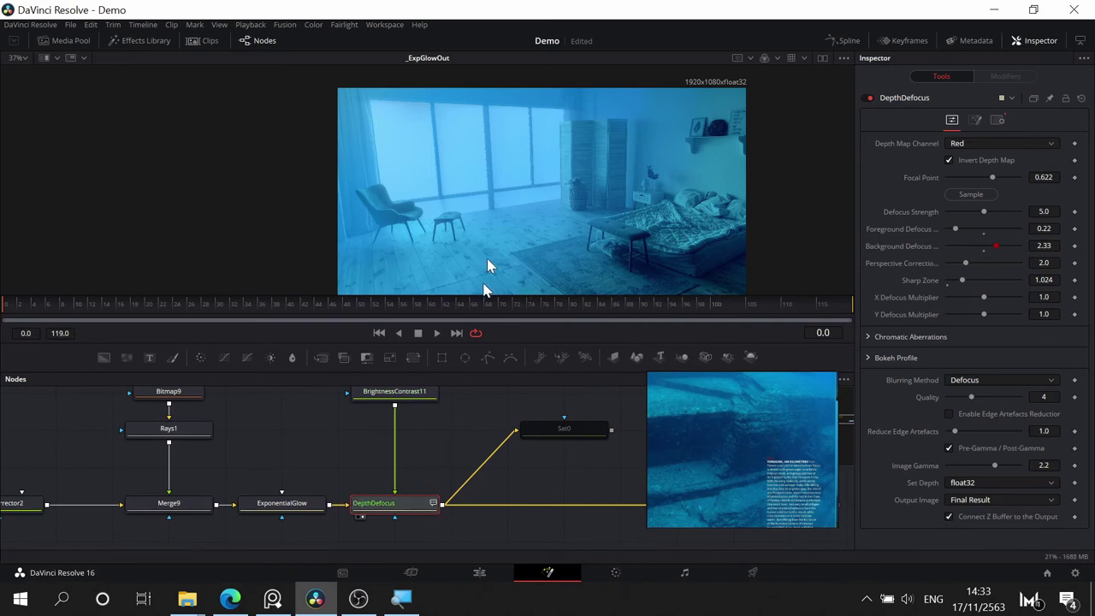
pyautogui.scroll(2, 486, 202)
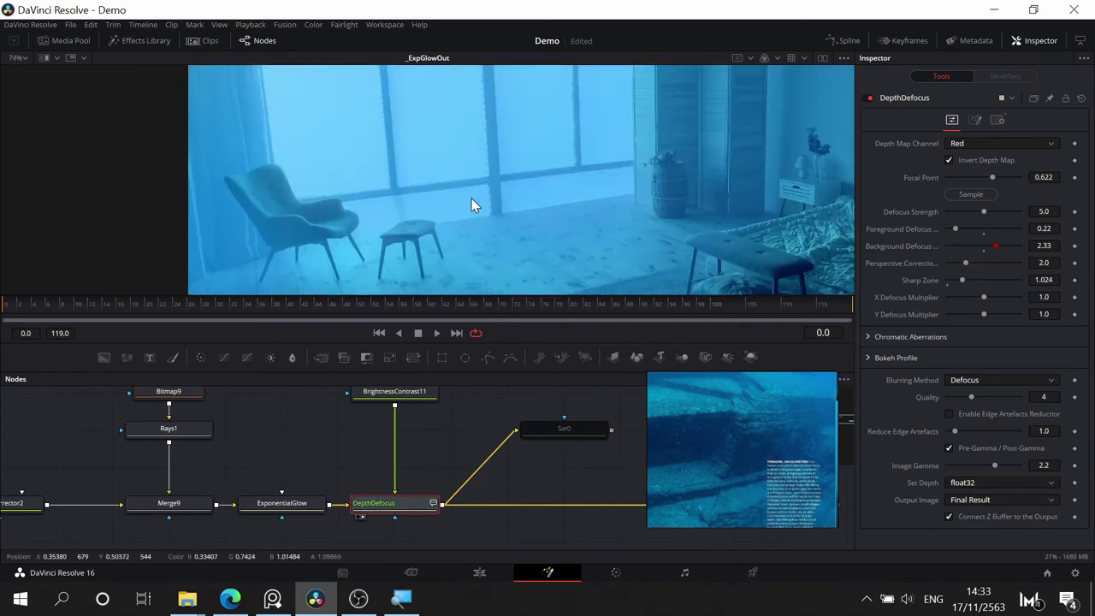
pyautogui.moveTo(471, 198); pyautogui.dragTo(502, 208)
pyautogui.press('1')
pyautogui.scroll(-2, 510, 199)
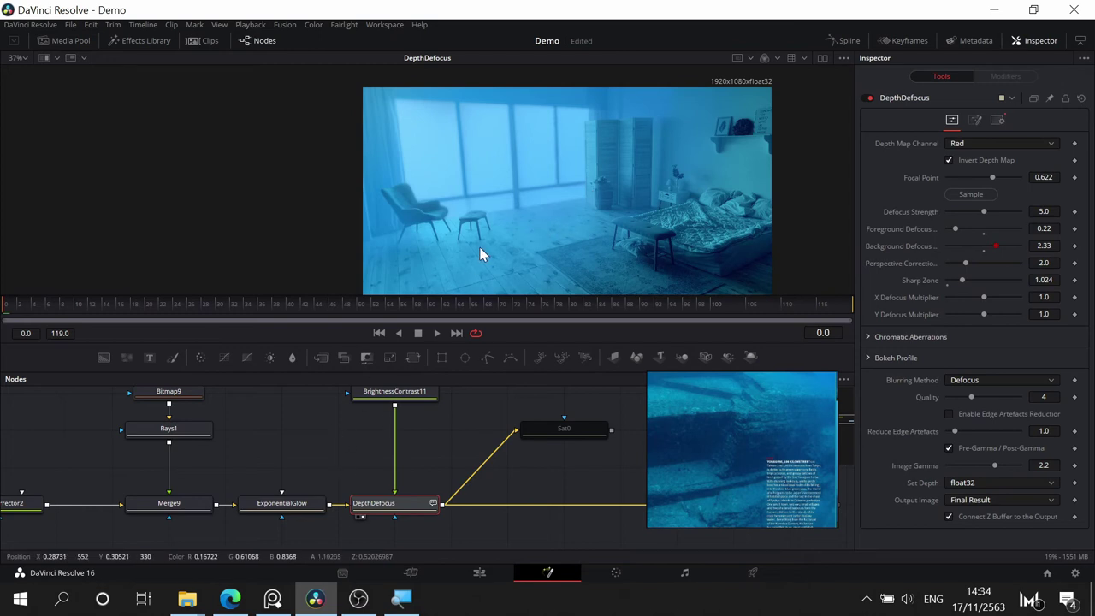
# - Delete the disabled Sat0 node that branches off DepthDefocus above MediaOut1
pyautogui.moveTo(354, 454); pyautogui.dragTo(95, 450)
pyautogui.moveTo(376, 424); pyautogui.dragTo(546, 423)
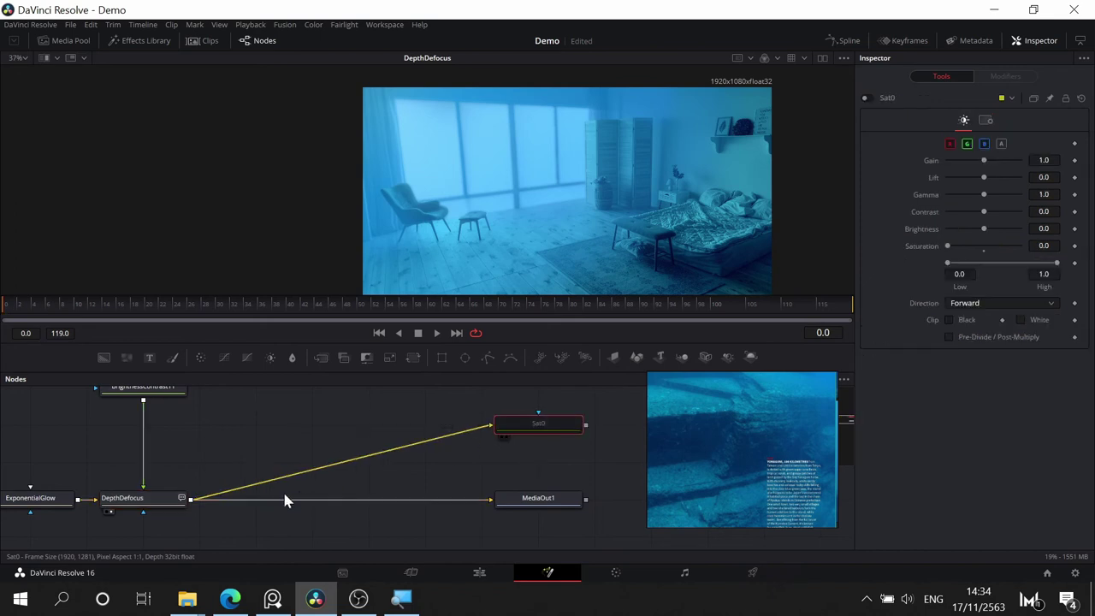
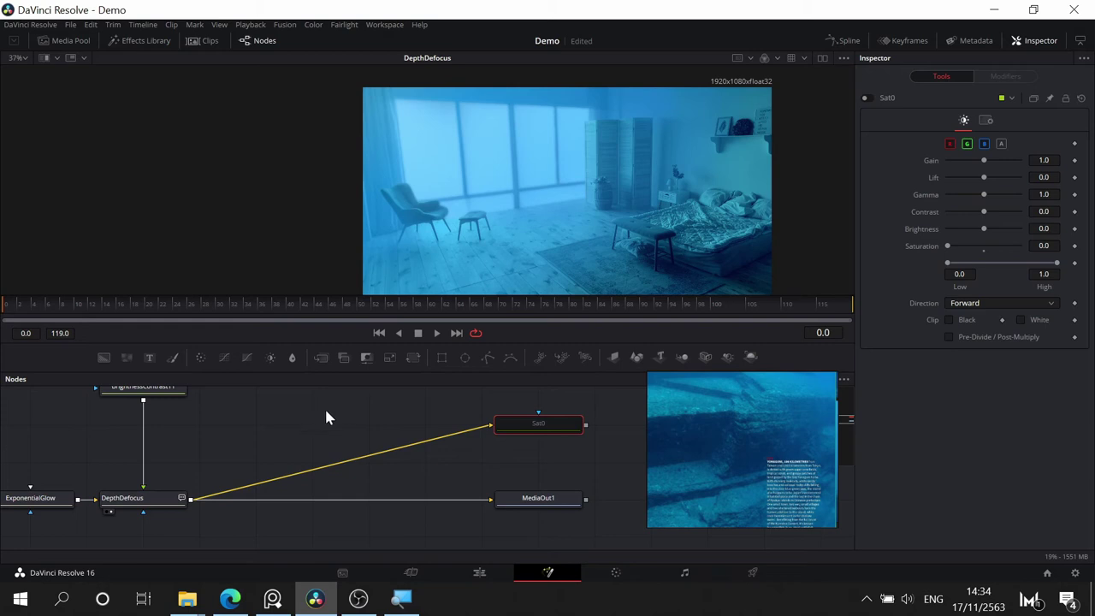
pyautogui.moveTo(295, 412); pyautogui.dragTo(587, 426)
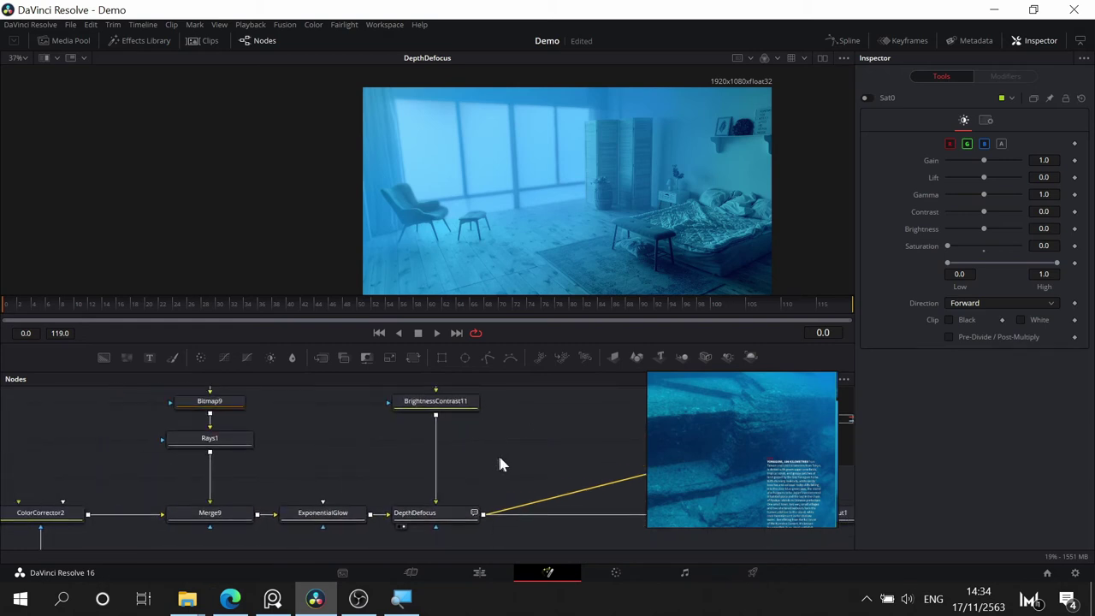
pyautogui.scroll(-3, 570, 424)
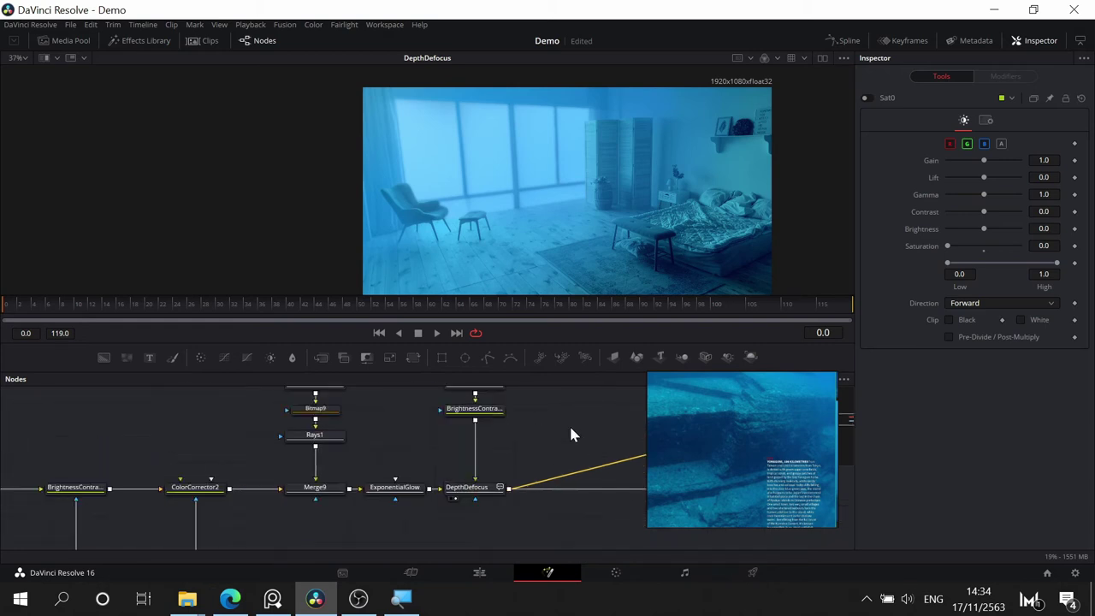
pyautogui.scroll(2, 570, 423)
pyautogui.moveTo(534, 416); pyautogui.dragTo(434, 417)
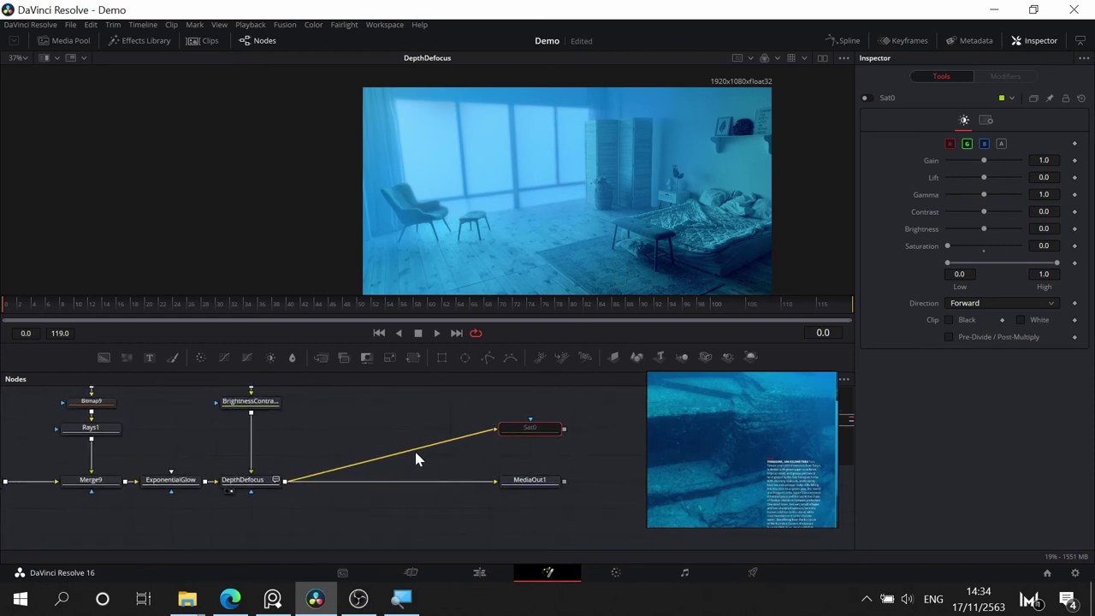
pyautogui.press('Delete')
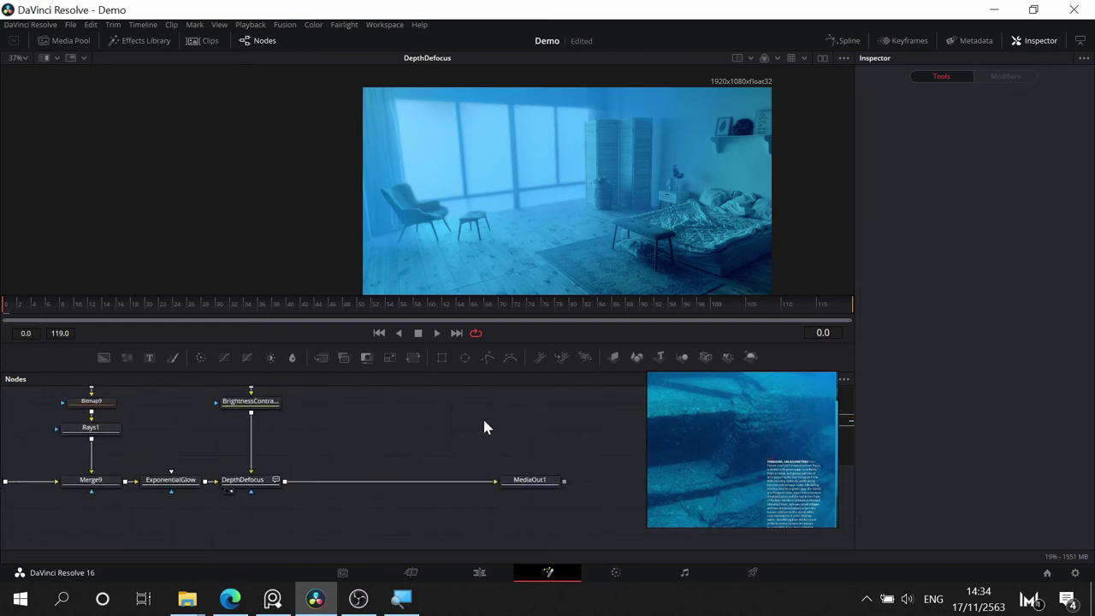
pyautogui.scroll(2, 484, 425)
pyautogui.moveTo(422, 439); pyautogui.dragTo(605, 444)
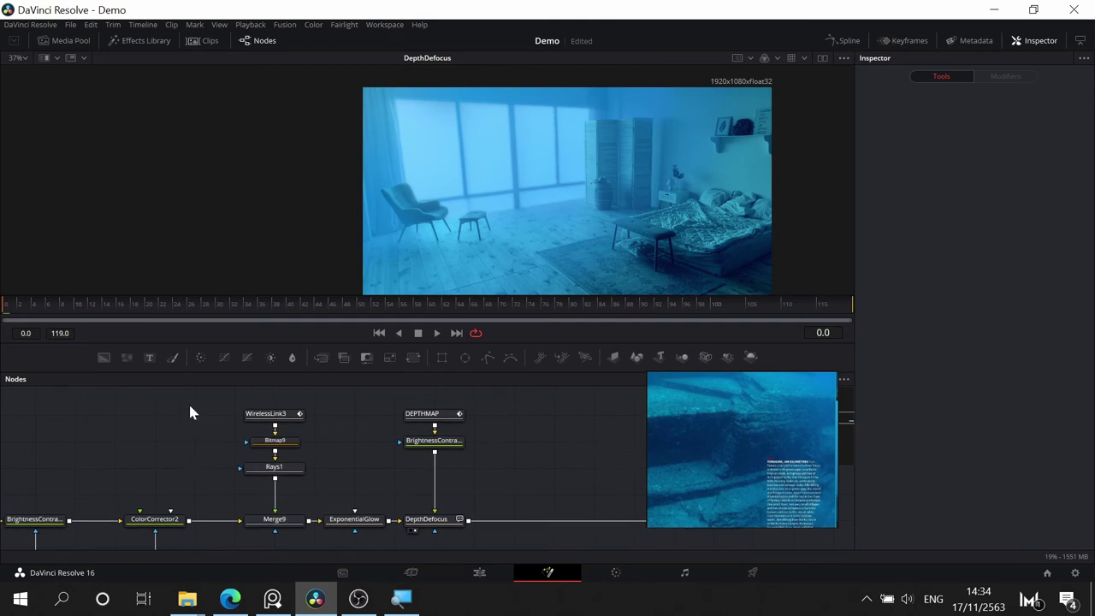
# - Rename the Merge9 node as Lightray
pyautogui.click(276, 519)
pyautogui.press('F2')
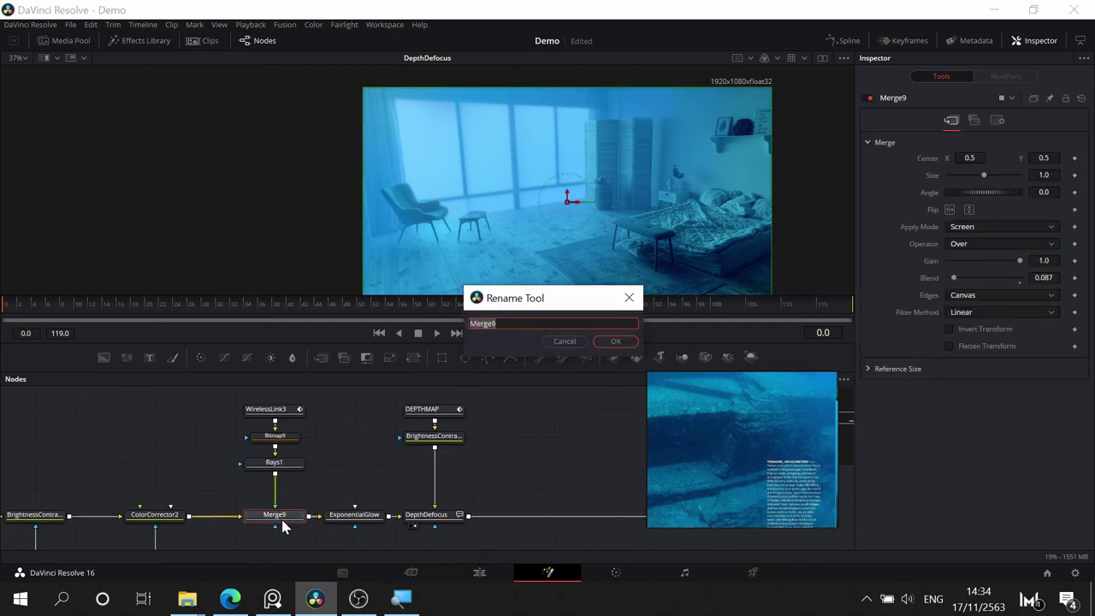
pyautogui.write('Lightray')
pyautogui.click(617, 340)
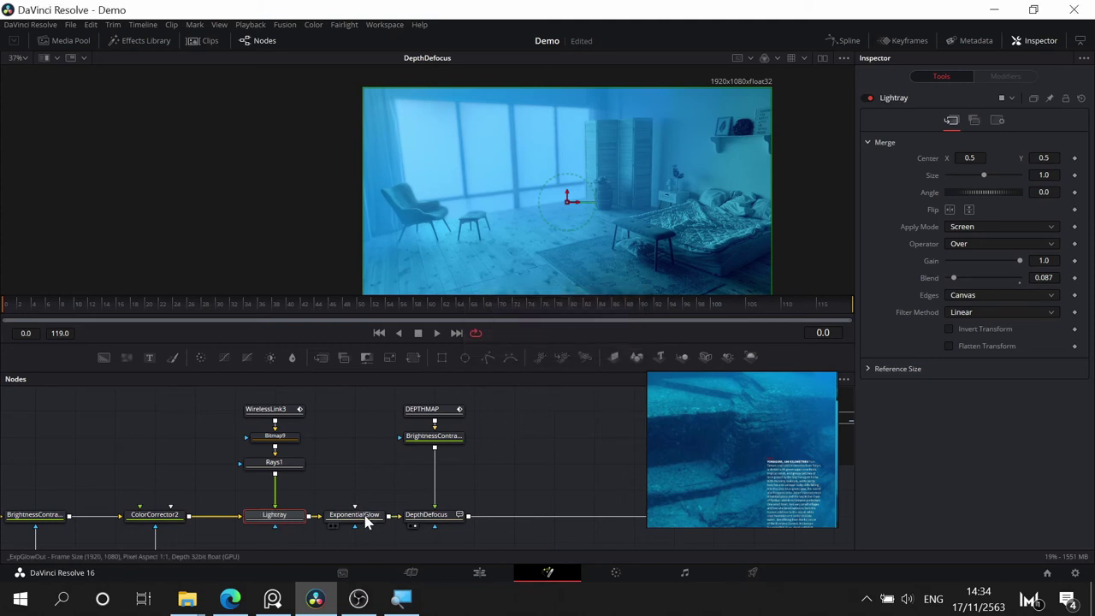
# - Move the Lightray, ExponentialGlow and DepthDefocus nodes with their input branches farther from ColorCorrector2, and shift MediaOut1 farther along the chain
pyautogui.click(363, 516)
pyautogui.click(432, 516)
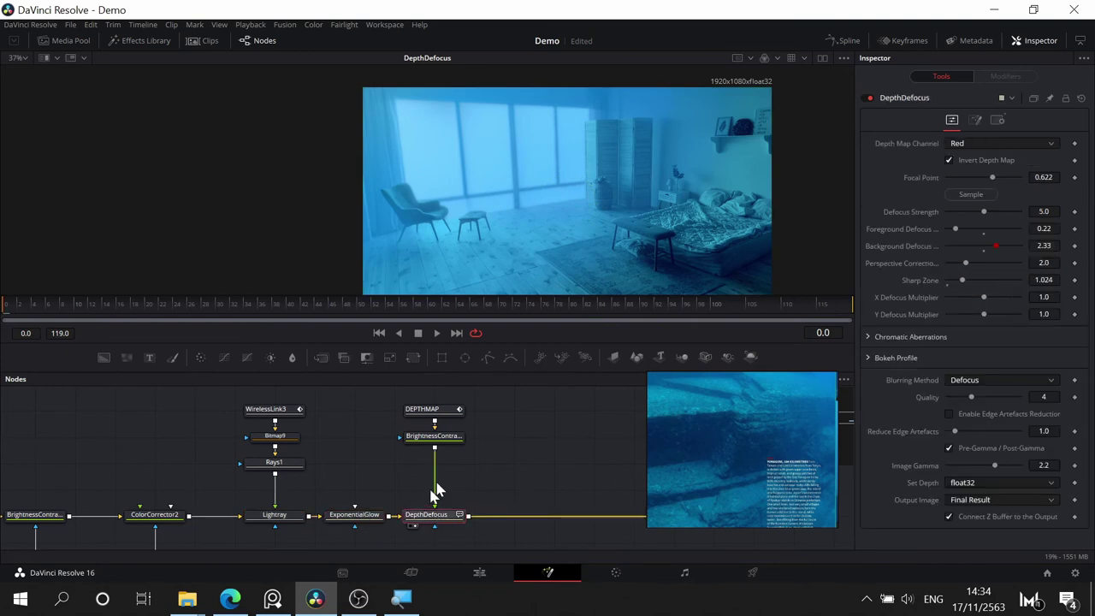
pyautogui.moveTo(517, 389); pyautogui.dragTo(200, 542)
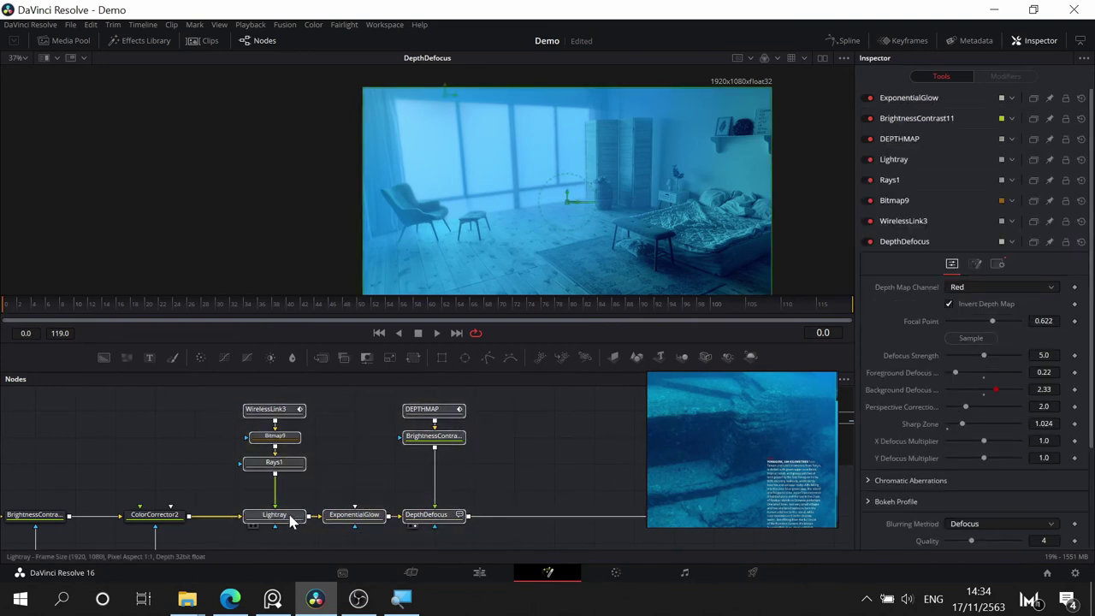
pyautogui.moveTo(305, 518); pyautogui.dragTo(468, 523)
pyautogui.moveTo(380, 451); pyautogui.dragTo(133, 446)
pyautogui.moveTo(469, 513); pyautogui.dragTo(587, 509)
pyautogui.click(510, 432)
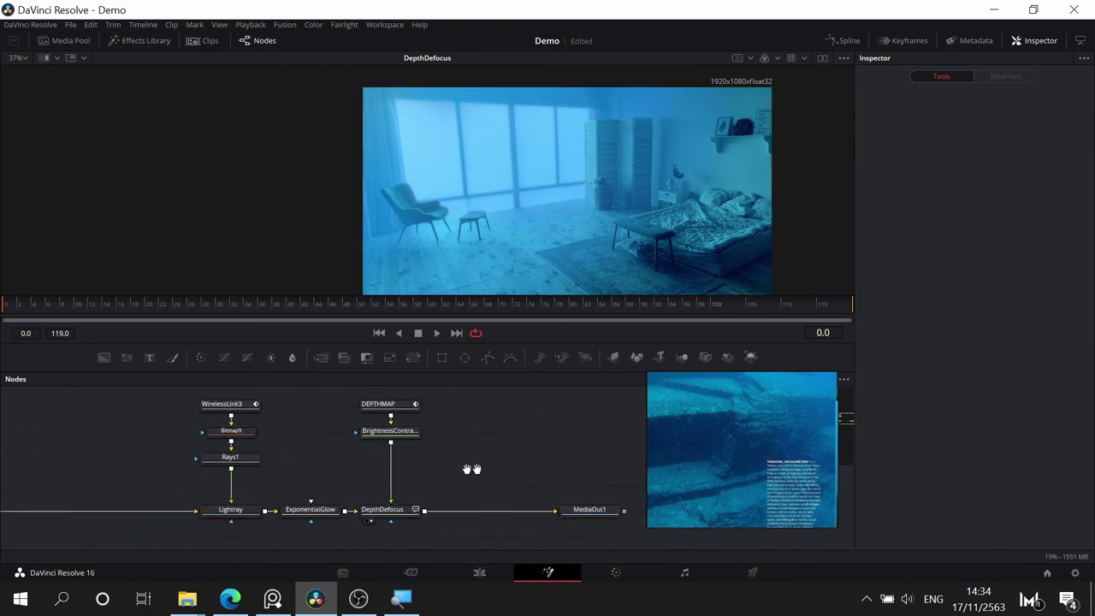
pyautogui.moveTo(470, 470); pyautogui.dragTo(618, 470)
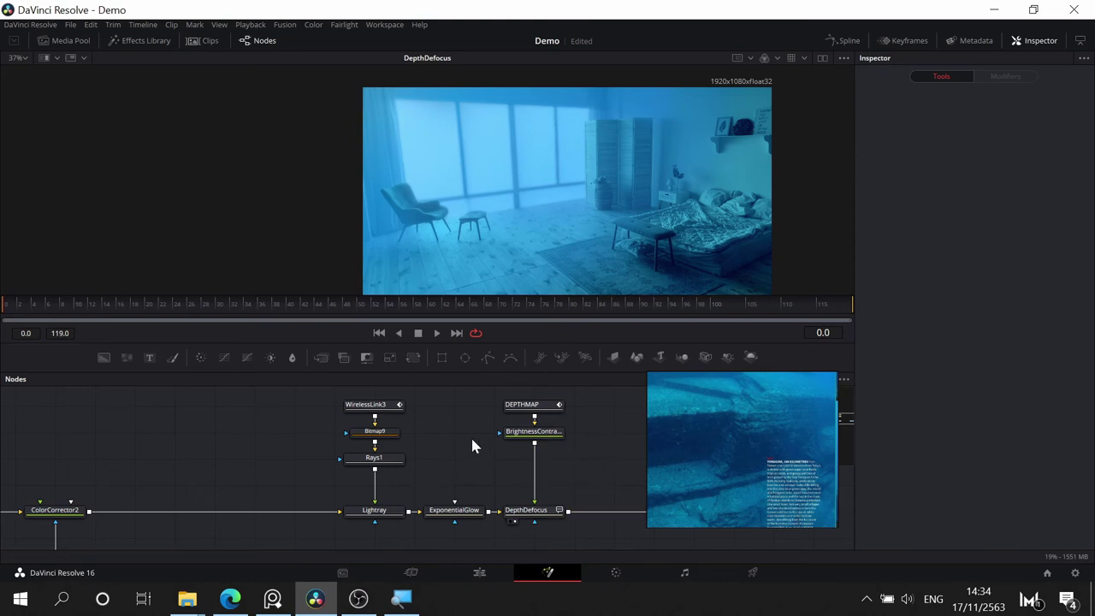
pyautogui.scroll(-2, 486, 421)
pyautogui.moveTo(489, 425); pyautogui.dragTo(383, 441)
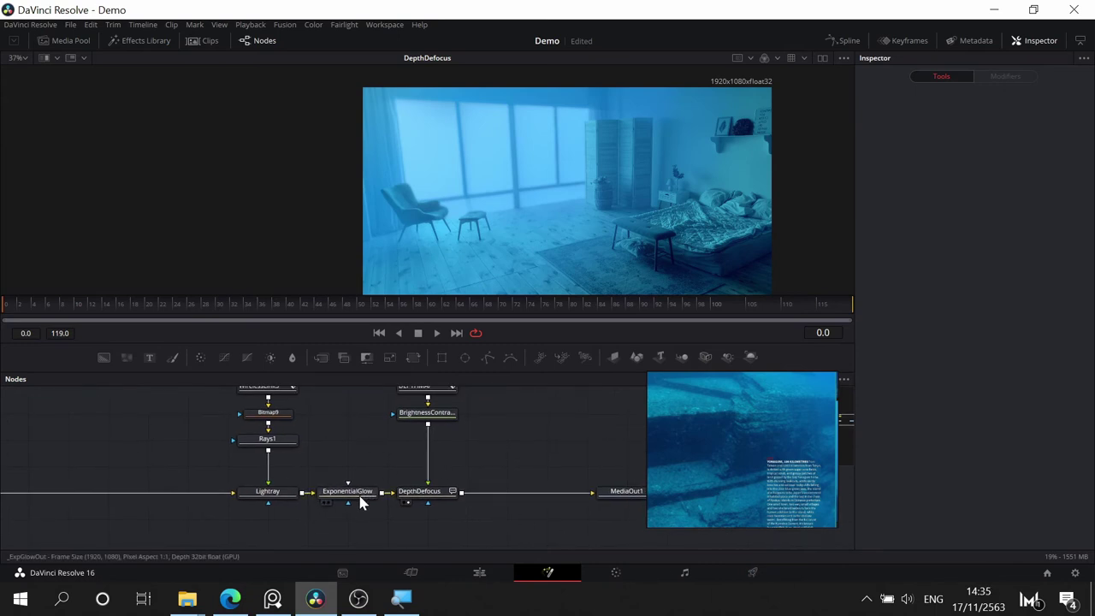
pyautogui.moveTo(360, 502); pyautogui.dragTo(503, 466)
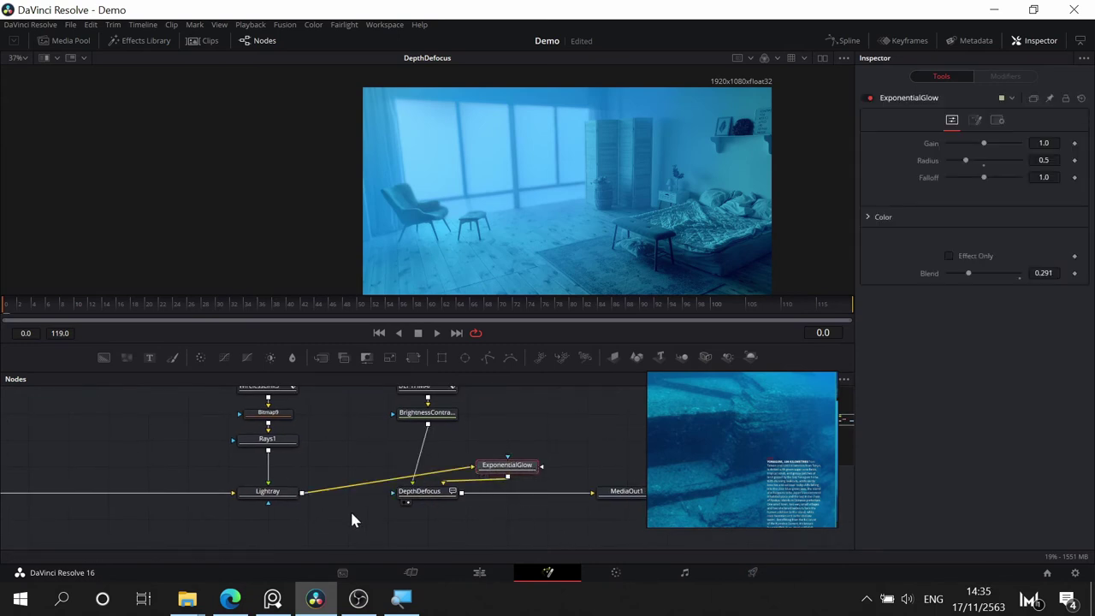
pyautogui.hotkey('ctrl', 'z')
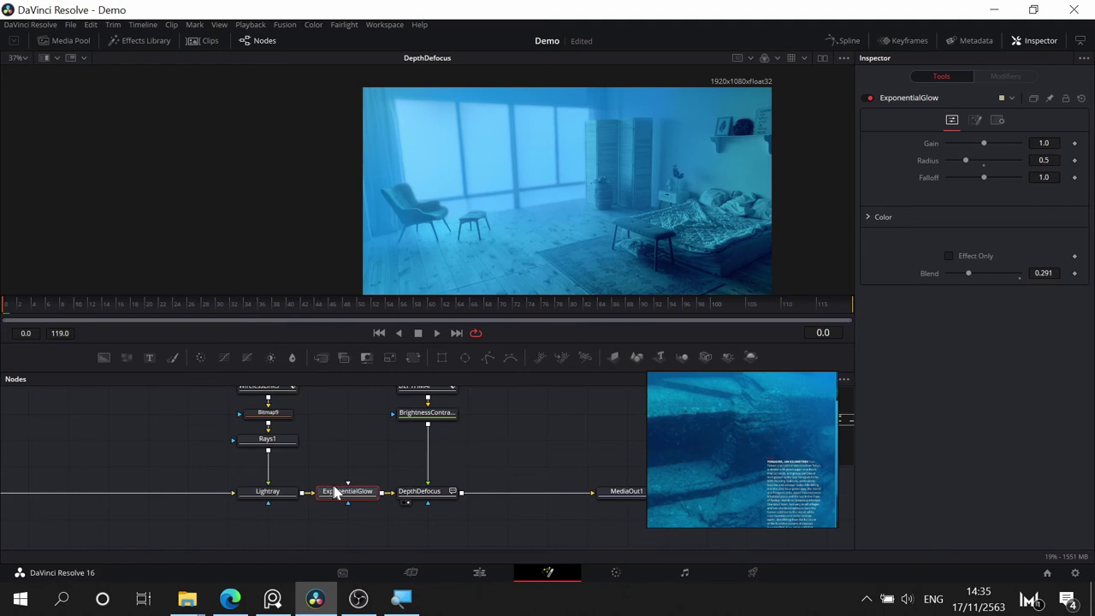
# - Extract ExponentialGlow from between Lightray and DepthDefocus and place it unconnected between DepthDefocus and MediaOut1
pyautogui.moveTo(335, 492); pyautogui.dragTo(345, 462)
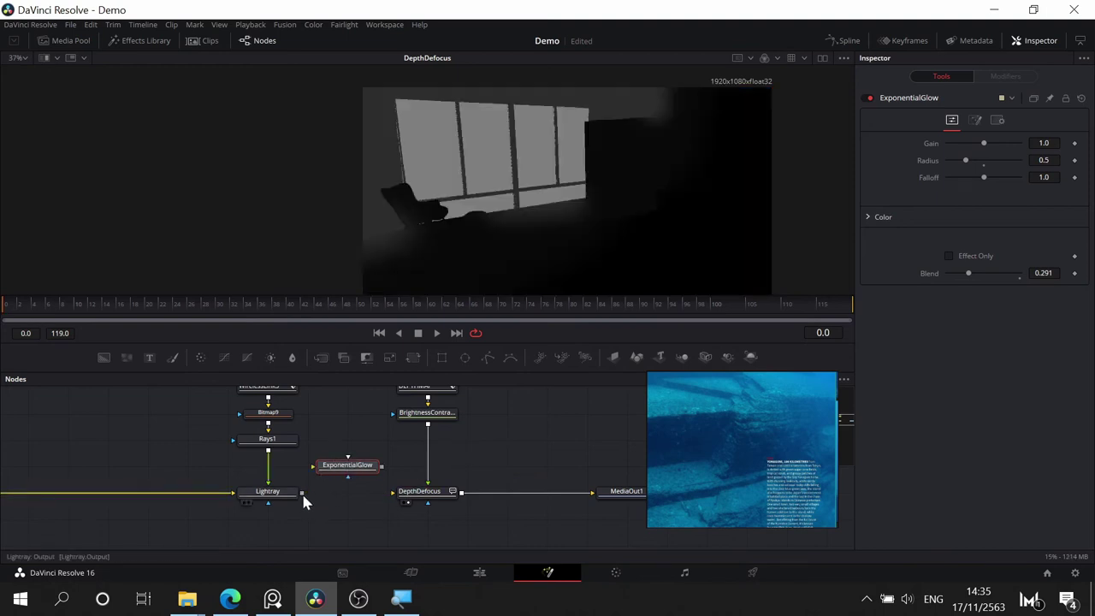
pyautogui.moveTo(356, 470); pyautogui.dragTo(536, 487)
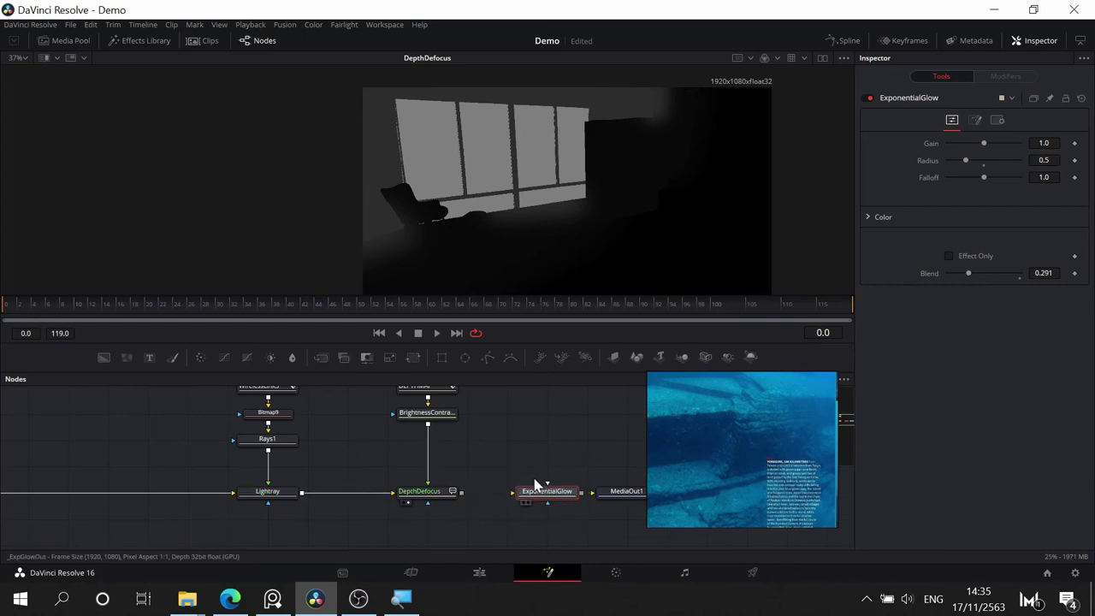
pyautogui.click(427, 492)
# - Show the Lightray output in the viewer, followed by the DepthDefocus output, to compare the image without and with blur
pyautogui.moveTo(329, 452); pyautogui.dragTo(415, 423)
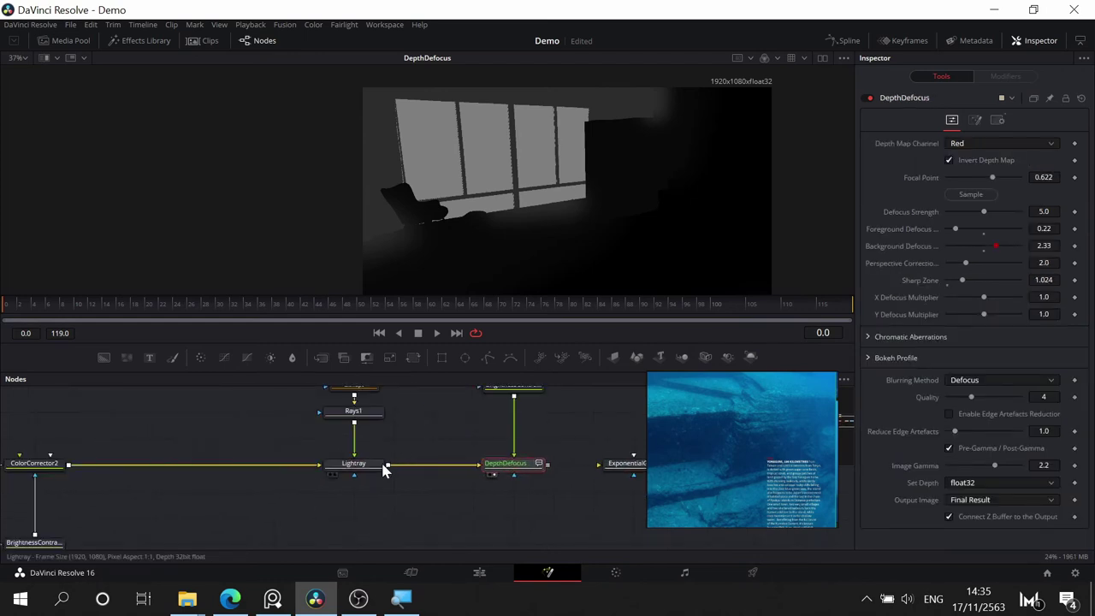
pyautogui.click(374, 466)
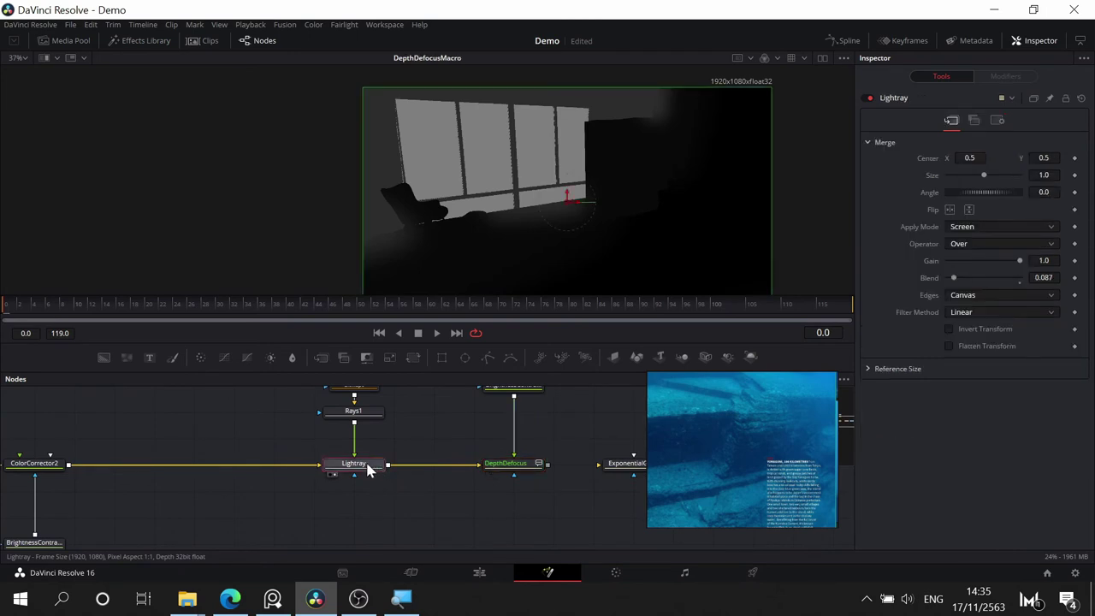
pyautogui.moveTo(402, 507); pyautogui.dragTo(342, 552)
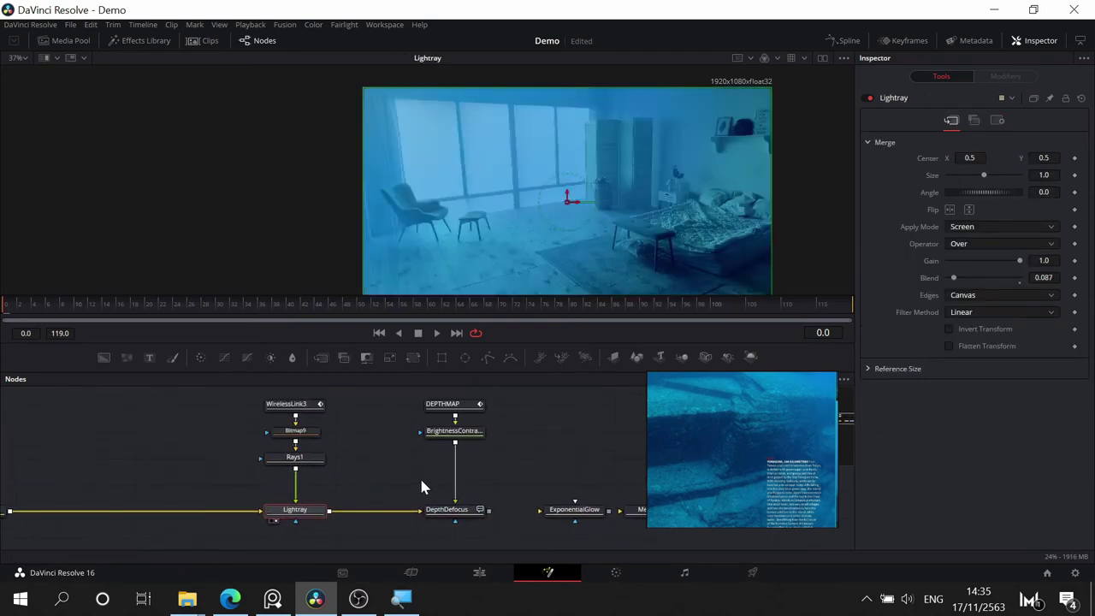
pyautogui.click(452, 512)
pyautogui.press('1')
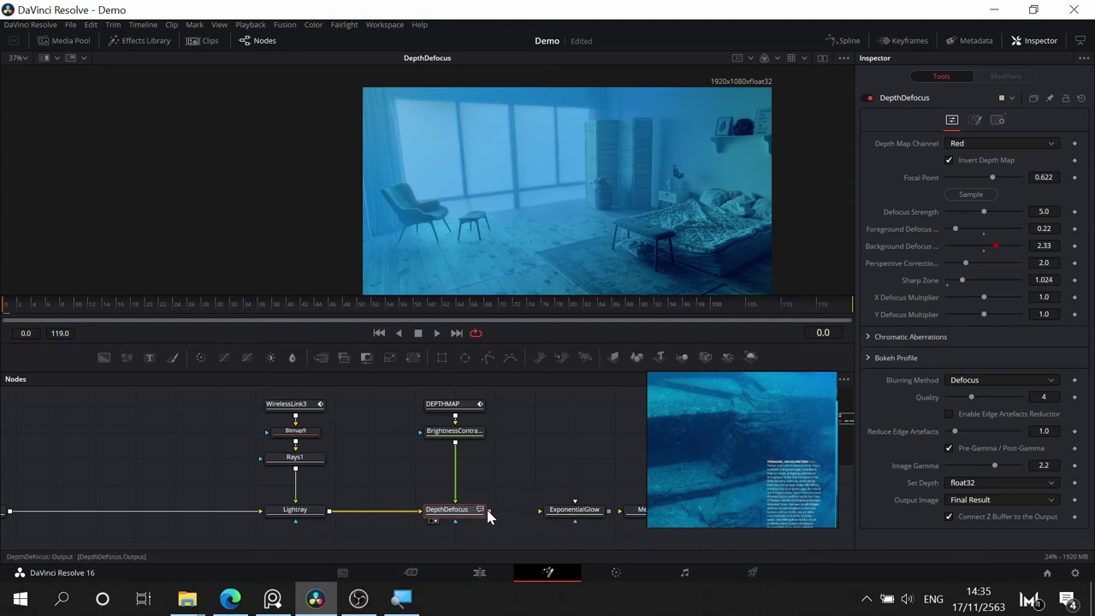
# - Connect the DepthDefocus output to ExponentialGlow and show the ExponentialGlow result in the viewer
pyautogui.moveTo(488, 511); pyautogui.dragTo(572, 511)
pyautogui.click(576, 517)
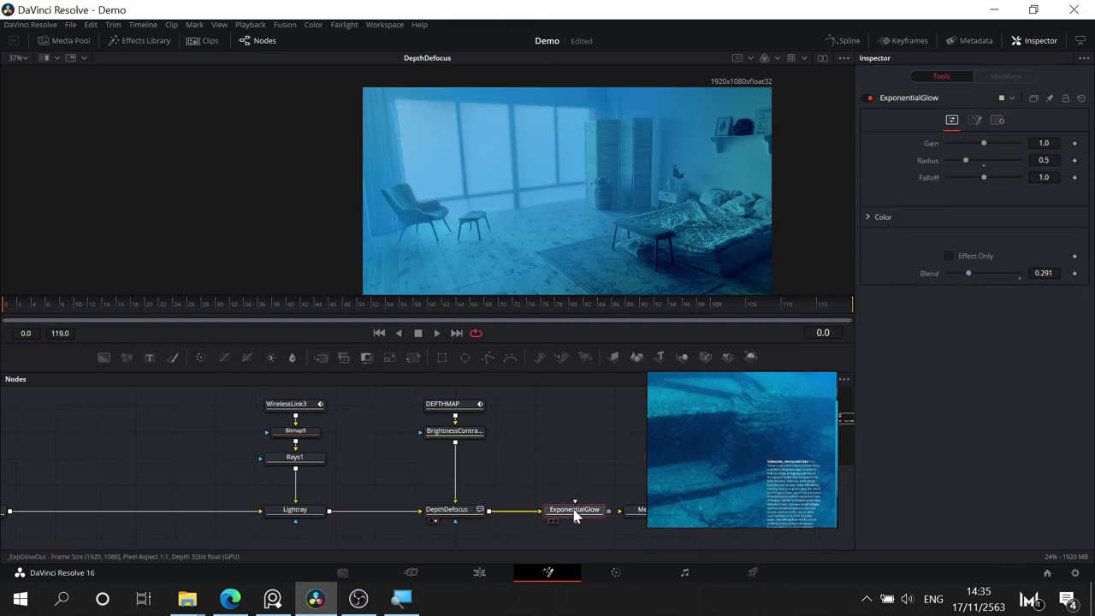
pyautogui.moveTo(589, 471); pyautogui.dragTo(468, 419)
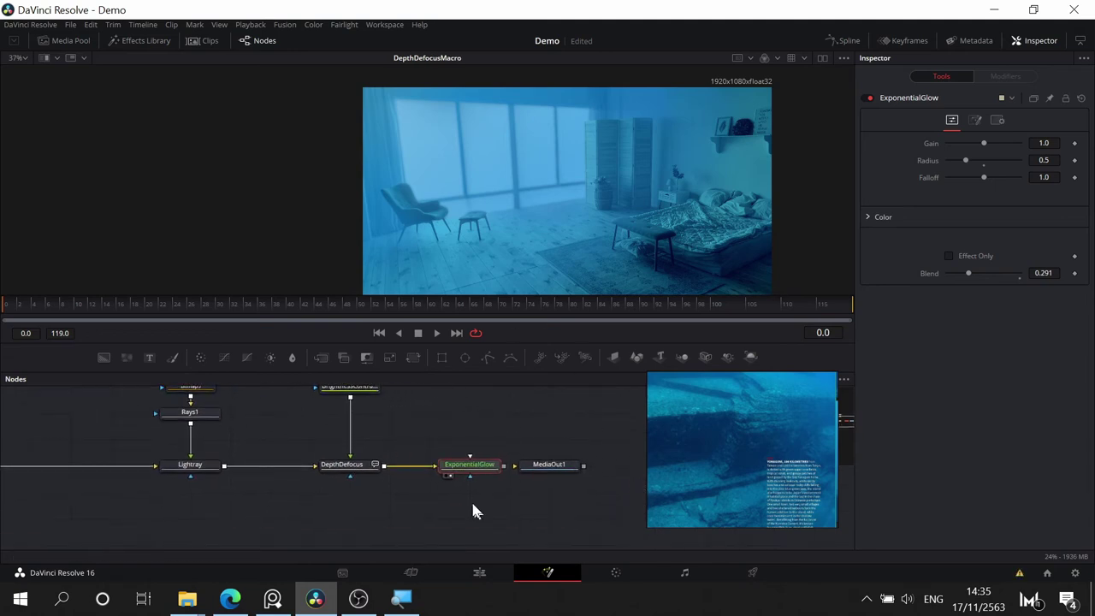
# - Space MediaOut1 away from ExponentialGlow, connect the ExponentialGlow output to it, and save the project
pyautogui.moveTo(529, 465); pyautogui.dragTo(570, 465)
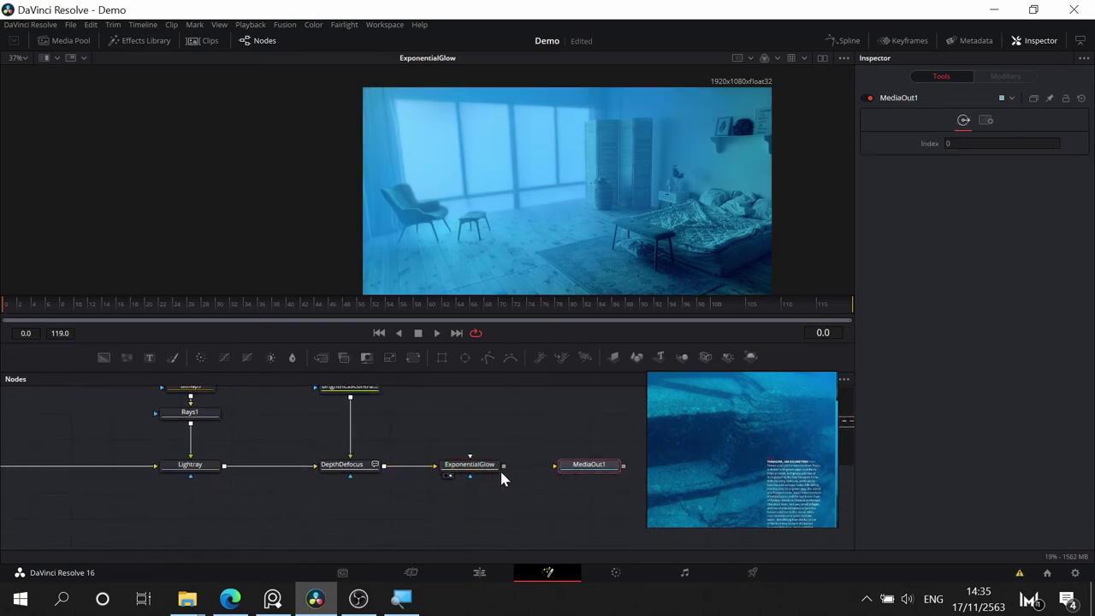
pyautogui.moveTo(503, 467); pyautogui.dragTo(581, 466)
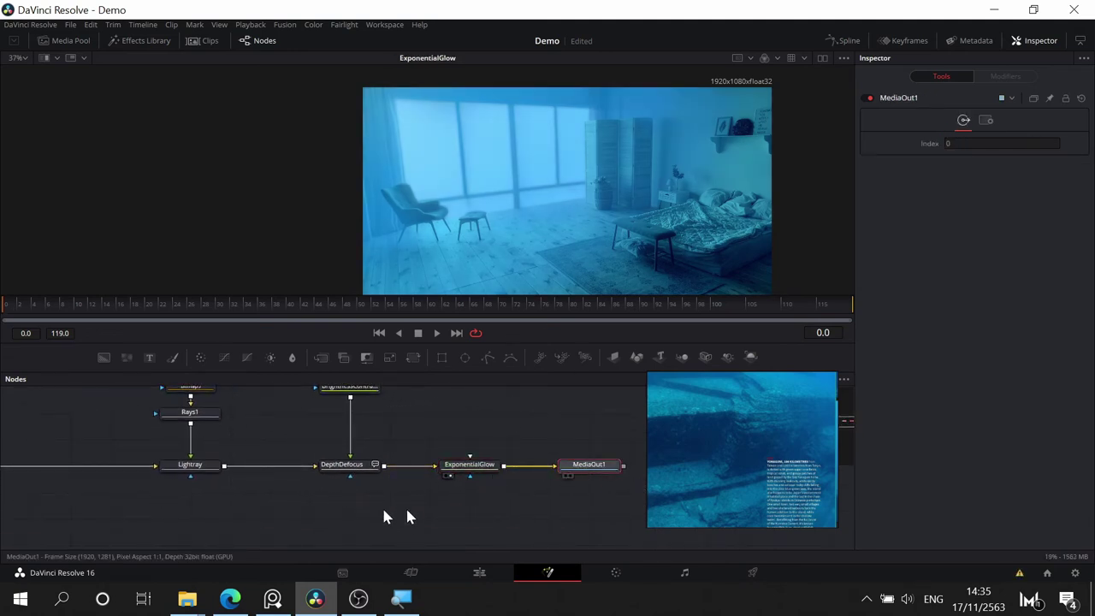
pyautogui.moveTo(335, 509); pyautogui.dragTo(440, 509)
pyautogui.hotkey('ctrl', 's')
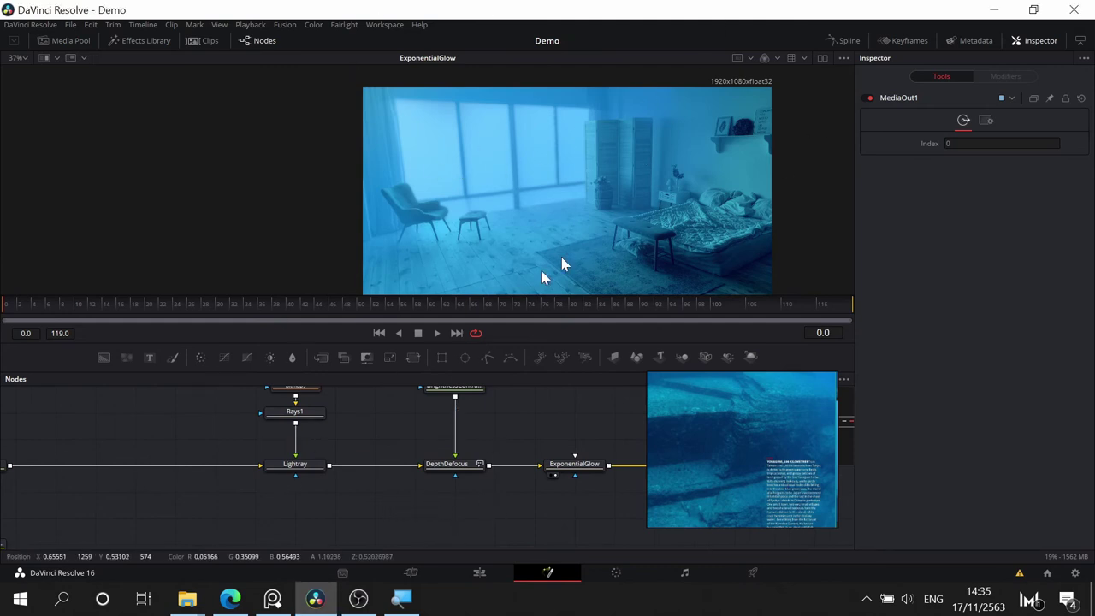
# - Widen the gap between ExponentialGlow and MediaOut1 by moving MediaOut1 farther along the chain, and deselect it
pyautogui.moveTo(192, 436); pyautogui.dragTo(428, 404)
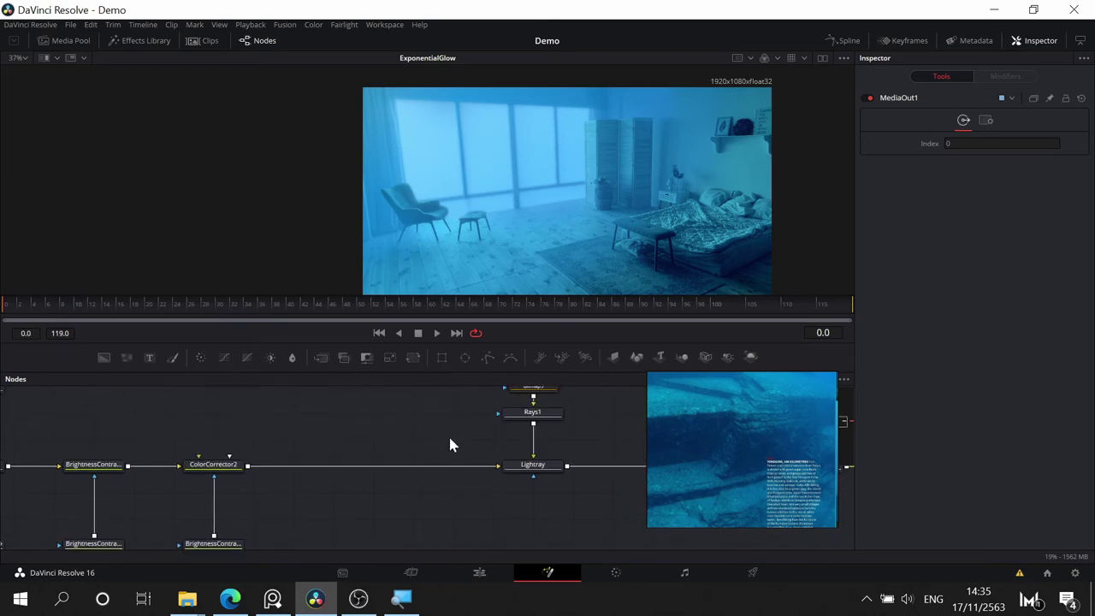
pyautogui.moveTo(450, 445); pyautogui.dragTo(120, 466)
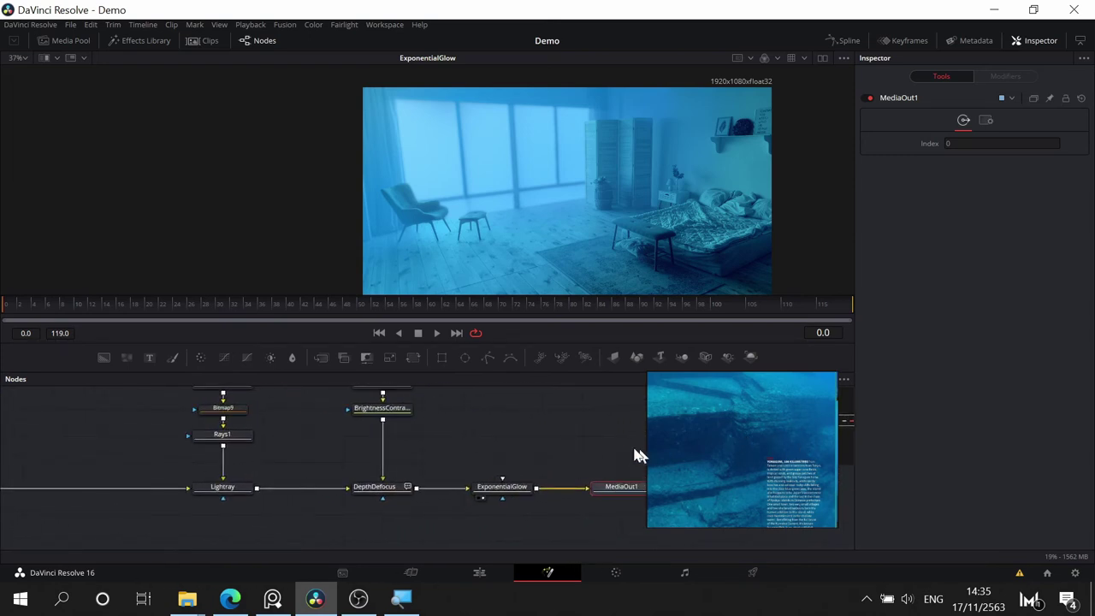
pyautogui.moveTo(637, 456); pyautogui.dragTo(386, 441)
pyautogui.moveTo(403, 489); pyautogui.dragTo(535, 490)
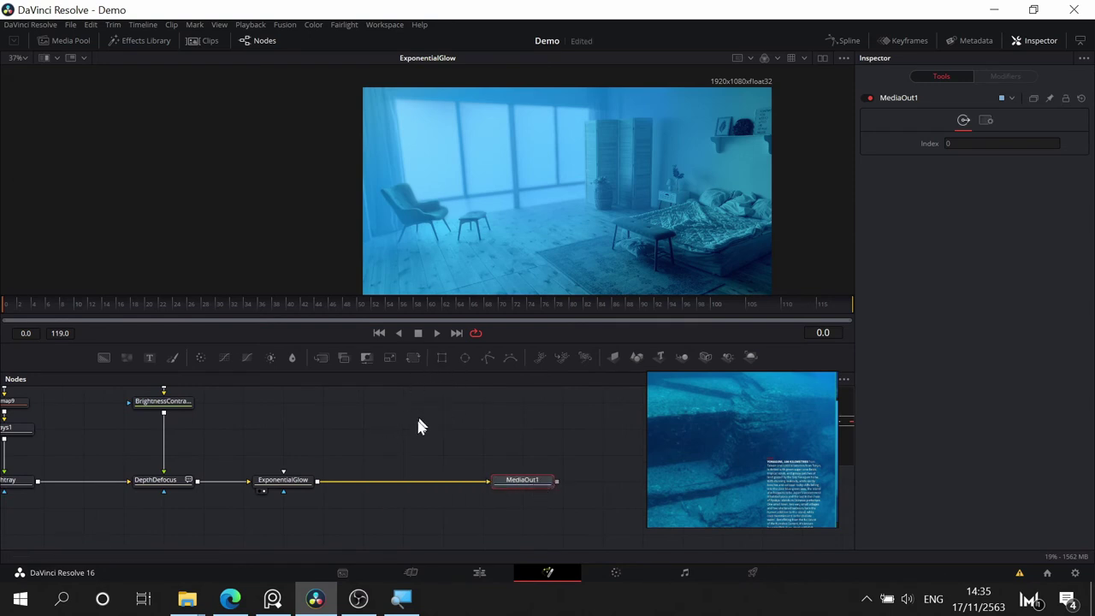
pyautogui.moveTo(377, 415); pyautogui.dragTo(426, 413)
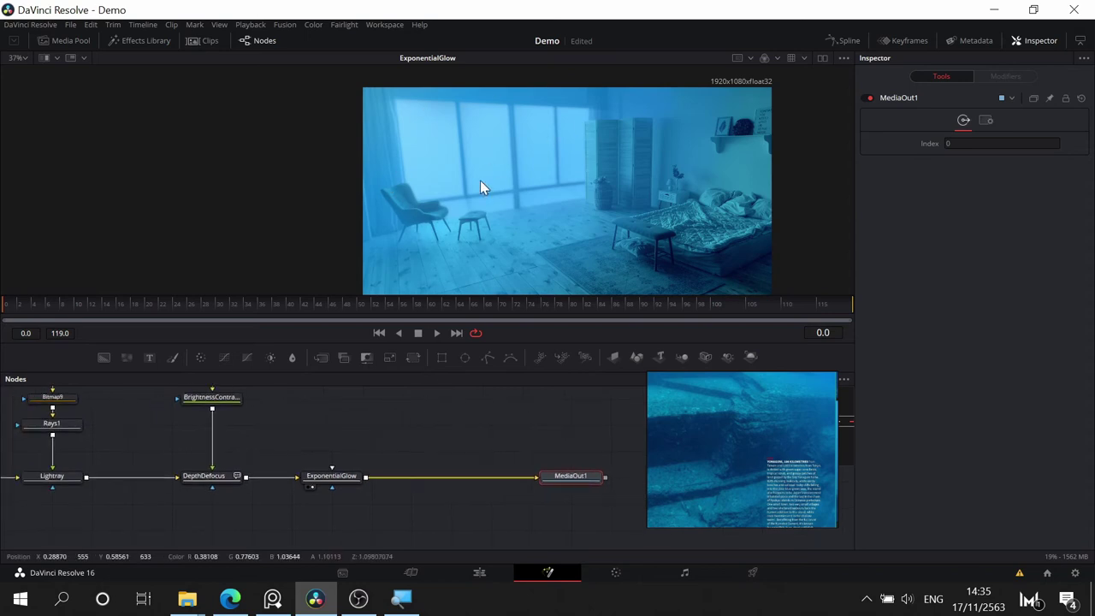
pyautogui.click(410, 452)
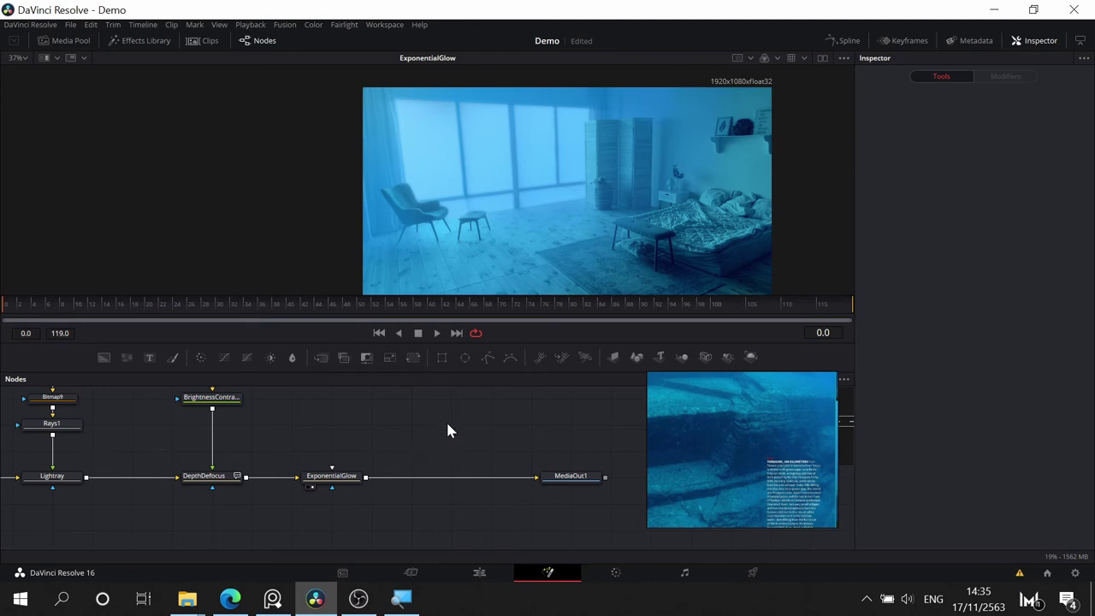
pyautogui.hotkey('shift', 'space')
pyautogui.write('expo')
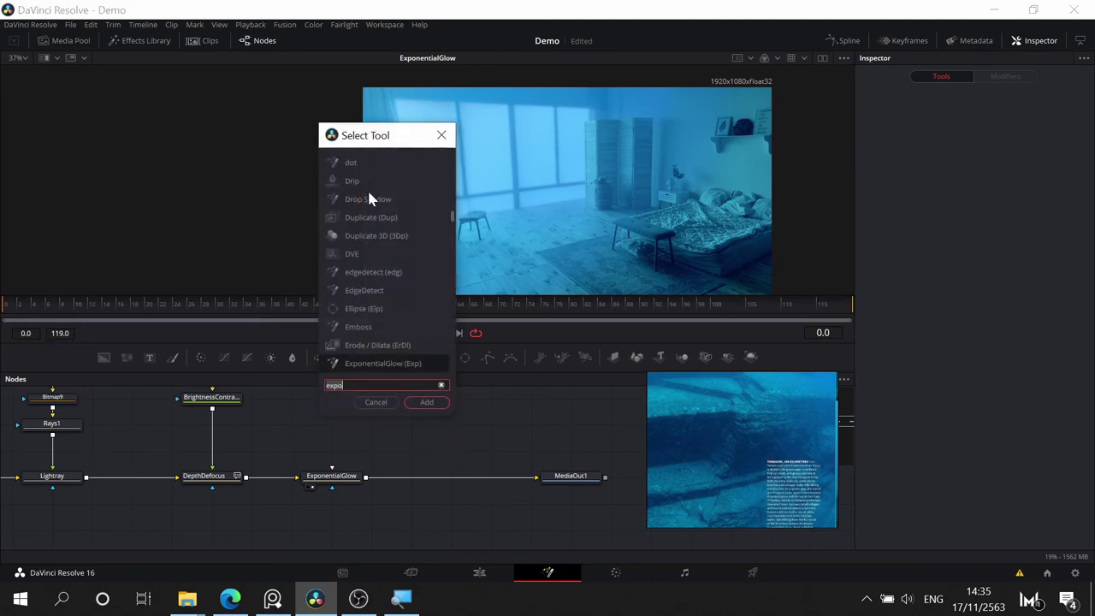
pyautogui.click(380, 397)
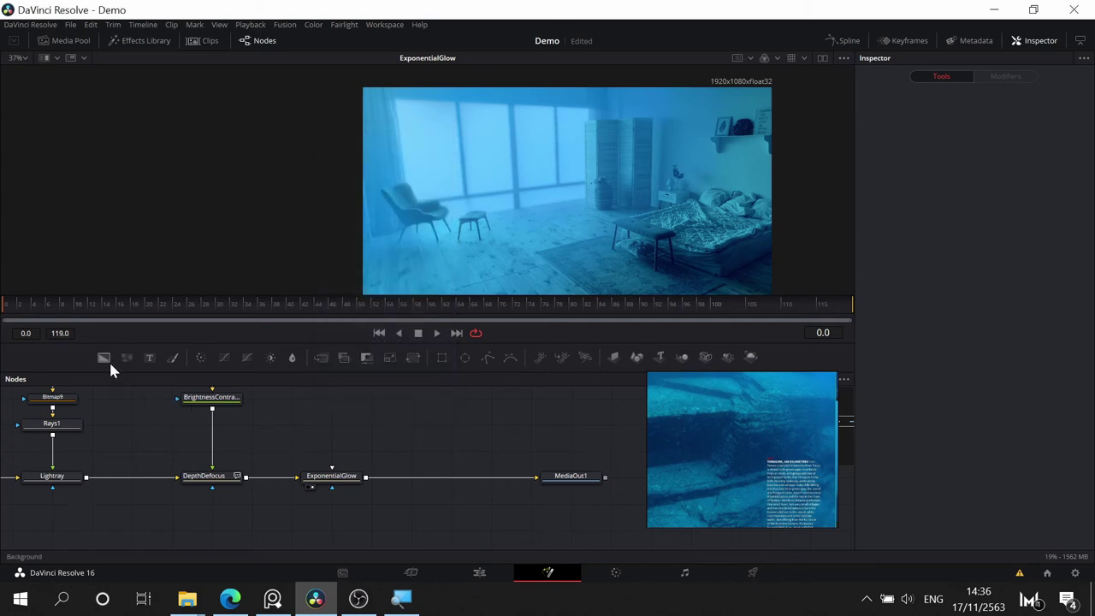
# - Add a Background node and an Ellipse mask node above the link between ExponentialGlow and MediaOut1, showing the Background in the viewer
pyautogui.moveTo(109, 361); pyautogui.dragTo(440, 438)
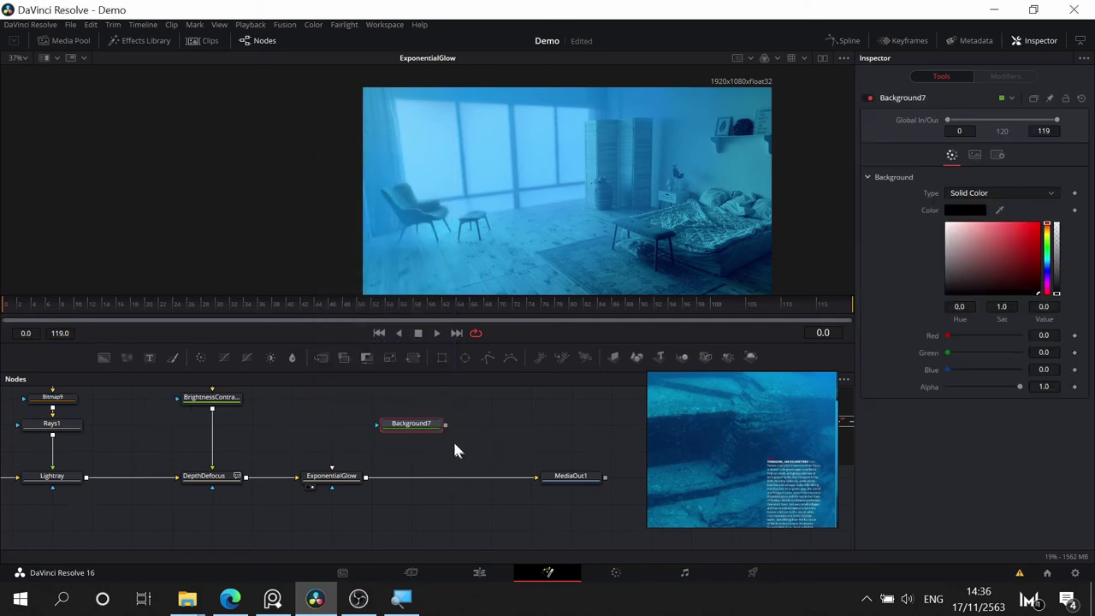
pyautogui.press('1')
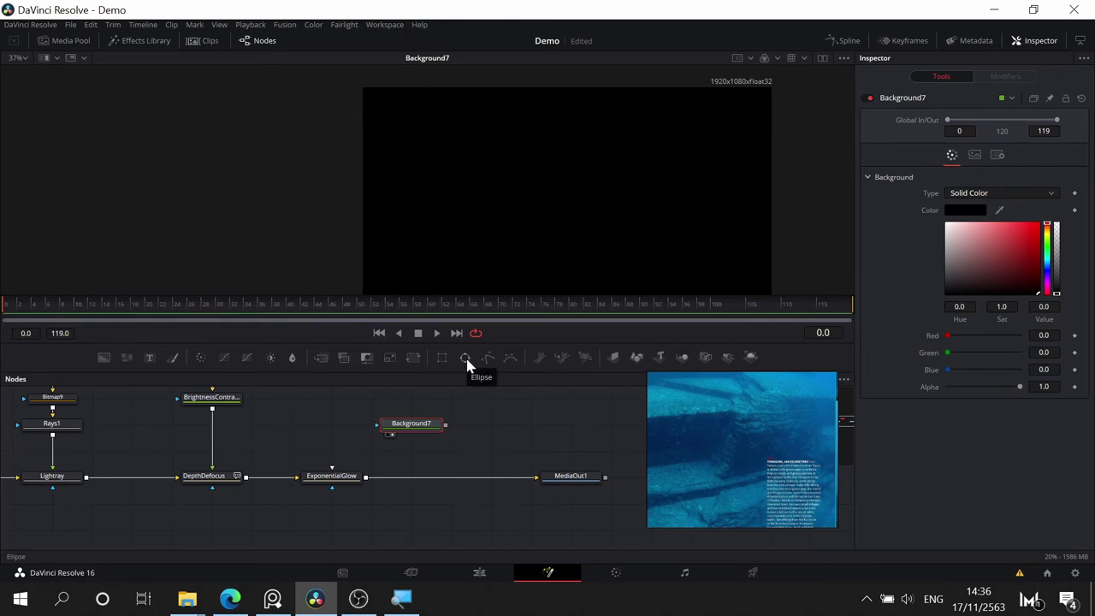
pyautogui.click(467, 434)
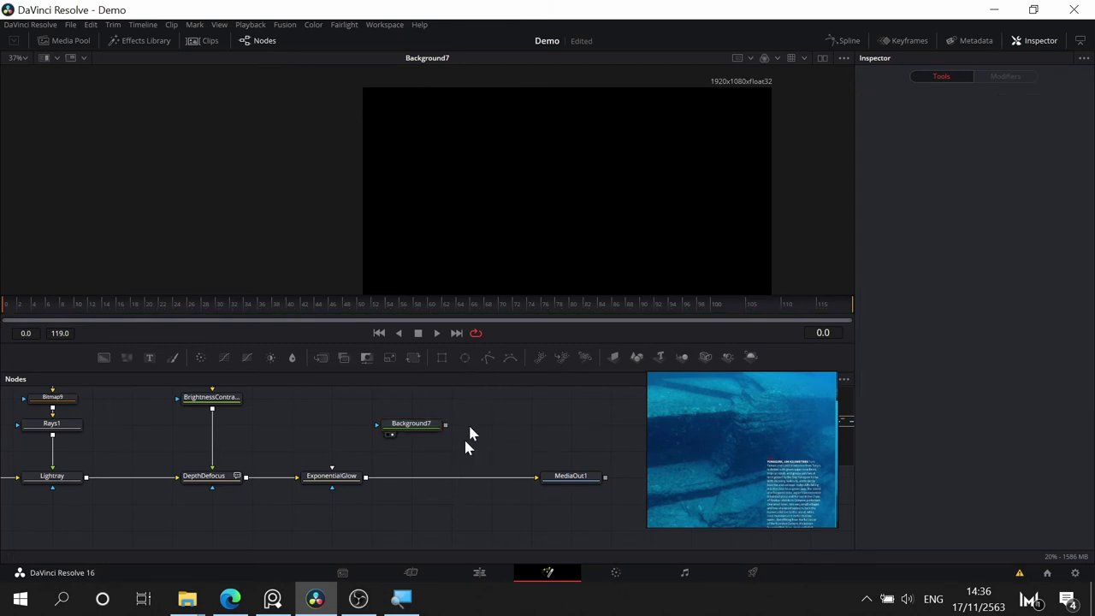
pyautogui.moveTo(467, 354); pyautogui.dragTo(492, 424)
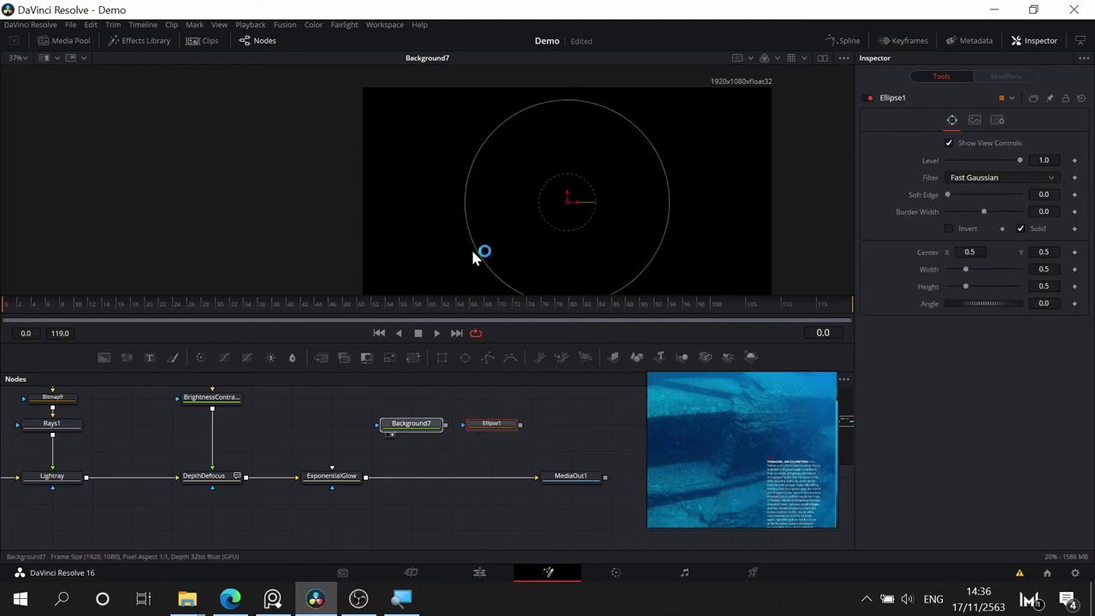
pyautogui.click(419, 451)
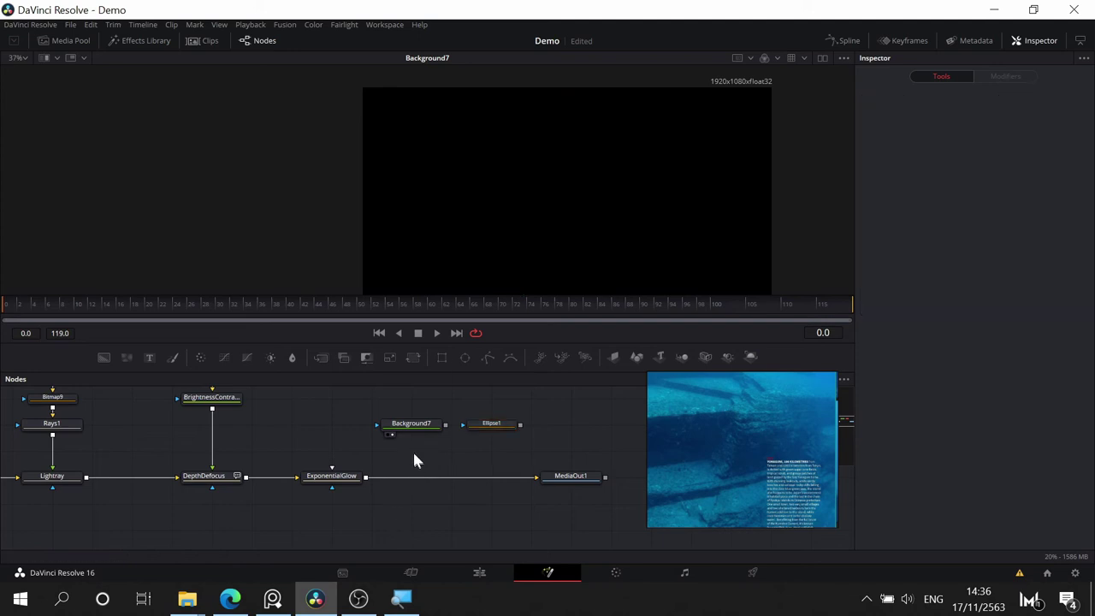
# - Move the Background7 node above the link between Lightray and DepthDefocus, and show the Lightray output in the viewer
pyautogui.moveTo(414, 444); pyautogui.dragTo(600, 469)
pyautogui.moveTo(532, 477); pyautogui.dragTo(142, 470)
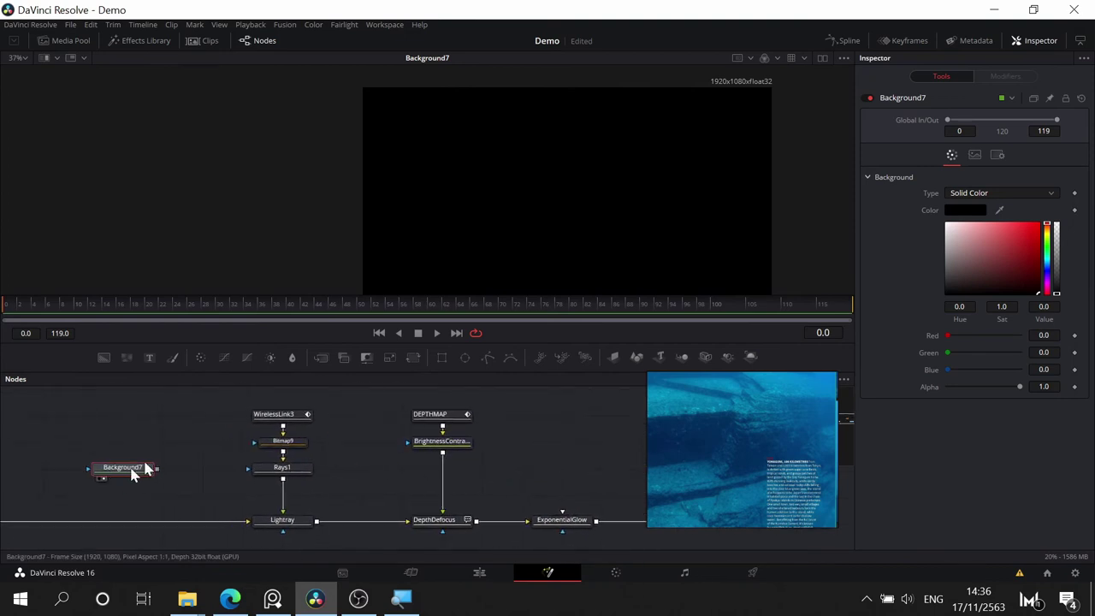
pyautogui.moveTo(176, 439); pyautogui.dragTo(121, 425)
pyautogui.moveTo(68, 456); pyautogui.dragTo(317, 479)
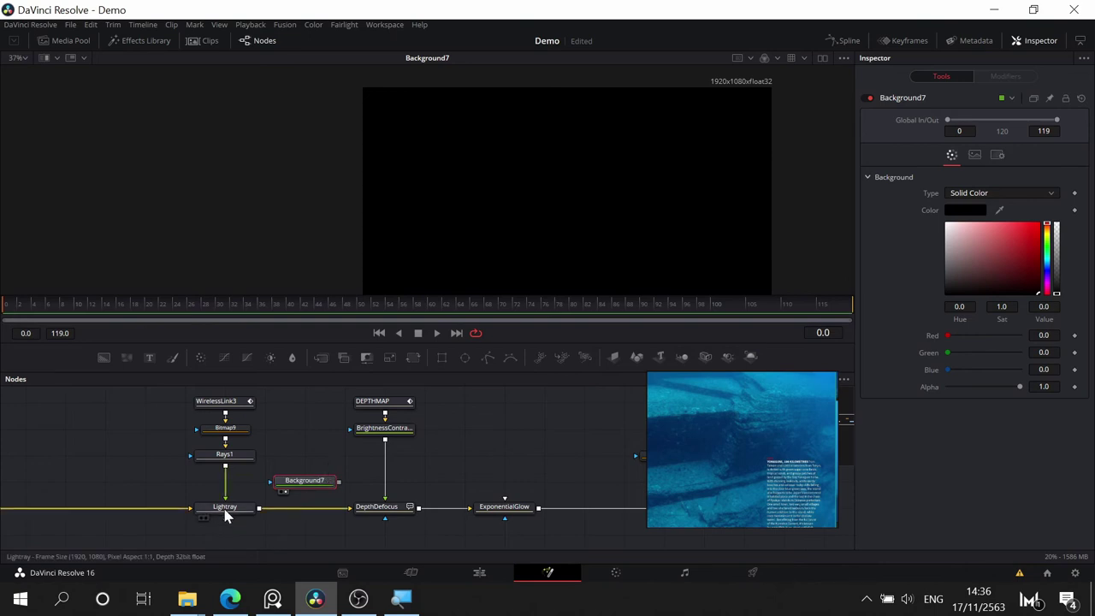
pyautogui.press('1')
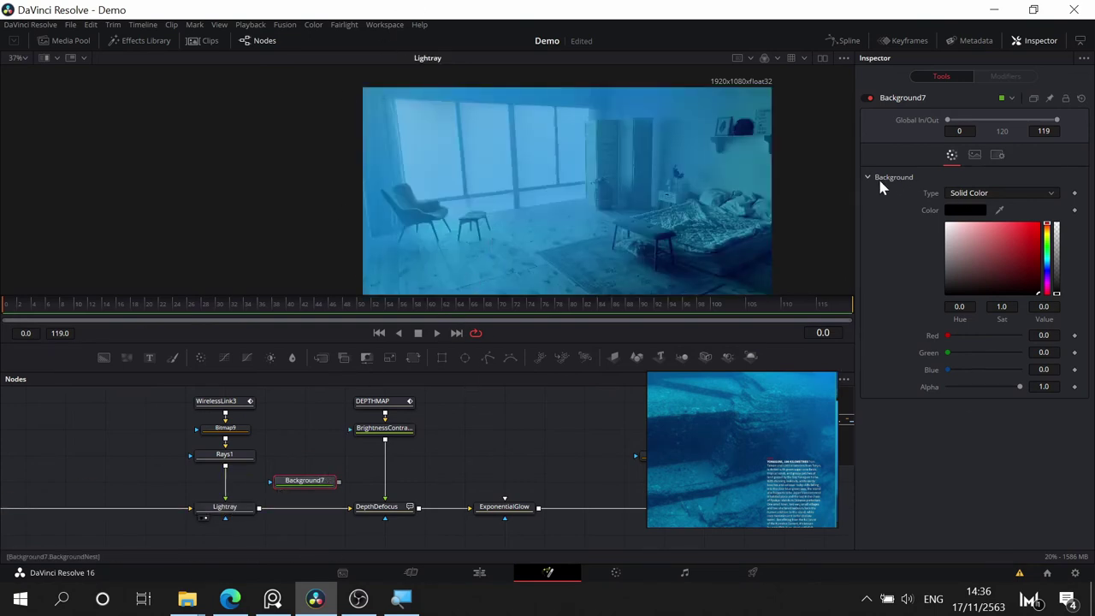
# - Move Background7 above the link between ColorCorrector2 and Lightray, insert a Merge node there, and connect Background7 as its foreground
pyautogui.moveTo(129, 454); pyautogui.dragTo(357, 449)
pyautogui.moveTo(556, 476); pyautogui.dragTo(275, 449)
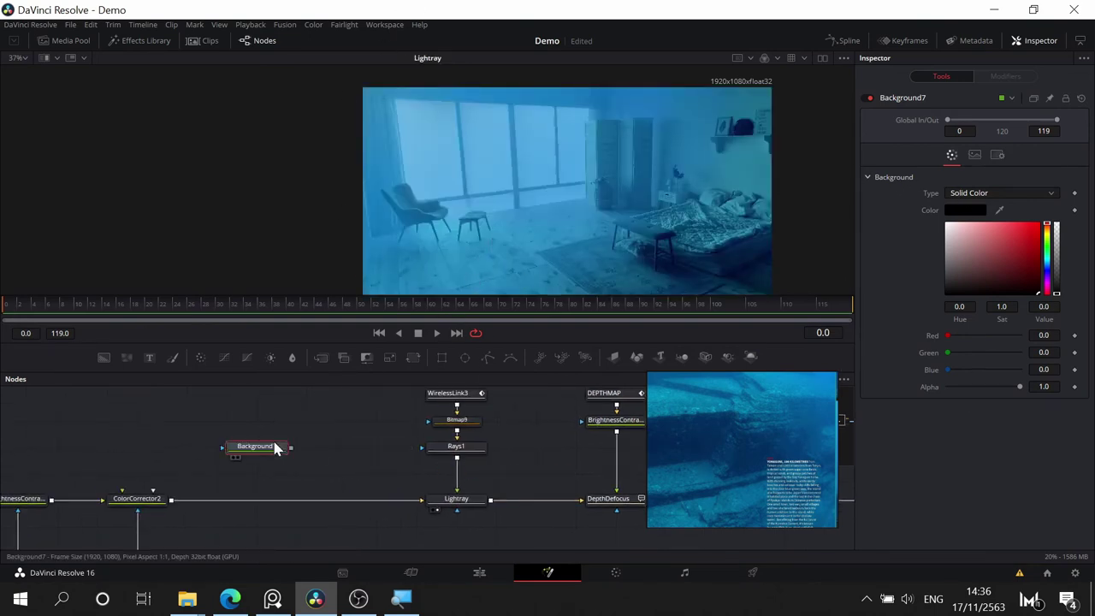
pyautogui.click(283, 474)
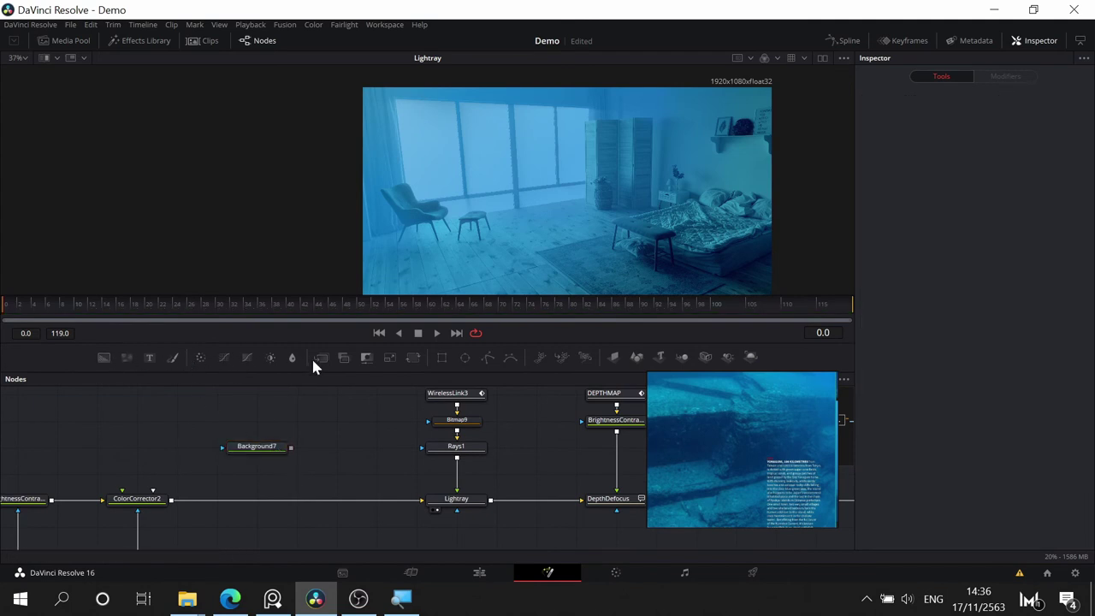
pyautogui.moveTo(316, 356); pyautogui.dragTo(297, 511)
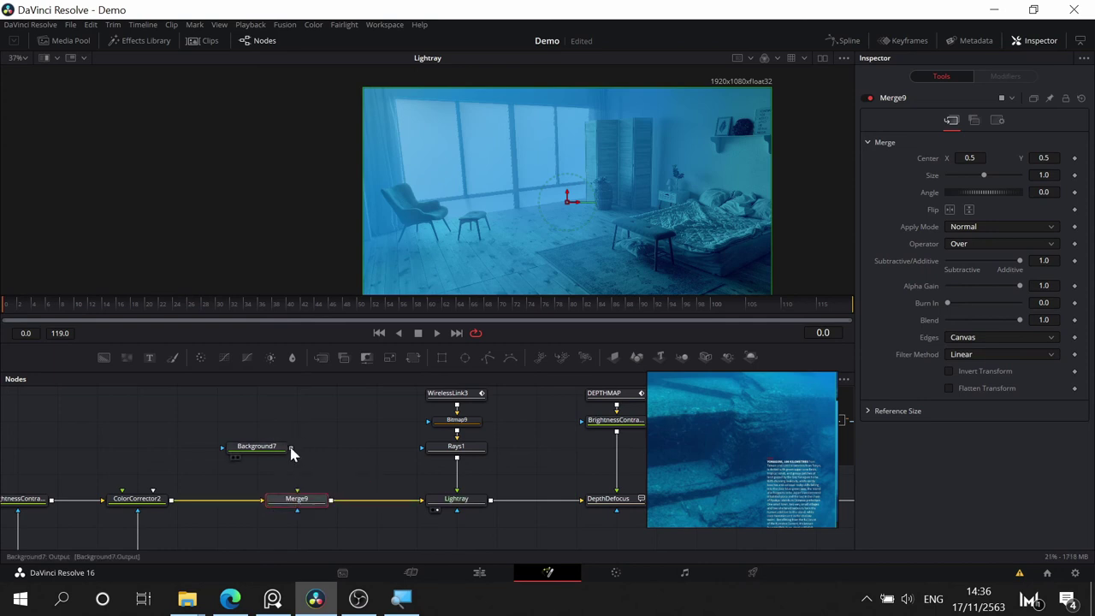
pyautogui.moveTo(290, 446); pyautogui.dragTo(296, 495)
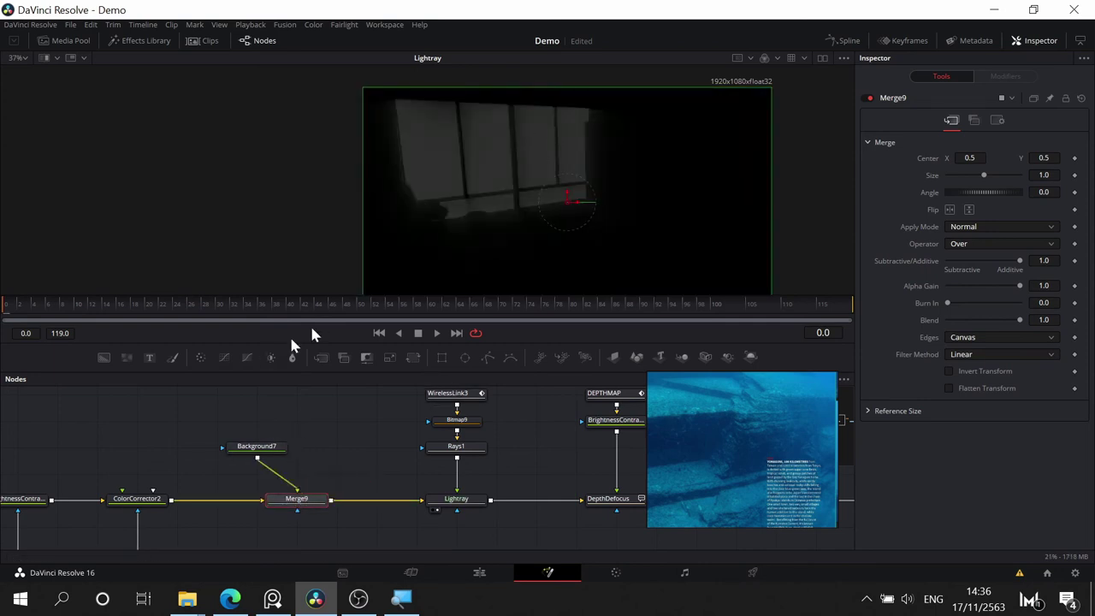
# - Bring the Ellipse1 node over from farther along the chain, place it below Merge9, and connect it as the merge's mask
pyautogui.moveTo(337, 454); pyautogui.dragTo(267, 442)
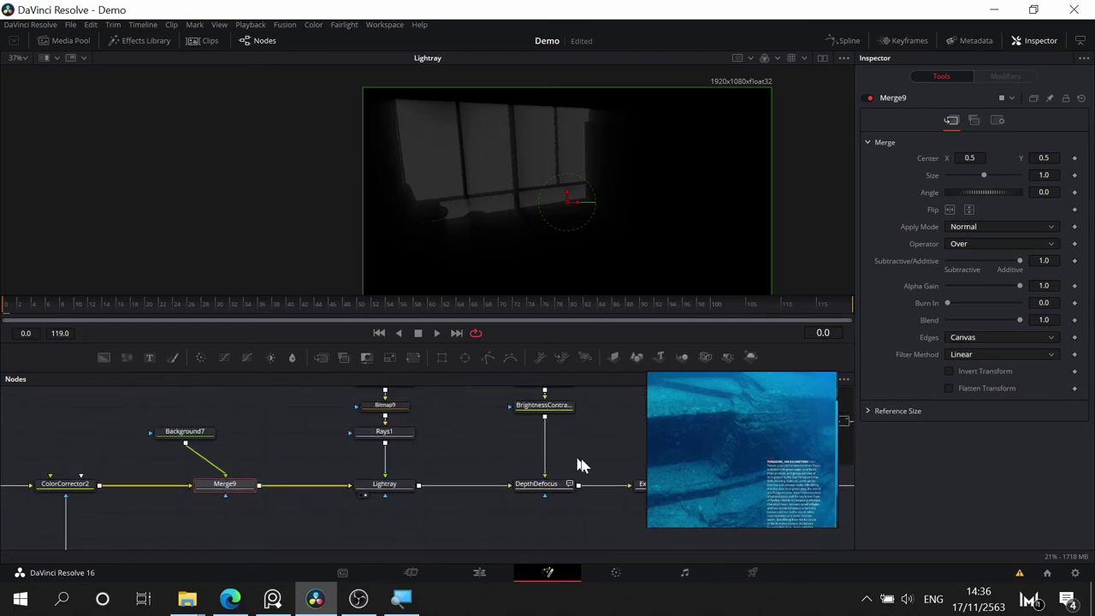
pyautogui.moveTo(605, 454); pyautogui.dragTo(376, 452)
pyautogui.moveTo(576, 442); pyautogui.dragTo(38, 524)
pyautogui.moveTo(175, 496); pyautogui.dragTo(547, 530)
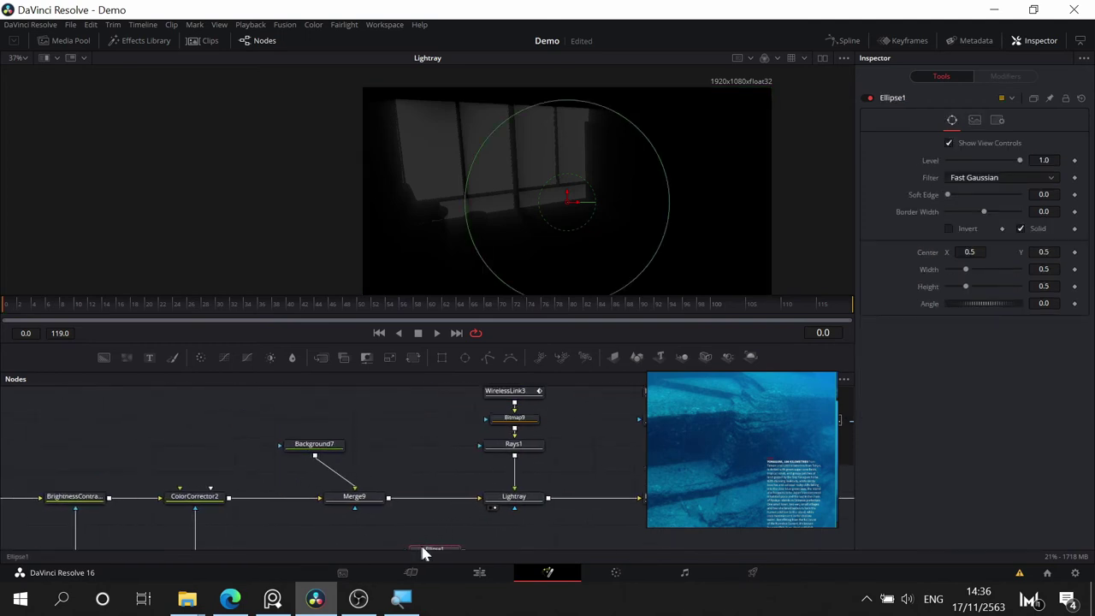
pyautogui.moveTo(453, 510)
pyautogui.mouseDown()
pyautogui.moveTo(505, 505)
pyautogui.moveTo(520, 454)
pyautogui.moveTo(540, 484)
pyautogui.moveTo(351, 499)
pyautogui.moveTo(479, 510)
pyautogui.moveTo(456, 454)
pyautogui.mouseUp()
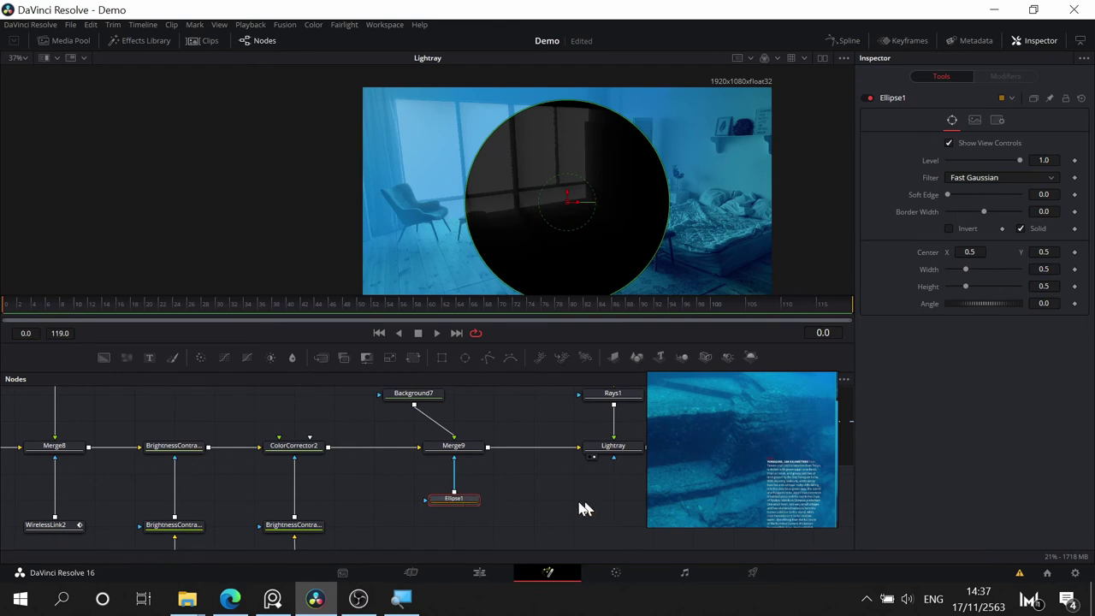
# - Invert the Ellipse1 mask and set its Soft Edge to 0.2, Width to 1.213 and Height to 0.74
pyautogui.click(949, 228)
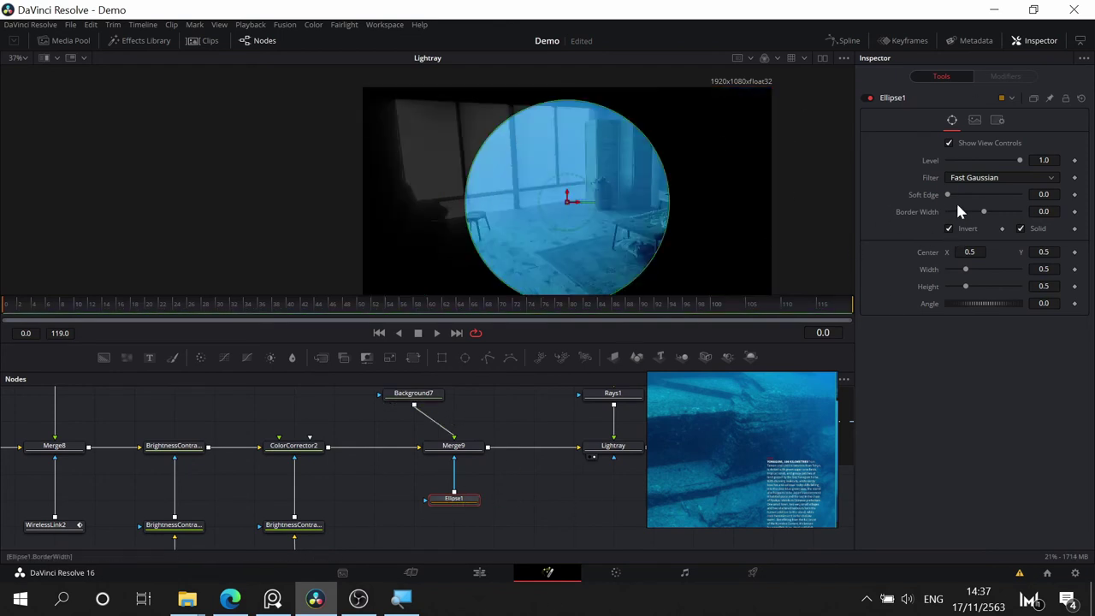
pyautogui.moveTo(946, 195); pyautogui.dragTo(1034, 197)
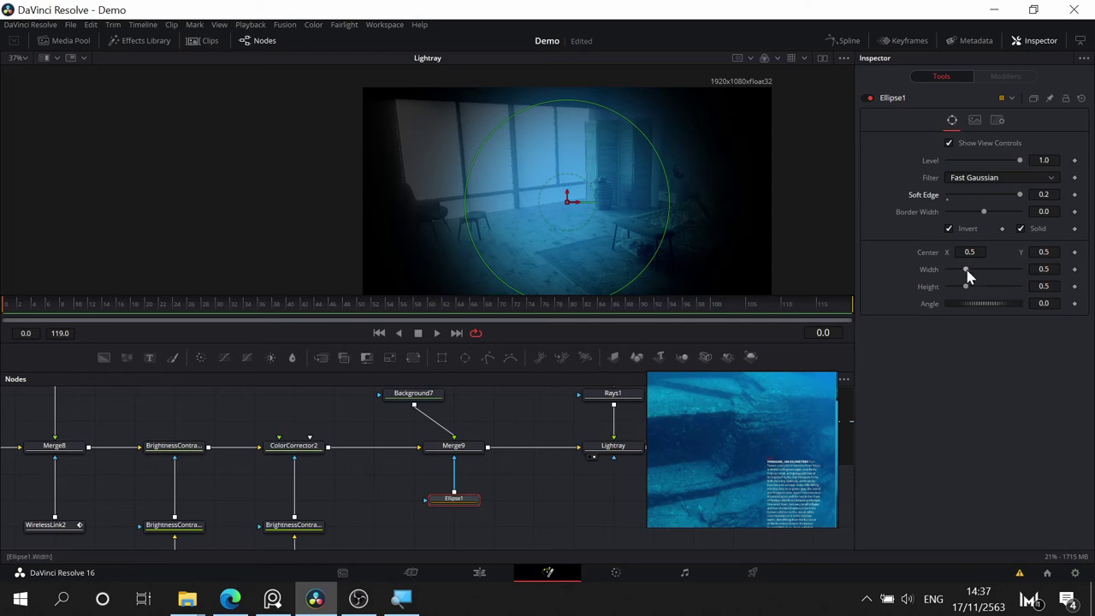
pyautogui.moveTo(964, 264); pyautogui.dragTo(974, 285)
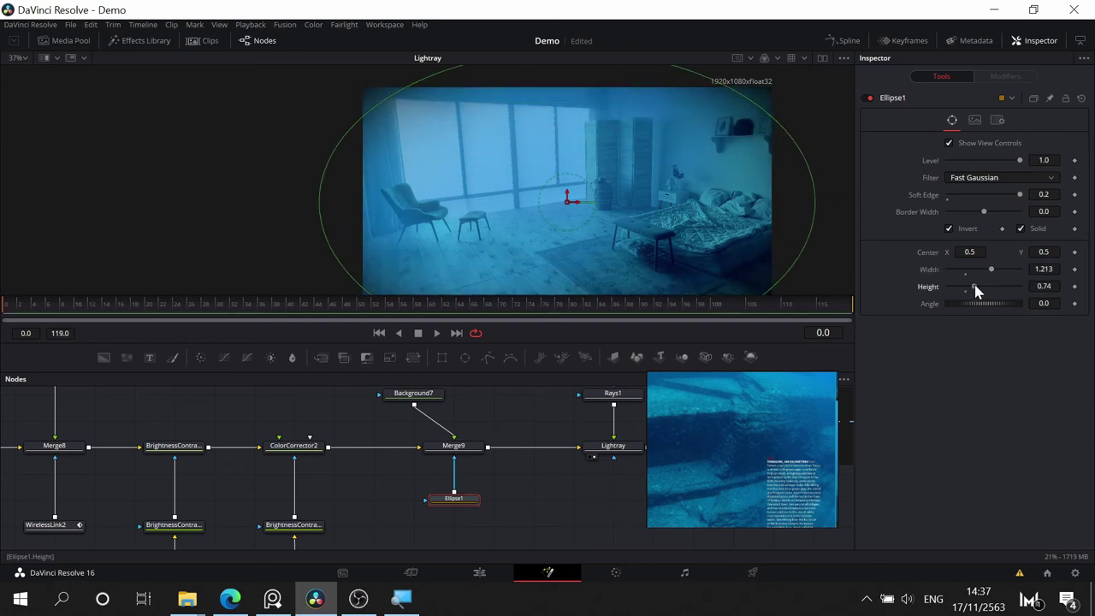
# - Show the Merge9 output in the viewer and compare the image with the merge disabled and enabled against the underwater reference images
pyautogui.click(451, 446)
pyautogui.press('1')
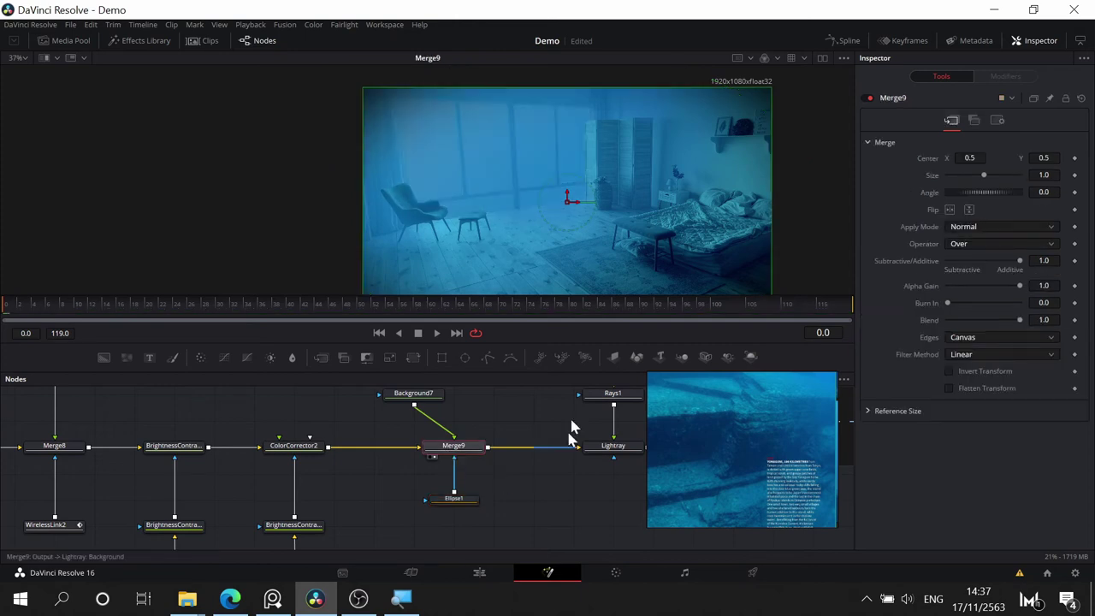
pyautogui.click(869, 99)
pyautogui.click(869, 99)
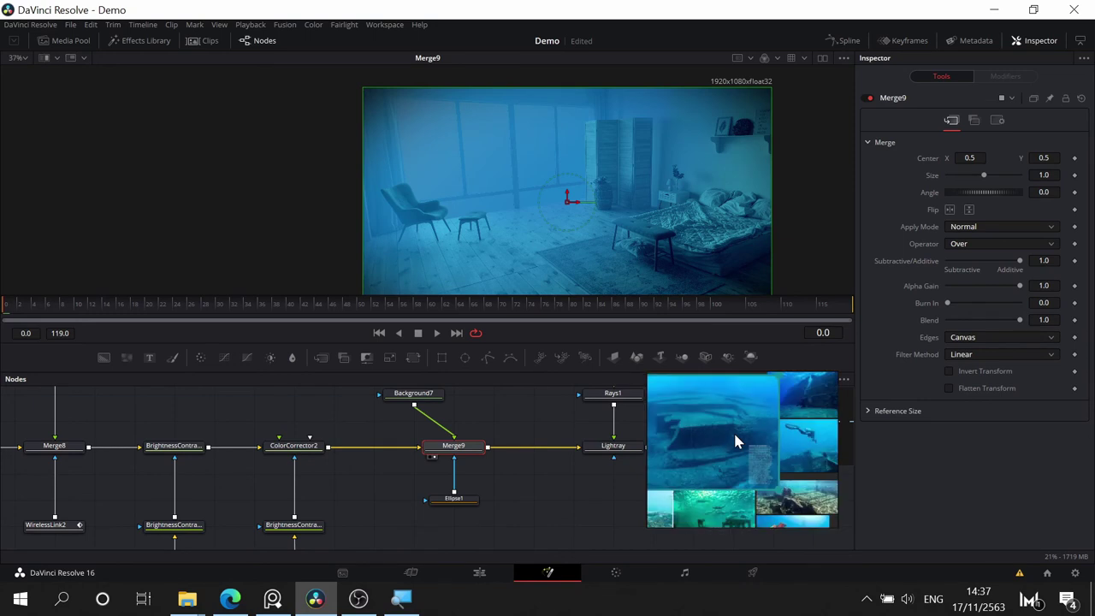
pyautogui.click(733, 430)
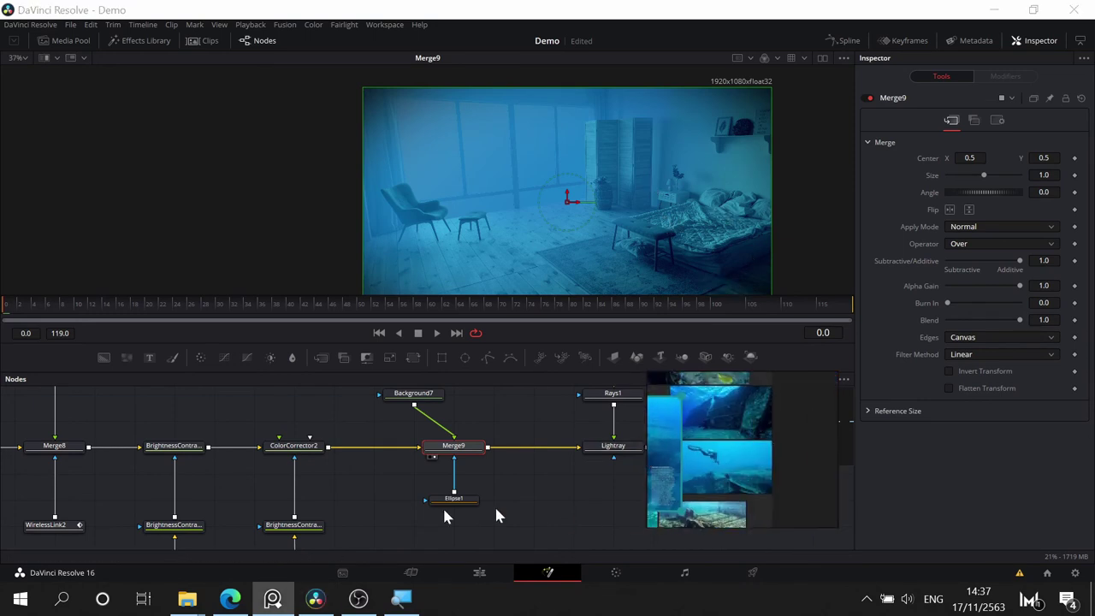
# - Set the Blend of Merge9 to 0.63 and align the Background7 node directly above it
pyautogui.click(452, 453)
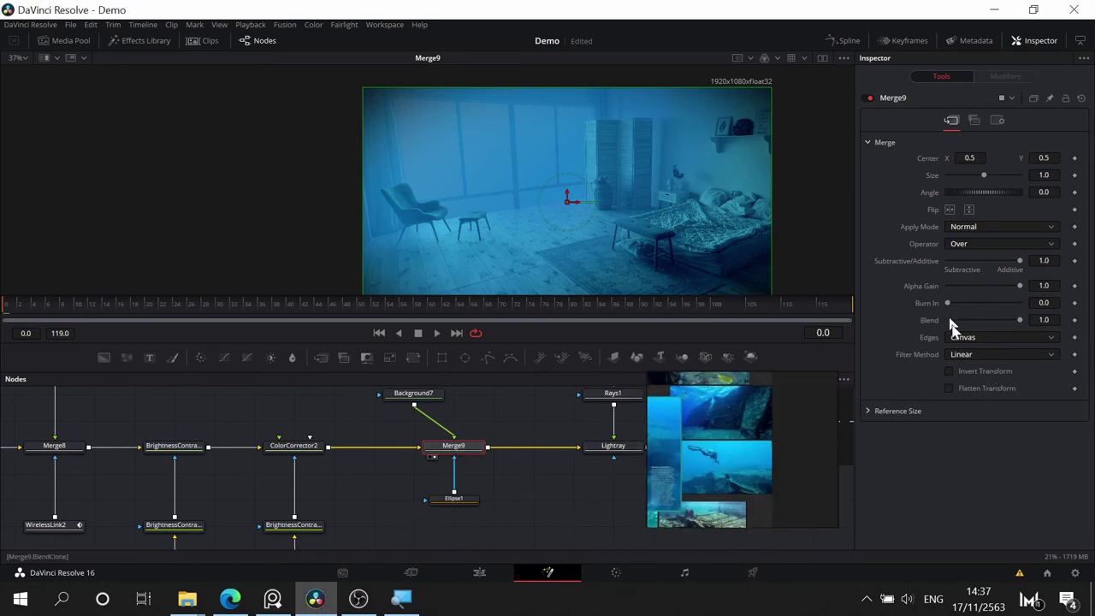
pyautogui.moveTo(1004, 321); pyautogui.dragTo(991, 321)
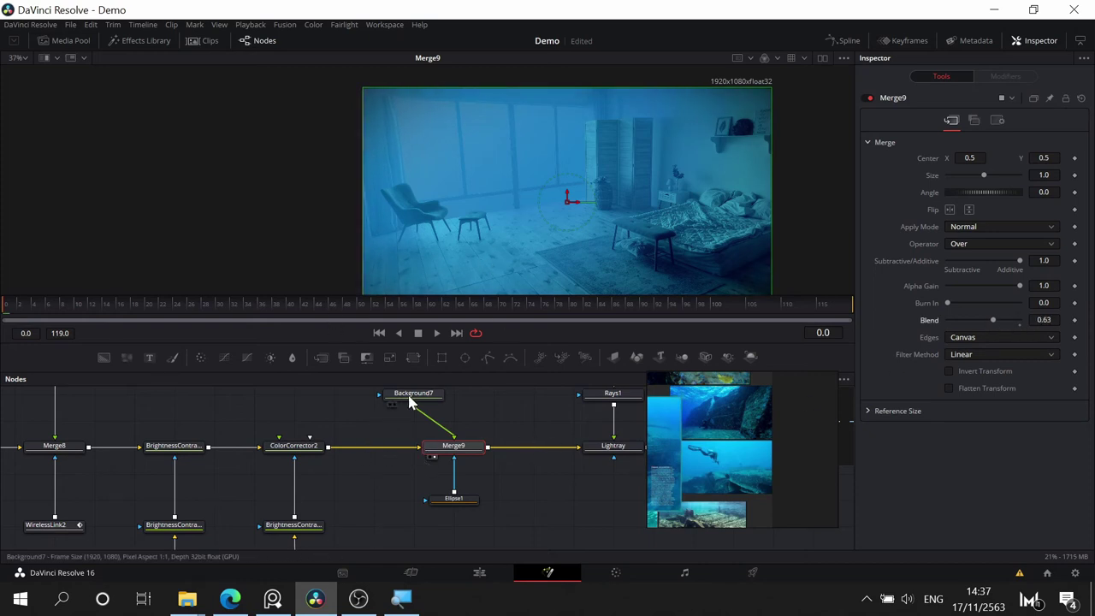
pyautogui.moveTo(402, 396); pyautogui.dragTo(441, 398)
pyautogui.click(444, 396)
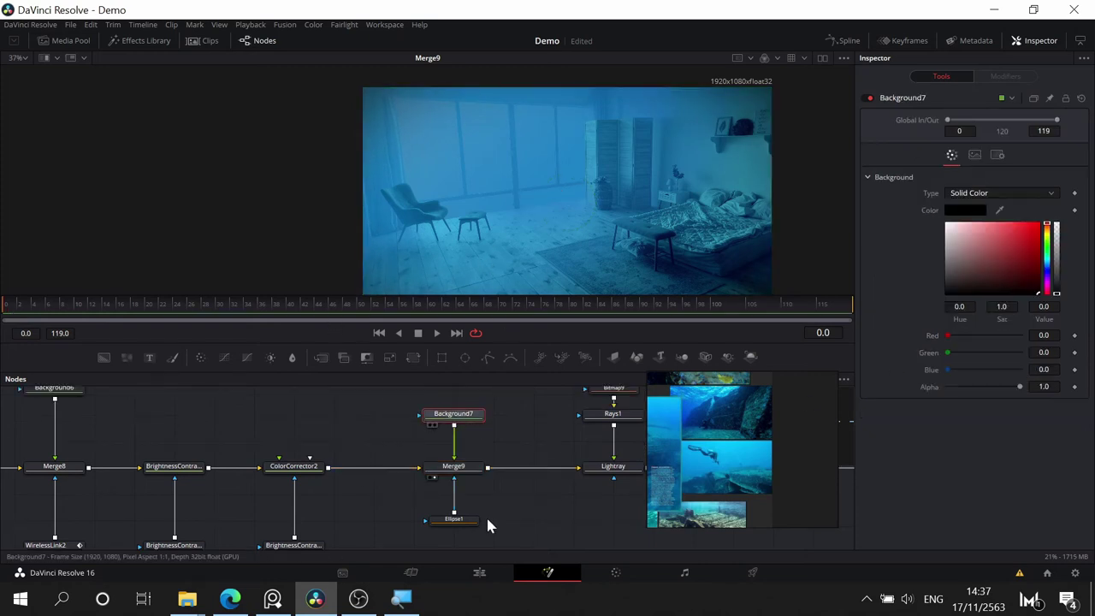
# - Rename the Merge9 node as Vignette
pyautogui.click(468, 473)
pyautogui.press('F2')
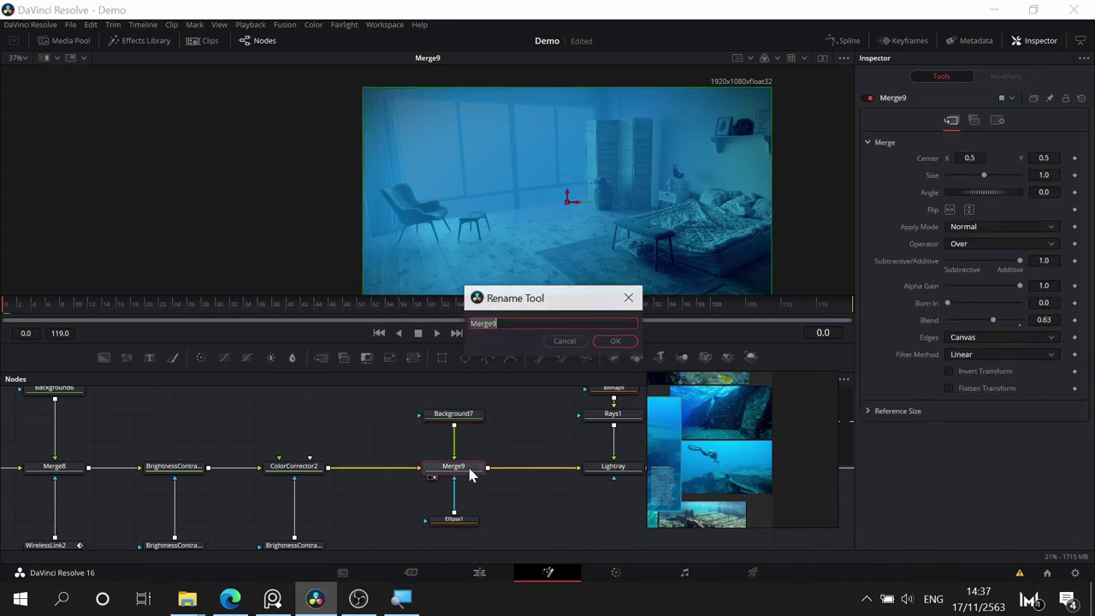
pyautogui.write('Vignette')
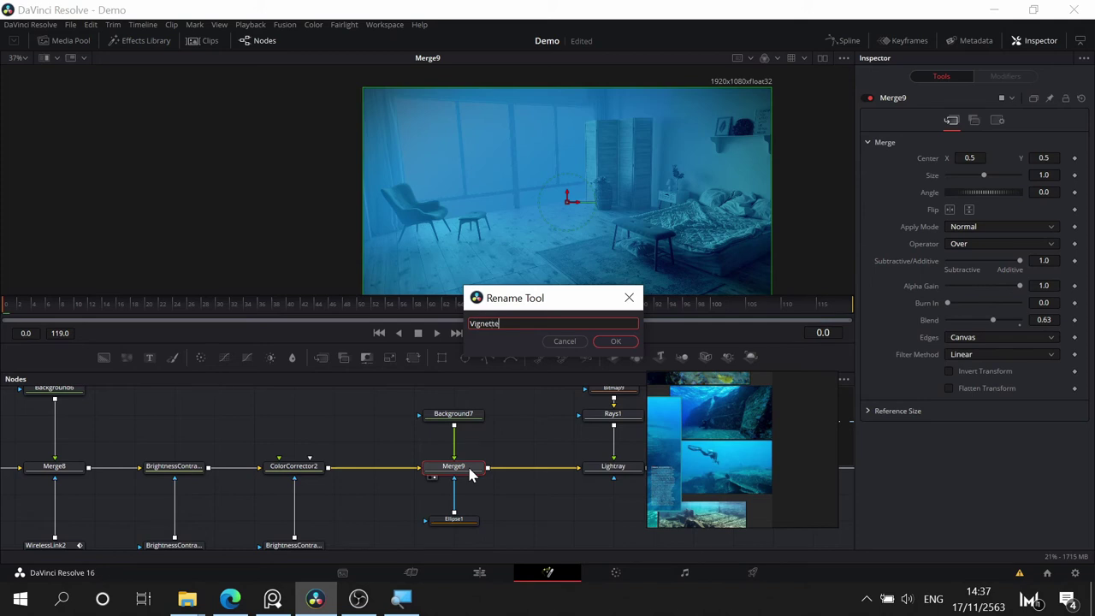
pyautogui.press('Return')
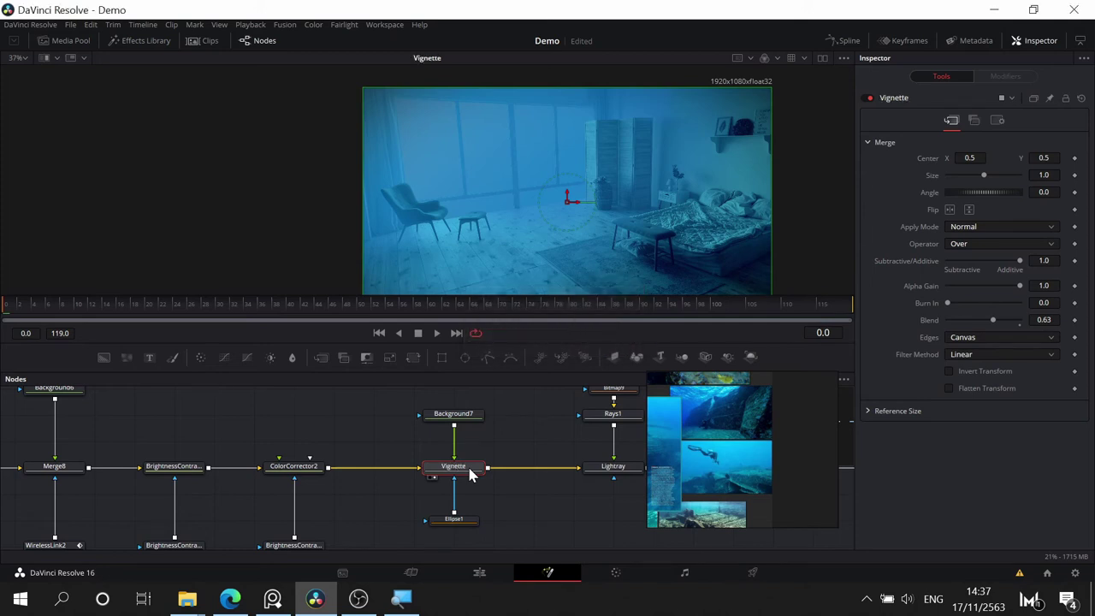
# - Select the Background7, Vignette and Ellipse1 nodes together and move them along the chain closer to Lightray
pyautogui.moveTo(541, 442); pyautogui.dragTo(358, 454)
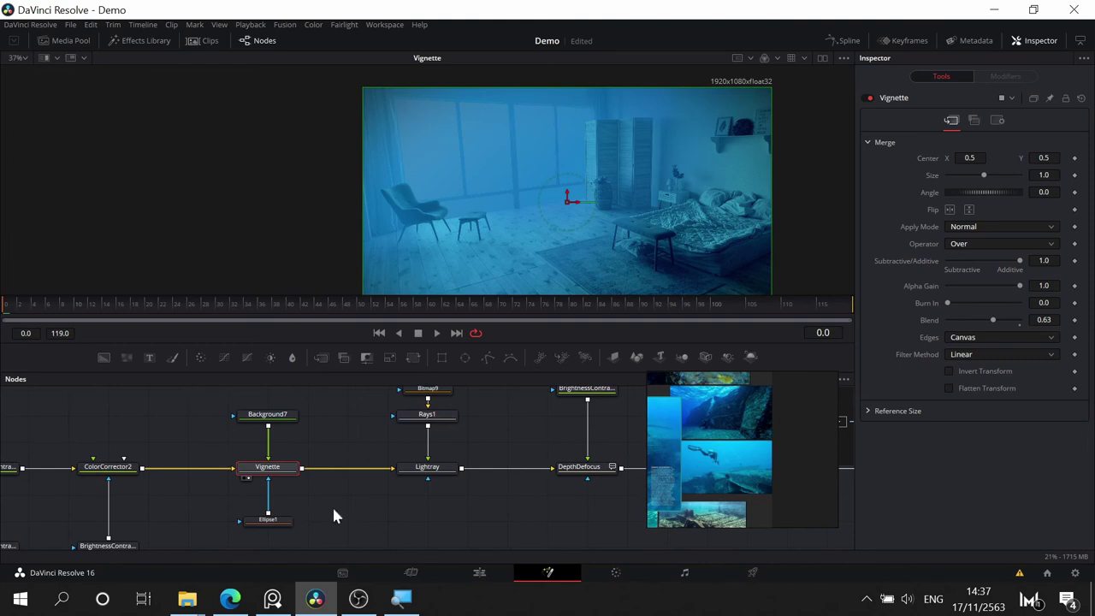
pyautogui.moveTo(364, 504); pyautogui.dragTo(371, 508)
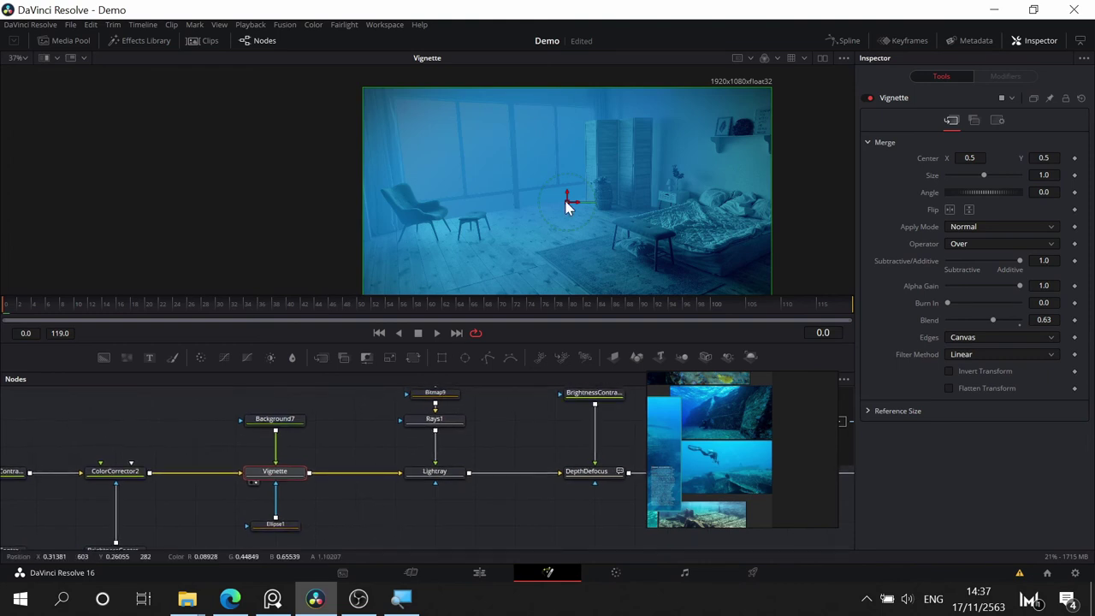
pyautogui.moveTo(360, 404); pyautogui.dragTo(254, 523)
pyautogui.moveTo(286, 476); pyautogui.dragTo(344, 478)
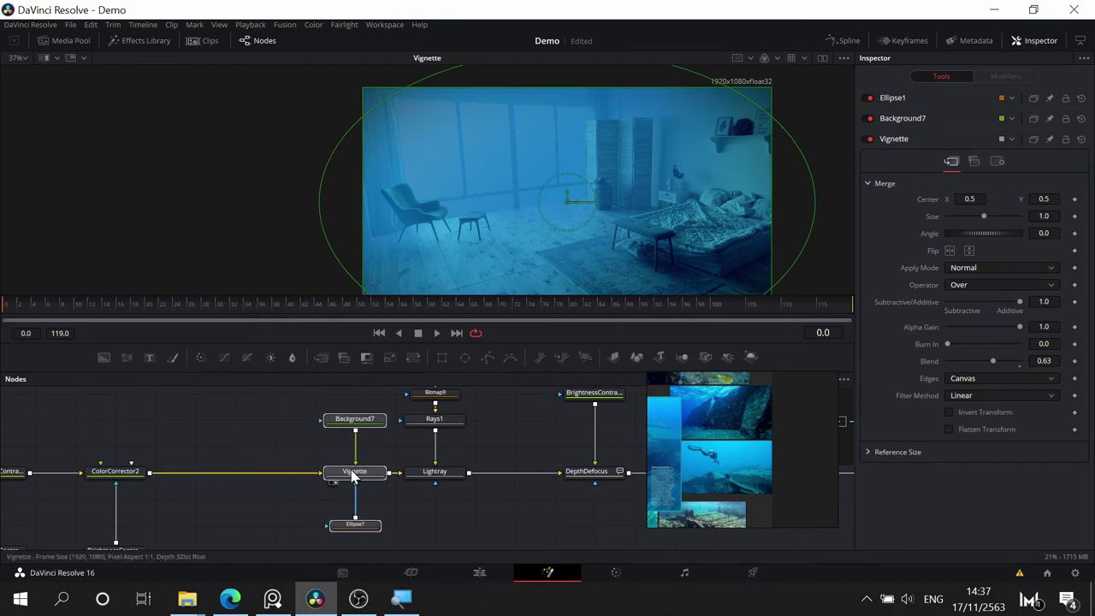
# - Move Lightray with its Rays1, Bitmap9 and WirelessLink3 nodes toward DepthDefocus, spacing it evenly between Vignette and DepthDefocus
pyautogui.moveTo(537, 452); pyautogui.dragTo(445, 491)
pyautogui.moveTo(411, 404); pyautogui.dragTo(407, 527)
pyautogui.scroll(-1, 346, 434)
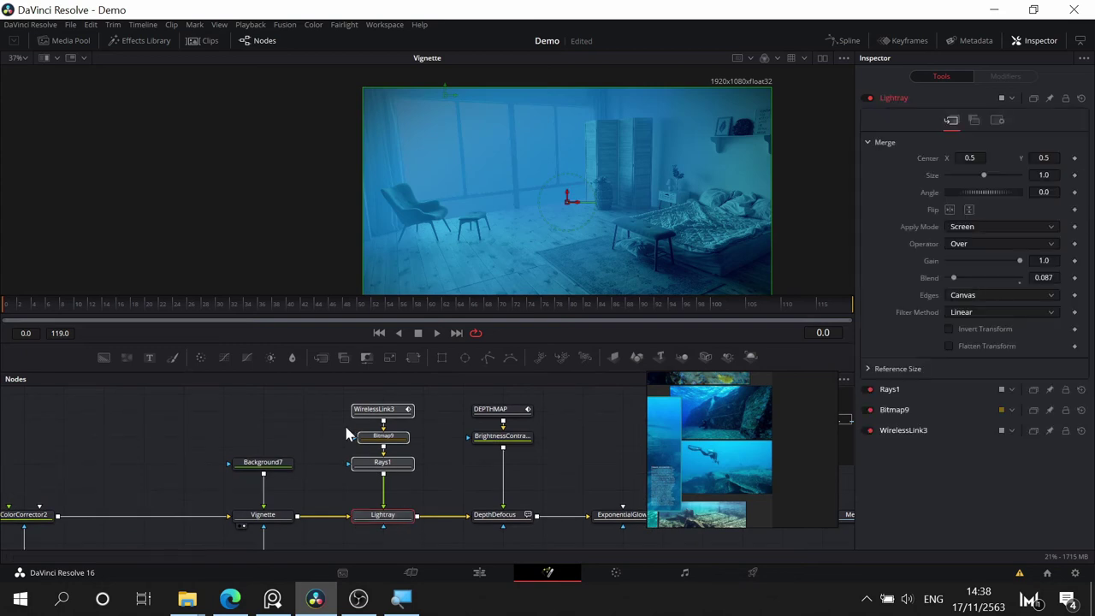
pyautogui.moveTo(168, 447); pyautogui.dragTo(404, 418)
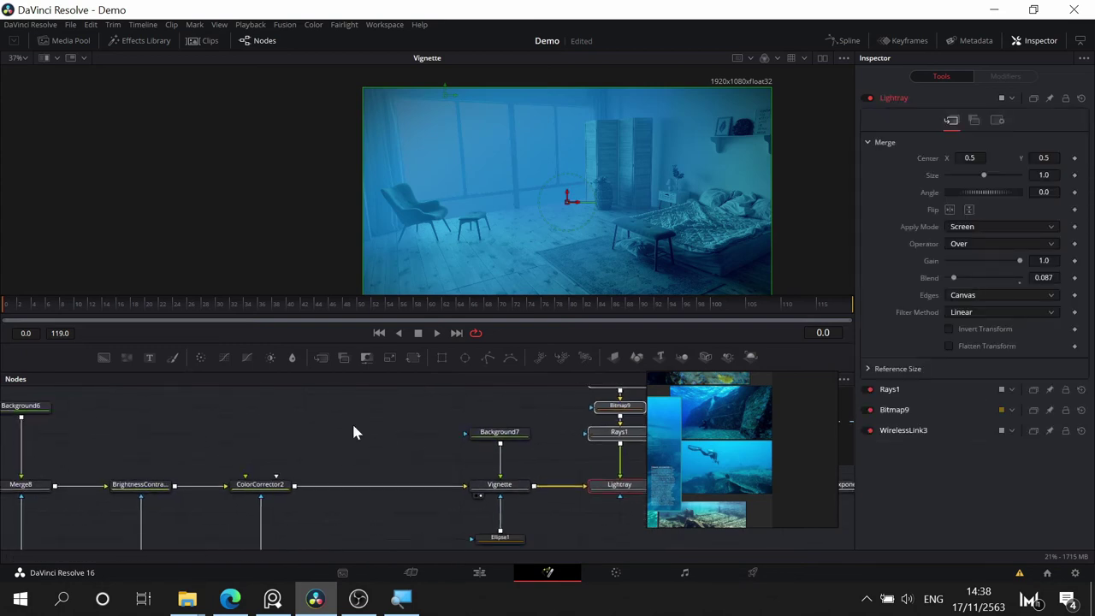
# - Switch to the web browser and search for "caustic underwater"
pyautogui.click(230, 599)
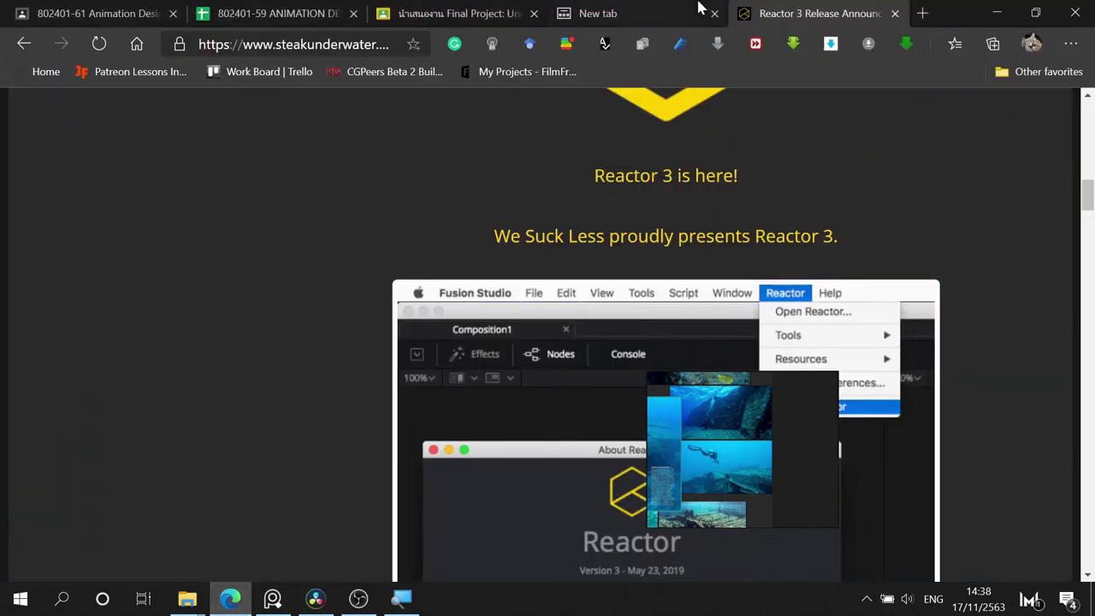
pyautogui.click(353, 49)
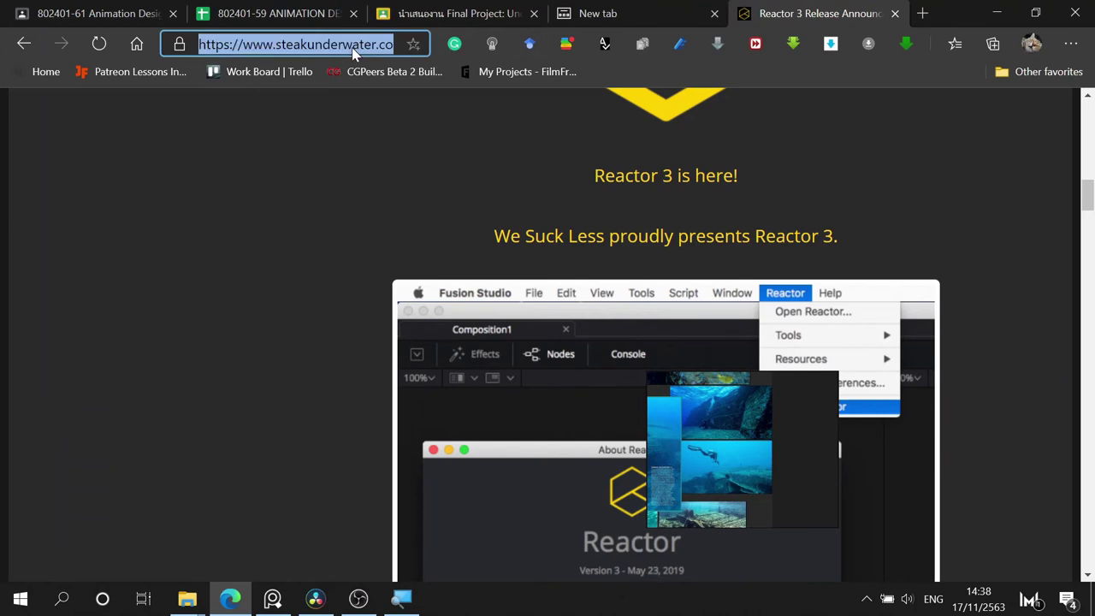
pyautogui.write('causti')
pyautogui.write('c ')
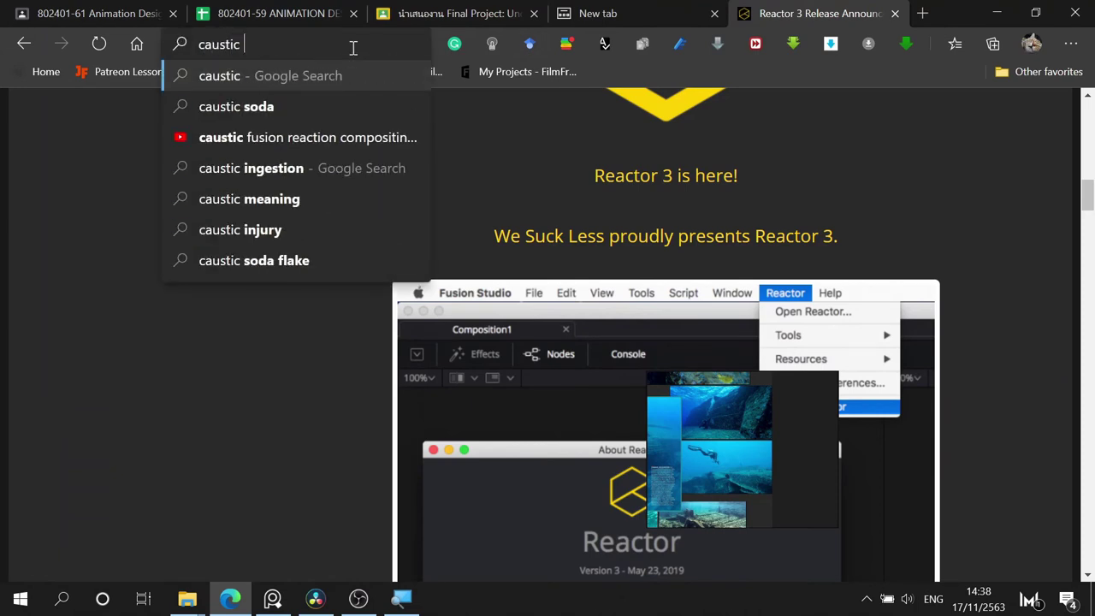
pyautogui.write('underwater')
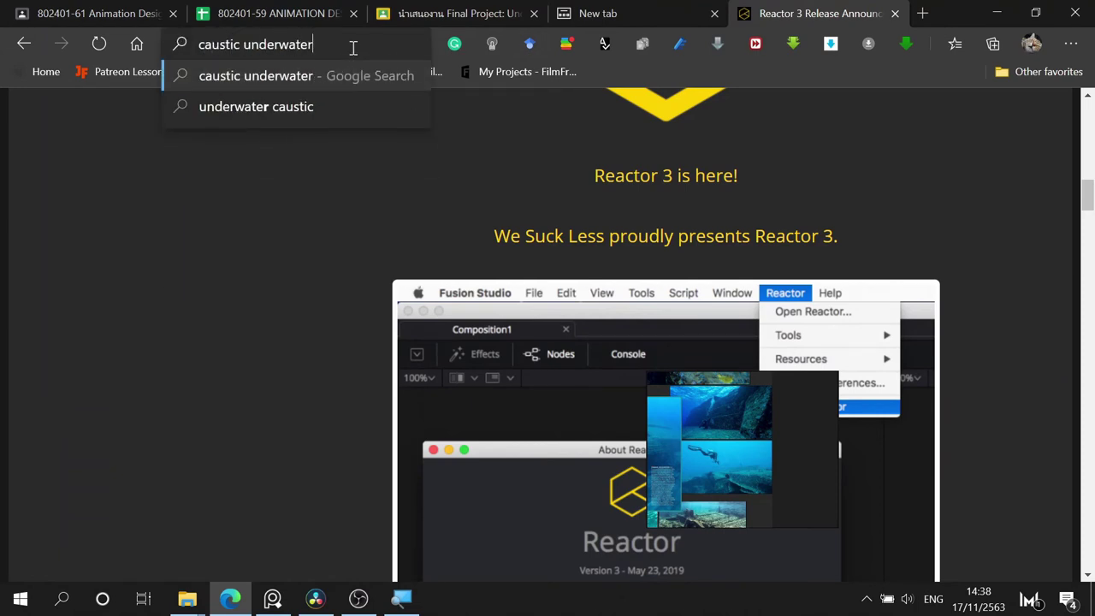
pyautogui.press('Return')
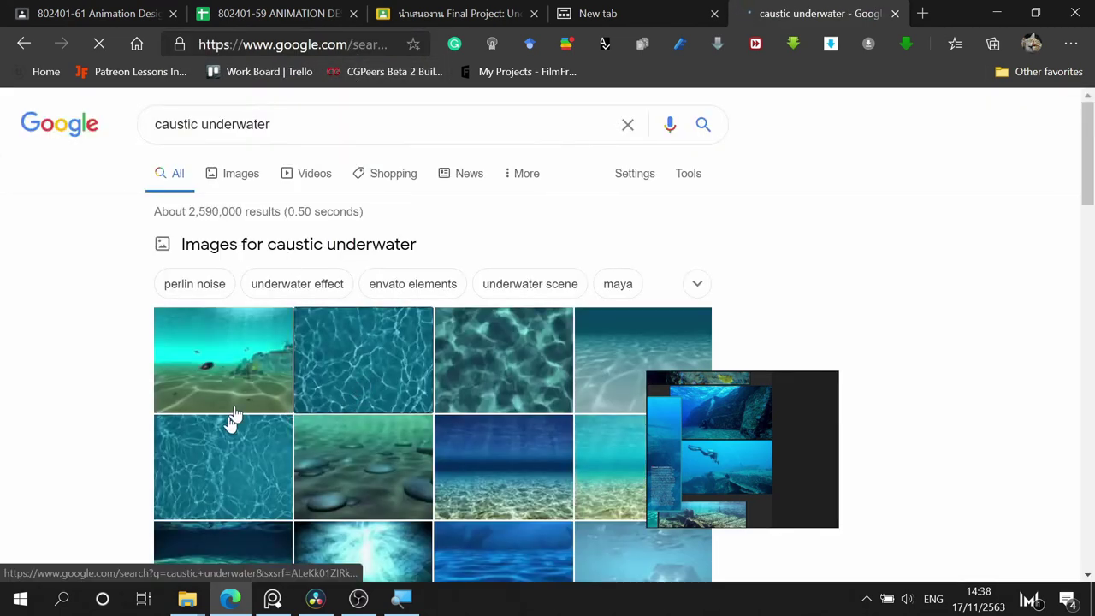
# - Preview the ArtvisionVFX caustics image and the Shutterstock seabed caustics image in the image results, and return to DaVinci Resolve
pyautogui.click(407, 373)
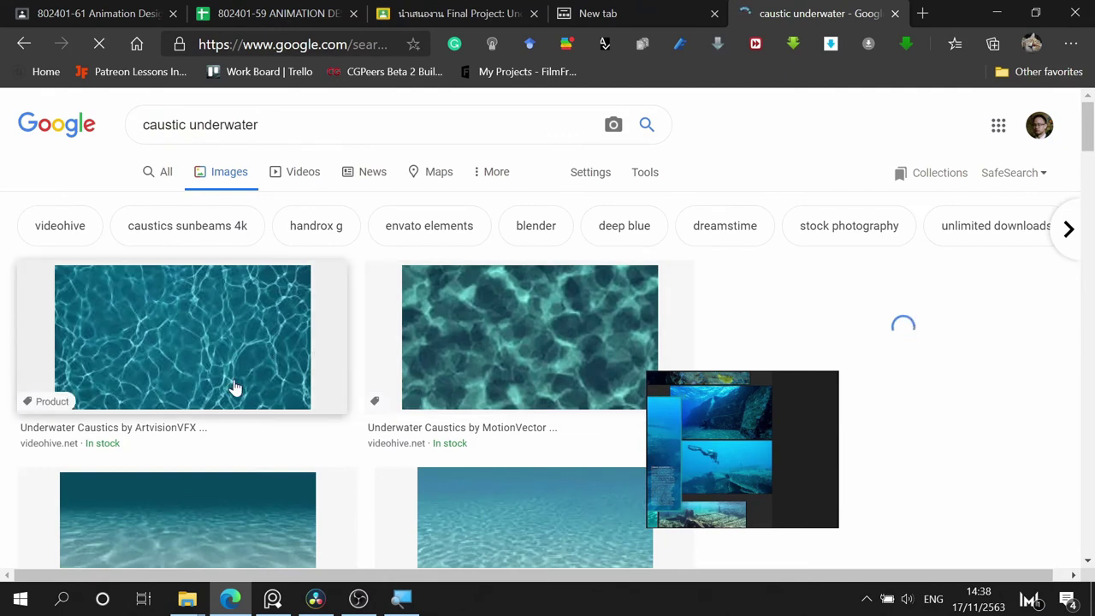
pyautogui.scroll(-2, 249, 295)
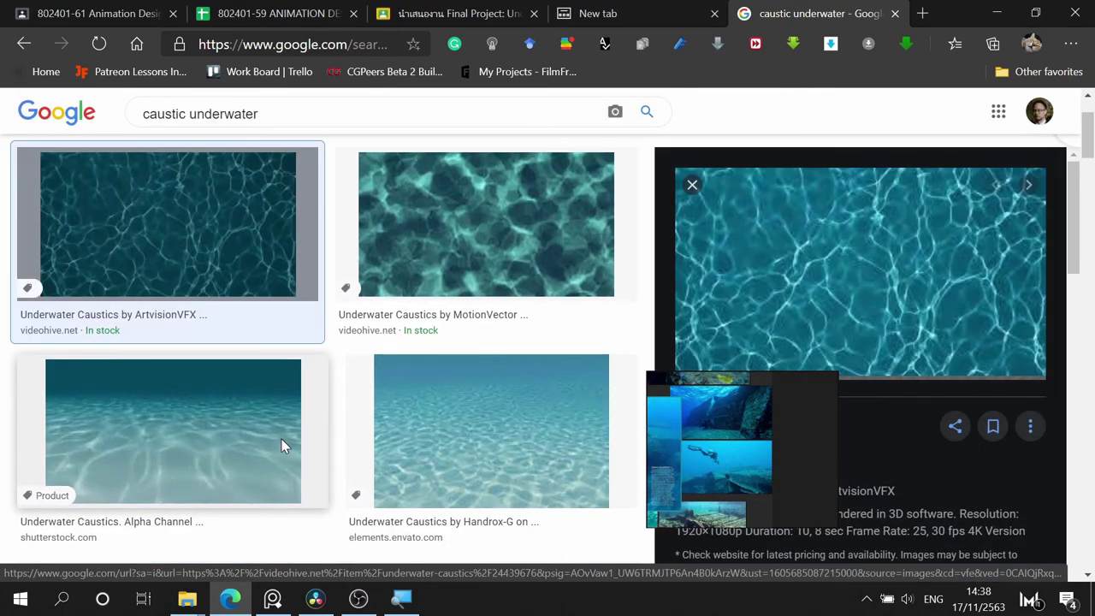
pyautogui.scroll(-2, 284, 446)
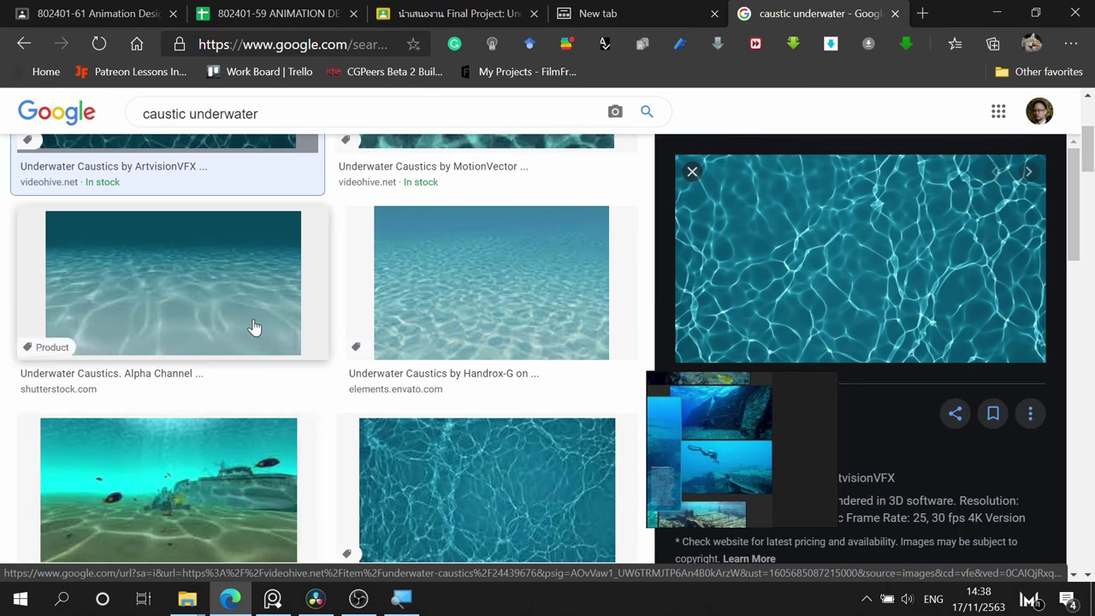
pyautogui.click(245, 306)
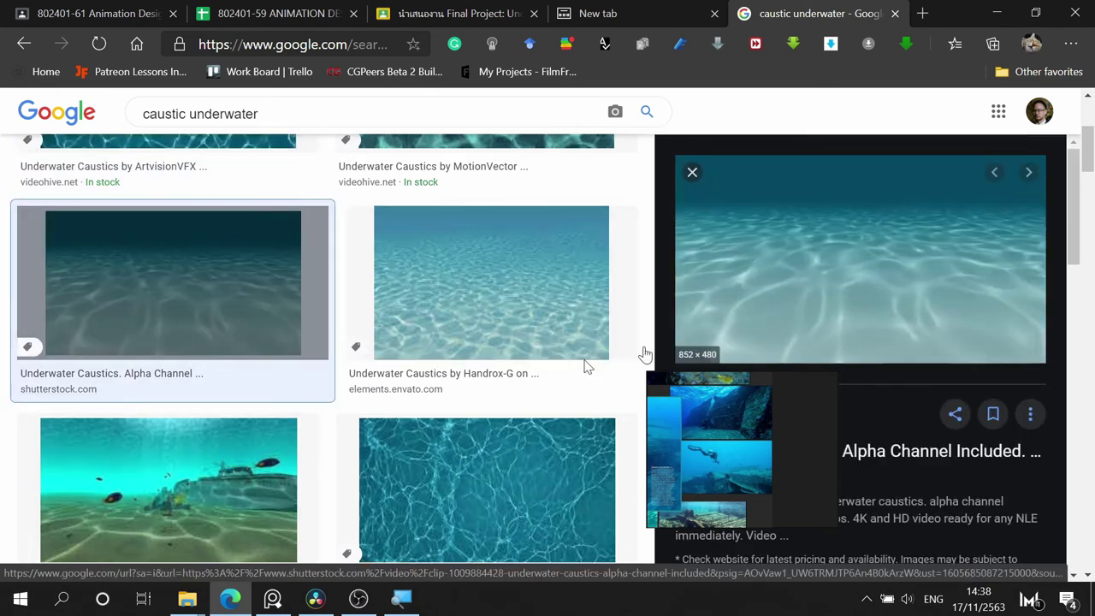
pyautogui.click(319, 608)
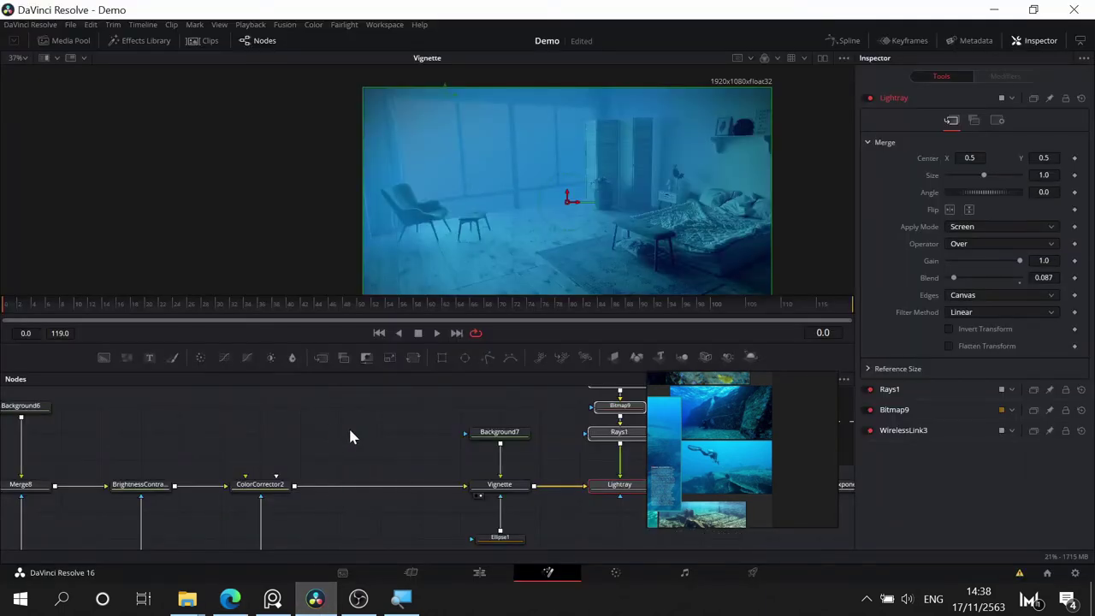
pyautogui.moveTo(333, 422); pyautogui.dragTo(345, 468)
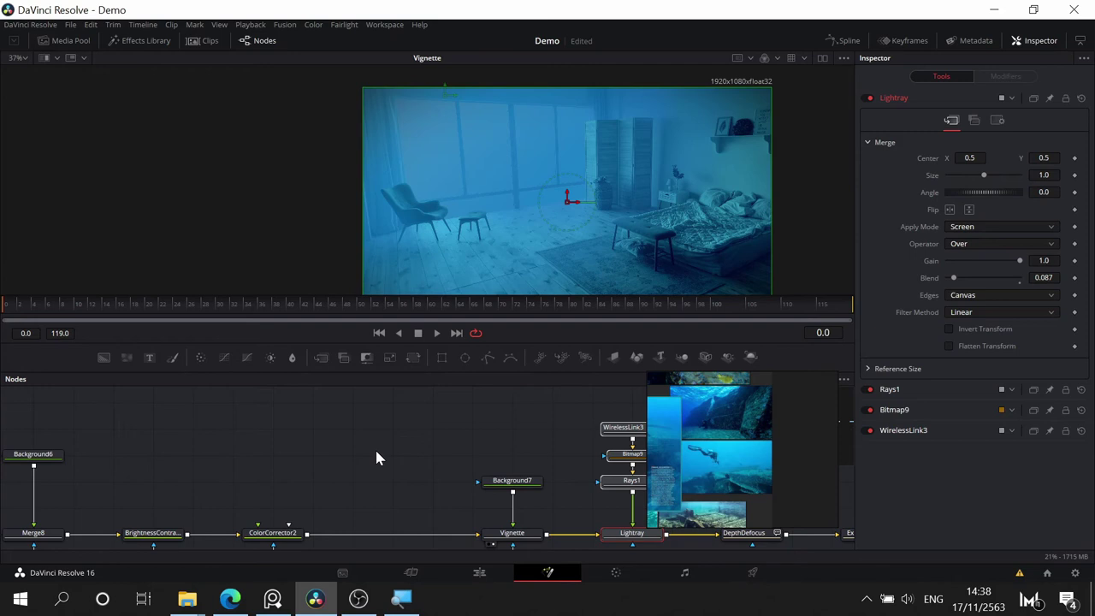
# - Add a FastNoise node in the empty area above ColorCorrector2 and show it in the viewer
pyautogui.moveTo(376, 457); pyautogui.dragTo(328, 460)
pyautogui.click(342, 454)
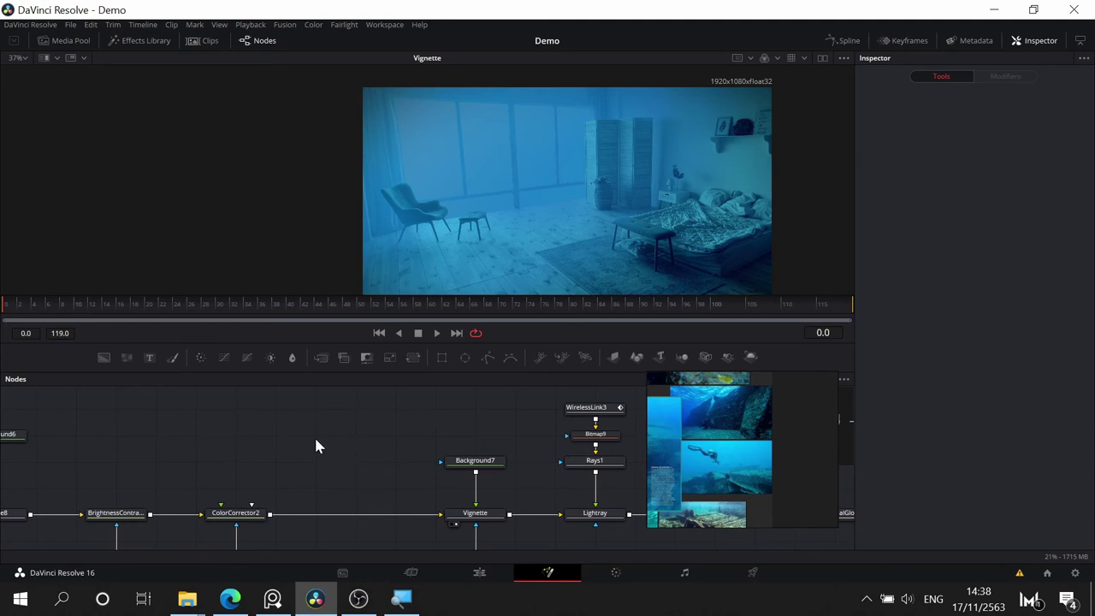
pyautogui.hotkey('shift', 'space')
pyautogui.write('fast')
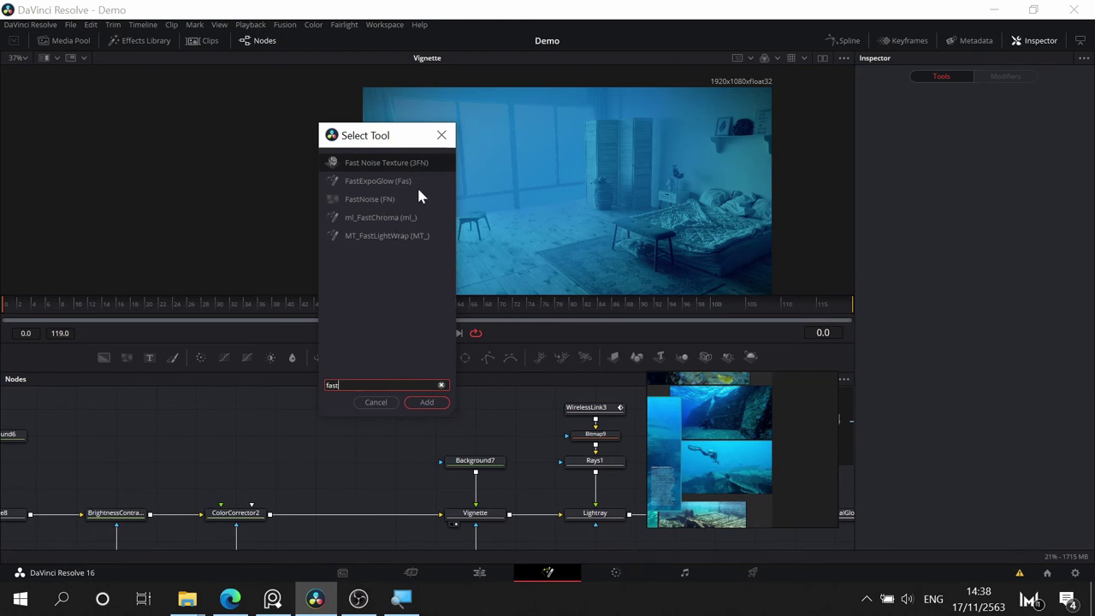
pyautogui.click(409, 197)
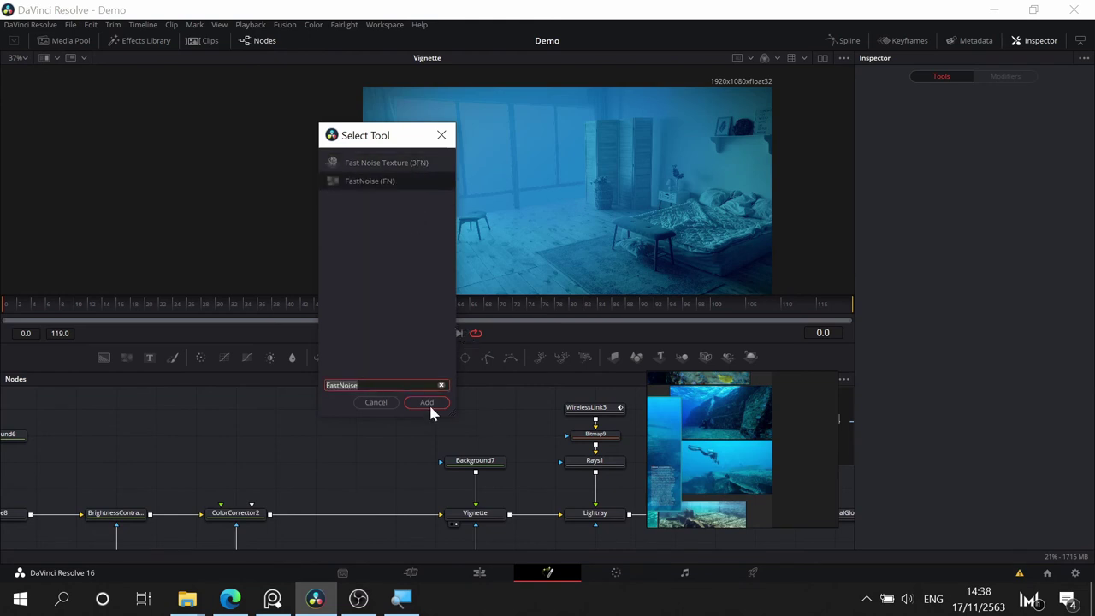
pyautogui.click(428, 402)
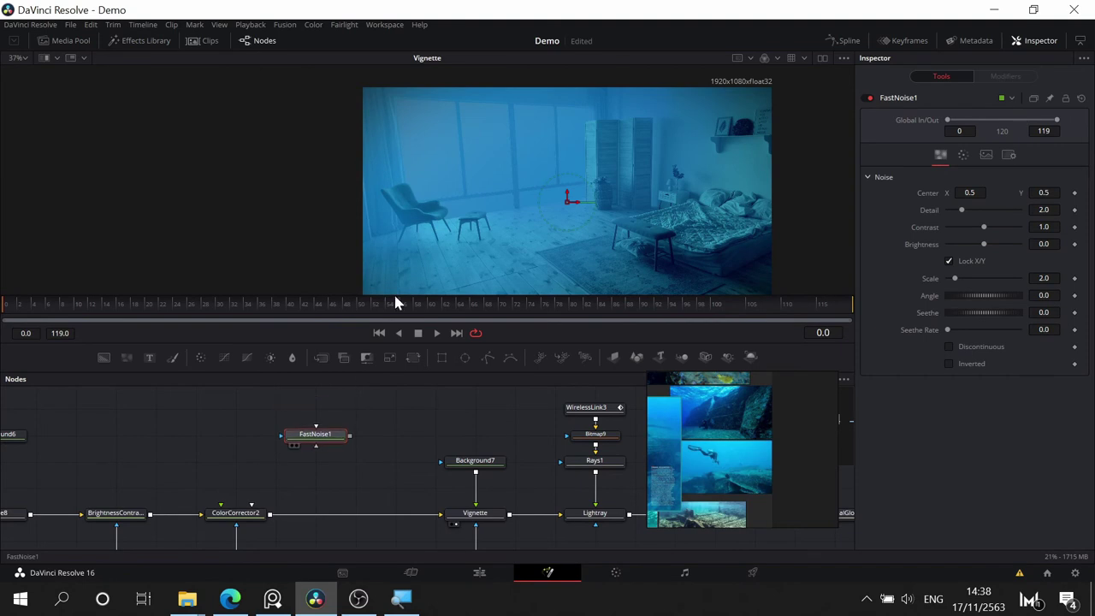
pyautogui.moveTo(317, 438); pyautogui.dragTo(464, 149)
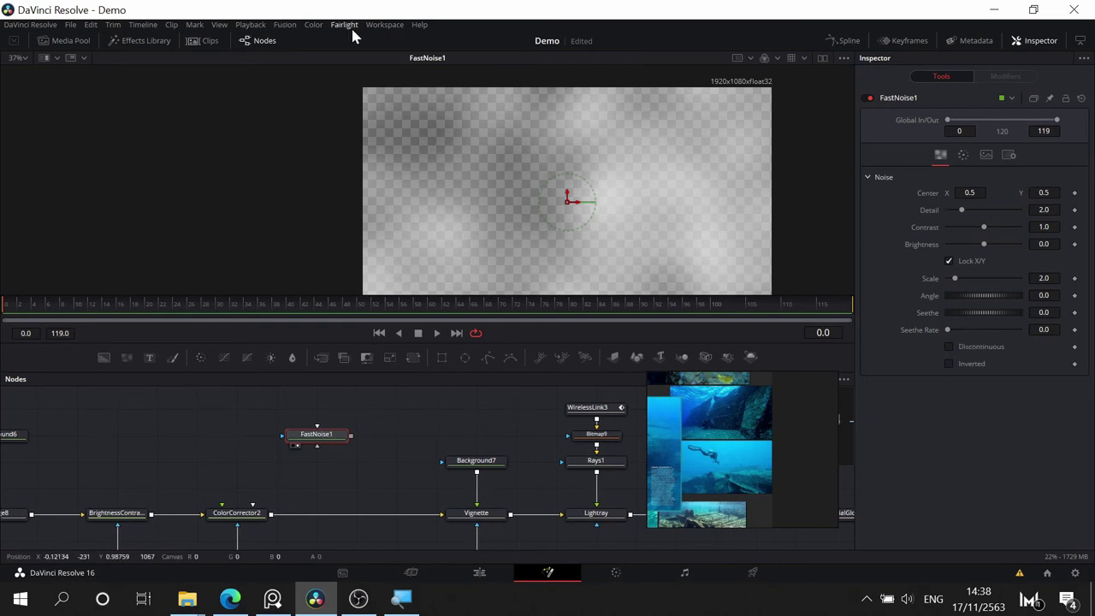
pyautogui.hotkey('shift', 'space')
pyautogui.write('fast')
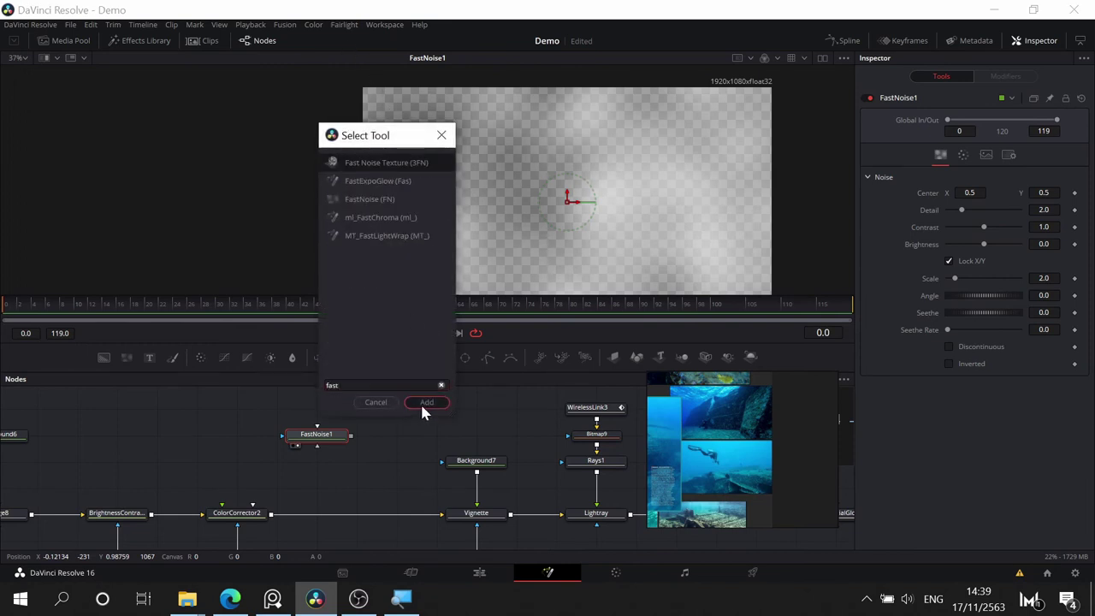
pyautogui.click(426, 402)
pyautogui.moveTo(408, 440); pyautogui.dragTo(430, 425)
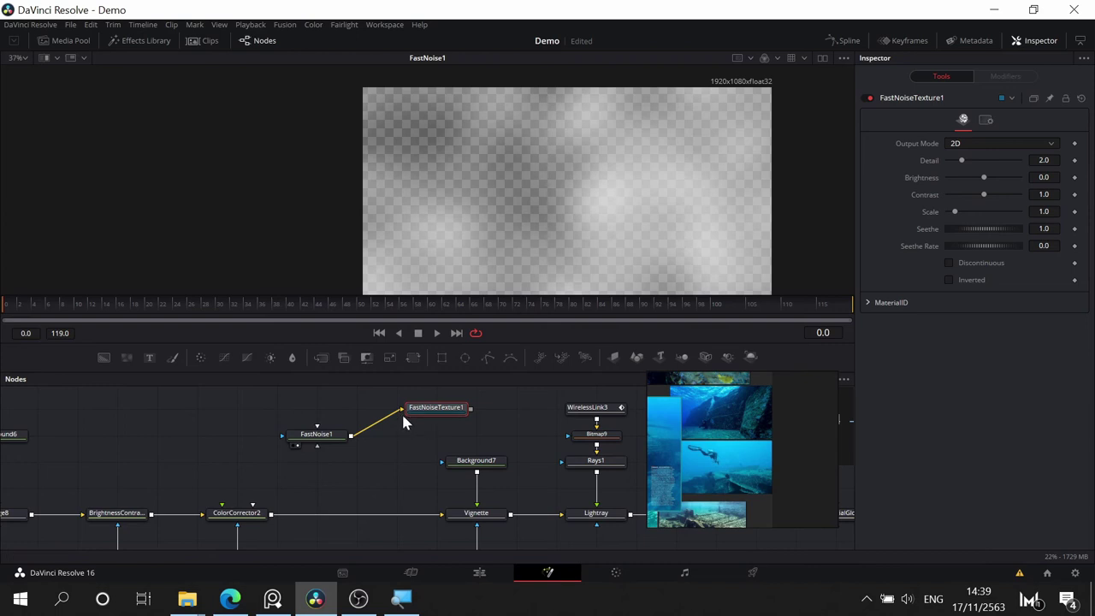
pyautogui.click(394, 412)
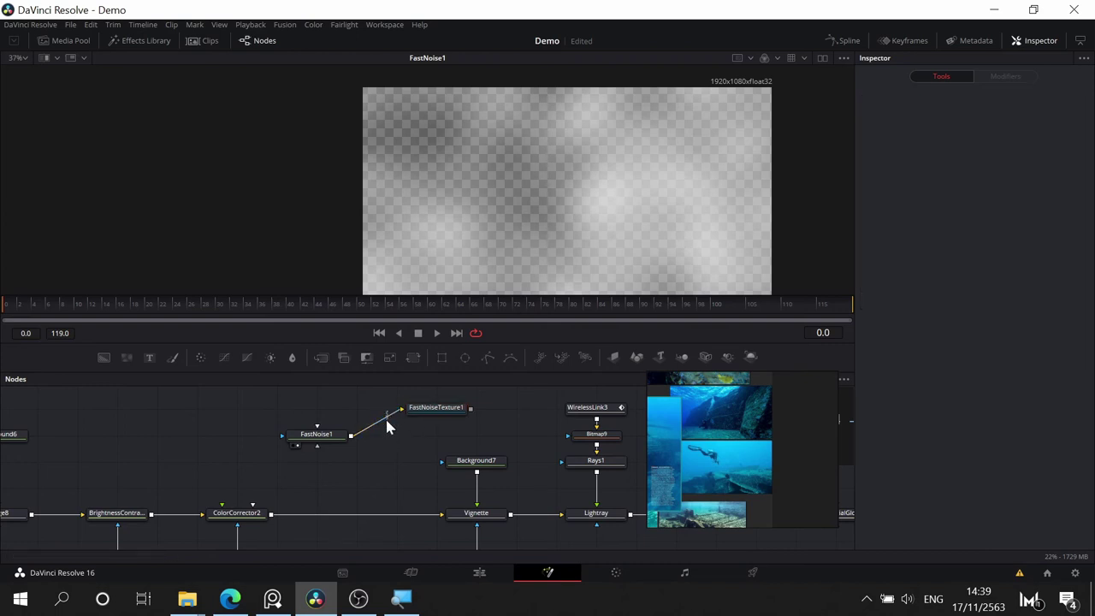
pyautogui.click(386, 416)
pyautogui.click(431, 411)
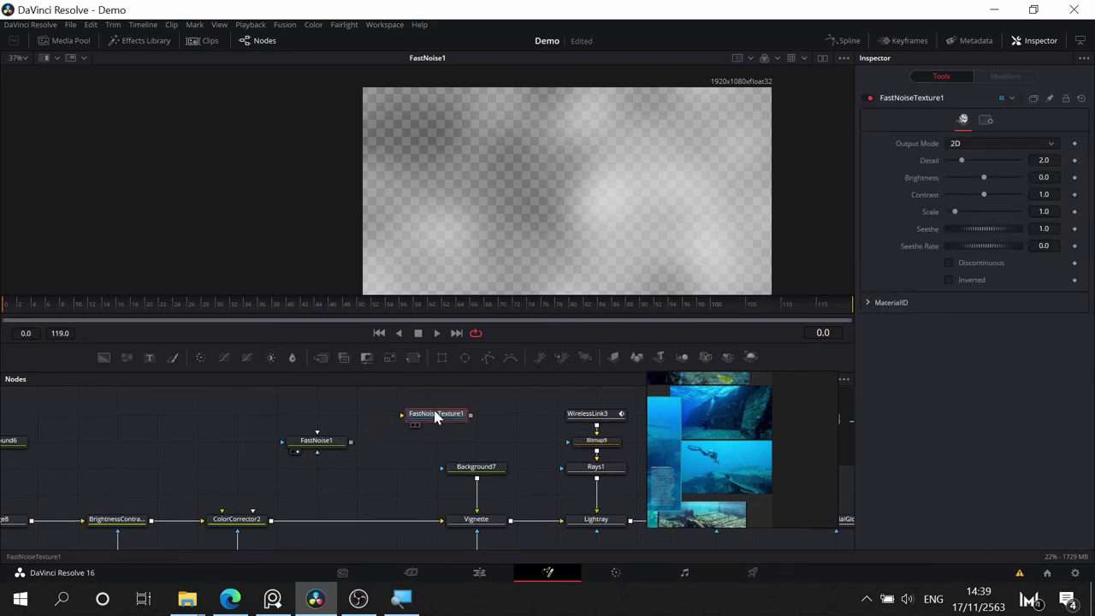
pyautogui.press('1')
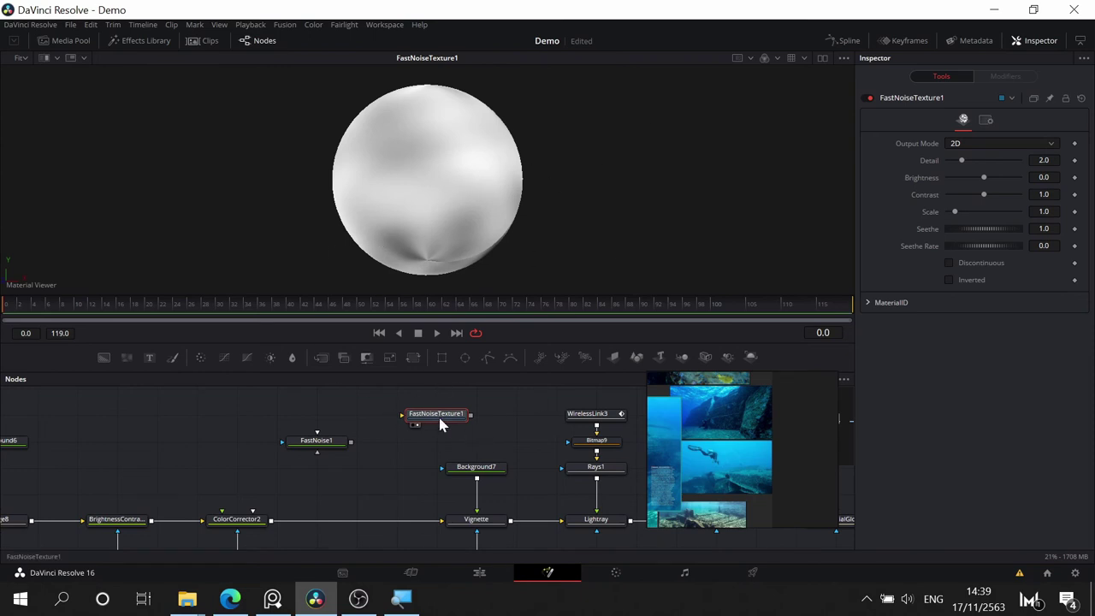
pyautogui.press('Delete')
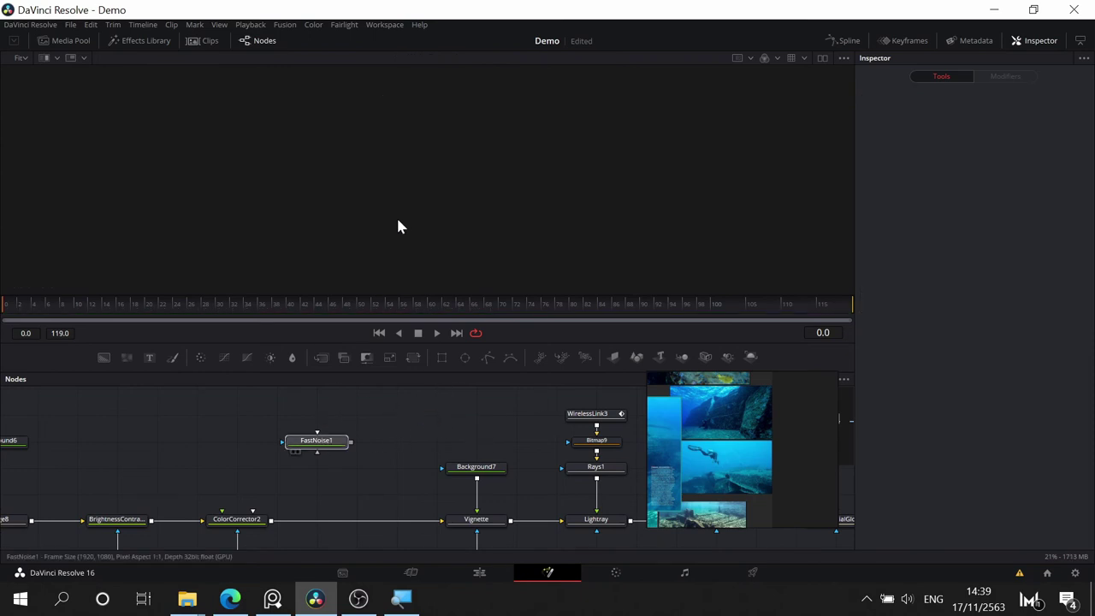
# - Show FastNoise1 in the viewer and make its Color 1 opaque black by setting the alpha to 1.0
pyautogui.press('1')
pyautogui.click(320, 447)
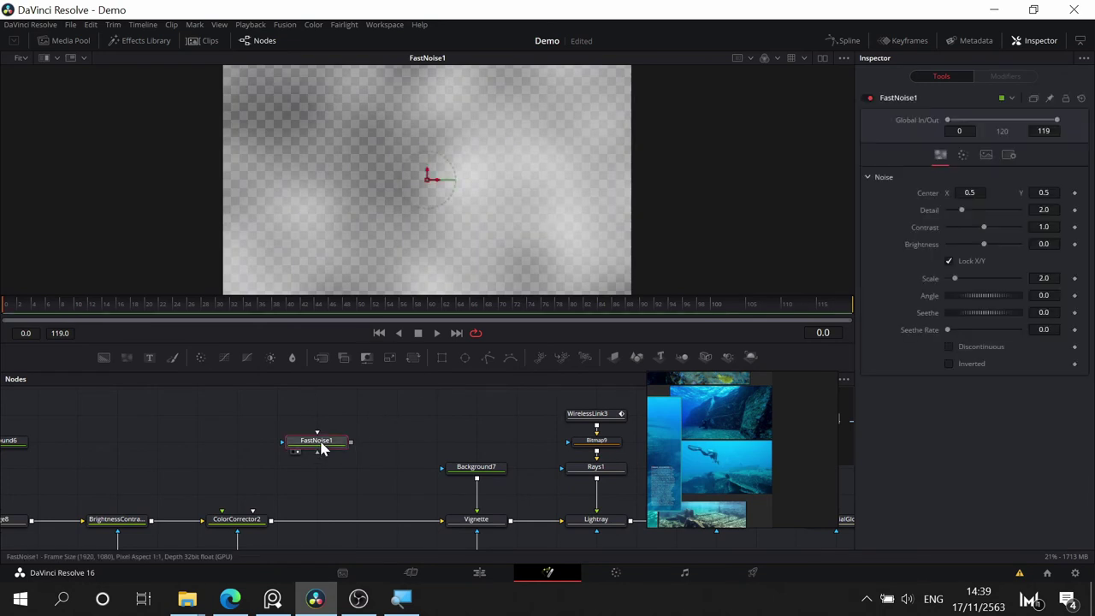
pyautogui.moveTo(374, 408); pyautogui.dragTo(490, 452)
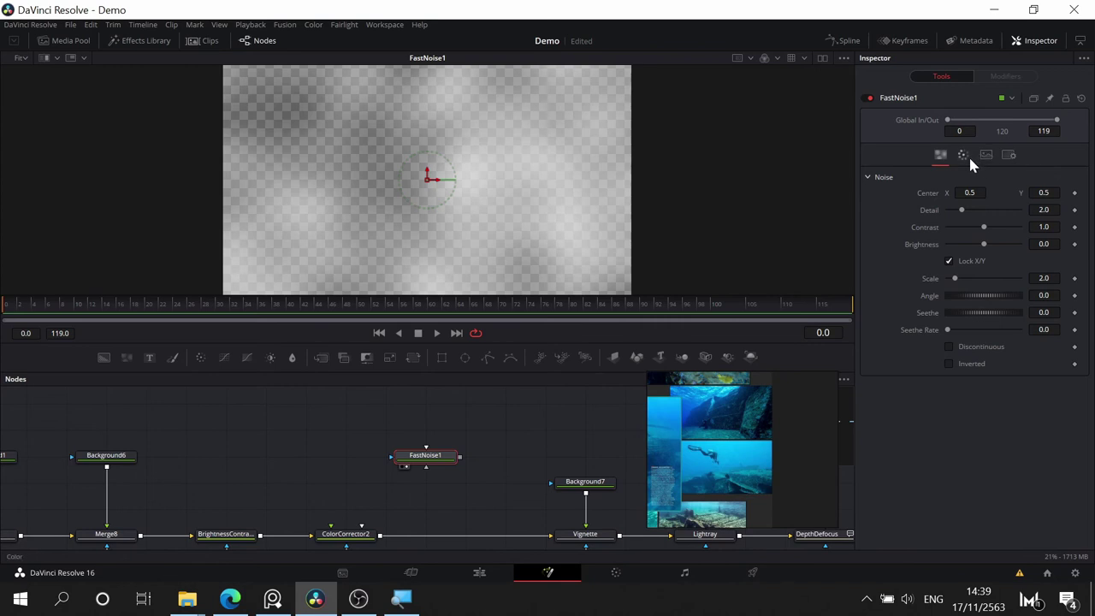
pyautogui.click(966, 157)
pyautogui.click(989, 155)
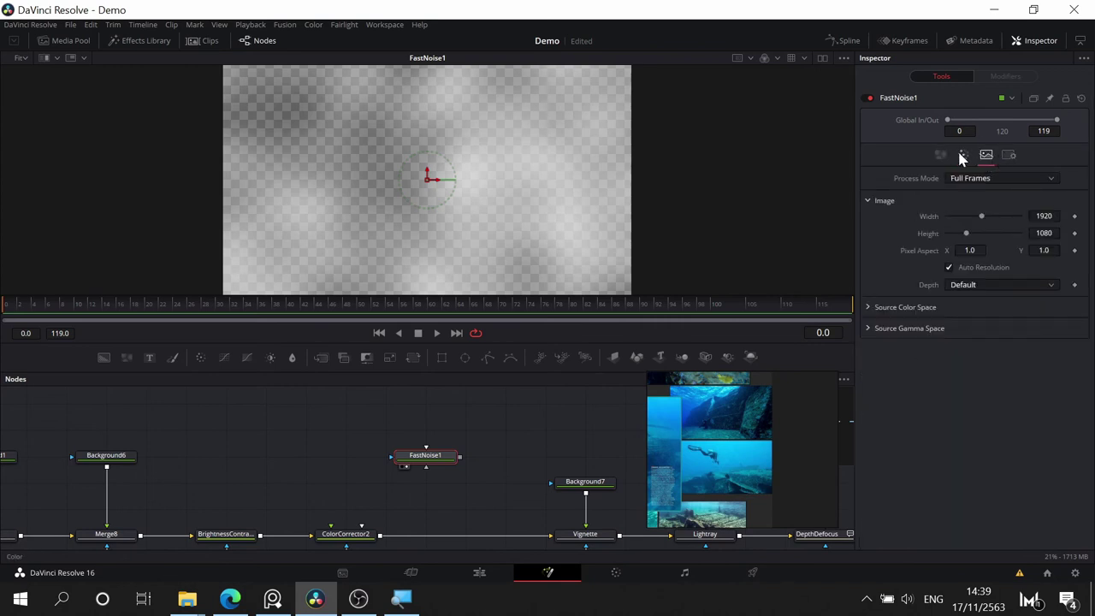
pyautogui.click(963, 156)
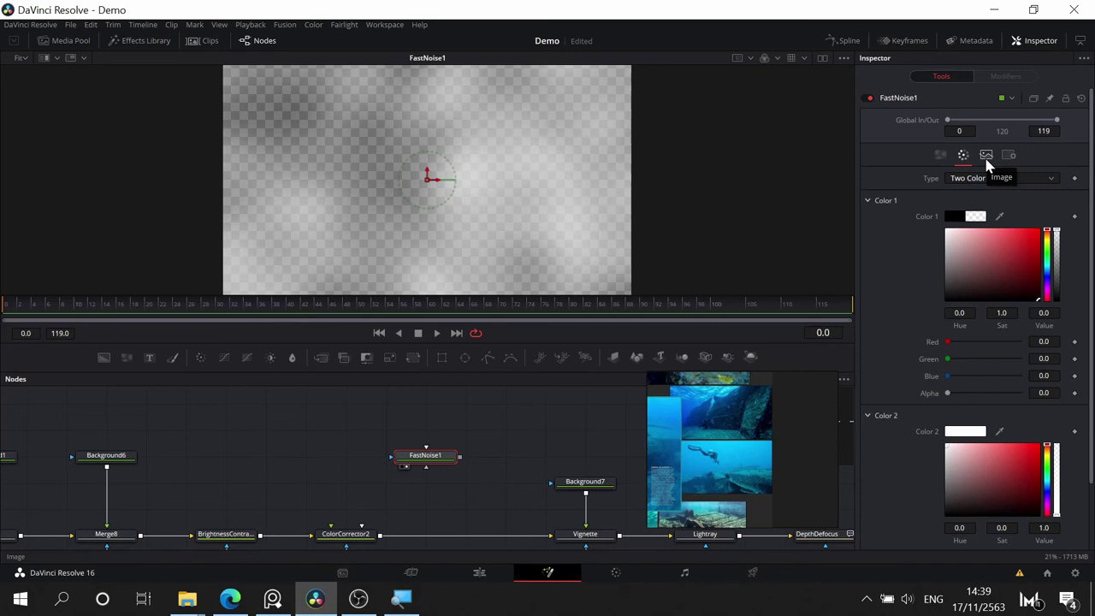
pyautogui.moveTo(1058, 235); pyautogui.dragTo(1060, 315)
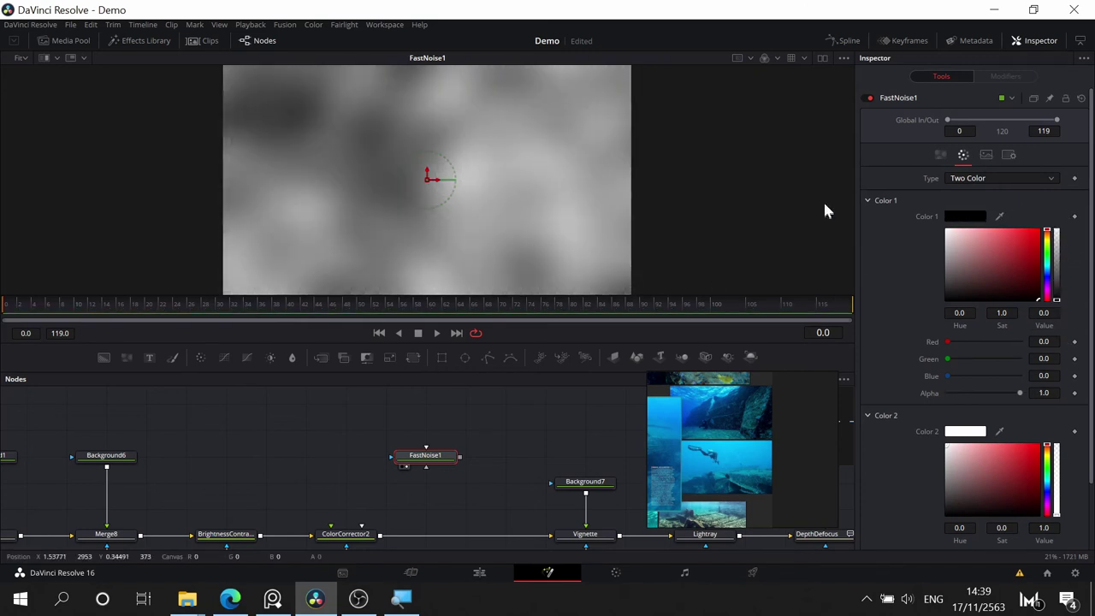
# - Set FastNoise1's detail to 1.34, contrast to 4.17, brightness to -1.0, scale to 11.02 and angle to 54.8
pyautogui.click(940, 155)
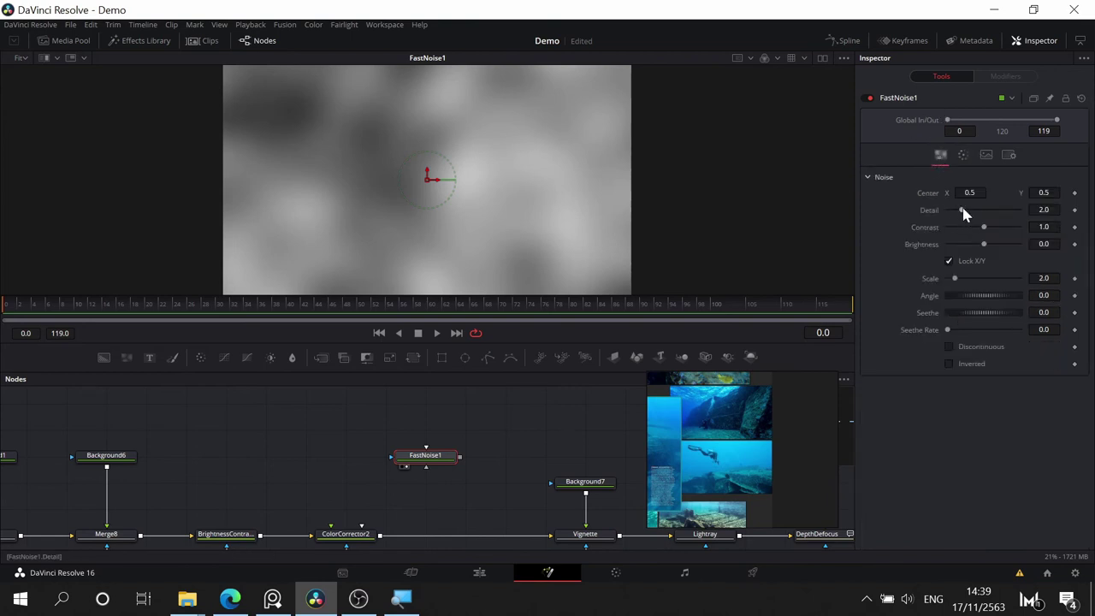
pyautogui.moveTo(963, 213); pyautogui.dragTo(997, 229)
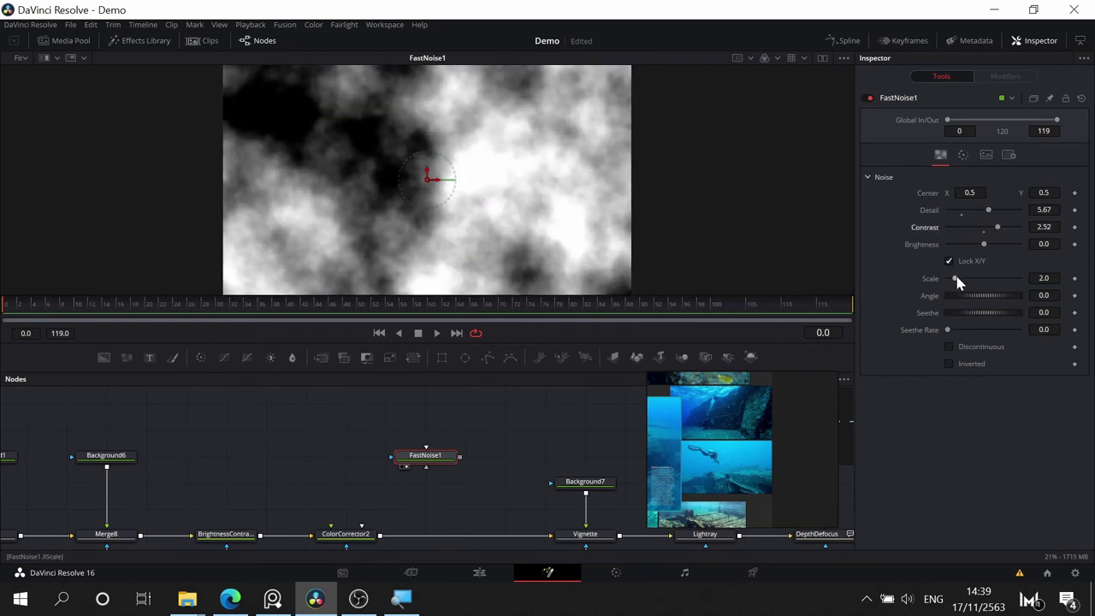
pyautogui.moveTo(958, 283); pyautogui.dragTo(1011, 229)
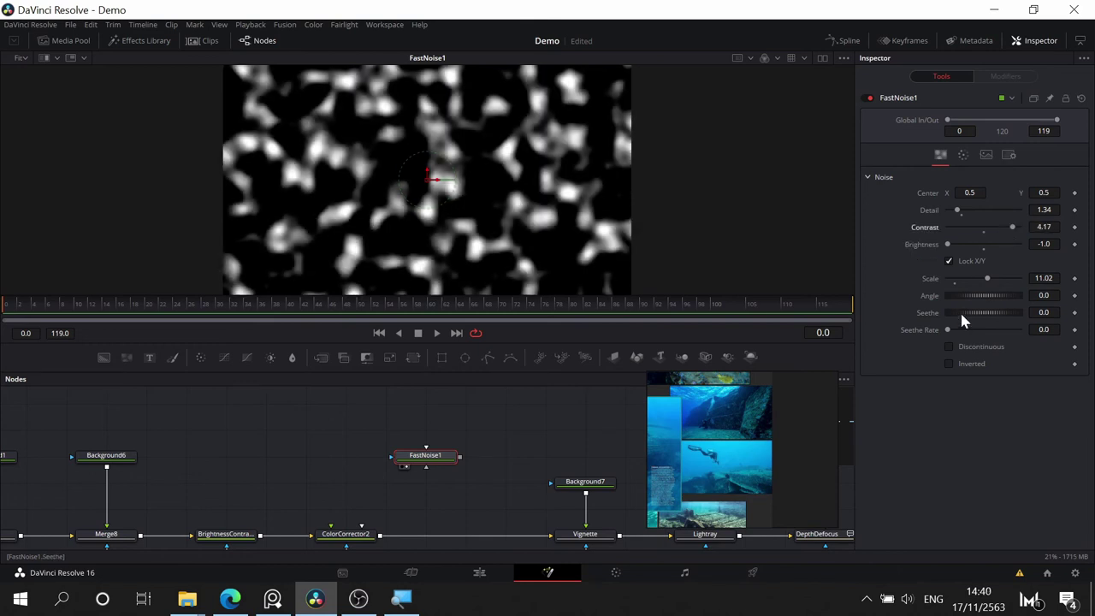
pyautogui.moveTo(963, 300); pyautogui.dragTo(975, 299)
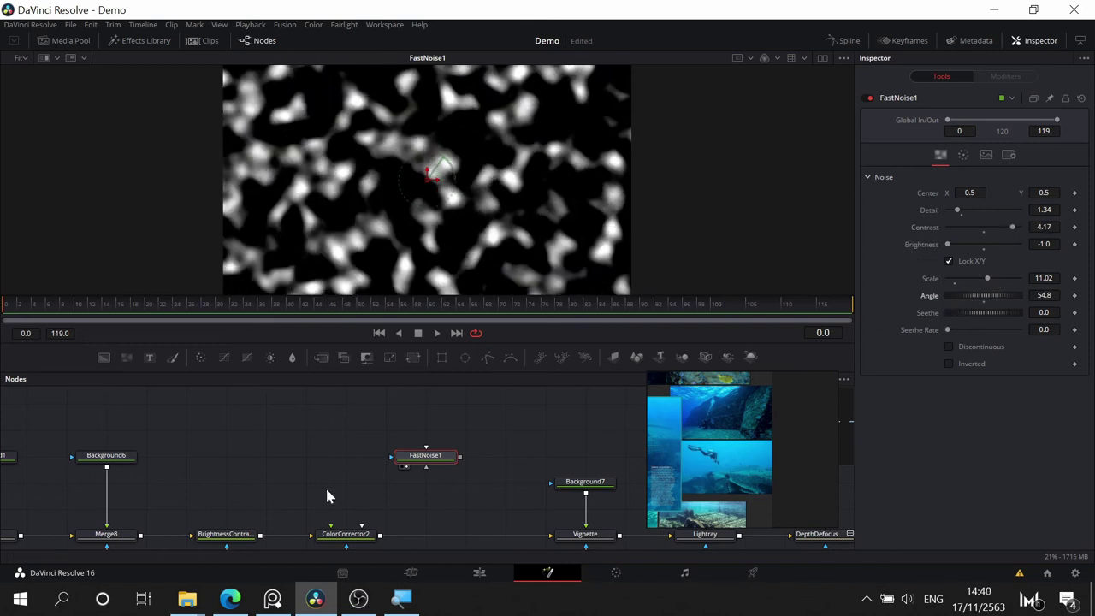
pyautogui.hotkey('shift', 'space')
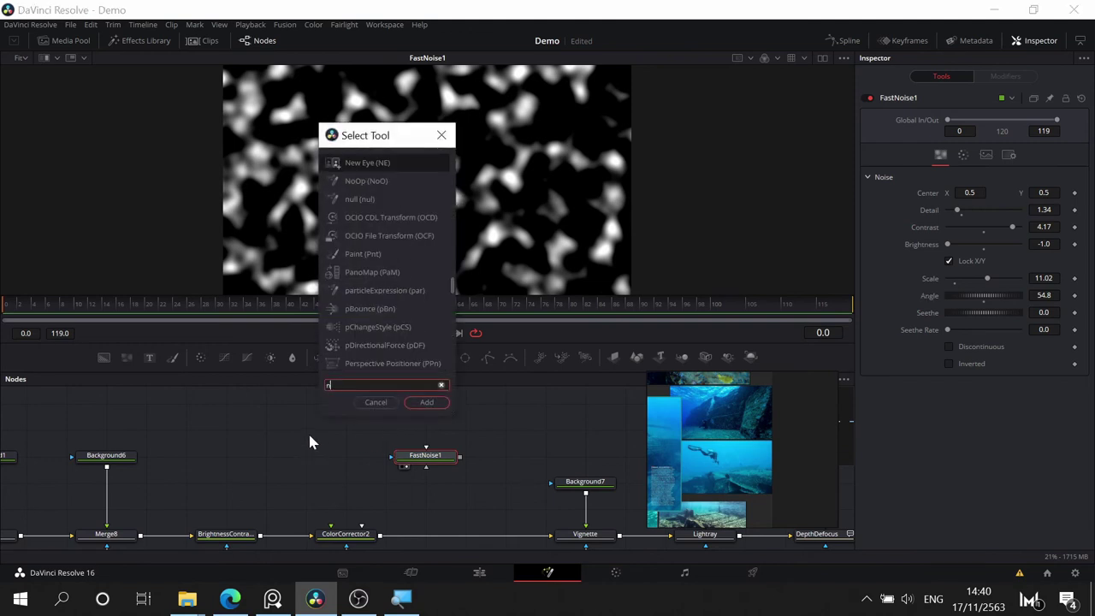
pyautogui.write('noi')
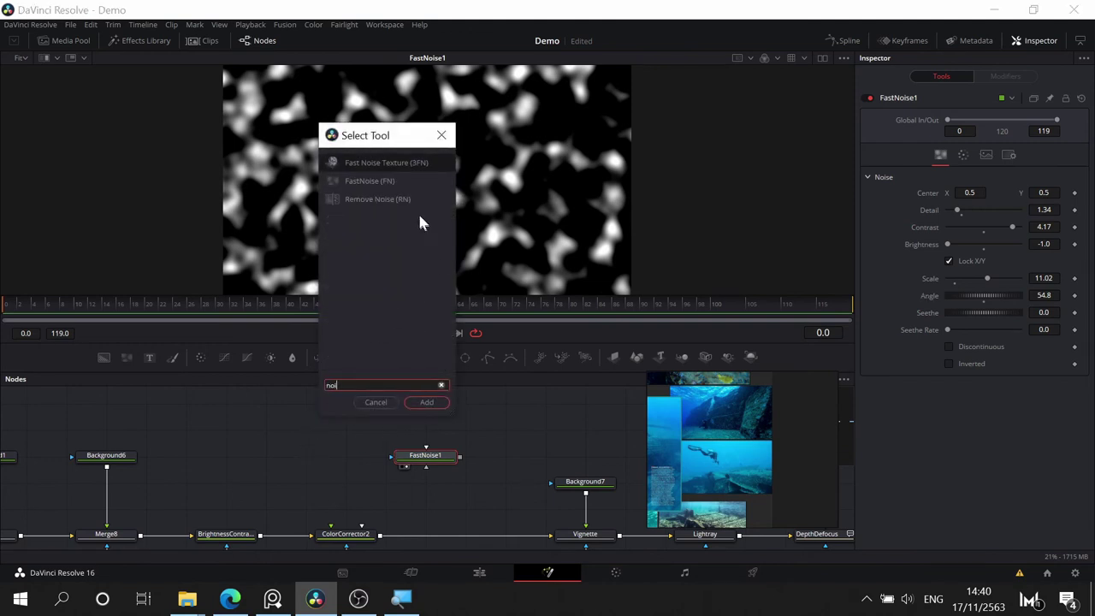
pyautogui.click(378, 405)
pyautogui.click(986, 157)
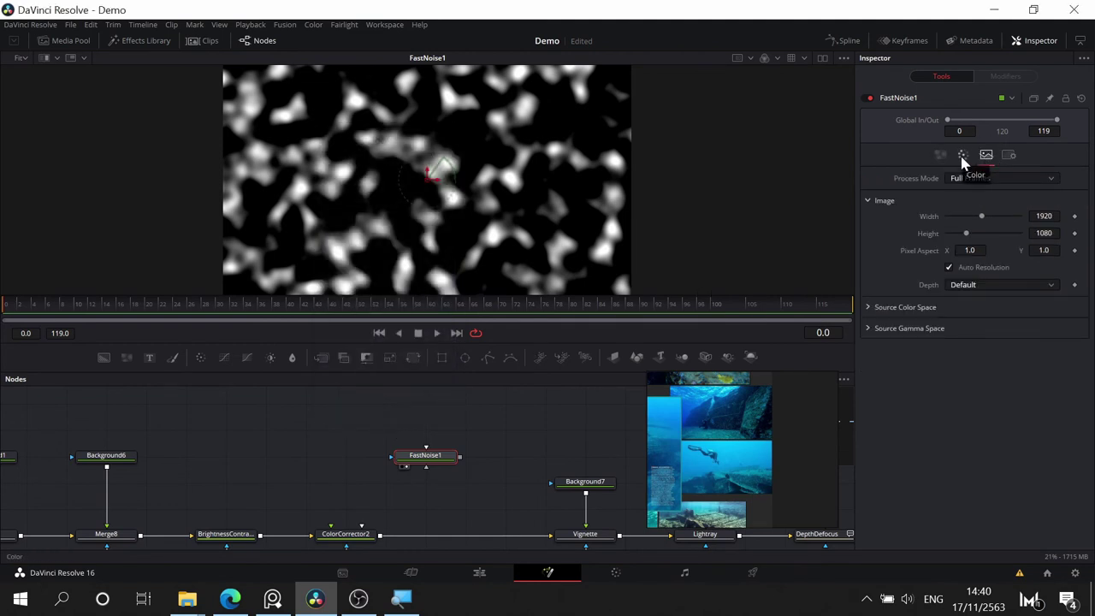
pyautogui.click(961, 159)
pyautogui.scroll(-2, 978, 327)
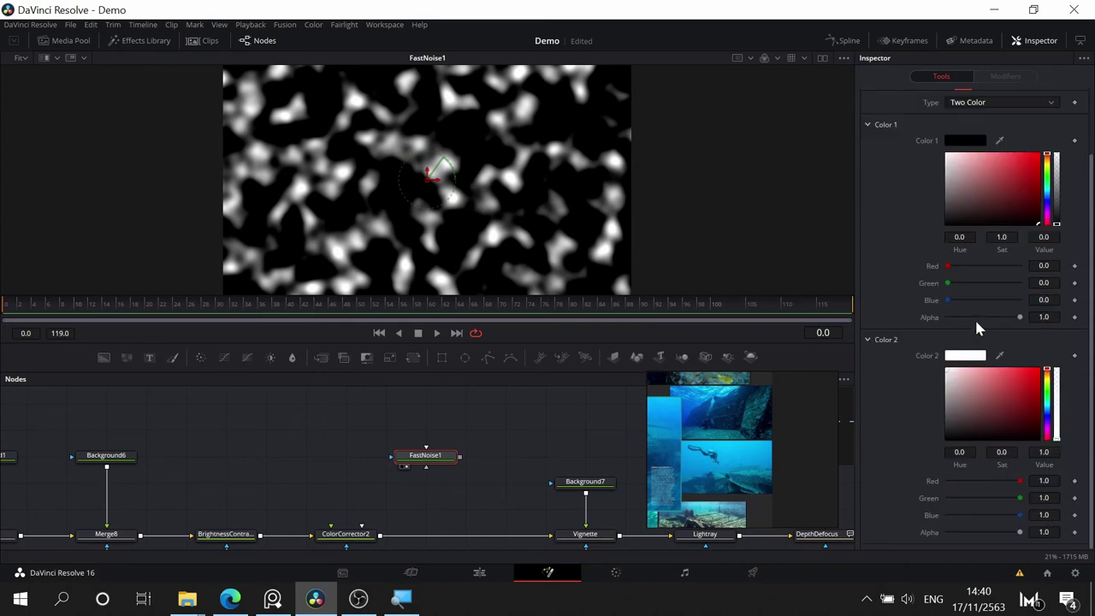
pyautogui.scroll(2, 906, 214)
# - Set FastNoise1's contrast to 5.0 and its brightness to about -1.127
pyautogui.click(940, 155)
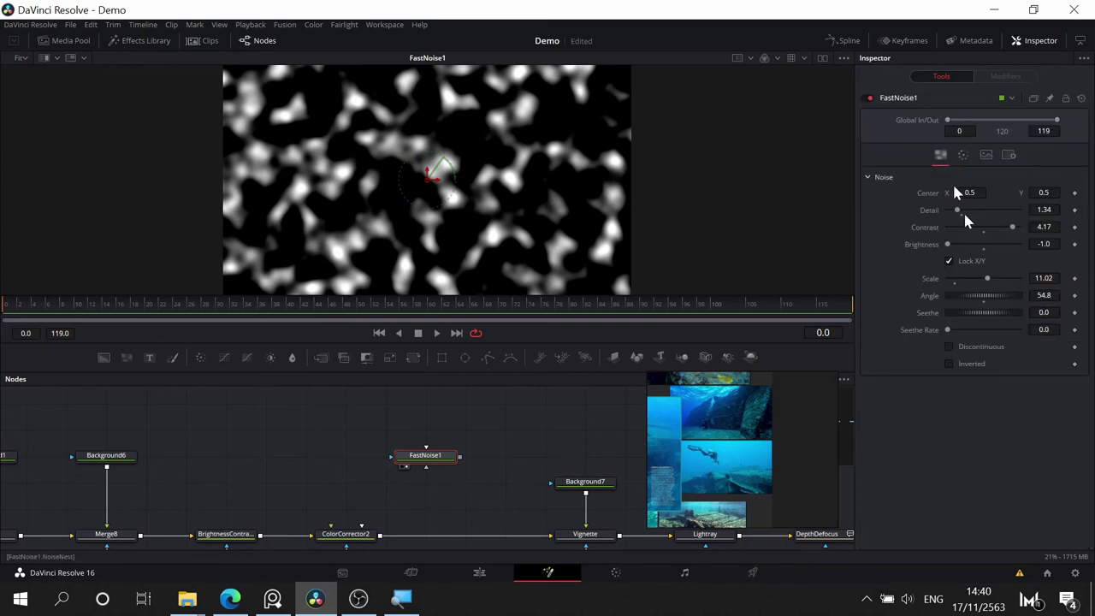
pyautogui.moveTo(956, 209)
pyautogui.mouseDown()
pyautogui.moveTo(987, 210)
pyautogui.moveTo(944, 211)
pyautogui.moveTo(958, 208)
pyautogui.mouseUp()
pyautogui.moveTo(1023, 224); pyautogui.dragTo(1056, 227)
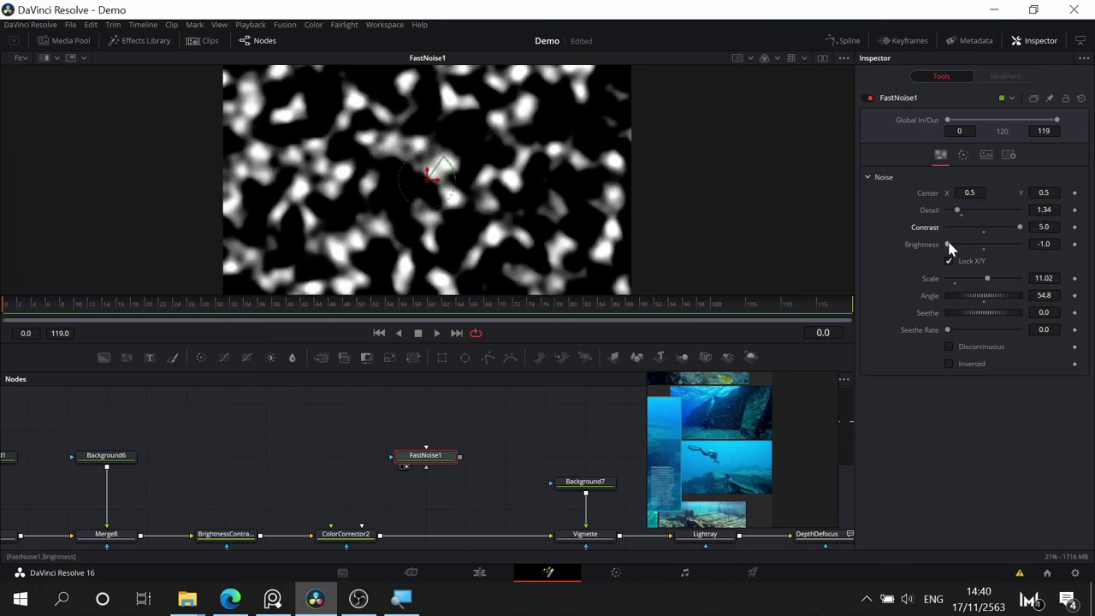
pyautogui.moveTo(948, 245)
pyautogui.mouseDown()
pyautogui.moveTo(987, 245)
pyautogui.moveTo(949, 248)
pyautogui.mouseUp()
pyautogui.click(1054, 244)
pyautogui.press('Return')
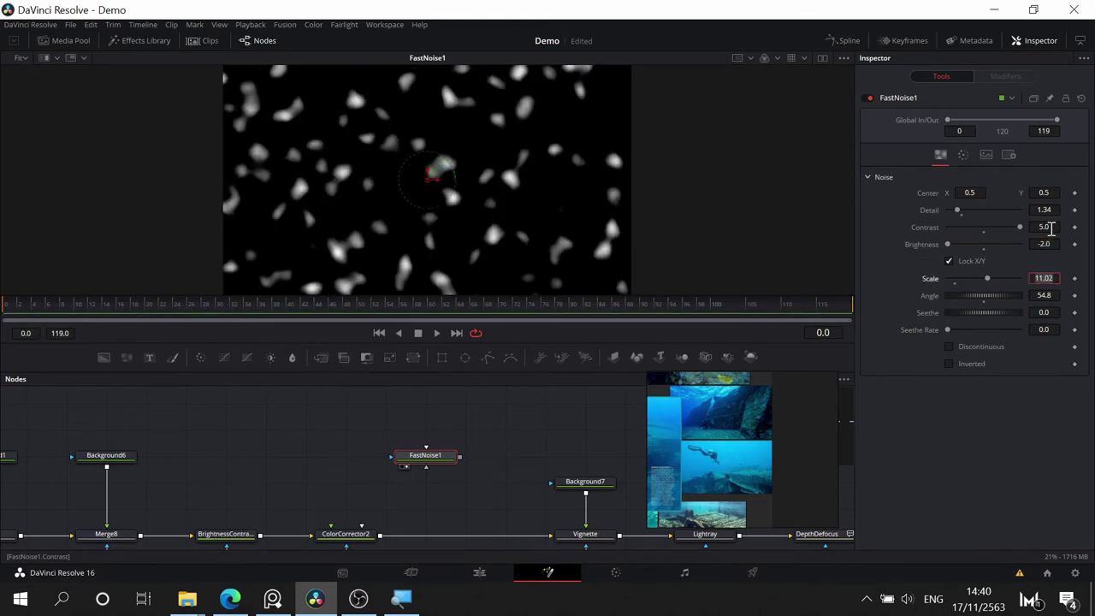
pyautogui.moveTo(947, 244); pyautogui.dragTo(963, 244)
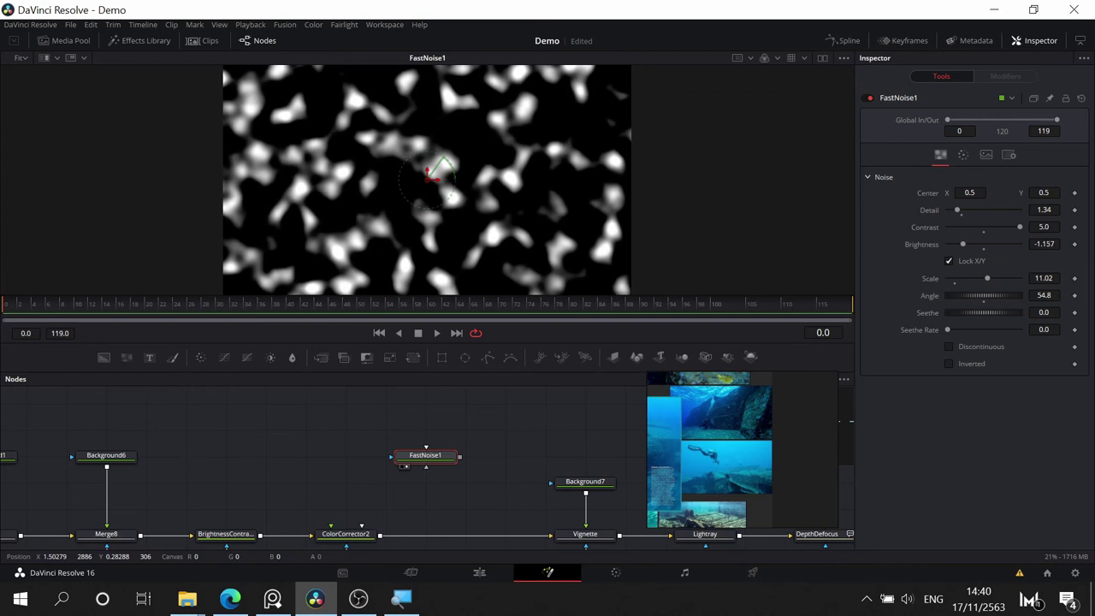
# - Switch to the web browser, search images for "caustic texture" and look through the results for a reference pattern
pyautogui.moveTo(230, 598)
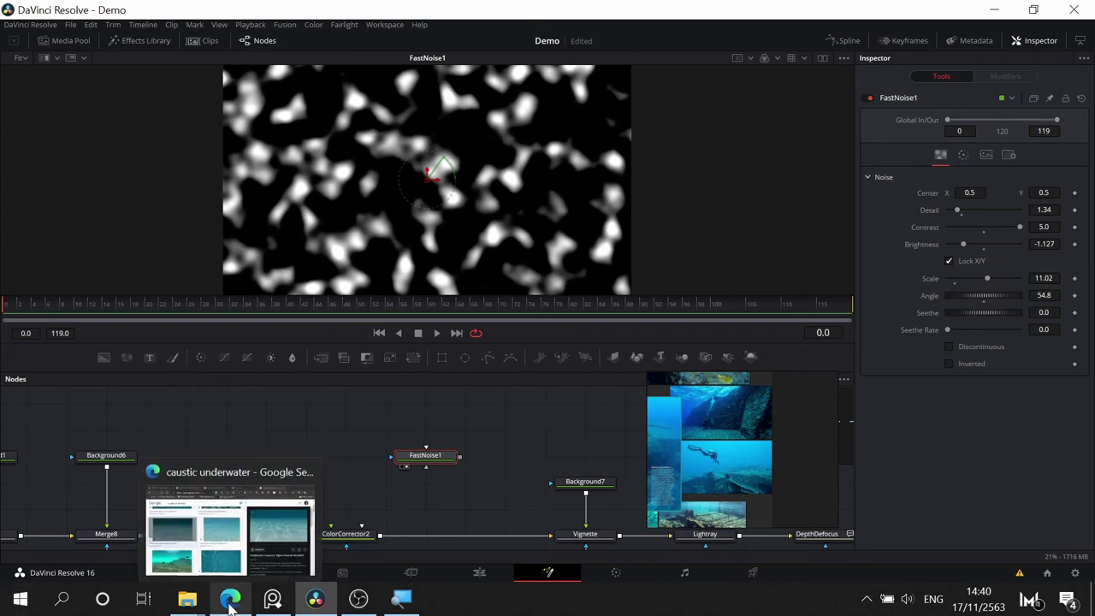
pyautogui.click(190, 545)
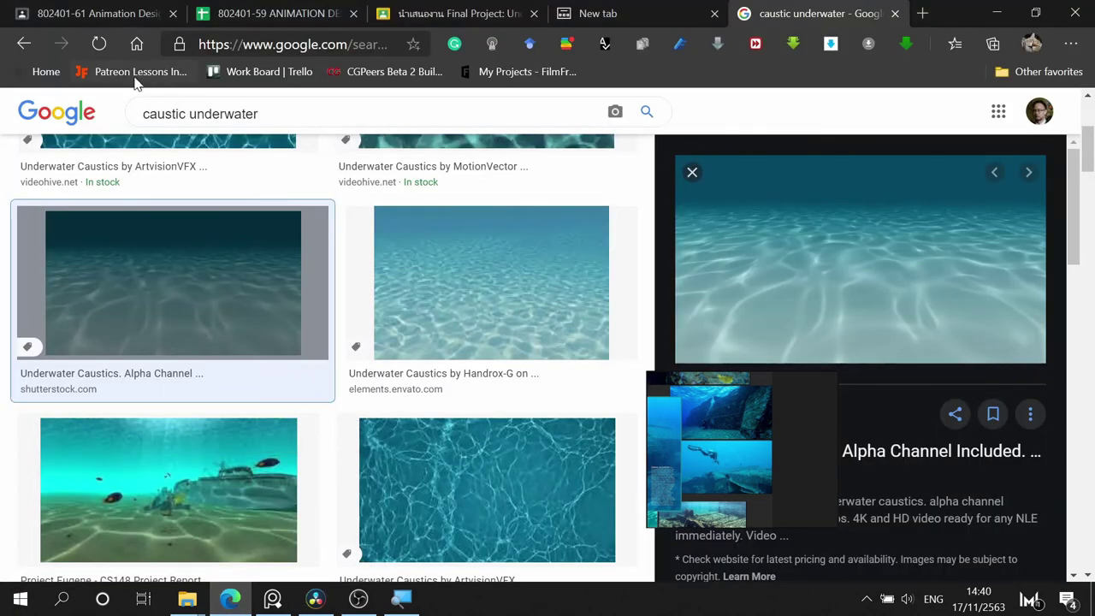
pyautogui.doubleClick(194, 119)
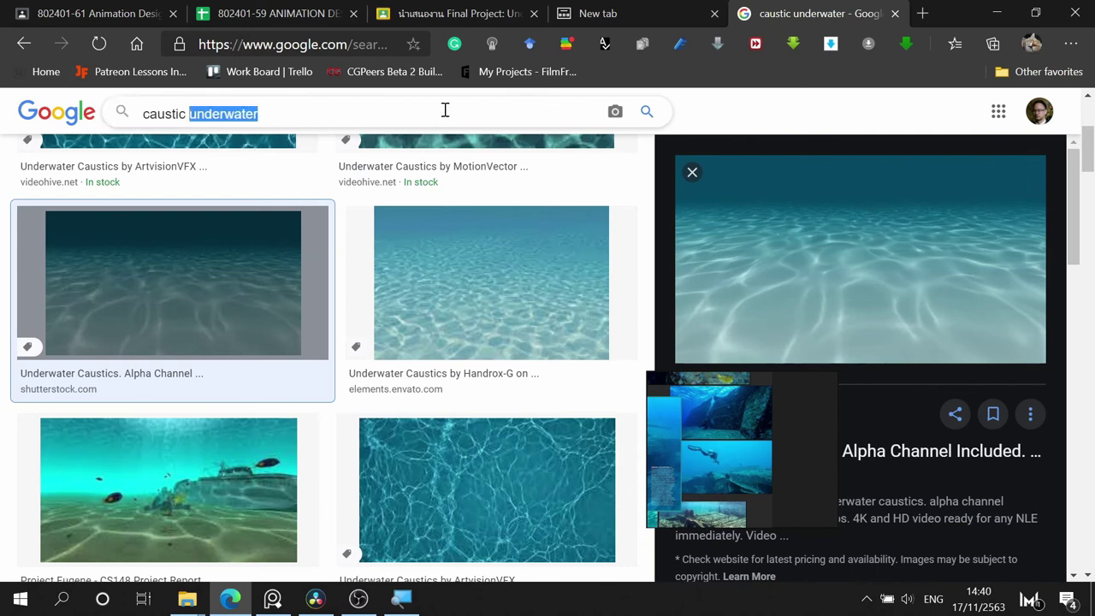
pyautogui.write('texture')
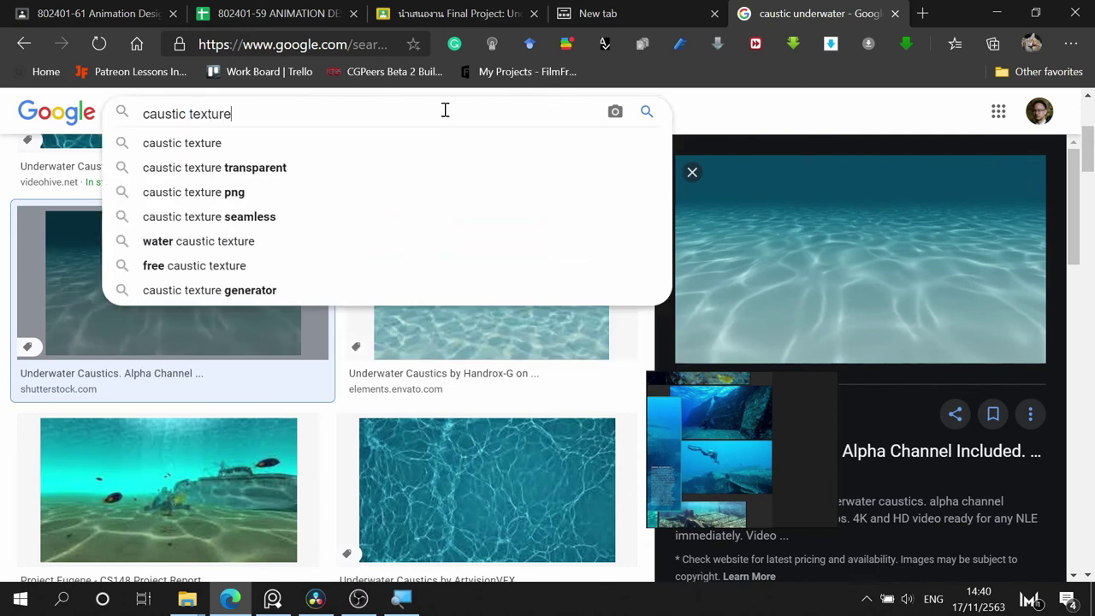
pyautogui.press('Return')
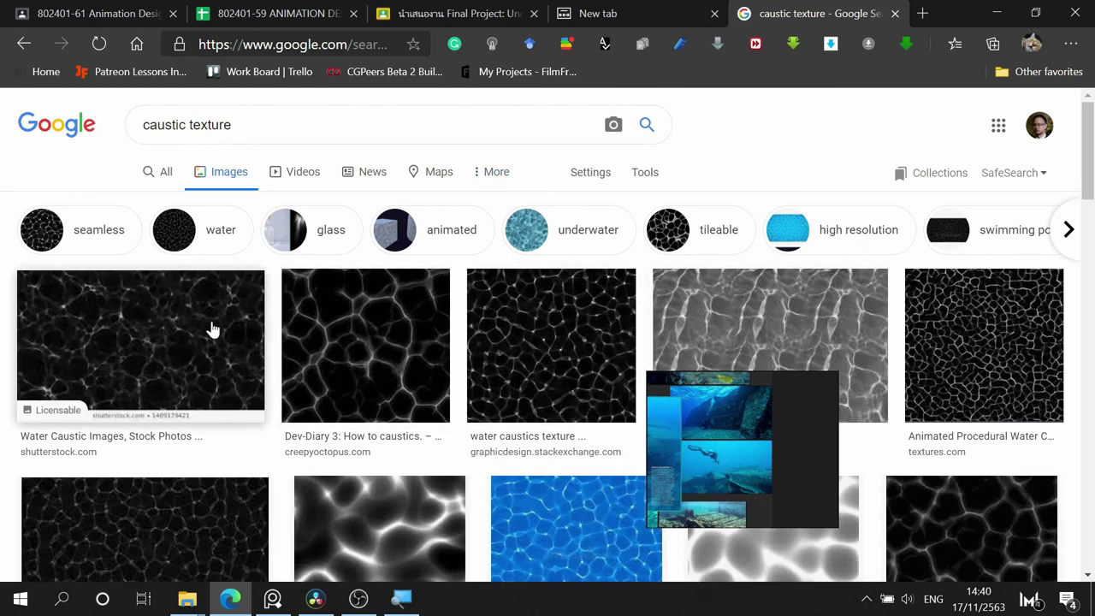
pyautogui.scroll(-2, 213, 328)
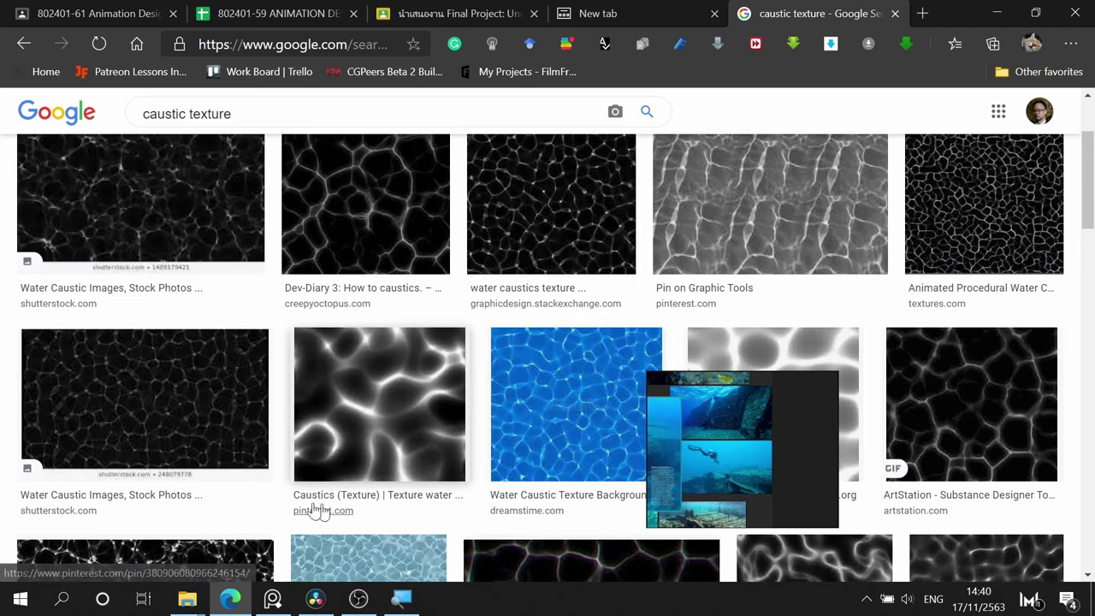
pyautogui.scroll(-4, 298, 432)
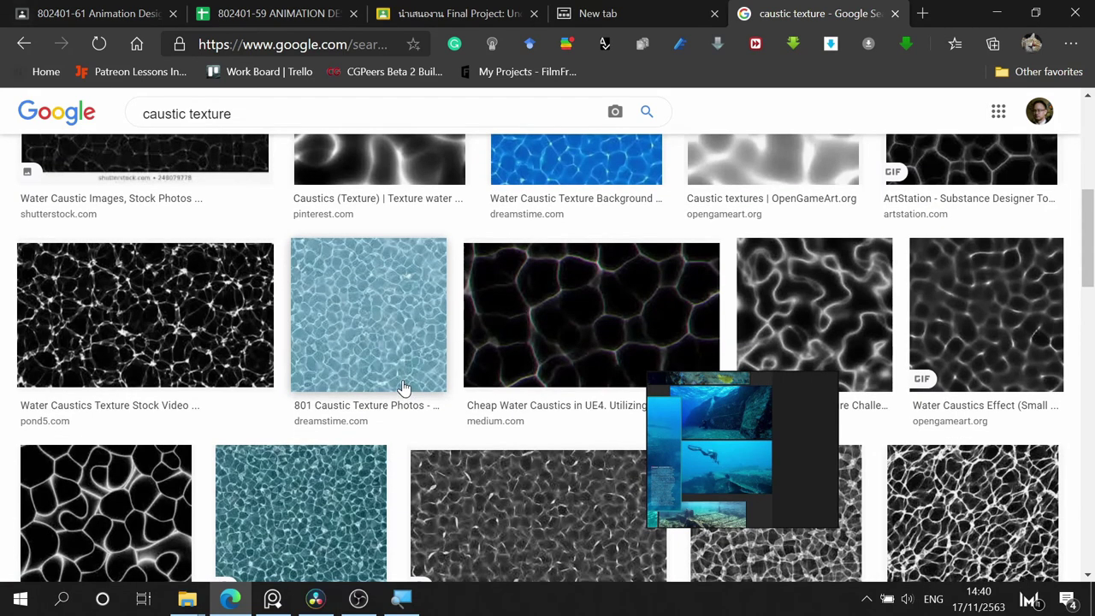
# - Show the video results for "caustic texture" and open the Animated Procedural Water Caustics page from Textures.com
pyautogui.scroll(6, 398, 342)
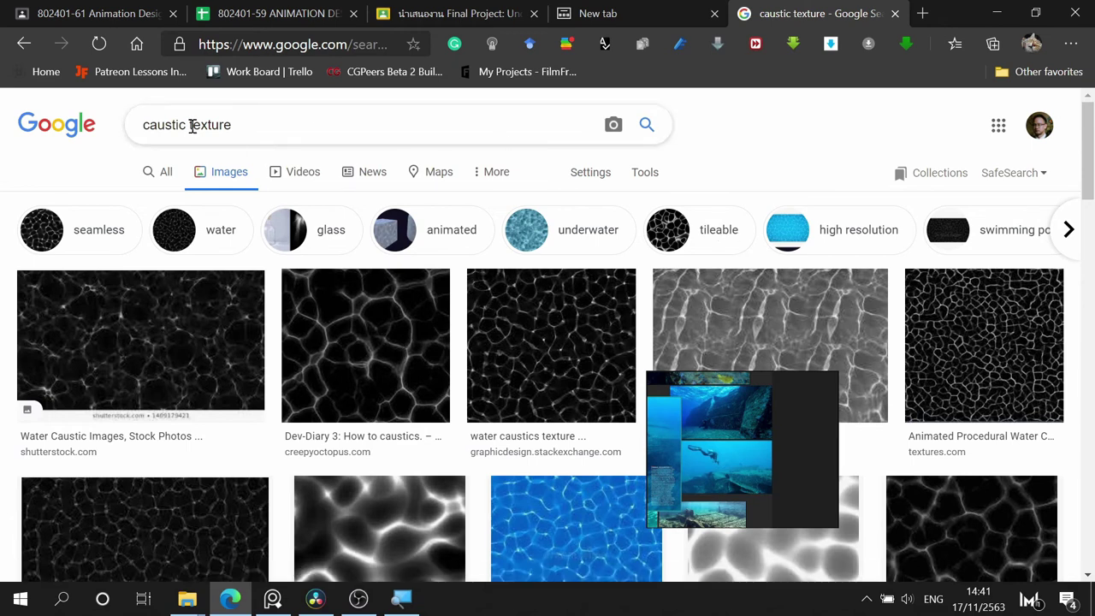
pyautogui.click(285, 173)
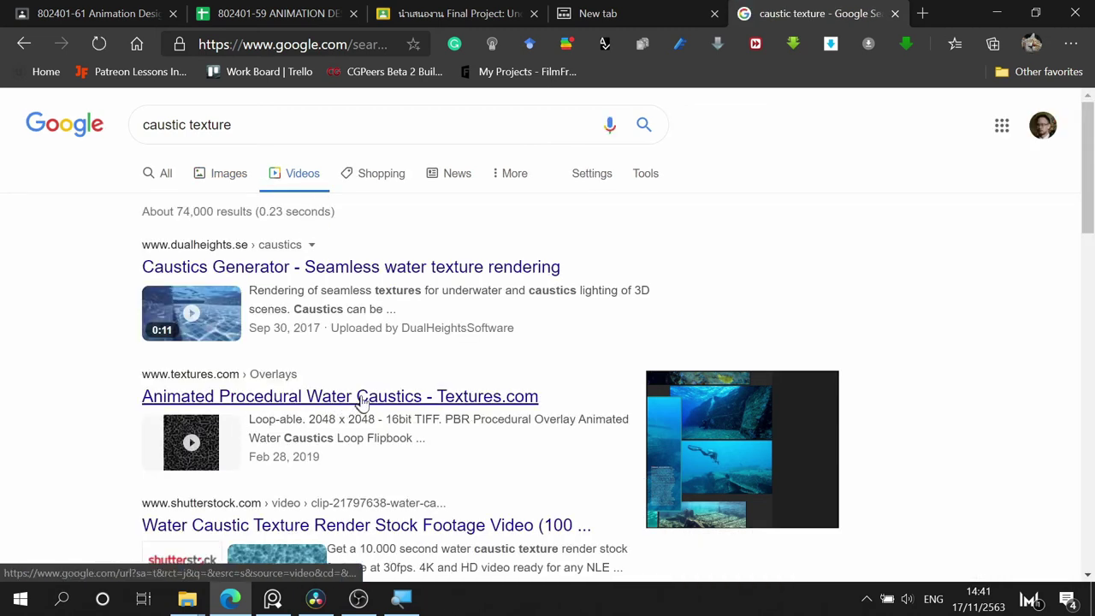
pyautogui.click(365, 401)
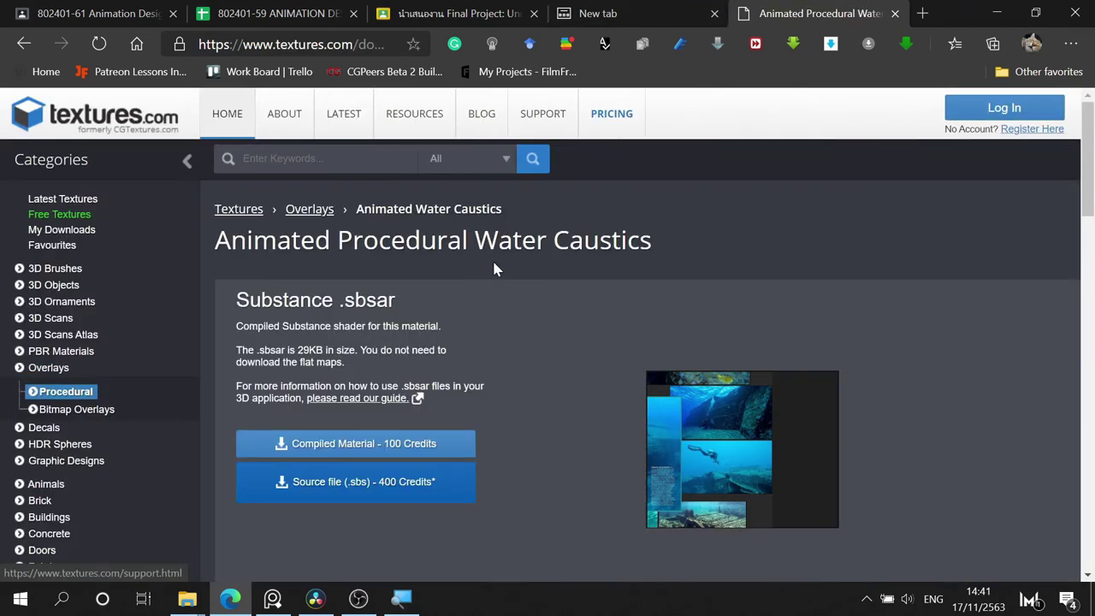
# - Examine the animated and static flat maps on the Textures.com caustics page, including their sizes and download prices
pyautogui.scroll(-1, 493, 267)
pyautogui.scroll(-2, 487, 282)
pyautogui.scroll(-4, 684, 202)
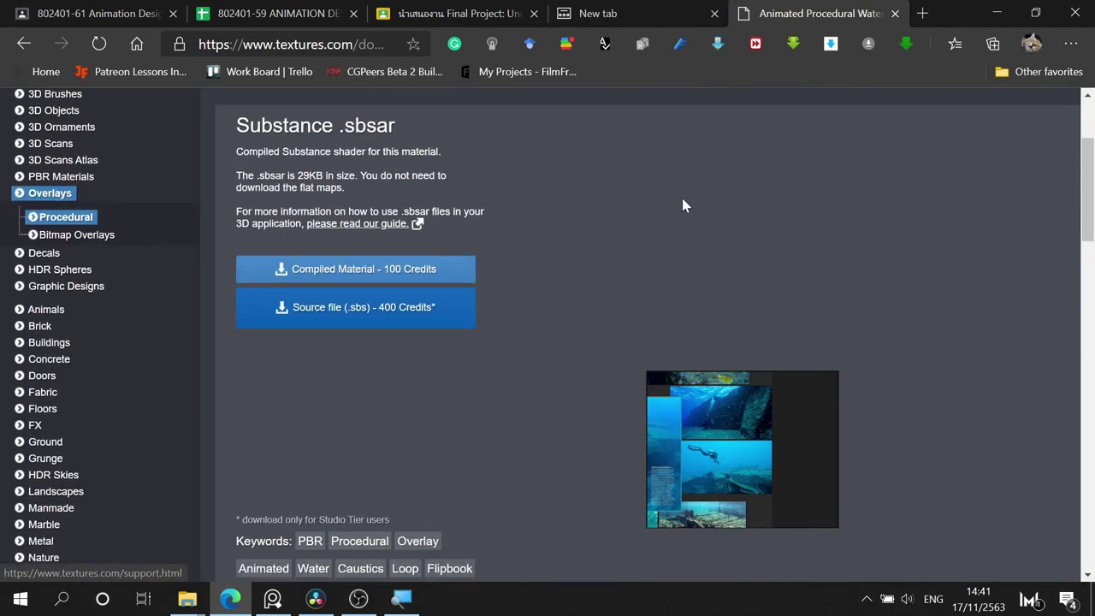
pyautogui.scroll(-5, 376, 201)
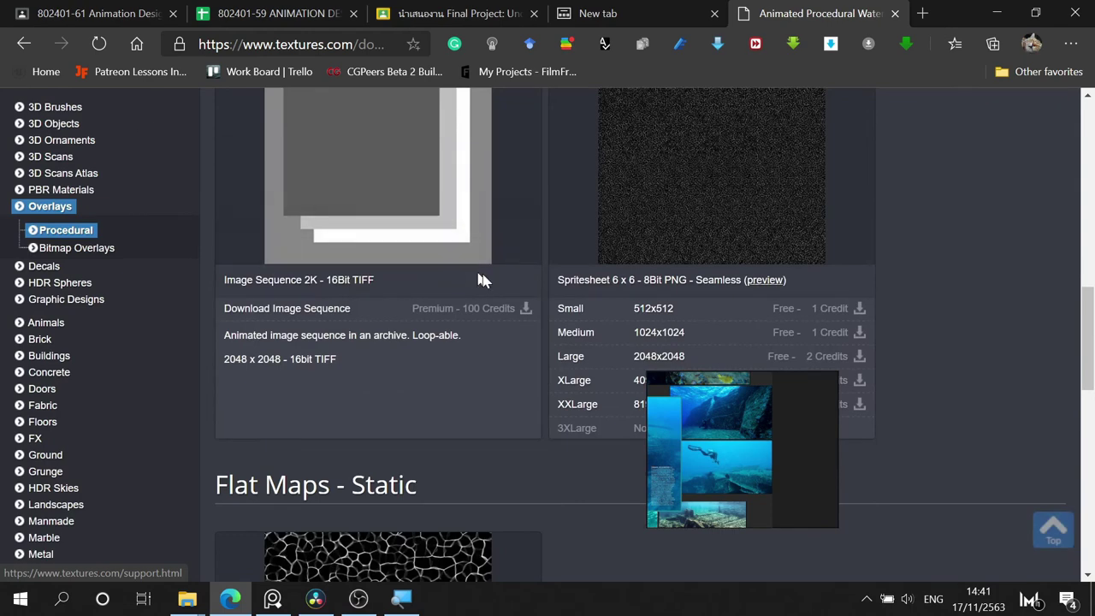
pyautogui.scroll(4, 822, 219)
pyautogui.scroll(-8, 825, 224)
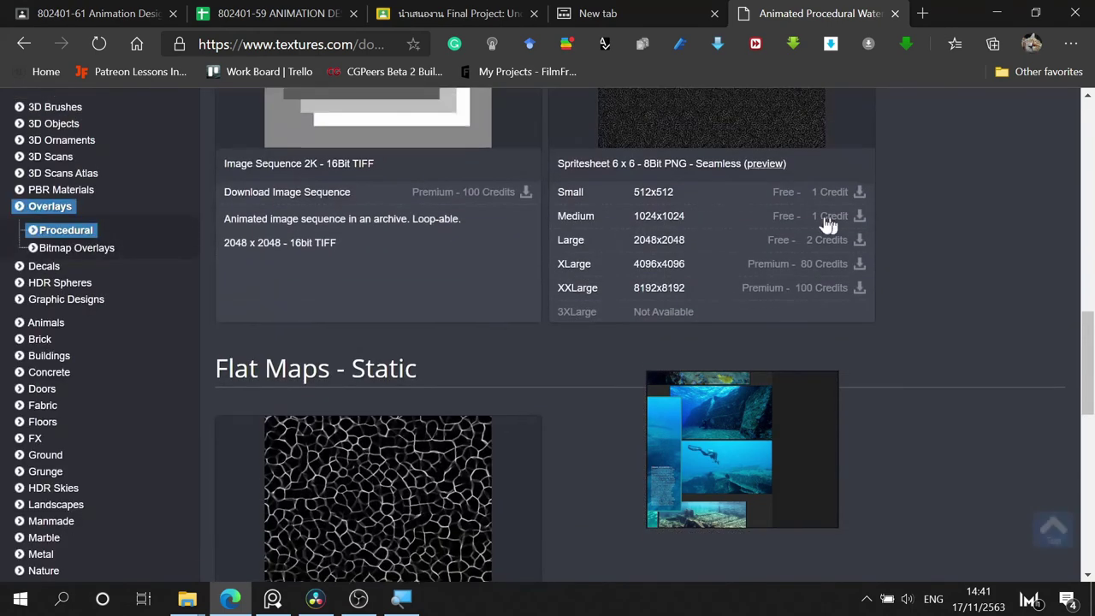
pyautogui.scroll(10, 825, 224)
pyautogui.scroll(-10, 825, 224)
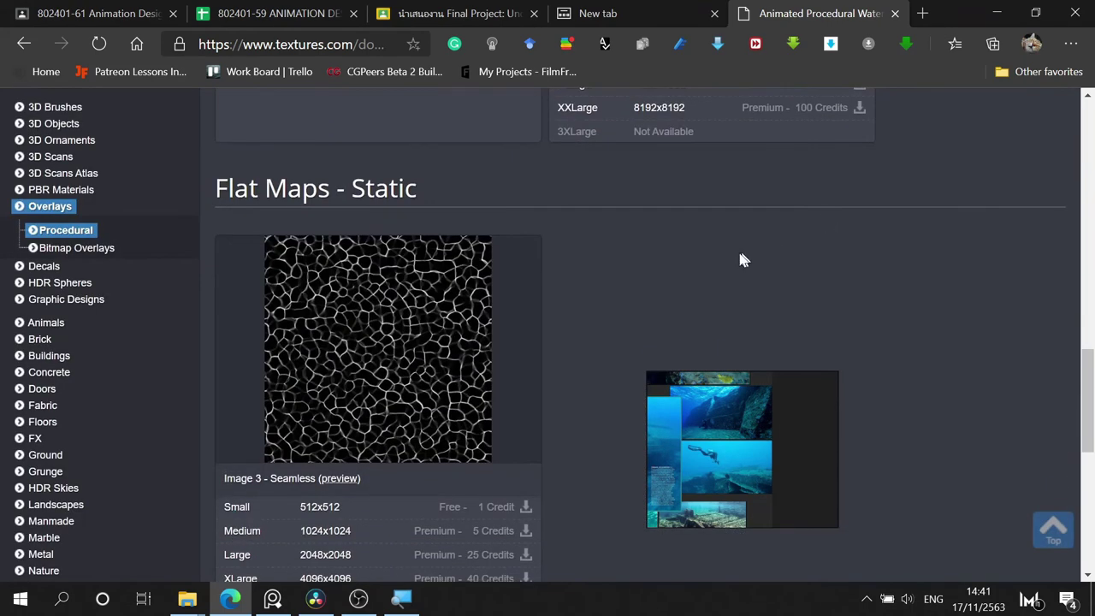
pyautogui.scroll(-2, 478, 359)
pyautogui.scroll(5, 554, 325)
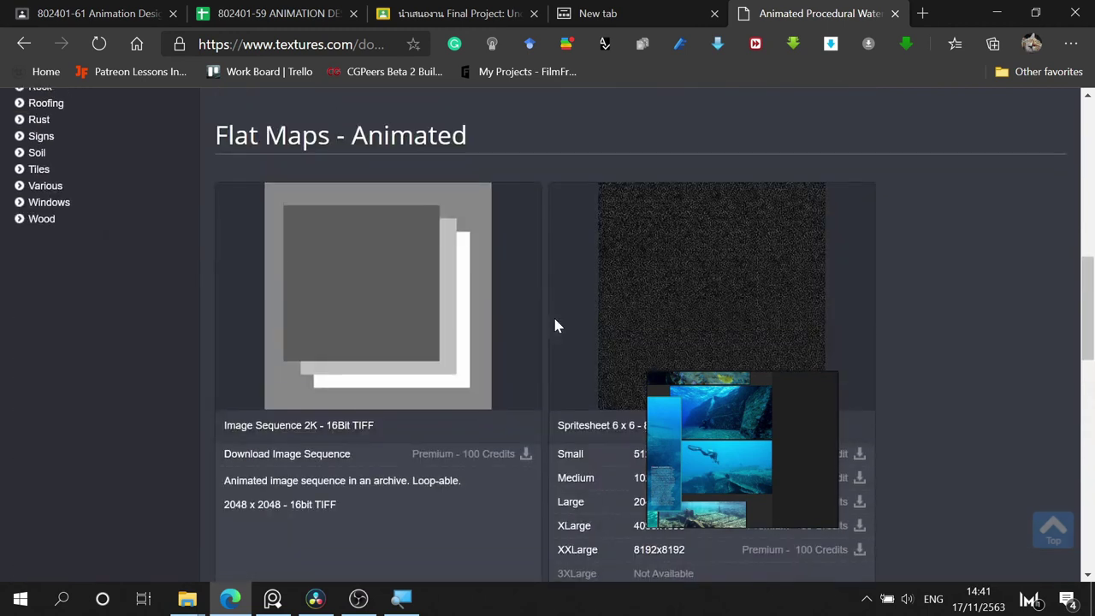
pyautogui.scroll(-2, 554, 324)
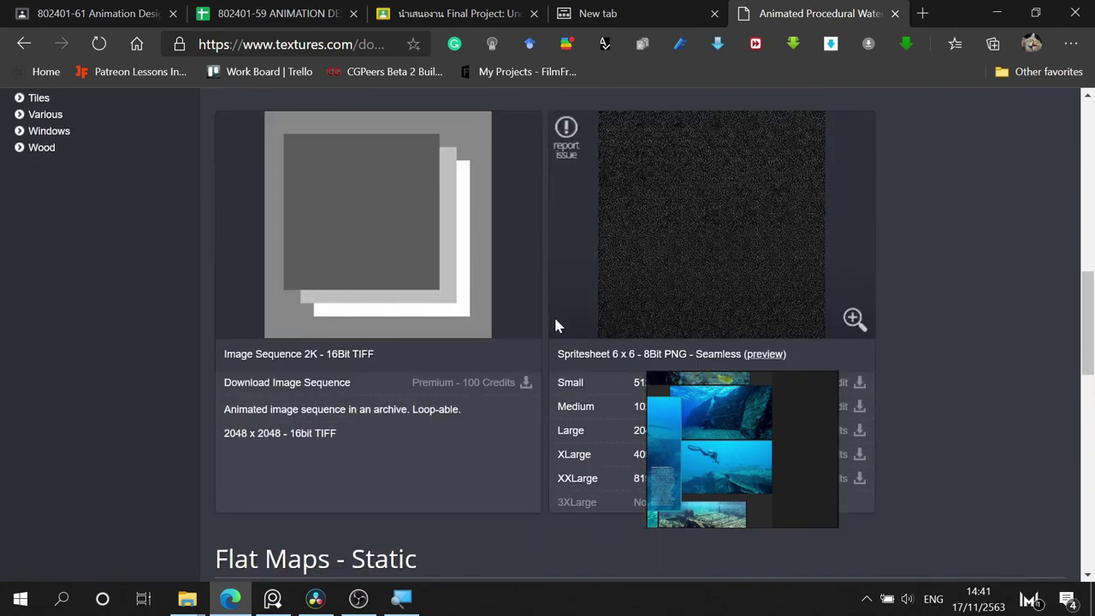
pyautogui.scroll(-3, 554, 325)
pyautogui.scroll(2, 554, 325)
pyautogui.scroll(-2, 554, 325)
pyautogui.scroll(-1, 556, 322)
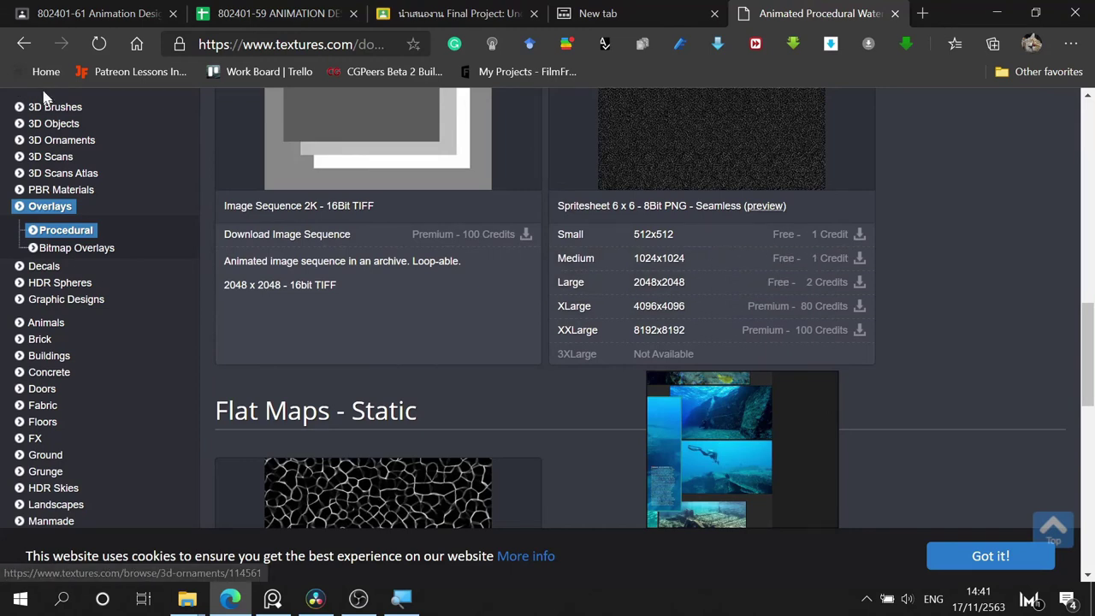
# - Return to the "caustic texture" image results, filter them by "seamless" and look through the patterns
pyautogui.click(24, 44)
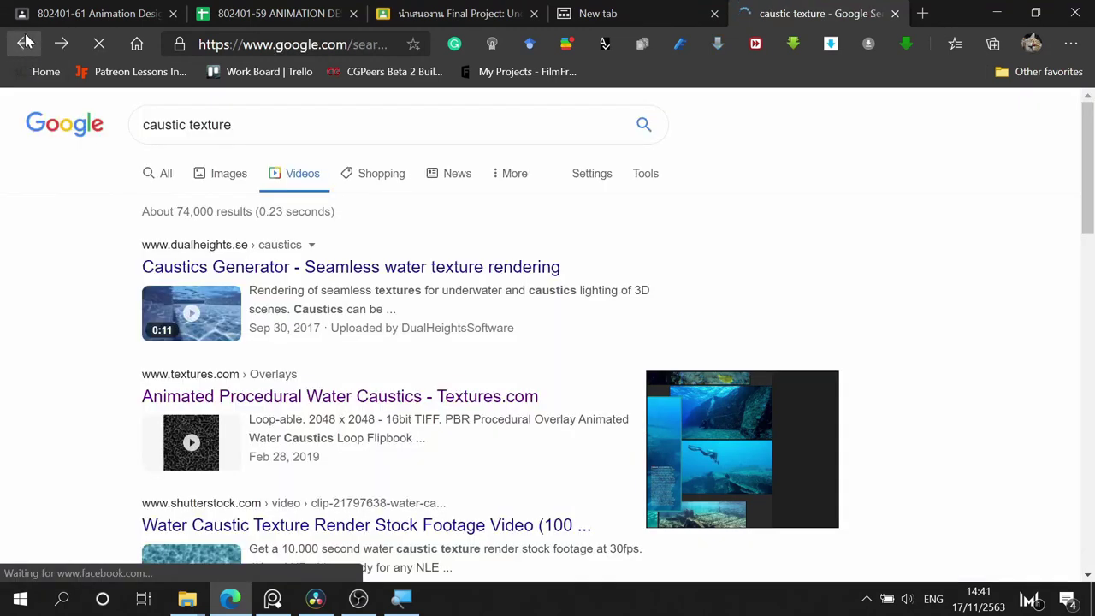
pyautogui.click(24, 44)
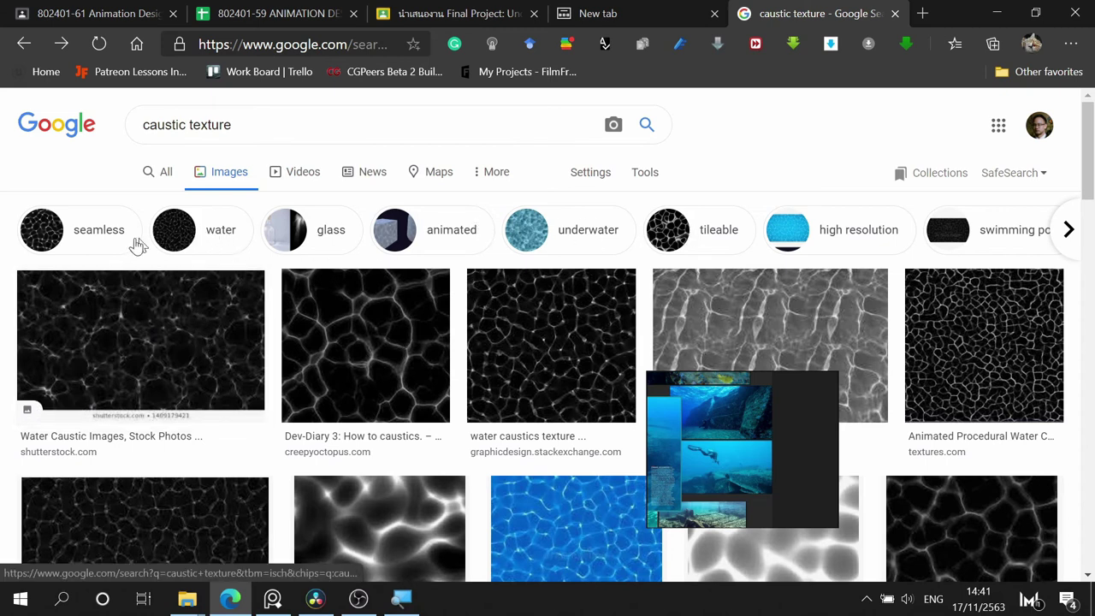
pyautogui.click(102, 240)
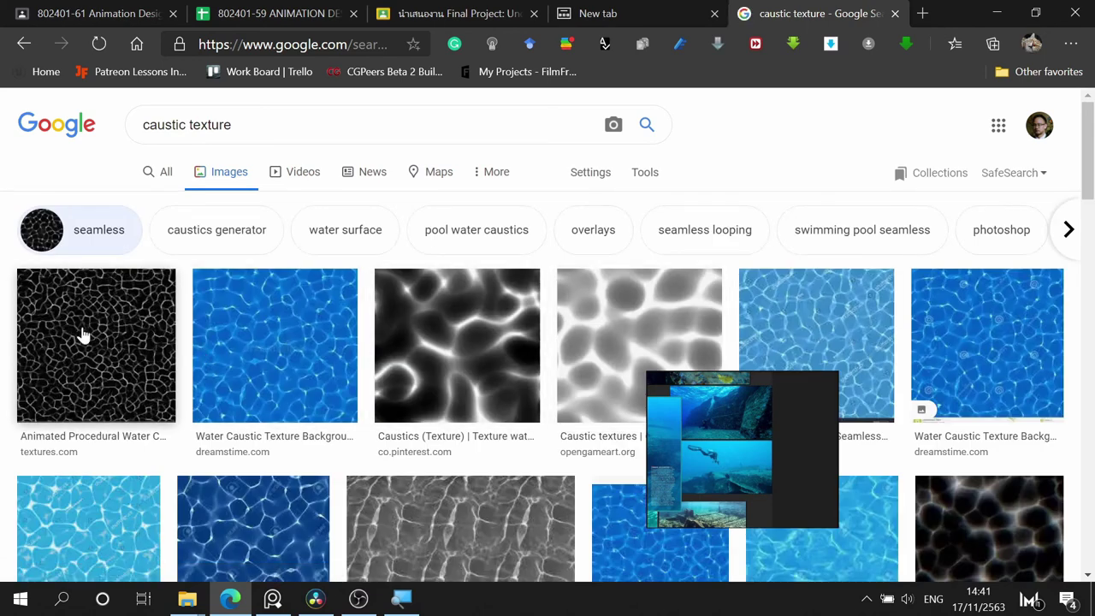
pyautogui.scroll(-2, 97, 293)
pyautogui.scroll(-3, 171, 295)
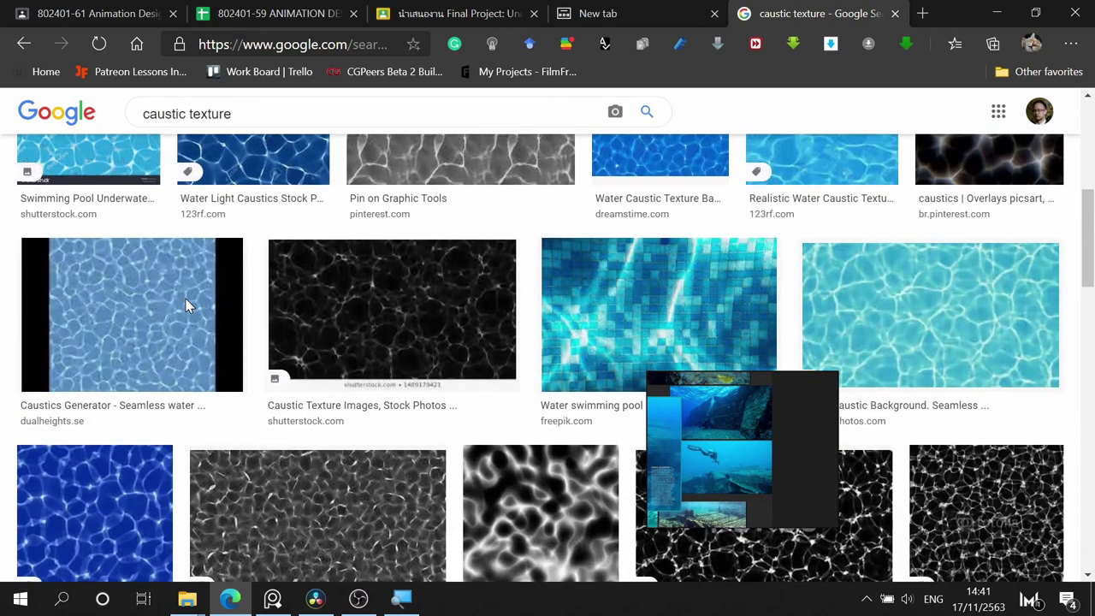
pyautogui.scroll(3, 185, 303)
pyautogui.scroll(2, 126, 303)
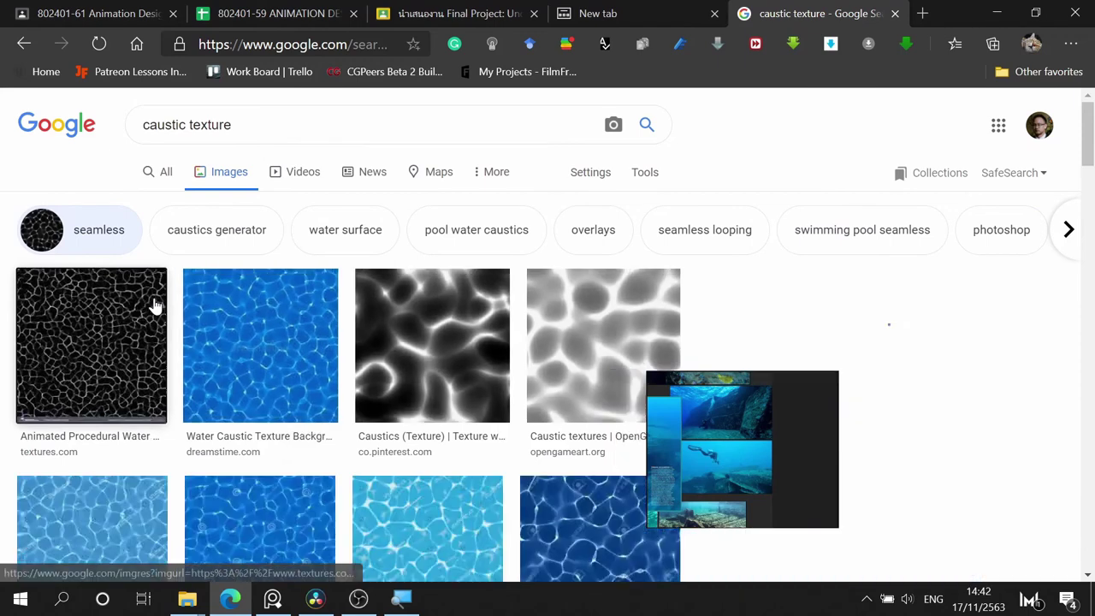
# - Open the Textures.com Animated Procedural Water Caustics image at full size in a new browser tab
pyautogui.click(155, 307)
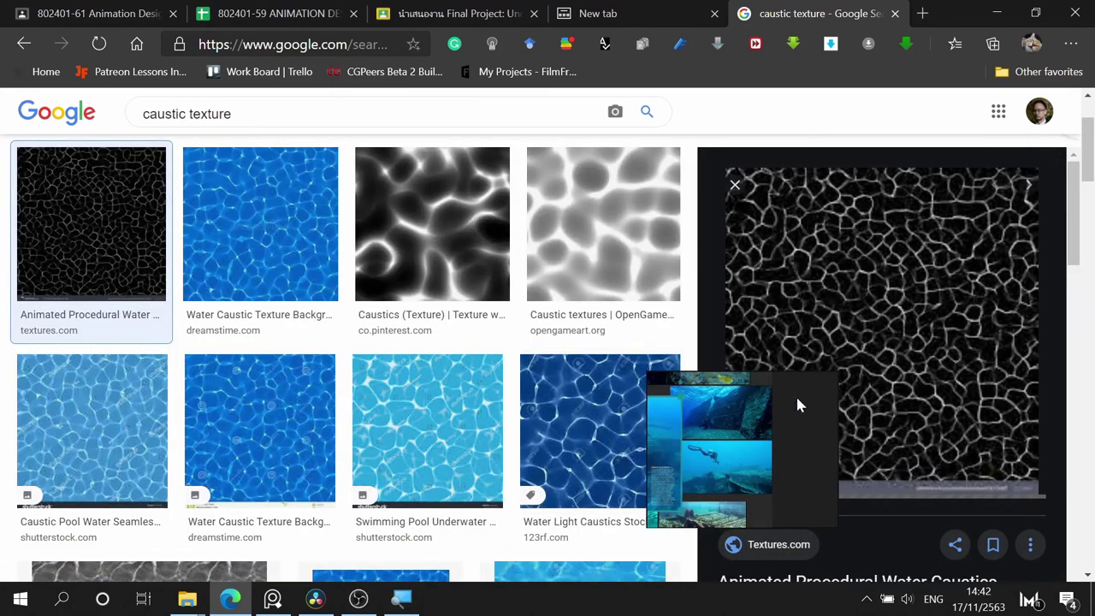
pyautogui.click(359, 598)
pyautogui.click(361, 599)
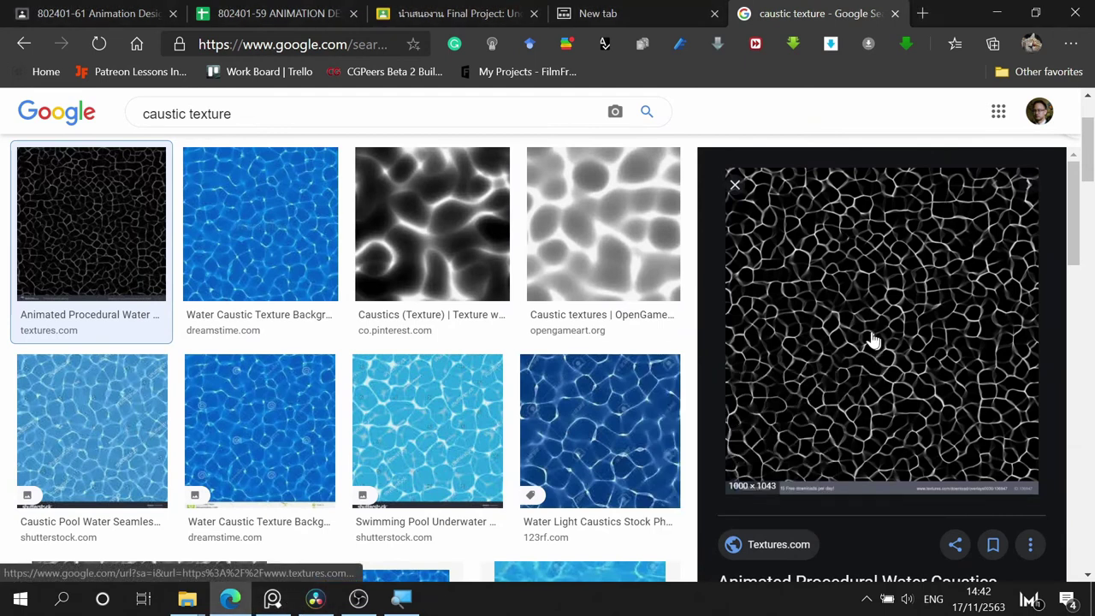
pyautogui.rightClick(844, 297)
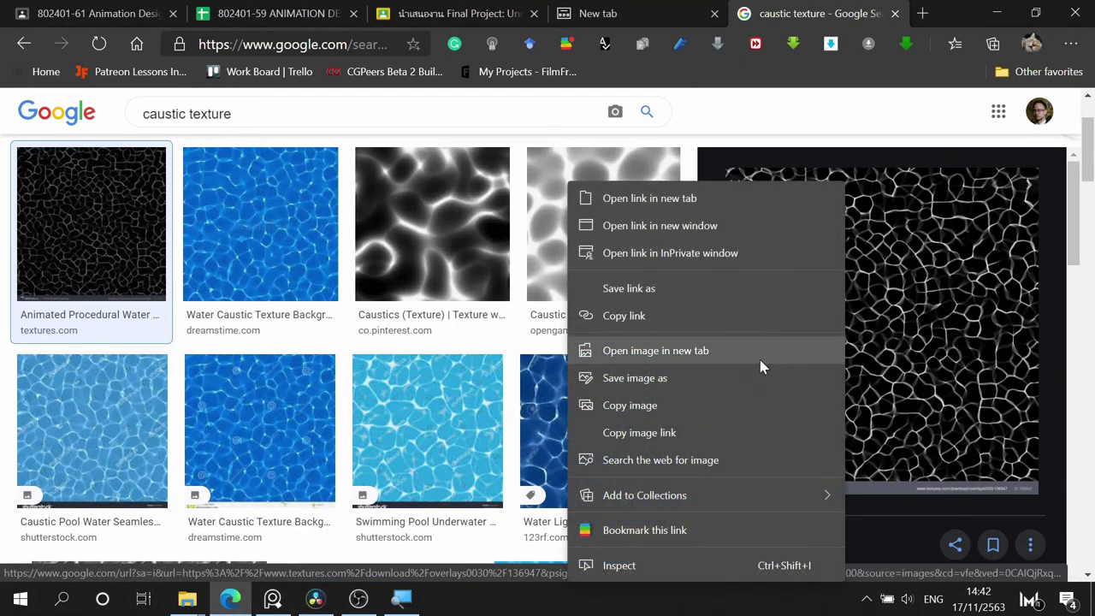
pyautogui.click(697, 351)
pyautogui.click(825, 13)
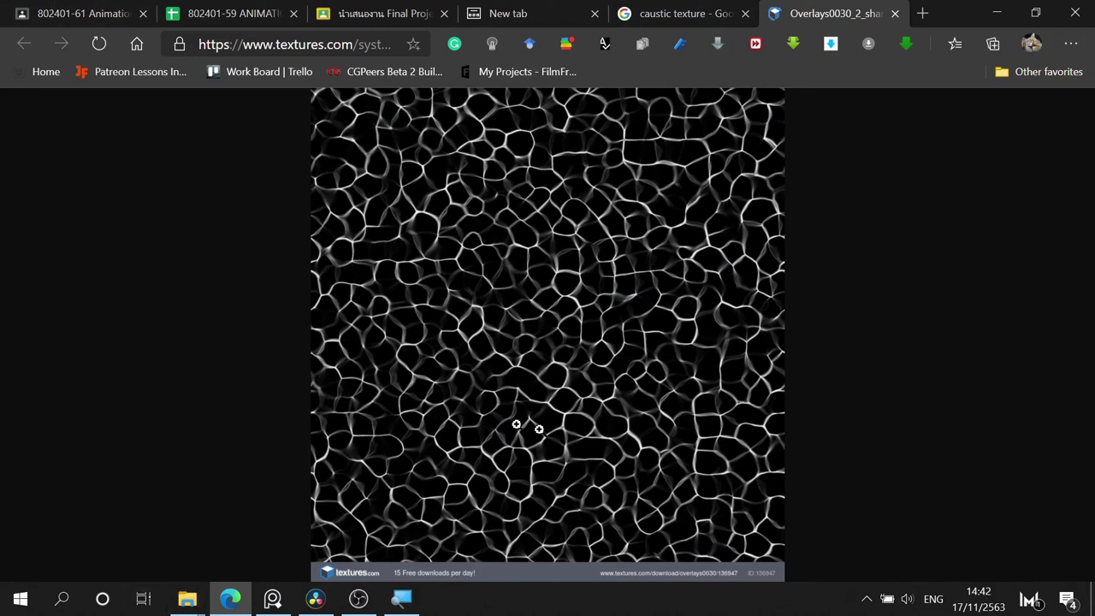
# - Return to the seamless image results and preview other dark caustic textures to compare them as alternatives
pyautogui.click(689, 15)
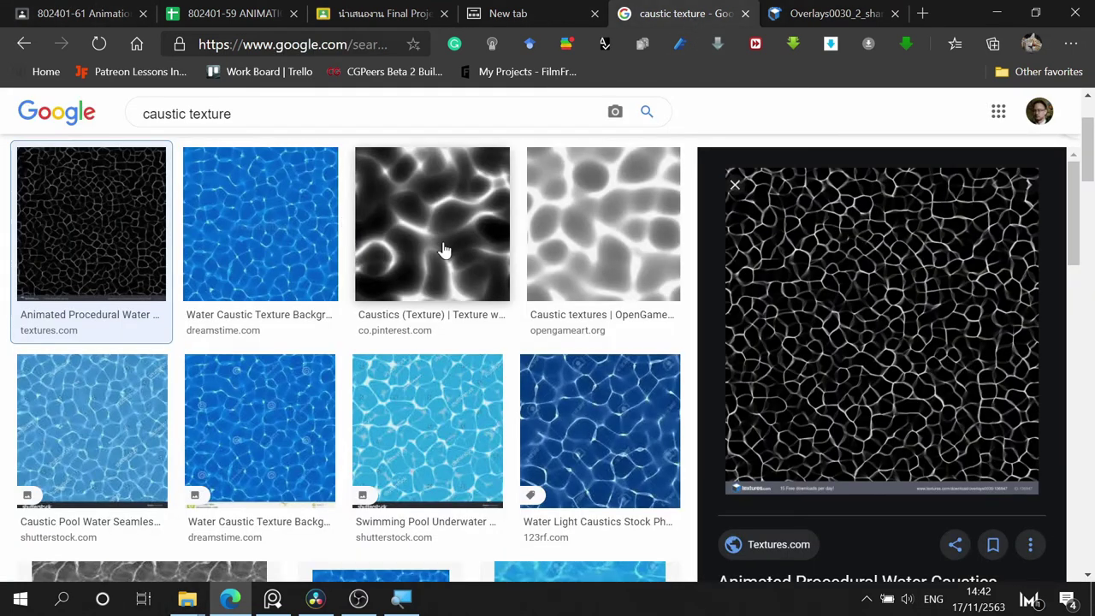
pyautogui.scroll(-4, 254, 350)
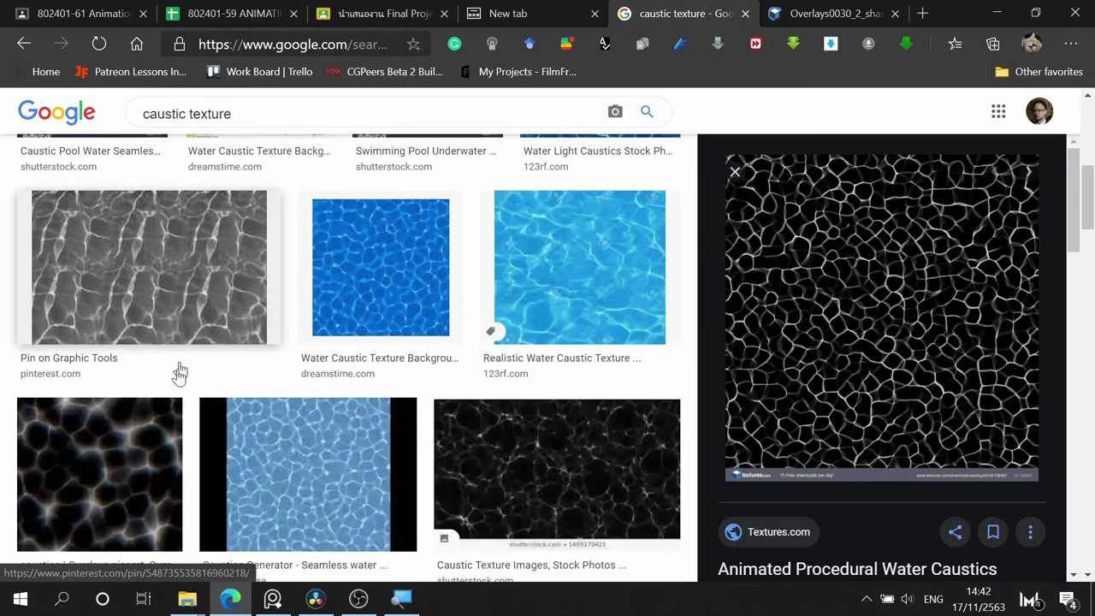
pyautogui.click(532, 479)
pyautogui.click(112, 462)
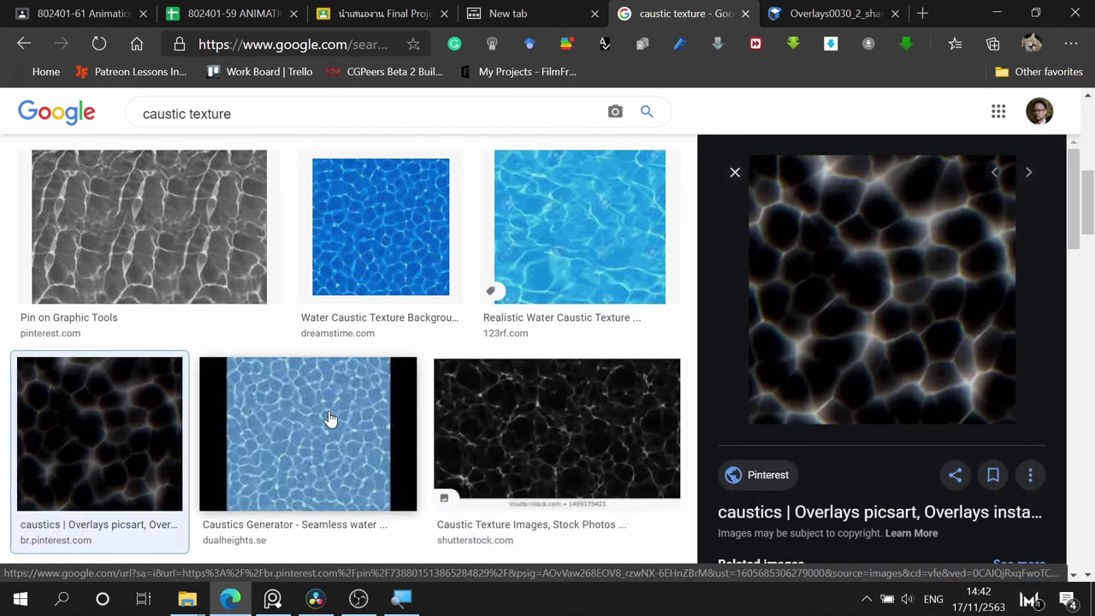
pyautogui.scroll(-3, 330, 419)
pyautogui.scroll(-2, 451, 446)
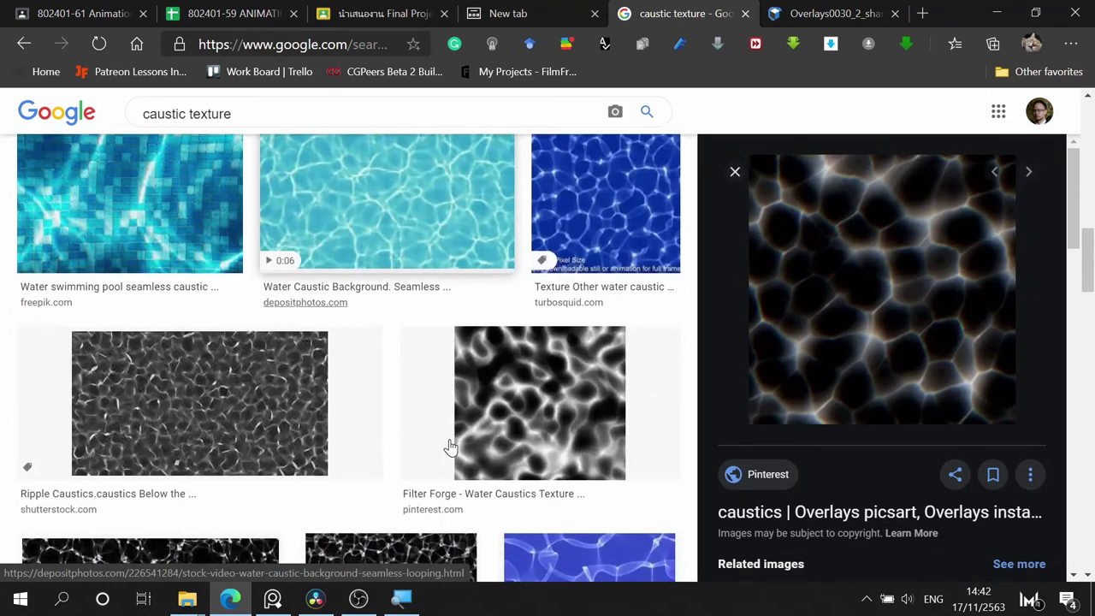
pyautogui.click(277, 422)
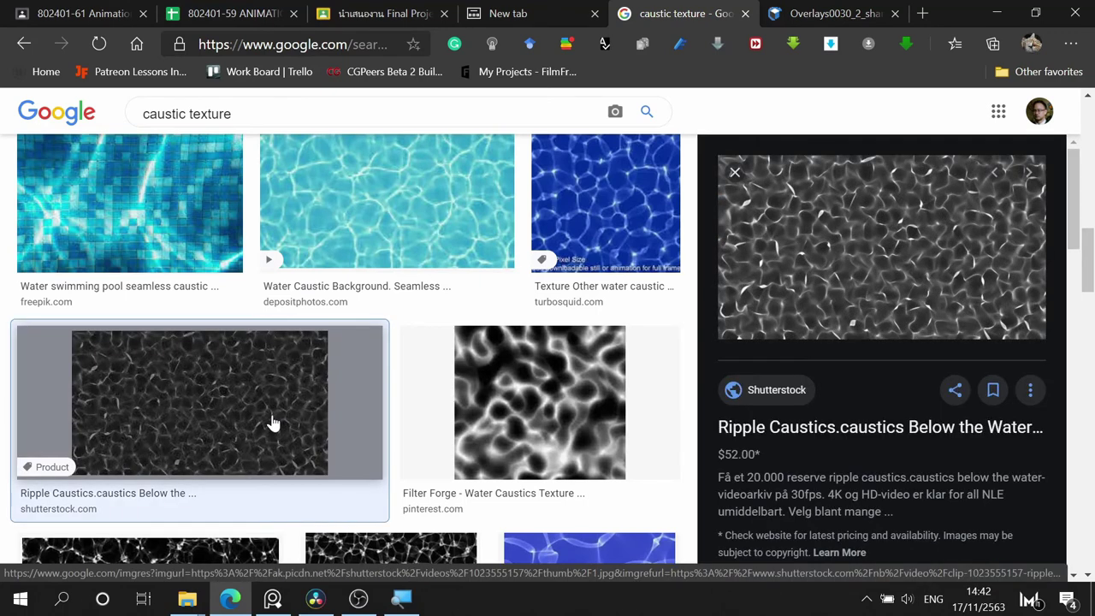
pyautogui.scroll(-3, 277, 423)
pyautogui.click(213, 342)
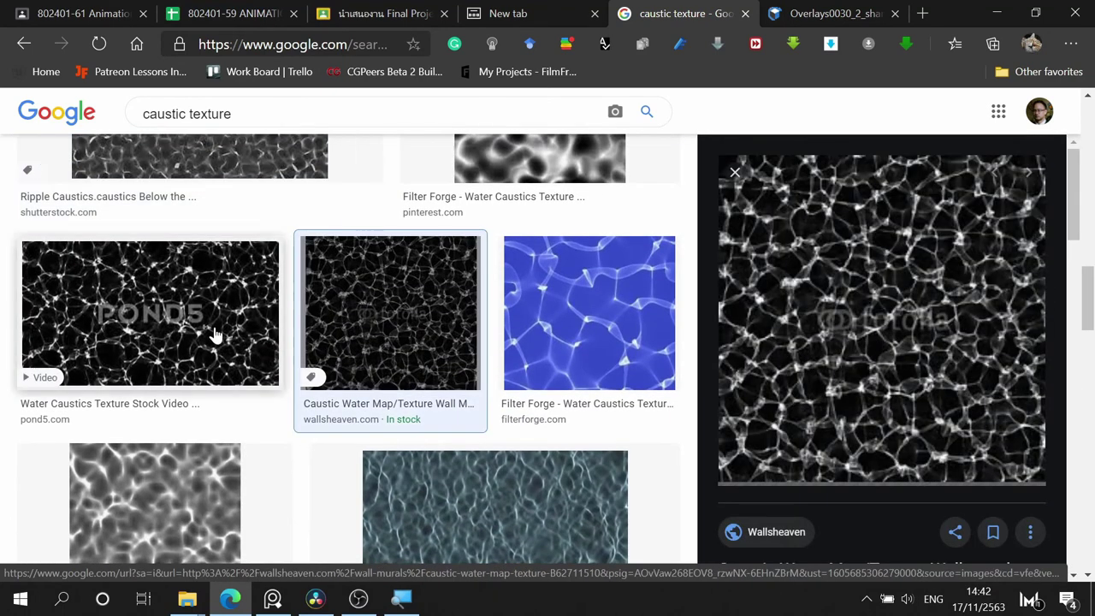
# - Save the full-size Textures.com caustics image as Overlays0030_2_shared.jpg in the Underwater project folder
pyautogui.click(830, 12)
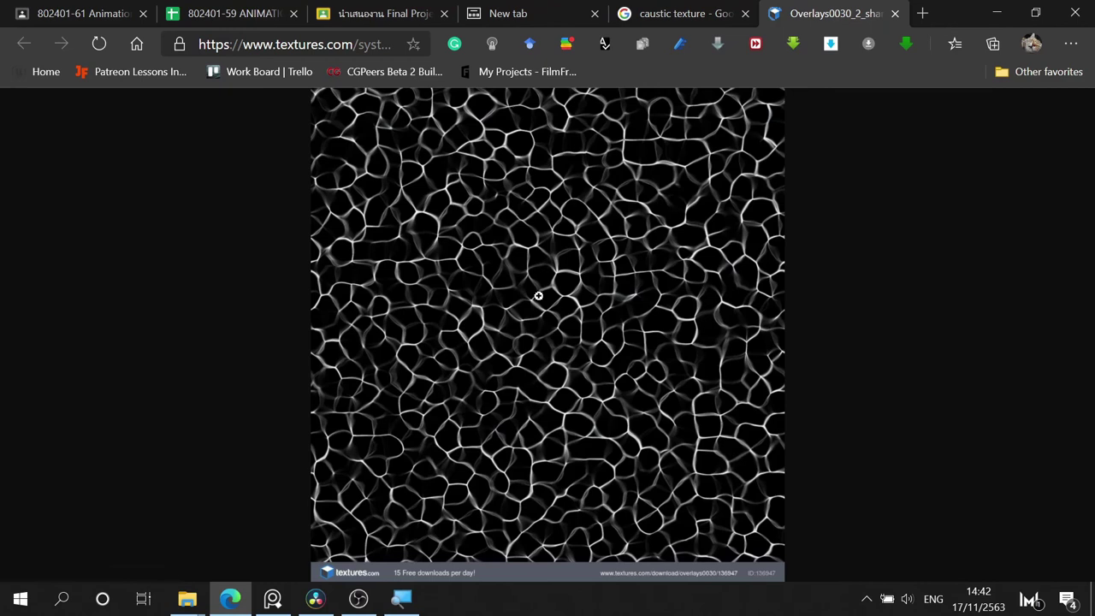
pyautogui.rightClick(622, 262)
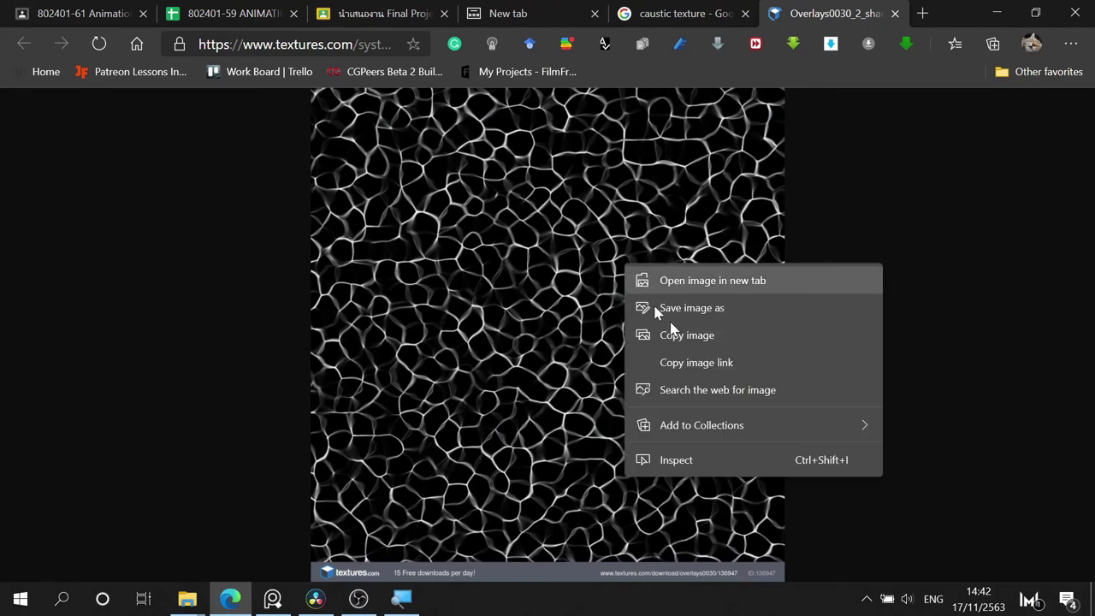
pyautogui.click(721, 310)
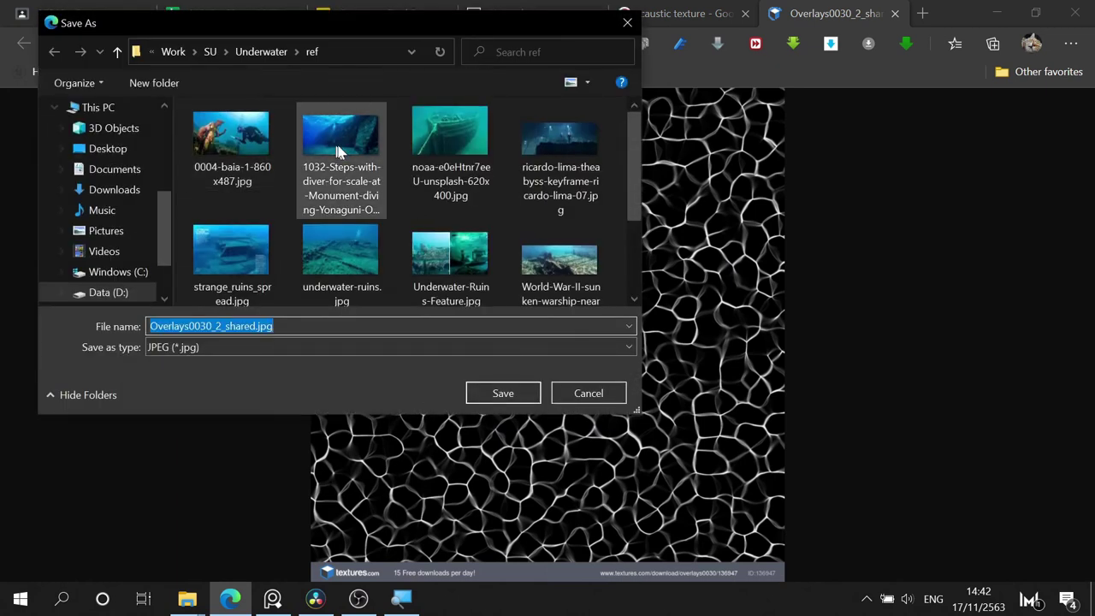
pyautogui.click(263, 52)
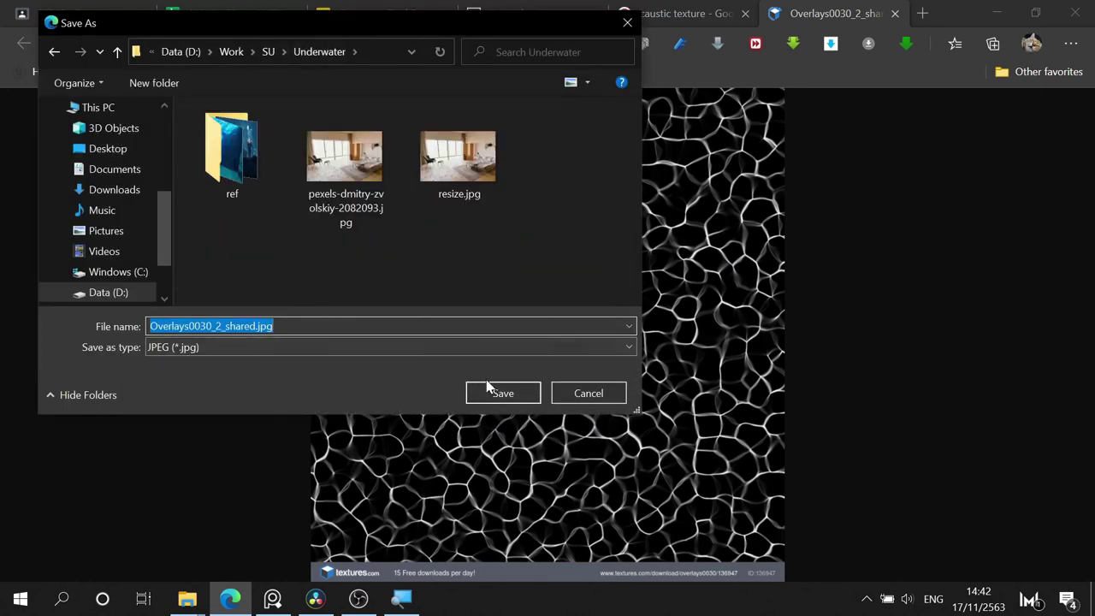
pyautogui.click(498, 393)
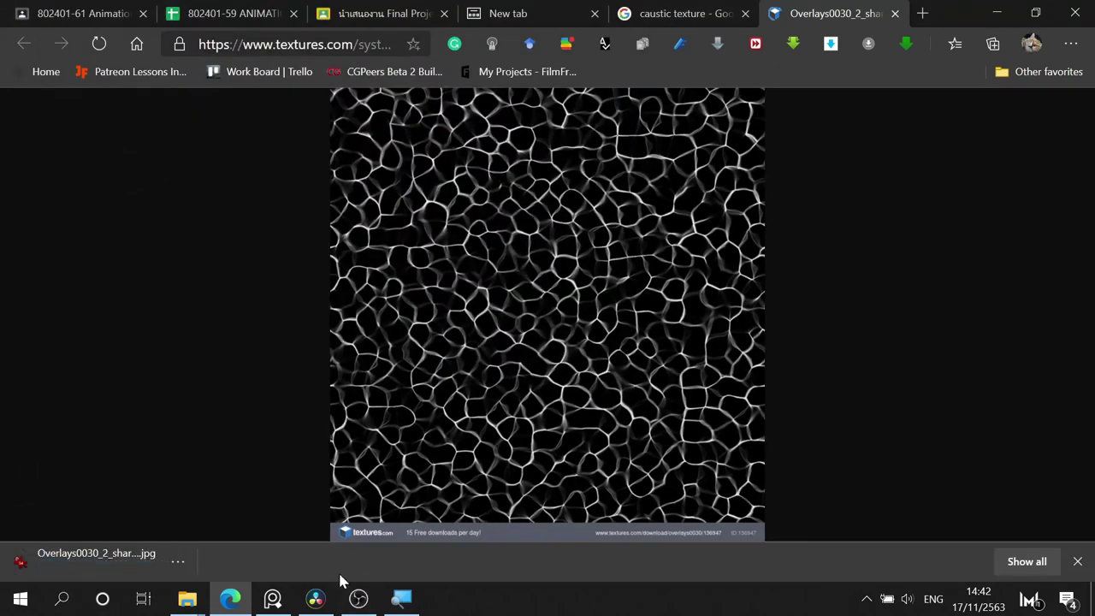
# - Import Overlays0030_2_shared.jpg from the Underwater folder into the DaVinci Resolve Media Pool
pyautogui.click(315, 599)
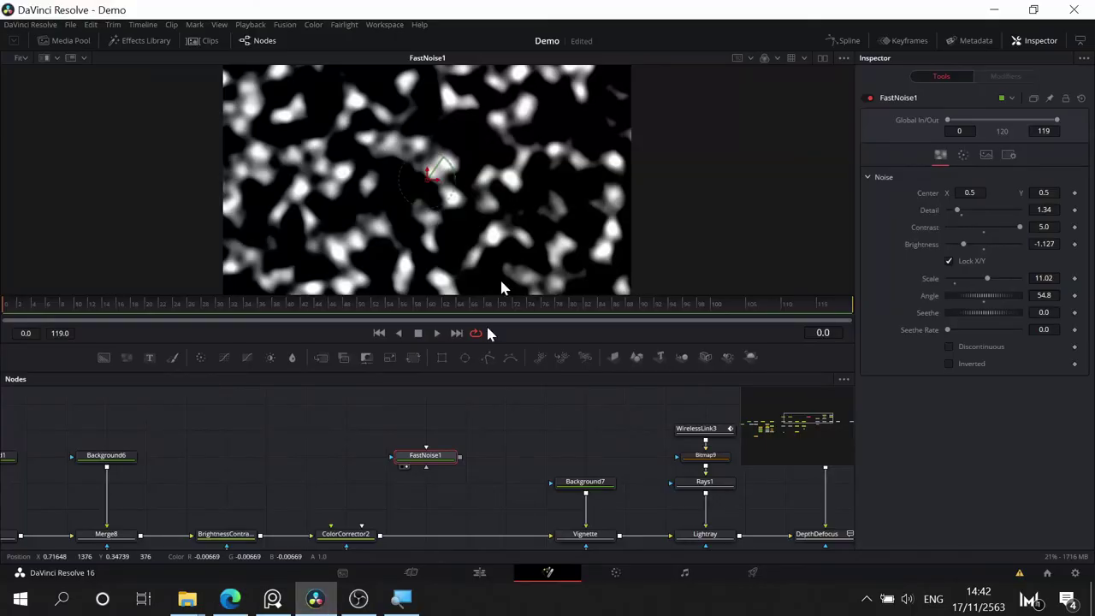
pyautogui.click(60, 41)
pyautogui.moveTo(187, 598)
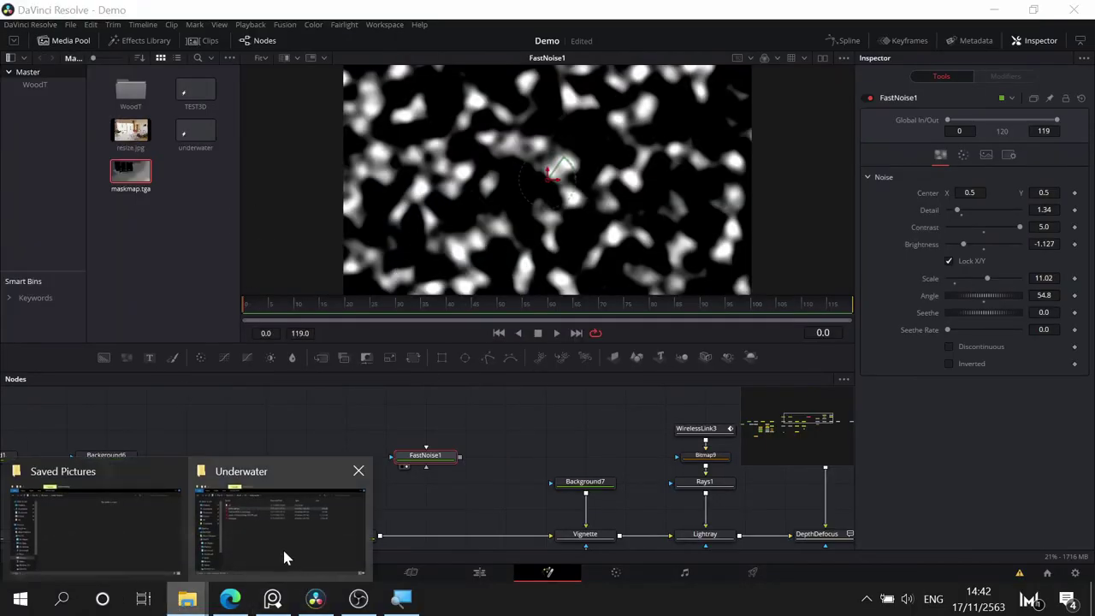
pyautogui.click(285, 557)
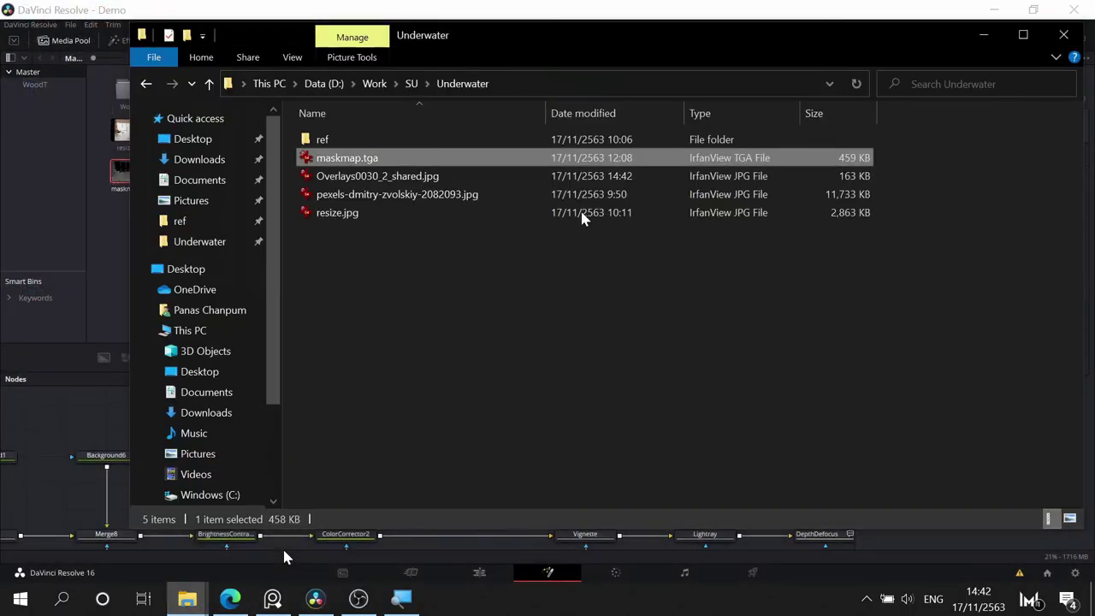
pyautogui.click(371, 162)
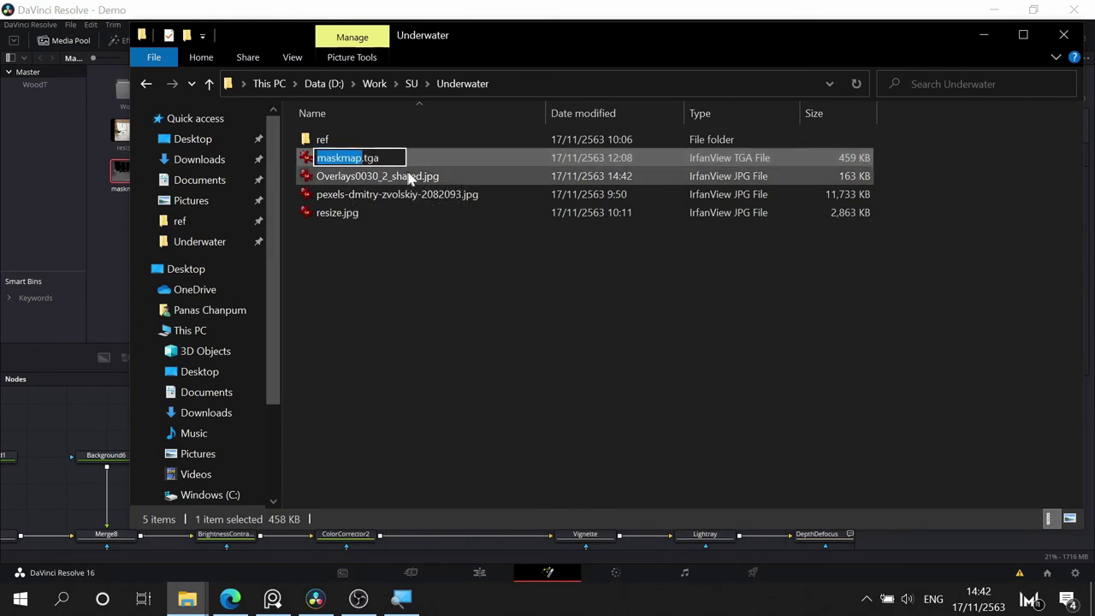
pyautogui.click(433, 179)
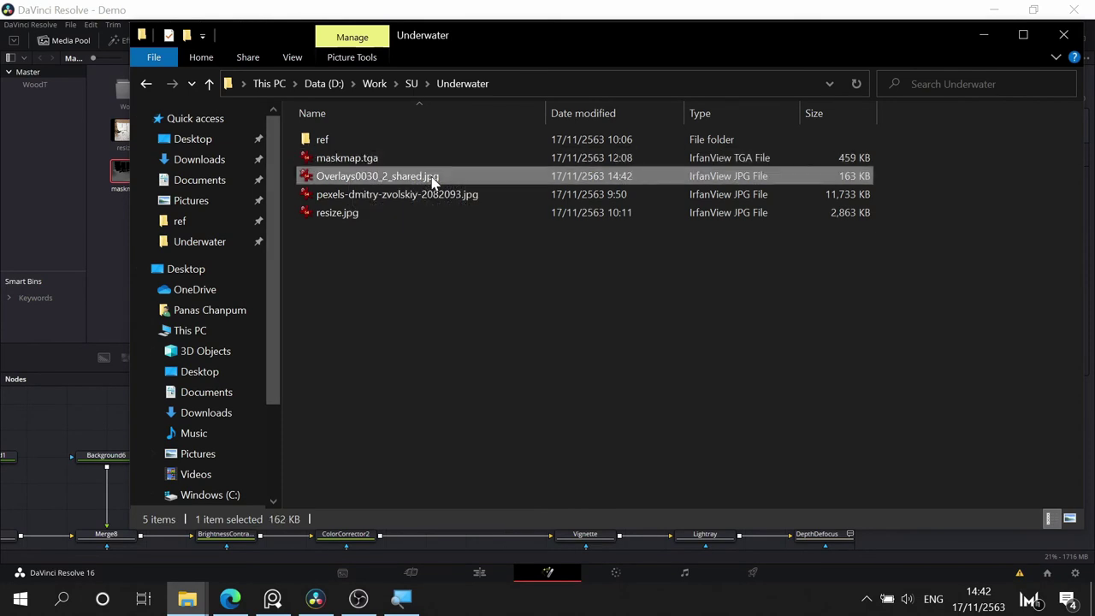
pyautogui.click(292, 57)
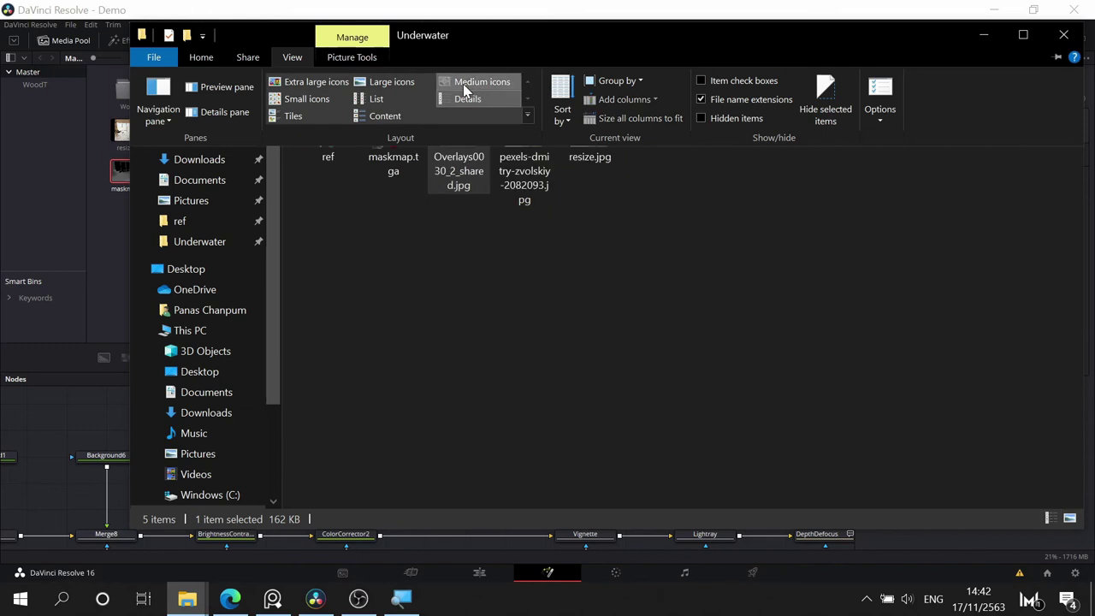
pyautogui.click(475, 85)
pyautogui.moveTo(445, 139); pyautogui.dragTo(120, 276)
pyautogui.click(119, 279)
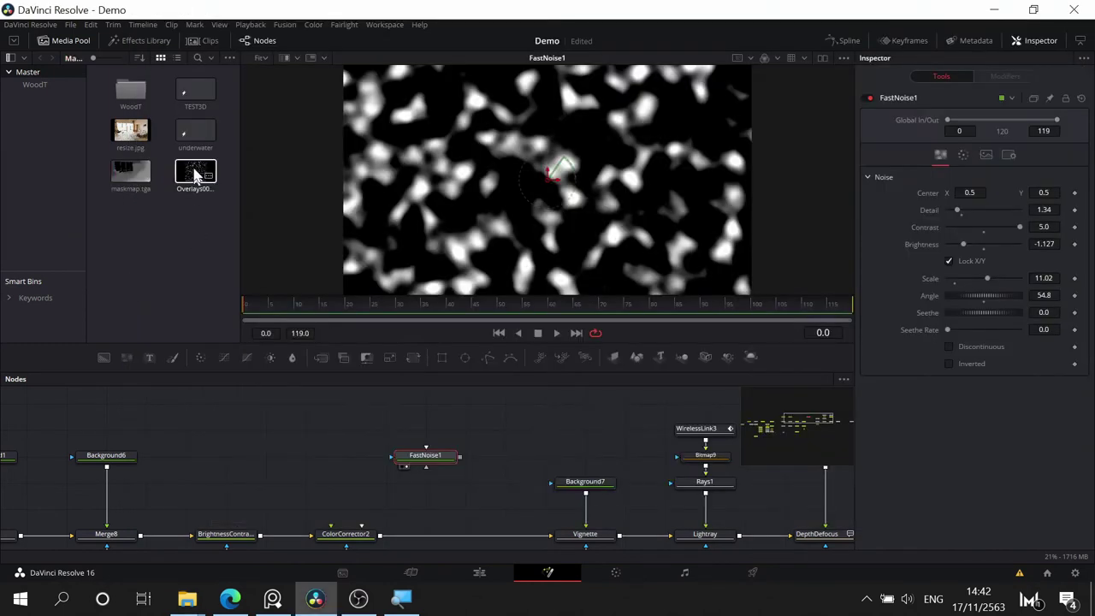
# - Add the caustics image from the Media Pool to the node graph beside FastNoise1 and show it in the viewer
pyautogui.moveTo(198, 175); pyautogui.dragTo(467, 251)
pyautogui.scroll(-3, 425, 460)
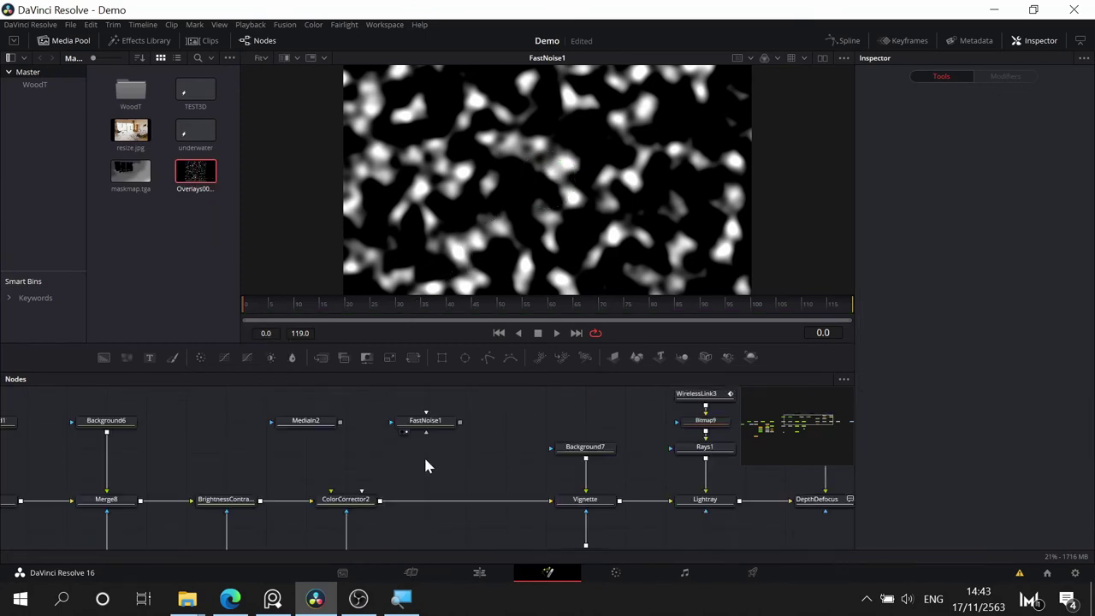
pyautogui.click(305, 490)
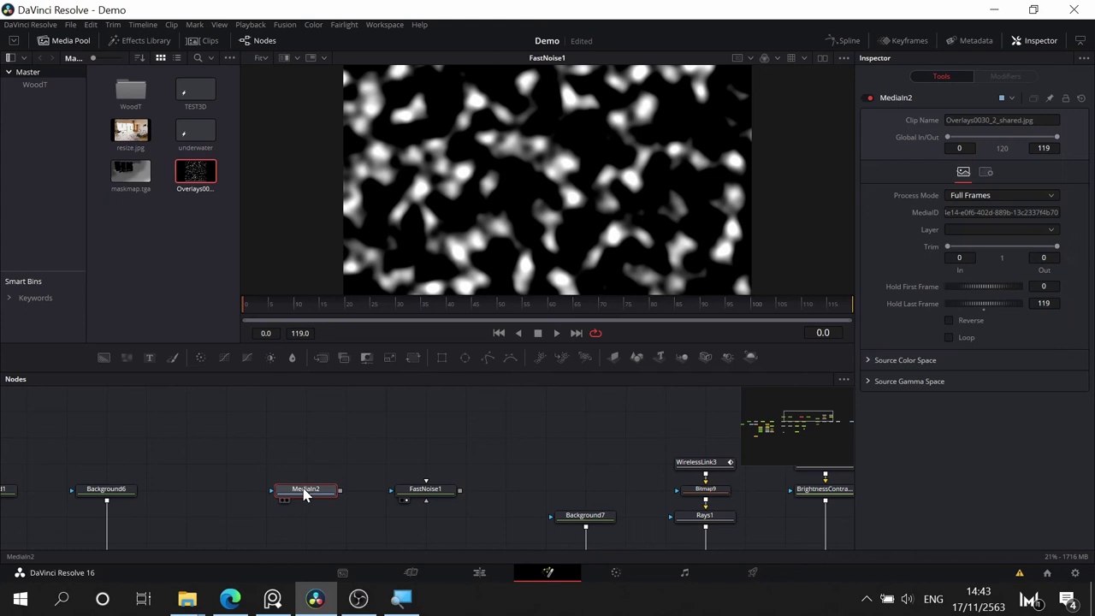
pyautogui.press('1')
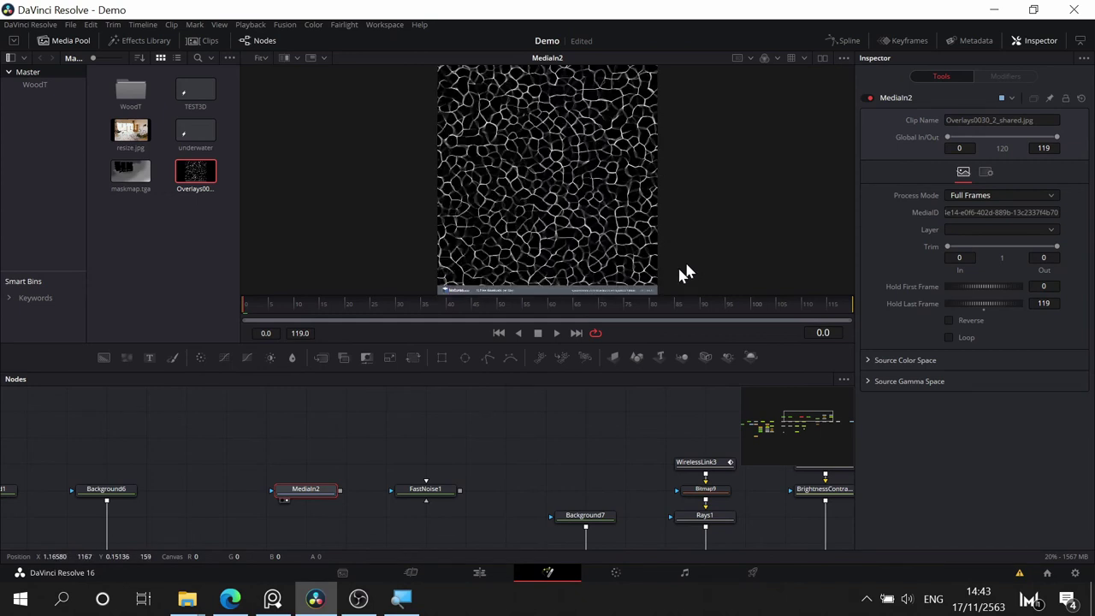
# - Add a Background node above the caustics image node, turn off its Auto Resolution, and set it to 1000 × 1000
pyautogui.click(341, 451)
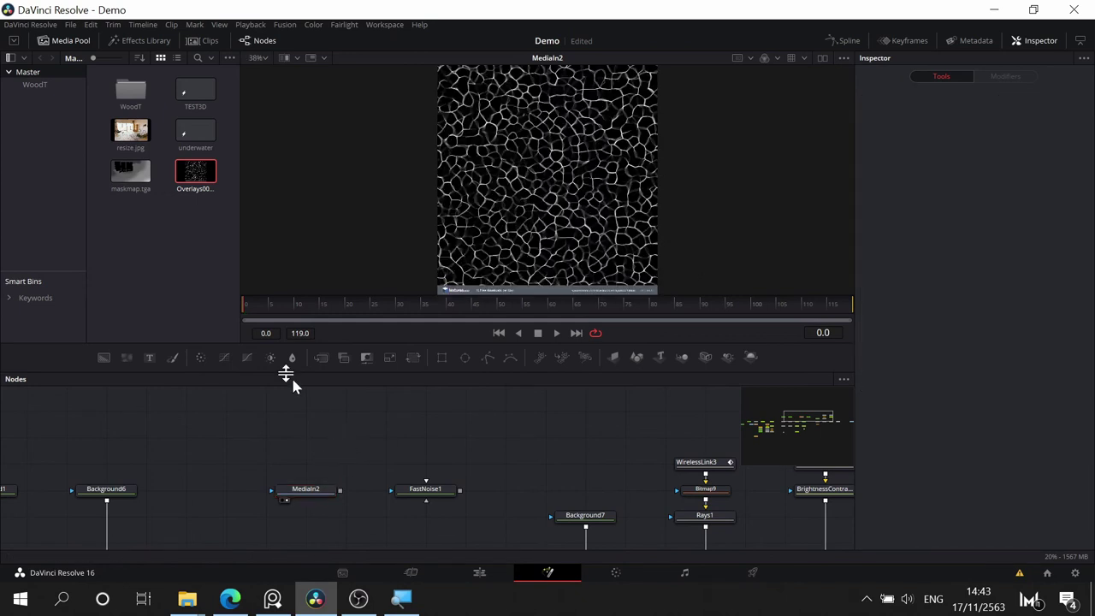
pyautogui.click(104, 360)
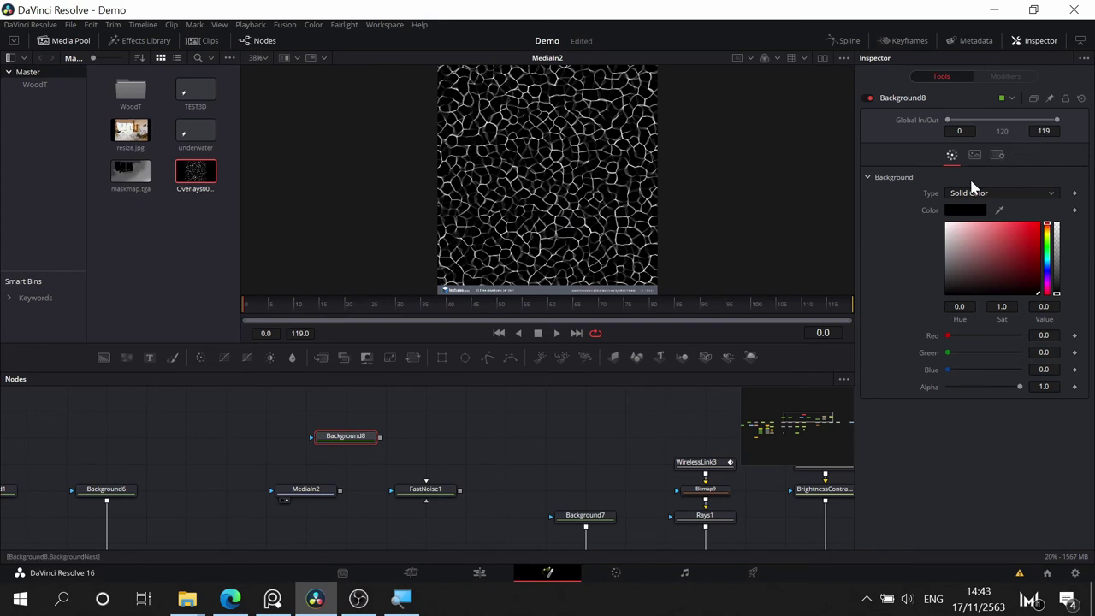
pyautogui.click(975, 153)
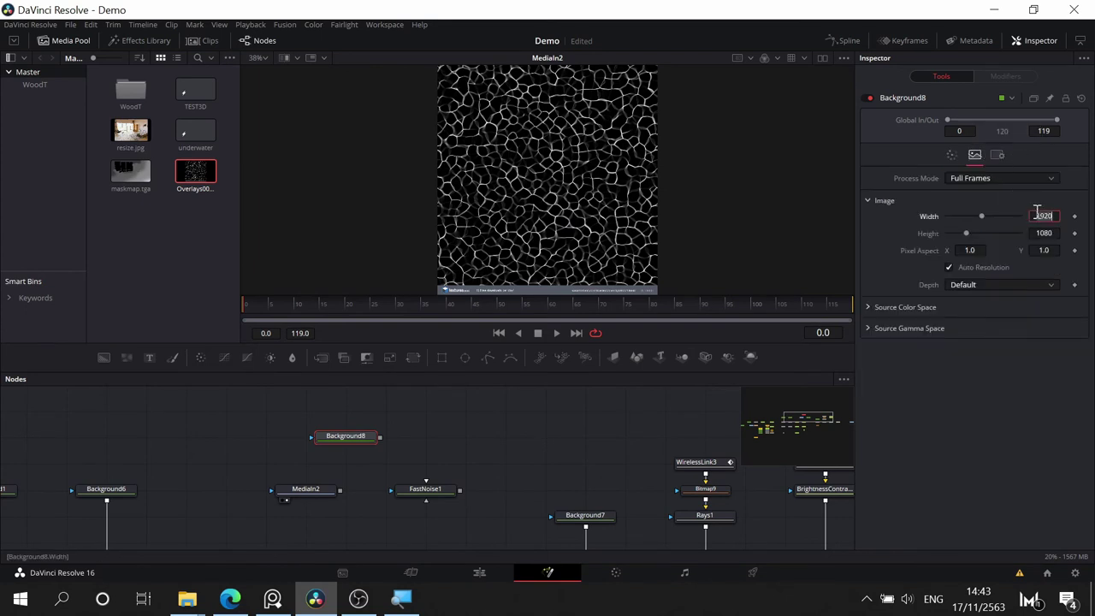
pyautogui.write('1920')
pyautogui.press('Tab')
pyautogui.write('1080')
pyautogui.press('Tab')
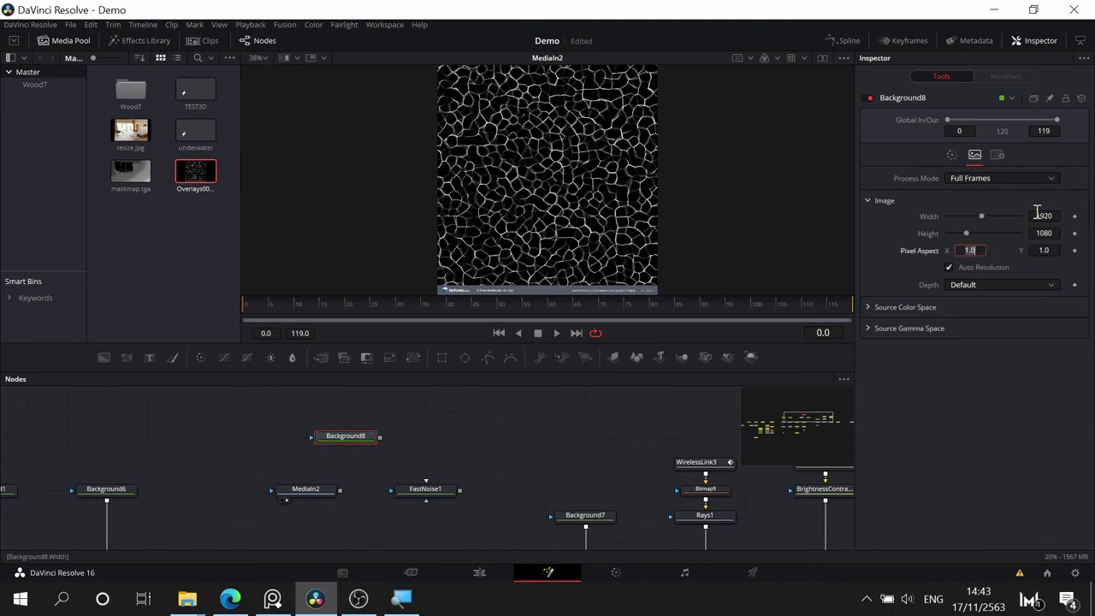
pyautogui.click(947, 269)
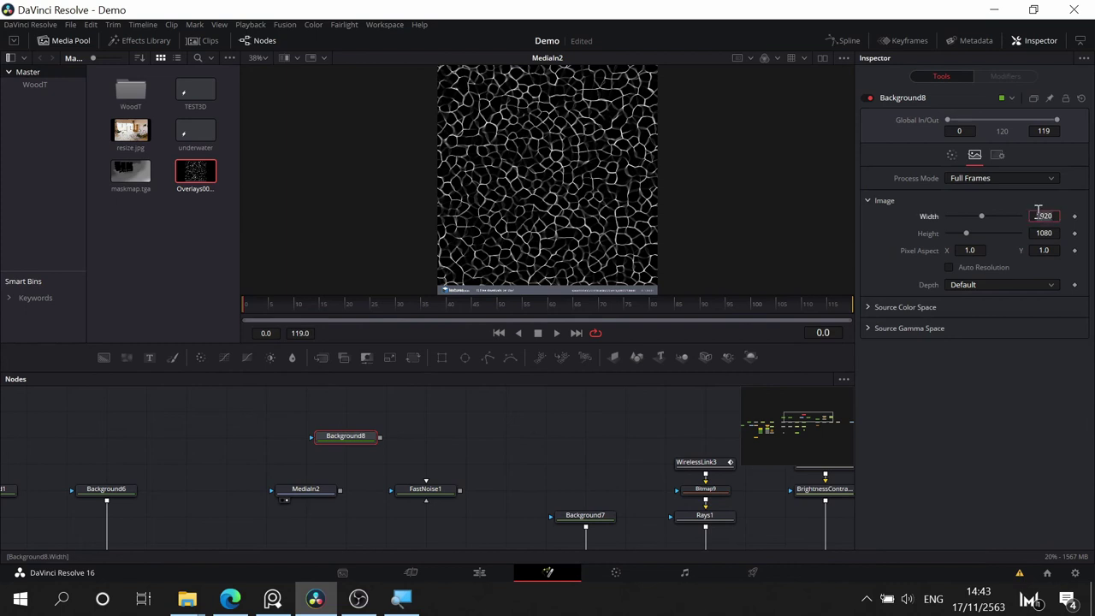
pyautogui.press('Tab')
pyautogui.write('1000')
pyautogui.press('Tab')
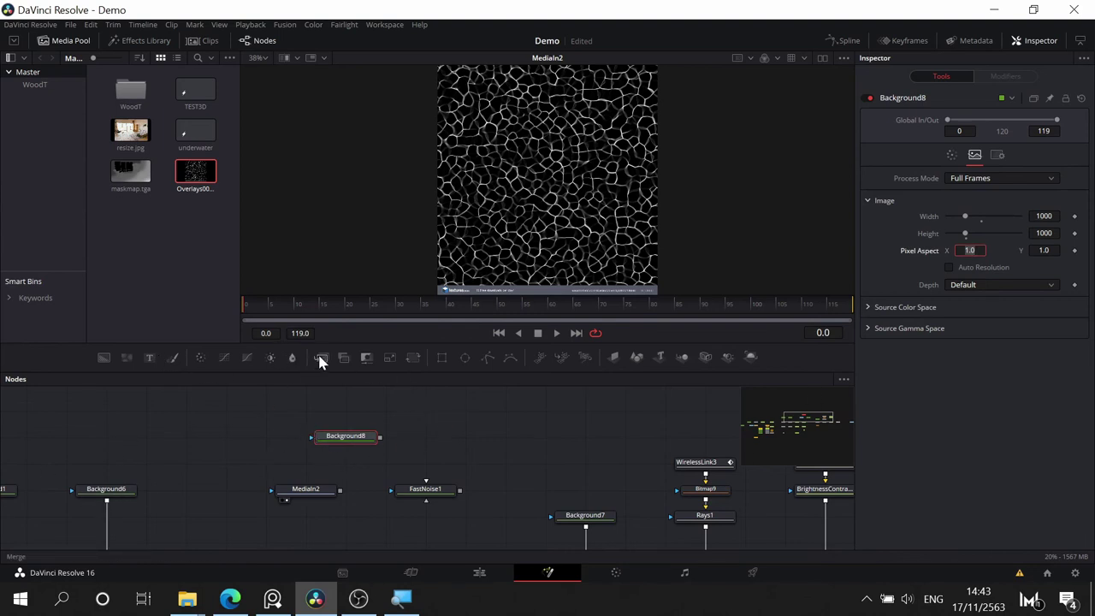
# - Merge the caustics image over the new square Background and show the merged result in the viewer
pyautogui.moveTo(317, 353); pyautogui.dragTo(410, 441)
pyautogui.moveTo(313, 487); pyautogui.dragTo(520, 242)
pyautogui.click(420, 417)
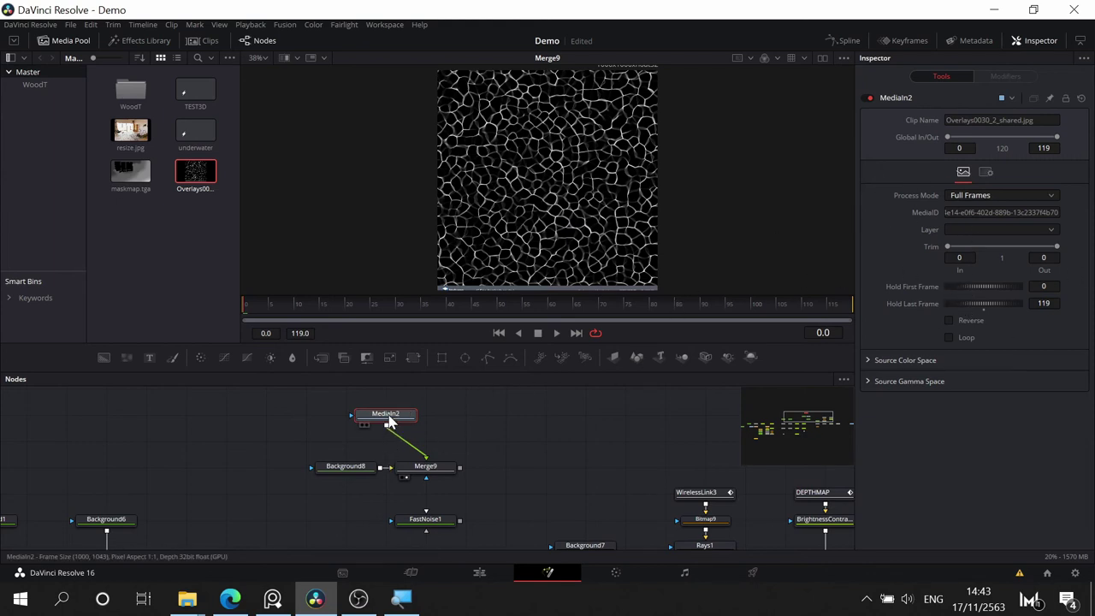
# - Insert a Transform node between the caustics image and its Merge
pyautogui.hotkey('shift', 'space')
pyautogui.write('tr')
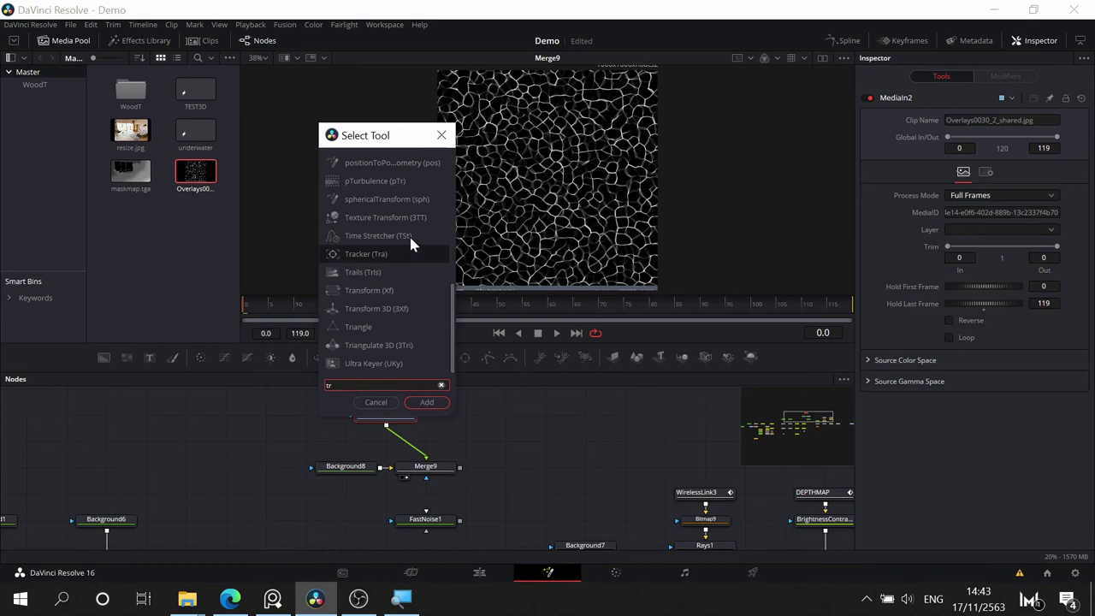
pyautogui.click(381, 292)
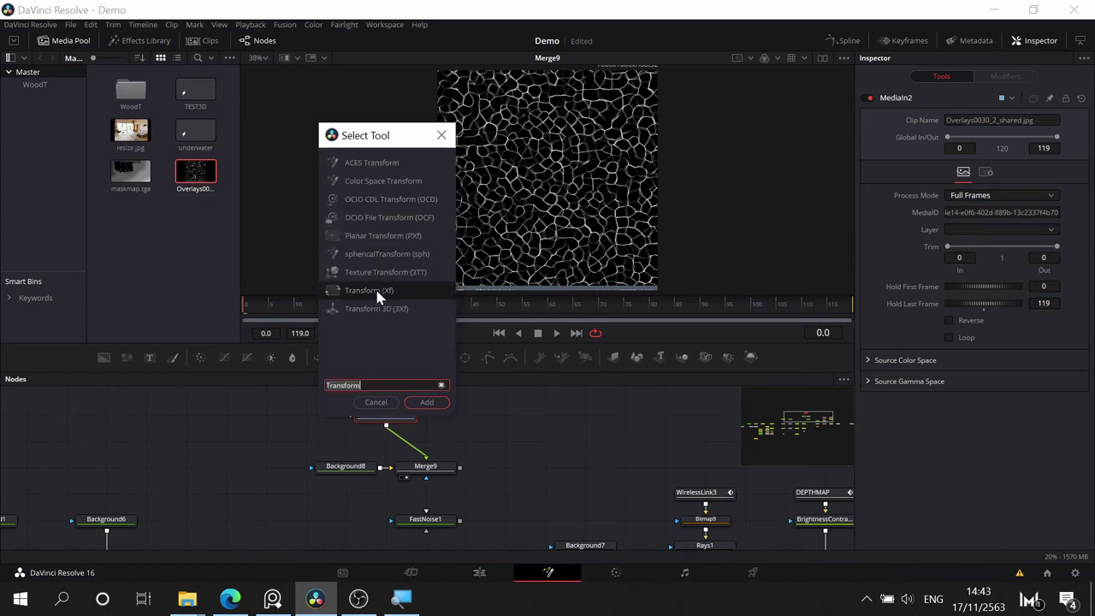
pyautogui.click(426, 402)
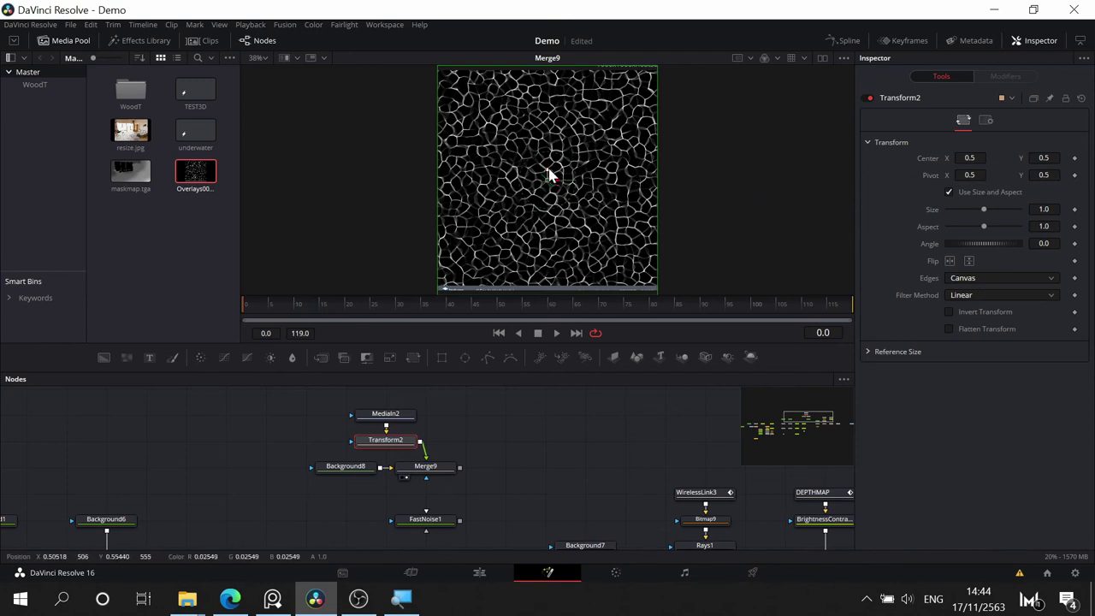
# - Shift the caustics image down to Center Y 0.477645 so its watermark strip falls outside the canvas, and hide the Media Pool
pyautogui.moveTo(659, 171); pyautogui.dragTo(668, 194)
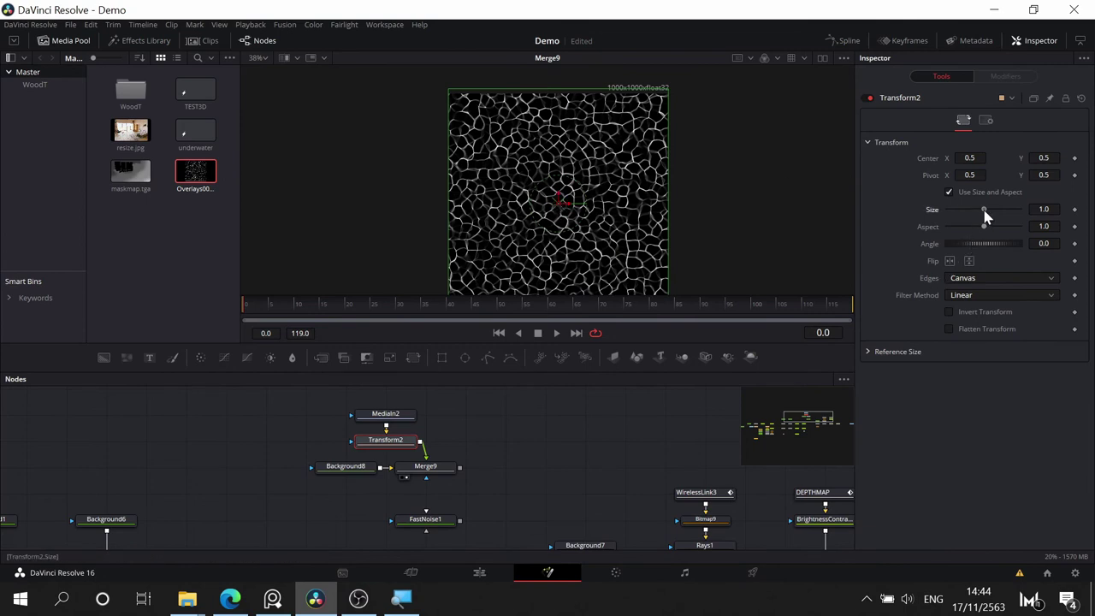
pyautogui.moveTo(983, 210); pyautogui.dragTo(984, 210)
pyautogui.moveTo(765, 239); pyautogui.dragTo(801, 214)
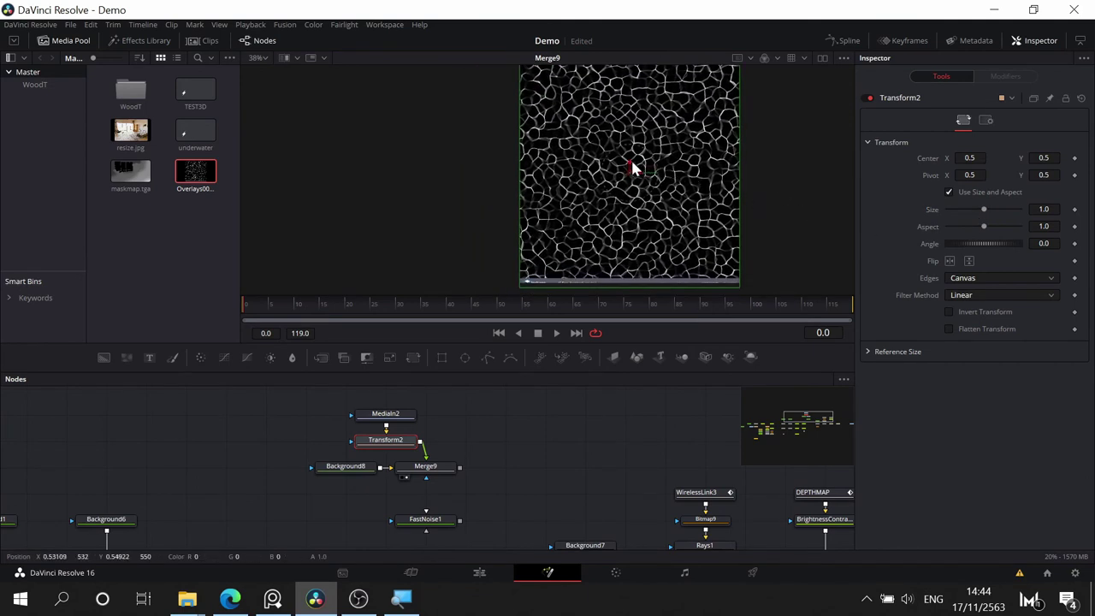
pyautogui.moveTo(629, 168); pyautogui.dragTo(636, 171)
pyautogui.moveTo(802, 159); pyautogui.dragTo(782, 144)
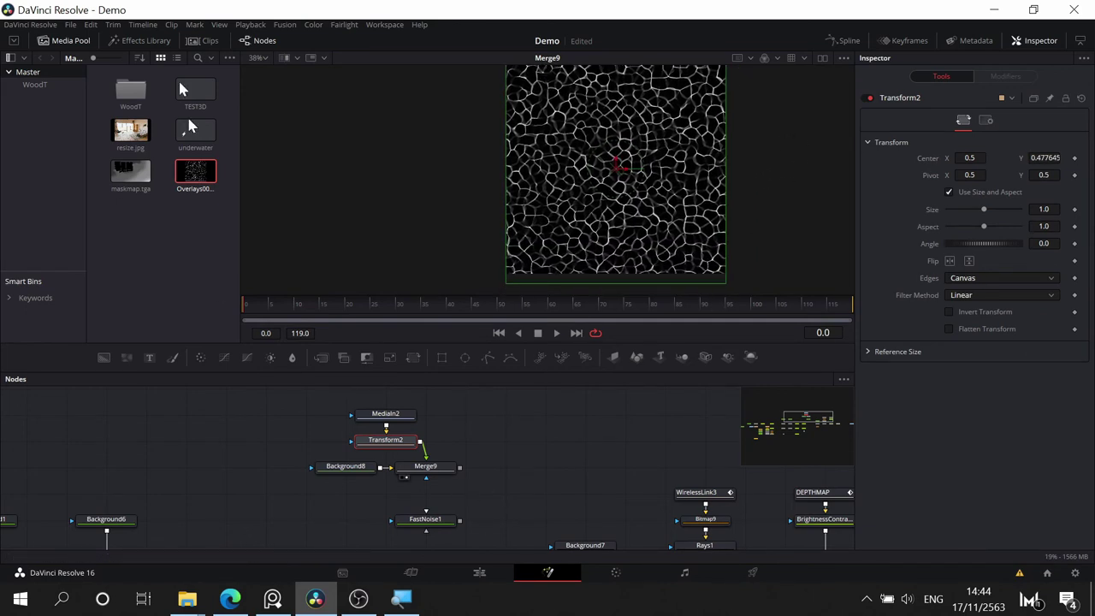
pyautogui.click(65, 43)
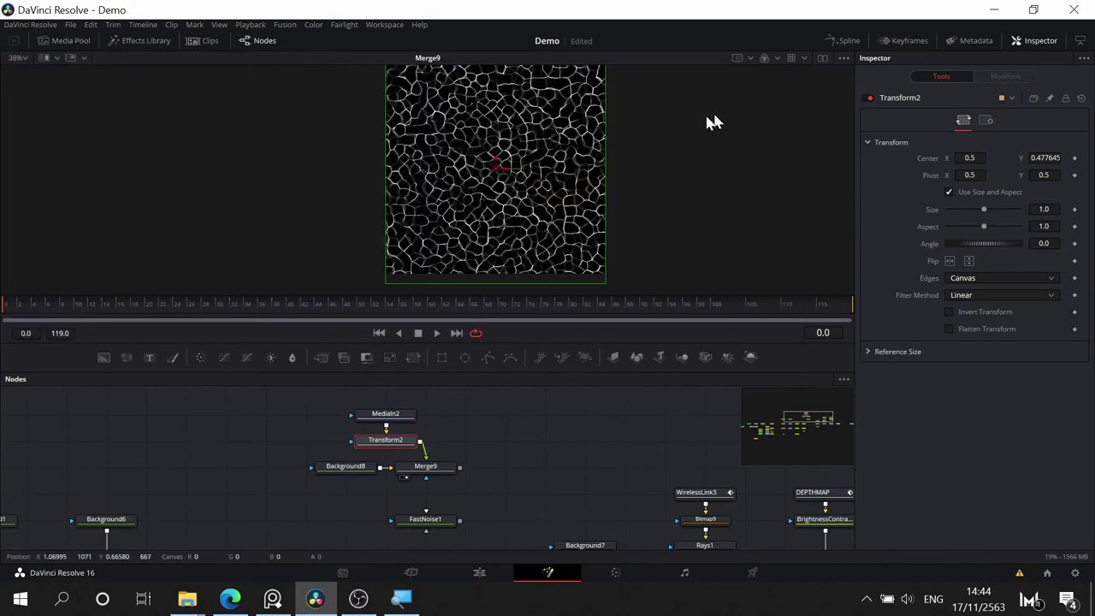
# - Move the FastNoise1 node away from the caustics Merge to free space, placing it above Background7
pyautogui.moveTo(490, 462); pyautogui.dragTo(506, 427)
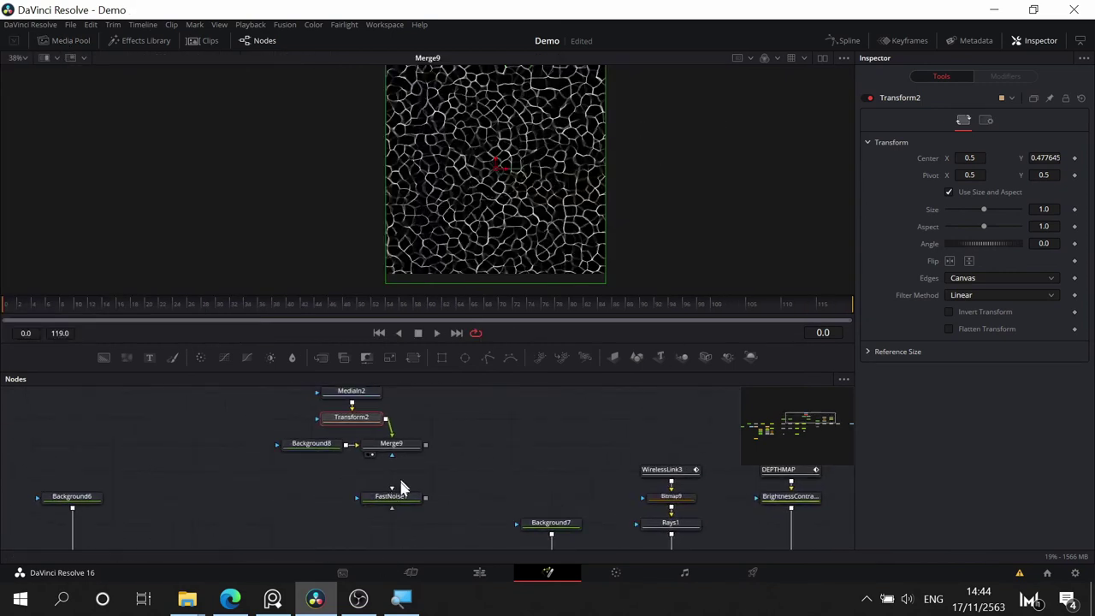
pyautogui.moveTo(402, 488); pyautogui.dragTo(561, 434)
pyautogui.moveTo(434, 471); pyautogui.dragTo(536, 453)
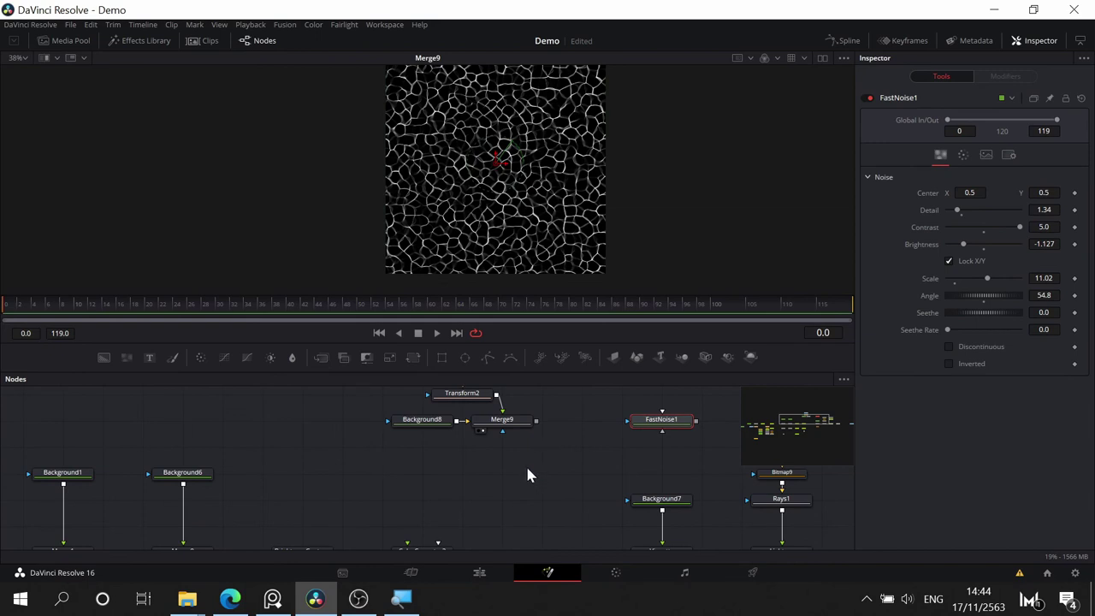
pyautogui.moveTo(533, 462); pyautogui.dragTo(546, 437)
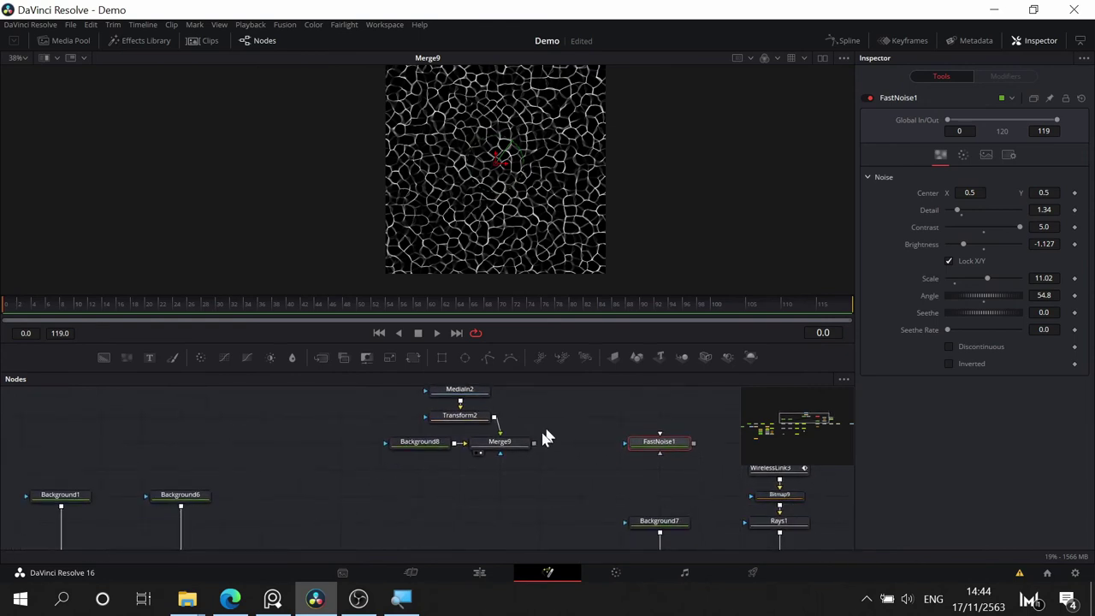
pyautogui.moveTo(557, 501); pyautogui.dragTo(393, 466)
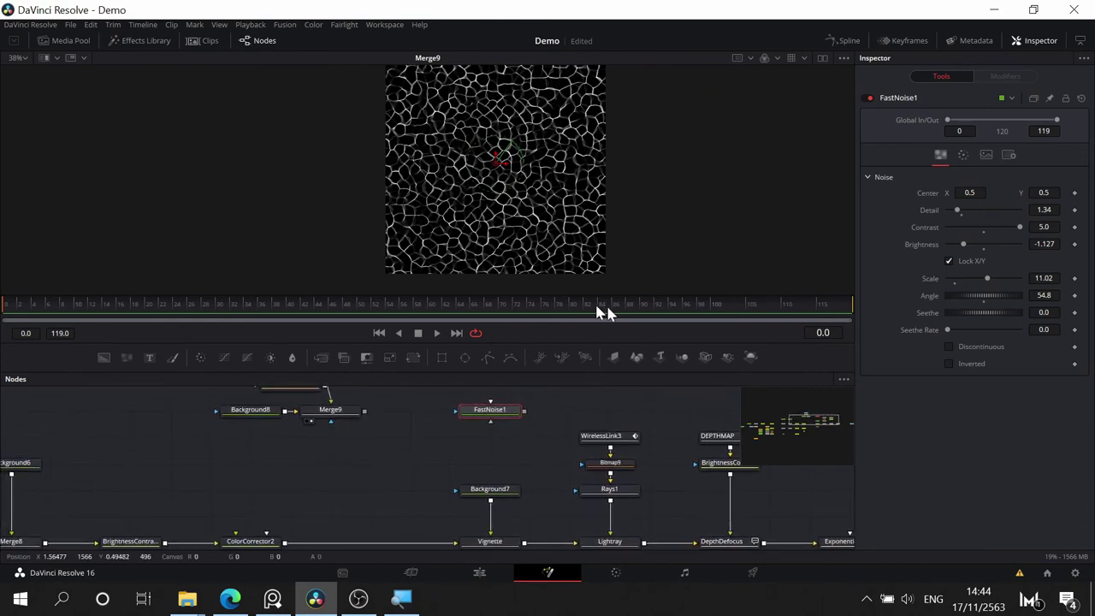
# - Add an Ellipse mask node below the caustics Merge, check its image settings, and select the Merge
pyautogui.moveTo(256, 451); pyautogui.dragTo(293, 489)
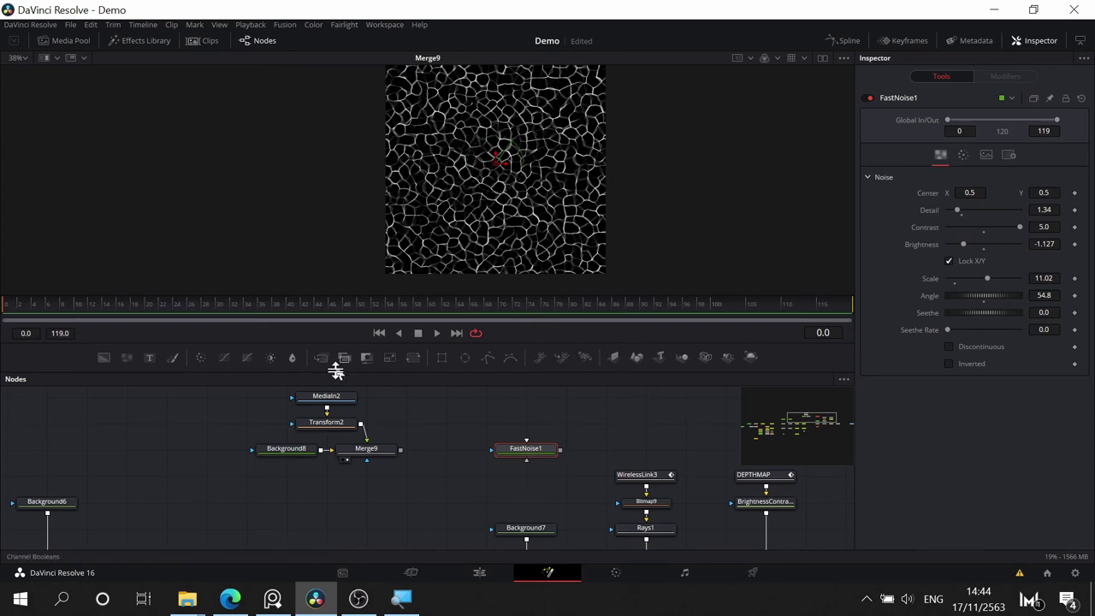
pyautogui.click(393, 479)
pyautogui.moveTo(395, 476); pyautogui.dragTo(490, 440)
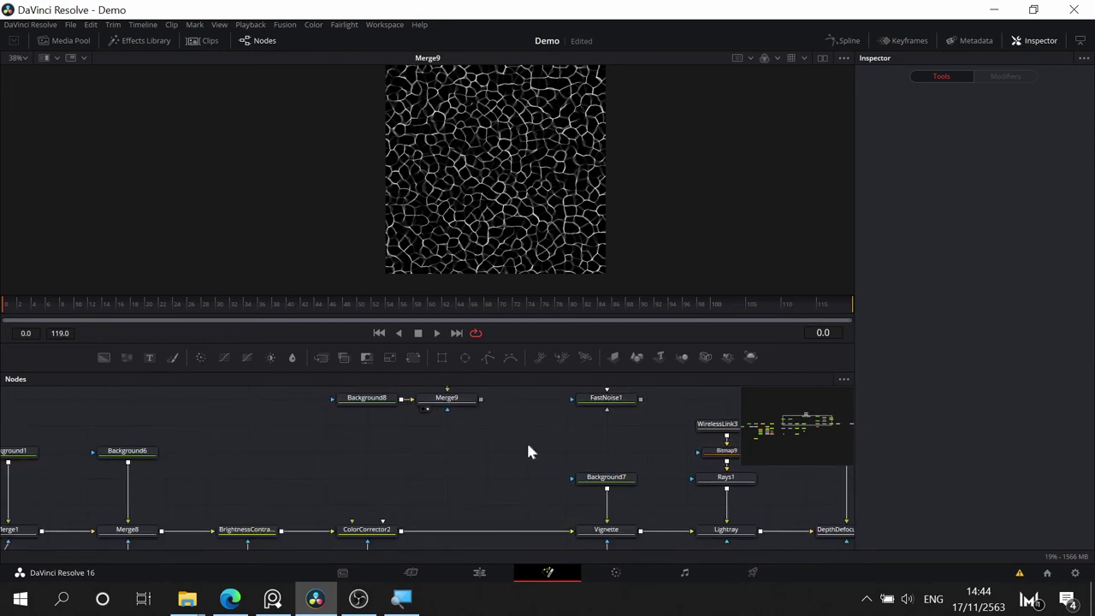
pyautogui.scroll(2, 528, 451)
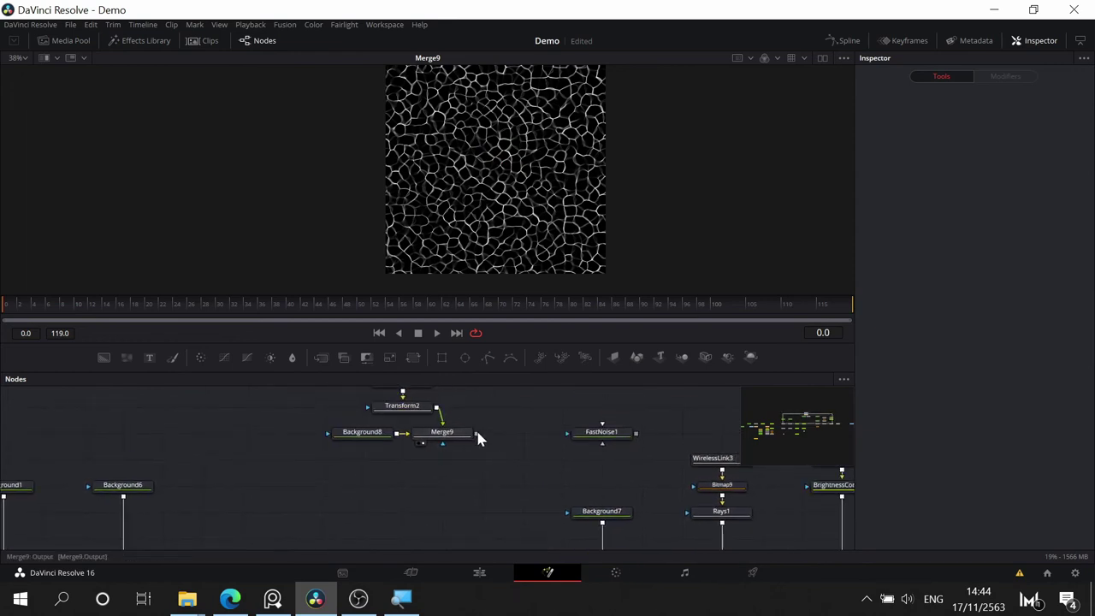
pyautogui.scroll(-2, 520, 452)
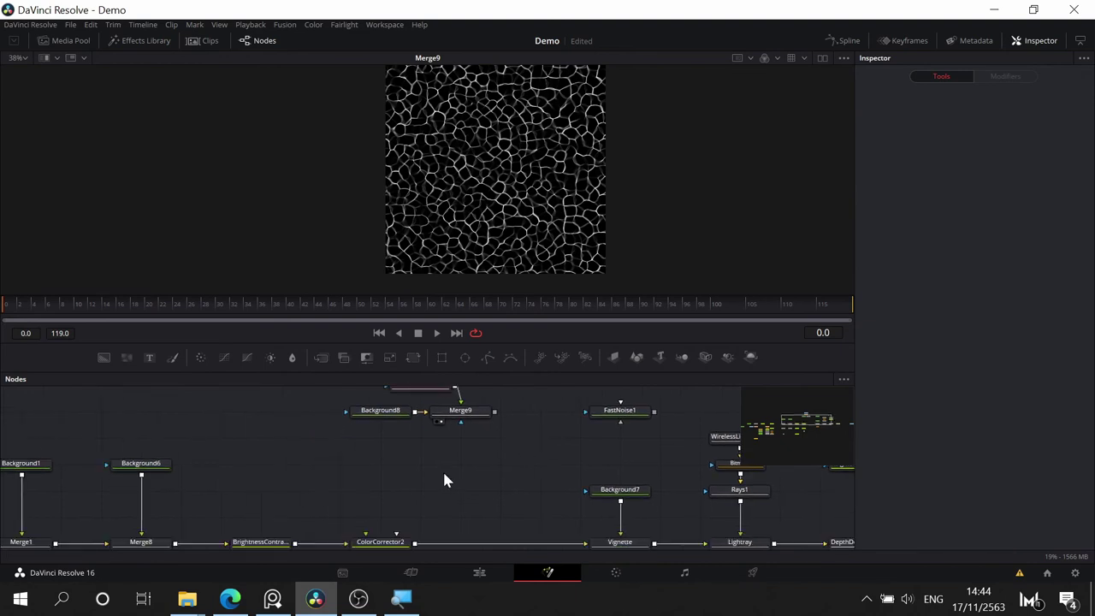
pyautogui.click(465, 358)
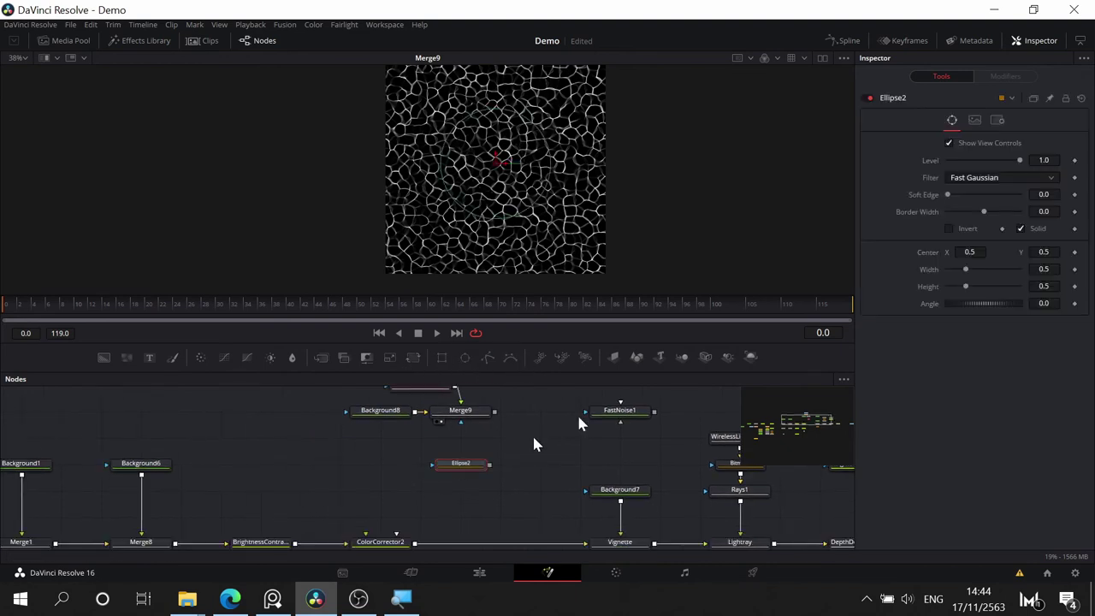
pyautogui.click(974, 121)
pyautogui.click(952, 120)
pyautogui.moveTo(502, 446); pyautogui.dragTo(524, 455)
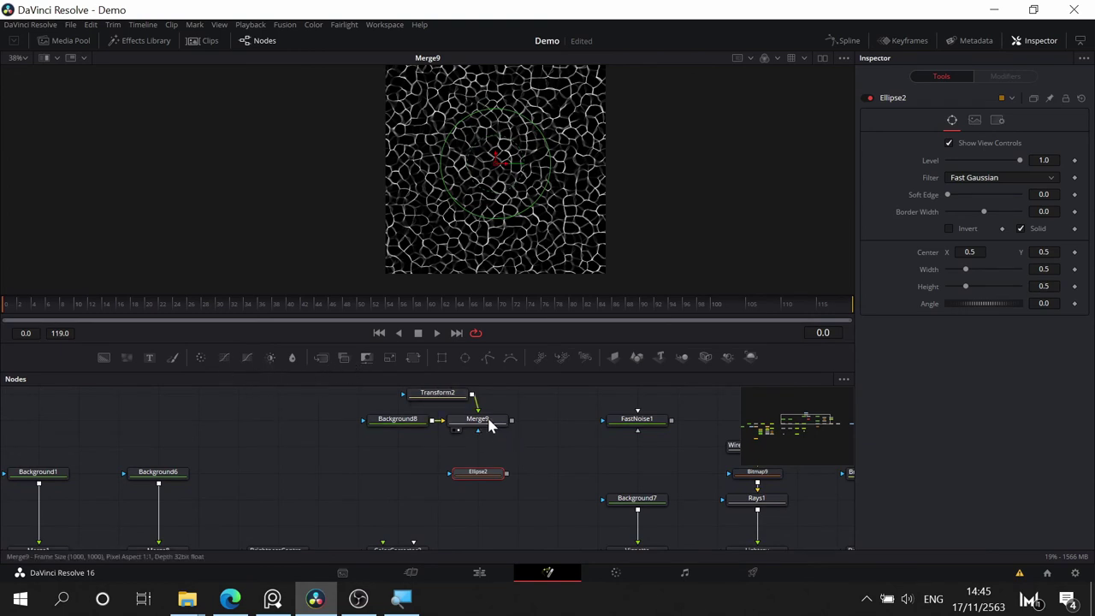
pyautogui.click(489, 425)
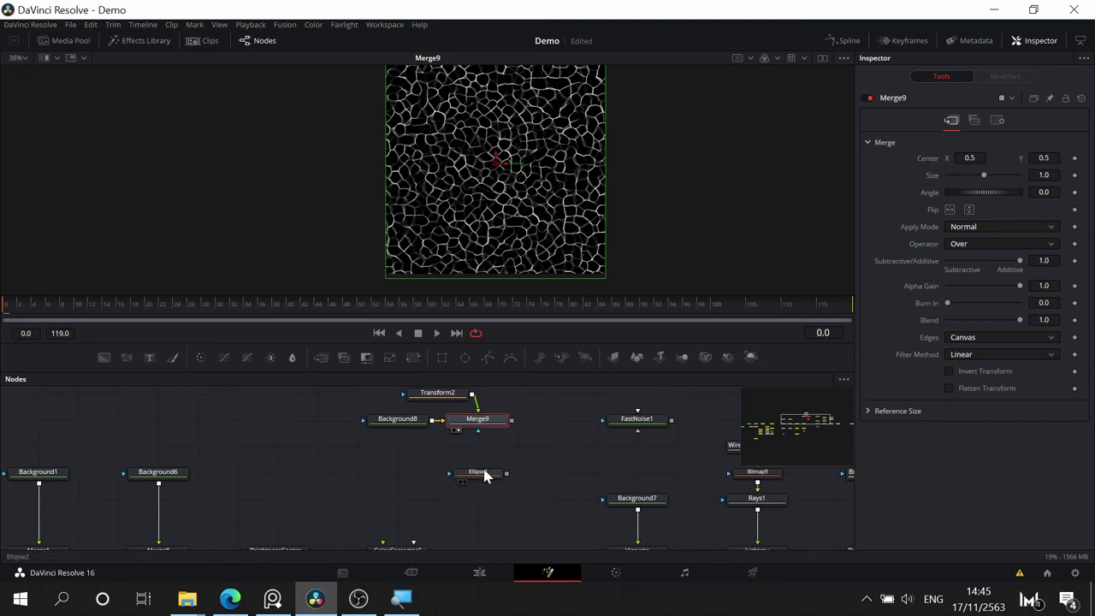
# - Add a Channel Booleans node after Merge9, connect the Ellipse2 mask to its foreground from above, and view the result
pyautogui.moveTo(484, 473); pyautogui.dragTo(484, 447)
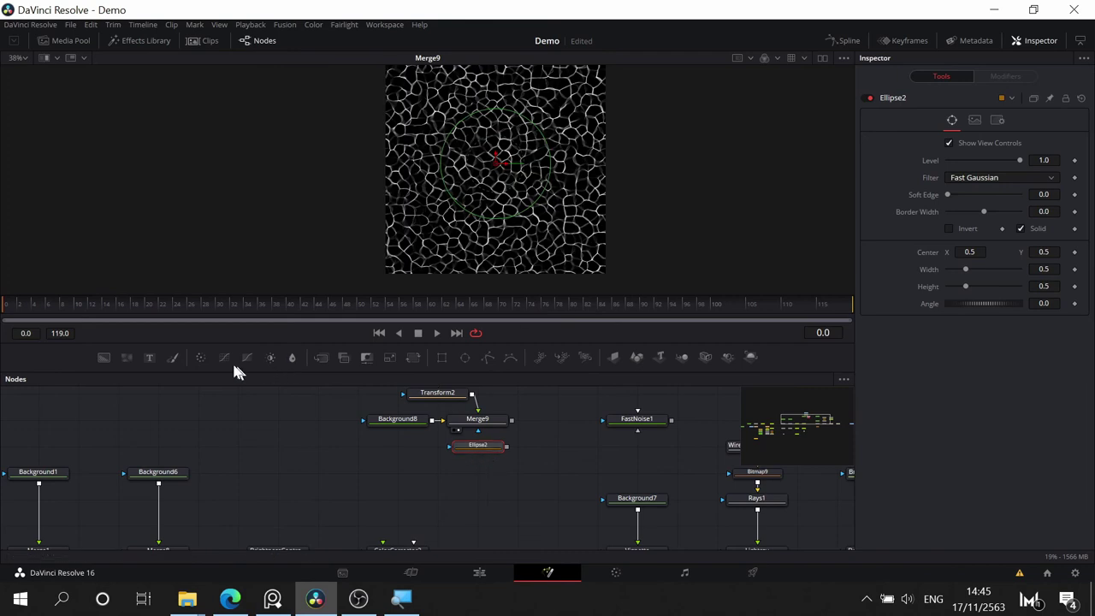
pyautogui.moveTo(343, 357); pyautogui.dragTo(551, 422)
pyautogui.moveTo(554, 504); pyautogui.dragTo(471, 548)
pyautogui.scroll(2, 391, 503)
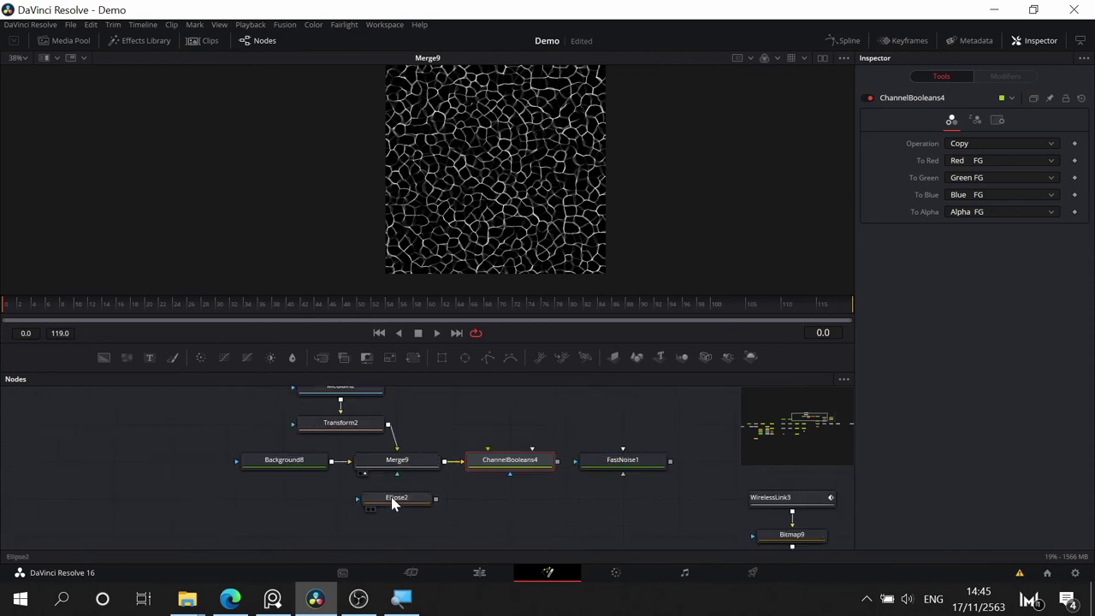
pyautogui.moveTo(391, 503); pyautogui.dragTo(517, 145)
pyautogui.click(511, 393)
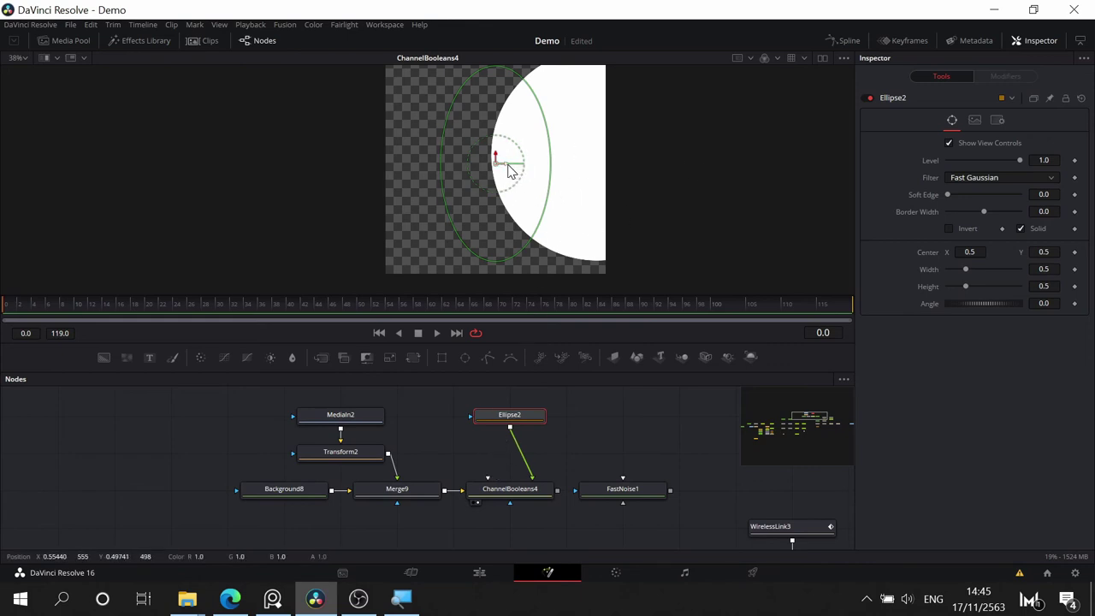
# - Shift the ellipse to Center X 0.256476, Y 0.468911 and compare the Merge9 and Channel Booleans outputs in the viewer
pyautogui.moveTo(508, 167); pyautogui.dragTo(443, 167)
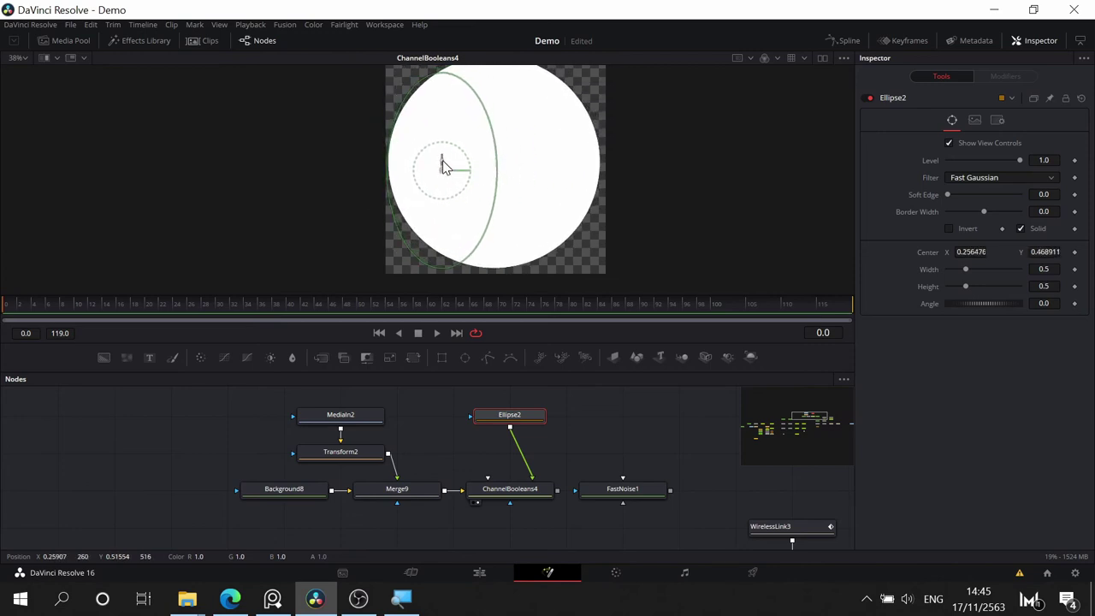
pyautogui.click(409, 494)
pyautogui.moveTo(412, 489); pyautogui.dragTo(499, 196)
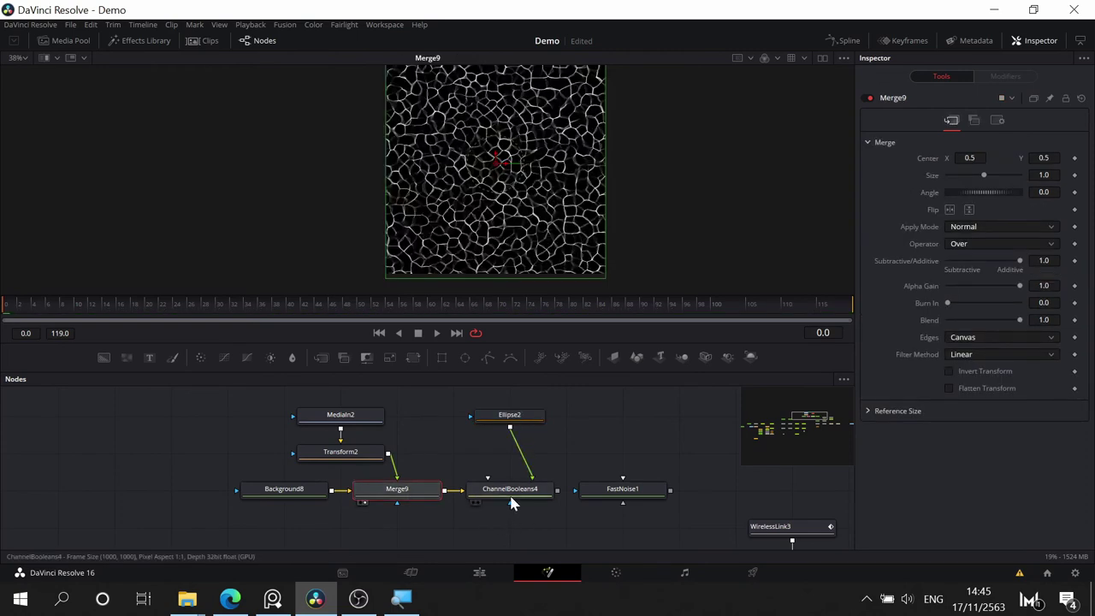
pyautogui.moveTo(513, 501); pyautogui.dragTo(574, 231)
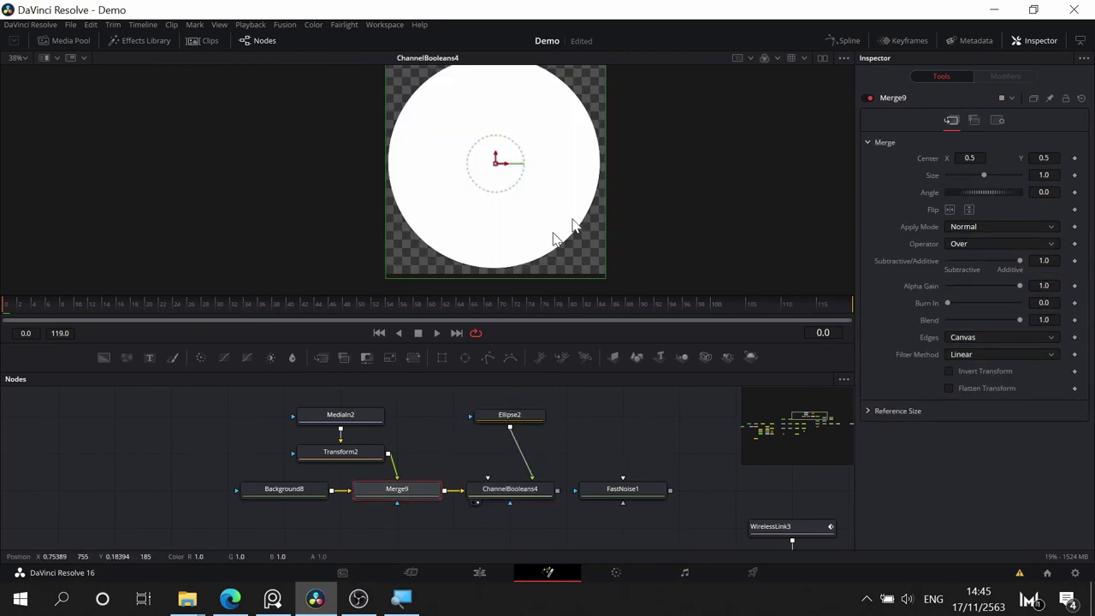
pyautogui.click(507, 496)
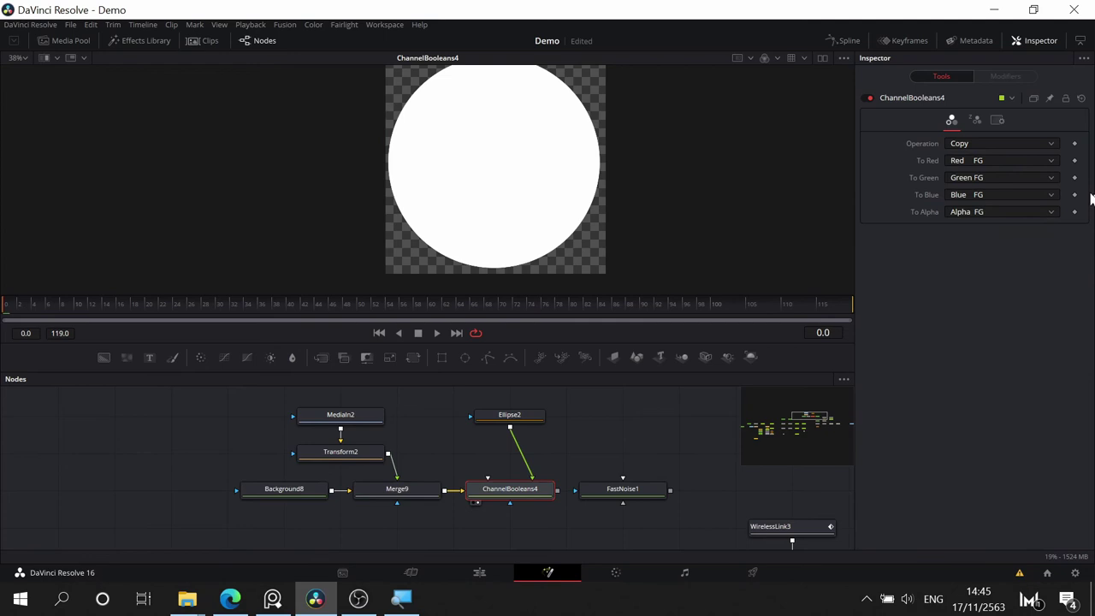
# - Set the Channel Booleans To Red, To Green and To Blue to Do Nothing and check the alpha channel
pyautogui.click(981, 162)
pyautogui.click(970, 225)
pyautogui.click(985, 180)
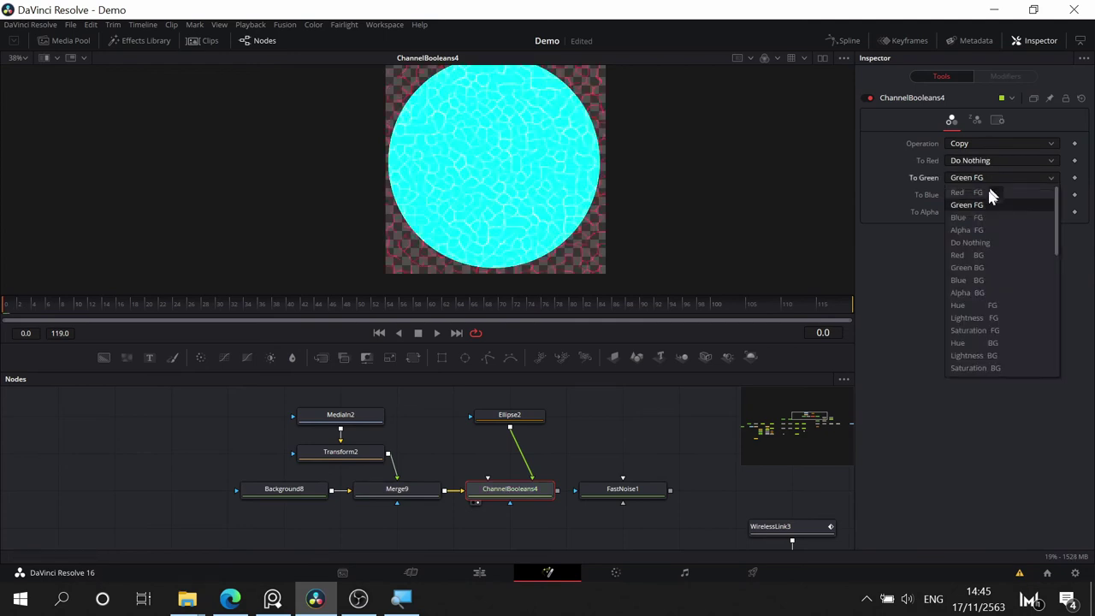
pyautogui.click(981, 239)
pyautogui.click(989, 195)
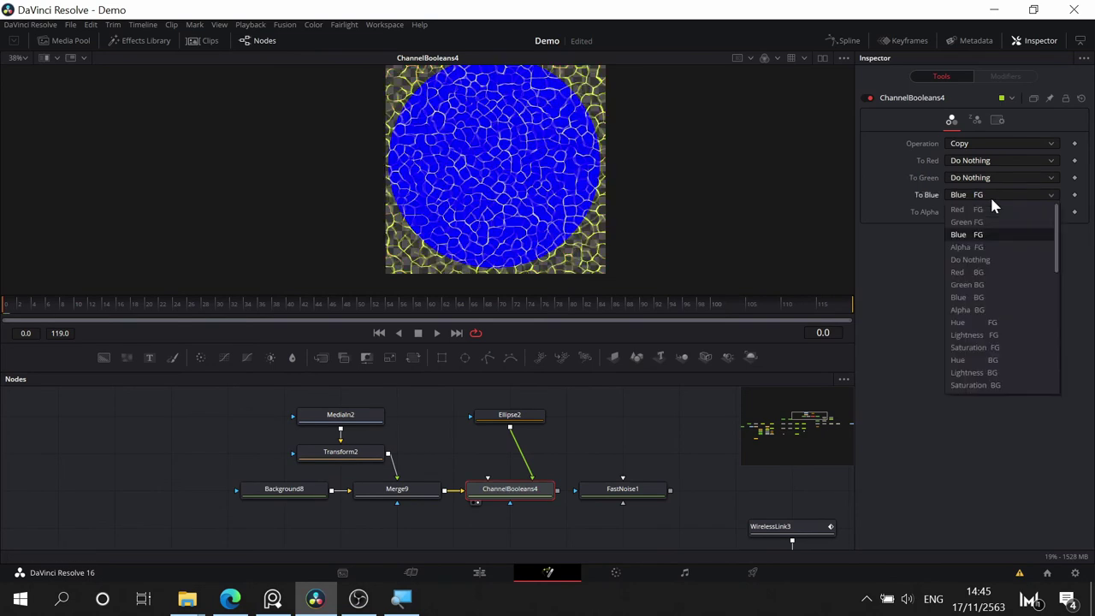
pyautogui.click(987, 258)
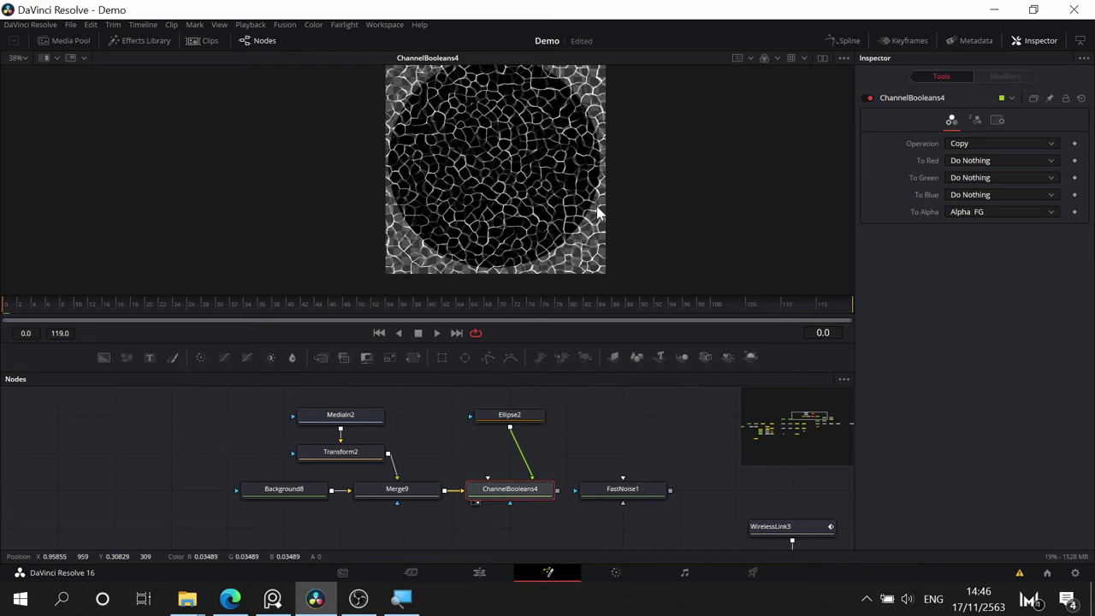
pyautogui.press('a')
pyautogui.press('c')
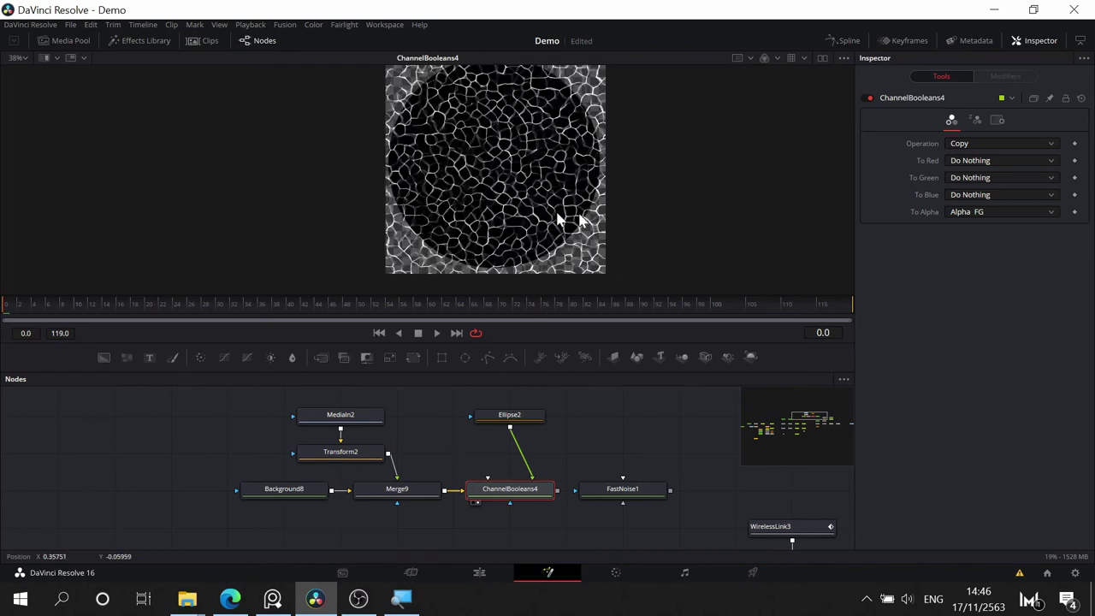
# - Move the FastNoise1 node farther away from the Channel Booleans node to free up space
pyautogui.moveTo(496, 423); pyautogui.dragTo(567, 410)
pyautogui.click(510, 490)
pyautogui.moveTo(610, 489); pyautogui.dragTo(727, 488)
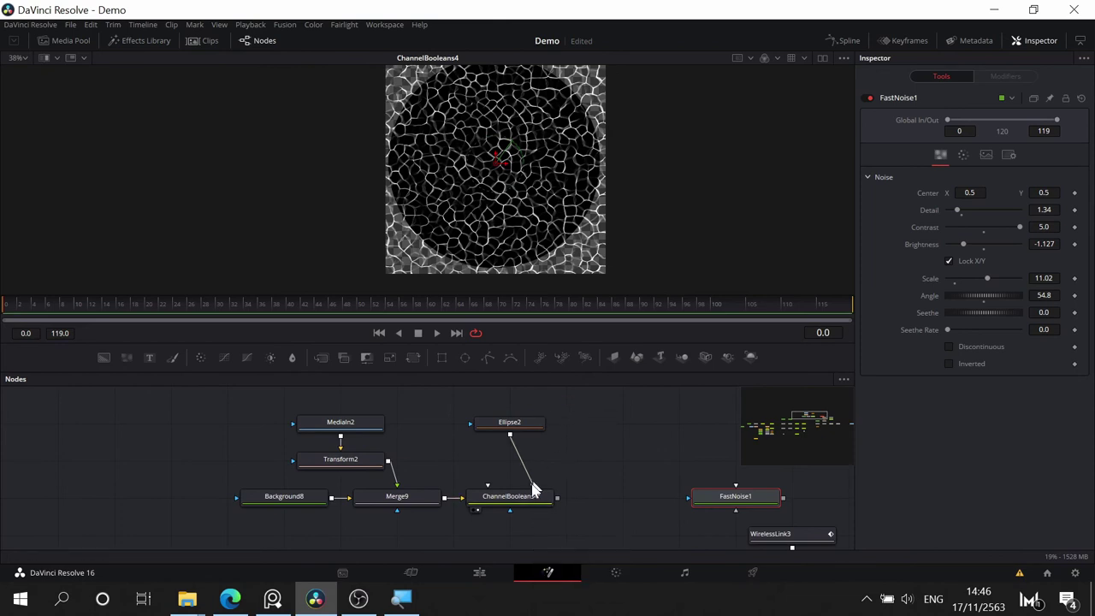
# - Undo the deletion that also removed Ellipse2, and delete only the Channel Booleans node
pyautogui.moveTo(580, 401); pyautogui.dragTo(544, 466)
pyautogui.press('Delete')
pyautogui.click(504, 484)
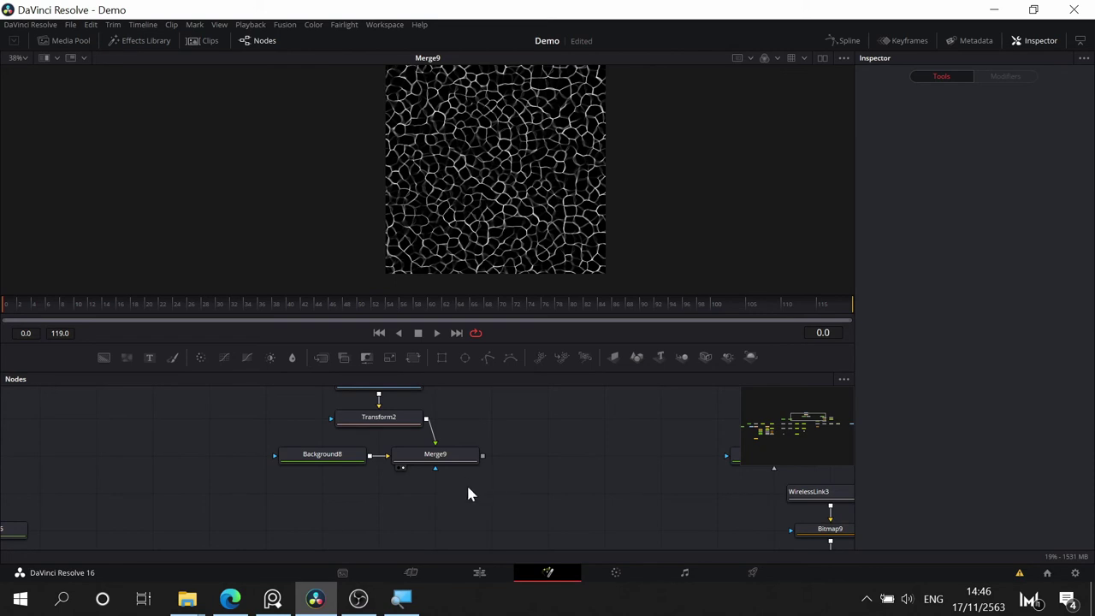
pyautogui.hotkey('ctrl', 'z')
pyautogui.scroll(3, 528, 503)
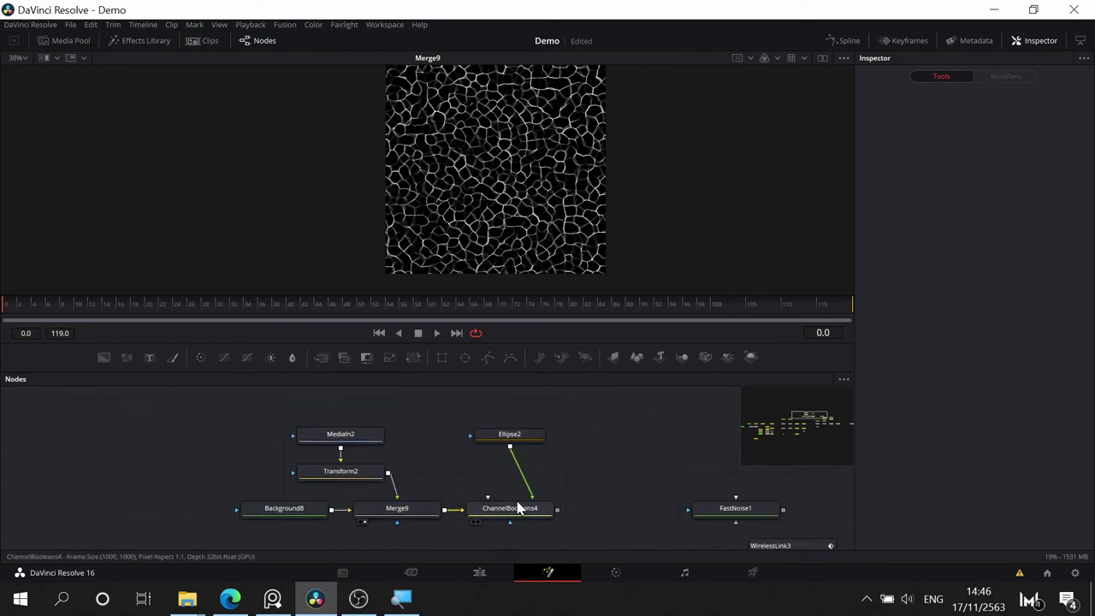
pyautogui.click(517, 507)
pyautogui.press('Delete')
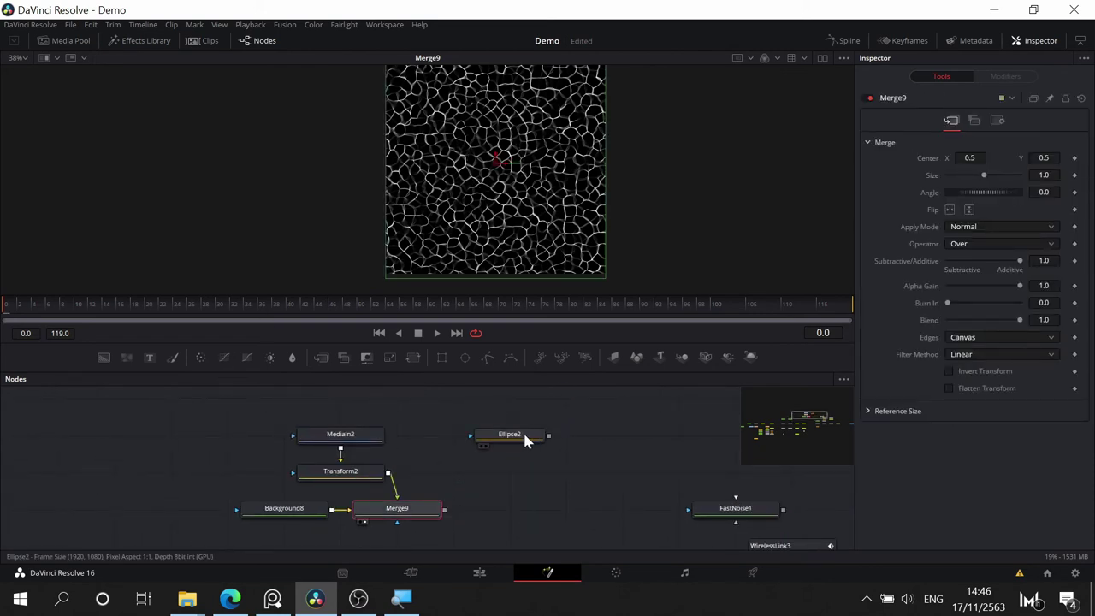
# - Add a new Merge with Merge9 as its background and Ellipse2 as its foreground, and show it in the viewer
pyautogui.moveTo(318, 361); pyautogui.dragTo(535, 530)
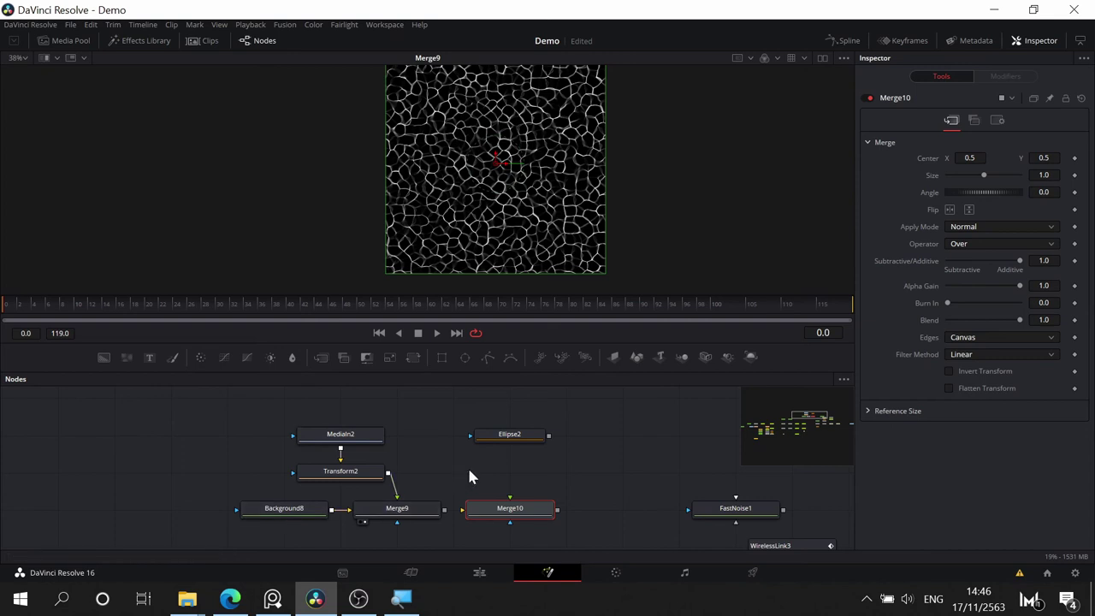
pyautogui.moveTo(518, 437); pyautogui.dragTo(542, 394)
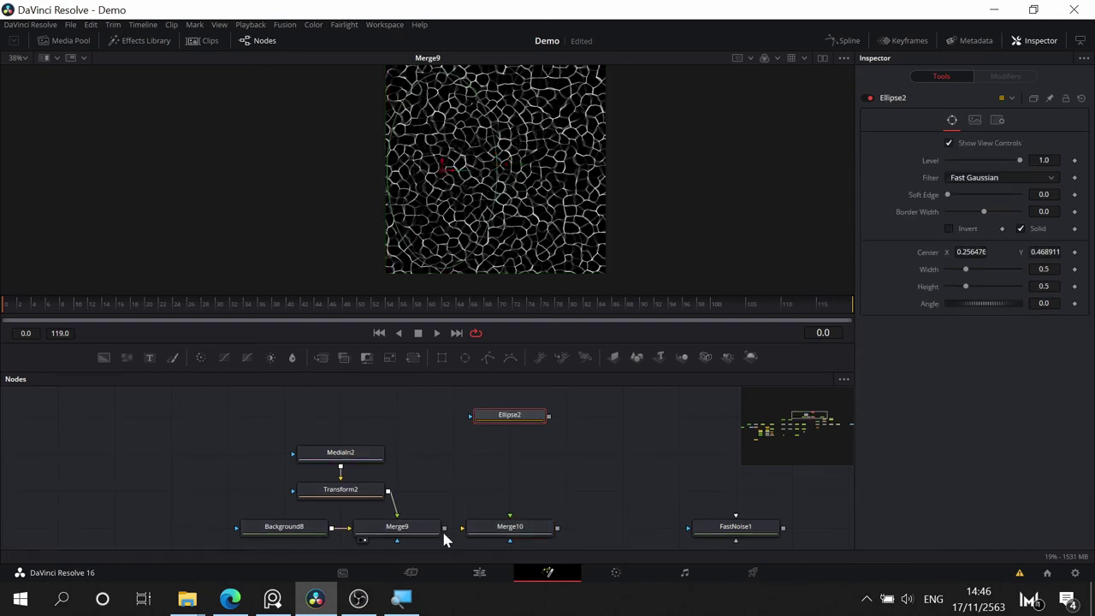
pyautogui.moveTo(445, 528); pyautogui.dragTo(496, 520)
pyautogui.moveTo(549, 417); pyautogui.dragTo(519, 526)
pyautogui.click(554, 539)
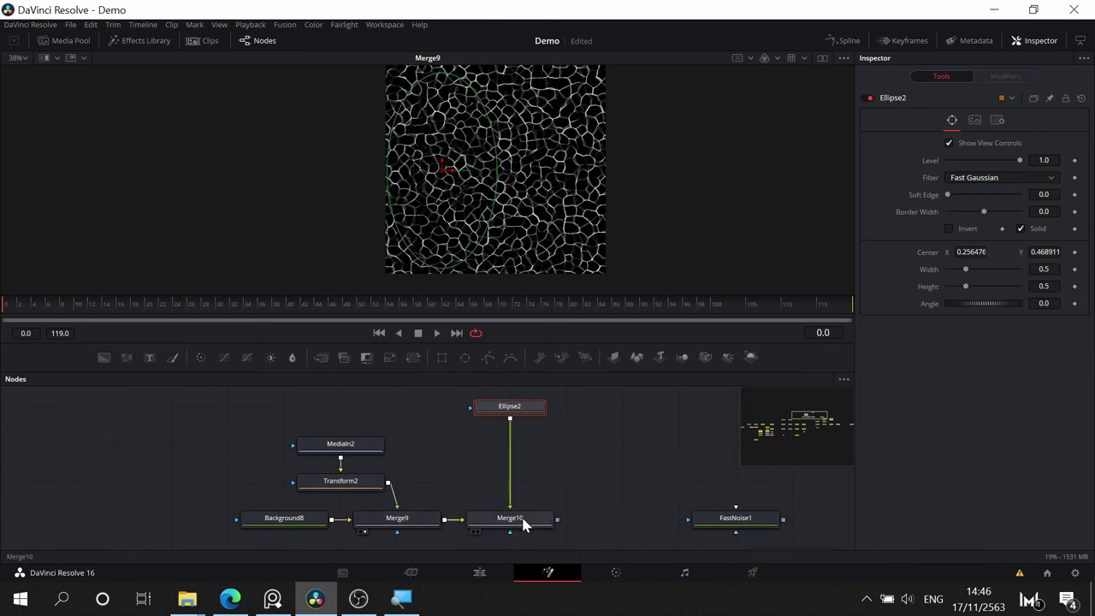
pyautogui.click(523, 520)
pyautogui.press('1')
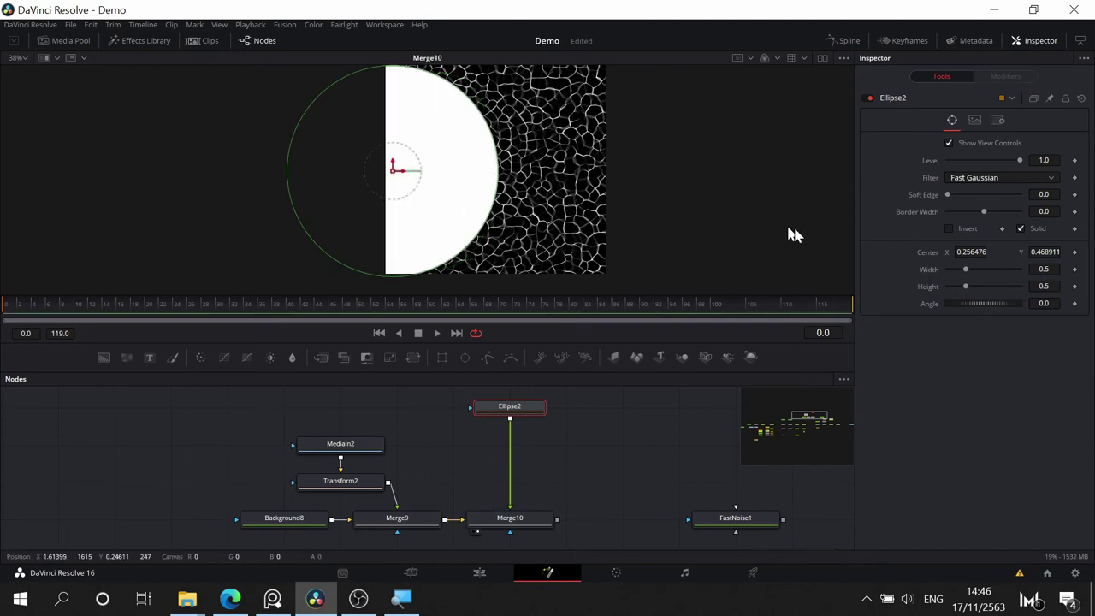
# - Reset the Ellipse2 mask to its defaults, review its image and common settings, and turn on Invert
pyautogui.click(1080, 98)
pyautogui.scroll(2, 587, 202)
pyautogui.scroll(-2, 587, 201)
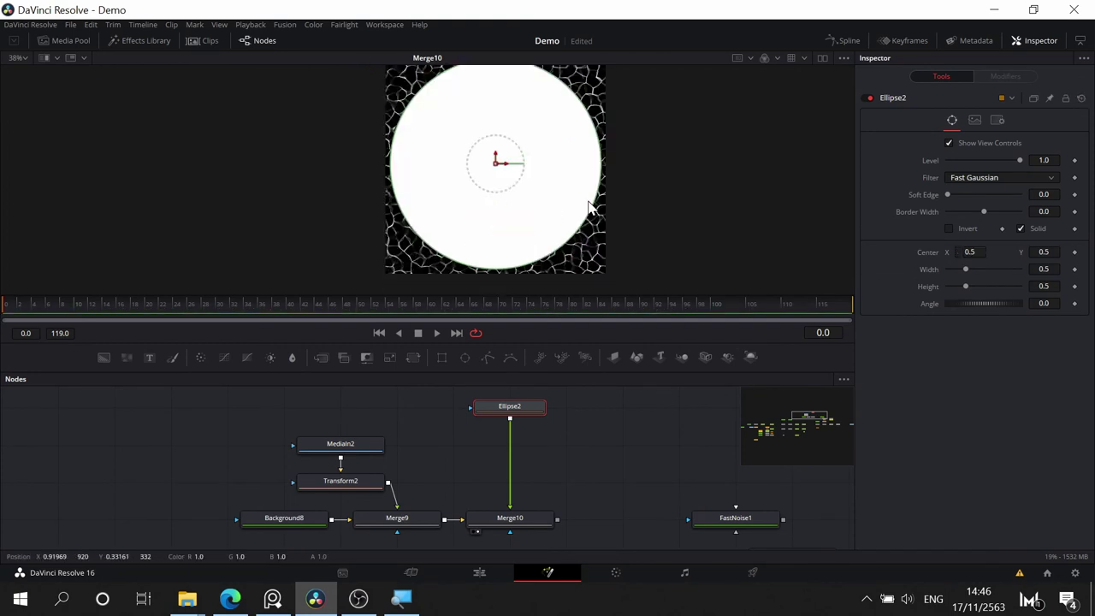
pyautogui.scroll(1, 587, 202)
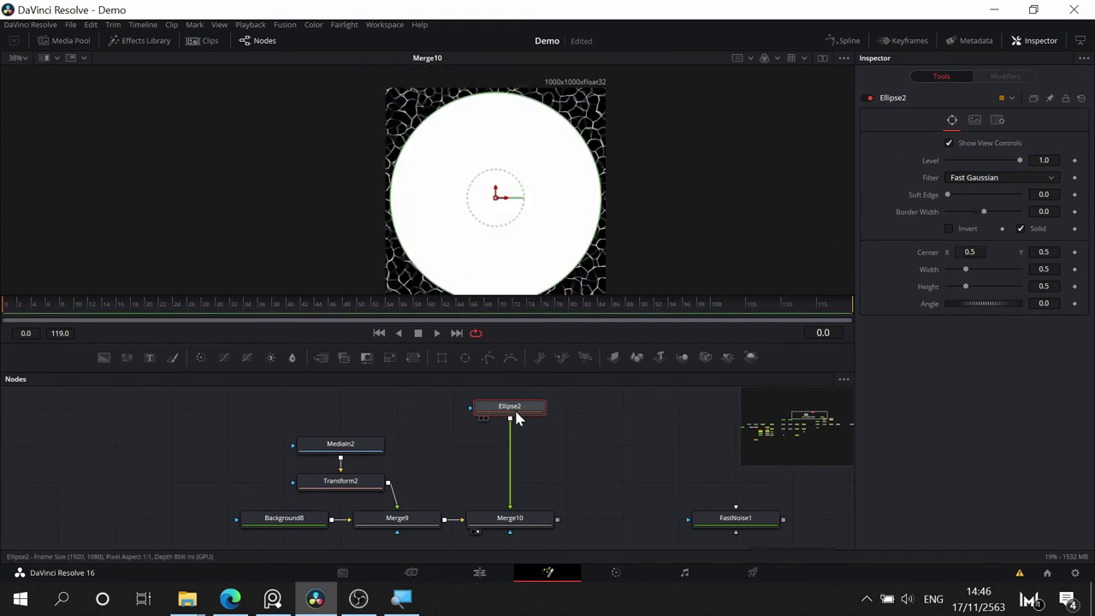
pyautogui.click(975, 118)
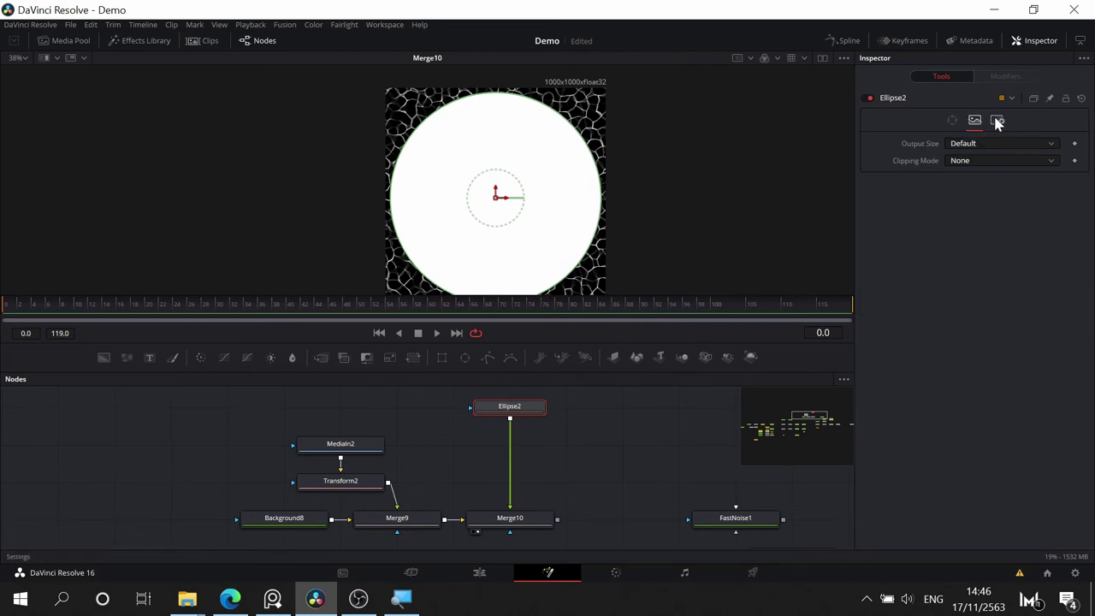
pyautogui.click(997, 120)
pyautogui.click(952, 118)
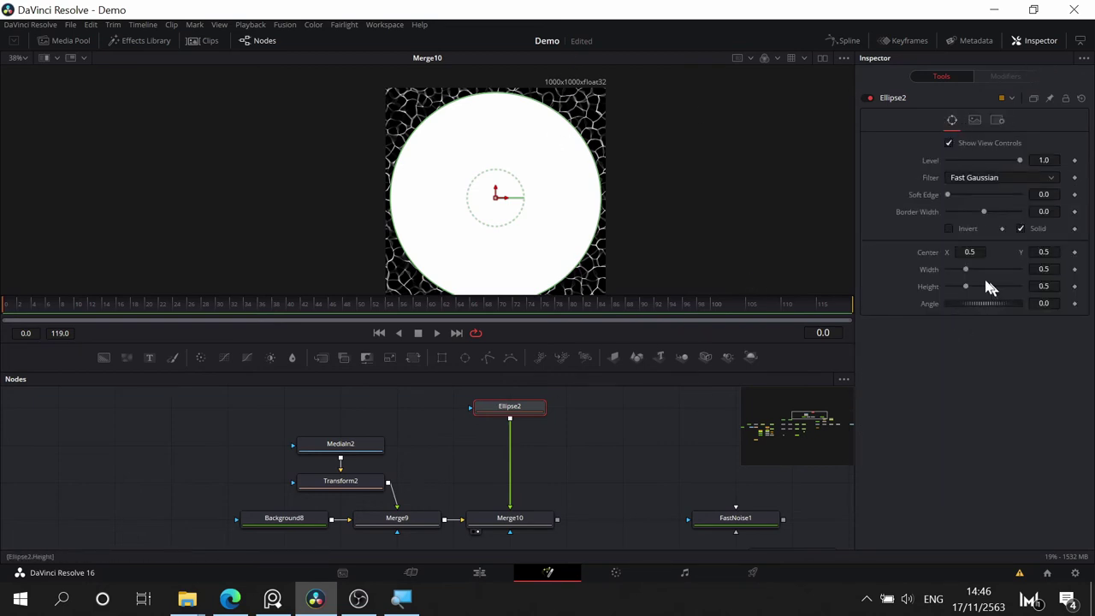
pyautogui.moveTo(679, 455); pyautogui.dragTo(723, 448)
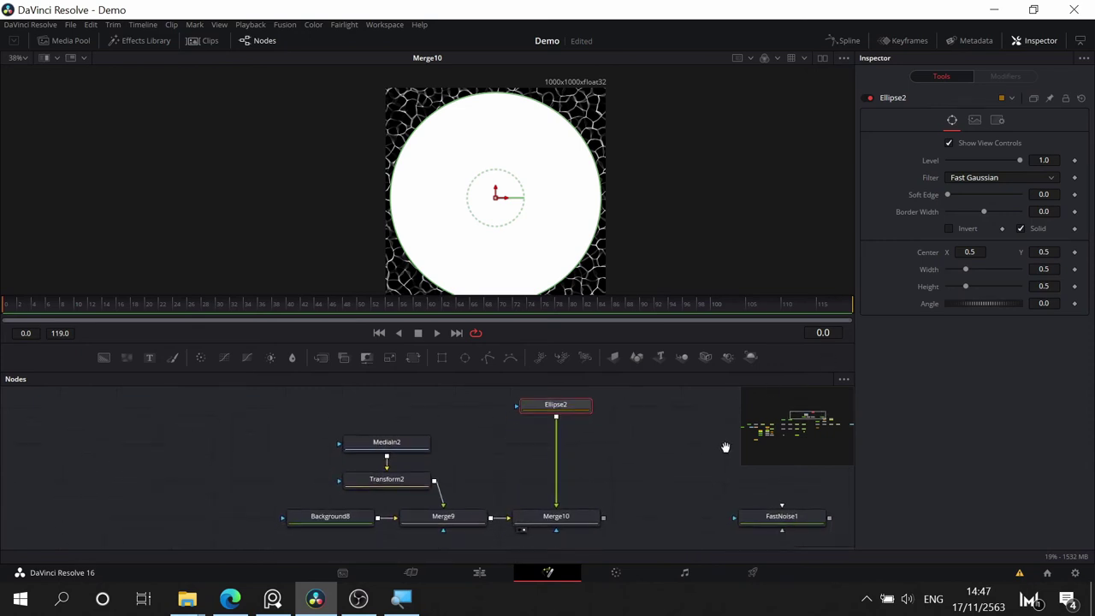
pyautogui.click(949, 229)
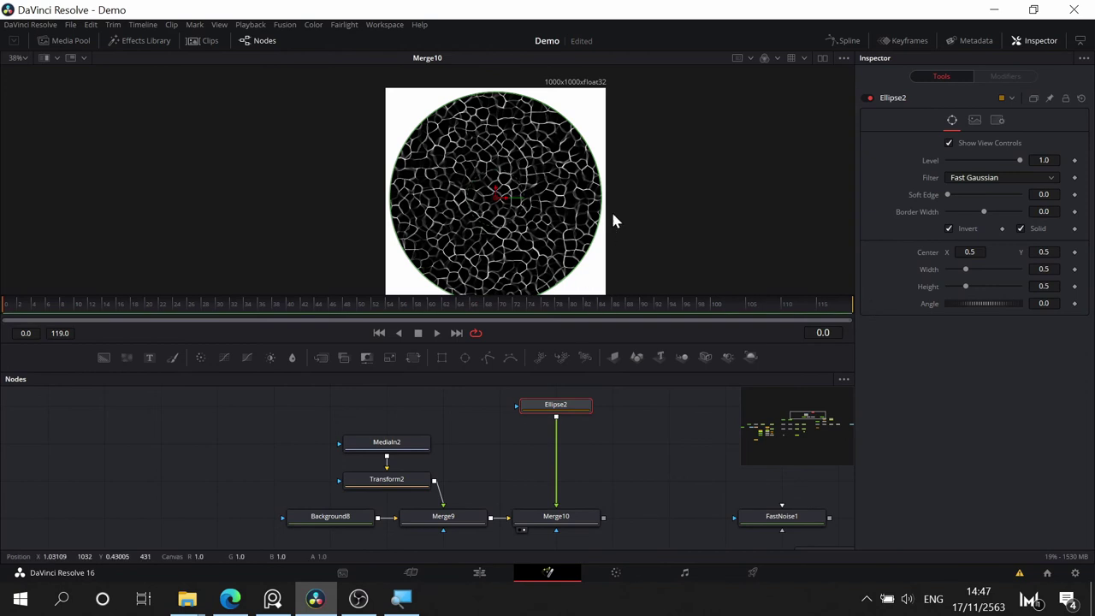
pyautogui.moveTo(647, 454)
pyautogui.mouseDown()
pyautogui.moveTo(469, 444)
pyautogui.moveTo(638, 359)
pyautogui.moveTo(645, 448)
pyautogui.mouseUp()
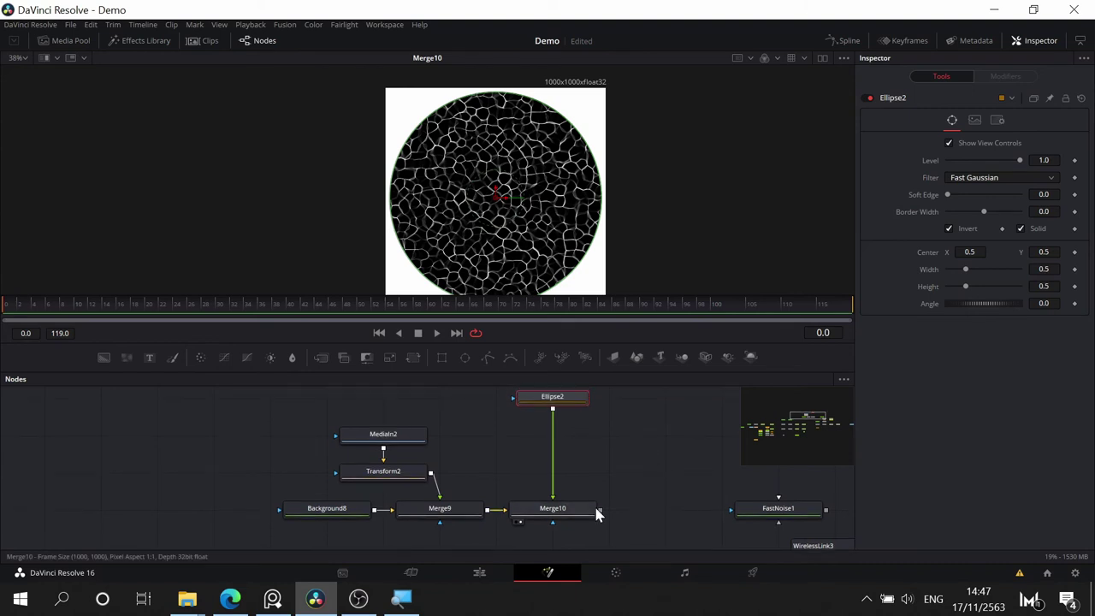
# - Duplicate Background8, connect the copy as Merge10's foreground in place of Ellipse2, and connect Ellipse2 as Merge10's effect mask
pyautogui.click(442, 454)
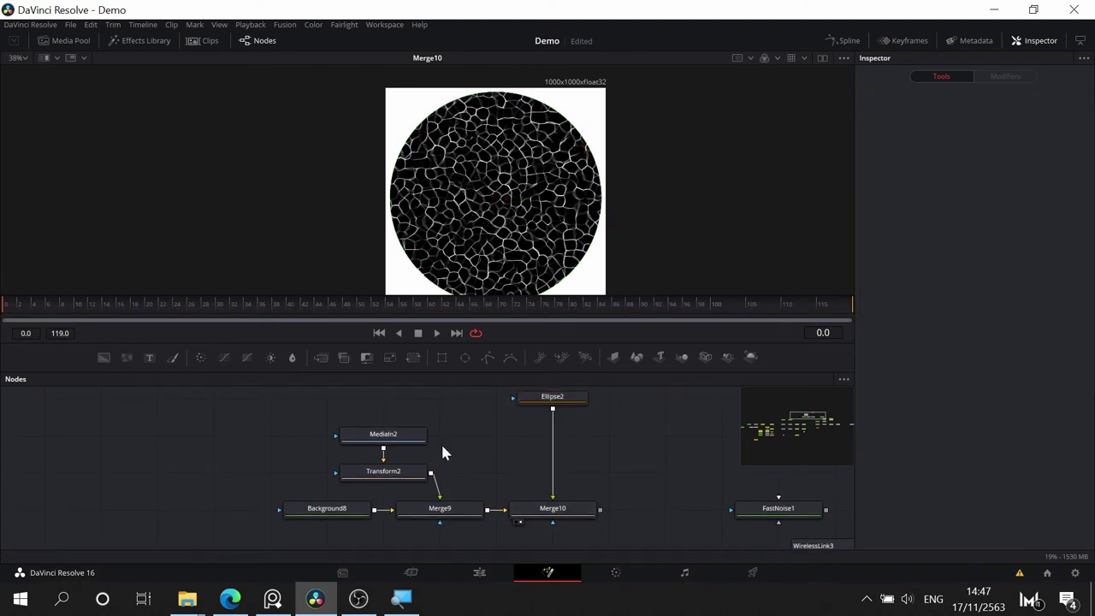
pyautogui.click(324, 508)
pyautogui.hotkey('ctrl', 'v')
pyautogui.moveTo(545, 419); pyautogui.dragTo(554, 524)
pyautogui.click(589, 543)
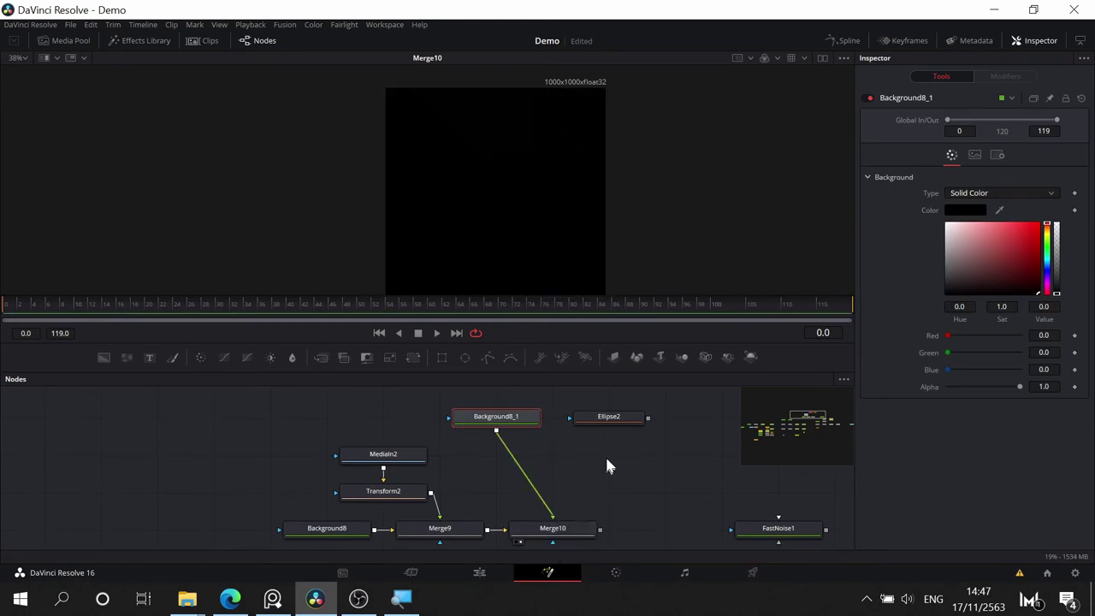
pyautogui.moveTo(649, 419); pyautogui.dragTo(554, 529)
pyautogui.click(586, 568)
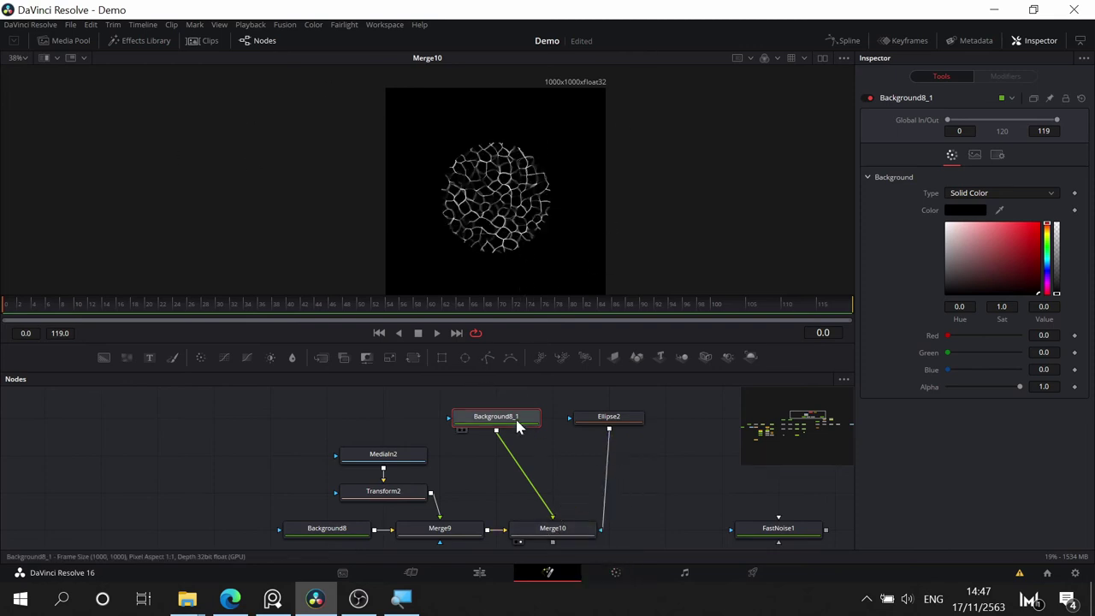
pyautogui.moveTo(633, 467); pyautogui.dragTo(652, 477)
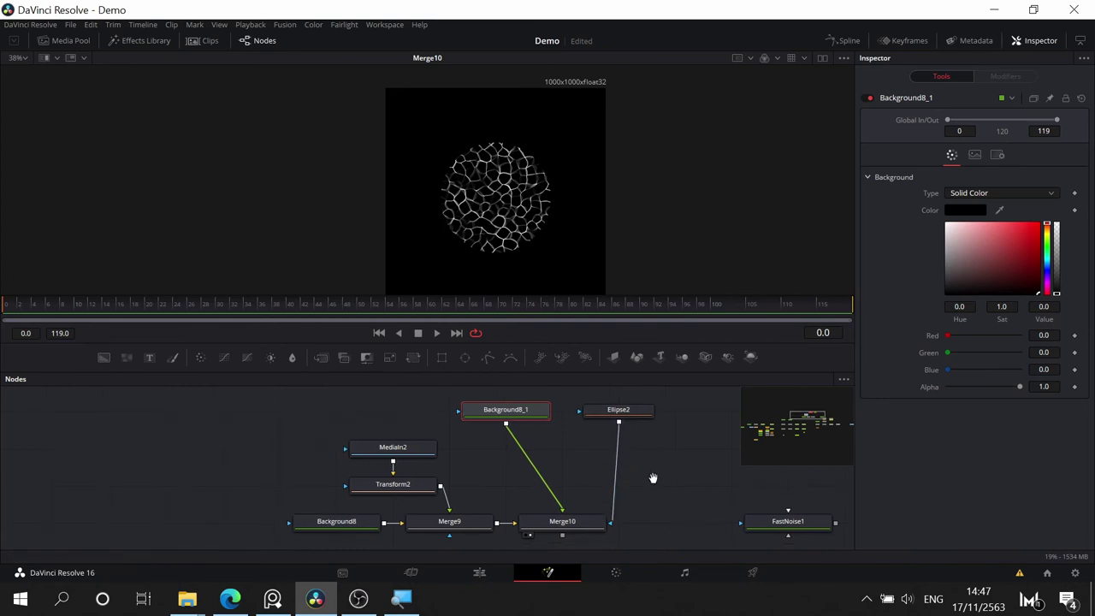
# - Try widening the Ellipse2 mask to a width of 0.976, and undo the change
pyautogui.click(621, 411)
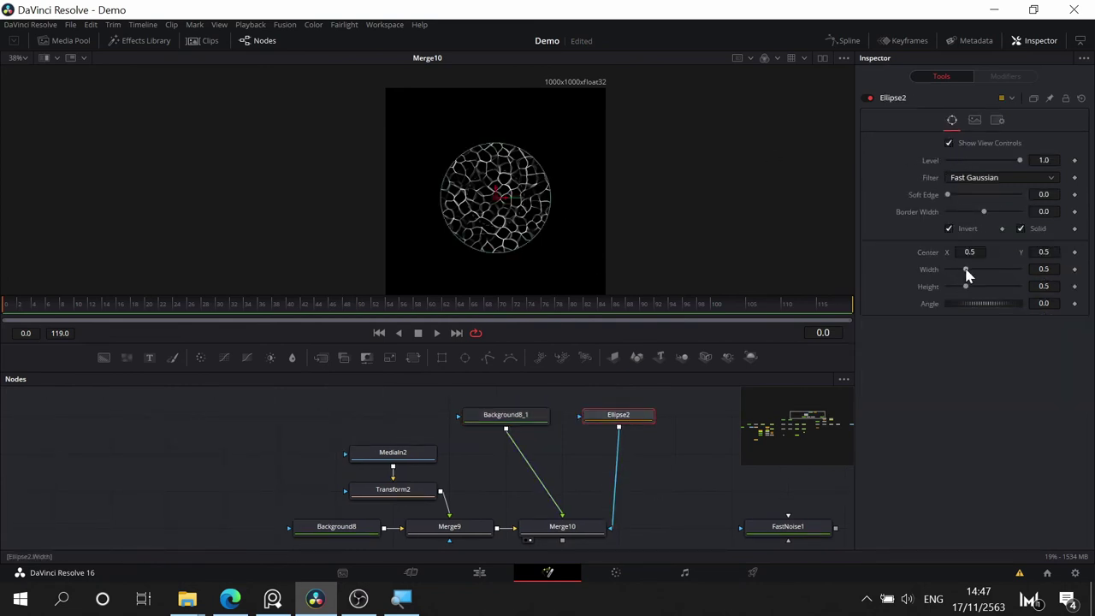
pyautogui.moveTo(965, 268); pyautogui.dragTo(983, 269)
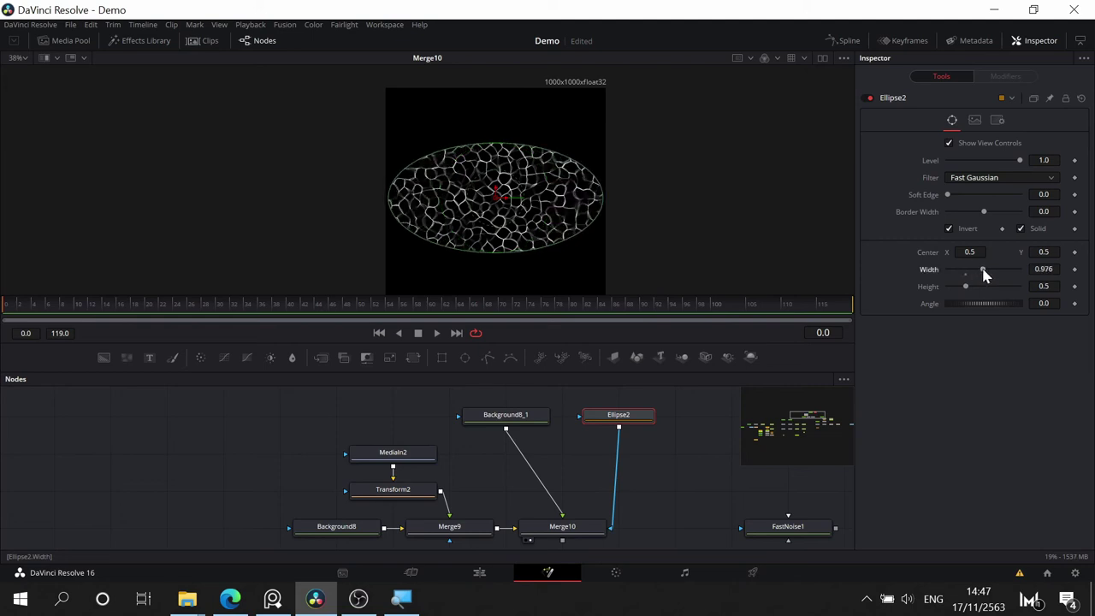
pyautogui.hotkey('ctrl', 'z')
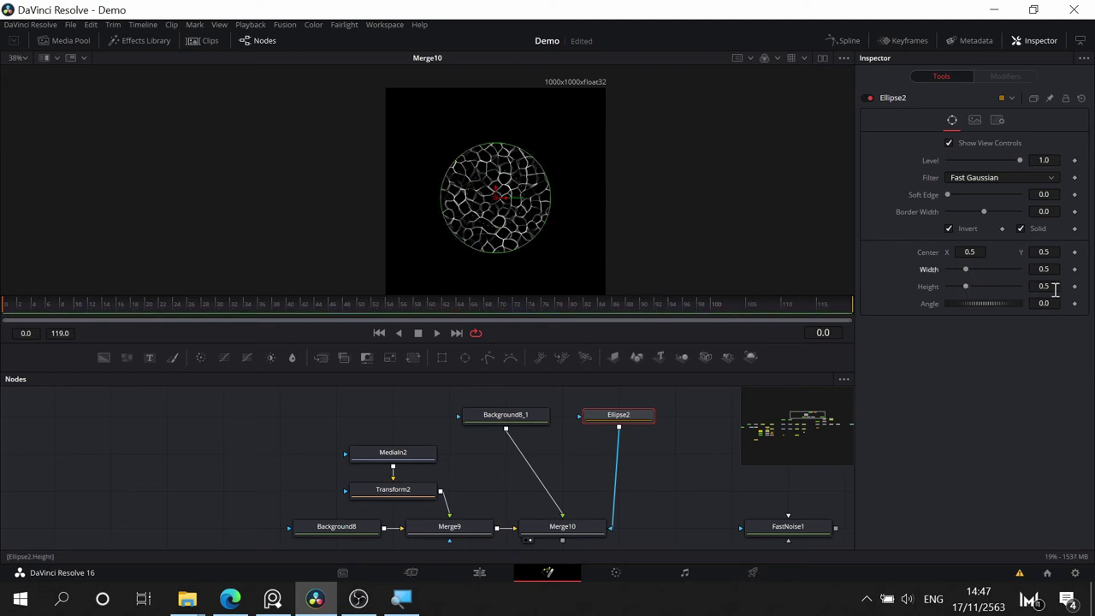
# - Try linking Ellipse2's height to its width with an expression, test it by changing the width, and undo it all
pyautogui.click(1056, 287)
pyautogui.rightClick(1056, 288)
pyautogui.click(1050, 286)
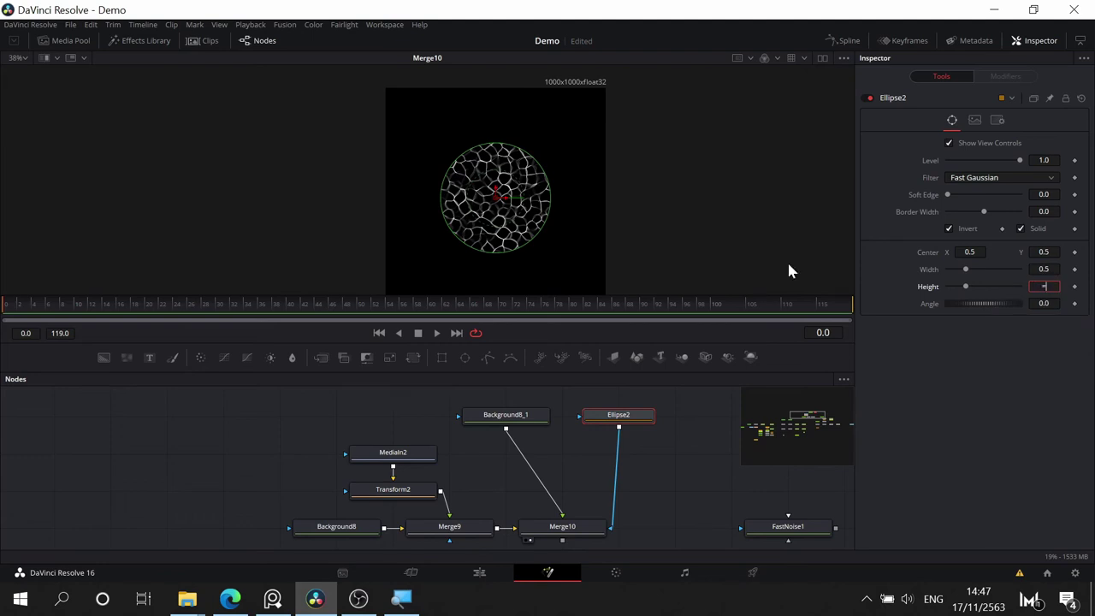
pyautogui.write('0')
pyautogui.press('Tab')
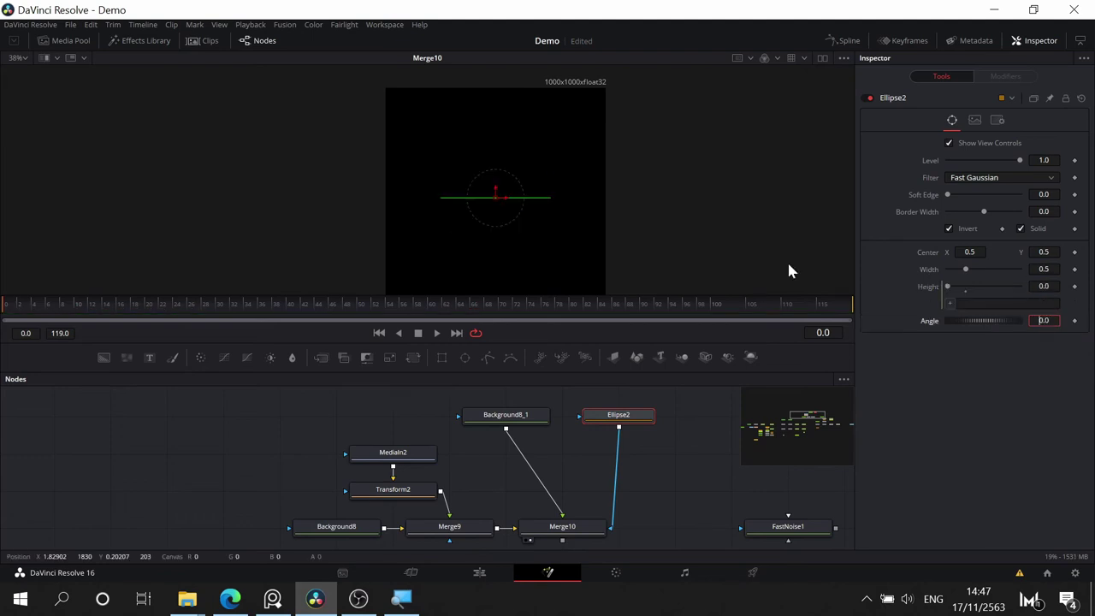
pyautogui.click(919, 270)
pyautogui.moveTo(934, 270); pyautogui.dragTo(933, 268)
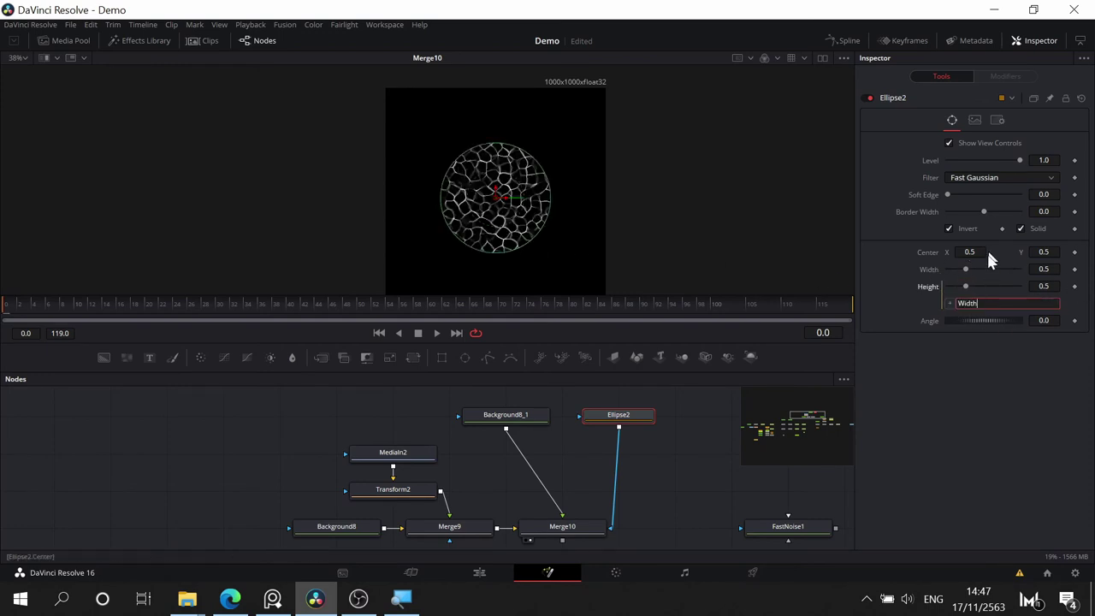
pyautogui.moveTo(969, 271); pyautogui.dragTo(984, 272)
pyautogui.hotkey('ctrl', 'z')
pyautogui.hotkey('ctrl', 'z')
pyautogui.hotkey('ctrl', 'z')
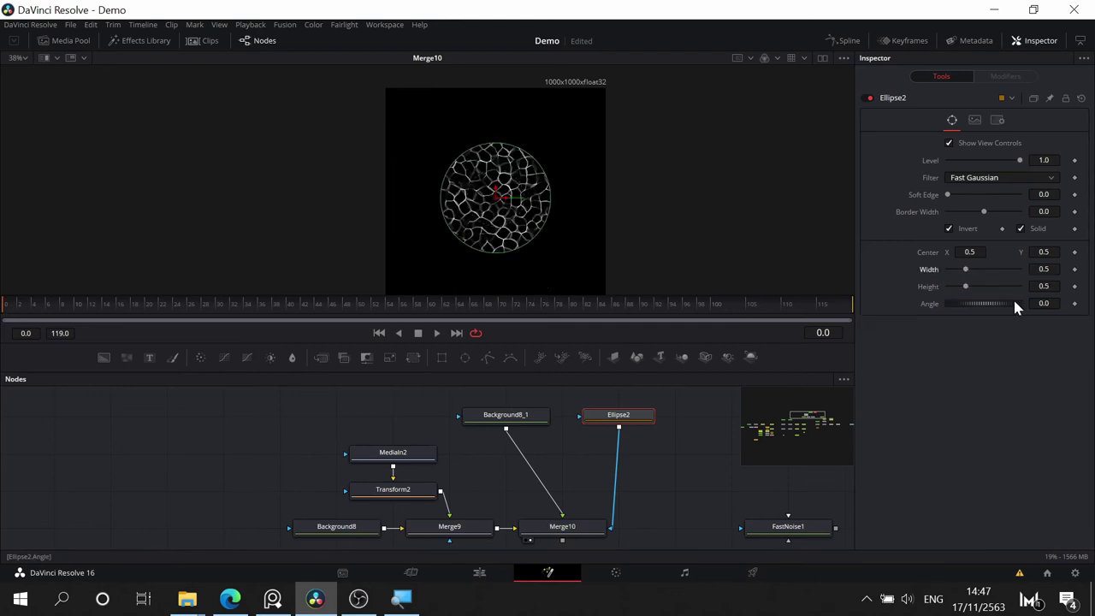
# - Link Ellipse2's height to its width with an expression, and set its soft edge to 0.14 and width to about 0.819
pyautogui.click(1057, 287)
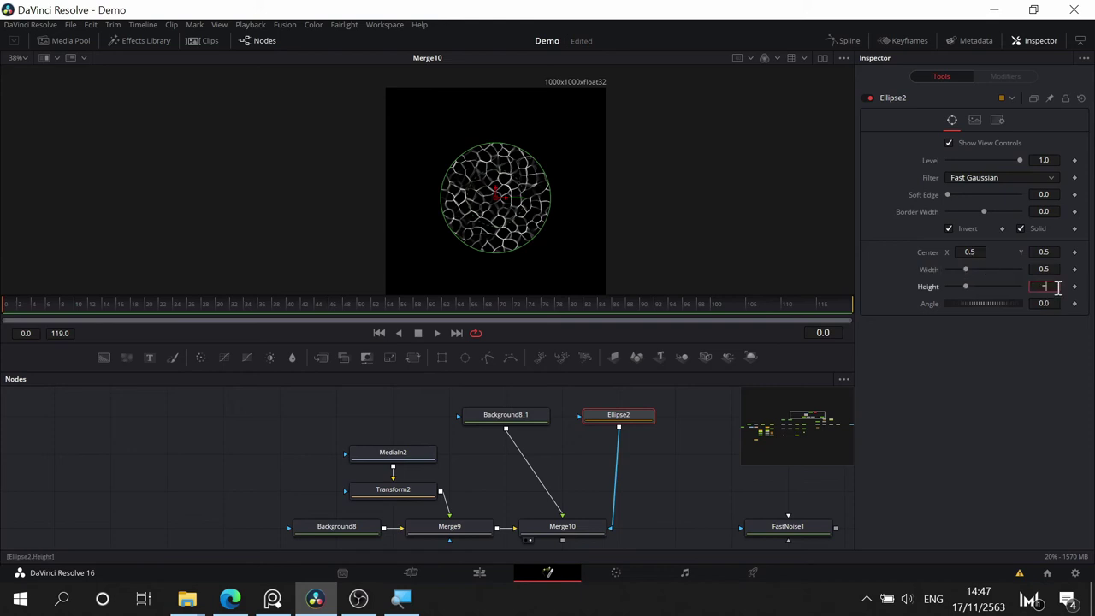
pyautogui.write('0')
pyautogui.press('Tab')
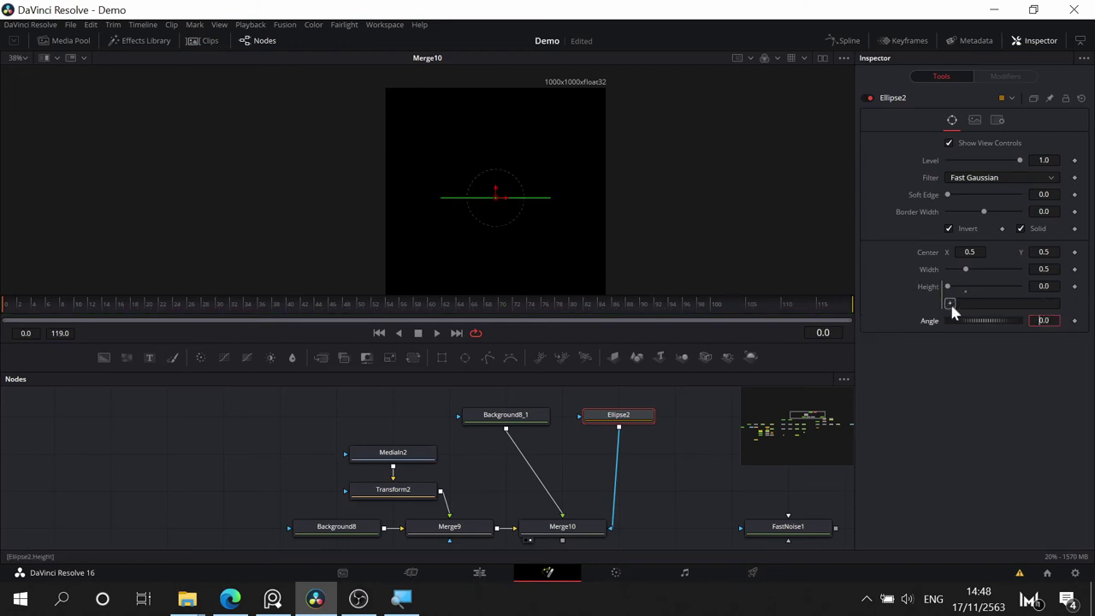
pyautogui.moveTo(950, 303); pyautogui.dragTo(988, 271)
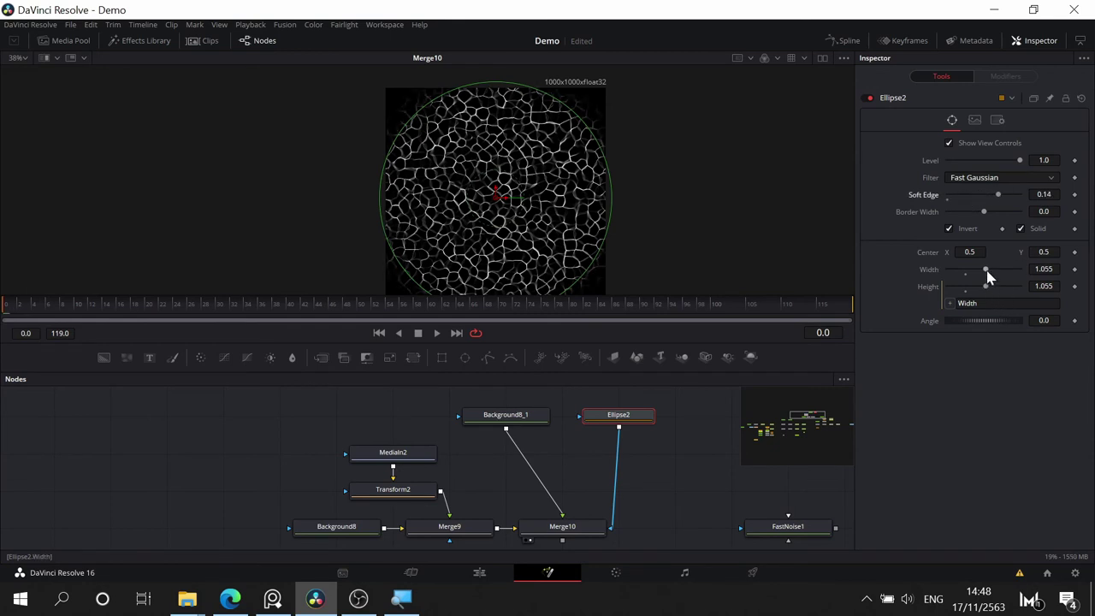
pyautogui.moveTo(986, 272); pyautogui.dragTo(980, 272)
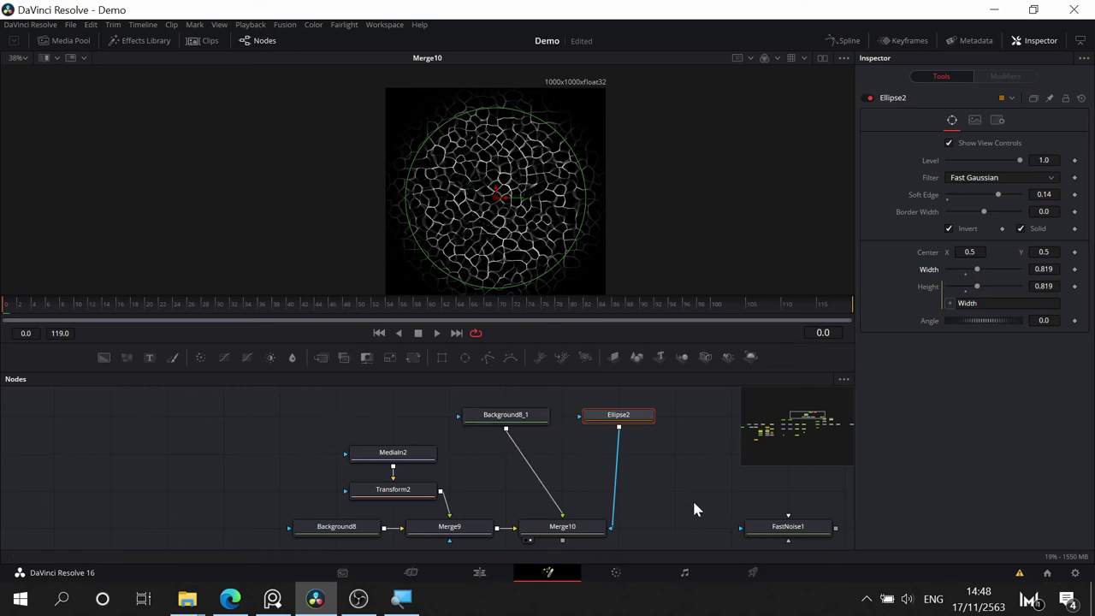
# - Tidy the caustics branch by placing Ellipse2 directly below Merge10 and Background8_1 directly above it
pyautogui.scroll(1, 694, 509)
pyautogui.moveTo(672, 501); pyautogui.dragTo(622, 471)
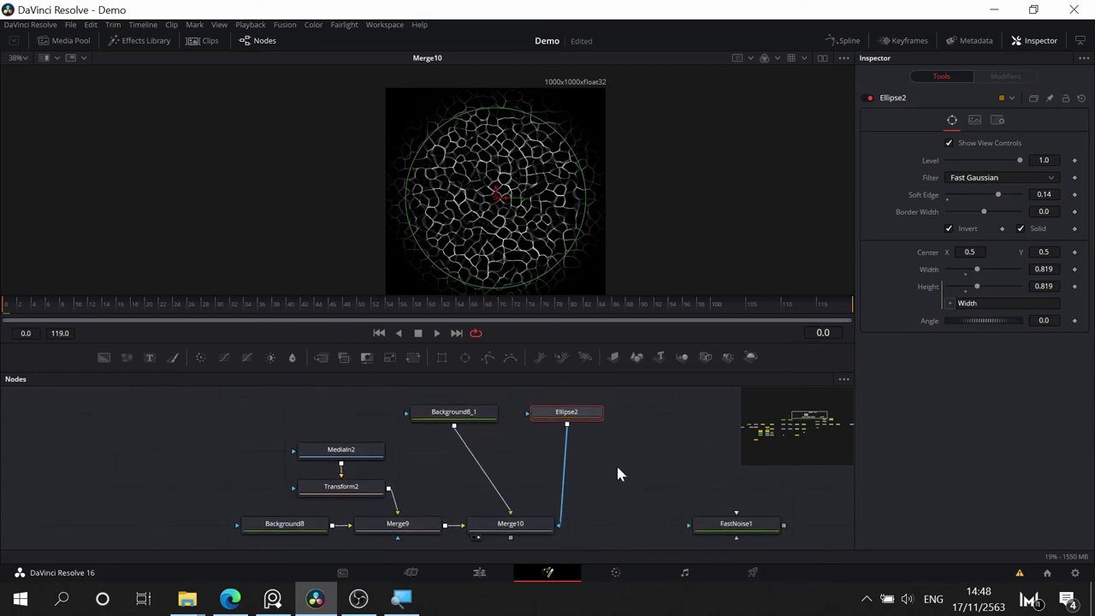
pyautogui.moveTo(581, 420); pyautogui.dragTo(618, 518)
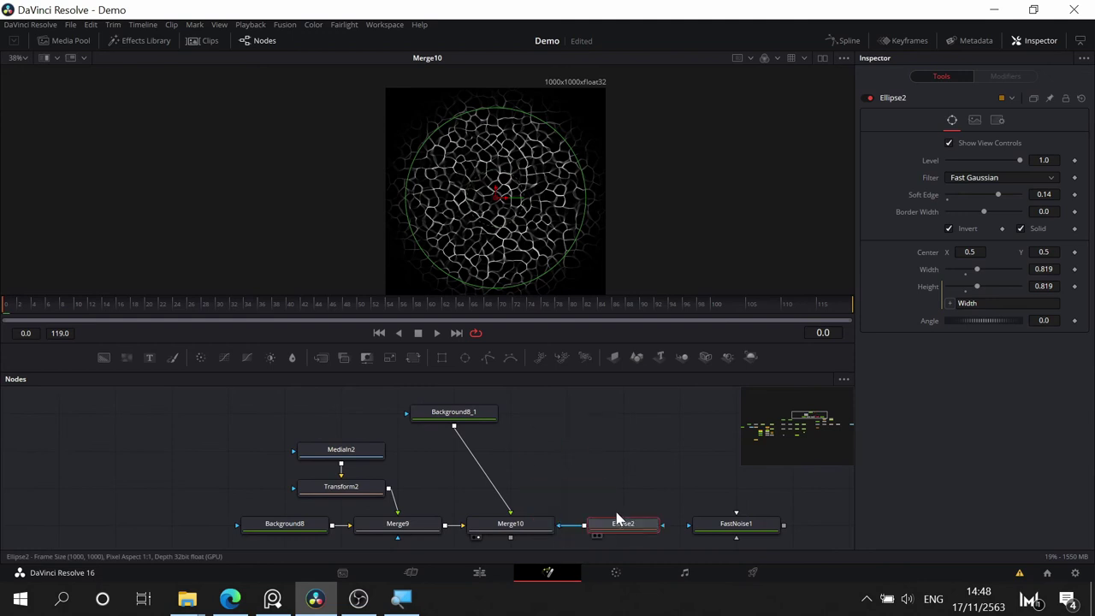
pyautogui.scroll(-3, 655, 436)
pyautogui.moveTo(674, 425); pyautogui.dragTo(574, 500)
pyautogui.moveTo(616, 428); pyautogui.dragTo(598, 511)
pyautogui.moveTo(468, 397); pyautogui.dragTo(571, 444)
# - Examine the main node chain between ColorCorrector2 and Vignette to find where the caustics can be merged in
pyautogui.moveTo(630, 513); pyautogui.dragTo(626, 400)
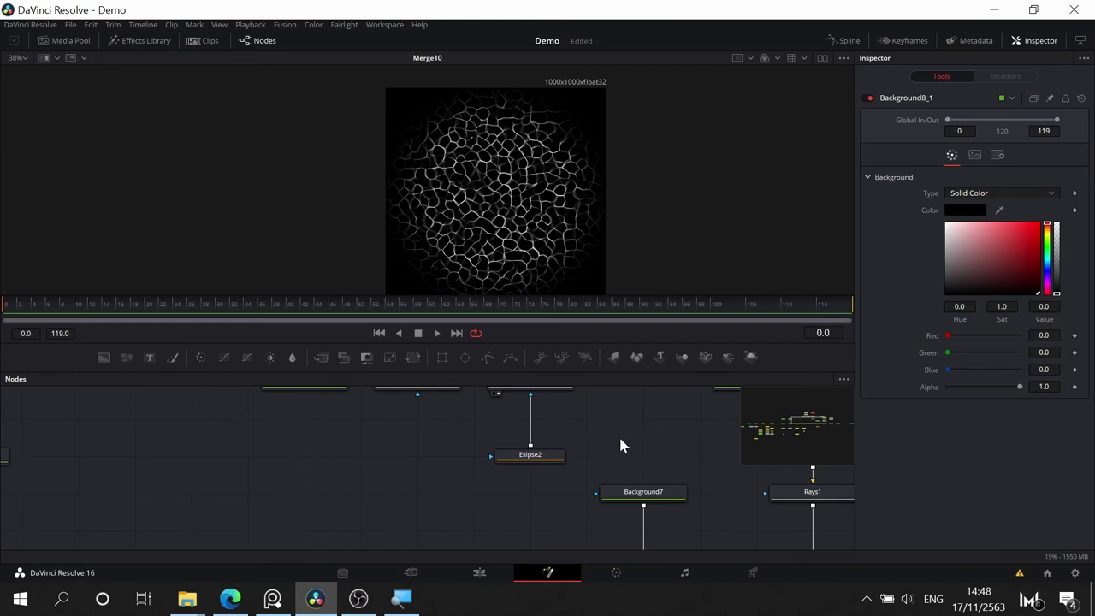
pyautogui.moveTo(318, 547); pyautogui.dragTo(216, 470)
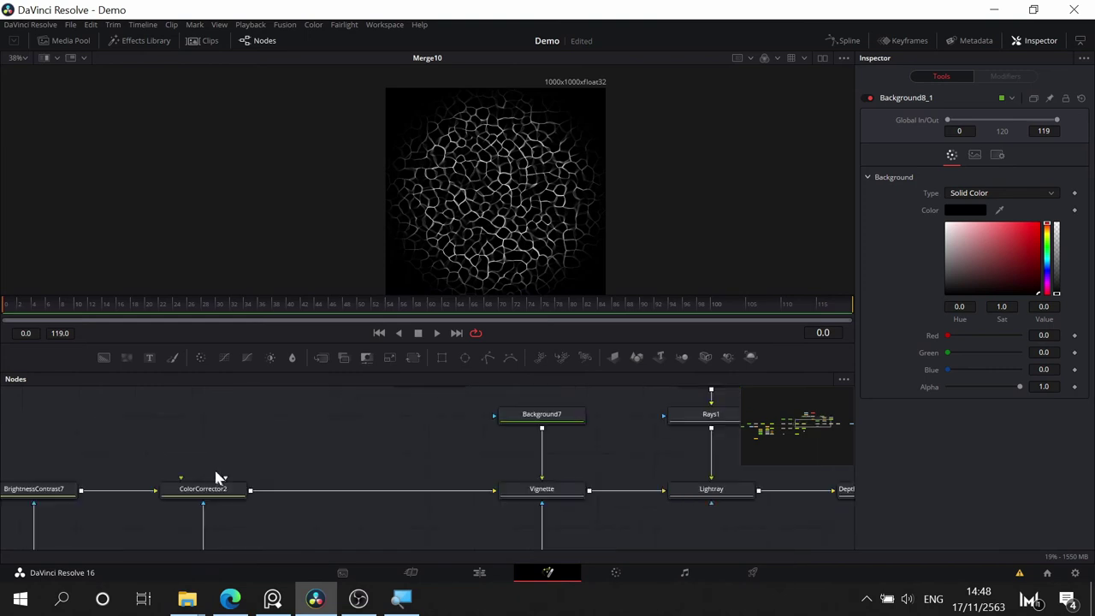
pyautogui.scroll(2, 306, 442)
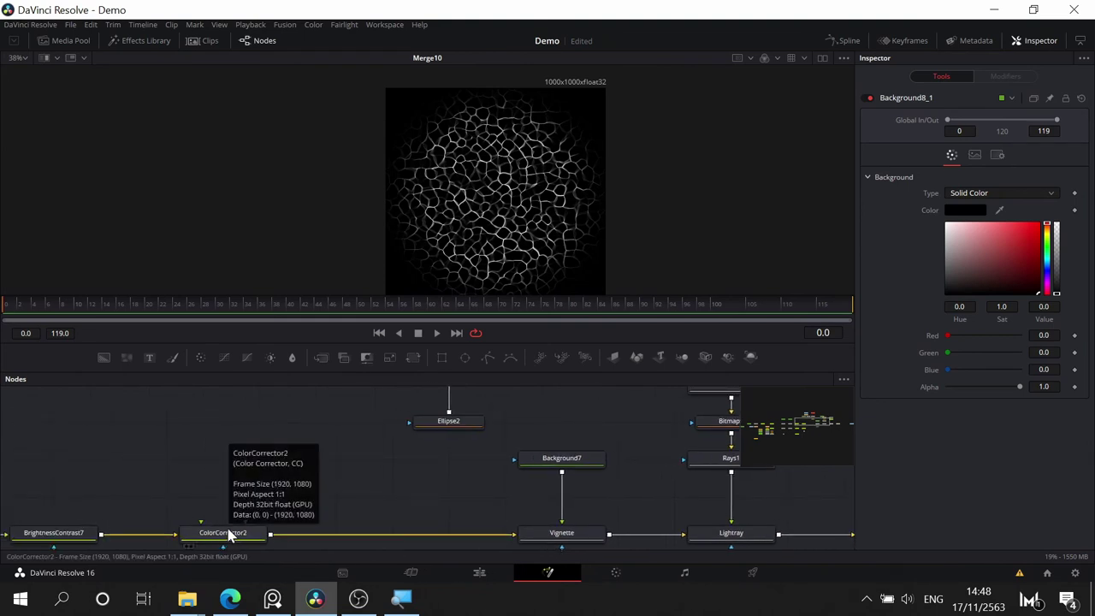
pyautogui.moveTo(355, 498); pyautogui.dragTo(366, 564)
pyautogui.scroll(-2, 331, 504)
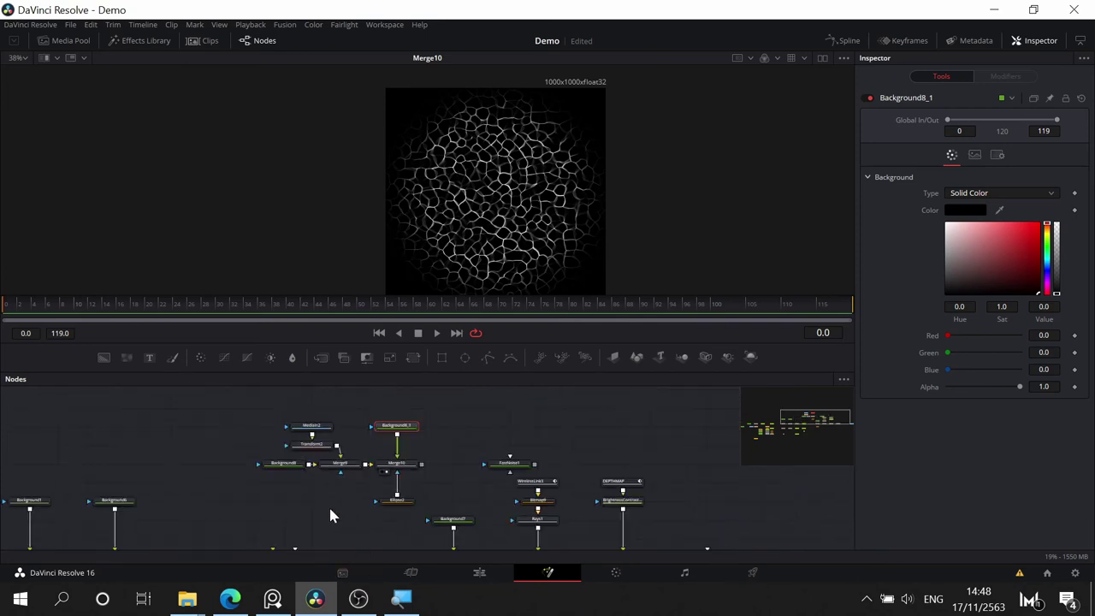
pyautogui.scroll(-2, 329, 505)
pyautogui.moveTo(389, 448); pyautogui.dragTo(390, 466)
pyautogui.scroll(2, 380, 483)
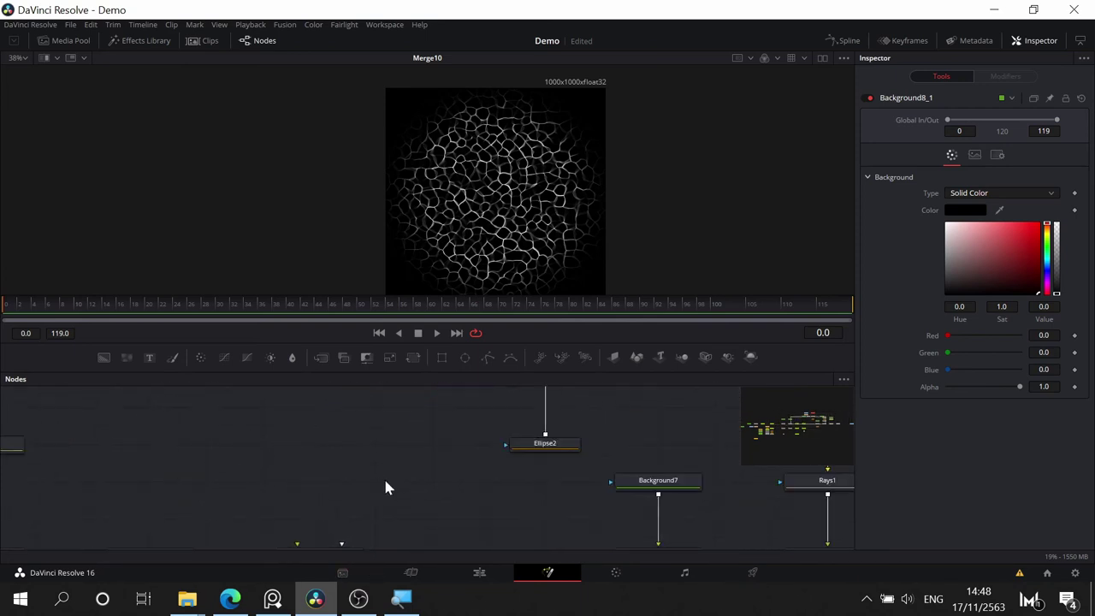
pyautogui.scroll(-2, 385, 487)
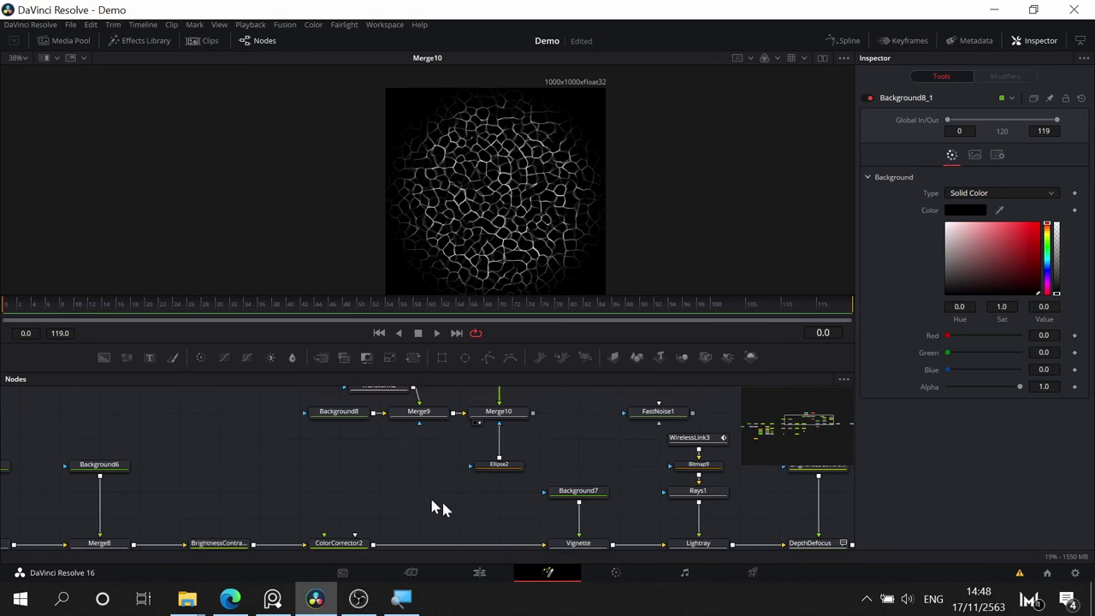
pyautogui.moveTo(474, 511); pyautogui.dragTo(482, 483)
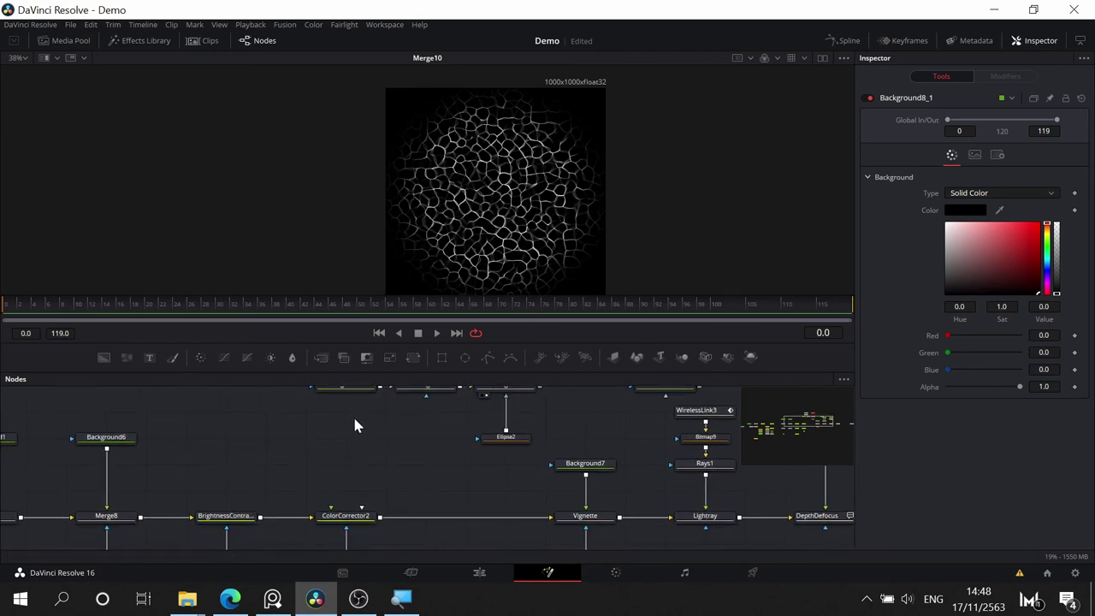
pyautogui.moveTo(360, 418); pyautogui.dragTo(334, 458)
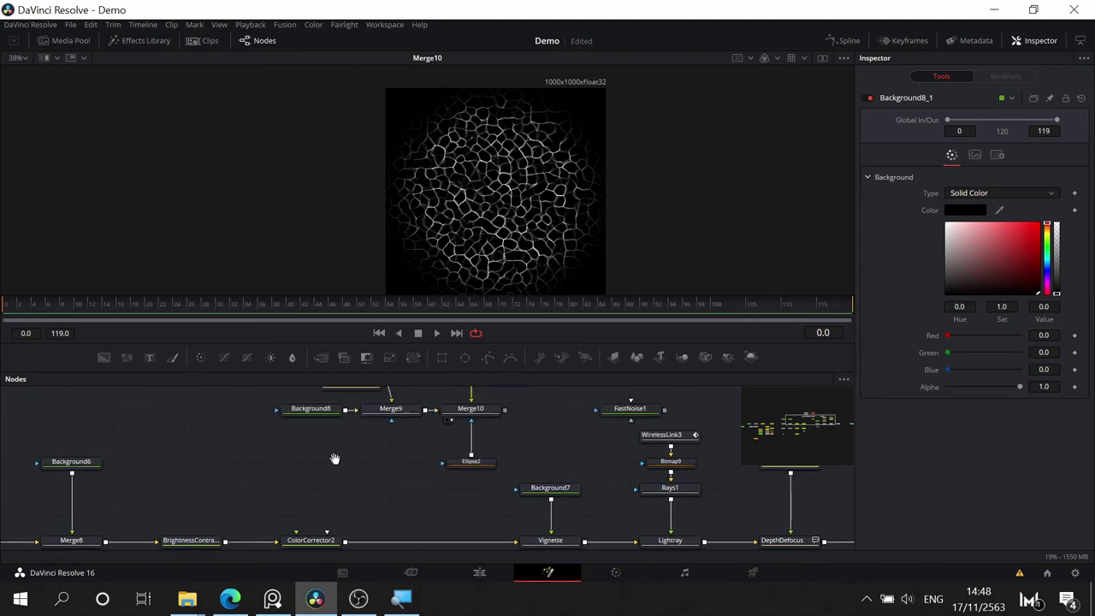
pyautogui.scroll(-1, 334, 458)
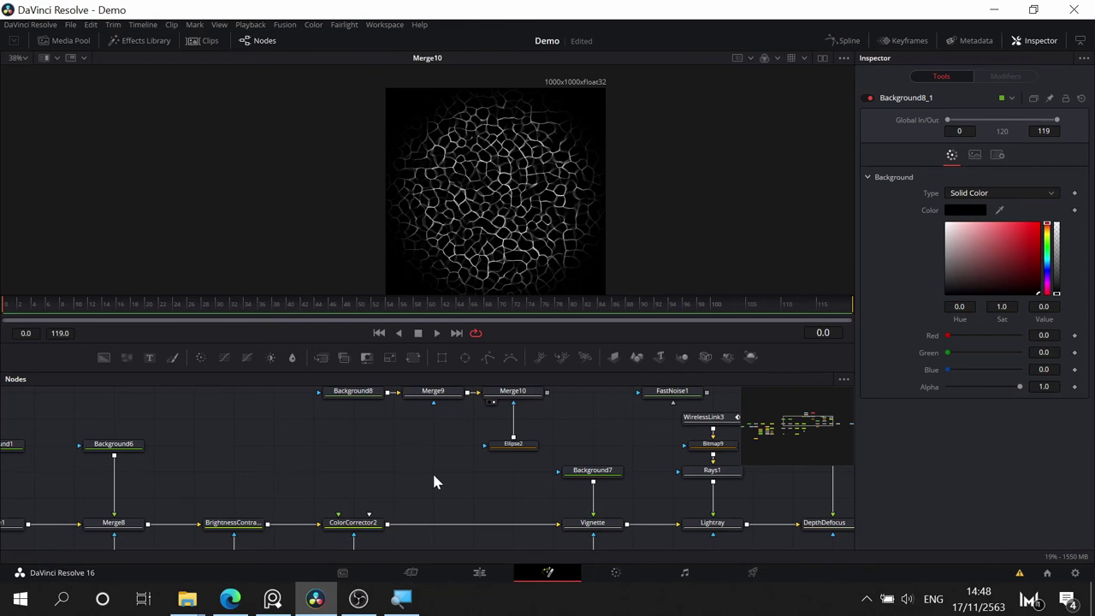
pyautogui.scroll(-2, 432, 470)
pyautogui.scroll(-1, 430, 471)
pyautogui.scroll(-2, 431, 479)
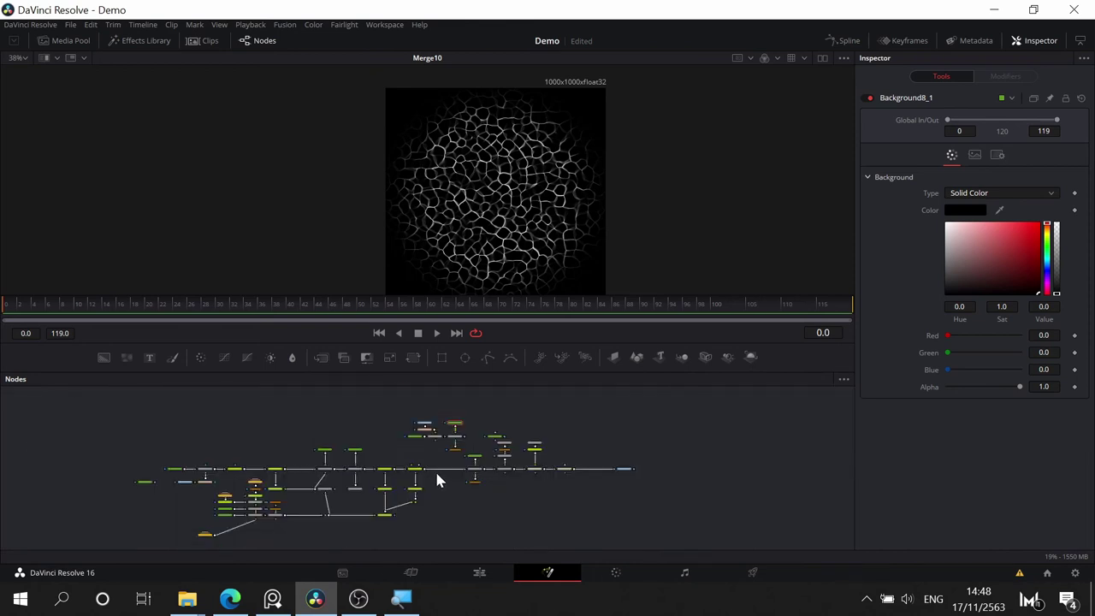
# - Move FastNoise1 and all nodes from Vignette through MediaOut1, with their inputs, farther downstream to open a wide gap after ColorCorrector2
pyautogui.scroll(2, 434, 481)
pyautogui.moveTo(624, 533); pyautogui.dragTo(328, 559)
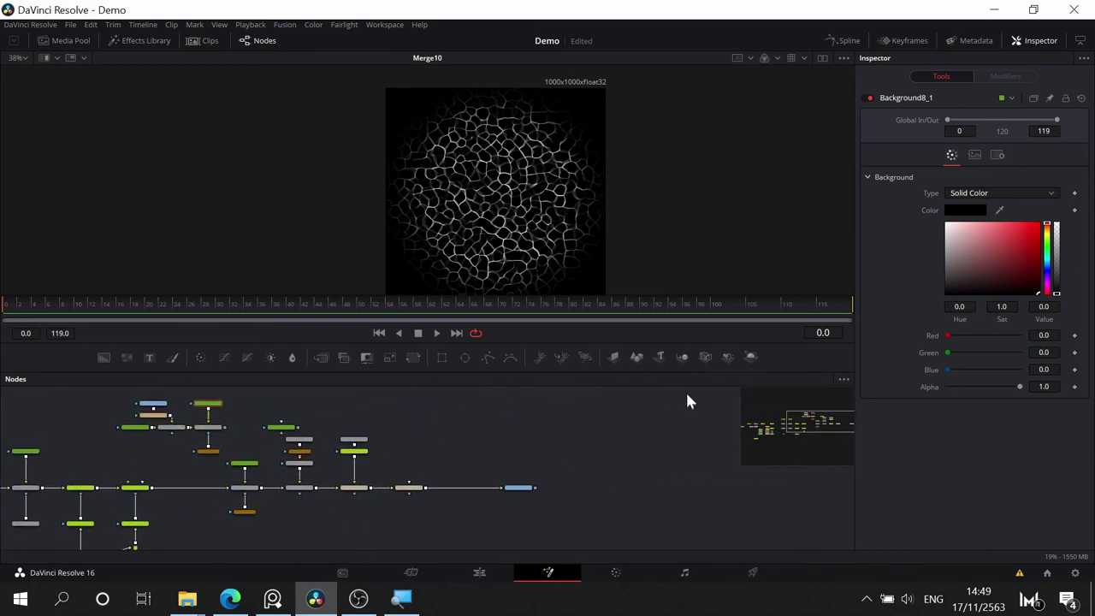
pyautogui.moveTo(658, 411); pyautogui.dragTo(235, 500)
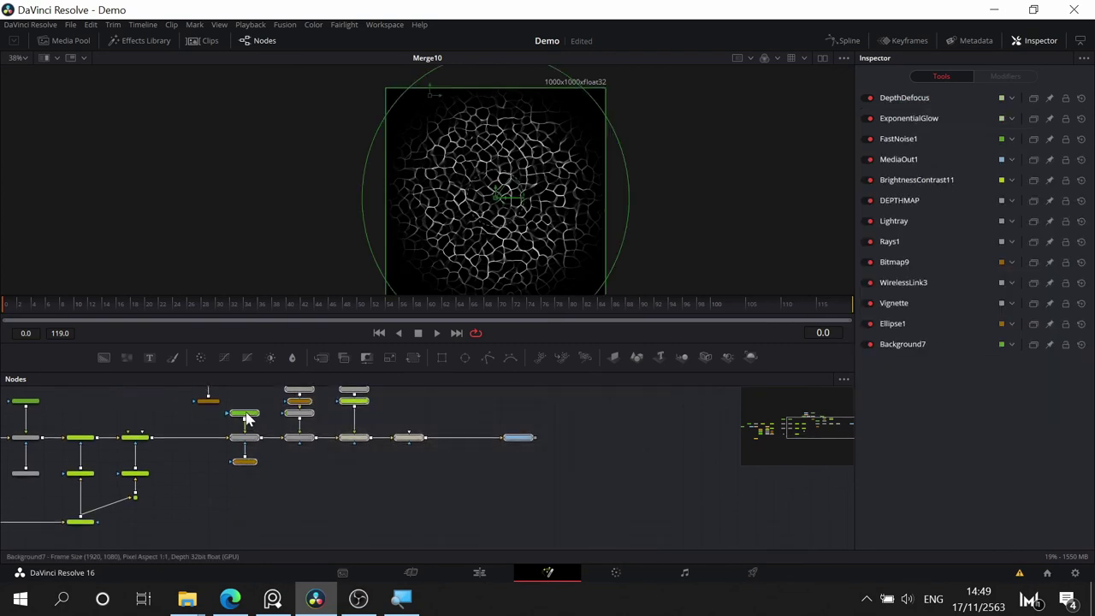
pyautogui.moveTo(247, 416); pyautogui.dragTo(667, 418)
pyautogui.moveTo(306, 522); pyautogui.dragTo(552, 568)
# - Show ColorCorrector2 in the viewer and examine the blue-tinted bedroom image
pyautogui.scroll(4, 478, 404)
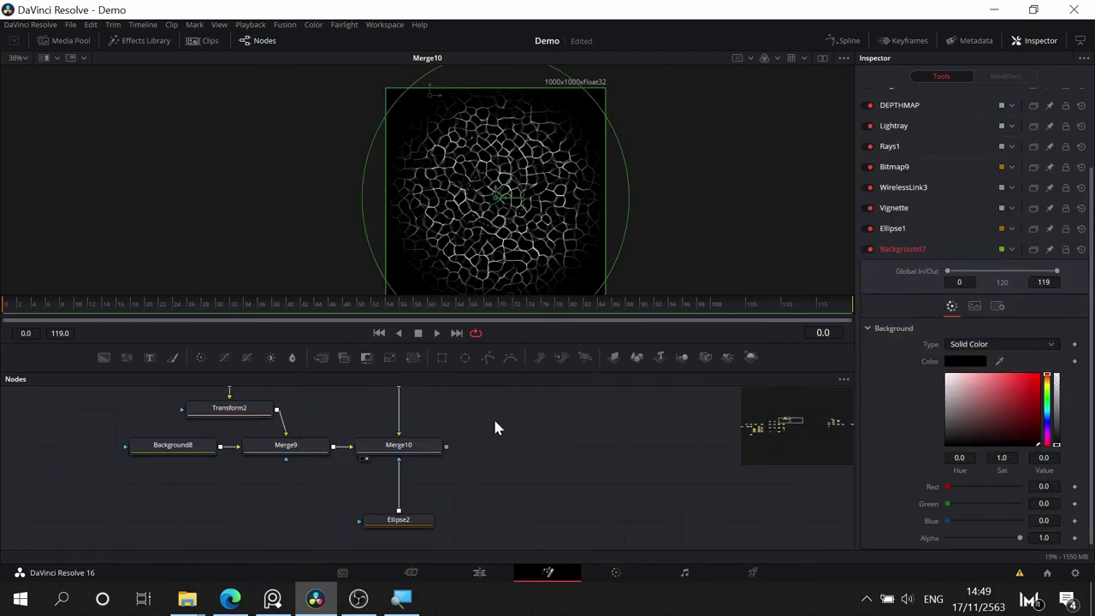
pyautogui.scroll(-4, 495, 427)
pyautogui.moveTo(518, 458); pyautogui.dragTo(513, 402)
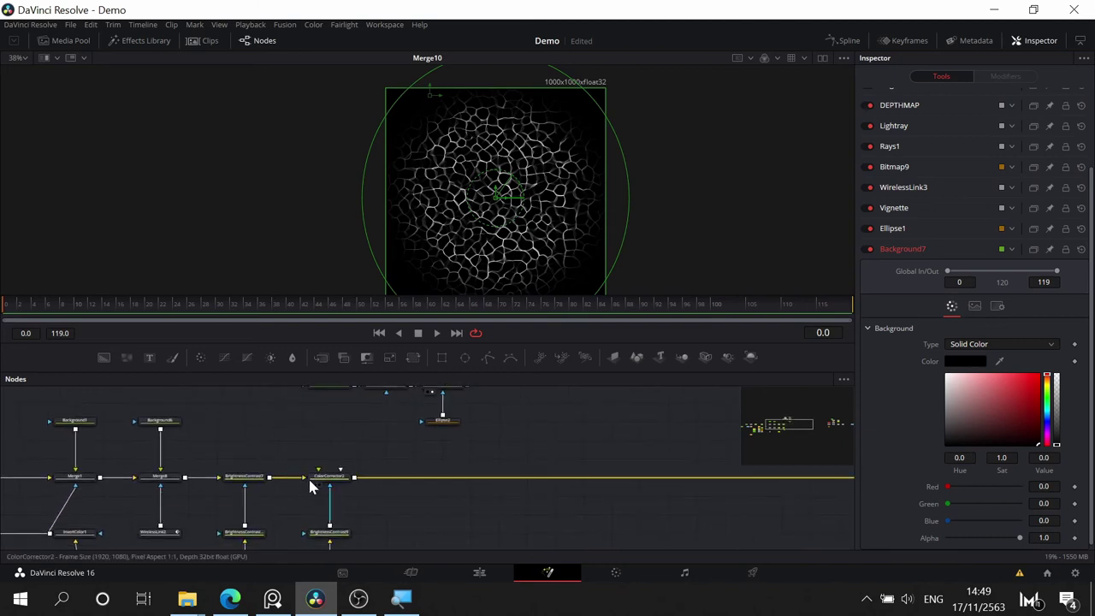
pyautogui.click(337, 479)
pyautogui.press('1')
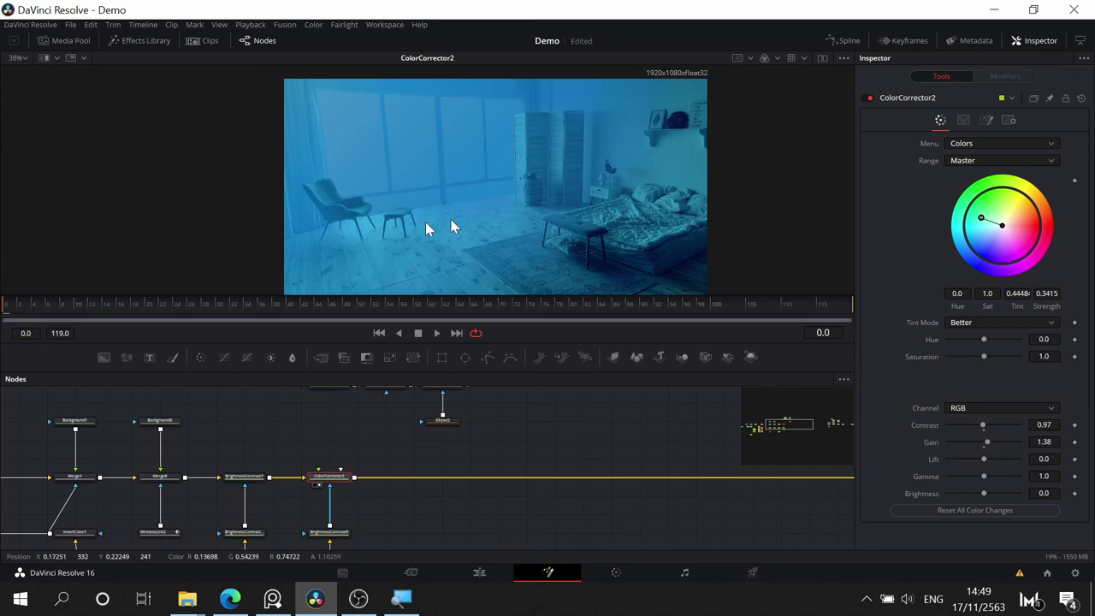
pyautogui.moveTo(470, 174); pyautogui.dragTo(483, 192)
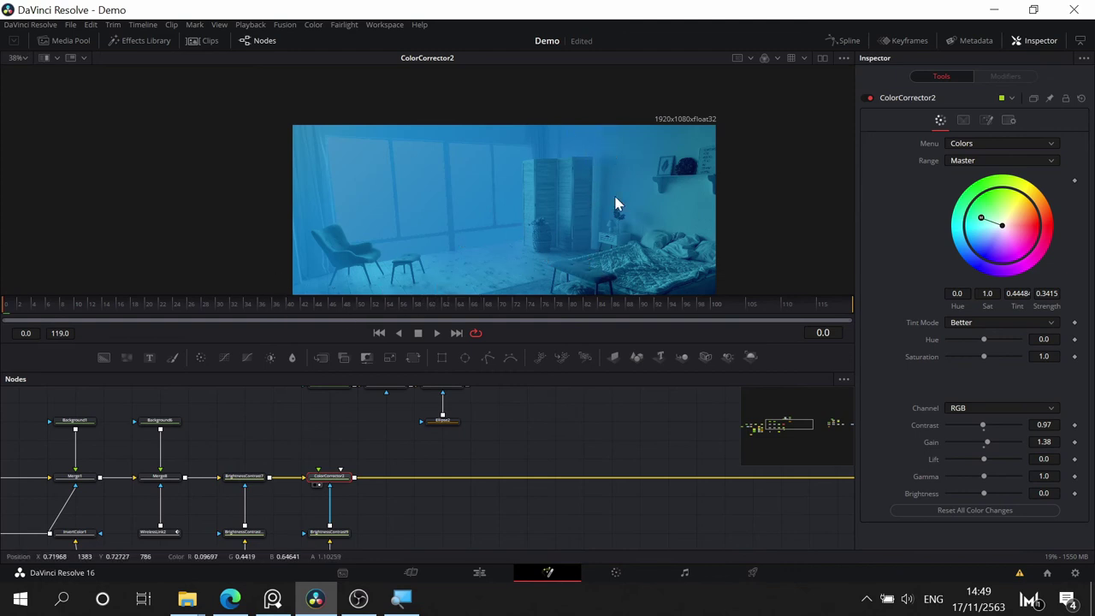
pyautogui.moveTo(553, 416); pyautogui.dragTo(527, 440)
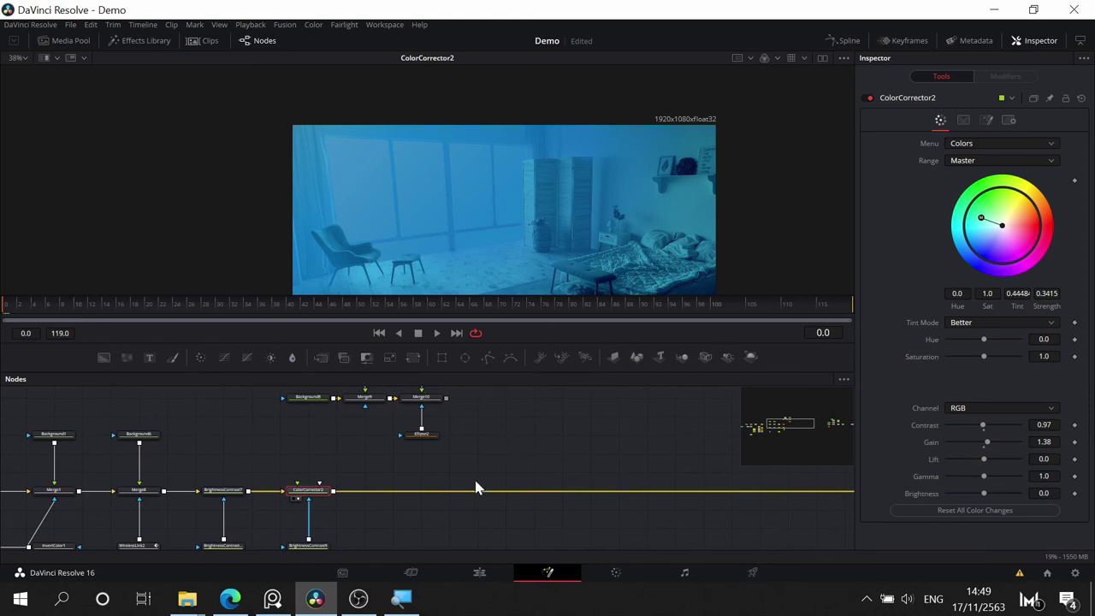
# - Show the Merge10 caustics in the viewer again, and clear the node selection in the space beside Merge10
pyautogui.moveTo(469, 456)
pyautogui.mouseDown()
pyautogui.moveTo(479, 469)
pyautogui.moveTo(470, 470)
pyautogui.mouseUp()
pyautogui.scroll(3, 474, 470)
pyautogui.scroll(3, 469, 469)
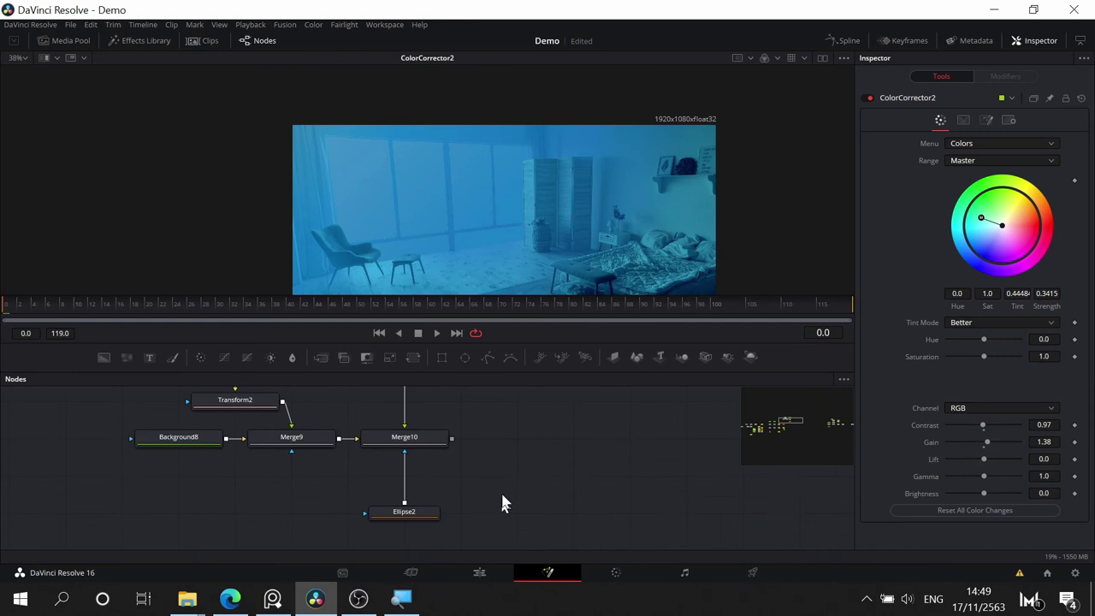
pyautogui.click(423, 440)
pyautogui.press('1')
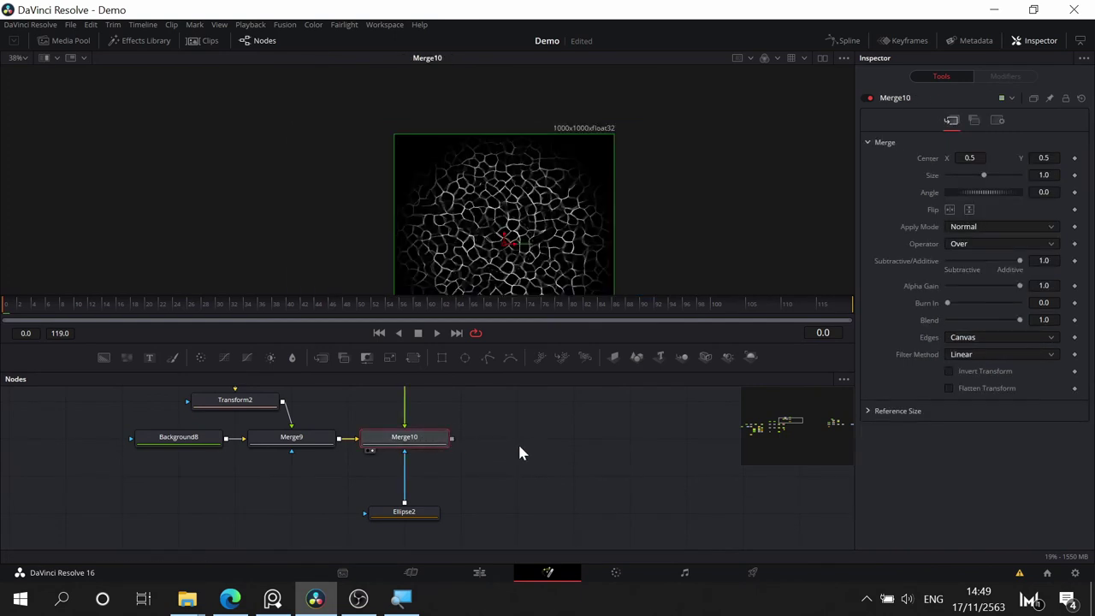
pyautogui.scroll(-2, 513, 445)
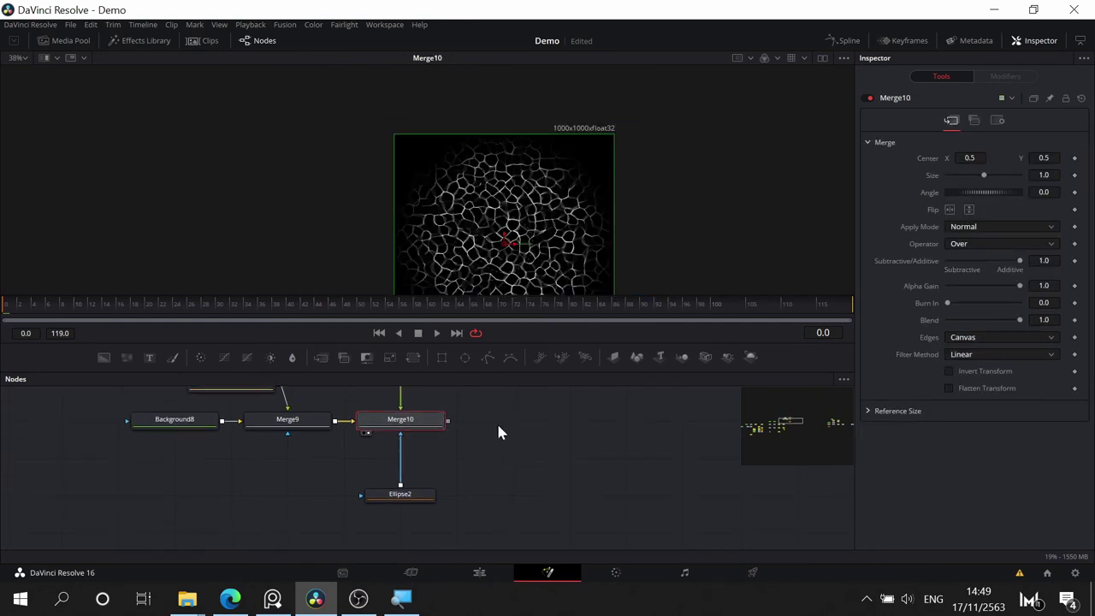
pyautogui.moveTo(498, 433); pyautogui.dragTo(421, 479)
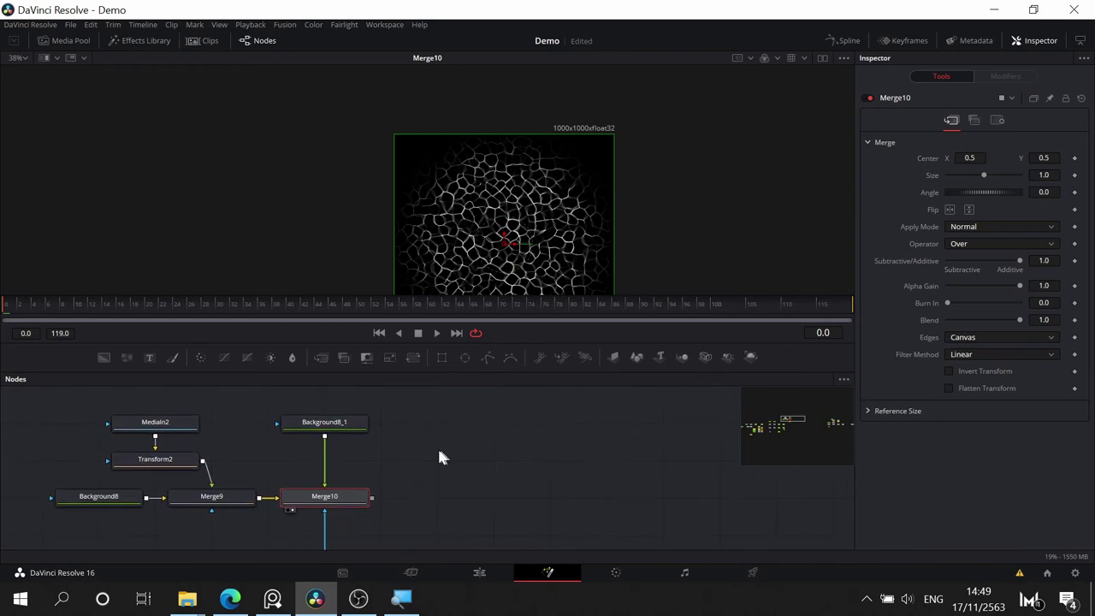
pyautogui.click(448, 480)
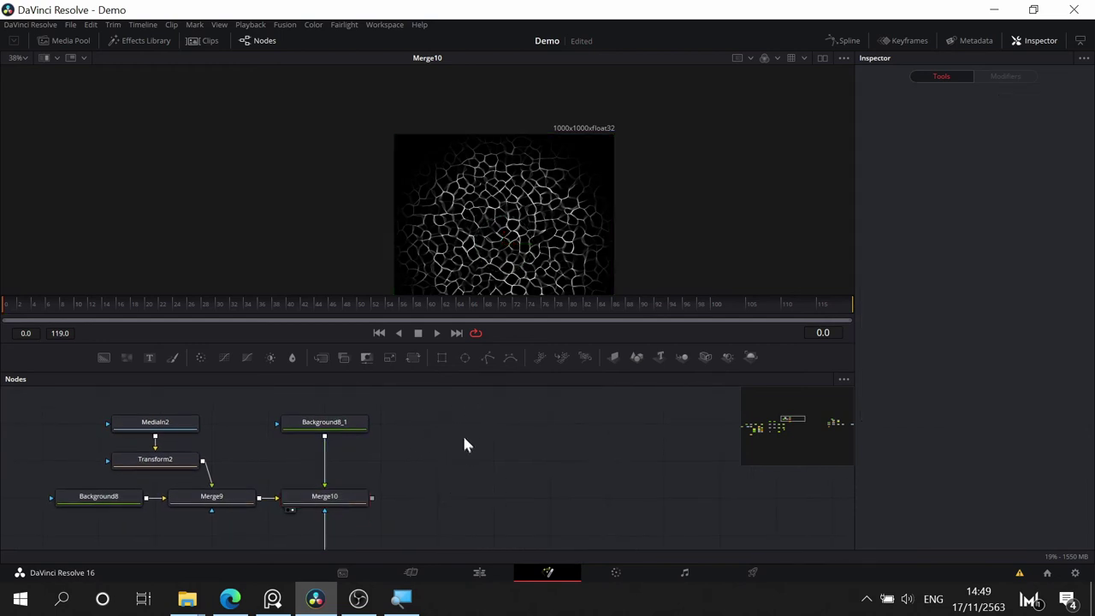
# - Add a Displace node after Merge10 and place it farther downstream with space between the two nodes
pyautogui.click(354, 500)
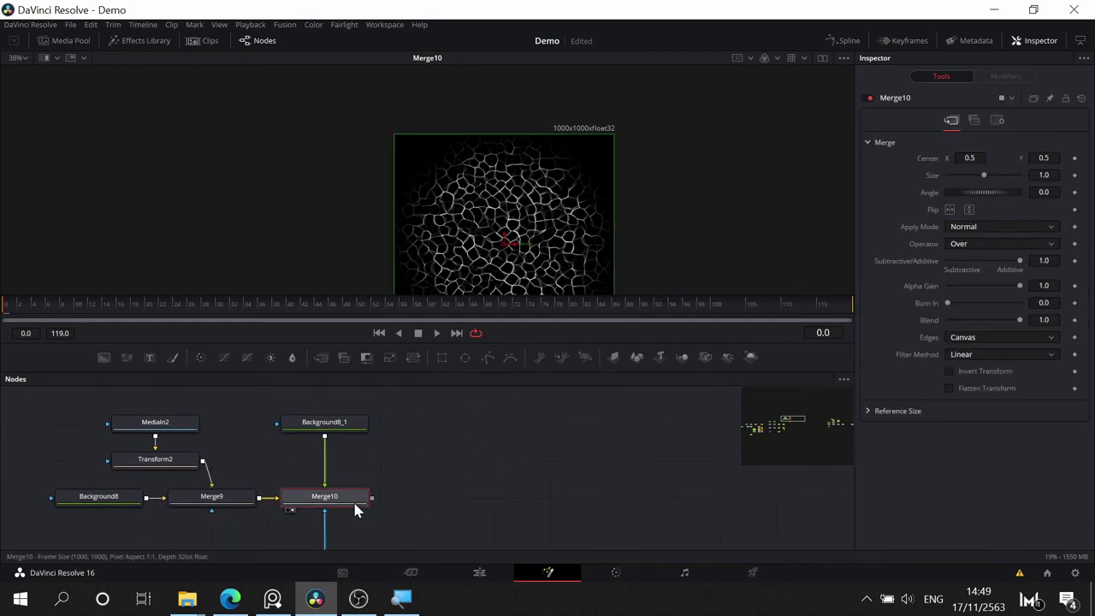
pyautogui.hotkey('shift', 'space')
pyautogui.write('d')
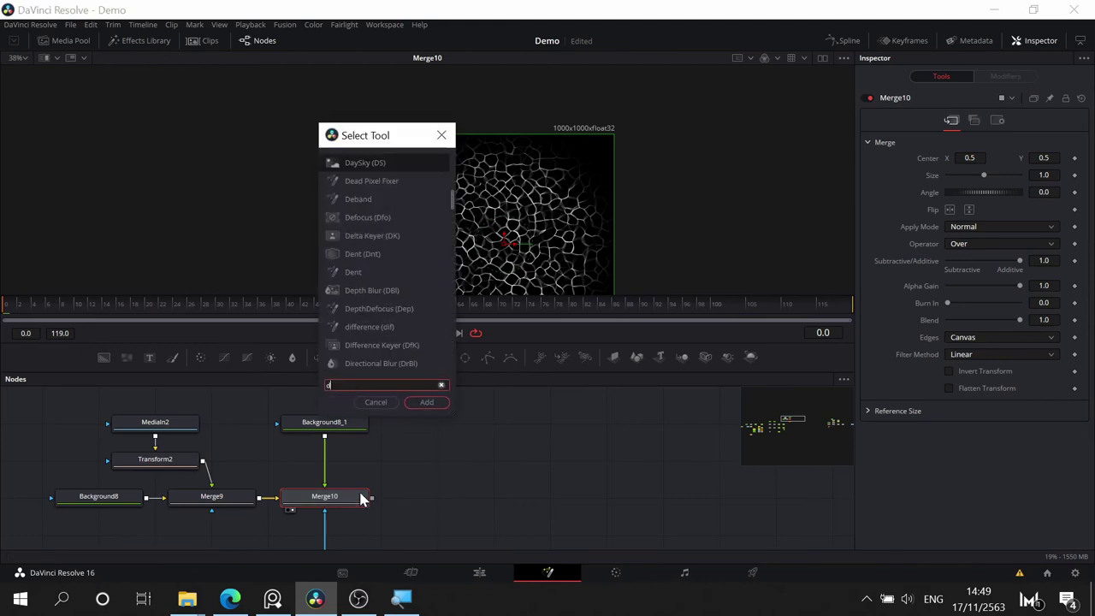
pyautogui.write('ispl')
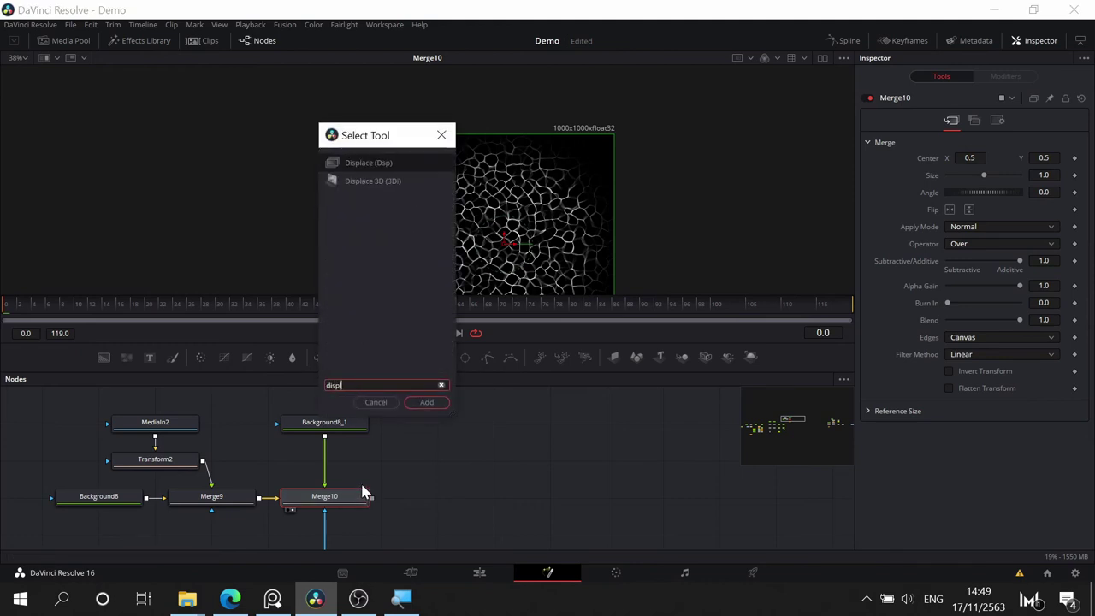
pyautogui.click(426, 402)
pyautogui.moveTo(369, 502); pyautogui.dragTo(507, 470)
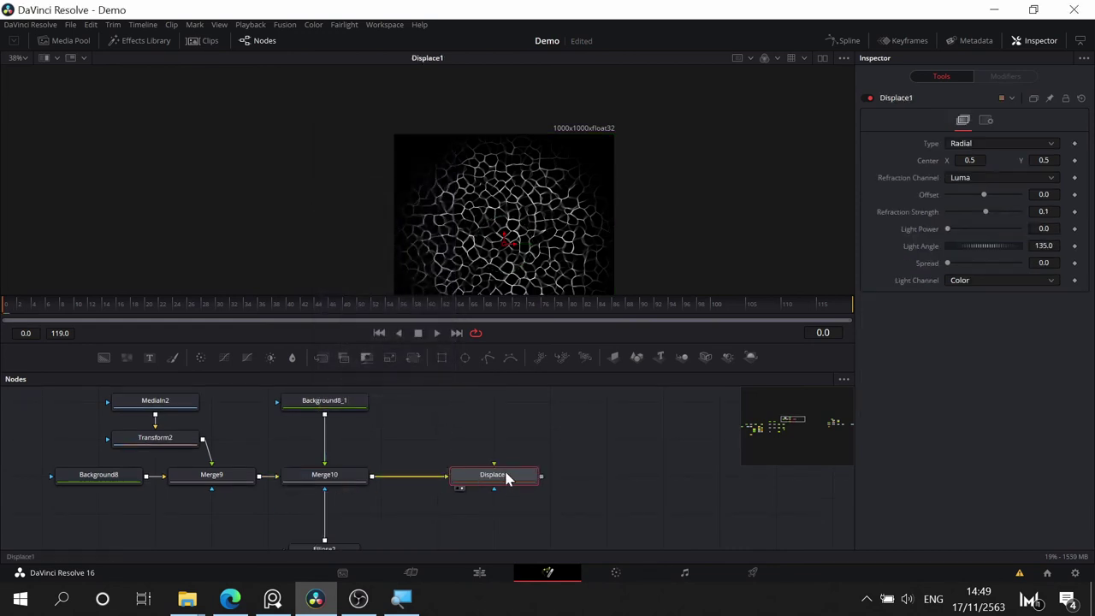
# - Add a FastNoise node above Displace1 and connect its output to Displace1 as the displacement source
pyautogui.click(525, 426)
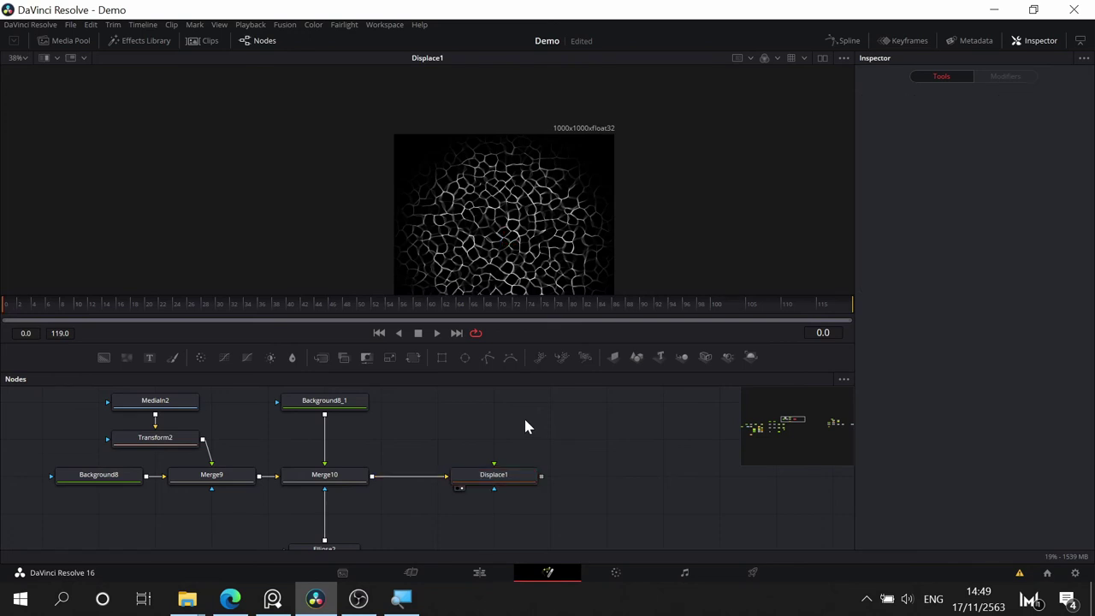
pyautogui.hotkey('shift', 'space')
pyautogui.write('fast')
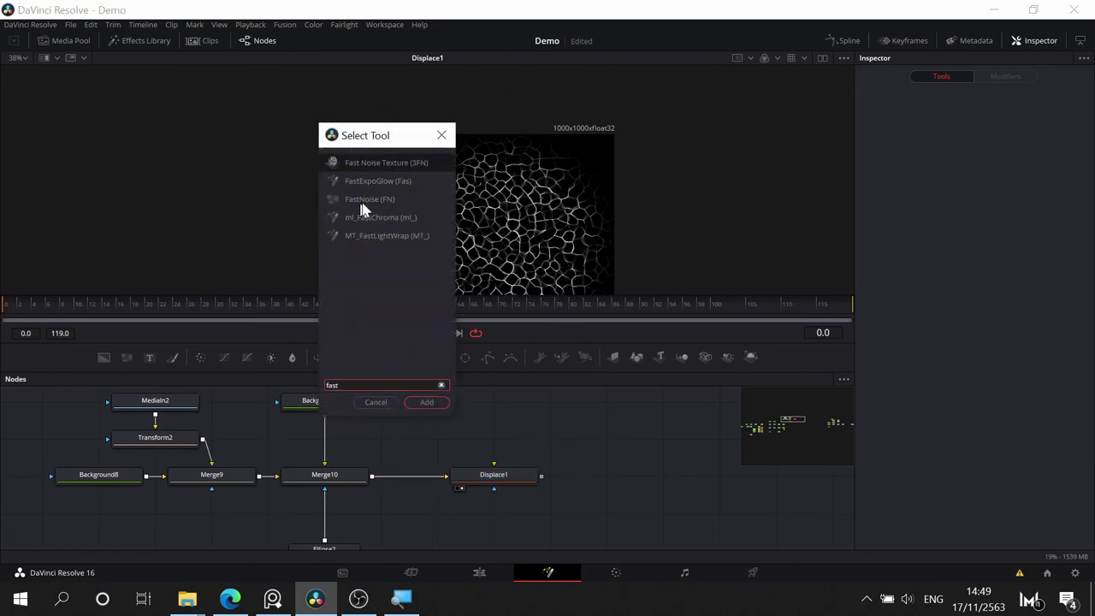
pyautogui.click(374, 197)
pyautogui.click(425, 401)
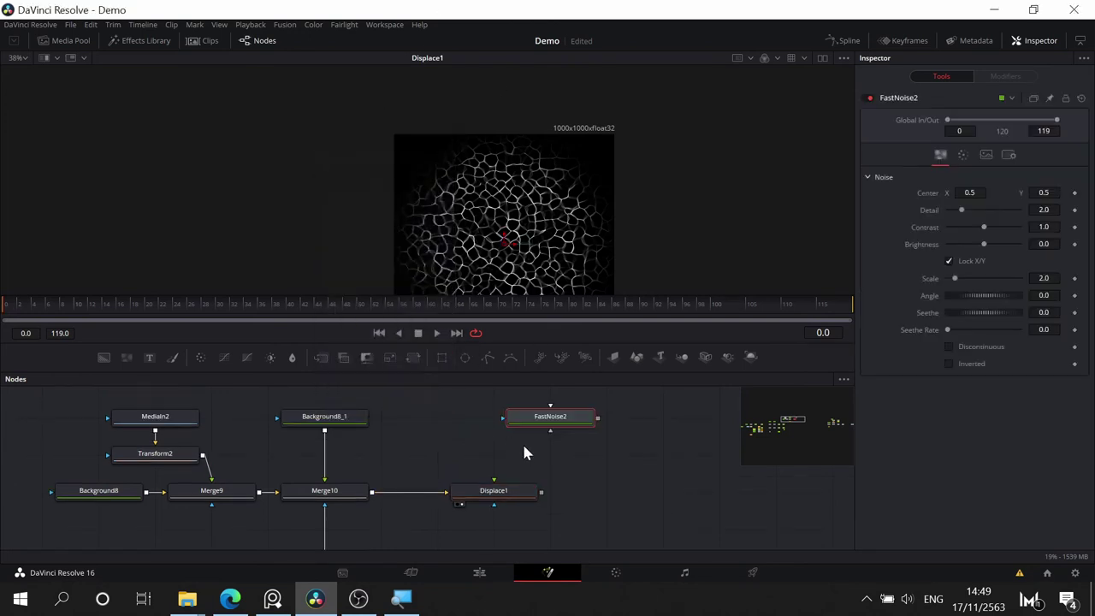
pyautogui.moveTo(597, 417); pyautogui.dragTo(541, 505)
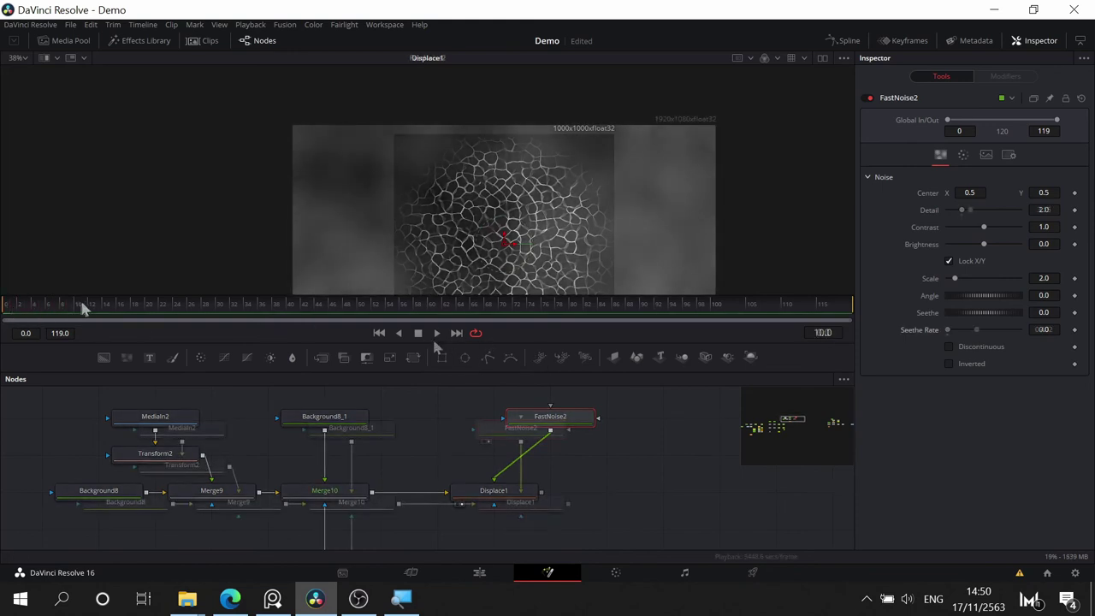
# - Play back the FastNoise2 animation and examine how the noise moves across the full frame
pyautogui.click(435, 333)
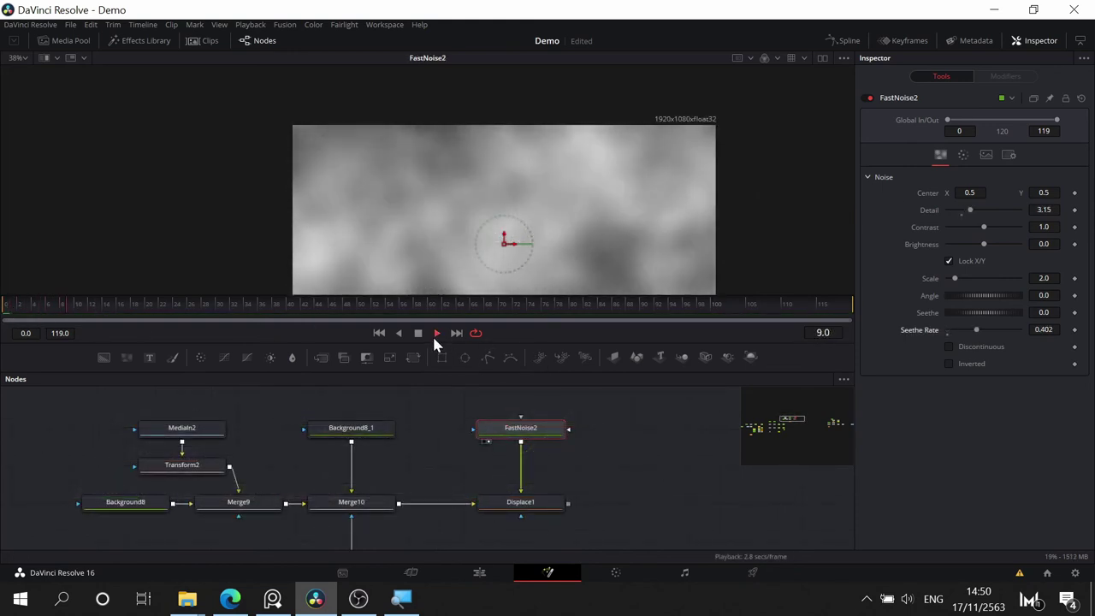
pyautogui.click(420, 334)
pyautogui.moveTo(622, 437); pyautogui.dragTo(654, 381)
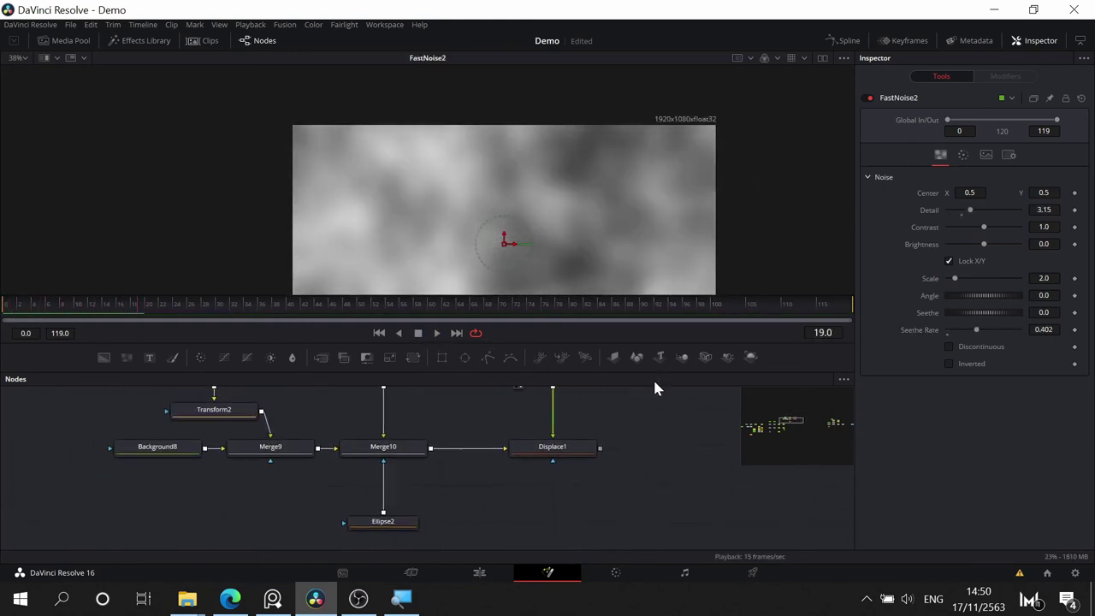
pyautogui.moveTo(652, 259); pyautogui.dragTo(638, 198)
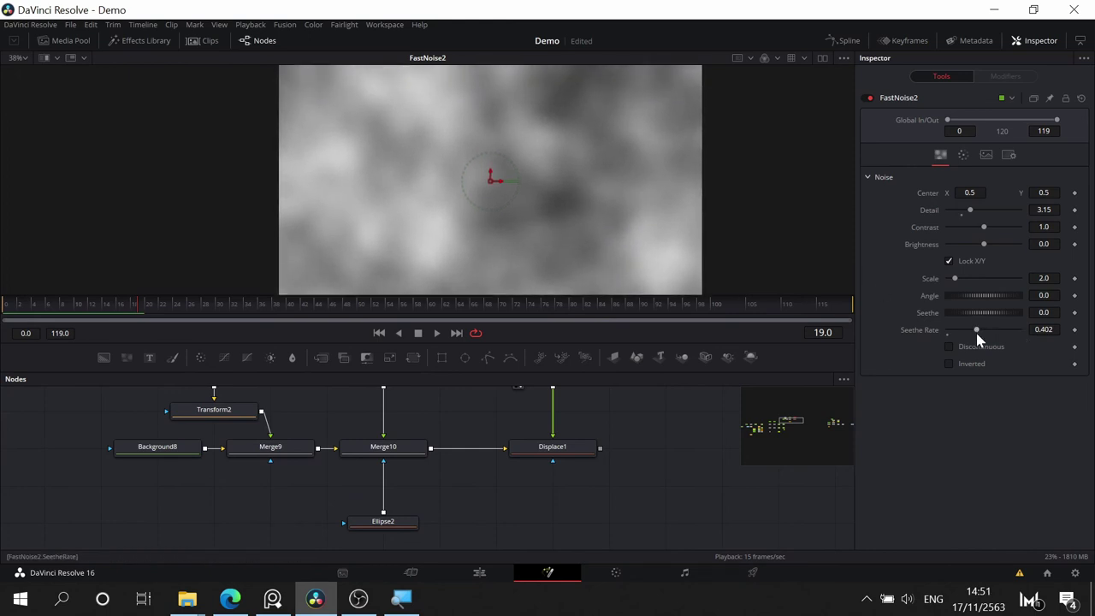
# - Set FastNoise2's Seethe Rate to 0.2 and play back the slower noise
pyautogui.moveTo(976, 331); pyautogui.dragTo(914, 333)
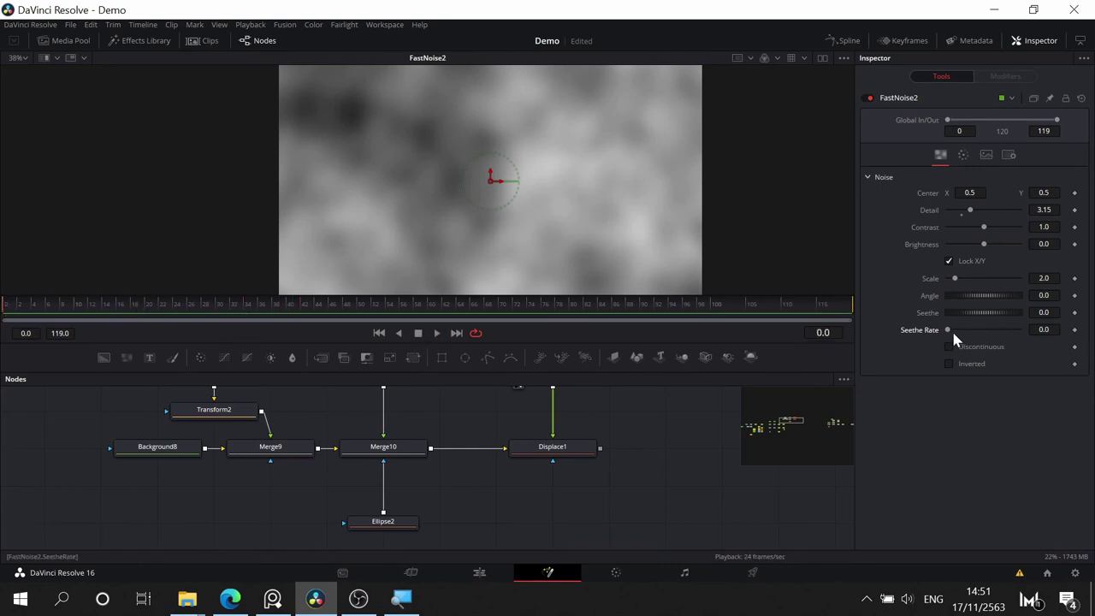
pyautogui.moveTo(954, 332); pyautogui.dragTo(968, 330)
pyautogui.click(434, 334)
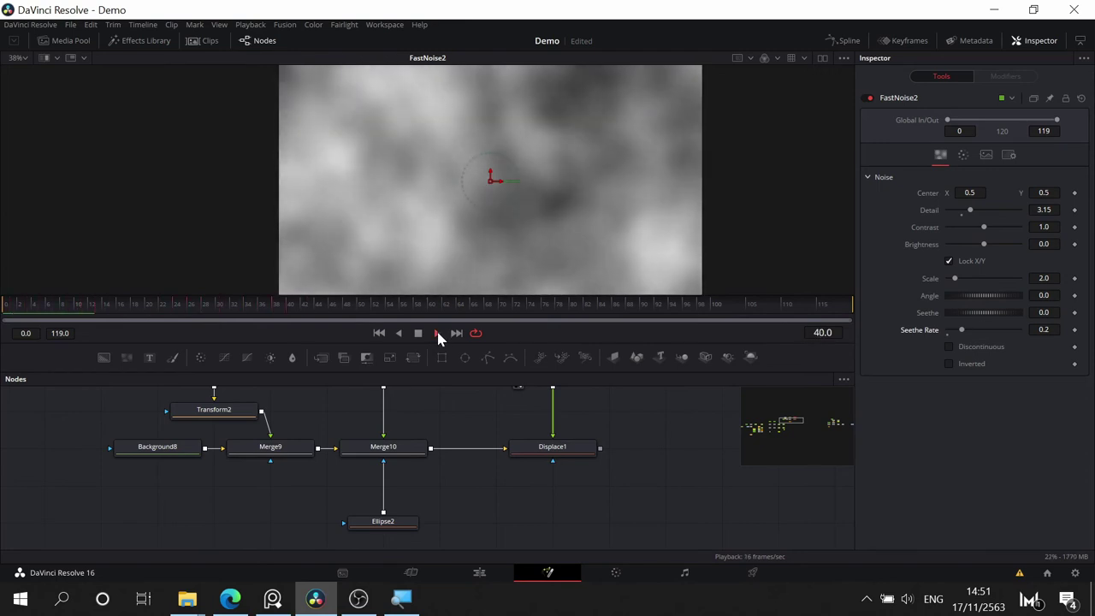
pyautogui.click(417, 333)
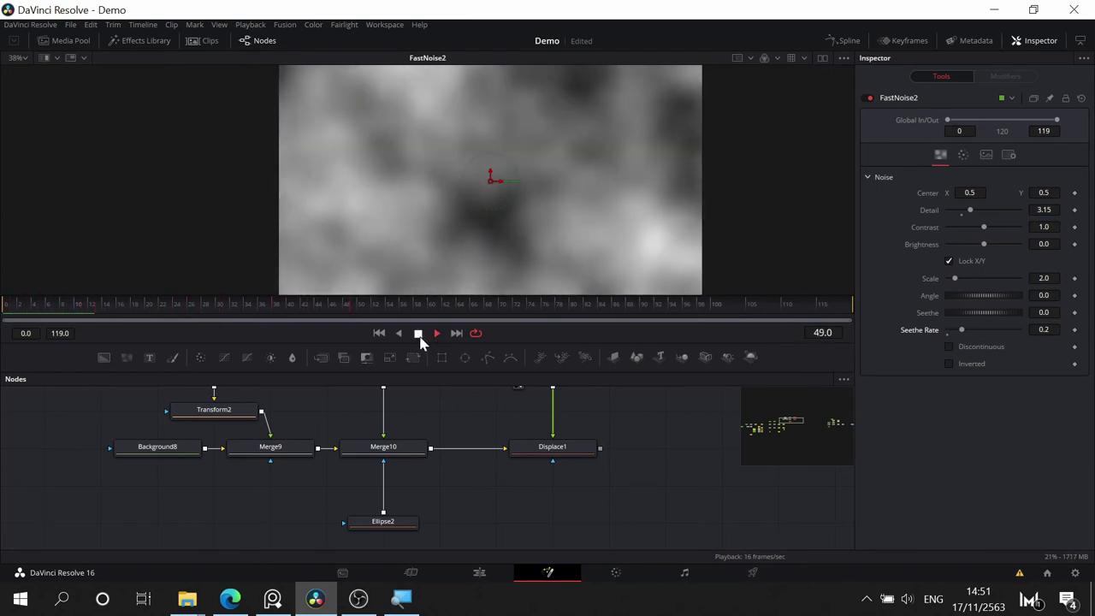
# - Show Displace1 in the viewer and play back the displaced caustics, examining the line distortion up close
pyautogui.click(571, 451)
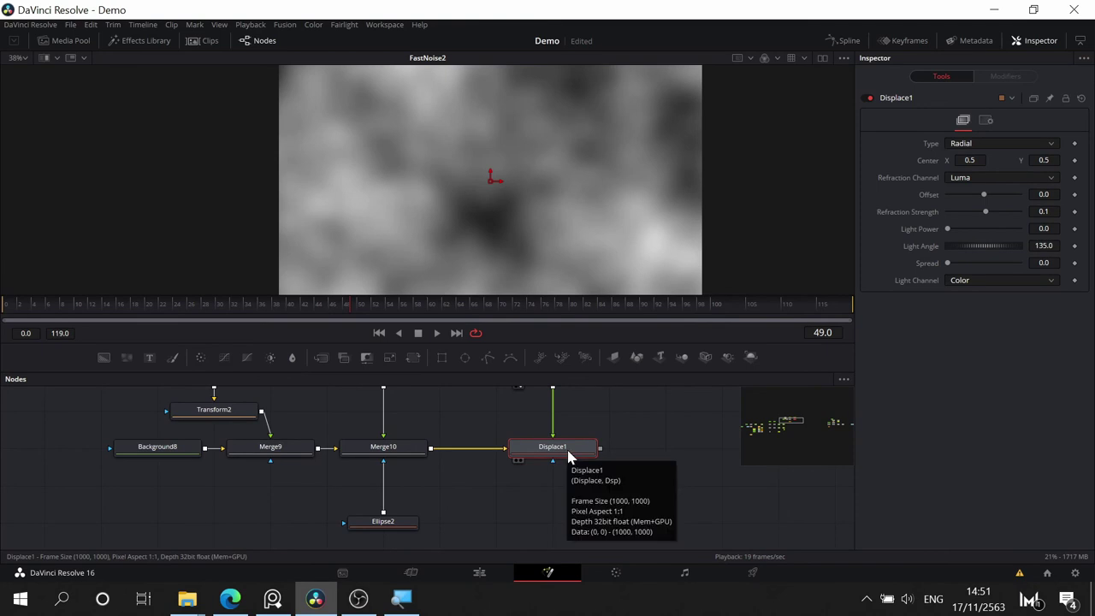
pyautogui.press('1')
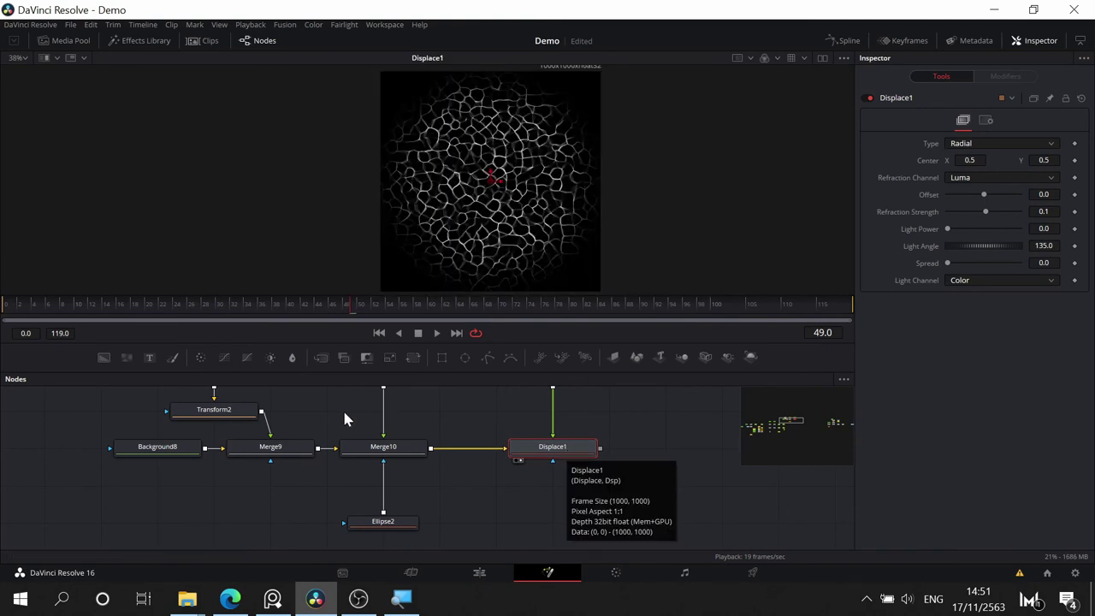
pyautogui.click(437, 334)
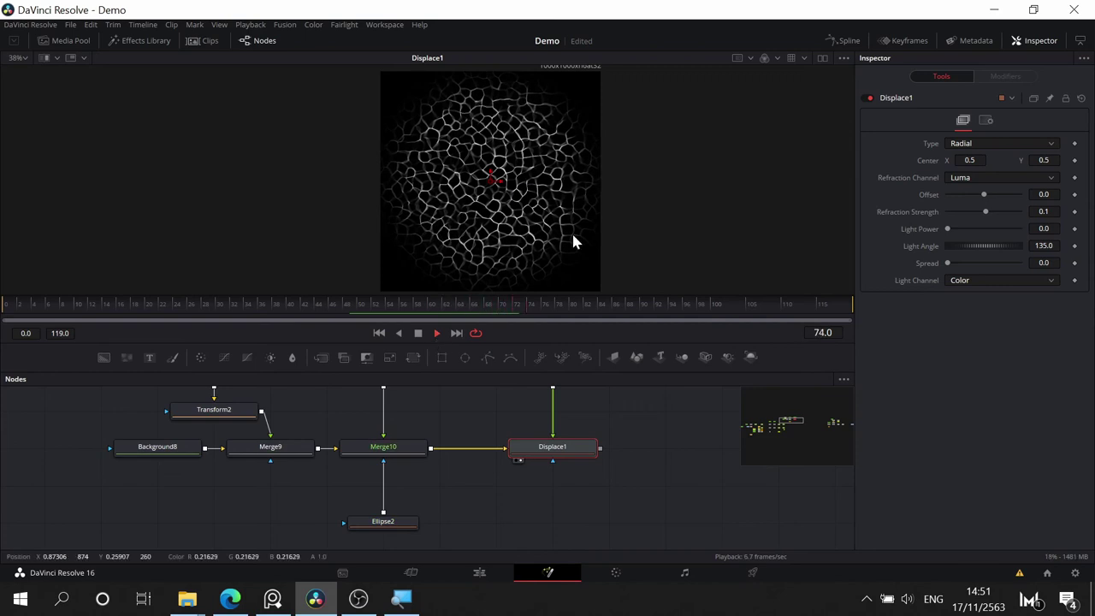
pyautogui.scroll(4, 571, 231)
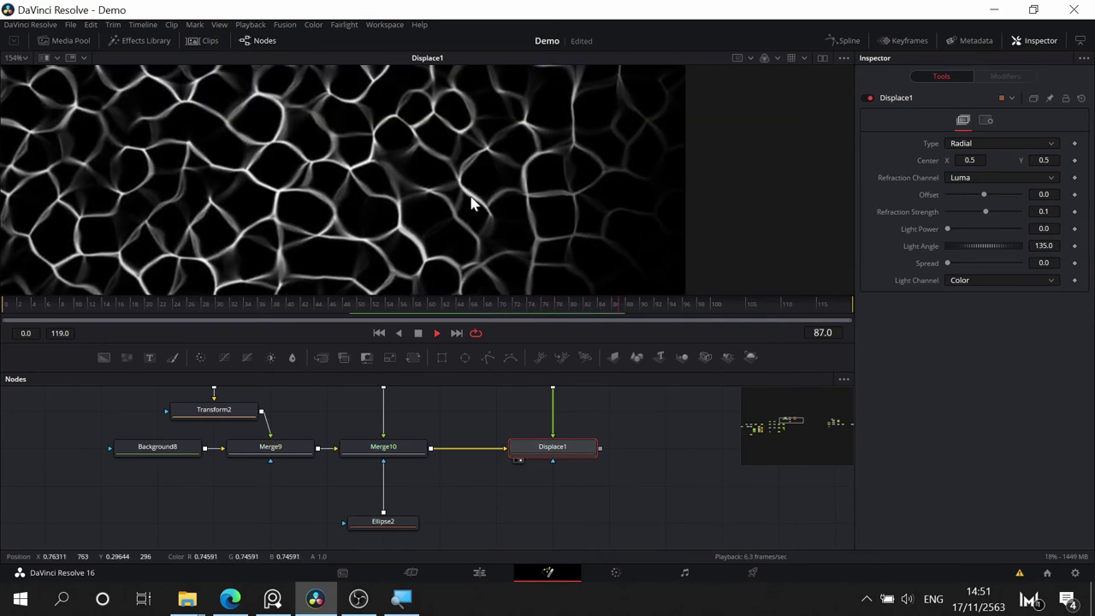
pyautogui.scroll(-2, 460, 197)
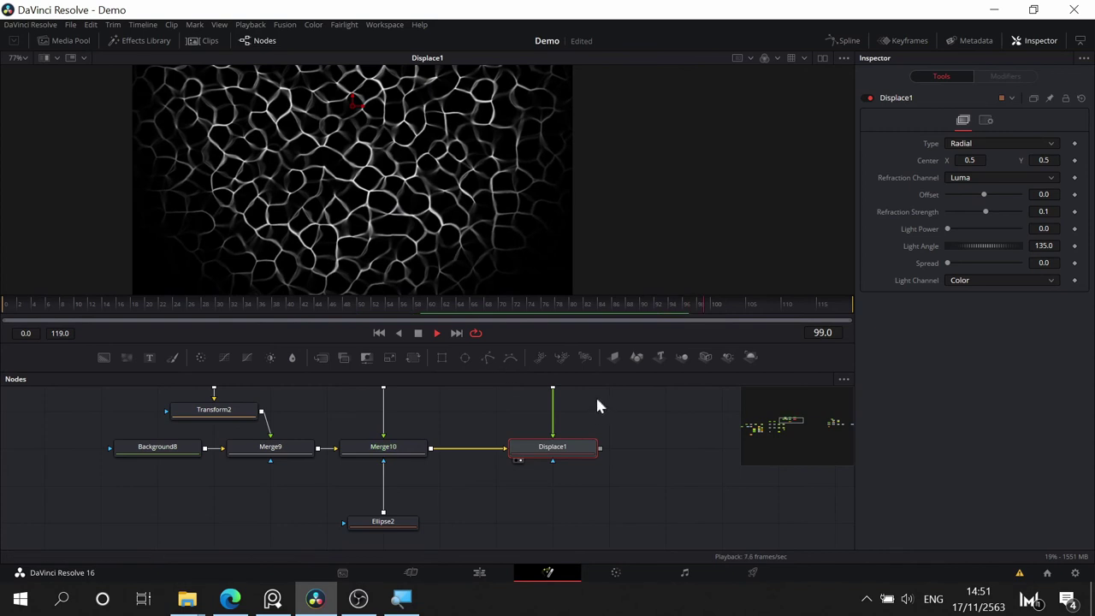
pyautogui.moveTo(613, 426); pyautogui.dragTo(631, 504)
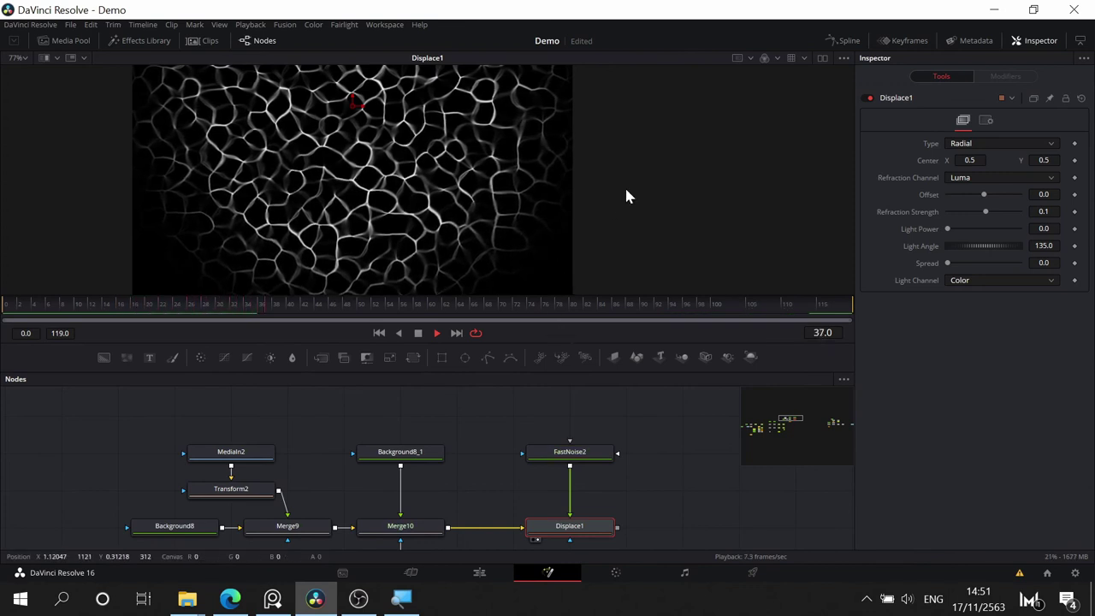
pyautogui.press('space')
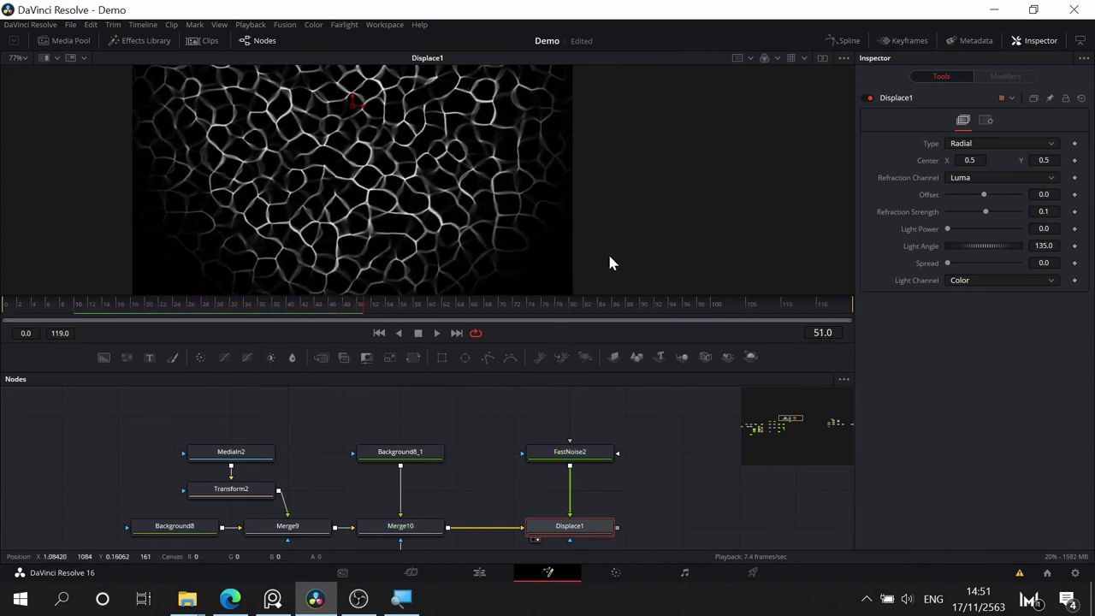
# - Try FastNoise2 Seethe Rate values of 0.543, 0.143 and 0.299 while playing back the displaced caustics
pyautogui.moveTo(190, 304); pyautogui.dragTo(148, 313)
pyautogui.click(575, 453)
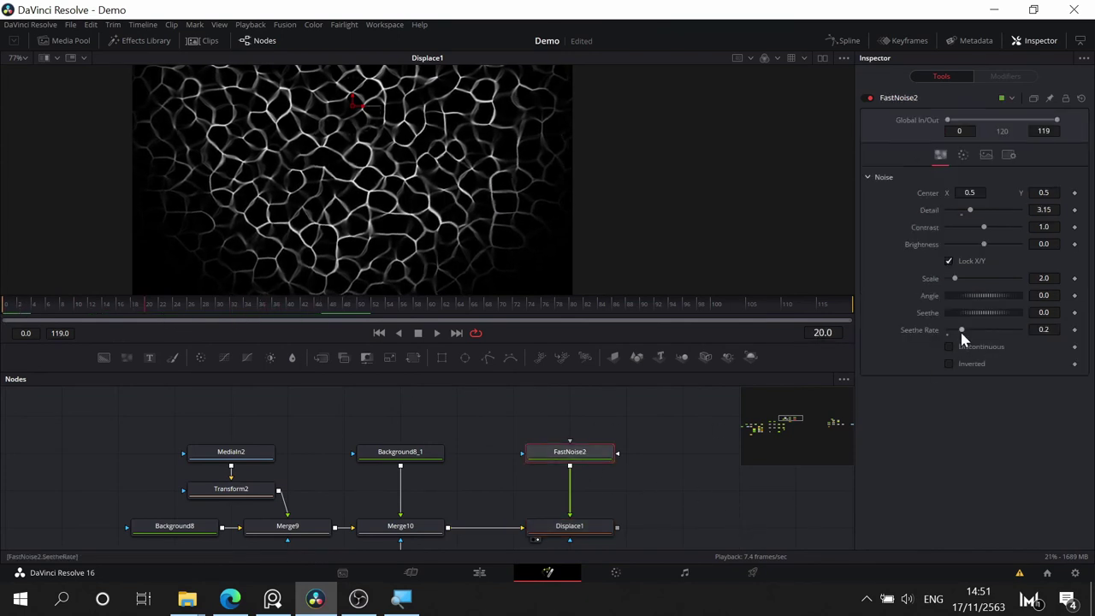
pyautogui.moveTo(976, 332); pyautogui.dragTo(989, 334)
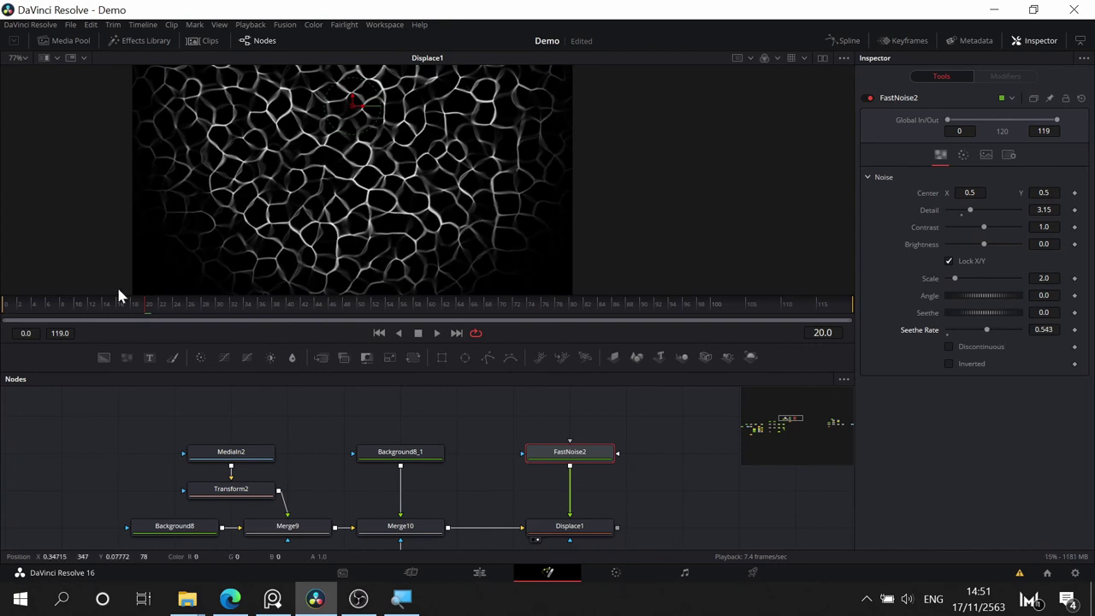
pyautogui.moveTo(118, 312); pyautogui.dragTo(1, 312)
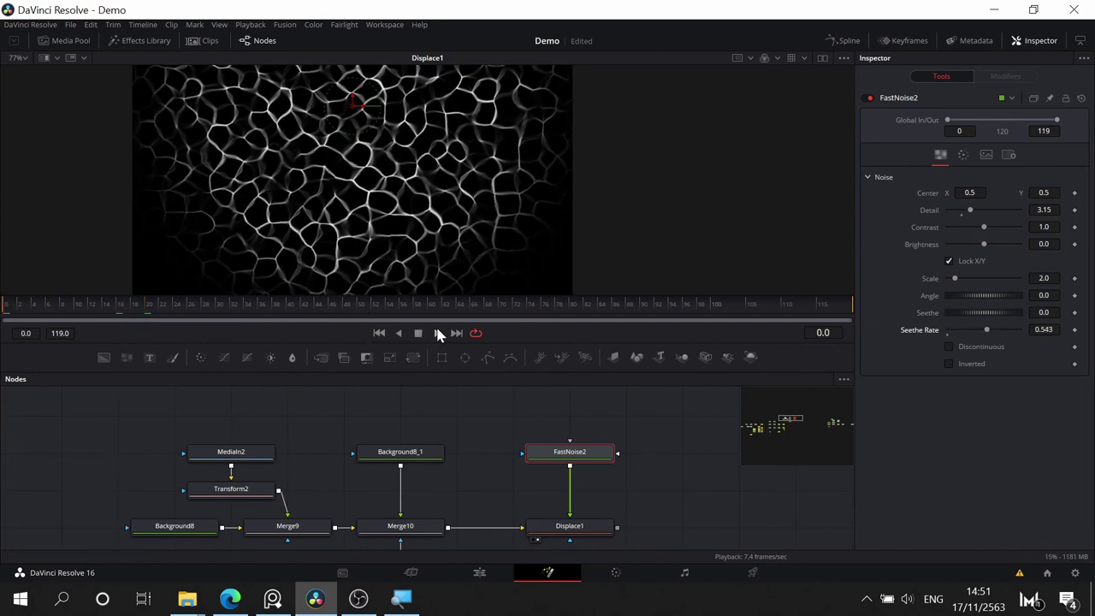
pyautogui.click(438, 334)
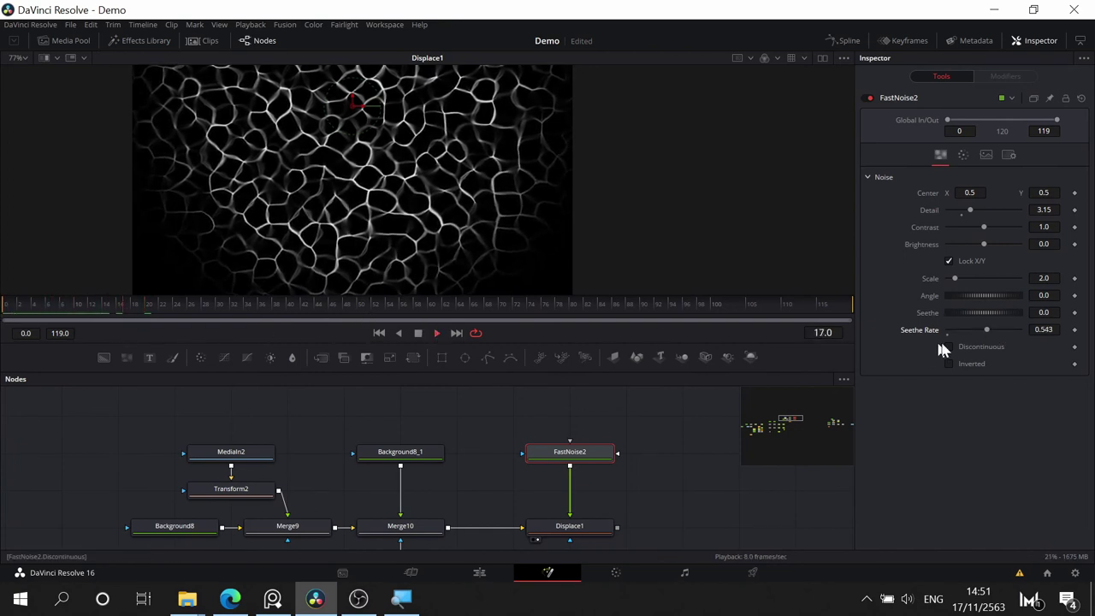
pyautogui.moveTo(986, 329); pyautogui.dragTo(952, 328)
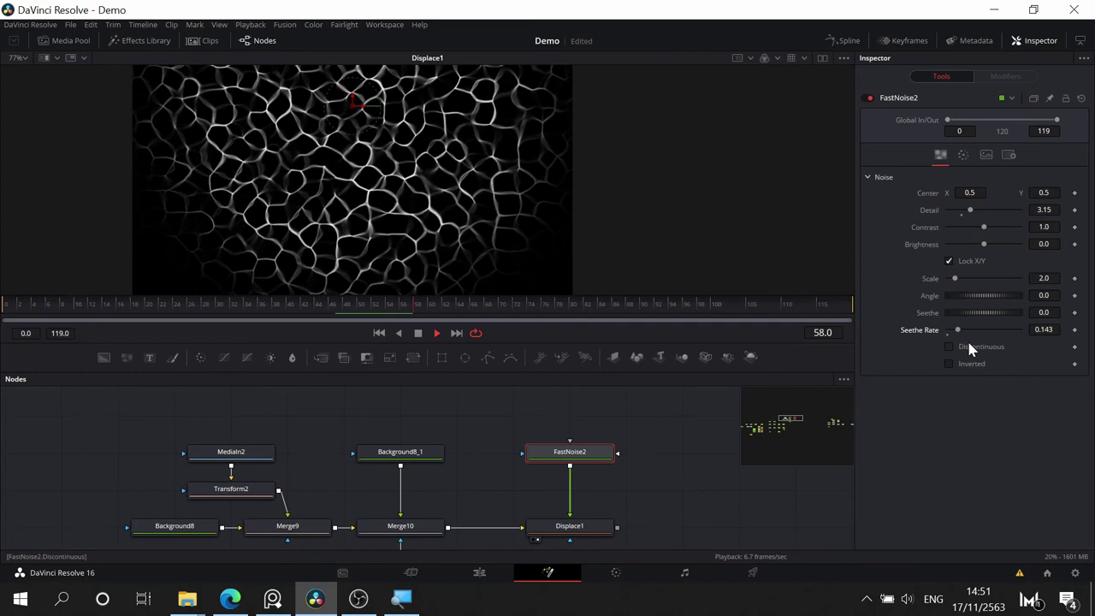
pyautogui.moveTo(956, 330); pyautogui.dragTo(967, 330)
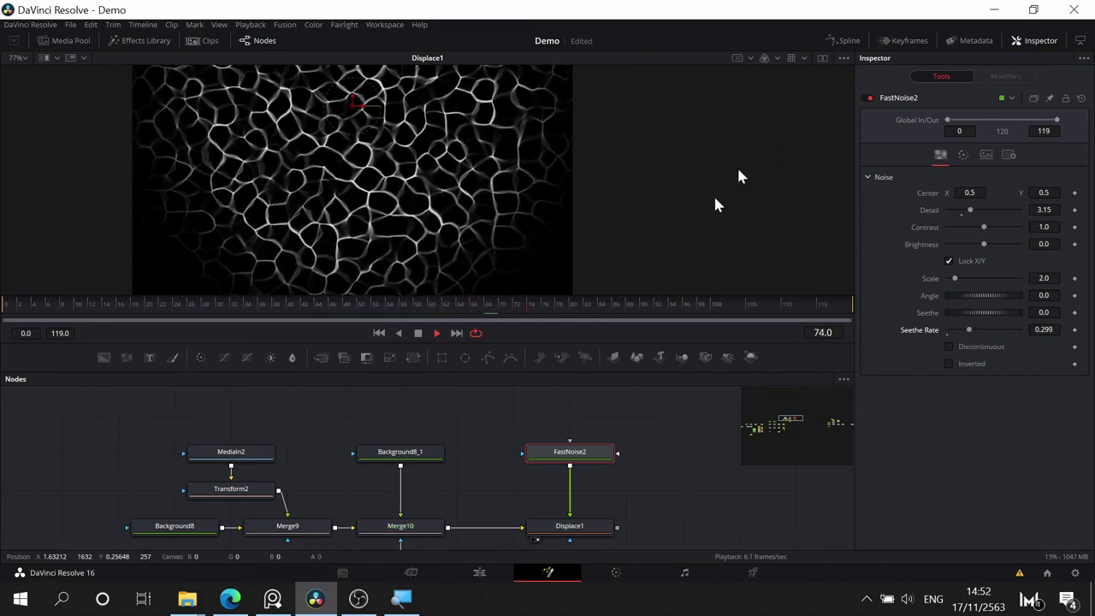
# - Set Displace1's Offset to 0.135 and play back the caustics from frame 0
pyautogui.click(570, 530)
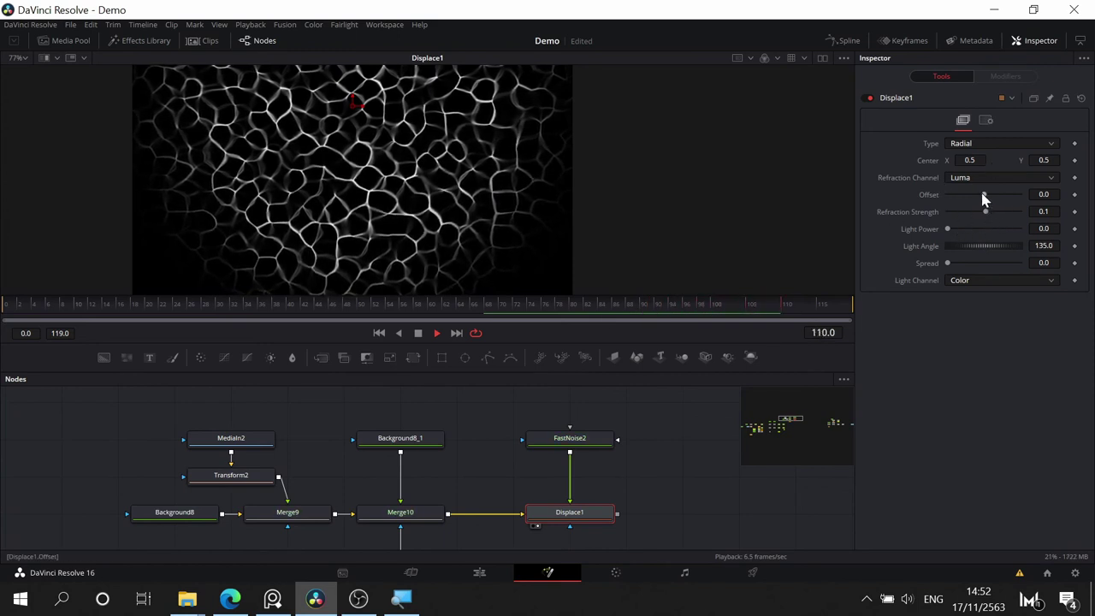
pyautogui.moveTo(983, 196); pyautogui.dragTo(990, 196)
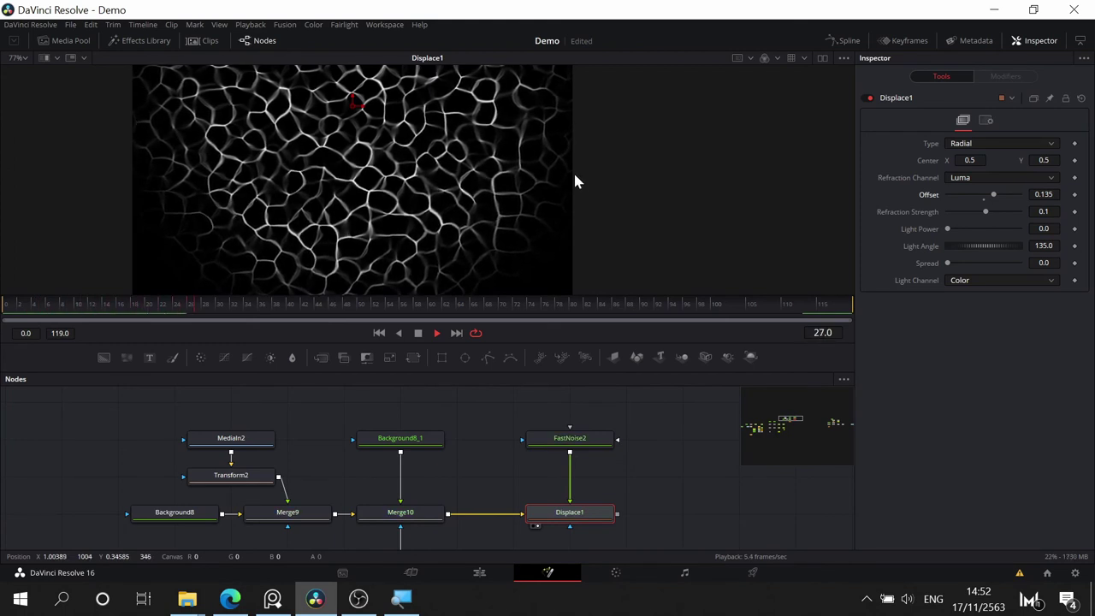
pyautogui.moveTo(168, 303); pyautogui.dragTo(3, 313)
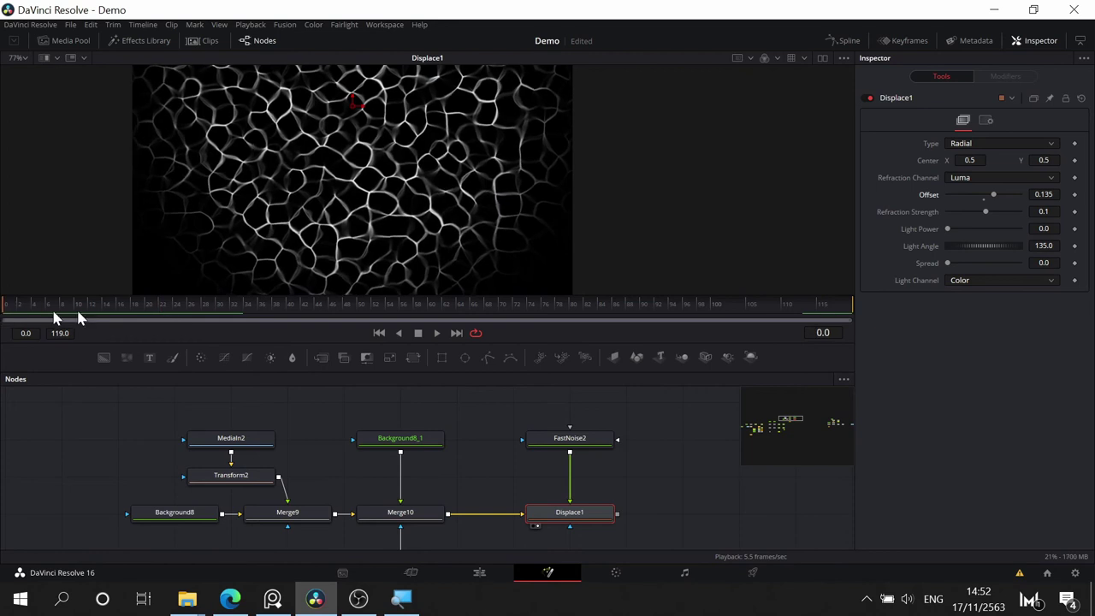
pyautogui.click(438, 333)
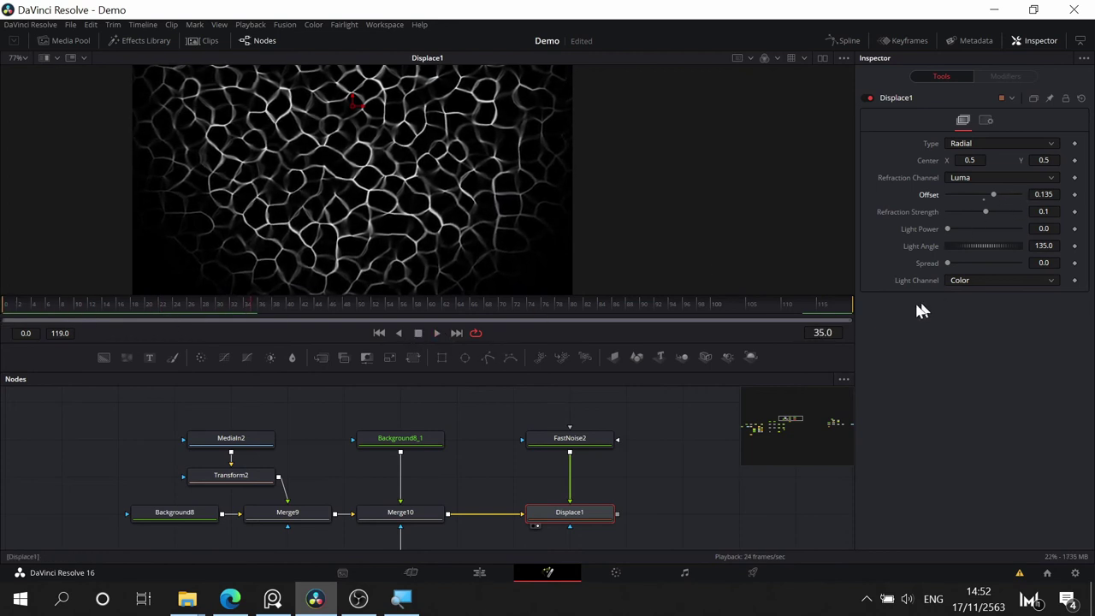
# - Set FastNoise2's Seethe Rate to 0.134 and play back the displaced caustics from frame 0
pyautogui.click(588, 438)
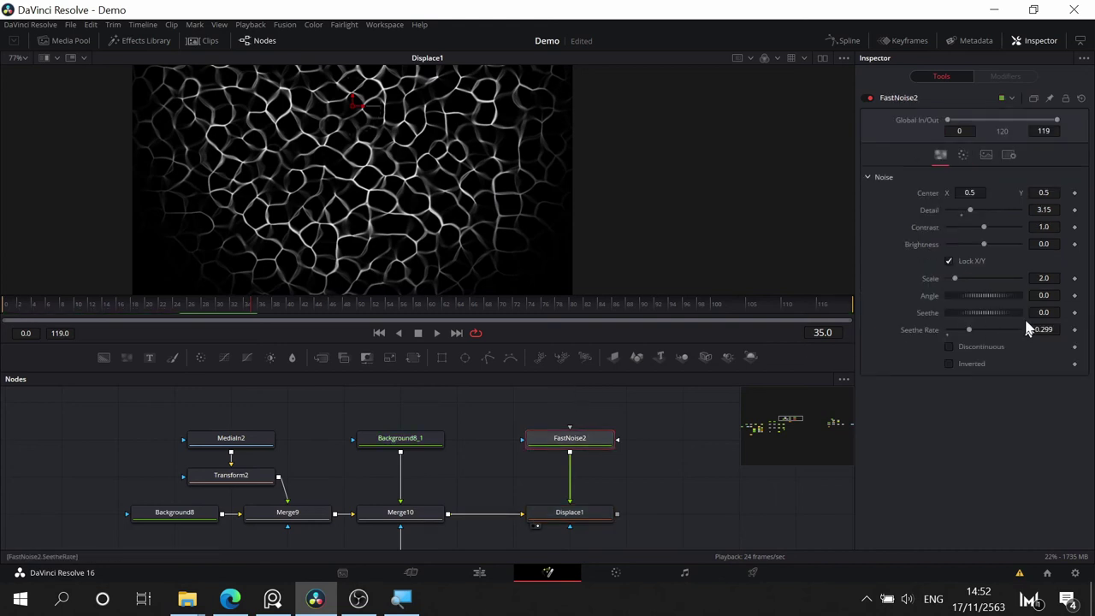
pyautogui.moveTo(966, 335); pyautogui.dragTo(956, 335)
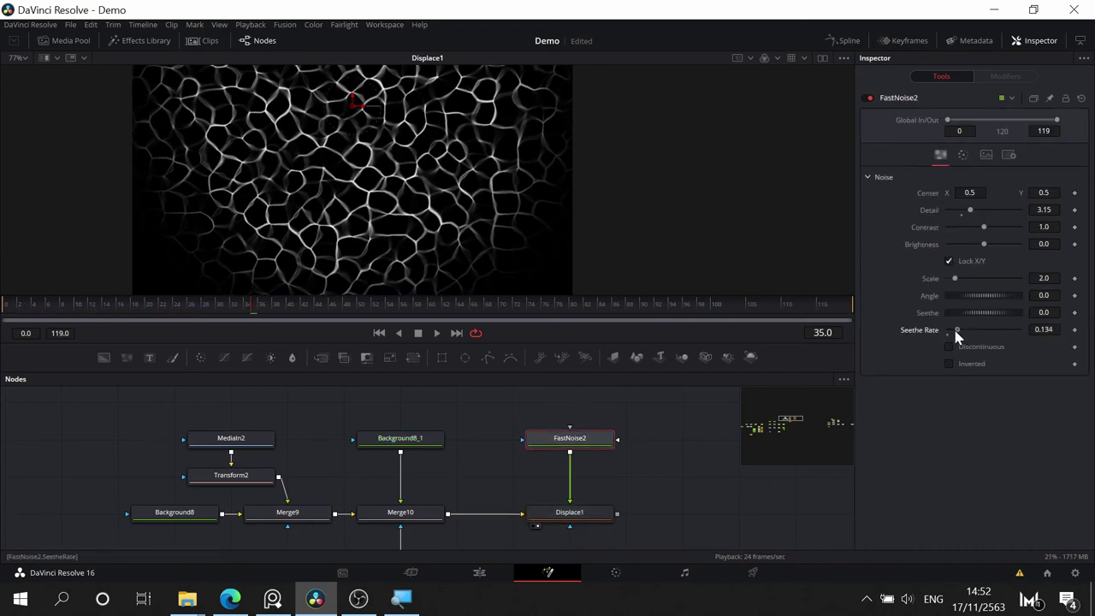
pyautogui.moveTo(71, 305); pyautogui.dragTo(1, 304)
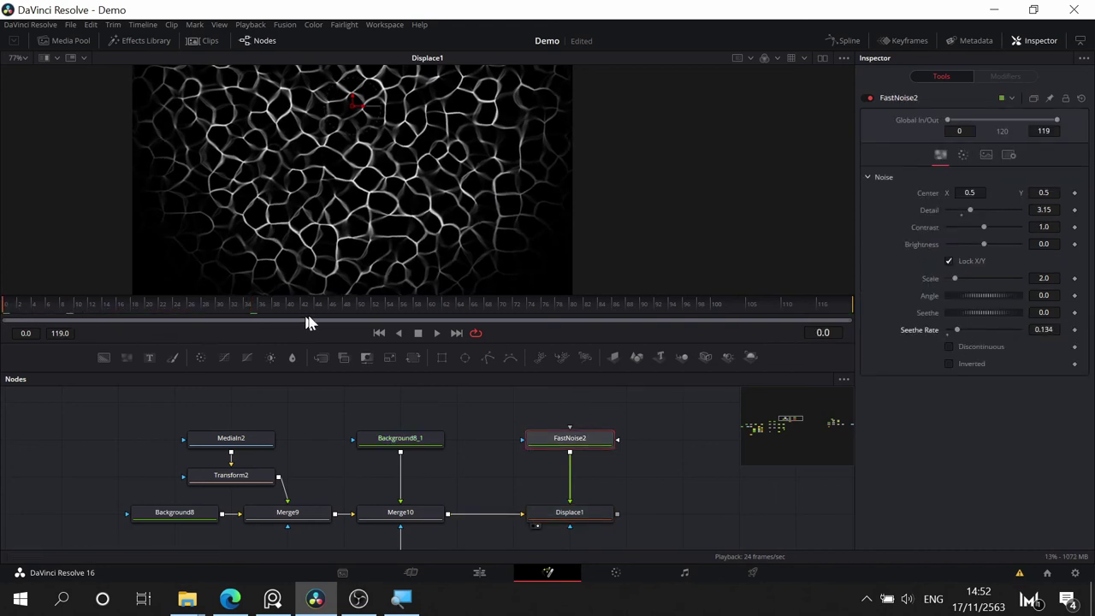
pyautogui.click(437, 333)
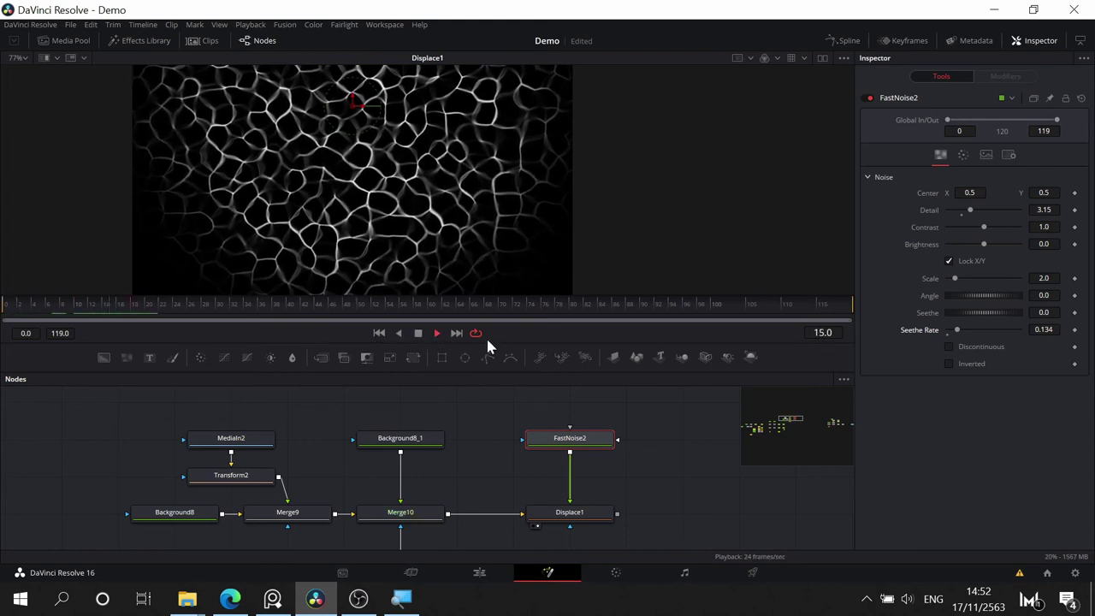
# - Stop the caustics playback and show ColorCorrector2's bedroom image in the viewer
pyautogui.click(437, 333)
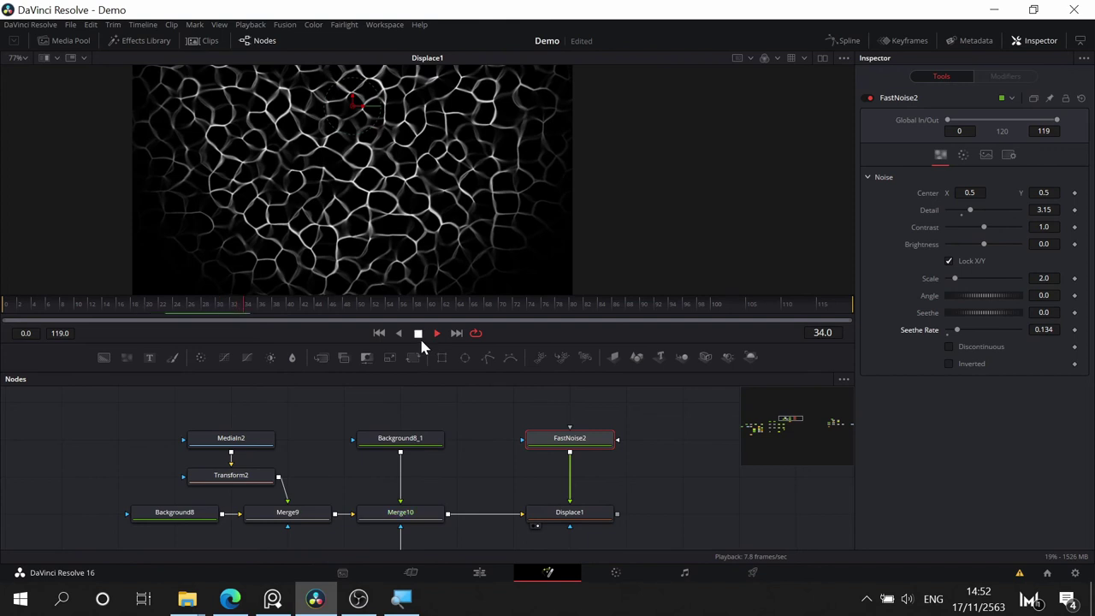
pyautogui.moveTo(703, 491); pyautogui.dragTo(714, 447)
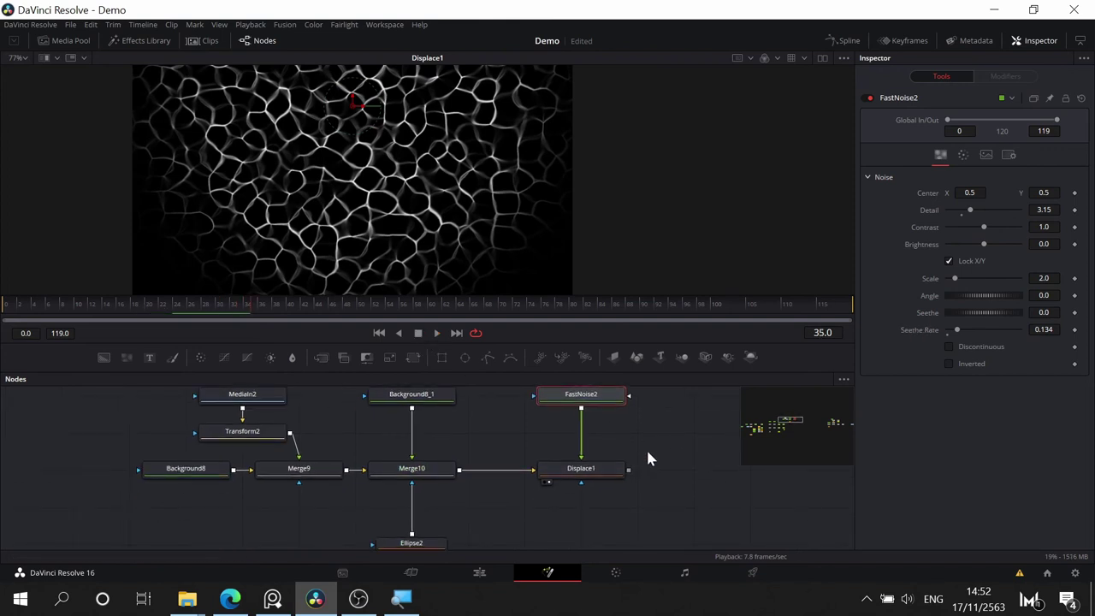
pyautogui.moveTo(642, 459); pyautogui.dragTo(551, 483)
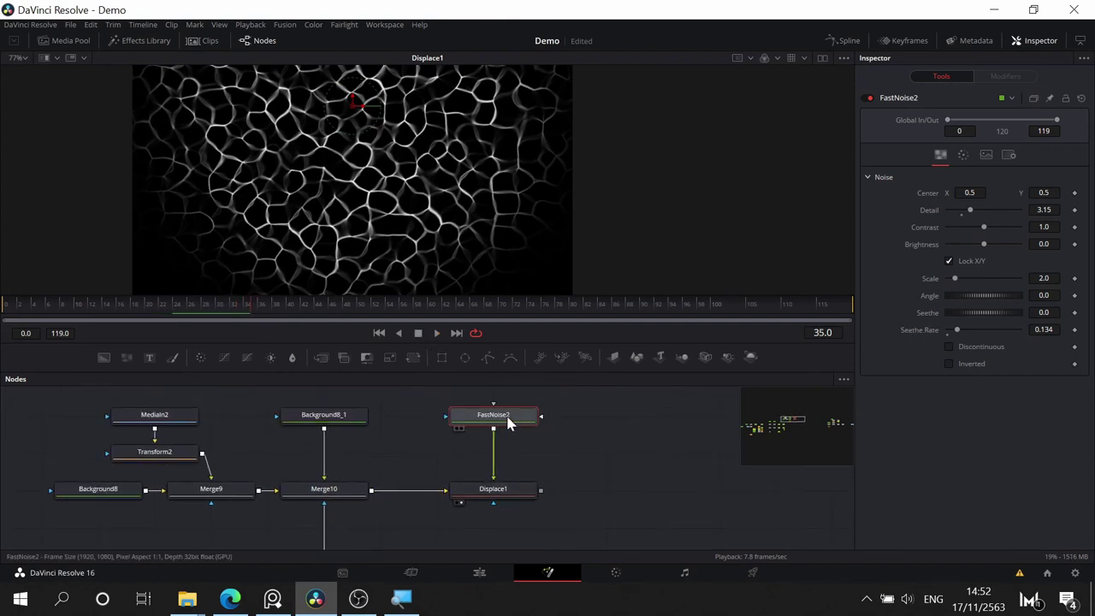
pyautogui.scroll(-1, 557, 488)
pyautogui.hscroll(1, 557, 489)
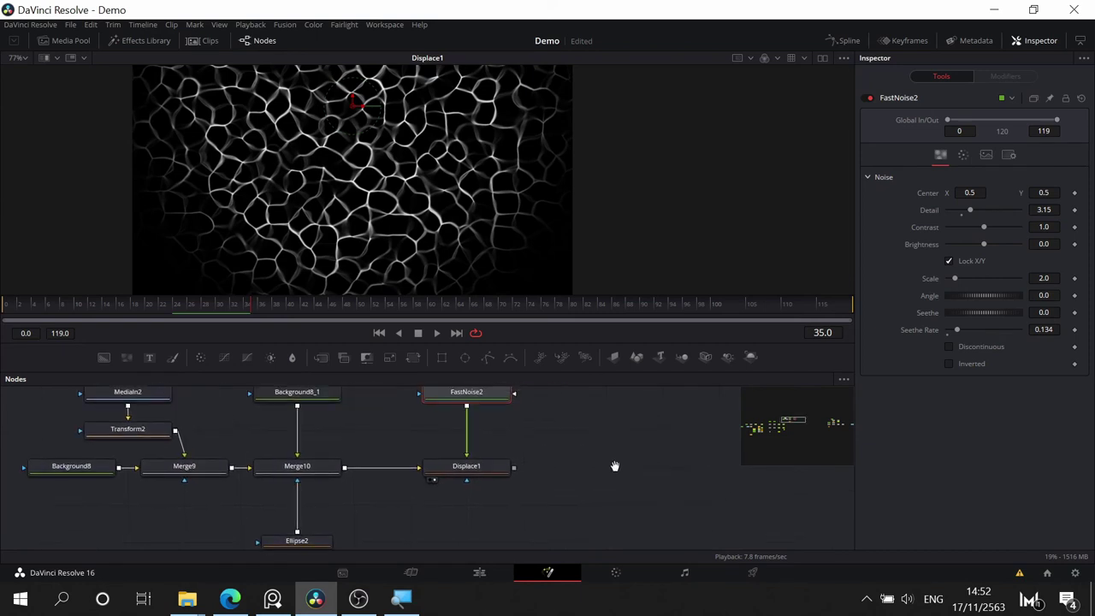
pyautogui.hscroll(3, 614, 466)
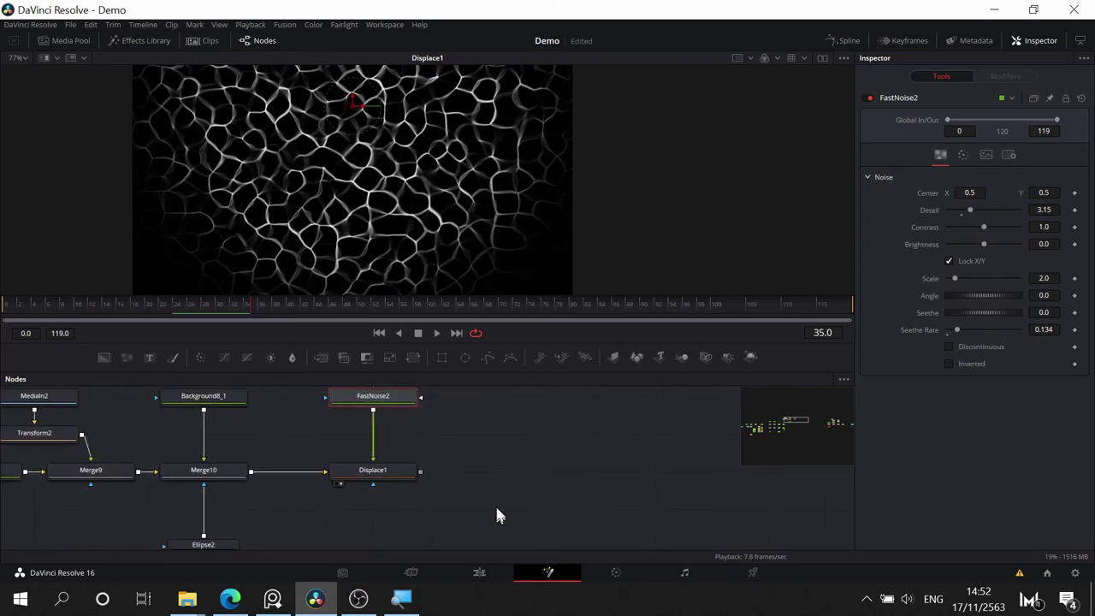
pyautogui.moveTo(496, 514); pyautogui.dragTo(449, 379)
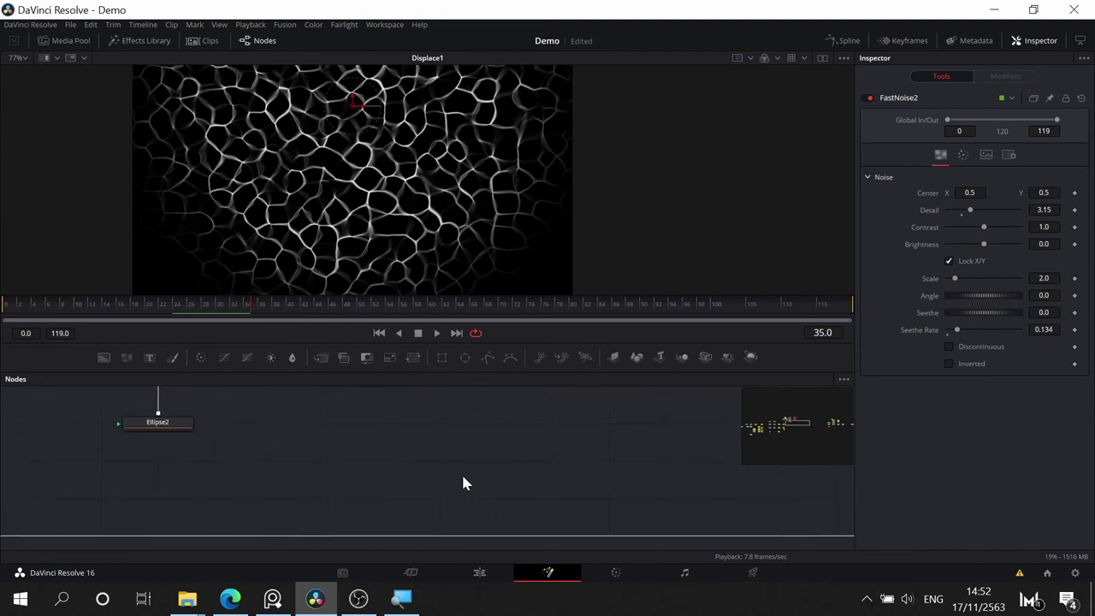
pyautogui.scroll(-4, 461, 475)
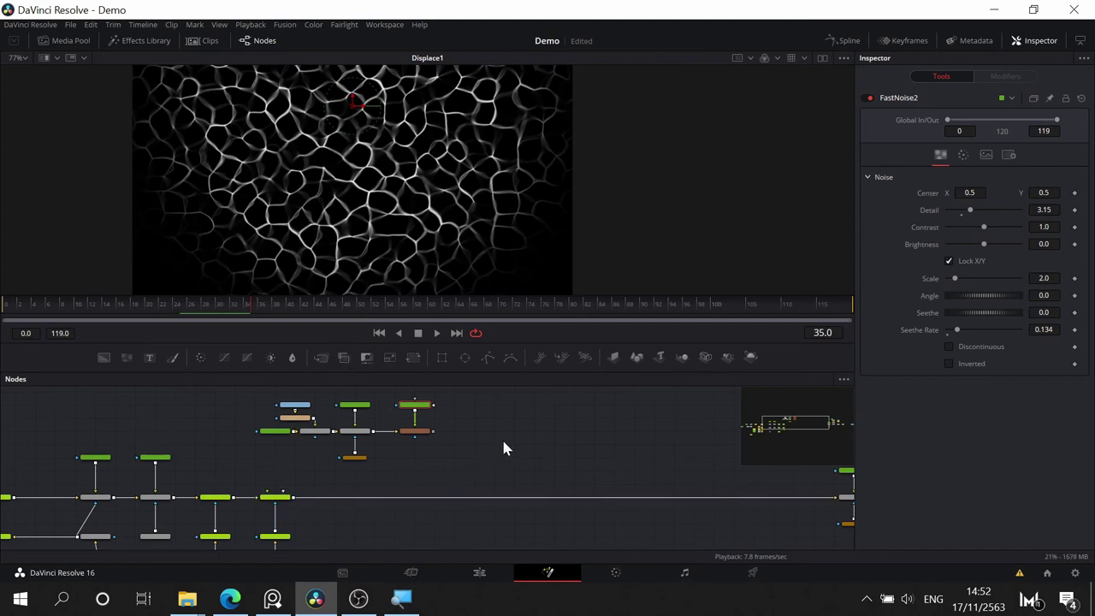
pyautogui.scroll(2, 503, 441)
pyautogui.moveTo(474, 442); pyautogui.dragTo(501, 459)
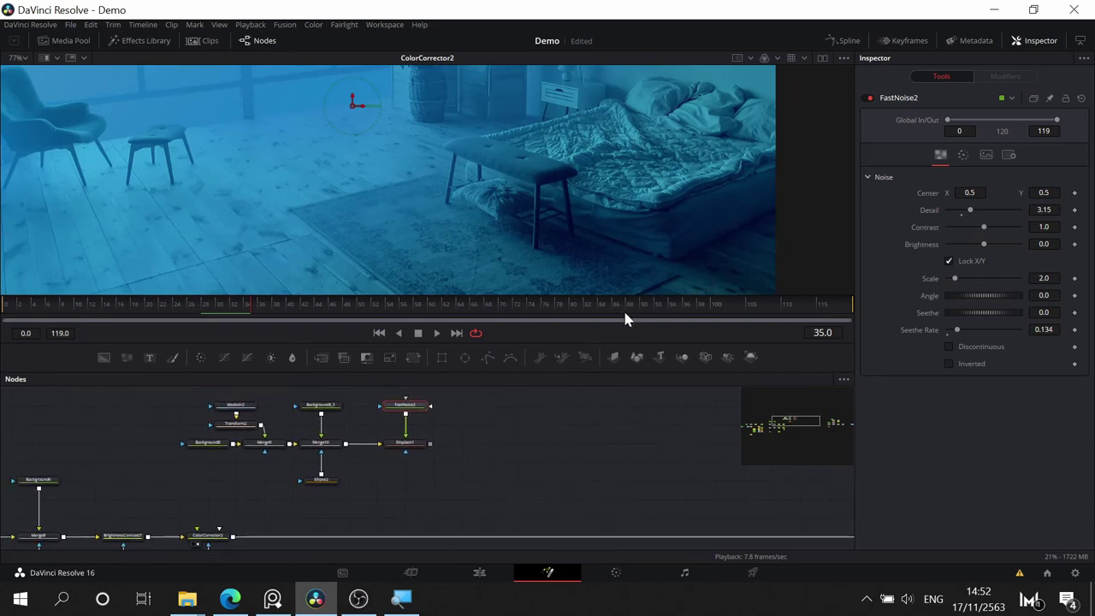
pyautogui.scroll(2, 545, 451)
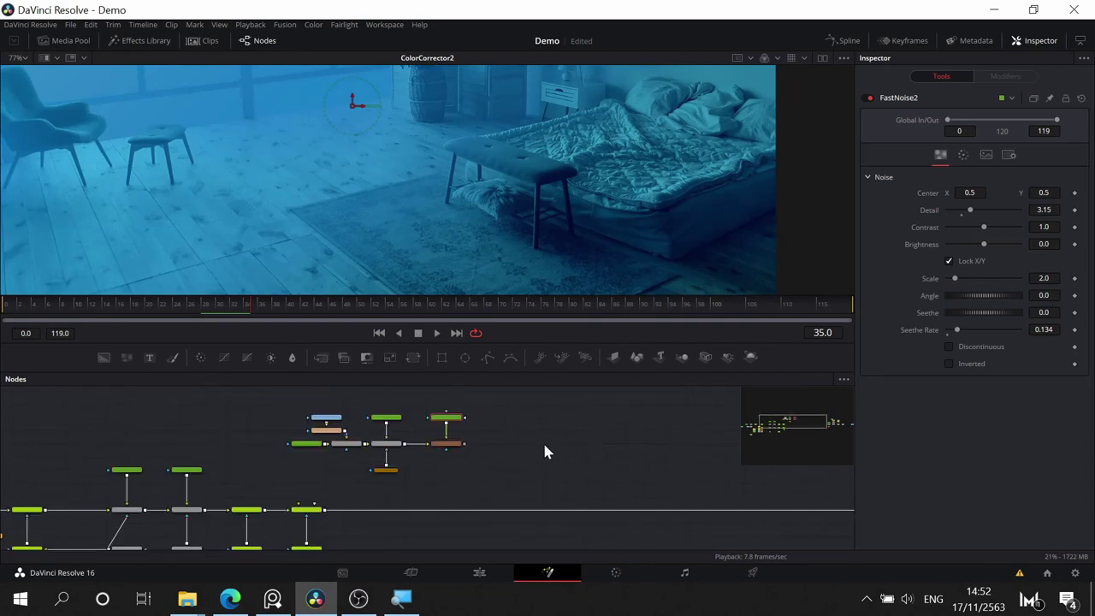
pyautogui.click(554, 467)
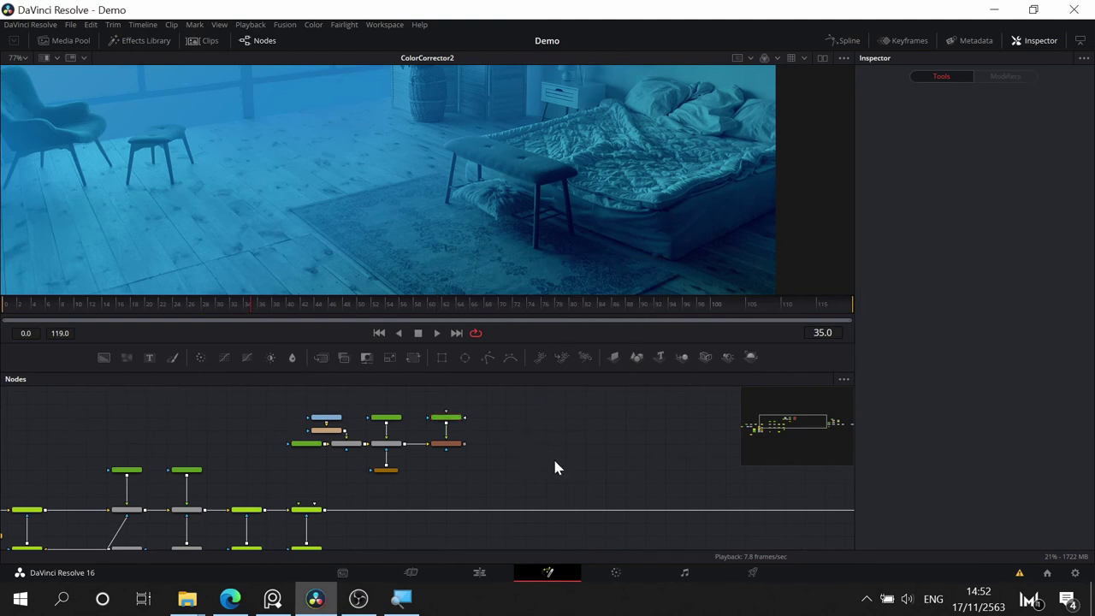
# - Add a Camera3D node and a Renderer3D node beyond Displace1, leaving a gap between them
pyautogui.scroll(2, 576, 441)
pyautogui.moveTo(525, 452); pyautogui.dragTo(571, 412)
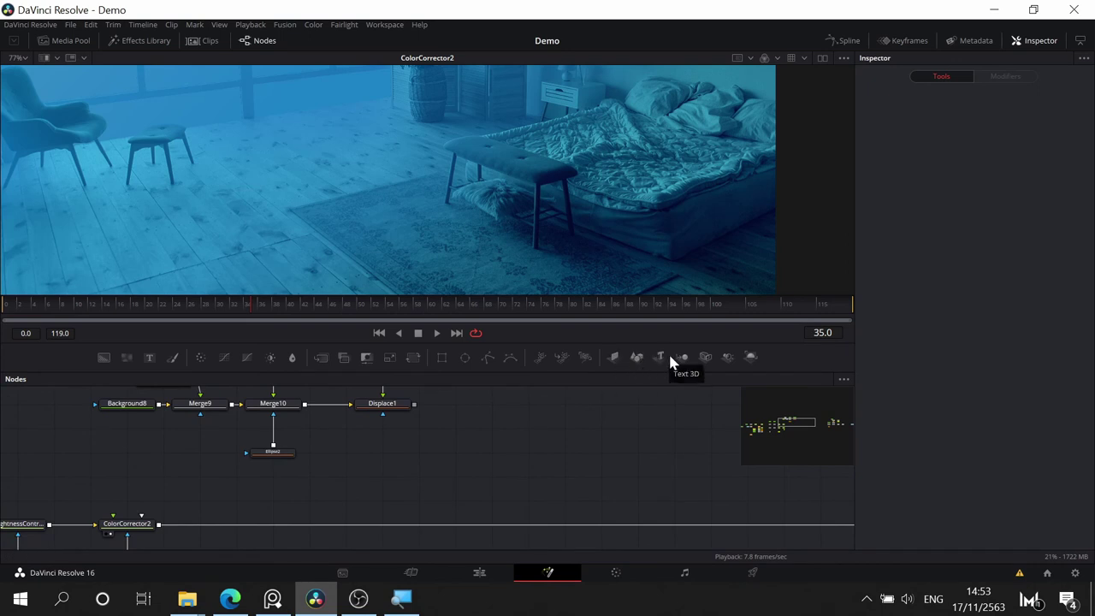
pyautogui.moveTo(704, 356); pyautogui.dragTo(582, 452)
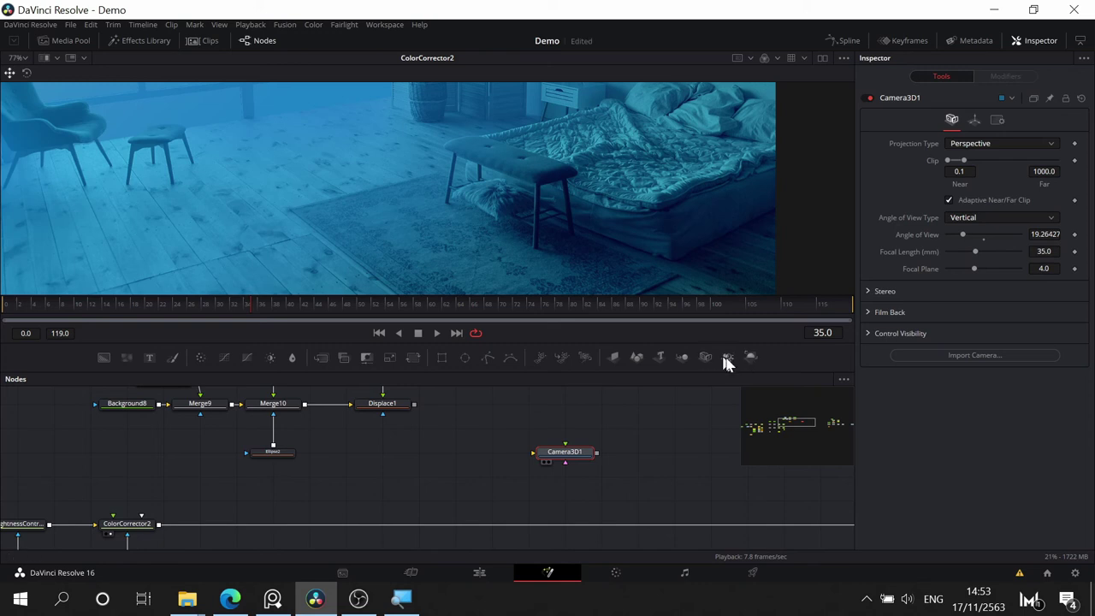
pyautogui.moveTo(750, 363); pyautogui.dragTo(680, 451)
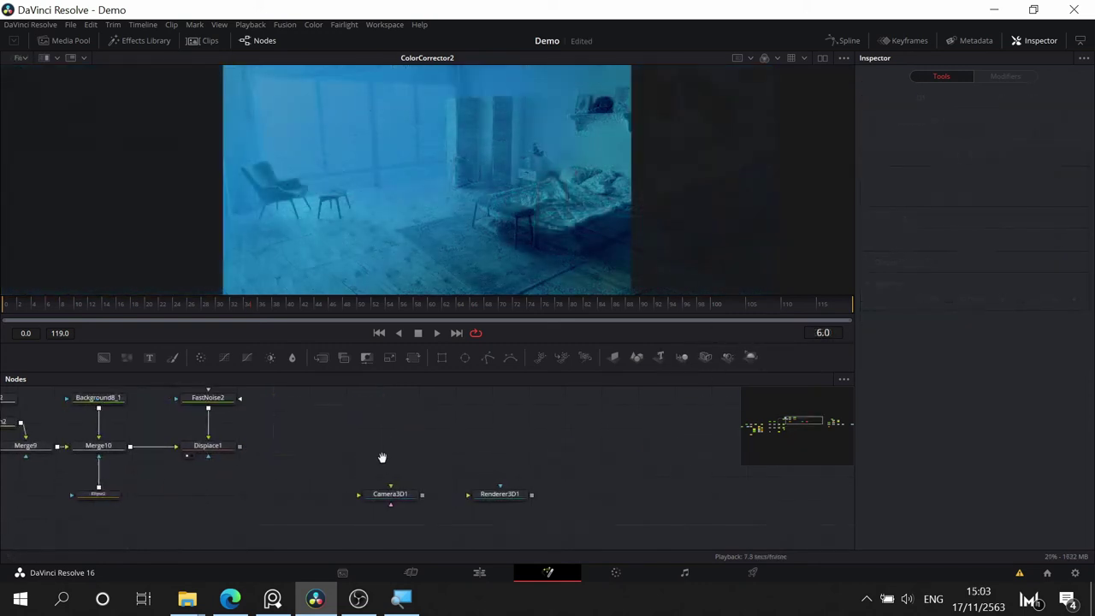
pyautogui.moveTo(381, 454); pyautogui.dragTo(342, 464)
pyautogui.moveTo(463, 500); pyautogui.dragTo(499, 502)
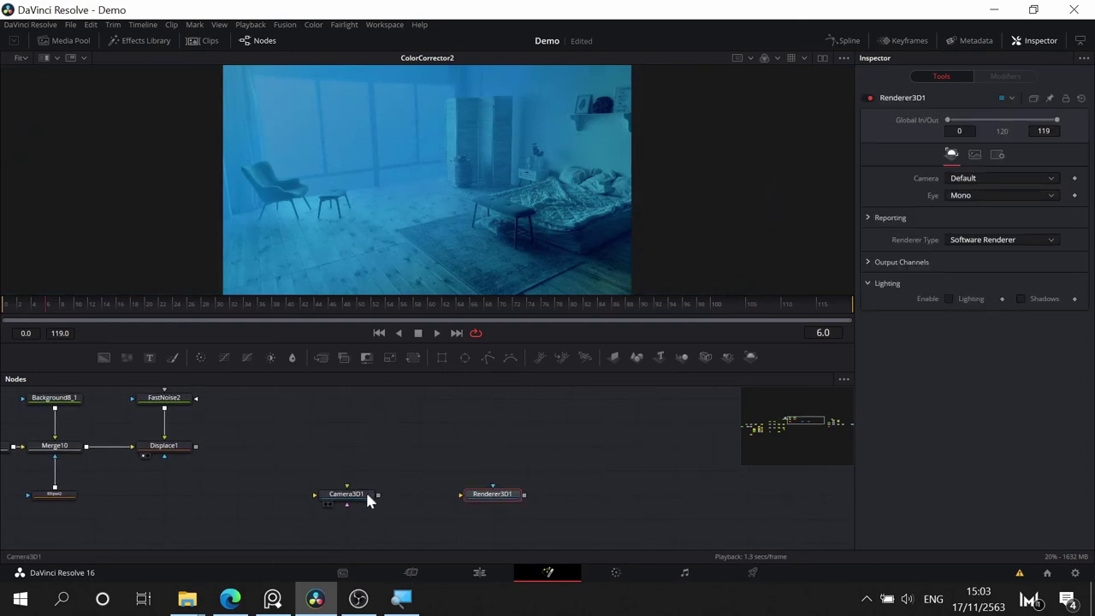
# - Add a Merge3D node below Camera3D1, connecting the camera into it and its output to Renderer3D1
pyautogui.moveTo(366, 494); pyautogui.dragTo(367, 446)
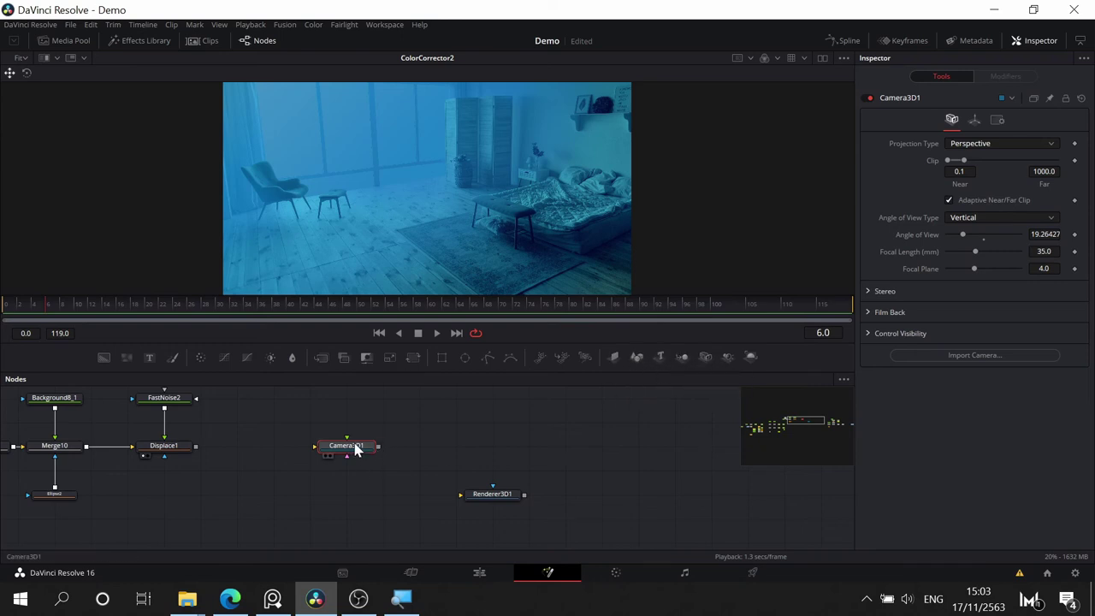
pyautogui.moveTo(683, 357); pyautogui.dragTo(368, 494)
pyautogui.scroll(2, 367, 493)
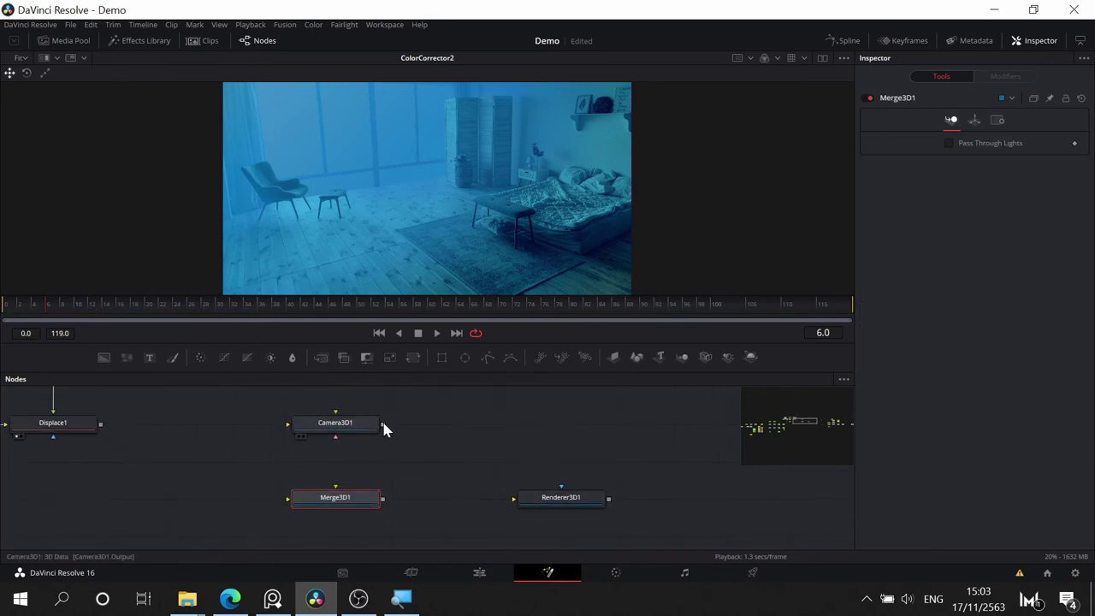
pyautogui.moveTo(382, 424); pyautogui.dragTo(544, 500)
pyautogui.moveTo(621, 515); pyautogui.dragTo(576, 455)
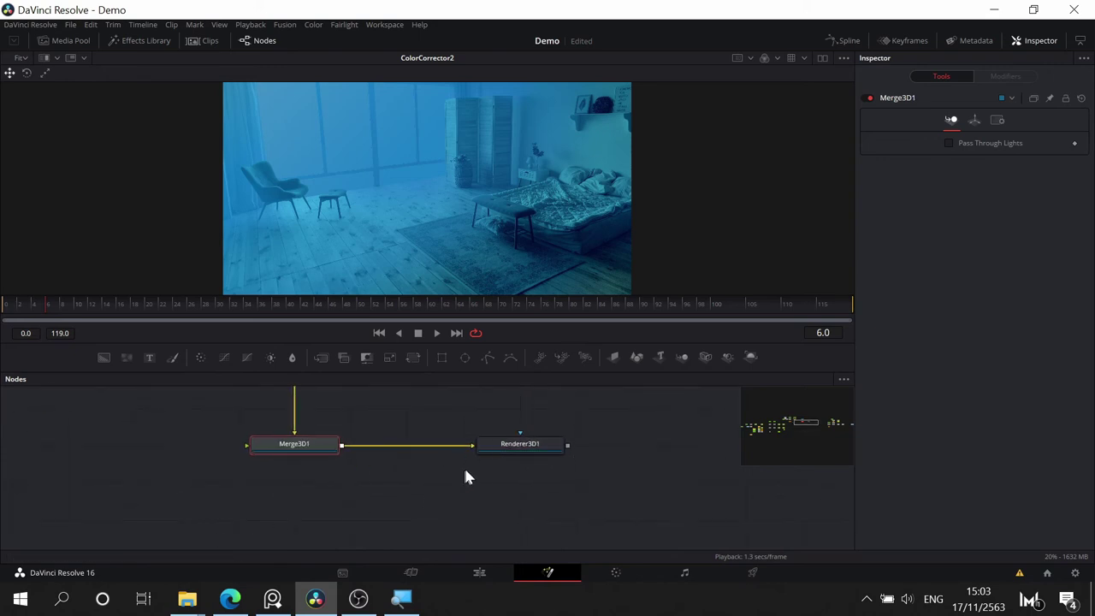
# - Insert a Merge node after ColorCorrector2 on the main line and connect Renderer3D1 as its foreground
pyautogui.moveTo(406, 525); pyautogui.dragTo(489, 505)
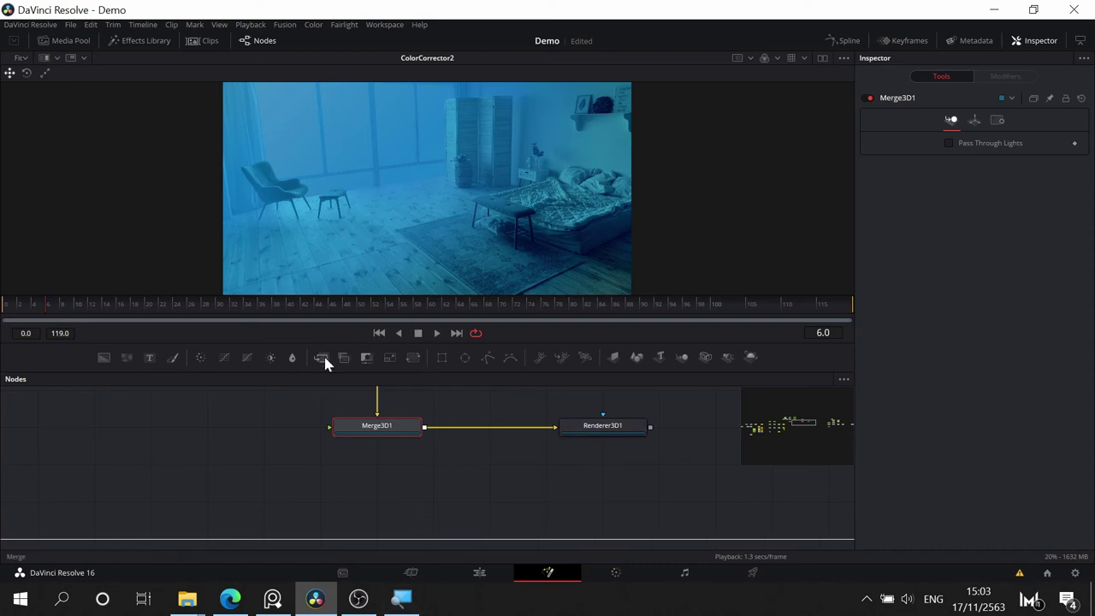
pyautogui.moveTo(326, 357); pyautogui.dragTo(476, 538)
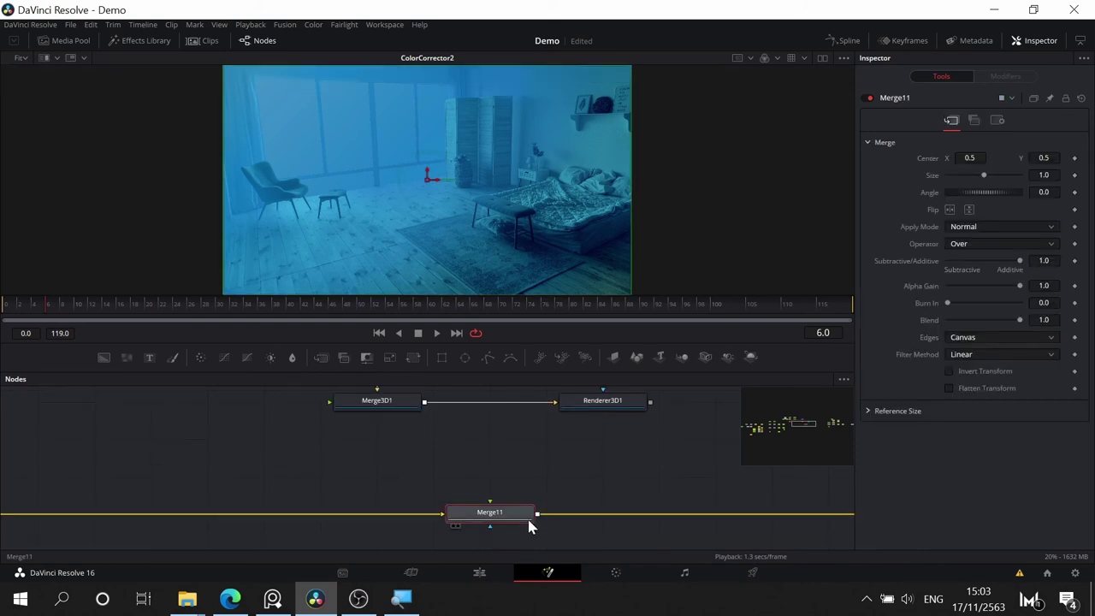
pyautogui.moveTo(650, 408); pyautogui.dragTo(513, 518)
pyautogui.click(562, 539)
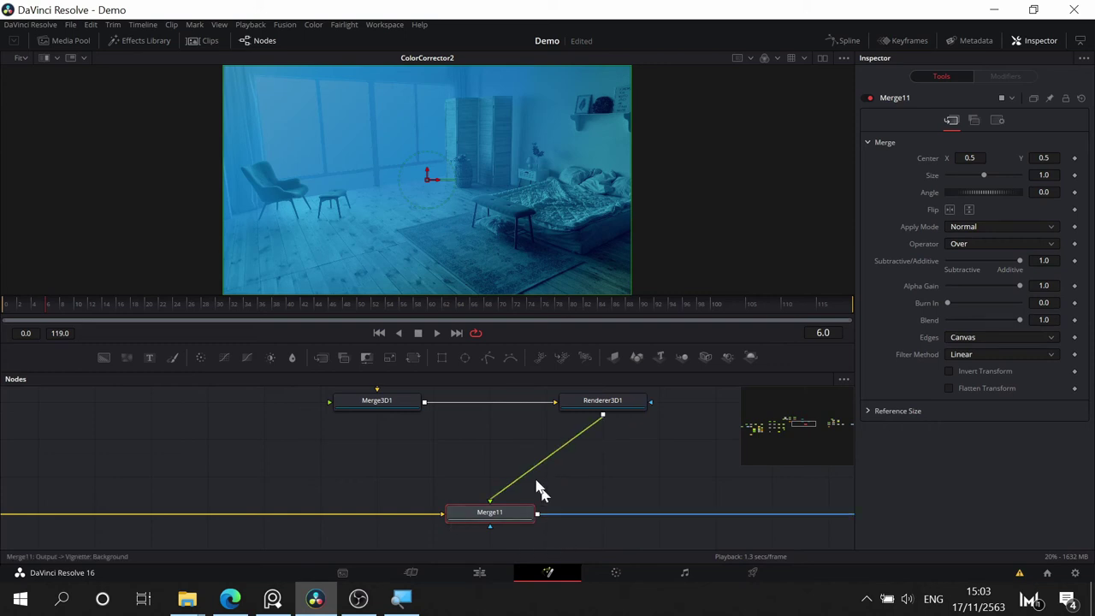
pyautogui.moveTo(459, 475); pyautogui.dragTo(503, 538)
pyautogui.moveTo(674, 472); pyautogui.dragTo(833, 529)
# - Rearrange the node graph by moving the caustics group and the 3D group with Merge11 back towards ColorCorrector2
pyautogui.scroll(-5, 459, 464)
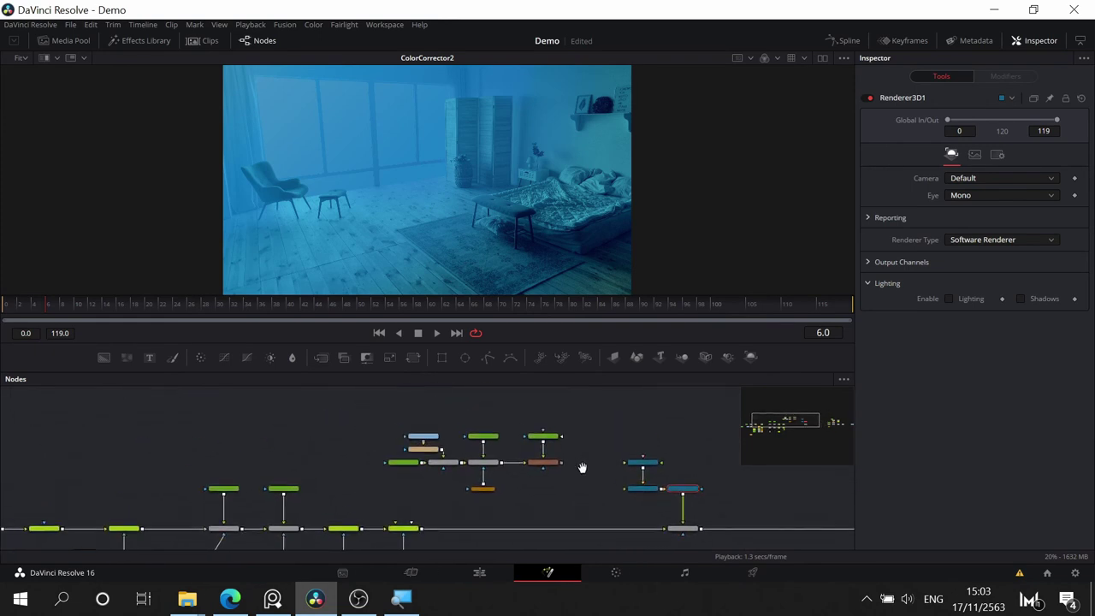
pyautogui.moveTo(596, 413); pyautogui.dragTo(378, 495)
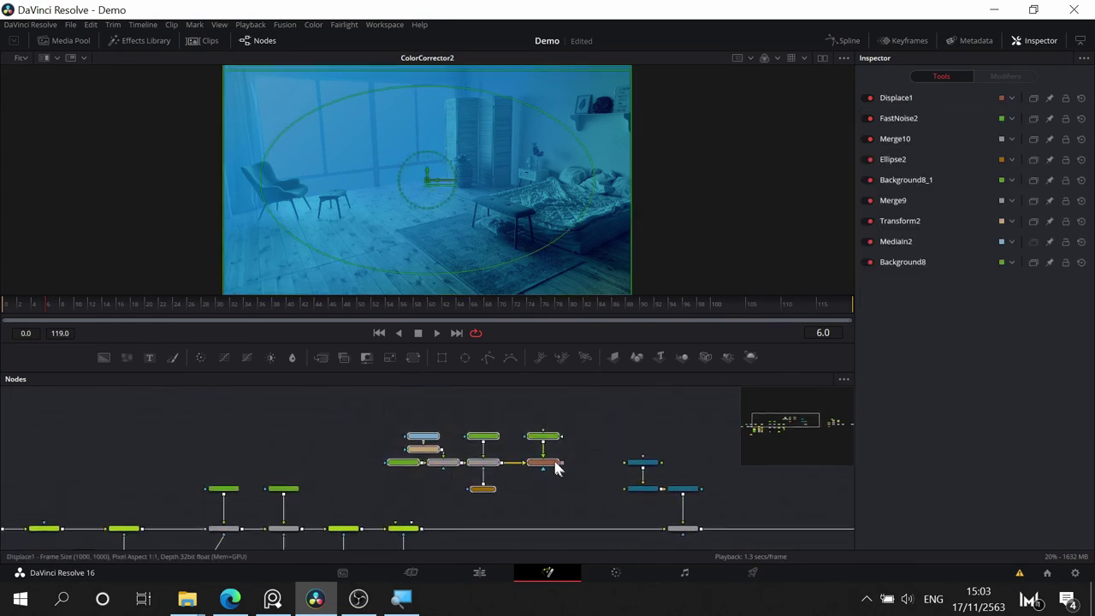
pyautogui.moveTo(530, 460); pyautogui.dragTo(453, 434)
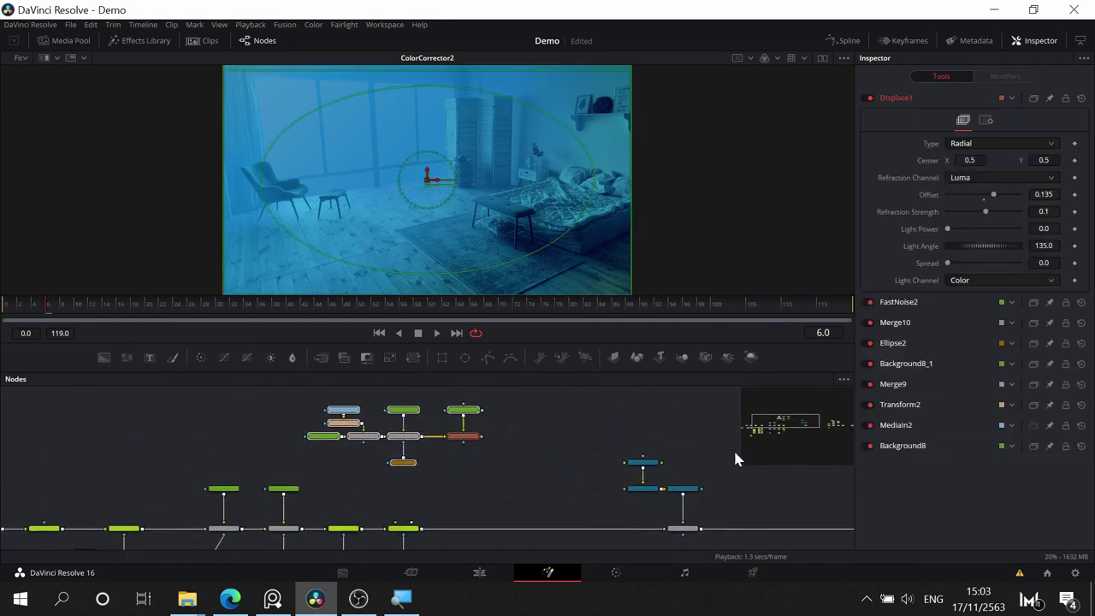
pyautogui.moveTo(709, 434); pyautogui.dragTo(608, 533)
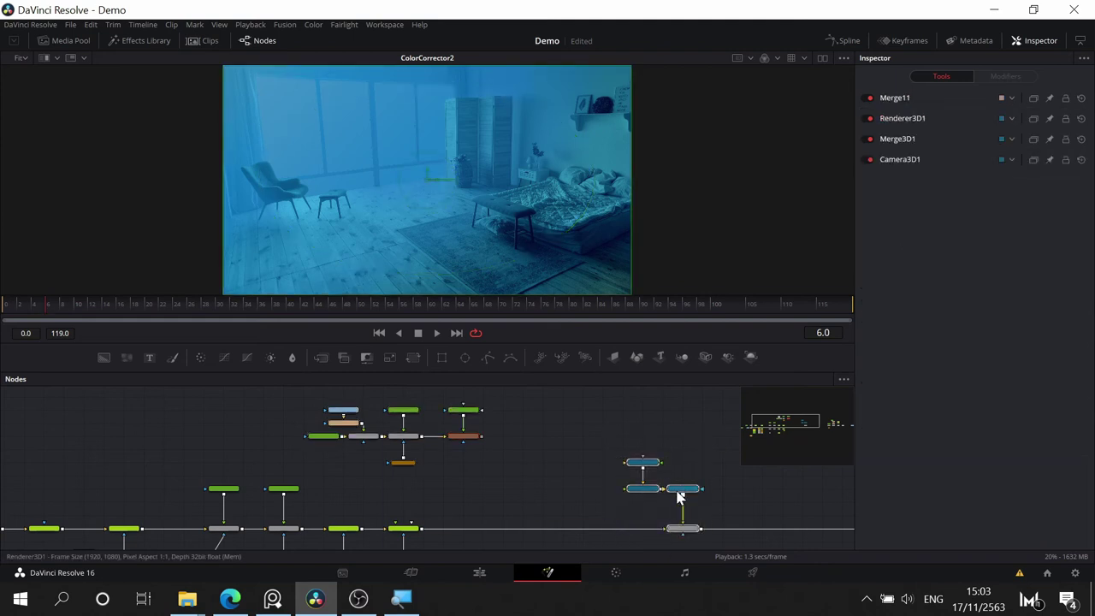
pyautogui.moveTo(679, 496); pyautogui.dragTo(542, 359)
pyautogui.click(631, 466)
pyautogui.scroll(4, 631, 466)
pyautogui.moveTo(502, 466); pyautogui.dragTo(508, 472)
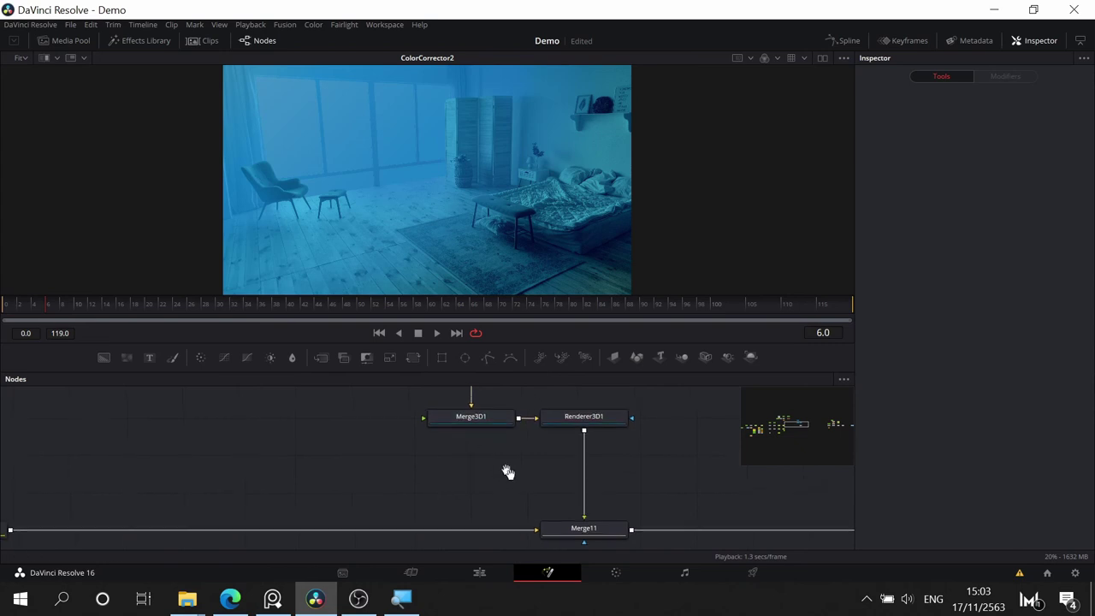
# - Space Merge3D1 away from Renderer3D1 and align Camera3D1 directly above Merge3D1
pyautogui.scroll(3, 508, 472)
pyautogui.hscroll(-3, 508, 472)
pyautogui.moveTo(567, 496); pyautogui.dragTo(464, 503)
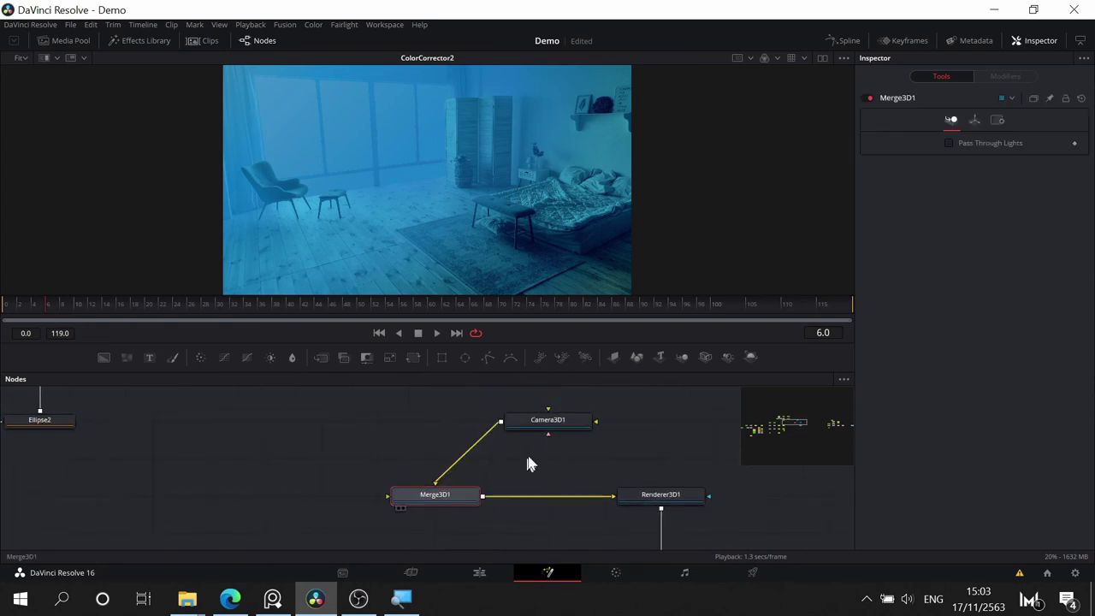
pyautogui.moveTo(542, 425); pyautogui.dragTo(448, 425)
pyautogui.hscroll(-3, 559, 434)
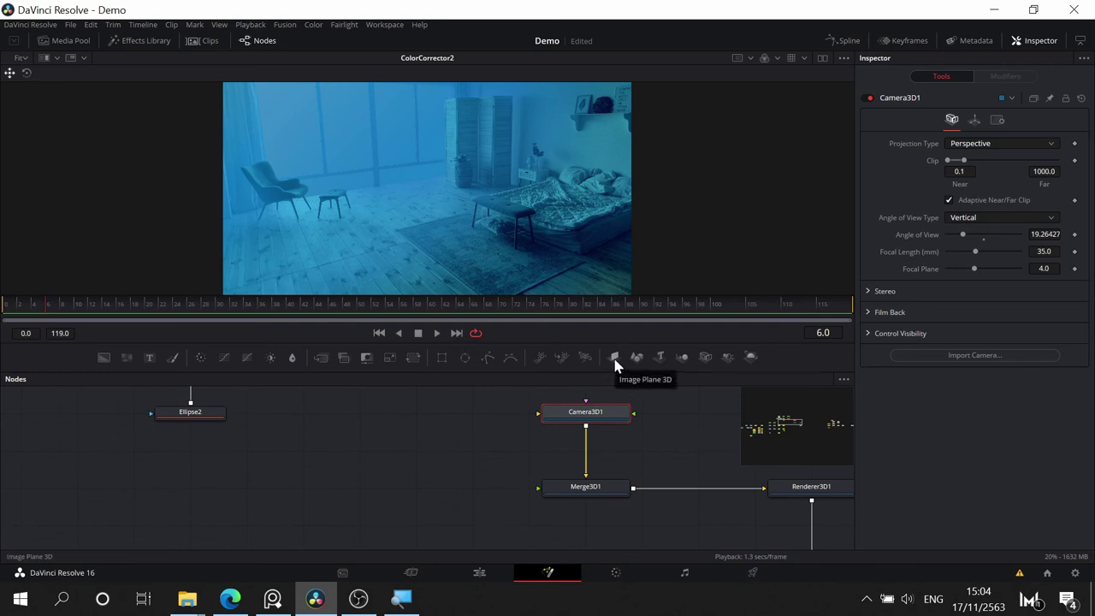
# - Add an Image Plane 3D node feeding Merge3D1 and show Merge11 in the viewer
pyautogui.moveTo(616, 364); pyautogui.dragTo(577, 487)
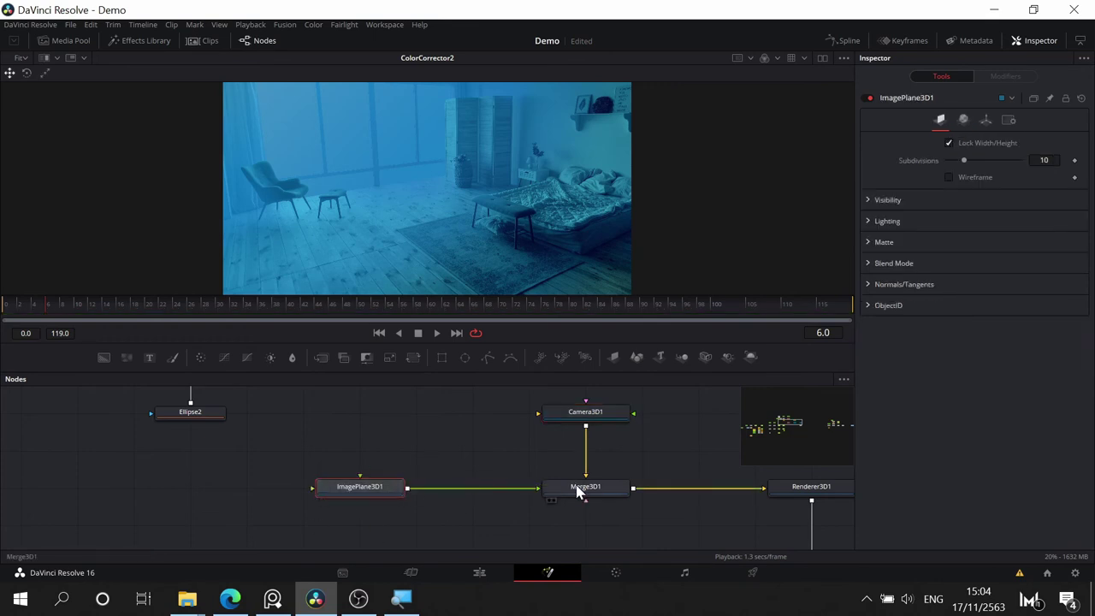
pyautogui.moveTo(414, 442); pyautogui.dragTo(136, 340)
pyautogui.click(533, 513)
pyautogui.press('2')
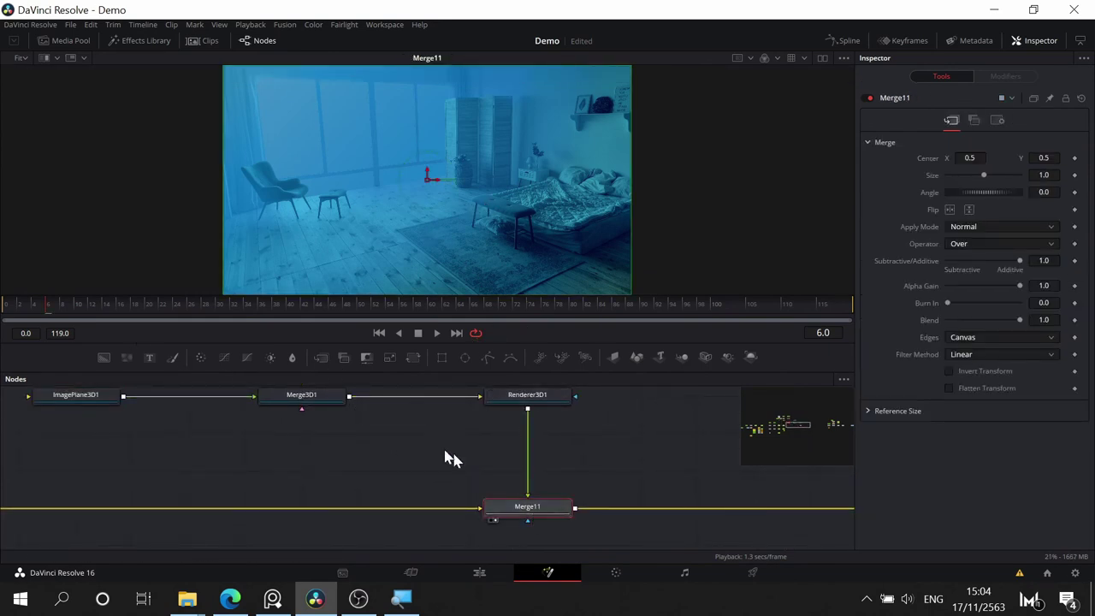
# - Show the Merge3D1 scene in the viewer with the image plane and camera in perspective
pyautogui.moveTo(404, 471); pyautogui.dragTo(523, 544)
pyautogui.moveTo(419, 477); pyautogui.dragTo(512, 224)
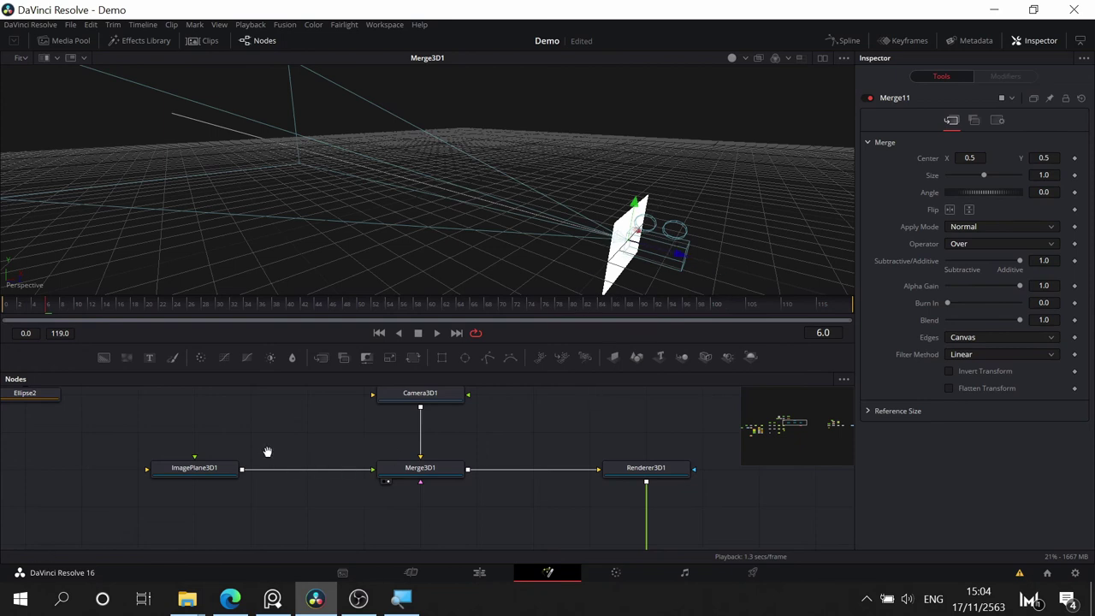
pyautogui.moveTo(268, 451)
pyautogui.mouseDown()
pyautogui.moveTo(286, 455)
pyautogui.moveTo(268, 450)
pyautogui.mouseUp()
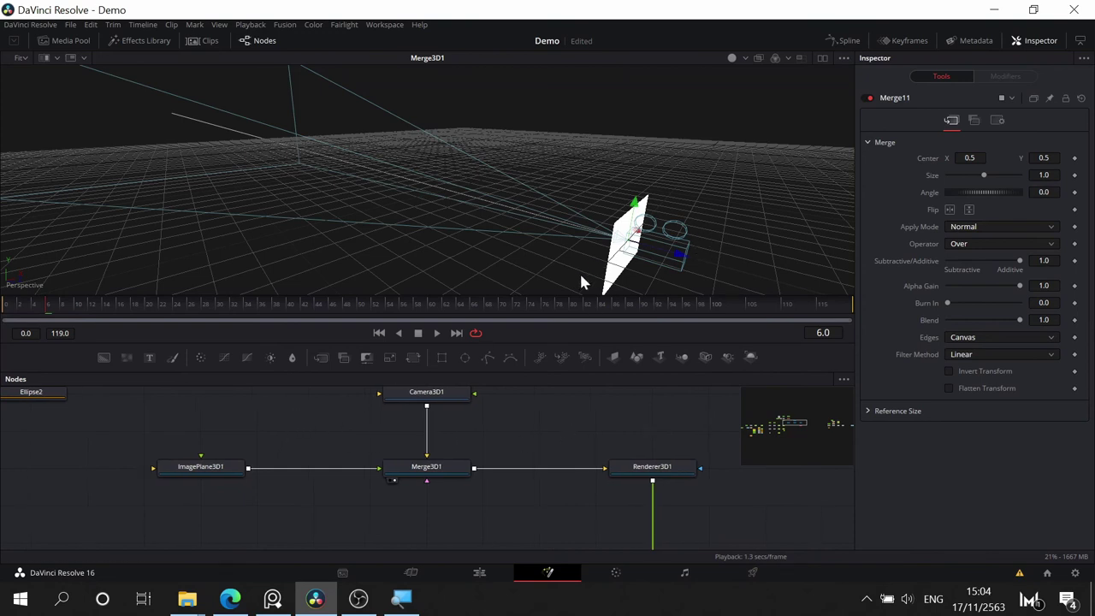
# - Set ImagePlane3D1's X rotation to -90 so the plane lies flat like a floor
pyautogui.click(222, 467)
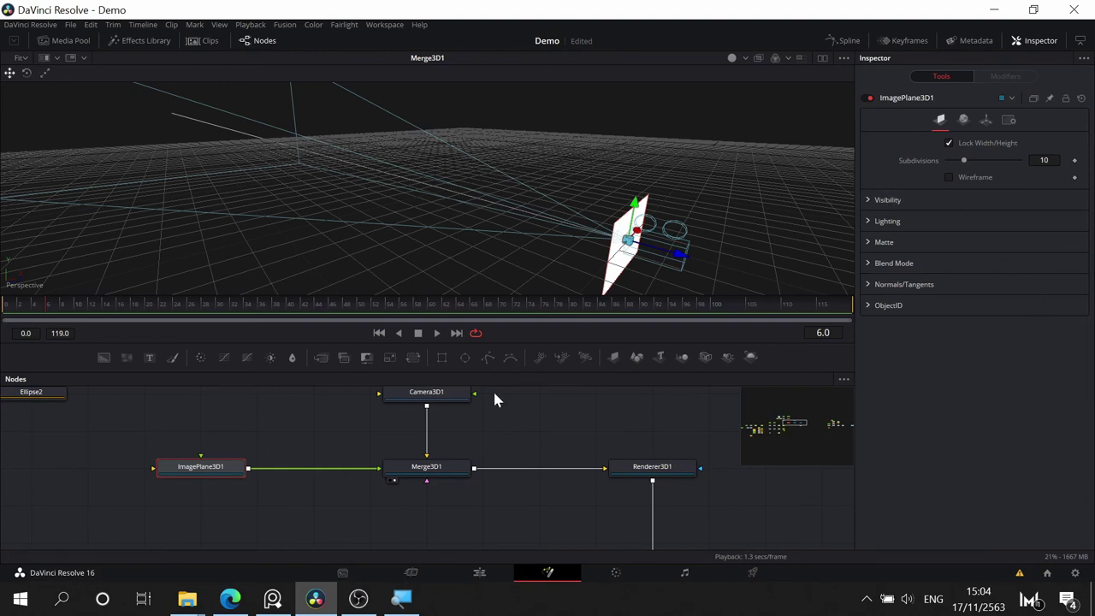
pyautogui.click(963, 120)
pyautogui.click(984, 121)
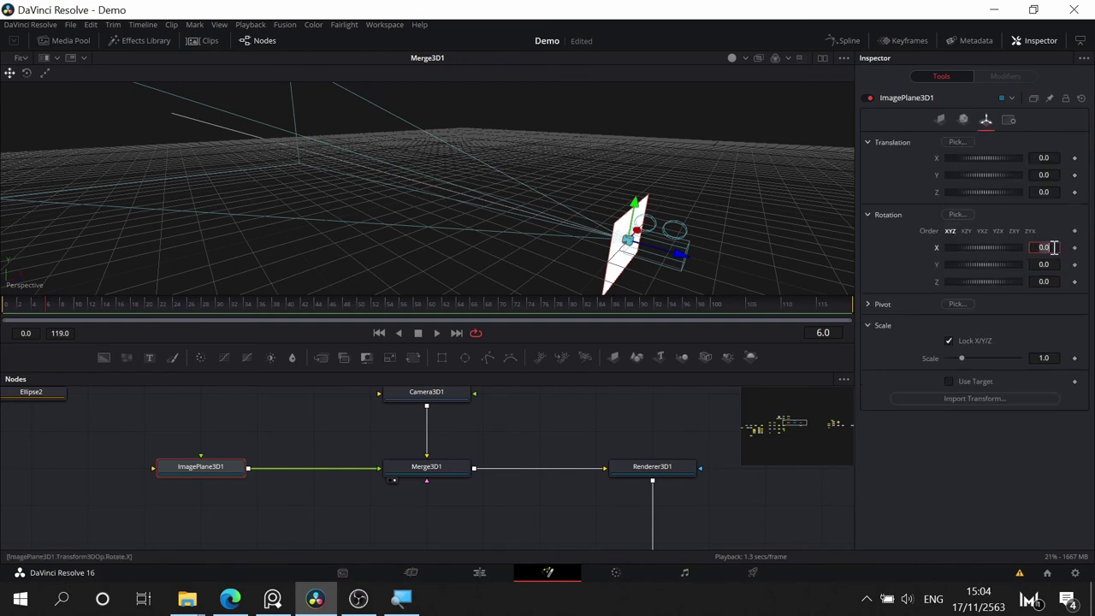
pyautogui.click(1053, 247)
pyautogui.write('-90')
pyautogui.press('Tab')
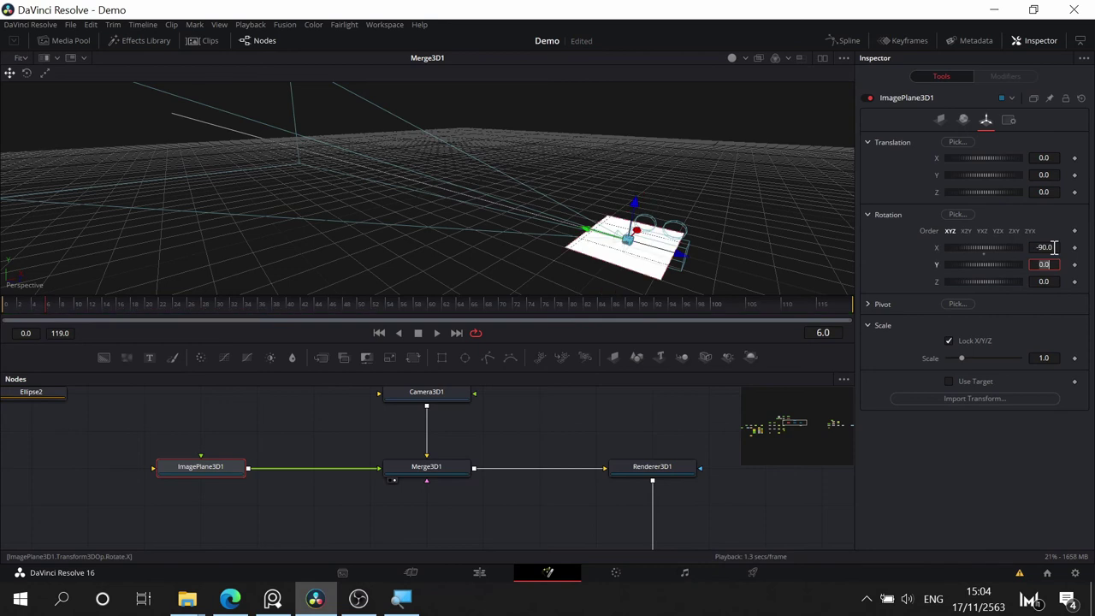
pyautogui.moveTo(583, 508); pyautogui.dragTo(559, 451)
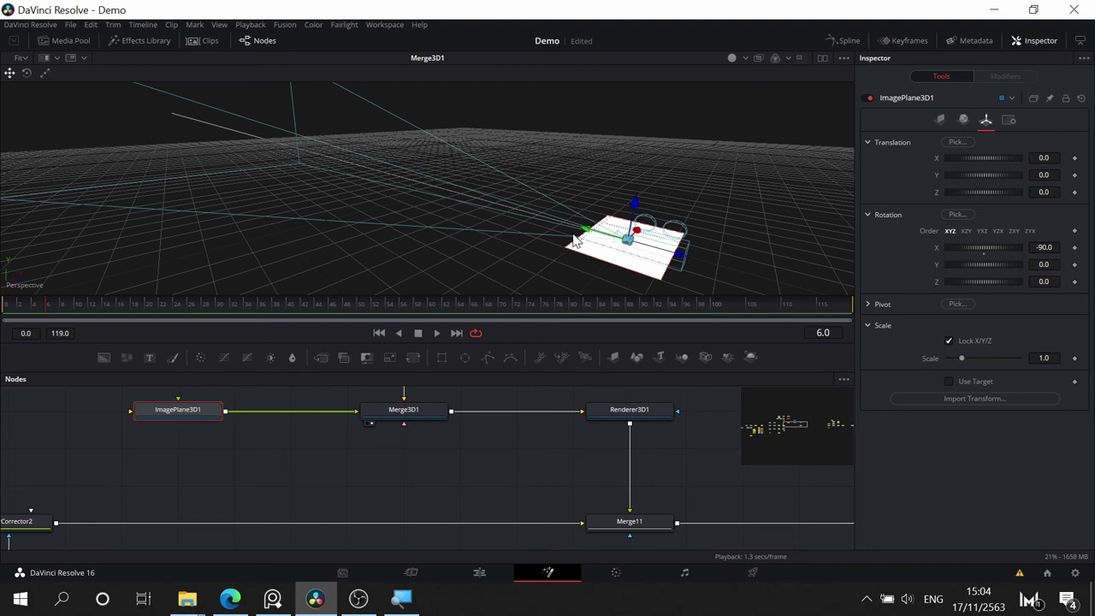
# - Move ImagePlane3D1 back in front of the camera to a Z translation of about -1.28 and show Merge11 in the viewer
pyautogui.moveTo(586, 235); pyautogui.dragTo(438, 177)
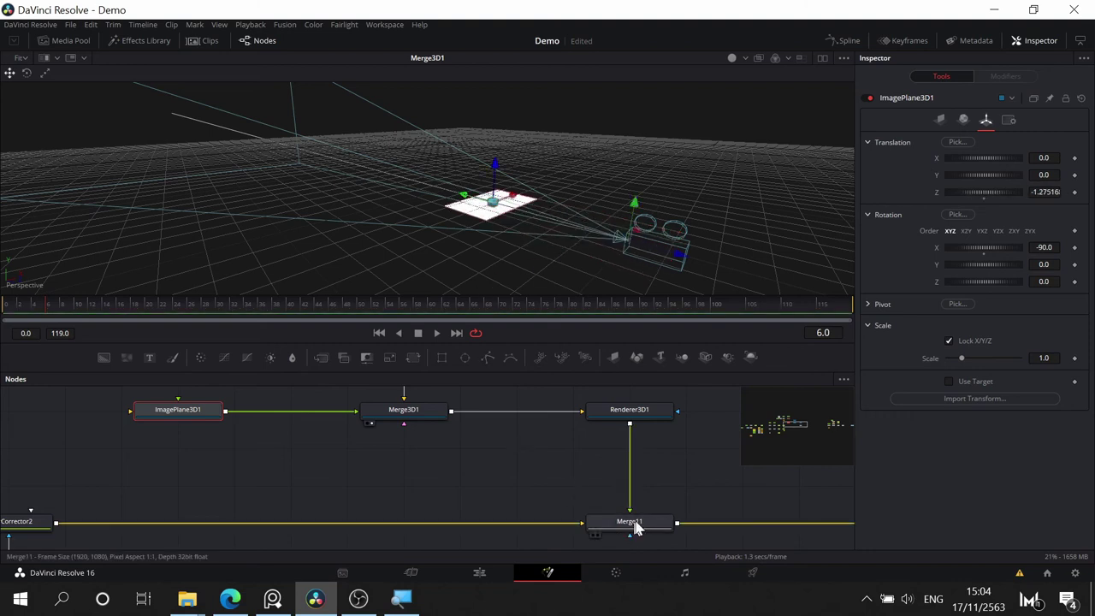
pyautogui.moveTo(633, 520); pyautogui.dragTo(632, 109)
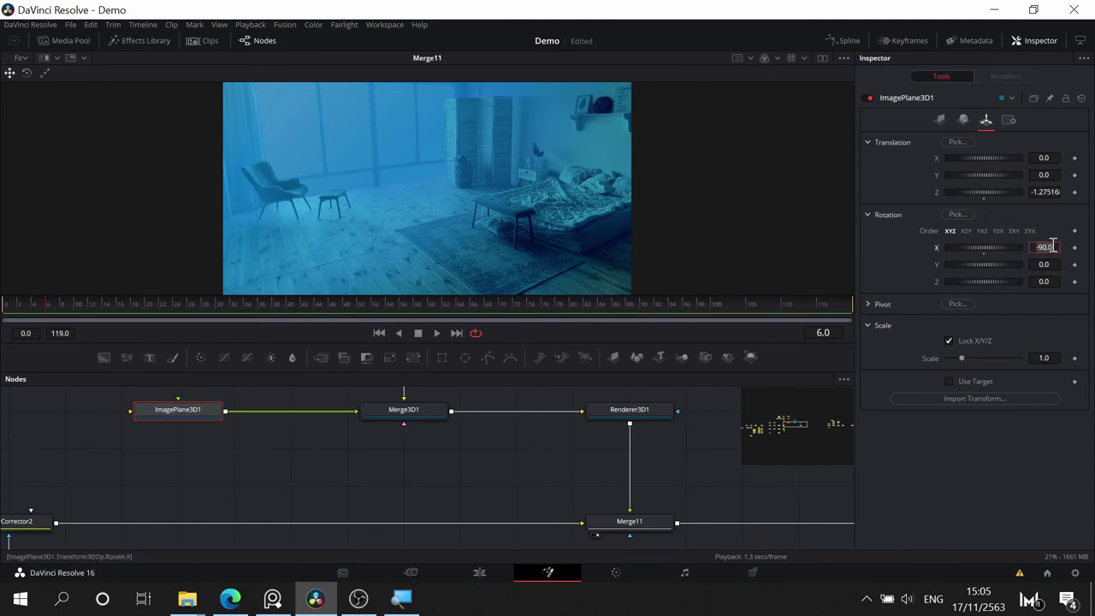
# - Try ImagePlane3D1's X rotation at 0, and set it back to -90
pyautogui.write('0')
pyautogui.press('Tab')
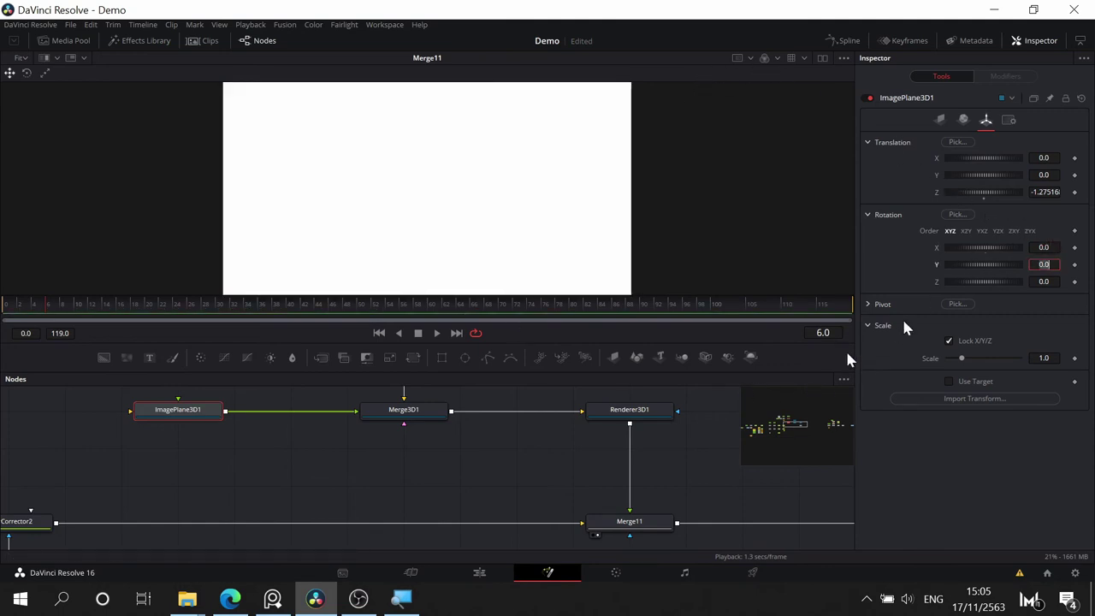
pyautogui.click(1054, 247)
pyautogui.write('-90')
pyautogui.press('Tab')
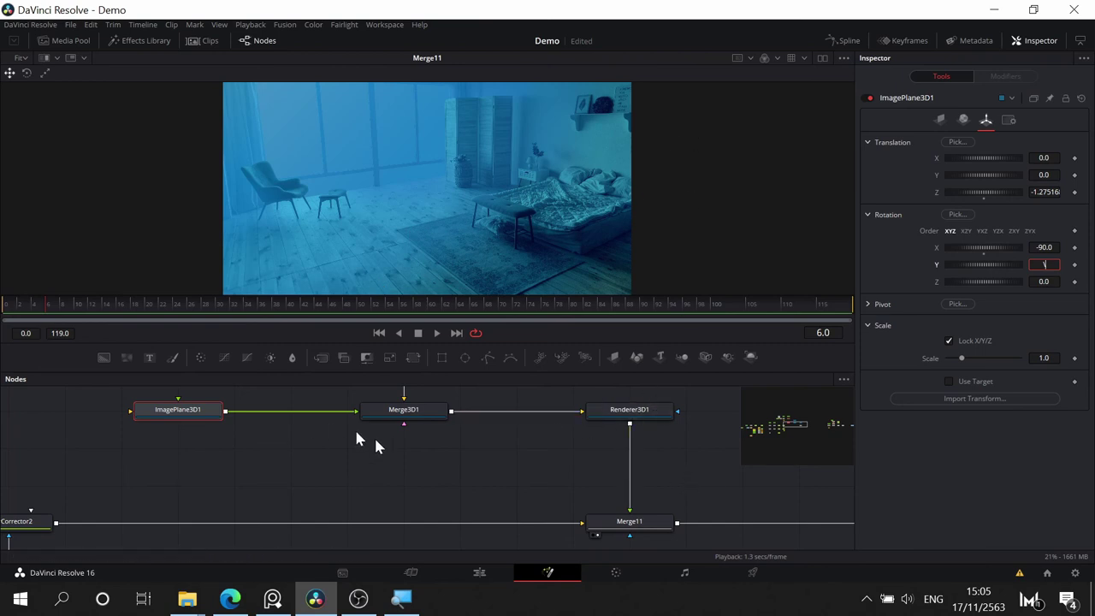
# - Split the viewer in two, showing the Merge3D1 scene beside the Merge11 result
pyautogui.moveTo(424, 465); pyautogui.dragTo(496, 520)
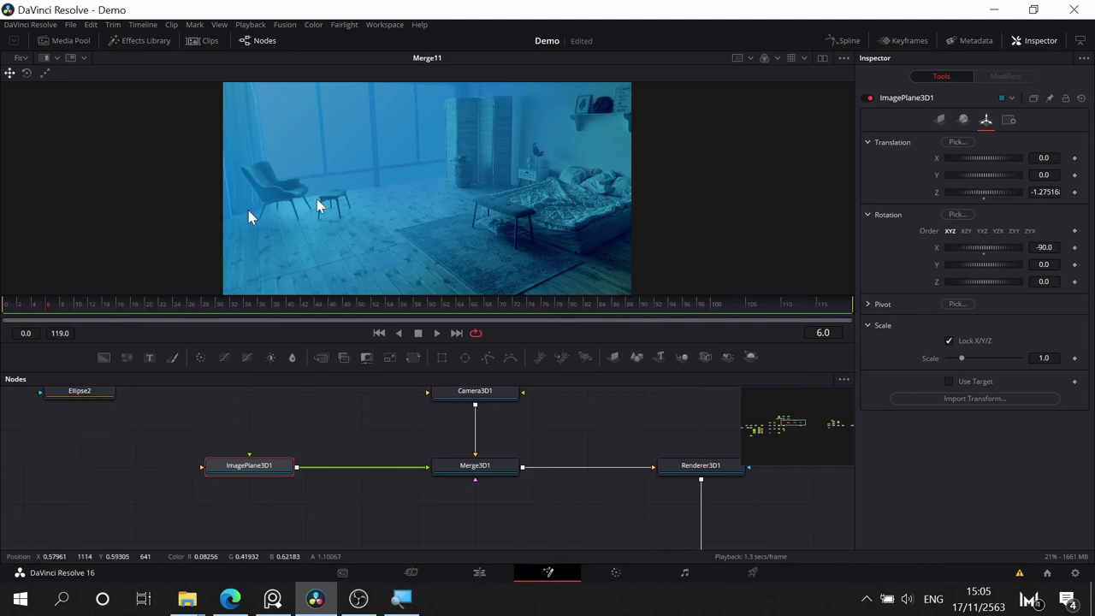
pyautogui.moveTo(648, 525); pyautogui.dragTo(536, 454)
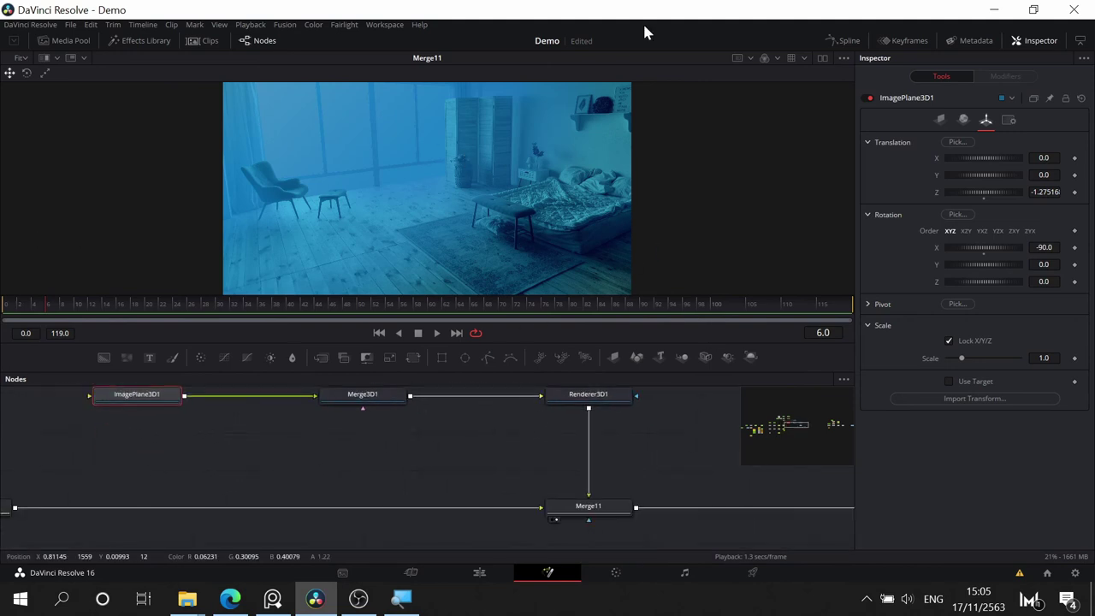
pyautogui.click(822, 59)
pyautogui.moveTo(424, 447); pyautogui.dragTo(433, 514)
pyautogui.moveTo(387, 464); pyautogui.dragTo(469, 160)
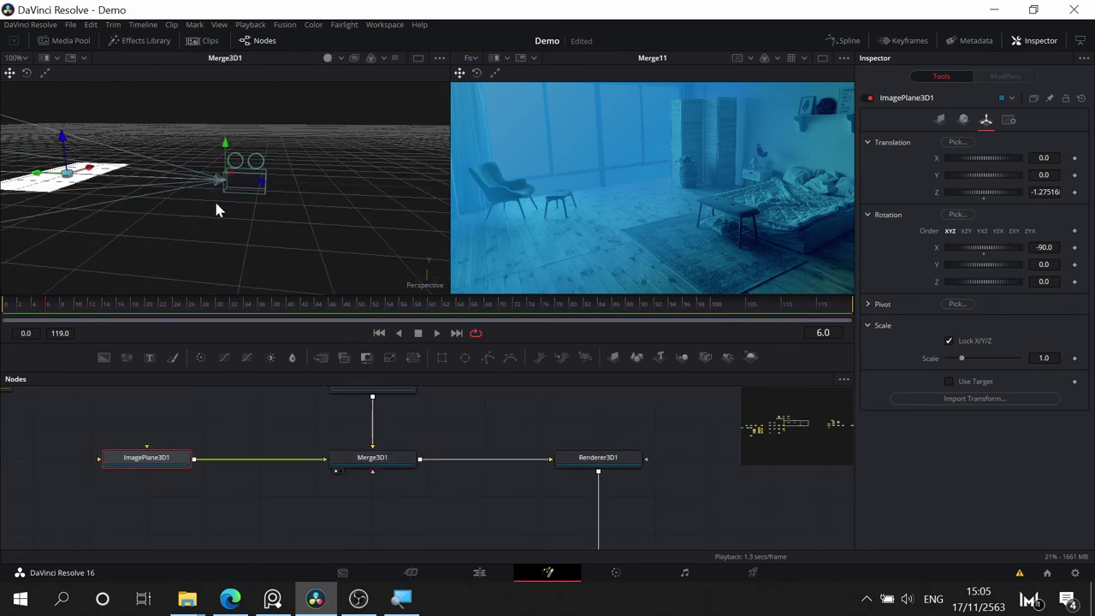
# - Raise Camera3D1 above the image plane to a Y translation of about 0.38
pyautogui.moveTo(216, 209); pyautogui.dragTo(347, 158)
pyautogui.moveTo(345, 147)
pyautogui.mouseDown()
pyautogui.moveTo(357, 110)
pyautogui.moveTo(350, 146)
pyautogui.moveTo(349, 126)
pyautogui.mouseUp()
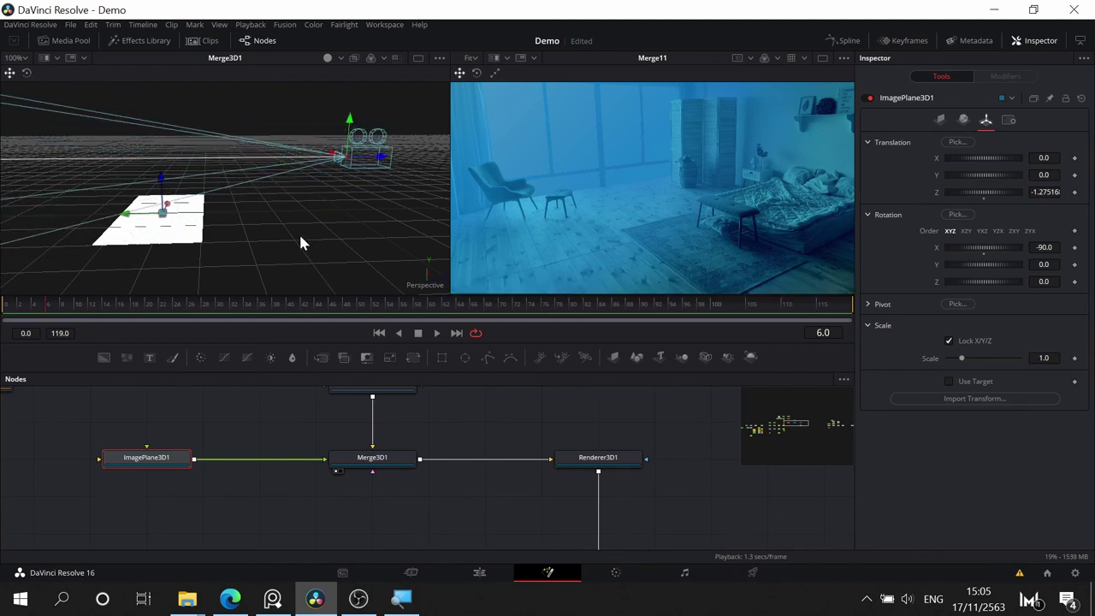
pyautogui.scroll(-5, 252, 238)
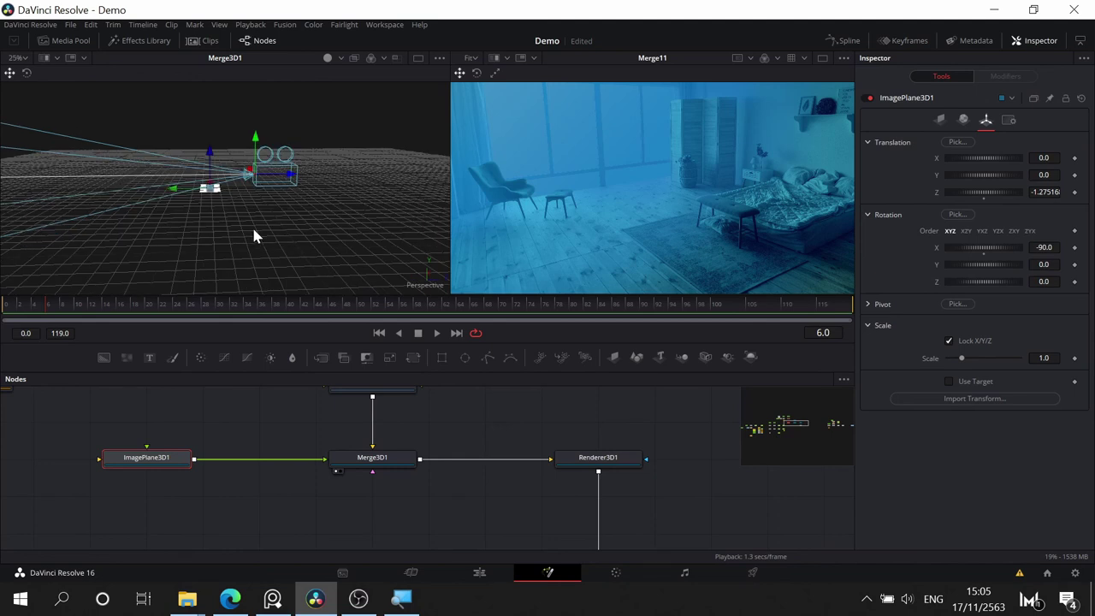
pyautogui.moveTo(252, 238); pyautogui.dragTo(372, 228)
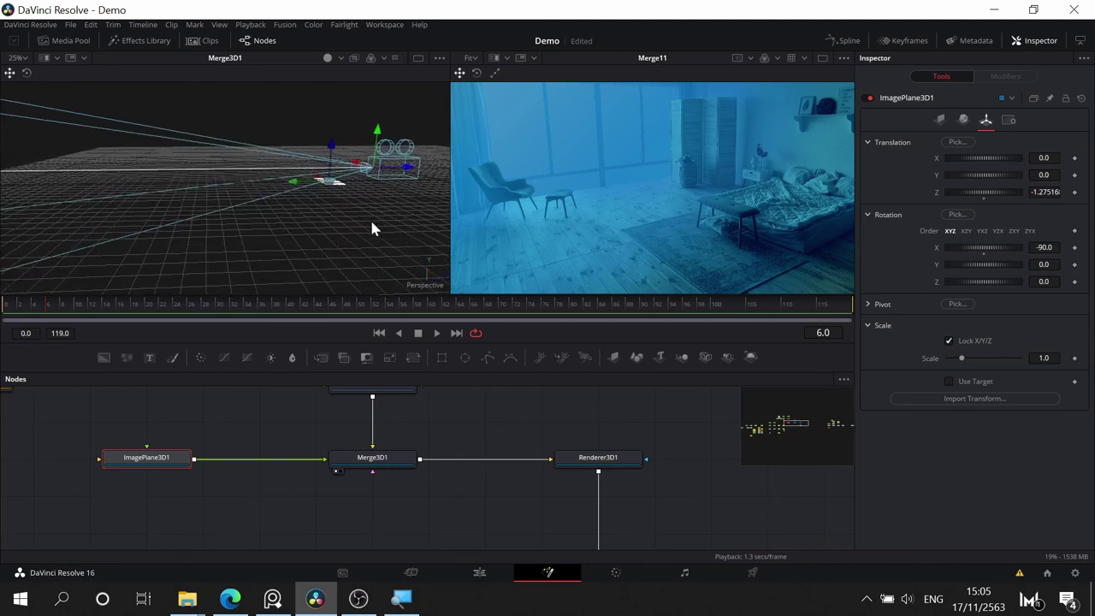
pyautogui.click(948, 381)
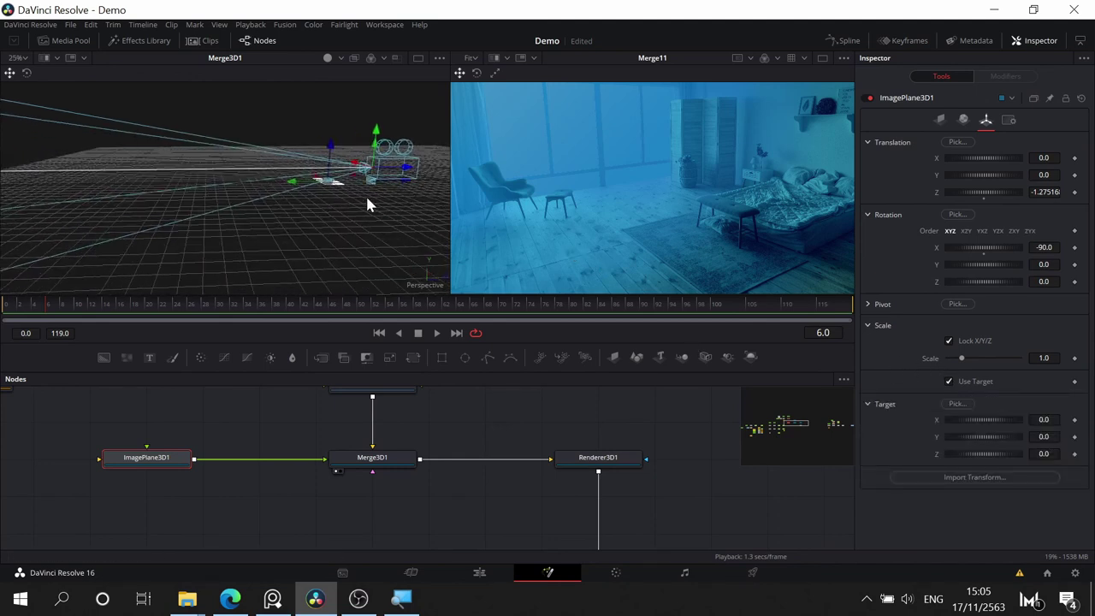
pyautogui.scroll(5, 366, 205)
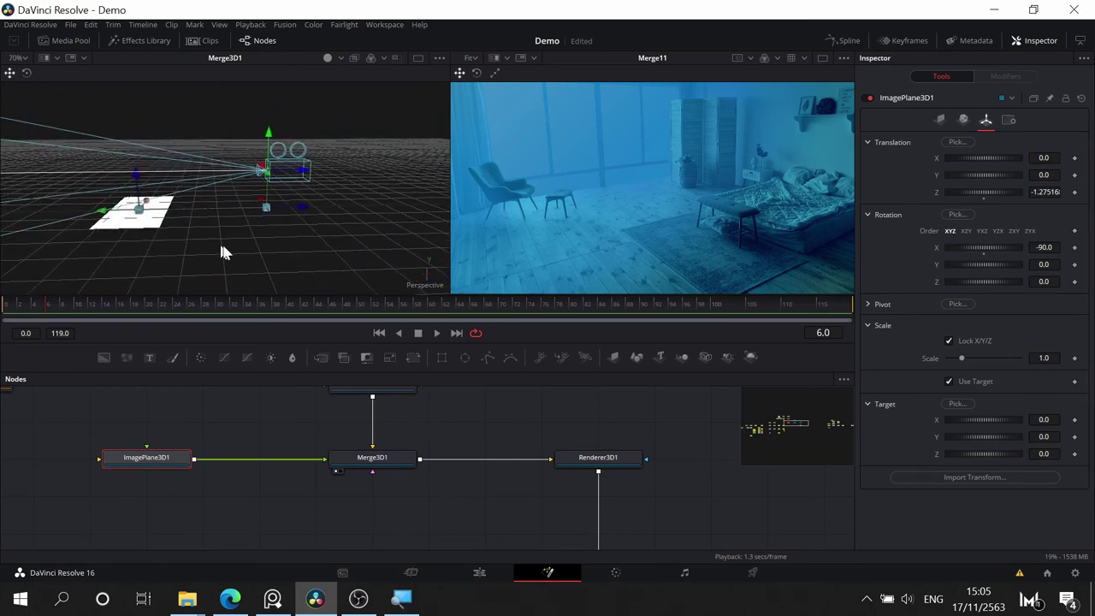
pyautogui.moveTo(299, 211); pyautogui.dragTo(173, 209)
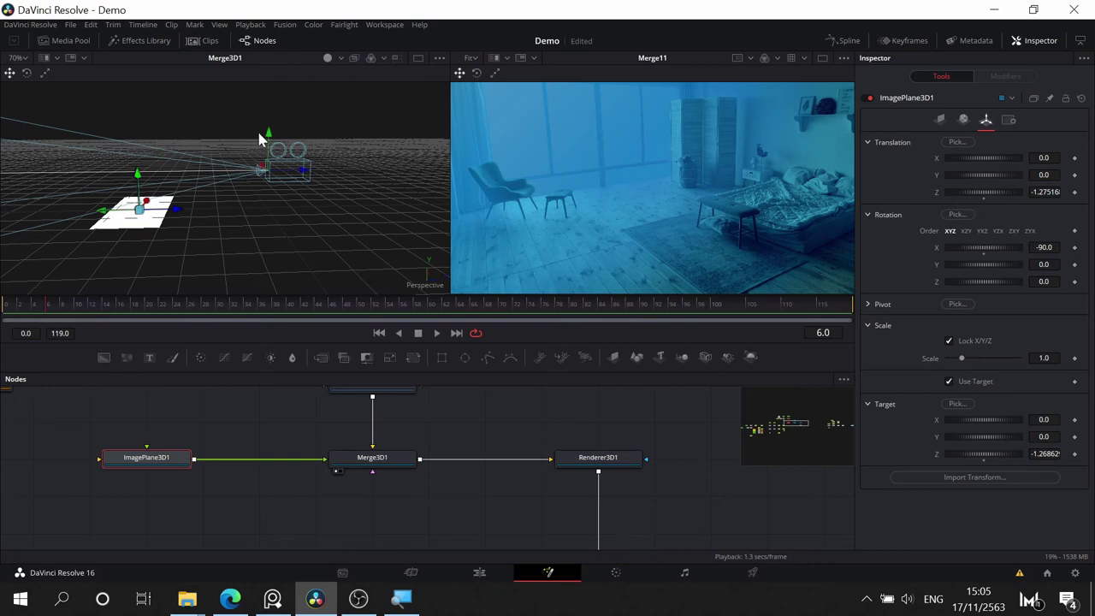
pyautogui.moveTo(270, 135); pyautogui.dragTo(271, 94)
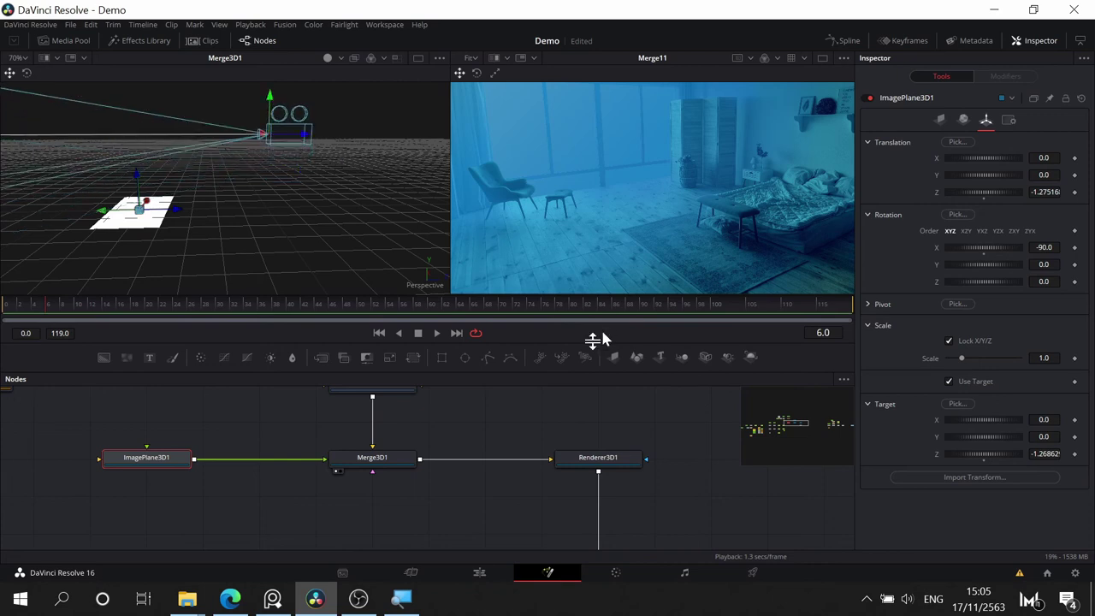
pyautogui.hotkey('ctrl', 'z')
pyautogui.hotkey('ctrl', 'z')
pyautogui.hotkey('ctrl', 'z')
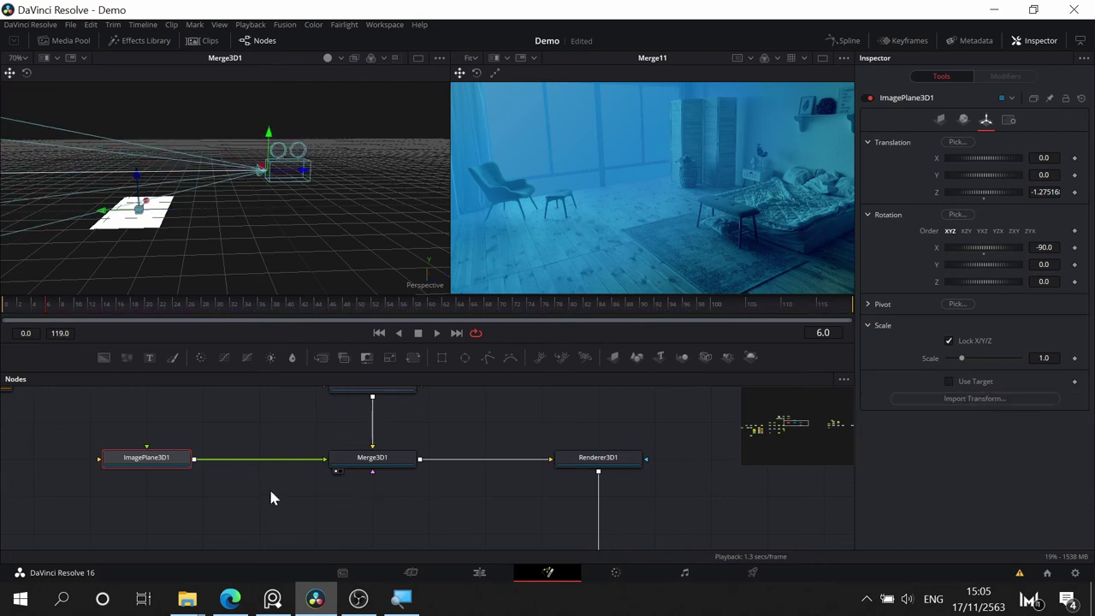
# - Enable a target for Camera3D1 and move it onto the image plane at a Z position of about -1.28
pyautogui.moveTo(247, 487); pyautogui.dragTo(169, 538)
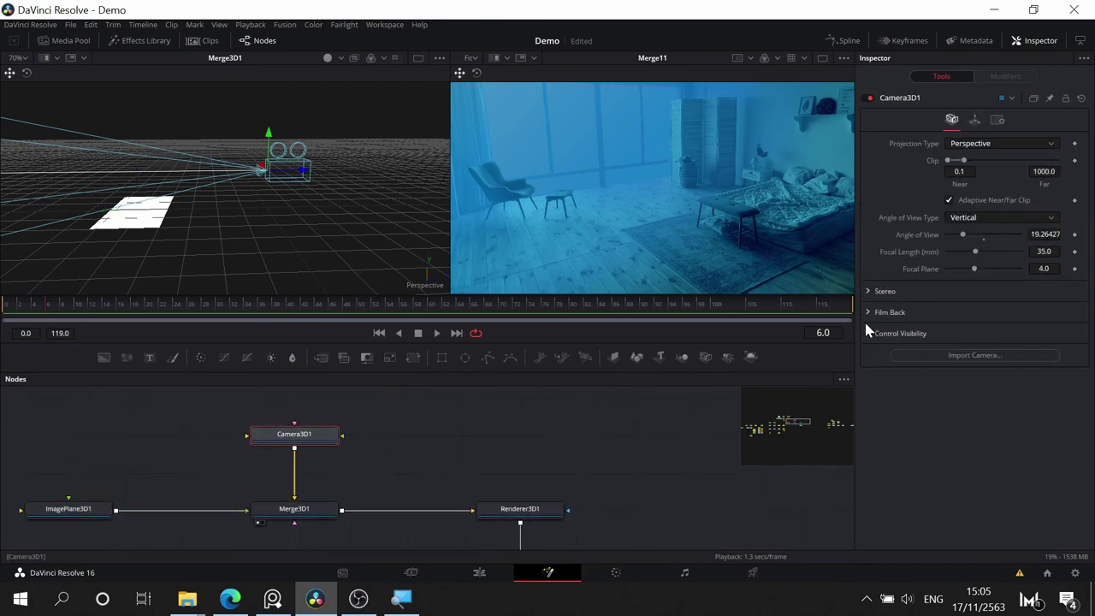
pyautogui.click(974, 122)
pyautogui.click(946, 325)
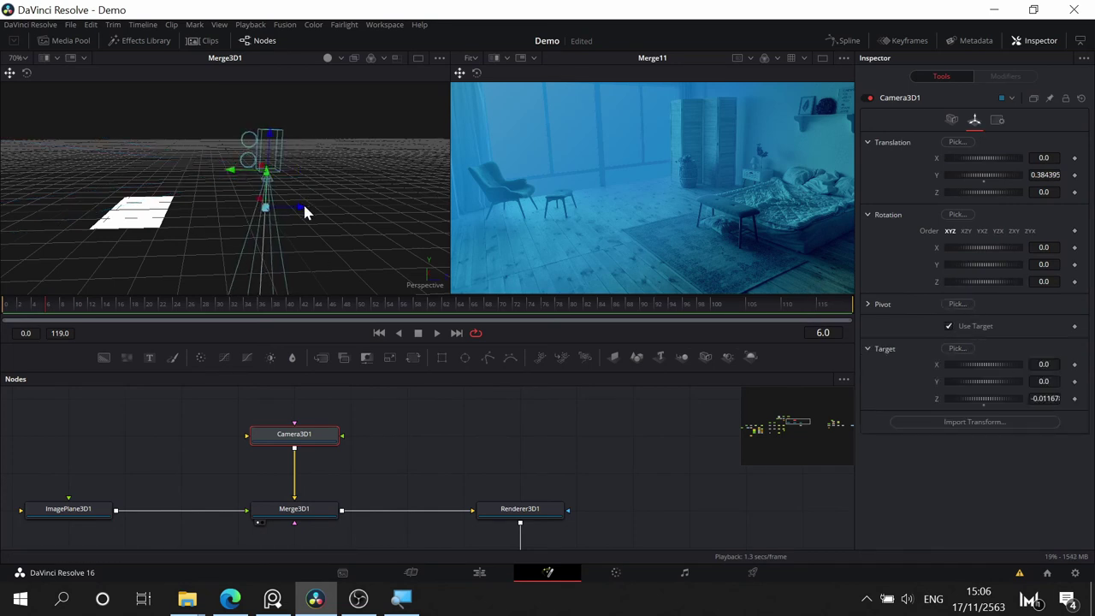
pyautogui.moveTo(301, 212); pyautogui.dragTo(180, 214)
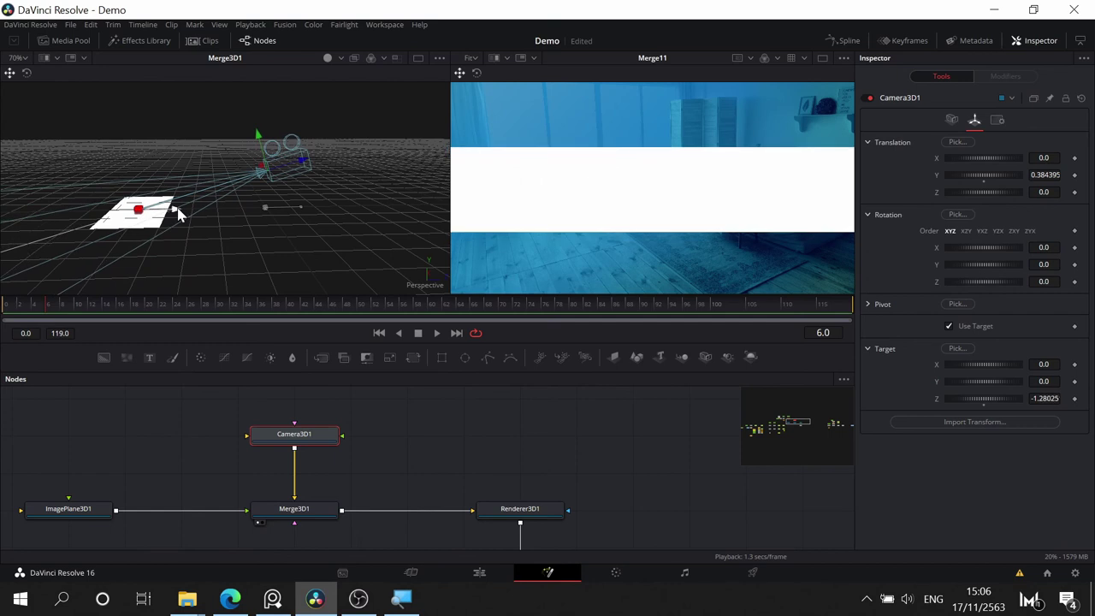
# - Move Camera3D1 up and away from the image plane to about 1.13 in Y and 1.30 in Z
pyautogui.moveTo(257, 141); pyautogui.dragTo(275, 126)
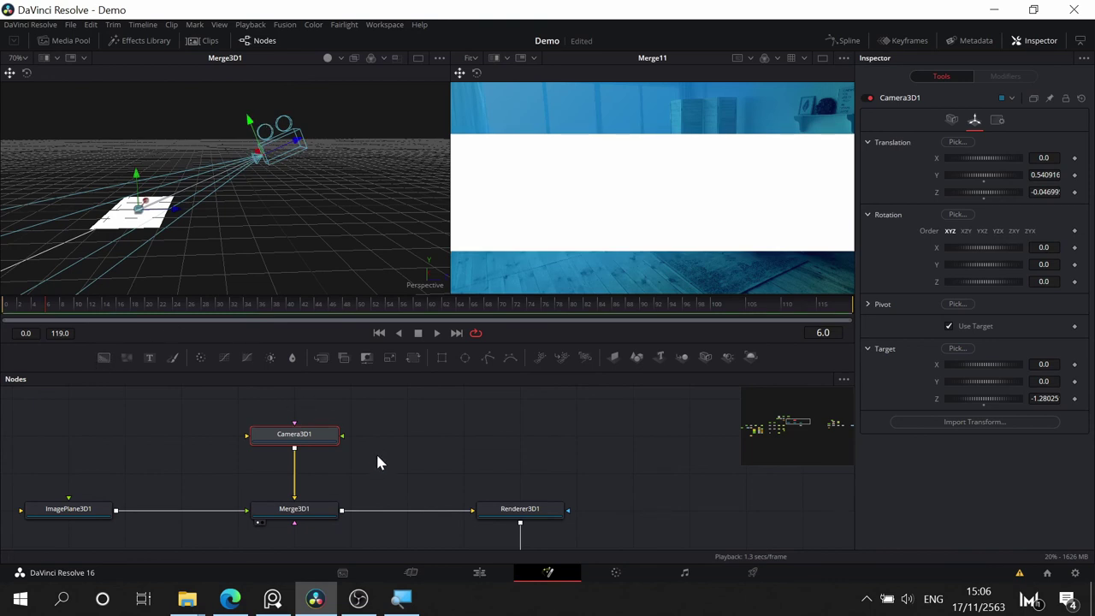
pyautogui.moveTo(377, 462); pyautogui.dragTo(500, 428)
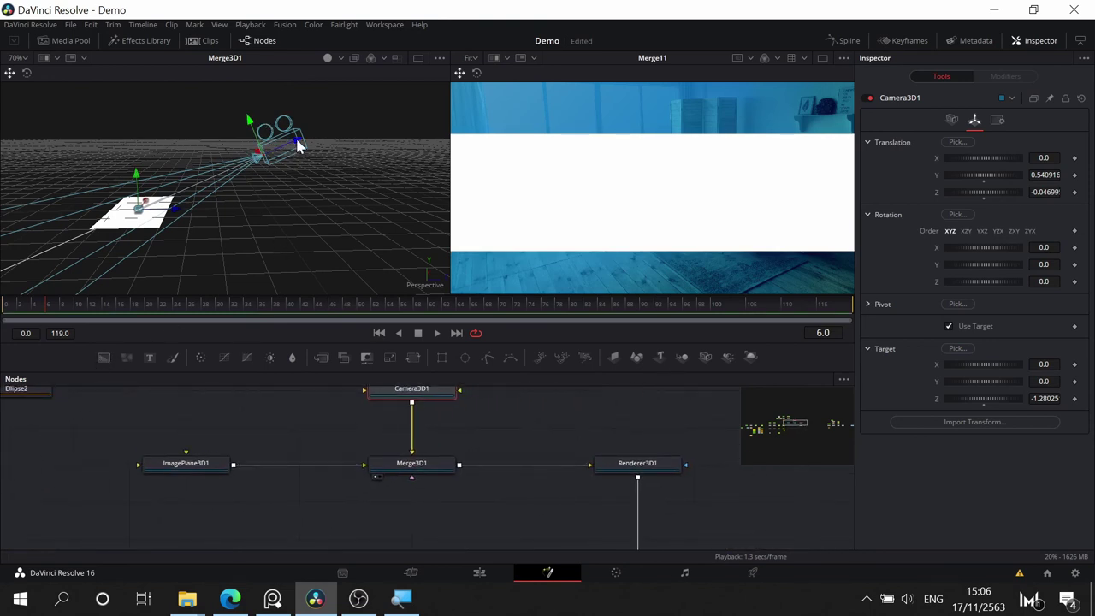
pyautogui.moveTo(297, 146); pyautogui.dragTo(440, 92)
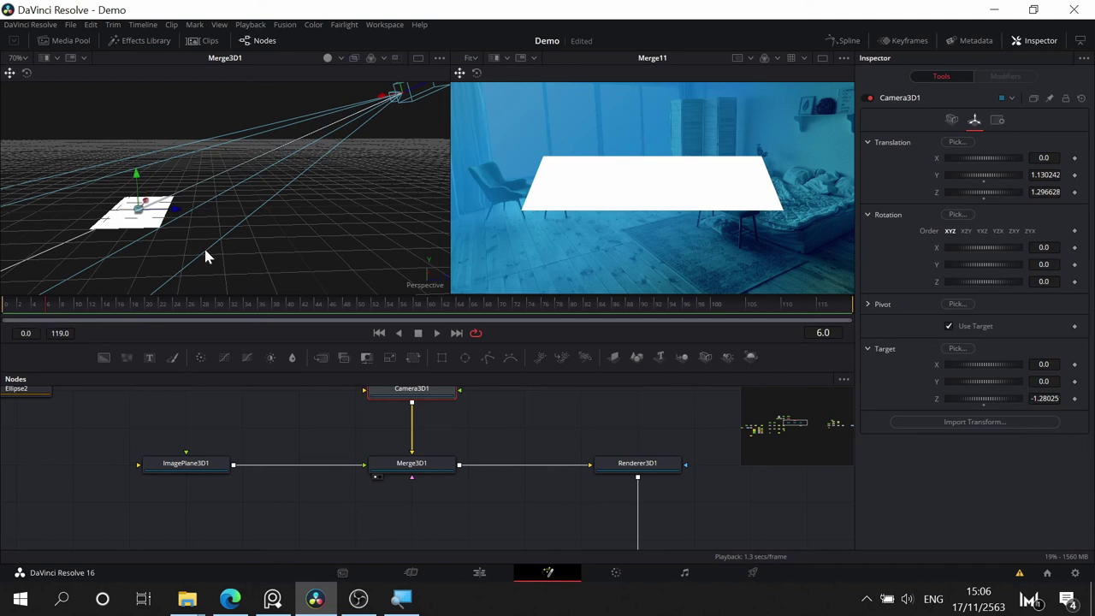
# - Add a Grid node to an empty part of the node graph and connect its output to ImagePlane3D1
pyautogui.moveTo(241, 242); pyautogui.dragTo(342, 212)
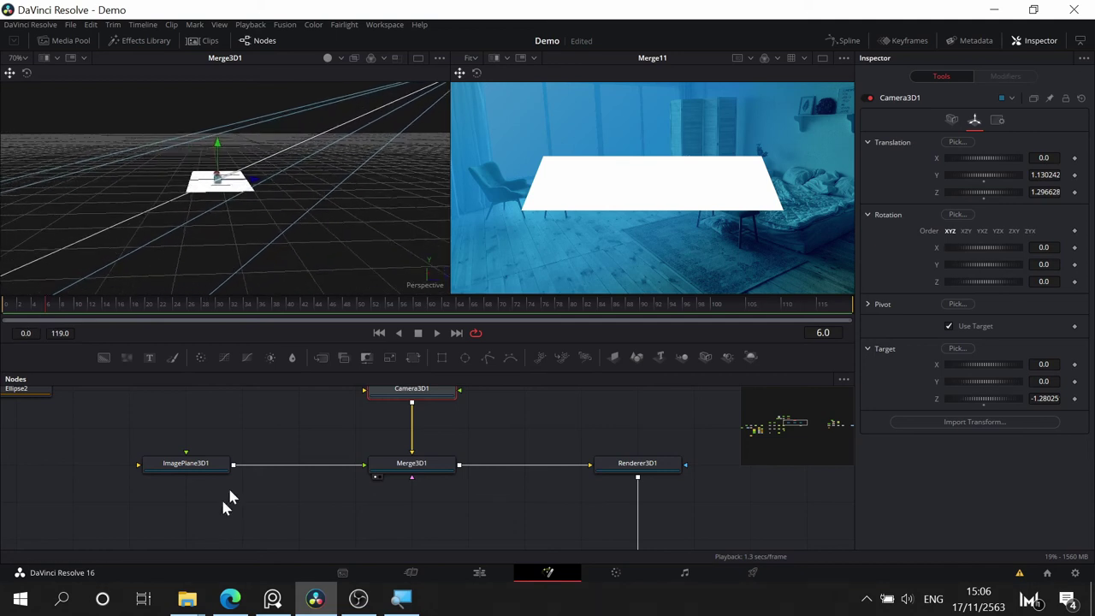
pyautogui.moveTo(248, 484); pyautogui.dragTo(449, 510)
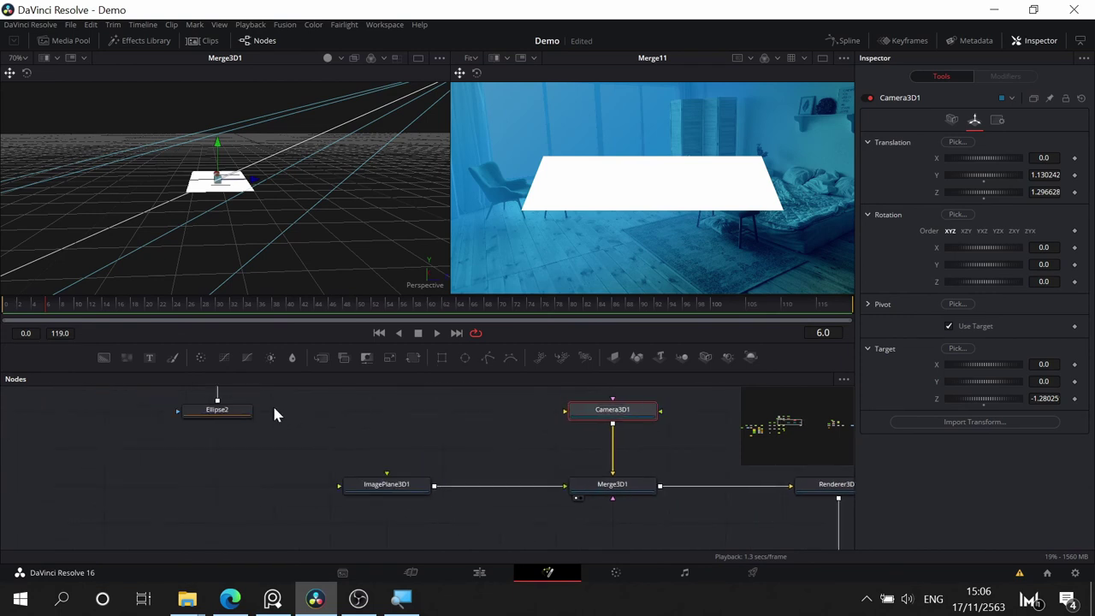
pyautogui.moveTo(274, 414); pyautogui.dragTo(402, 446)
pyautogui.click(287, 482)
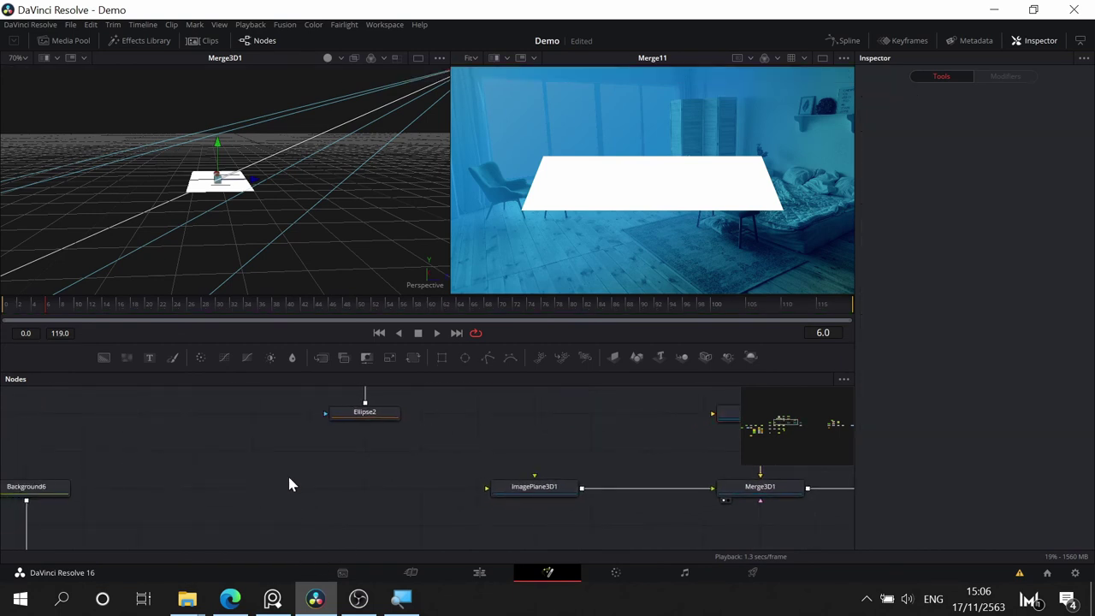
pyautogui.hotkey('shift', 'space')
pyautogui.write('grid')
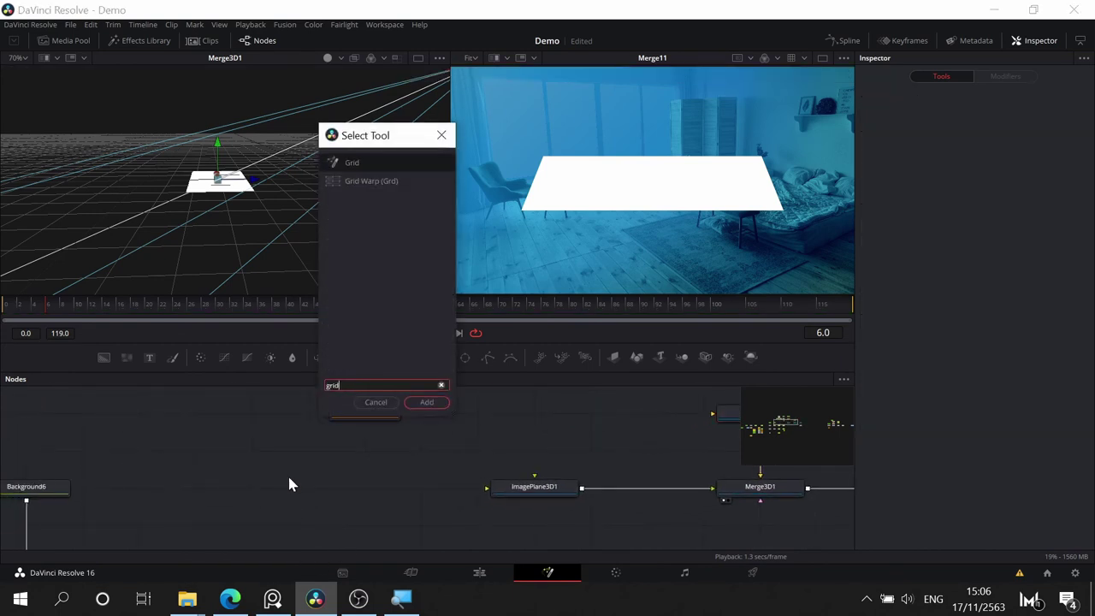
pyautogui.click(428, 403)
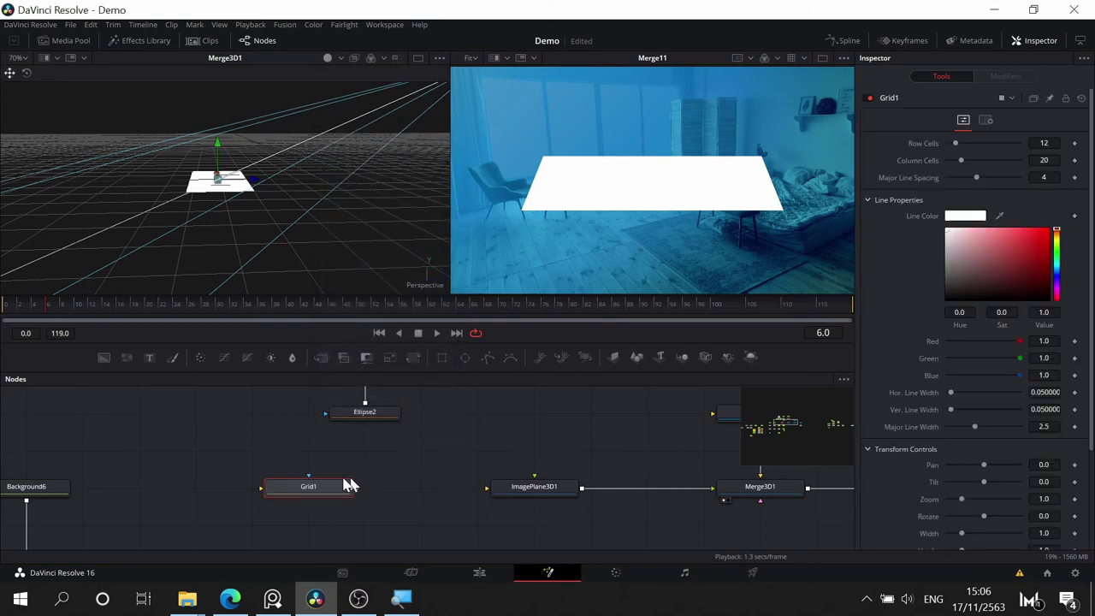
pyautogui.moveTo(358, 490); pyautogui.dragTo(528, 489)
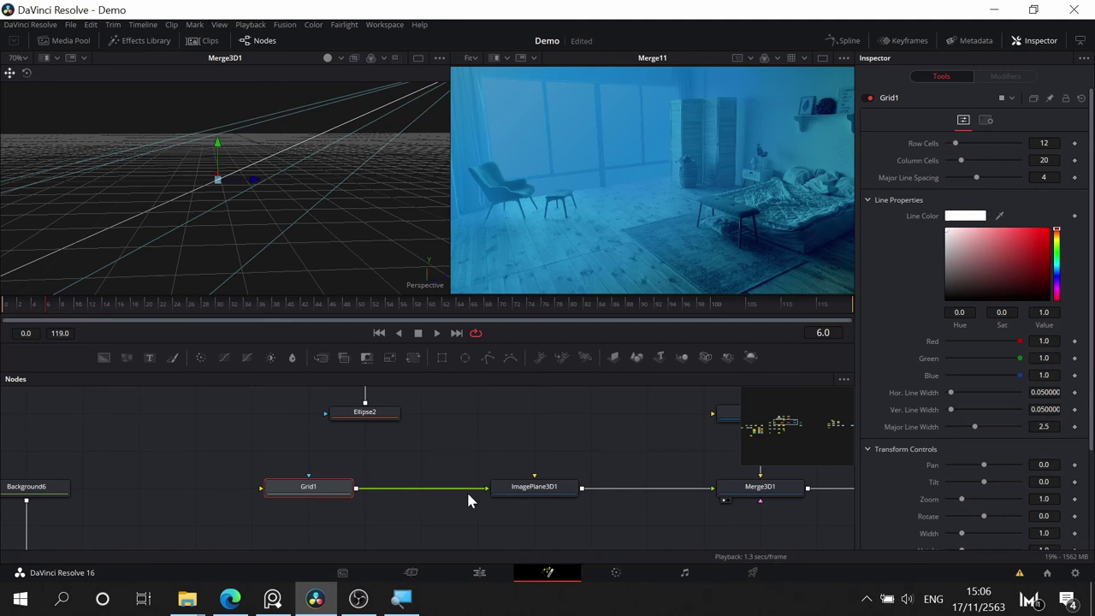
# - Show Grid1 in the first viewer and feed it with a new black Background node placed before it
pyautogui.press('1')
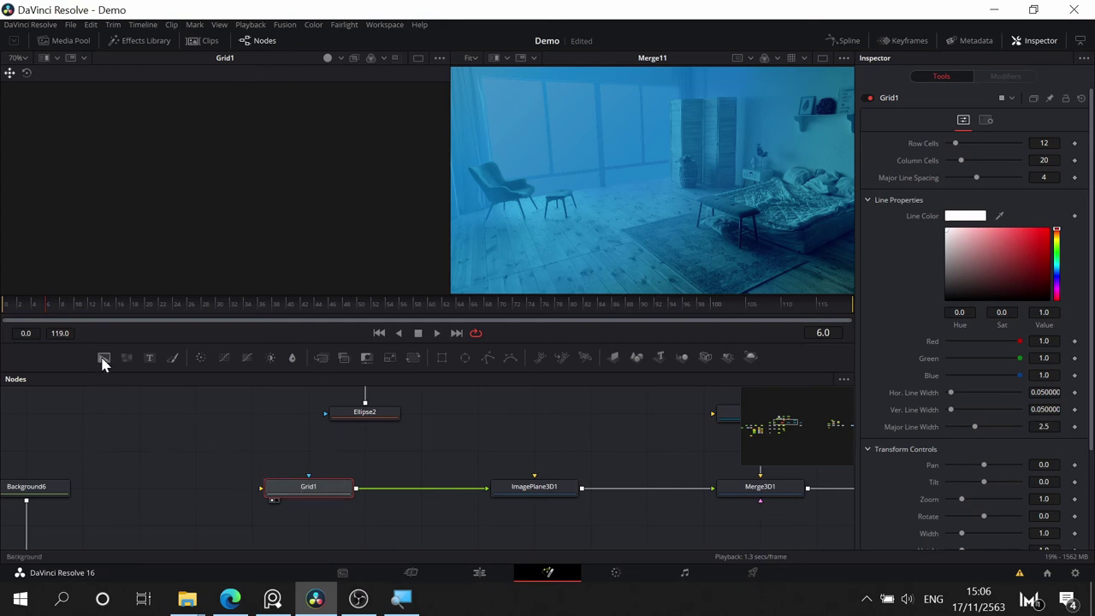
pyautogui.moveTo(104, 357); pyautogui.dragTo(260, 487)
pyautogui.moveTo(158, 462); pyautogui.dragTo(172, 489)
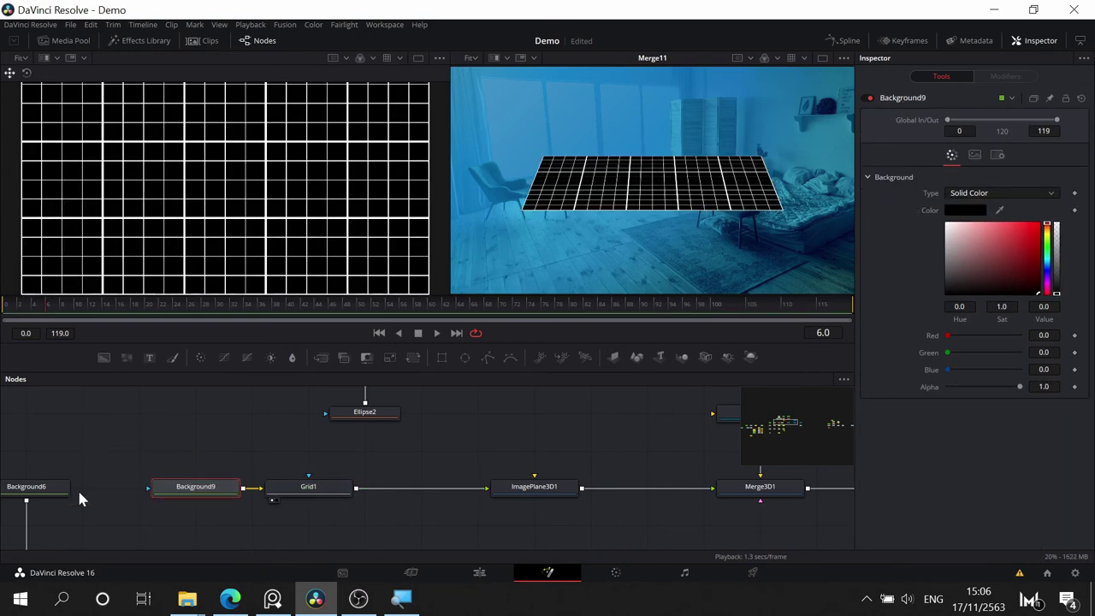
# - Set the Major Line Spacing of Grid1 to 0
pyautogui.click(305, 488)
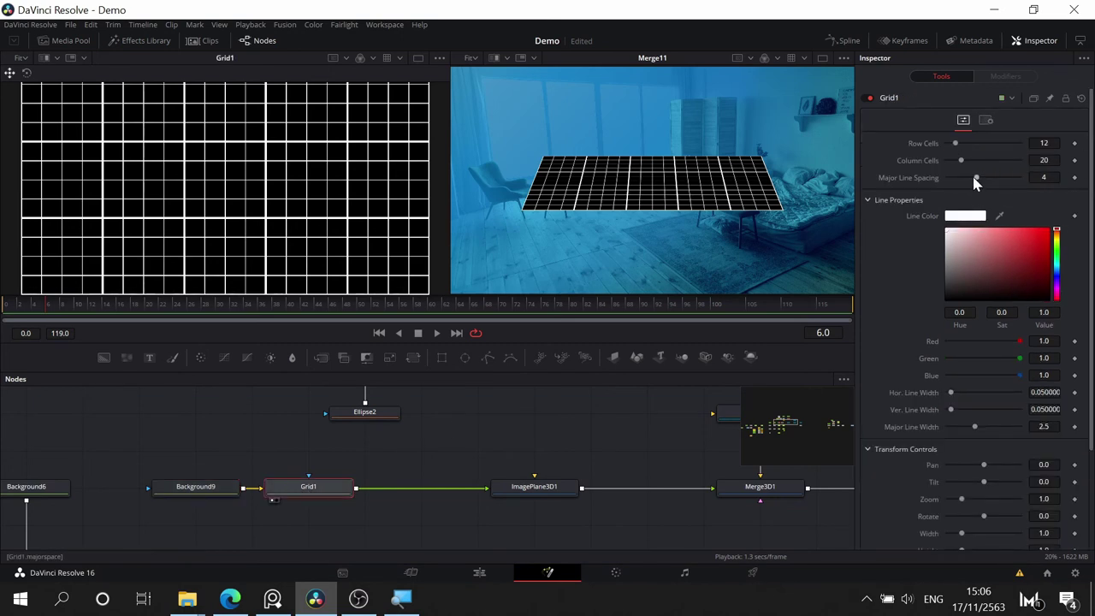
pyautogui.moveTo(976, 177); pyautogui.dragTo(961, 177)
pyautogui.moveTo(776, 194); pyautogui.dragTo(710, 185)
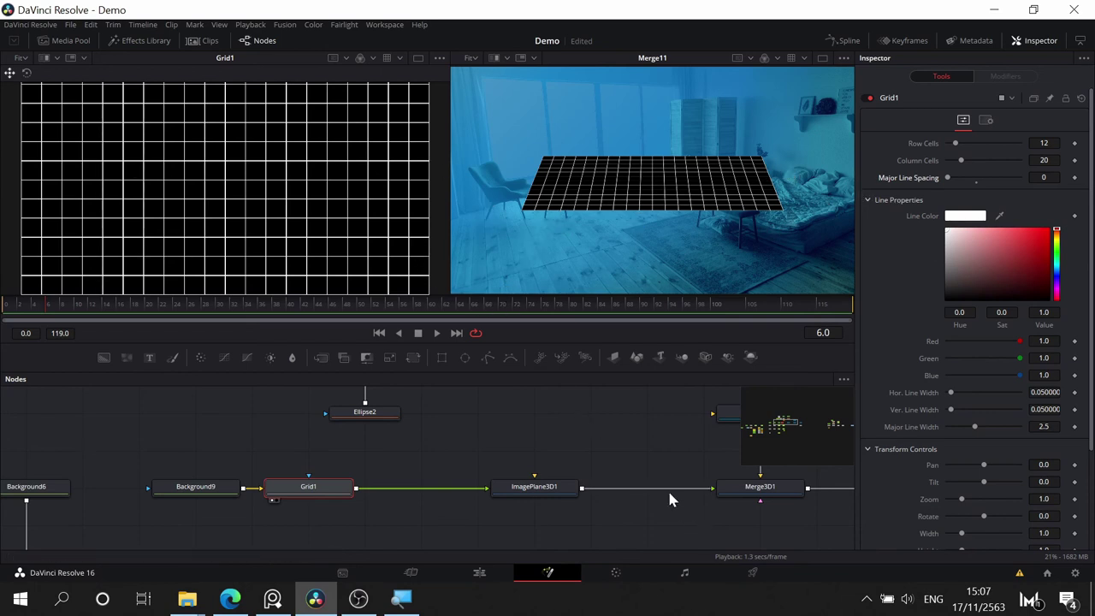
# - Show Merge3D1 in the first viewer and examine the camera and grid plane from another angle
pyautogui.moveTo(544, 452)
pyautogui.mouseDown()
pyautogui.moveTo(354, 454)
pyautogui.moveTo(549, 454)
pyautogui.mouseUp()
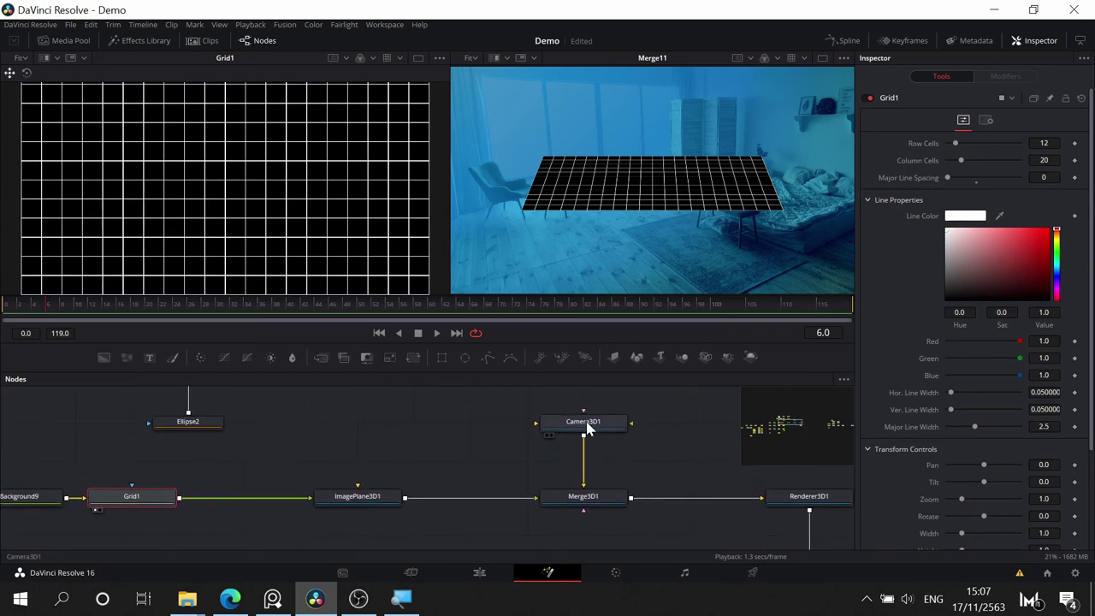
pyautogui.click(587, 423)
pyautogui.moveTo(583, 500); pyautogui.dragTo(273, 189)
pyautogui.moveTo(392, 222); pyautogui.dragTo(302, 247)
# - Insert a Luma Keyer between Grid1 and ImagePlane3D1 to key out the grid's black background
pyautogui.moveTo(248, 473); pyautogui.dragTo(552, 452)
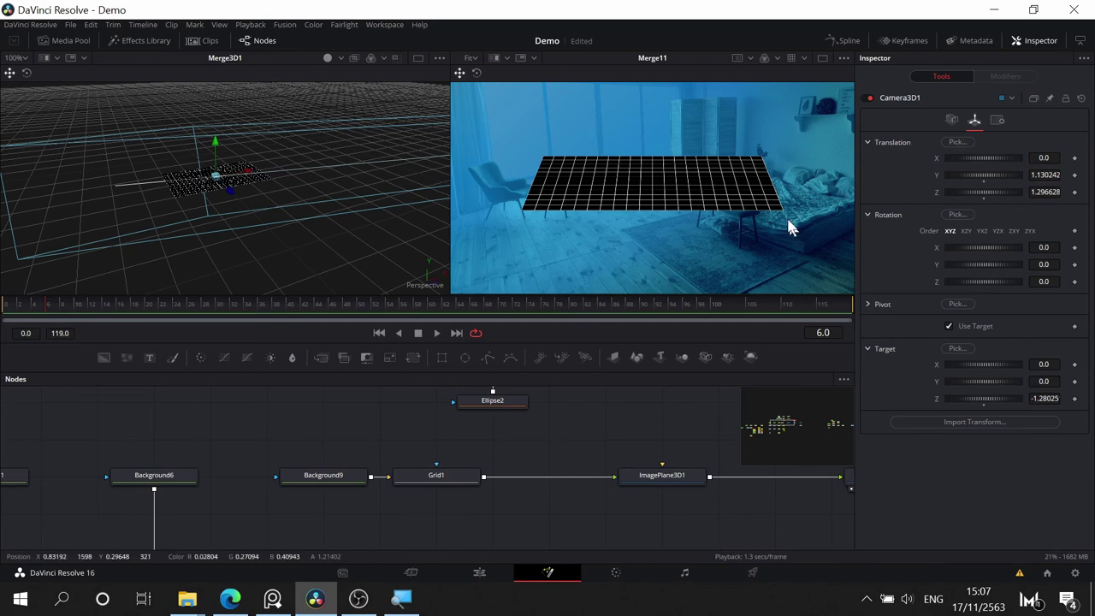
pyautogui.click(457, 476)
pyautogui.hotkey('shift', 'space')
pyautogui.write('luma')
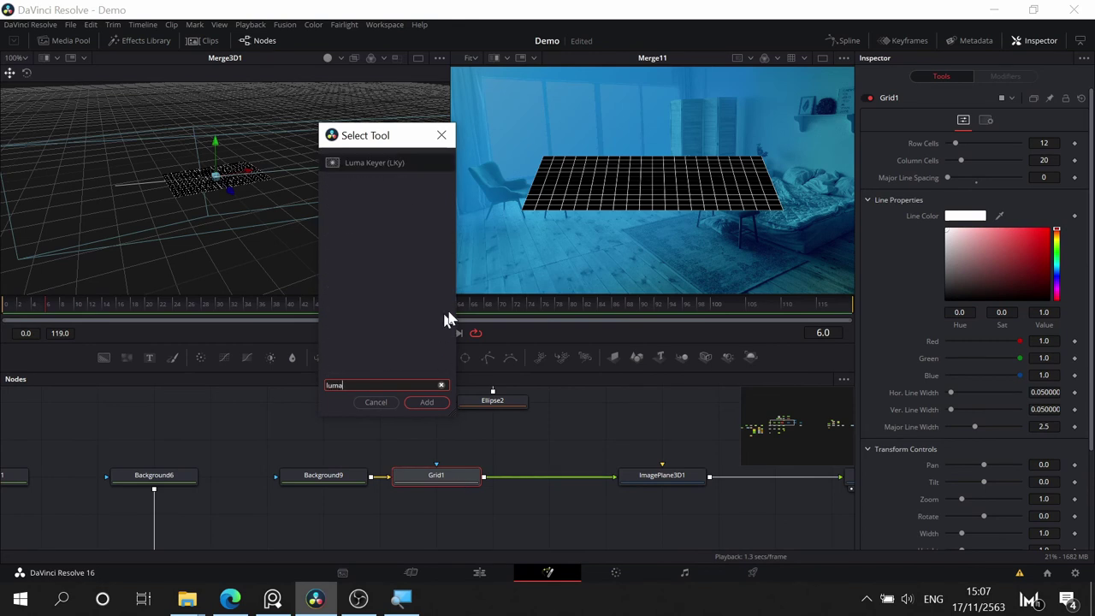
pyautogui.click(399, 166)
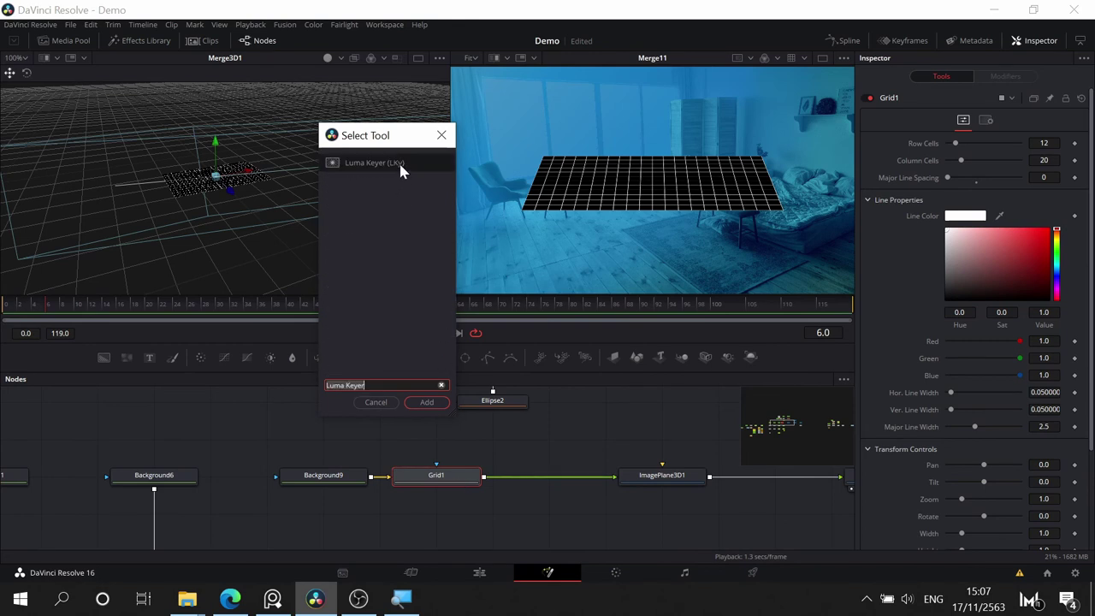
pyautogui.click(419, 402)
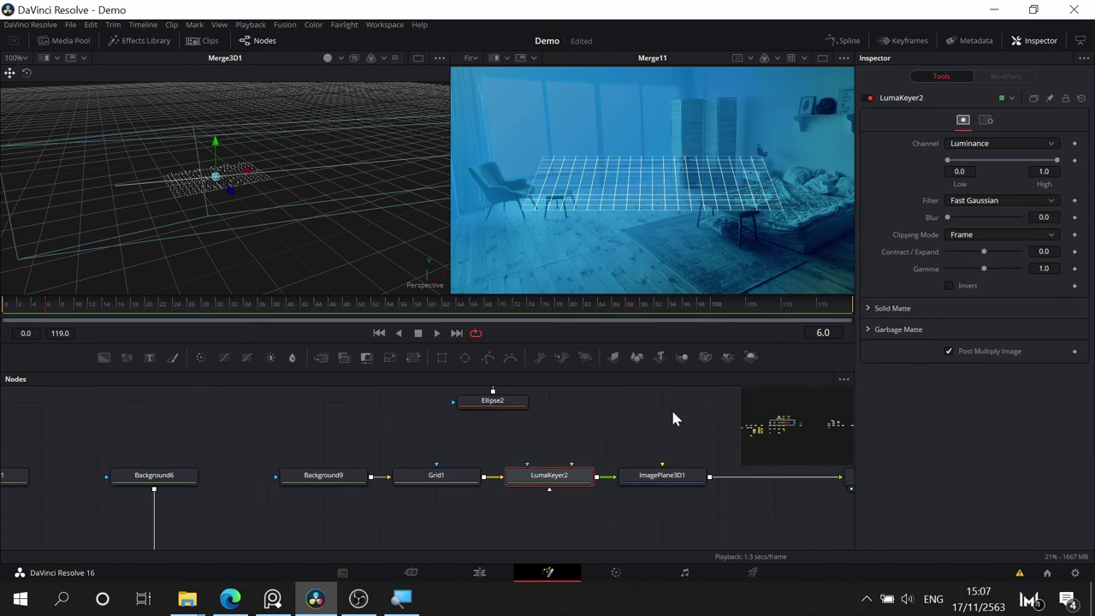
# - Select ImagePlane3D1 and move its node closer to Merge3D1 in the node graph
pyautogui.moveTo(637, 399); pyautogui.dragTo(496, 395)
pyautogui.moveTo(662, 438); pyautogui.dragTo(391, 444)
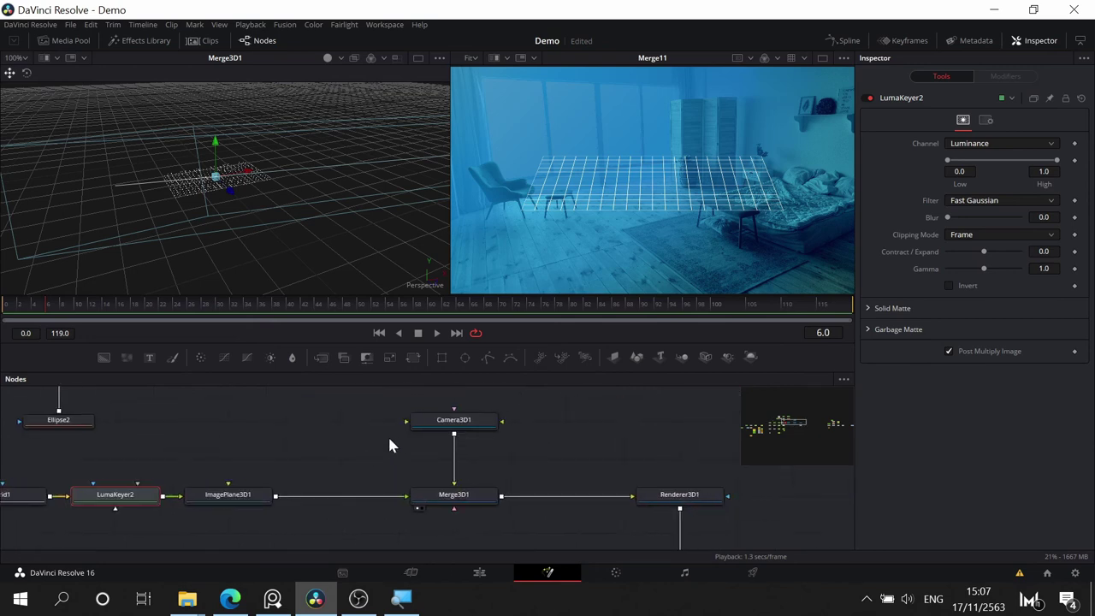
pyautogui.click(471, 421)
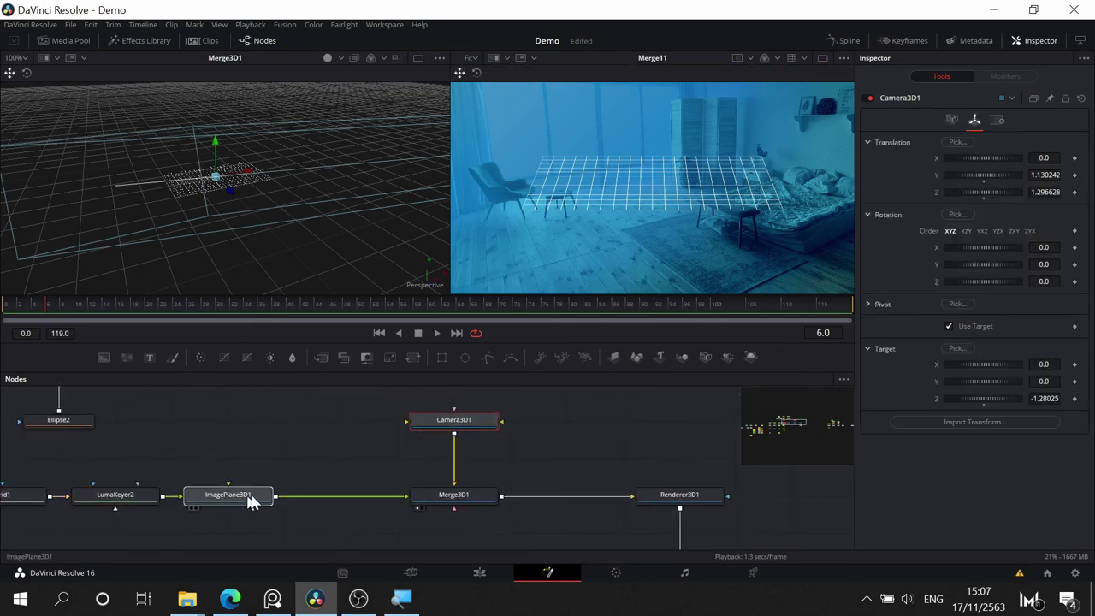
pyautogui.moveTo(252, 501); pyautogui.dragTo(308, 501)
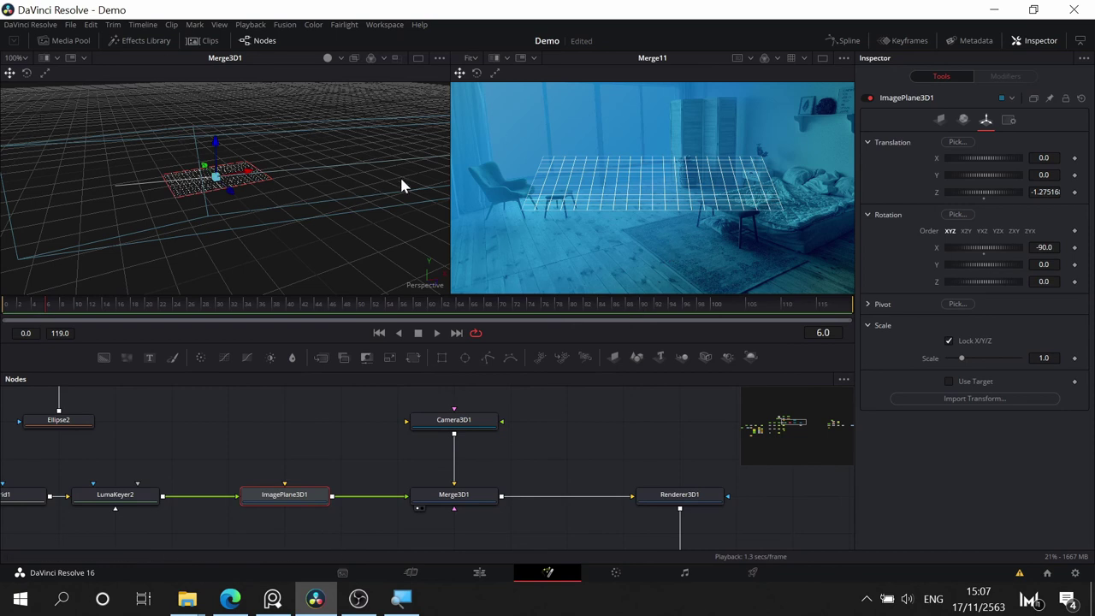
# - Reposition Camera3D1 sideways, in height and nearer to the grid plane so the grid's perspective matches the room's floor
pyautogui.scroll(-3, 401, 181)
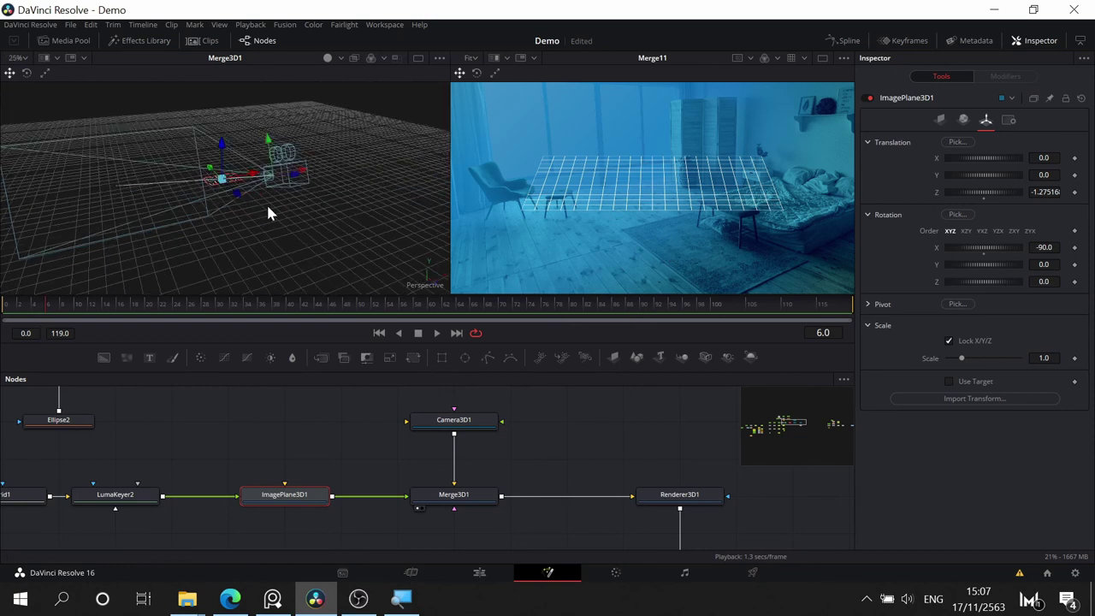
pyautogui.moveTo(268, 213); pyautogui.dragTo(228, 259)
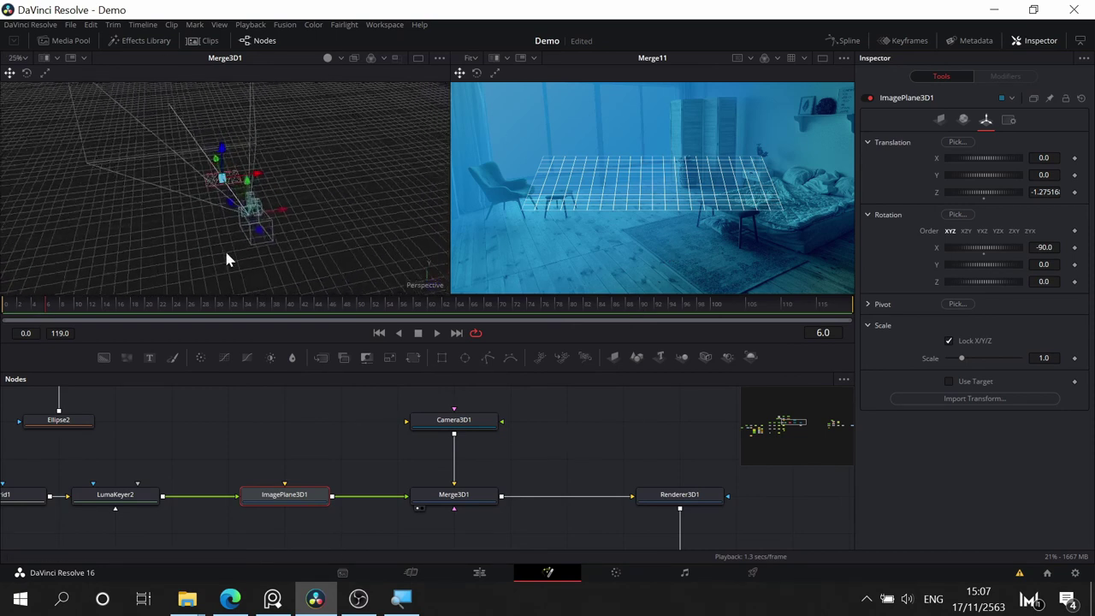
pyautogui.moveTo(286, 210); pyautogui.dragTo(186, 199)
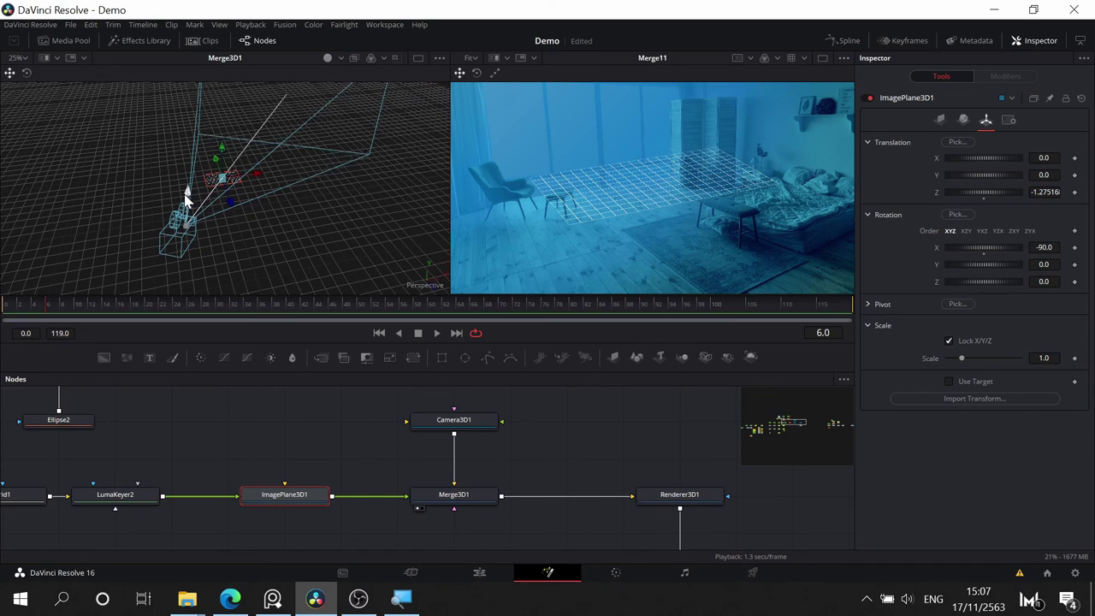
pyautogui.moveTo(184, 198); pyautogui.dragTo(183, 199)
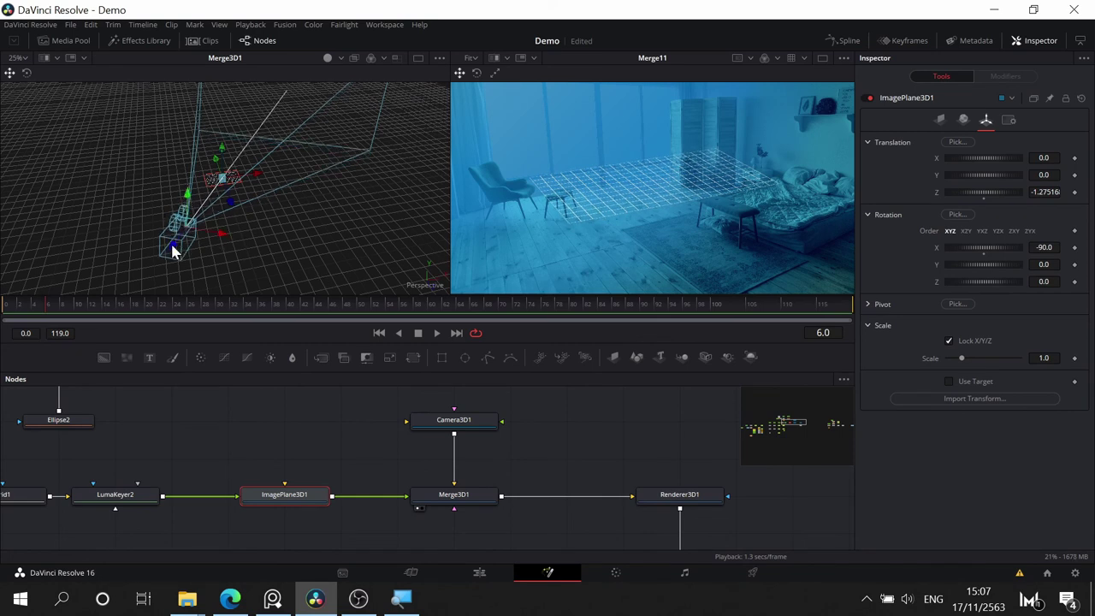
pyautogui.moveTo(174, 249); pyautogui.dragTo(241, 208)
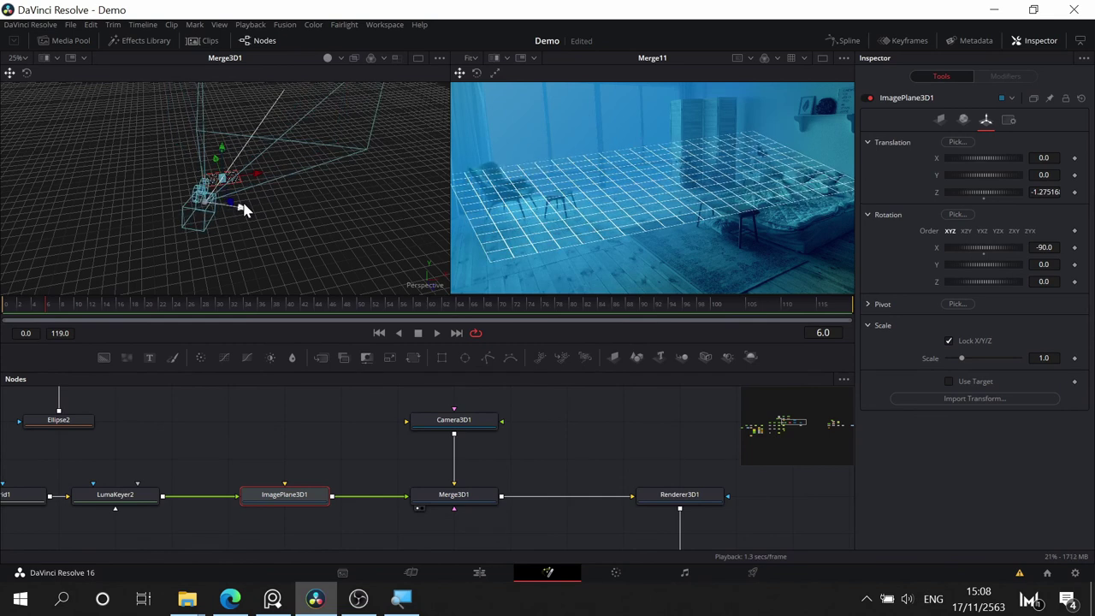
pyautogui.moveTo(207, 165)
pyautogui.mouseDown()
pyautogui.moveTo(207, 154)
pyautogui.moveTo(208, 168)
pyautogui.mouseUp()
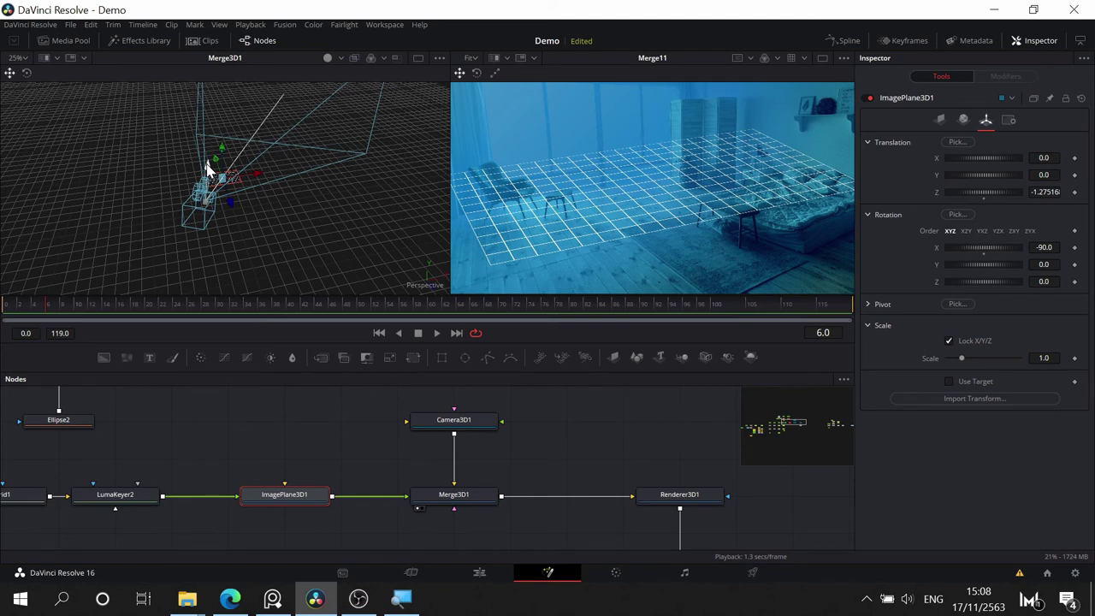
pyautogui.moveTo(207, 169); pyautogui.dragTo(231, 205)
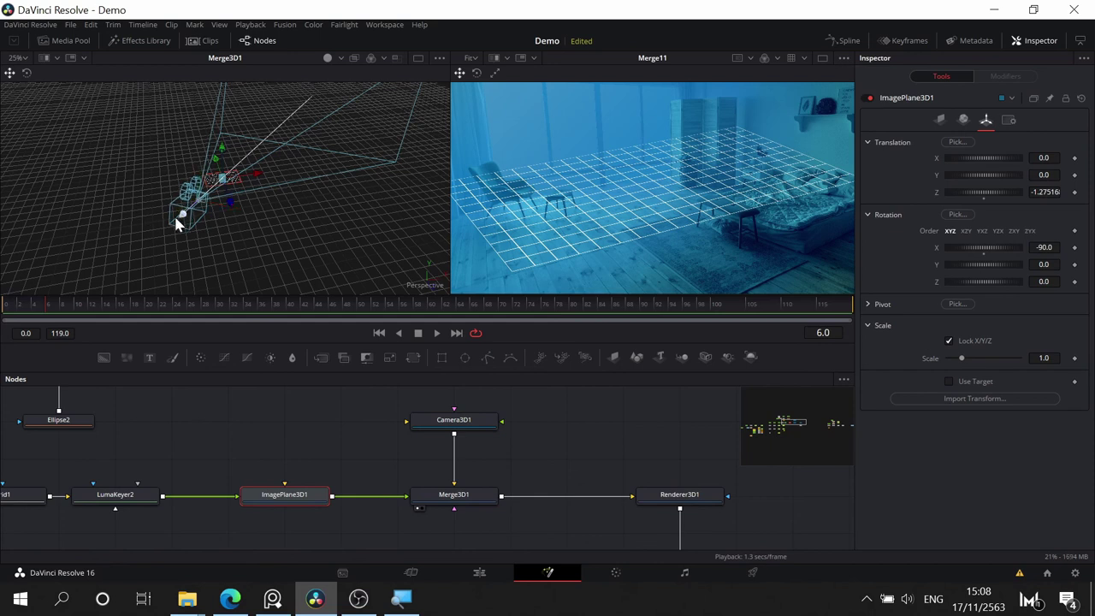
pyautogui.moveTo(179, 220)
pyautogui.mouseDown()
pyautogui.moveTo(164, 231)
pyautogui.moveTo(183, 206)
pyautogui.moveTo(172, 212)
pyautogui.mouseUp()
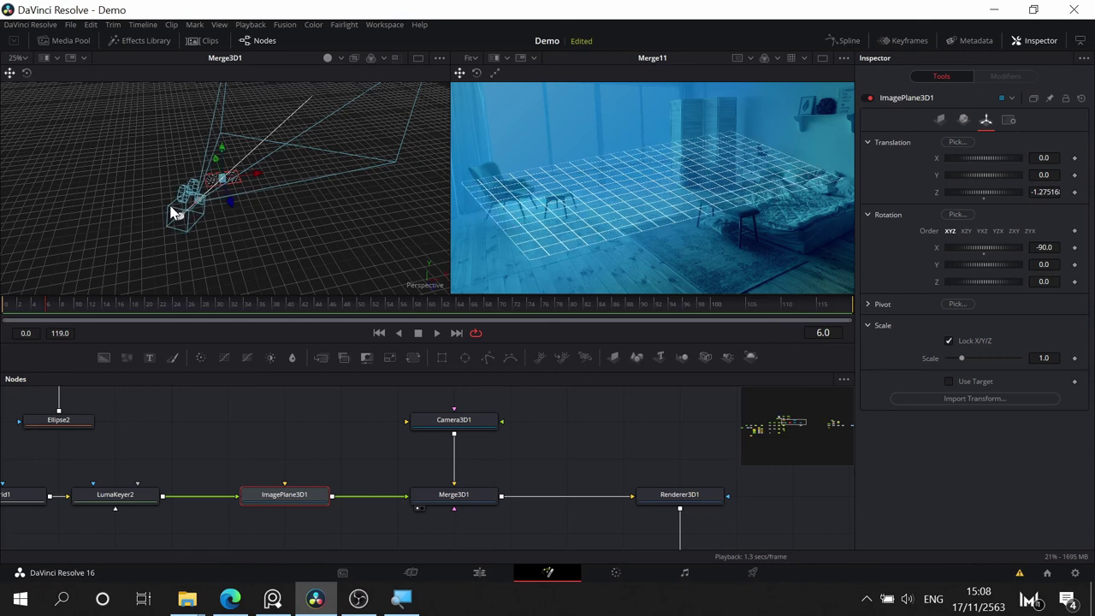
# - Shift the grid image plane to about -0.1725 on X and adjust the camera target so the grid lies on the floor
pyautogui.moveTo(262, 240); pyautogui.dragTo(367, 225)
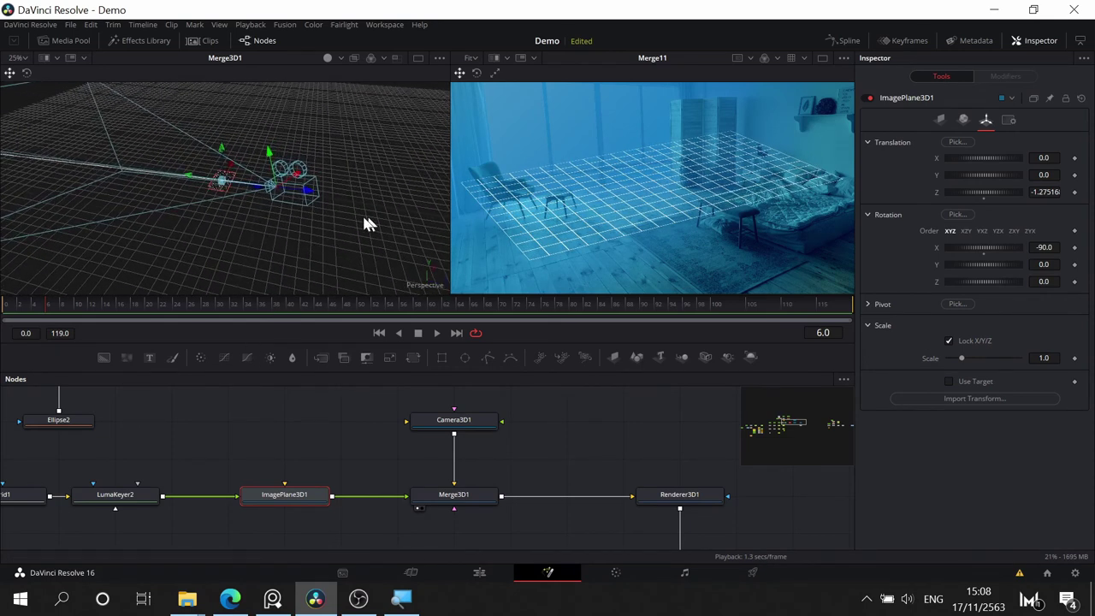
pyautogui.scroll(2, 200, 219)
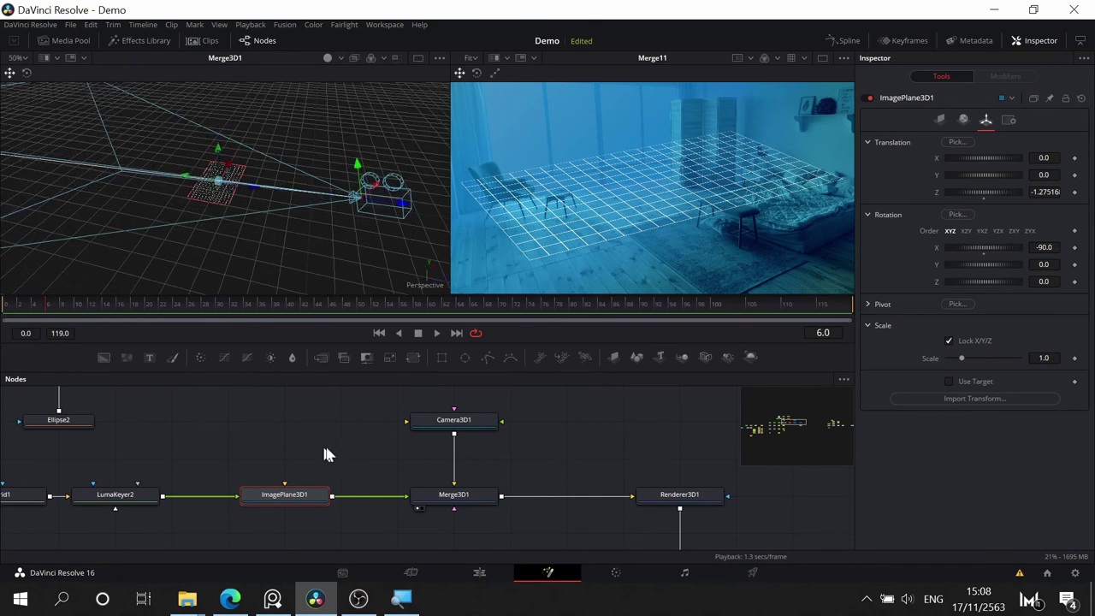
pyautogui.moveTo(219, 176)
pyautogui.mouseDown()
pyautogui.moveTo(265, 194)
pyautogui.moveTo(235, 159)
pyautogui.moveTo(226, 173)
pyautogui.mouseUp()
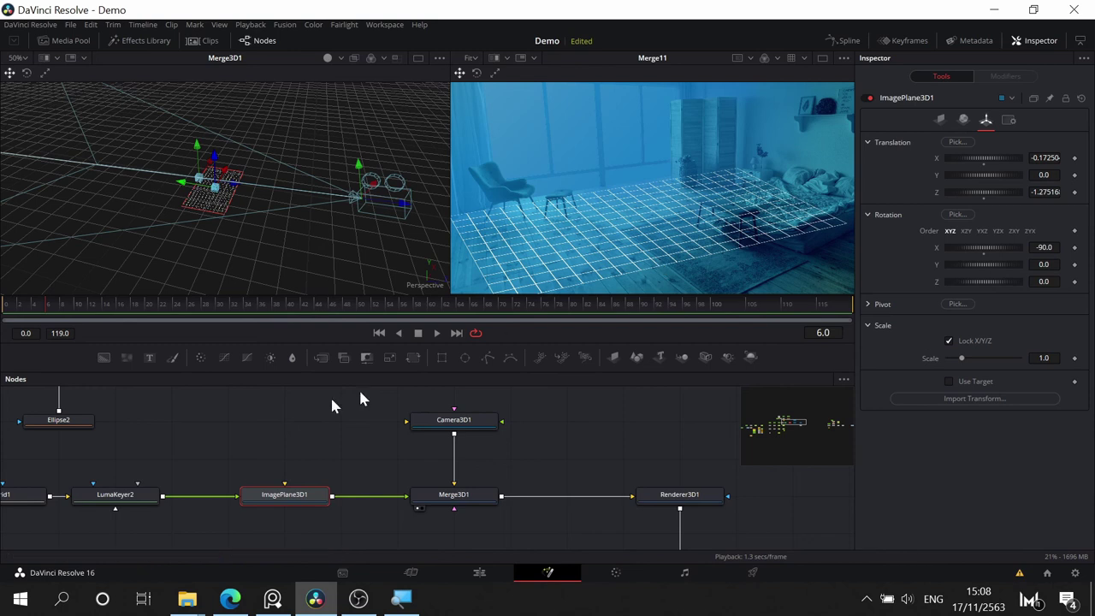
# - Locate the Displace1 node network and show Displace1 in the first viewer
pyautogui.moveTo(293, 435); pyautogui.dragTo(597, 462)
pyautogui.moveTo(389, 445); pyautogui.dragTo(436, 535)
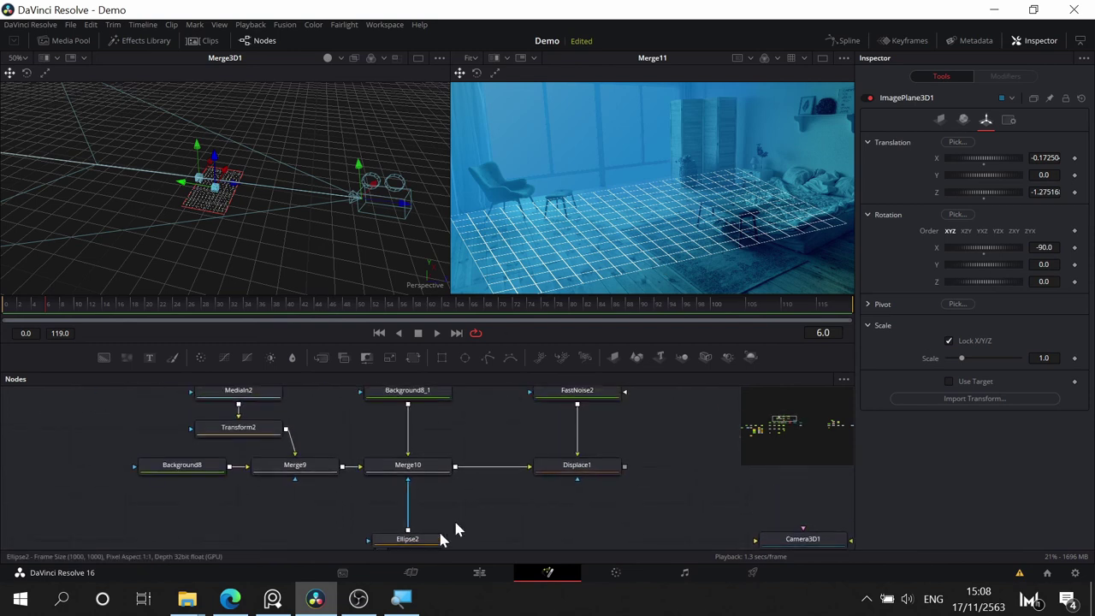
pyautogui.moveTo(588, 476); pyautogui.dragTo(356, 237)
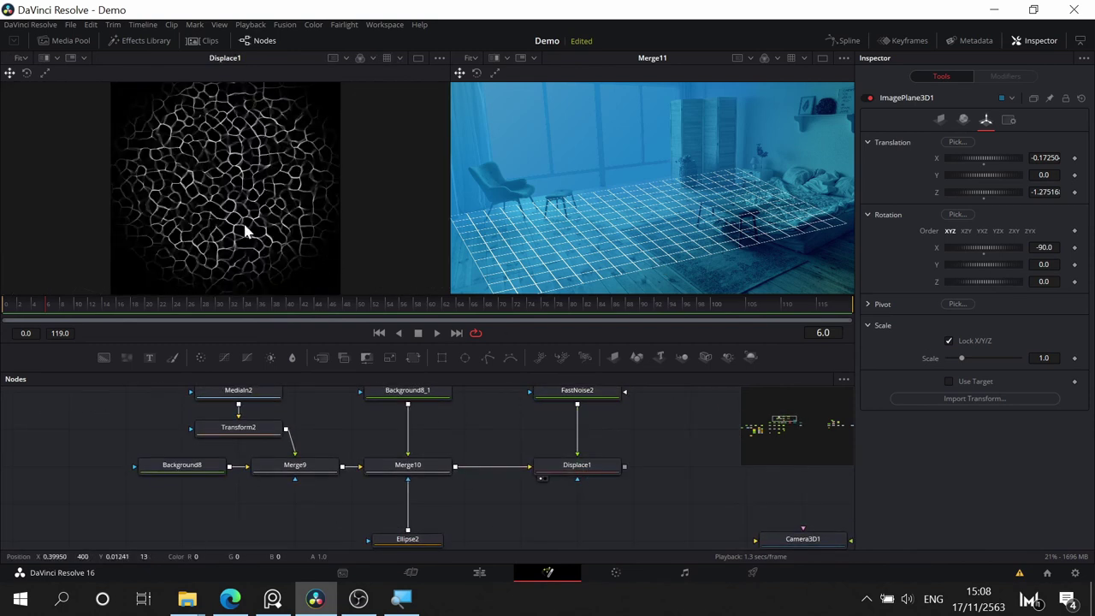
# - Group Displace1 with all the nodes feeding it and place the group above the Grid1 branch
pyautogui.moveTo(631, 501); pyautogui.dragTo(668, 479)
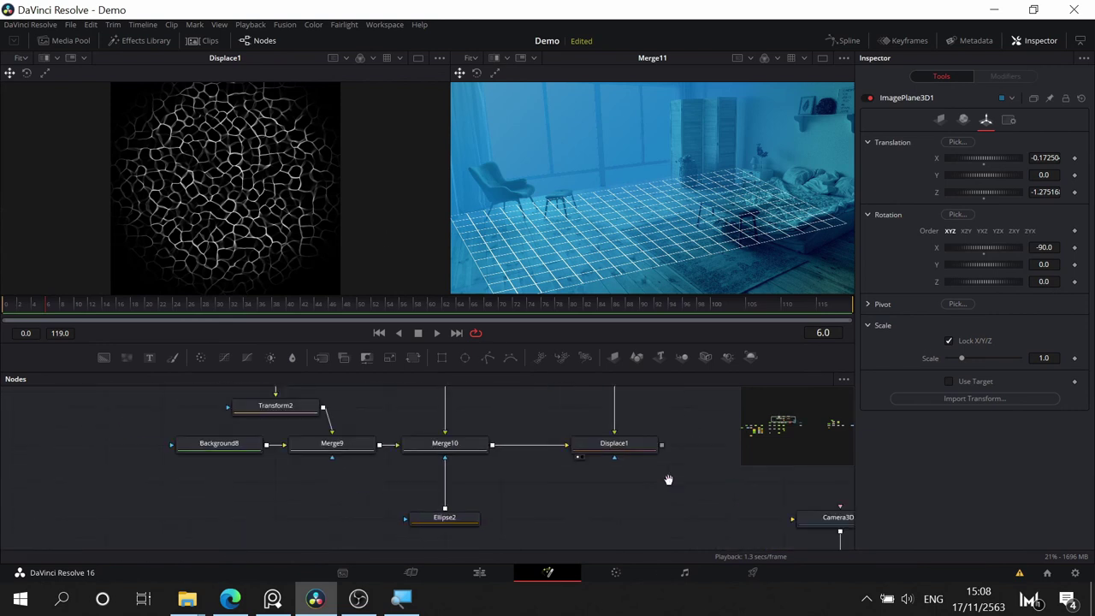
pyautogui.scroll(-3, 647, 487)
pyautogui.moveTo(682, 401); pyautogui.dragTo(366, 515)
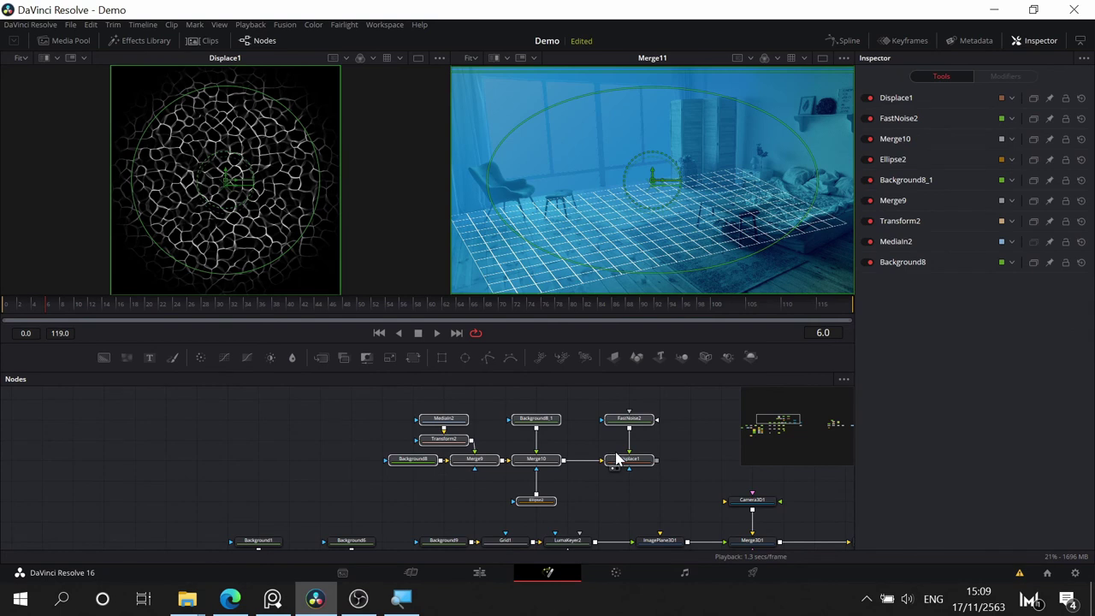
pyautogui.hotkey('ctrl', 'g')
pyautogui.moveTo(520, 417); pyautogui.dragTo(504, 460)
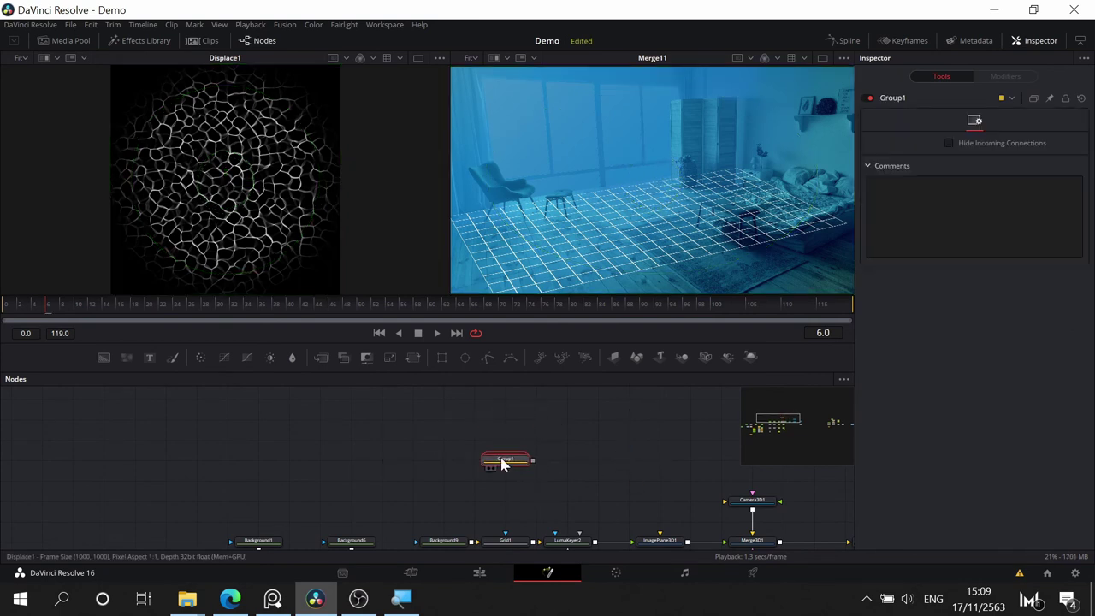
pyautogui.scroll(3, 518, 483)
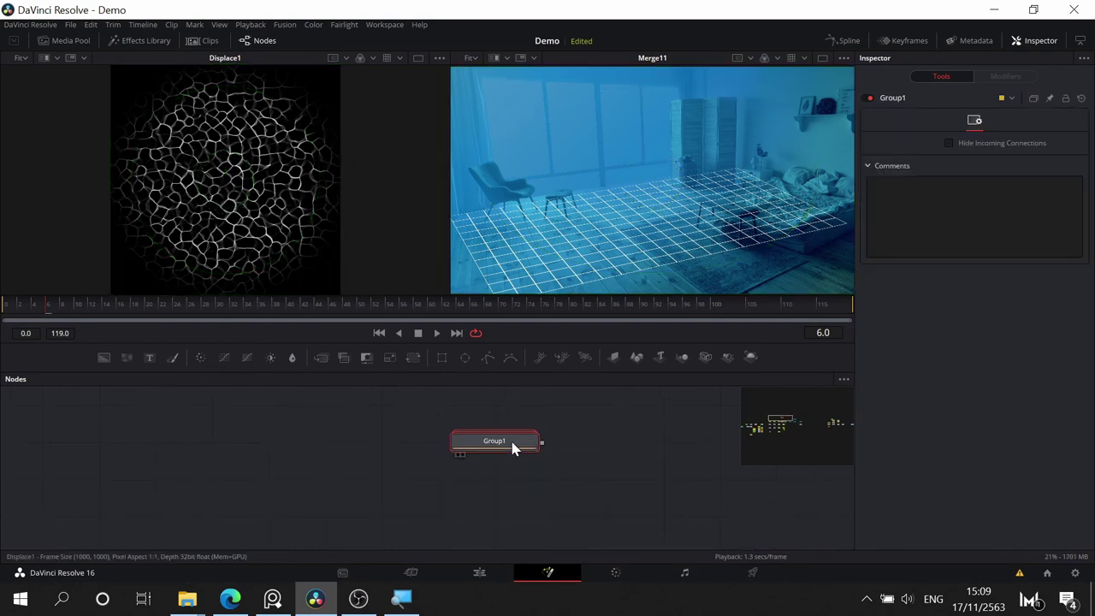
# - Rename the new group as "casutics"
pyautogui.rightClick(513, 448)
pyautogui.press('F2')
pyautogui.write('c')
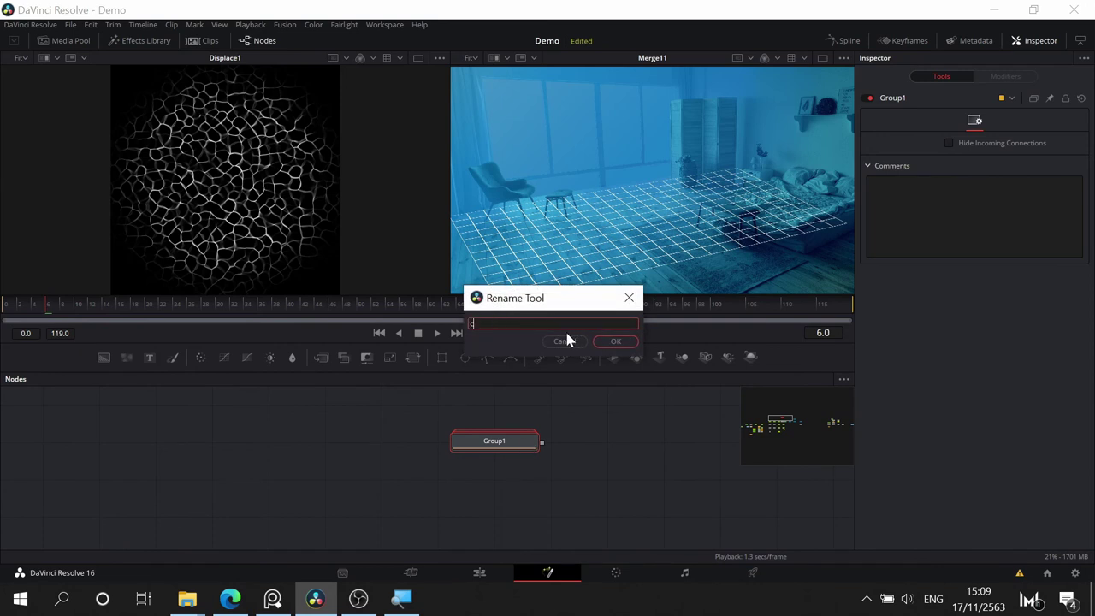
pyautogui.write('asutics')
pyautogui.press('Return')
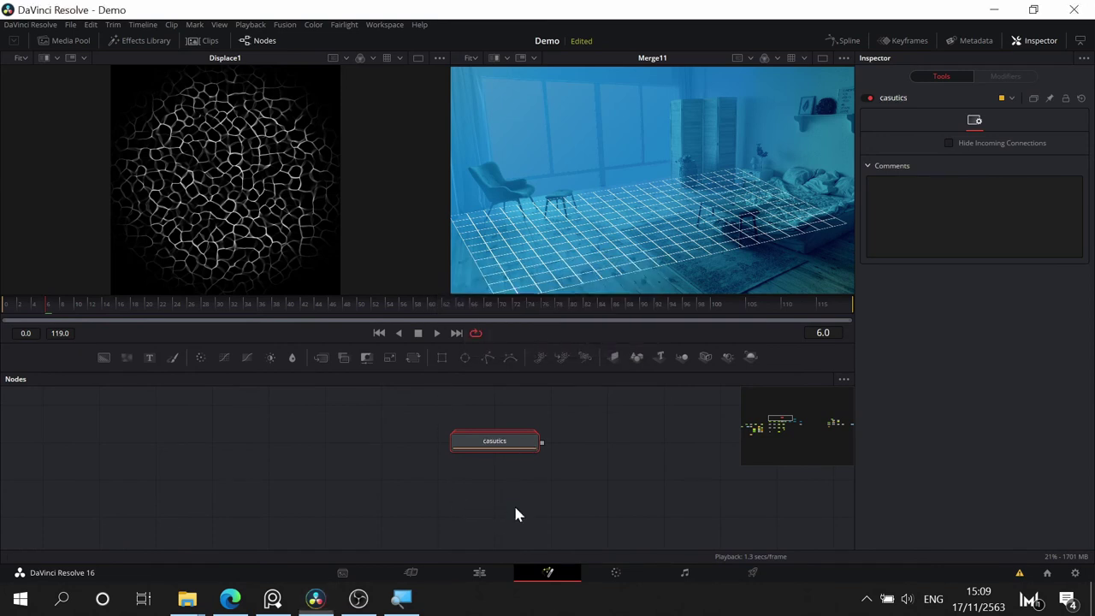
# - Move the casutics group closer above Grid1 and connect it to ImagePlane3D1 in place of LumaKeyer2
pyautogui.moveTo(516, 513); pyautogui.dragTo(632, 455)
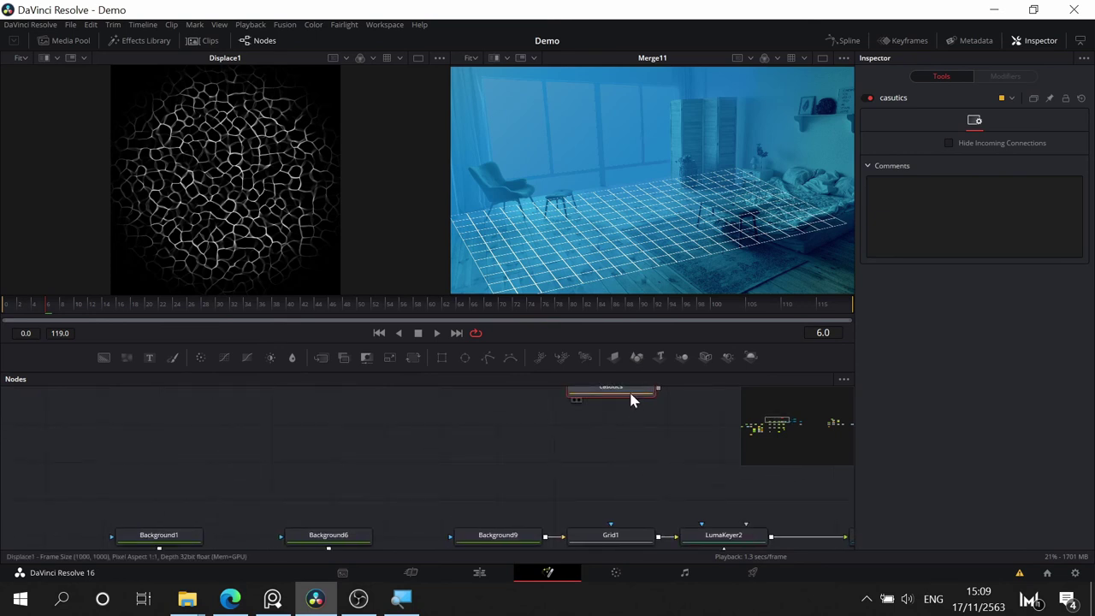
pyautogui.moveTo(628, 391); pyautogui.dragTo(608, 423)
pyautogui.moveTo(687, 438); pyautogui.dragTo(442, 363)
pyautogui.hscroll(2, 416, 423)
pyautogui.scroll(3, 416, 423)
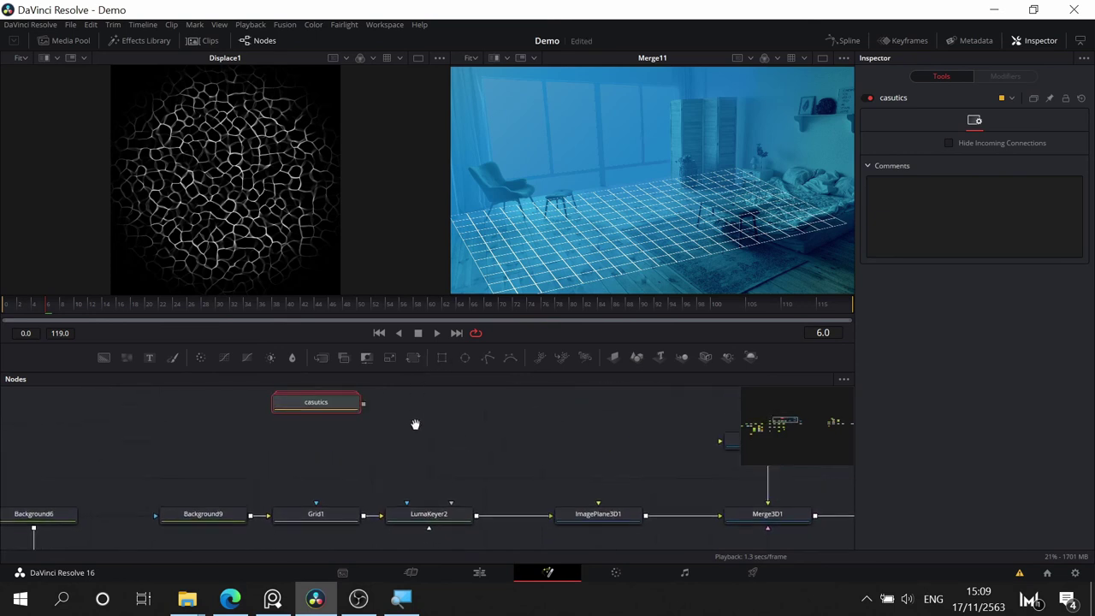
pyautogui.moveTo(358, 422); pyautogui.dragTo(560, 533)
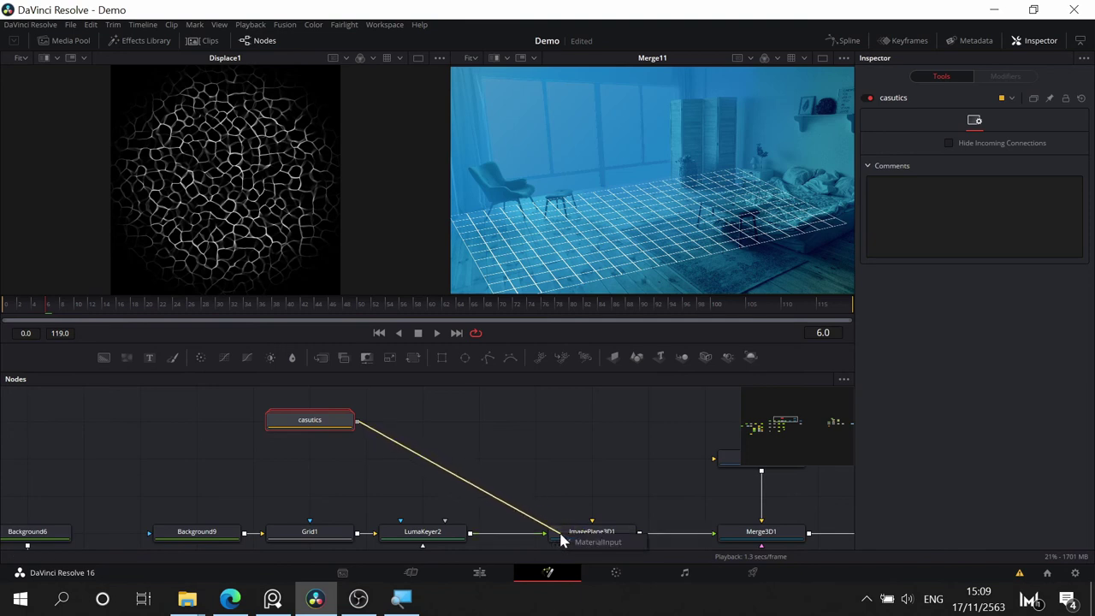
pyautogui.click(544, 482)
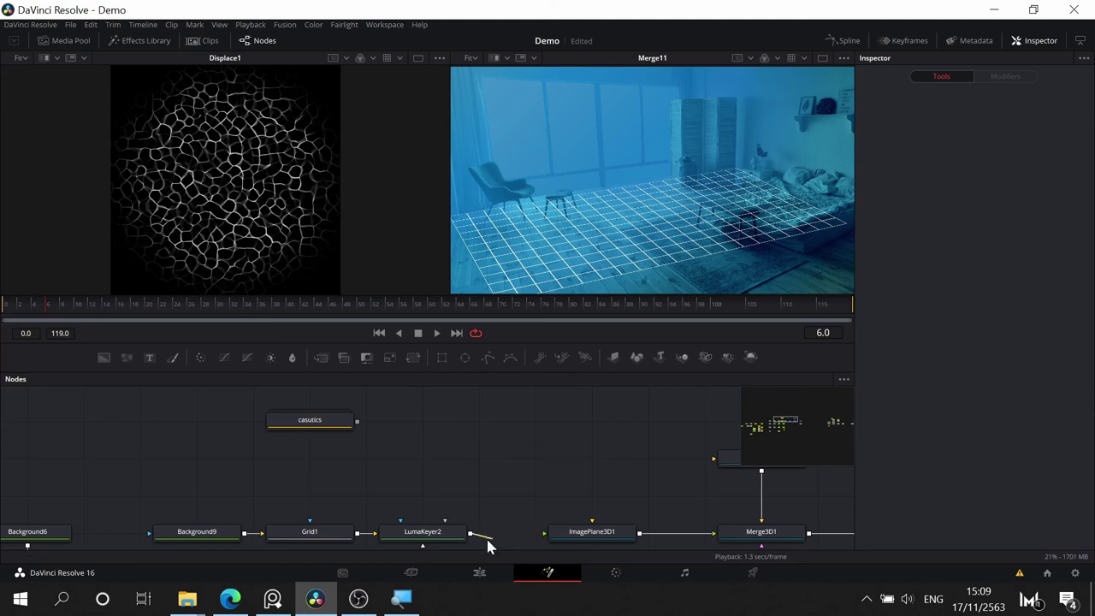
pyautogui.moveTo(489, 545); pyautogui.dragTo(481, 537)
pyautogui.moveTo(354, 420); pyautogui.dragTo(574, 533)
# - Set the apply mode of Merge11 to Screen
pyautogui.moveTo(636, 453); pyautogui.dragTo(479, 390)
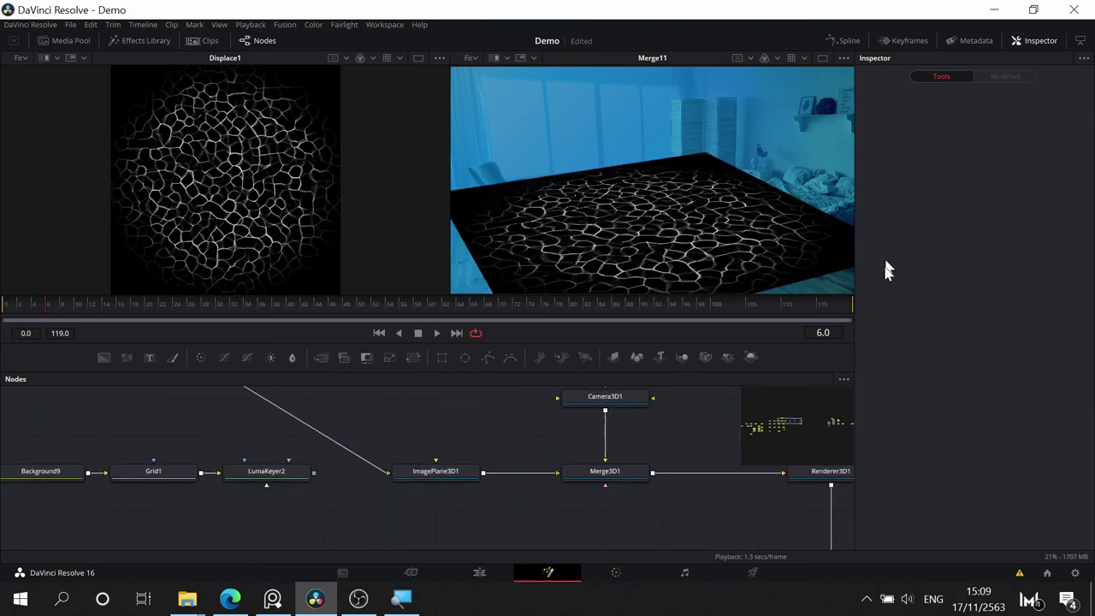
pyautogui.moveTo(626, 472); pyautogui.dragTo(312, 372)
pyautogui.moveTo(569, 477); pyautogui.dragTo(578, 508)
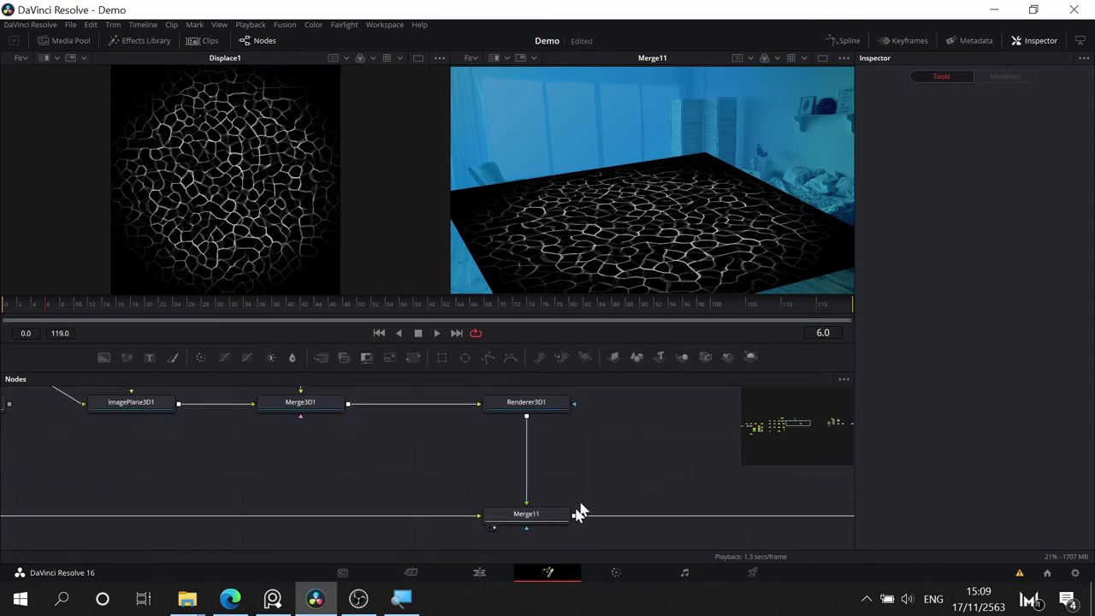
pyautogui.click(535, 514)
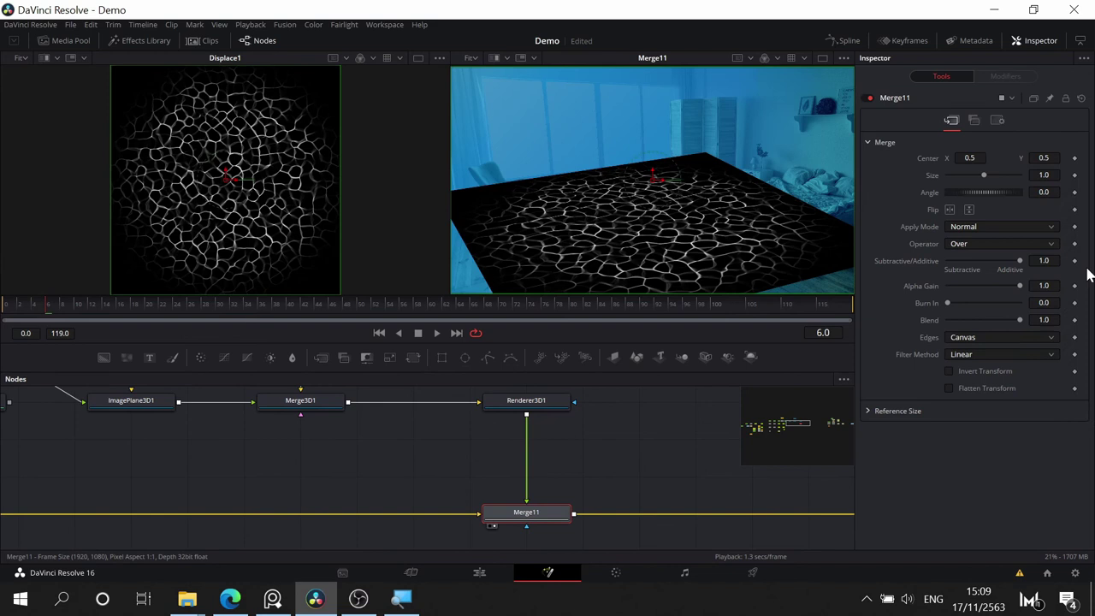
pyautogui.click(983, 226)
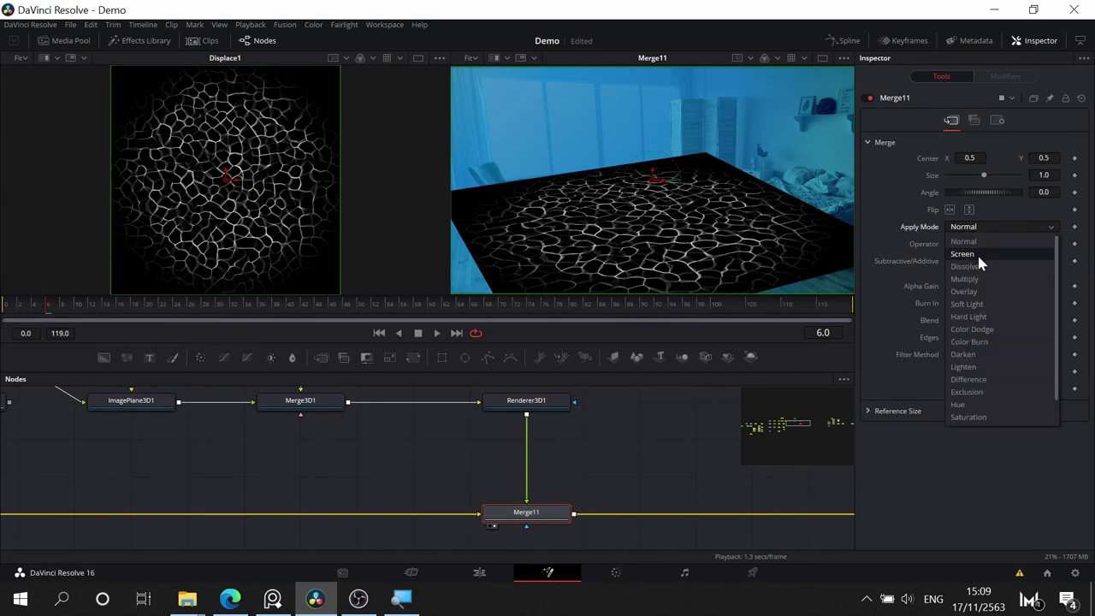
pyautogui.click(977, 253)
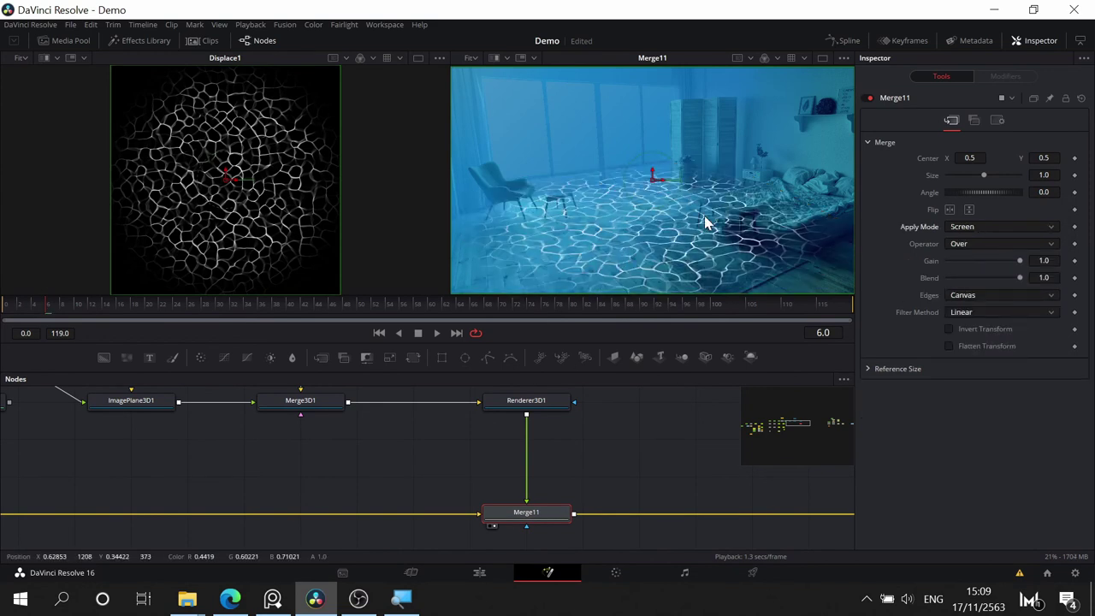
# - Play the composite from the first frame to preview the moving caustics on the floor, and stop playback
pyautogui.moveTo(36, 304); pyautogui.dragTo(1, 304)
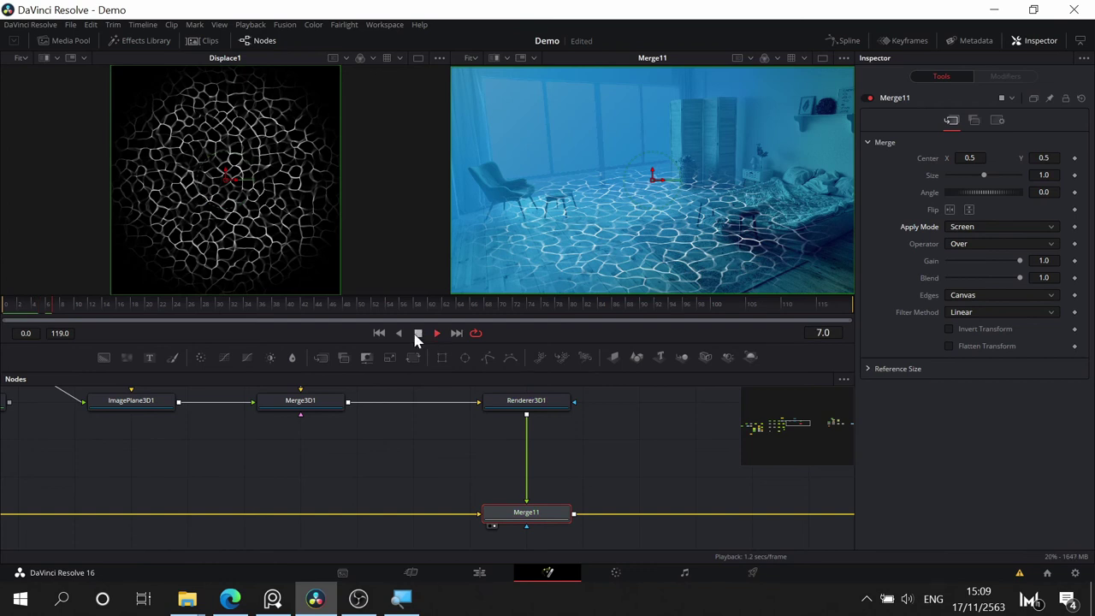
pyautogui.click(417, 334)
# - Unlock the X/Y/Z scale of ImagePlane3D1 so each axis can be scaled separately
pyautogui.moveTo(398, 471); pyautogui.dragTo(580, 483)
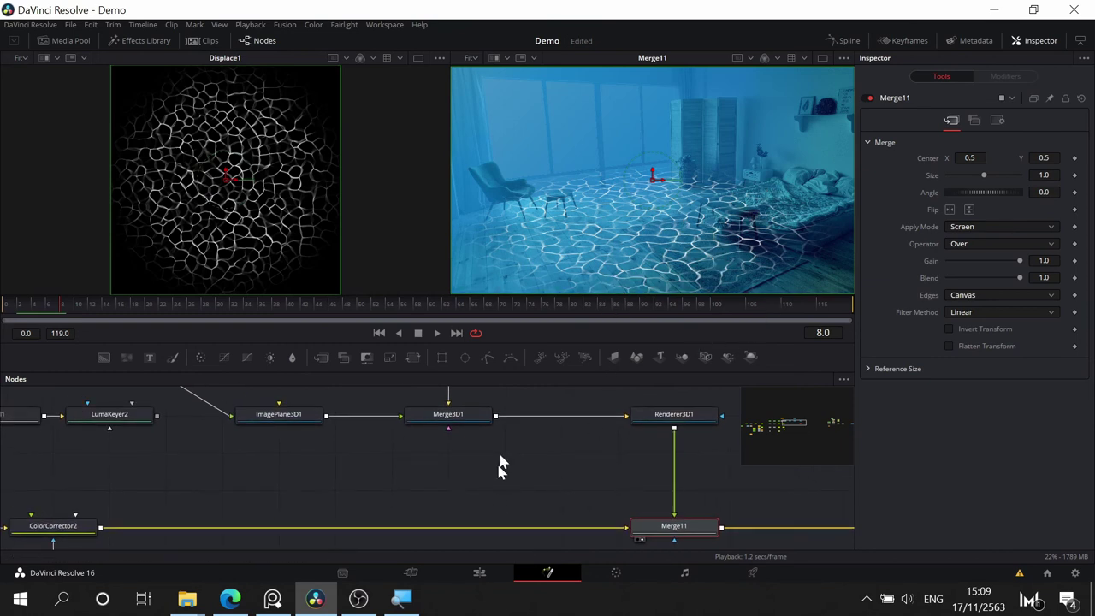
pyautogui.moveTo(501, 464); pyautogui.dragTo(621, 447)
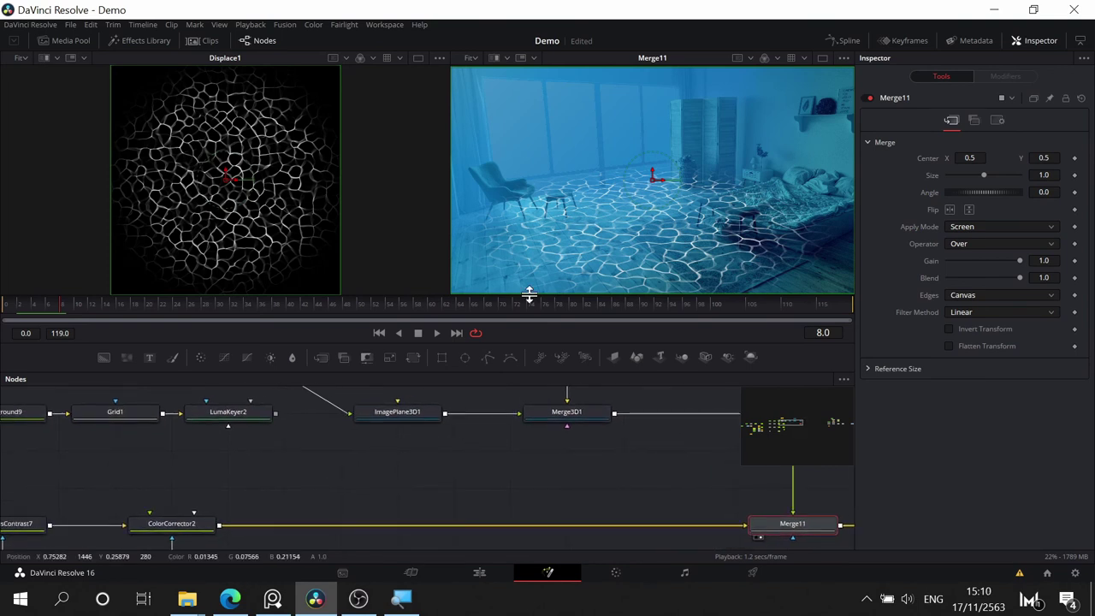
pyautogui.moveTo(474, 452); pyautogui.dragTo(450, 498)
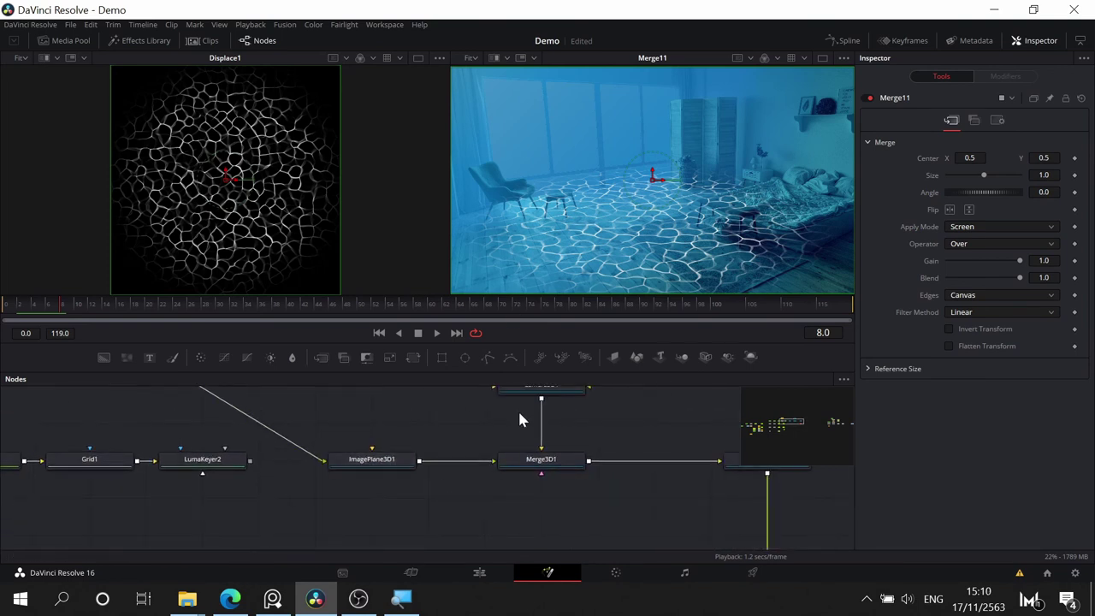
pyautogui.moveTo(599, 489); pyautogui.dragTo(556, 546)
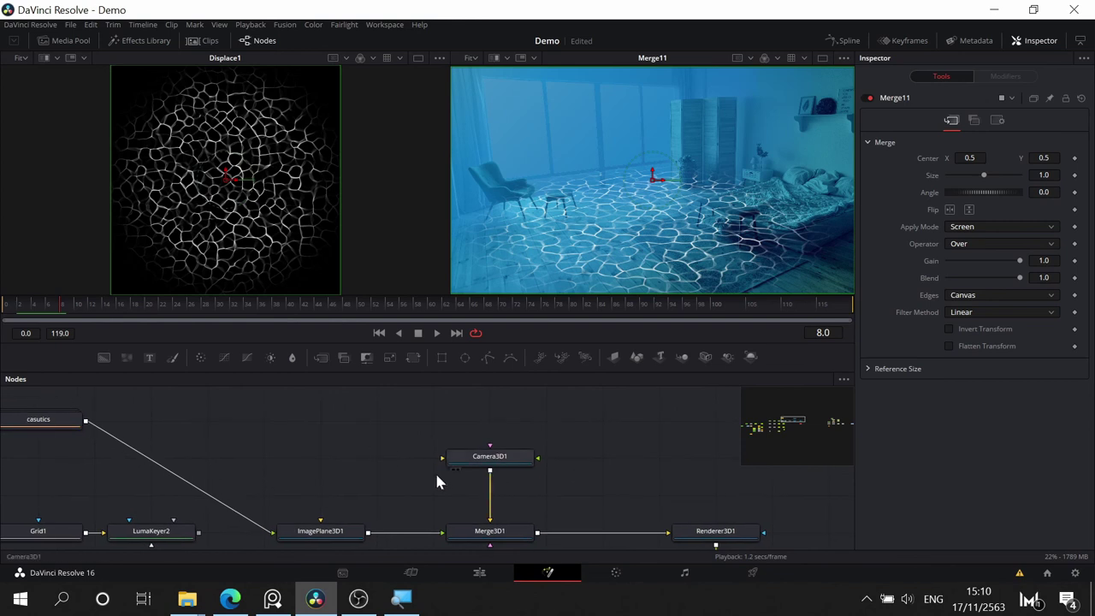
pyautogui.click(342, 512)
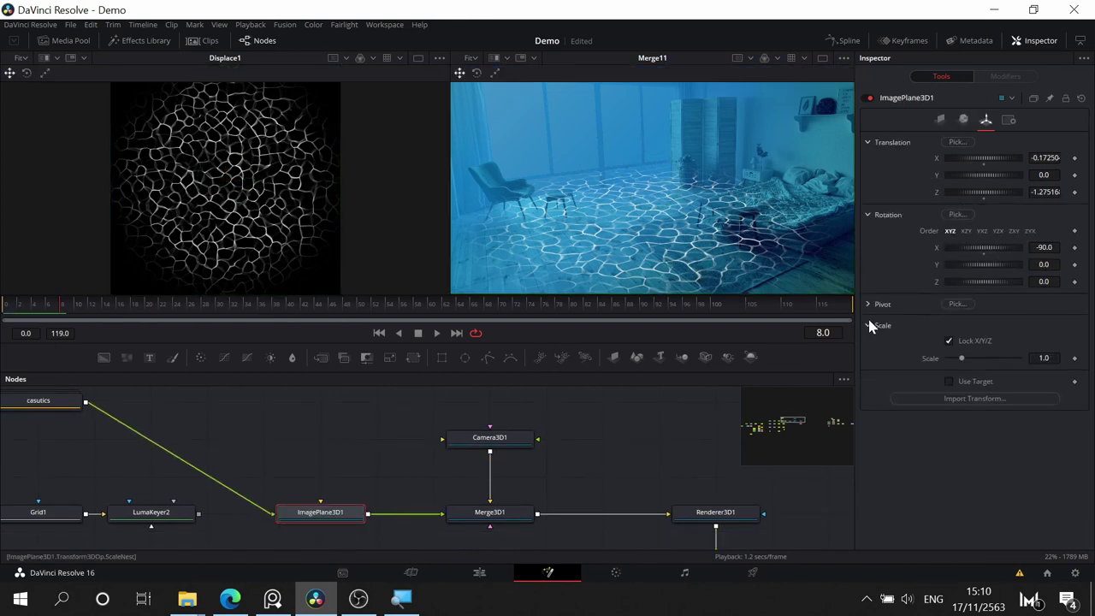
pyautogui.click(949, 342)
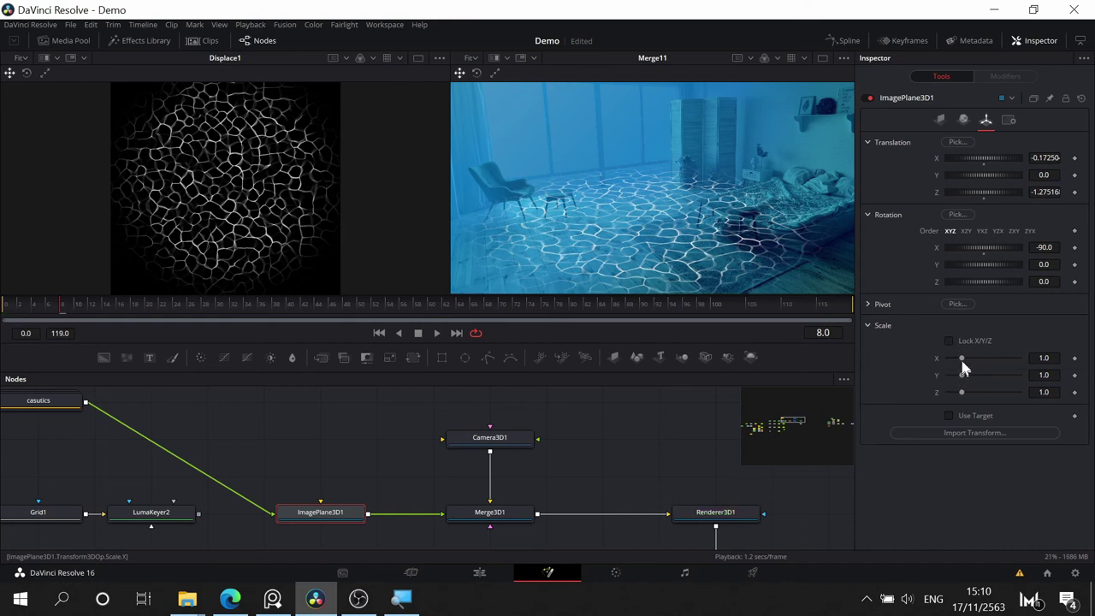
# - Try shrinking the image plane to 0.788 in X and 0.67 in Y and shifting it to -0.144 on X
pyautogui.moveTo(963, 360)
pyautogui.mouseDown()
pyautogui.moveTo(949, 360)
pyautogui.moveTo(960, 374)
pyautogui.mouseUp()
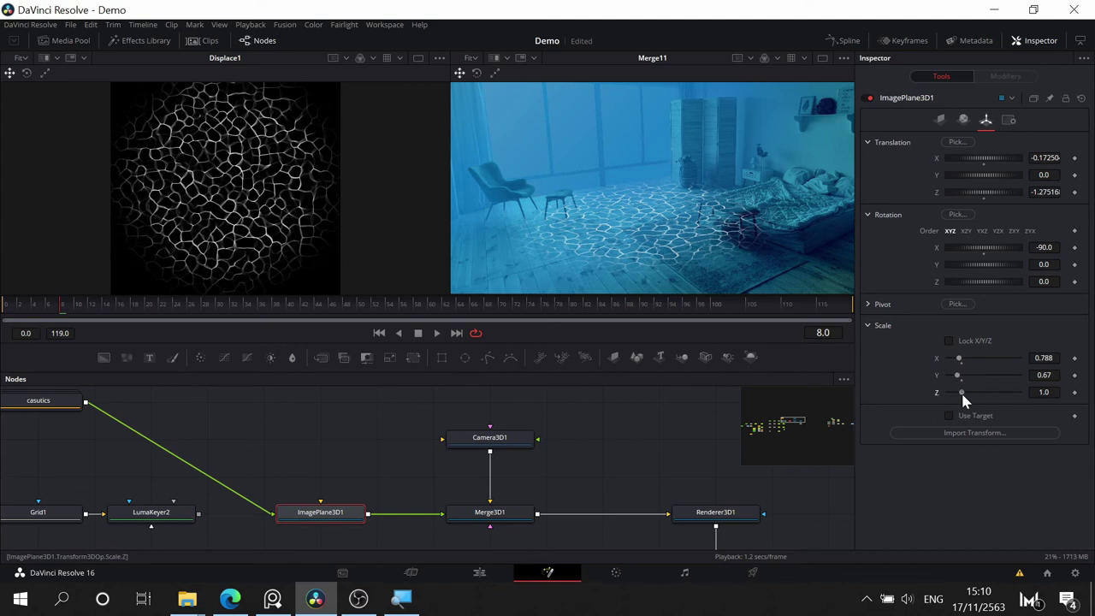
pyautogui.moveTo(972, 392); pyautogui.dragTo(955, 394)
pyautogui.doubleClick(981, 392)
pyautogui.moveTo(990, 159)
pyautogui.mouseDown()
pyautogui.moveTo(980, 160)
pyautogui.moveTo(989, 159)
pyautogui.mouseUp()
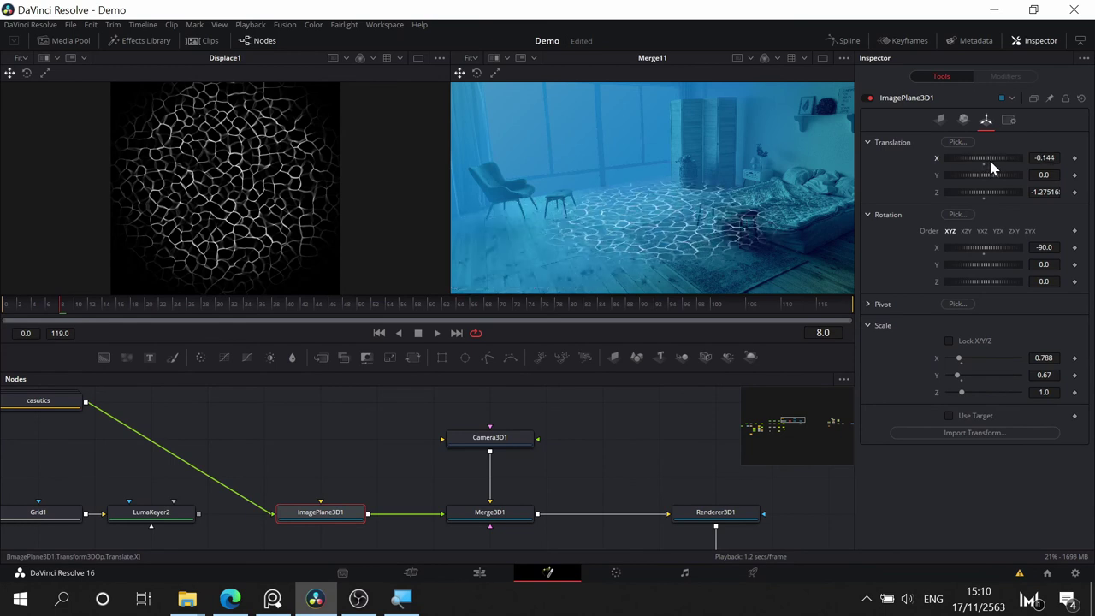
# - Undo the image plane's last scale and X translation changes
pyautogui.hotkey('ctrl', 'z')
pyautogui.hotkey('ctrl', 'z')
pyautogui.hotkey('ctrl', 'z')
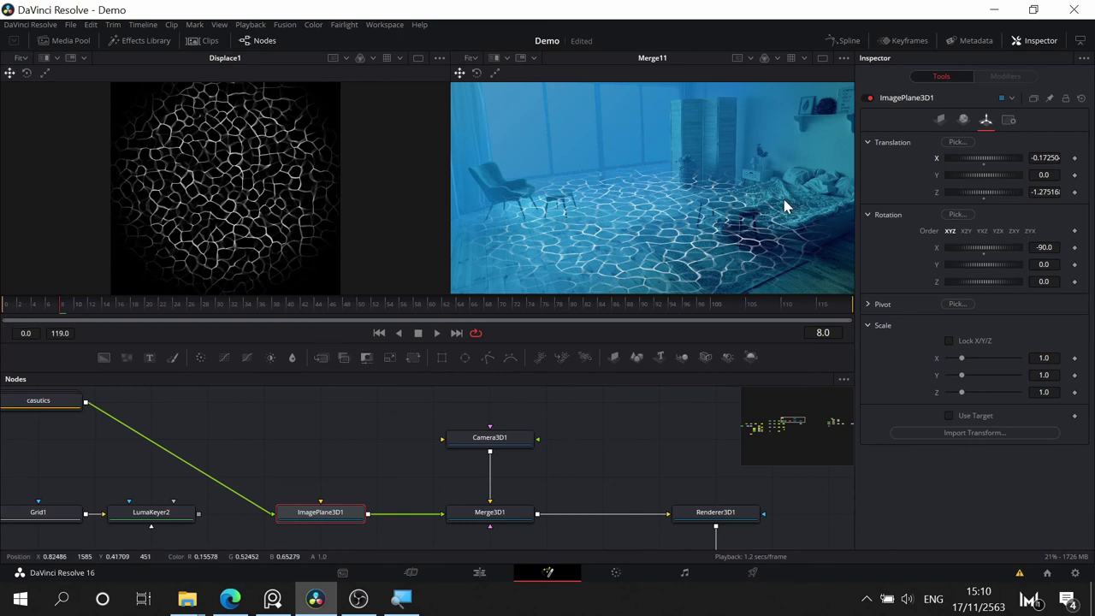
# - Inspect how the caustics lie on the room's floor in the enlarged Merge11 result
pyautogui.moveTo(653, 500); pyautogui.dragTo(501, 389)
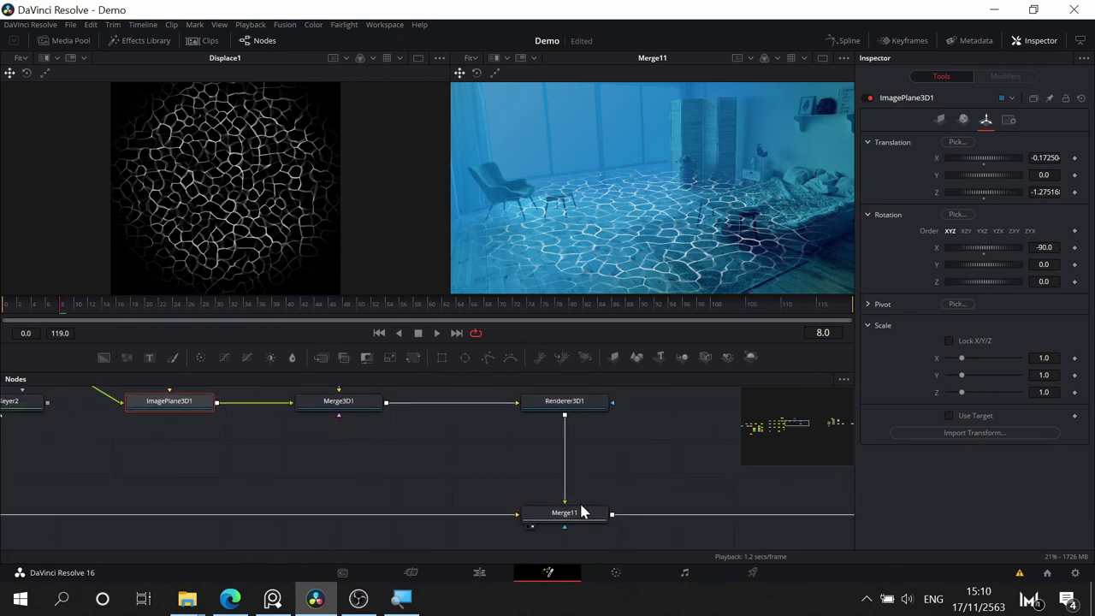
pyautogui.scroll(-1, 642, 525)
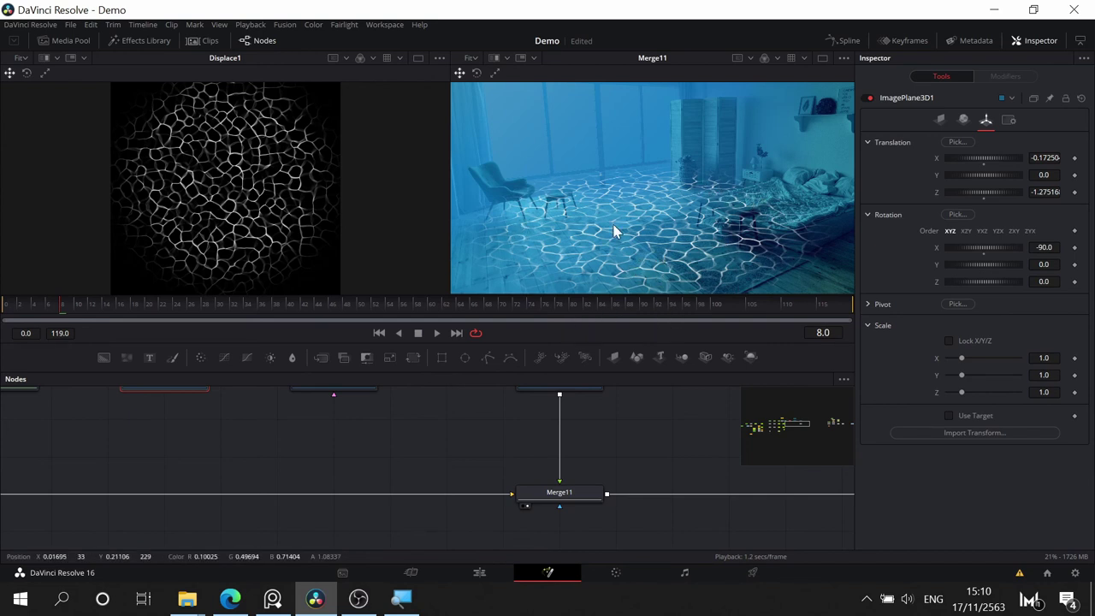
pyautogui.scroll(1, 483, 466)
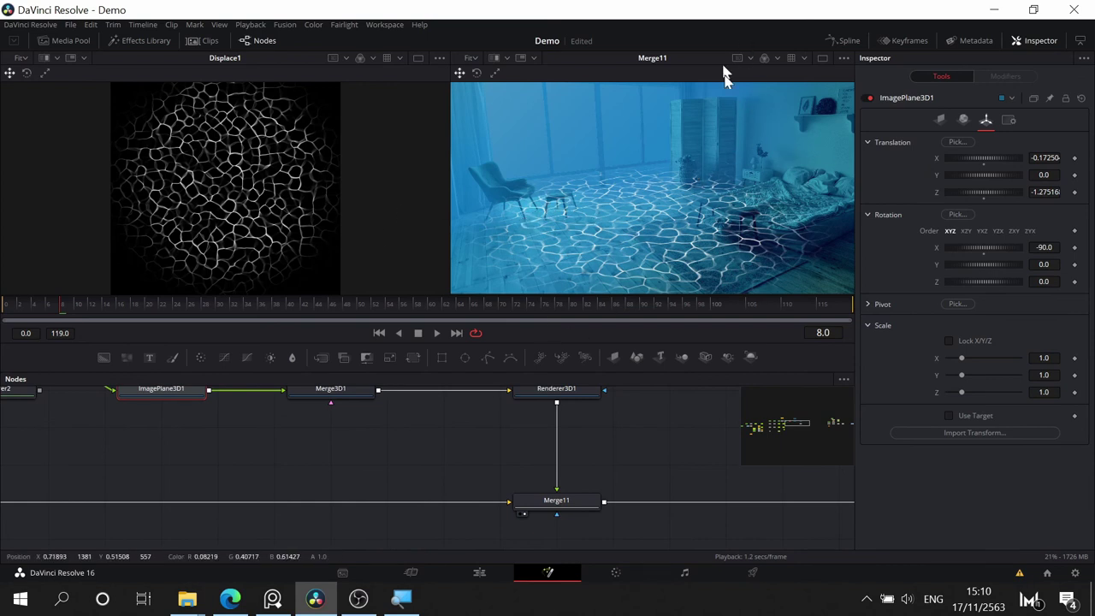
pyautogui.scroll(-2, 711, 174)
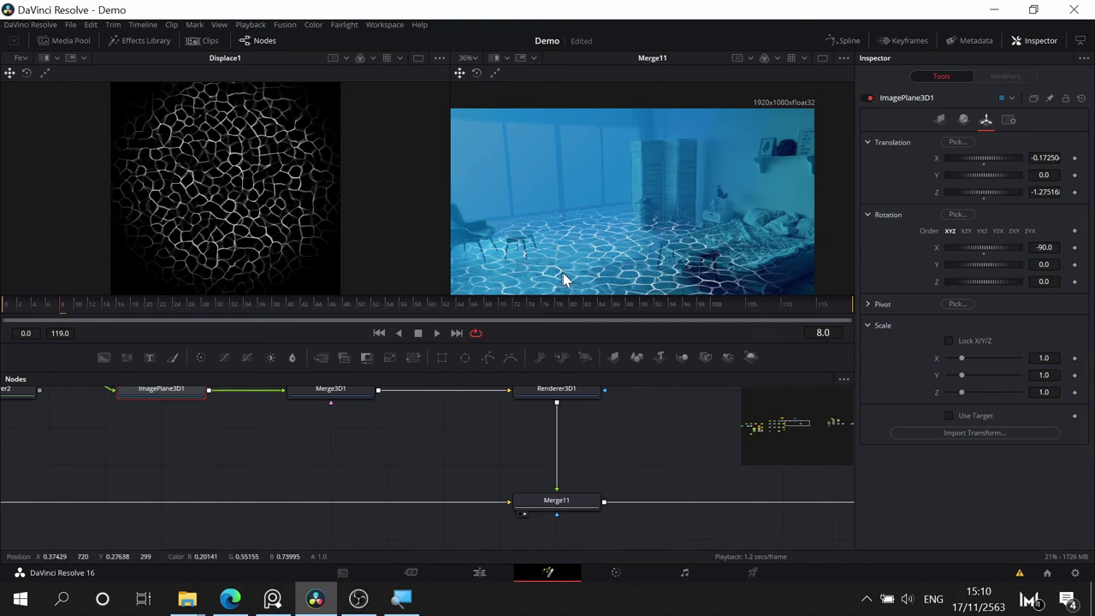
pyautogui.moveTo(563, 273); pyautogui.dragTo(600, 240)
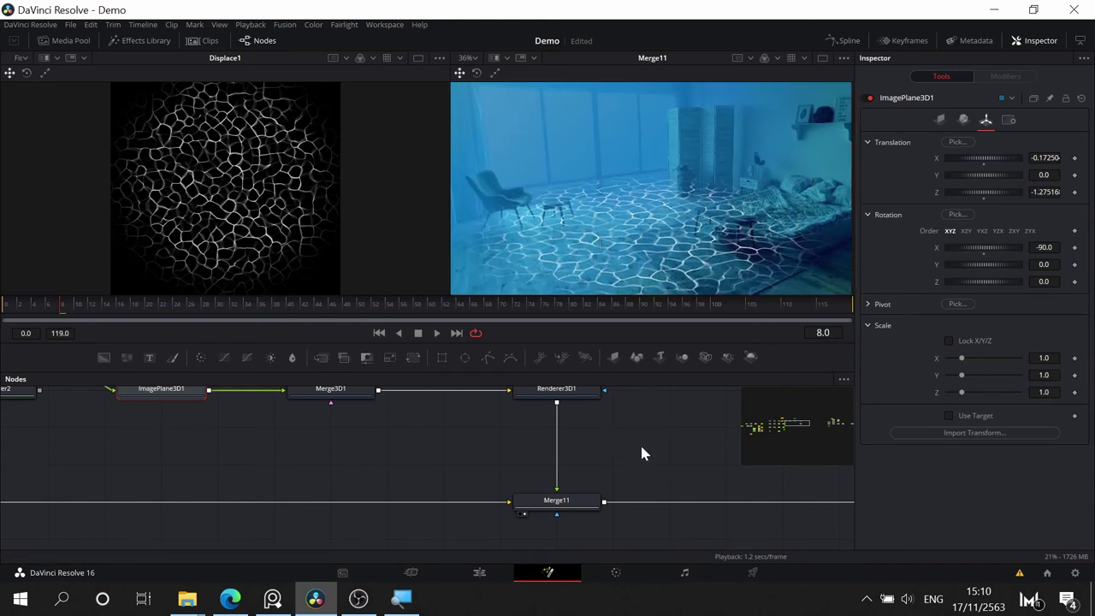
# - Locate the ExponentialGlow node at the end of the network and show its output in the second viewer
pyautogui.moveTo(641, 446); pyautogui.dragTo(368, 427)
pyautogui.moveTo(537, 458); pyautogui.dragTo(251, 455)
pyautogui.scroll(-3, 586, 463)
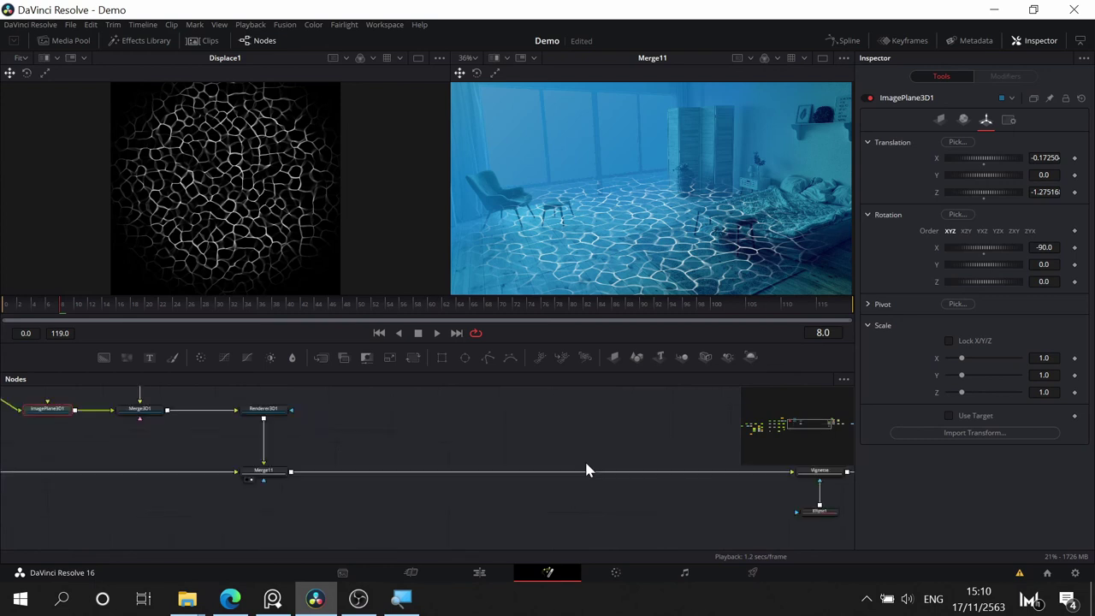
pyautogui.scroll(-3, 586, 463)
pyautogui.moveTo(606, 455); pyautogui.dragTo(367, 464)
pyautogui.scroll(2, 603, 497)
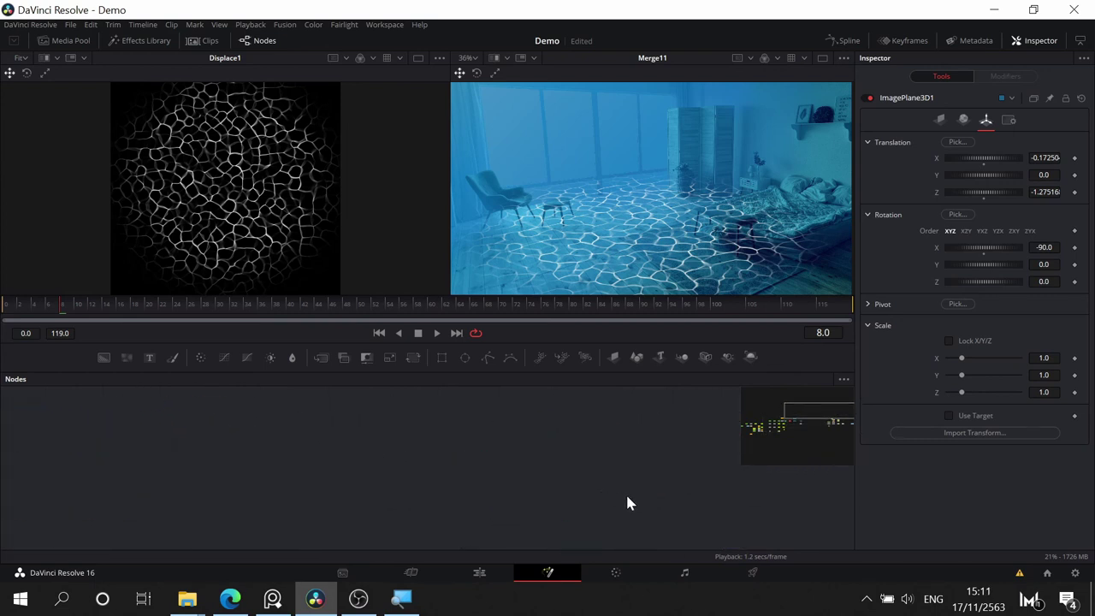
pyautogui.scroll(-5, 627, 503)
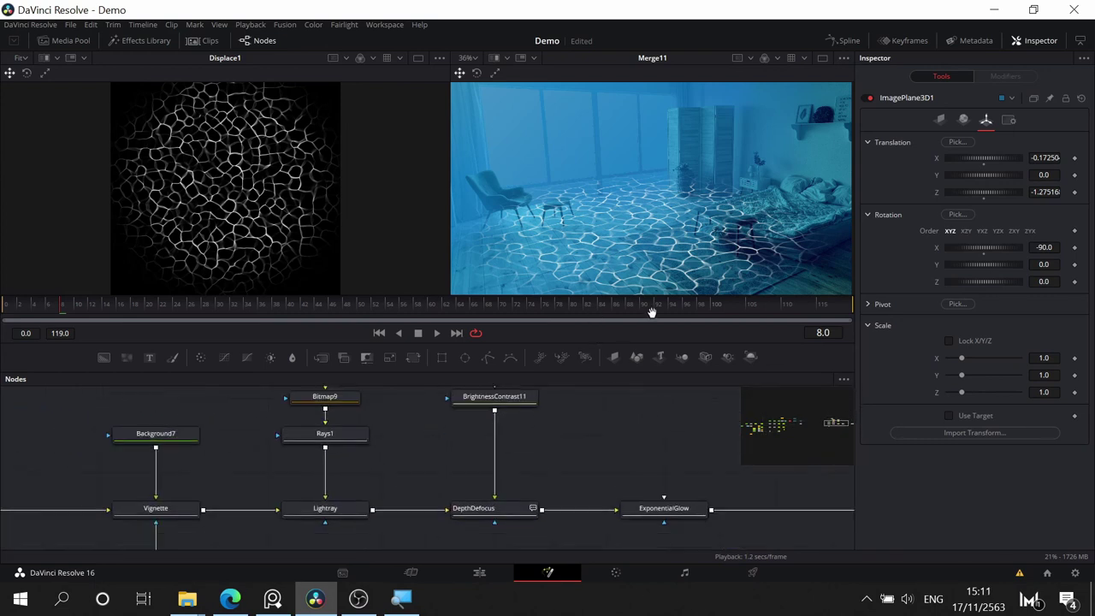
pyautogui.hscroll(-2, 599, 460)
pyautogui.click(735, 506)
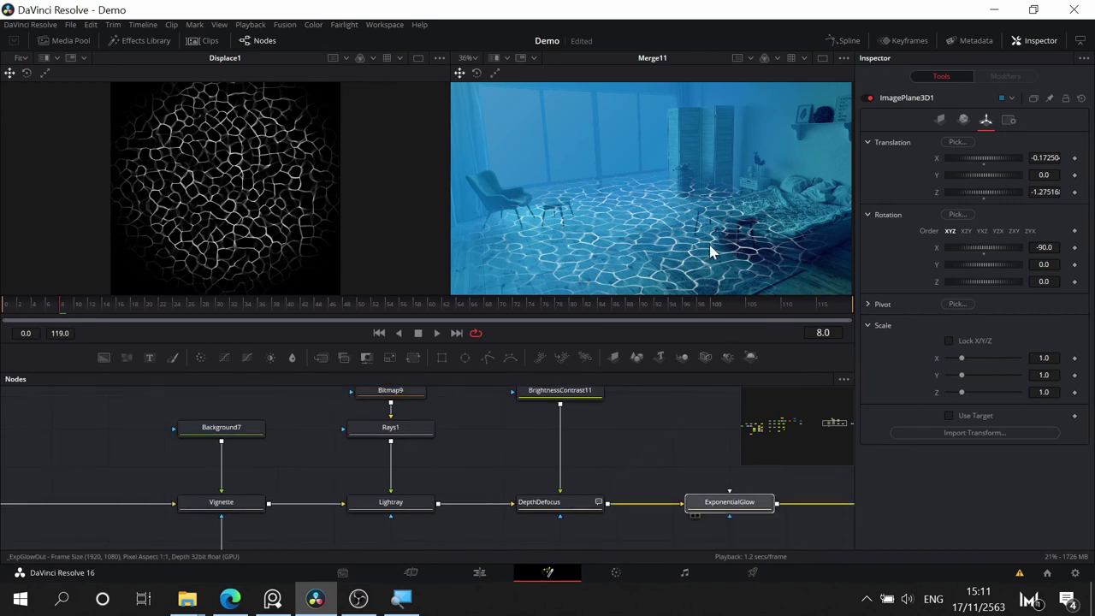
pyautogui.moveTo(699, 248); pyautogui.dragTo(692, 240)
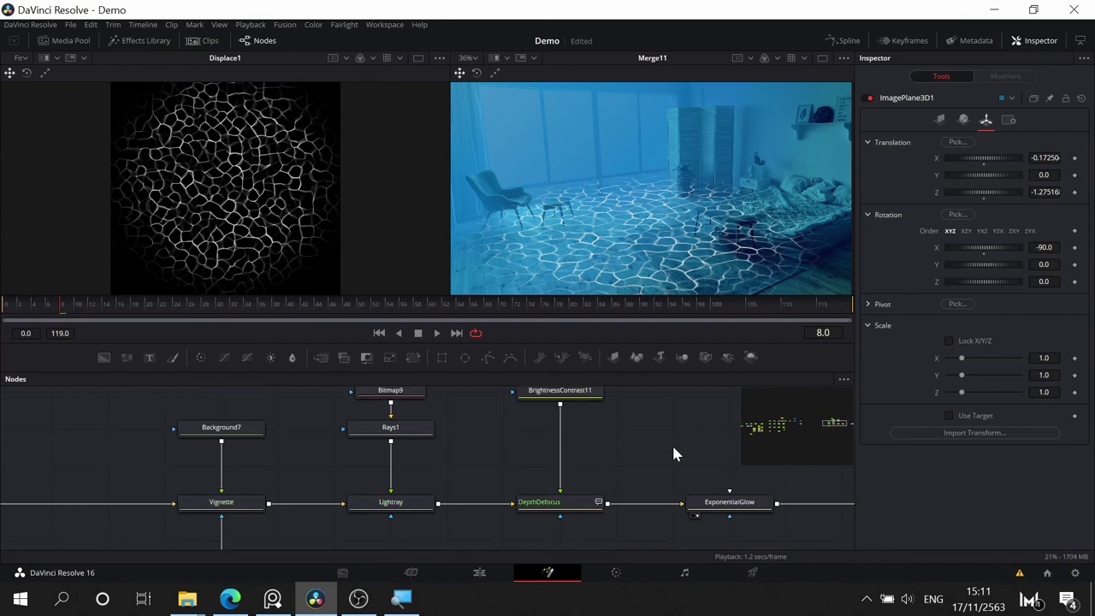
pyautogui.moveTo(671, 445); pyautogui.dragTo(637, 460)
pyautogui.click(718, 524)
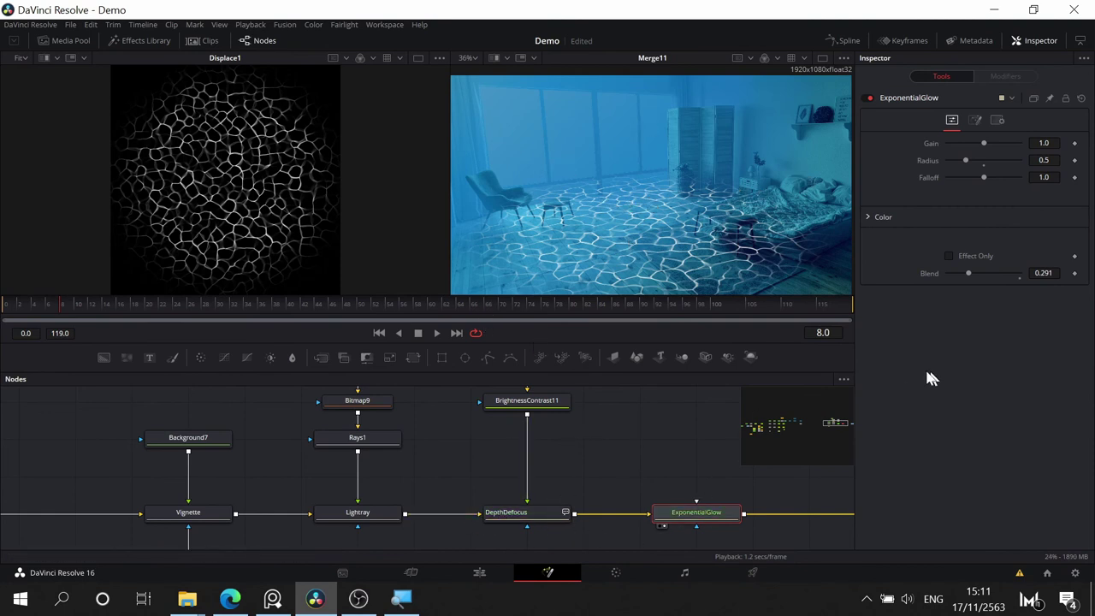
pyautogui.press('2')
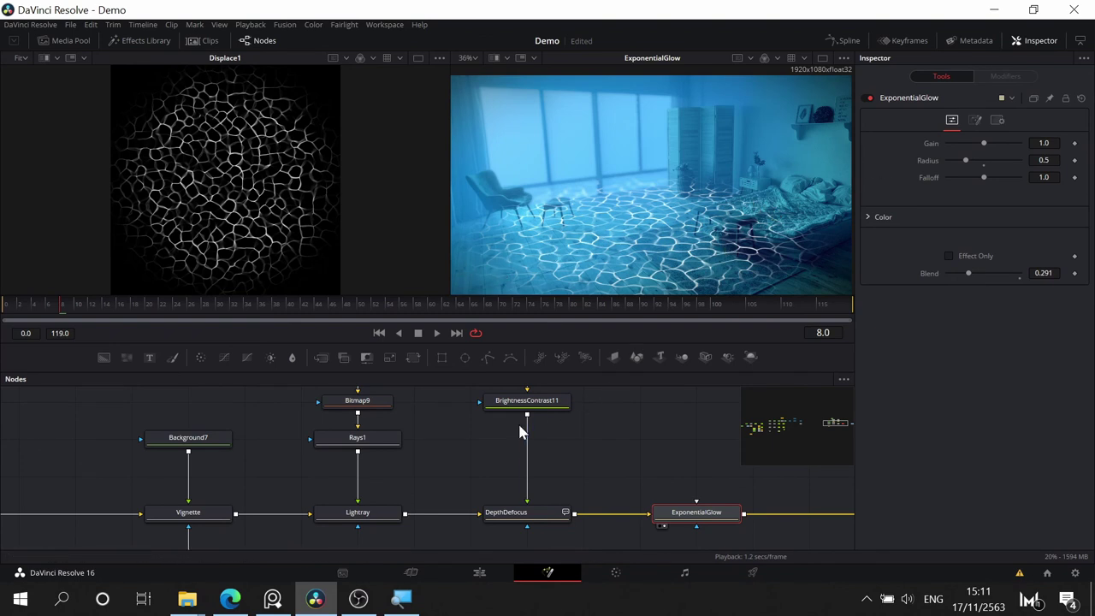
# - Locate the Merge11 node in the network and lower its Blend to about 0.496
pyautogui.moveTo(333, 470); pyautogui.dragTo(847, 458)
pyautogui.moveTo(144, 494); pyautogui.dragTo(835, 404)
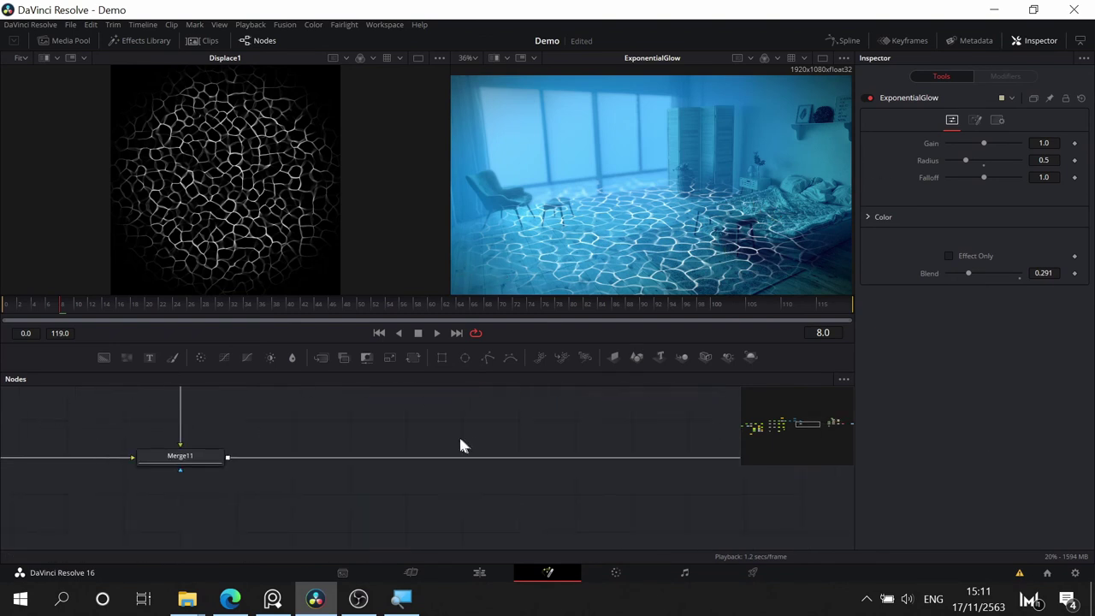
pyautogui.moveTo(459, 434); pyautogui.dragTo(873, 469)
pyautogui.click(618, 485)
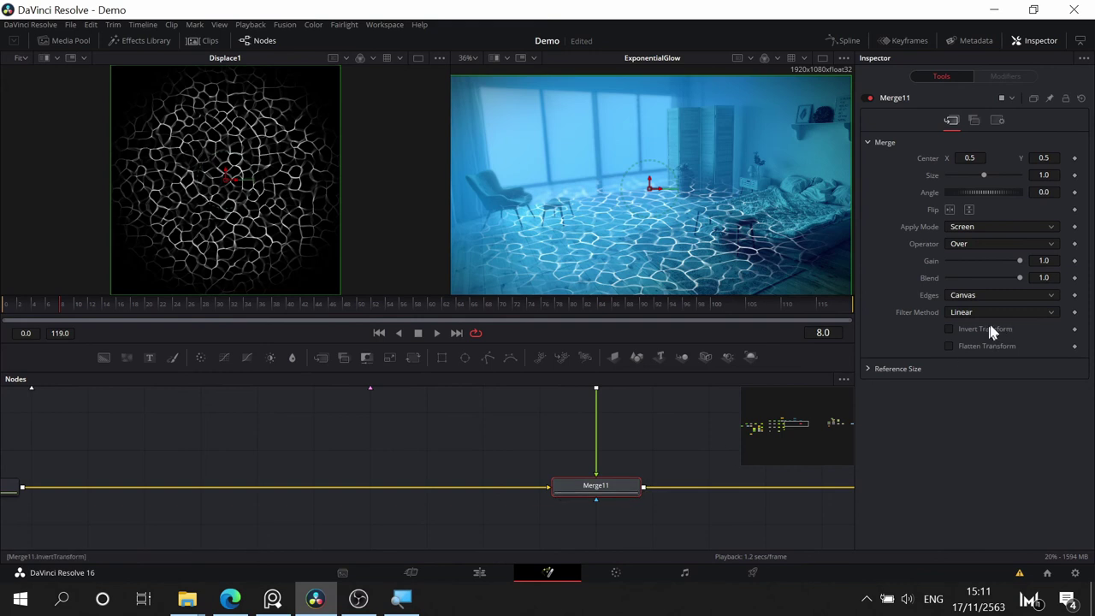
pyautogui.click(984, 275)
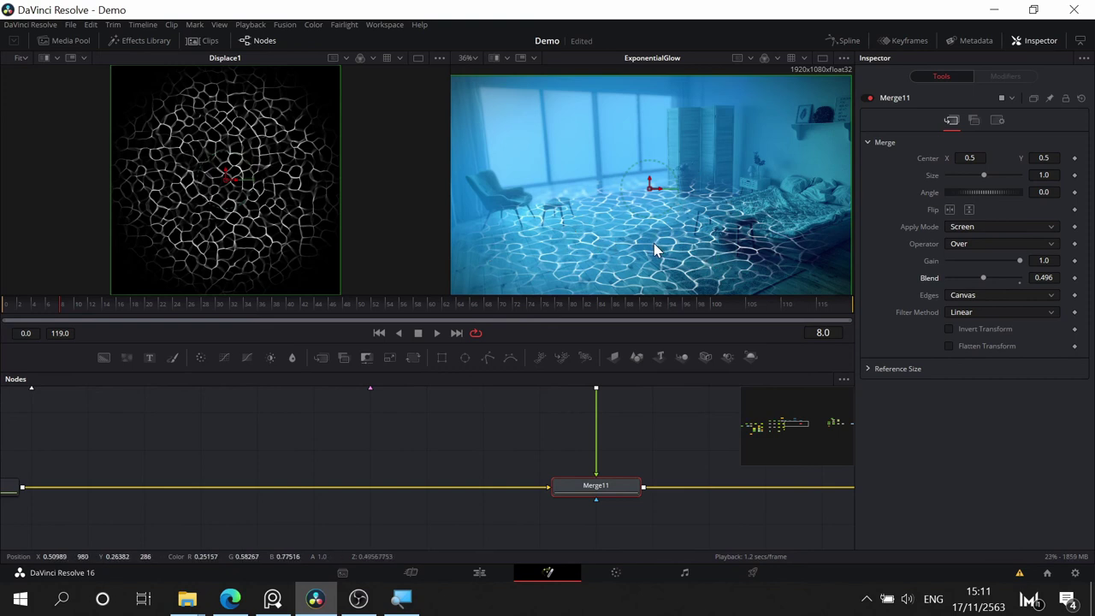
# - Show Merge11's output in the second viewer and reduce its Blend to 0.354
pyautogui.moveTo(622, 491); pyautogui.dragTo(627, 190)
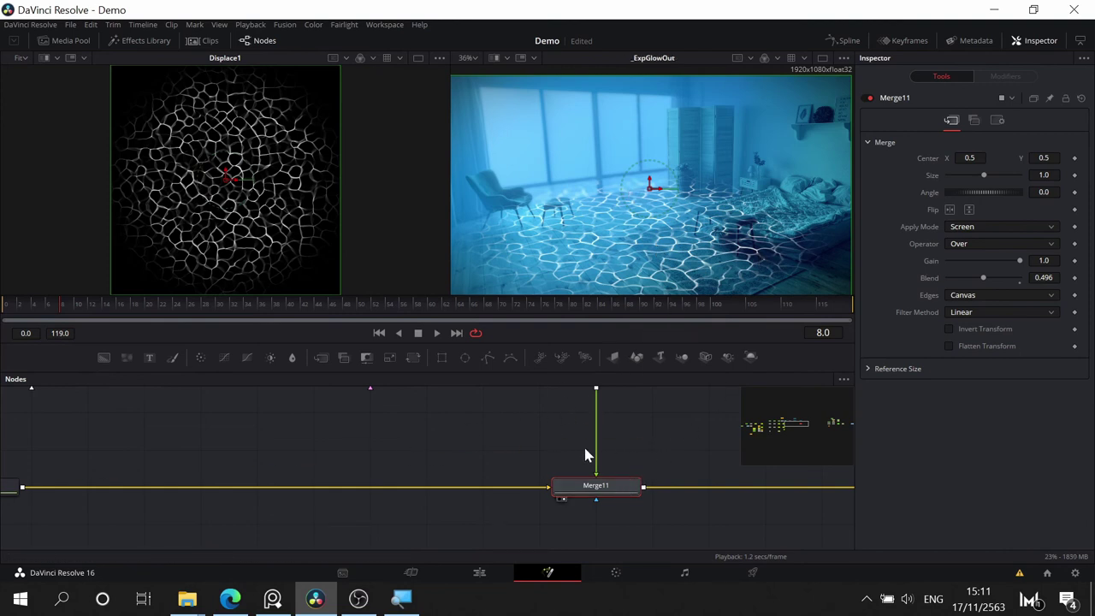
pyautogui.moveTo(418, 433); pyautogui.dragTo(485, 458)
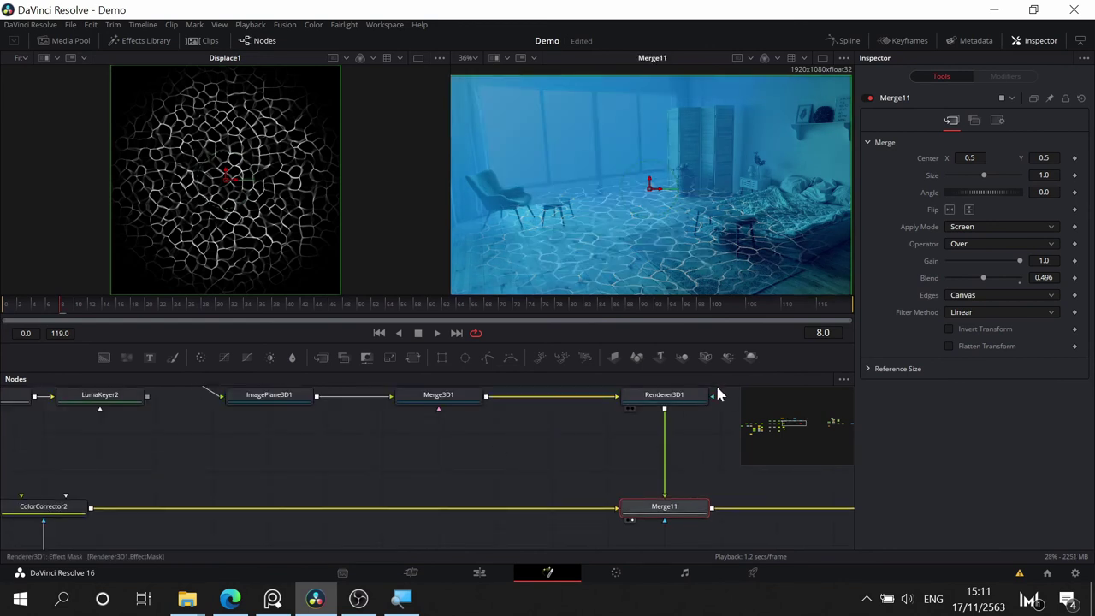
pyautogui.moveTo(985, 285); pyautogui.dragTo(976, 283)
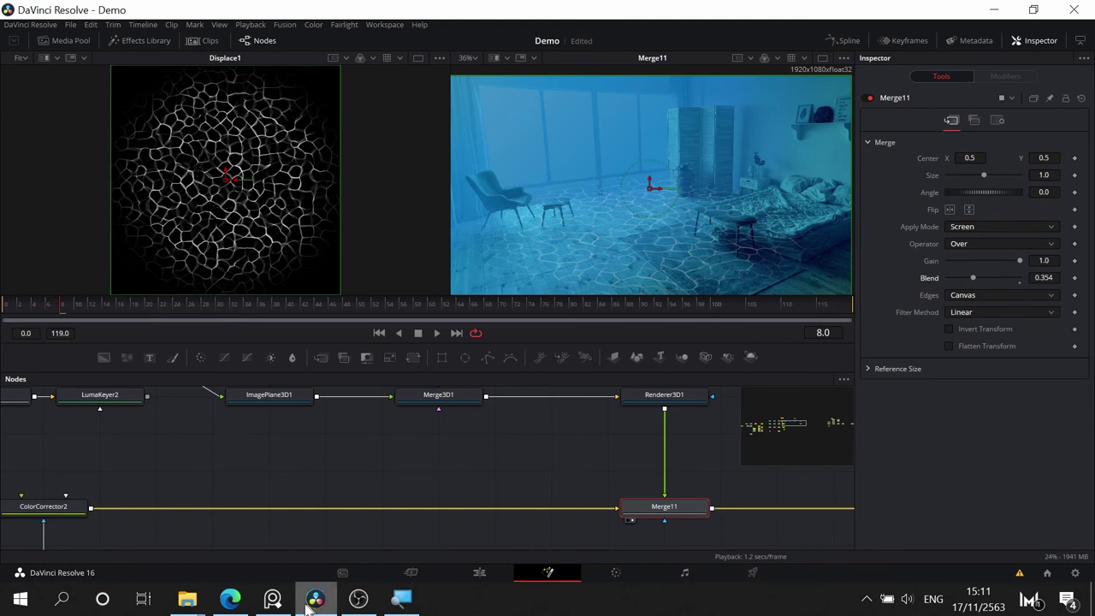
# - Bring up and enlarge the reference image board, and examine the light patterns in its underwater wreck and diver photos
pyautogui.click(275, 600)
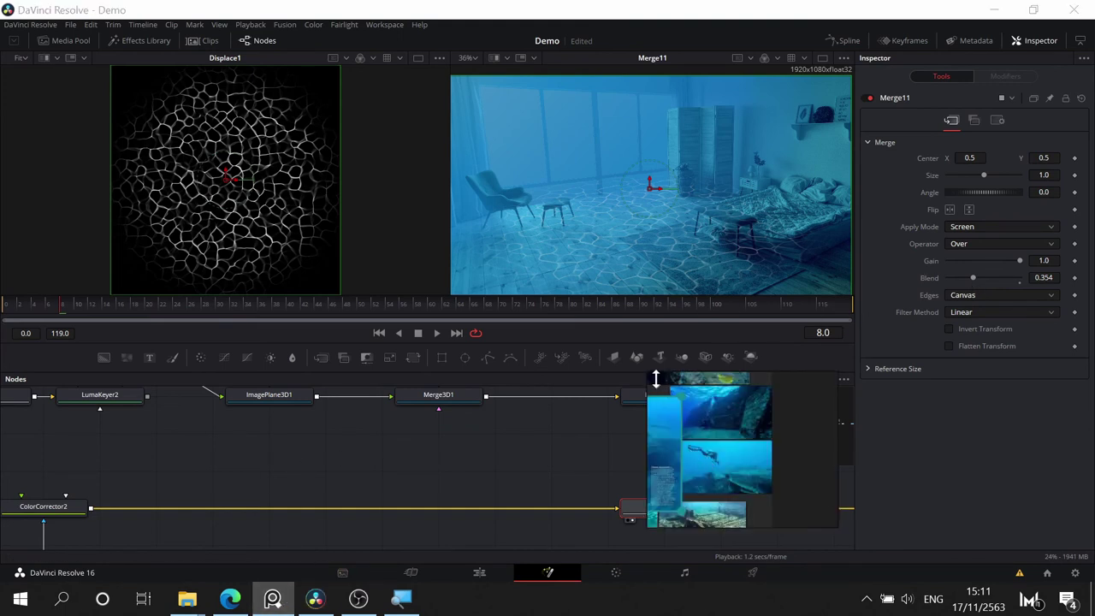
pyautogui.moveTo(652, 375); pyautogui.dragTo(232, 150)
pyautogui.moveTo(713, 483); pyautogui.dragTo(642, 289)
pyautogui.scroll(3, 620, 410)
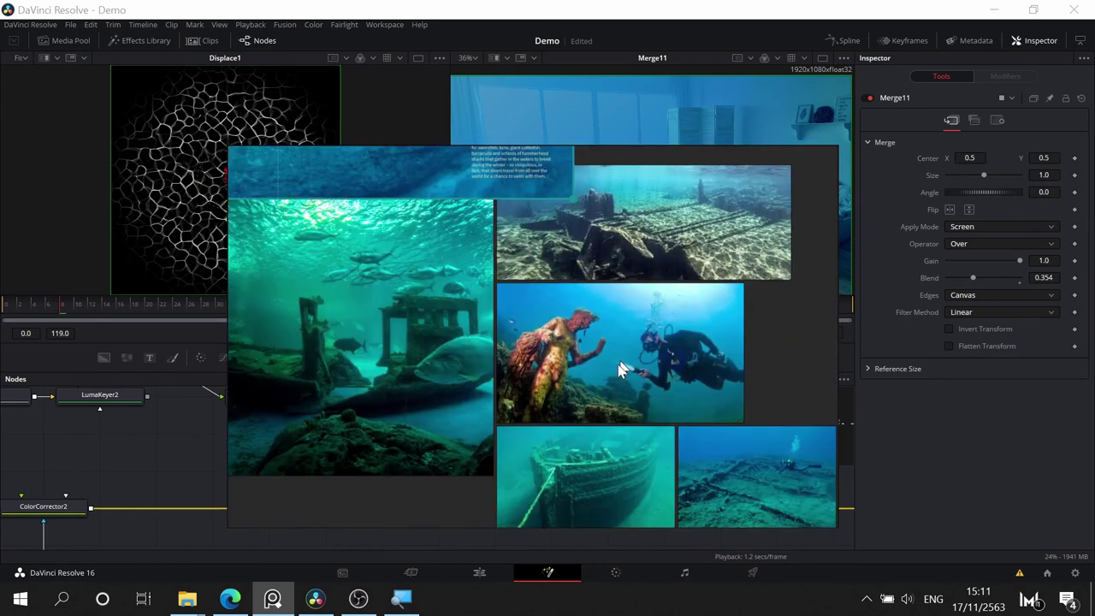
pyautogui.scroll(3, 714, 344)
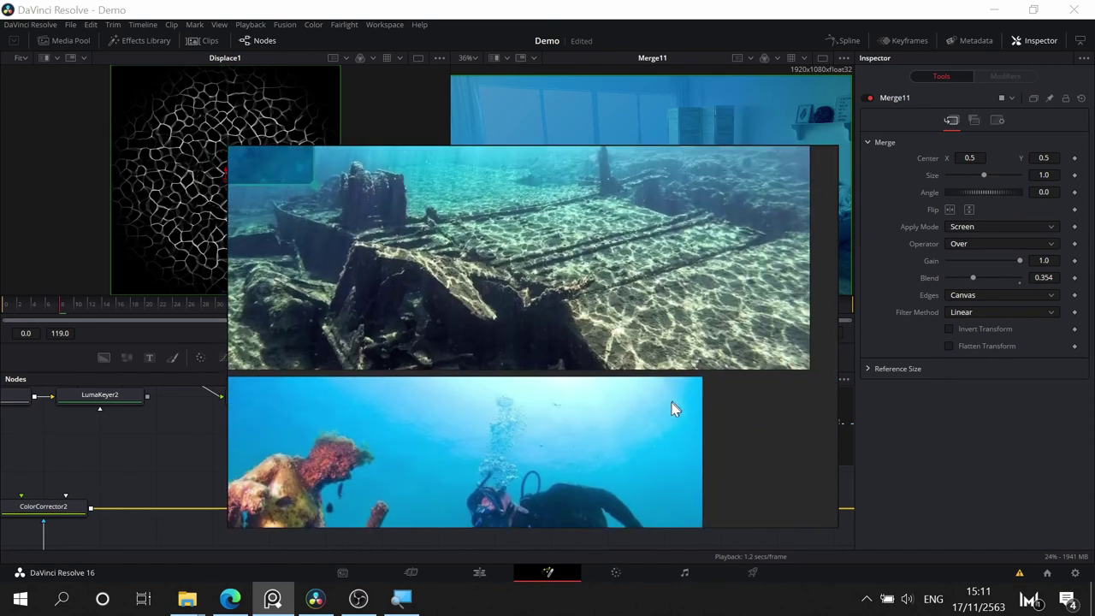
pyautogui.scroll(-3, 626, 316)
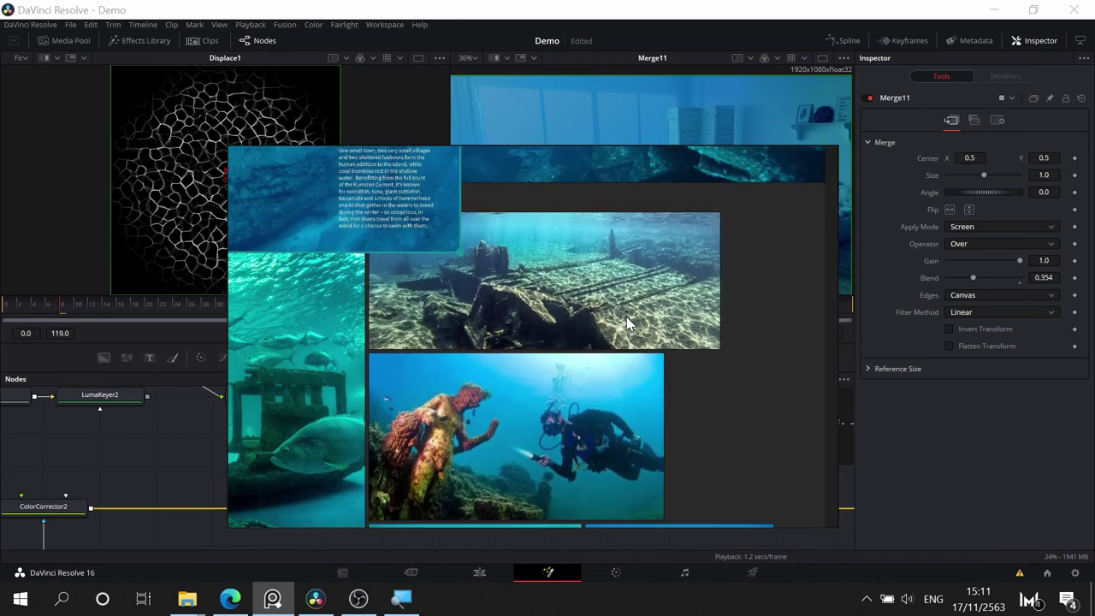
pyautogui.scroll(2, 492, 493)
pyautogui.moveTo(492, 485); pyautogui.dragTo(801, 293)
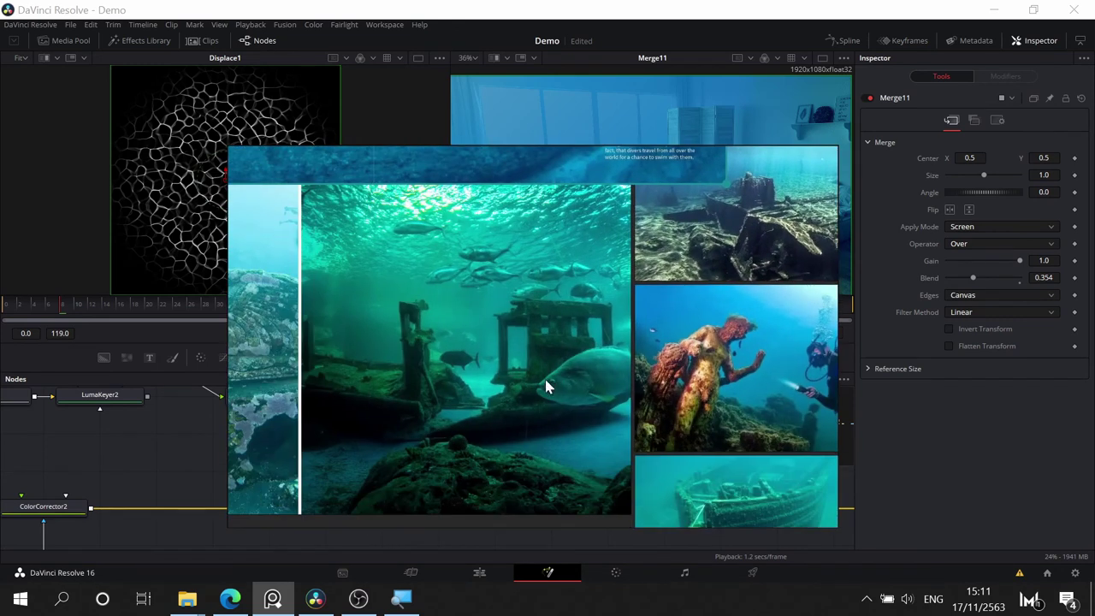
pyautogui.moveTo(545, 383); pyautogui.dragTo(498, 402)
pyautogui.moveTo(634, 320); pyautogui.dragTo(449, 396)
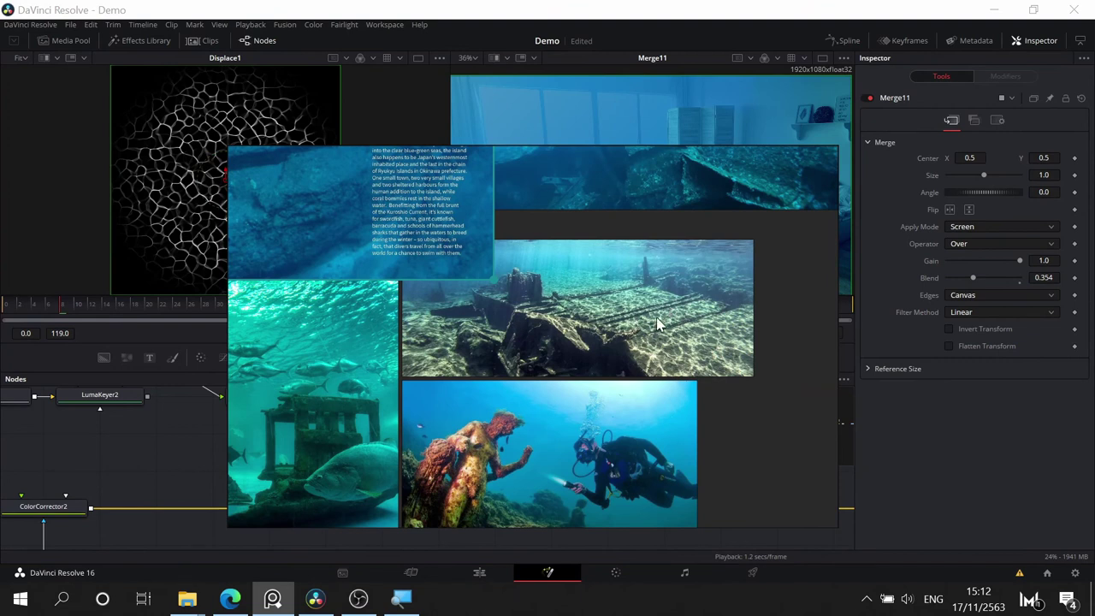
# - Shrink the reference image board and put it away to return to the composite
pyautogui.click(817, 20)
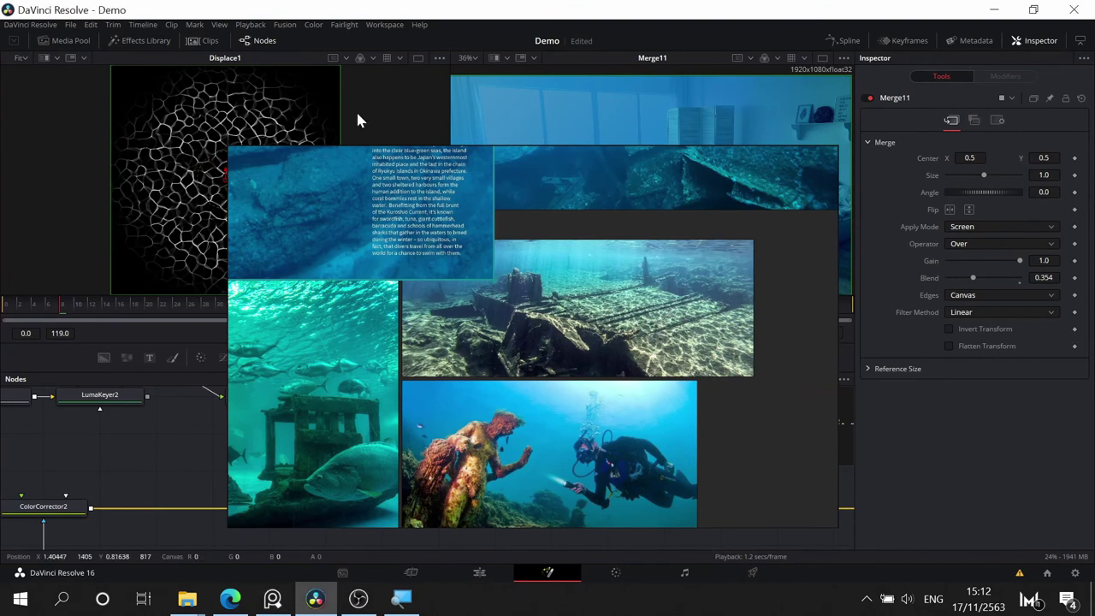
pyautogui.moveTo(232, 150); pyautogui.dragTo(486, 282)
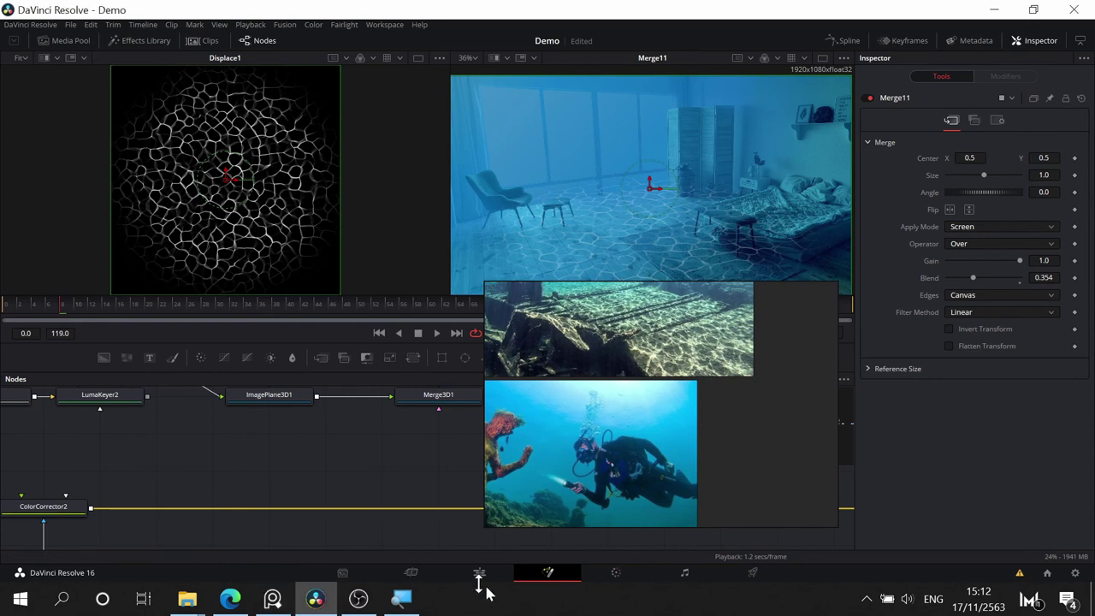
pyautogui.click(277, 605)
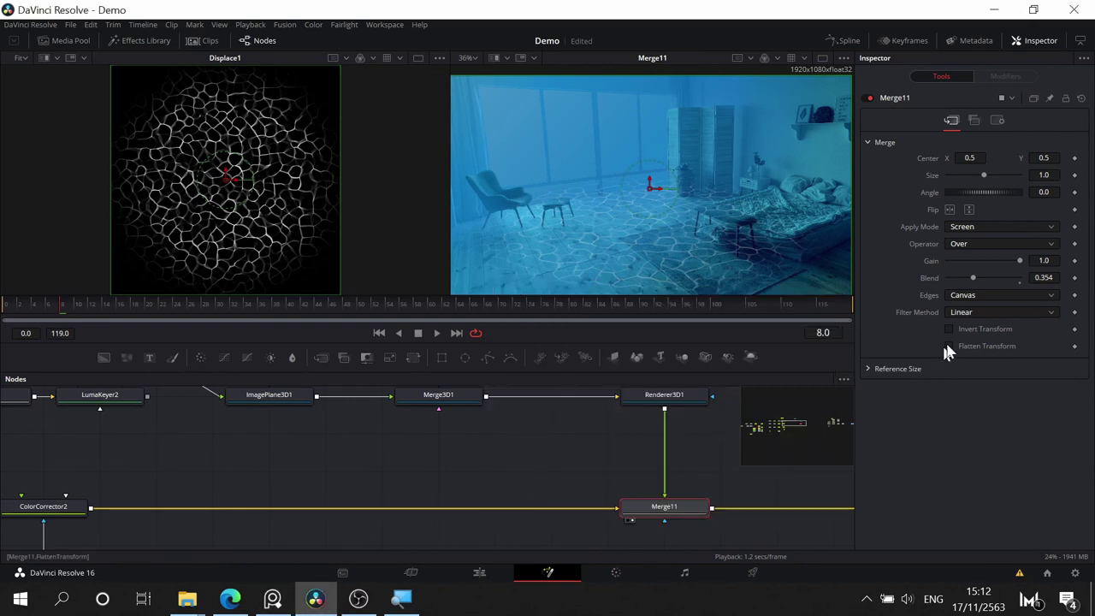
# - Try a Blend of 0.15 on Merge11 and set it back to 1.0
pyautogui.moveTo(970, 283); pyautogui.dragTo(958, 283)
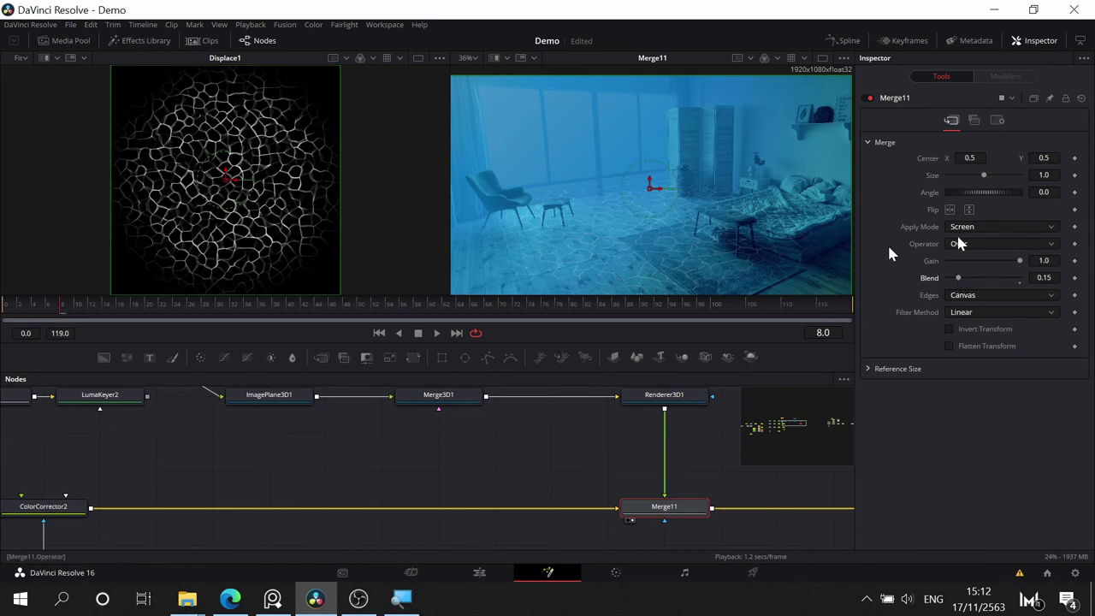
pyautogui.moveTo(1043, 278)
pyautogui.mouseDown()
pyautogui.moveTo(1060, 278)
pyautogui.moveTo(1022, 278)
pyautogui.mouseUp()
# - Insert a Blur node between the casutics group and ImagePlane3D1
pyautogui.moveTo(222, 438); pyautogui.dragTo(570, 456)
pyautogui.moveTo(422, 483); pyautogui.dragTo(752, 484)
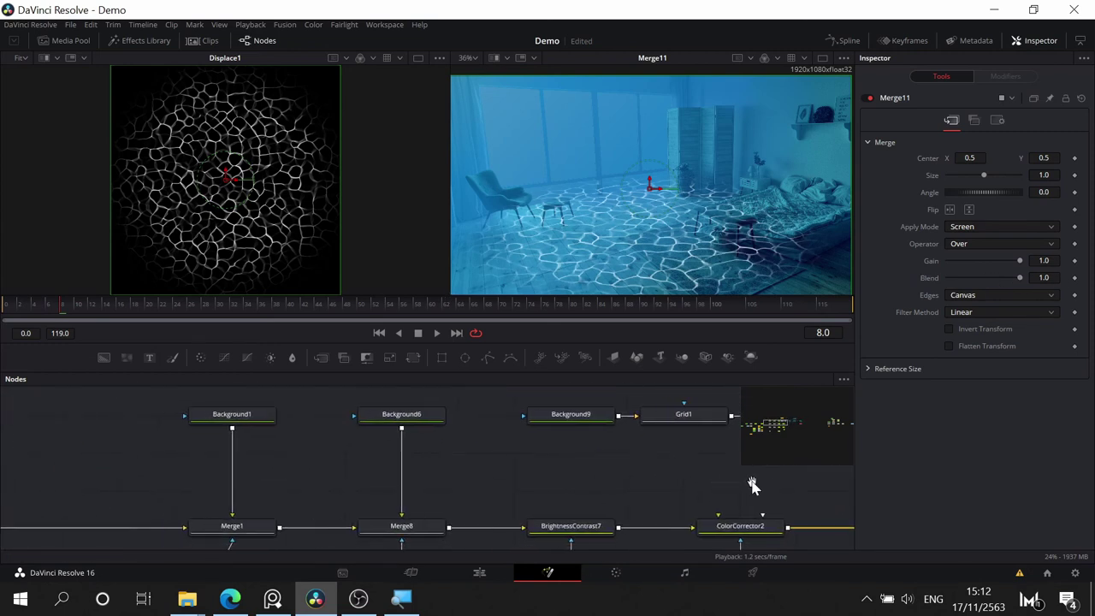
pyautogui.moveTo(471, 487); pyautogui.dragTo(710, 476)
pyautogui.moveTo(322, 460); pyautogui.dragTo(227, 435)
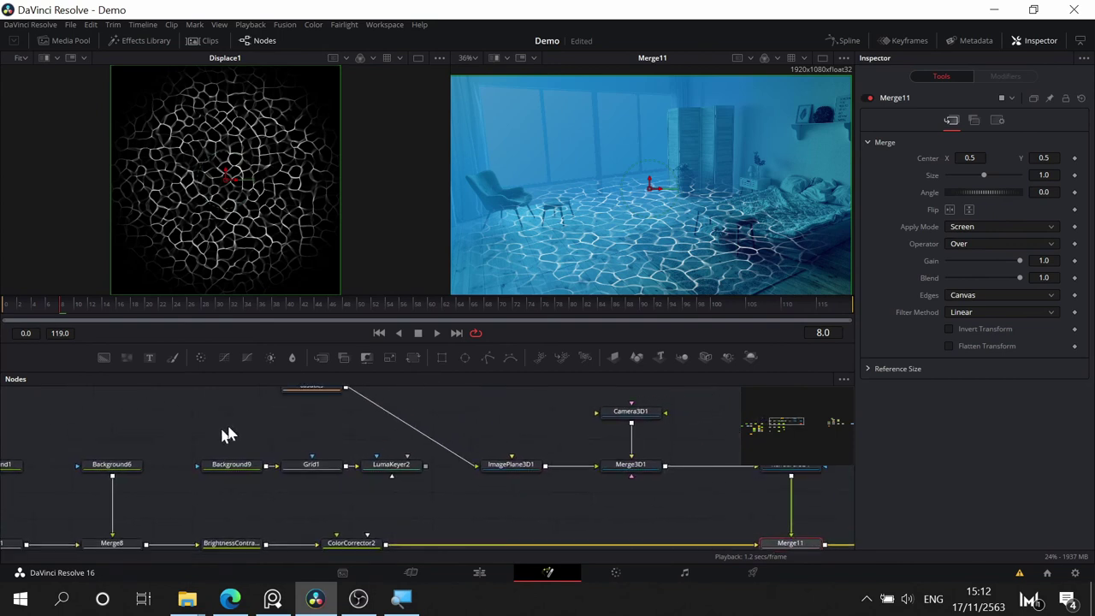
pyautogui.scroll(1, 421, 442)
pyautogui.scroll(2, 419, 438)
pyautogui.moveTo(431, 482); pyautogui.dragTo(446, 366)
pyautogui.moveTo(308, 416); pyautogui.dragTo(318, 439)
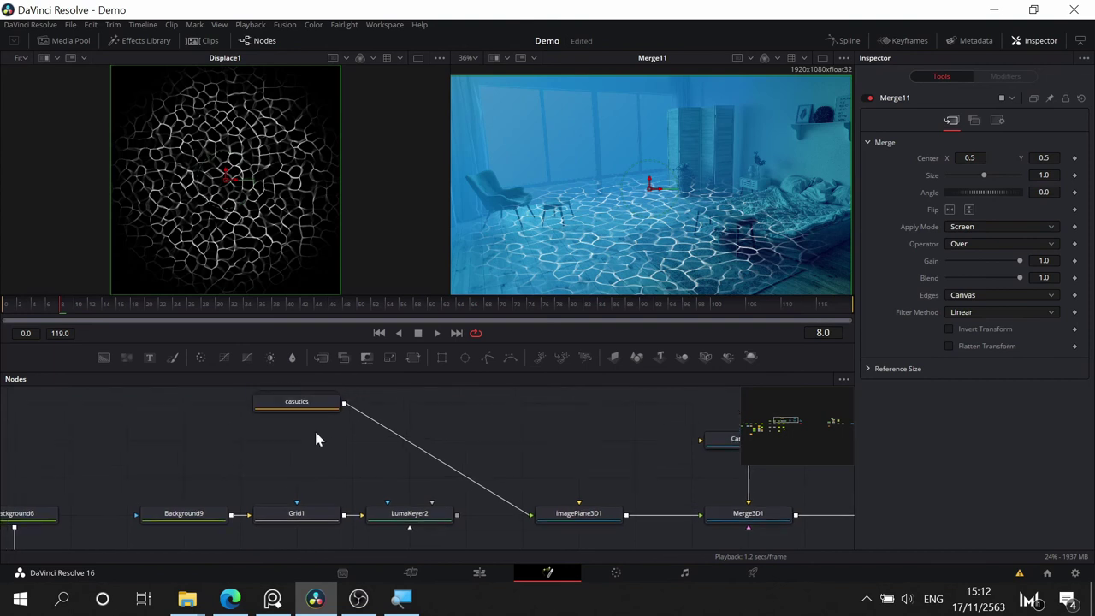
pyautogui.click(314, 413)
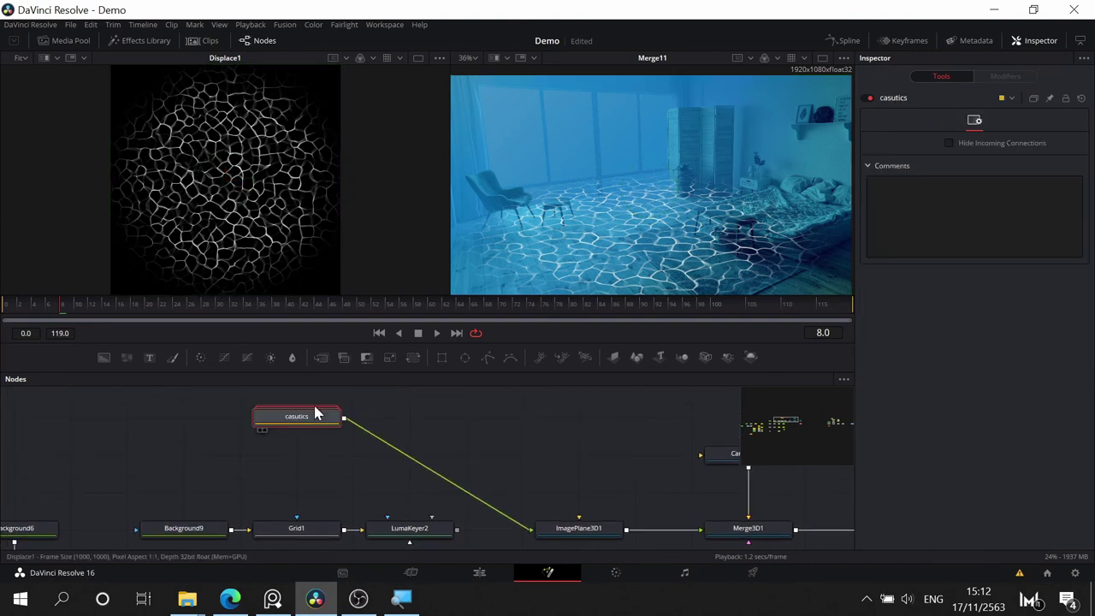
pyautogui.click(291, 357)
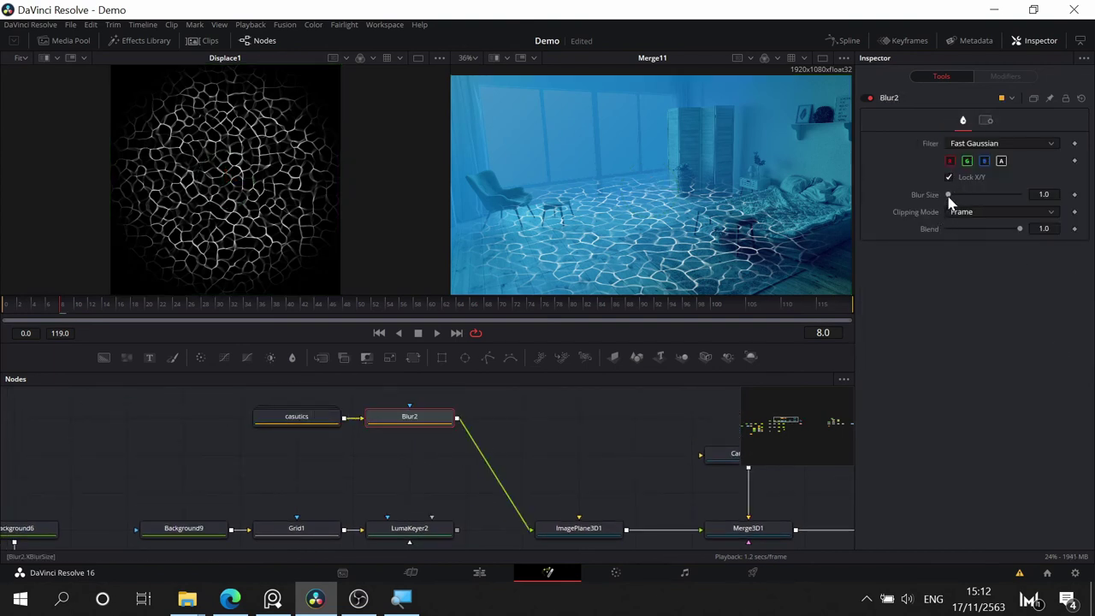
# - Set the Blur Size of the caustics blur to 3.9
pyautogui.moveTo(947, 196); pyautogui.dragTo(968, 198)
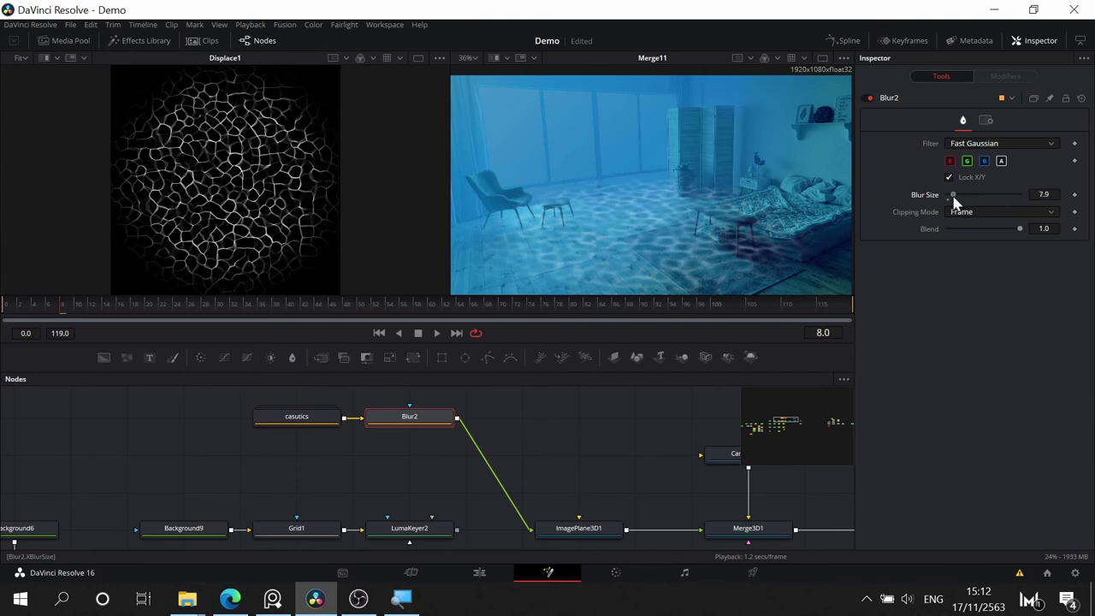
pyautogui.moveTo(953, 196); pyautogui.dragTo(951, 196)
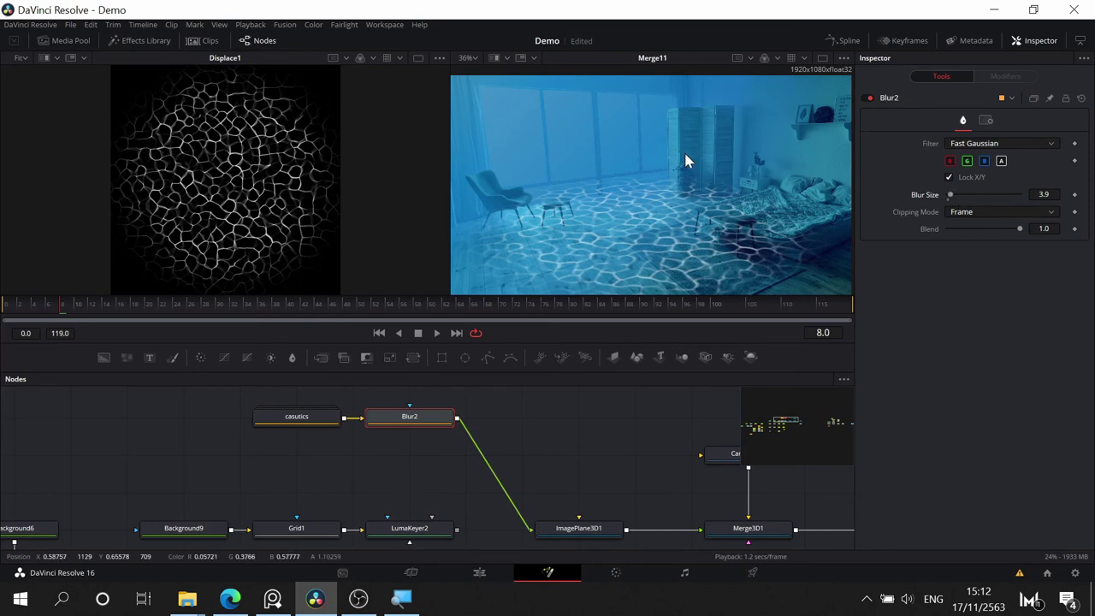
pyautogui.moveTo(567, 476); pyautogui.dragTo(199, 428)
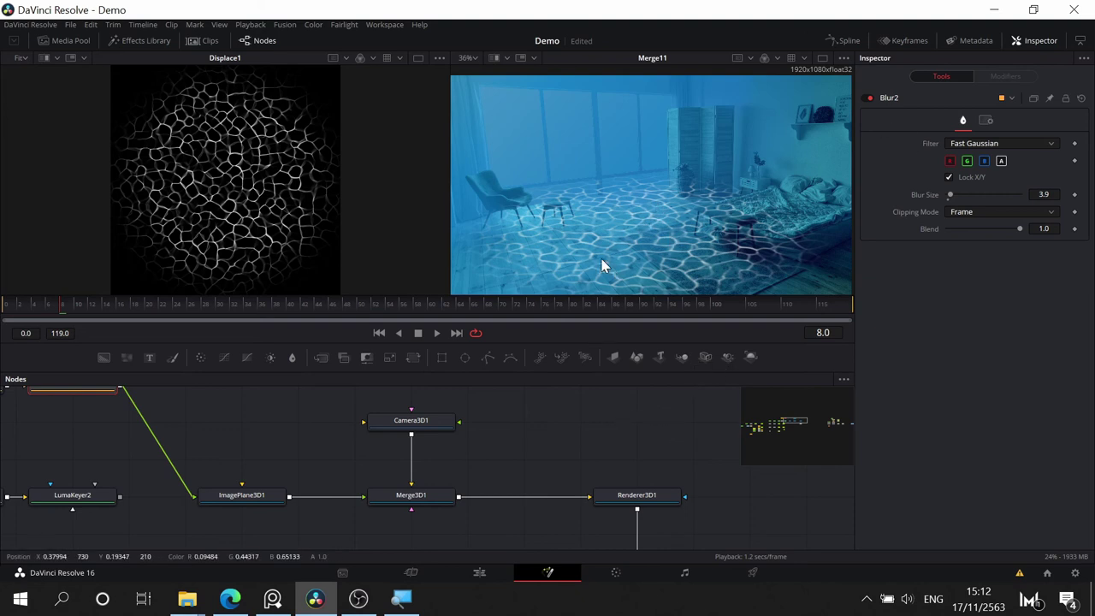
# - Expand the casutics group and move it clear of the Blur2 node and the node row below
pyautogui.moveTo(192, 446); pyautogui.dragTo(684, 497)
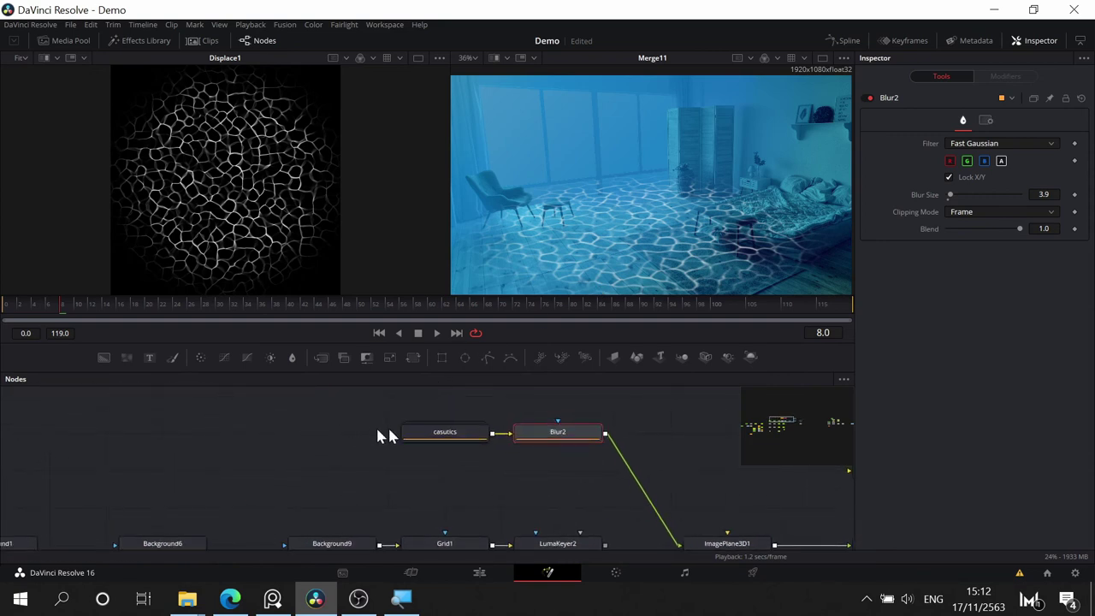
pyautogui.doubleClick(444, 441)
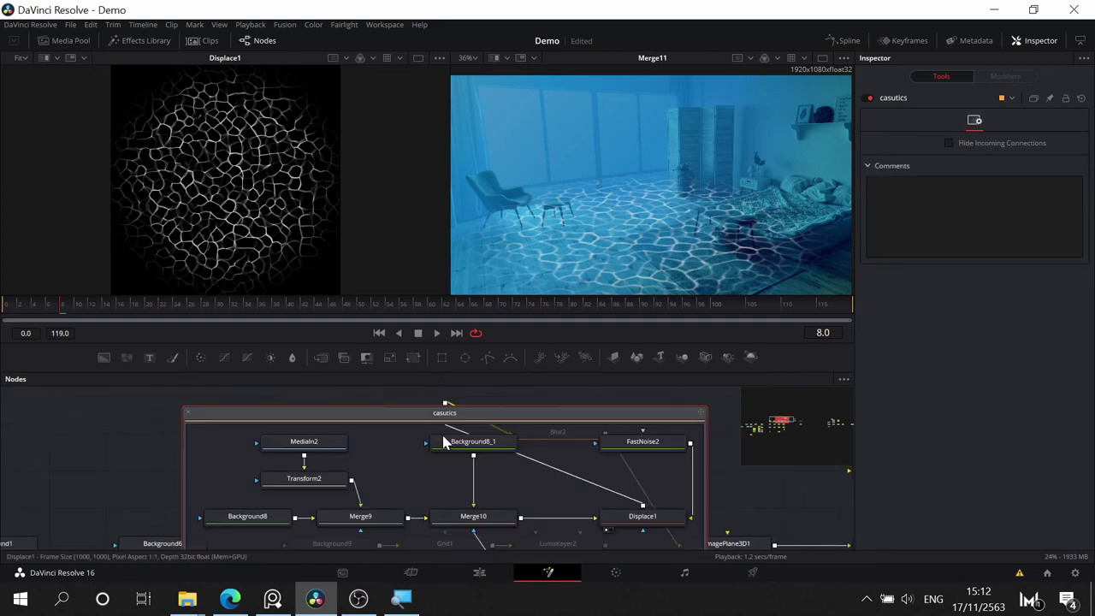
pyautogui.moveTo(377, 416); pyautogui.dragTo(144, 409)
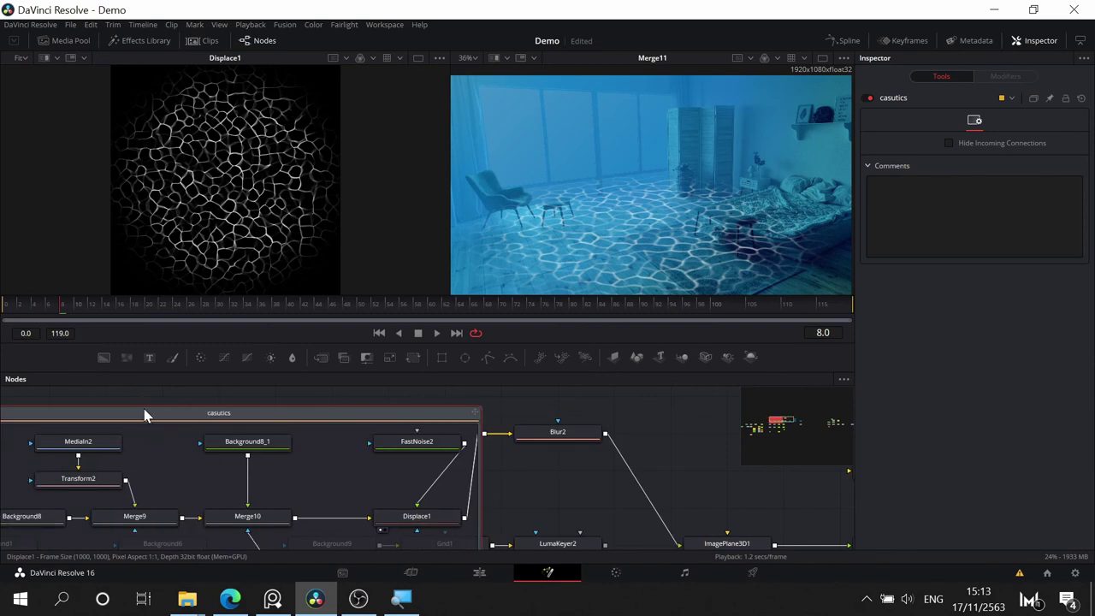
pyautogui.moveTo(574, 480); pyautogui.dragTo(630, 501)
pyautogui.scroll(-5, 611, 493)
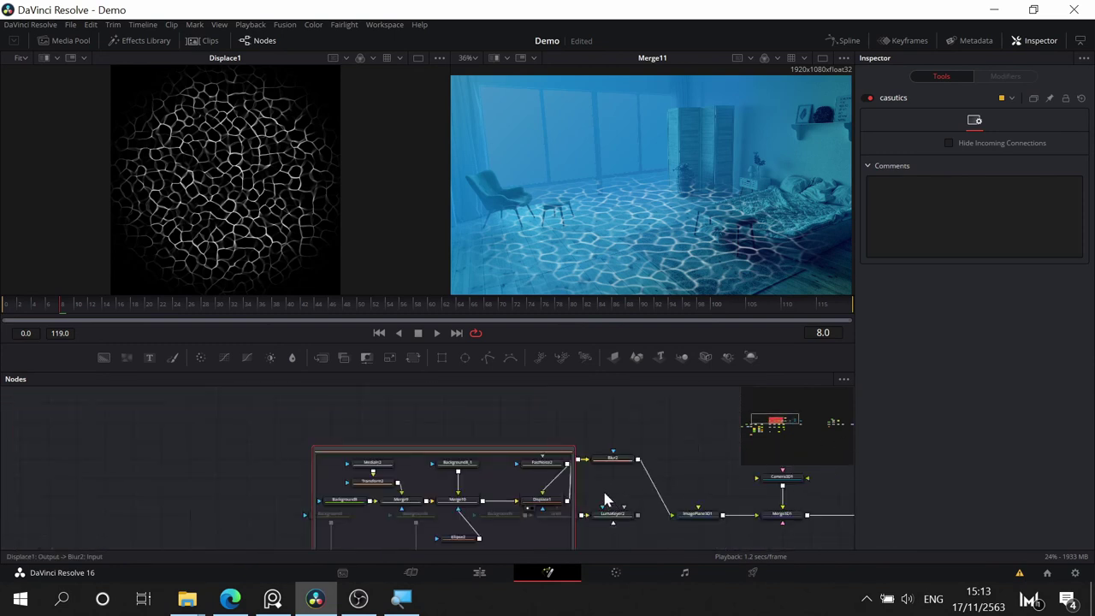
pyautogui.moveTo(483, 449); pyautogui.dragTo(347, 382)
pyautogui.moveTo(415, 377); pyautogui.dragTo(415, 400)
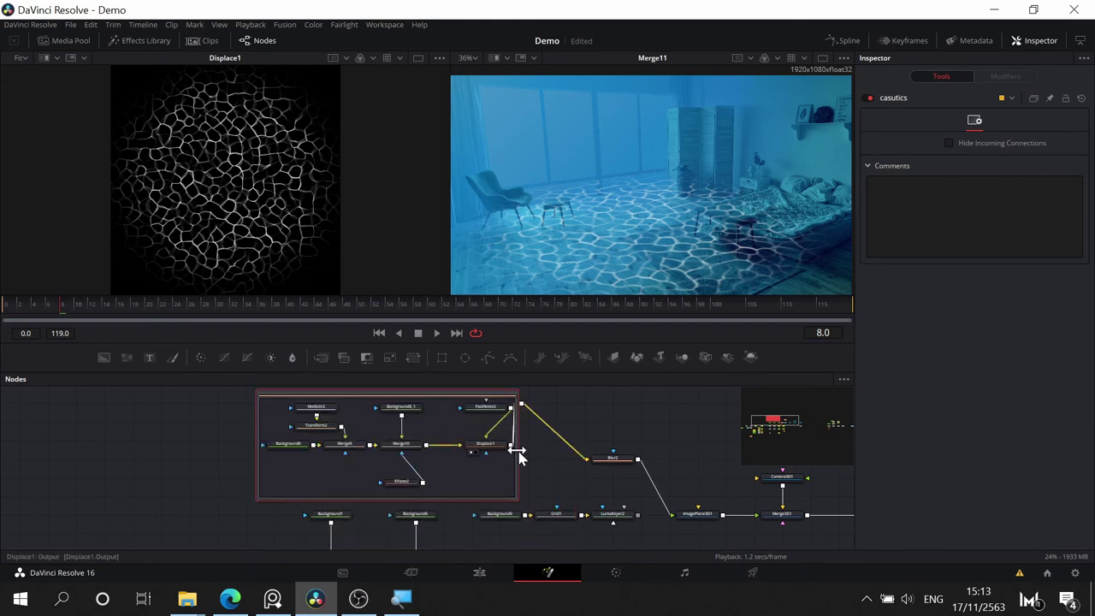
# - Examine the node chain from the casutics group to ImagePlane3D1 and review the image plane's material and transform settings
pyautogui.scroll(5, 532, 451)
pyautogui.moveTo(532, 449); pyautogui.dragTo(722, 497)
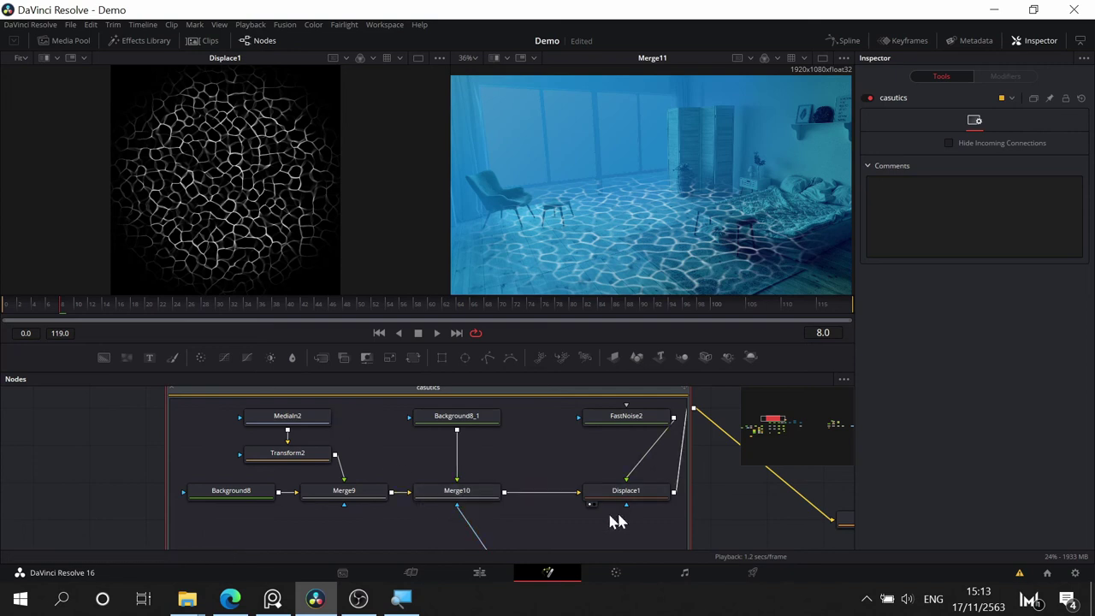
pyautogui.moveTo(556, 541); pyautogui.dragTo(335, 474)
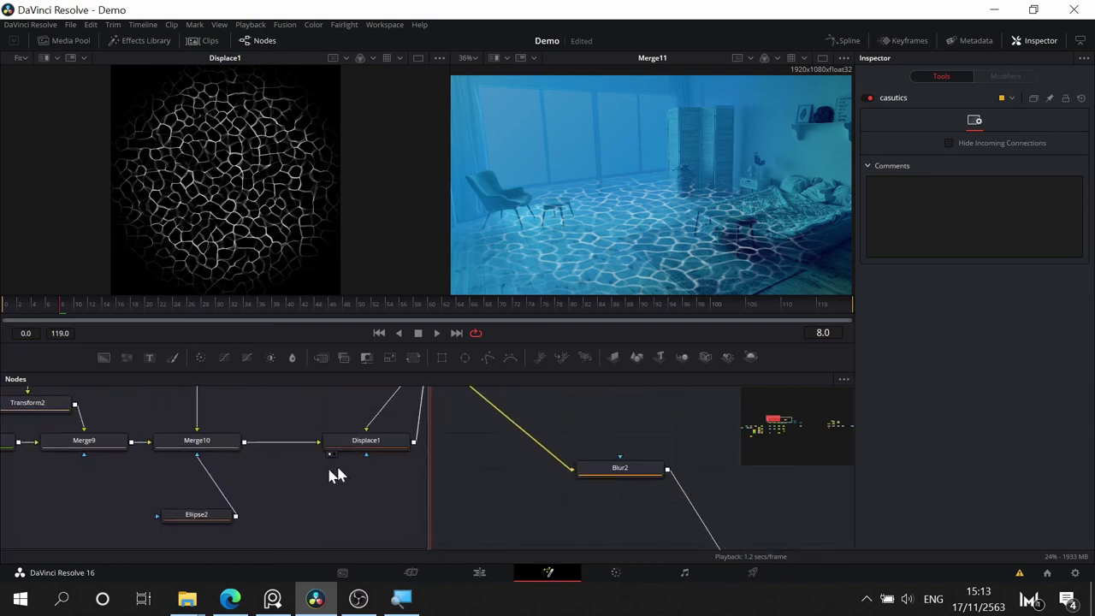
pyautogui.moveTo(578, 483); pyautogui.dragTo(332, 417)
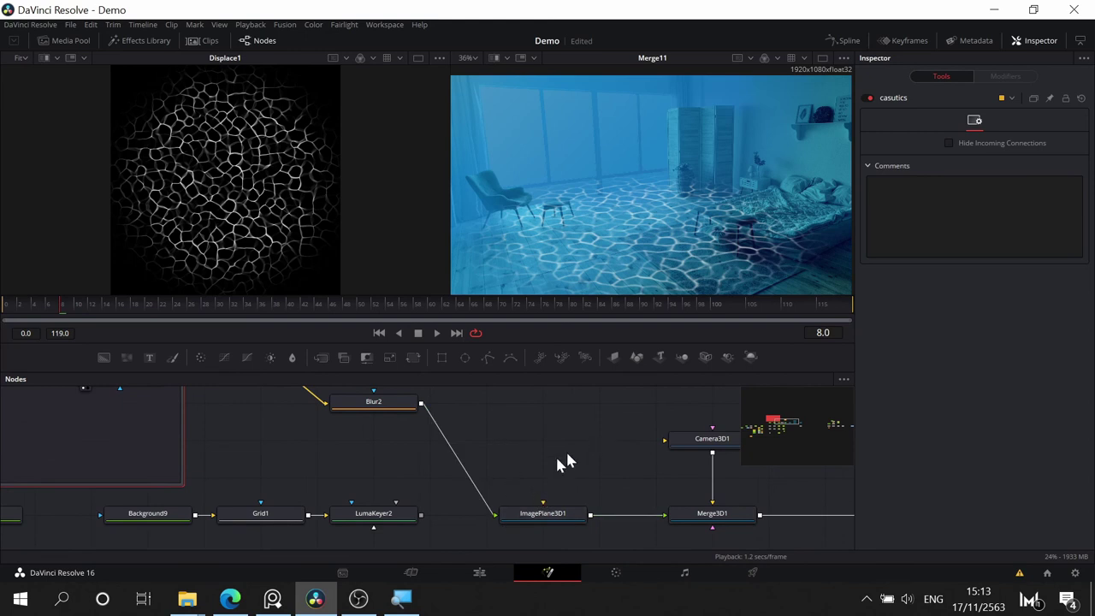
pyautogui.click(537, 524)
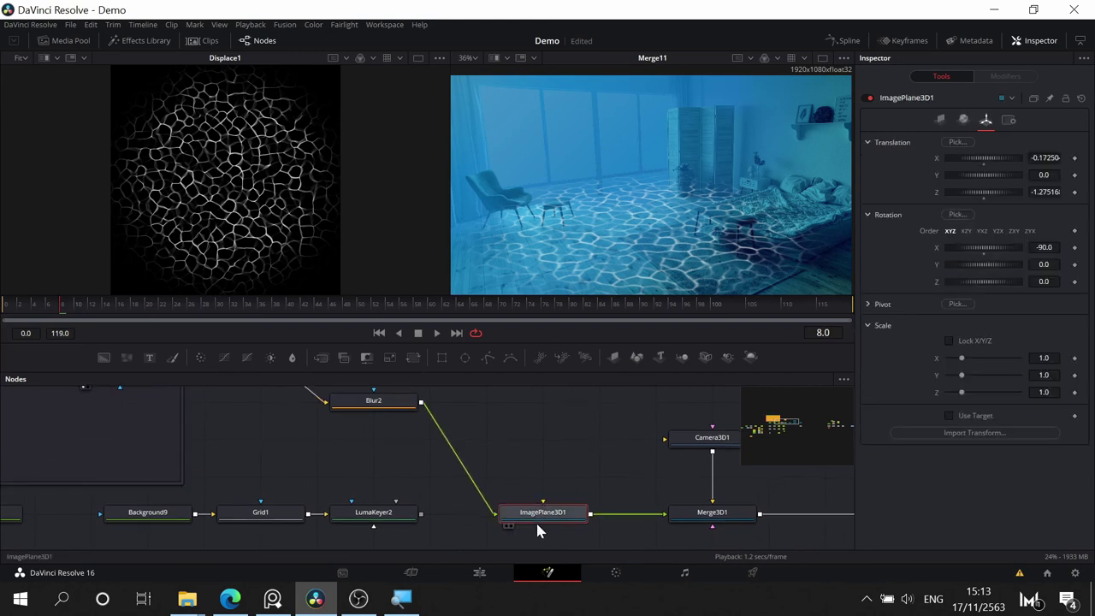
pyautogui.click(963, 120)
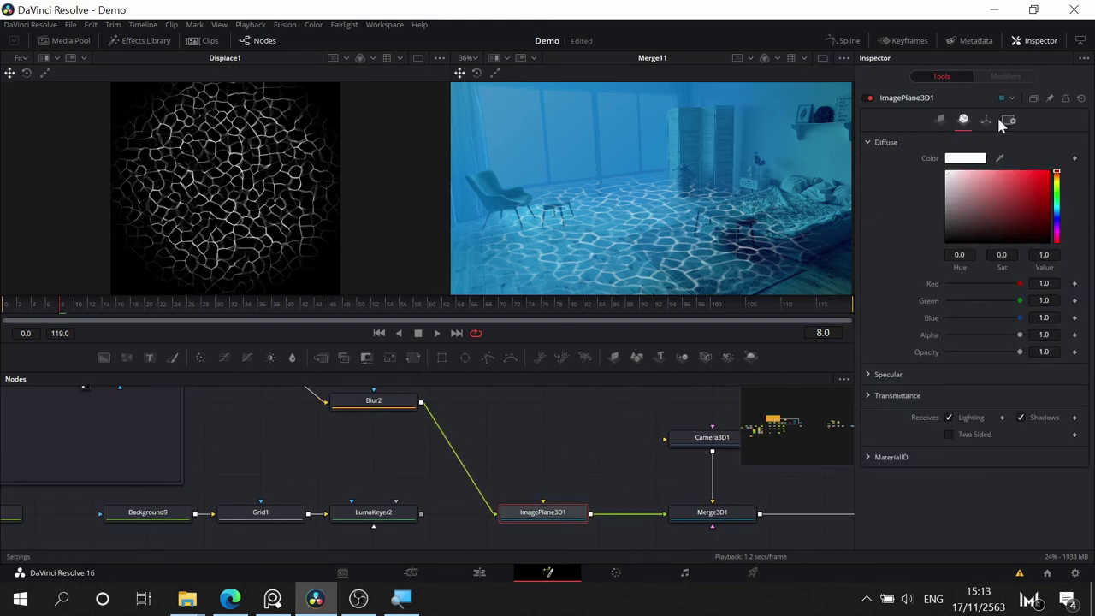
pyautogui.click(1006, 119)
pyautogui.click(990, 121)
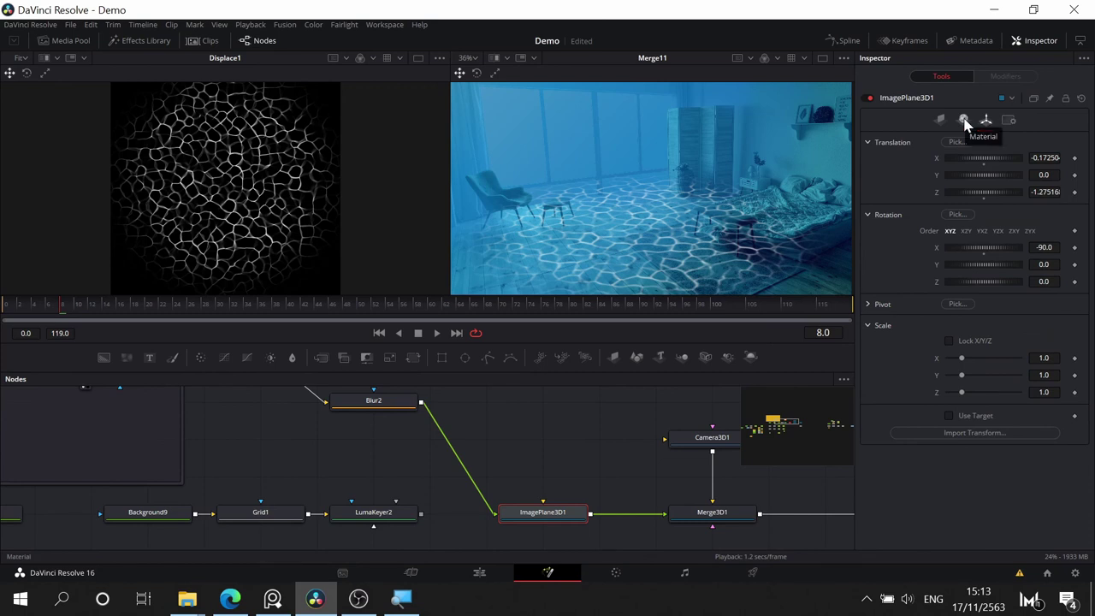
# - Review the image plane's geometry controls, visibility options and material settings
pyautogui.click(964, 121)
pyautogui.click(939, 121)
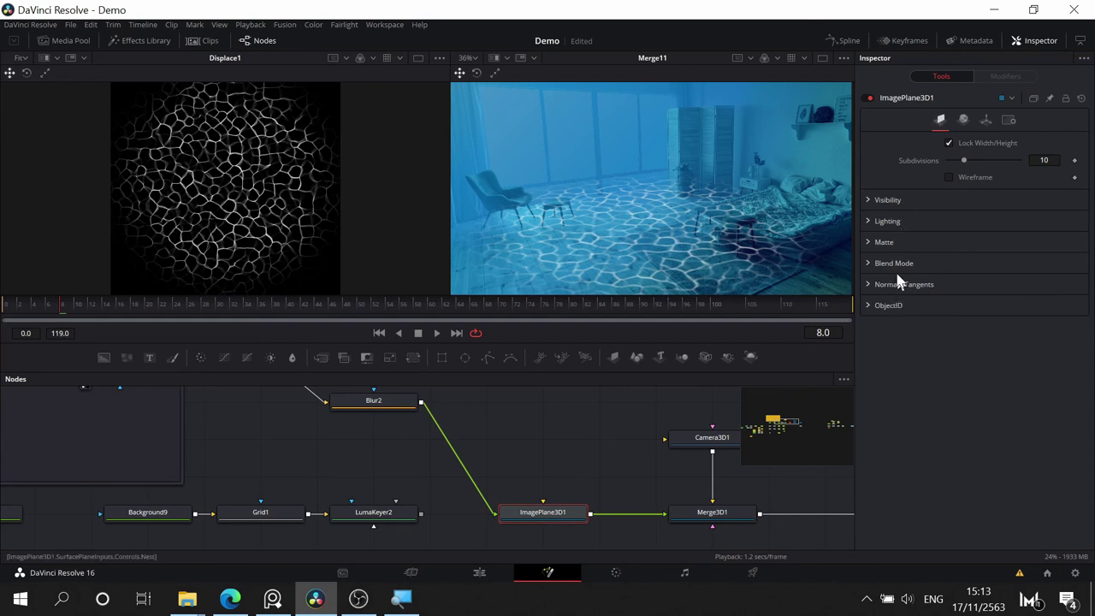
pyautogui.click(869, 201)
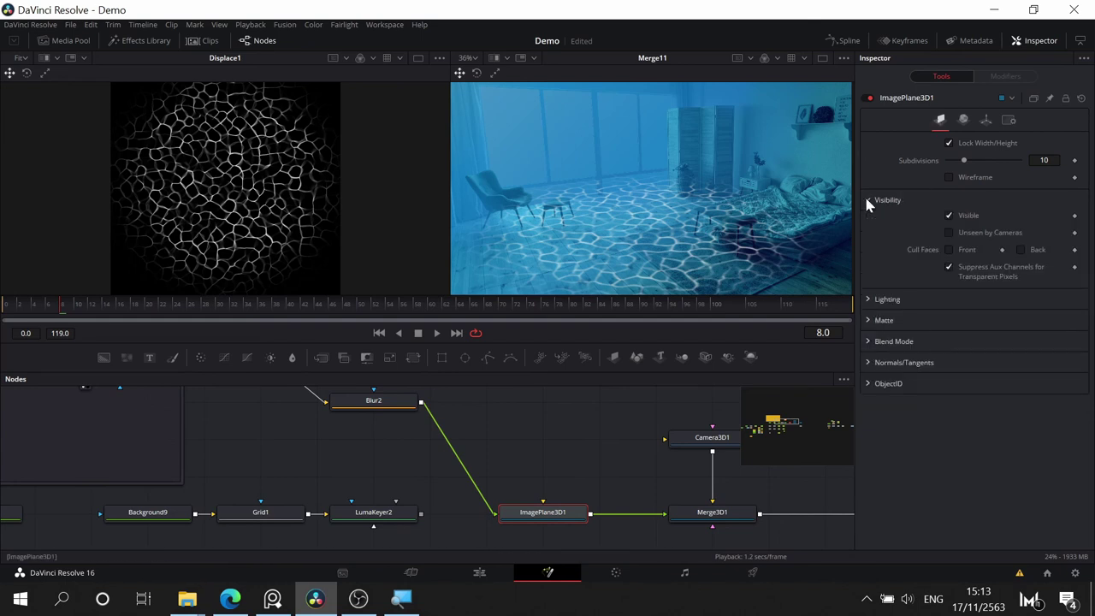
pyautogui.click(864, 195)
pyautogui.click(962, 121)
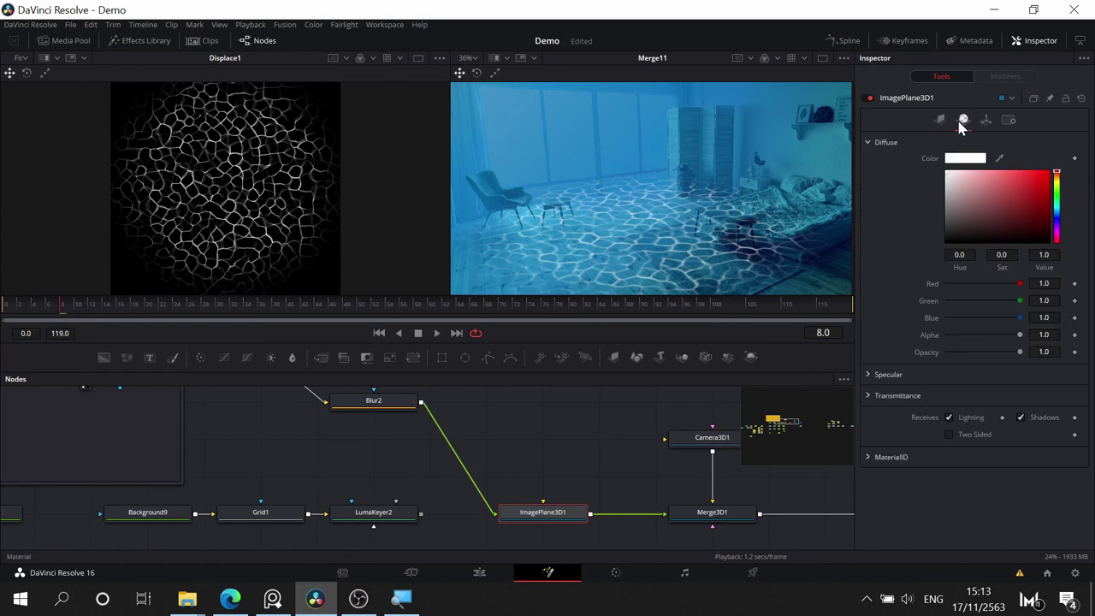
# - Try adding a UV Map 3D node between Blur2 and ImagePlane3D1
pyautogui.moveTo(304, 437); pyautogui.dragTo(393, 468)
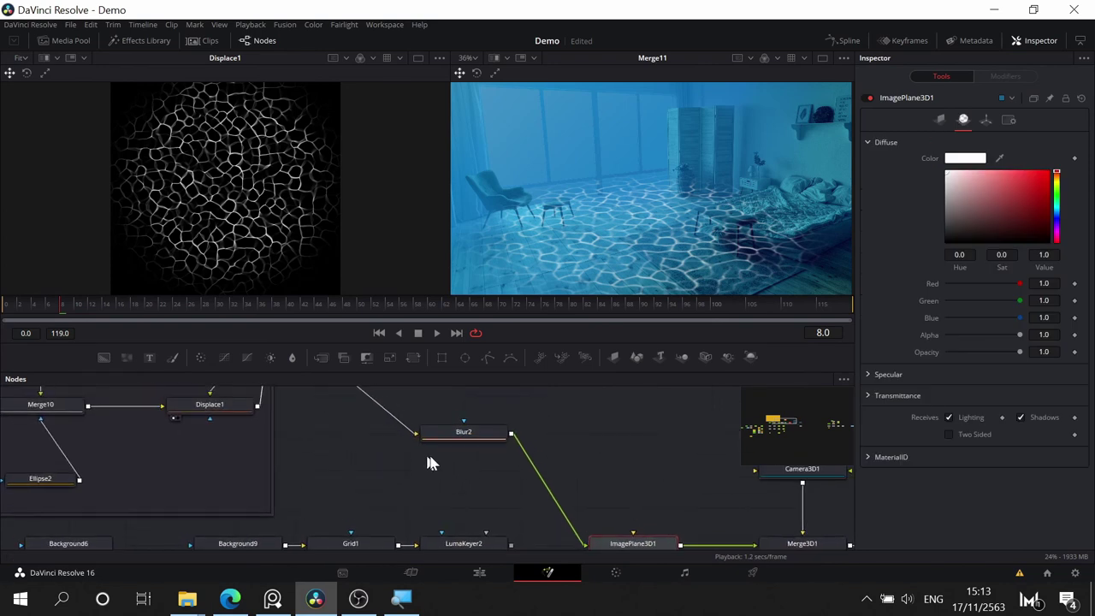
pyautogui.click(476, 443)
pyautogui.click(620, 432)
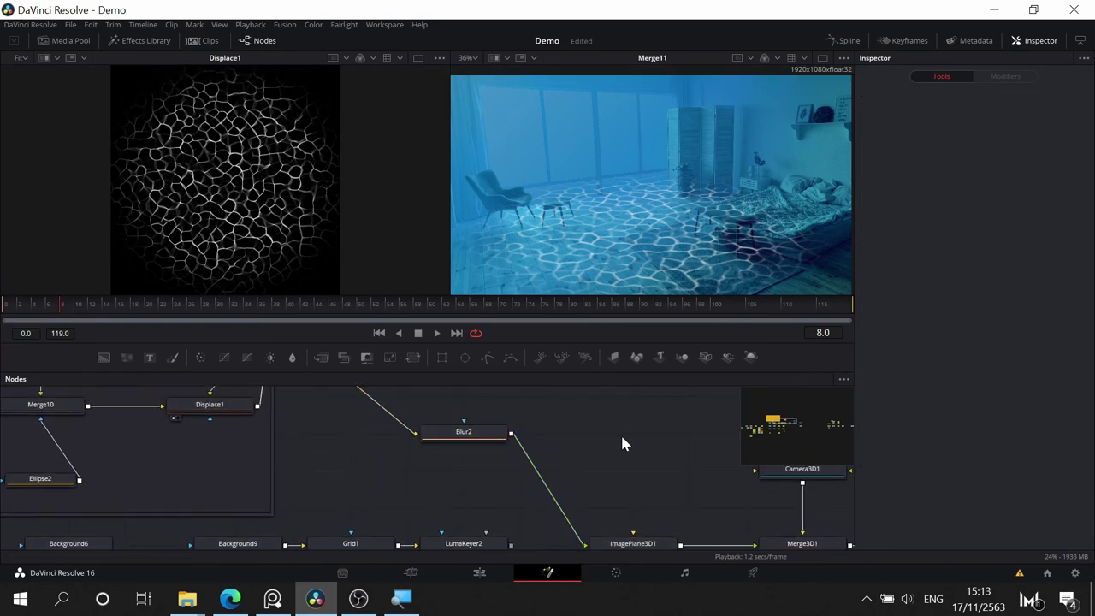
pyautogui.hotkey('shift', 'space')
pyautogui.write('uv')
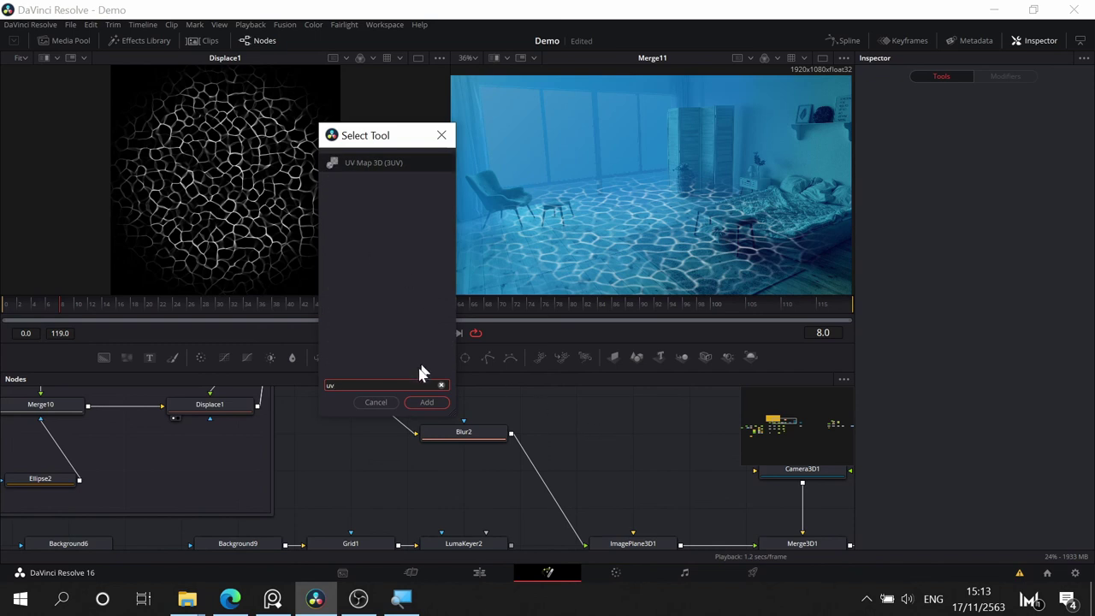
pyautogui.click(431, 402)
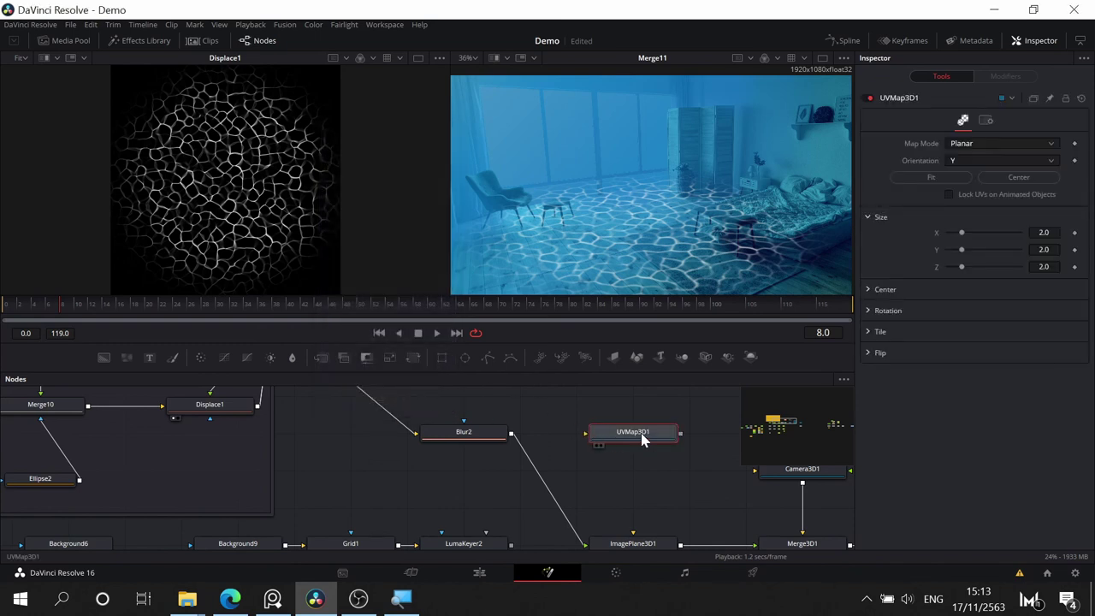
pyautogui.moveTo(641, 439); pyautogui.dragTo(564, 510)
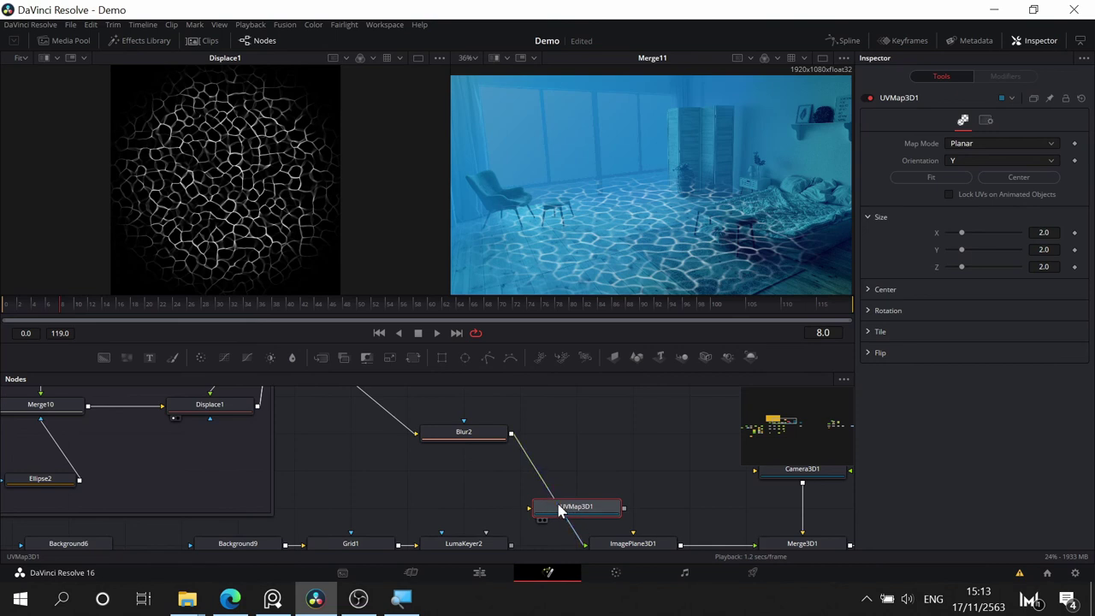
pyautogui.moveTo(569, 511); pyautogui.dragTo(584, 444)
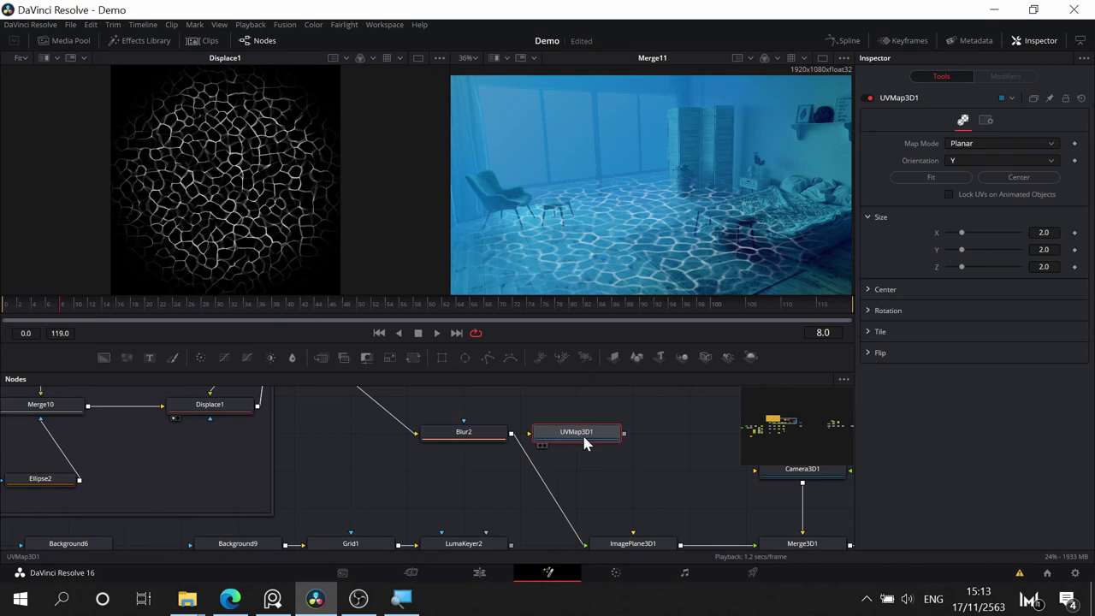
pyautogui.press('Delete')
# - Collapse the casutics group in the node graph
pyautogui.scroll(-1, 588, 448)
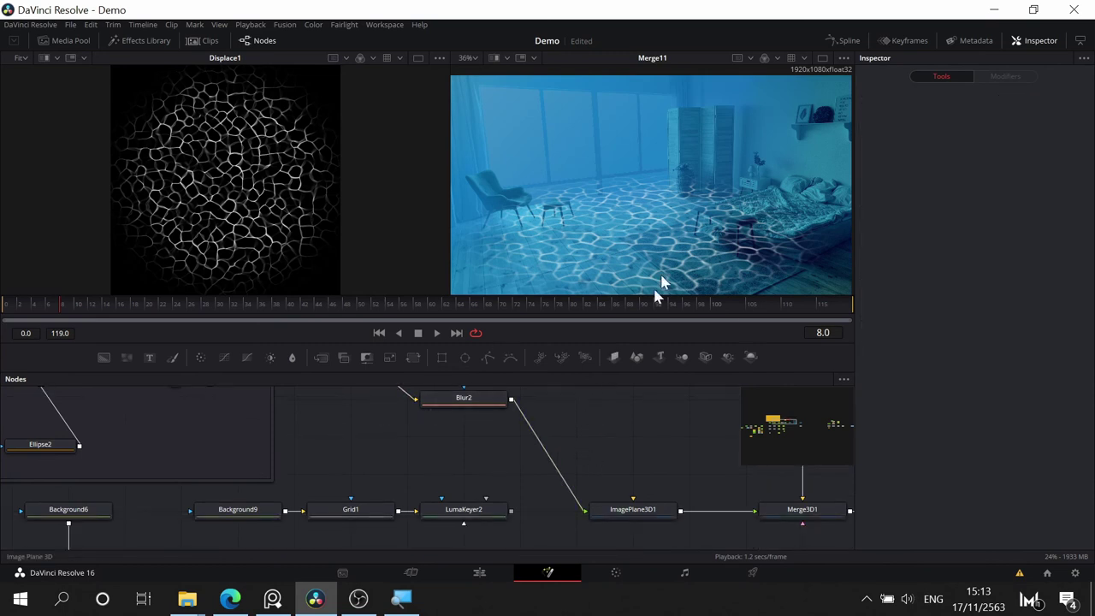
pyautogui.moveTo(415, 447); pyautogui.dragTo(484, 518)
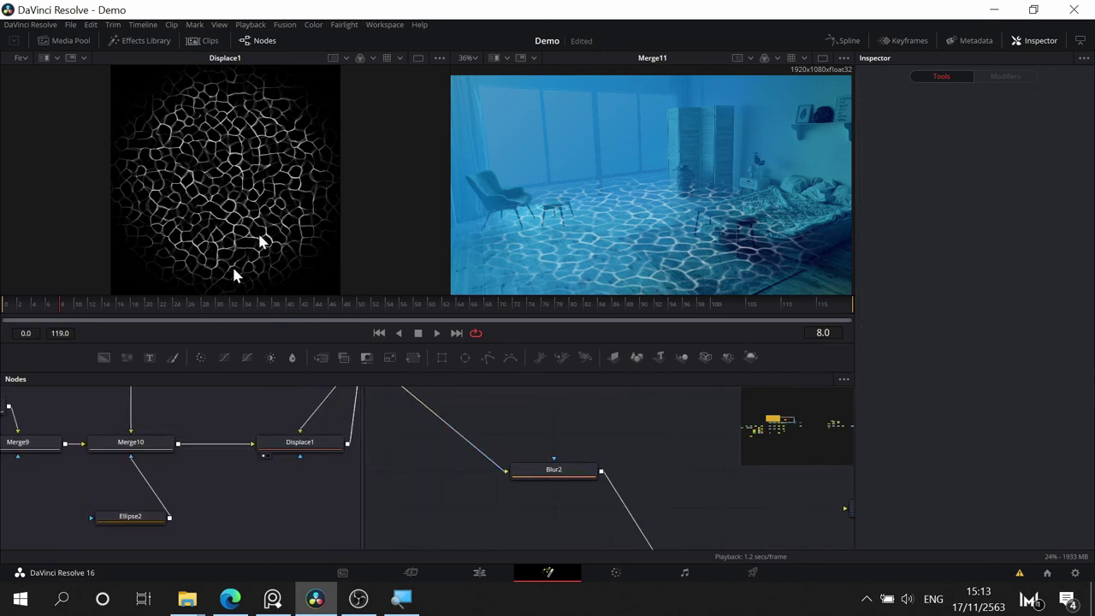
pyautogui.moveTo(444, 484); pyautogui.dragTo(473, 489)
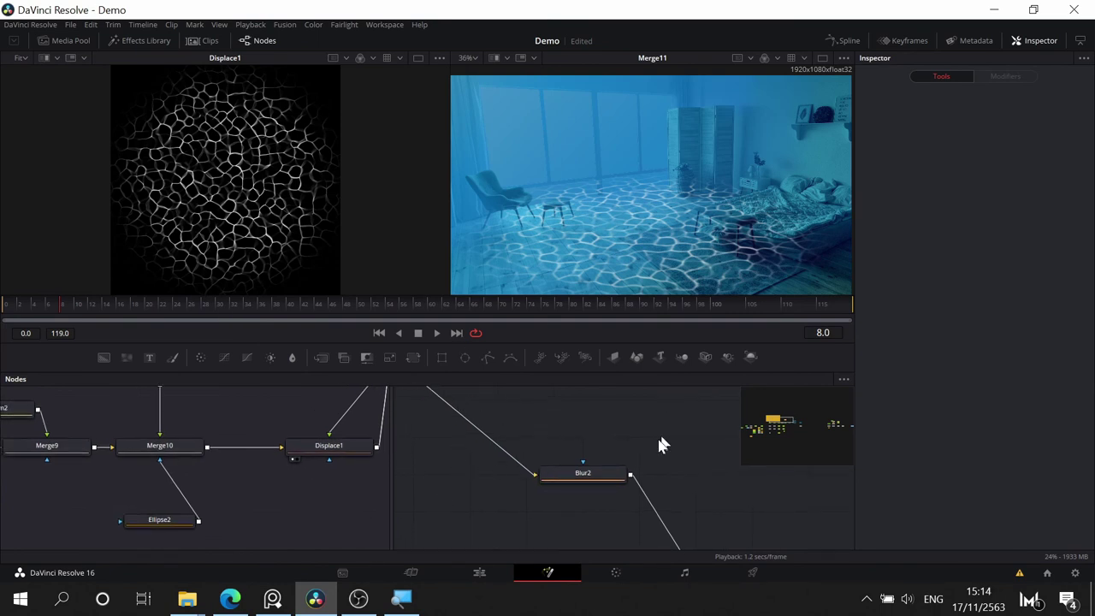
pyautogui.scroll(-5, 469, 497)
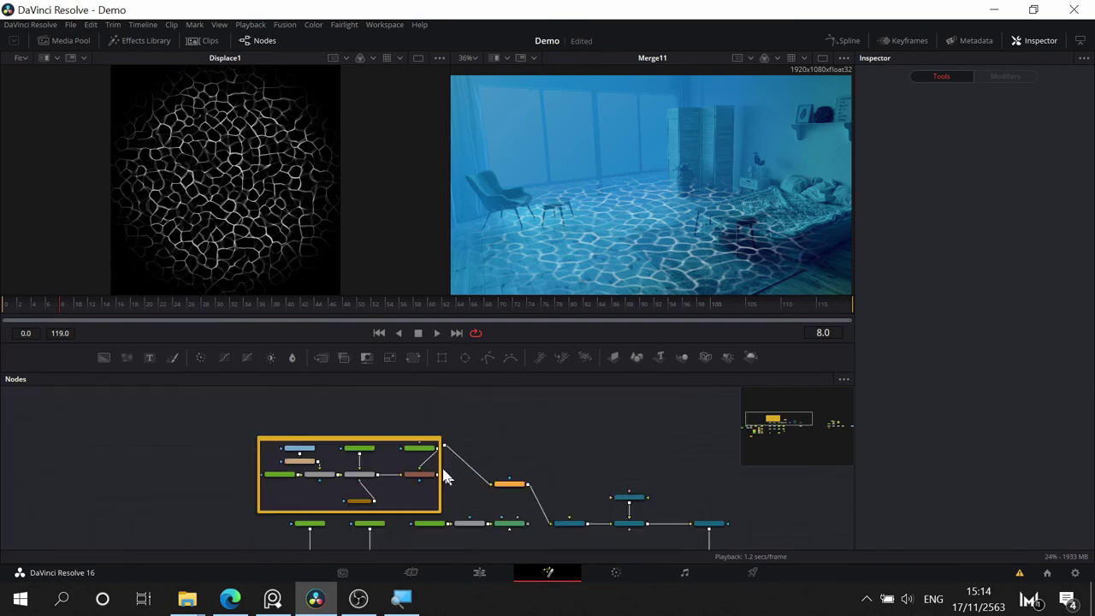
pyautogui.scroll(5, 247, 450)
pyautogui.click(298, 426)
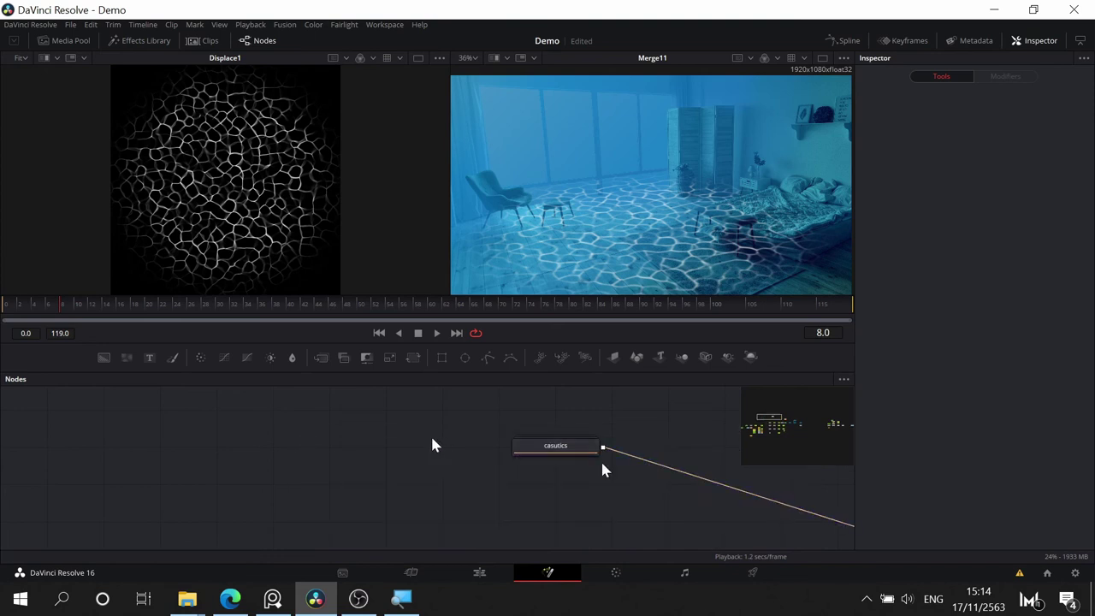
# - Follow the node chain from the collapsed casutics group through Blur2, ImagePlane3D1 and Merge3D1 to Merge11
pyautogui.moveTo(655, 501); pyautogui.dragTo(352, 420)
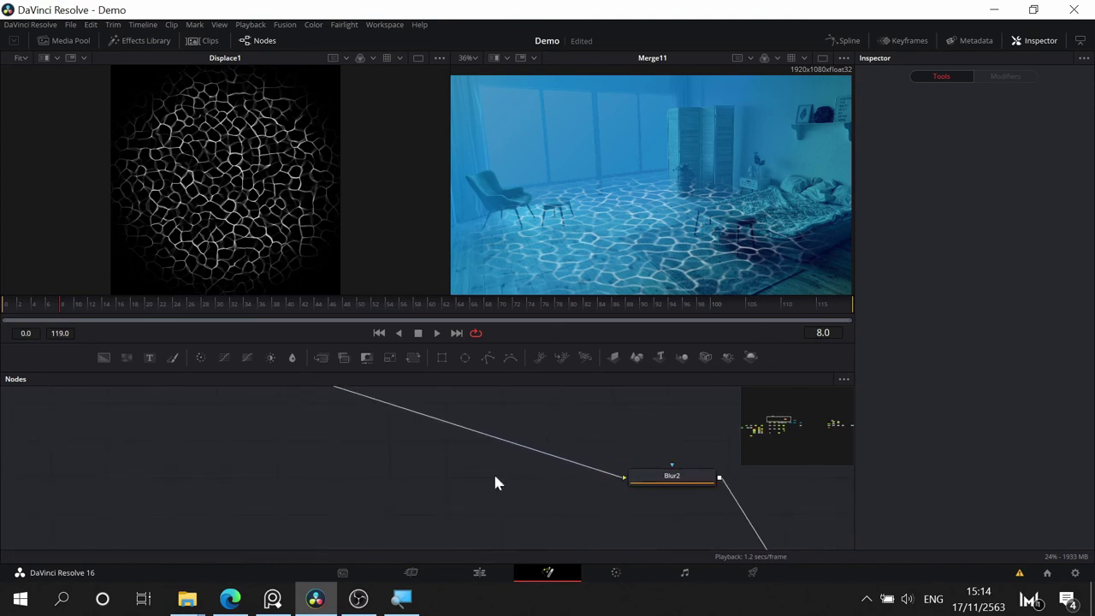
pyautogui.moveTo(542, 481); pyautogui.dragTo(307, 413)
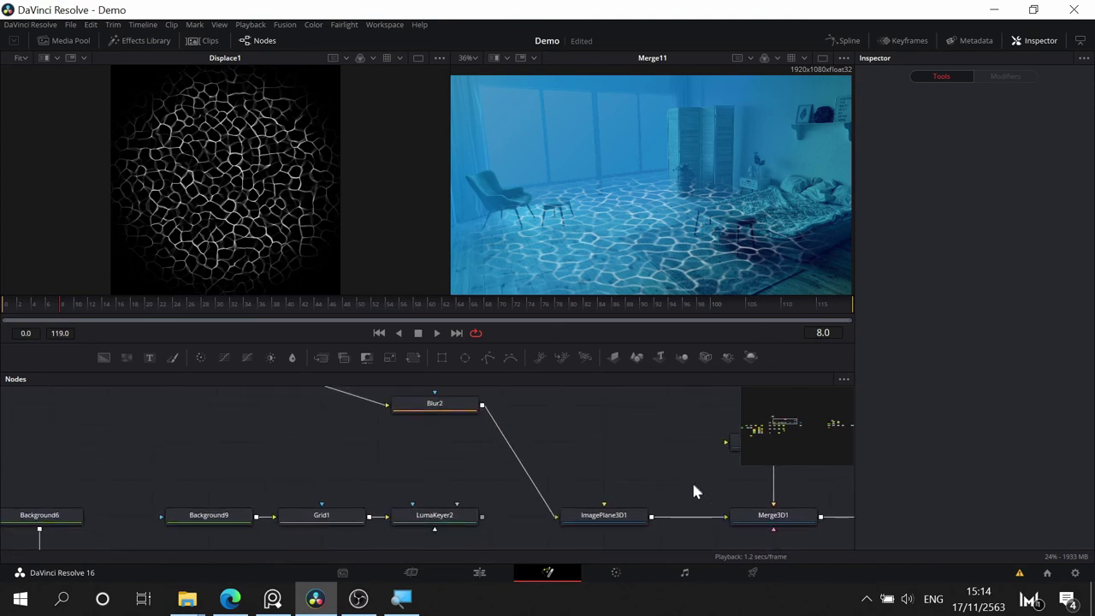
pyautogui.moveTo(643, 482); pyautogui.dragTo(482, 428)
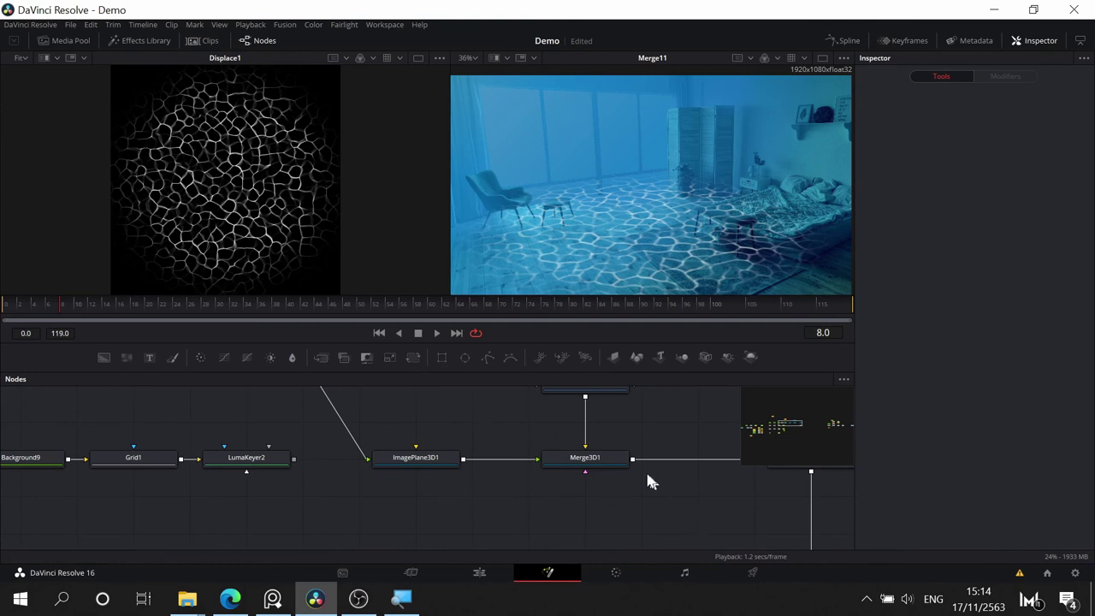
pyautogui.moveTo(606, 481); pyautogui.dragTo(449, 481)
pyautogui.moveTo(571, 484); pyautogui.dragTo(531, 390)
pyautogui.scroll(-1, 643, 479)
pyautogui.scroll(-4, 598, 452)
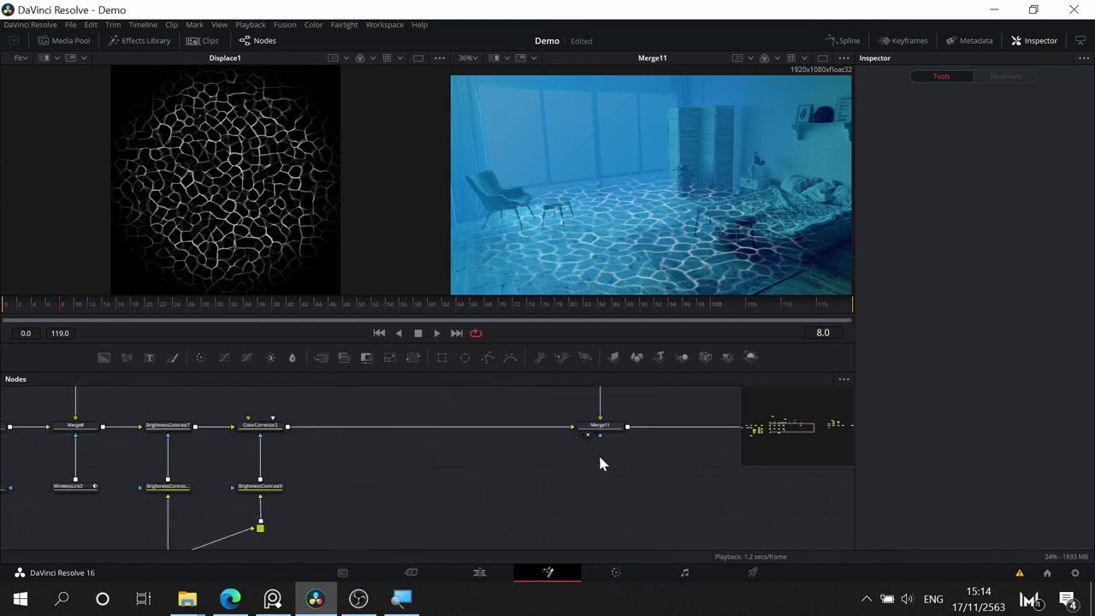
# - Stack the collapsed casutics group directly above Blur2 and move both nodes together above ImagePlane3D1
pyautogui.scroll(5, 542, 459)
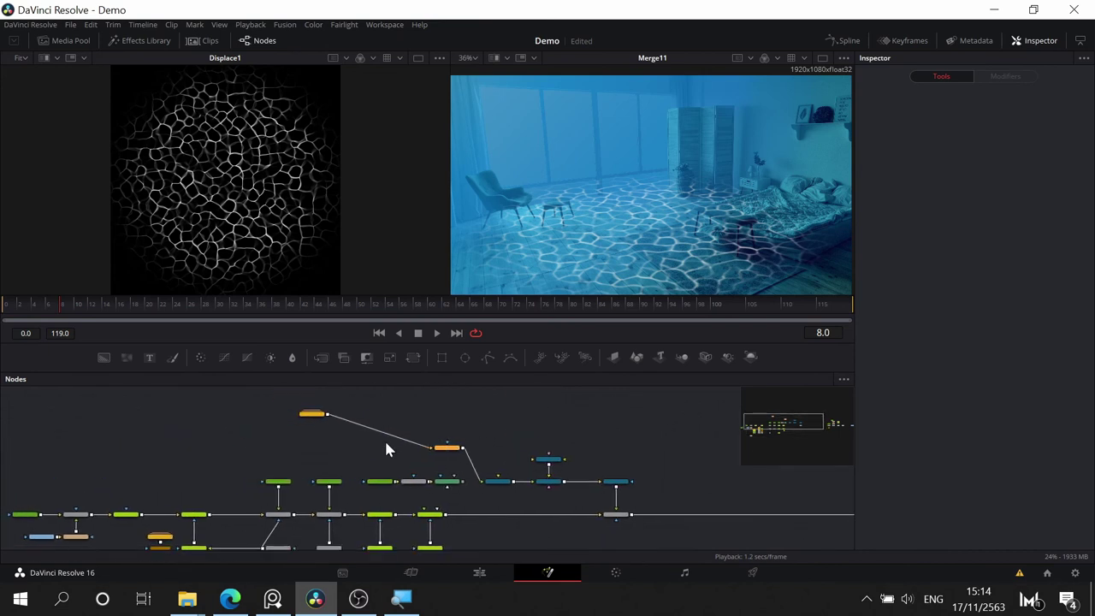
pyautogui.moveTo(315, 421); pyautogui.dragTo(453, 428)
pyautogui.scroll(3, 453, 427)
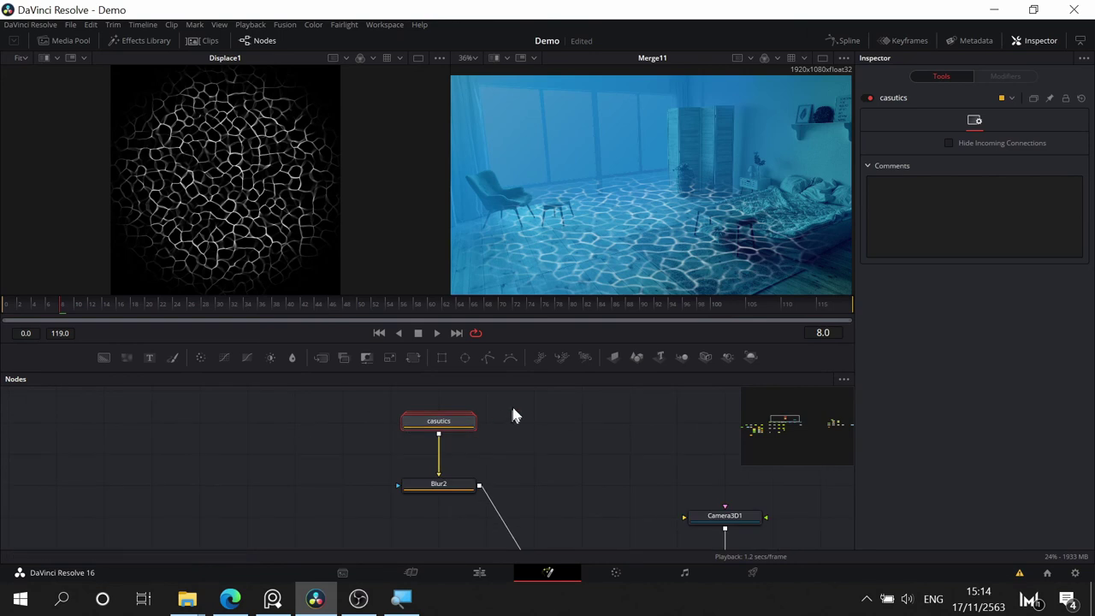
pyautogui.keyDown('ctrl'); pyautogui.click(444, 502); pyautogui.keyUp('ctrl')
pyautogui.moveTo(444, 502); pyautogui.dragTo(337, 437)
# - Rename the Merge11 node as MergeCasutics
pyautogui.moveTo(590, 515); pyautogui.dragTo(570, 362)
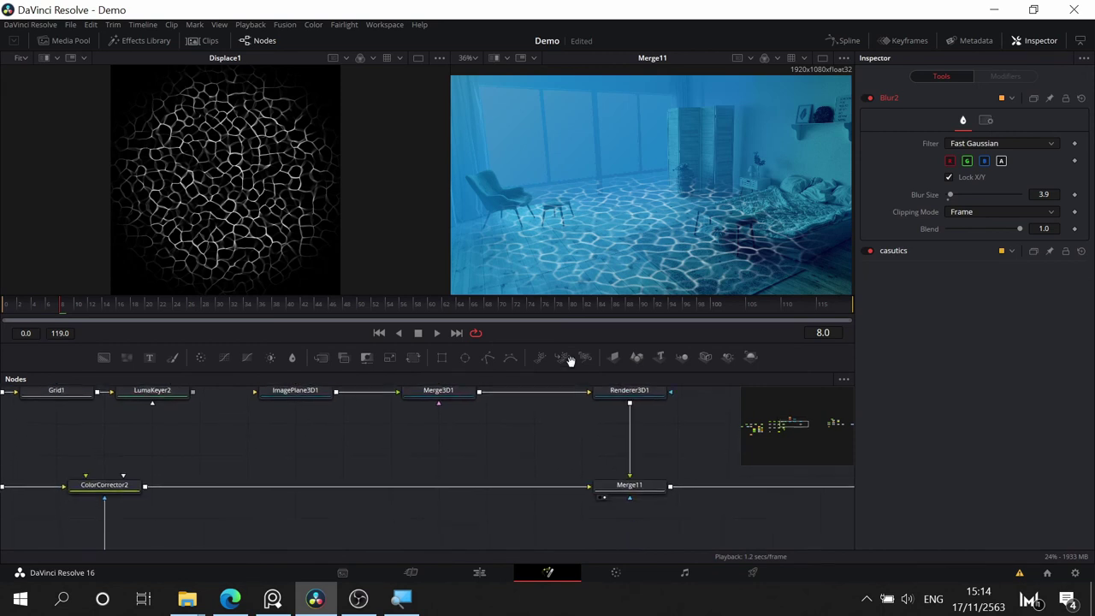
pyautogui.click(627, 484)
pyautogui.press('F2')
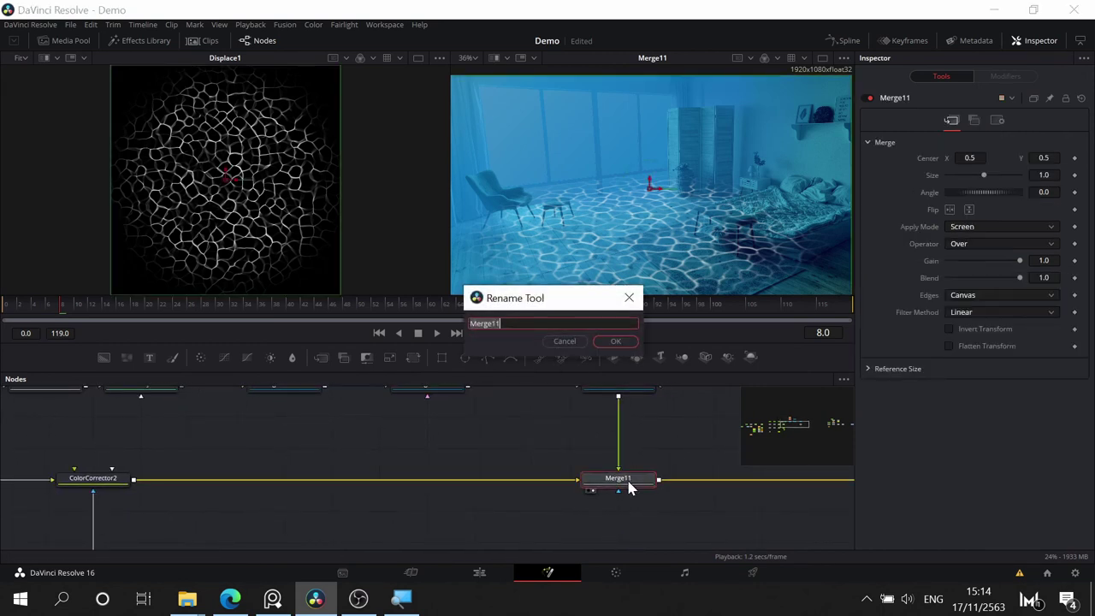
pyautogui.write('MergeCasutics')
pyautogui.press('Return')
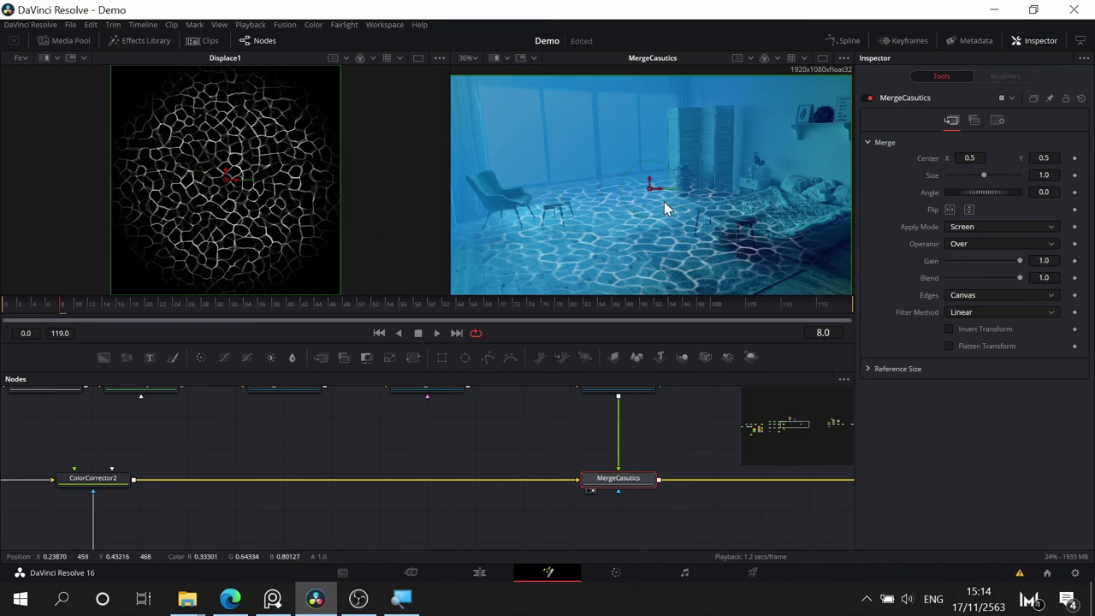
# - Try attaching an empty polygon mask directly to MergeCasutics
pyautogui.scroll(-5, 648, 522)
pyautogui.scroll(5, 629, 423)
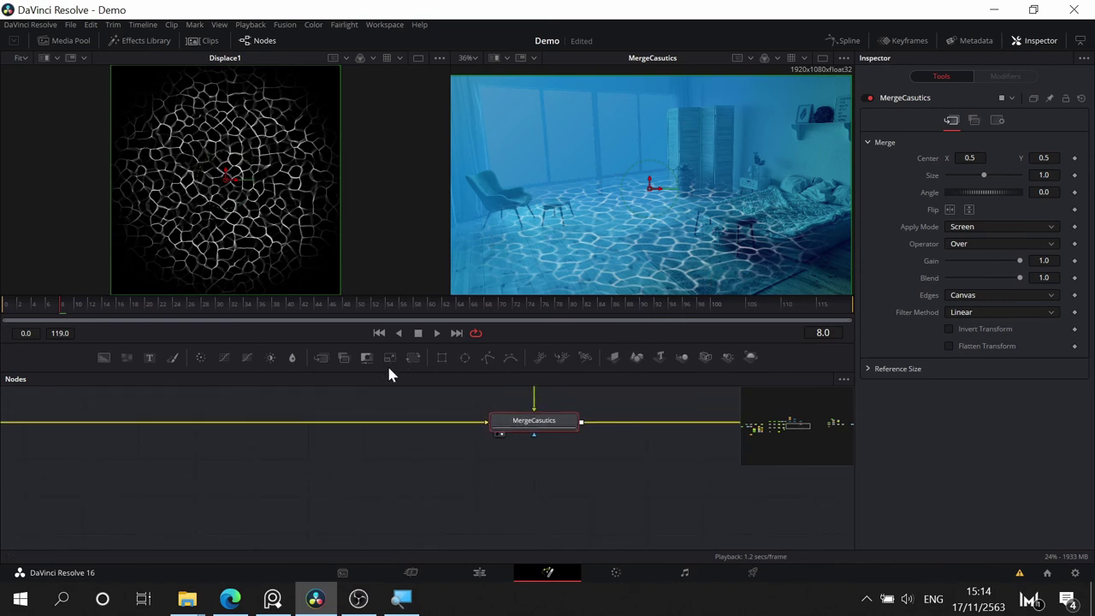
pyautogui.click(490, 361)
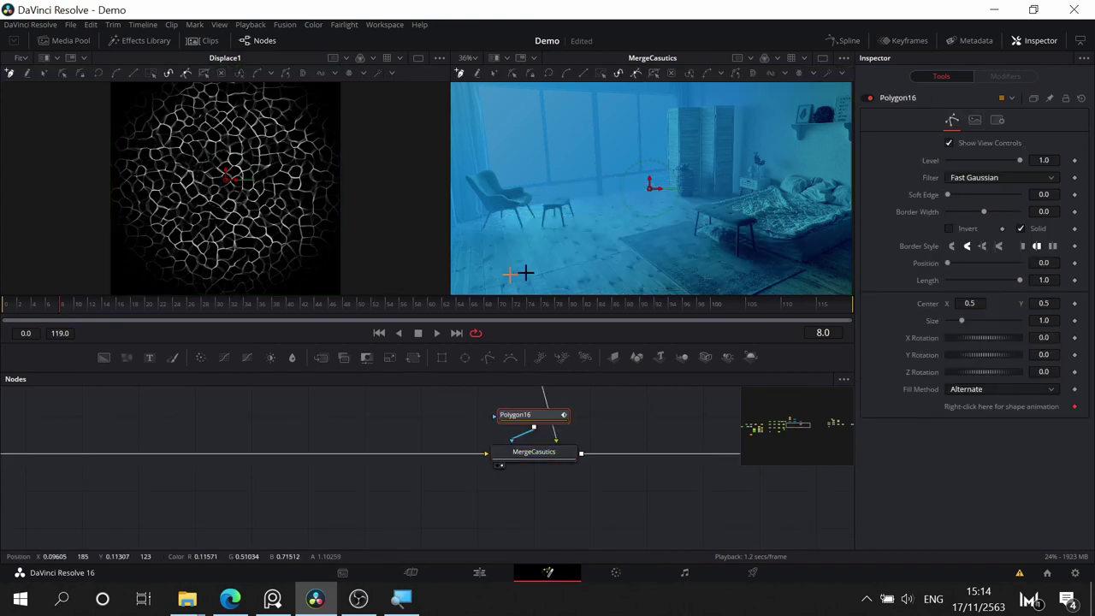
pyautogui.press('Delete')
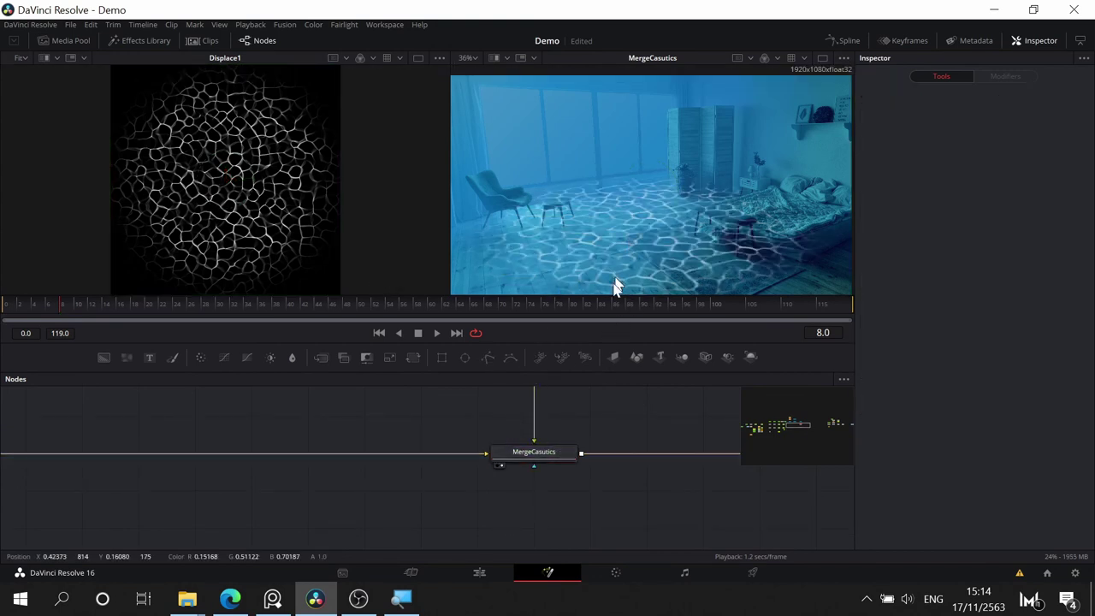
# - Draw a closed polygon around the bed and rug, extending past the frame, and connect it to MergeCasutics as its effect mask
pyautogui.click(487, 359)
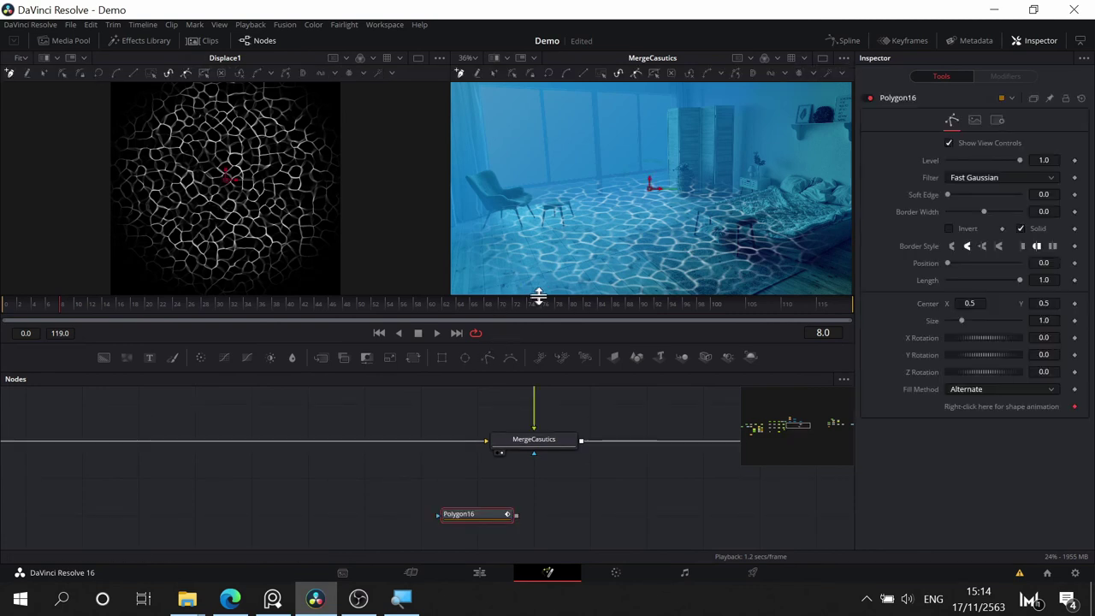
pyautogui.moveTo(642, 225); pyautogui.dragTo(595, 238)
pyautogui.scroll(-2, 501, 252)
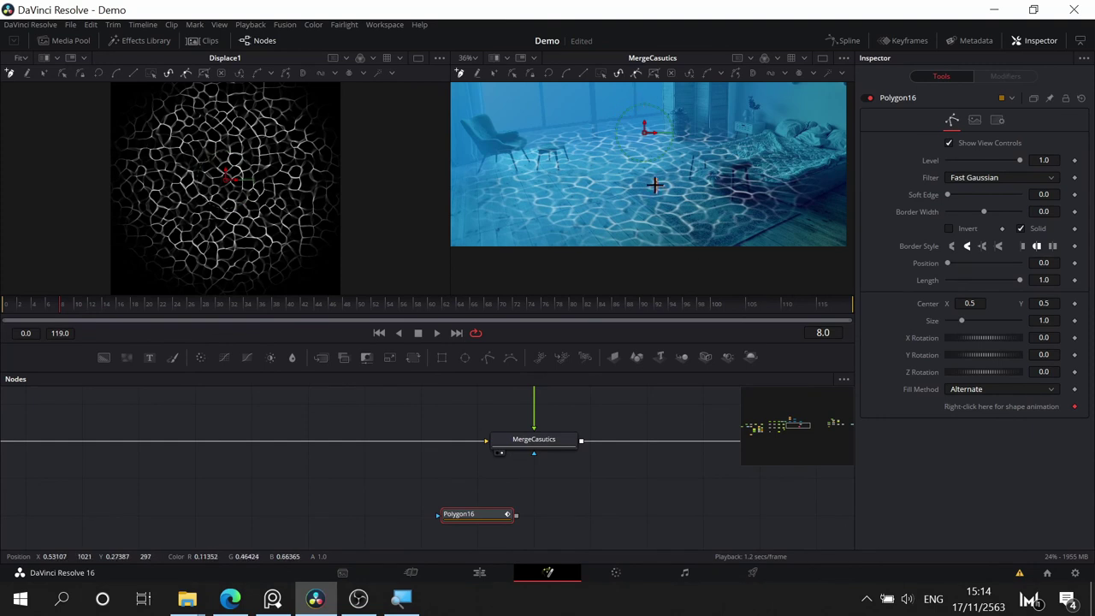
pyautogui.moveTo(521, 254); pyautogui.dragTo(563, 254)
pyautogui.moveTo(637, 228)
pyautogui.mouseDown()
pyautogui.moveTo(681, 206)
pyautogui.moveTo(709, 179)
pyautogui.moveTo(693, 171)
pyautogui.moveTo(727, 149)
pyautogui.mouseUp()
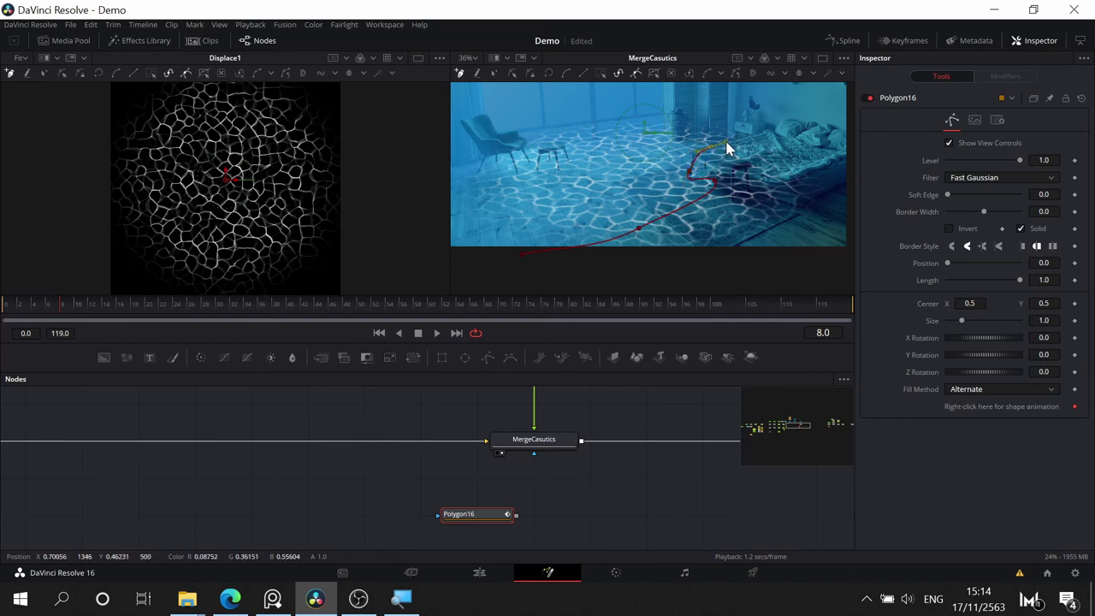
pyautogui.click(735, 108)
pyautogui.click(805, 94)
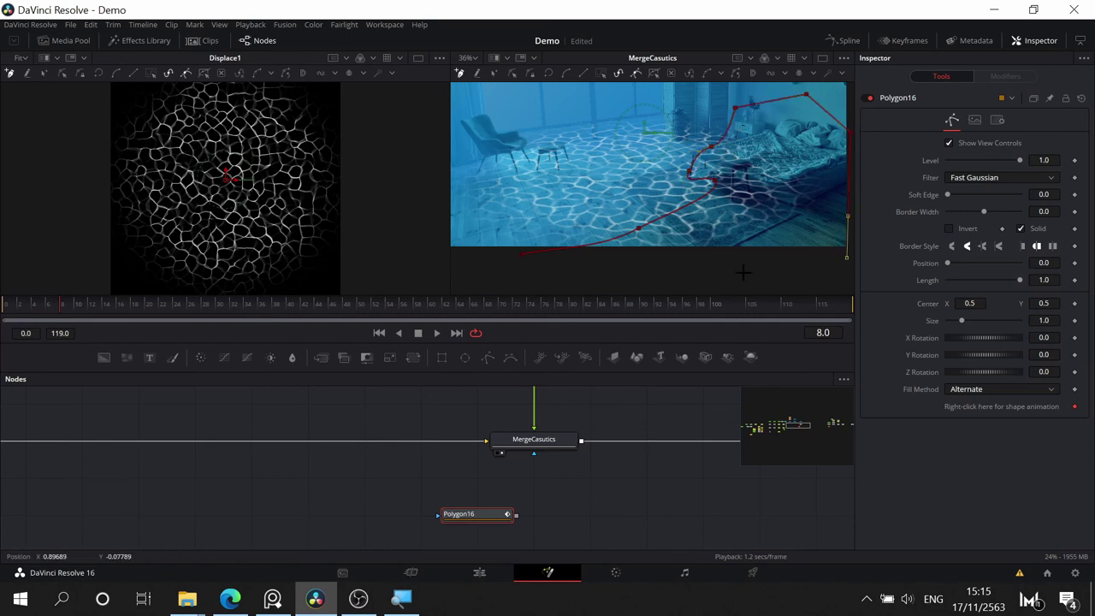
pyautogui.moveTo(679, 273); pyautogui.dragTo(593, 280)
pyautogui.moveTo(521, 255); pyautogui.dragTo(545, 262)
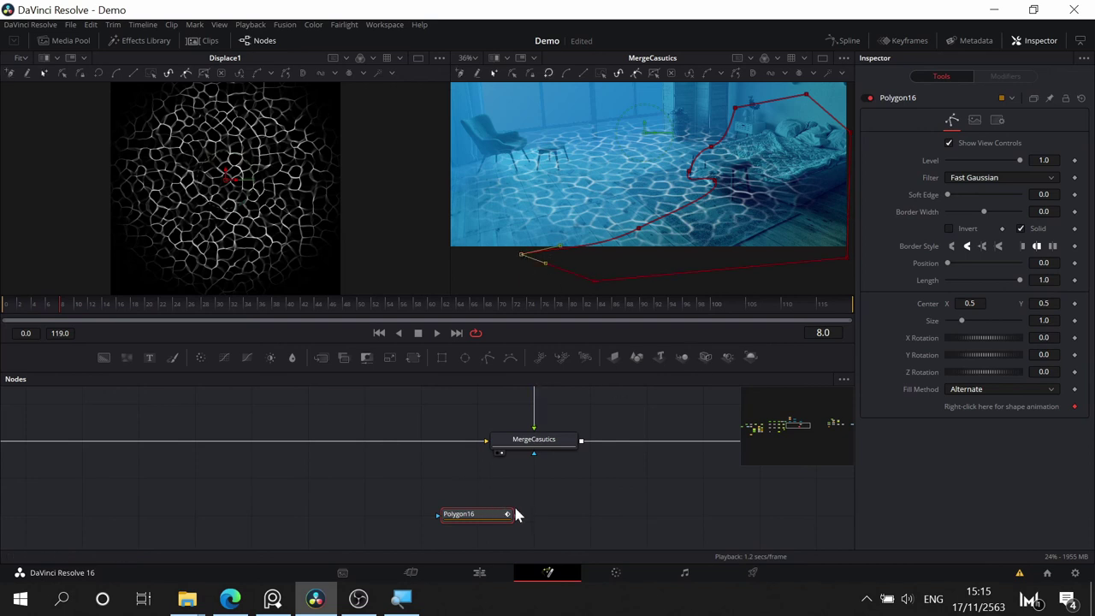
pyautogui.moveTo(515, 516); pyautogui.dragTo(554, 449)
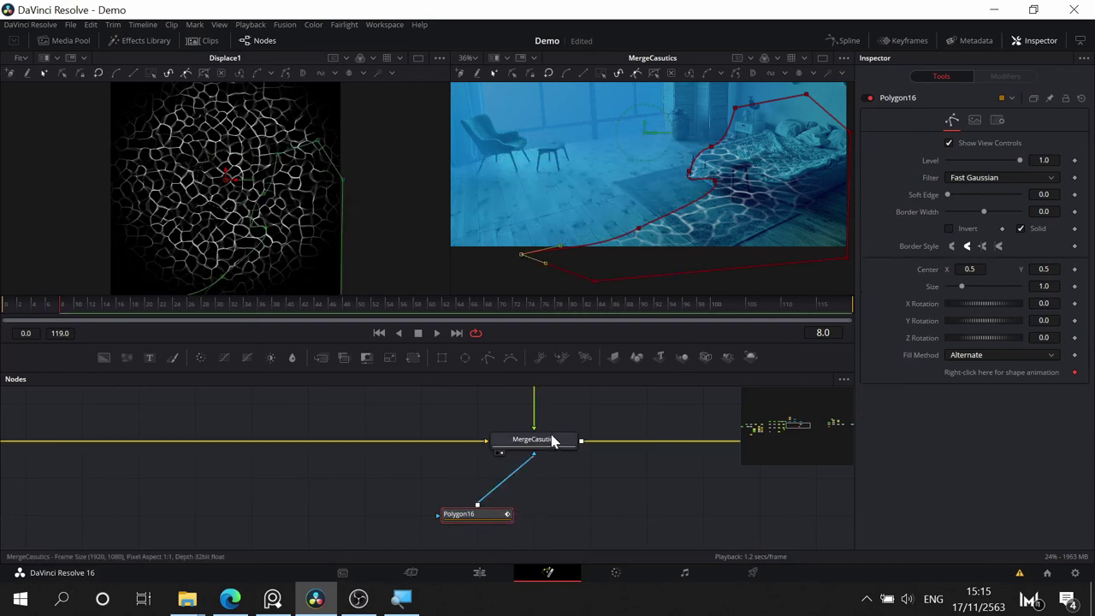
# - Invert the polygon mask and feather it with Soft Edge 0.1291 and Border Width 0.111
pyautogui.click(951, 230)
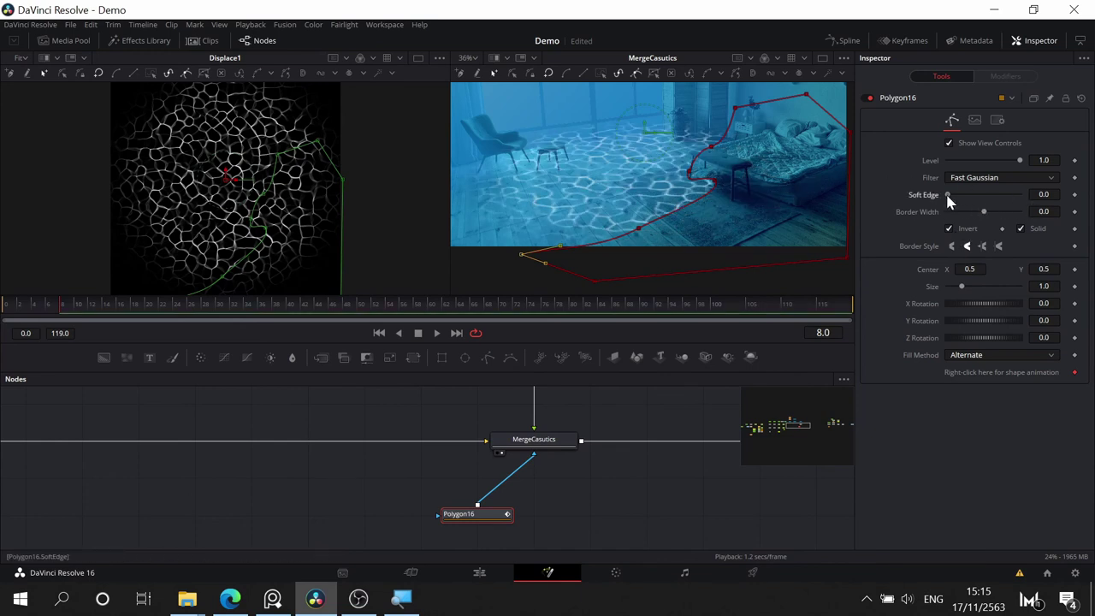
pyautogui.moveTo(948, 195); pyautogui.dragTo(1003, 211)
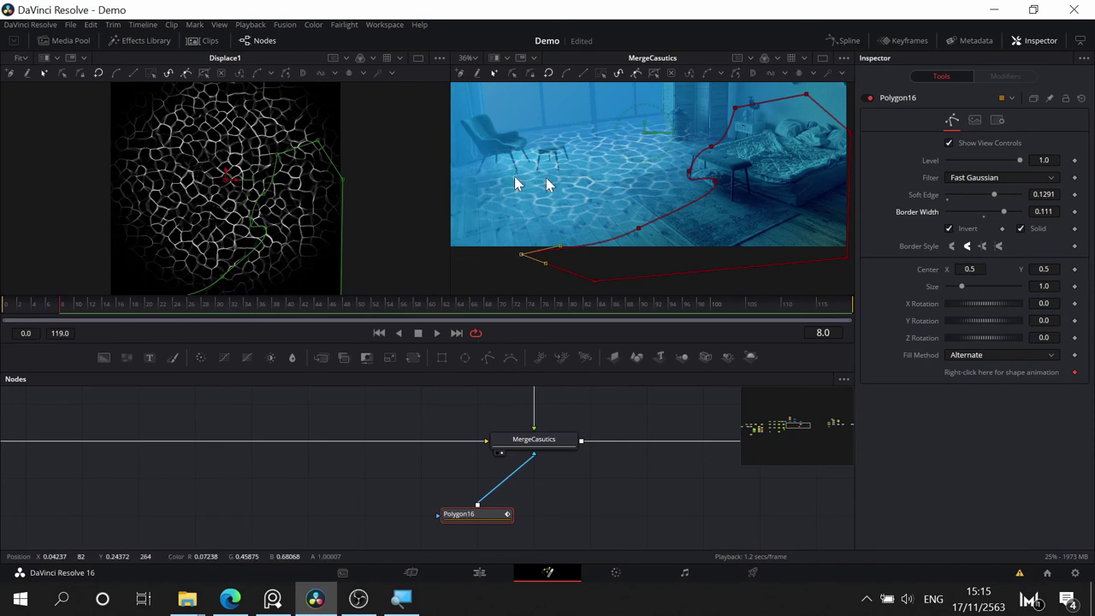
pyautogui.click(599, 482)
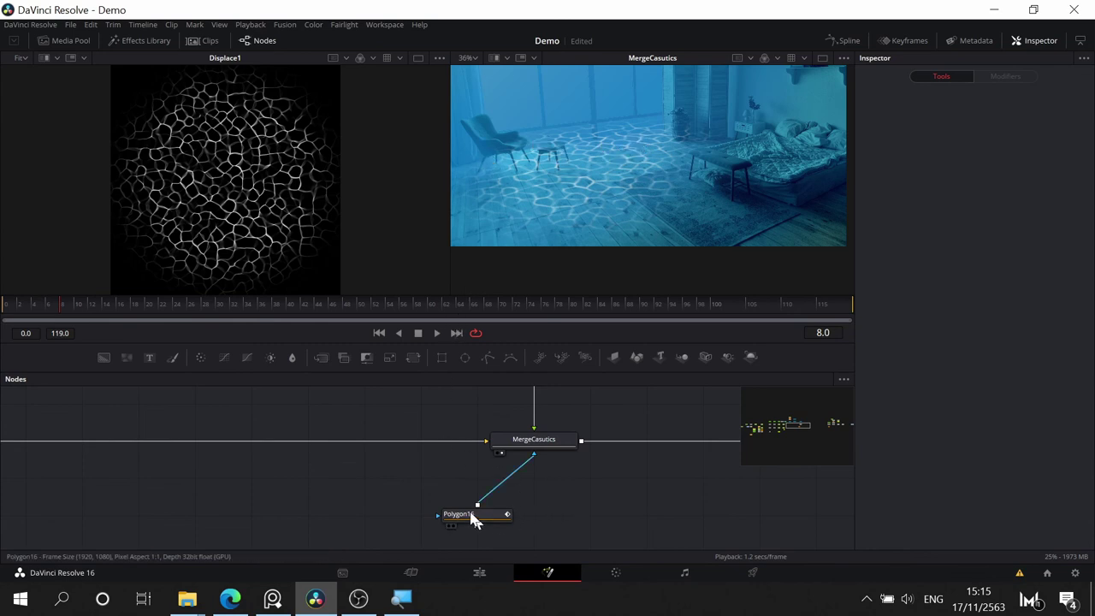
# - Chain a second polygon mask between Polygon16 and MergeCasutics, drawn as a closed four-point shape over the window wall behind the chair
pyautogui.moveTo(471, 516); pyautogui.dragTo(409, 514)
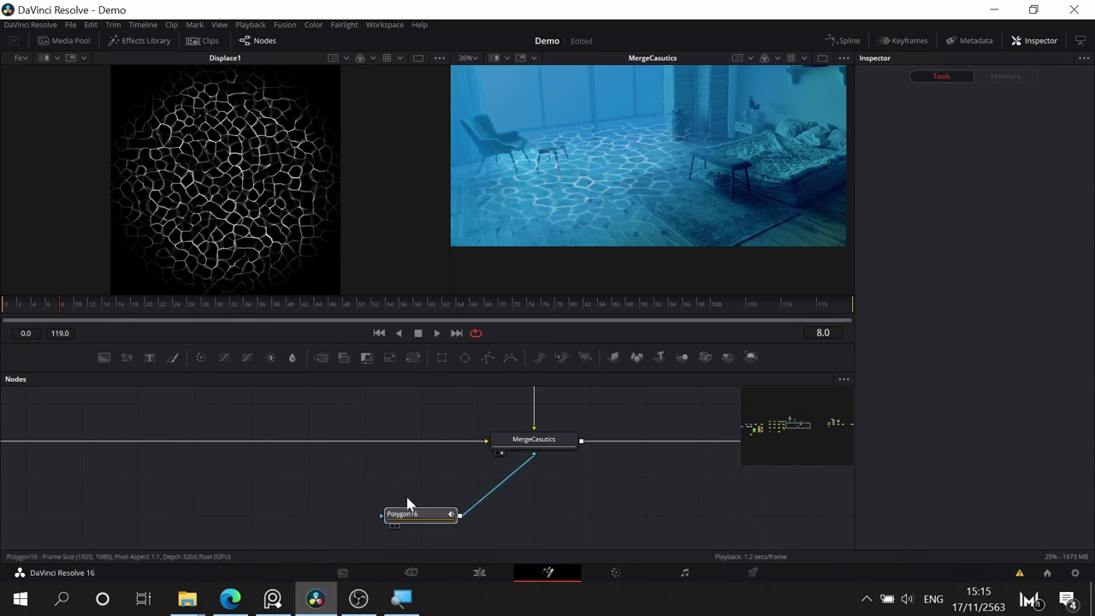
pyautogui.click(489, 357)
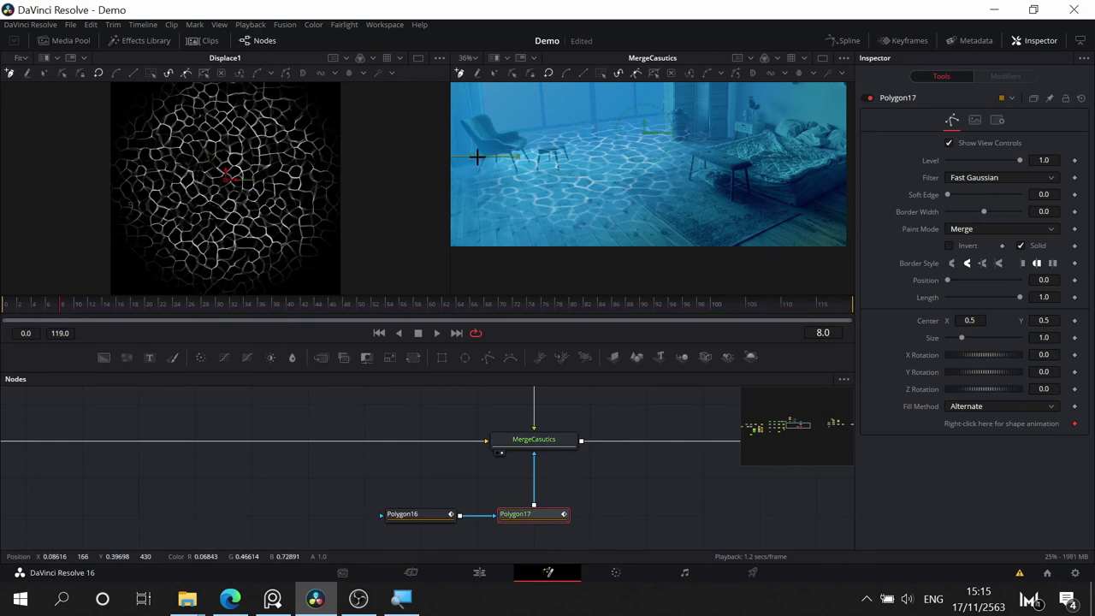
pyautogui.click(664, 132)
pyautogui.click(680, 92)
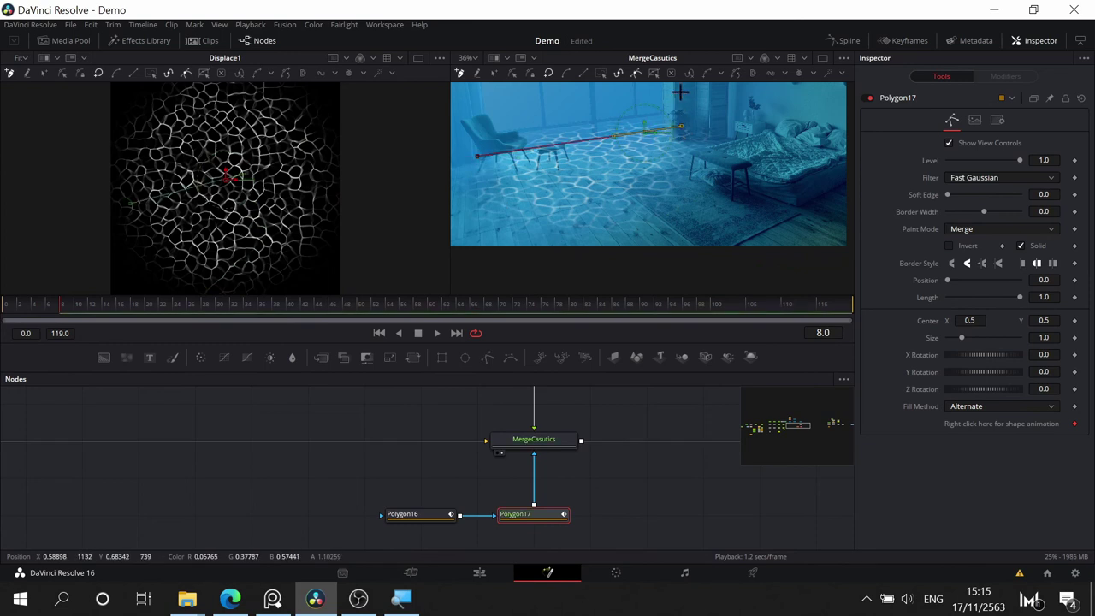
pyautogui.click(460, 110)
pyautogui.click(477, 154)
pyautogui.hotkey('shift', 'c')
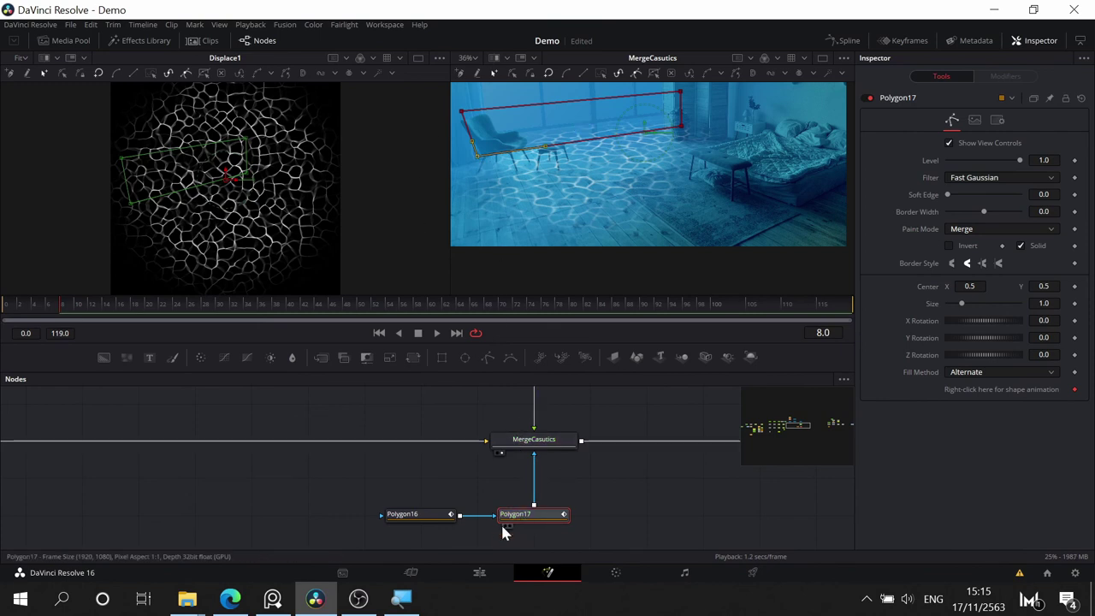
# - Rearrange the mask nodes so that Polygon17 sits directly below Polygon16
pyautogui.moveTo(425, 516); pyautogui.dragTo(399, 507)
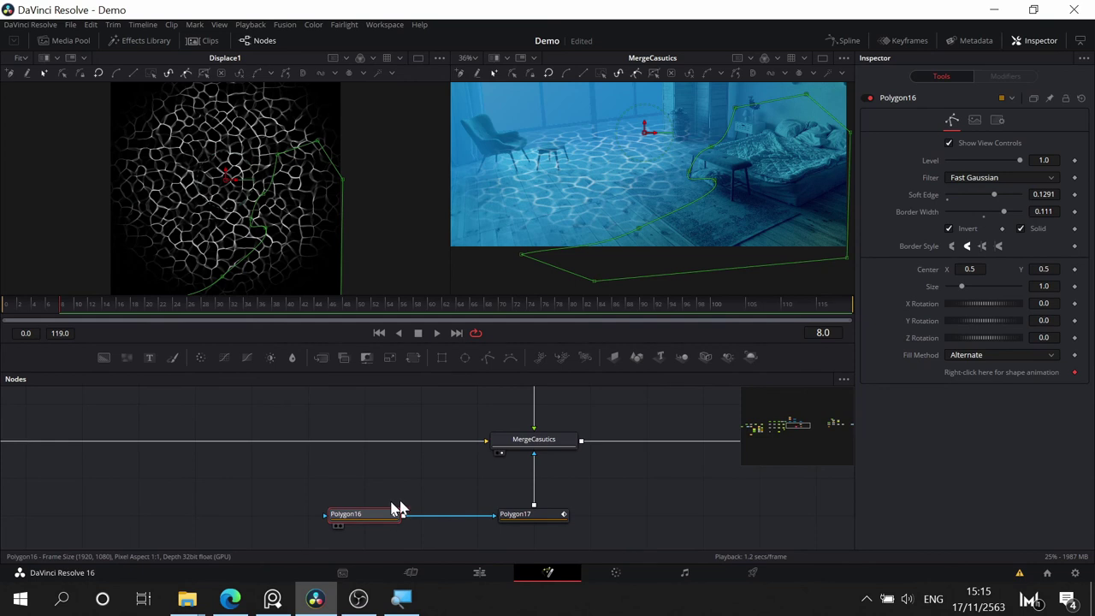
pyautogui.click(625, 511)
pyautogui.click(530, 521)
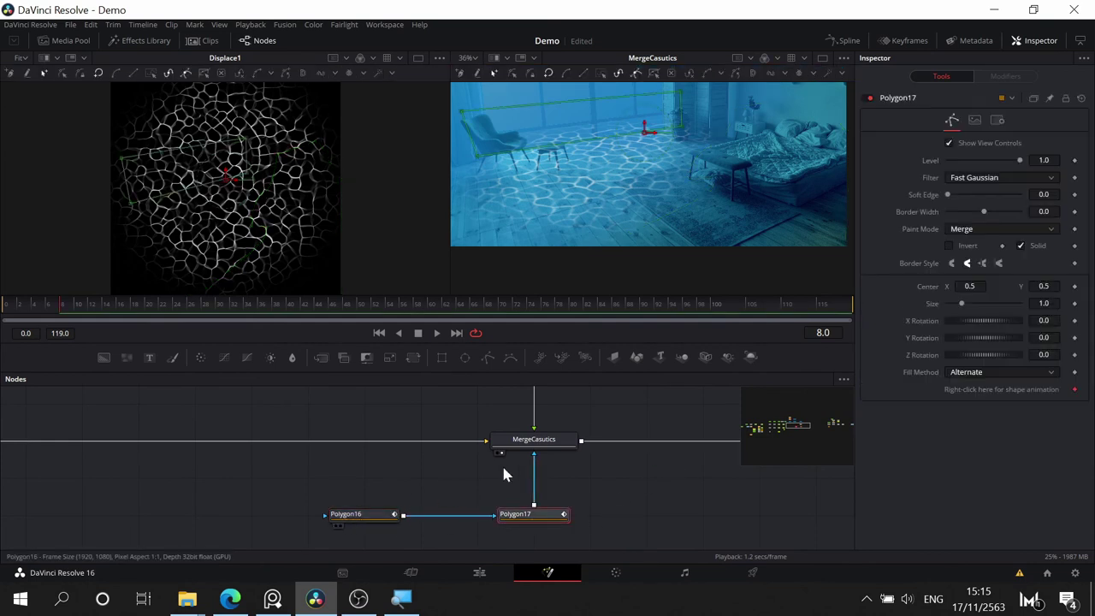
pyautogui.click(547, 443)
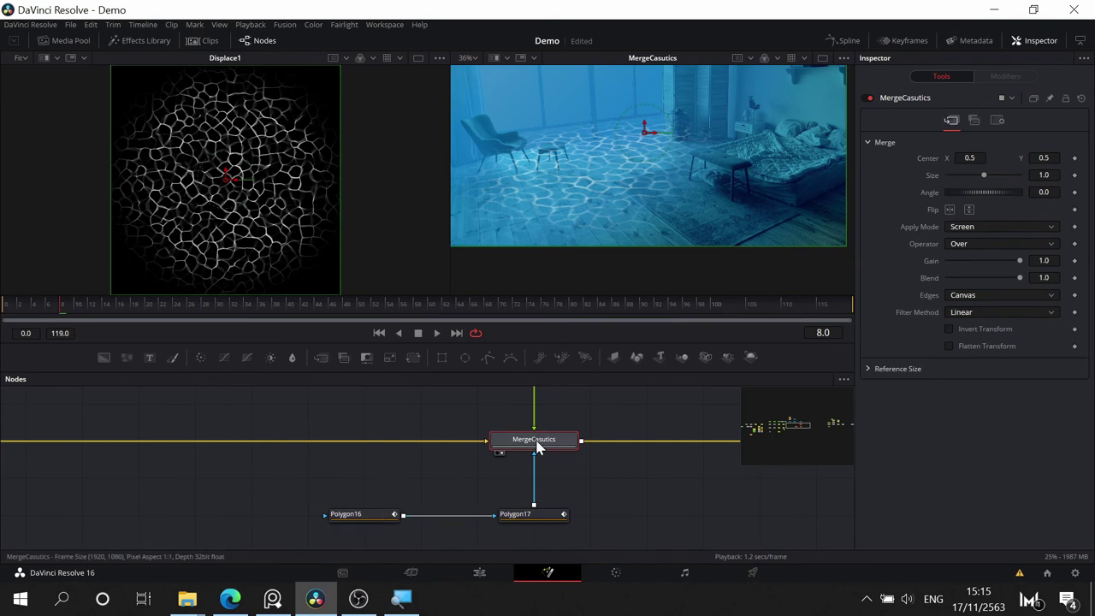
pyautogui.click(513, 523)
pyautogui.click(379, 523)
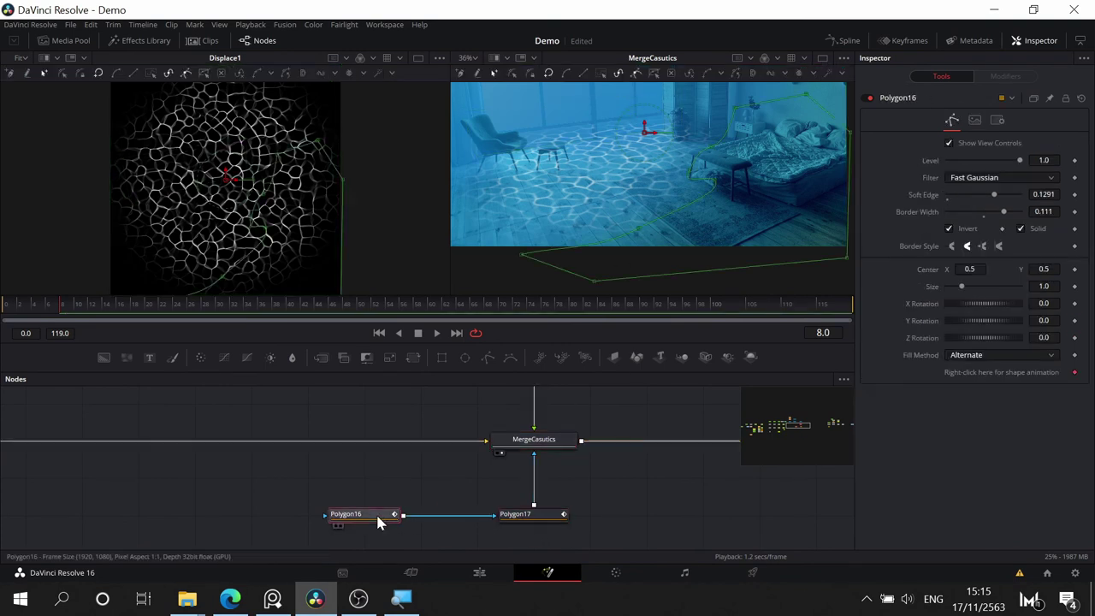
pyautogui.click(545, 522)
pyautogui.moveTo(545, 522); pyautogui.dragTo(358, 547)
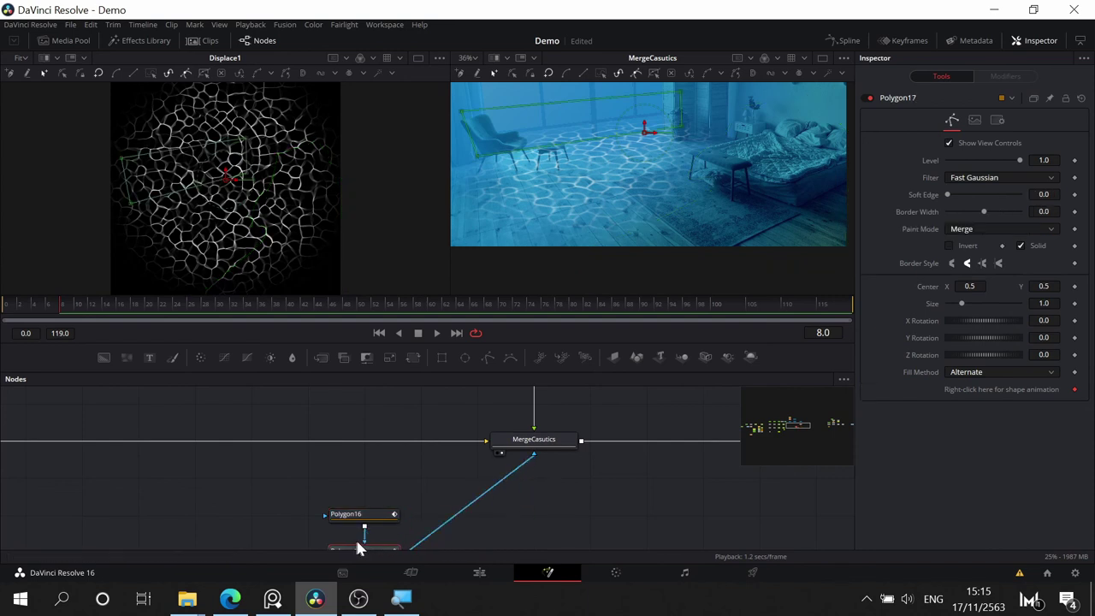
pyautogui.moveTo(498, 534); pyautogui.dragTo(602, 476)
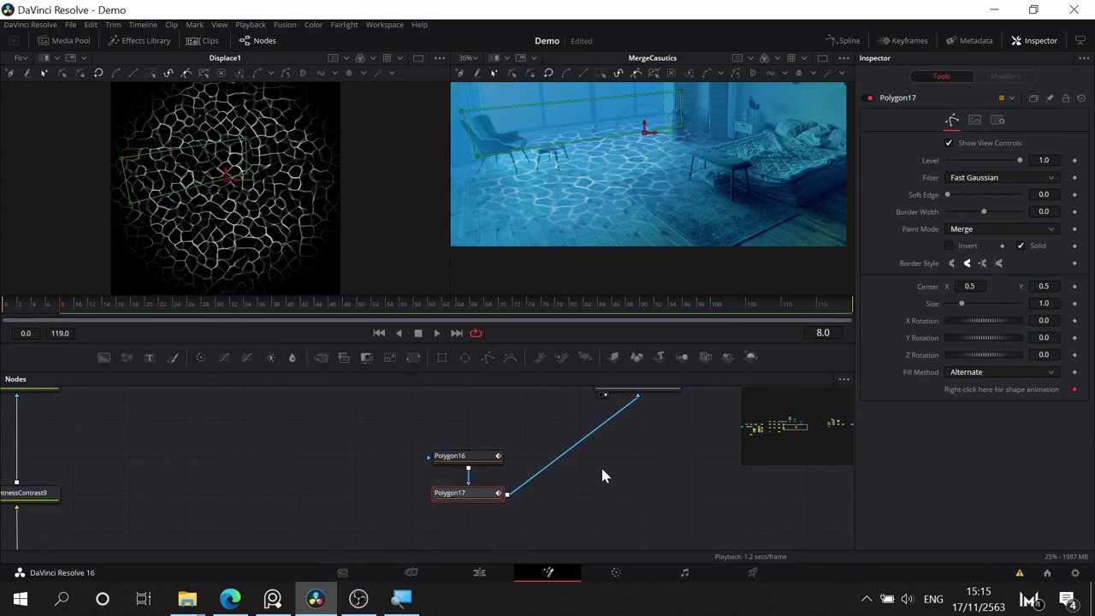
# - Set the Paint Mode of Polygon17 to Subtract, trying Add first
pyautogui.click(984, 231)
pyautogui.click(981, 255)
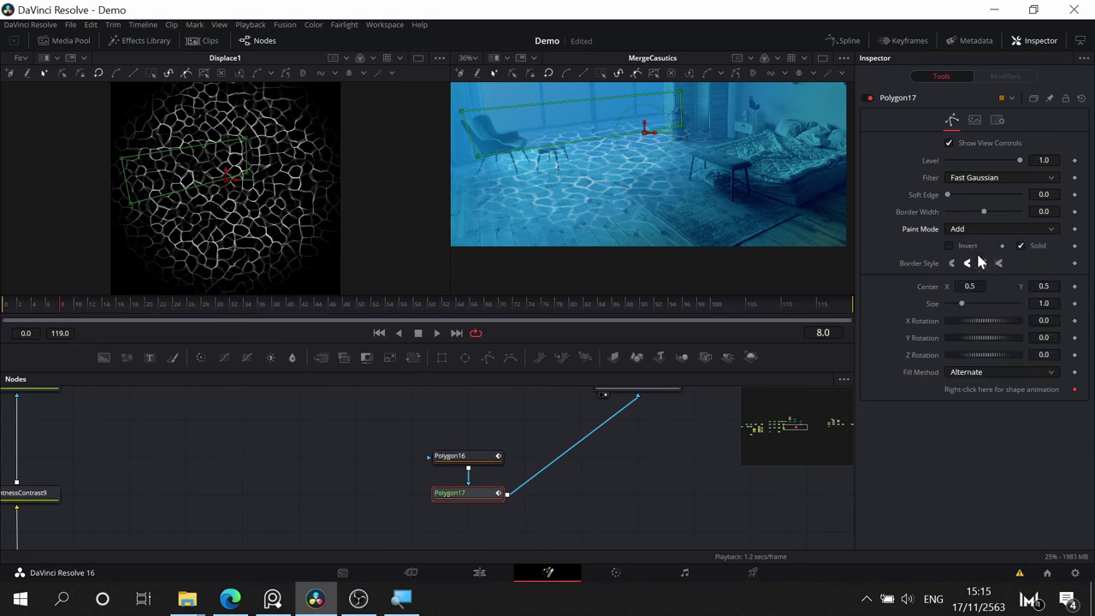
pyautogui.click(985, 224)
pyautogui.click(977, 268)
pyautogui.click(993, 231)
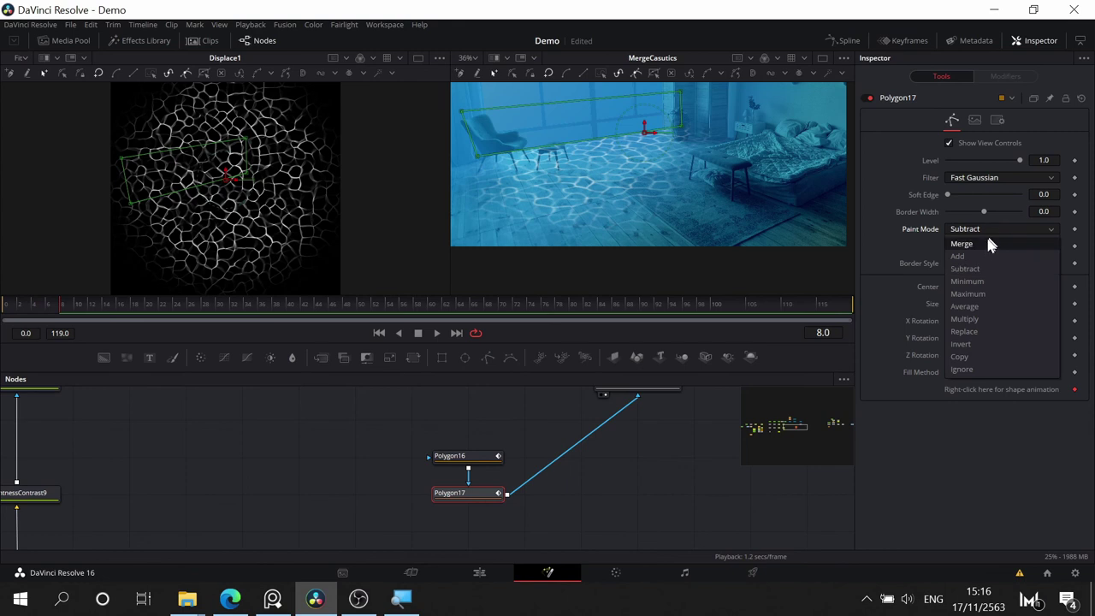
pyautogui.click(638, 452)
pyautogui.click(624, 455)
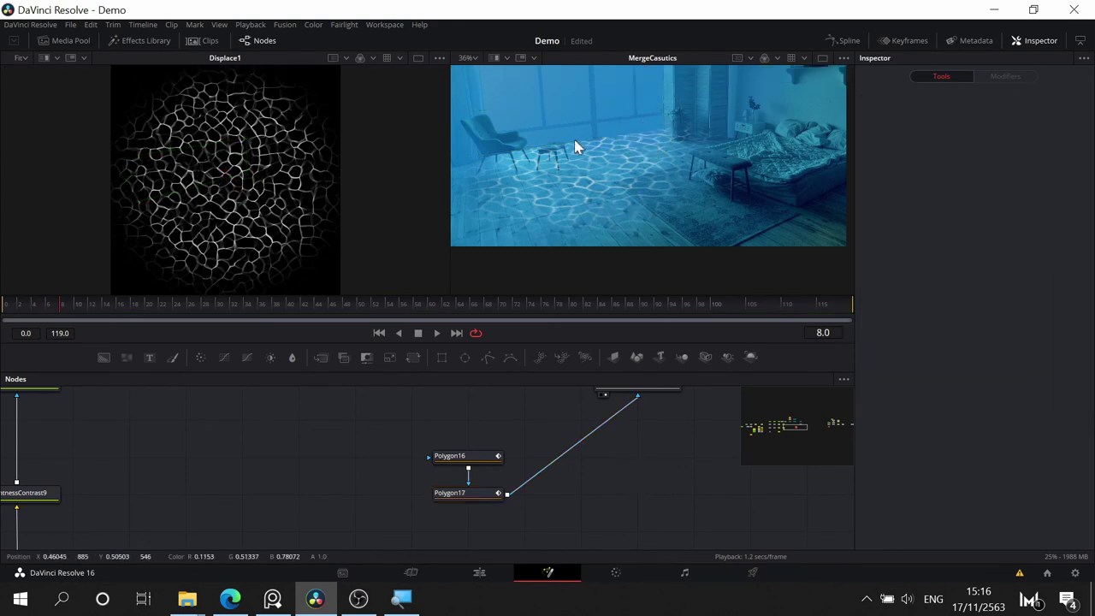
# - Chain a third polygon mask after Polygon17 and draw it closed around the small table, armchair and adjoining floor, extending past the frame
pyautogui.click(472, 496)
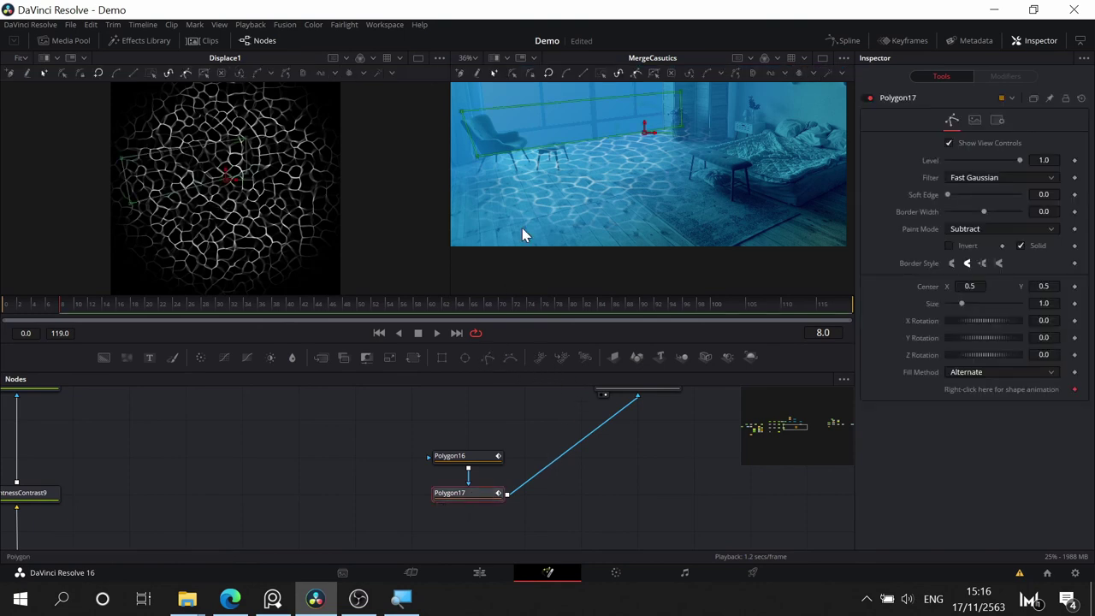
pyautogui.click(487, 356)
pyautogui.click(500, 147)
pyautogui.click(562, 143)
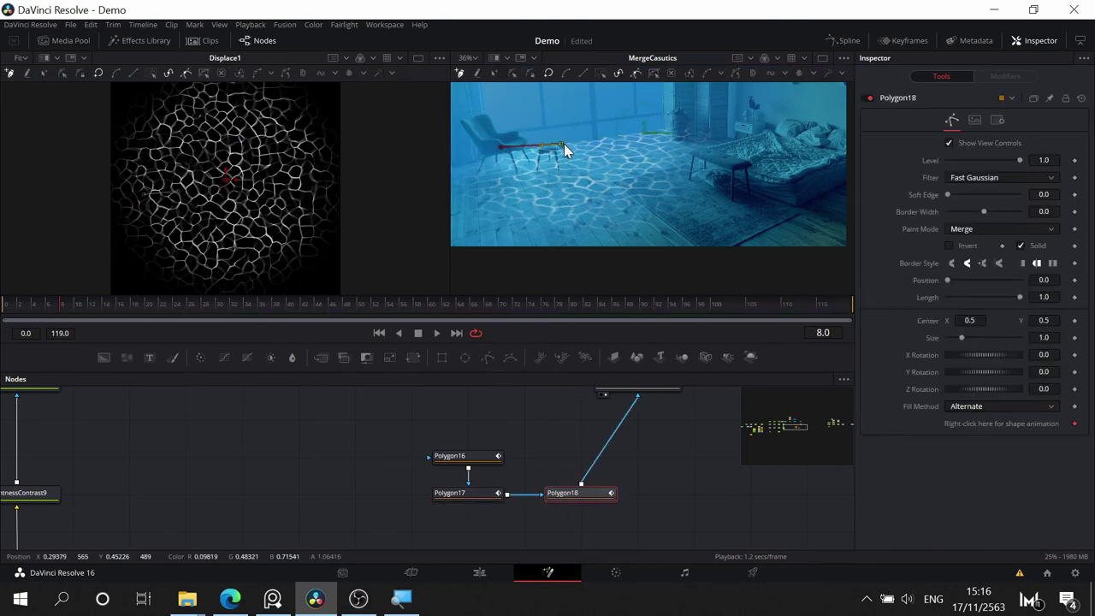
pyautogui.click(566, 146)
pyautogui.click(569, 159)
pyautogui.click(561, 167)
pyautogui.click(537, 173)
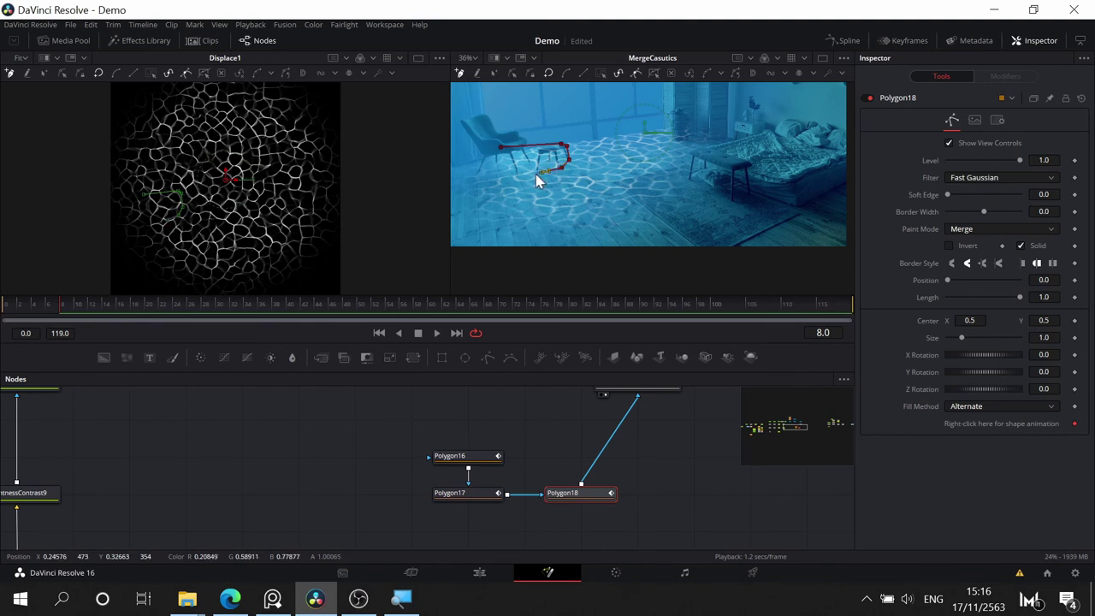
pyautogui.click(510, 173)
pyautogui.click(484, 195)
pyautogui.click(501, 225)
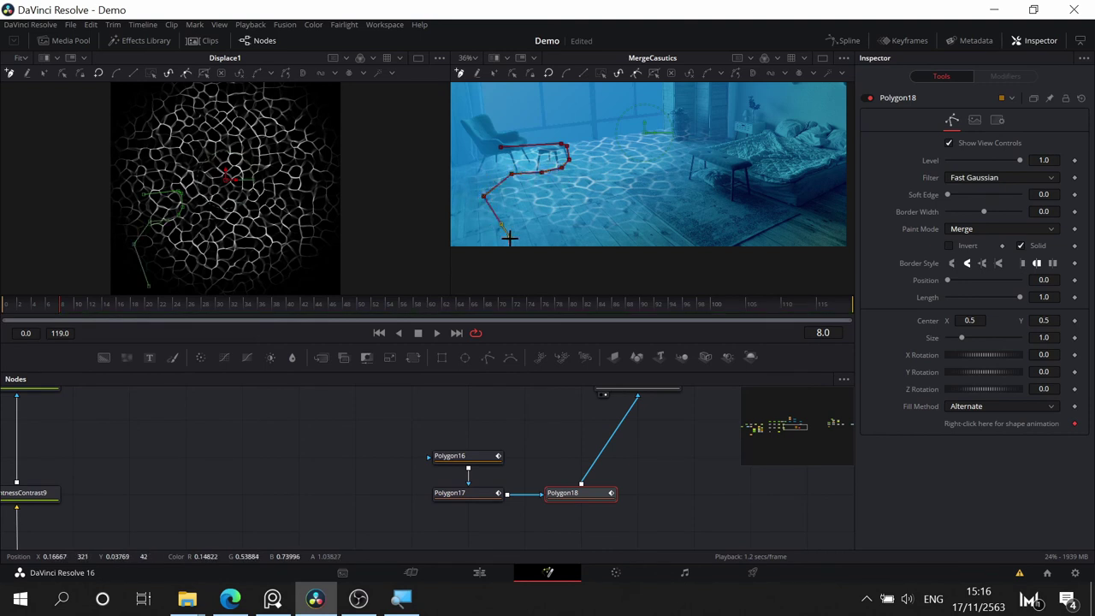
pyautogui.click(508, 238)
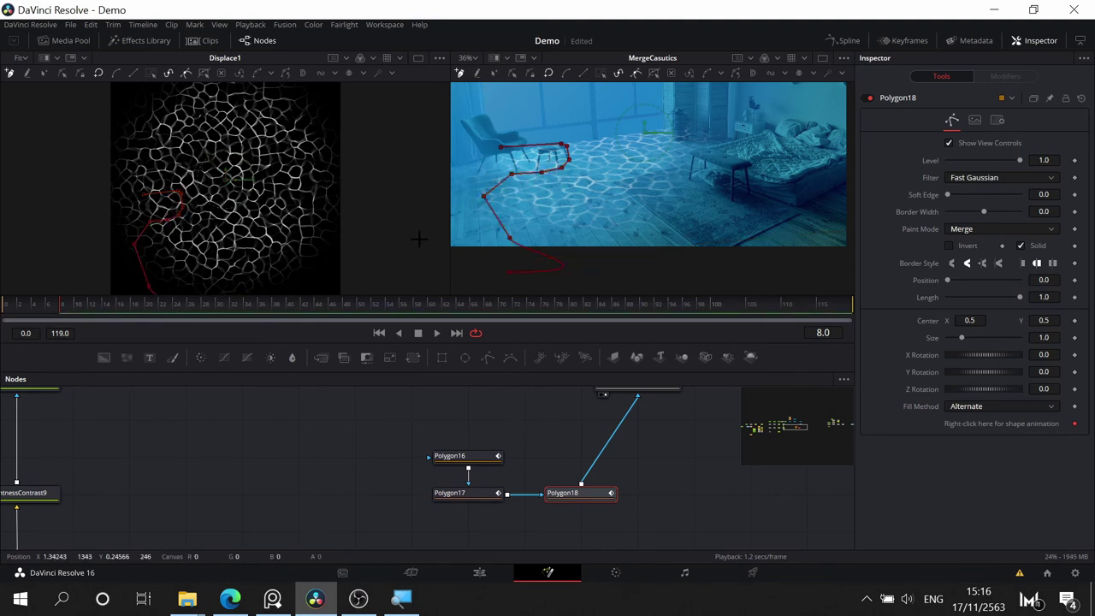
pyautogui.moveTo(534, 278); pyautogui.dragTo(590, 285)
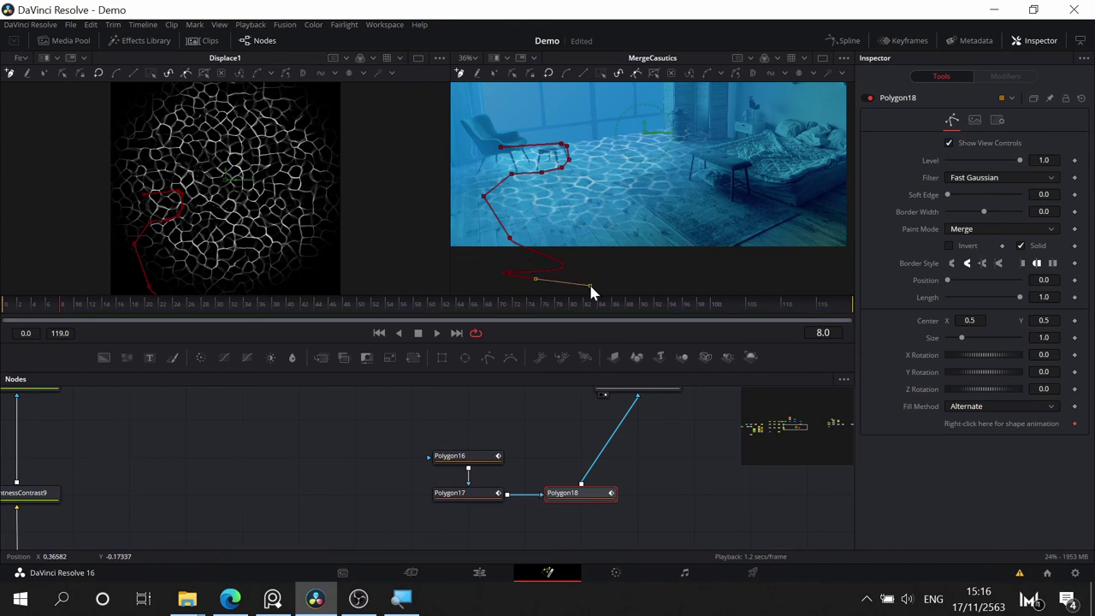
pyautogui.click(453, 285)
pyautogui.moveTo(469, 257); pyautogui.dragTo(533, 255)
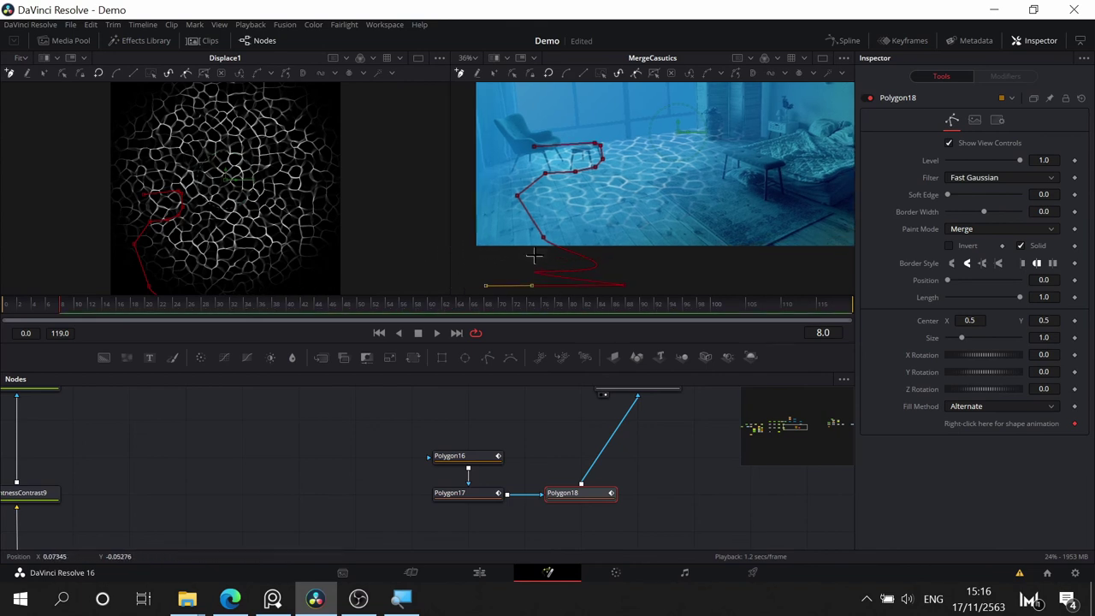
pyautogui.click(470, 242)
pyautogui.moveTo(507, 154); pyautogui.dragTo(524, 139)
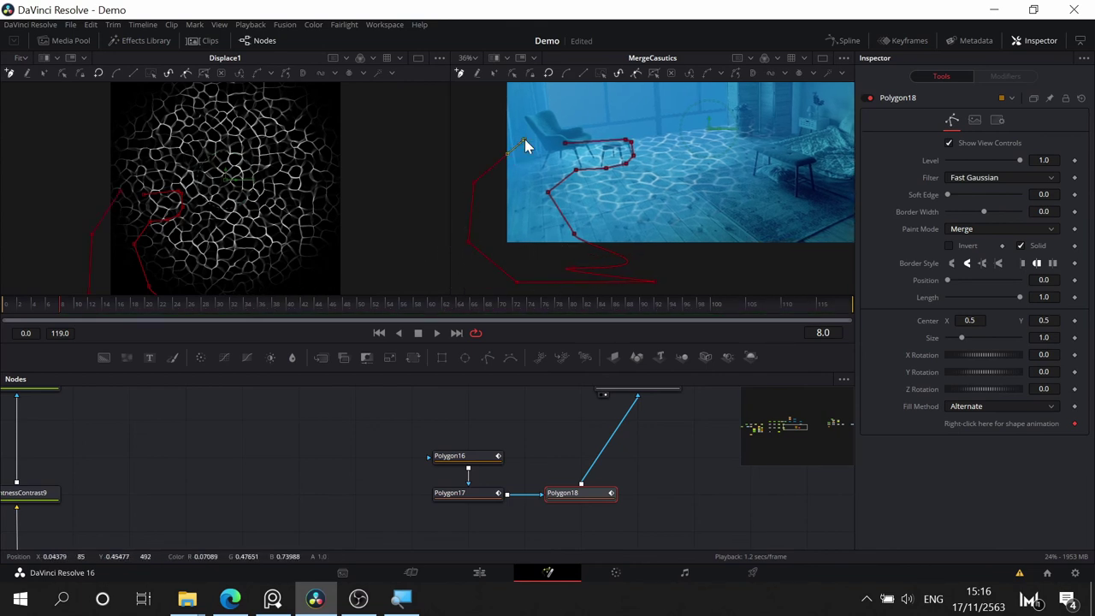
pyautogui.click(568, 145)
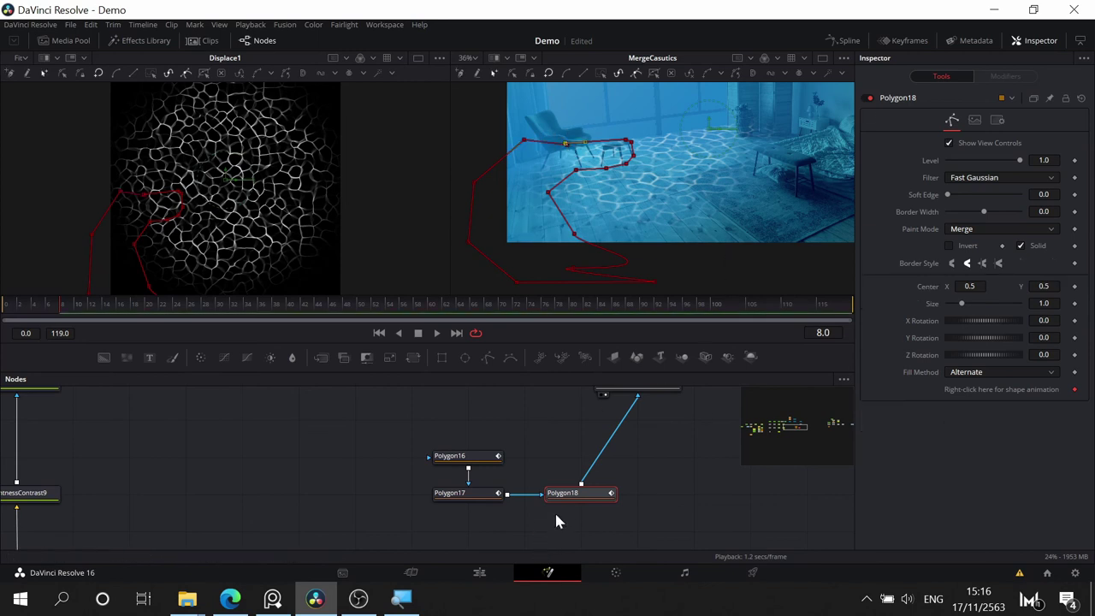
# - Set Polygon18 to the Subtract paint mode and feather it with Soft Edge 0.0488
pyautogui.click(996, 225)
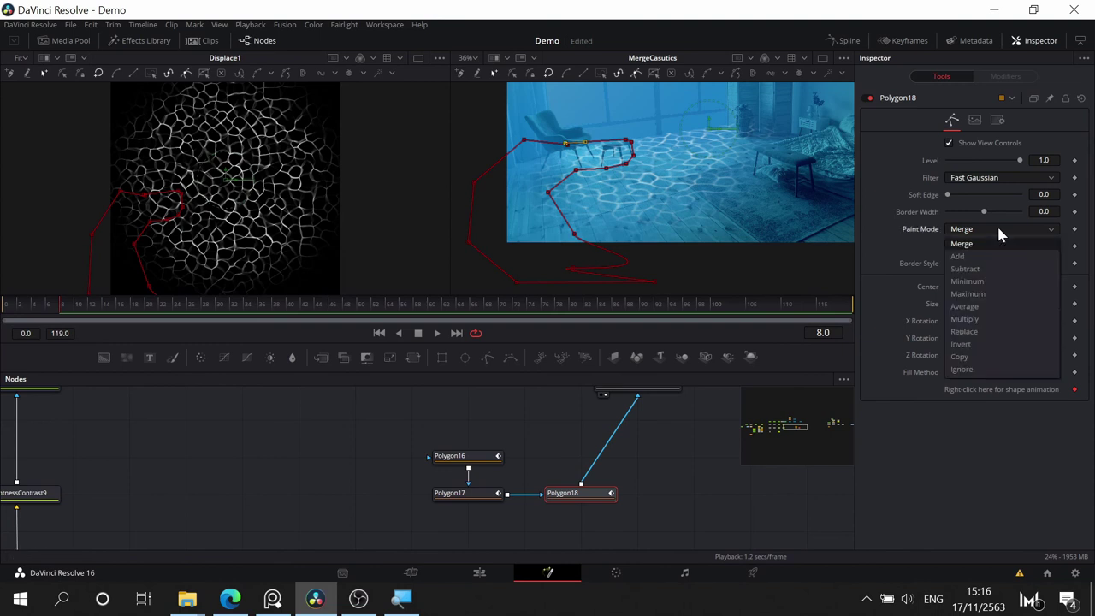
pyautogui.click(990, 266)
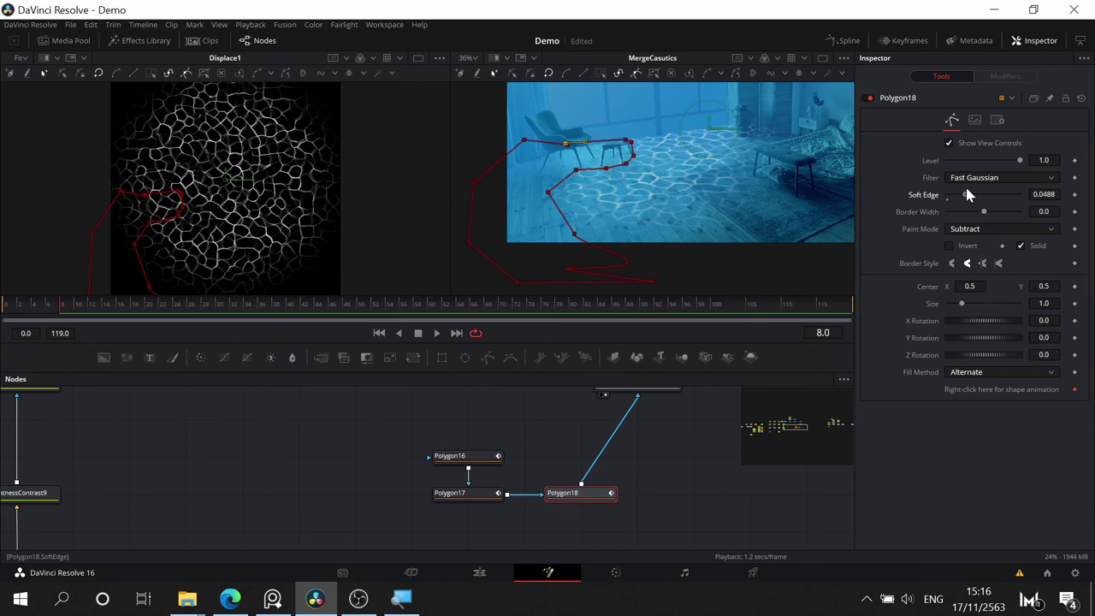
pyautogui.click(658, 485)
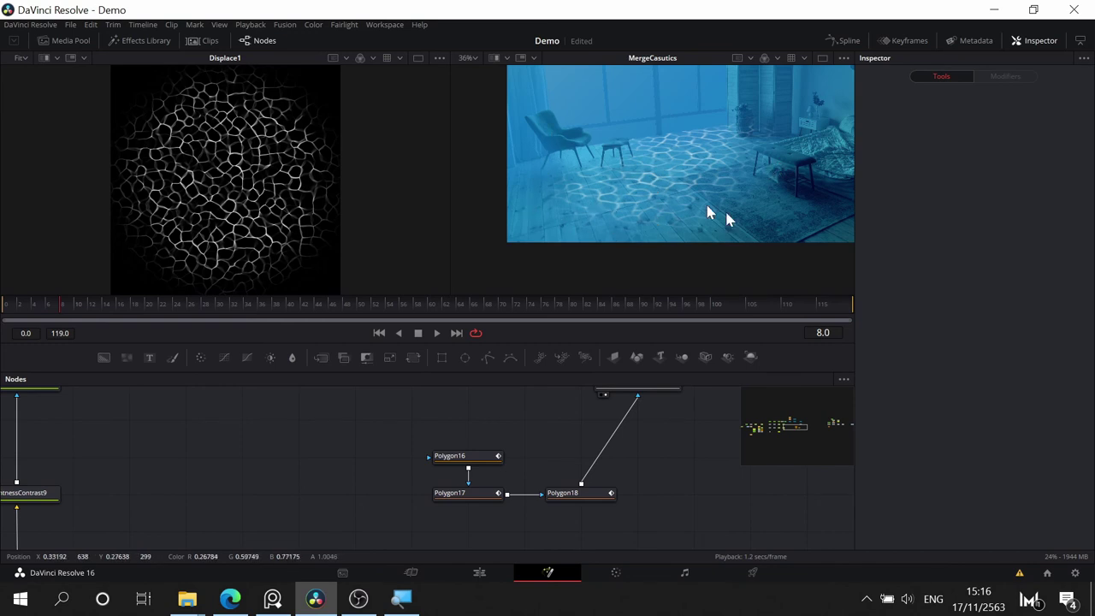
# - Reshape Polygon16 by moving its two foreground points up and inward over the floor
pyautogui.click(466, 456)
pyautogui.click(702, 228)
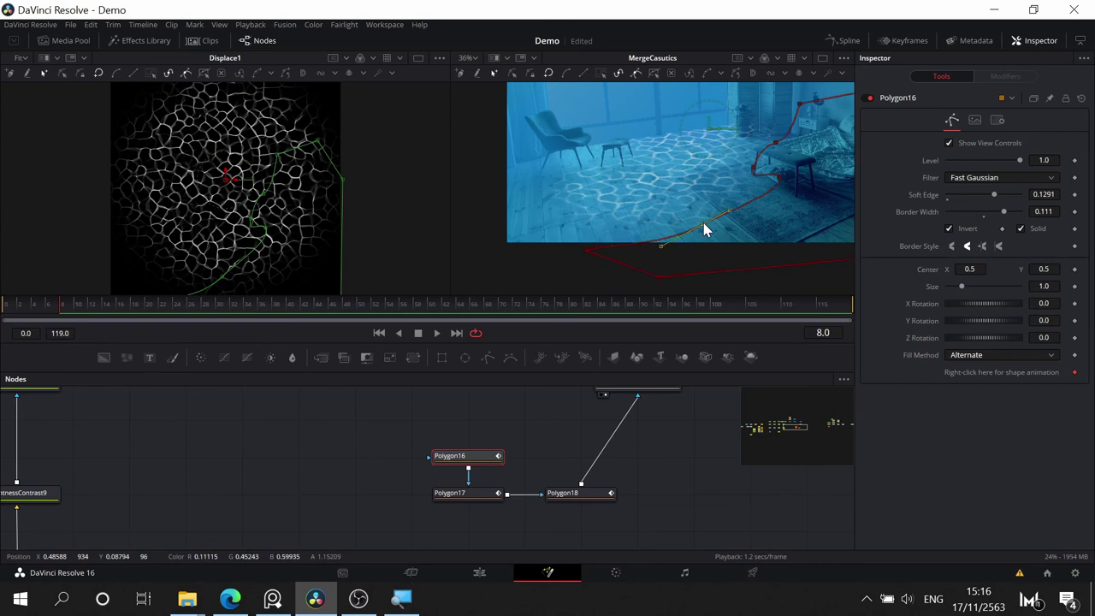
pyautogui.moveTo(584, 246); pyautogui.dragTo(533, 188)
pyautogui.moveTo(701, 225); pyautogui.dragTo(696, 210)
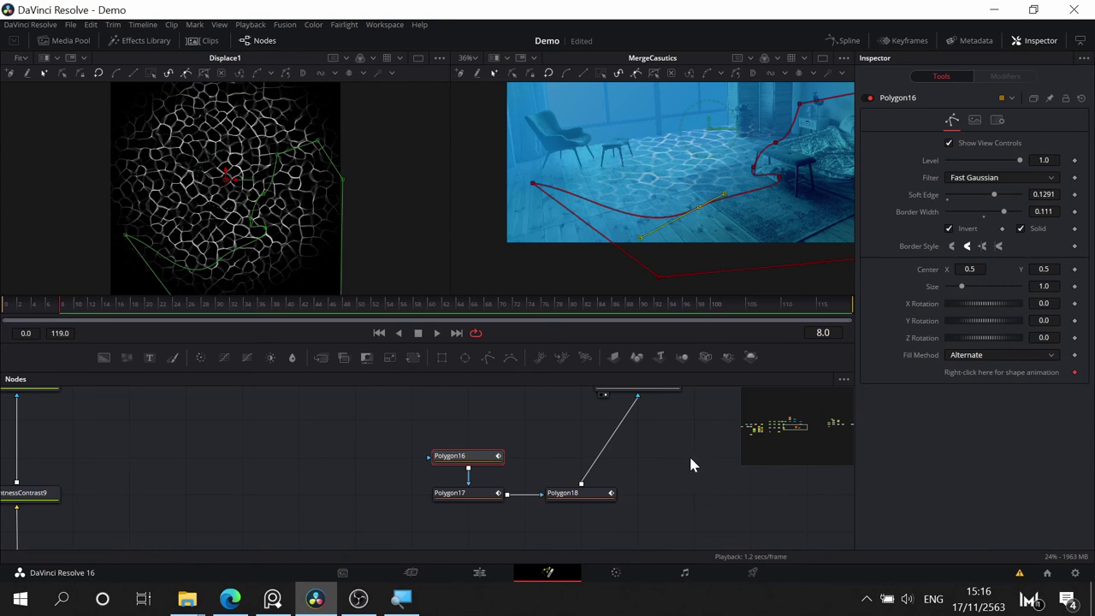
pyautogui.click(671, 469)
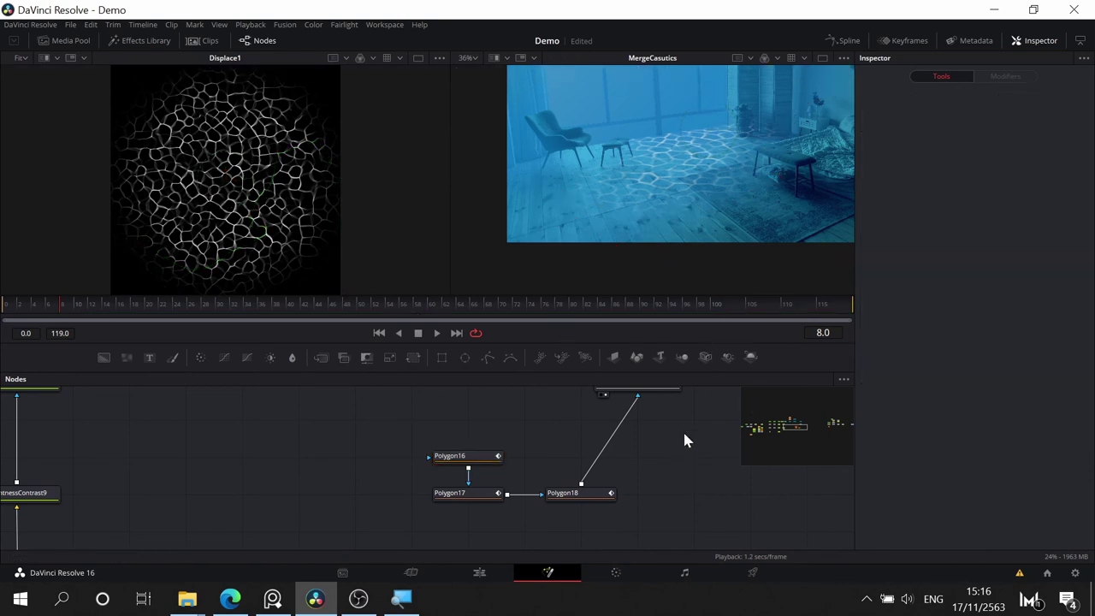
# - Chain a fourth polygon mask between Polygon18 and MergeCasutics
pyautogui.moveTo(682, 432); pyautogui.dragTo(575, 463)
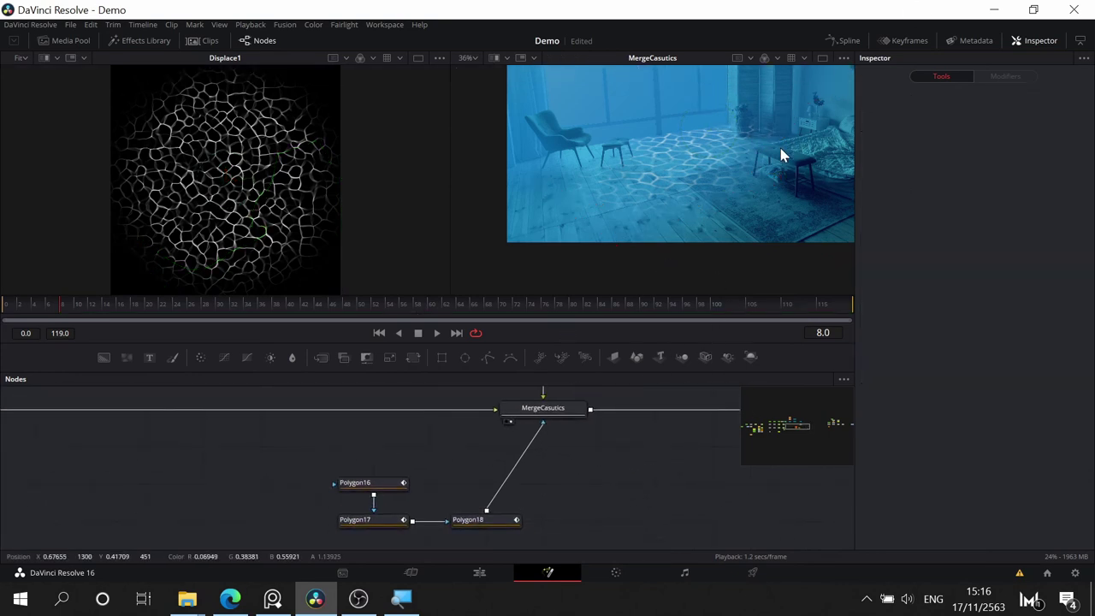
pyautogui.scroll(6, 780, 155)
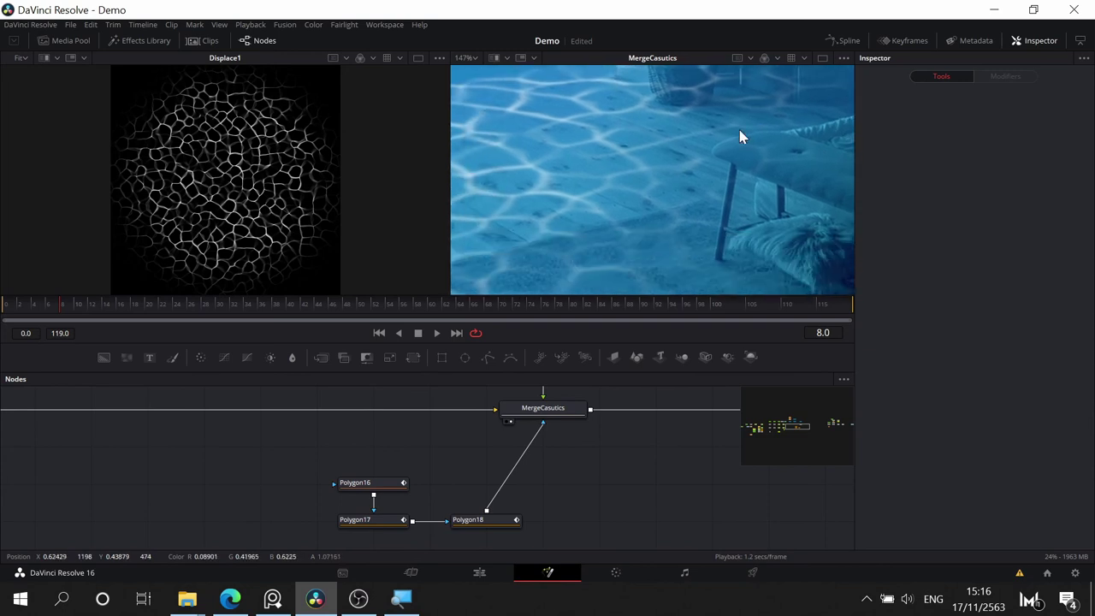
pyautogui.moveTo(739, 130); pyautogui.dragTo(758, 193)
pyautogui.moveTo(683, 195); pyautogui.dragTo(685, 132)
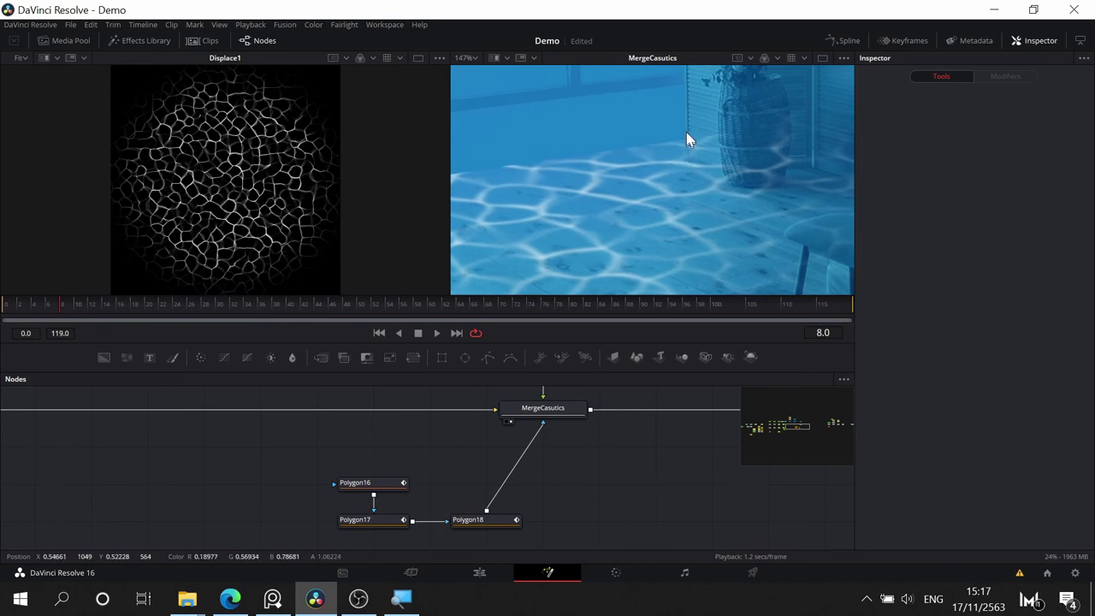
pyautogui.hscroll(2, 675, 188)
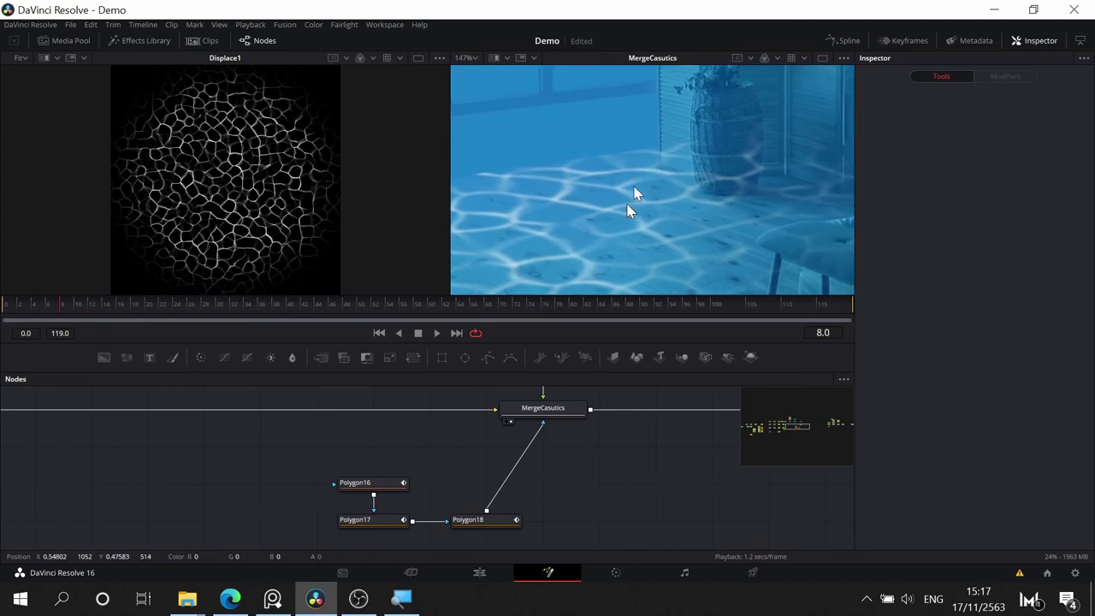
pyautogui.click(484, 519)
pyautogui.click(484, 357)
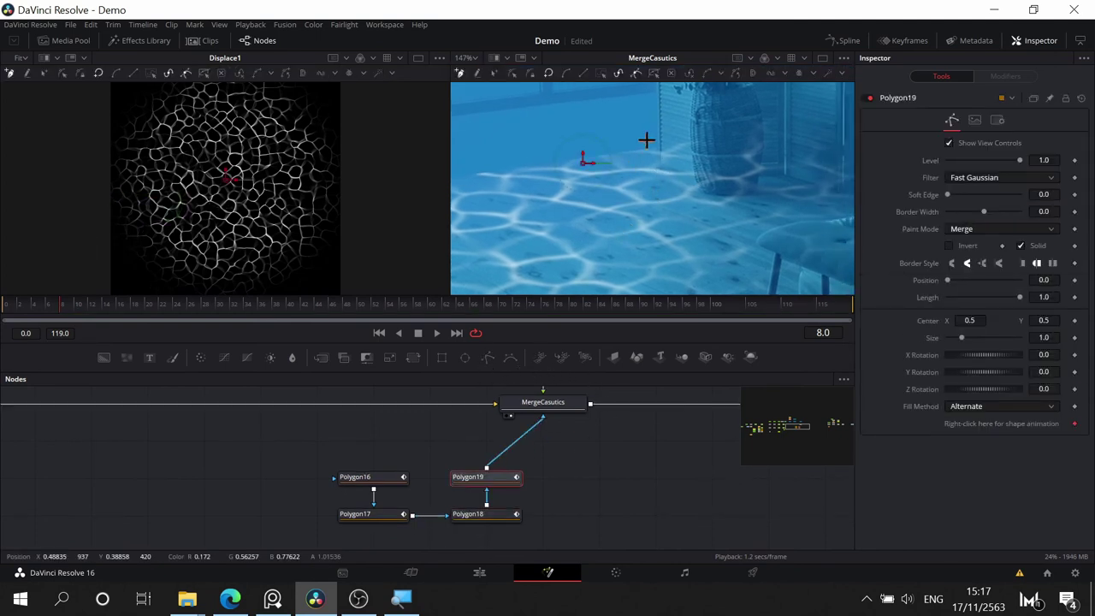
# - Draw Polygon19's lower edge from the window corner along the floor line, around the base of the plant basket and onto the bed
pyautogui.click(655, 131)
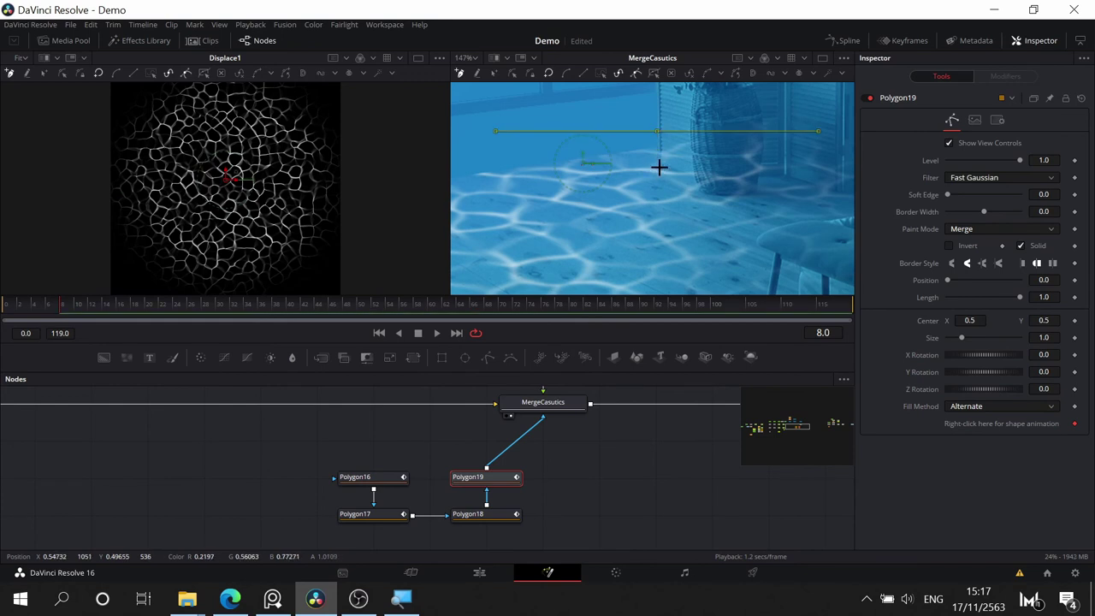
pyautogui.click(658, 166)
pyautogui.click(693, 177)
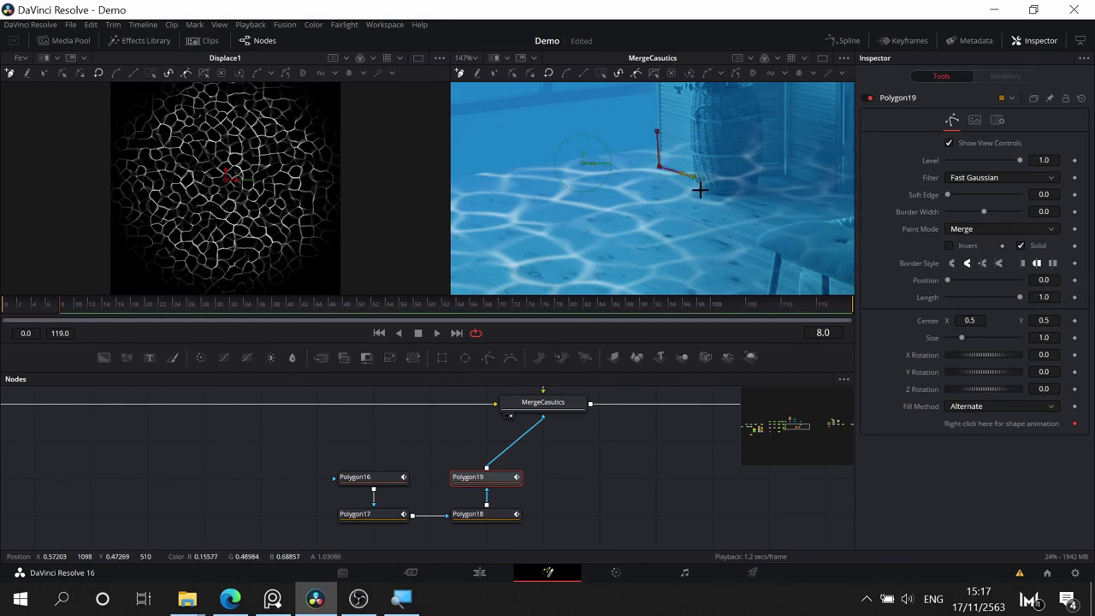
pyautogui.click(699, 189)
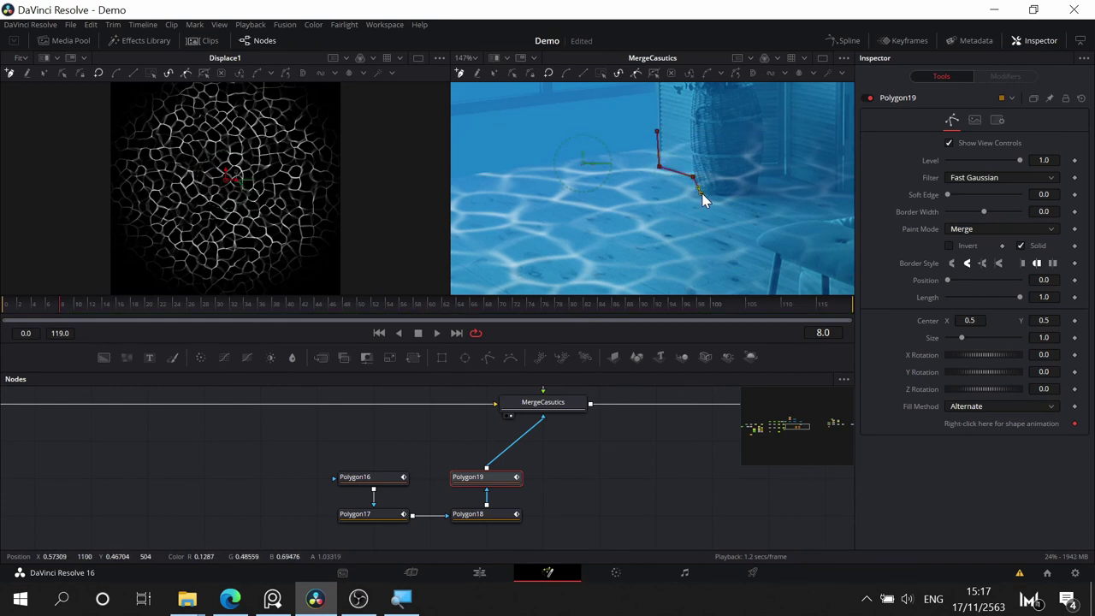
pyautogui.click(749, 192)
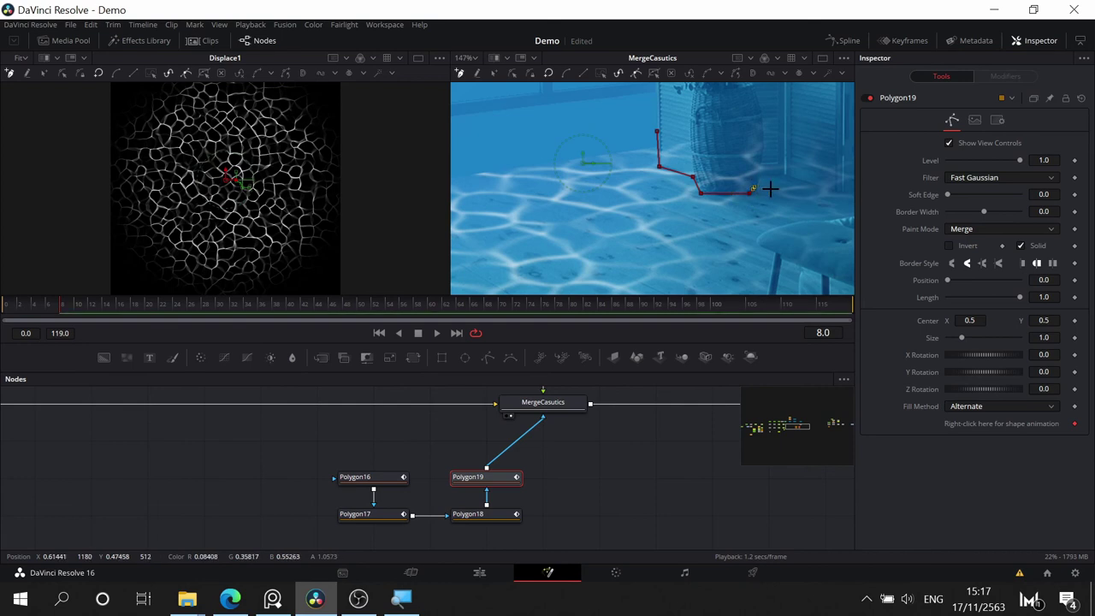
pyautogui.click(829, 194)
pyautogui.moveTo(838, 215); pyautogui.dragTo(535, 203)
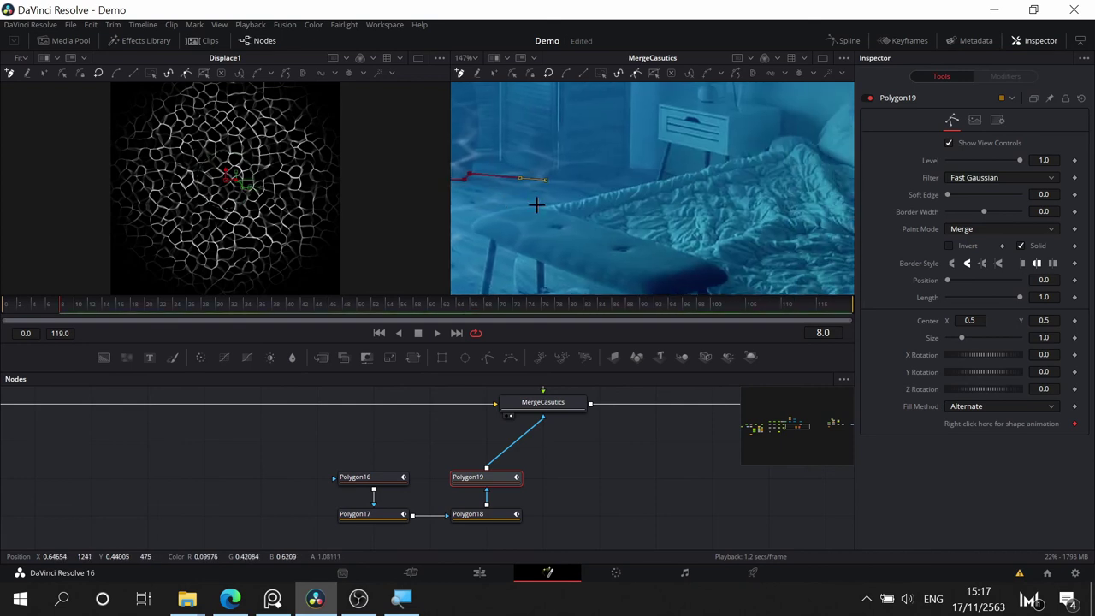
pyautogui.click(589, 187)
pyautogui.click(629, 209)
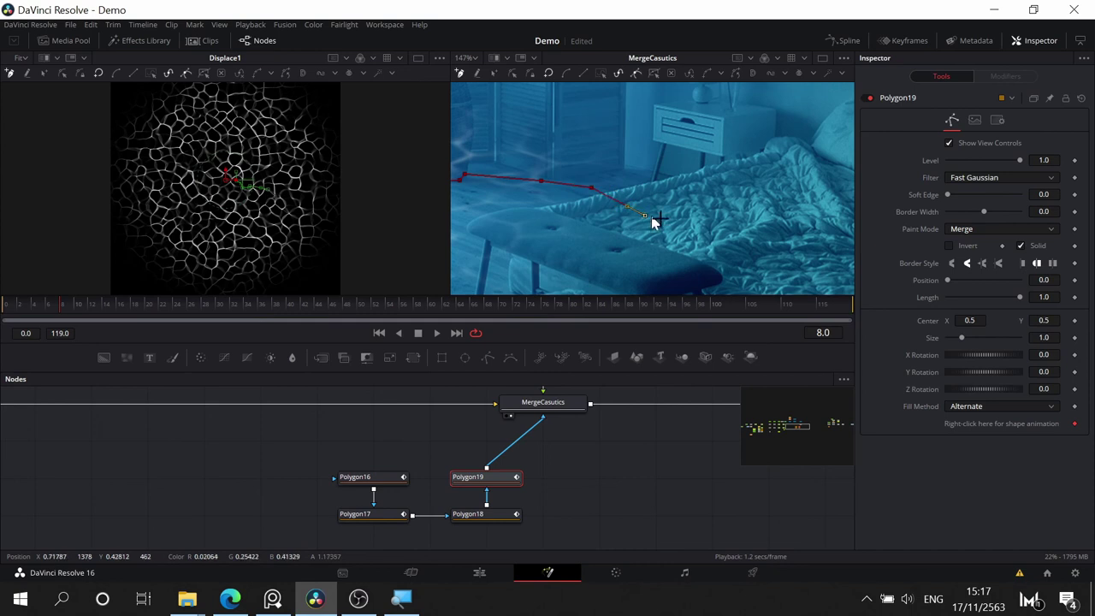
# - Continue Polygon19 over the nightstand and above the folding screen, and close the shape at its starting point
pyautogui.scroll(-1, 712, 197)
pyautogui.scroll(-1, 713, 198)
pyautogui.click(739, 158)
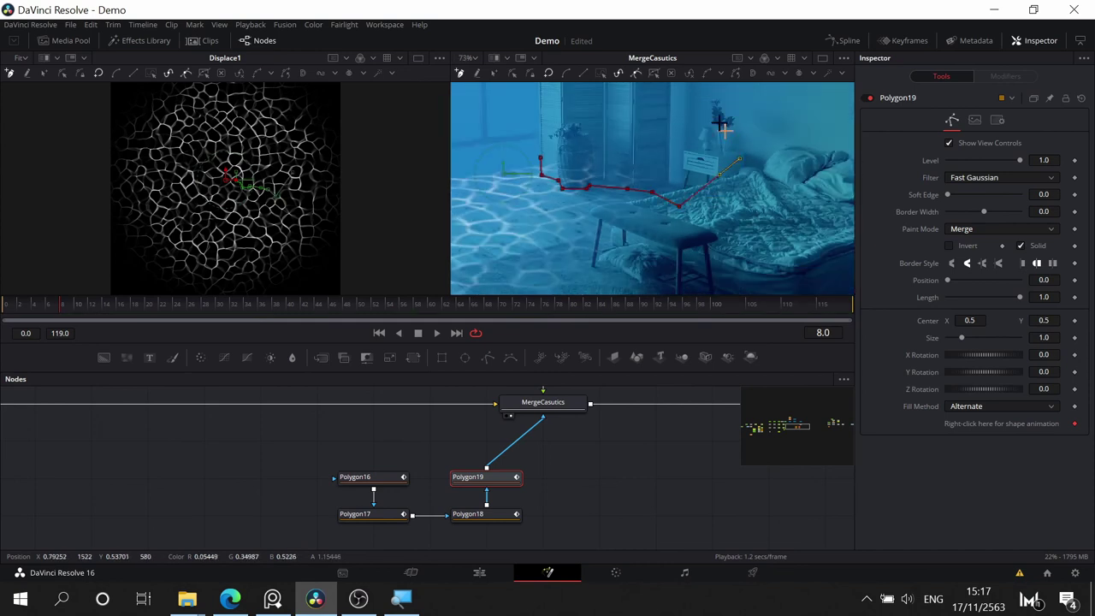
pyautogui.click(693, 102)
pyautogui.click(581, 111)
pyautogui.click(525, 117)
pyautogui.click(540, 171)
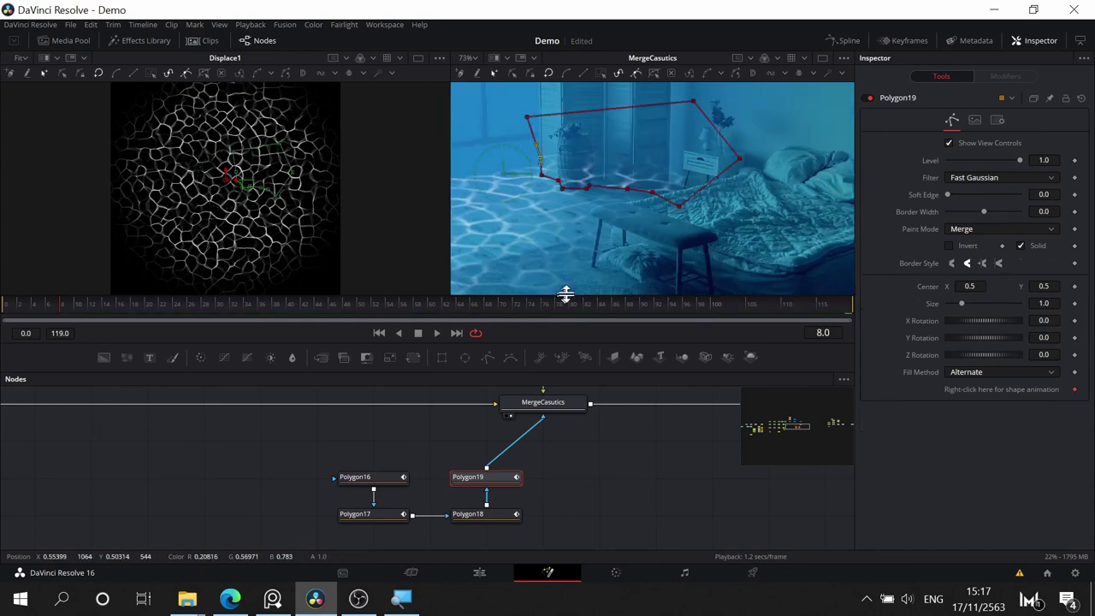
# - Set the Paint Mode of Polygon19 to Subtract and view the whole masked room
pyautogui.click(970, 231)
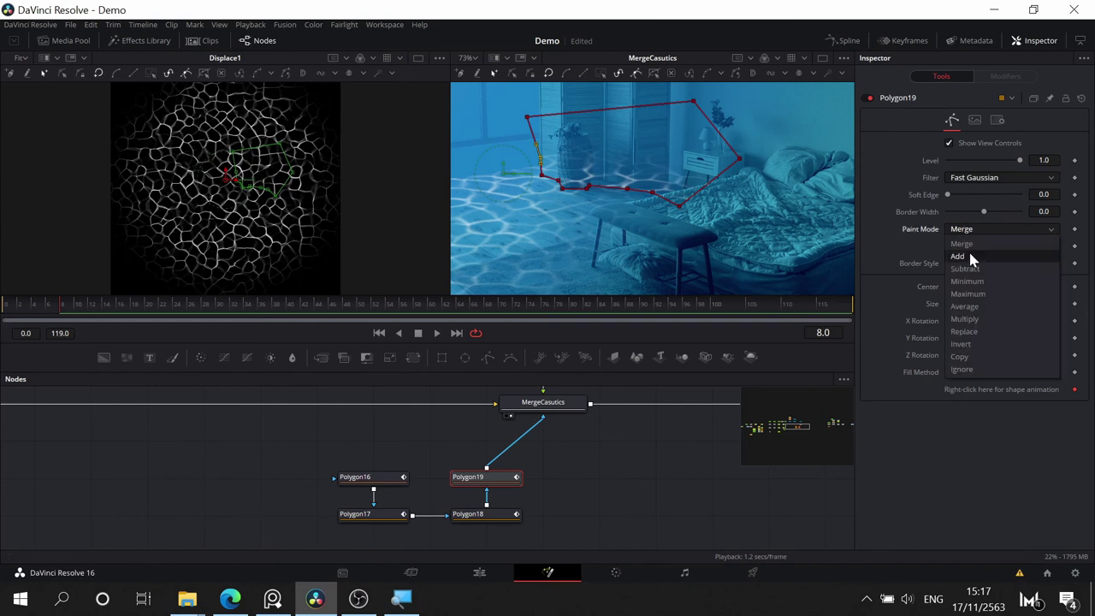
pyautogui.click(970, 270)
pyautogui.click(579, 510)
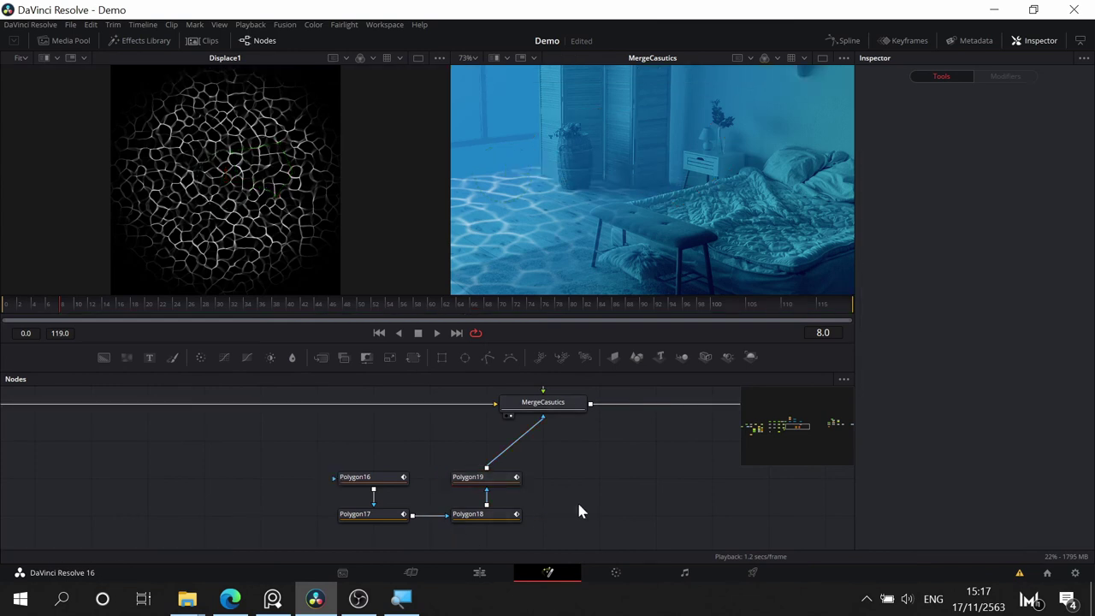
pyautogui.scroll(-5, 639, 213)
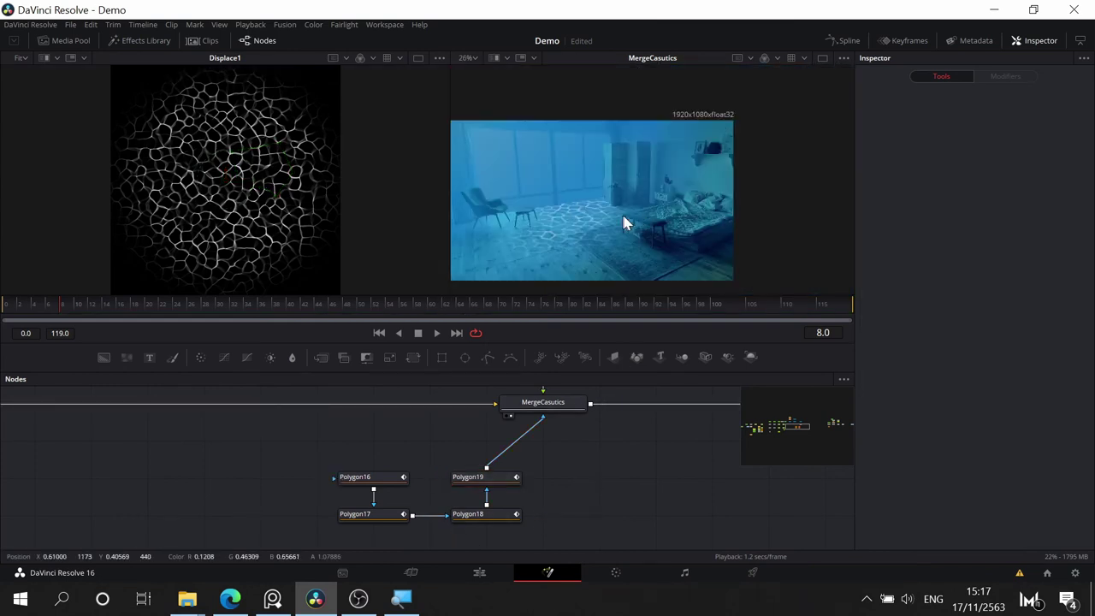
pyautogui.moveTo(624, 214); pyautogui.dragTo(726, 198)
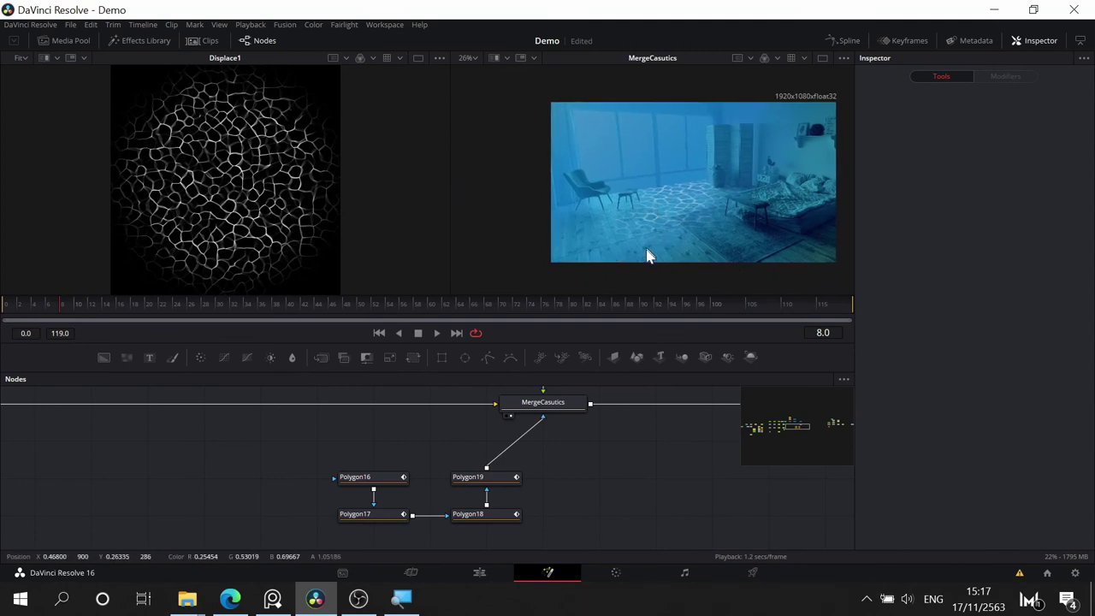
# - Stack Polygon18 and Polygon19 beneath Polygon17 in one column and move the four masks together near MergeCasutics
pyautogui.moveTo(575, 472); pyautogui.dragTo(618, 435)
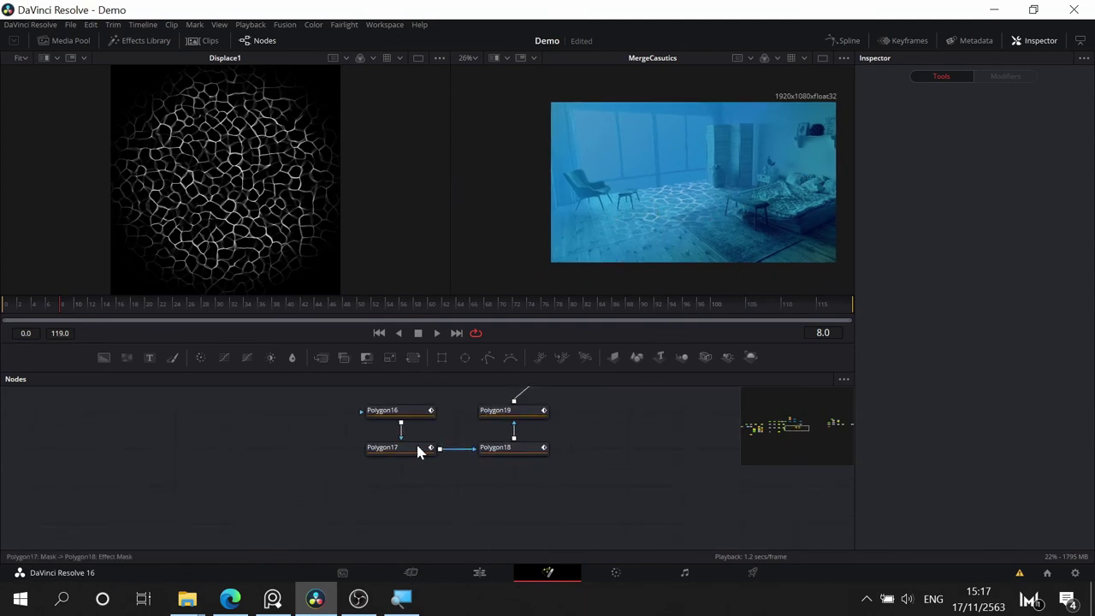
pyautogui.moveTo(511, 457); pyautogui.dragTo(398, 495)
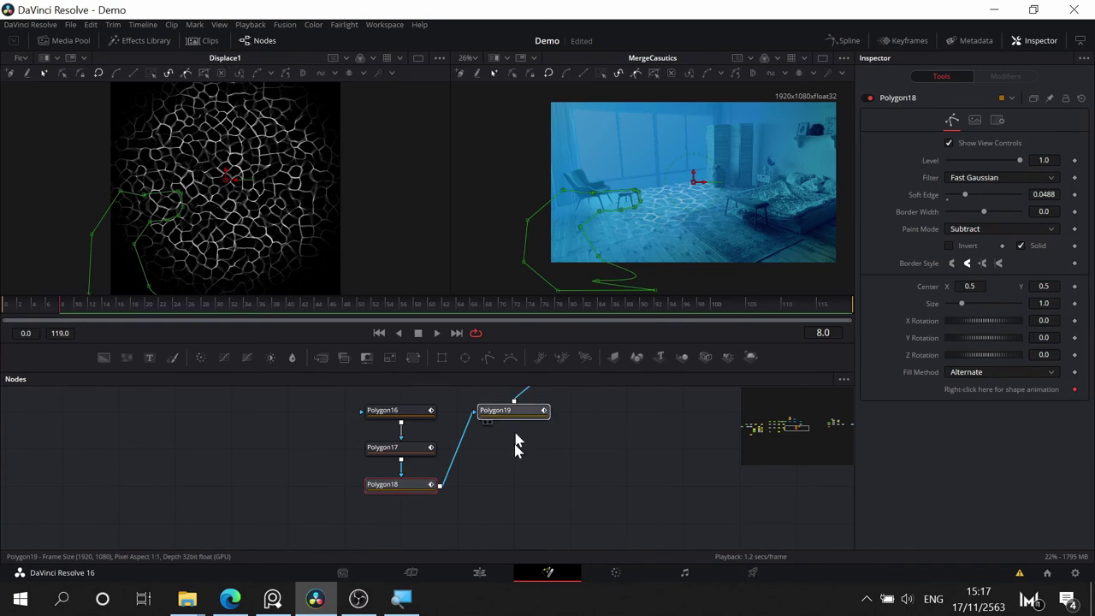
pyautogui.moveTo(400, 554); pyautogui.dragTo(410, 529)
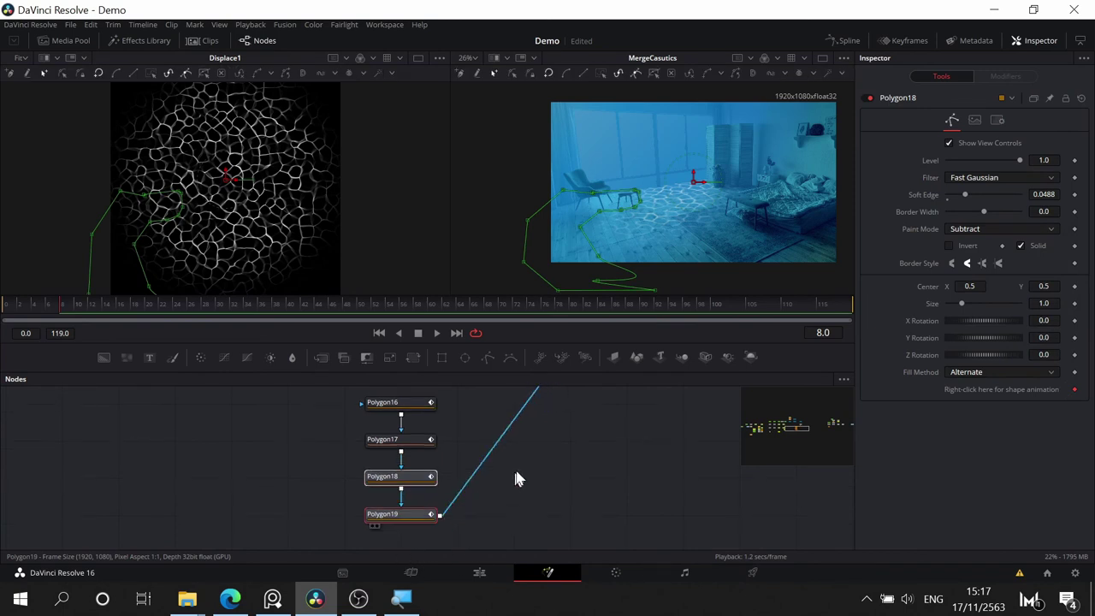
pyautogui.moveTo(539, 513); pyautogui.dragTo(540, 548)
pyautogui.moveTo(622, 451)
pyautogui.mouseDown()
pyautogui.moveTo(601, 503)
pyautogui.moveTo(642, 452)
pyautogui.mouseUp()
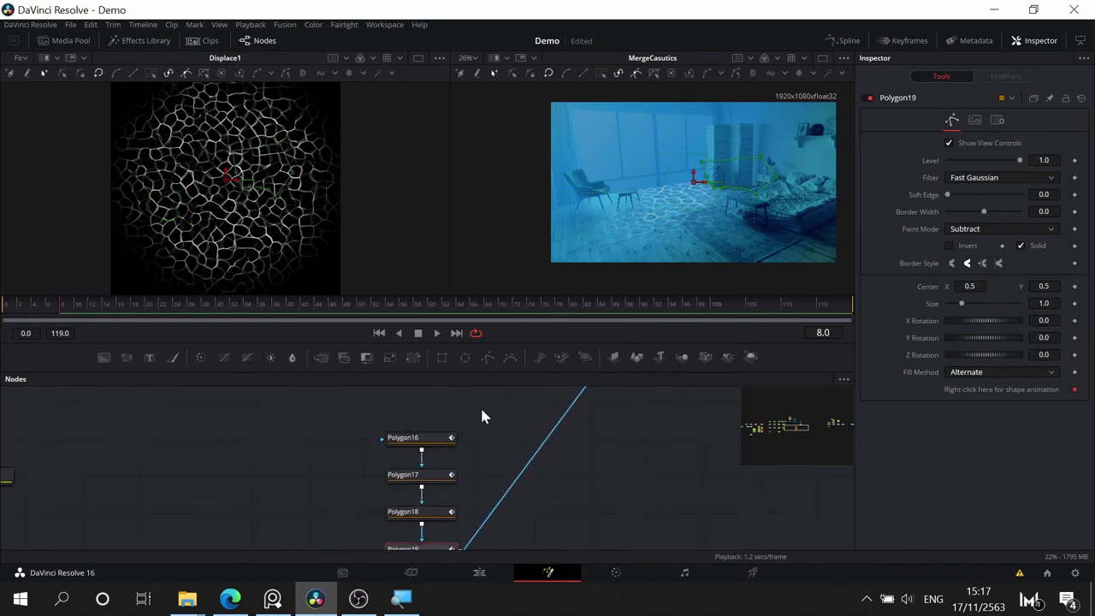
pyautogui.scroll(-2, 492, 420)
pyautogui.moveTo(492, 408); pyautogui.dragTo(357, 548)
pyautogui.moveTo(452, 439); pyautogui.dragTo(467, 405)
pyautogui.scroll(1, 537, 434)
pyautogui.moveTo(537, 434); pyautogui.dragTo(458, 514)
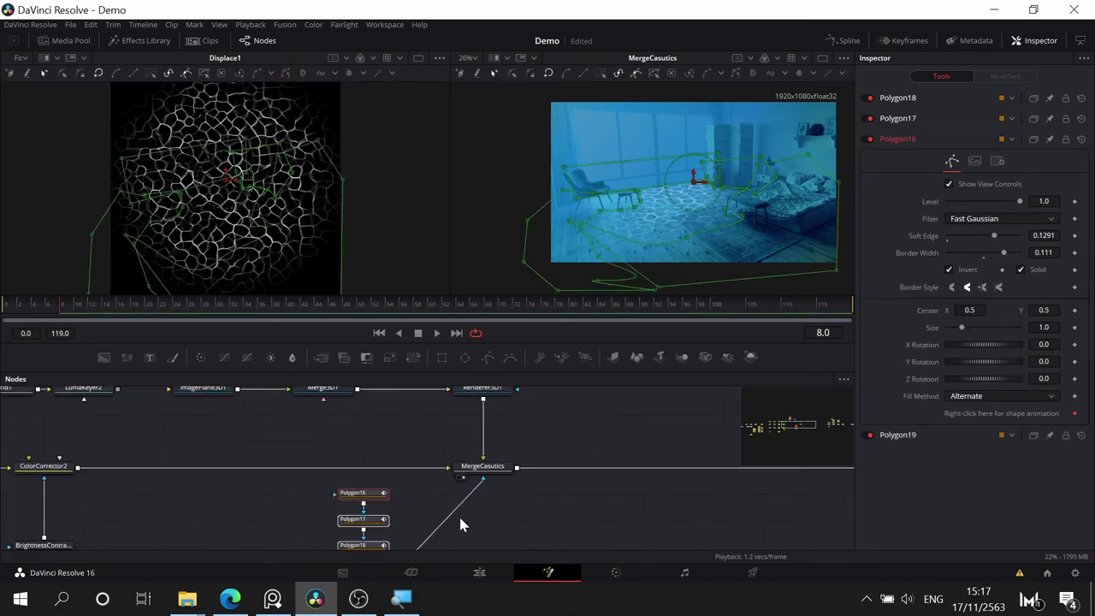
# - Insert a pipe router on the Polygon19 connection and place it directly below MergeCasutics
pyautogui.keyDown('alt'); pyautogui.click(444, 518); pyautogui.keyUp('alt')
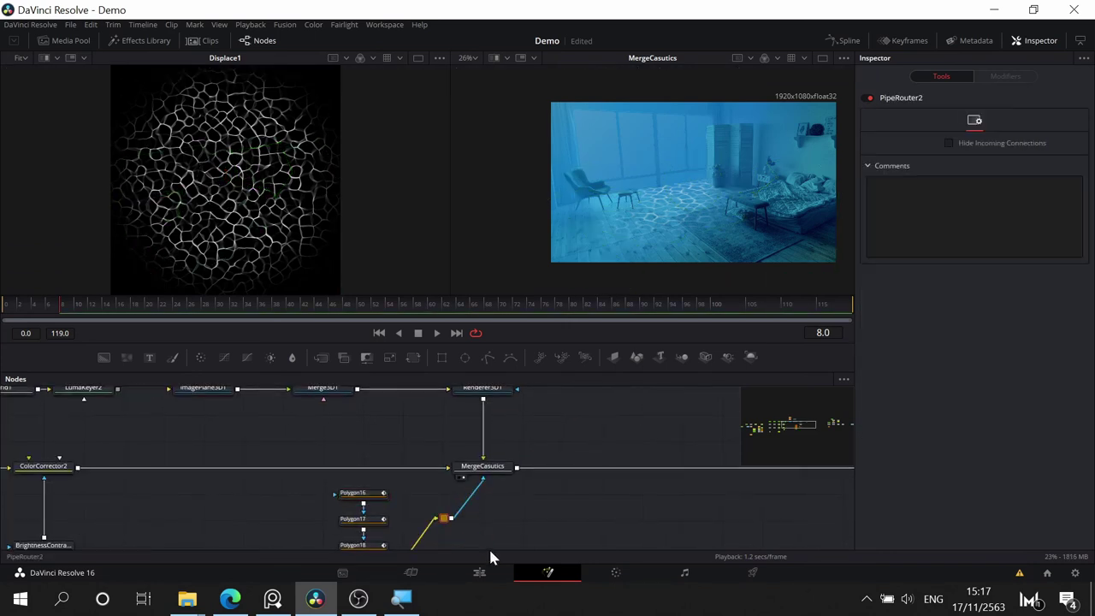
pyautogui.moveTo(444, 518); pyautogui.dragTo(507, 524)
pyautogui.moveTo(547, 462); pyautogui.dragTo(549, 492)
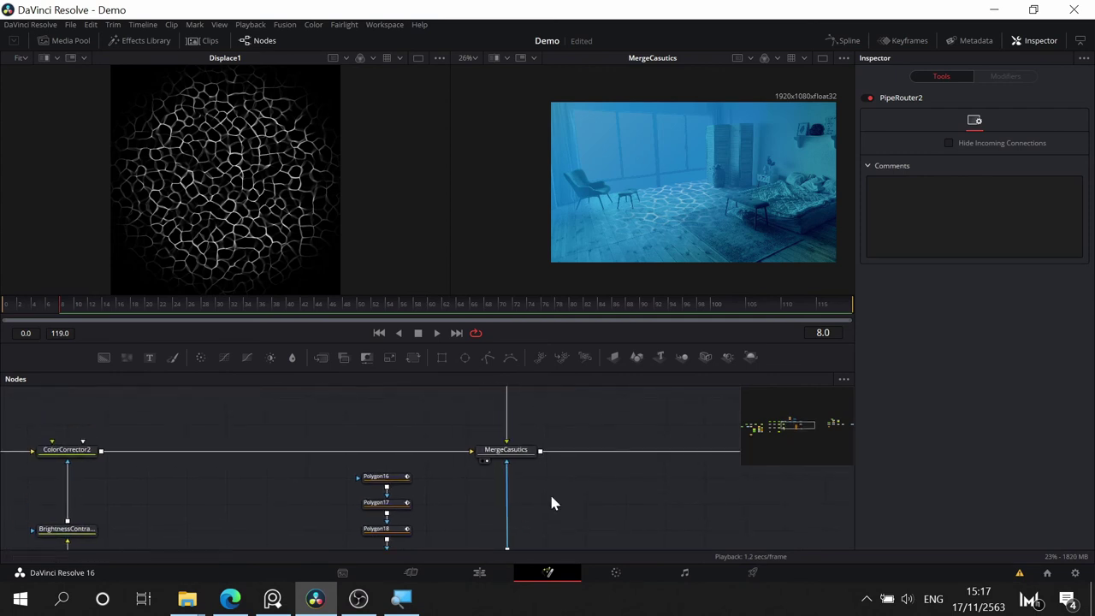
# - Lower the Blend of MergeCasutics to 0.283
pyautogui.click(518, 451)
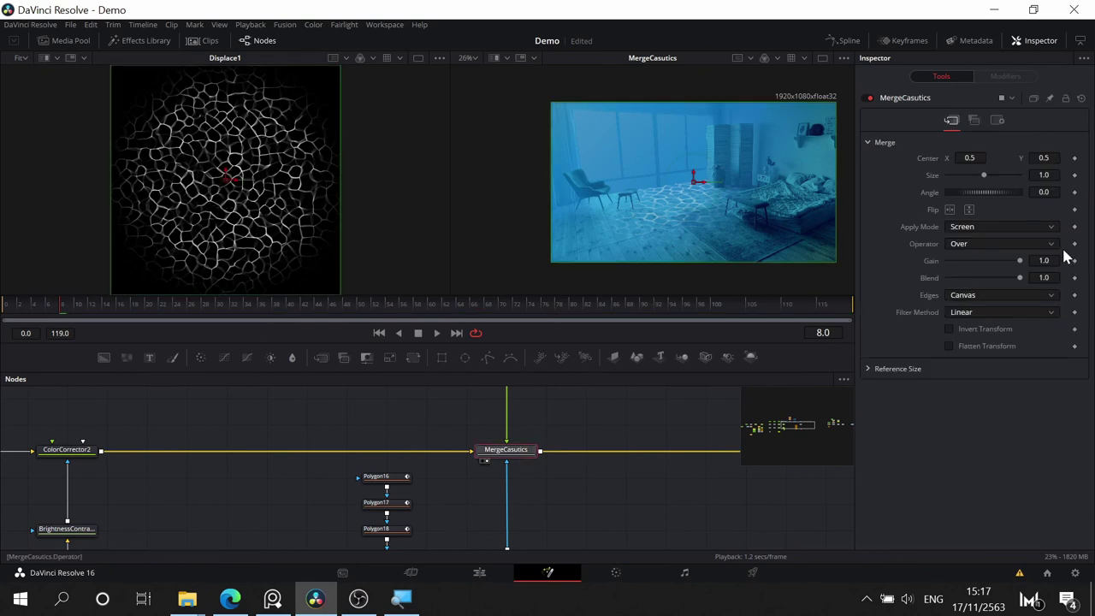
pyautogui.moveTo(1019, 281); pyautogui.dragTo(965, 284)
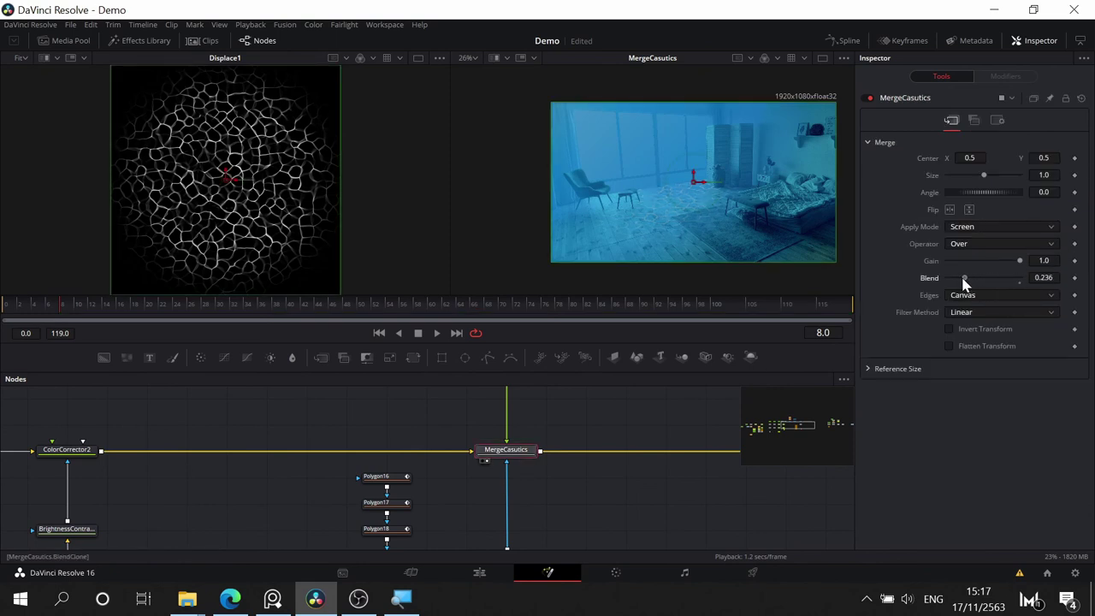
pyautogui.moveTo(253, 496); pyautogui.dragTo(381, 515)
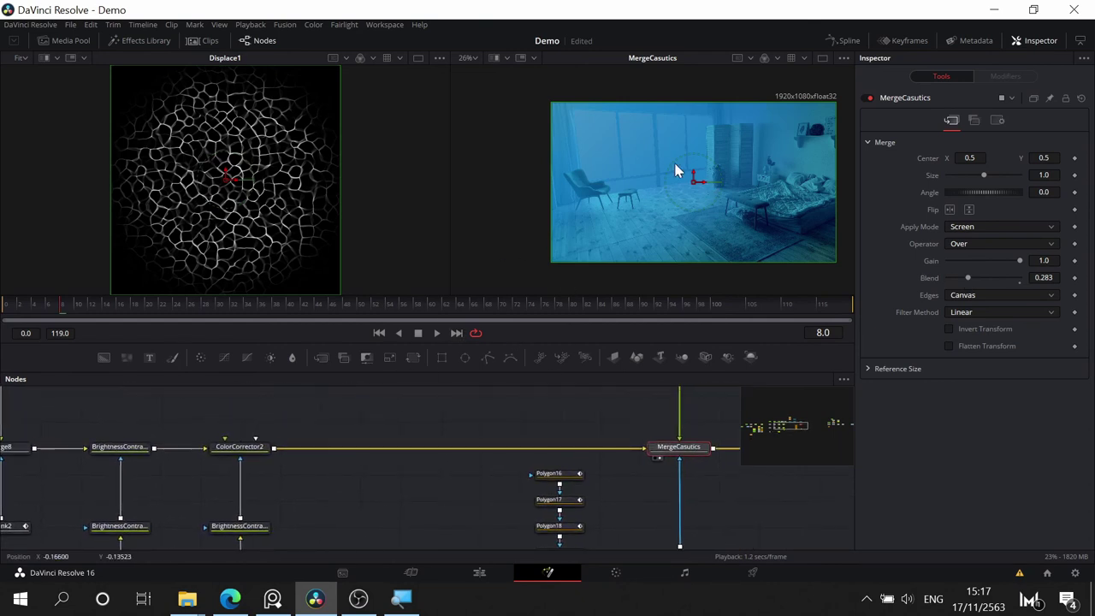
# - Set ColorCorrector2's Saturation to 0.66 and Contrast to 1.03, first trying and undoing a Gain of 0.91
pyautogui.click(243, 458)
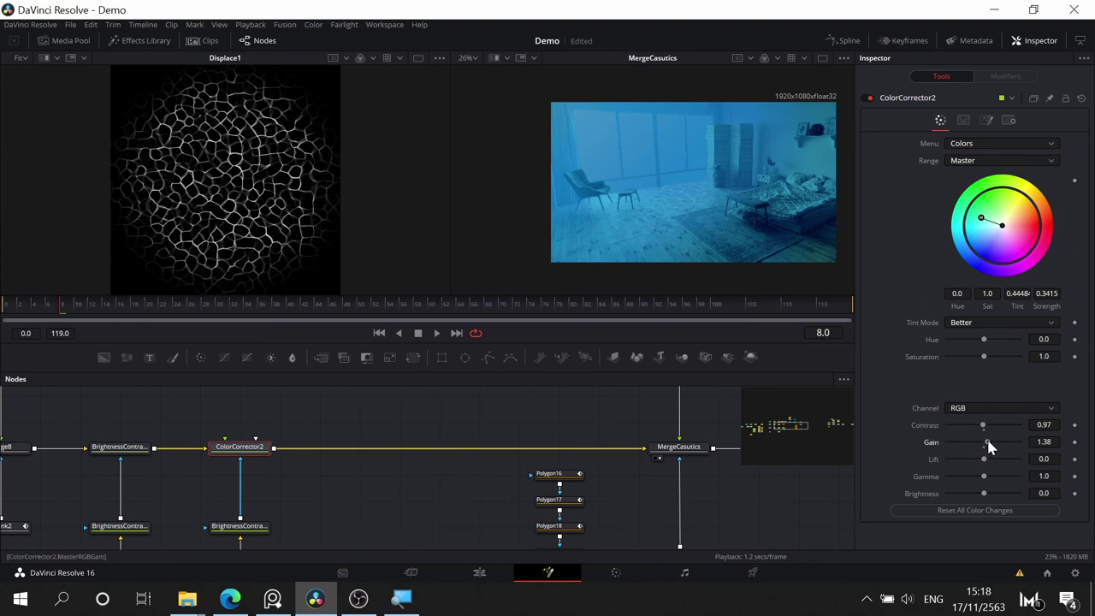
pyautogui.moveTo(988, 446); pyautogui.dragTo(980, 450)
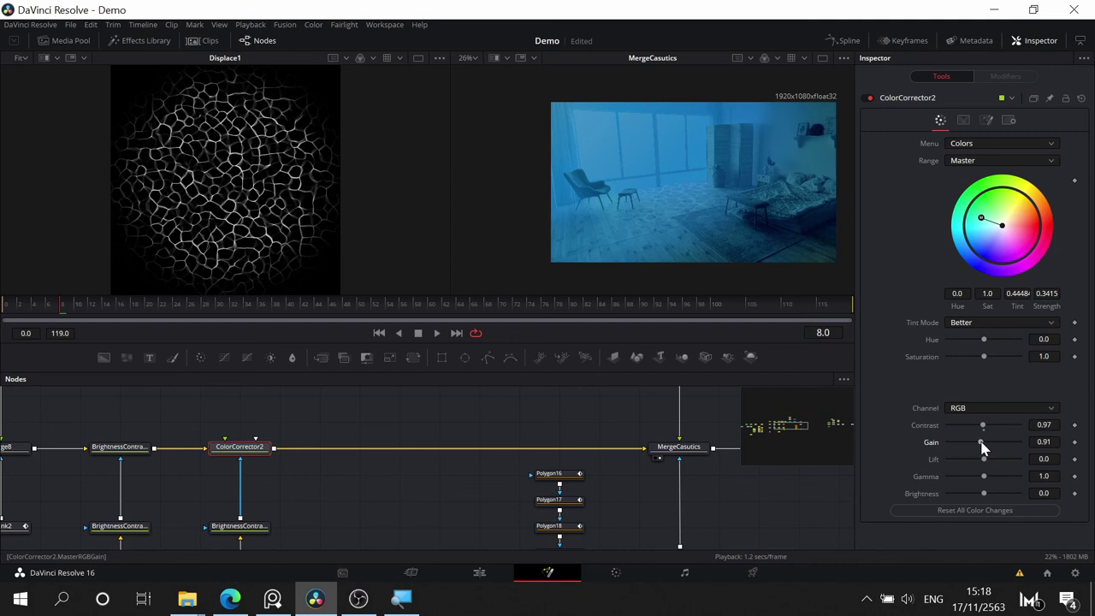
pyautogui.hotkey('ctrl', 'z')
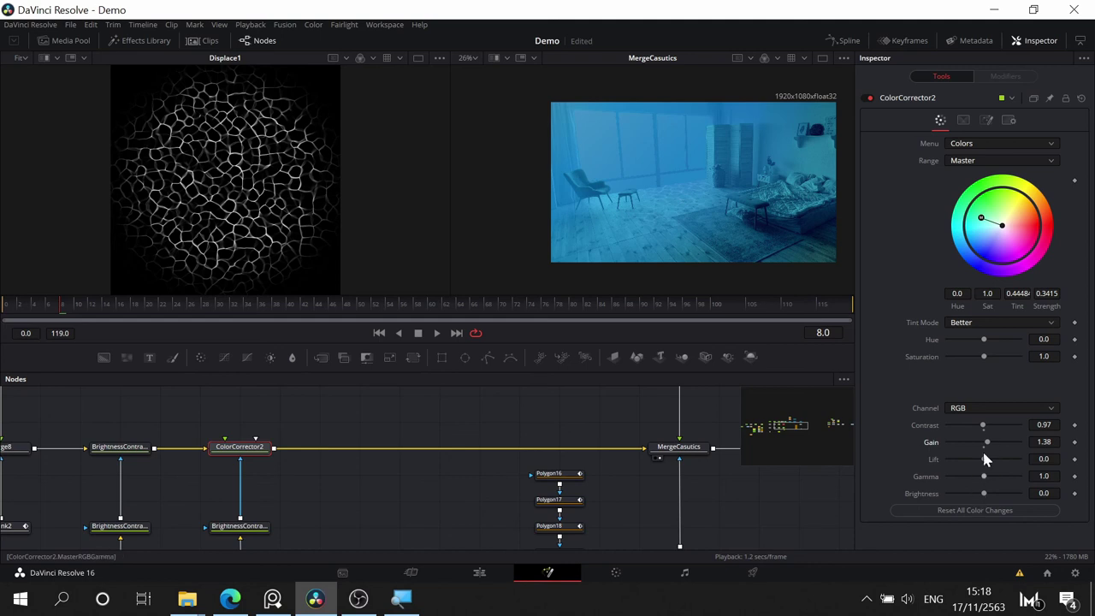
pyautogui.moveTo(983, 356); pyautogui.dragTo(973, 359)
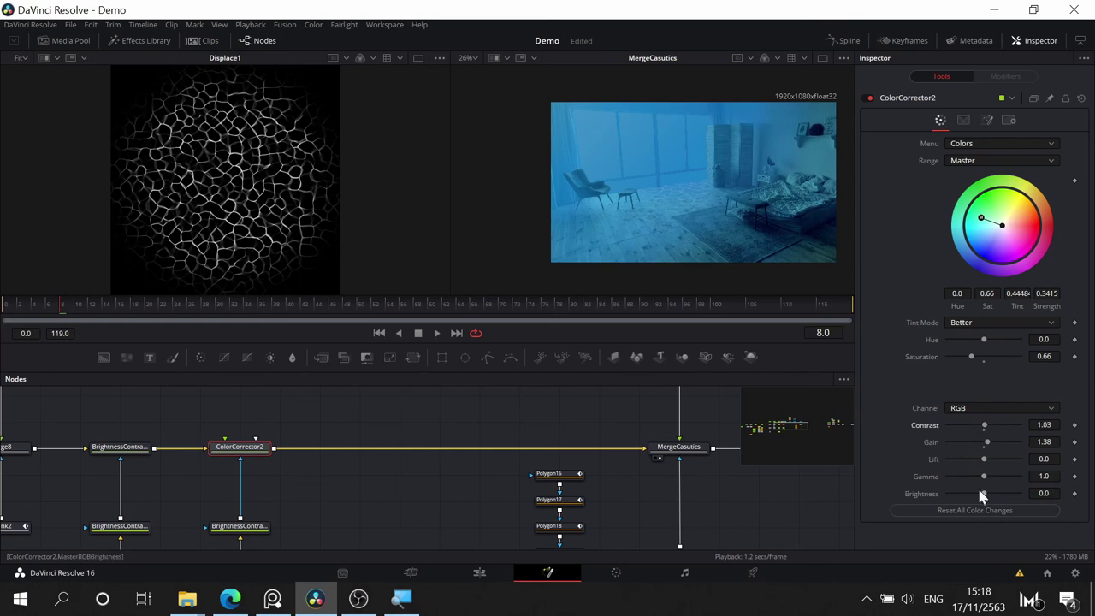
# - Try a Gamma of 0.83 and a lower Brightness in ColorCorrector2, resetting each to its default
pyautogui.moveTo(987, 484); pyautogui.dragTo(982, 484)
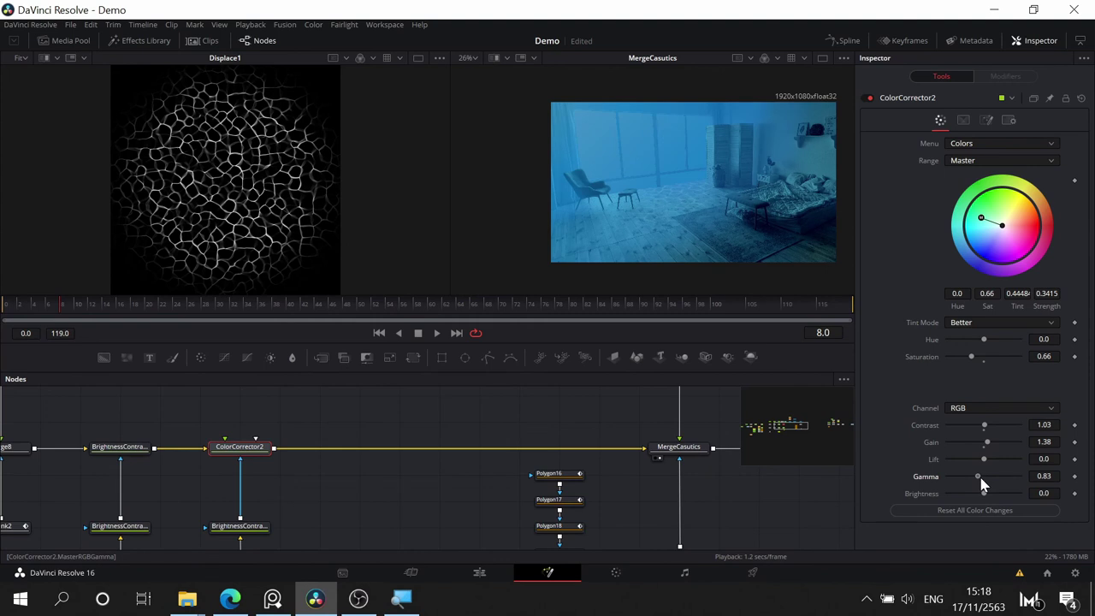
pyautogui.doubleClick(985, 478)
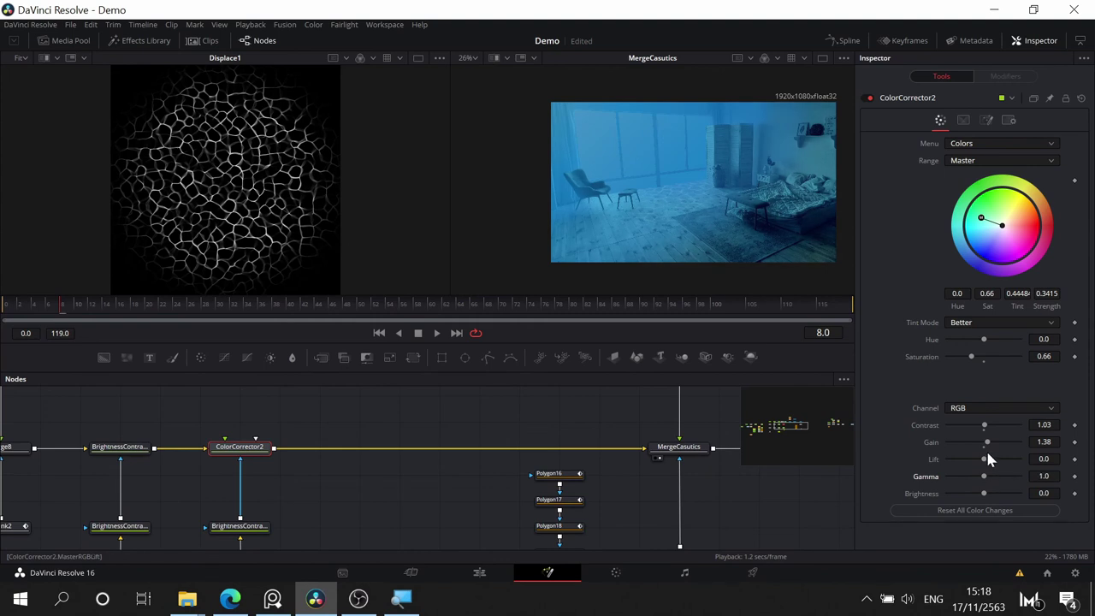
pyautogui.moveTo(983, 495); pyautogui.dragTo(980, 498)
pyautogui.doubleClick(982, 496)
# - Set ColorCorrector2's Gain to 0.98 and inspect the bed and rug up close
pyautogui.moveTo(987, 445); pyautogui.dragTo(982, 450)
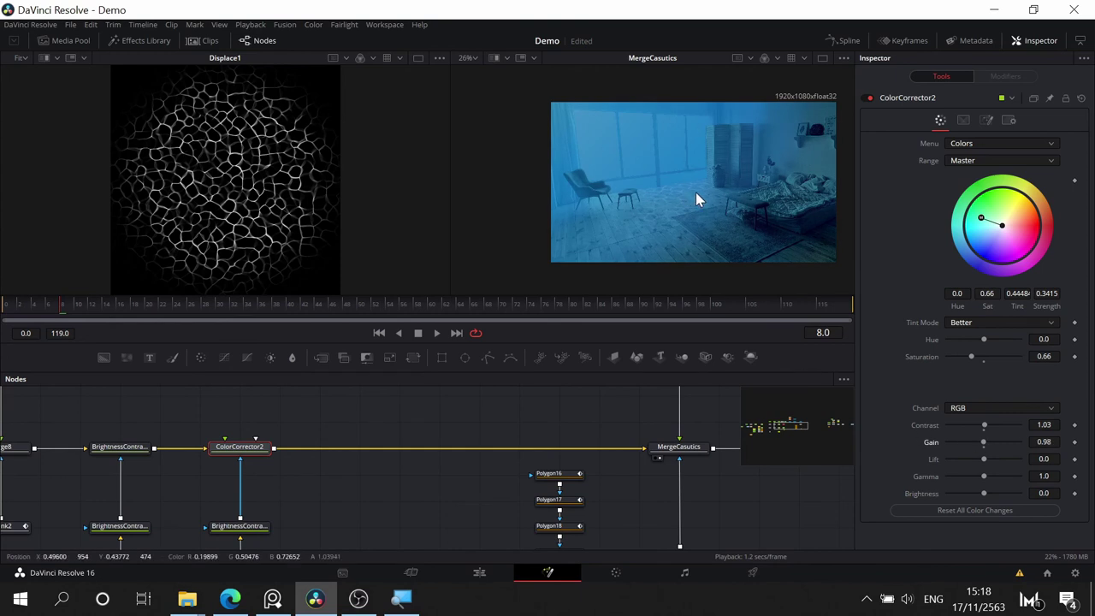
pyautogui.scroll(2, 695, 192)
pyautogui.moveTo(613, 171); pyautogui.dragTo(511, 148)
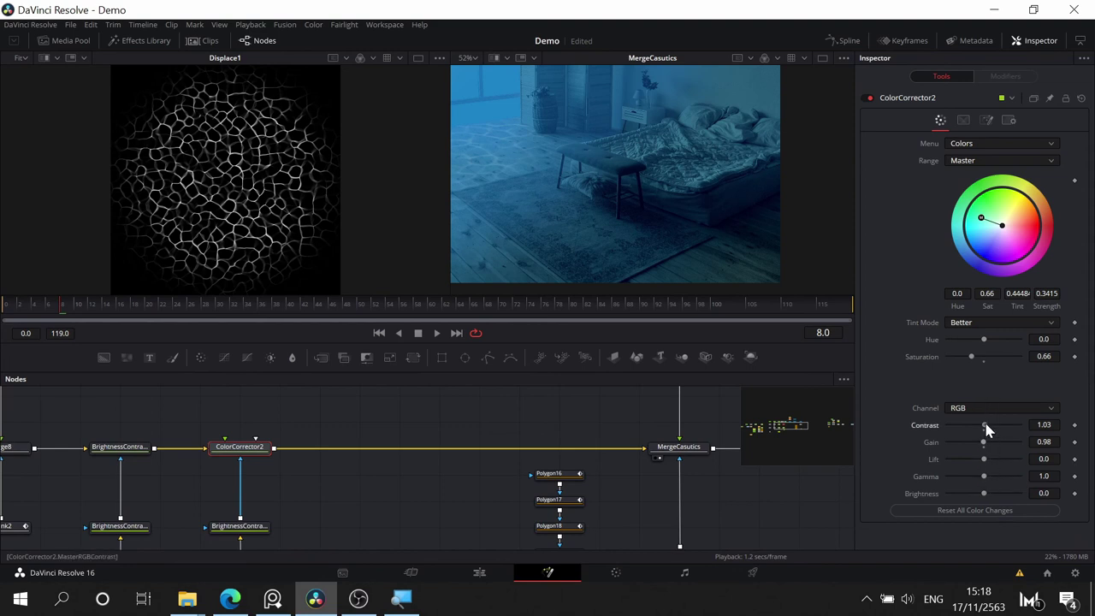
# - Set ColorCorrector2's Contrast to 0.92 and inspect the caustics on the floor up close
pyautogui.moveTo(986, 424); pyautogui.dragTo(983, 425)
pyautogui.moveTo(554, 425); pyautogui.dragTo(378, 443)
pyautogui.scroll(-3, 510, 197)
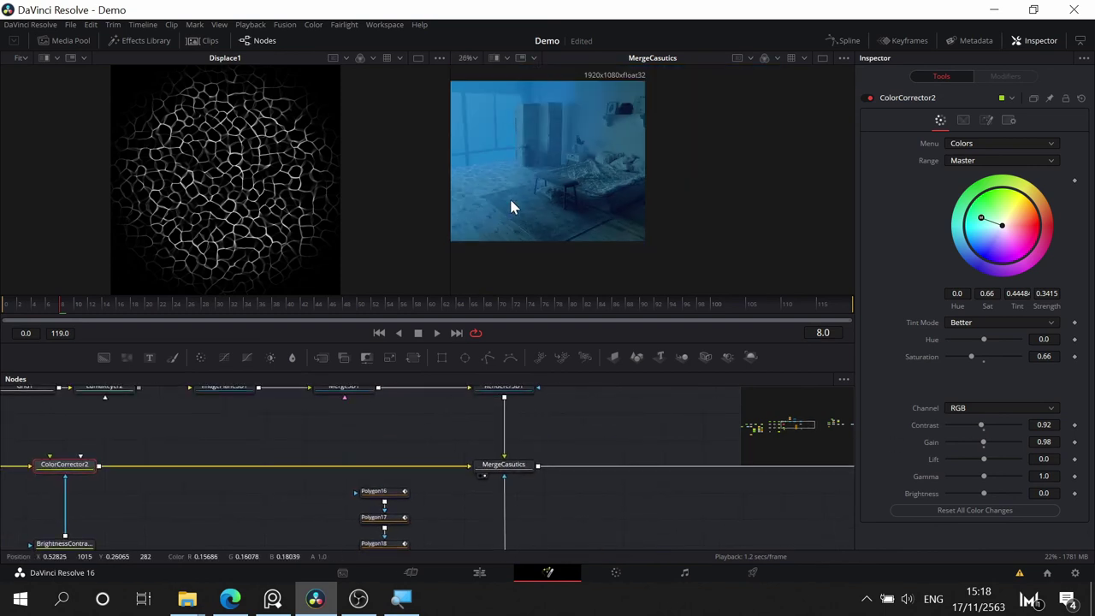
pyautogui.moveTo(510, 207); pyautogui.dragTo(681, 232)
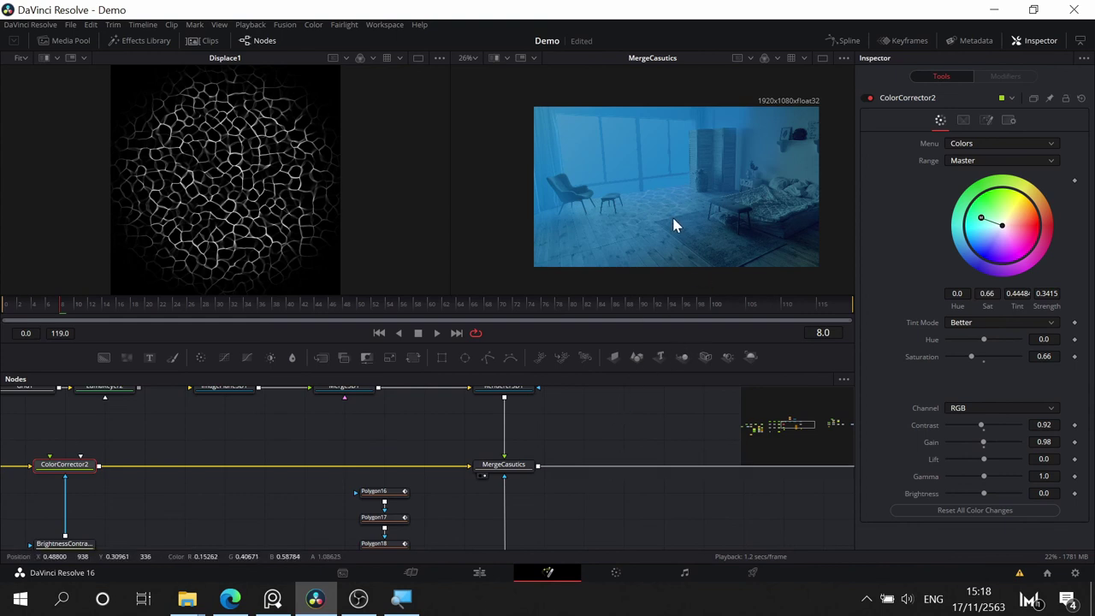
pyautogui.scroll(3, 682, 232)
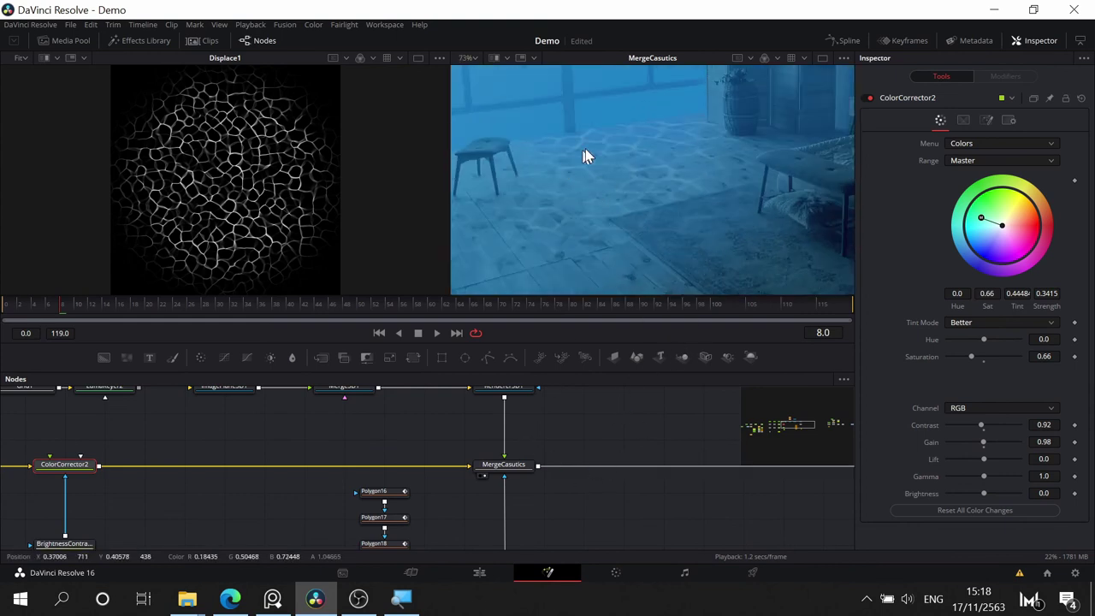
pyautogui.moveTo(435, 415); pyautogui.dragTo(585, 459)
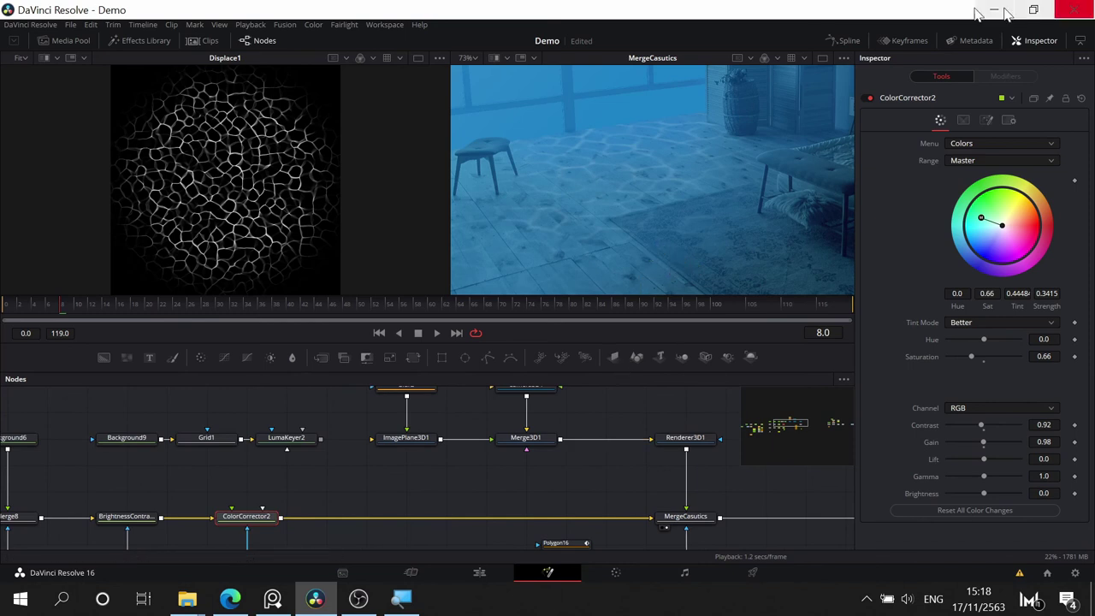
# - Lower the Blend of MergeCasutics to 0.126 and check the whole room
pyautogui.moveTo(677, 545); pyautogui.dragTo(651, 508)
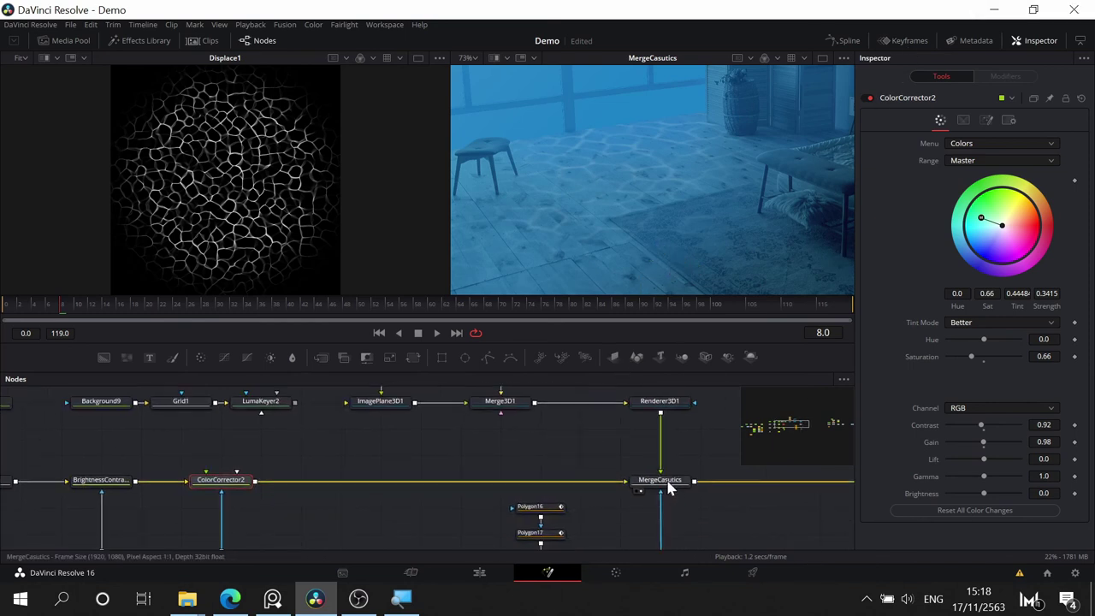
pyautogui.click(667, 483)
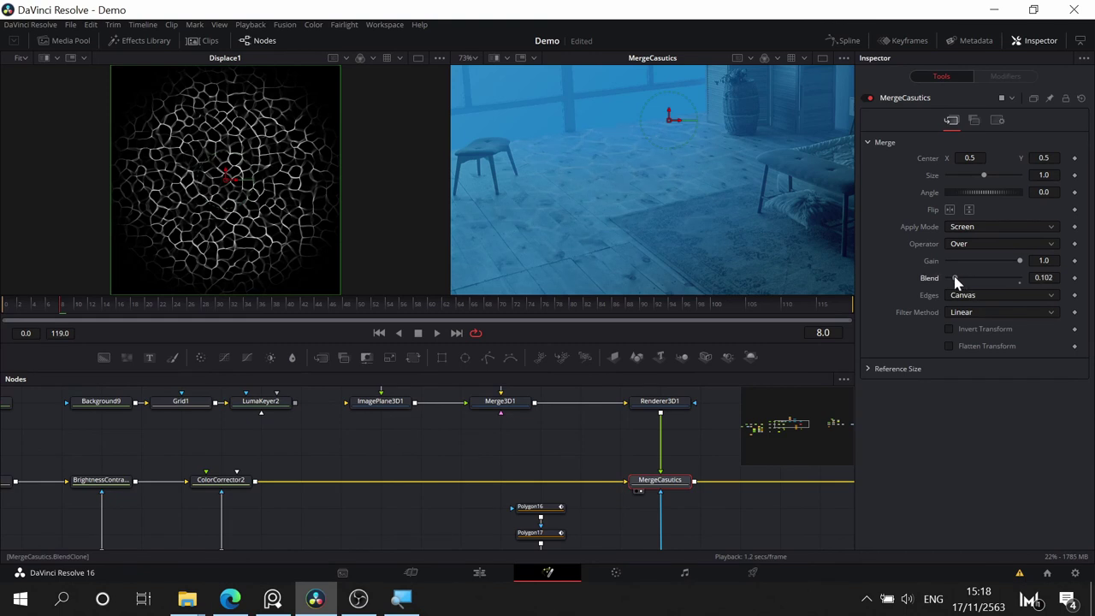
pyautogui.scroll(-4, 629, 120)
pyautogui.scroll(4, 627, 135)
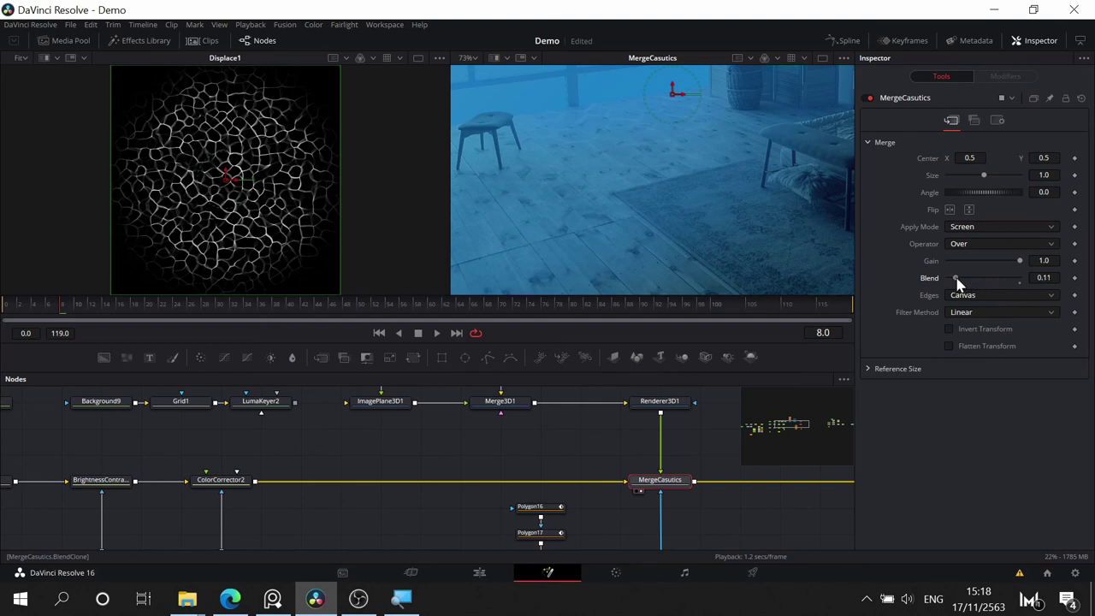
pyautogui.scroll(-3, 550, 166)
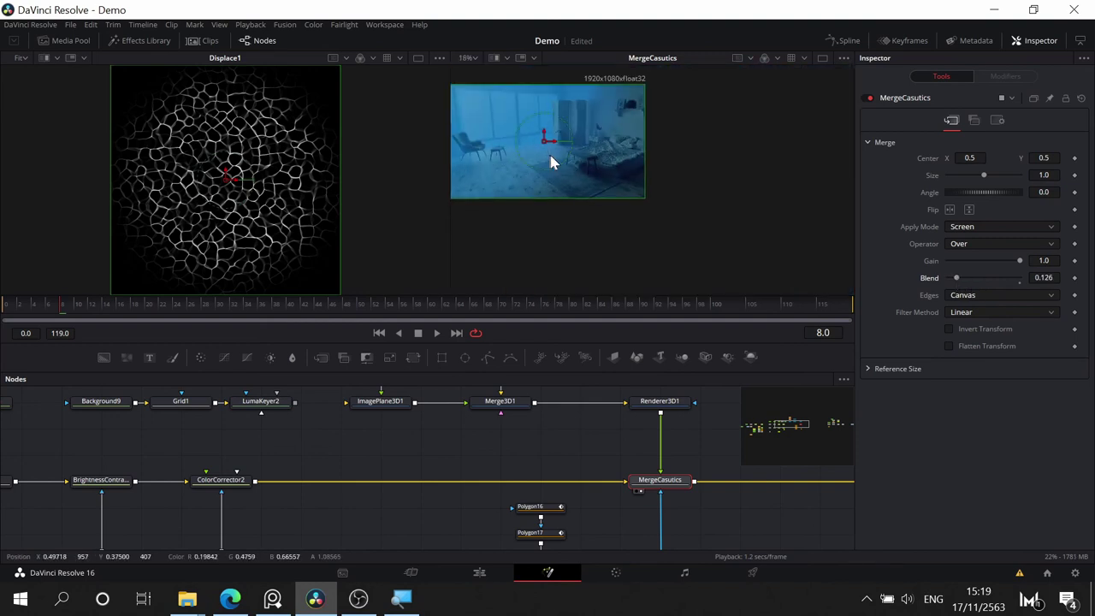
pyautogui.scroll(2, 557, 166)
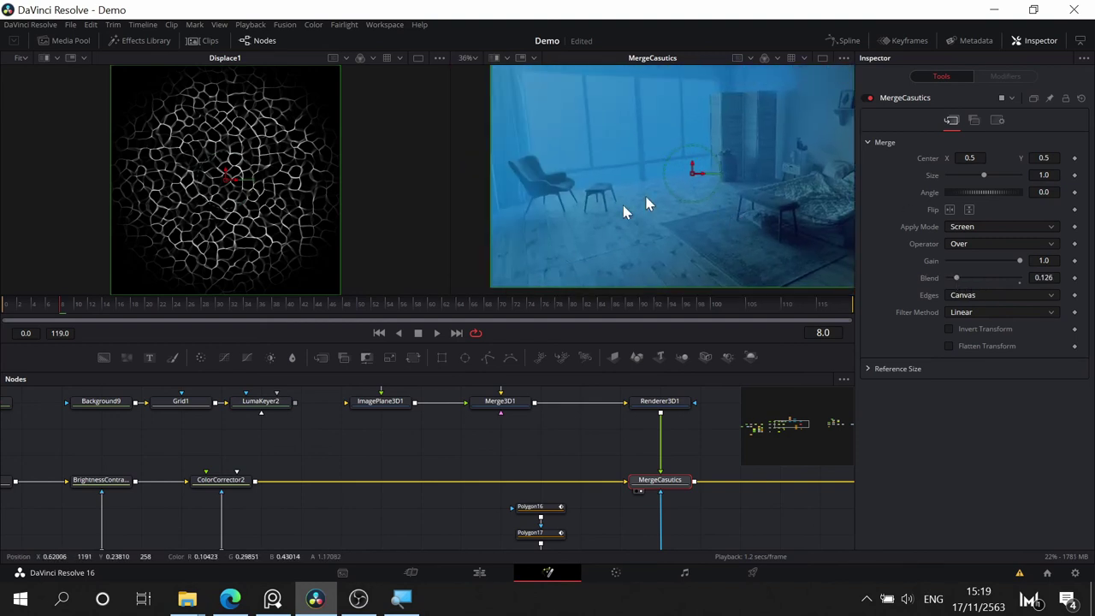
# - Insert a Brightness Contrast node after ColorCorrector2 with Brightness -0.06 and Gamma 1.06
pyautogui.moveTo(412, 449); pyautogui.dragTo(519, 425)
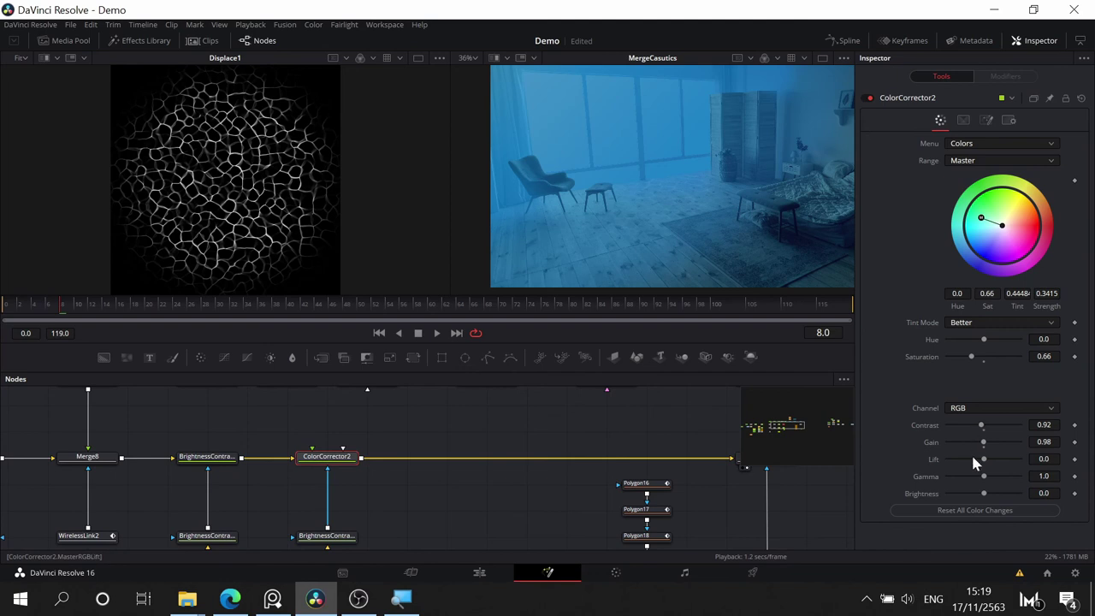
pyautogui.click(267, 358)
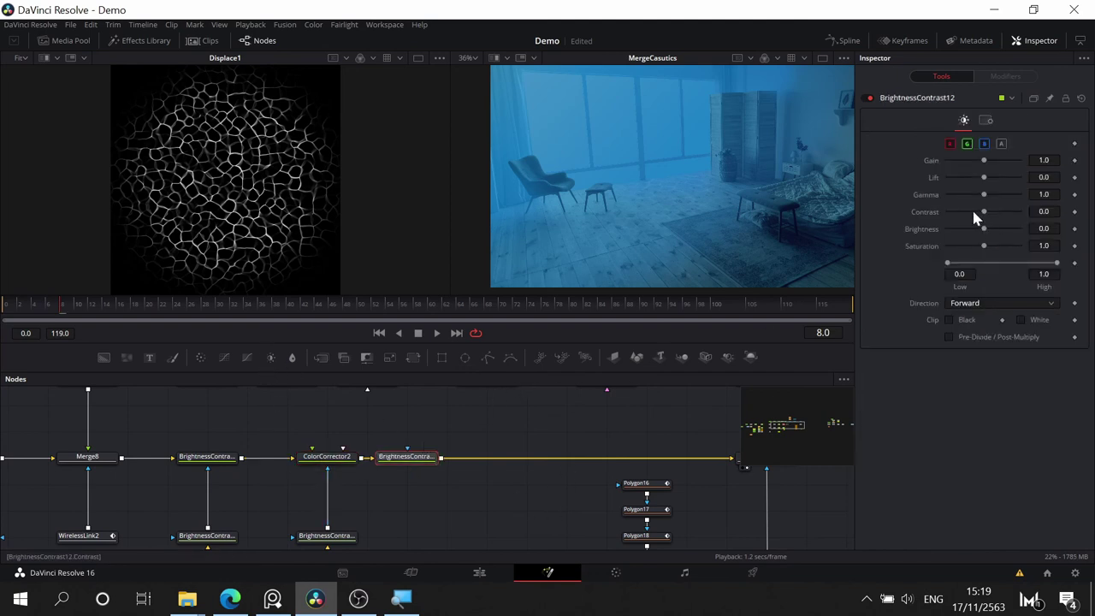
pyautogui.moveTo(983, 237); pyautogui.dragTo(980, 235)
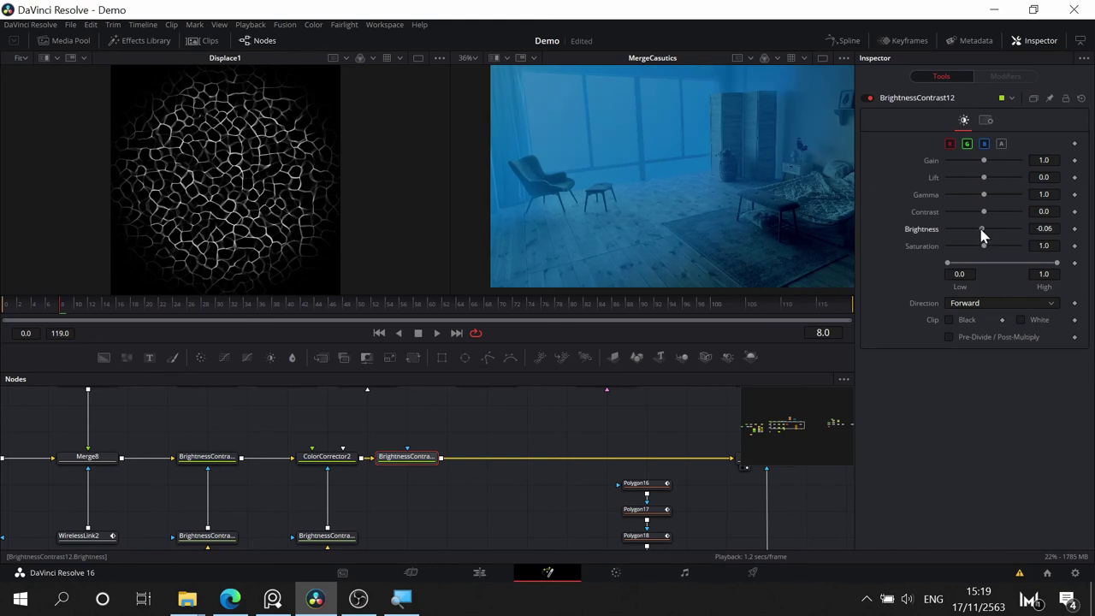
pyautogui.moveTo(773, 226); pyautogui.dragTo(701, 224)
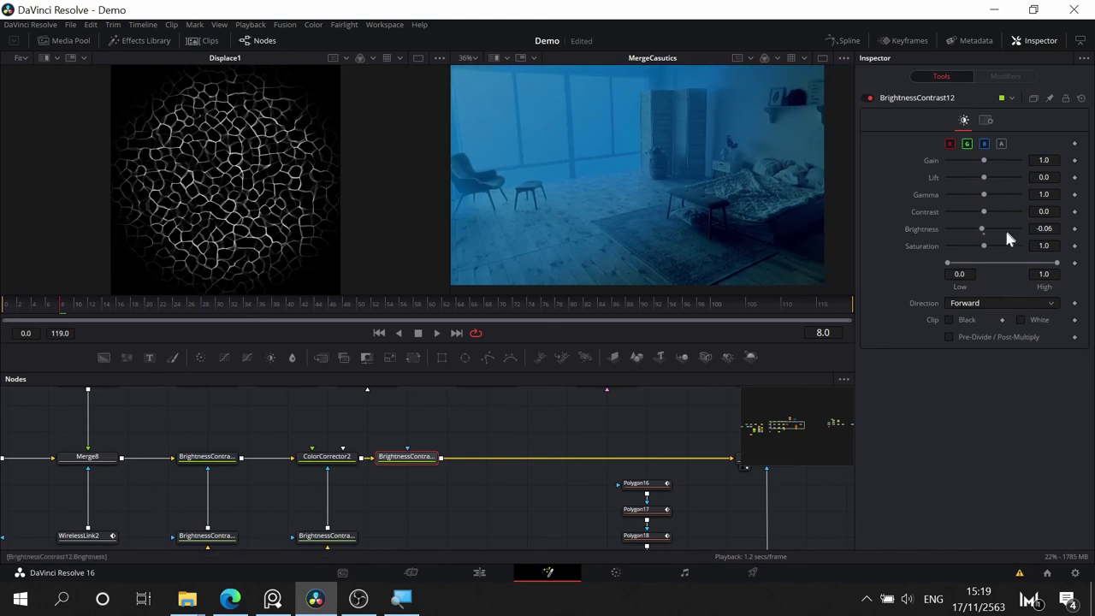
pyautogui.moveTo(982, 195); pyautogui.dragTo(984, 195)
# - Set the Contrast of BrightnessContrast7, the node between Merge8 and ColorCorrector2, to 0.29
pyautogui.moveTo(278, 438); pyautogui.dragTo(383, 416)
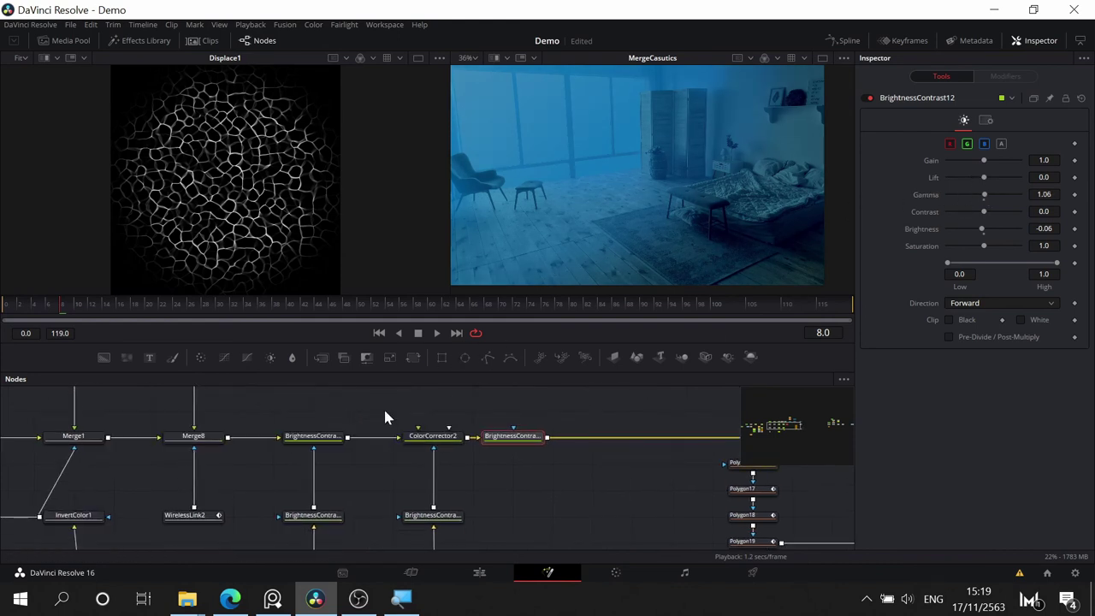
pyautogui.click(330, 441)
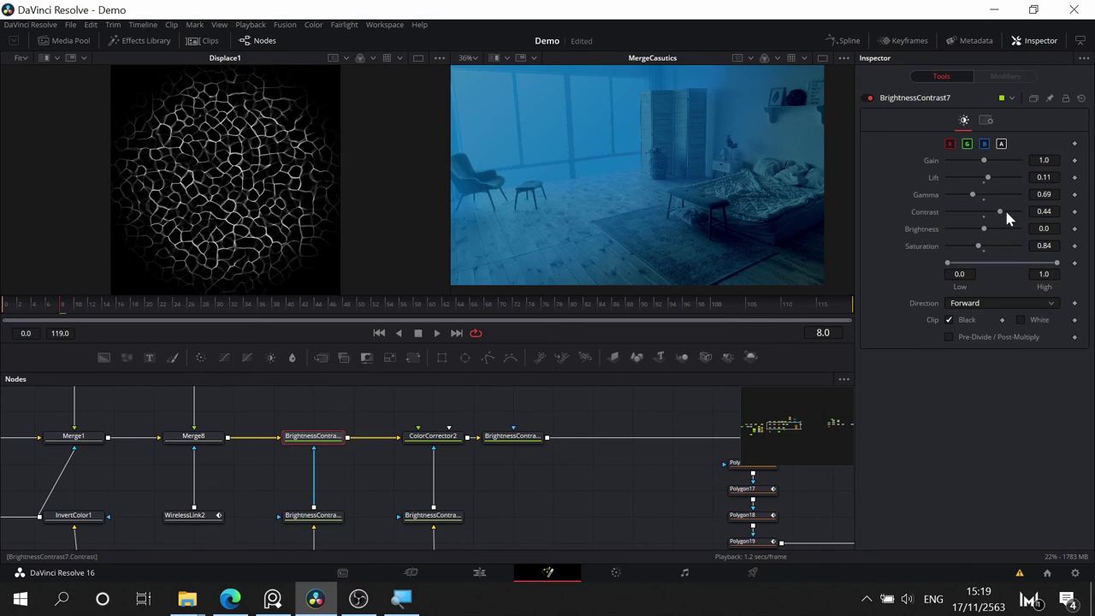
pyautogui.moveTo(999, 212); pyautogui.dragTo(995, 219)
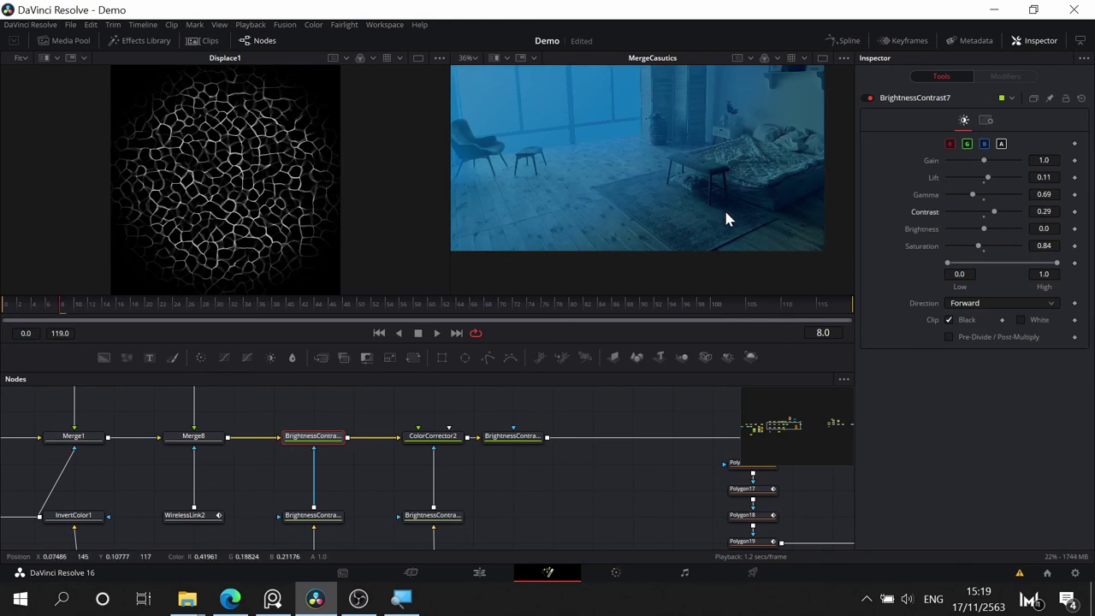
pyautogui.scroll(2, 699, 203)
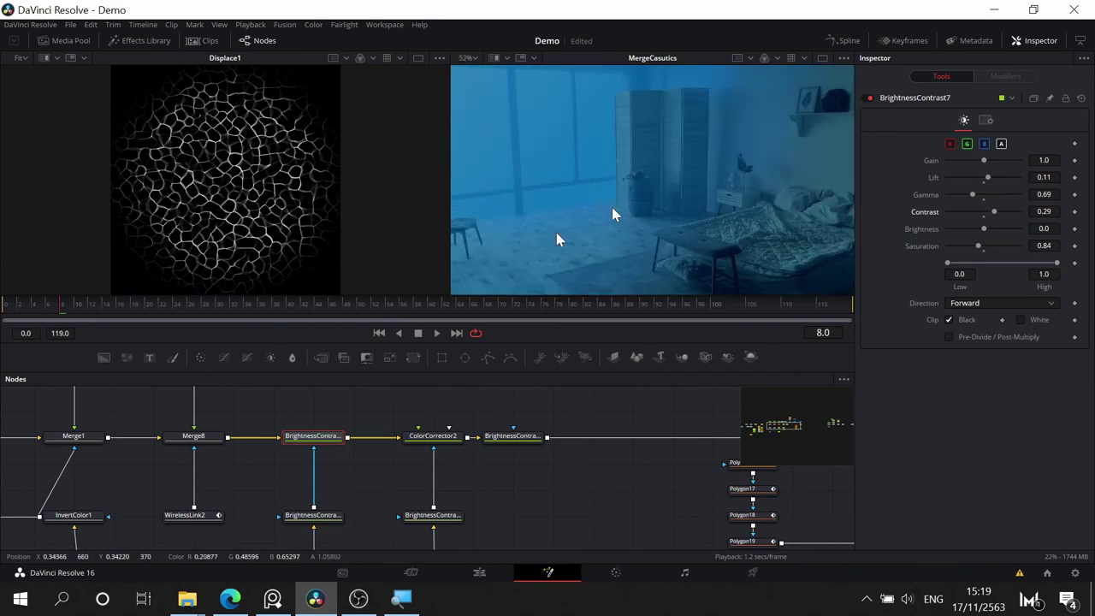
pyautogui.scroll(-4, 713, 168)
# - Compare the output of BrightnessContrast12 with that of MergeCasutics, examining the floor and rug closely
pyautogui.moveTo(659, 518); pyautogui.dragTo(499, 546)
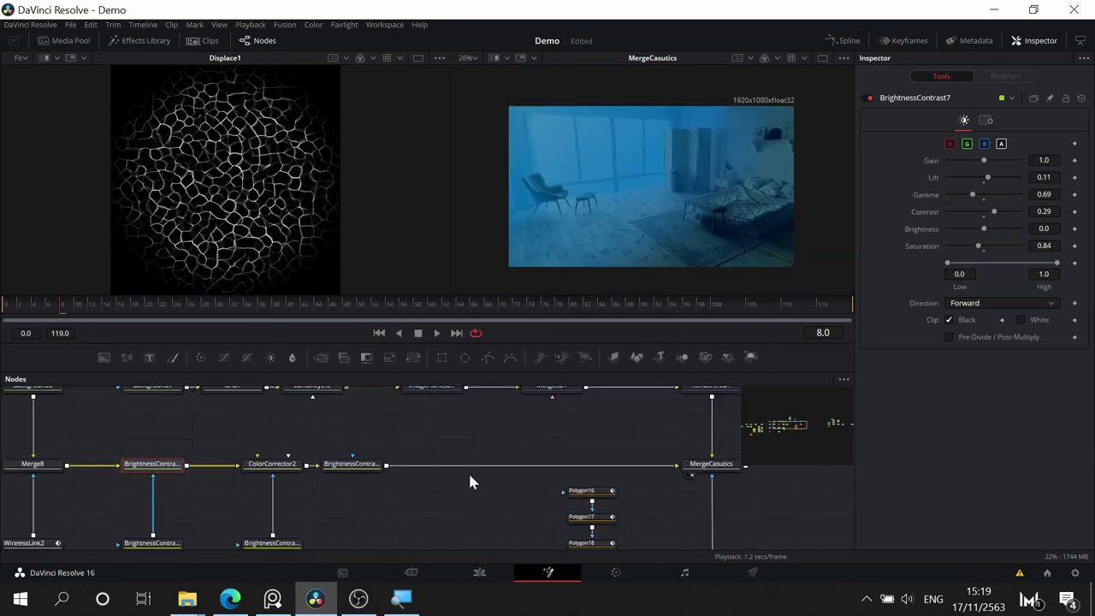
pyautogui.click(339, 466)
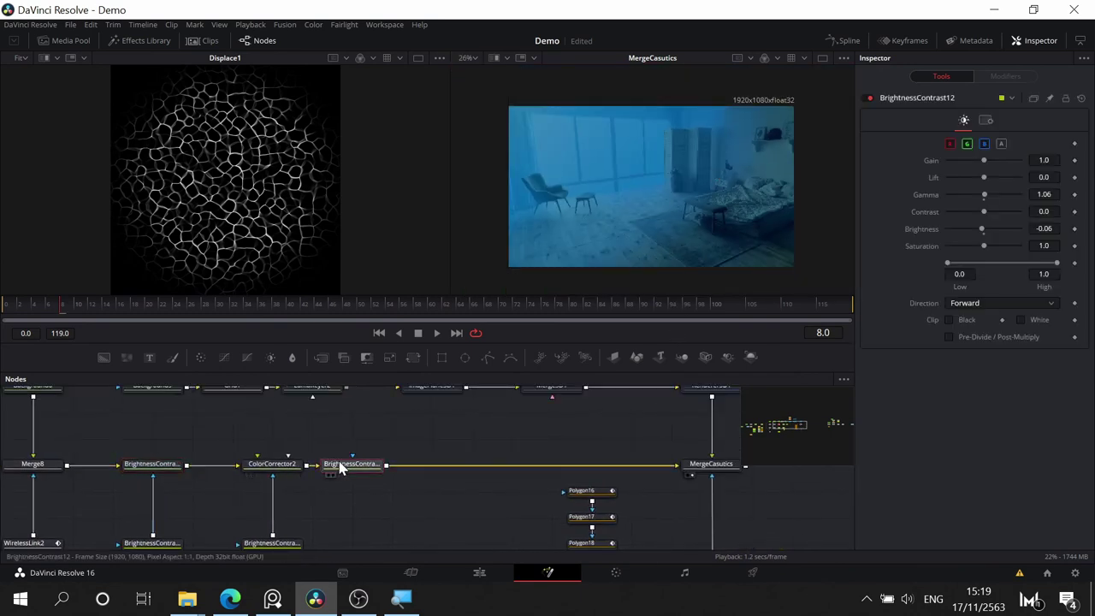
pyautogui.press('2')
pyautogui.click(704, 467)
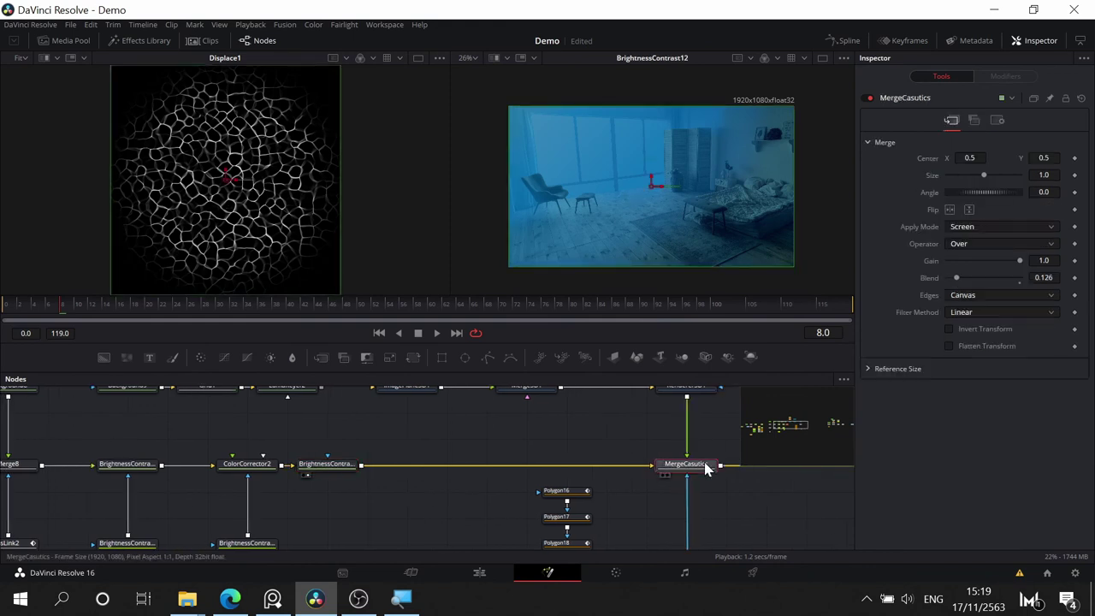
pyautogui.press('2')
pyautogui.scroll(4, 670, 224)
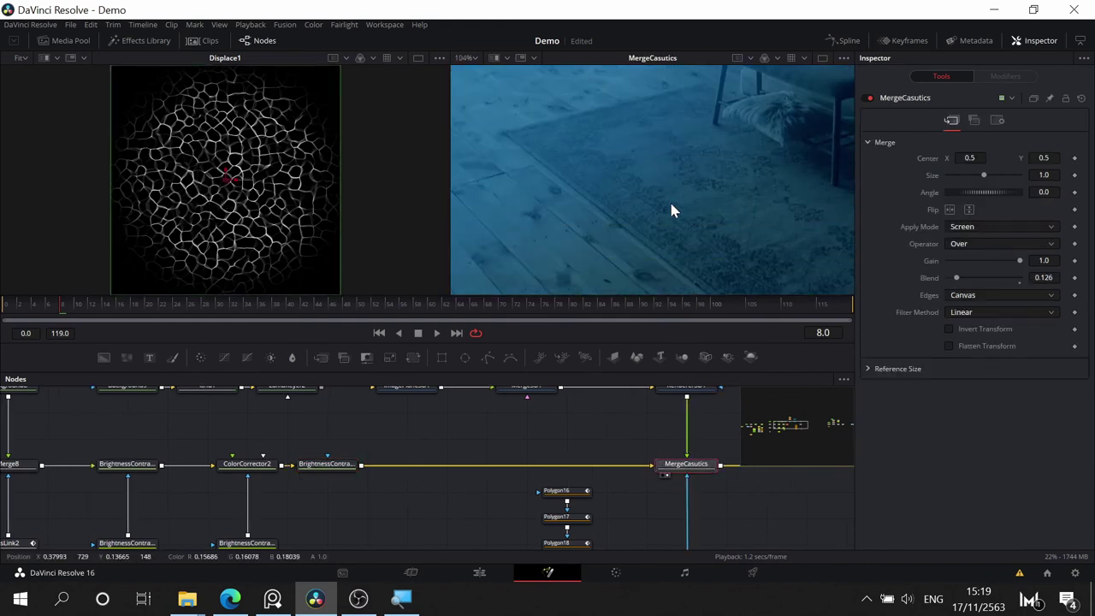
pyautogui.scroll(-2, 672, 209)
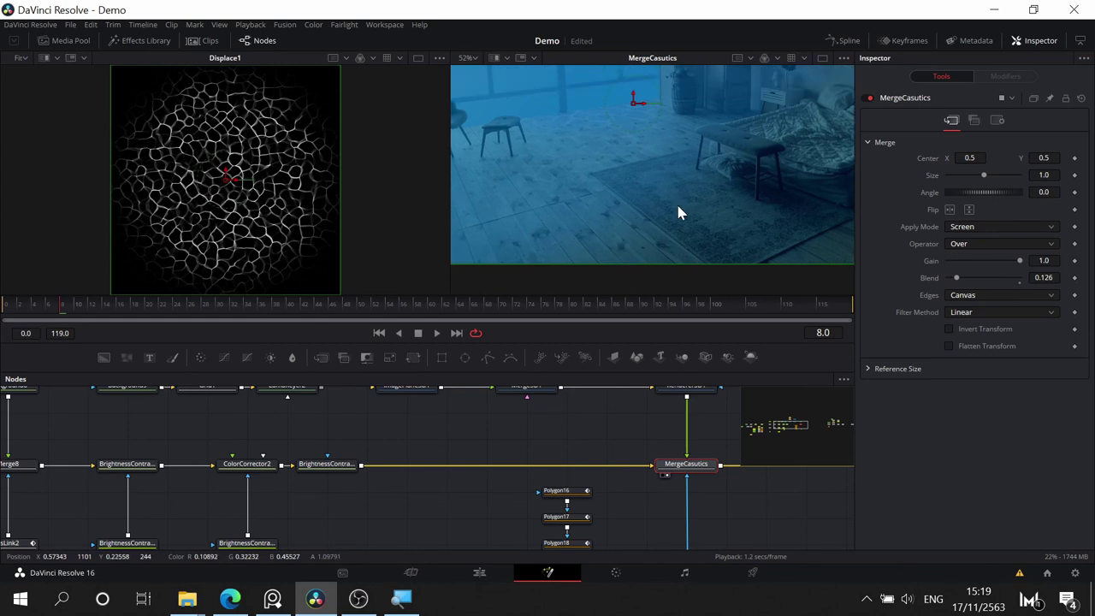
# - Raise the Blend of MergeCasutics to 0.15 and check the room and back wall
pyautogui.moveTo(678, 206); pyautogui.dragTo(705, 285)
pyautogui.moveTo(702, 241); pyautogui.dragTo(703, 185)
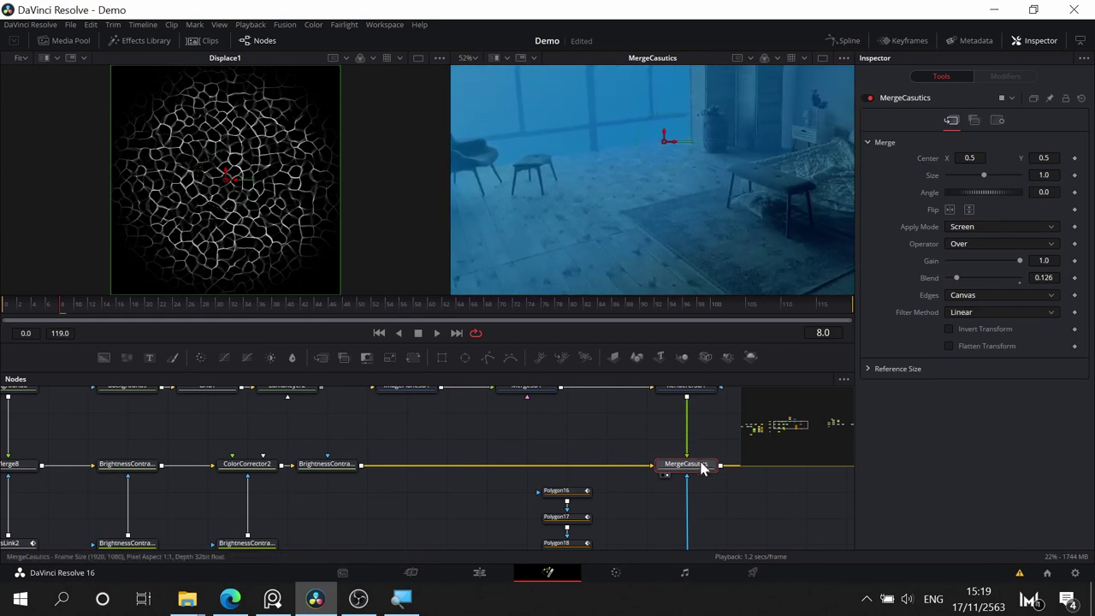
pyautogui.moveTo(955, 278); pyautogui.dragTo(957, 279)
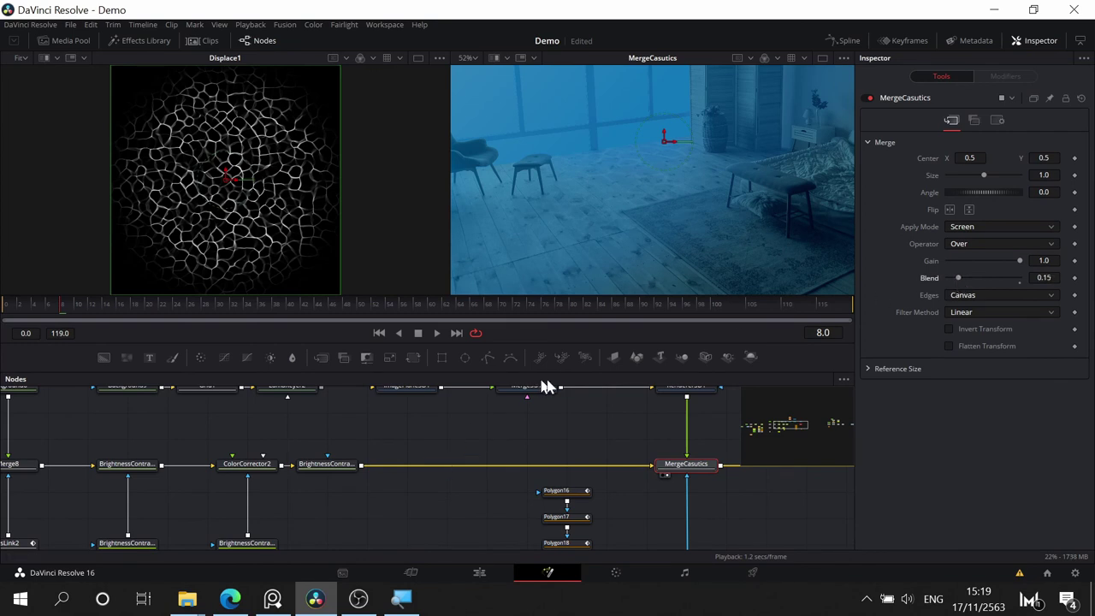
pyautogui.scroll(-3, 655, 139)
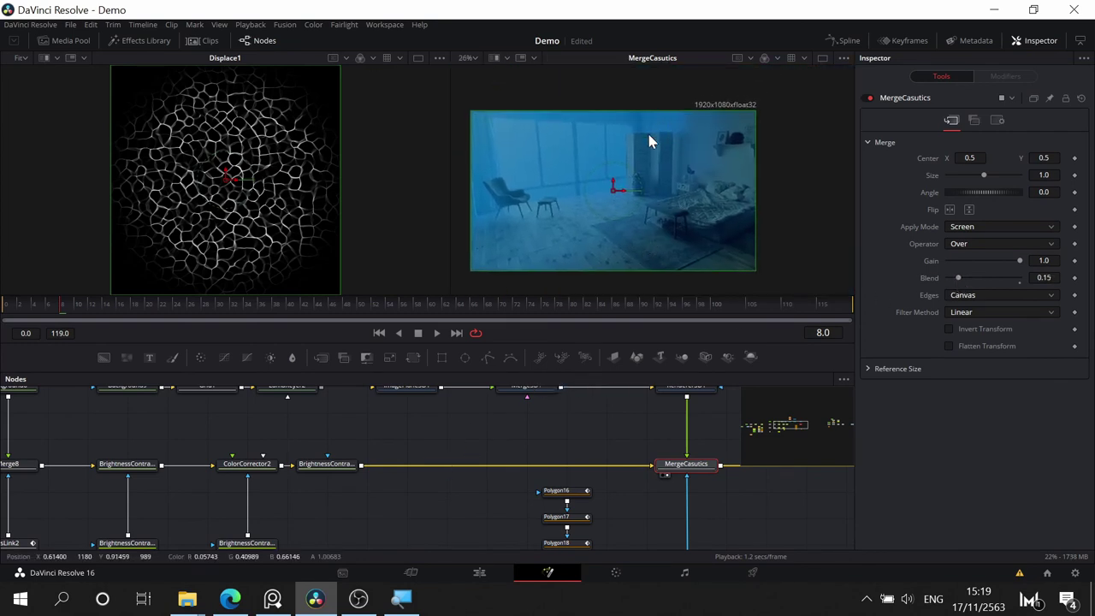
pyautogui.scroll(3, 669, 157)
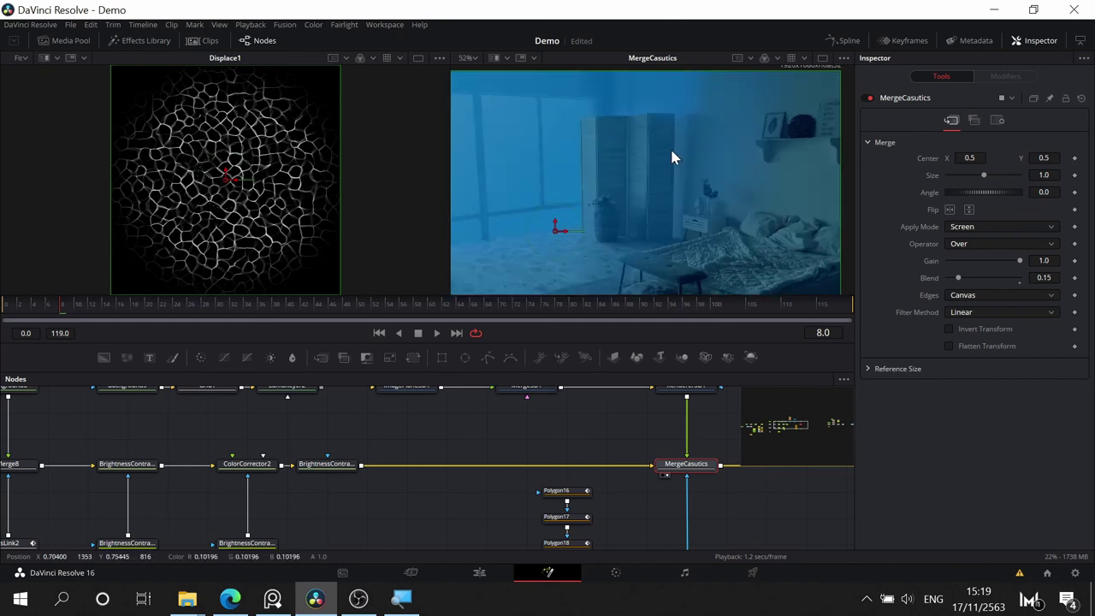
# - Show the Merge3D1 scene with its camera and caustics plane in the viewer that displays Displace1
pyautogui.moveTo(599, 414); pyautogui.dragTo(508, 538)
pyautogui.moveTo(528, 439); pyautogui.dragTo(611, 427)
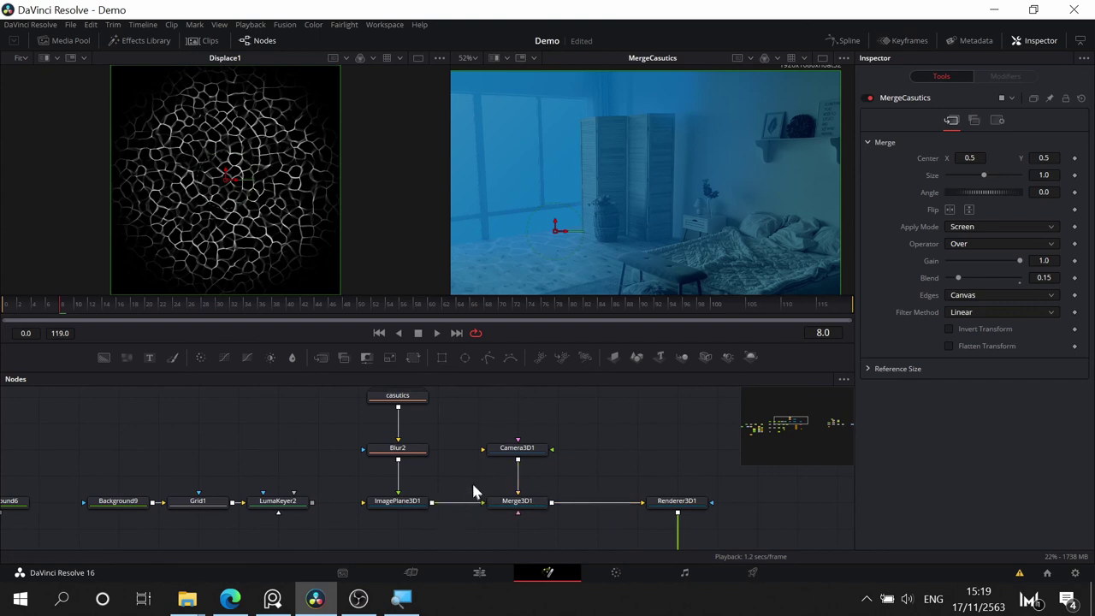
pyautogui.moveTo(473, 481); pyautogui.dragTo(501, 461)
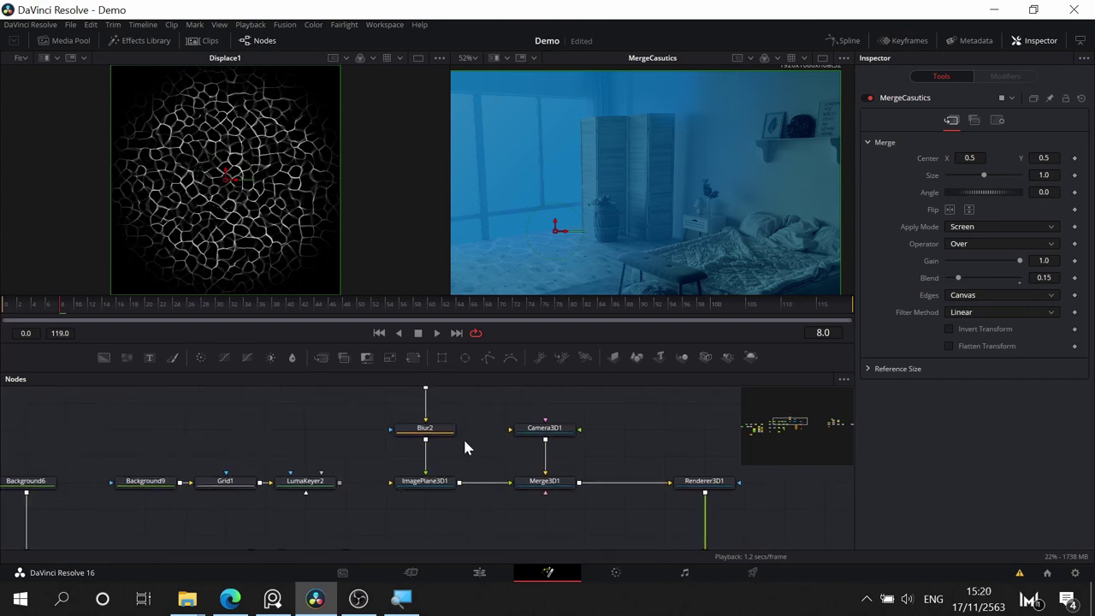
pyautogui.moveTo(547, 481); pyautogui.dragTo(325, 253)
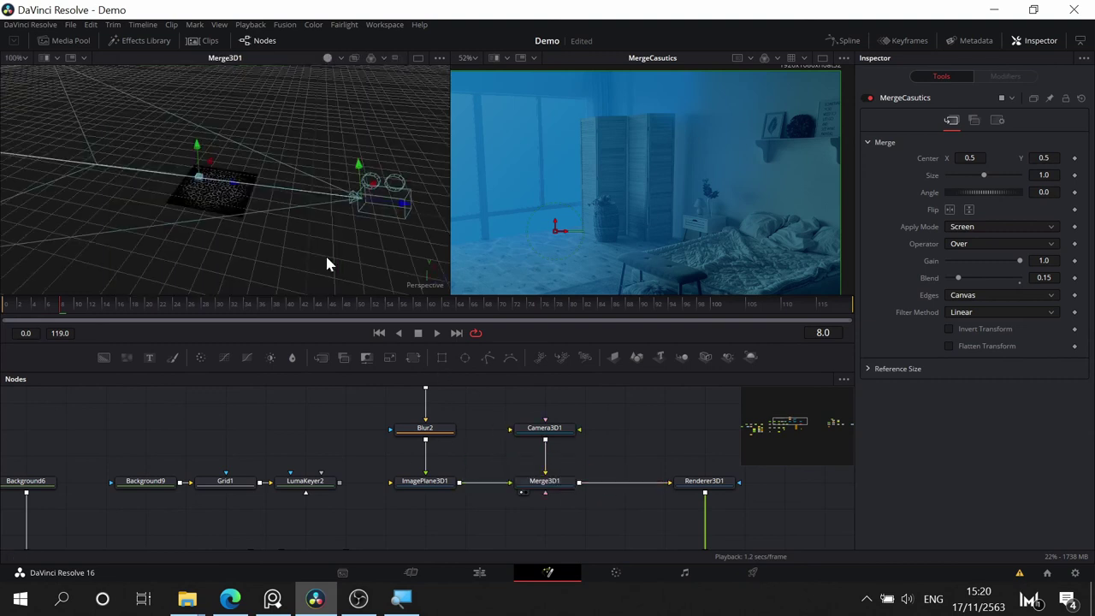
pyautogui.scroll(-1, 457, 470)
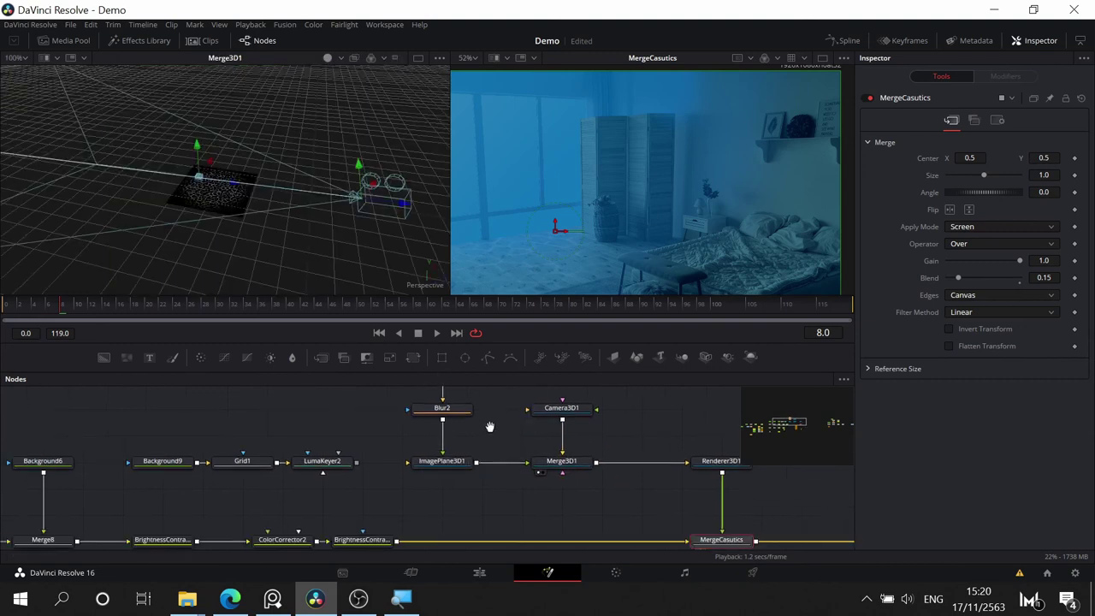
# - Duplicate ImagePlane3D1, feed the copy from Blur2 and connect it to Merge3D1
pyautogui.click(454, 457)
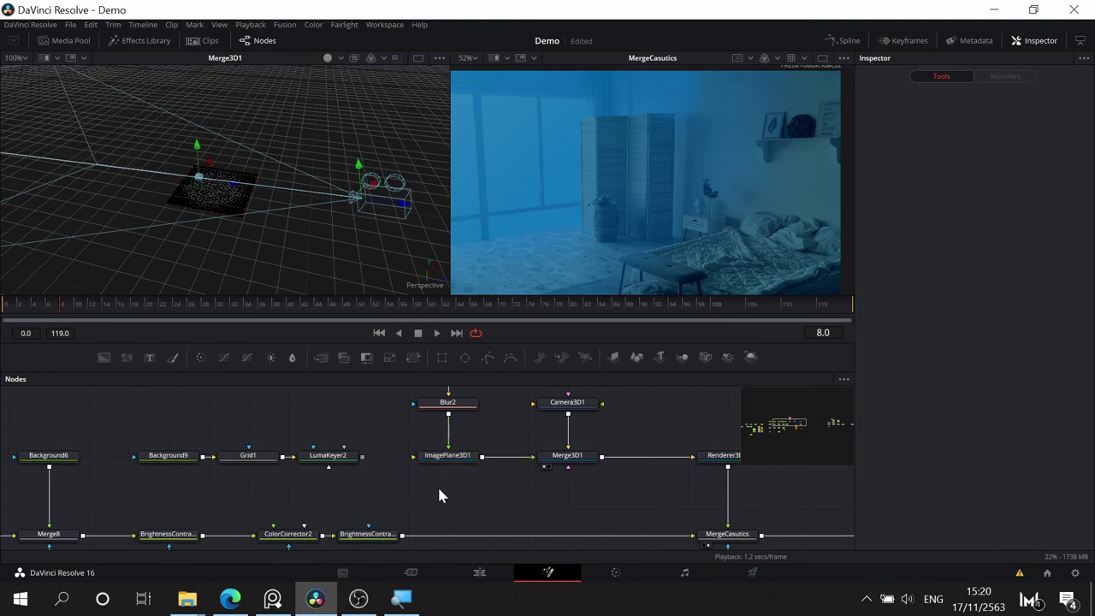
pyautogui.hotkey('ctrl', 'v')
pyautogui.moveTo(476, 485); pyautogui.dragTo(509, 453)
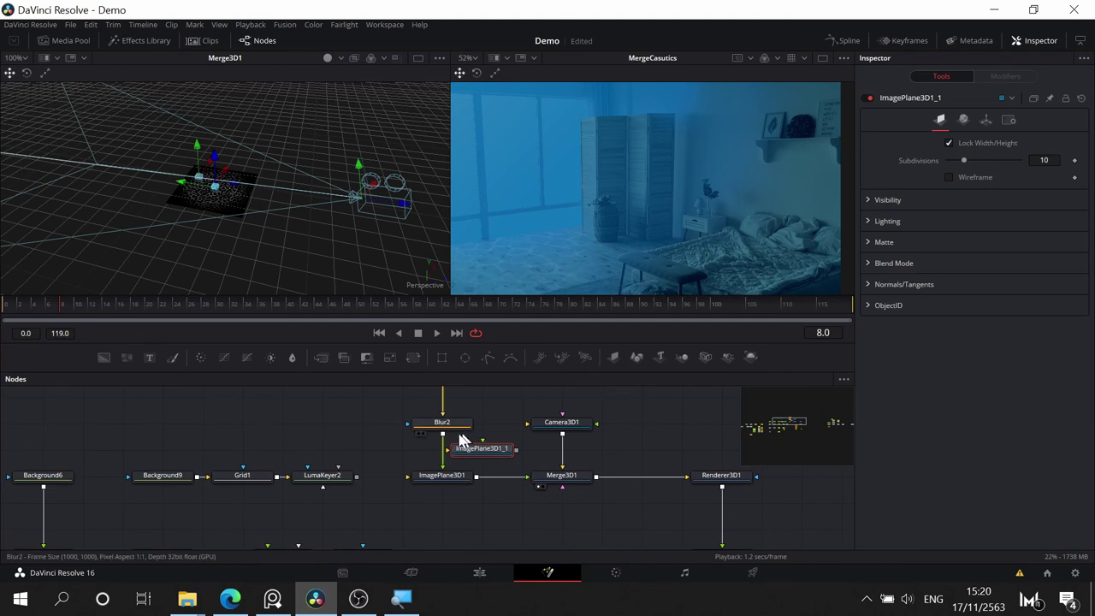
pyautogui.moveTo(442, 434); pyautogui.dragTo(501, 453)
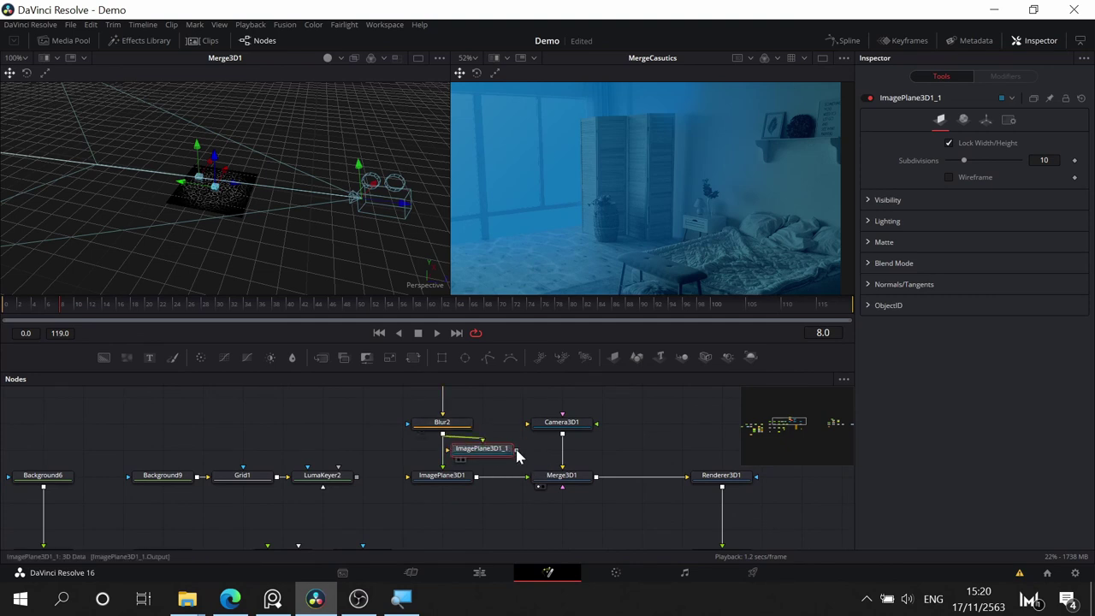
pyautogui.moveTo(516, 449); pyautogui.dragTo(556, 484)
# - Rotate ImagePlane3D1_1 upright in the 3D scene and set its Z rotation to 90
pyautogui.click(519, 457)
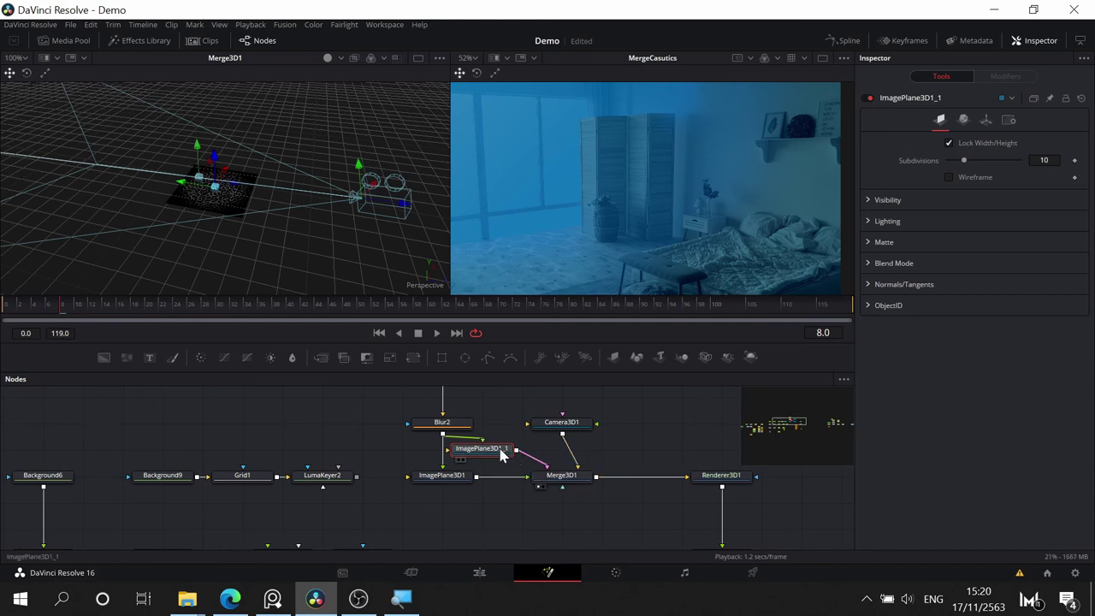
pyautogui.click(28, 74)
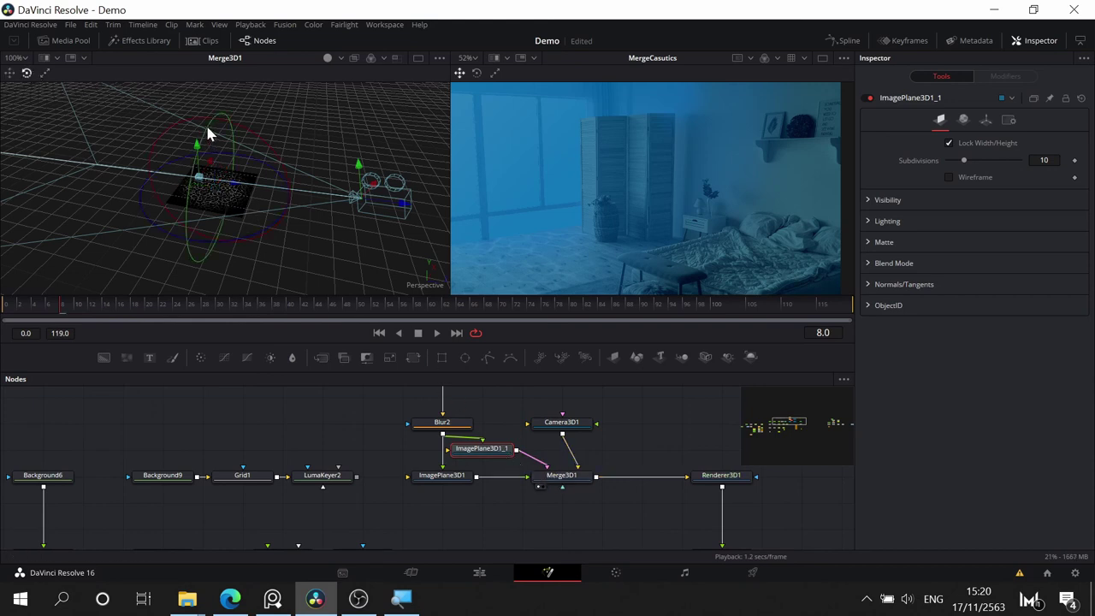
pyautogui.moveTo(203, 130); pyautogui.dragTo(232, 228)
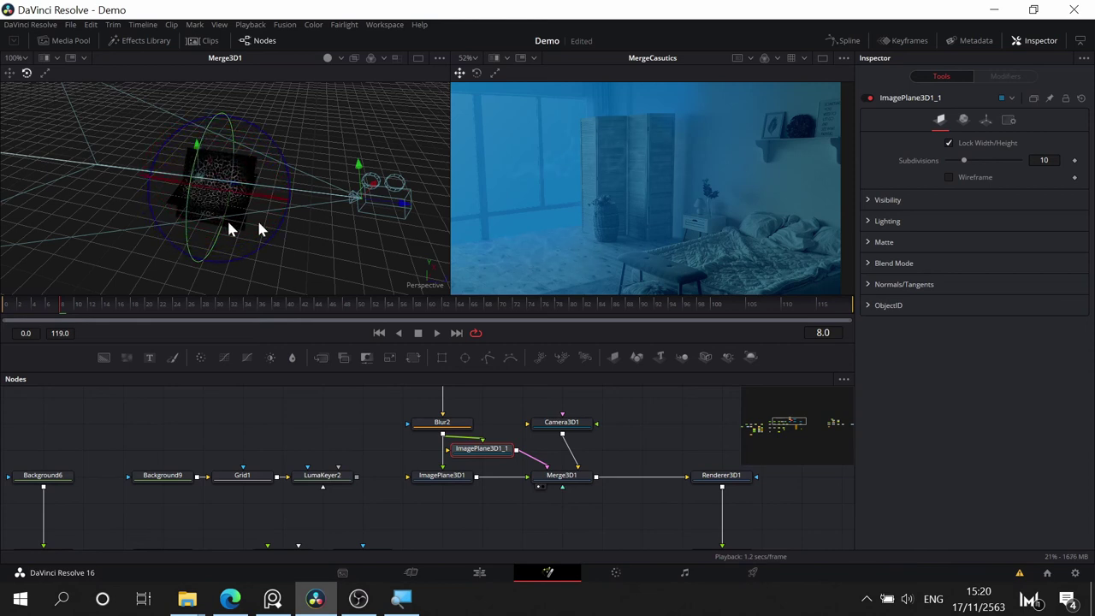
pyautogui.click(985, 120)
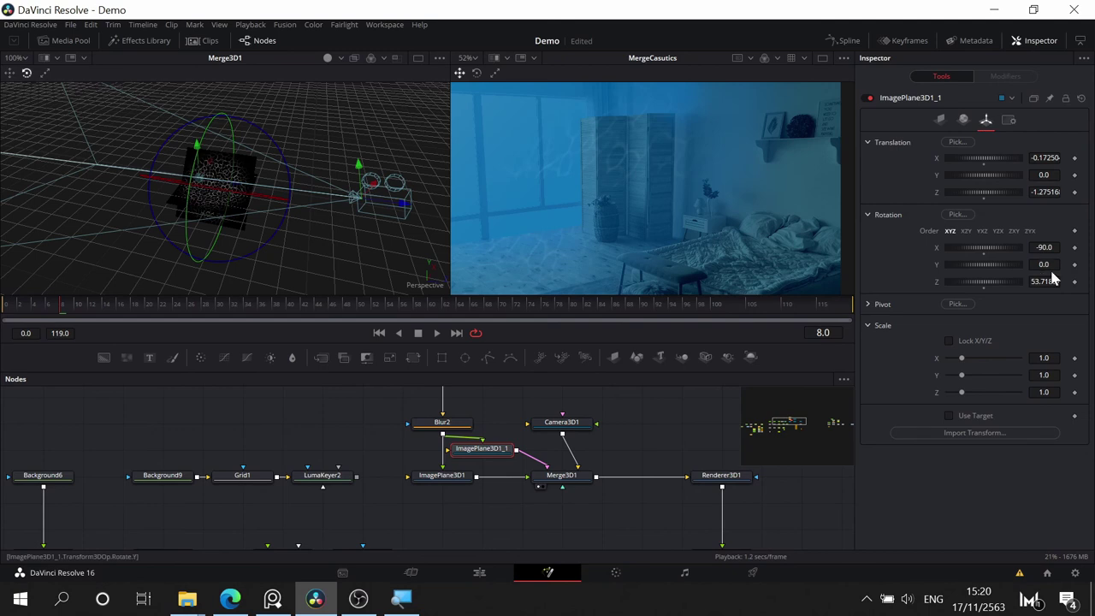
pyautogui.click(1047, 282)
pyautogui.write('90')
pyautogui.press('Tab')
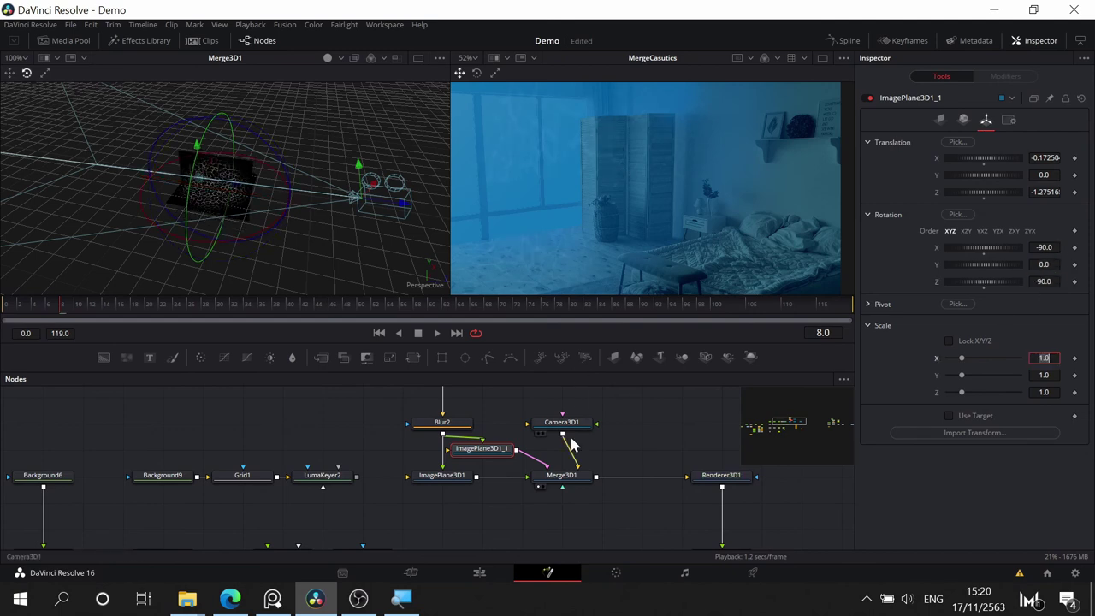
# - Move the upright ImagePlane3D1_1 to X translation about 0.36 and Z translation about -1.47
pyautogui.moveTo(636, 435); pyautogui.dragTo(585, 399)
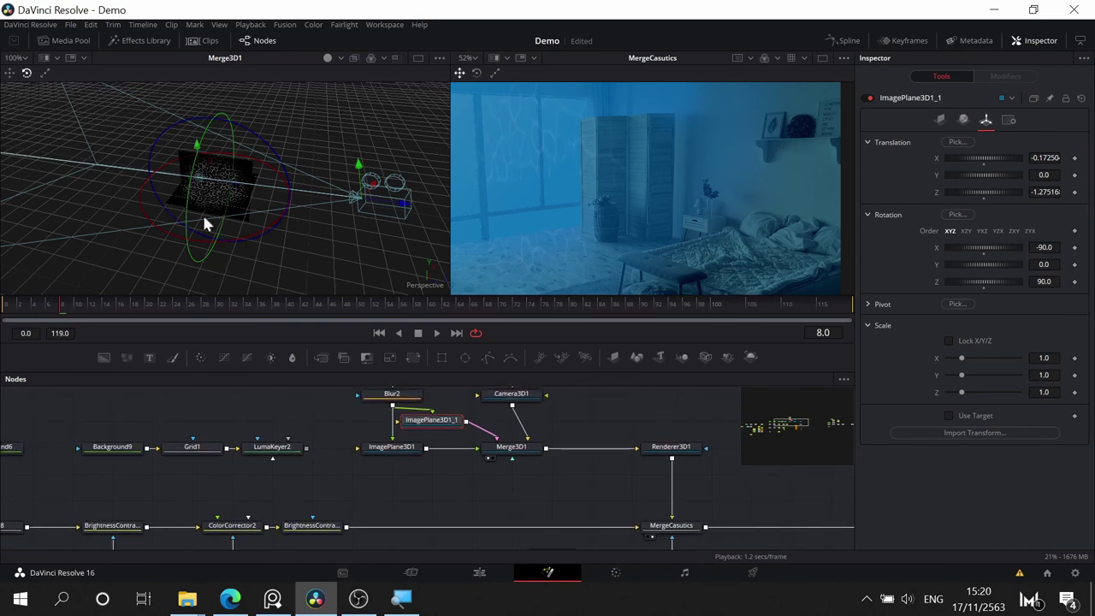
pyautogui.click(10, 73)
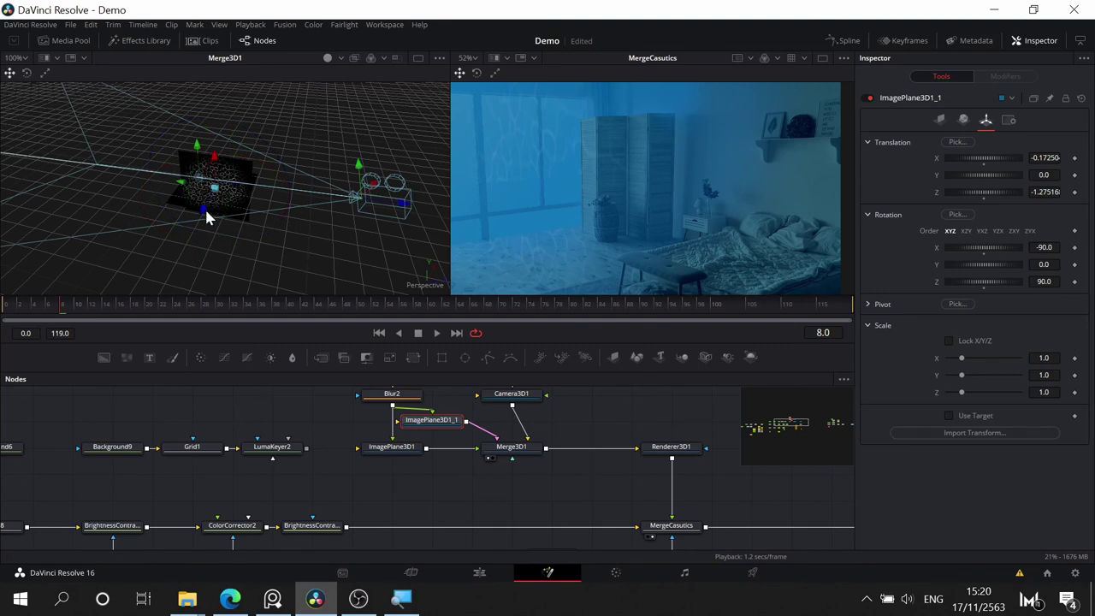
pyautogui.moveTo(217, 205); pyautogui.dragTo(226, 197)
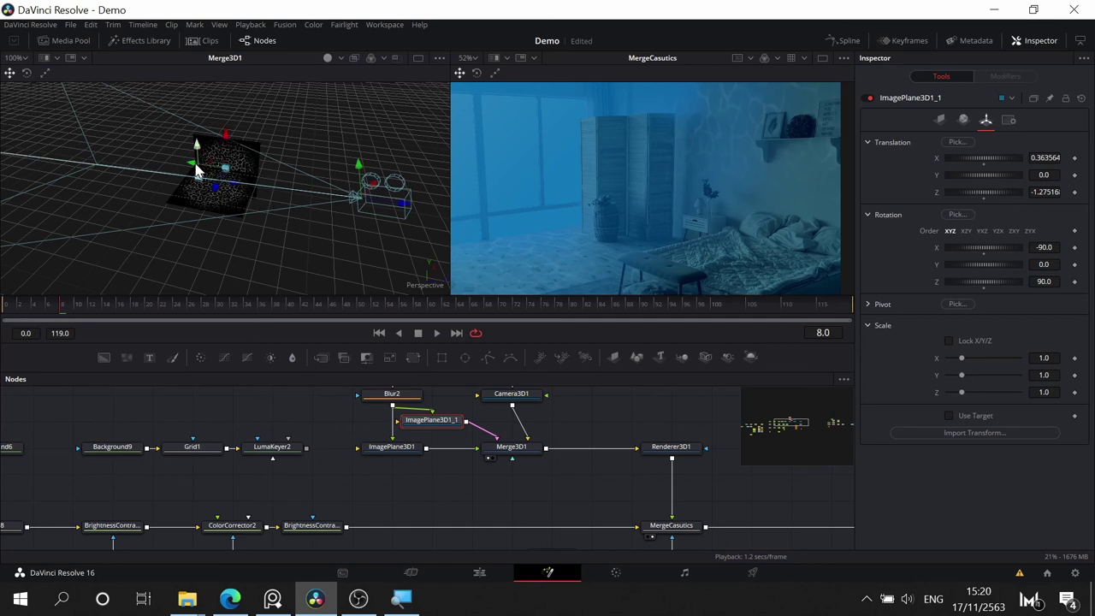
pyautogui.moveTo(193, 168); pyautogui.dragTo(181, 166)
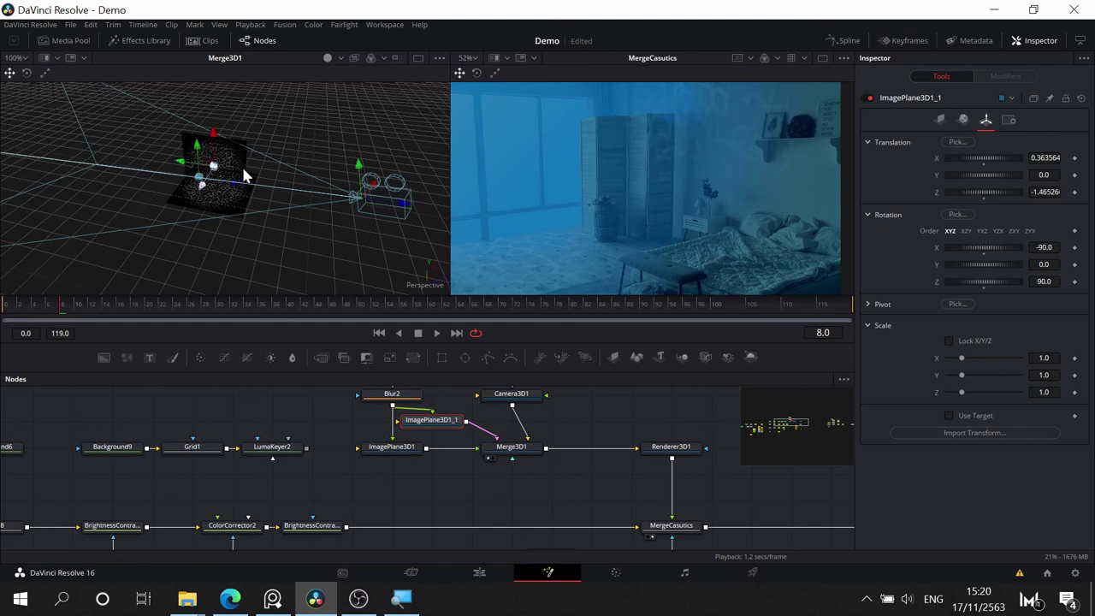
# - Scale ImagePlane3D1_1 uniformly to 0.67 and move it to Y about 0.11 and Z about -1.64
pyautogui.click(953, 344)
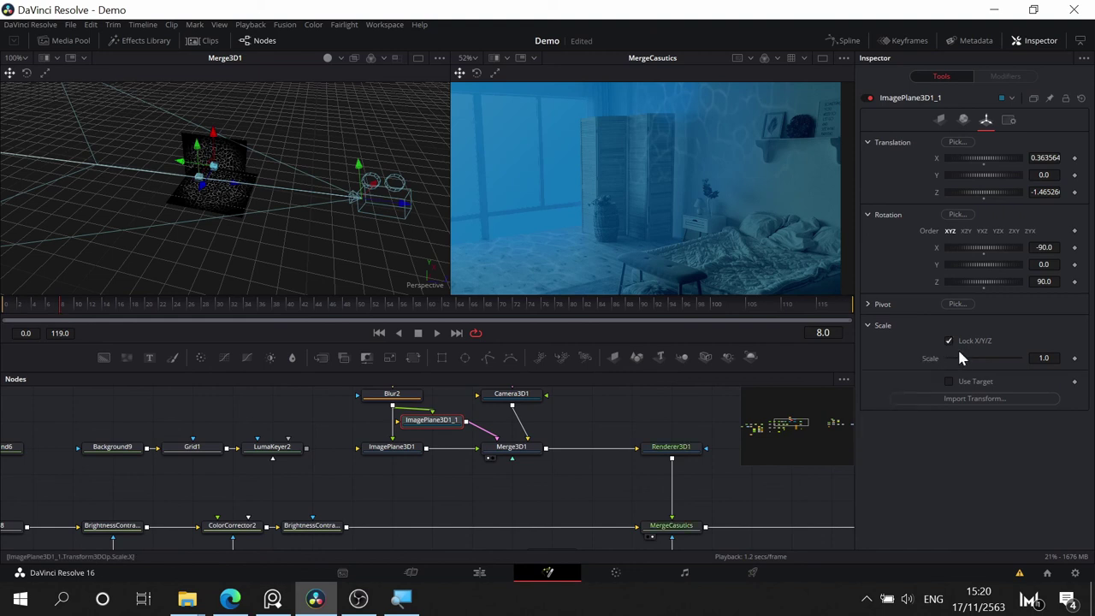
pyautogui.moveTo(959, 358); pyautogui.dragTo(956, 359)
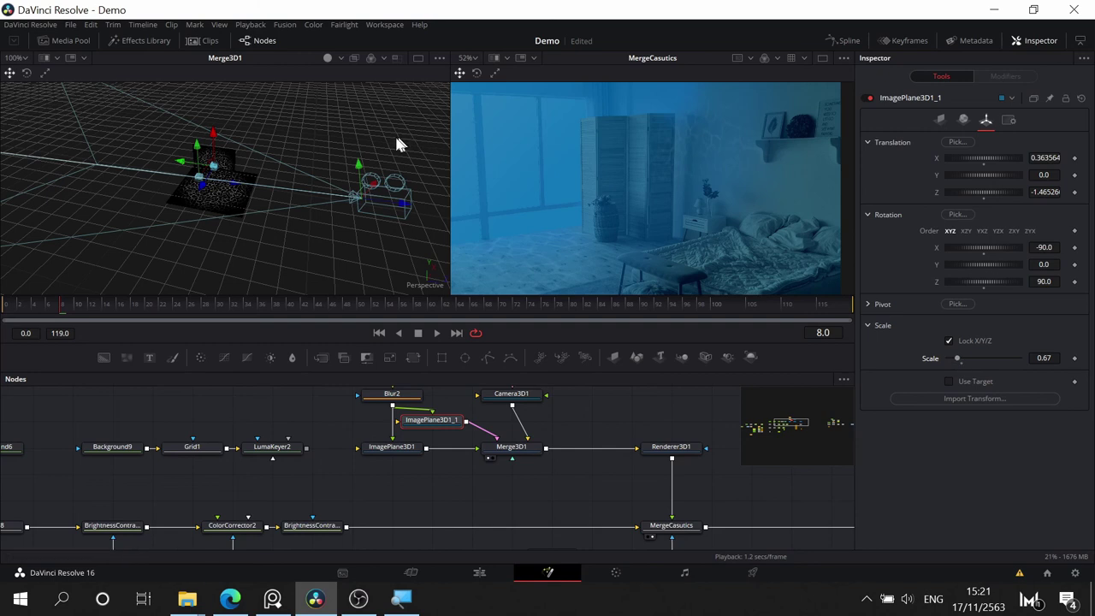
pyautogui.moveTo(212, 163); pyautogui.dragTo(214, 132)
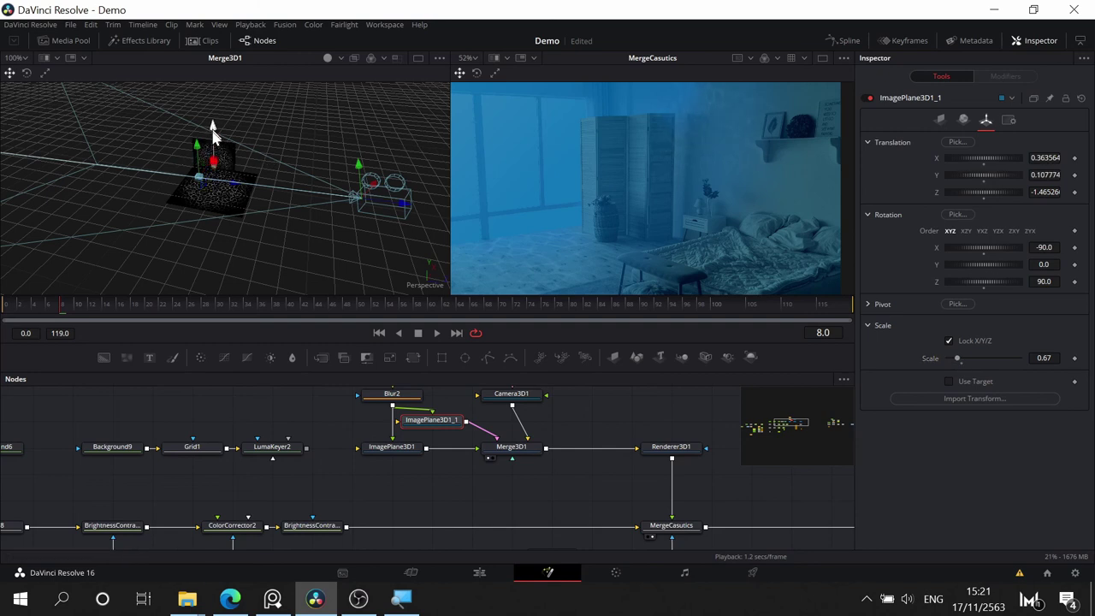
pyautogui.moveTo(184, 160); pyautogui.dragTo(171, 157)
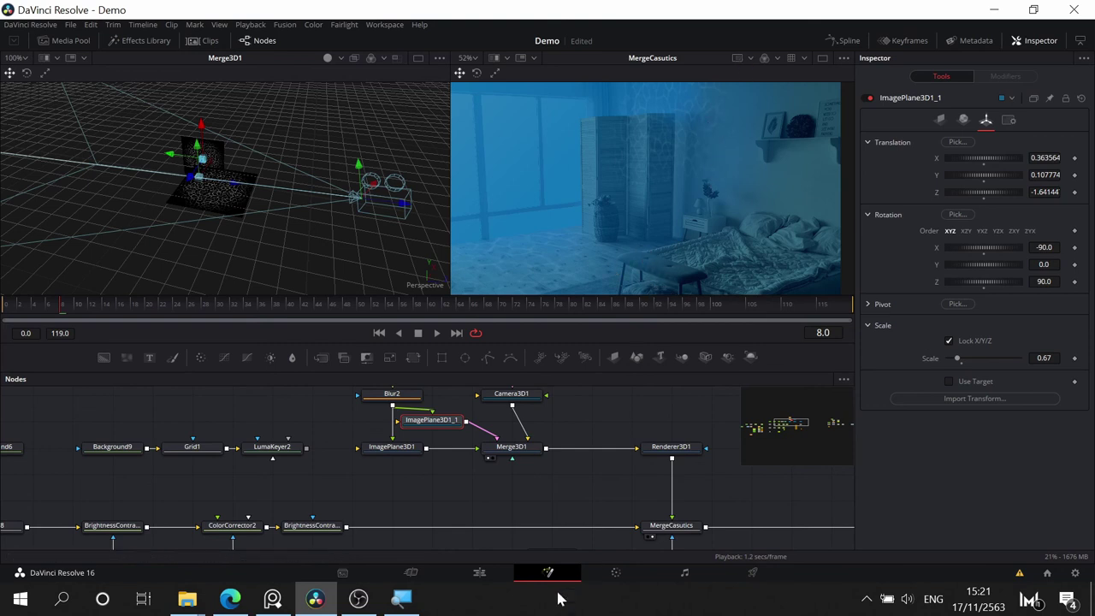
# - Extend the Polygon19 mask upward by moving its two upper points to the folding screen's top corners
pyautogui.moveTo(551, 475); pyautogui.dragTo(520, 381)
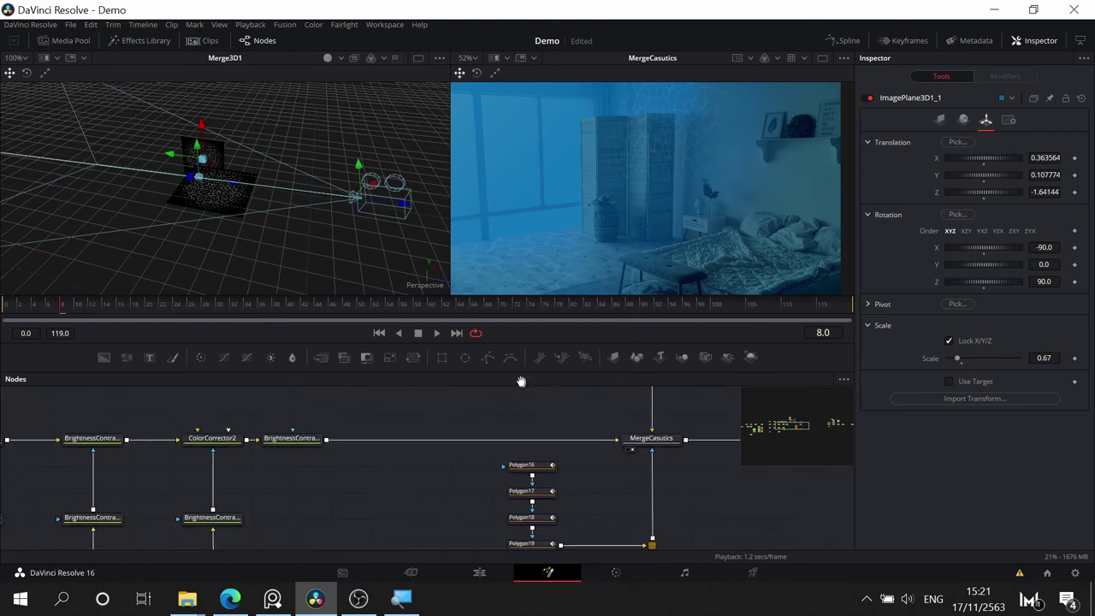
pyautogui.click(517, 511)
pyautogui.click(521, 530)
pyautogui.scroll(-1, 521, 530)
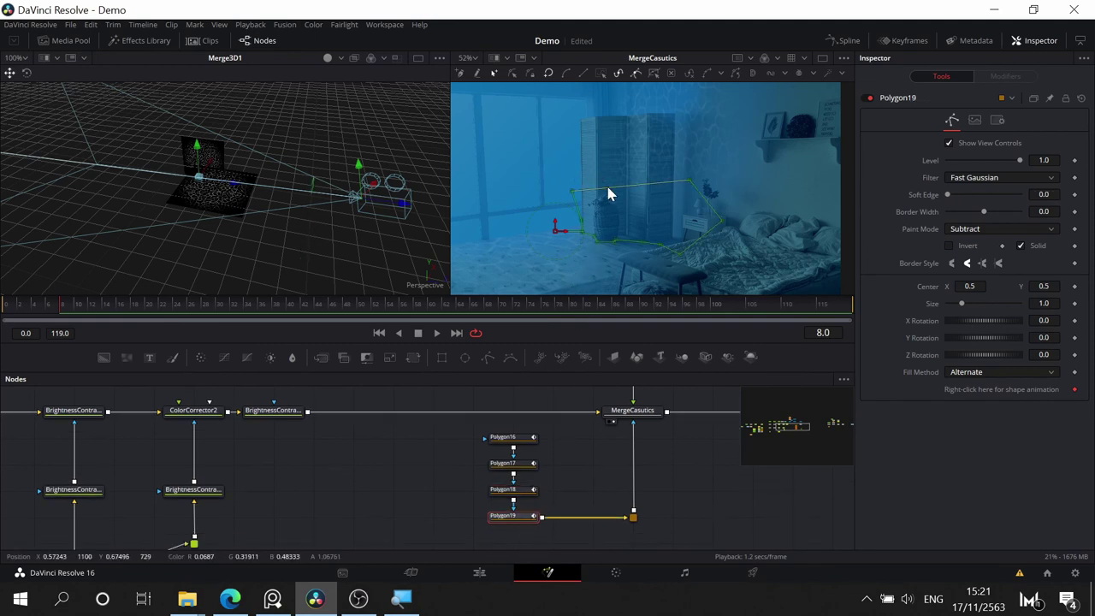
pyautogui.scroll(2, 606, 196)
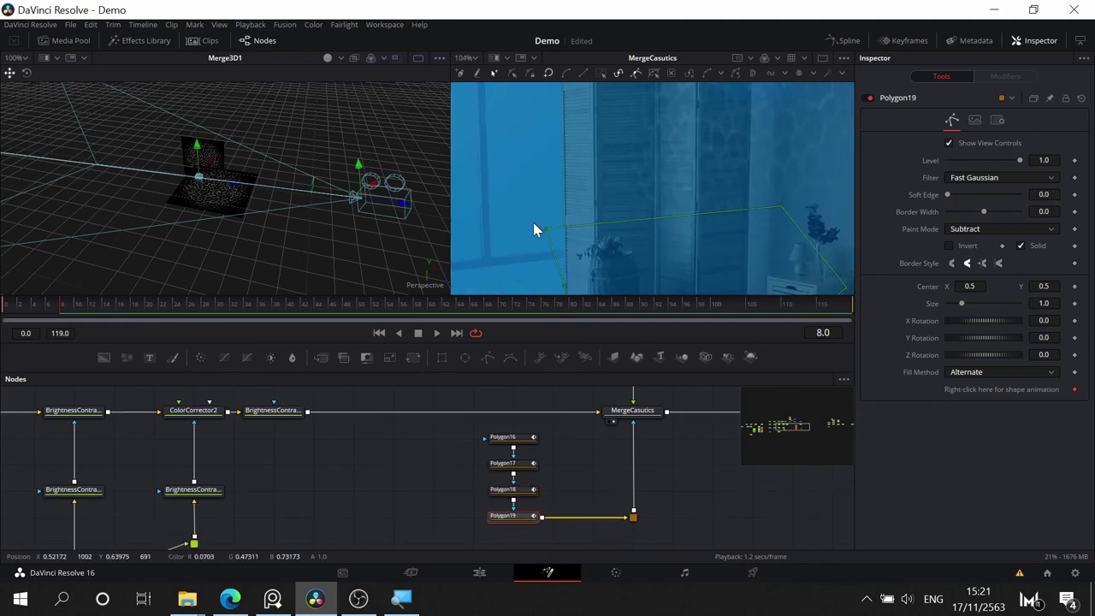
pyautogui.moveTo(545, 229); pyautogui.dragTo(569, 186)
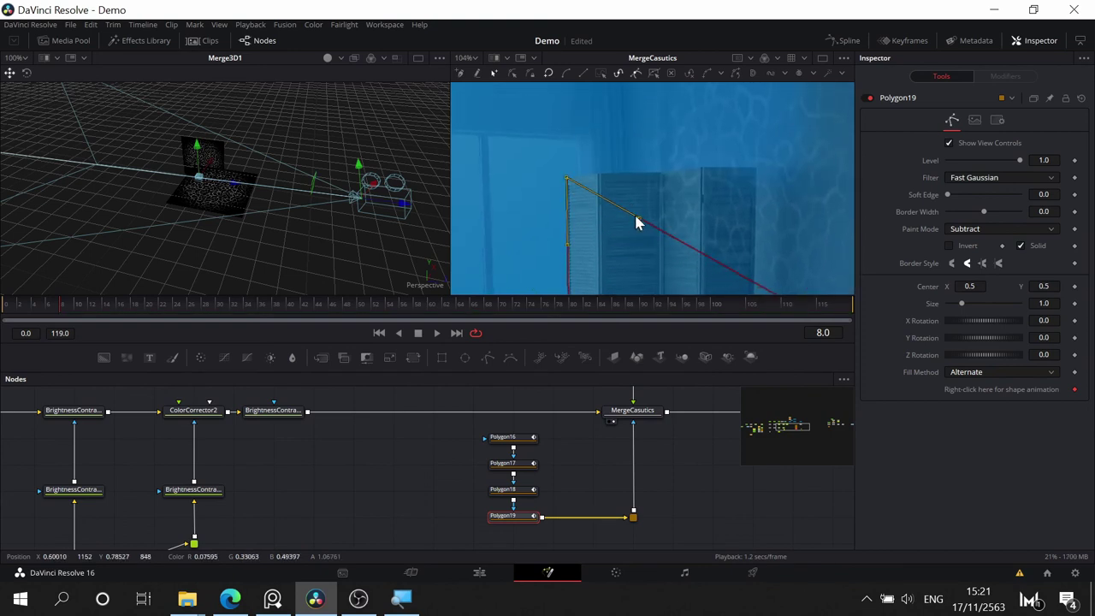
pyautogui.moveTo(701, 235); pyautogui.dragTo(578, 201)
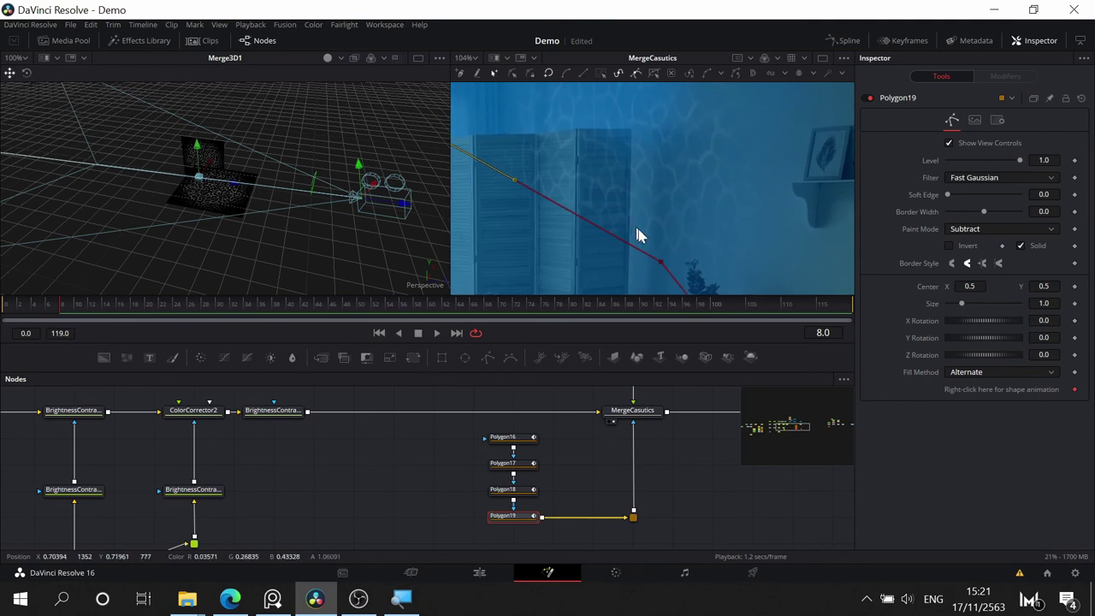
pyautogui.moveTo(659, 263); pyautogui.dragTo(629, 136)
# - Fit Polygon19's top edge to the folding screen, placing points at the panel joints and refining both top corners
pyautogui.moveTo(548, 191); pyautogui.dragTo(609, 198)
pyautogui.scroll(5, 621, 150)
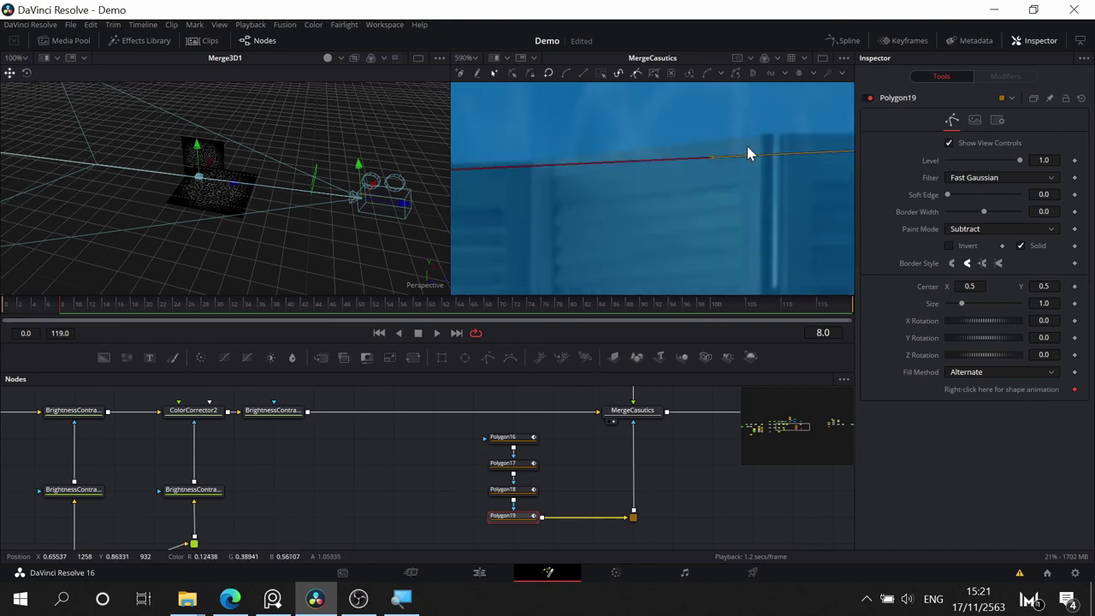
pyautogui.moveTo(743, 156); pyautogui.dragTo(770, 135)
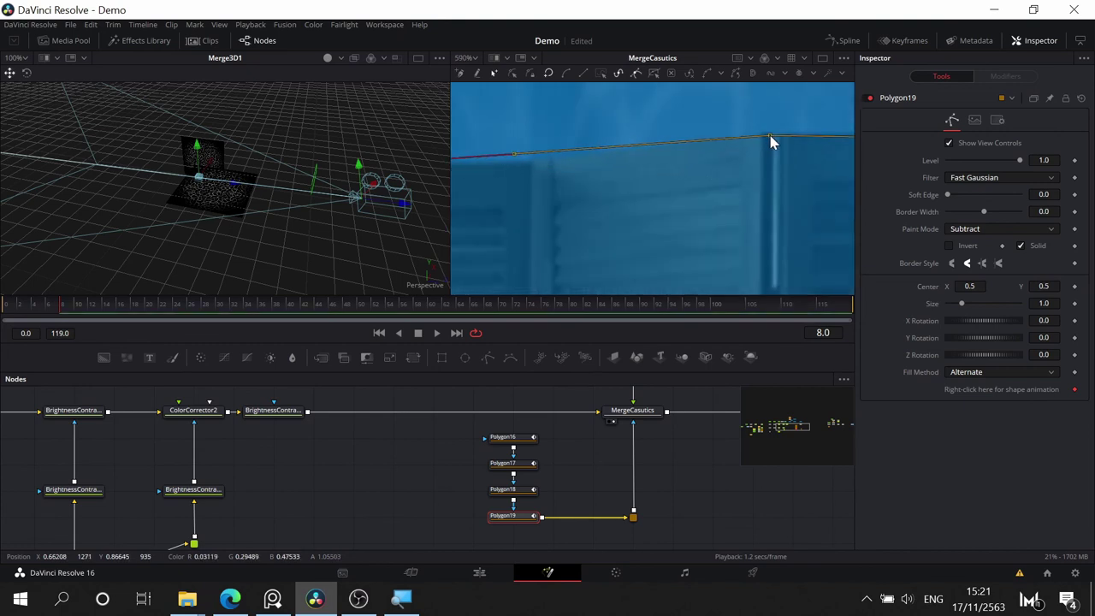
pyautogui.moveTo(489, 156); pyautogui.dragTo(791, 154)
pyautogui.moveTo(562, 184); pyautogui.dragTo(700, 205)
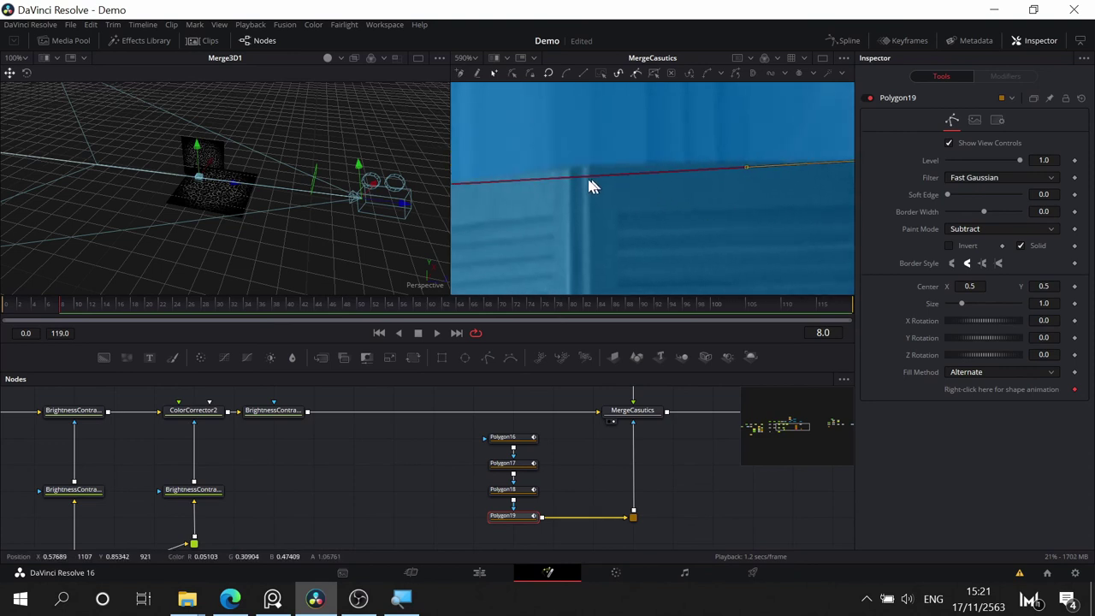
pyautogui.moveTo(585, 177); pyautogui.dragTo(631, 200)
pyautogui.moveTo(522, 182); pyautogui.dragTo(518, 189)
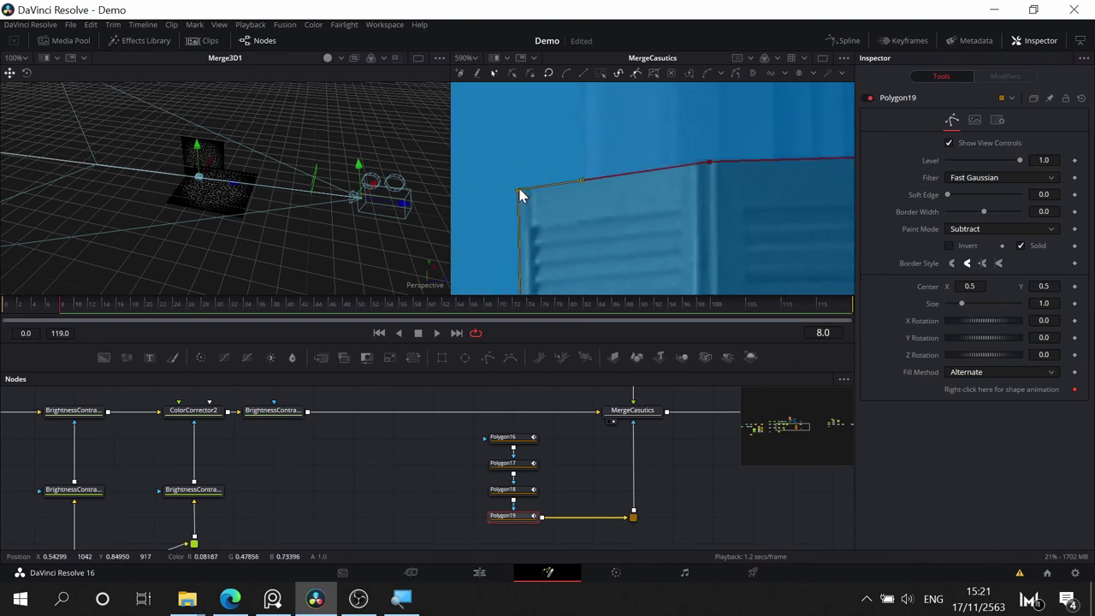
pyautogui.moveTo(720, 193); pyautogui.dragTo(654, 117)
pyautogui.moveTo(769, 195); pyautogui.dragTo(522, 187)
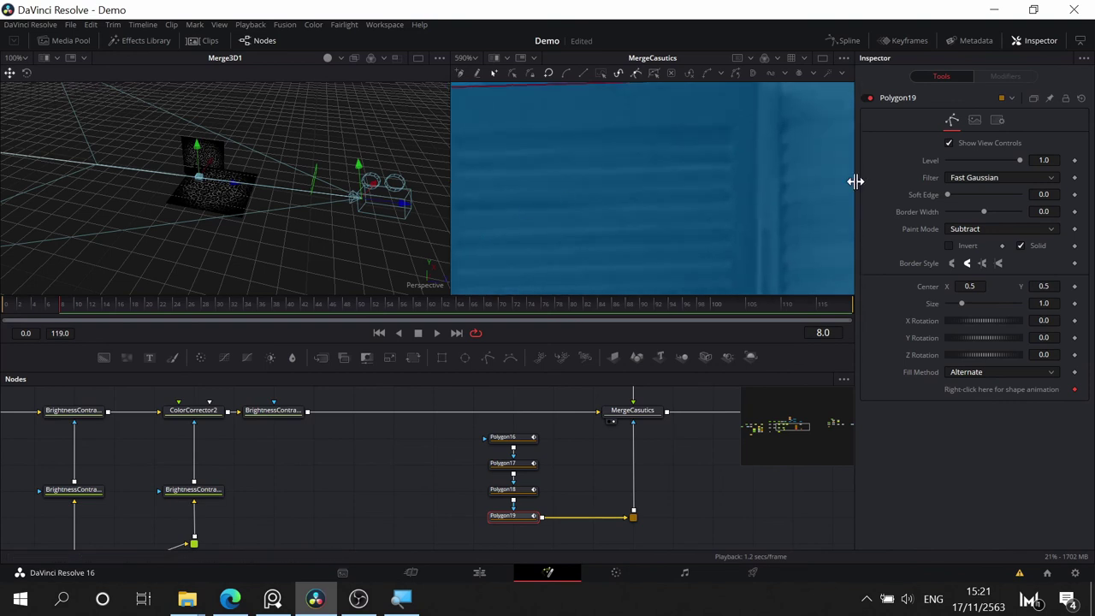
pyautogui.moveTo(707, 186); pyautogui.dragTo(456, 193)
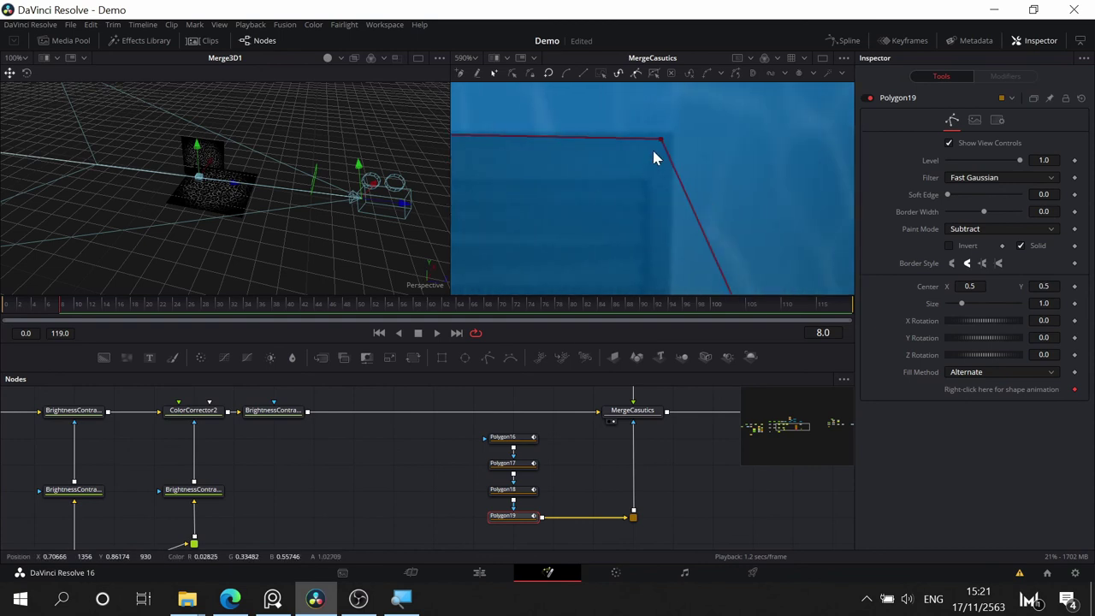
pyautogui.moveTo(661, 141); pyautogui.dragTo(672, 135)
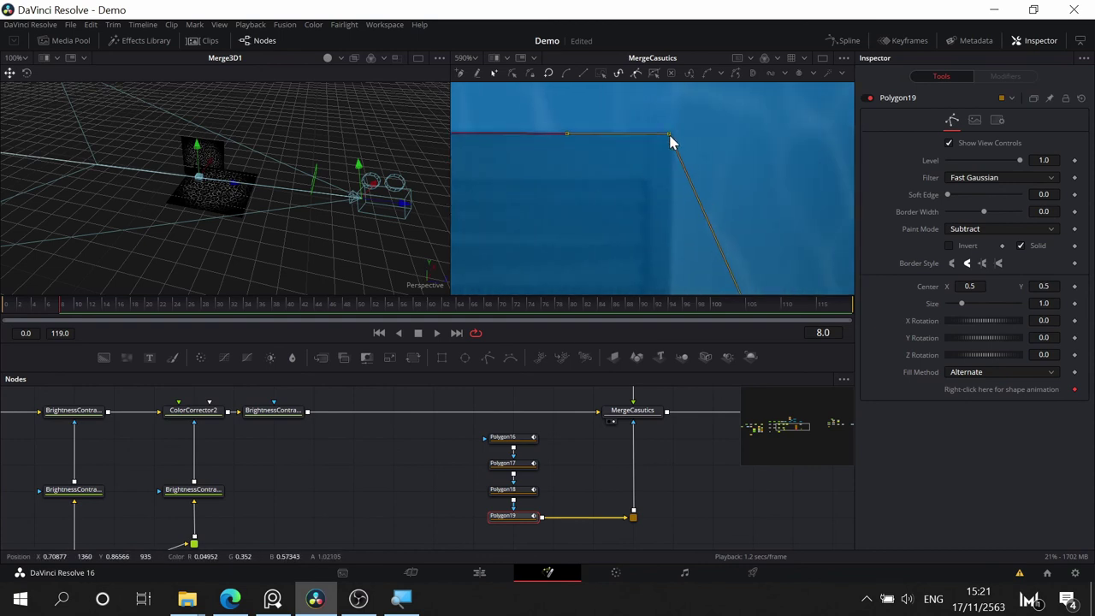
# - Pull Polygon19's far point beside the nightstand in to the folding screen's right edge near the floor
pyautogui.scroll(-8, 673, 142)
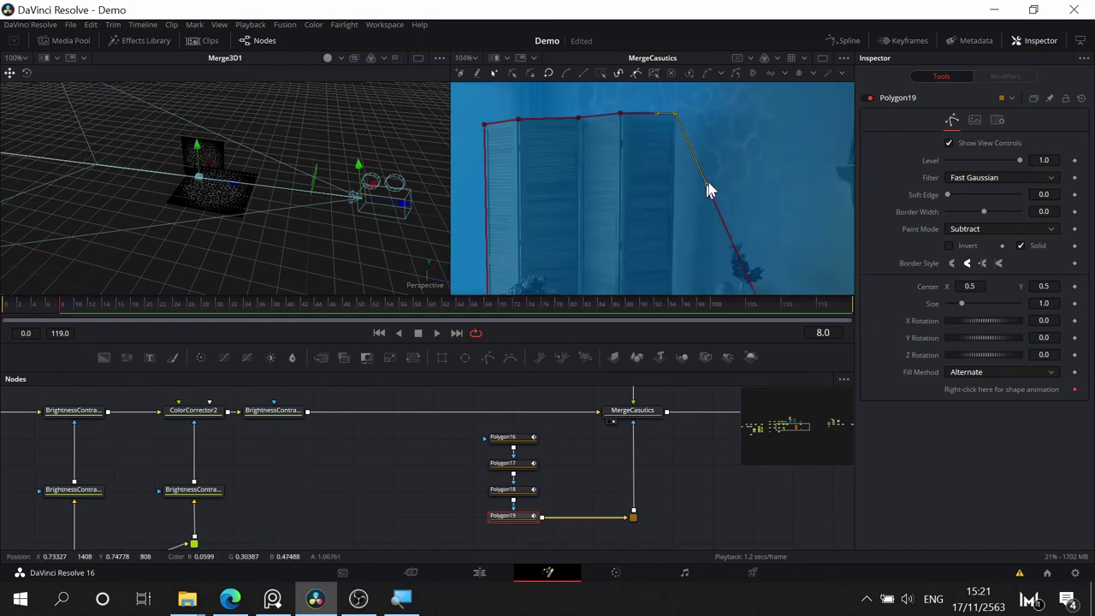
pyautogui.scroll(-3, 778, 154)
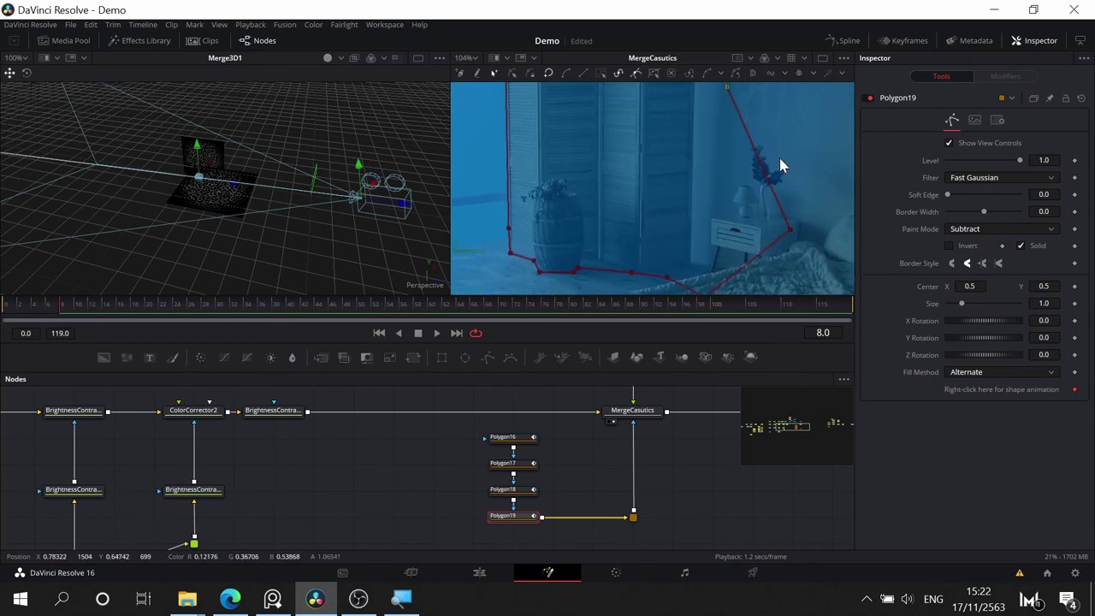
pyautogui.moveTo(791, 224); pyautogui.dragTo(693, 255)
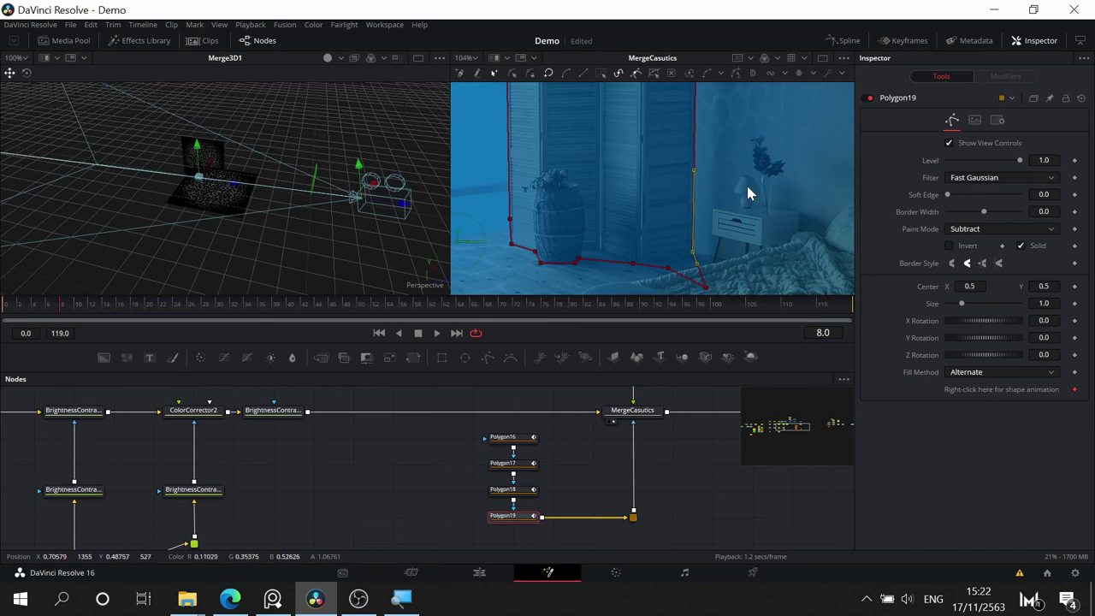
pyautogui.scroll(-3, 747, 193)
pyautogui.scroll(1, 743, 176)
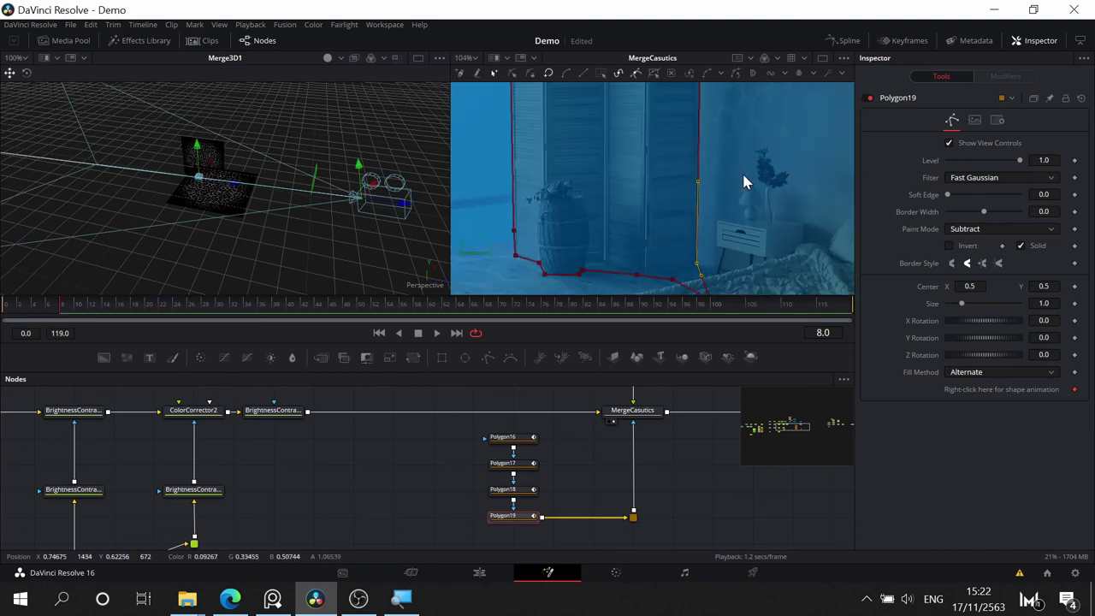
pyautogui.scroll(-1, 743, 175)
pyautogui.moveTo(779, 160); pyautogui.dragTo(790, 198)
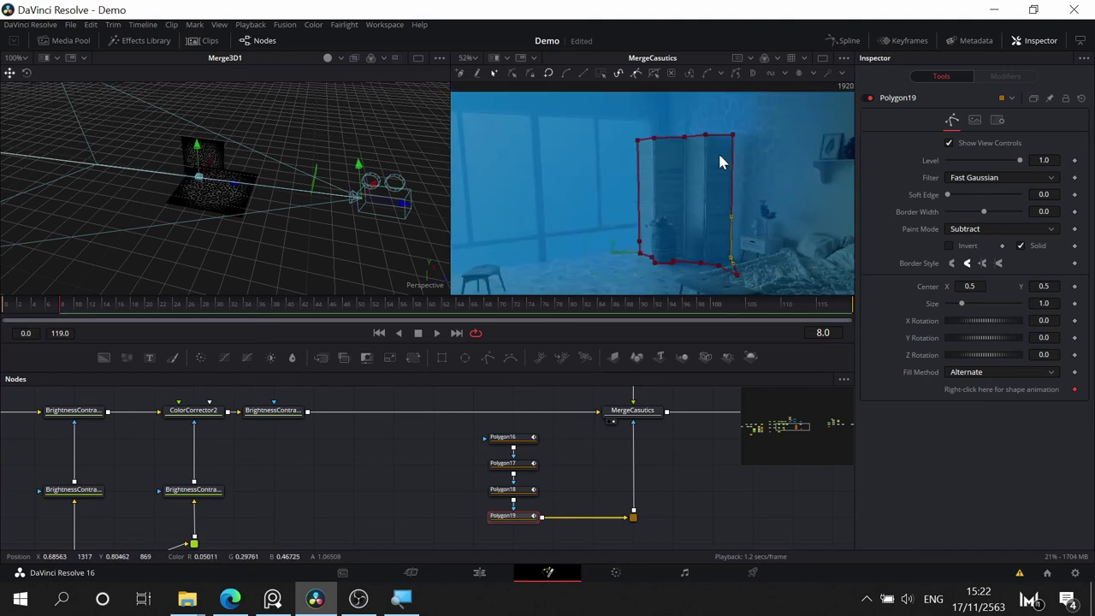
# - Reshape Polygon19's left side inward along the joint between the folding screen's first and second panels
pyautogui.scroll(2, 717, 151)
pyautogui.scroll(-2, 717, 151)
pyautogui.moveTo(639, 151); pyautogui.dragTo(651, 178)
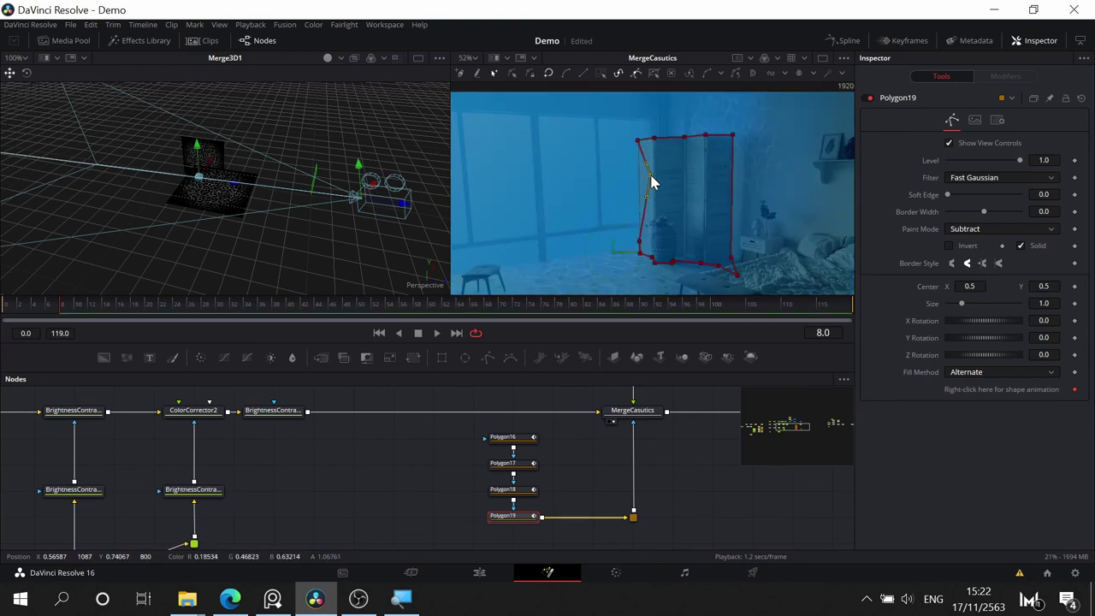
pyautogui.scroll(5, 683, 172)
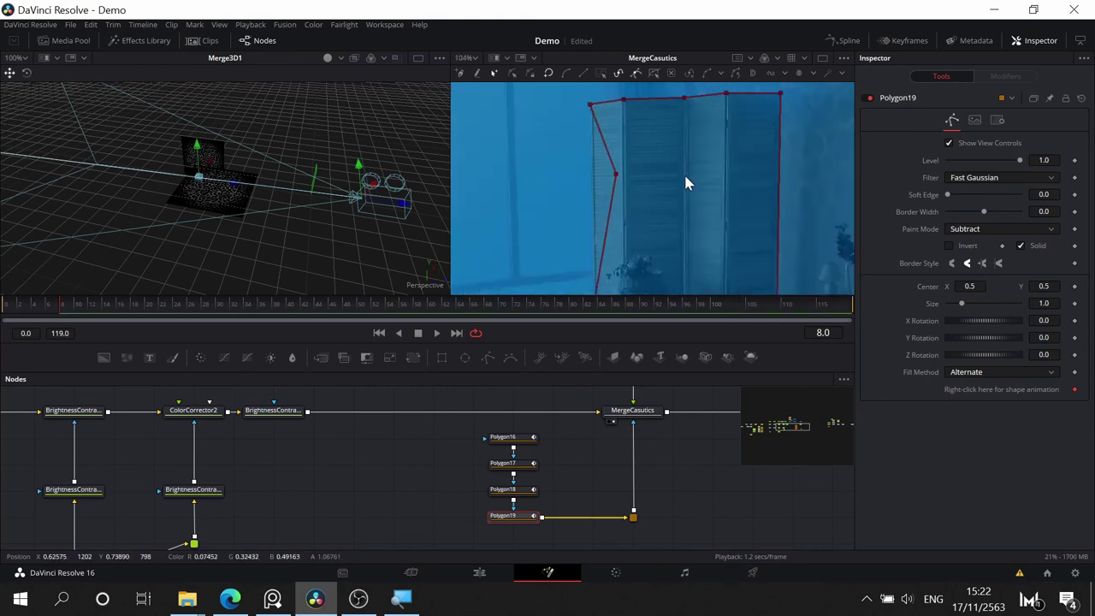
pyautogui.moveTo(705, 196); pyautogui.dragTo(796, 273)
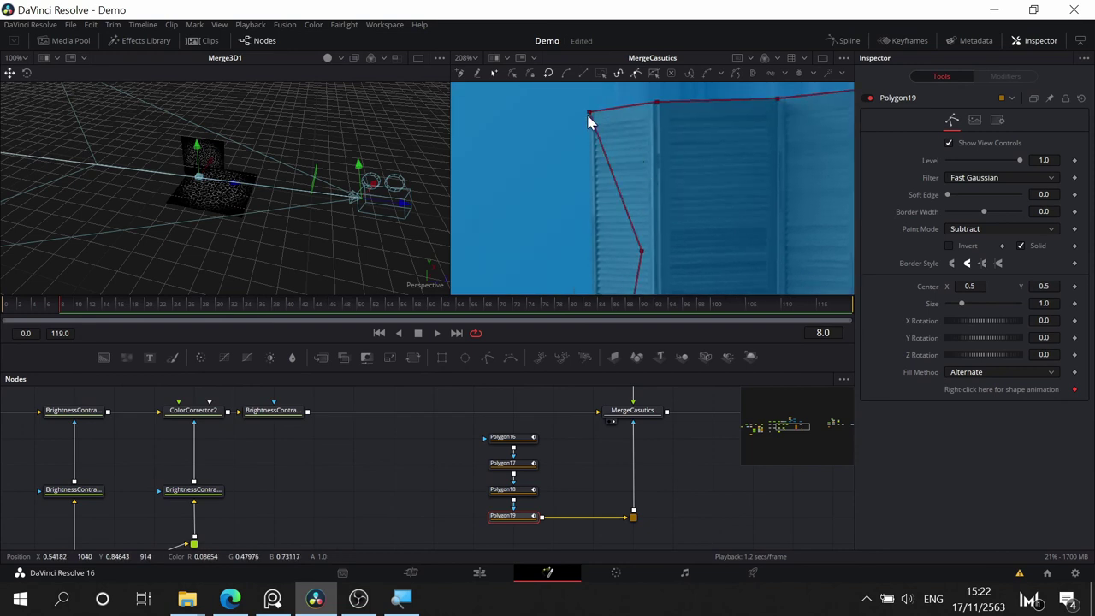
pyautogui.moveTo(589, 113); pyautogui.dragTo(657, 267)
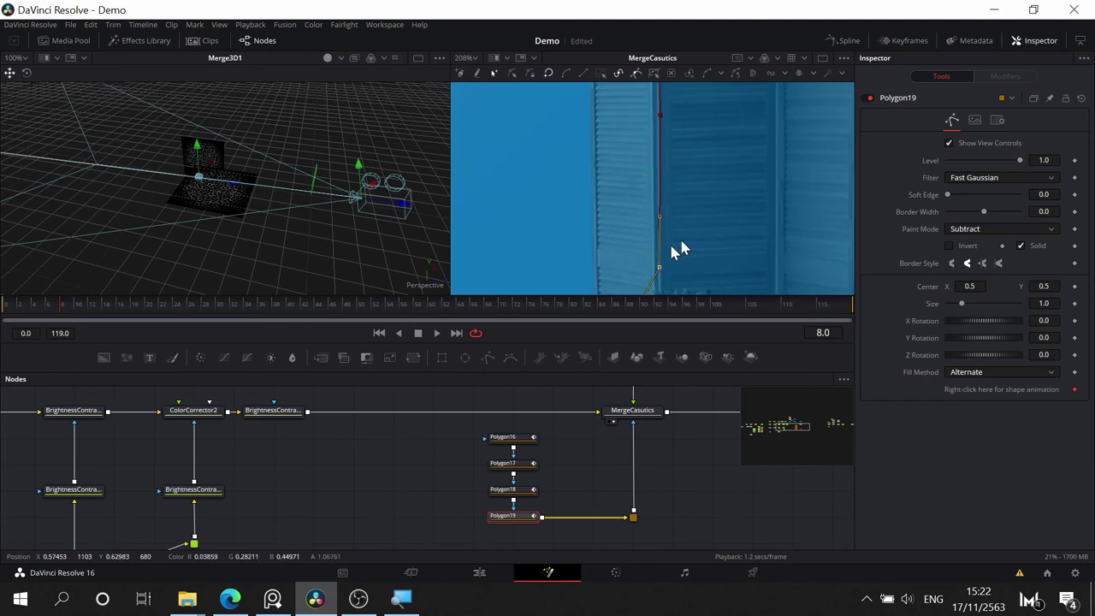
pyautogui.moveTo(731, 190); pyautogui.dragTo(608, 293)
pyautogui.scroll(2, 668, 237)
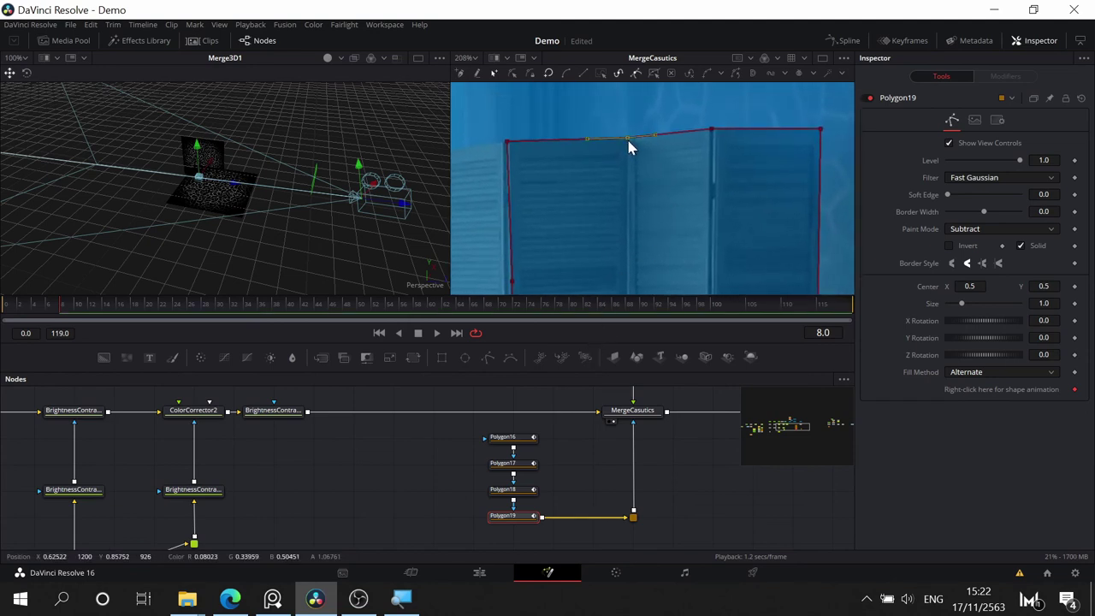
# - Nudge Polygon19's top-edge point onto the joint between the folding screen's darker panels
pyautogui.moveTo(628, 147)
pyautogui.mouseDown()
pyautogui.moveTo(679, 274)
pyautogui.moveTo(714, 283)
pyautogui.moveTo(631, 149)
pyautogui.mouseUp()
pyautogui.scroll(-5, 677, 187)
pyautogui.moveTo(677, 234); pyautogui.dragTo(666, 171)
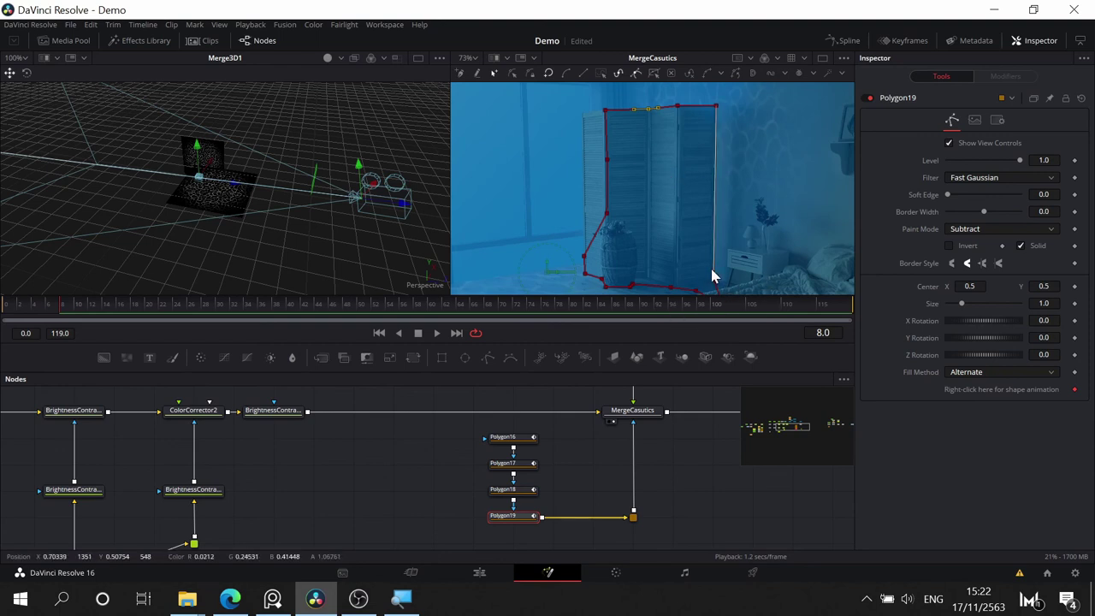
pyautogui.moveTo(776, 224); pyautogui.dragTo(672, 277)
pyautogui.moveTo(677, 225); pyautogui.dragTo(735, 208)
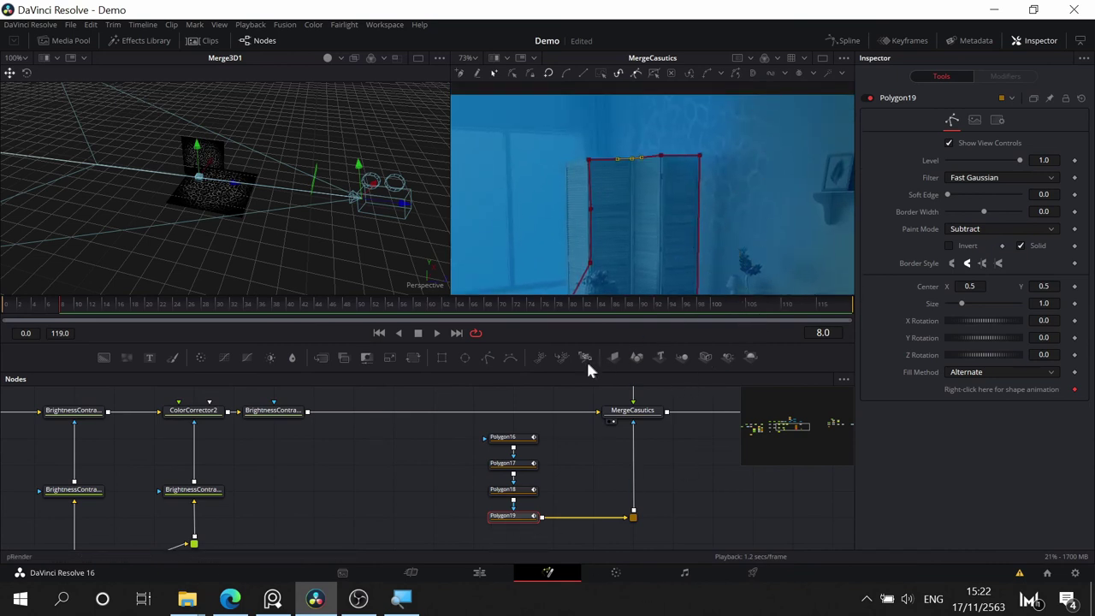
# - Add another polygon mask after Polygon19 and trace it from the image's upper edge down the back wall to beside the nightstand
pyautogui.click(487, 357)
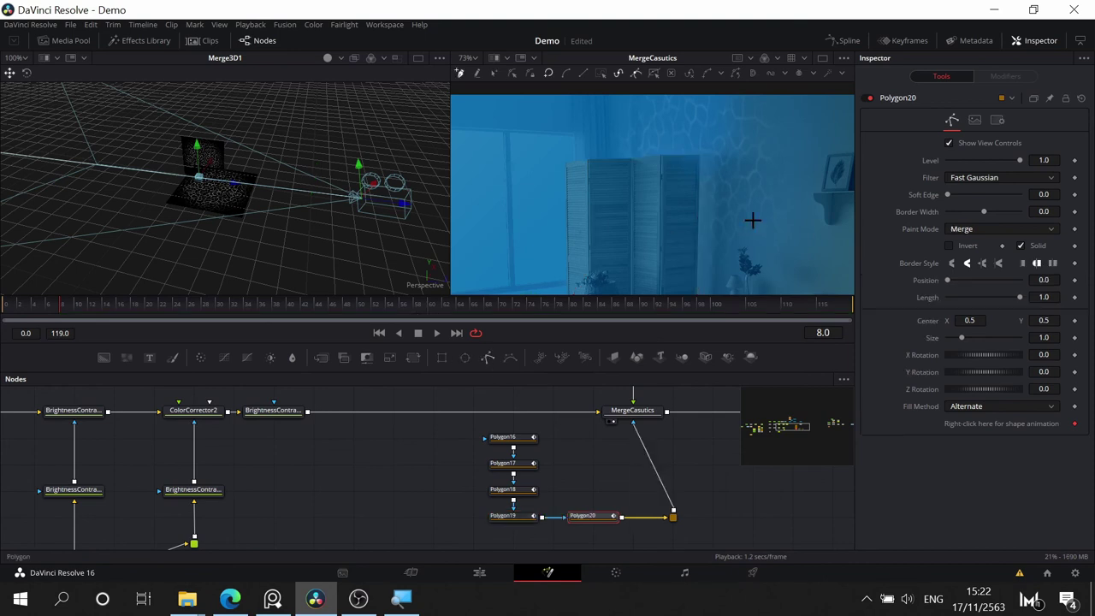
pyautogui.moveTo(750, 220); pyautogui.dragTo(686, 190)
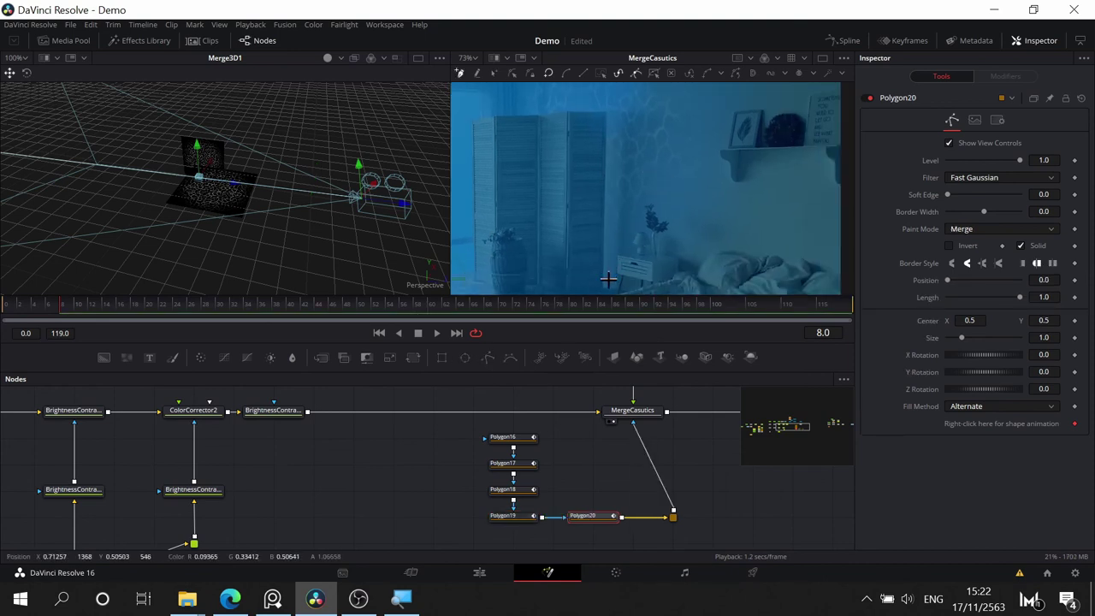
pyautogui.moveTo(677, 226); pyautogui.dragTo(650, 175)
pyautogui.moveTo(669, 125); pyautogui.dragTo(674, 257)
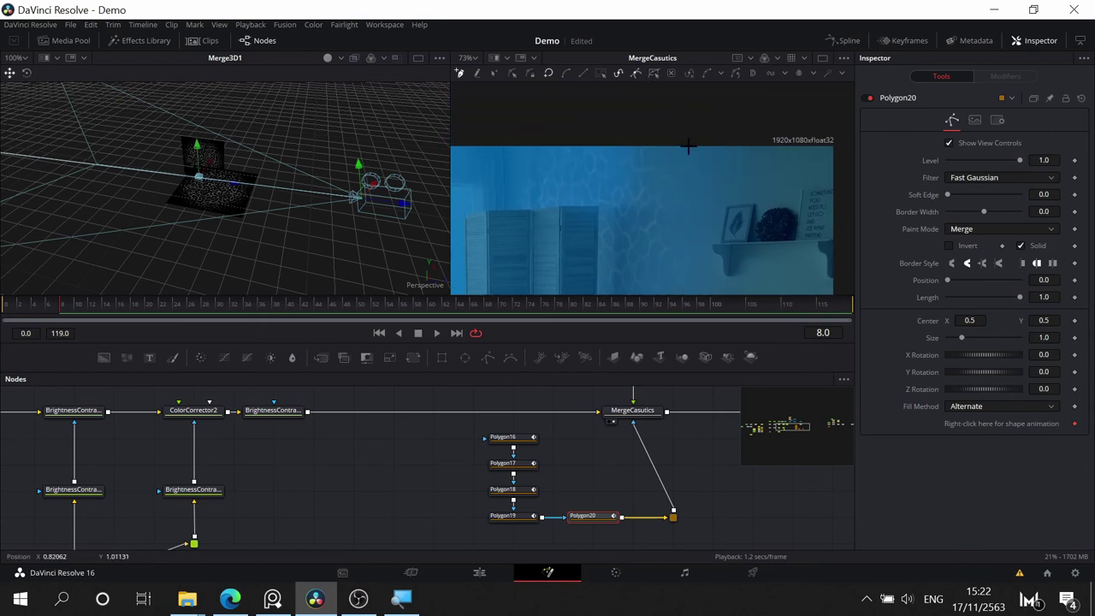
pyautogui.moveTo(702, 179); pyautogui.dragTo(750, 161)
pyautogui.scroll(-2, 720, 150)
pyautogui.scroll(2, 719, 151)
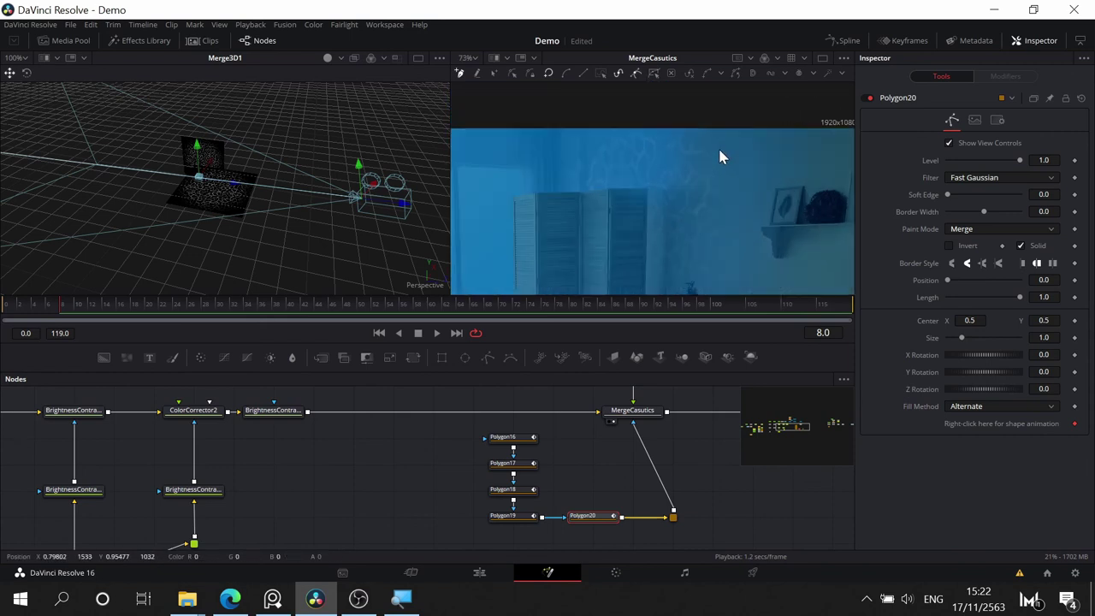
pyautogui.scroll(-2, 718, 157)
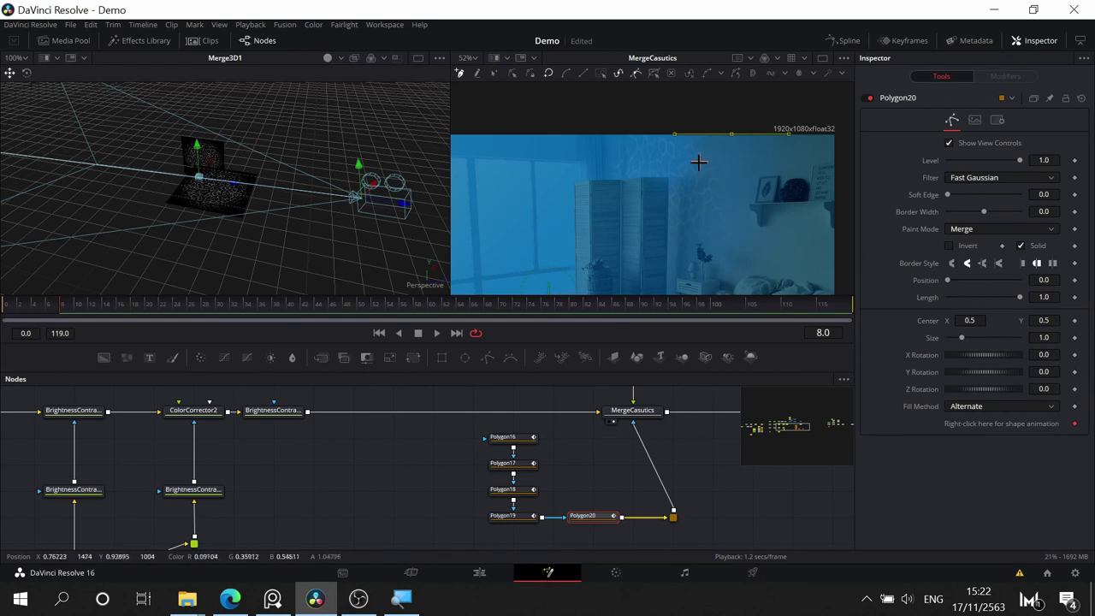
pyautogui.click(702, 172)
pyautogui.click(683, 237)
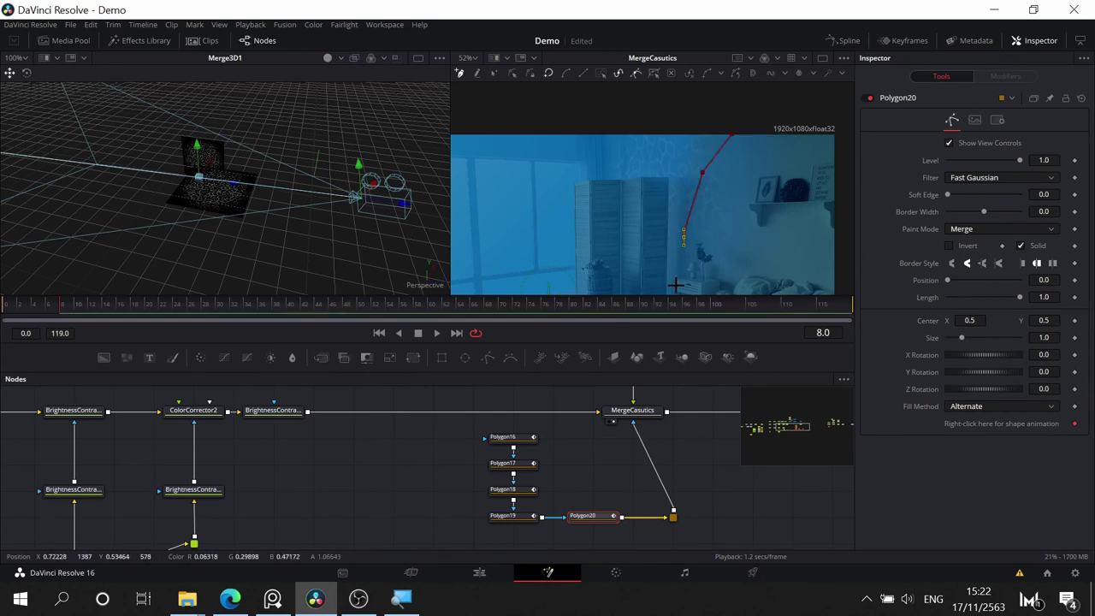
pyautogui.click(675, 284)
pyautogui.moveTo(710, 268); pyautogui.dragTo(706, 228)
pyautogui.click(669, 270)
# - Close the Polygon20 outline across the bed, past the wall shelf and back to its starting point above the image
pyautogui.click(741, 284)
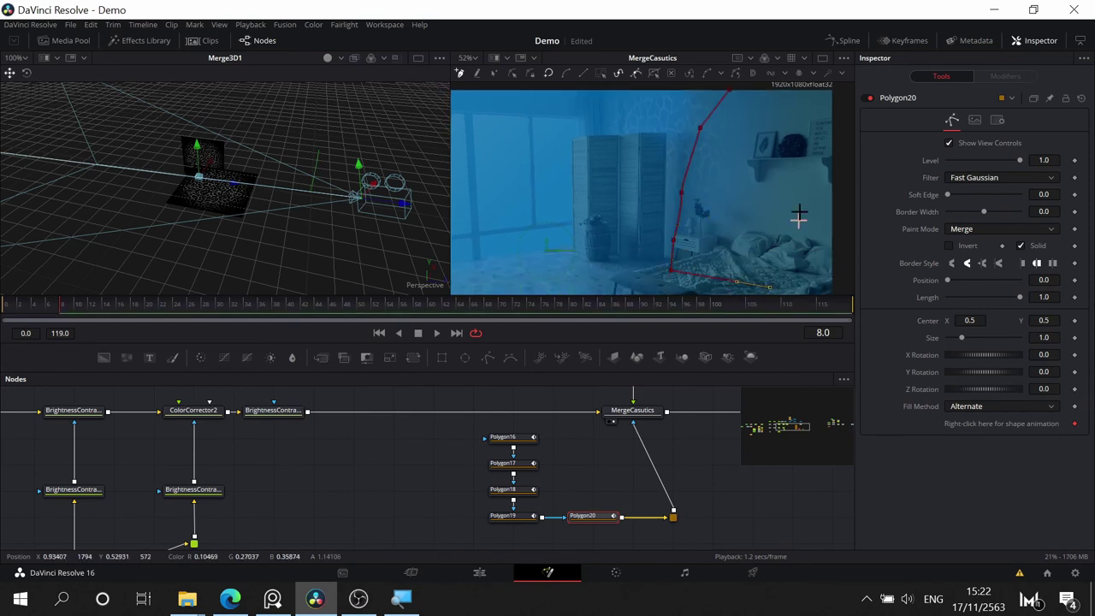
pyautogui.moveTo(790, 167); pyautogui.dragTo(789, 181)
pyautogui.click(819, 150)
pyautogui.click(798, 95)
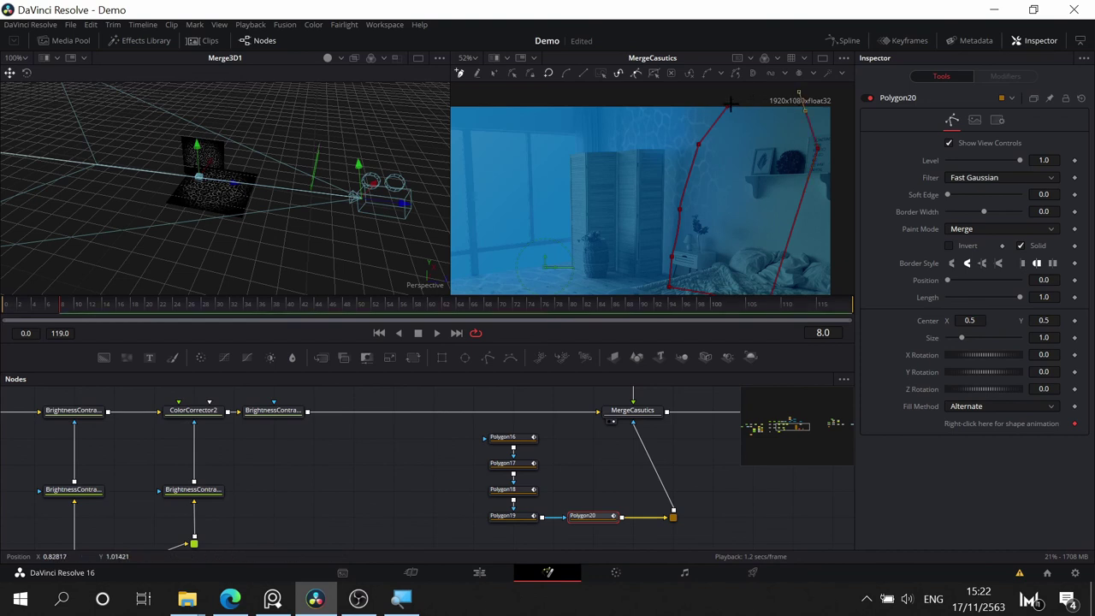
pyautogui.click(727, 108)
# - Set Polygon20's Paint Mode to Subtract, Soft Edge to 0.1039 and Border Width to 0.079
pyautogui.click(965, 229)
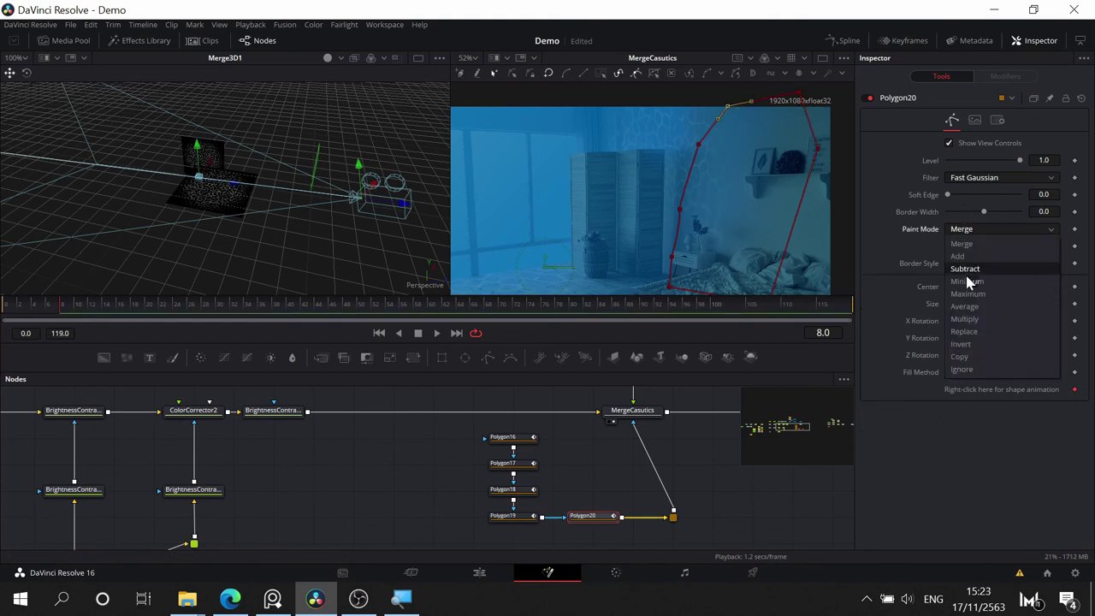
pyautogui.click(901, 271)
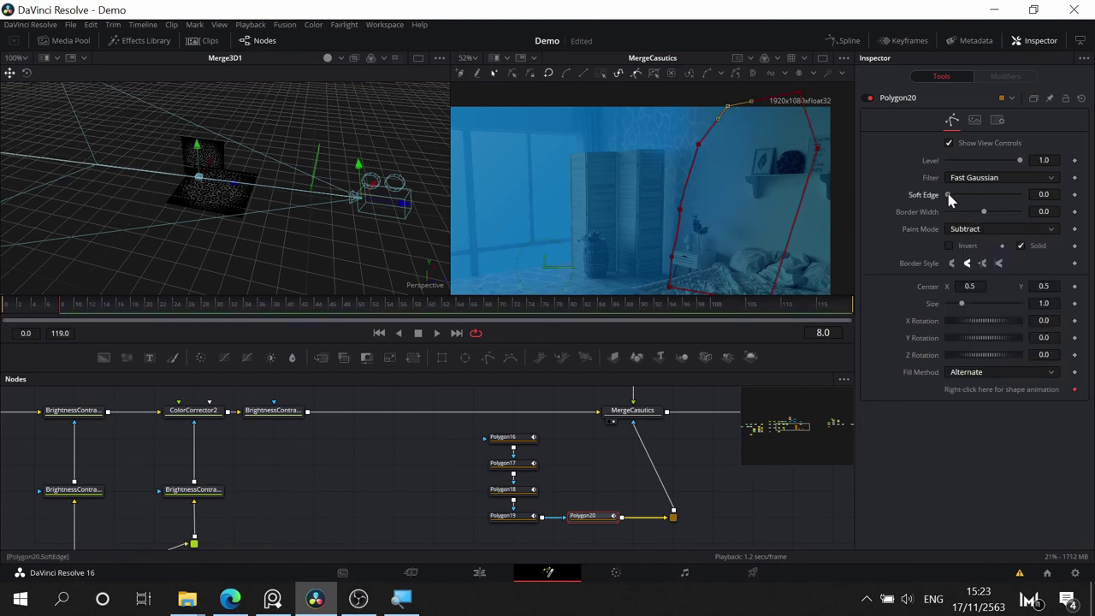
pyautogui.moveTo(951, 194); pyautogui.dragTo(956, 196)
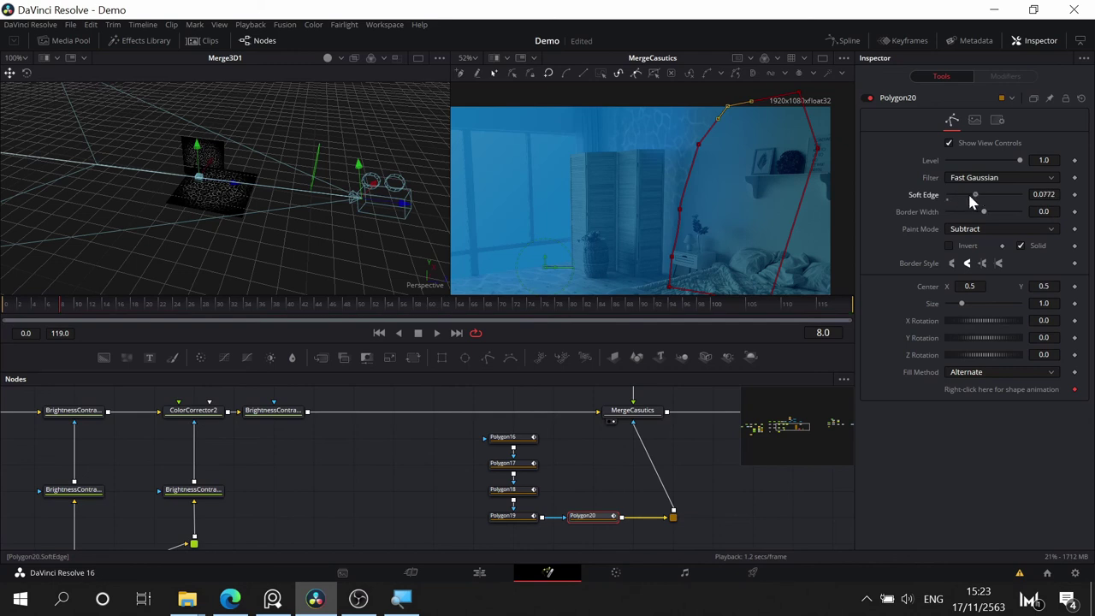
pyautogui.moveTo(984, 212); pyautogui.dragTo(1001, 216)
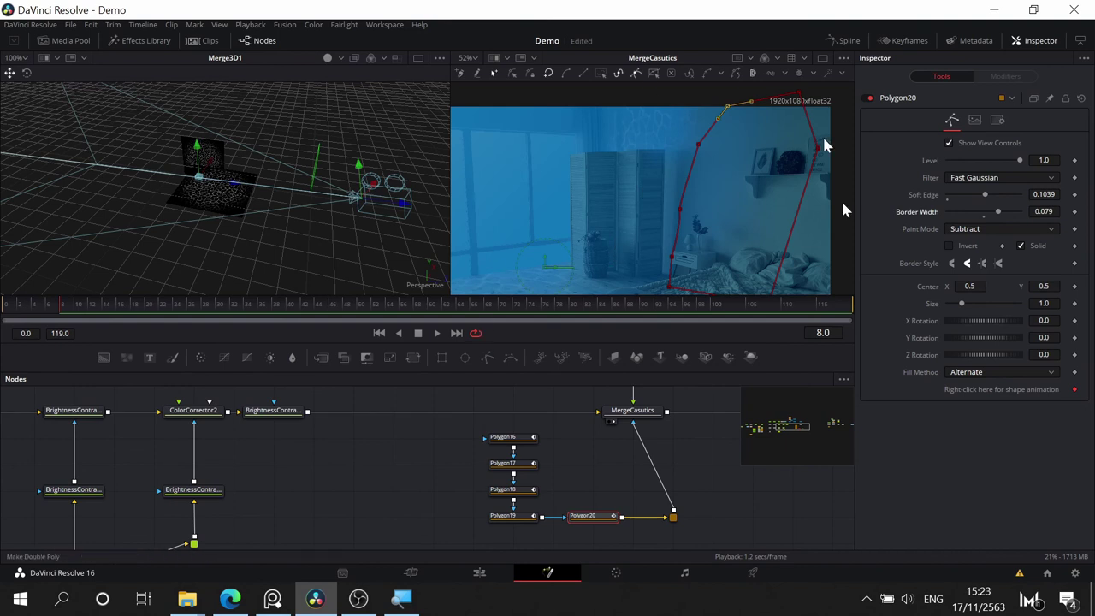
pyautogui.scroll(2, 642, 216)
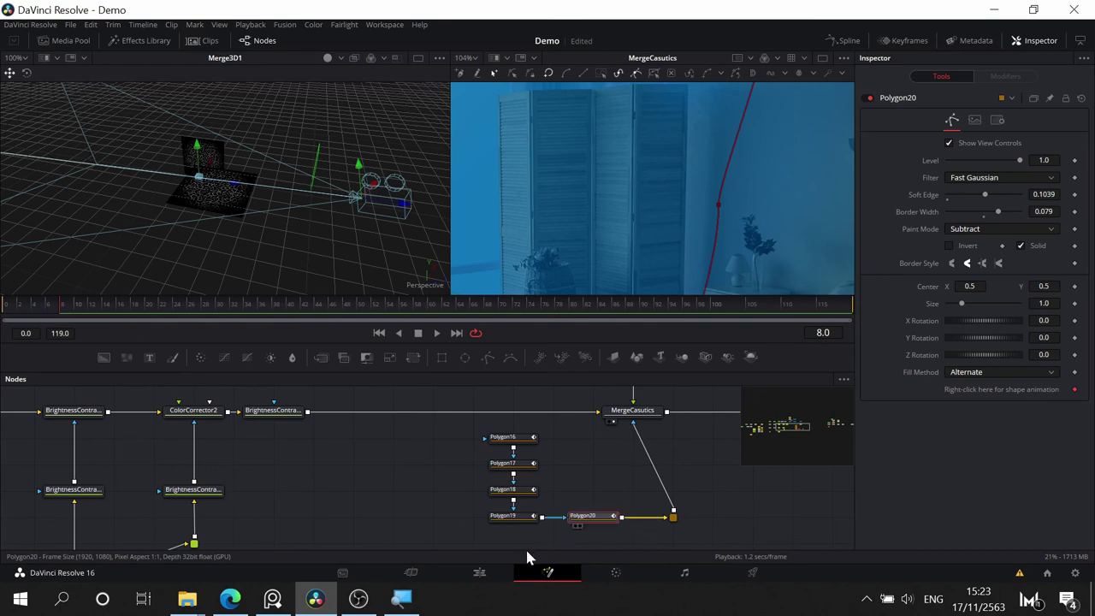
# - Move the Polygon20 node directly beneath Polygon19 in the mask column and clear the selection
pyautogui.moveTo(592, 515); pyautogui.dragTo(540, 541)
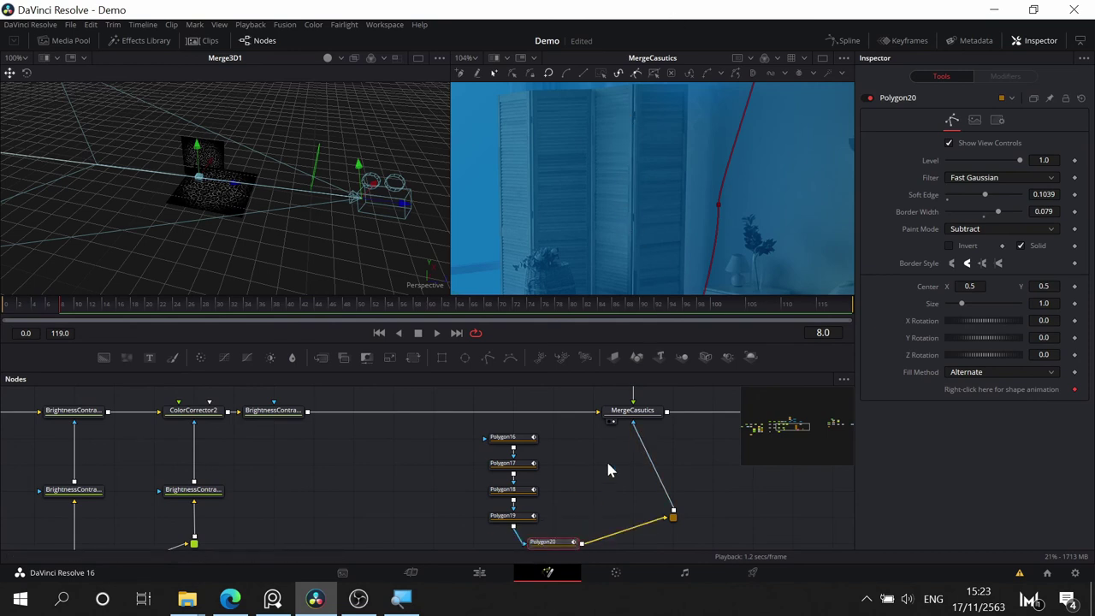
pyautogui.moveTo(607, 464); pyautogui.dragTo(691, 400)
pyautogui.moveTo(620, 481); pyautogui.dragTo(582, 481)
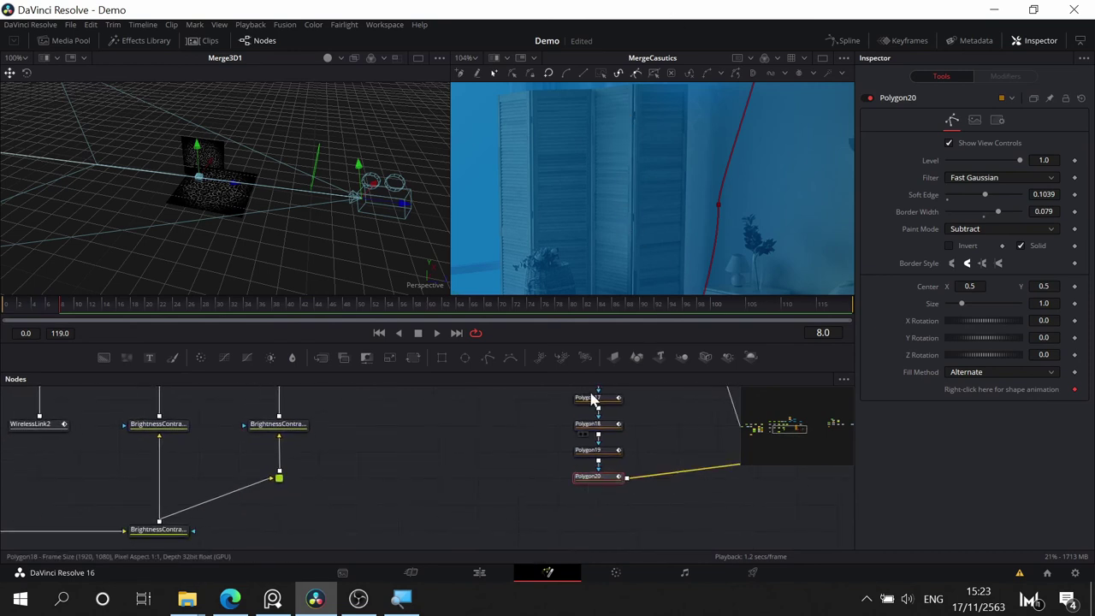
pyautogui.scroll(-5, 601, 168)
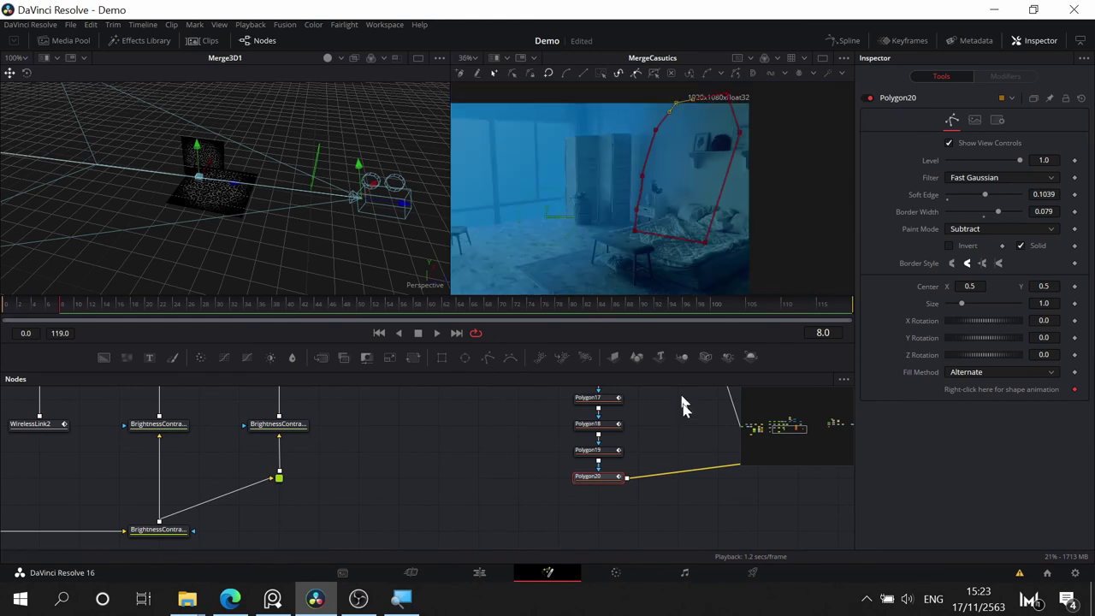
pyautogui.click(525, 500)
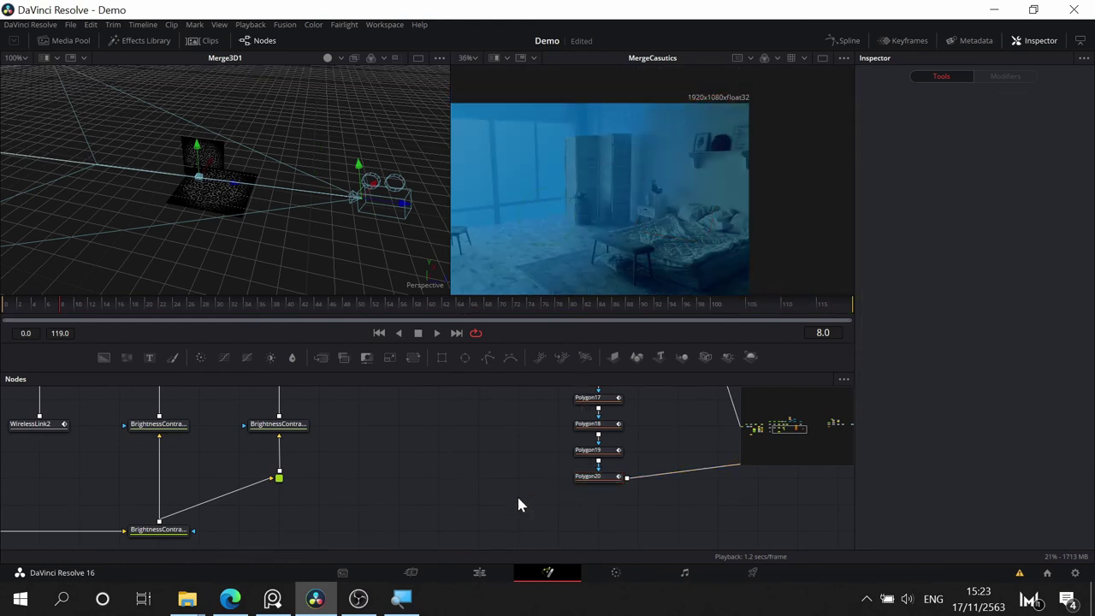
# - Align the pipe router vertically under MergeCasutics, level with Polygon20, so the mask connection runs straight
pyautogui.moveTo(504, 424); pyautogui.dragTo(403, 534)
pyautogui.moveTo(668, 401); pyautogui.dragTo(670, 434)
pyautogui.moveTo(693, 511); pyautogui.dragTo(701, 430)
pyautogui.moveTo(664, 475); pyautogui.dragTo(642, 504)
pyautogui.scroll(1, 660, 451)
pyautogui.moveTo(660, 451); pyautogui.dragTo(652, 487)
pyautogui.scroll(1, 609, 428)
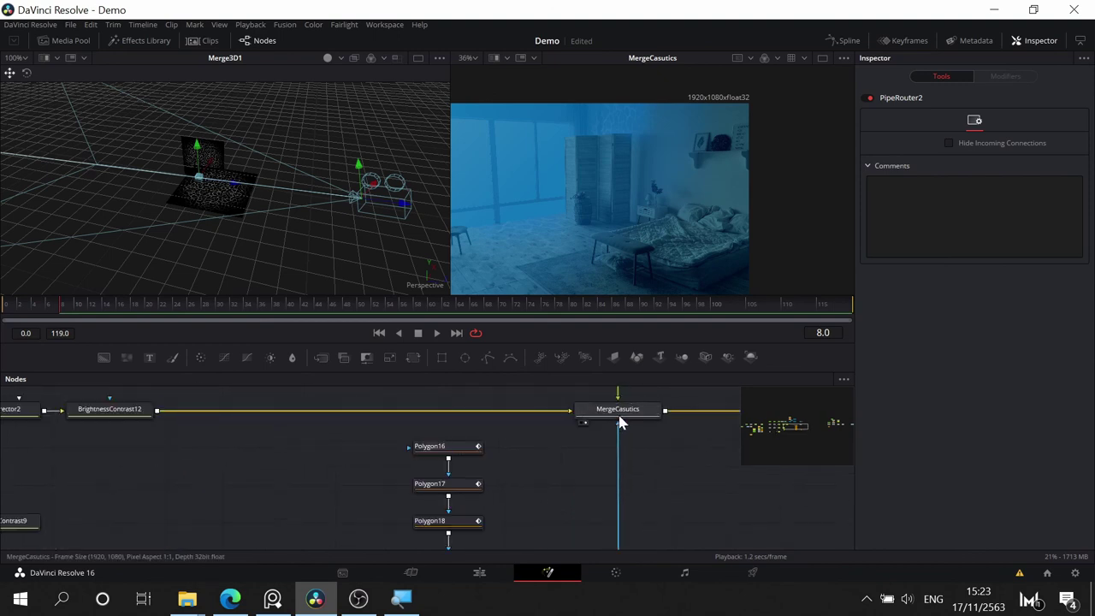
# - Select MergeCasutics and set its Blend to 0.11
pyautogui.click(623, 419)
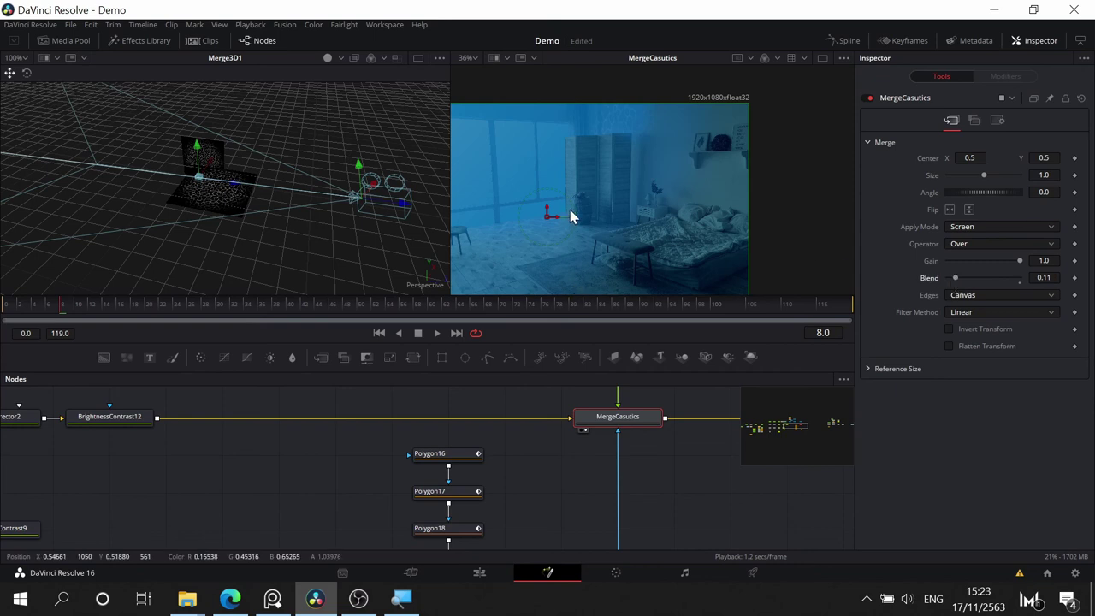
pyautogui.moveTo(563, 196); pyautogui.dragTo(665, 201)
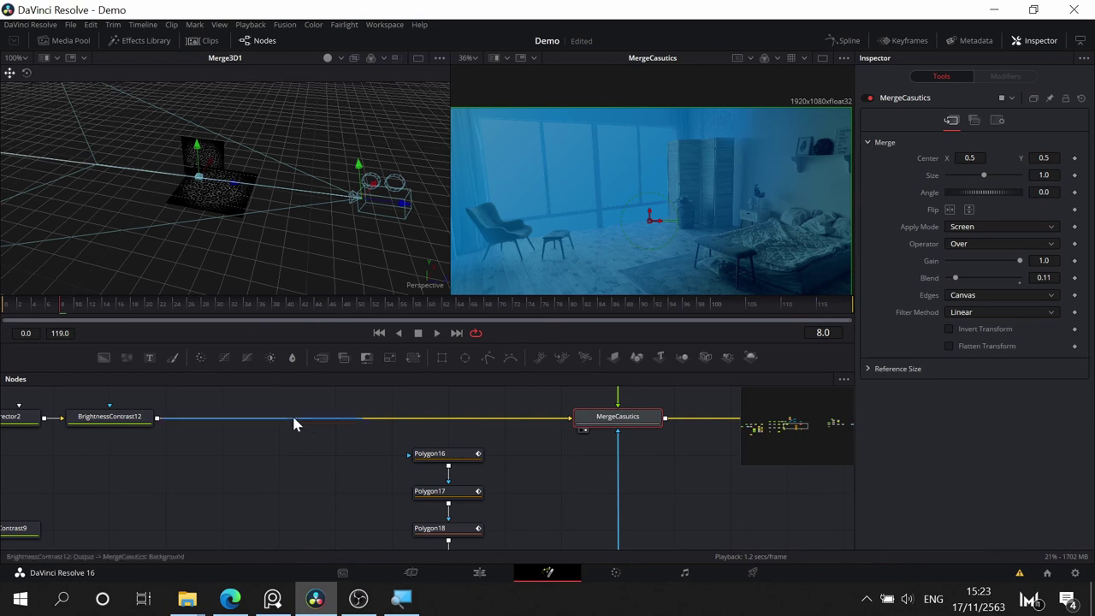
# - Load the casutics node into the first viewer and play back its animated pattern
pyautogui.moveTo(309, 456); pyautogui.dragTo(521, 506)
pyautogui.moveTo(561, 409); pyautogui.dragTo(425, 527)
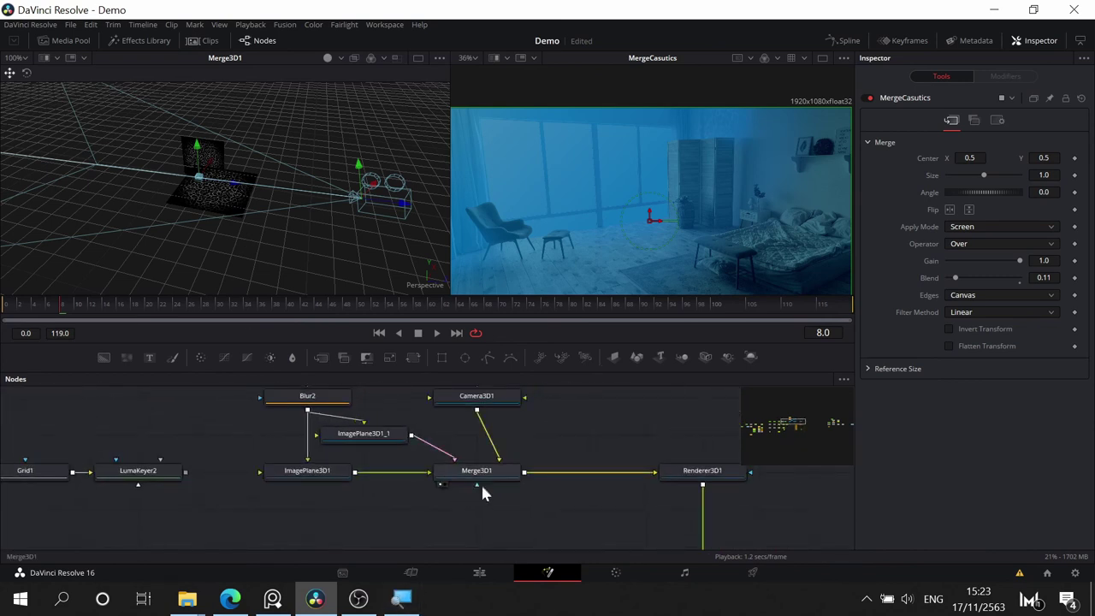
pyautogui.moveTo(501, 508); pyautogui.dragTo(612, 511)
pyautogui.moveTo(485, 395); pyautogui.dragTo(396, 257)
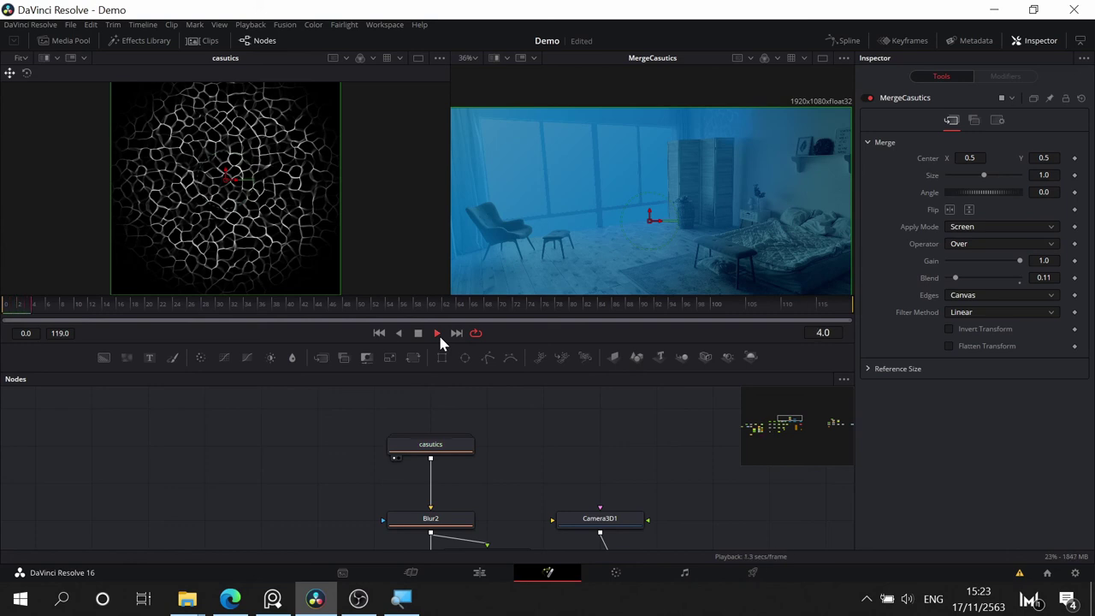
# - Return to the MergeCasutics node and load its output into the second viewer
pyautogui.moveTo(578, 440); pyautogui.dragTo(404, 318)
pyautogui.moveTo(669, 425); pyautogui.dragTo(589, 363)
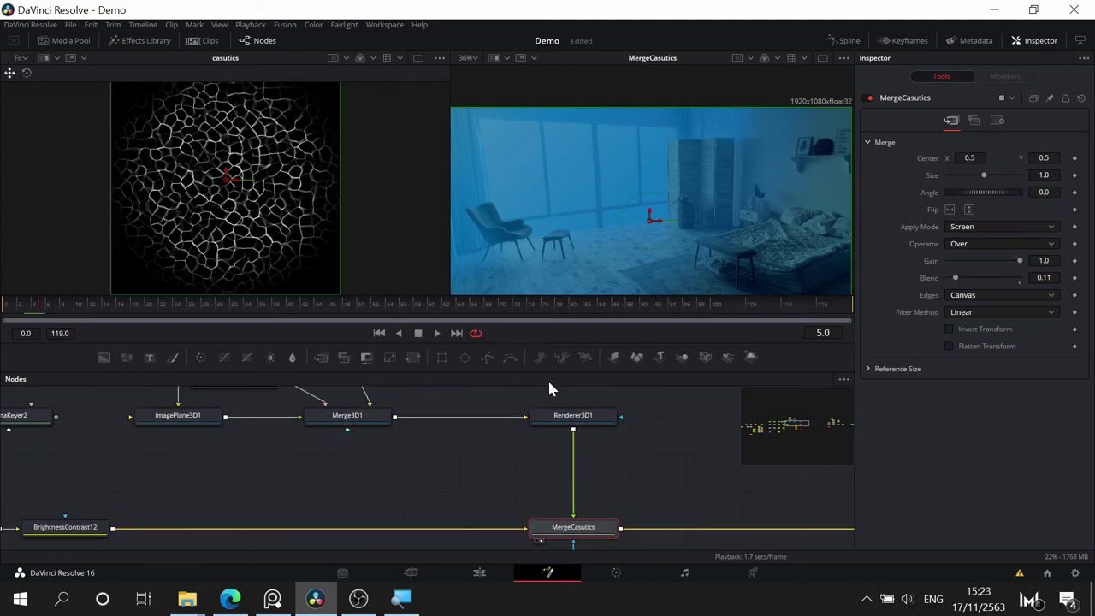
pyautogui.moveTo(642, 467); pyautogui.dragTo(553, 342)
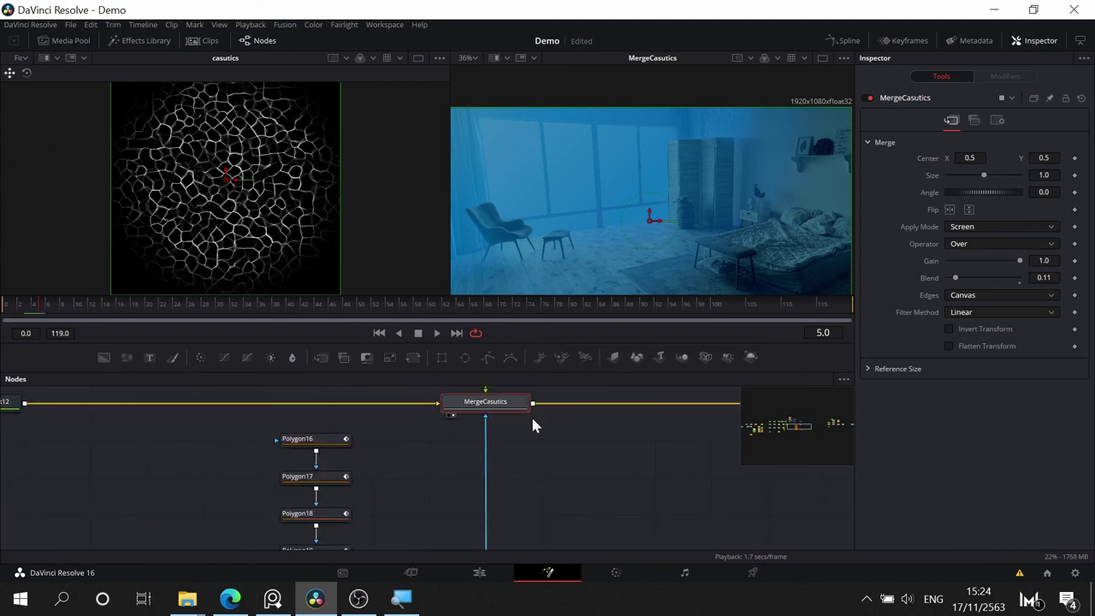
pyautogui.moveTo(551, 440); pyautogui.dragTo(859, 572)
pyautogui.moveTo(407, 484); pyautogui.dragTo(103, 339)
pyautogui.moveTo(606, 462); pyautogui.dragTo(585, 497)
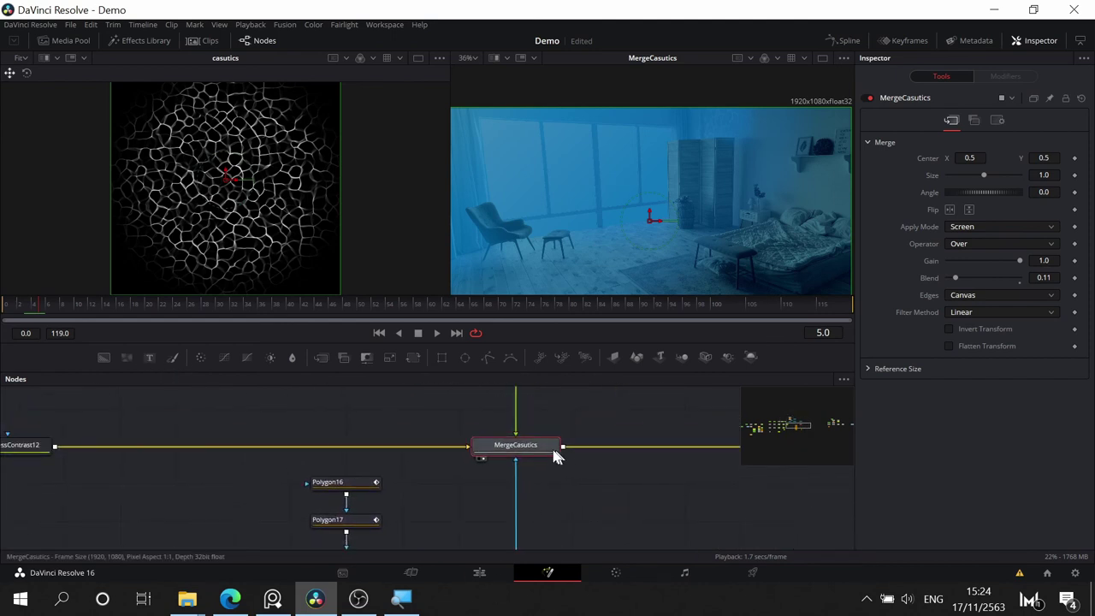
pyautogui.moveTo(553, 450); pyautogui.dragTo(556, 284)
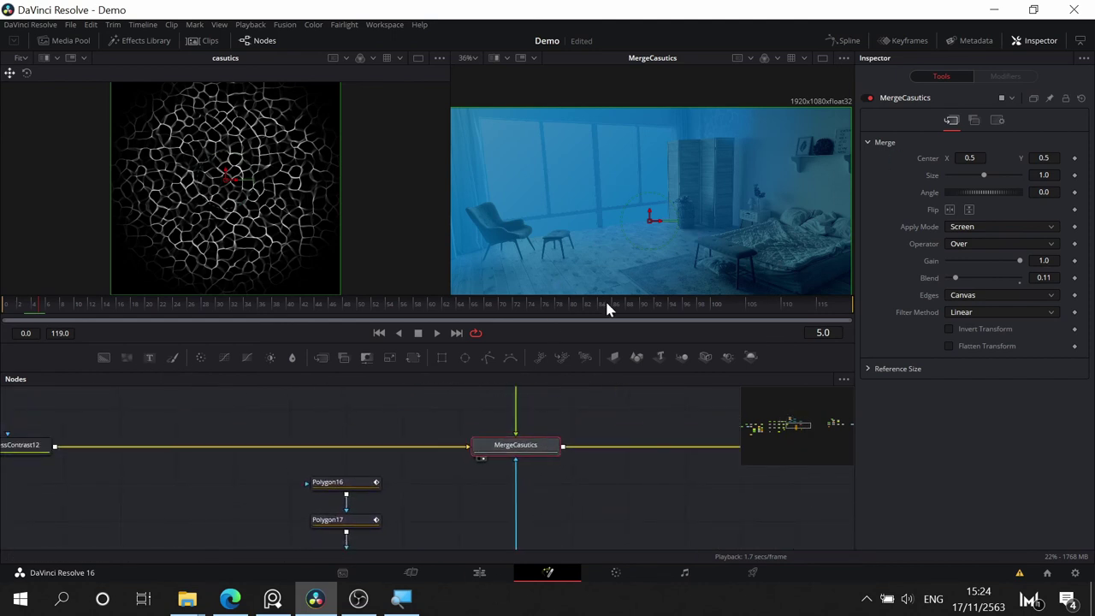
# - Load the downstream Vignette node's output into the second viewer
pyautogui.scroll(-3, 672, 520)
pyautogui.hscroll(5, 558, 471)
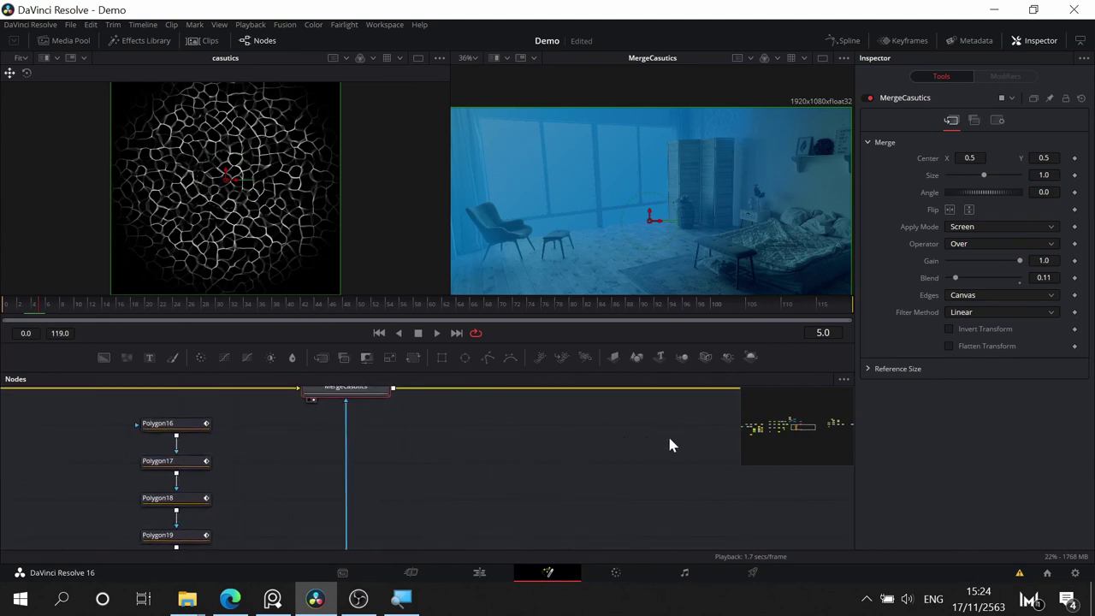
pyautogui.hscroll(5, 599, 445)
pyautogui.scroll(-3, 643, 429)
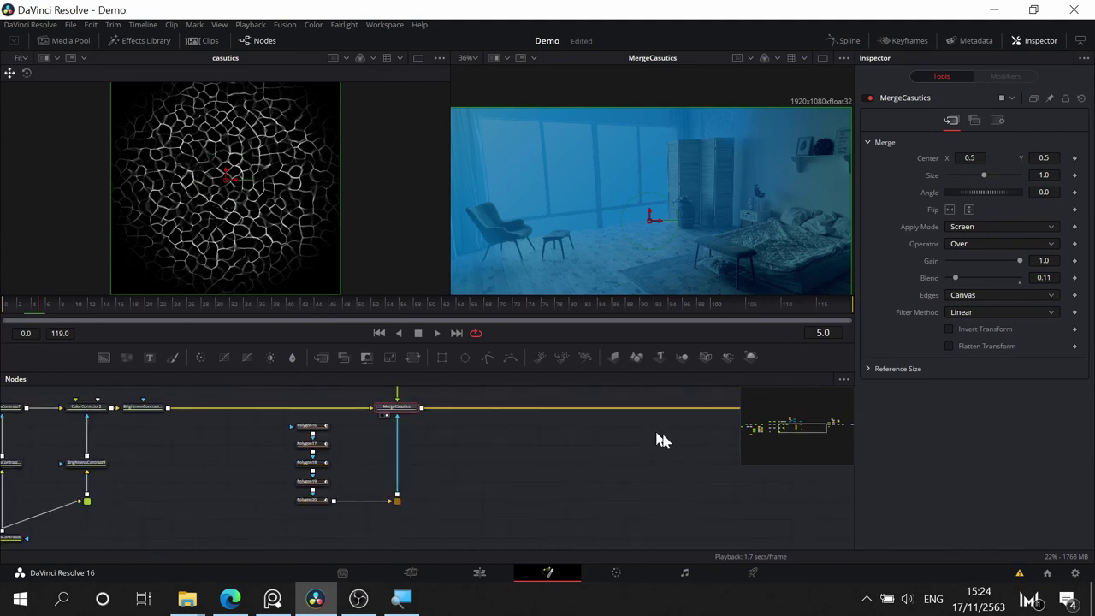
pyautogui.moveTo(658, 437); pyautogui.dragTo(347, 439)
pyautogui.moveTo(477, 454); pyautogui.dragTo(372, 452)
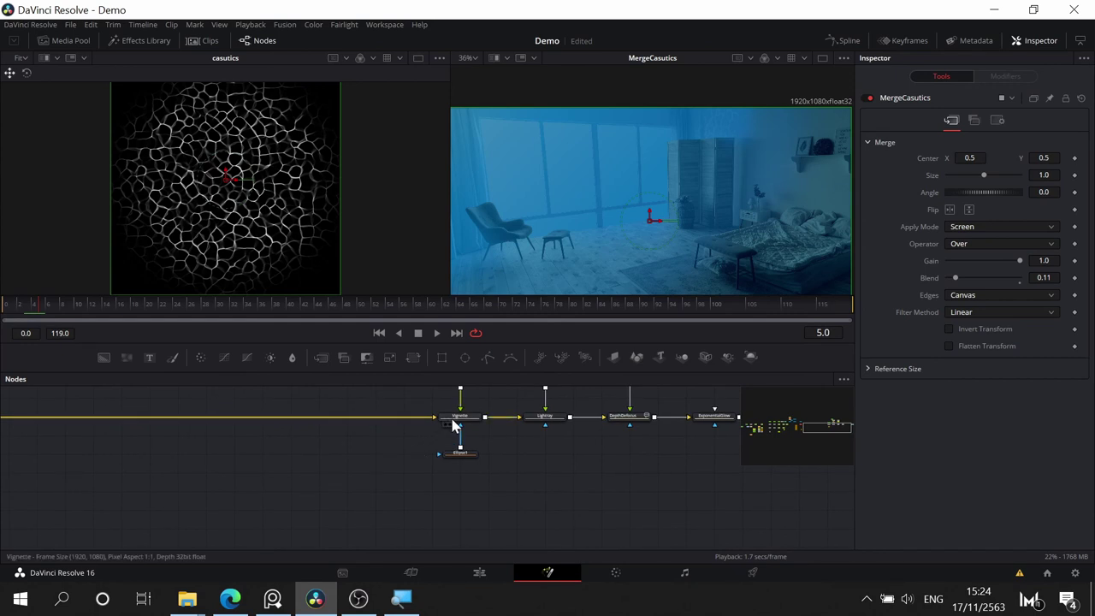
pyautogui.moveTo(460, 420); pyautogui.dragTo(511, 194)
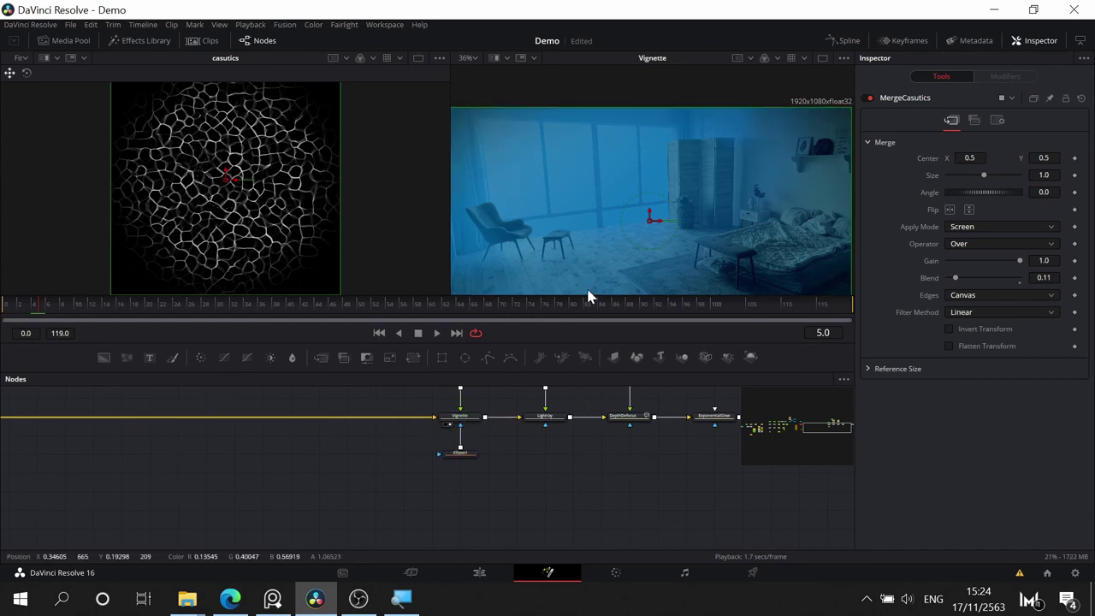
# - Set MergeCasutics' Blend to 0.173, checking the caustics on the floor in the Vignette output
pyautogui.scroll(2, 624, 267)
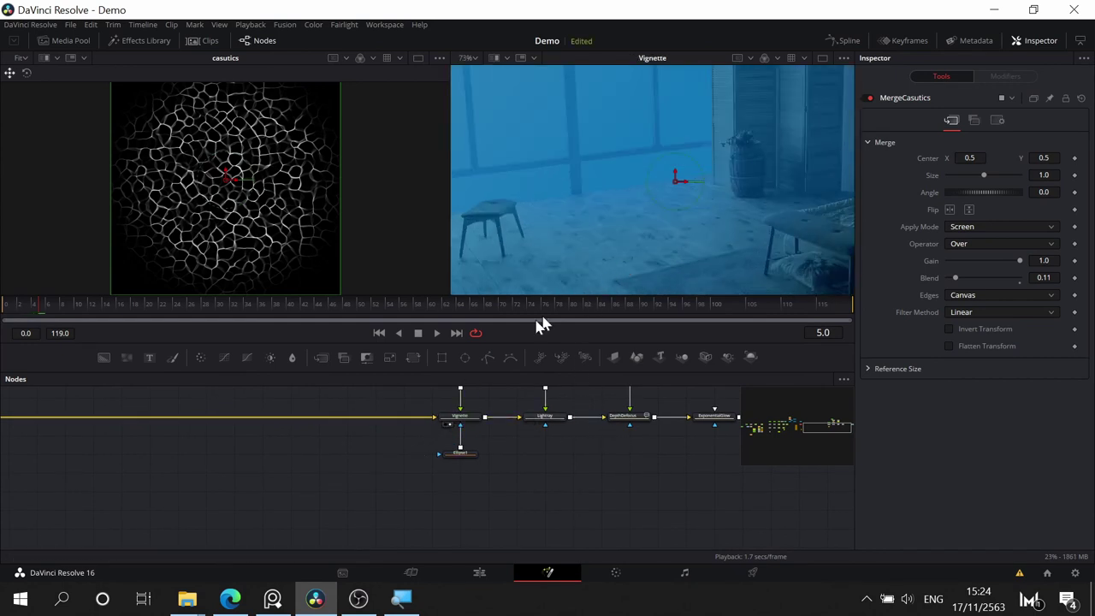
pyautogui.hscroll(-4, 351, 475)
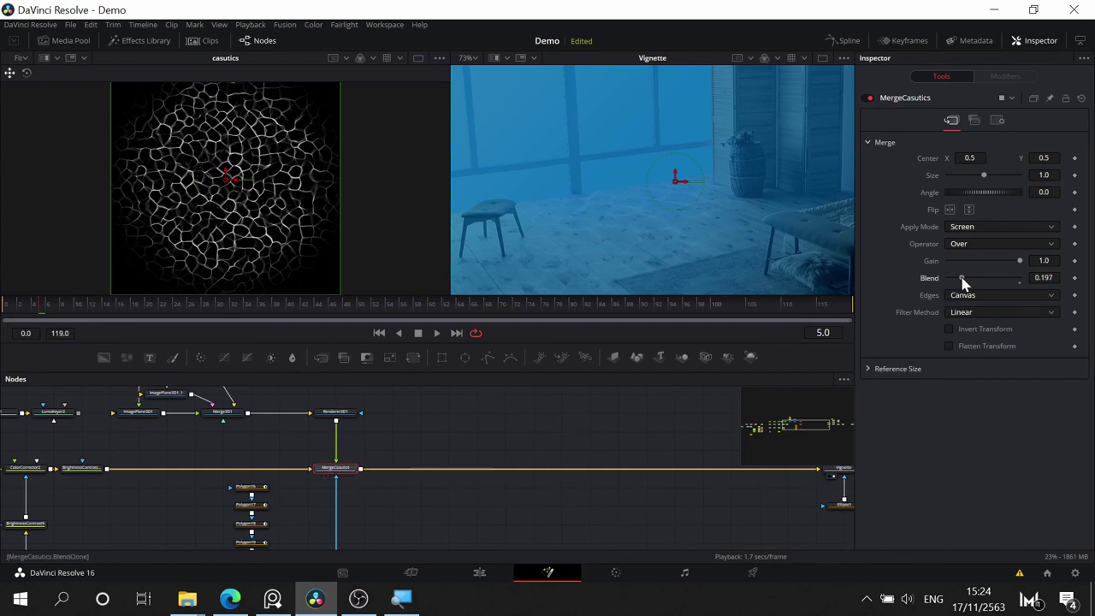
pyautogui.moveTo(620, 399); pyautogui.dragTo(330, 435)
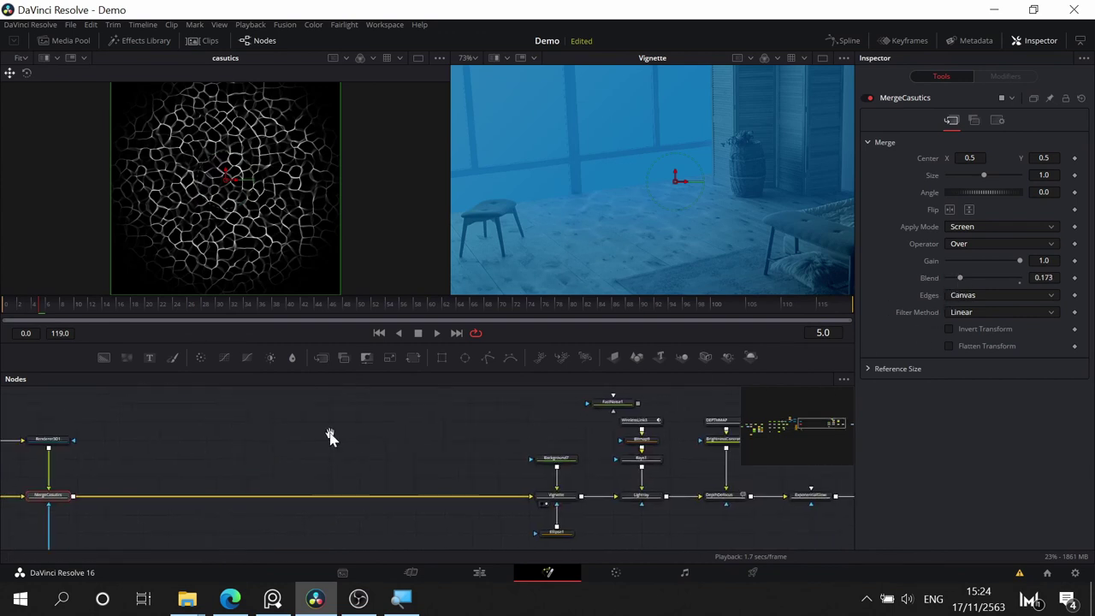
# - Load the Lightray and then the DepthDefocus output into the second viewer, checking the whole room composite
pyautogui.scroll(-3, 606, 213)
pyautogui.scroll(1, 647, 220)
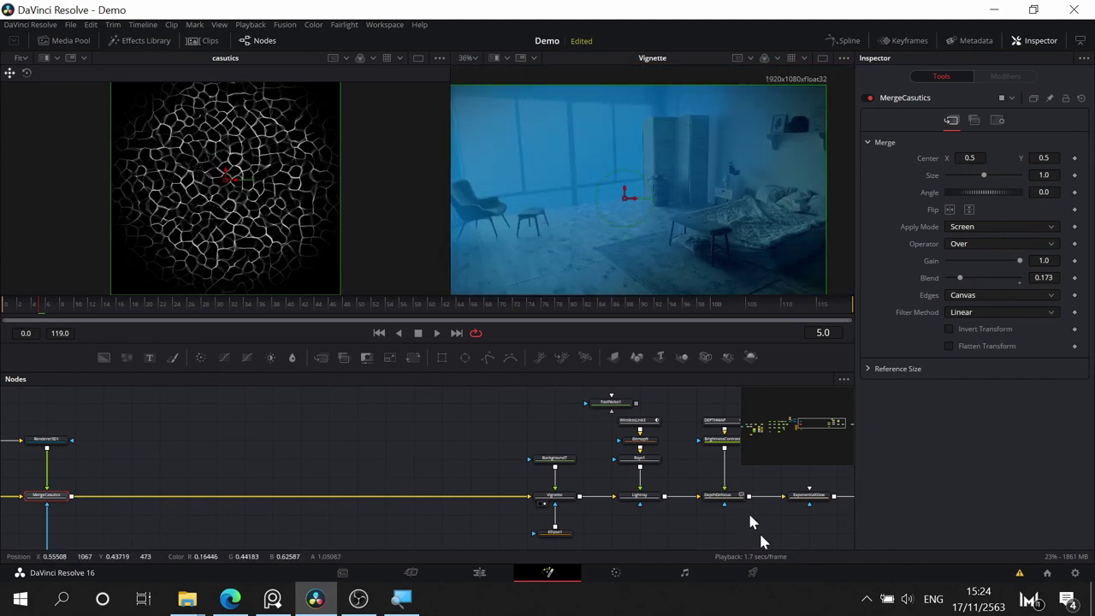
pyautogui.moveTo(650, 501); pyautogui.dragTo(689, 262)
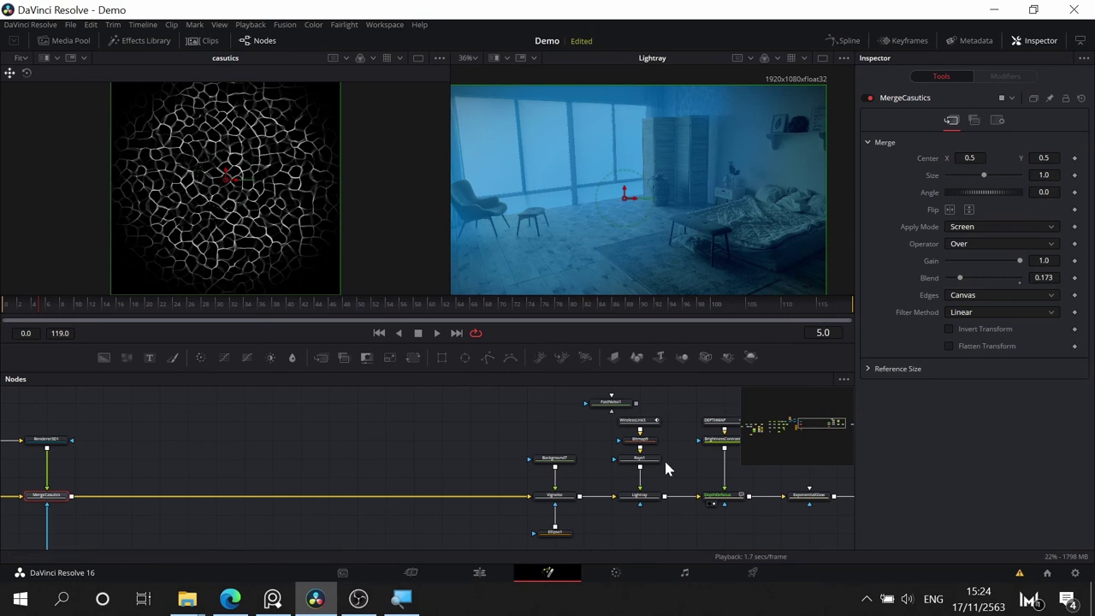
pyautogui.moveTo(524, 452); pyautogui.dragTo(431, 435)
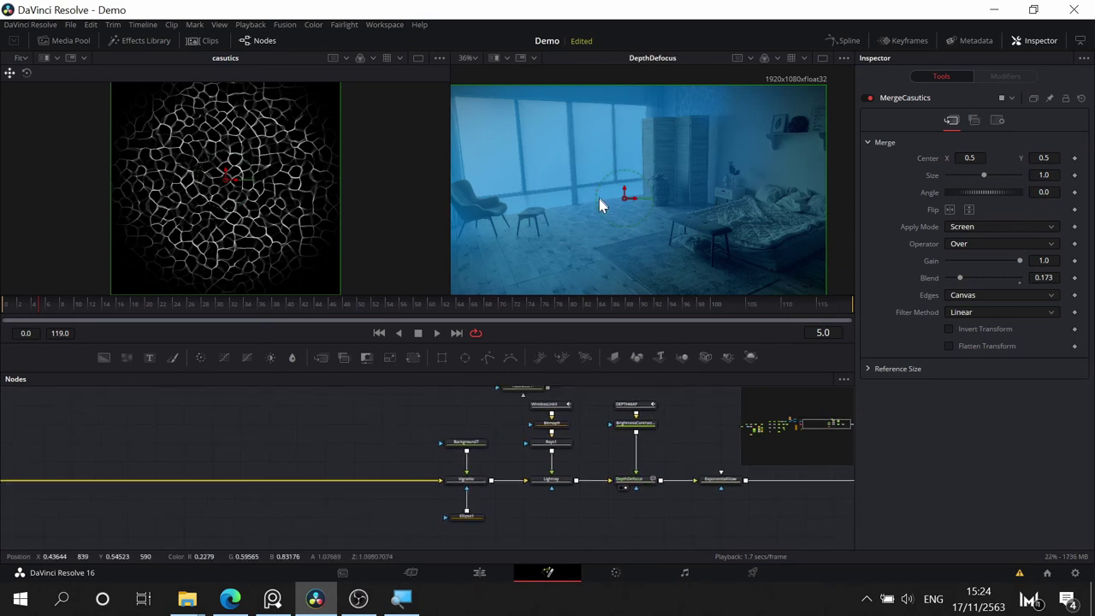
pyautogui.scroll(3, 601, 205)
pyautogui.scroll(-2, 601, 210)
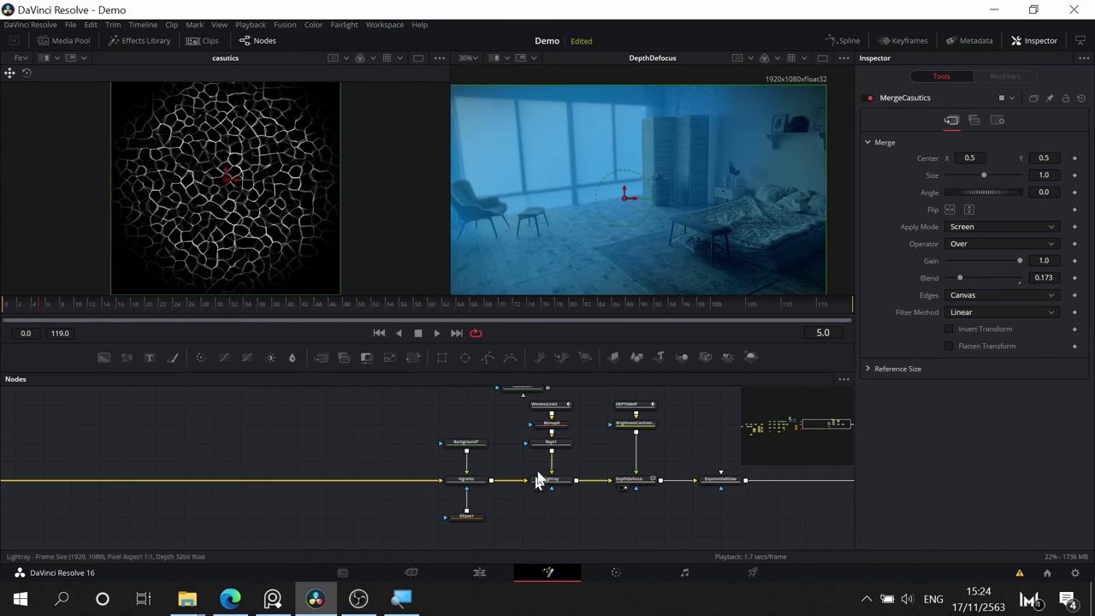
# - Load Lightray back into the second viewer and set its merge Blend to 0.094
pyautogui.moveTo(556, 480); pyautogui.dragTo(595, 238)
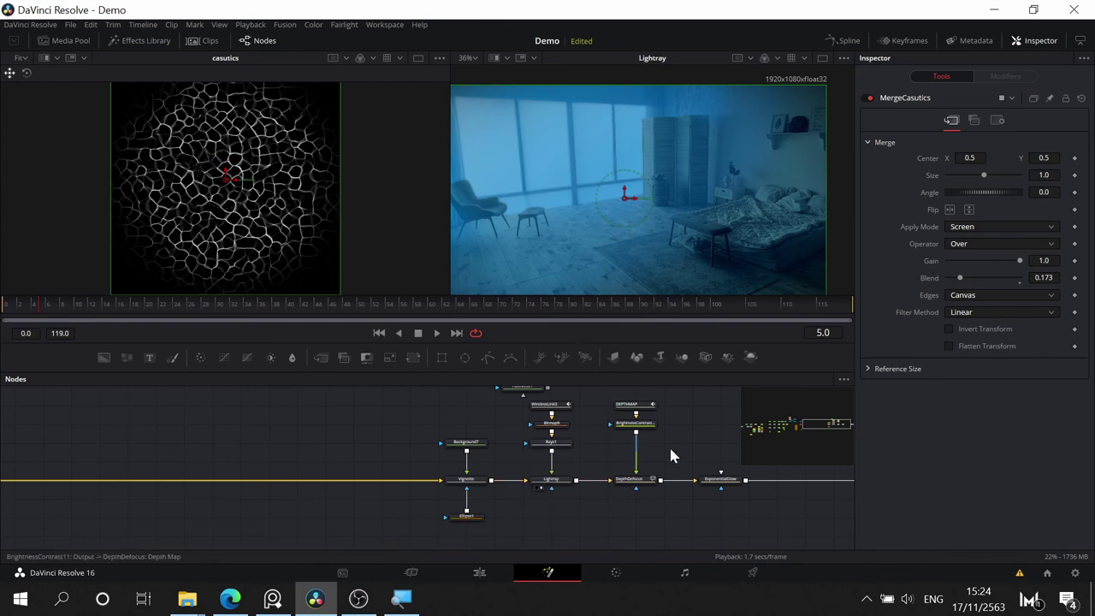
pyautogui.click(548, 486)
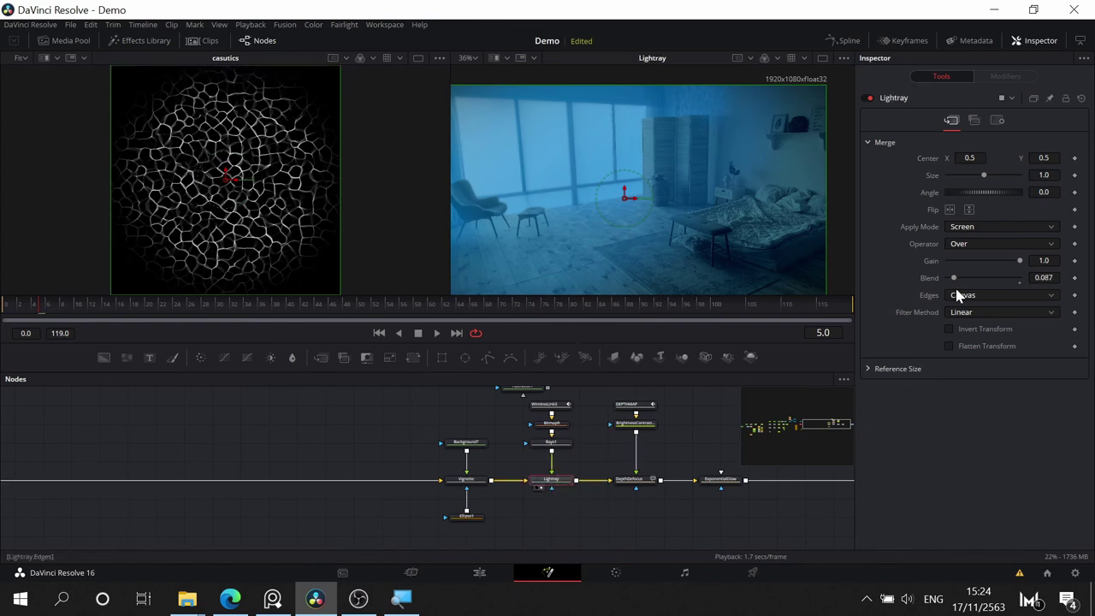
pyautogui.moveTo(958, 283)
pyautogui.mouseDown()
pyautogui.moveTo(970, 284)
pyautogui.moveTo(952, 272)
pyautogui.mouseUp()
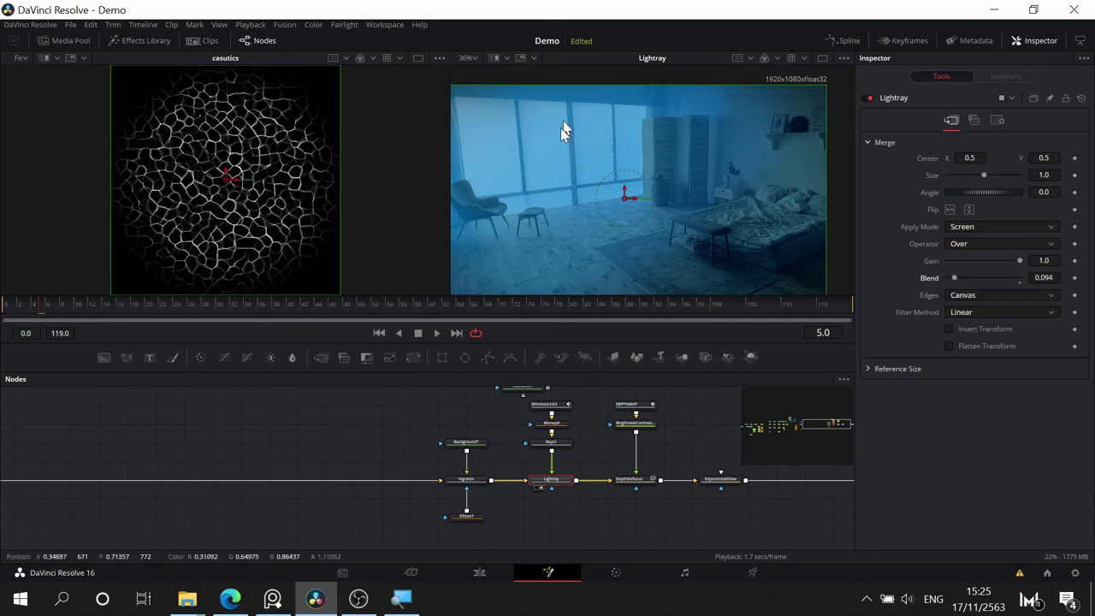
pyautogui.moveTo(284, 421); pyautogui.dragTo(146, 413)
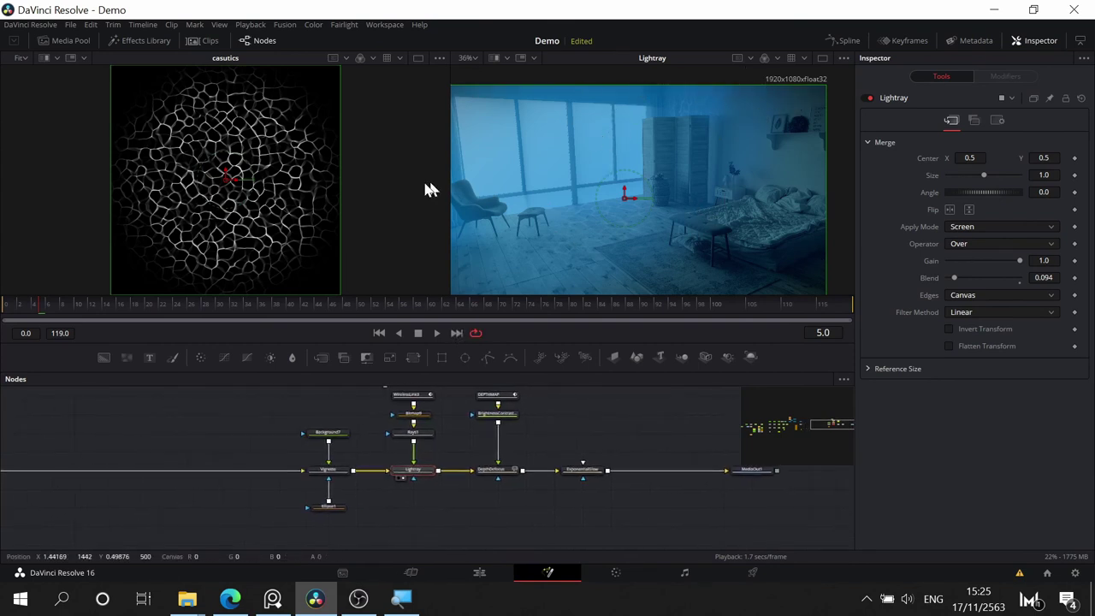
# - Go back upstream to the Background6 branch and load Merge8's output into the second viewer
pyautogui.moveTo(496, 447); pyautogui.dragTo(789, 526)
pyautogui.moveTo(388, 500); pyautogui.dragTo(434, 465)
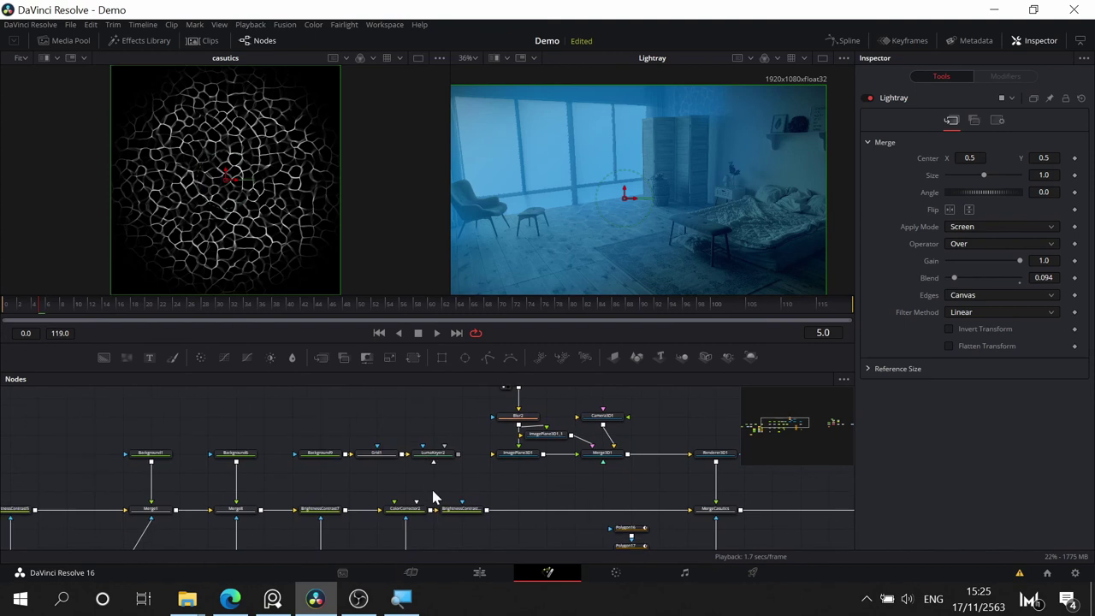
pyautogui.scroll(3, 434, 491)
pyautogui.moveTo(497, 491); pyautogui.dragTo(821, 493)
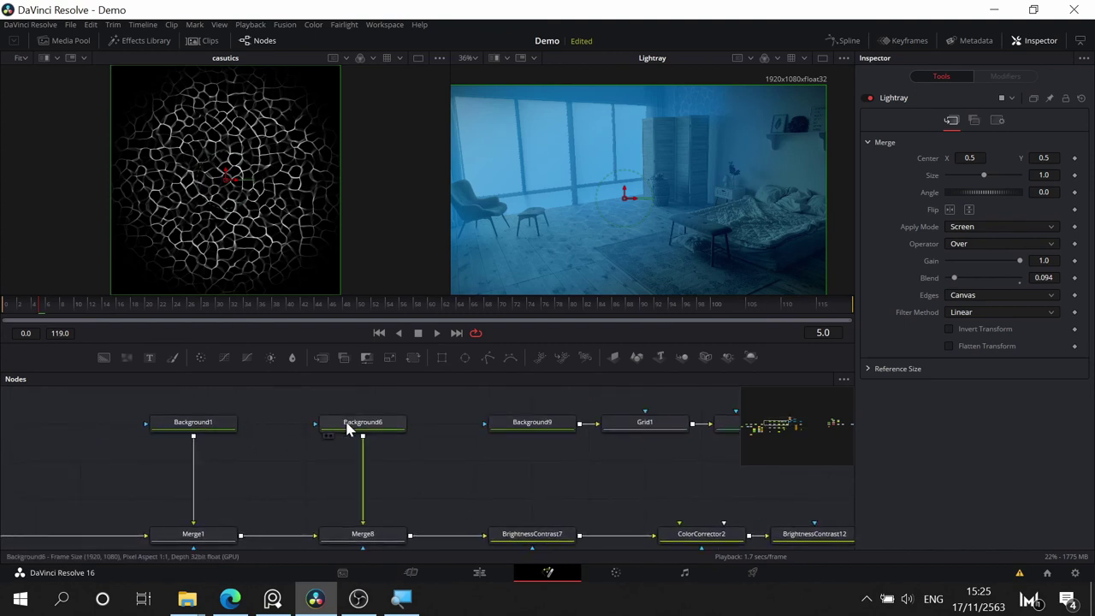
pyautogui.moveTo(348, 429); pyautogui.dragTo(515, 264)
pyautogui.moveTo(437, 467); pyautogui.dragTo(314, 390)
pyautogui.moveTo(286, 457); pyautogui.dragTo(515, 276)
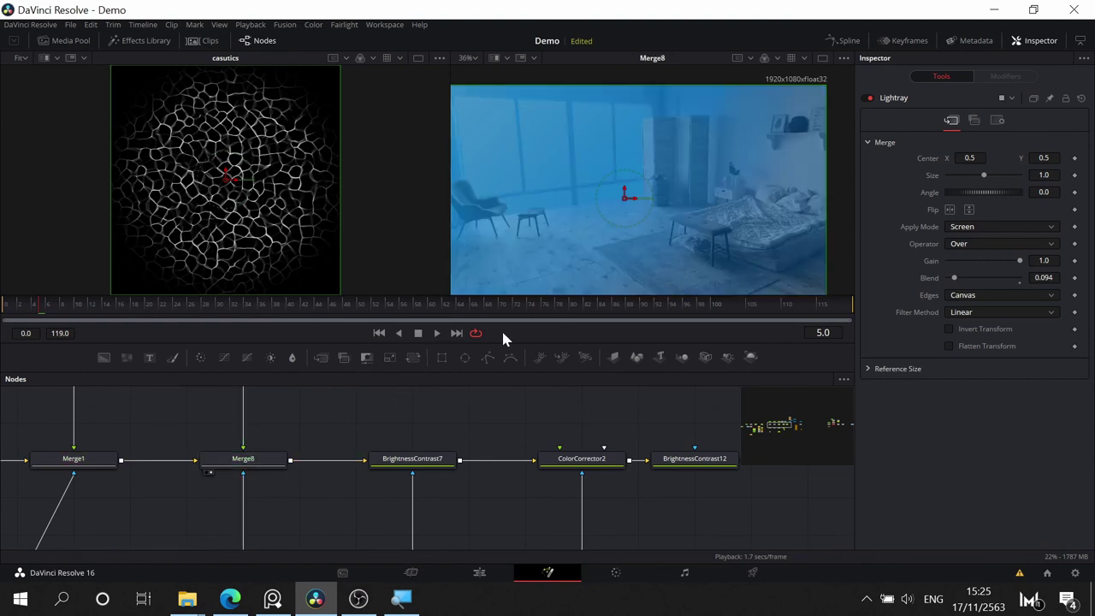
# - Return downstream to the Lightray node and load its output into the second viewer for comparison with Merge8
pyautogui.moveTo(701, 430); pyautogui.dragTo(5, 486)
pyautogui.moveTo(650, 517); pyautogui.dragTo(299, 532)
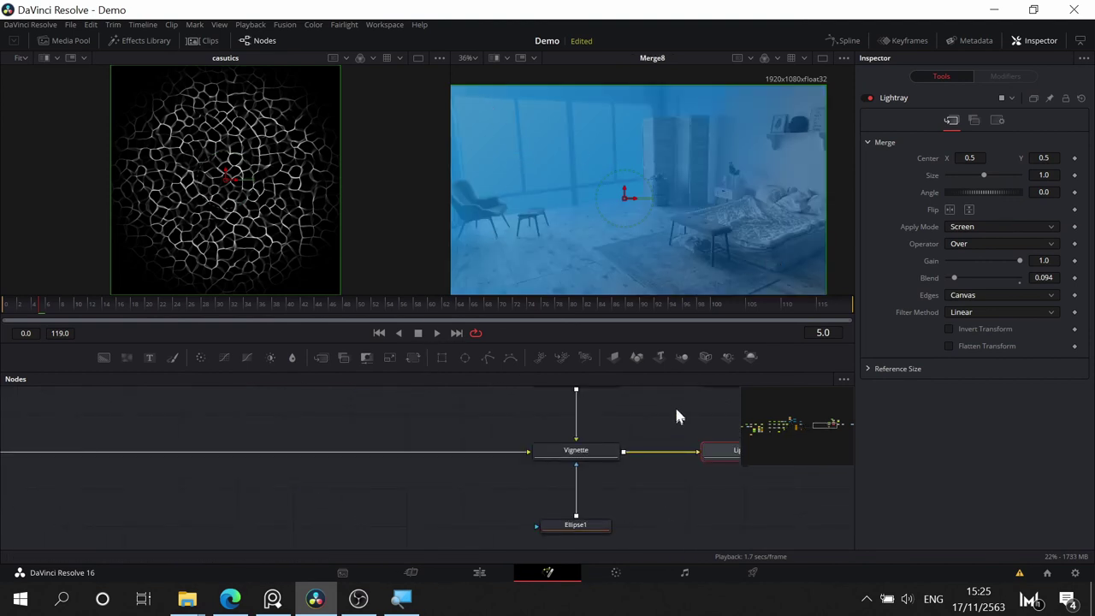
pyautogui.moveTo(675, 416); pyautogui.dragTo(198, 480)
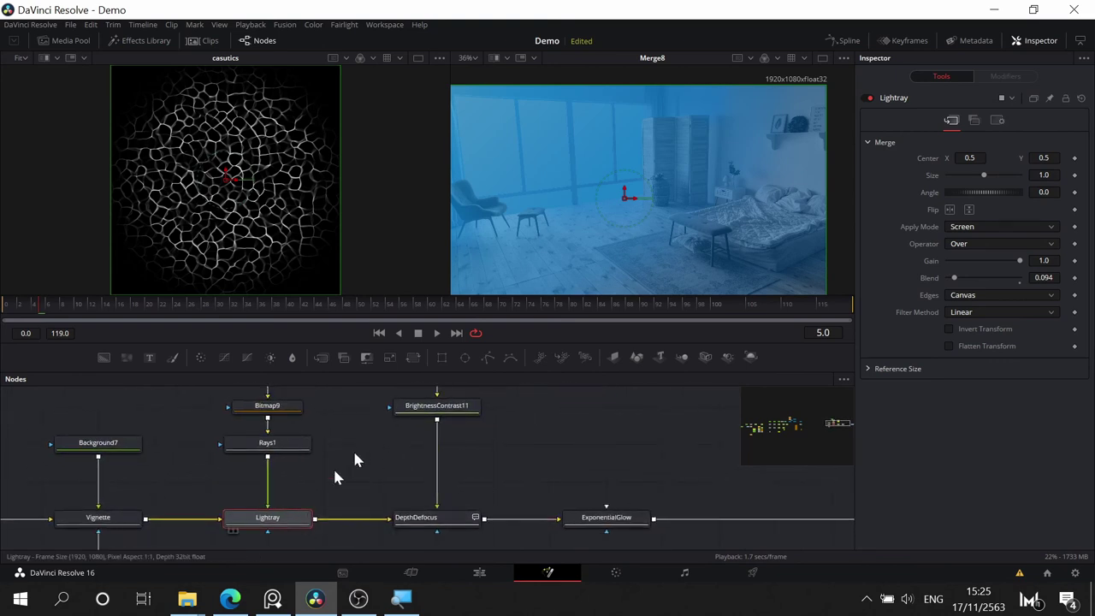
pyautogui.press('2')
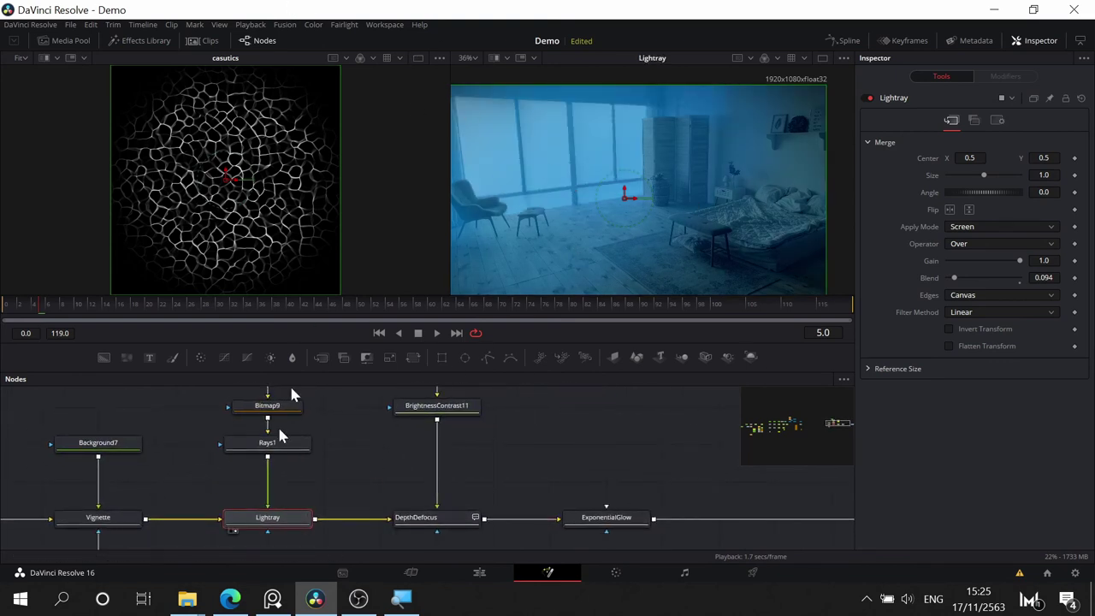
pyautogui.moveTo(334, 483); pyautogui.dragTo(418, 491)
pyautogui.moveTo(440, 465); pyautogui.dragTo(496, 474)
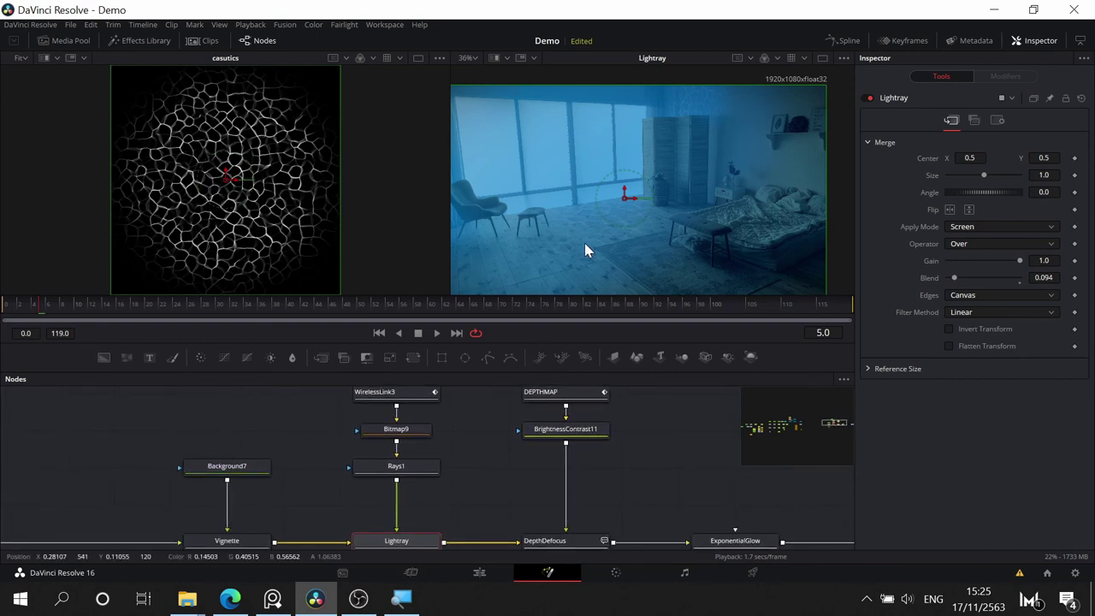
# - Open the settings of Bitmap9 above Rays1, review the node chain through to MediaOut1, and save the project
pyautogui.click(408, 434)
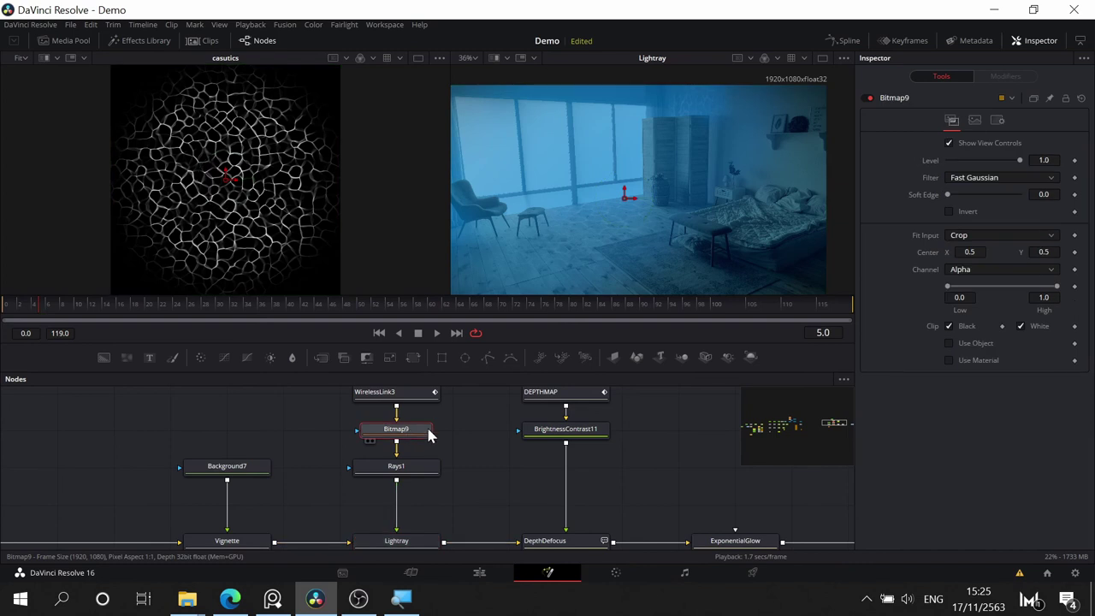
pyautogui.moveTo(525, 498); pyautogui.dragTo(398, 418)
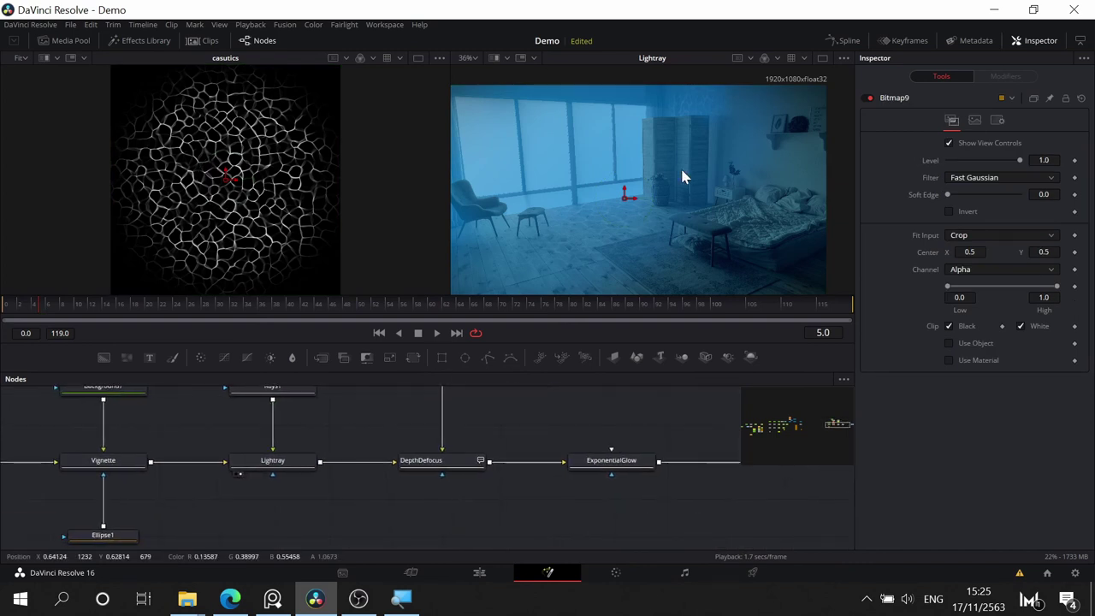
pyautogui.moveTo(703, 407); pyautogui.dragTo(479, 408)
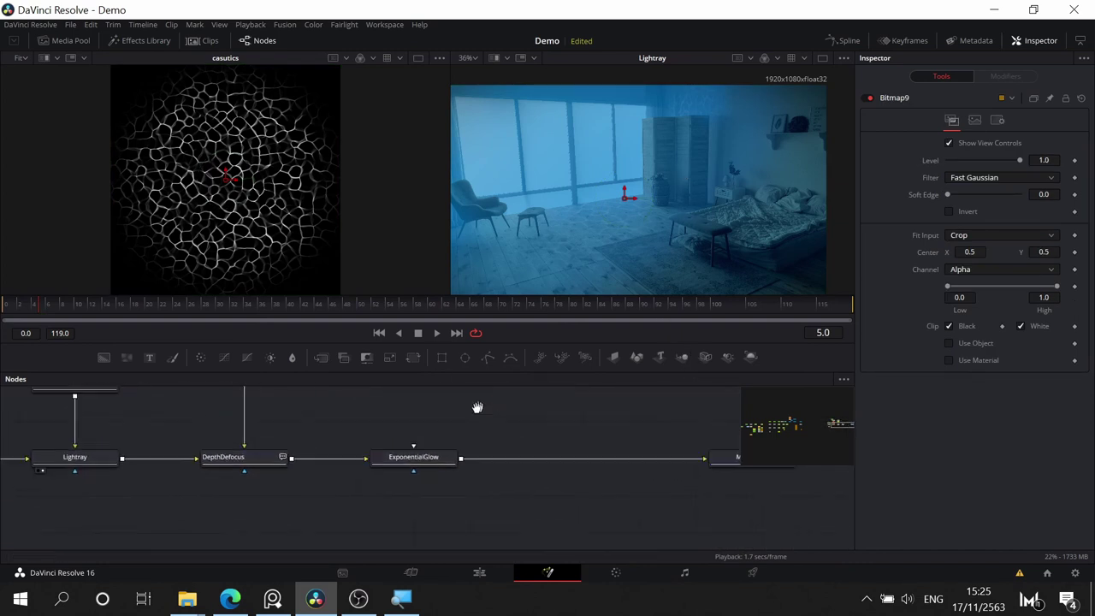
pyautogui.moveTo(574, 425); pyautogui.dragTo(517, 431)
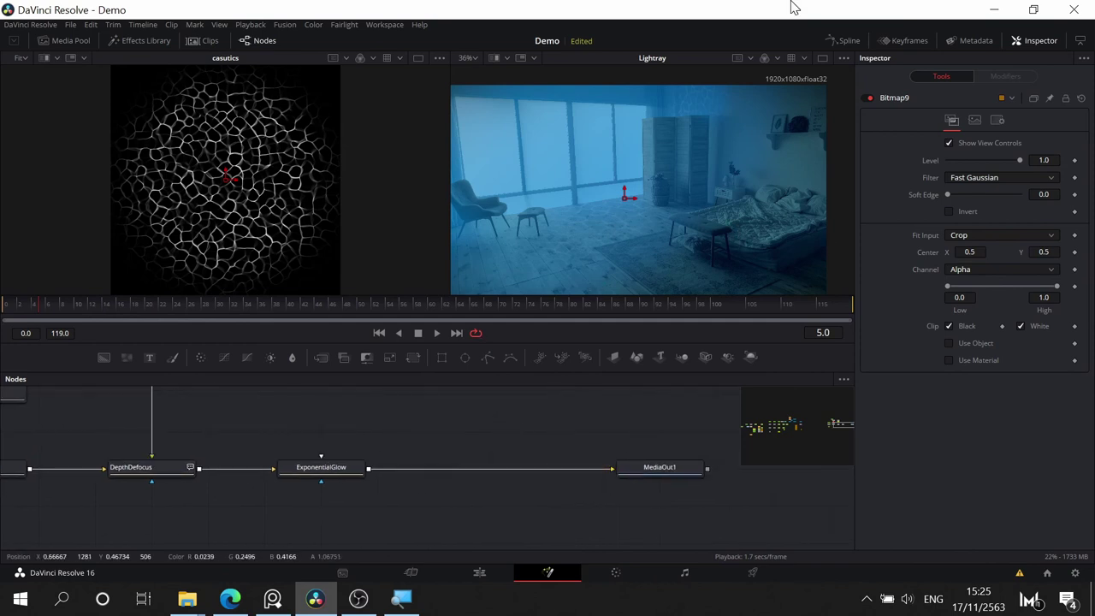
pyautogui.moveTo(409, 443); pyautogui.dragTo(449, 428)
pyautogui.moveTo(294, 422); pyautogui.dragTo(524, 503)
pyautogui.hotkey('ctrl', 's')
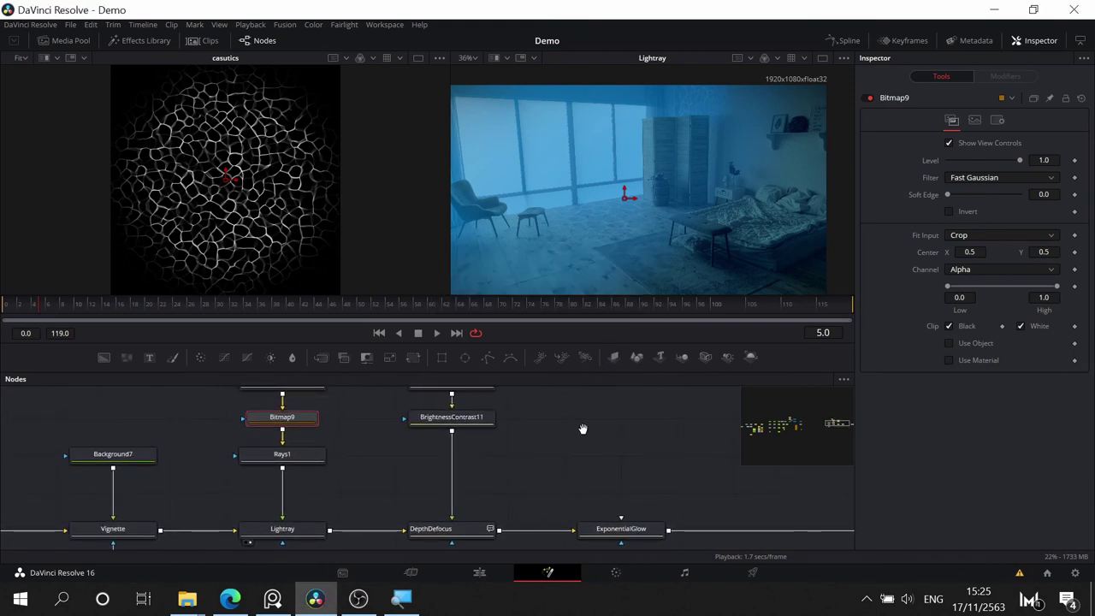
# - Move DepthDefocus, ExponentialGlow, BrightnessContrast11 and DEPTHMAP together toward MediaOut1, making room after Lightray
pyautogui.moveTo(582, 430); pyautogui.dragTo(603, 492)
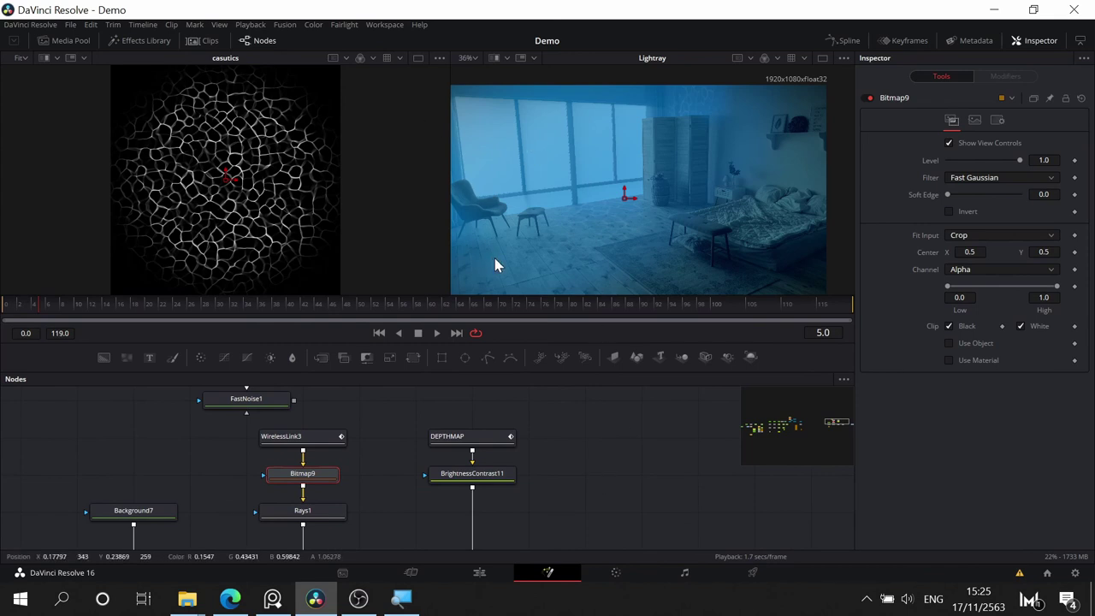
pyautogui.moveTo(610, 473); pyautogui.dragTo(560, 469)
pyautogui.scroll(-3, 584, 420)
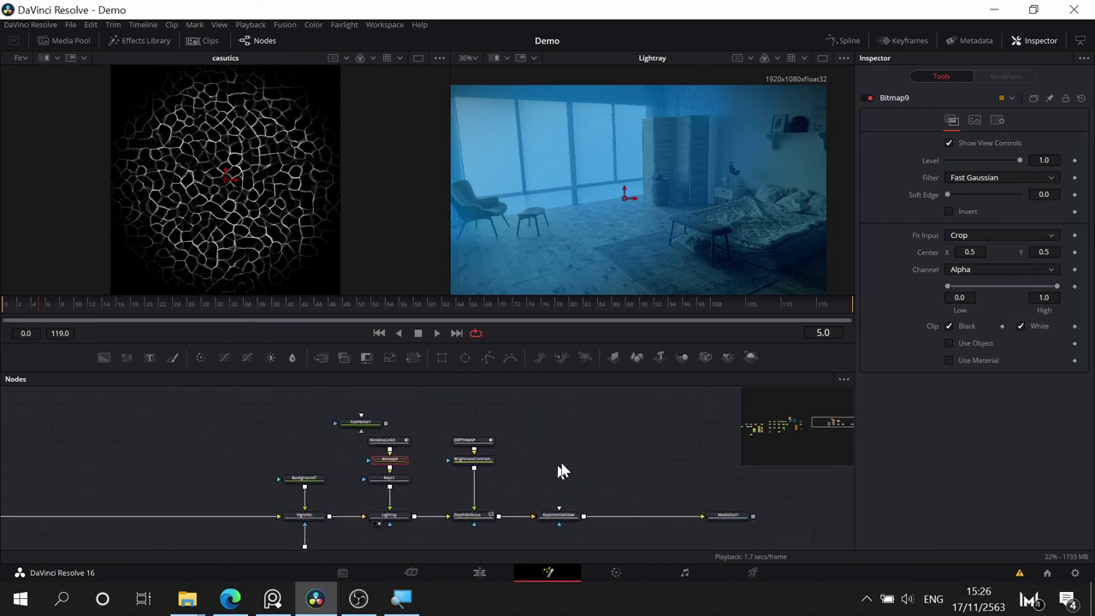
pyautogui.moveTo(628, 419); pyautogui.dragTo(446, 554)
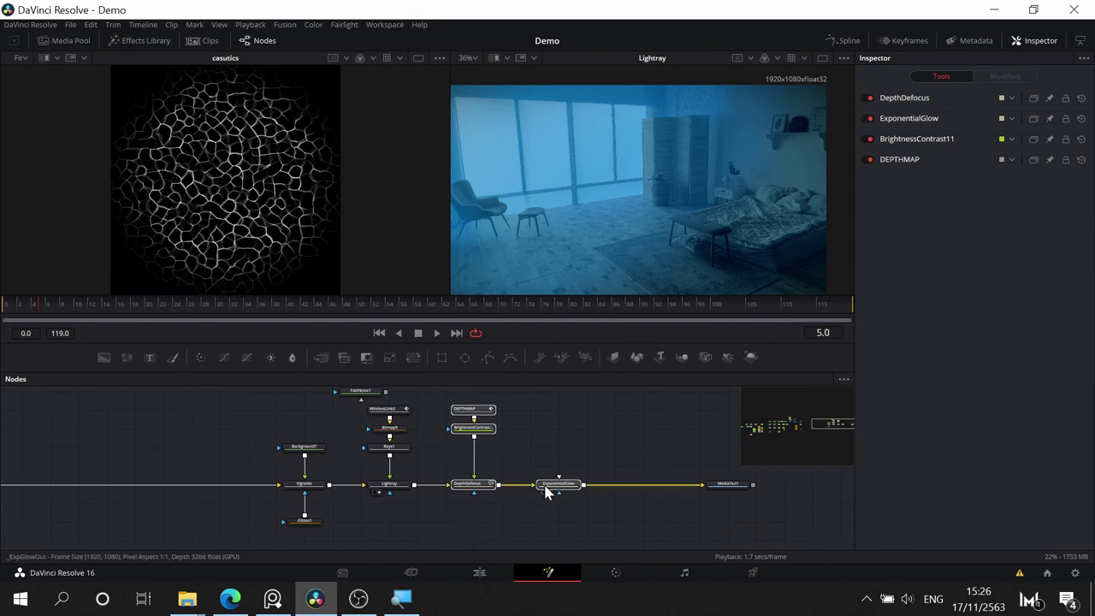
pyautogui.moveTo(557, 485); pyautogui.dragTo(650, 486)
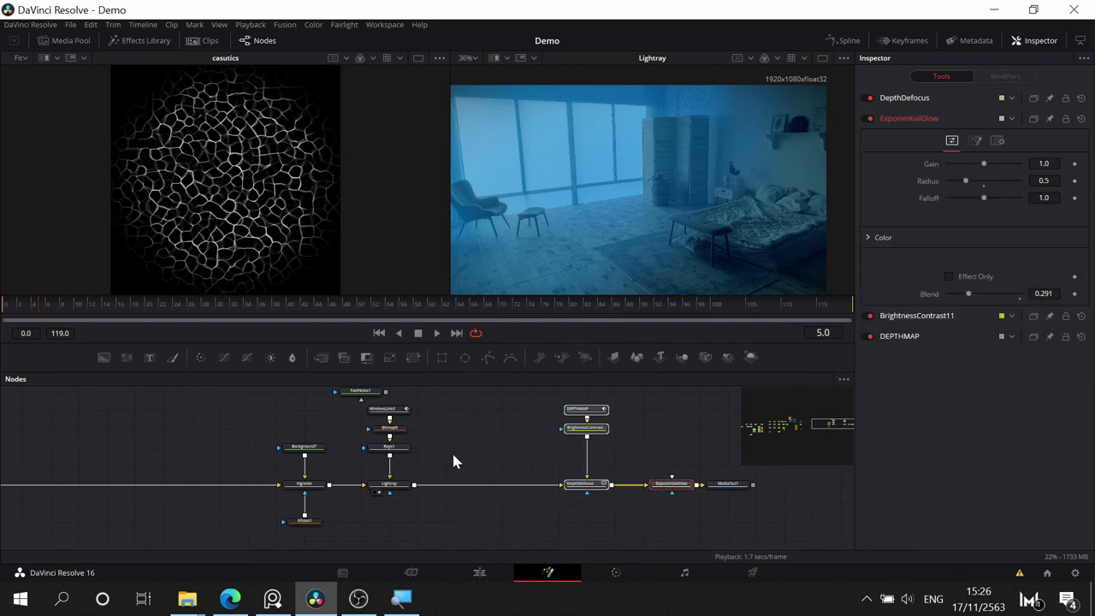
# - Add a HeatDistortion node in the gap between Lightray and DepthDefocus
pyautogui.scroll(3, 453, 454)
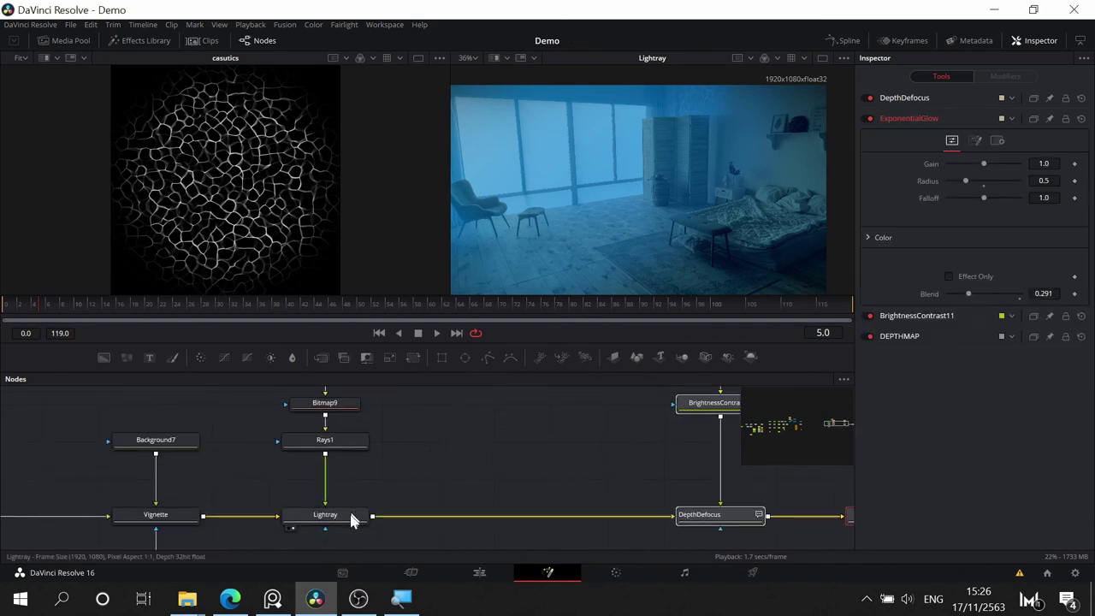
pyautogui.click(481, 452)
pyautogui.hotkey('shift', 'space')
pyautogui.write('heat')
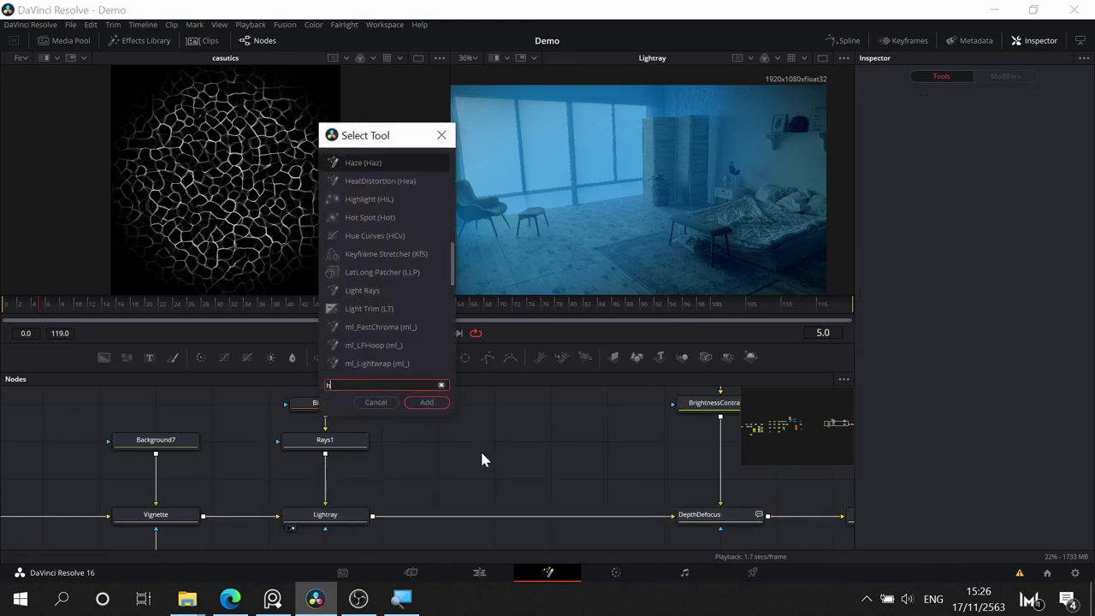
pyautogui.click(433, 404)
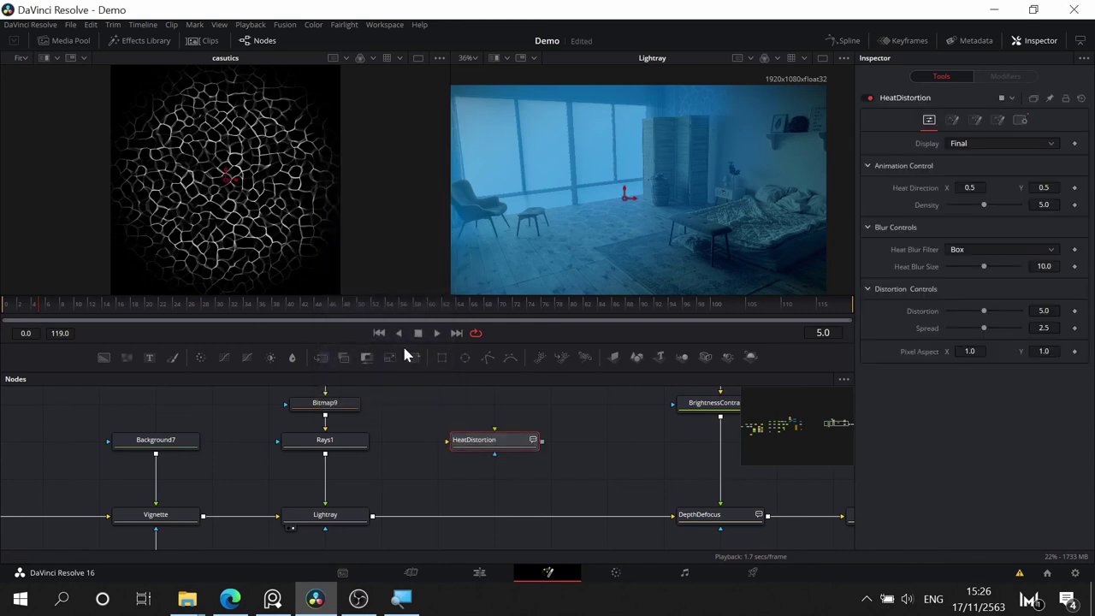
# - Open the Reactor package manager and locate the HeatDistortion package in its list
pyautogui.click(373, 26)
pyautogui.moveTo(440, 306)
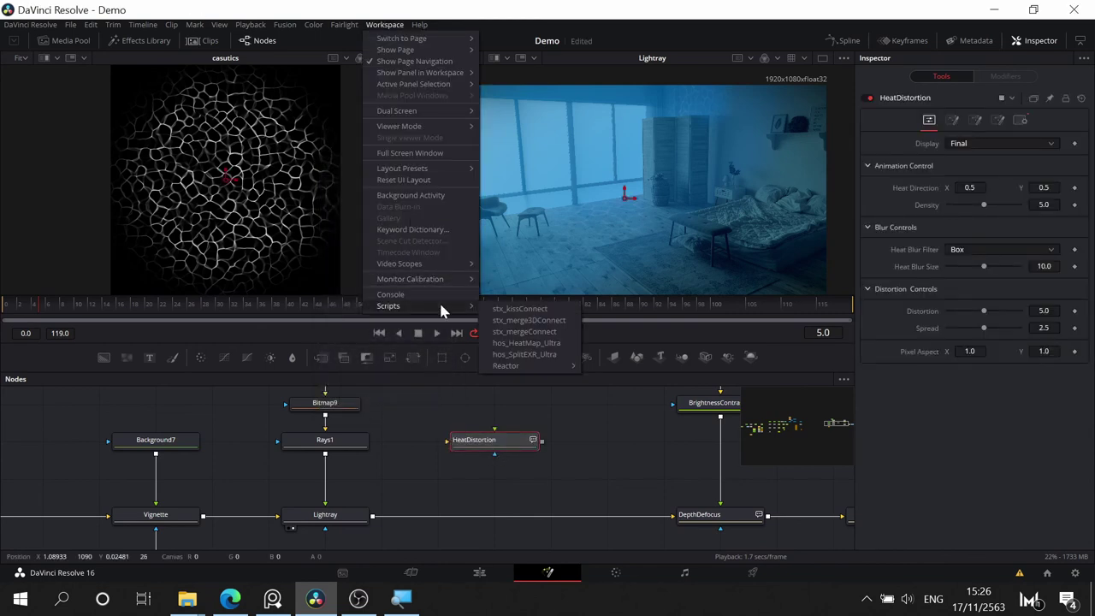
pyautogui.moveTo(519, 366)
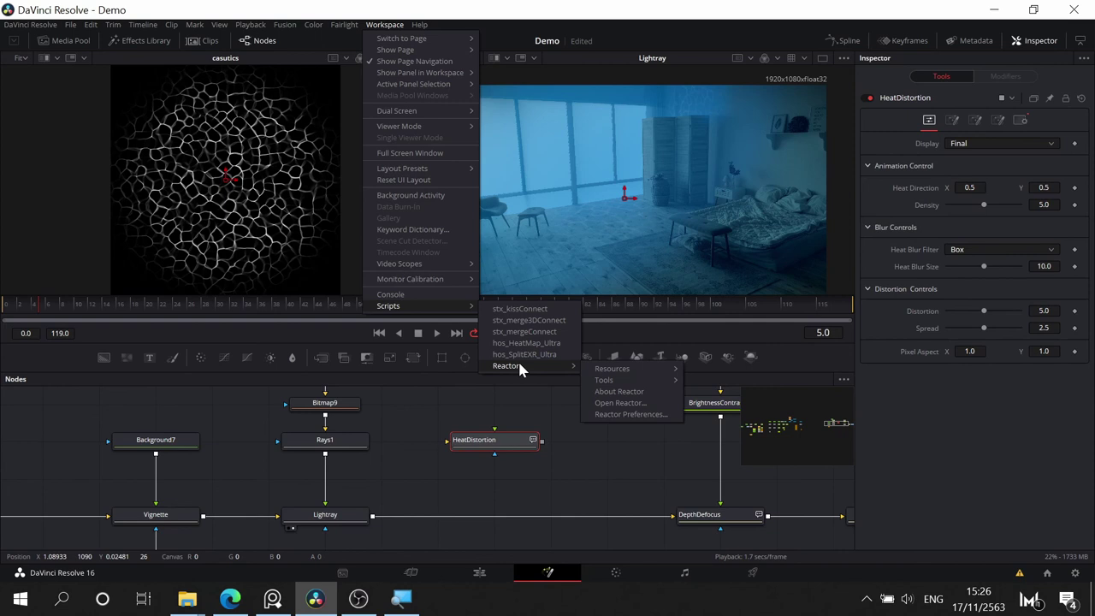
pyautogui.click(619, 403)
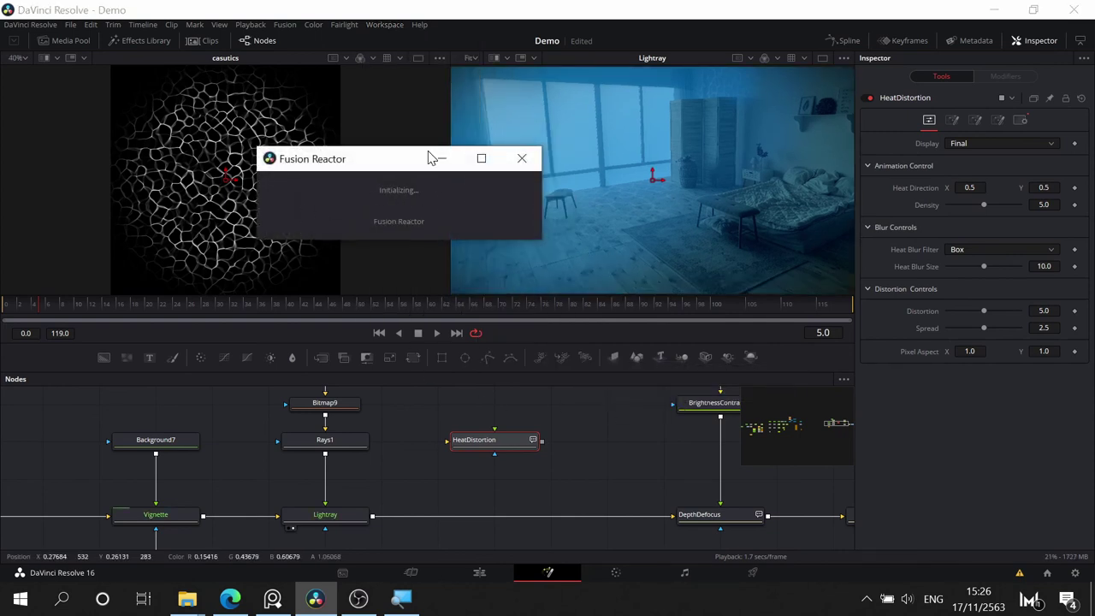
pyautogui.click(432, 159)
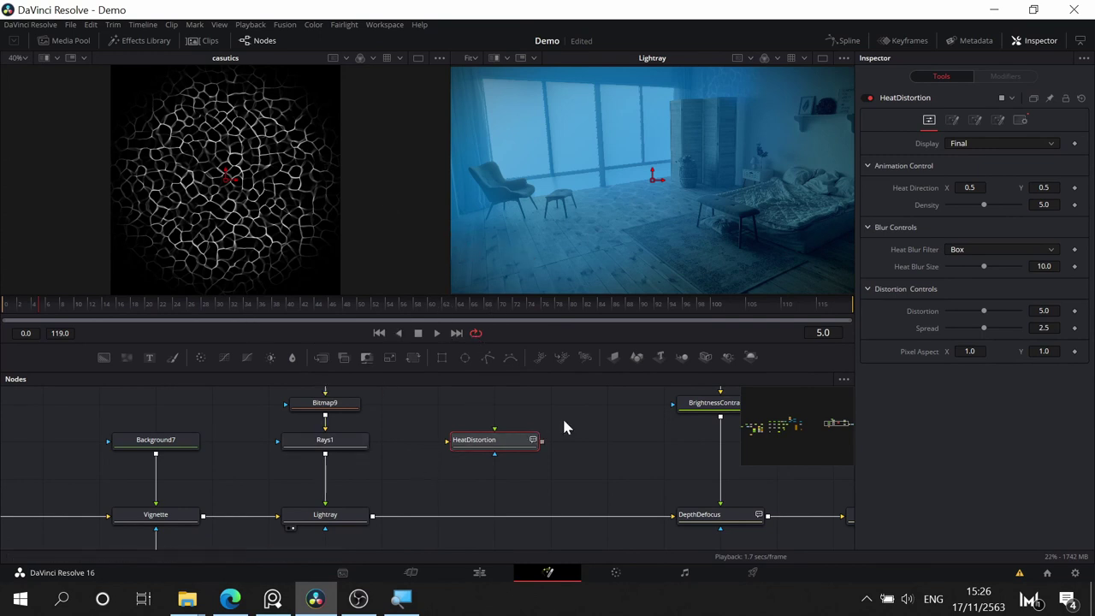
pyautogui.scroll(-5, 356, 163)
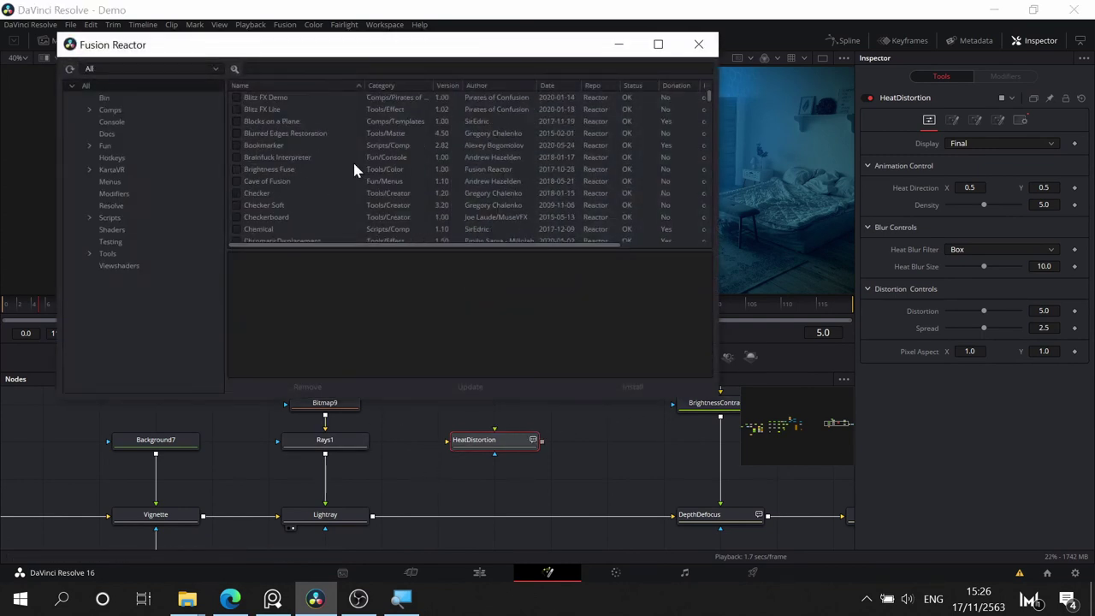
pyautogui.scroll(-12, 353, 168)
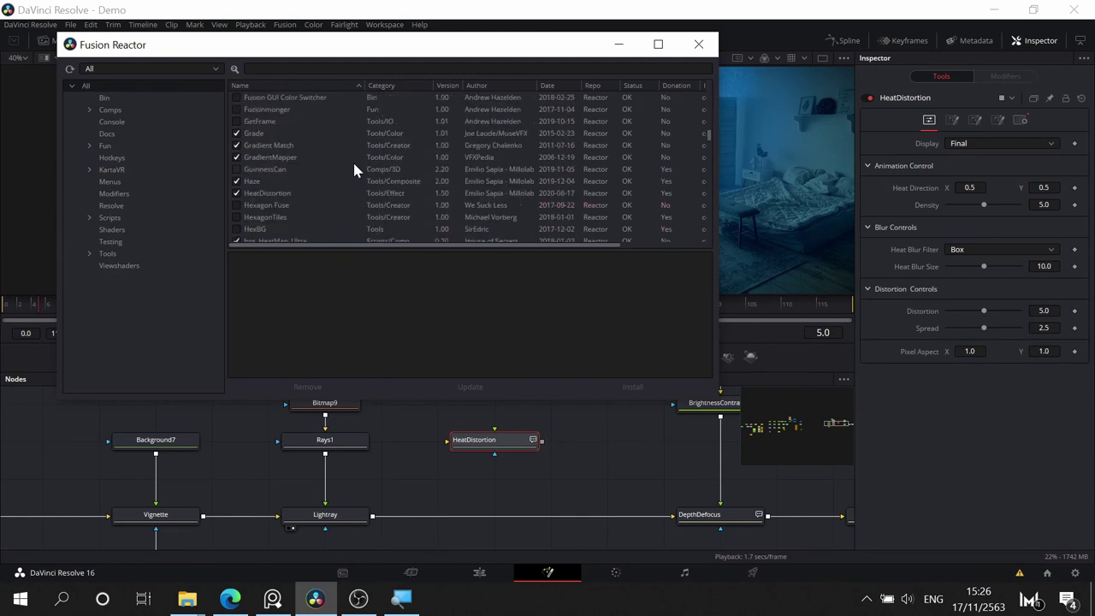
pyautogui.scroll(-2, 291, 160)
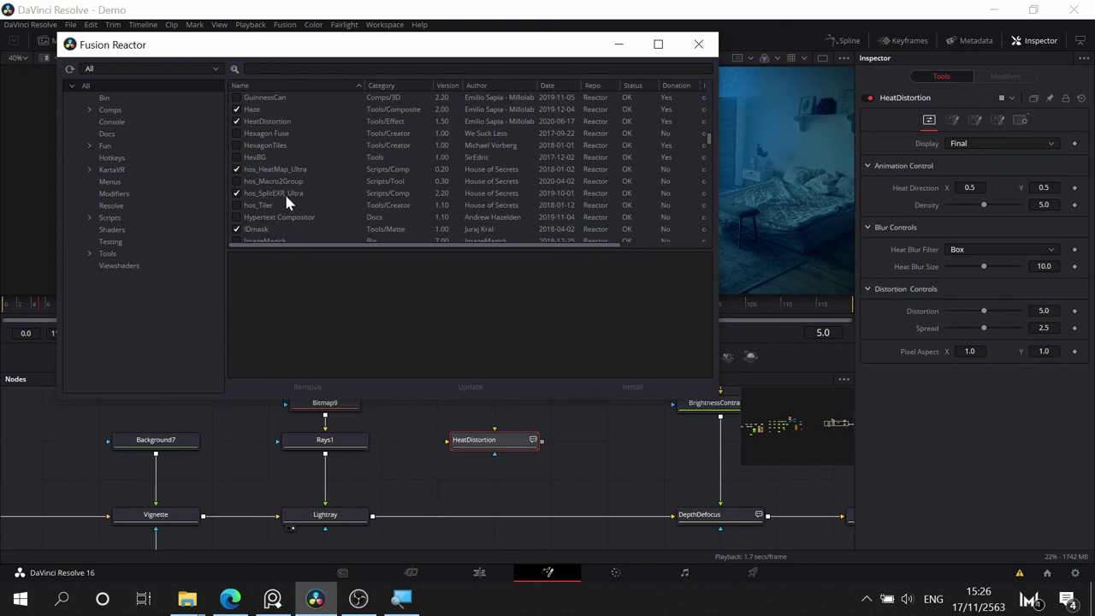
pyautogui.scroll(2, 284, 191)
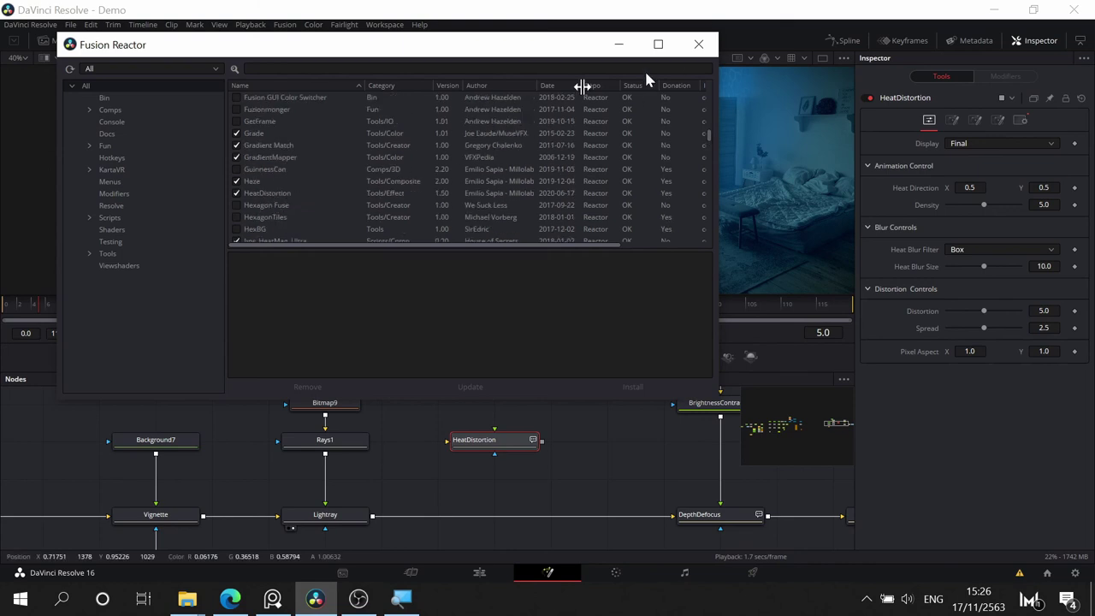
# - Close the Reactor package manager and show the Lightray node's output in the viewer
pyautogui.click(698, 43)
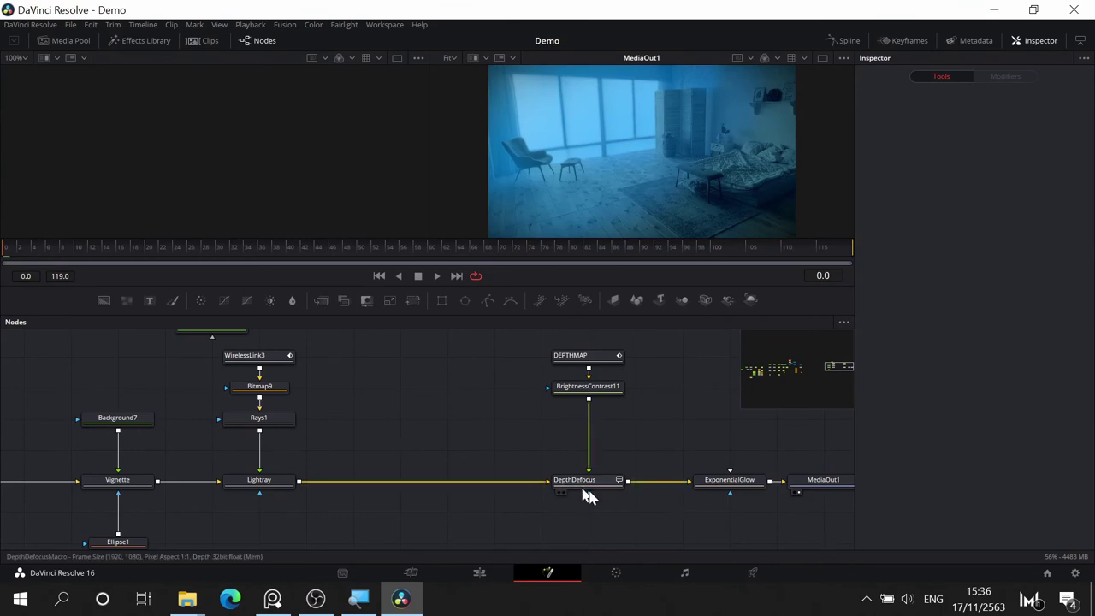
pyautogui.click(271, 484)
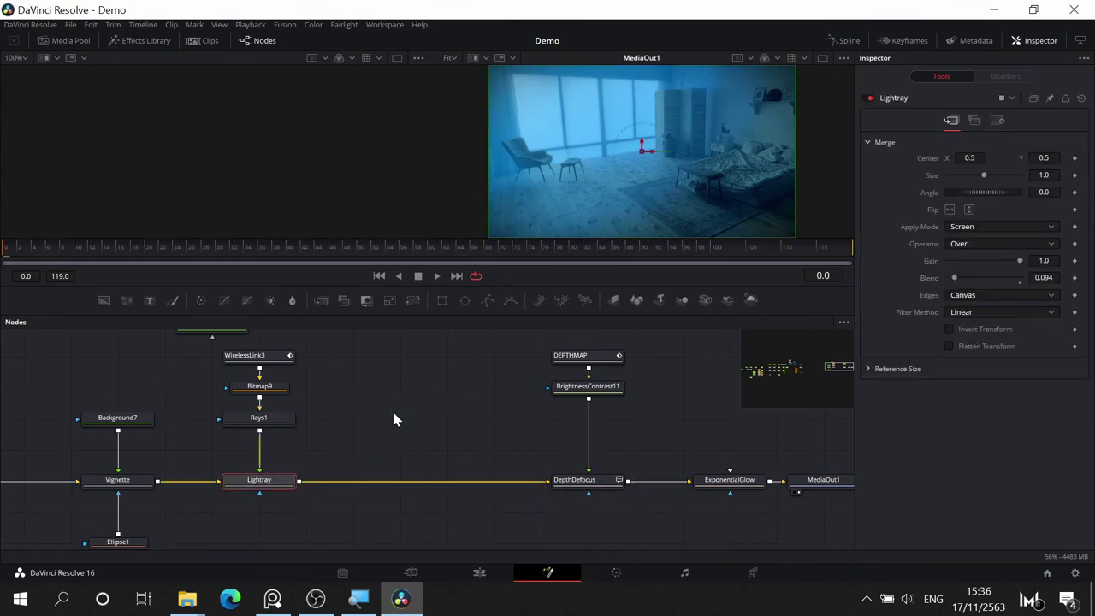
pyautogui.press('2')
pyautogui.moveTo(390, 412); pyautogui.dragTo(411, 421)
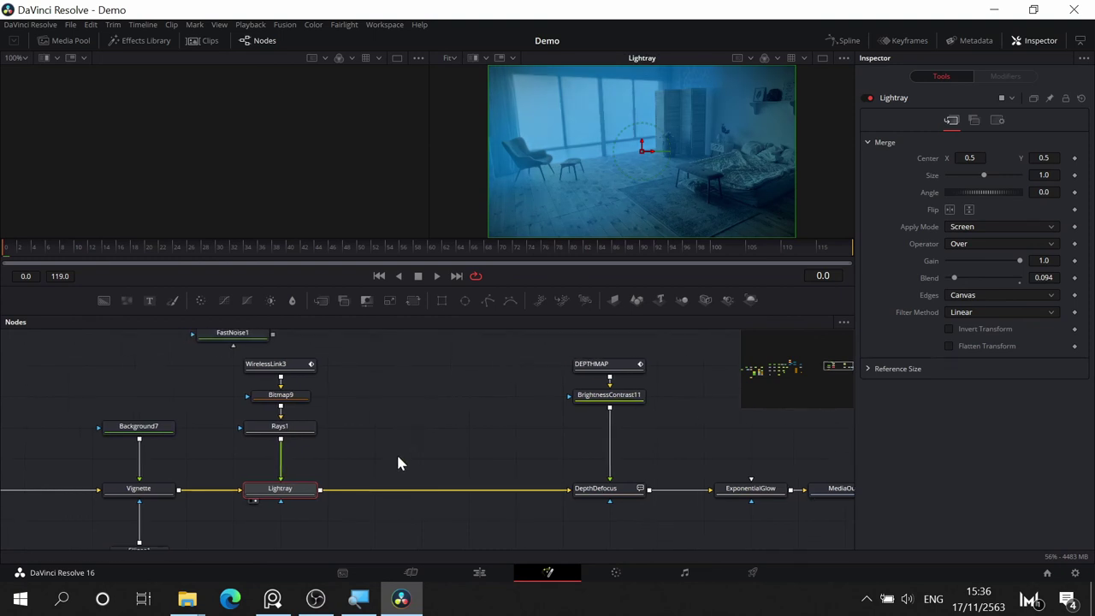
# - Add an unconnected Checkerboard node in the empty area between Lightray and DepthDefocus
pyautogui.click(404, 390)
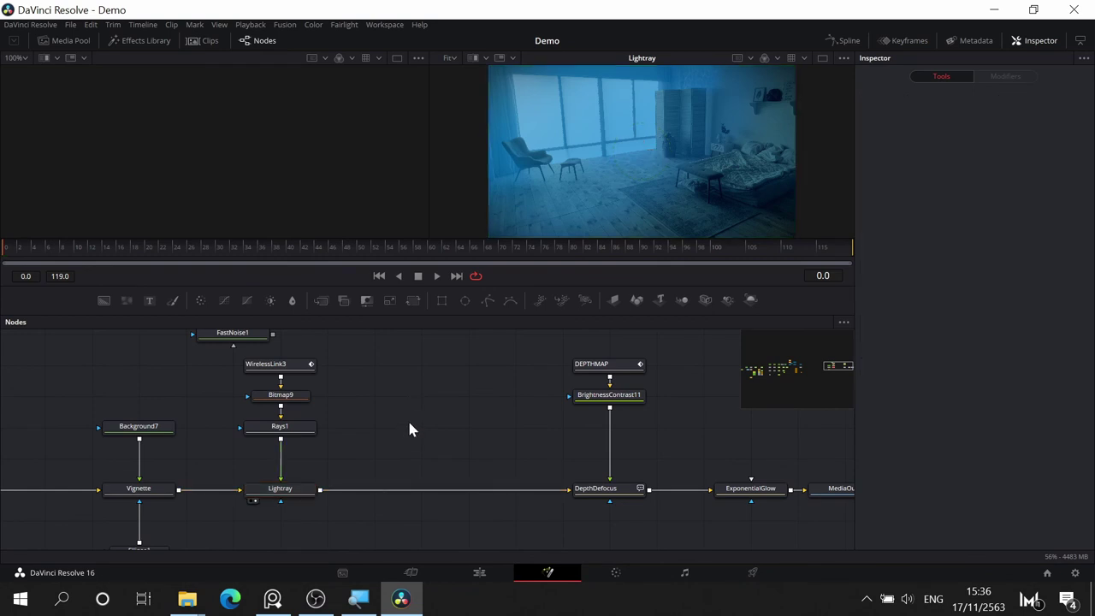
pyautogui.keyDown('ctrl'); pyautogui.scroll(2, 408, 429); pyautogui.keyUp('ctrl')
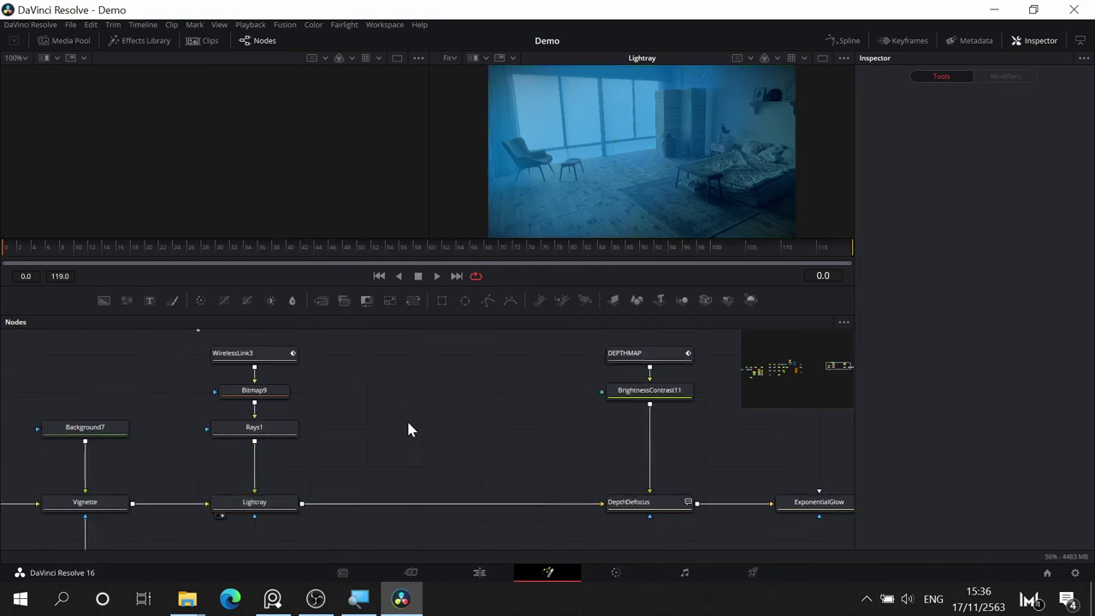
pyautogui.hotkey('shift', 'space')
pyautogui.write('che')
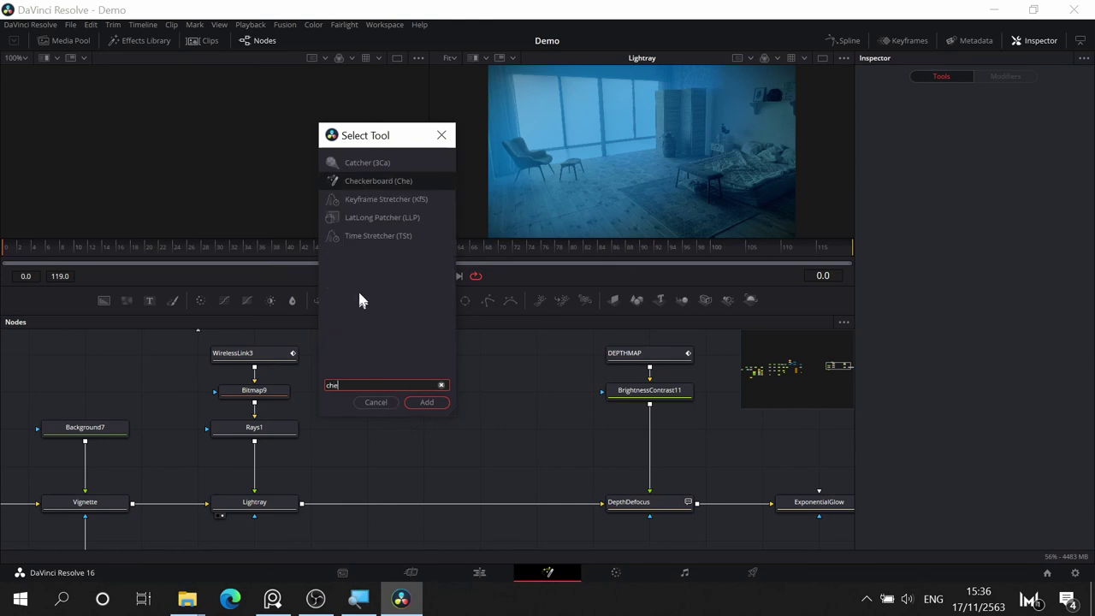
pyautogui.click(423, 401)
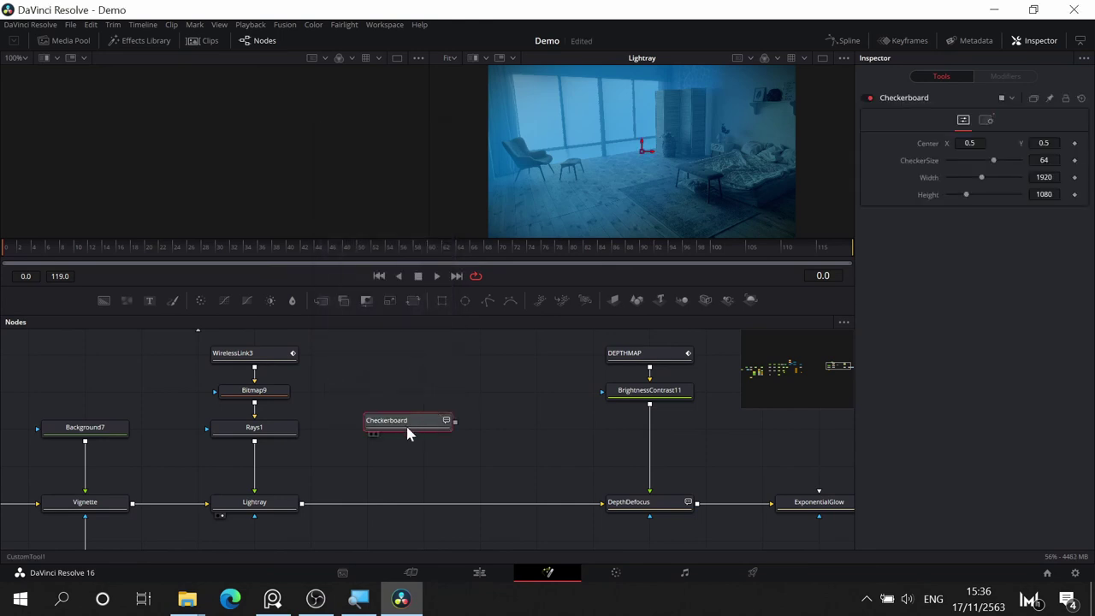
# - Switch to a single viewer, show the Checkerboard output in it, and enlarge the viewer area to fit the whole pattern
pyautogui.click(822, 59)
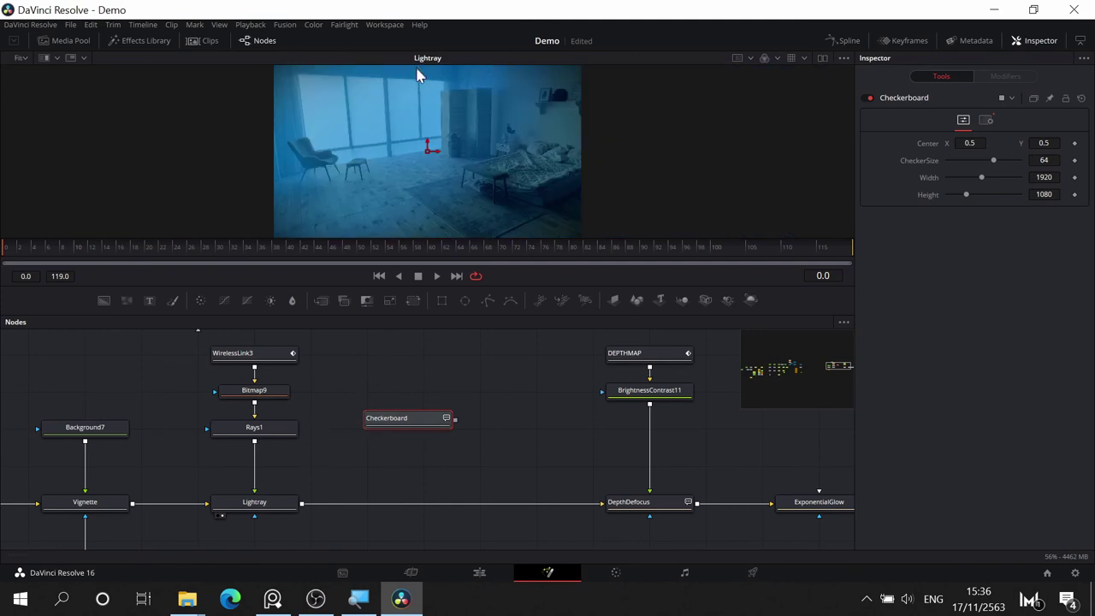
pyautogui.moveTo(403, 423); pyautogui.dragTo(418, 190)
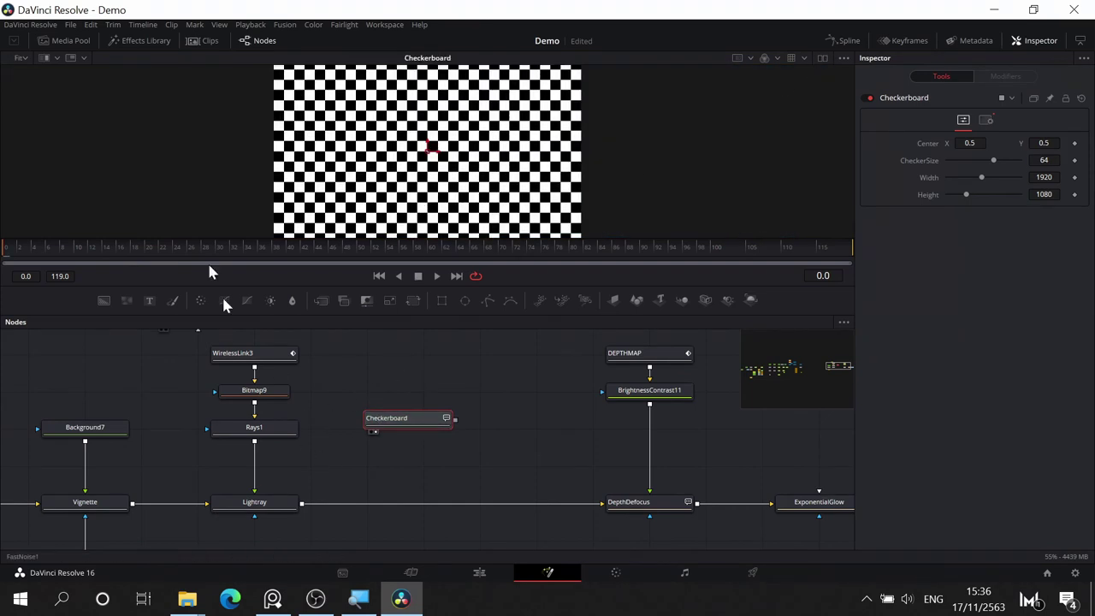
pyautogui.scroll(2, 442, 204)
pyautogui.scroll(-1, 441, 201)
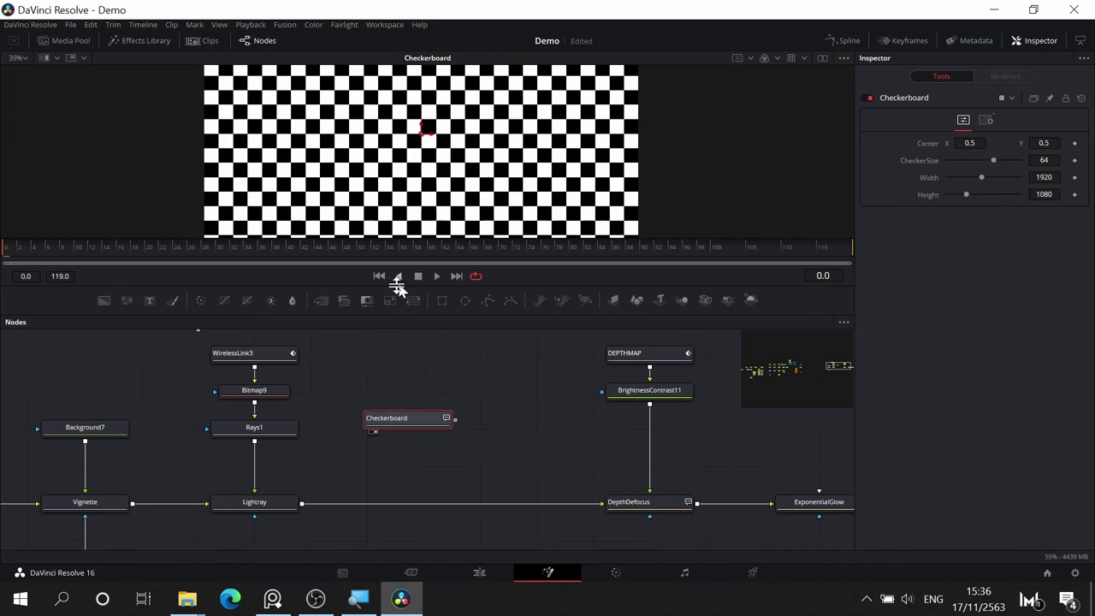
pyautogui.moveTo(399, 282); pyautogui.dragTo(385, 336)
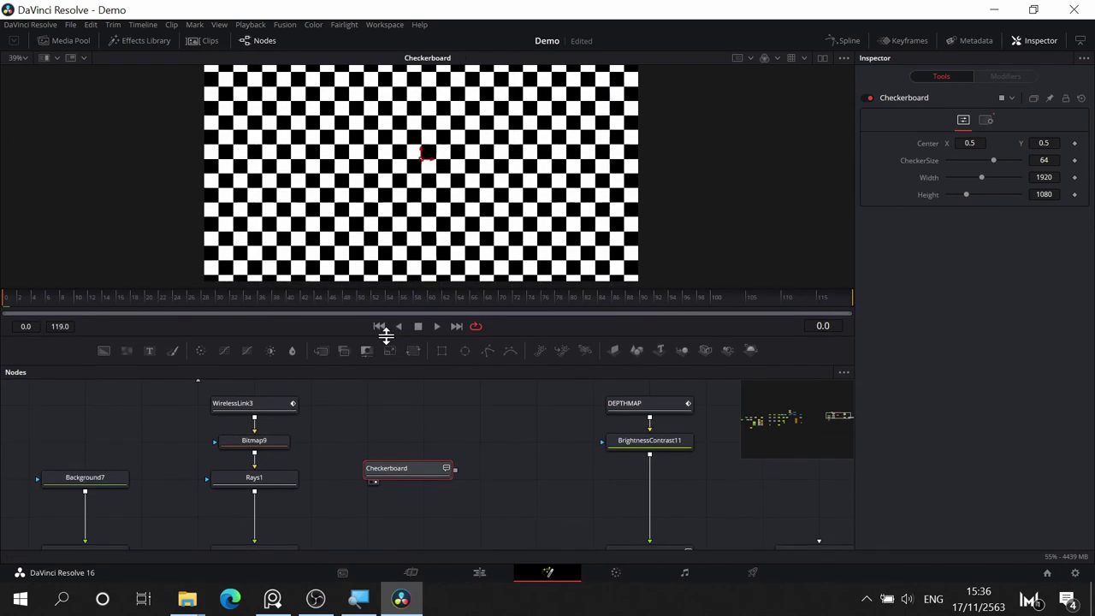
pyautogui.scroll(1, 453, 432)
pyautogui.scroll(-1, 453, 432)
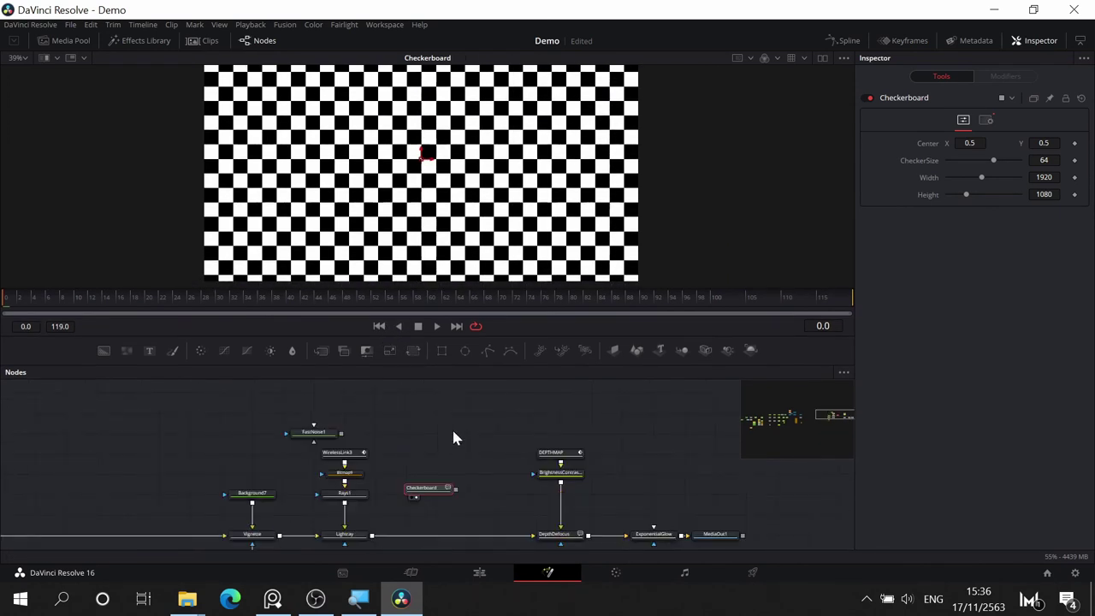
pyautogui.scroll(1, 453, 431)
pyautogui.scroll(-2, 439, 406)
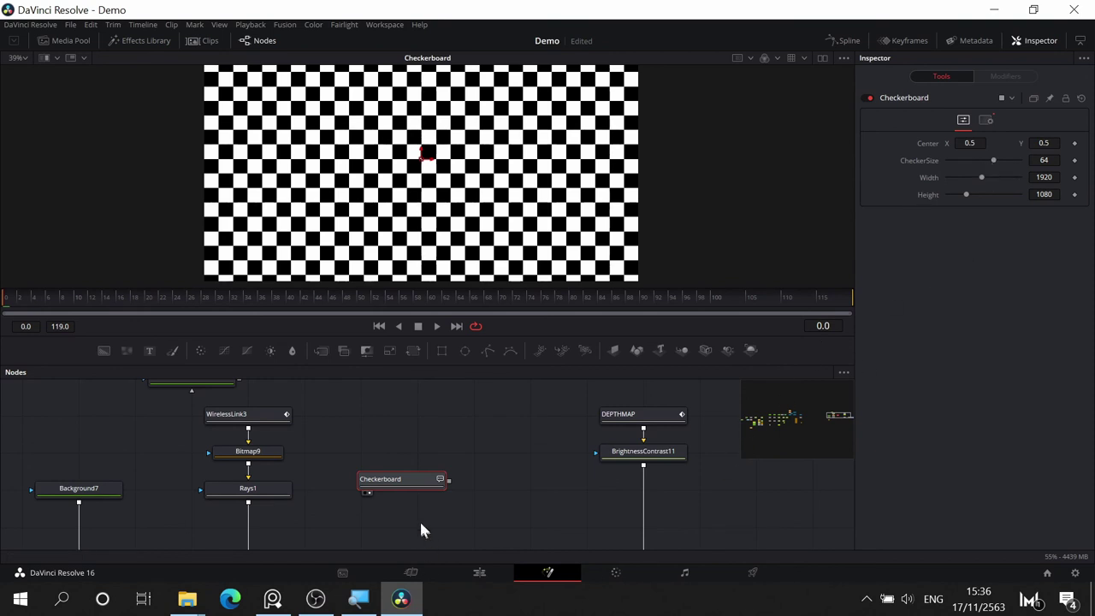
# - Add a HeatDistortion node fed by the Checkerboard node's output
pyautogui.moveTo(430, 482); pyautogui.dragTo(336, 463)
pyautogui.hotkey('shift', 'space')
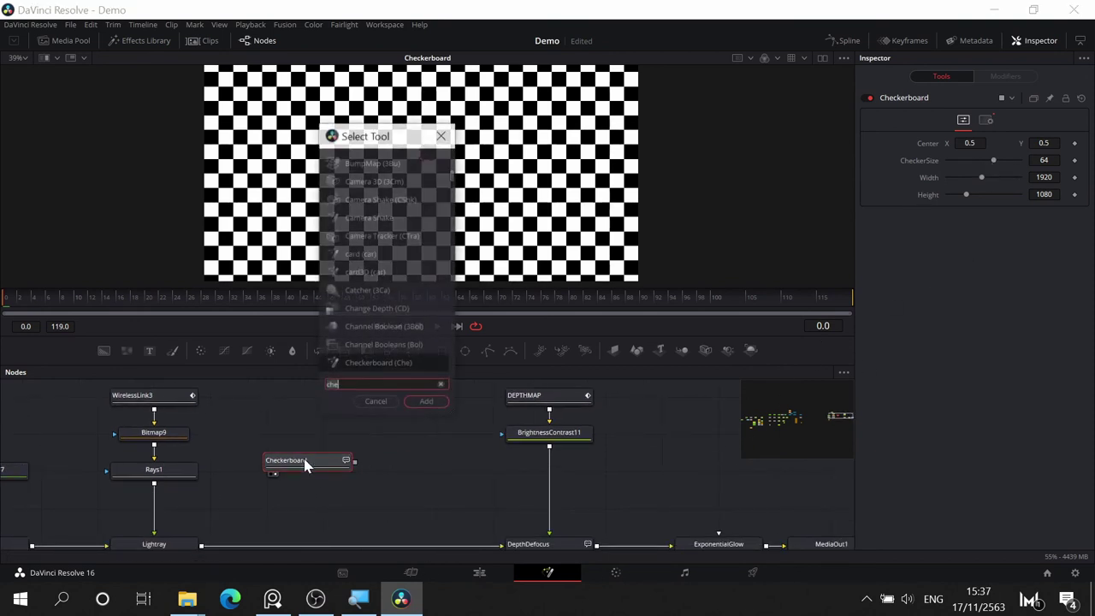
pyautogui.write('heat')
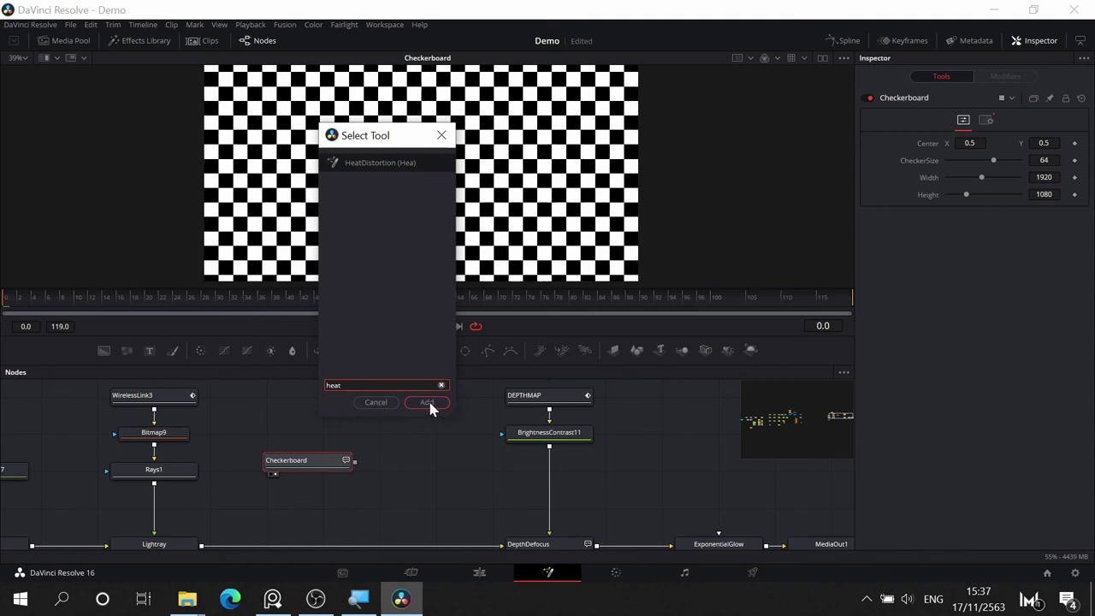
pyautogui.click(426, 402)
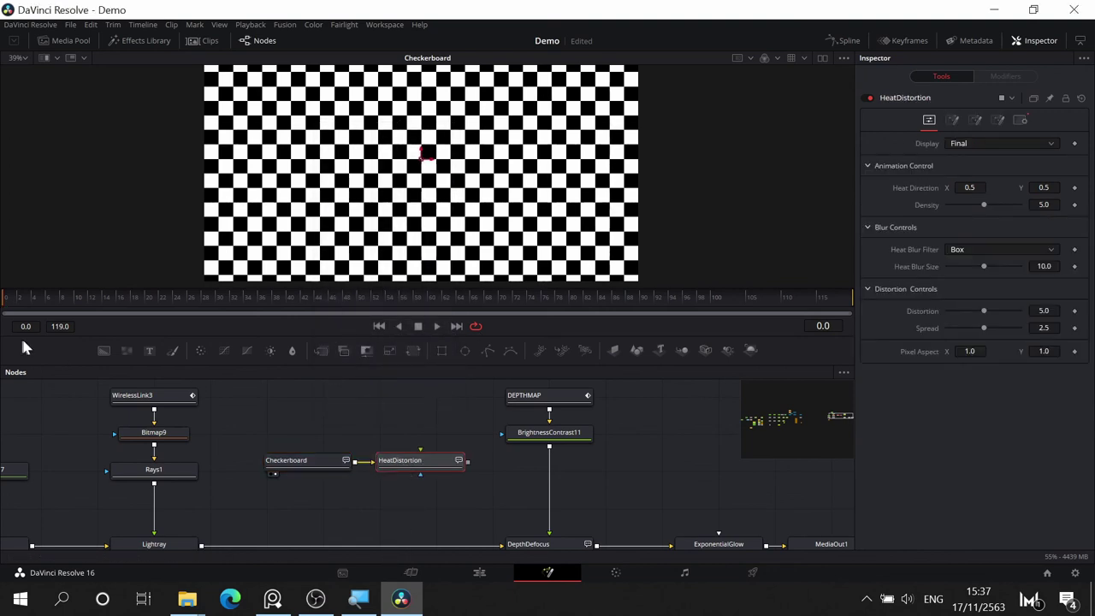
# - View the HeatDistortion output and play it back from frame 0 to examine how it distorts the checker pattern
pyautogui.click(438, 326)
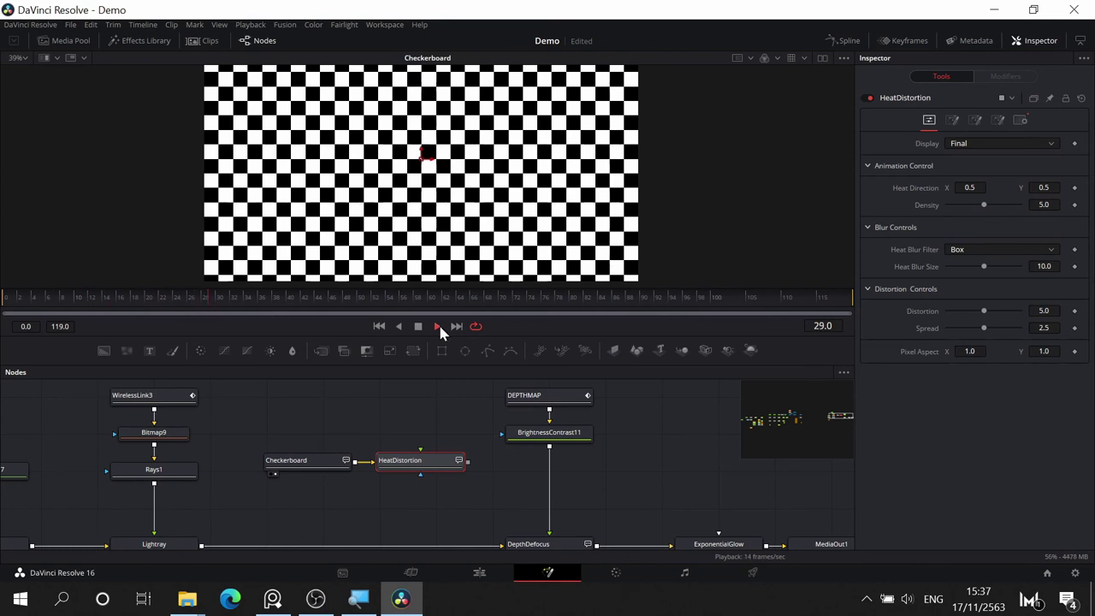
pyautogui.click(419, 328)
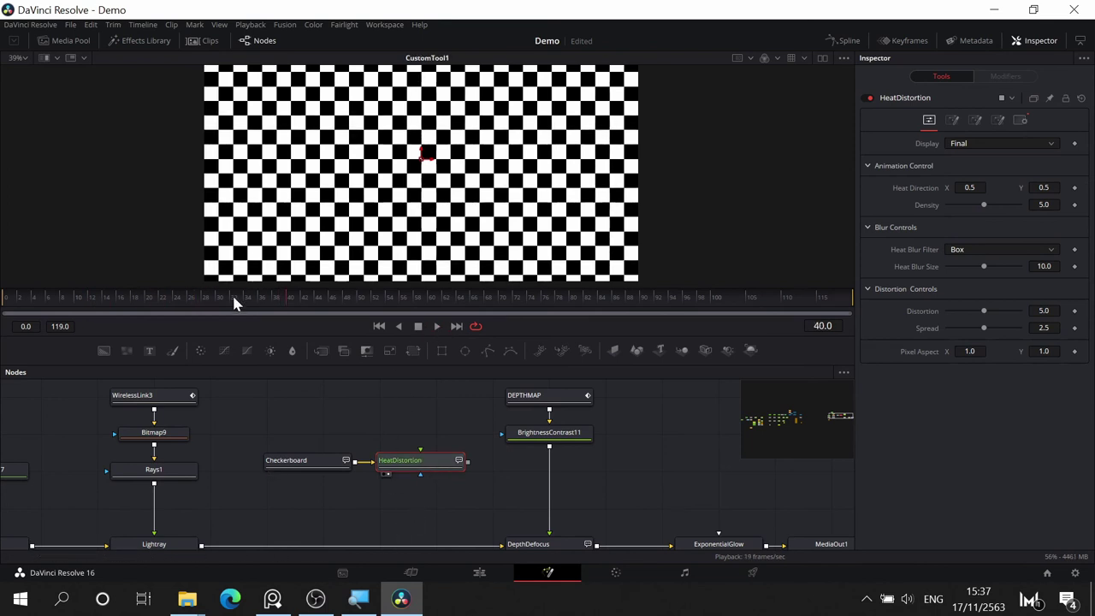
pyautogui.click(4, 298)
pyautogui.click(436, 326)
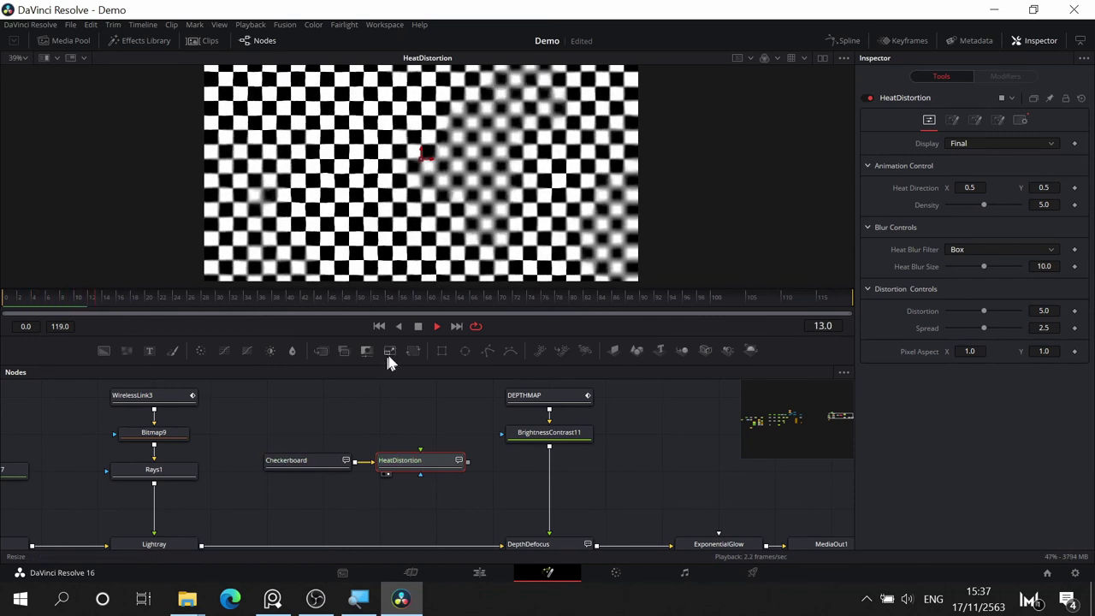
pyautogui.click(417, 326)
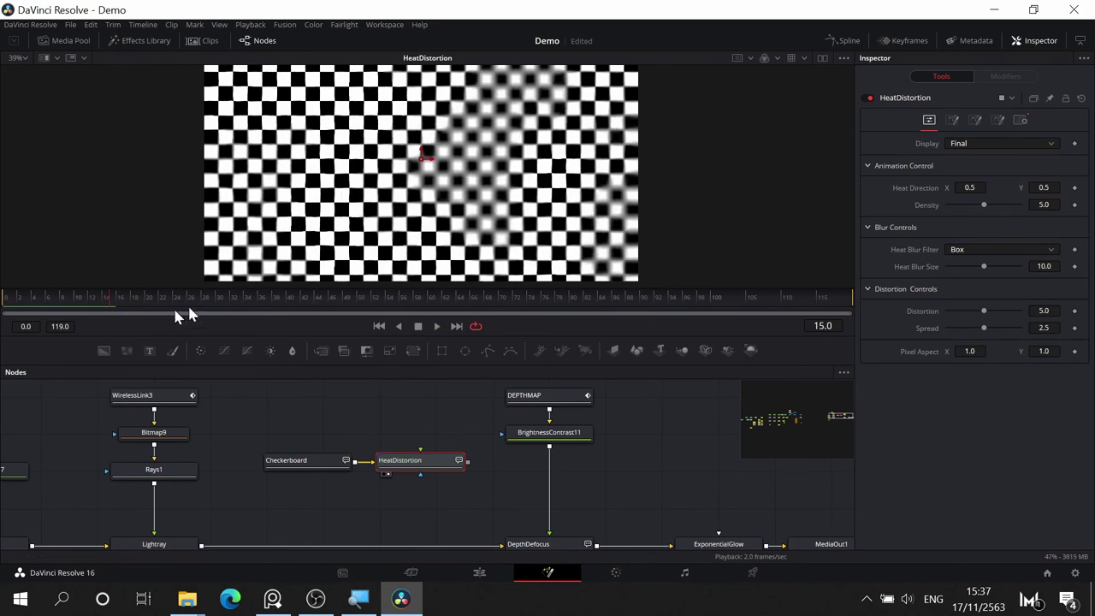
pyautogui.moveTo(109, 306); pyautogui.dragTo(4, 307)
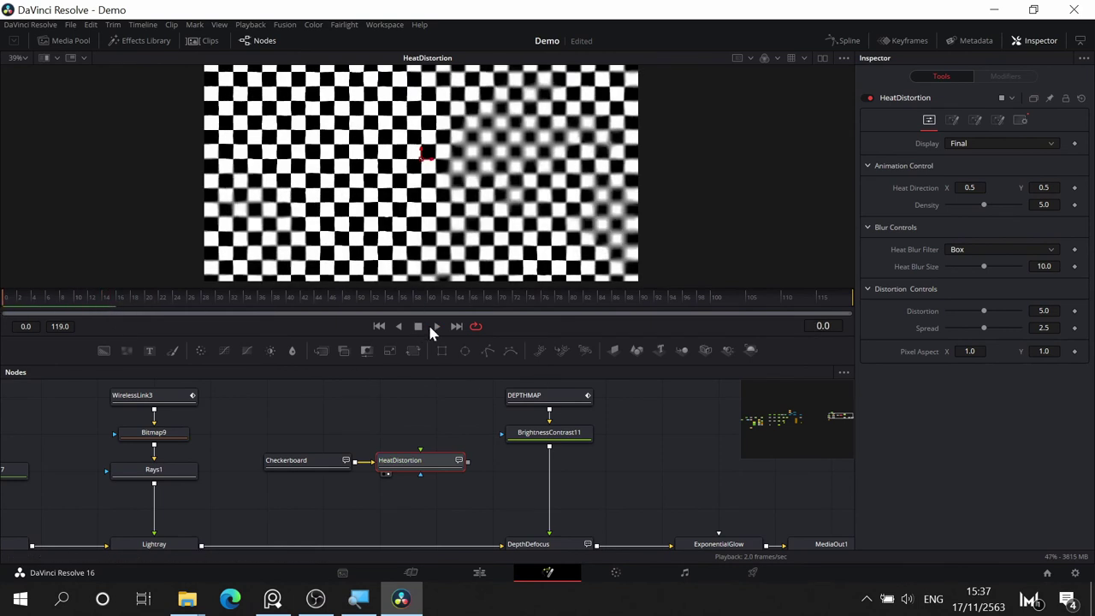
pyautogui.click(437, 326)
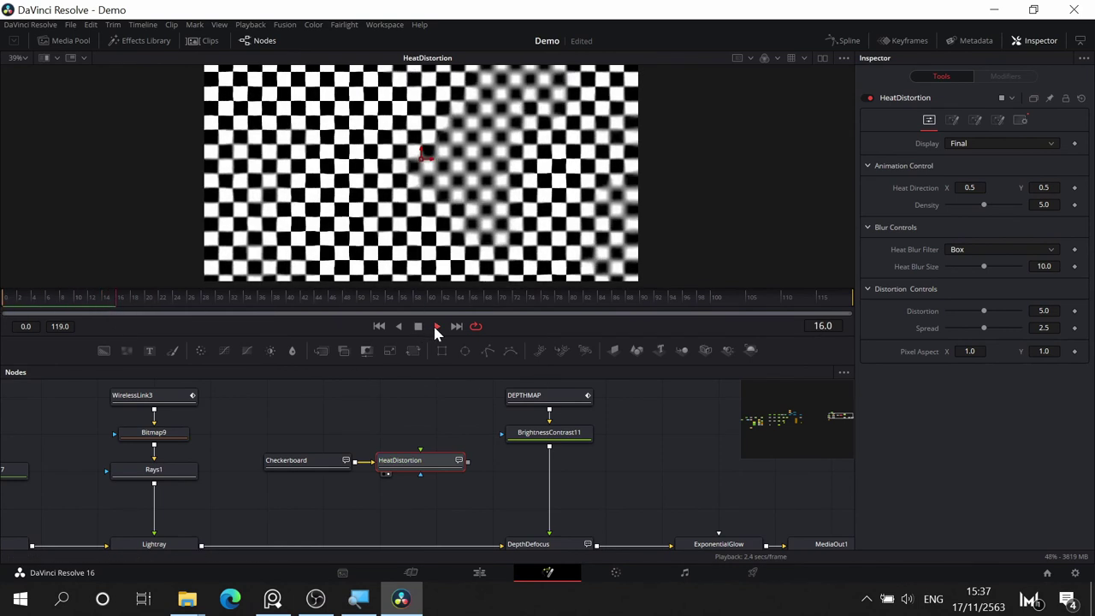
# - Preview the HeatDistortion result on the checkerboard by repeatedly playing the opening frames from frame 0
pyautogui.click(417, 326)
pyautogui.moveTo(100, 307); pyautogui.dragTo(3, 306)
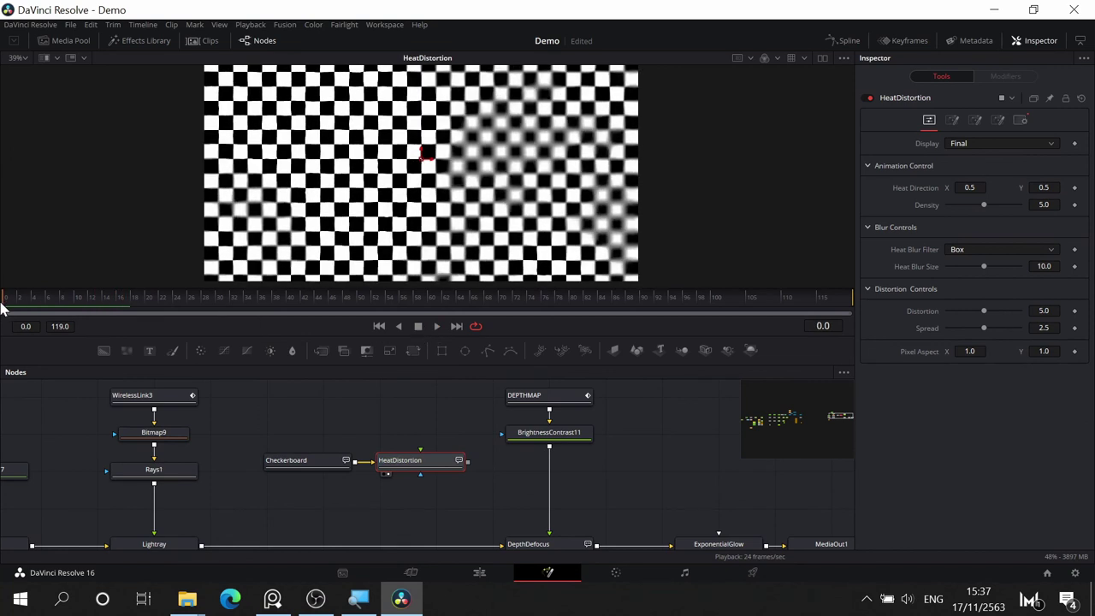
pyautogui.click(434, 325)
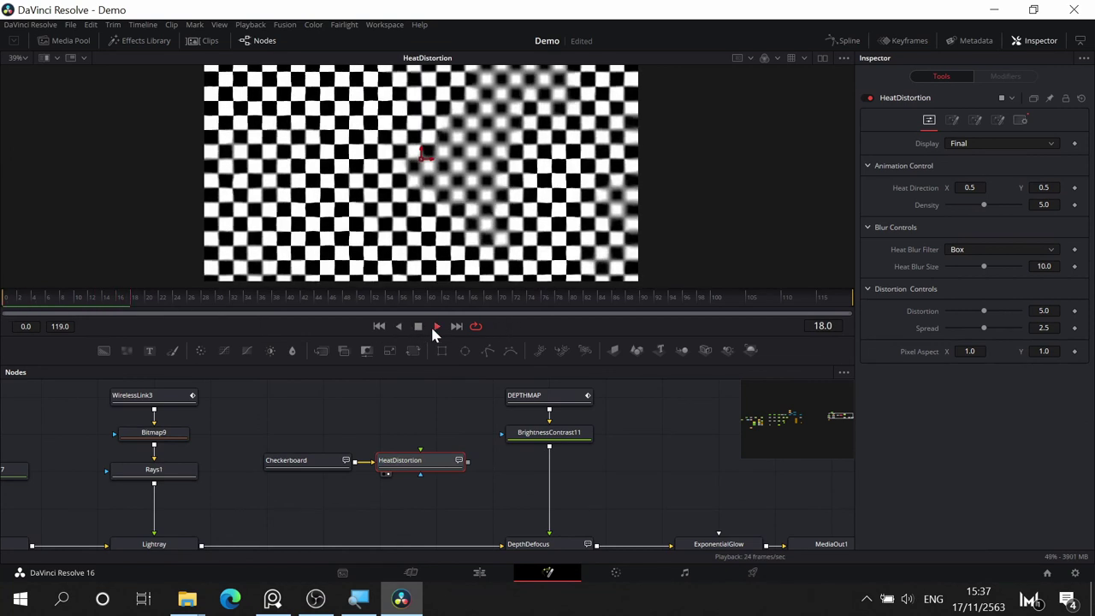
pyautogui.moveTo(80, 306); pyautogui.dragTo(3, 310)
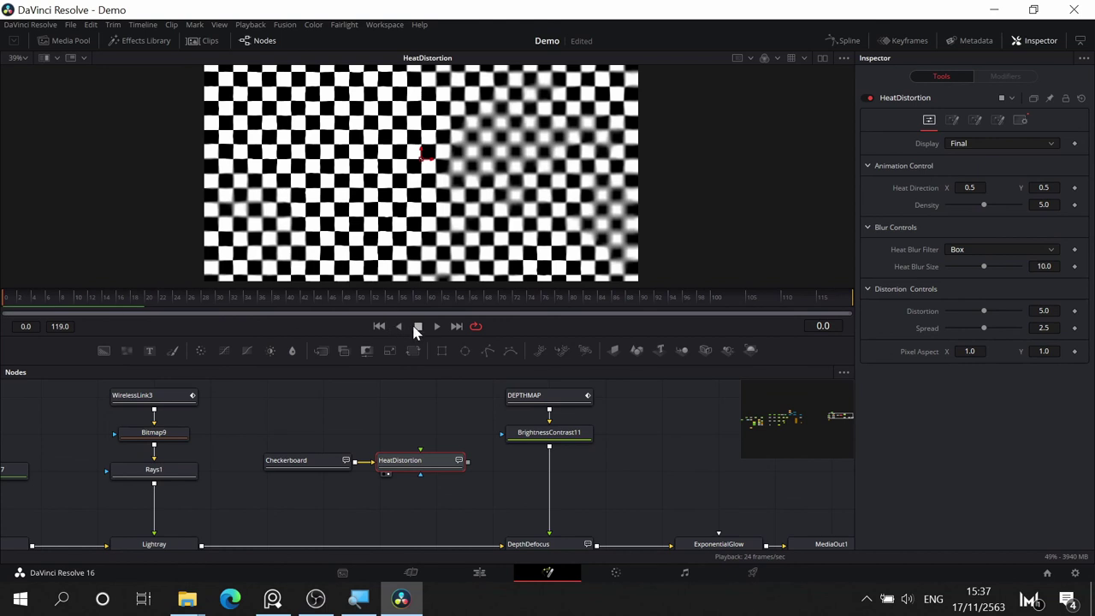
pyautogui.click(435, 327)
pyautogui.click(433, 325)
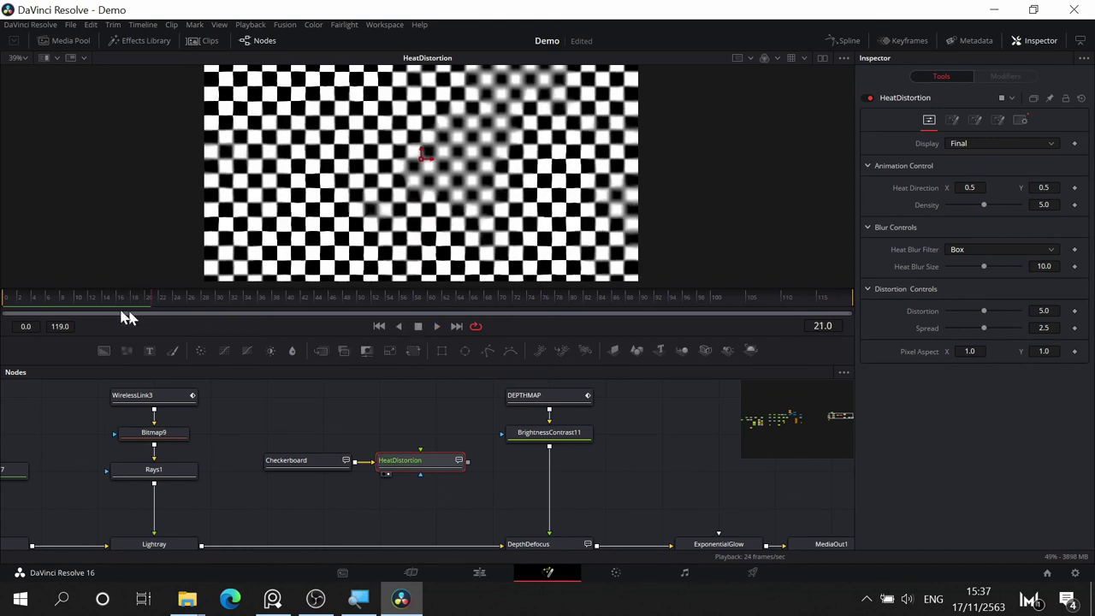
pyautogui.moveTo(122, 308); pyautogui.dragTo(2, 308)
pyautogui.click(434, 325)
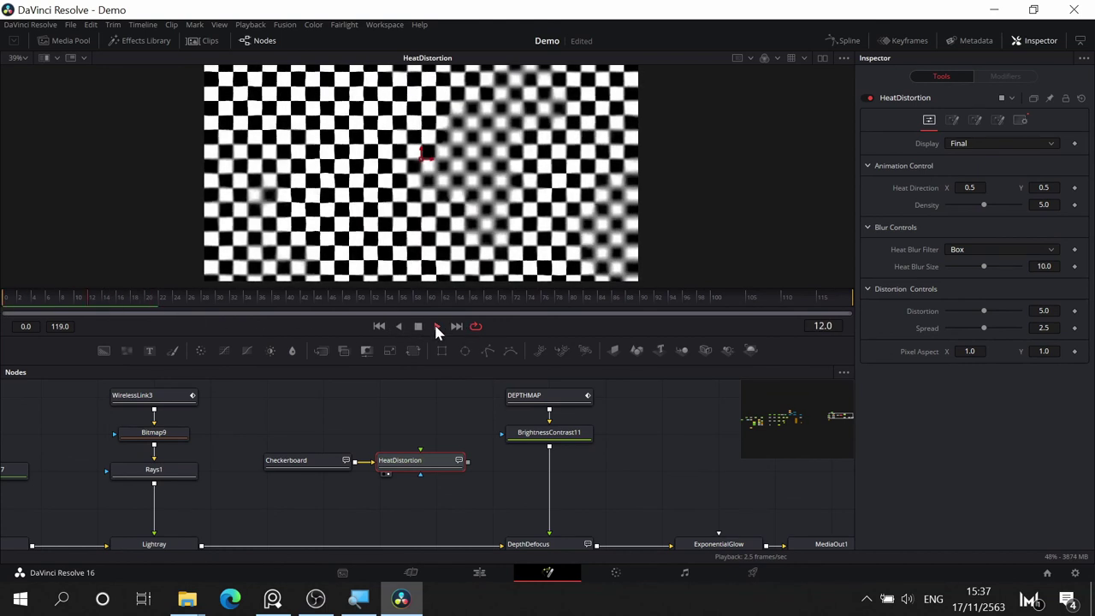
pyautogui.click(435, 326)
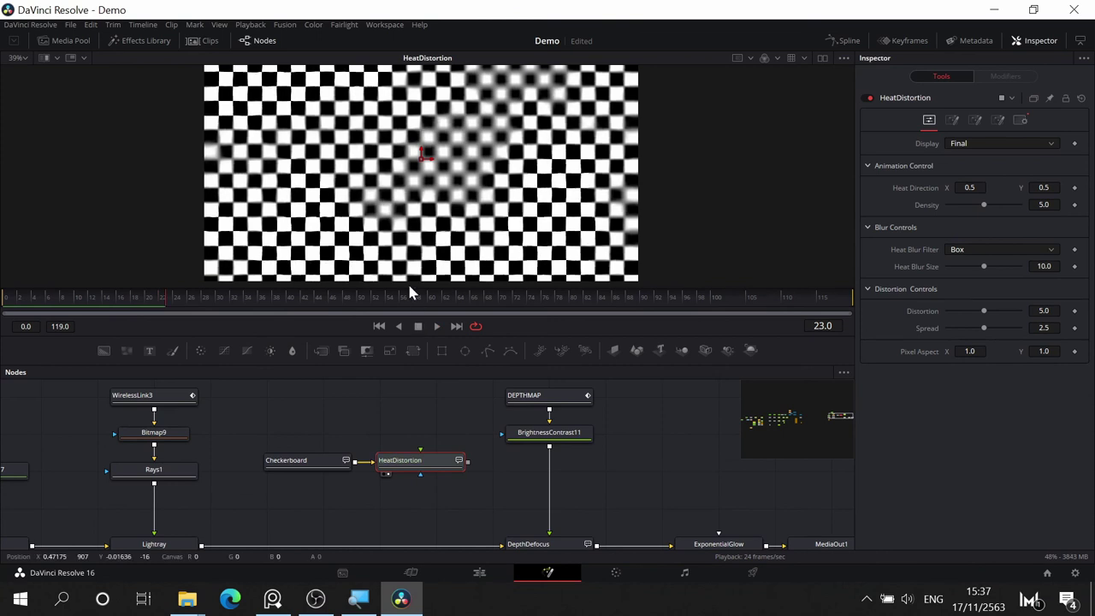
pyautogui.moveTo(60, 304); pyautogui.dragTo(2, 300)
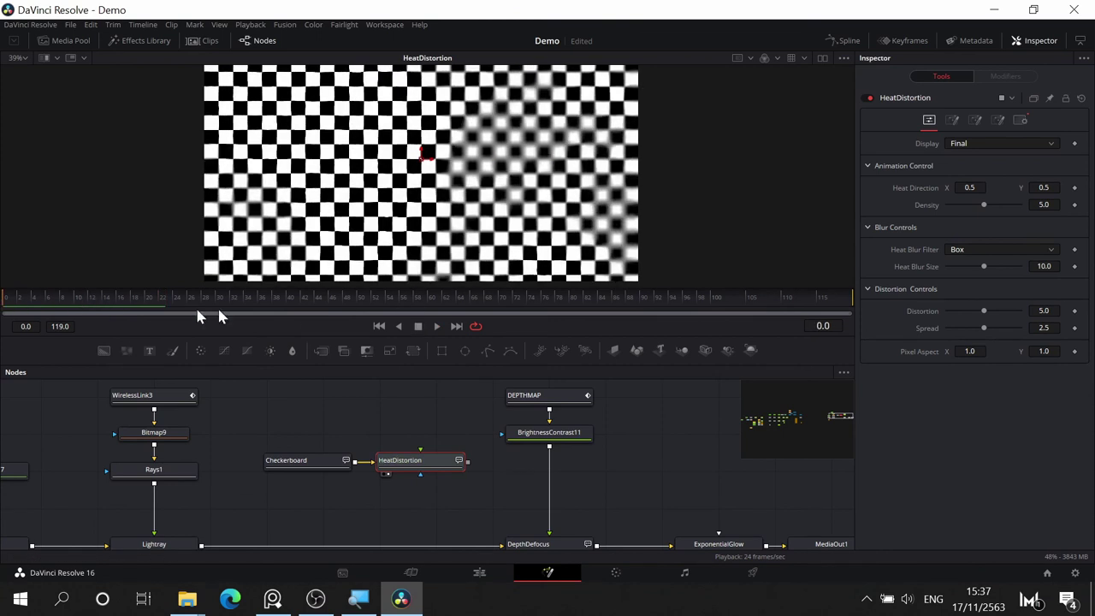
pyautogui.click(417, 326)
pyautogui.click(146, 308)
pyautogui.moveTo(146, 303); pyautogui.dragTo(2, 311)
pyautogui.click(437, 326)
pyautogui.click(418, 326)
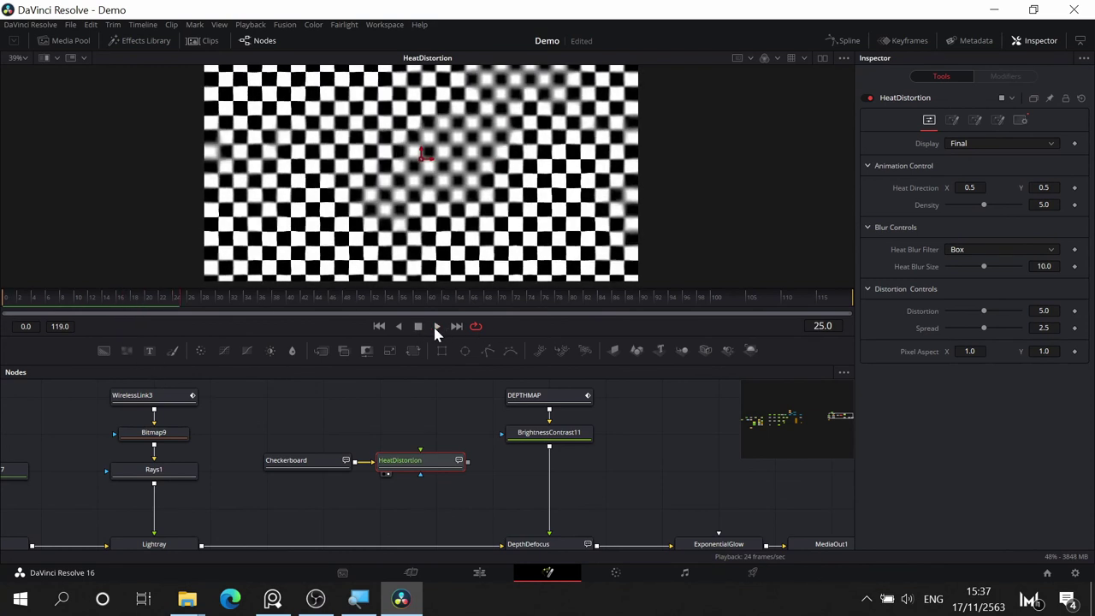
pyautogui.click(6, 299)
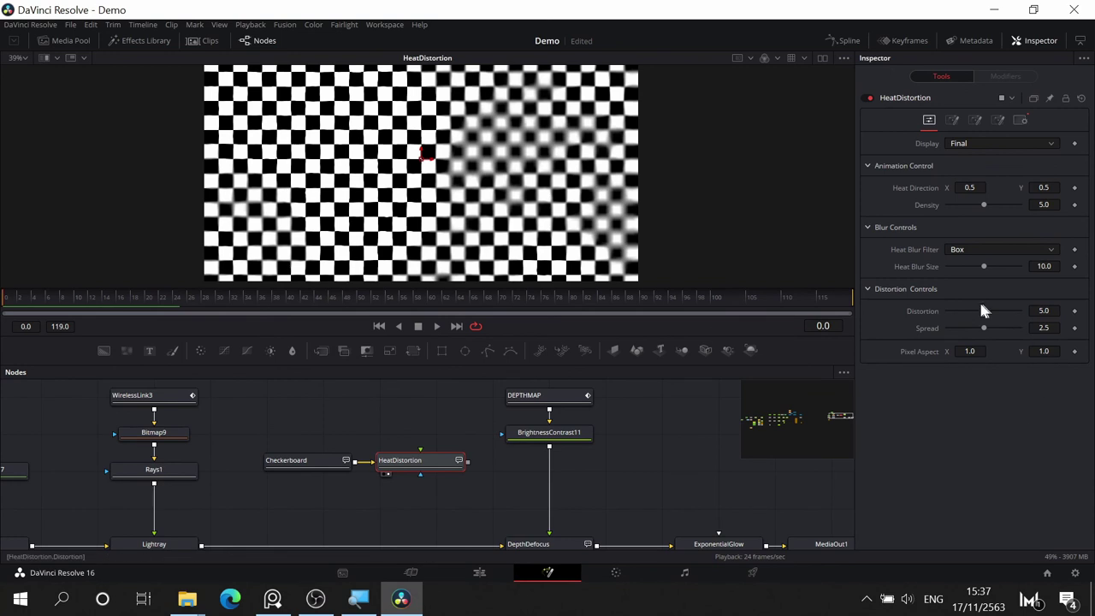
# - Compare the blur noise and heat noise settings of HeatDistortion, and set the heat noise Seethe Rate to 0.102
pyautogui.click(951, 120)
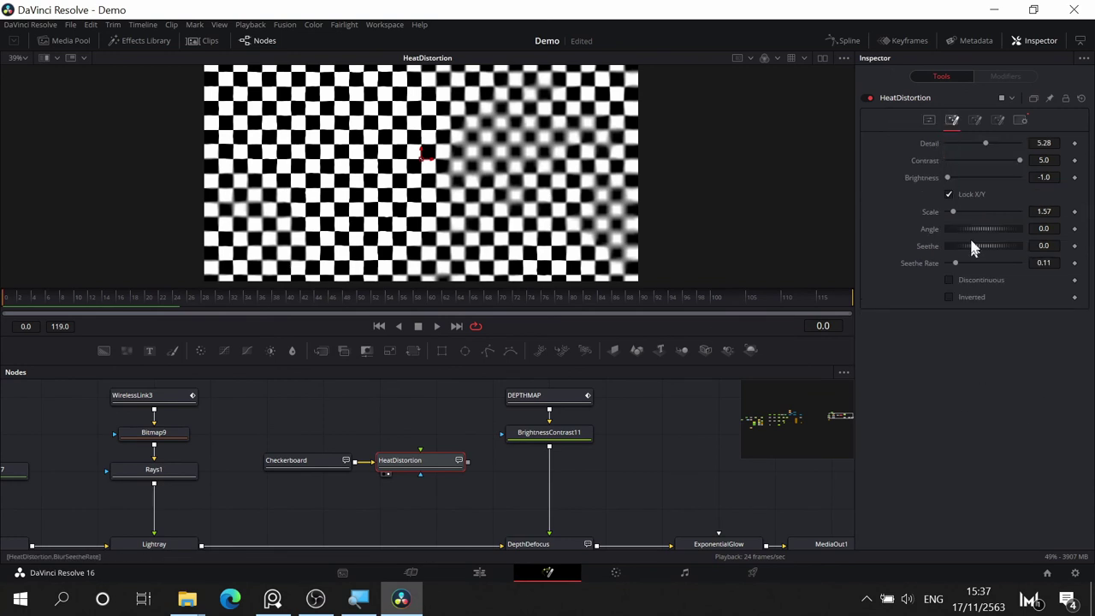
pyautogui.click(974, 122)
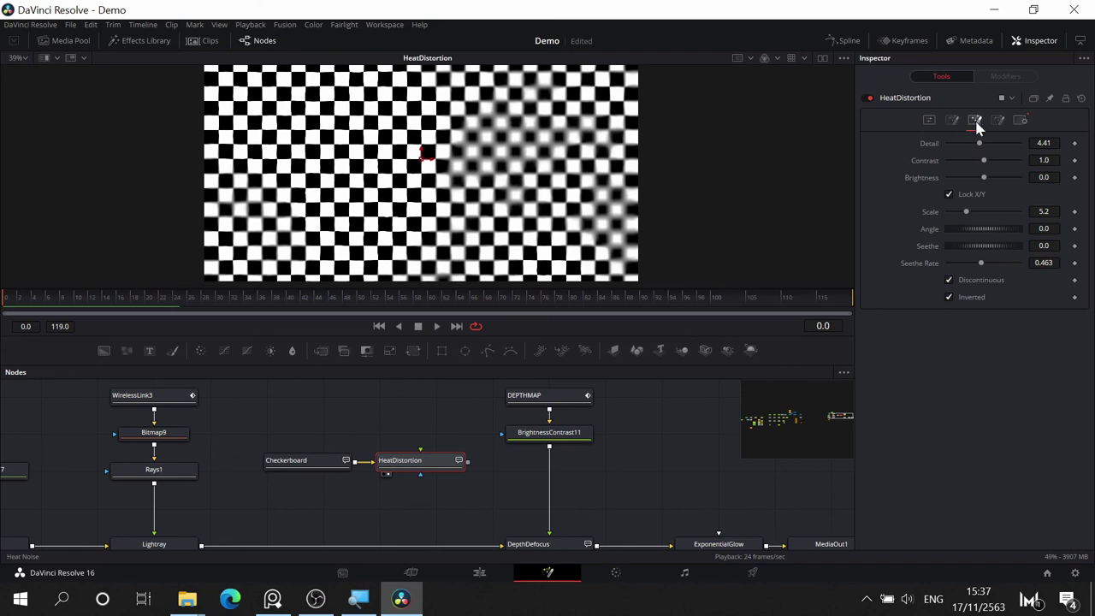
pyautogui.click(953, 121)
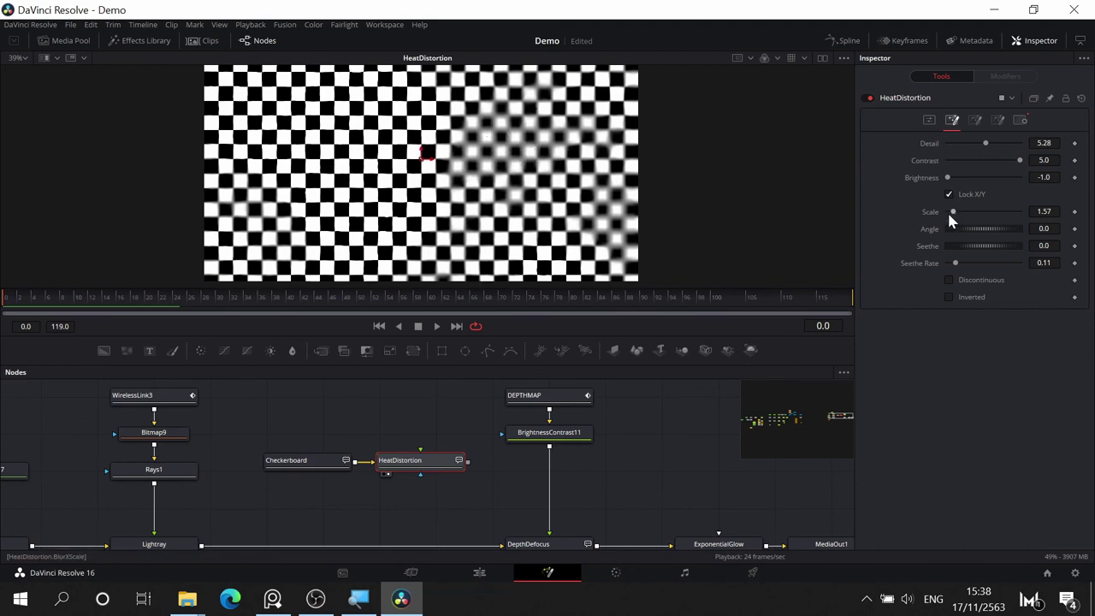
pyautogui.click(975, 120)
pyautogui.moveTo(981, 266); pyautogui.dragTo(956, 270)
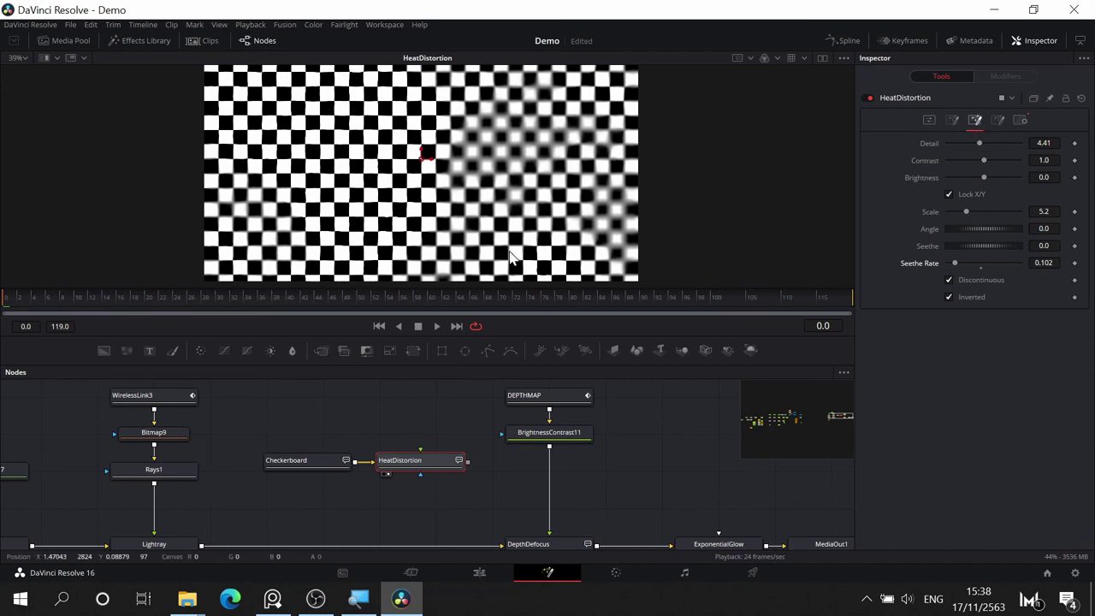
# - Play the distorted checkerboard from frame 0 several times to examine the effect of the changed heat noise Seethe Rate
pyautogui.click(436, 327)
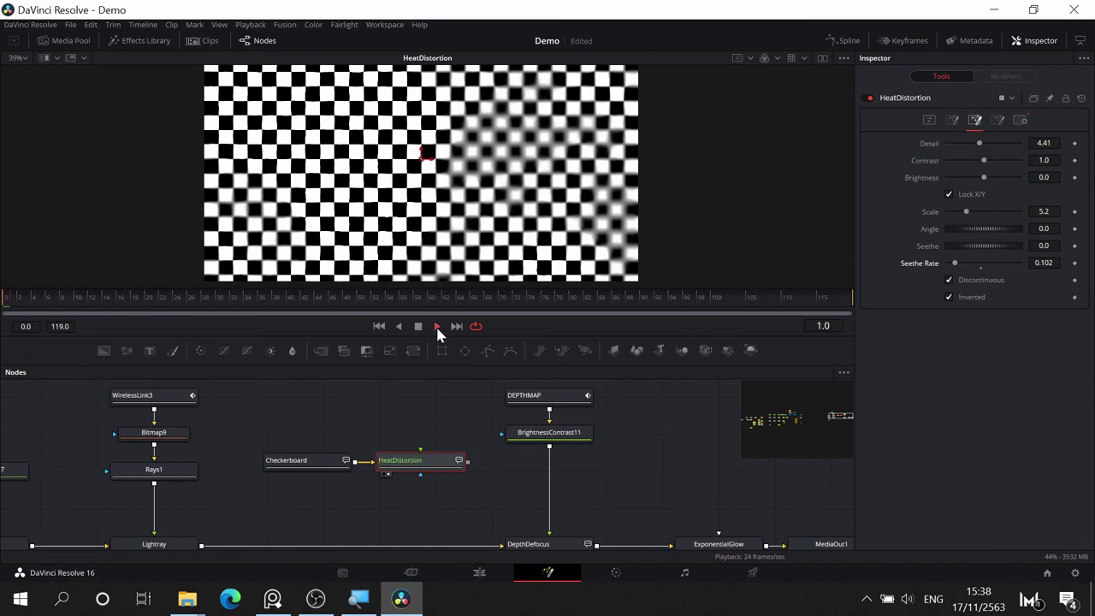
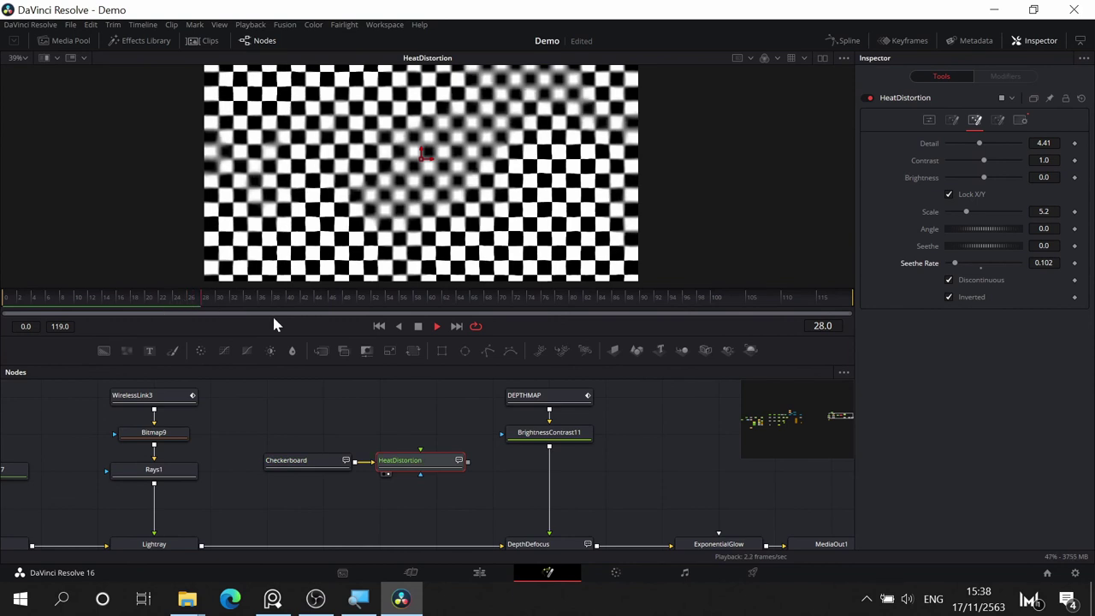
pyautogui.click(3, 298)
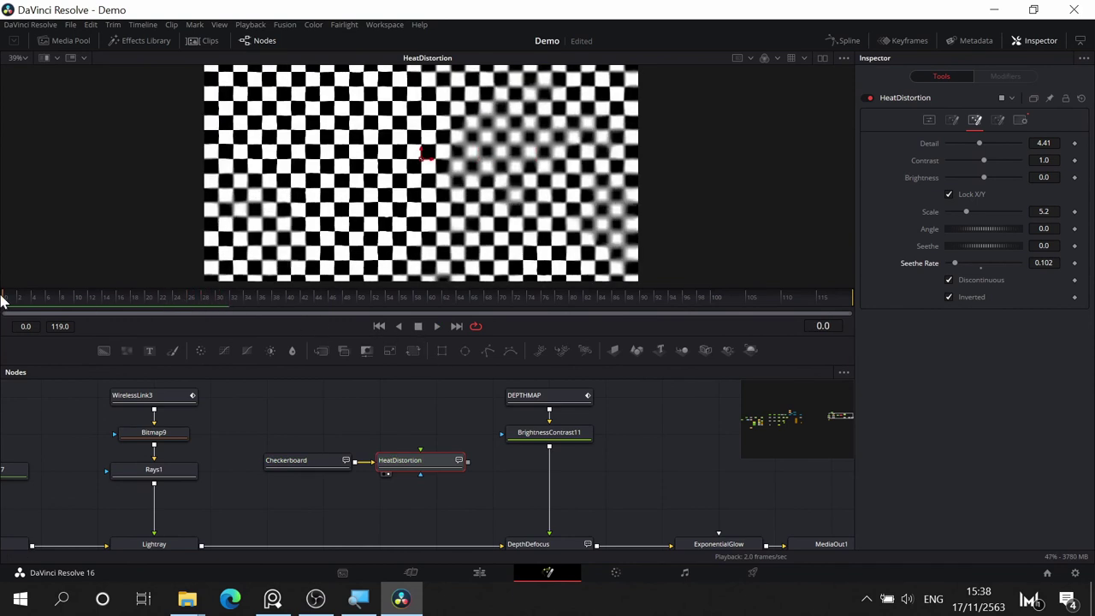
pyautogui.click(438, 325)
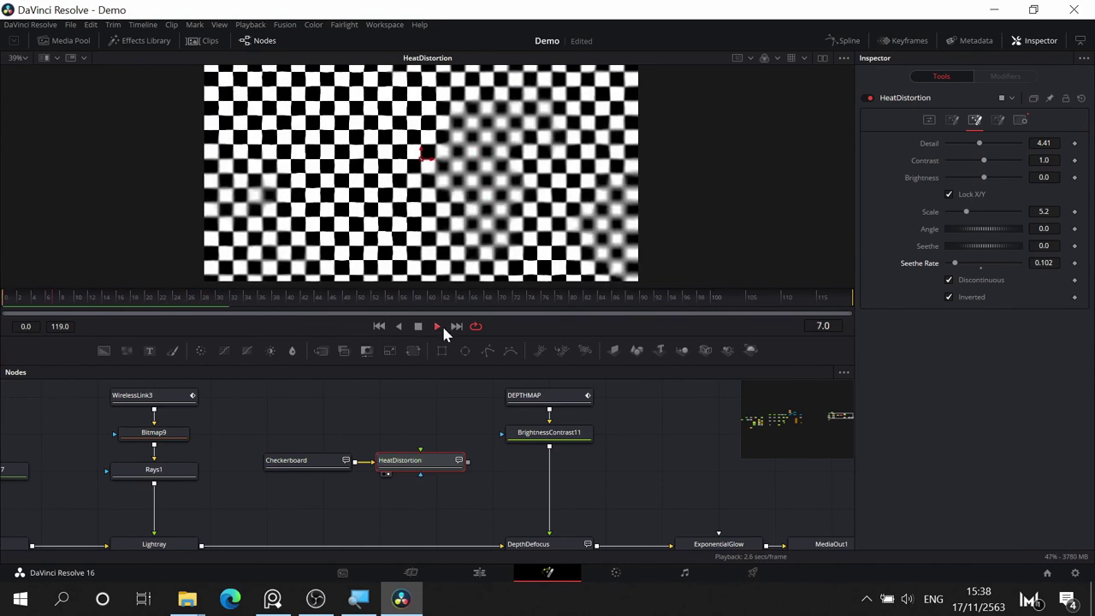
pyautogui.click(415, 326)
pyautogui.click(3, 299)
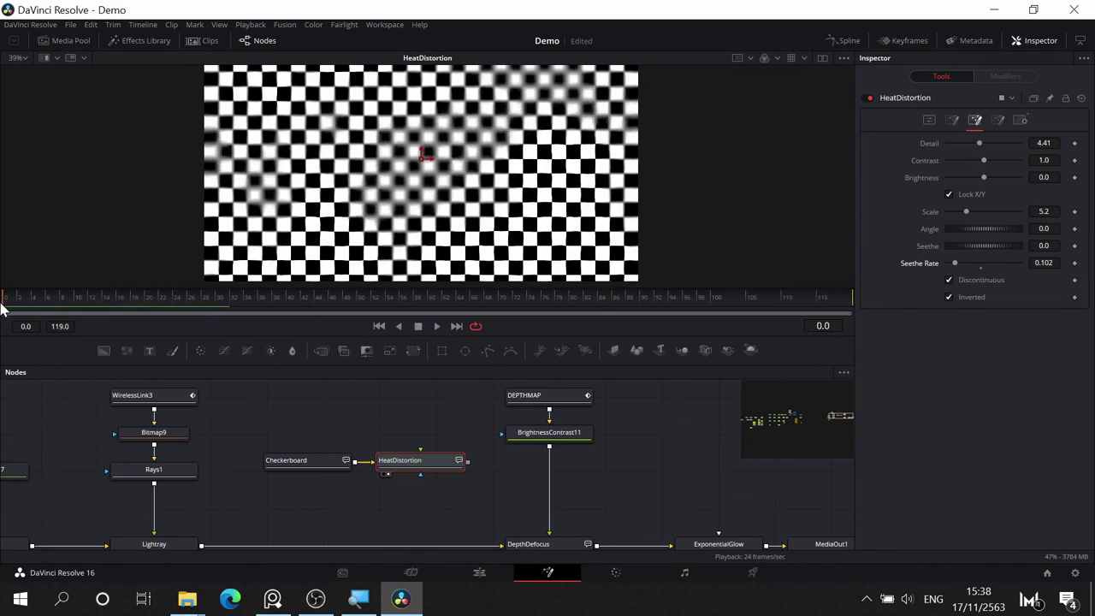
pyautogui.click(437, 326)
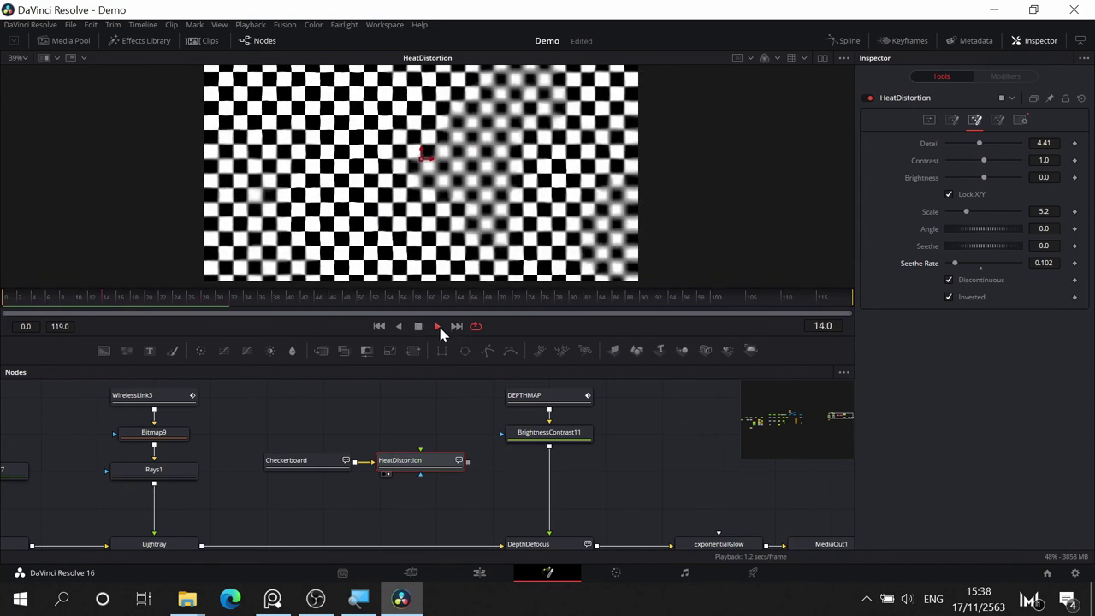
pyautogui.click(418, 328)
pyautogui.click(5, 291)
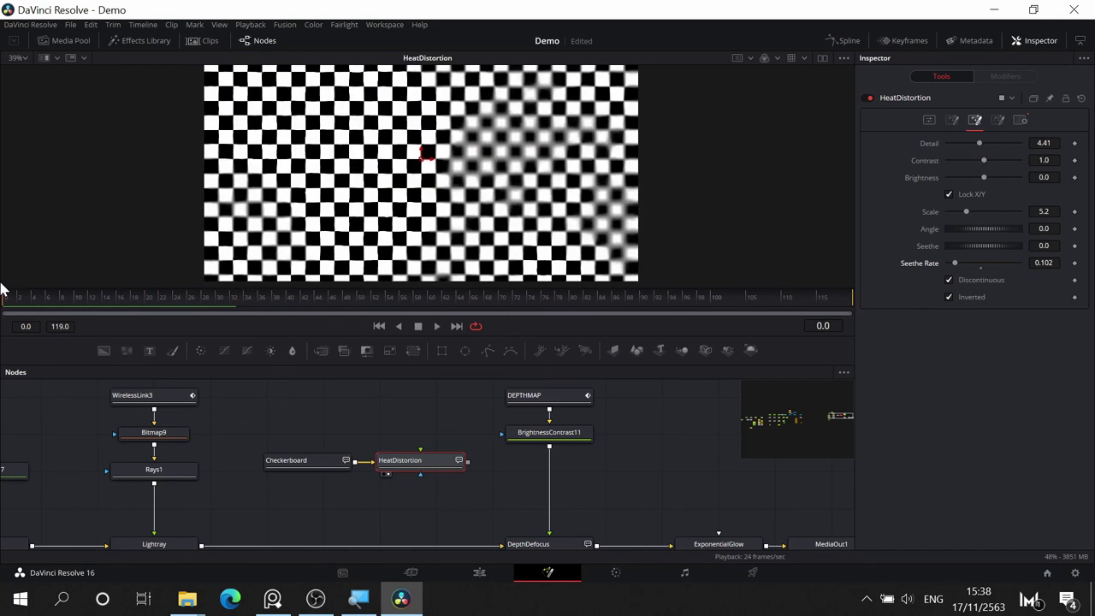
pyautogui.click(435, 323)
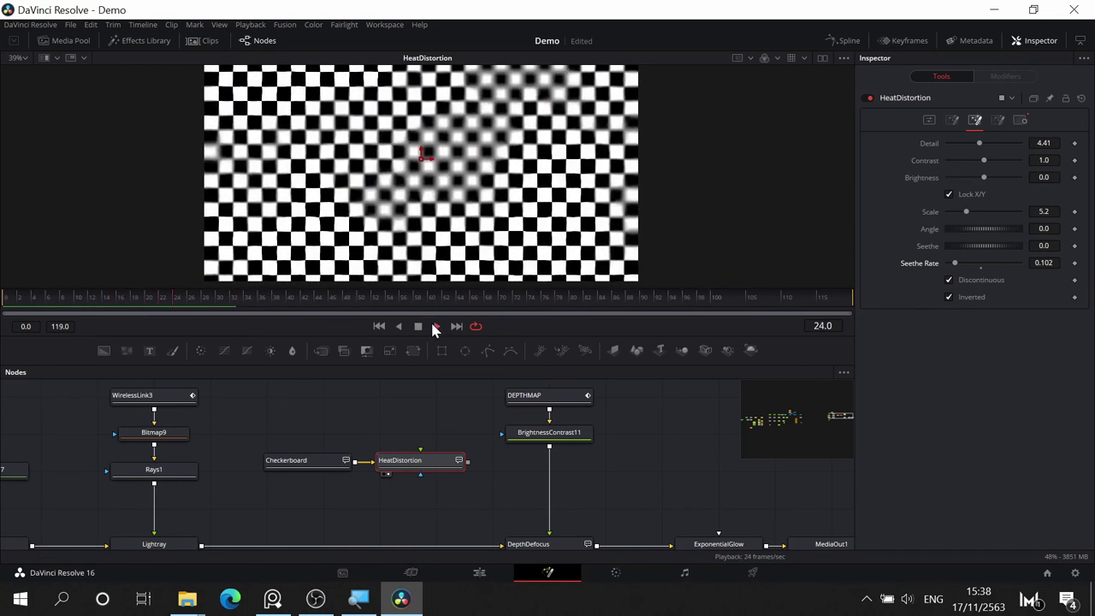
pyautogui.click(418, 328)
pyautogui.click(4, 295)
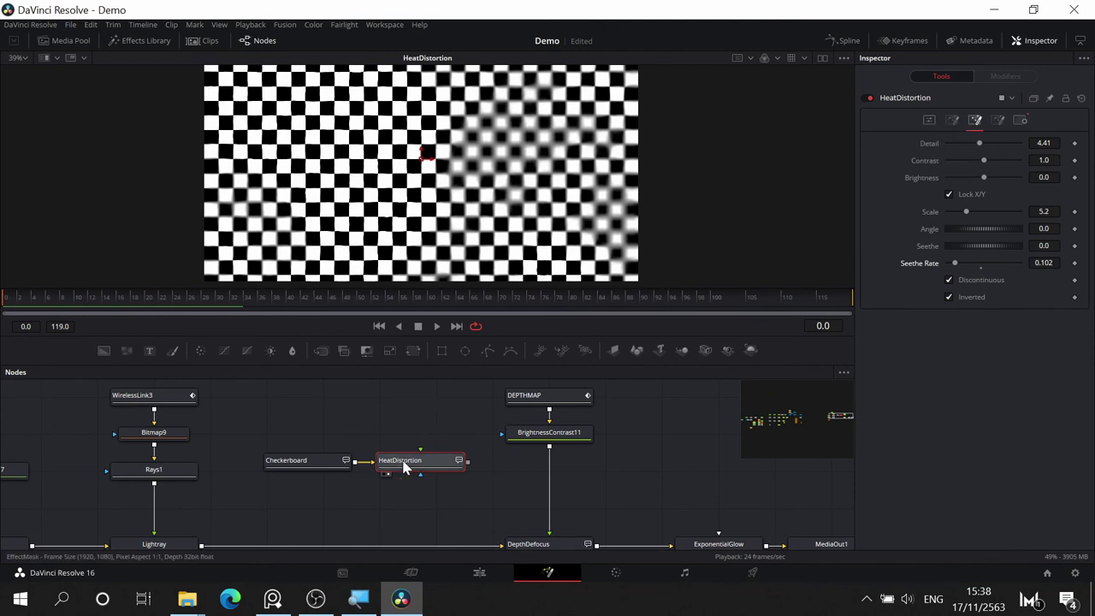
# - Set the HeatDistortion Display to Heat Noise, preview the noise animation, and return to frame 0
pyautogui.click(931, 117)
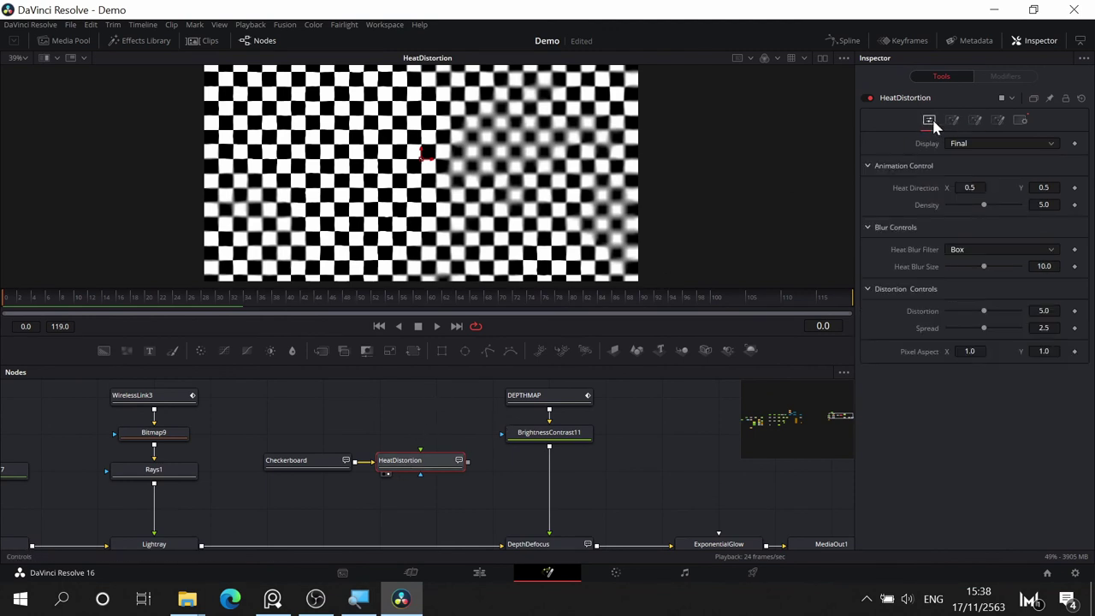
pyautogui.click(975, 142)
pyautogui.click(975, 170)
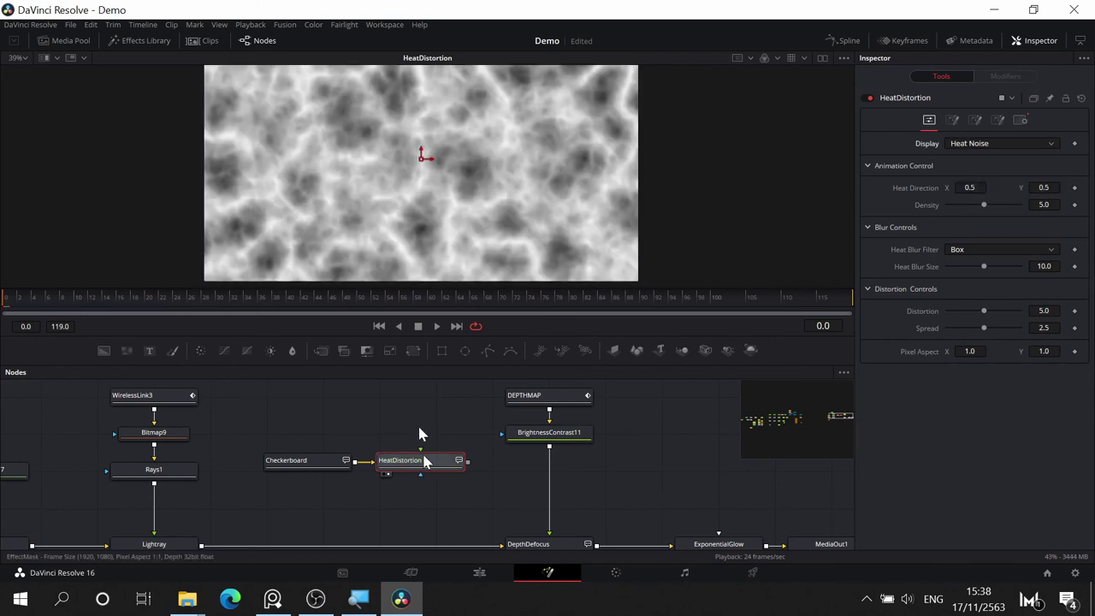
pyautogui.click(436, 327)
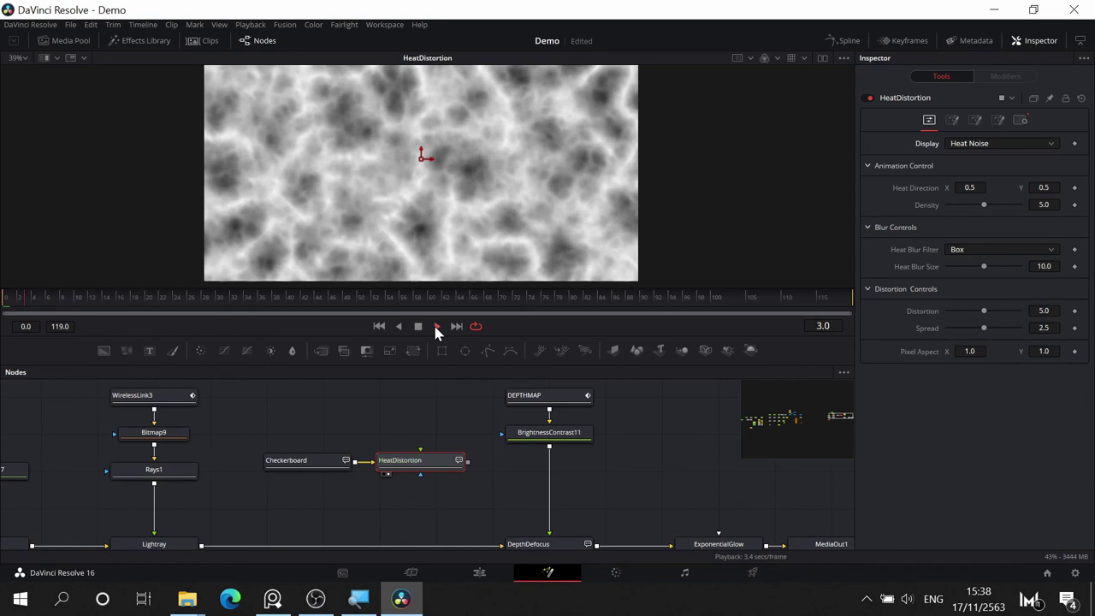
pyautogui.click(418, 327)
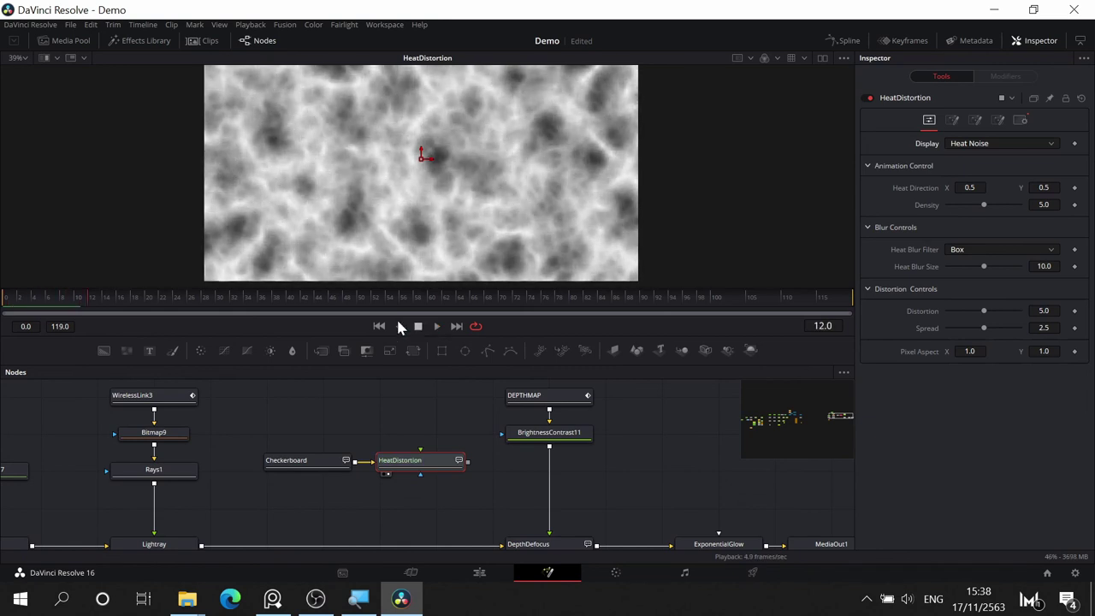
pyautogui.moveTo(83, 302); pyautogui.dragTo(2, 292)
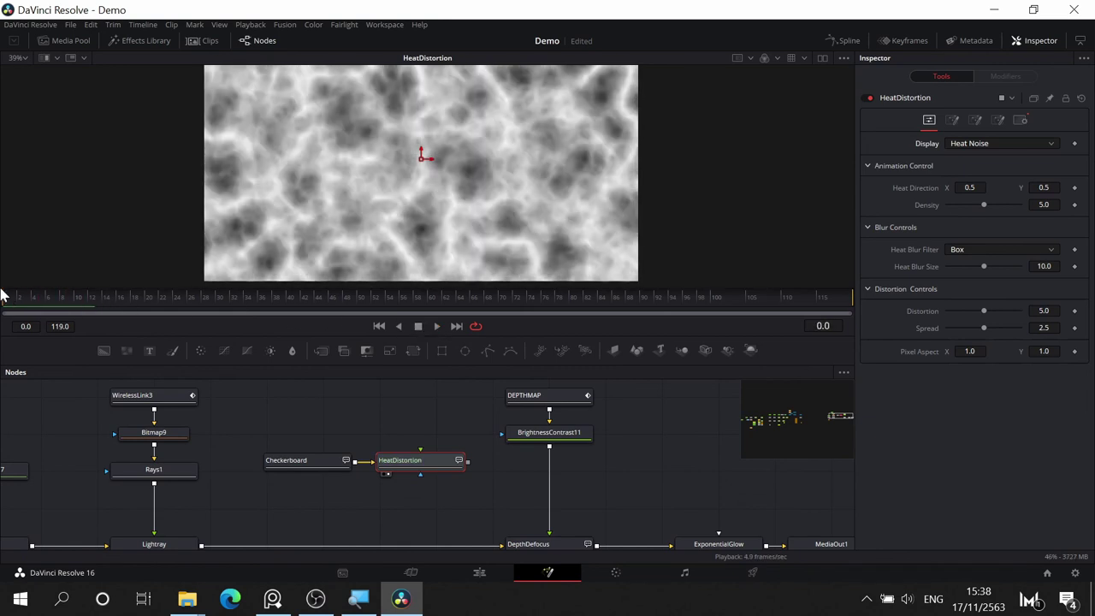
# - Set the heat noise Detail to 2.36, Contrast to 0.98 and Seethe Rate to 0.063
pyautogui.click(974, 120)
pyautogui.moveTo(980, 144)
pyautogui.mouseDown()
pyautogui.moveTo(958, 149)
pyautogui.moveTo(982, 168)
pyautogui.moveTo(992, 159)
pyautogui.moveTo(985, 167)
pyautogui.moveTo(968, 143)
pyautogui.mouseUp()
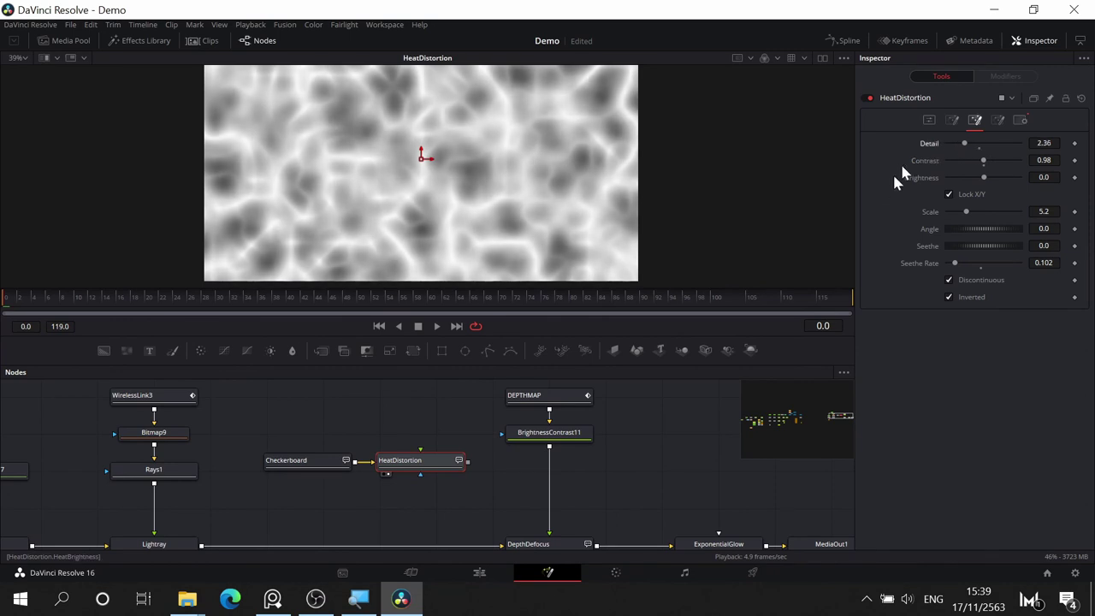
pyautogui.click(953, 264)
# - Play the heat noise pattern repeatedly from the start to examine how fast it seethes
pyautogui.click(439, 325)
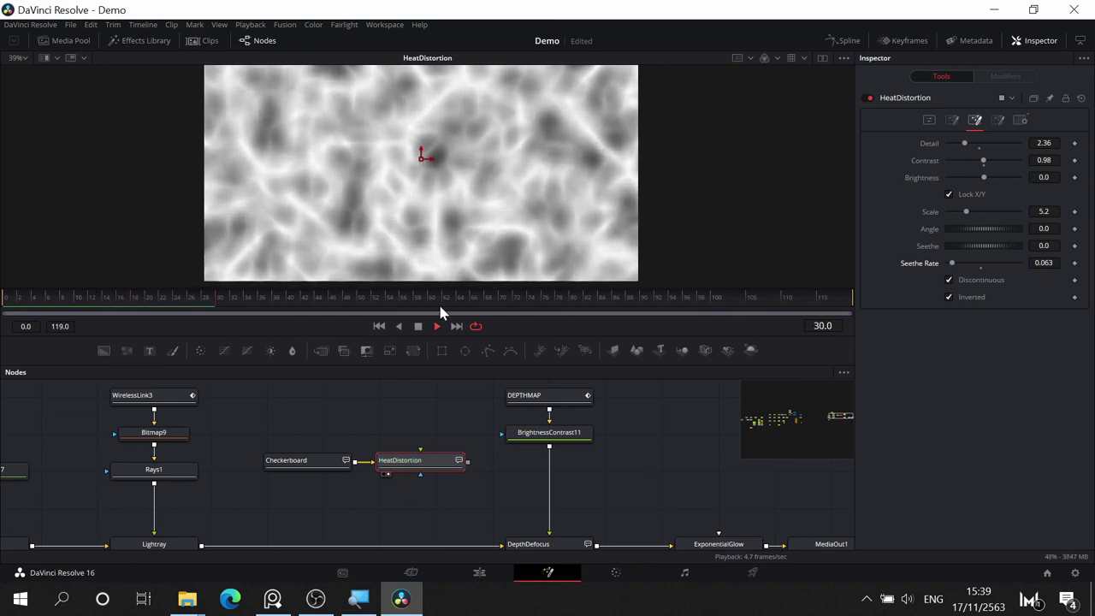
pyautogui.click(418, 326)
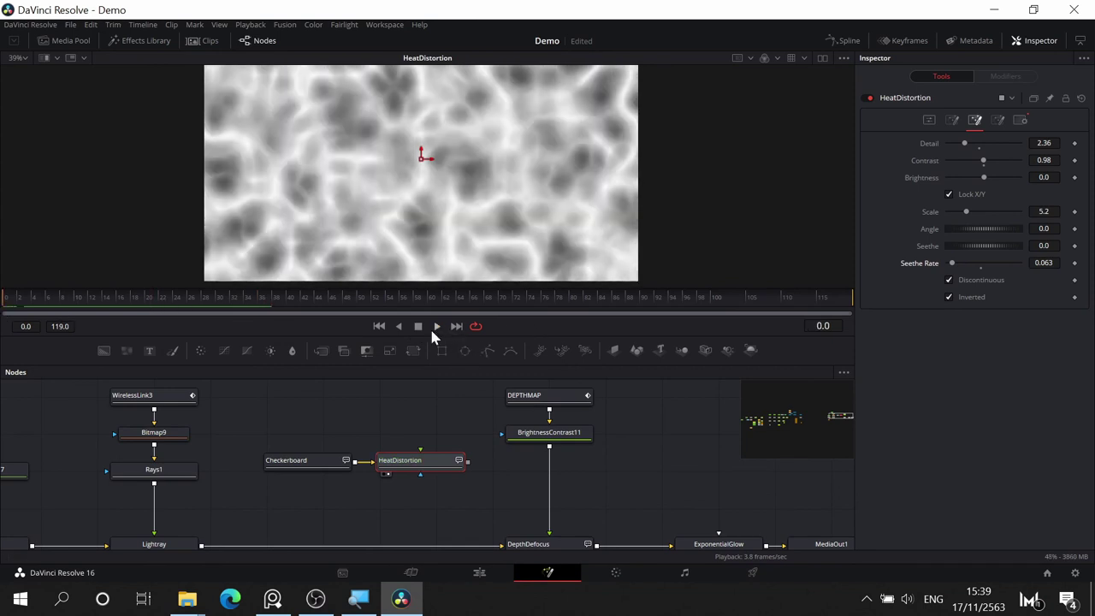
pyautogui.click(434, 328)
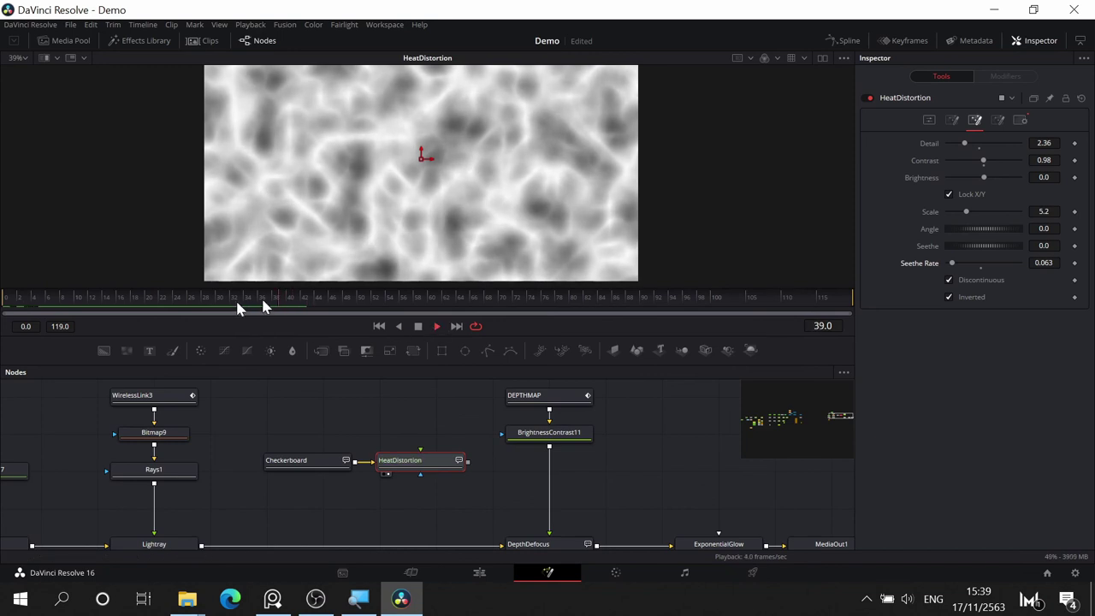
pyautogui.click(5, 305)
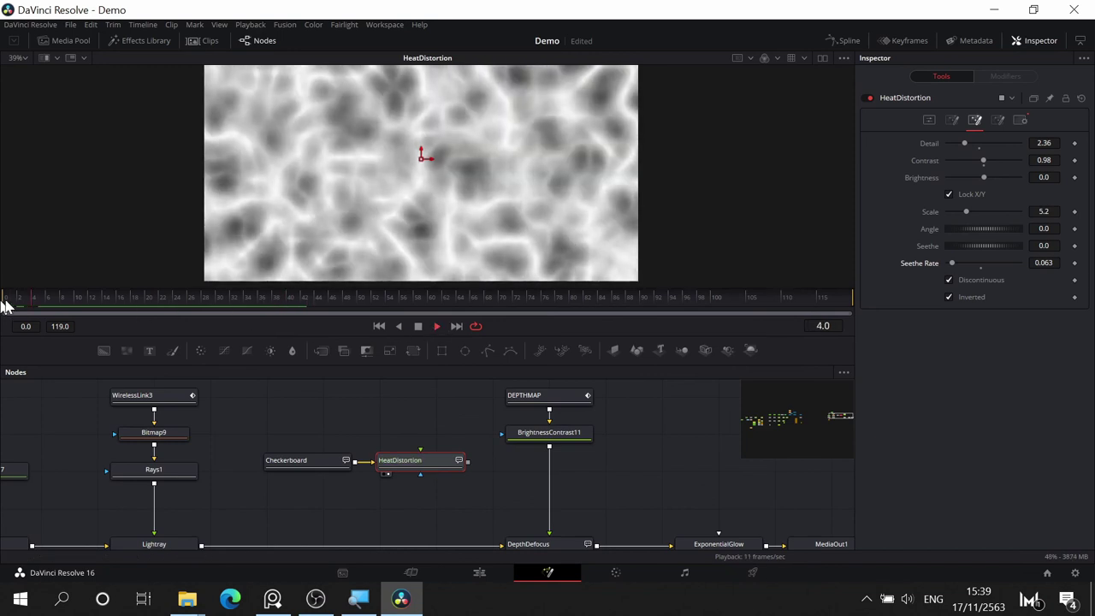
pyautogui.click(417, 326)
pyautogui.click(129, 305)
pyautogui.click(5, 305)
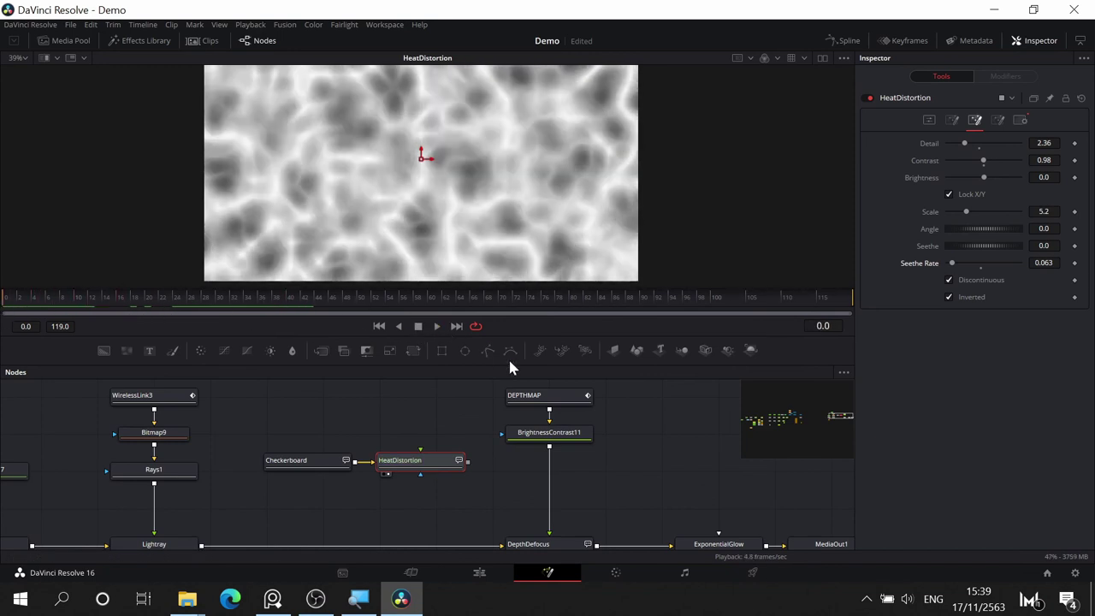
pyautogui.click(435, 327)
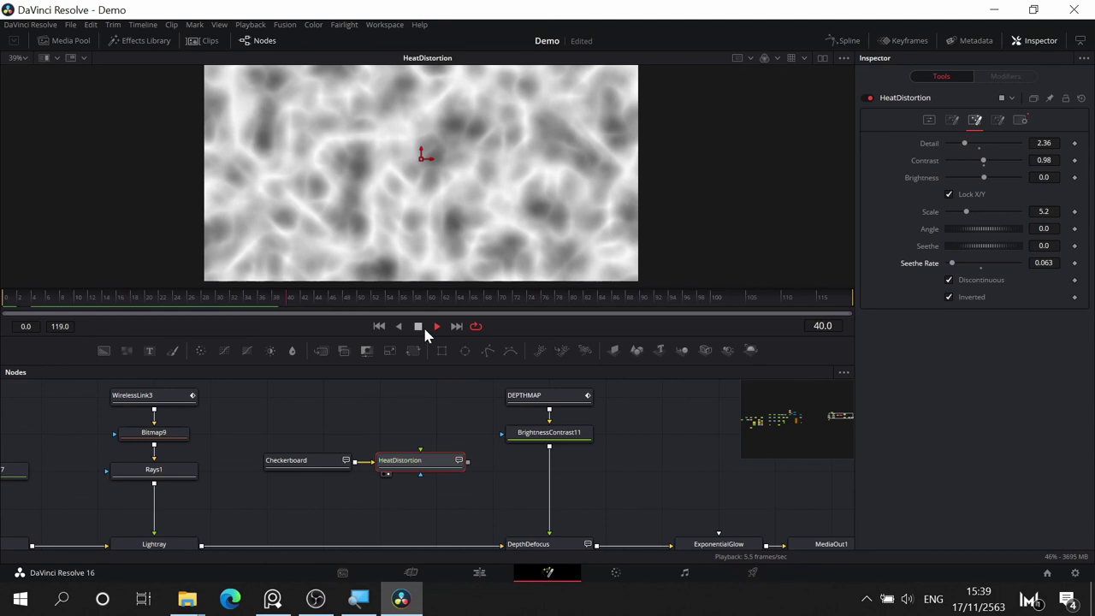
pyautogui.click(419, 326)
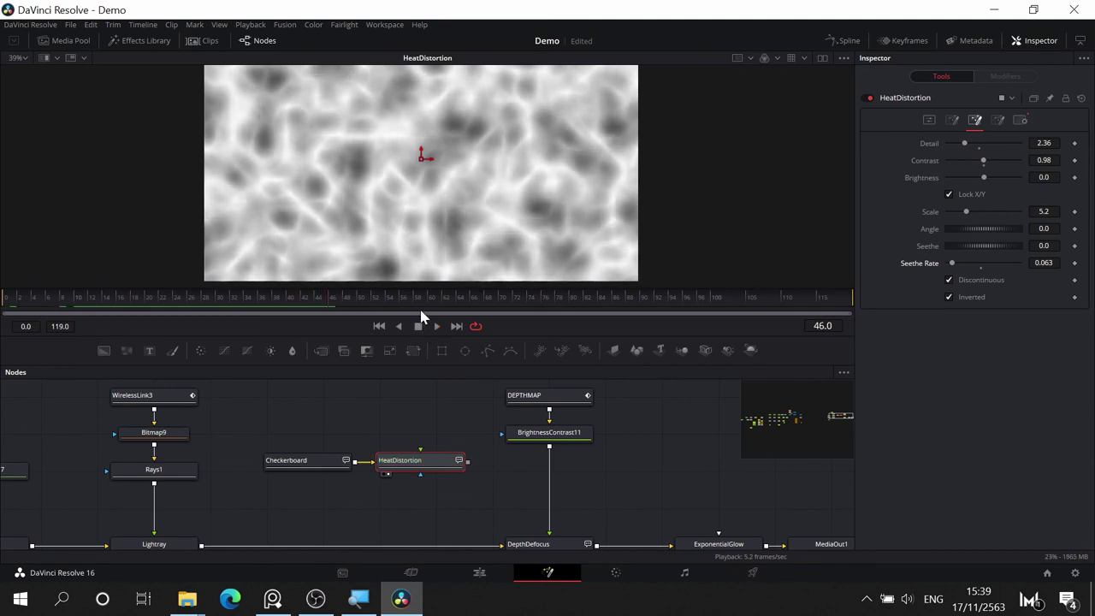
# - Replay the heat noise pattern twice from the beginning of the timeline to examine its seething motion again
pyautogui.click(6, 298)
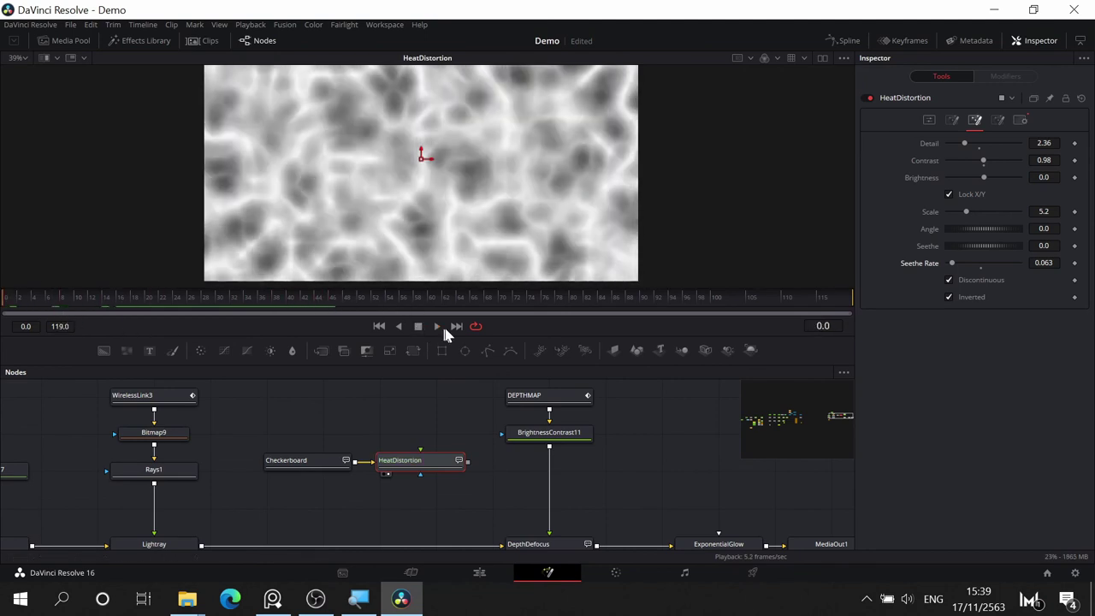
pyautogui.click(434, 327)
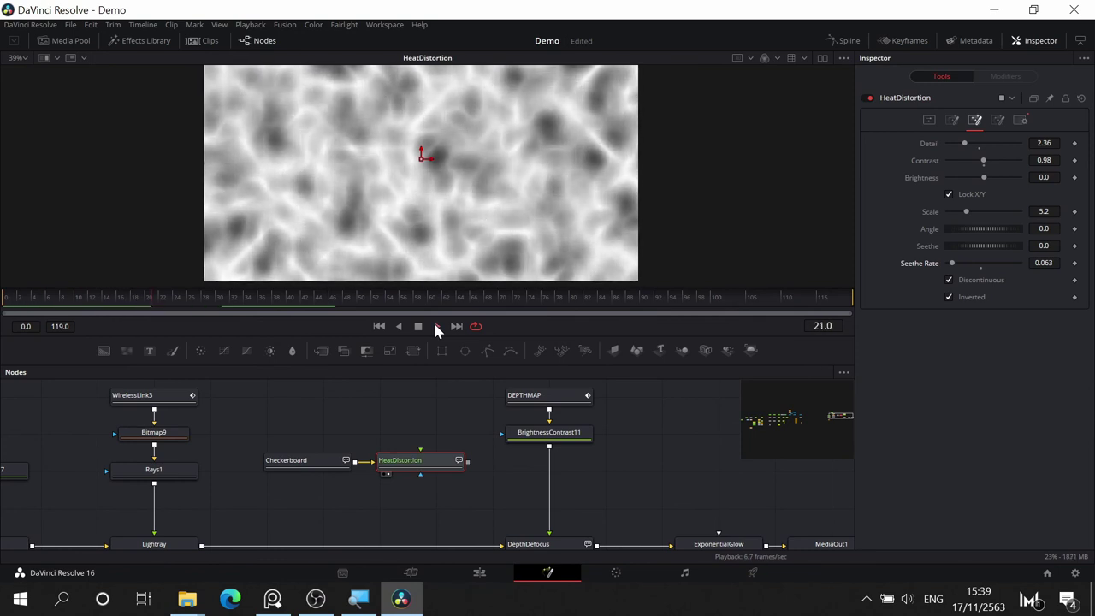
pyautogui.click(418, 327)
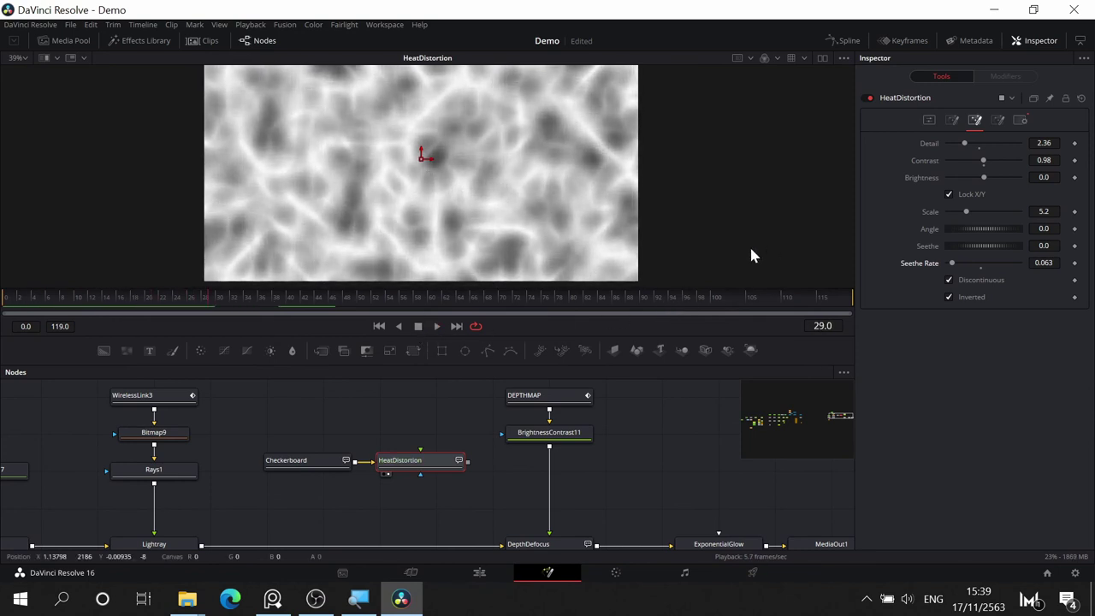
pyautogui.moveTo(102, 301); pyautogui.dragTo(21, 306)
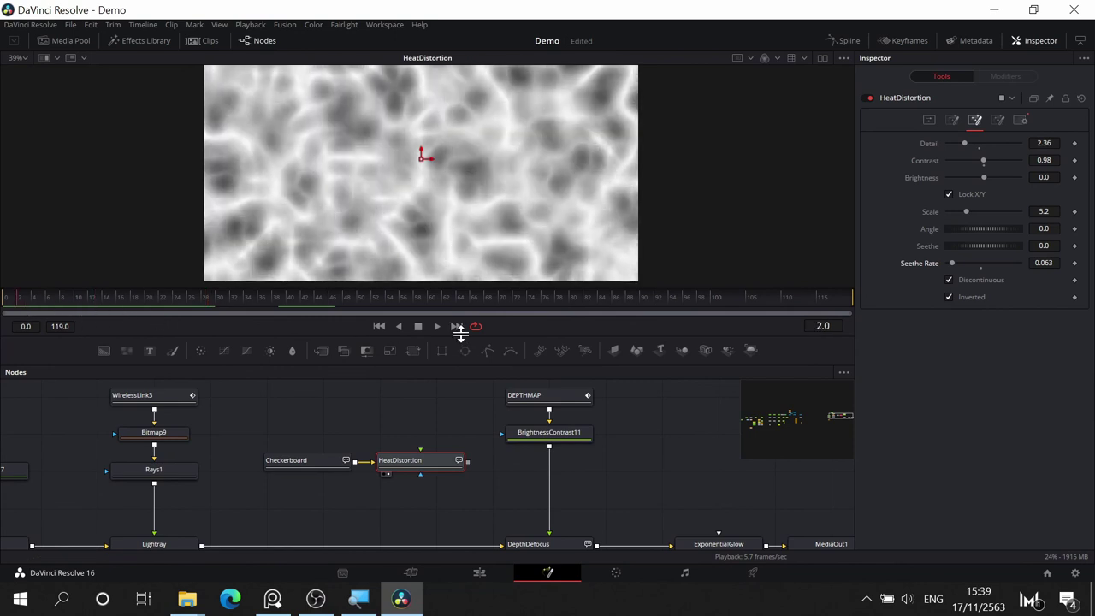
pyautogui.click(436, 326)
pyautogui.click(417, 326)
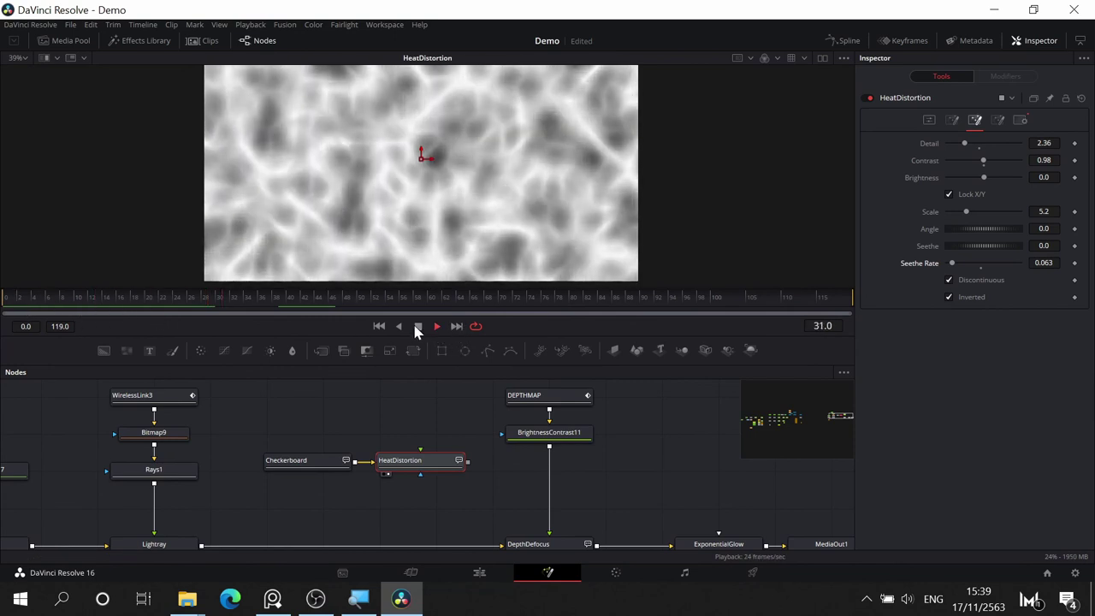
# - Set the HeatDistortion Display to Final and the Heat Blur Size to 2.83, and return to frame 0
pyautogui.click(929, 120)
pyautogui.click(975, 143)
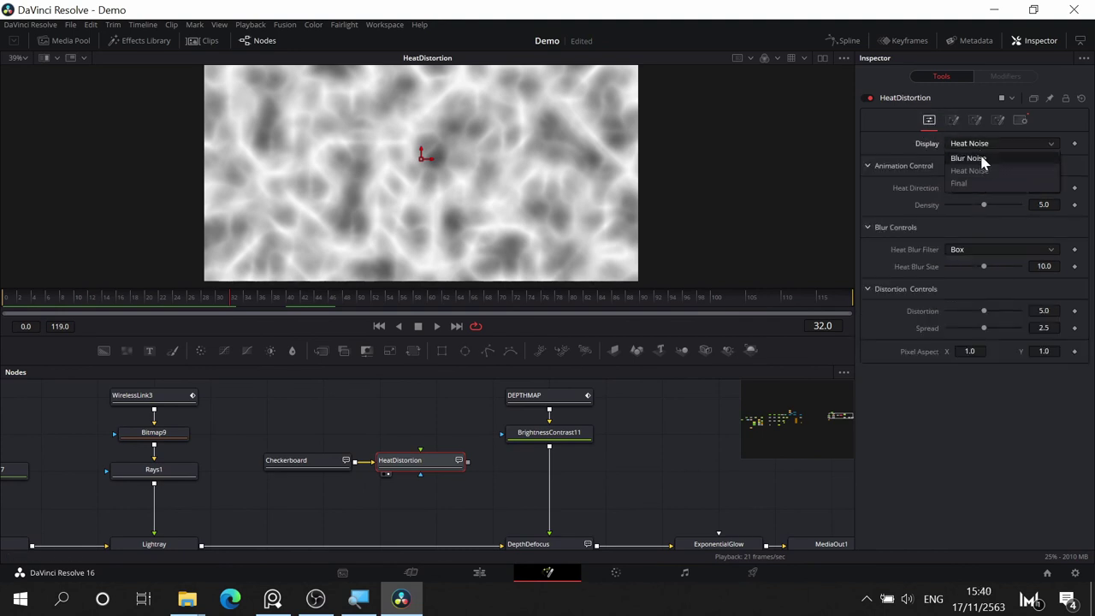
pyautogui.click(971, 183)
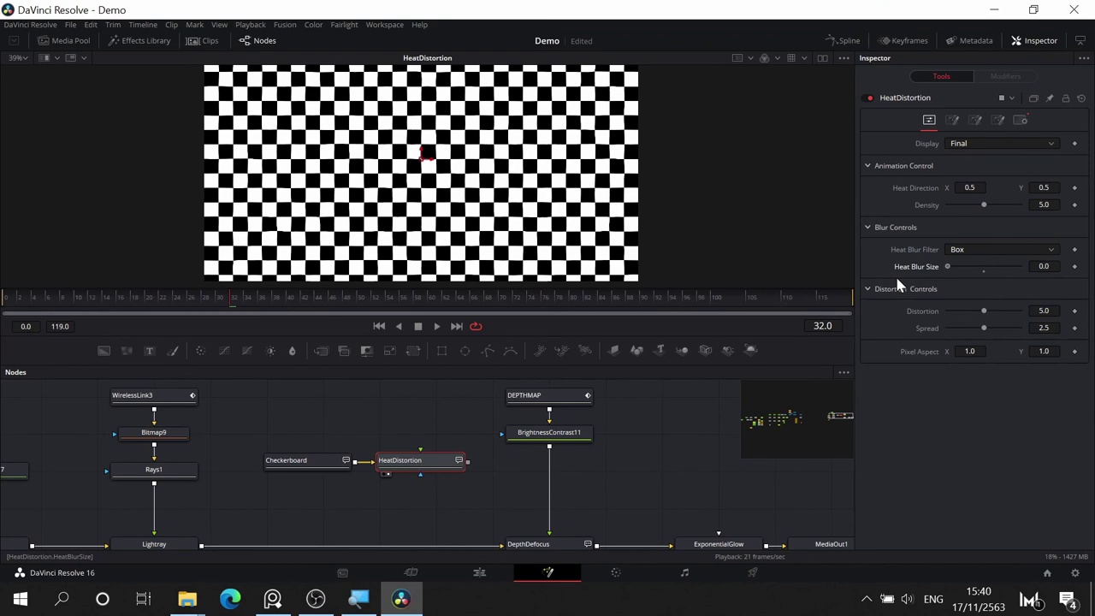
pyautogui.moveTo(947, 267); pyautogui.dragTo(960, 270)
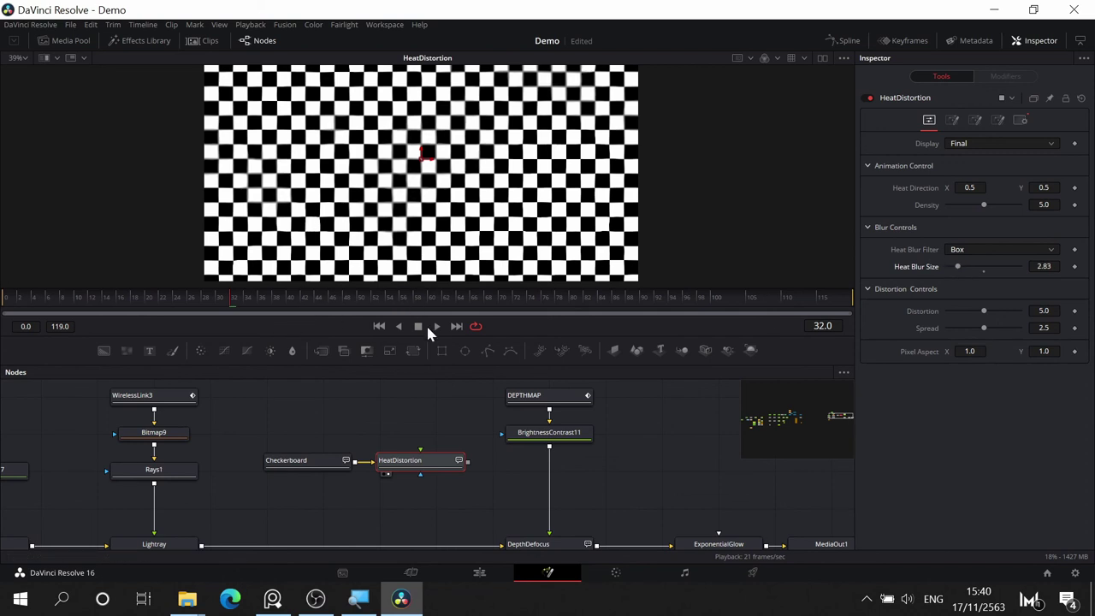
pyautogui.click(3, 303)
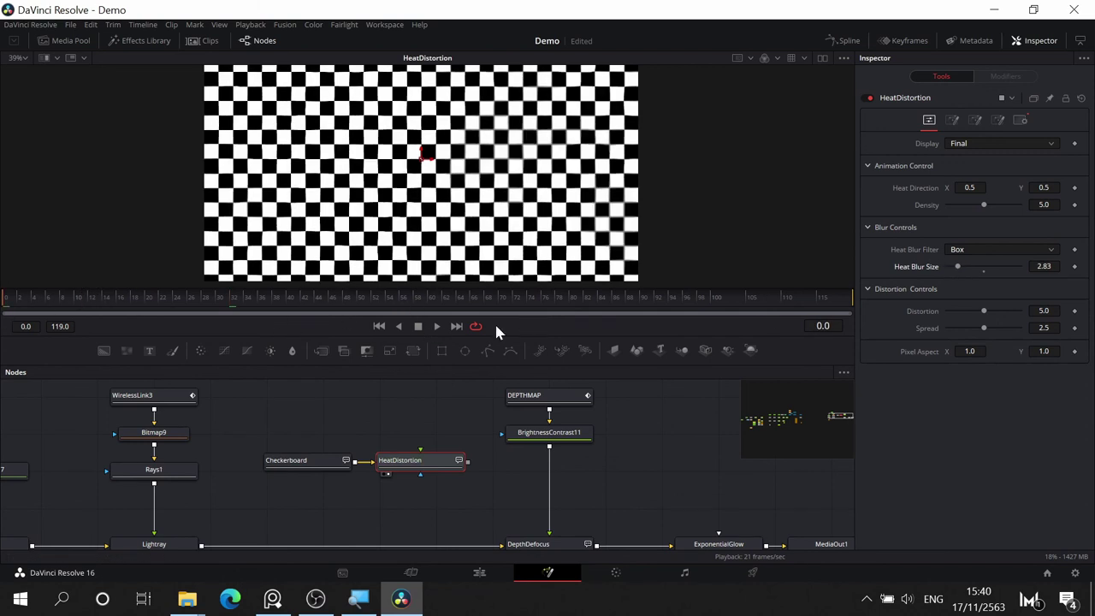
# - Set the HeatDistortion Display to Blur Noise and the blur noise Detail to 4.09
pyautogui.click(955, 144)
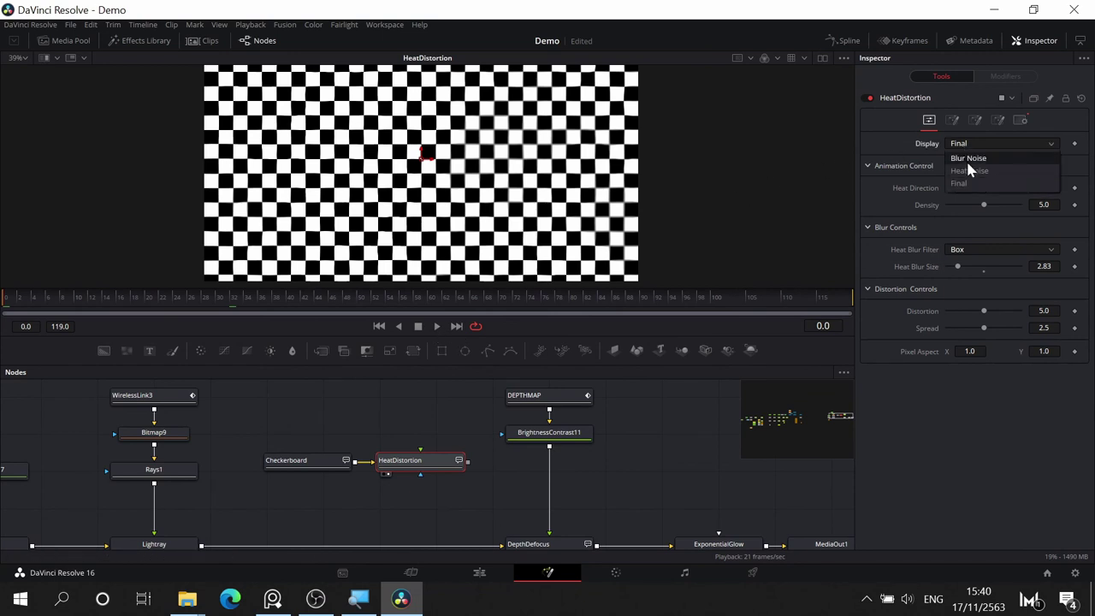
pyautogui.click(969, 158)
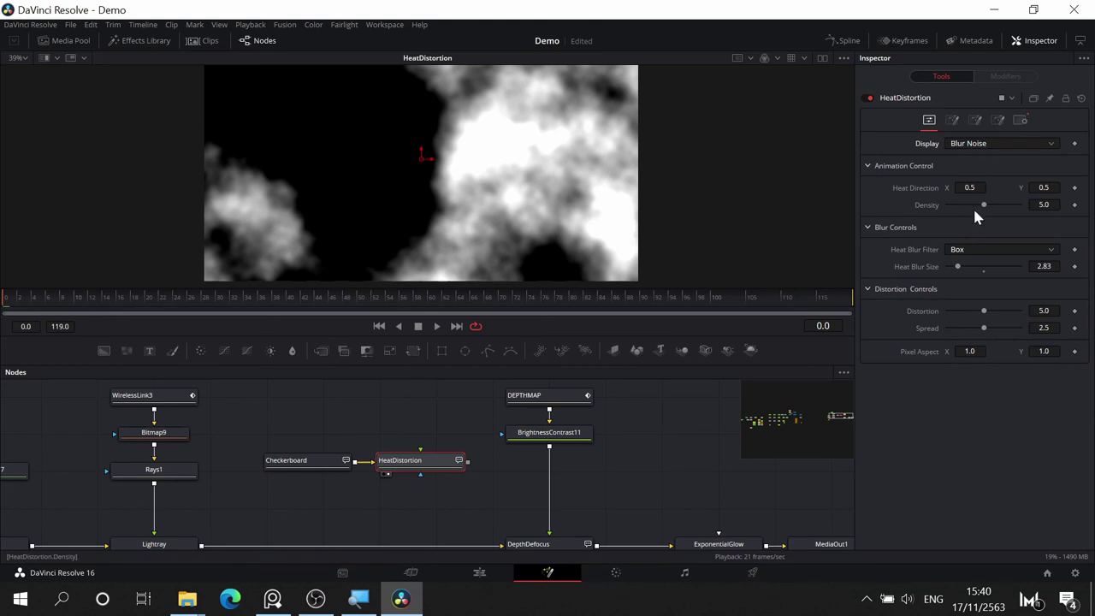
pyautogui.click(952, 119)
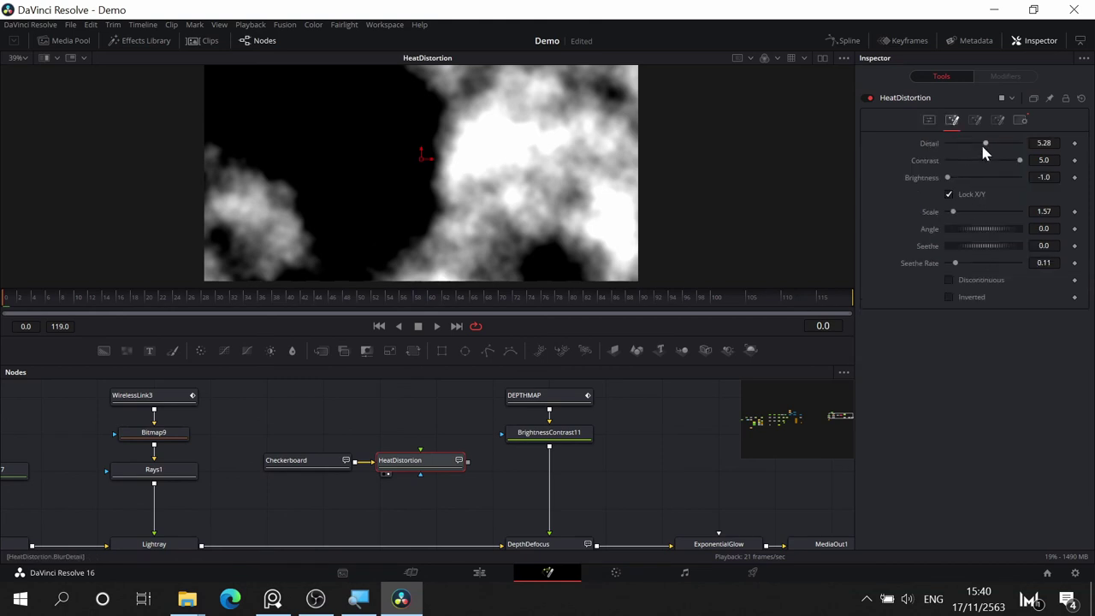
pyautogui.moveTo(983, 147); pyautogui.dragTo(976, 147)
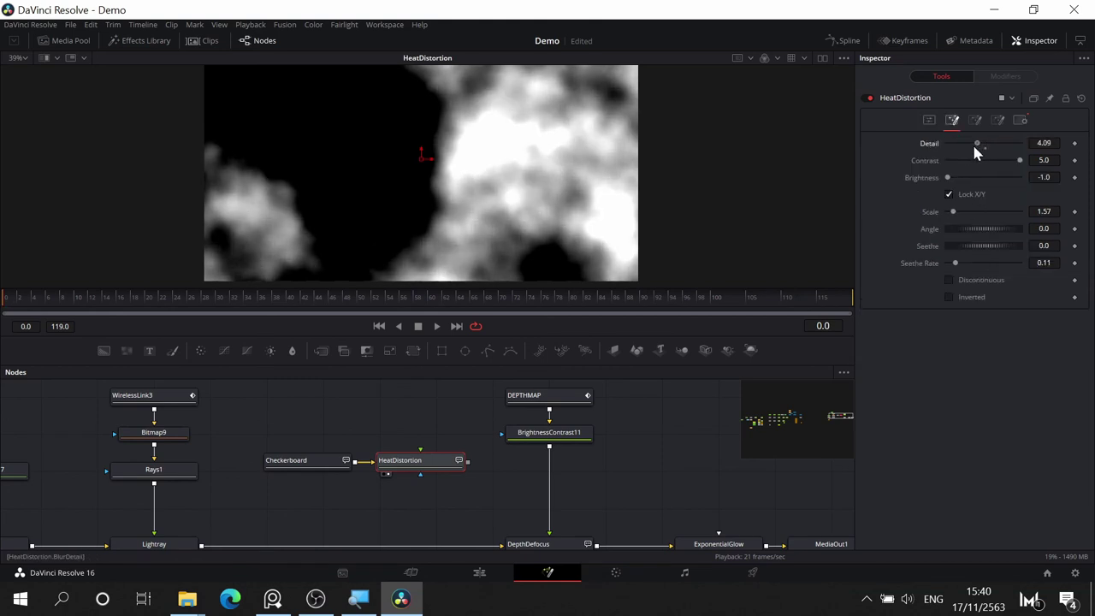
# - Switch the Display back to Final and play the checkerboard repeatedly to examine the heat blur, returning to frame 0
pyautogui.click(929, 120)
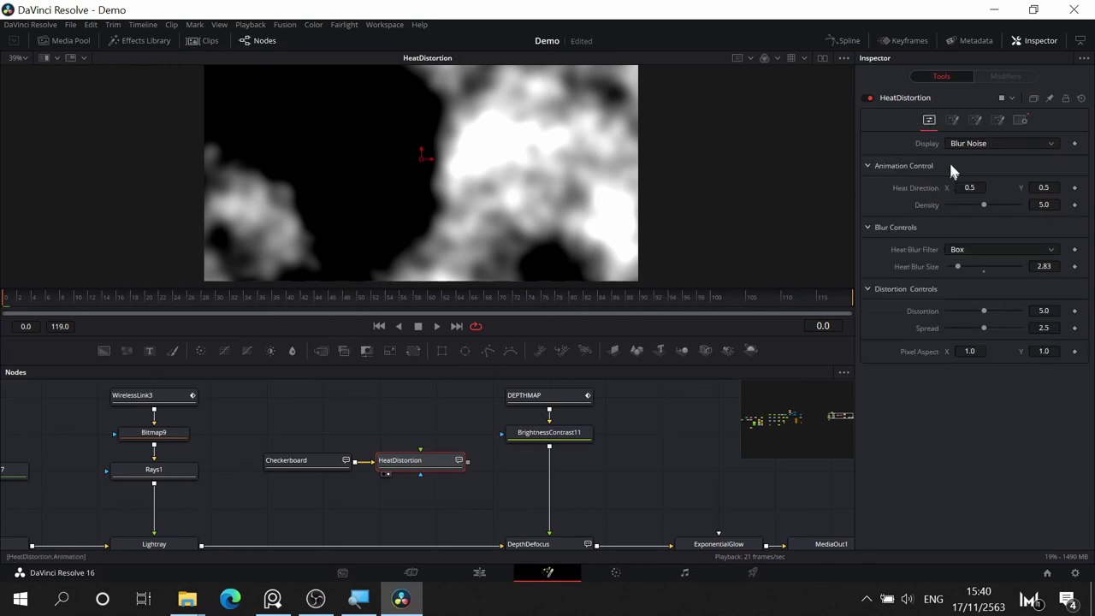
pyautogui.click(975, 143)
pyautogui.click(965, 182)
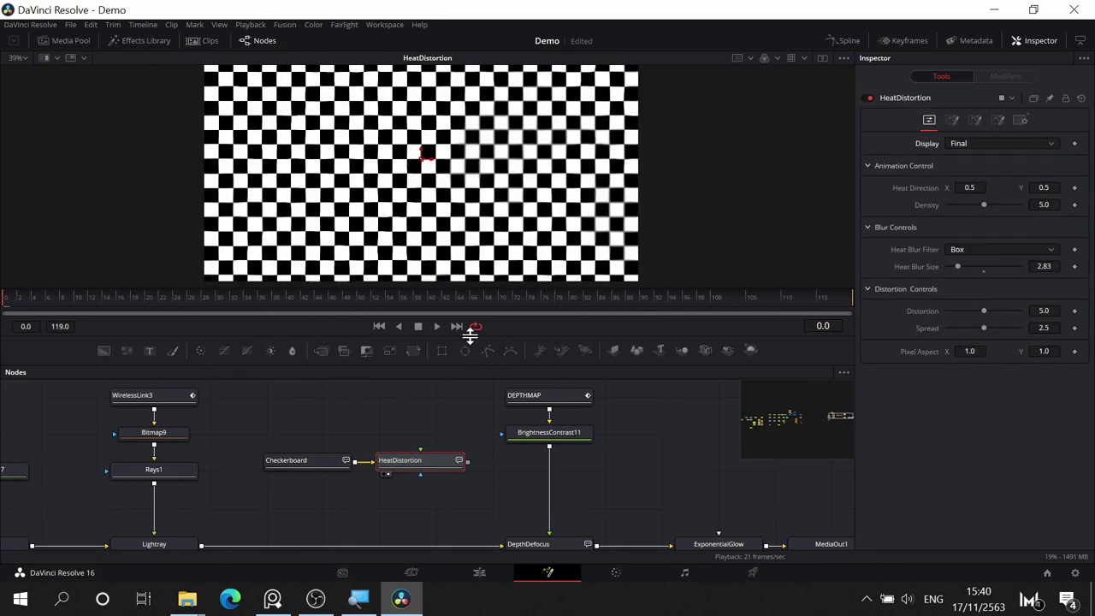
pyautogui.click(436, 326)
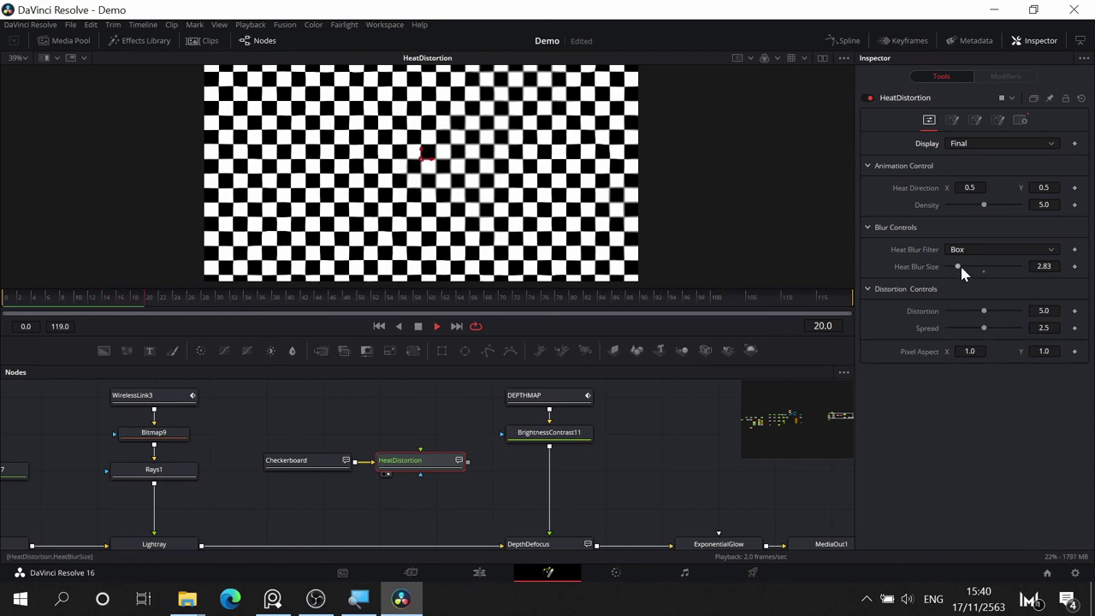
pyautogui.click(419, 328)
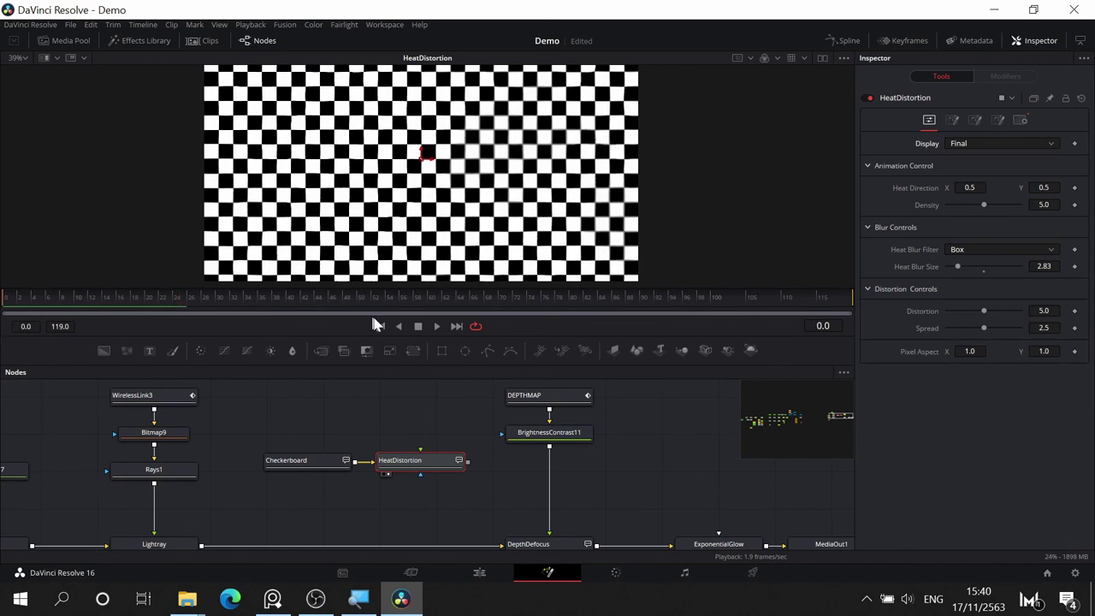
pyautogui.click(439, 327)
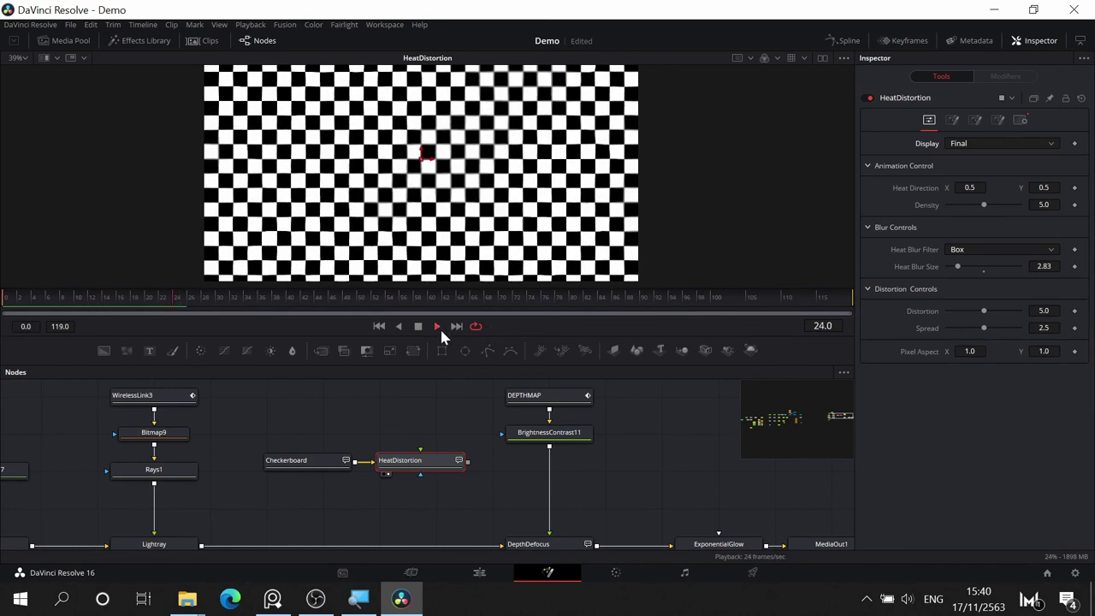
pyautogui.click(419, 328)
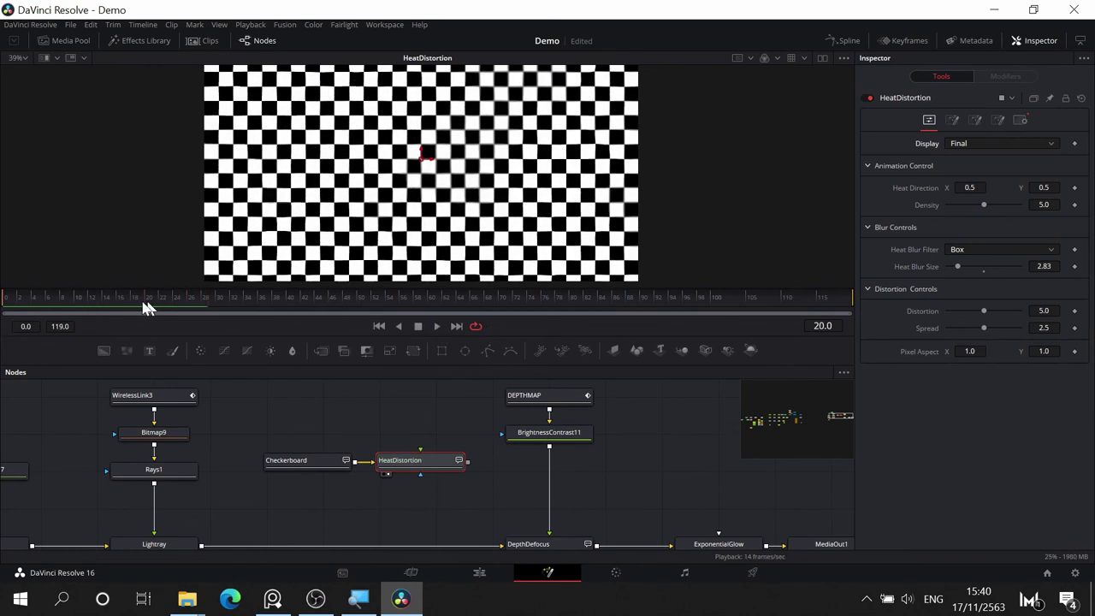
pyautogui.click(434, 327)
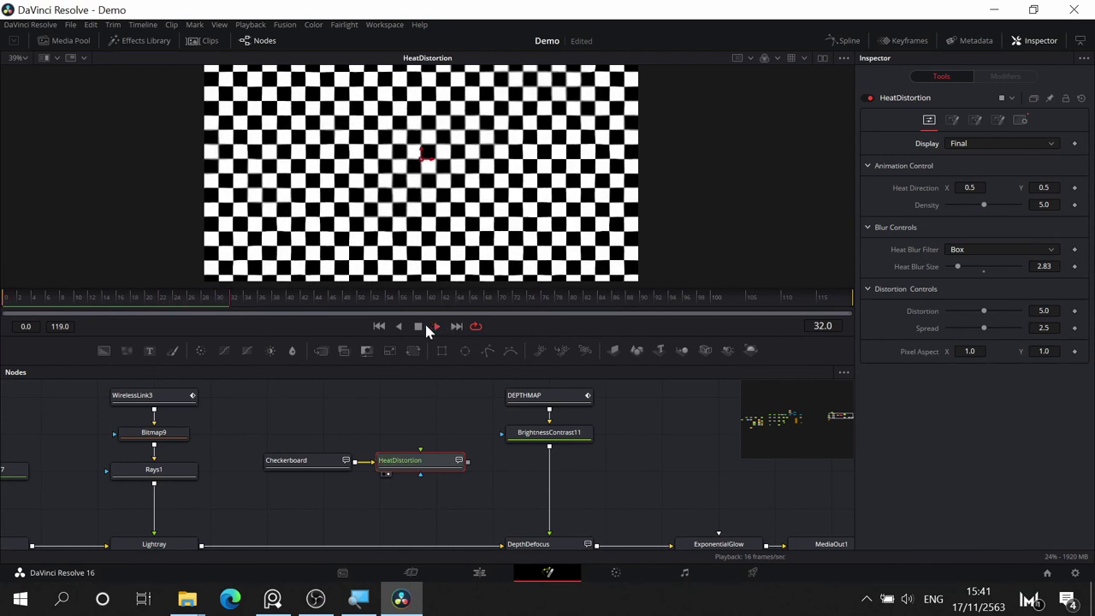
pyautogui.click(16, 303)
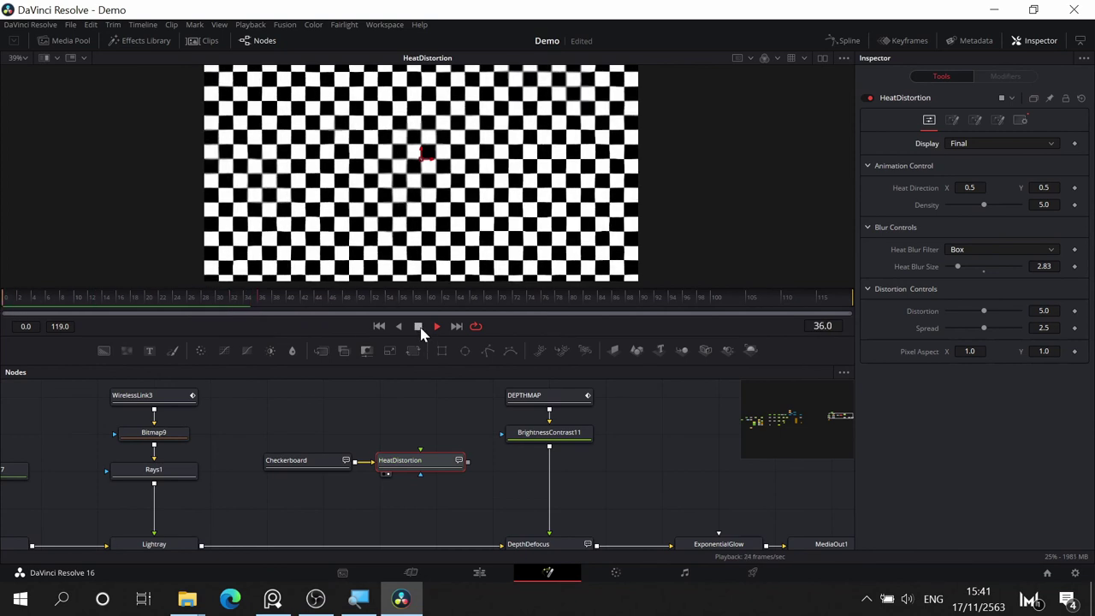
pyautogui.click(17, 310)
pyautogui.click(418, 326)
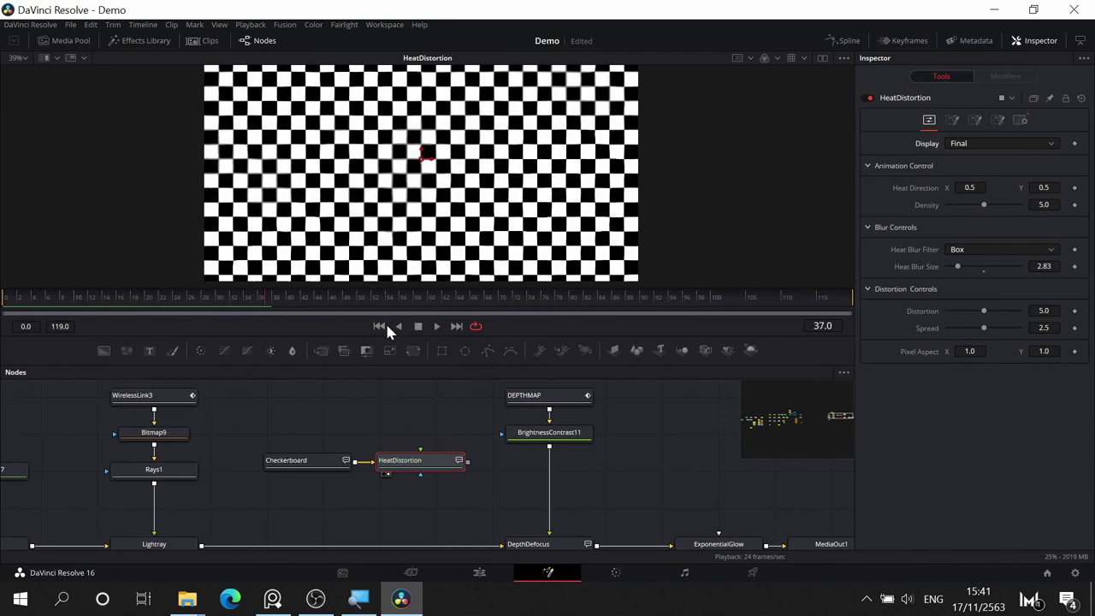
pyautogui.click(379, 326)
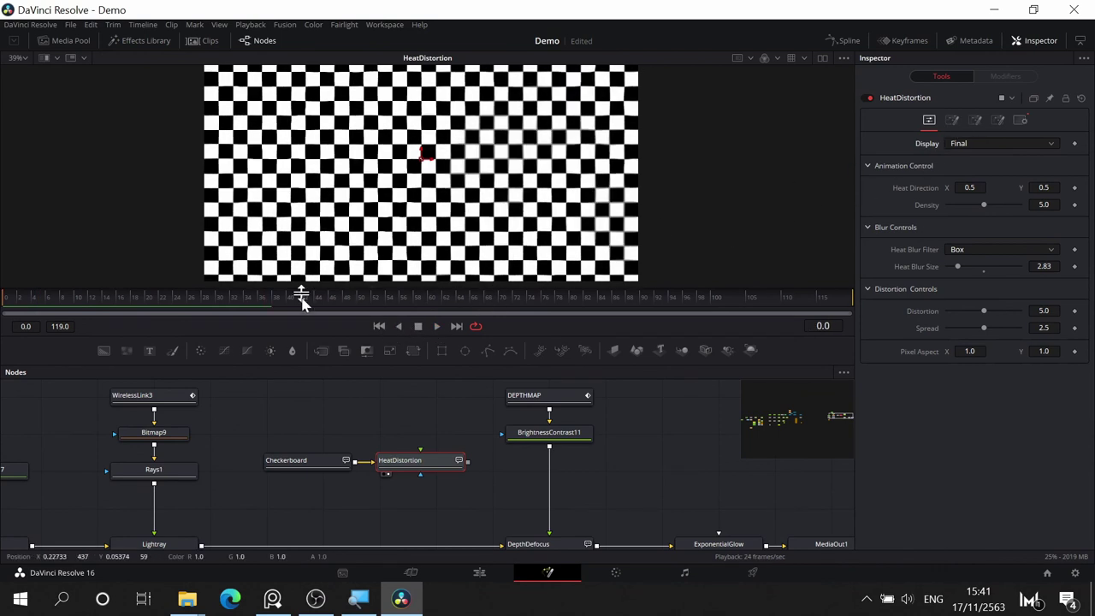
# - Set the Display to Heat Noise and give the heat noise a Contrast of 2.02 and a Scale of 4.72
pyautogui.click(978, 121)
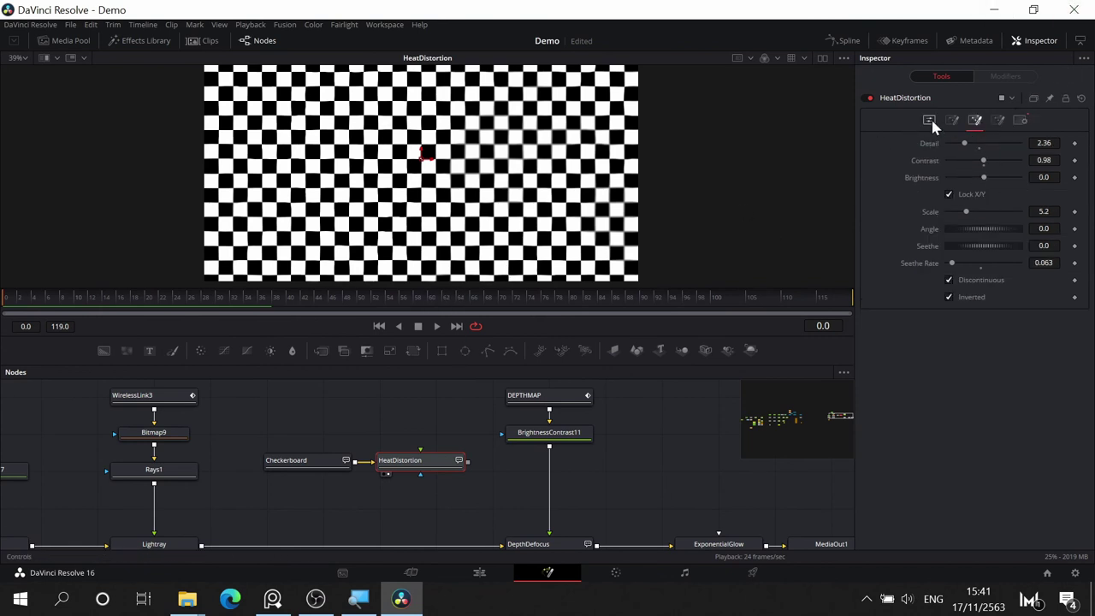
pyautogui.click(929, 120)
pyautogui.click(975, 143)
pyautogui.click(973, 166)
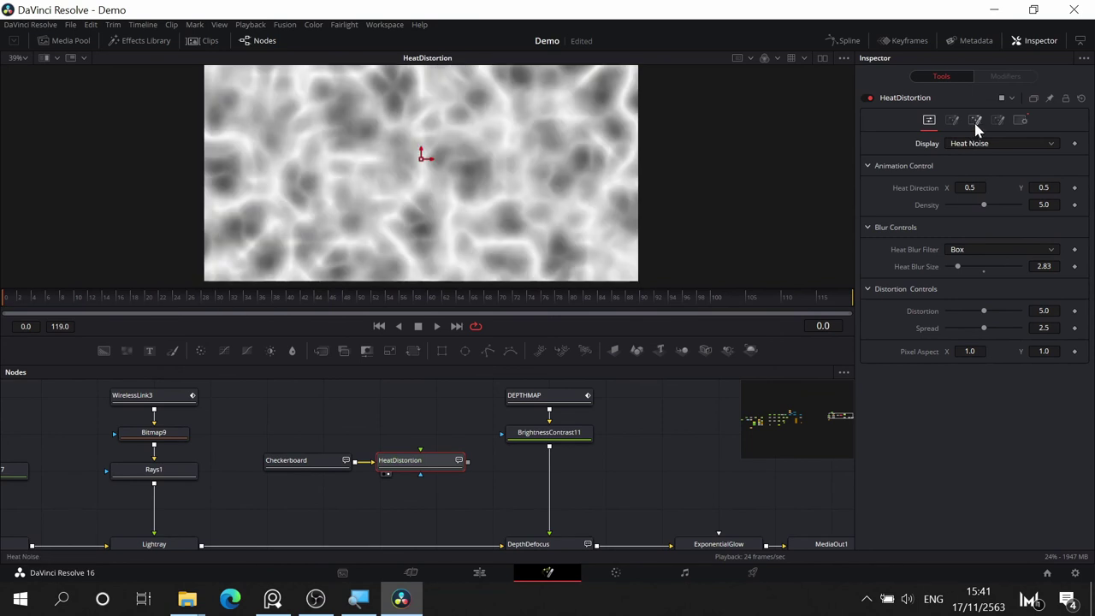
pyautogui.click(976, 124)
pyautogui.moveTo(982, 162); pyautogui.dragTo(993, 162)
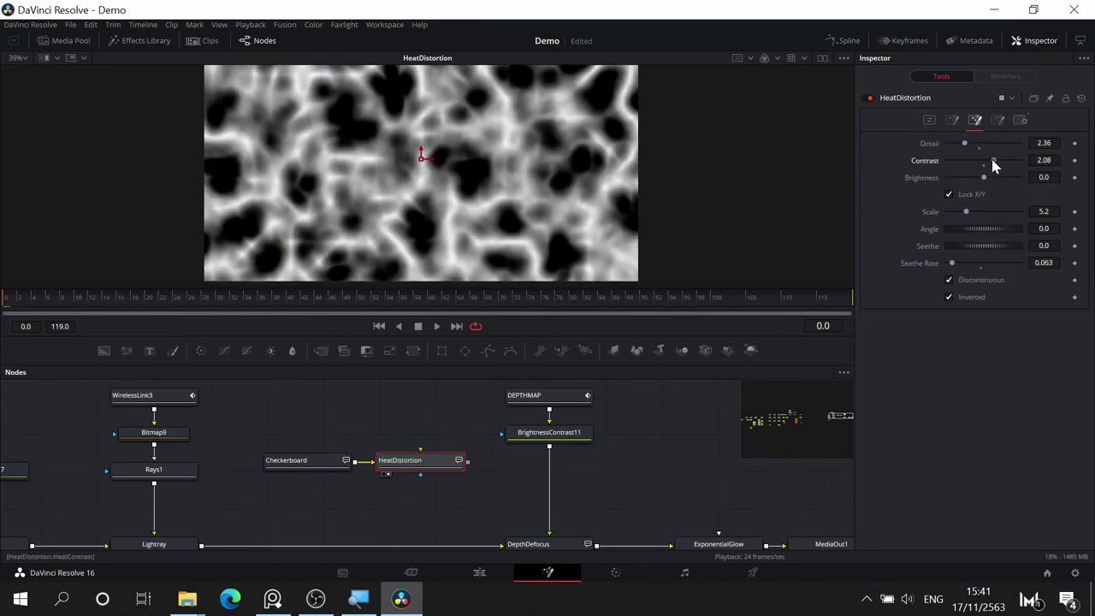
pyautogui.moveTo(994, 165); pyautogui.dragTo(993, 165)
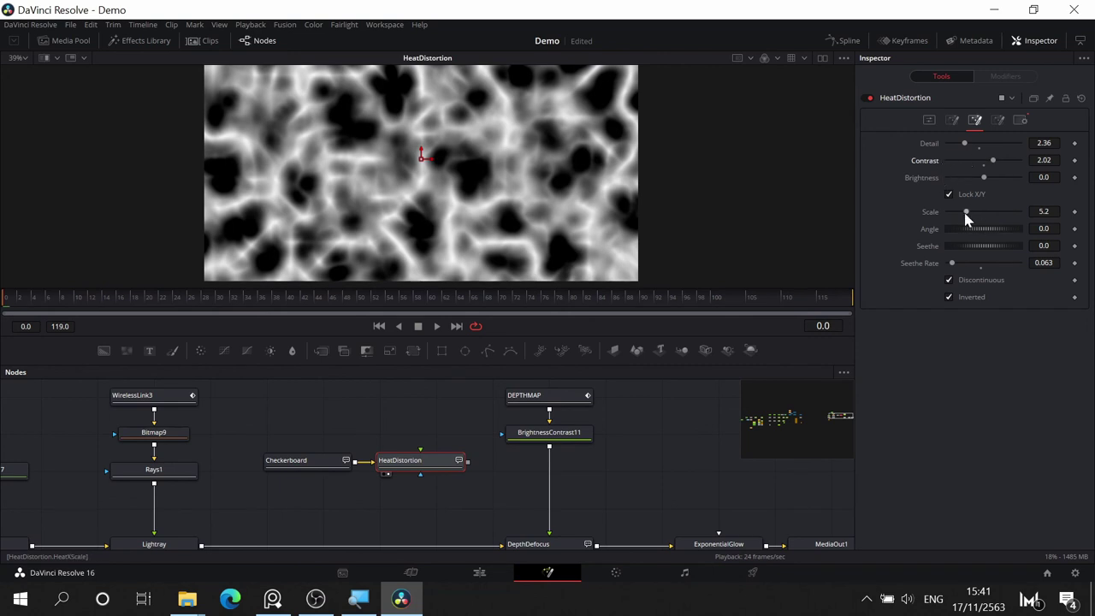
pyautogui.moveTo(964, 215); pyautogui.dragTo(960, 213)
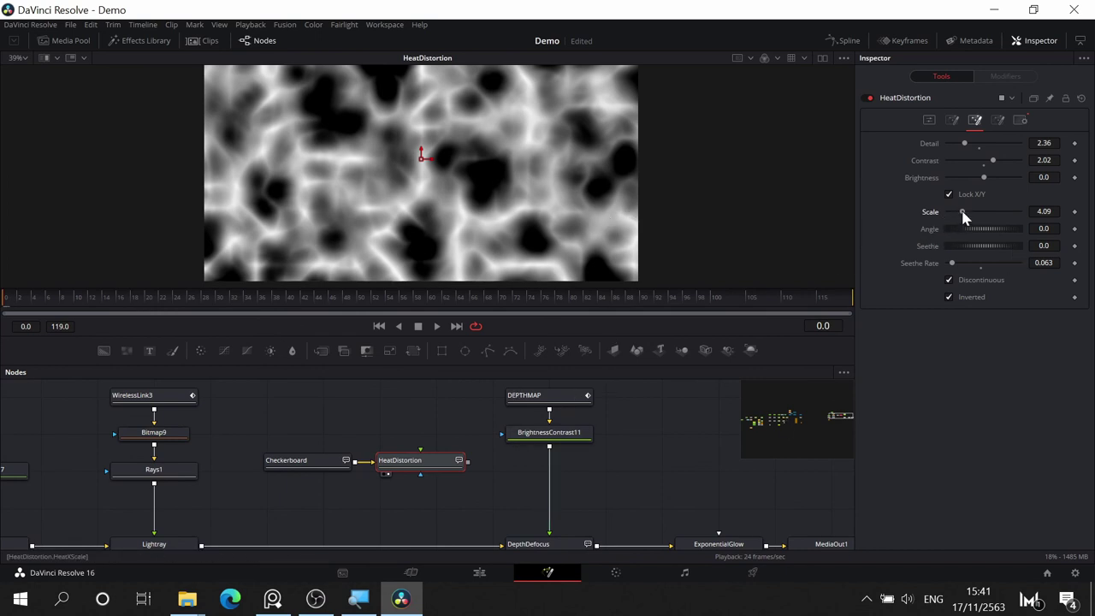
pyautogui.moveTo(962, 214); pyautogui.dragTo(965, 215)
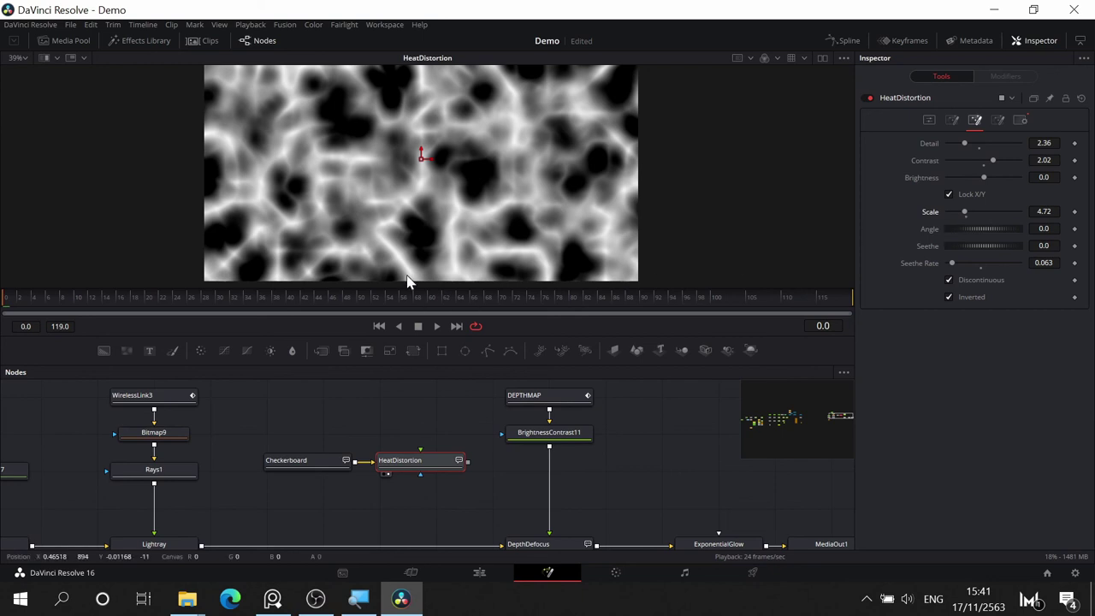
# - Set the Display to Final, preview the distorted checkerboard animation twice, and return to frame 0
pyautogui.click(928, 120)
pyautogui.click(975, 144)
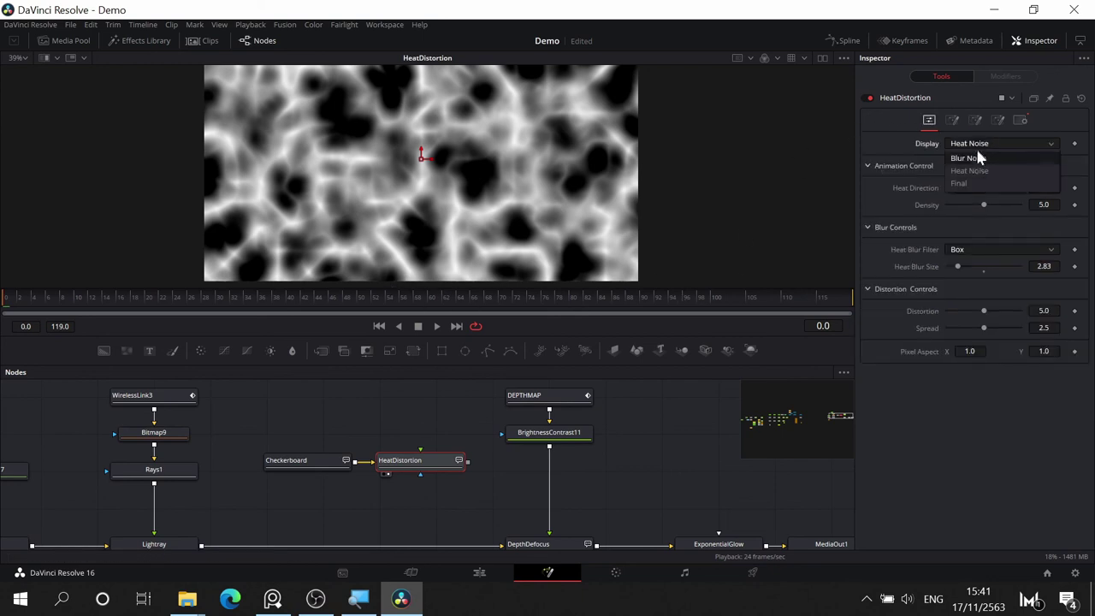
pyautogui.click(972, 182)
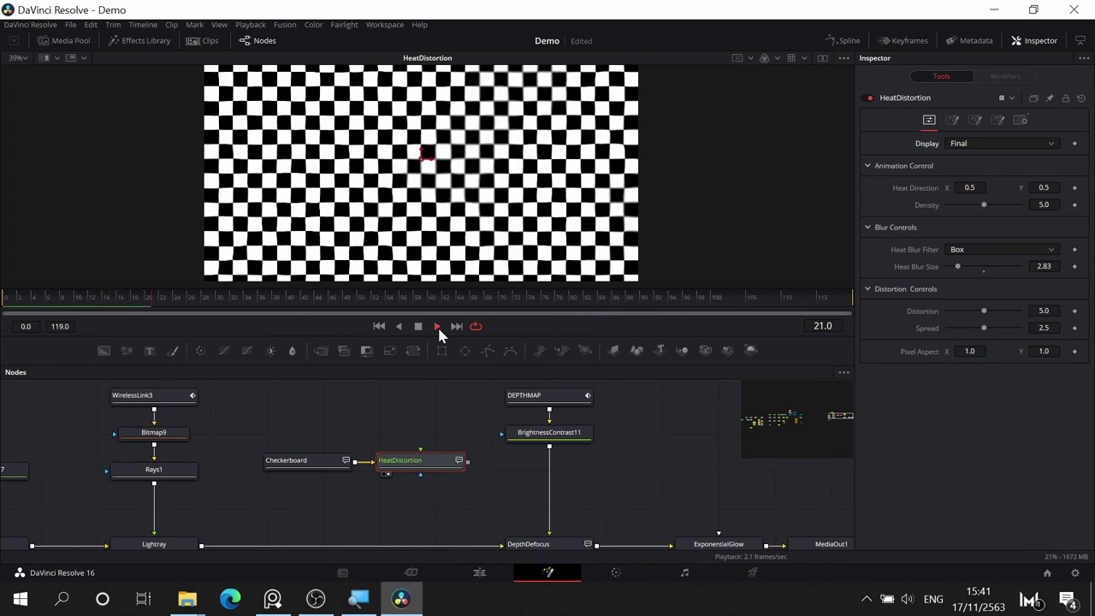
pyautogui.click(419, 325)
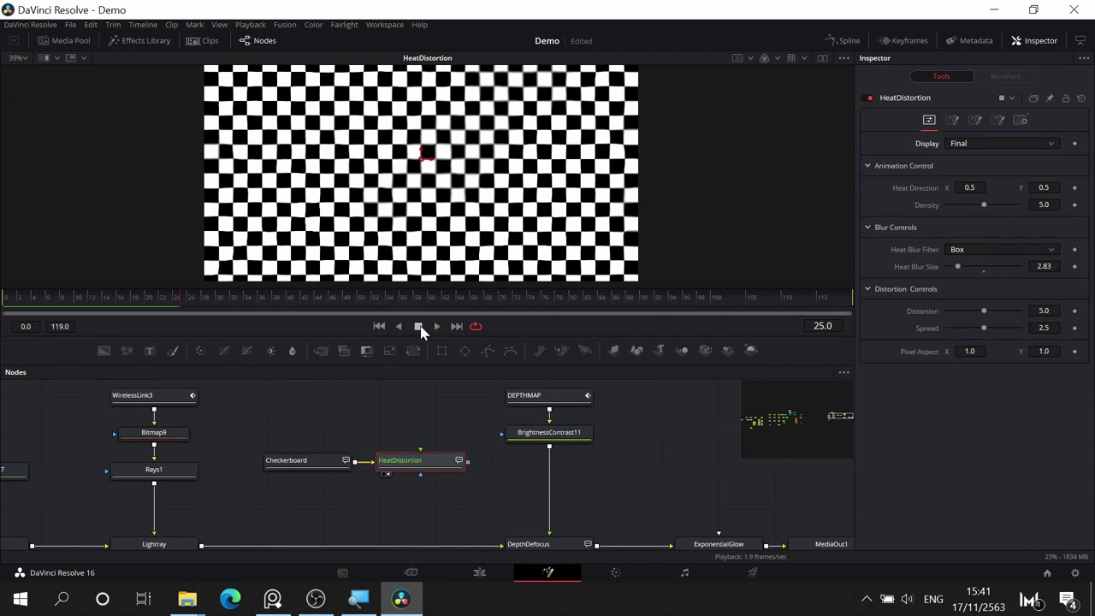
pyautogui.click(5, 298)
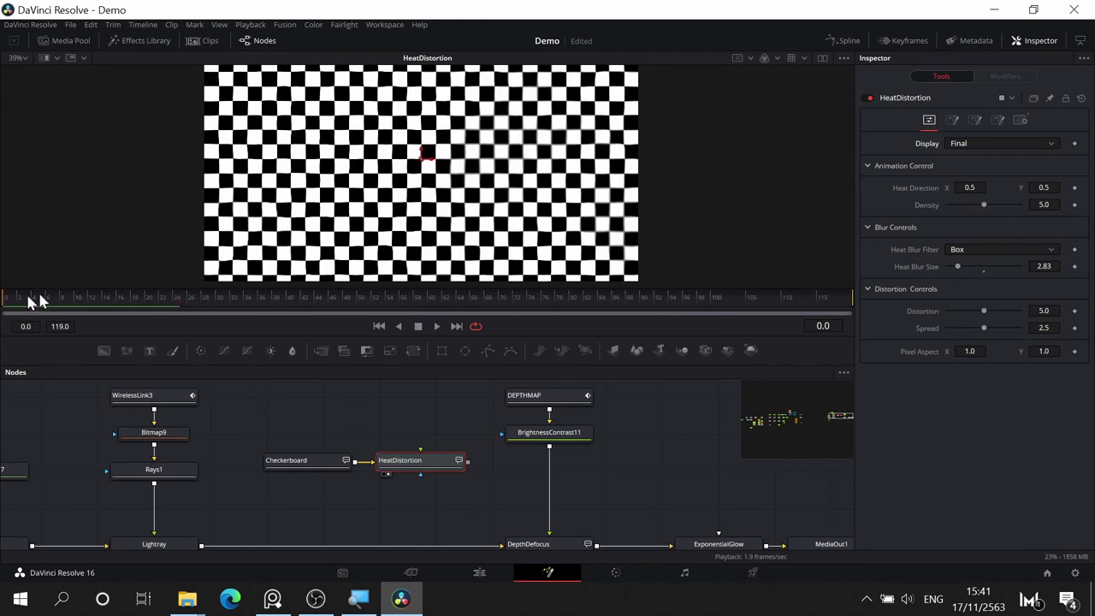
pyautogui.click(435, 328)
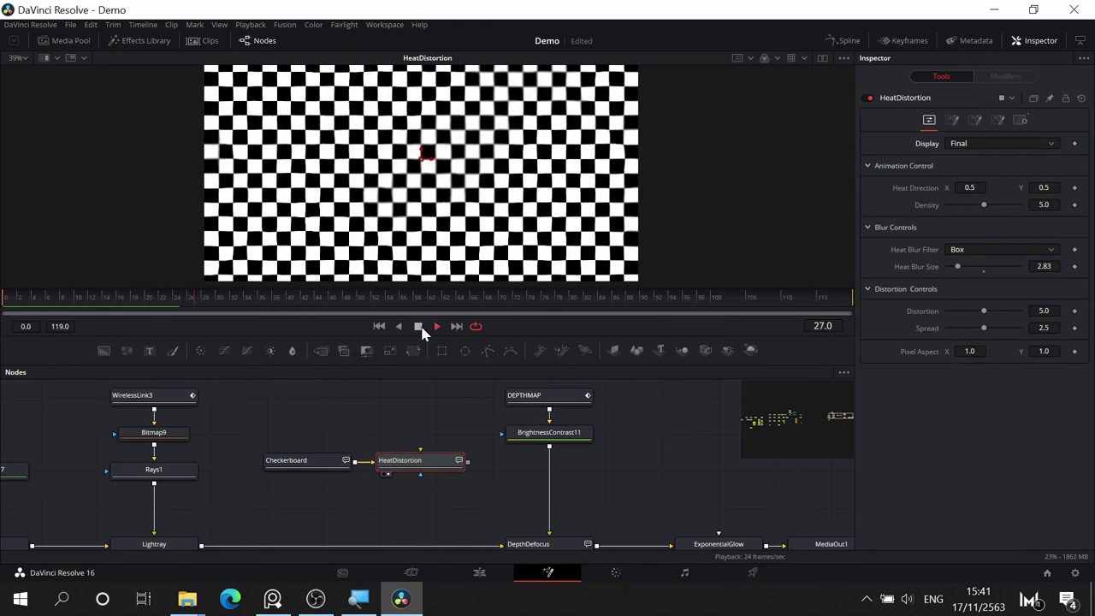
pyautogui.click(433, 321)
pyautogui.moveTo(195, 299); pyautogui.dragTo(7, 298)
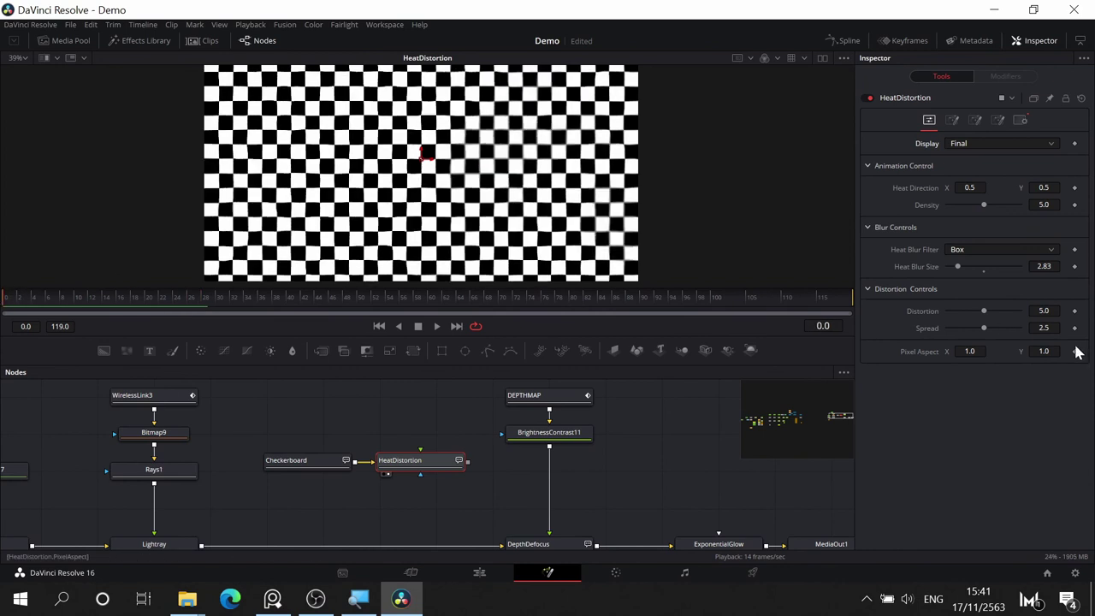
# - Set the HeatDistortion's Distortion to 7.95 and Heat Blur Size to 0.79, and preview the checkerboard animation twice
pyautogui.moveTo(984, 314); pyautogui.dragTo(1004, 313)
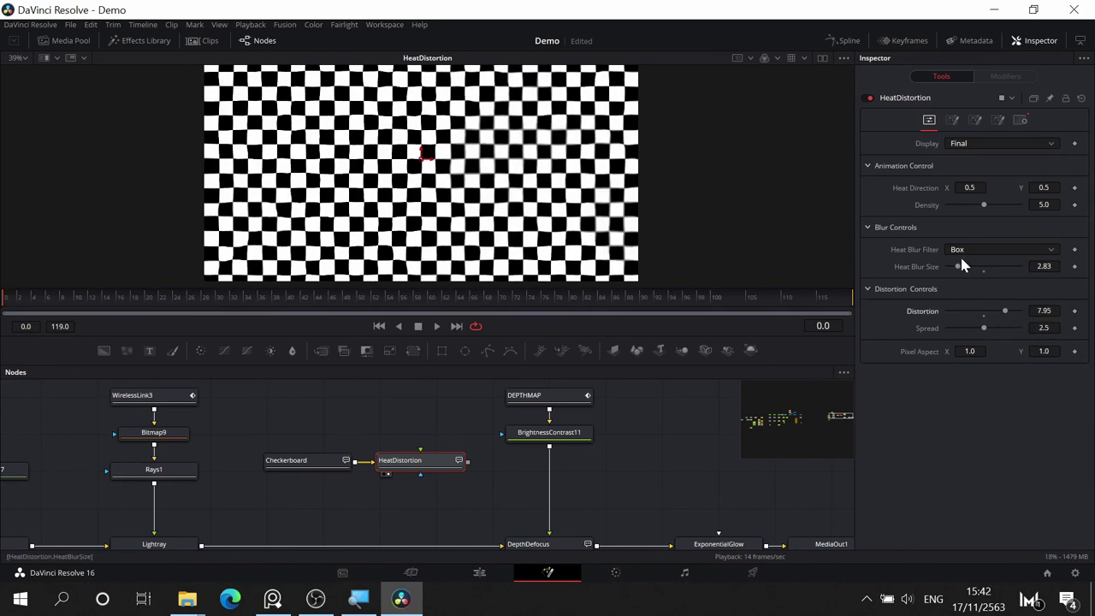
pyautogui.moveTo(959, 270); pyautogui.dragTo(951, 272)
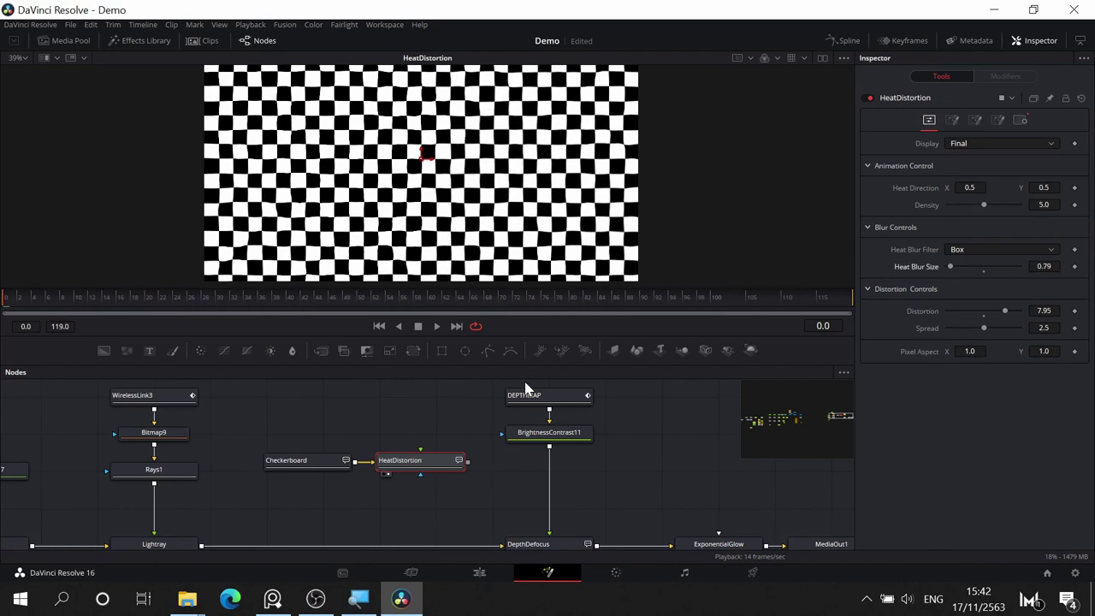
pyautogui.click(437, 327)
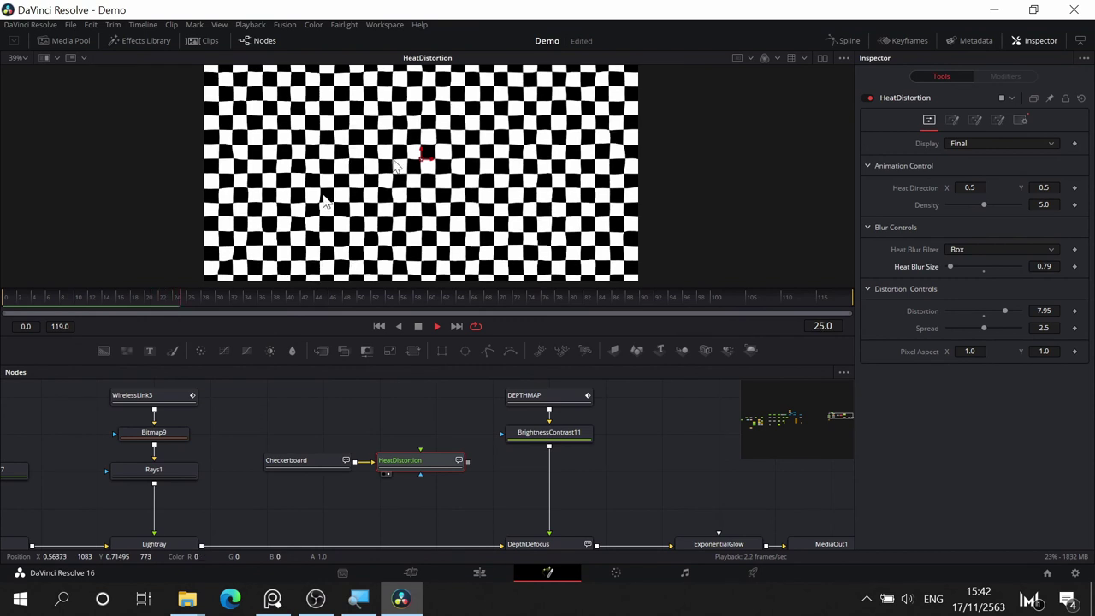
pyautogui.click(417, 326)
pyautogui.moveTo(196, 301); pyautogui.dragTo(3, 300)
pyautogui.click(433, 329)
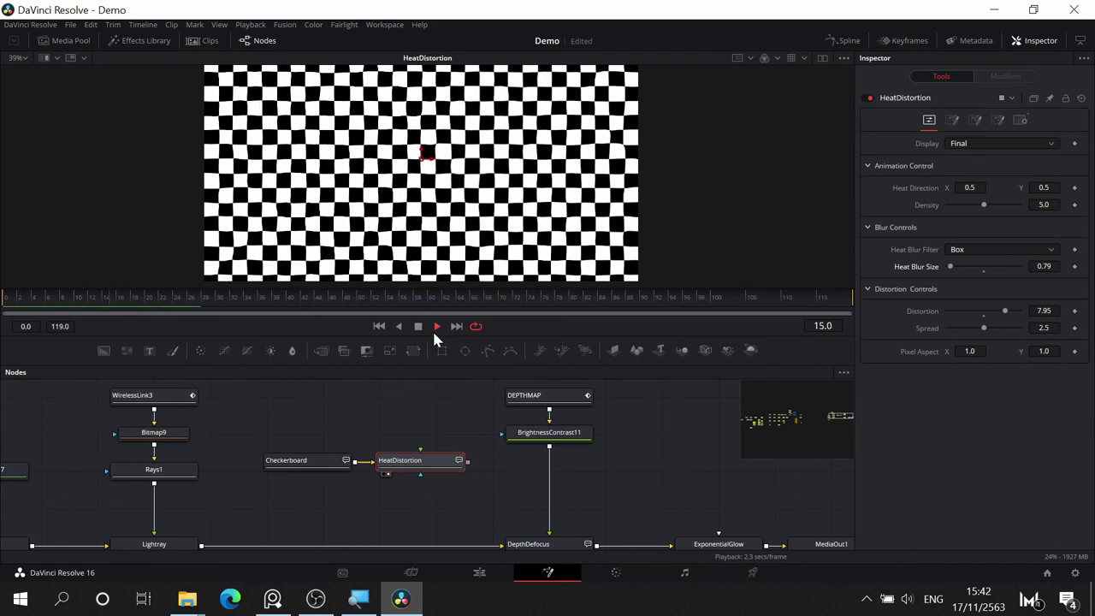
pyautogui.click(418, 326)
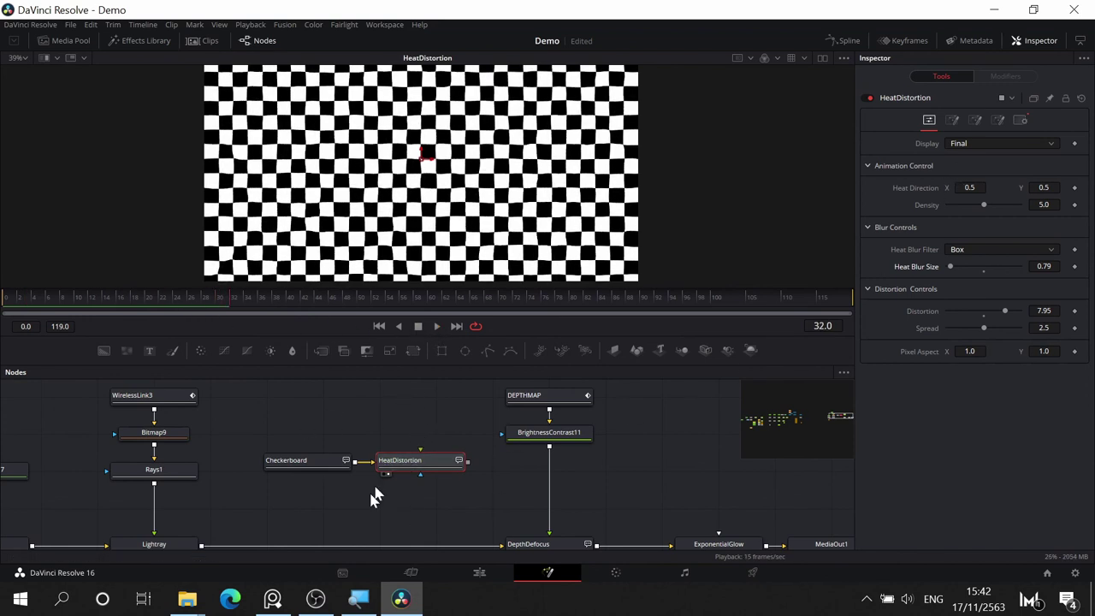
# - Disconnect the Checkerboard from HeatDistortion and insert HeatDistortion between Lightray and DepthDefocus
pyautogui.moveTo(373, 503); pyautogui.dragTo(420, 458)
pyautogui.moveTo(346, 425); pyautogui.dragTo(297, 418)
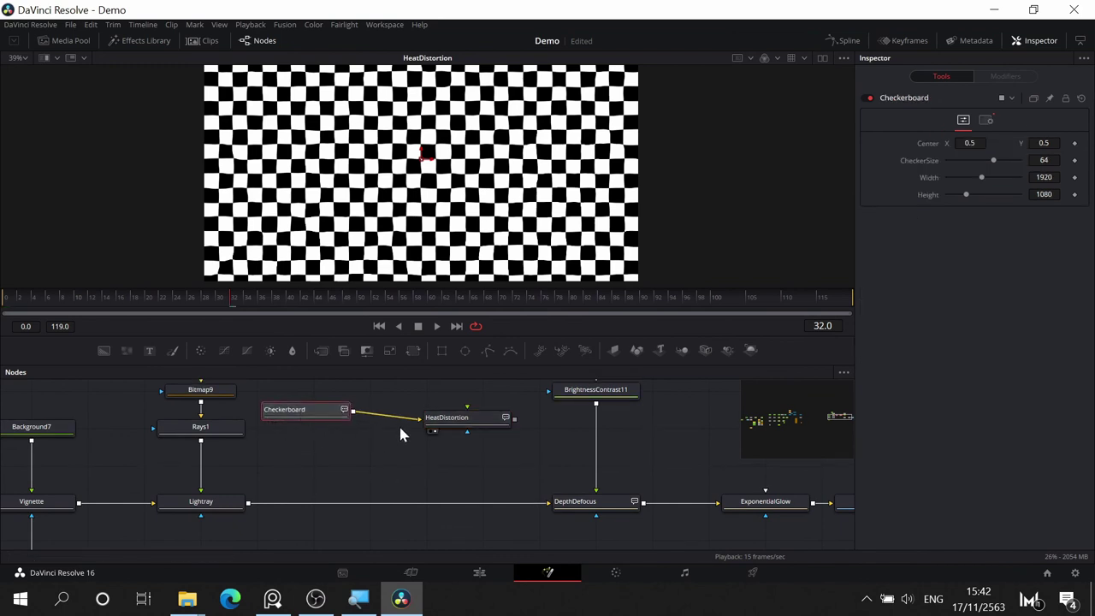
pyautogui.moveTo(423, 418); pyautogui.dragTo(404, 424)
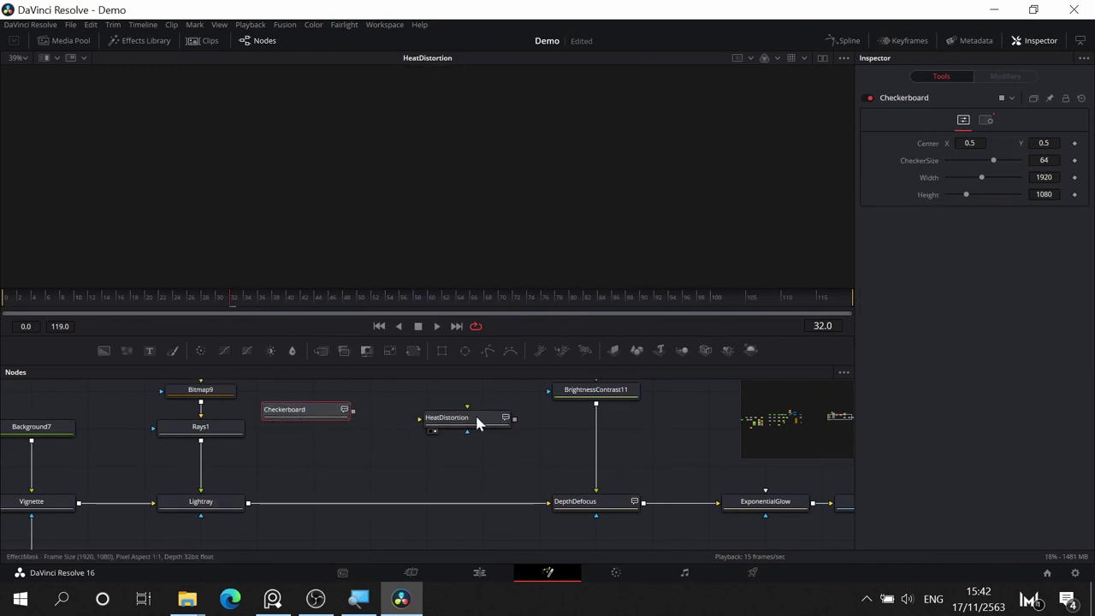
pyautogui.hotkey('ctrl', 's')
pyautogui.moveTo(475, 418); pyautogui.dragTo(393, 507)
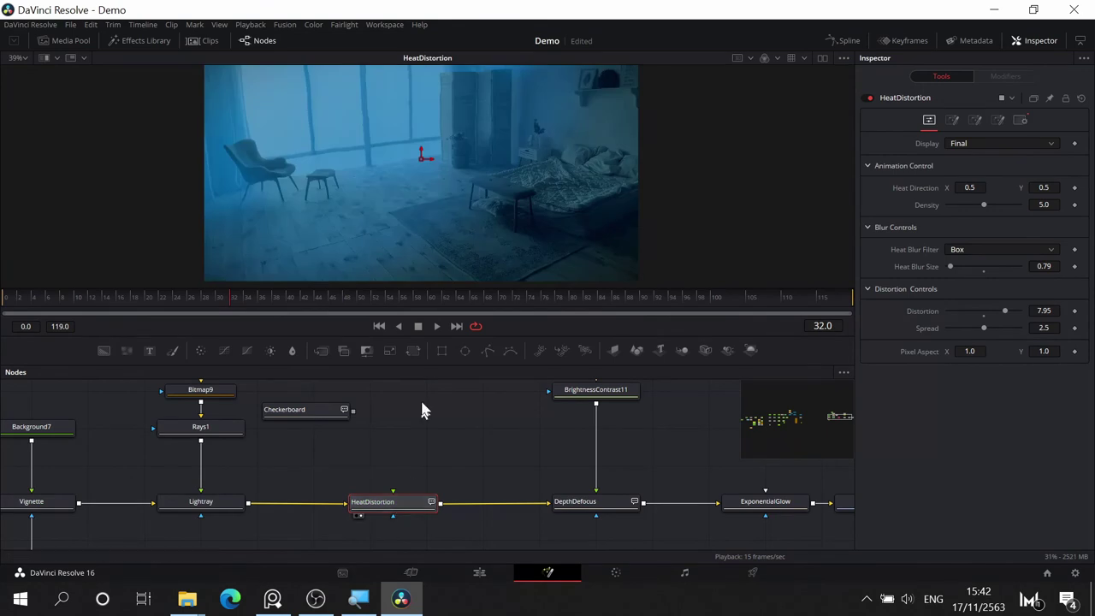
# - Examine the heat distortion on the room image up close, especially along the window frames
pyautogui.scroll(5, 430, 209)
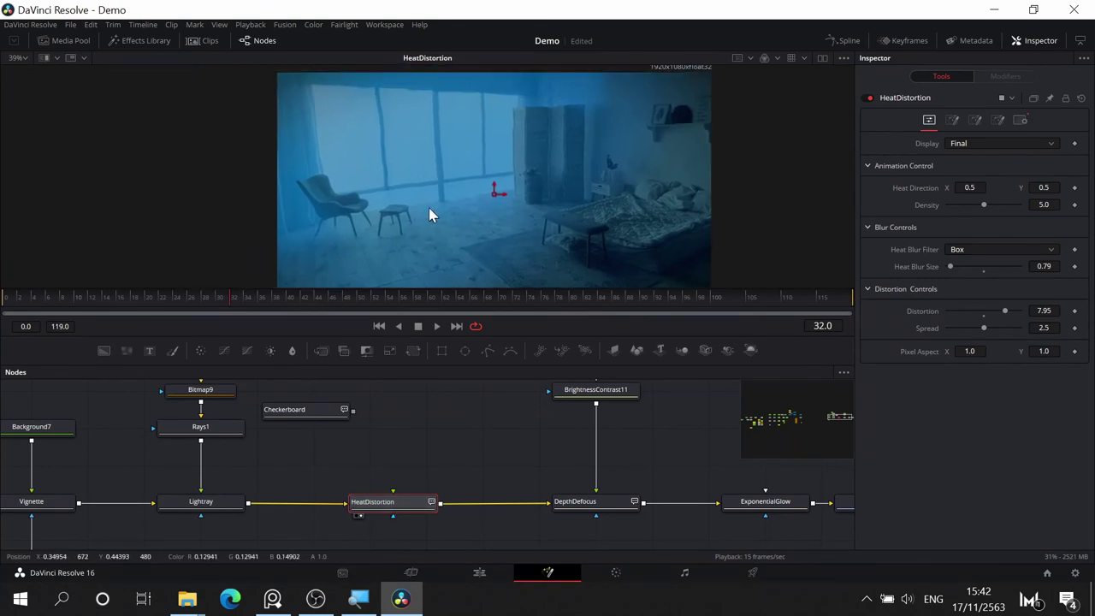
pyautogui.scroll(-1, 434, 176)
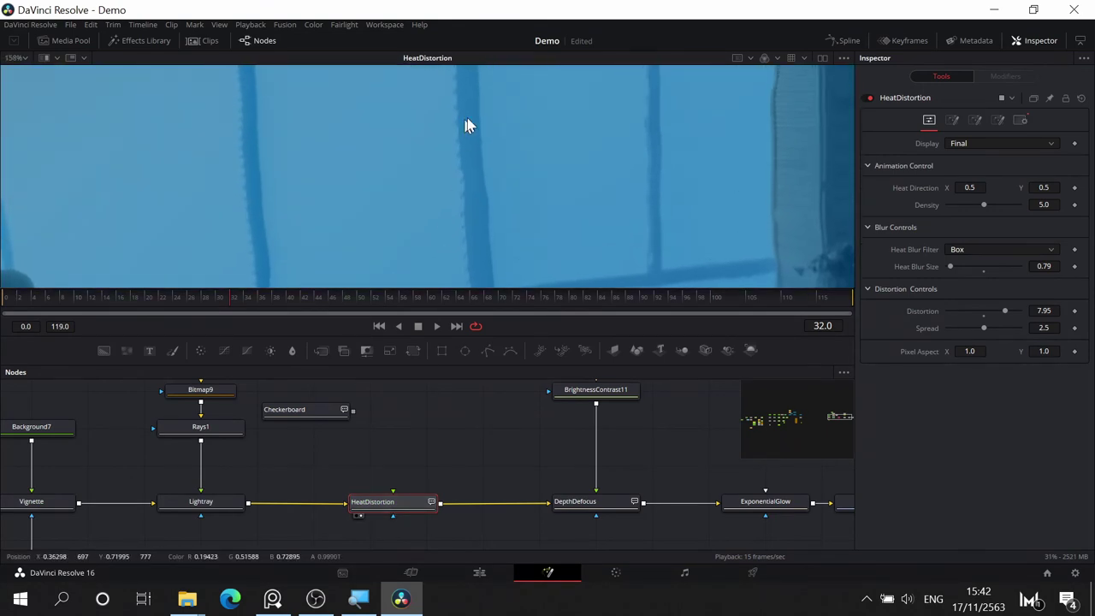
pyautogui.scroll(-2, 502, 128)
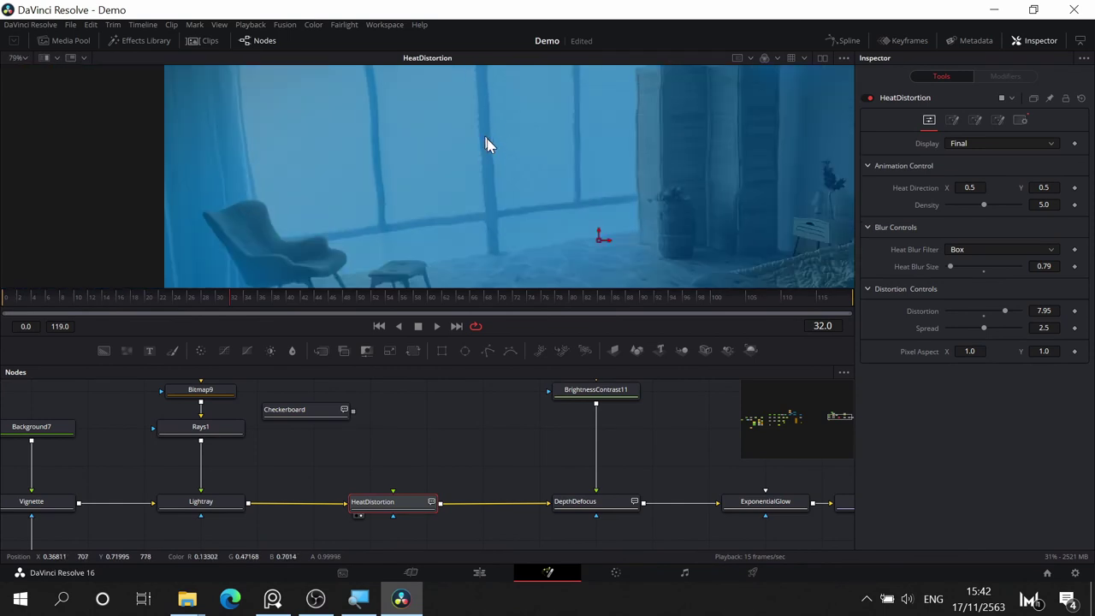
pyautogui.scroll(-2, 492, 167)
pyautogui.scroll(2, 493, 167)
pyautogui.scroll(-2, 492, 167)
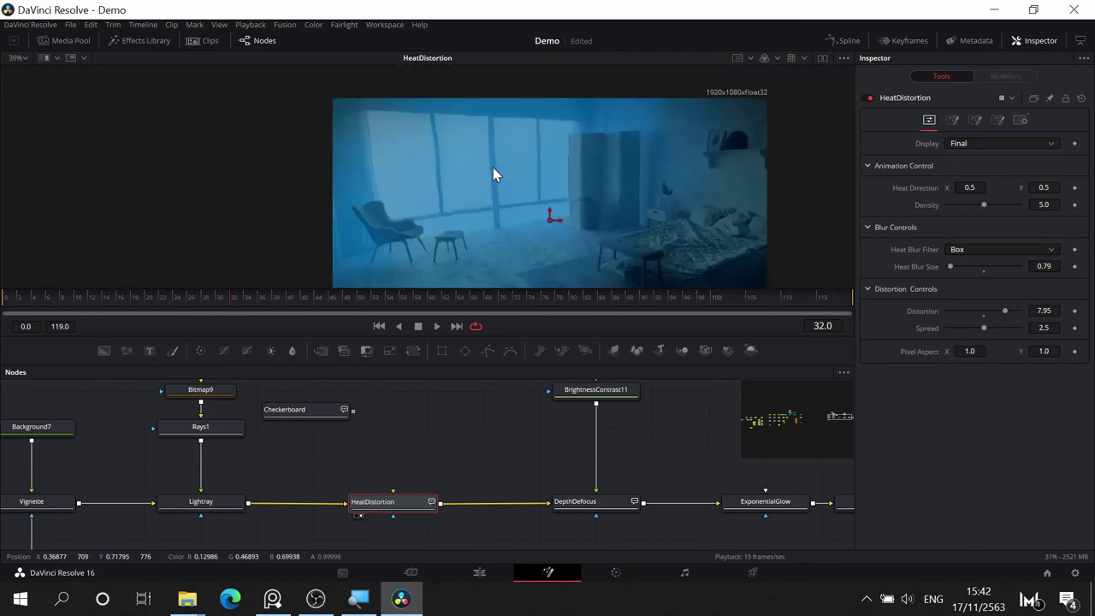
pyautogui.scroll(2, 505, 192)
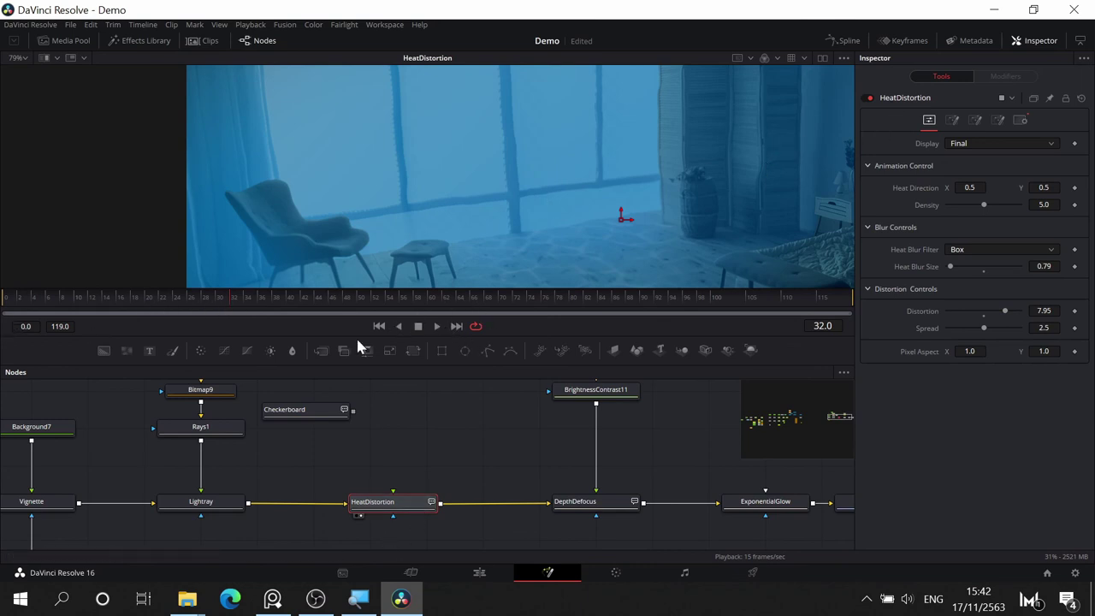
# - Return to frame 0 and lower the HeatDistortion's Distortion to about 6
pyautogui.click(378, 328)
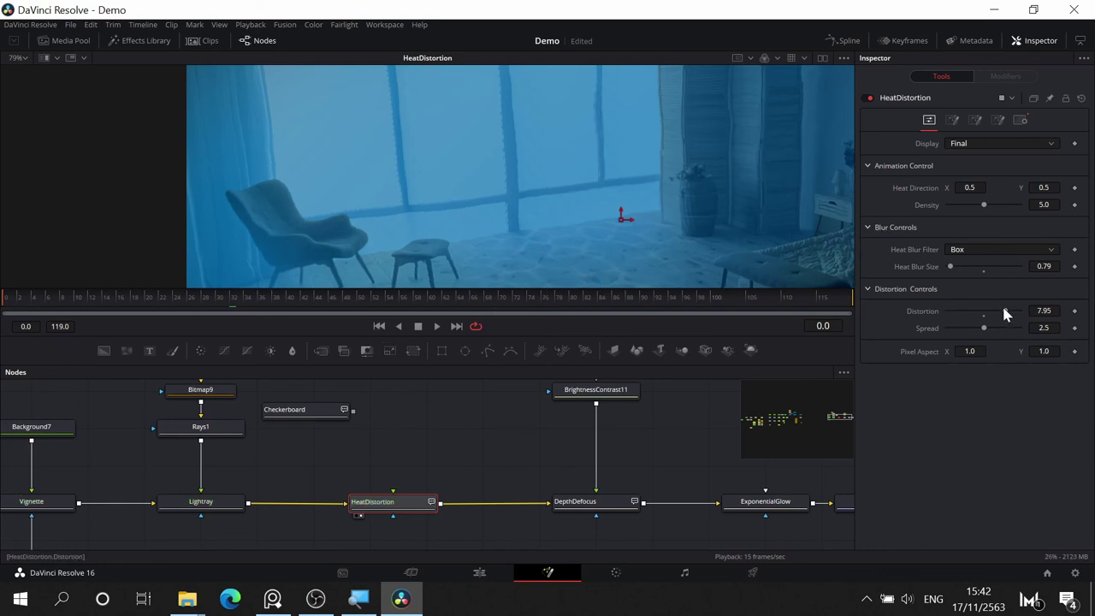
pyautogui.moveTo(1005, 314); pyautogui.dragTo(996, 316)
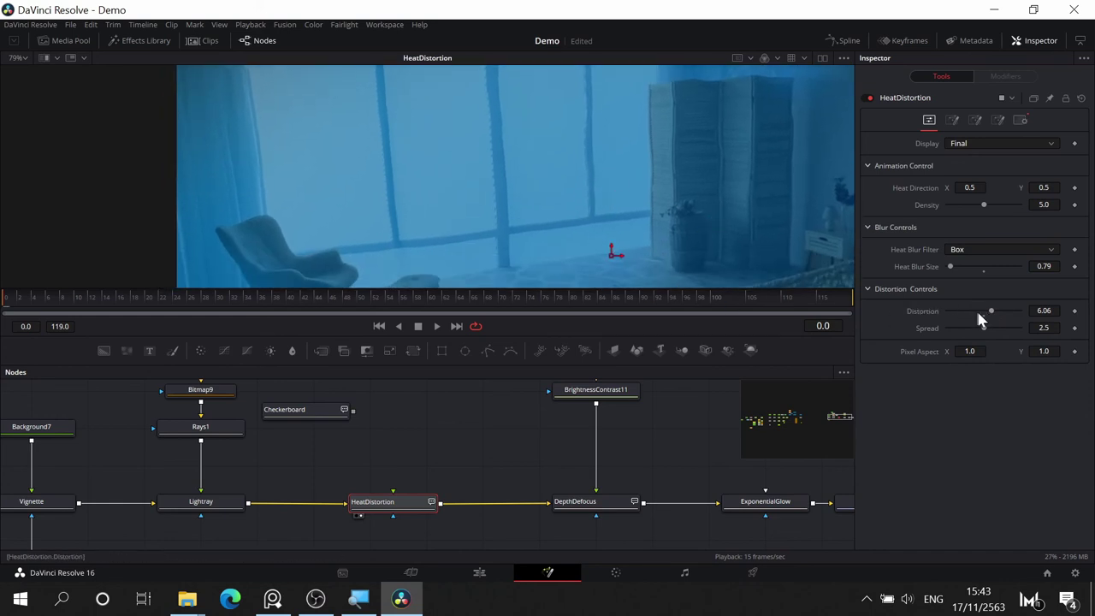
pyautogui.moveTo(992, 314); pyautogui.dragTo(995, 313)
# - Set the heat noise Contrast to 1.44, Detail to 2.28 and Scale to 2.05
pyautogui.click(975, 120)
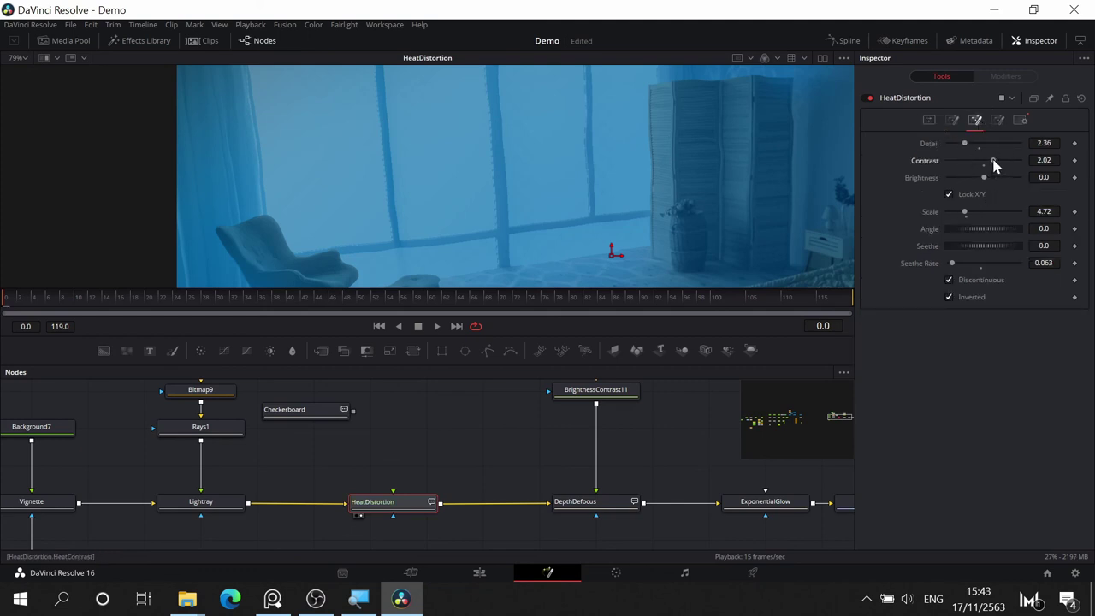
pyautogui.moveTo(993, 166); pyautogui.dragTo(988, 167)
pyautogui.moveTo(969, 141)
pyautogui.mouseDown()
pyautogui.moveTo(954, 143)
pyautogui.moveTo(983, 151)
pyautogui.moveTo(942, 147)
pyautogui.moveTo(967, 152)
pyautogui.moveTo(959, 144)
pyautogui.mouseUp()
pyautogui.moveTo(967, 213)
pyautogui.mouseDown()
pyautogui.moveTo(981, 217)
pyautogui.moveTo(957, 214)
pyautogui.mouseUp()
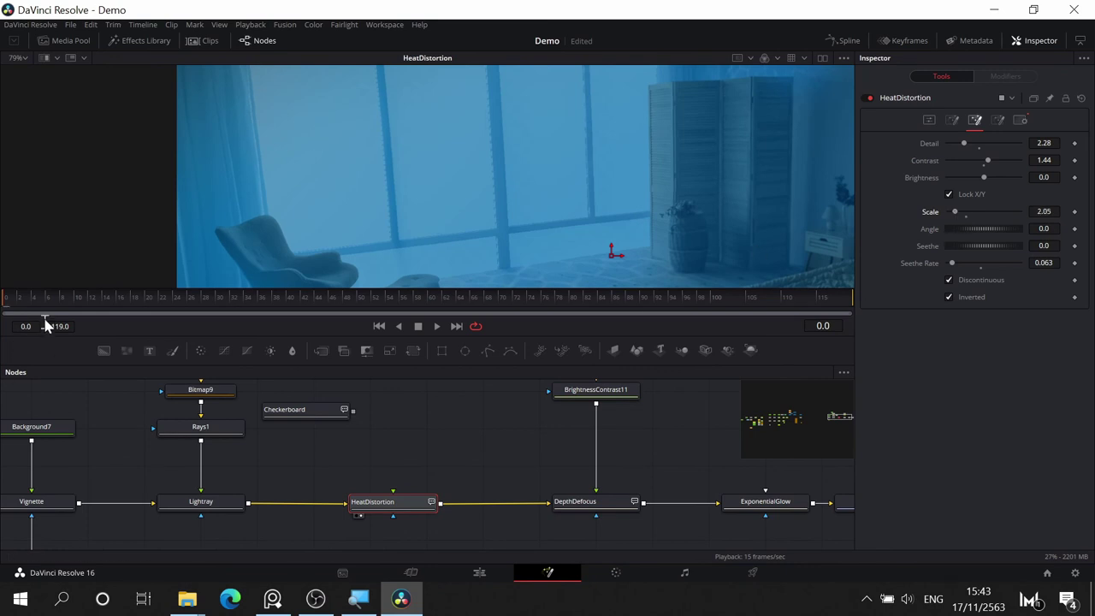
# - Preview the distorted room animation and save the project, returning the playhead to frame 0
pyautogui.click(437, 326)
pyautogui.click(419, 327)
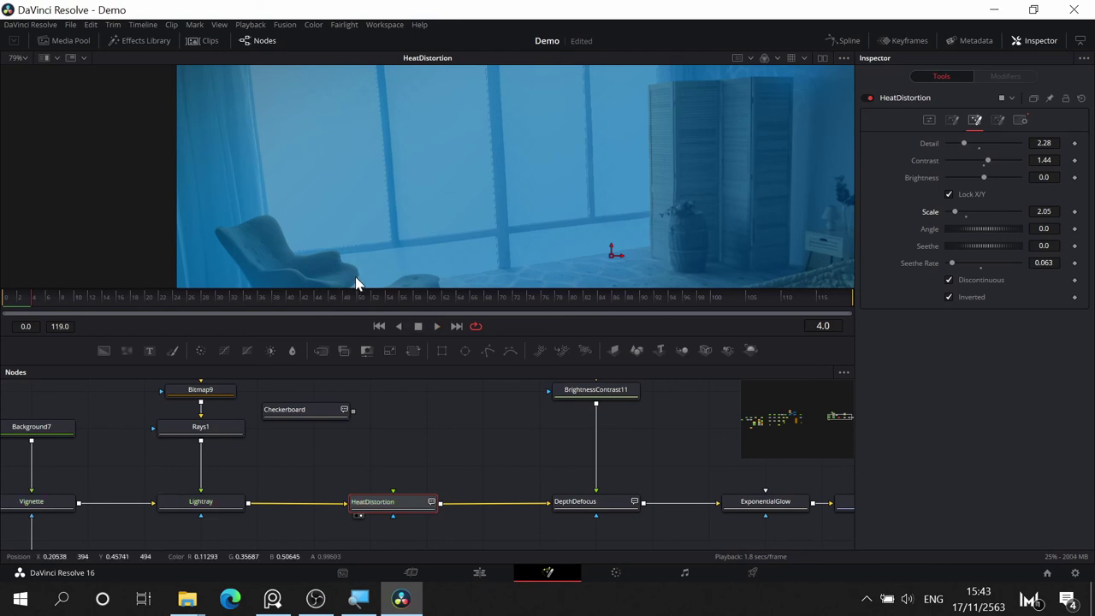
pyautogui.hotkey('ctrl', 's')
pyautogui.moveTo(462, 171); pyautogui.dragTo(378, 226)
pyautogui.scroll(-3, 371, 194)
pyautogui.click(1, 309)
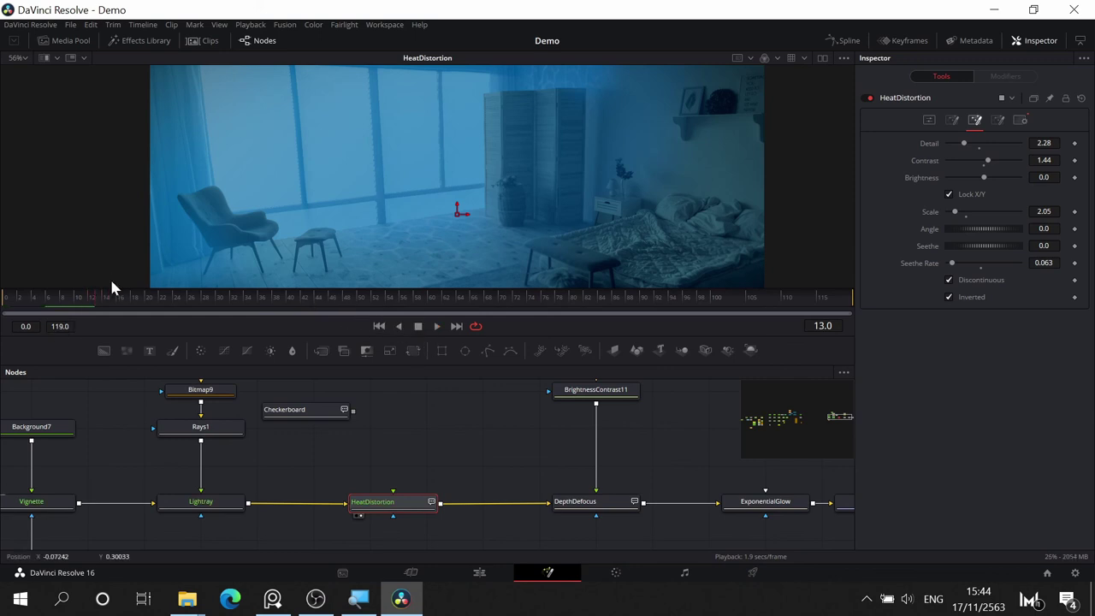
pyautogui.moveTo(93, 300); pyautogui.dragTo(0, 315)
# - Compare the room image with the HeatDistortion node disabled and enabled, leaving the node enabled
pyautogui.moveTo(467, 442); pyautogui.dragTo(393, 439)
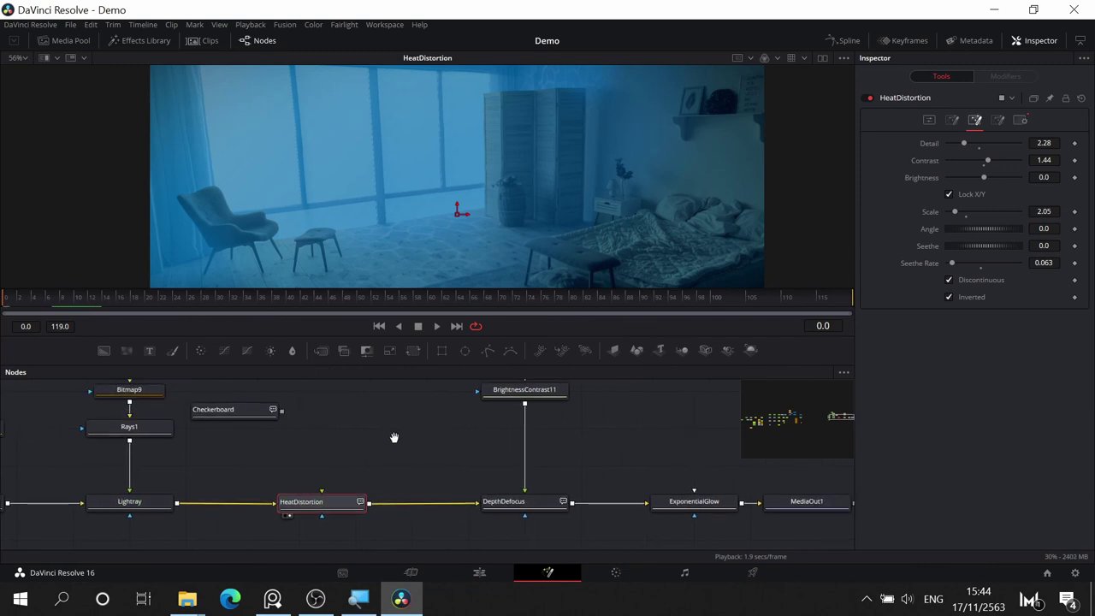
pyautogui.rightClick(322, 514)
pyautogui.click(408, 333)
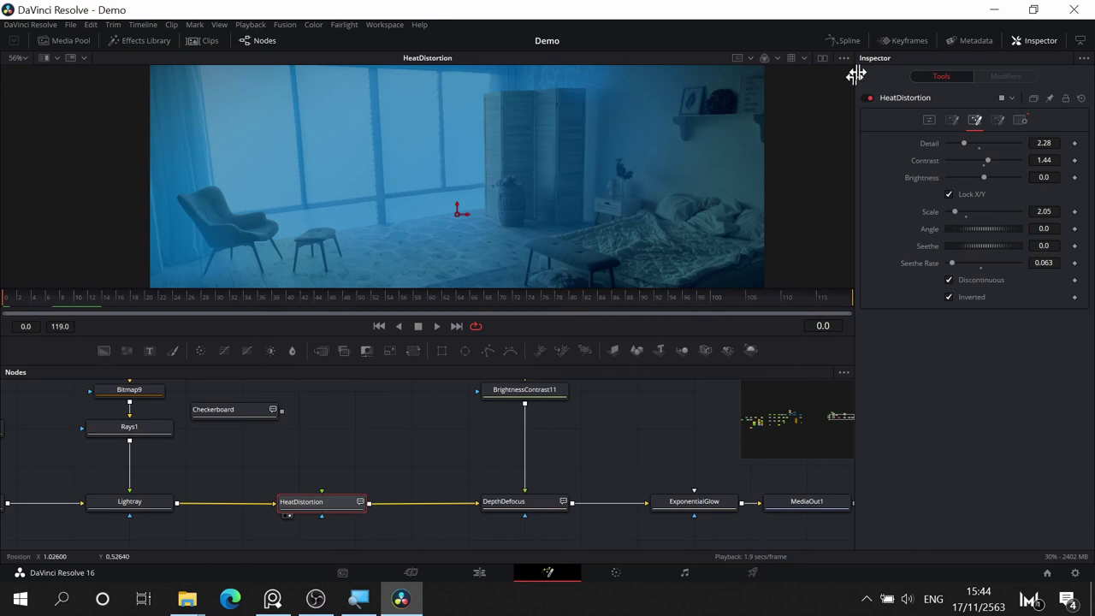
pyautogui.click(866, 100)
pyautogui.click(866, 100)
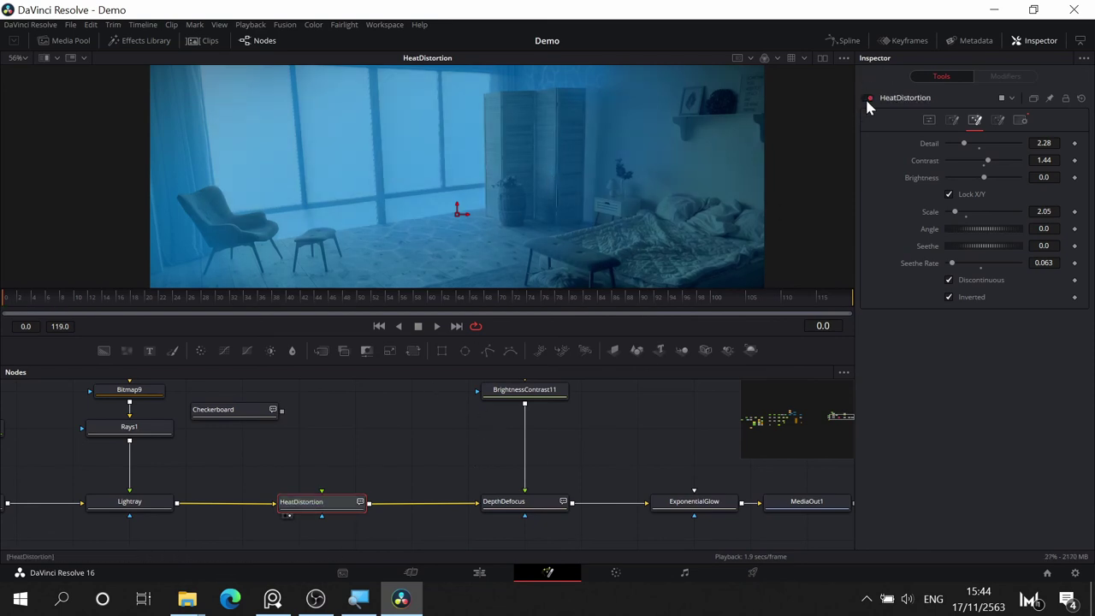
pyautogui.click(866, 97)
pyautogui.click(867, 98)
# - Move MediaOut1 farther from ExponentialGlow to make room at the end of the node chain
pyautogui.moveTo(344, 425); pyautogui.dragTo(521, 432)
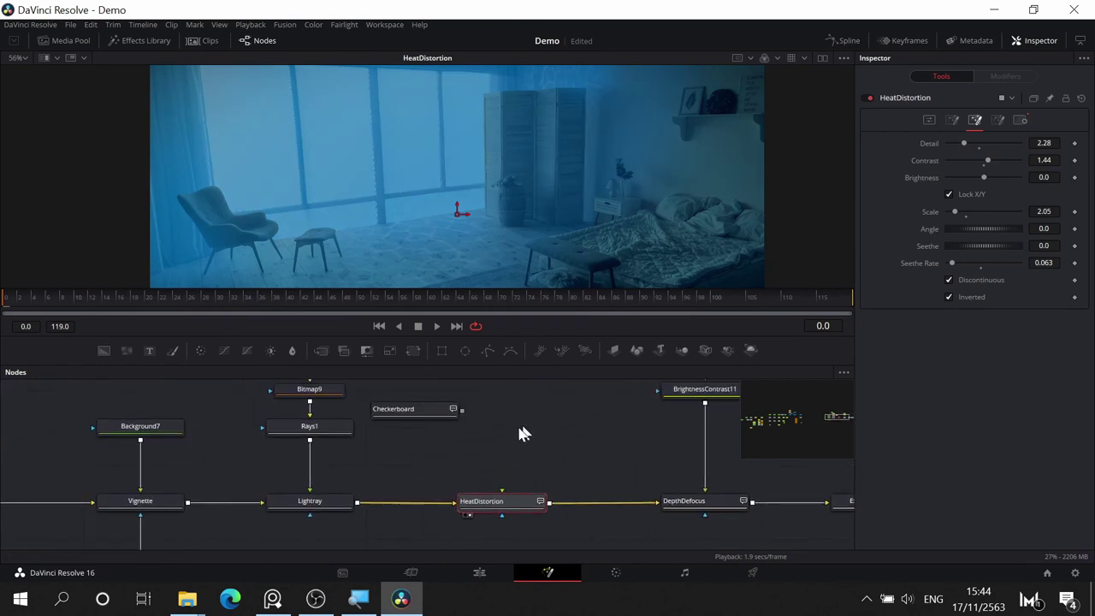
pyautogui.moveTo(625, 408); pyautogui.dragTo(606, 369)
pyautogui.moveTo(544, 389); pyautogui.dragTo(410, 460)
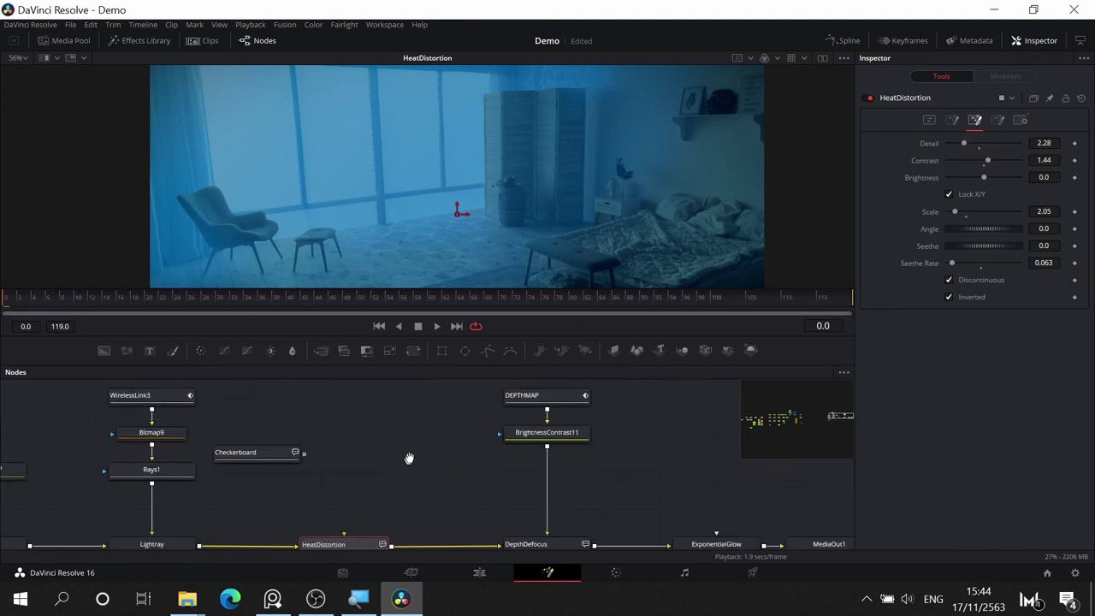
pyautogui.moveTo(304, 481); pyautogui.dragTo(407, 377)
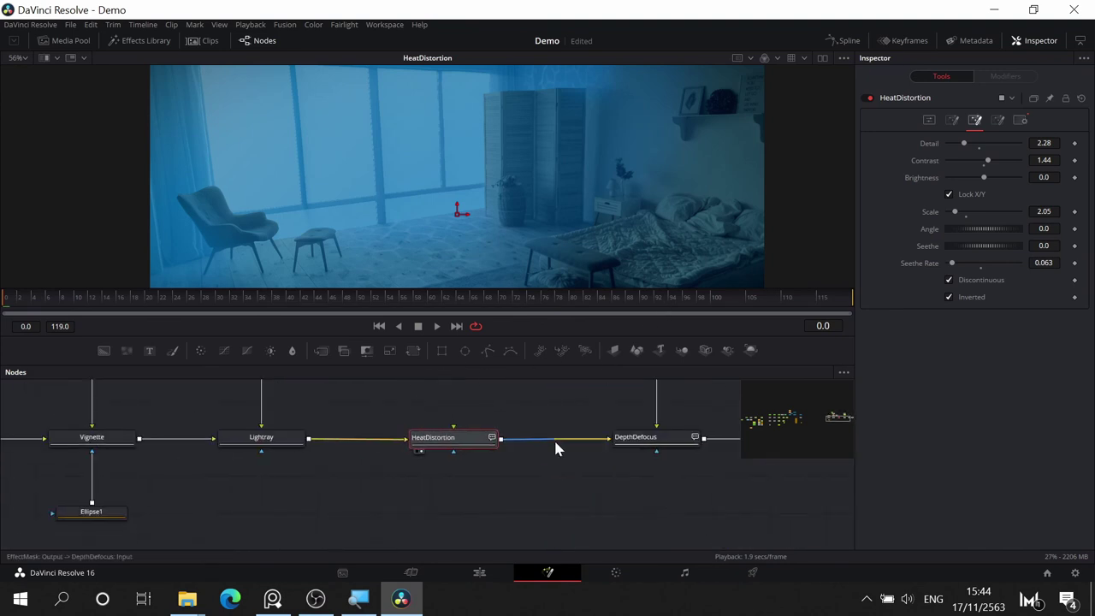
pyautogui.moveTo(555, 447); pyautogui.dragTo(170, 506)
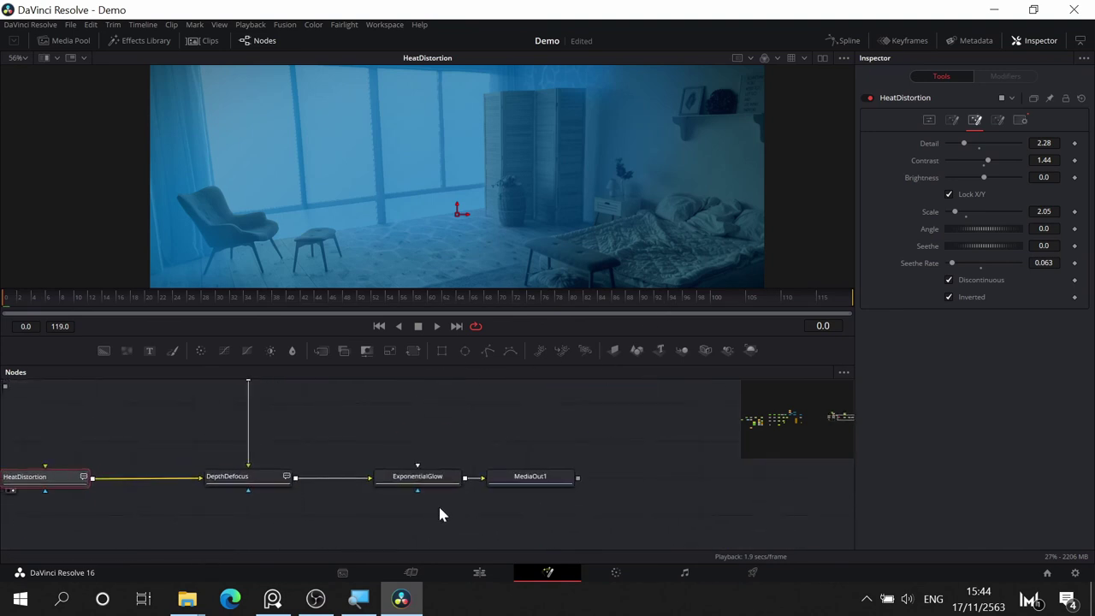
pyautogui.moveTo(505, 481); pyautogui.dragTo(712, 479)
pyautogui.scroll(1, 60, 488)
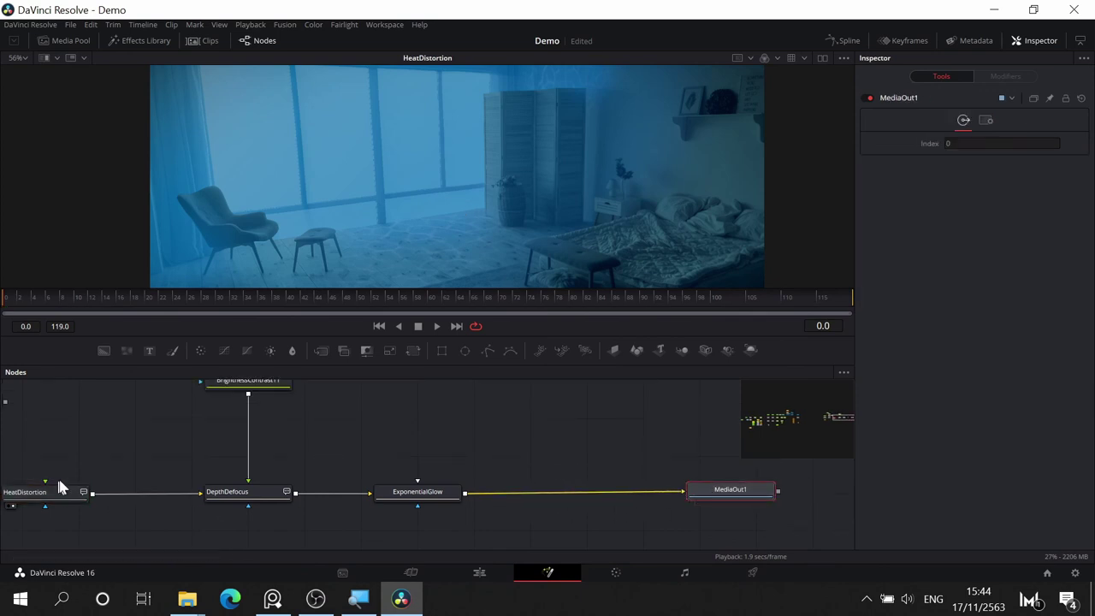
# - Extract HeatDistortion from the chain, place it above the ExponentialGlow–MediaOut1 link, and connect Lightray's output directly to DepthDefocus
pyautogui.moveTo(39, 498); pyautogui.dragTo(581, 425)
pyautogui.moveTo(508, 524); pyautogui.dragTo(909, 485)
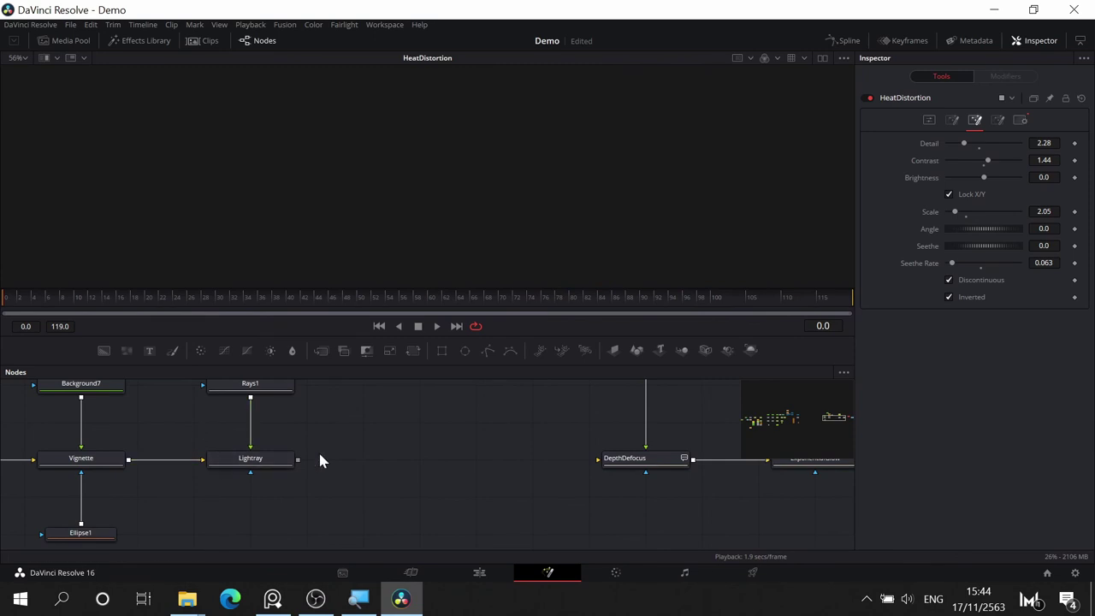
pyautogui.moveTo(298, 459); pyautogui.dragTo(643, 465)
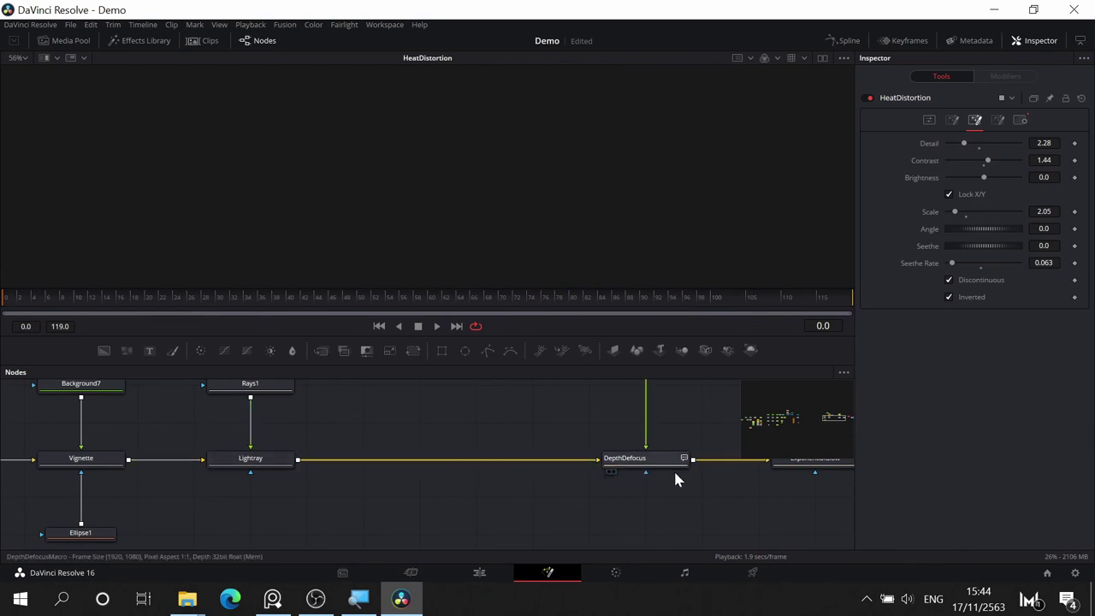
# - Select the DEPTHMAP, BrightnessContrast11, DepthDefocus and ExponentialGlow nodes and open the node graph's Arrange Tools options
pyautogui.moveTo(508, 479); pyautogui.dragTo(122, 542)
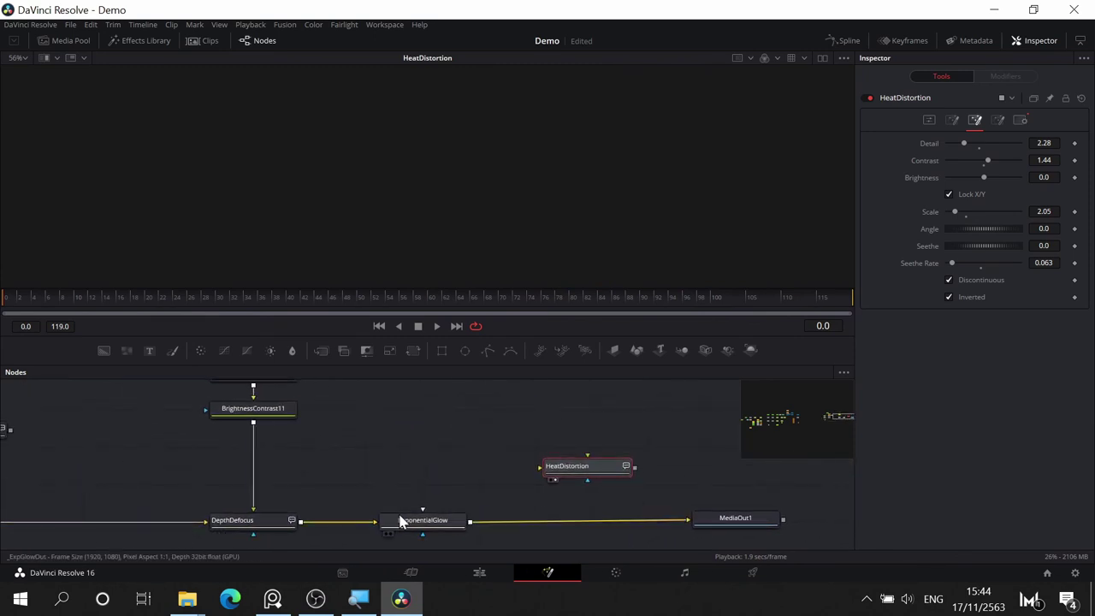
pyautogui.moveTo(400, 522)
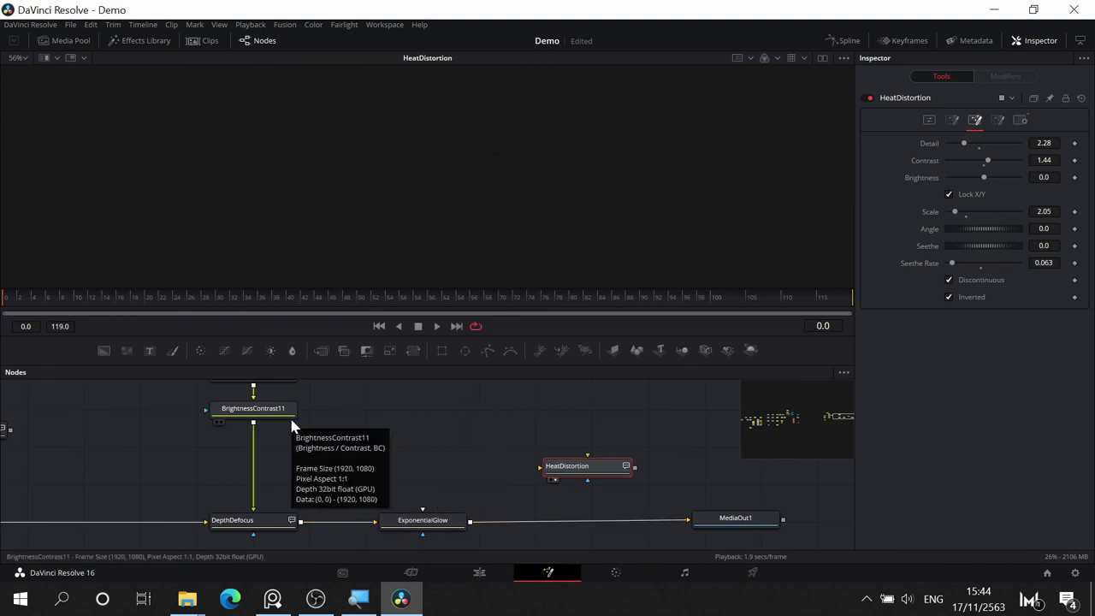
pyautogui.moveTo(393, 451); pyautogui.dragTo(496, 471)
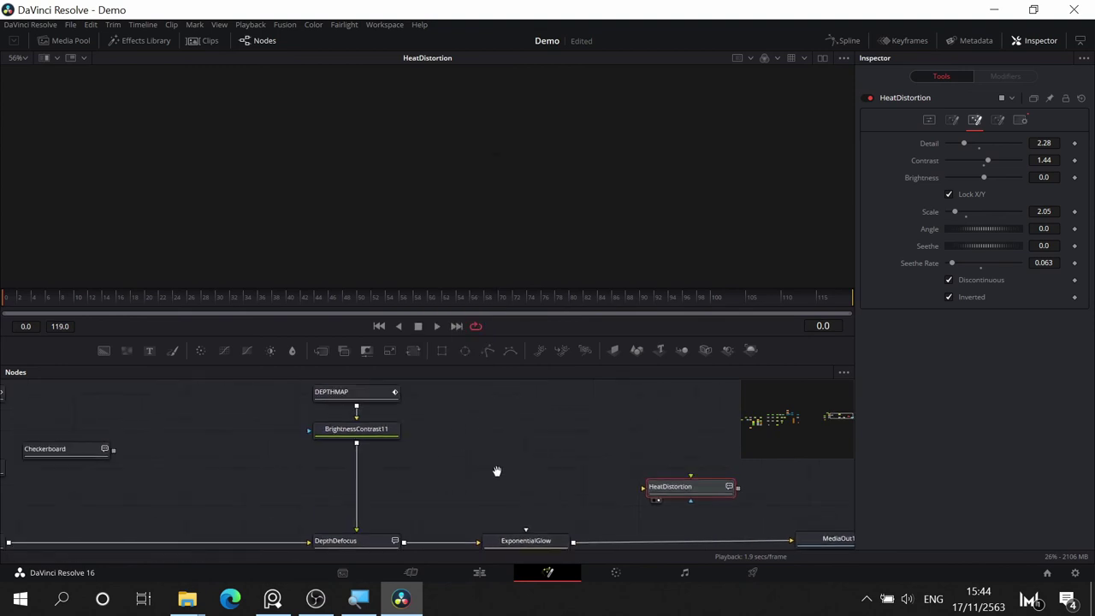
pyautogui.scroll(-3, 497, 471)
pyautogui.moveTo(546, 401); pyautogui.dragTo(337, 515)
pyautogui.rightClick(396, 475)
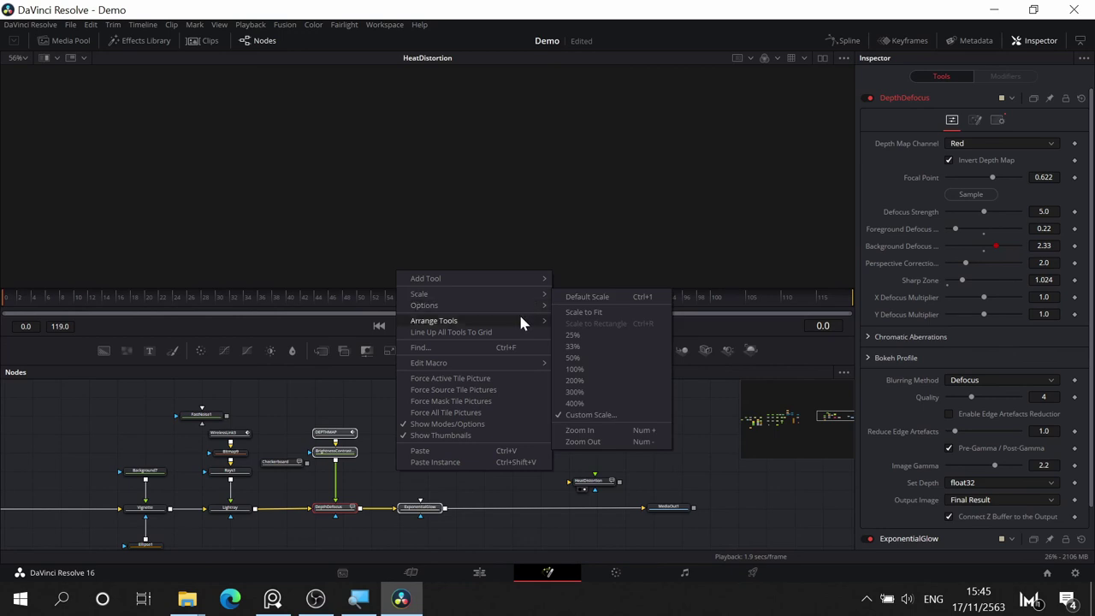
pyautogui.click(557, 322)
# - Move the Checkerboard node above the chain between ExponentialGlow and HeatDistortion, and shift ExponentialGlow slightly toward MediaOut1
pyautogui.moveTo(278, 464); pyautogui.dragTo(478, 434)
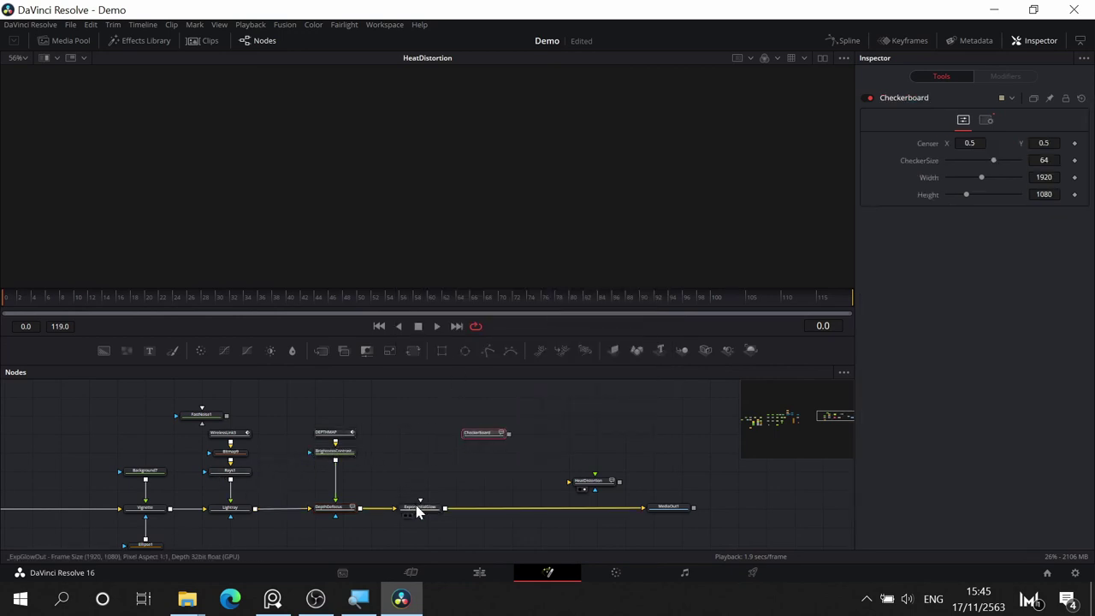
pyautogui.click(410, 511)
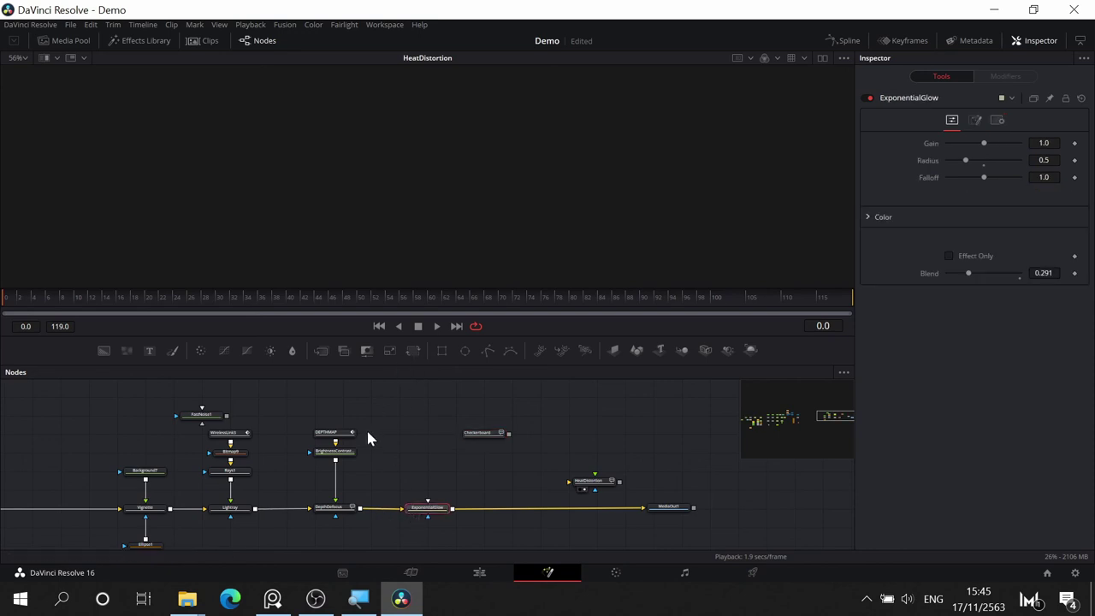
# - Move DEPTHMAP, BrightnessContrast11 and DepthDefocus together closer to Lightray, and shift ExponentialGlow closer to DepthDefocus
pyautogui.moveTo(366, 428); pyautogui.dragTo(323, 511)
pyautogui.moveTo(323, 513); pyautogui.dragTo(295, 513)
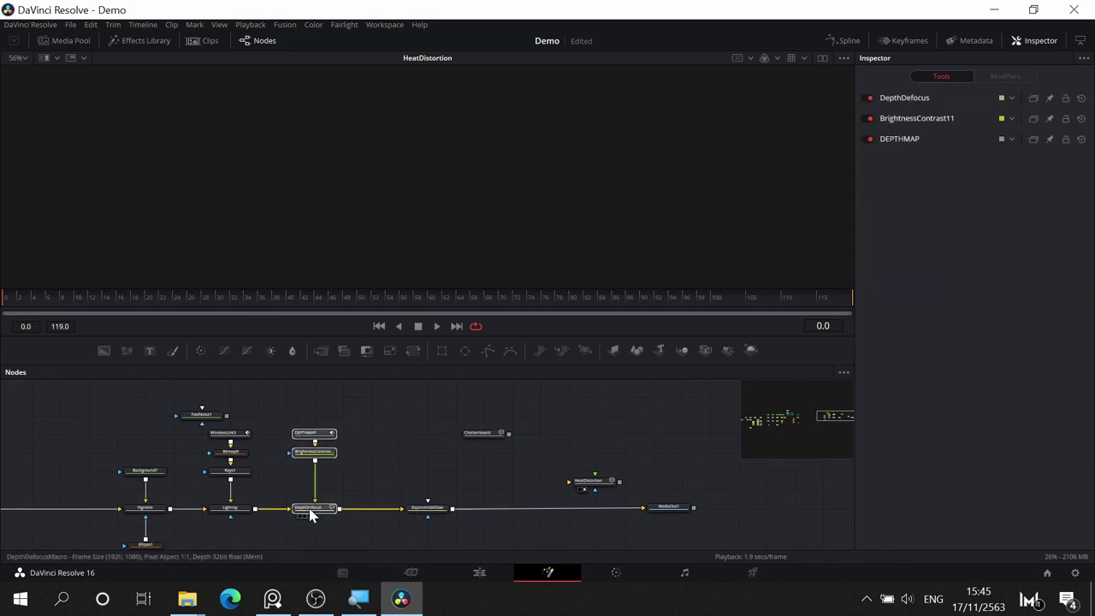
pyautogui.moveTo(435, 513); pyautogui.dragTo(403, 512)
pyautogui.click(402, 509)
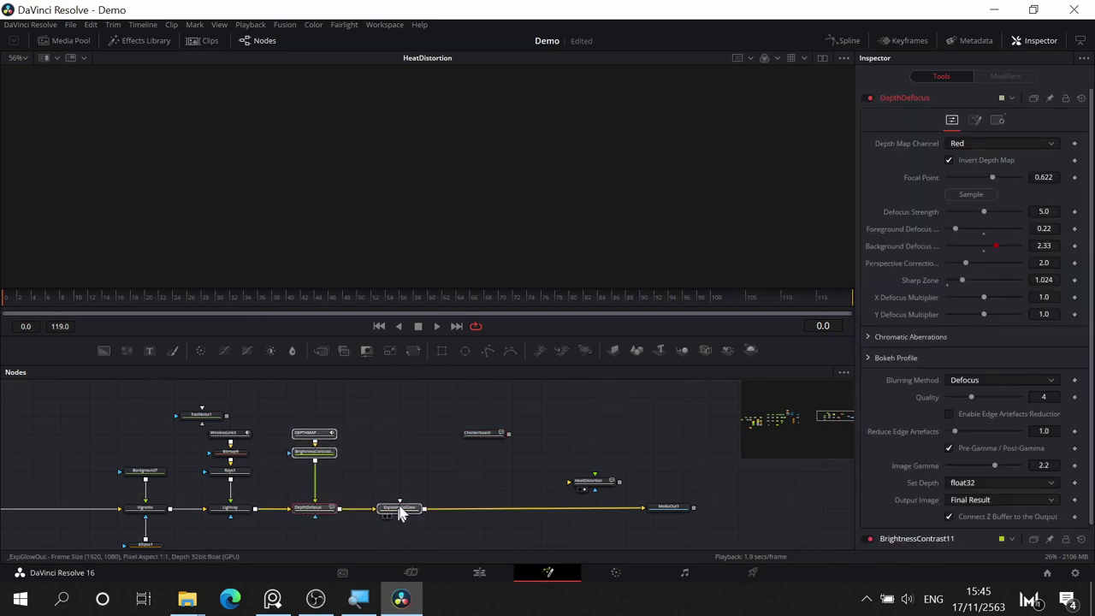
# - Move BrightnessContrast11 straight down to sit midway between DEPTHMAP and DepthDefocus
pyautogui.scroll(3, 410, 445)
pyautogui.scroll(-1, 410, 444)
pyautogui.moveTo(410, 439); pyautogui.dragTo(497, 447)
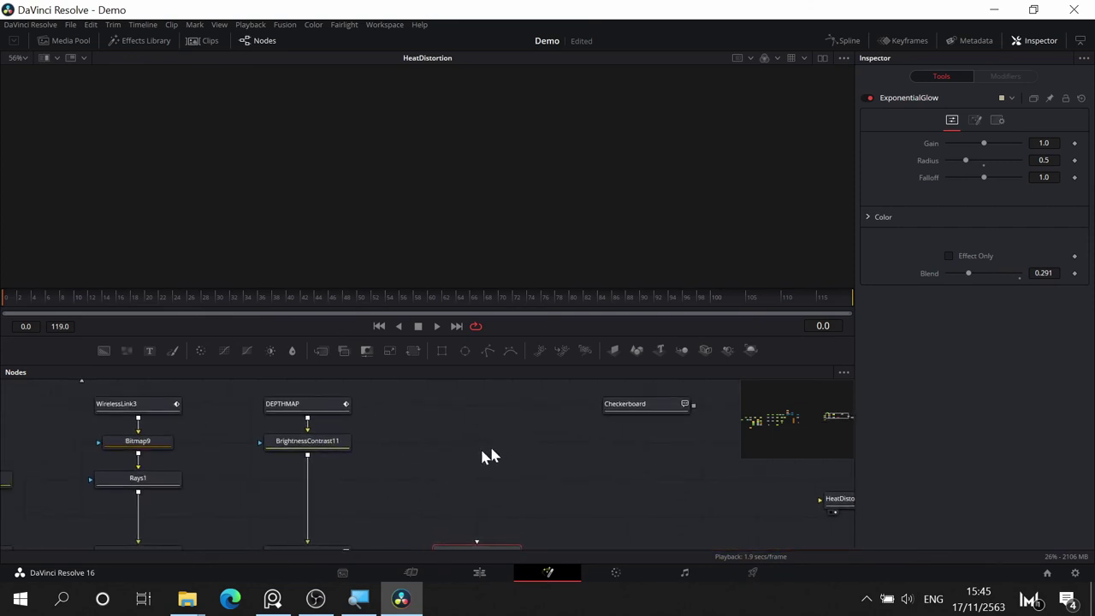
pyautogui.moveTo(294, 441); pyautogui.dragTo(294, 492)
pyautogui.moveTo(572, 484); pyautogui.dragTo(354, 409)
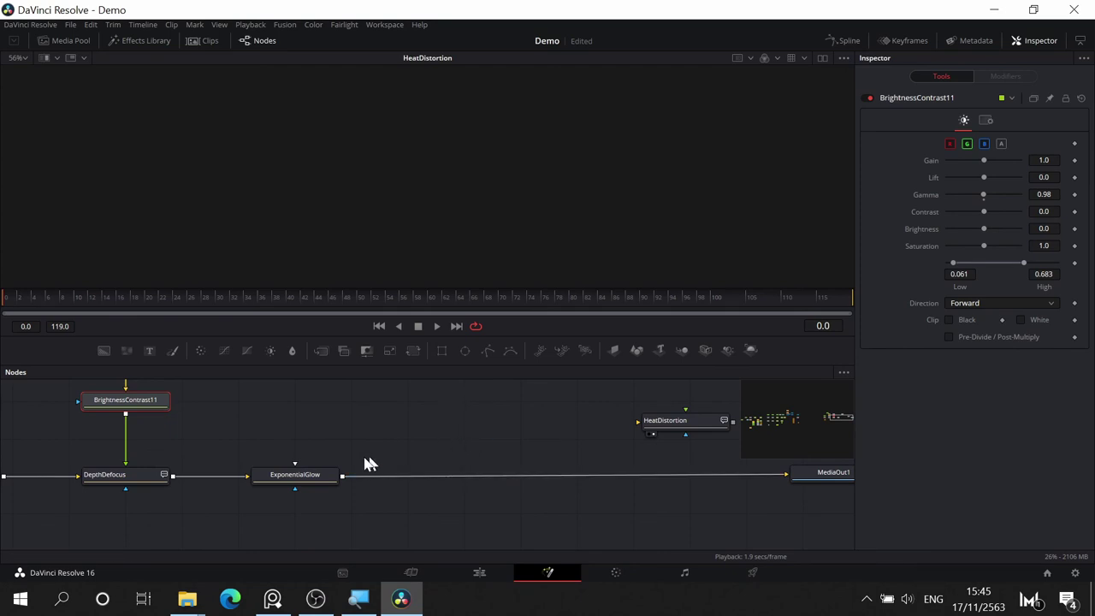
# - Bring up the underwater reference images over the node graph and examine the fish and reclining statue photos
pyautogui.click(274, 600)
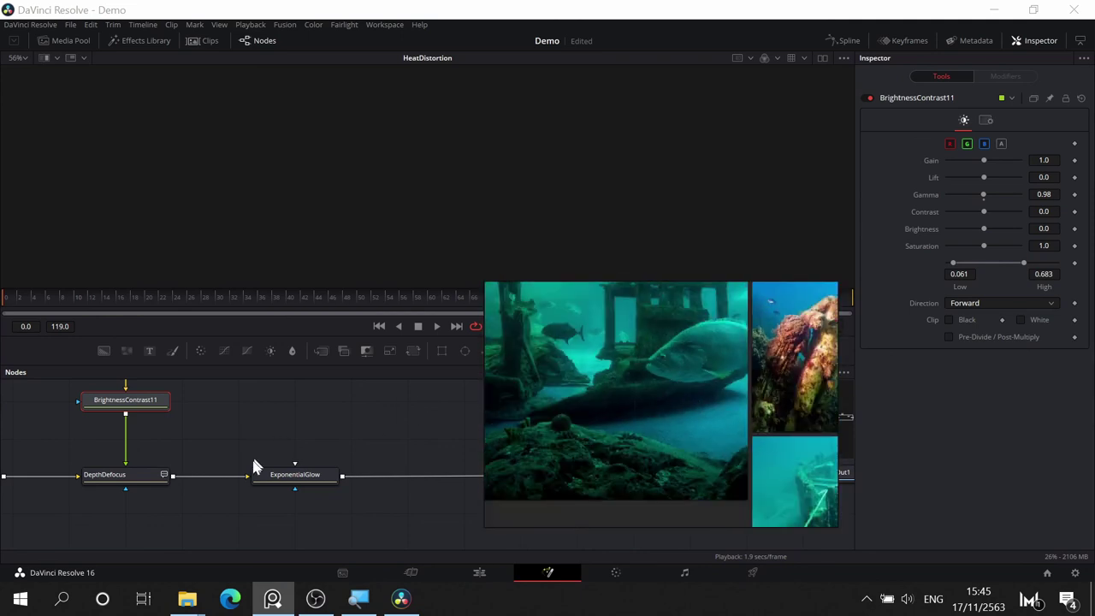
pyautogui.moveTo(339, 434); pyautogui.dragTo(235, 456)
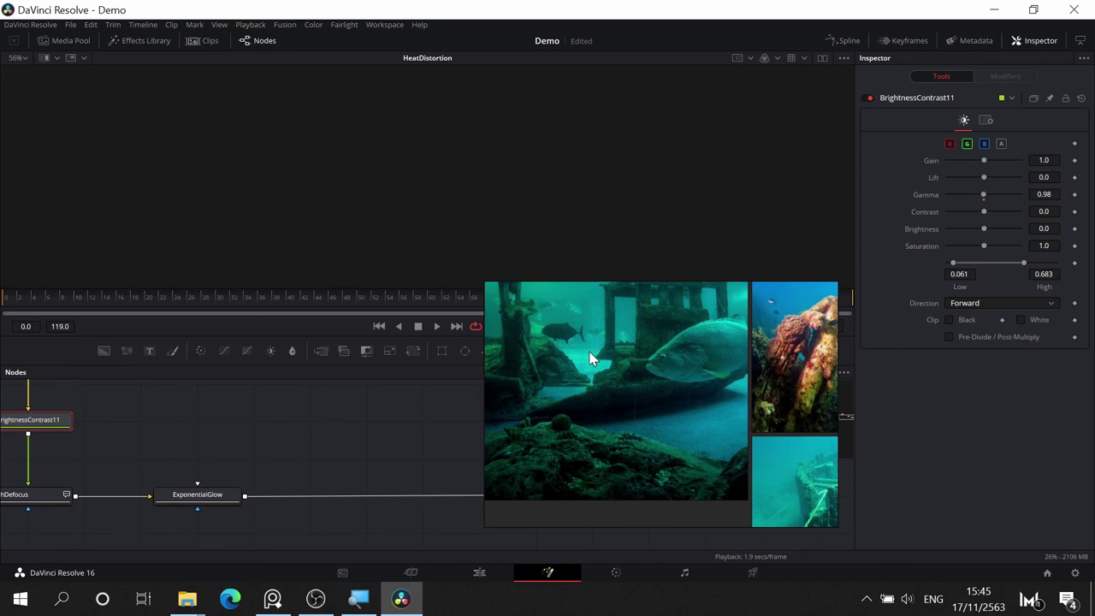
pyautogui.moveTo(589, 358); pyautogui.dragTo(770, 363)
pyautogui.moveTo(665, 378); pyautogui.dragTo(795, 379)
pyautogui.moveTo(638, 354); pyautogui.dragTo(780, 433)
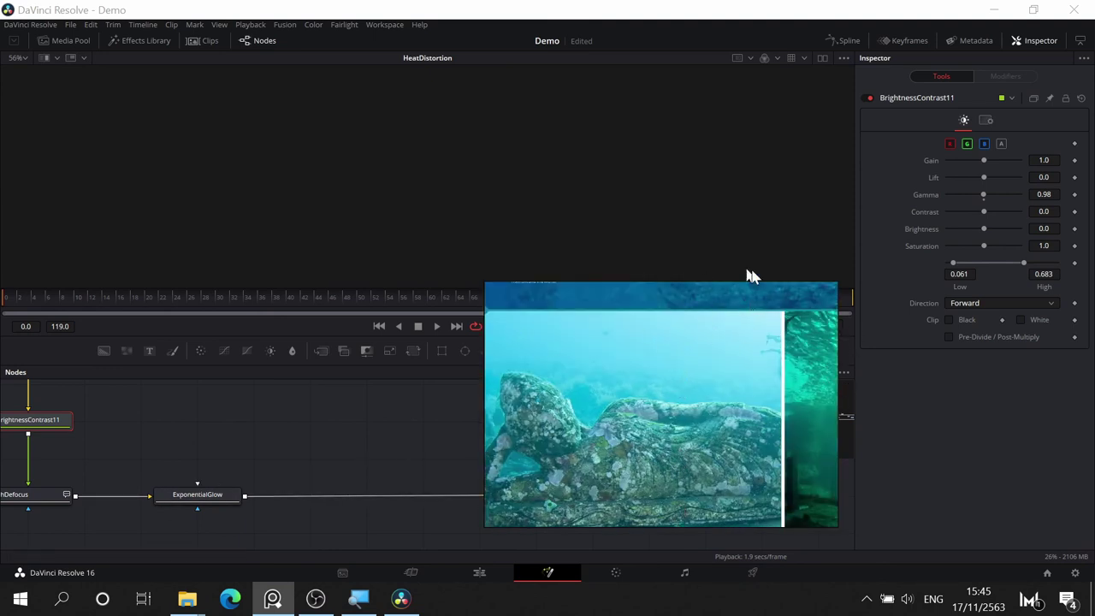
pyautogui.moveTo(296, 423); pyautogui.dragTo(377, 430)
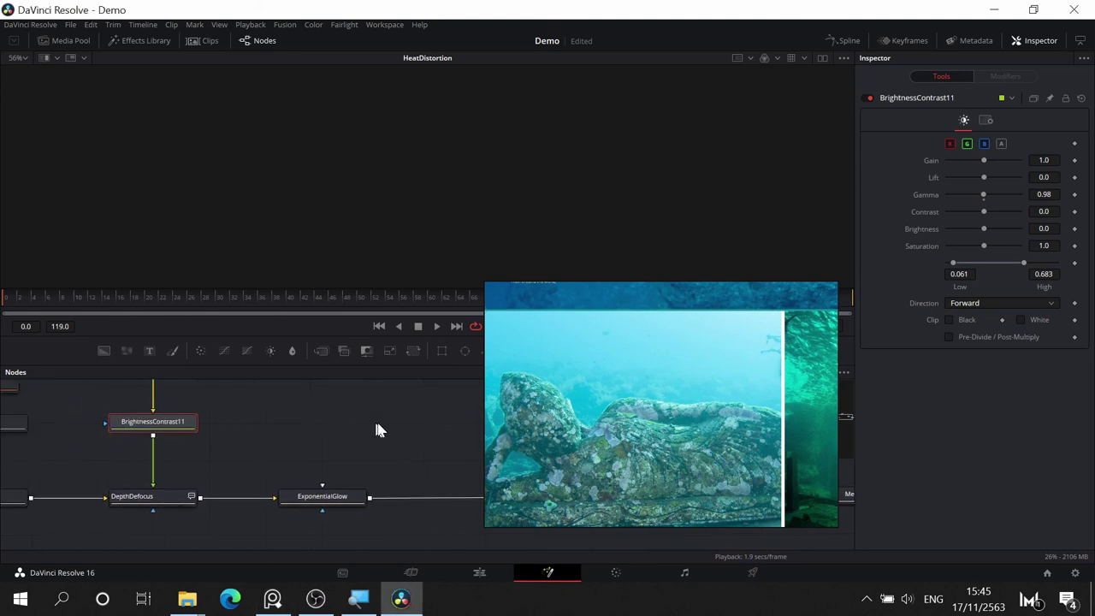
pyautogui.click(397, 429)
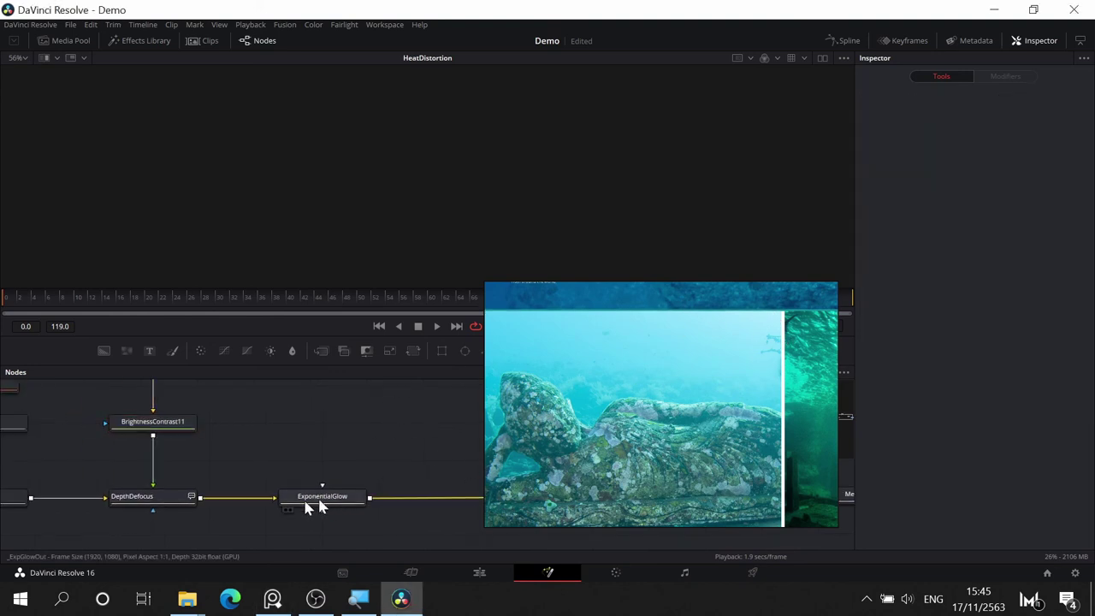
pyautogui.moveTo(372, 400); pyautogui.dragTo(360, 432)
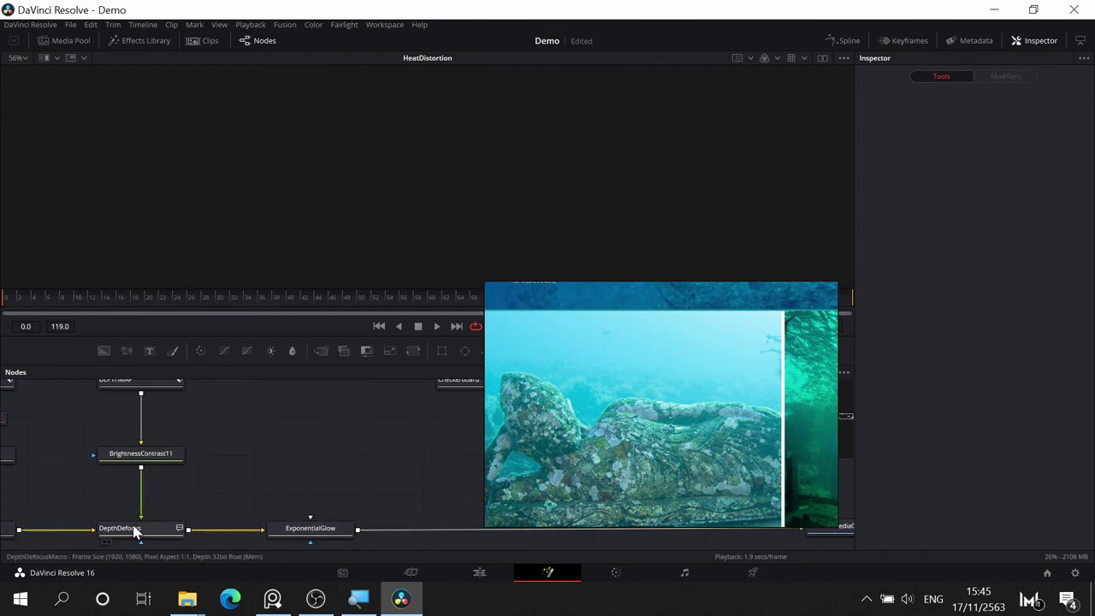
pyautogui.moveTo(298, 455); pyautogui.dragTo(171, 447)
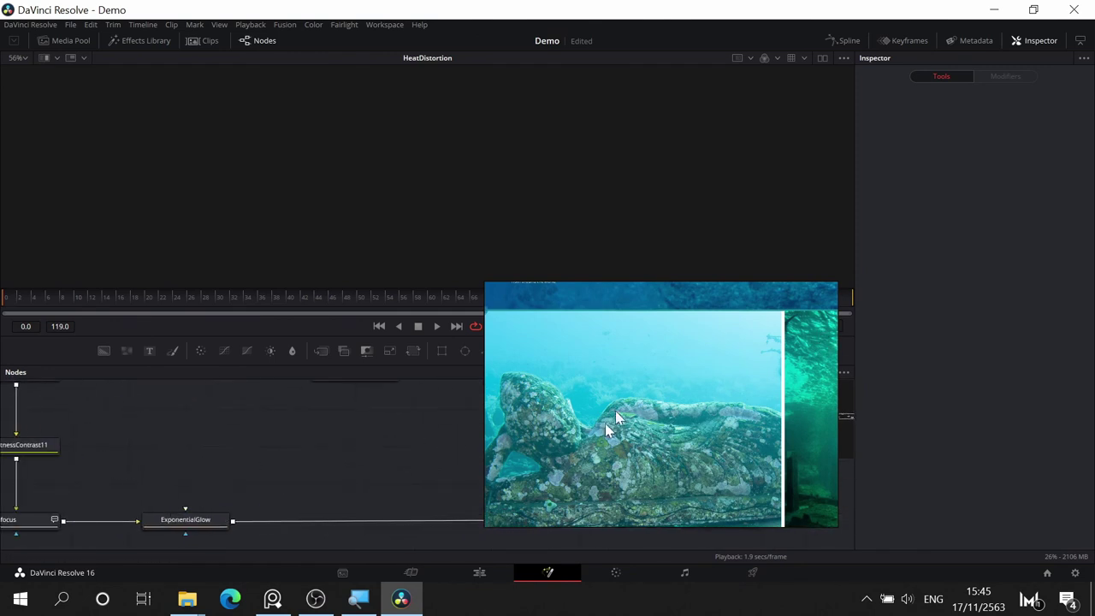
pyautogui.click(273, 604)
pyautogui.click(276, 608)
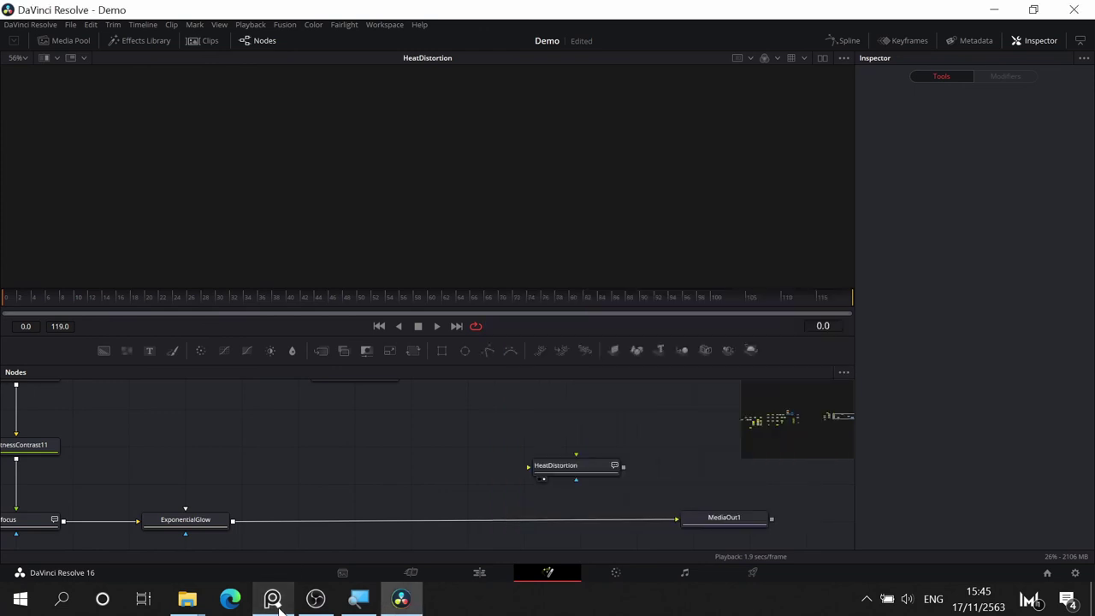
# - Open the Reactor package manager from the workspace scripts
pyautogui.moveTo(399, 464); pyautogui.dragTo(487, 473)
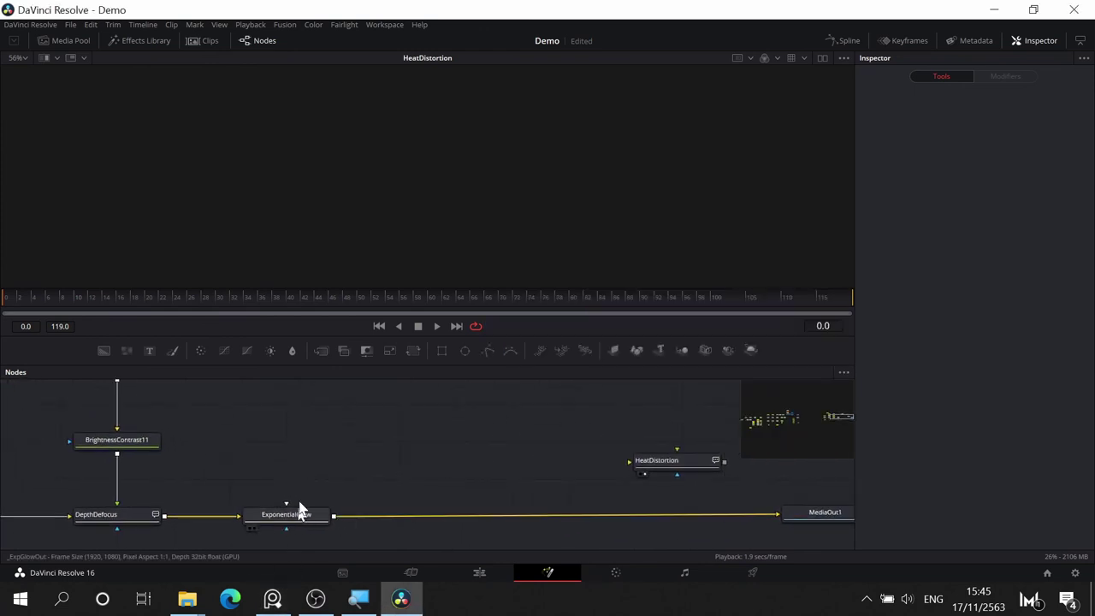
pyautogui.click(288, 505)
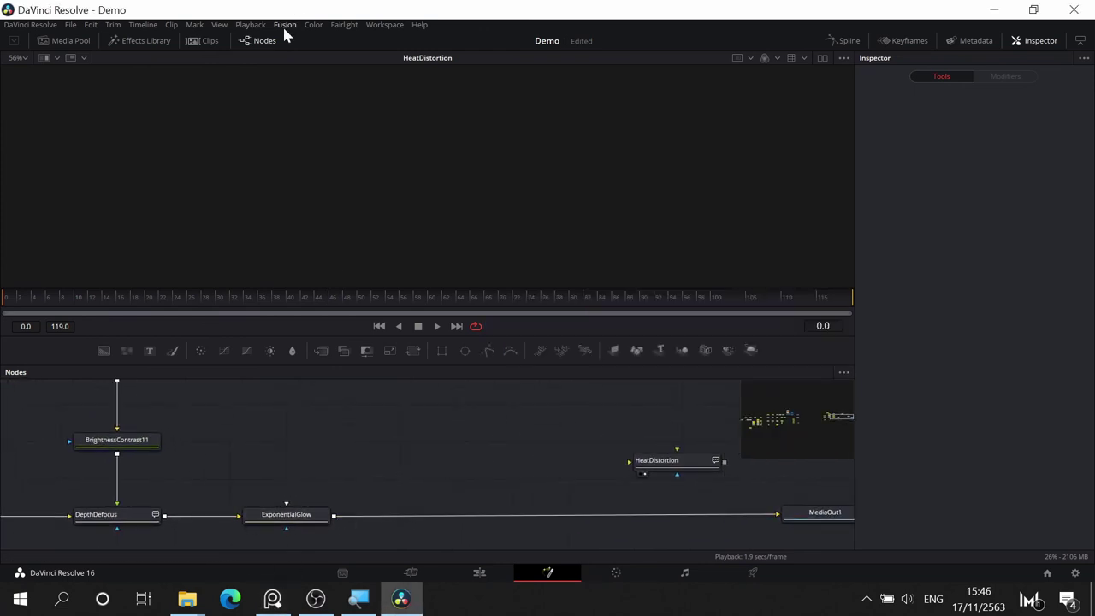
pyautogui.click(385, 25)
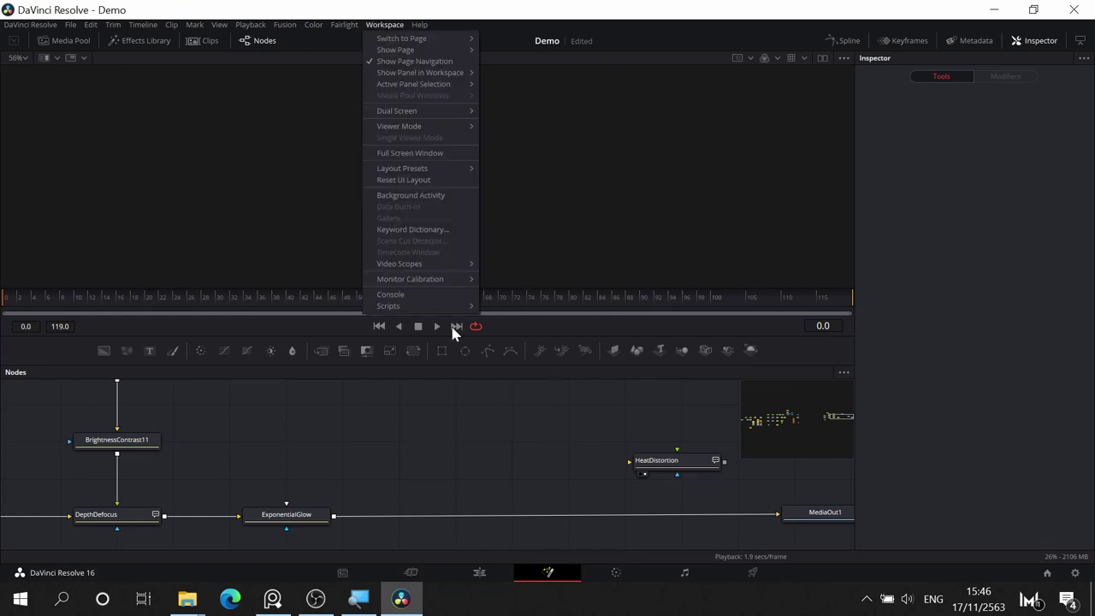
pyautogui.moveTo(431, 307)
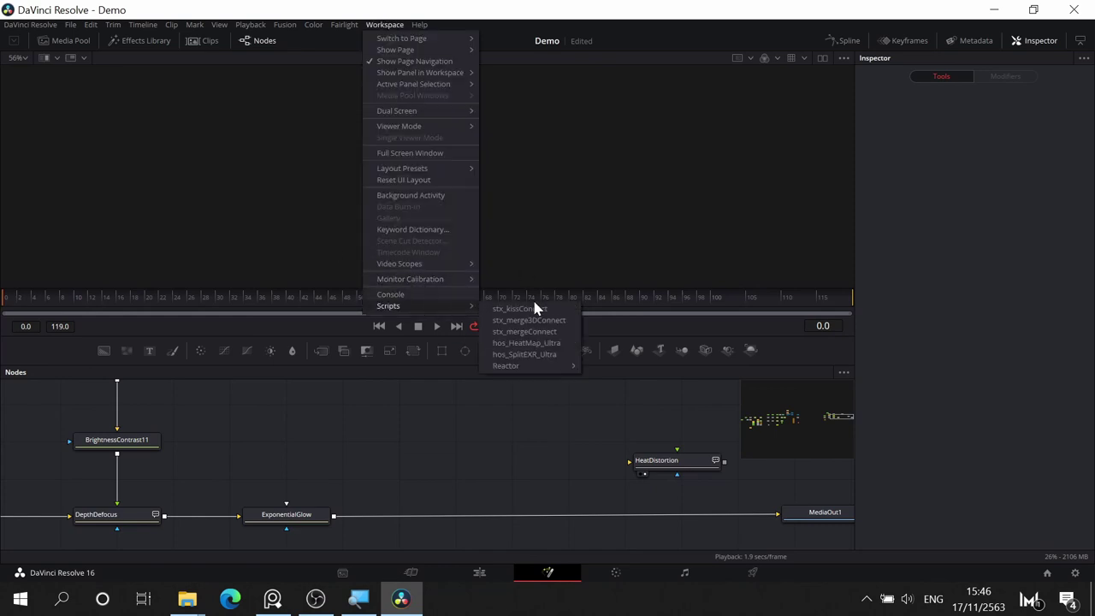
pyautogui.moveTo(535, 371)
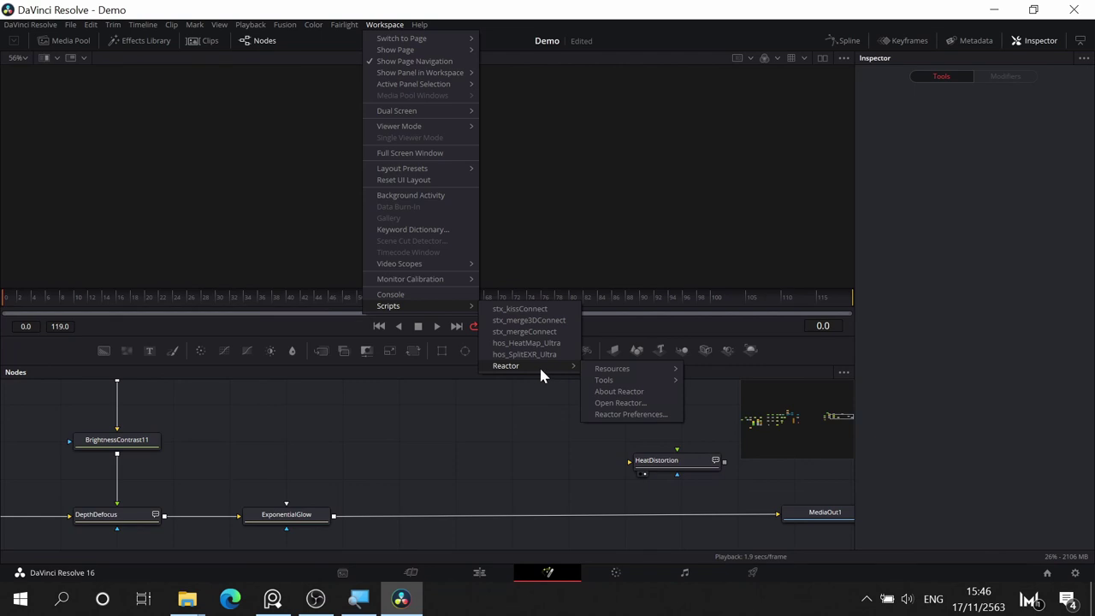
pyautogui.click(622, 408)
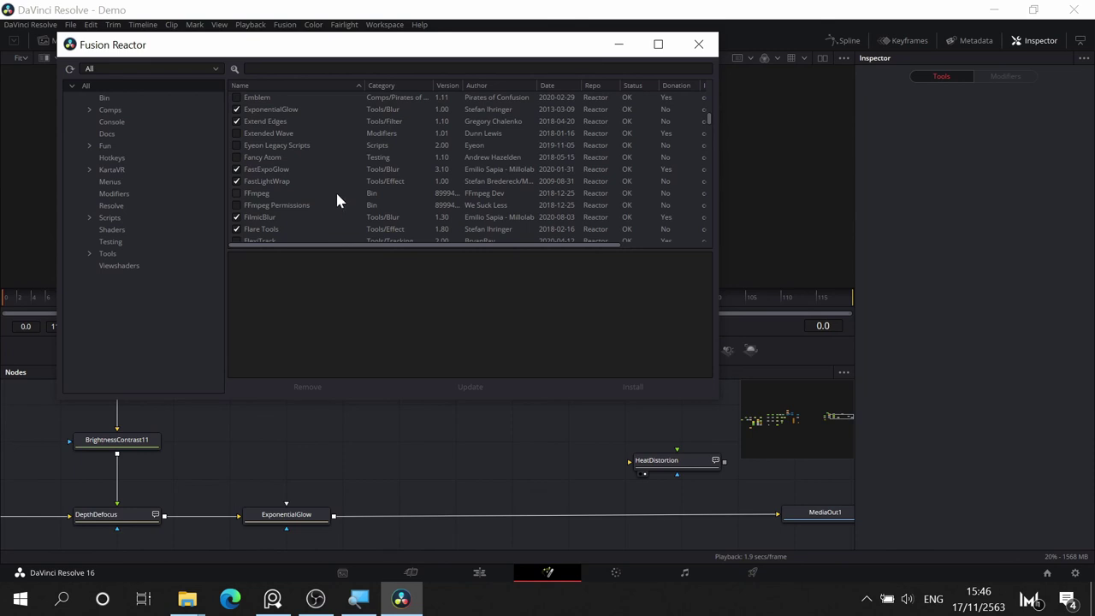
# - Search all Reactor packages for "chrom", then close the package manager
pyautogui.scroll(-2, 336, 199)
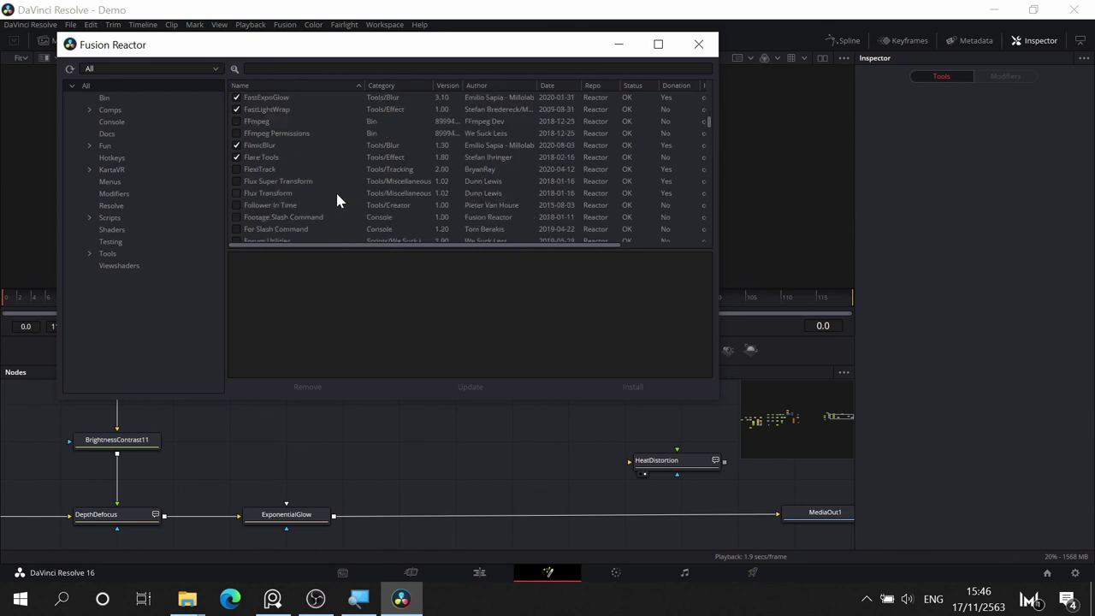
pyautogui.scroll(-2, 336, 199)
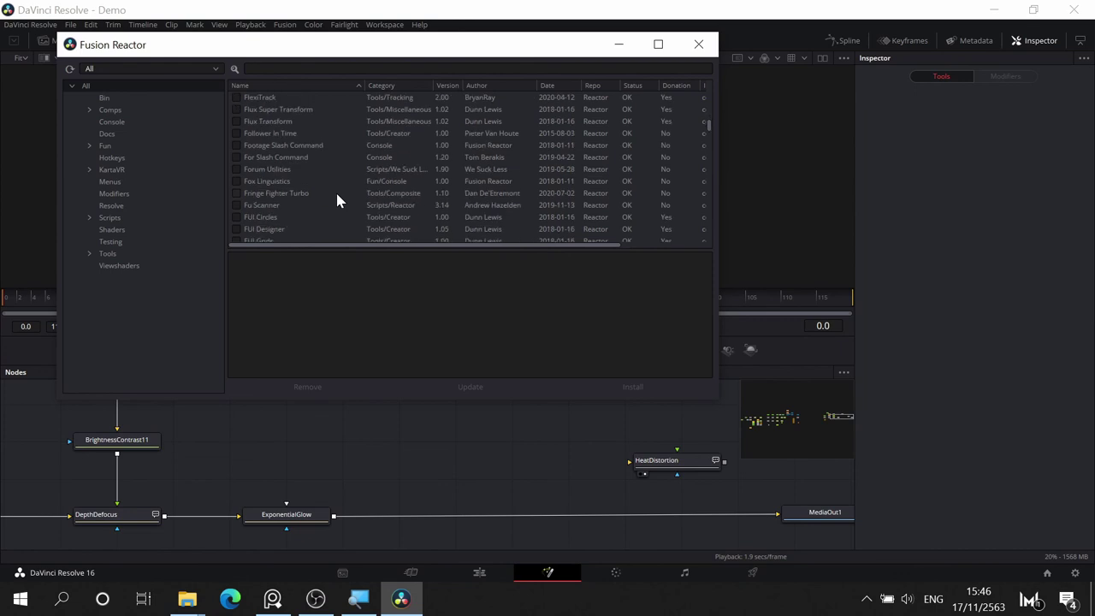
pyautogui.scroll(-4, 336, 200)
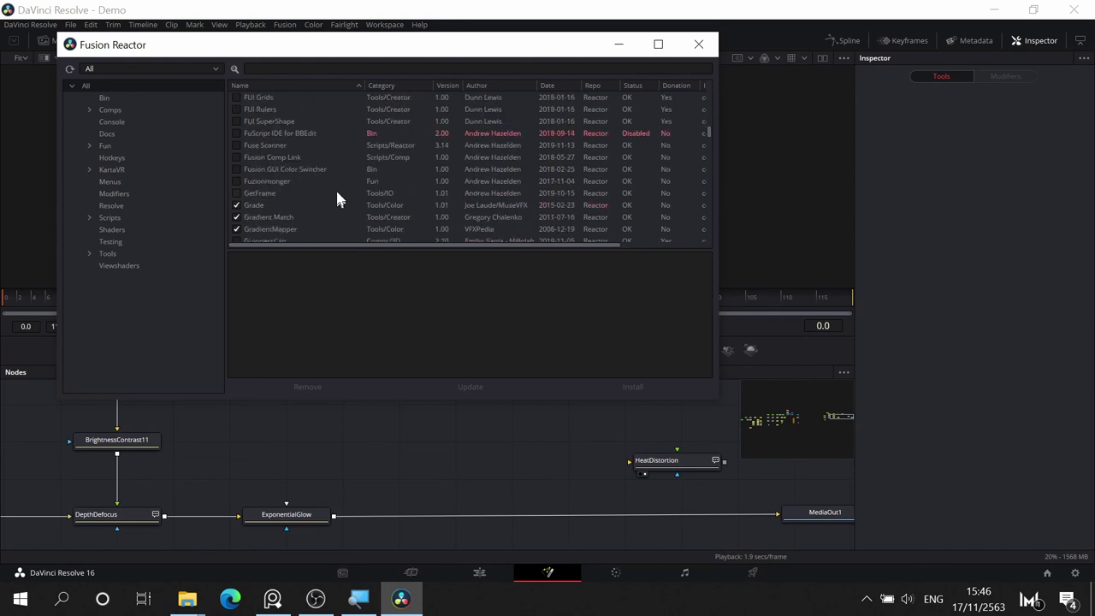
pyautogui.click(260, 68)
pyautogui.write('chrom')
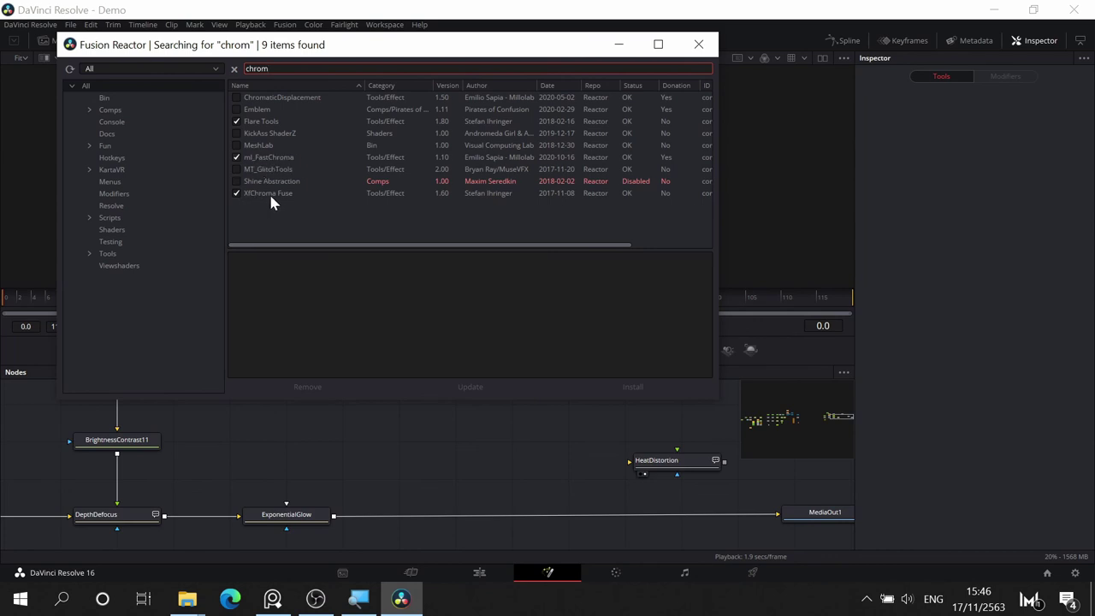
pyautogui.click(699, 44)
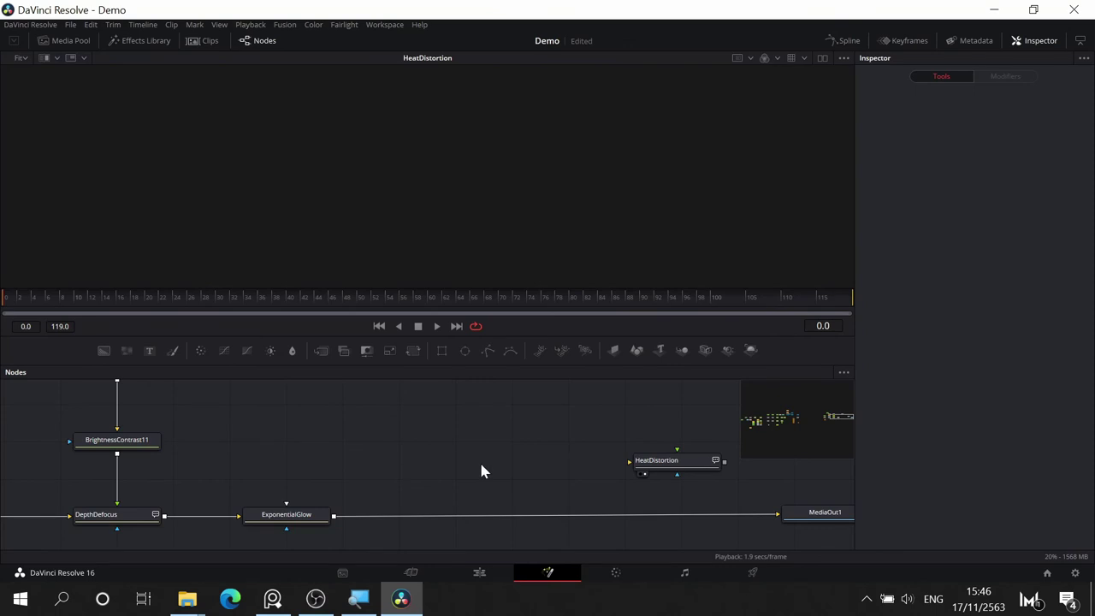
# - Add an ml_FastChroma node and place it above the link between ExponentialGlow and MediaOut1
pyautogui.hotkey('shift', 'space')
pyautogui.write('ml')
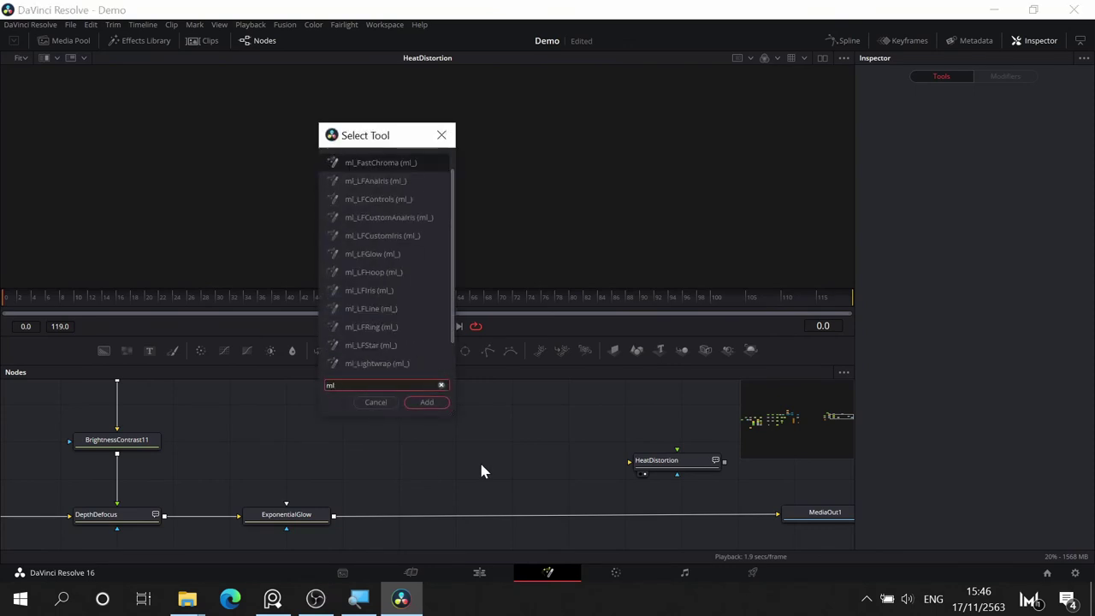
pyautogui.click(399, 162)
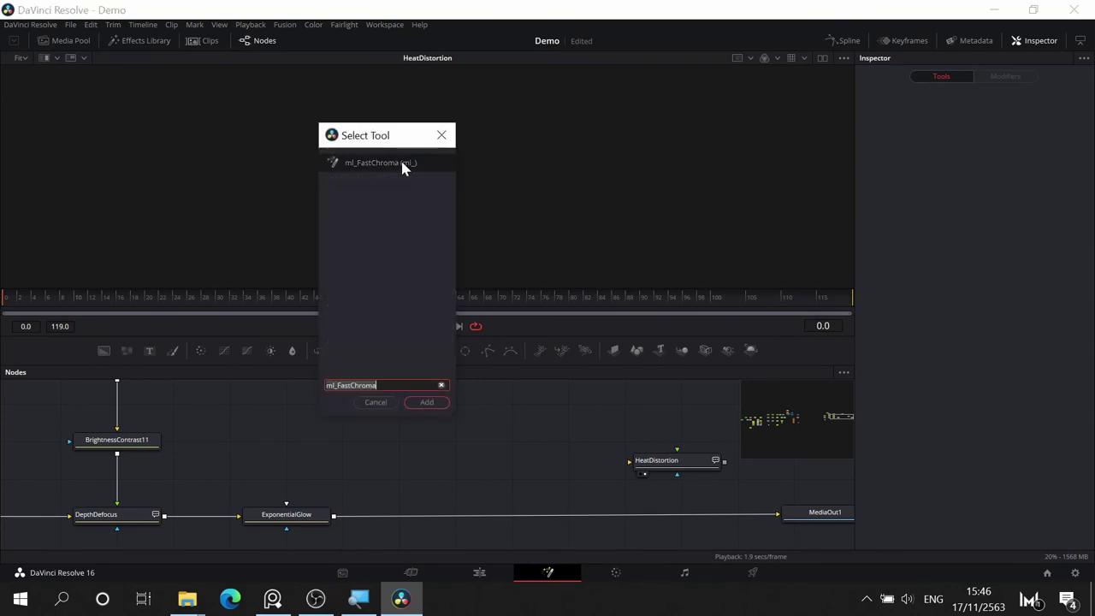
pyautogui.click(428, 399)
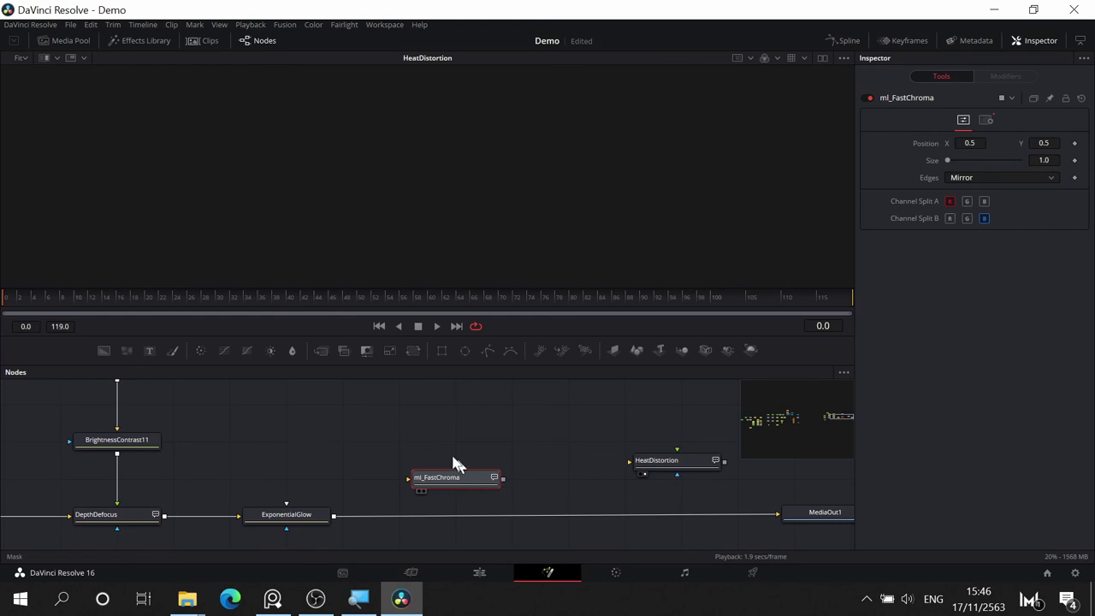
pyautogui.moveTo(456, 475); pyautogui.dragTo(402, 439)
# - Add an XfChroma Fuse node between ml_FastChroma and HeatDistortion, above the main chain
pyautogui.click(542, 452)
pyautogui.hotkey('shift', 'space')
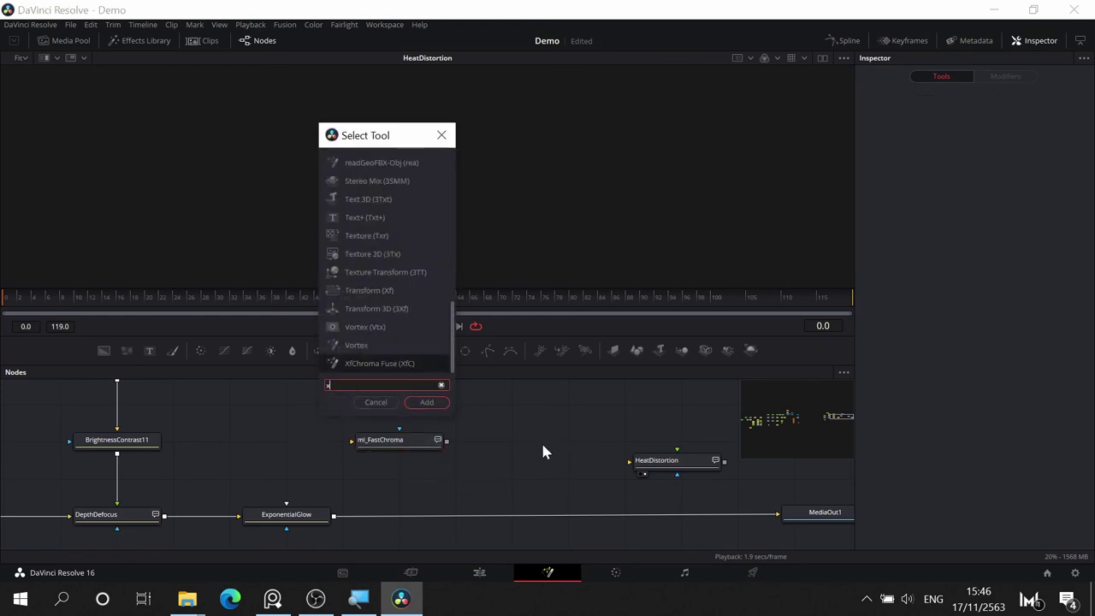
pyautogui.write('xf')
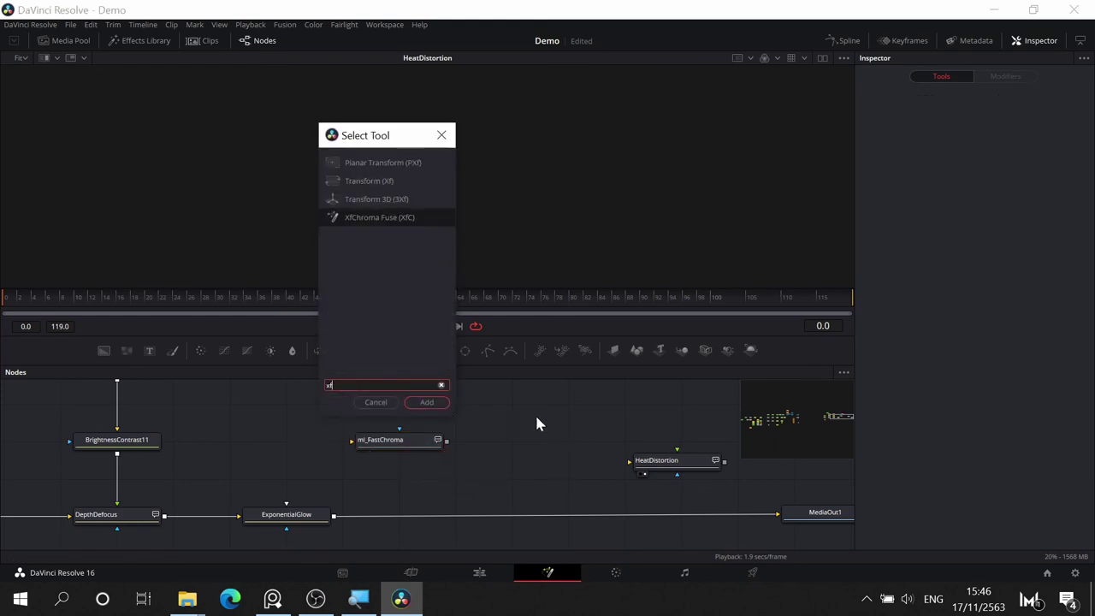
pyautogui.click(444, 399)
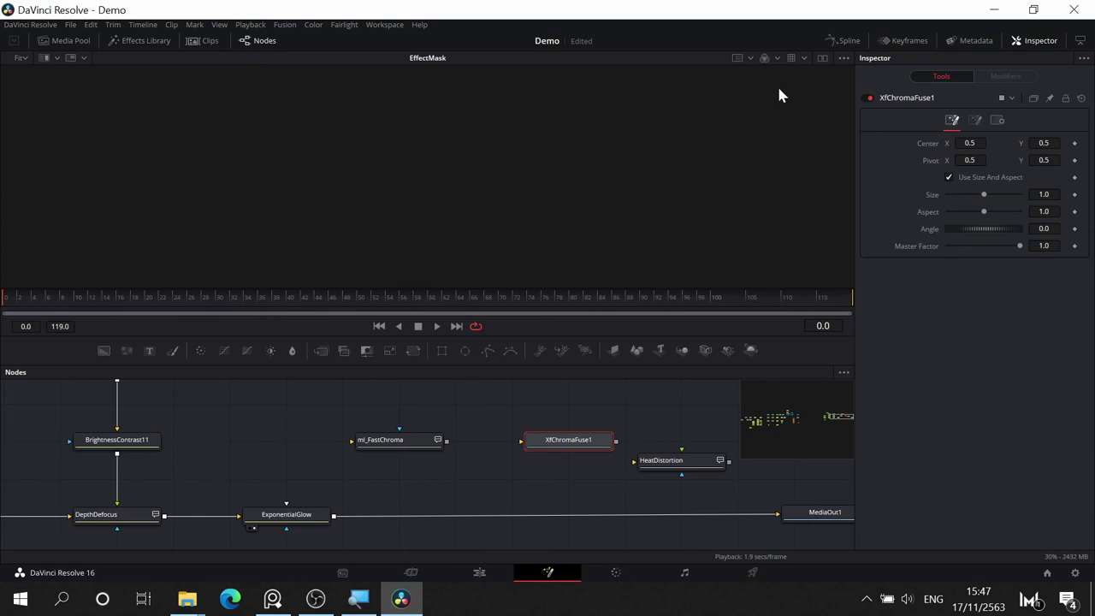
pyautogui.moveTo(272, 440); pyautogui.dragTo(414, 428)
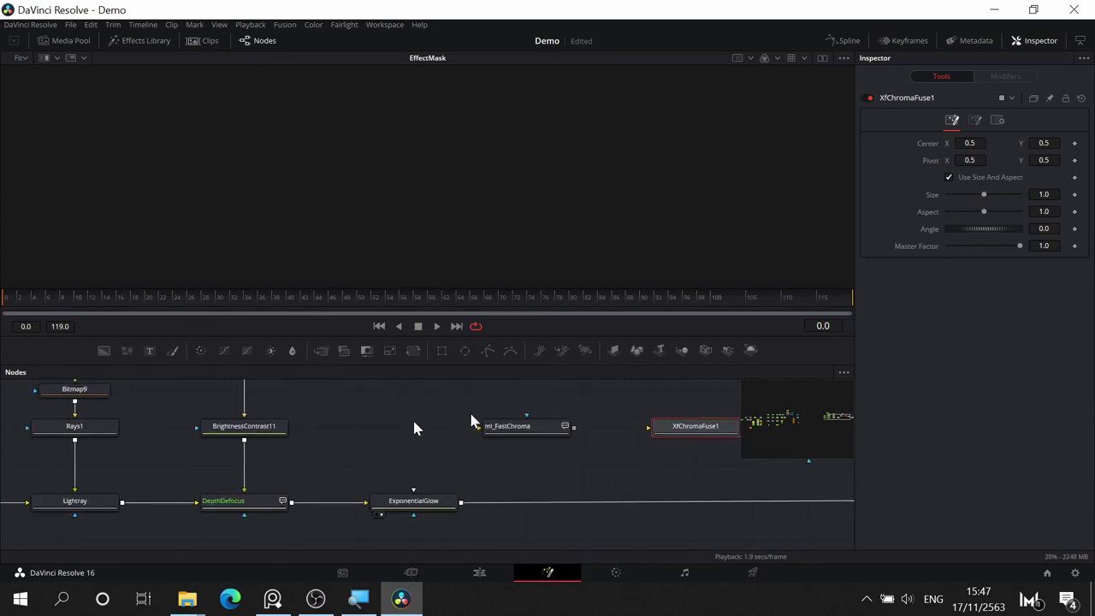
pyautogui.click(821, 57)
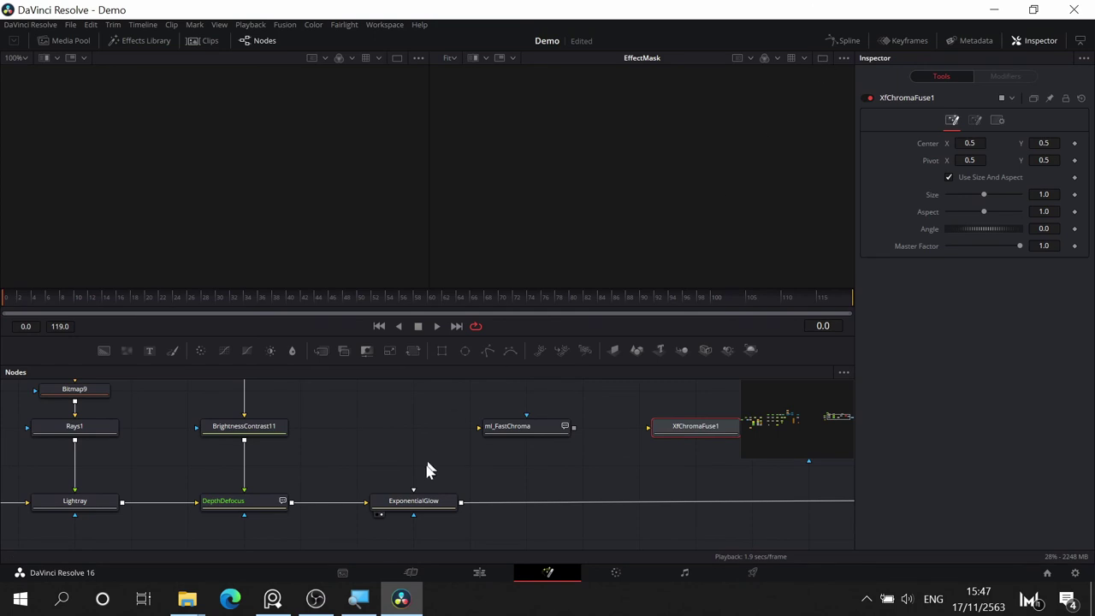
pyautogui.click(822, 55)
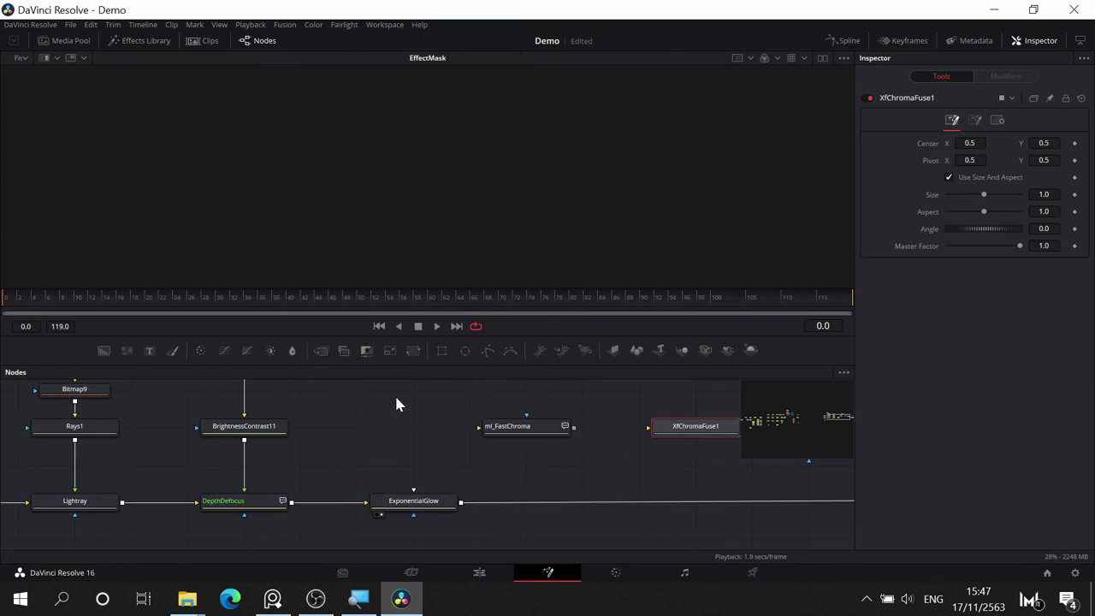
# - Disable the DepthDefocus node while keeping it in the chain between Lightray and ExponentialGlow
pyautogui.moveTo(396, 400); pyautogui.dragTo(468, 428)
pyautogui.moveTo(594, 432); pyautogui.dragTo(240, 471)
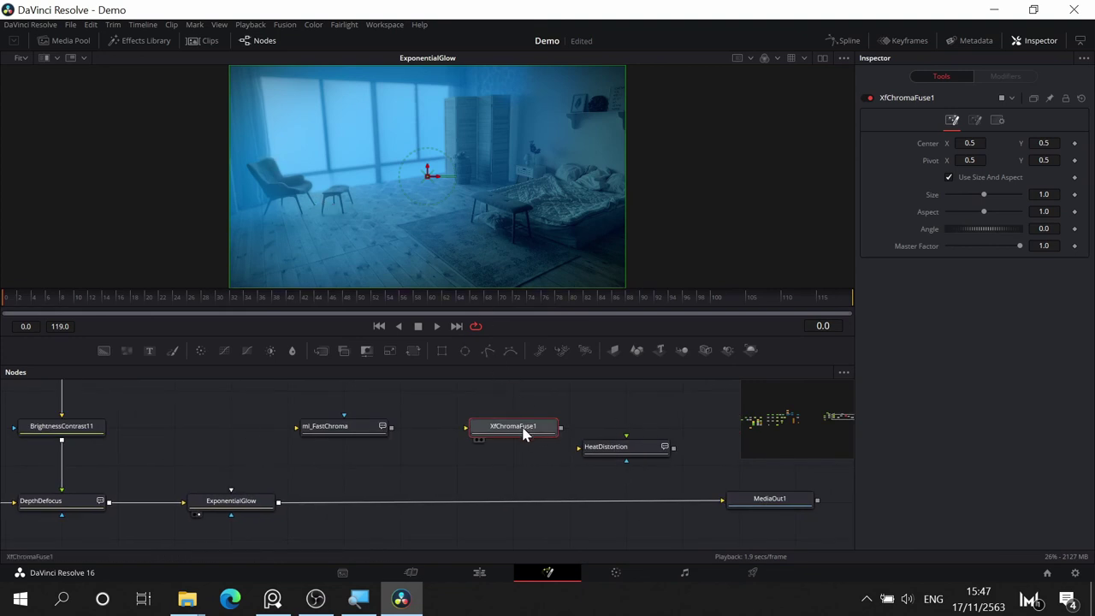
pyautogui.moveTo(308, 484); pyautogui.dragTo(565, 455)
pyautogui.click(321, 477)
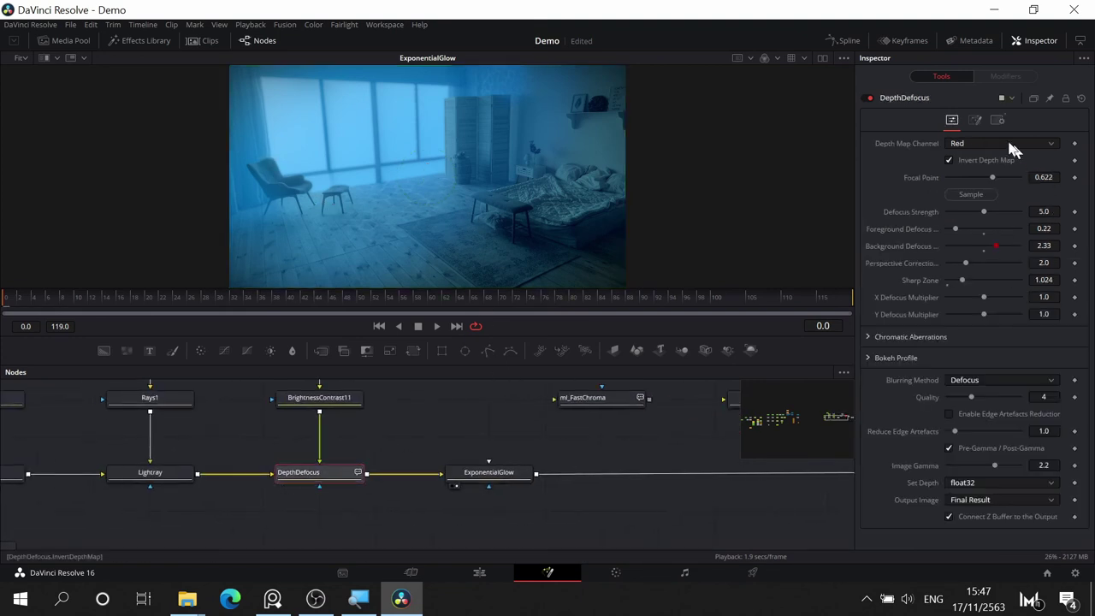
pyautogui.click(864, 96)
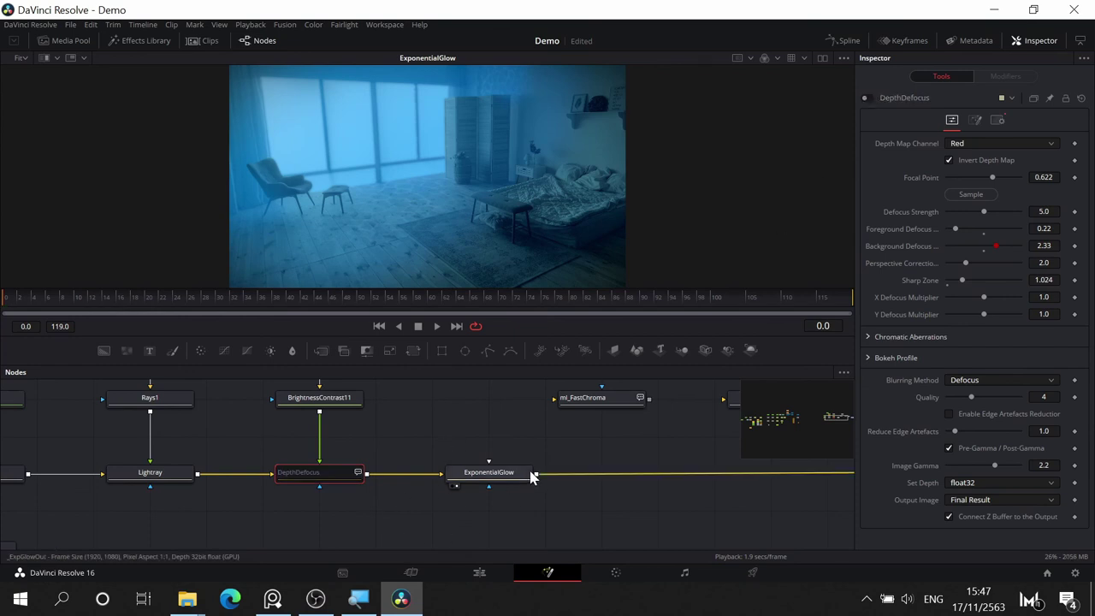
# - Insert XfChromaFuse1 into the main chain after ExponentialGlow and show its output in the viewer
pyautogui.moveTo(538, 440); pyautogui.dragTo(449, 422)
pyautogui.moveTo(524, 392); pyautogui.dragTo(559, 481)
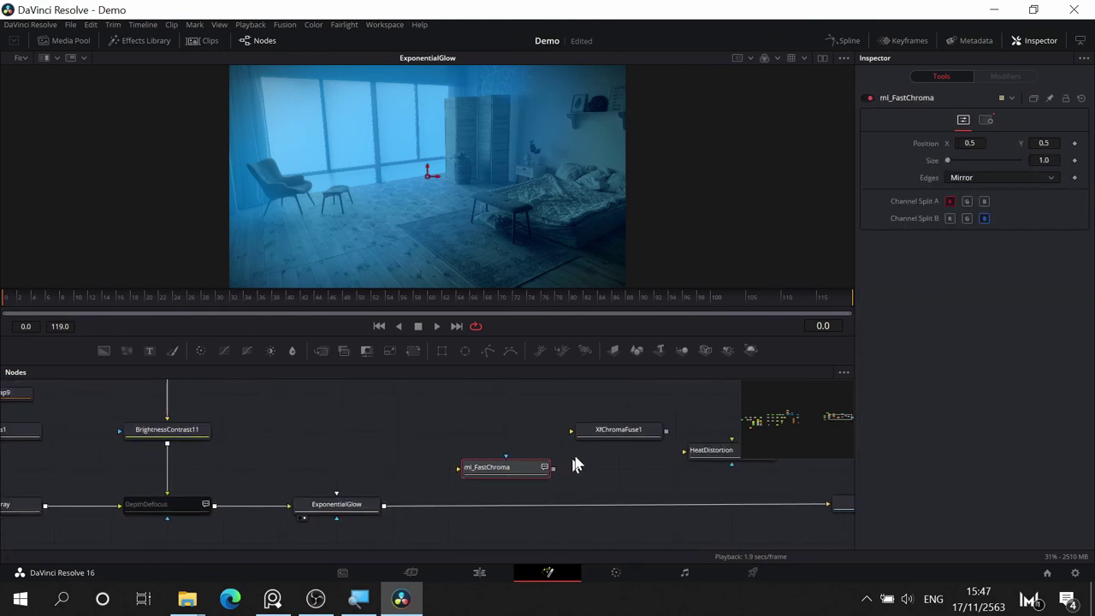
pyautogui.moveTo(616, 436); pyautogui.dragTo(539, 516)
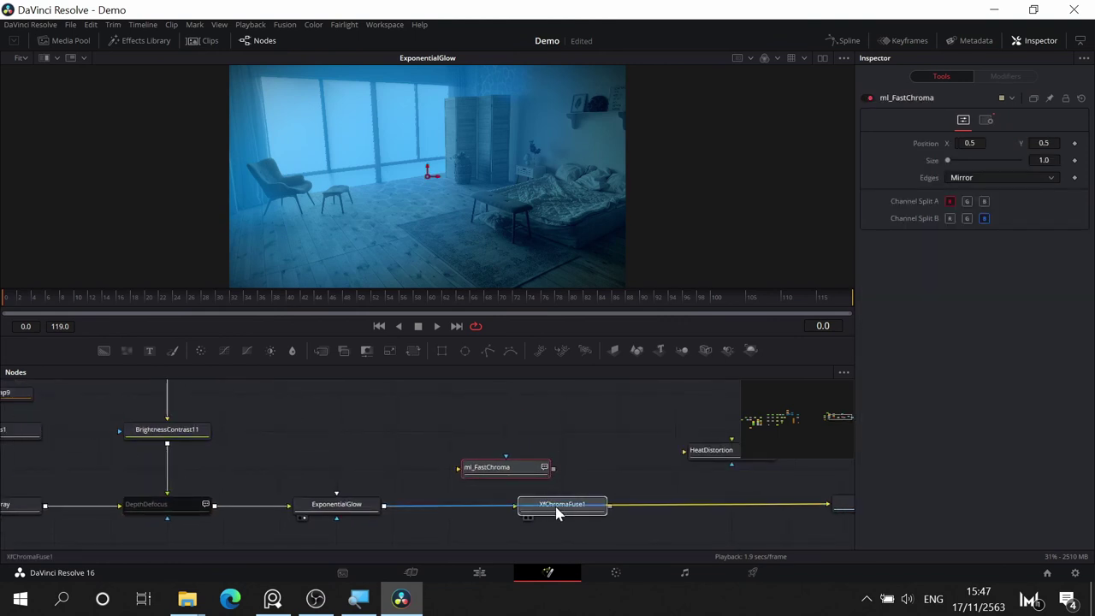
pyautogui.click(563, 511)
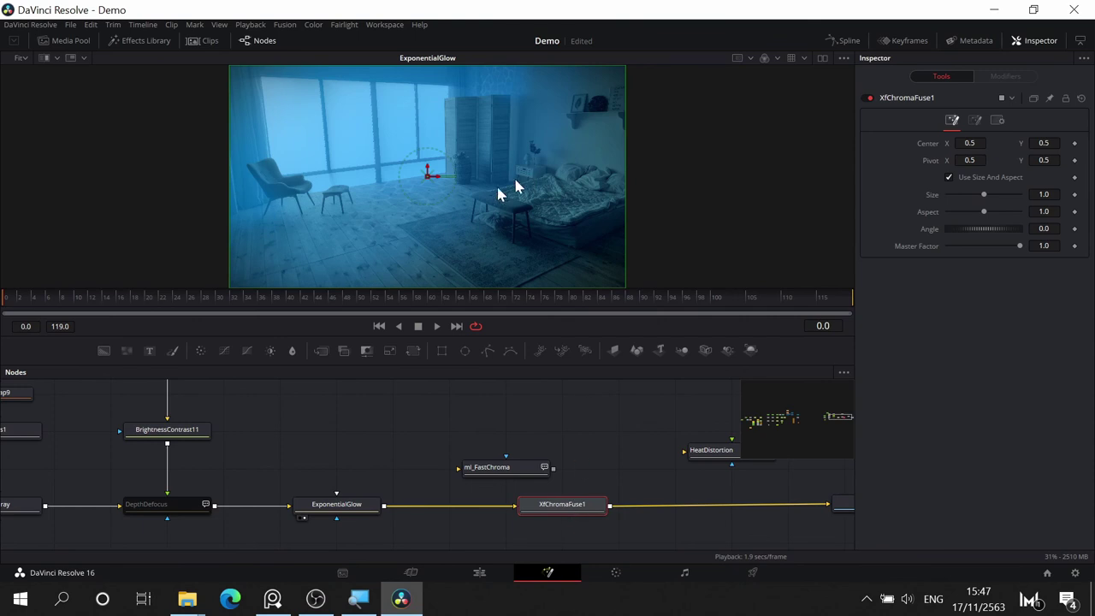
pyautogui.scroll(5, 431, 206)
pyautogui.press('1')
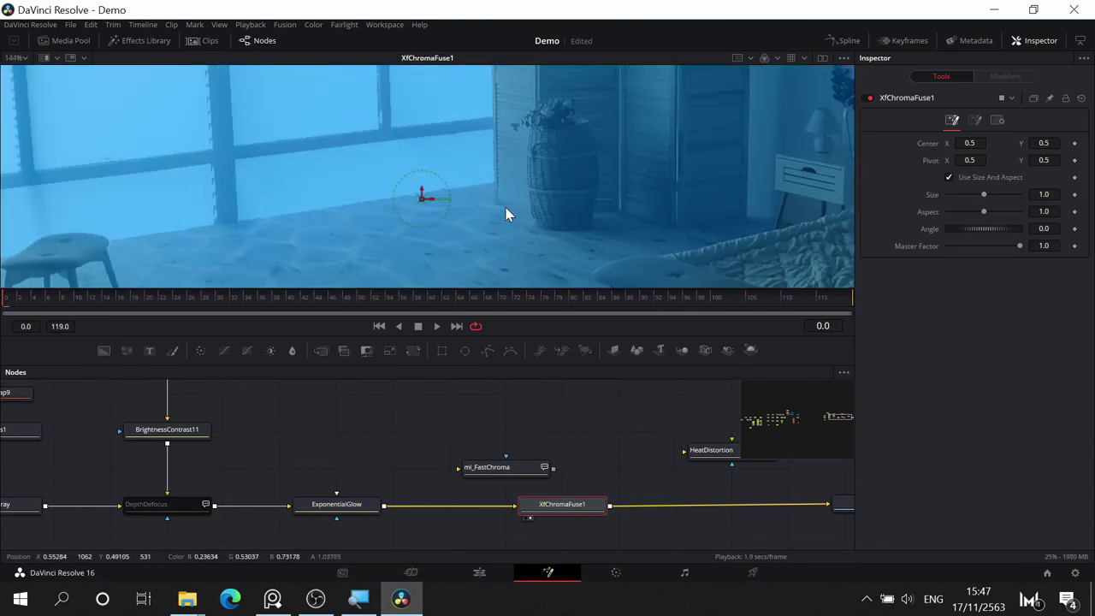
# - Try an XfChromaFuse1 Size of 1.44 and inspect the aberration on the room image
pyautogui.moveTo(544, 152); pyautogui.dragTo(431, 236)
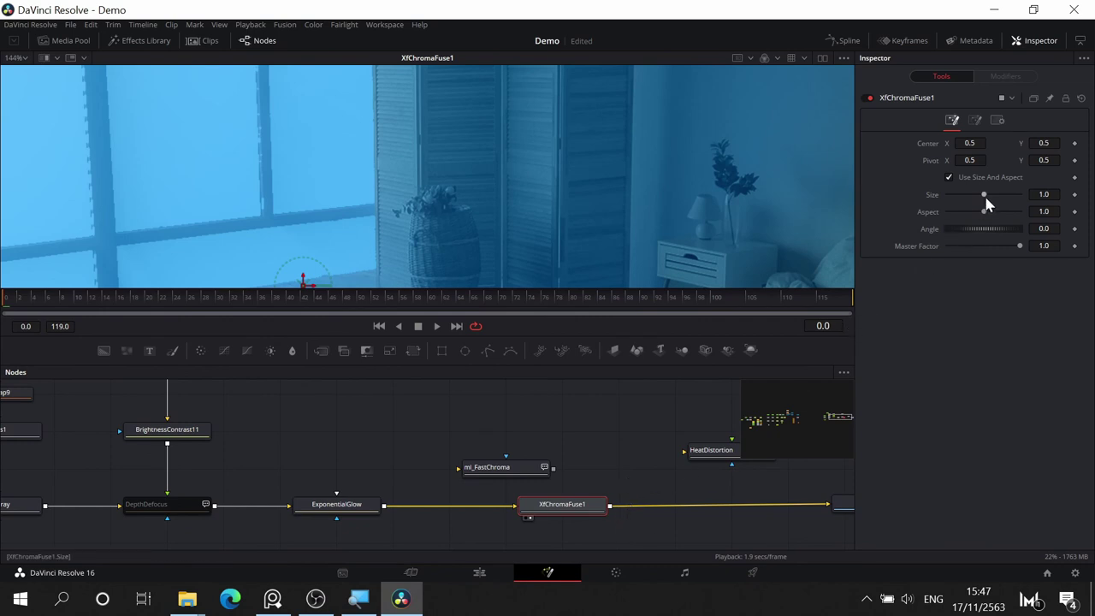
pyautogui.click(989, 194)
pyautogui.hotkey('ctrl', 'f')
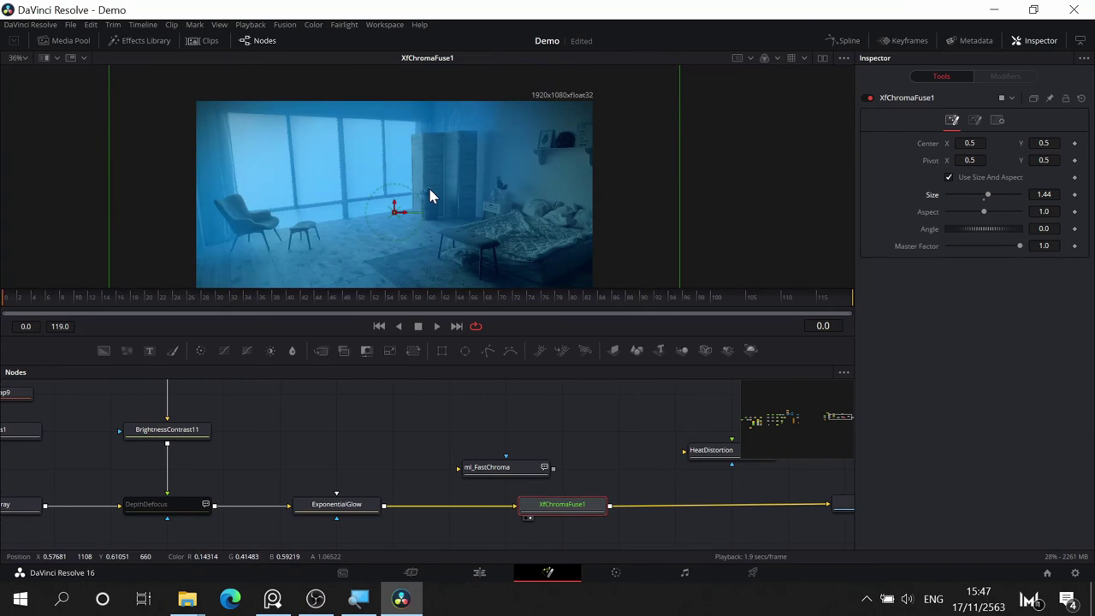
pyautogui.scroll(1, 428, 190)
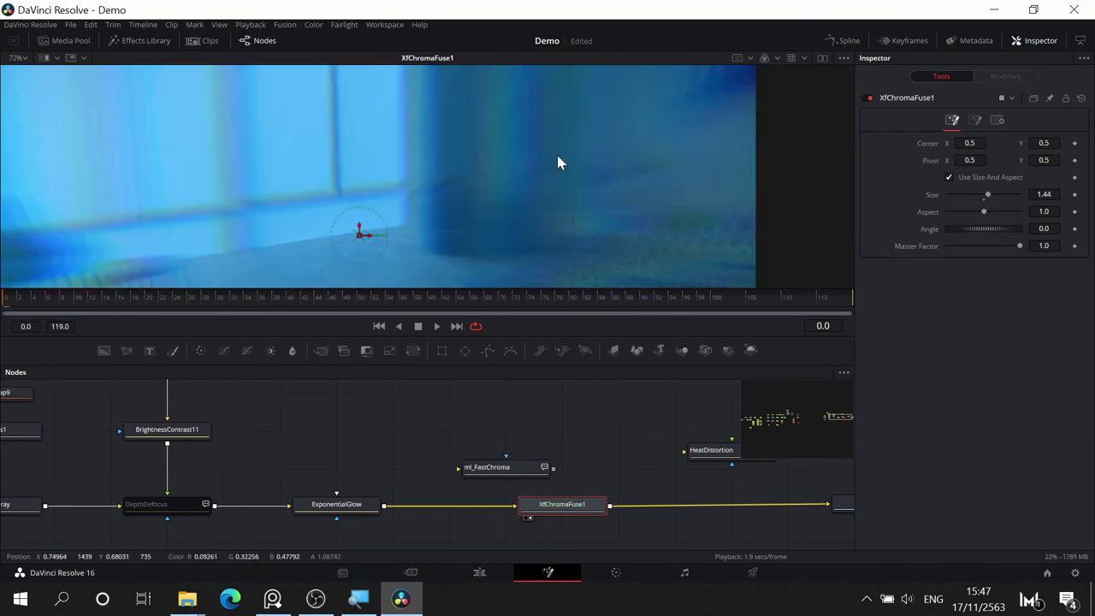
pyautogui.scroll(-1, 466, 166)
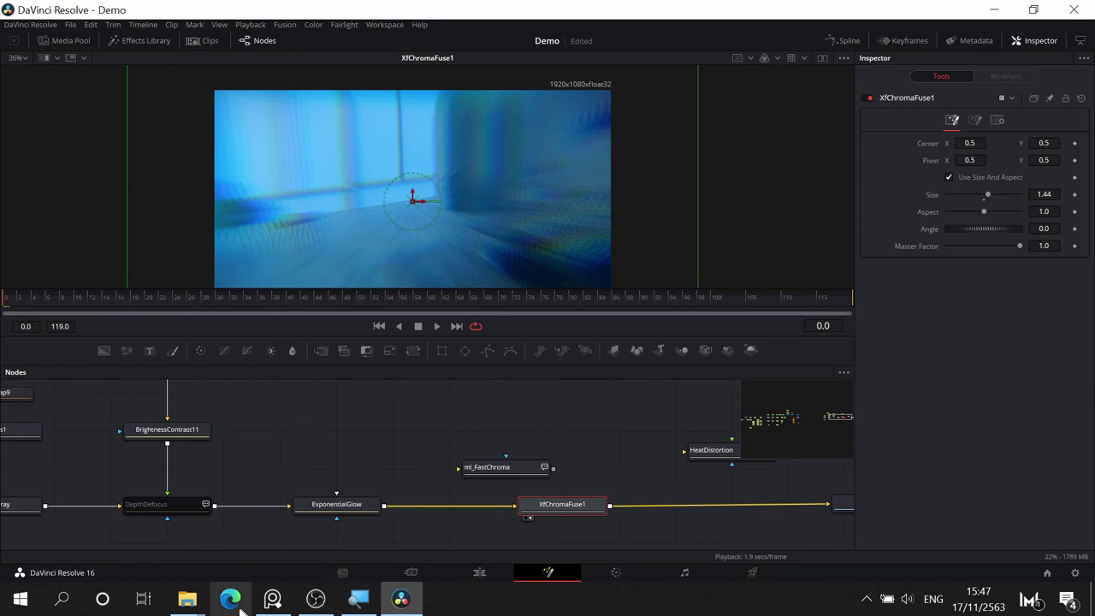
# - Consult the underwater rock reference image, set the XfChromaFuse1 Size to 1.1, and hide the reference
pyautogui.click(272, 599)
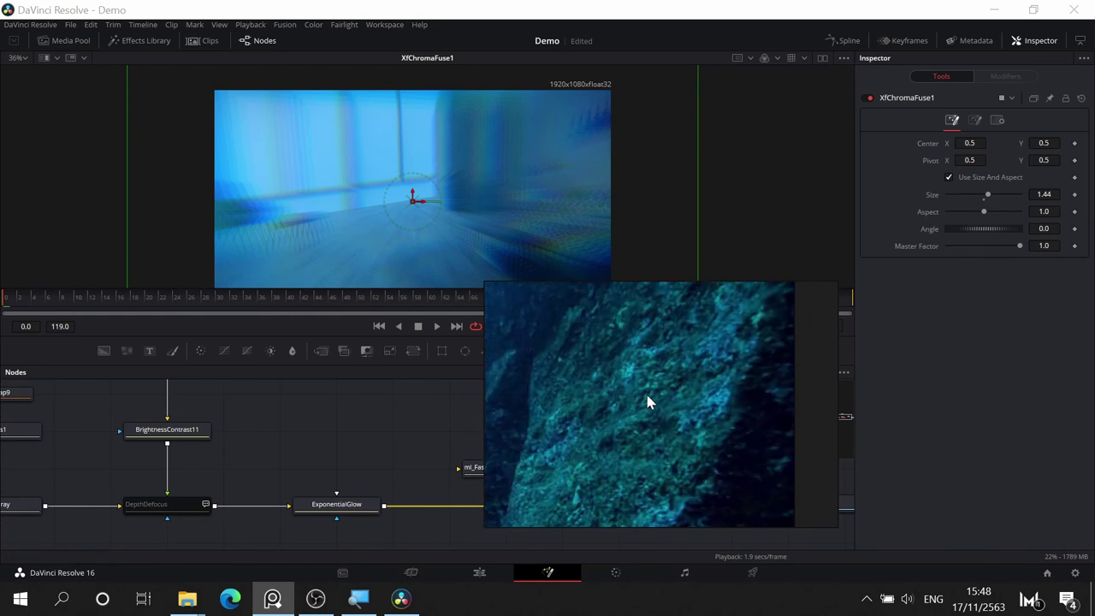
pyautogui.click(411, 420)
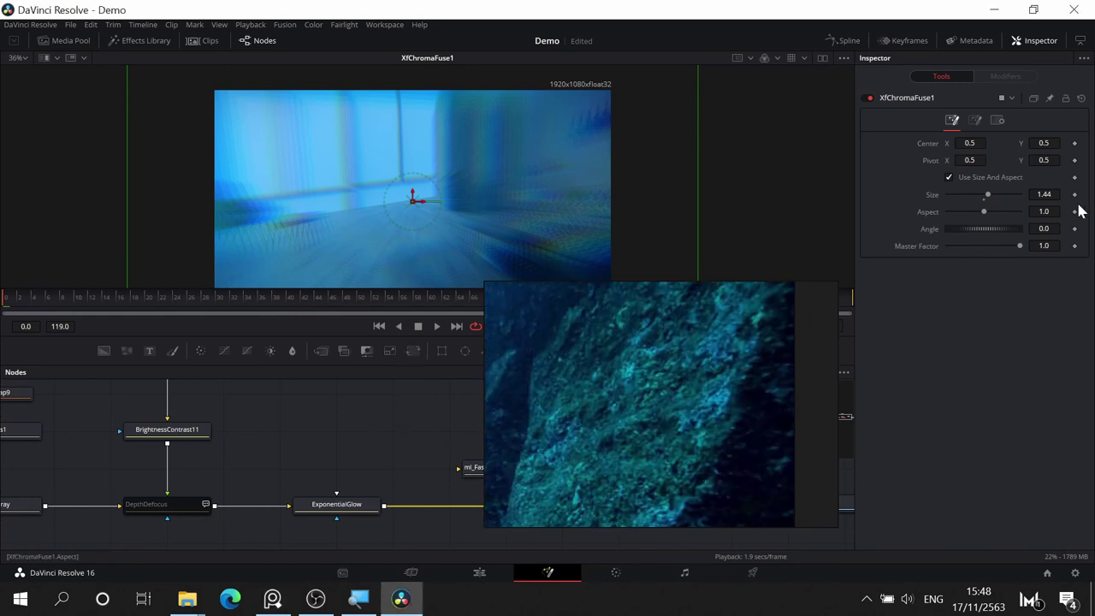
pyautogui.click(1050, 196)
pyautogui.write('1.1')
pyautogui.press('Tab')
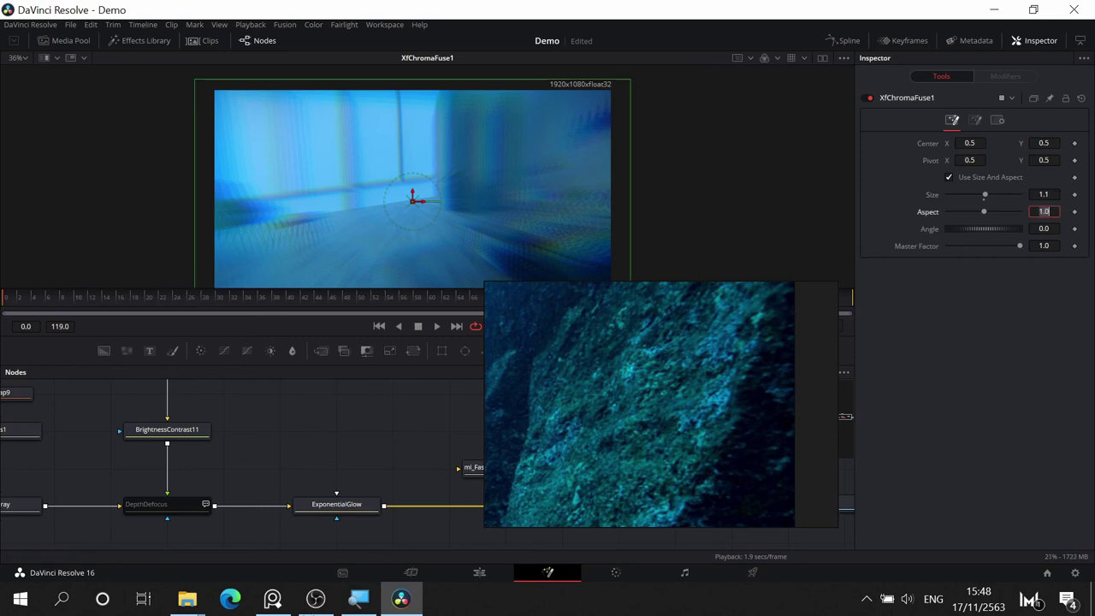
pyautogui.click(277, 602)
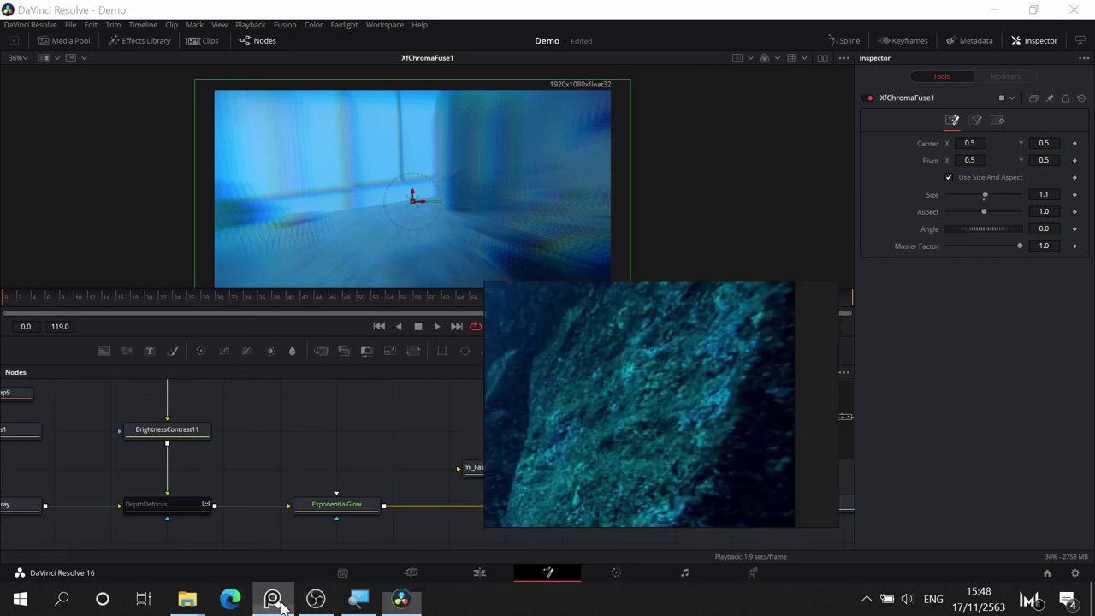
pyautogui.click(287, 606)
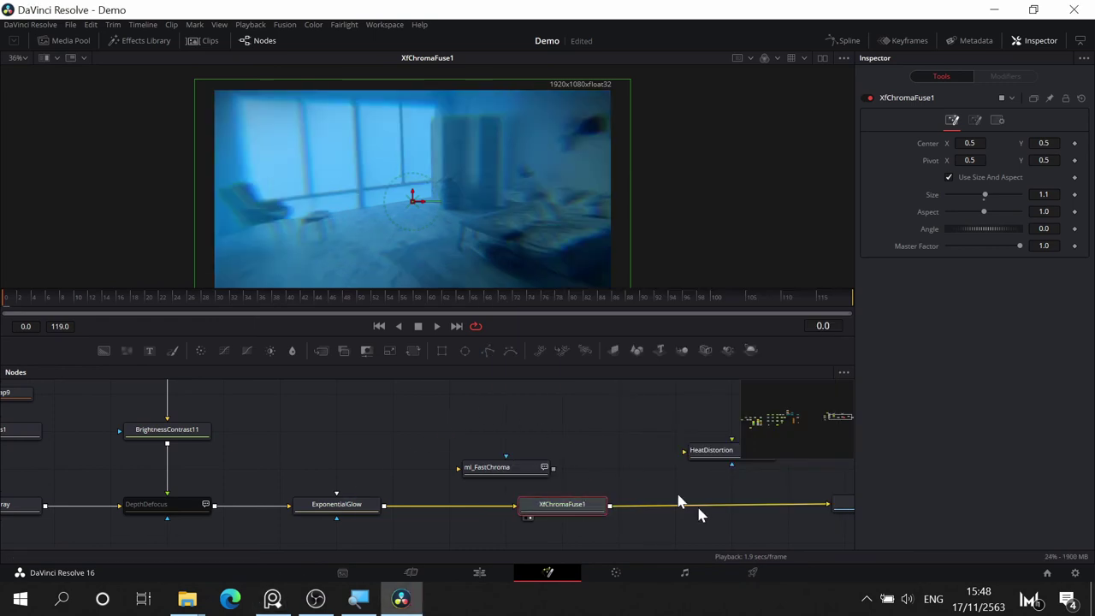
# - Reduce the XfChromaFuse1 Size to 1.01 for subtler colour fringing
pyautogui.moveTo(517, 417); pyautogui.dragTo(676, 399)
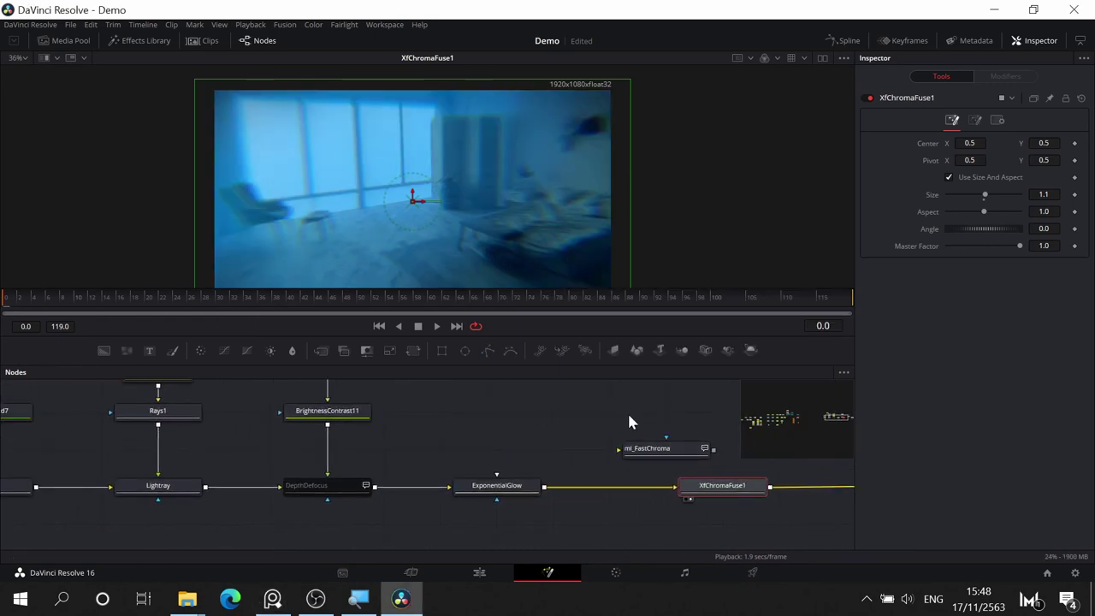
pyautogui.scroll(2, 577, 247)
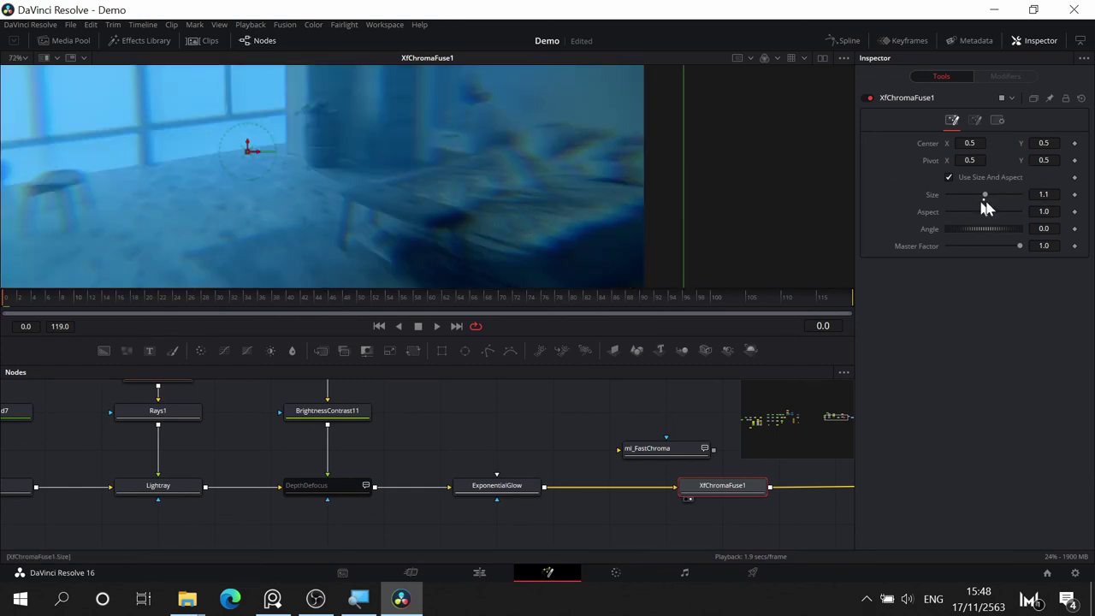
pyautogui.click(1050, 194)
pyautogui.write('1.01')
pyautogui.press('Tab')
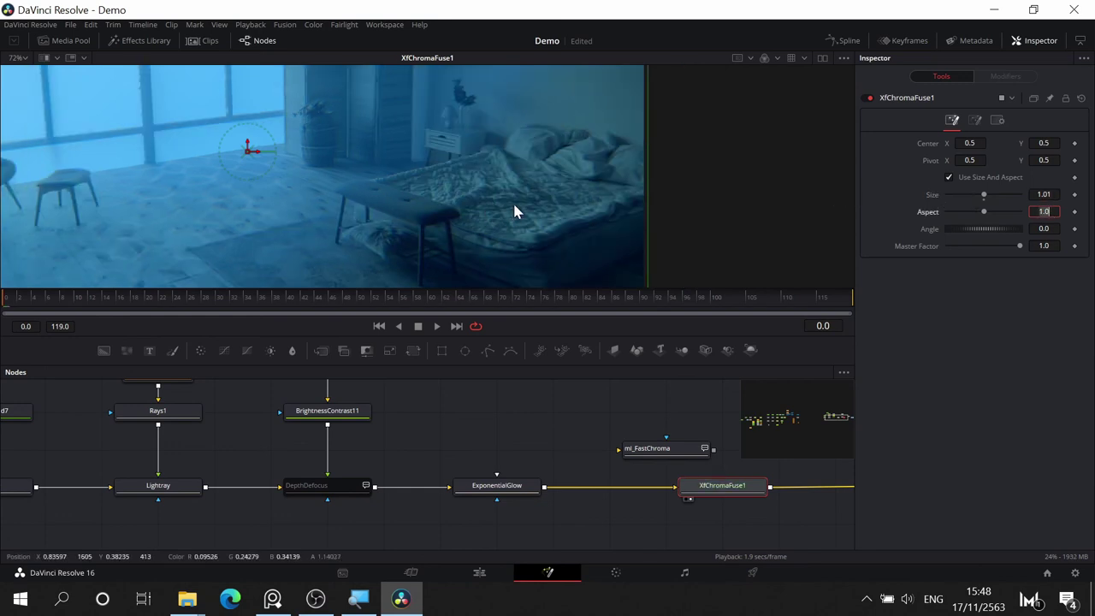
# - Compare a close-up of the bed with XfChromaFuse1 disabled and enabled
pyautogui.scroll(2, 513, 207)
pyautogui.moveTo(500, 156); pyautogui.dragTo(475, 131)
pyautogui.scroll(5, 578, 150)
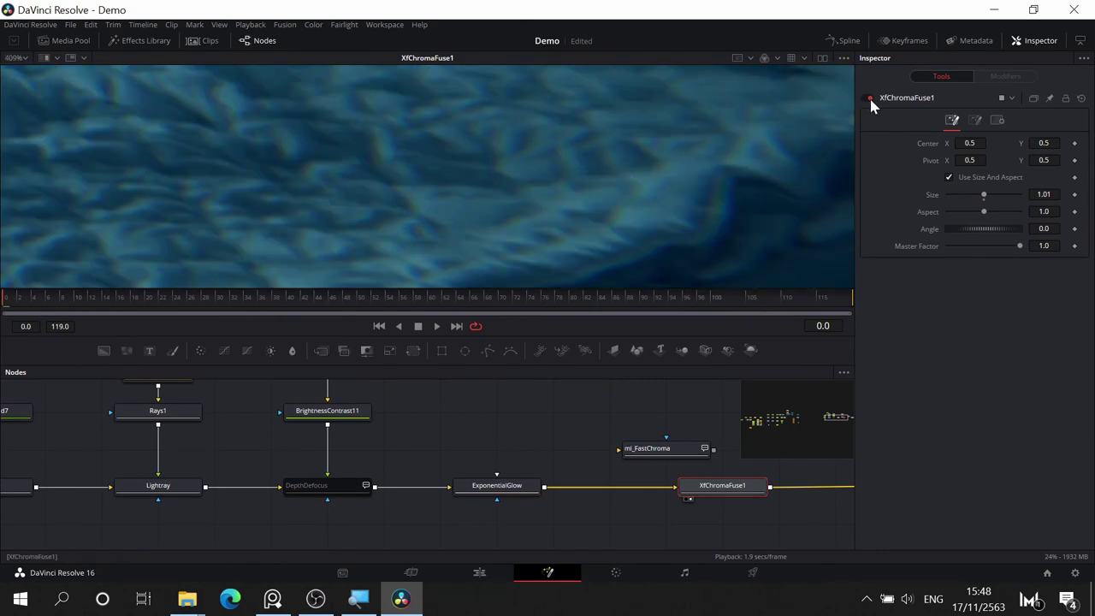
pyautogui.click(869, 98)
pyautogui.click(869, 97)
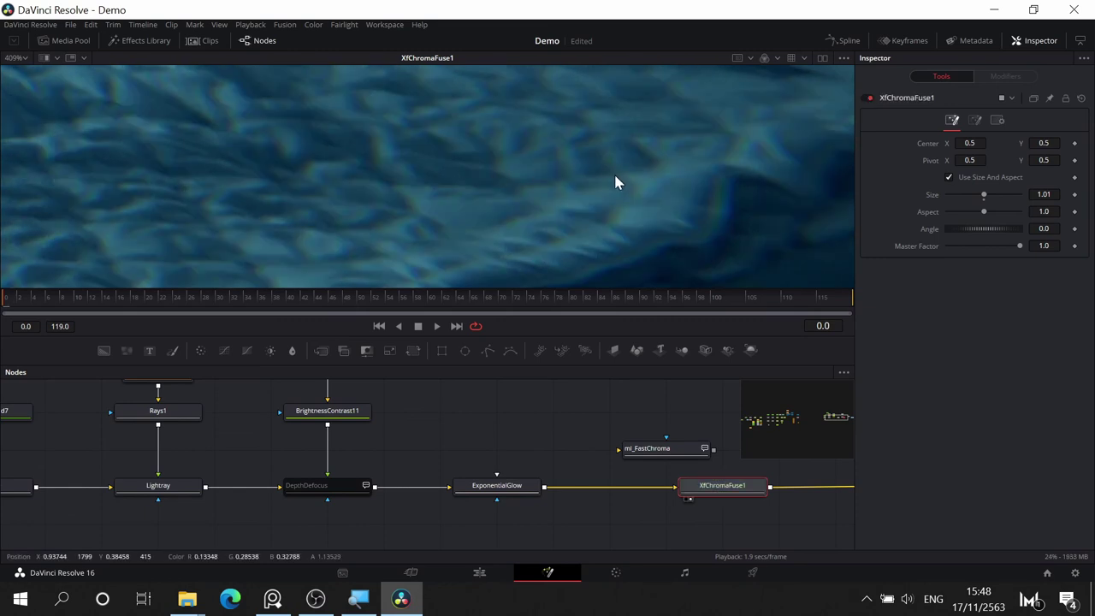
# - Examine the aberration across the windows, chair, floor, rug and bed, including the outer edges of the frame
pyautogui.scroll(-5, 616, 179)
pyautogui.moveTo(492, 206); pyautogui.dragTo(653, 201)
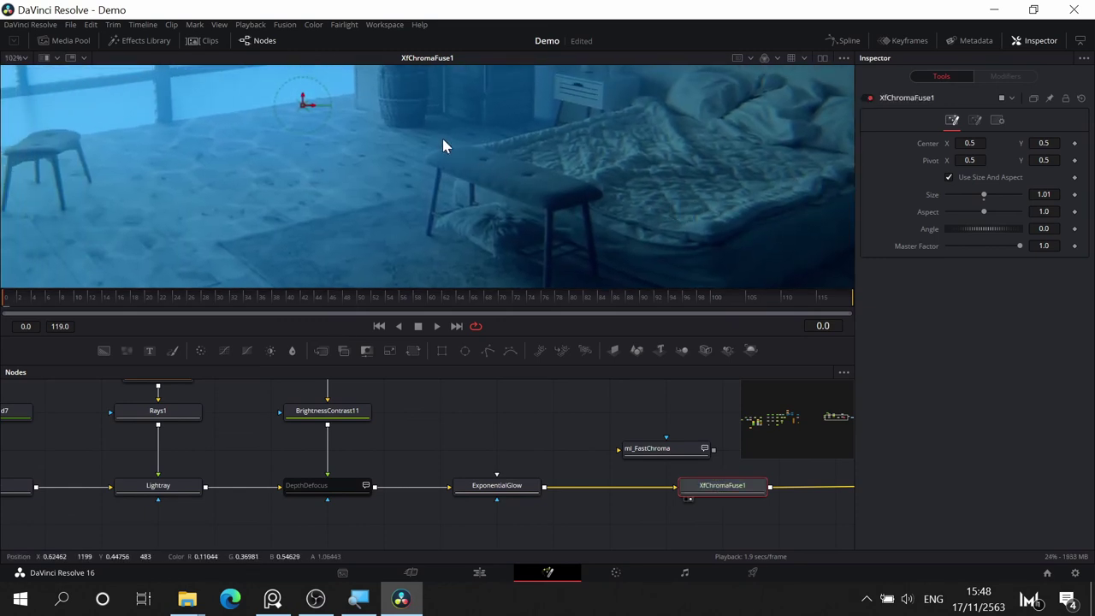
pyautogui.moveTo(442, 138); pyautogui.dragTo(500, 285)
pyautogui.moveTo(605, 127); pyautogui.dragTo(606, 165)
pyautogui.moveTo(318, 230); pyautogui.dragTo(648, 134)
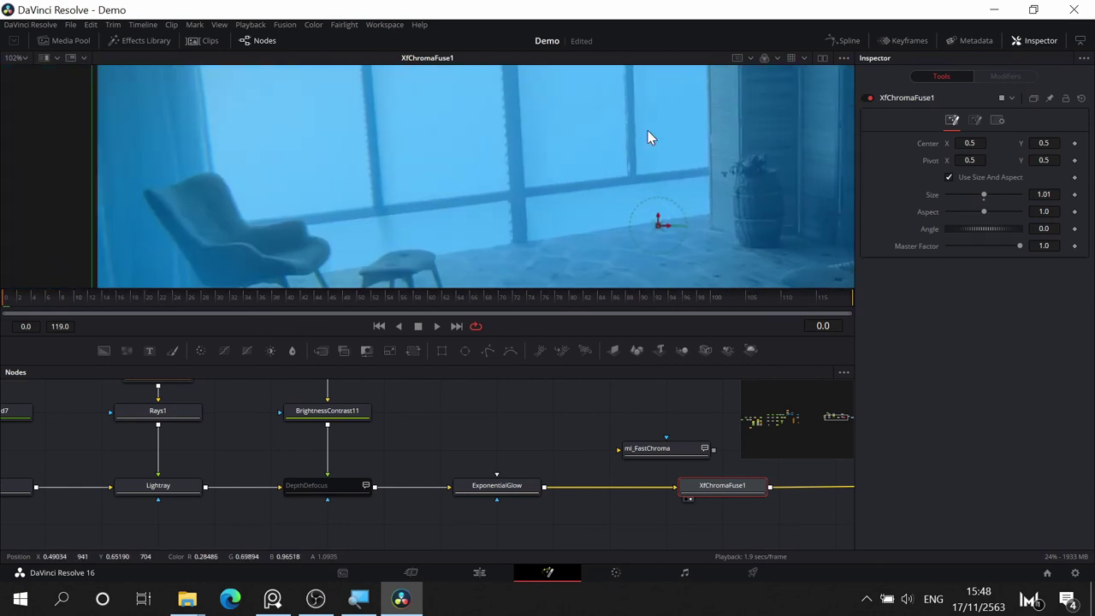
pyautogui.moveTo(382, 203); pyautogui.dragTo(560, 95)
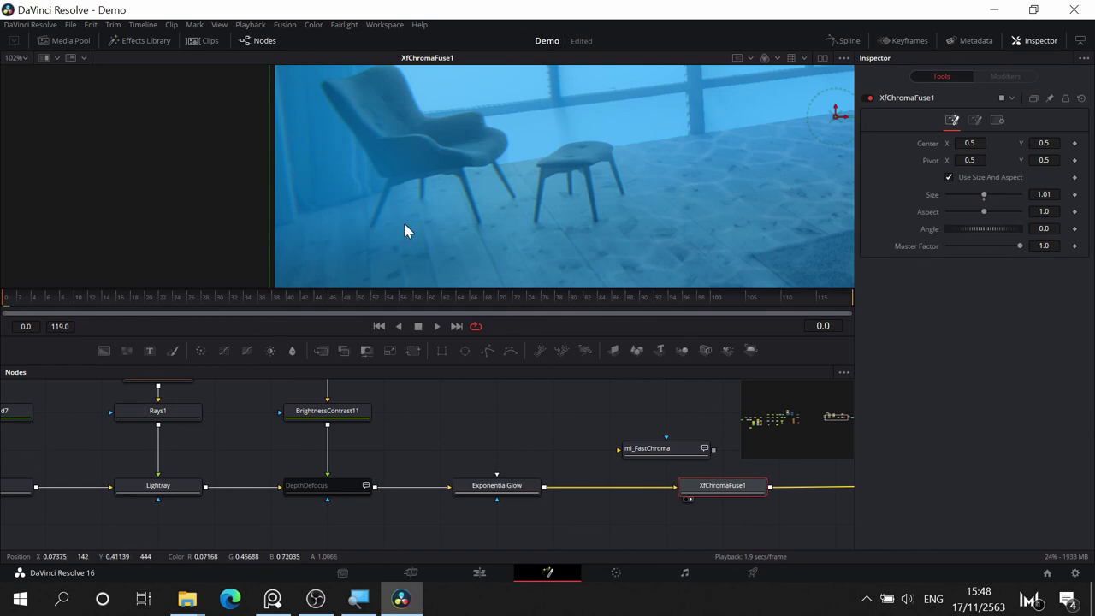
pyautogui.moveTo(405, 224); pyautogui.dragTo(381, 119)
pyautogui.moveTo(423, 284); pyautogui.dragTo(355, 229)
pyautogui.moveTo(475, 218); pyautogui.dragTo(8, 262)
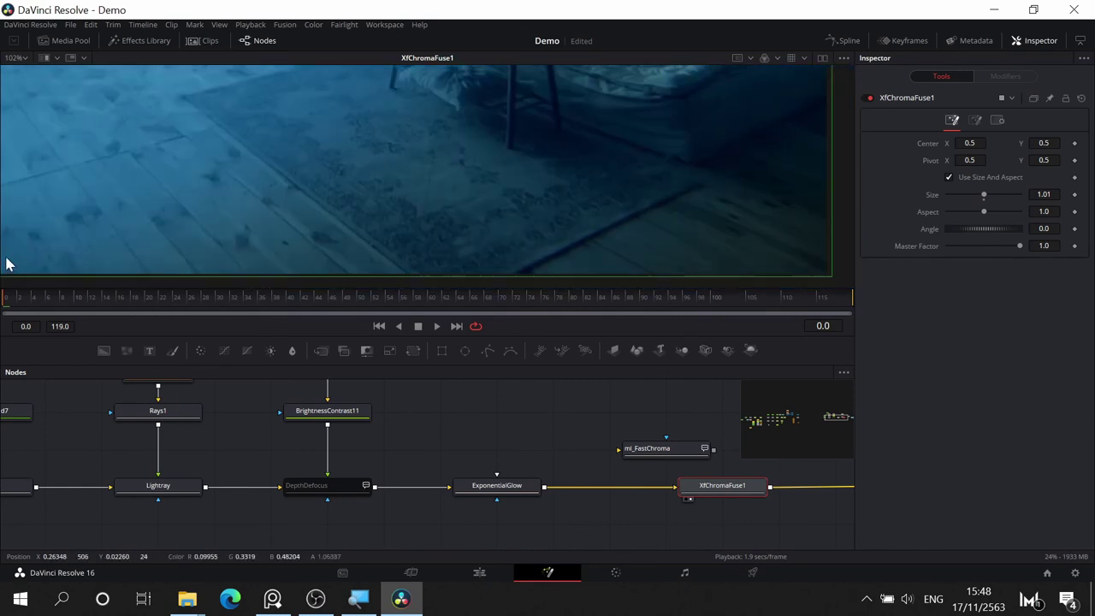
pyautogui.moveTo(501, 90); pyautogui.dragTo(100, 156)
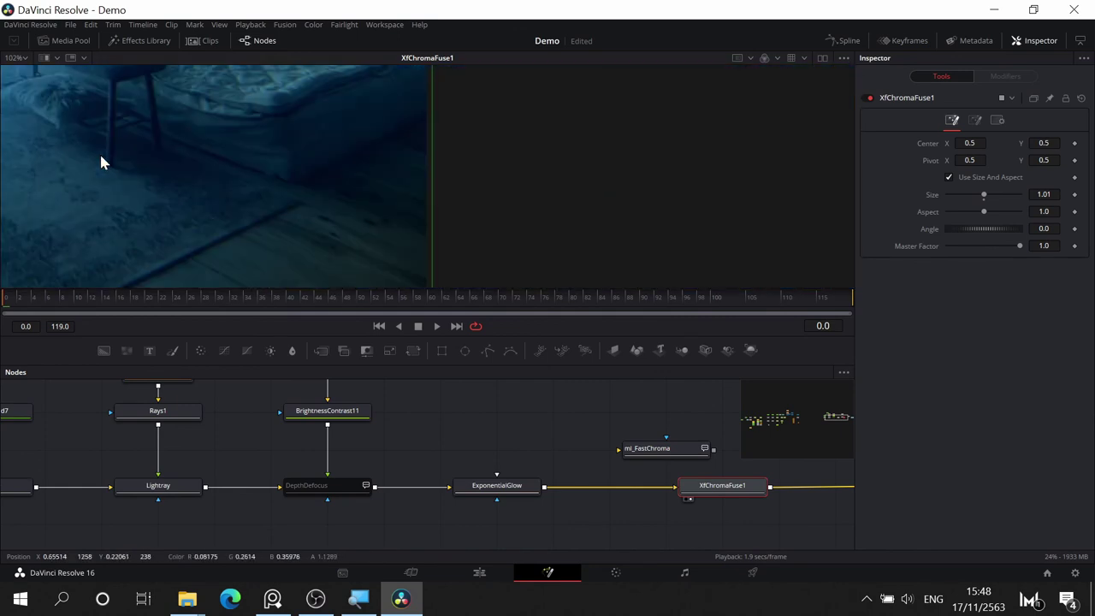
# - Set the XfChromaFuse1 Size to 1.05 and check the effect around the bench and bed
pyautogui.click(1057, 196)
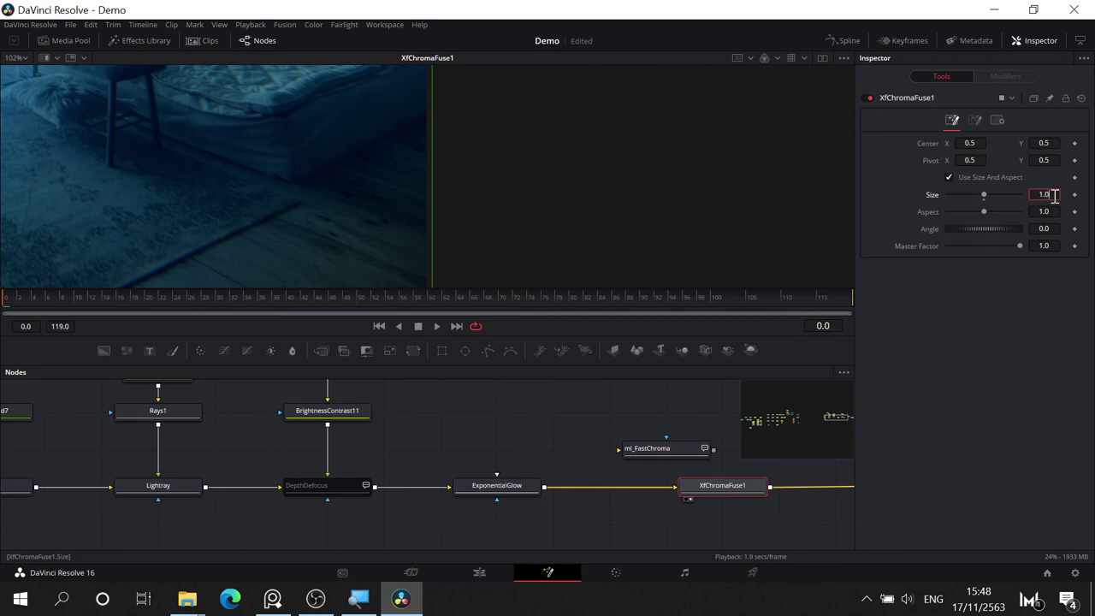
pyautogui.press('Tab')
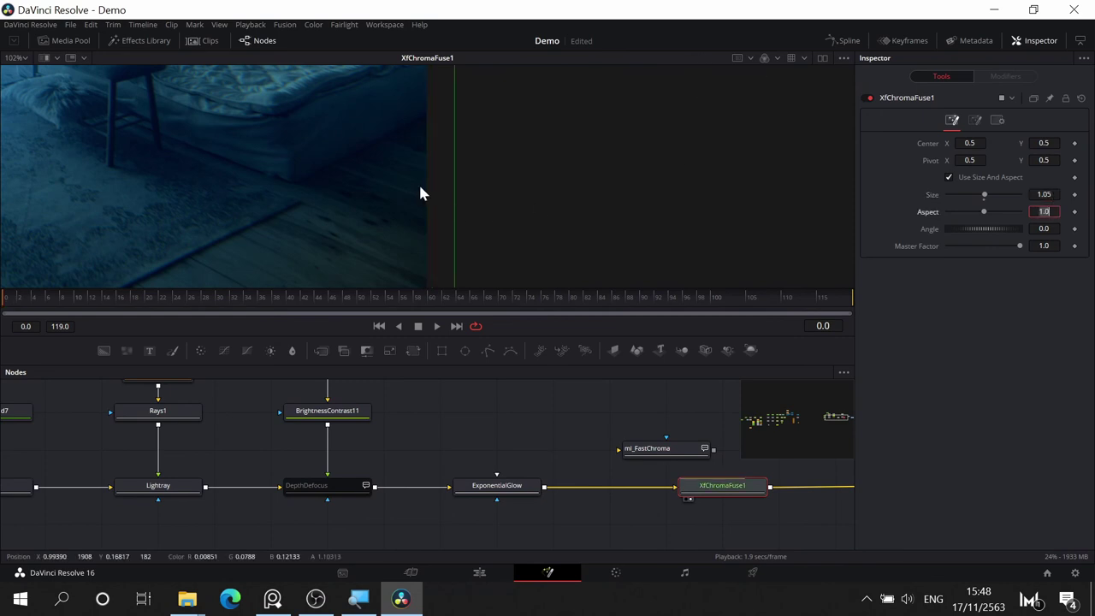
pyautogui.moveTo(351, 159); pyautogui.dragTo(455, 283)
pyautogui.moveTo(477, 104); pyautogui.dragTo(678, 77)
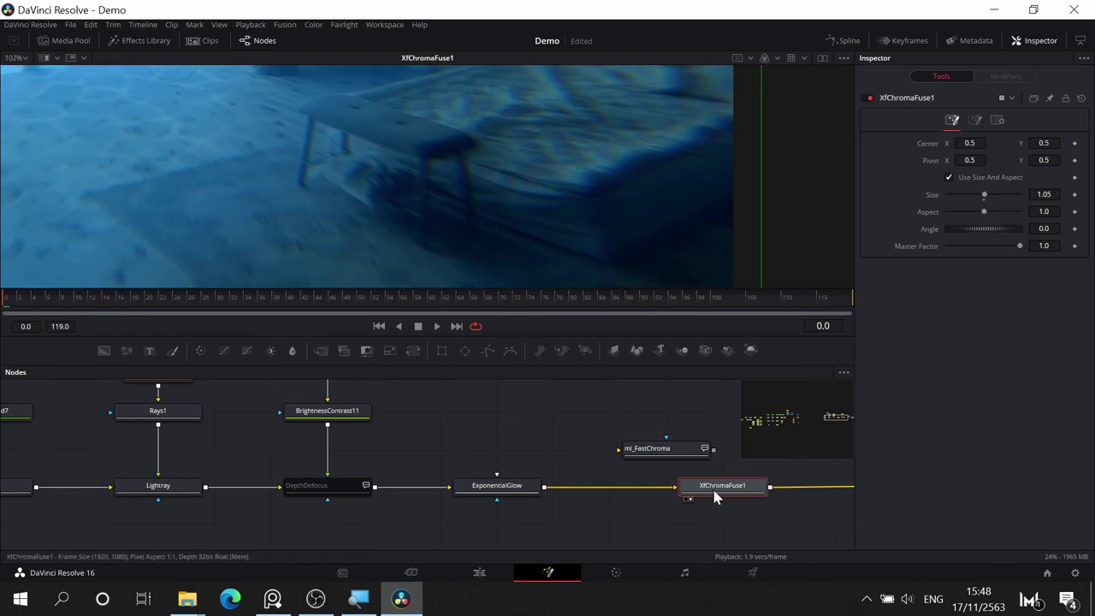
# - Replace XfChromaFuse1 with ml_FastChroma in the chain after ExponentialGlow and show ml_FastChroma in the viewer
pyautogui.moveTo(736, 485); pyautogui.dragTo(678, 410)
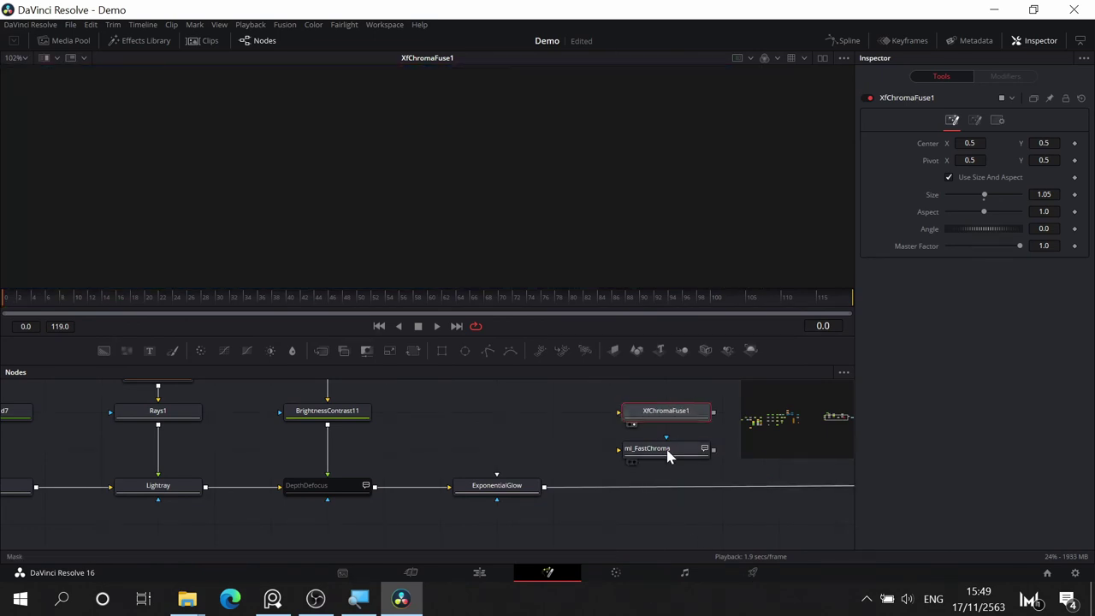
pyautogui.moveTo(676, 450); pyautogui.dragTo(706, 496)
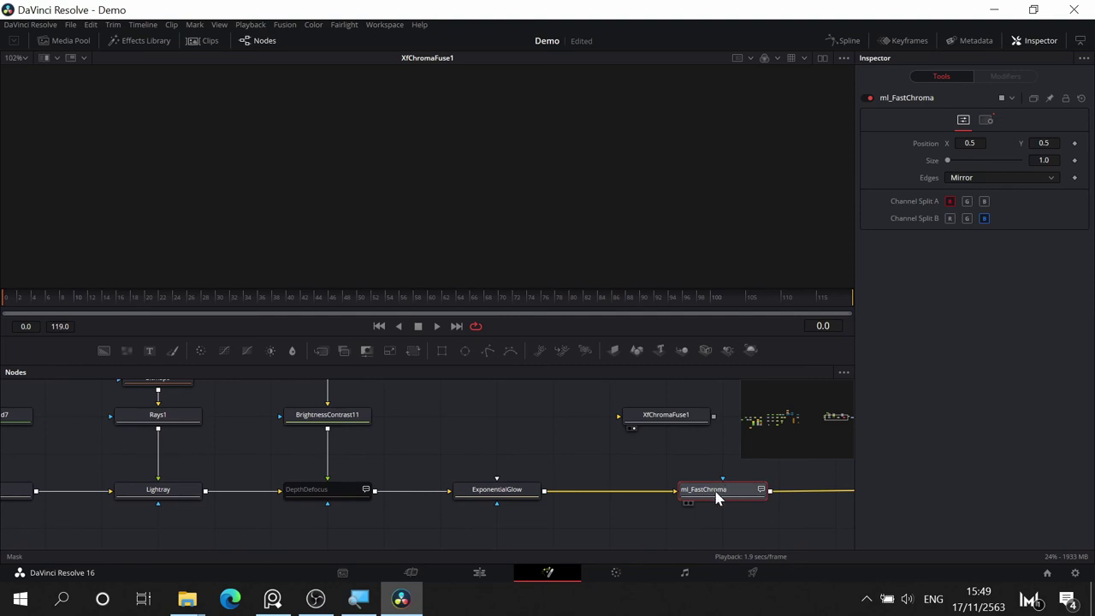
pyautogui.press('1')
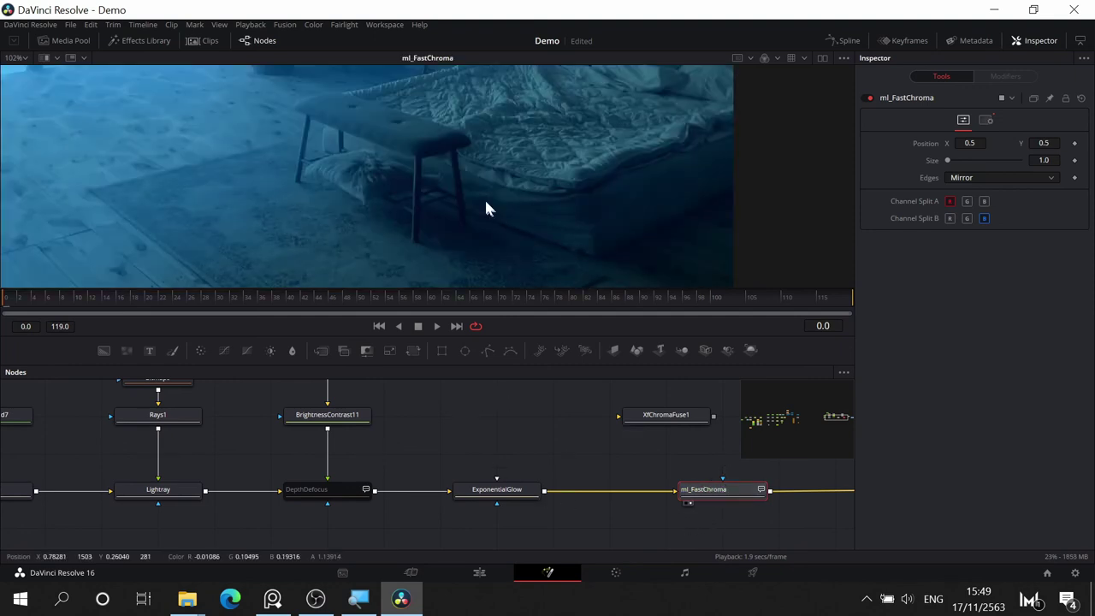
# - Set the ml_FastChroma Size to about 1.009 and inspect the fringing on the bed corner, whole room and floor
pyautogui.scroll(5, 461, 182)
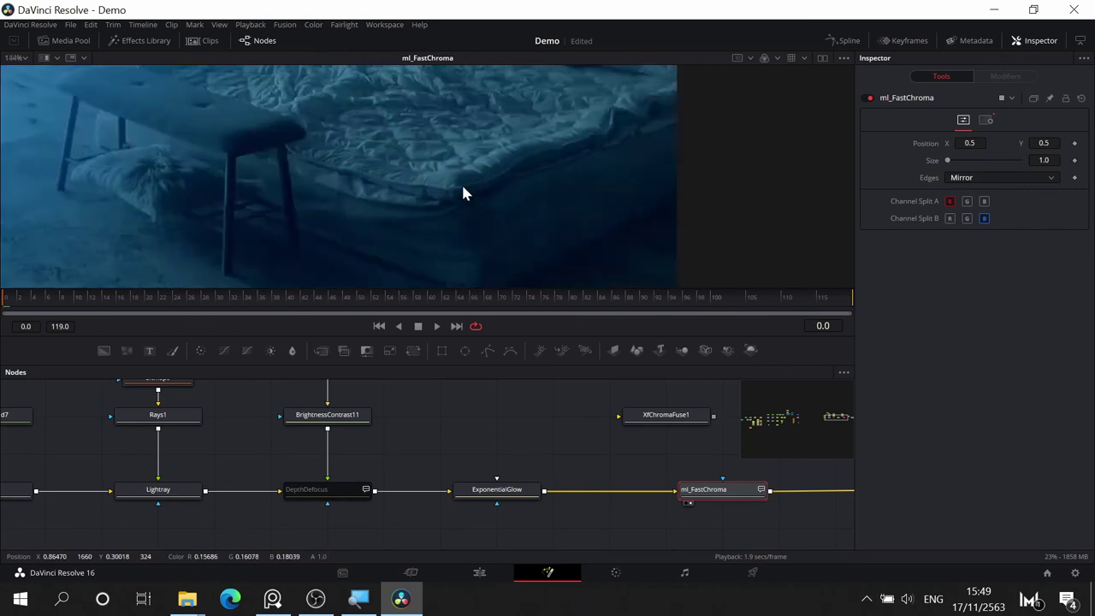
pyautogui.moveTo(950, 163); pyautogui.dragTo(957, 163)
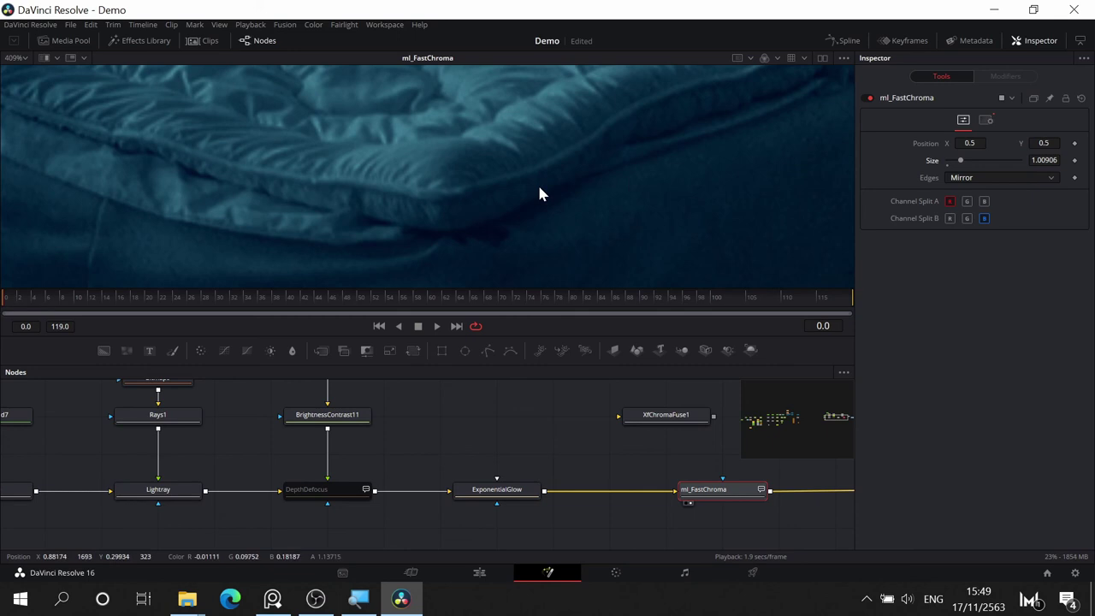
pyautogui.scroll(-3, 556, 185)
pyautogui.scroll(3, 561, 181)
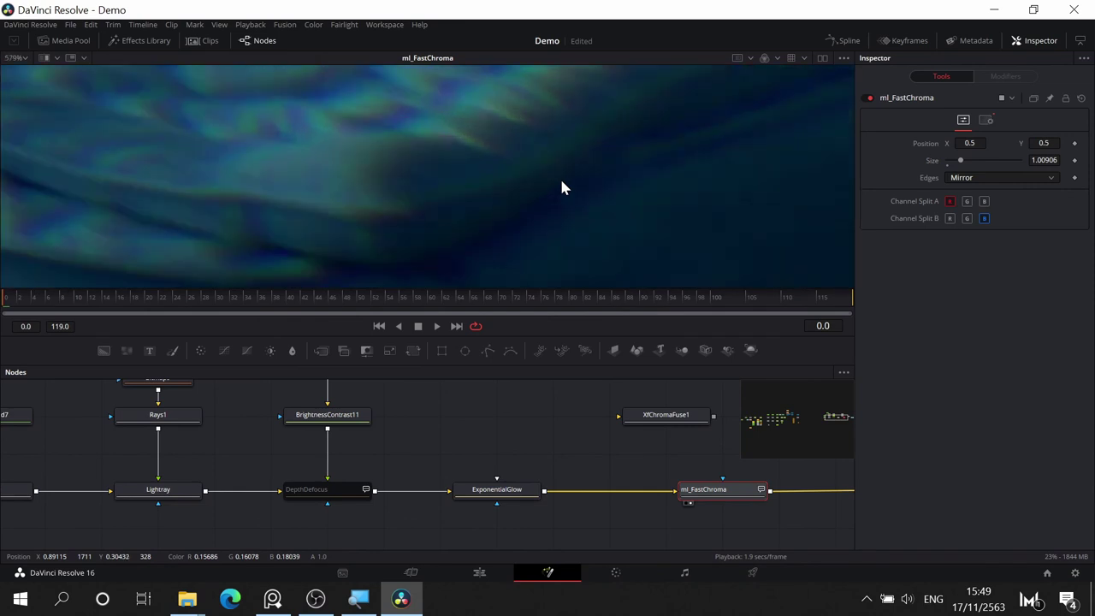
pyautogui.scroll(-5, 561, 181)
pyautogui.scroll(4, 561, 181)
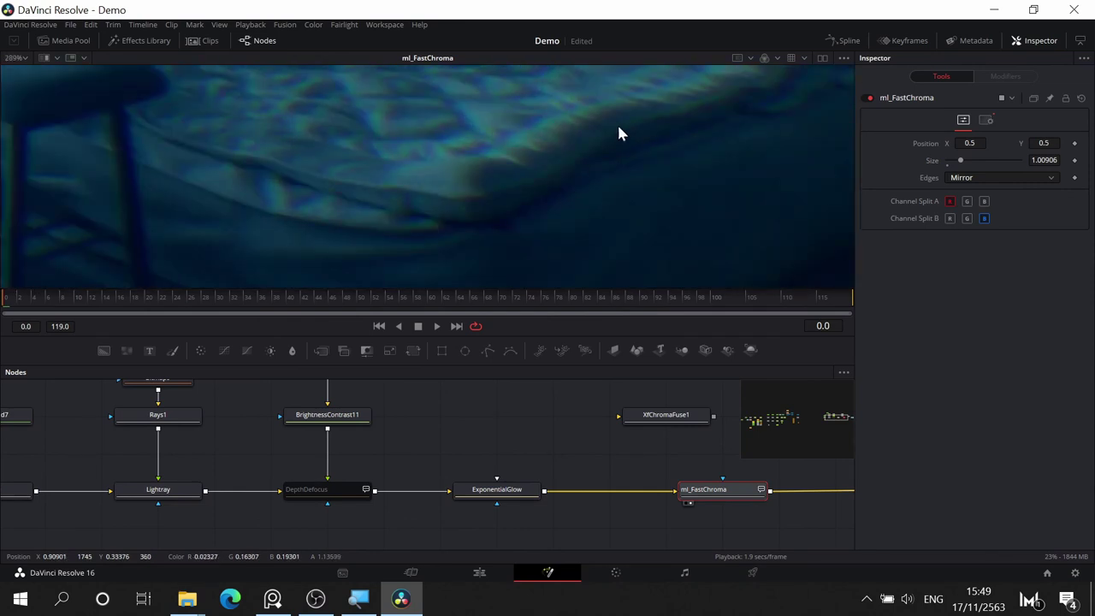
pyautogui.scroll(-5, 557, 220)
pyautogui.scroll(-1, 559, 211)
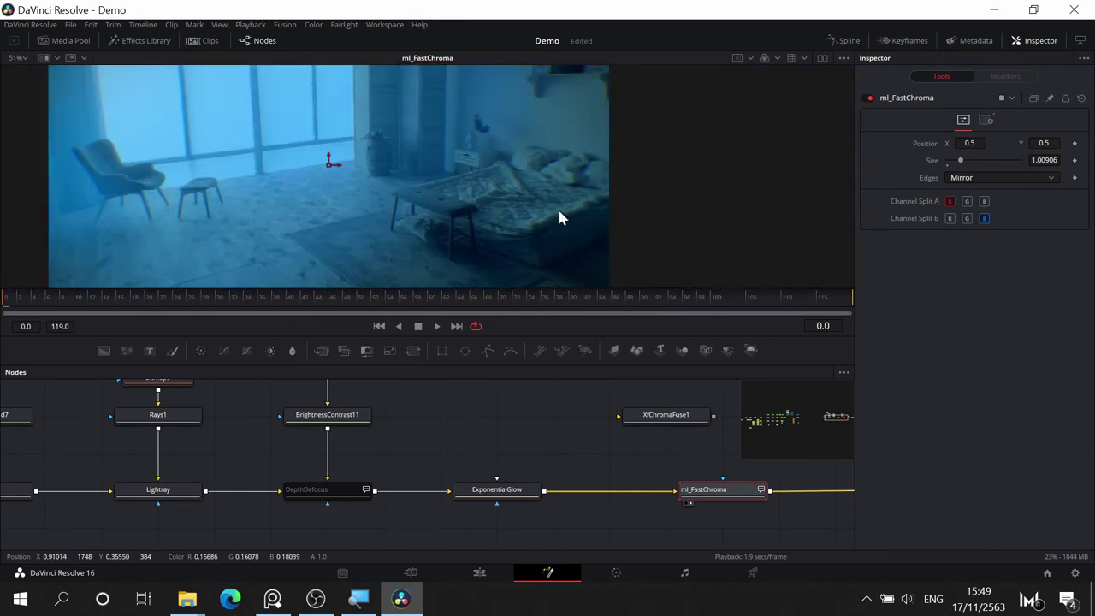
pyautogui.moveTo(418, 206); pyautogui.dragTo(570, 97)
pyautogui.scroll(1, 291, 165)
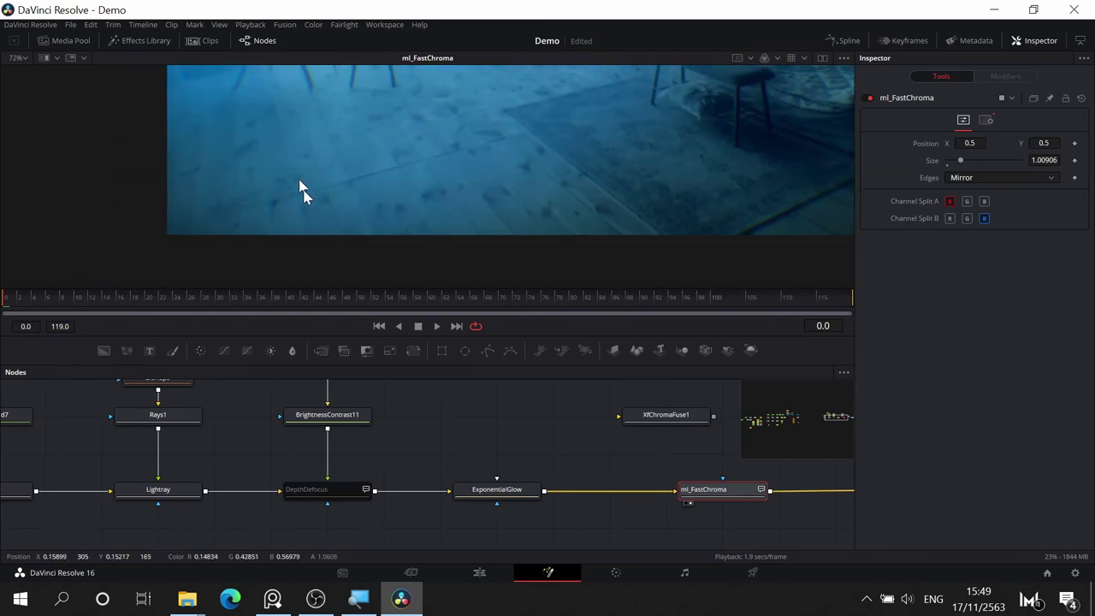
# - Inspect the fringing on the wall shelf and try an ml_FastChroma Size of 1.001
pyautogui.scroll(-2, 405, 171)
pyautogui.moveTo(447, 179); pyautogui.dragTo(112, 78)
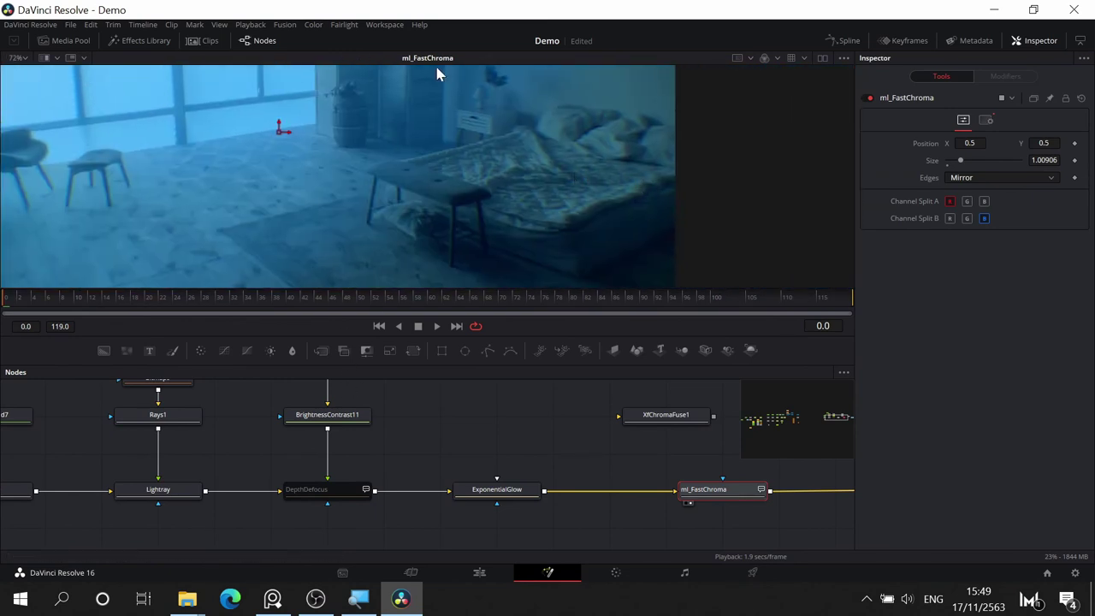
pyautogui.scroll(2, 416, 239)
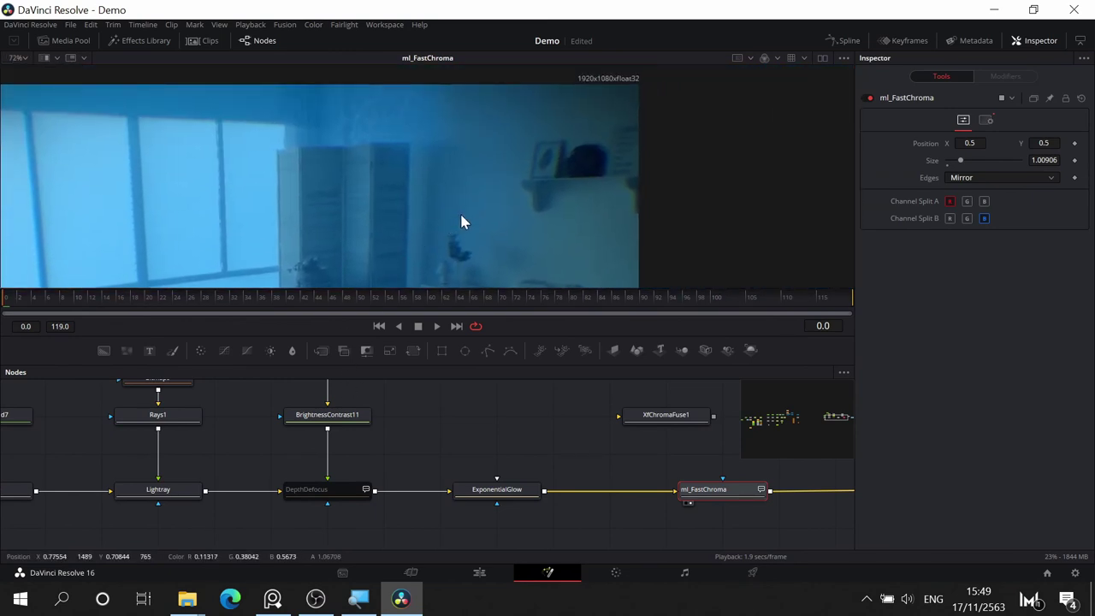
pyautogui.moveTo(494, 232); pyautogui.dragTo(350, 226)
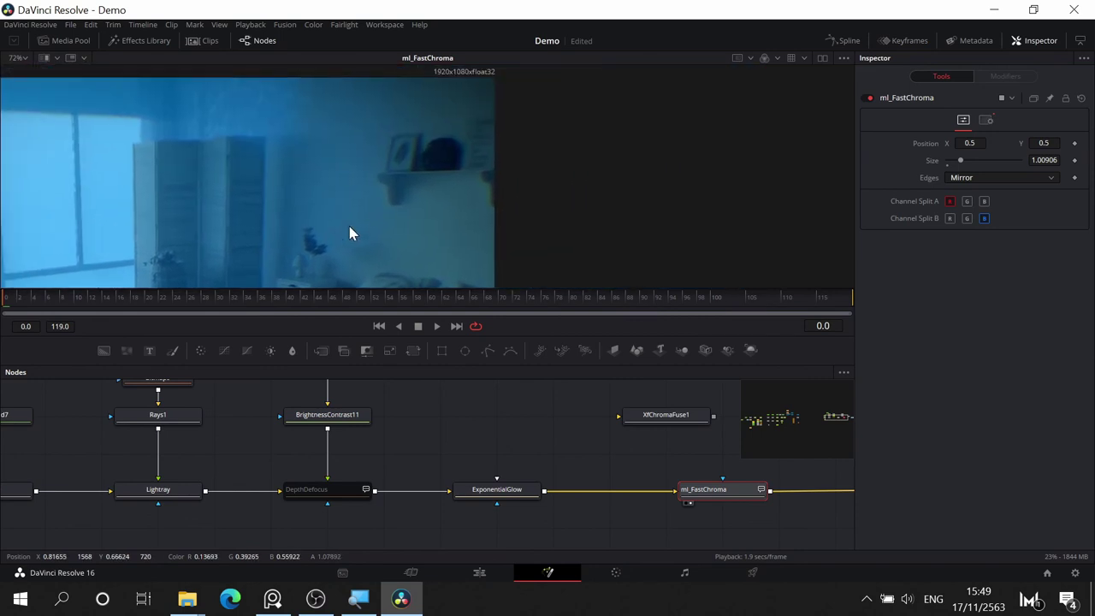
pyautogui.scroll(2, 428, 203)
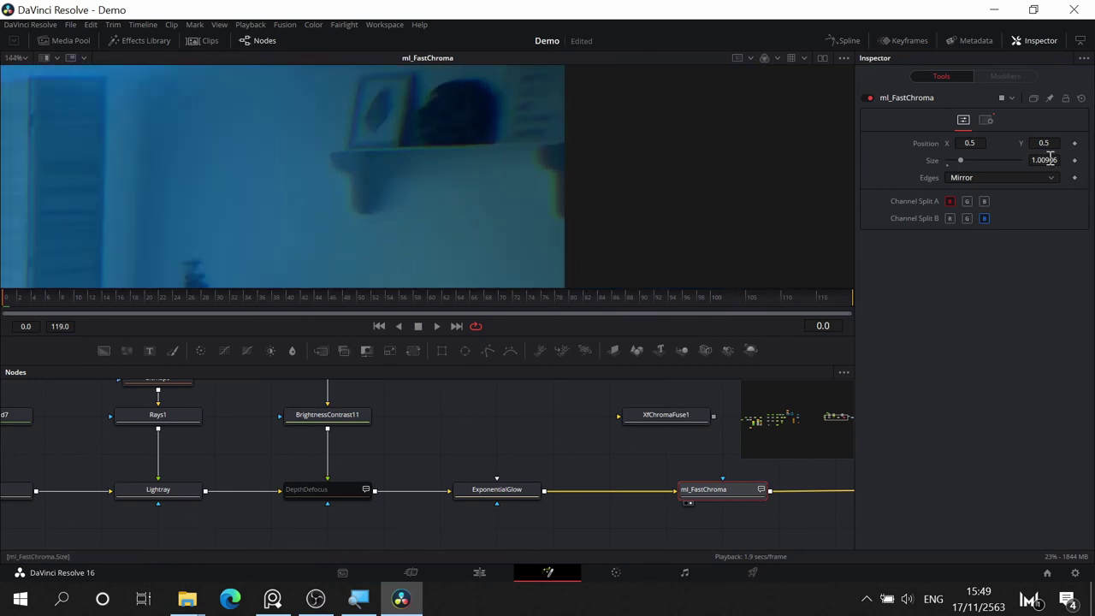
pyautogui.press('Return')
pyautogui.click(1044, 161)
pyautogui.moveTo(1048, 160); pyautogui.dragTo(1072, 160)
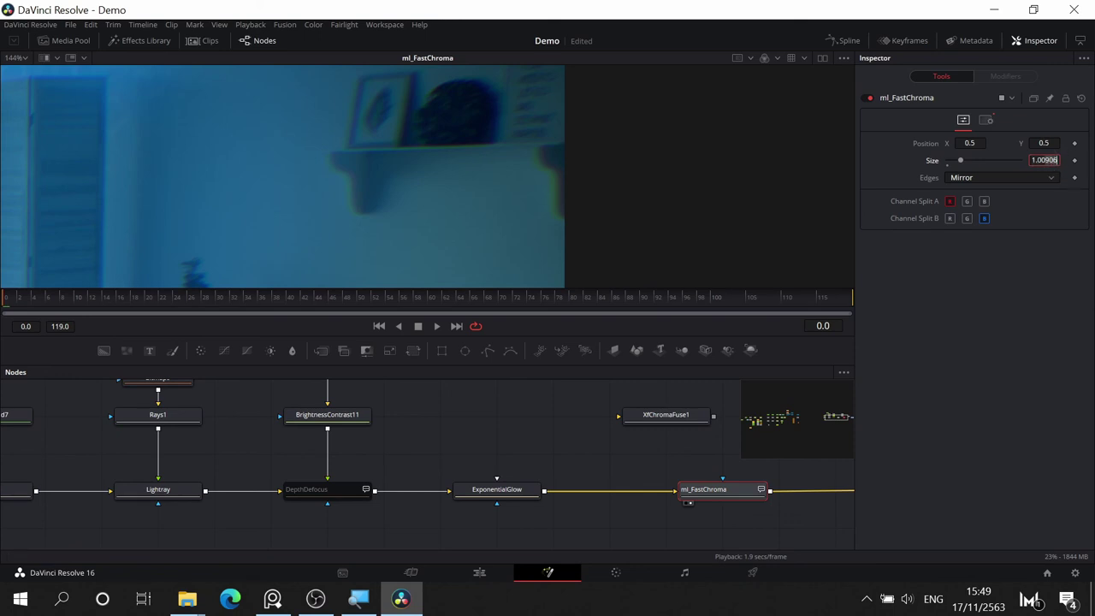
pyautogui.press('Tab')
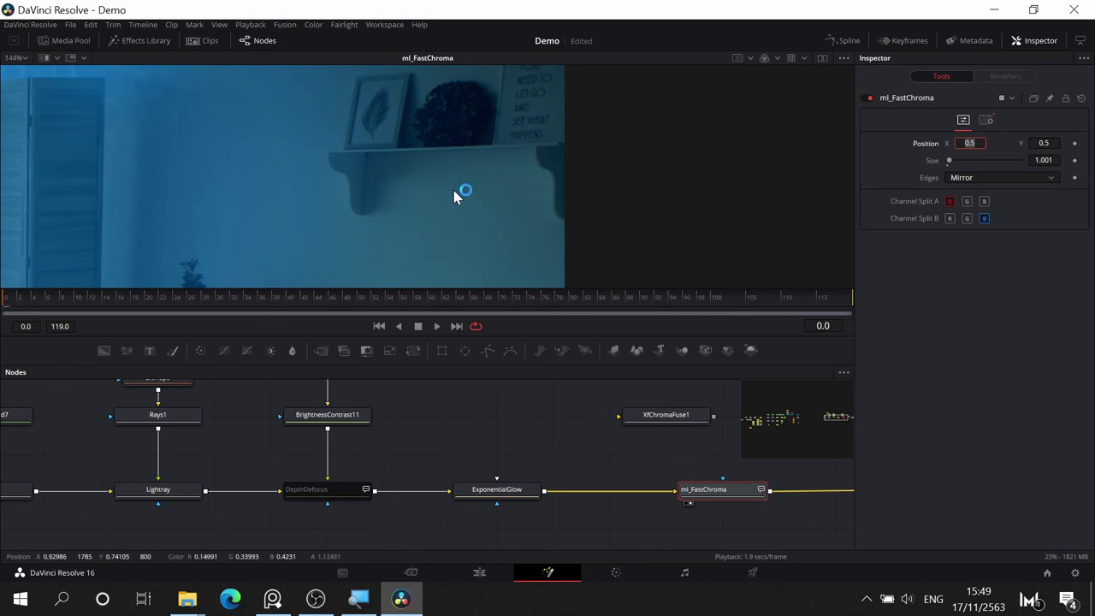
# - Try ml_FastChroma Size values of 1.005 and 1.003 while checking the folds of the bedspread
pyautogui.scroll(8, 455, 196)
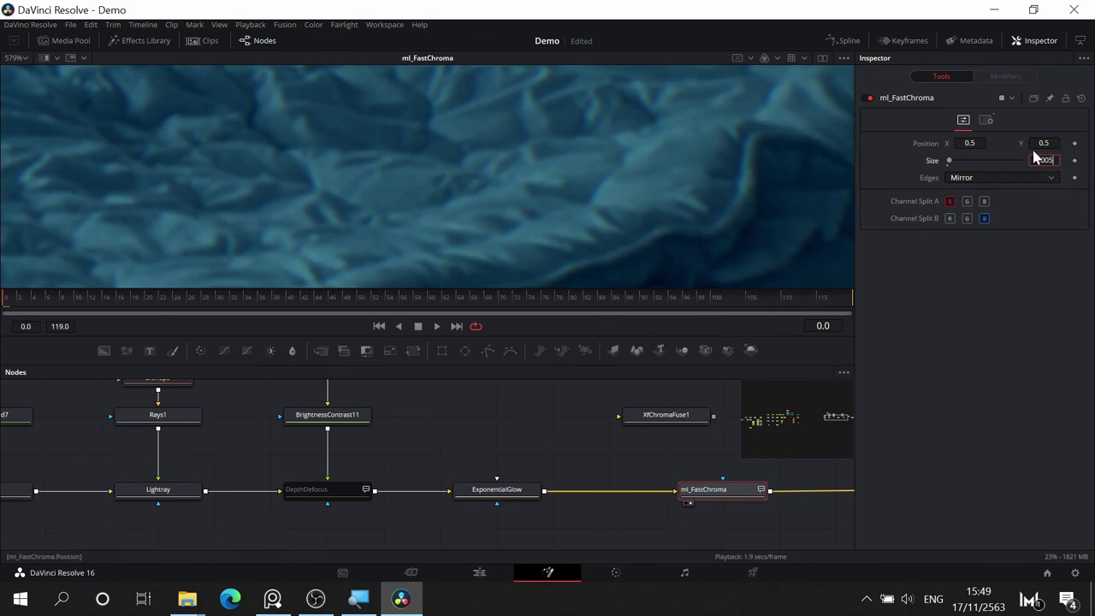
pyautogui.press('Tab')
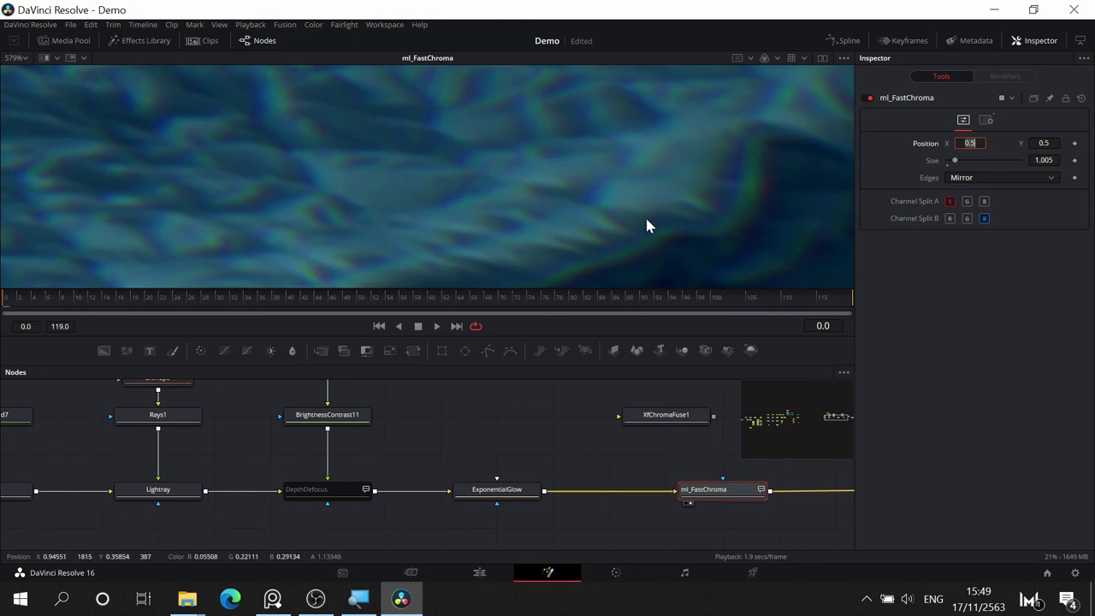
pyautogui.click(1057, 159)
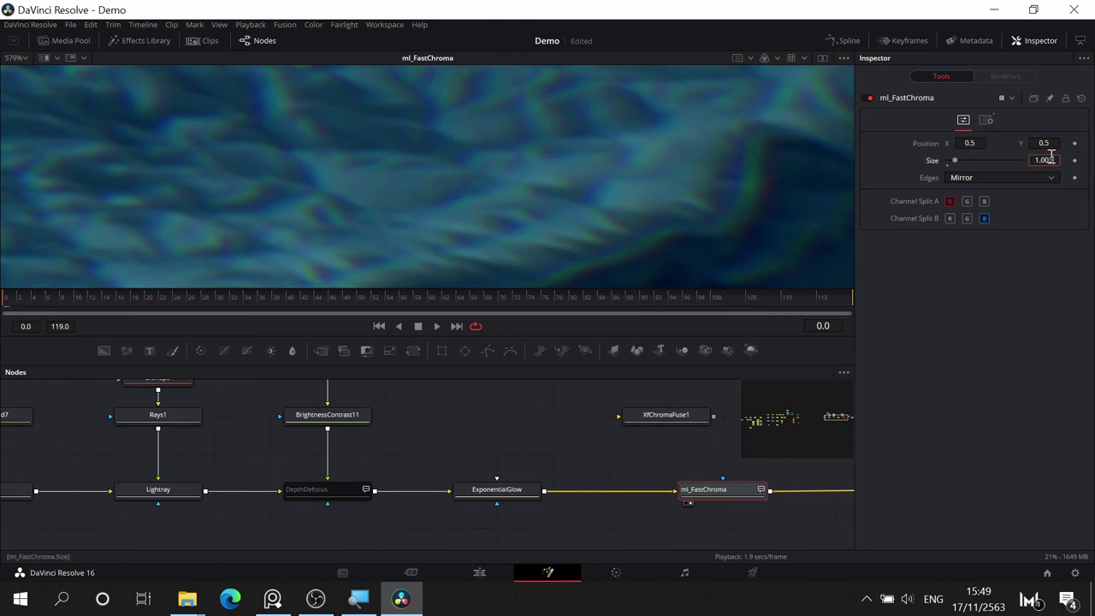
pyautogui.press('Tab')
pyautogui.scroll(-5, 513, 141)
pyautogui.scroll(1, 513, 149)
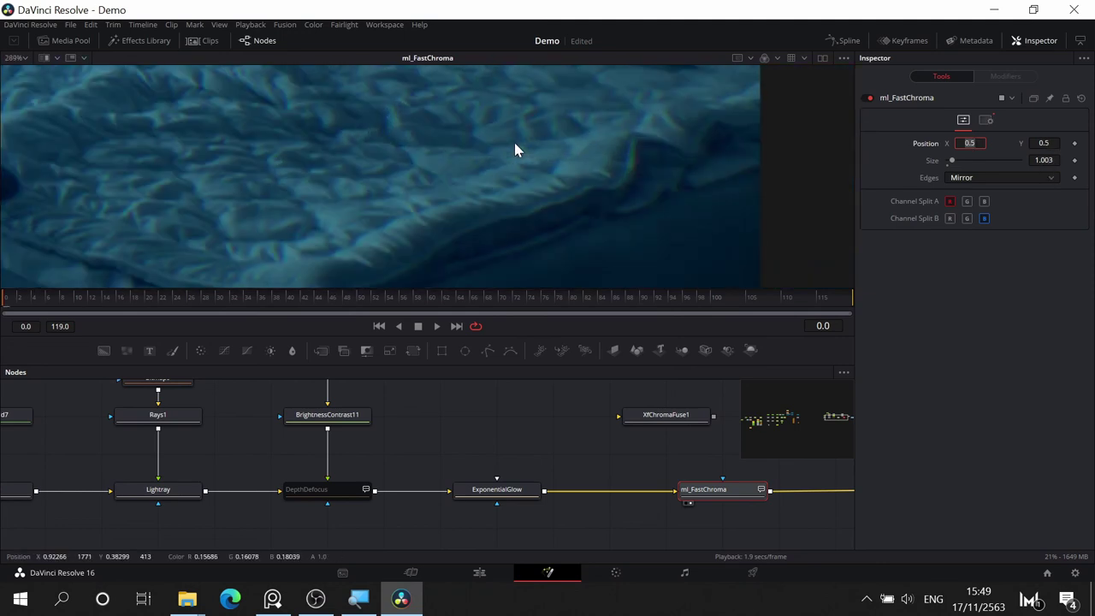
# - Examine the chromatic aberration across the floor, armchair, stool, windows and folding screen
pyautogui.scroll(-3, 513, 150)
pyautogui.moveTo(673, 122); pyautogui.dragTo(774, 85)
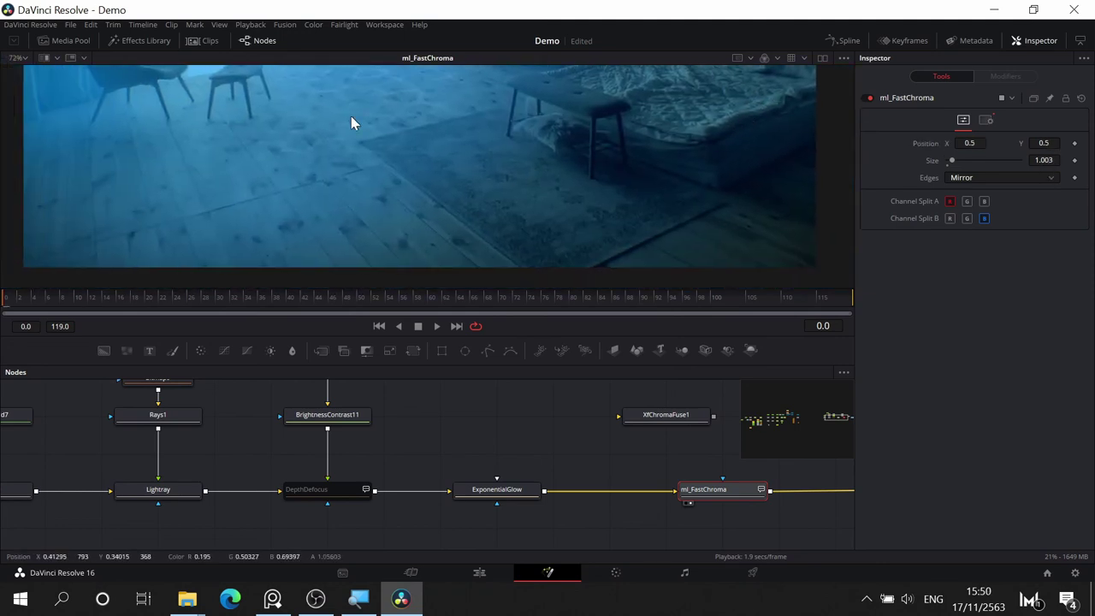
pyautogui.moveTo(350, 117); pyautogui.dragTo(518, 278)
pyautogui.scroll(4, 419, 264)
pyautogui.scroll(-2, 384, 240)
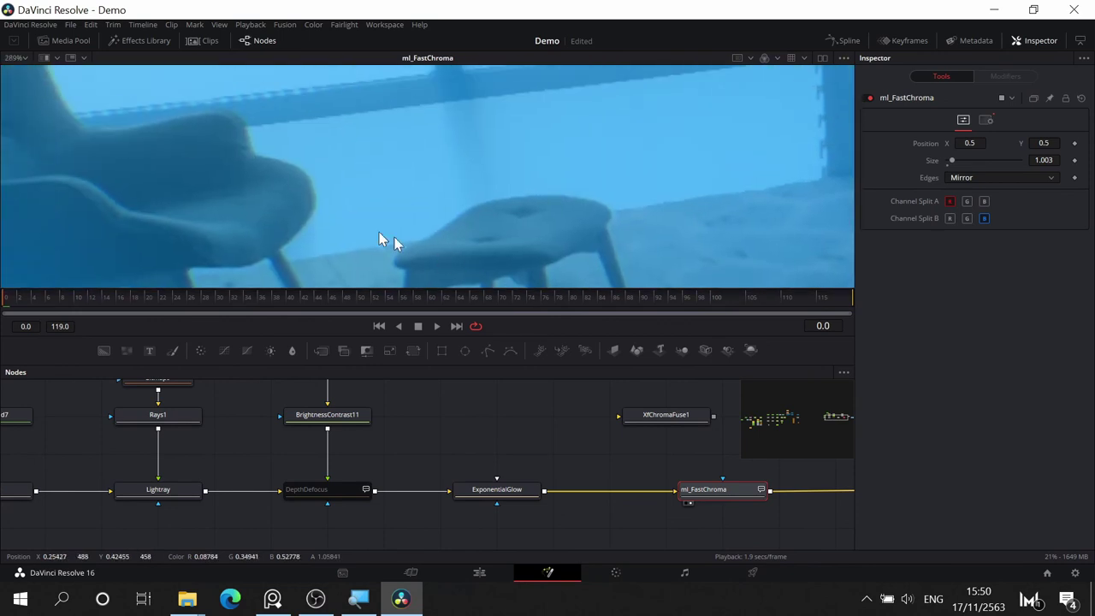
pyautogui.scroll(3, 306, 214)
pyautogui.scroll(-4, 477, 168)
pyautogui.scroll(-1, 477, 163)
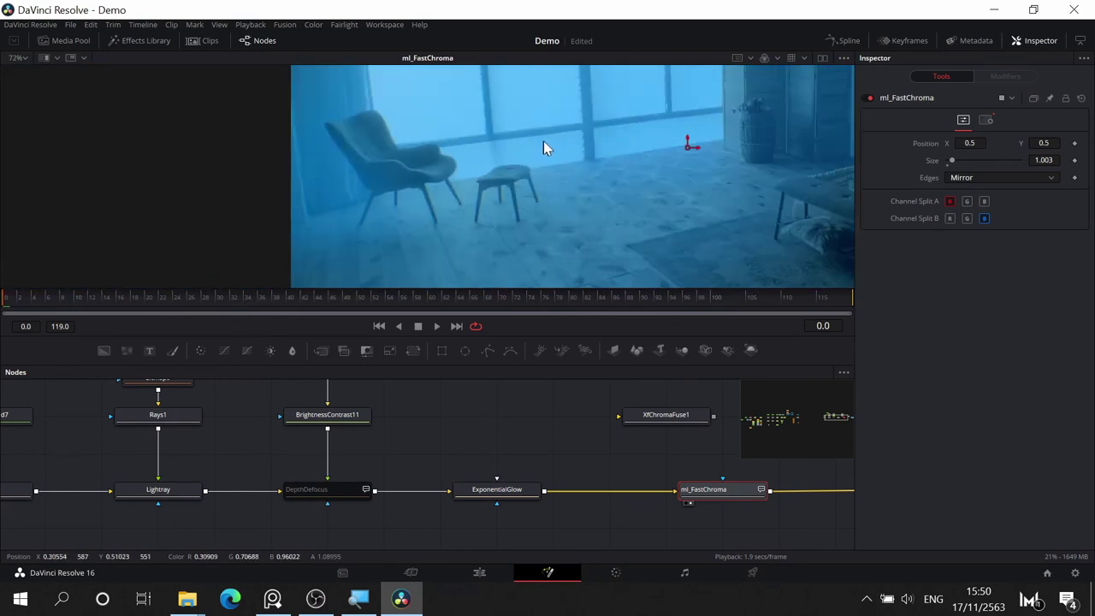
pyautogui.moveTo(543, 142); pyautogui.dragTo(394, 235)
pyautogui.moveTo(643, 79); pyautogui.dragTo(382, 177)
pyautogui.scroll(4, 383, 176)
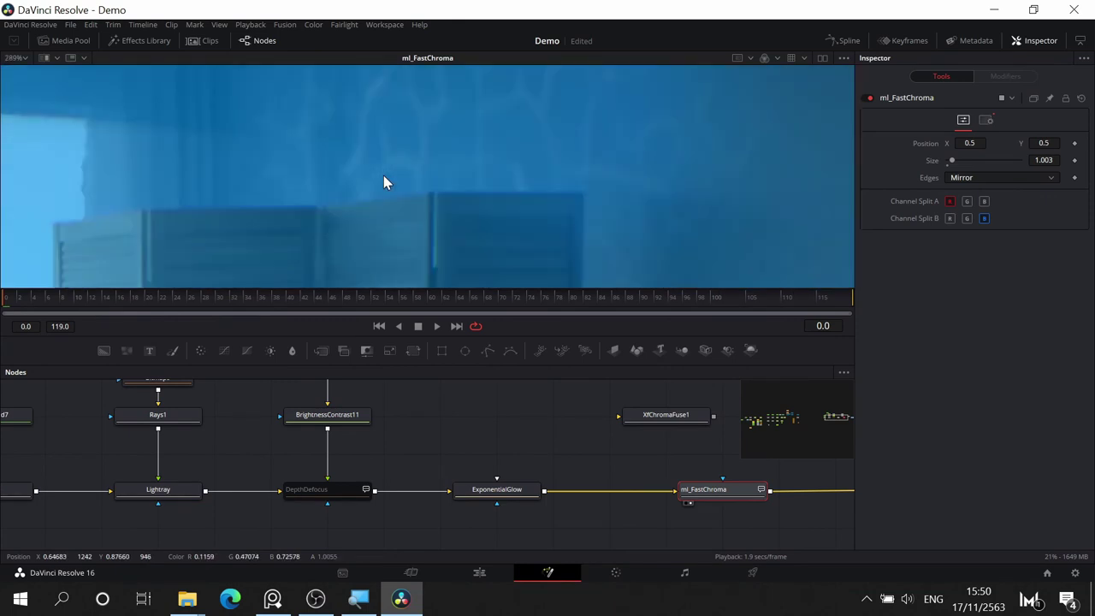
pyautogui.moveTo(294, 200); pyautogui.dragTo(657, 235)
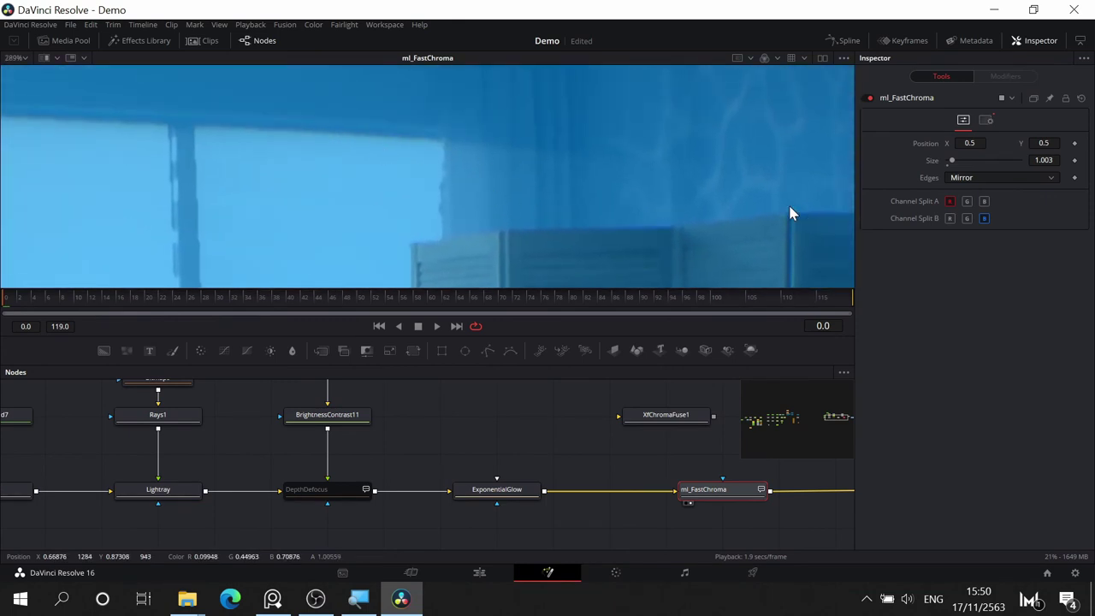
pyautogui.scroll(-2, 781, 208)
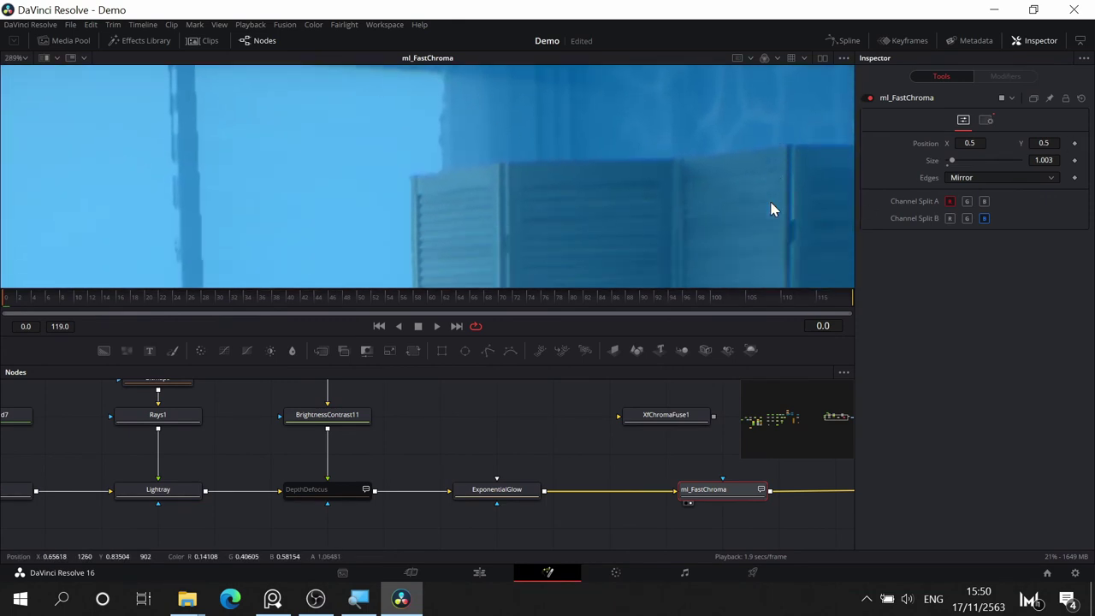
# - Disable and re-enable ml_FastChroma to compare the window and folding-screen edges with and without the effect
pyautogui.click(868, 98)
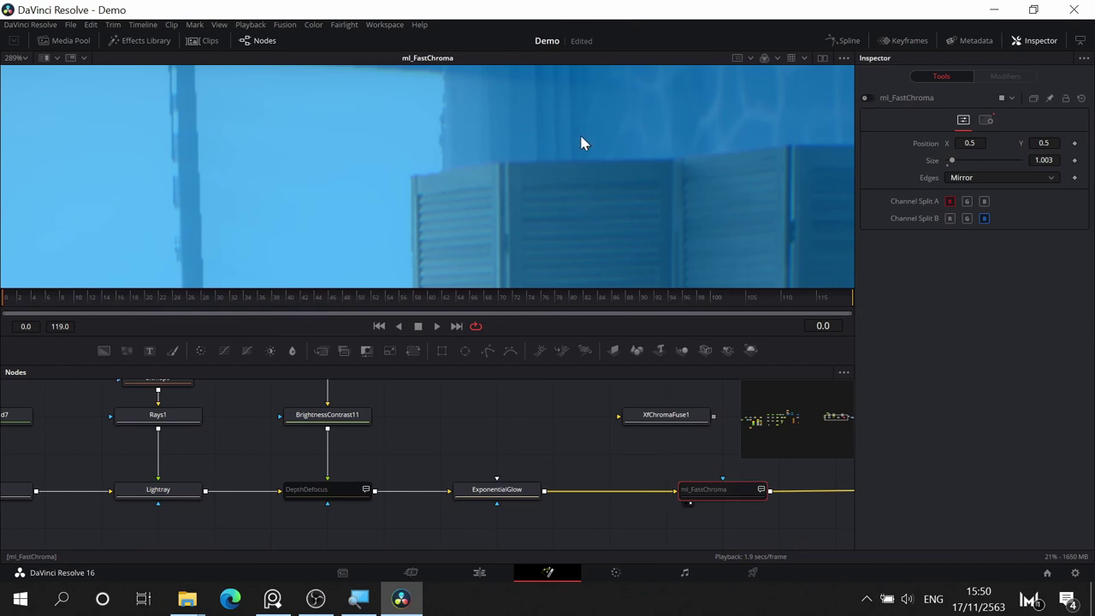
pyautogui.moveTo(576, 130); pyautogui.dragTo(745, 211)
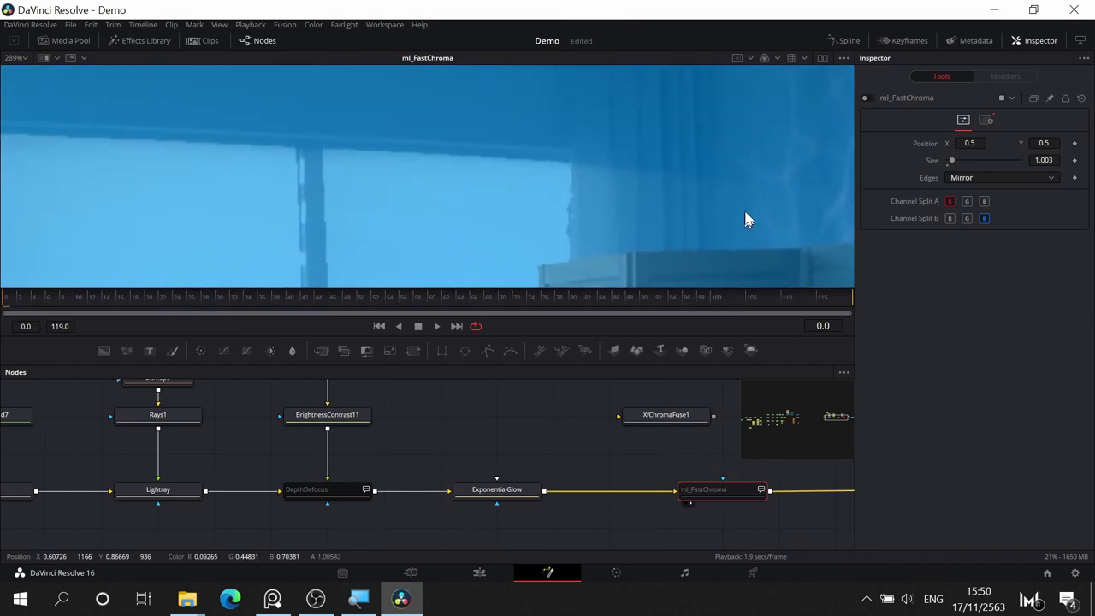
pyautogui.click(868, 97)
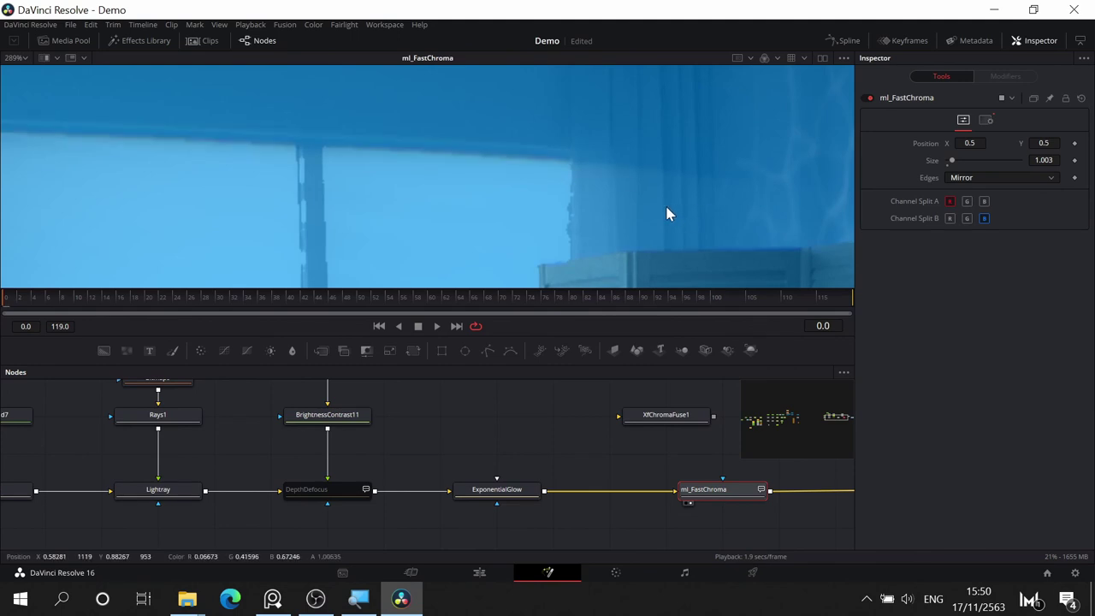
# - Set the ml_FastChroma Size to 1.004 and check the effect on the bed and across the room
pyautogui.scroll(-1, 666, 206)
pyautogui.moveTo(718, 253); pyautogui.dragTo(485, 140)
pyautogui.scroll(-2, 619, 201)
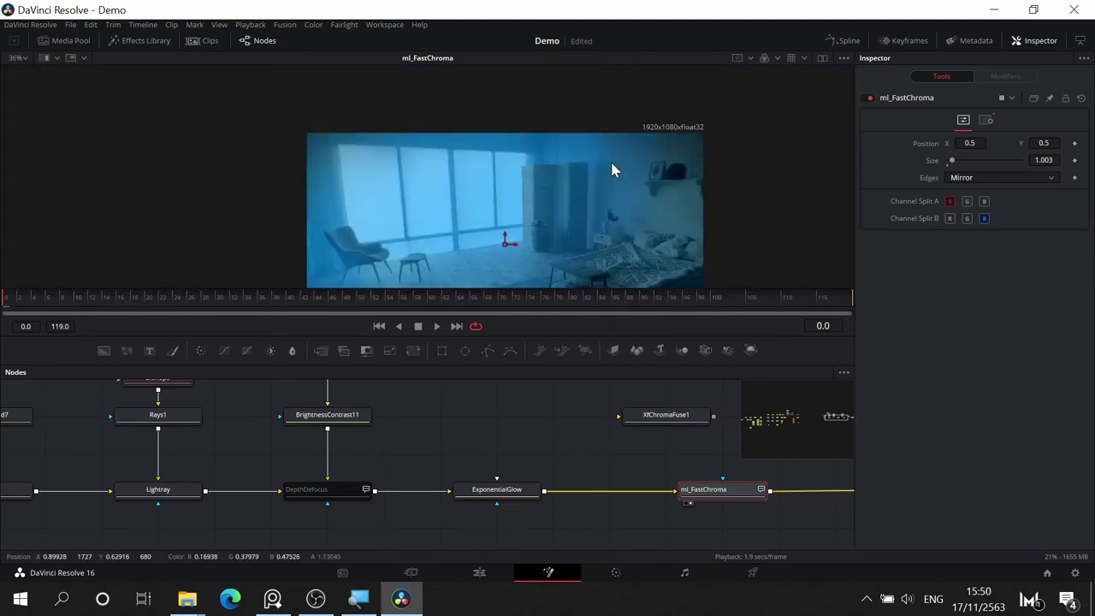
pyautogui.scroll(6, 663, 235)
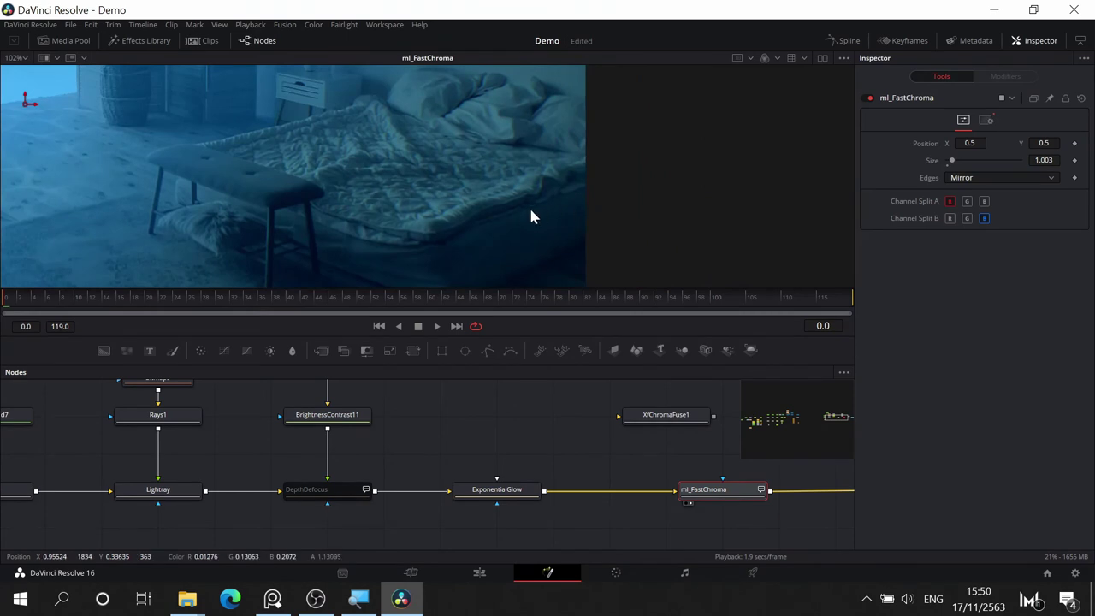
pyautogui.scroll(3, 531, 216)
pyautogui.click(1054, 160)
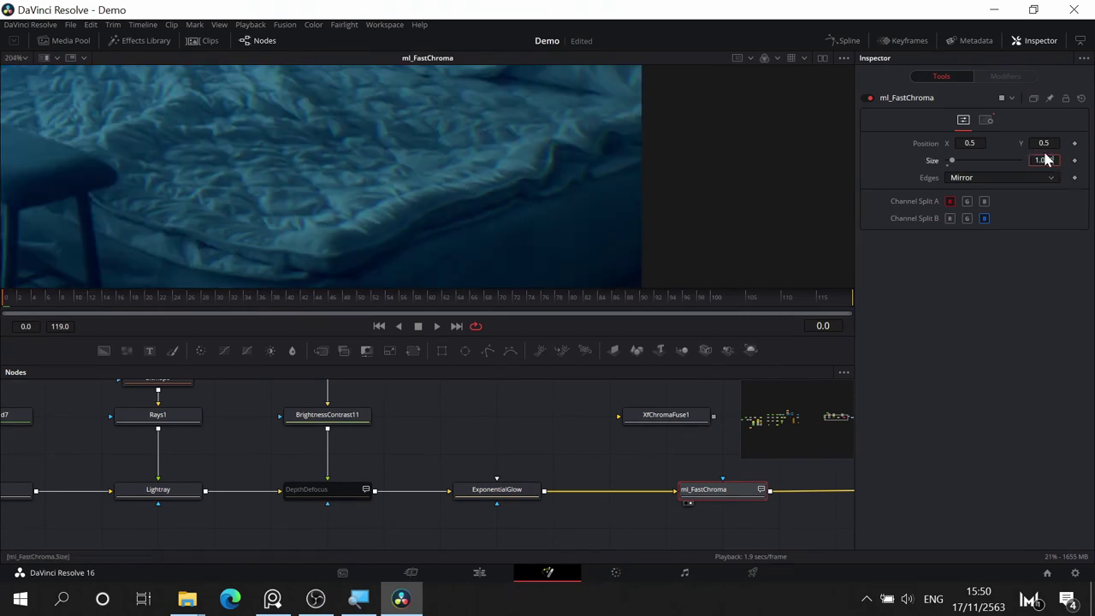
pyautogui.press('Tab')
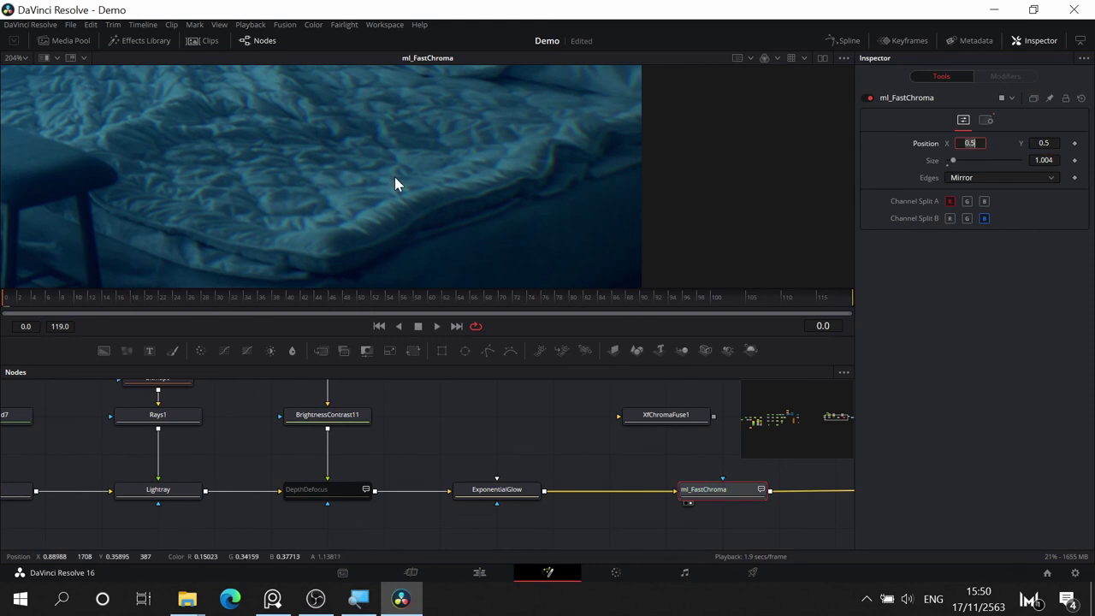
pyautogui.scroll(-5, 394, 178)
pyautogui.moveTo(395, 178); pyautogui.dragTo(745, 163)
pyautogui.moveTo(501, 154); pyautogui.dragTo(531, 265)
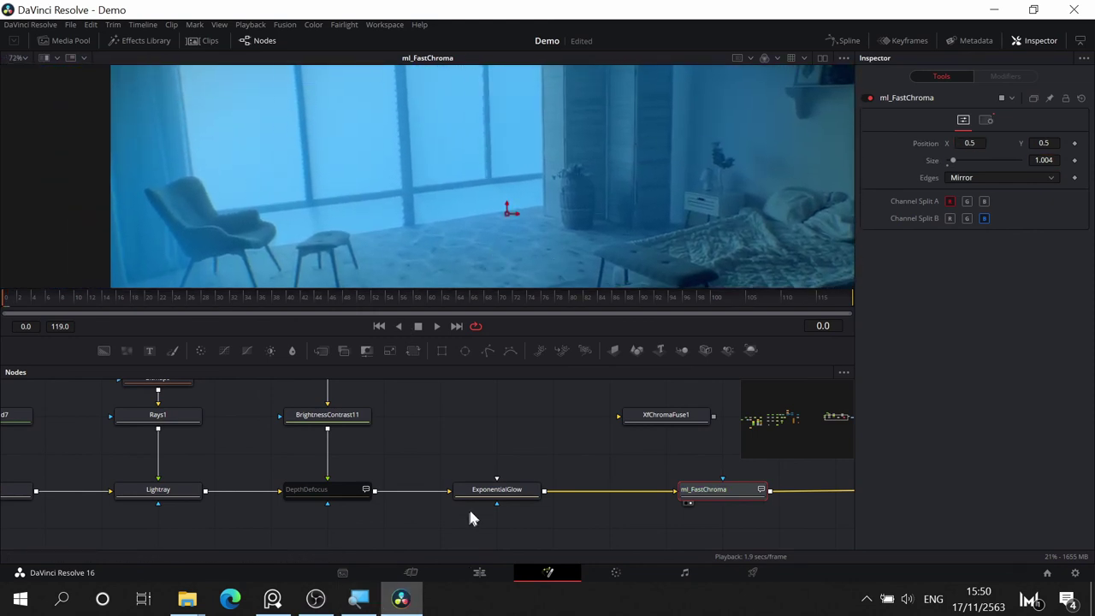
# - Try XfChromaFuse1 between ExponentialGlow and ml_FastChroma, with ml_FastChroma disabled to judge XfChromaFuse1 alone on the bedding
pyautogui.moveTo(647, 491); pyautogui.dragTo(379, 475)
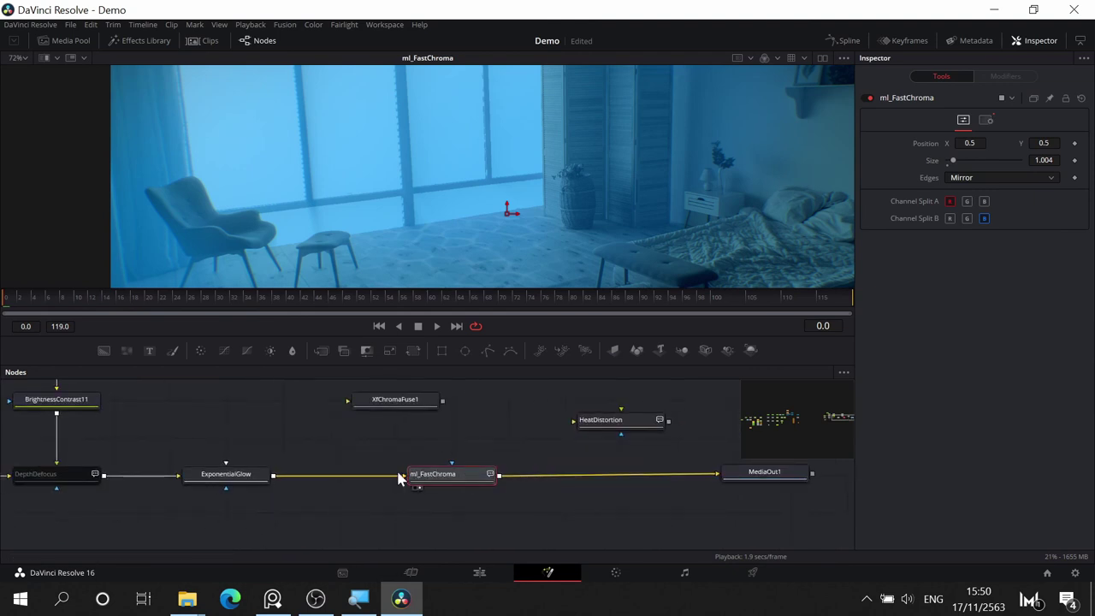
pyautogui.click(510, 433)
pyautogui.scroll(6, 714, 167)
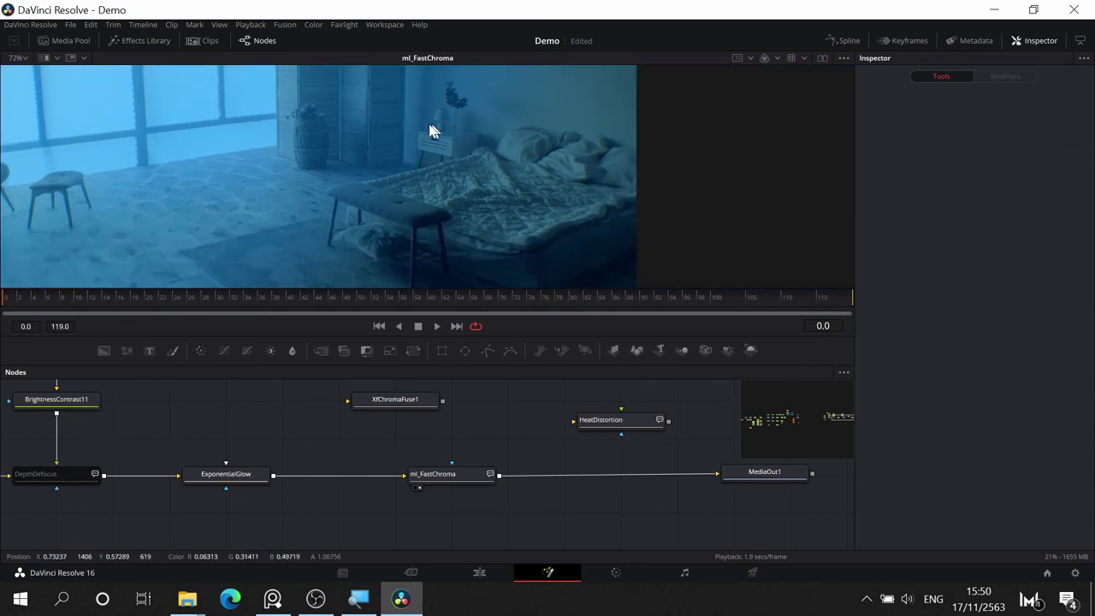
pyautogui.scroll(2, 524, 217)
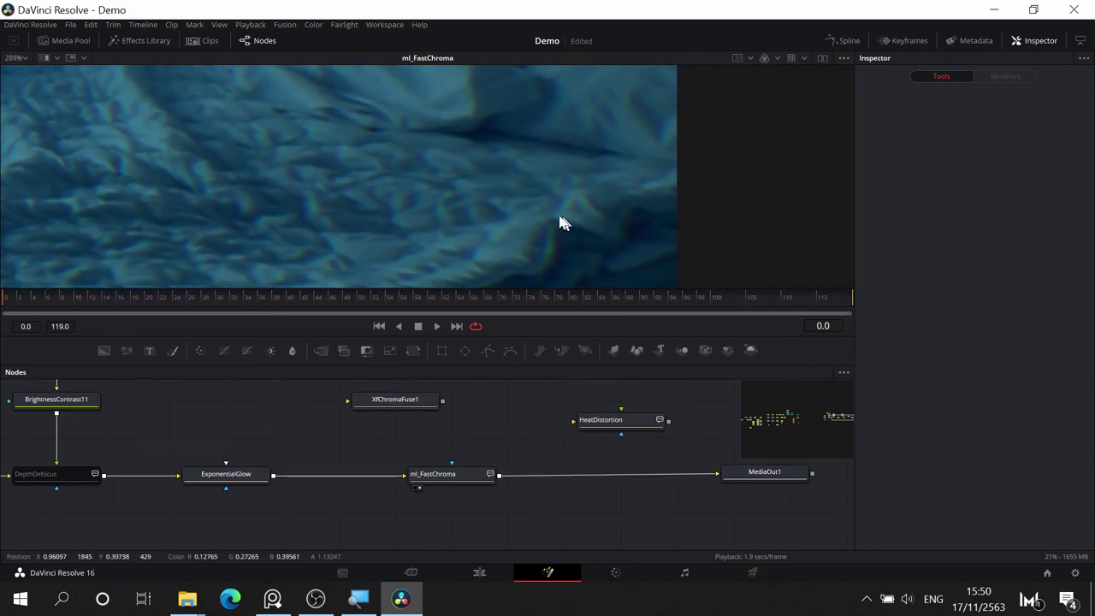
pyautogui.moveTo(558, 216); pyautogui.dragTo(542, 259)
pyautogui.moveTo(393, 402); pyautogui.dragTo(336, 476)
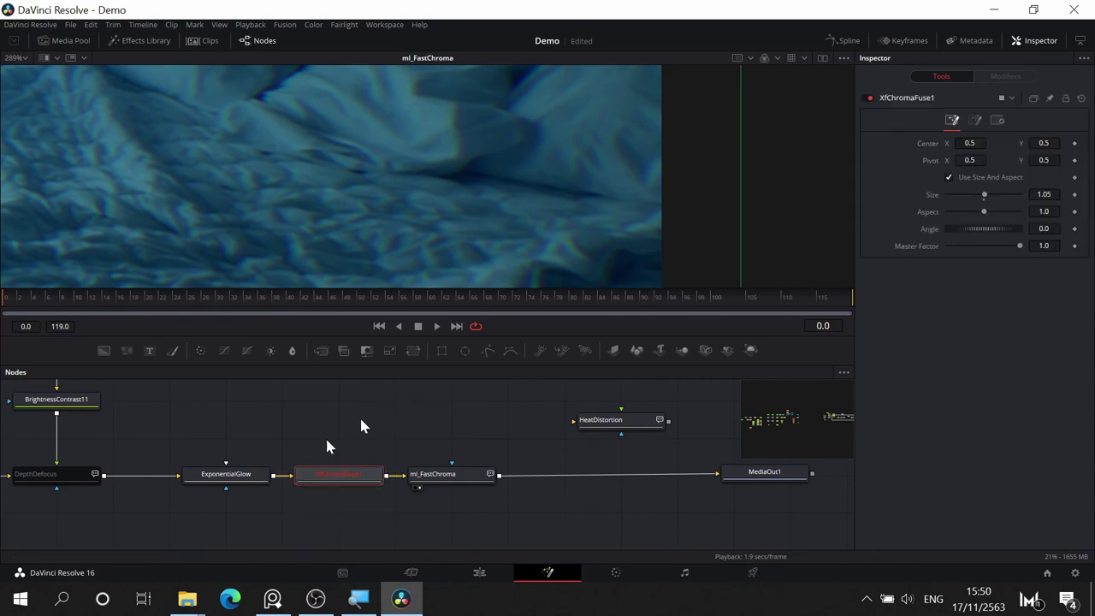
pyautogui.moveTo(367, 440); pyautogui.dragTo(384, 470)
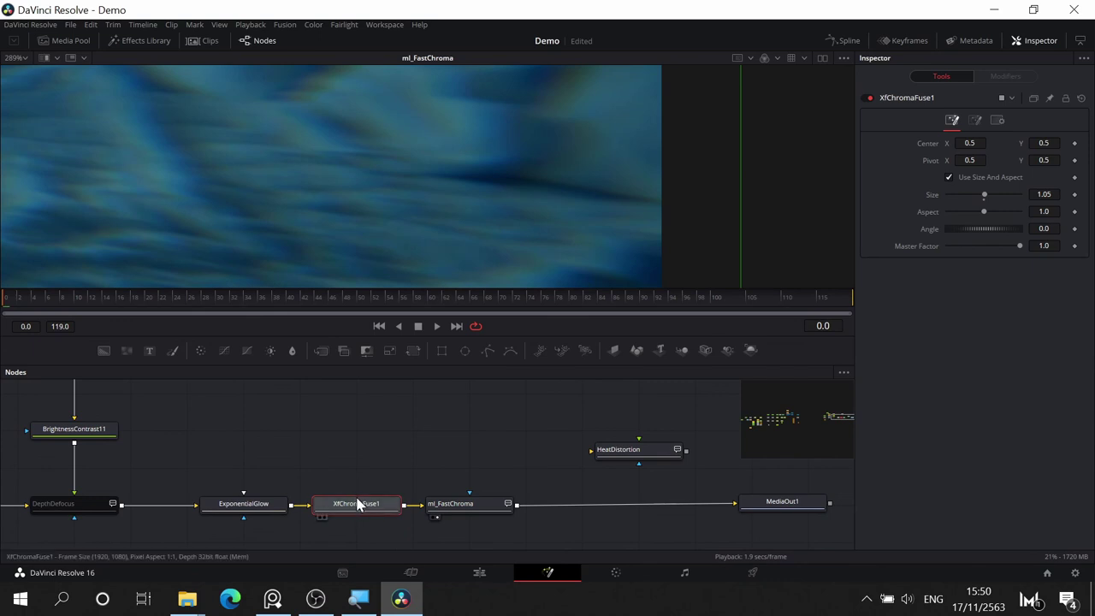
pyautogui.click(459, 508)
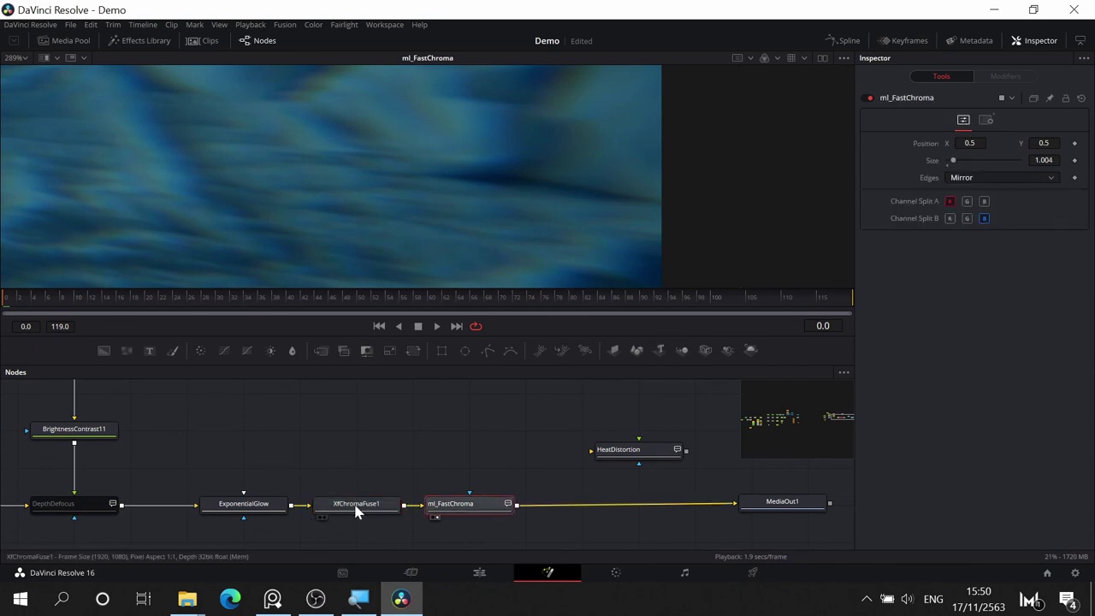
pyautogui.click(866, 99)
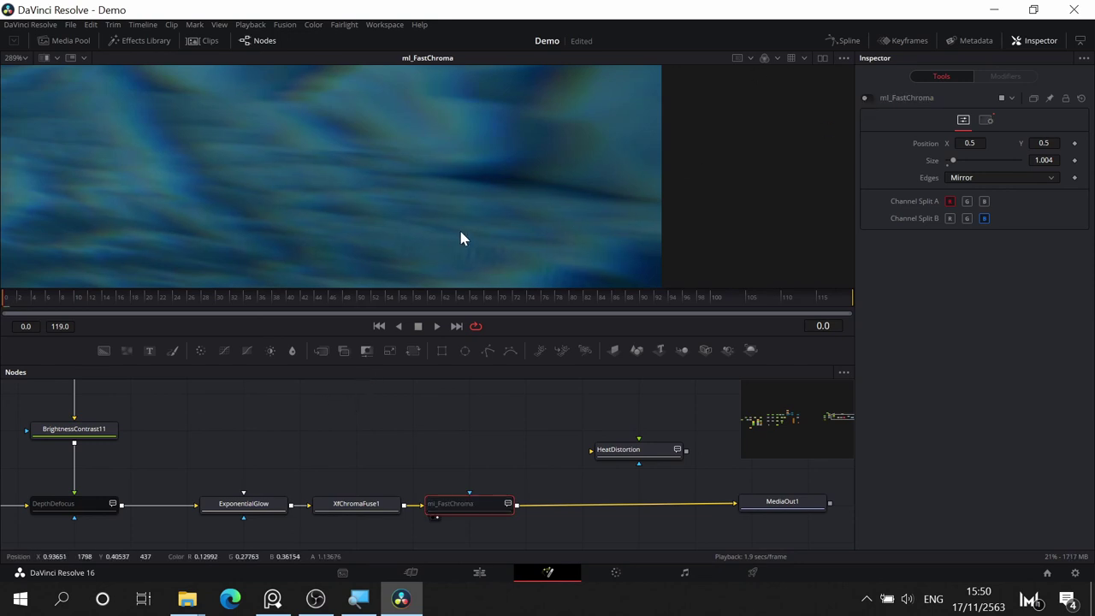
# - Take XfChromaFuse1 back out of the chain and re-enable ml_FastChroma
pyautogui.click(367, 508)
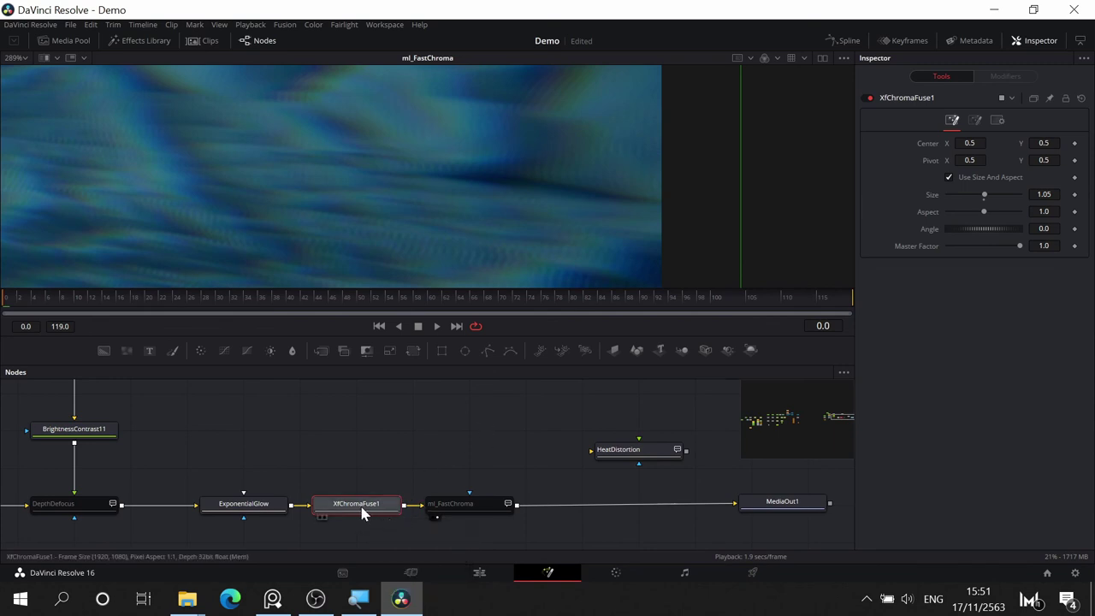
pyautogui.moveTo(362, 511); pyautogui.dragTo(385, 434)
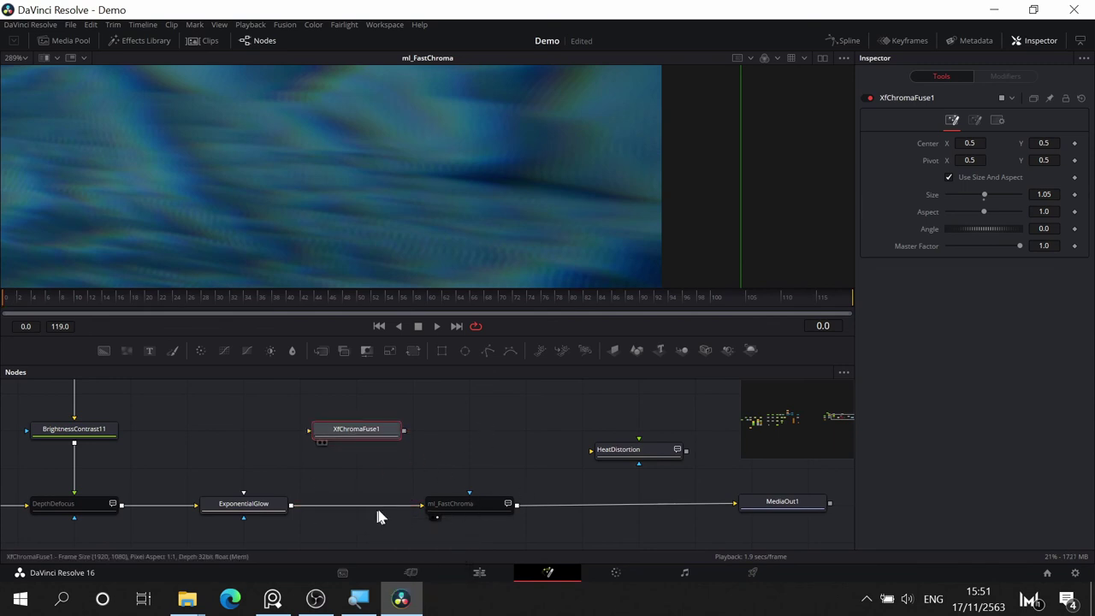
pyautogui.click(487, 503)
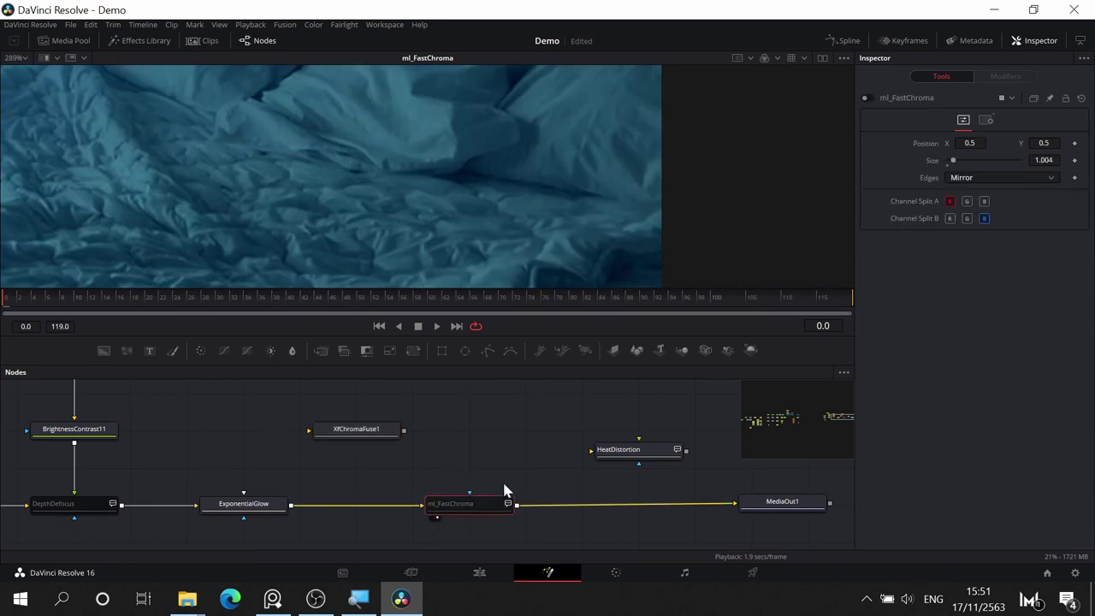
pyautogui.click(866, 98)
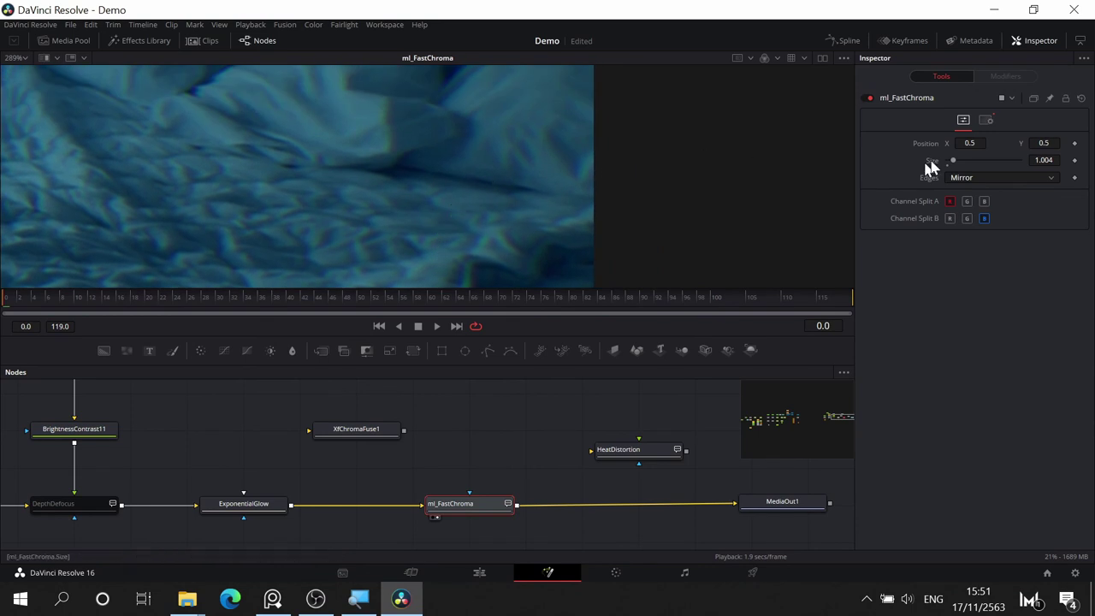
# - Set the ml_FastChroma Size to 1.006 and check the colour fringing on the bed, the armchair and across the floor
pyautogui.click(1055, 160)
pyautogui.press('Tab')
pyautogui.hotkey('ctrl', 'f')
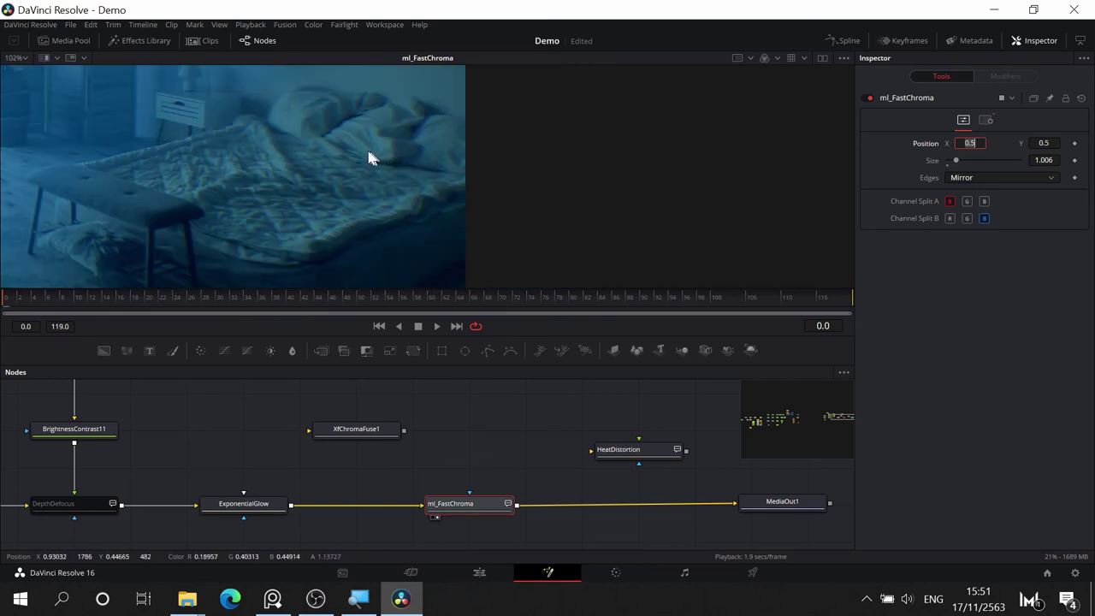
pyautogui.moveTo(369, 153); pyautogui.dragTo(536, 114)
pyautogui.moveTo(273, 127); pyautogui.dragTo(655, 181)
pyautogui.moveTo(381, 185); pyautogui.dragTo(704, 125)
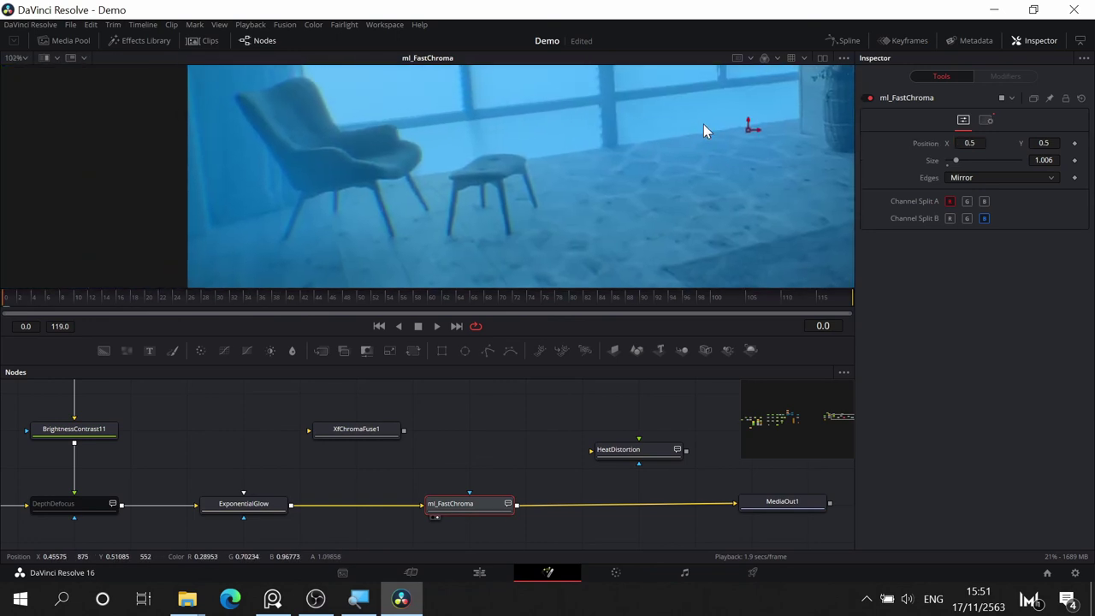
pyautogui.moveTo(558, 483); pyautogui.dragTo(687, 479)
pyautogui.moveTo(594, 518); pyautogui.dragTo(552, 513)
pyautogui.moveTo(627, 442); pyautogui.dragTo(650, 402)
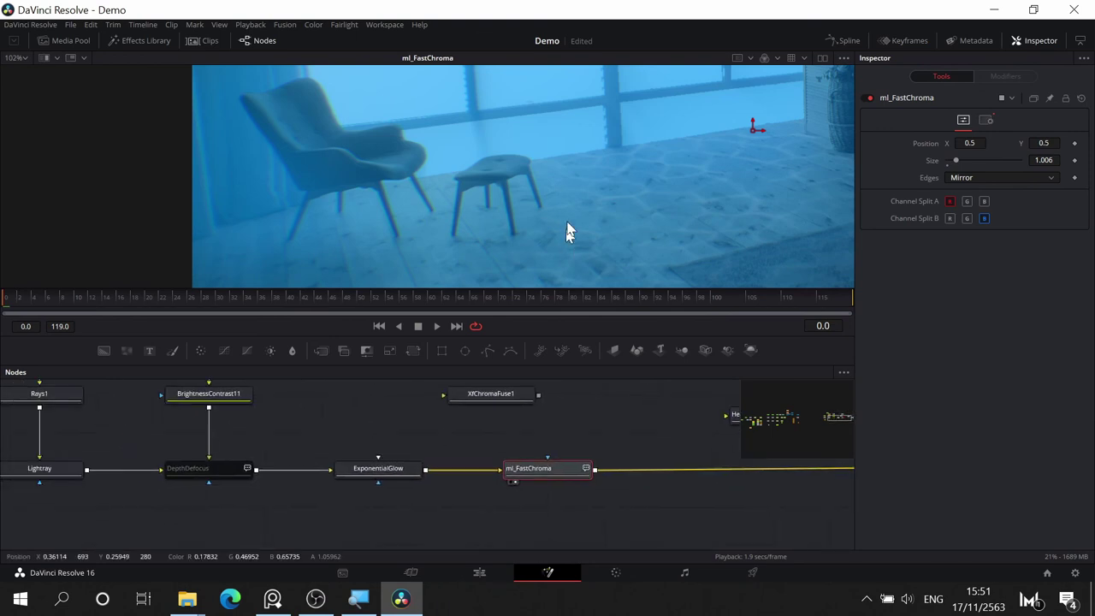
pyautogui.moveTo(575, 162); pyautogui.dragTo(1, 196)
pyautogui.moveTo(530, 189); pyautogui.dragTo(475, 158)
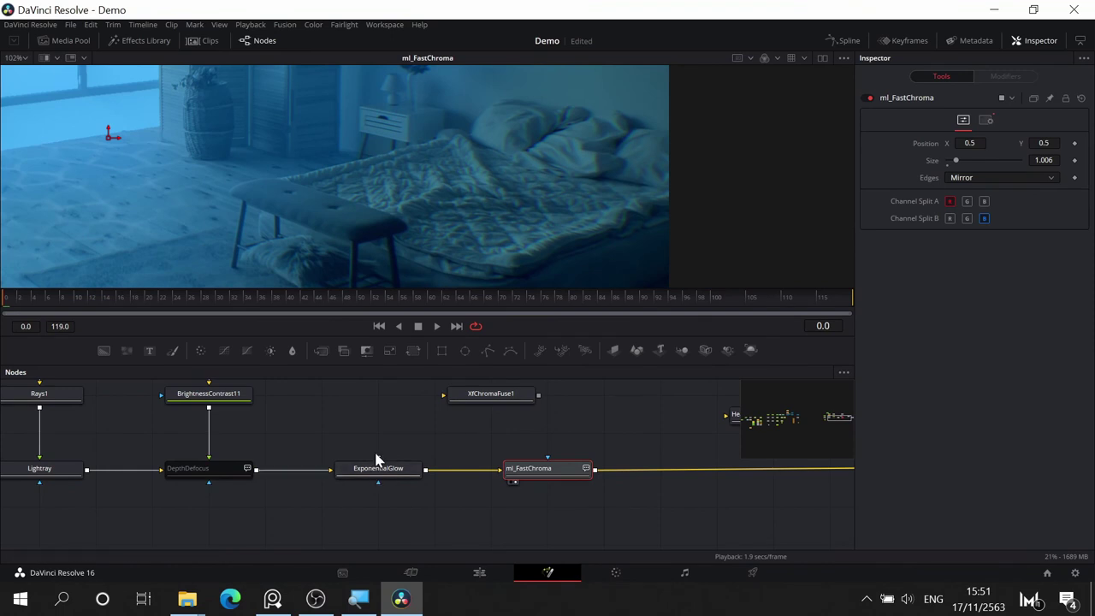
# - Disable HeatDistortion, insert it between ml_FastChroma and MediaOut1, and move MediaOut1 farther along the chain
pyautogui.moveTo(377, 460); pyautogui.dragTo(201, 487)
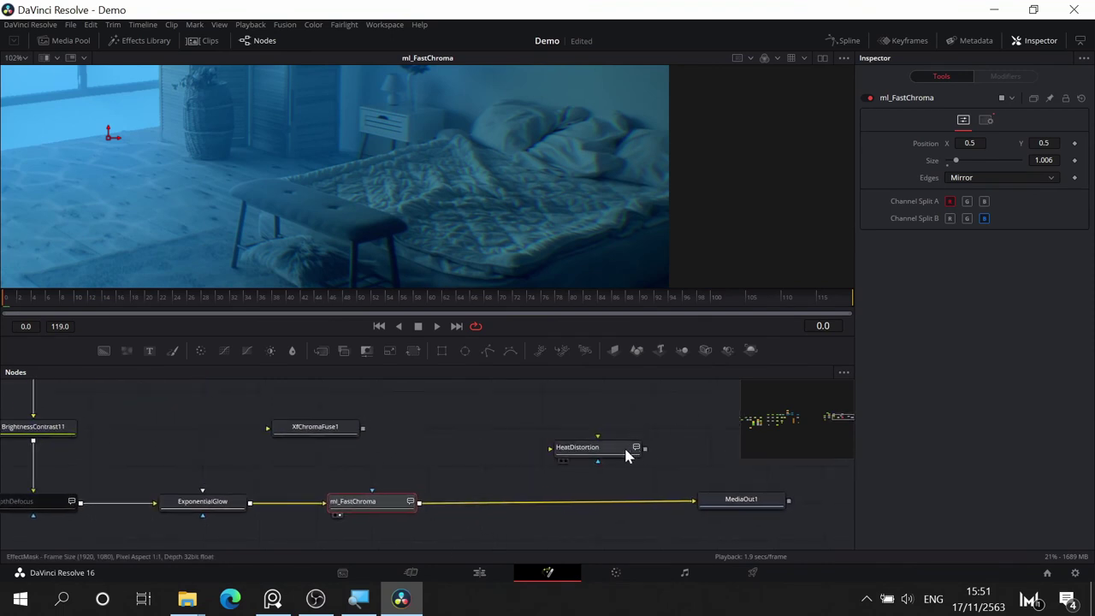
pyautogui.moveTo(624, 457); pyautogui.dragTo(534, 466)
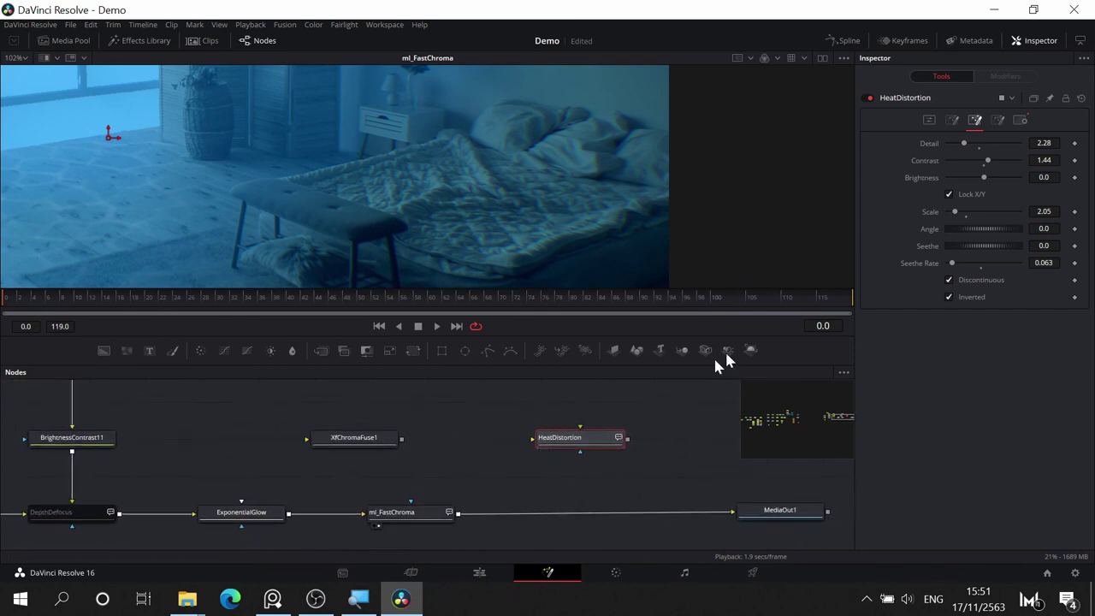
pyautogui.click(867, 98)
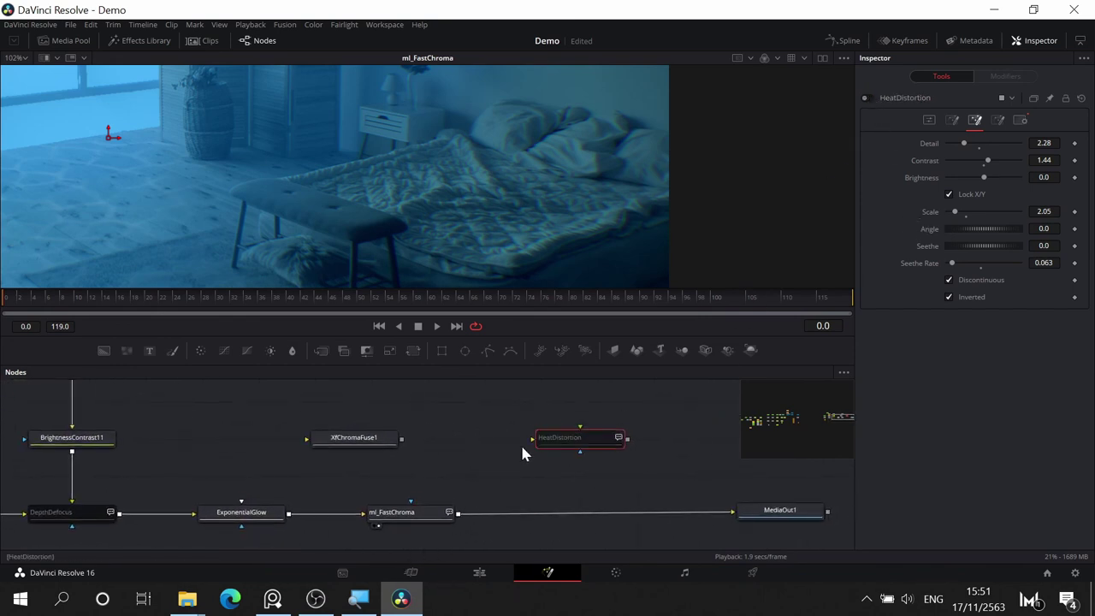
pyautogui.moveTo(561, 445); pyautogui.dragTo(554, 521)
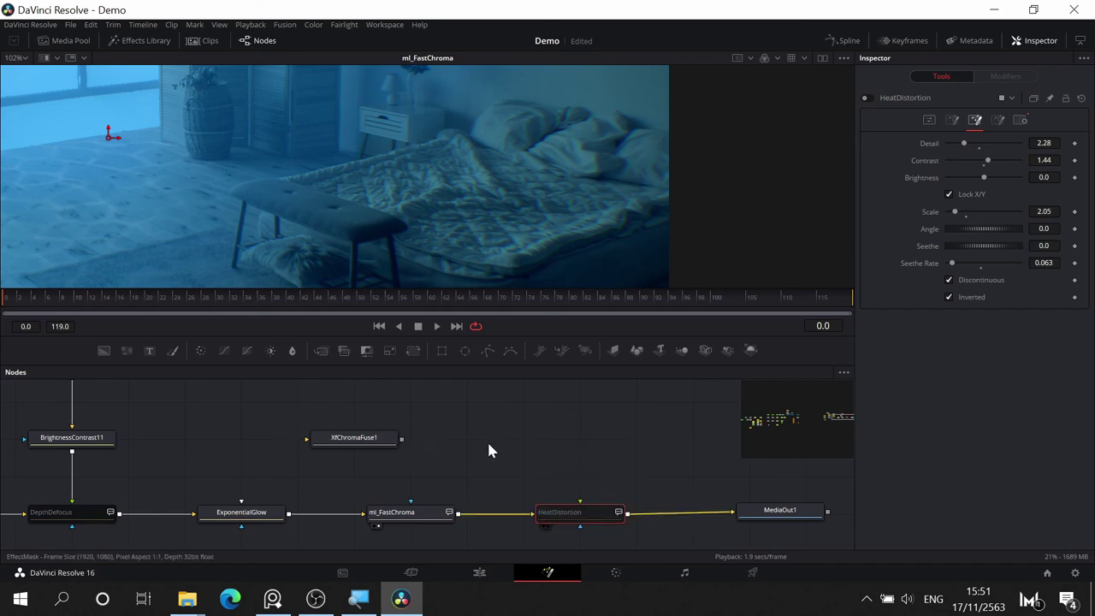
pyautogui.hscroll(5, 491, 443)
pyautogui.moveTo(448, 491); pyautogui.dragTo(597, 487)
pyautogui.moveTo(438, 451); pyautogui.dragTo(658, 432)
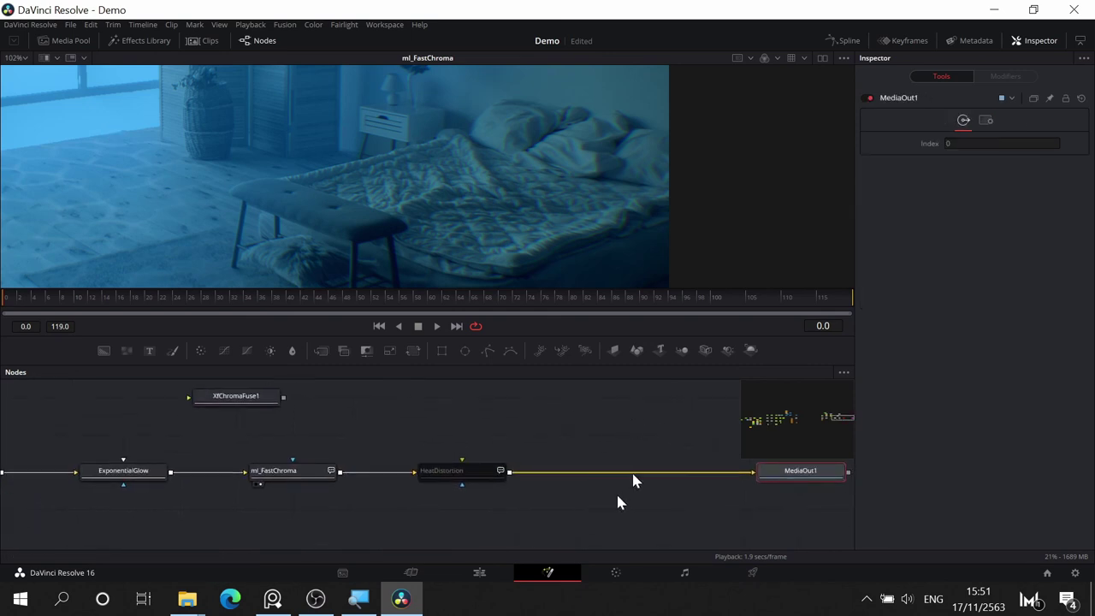
# - Delete the unused, disconnected XfChromaFuse1 node
pyautogui.click(484, 476)
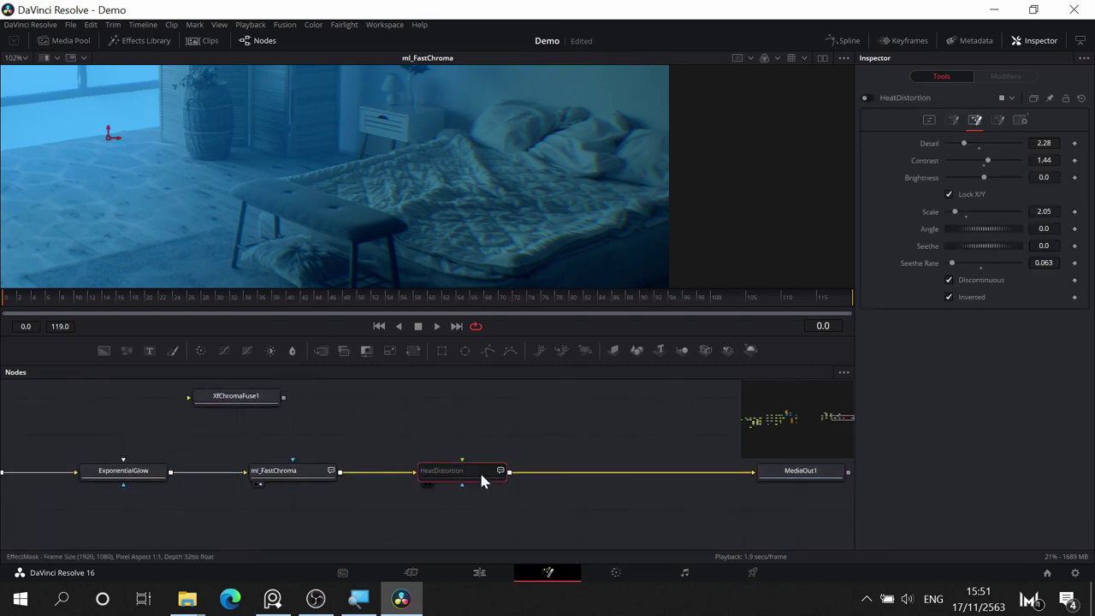
pyautogui.hotkey('ctrl', 's')
pyautogui.moveTo(572, 416); pyautogui.dragTo(648, 443)
pyautogui.moveTo(481, 410); pyautogui.dragTo(295, 451)
pyautogui.press('Delete')
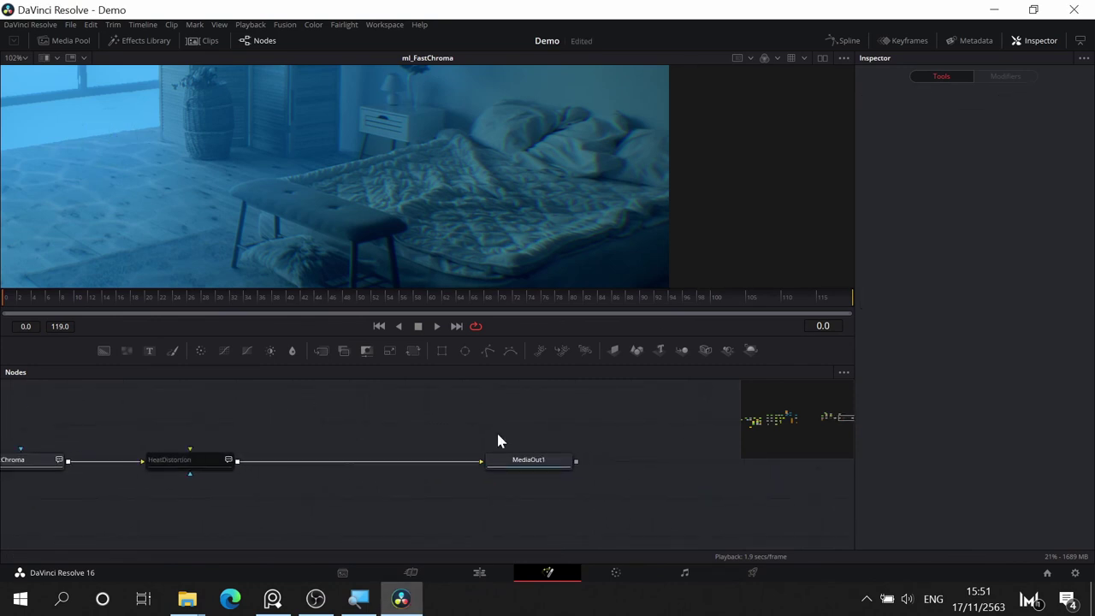
# - Add a Film Grain node between HeatDistortion and MediaOut1 and centre it in the gap between them
pyautogui.click(220, 463)
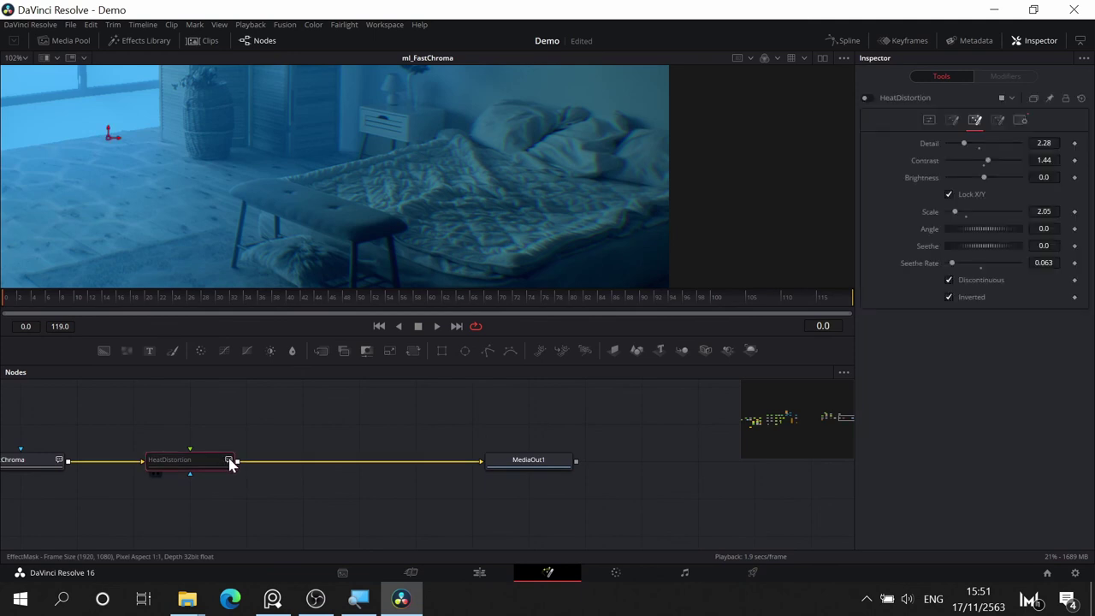
pyautogui.hotkey('shift', 'space')
pyautogui.write('xf')
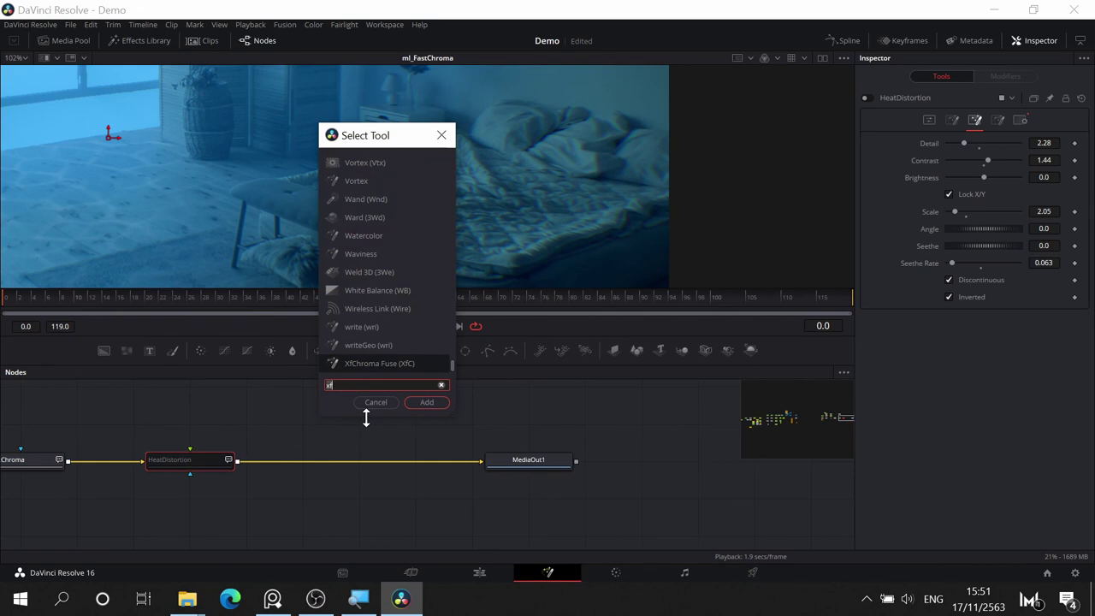
pyautogui.press('BackSpace')
pyautogui.press('BackSpace')
pyautogui.write('gra')
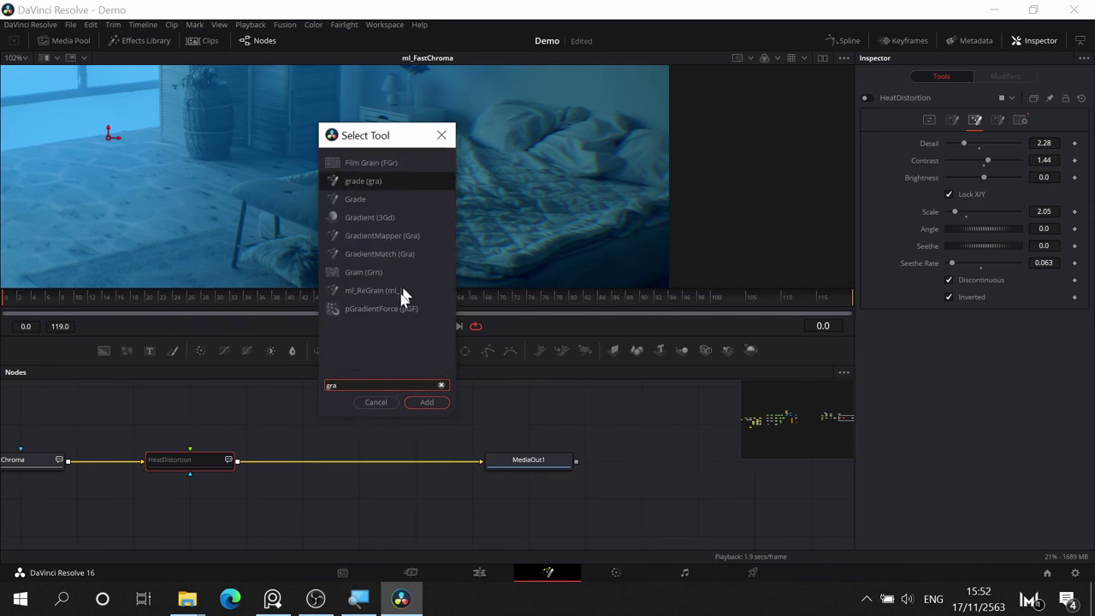
pyautogui.click(403, 162)
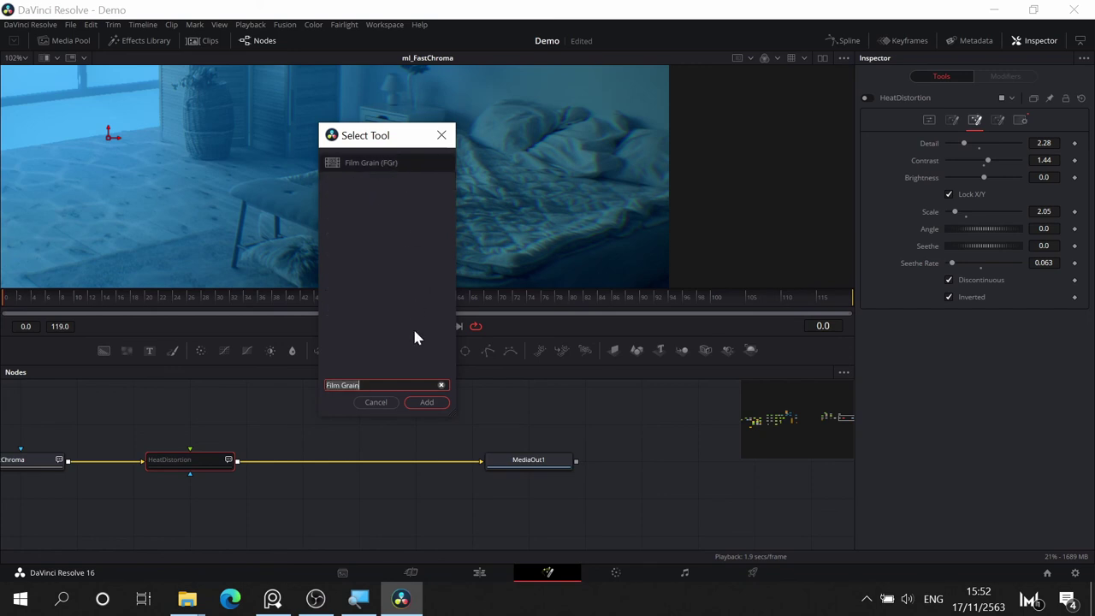
pyautogui.click(420, 403)
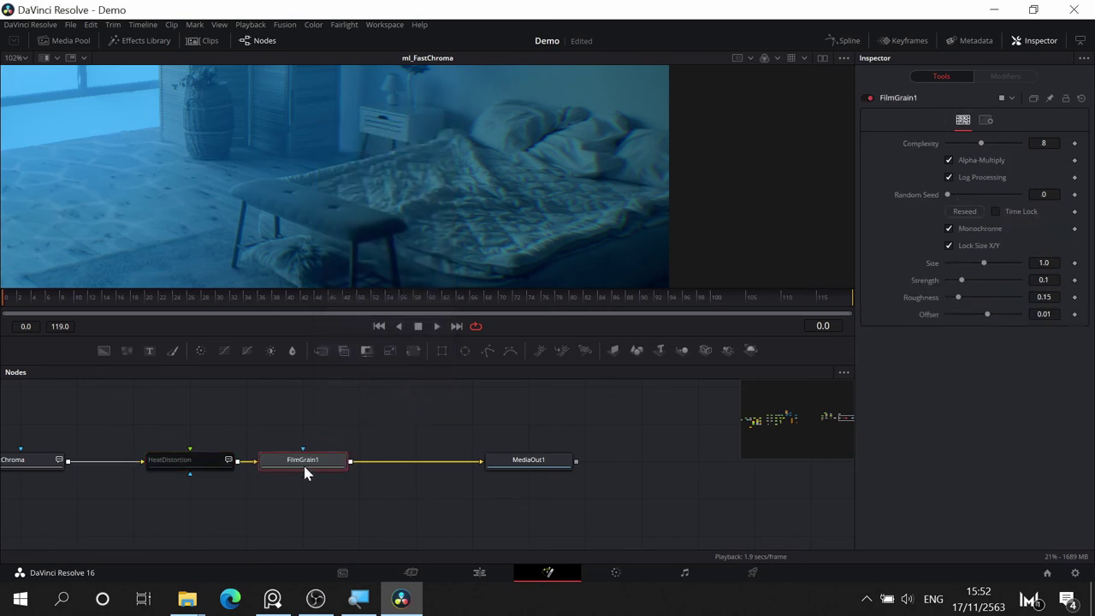
pyautogui.moveTo(310, 464); pyautogui.dragTo(366, 466)
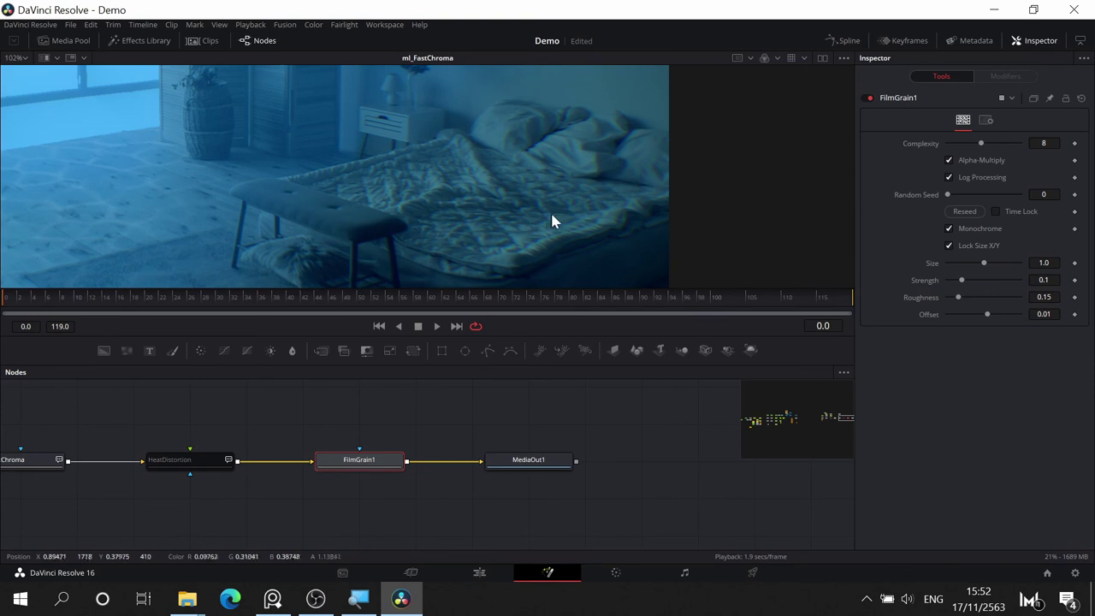
# - View the FilmGrain1 output, inspect its grain on the bedding and back wall, and bring up the underwater reference footage for comparison
pyautogui.scroll(2, 552, 210)
pyautogui.moveTo(583, 194); pyautogui.dragTo(395, 288)
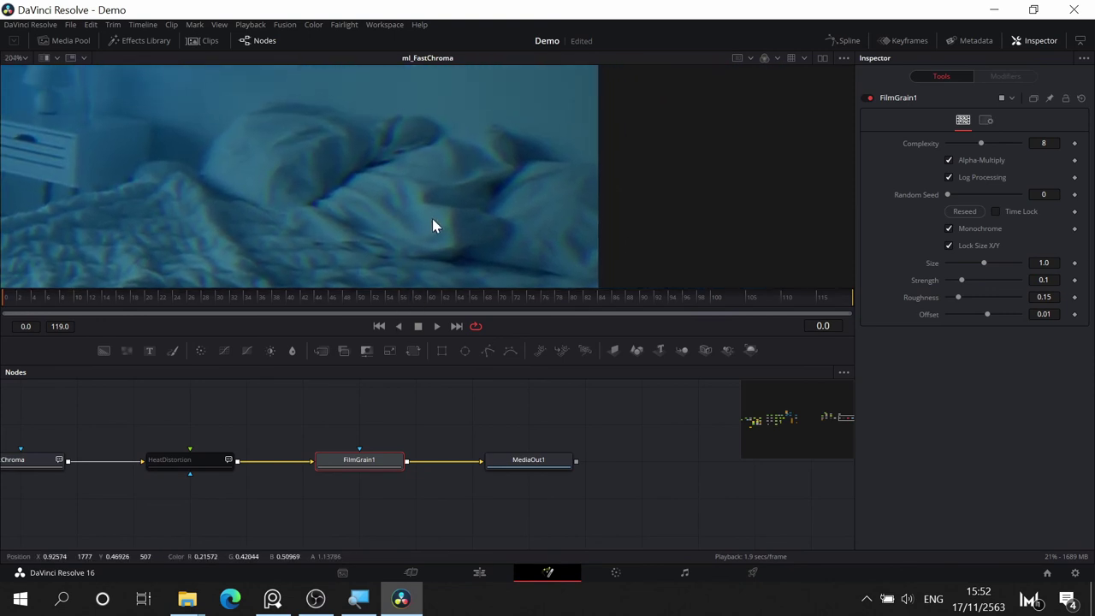
pyautogui.scroll(2, 434, 198)
pyautogui.scroll(-3, 434, 206)
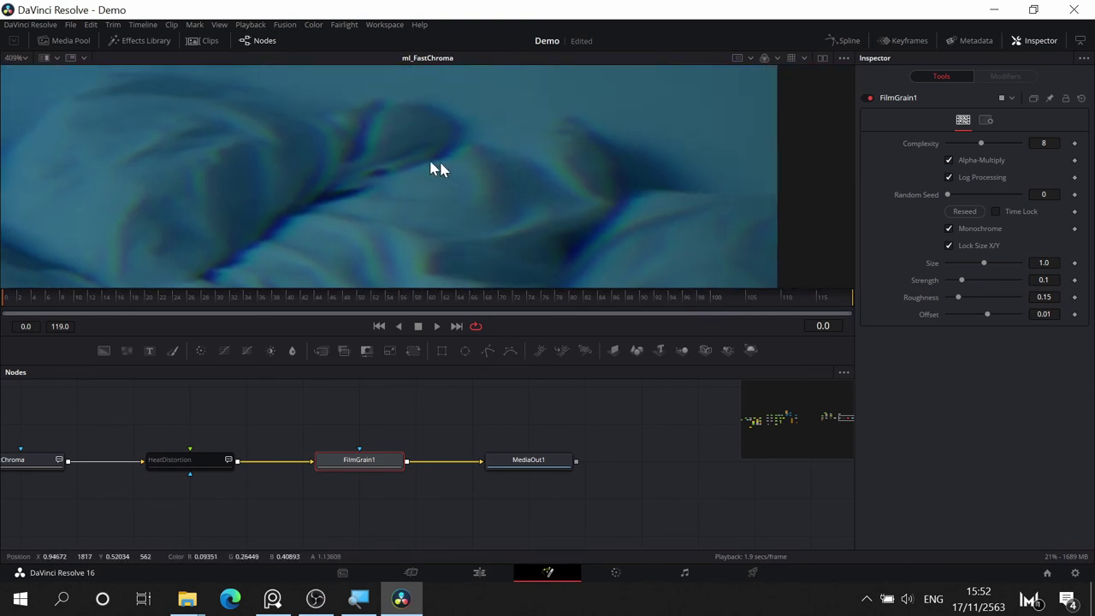
pyautogui.moveTo(600, 218); pyautogui.dragTo(657, 212)
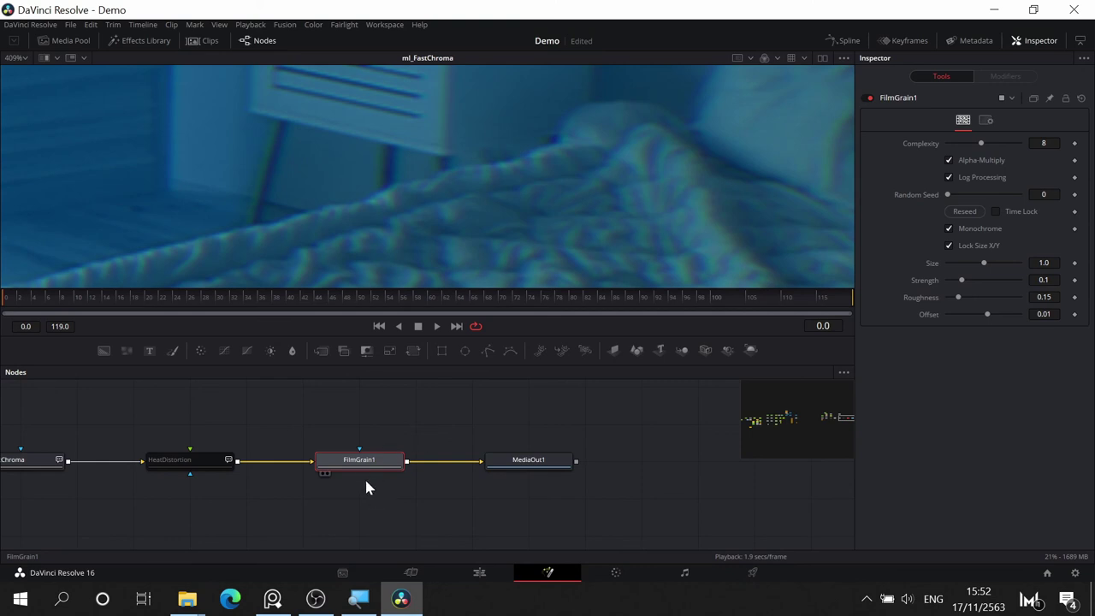
pyautogui.press('1')
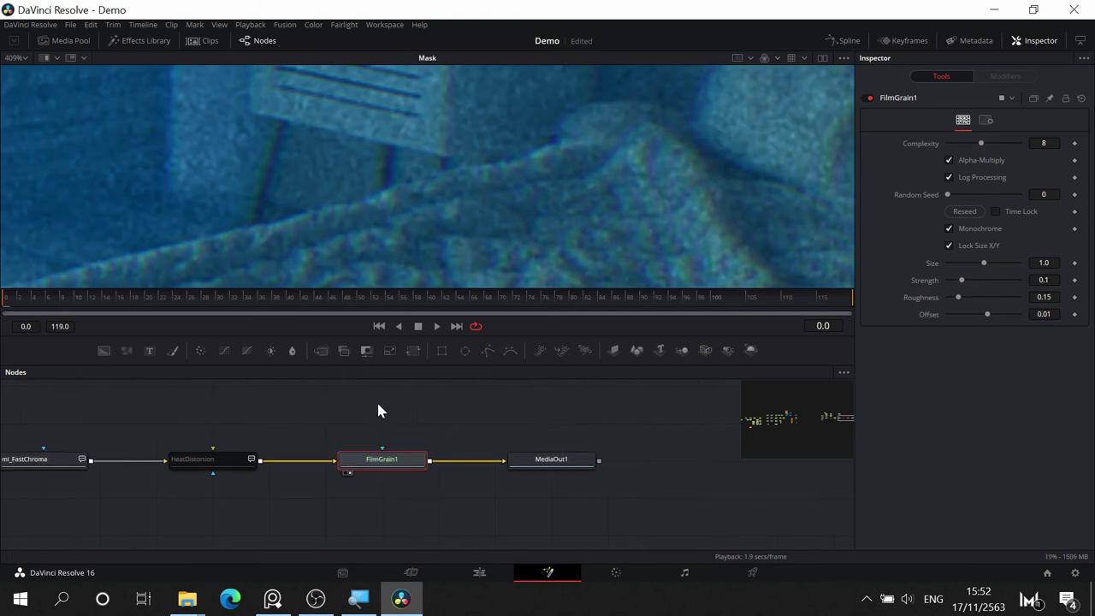
pyautogui.scroll(-5, 483, 137)
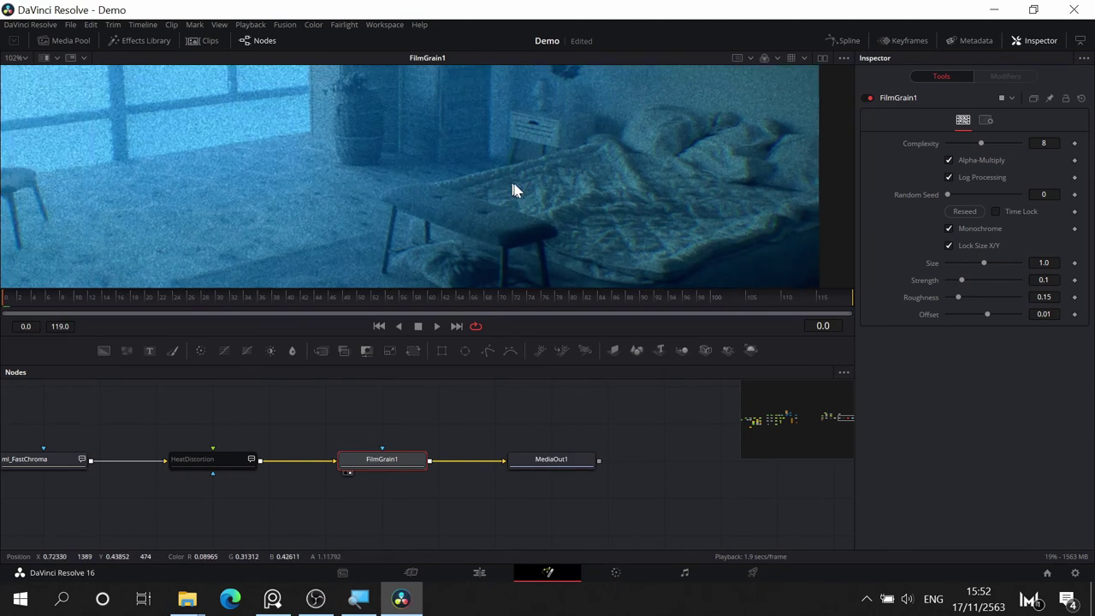
pyautogui.moveTo(311, 189); pyautogui.dragTo(233, 215)
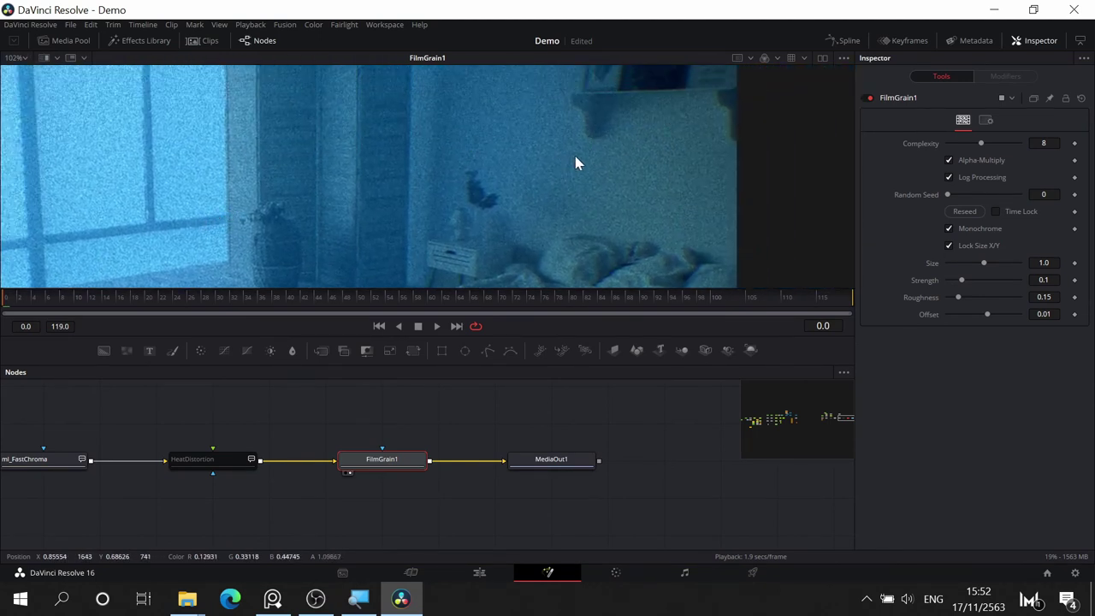
pyautogui.scroll(2, 575, 156)
pyautogui.click(272, 599)
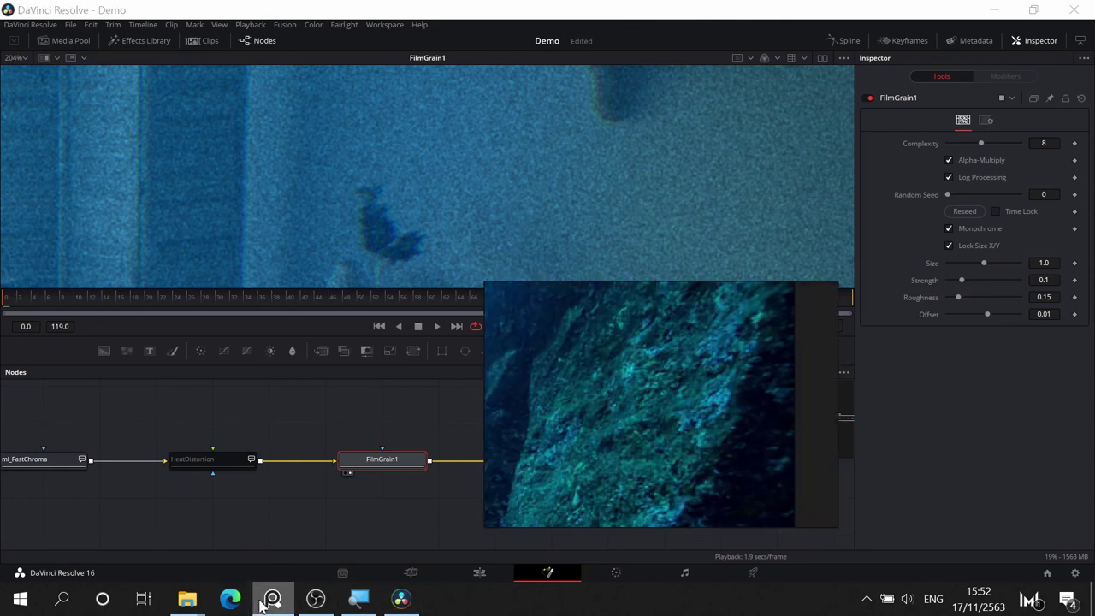
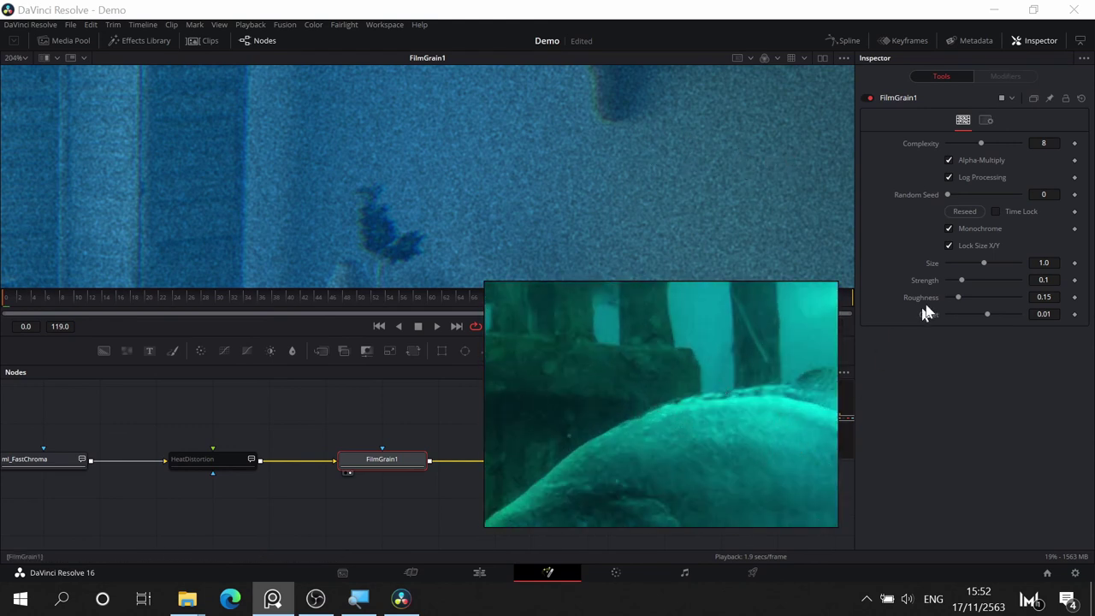
# - Reduce the FilmGrain1 Size to 0.67, comparing the grain with the underwater reference footage
pyautogui.click(970, 265)
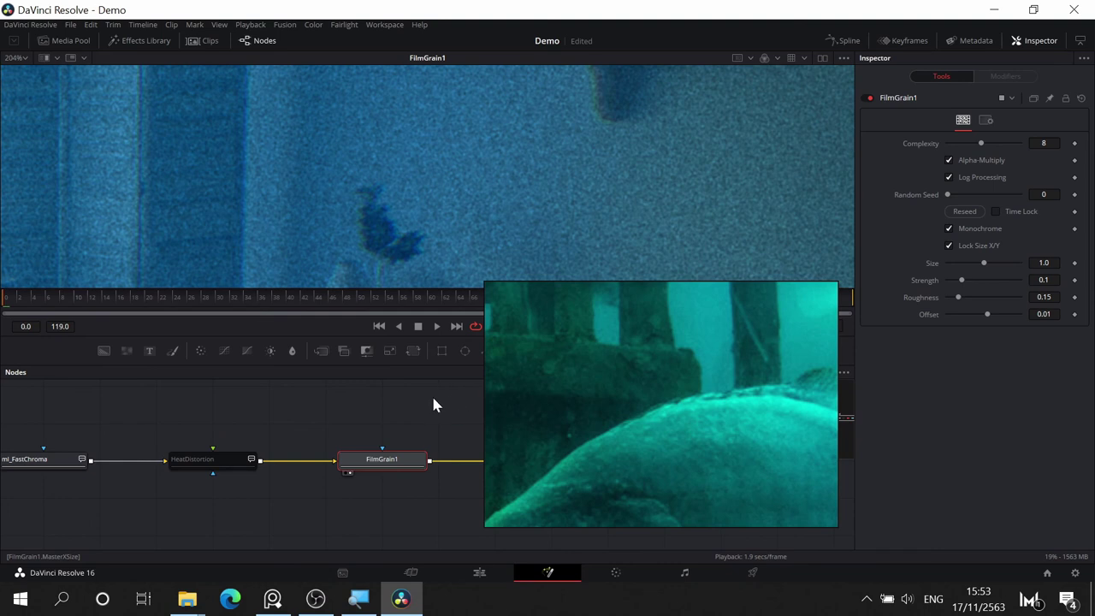
pyautogui.hotkey('ctrl', 'z')
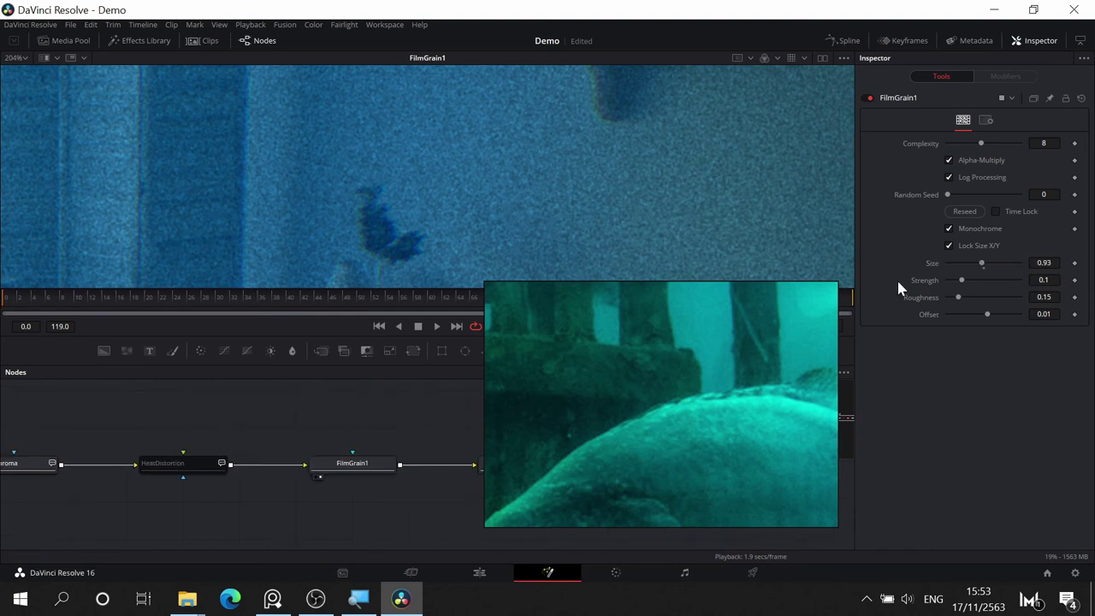
pyautogui.click(971, 264)
pyautogui.click(344, 427)
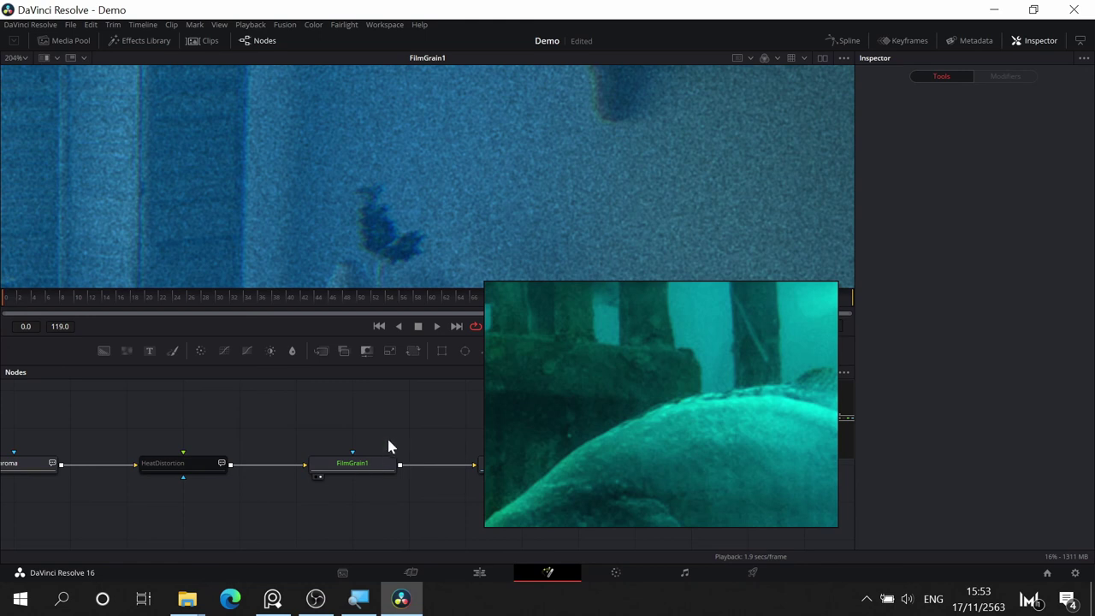
pyautogui.moveTo(398, 432); pyautogui.dragTo(406, 477)
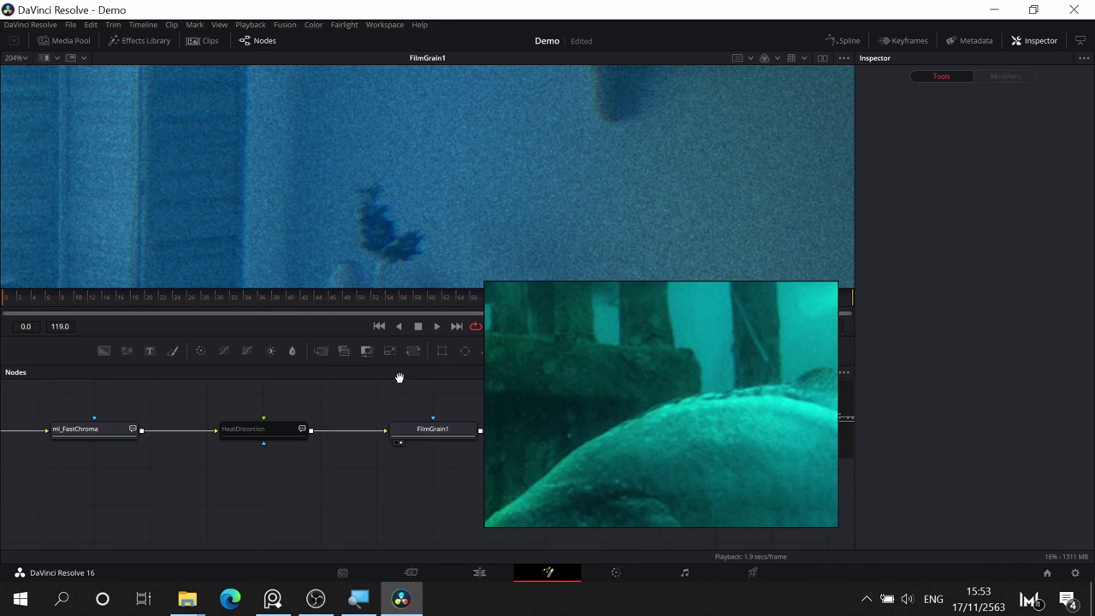
pyautogui.hscroll(1, 402, 470)
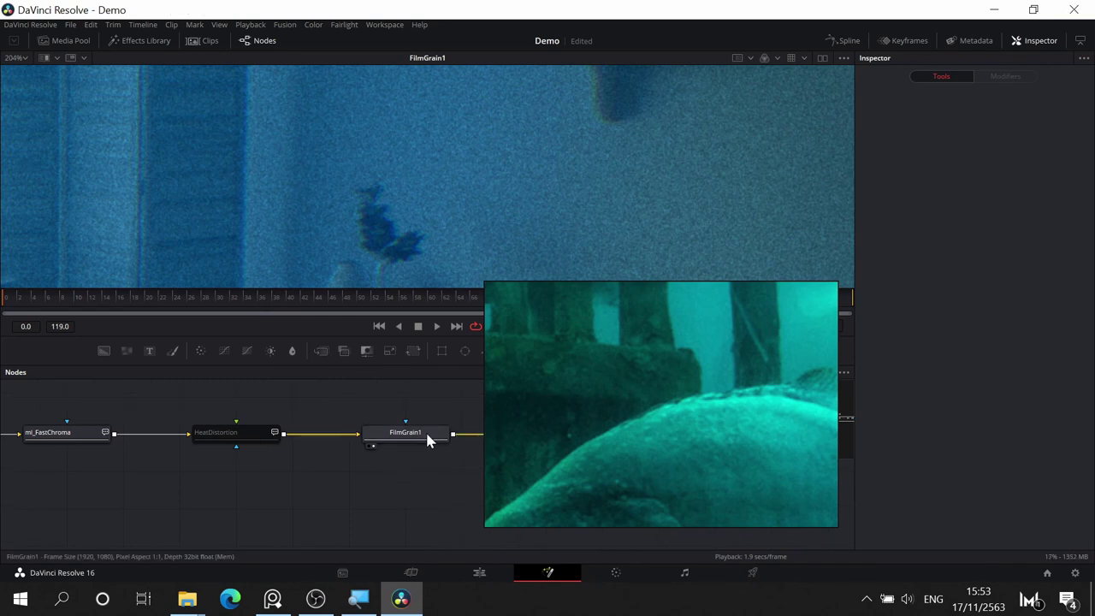
pyautogui.click(428, 434)
# - Disable ml_FastChroma and hide the underwater reference footage
pyautogui.moveTo(311, 518); pyautogui.dragTo(560, 489)
pyautogui.moveTo(274, 479); pyautogui.dragTo(336, 508)
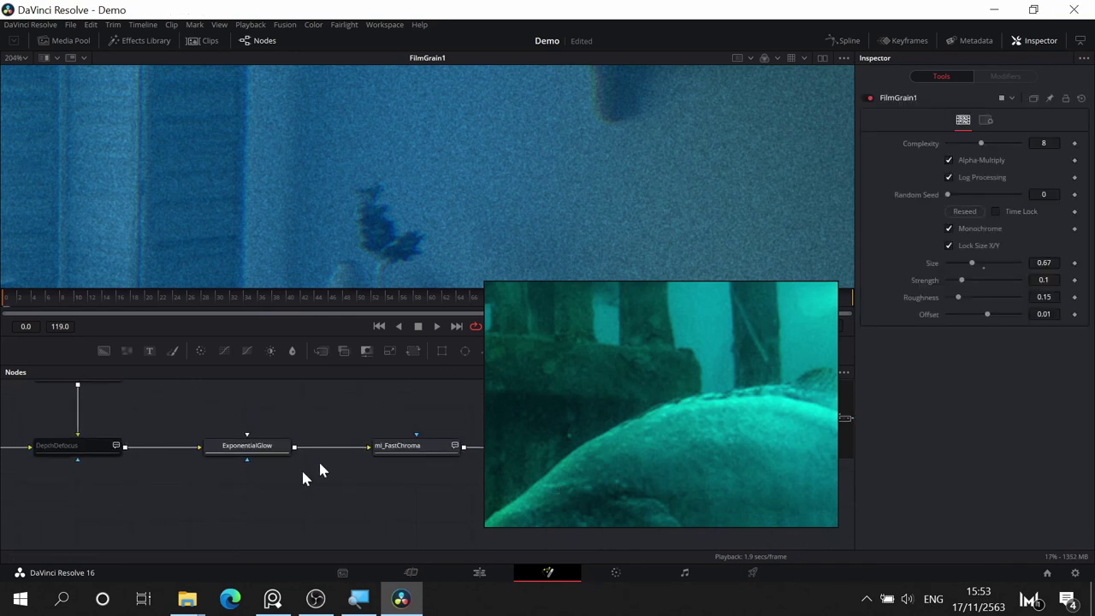
pyautogui.moveTo(452, 402); pyautogui.dragTo(207, 480)
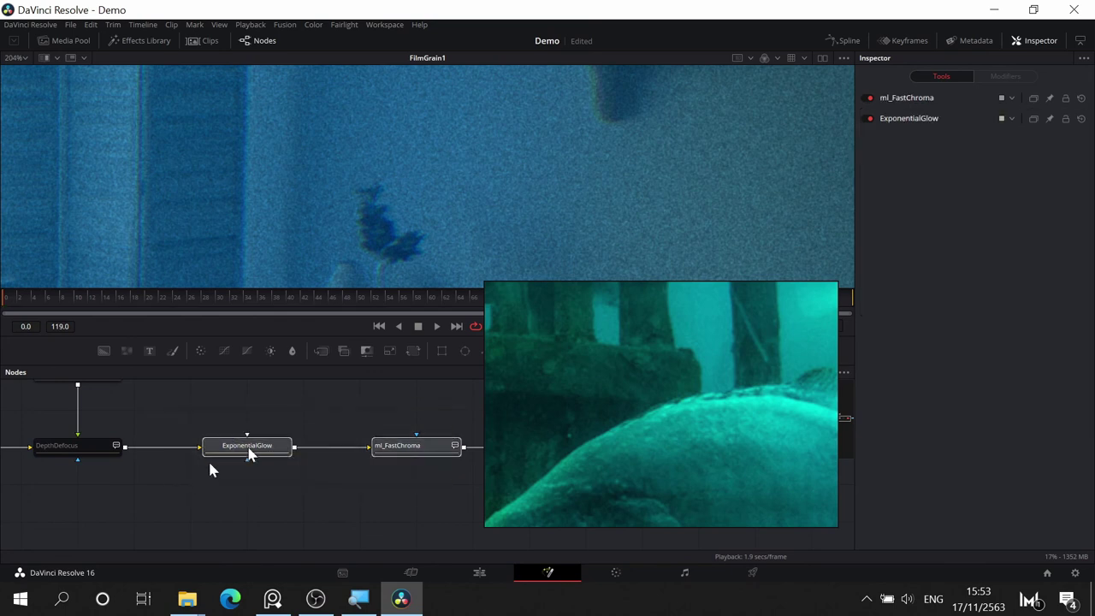
pyautogui.click(866, 98)
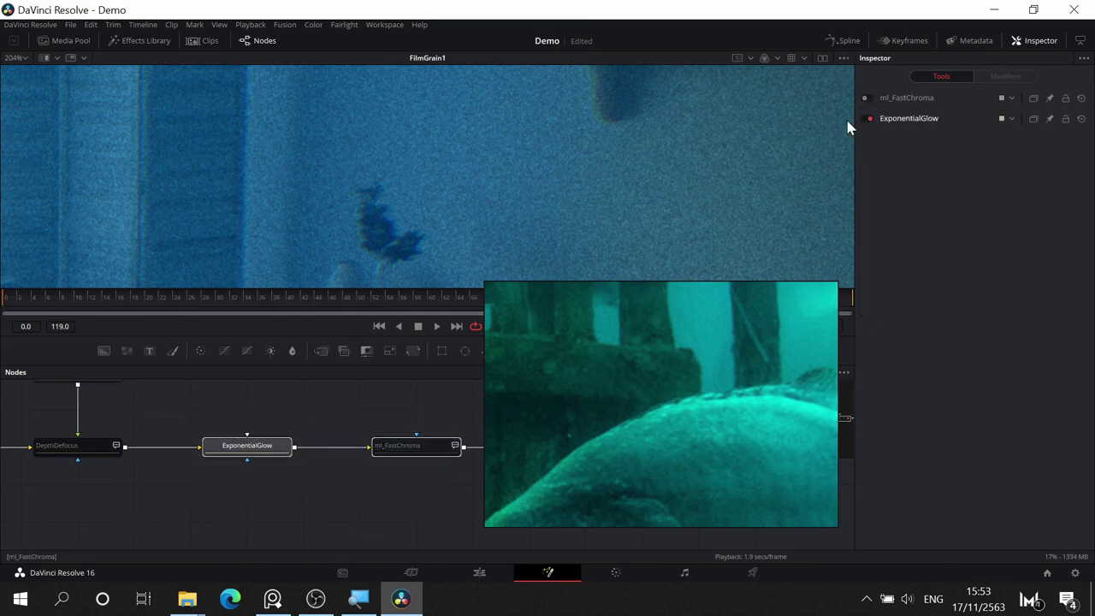
pyautogui.click(266, 603)
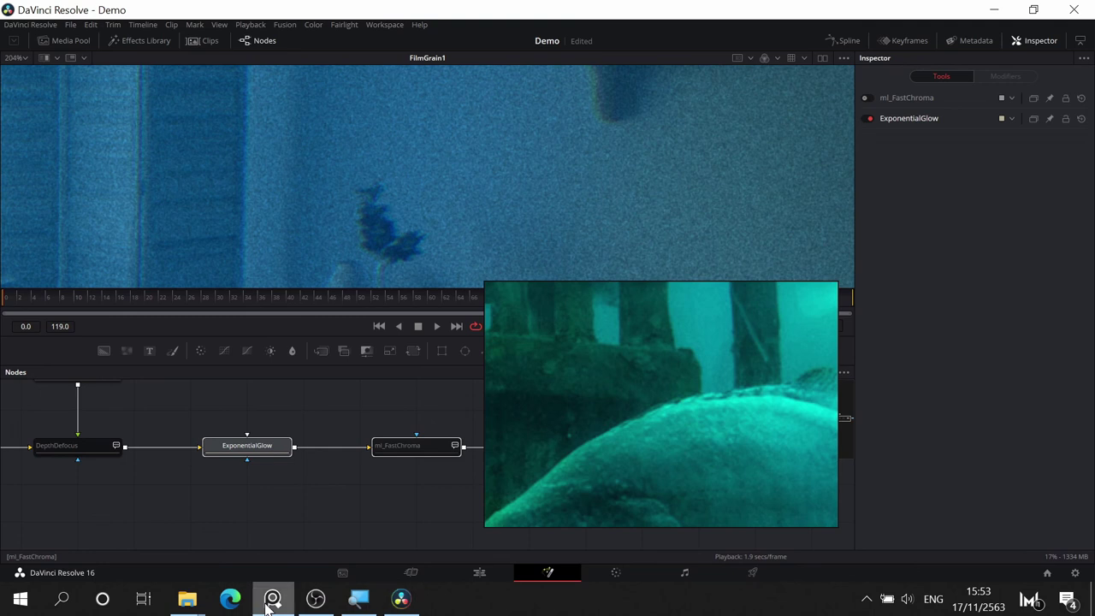
pyautogui.click(266, 602)
pyautogui.moveTo(262, 404); pyautogui.dragTo(334, 412)
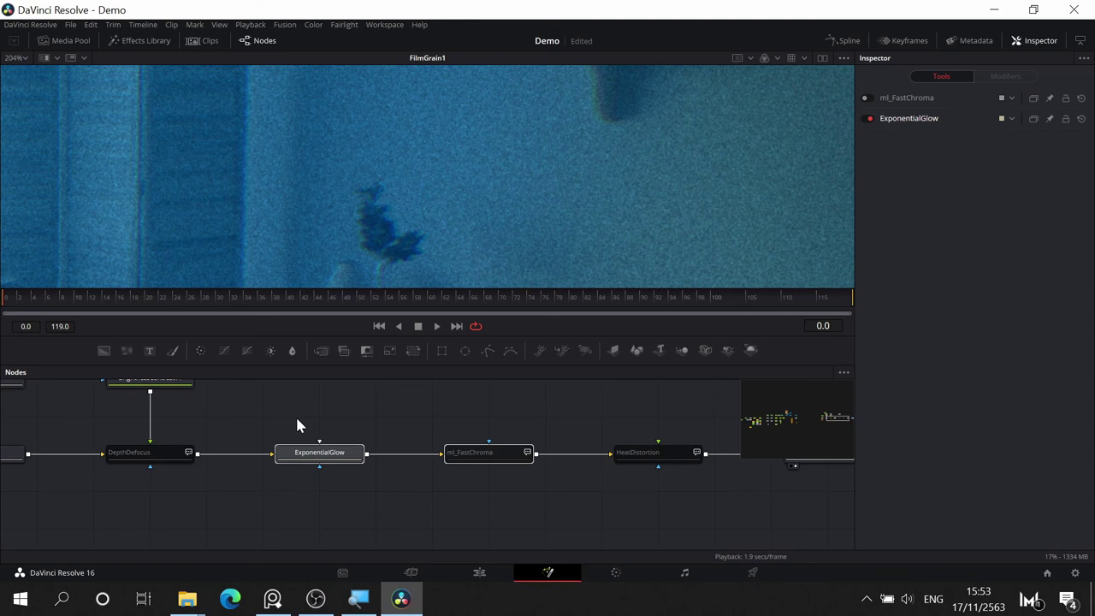
# - Disable the ExponentialGlow and Lightray nodes in the final effects chain
pyautogui.scroll(-5, 299, 419)
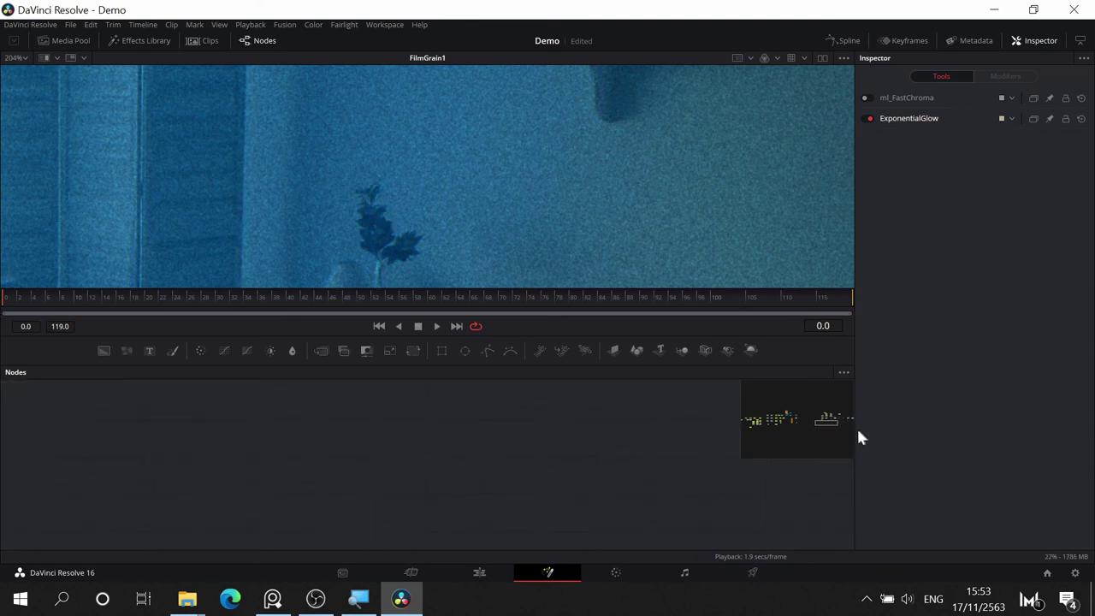
pyautogui.moveTo(825, 420); pyautogui.dragTo(827, 418)
pyautogui.moveTo(598, 410); pyautogui.dragTo(522, 578)
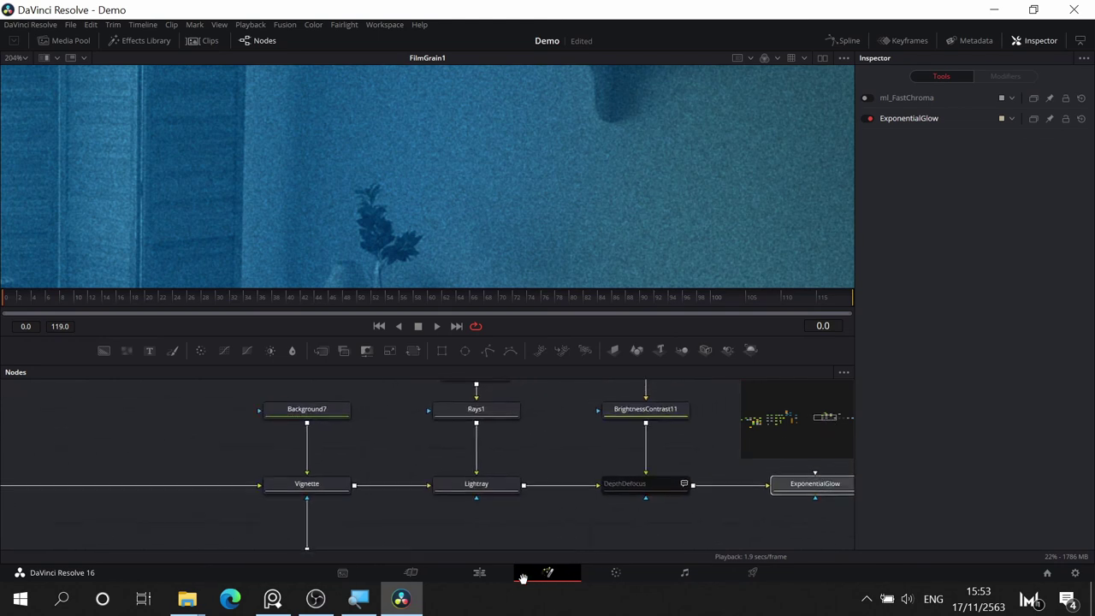
pyautogui.click(868, 118)
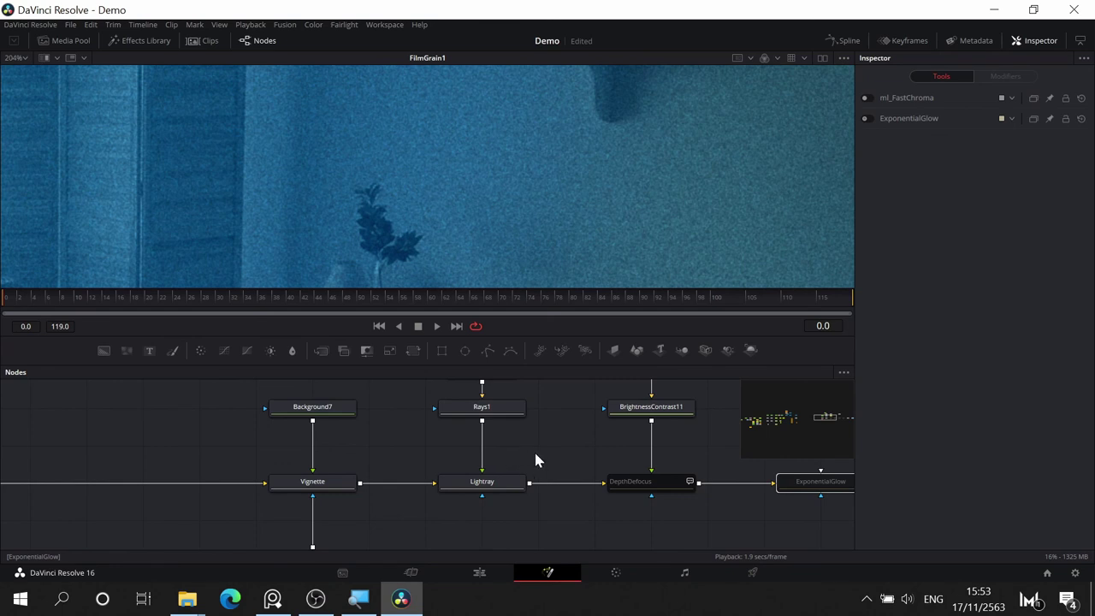
pyautogui.moveTo(458, 455); pyautogui.dragTo(541, 441)
pyautogui.click(569, 476)
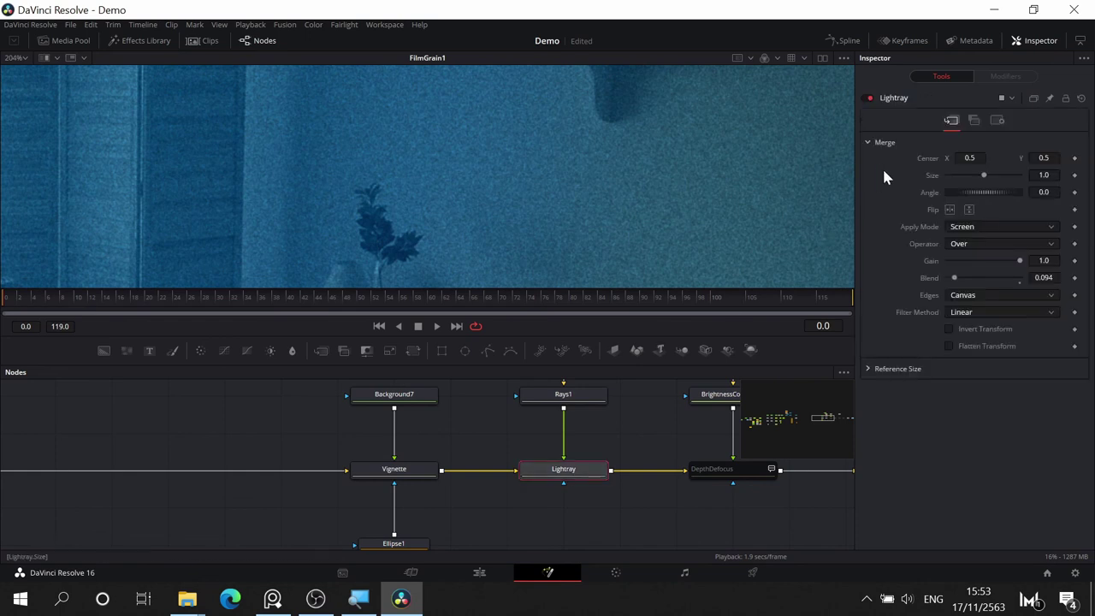
pyautogui.click(869, 98)
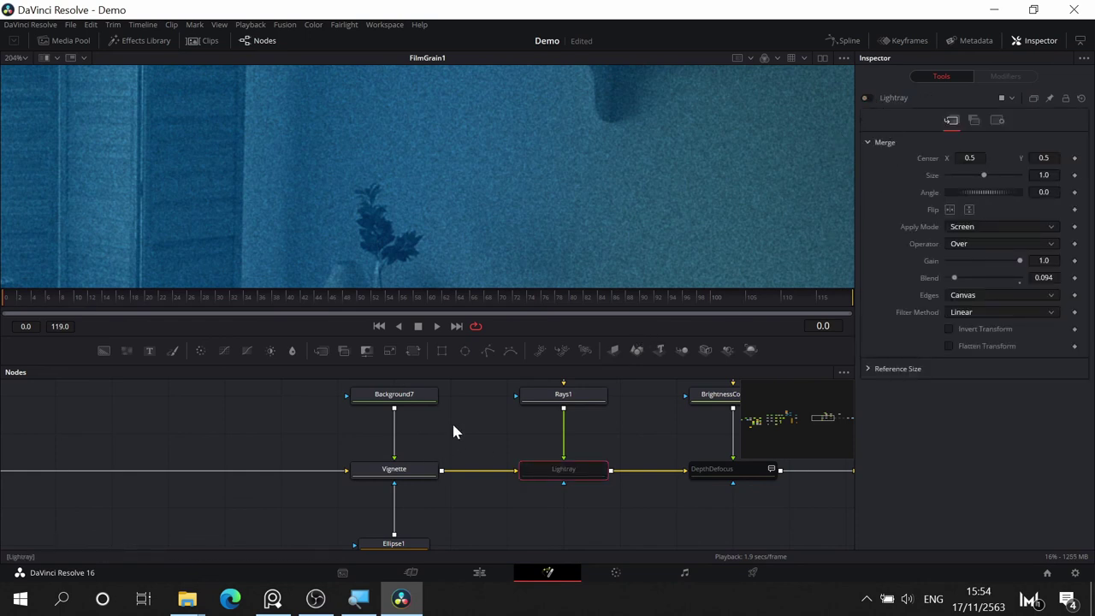
# - Disable the Vignette merge node and save the project
pyautogui.hscroll(-5, 442, 426)
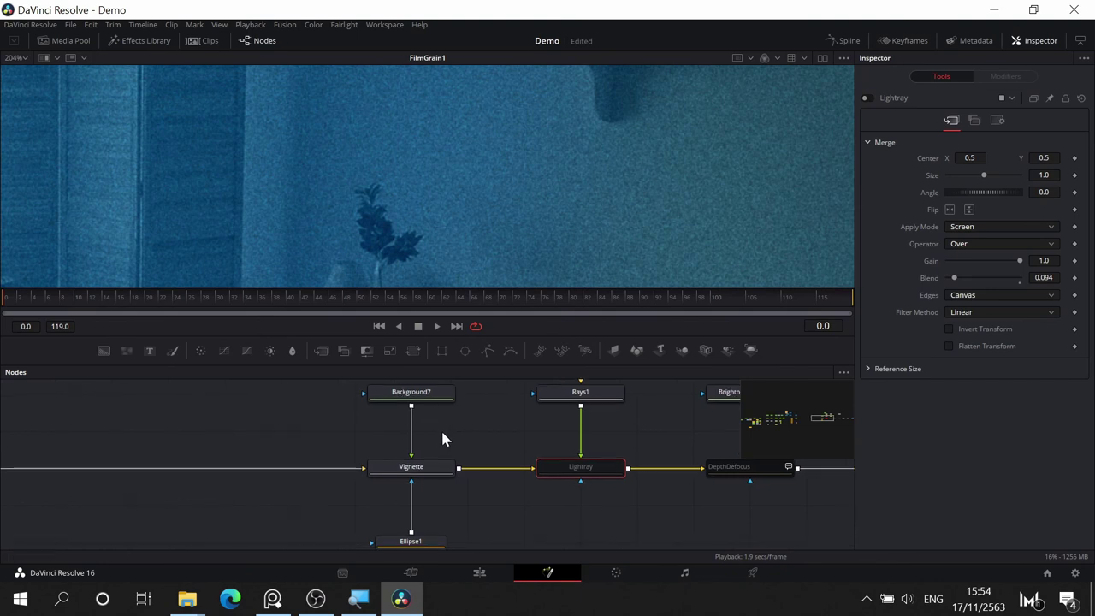
pyautogui.click(522, 466)
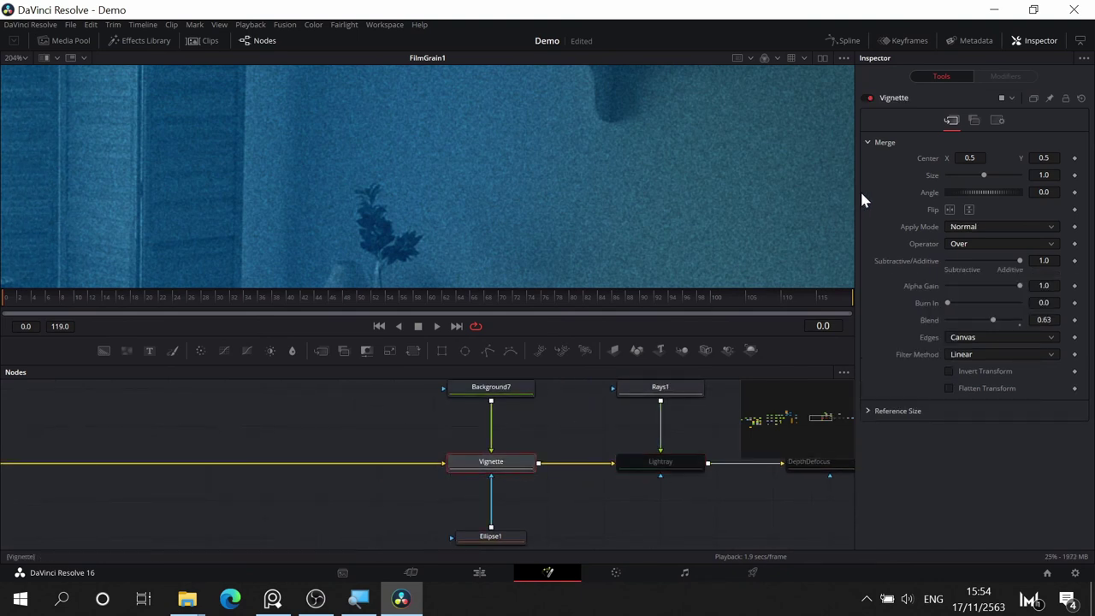
pyautogui.click(867, 97)
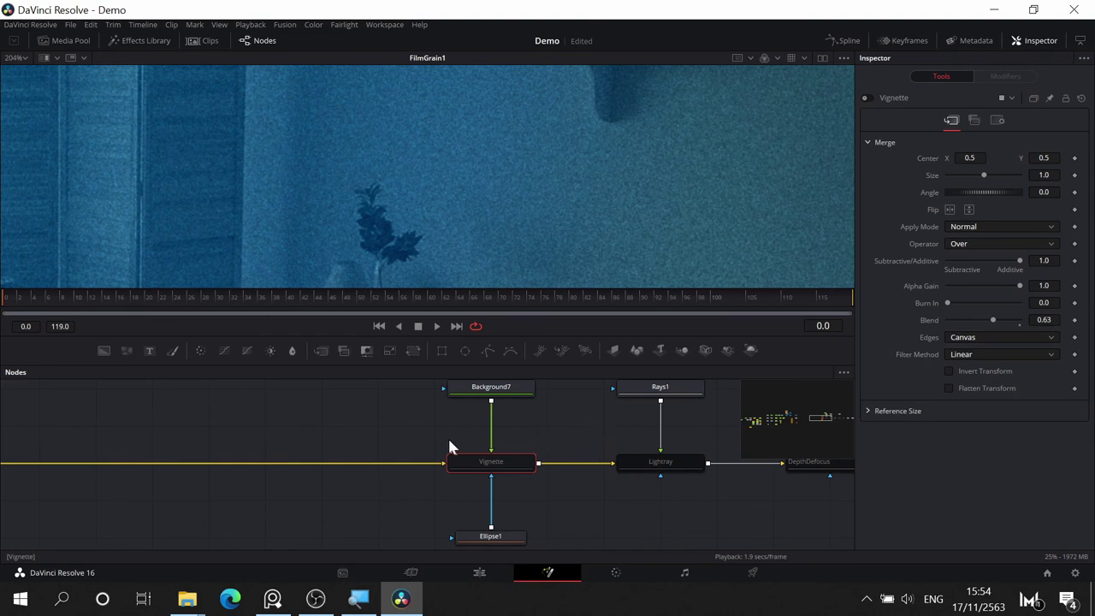
pyautogui.hotkey('ctrl', 's')
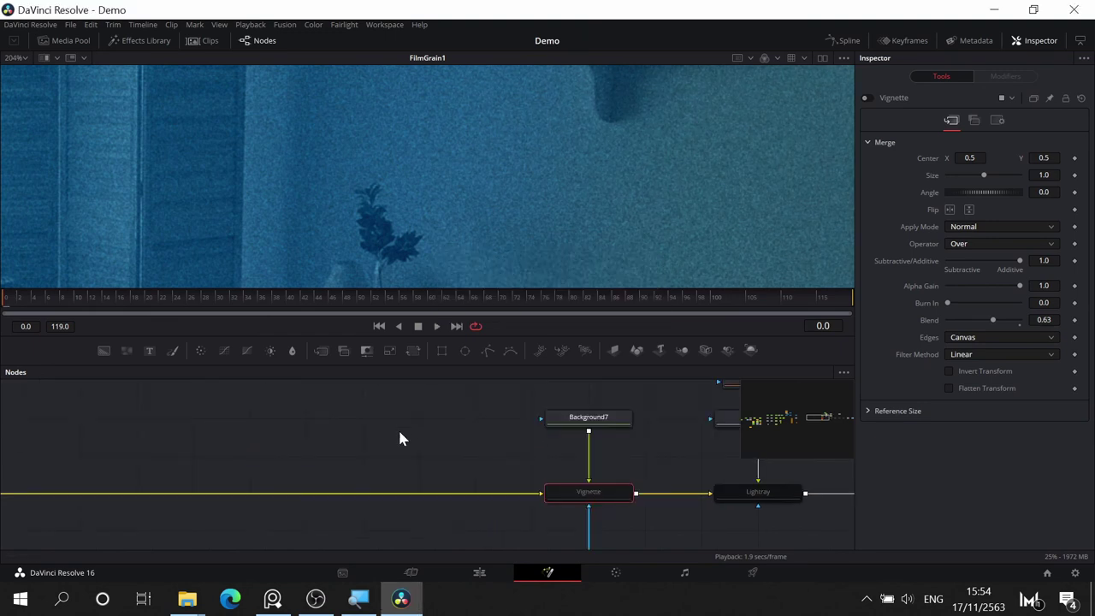
# - Move the whole group of finishing nodes, from Vignette through MediaOut1, closer to MergeCasutics and deselect it
pyautogui.scroll(-3, 483, 458)
pyautogui.moveTo(512, 415); pyautogui.dragTo(817, 419)
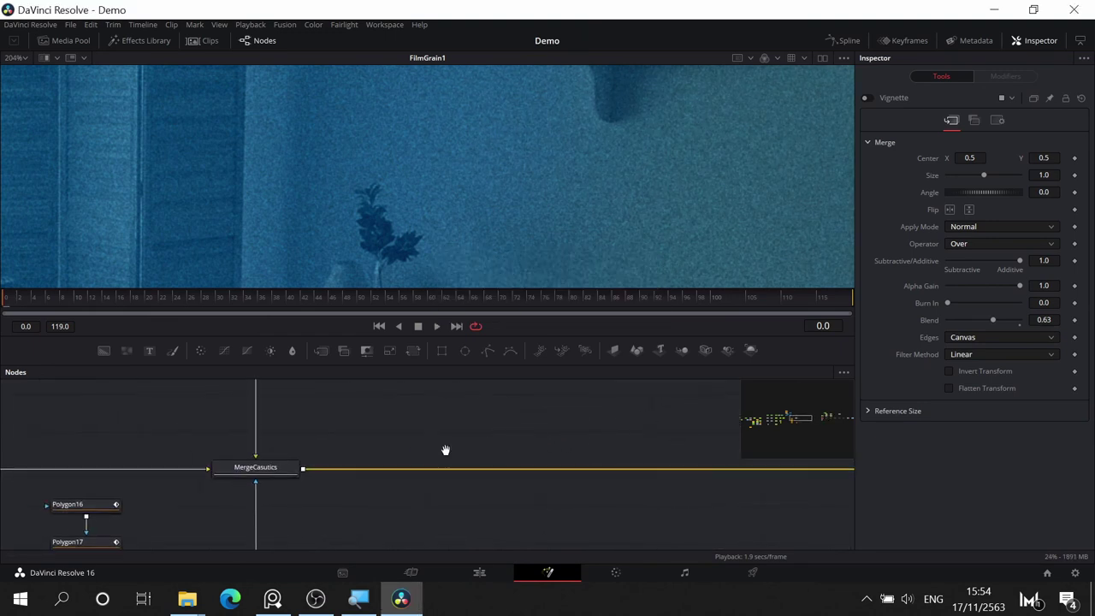
pyautogui.moveTo(444, 449); pyautogui.dragTo(514, 453)
pyautogui.scroll(-2, 575, 423)
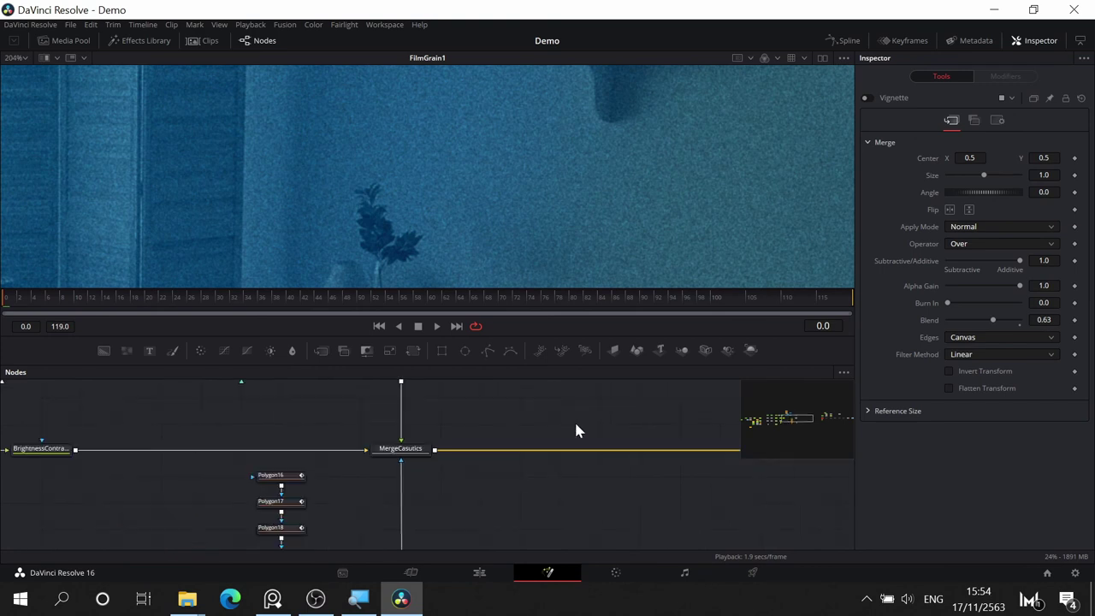
pyautogui.moveTo(576, 423); pyautogui.dragTo(167, 454)
pyautogui.scroll(-6, 502, 444)
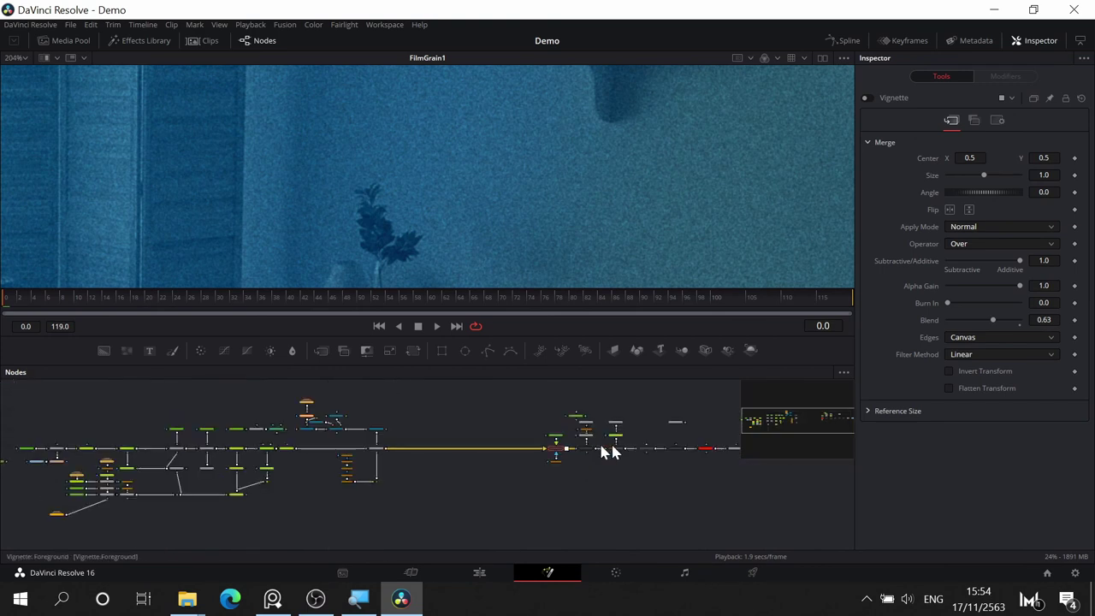
pyautogui.moveTo(708, 415); pyautogui.dragTo(708, 381)
pyautogui.moveTo(660, 444); pyautogui.dragTo(549, 505)
pyautogui.click(652, 457)
pyautogui.moveTo(698, 405); pyautogui.dragTo(419, 530)
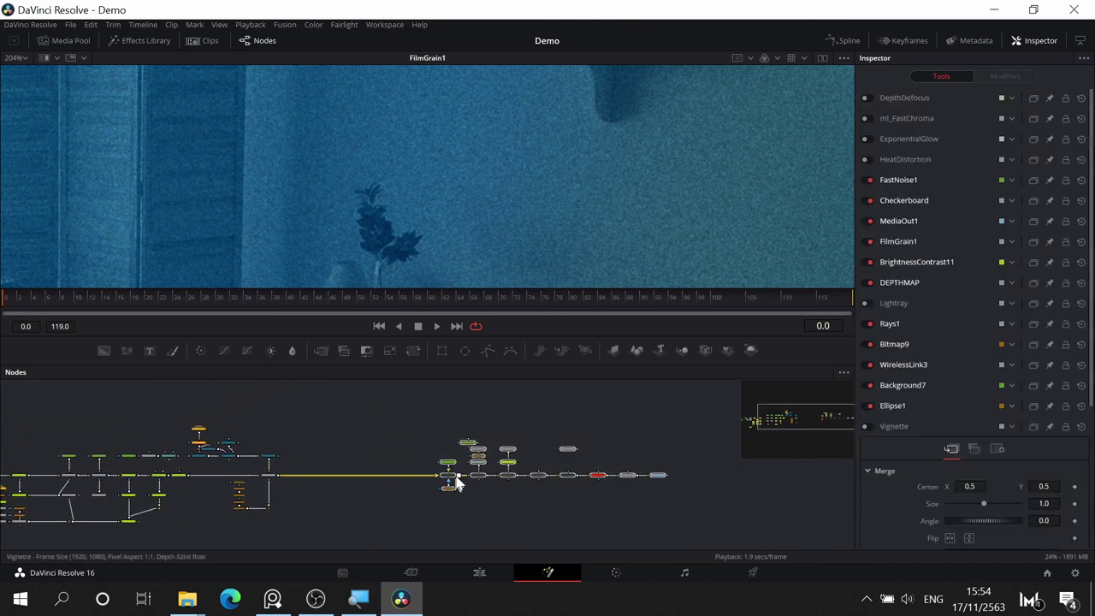
pyautogui.moveTo(449, 484); pyautogui.dragTo(313, 484)
pyautogui.click(467, 493)
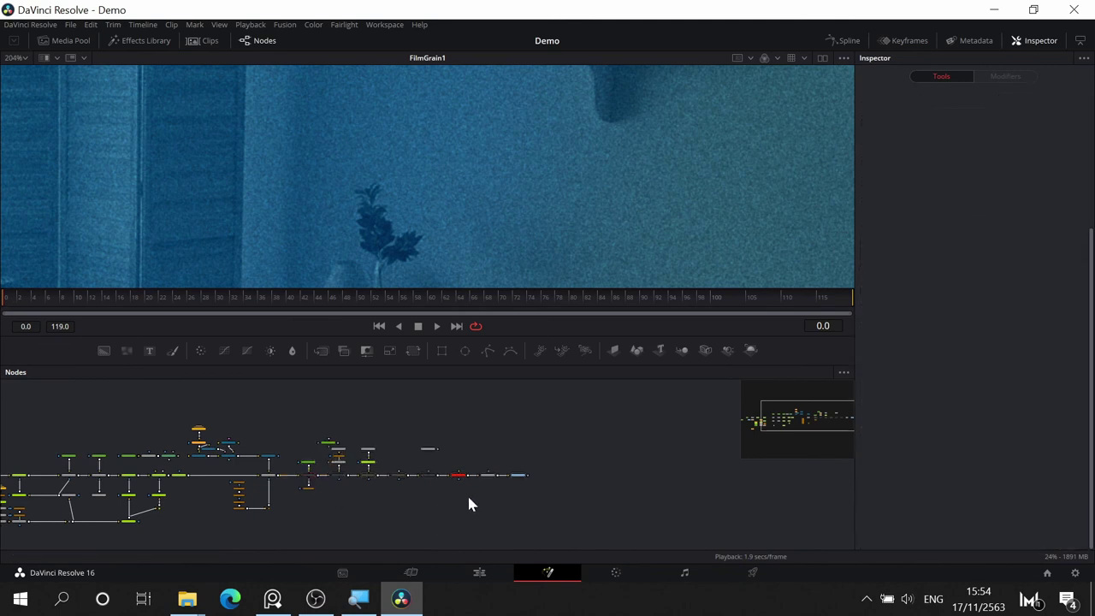
# - Set the FilmGrain1 Size to 0.15 and compare the grain with the underwater reference footage
pyautogui.scroll(8, 467, 493)
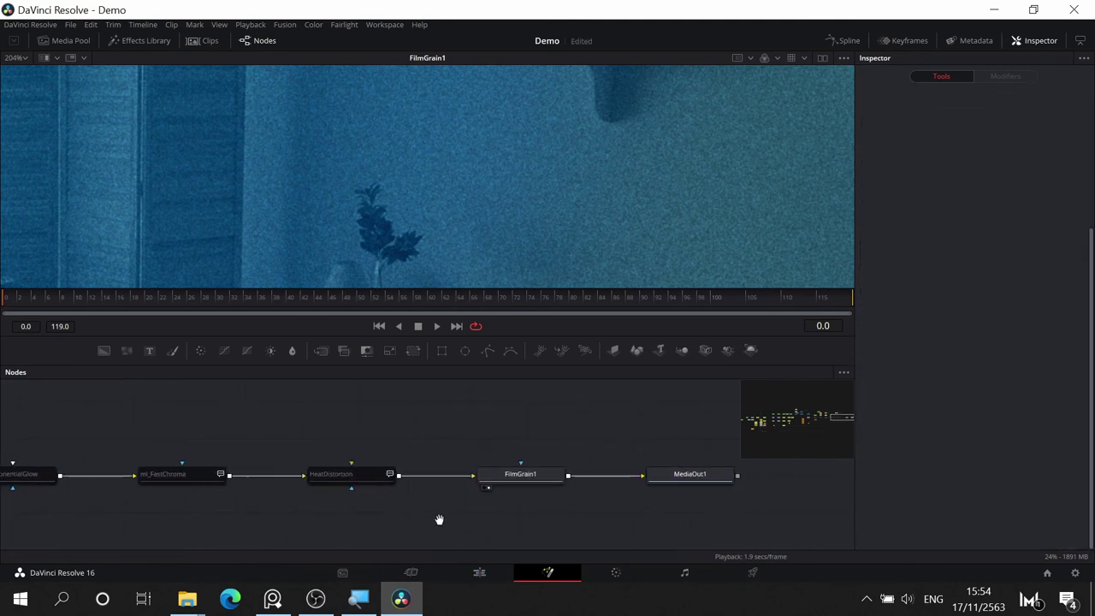
pyautogui.click(522, 469)
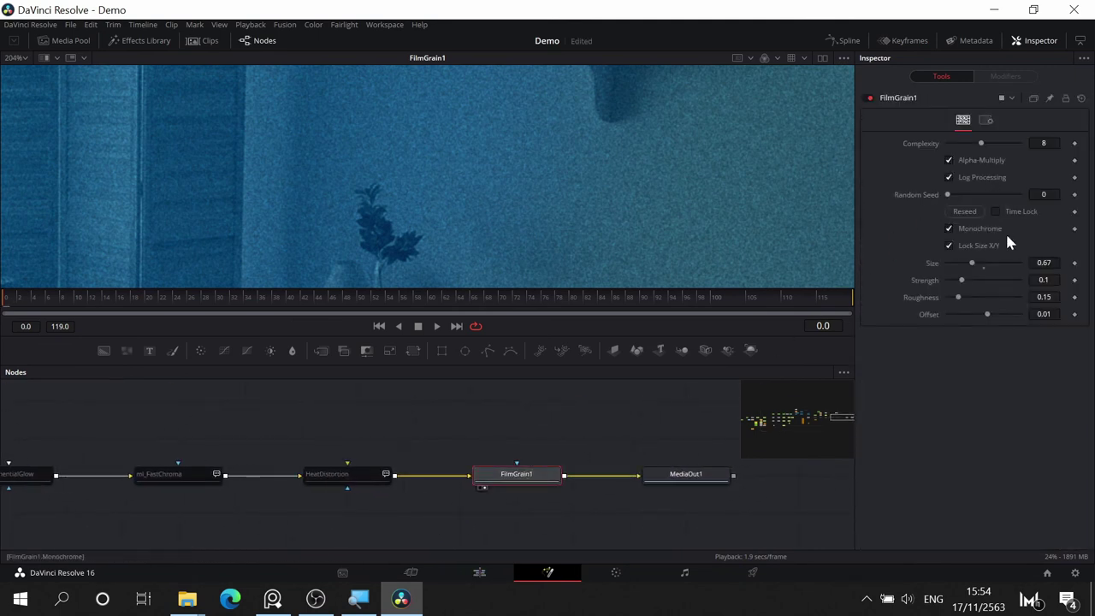
pyautogui.click(1053, 264)
pyautogui.write('0.15')
pyautogui.press('Tab')
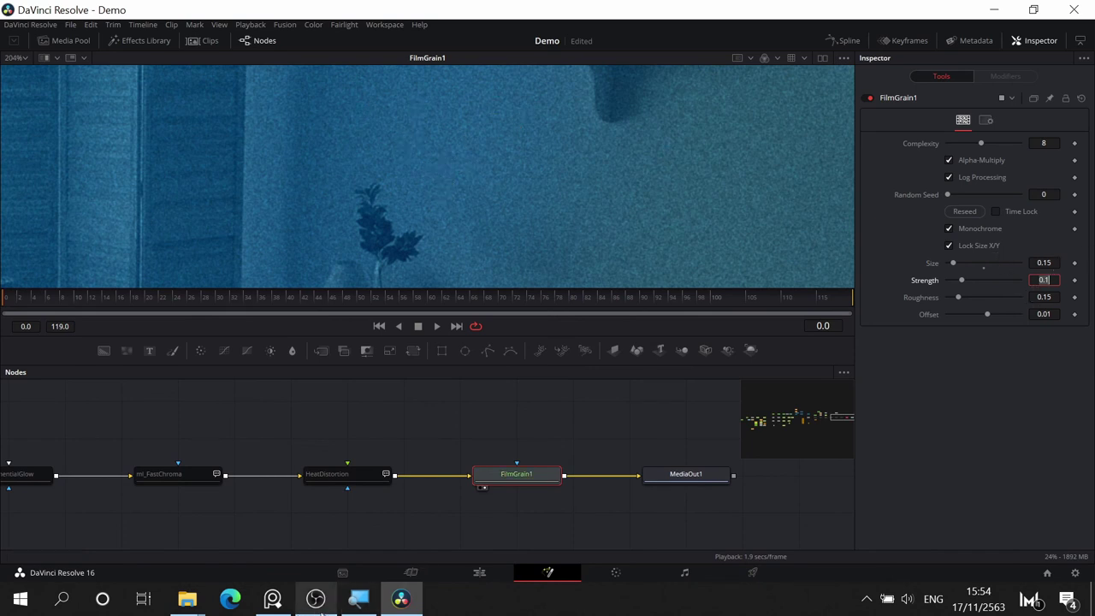
pyautogui.click(272, 599)
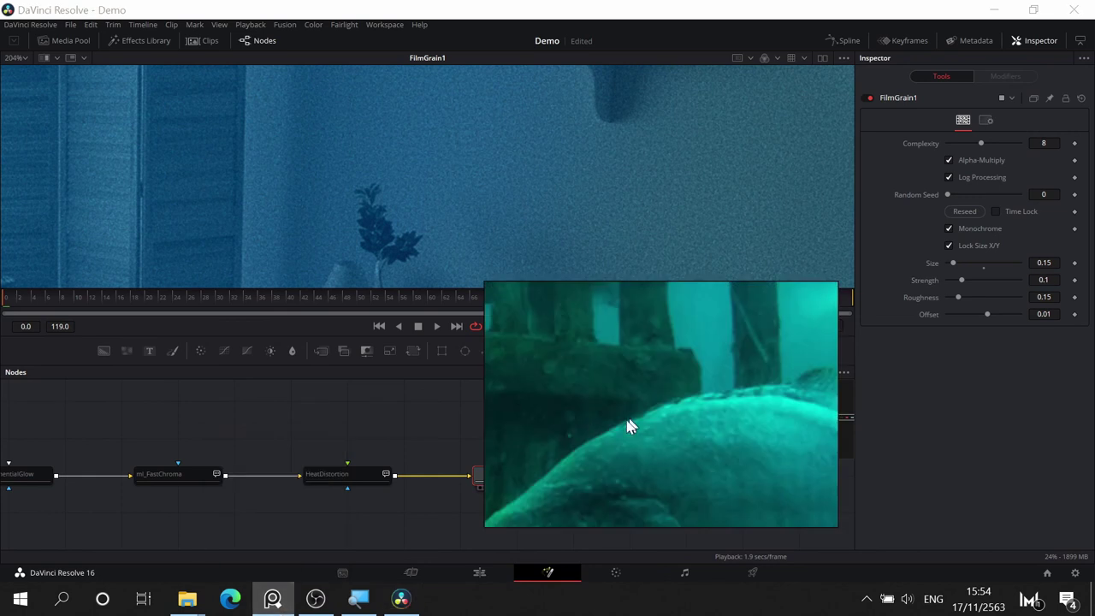
pyautogui.click(536, 186)
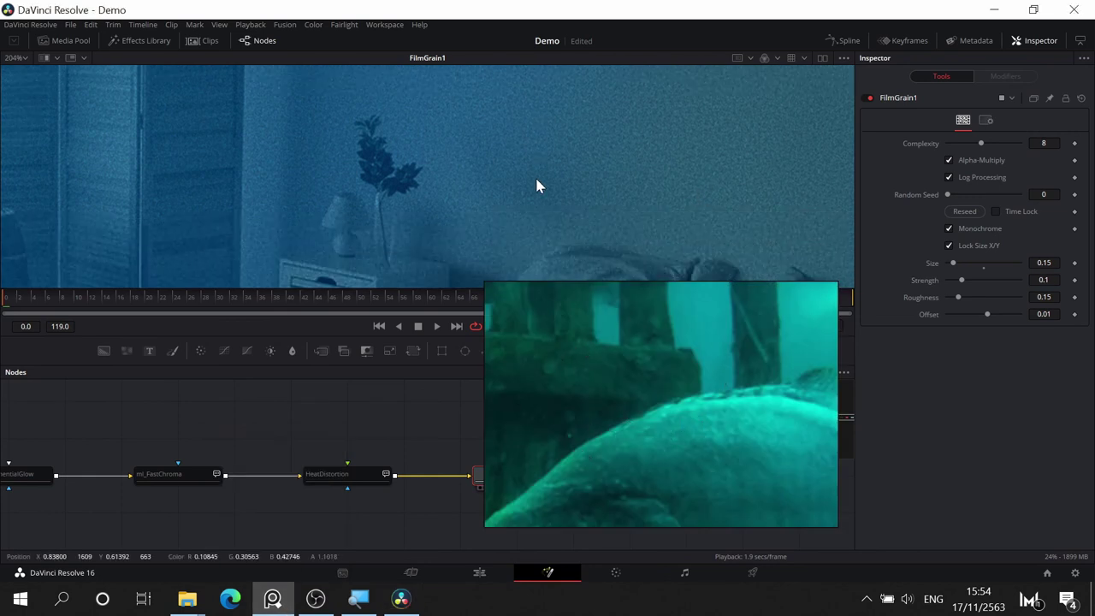
pyautogui.scroll(-5, 537, 186)
pyautogui.scroll(5, 586, 197)
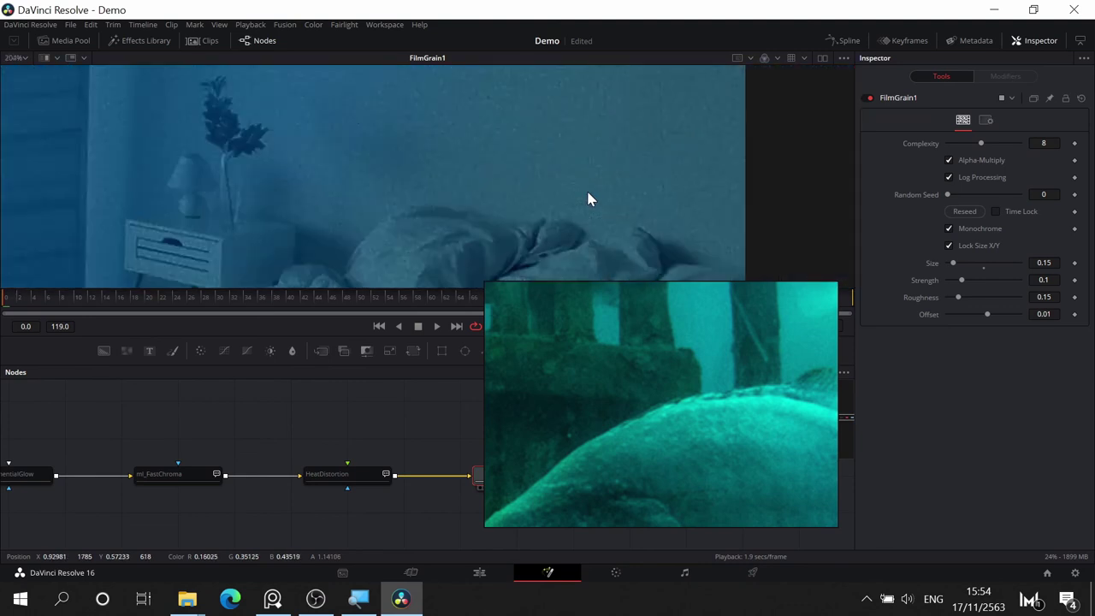
# - Reduce the FilmGrain1 Strength to 0.05
pyautogui.click(1050, 279)
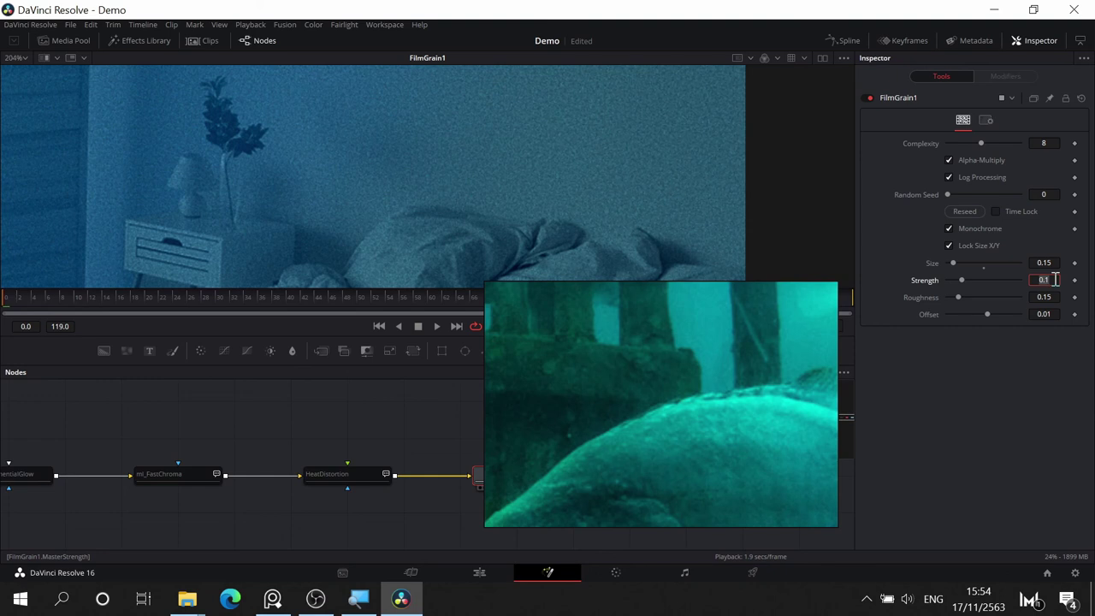
pyautogui.press('BackSpace')
pyautogui.write('05')
pyautogui.press('Tab')
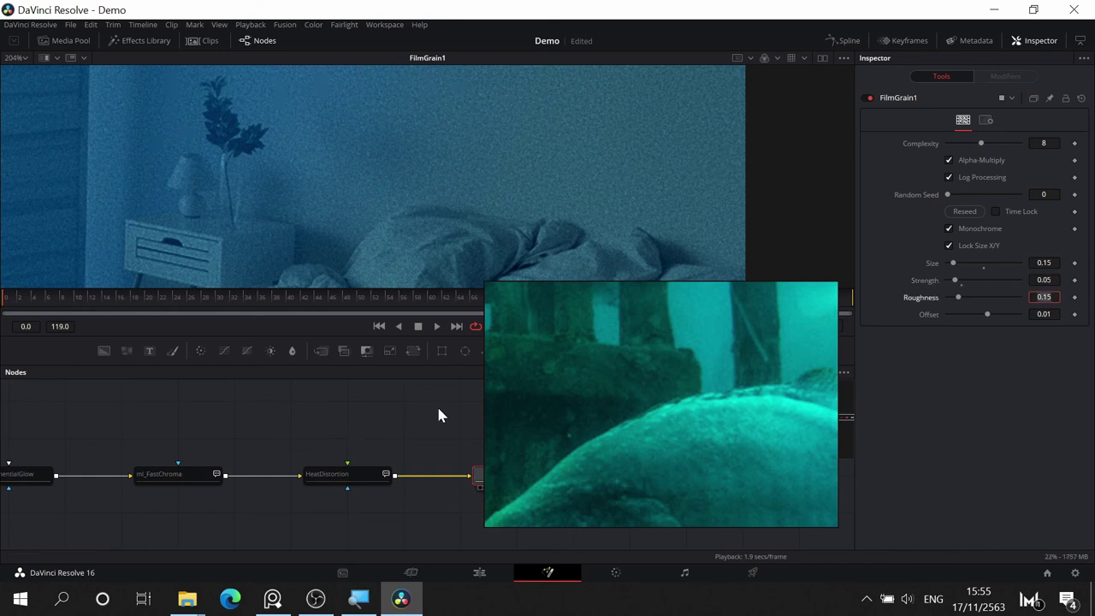
# - Lower the FilmGrain1 Strength further to 0.03
pyautogui.moveTo(445, 403); pyautogui.dragTo(440, 399)
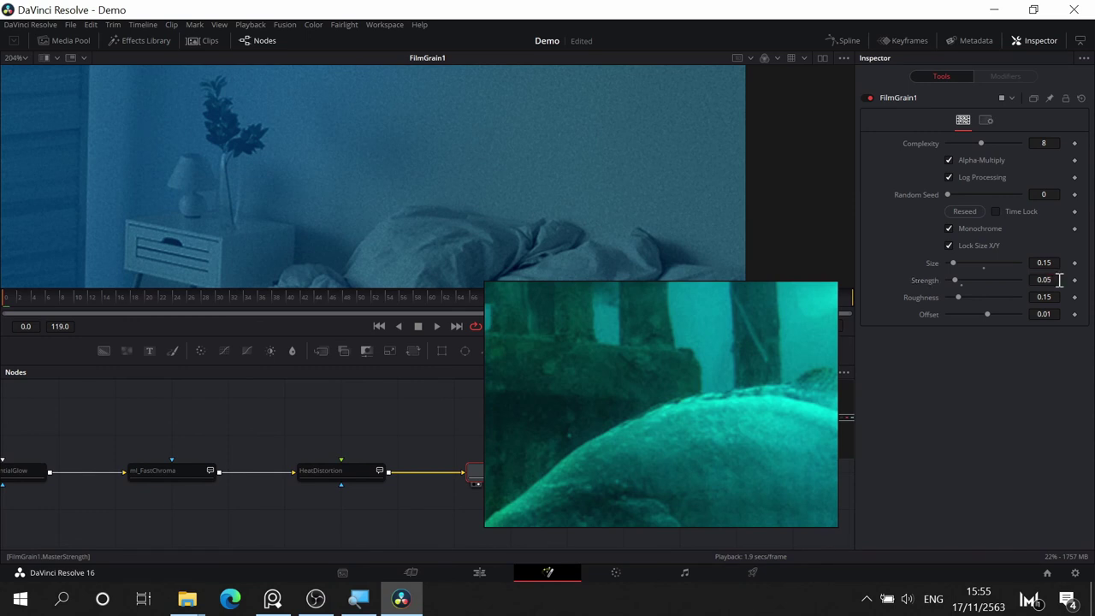
pyautogui.press('BackSpace')
pyautogui.write('3')
pyautogui.press('Tab')
# - Inspect the grain on the back wall and bedding, switching FilmGrain1 off and on again to compare
pyautogui.moveTo(399, 159); pyautogui.dragTo(455, 133)
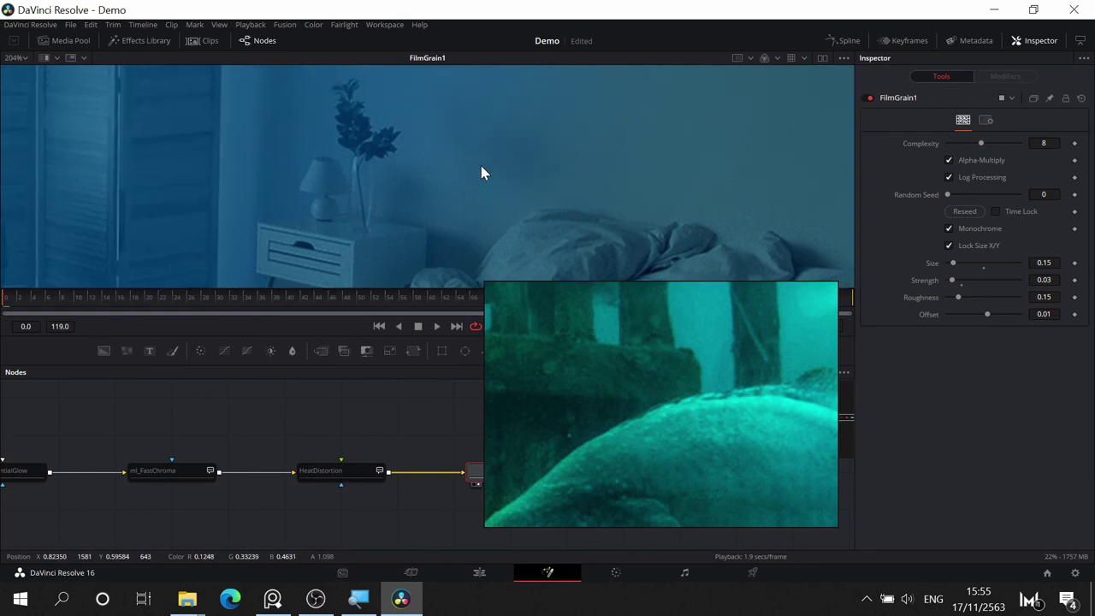
pyautogui.scroll(-1, 483, 166)
pyautogui.moveTo(428, 153); pyautogui.dragTo(688, 127)
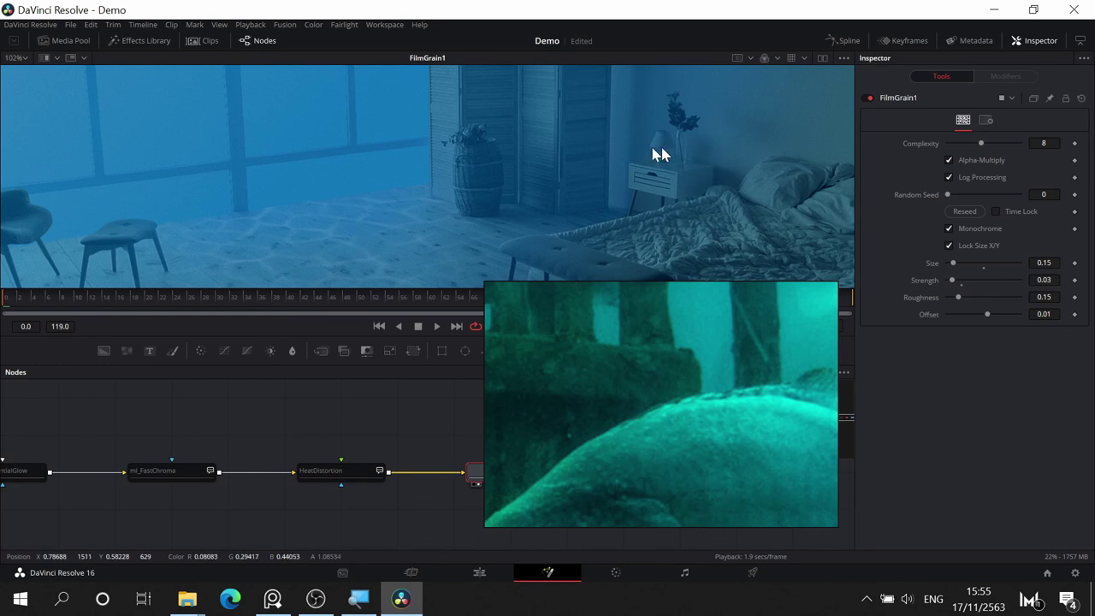
pyautogui.scroll(4, 526, 146)
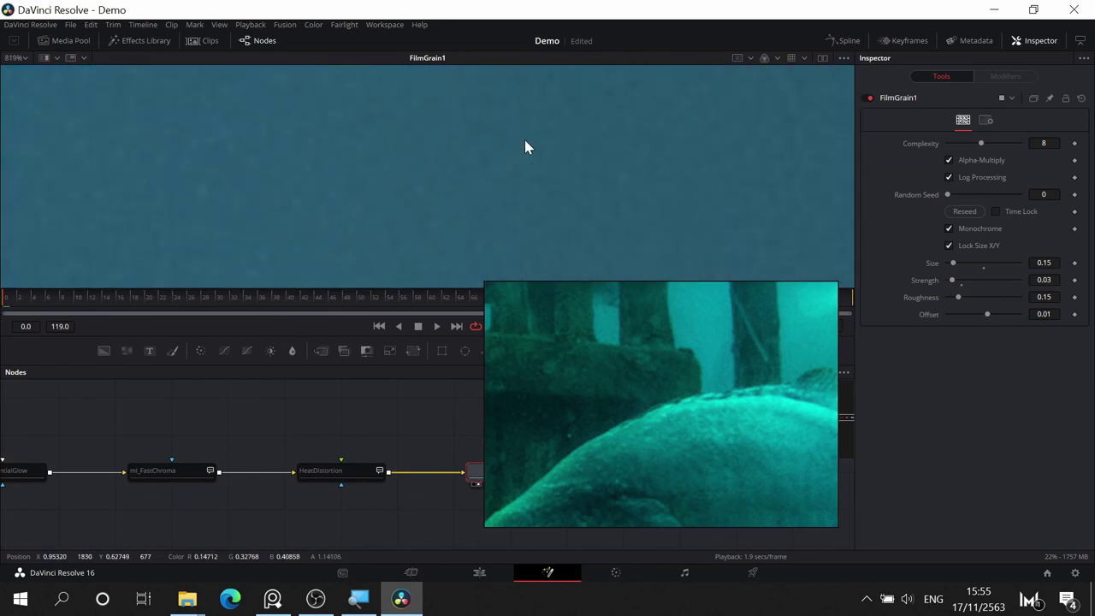
pyautogui.scroll(-2, 525, 142)
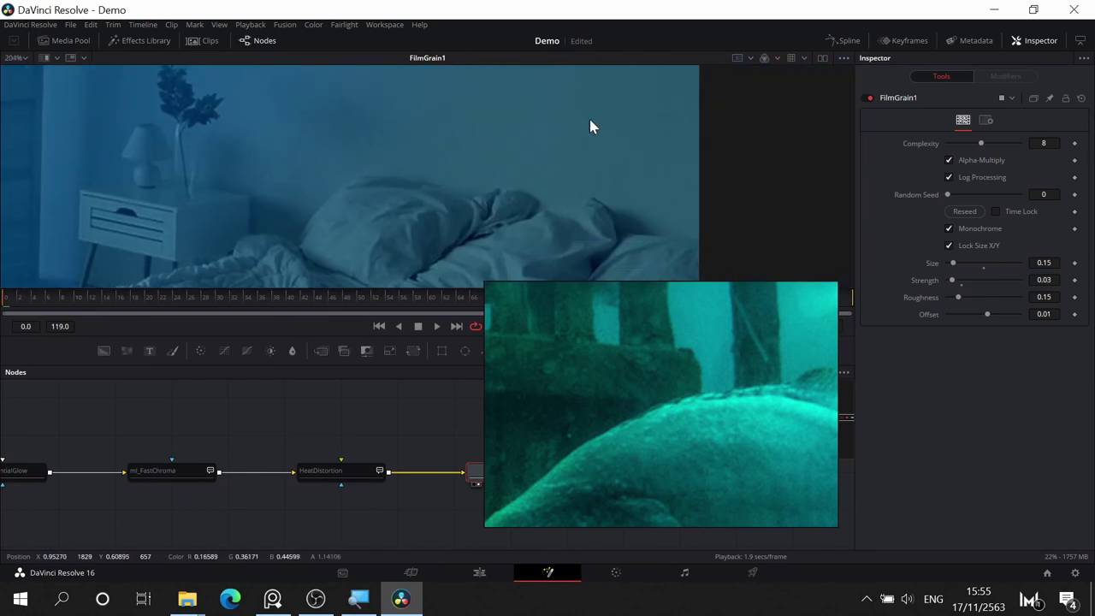
pyautogui.moveTo(590, 120); pyautogui.dragTo(642, 126)
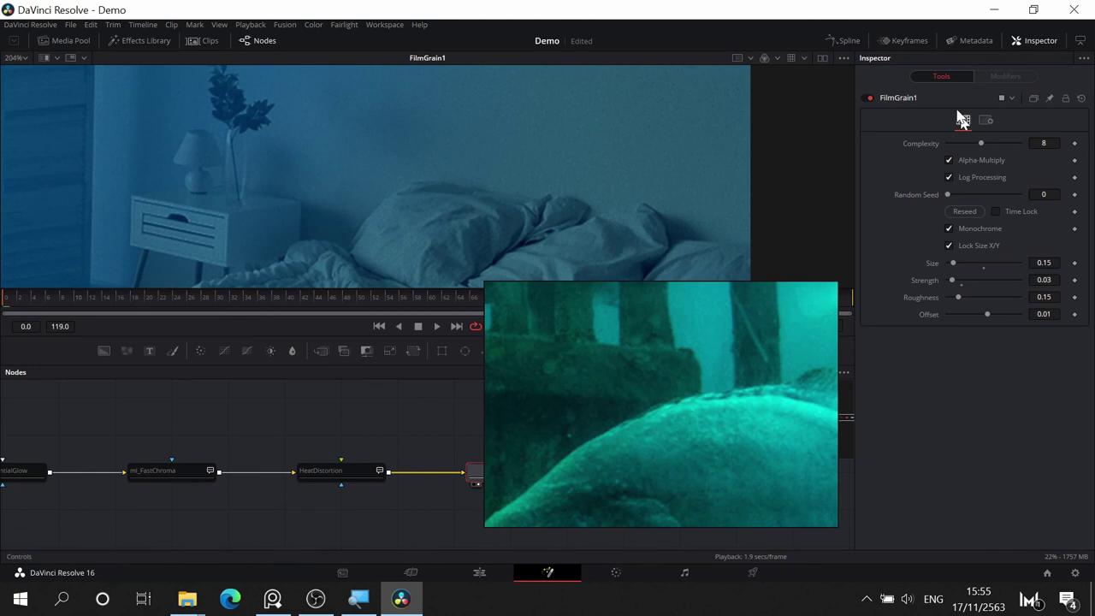
pyautogui.click(868, 98)
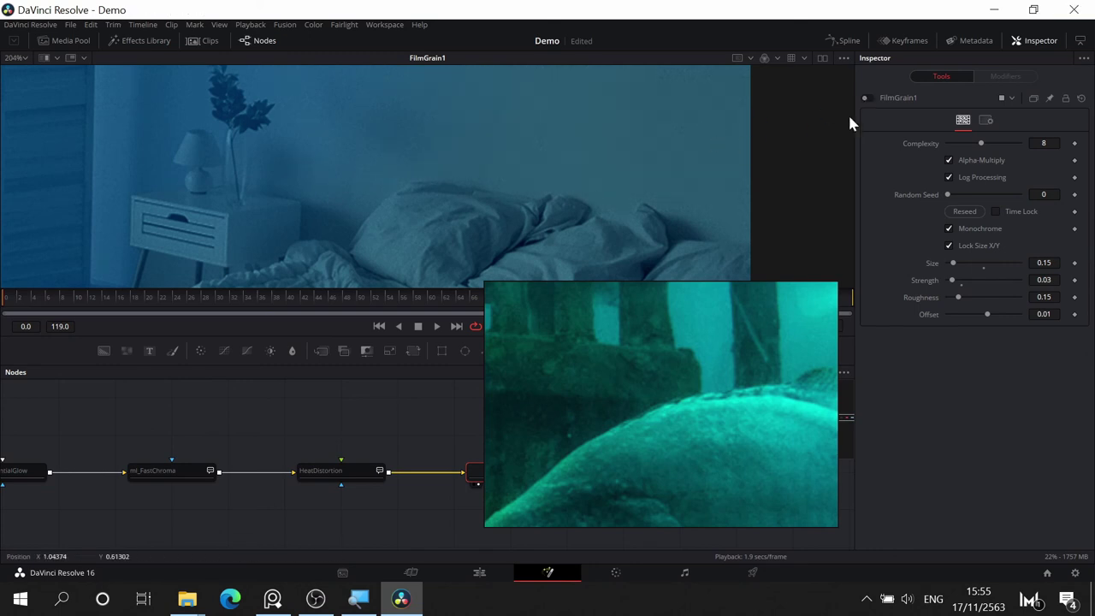
pyautogui.click(867, 98)
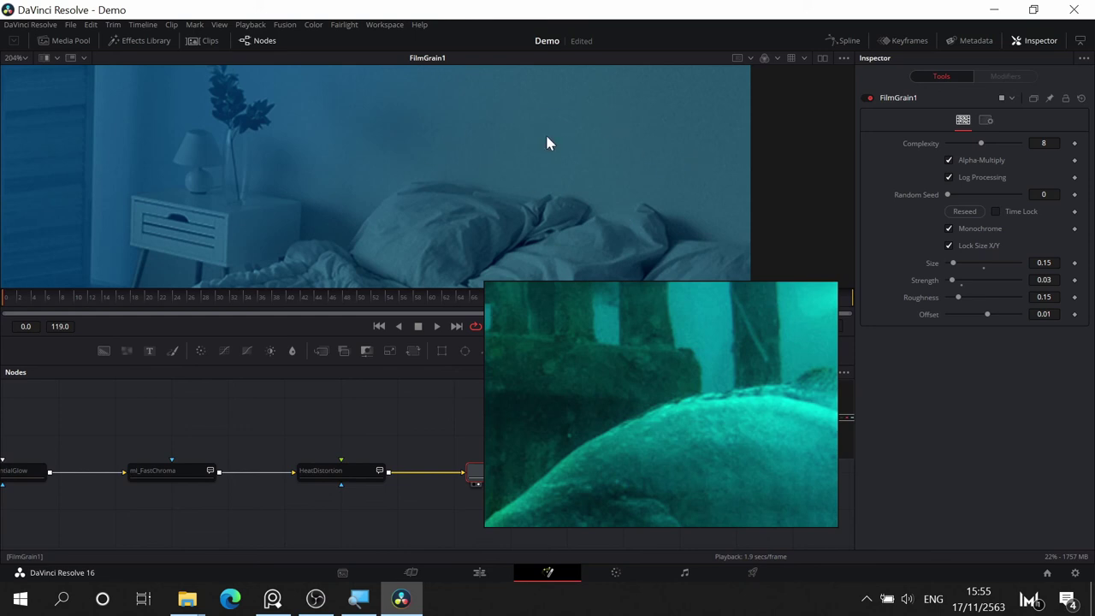
# - Hide the underwater reference footage and save the project with the full room and node chain in view
pyautogui.scroll(-2, 547, 143)
pyautogui.scroll(-3, 568, 138)
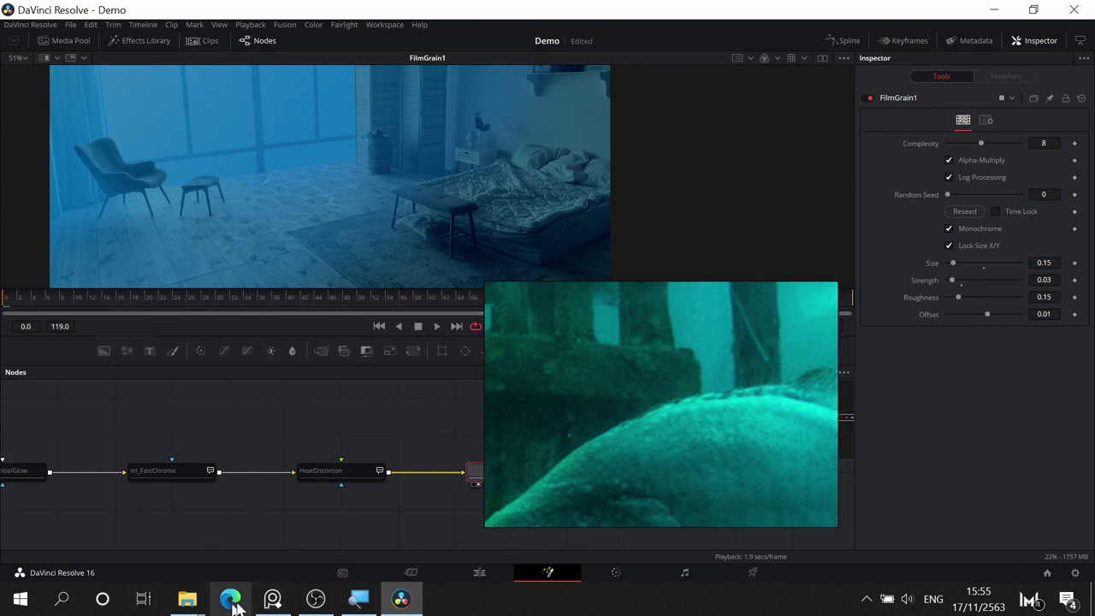
pyautogui.click(275, 603)
pyautogui.click(275, 602)
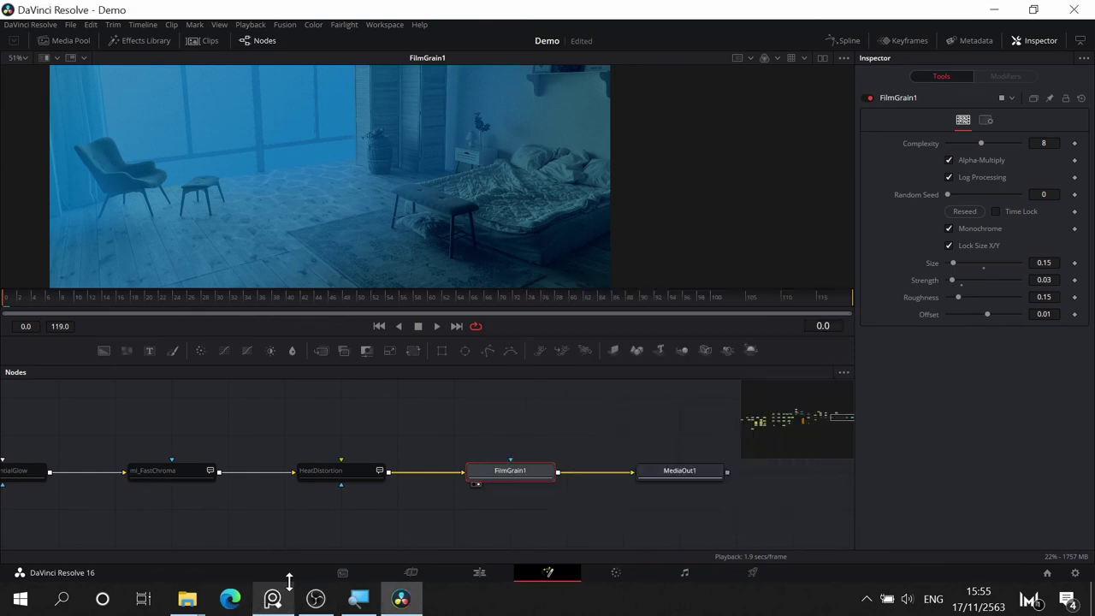
pyautogui.moveTo(498, 401); pyautogui.dragTo(673, 393)
pyautogui.moveTo(283, 515); pyautogui.dragTo(609, 498)
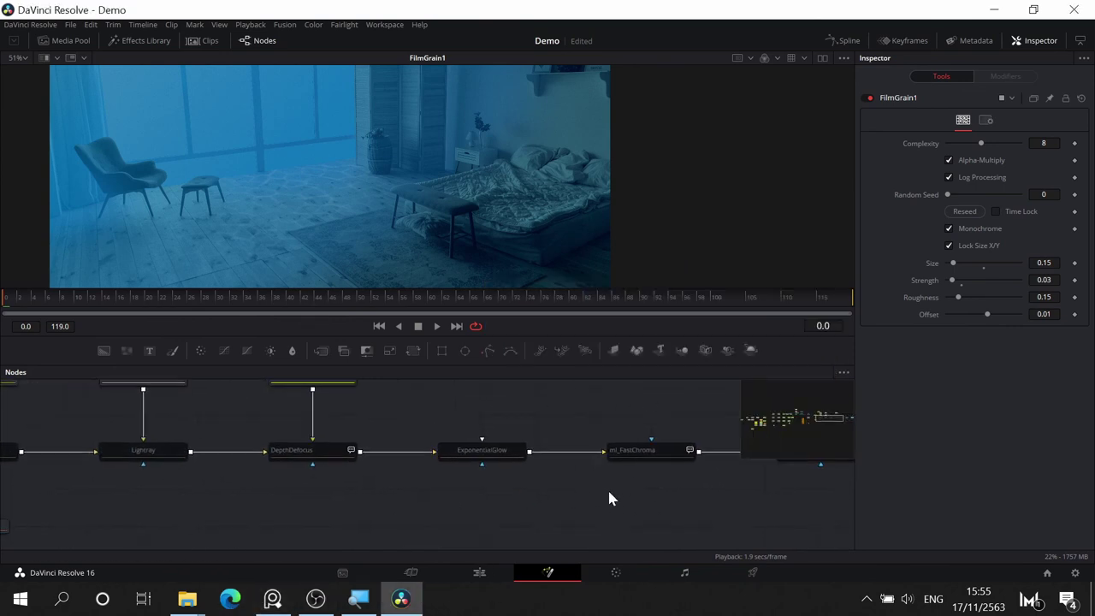
pyautogui.hotkey('ctrl', 's')
pyautogui.scroll(-4, 450, 489)
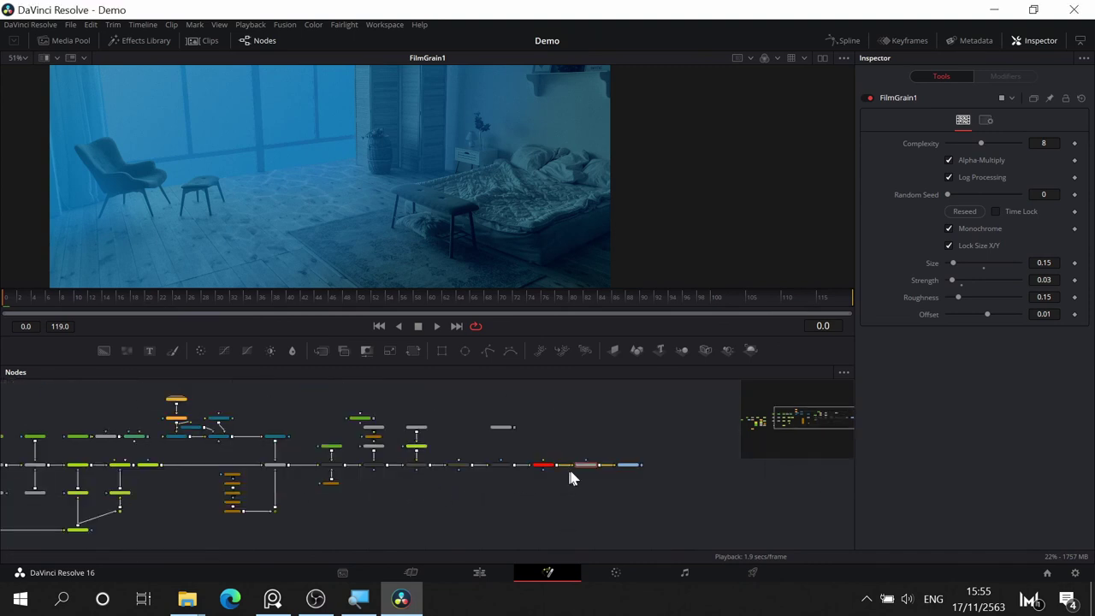
pyautogui.moveTo(401, 511); pyautogui.dragTo(537, 520)
pyautogui.moveTo(598, 433); pyautogui.dragTo(454, 420)
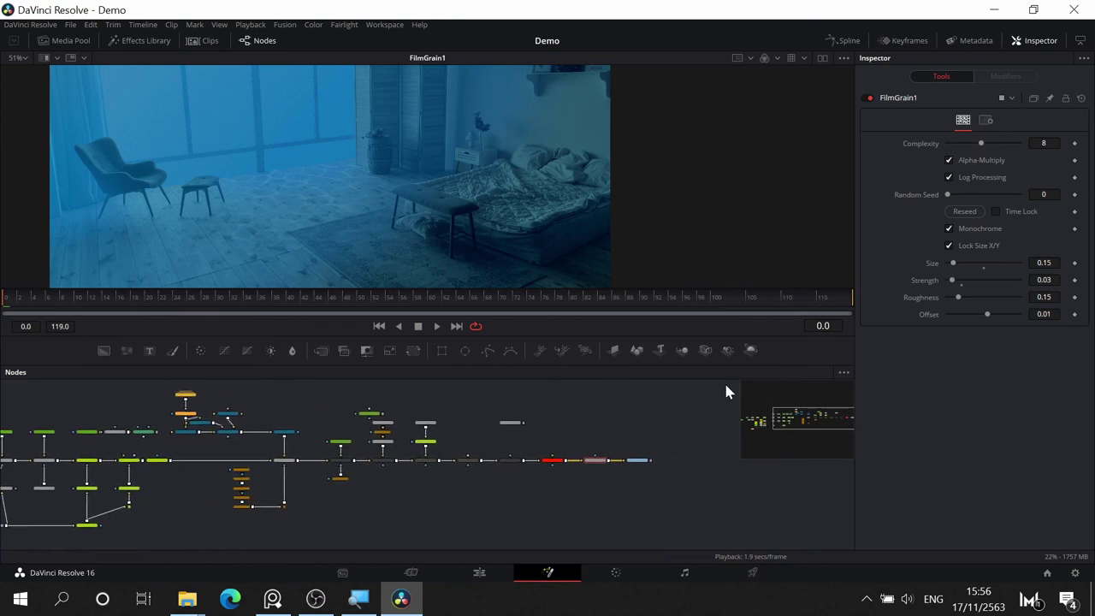
# - Insert a ColorCorrector node between MergeCasutics and Vignette
pyautogui.moveTo(681, 399); pyautogui.dragTo(449, 447)
pyautogui.scroll(3, 338, 470)
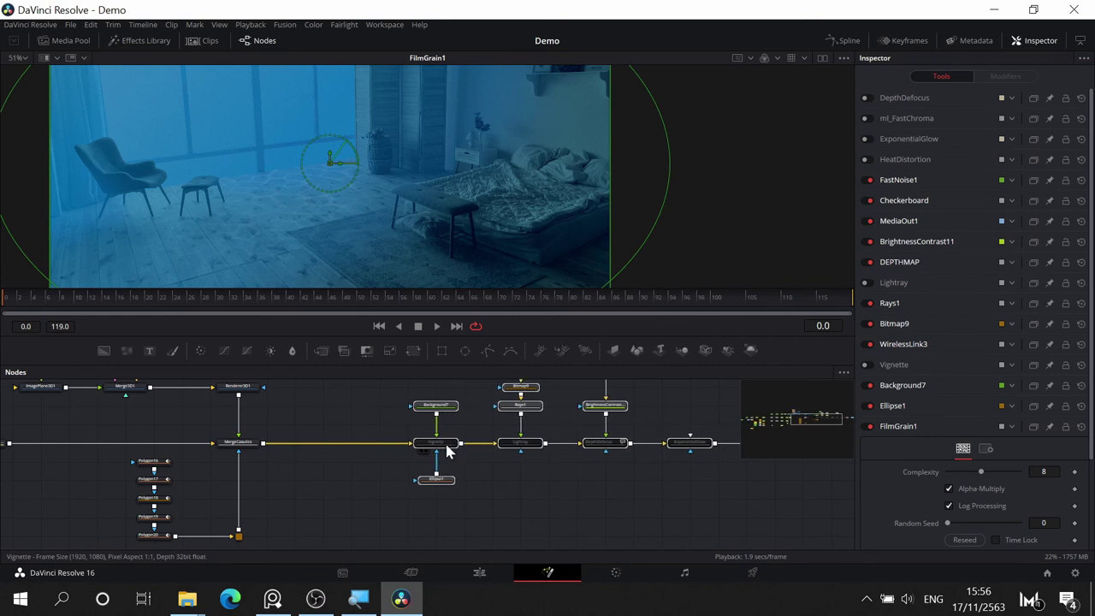
pyautogui.scroll(2, 334, 399)
pyautogui.scroll(3, 326, 400)
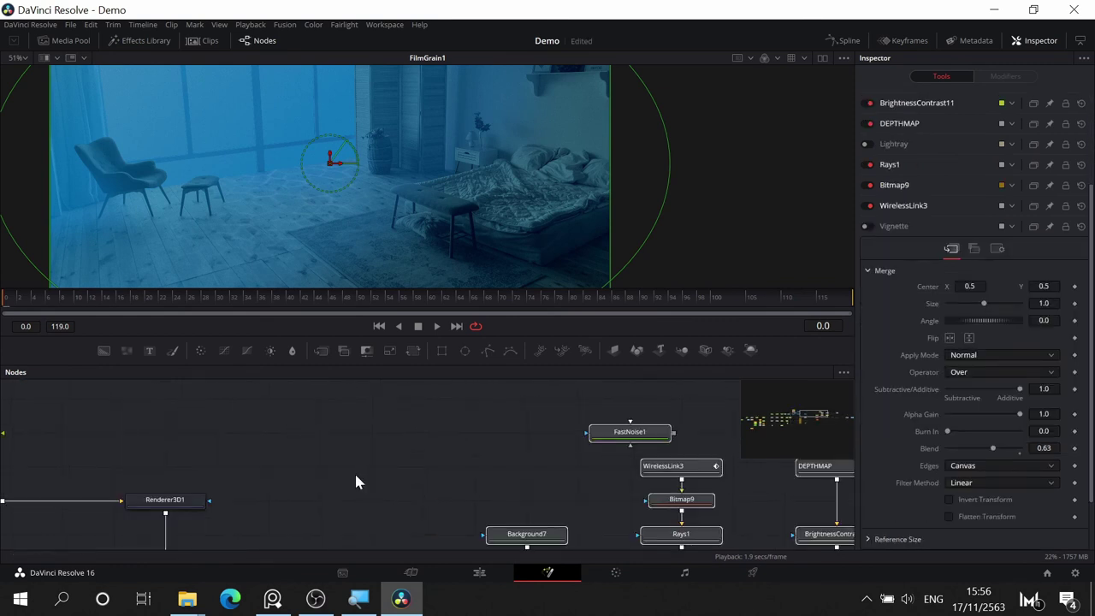
pyautogui.scroll(-3, 354, 473)
pyautogui.moveTo(349, 467); pyautogui.dragTo(380, 425)
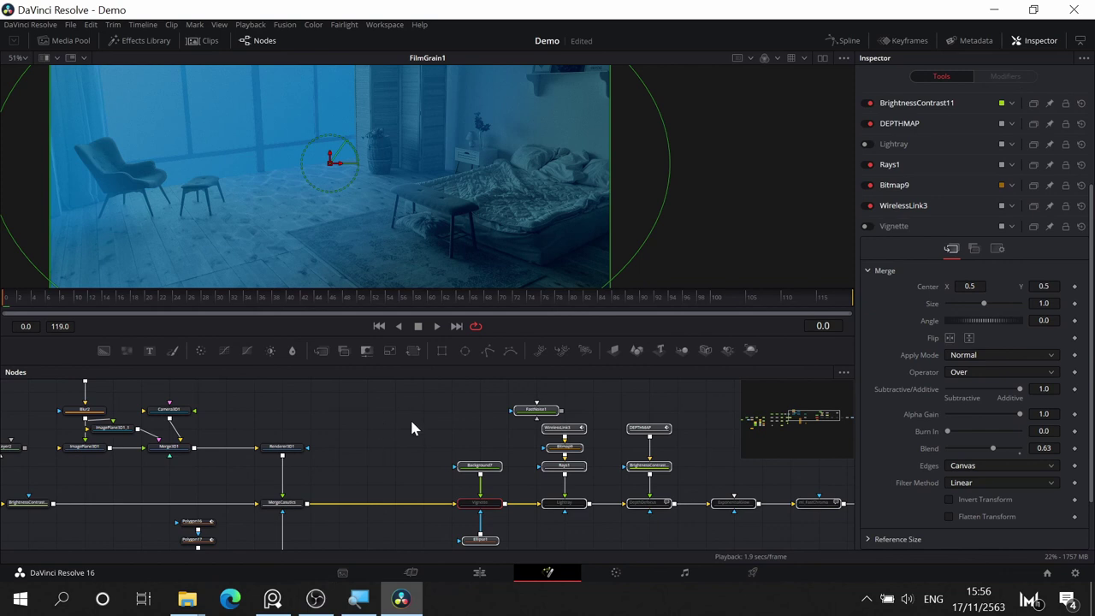
pyautogui.scroll(-3, 409, 423)
pyautogui.scroll(3, 405, 412)
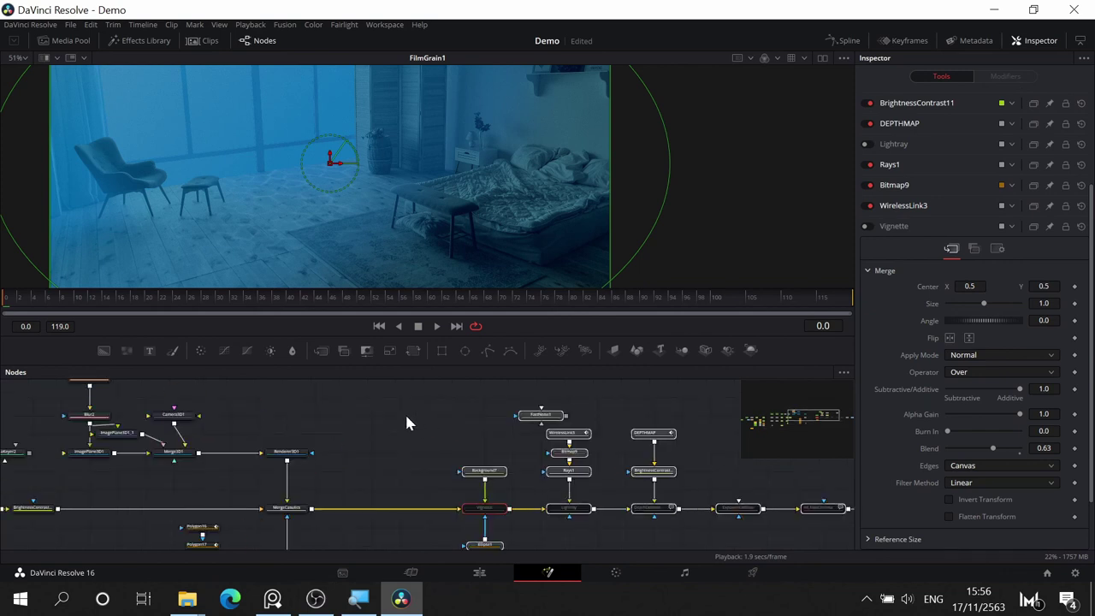
pyautogui.click(372, 477)
pyautogui.moveTo(341, 479); pyautogui.dragTo(368, 449)
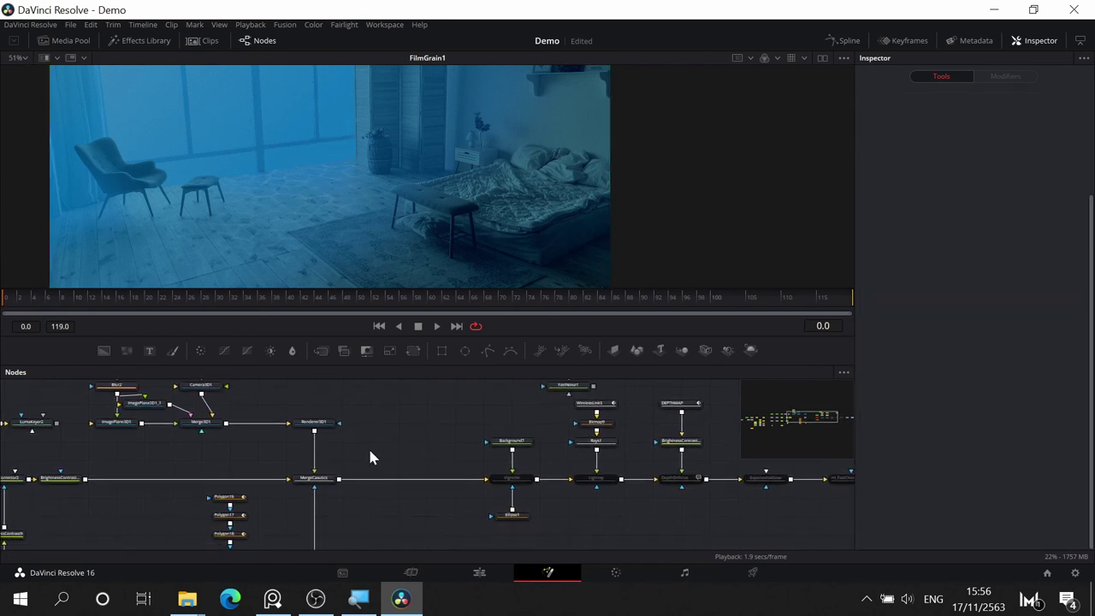
pyautogui.click(311, 479)
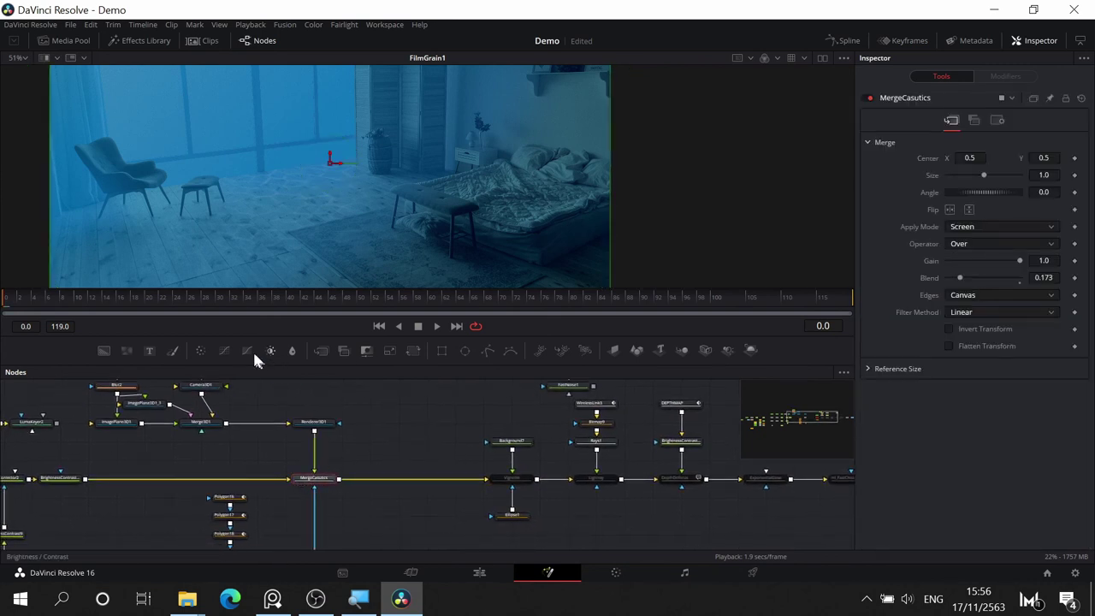
pyautogui.click(200, 352)
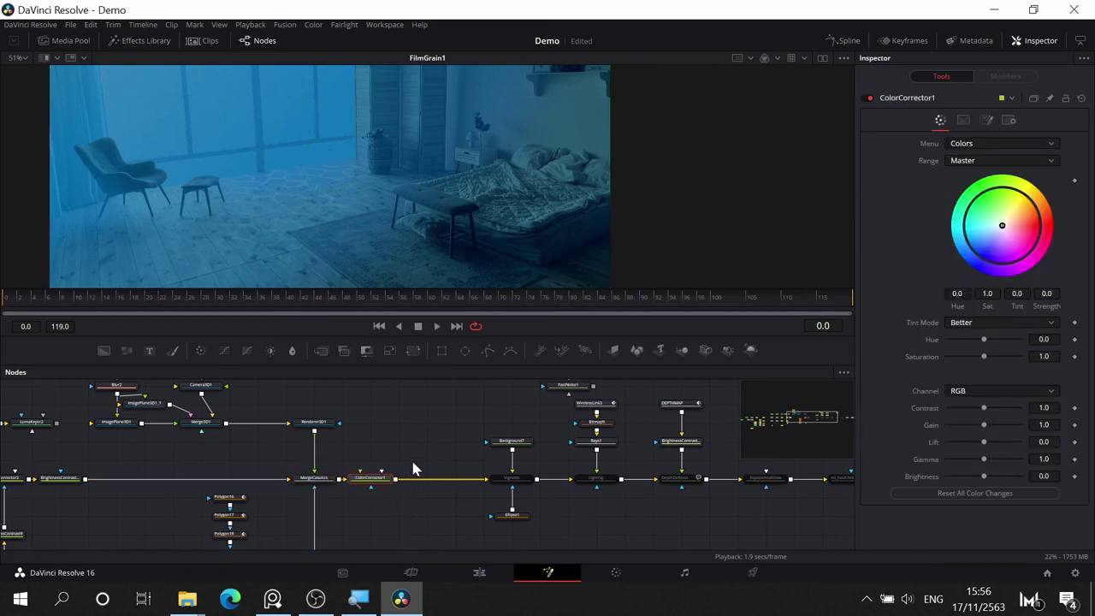
# - Try a ColorCorrector1 Contrast of 1.73 on the underwater room and delete the node again
pyautogui.scroll(2, 411, 459)
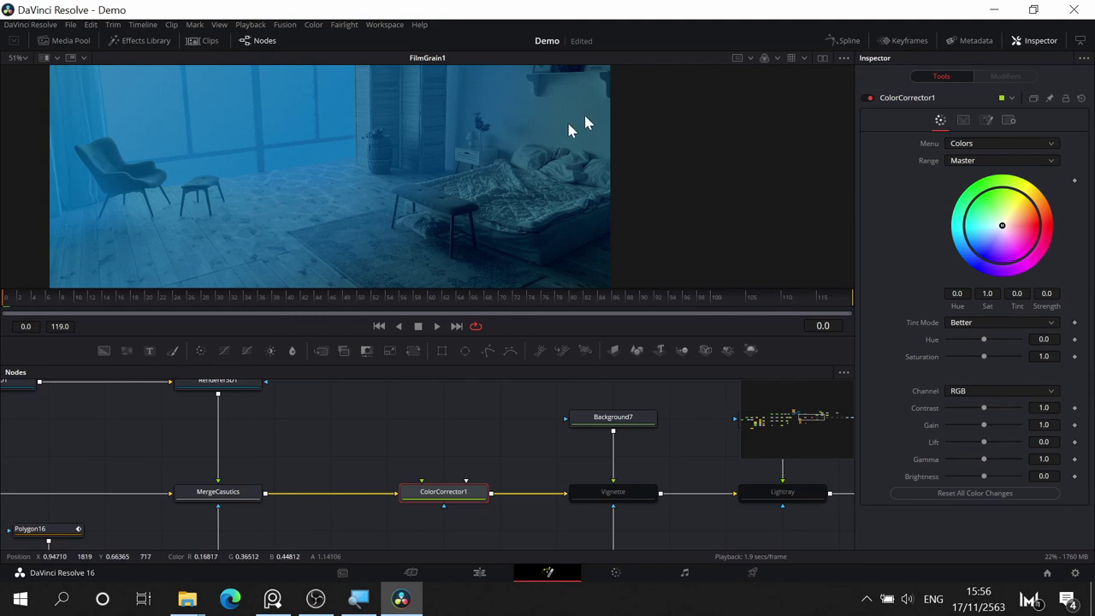
pyautogui.moveTo(505, 159); pyautogui.dragTo(511, 187)
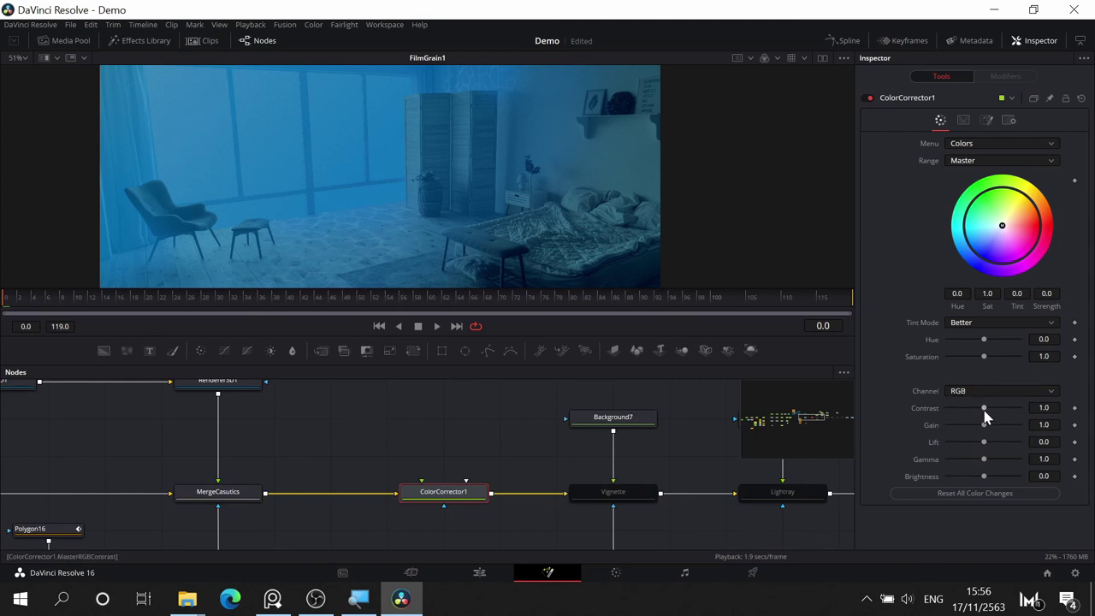
pyautogui.moveTo(984, 409); pyautogui.dragTo(988, 407)
pyautogui.moveTo(989, 411); pyautogui.dragTo(997, 411)
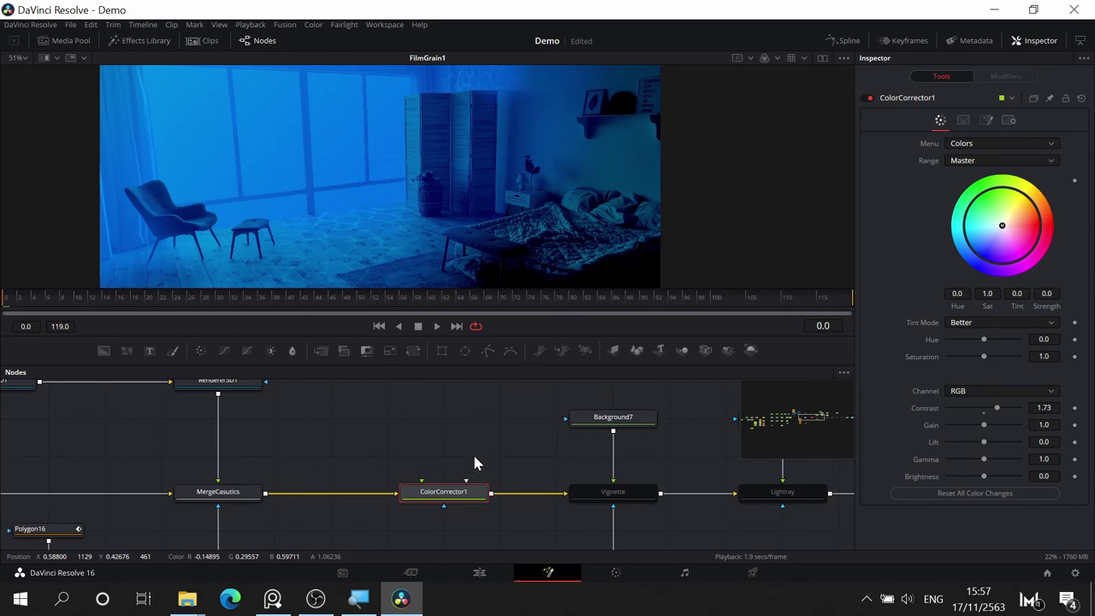
pyautogui.moveTo(475, 428); pyautogui.dragTo(497, 419)
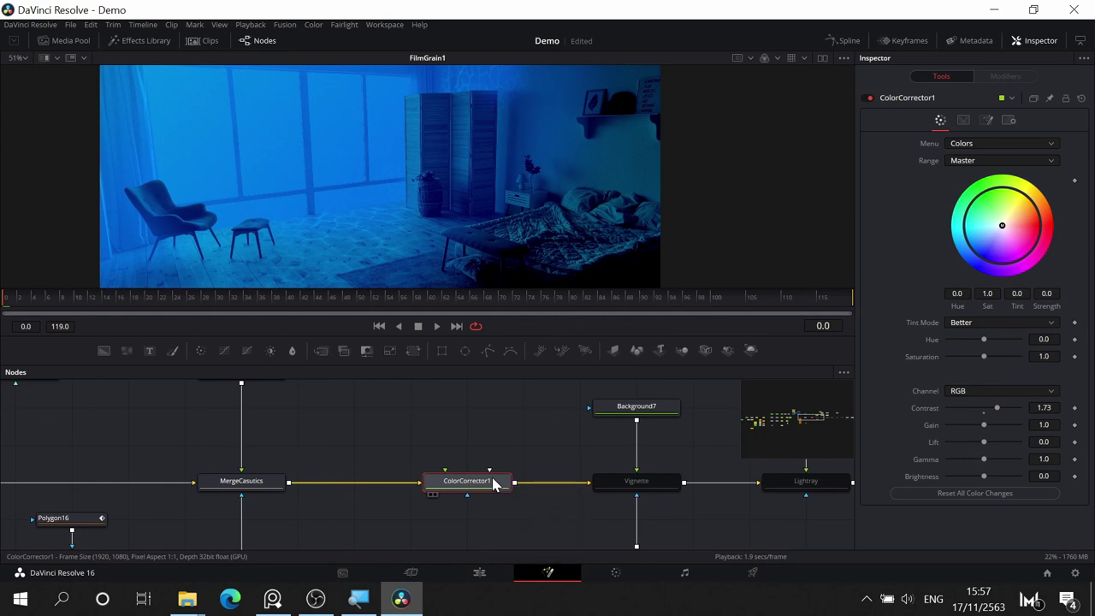
pyautogui.press('Delete')
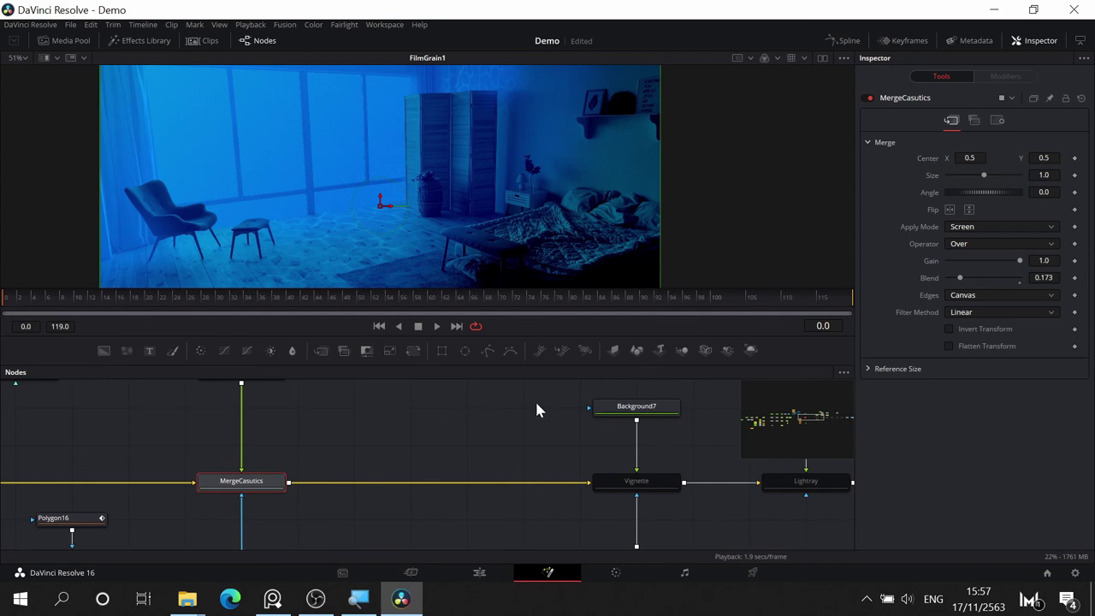
# - Switch the Vignette and Lightray merge nodes back on
pyautogui.moveTo(525, 424); pyautogui.dragTo(311, 400)
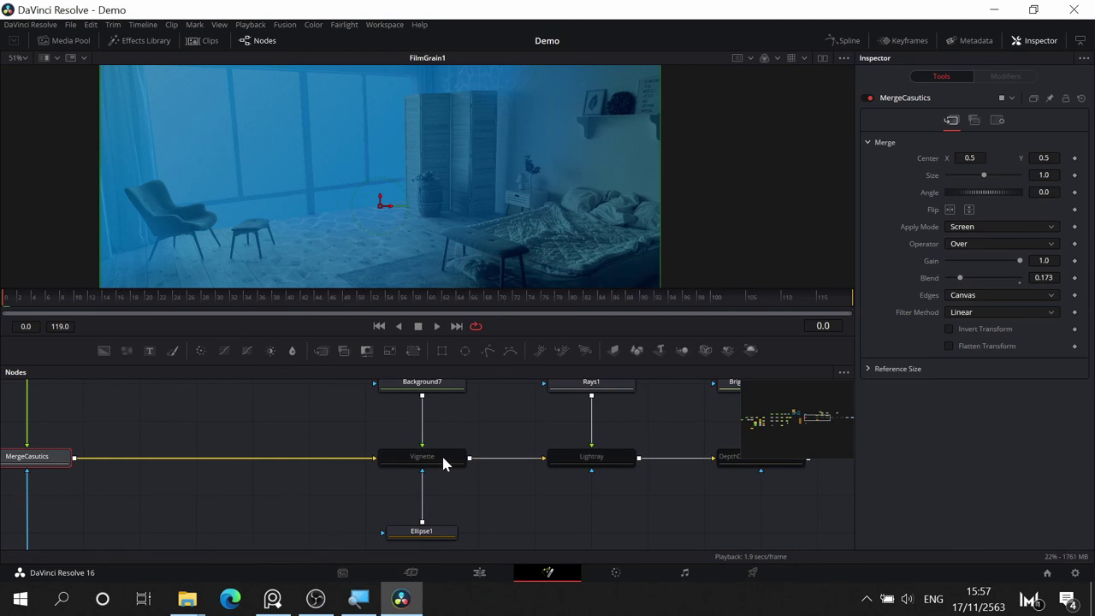
pyautogui.click(444, 463)
pyautogui.click(869, 97)
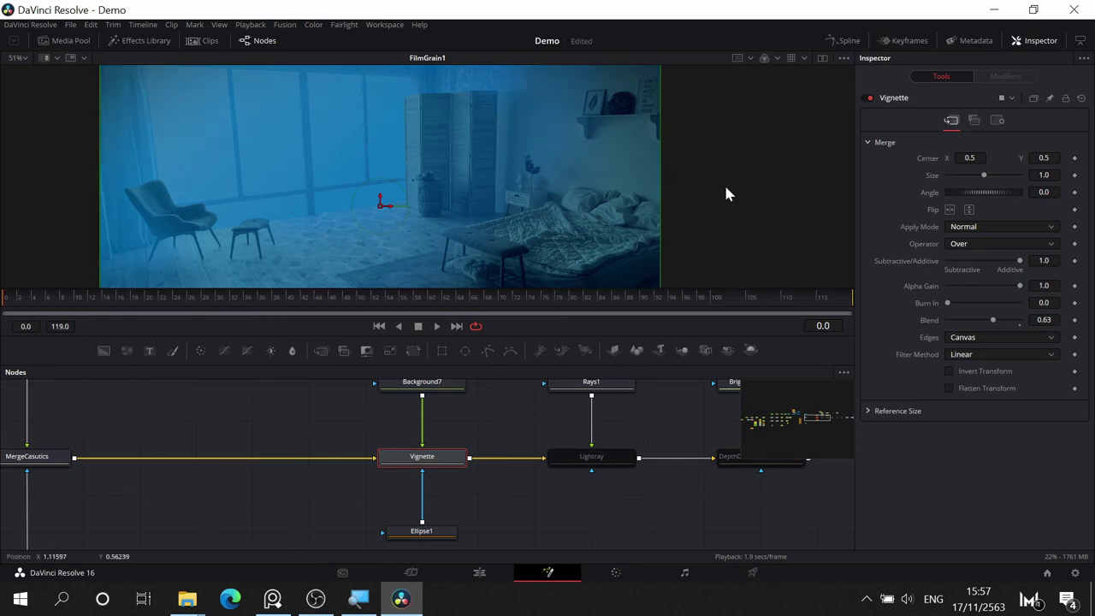
pyautogui.click(596, 457)
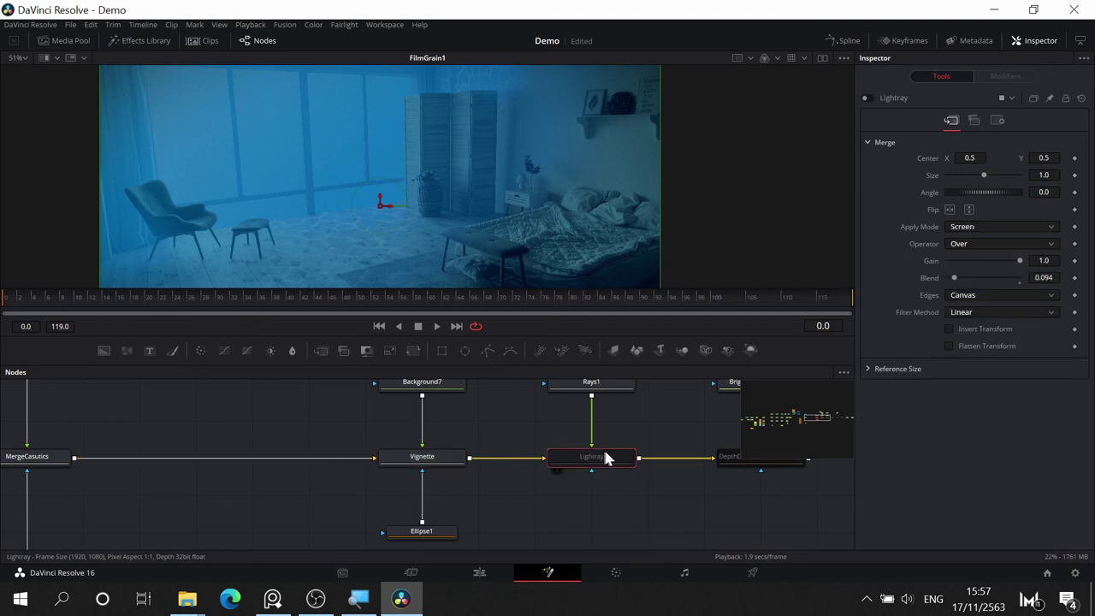
pyautogui.click(865, 98)
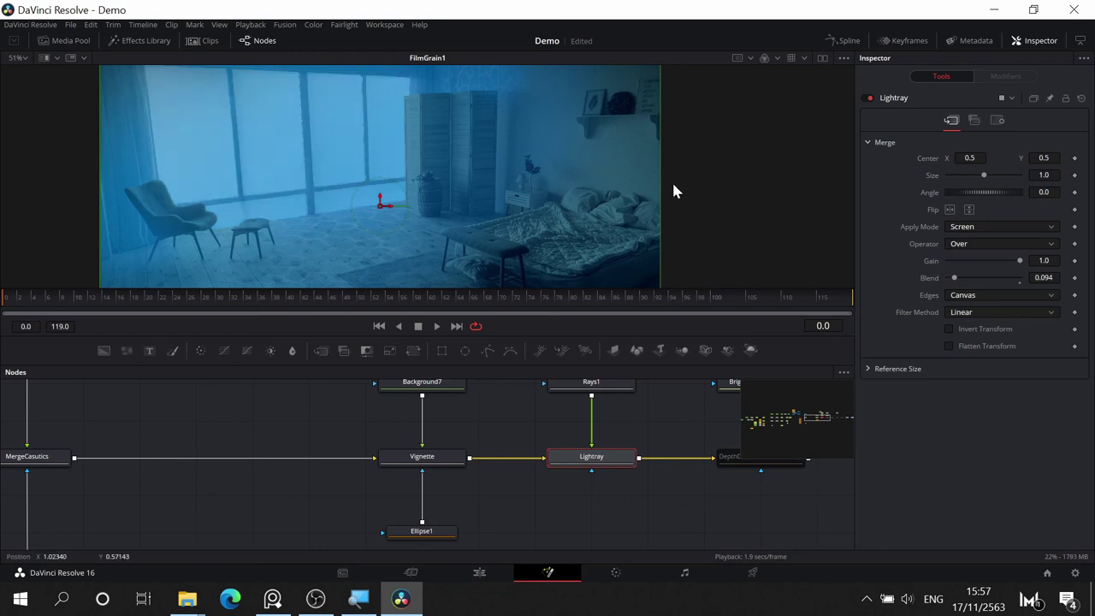
# - Re-enable the DepthDefocus and ExponentialGlow nodes
pyautogui.moveTo(672, 414); pyautogui.dragTo(482, 401)
pyautogui.click(578, 442)
pyautogui.moveTo(642, 420); pyautogui.dragTo(525, 432)
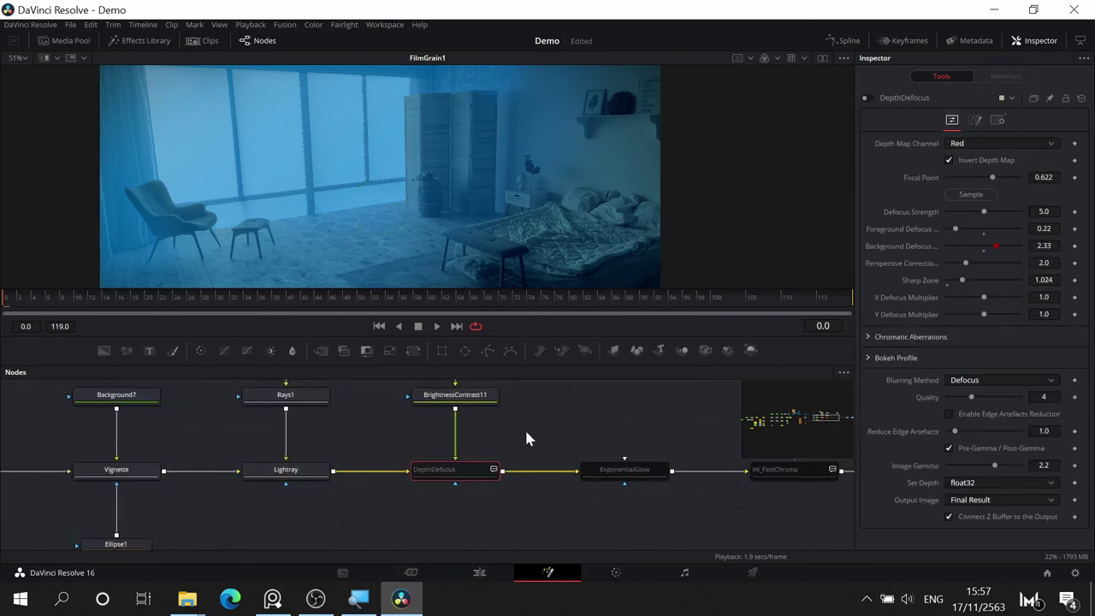
pyautogui.click(869, 98)
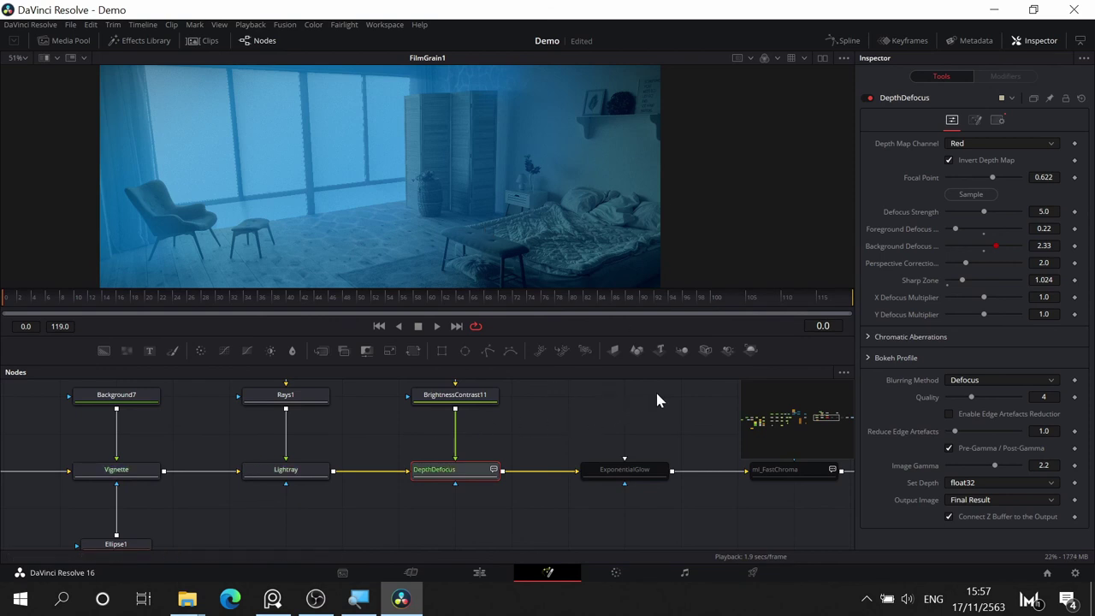
pyautogui.moveTo(657, 399); pyautogui.dragTo(604, 392)
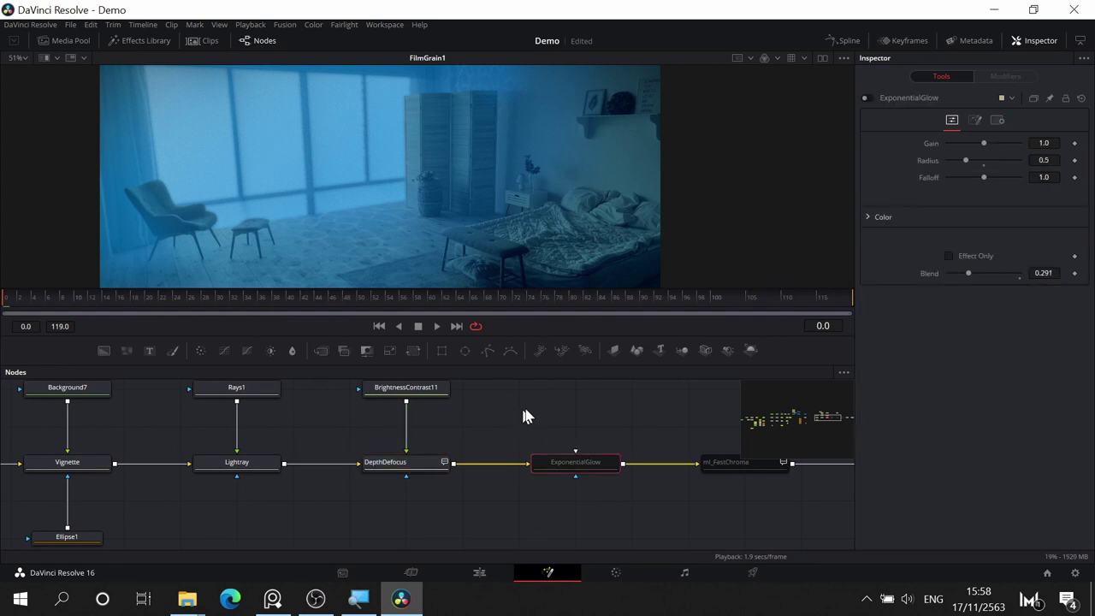
pyautogui.click(867, 97)
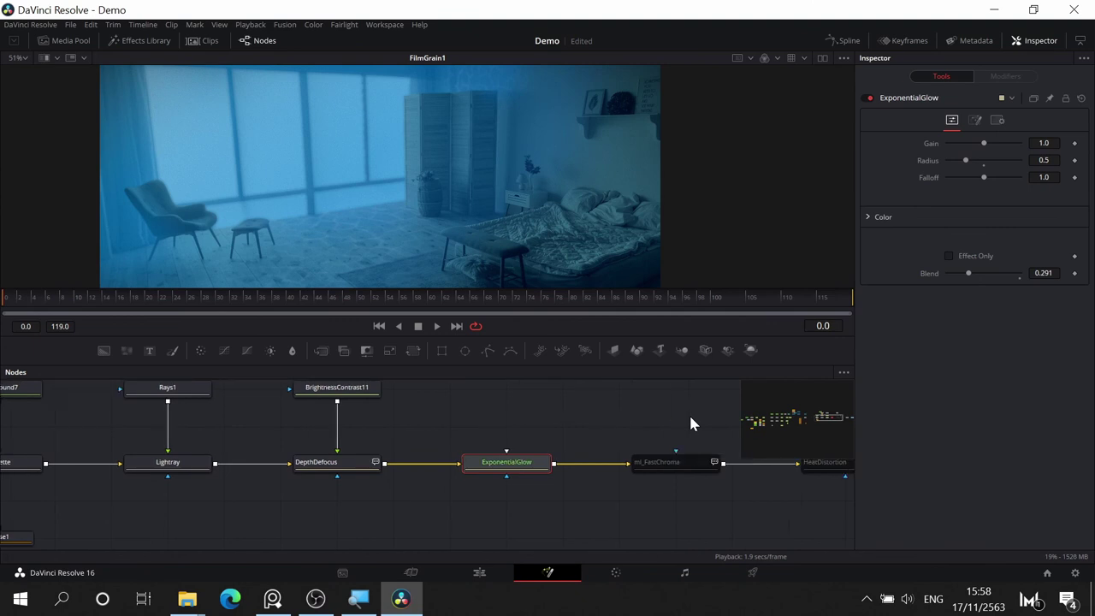
# - Turn on the ml_FastChroma and HeatDistortion nodes ahead of FilmGrain1
pyautogui.moveTo(690, 416); pyautogui.dragTo(592, 417)
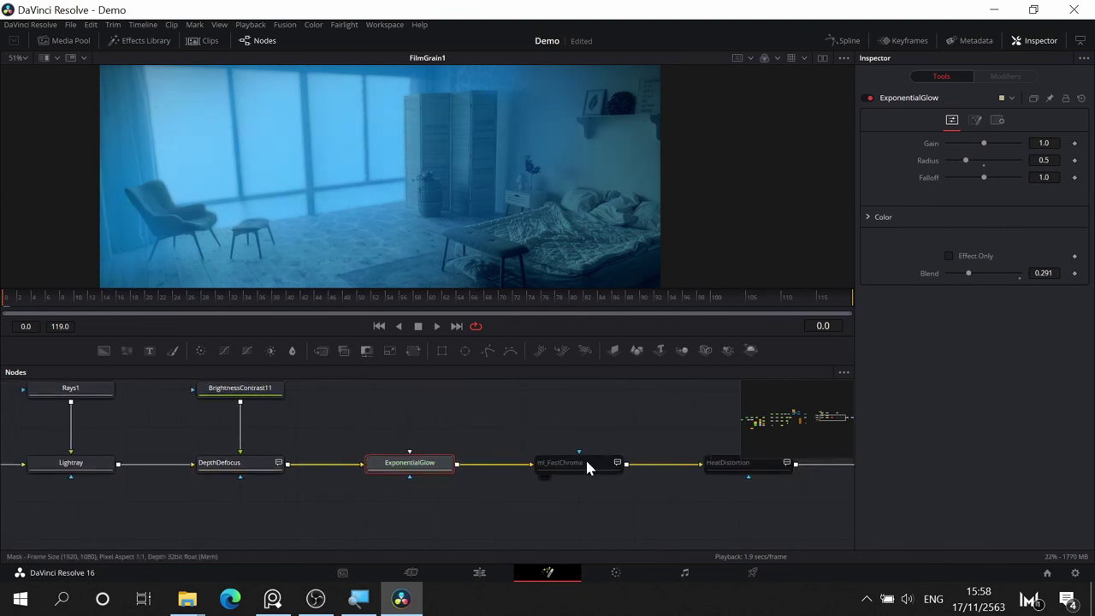
pyautogui.click(585, 458)
pyautogui.click(868, 97)
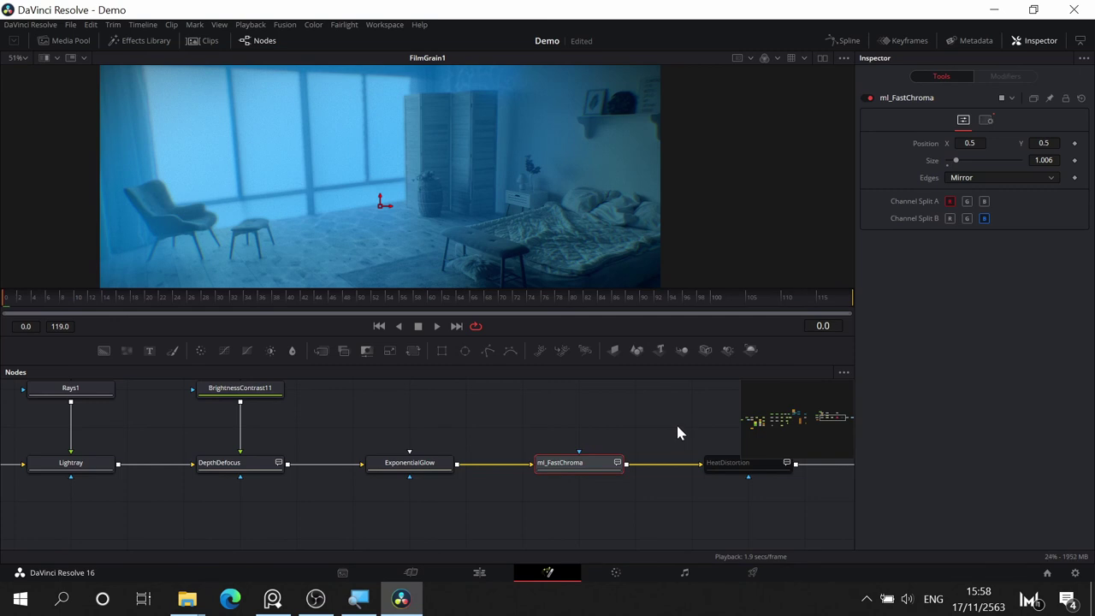
pyautogui.moveTo(677, 426); pyautogui.dragTo(527, 413)
pyautogui.click(579, 447)
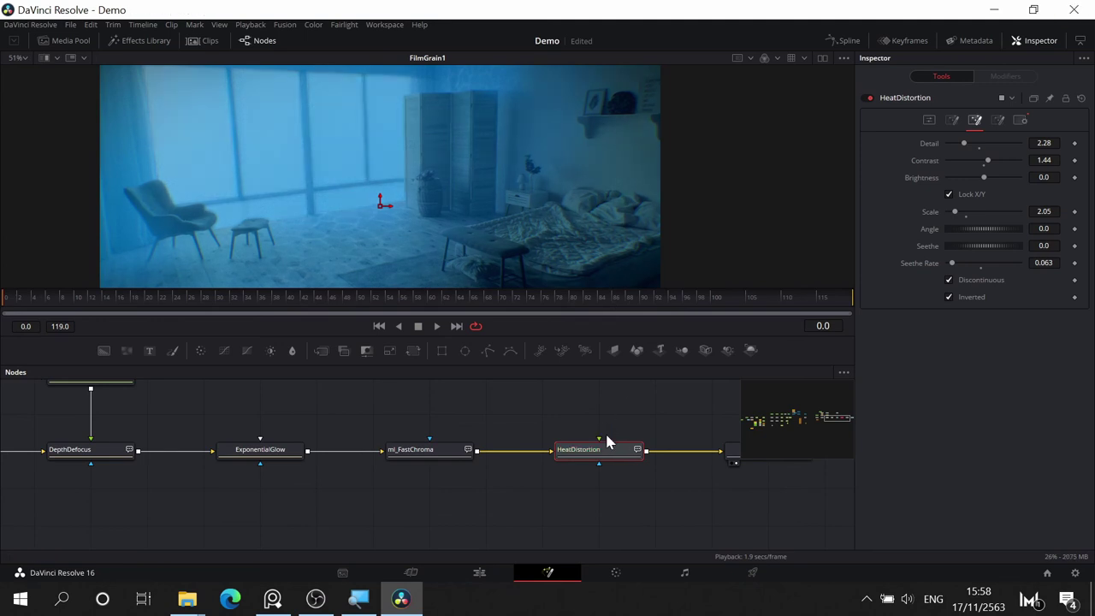
pyautogui.moveTo(660, 404); pyautogui.dragTo(627, 395)
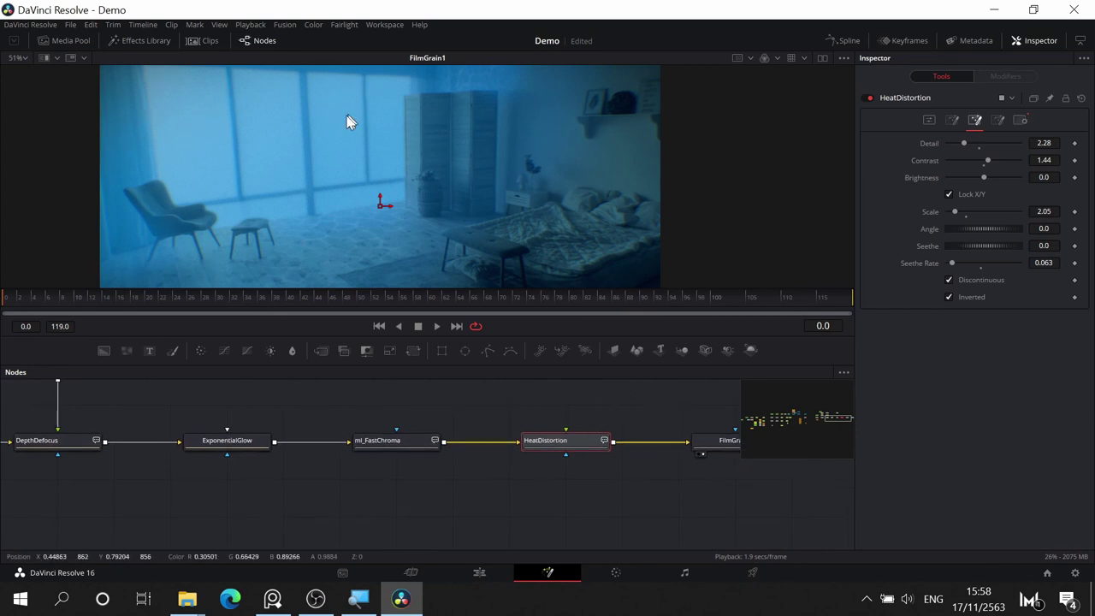
# - Raise the Blend of the Lightray merge to 0.252
pyautogui.moveTo(306, 389); pyautogui.dragTo(577, 401)
pyautogui.moveTo(443, 388); pyautogui.dragTo(650, 384)
pyautogui.click(452, 465)
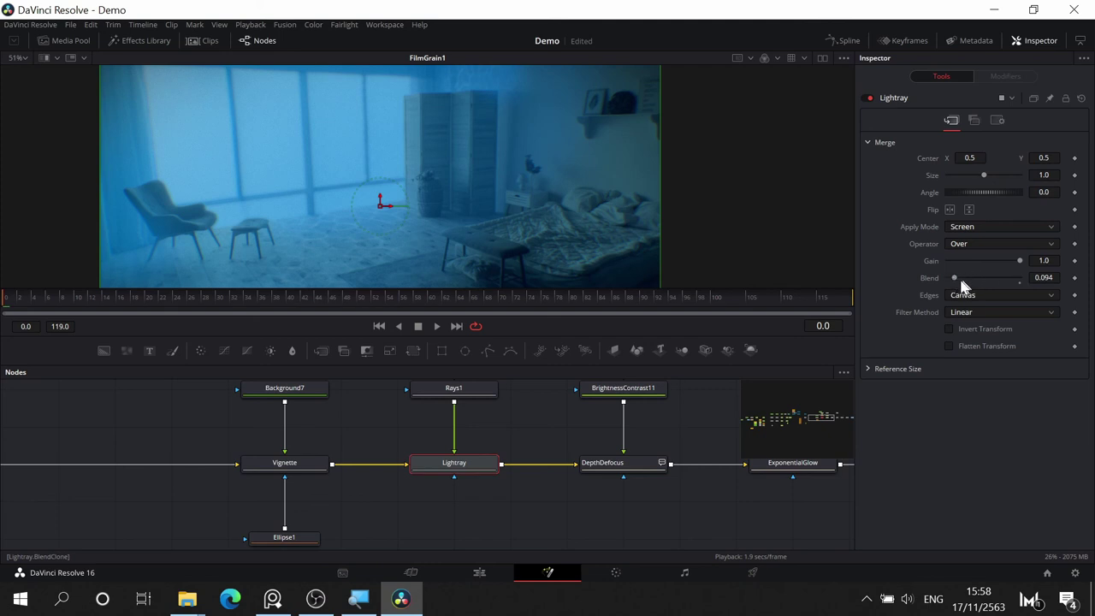
pyautogui.moveTo(956, 282); pyautogui.dragTo(965, 281)
# - Examine the window light, floor and bed in the composite at several magnifications, with the end of the node chain in view
pyautogui.moveTo(726, 163); pyautogui.dragTo(810, 138)
pyautogui.moveTo(725, 505); pyautogui.dragTo(300, 507)
pyautogui.moveTo(611, 514); pyautogui.dragTo(435, 498)
pyautogui.moveTo(650, 486); pyautogui.dragTo(470, 504)
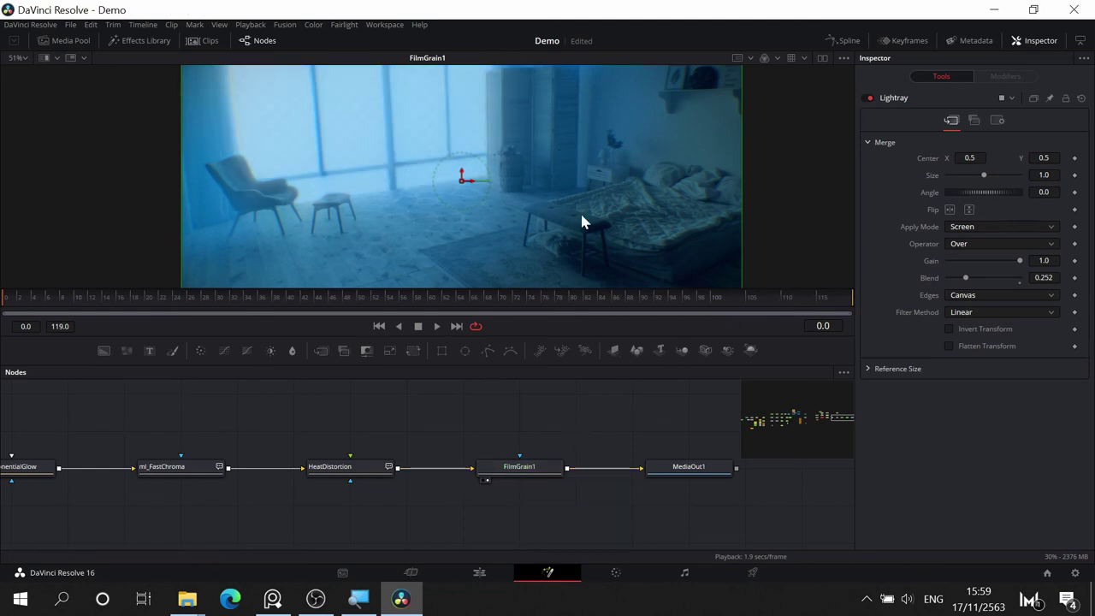
pyautogui.click(544, 171)
pyautogui.scroll(-2, 544, 171)
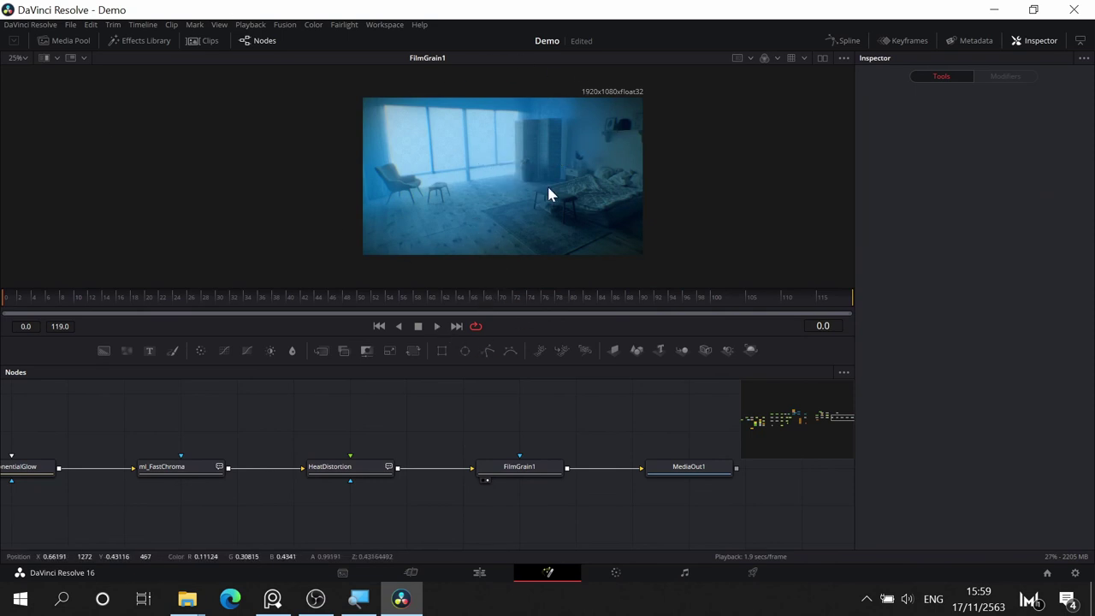
pyautogui.scroll(1, 547, 193)
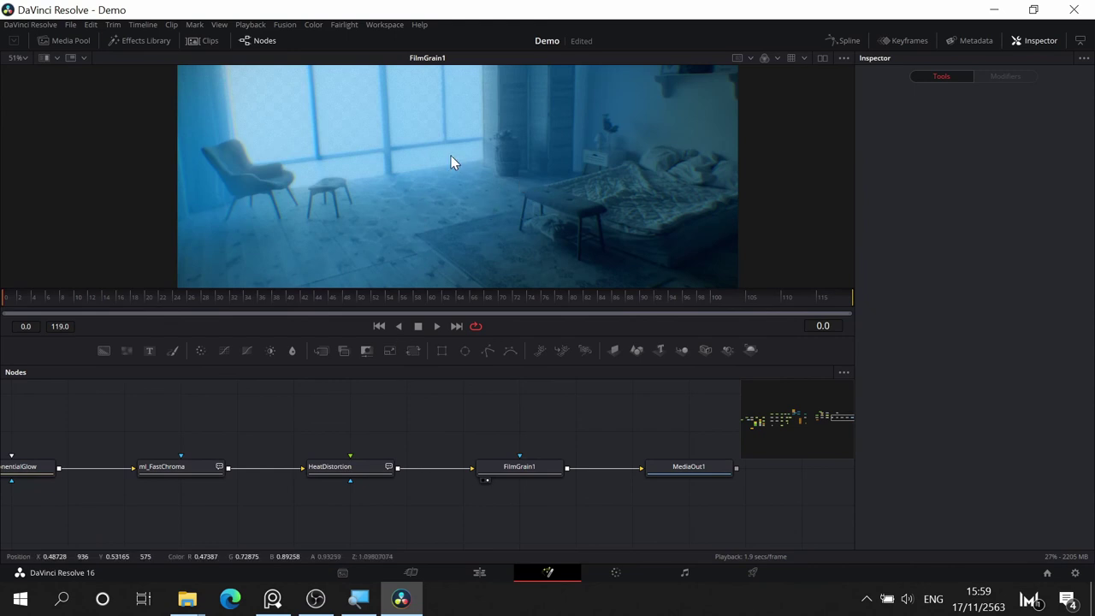
pyautogui.moveTo(453, 163); pyautogui.dragTo(473, 195)
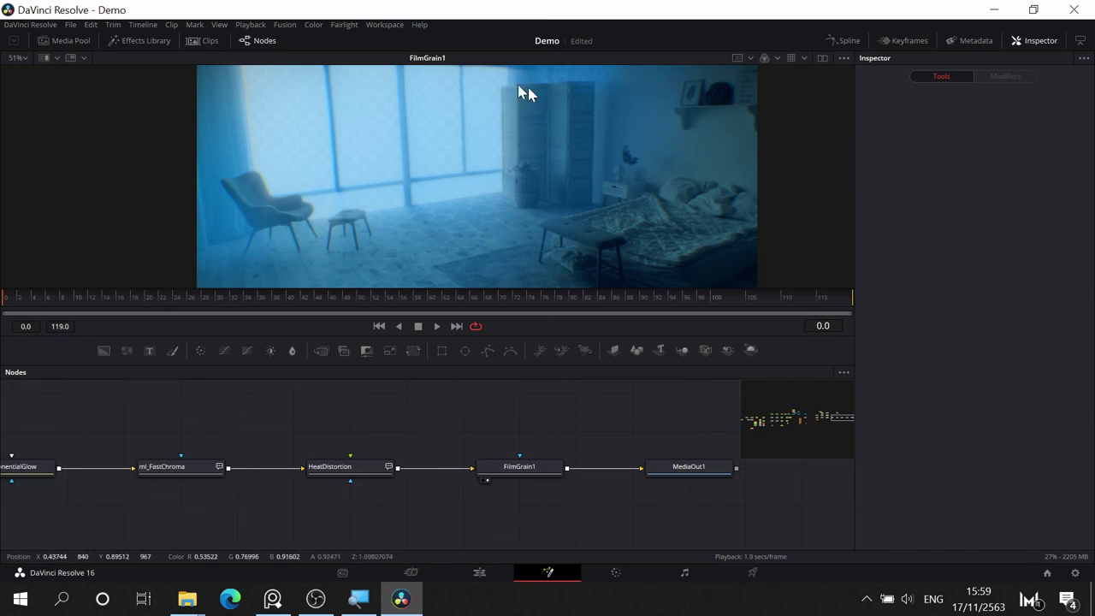
pyautogui.scroll(-1, 536, 166)
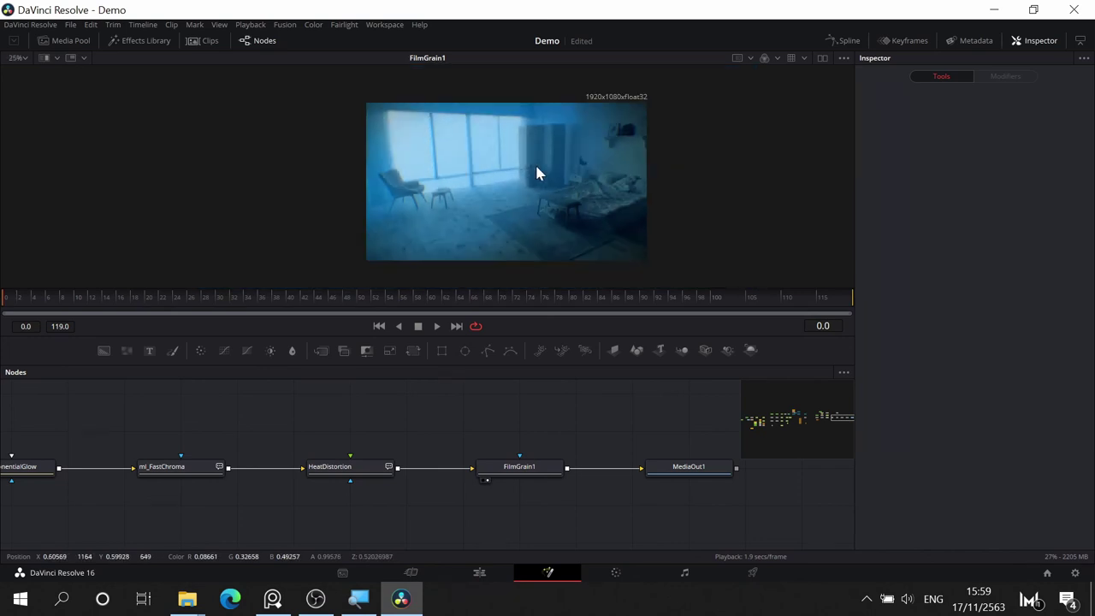
pyautogui.scroll(1, 536, 167)
pyautogui.scroll(-1, 535, 169)
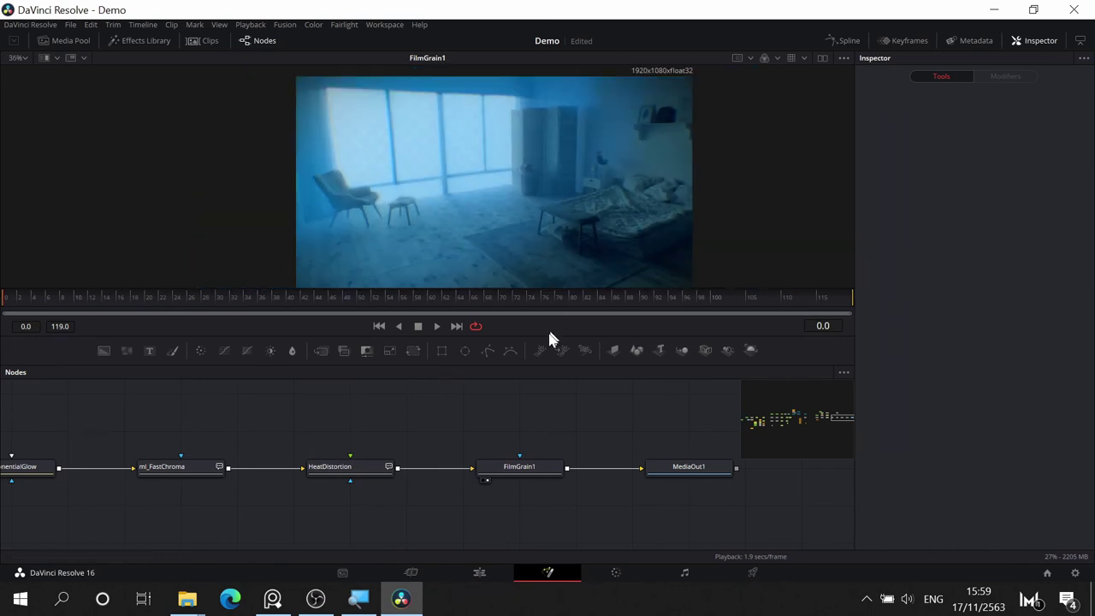
# - Review the whole room shot in an enlarged viewer and restore the space for the node graph
pyautogui.moveTo(547, 336); pyautogui.dragTo(547, 462)
pyautogui.scroll(1, 571, 331)
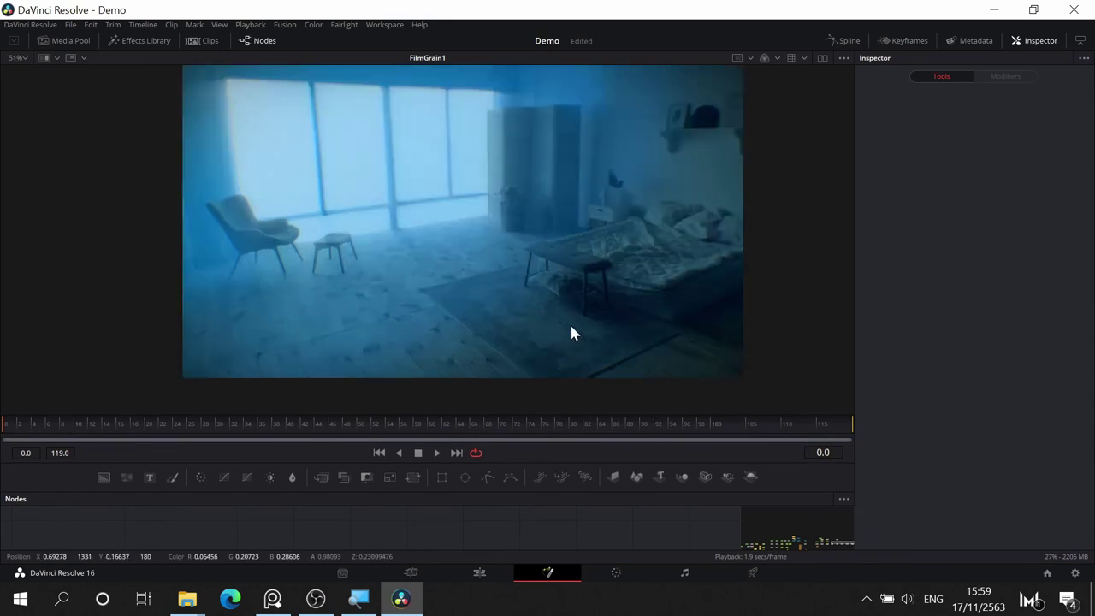
pyautogui.moveTo(523, 307)
pyautogui.mouseDown()
pyautogui.moveTo(505, 296)
pyautogui.moveTo(528, 296)
pyautogui.mouseUp()
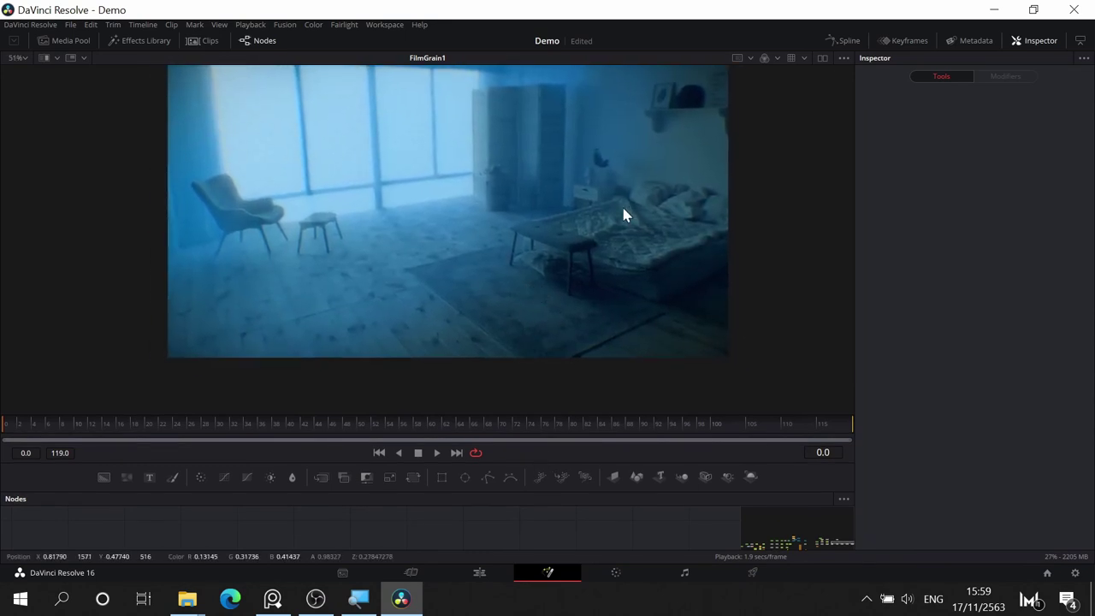
pyautogui.scroll(-1, 623, 214)
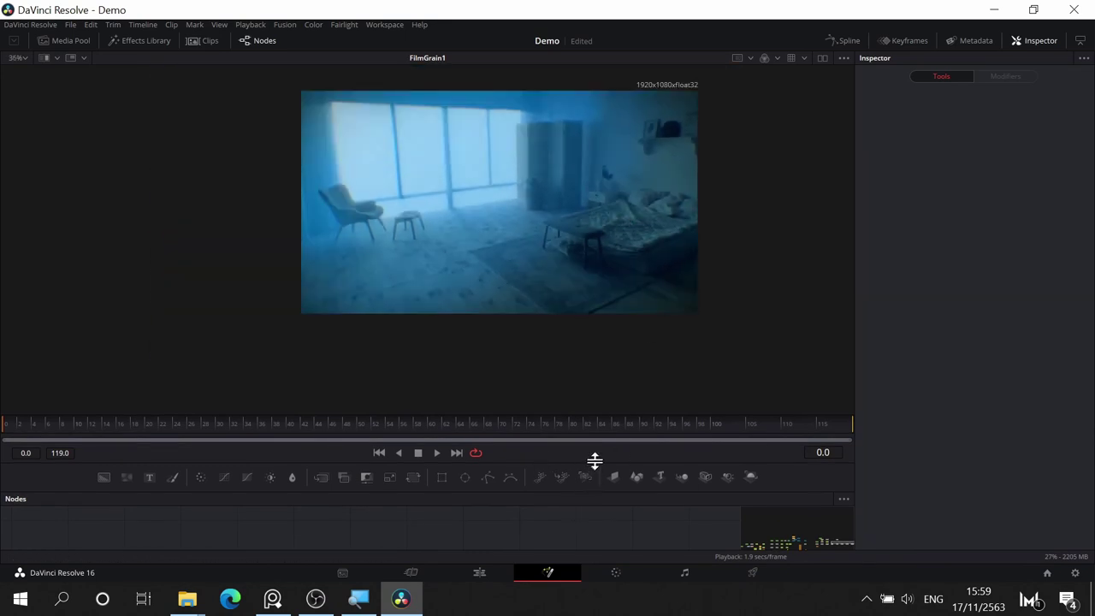
pyautogui.moveTo(598, 436); pyautogui.dragTo(604, 310)
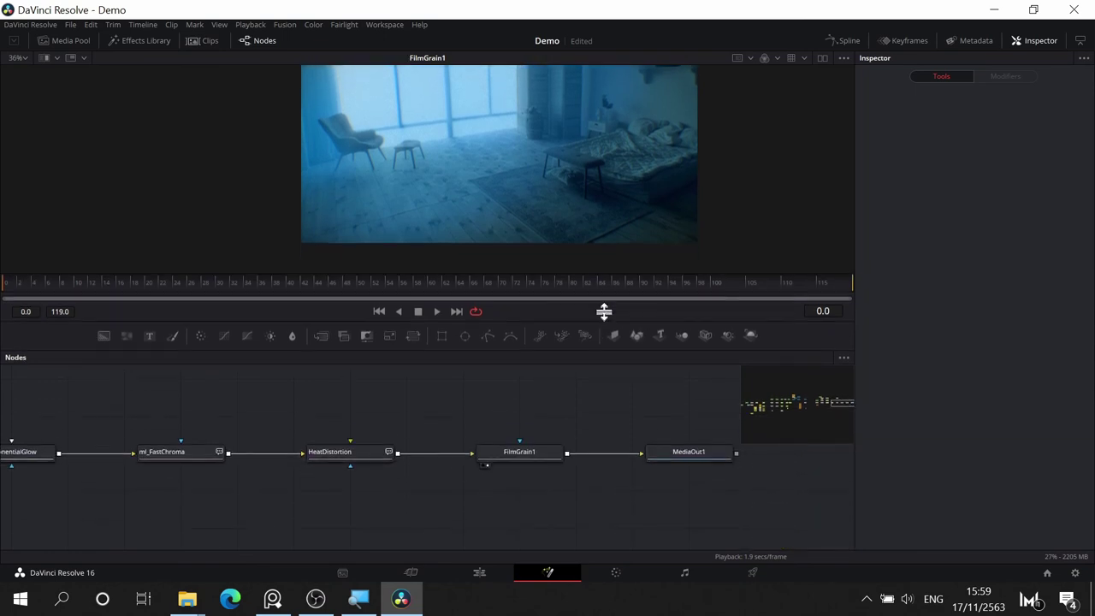
# - Move MediaOut1 off the line of the chain and check the settings of the Lightray merge and the Rays1 node
pyautogui.moveTo(684, 445); pyautogui.dragTo(741, 482)
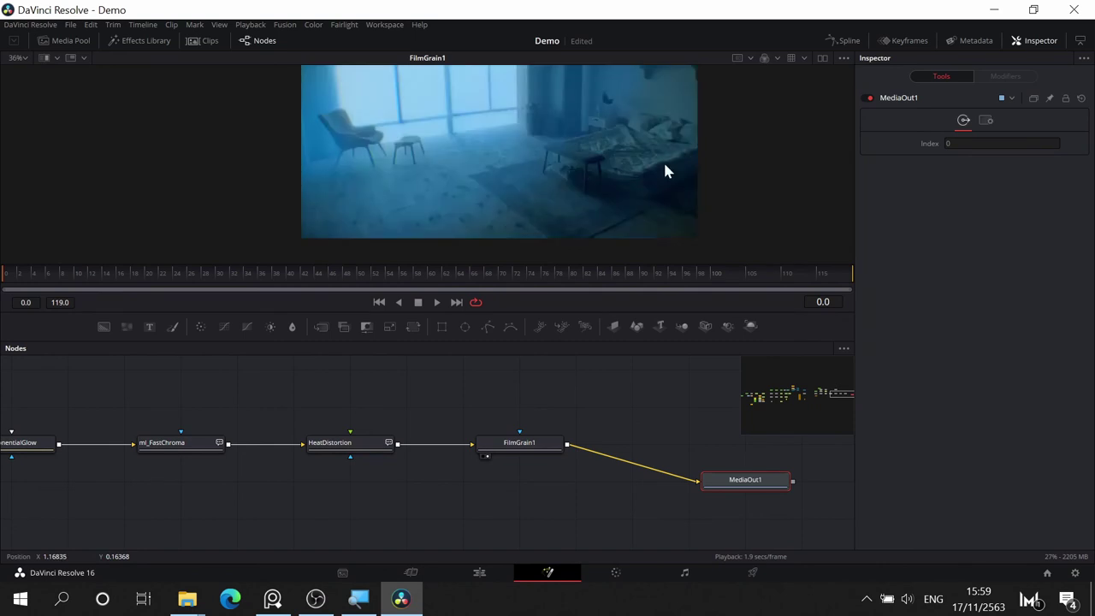
pyautogui.scroll(-1, 268, 430)
pyautogui.moveTo(214, 400); pyautogui.dragTo(622, 446)
pyautogui.moveTo(360, 398); pyautogui.dragTo(592, 398)
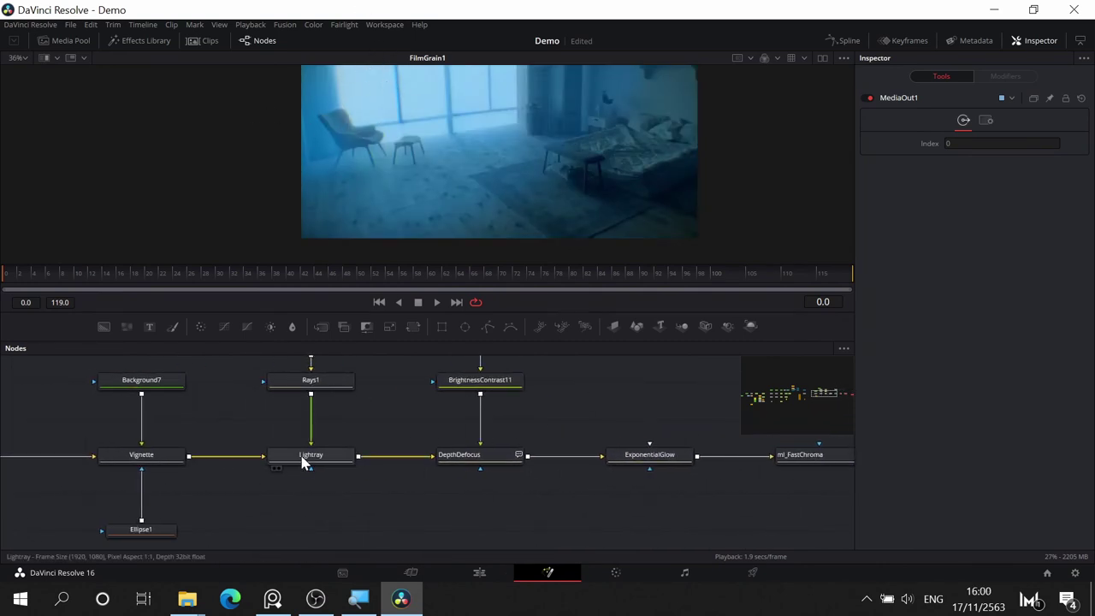
pyautogui.click(303, 460)
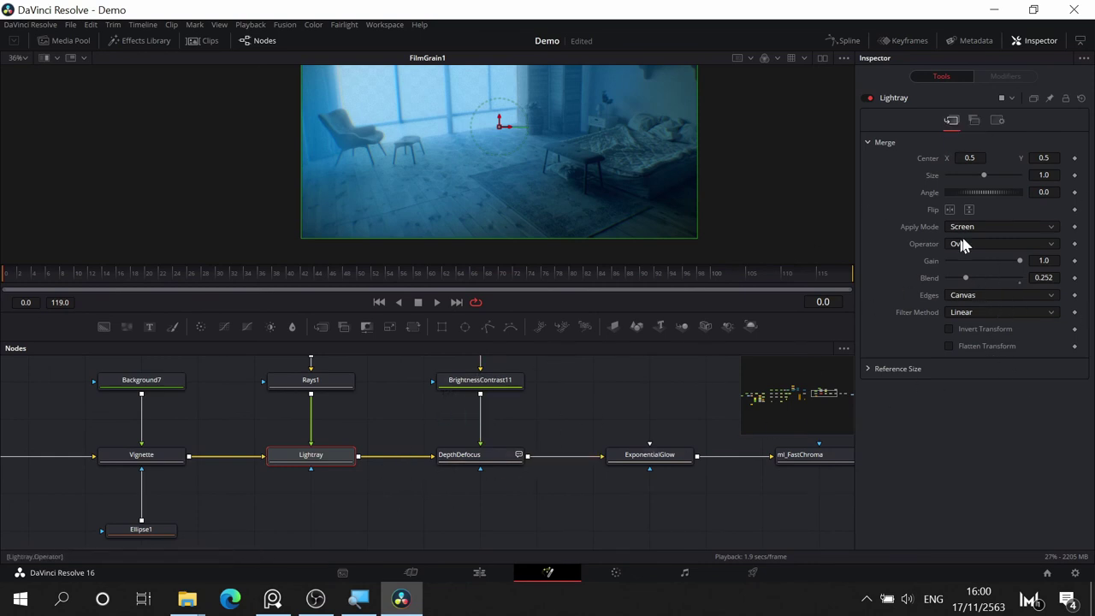
pyautogui.click(369, 419)
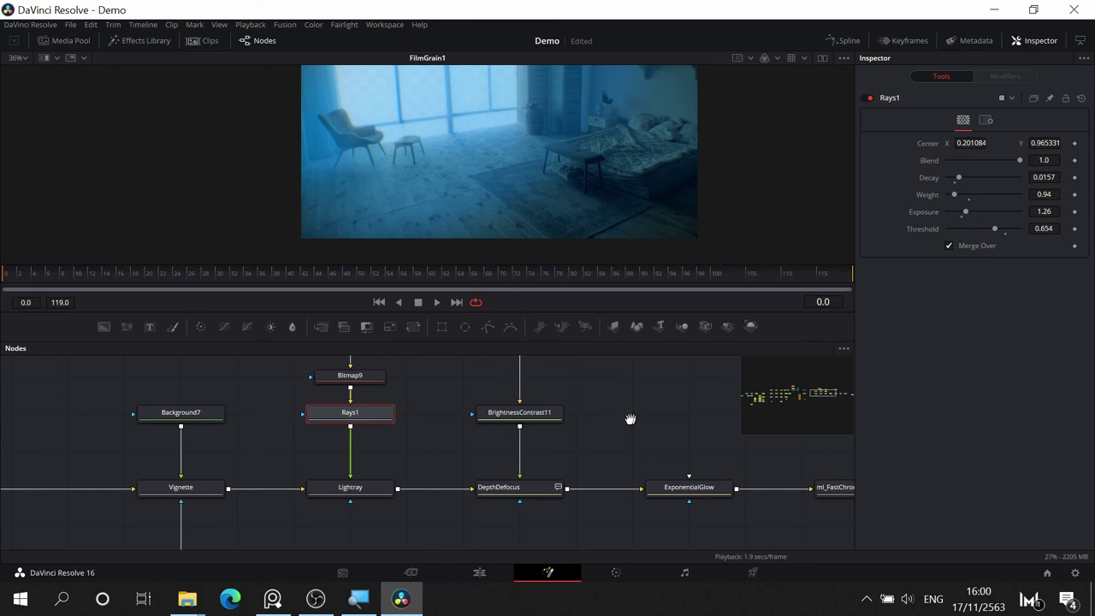
# - Duplicate the Background6 gradient node in the empty graph area above BrightnessContrast7 and show the copy in the viewer
pyautogui.moveTo(631, 419); pyautogui.dragTo(877, 474)
pyautogui.moveTo(371, 381); pyautogui.dragTo(681, 362)
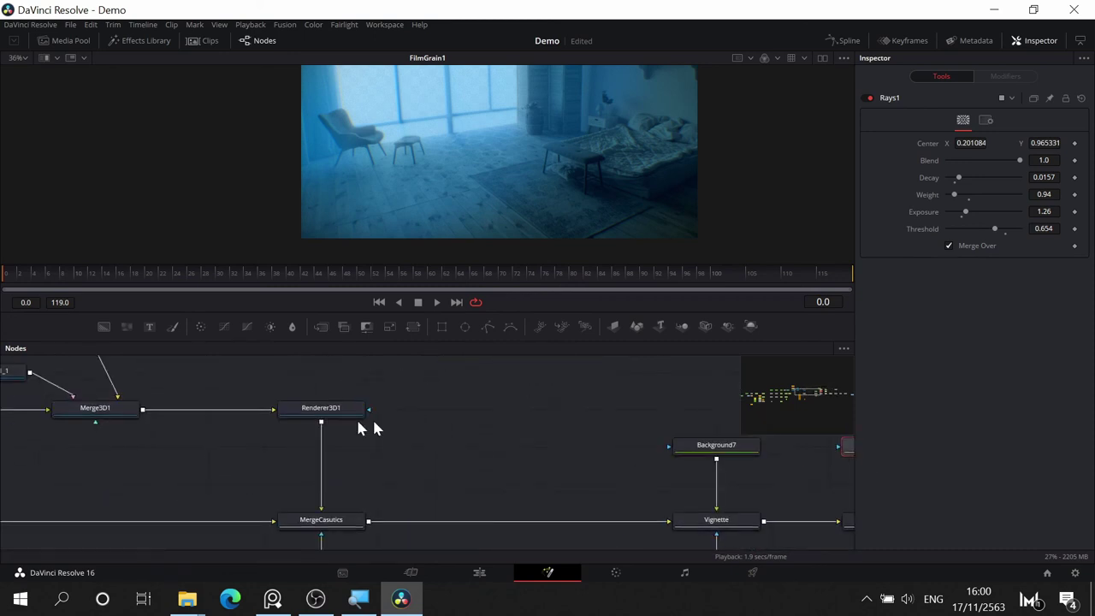
pyautogui.moveTo(341, 389); pyautogui.dragTo(700, 454)
pyautogui.moveTo(641, 418); pyautogui.dragTo(797, 422)
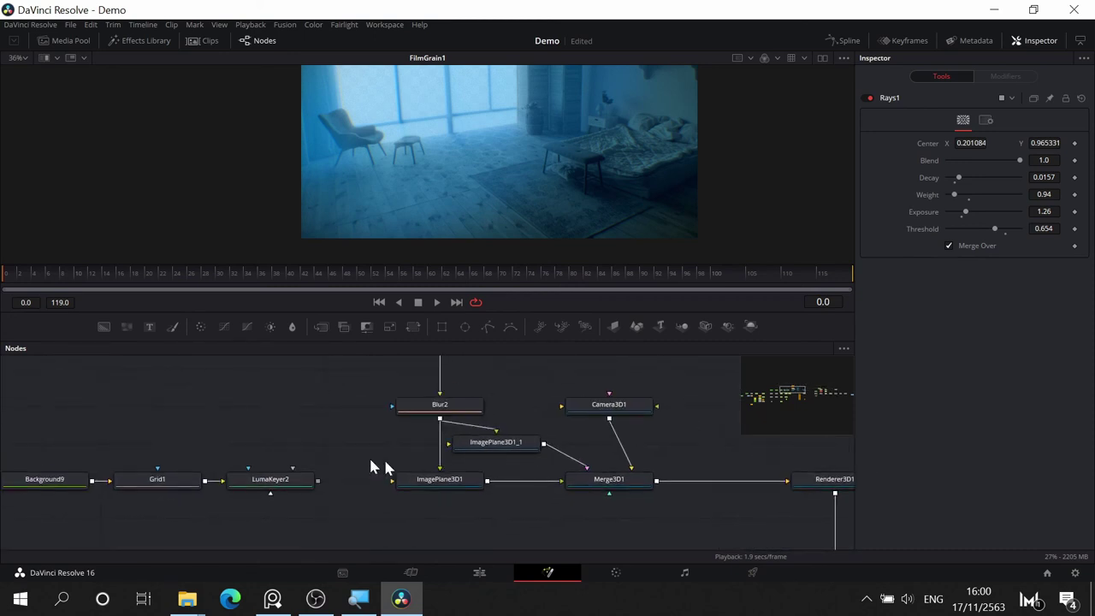
pyautogui.moveTo(308, 440); pyautogui.dragTo(565, 380)
pyautogui.moveTo(355, 384); pyautogui.dragTo(418, 381)
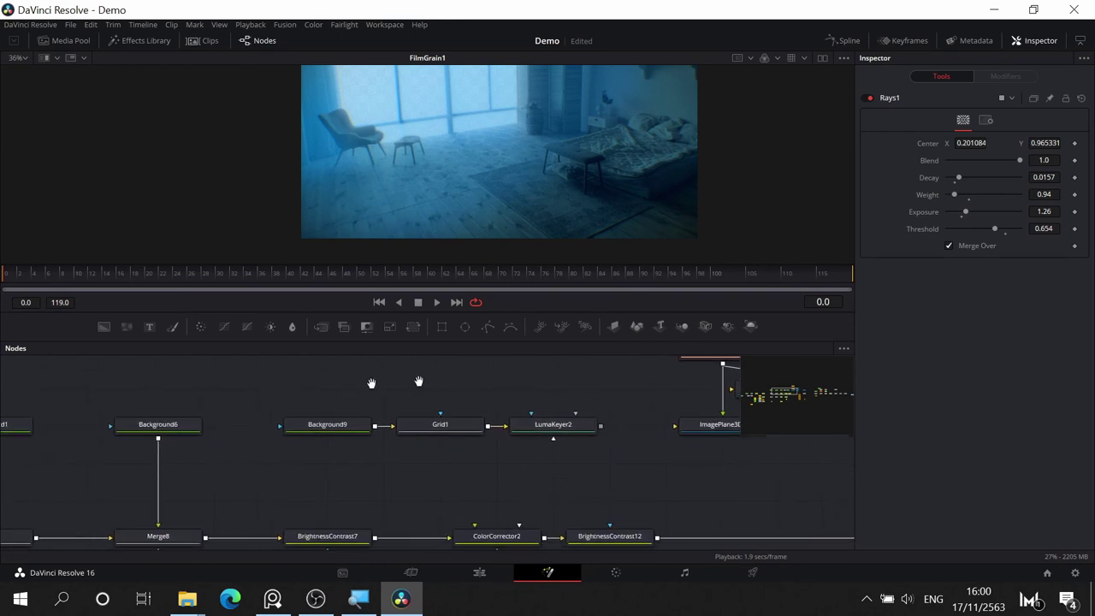
pyautogui.hscroll(-5, 419, 381)
pyautogui.click(393, 425)
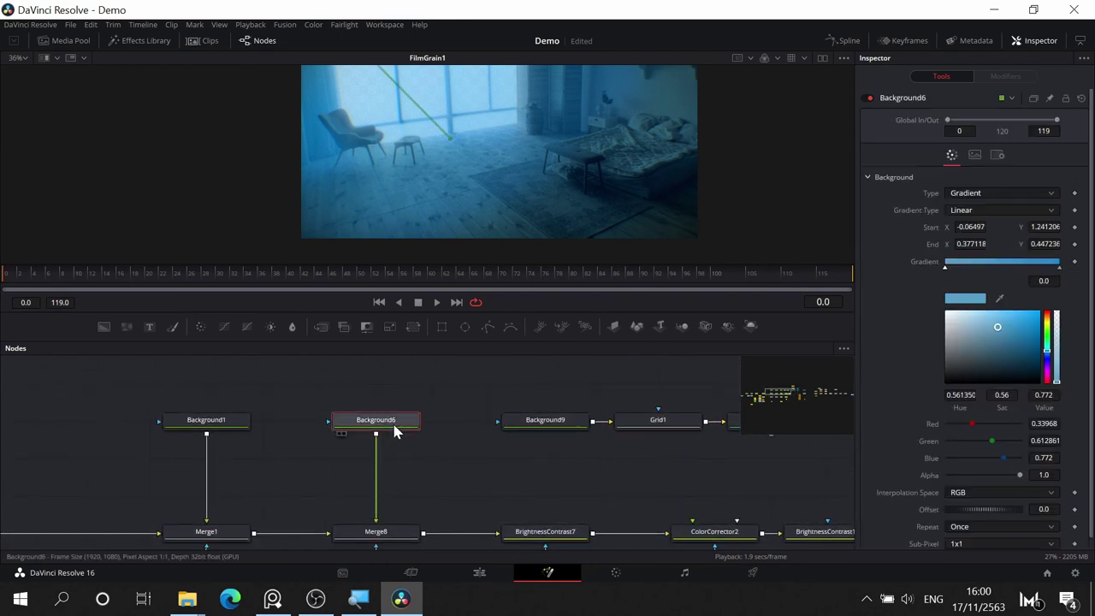
pyautogui.click(582, 485)
pyautogui.hotkey('ctrl', 'v')
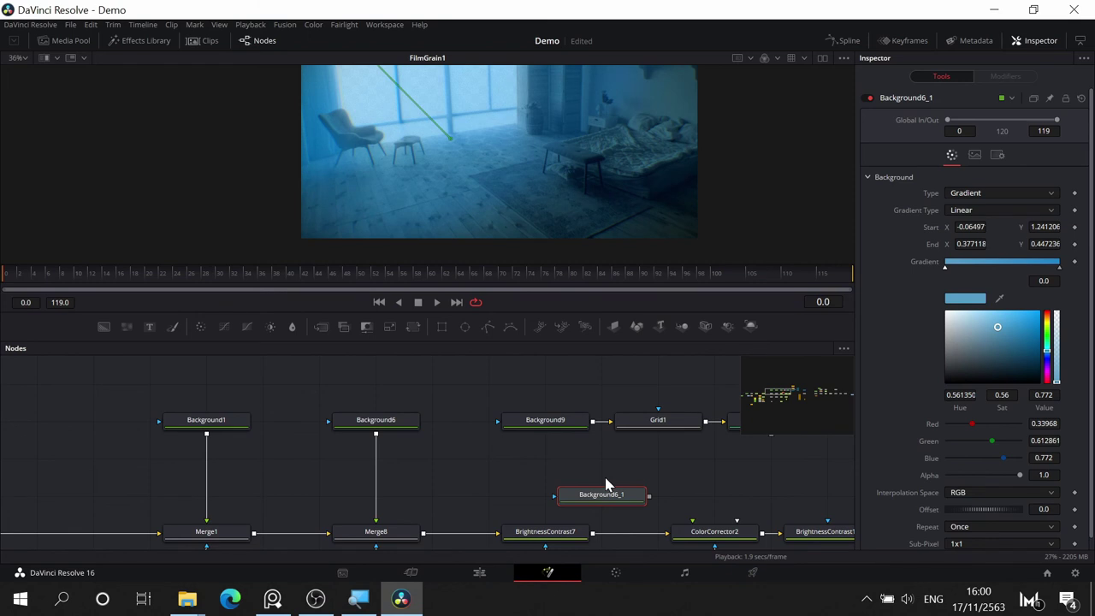
pyautogui.press('1')
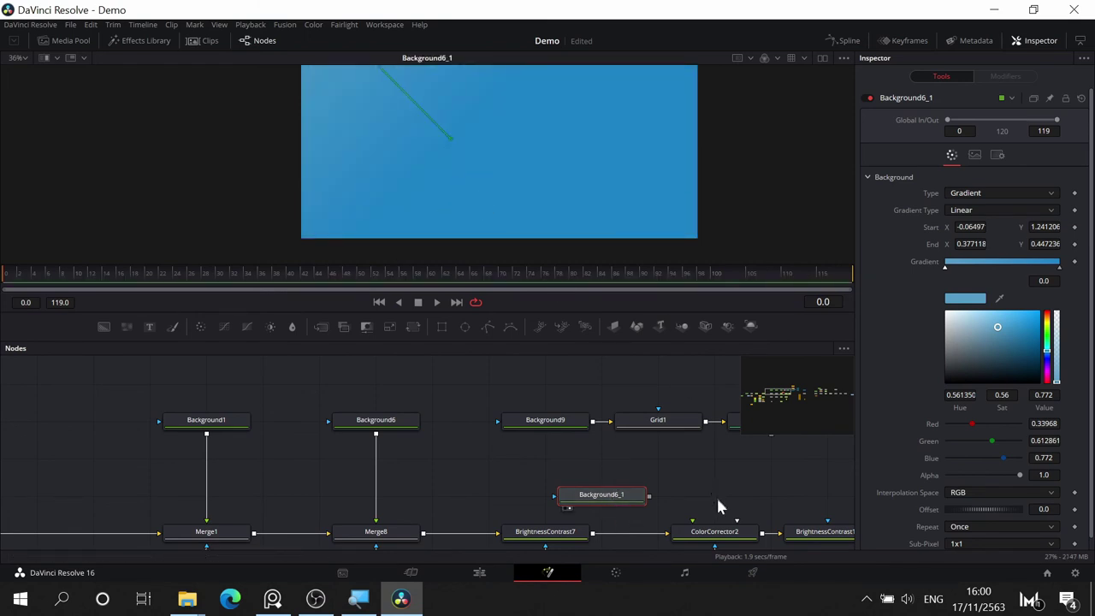
# - Move the Background6_1 node along the graph to the open space below ImagePlane3D1 and Merge3D1
pyautogui.moveTo(671, 517); pyautogui.dragTo(281, 492)
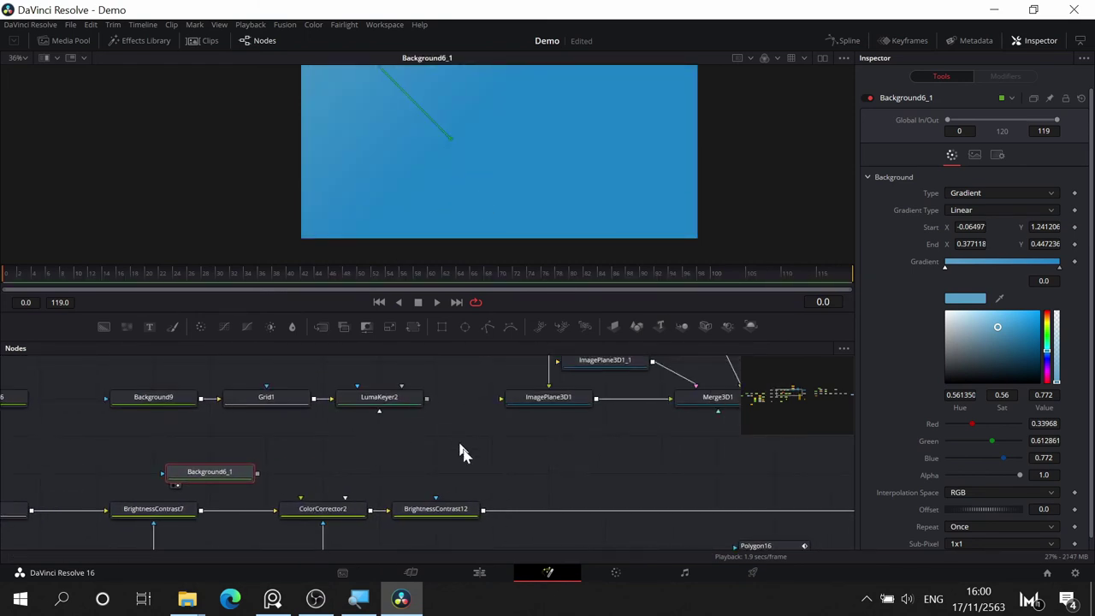
pyautogui.moveTo(393, 479); pyautogui.dragTo(526, 482)
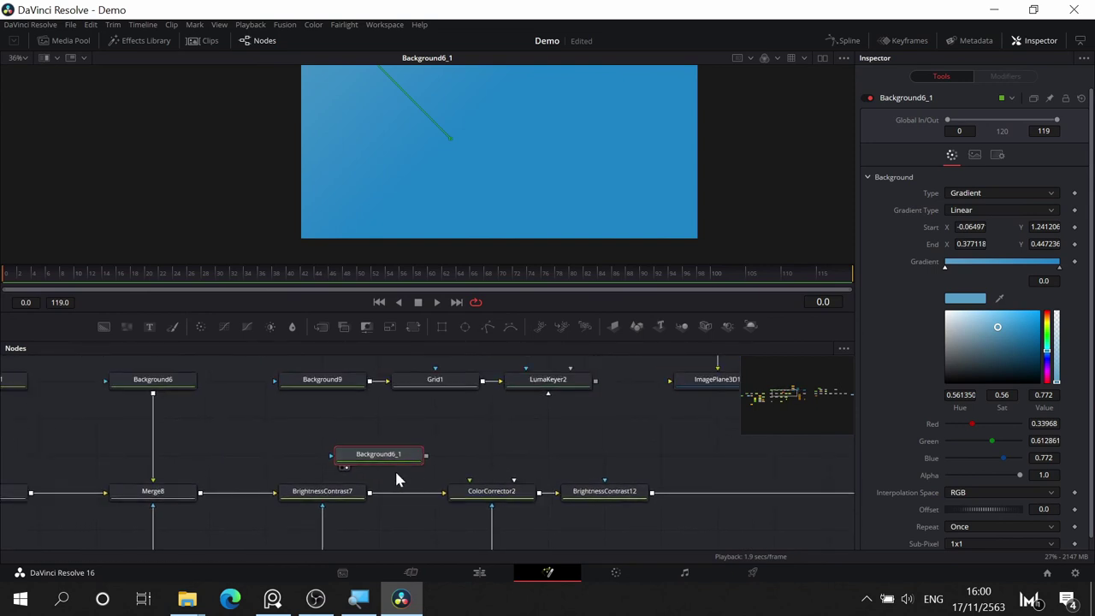
pyautogui.moveTo(411, 455); pyautogui.dragTo(749, 453)
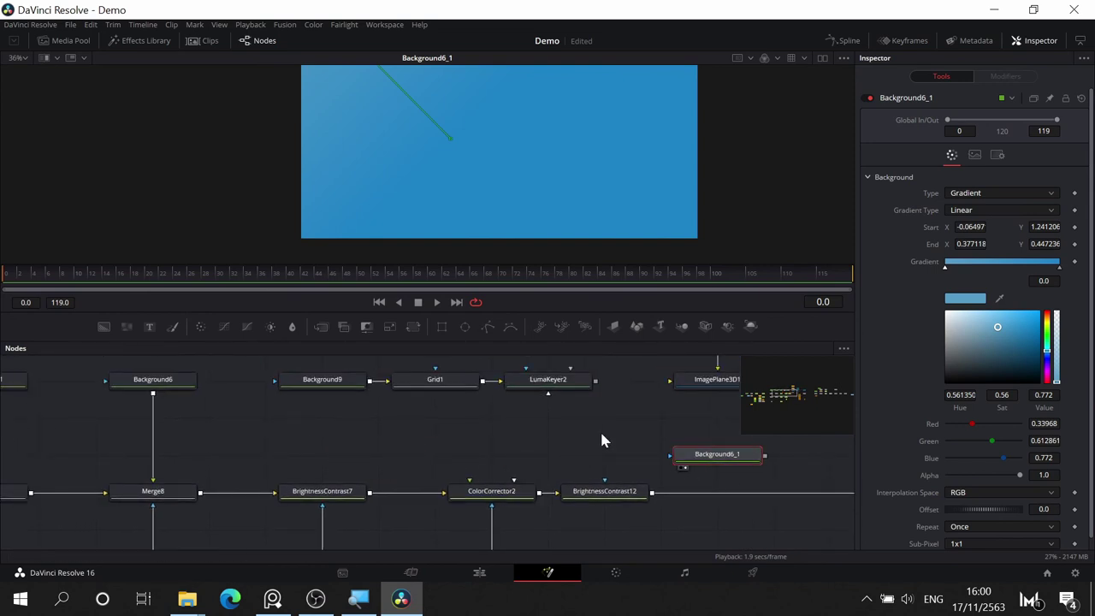
pyautogui.moveTo(601, 434); pyautogui.dragTo(322, 466)
pyautogui.moveTo(467, 486); pyautogui.dragTo(523, 464)
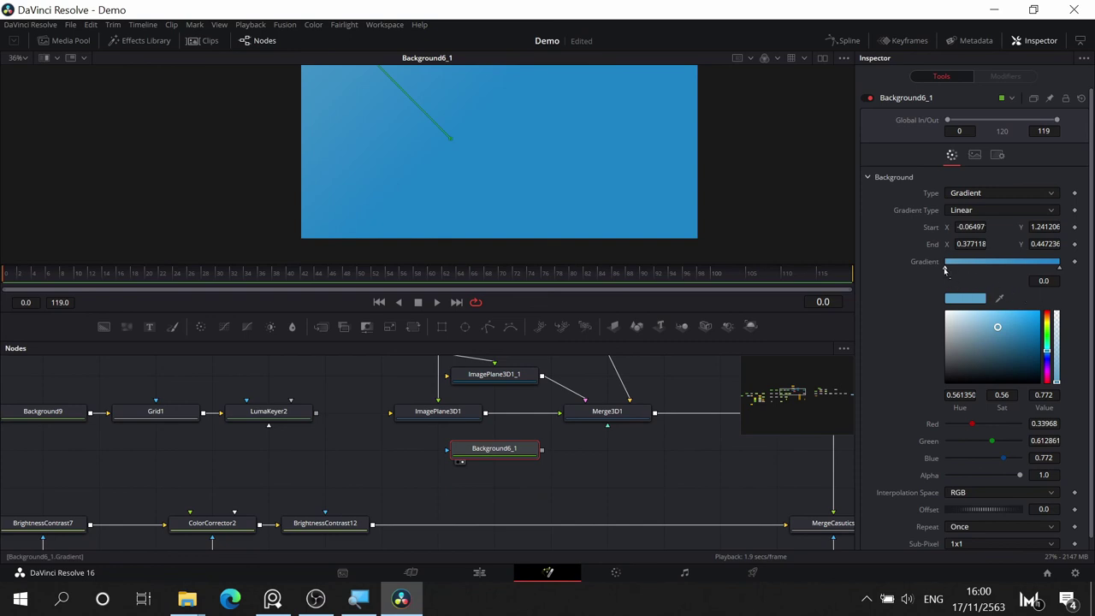
# - Move the start point of Background6_1's gradient to the upper-left corner of the image, at about X 0.001, Y 1.031
pyautogui.moveTo(486, 159); pyautogui.dragTo(637, 240)
pyautogui.scroll(-2, 593, 180)
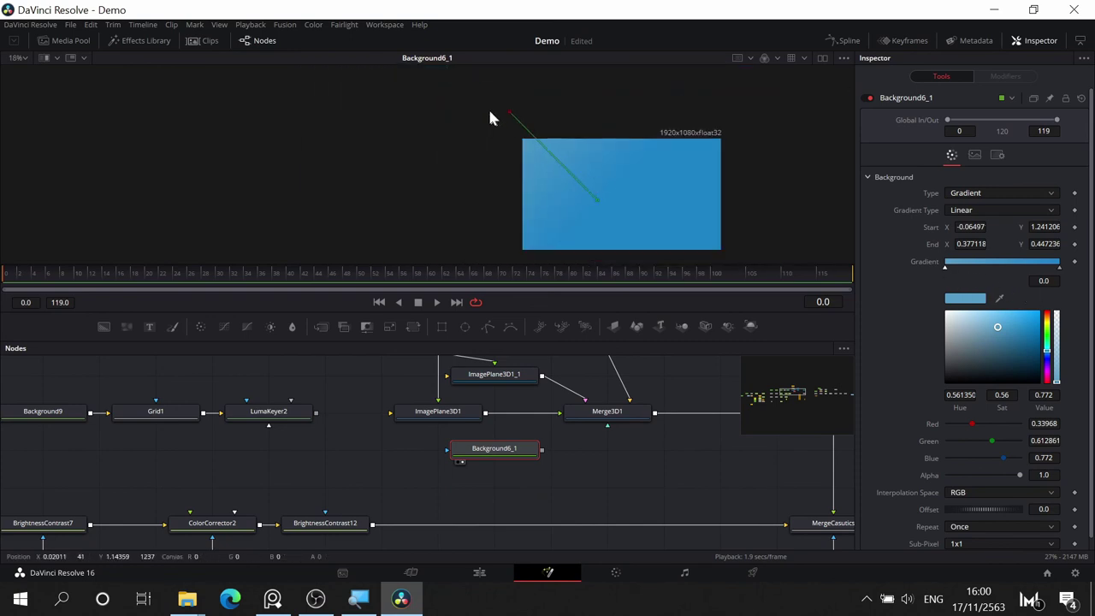
pyautogui.moveTo(508, 111); pyautogui.dragTo(521, 138)
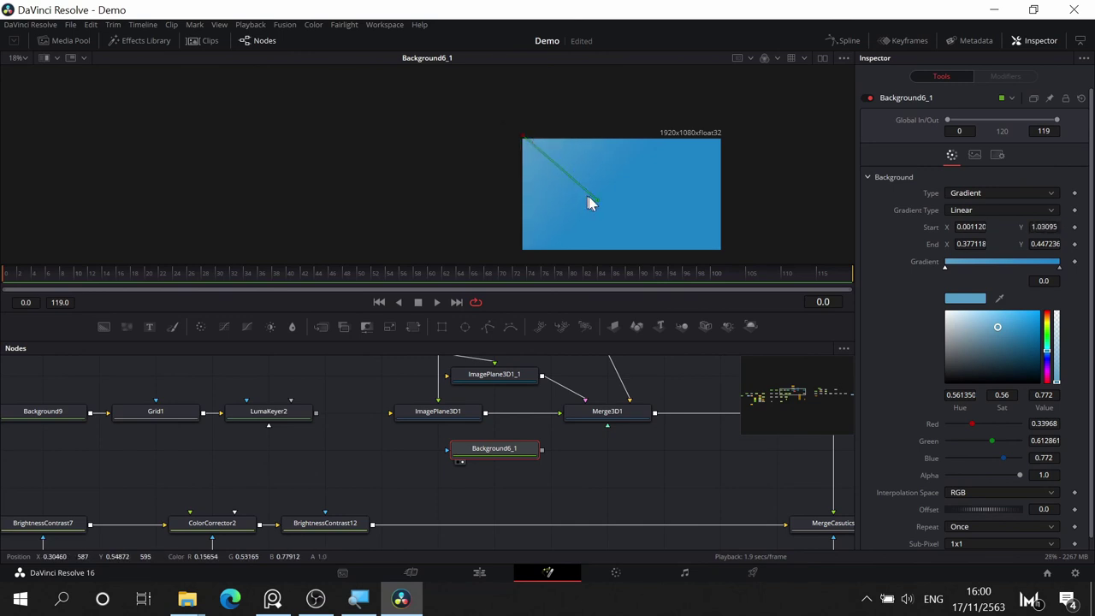
pyautogui.scroll(2, 560, 202)
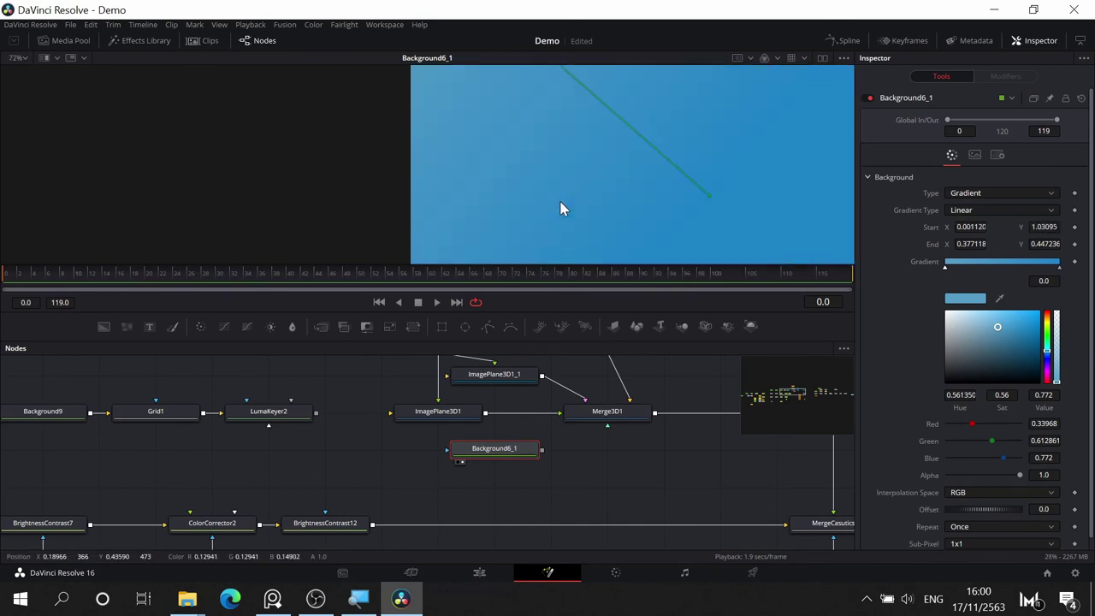
pyautogui.scroll(-1, 560, 202)
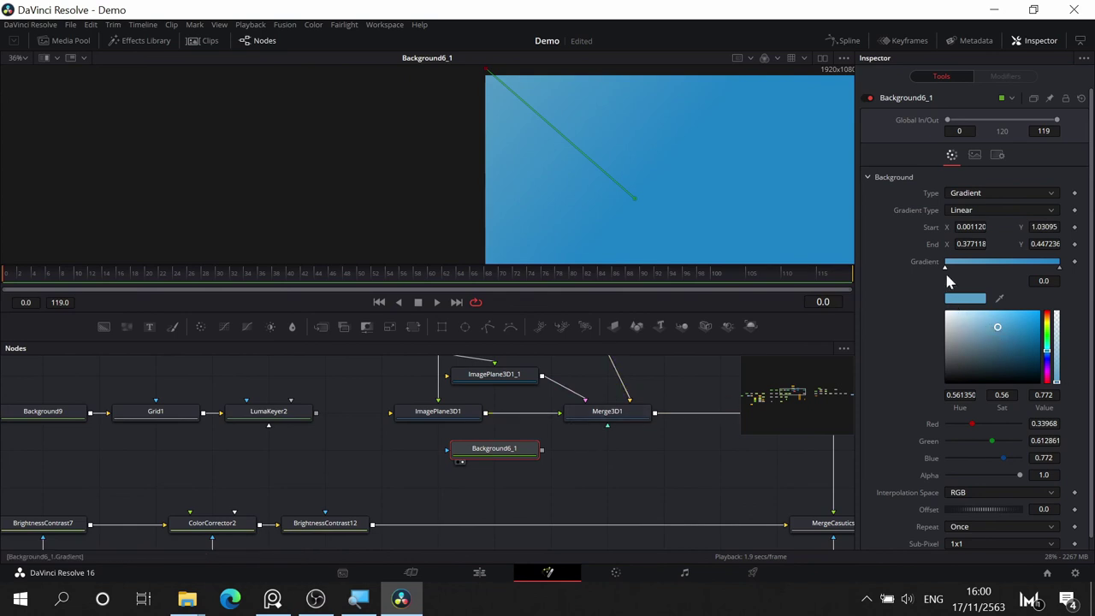
# - Change the gradient's start colour to a lighter cyan with hue 0.544, saturation 0.38 and value 0.913
pyautogui.click(988, 322)
pyautogui.moveTo(986, 322); pyautogui.dragTo(981, 319)
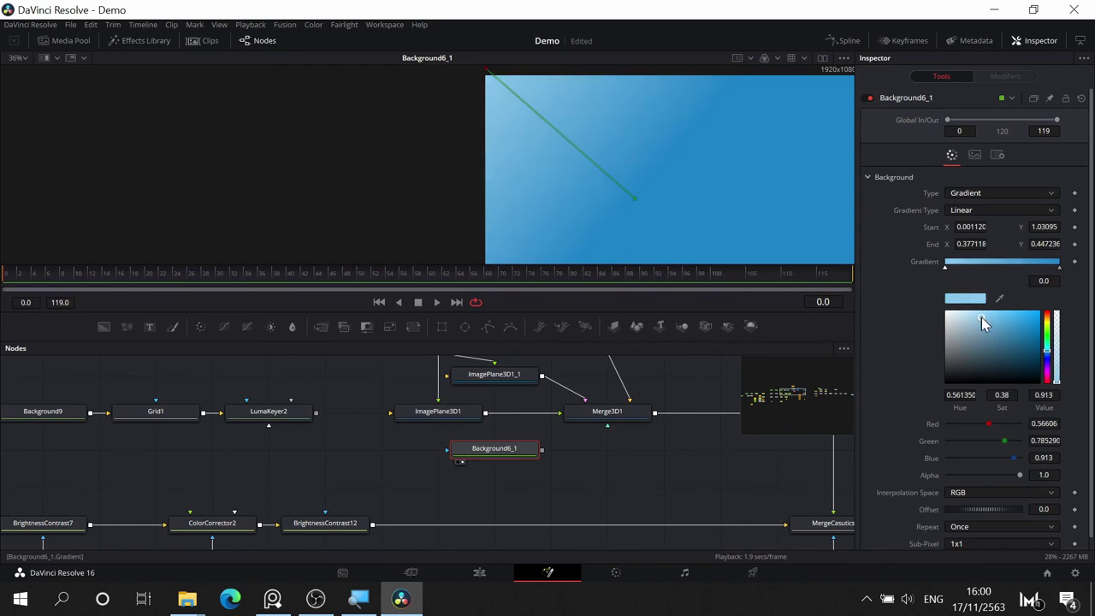
pyautogui.click(1049, 356)
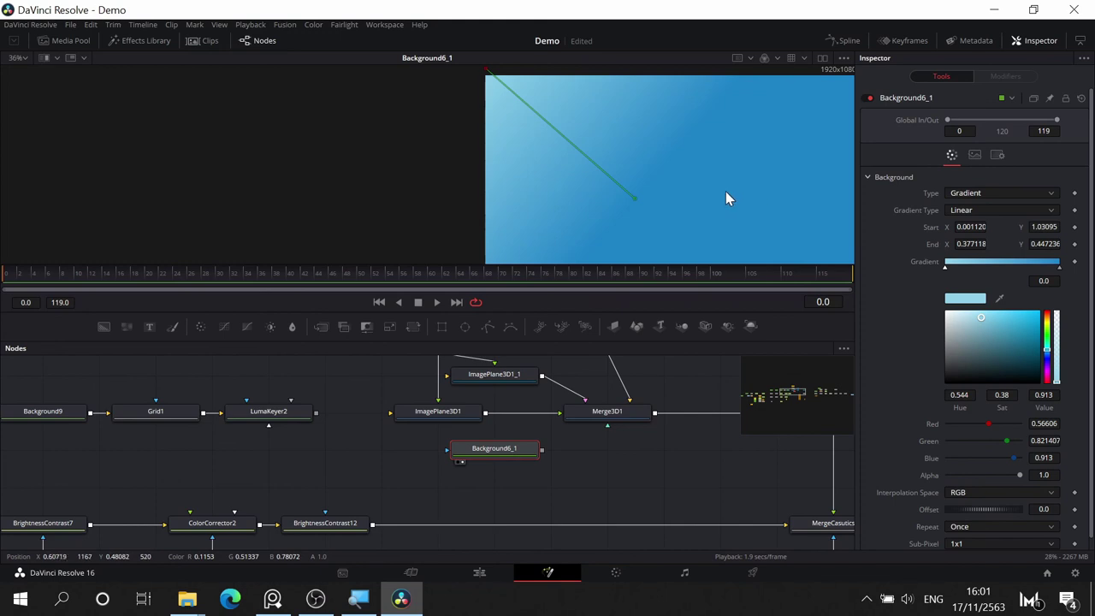
# - Stretch the gradient across the full frame height, from about X 0.274, Y 1.123 to about X 0.584, Y -0.060
pyautogui.scroll(-2, 725, 195)
pyautogui.moveTo(689, 449); pyautogui.dragTo(261, 421)
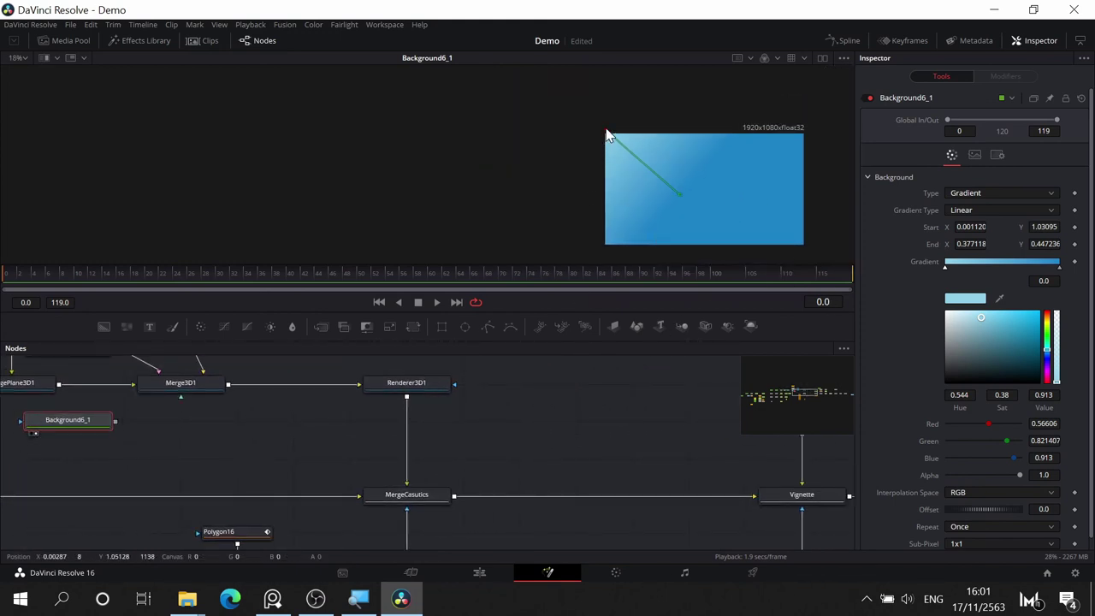
pyautogui.moveTo(606, 134); pyautogui.dragTo(659, 122)
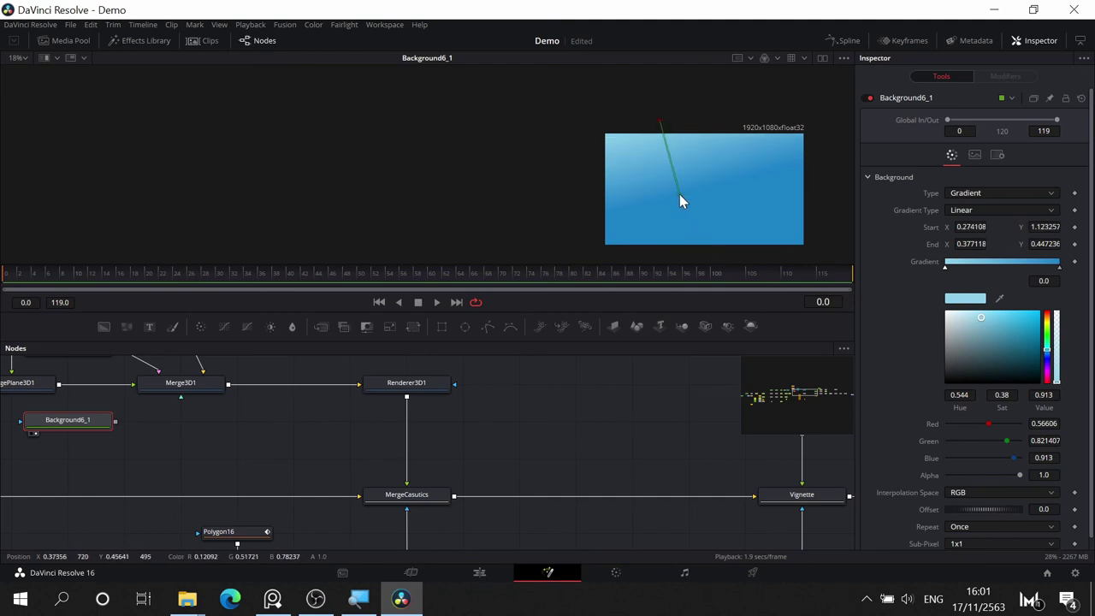
pyautogui.moveTo(680, 199); pyautogui.dragTo(720, 253)
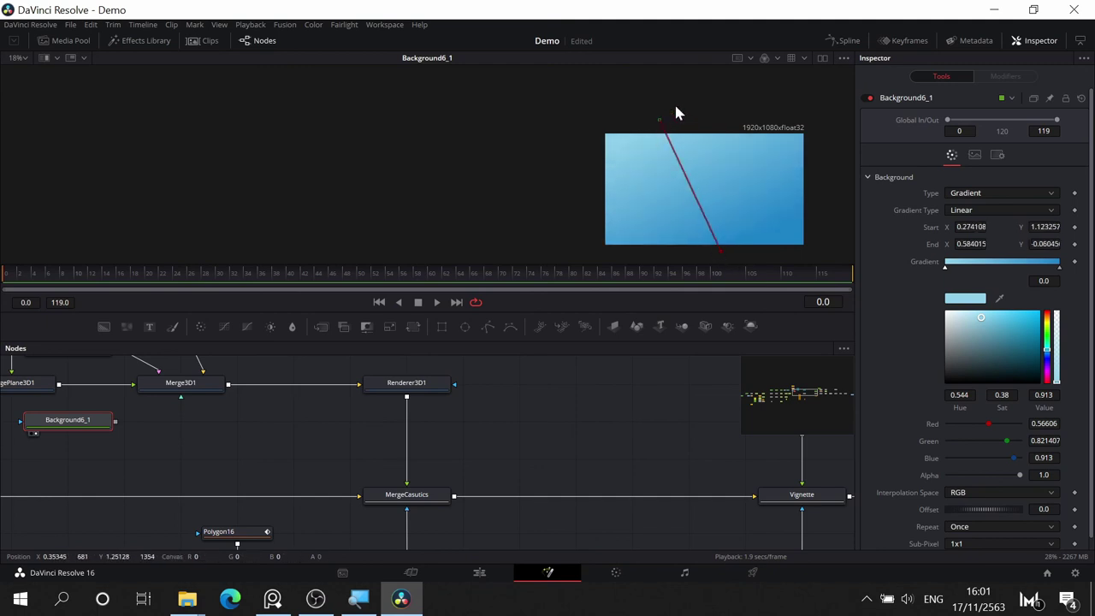
pyautogui.moveTo(674, 102); pyautogui.dragTo(697, 76)
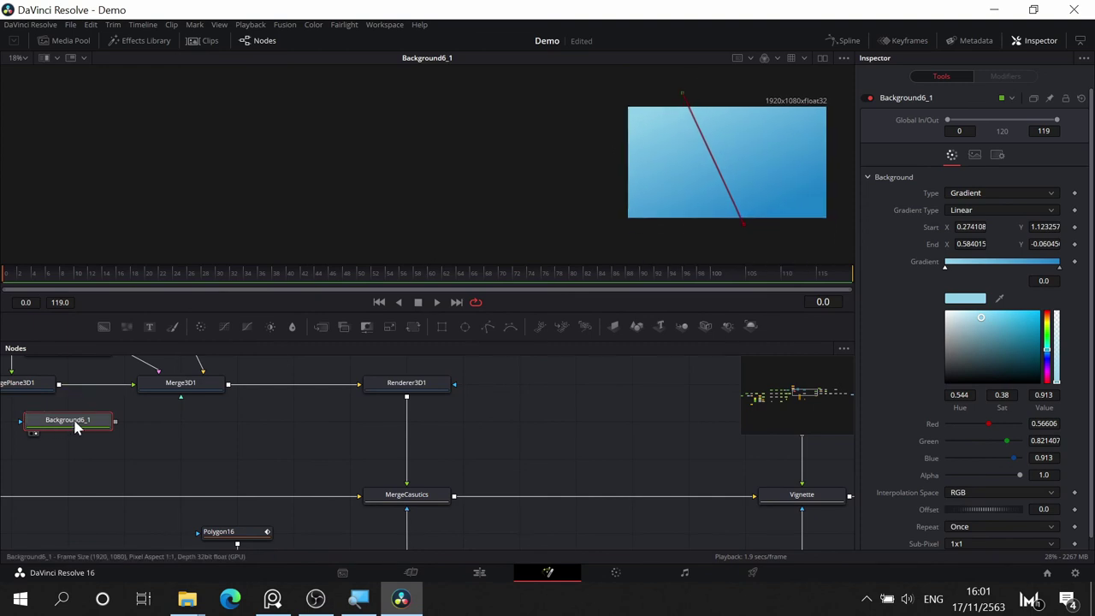
# - Relocate Background6_1 to the end of the node chain beside FilmGrain1, and realign MediaOut1 with the chain
pyautogui.press('Delete')
pyautogui.moveTo(618, 454); pyautogui.dragTo(210, 378)
pyautogui.moveTo(803, 481); pyautogui.dragTo(321, 487)
pyautogui.hscroll(10, 581, 516)
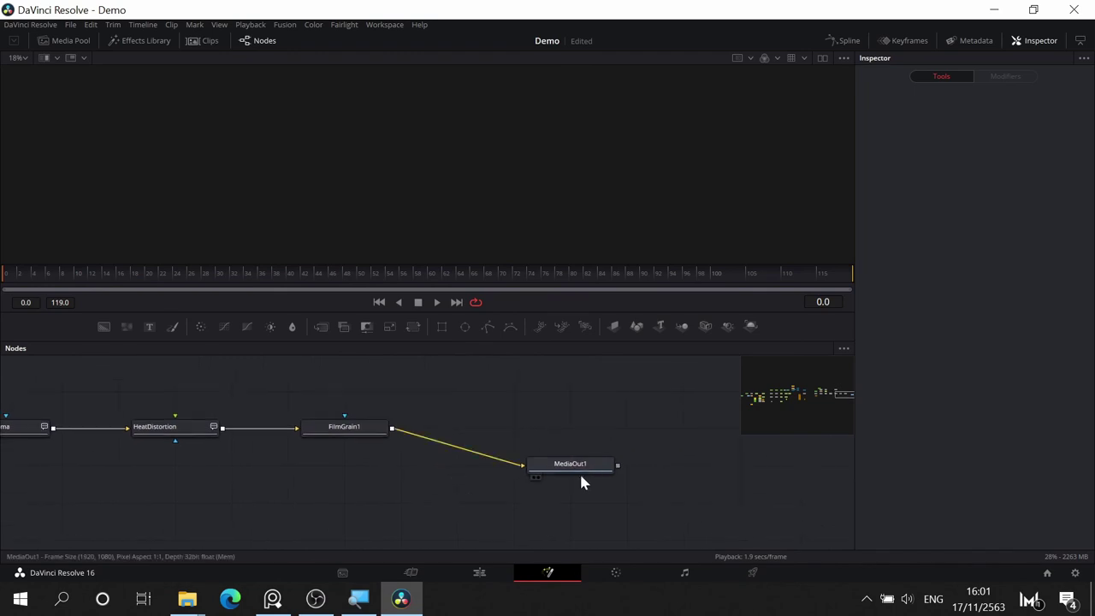
pyautogui.moveTo(606, 446); pyautogui.dragTo(669, 434)
pyautogui.click(466, 474)
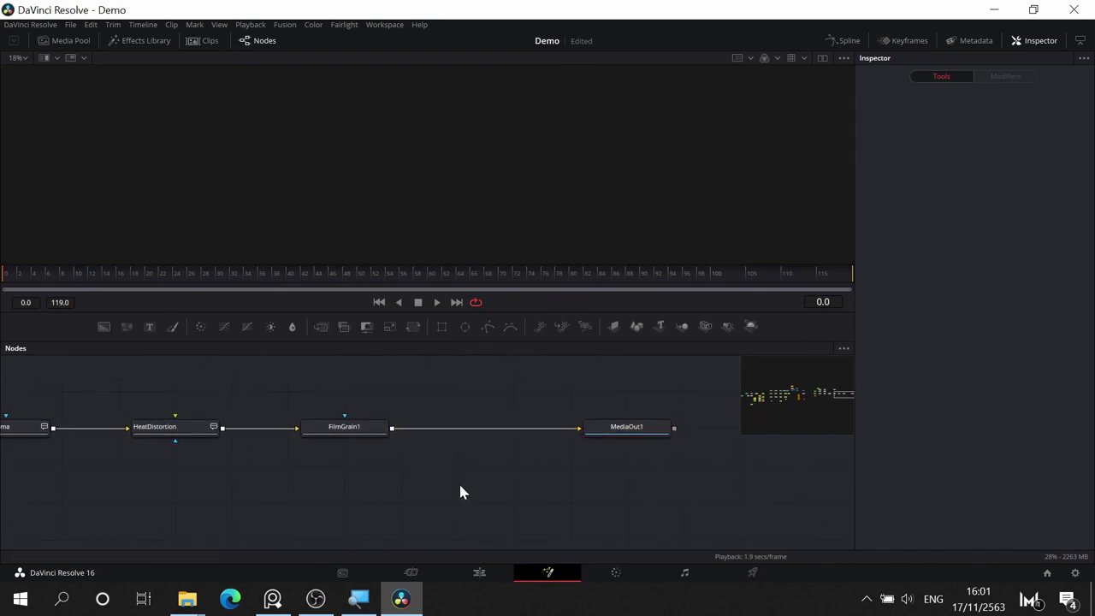
pyautogui.hotkey('ctrl', 'z')
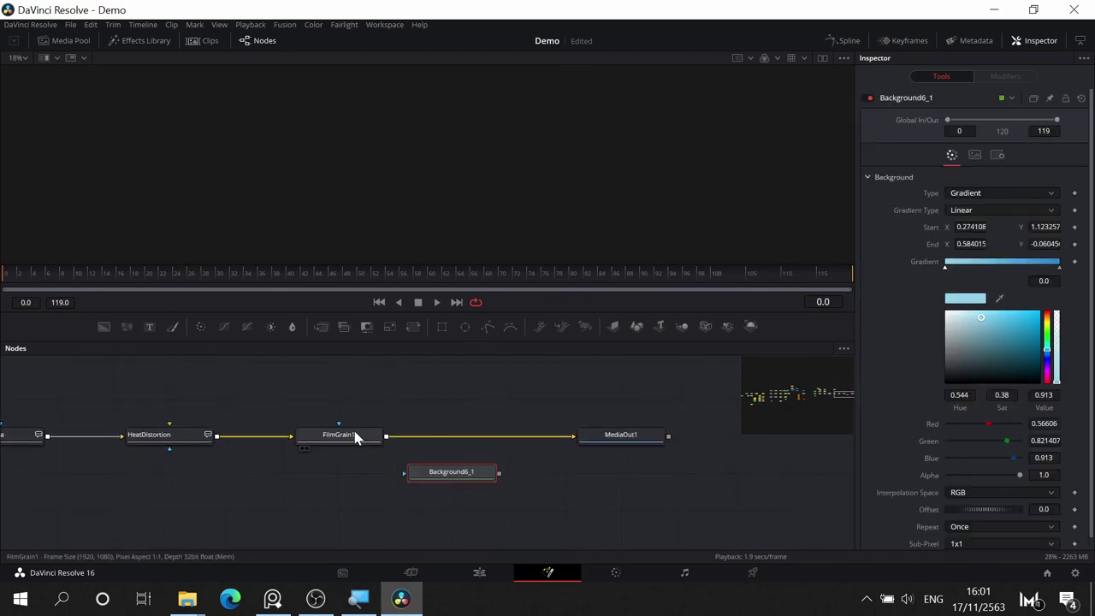
# - Show FilmGrain1 in the viewer and inspect the room's window area at 72% magnification
pyautogui.click(354, 436)
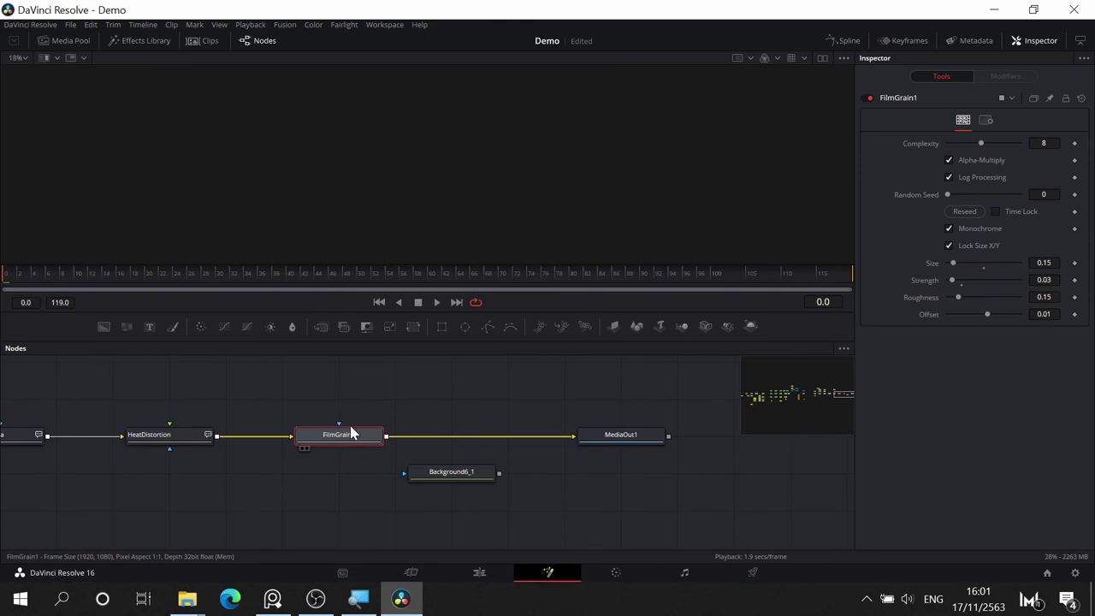
pyautogui.press('1')
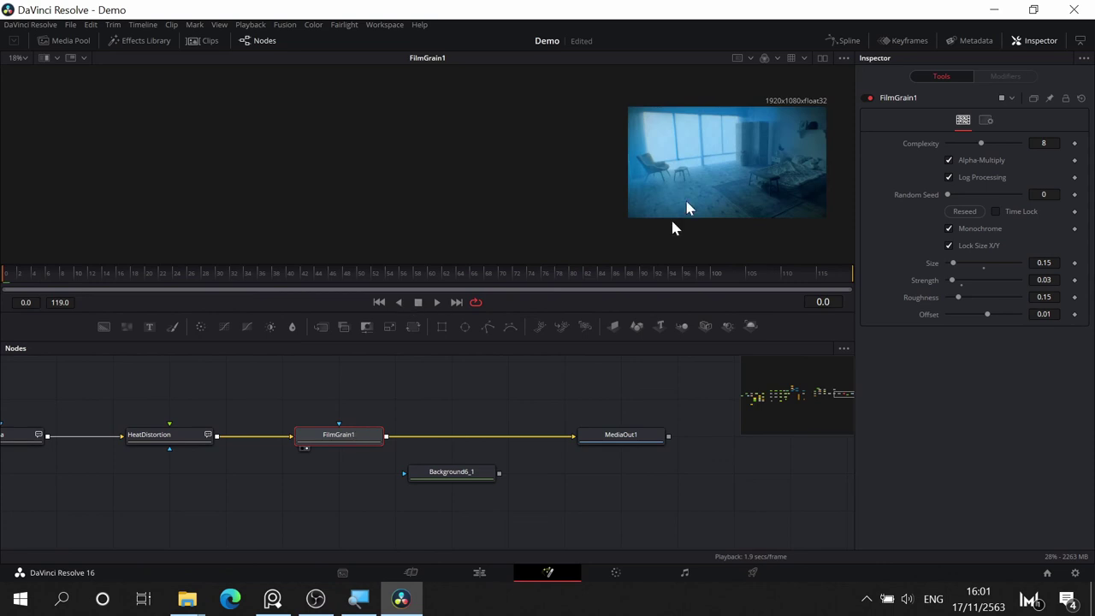
pyautogui.moveTo(547, 210); pyautogui.dragTo(322, 207)
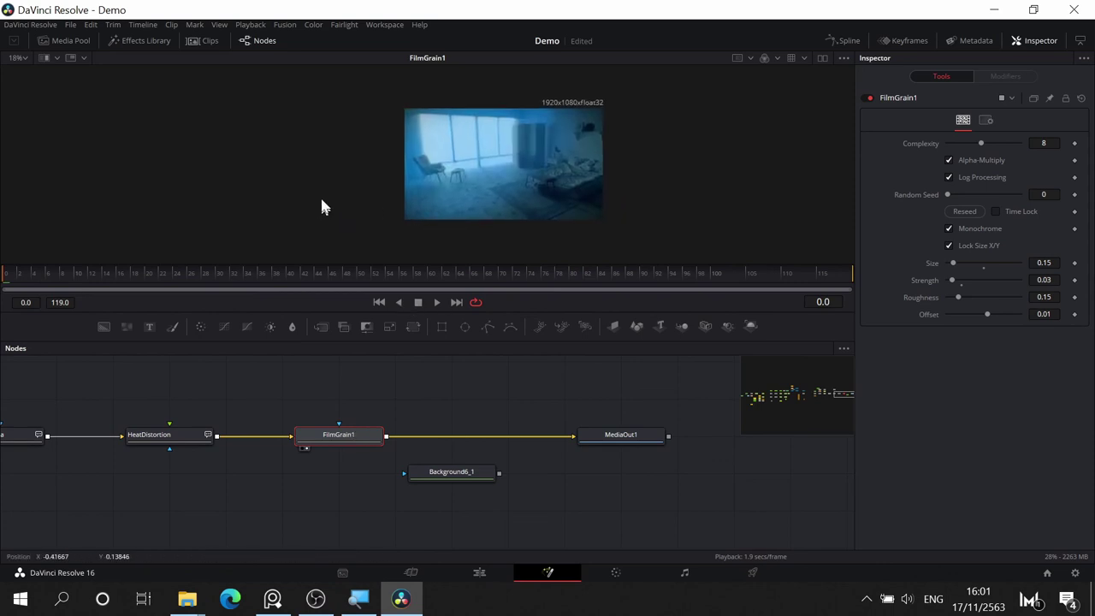
pyautogui.scroll(5, 531, 184)
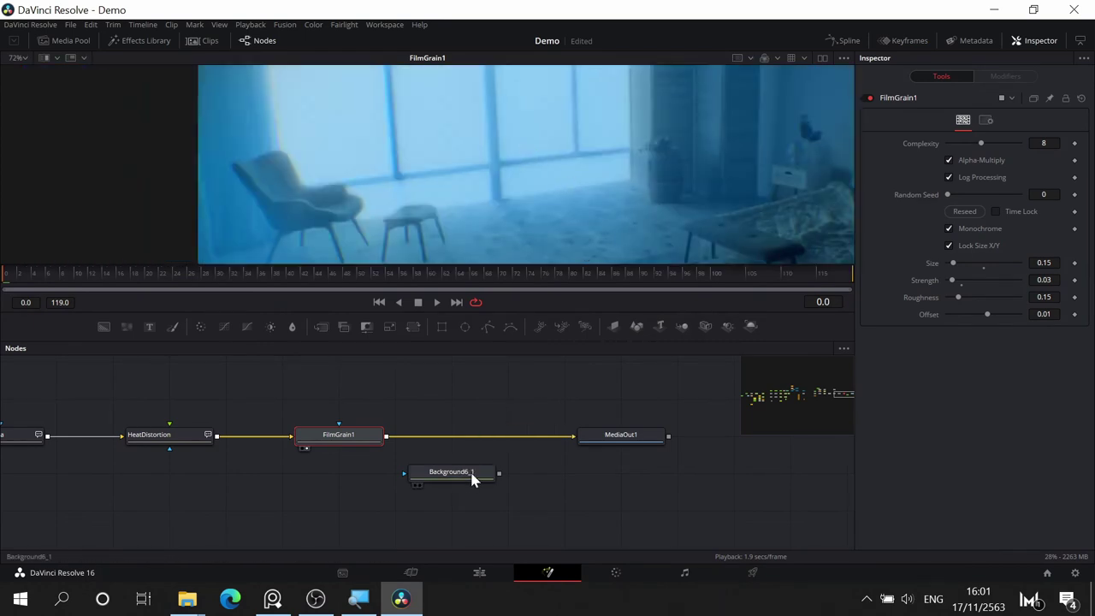
# - Place Background6_1 directly below FilmGrain1 and shift MediaOut1 farther along to make room between them
pyautogui.moveTo(472, 479); pyautogui.dragTo(369, 513)
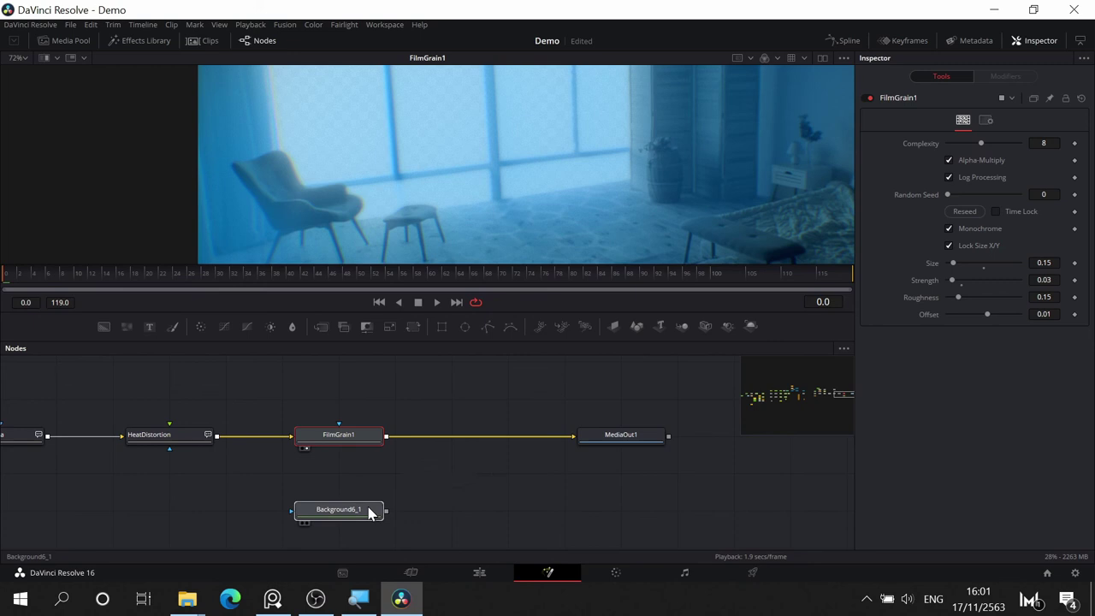
pyautogui.click(515, 476)
pyautogui.moveTo(618, 440); pyautogui.dragTo(769, 435)
pyautogui.scroll(1, 507, 496)
pyautogui.scroll(-1, 507, 492)
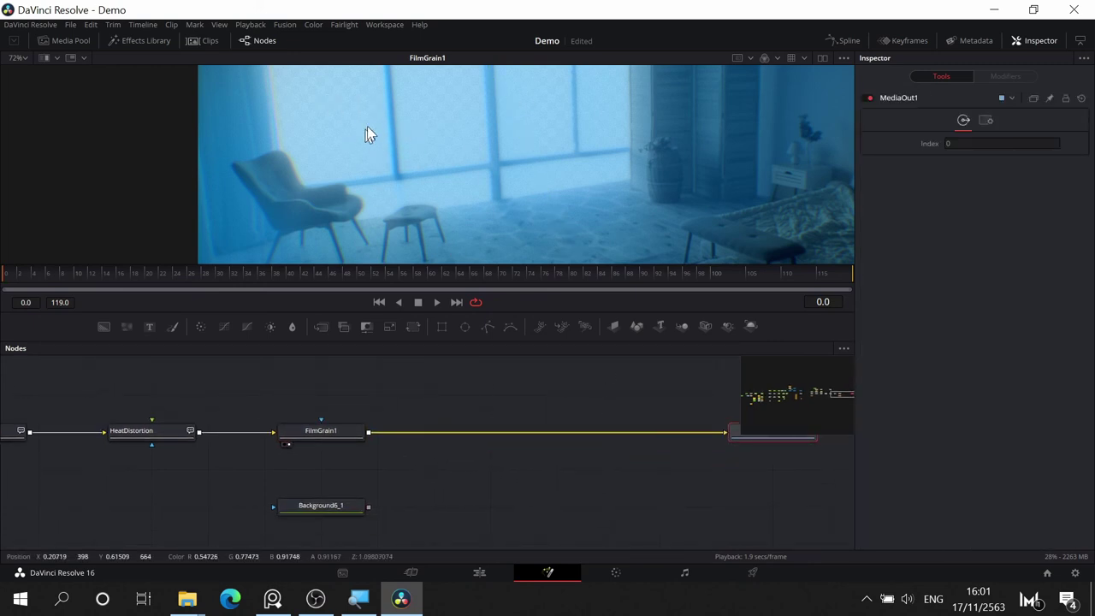
# - Add a Merge node between the two branches, with Background6_1 as its background and FilmGrain1 as its foreground
pyautogui.click(524, 505)
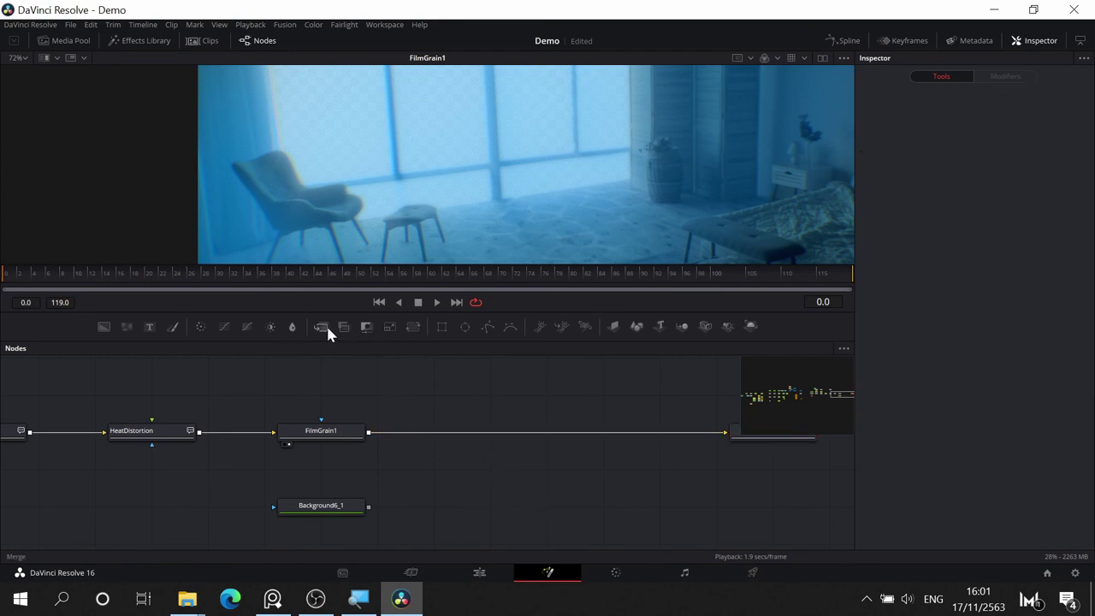
pyautogui.moveTo(319, 332); pyautogui.dragTo(514, 486)
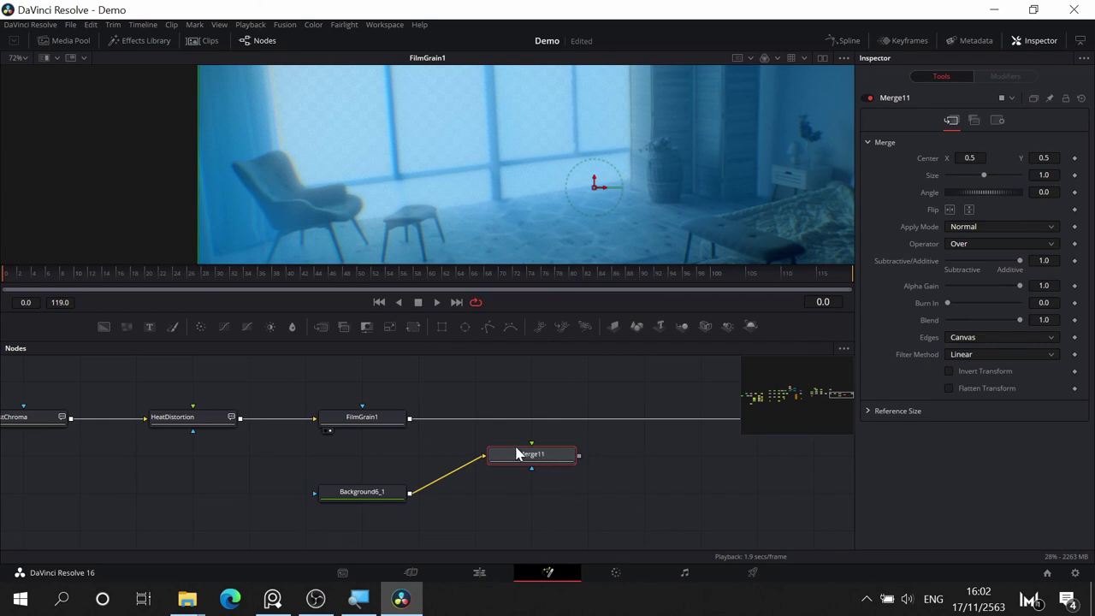
pyautogui.moveTo(410, 418); pyautogui.dragTo(571, 473)
pyautogui.moveTo(662, 457); pyautogui.dragTo(302, 474)
pyautogui.moveTo(374, 491); pyautogui.dragTo(653, 487)
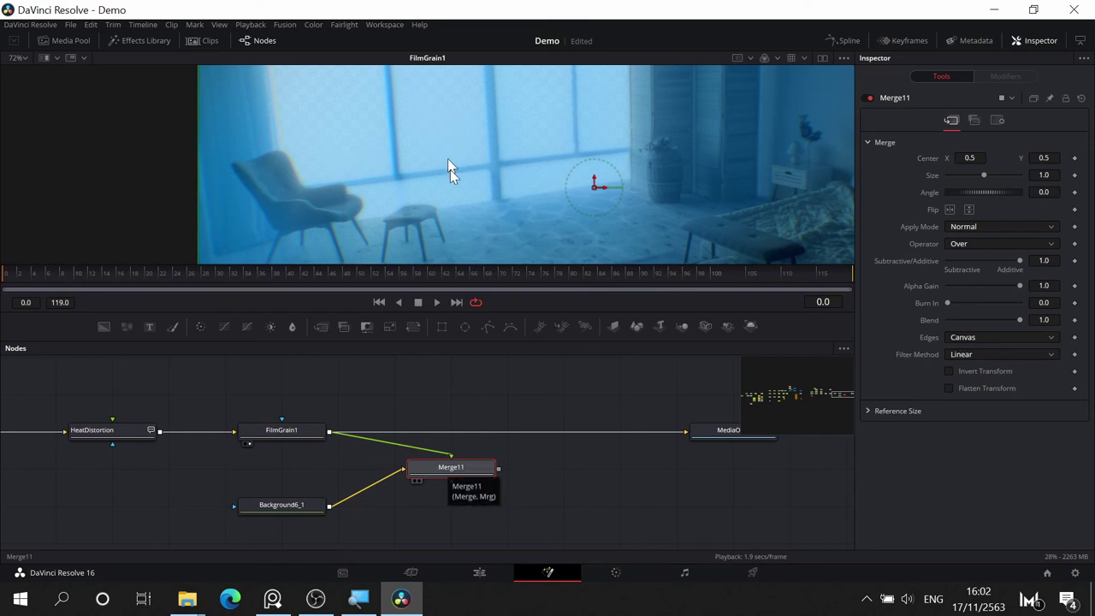
# - Show the new merge in the viewer and inspect the room's windows close up and in the full frame at 25% magnification
pyautogui.press('1')
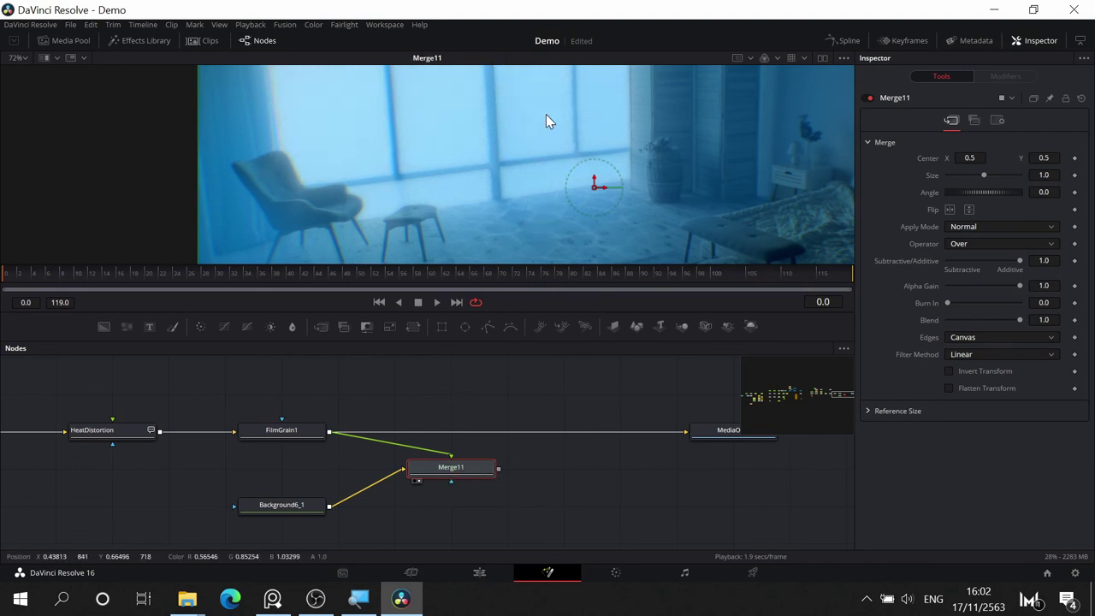
pyautogui.press('-')
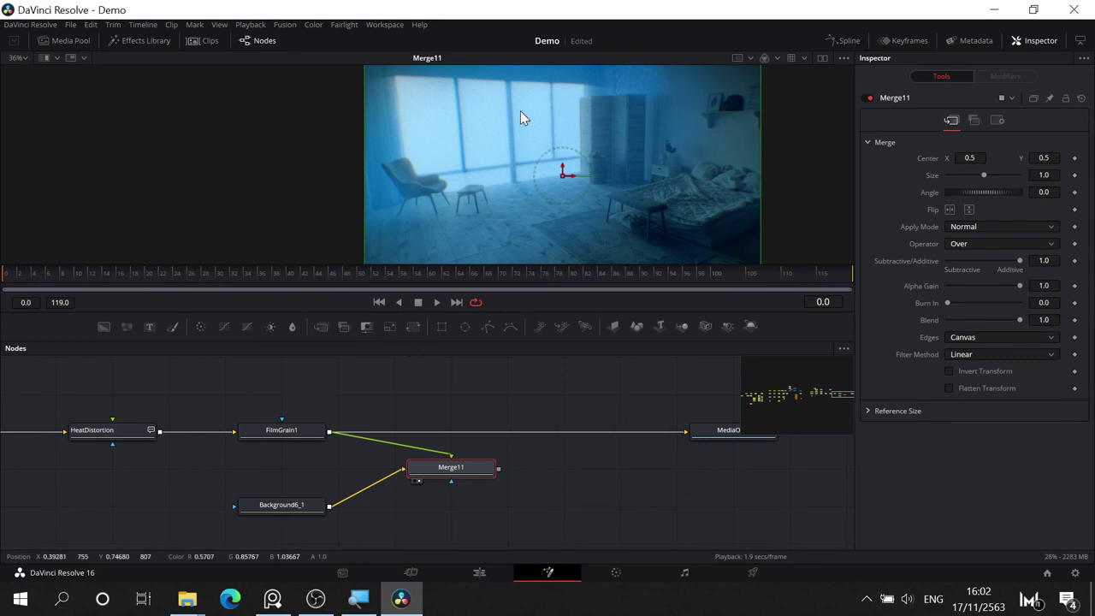
pyautogui.press('+')
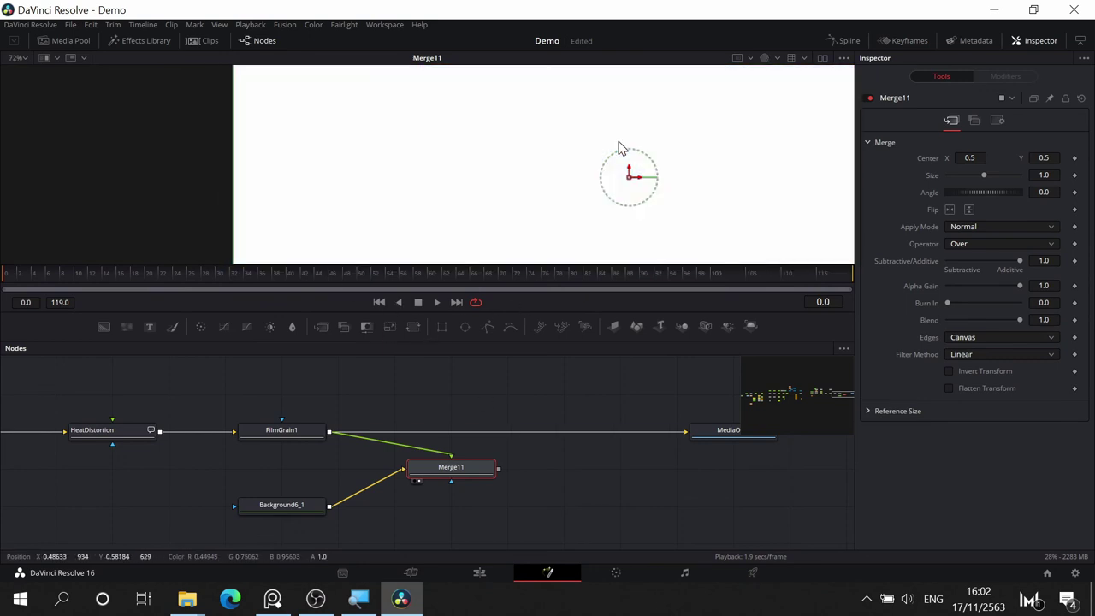
pyautogui.scroll(-3, 619, 141)
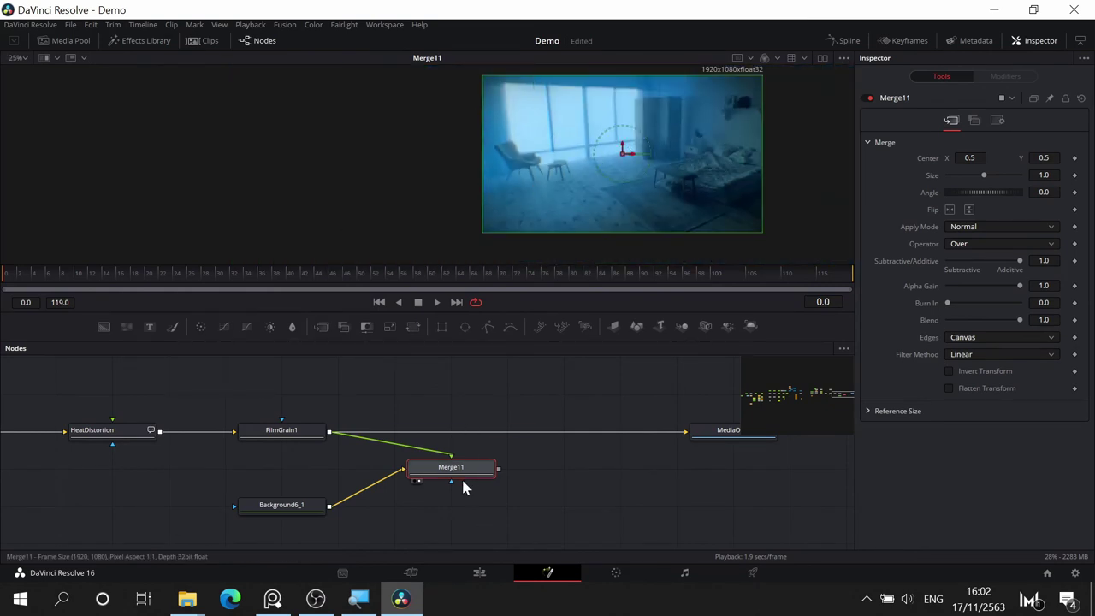
# - Try an end colour with saturation about 0.852 and value about 0.781 for the Background6_1 gradient, and undo the colour change
pyautogui.click(318, 505)
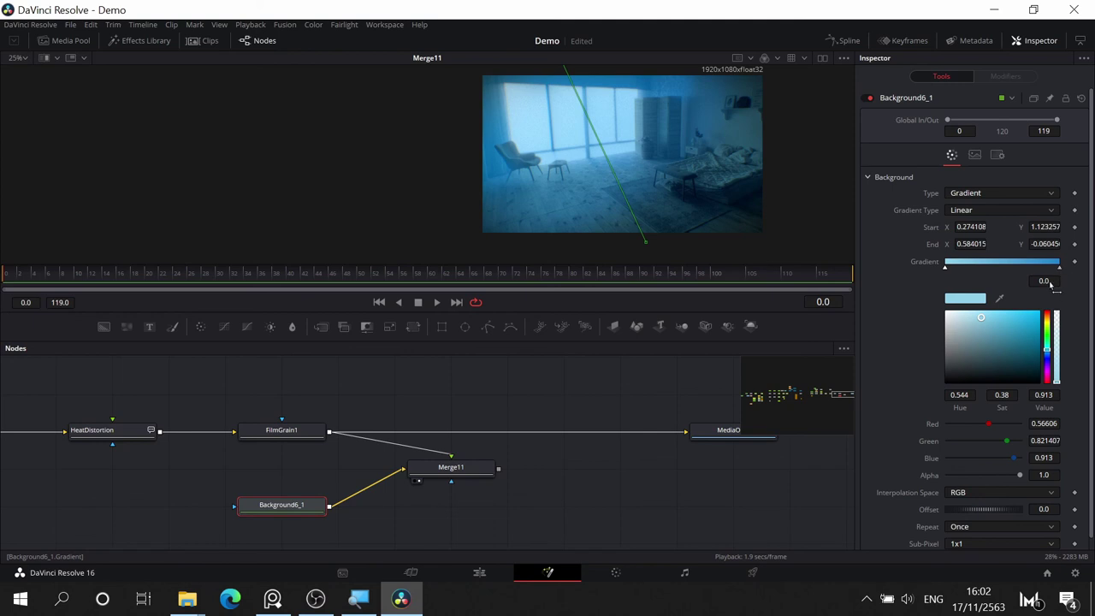
pyautogui.click(1059, 270)
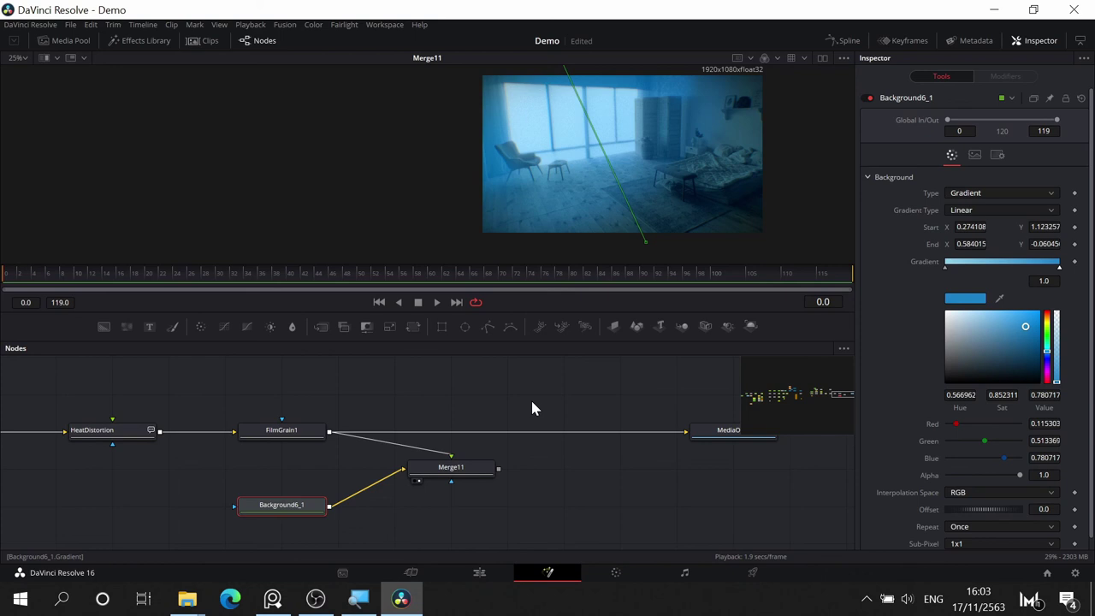
pyautogui.hotkey('ctrl', 'z')
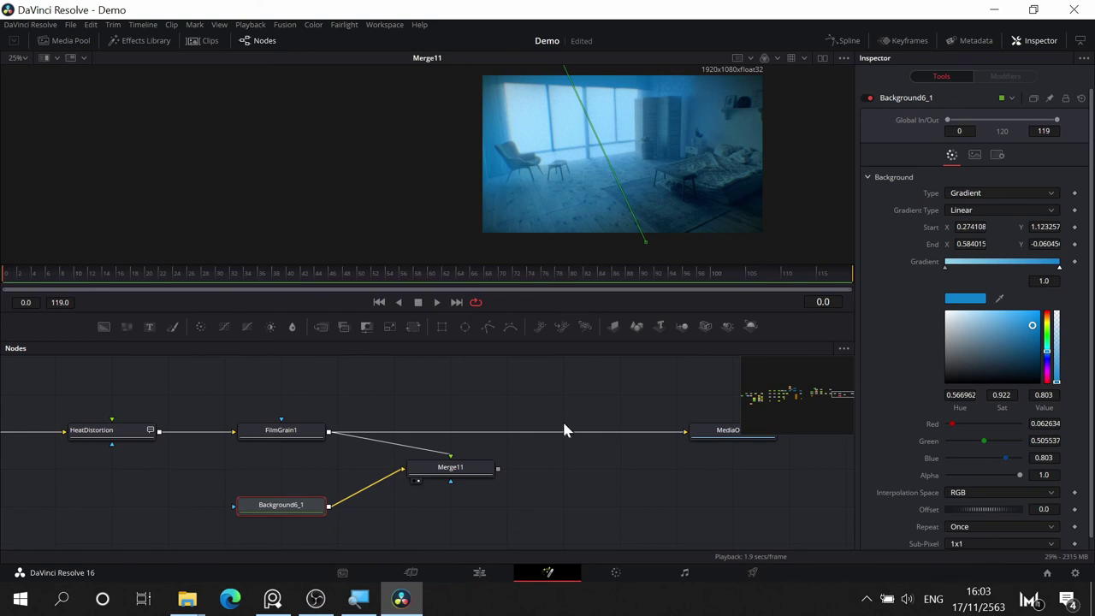
# - Connect the output of Merge11 to MediaOut1, replacing the direct link from FilmGrain1
pyautogui.moveTo(499, 406); pyautogui.dragTo(518, 391)
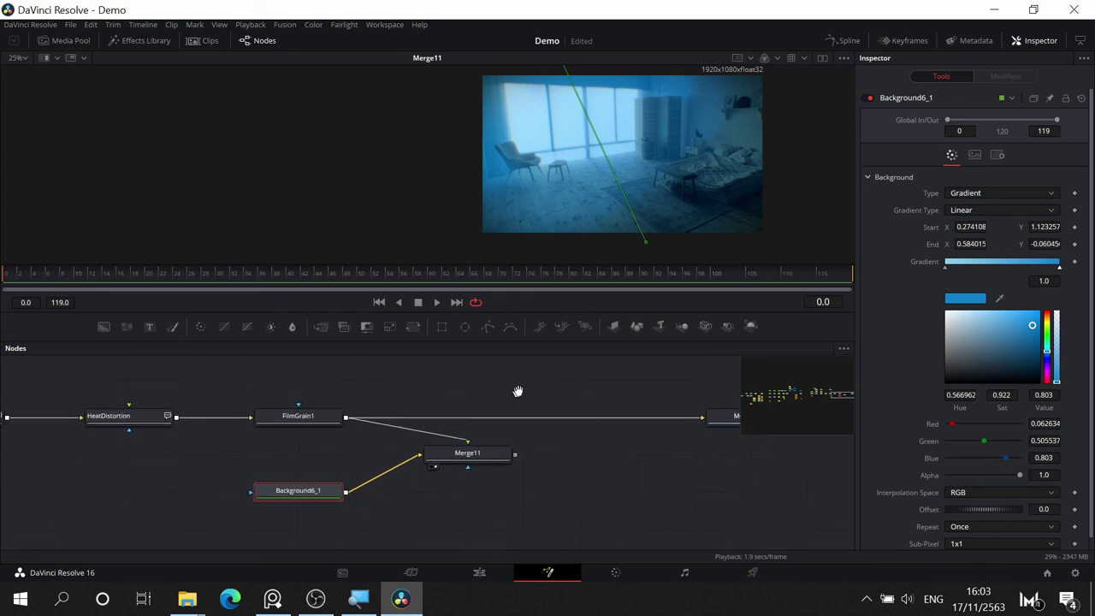
pyautogui.click(518, 455)
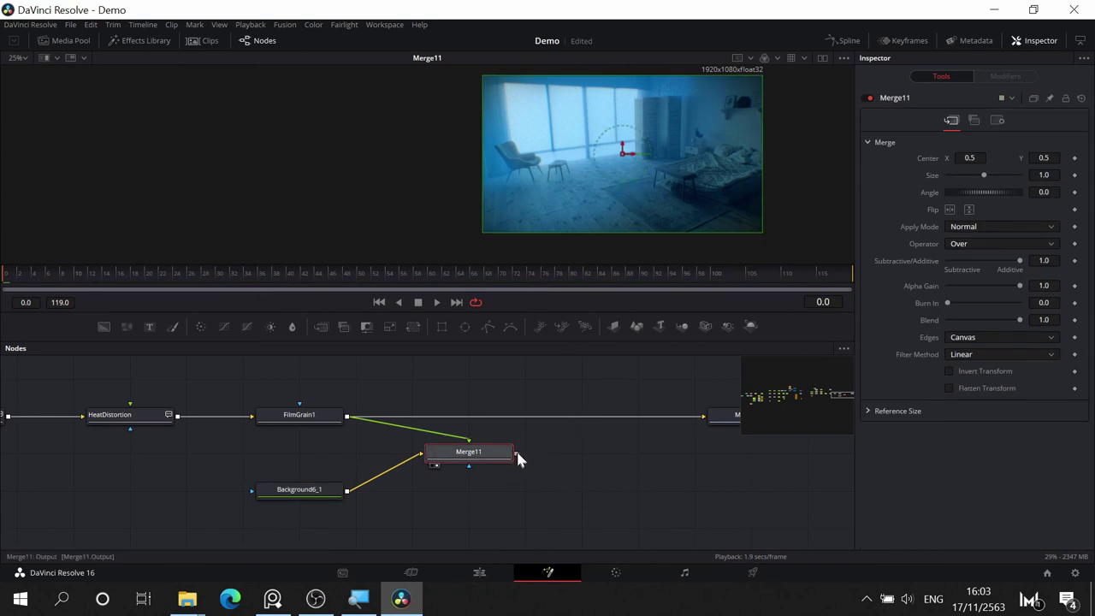
pyautogui.moveTo(517, 453); pyautogui.dragTo(702, 420)
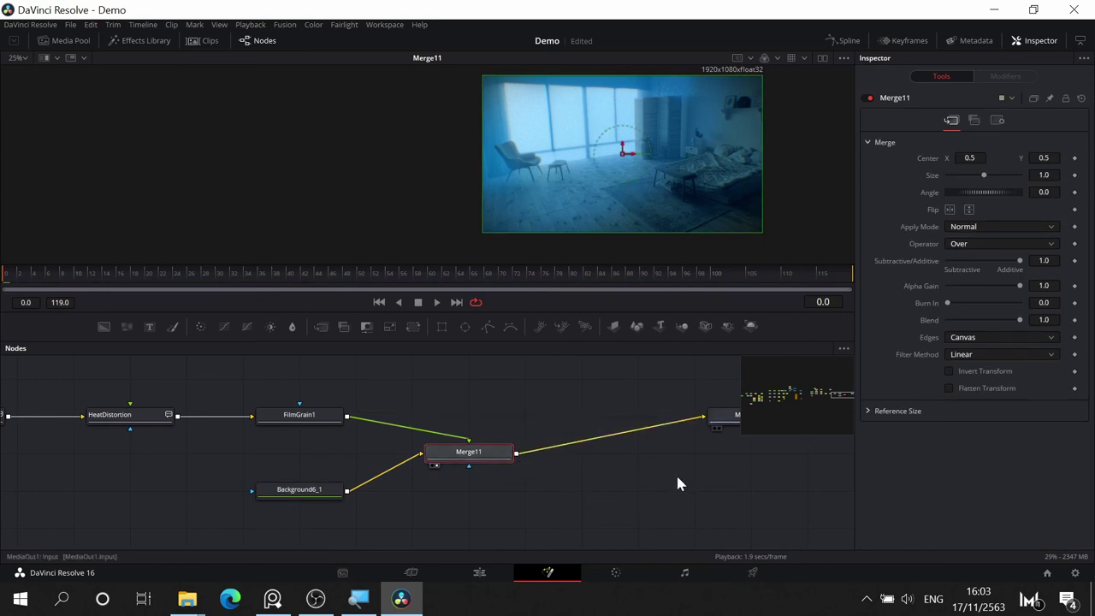